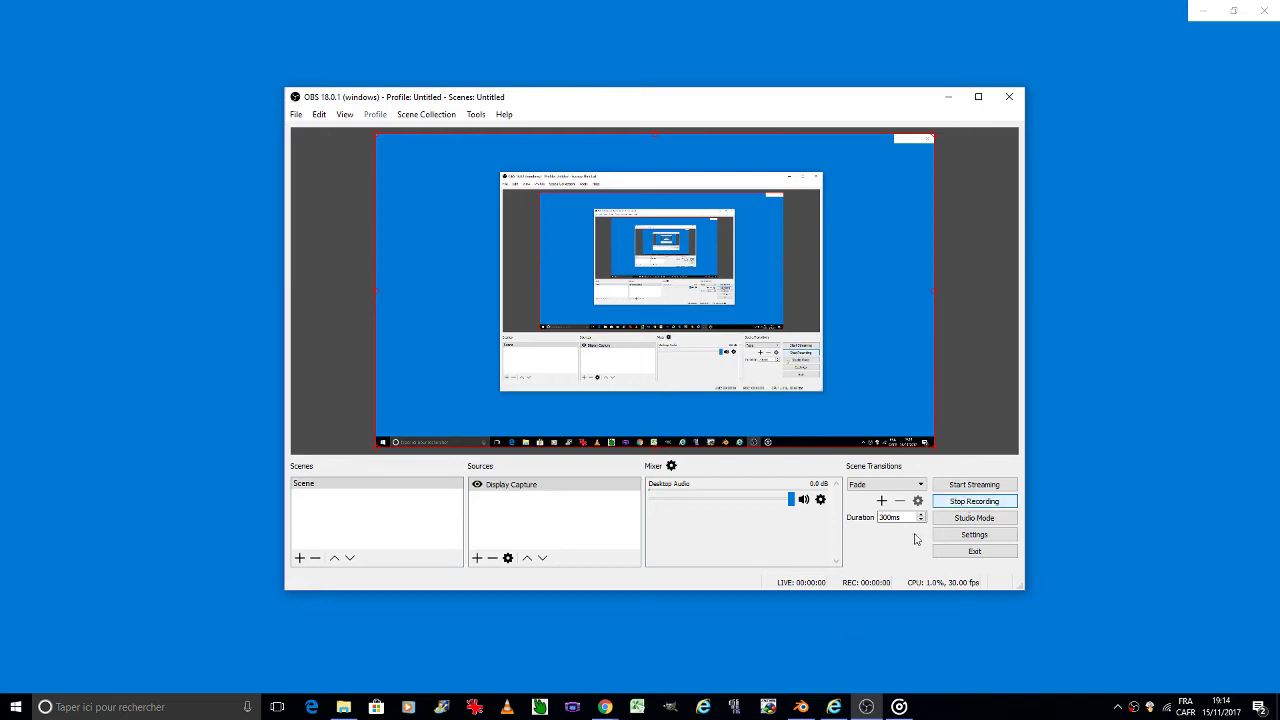
Step: Start the OBS screen recording and bring Blender, showing concomb 2.blend, to the front
click(800, 707)
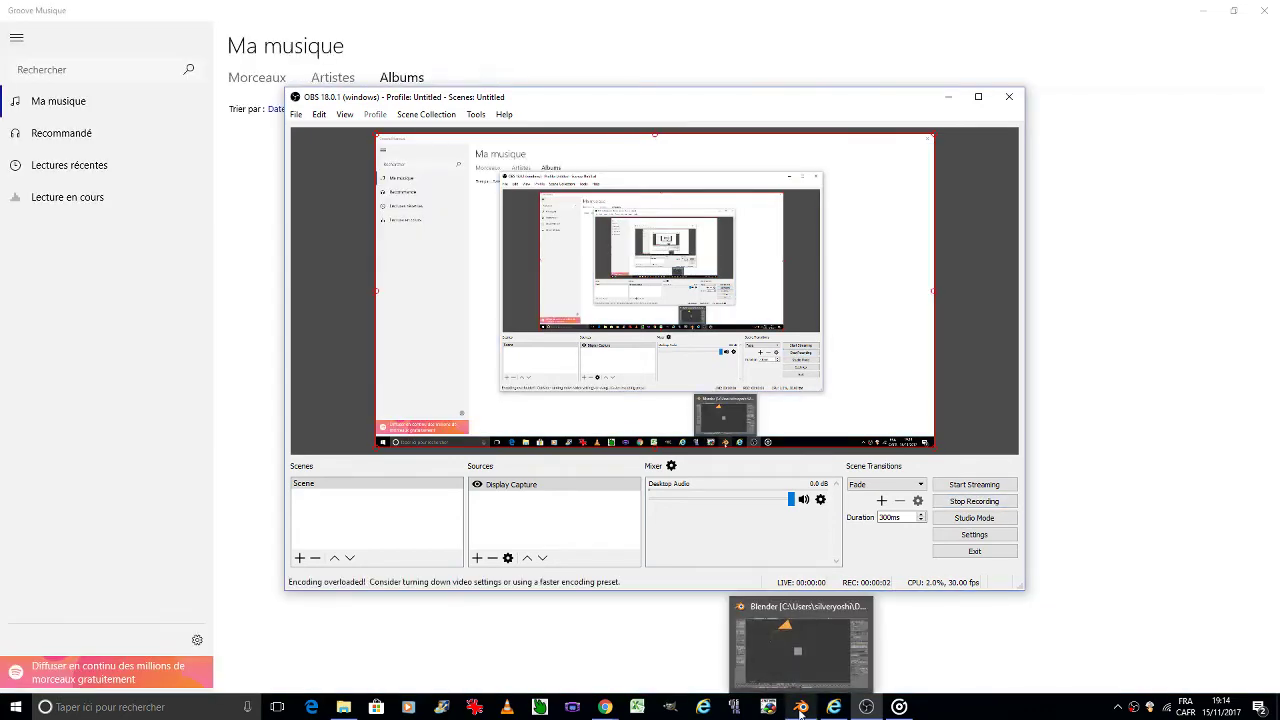
click(800, 708)
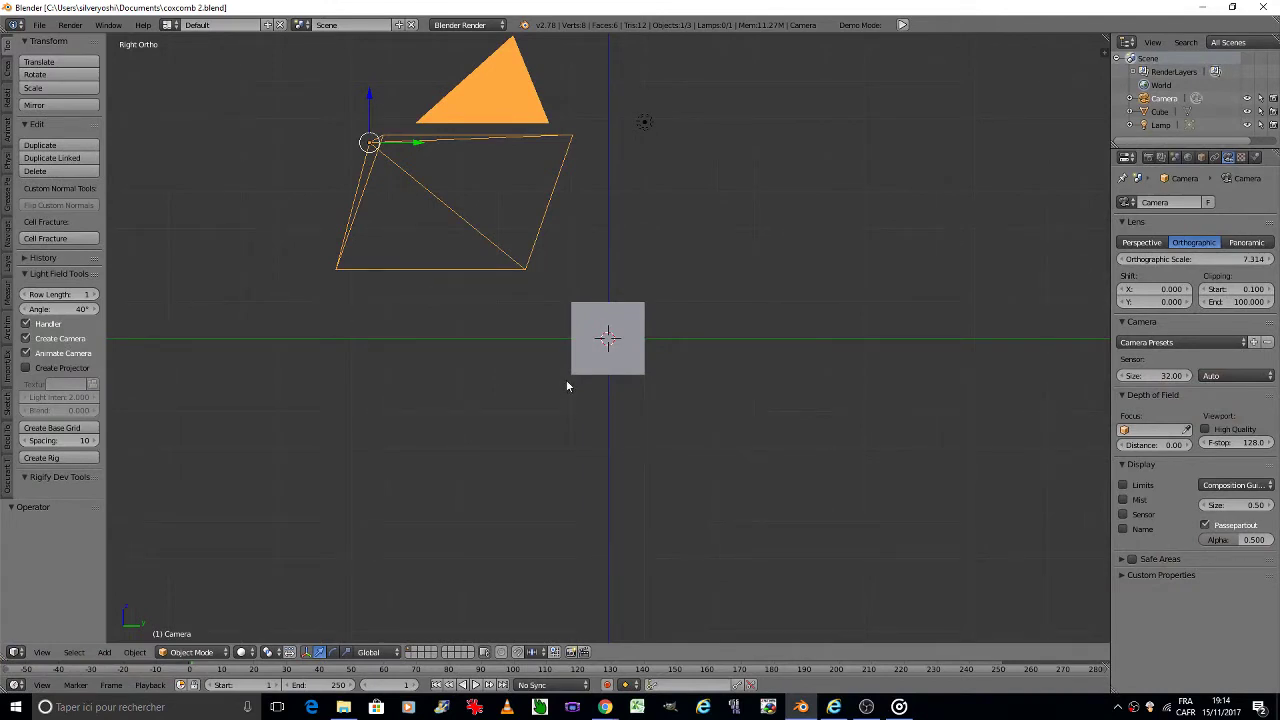
Step: Delete the default cube and add a Round Cube mesh in its place
right_click(608, 340)
key(x)
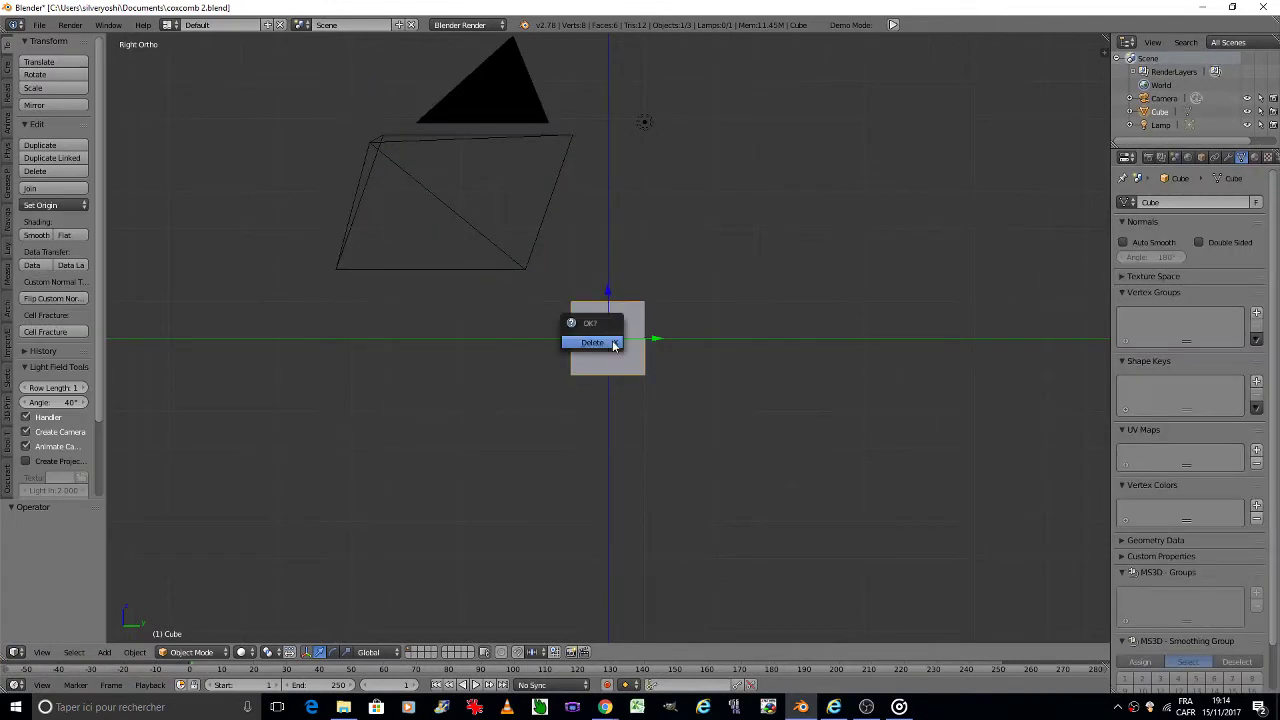
click(614, 344)
key(space)
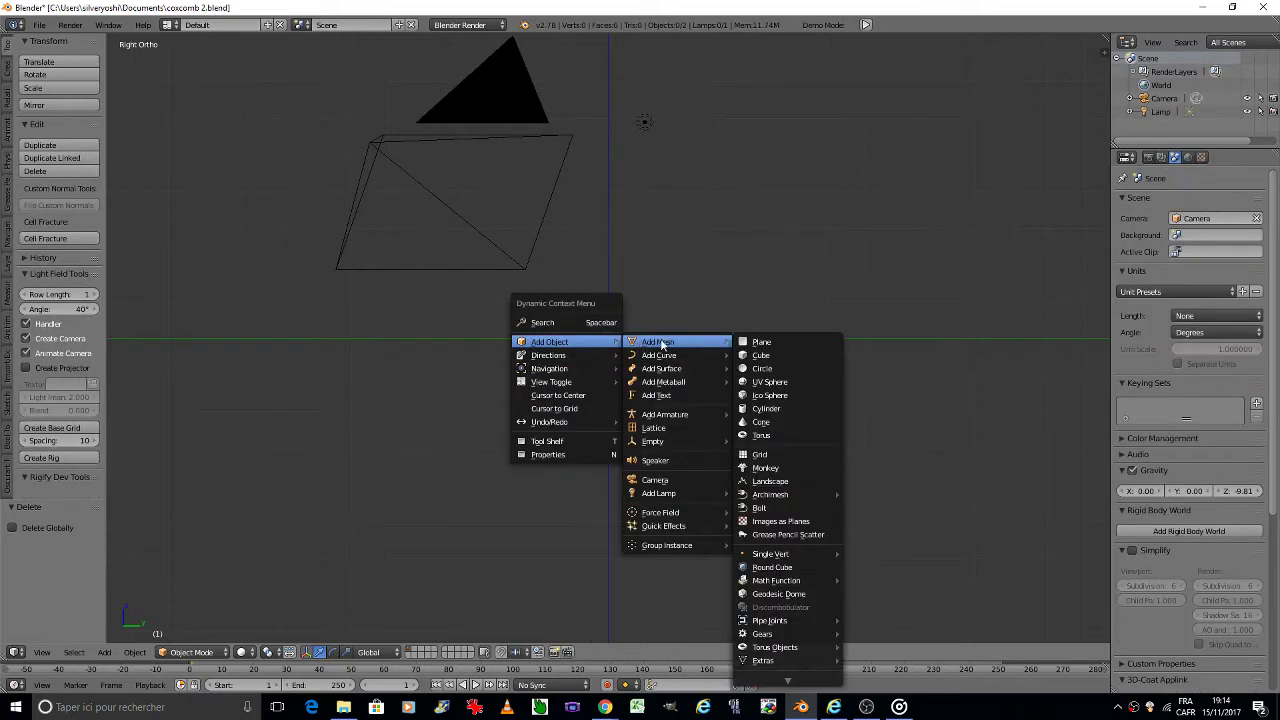
click(810, 566)
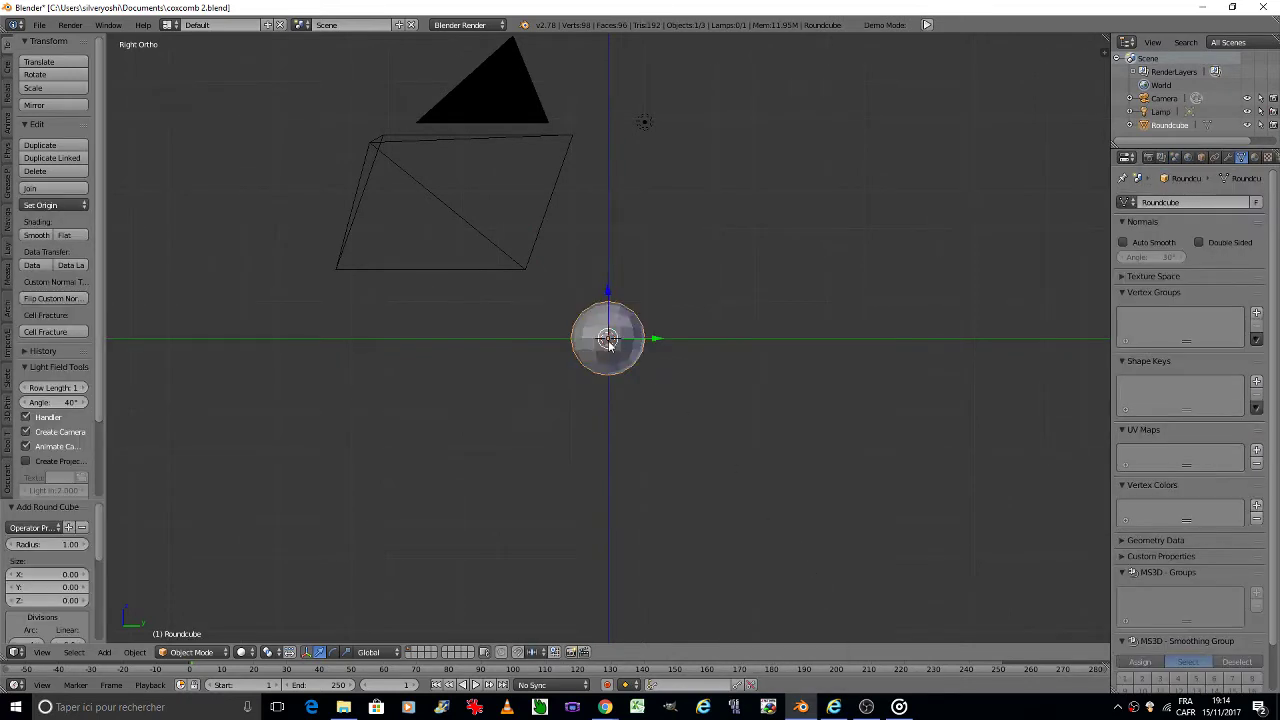
Step: Zoom in on the centred round cube and switch it into Edit Mode
scroll(597, 341, up, 2)
scroll(597, 341, up, 2)
scroll(590, 334, up, 1)
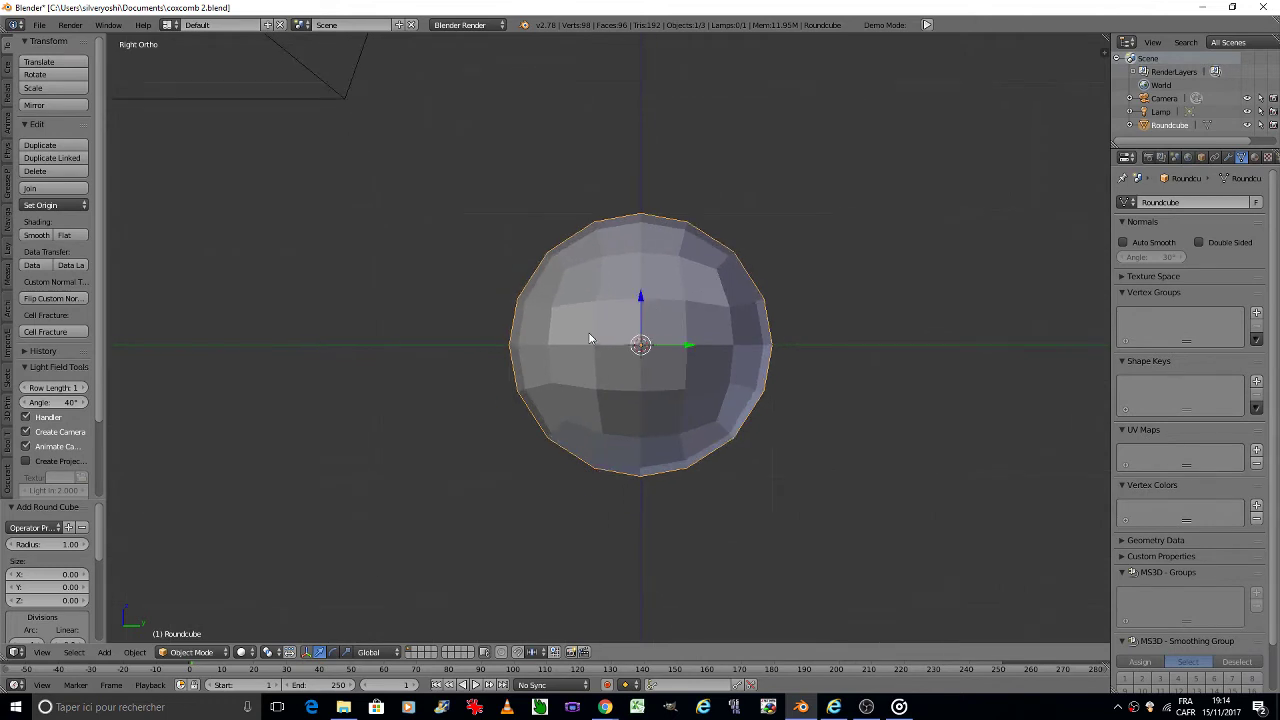
scroll(590, 336, up, 2)
shift+middle_drag(591, 340, 535, 304)
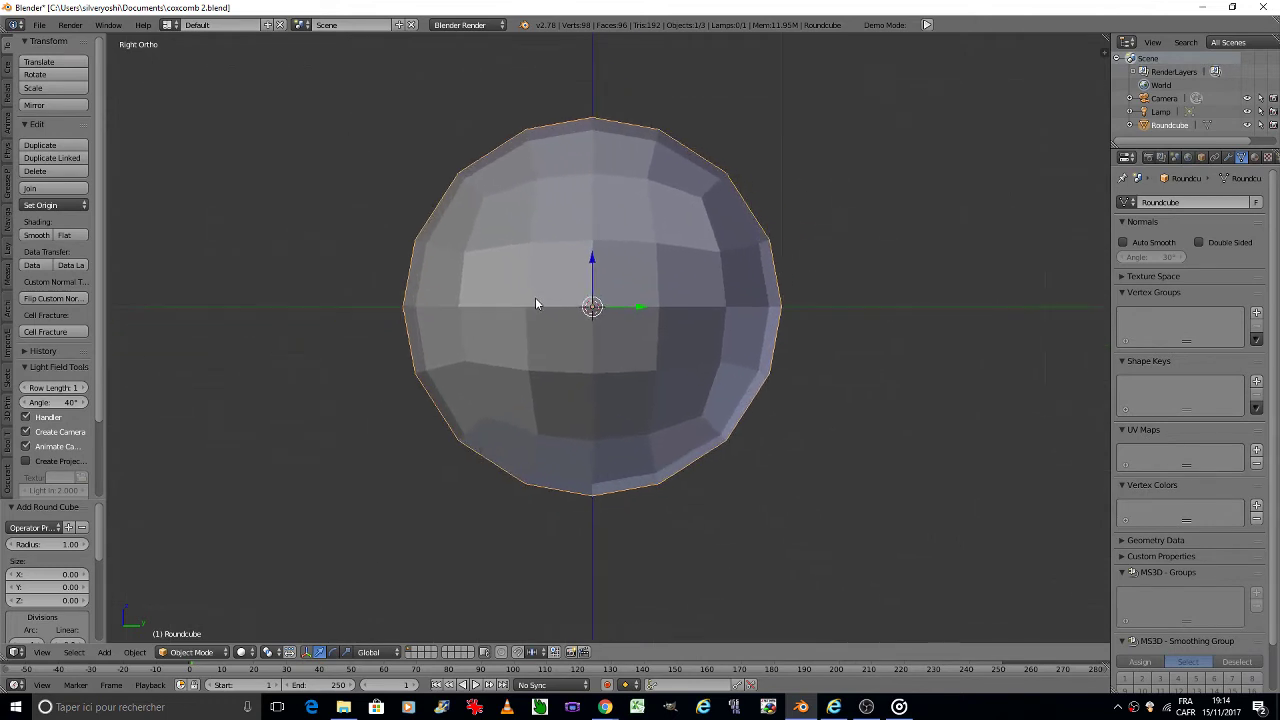
scroll(535, 304, up, 1)
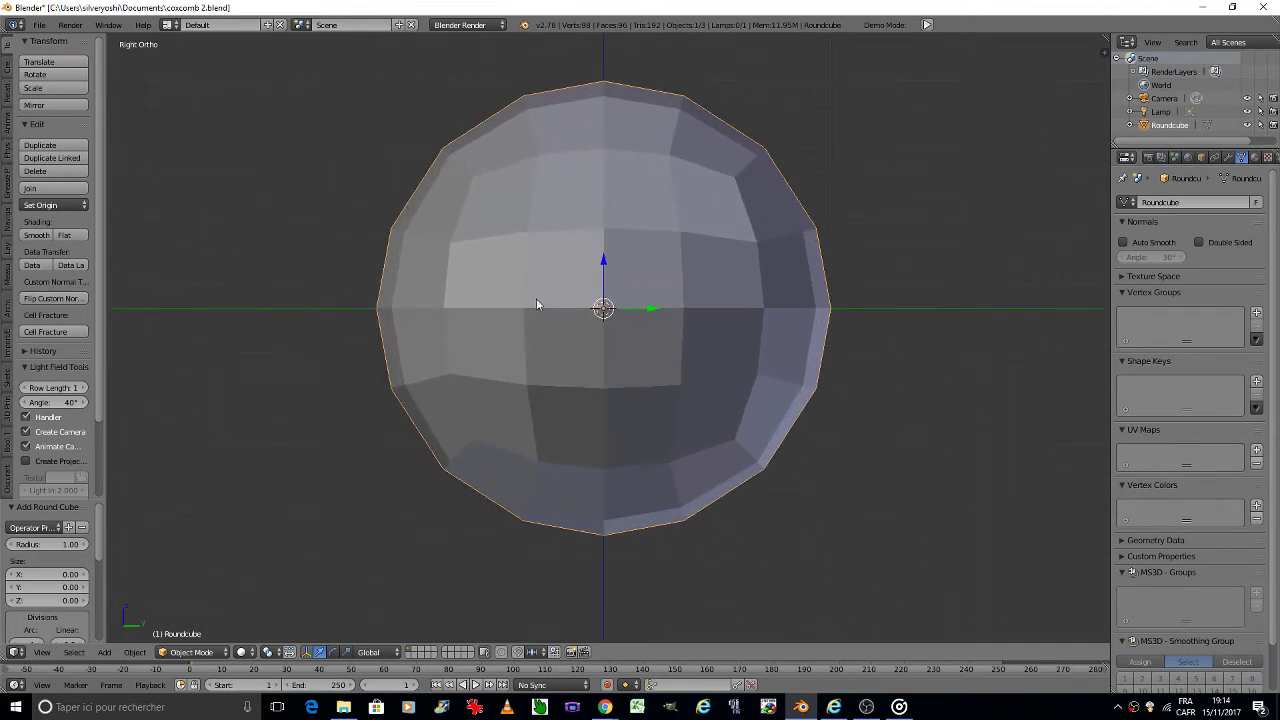
key(Tab)
click(625, 300)
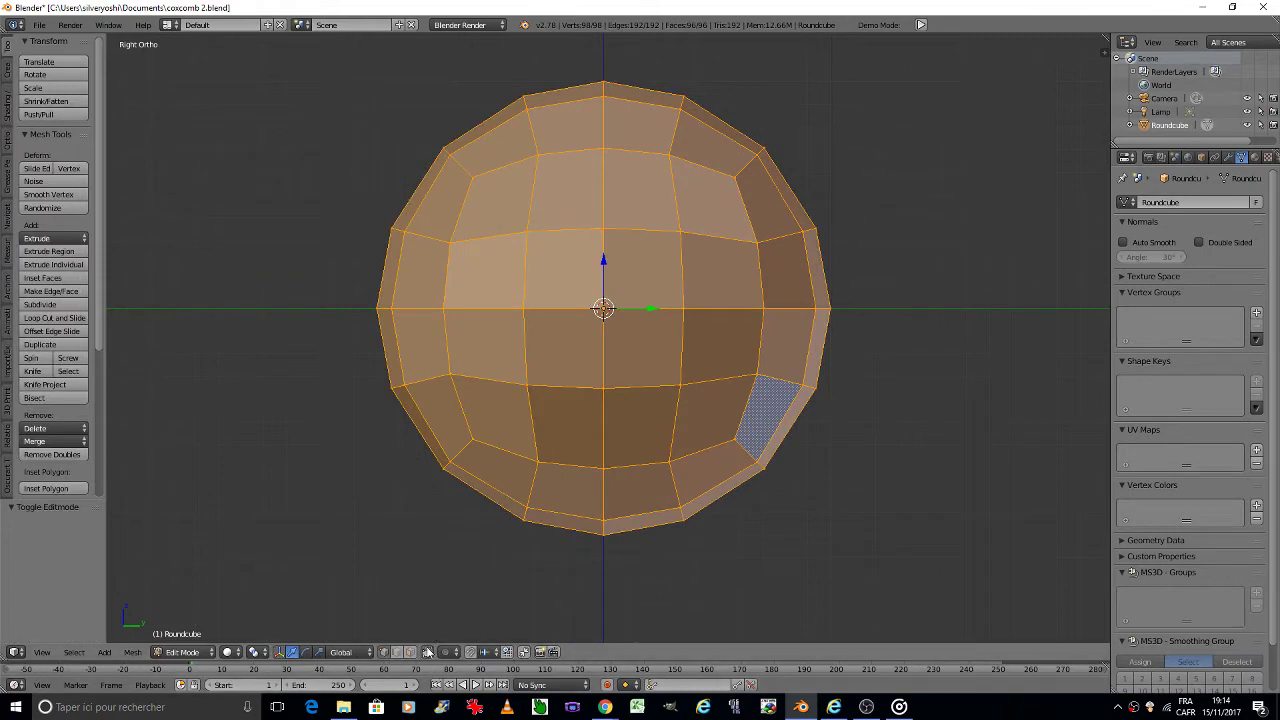
Step: Raise the round cube's top faces and lower its bottom faces along Z
key(a)
key(b)
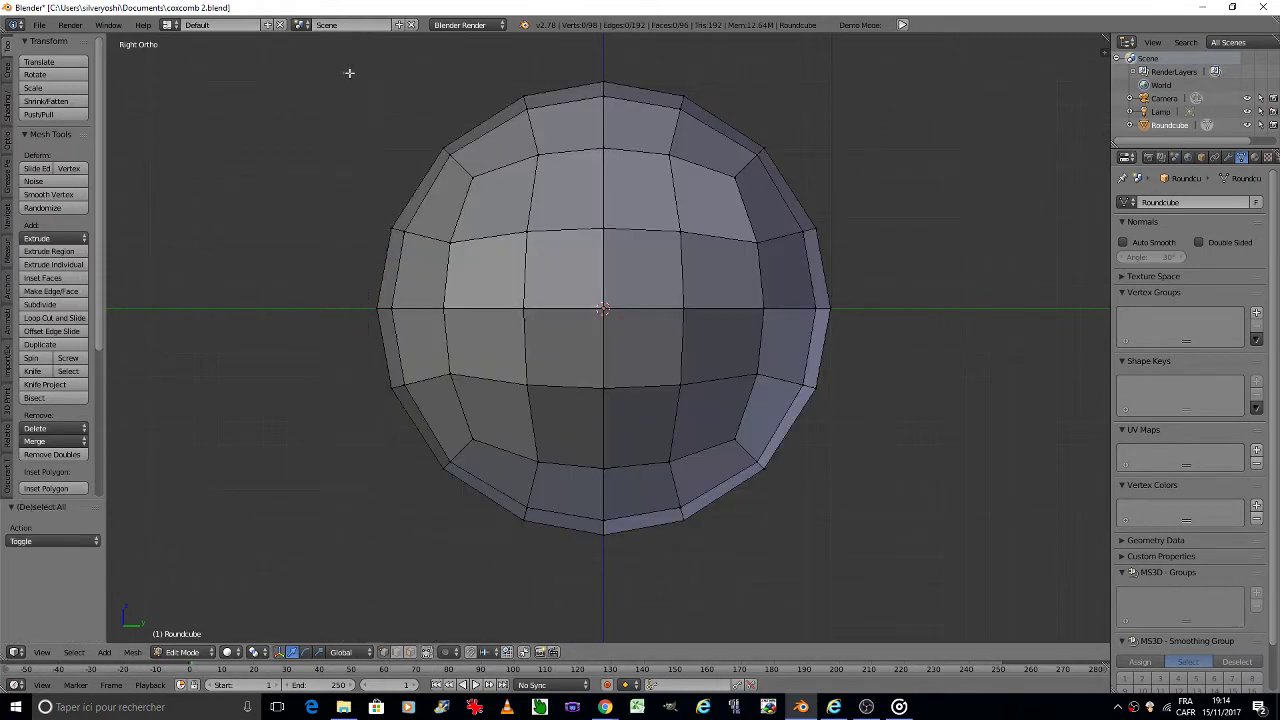
drag(343, 69, 815, 270)
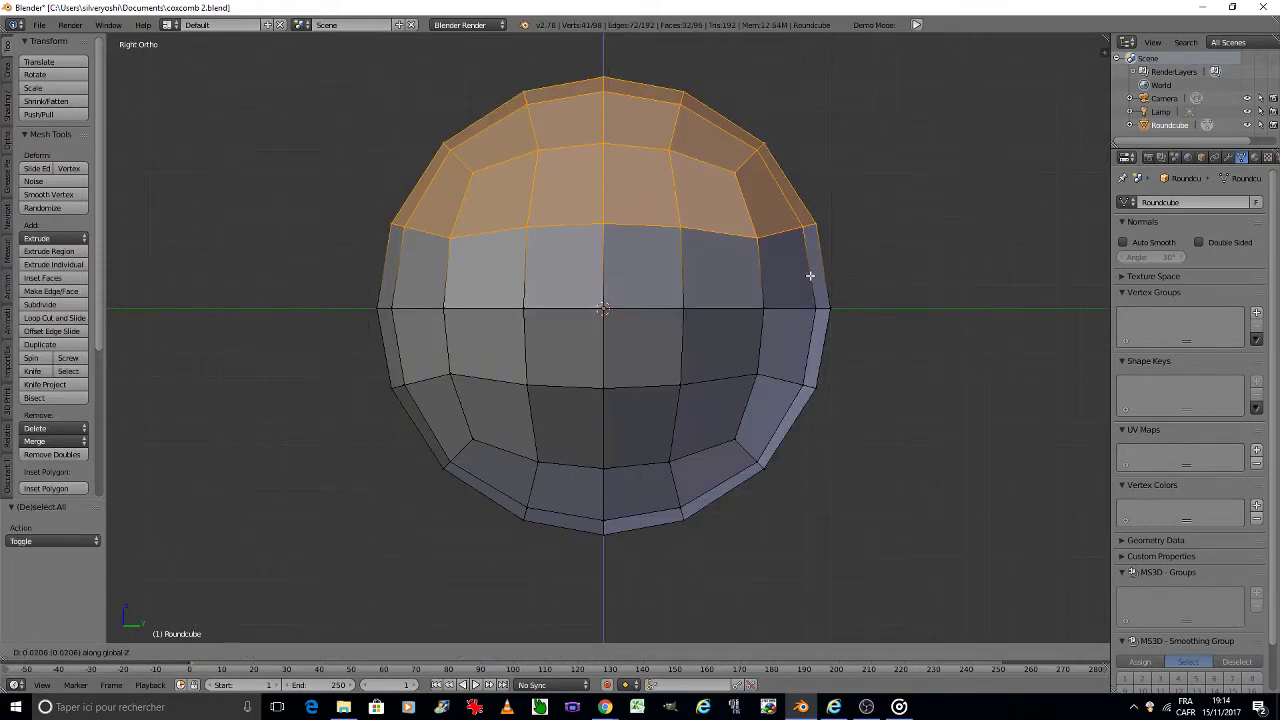
click(806, 263)
key(a)
key(b)
drag(361, 356, 795, 516)
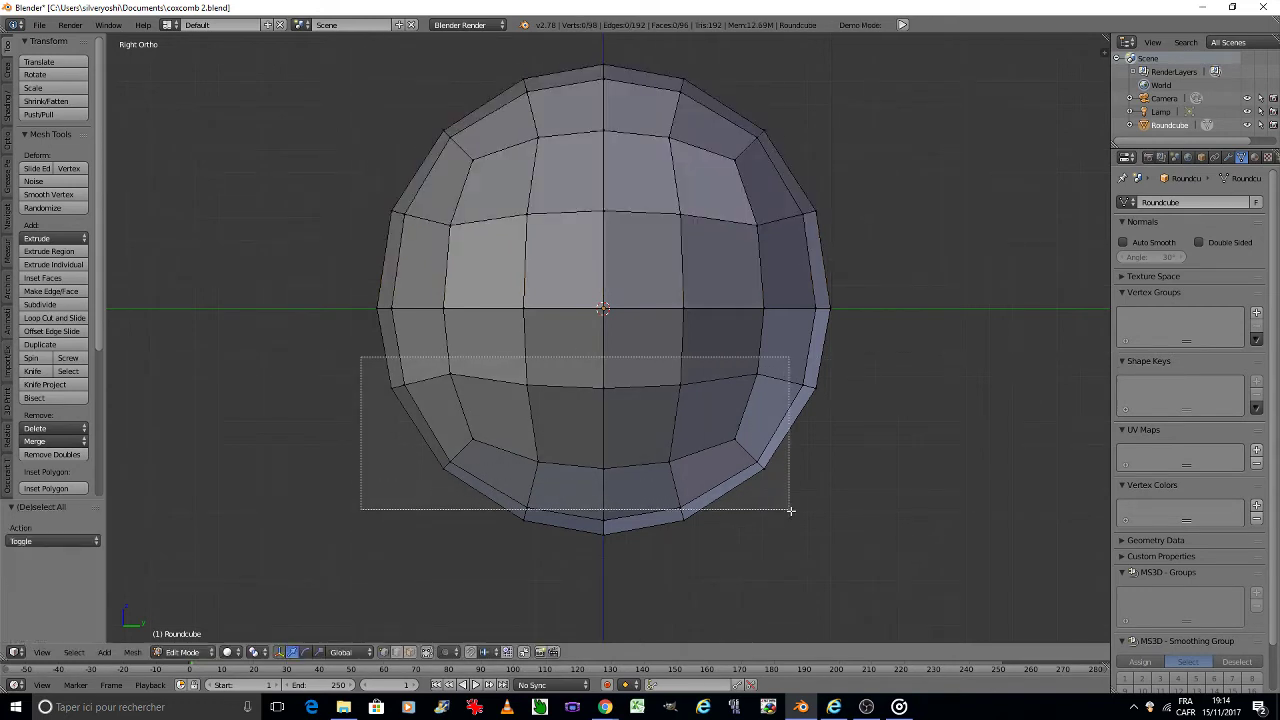
key(g)
key(z)
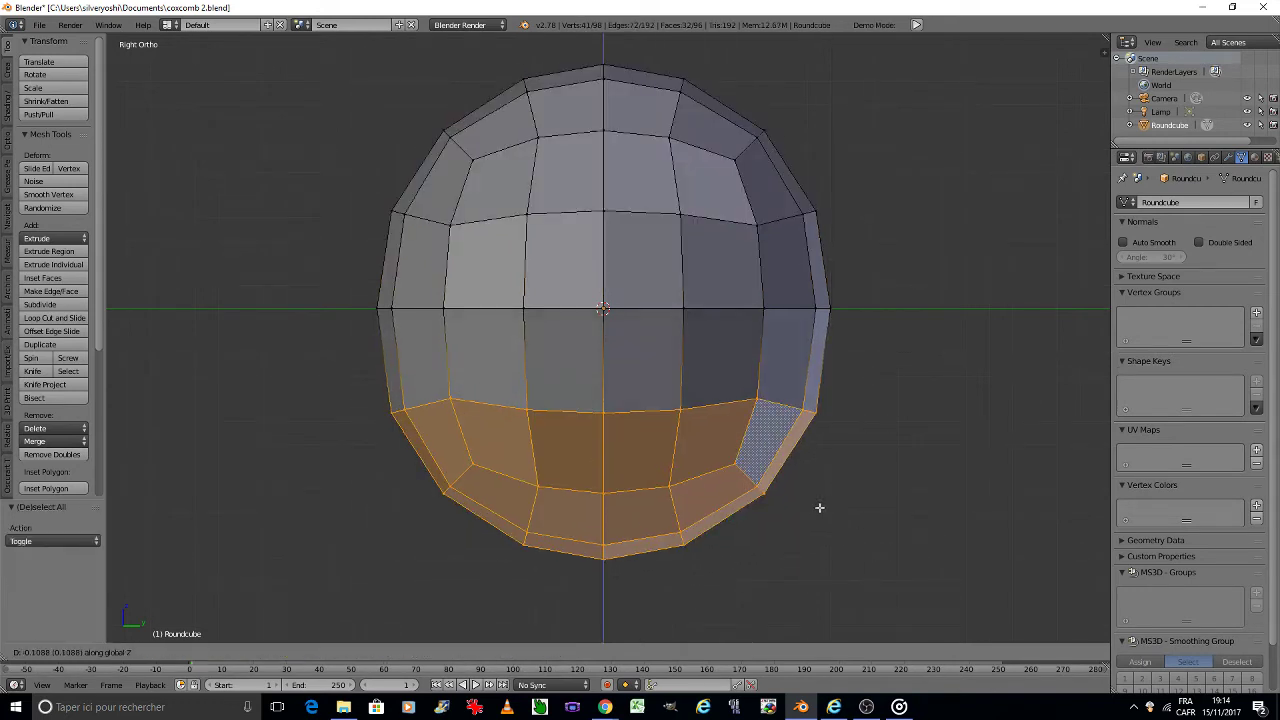
click(818, 516)
Step: Raise the upper faces further along Z to make the head taller
key(a)
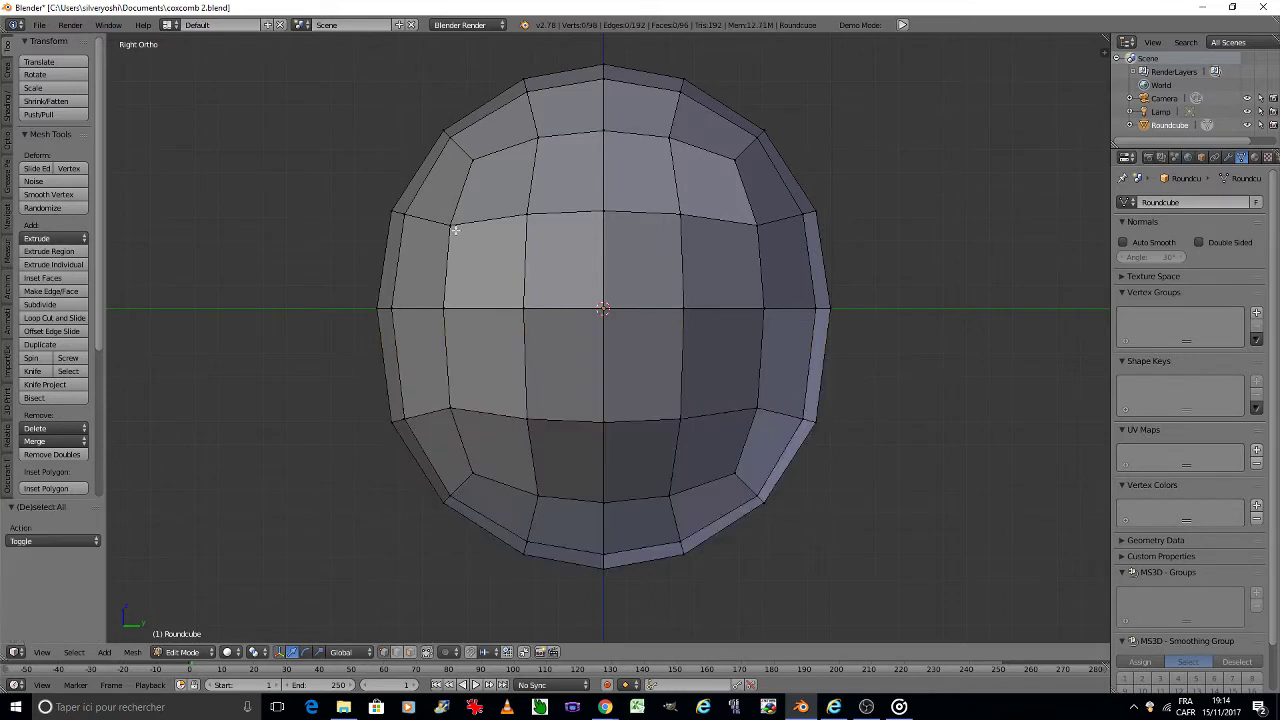
key(b)
drag(326, 58, 908, 277)
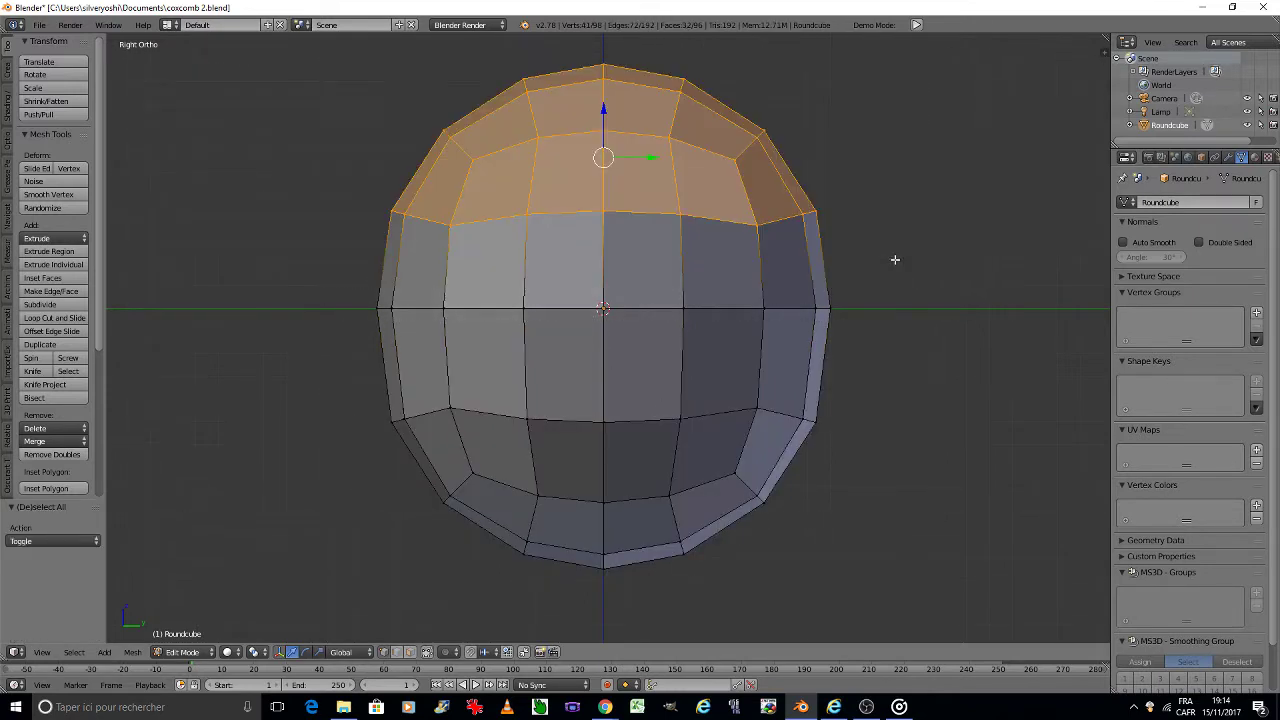
key(g)
key(z)
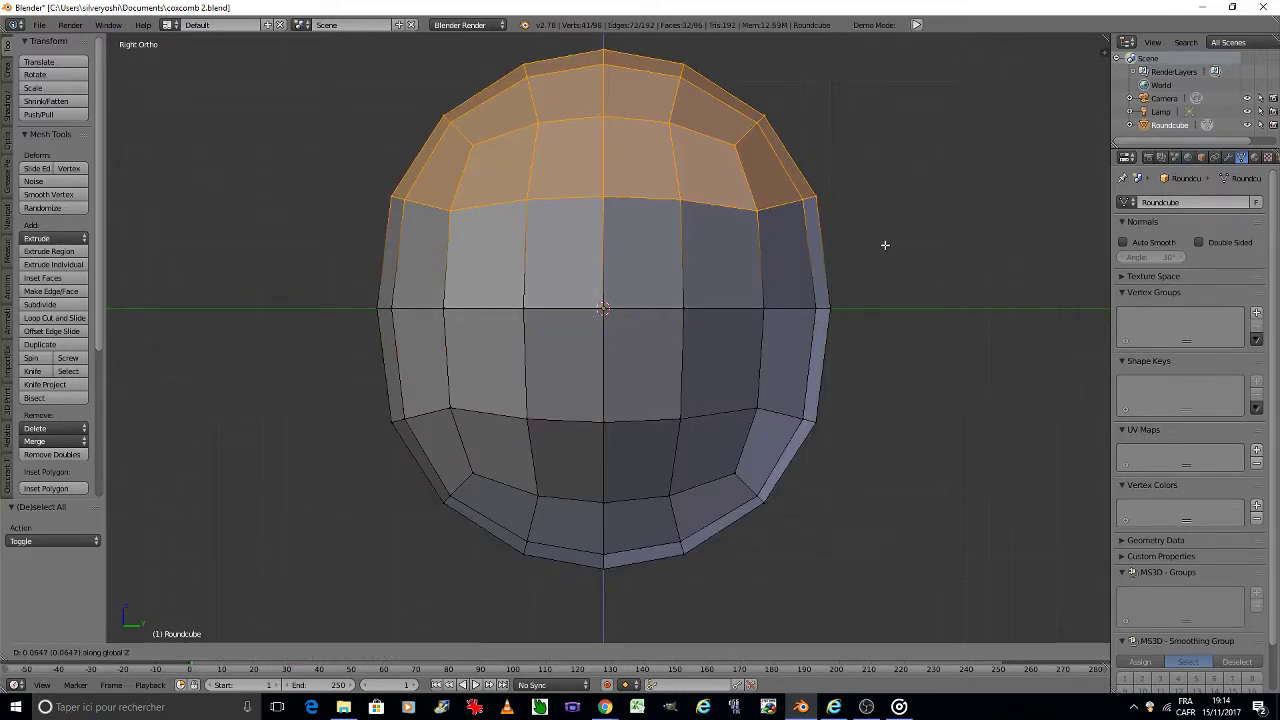
click(885, 244)
Step: In face select mode, paint-select the head's front faces and delete them
key(a)
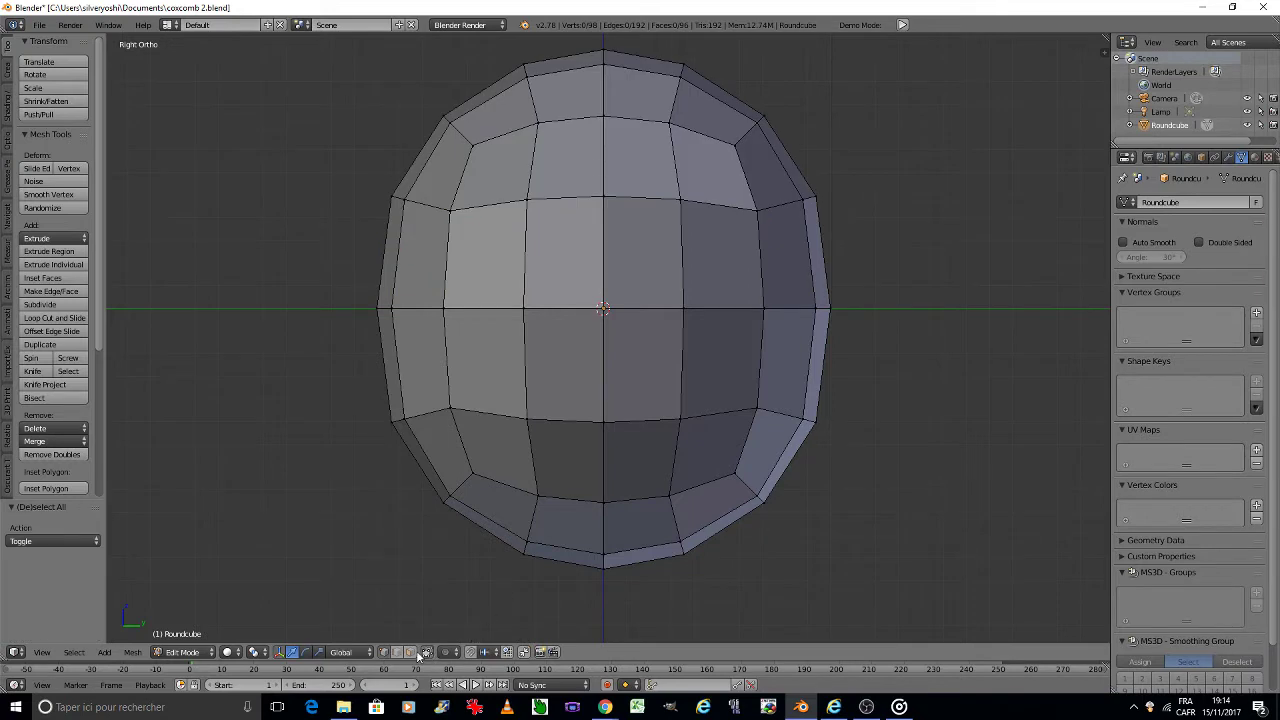
click(410, 652)
key(c)
mouse_move(525, 209)
mouse_down()
mouse_move(634, 211)
mouse_move(634, 400)
mouse_move(543, 391)
mouse_move(660, 417)
mouse_up()
right_click(660, 417)
key(x)
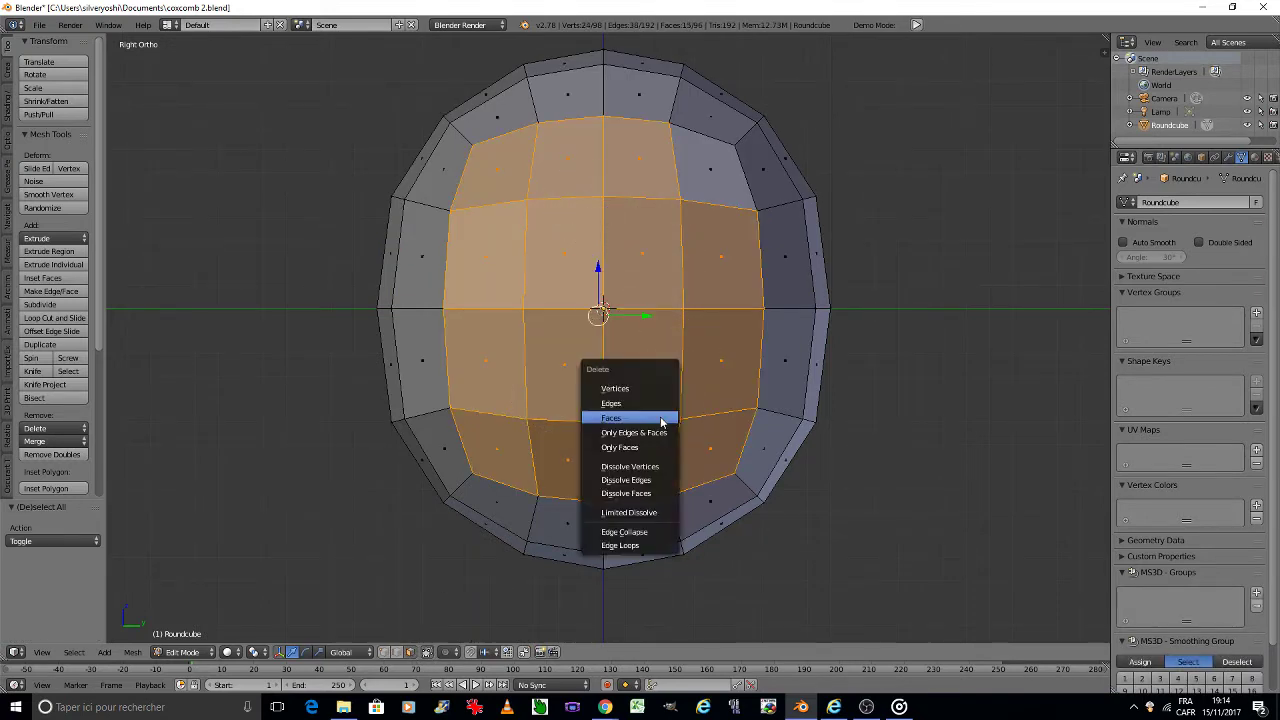
click(660, 417)
Step: Delete one more face at the head's upper right
key(Tab)
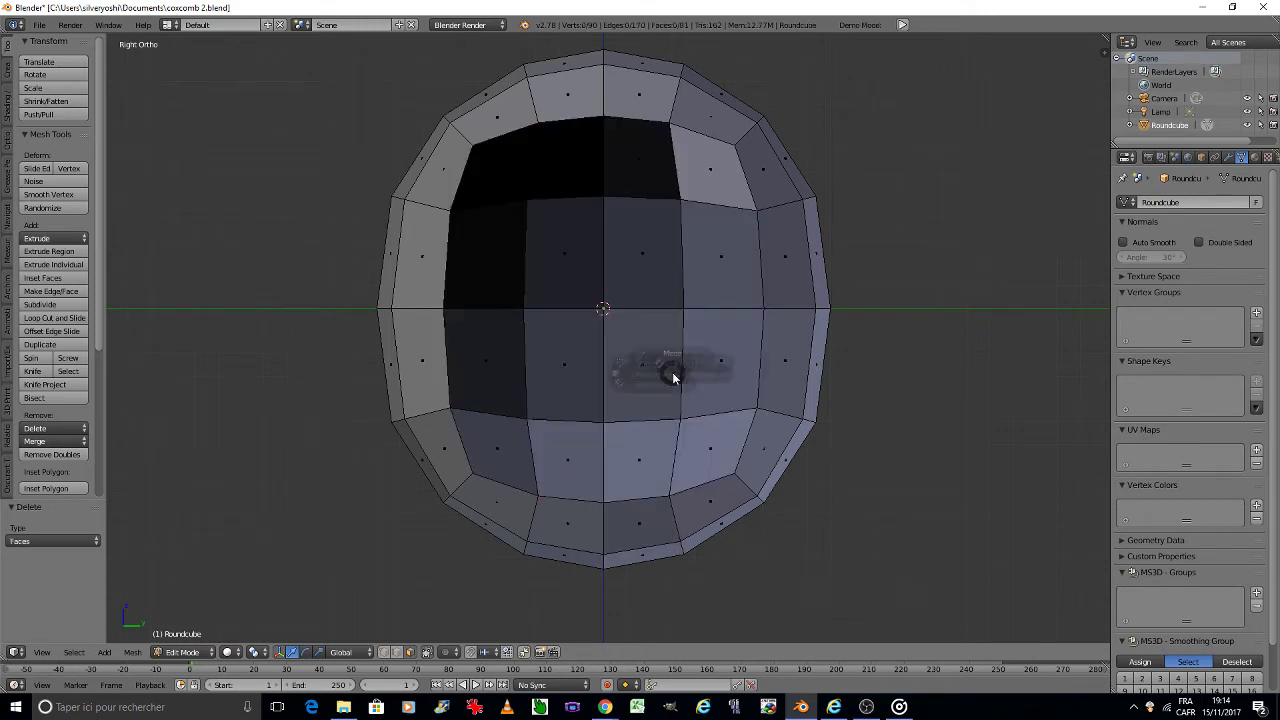
click(588, 380)
key(Tab)
right_click(726, 168)
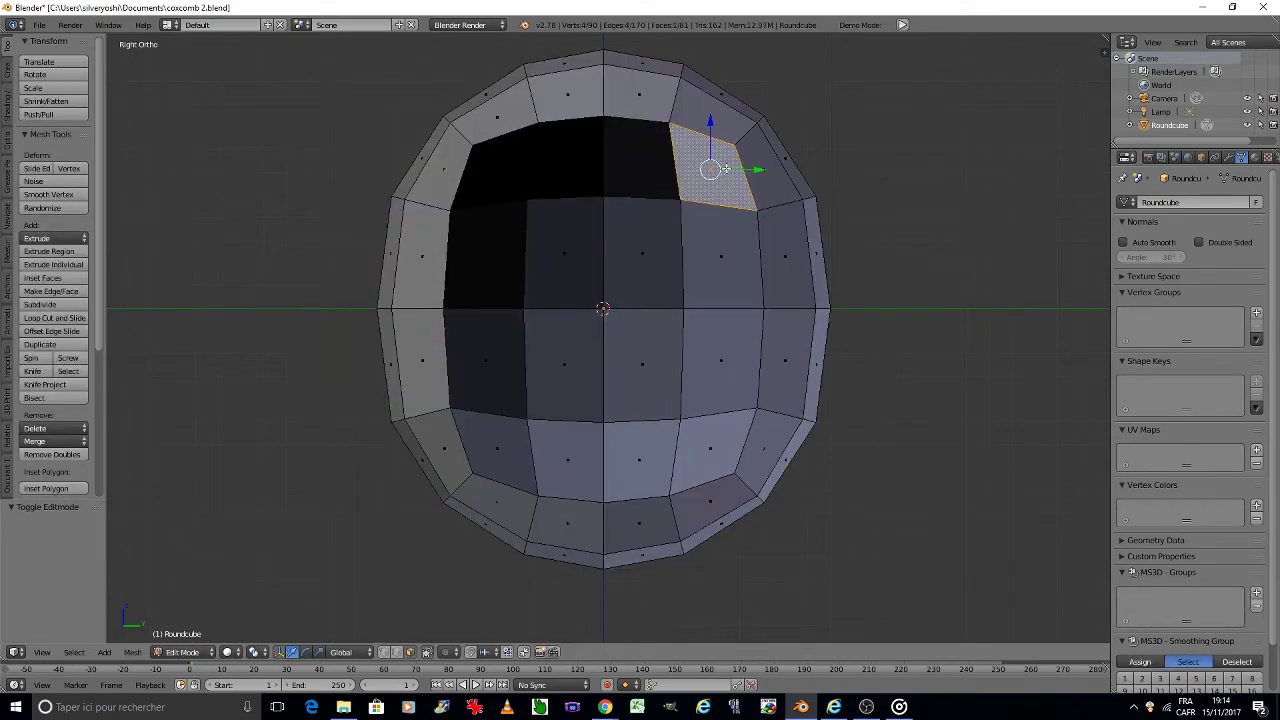
key(x)
click(720, 214)
Step: Orbit the view and paint-select the four central faces of the head
scroll(671, 277, down, 2)
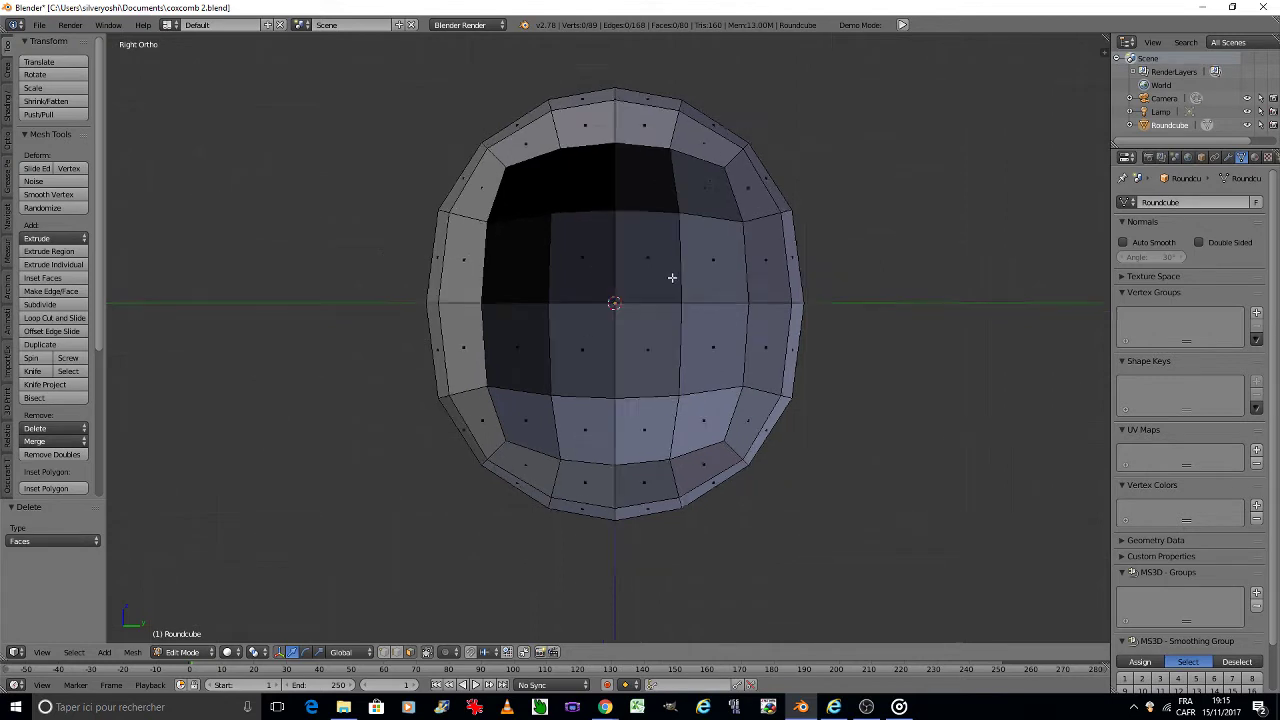
scroll(671, 277, down, 1)
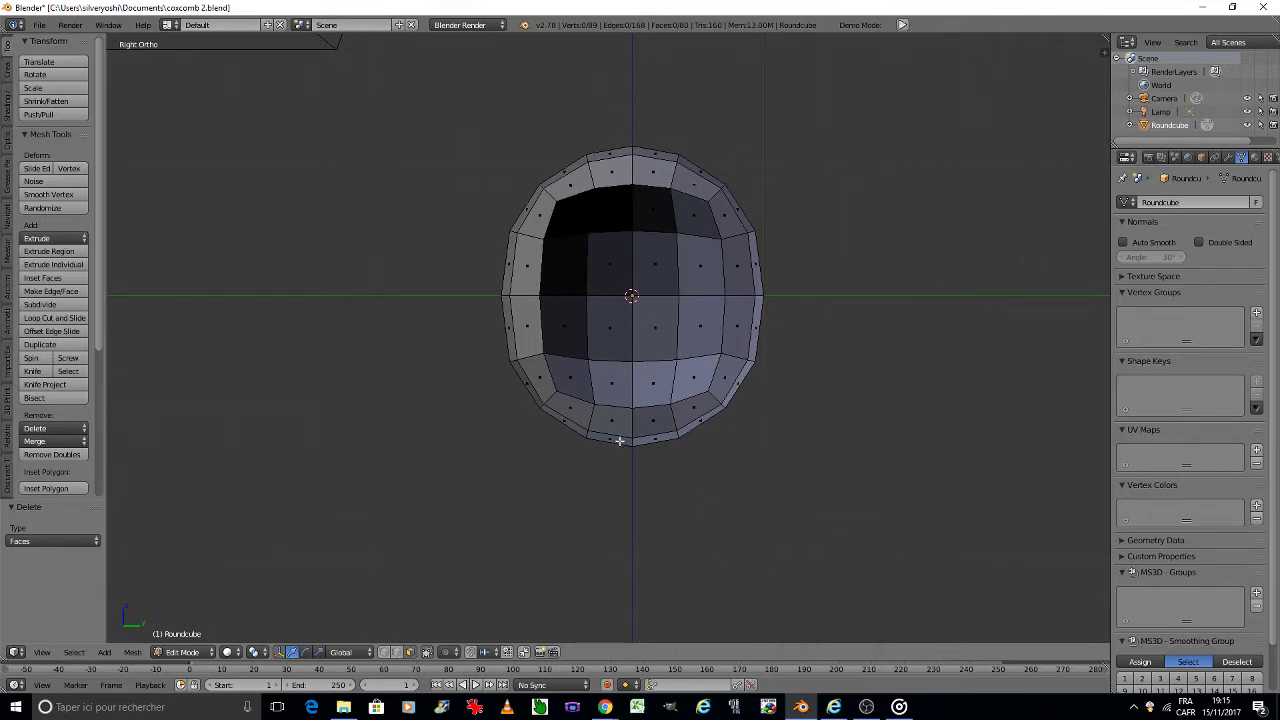
key(KP_8)
key(KP_8)
key(KP_8)
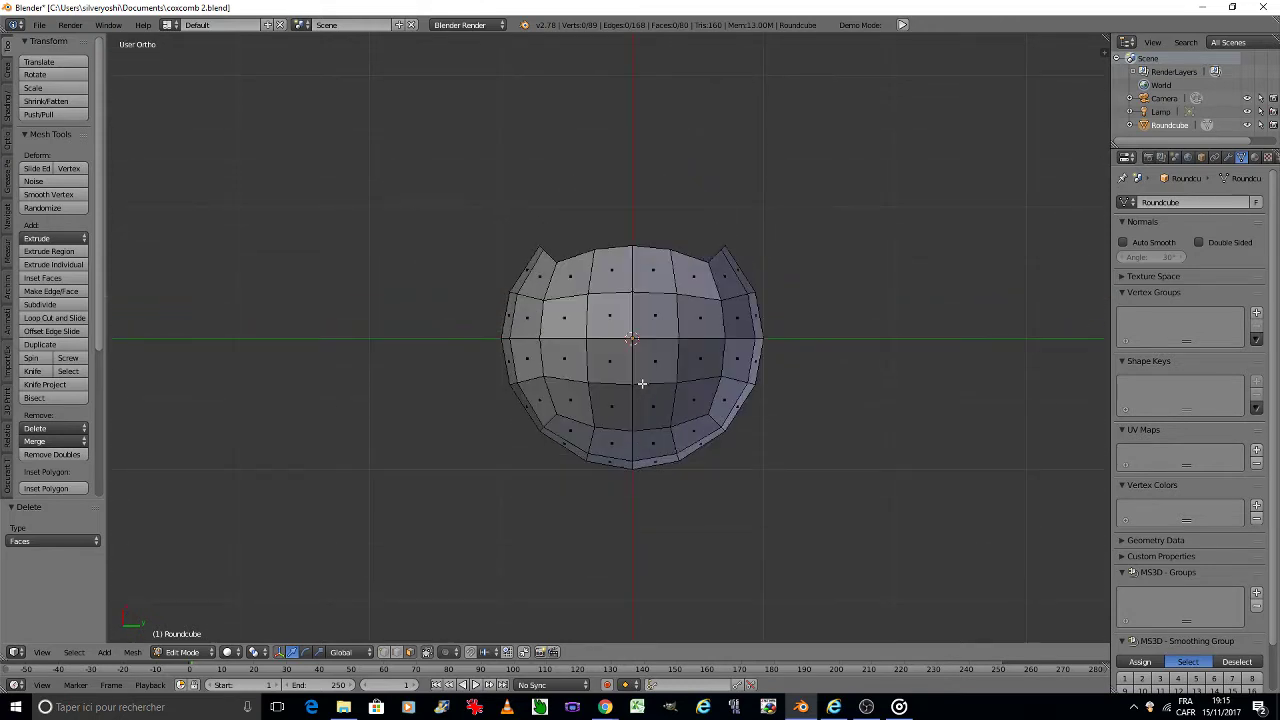
scroll(642, 383, up, 3)
key(c)
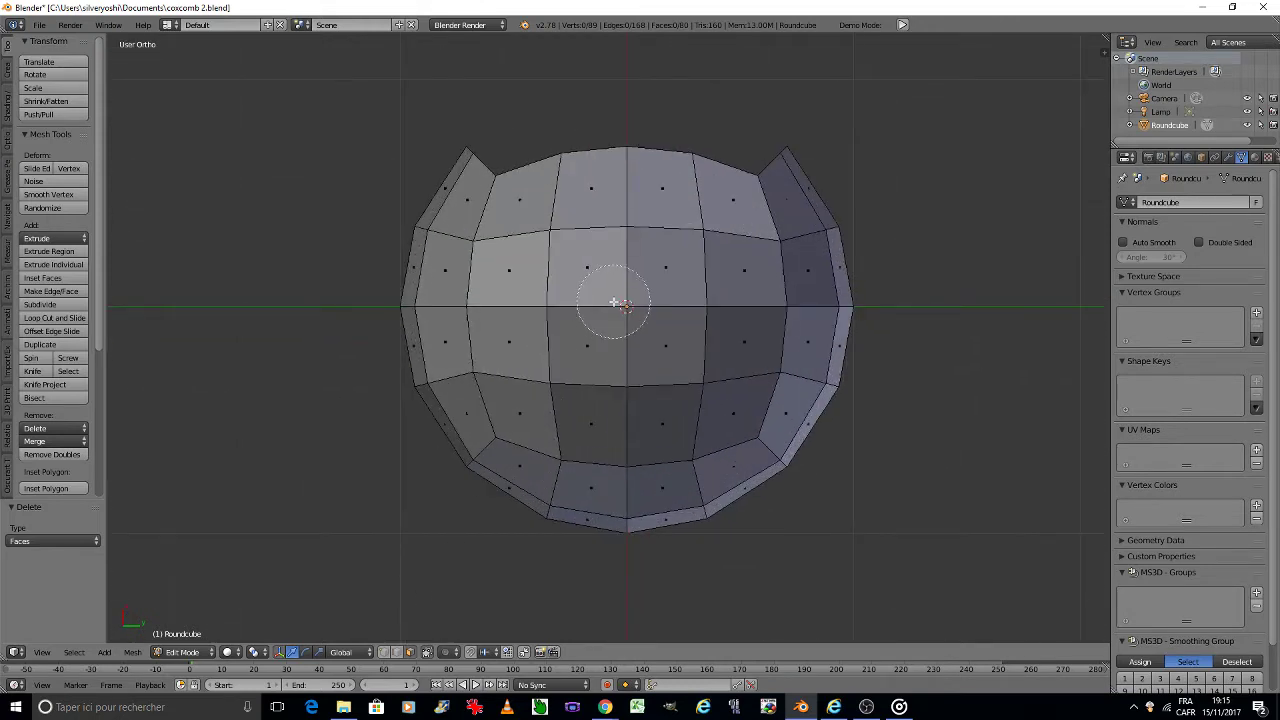
drag(614, 302, 626, 305)
key(Escape)
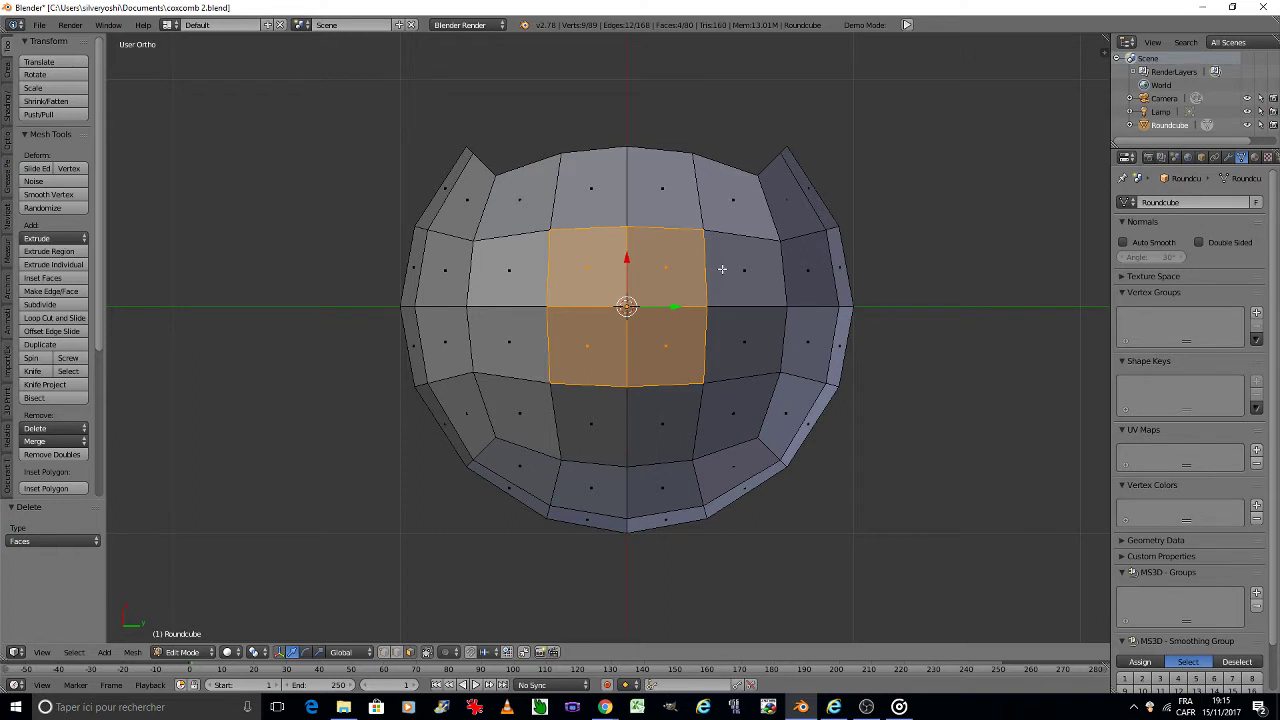
Step: Round the four faces into a circle with LoopTools and scale it up about 1.30
key(w)
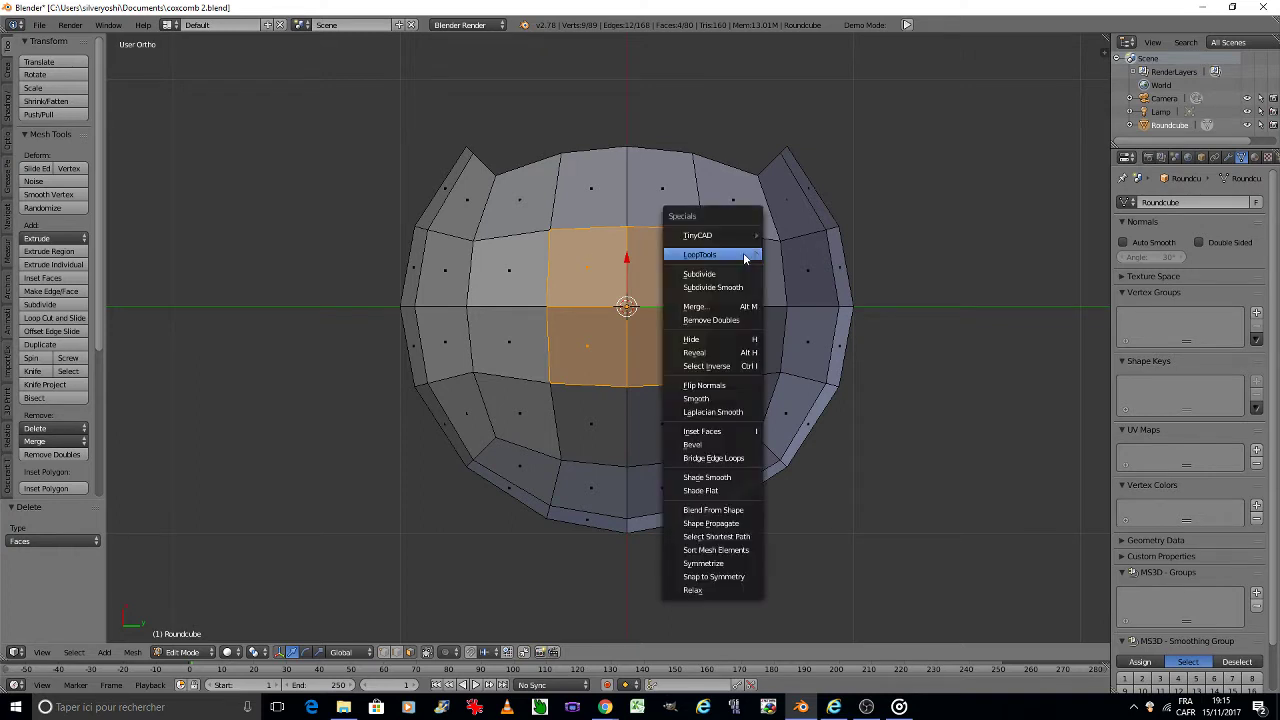
click(794, 265)
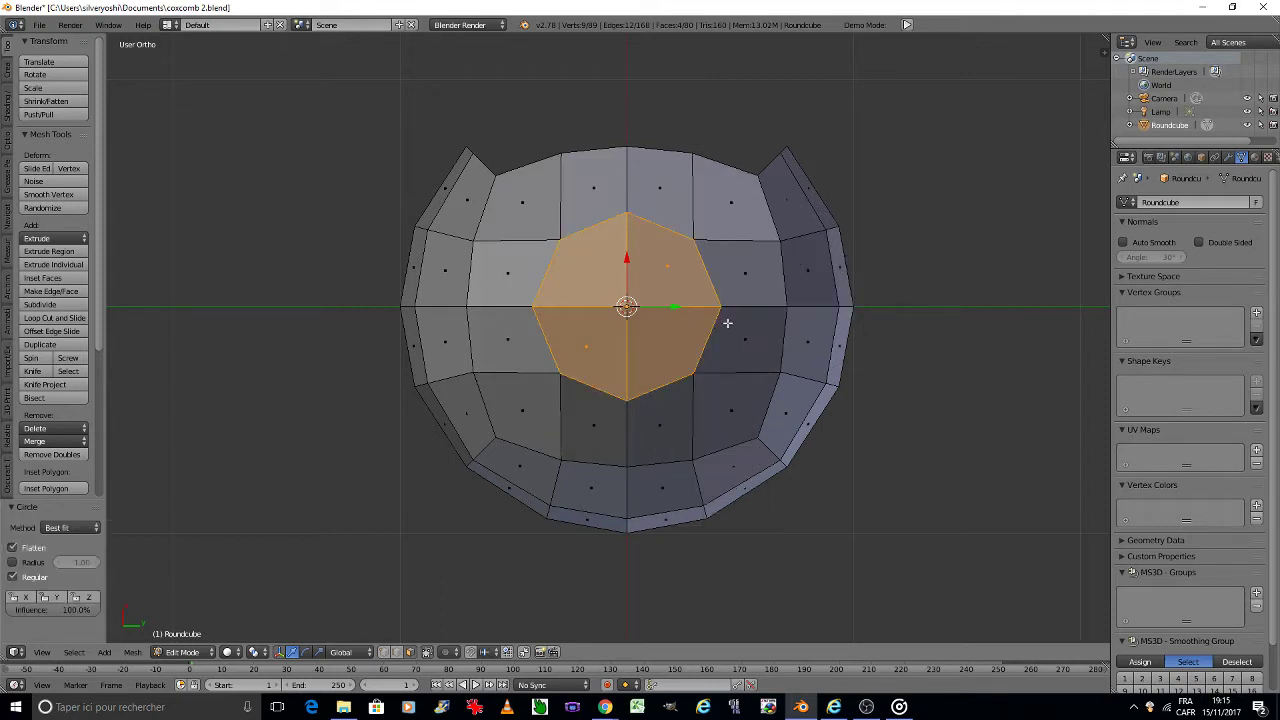
key(s)
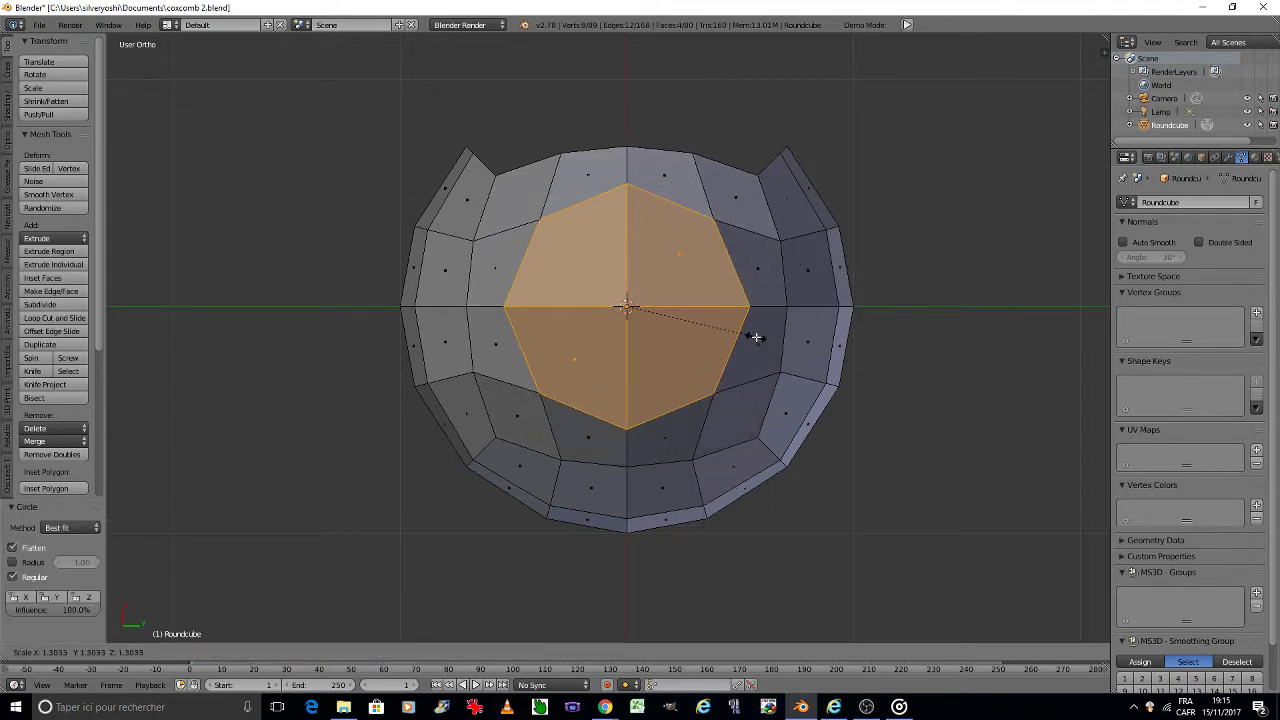
click(757, 336)
key(Tab)
Step: In Object Mode, add a Subdivision Surface modifier (Catmull-Clark, levels 1/2) to the Roundcube
click(715, 326)
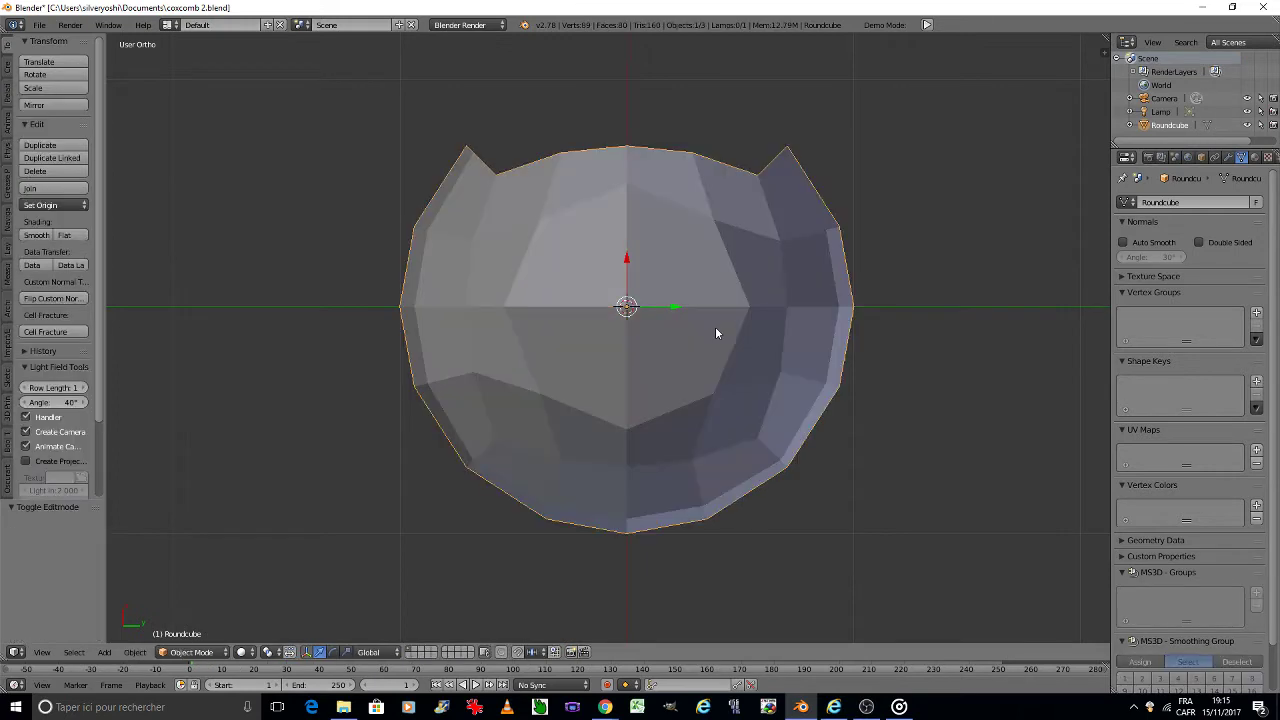
click(1228, 157)
click(1195, 232)
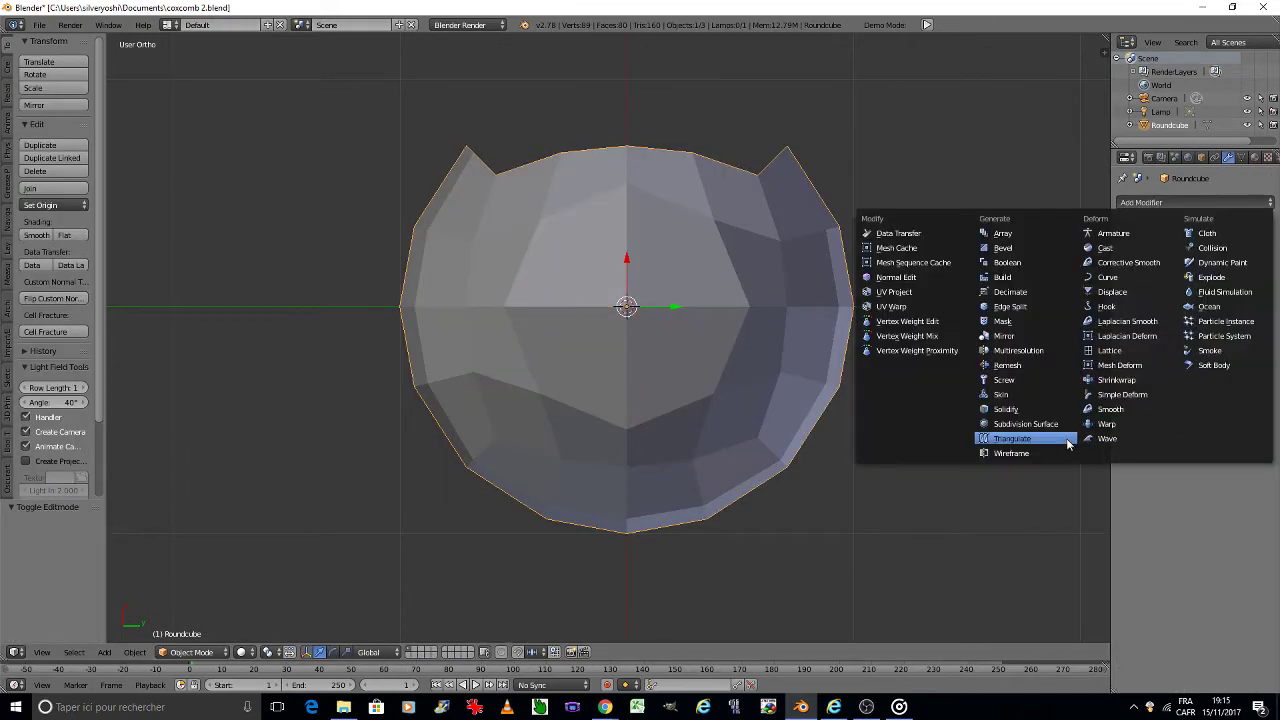
click(1030, 442)
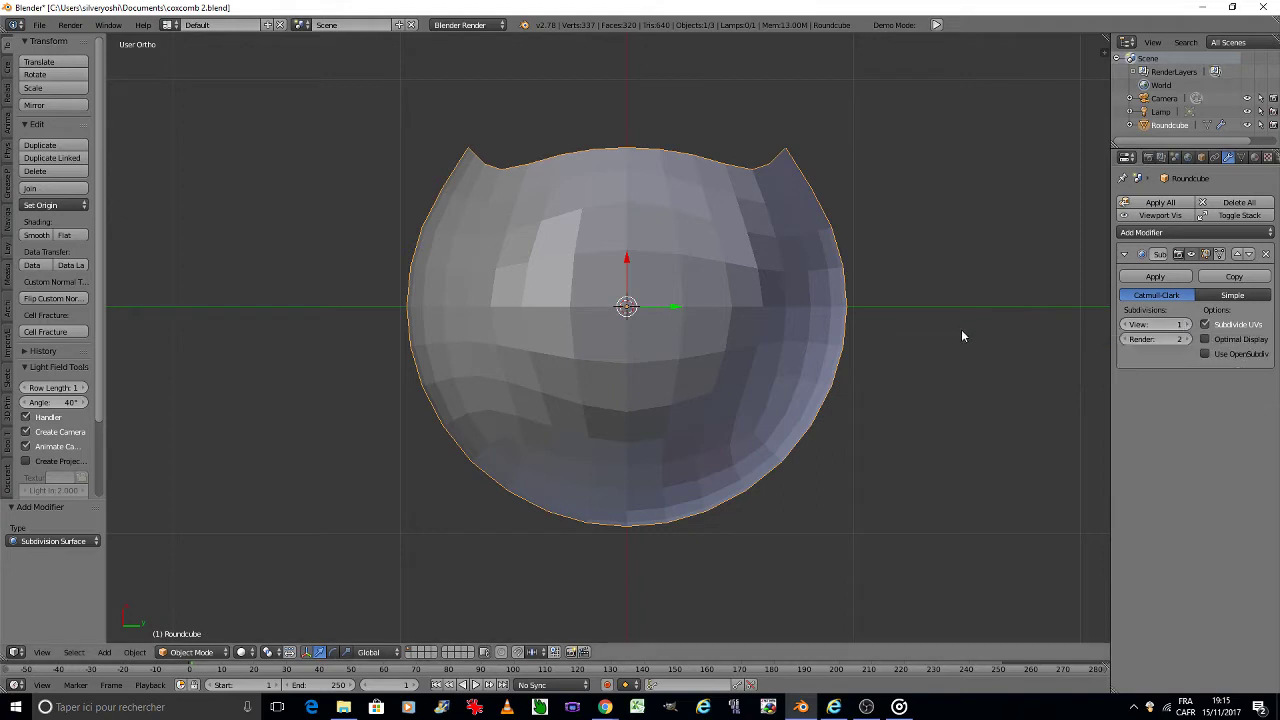
Step: Orbit to look into the face opening and switch back to Edit Mode
key(KP_8)
key(KP_8)
key(KP_8)
key(KP_8)
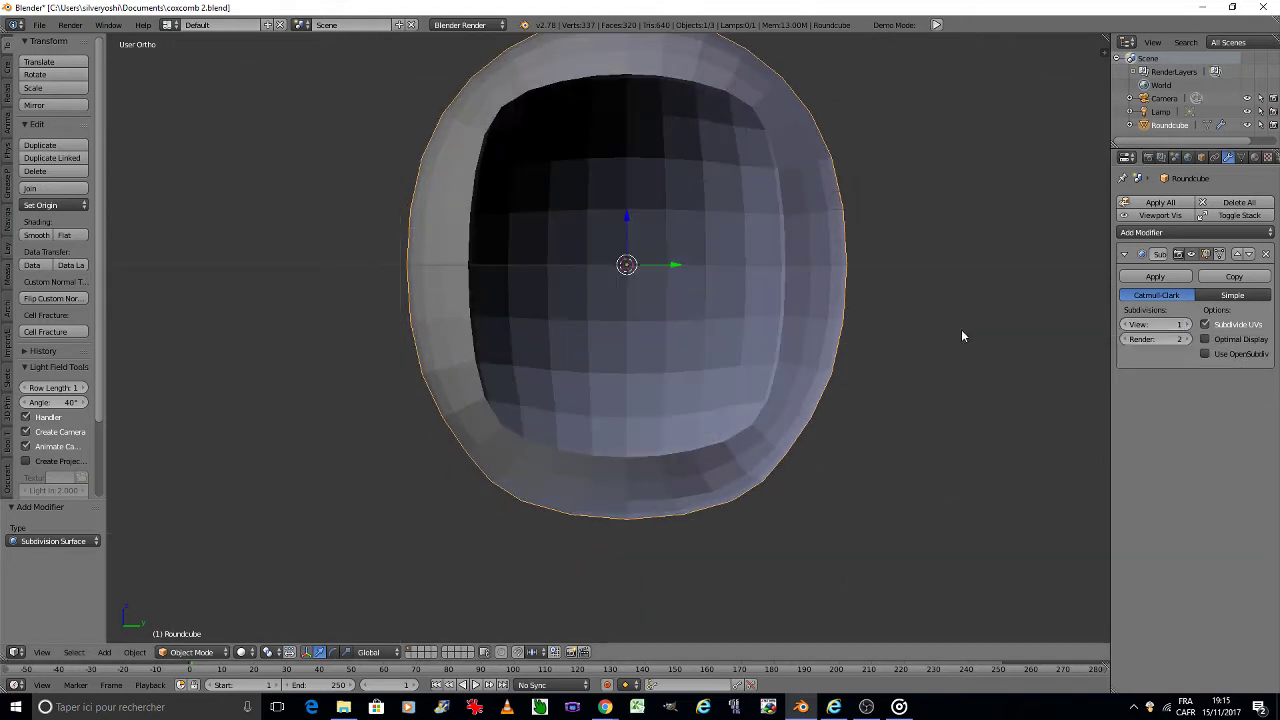
key(Tab)
click(1052, 321)
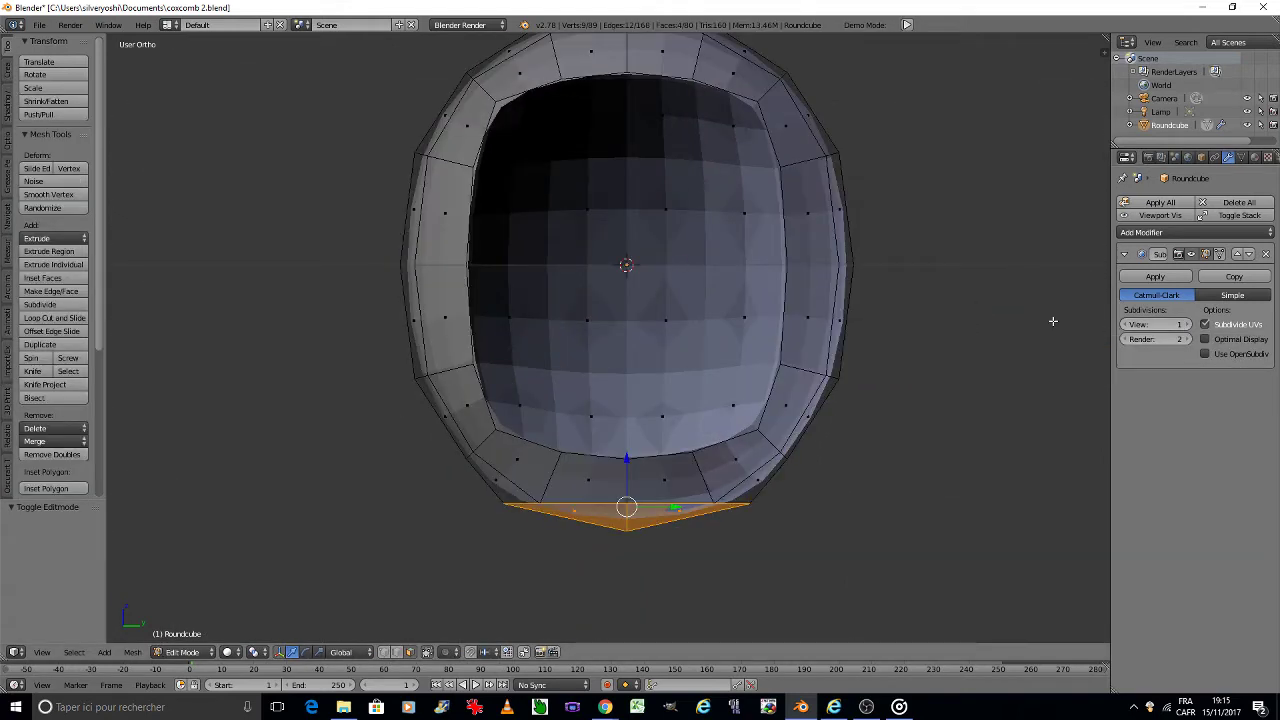
Step: Extrude the bottom cap downward into a short neck
key(KP_2)
key(KP_2)
key(KP_8)
key(KP_8)
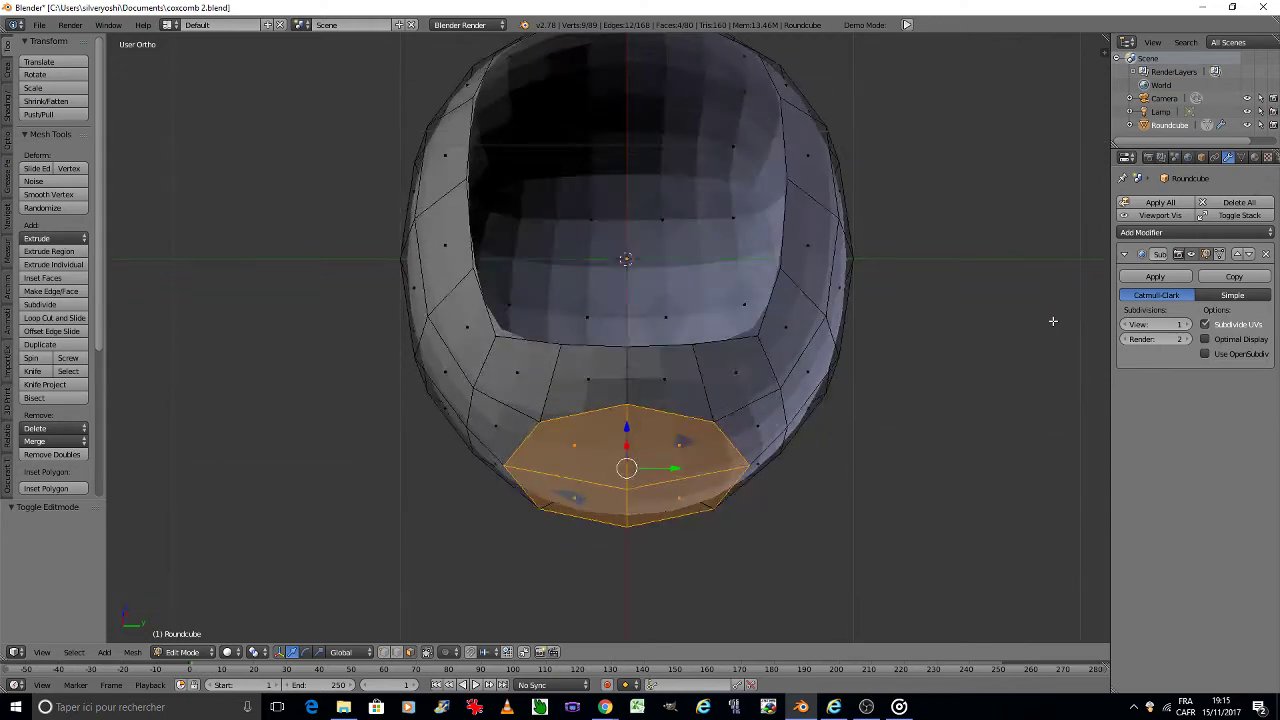
key(KP_8)
scroll(1040, 328, down, 2)
scroll(846, 309, down, 1)
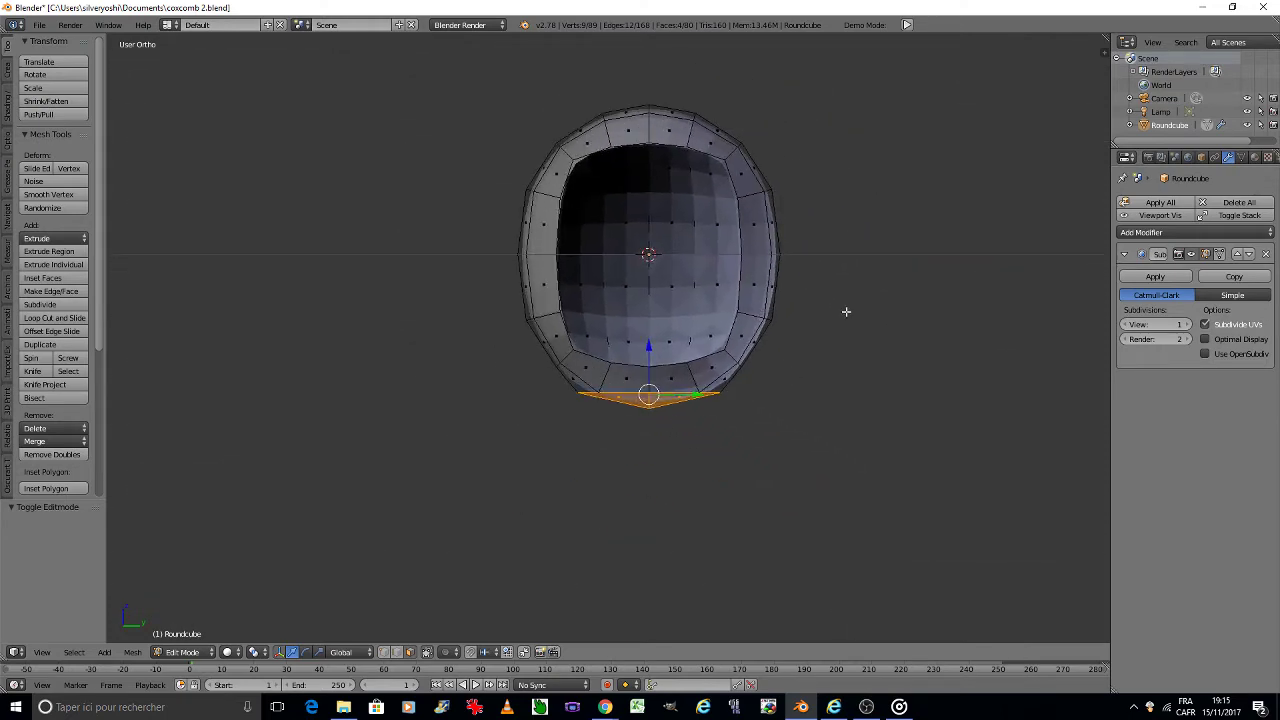
scroll(723, 440, up, 1)
scroll(700, 454, up, 2)
key(e)
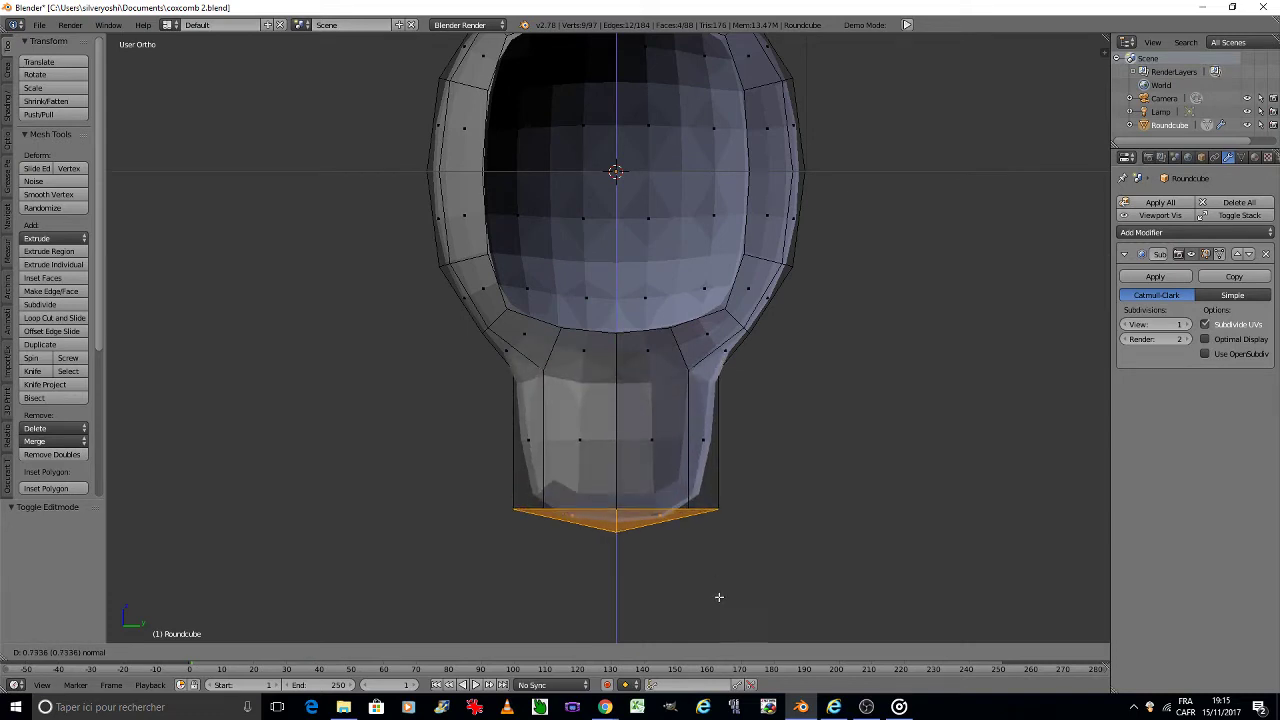
click(720, 600)
Step: Flatten the neck's bottom end by scaling it to 0 along Z
scroll(697, 530, down, 3)
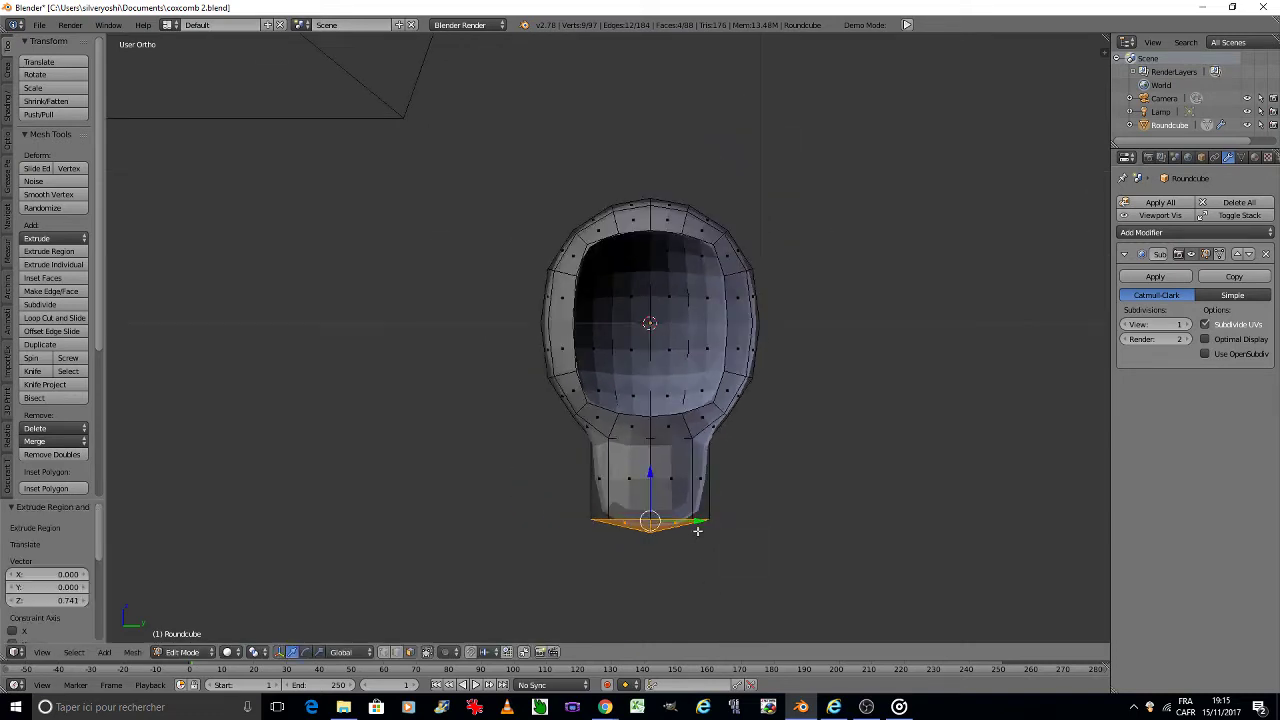
scroll(697, 530, up, 3)
scroll(720, 470, down, 1)
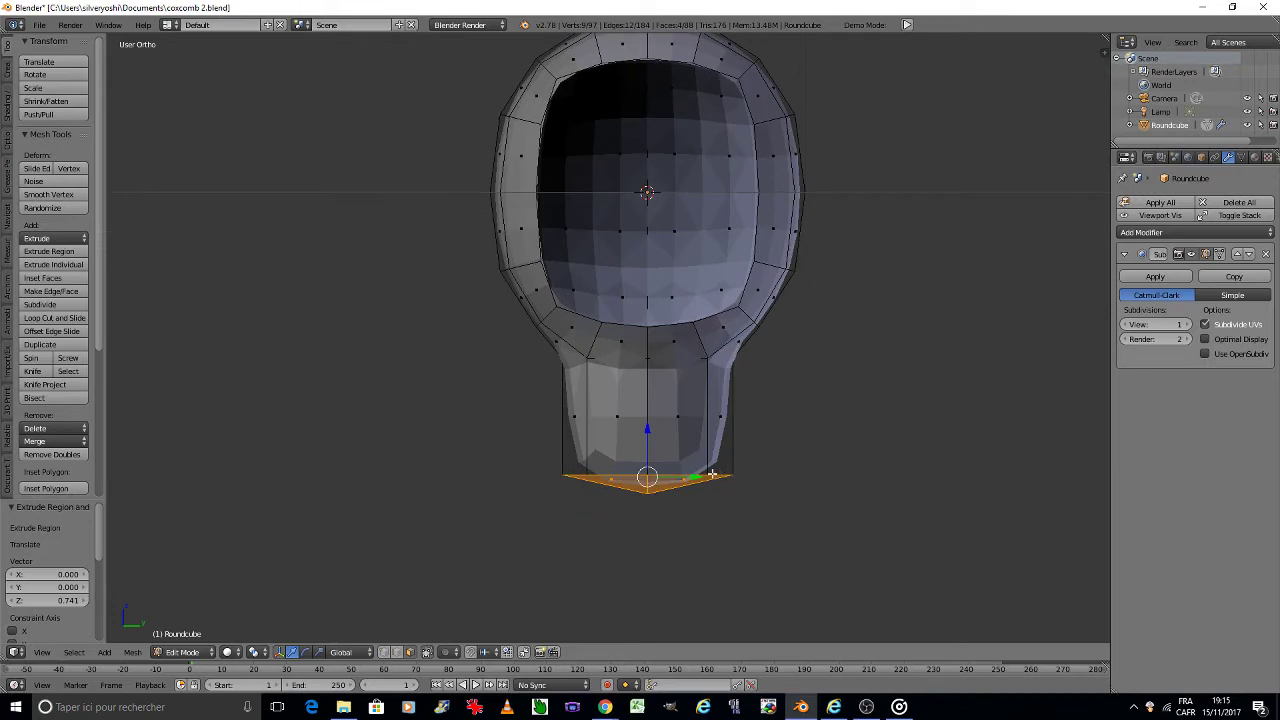
key(s)
key(z)
key(0)
key(Return)
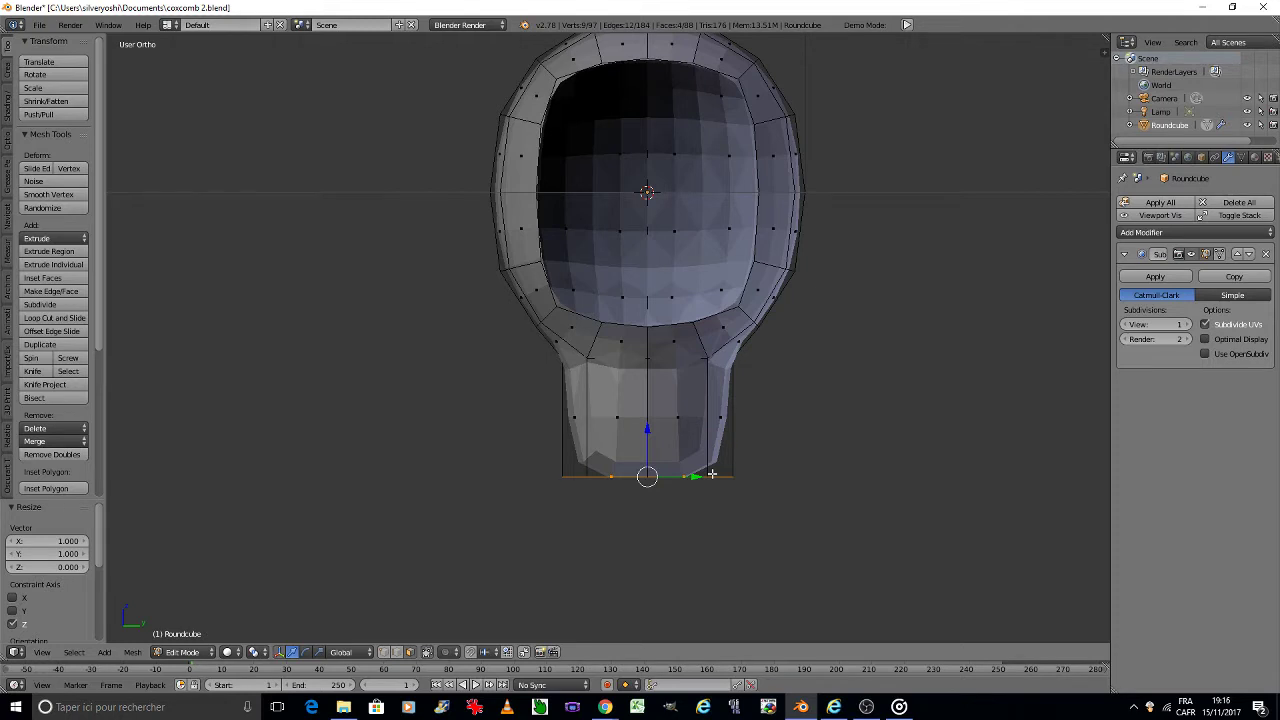
Step: Delete the neck's bottom cap faces and add three evenly spaced loop cuts around it
key(x)
click(712, 471)
key(ctrl+r)
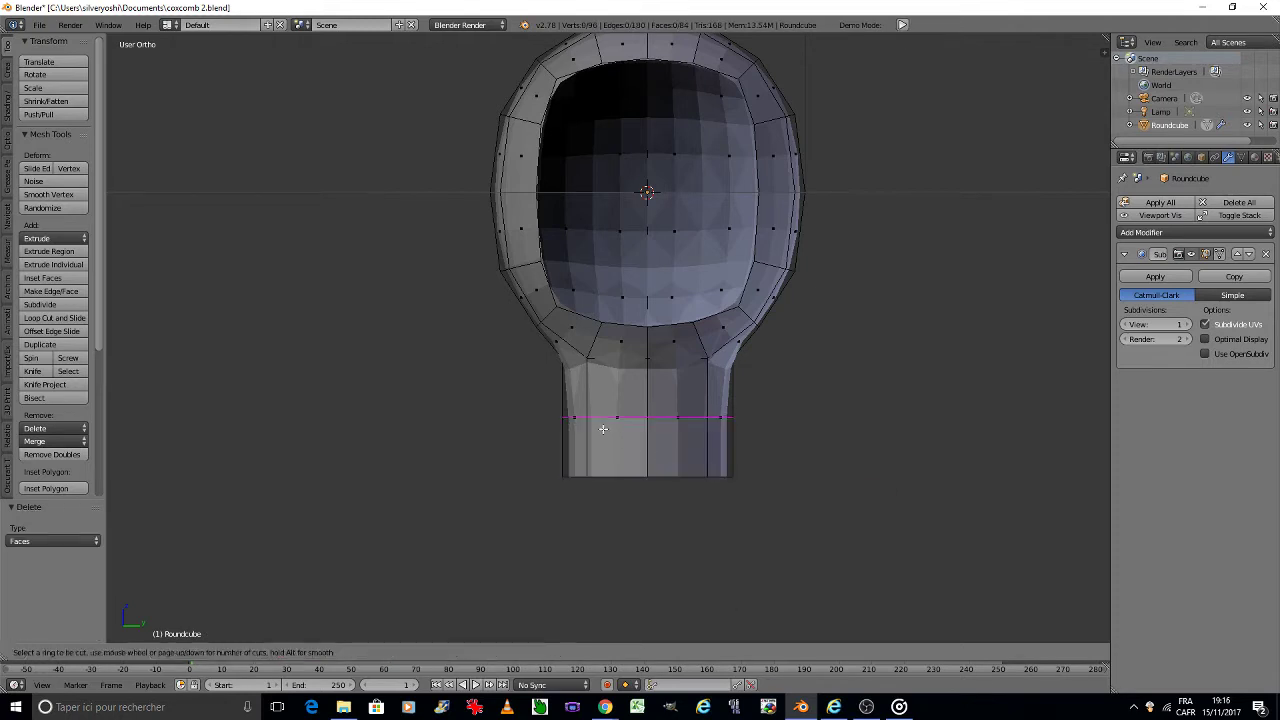
scroll(603, 429, up, 2)
click(602, 429)
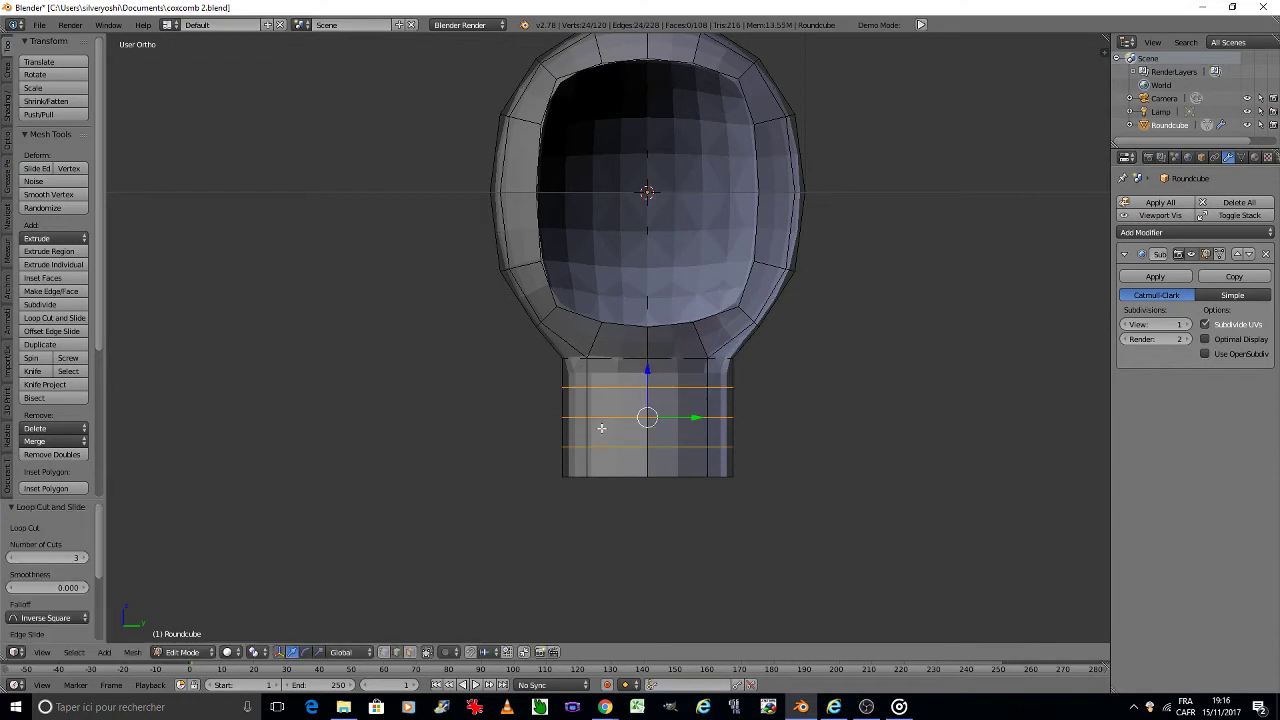
right_click(534, 471)
Step: Reselect the Roundcube, return to Edit Mode, and box-select the neck's bottom edge ring
key(Tab)
click(437, 470)
right_click(437, 467)
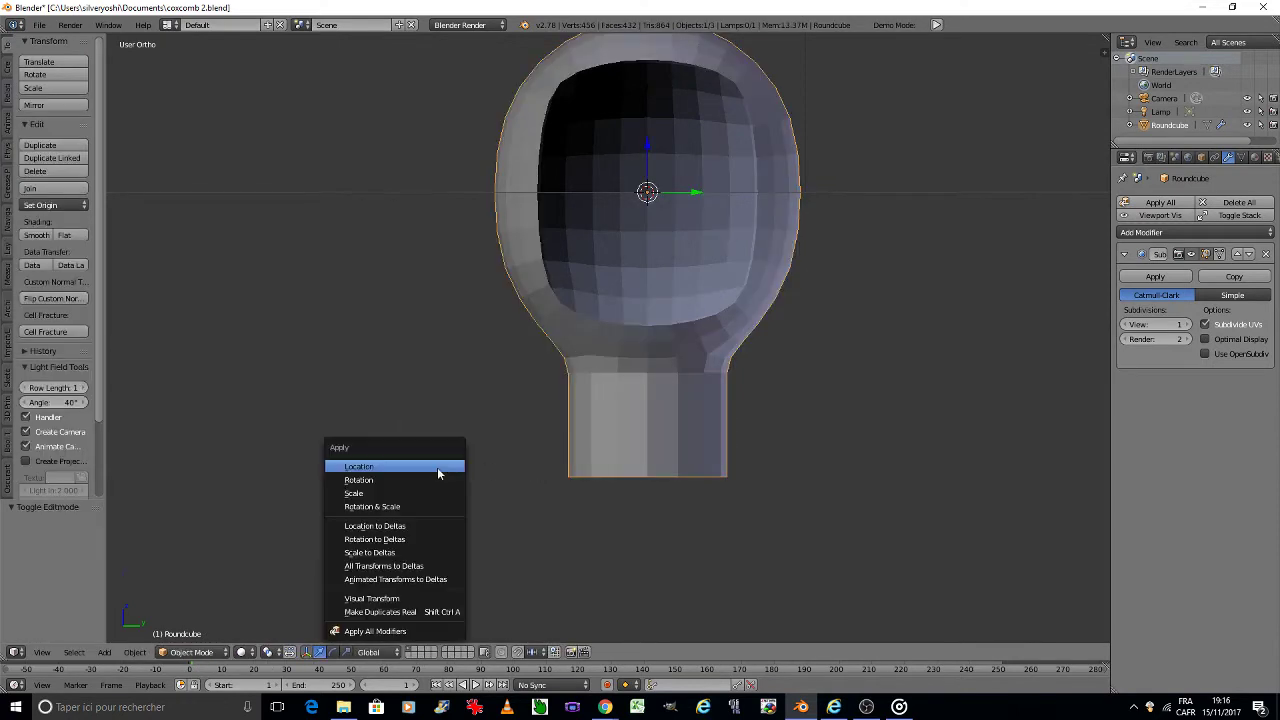
key(Escape)
key(Tab)
click(525, 462)
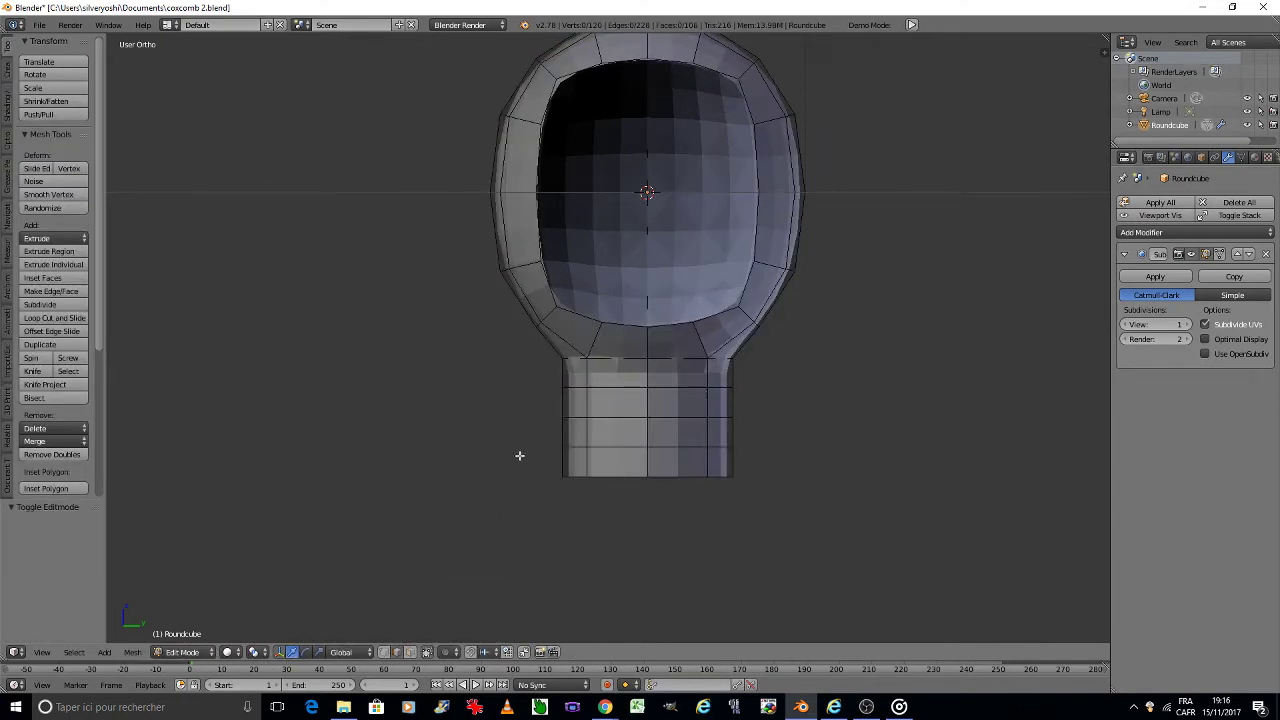
key(b)
key(Escape)
key(b)
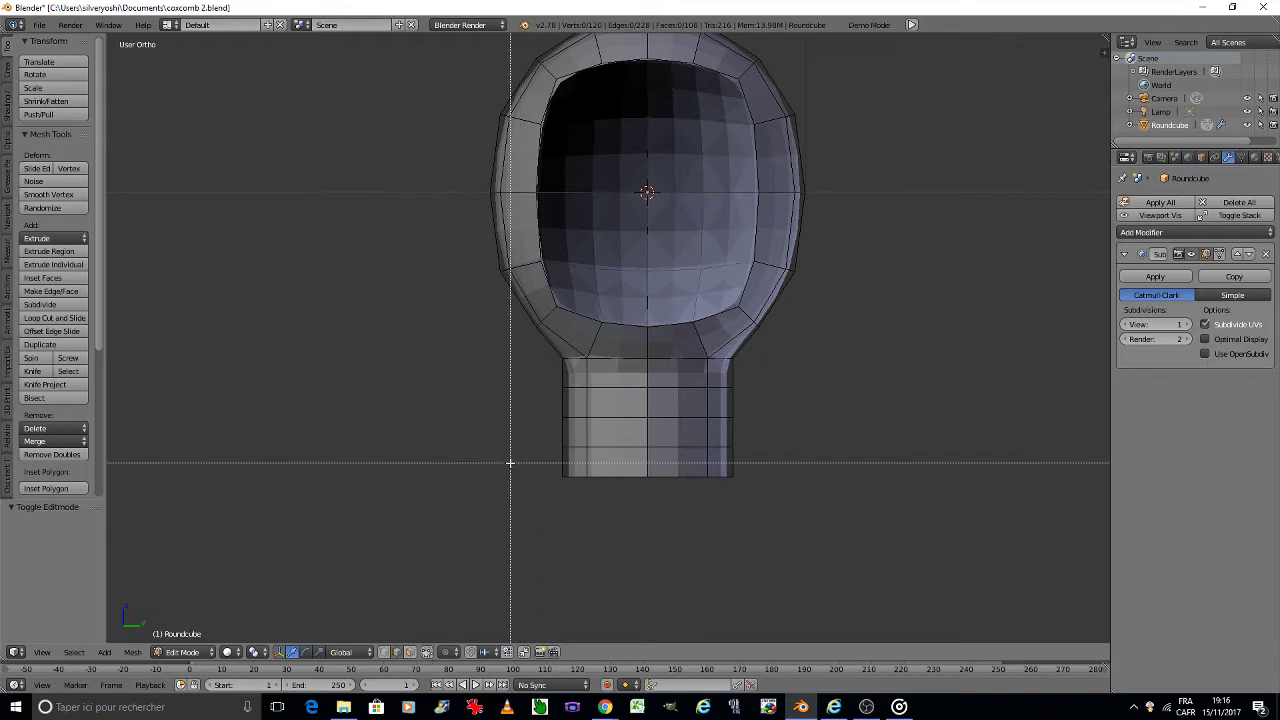
drag(510, 463, 765, 493)
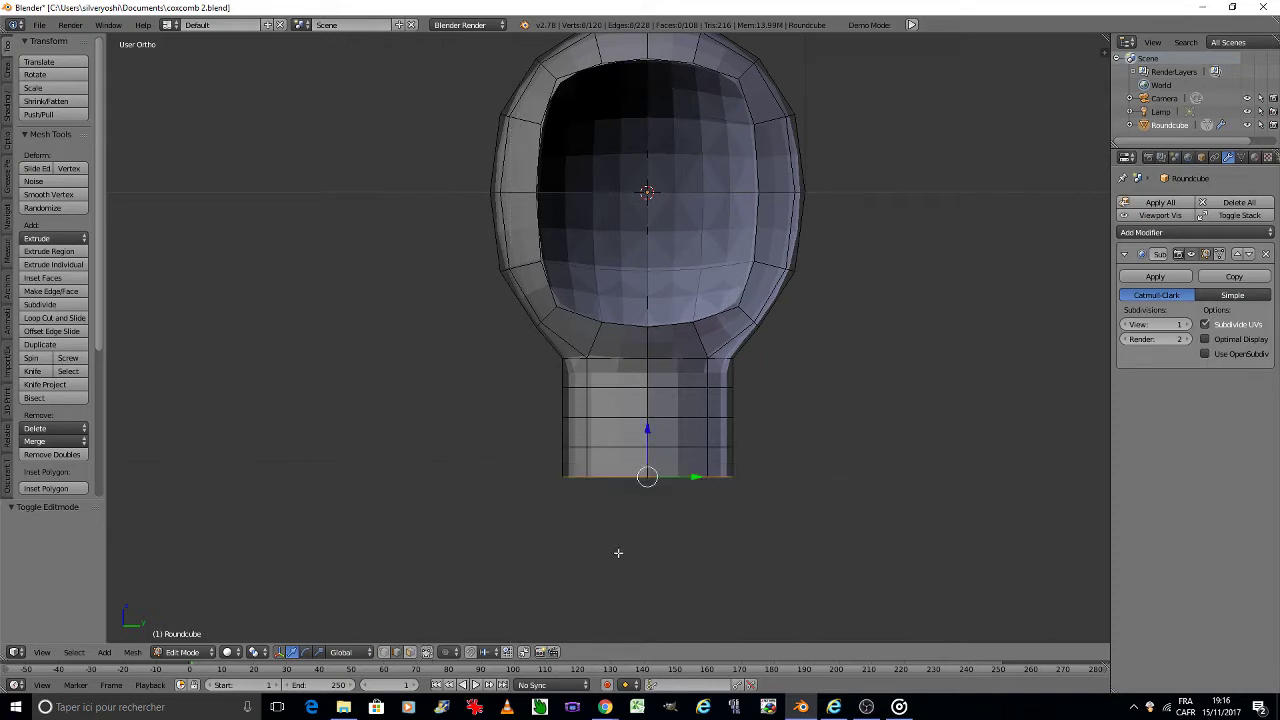
Step: Enable proportional editing with a Sharp falloff
click(446, 652)
click(476, 592)
click(472, 652)
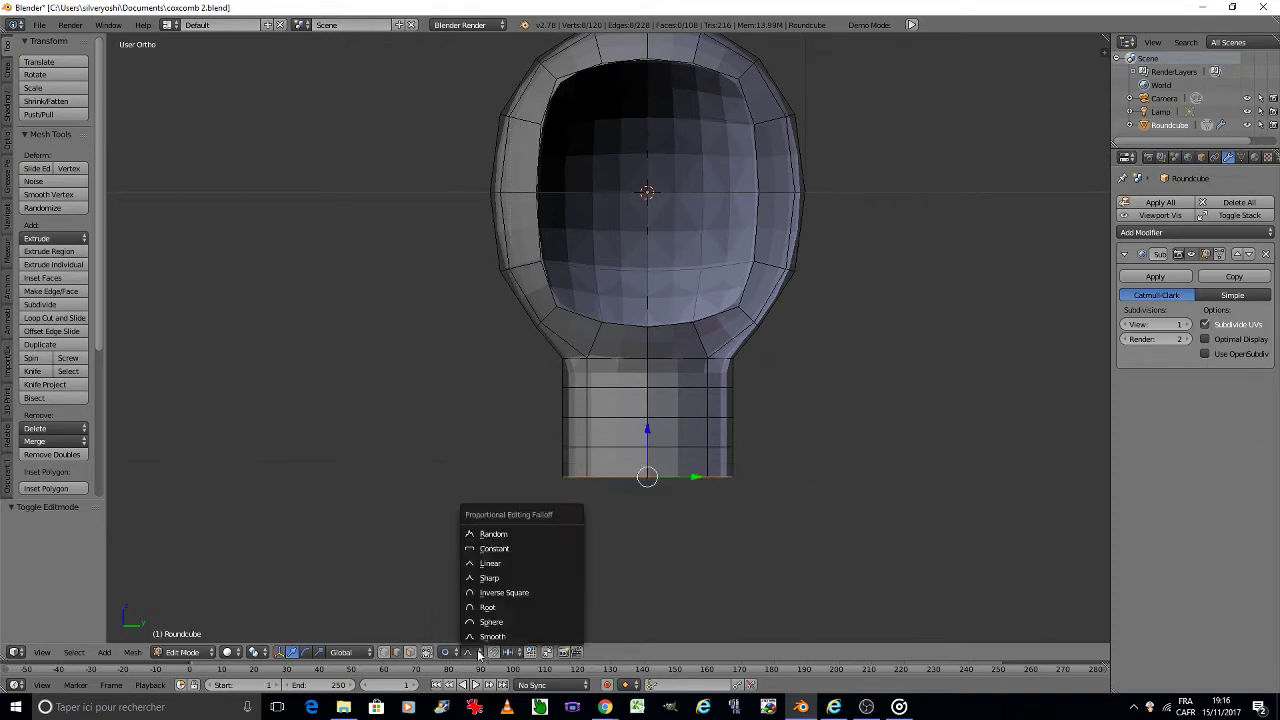
click(489, 578)
Step: Scale the bottom ring horizontally to 1.454 so the neck base flares out
key(s)
key(shift+z)
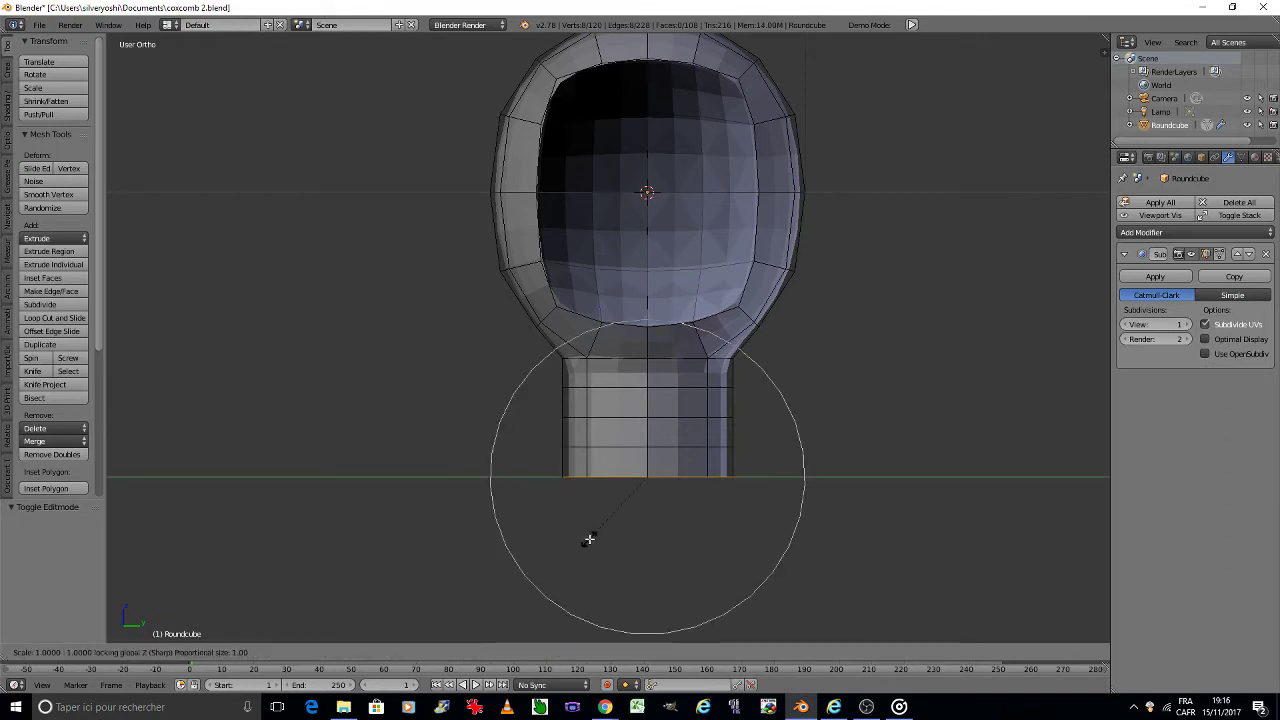
scroll(589, 540, up, 2)
scroll(589, 537, up, 1)
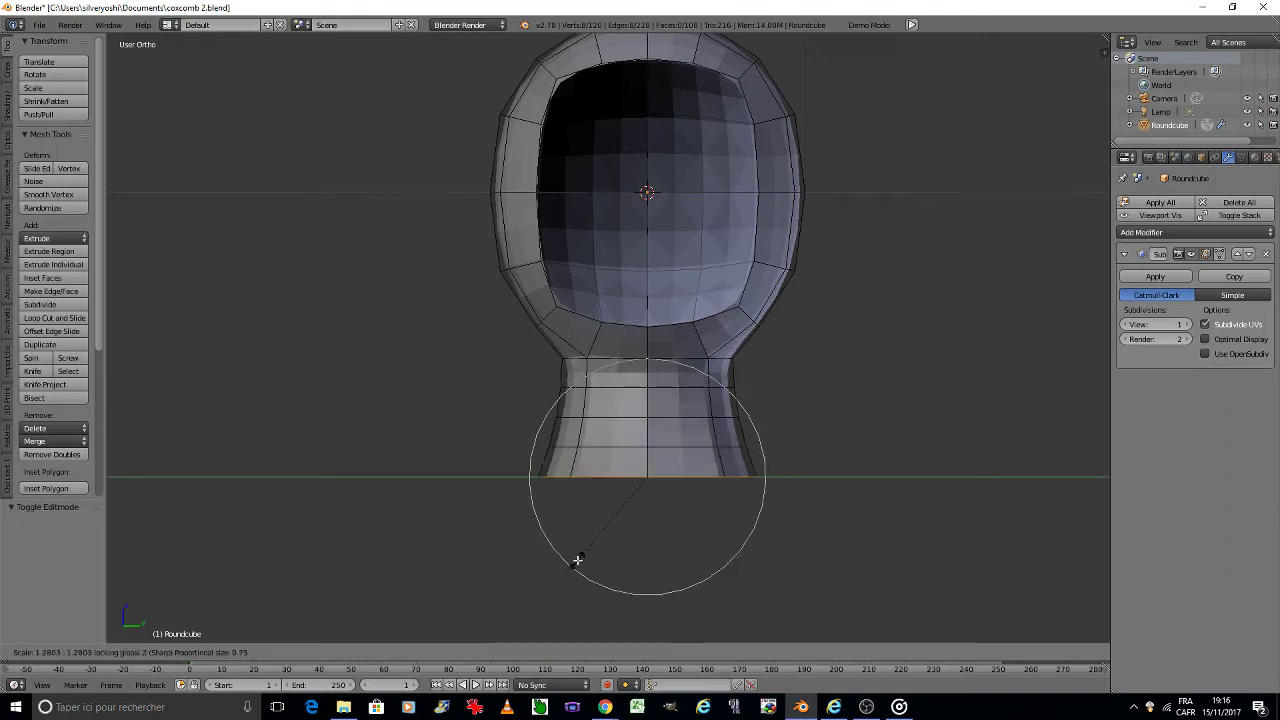
scroll(574, 567, down, 1)
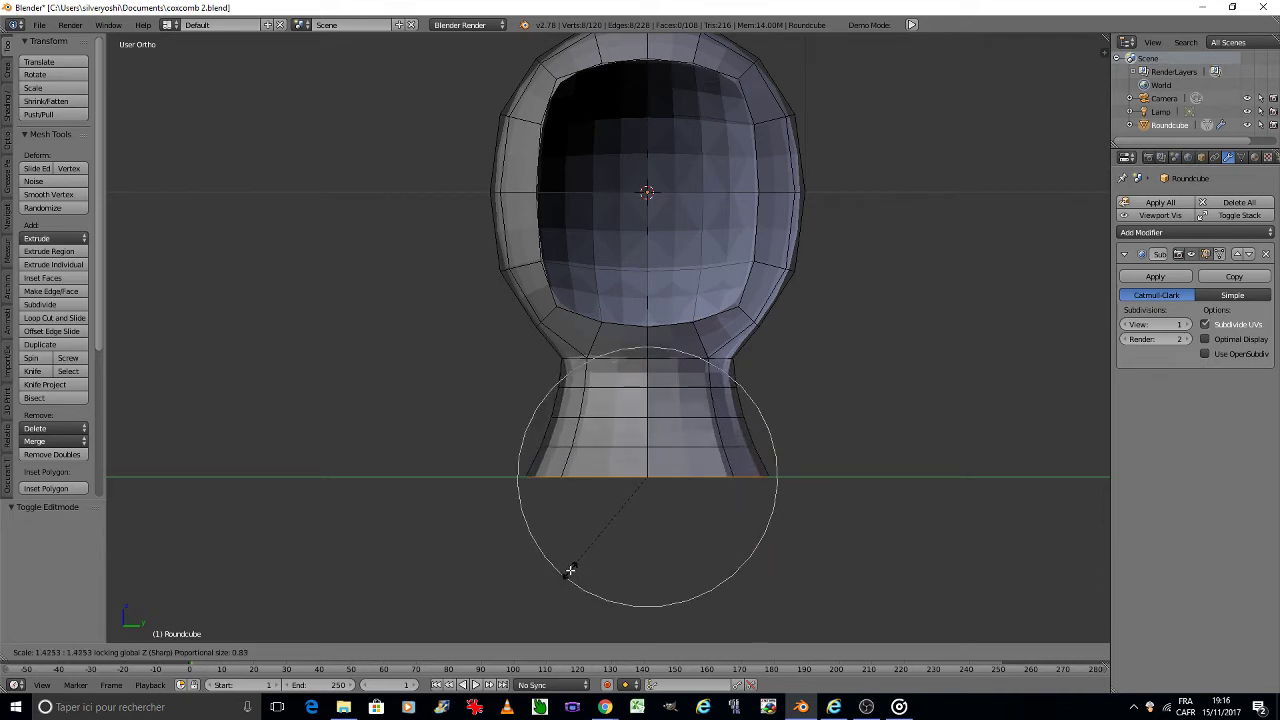
click(568, 573)
scroll(570, 572, down, 2)
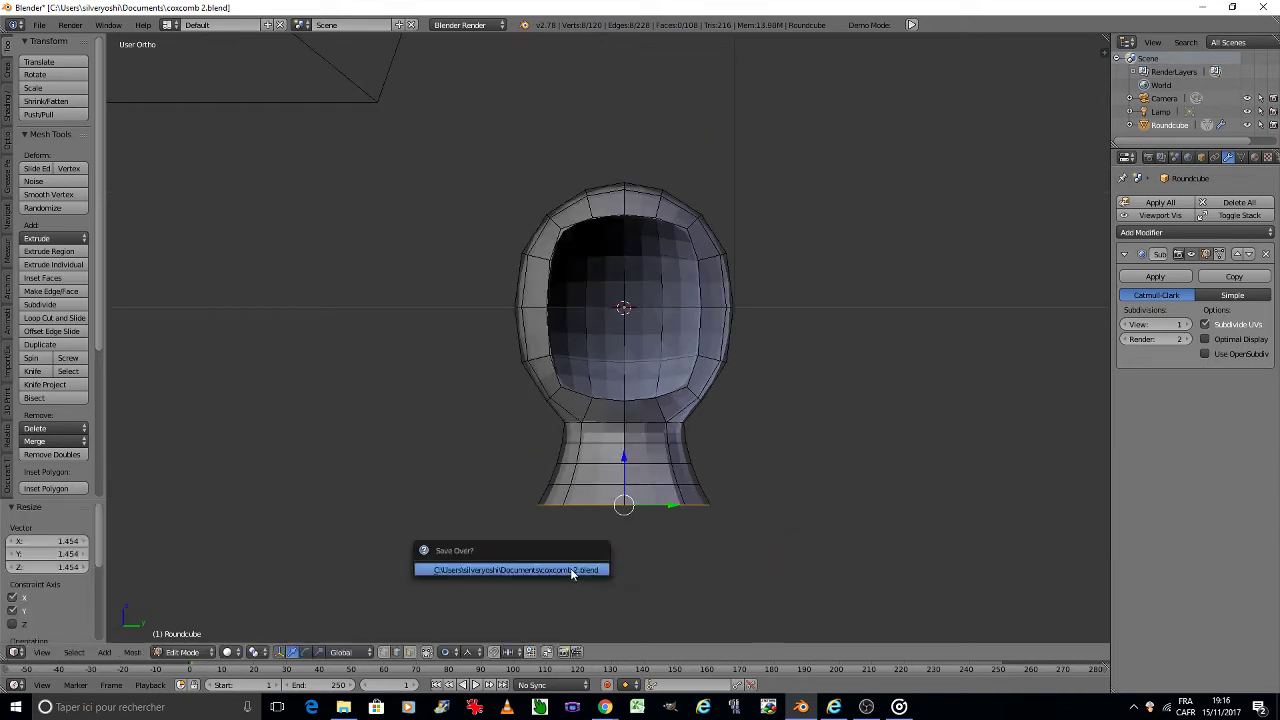
shift+middle_drag(575, 548, 547, 434)
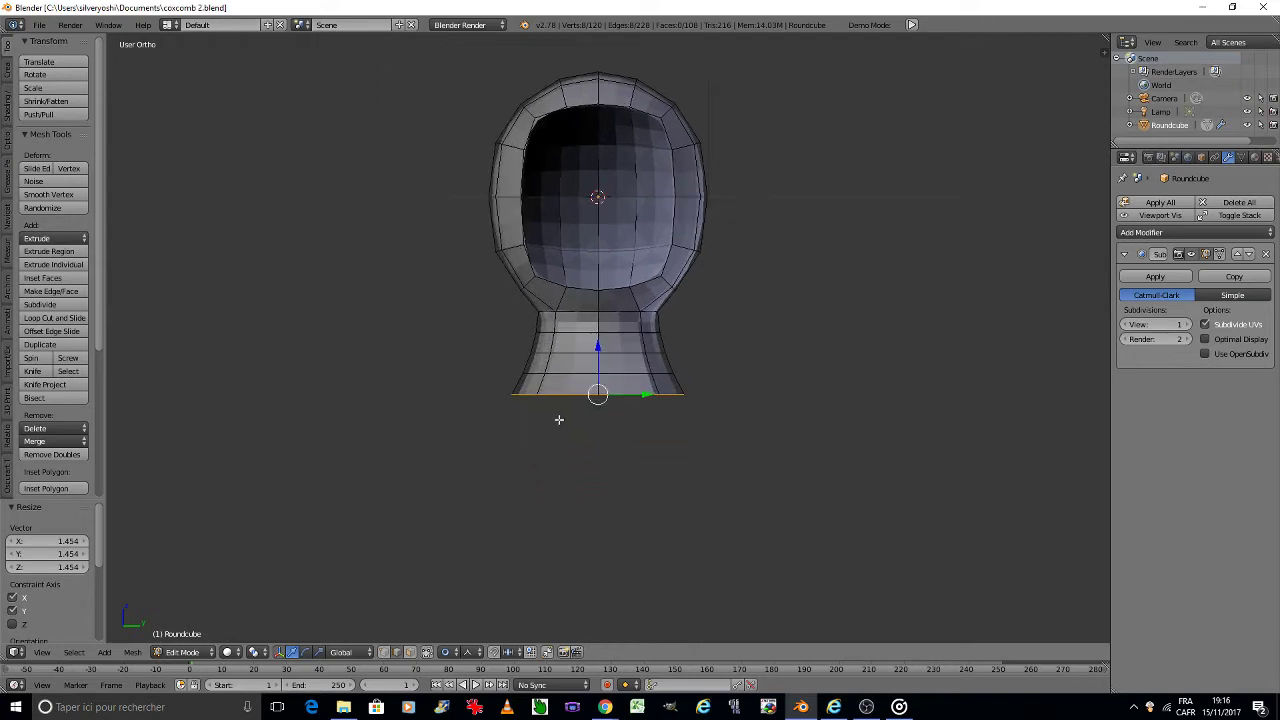
Step: Extrude the bottom ring 1.605 down along Z and add six evenly spaced loop cuts
scroll(559, 417, up, 1)
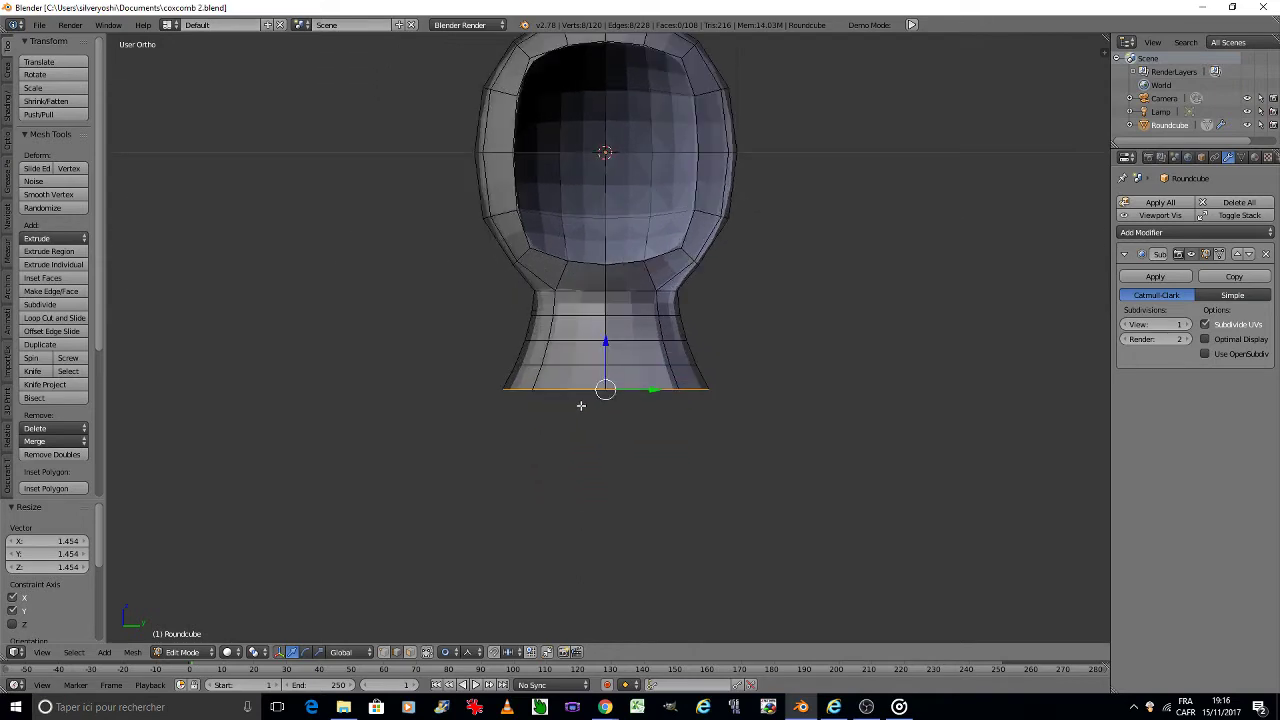
key(e)
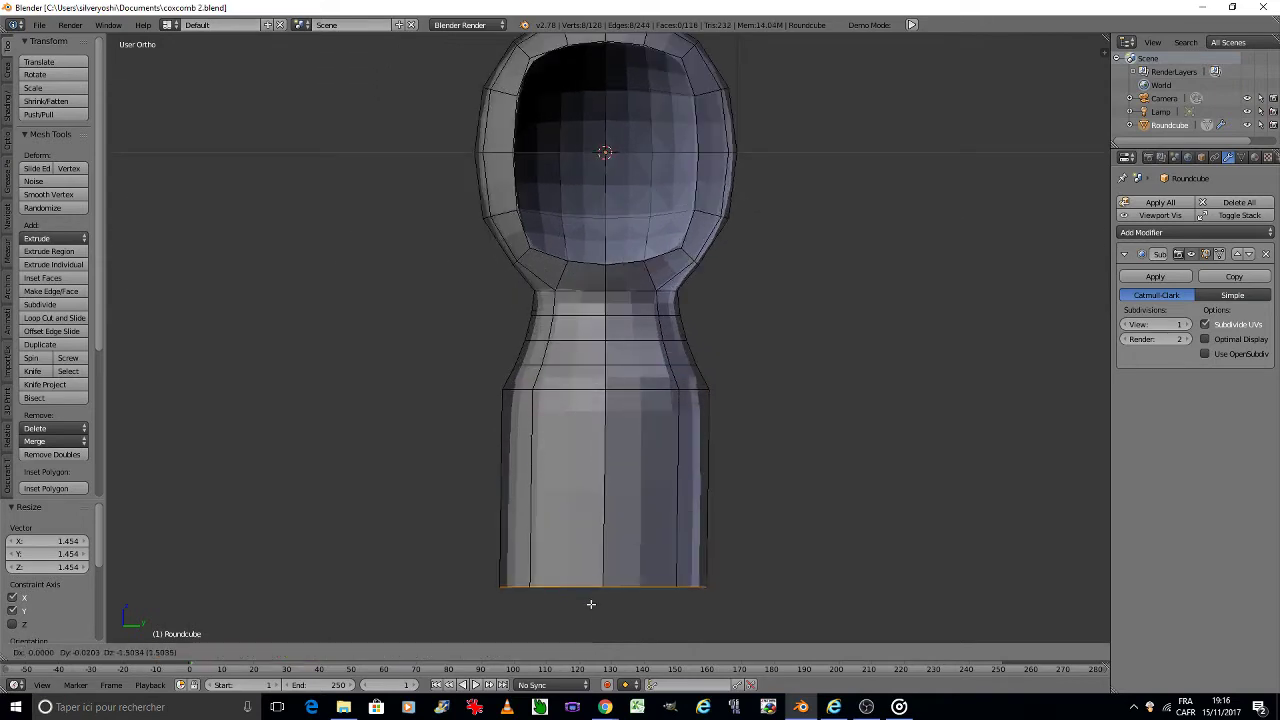
key(z)
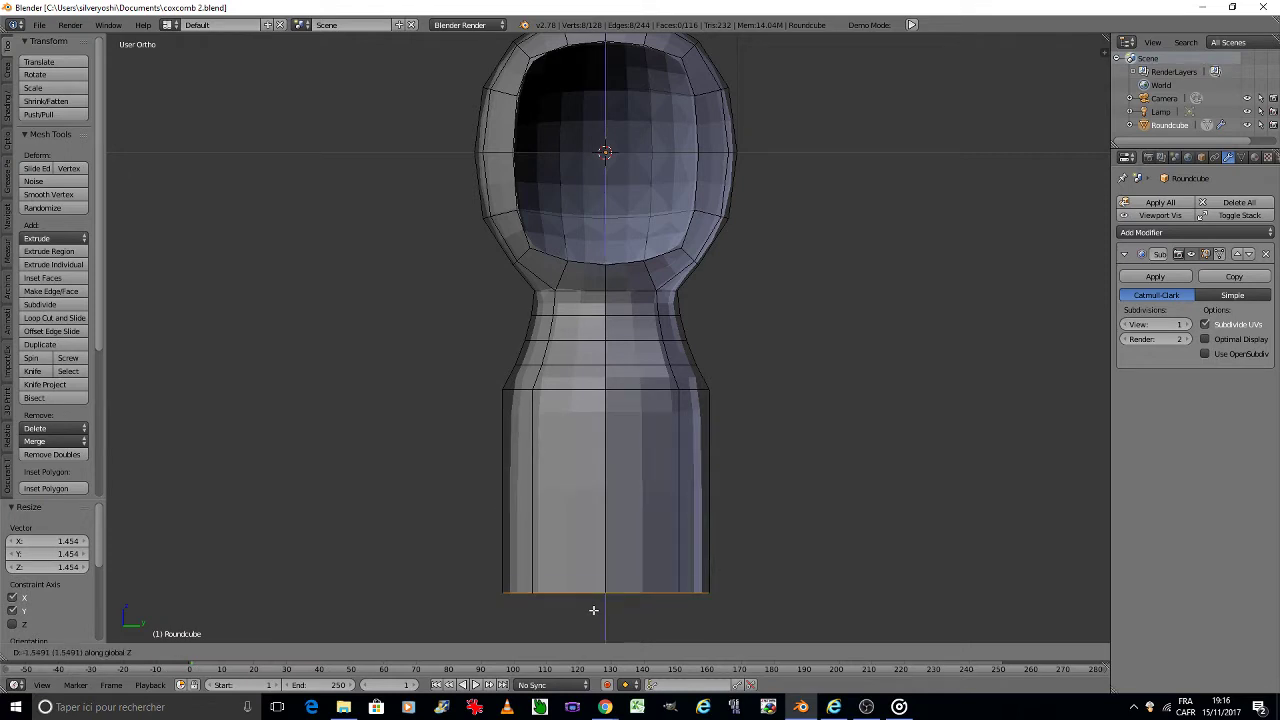
click(593, 608)
key(ctrl+r)
scroll(545, 476, up, 5)
click(545, 476)
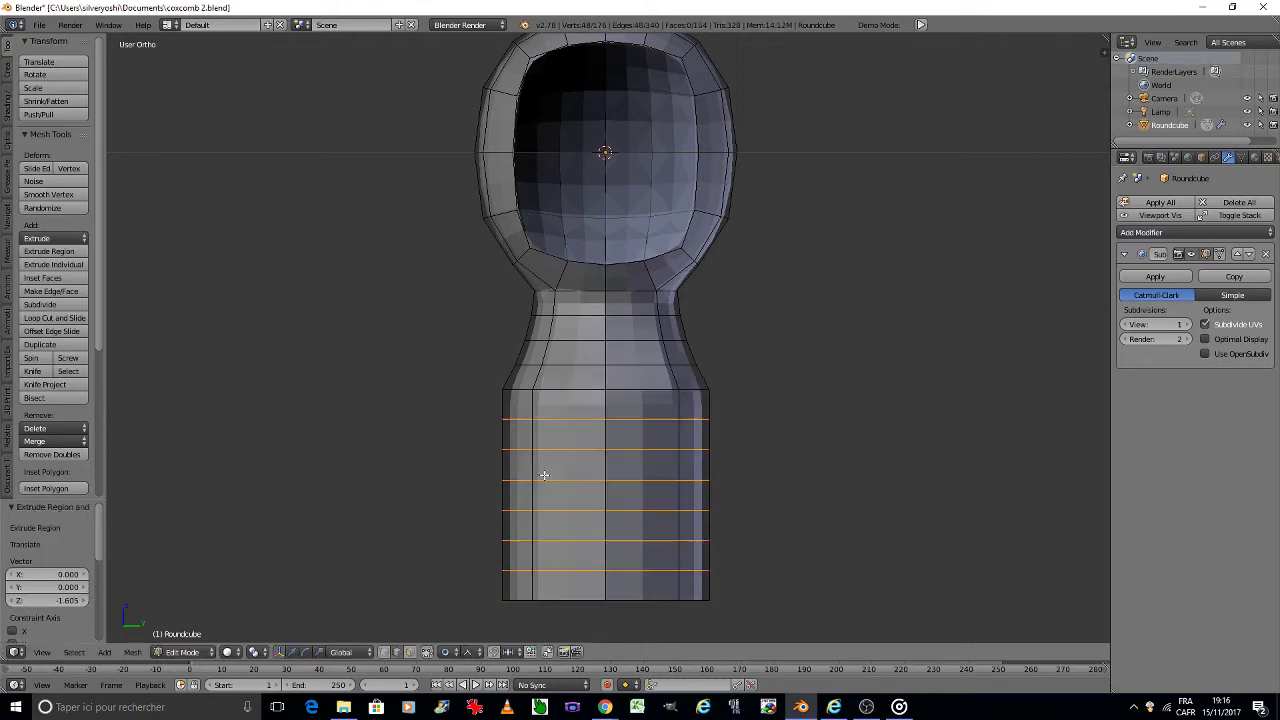
right_click(545, 476)
scroll(543, 476, down, 2)
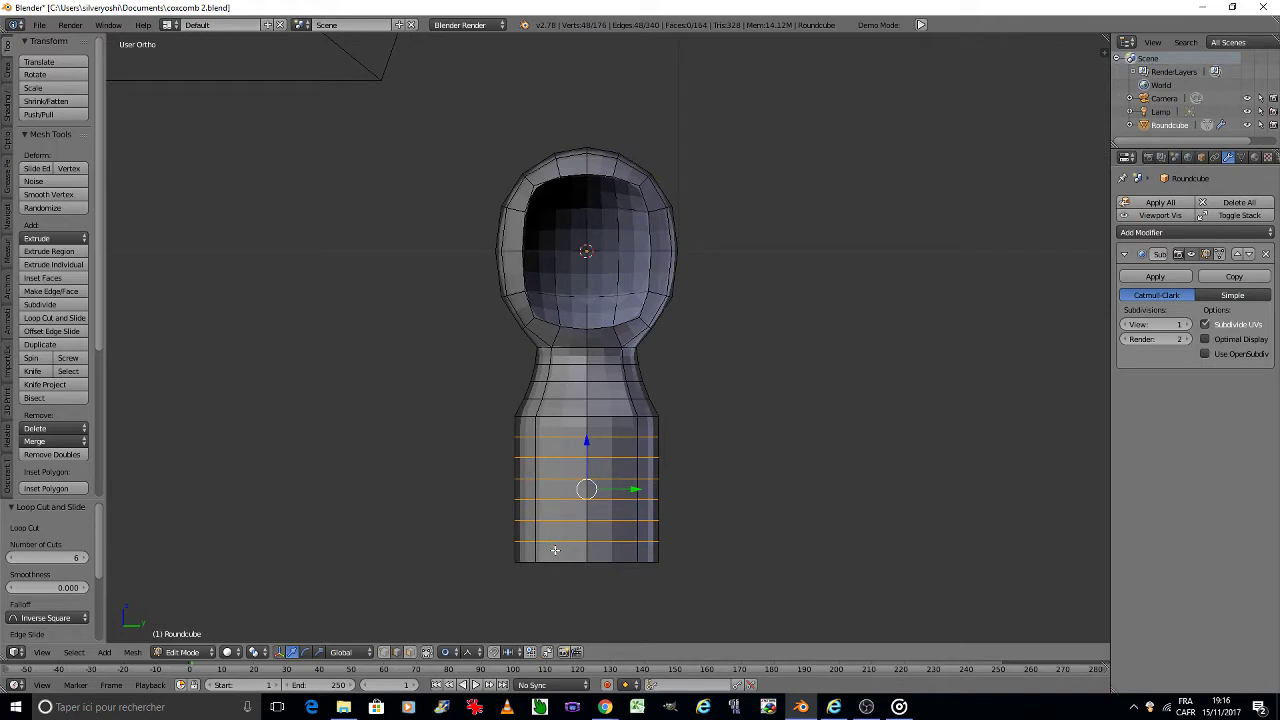
Step: Deselect everything and box-select the column's bottom ring
key(a)
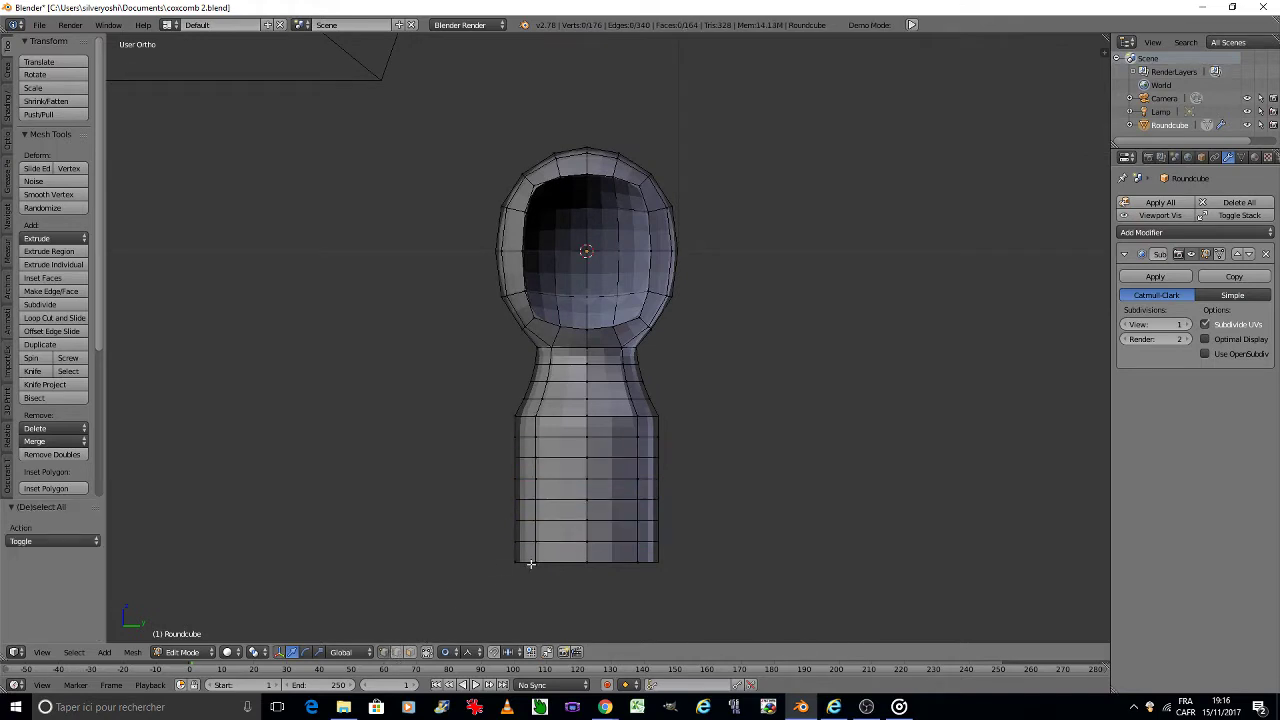
key(b)
drag(491, 550, 690, 572)
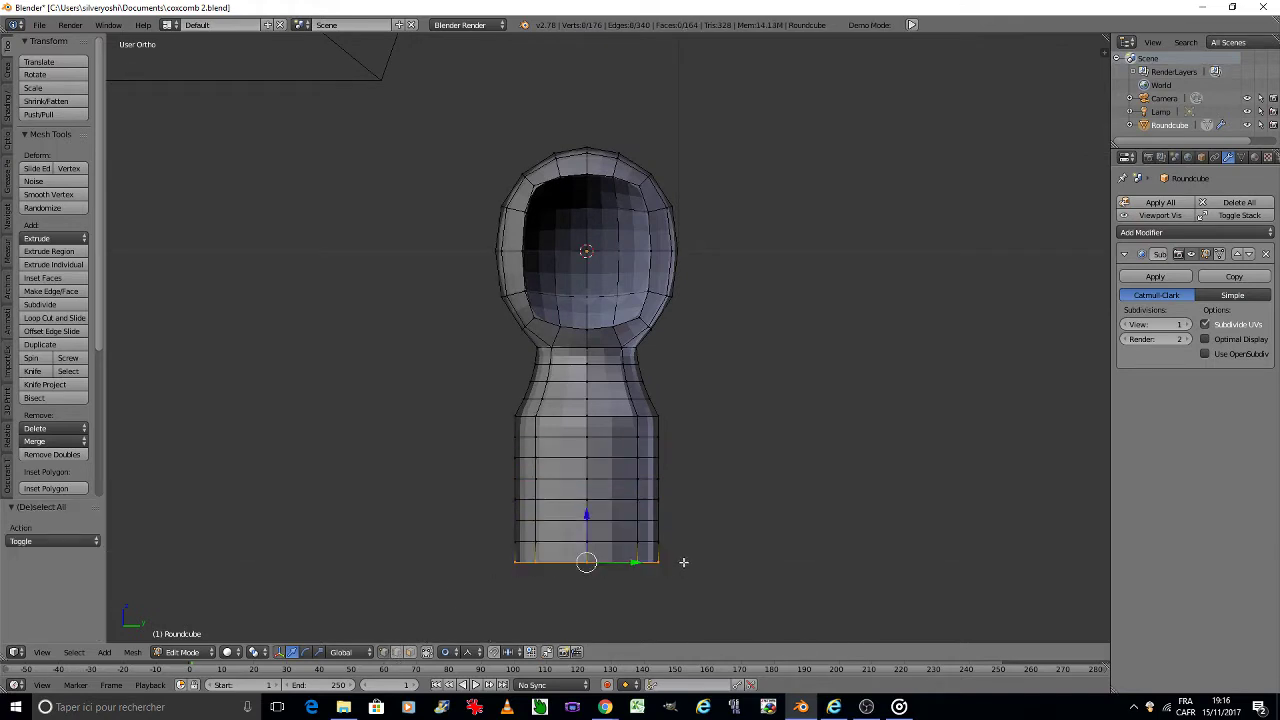
shift+middle_drag(616, 532, 648, 430)
click(468, 652)
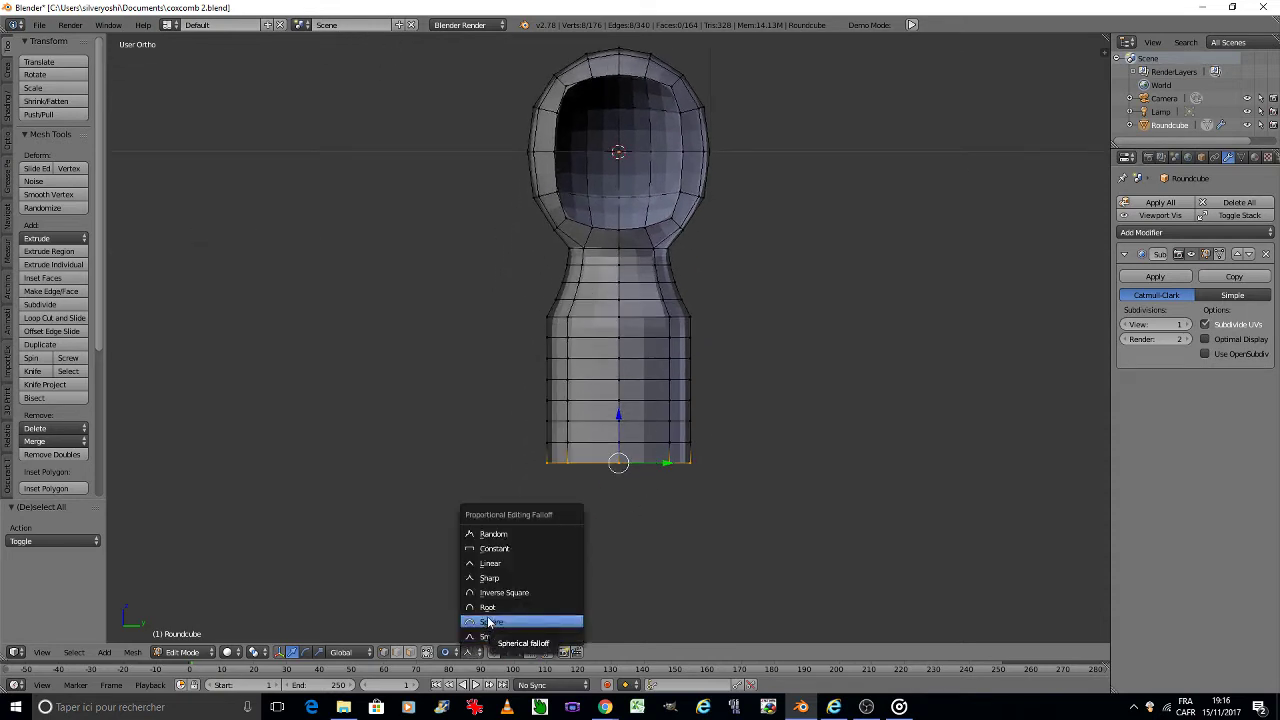
Step: With Sphere falloff, scale the bottom ring 3.106 along Y into broad shoulders
click(507, 622)
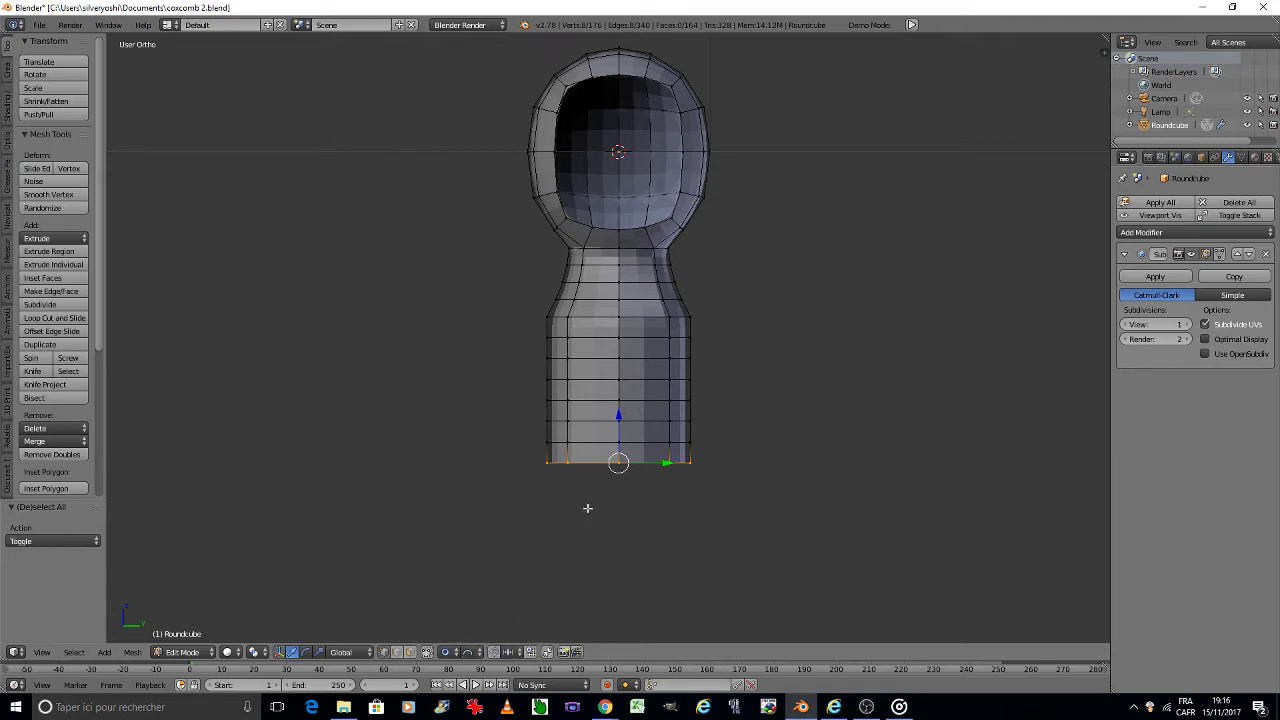
key(s)
key(y)
scroll(587, 508, down, 2)
scroll(587, 508, down, 2)
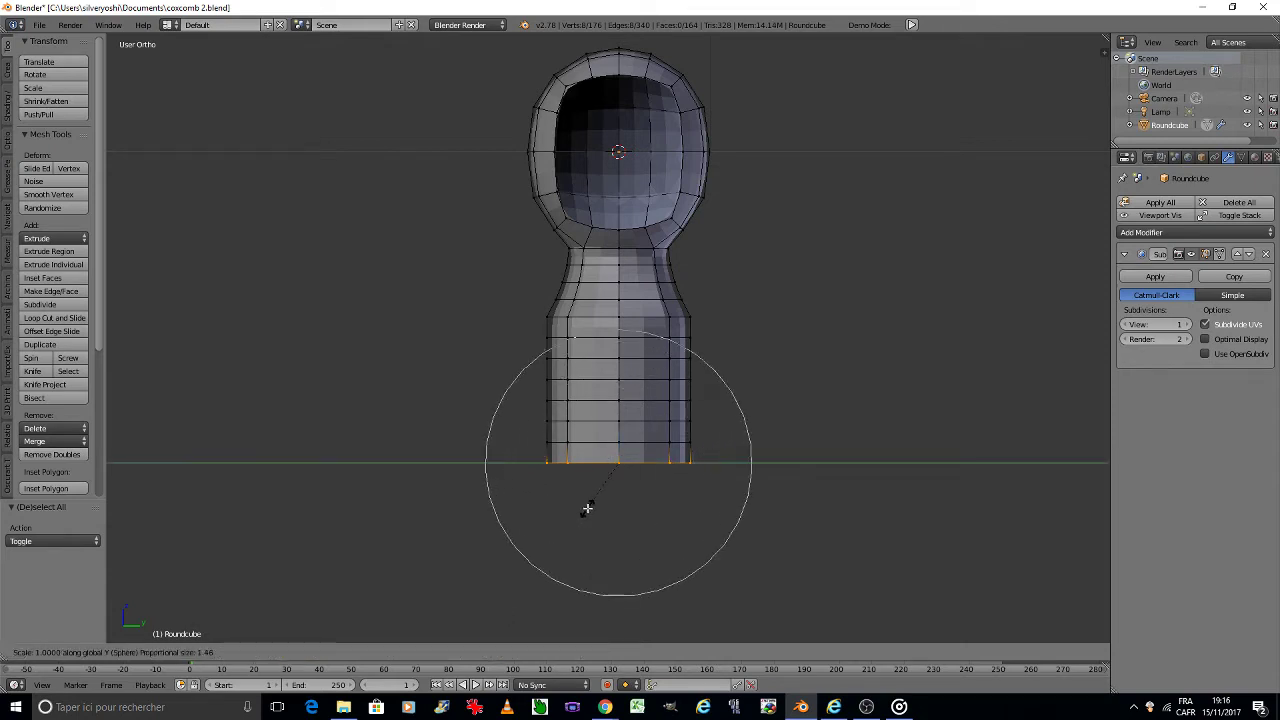
scroll(555, 550, down, 2)
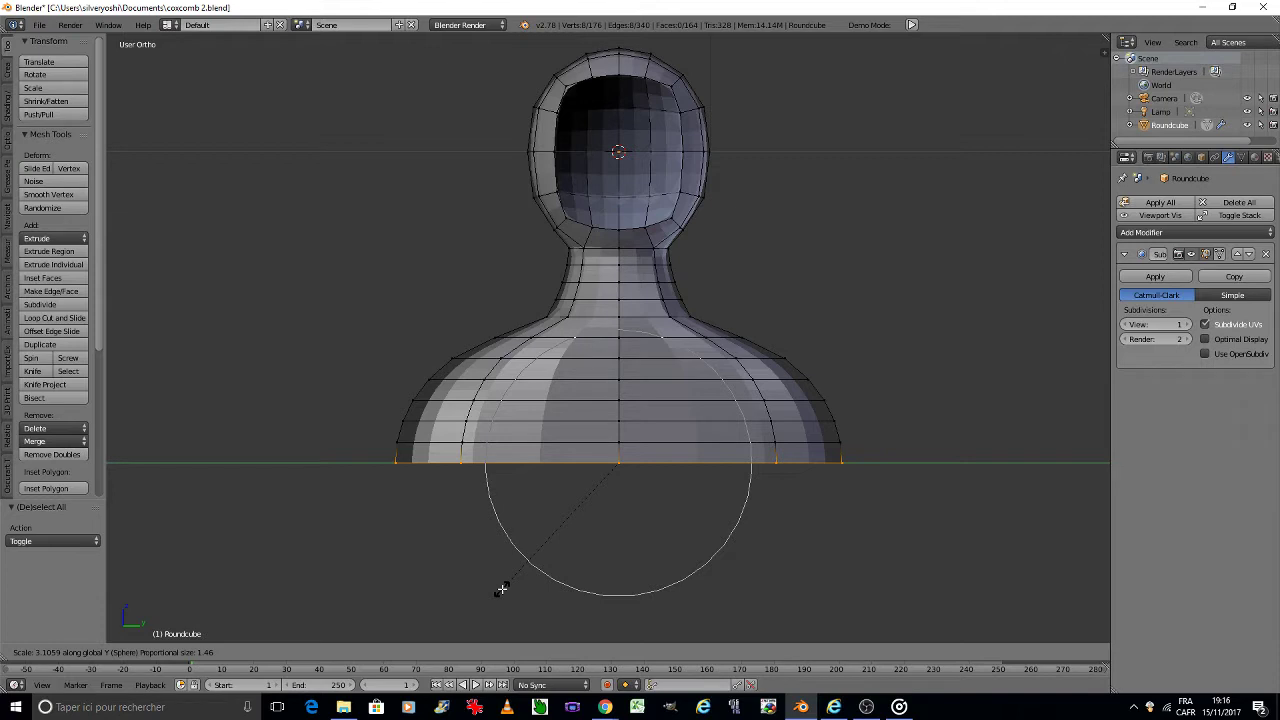
click(500, 590)
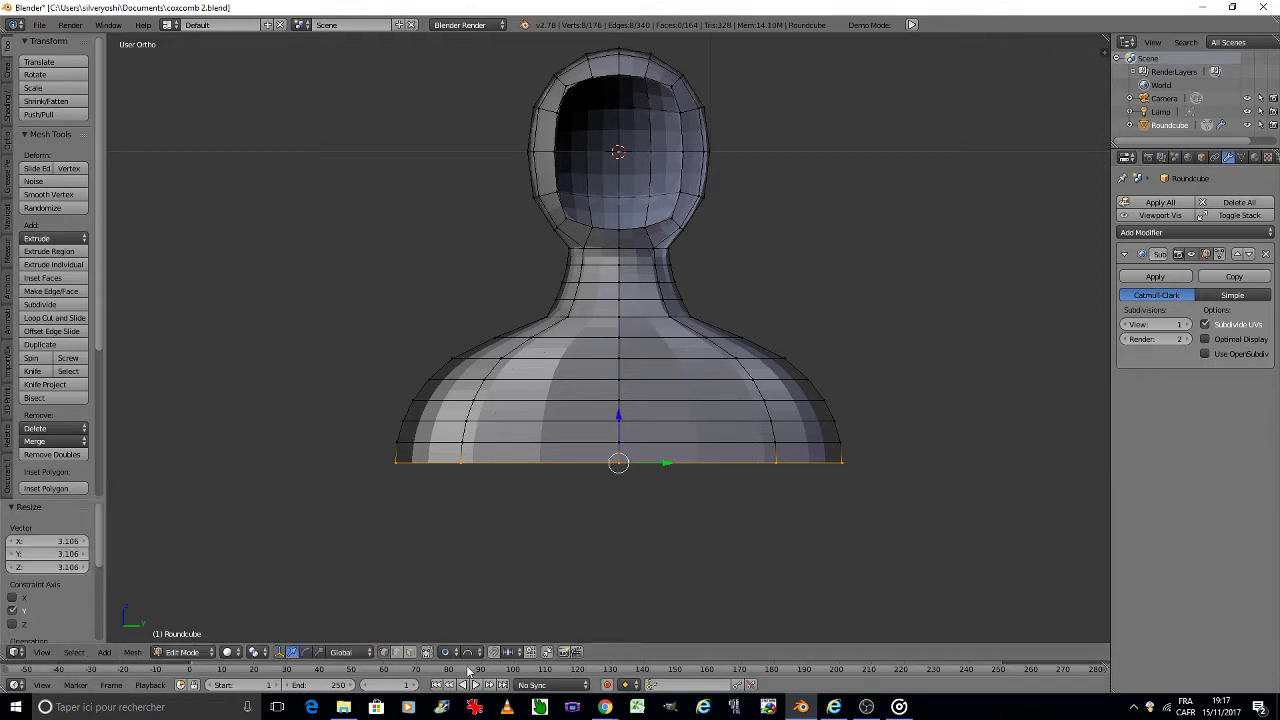
Step: Switch to Smooth falloff, raise the bottom edge 0.234 along Z, and view from the side
click(487, 652)
click(557, 531)
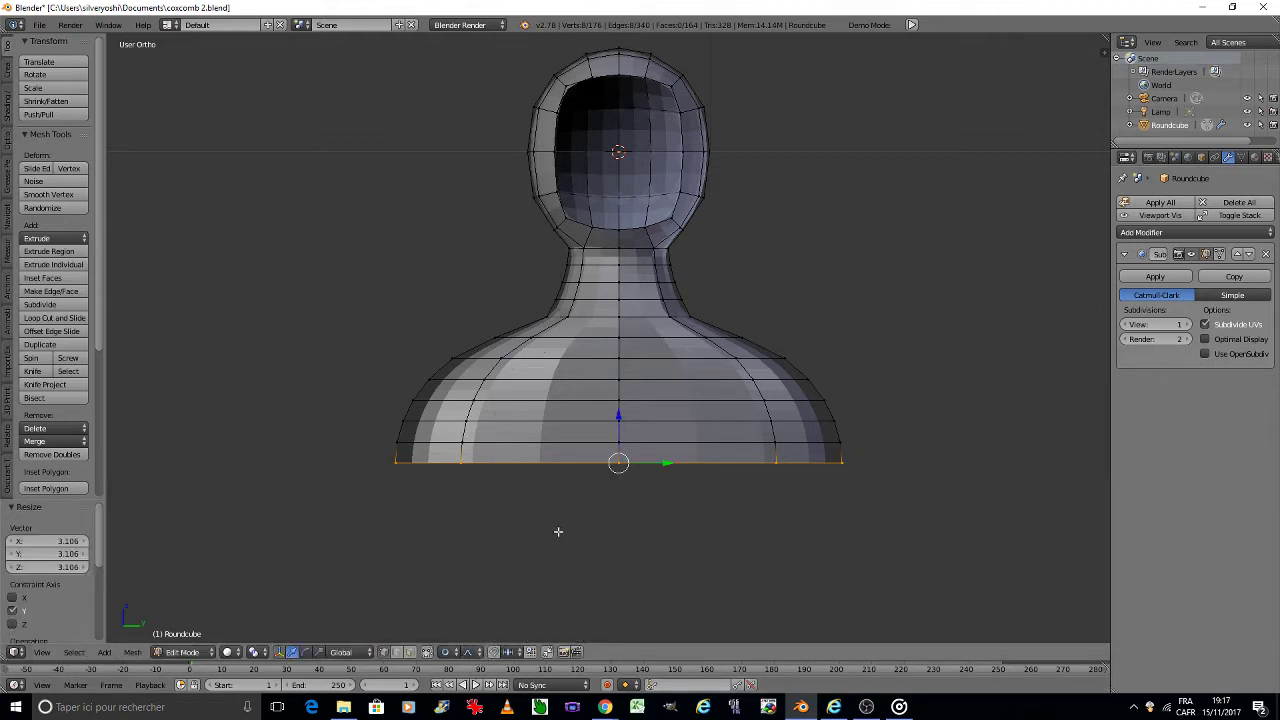
key(g)
key(z)
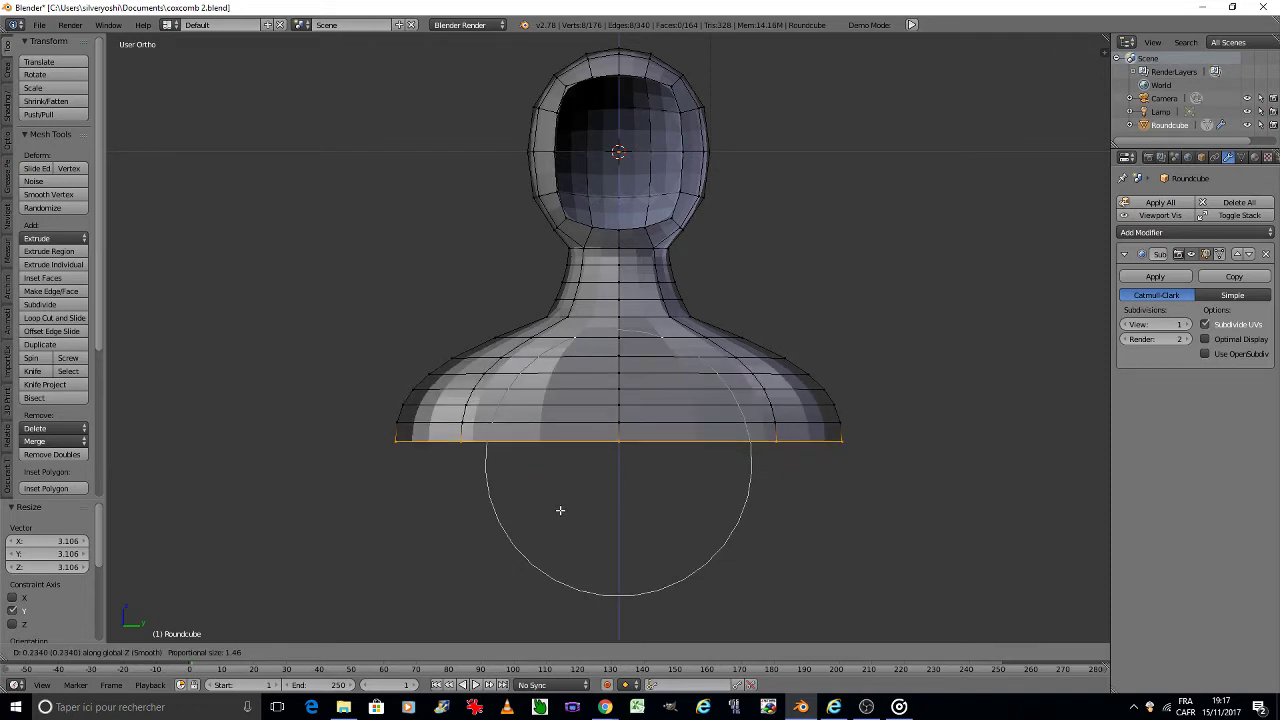
click(560, 510)
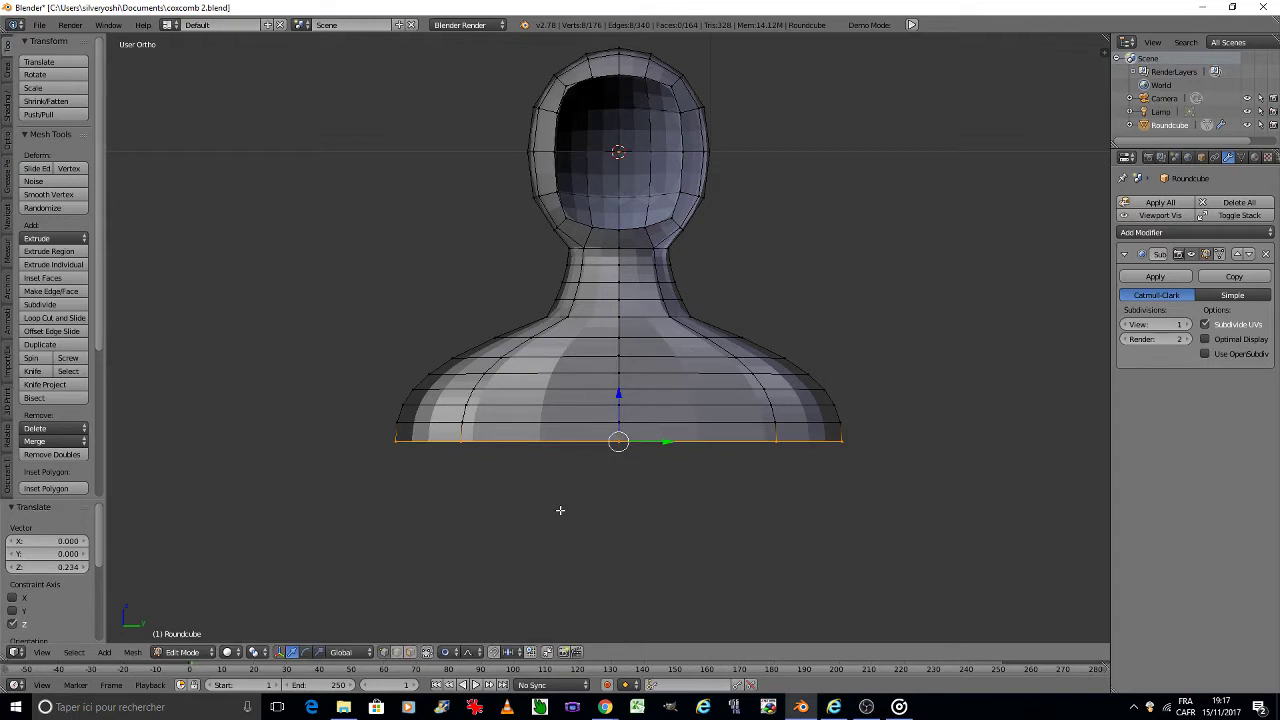
key(KP_4)
key(KP_4)
key(KP_4)
key(KP_4)
key(KP_4)
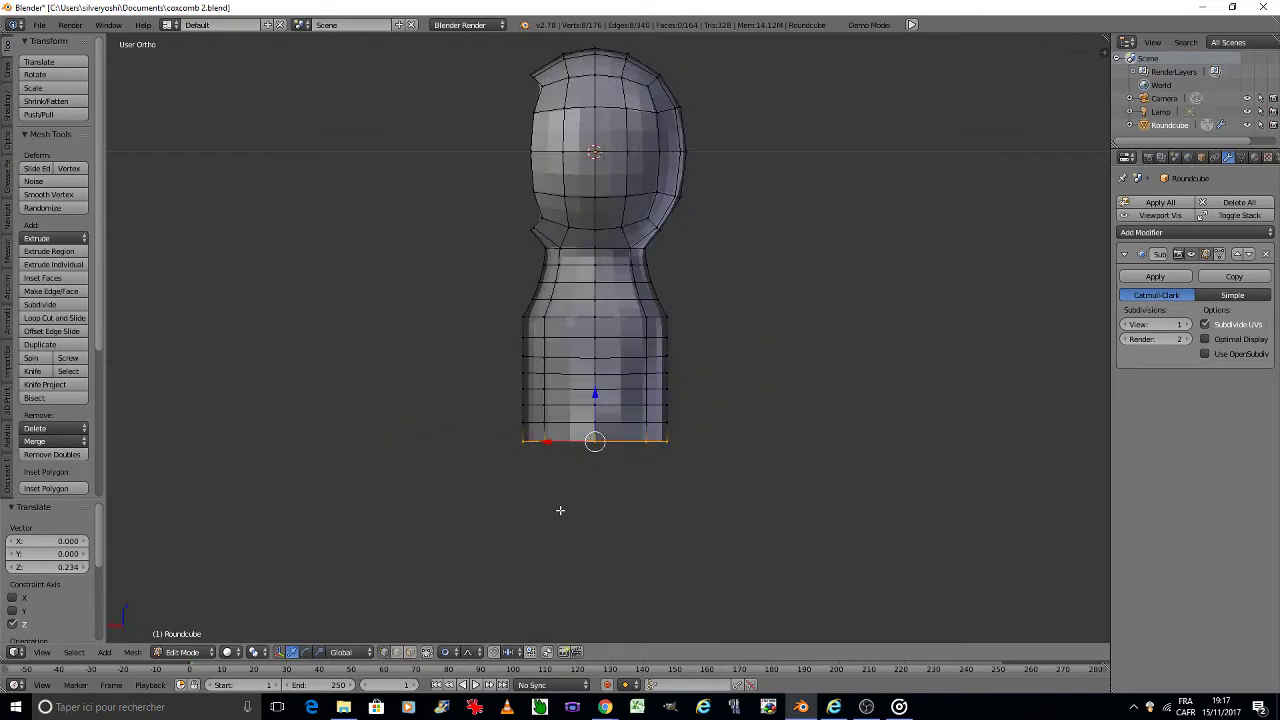
Step: Widen the bust's bottom loop along X with proportional editing, then return to Object Mode
click(470, 652)
click(488, 622)
scroll(578, 484, up, 1)
key(s)
key(x)
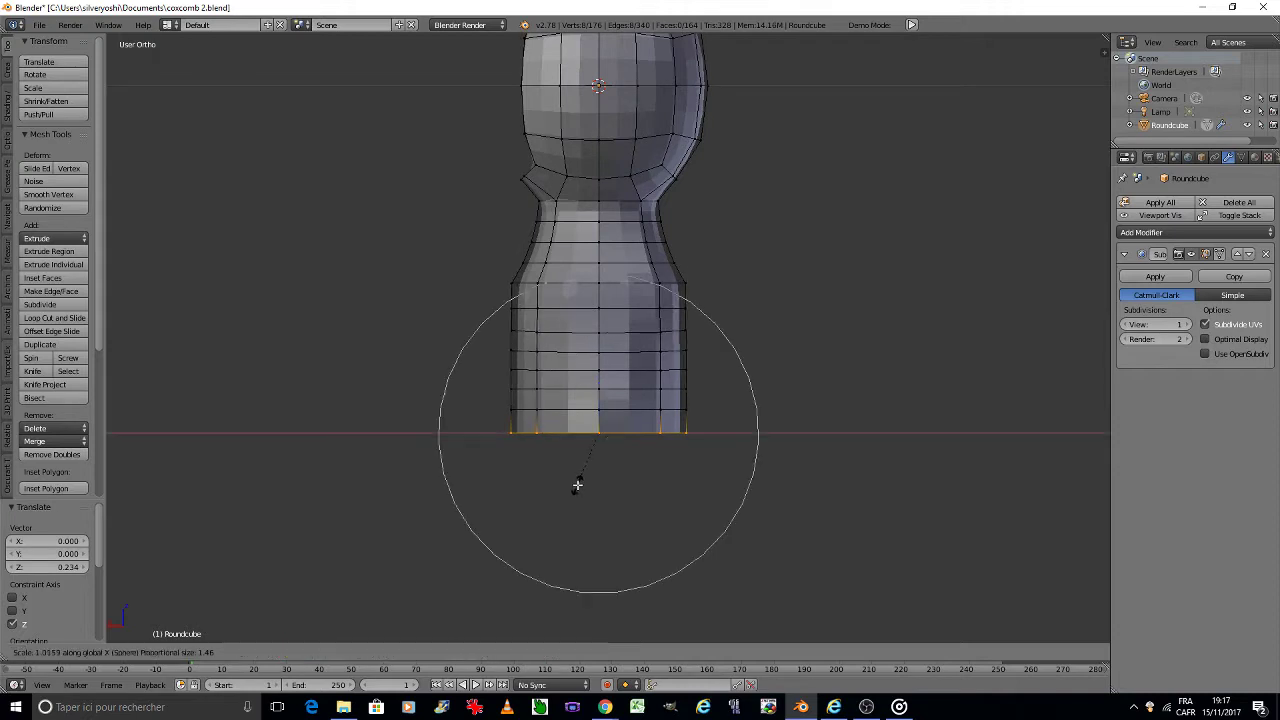
scroll(576, 501, up, 1)
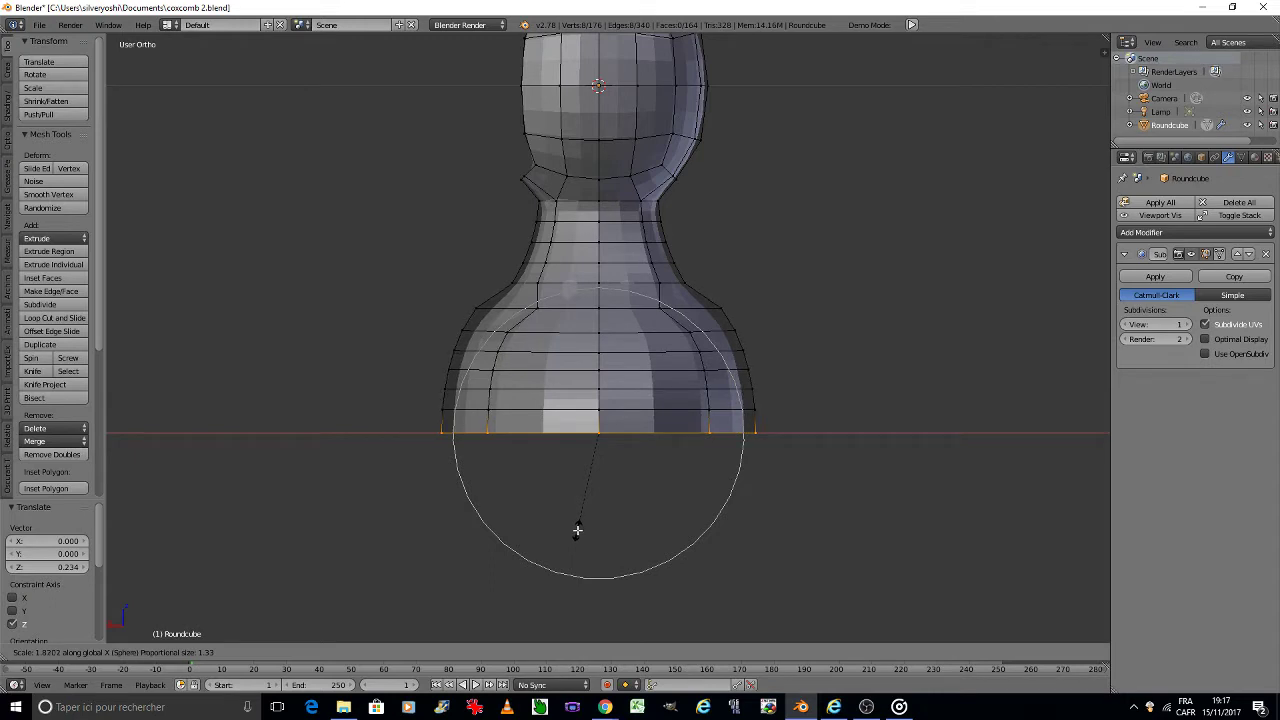
click(577, 530)
key(Tab)
click(534, 532)
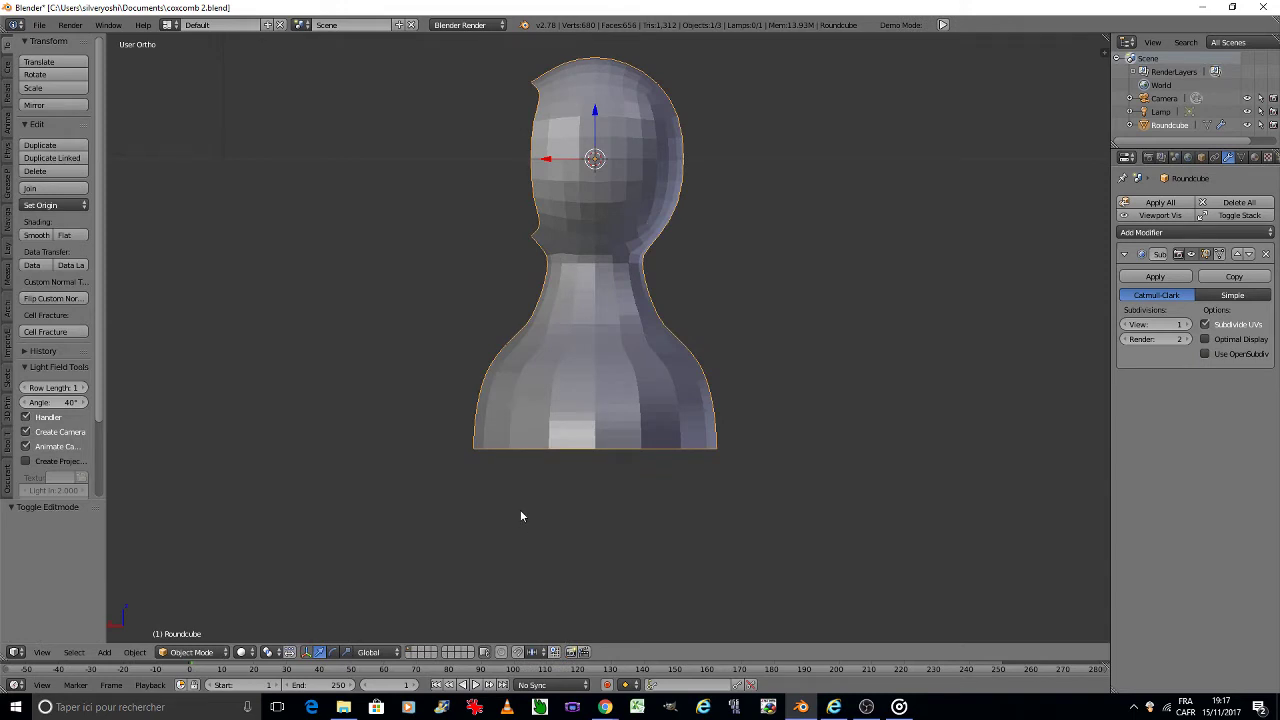
Step: Shade the bust smooth and slightly widen the shoulders along X in Edit Mode
click(36, 235)
key(Tab)
click(470, 345)
key(s)
key(x)
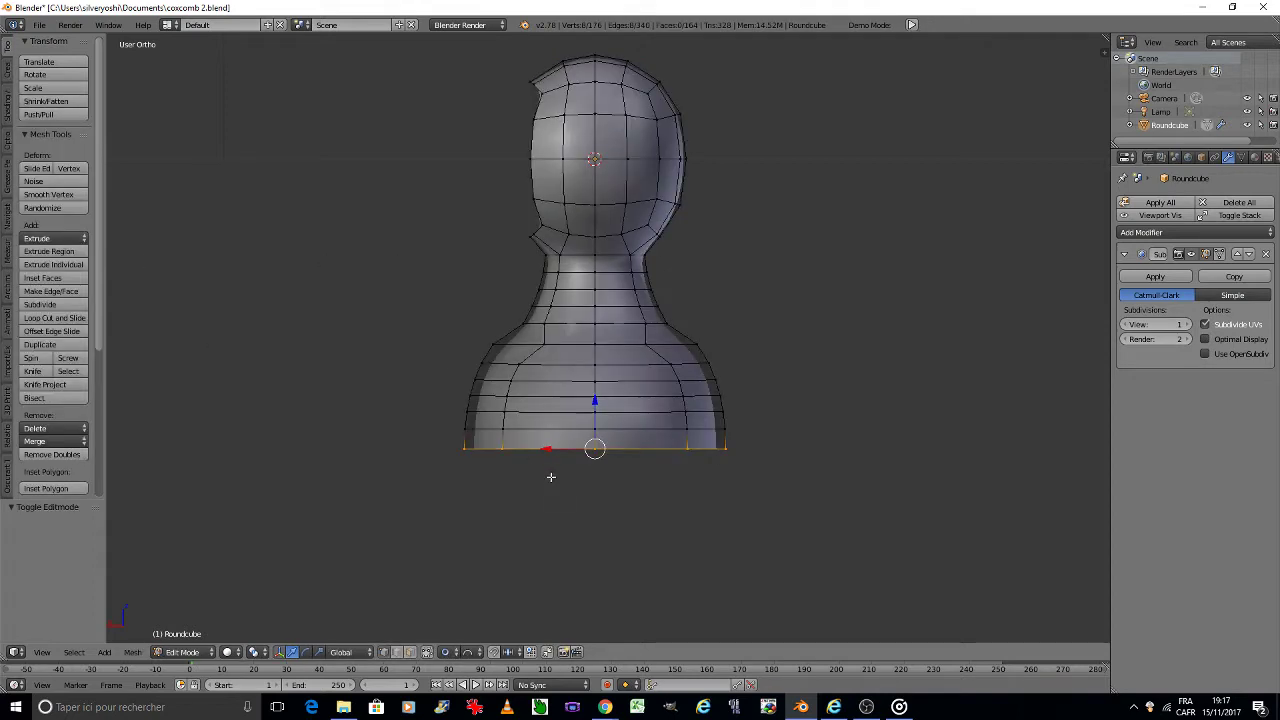
scroll(544, 474, down, 3)
click(543, 476)
Step: Return to Object Mode, orbit to a front view, and reselect the bust in Edit Mode
key(Tab)
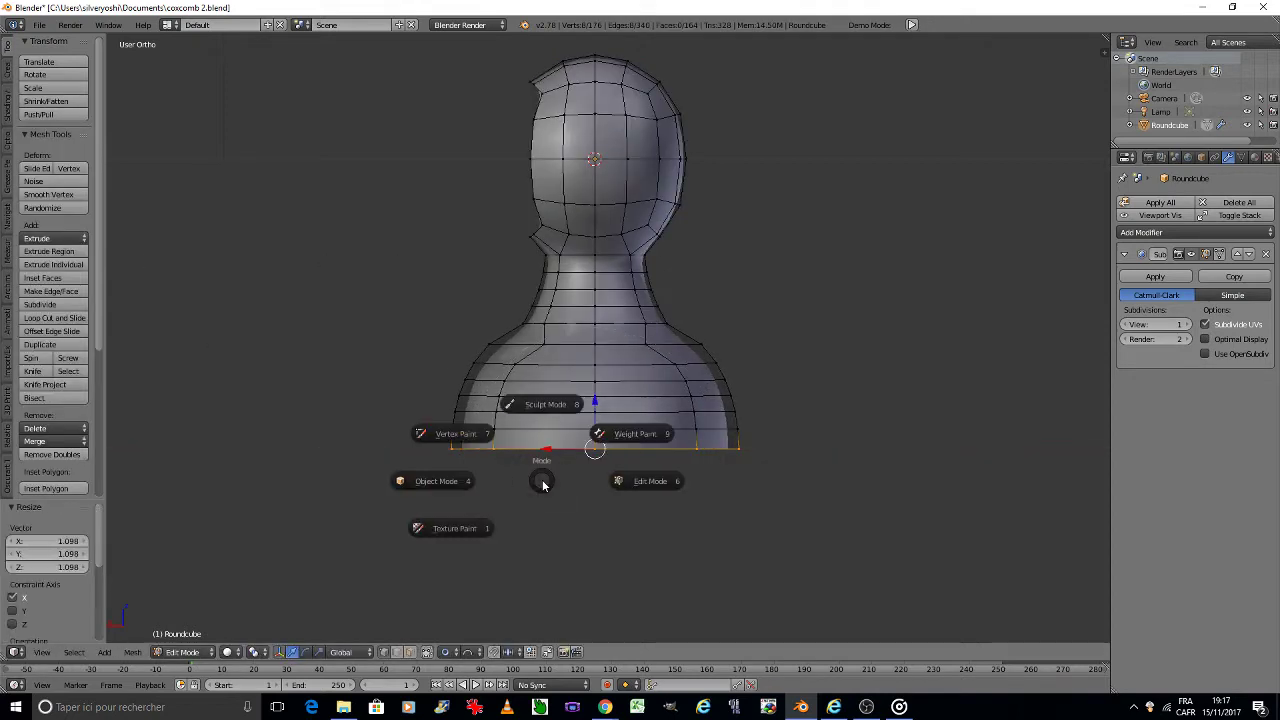
click(477, 485)
key(a)
key(KP_8)
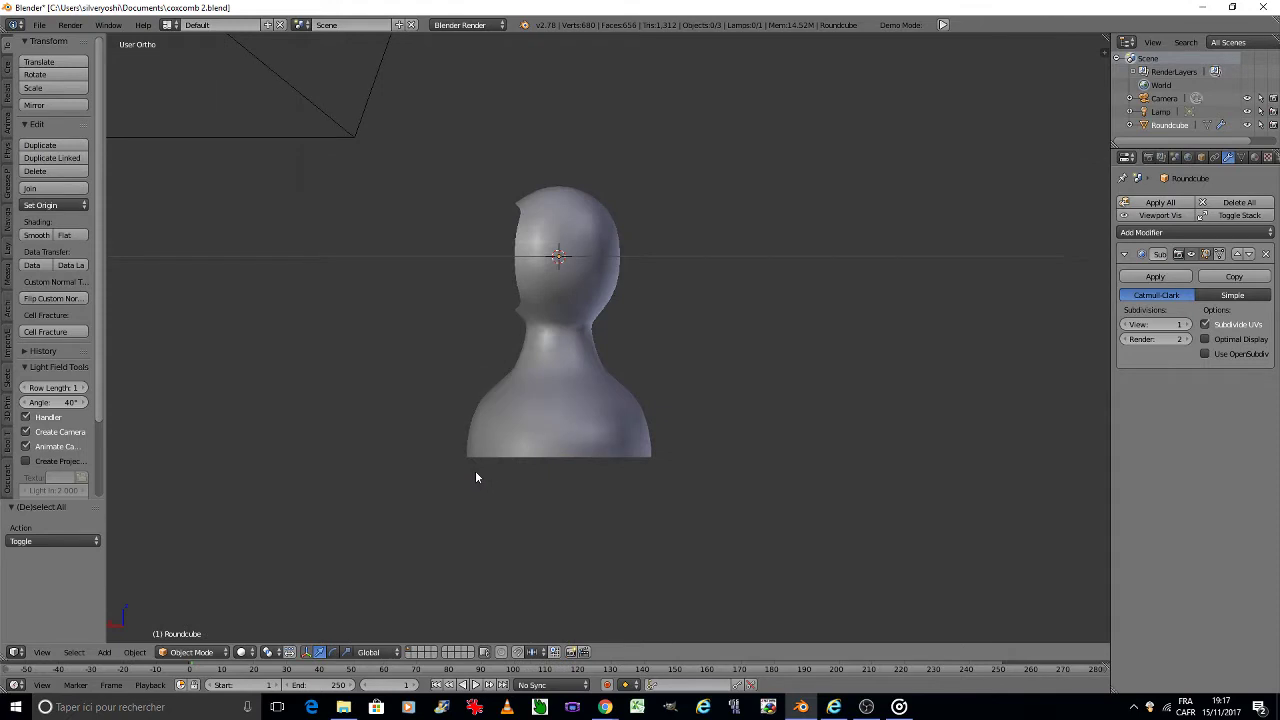
key(KP_4)
key(KP_4)
key(KP_4)
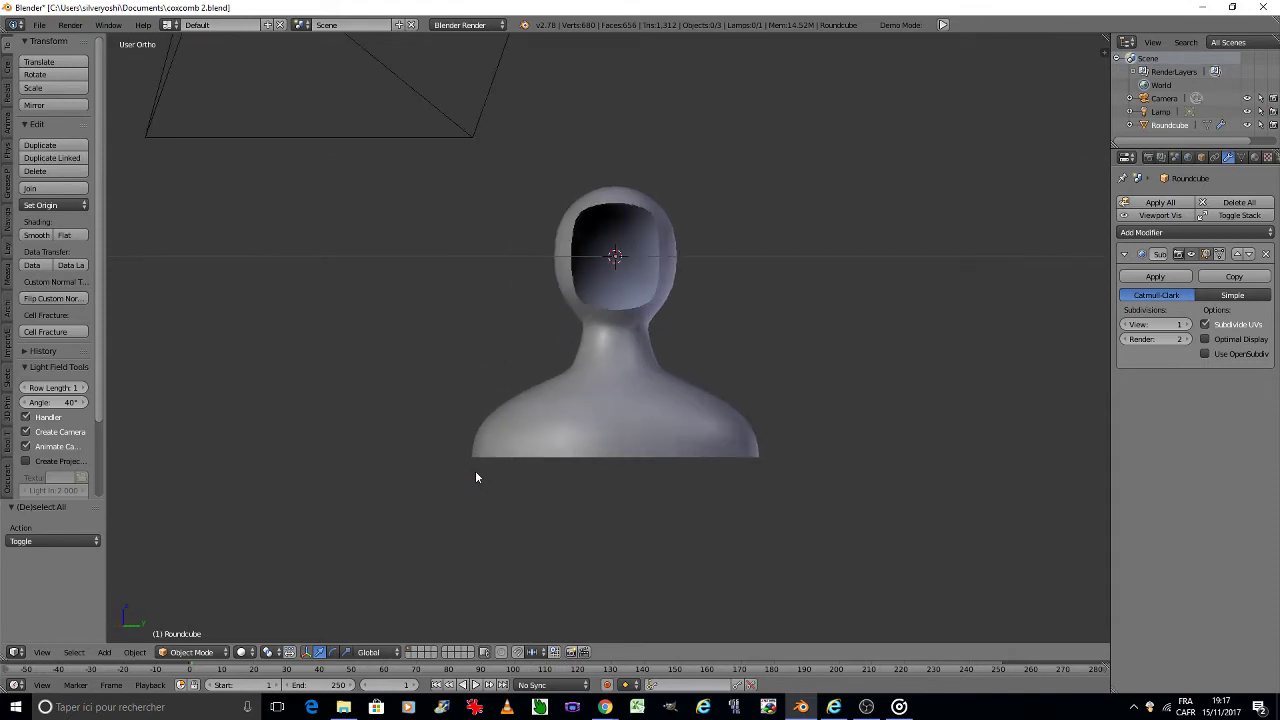
right_click(577, 426)
key(Tab)
click(667, 415)
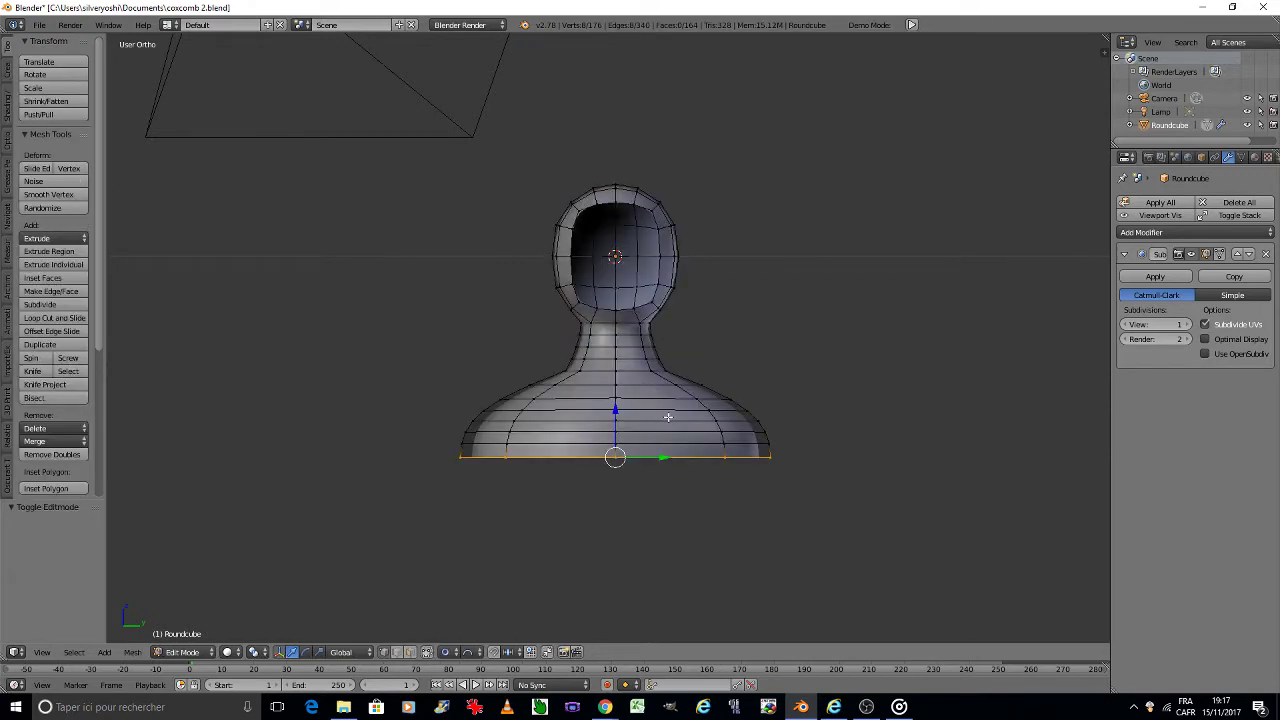
Step: Select the bust's bottom edge loop and try subdividing it, then undo the subdivision
scroll(578, 441, up, 1)
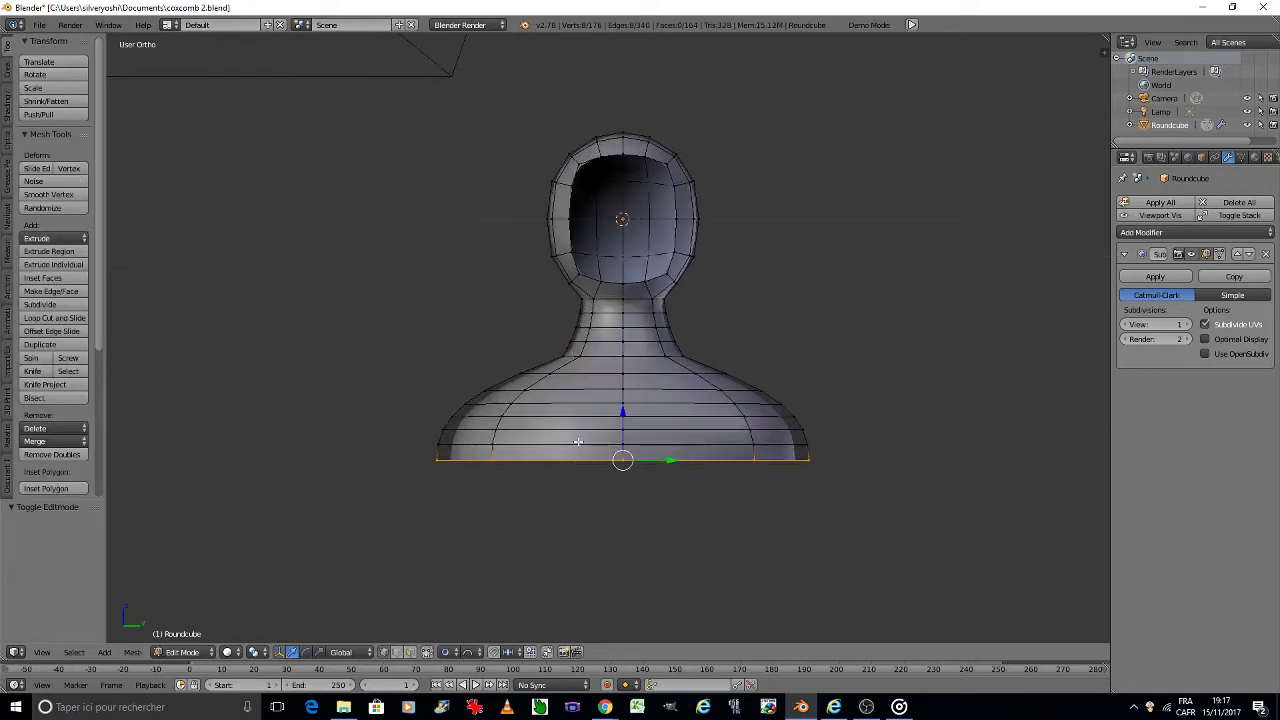
scroll(578, 441, up, 2)
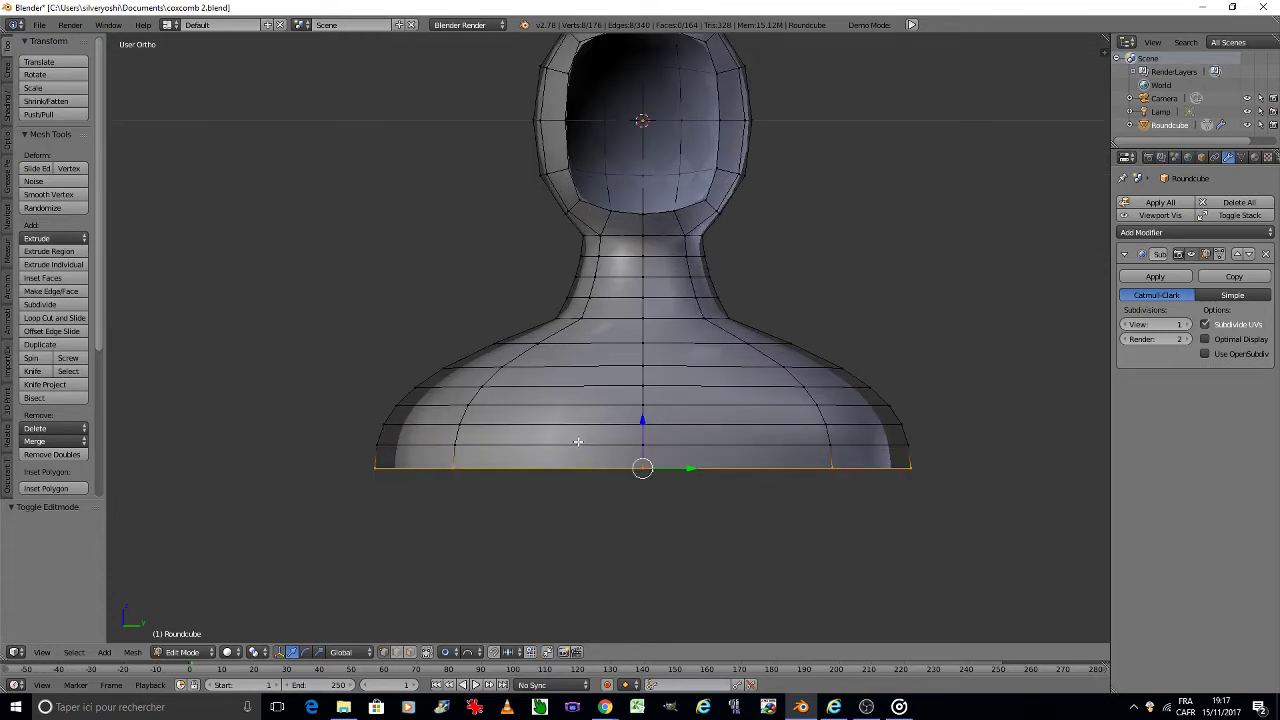
key(a)
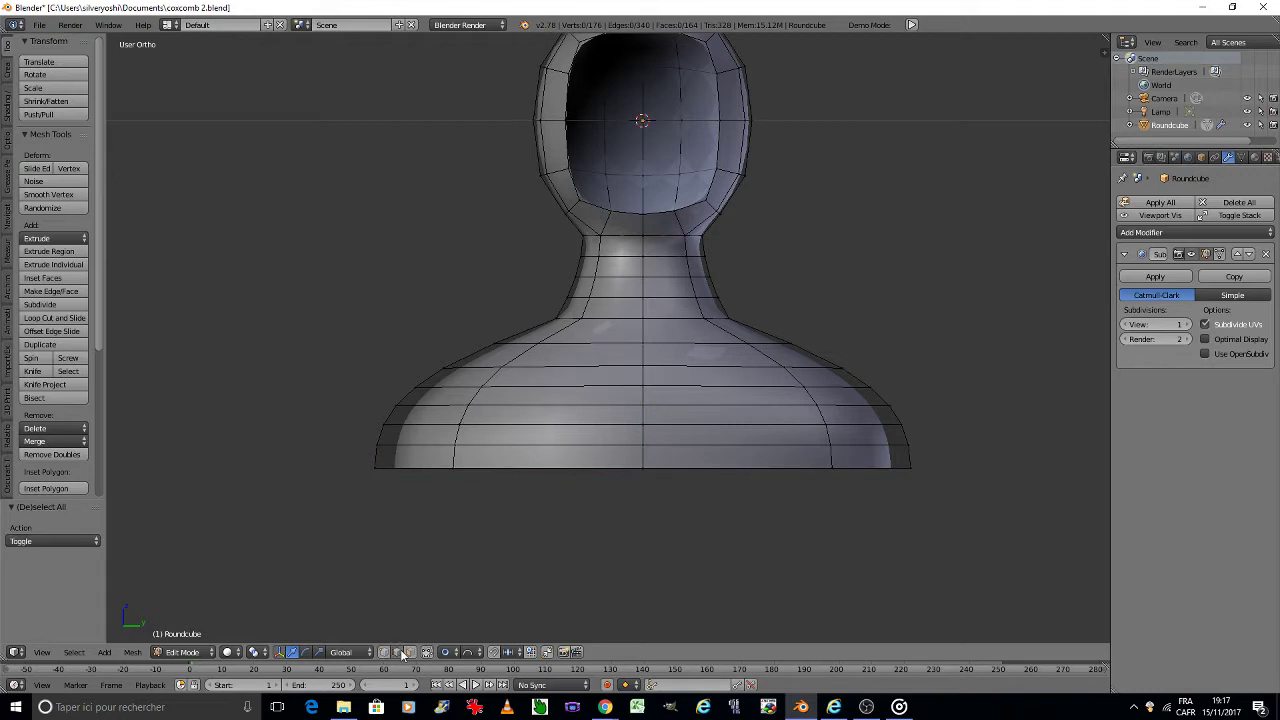
drag(323, 464, 943, 480)
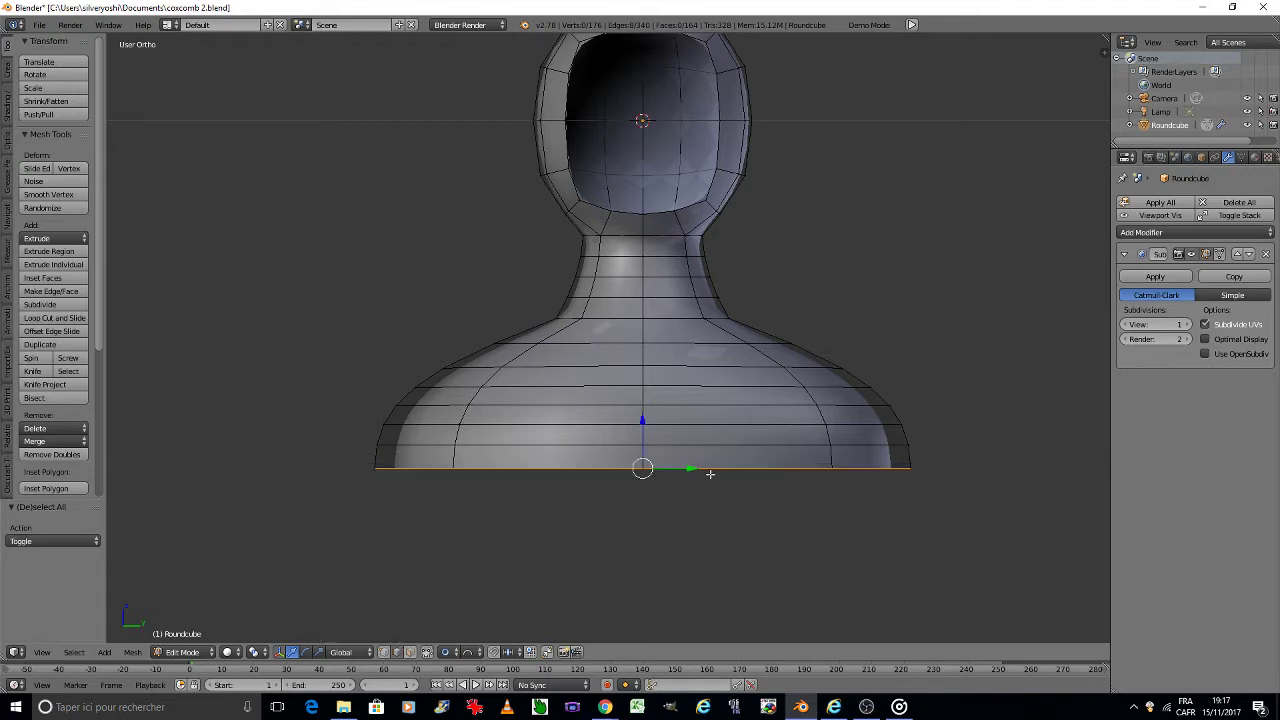
click(60, 306)
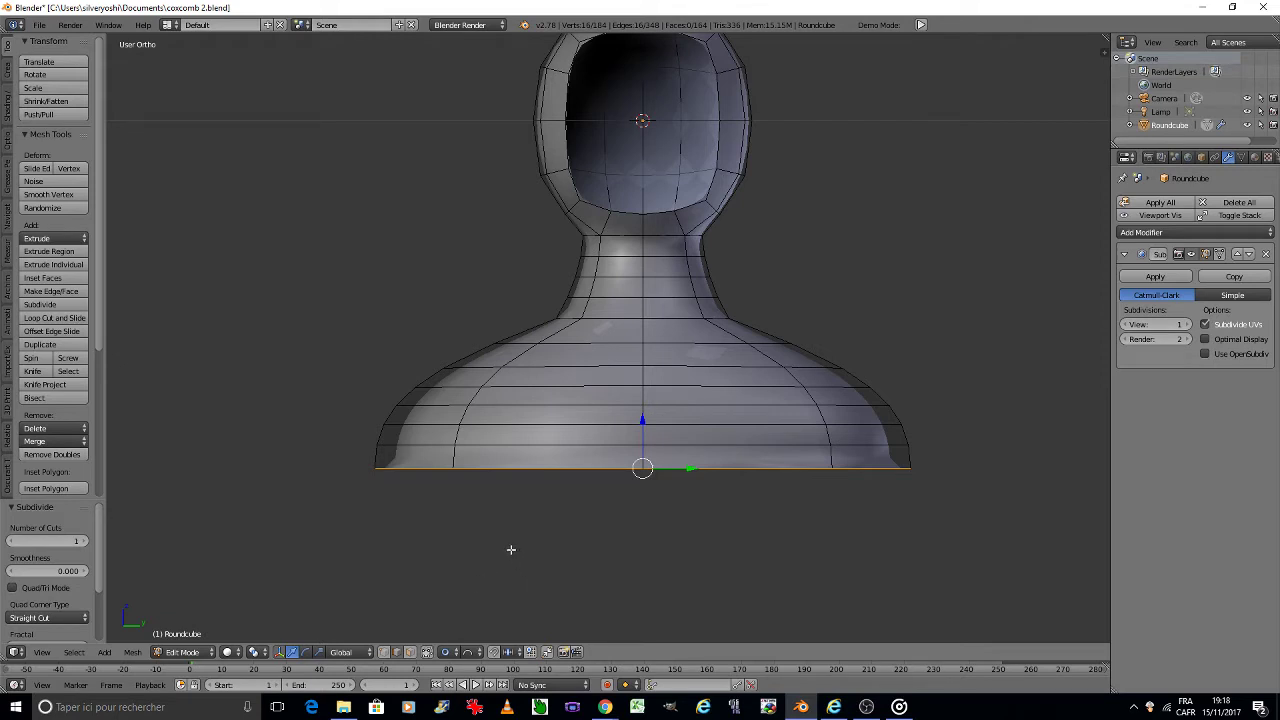
key(ctrl+z)
key(Tab)
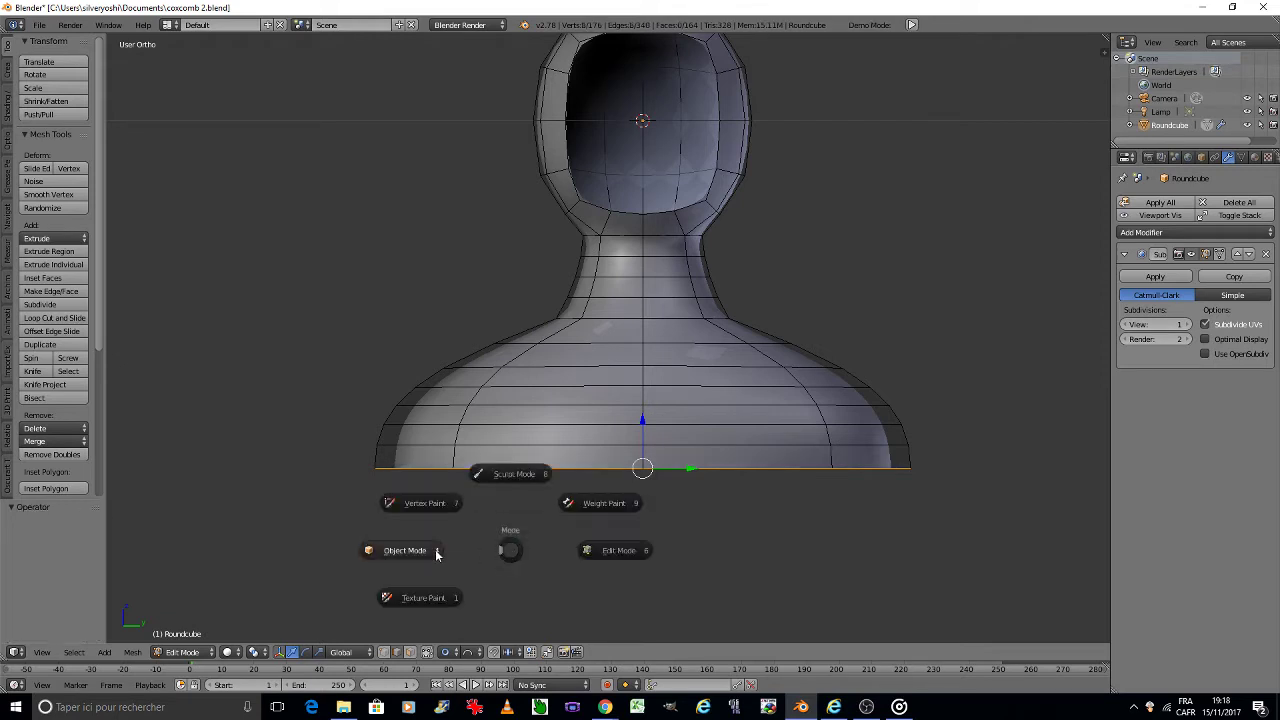
Step: Set the Subdivision Surface render level to 1, apply it, and save over the blend file
click(436, 553)
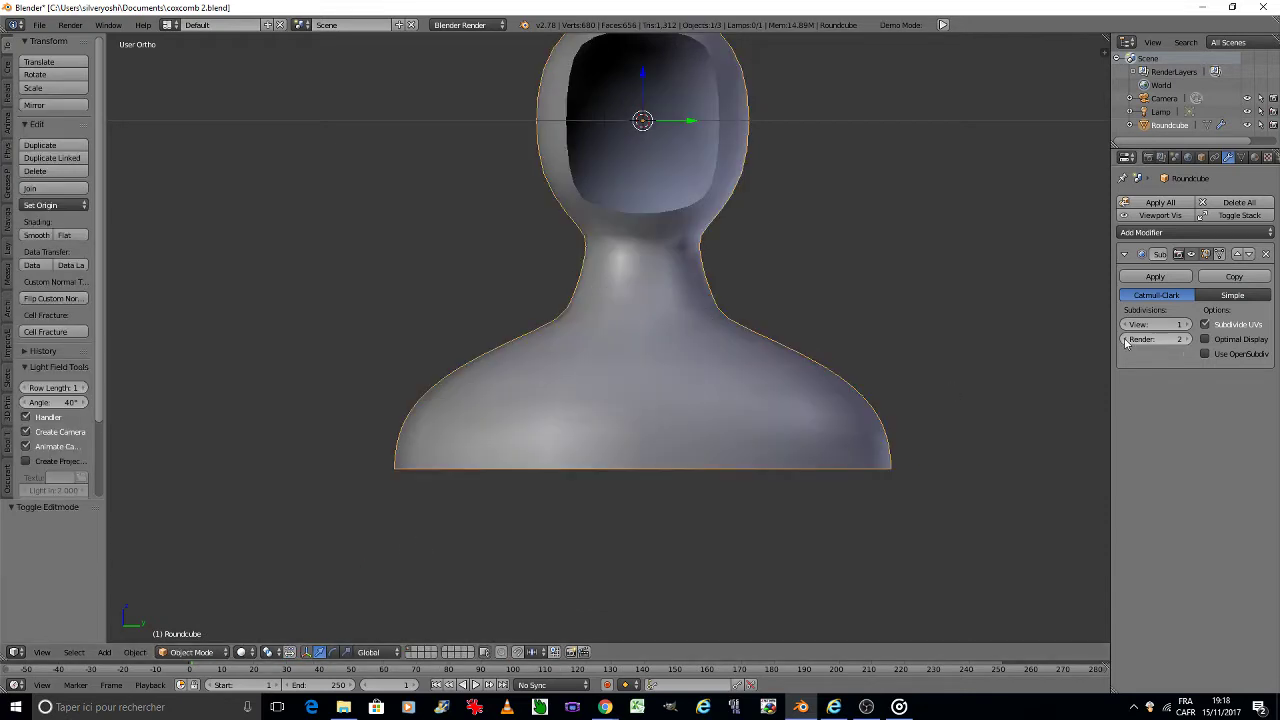
click(1125, 339)
click(1128, 277)
key(Tab)
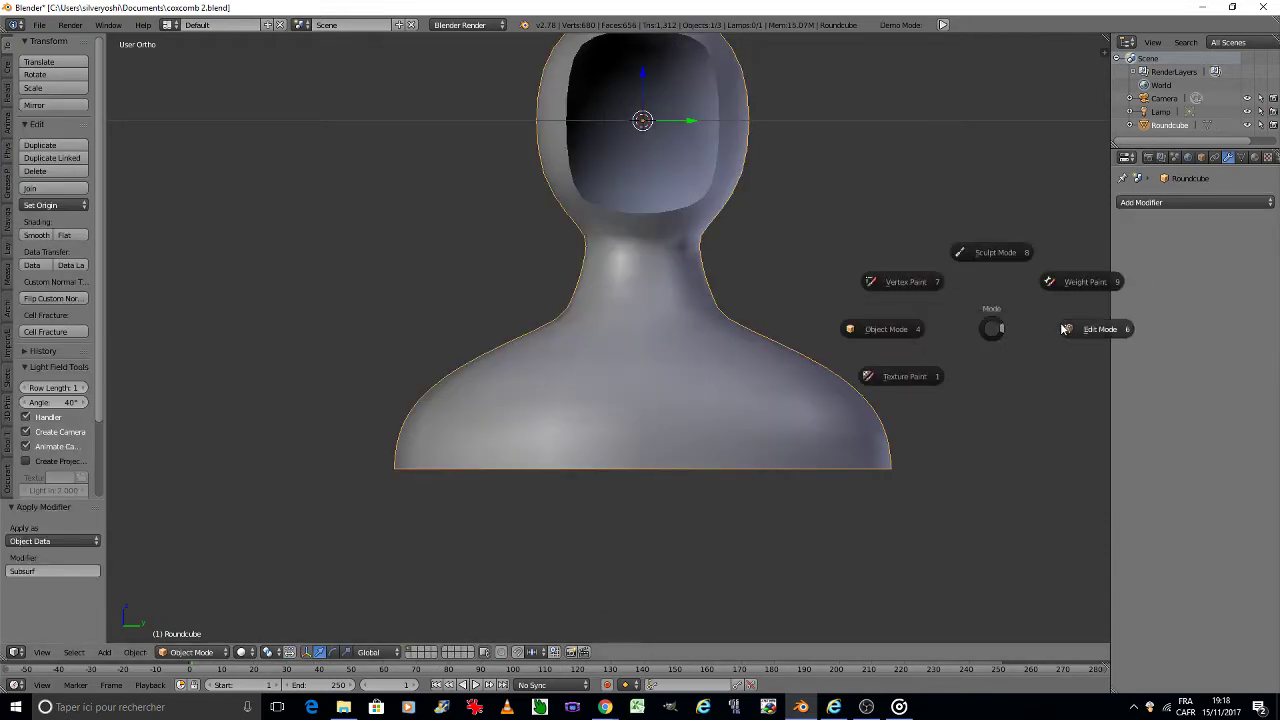
click(1069, 323)
scroll(583, 489, down, 1)
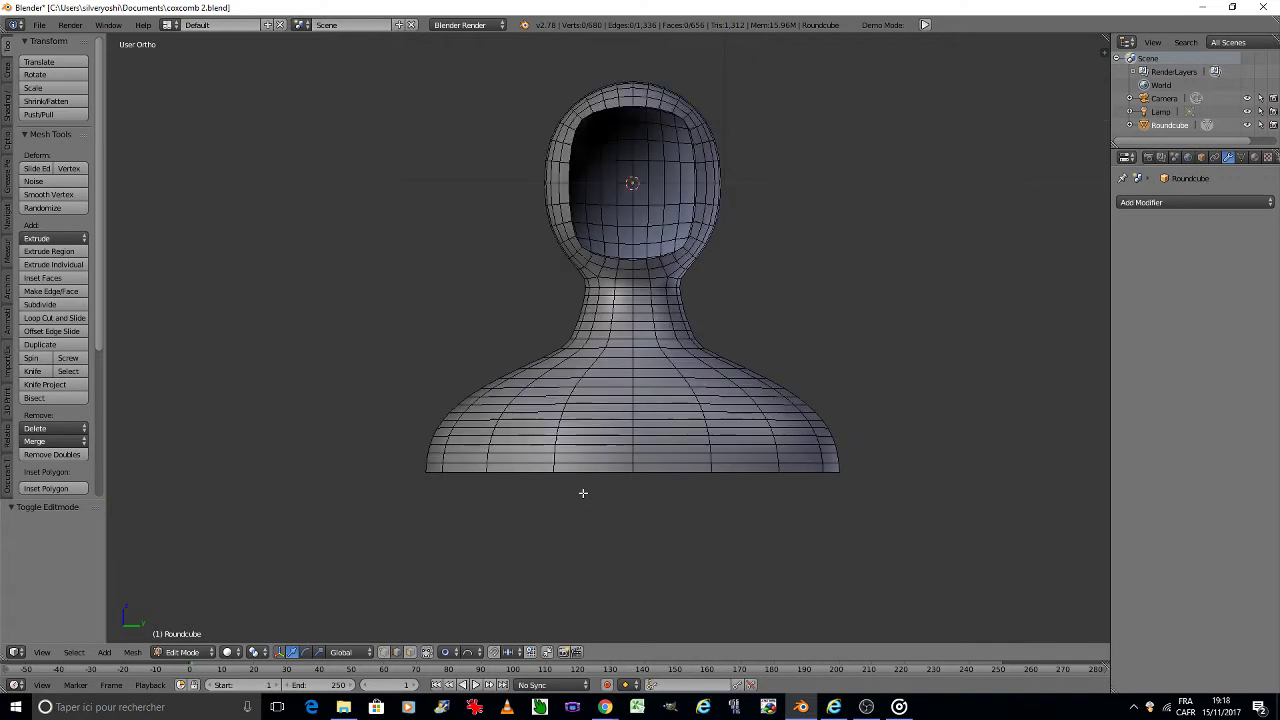
key(ctrl+s)
click(585, 494)
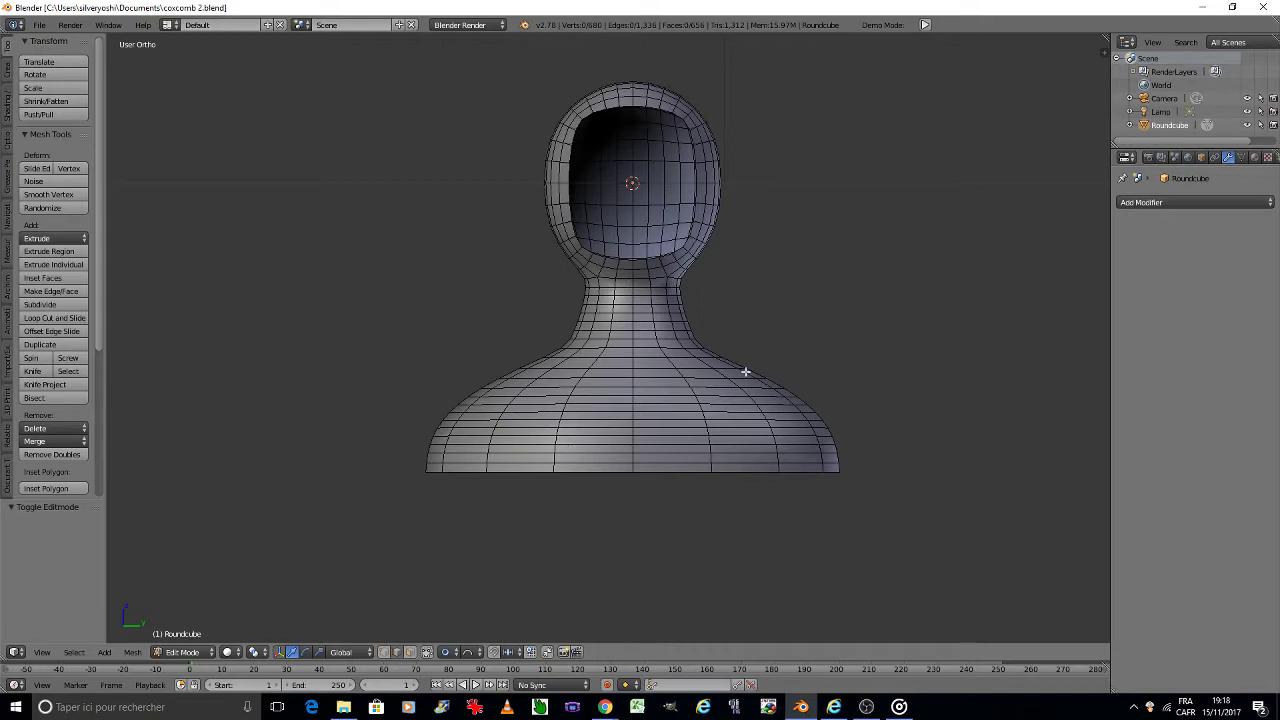
Step: Restore the subdivision modifier and view the bust's crown from above in Edit Mode
key(Tab)
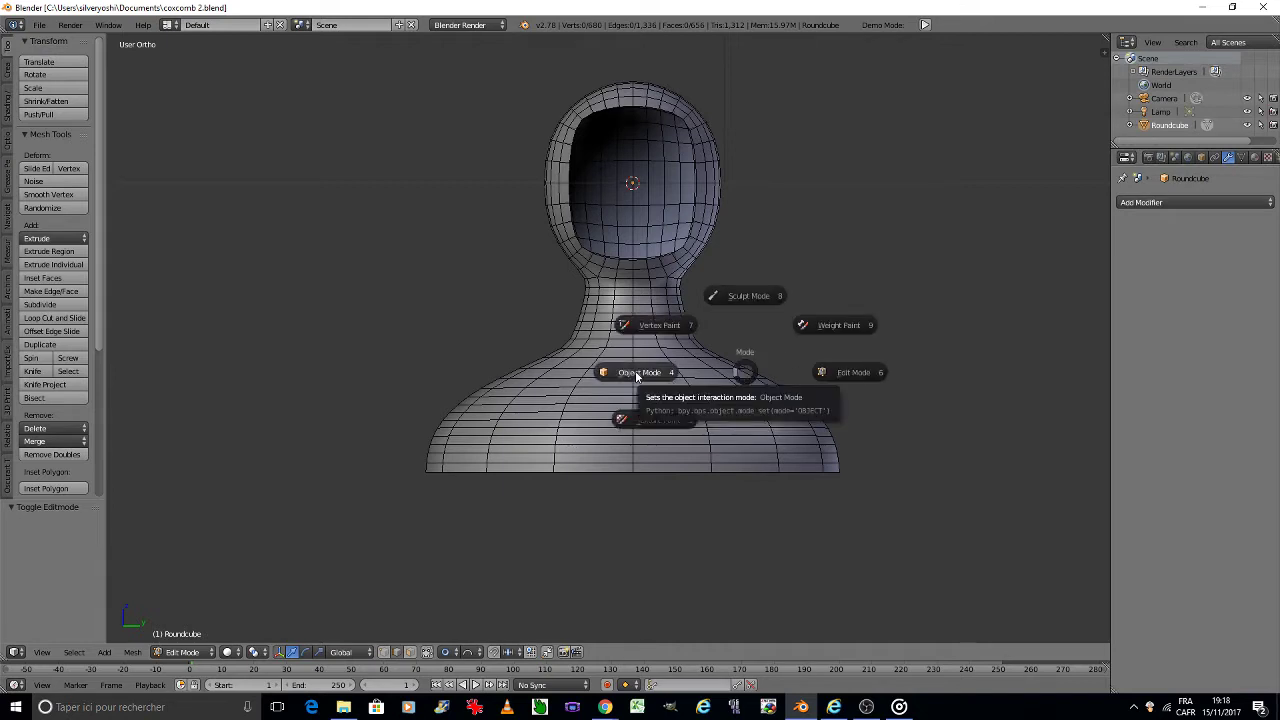
click(703, 369)
key(ctrl+1)
key(Tab)
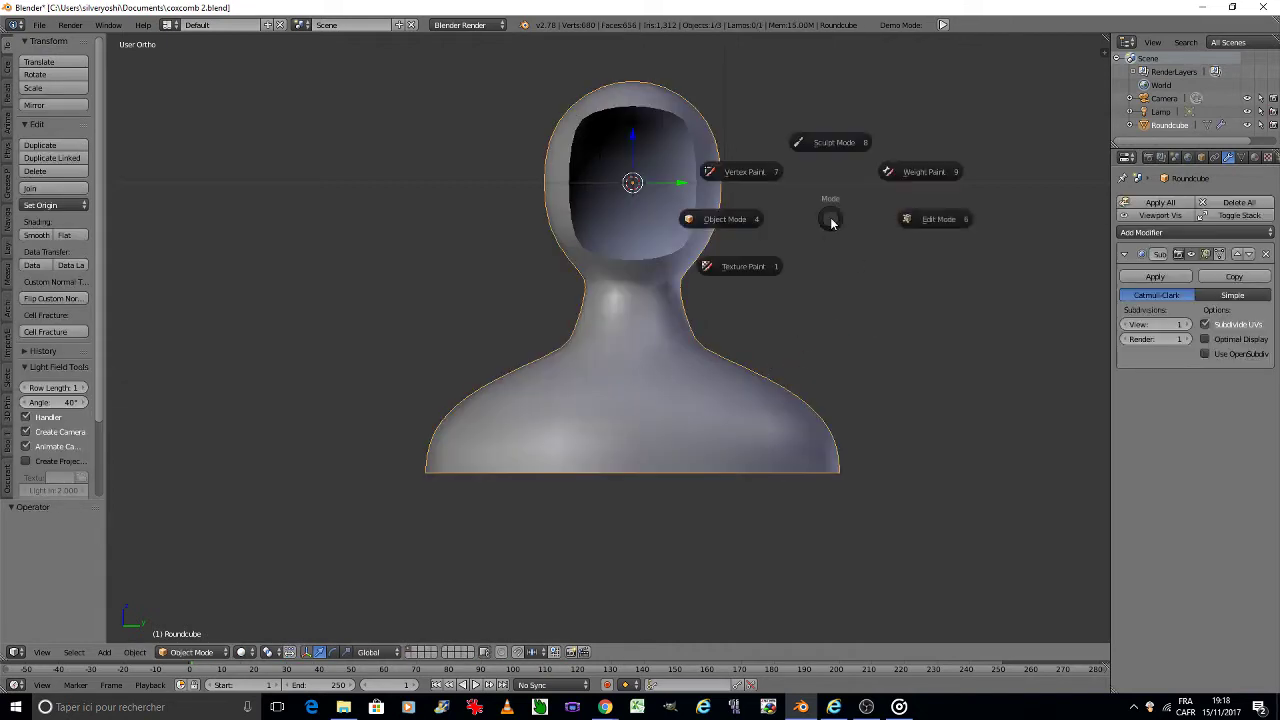
click(892, 217)
key(KP_2)
key(KP_2)
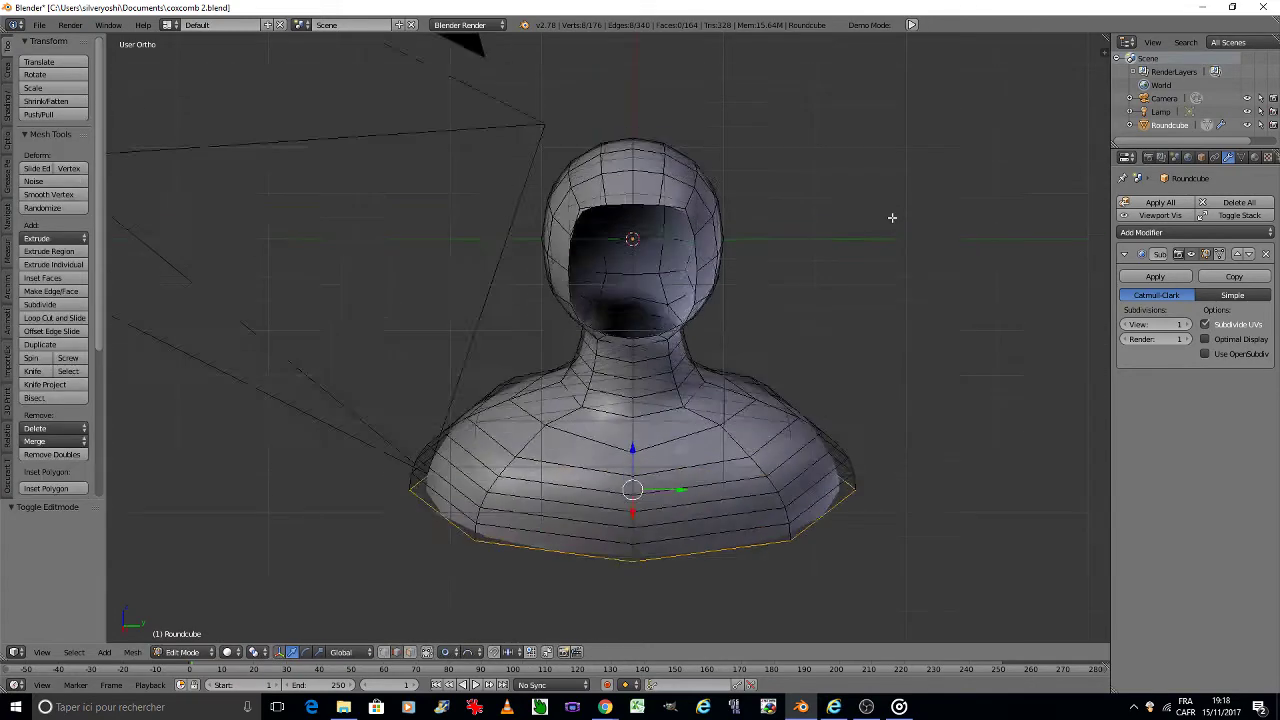
key(KP_2)
key(KP_2)
key(KP_2)
key(KP_2)
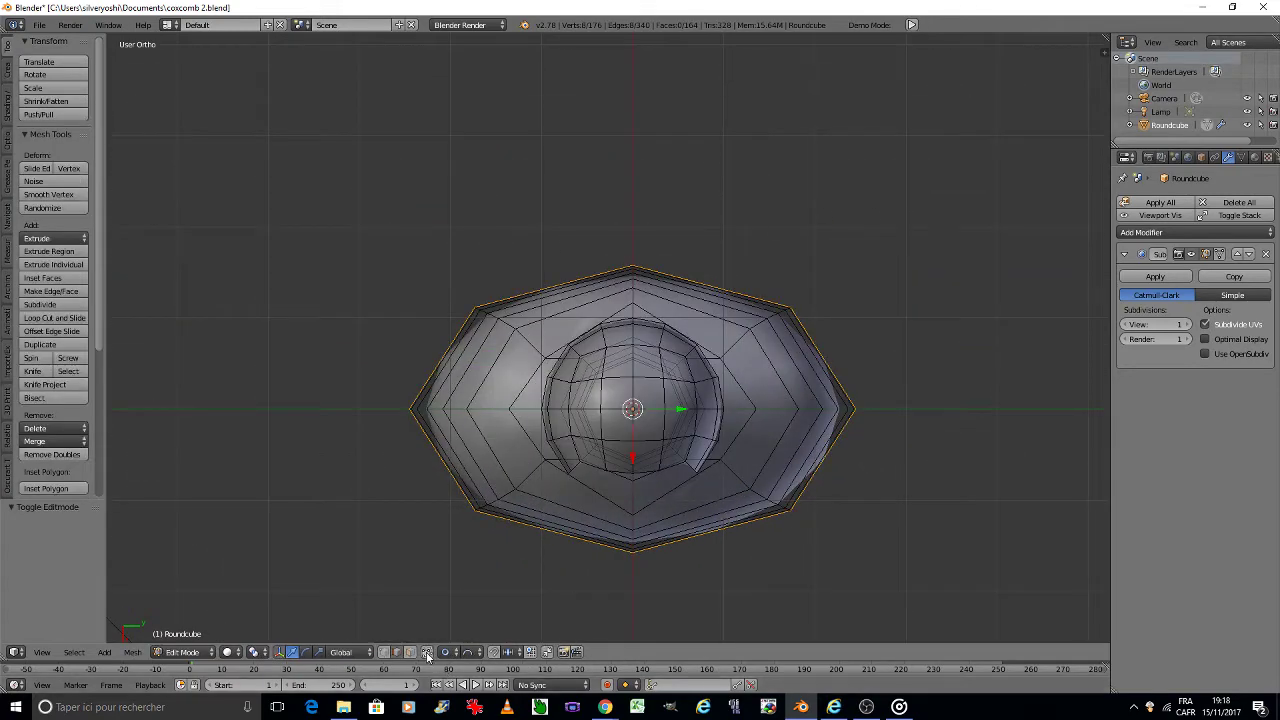
scroll(632, 445, up, 3)
scroll(627, 428, up, 1)
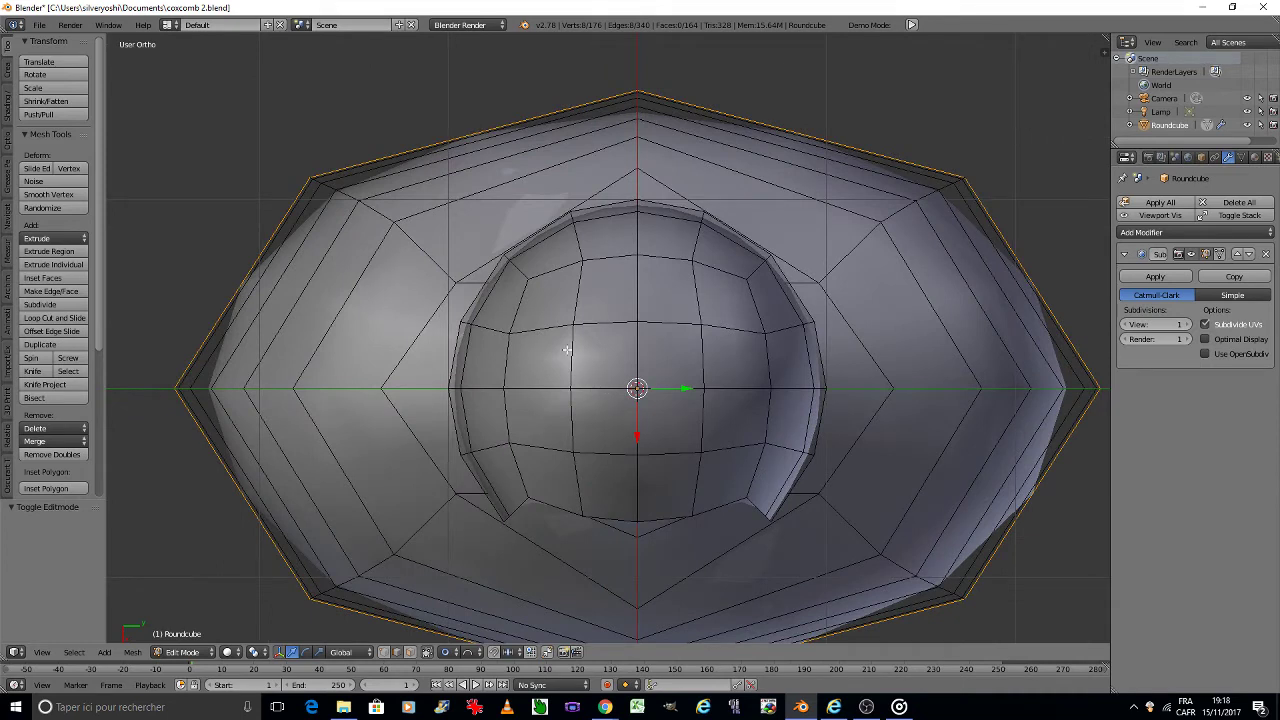
Step: In face select mode, circle-select a patch of faces on the upper-left of the crown
click(410, 652)
key(c)
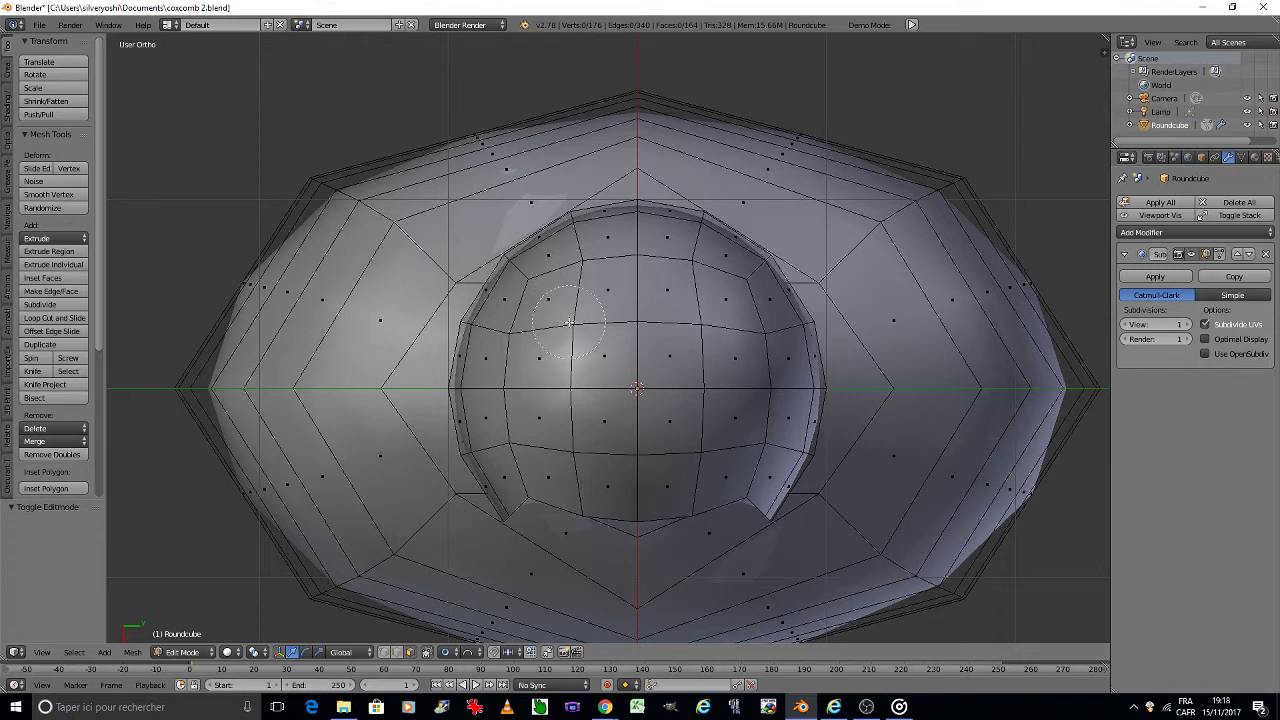
drag(541, 298, 571, 325)
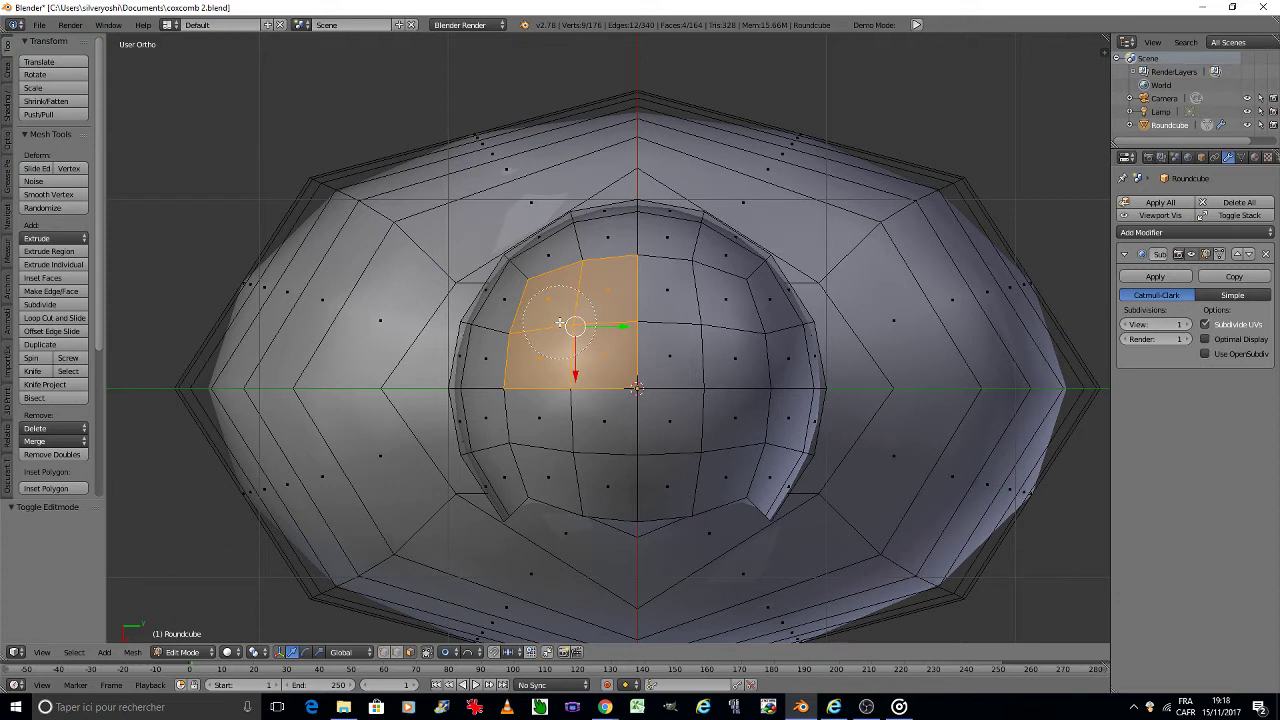
right_click(560, 322)
key(c)
drag(484, 345, 567, 288)
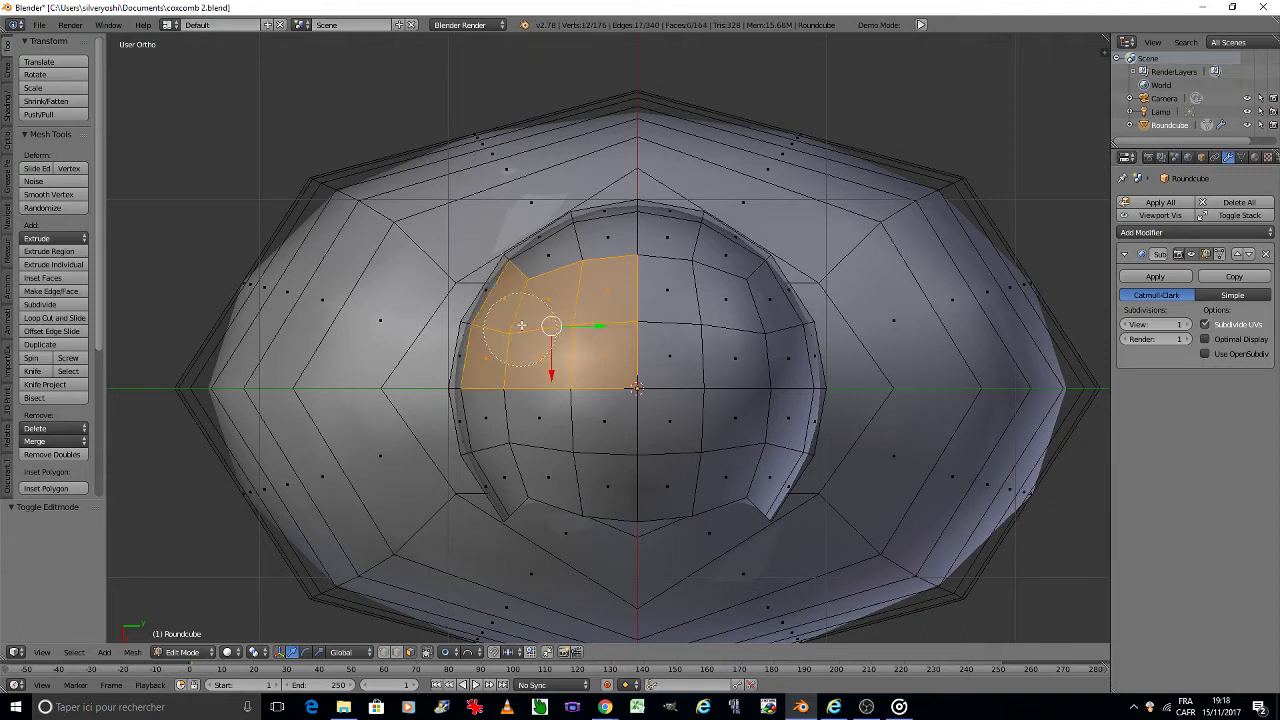
right_click(567, 288)
Step: Inset the selected crown faces by 0.1333 and round them into a circle with LoopTools
key(i)
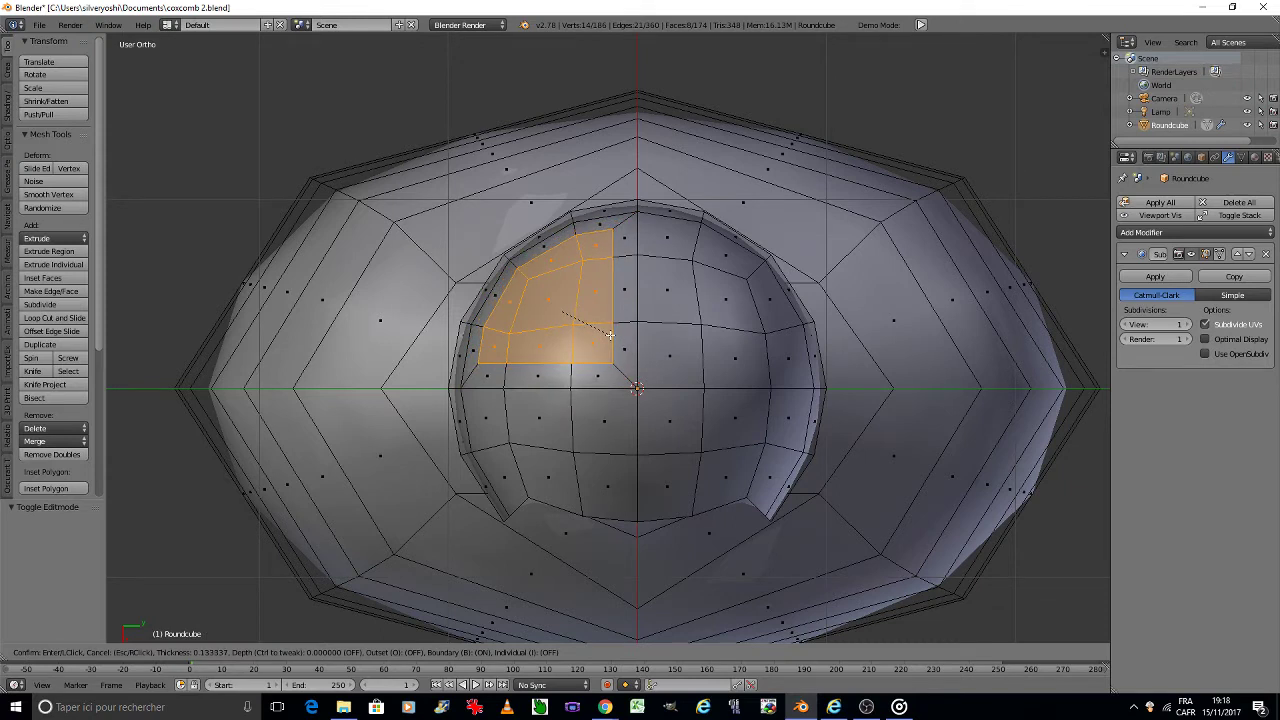
click(609, 334)
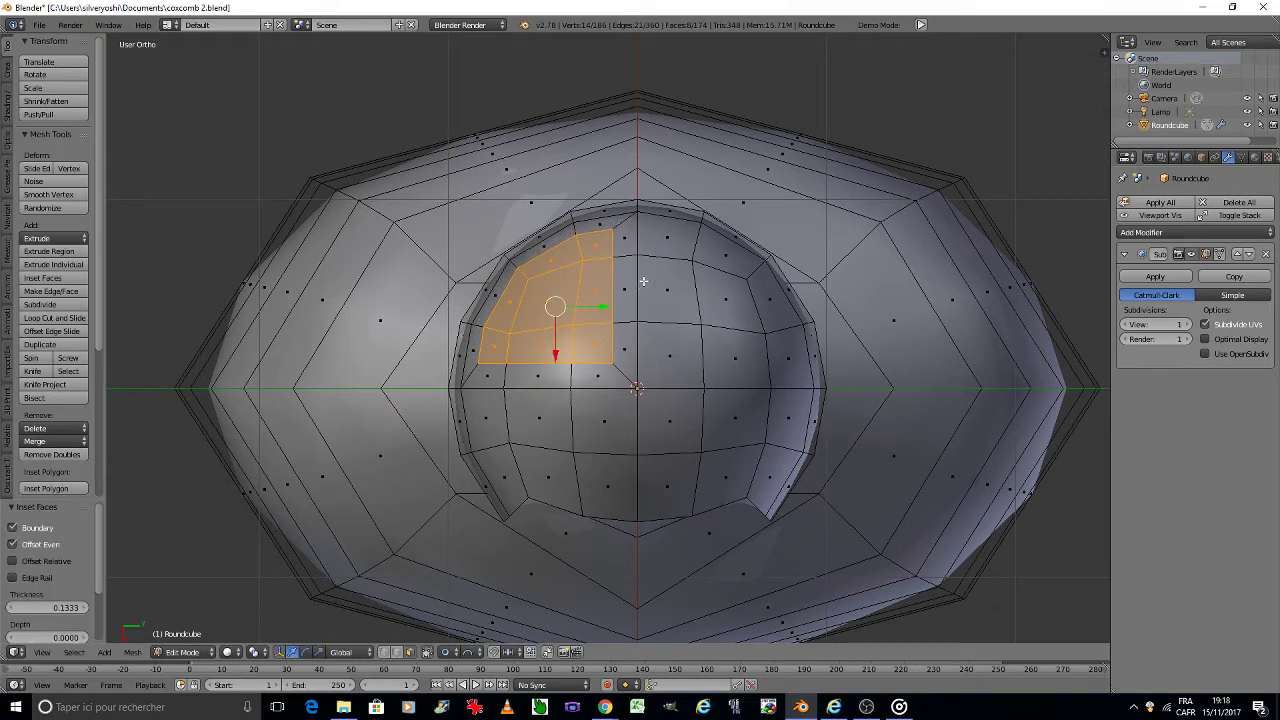
key(w)
click(684, 291)
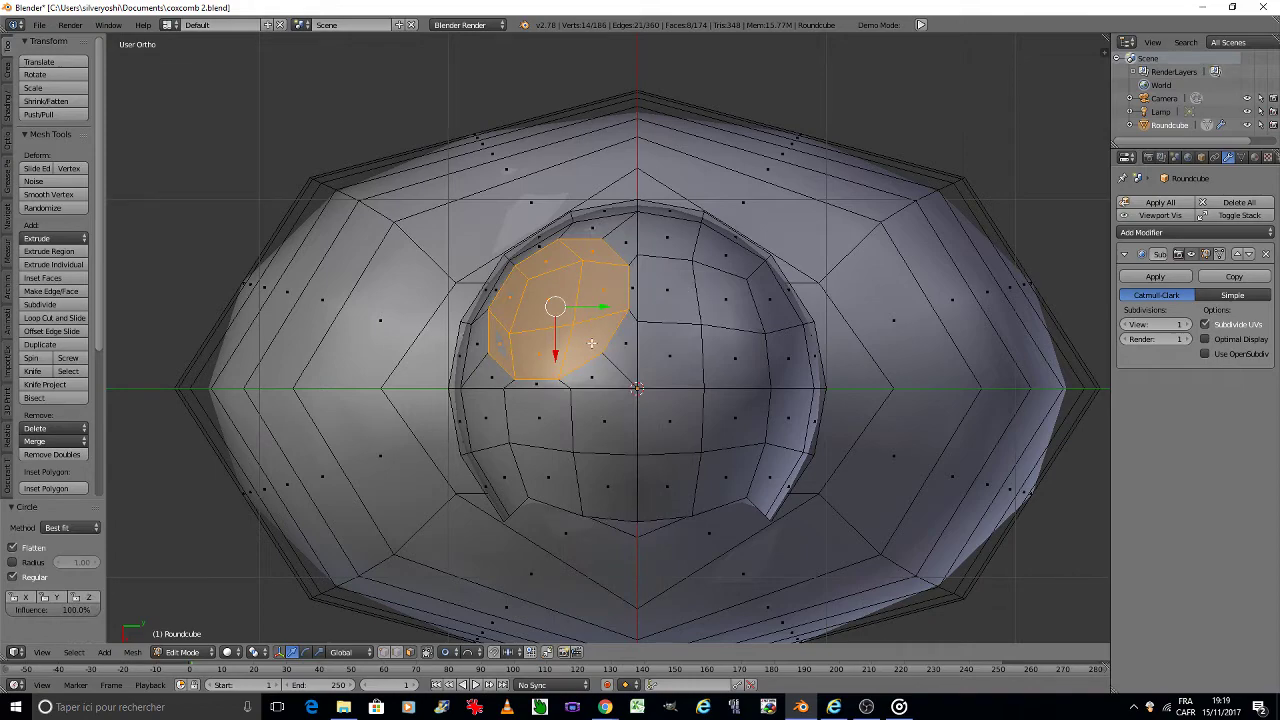
middle_drag(586, 345, 600, 345)
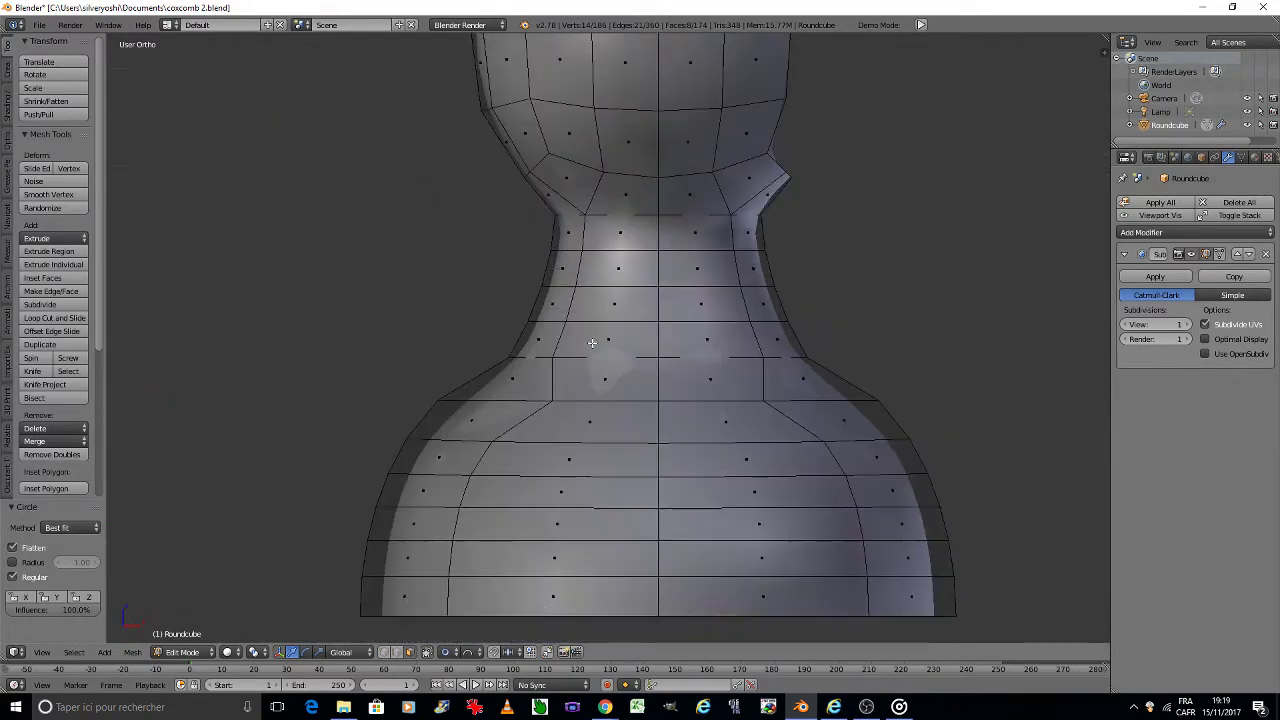
Step: Bring the head into a front view and turn off proportional editing
scroll(600, 345, down, 4)
shift+middle_drag(606, 100, 606, 387)
scroll(606, 387, up, 4)
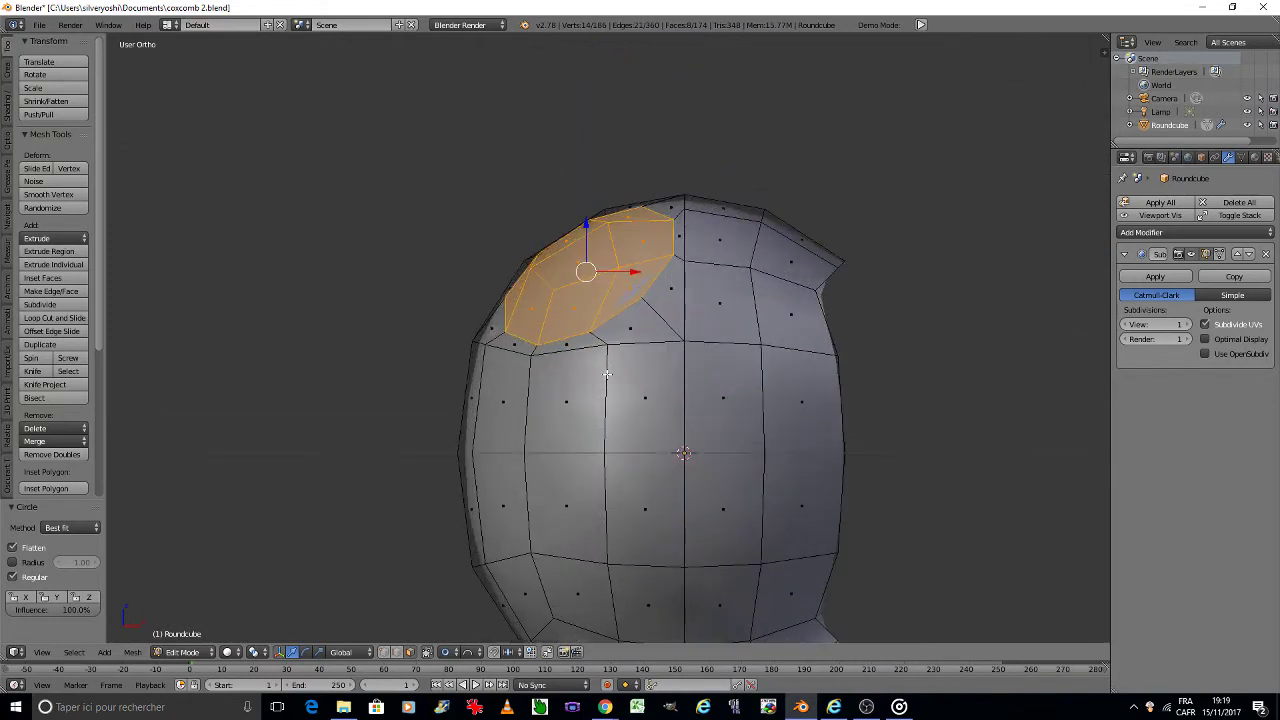
scroll(643, 325, up, 1)
key(s)
key(Escape)
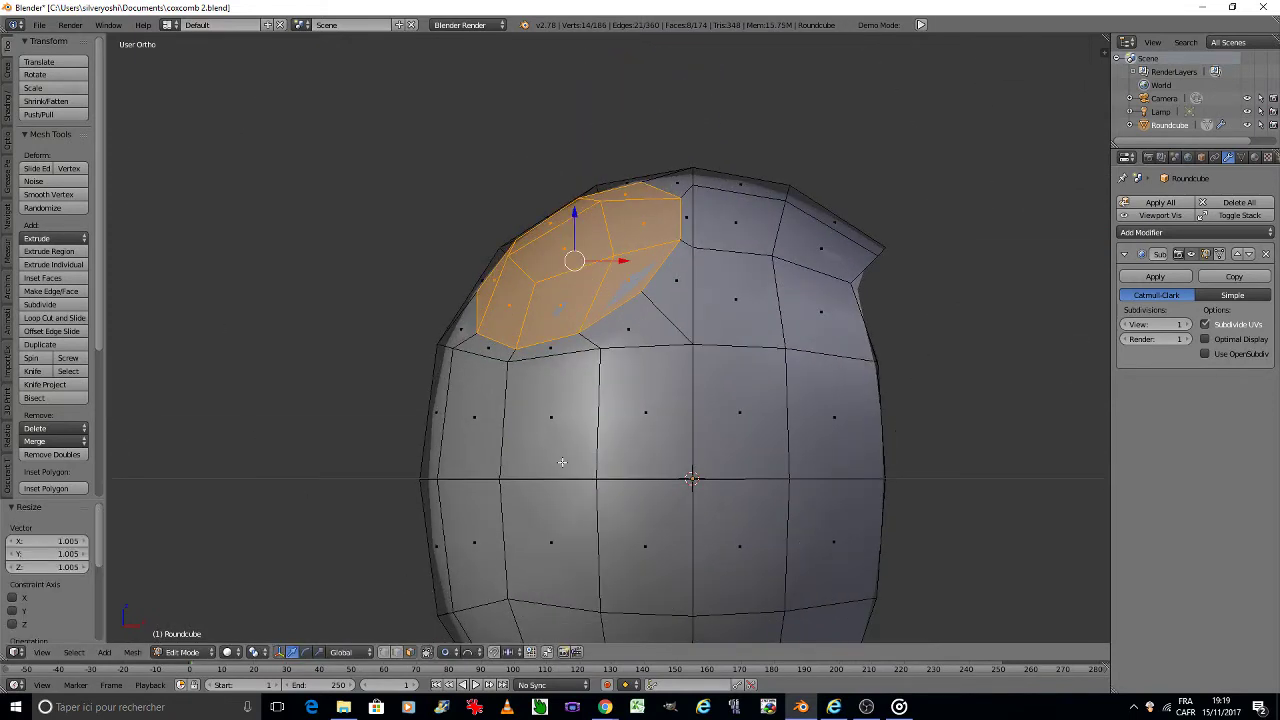
click(458, 648)
click(460, 638)
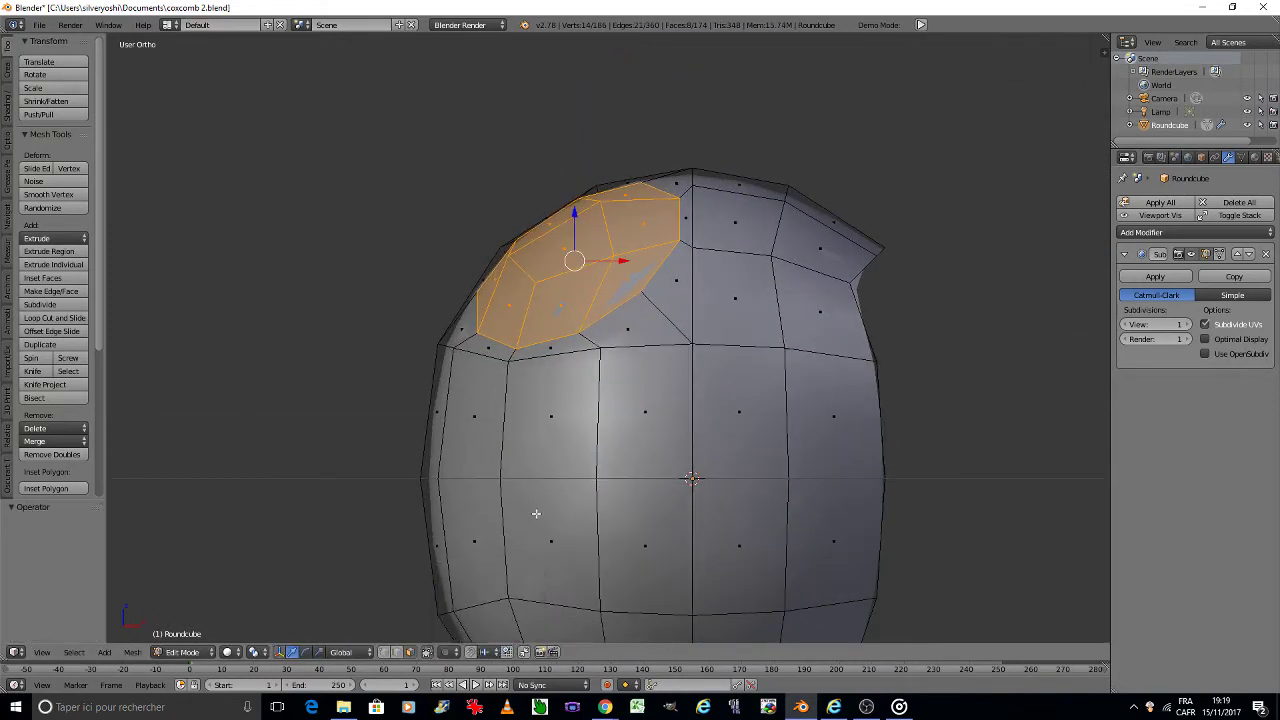
Step: Dissolve the rounded crown patch into a single face instead of deleting it
key(x)
click(648, 351)
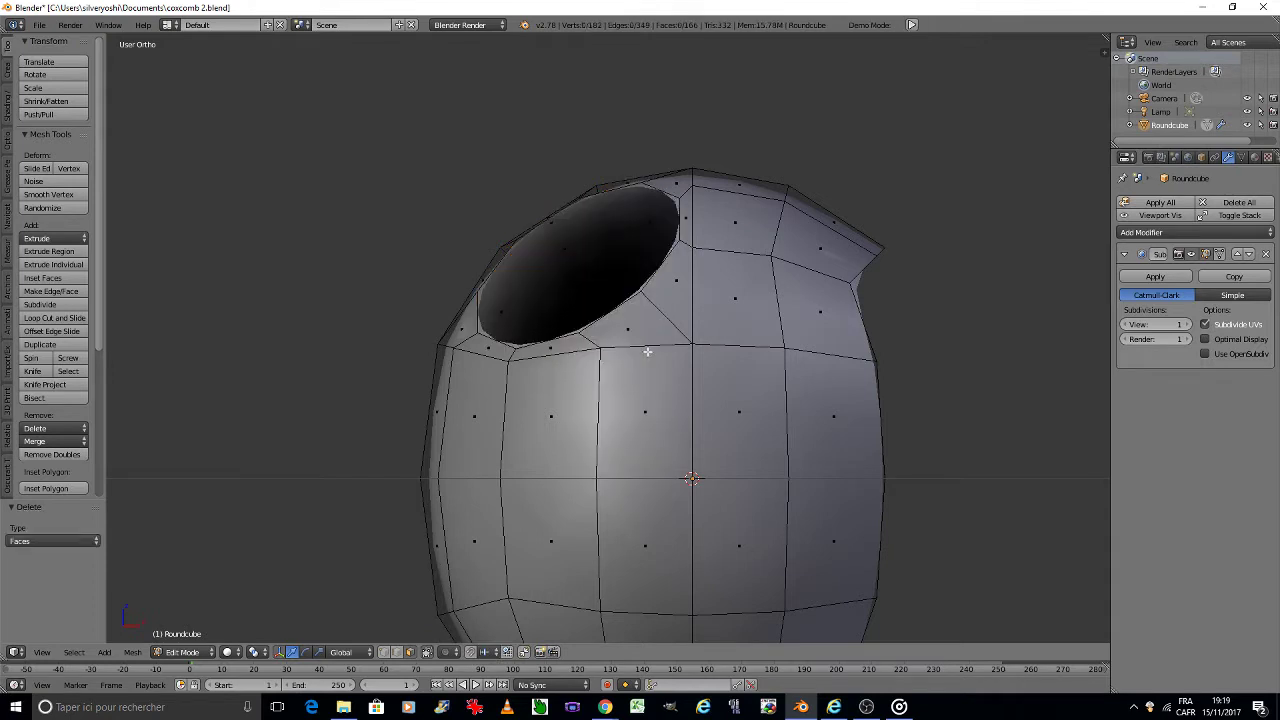
key(ctrl+z)
key(x)
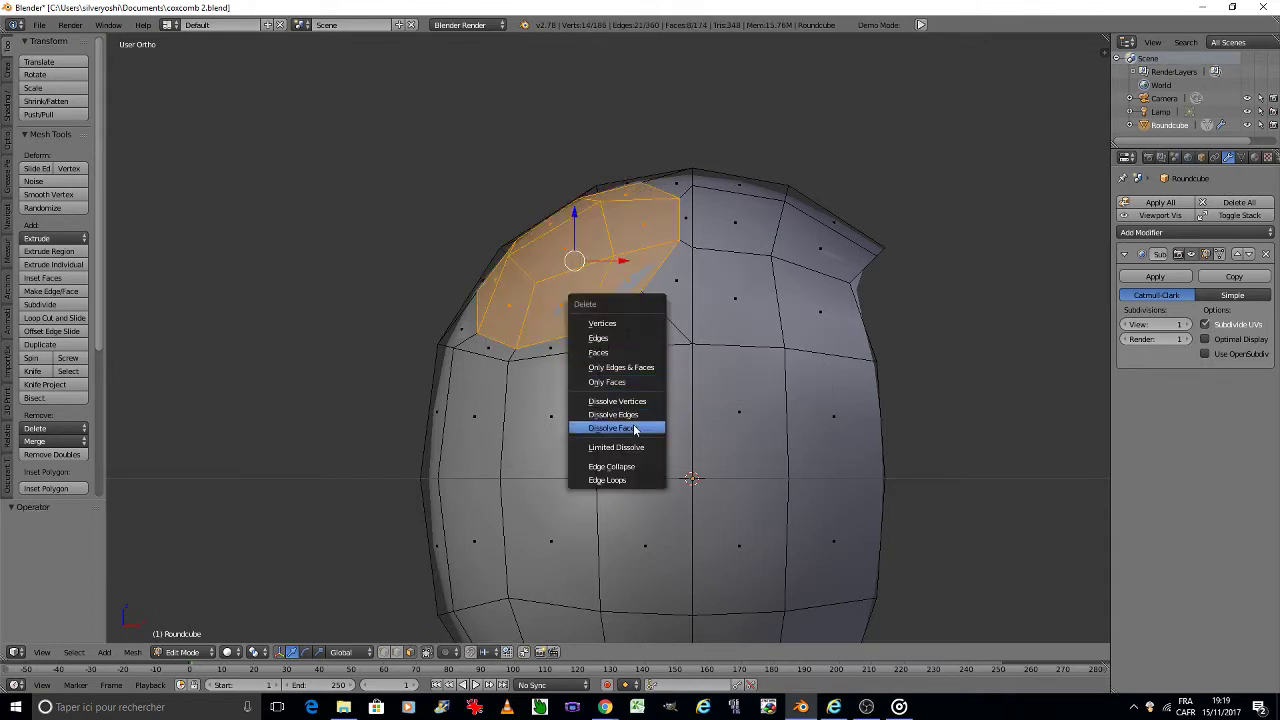
click(635, 428)
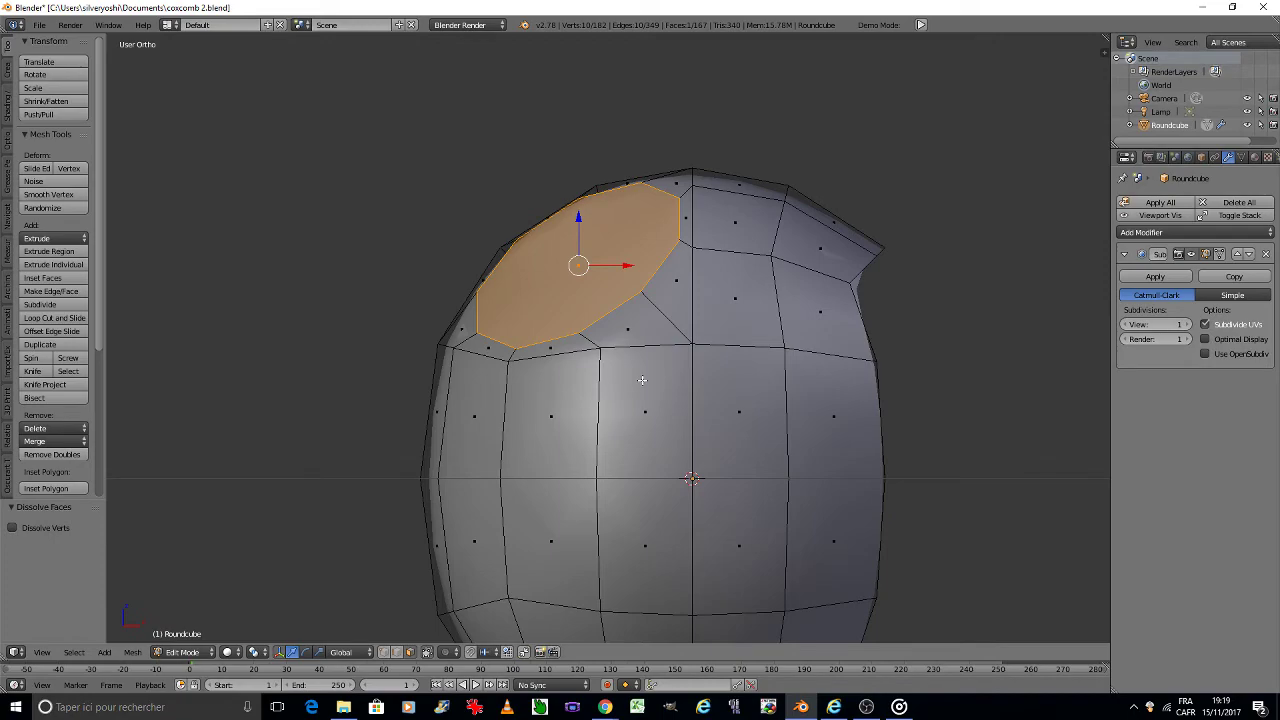
middle_drag(642, 380, 642, 380)
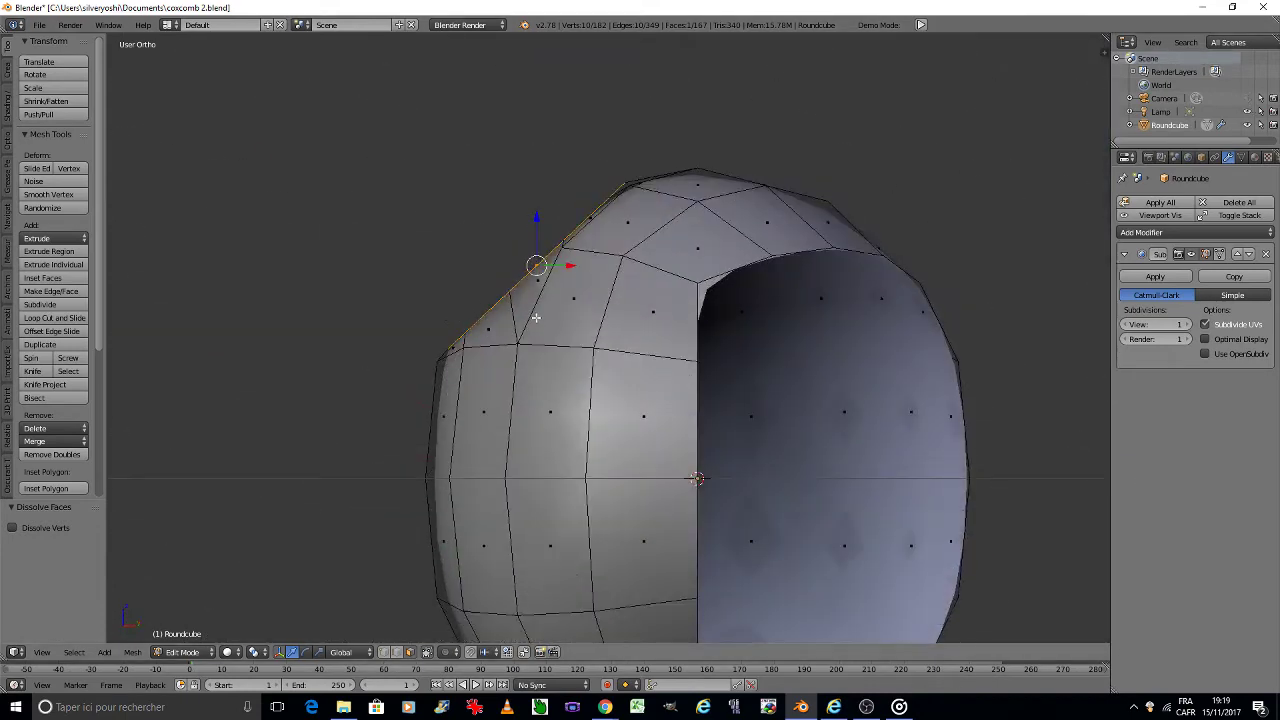
Step: Extrude the crown face 0.264 outward into a short stub and save the file
key(e)
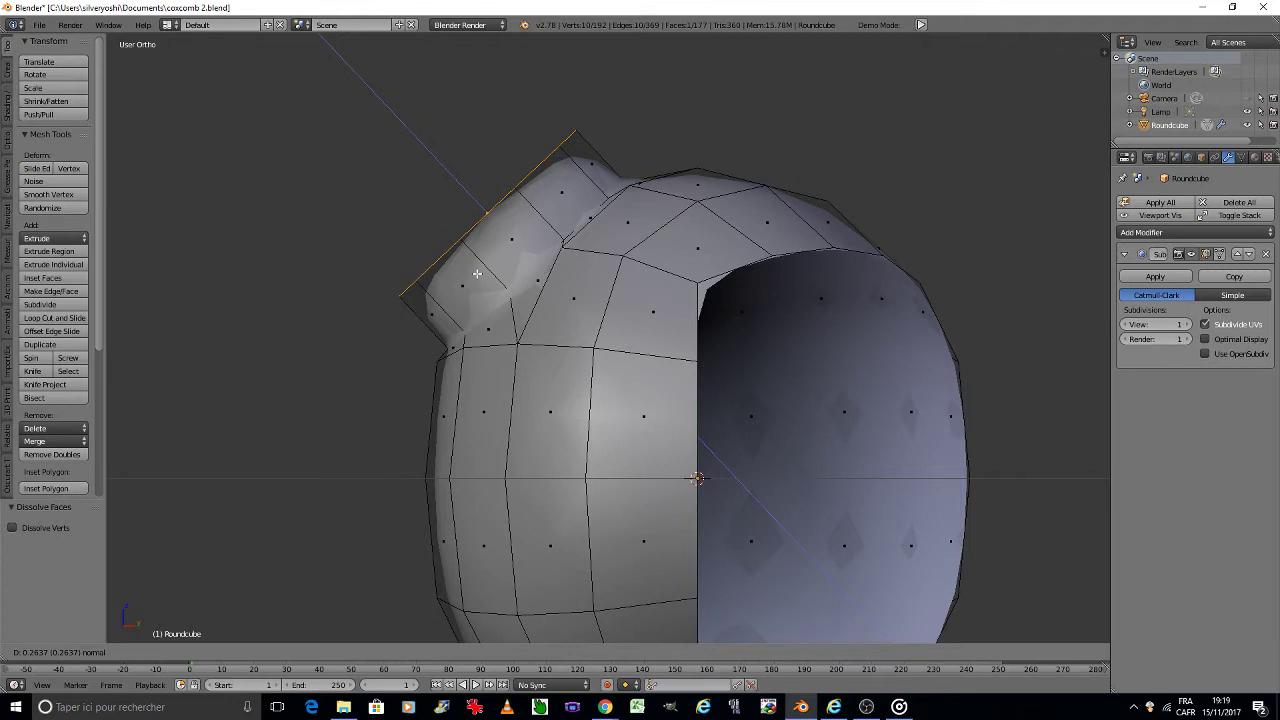
click(477, 273)
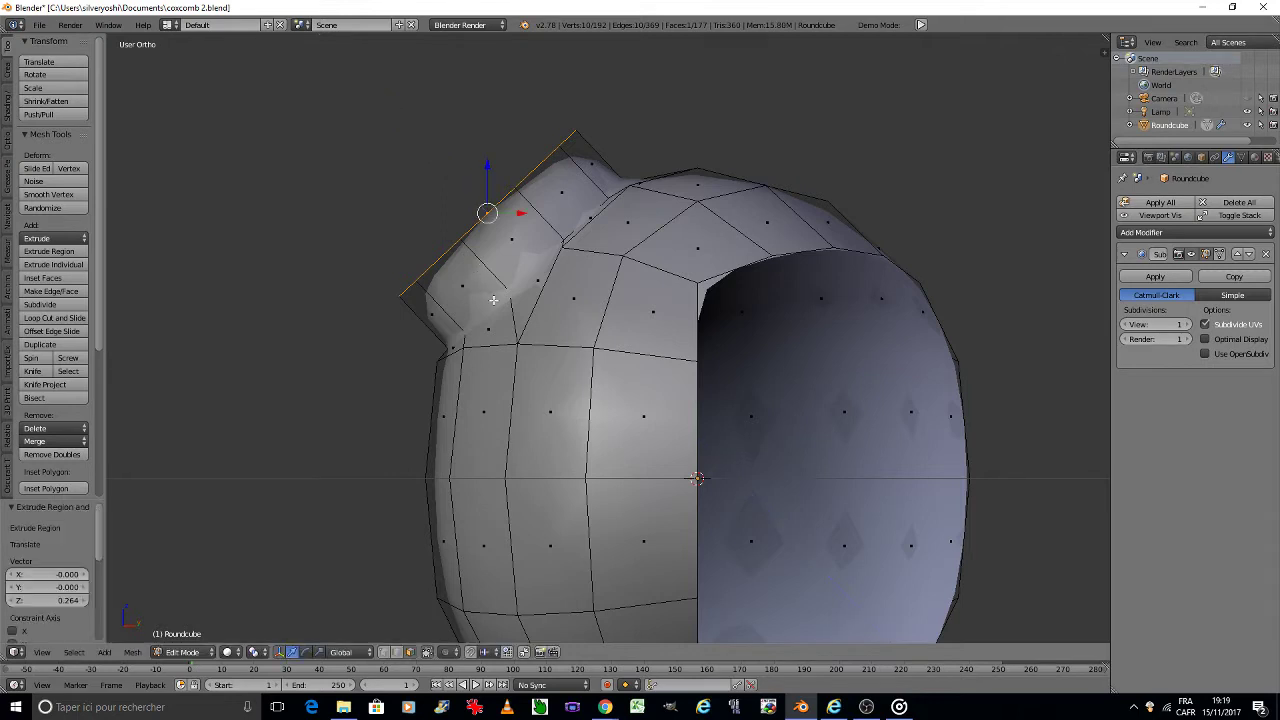
key(ctrl+n)
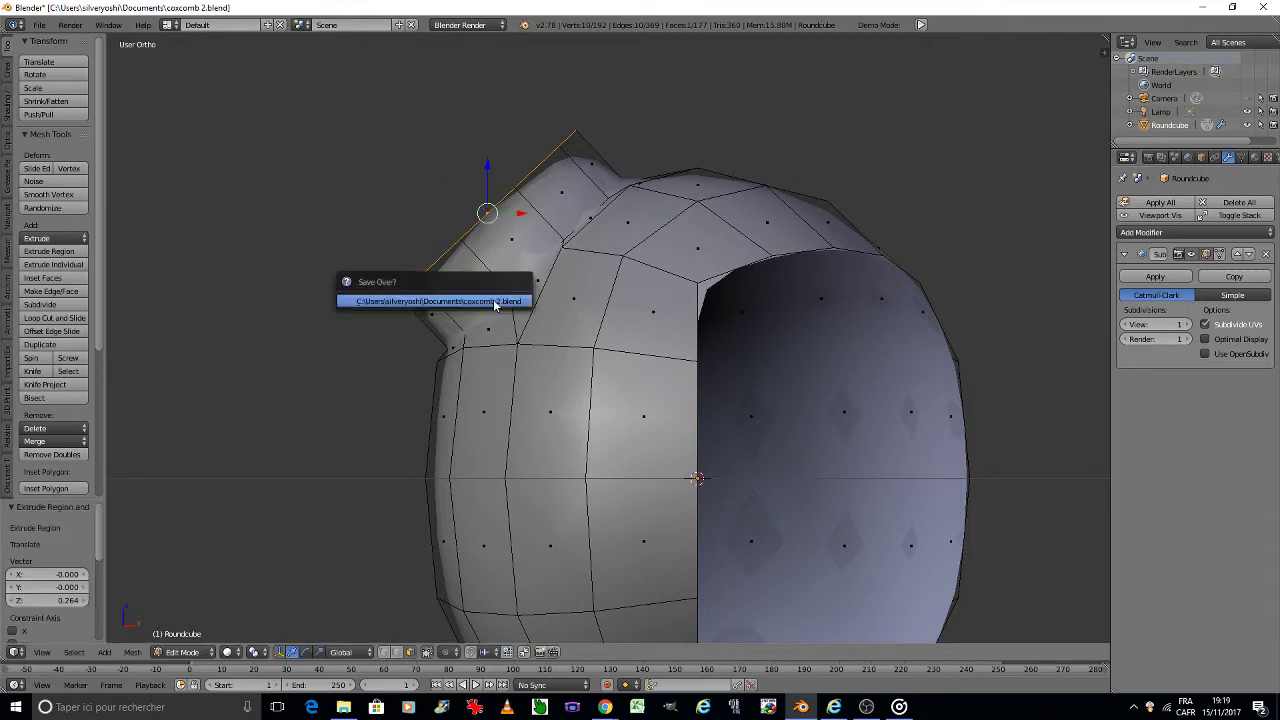
key(Escape)
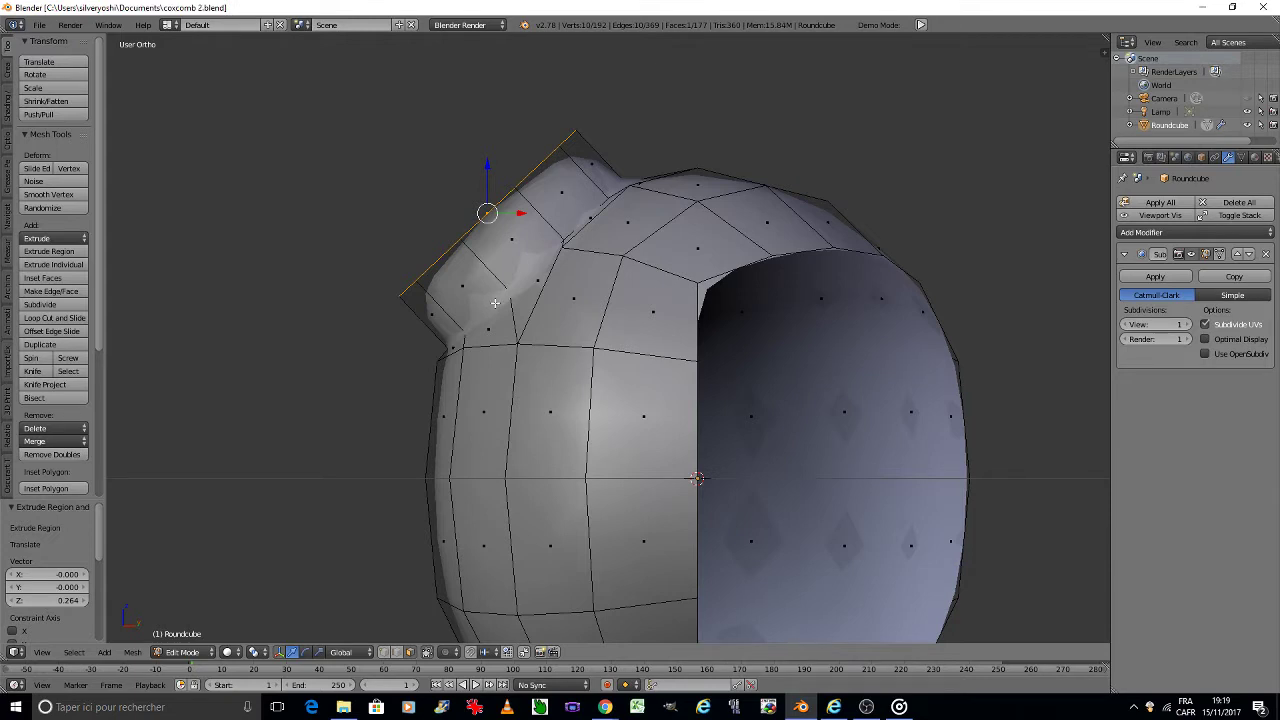
scroll(495, 303, down, 5)
shift+middle_drag(492, 311, 604, 291)
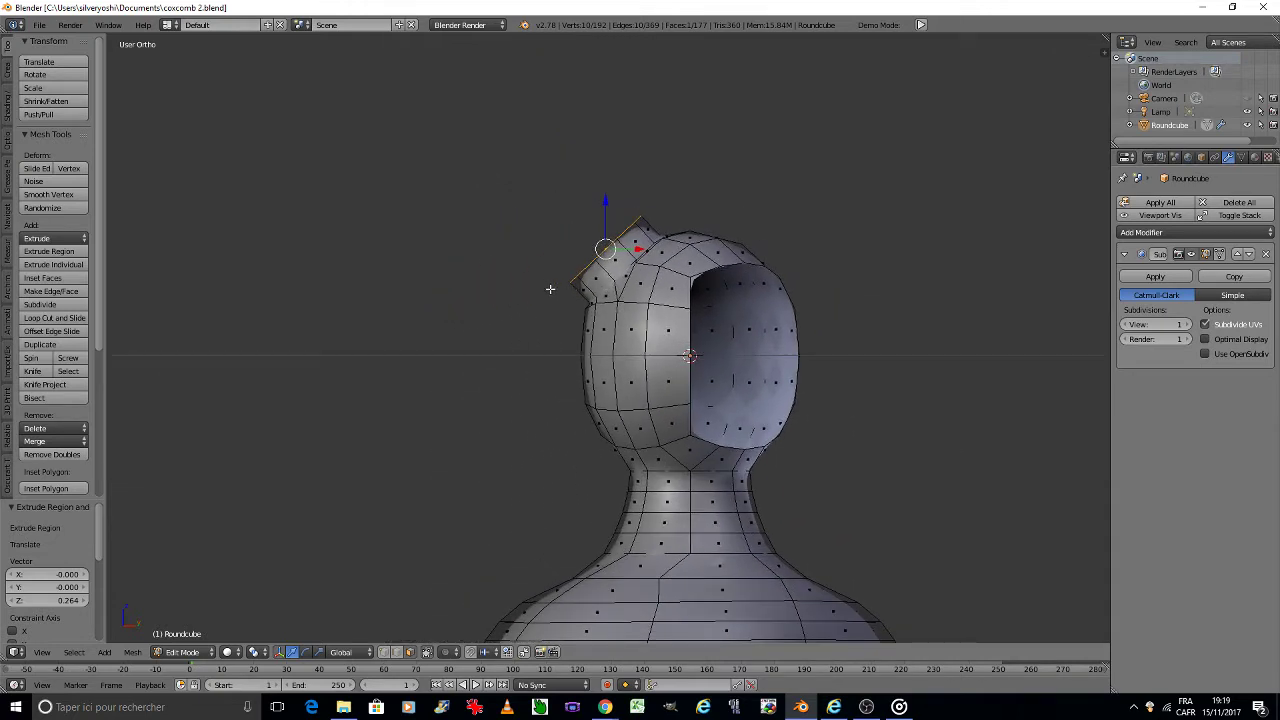
key(Tab)
Step: In Object Mode, add a NURBS path placed up at crown height
click(468, 285)
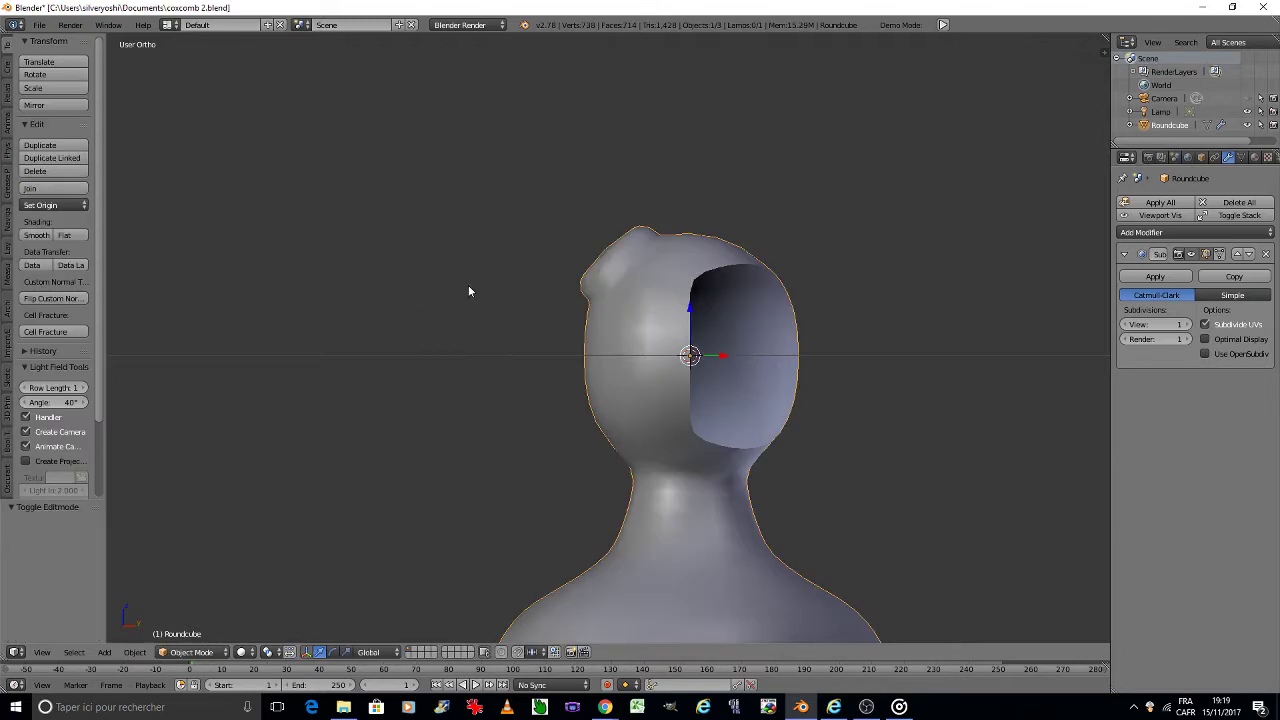
click(8, 70)
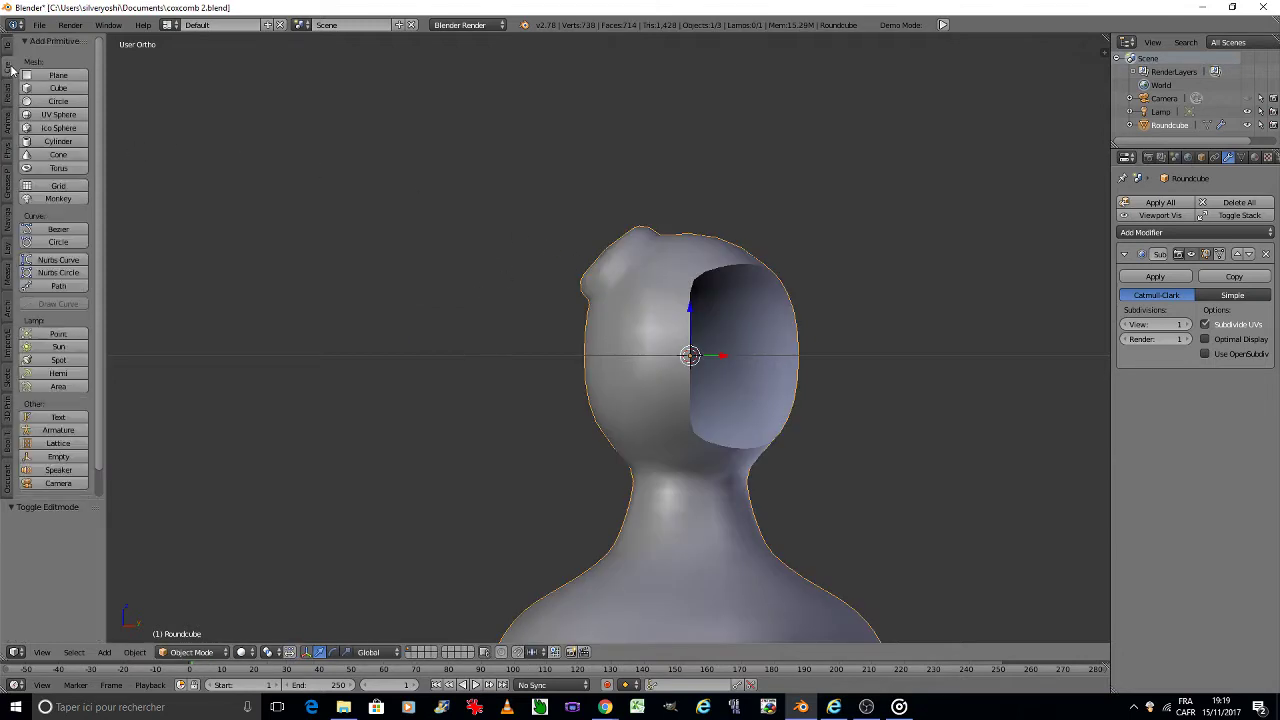
click(58, 286)
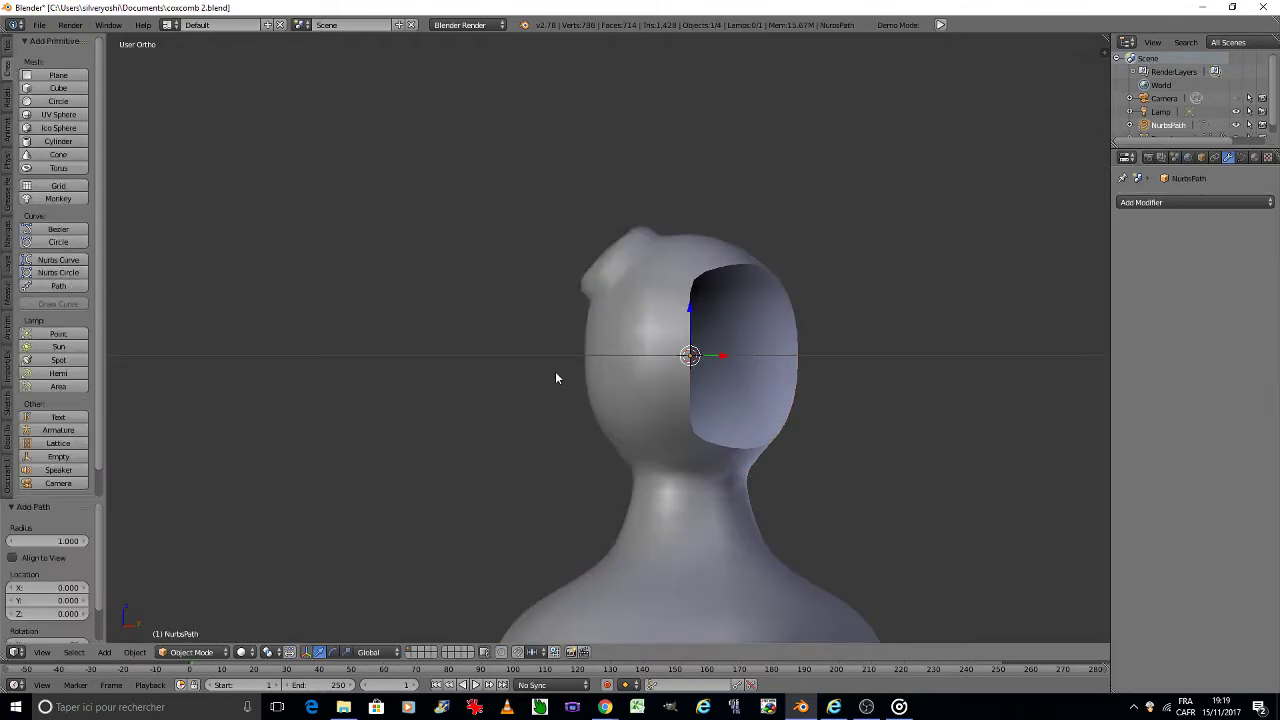
click(501, 271)
middle_drag(501, 276, 501, 276)
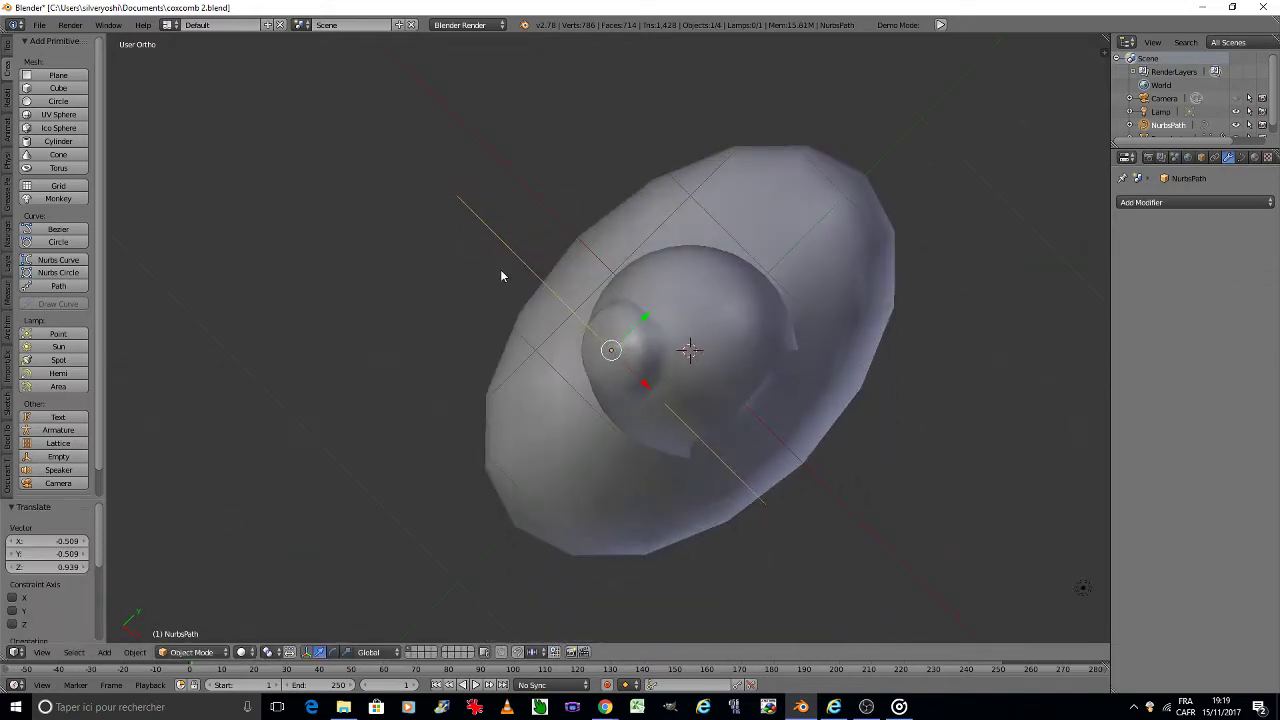
Step: Rotate the path 45° twice and apply its rotation and scale
key(r)
key(4)
key(5)
key(Return)
key(r)
key(4)
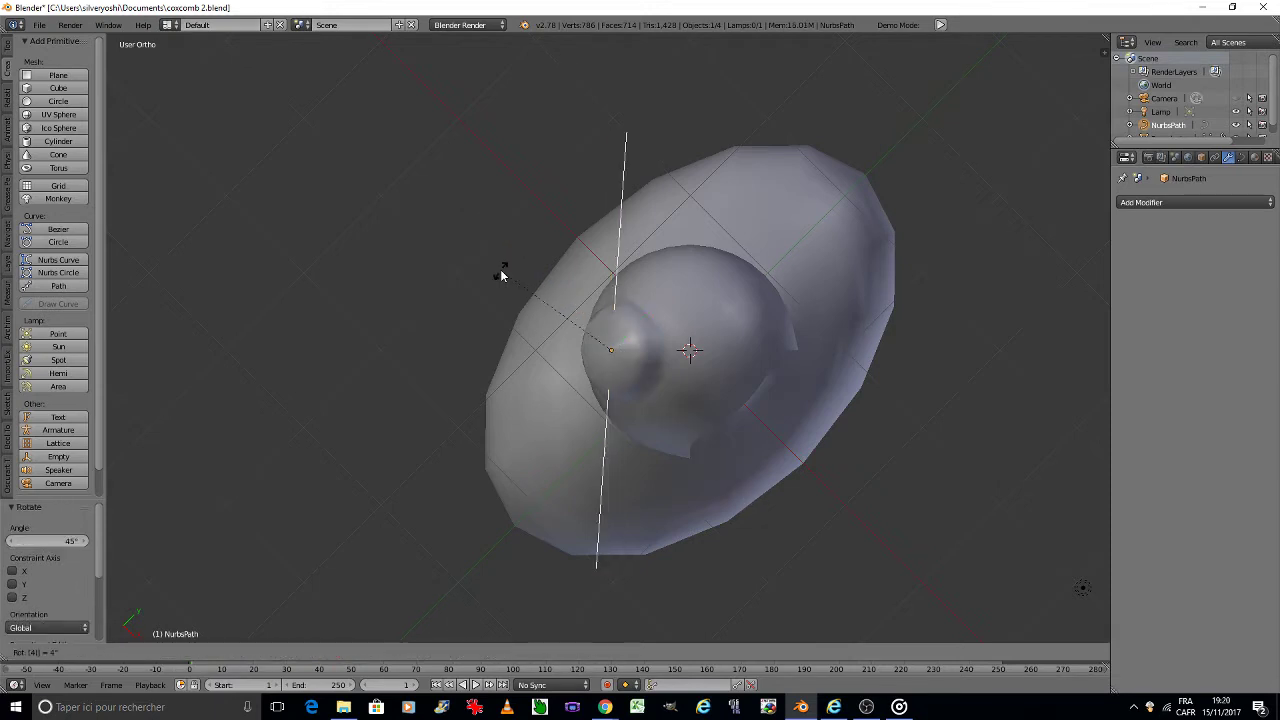
key(5)
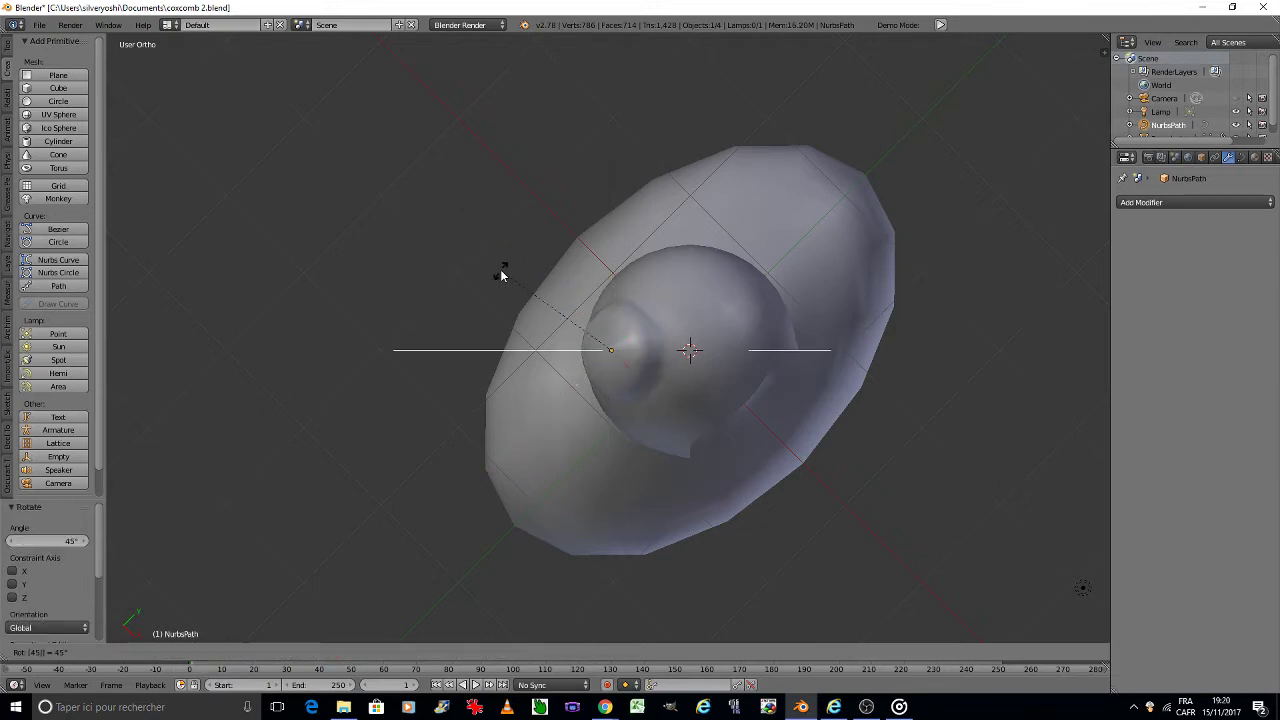
key(Return)
middle_drag(501, 276, 502, 276)
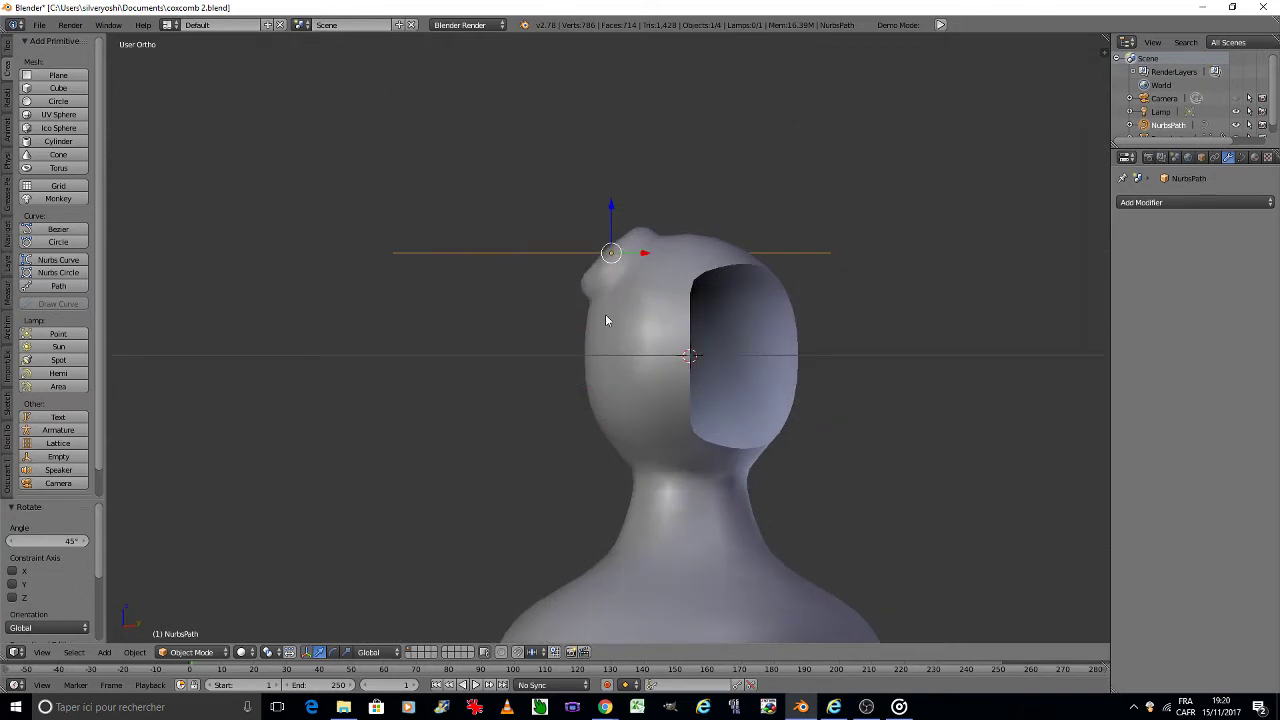
key(ctrl+a)
click(648, 342)
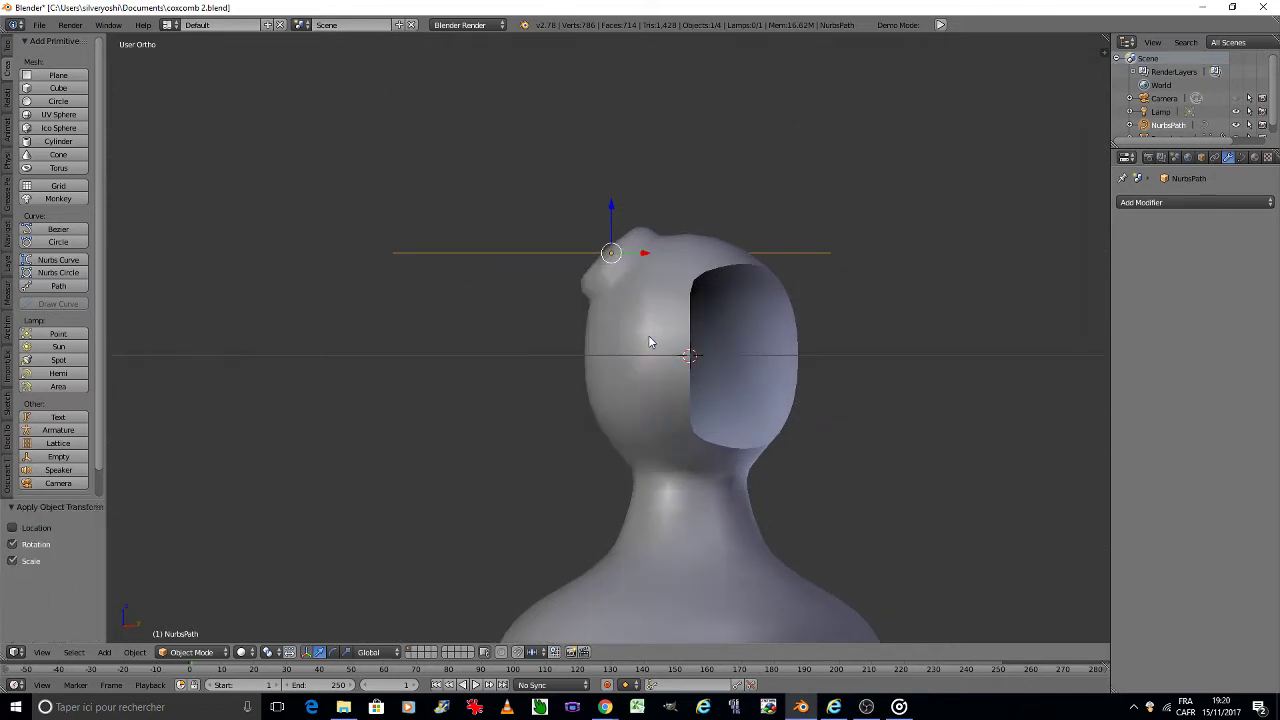
Step: Move the path left of the head and drag its top, upper-right and right end points toward the crown bump
key(g)
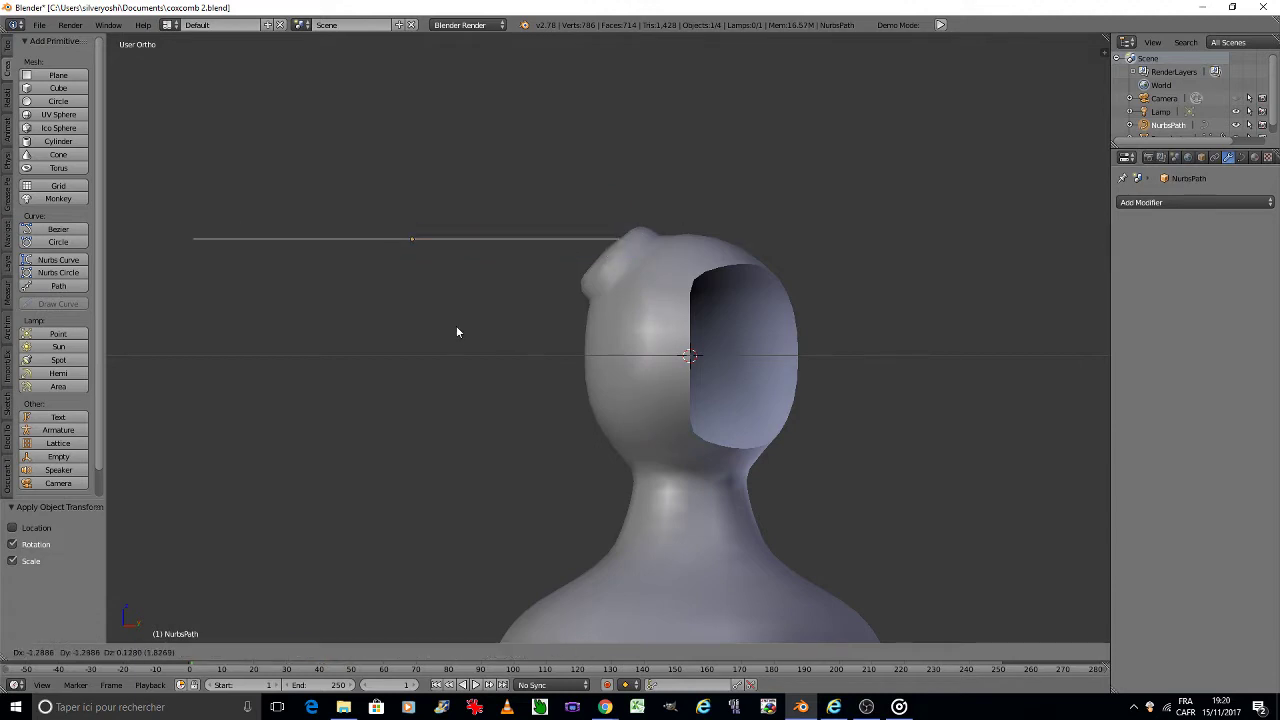
click(456, 340)
key(Tab)
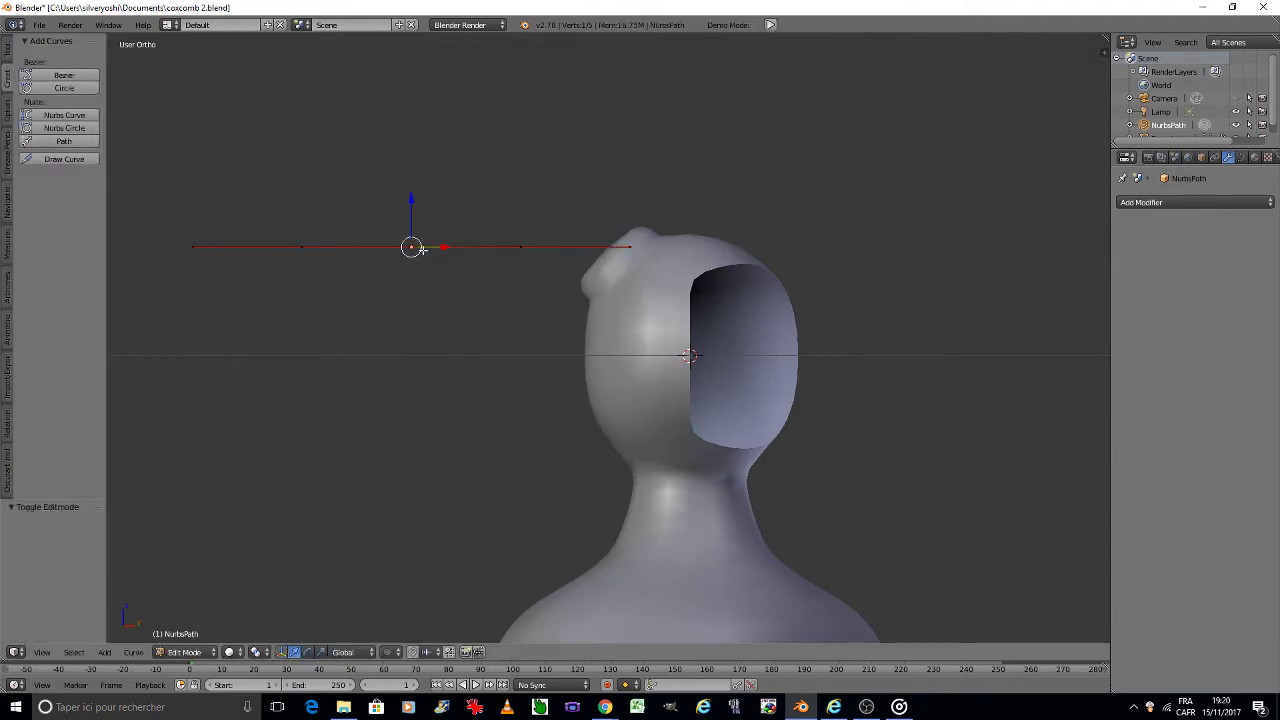
key(g)
click(456, 93)
right_click(520, 246)
key(g)
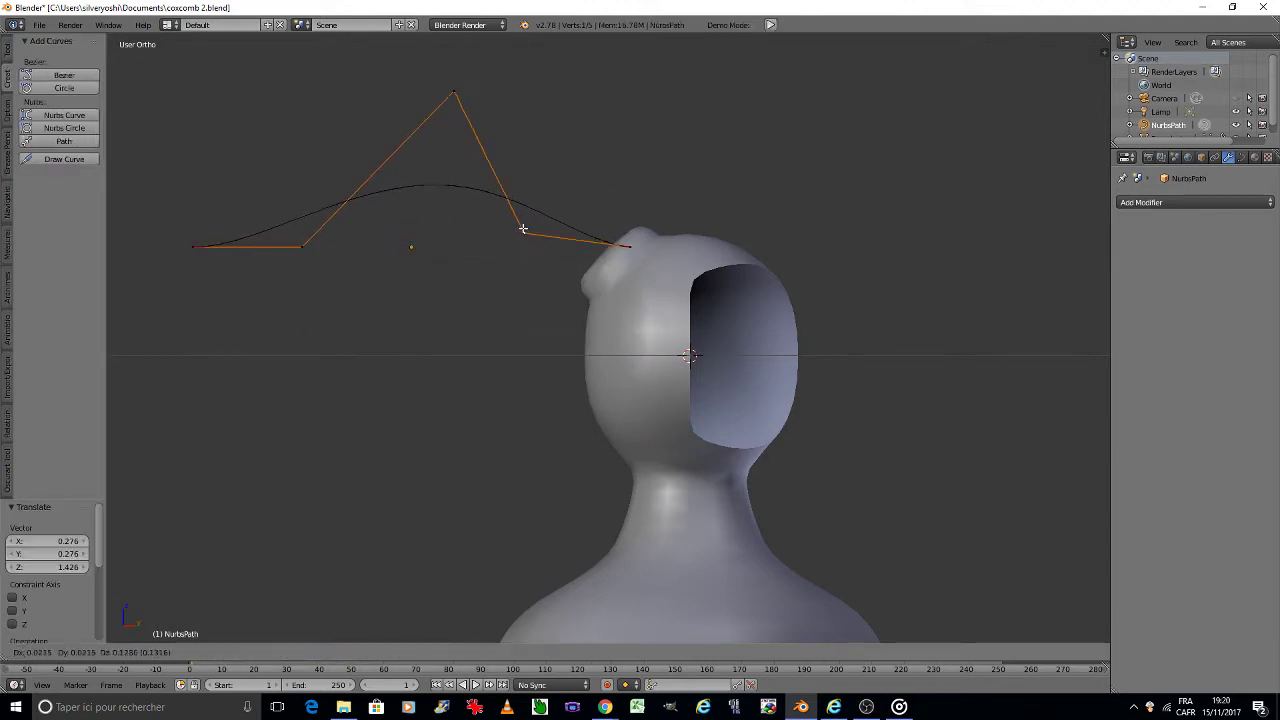
click(541, 152)
right_click(628, 245)
key(g)
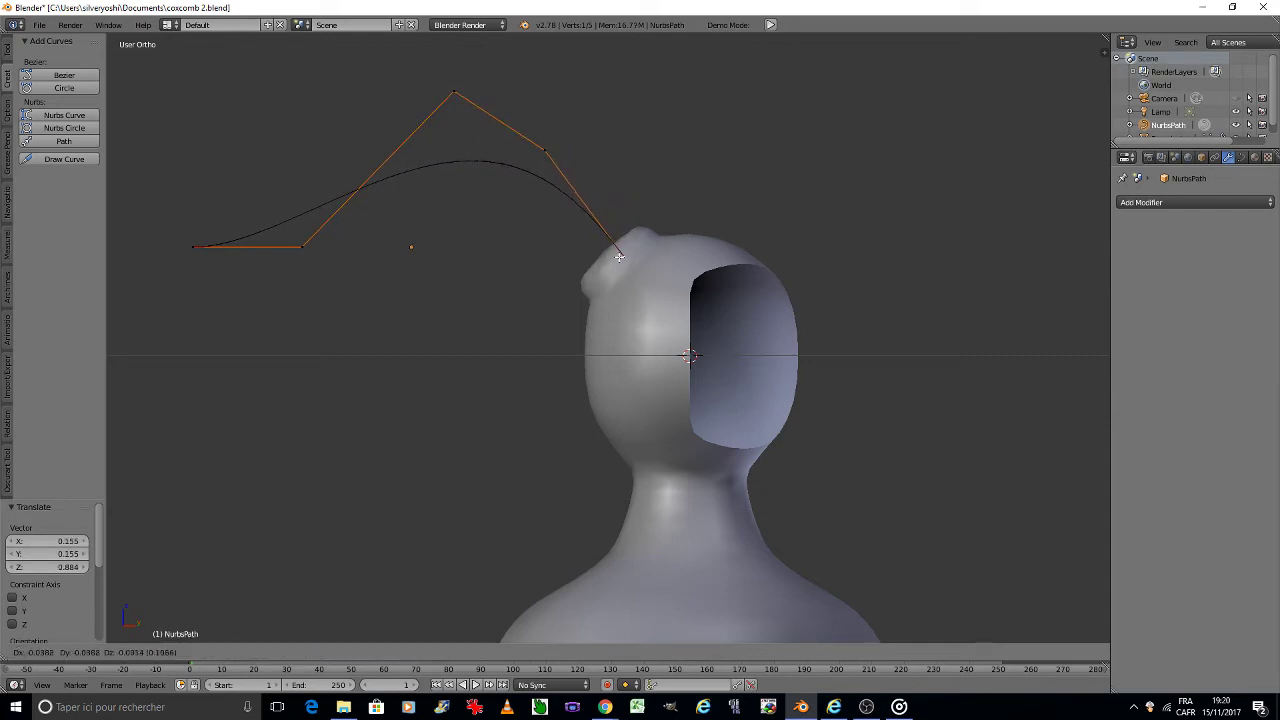
click(611, 258)
Step: Raise the lower-left control point and drop the path's left end lower on the left
right_click(301, 246)
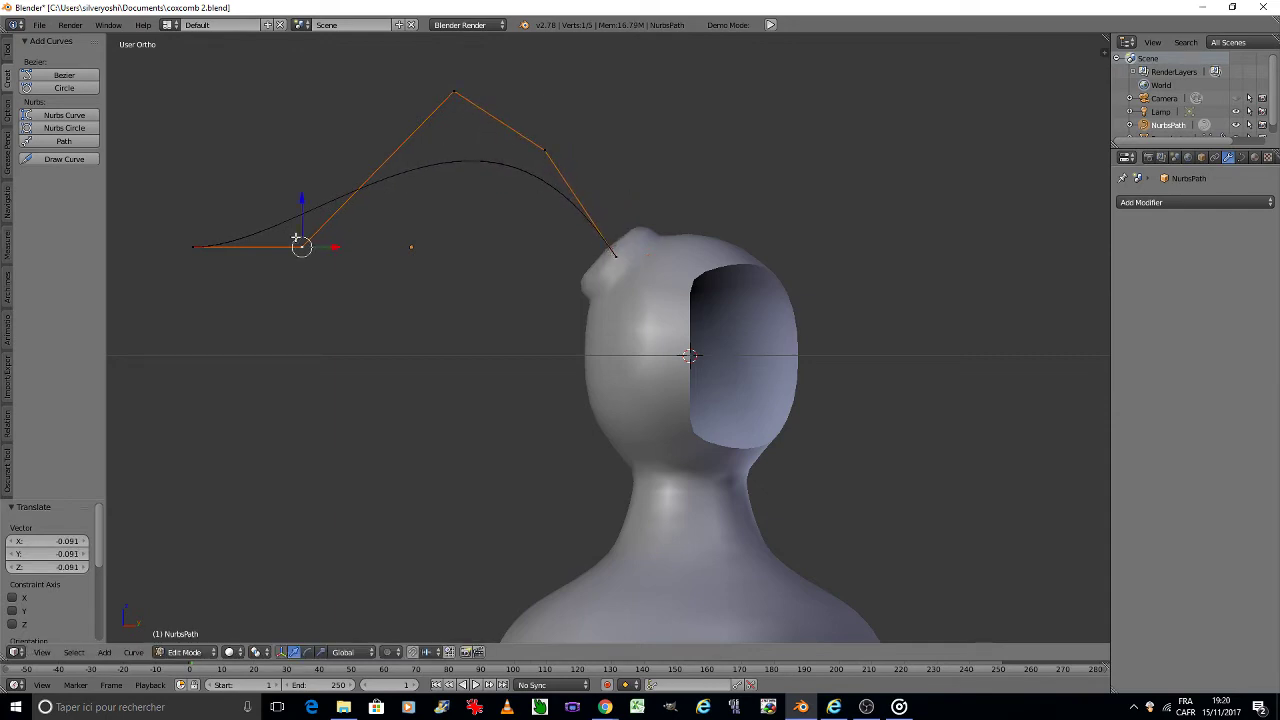
key(g)
click(353, 214)
right_click(217, 240)
key(g)
click(338, 288)
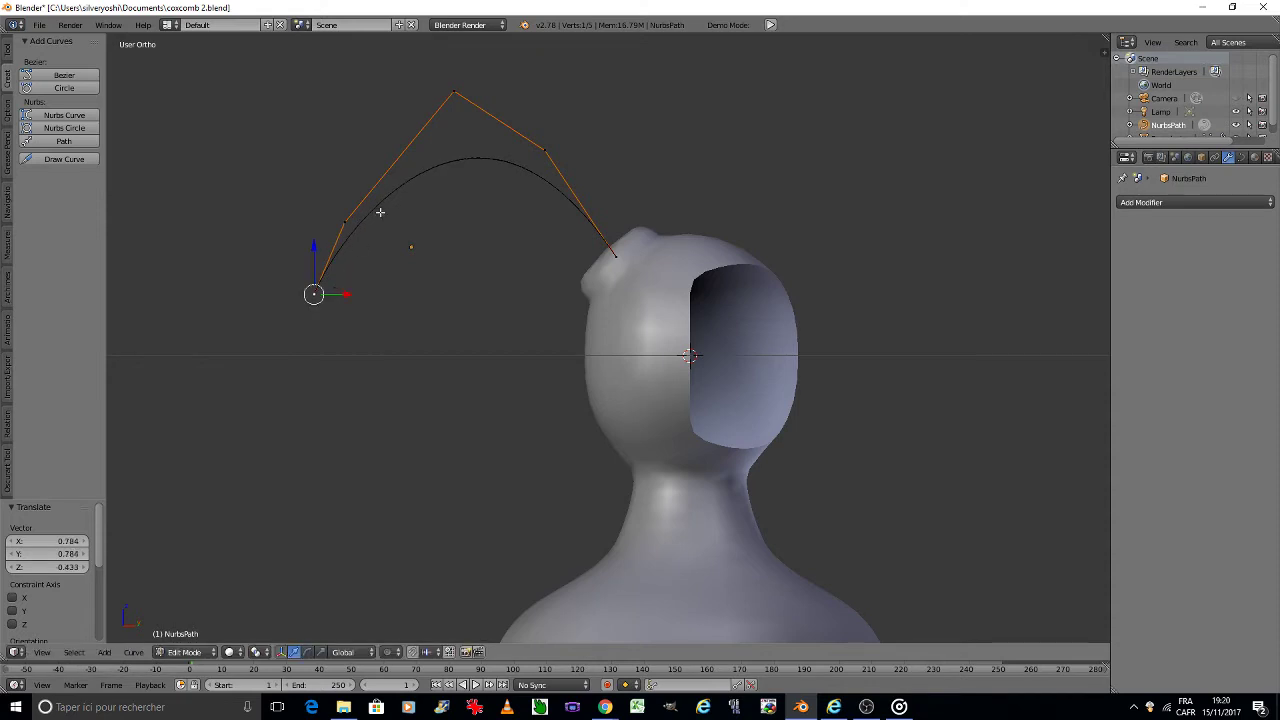
Step: Refine the upper-right, left-middle and left end control points into a tall arch
right_click(447, 104)
right_click(550, 163)
key(g)
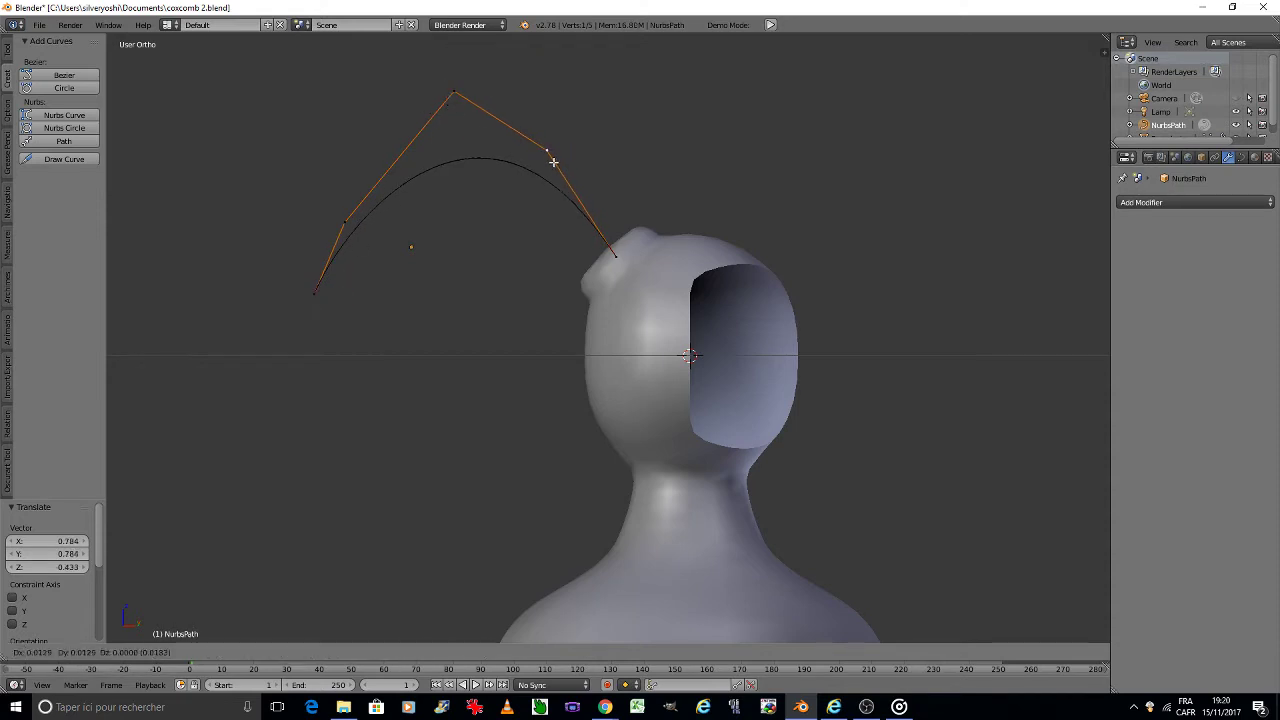
click(563, 158)
right_click(348, 222)
key(g)
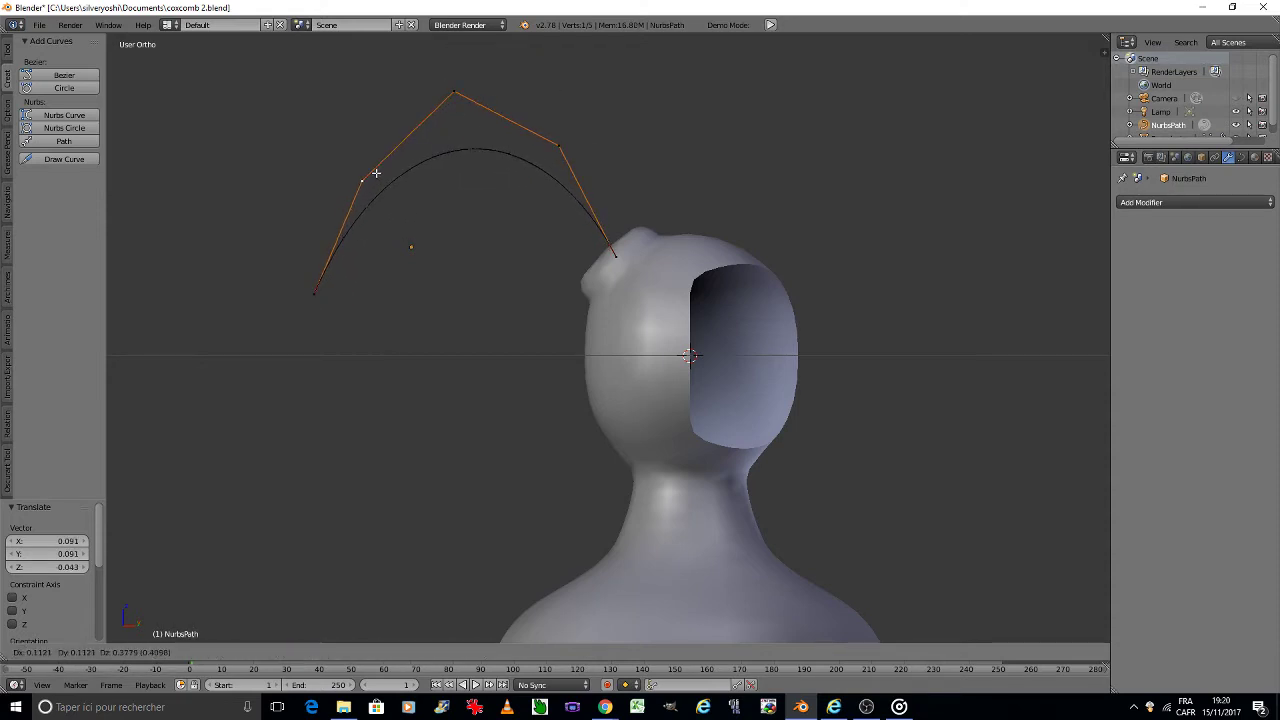
click(352, 213)
right_click(315, 294)
key(g)
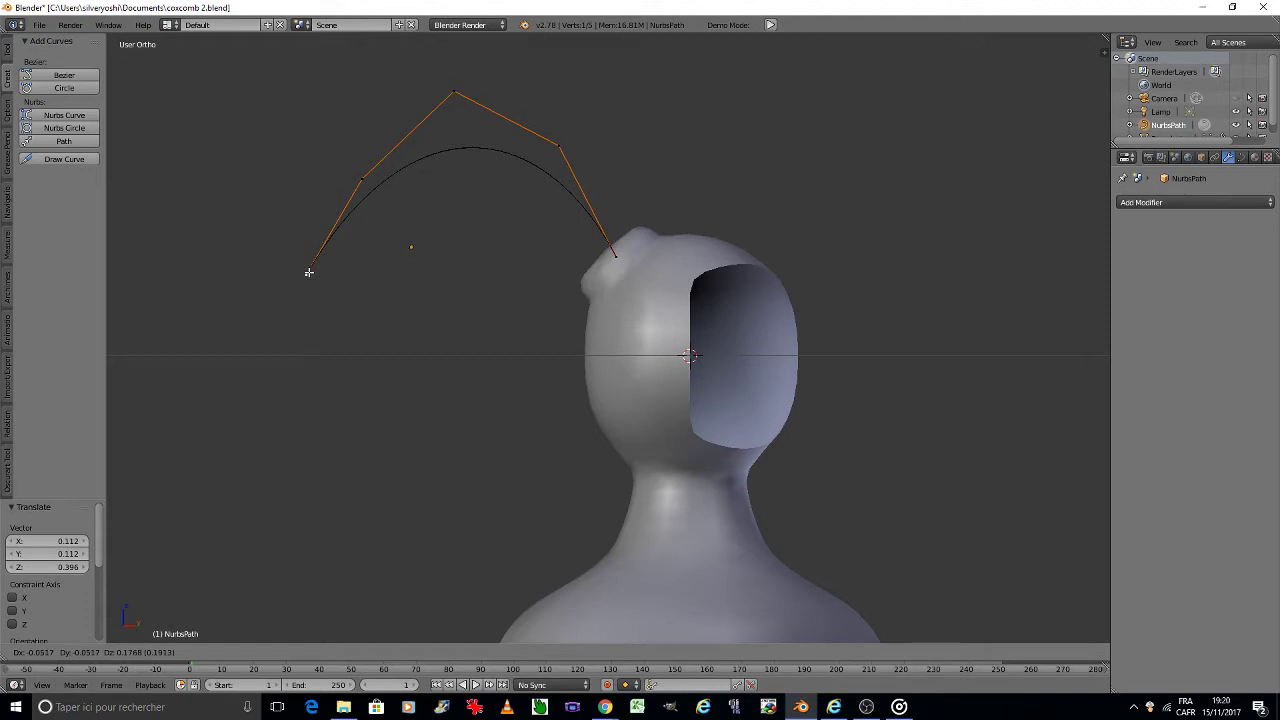
click(309, 272)
Step: Settle the path's right end point onto the crown bump and leave Edit Mode
key(Tab)
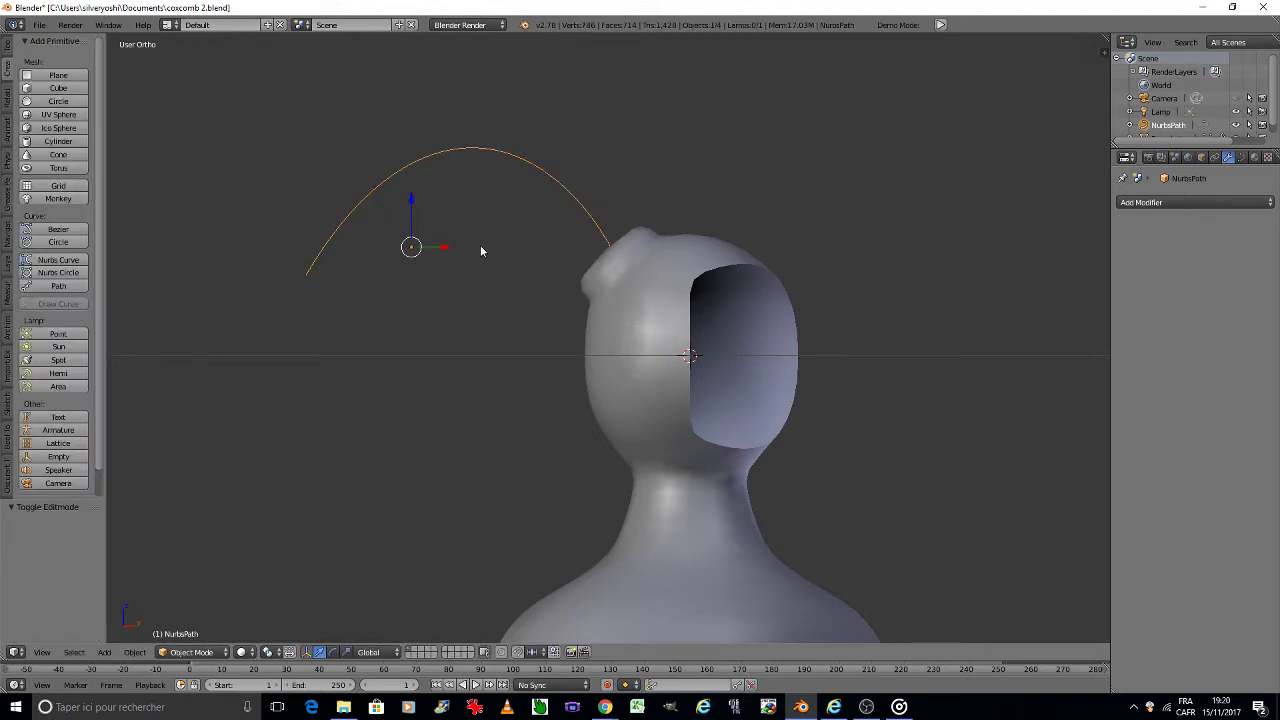
key(Tab)
right_click(612, 252)
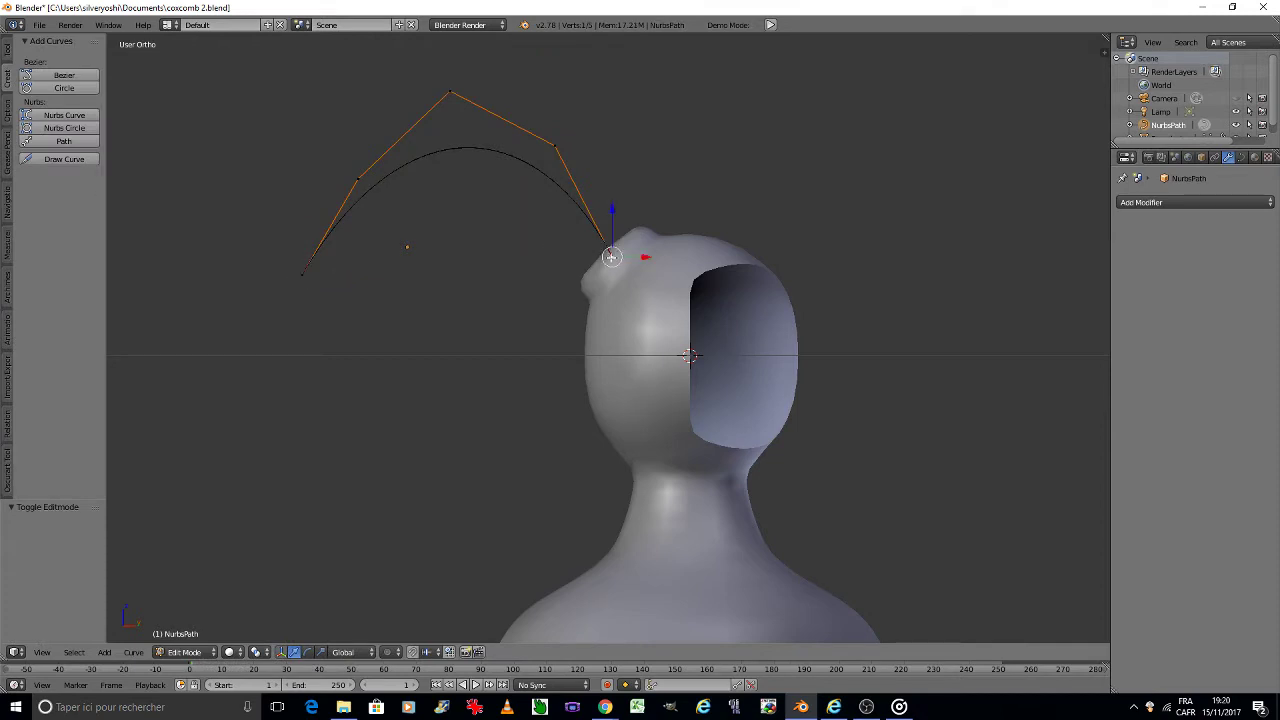
key(g)
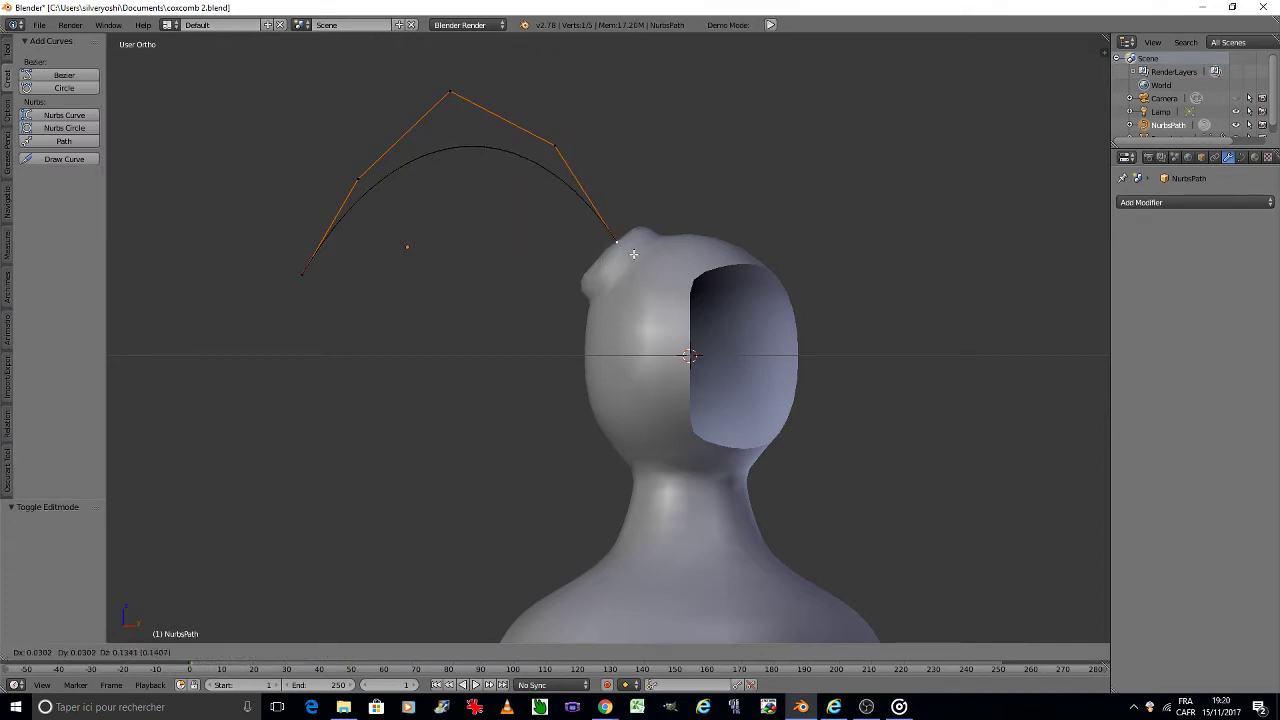
click(633, 254)
key(Tab)
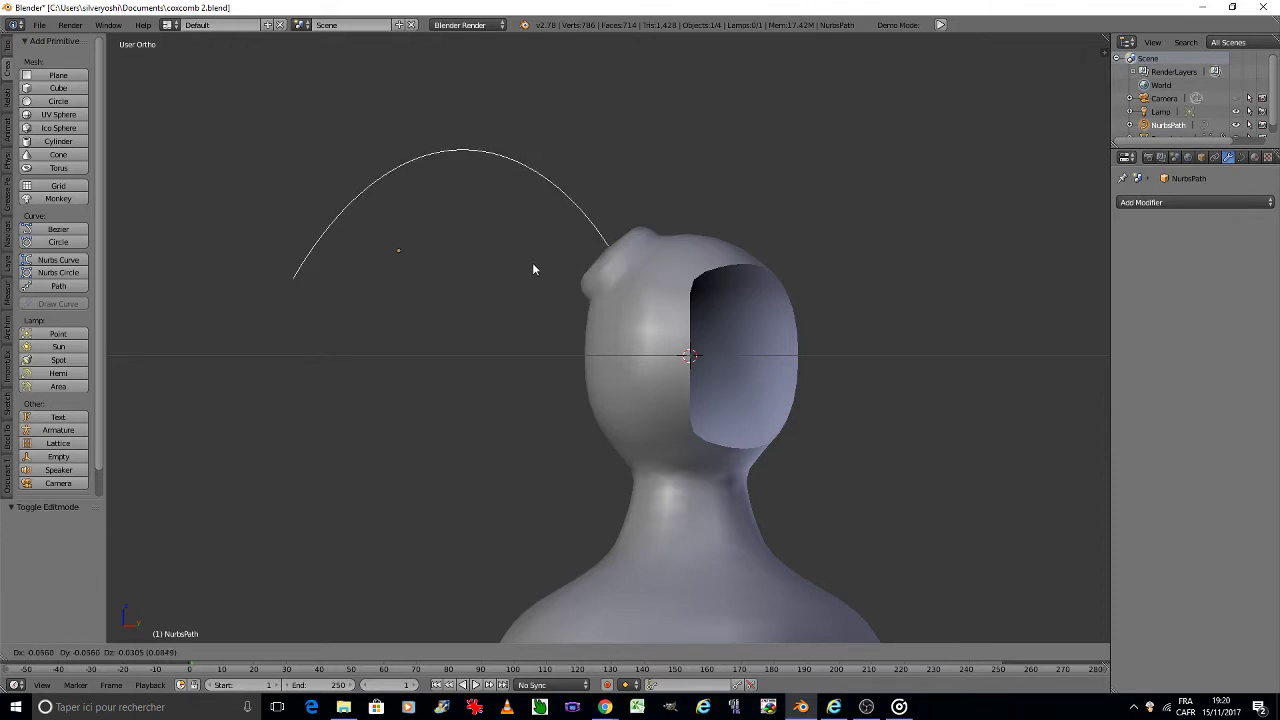
Step: Tilt the arch path about -9° and lower it by 0.286
click(533, 265)
key(r)
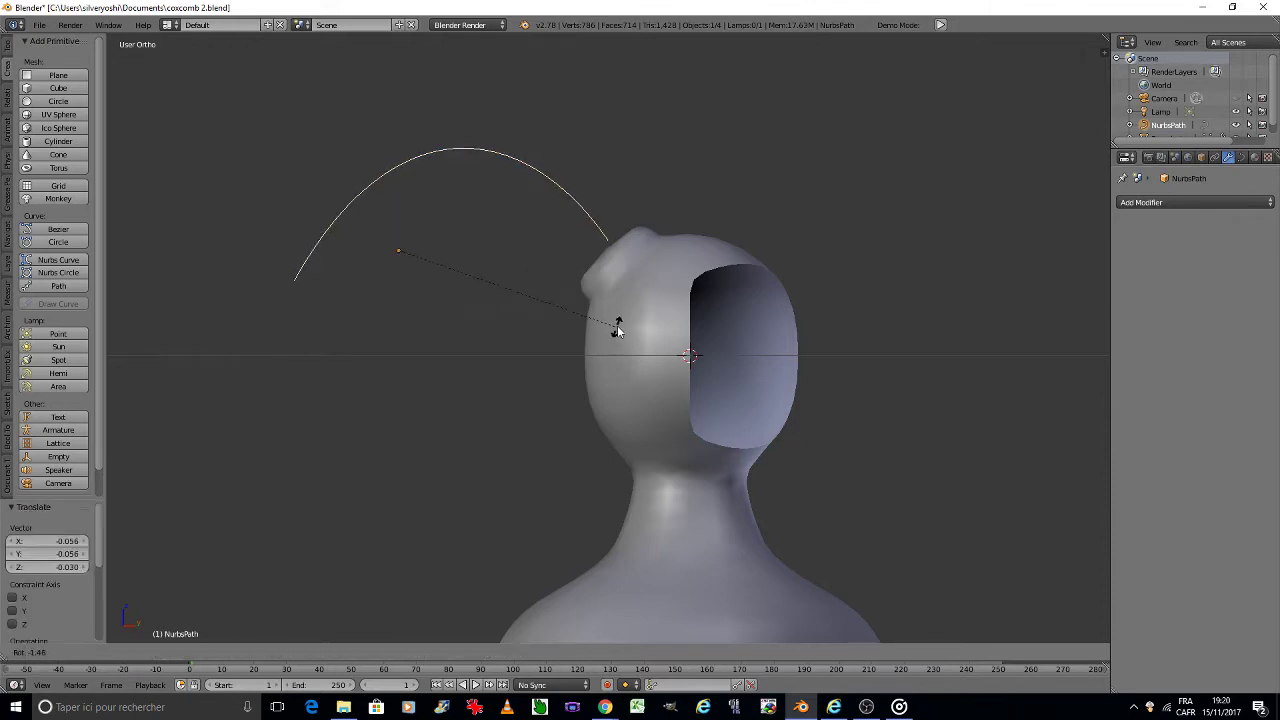
click(614, 290)
key(g)
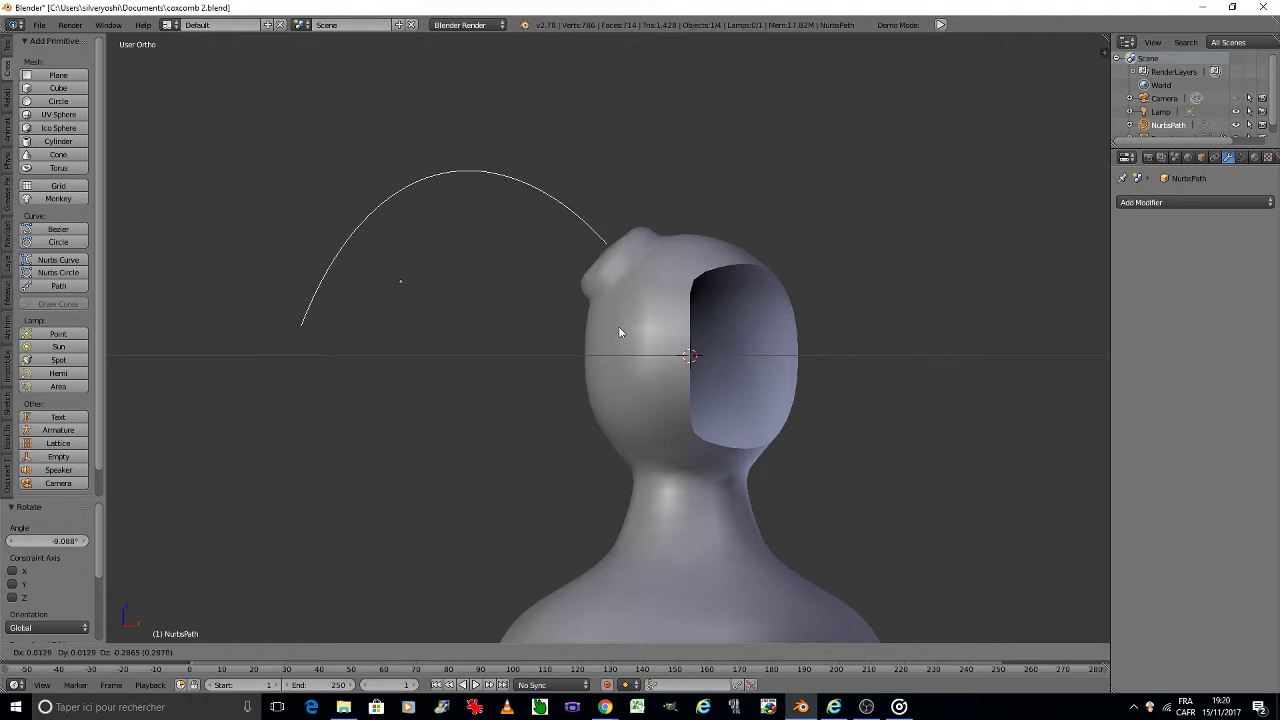
click(618, 326)
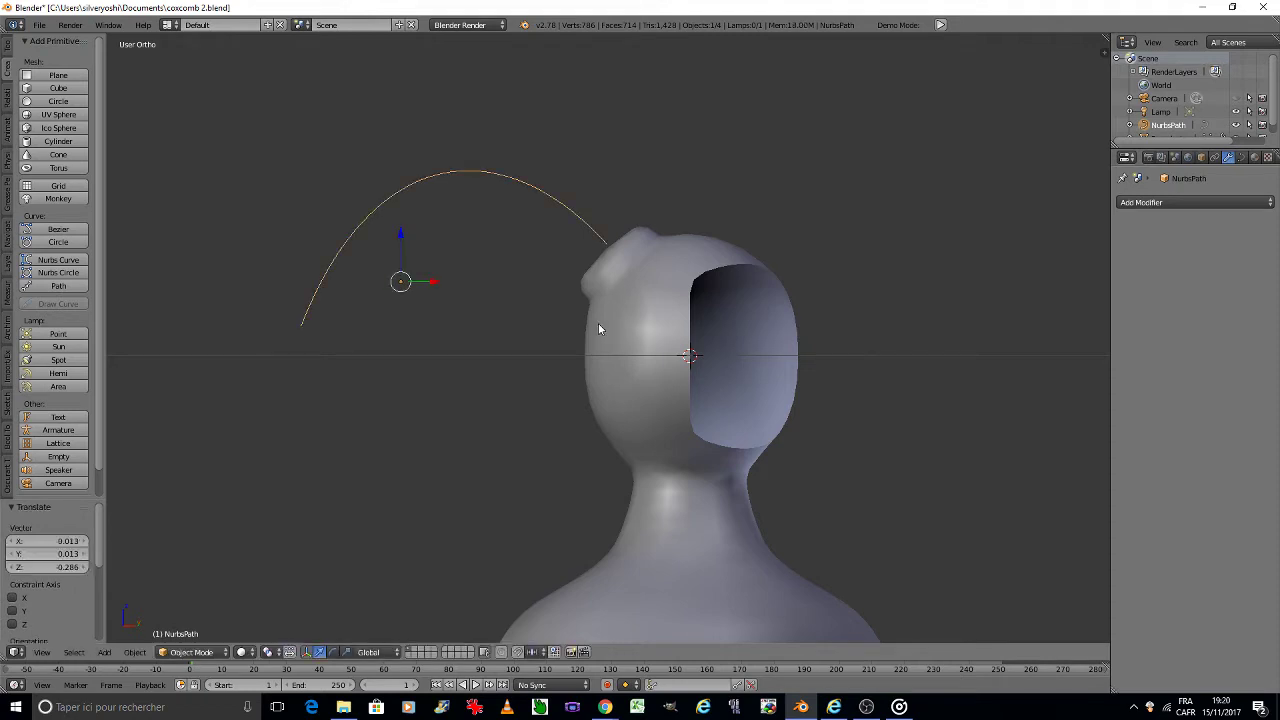
Step: Select the bust mesh and open it in Edit Mode
key(Tab)
right_click(648, 323)
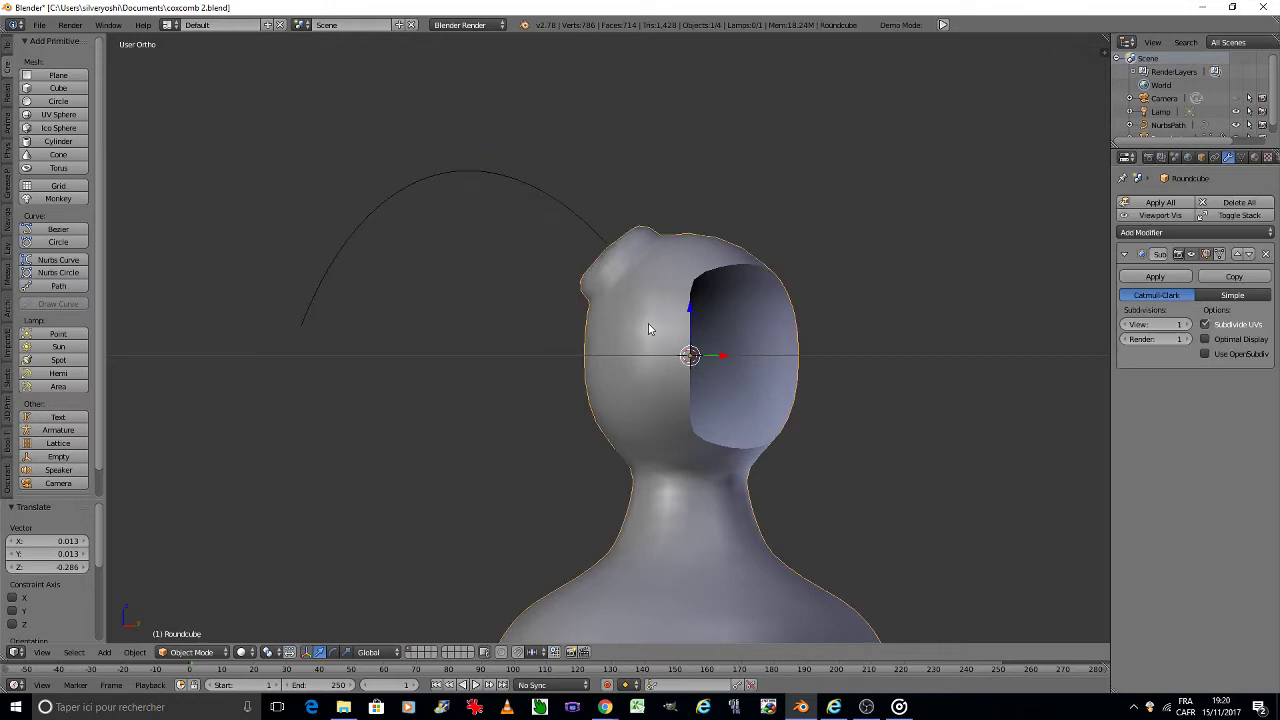
key(Tab)
click(750, 323)
scroll(676, 297, up, 3)
Step: Extrude the crown face into a short stub and tilt it toward the arch's end
key(e)
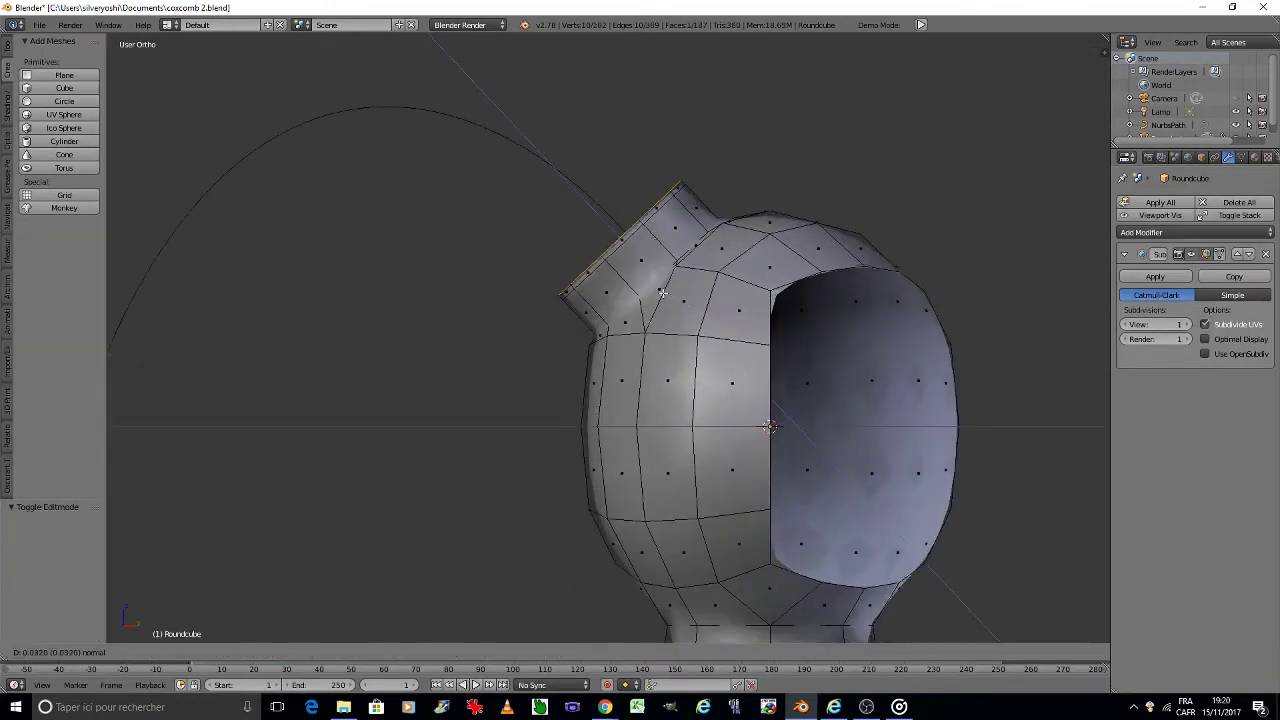
click(625, 274)
key(r)
click(628, 262)
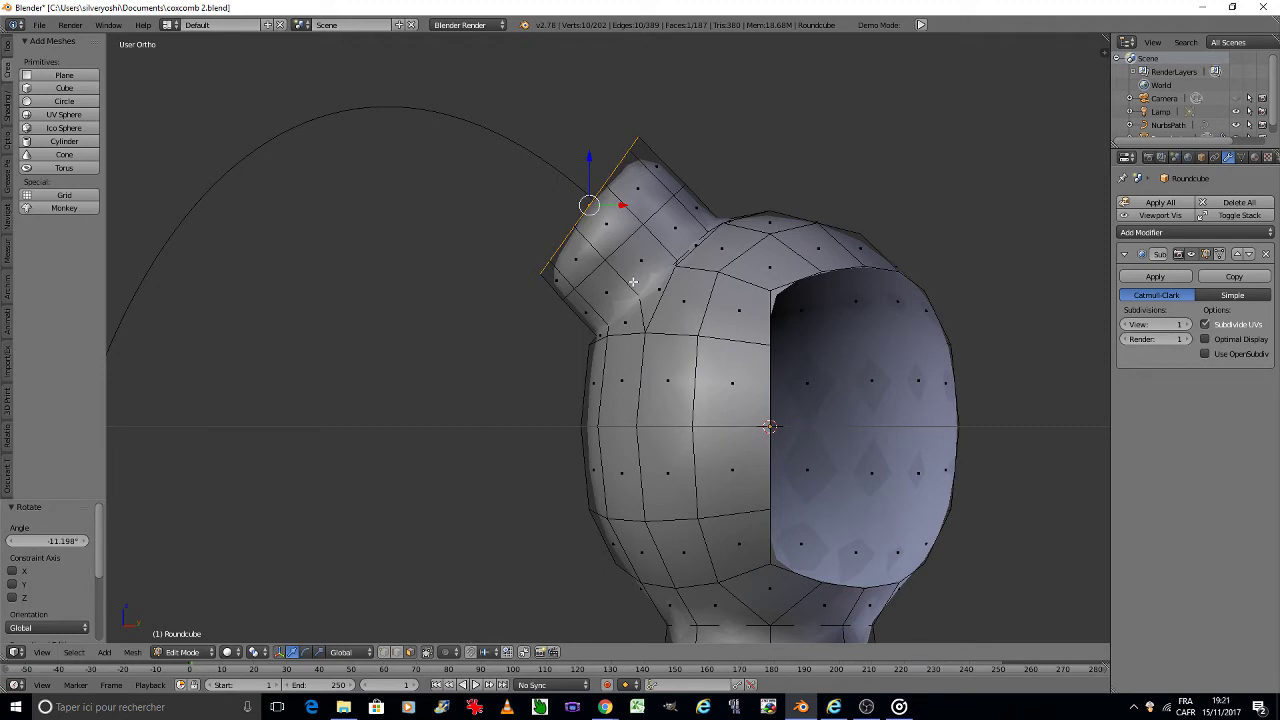
key(ctrl+z)
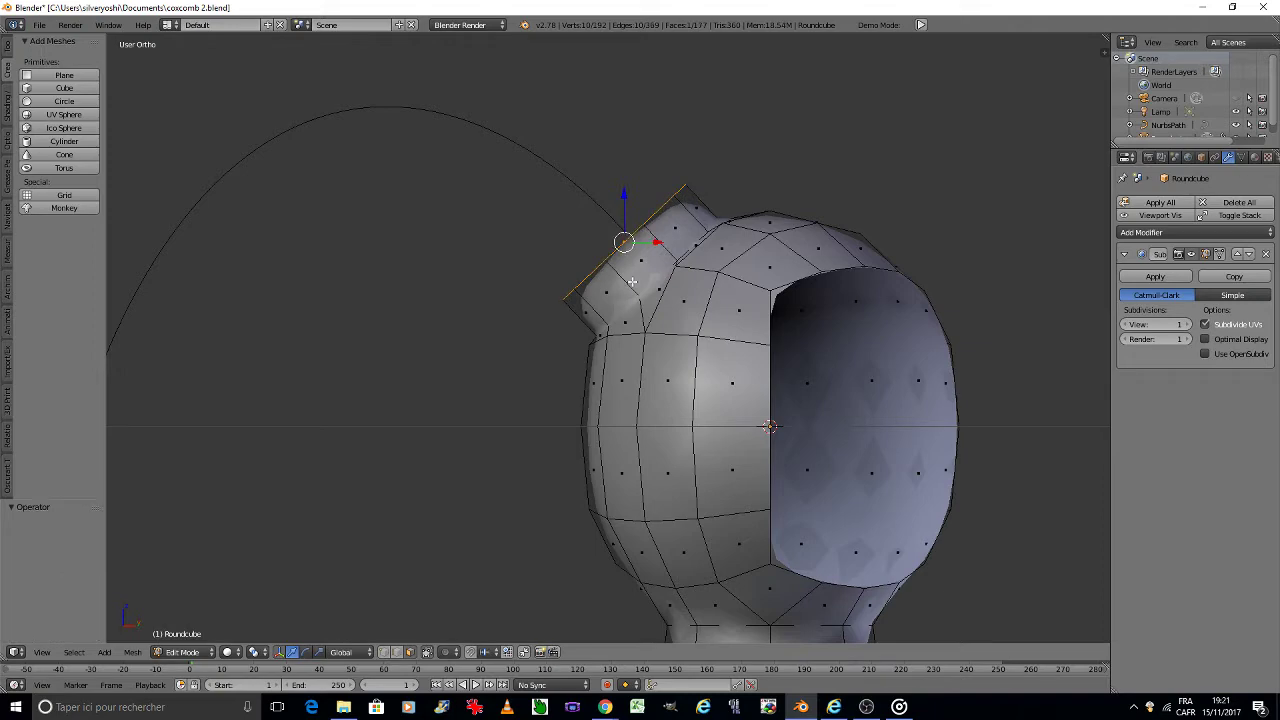
middle_drag(632, 281, 660, 400)
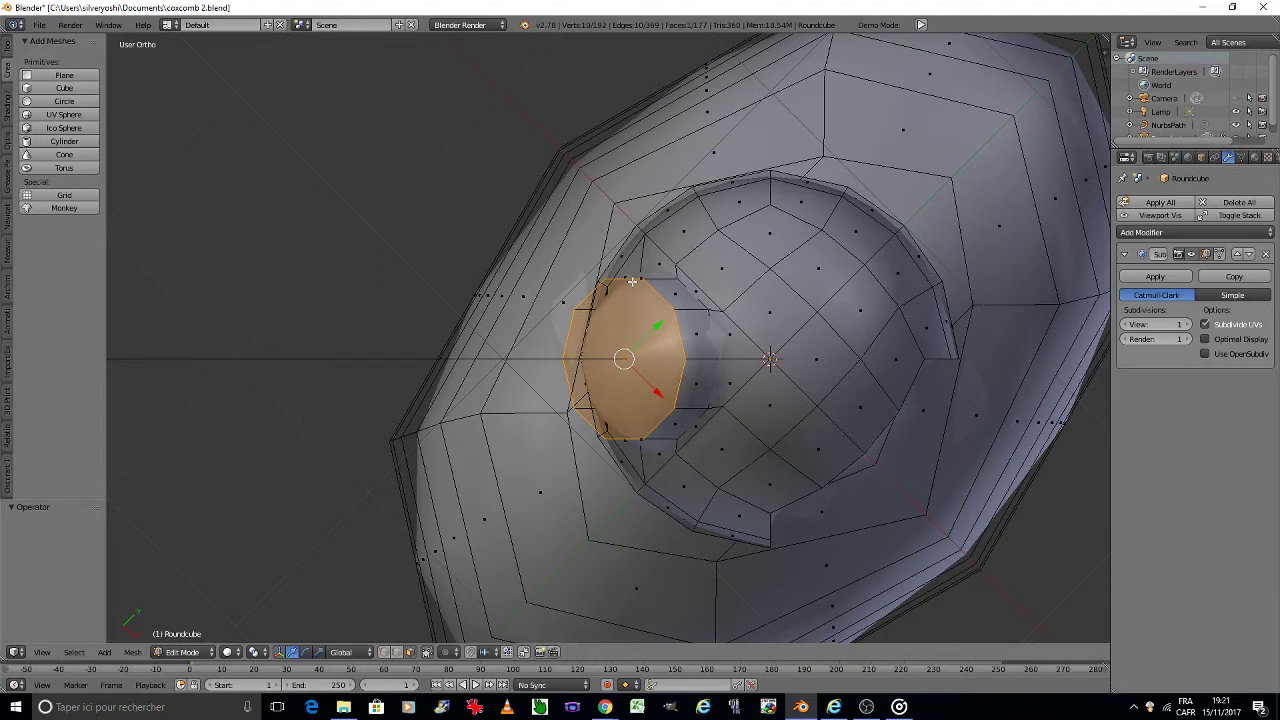
middle_drag(632, 281, 610, 272)
Step: Scale the stub's end face to 0.782, delete it to open the stub, and return to Object Mode
key(s)
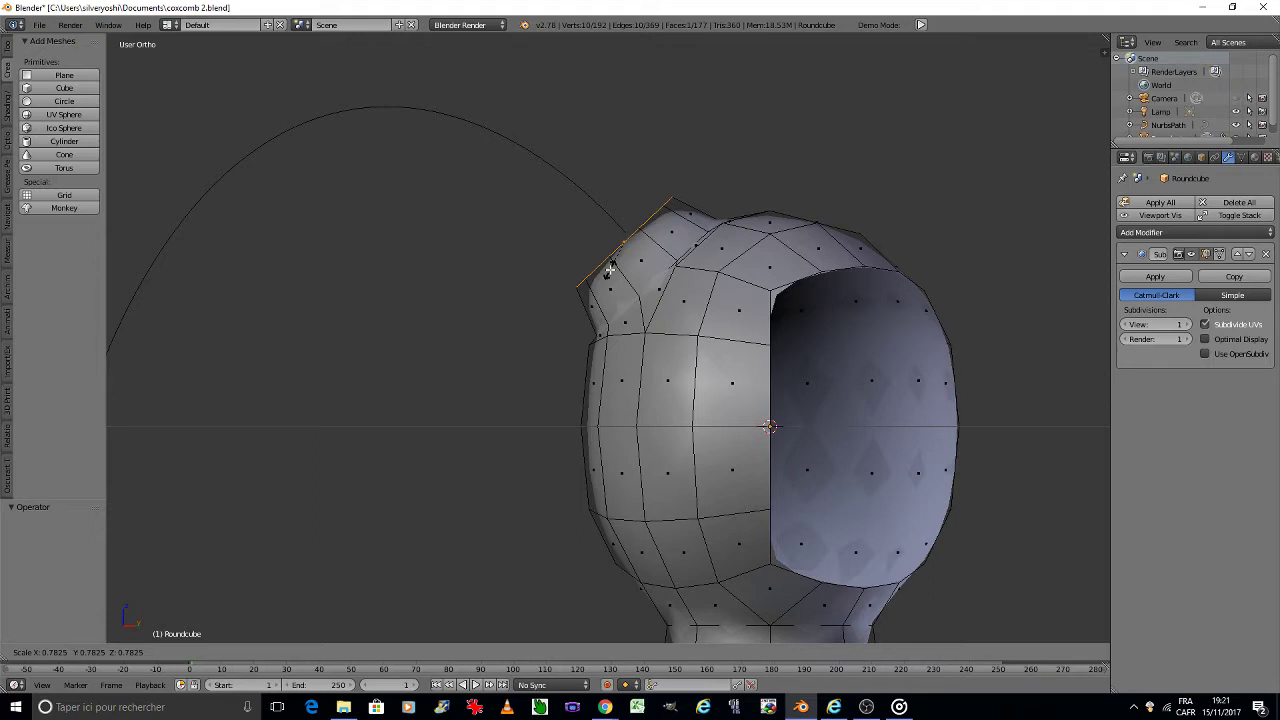
click(610, 268)
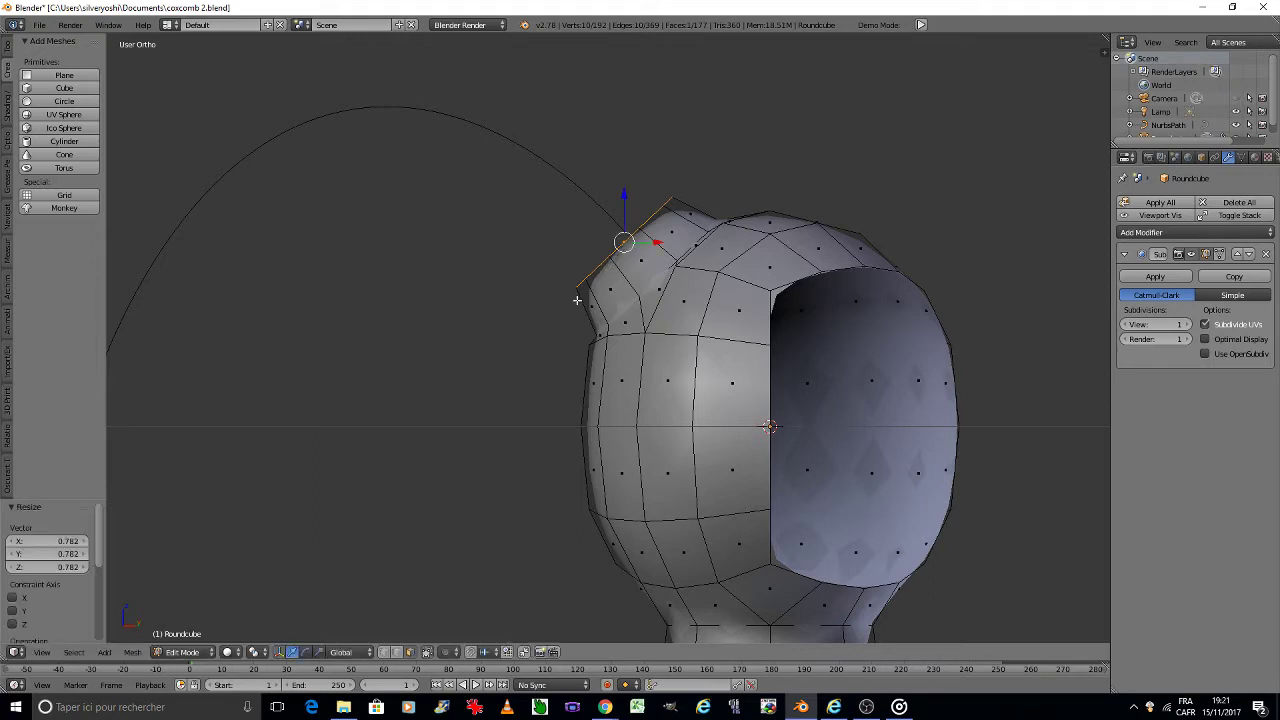
key(x)
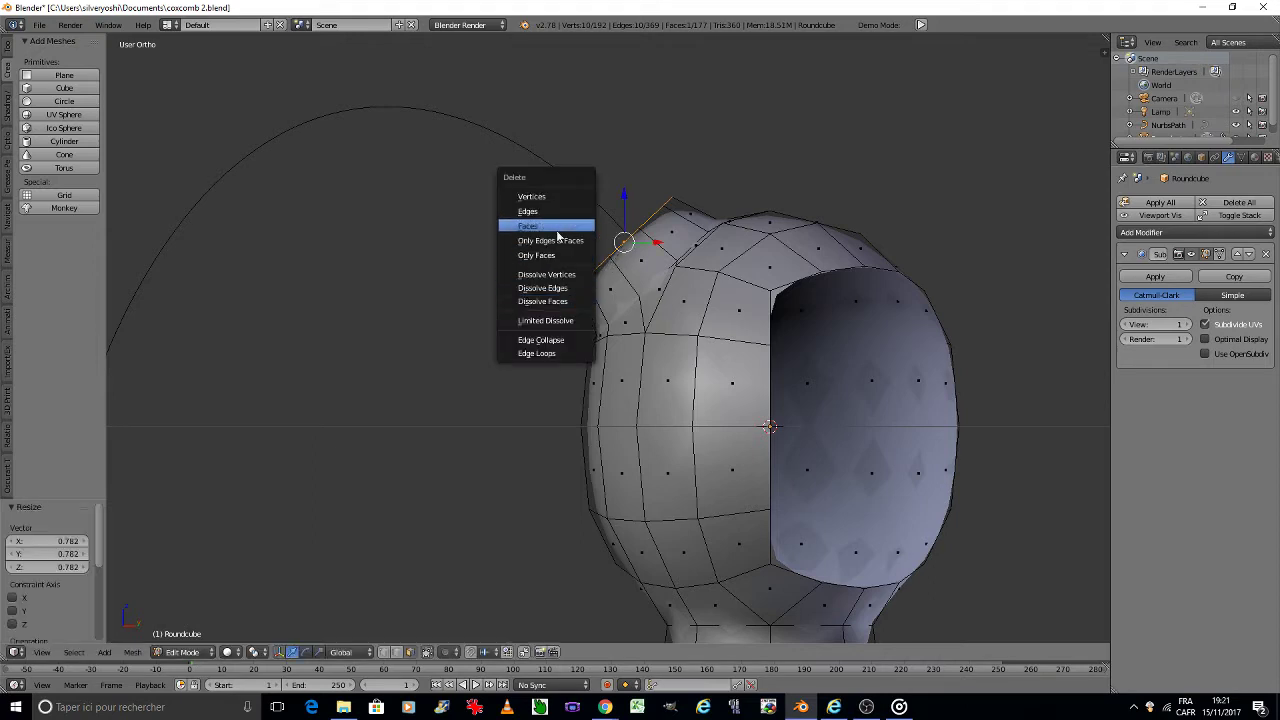
click(557, 224)
key(Tab)
Step: Select the arch path and set its curve fill to Full with bevel resolution 2
click(495, 236)
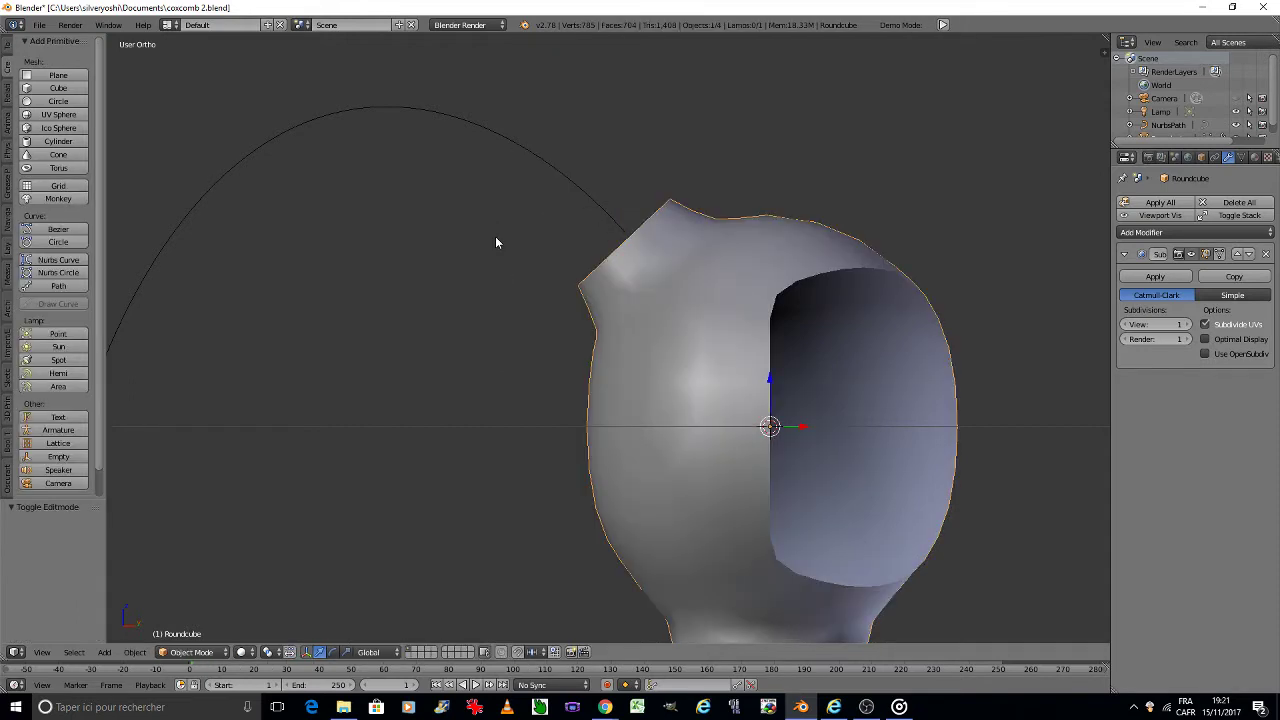
right_click(541, 163)
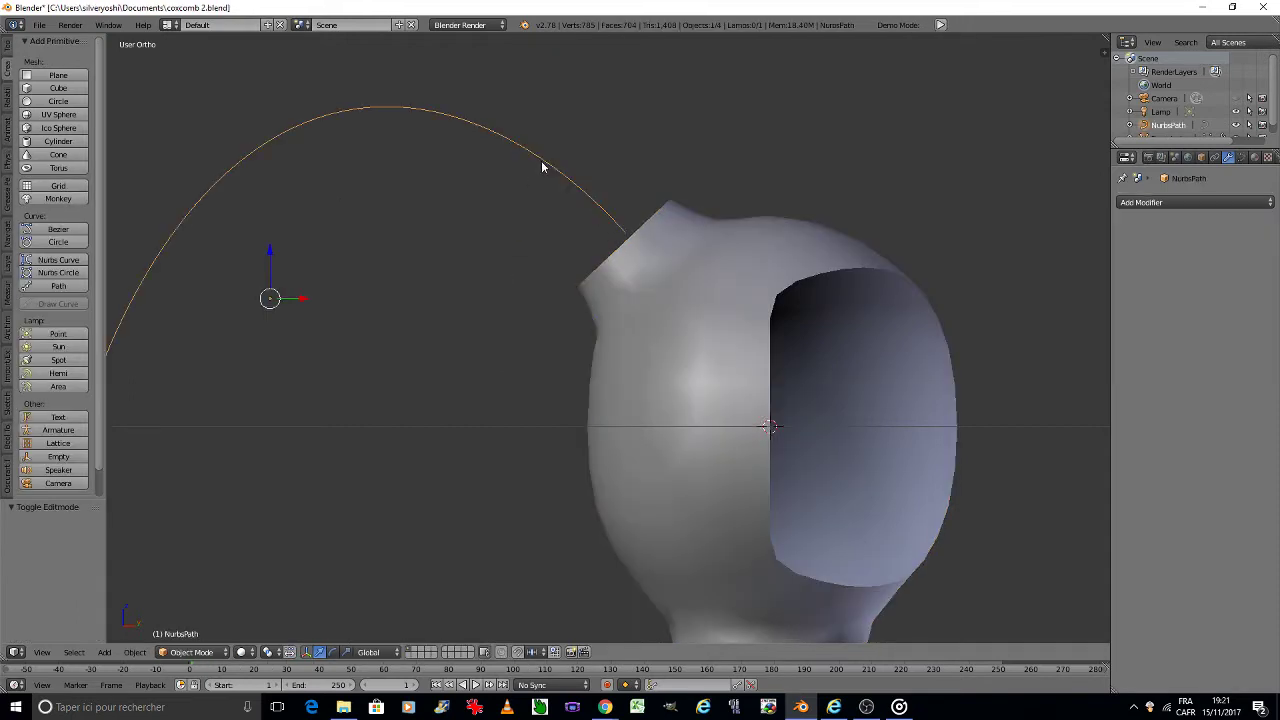
middle_drag(541, 163, 549, 220)
click(1241, 157)
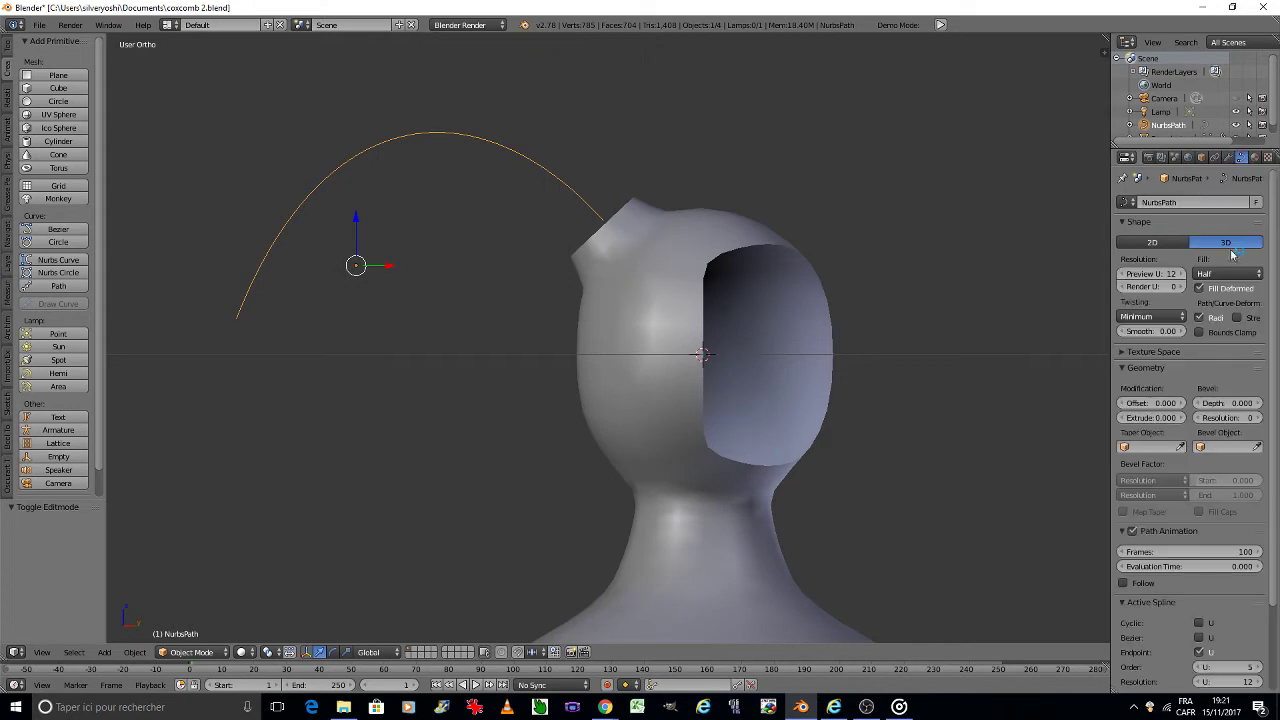
click(1232, 273)
click(1222, 205)
click(1257, 417)
click(1257, 417)
Step: Try a 0.24 geometry offset, reset it to 0, and raise bevel depth to 0.314
click(1143, 403)
text(0.24)
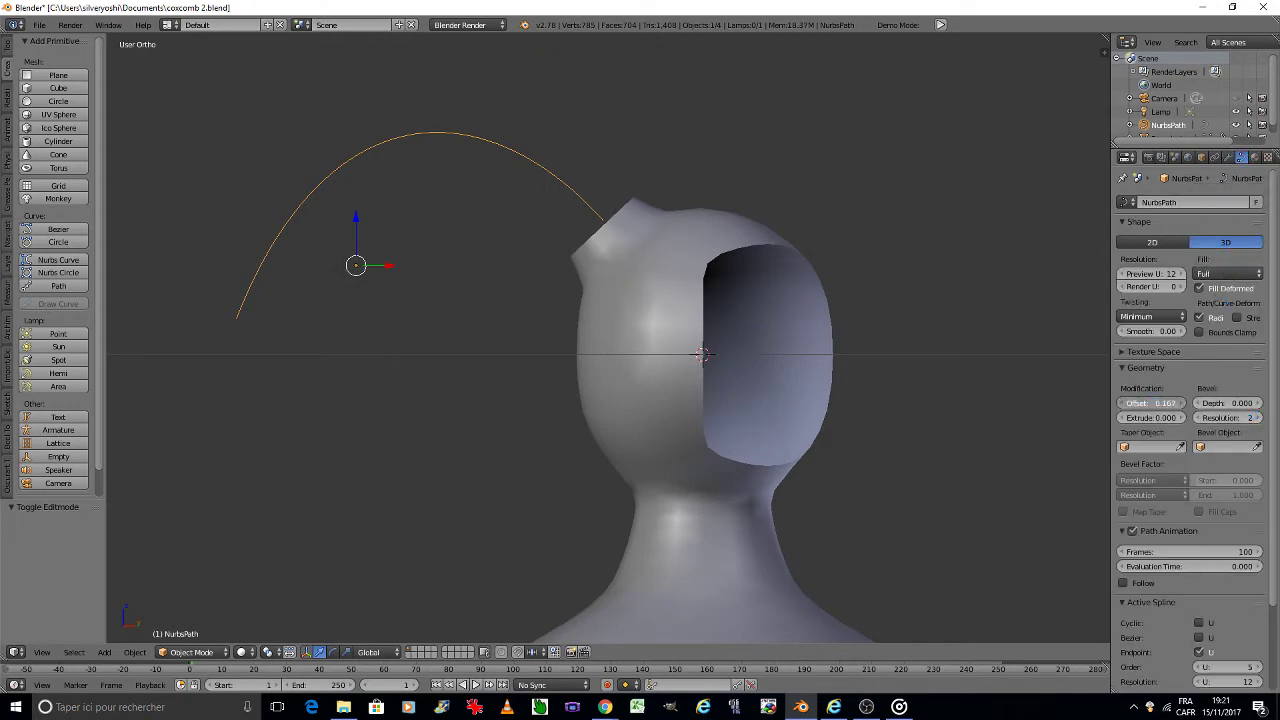
key(Return)
click(1145, 403)
key(Return)
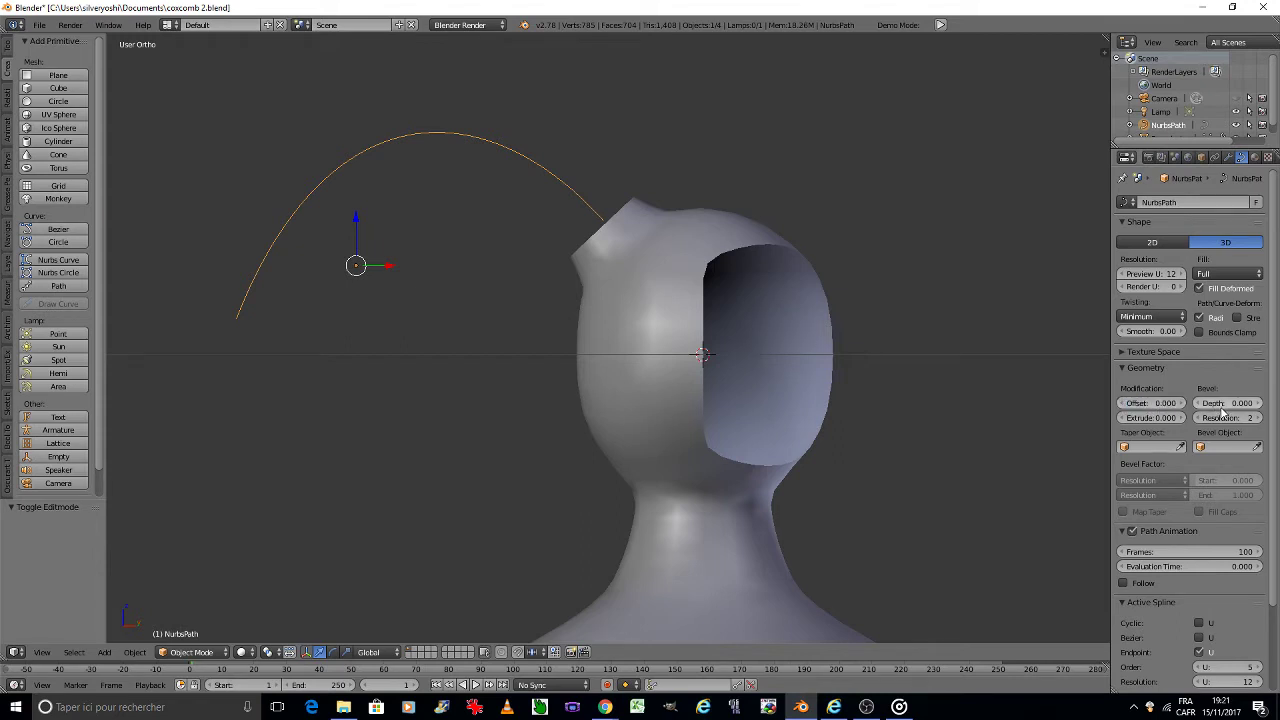
drag(1228, 403, 1262, 403)
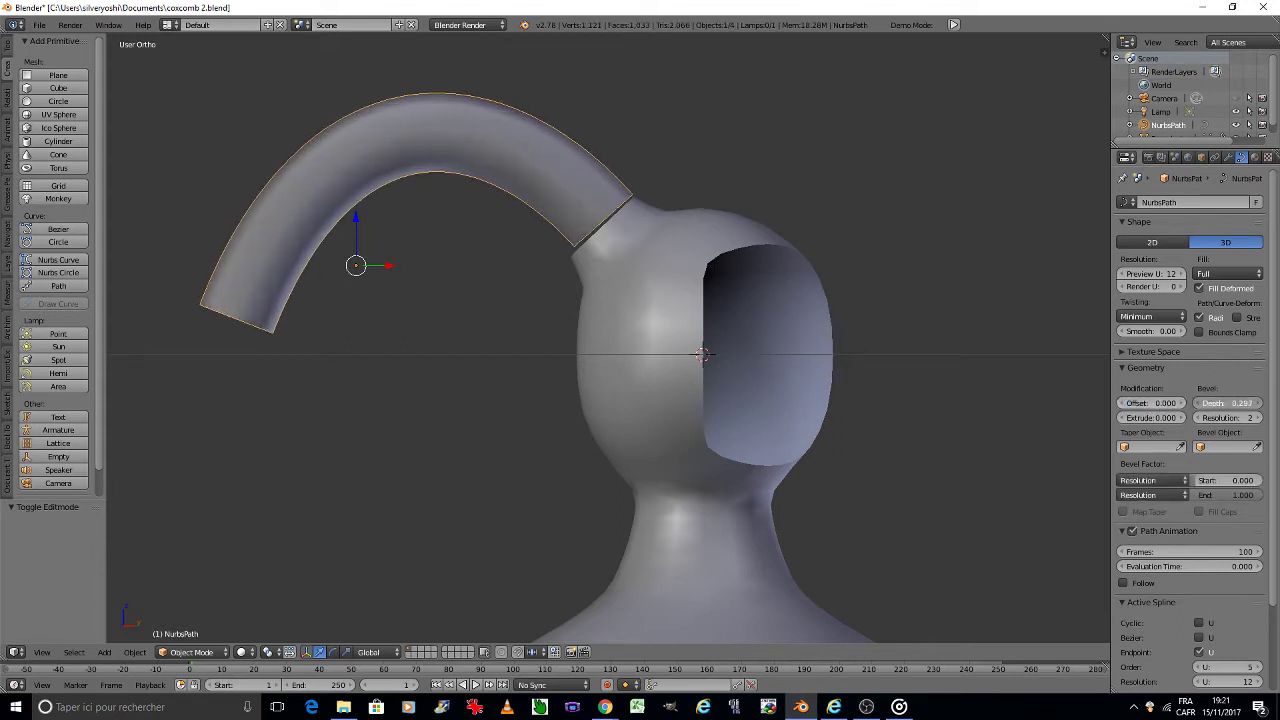
Step: Nudge, rotate and move the horn tube so its base meets the crown stub
key(g)
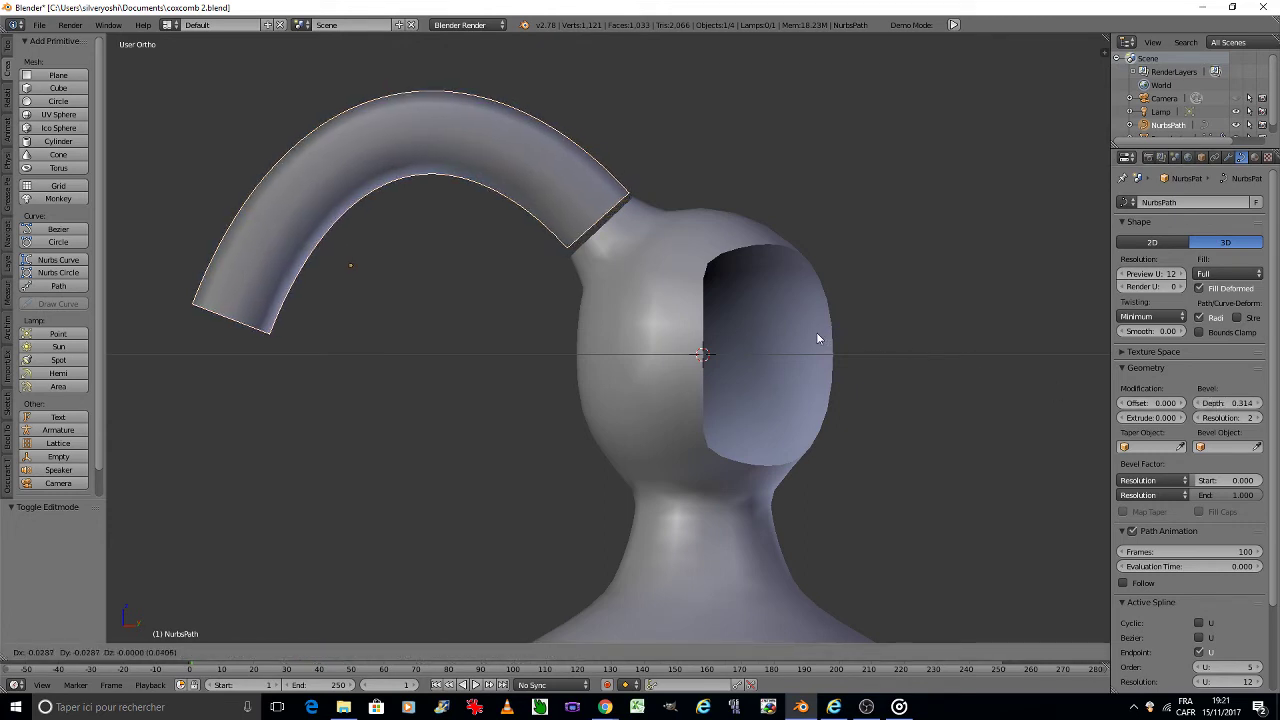
click(817, 335)
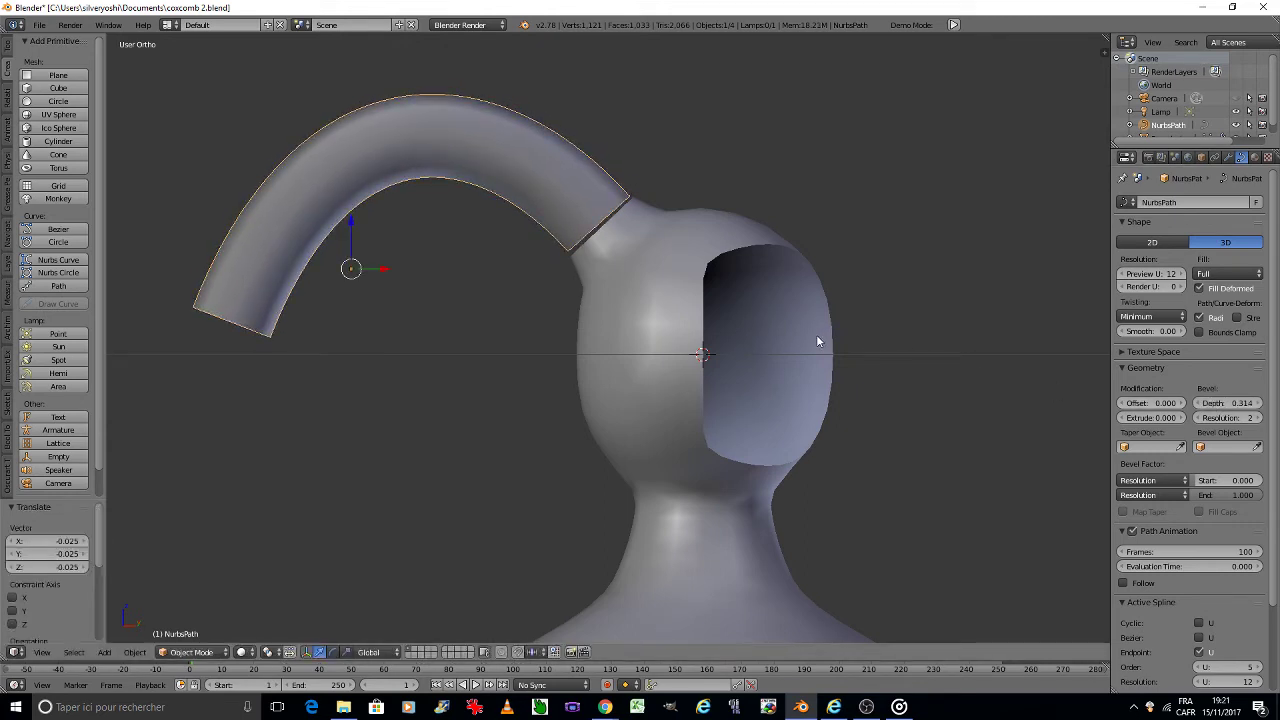
key(r)
click(817, 327)
key(g)
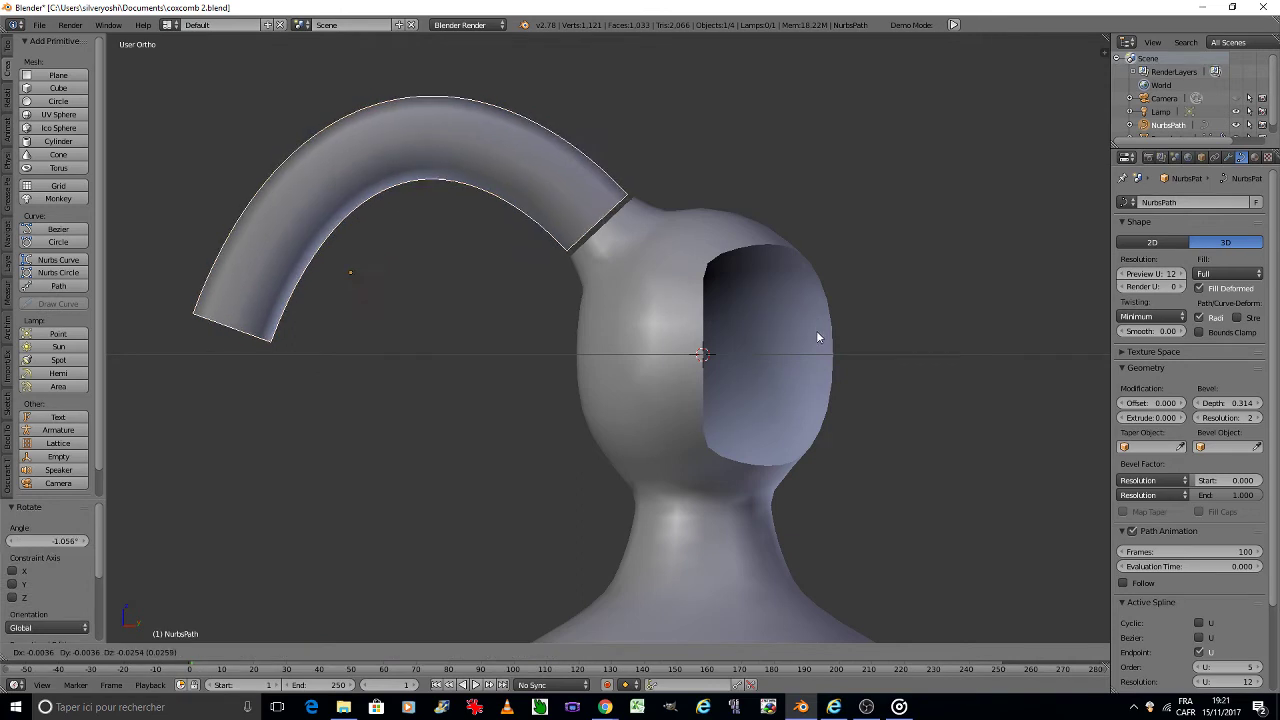
click(818, 333)
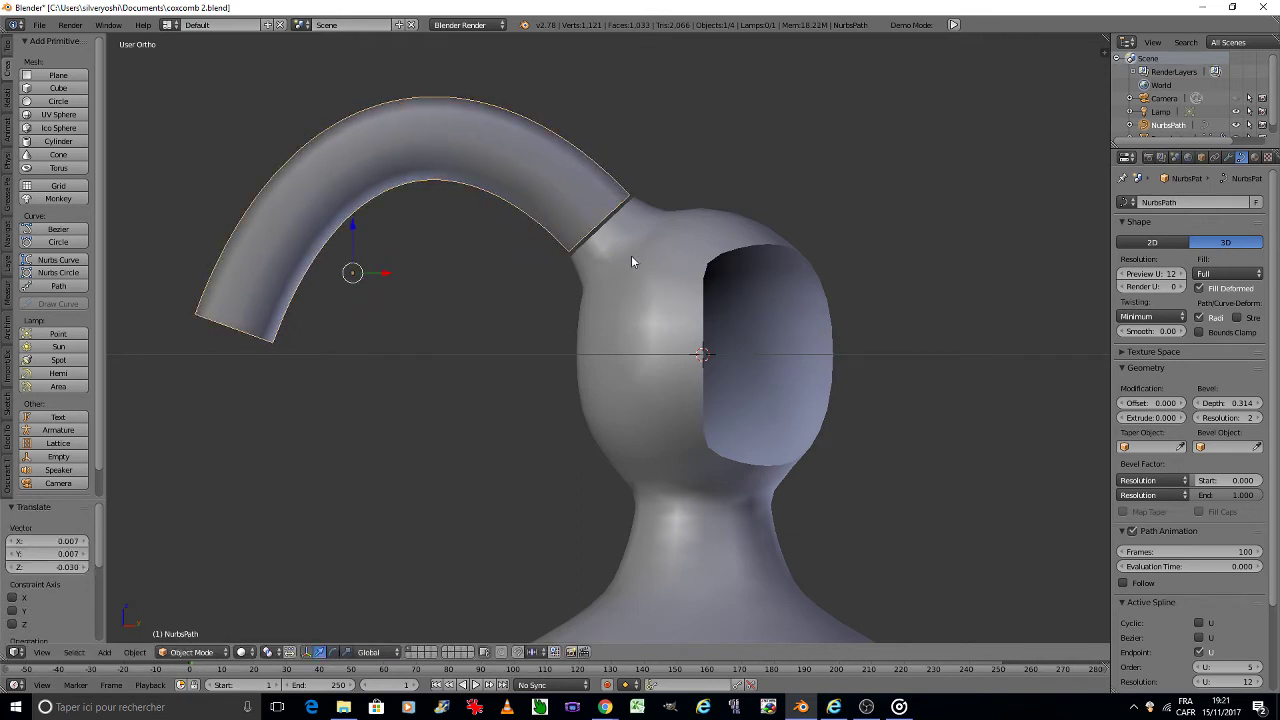
scroll(632, 262, up, 2)
scroll(597, 242, up, 2)
scroll(603, 239, up, 2)
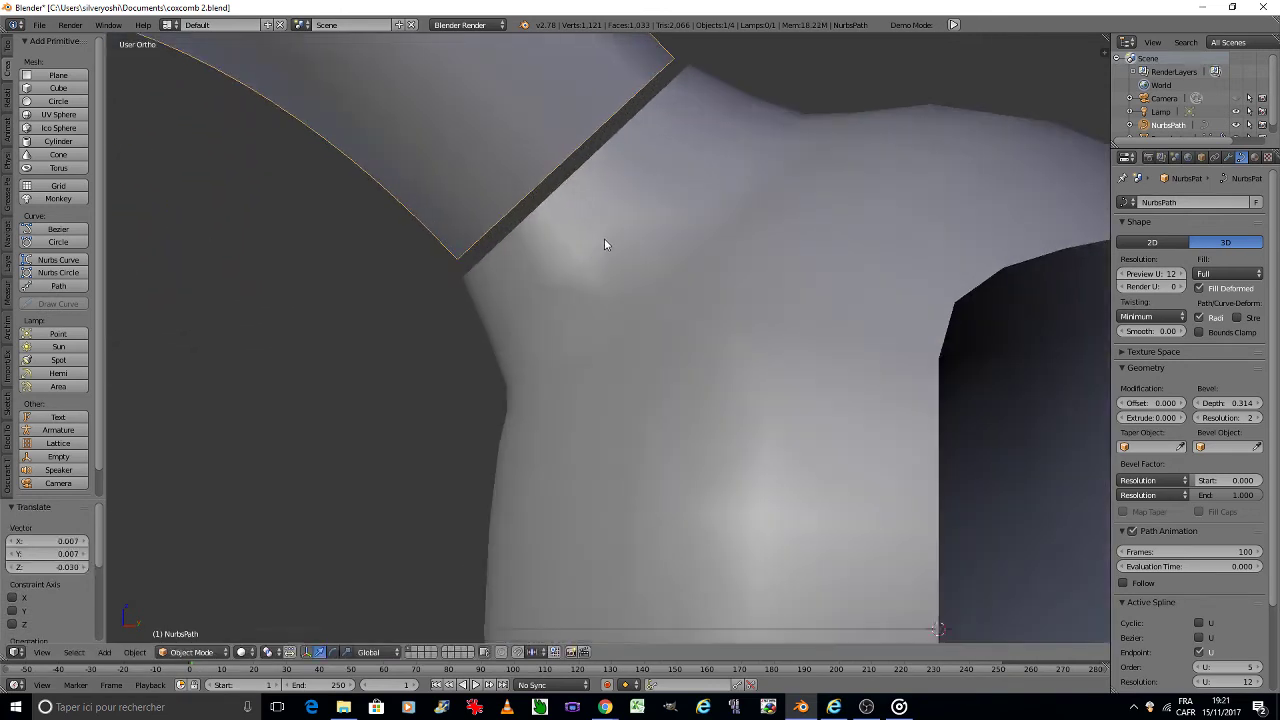
scroll(644, 325, up, 2)
scroll(646, 326, down, 3)
scroll(588, 352, down, 4)
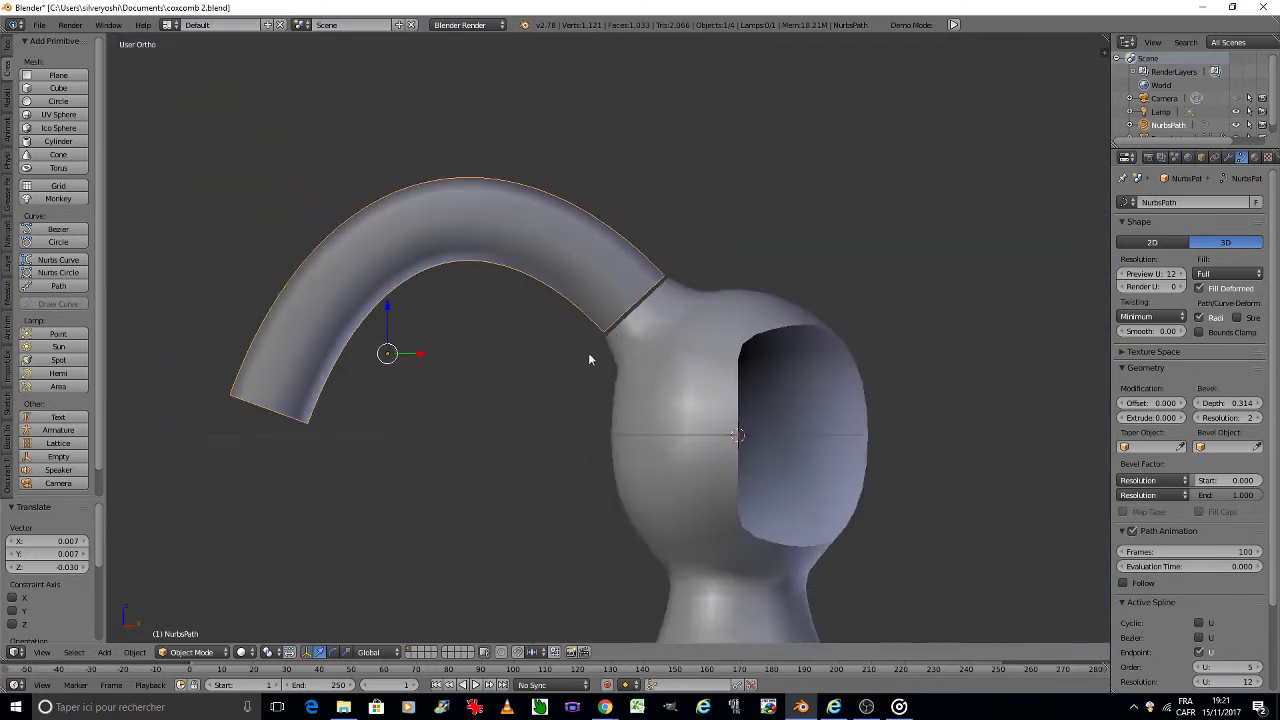
key(ctrl+a)
Step: Apply the horn's rotation and scale, lower its preview resolution to 5, and convert it to a mesh
click(504, 398)
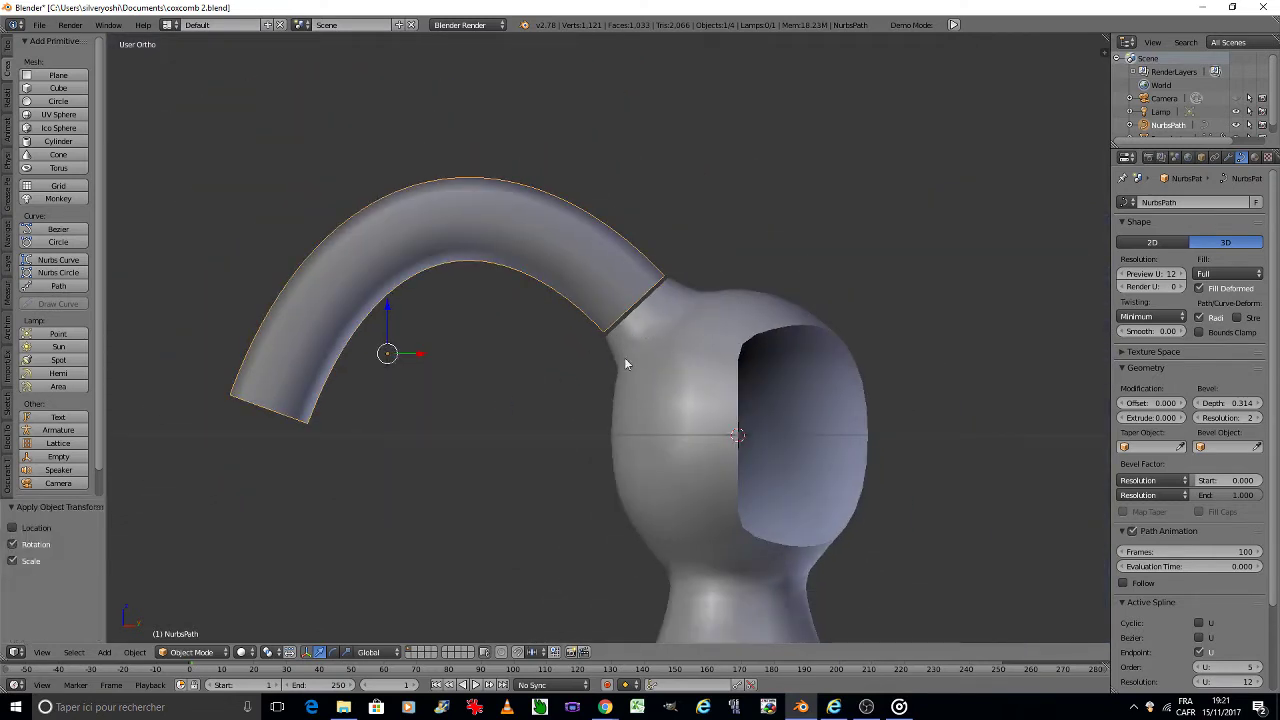
drag(1150, 274, 1123, 280)
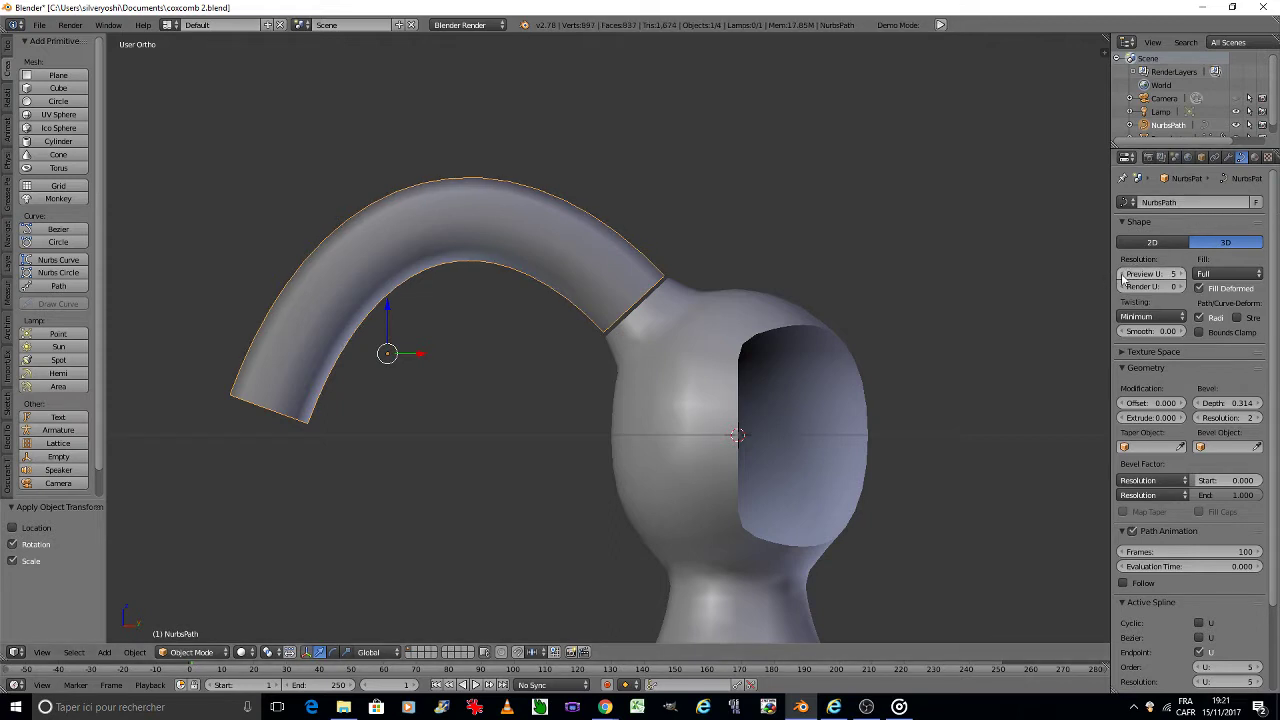
key(alt+c)
click(857, 371)
Step: Switch the horn between Object and Edit Mode, ending in Edit Mode on its curve control points
key(Tab)
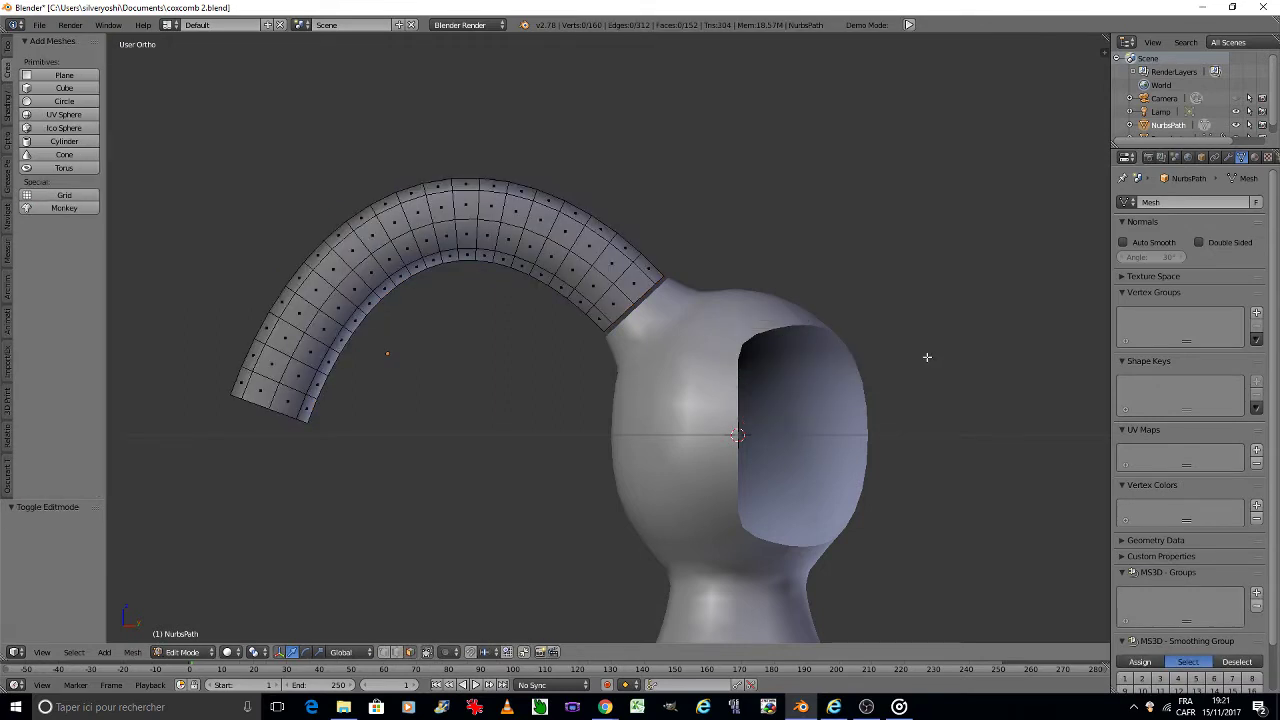
key(Tab)
click(842, 357)
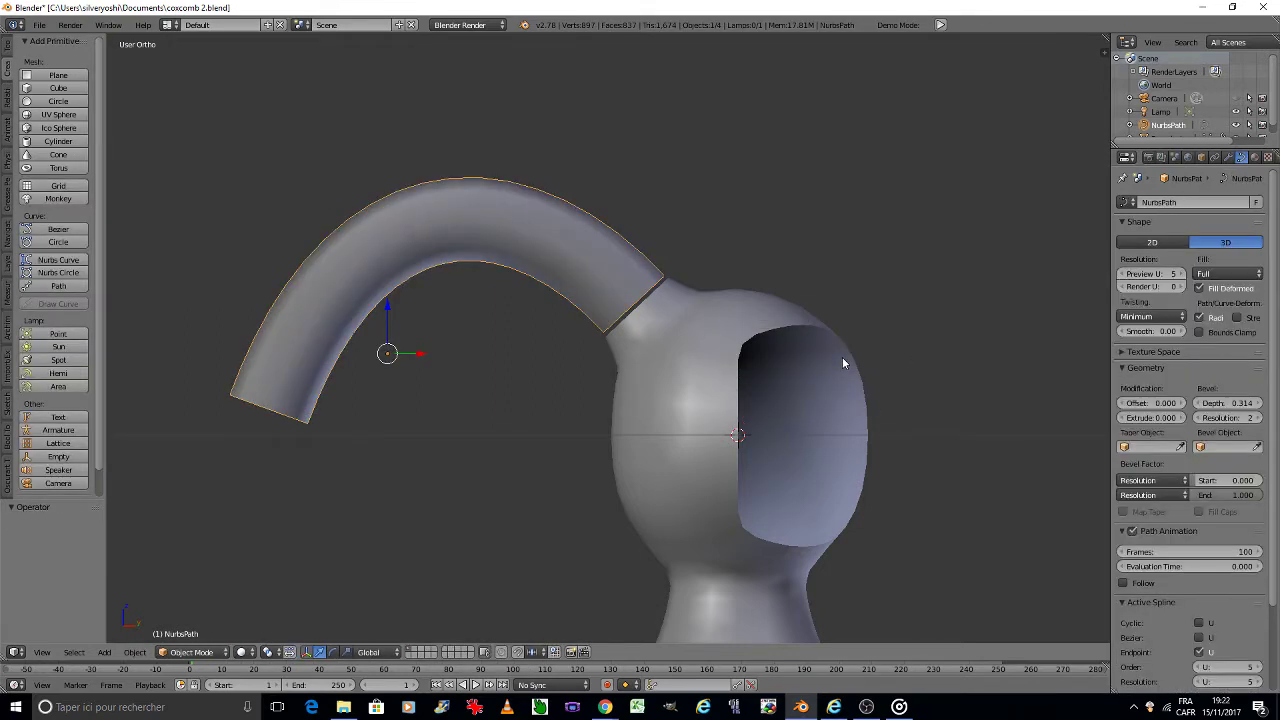
key(Tab)
click(737, 312)
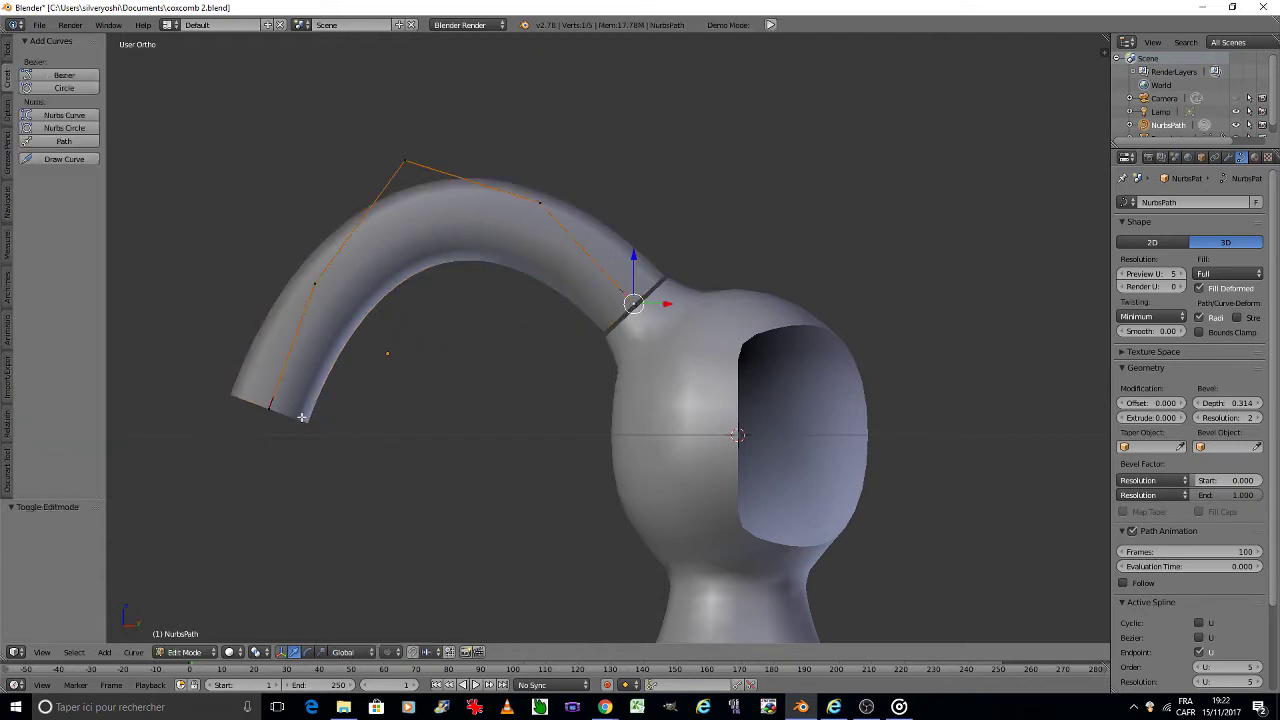
key(Tab)
click(201, 419)
key(Tab)
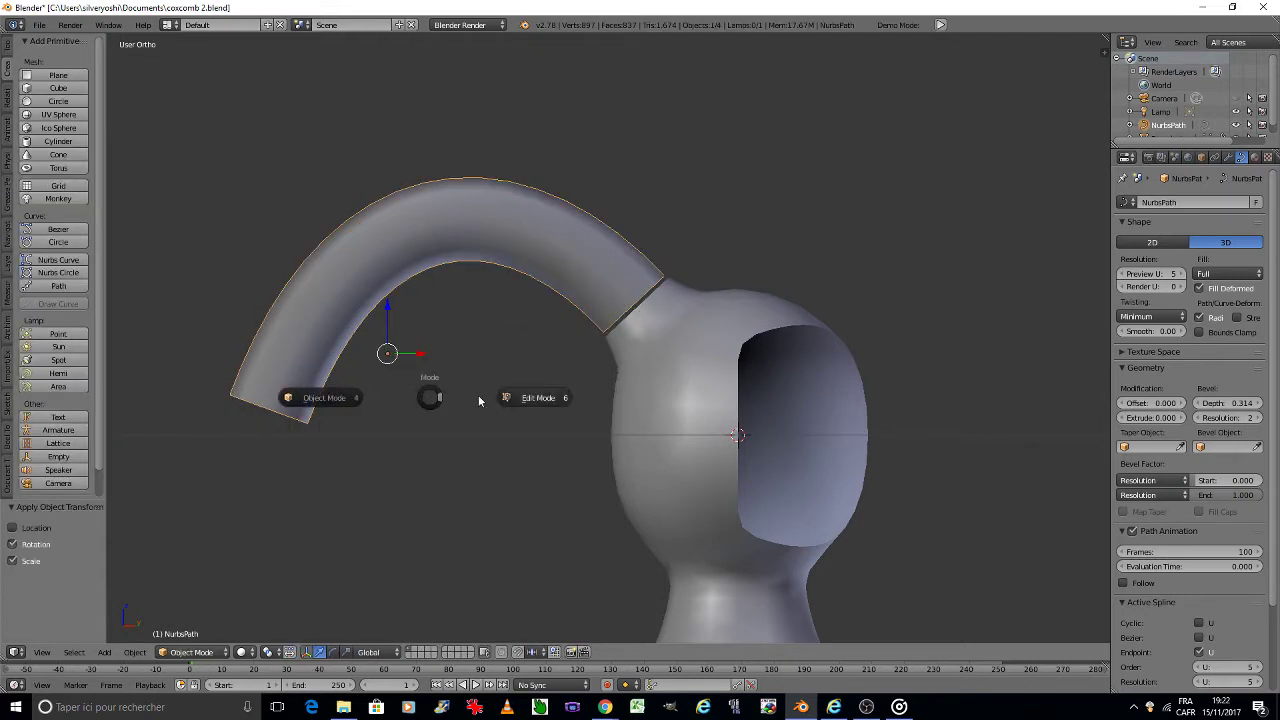
click(492, 395)
Step: Turn on proportional editing with Linear falloff
click(389, 652)
click(420, 603)
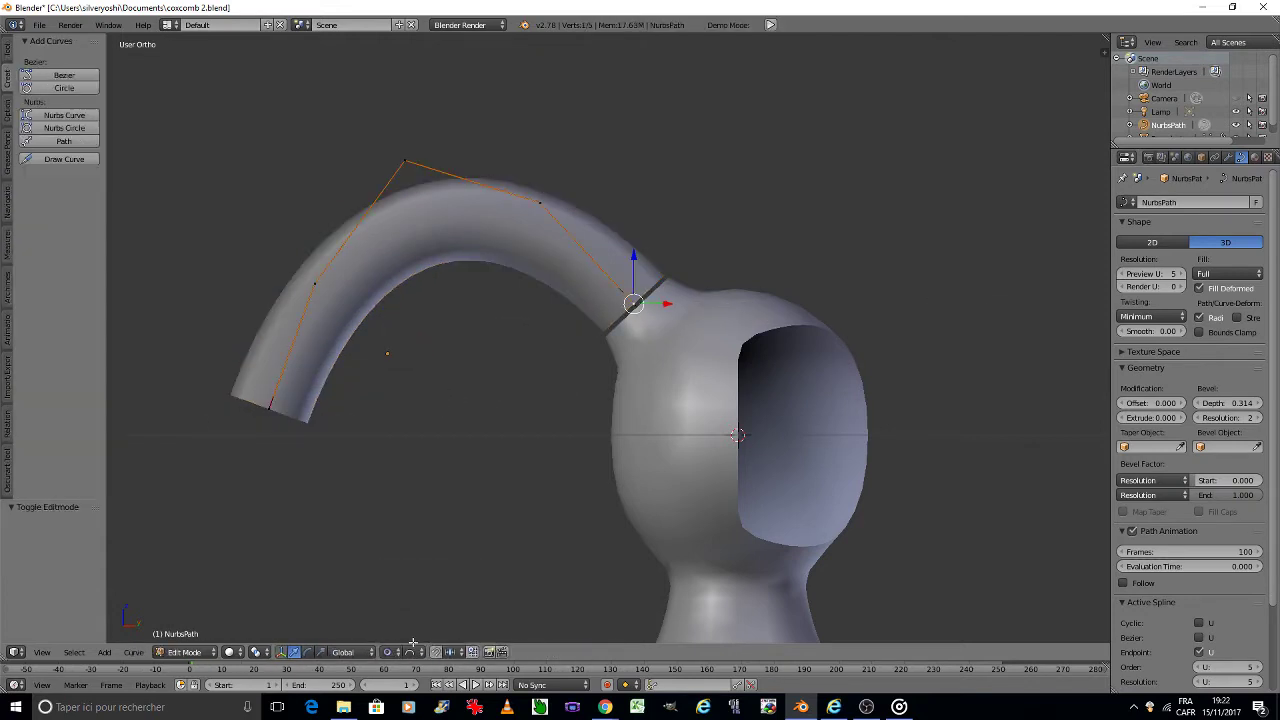
click(418, 652)
click(432, 563)
Step: Shrink the horn's tip point radius to about 0.05 so the tube tapers to a sharp point
right_click(267, 410)
key(alt+s)
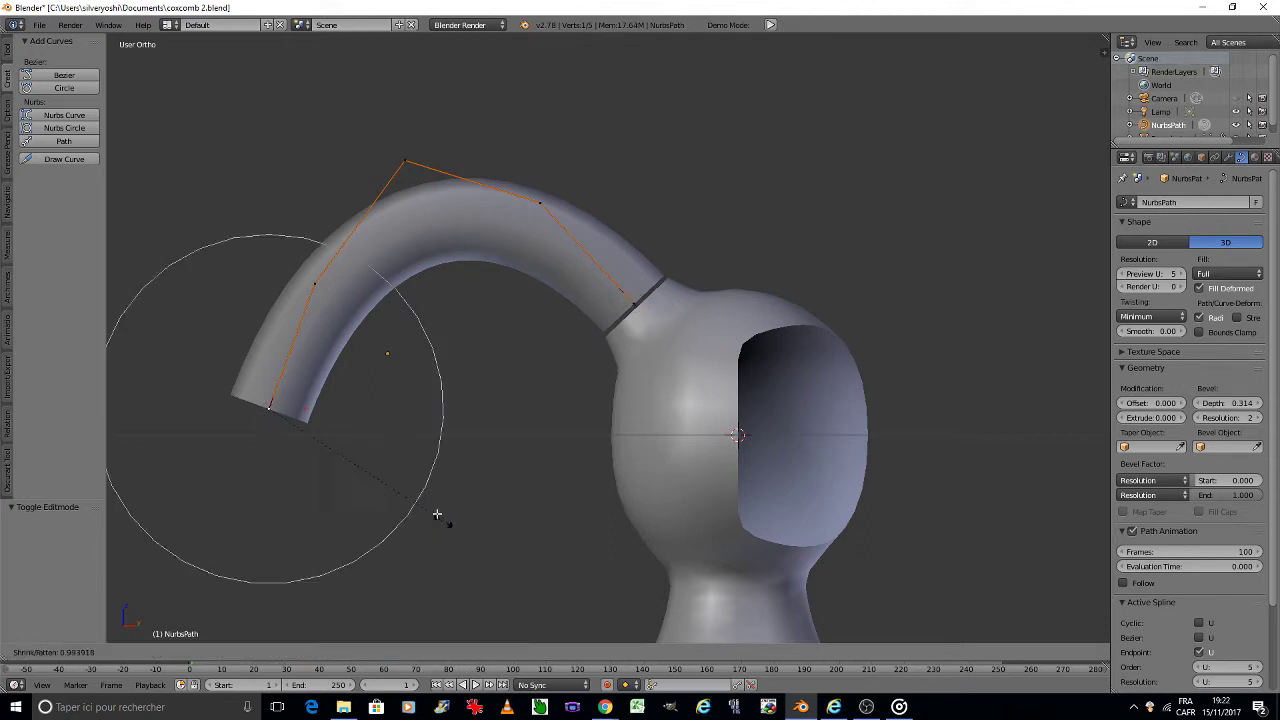
scroll(340, 423, down, 1)
scroll(313, 418, down, 5)
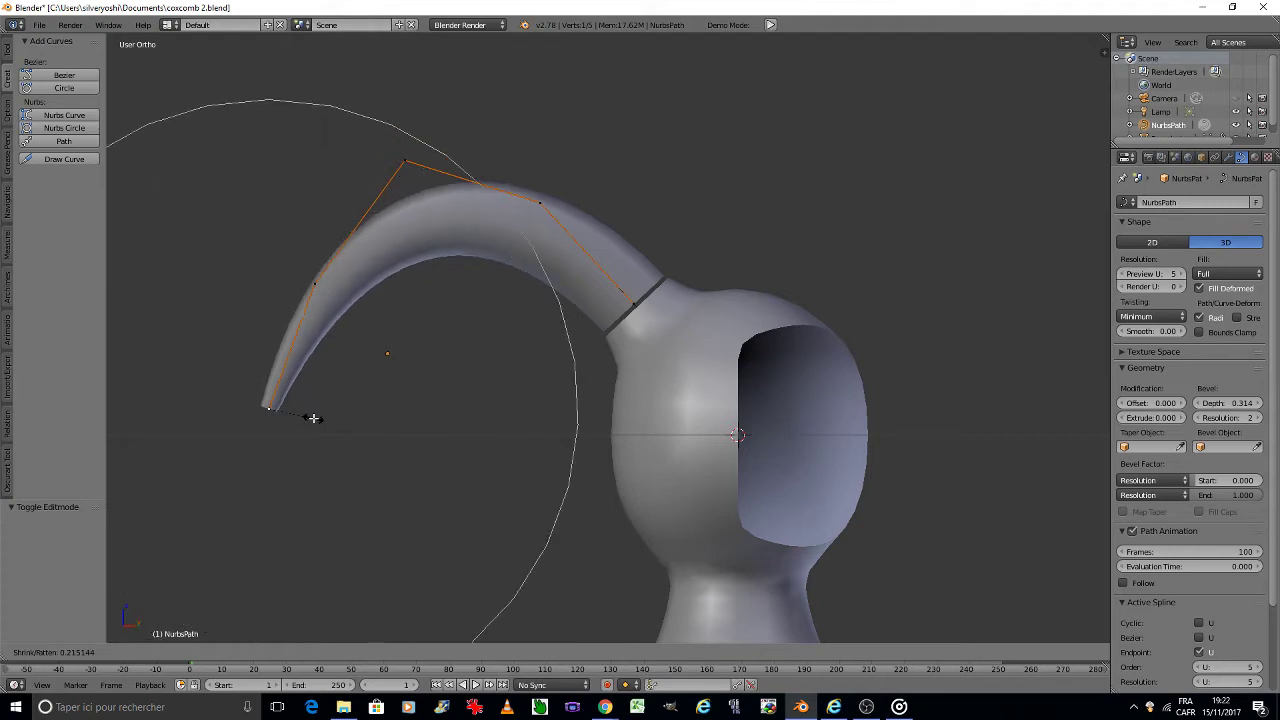
scroll(313, 418, down, 2)
scroll(313, 418, down, 1)
scroll(313, 418, down, 1)
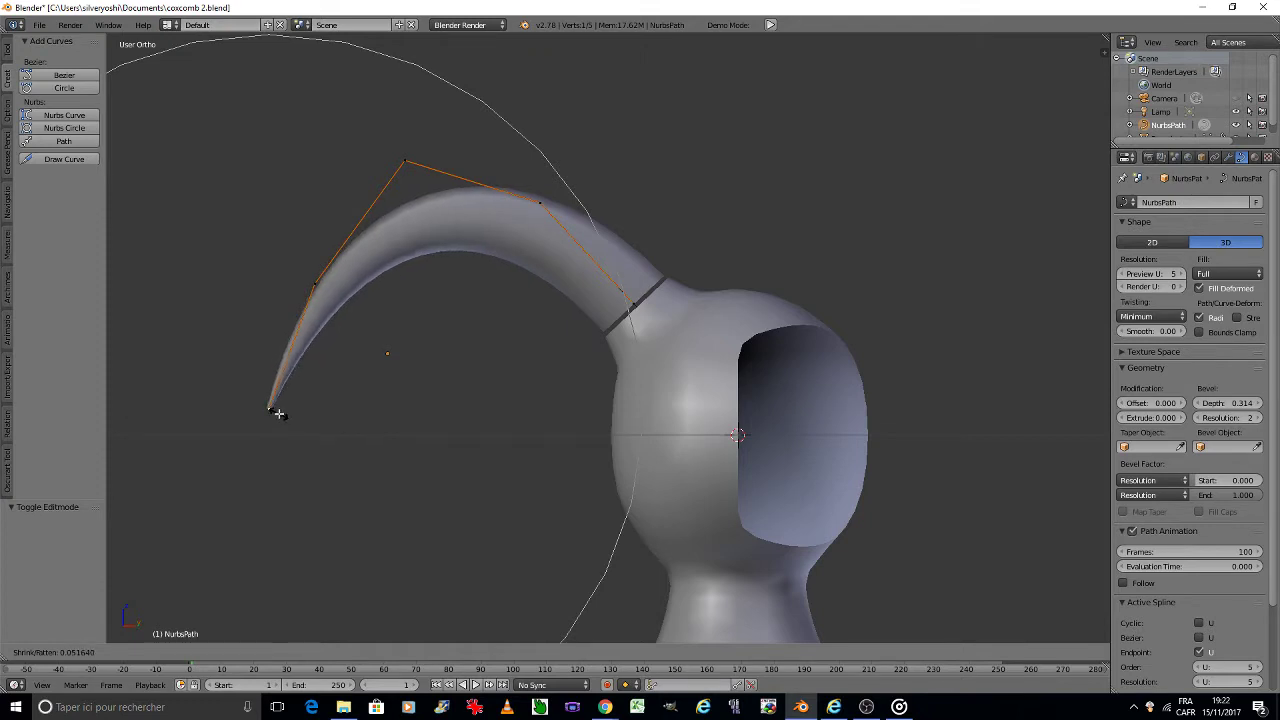
scroll(278, 413, up, 2)
scroll(278, 413, up, 1)
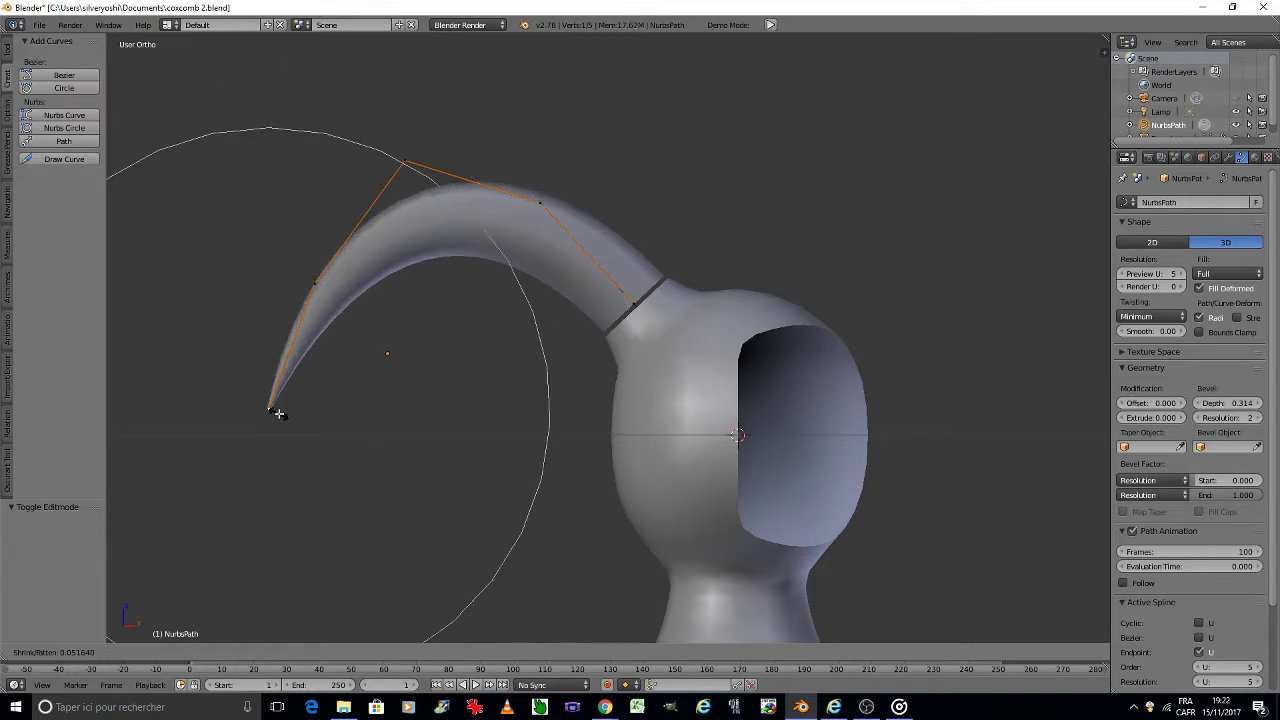
scroll(278, 413, up, 1)
scroll(278, 413, up, 1)
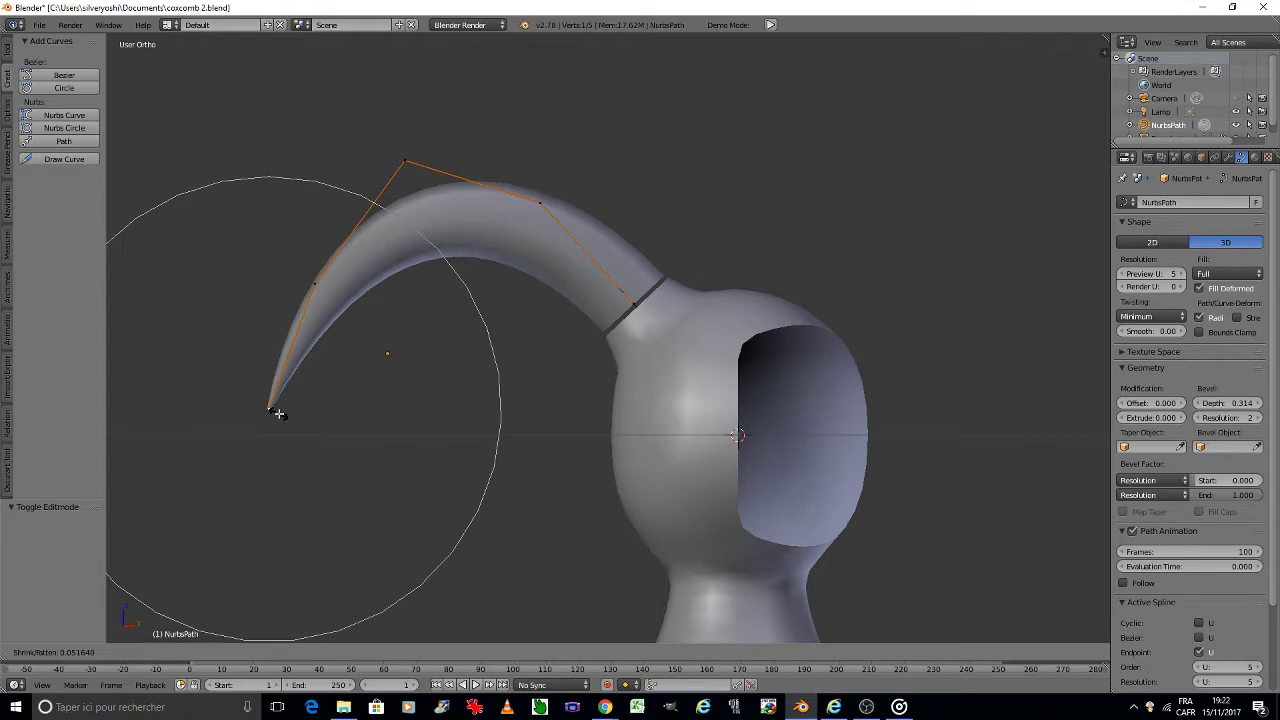
click(278, 413)
key(Tab)
scroll(465, 424, down, 2)
Step: Save over coxcomb 2.blend and deselect all objects
key(ctrl+s)
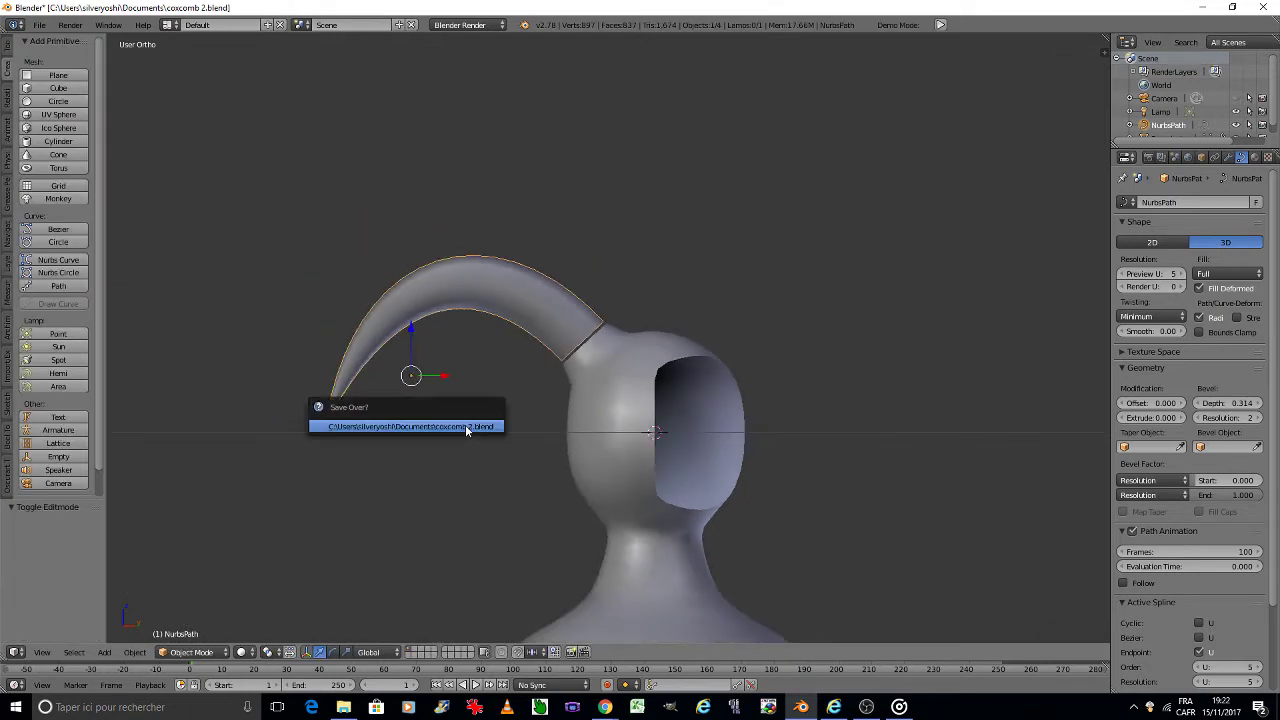
click(465, 426)
key(a)
Step: Check the camera view, then orbit with the numpad to inspect the horn and the head's opening
key(KP_0)
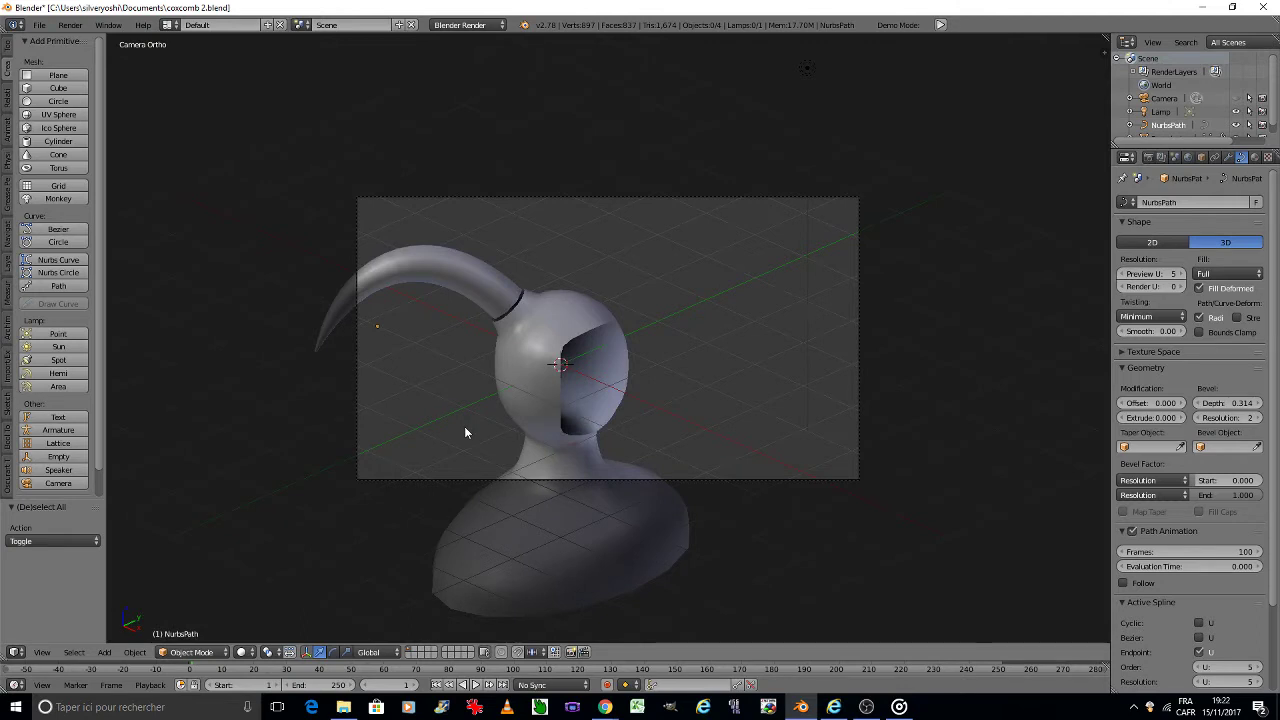
key(KP_0)
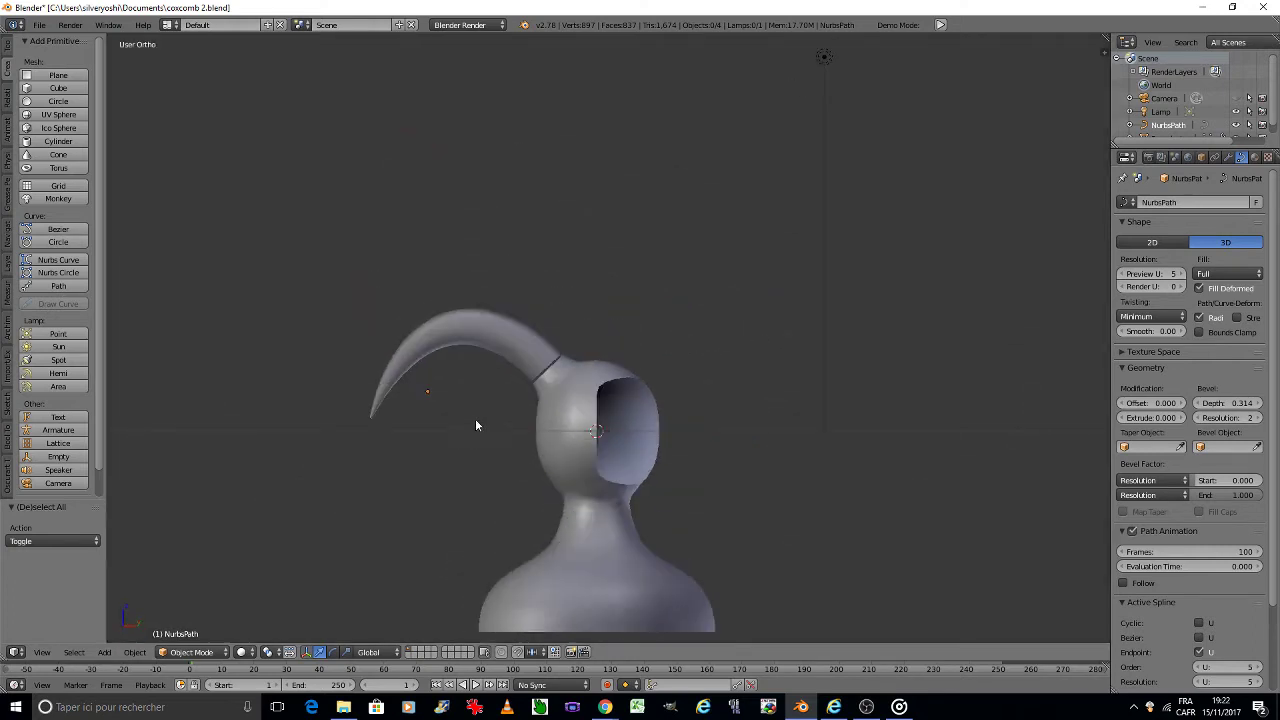
key(KP_6)
key(KP_6)
key(KP_6)
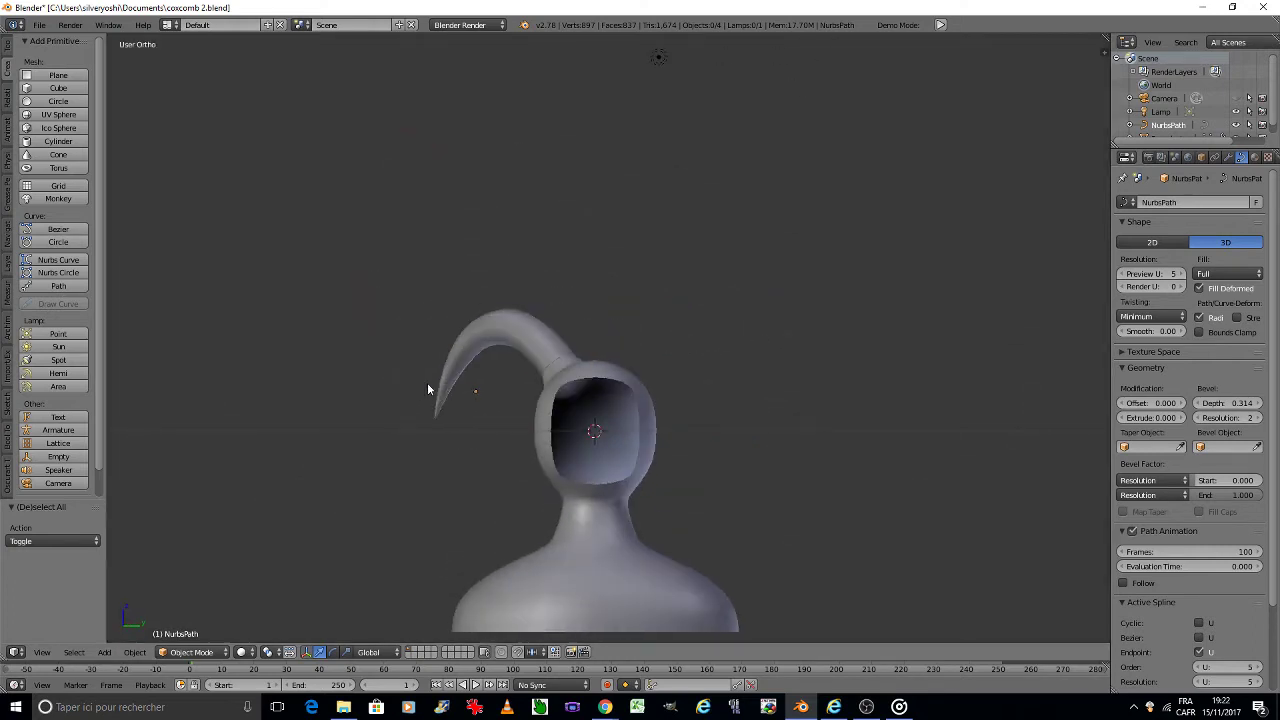
scroll(518, 350, up, 5)
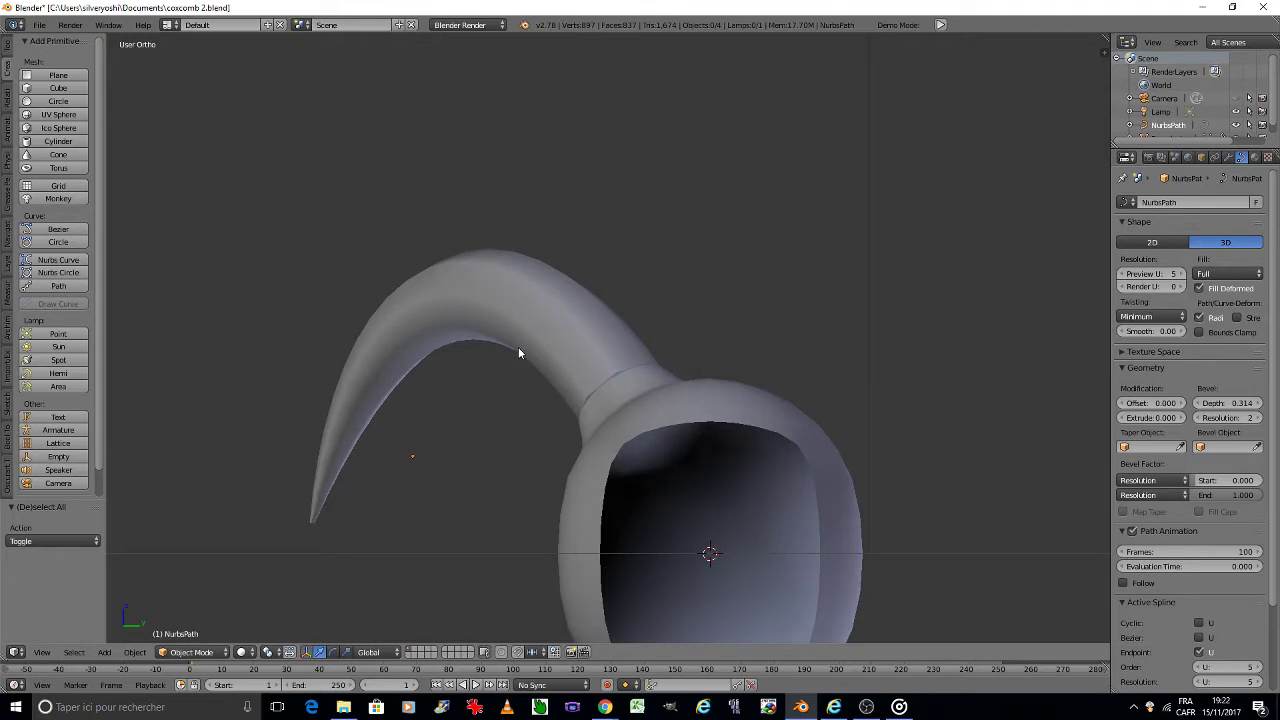
key(KP_8)
key(KP_8)
key(KP_8)
key(KP_8)
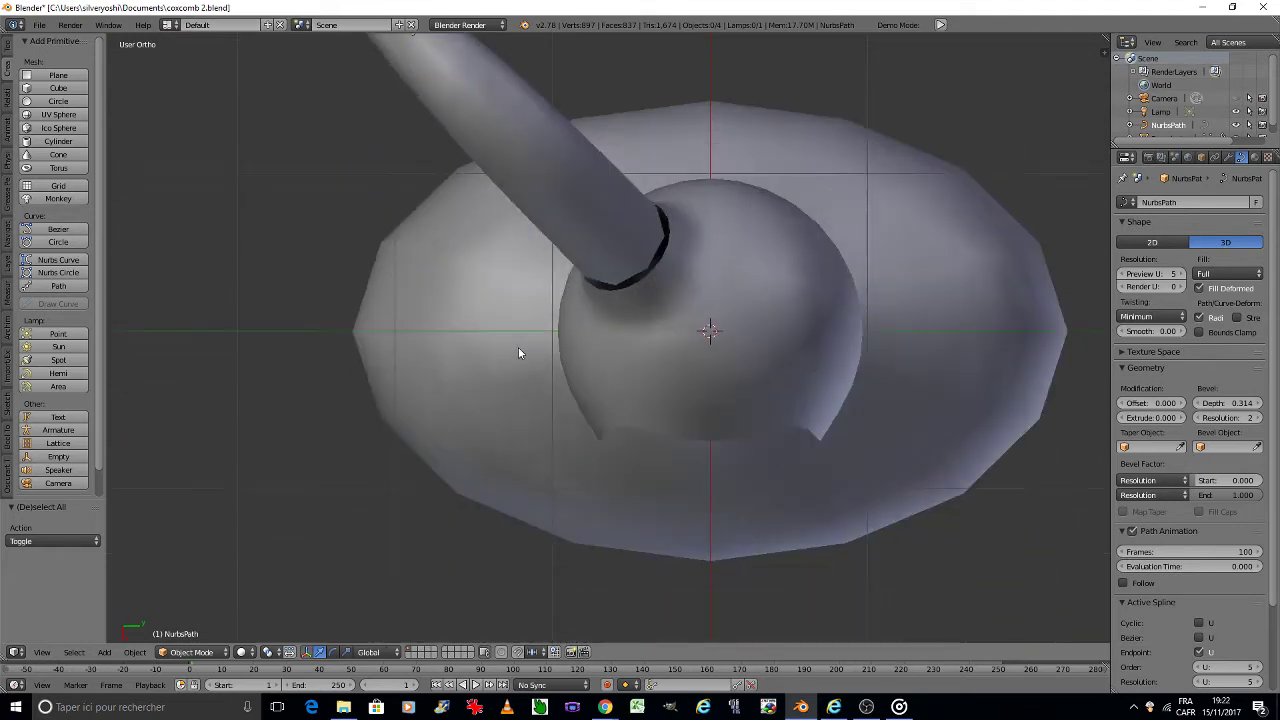
key(KP_8)
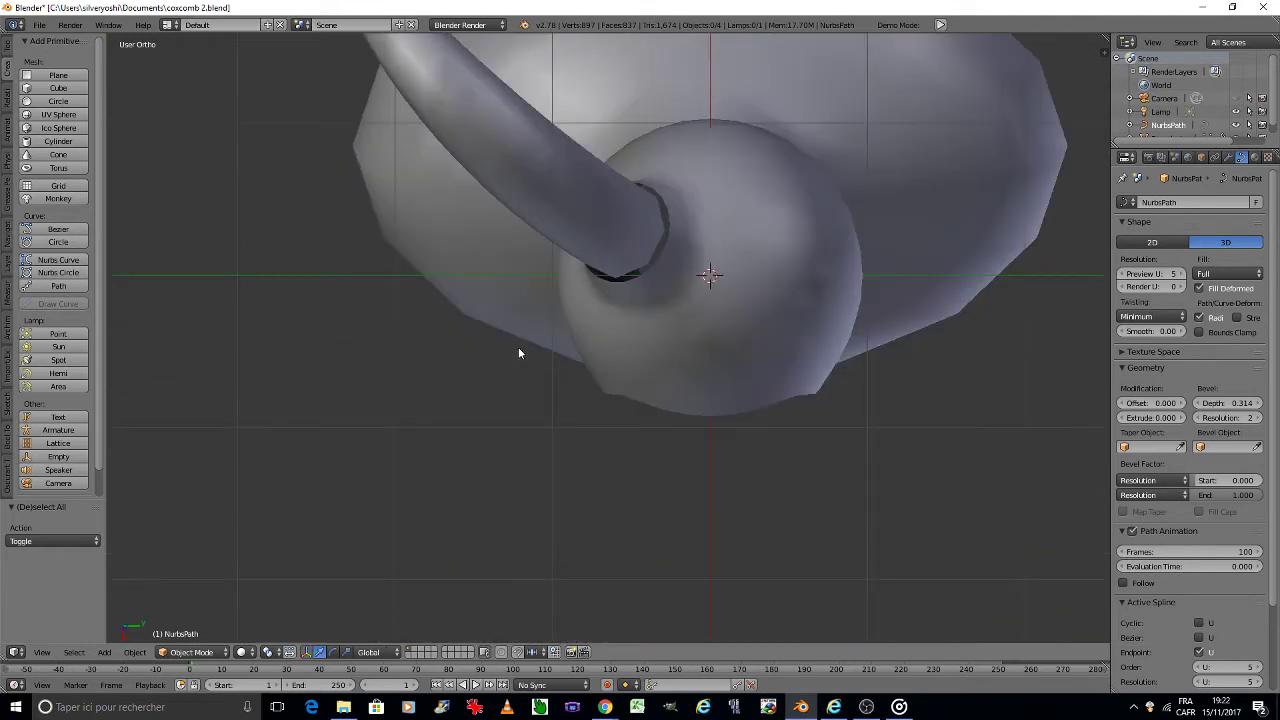
key(KP_8)
key(KP_8)
key(KP_2)
key(KP_2)
key(KP_8)
key(KP_8)
key(KP_8)
key(KP_8)
key(KP_8)
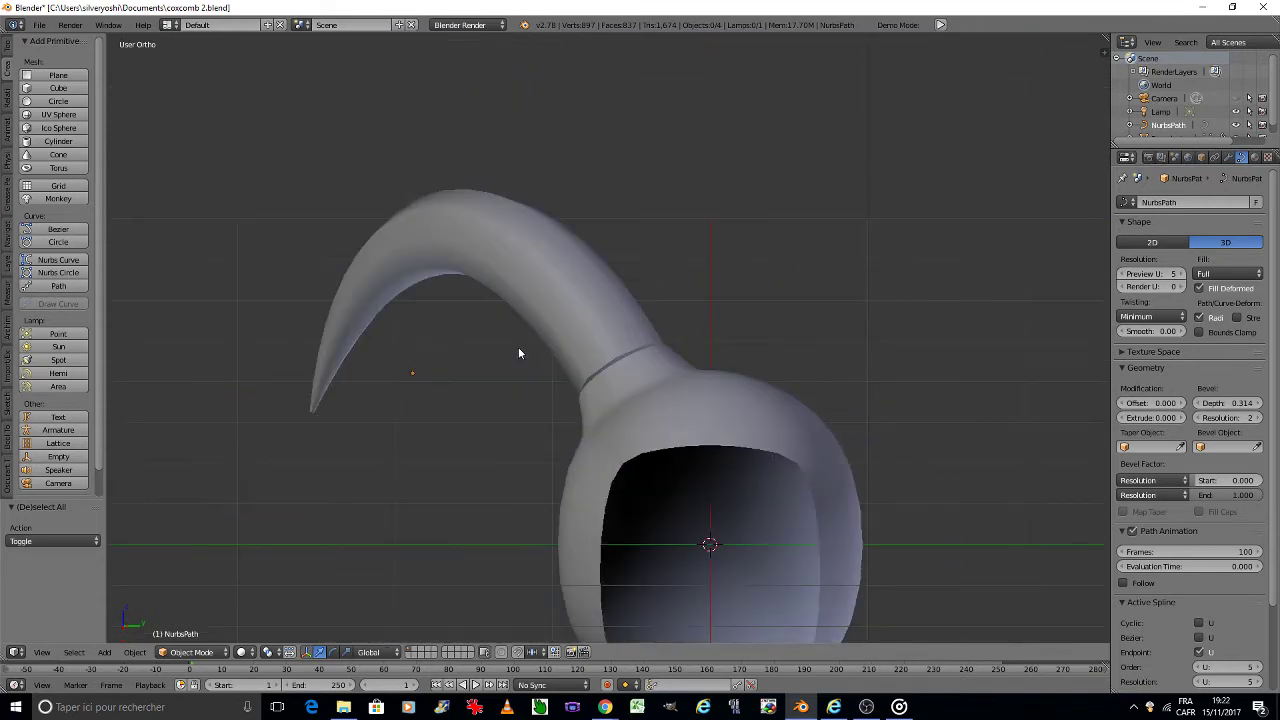
key(KP_8)
key(KP_8)
key(KP_8)
key(KP_8)
key(KP_8)
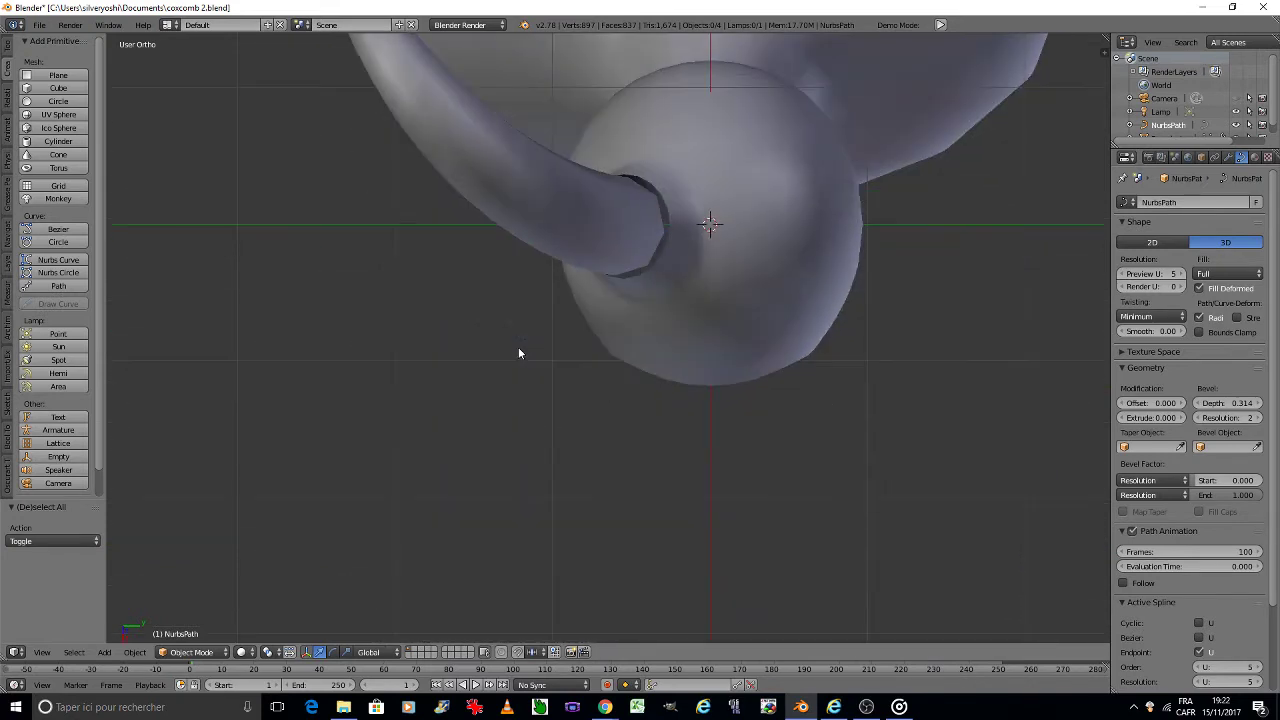
Step: Give the horn tube bevel resolution 5 and a slightly thicker bevel depth of 0.334
right_click(610, 205)
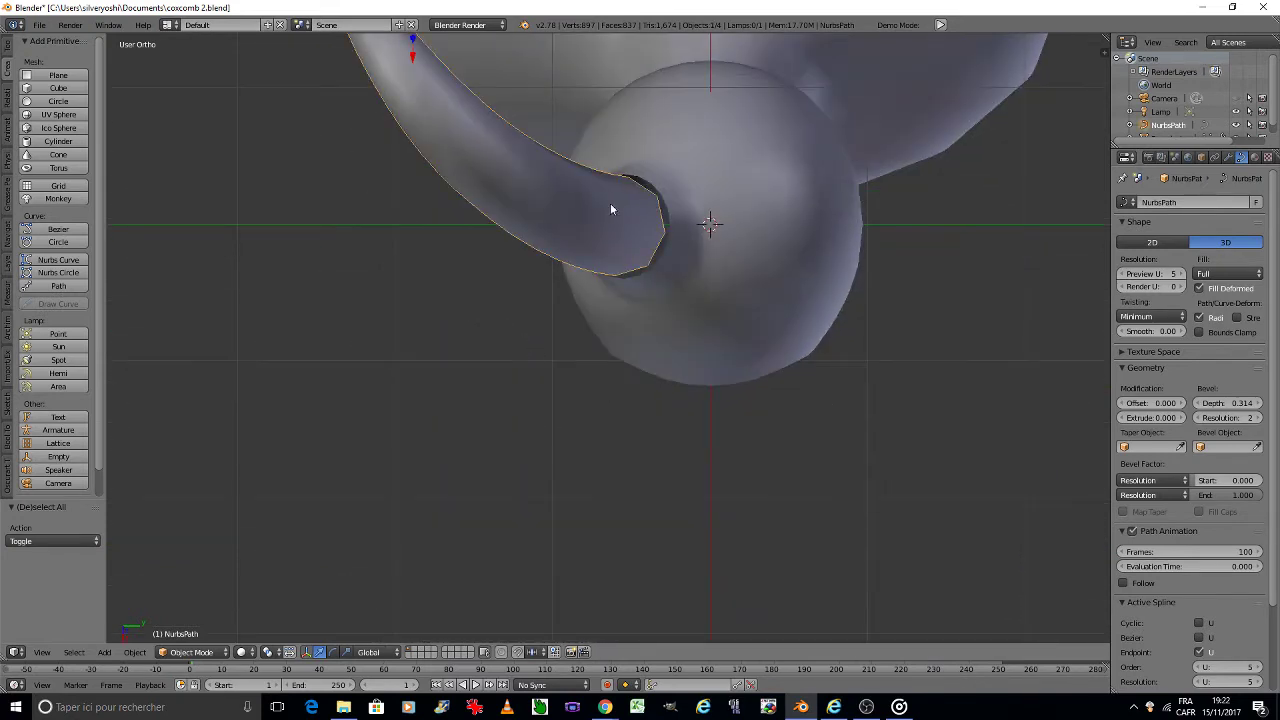
click(1259, 418)
click(1259, 418)
click(1259, 418)
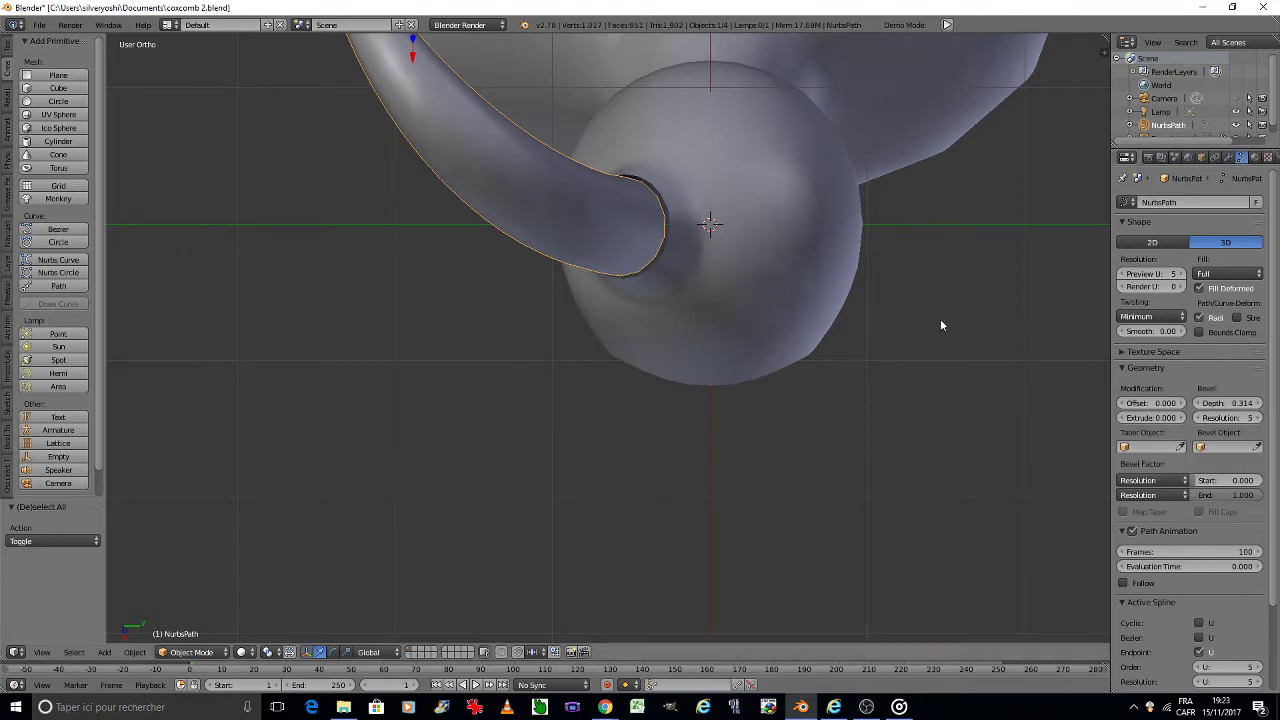
scroll(712, 244, up, 5)
shift+middle_drag(632, 244, 732, 397)
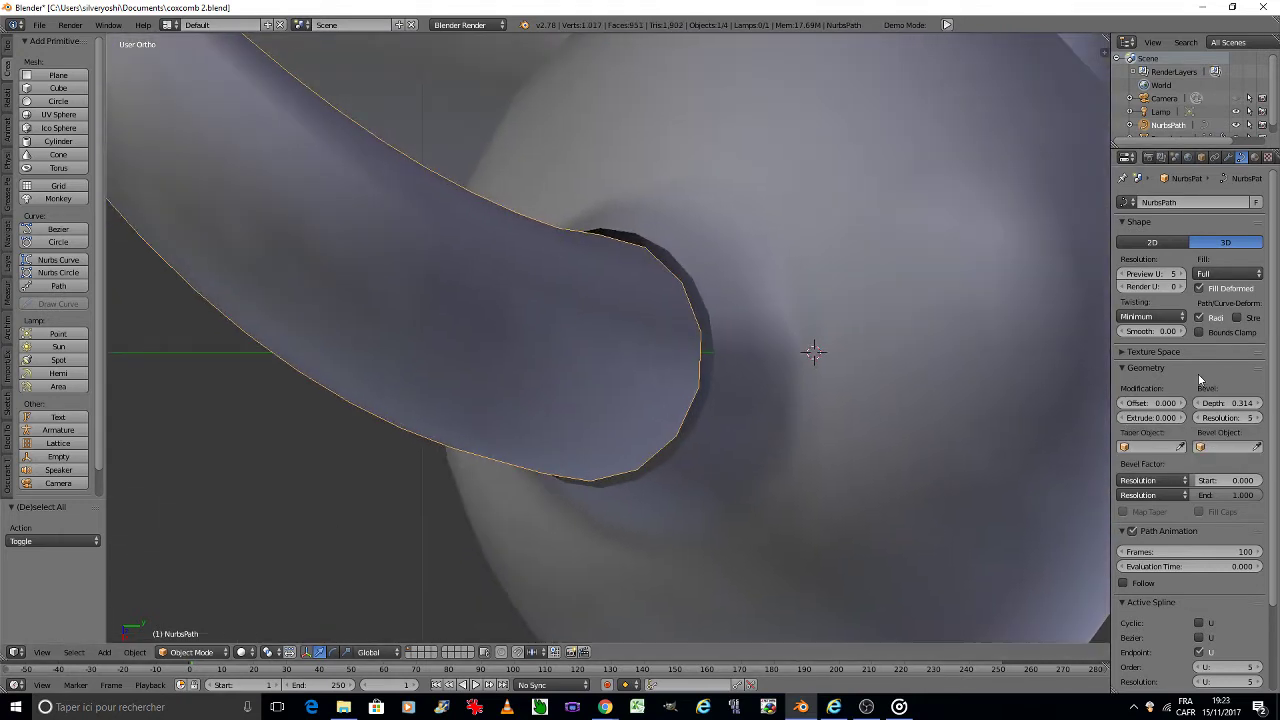
drag(1200, 403, 1187, 401)
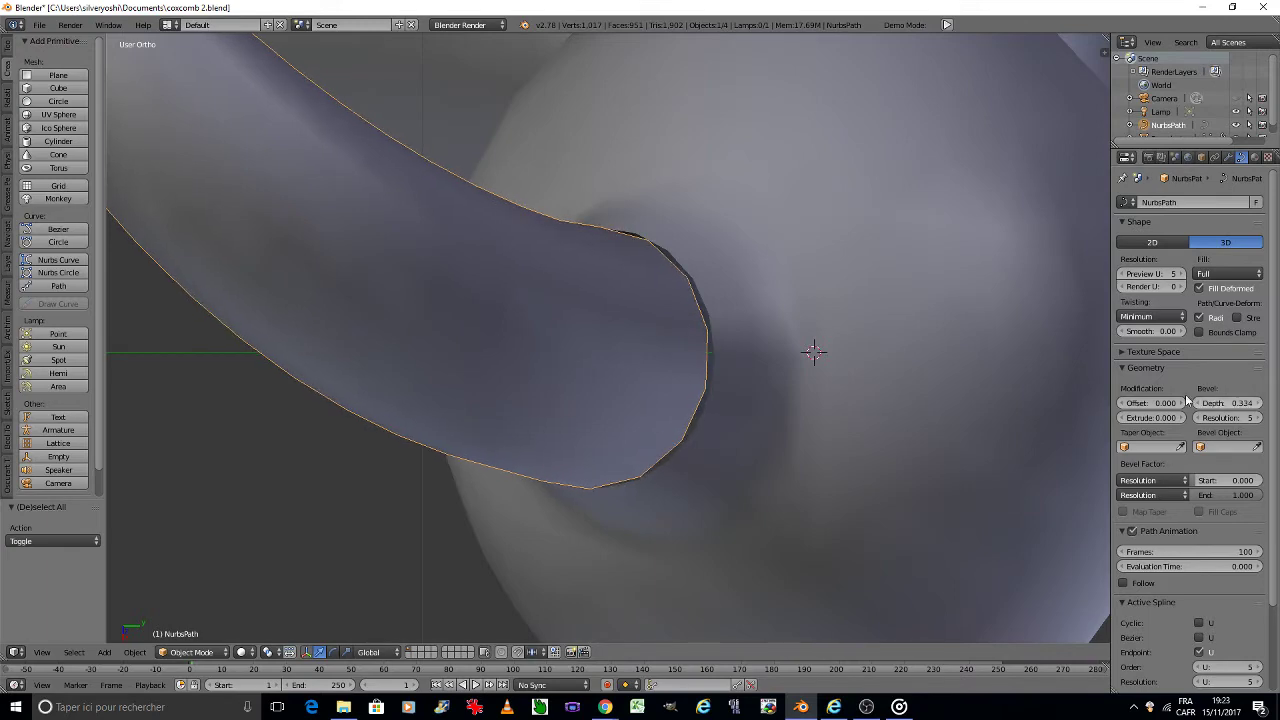
scroll(865, 392, down, 5)
Step: Apply rotation and scale to the horn, then deselect everything
key(KP_8)
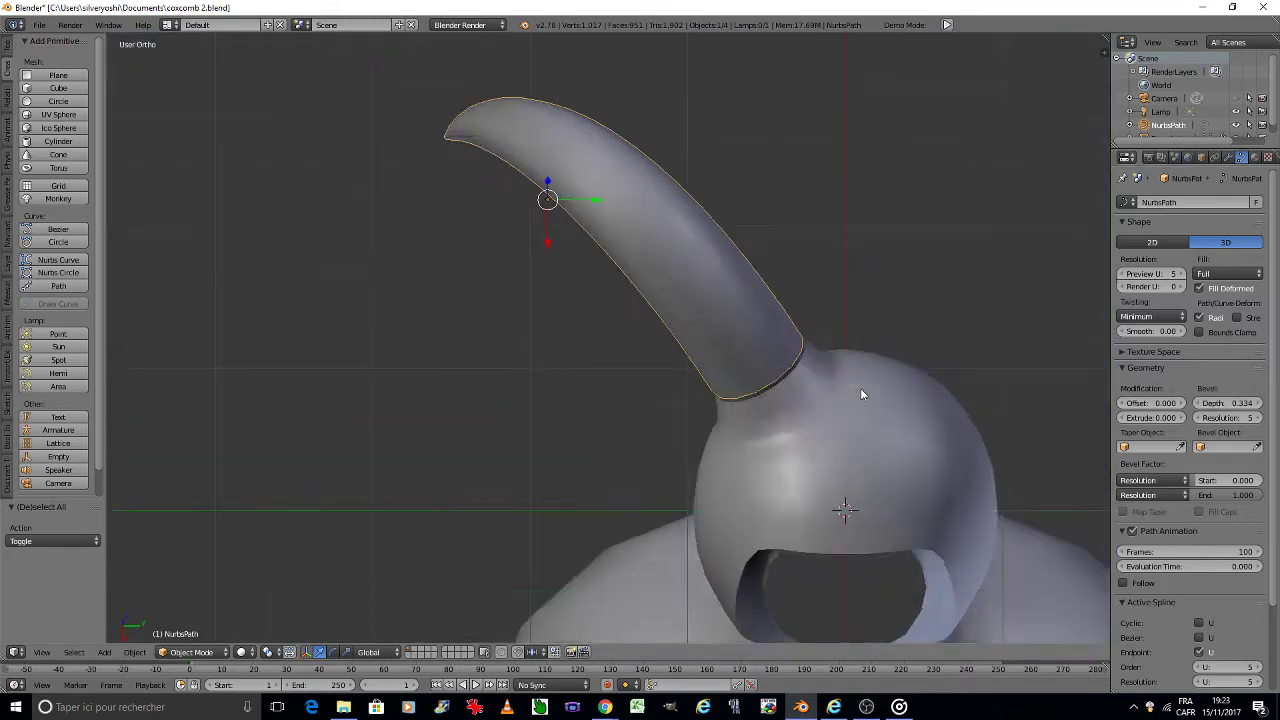
key(KP_8)
key(KP_8)
key(KP_8)
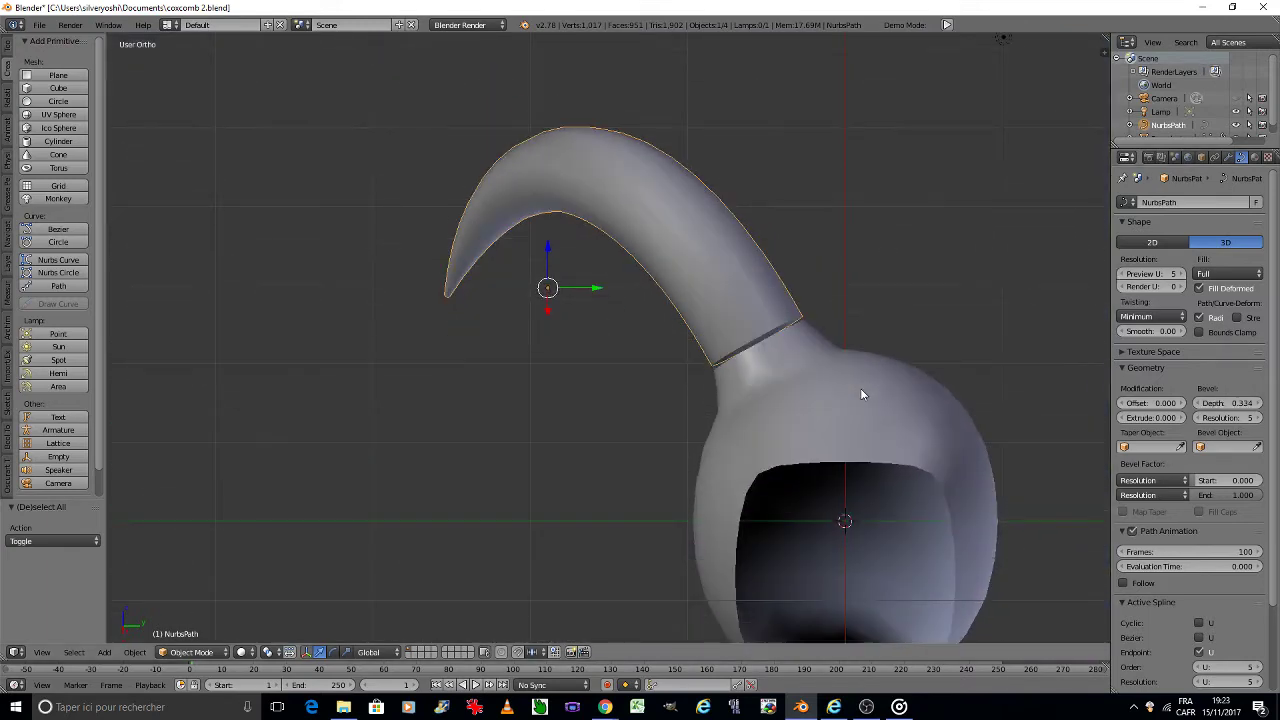
scroll(772, 333, up, 2)
scroll(772, 333, up, 4)
key(space)
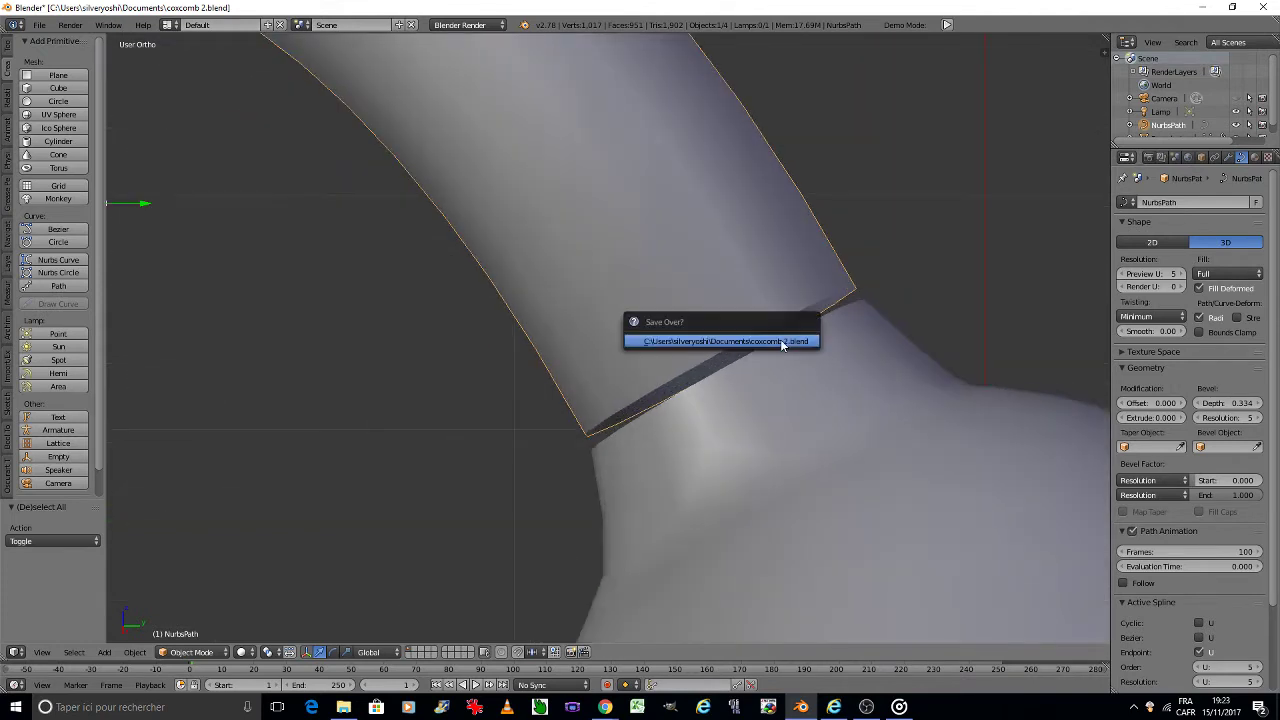
key(Escape)
key(ctrl+a)
click(780, 339)
scroll(780, 339, down, 6)
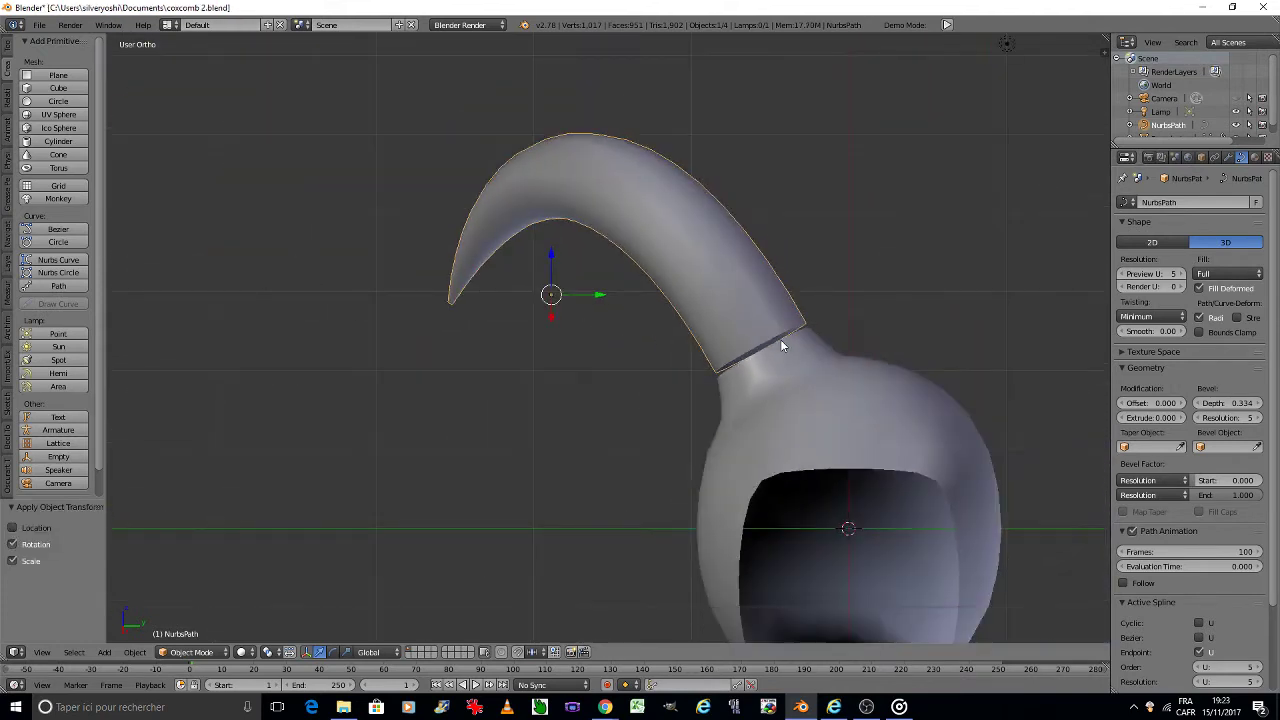
key(a)
scroll(780, 339, down, 2)
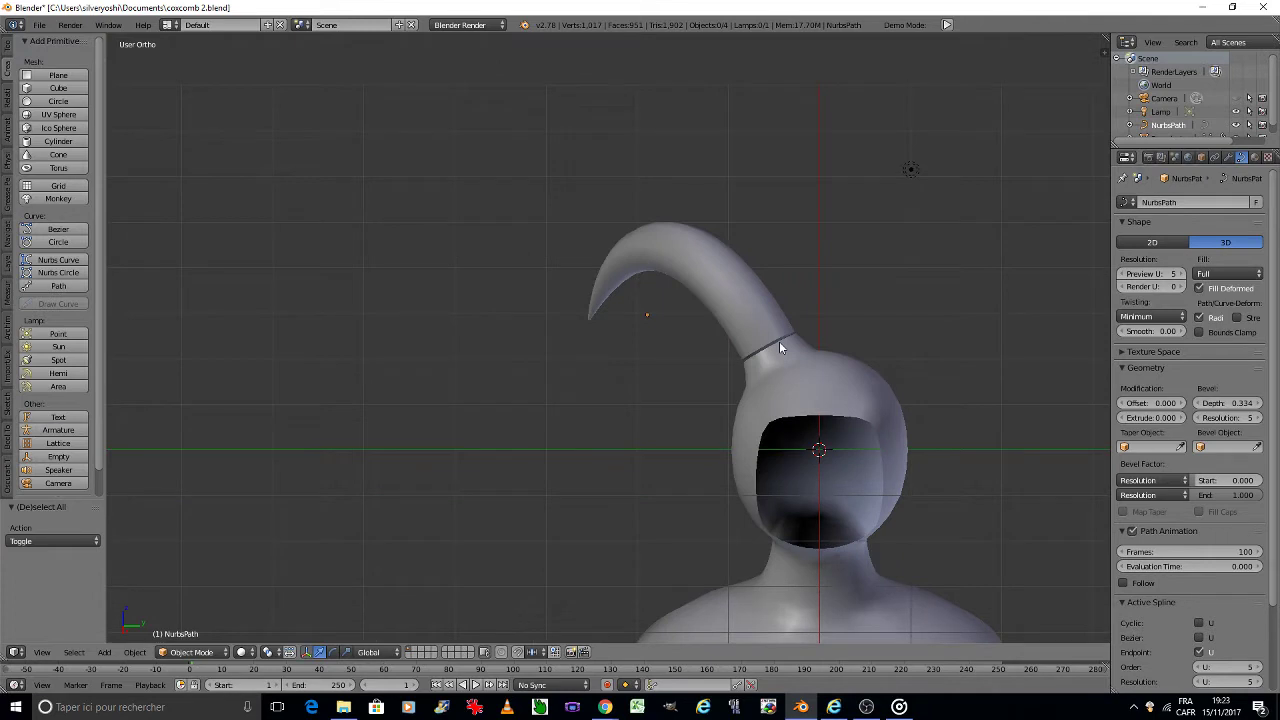
scroll(776, 339, up, 3)
Step: Reselect the horn curve and toggle it into Edit Mode and back
right_click(757, 328)
key(Tab)
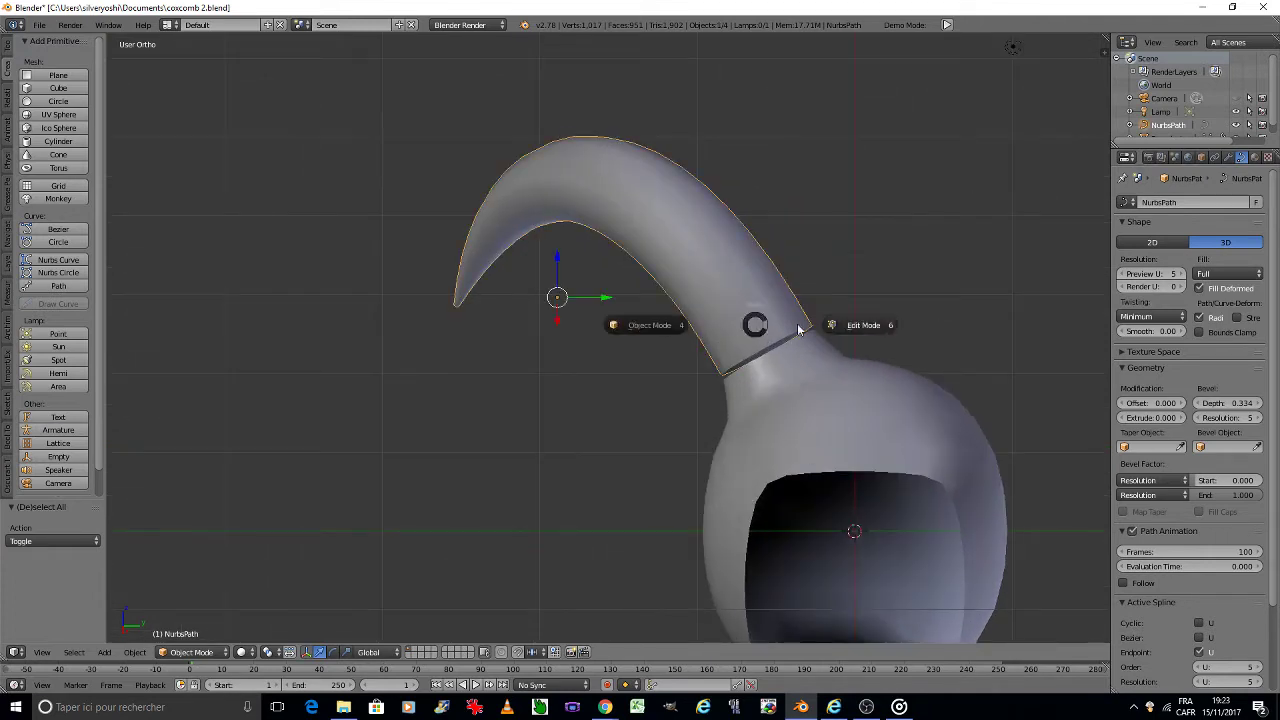
key(Tab)
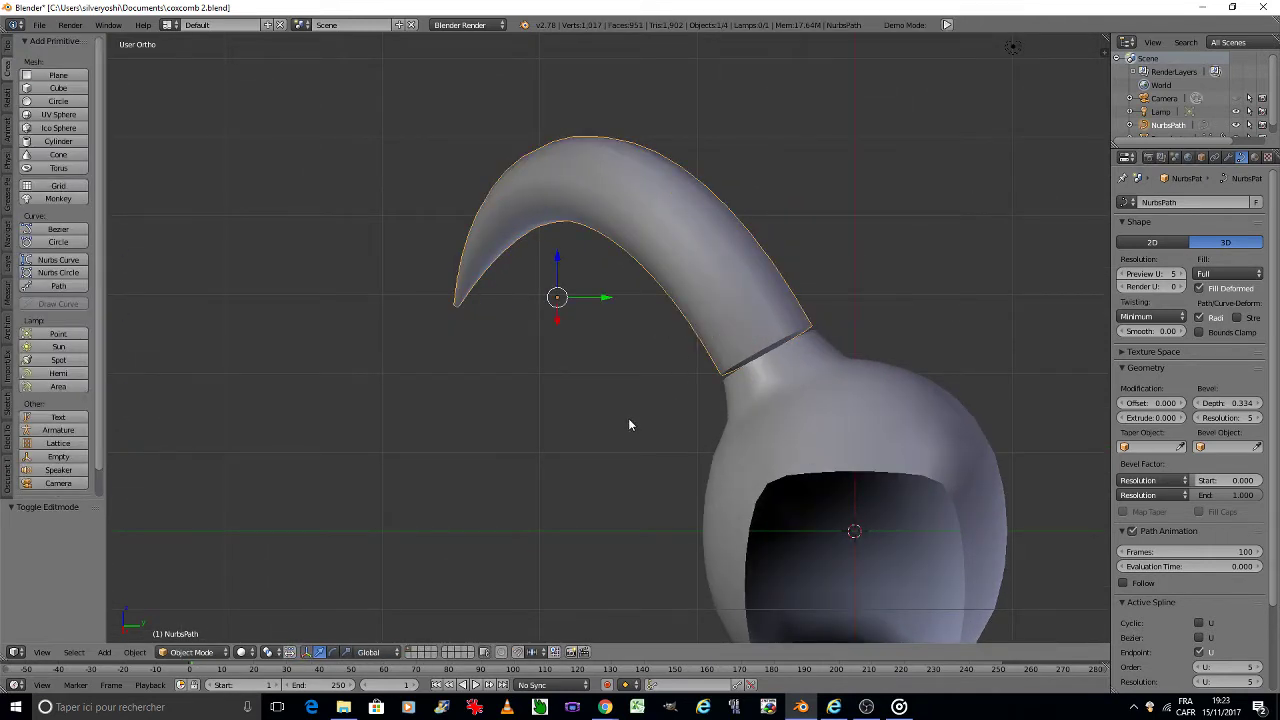
key(alt+c)
Step: Convert the horn curve to a mesh and check it in Edit Mode before returning to Object Mode
click(628, 417)
key(Tab)
click(675, 414)
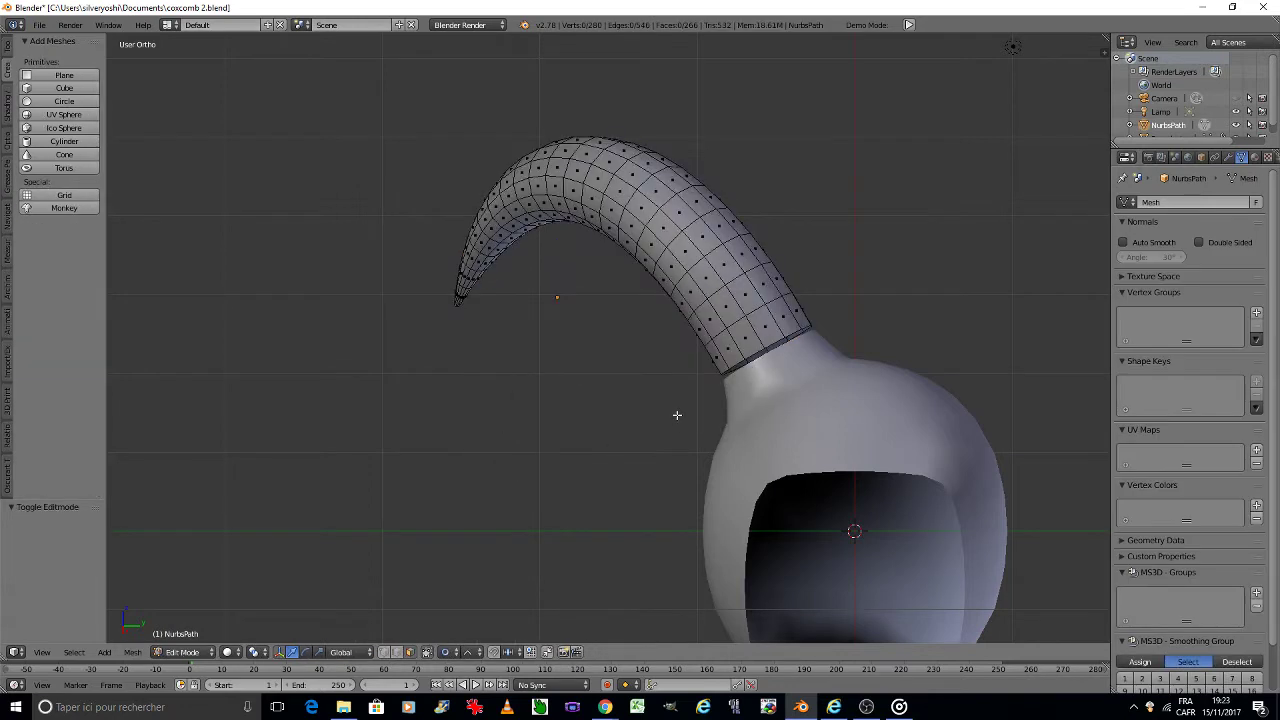
key(Tab)
click(584, 402)
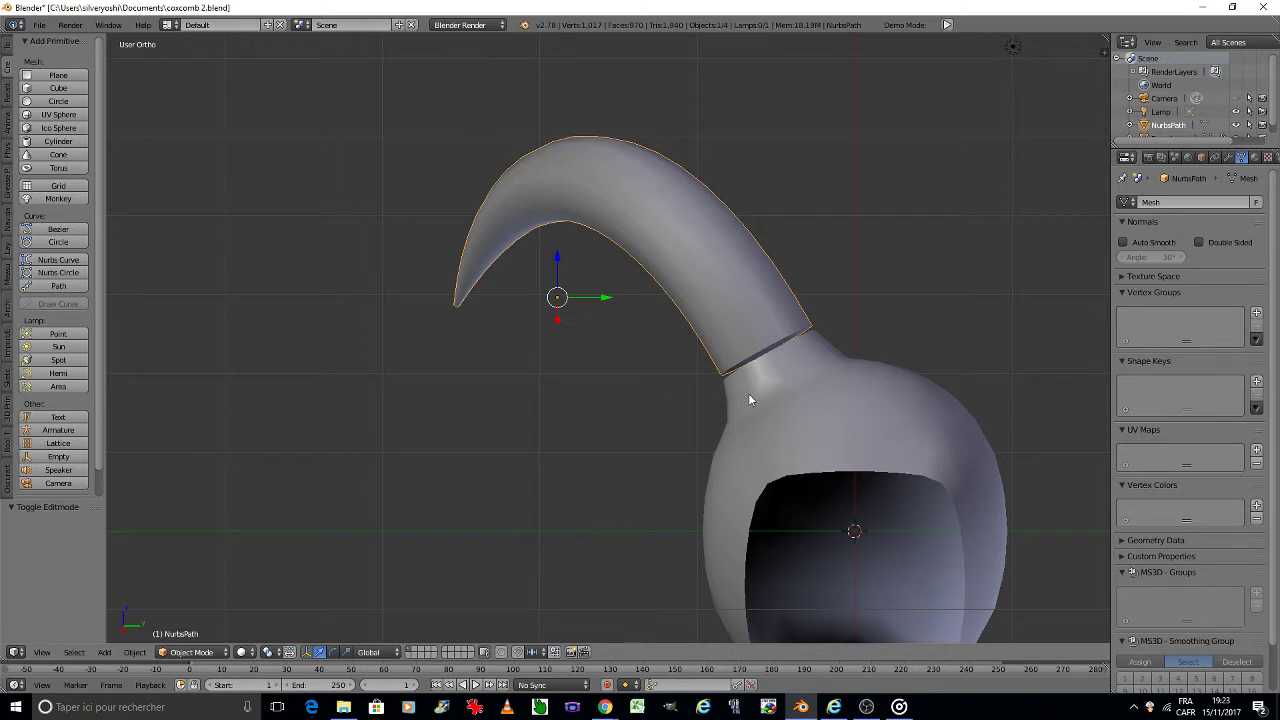
Step: Enter Edit Mode on the head and circle-select eight crown faces beside the horn's base
right_click(796, 413)
key(Tab)
click(869, 411)
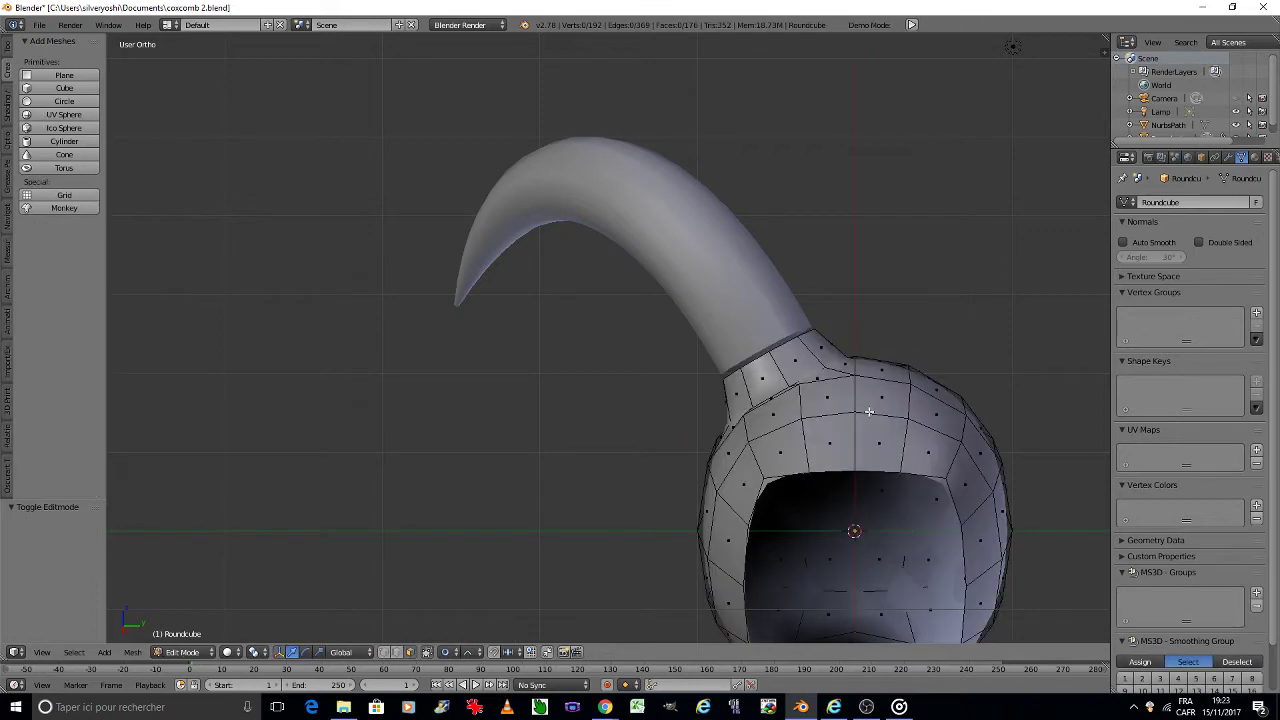
key(KP_8)
key(KP_8)
key(KP_8)
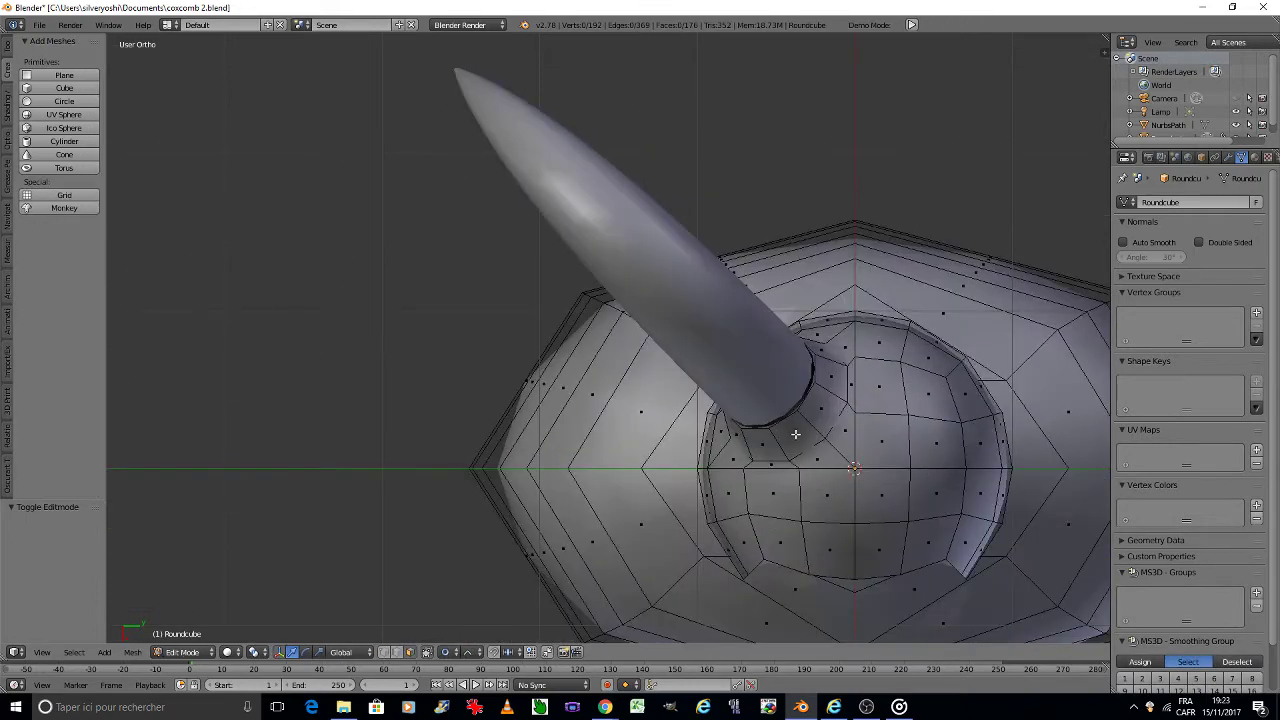
key(KP_8)
scroll(796, 434, up, 2)
scroll(612, 434, up, 2)
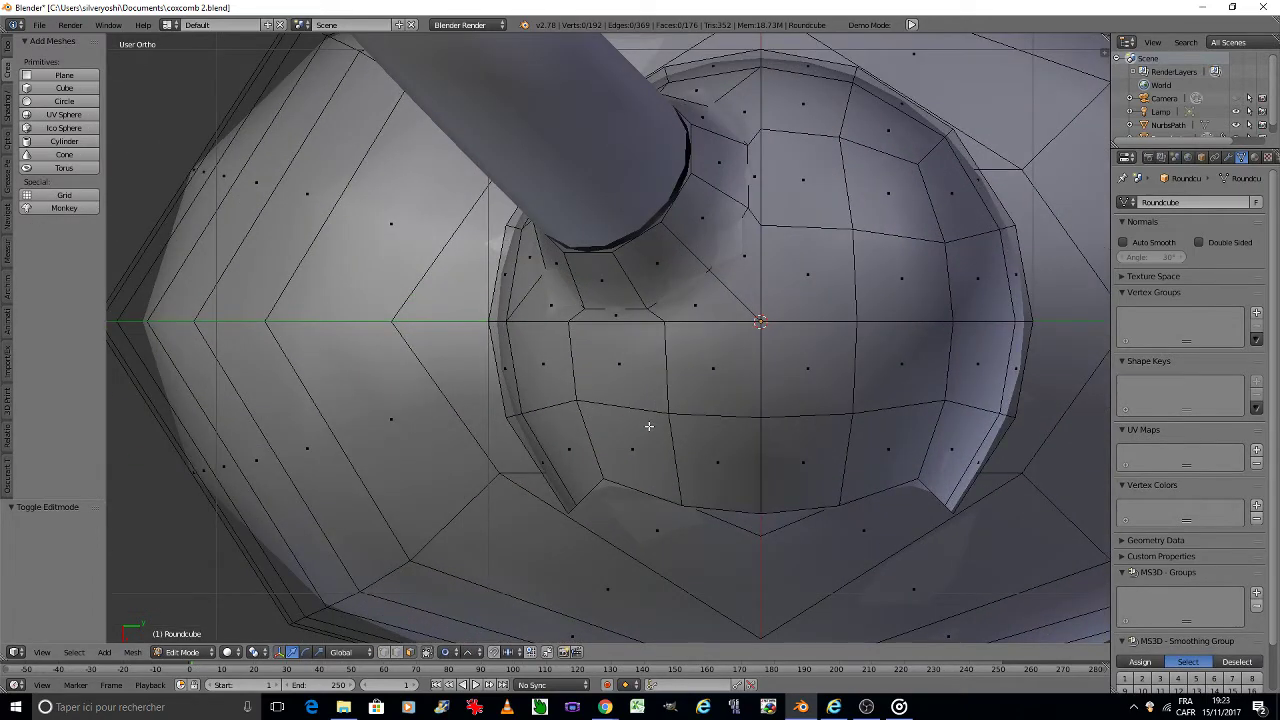
key(c)
mouse_move(606, 421)
mouse_down()
mouse_move(666, 410)
mouse_move(593, 403)
mouse_up()
key(Escape)
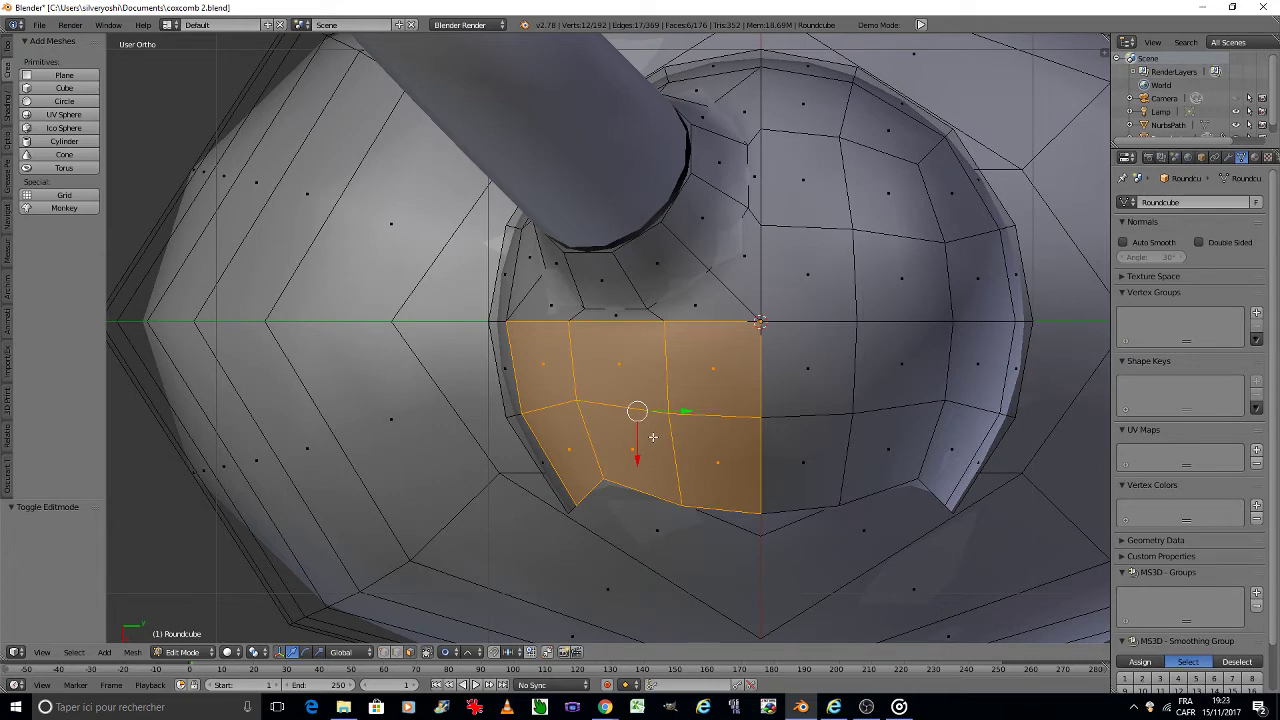
key(KP_2)
key(KP_2)
key(KP_2)
key(KP_2)
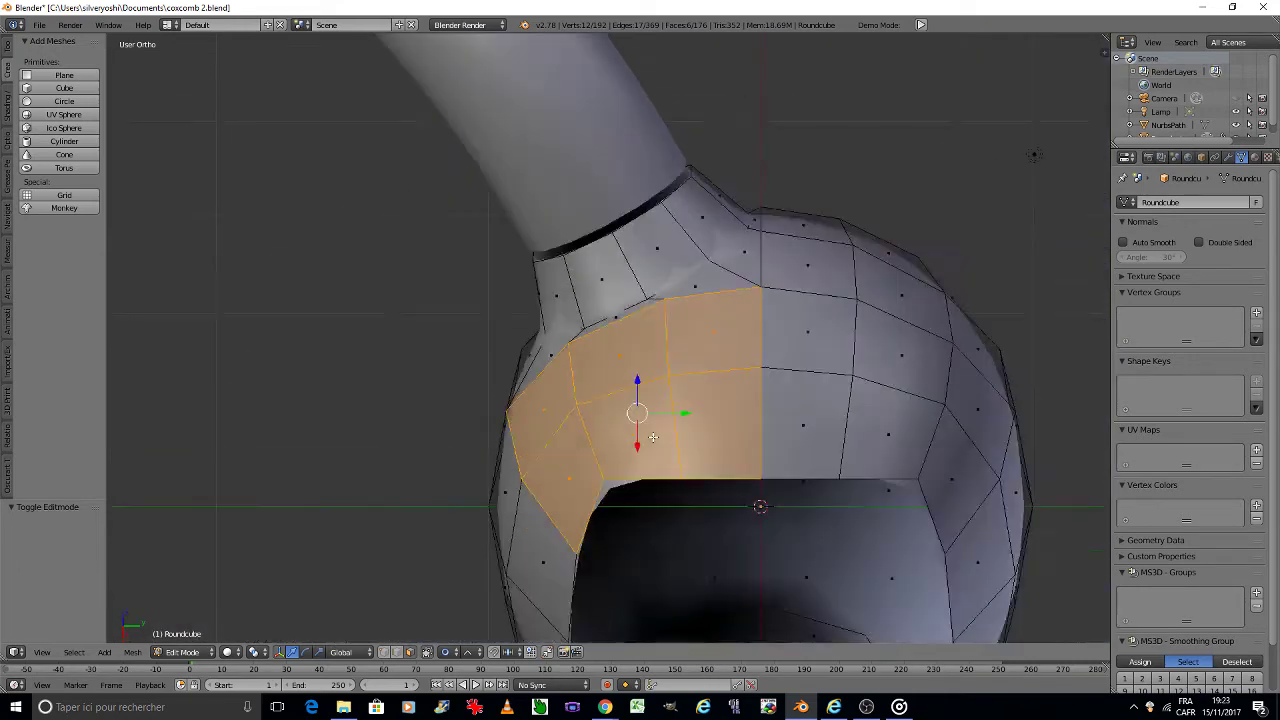
key(KP_2)
key(KP_2)
scroll(652, 437, down, 2)
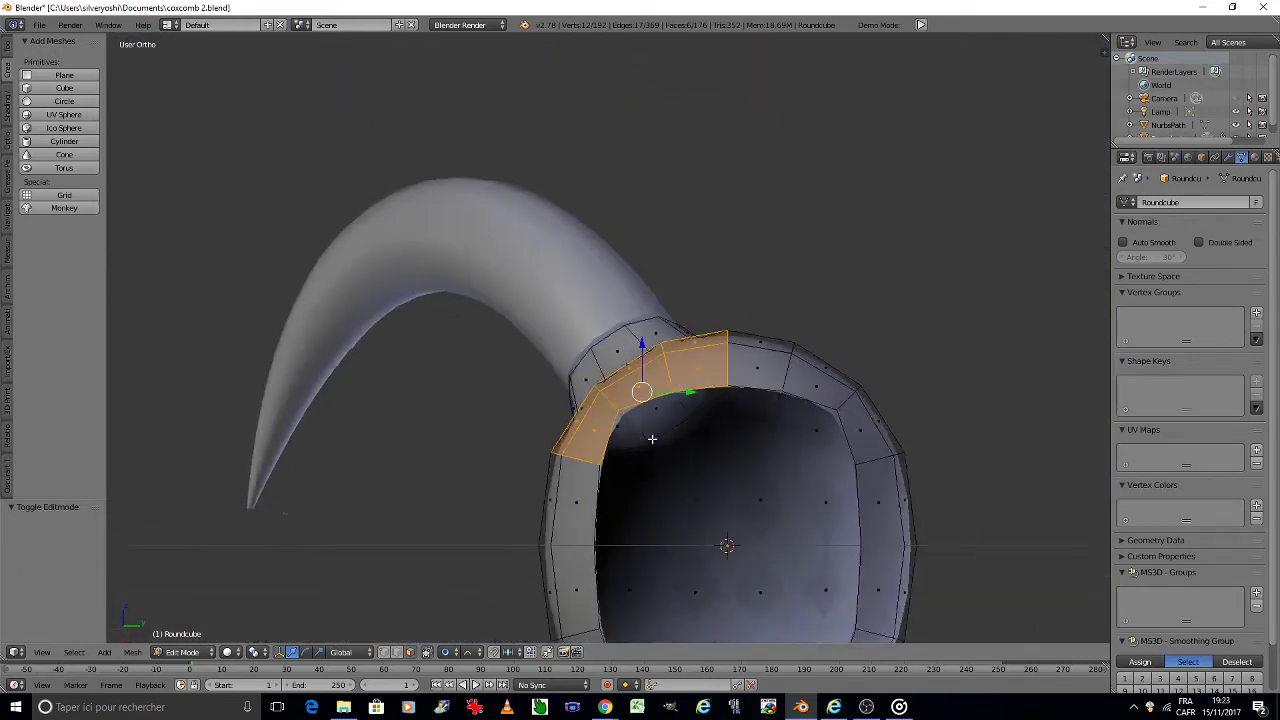
scroll(652, 437, down, 1)
scroll(652, 437, down, 1)
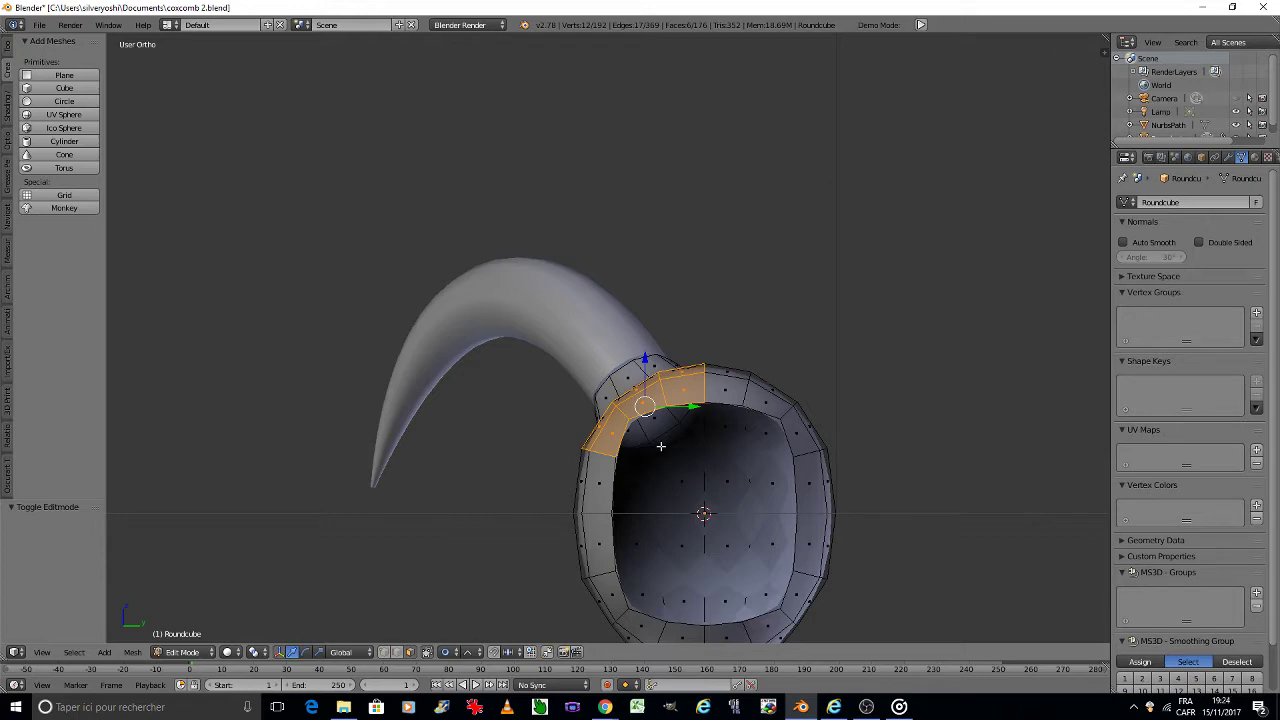
key(KP_8)
key(KP_8)
key(KP_8)
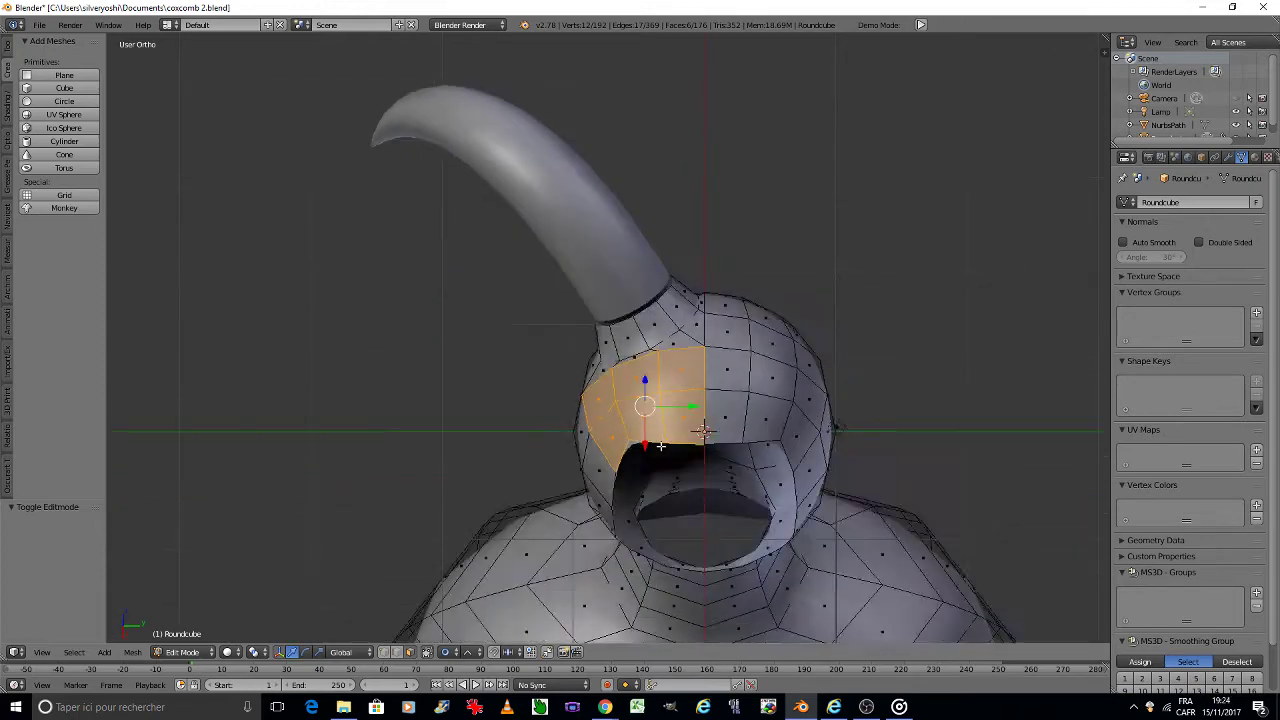
key(KP_8)
key(KP_8)
scroll(660, 446, up, 1)
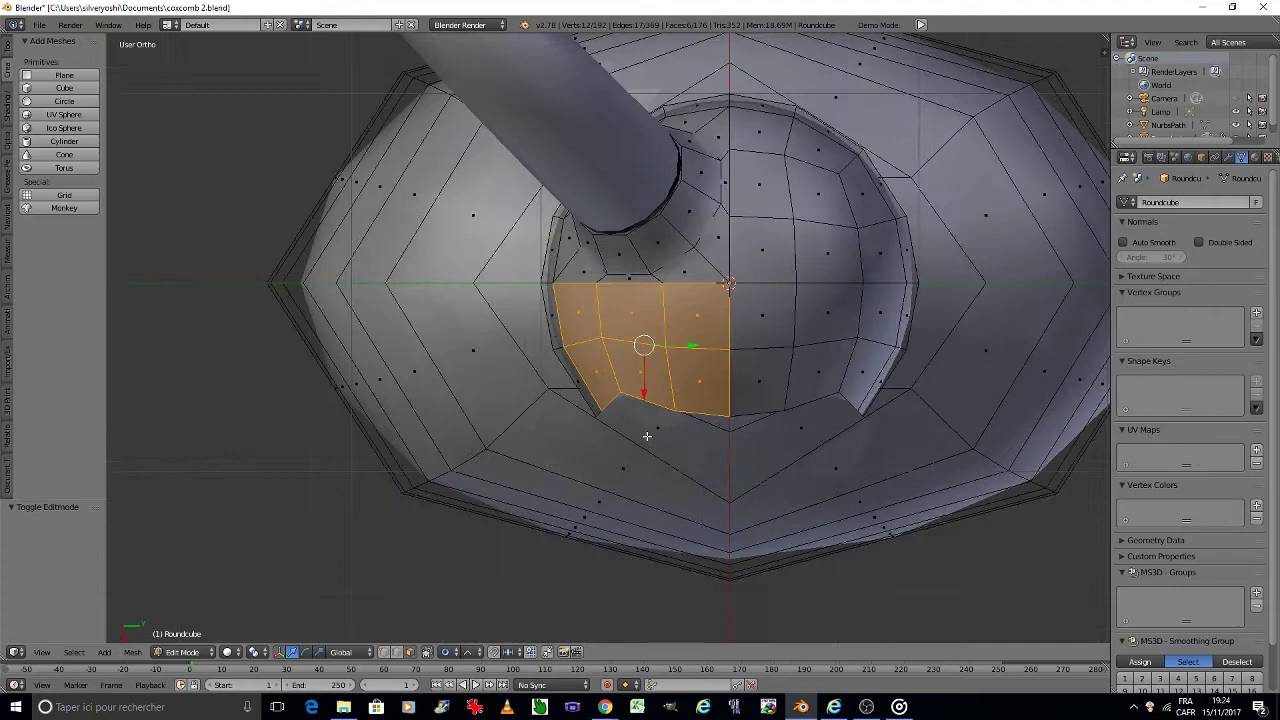
scroll(690, 438, up, 1)
Step: Inset the selected crown faces and turn the patch into a circle
key(i)
click(698, 438)
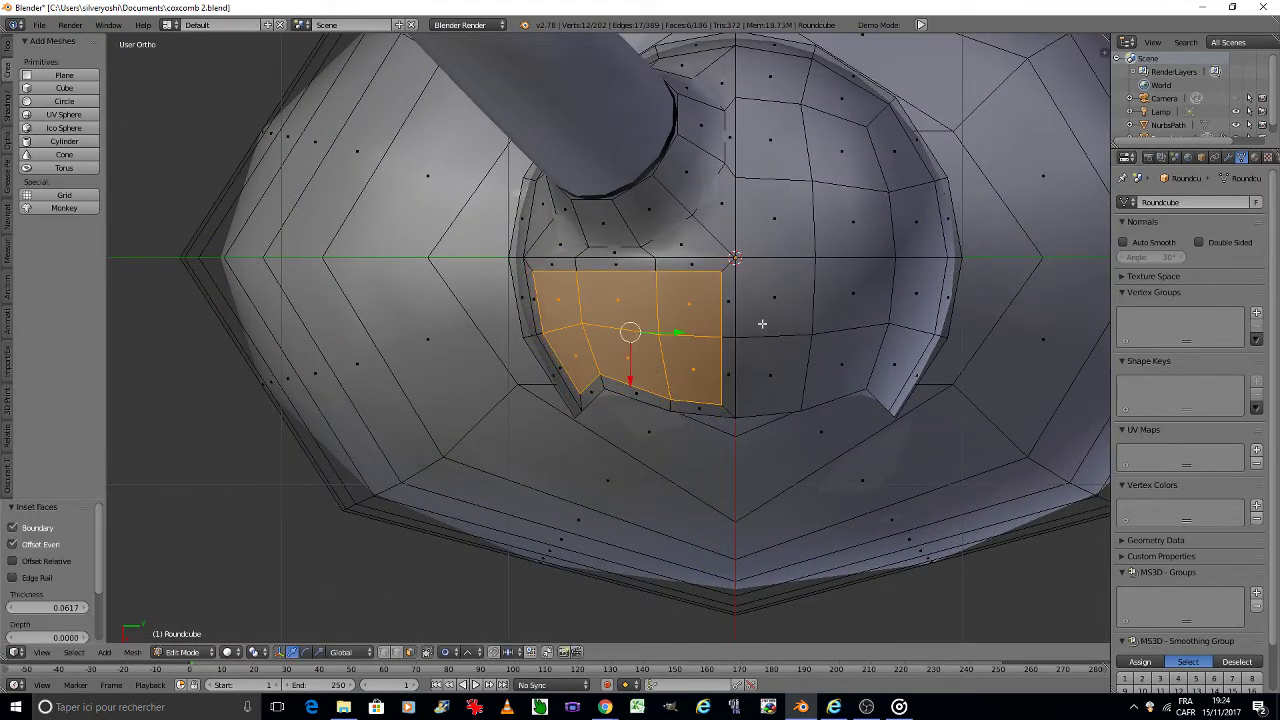
key(w)
click(816, 329)
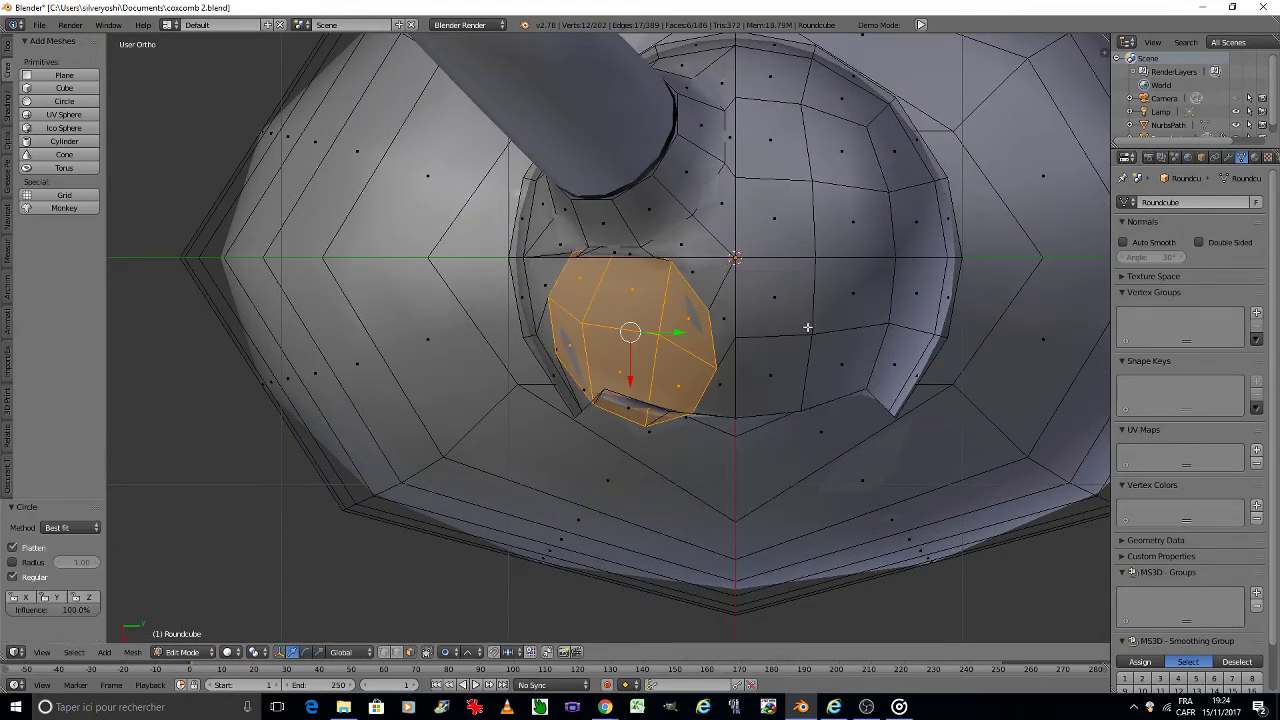
Step: With proportional editing off, scale the round patch to 0.723, then enlarge it by 1.050
key(s)
click(718, 369)
key(ctrl+z)
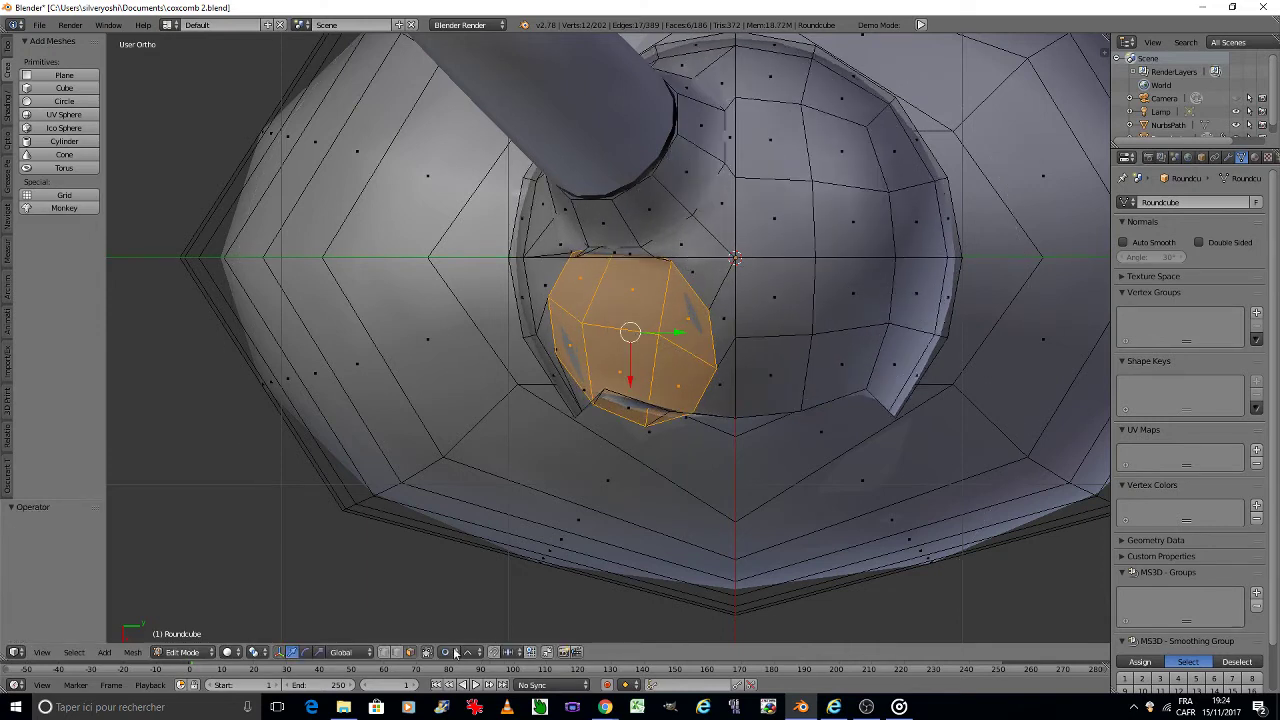
click(450, 654)
click(462, 634)
key(s)
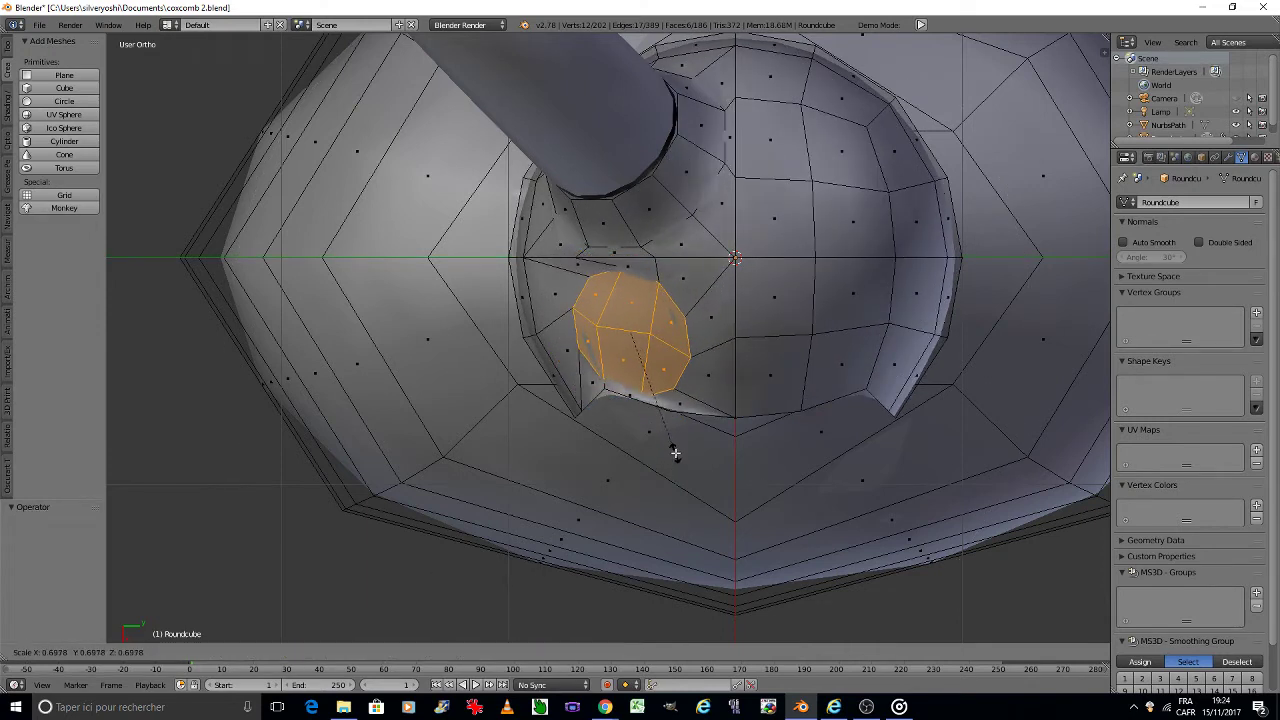
click(680, 453)
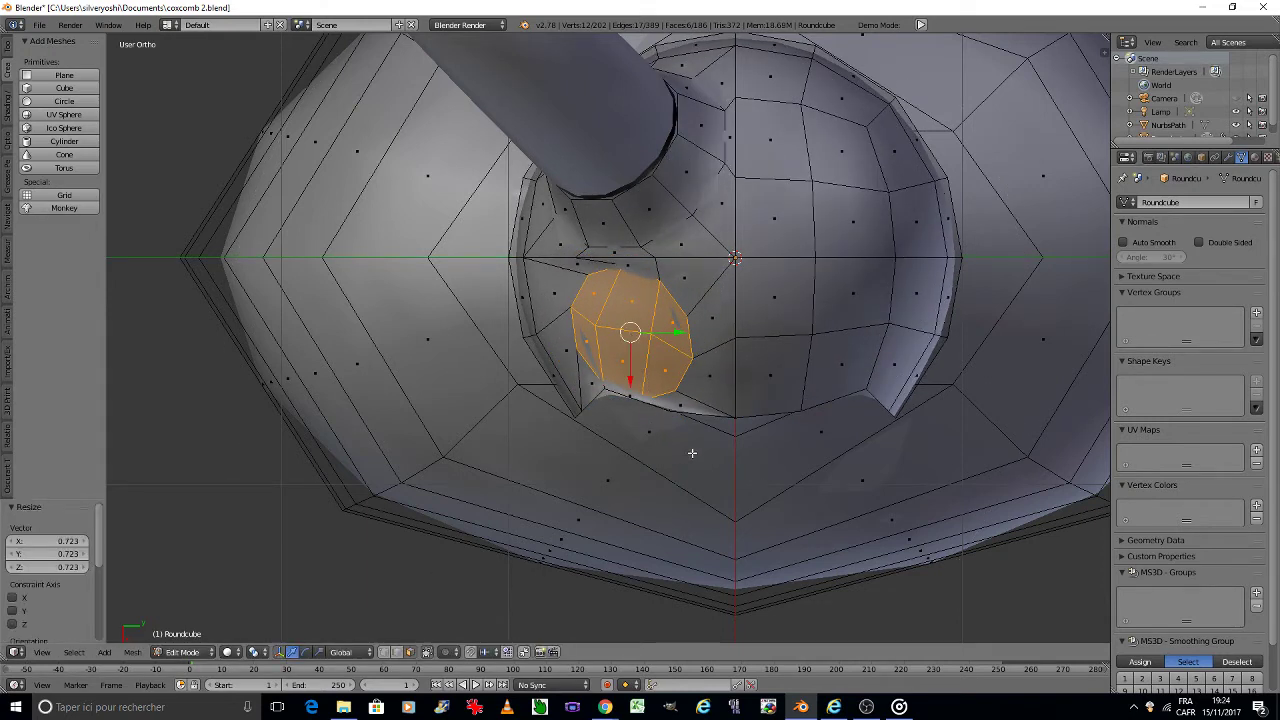
key(s)
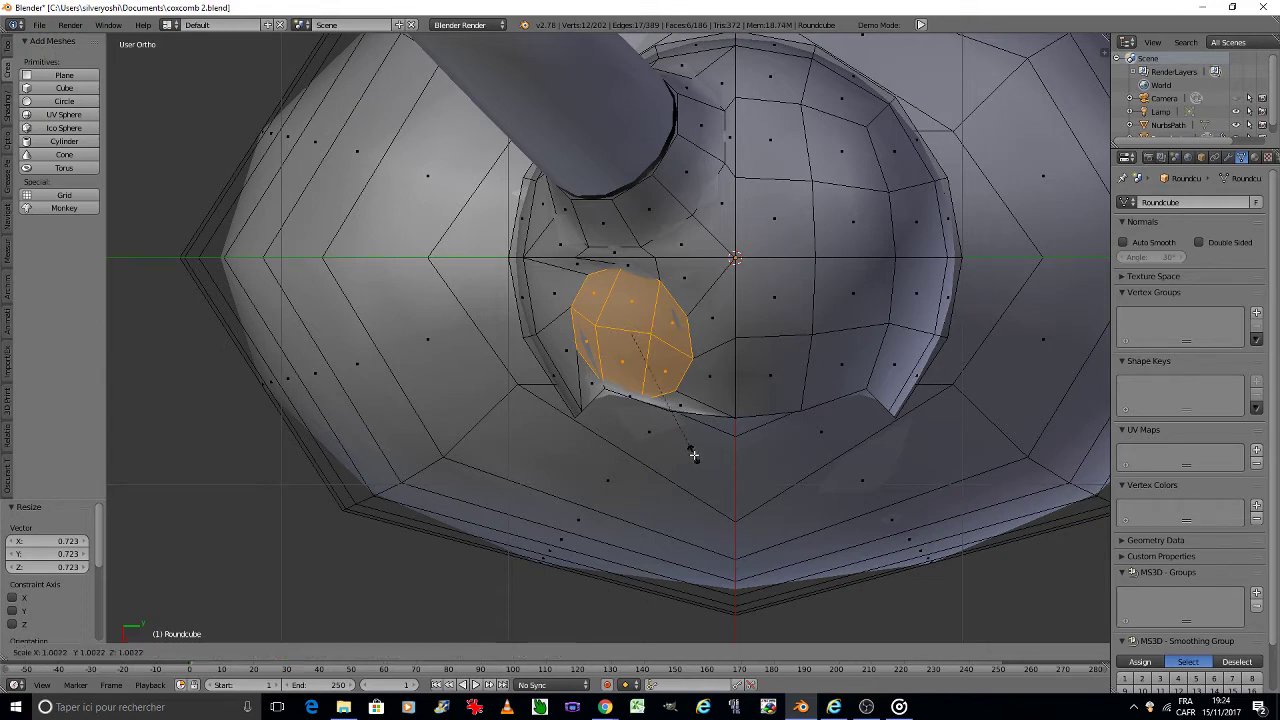
click(698, 459)
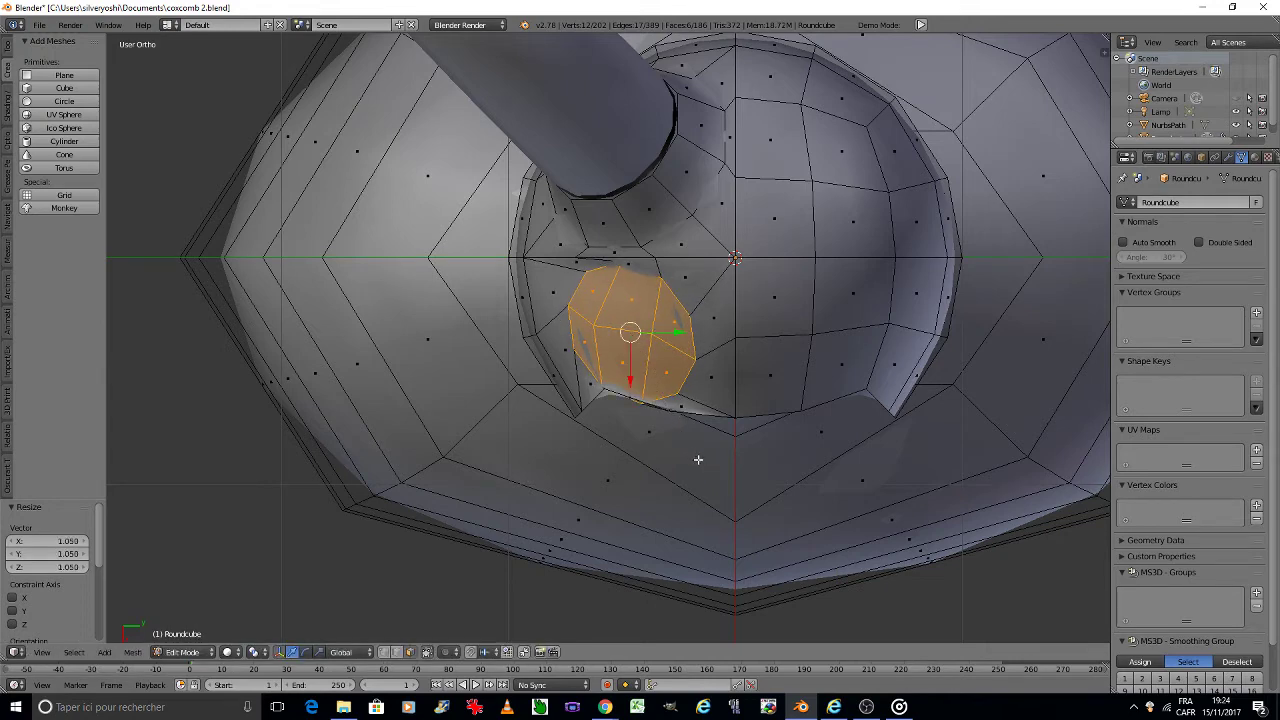
Step: Orbit around the crown to inspect the enlarged round patch beside the horn
key(KP_2)
key(KP_2)
key(KP_2)
key(KP_2)
key(KP_2)
key(KP_2)
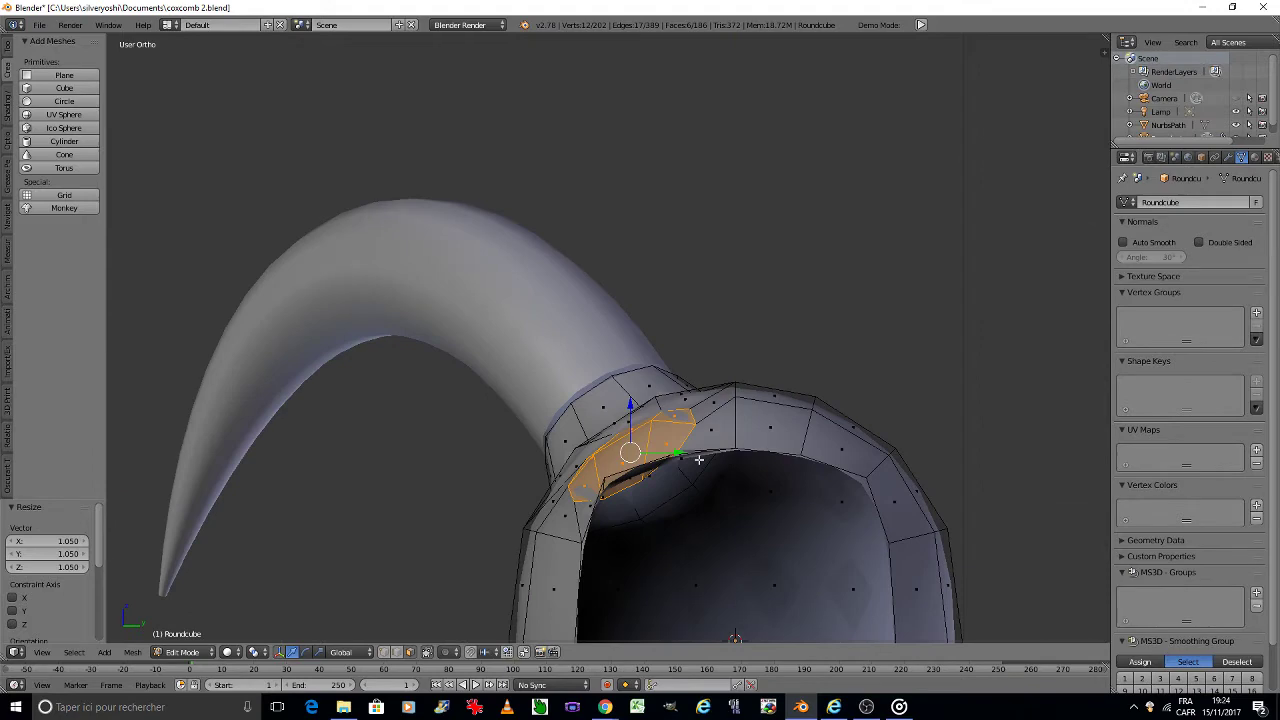
scroll(698, 479, up, 1)
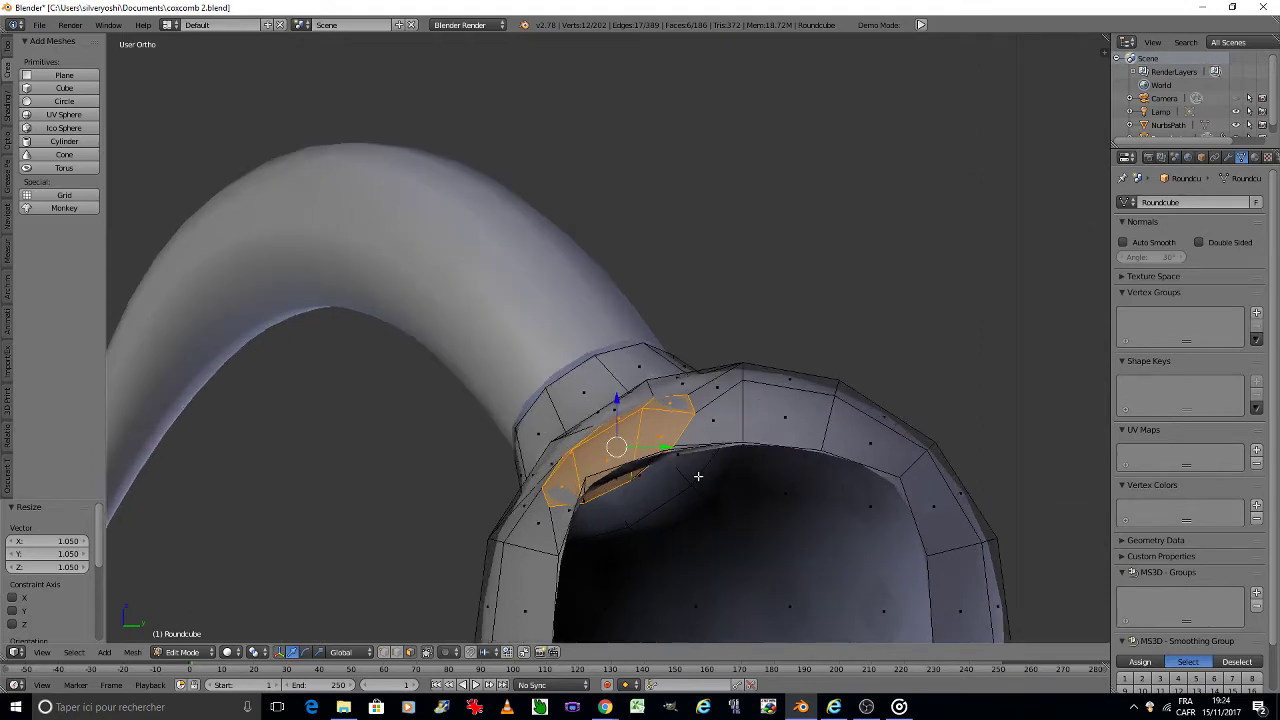
key(KP_2)
key(KP_2)
key(KP_2)
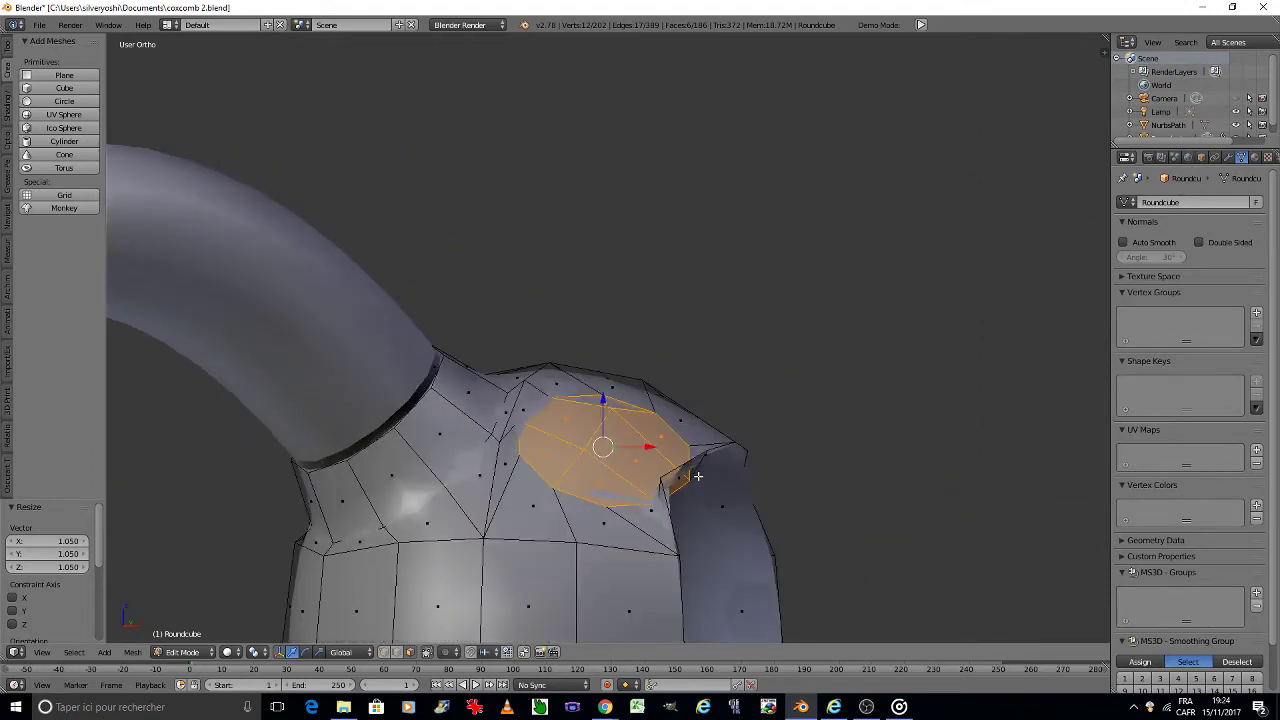
key(KP_4)
key(KP_4)
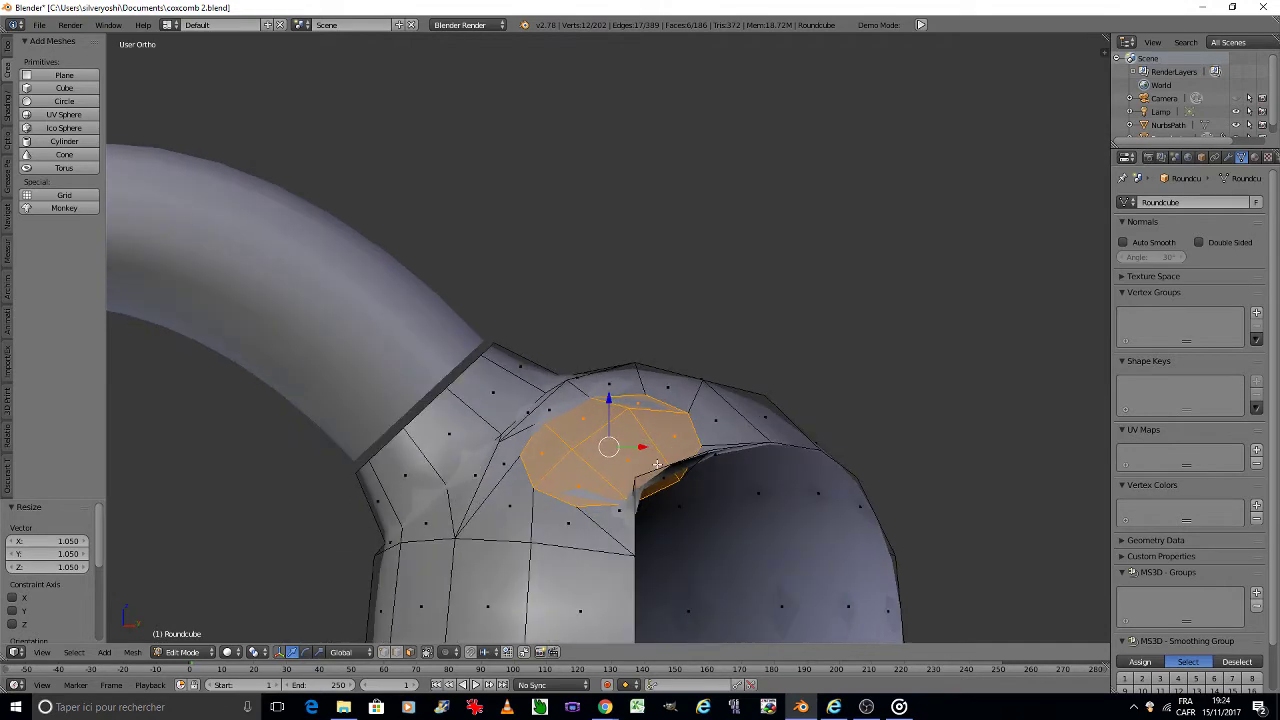
key(KP_8)
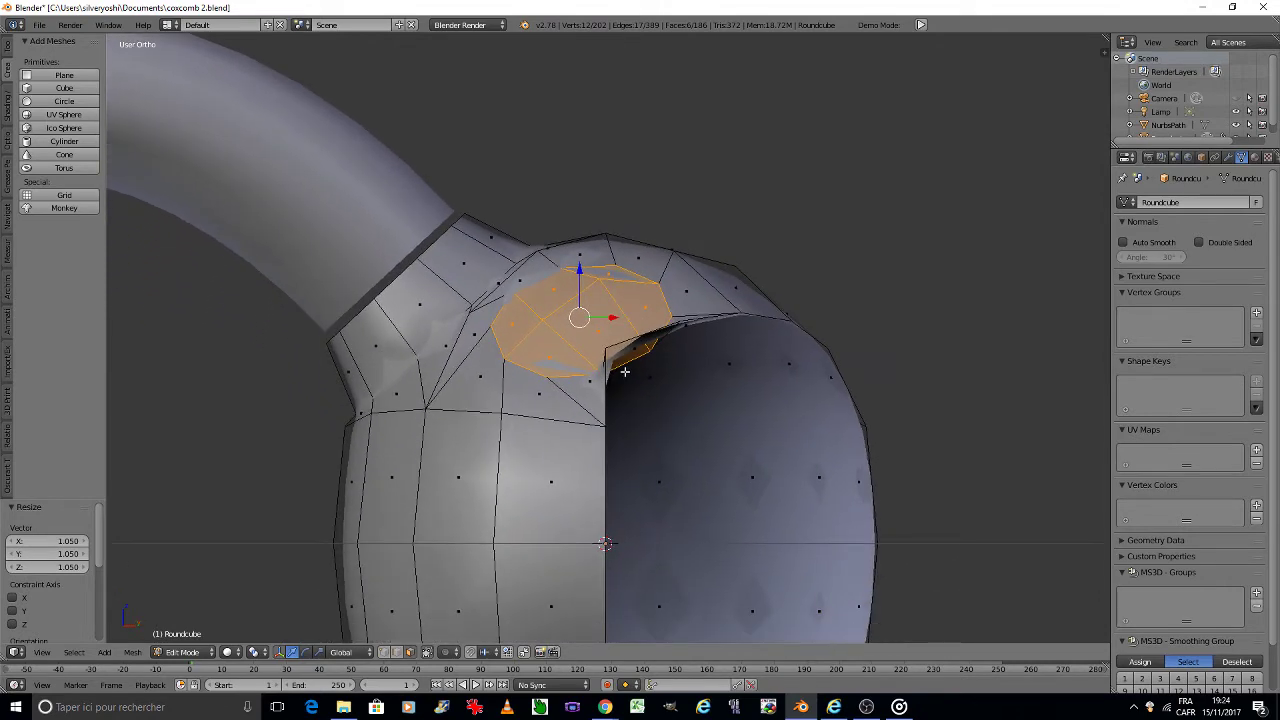
key(KP_8)
key(KP_8)
key(KP_8)
key(KP_8)
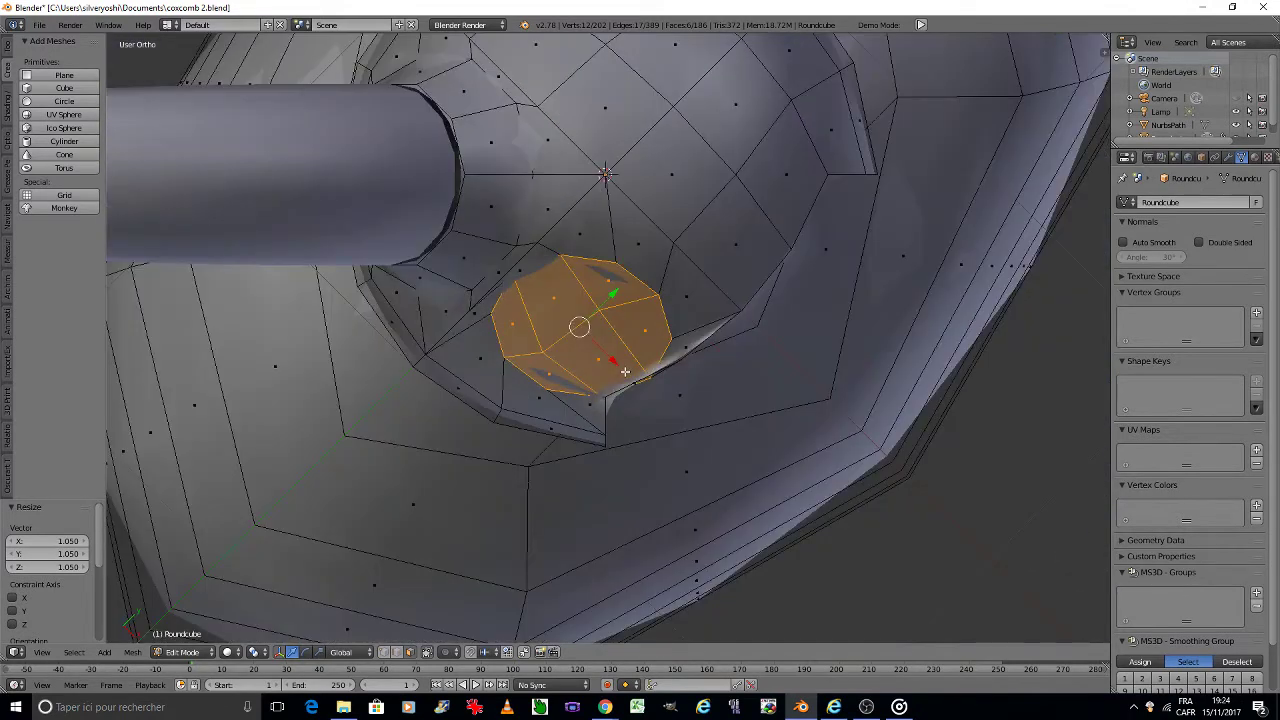
key(KP_4)
key(KP_4)
key(KP_4)
key(KP_4)
key(KP_4)
key(KP_4)
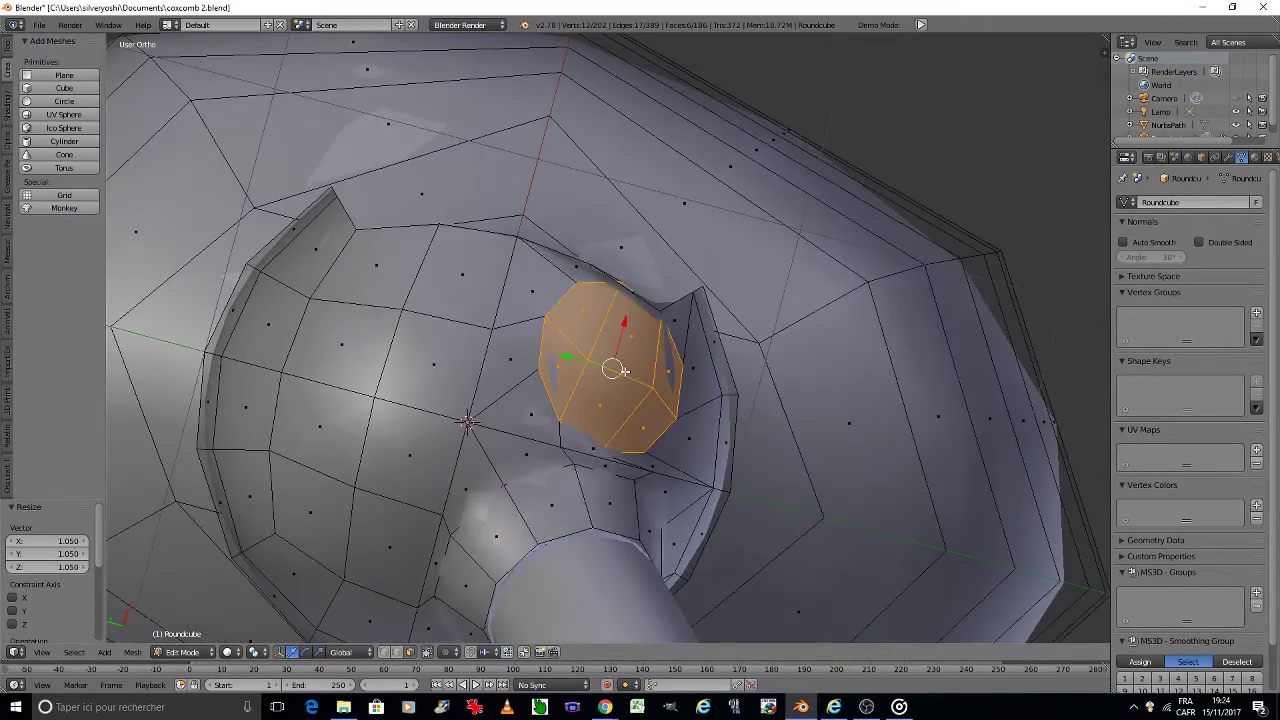
key(KP_4)
key(KP_4)
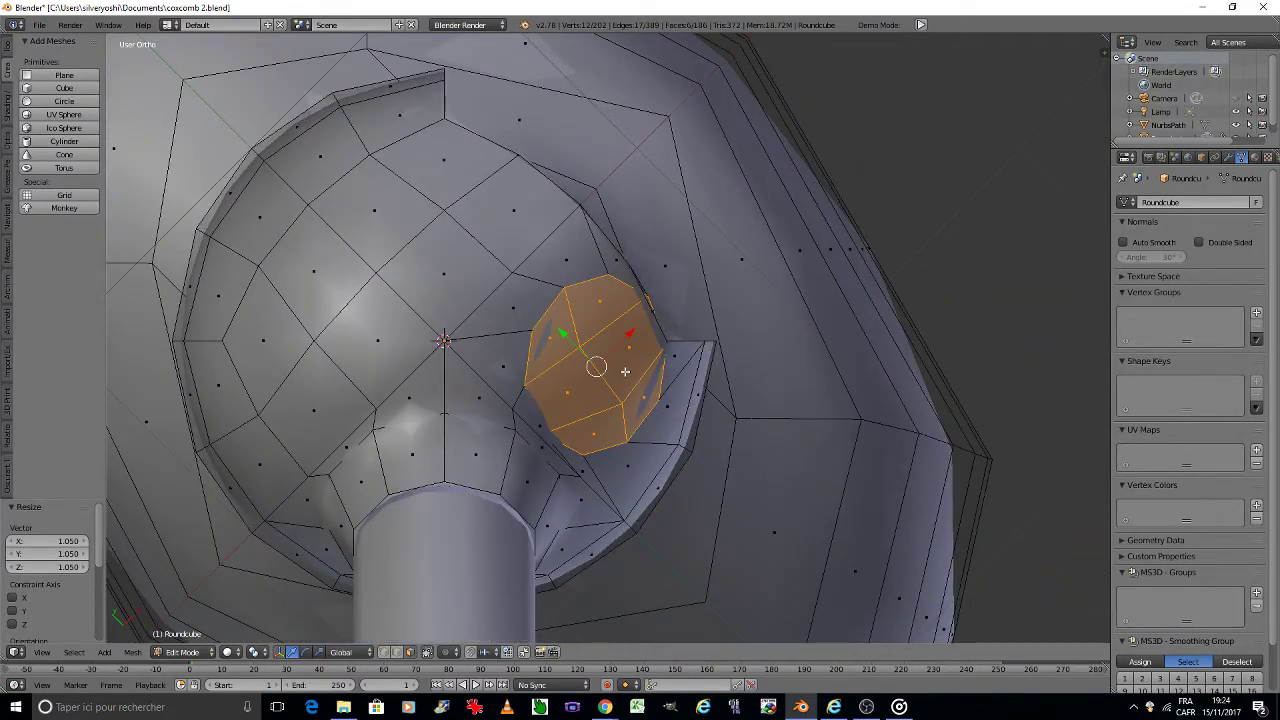
key(KP_2)
key(KP_2)
key(KP_2)
key(KP_2)
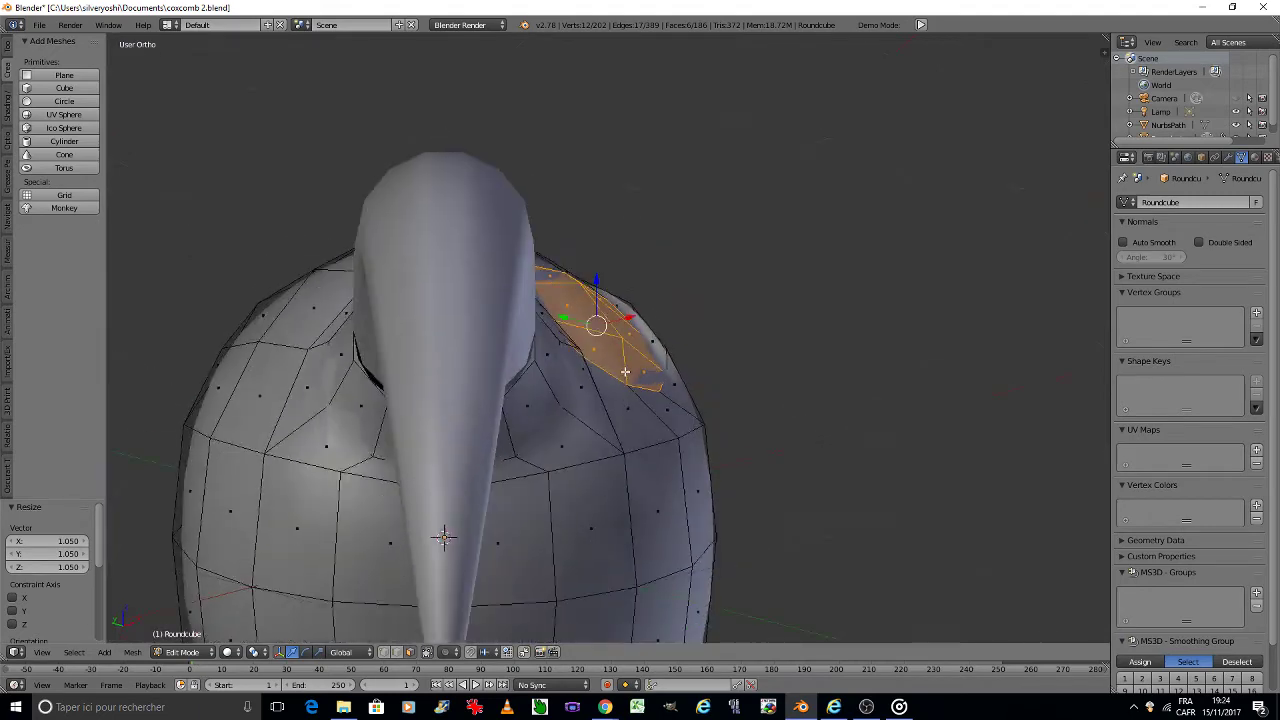
key(KP_2)
key(KP_4)
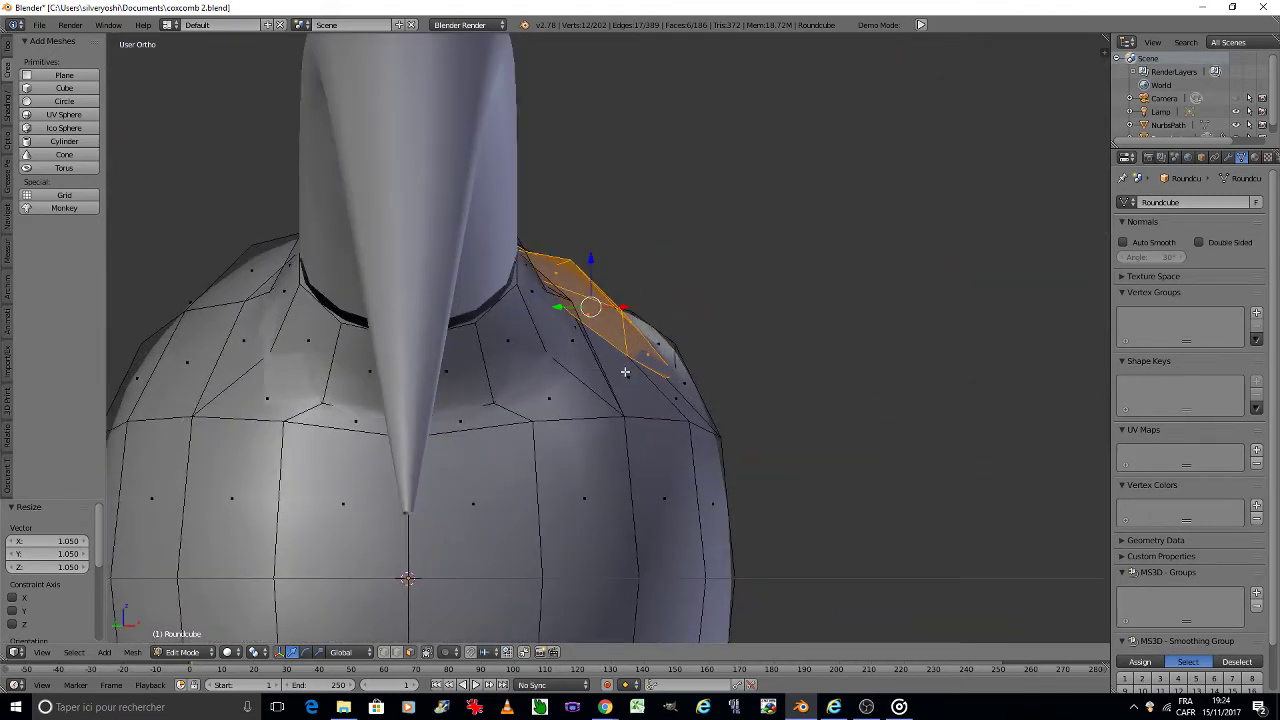
Step: Move the crown faces upward and outward, then dissolve them into a single face
key(g)
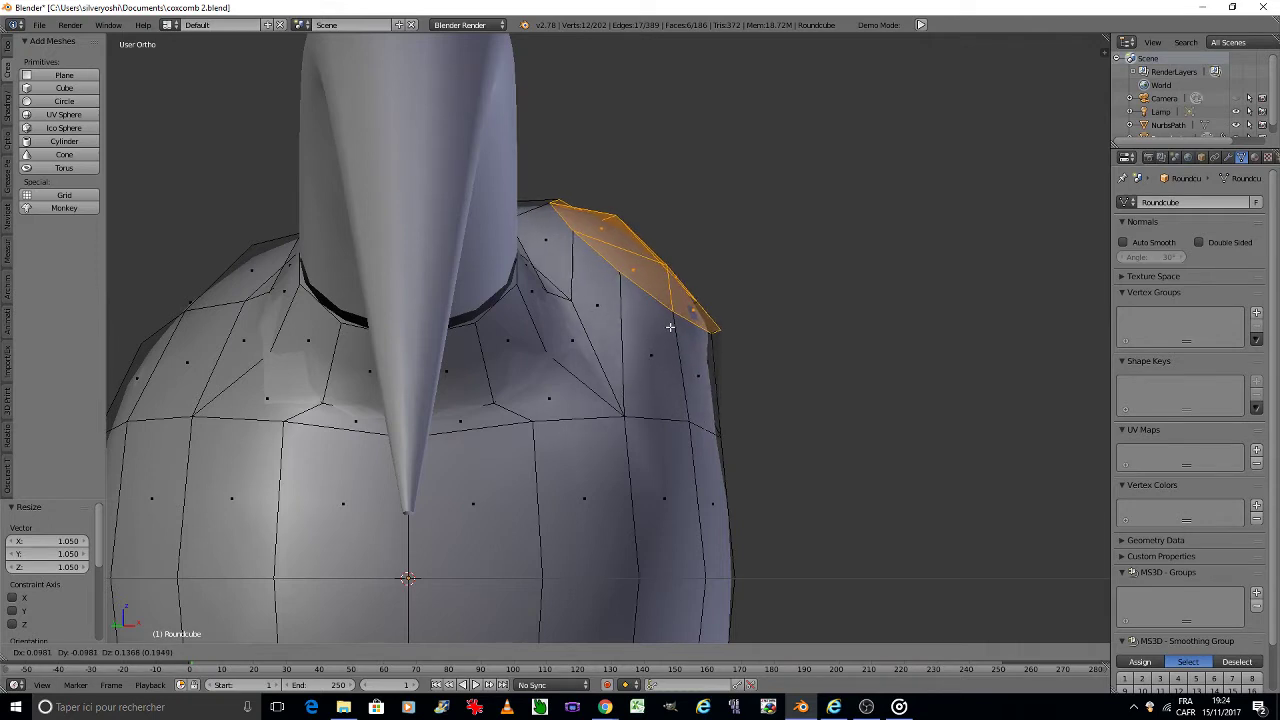
click(670, 327)
key(x)
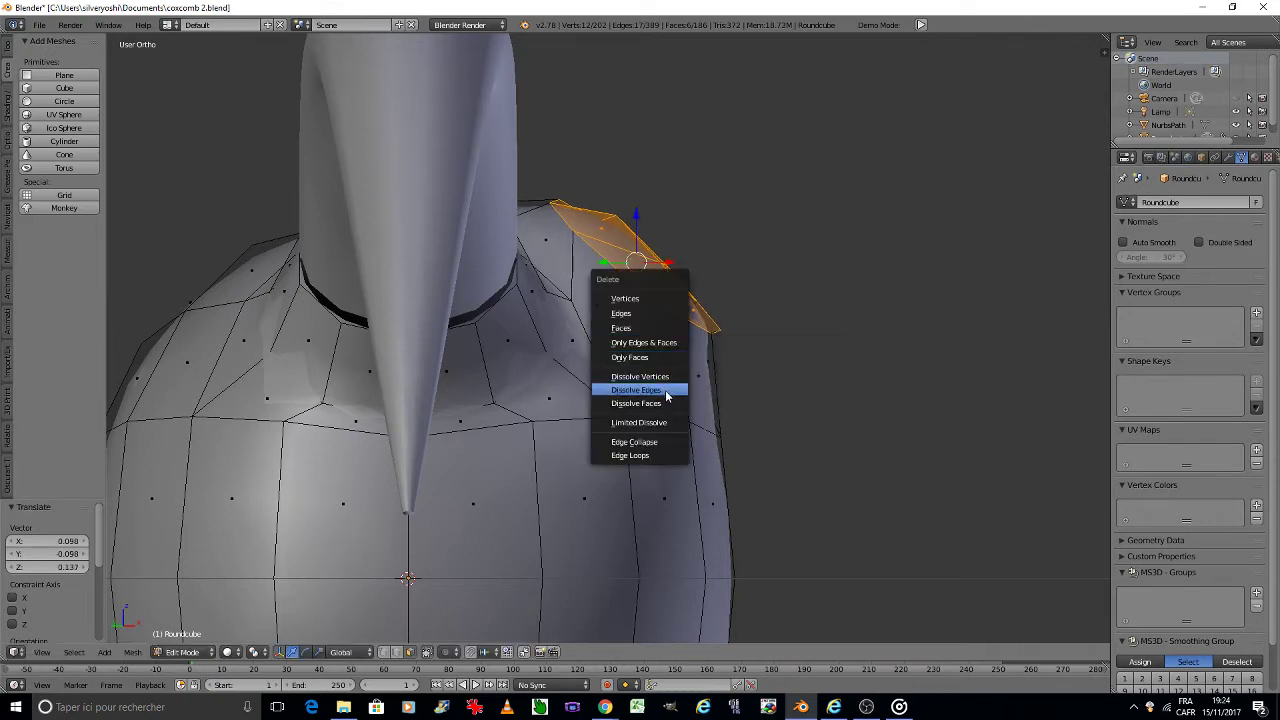
click(666, 401)
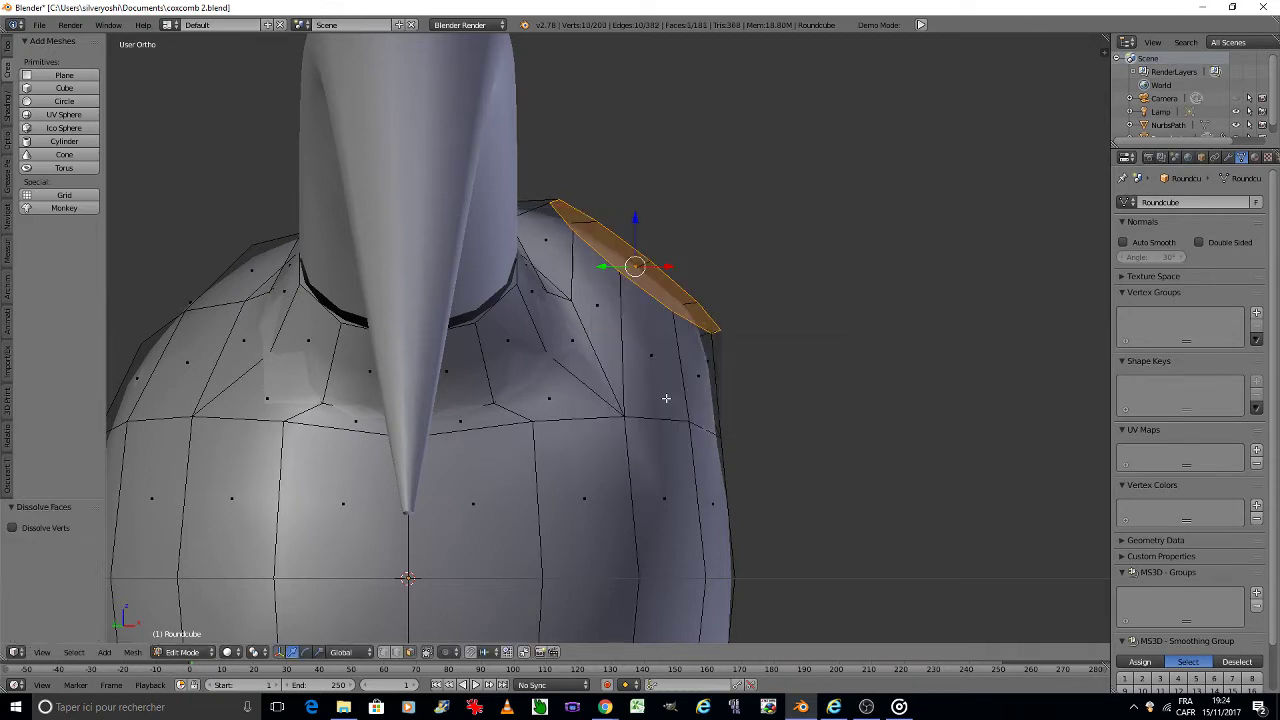
Step: Delete the merged face to open a hole in the head and return to Object Mode
key(x)
key(x)
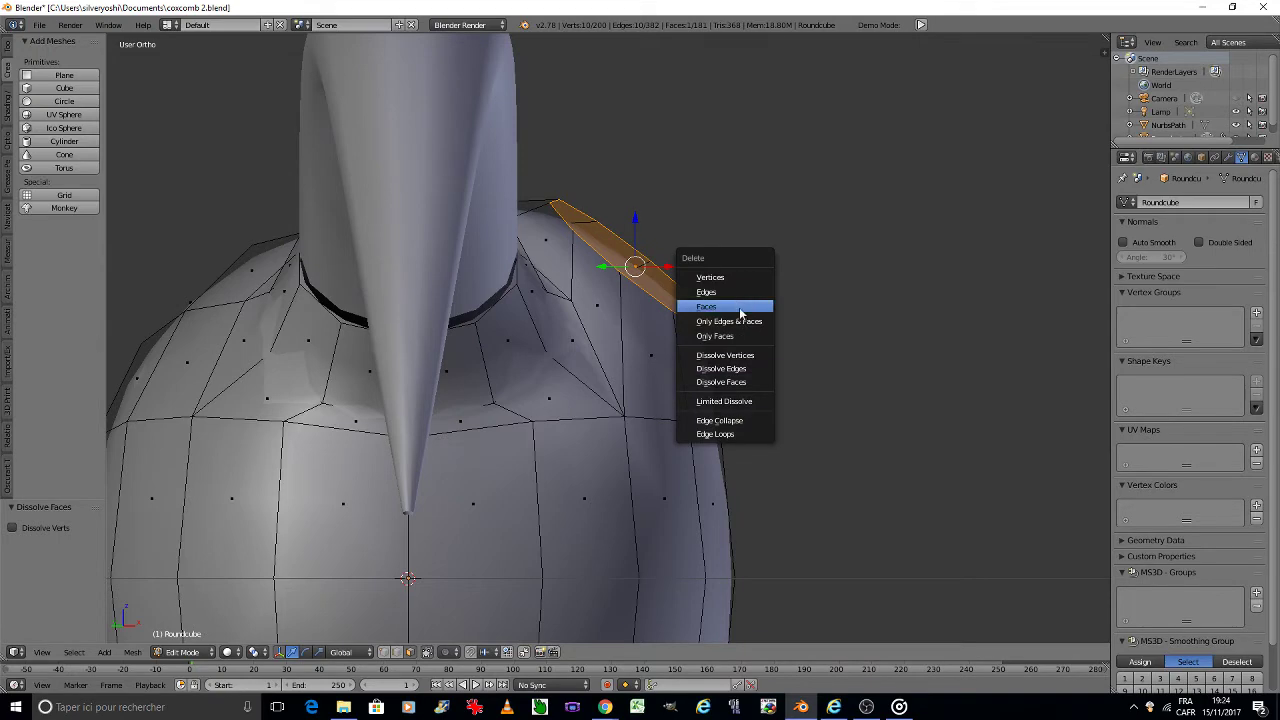
click(742, 306)
key(Tab)
click(685, 345)
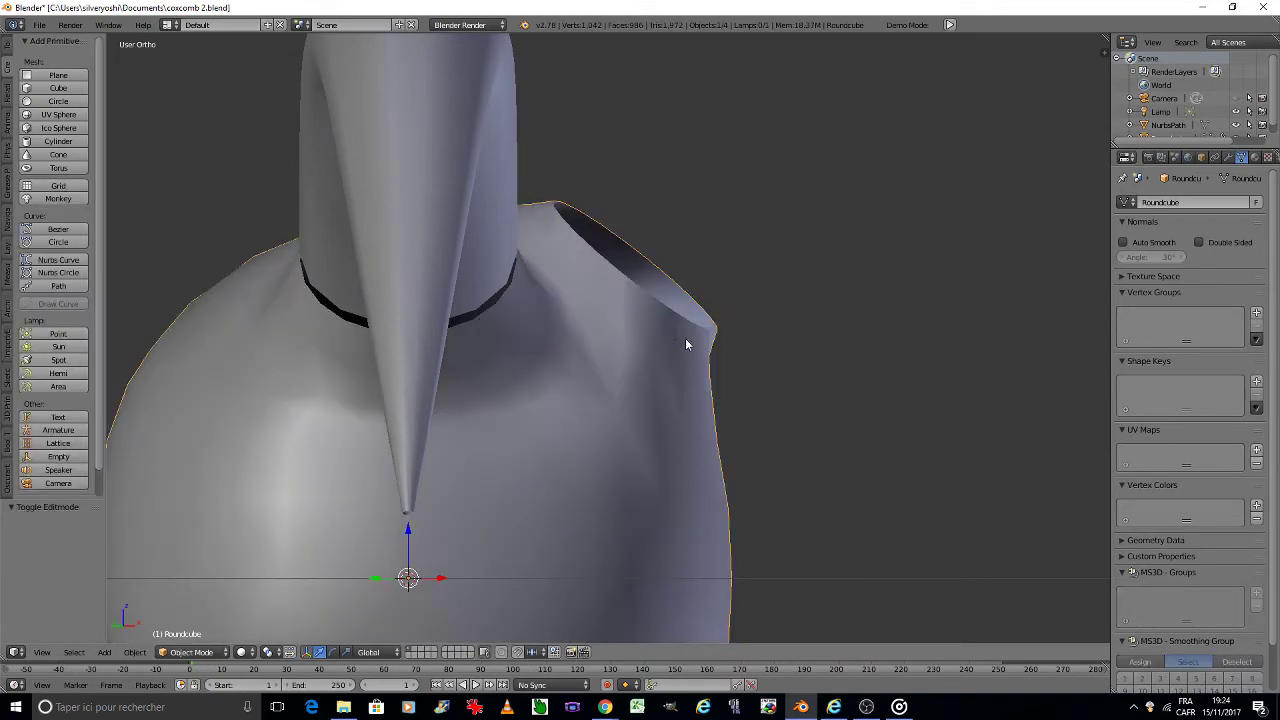
Step: Deselect everything and save the bust, overwriting the existing file
key(KP_6)
key(KP_6)
key(KP_6)
key(KP_6)
key(KP_6)
key(KP_6)
scroll(685, 345, up, 3)
scroll(685, 345, up, 3)
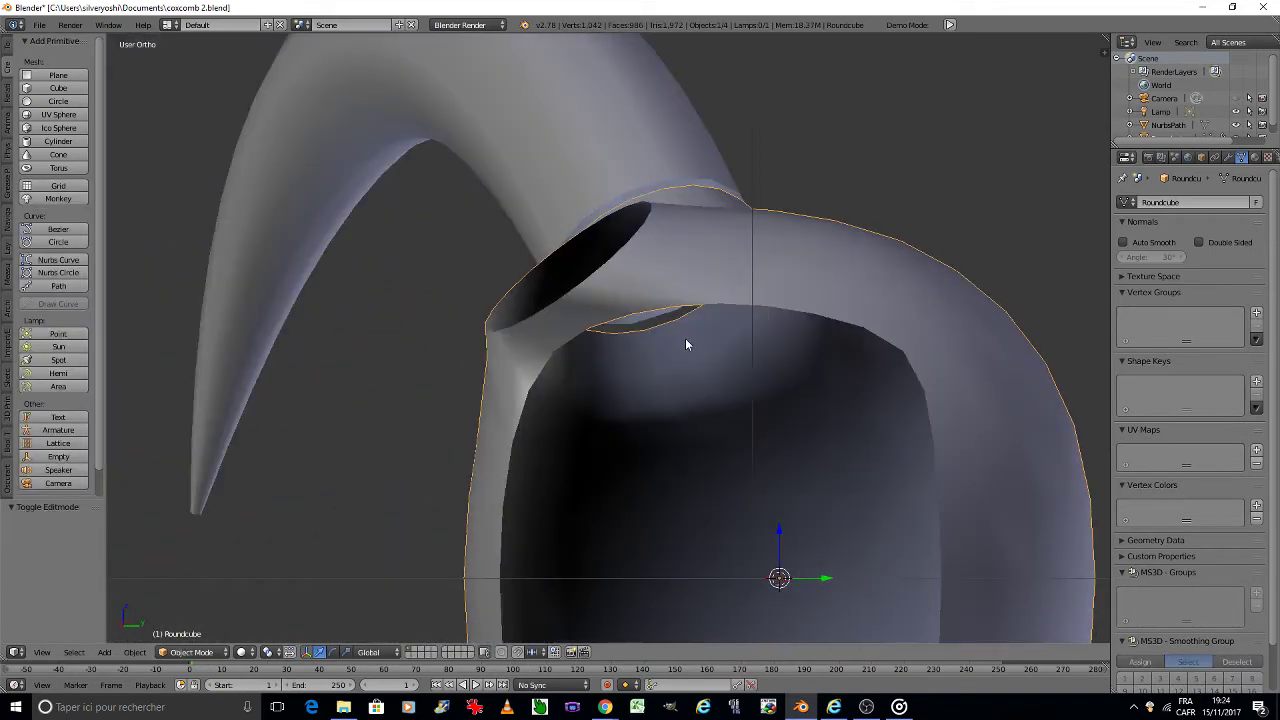
scroll(685, 340, down, 3)
key(KP_4)
key(KP_4)
scroll(677, 338, down, 3)
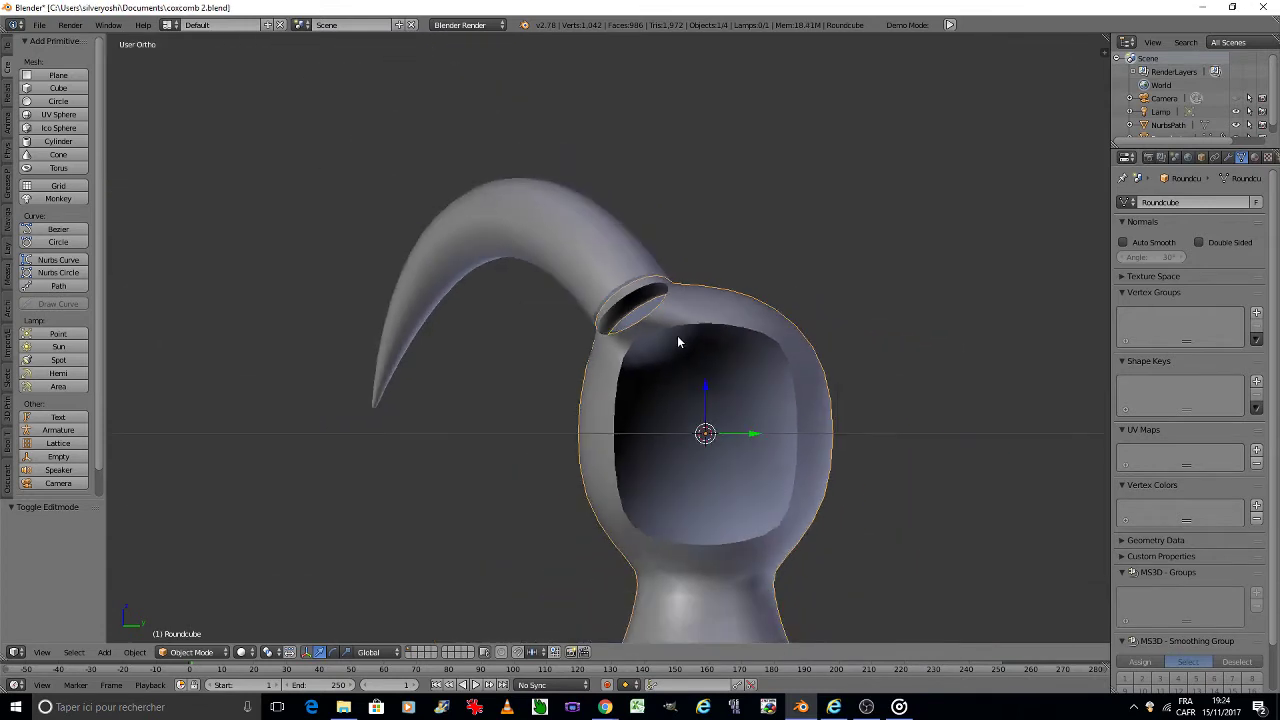
key(a)
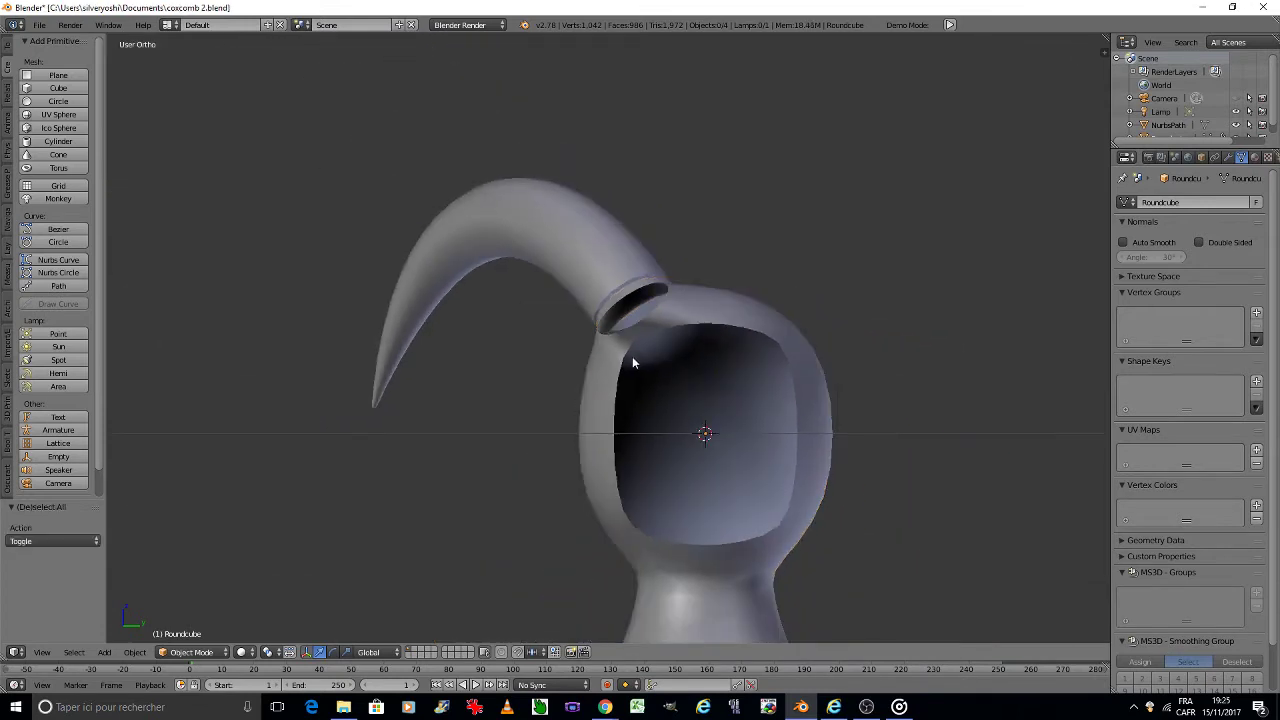
scroll(638, 356, down, 1)
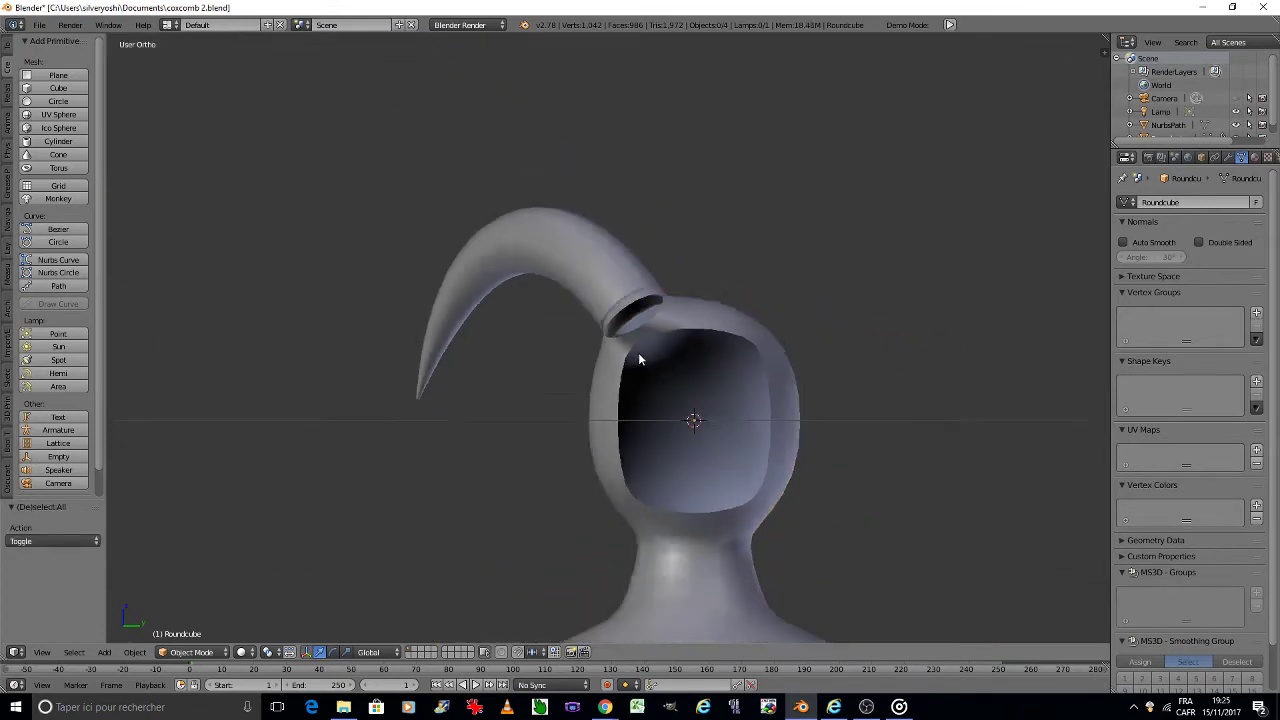
scroll(638, 356, down, 2)
key(ctrl+s)
click(639, 354)
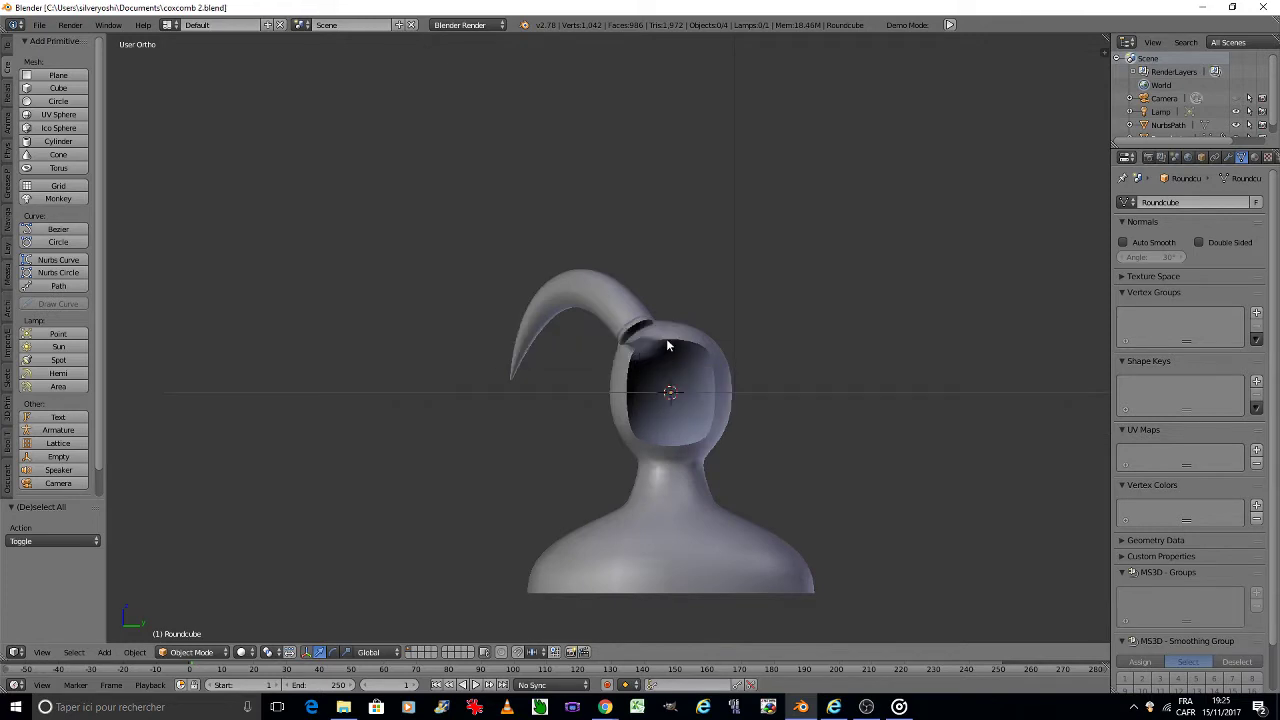
Step: Select the horn and duplicate it as NurbsPath.001
scroll(666, 339, up, 1)
scroll(665, 338, up, 4)
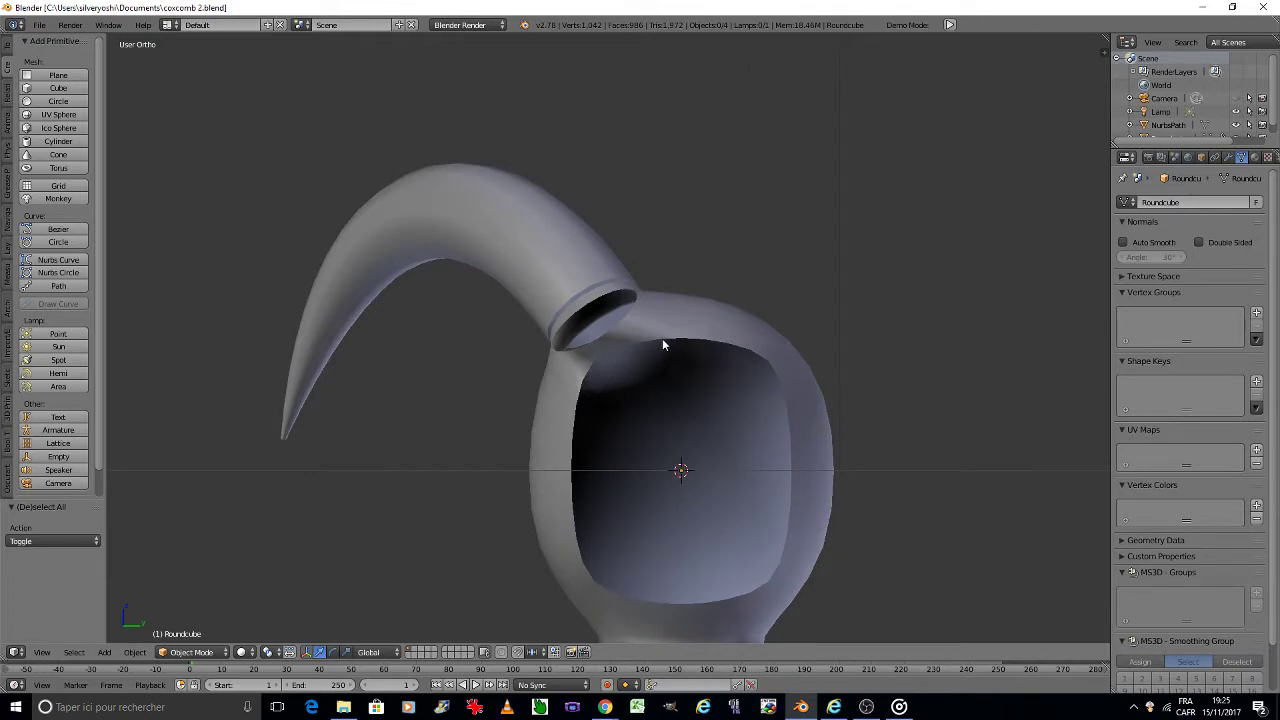
scroll(661, 344, up, 1)
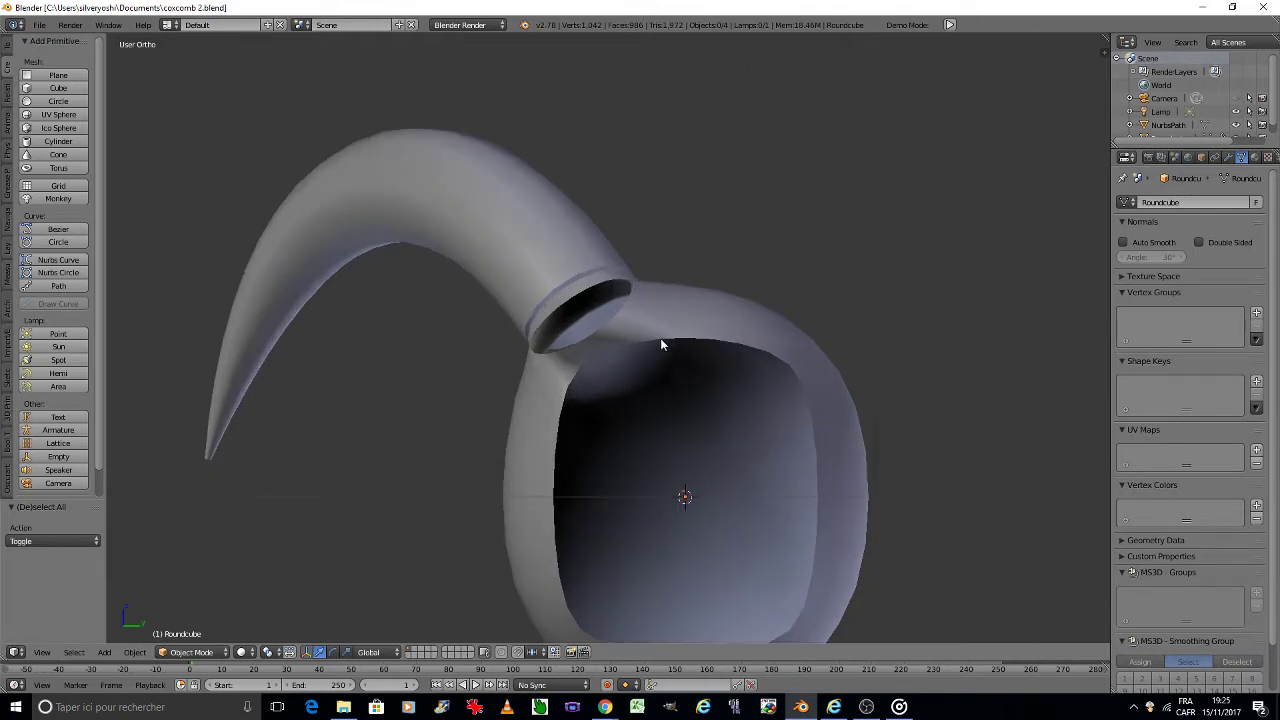
right_click(512, 261)
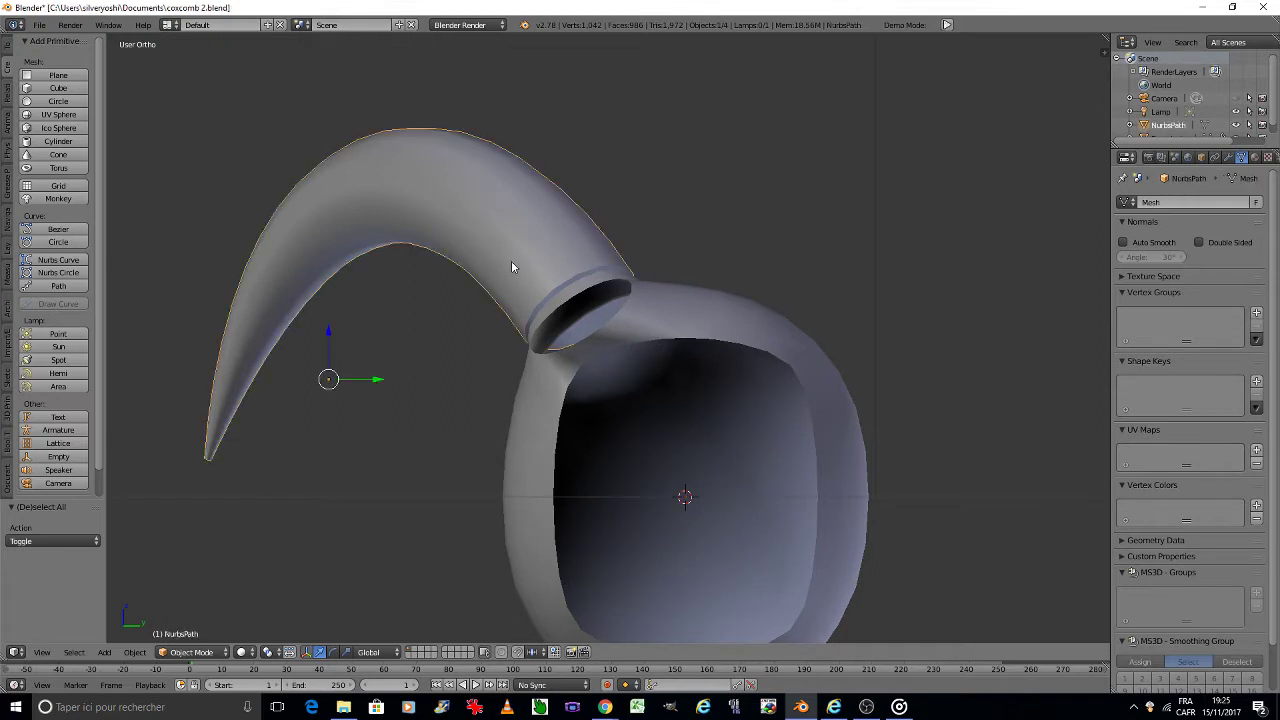
key(KP_8)
key(KP_8)
key(KP_8)
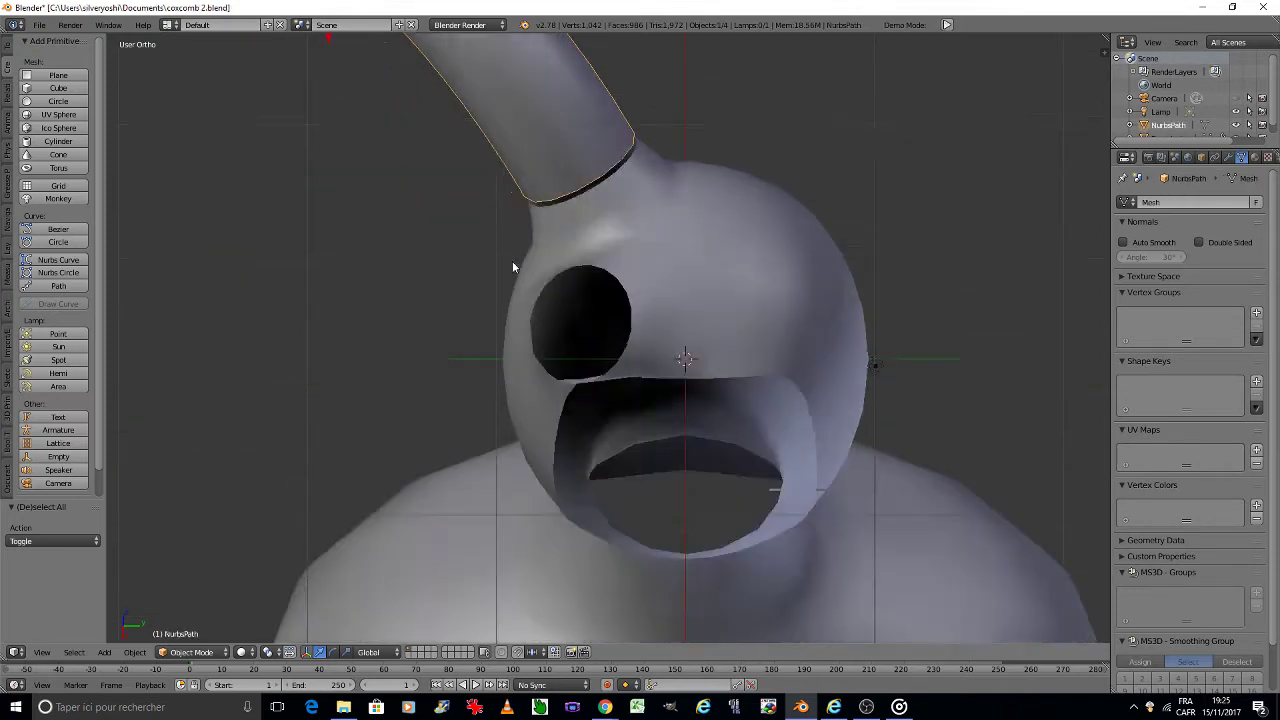
key(KP_8)
key(KP_8)
scroll(512, 261, down, 2)
scroll(512, 261, down, 3)
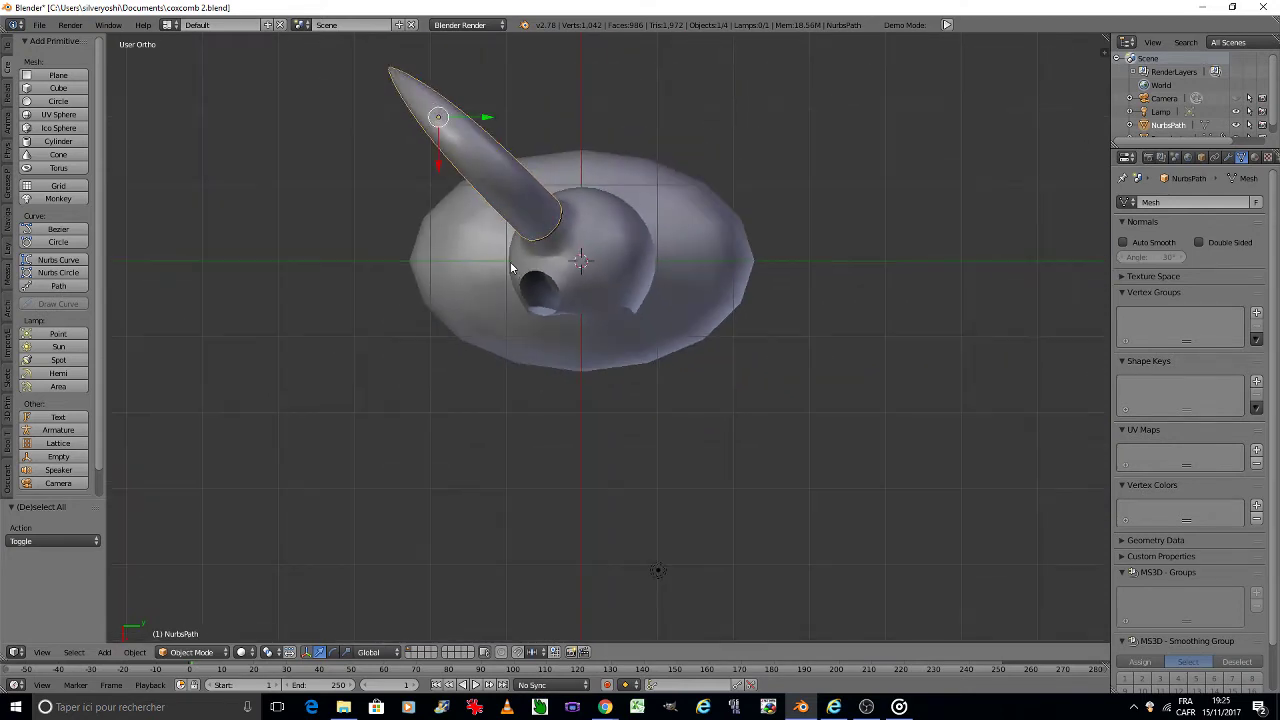
key(shift+d)
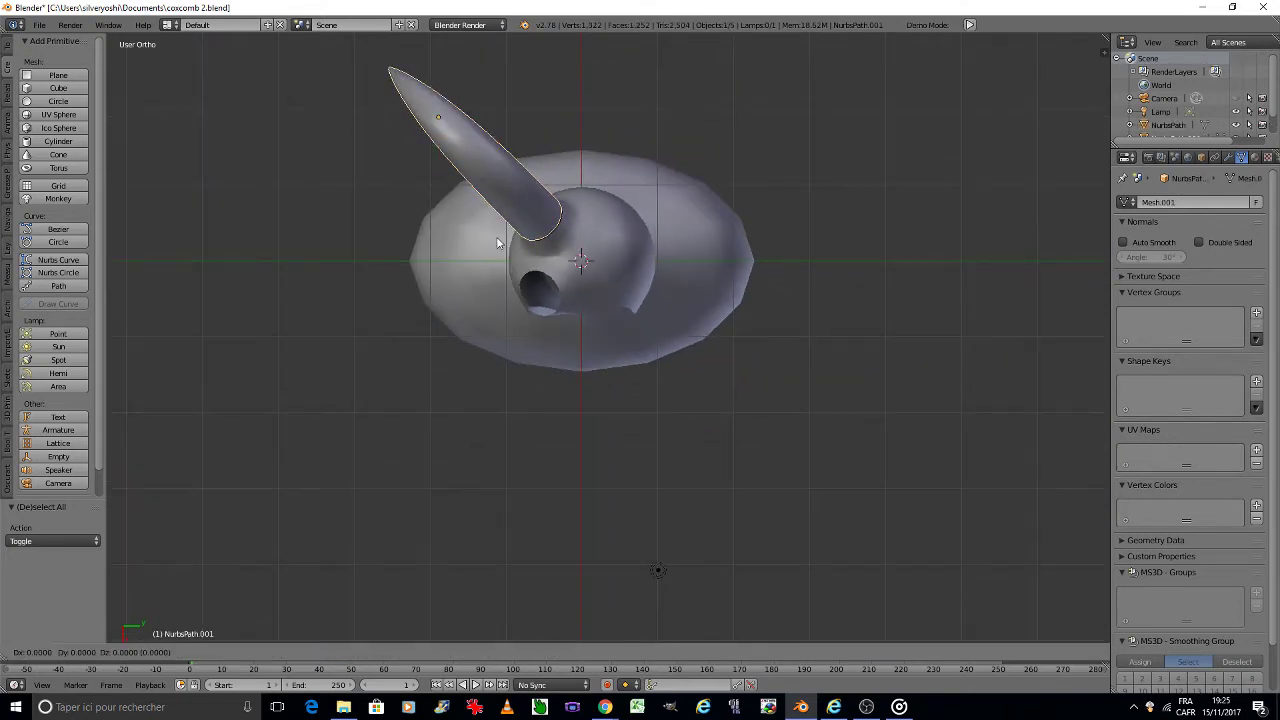
Step: Shift the horn copy along X and rotate it -80° after undoing a 90° rotation
key(x)
click(508, 323)
scroll(520, 325, up, 1)
scroll(520, 325, up, 1)
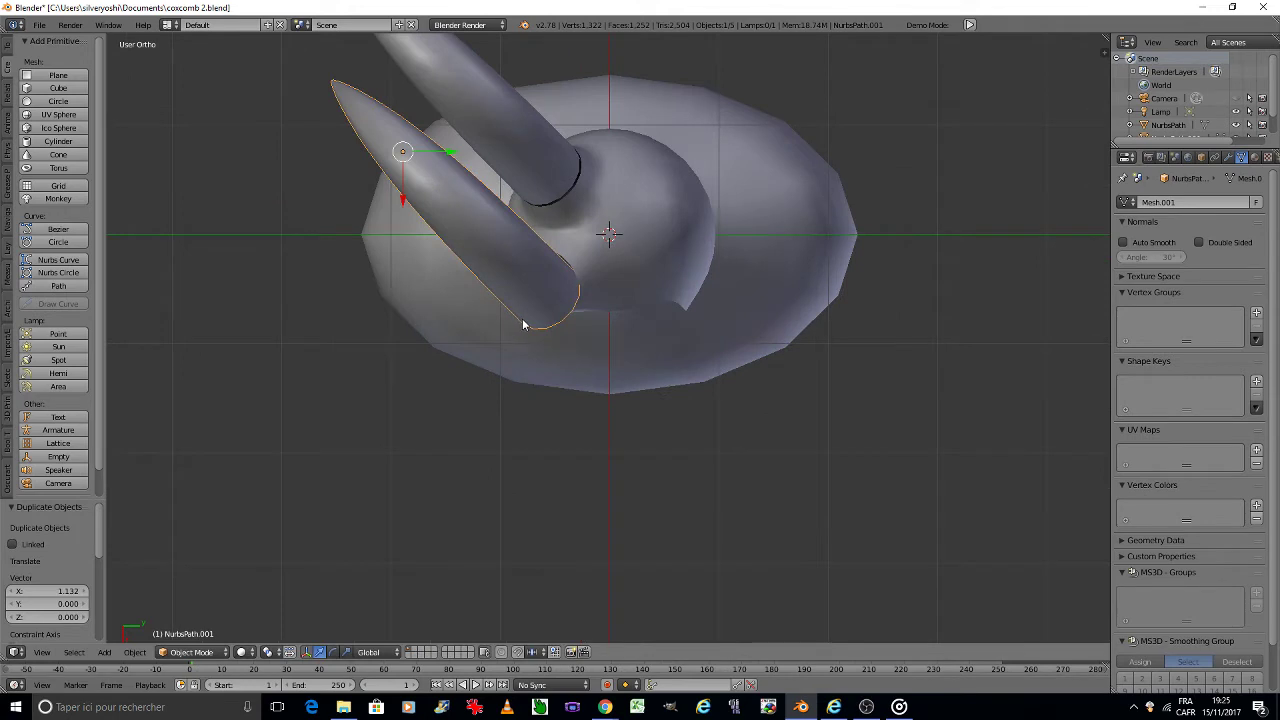
text(r90)
key(Return)
key(ctrl+z)
text(r)
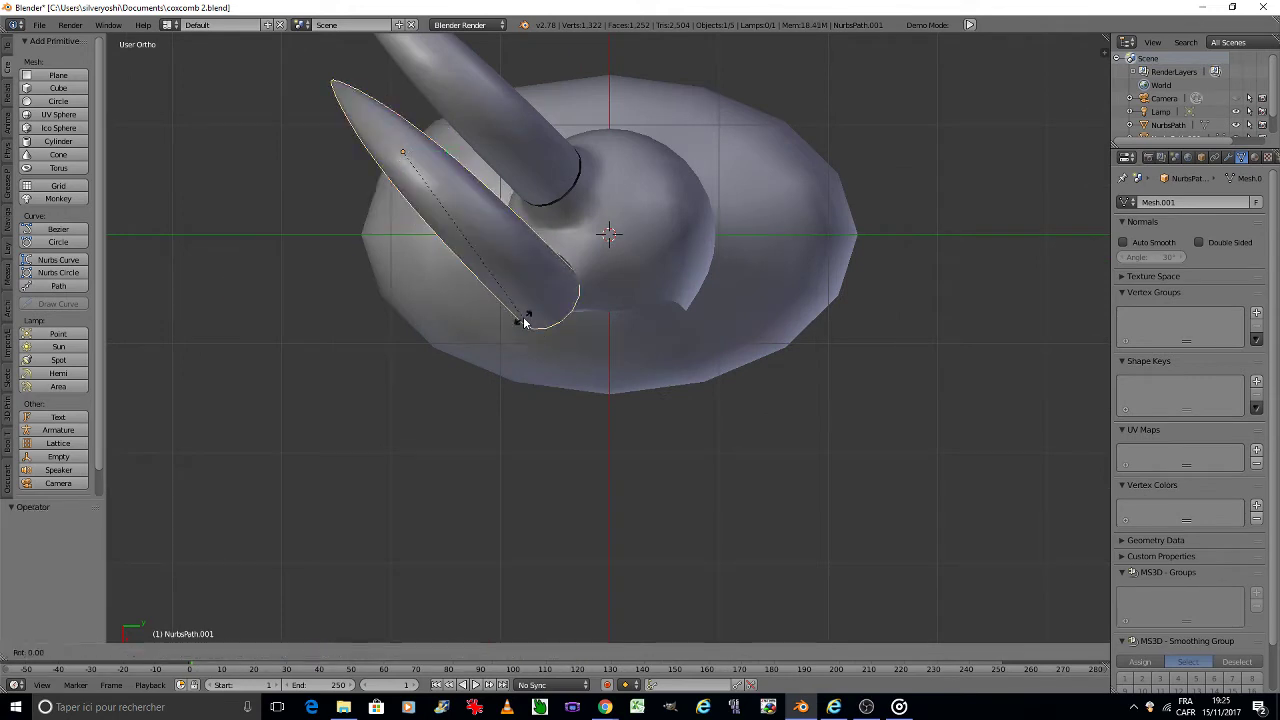
text(-80)
key(Return)
key(g)
key(x)
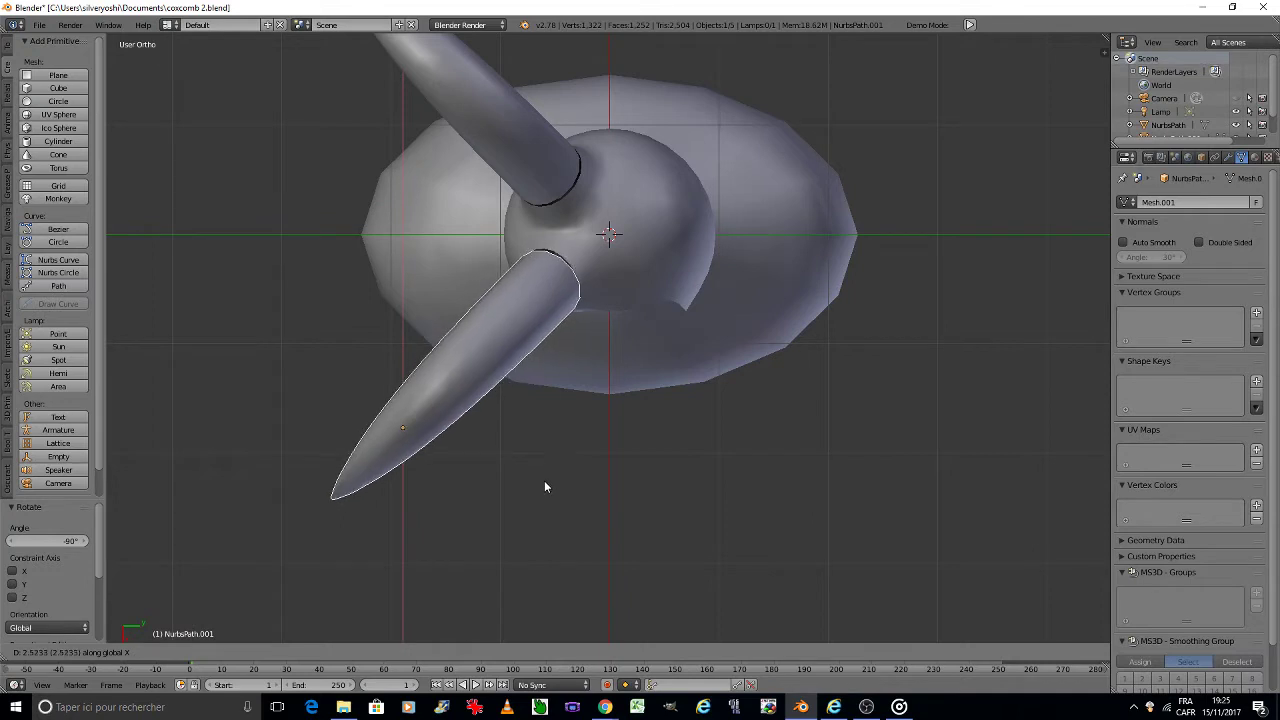
click(543, 480)
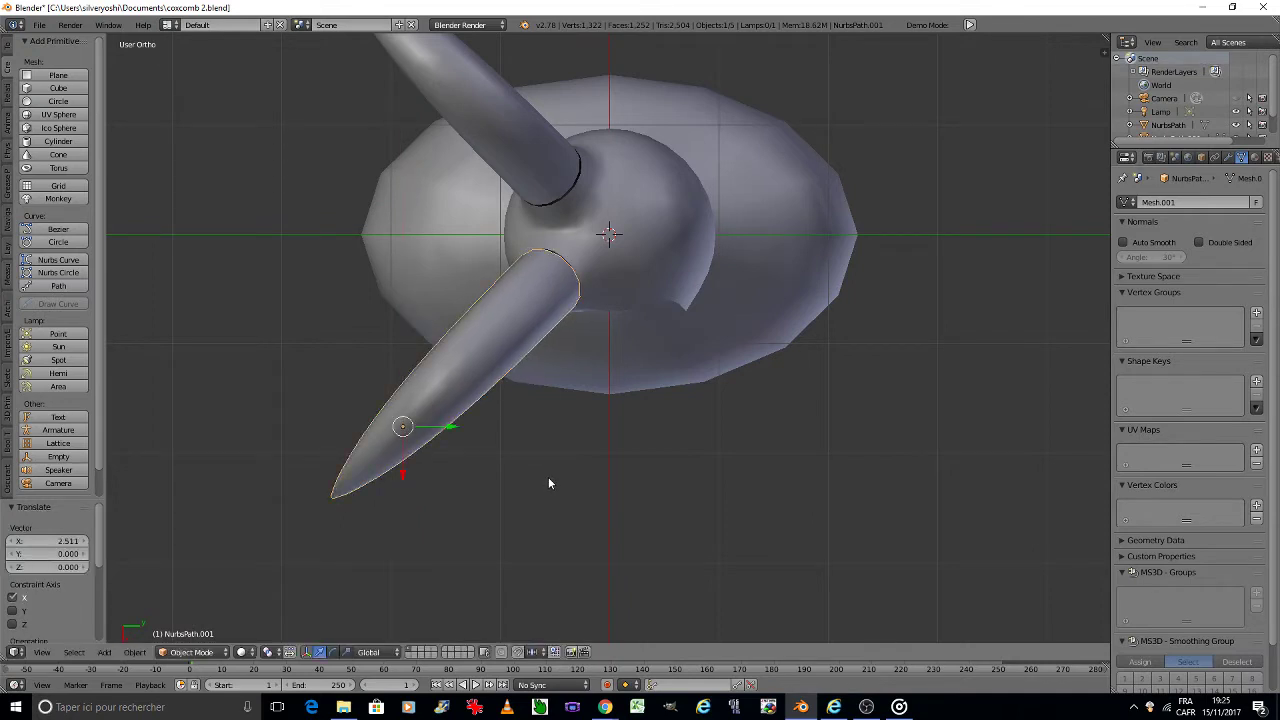
Step: Slightly rotate and nudge the second horn so its base meets the shoulder opening
key(KP_8)
key(KP_8)
key(KP_8)
key(KP_8)
key(KP_8)
key(KP_8)
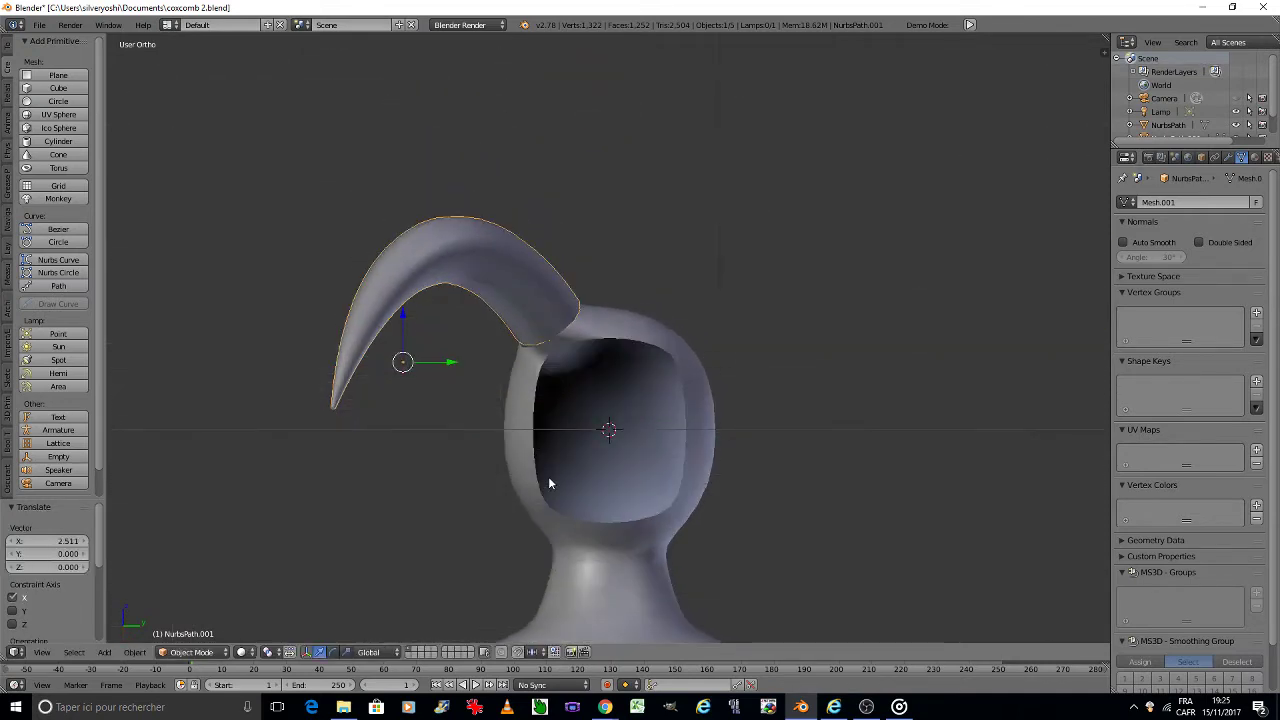
key(KP_4)
key(KP_4)
key(KP_4)
key(KP_4)
key(KP_4)
key(KP_4)
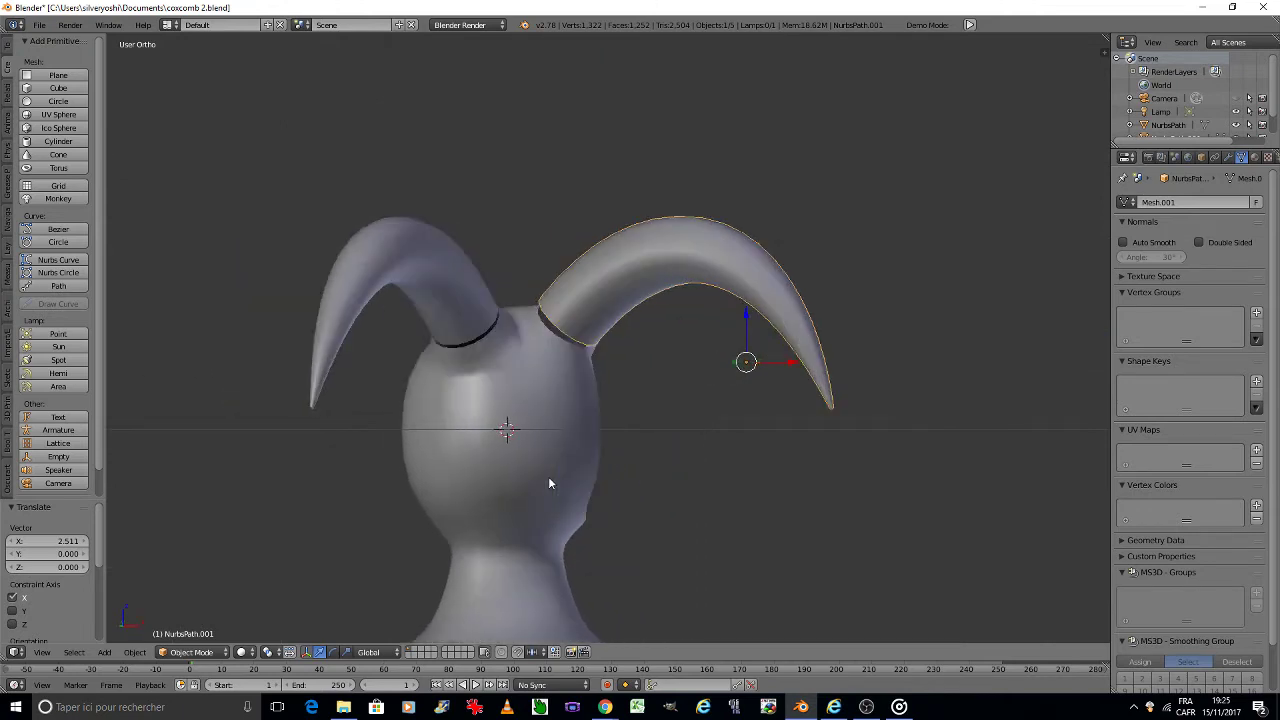
key(KP_4)
key(KP_4)
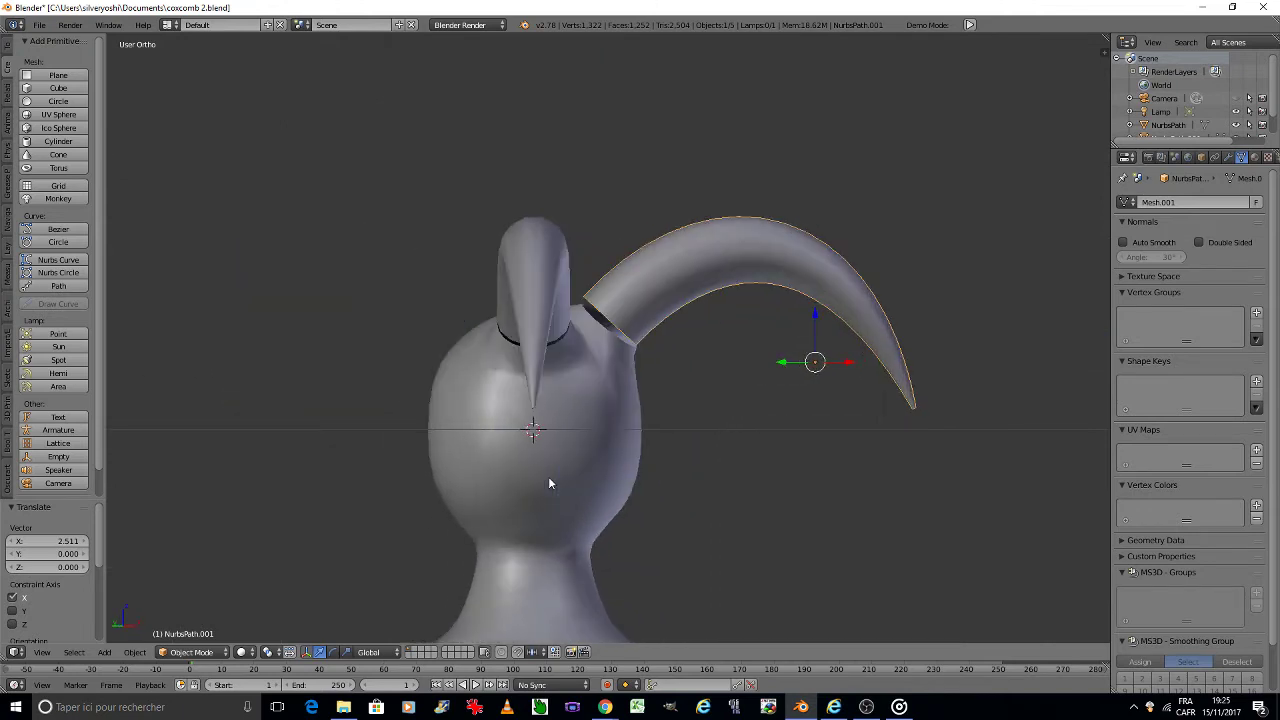
key(KP_4)
key(KP_6)
scroll(597, 392, up, 3)
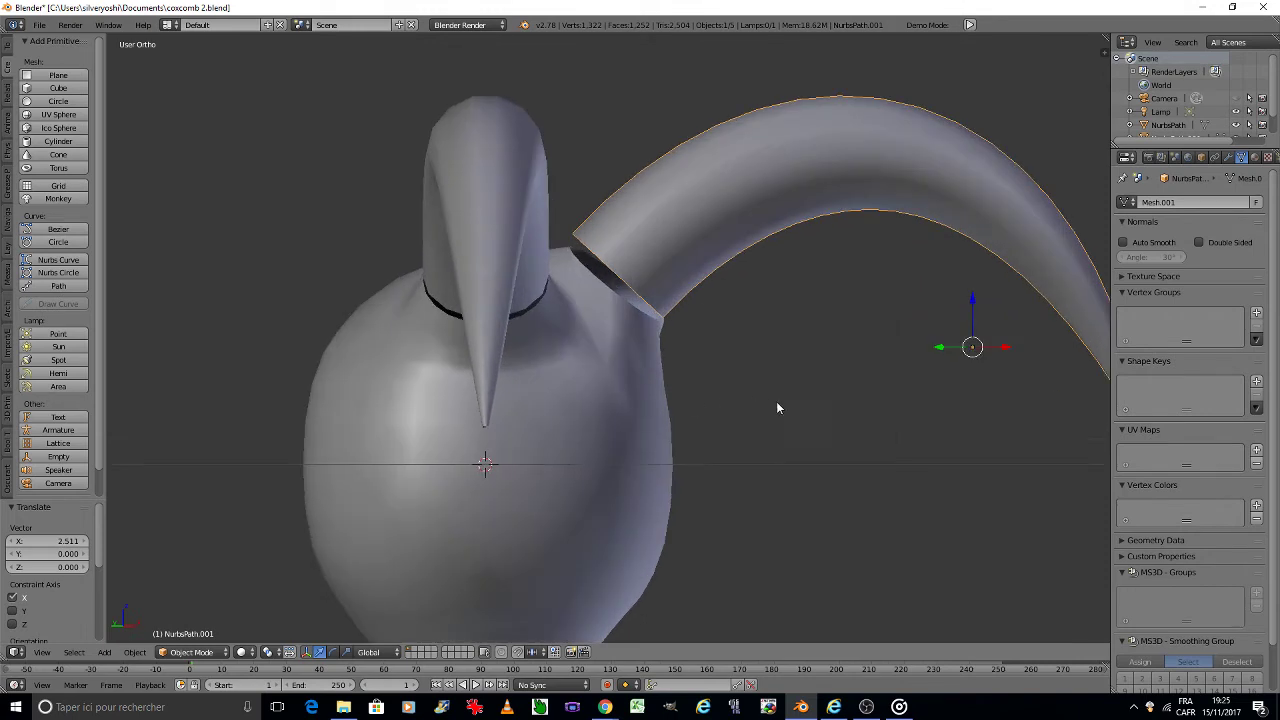
scroll(760, 370, up, 3)
key(r)
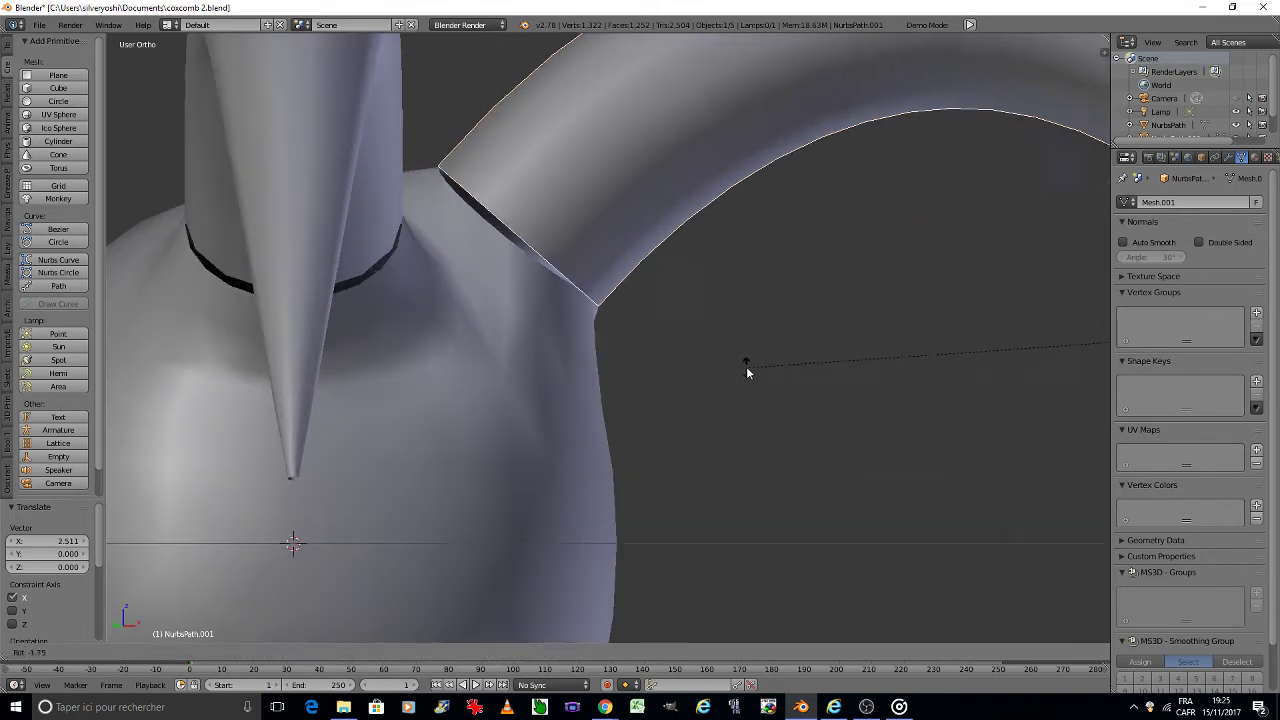
right_click(754, 388)
key(r)
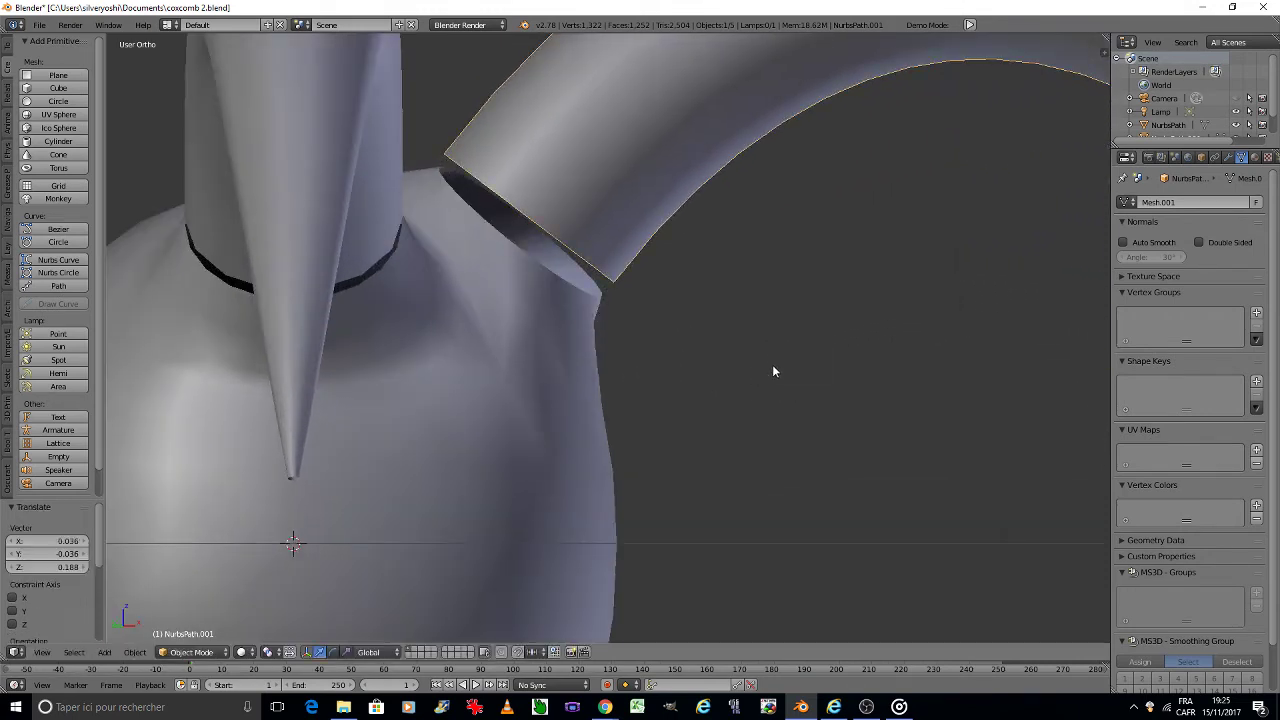
click(763, 357)
key(g)
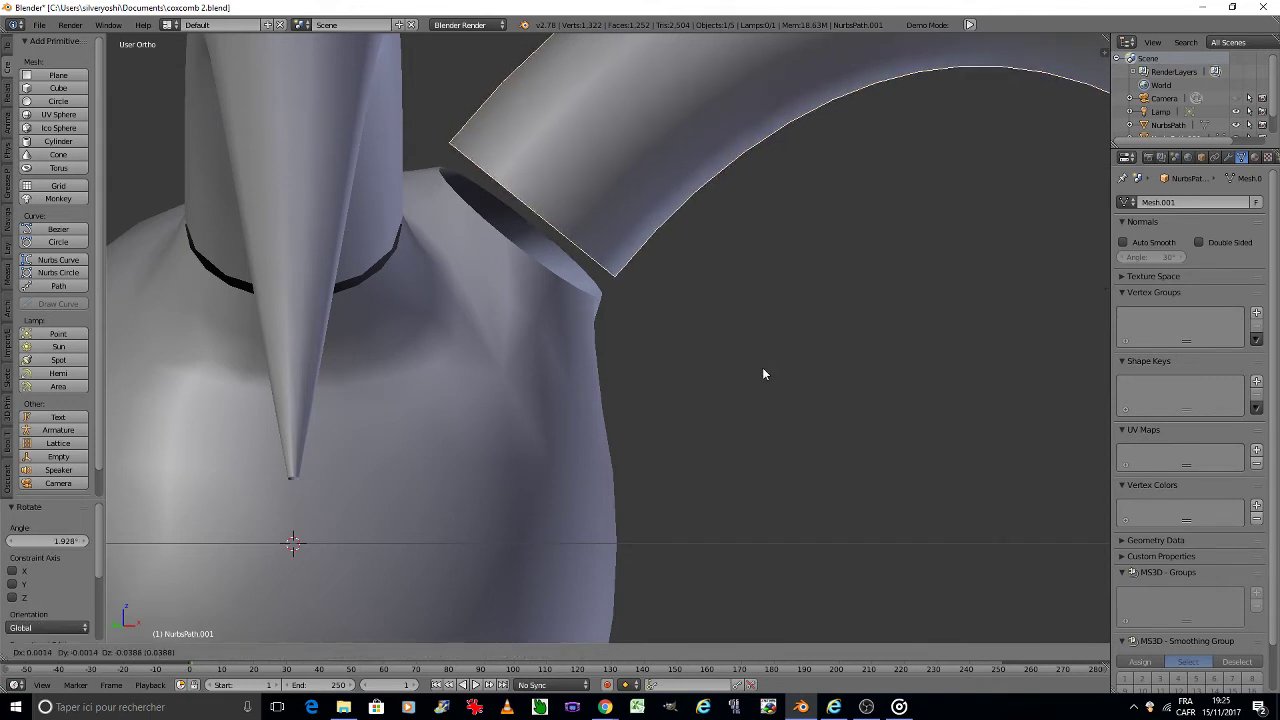
click(763, 374)
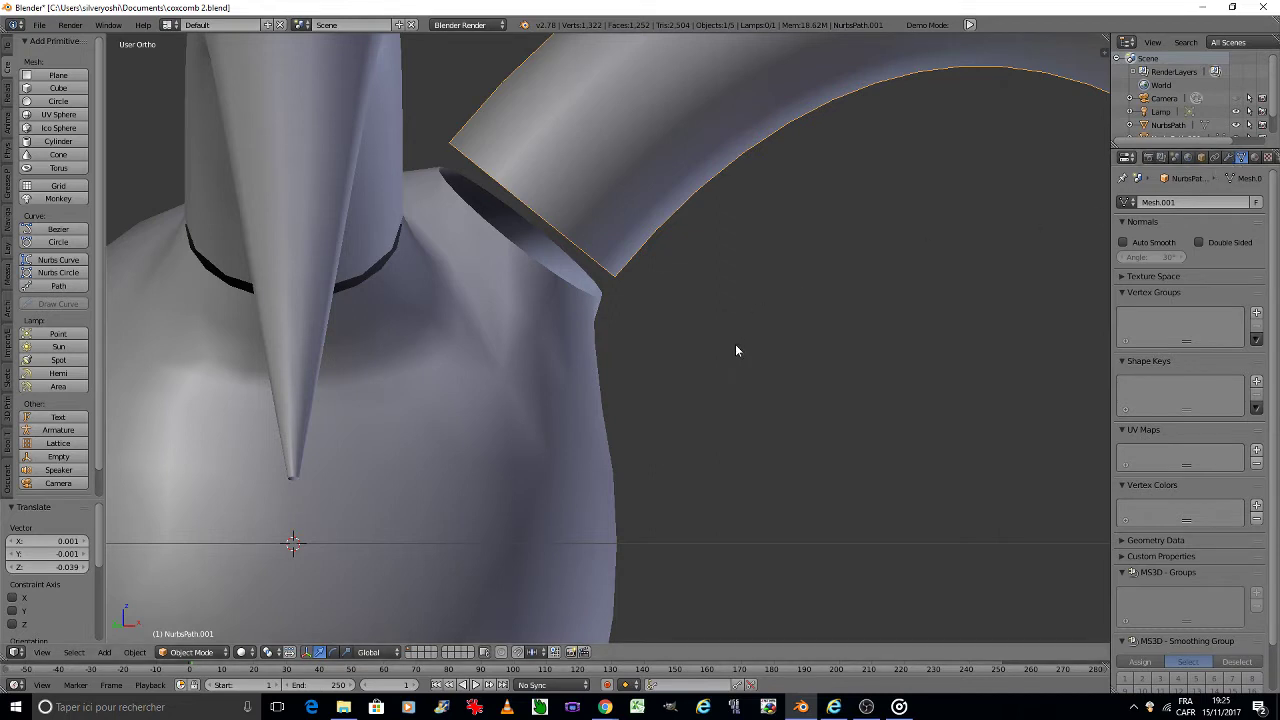
Step: Enter Edit Mode on the body, disable Limit Selection to Visible, and clear the selection
right_click(572, 327)
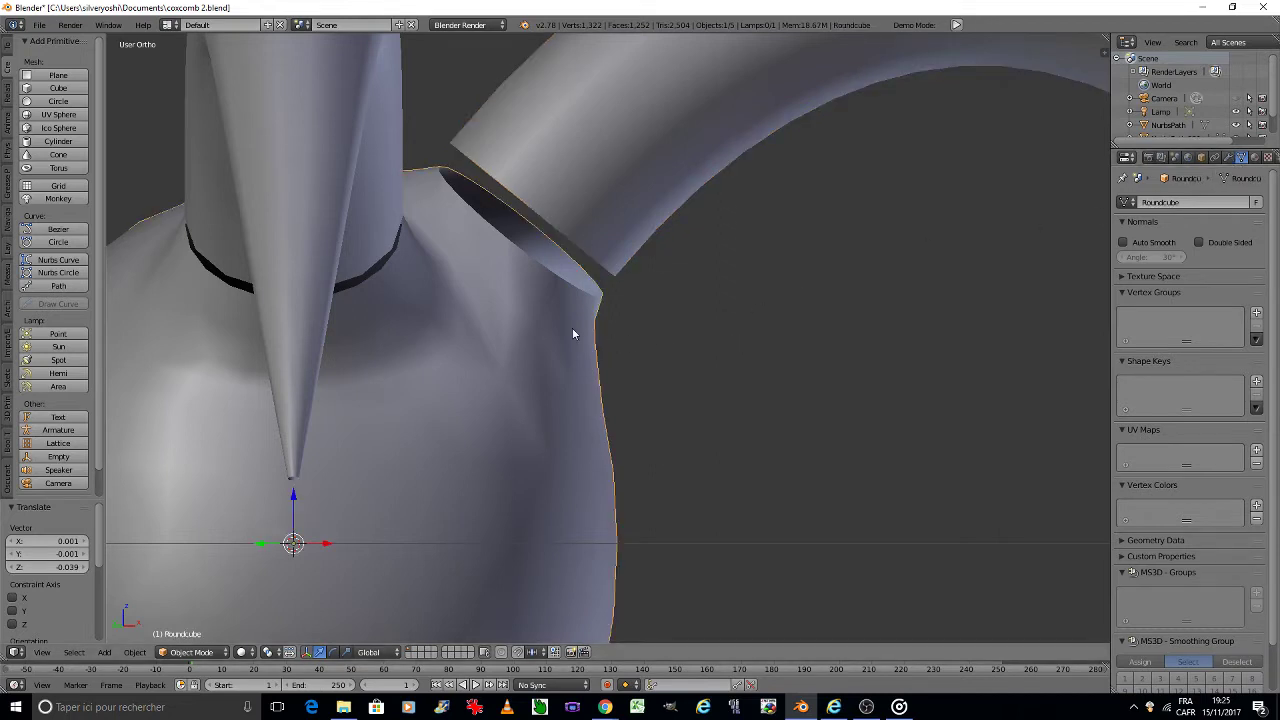
key(Tab)
click(666, 328)
click(428, 652)
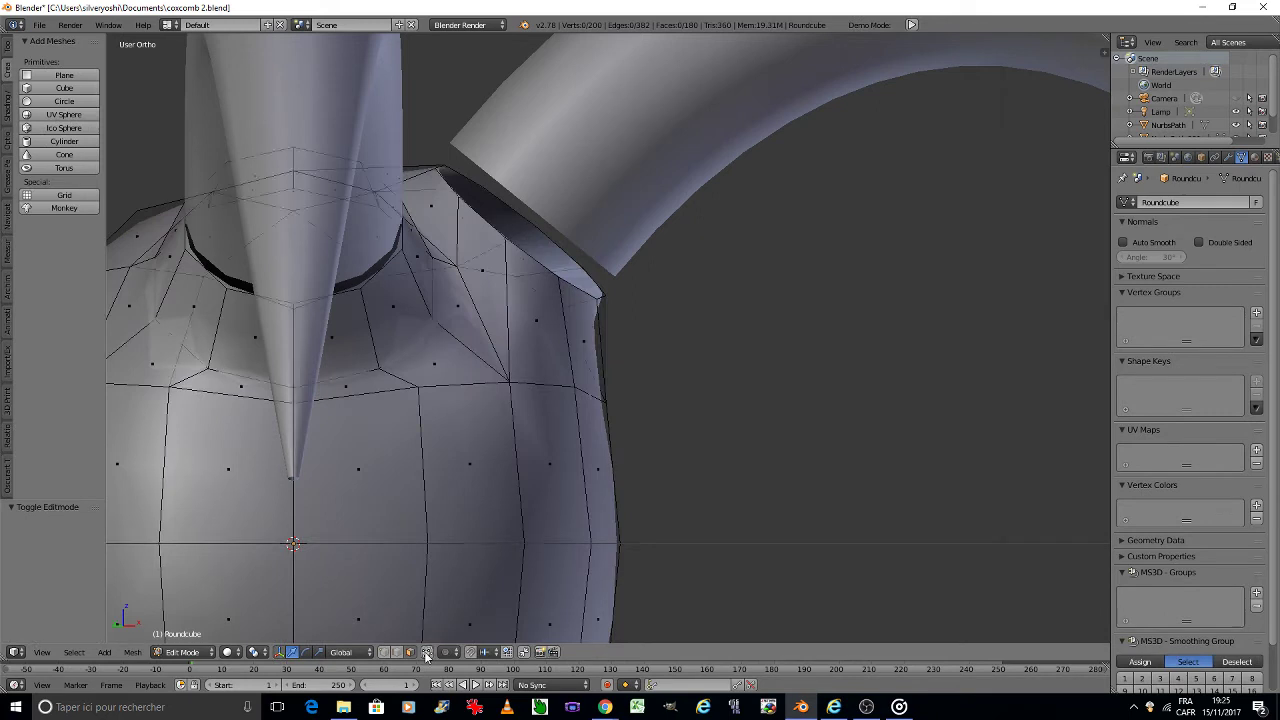
key(a)
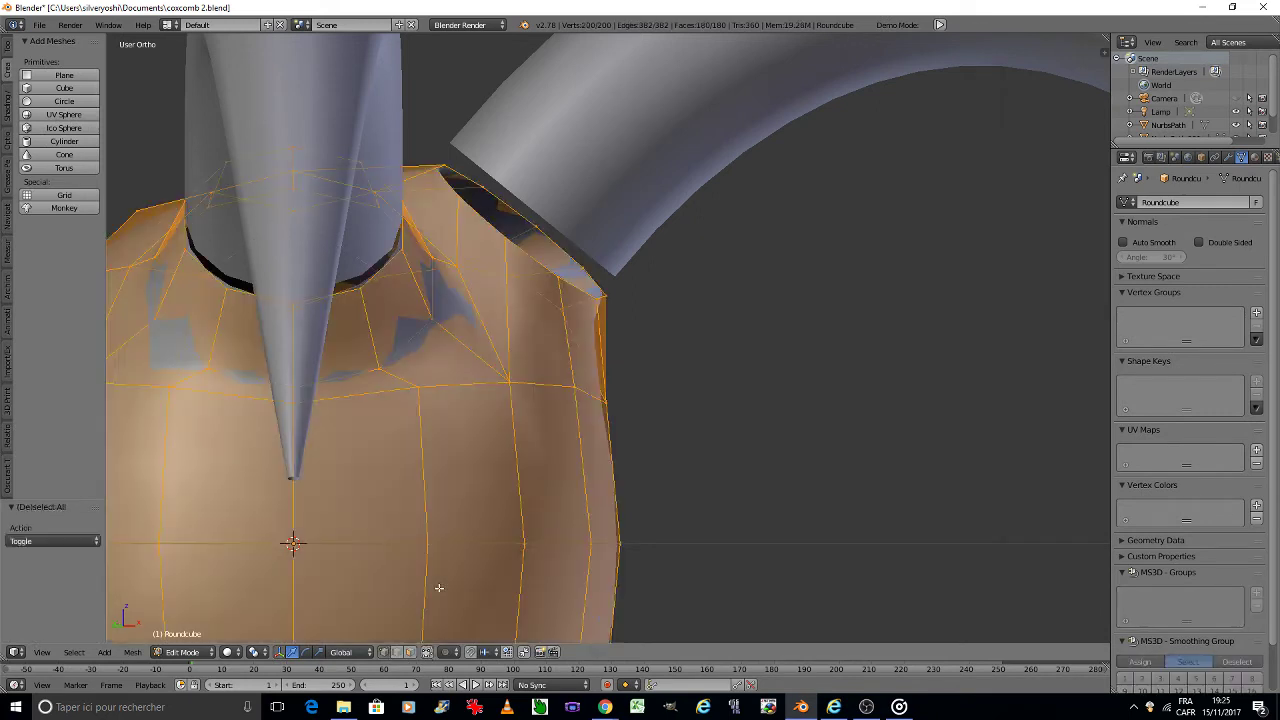
key(a)
Step: Circle-select the opening's rim, nudge it about 0.037 outward and 0.018 up, then exit Edit Mode
key(c)
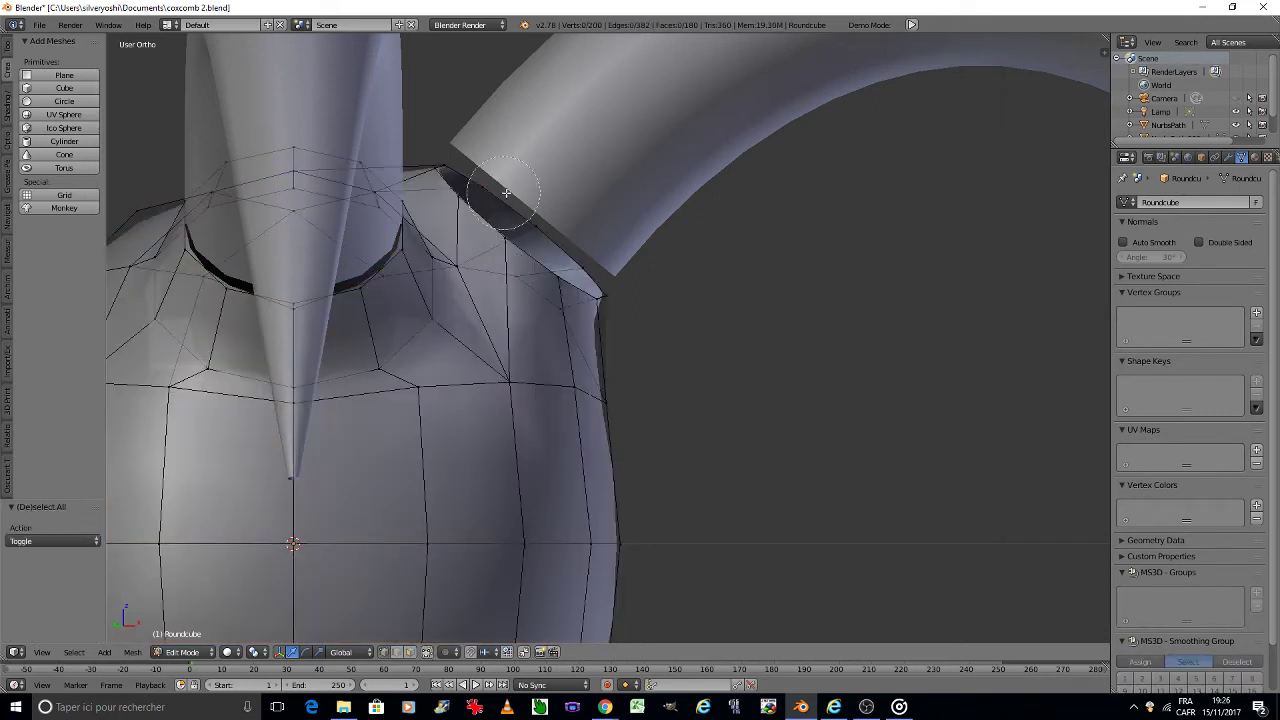
mouse_move(480, 195)
mouse_down()
mouse_move(455, 178)
mouse_move(576, 272)
mouse_up()
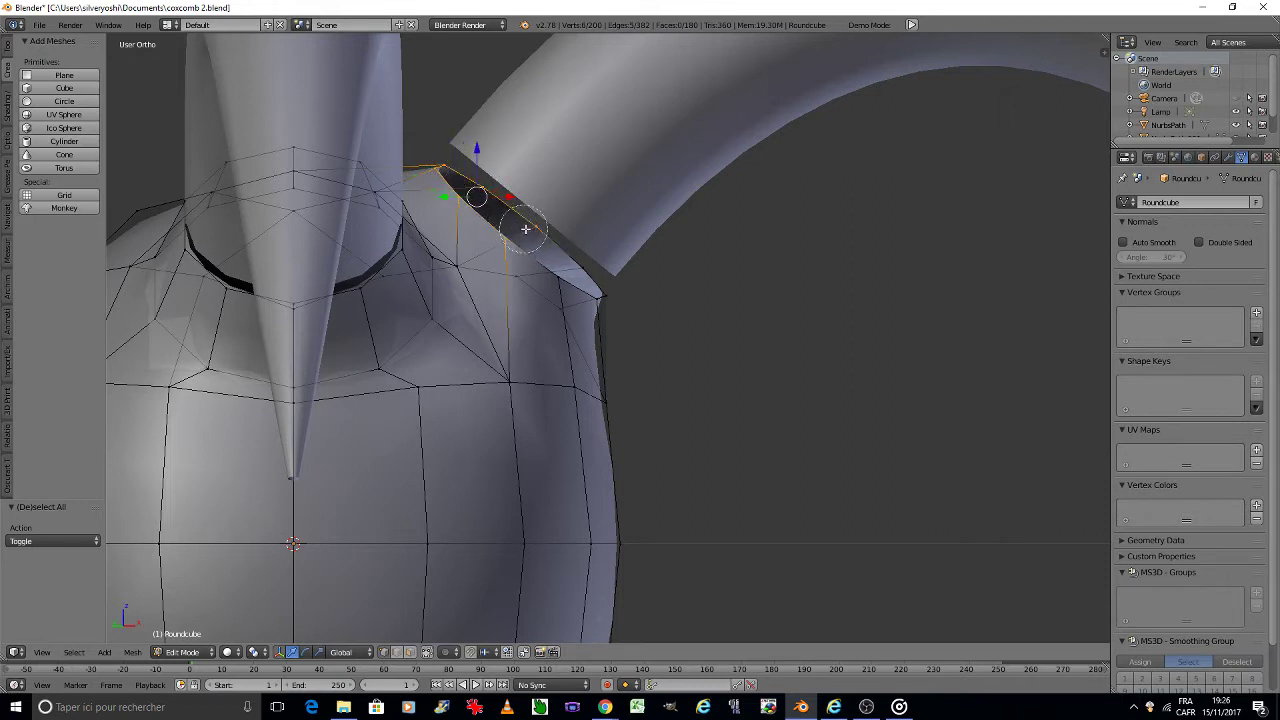
right_click(576, 272)
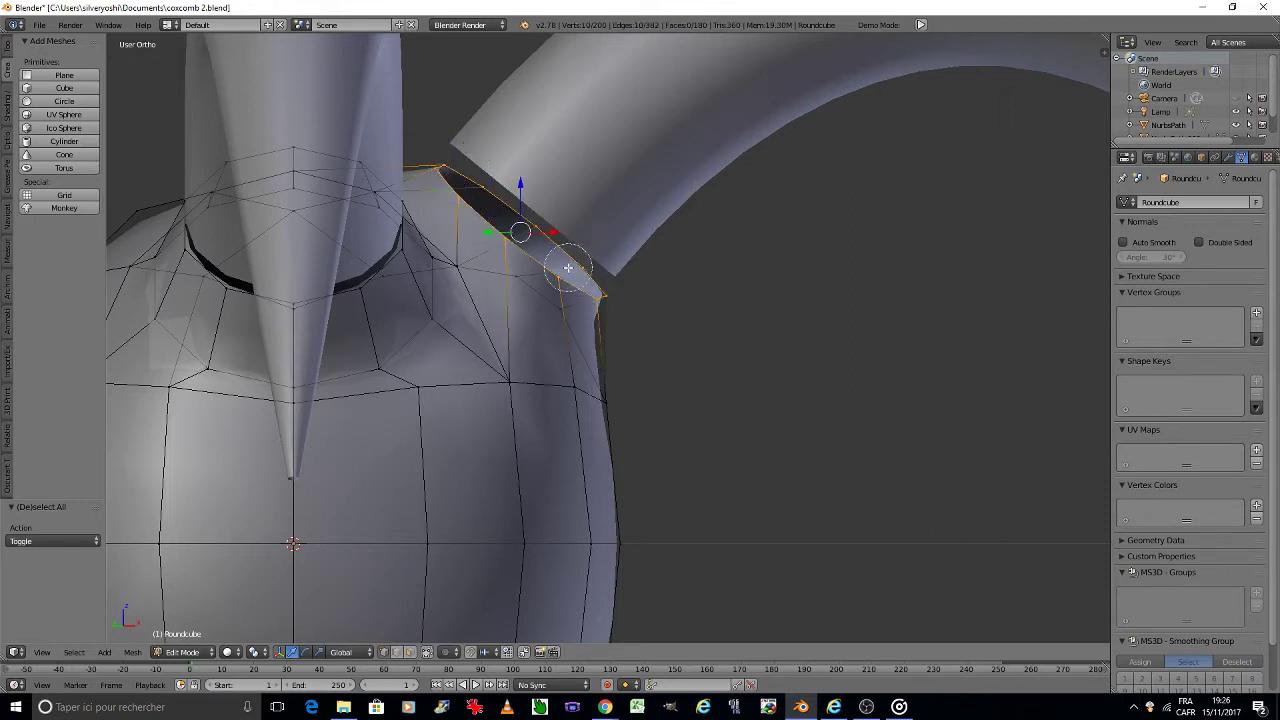
key(g)
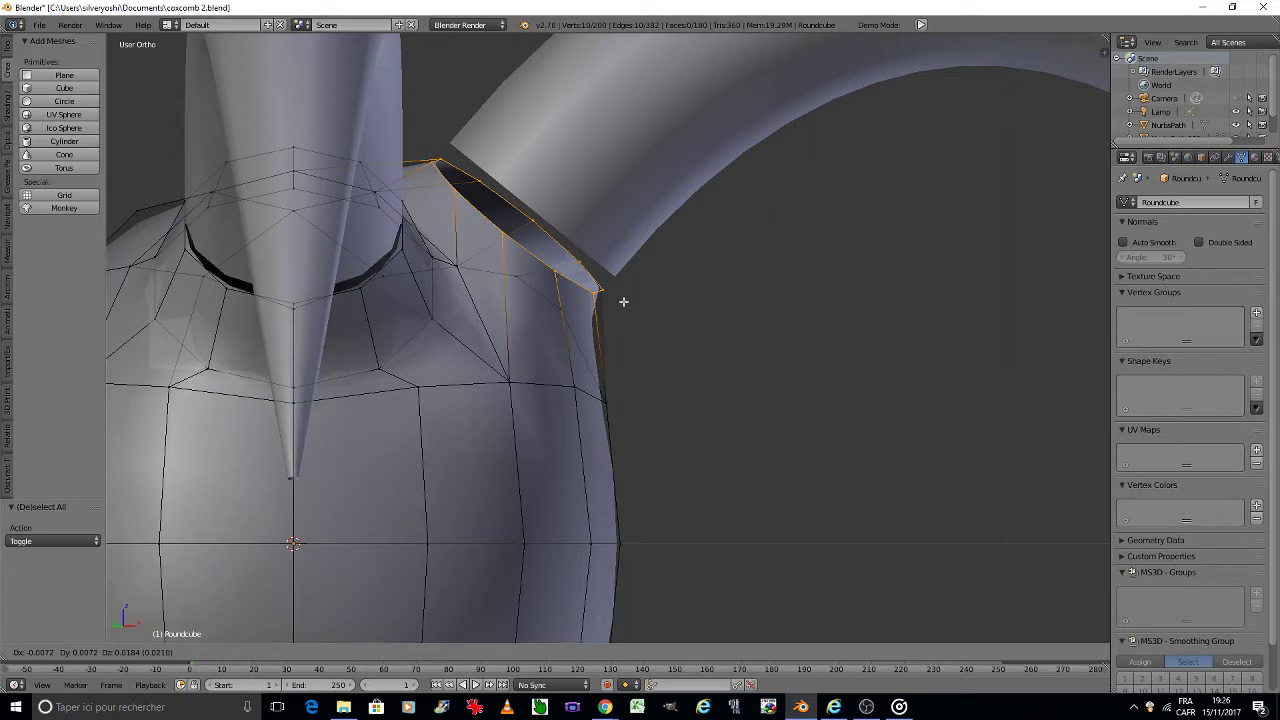
click(623, 301)
key(Tab)
click(573, 300)
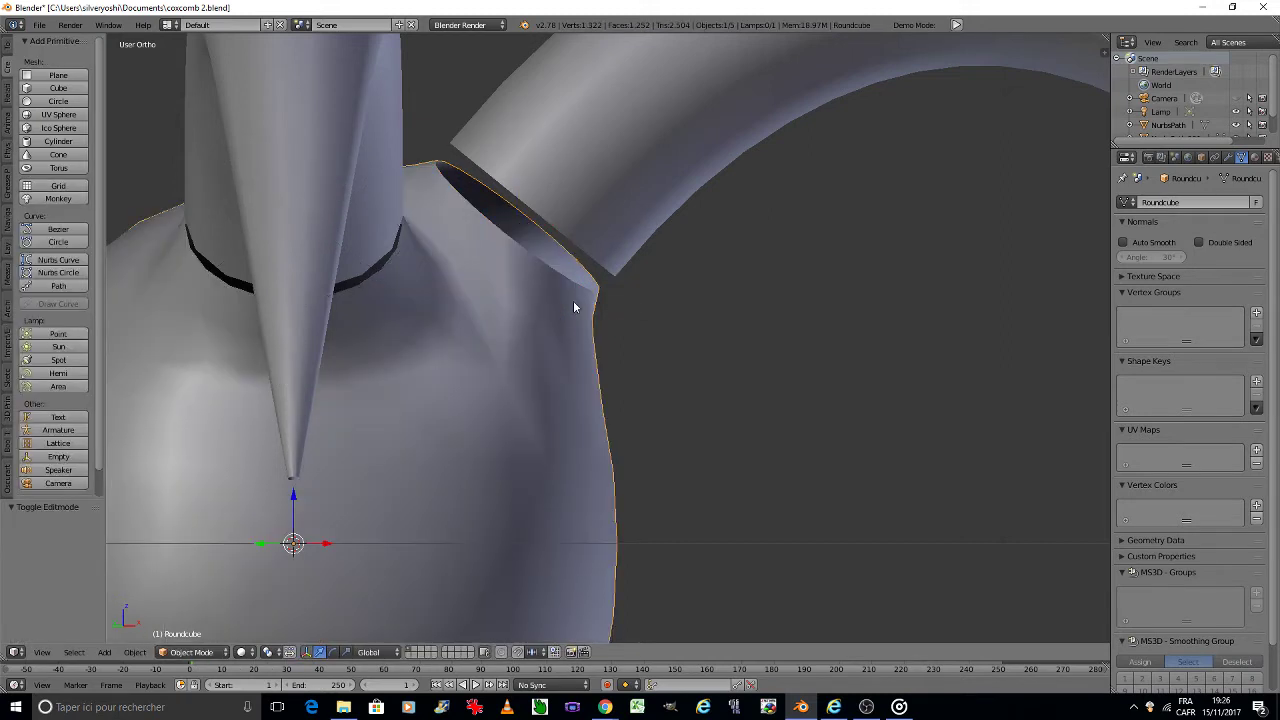
Step: Tilt the beak about -4.3° and shift it slightly on the face
key(KP_4)
key(KP_6)
key(KP_6)
key(KP_6)
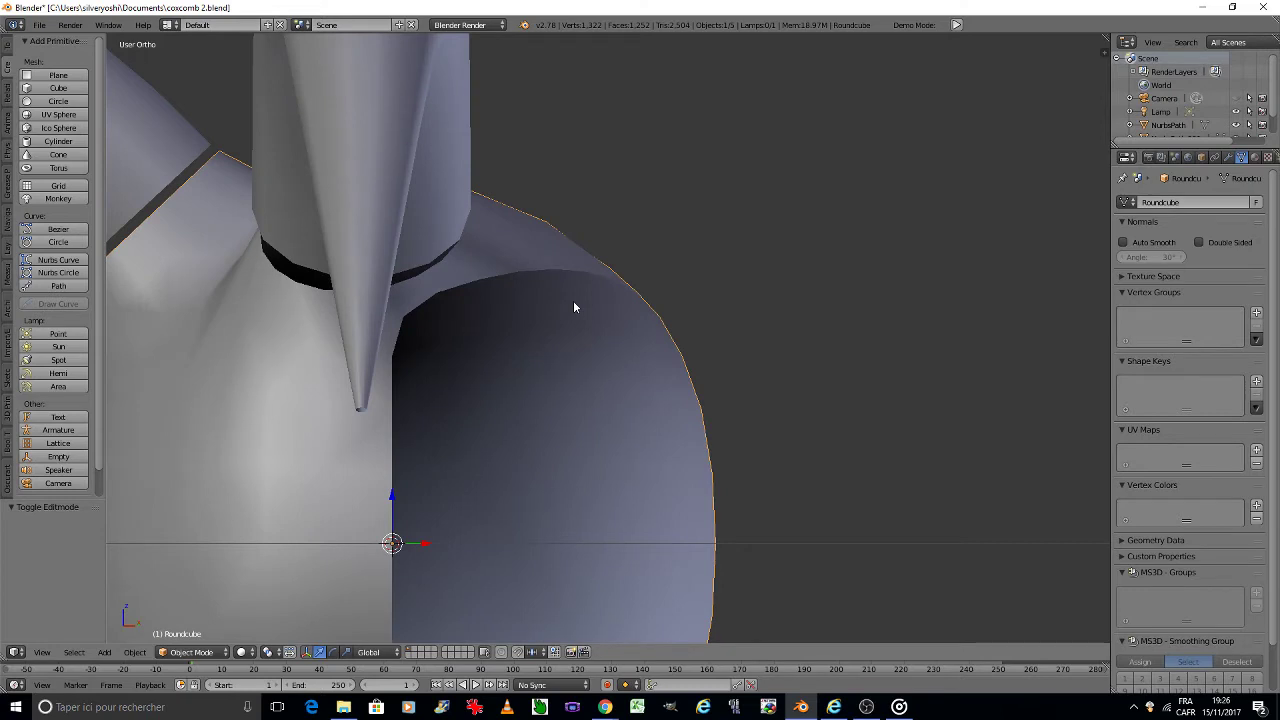
scroll(440, 266, up, 2)
scroll(431, 266, down, 5)
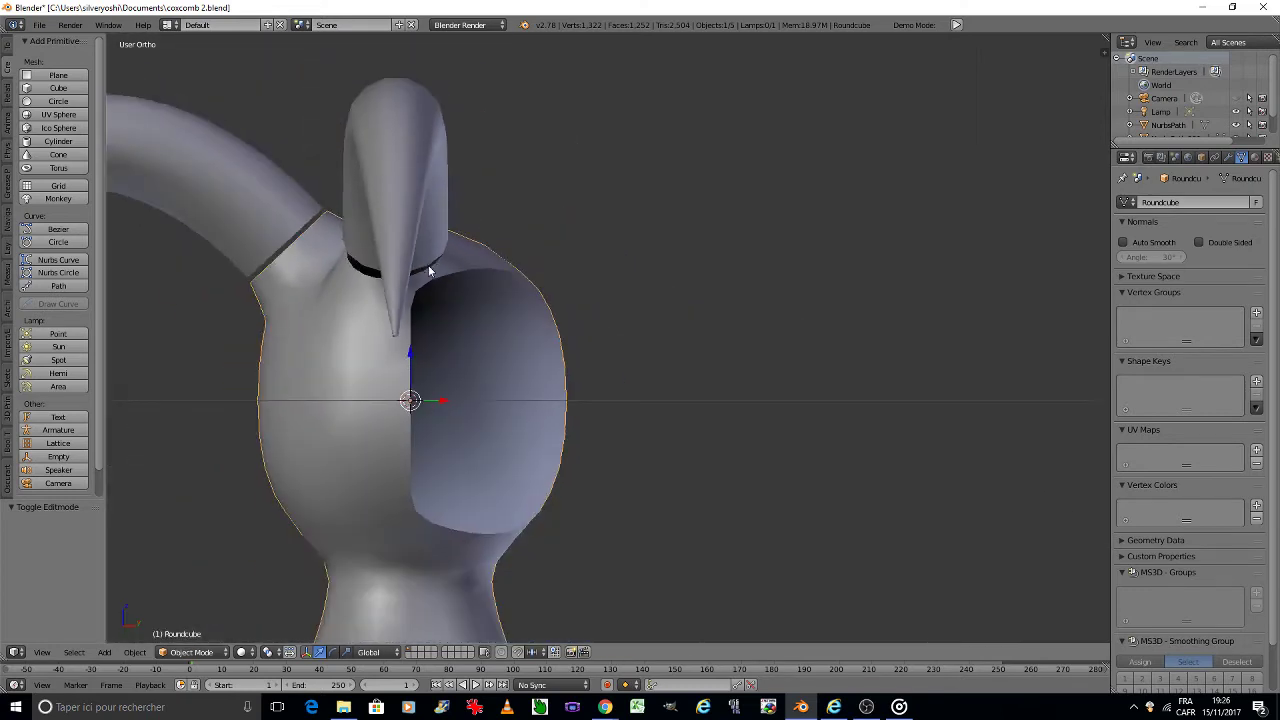
right_click(396, 223)
key(r)
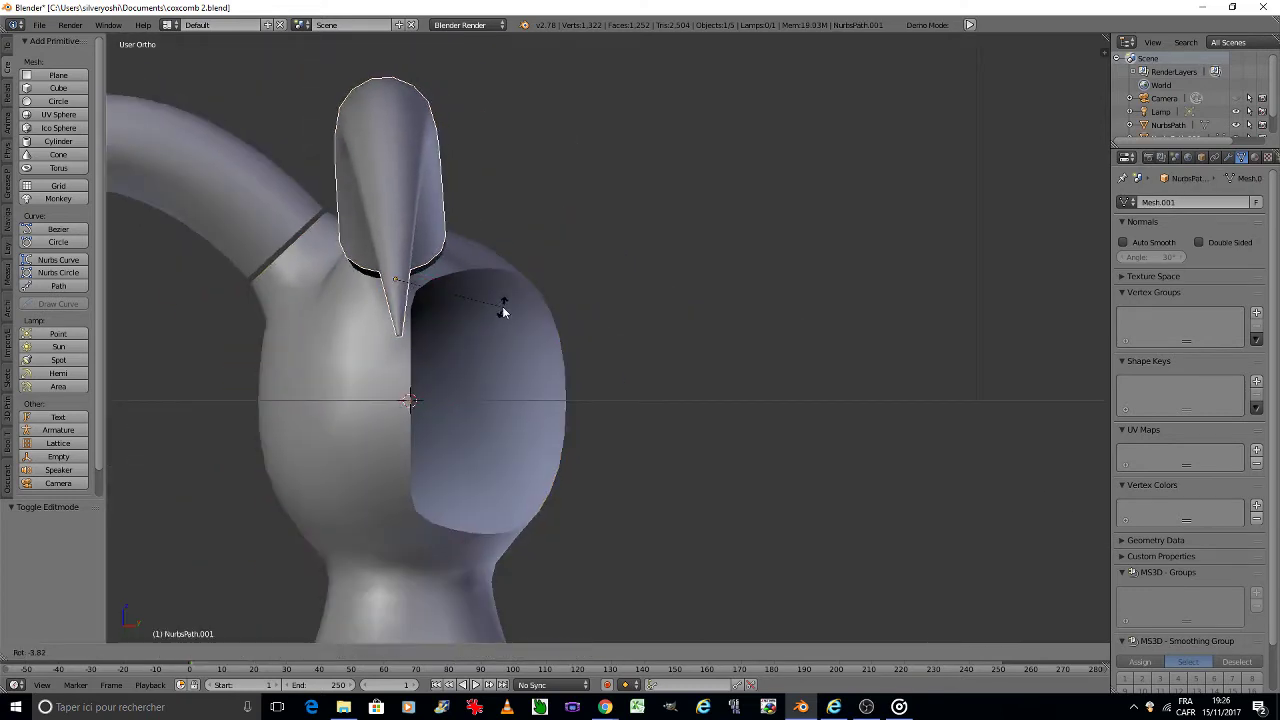
click(500, 310)
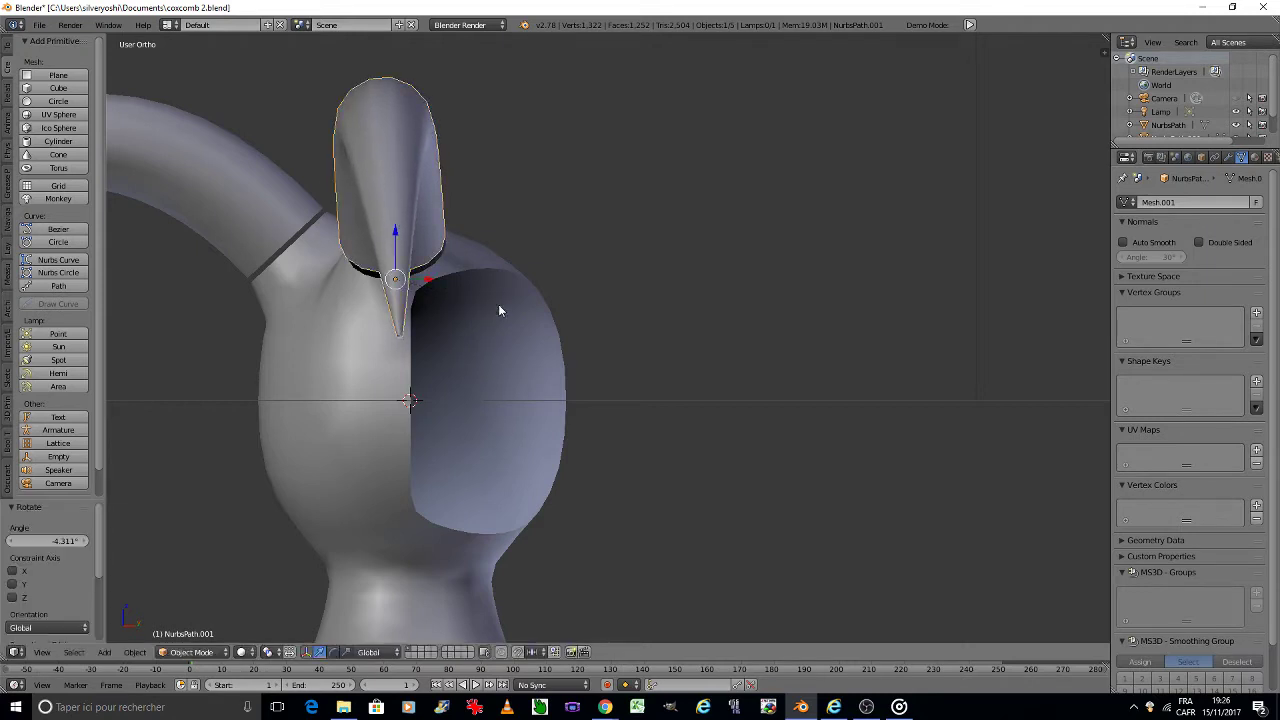
key(g)
click(501, 303)
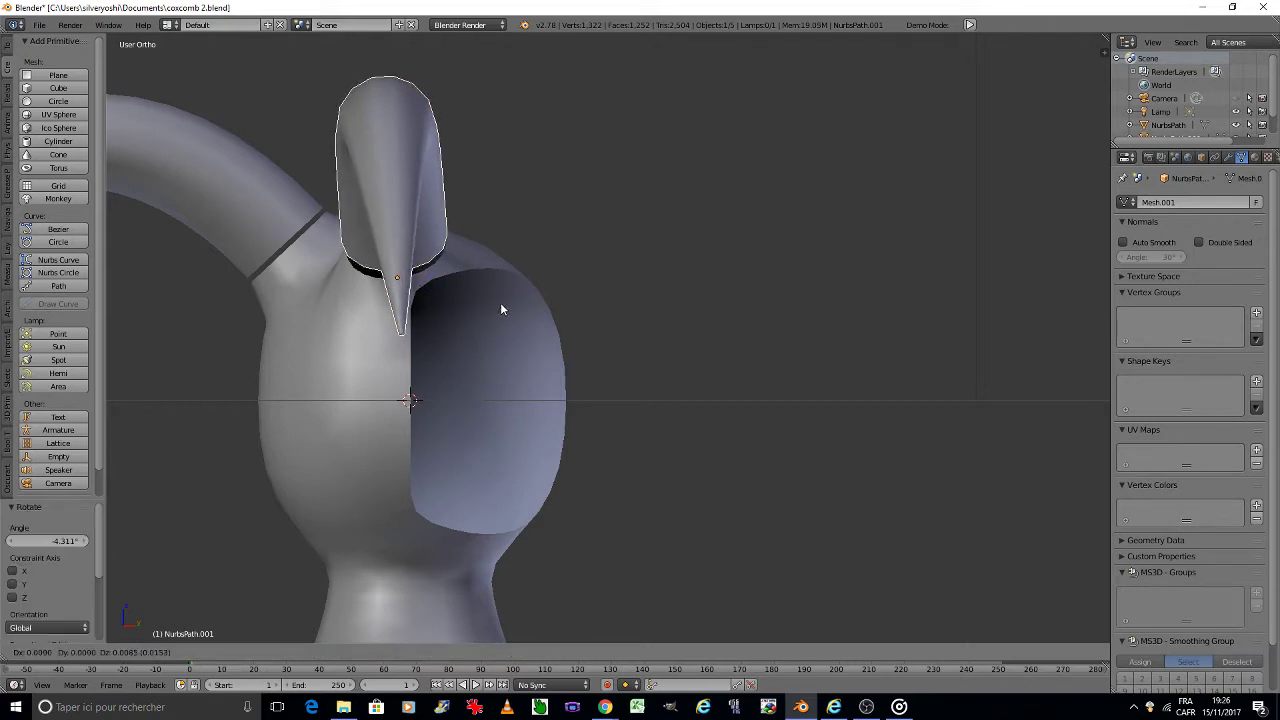
Step: Deselect the beak and orbit to an angled view of the model
key(r)
right_click(501, 301)
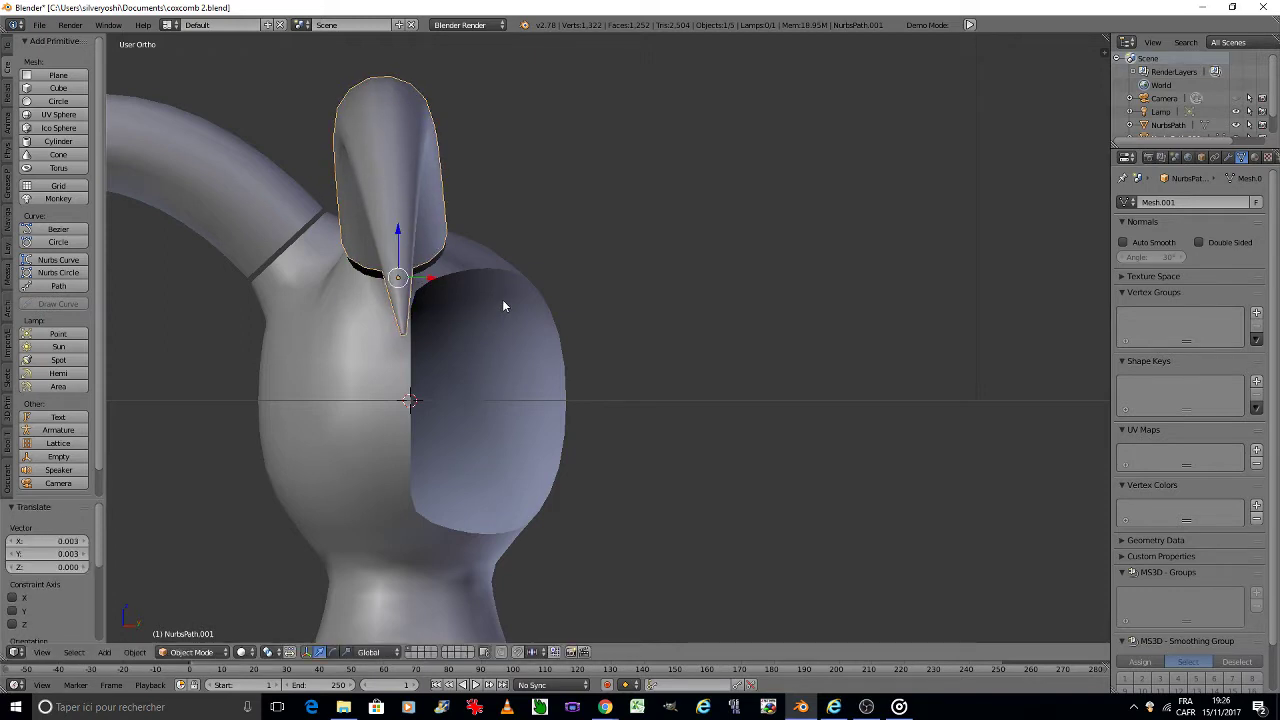
key(a)
scroll(502, 299, down, 3)
middle_drag(486, 293, 487, 299)
Step: View the scene through the camera and save coxcomb 2.blend
key(KP_0)
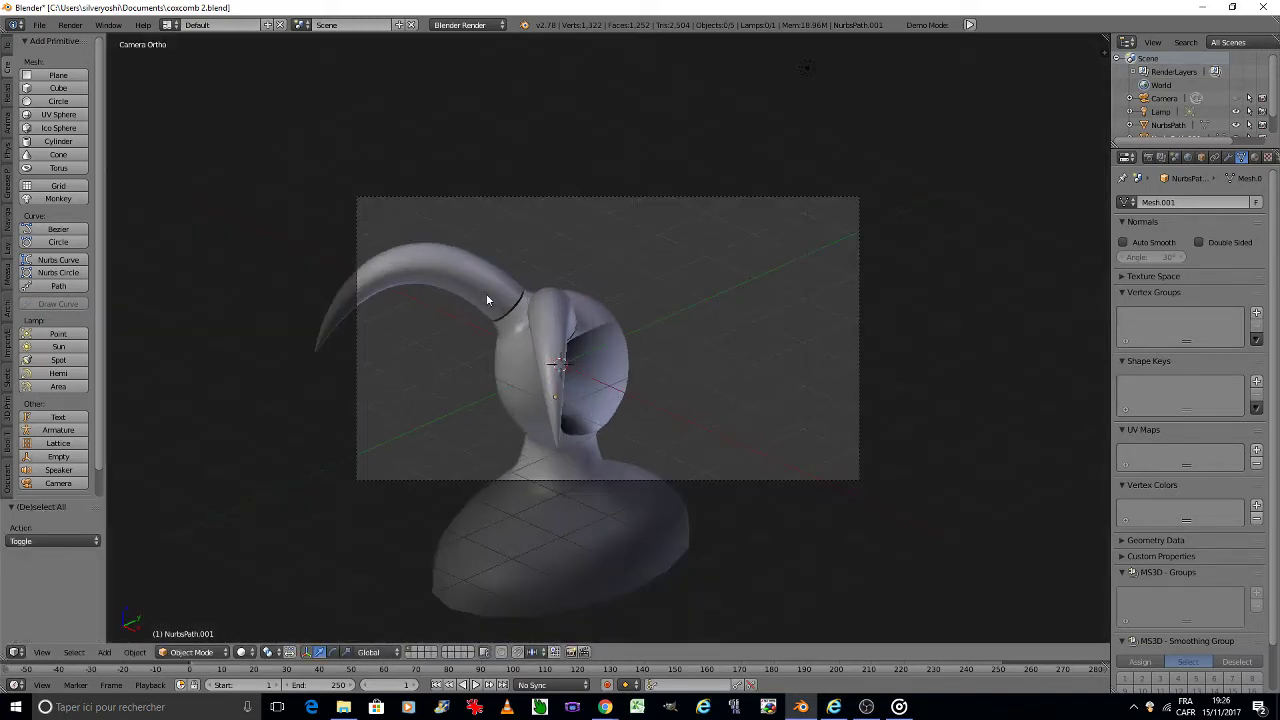
key(ctrl+s)
click(490, 292)
Step: Inspect the model from the side and underside, checking it again through the camera
scroll(572, 365, up, 3)
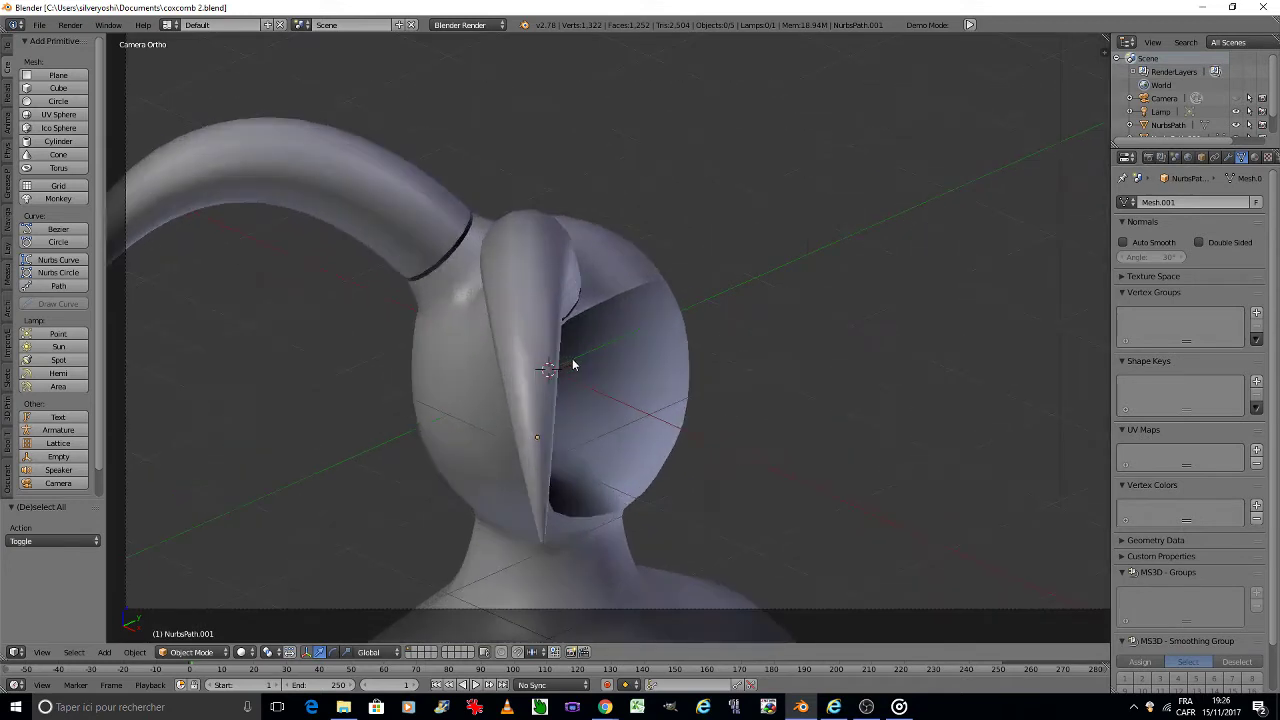
scroll(573, 361, down, 2)
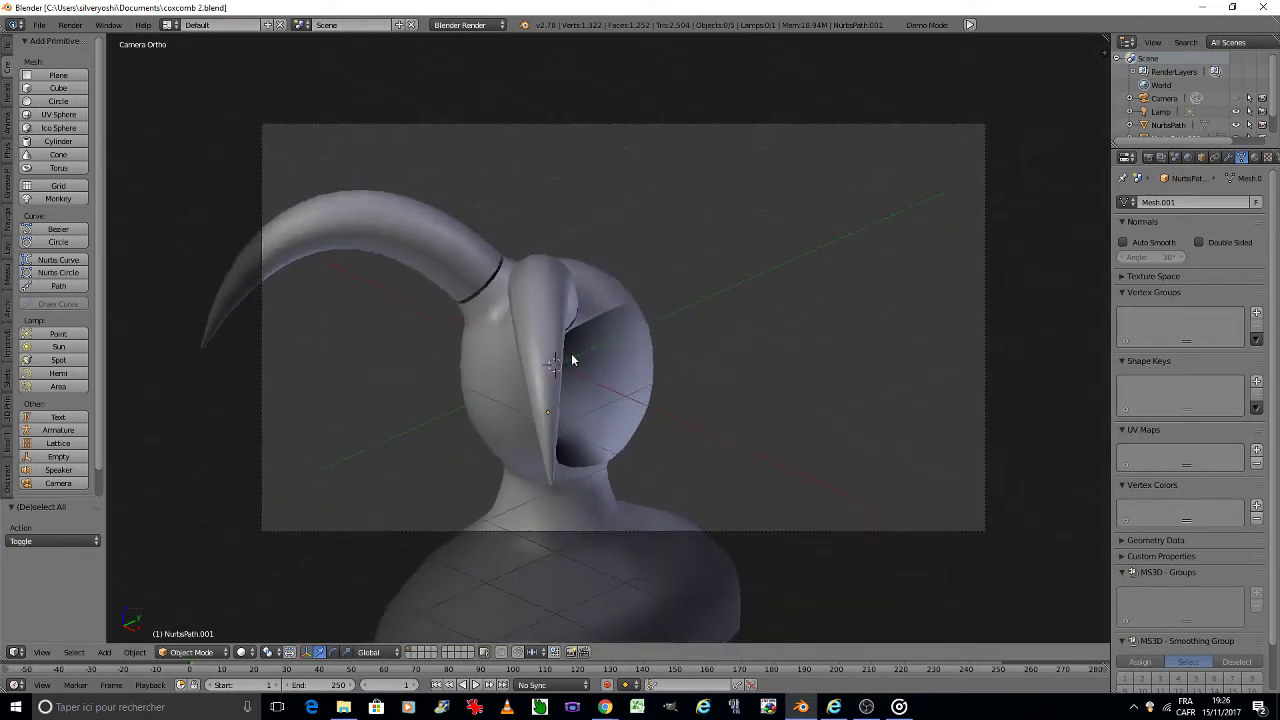
scroll(572, 360, down, 1)
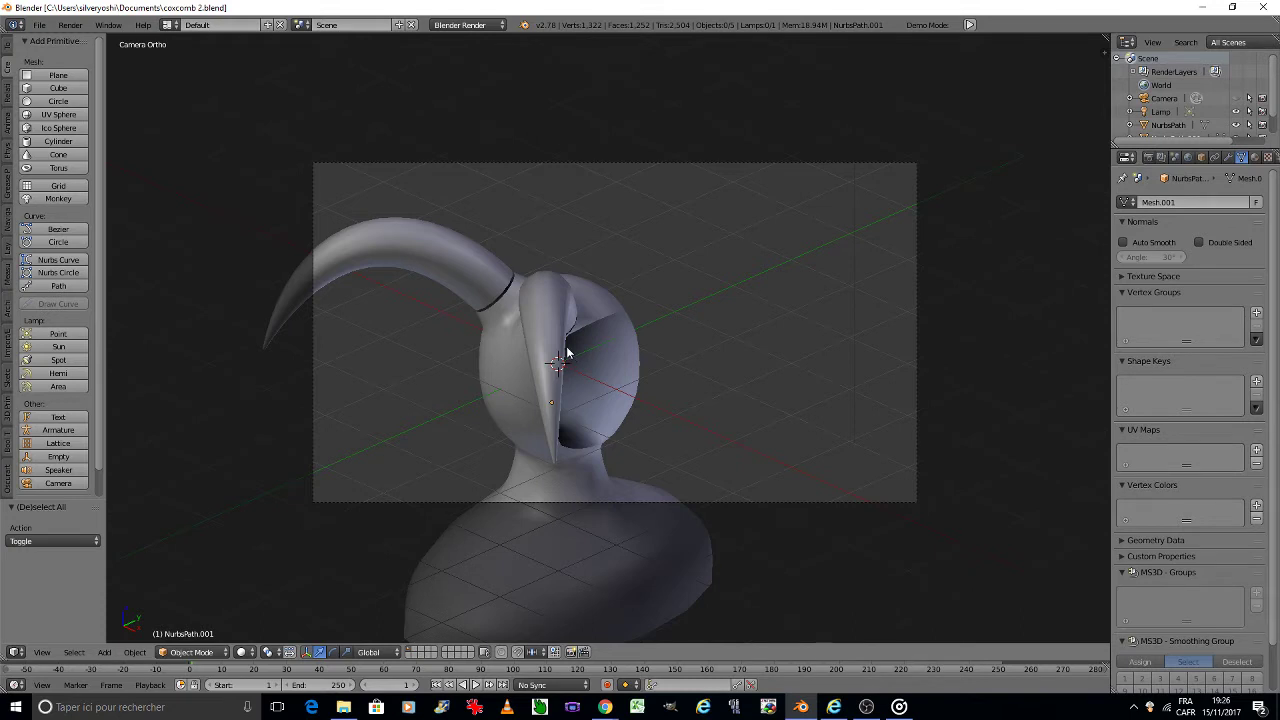
key(KP_1)
key(KP_4)
key(KP_4)
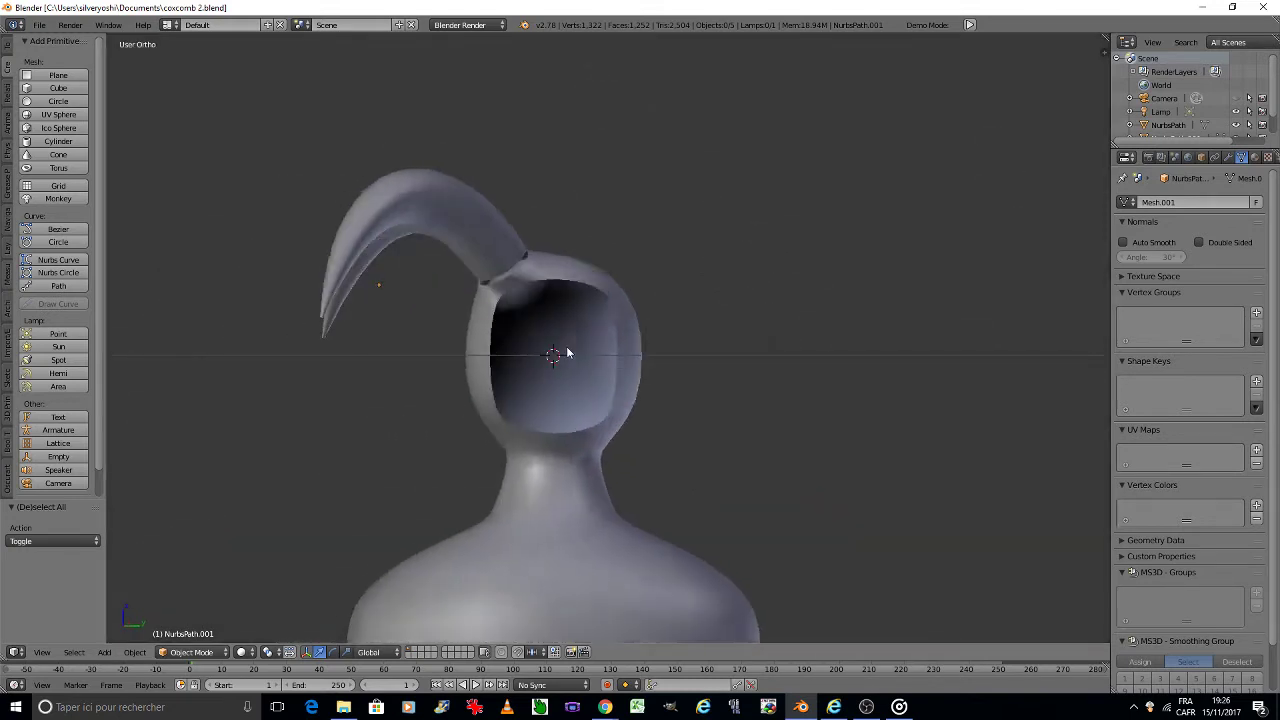
key(KP_8)
key(KP_8)
key(KP_8)
key(KP_8)
key(KP_8)
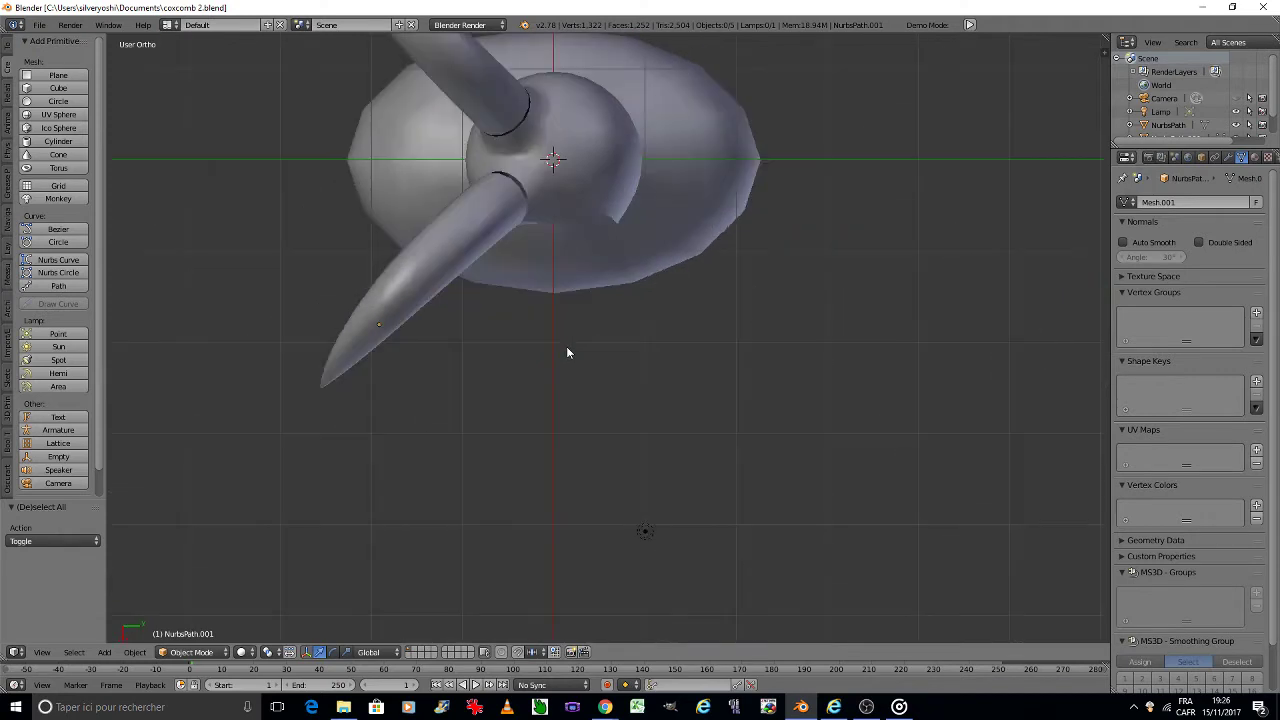
middle_drag(478, 264, 554, 428)
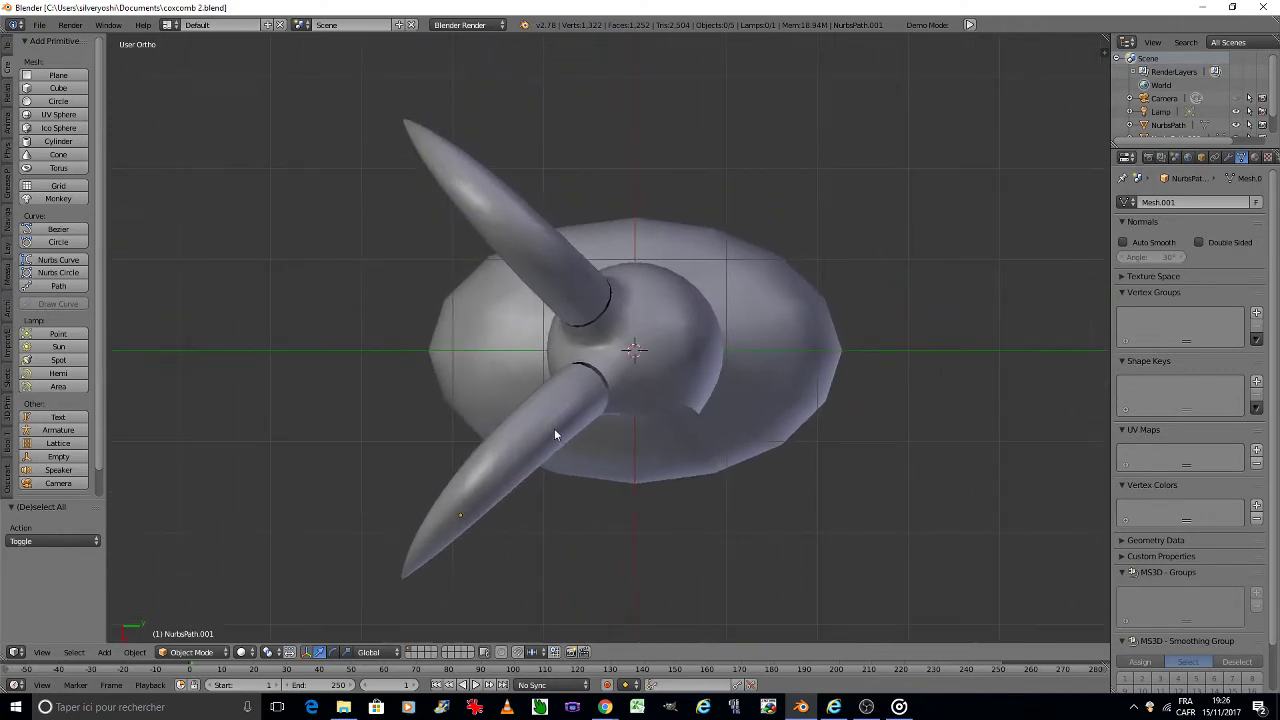
key(KP_0)
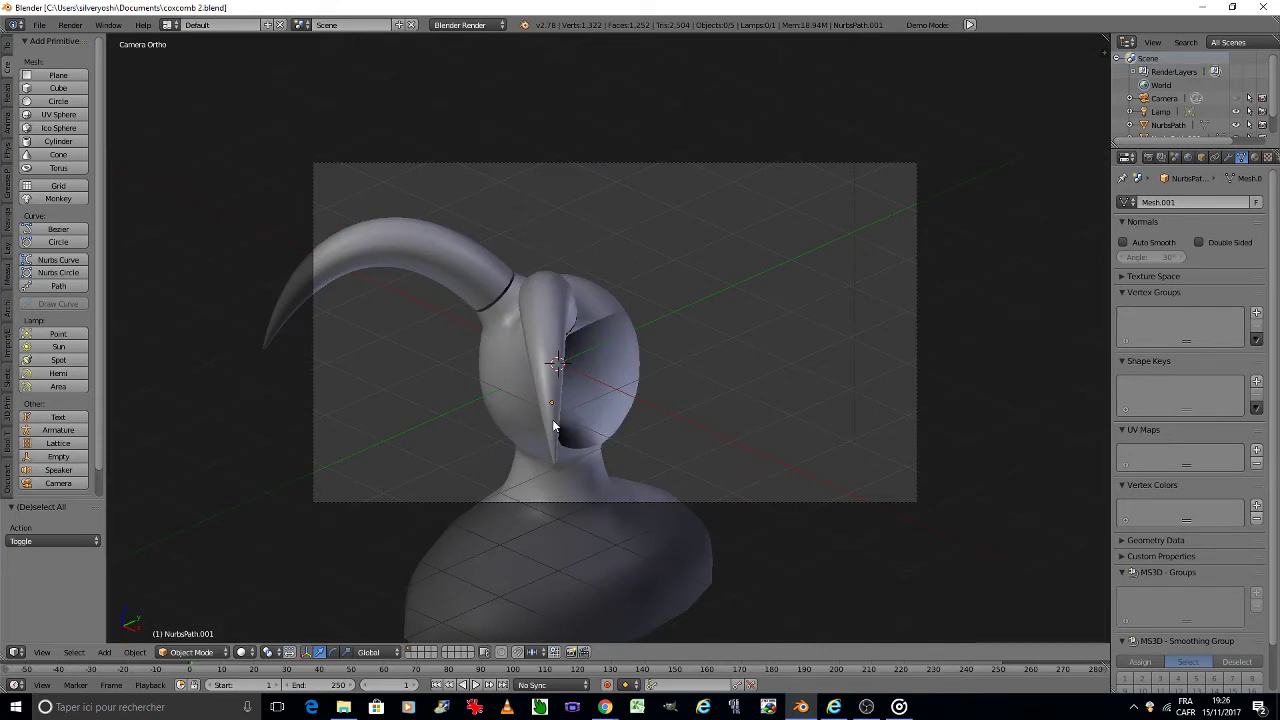
key(KP_0)
Step: Open the original 288-vertex horn in Edit Mode and orbit close to its pointed tip
right_click(443, 159)
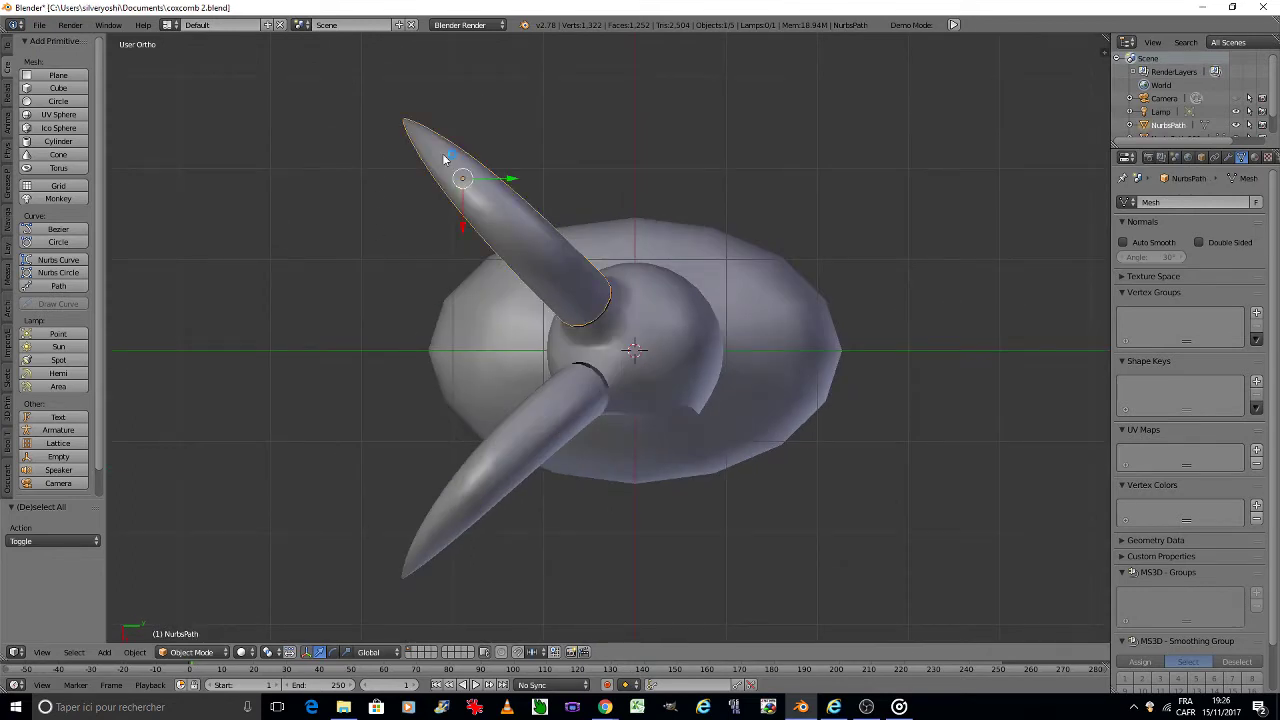
key(Tab)
click(495, 151)
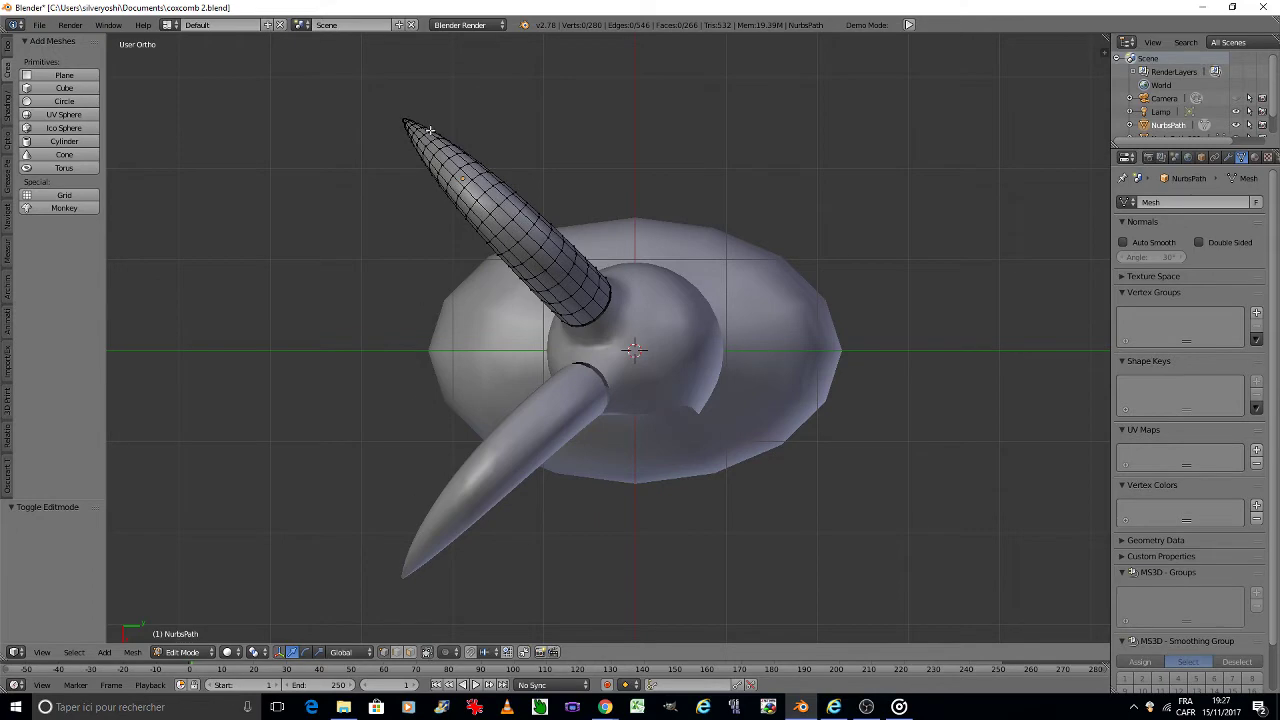
scroll(414, 129, up, 5)
key(KP_8)
key(KP_8)
key(KP_8)
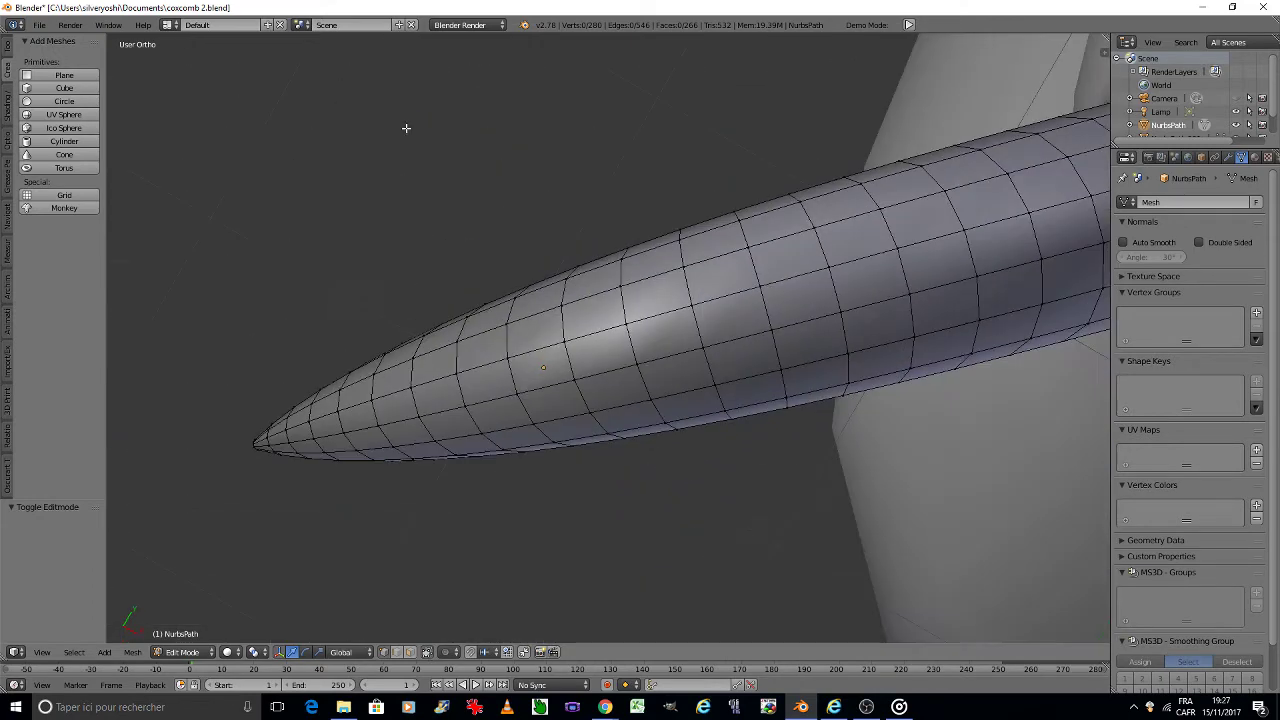
key(KP_8)
key(KP_8)
key(KP_8)
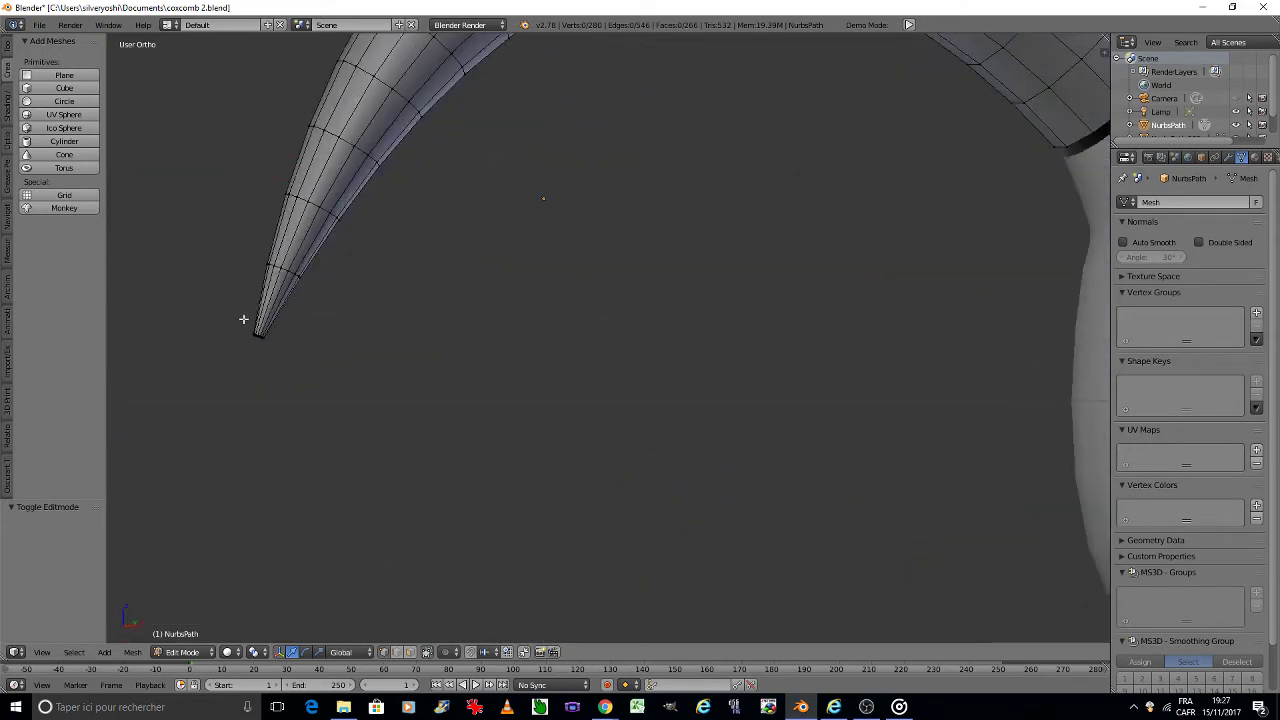
key(KP_8)
key(KP_8)
shift+middle_drag(262, 330, 538, 305)
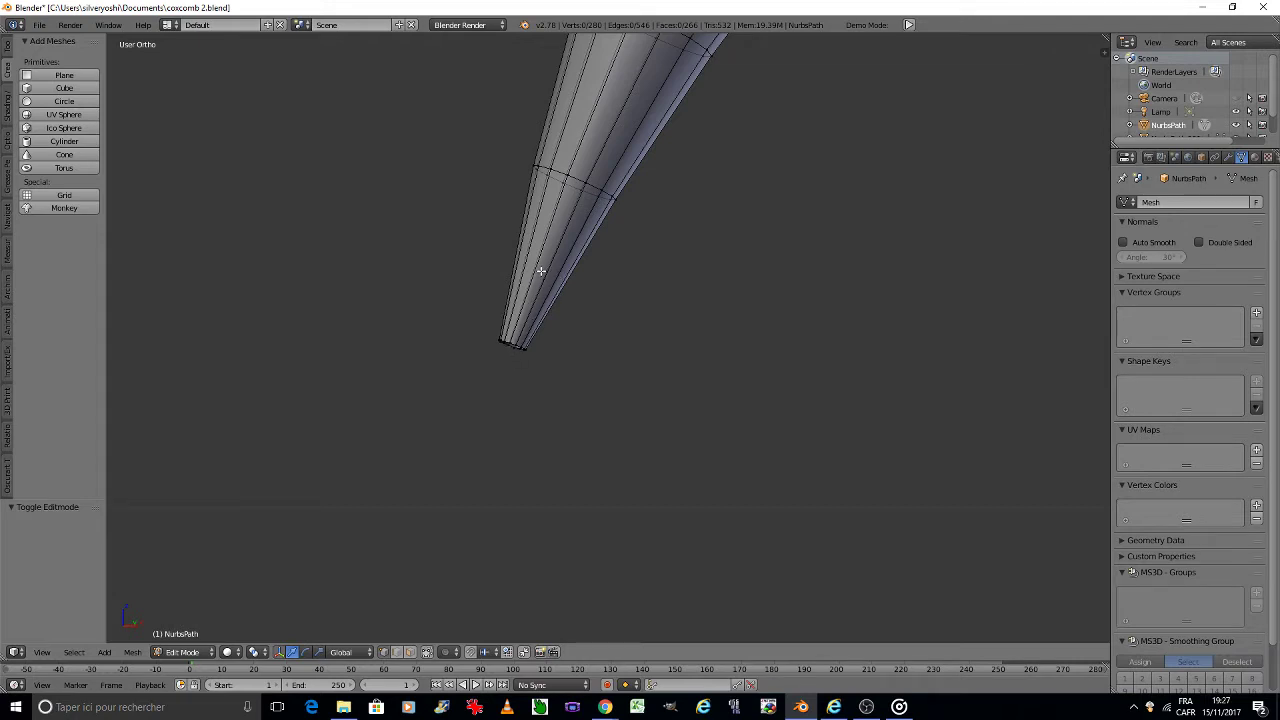
Step: Add a new edge loop around the horn tube near its tip
scroll(541, 269, up, 2)
key(ctrl+r)
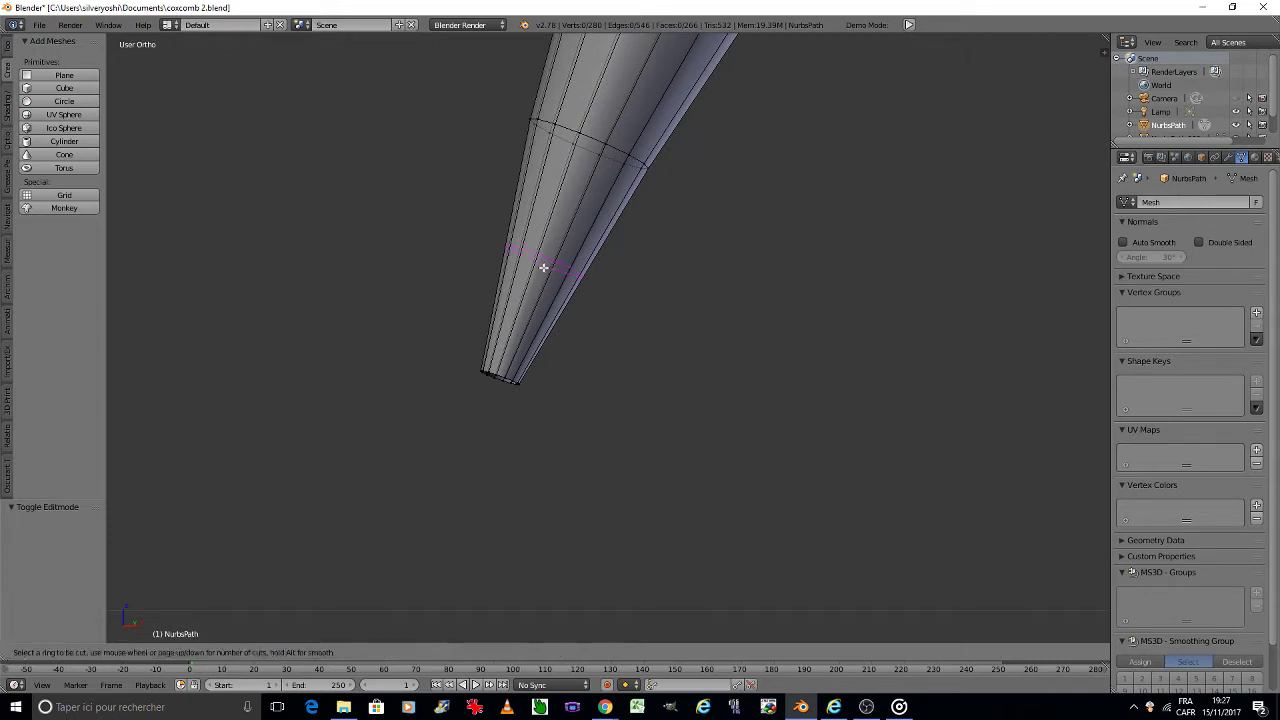
click(550, 255)
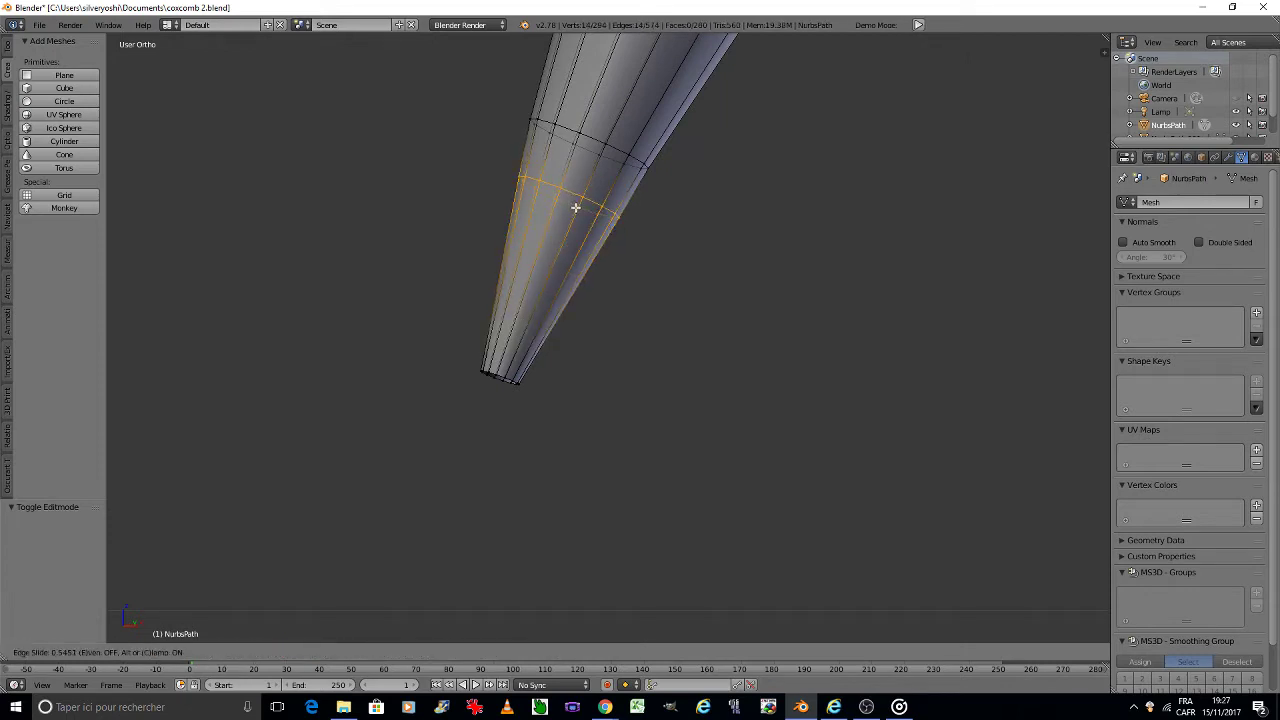
click(575, 207)
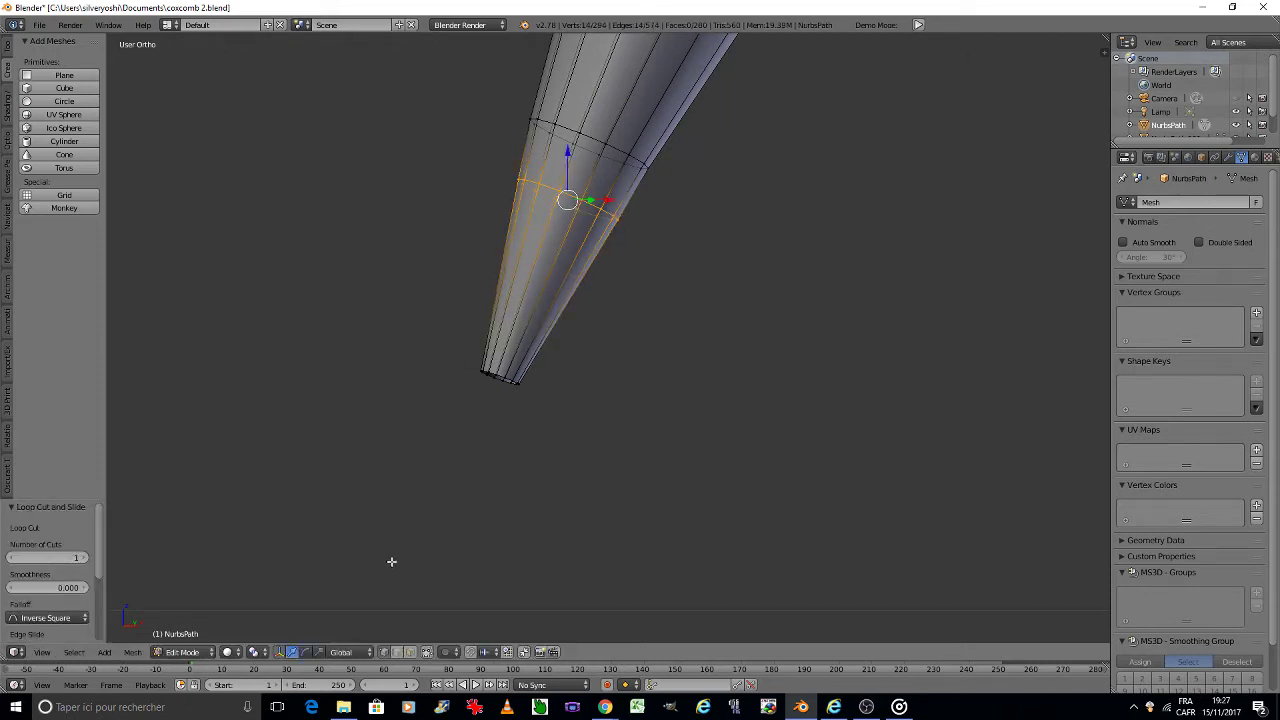
Step: Select the tip vertices and move them up into a shorter, blunter end
key(a)
key(c)
drag(466, 346, 526, 392)
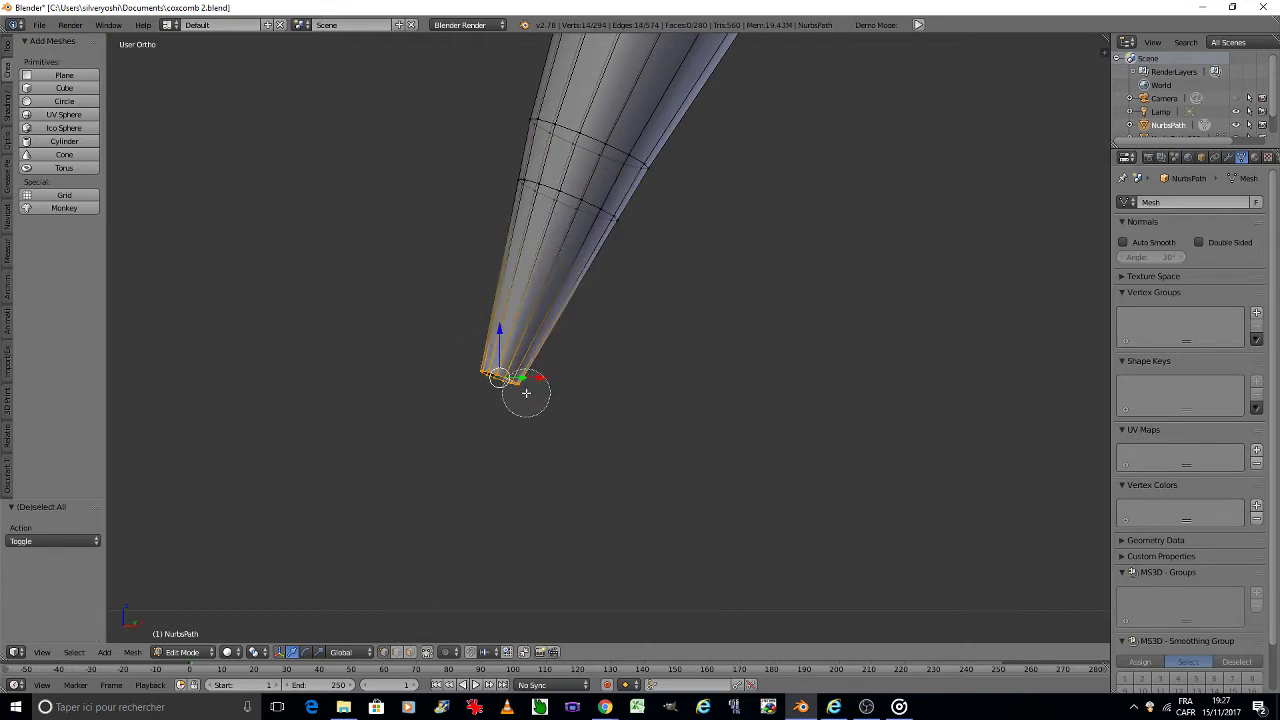
key(Escape)
key(x)
key(Escape)
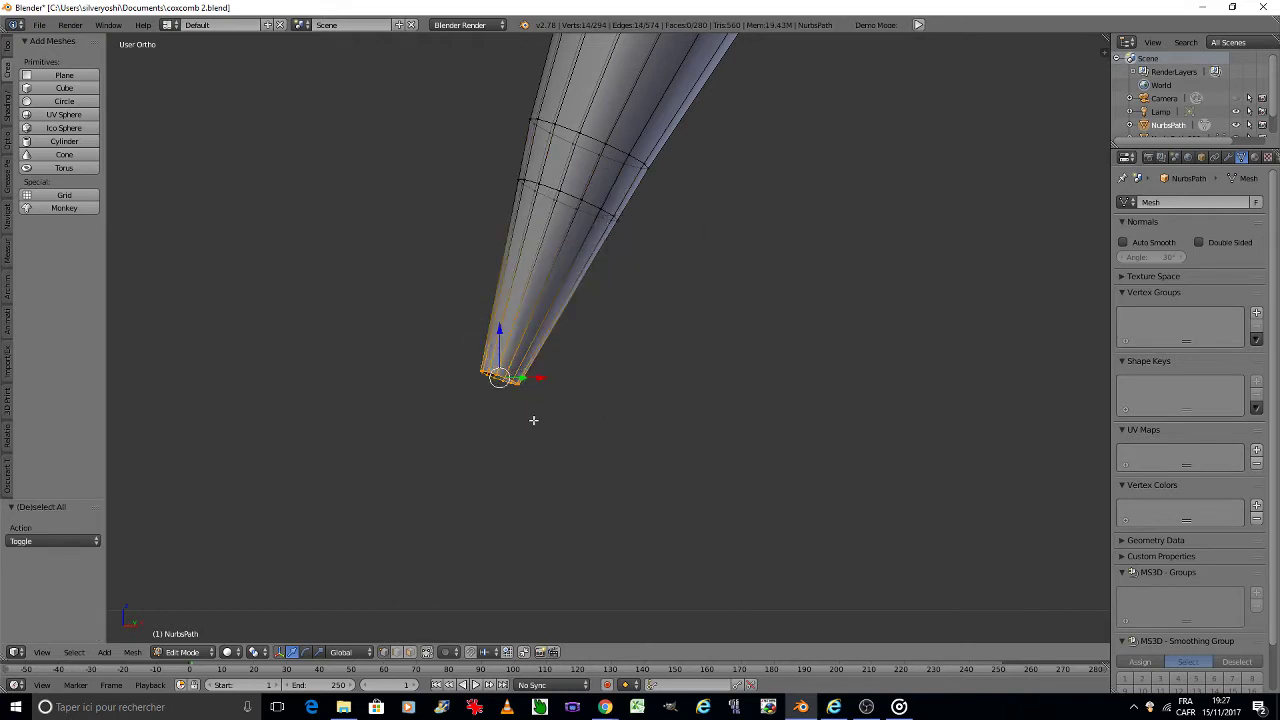
key(g)
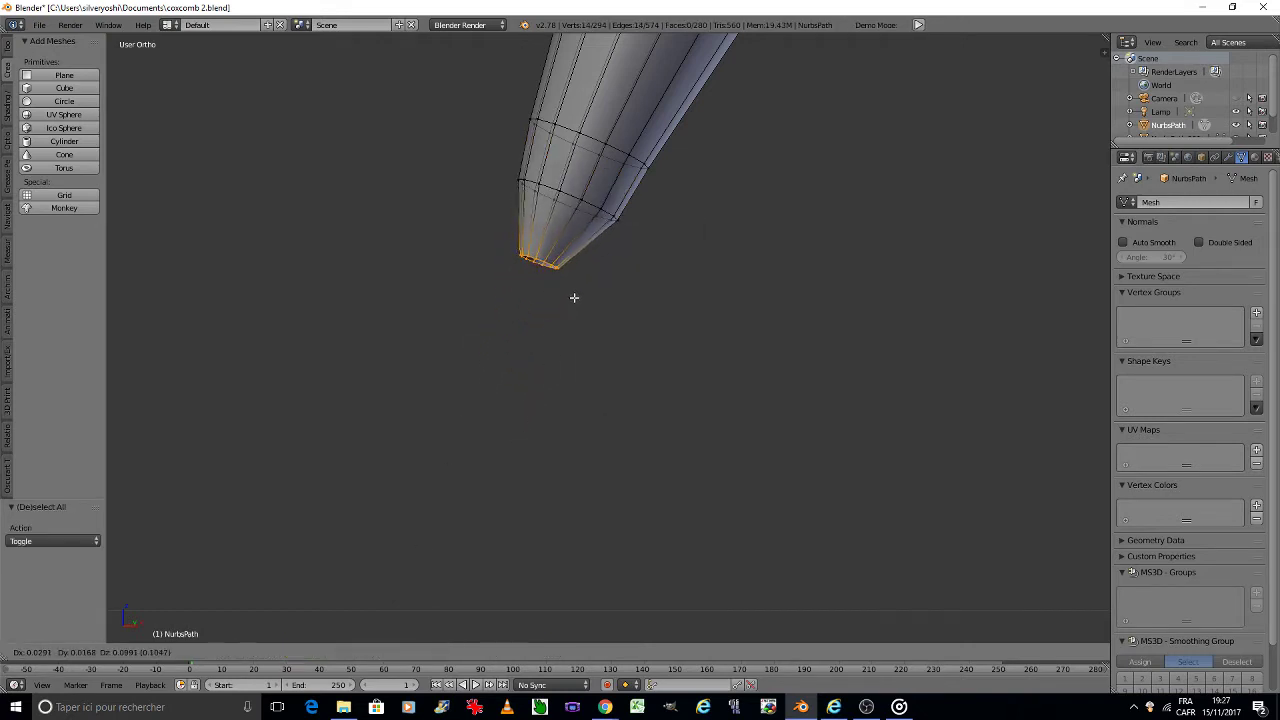
click(574, 297)
Step: In Object Mode, apply the horn's rotation and scale
key(Tab)
click(407, 526)
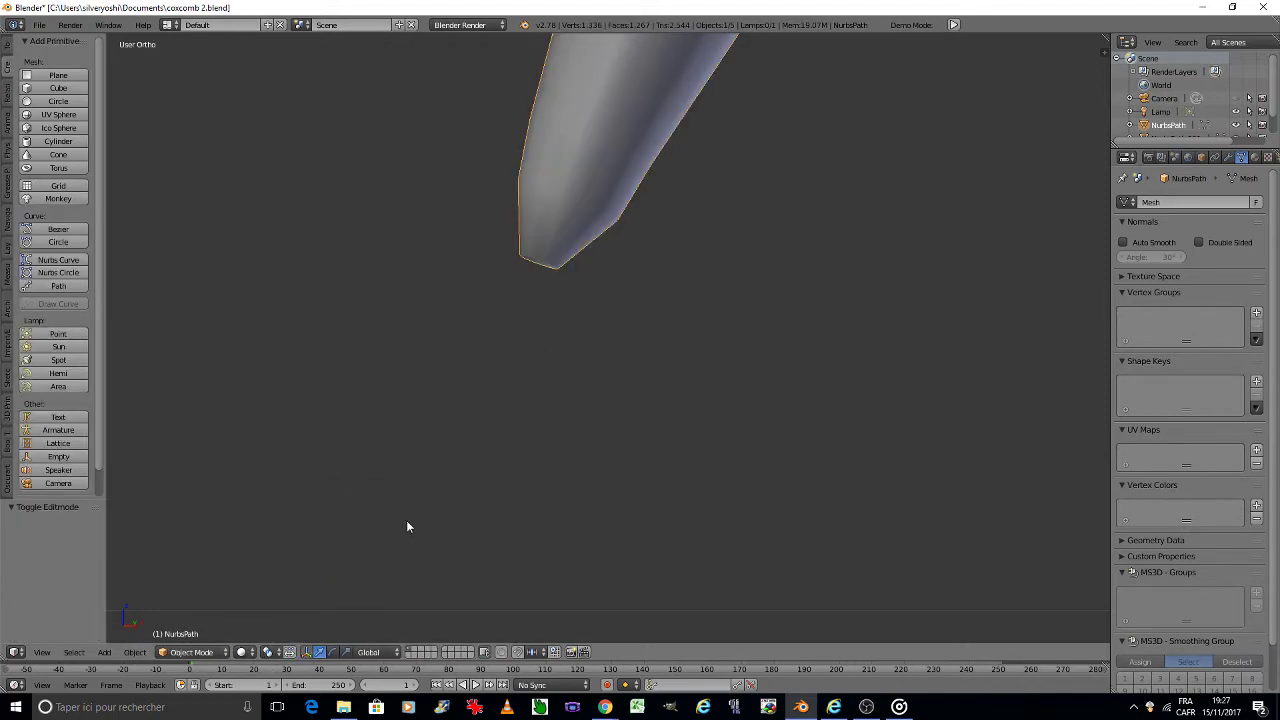
key(KP_8)
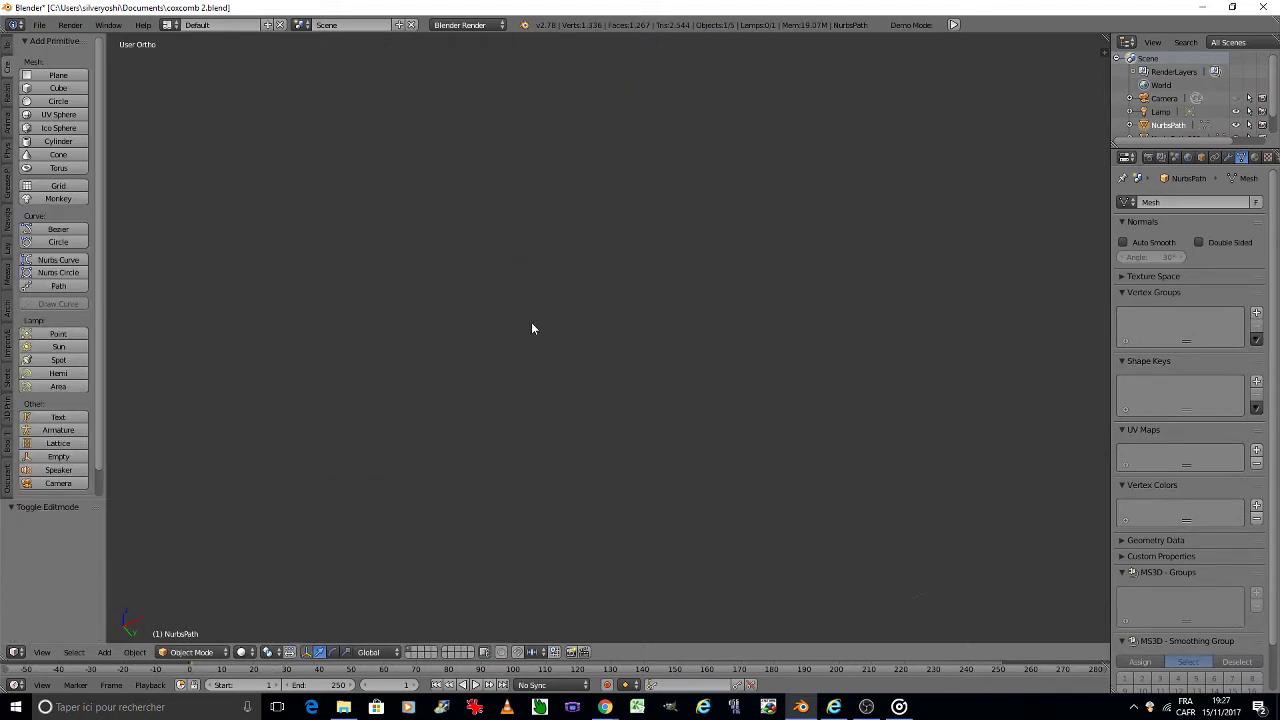
key(KP_6)
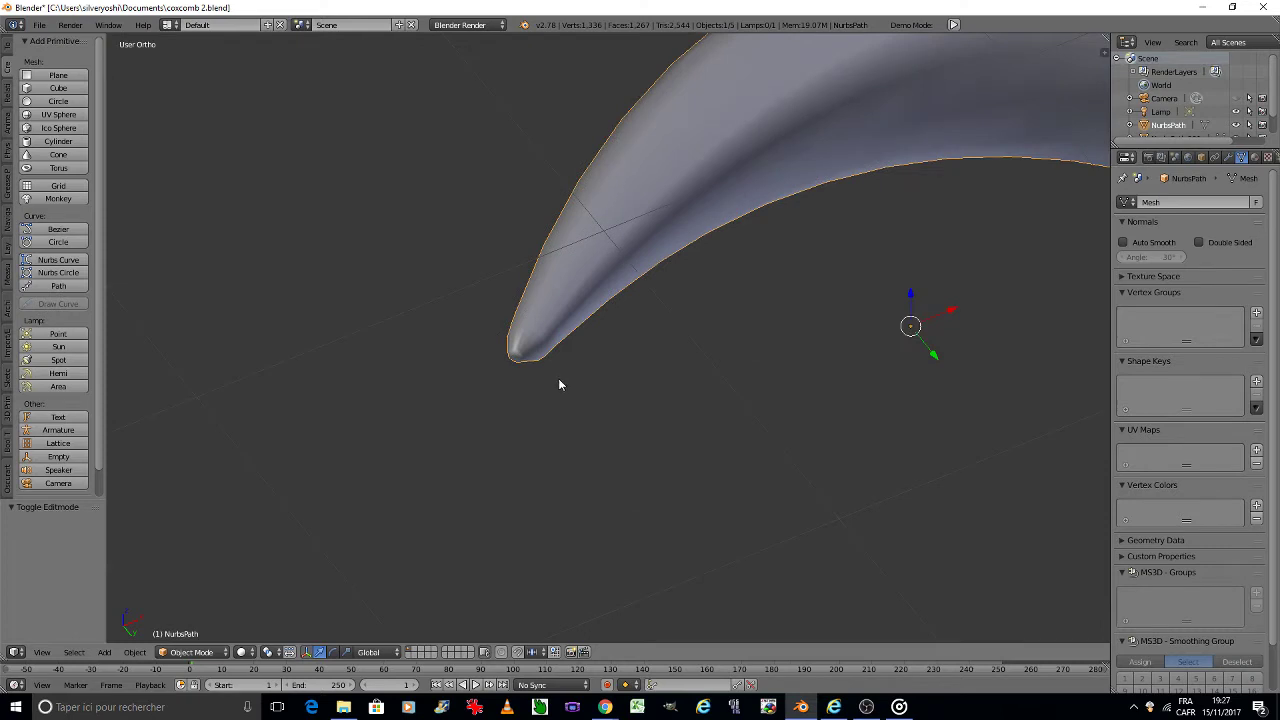
key(Tab)
key(Escape)
key(ctrl+a)
click(500, 371)
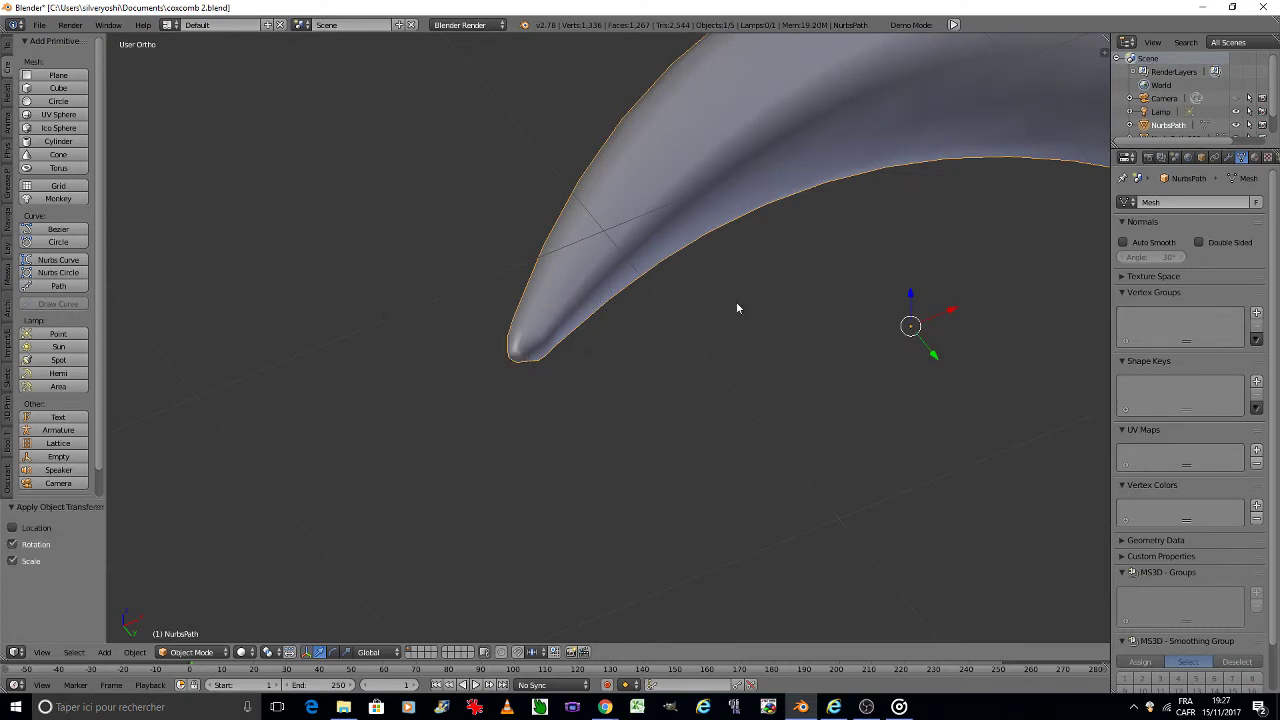
click(1228, 157)
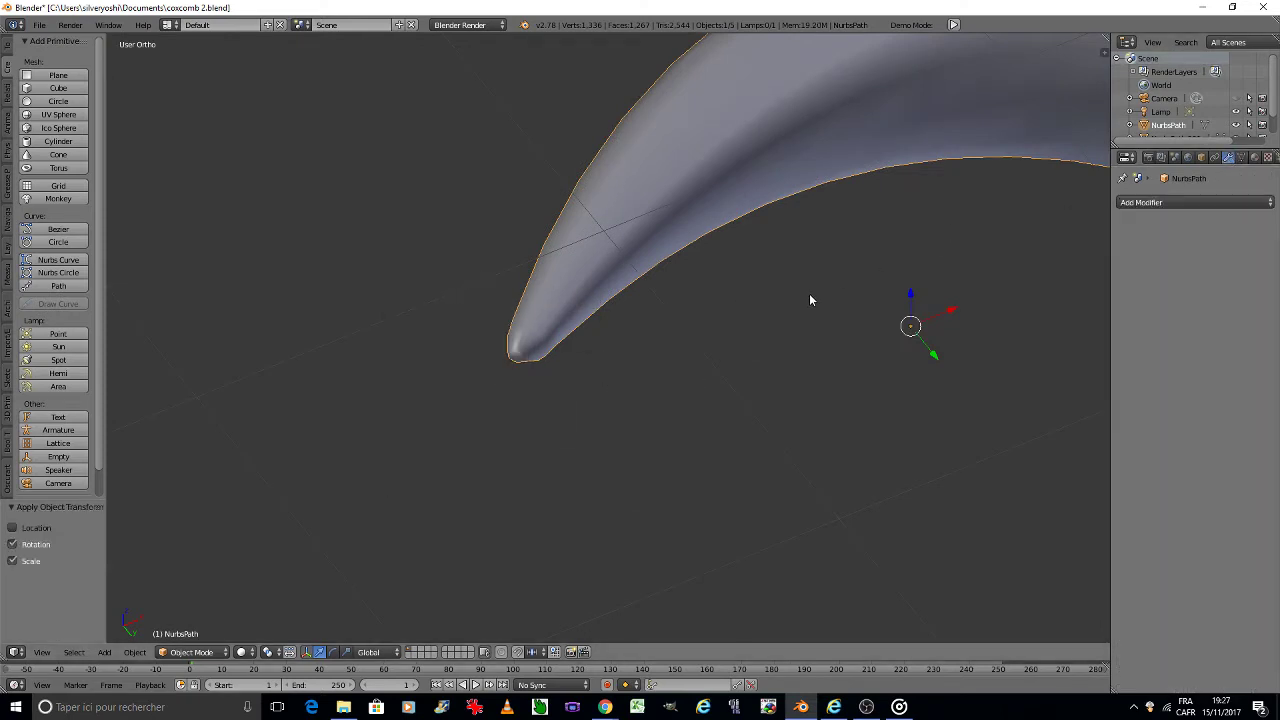
key(KP_8)
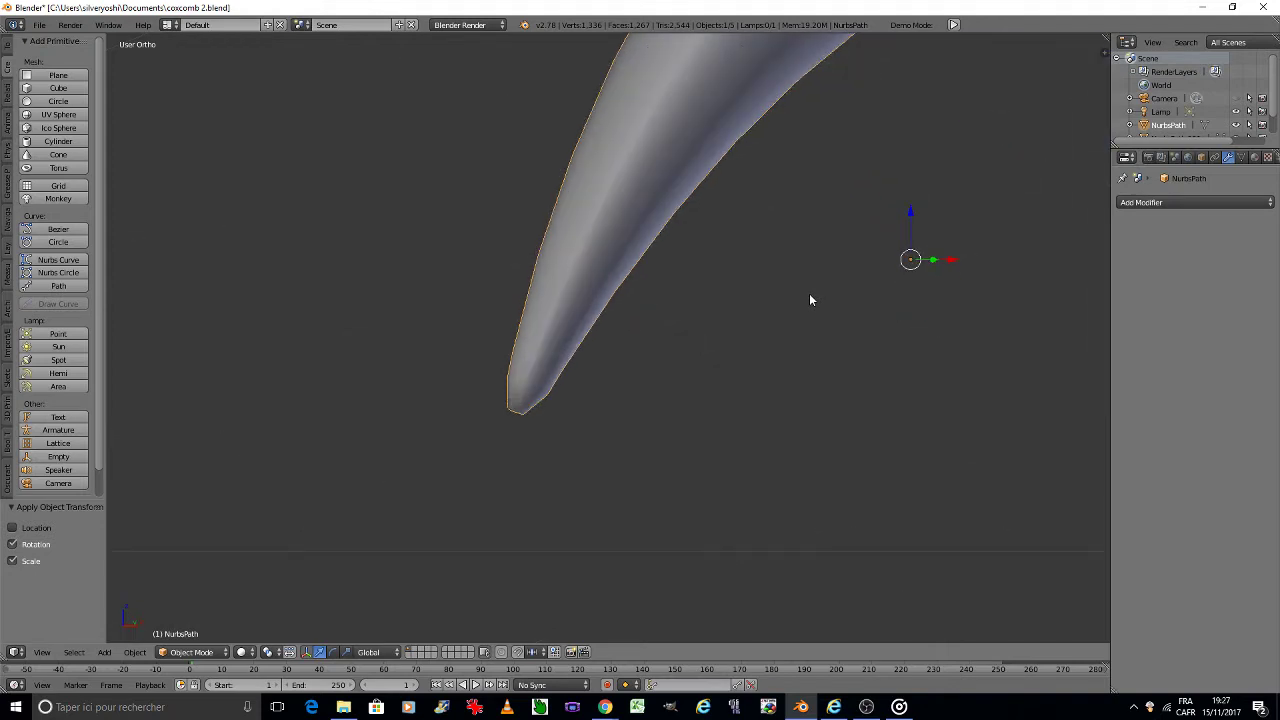
key(Tab)
Step: In Edit Mode, delete one face on the tube near the tip to open a hole
click(847, 295)
scroll(575, 372, up, 3)
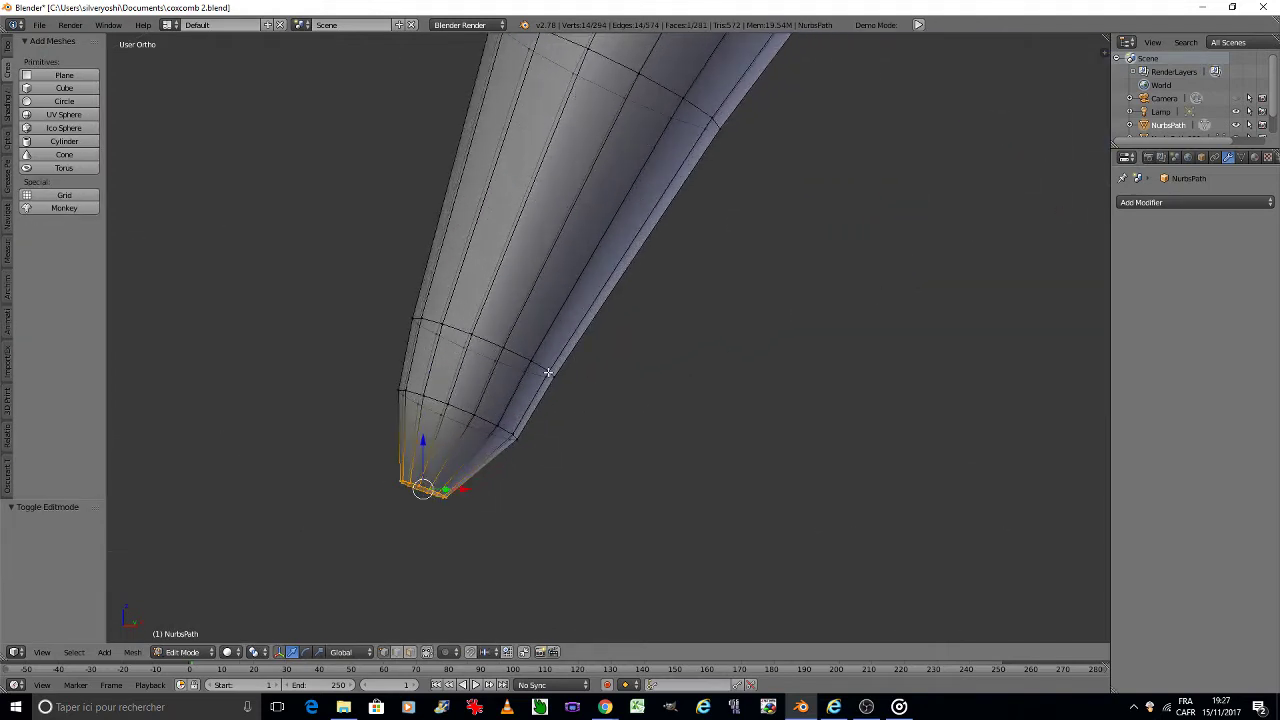
key(a)
right_click(465, 370)
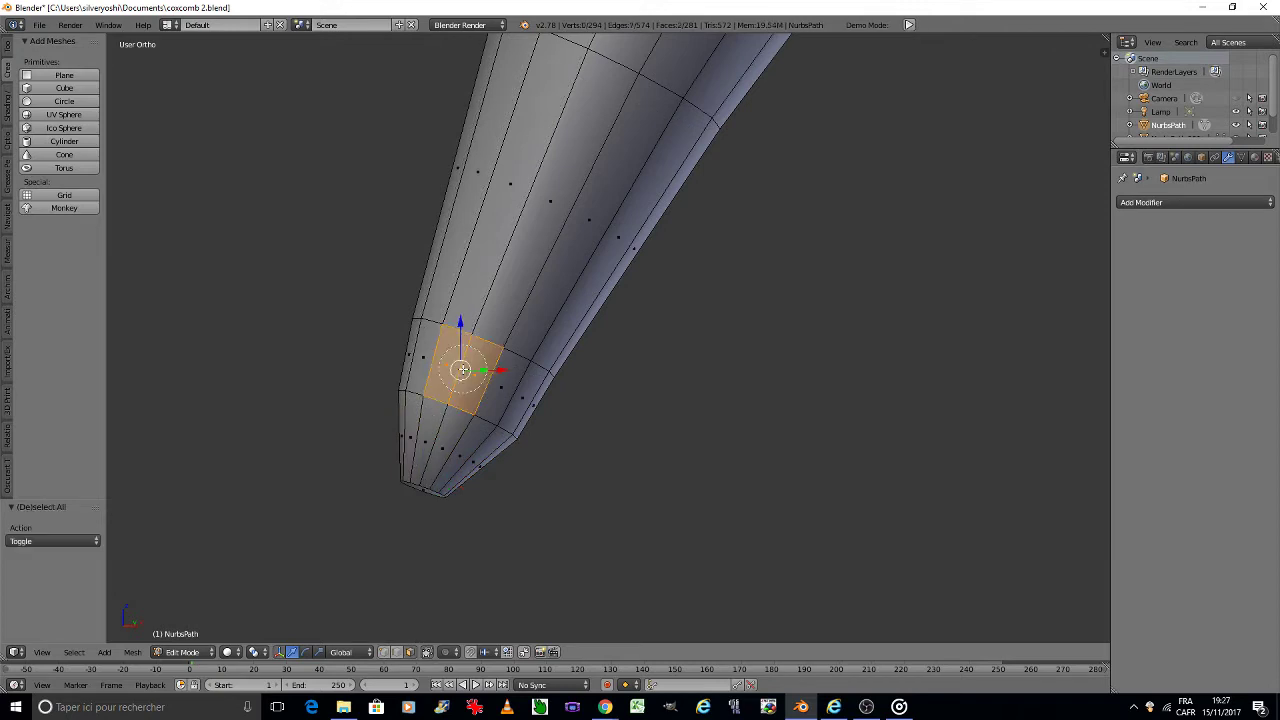
key(x)
click(679, 369)
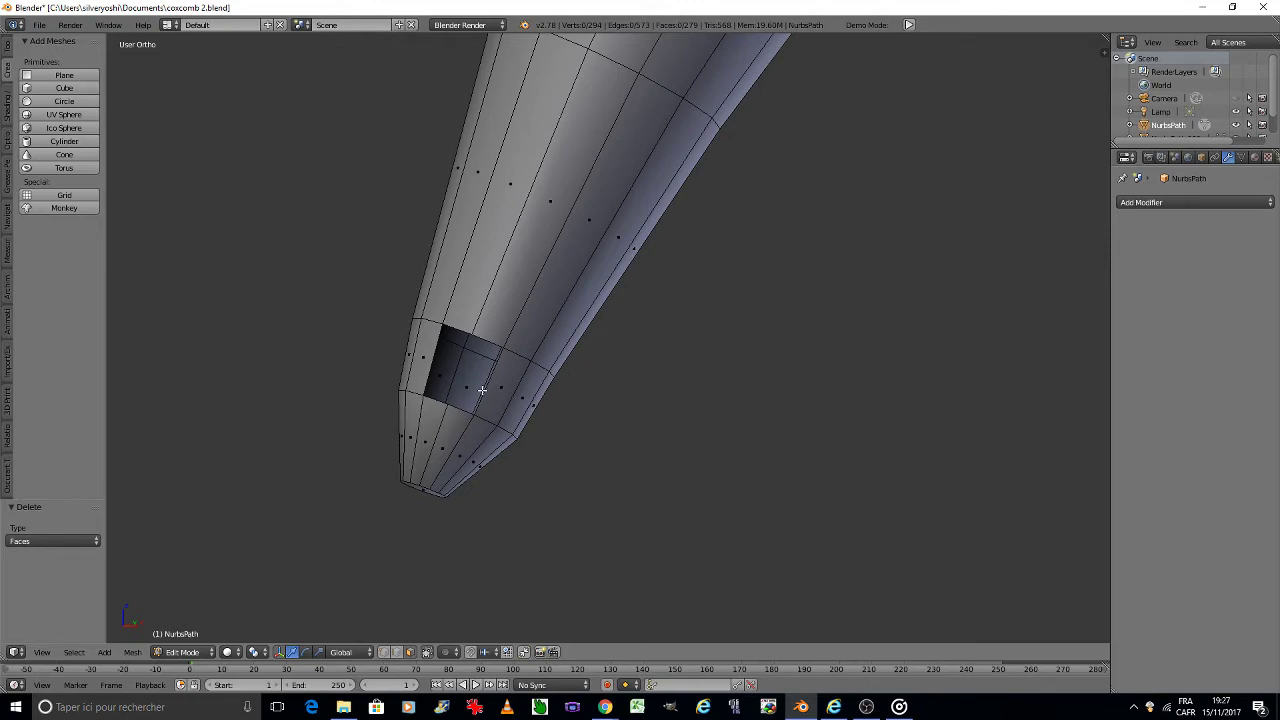
Step: Delete two side faces and cut a centred edge loop through the hole
middle_drag(482, 390, 482, 390)
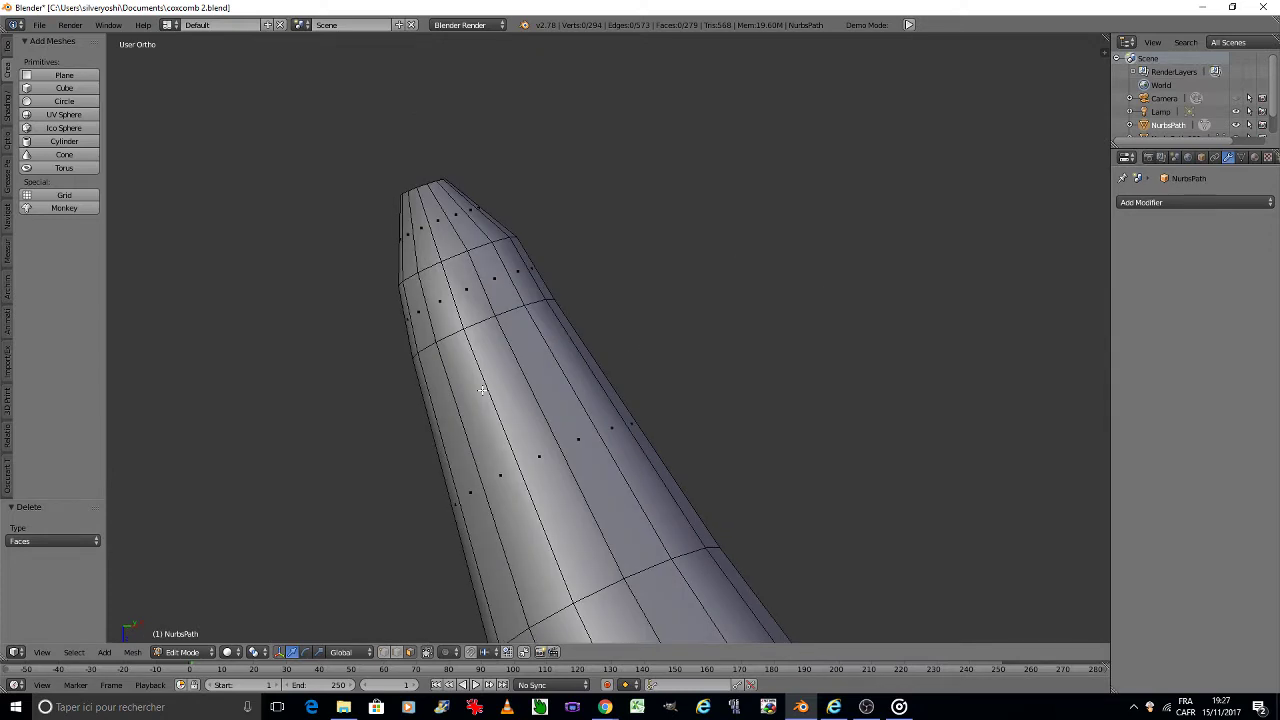
click(454, 295)
key(x)
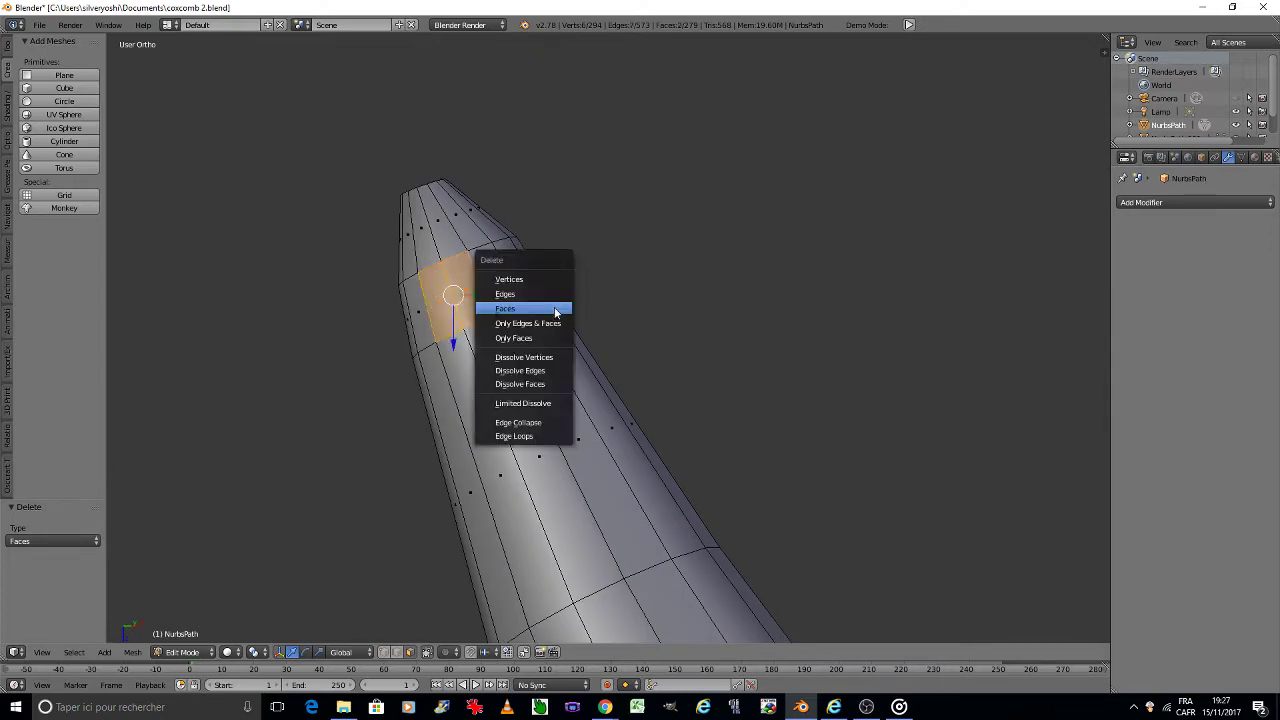
click(554, 307)
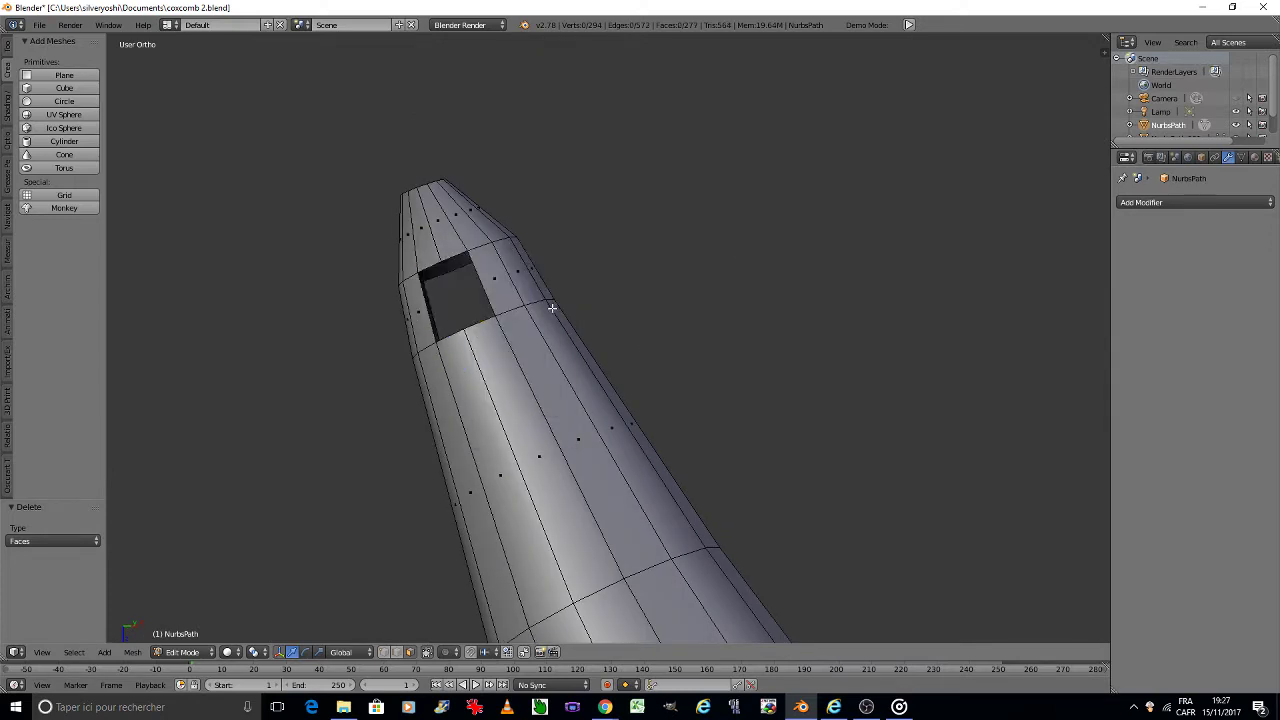
key(ctrl+r)
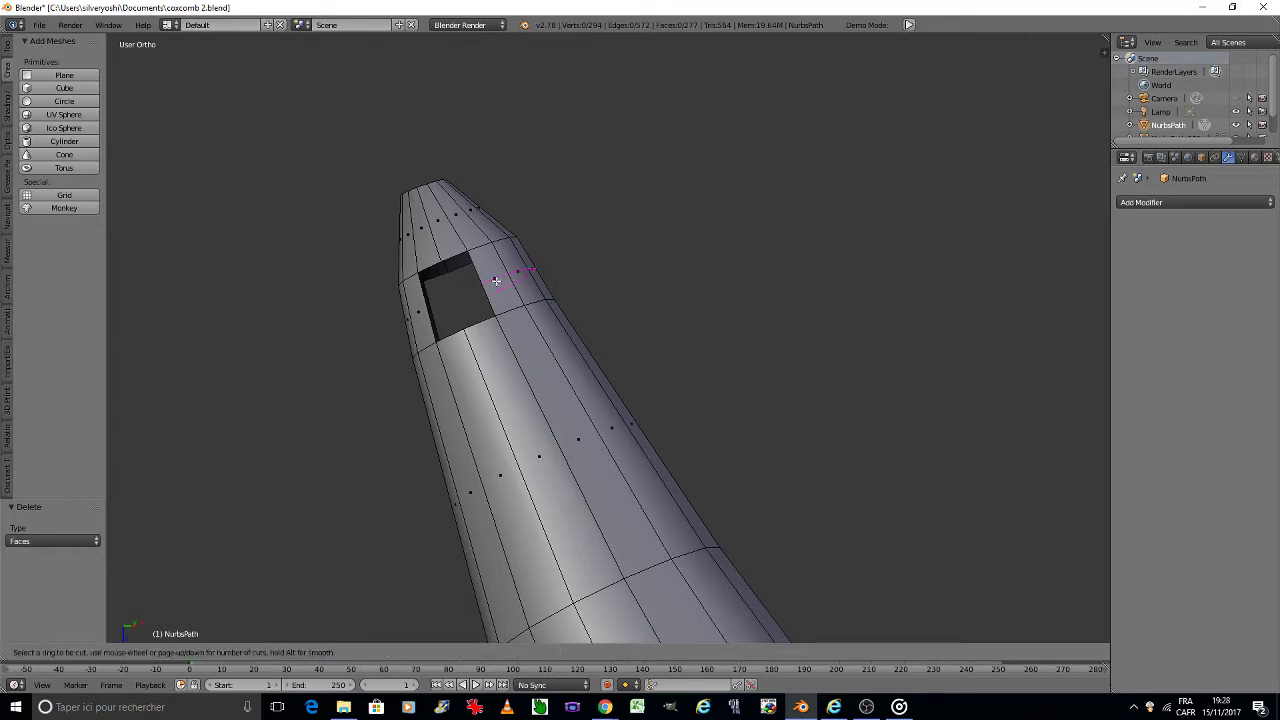
click(495, 281)
right_click(497, 279)
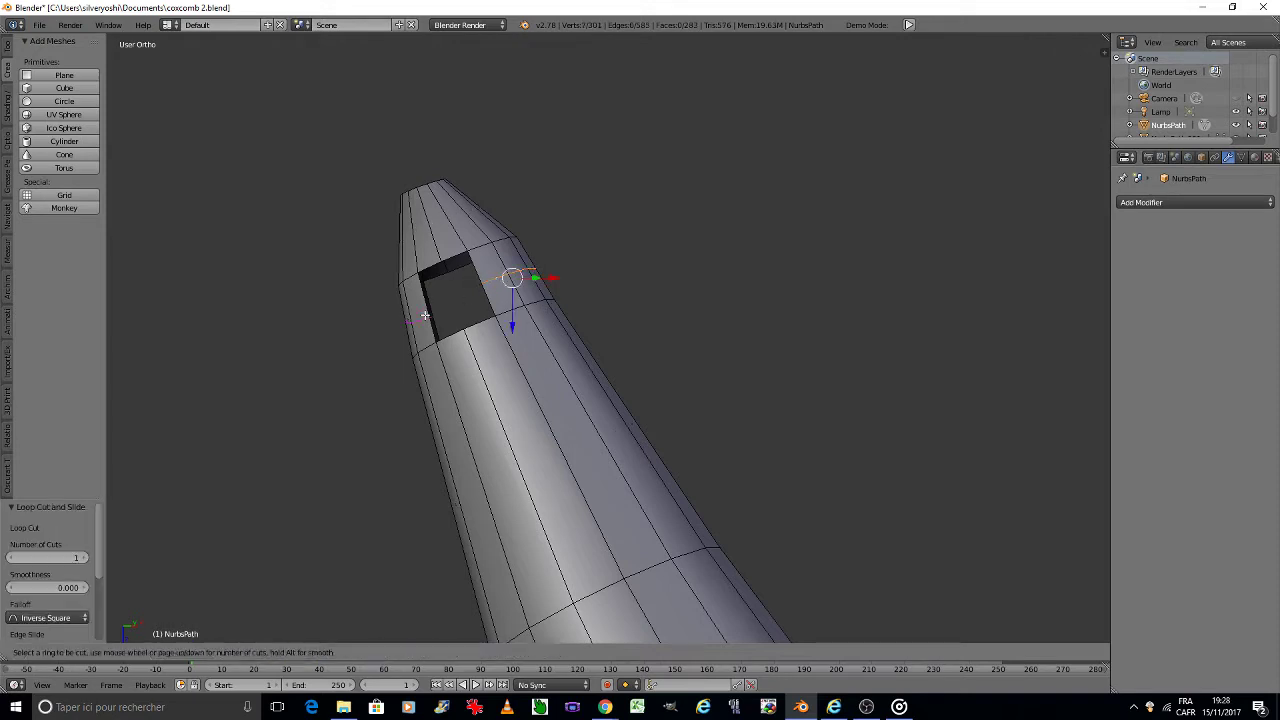
Step: Try a Subdivision Surface modifier at viewport level 2, then remove it
key(Tab)
click(539, 313)
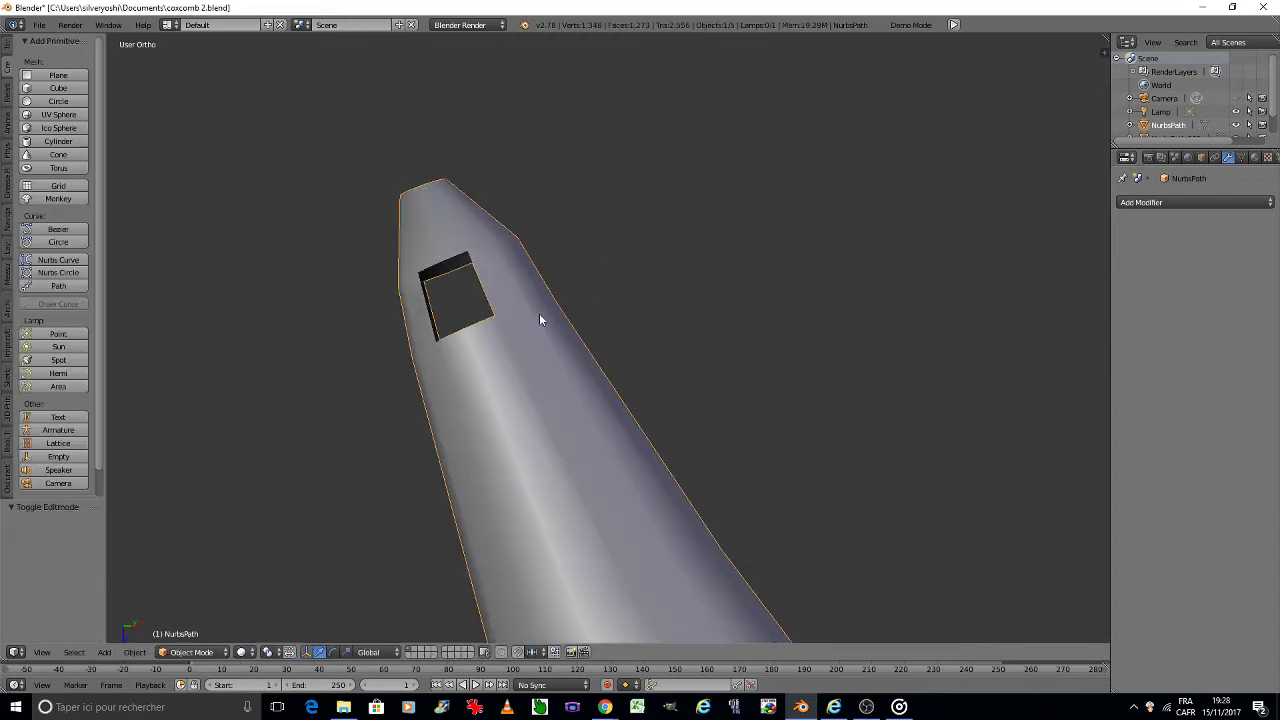
click(1236, 200)
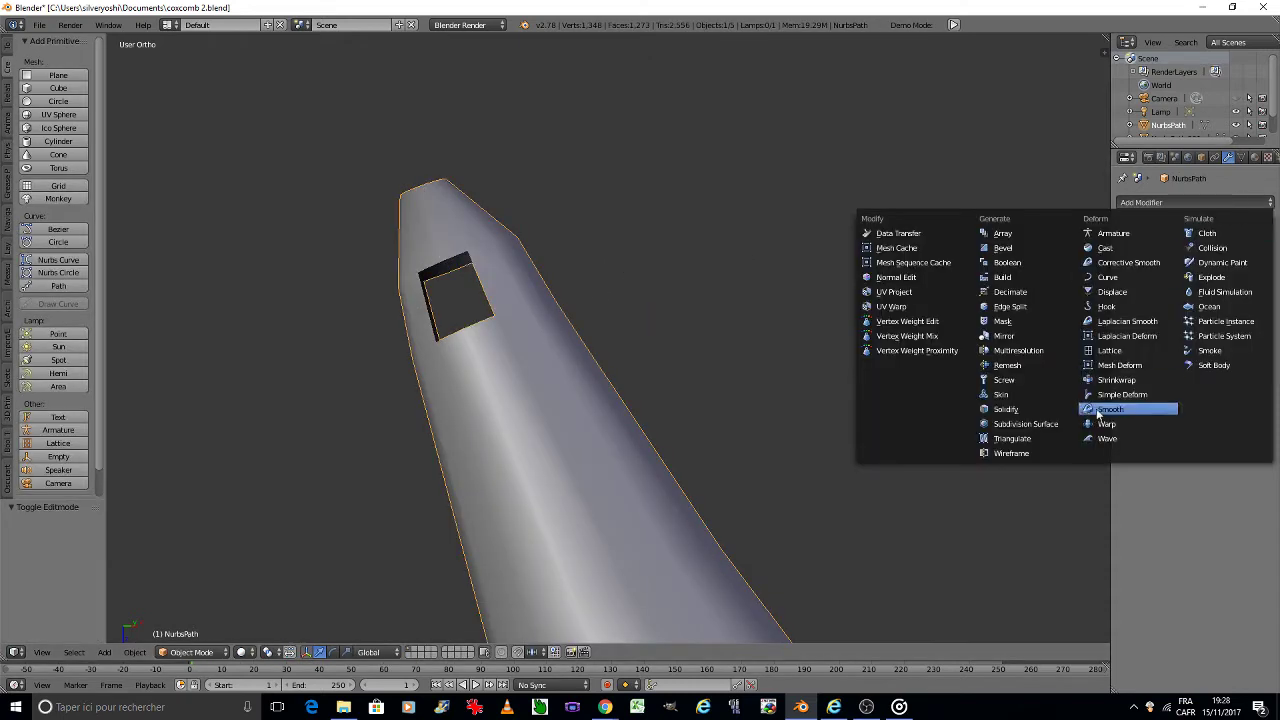
click(1045, 422)
click(1183, 324)
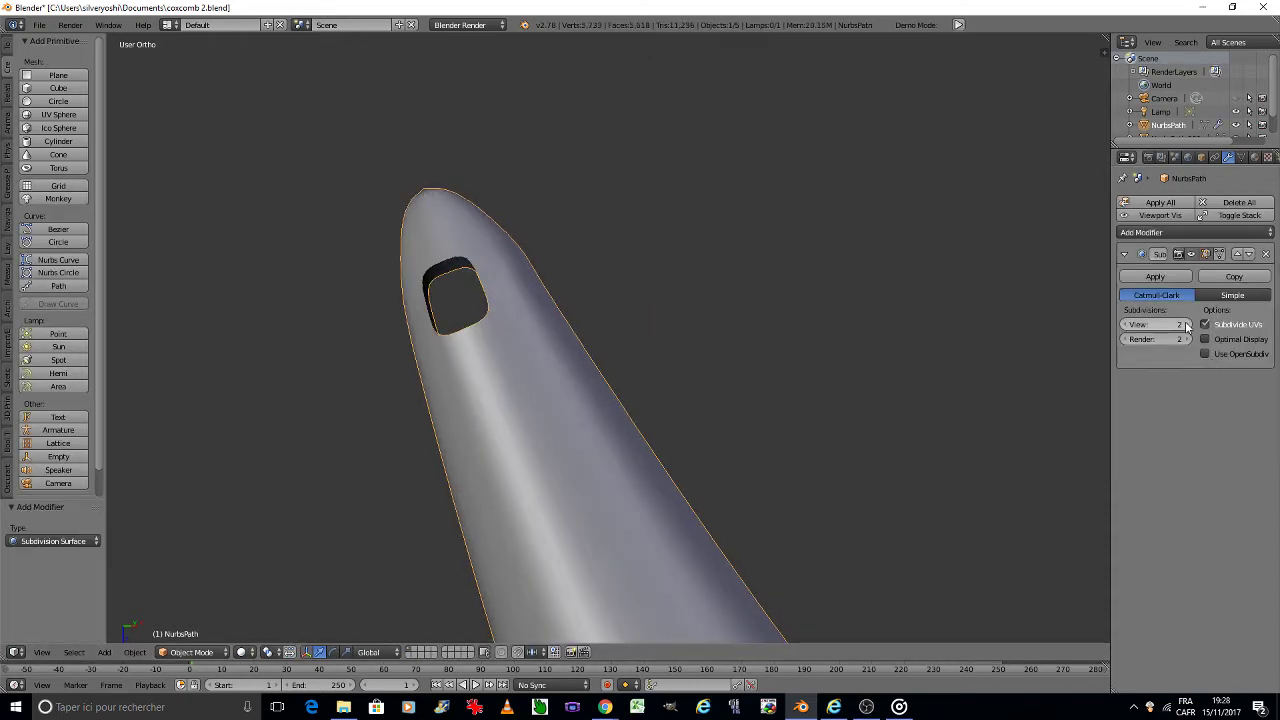
click(1266, 254)
Step: Select the hole's rim edges and round them with LoopTools Circle
key(Tab)
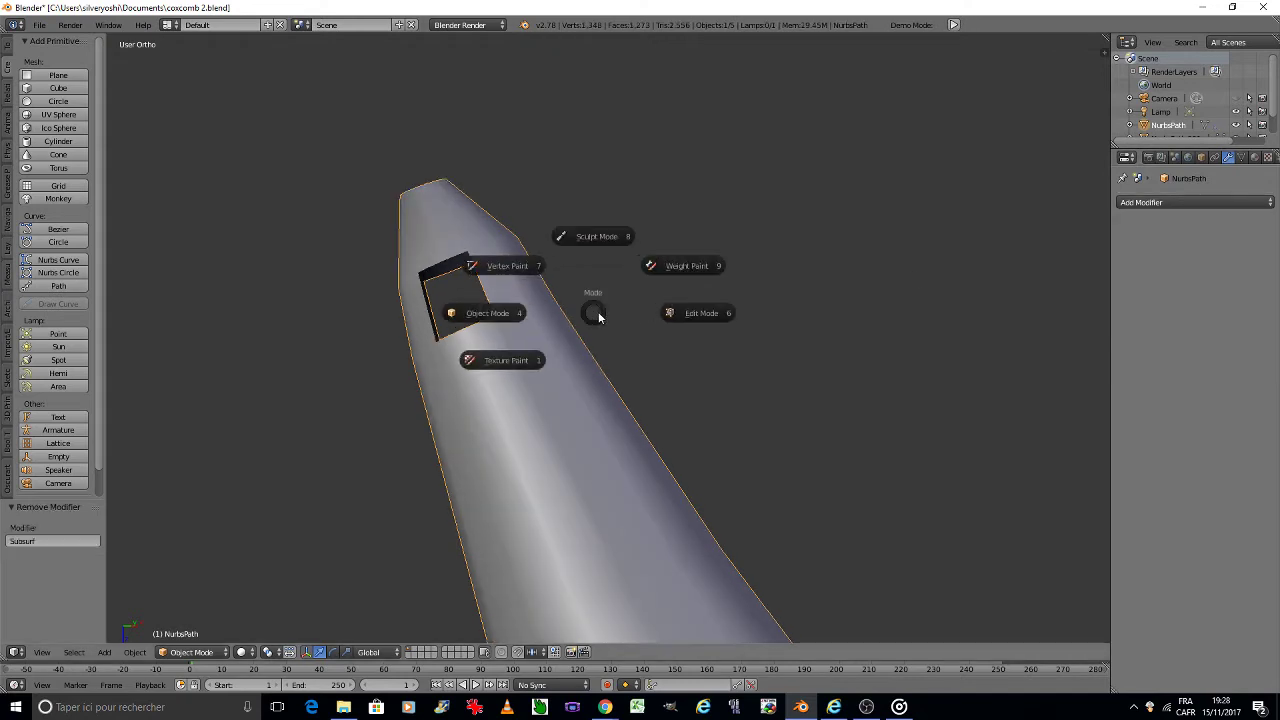
click(674, 307)
middle_drag(674, 307, 455, 264)
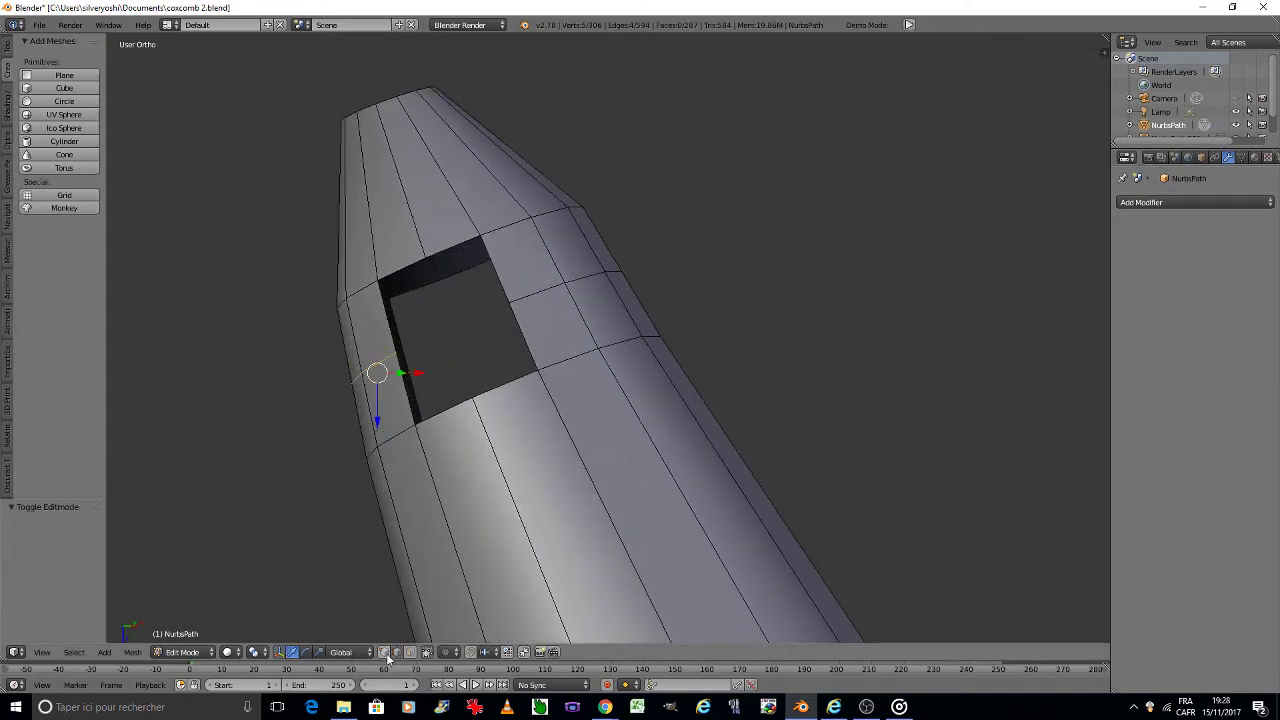
right_click(378, 281)
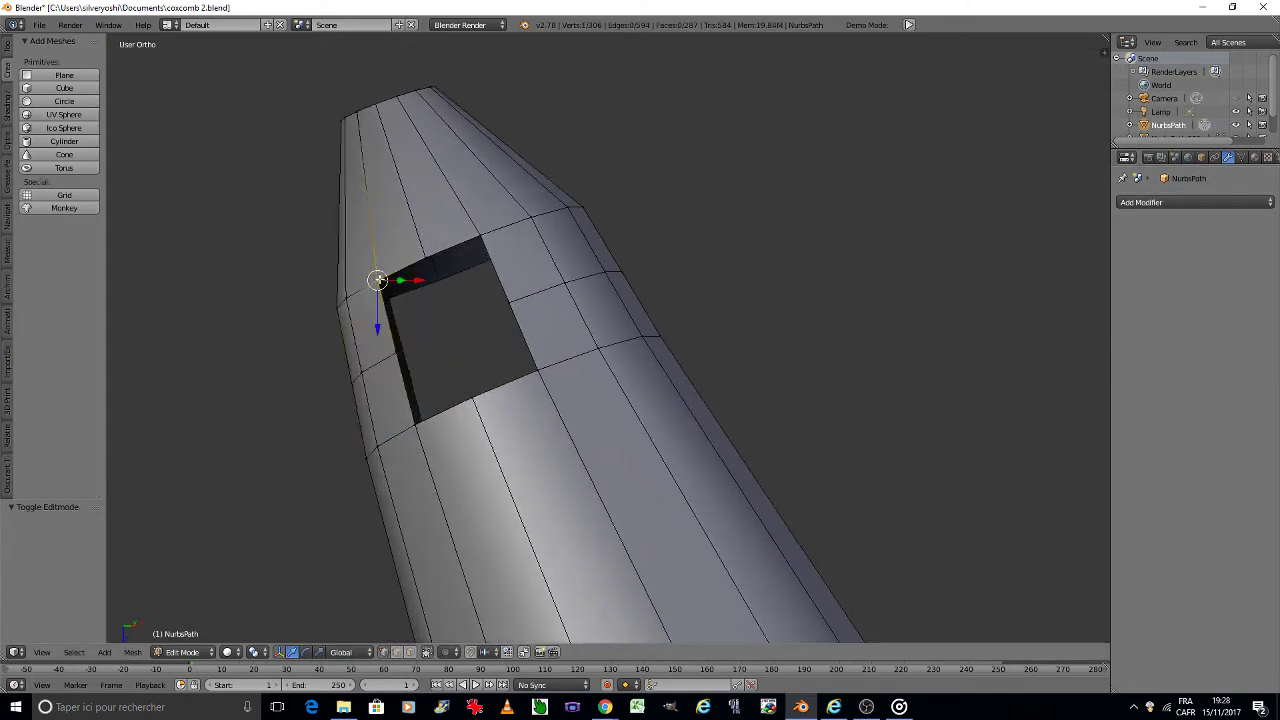
ctrl+right_click(497, 288)
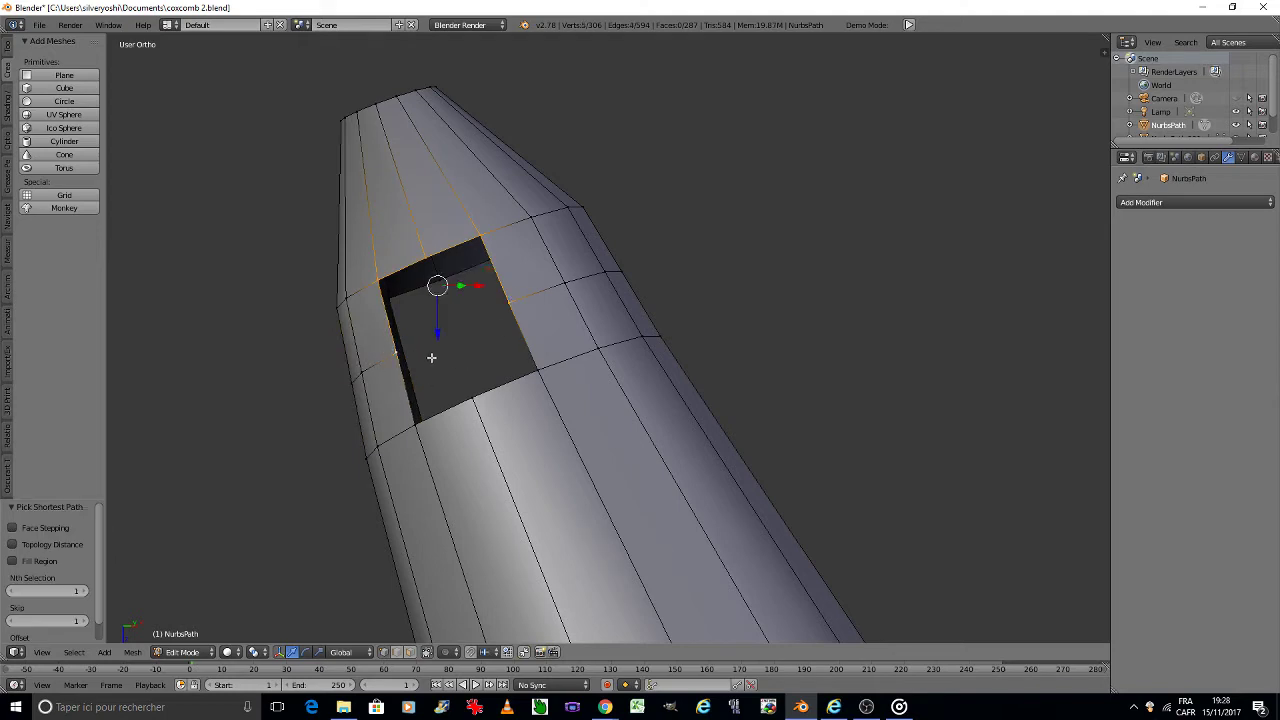
ctrl+right_click(535, 370)
key(w)
mouse_move(560, 323)
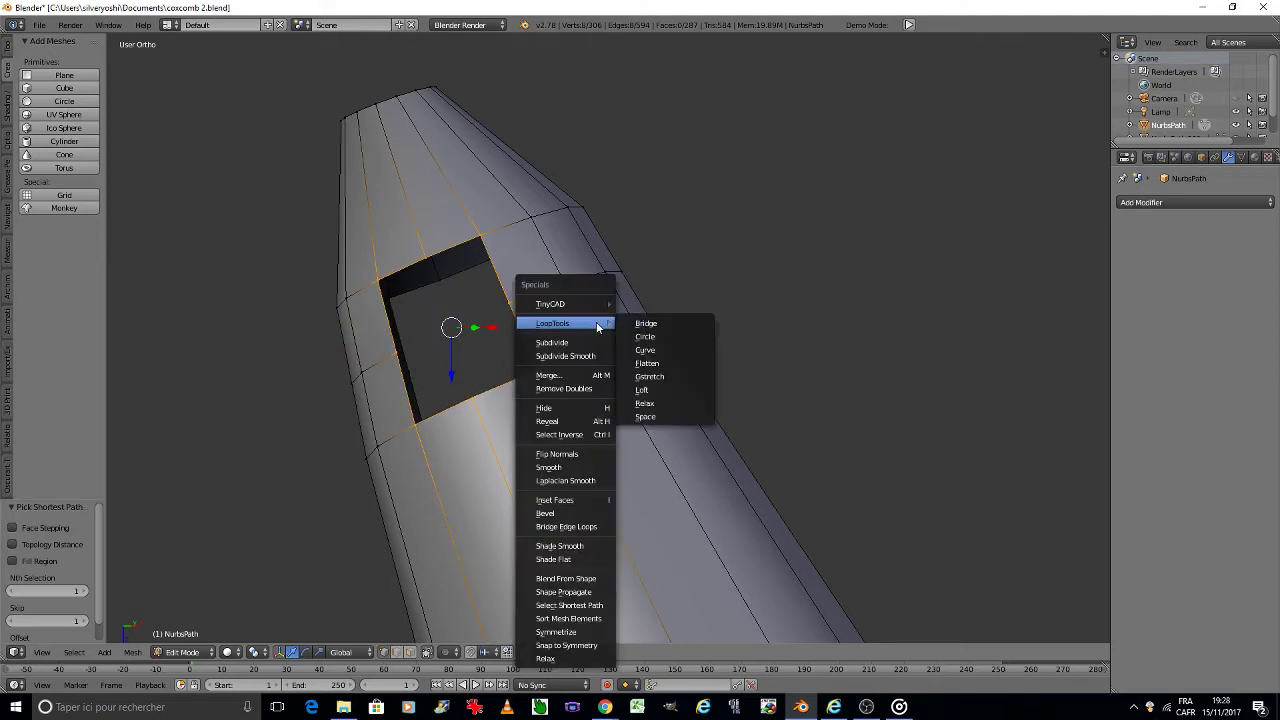
click(638, 331)
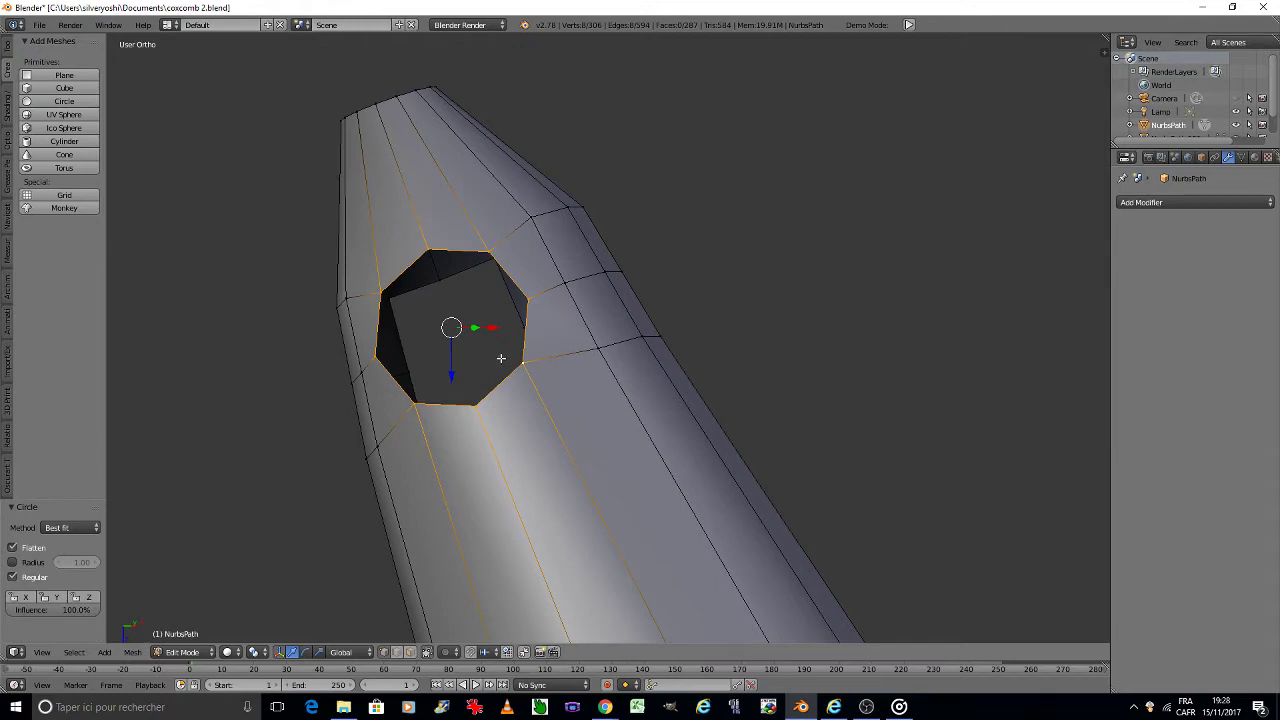
Step: Circle the rim of the hole near the tip again, then return to Object Mode
middle_drag(501, 358, 501, 358)
right_click(430, 140)
ctrl+right_click(534, 259)
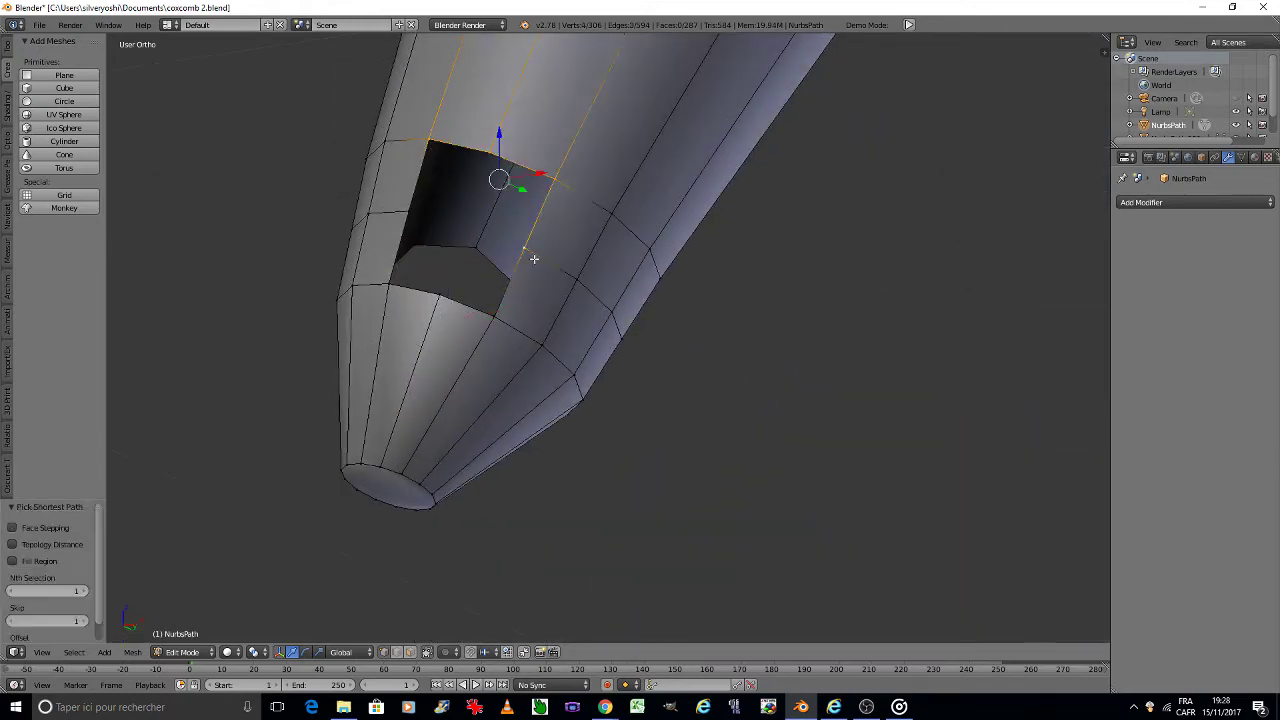
ctrl+right_click(382, 205)
key(w)
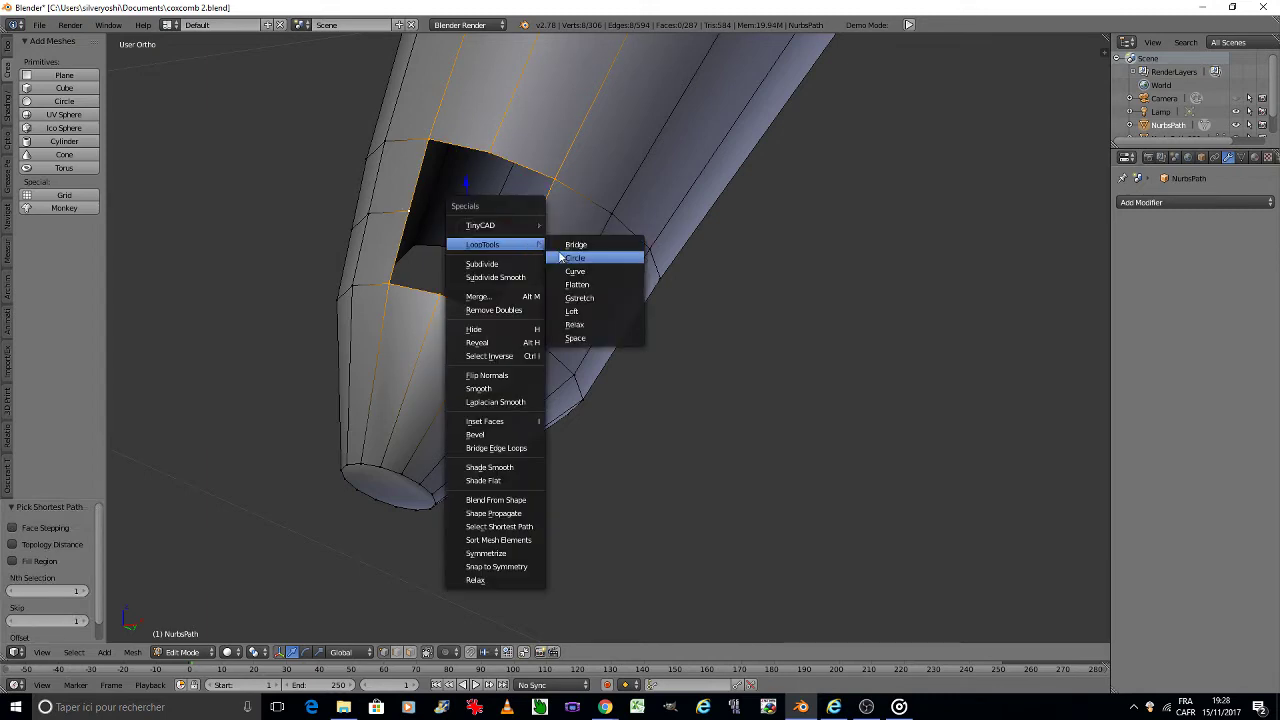
click(565, 258)
key(Tab)
click(536, 301)
scroll(536, 301, down, 8)
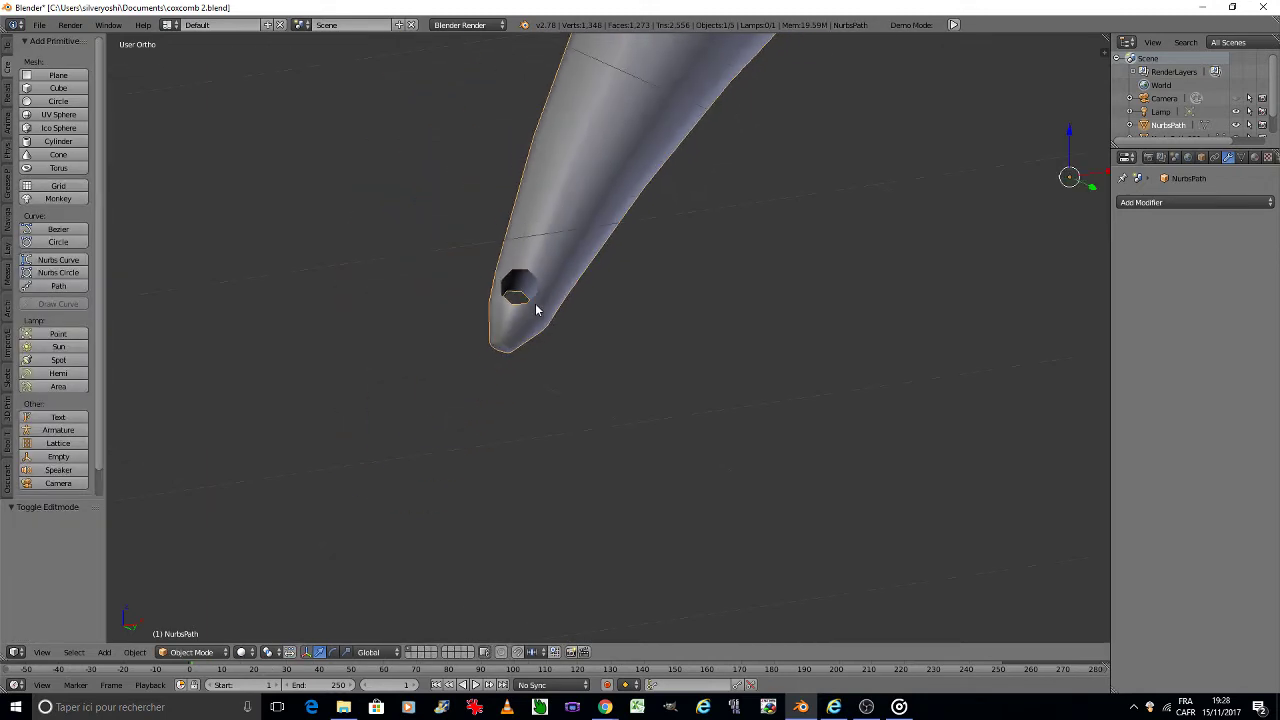
scroll(536, 305, down, 7)
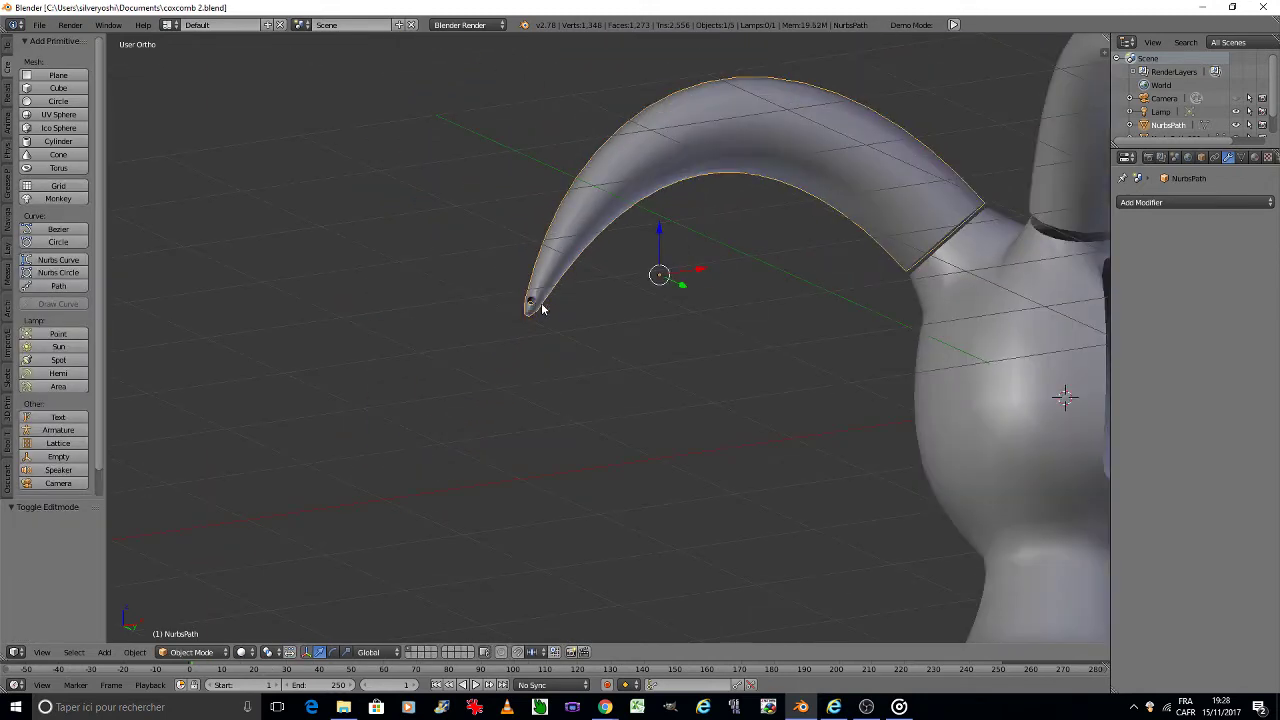
Step: Select the second horn tube, NurbsPath.001, and enter Edit Mode
key(a)
key(KP_4)
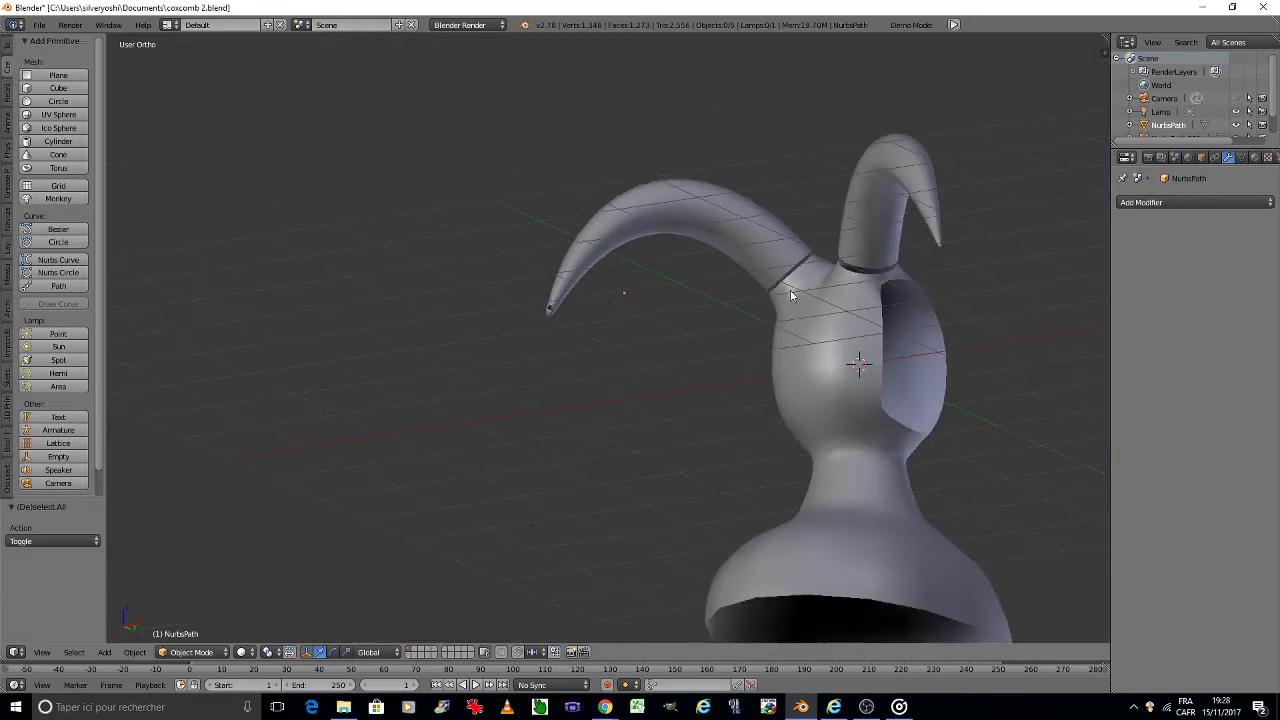
key(KP_6)
key(KP_6)
key(KP_6)
key(KP_6)
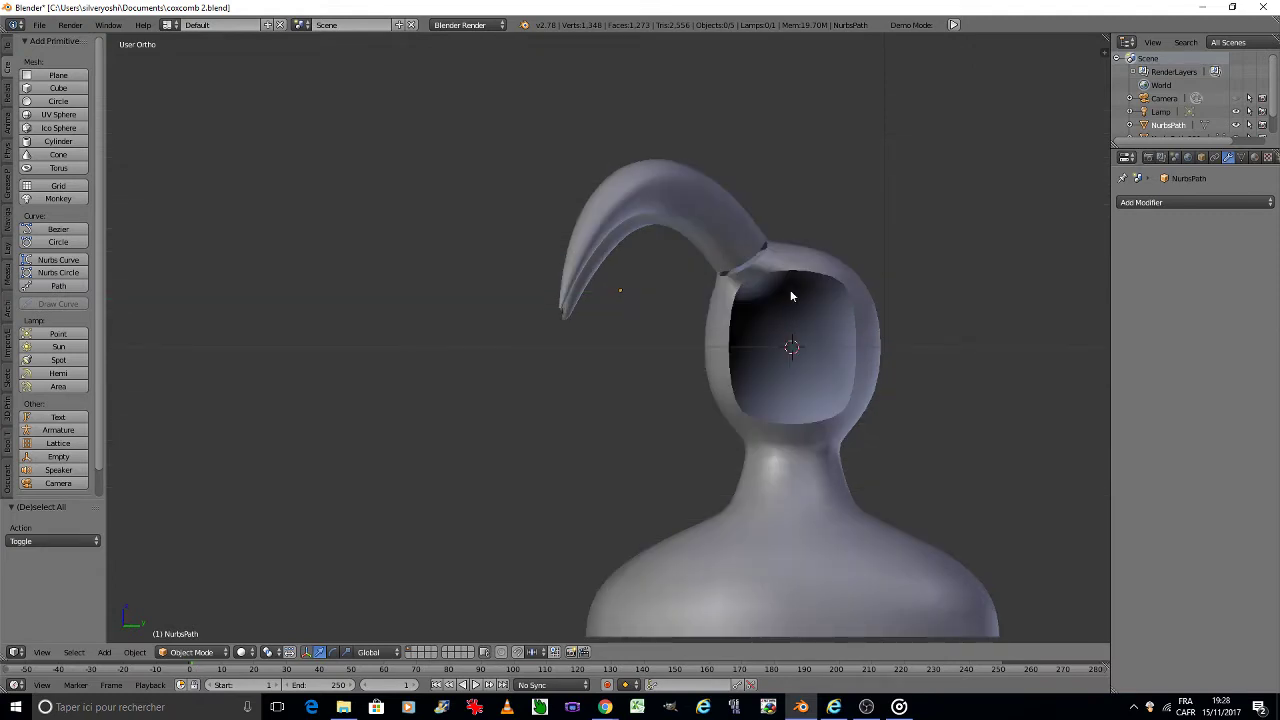
scroll(736, 272, up, 4)
right_click(475, 287)
key(Tab)
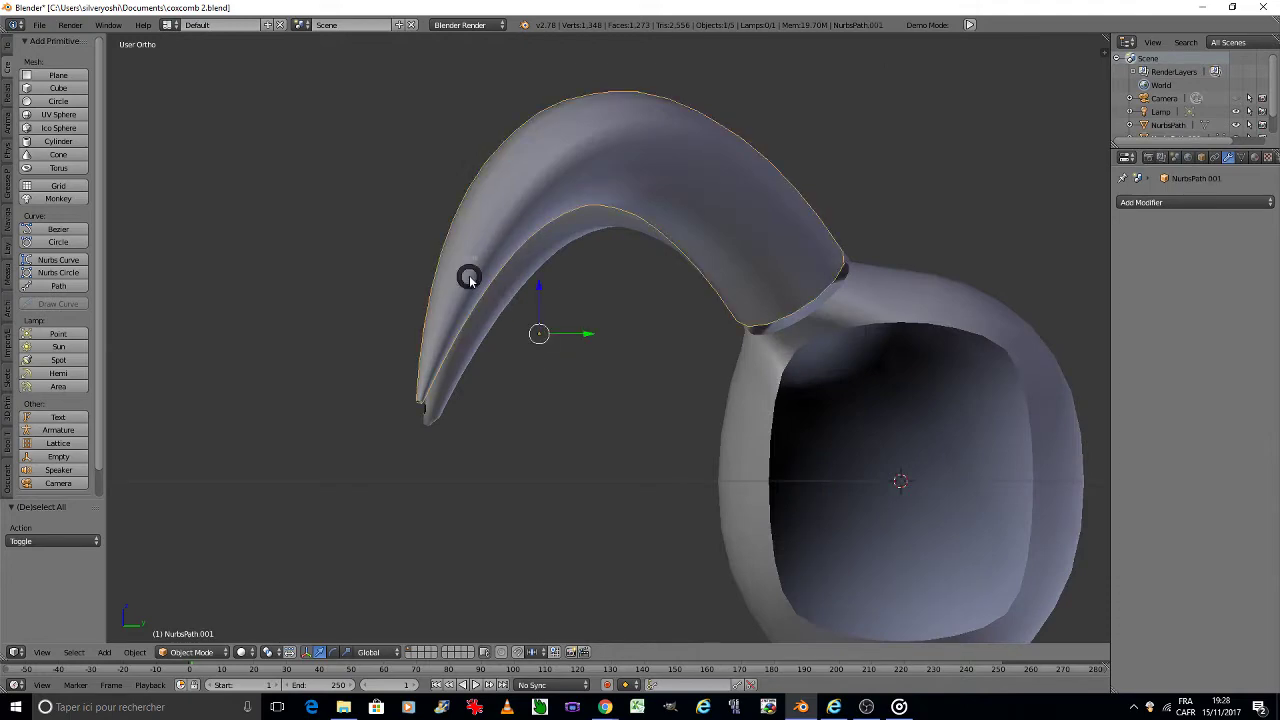
click(577, 279)
Step: Slide the tip's vertex ring back along the horn (0.487) and save the file
scroll(397, 366, up, 2)
scroll(397, 366, up, 5)
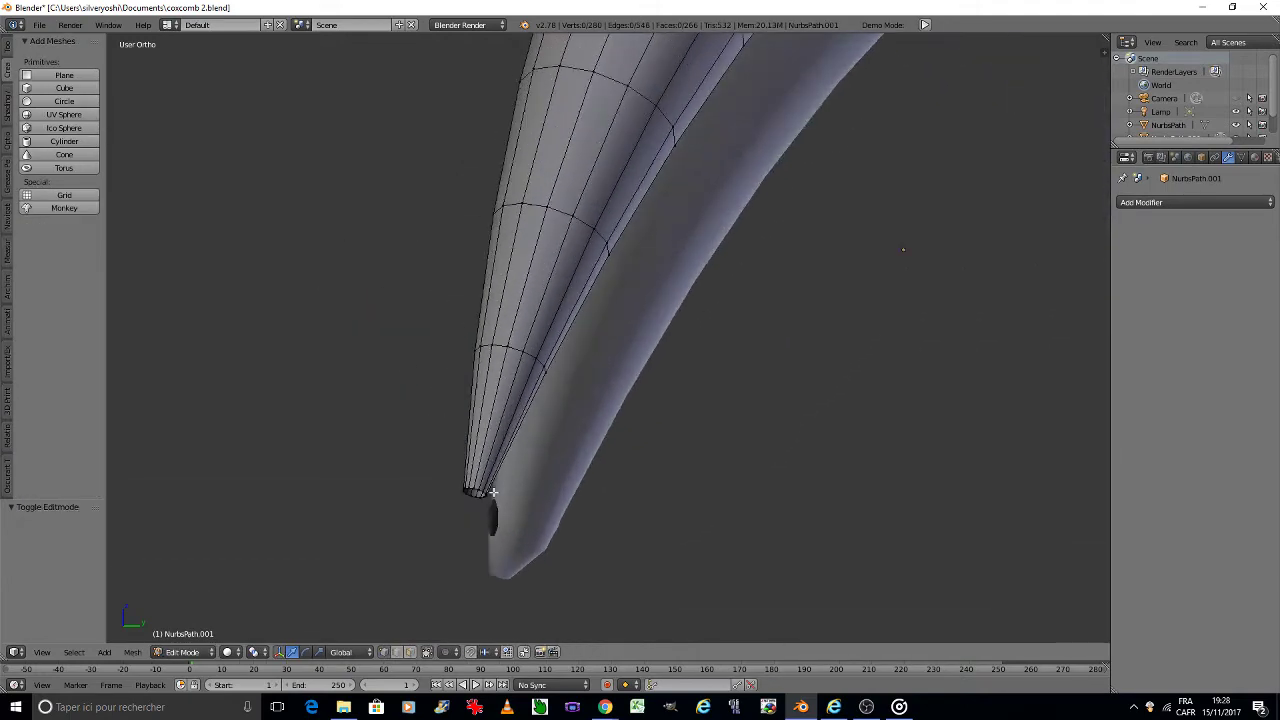
key(c)
drag(443, 509, 463, 506)
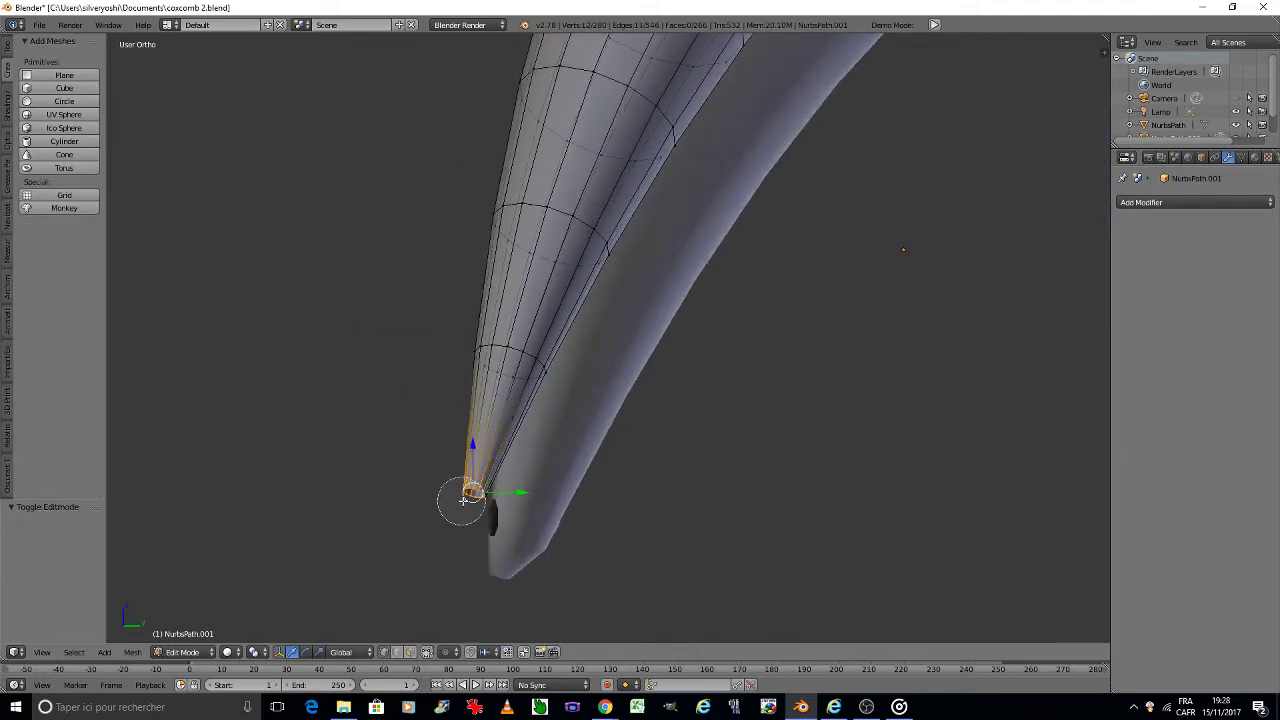
key(Escape)
key(shift+v)
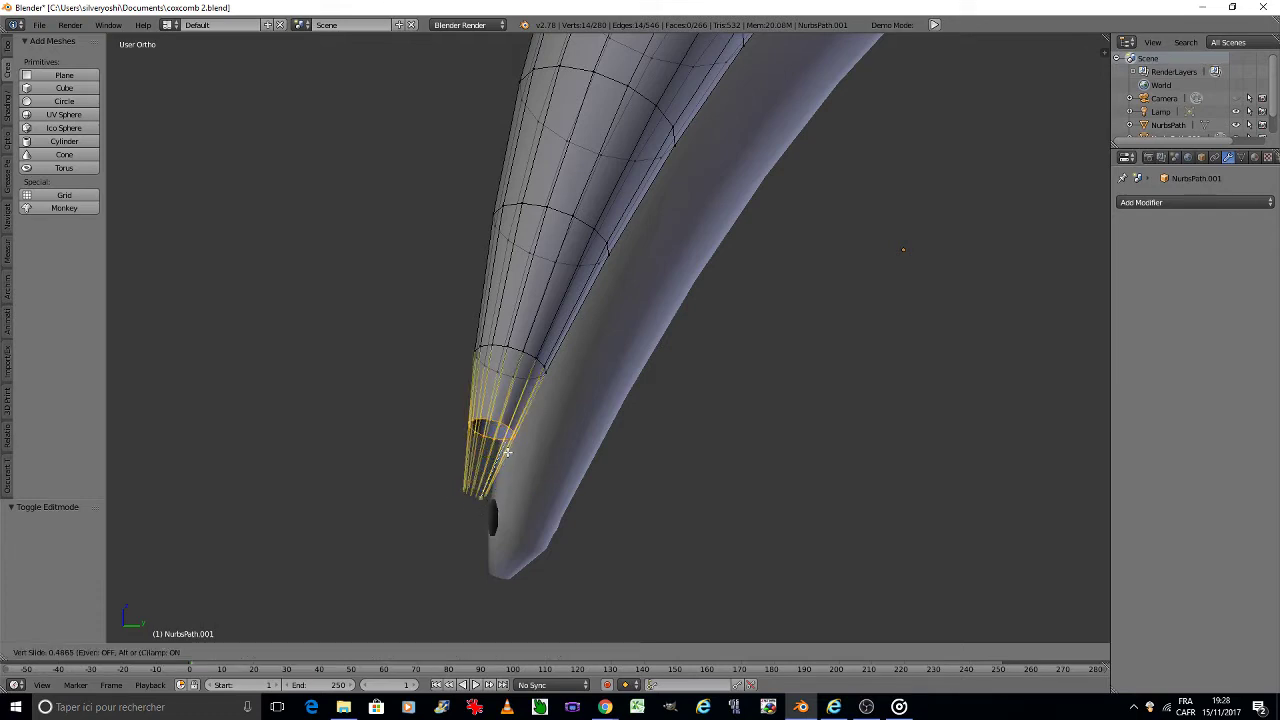
click(507, 452)
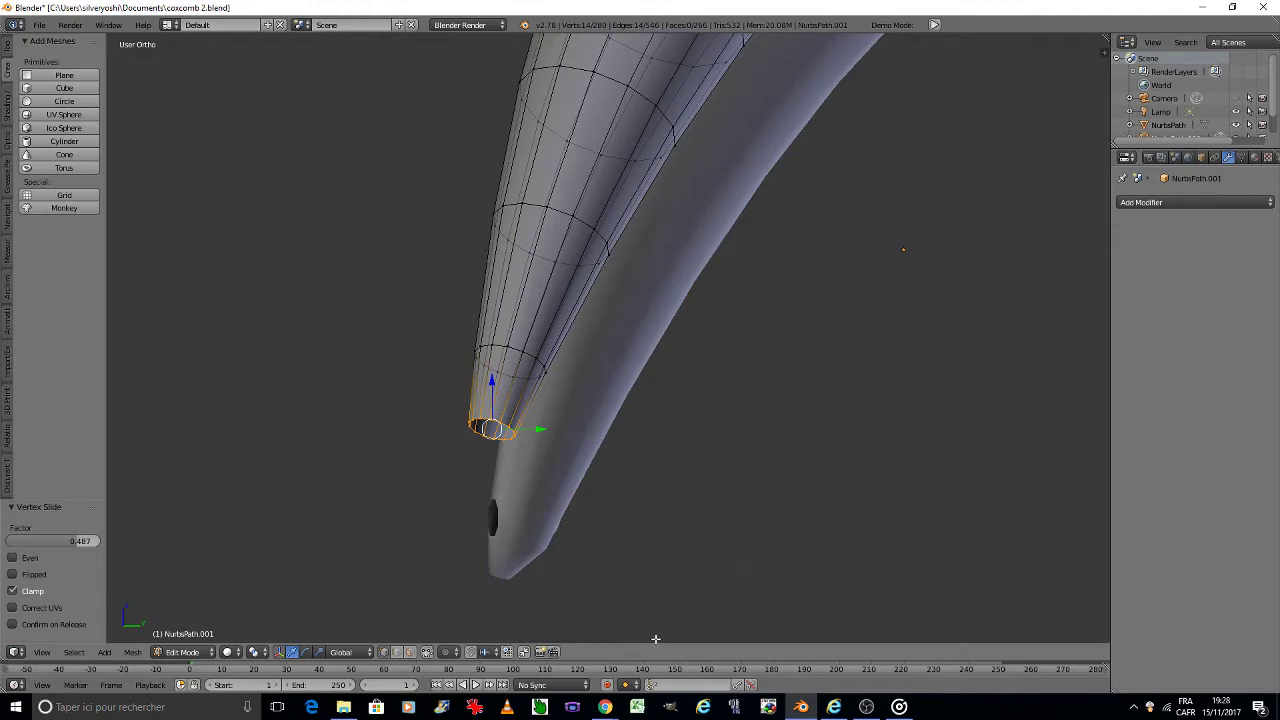
mouse_move(605, 707)
click(691, 606)
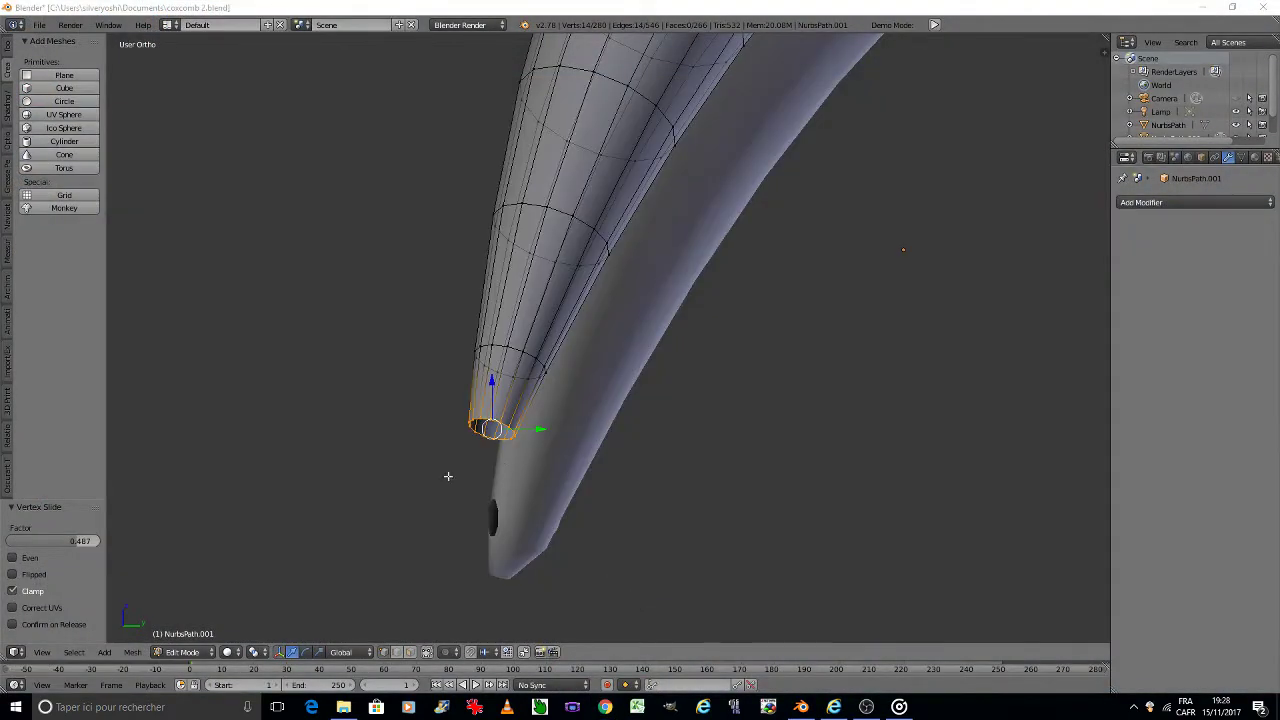
key(ctrl+s)
click(388, 486)
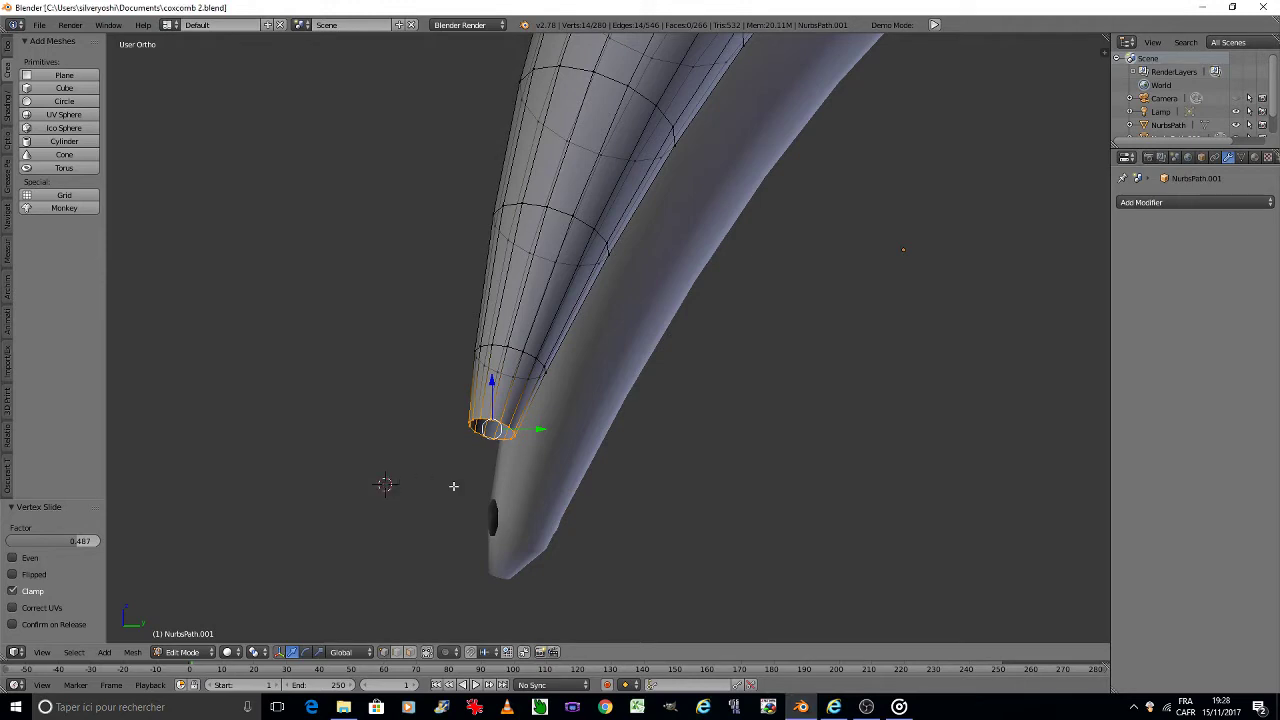
Step: Cut two new edge loops around the tube near the tip
scroll(470, 415, up, 3)
scroll(500, 412, up, 2)
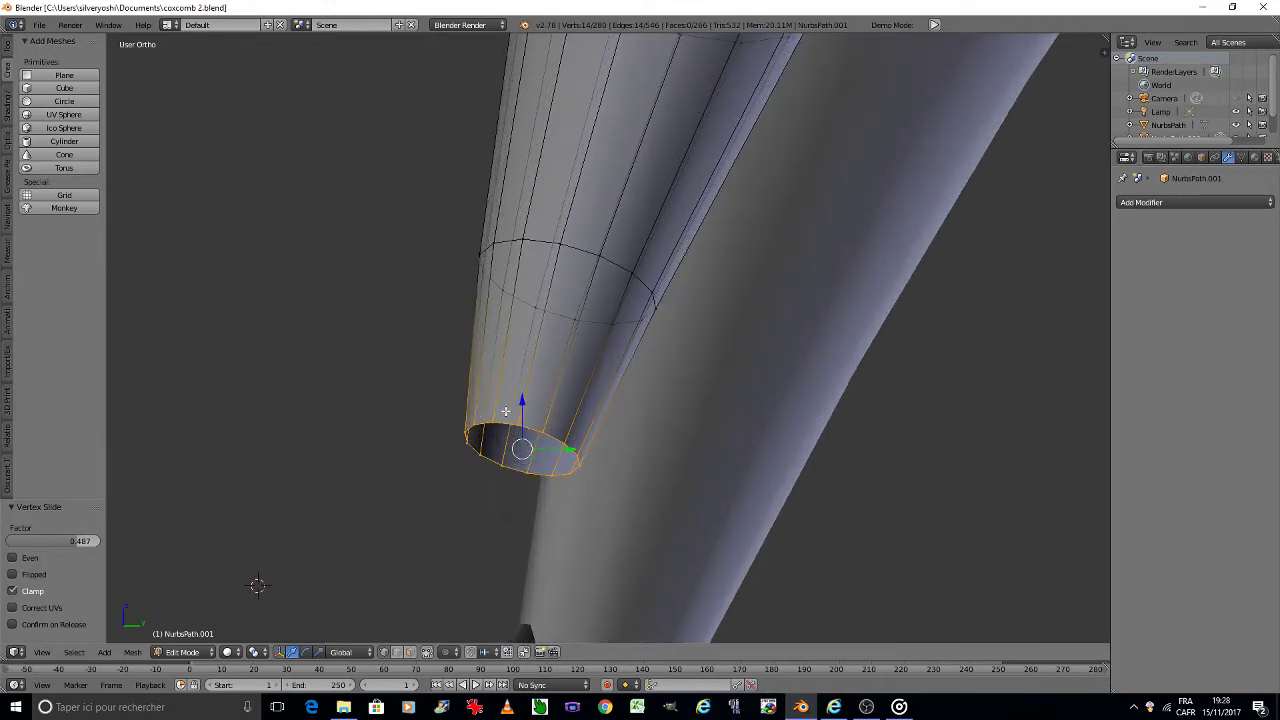
key(ctrl+r)
click(563, 362)
right_click(563, 362)
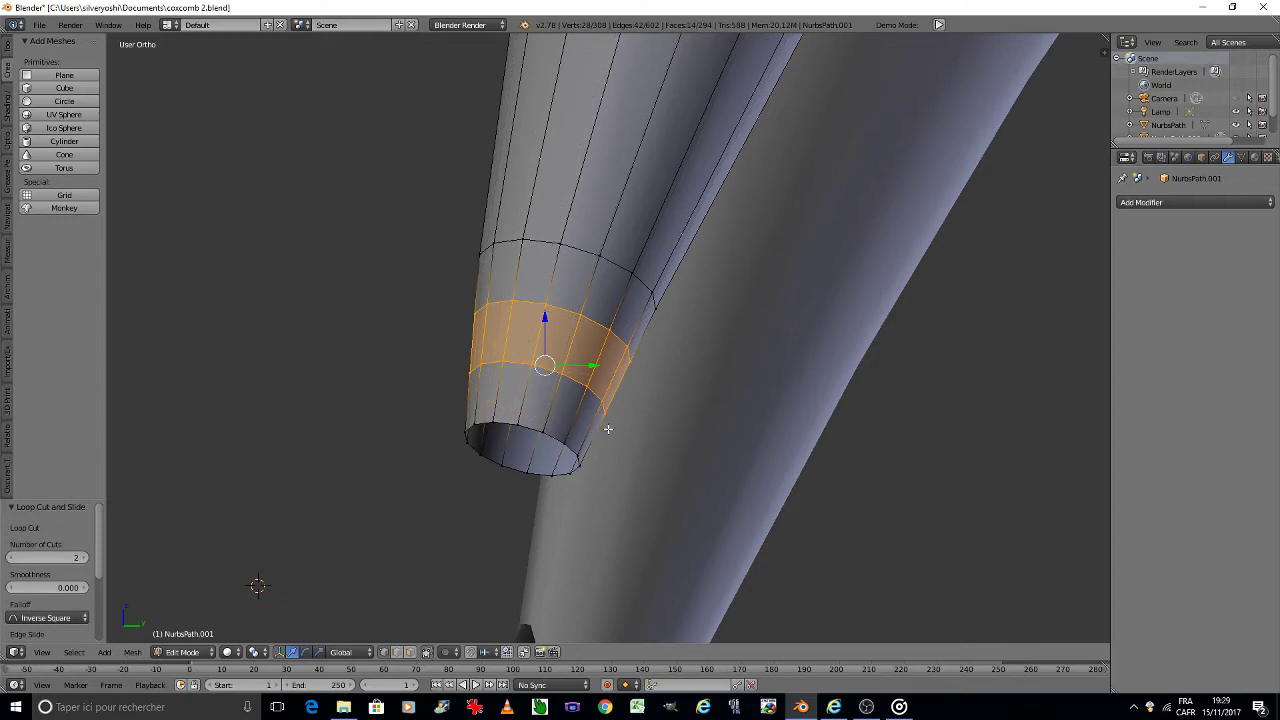
Step: Delete one face in the new band and cut a centred edge loop through the hole
click(410, 652)
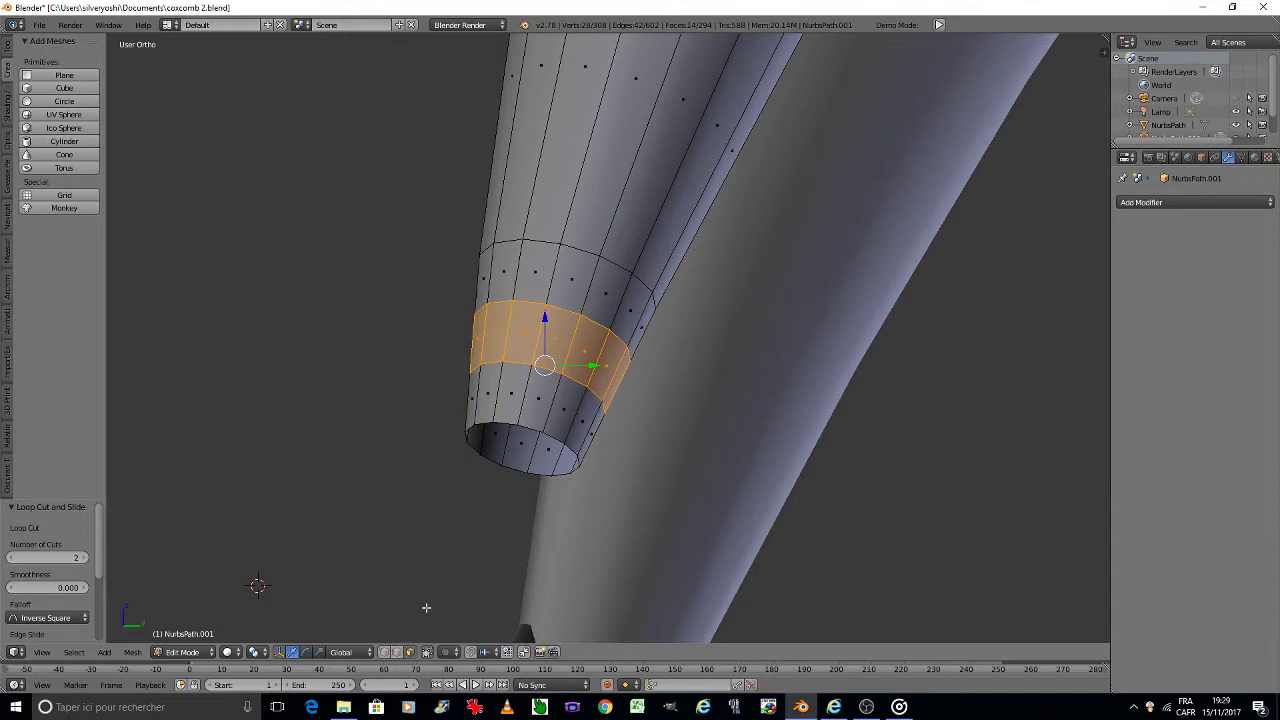
scroll(533, 378, up, 2)
key(a)
right_click(541, 331)
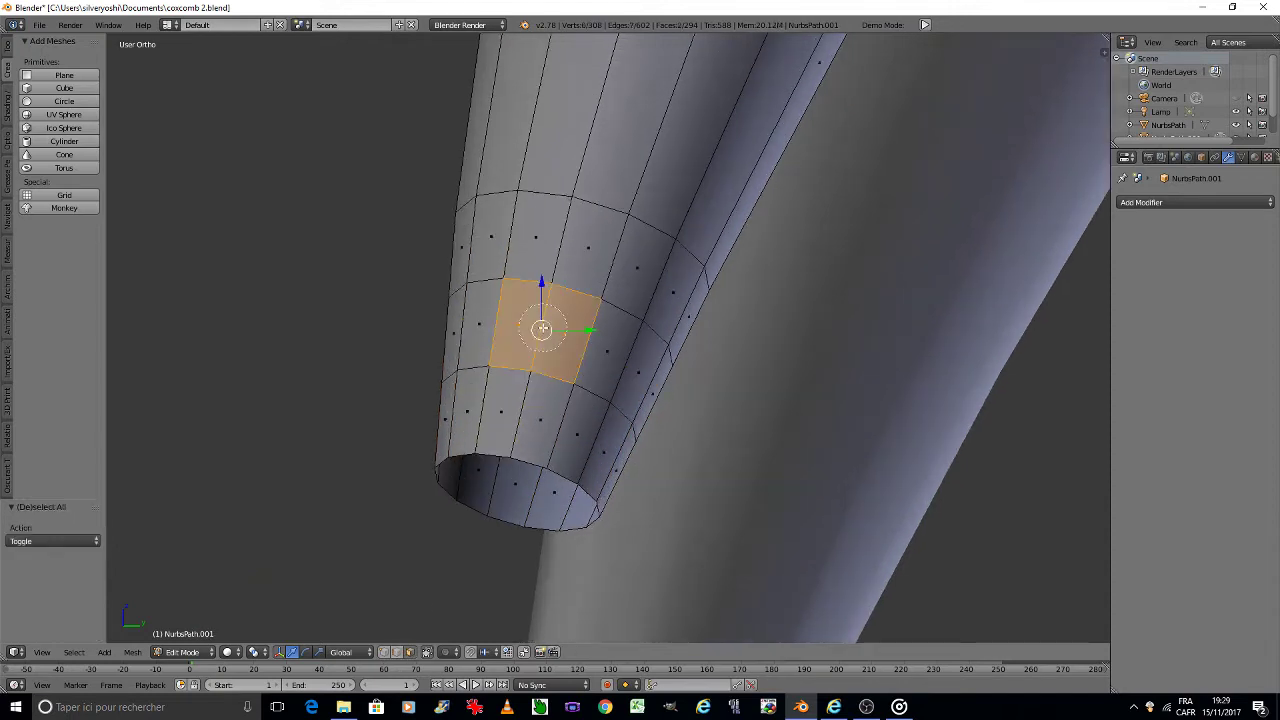
key(x)
click(649, 345)
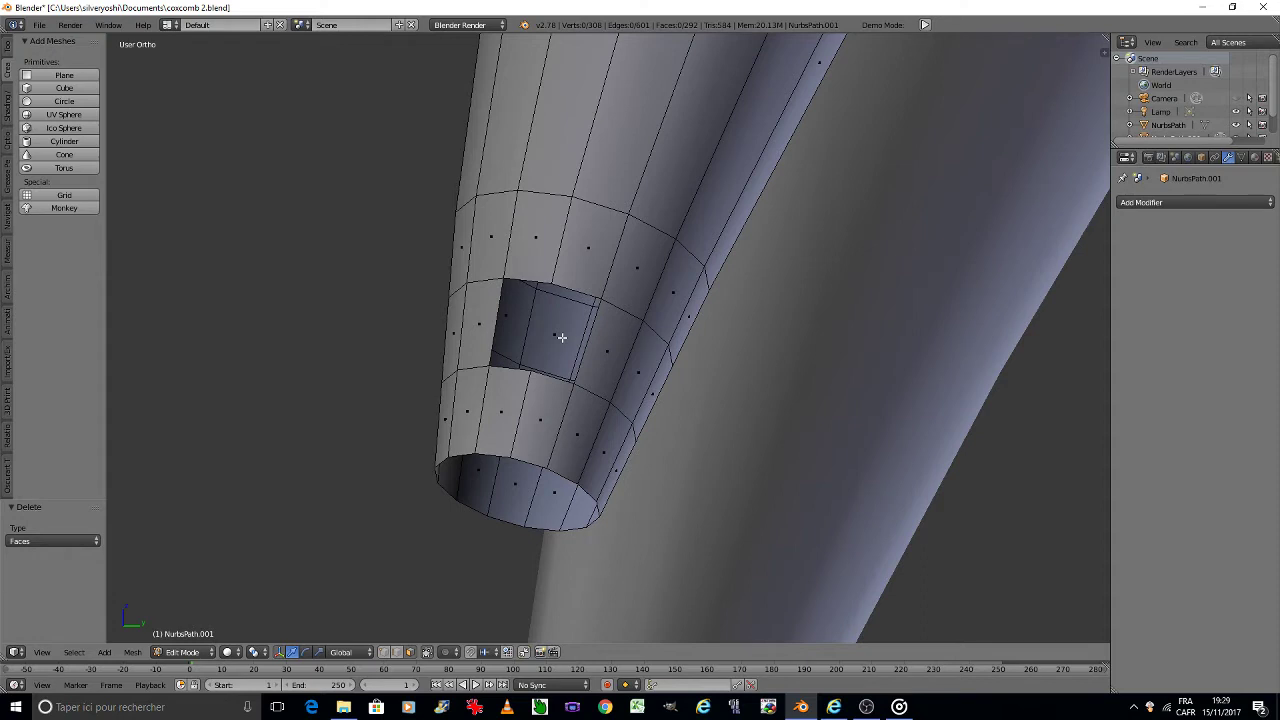
key(ctrl+r)
click(607, 351)
right_click(607, 351)
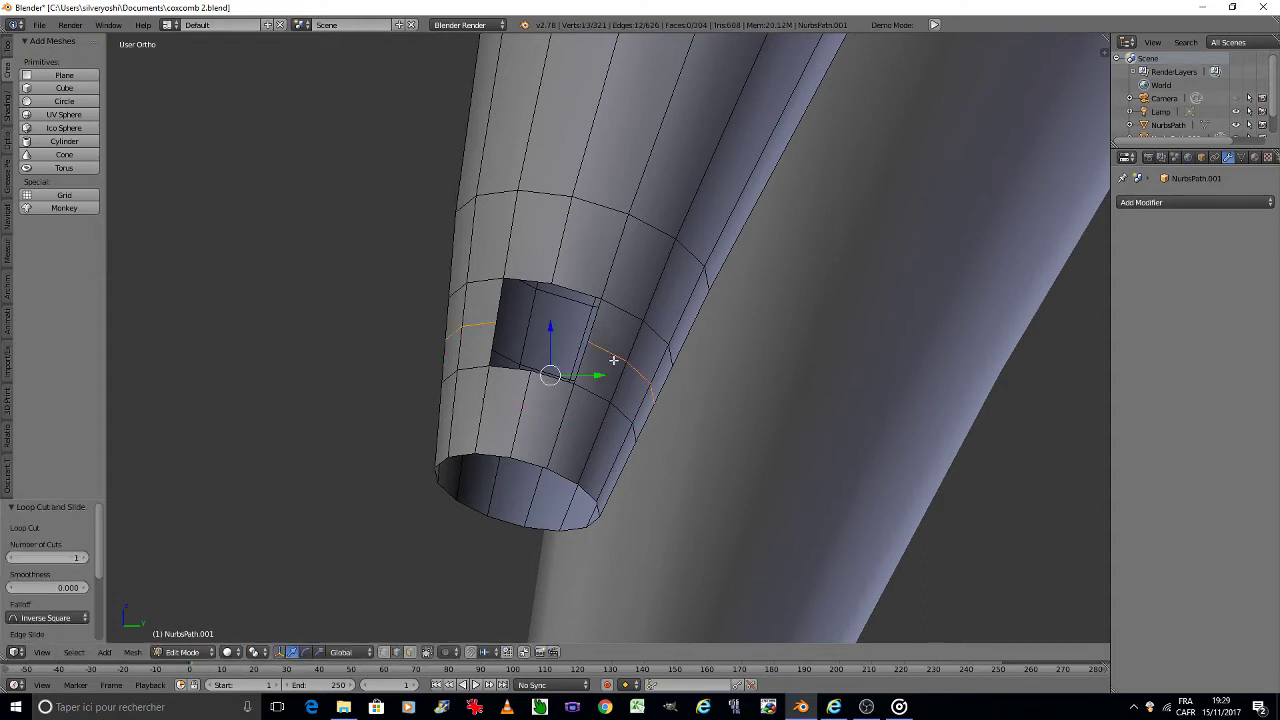
key(KP_Decimal)
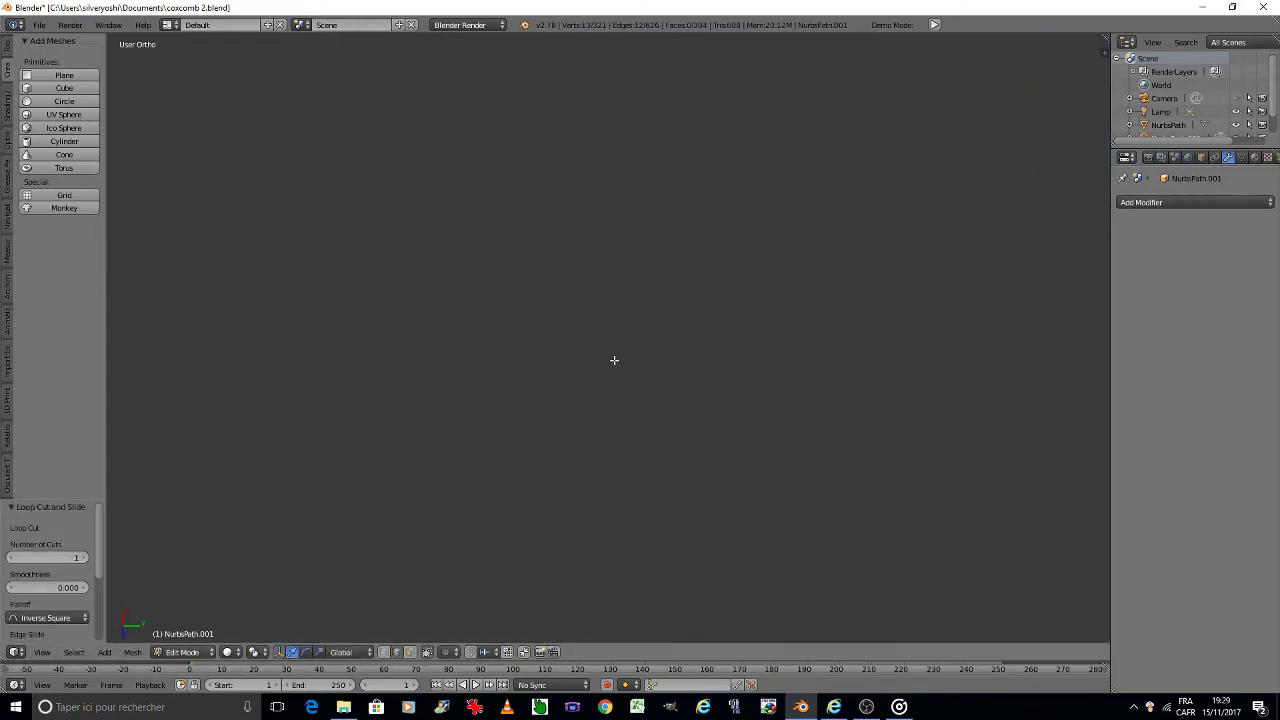
scroll(614, 360, down, 3)
scroll(614, 360, down, 3)
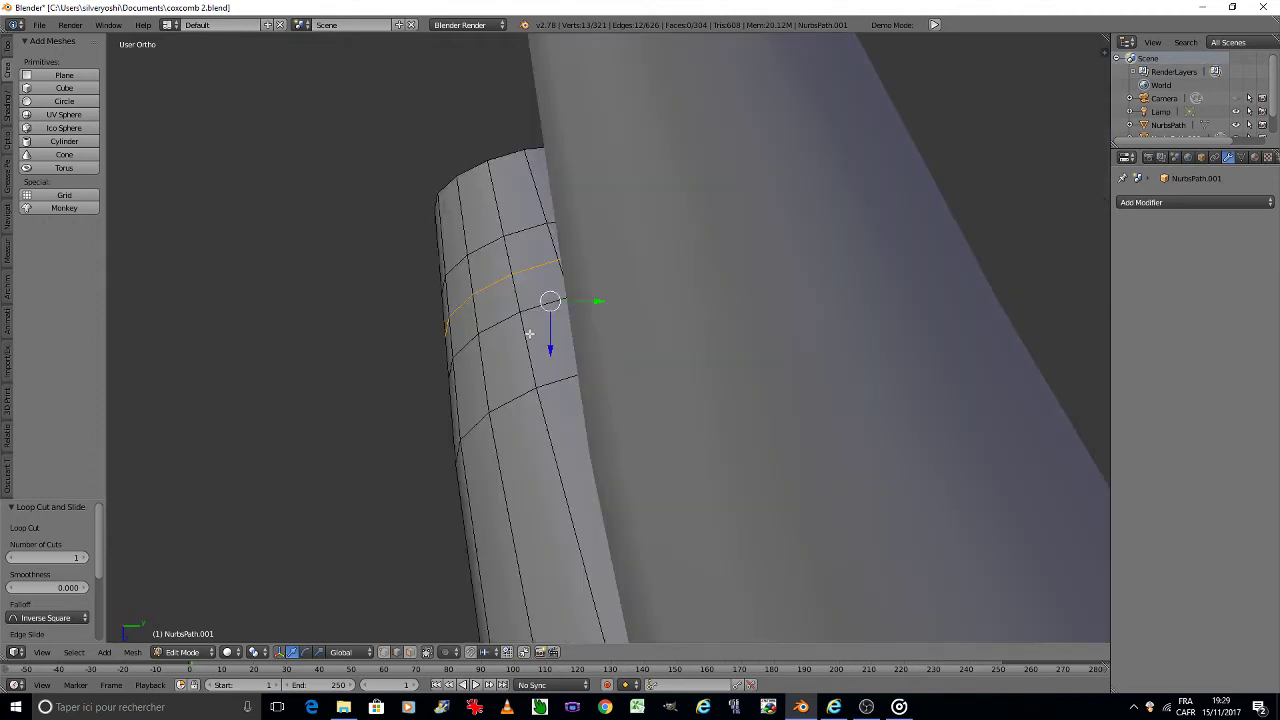
click(410, 652)
scroll(521, 373, up, 3)
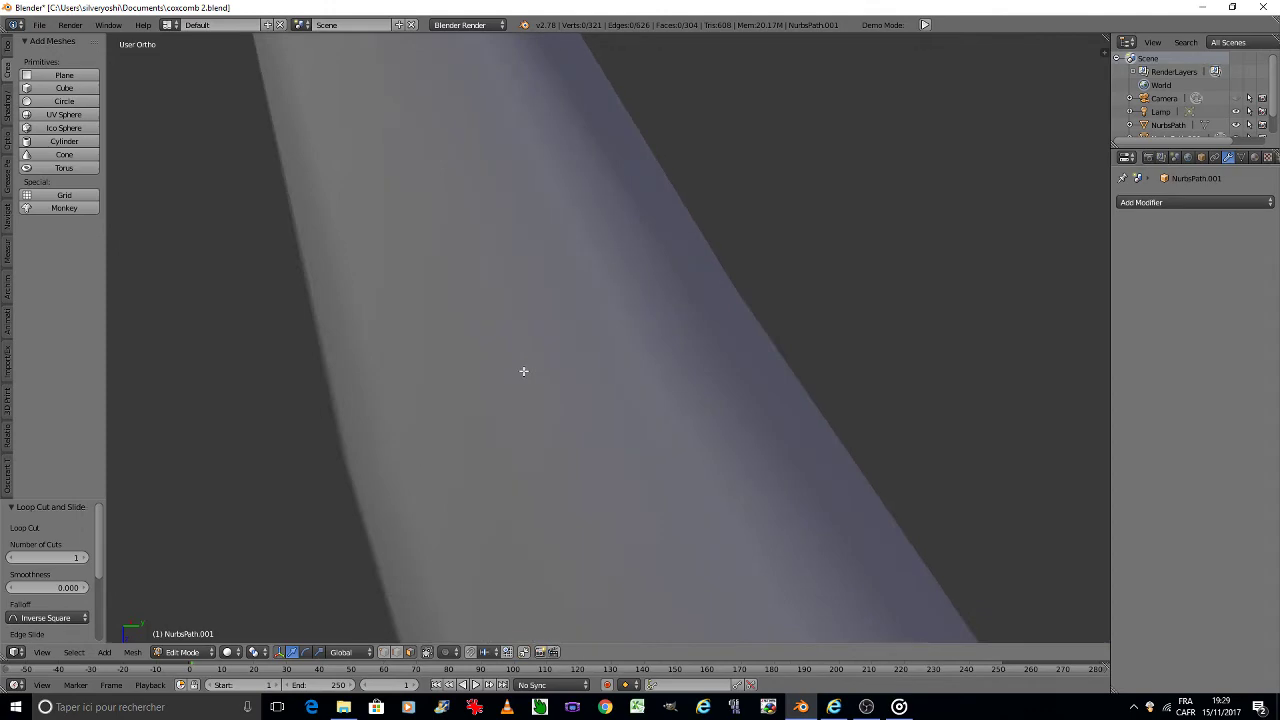
ctrl+scroll(523, 371, down, 5)
ctrl+scroll(491, 361, down, 5)
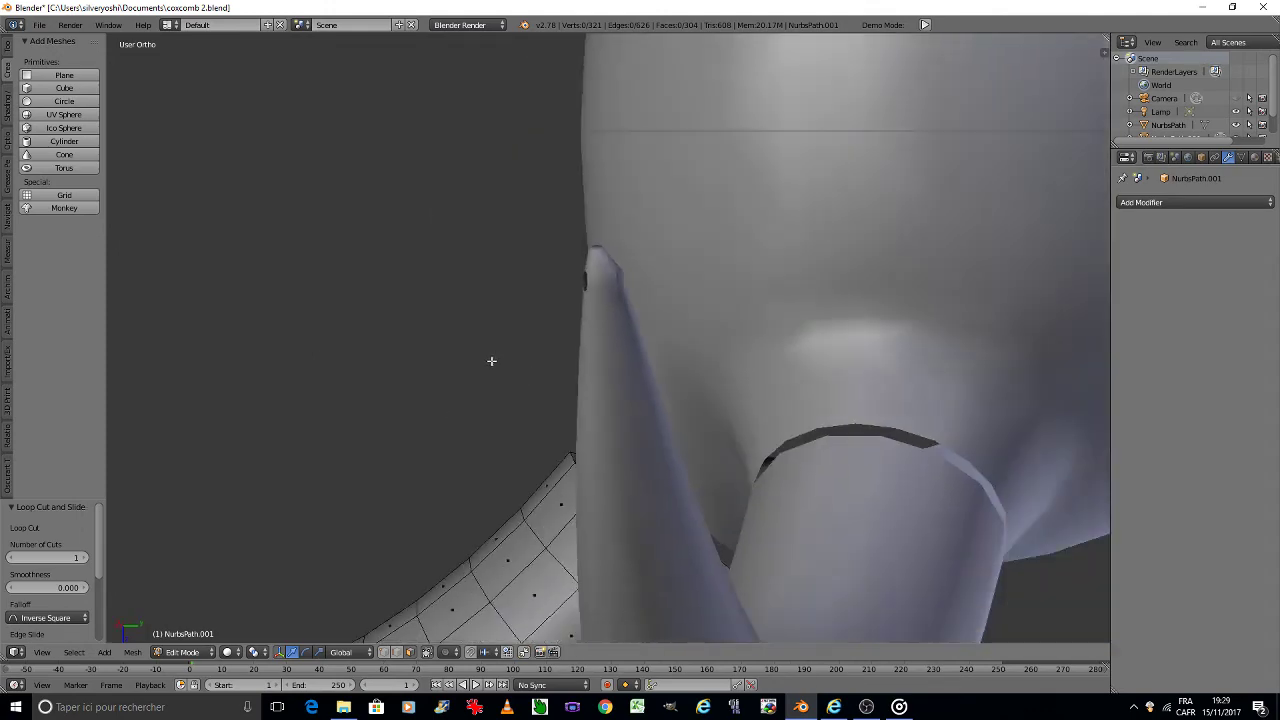
scroll(491, 361, down, 3)
ctrl+scroll(484, 381, up, 4)
ctrl+scroll(475, 290, up, 2)
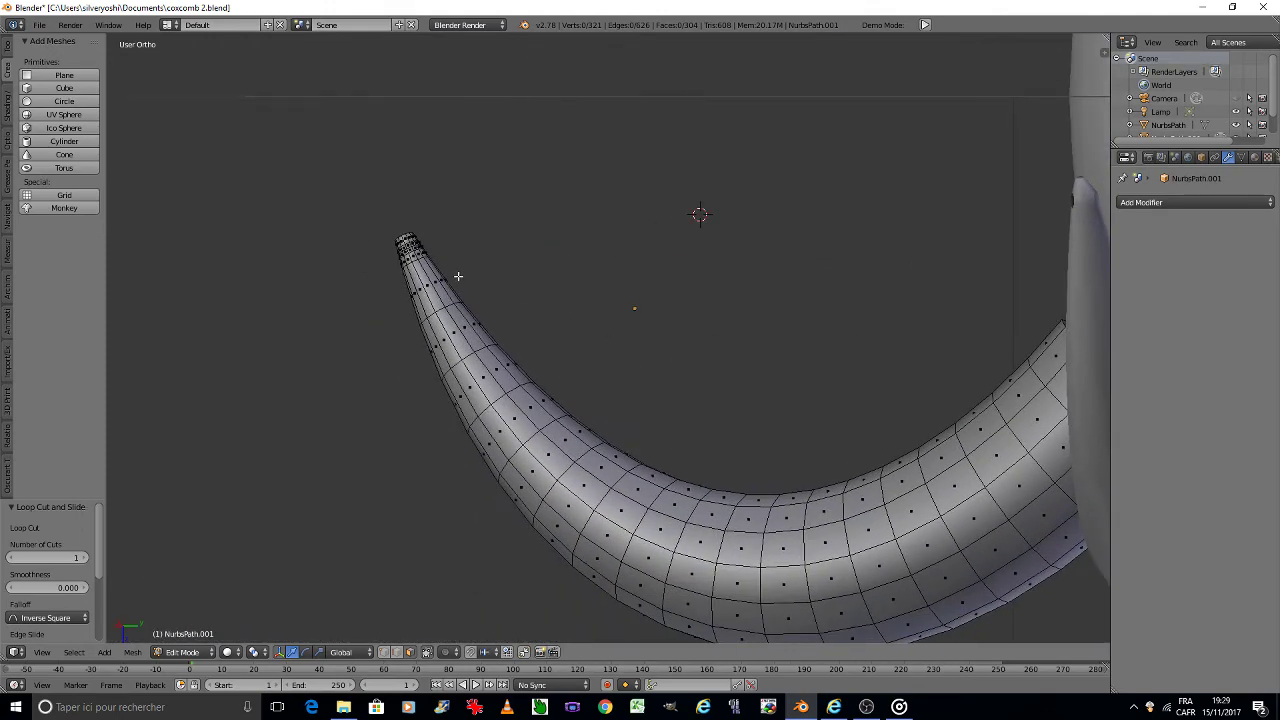
shift+scroll(458, 276, down, 5)
ctrl+scroll(458, 276, up, 2)
ctrl+scroll(458, 276, up, 1)
ctrl+scroll(458, 276, up, 1)
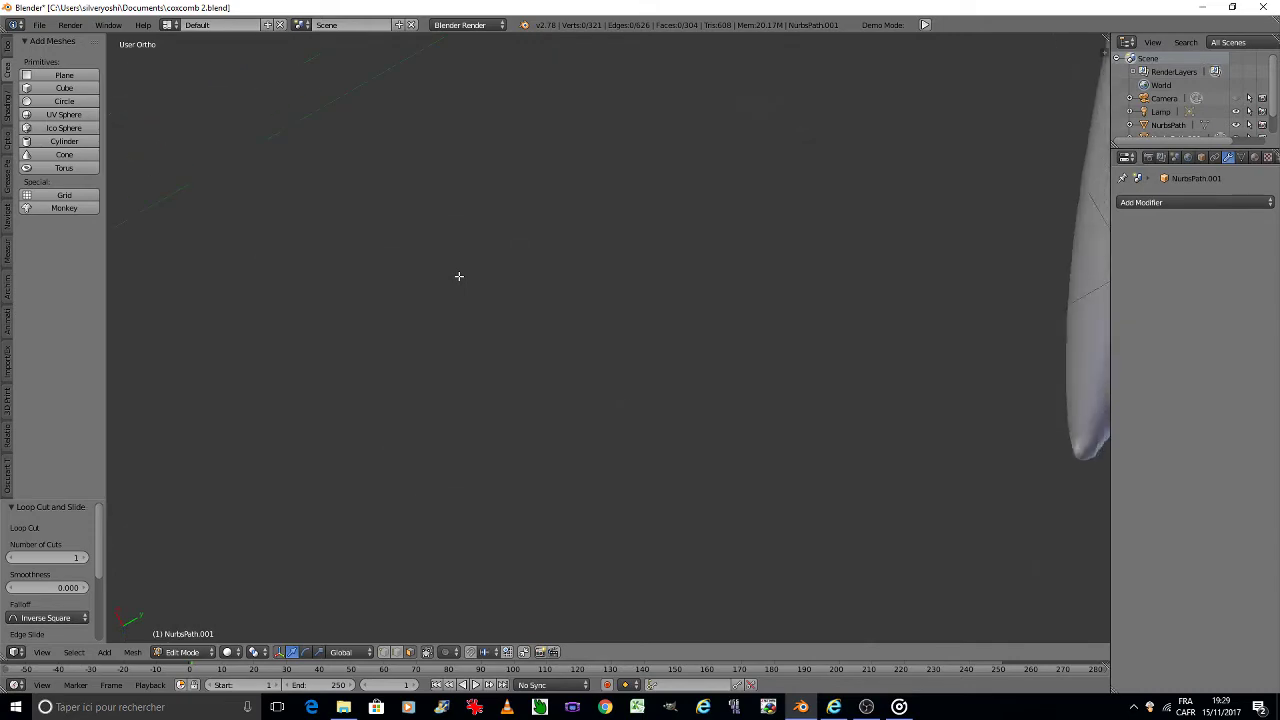
shift+scroll(458, 276, up, 3)
mouse_move(487, 166)
middle_down()
mouse_move(578, 280)
mouse_move(585, 392)
middle_up()
scroll(630, 430, up, 3)
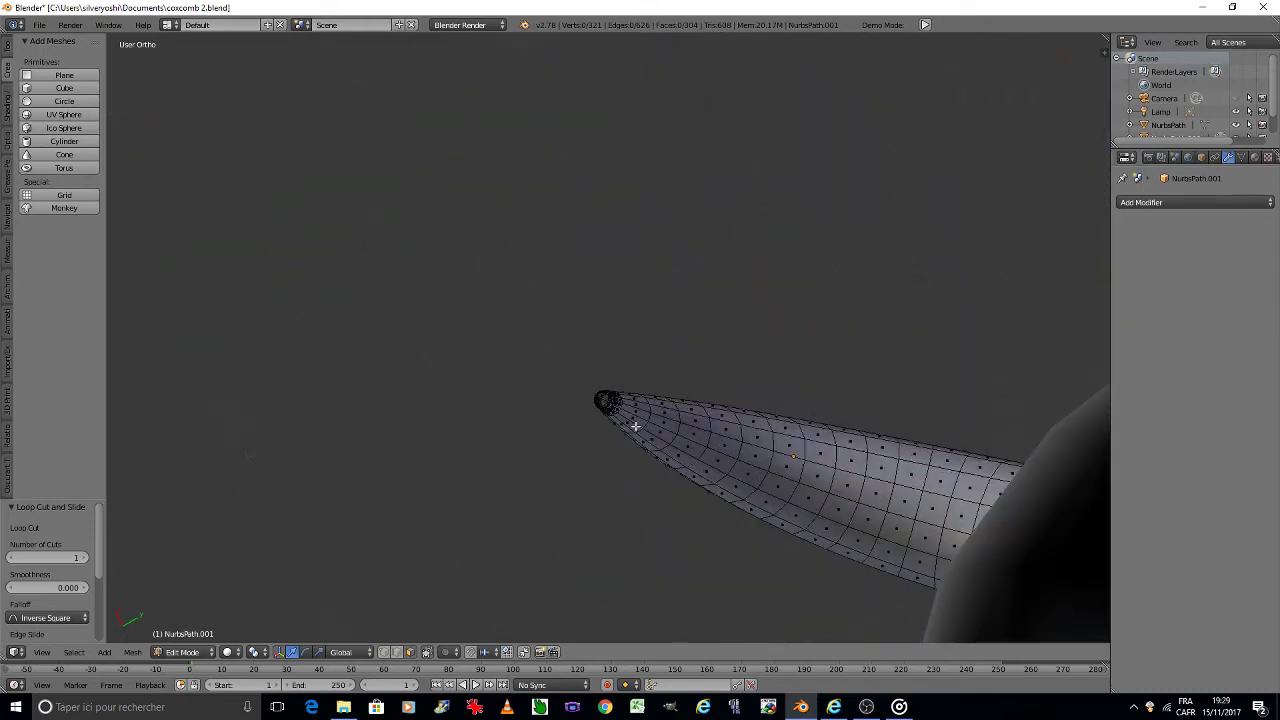
scroll(635, 426, up, 1)
scroll(580, 375, up, 1)
scroll(580, 378, up, 2)
scroll(581, 381, up, 1)
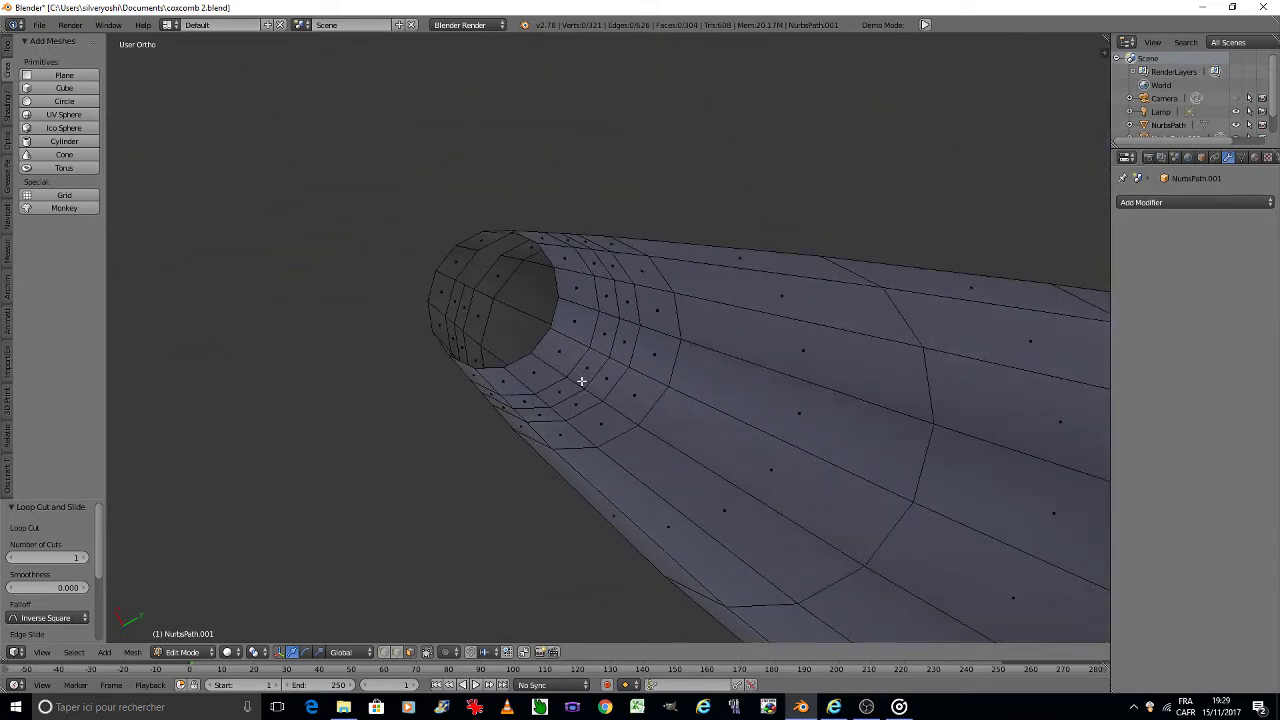
scroll(581, 381, up, 1)
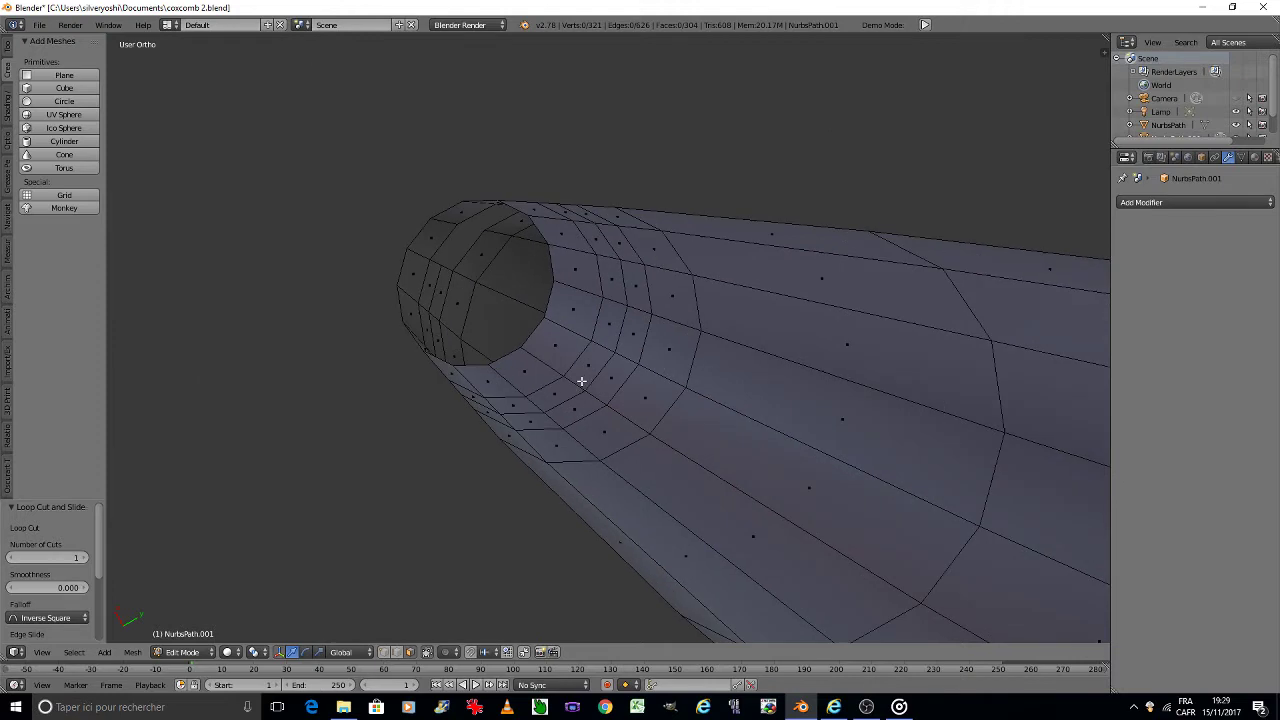
Step: Delete a four-face patch near the tip opening to open a hole
right_click(528, 403)
right_click(542, 406)
key(ctrl+KP_Add)
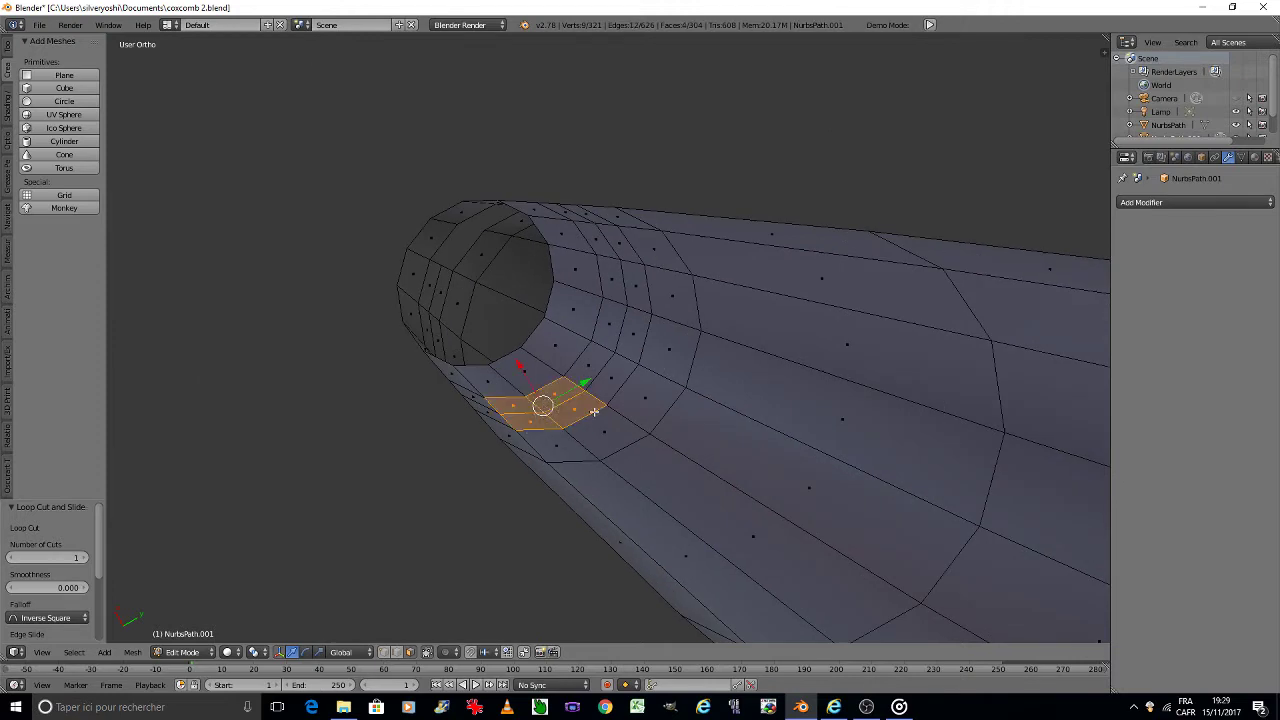
key(x)
click(646, 410)
key(Tab)
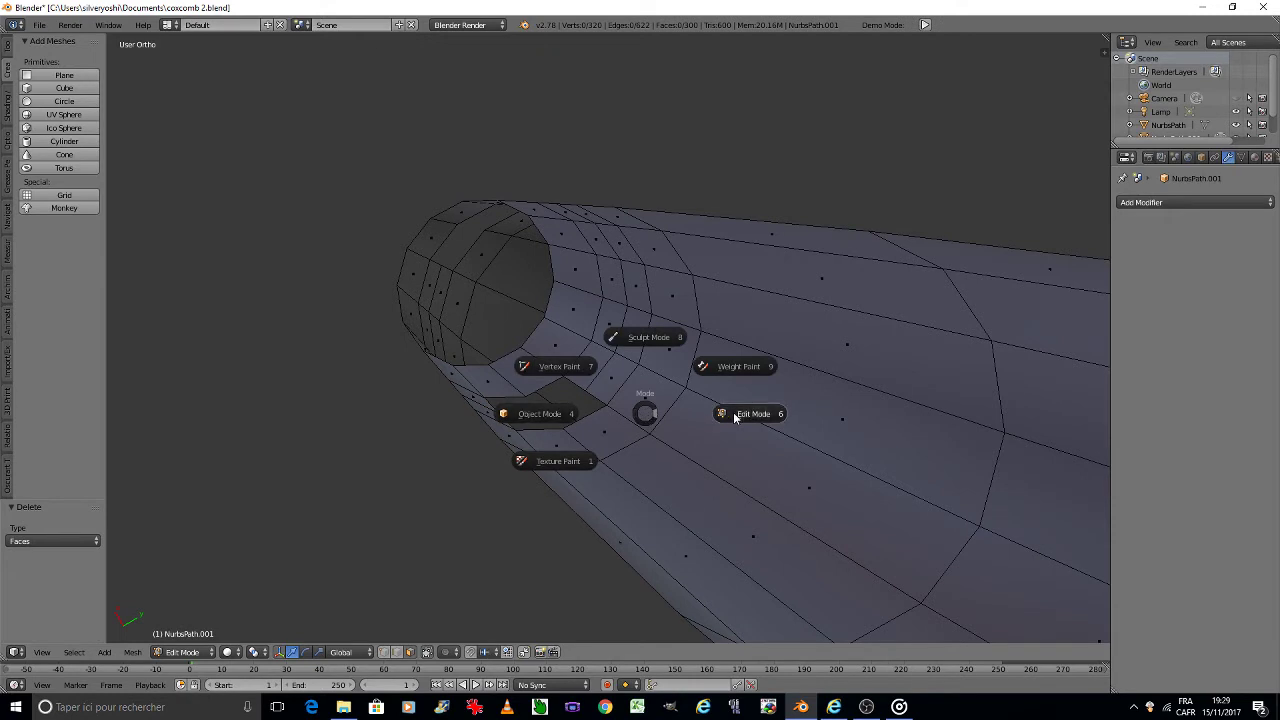
click(750, 413)
Step: Select the hole's rim edges and round them with LoopTools Circle
scroll(531, 428, up, 3)
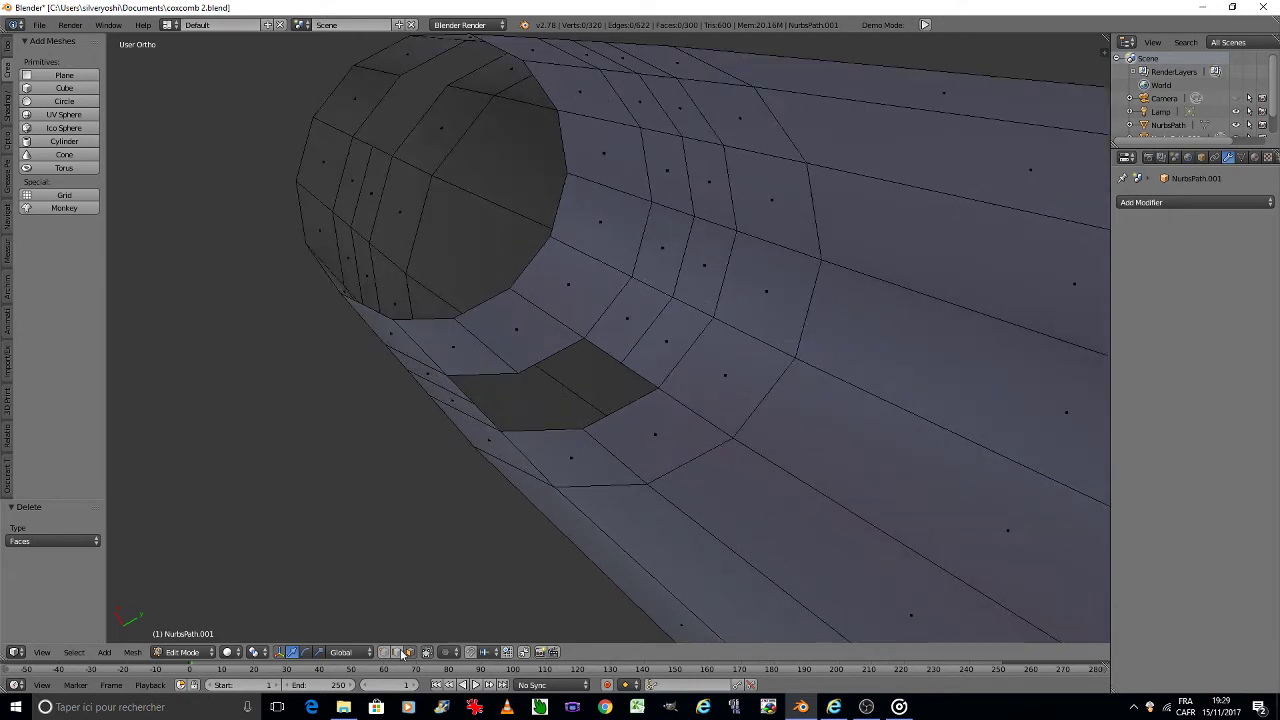
click(397, 652)
click(442, 370)
ctrl+click(670, 393)
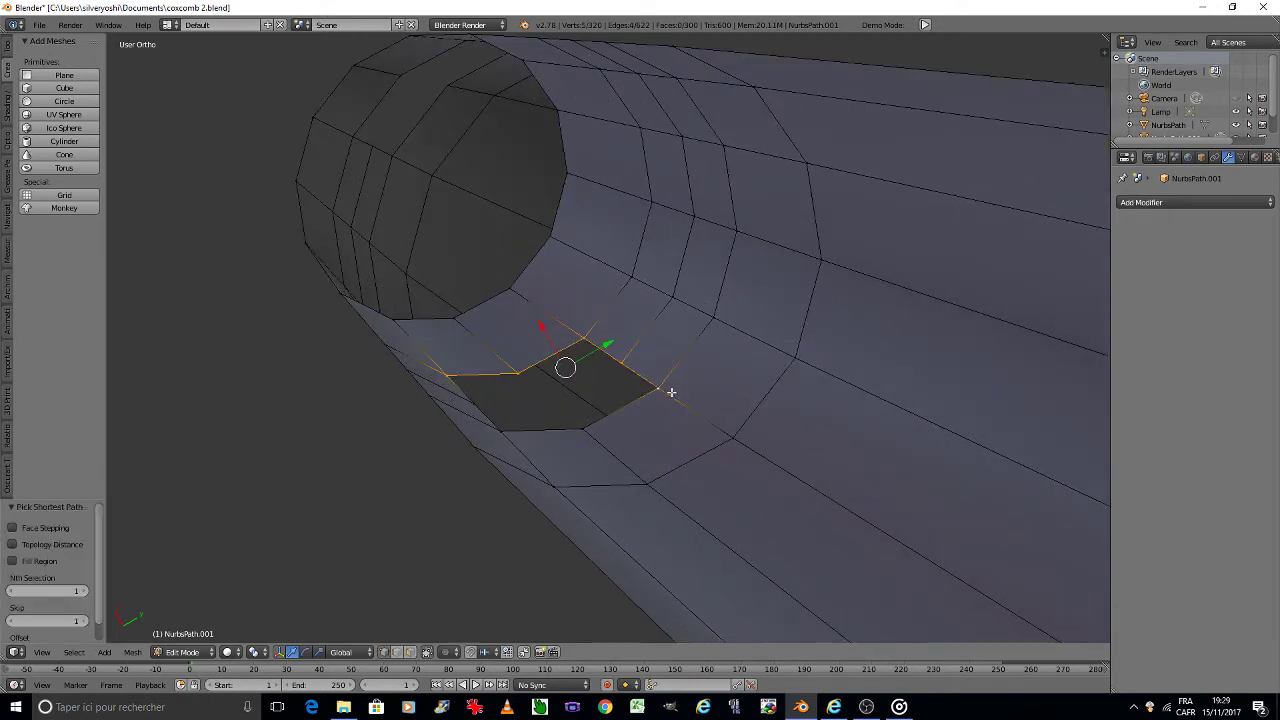
ctrl+click(477, 400)
key(w)
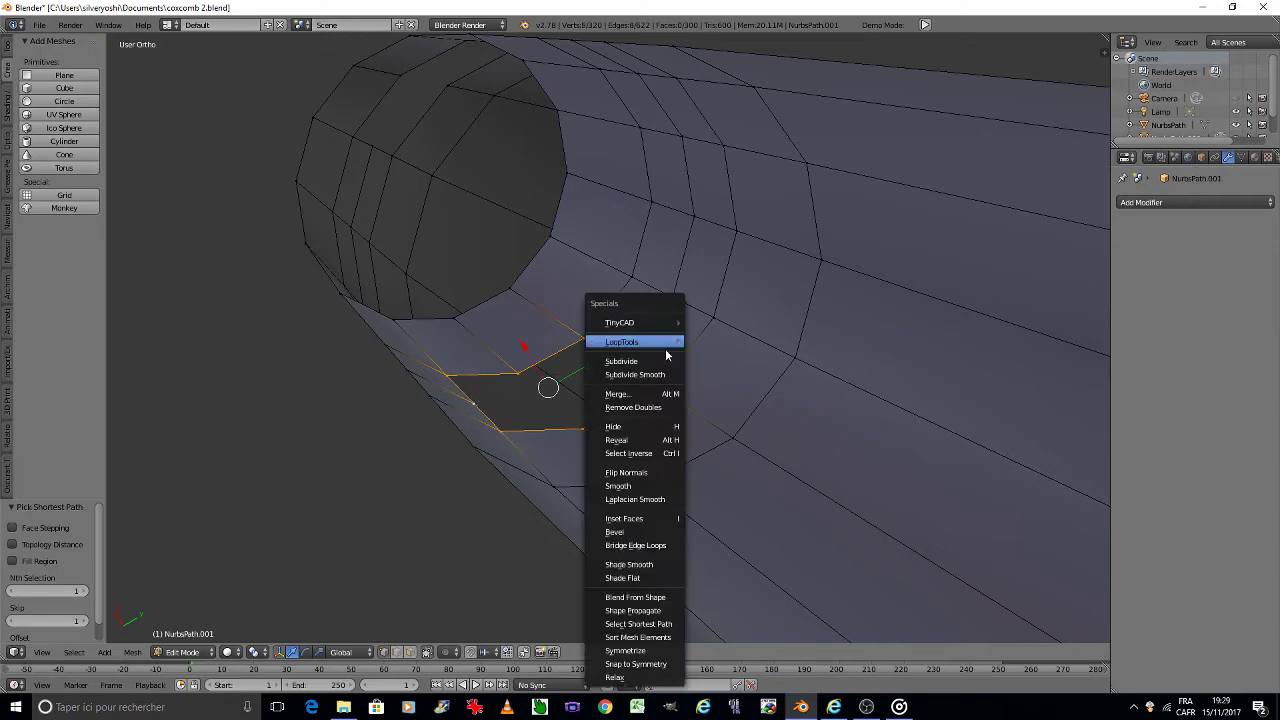
click(724, 355)
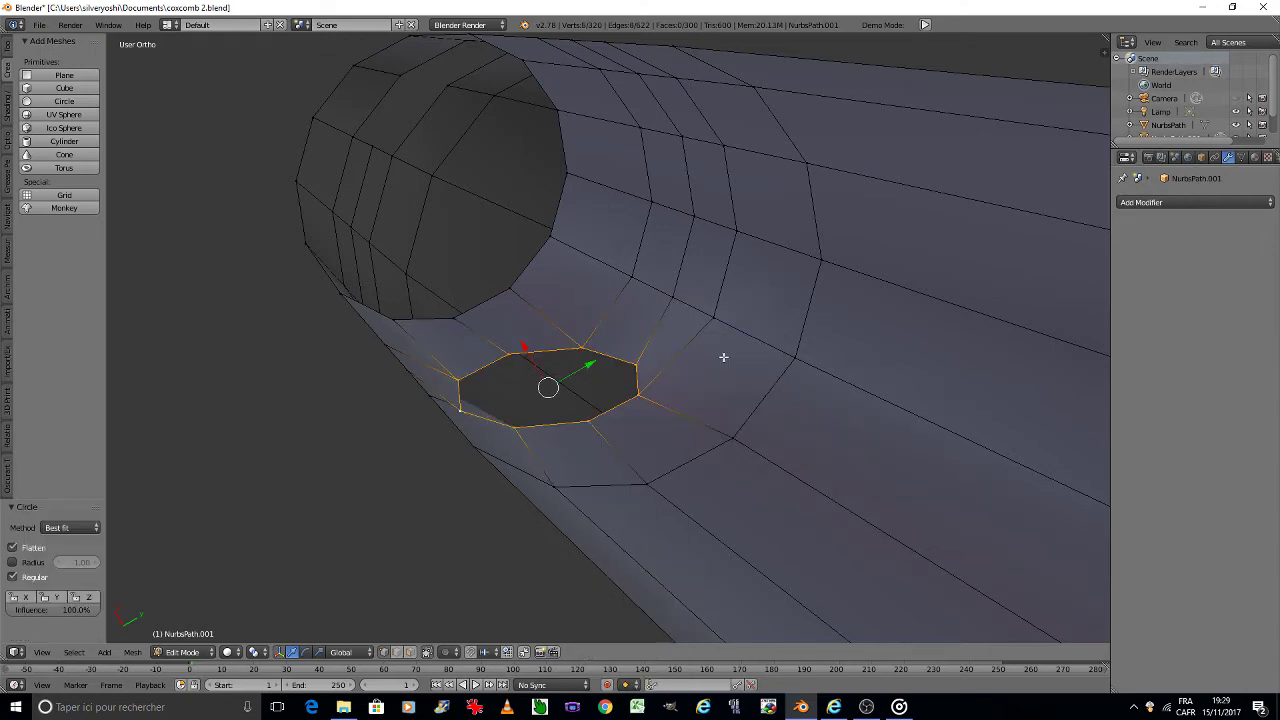
scroll(577, 315, down, 5)
Step: Round the outline of the hole near the open end with LoopTools Circle
middle_drag(578, 315, 578, 315)
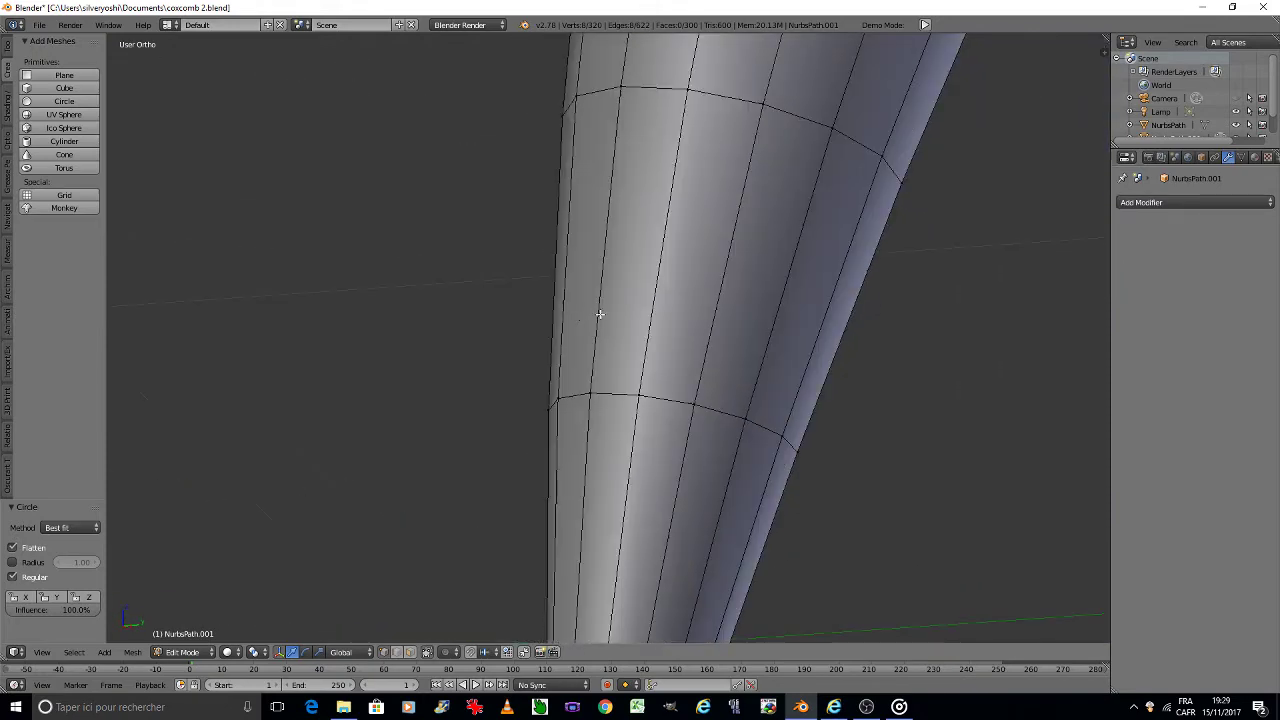
scroll(600, 315, down, 5)
middle_drag(600, 315, 560, 292)
scroll(558, 291, up, 4)
scroll(556, 290, up, 2)
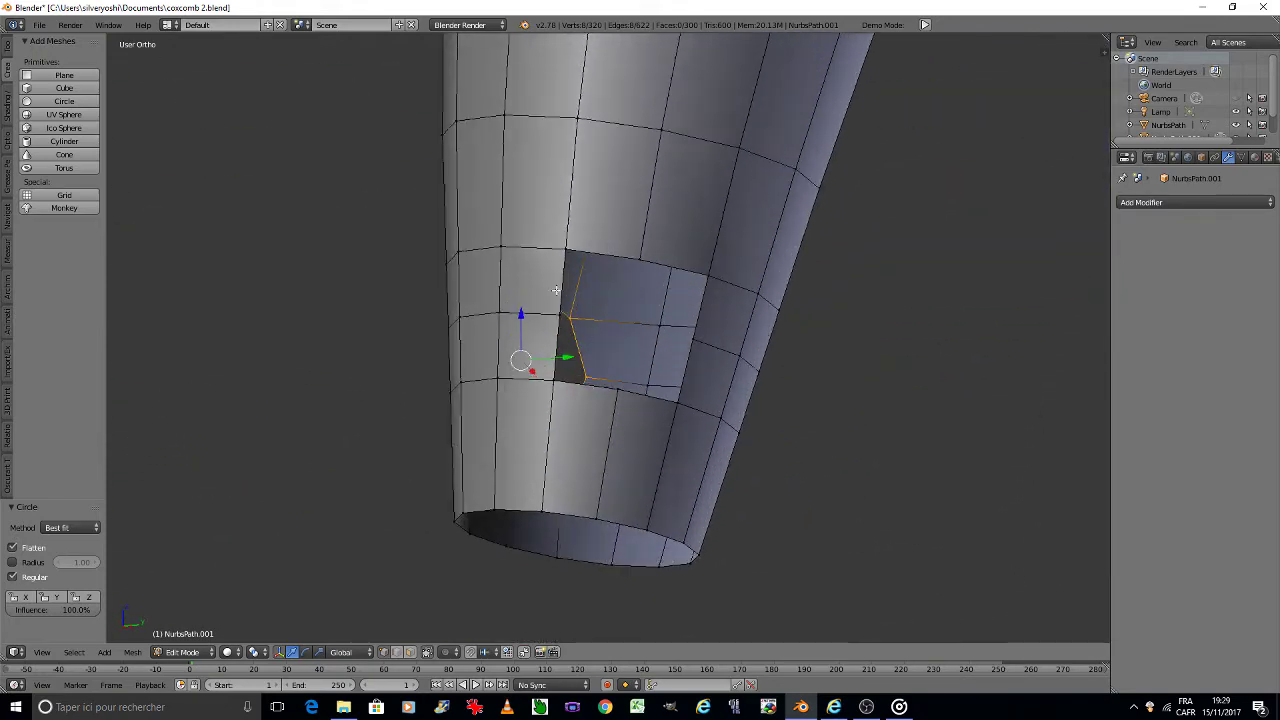
right_click(563, 254)
ctrl+right_click(680, 405)
ctrl+right_click(637, 256)
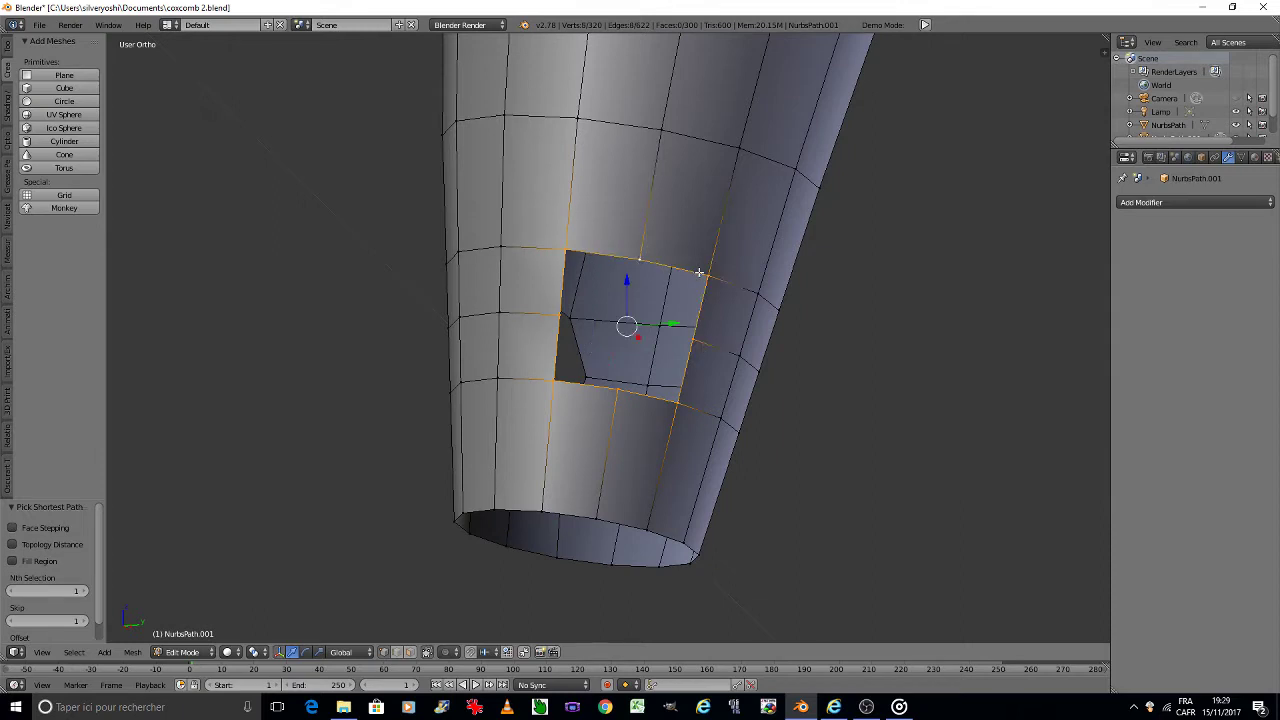
key(w)
click(745, 284)
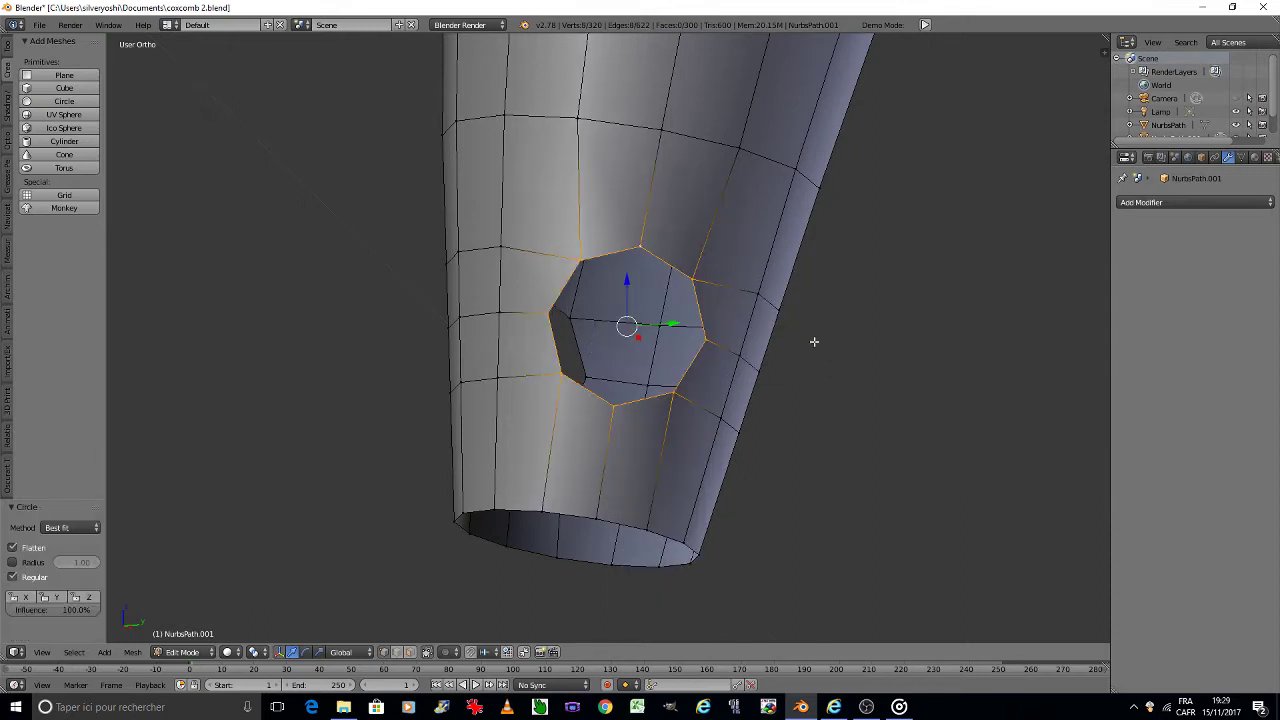
Step: Switch the horn to Object Mode and back into Edit Mode
key(Tab)
click(703, 347)
key(Tab)
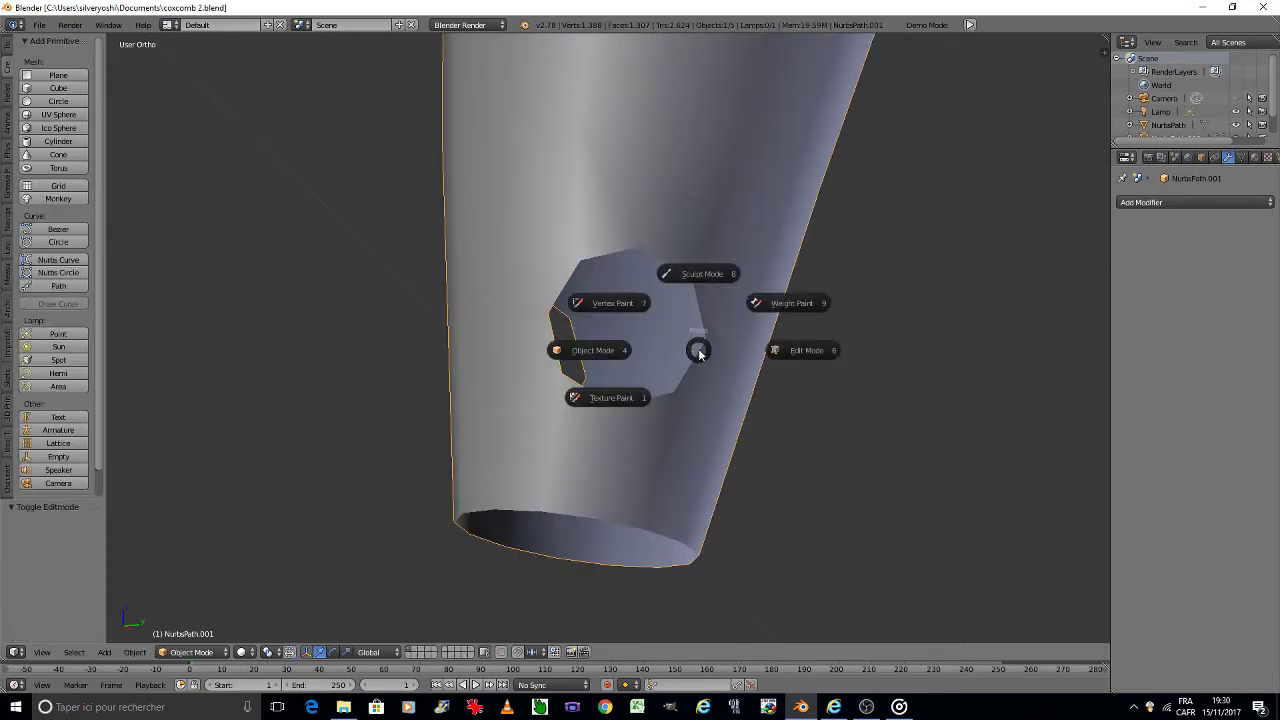
click(800, 350)
Step: Fill the open bottom edge loop with a face and save the file
key(a)
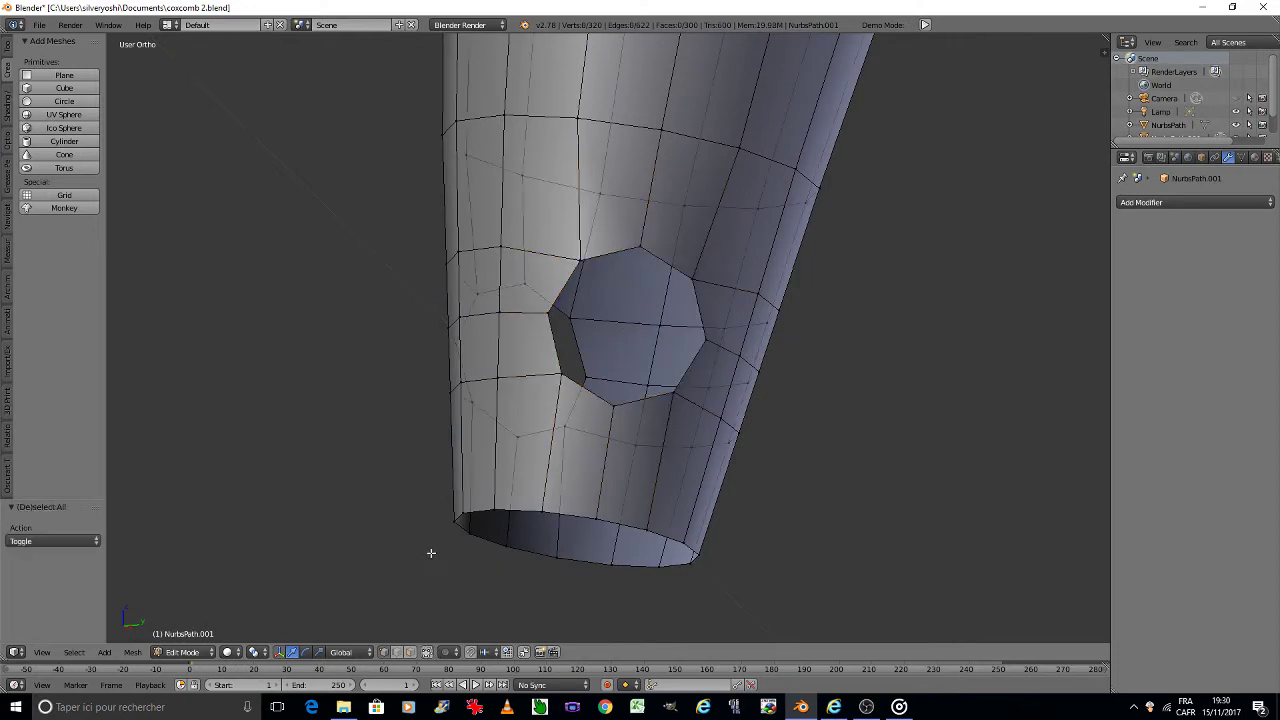
key(b)
drag(428, 494, 771, 629)
key(f)
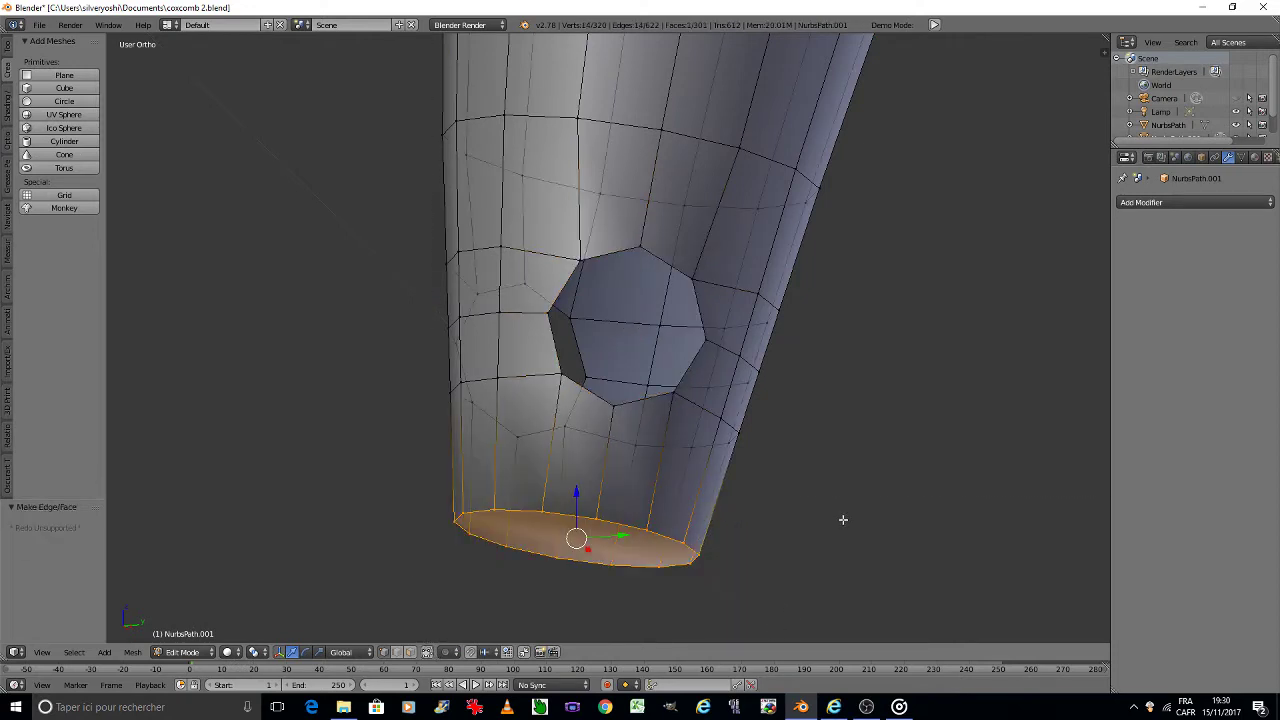
key(Tab)
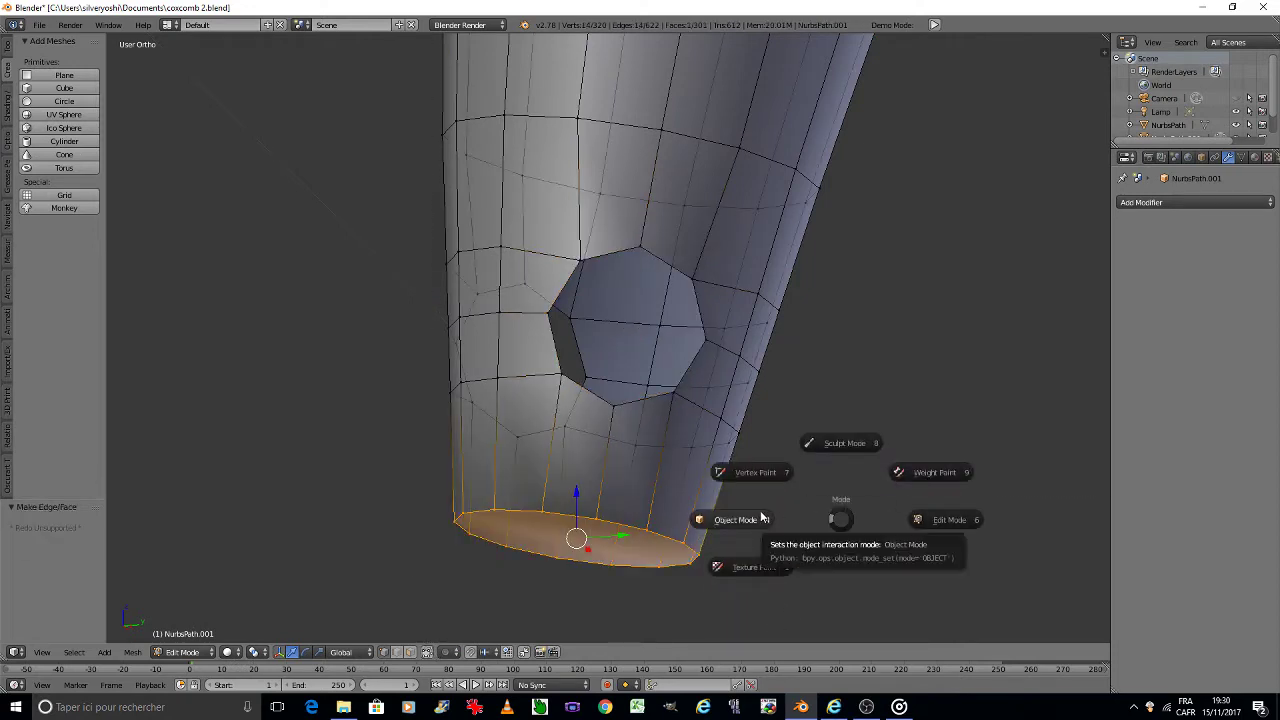
click(762, 518)
key(ctrl+s)
click(716, 524)
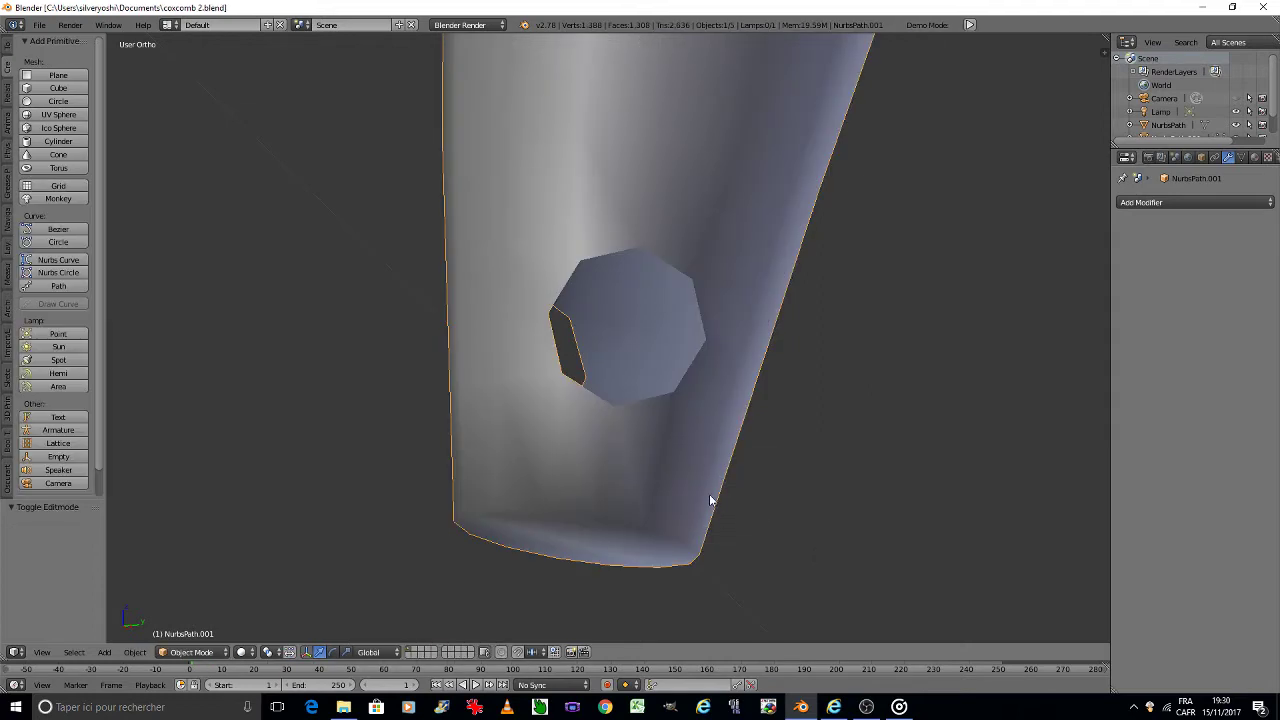
Step: Bevel the bottom cap with 2 segments and return to Object Mode
key(Tab)
click(758, 490)
key(ctrl+b)
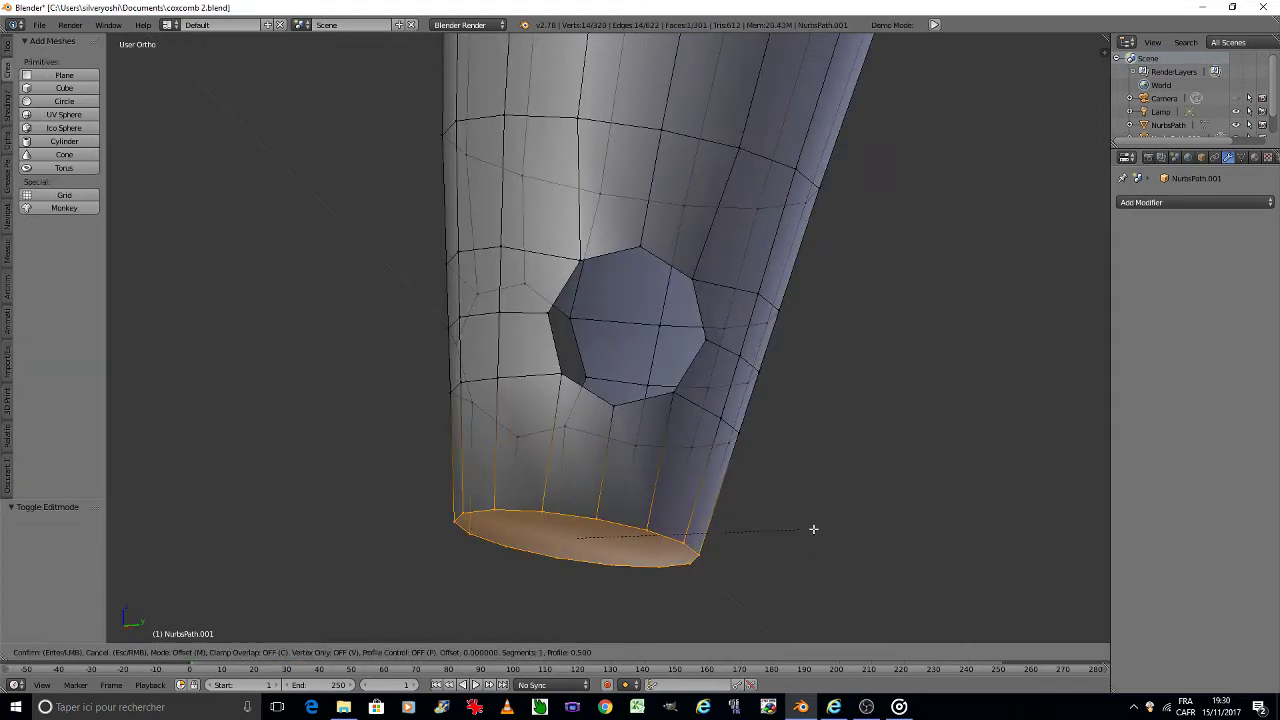
scroll(840, 531, up, 1)
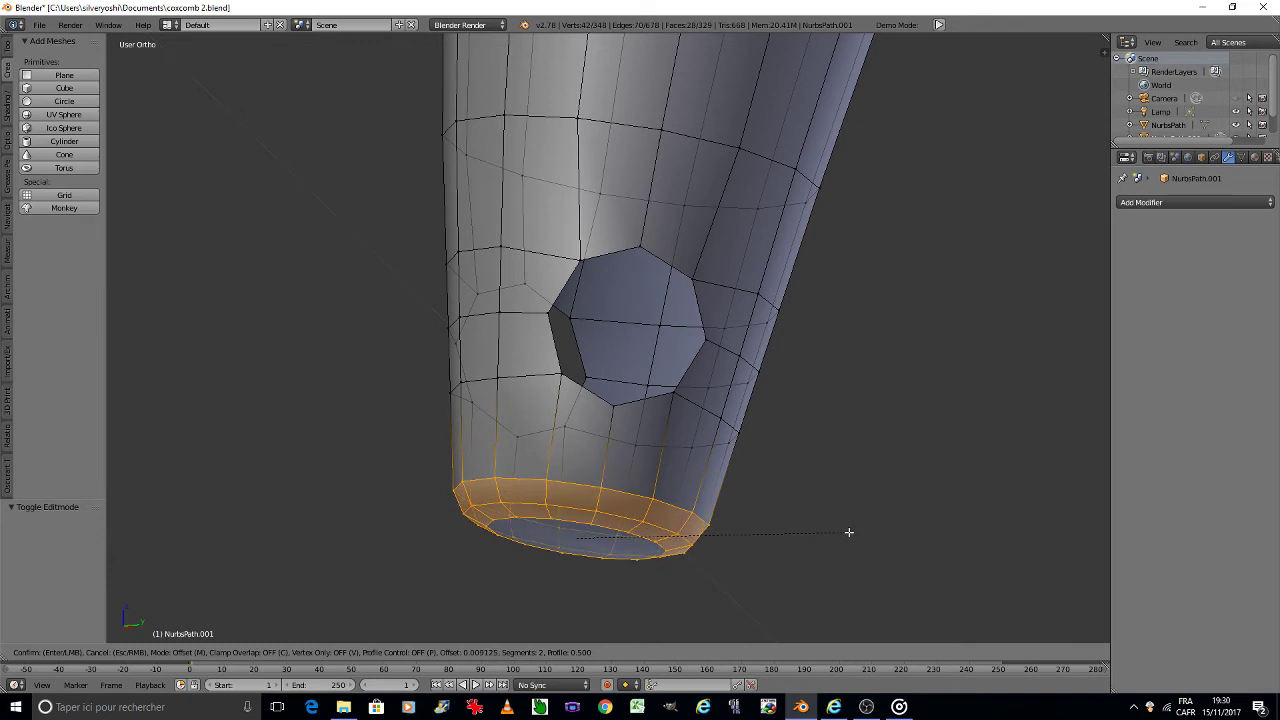
click(902, 524)
key(Tab)
scroll(835, 524, down, 4)
Step: Select the other horn and enter Edit Mode on its mesh
scroll(816, 514, up, 2)
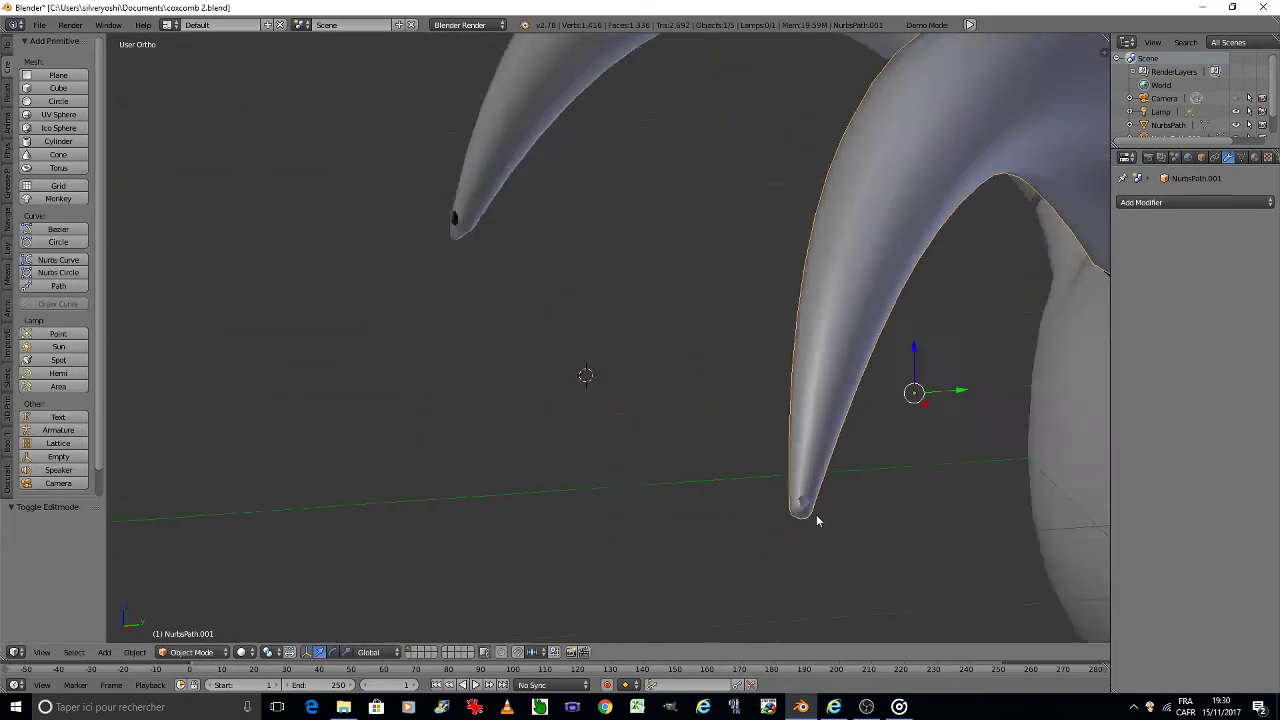
scroll(672, 364, down, 2)
scroll(610, 341, up, 4)
key(Tab)
scroll(595, 381, up, 2)
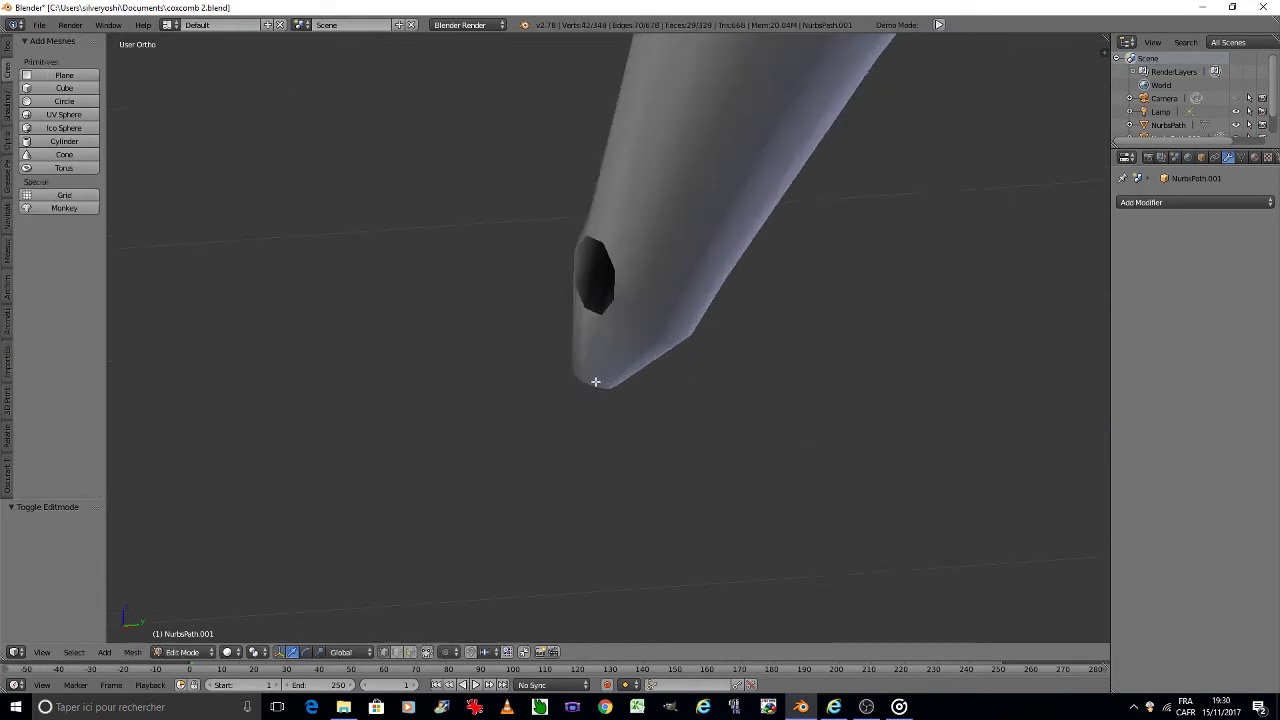
key(Tab)
click(551, 380)
right_click(682, 251)
key(Tab)
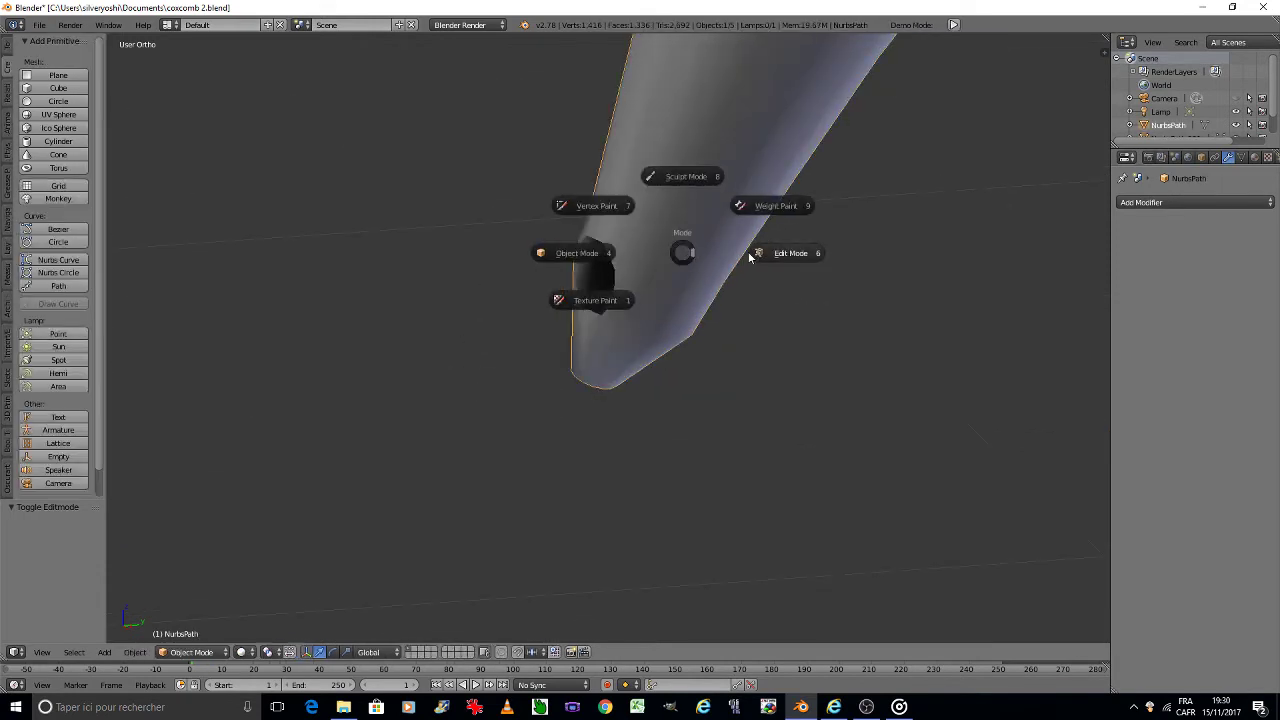
click(749, 258)
Step: Select the horn tip vertices, grow them by one ring, and bevel the tip faces with 3 segments
scroll(620, 300, up, 2)
scroll(580, 360, up, 2)
key(a)
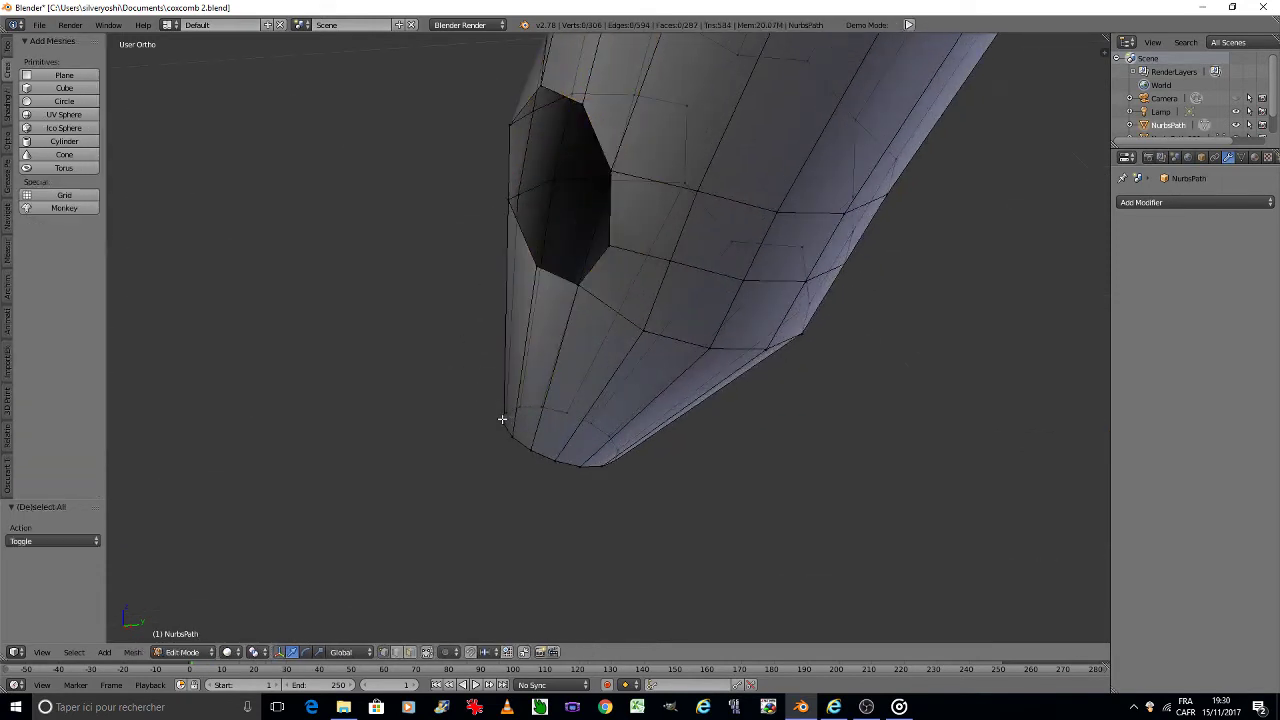
key(c)
drag(506, 423, 623, 451)
right_click(632, 462)
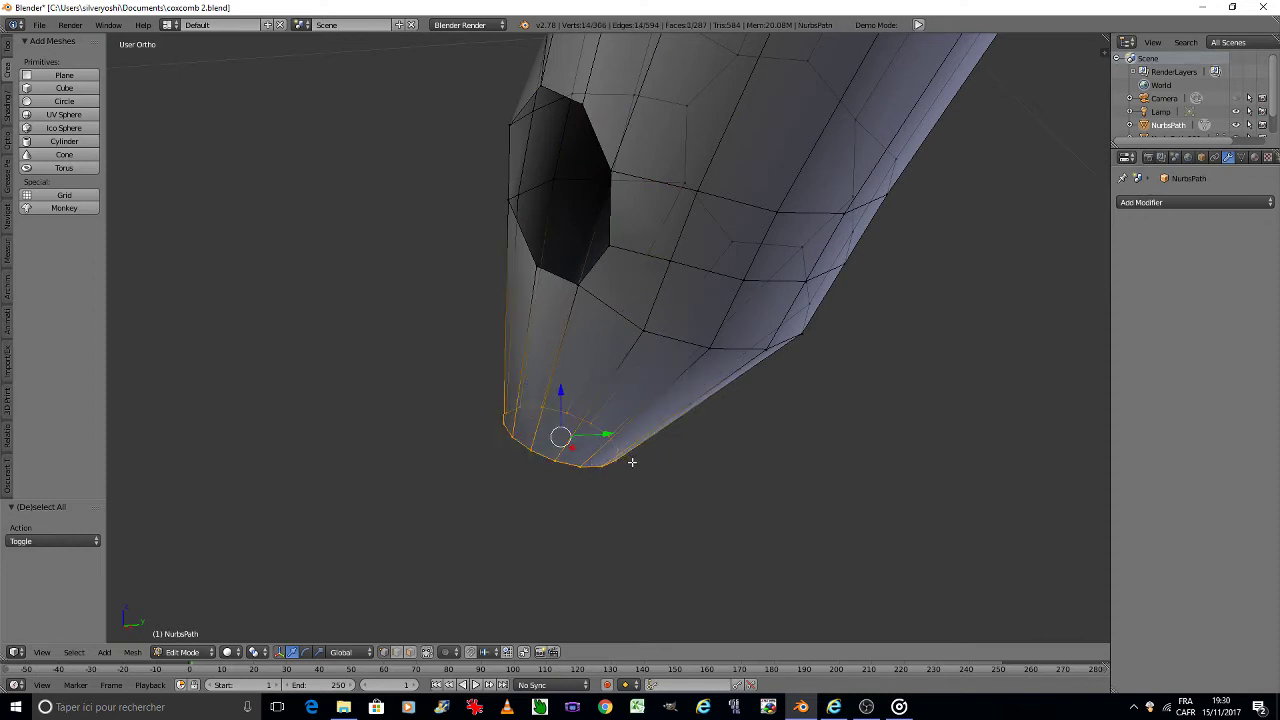
key(ctrl+KP_Add)
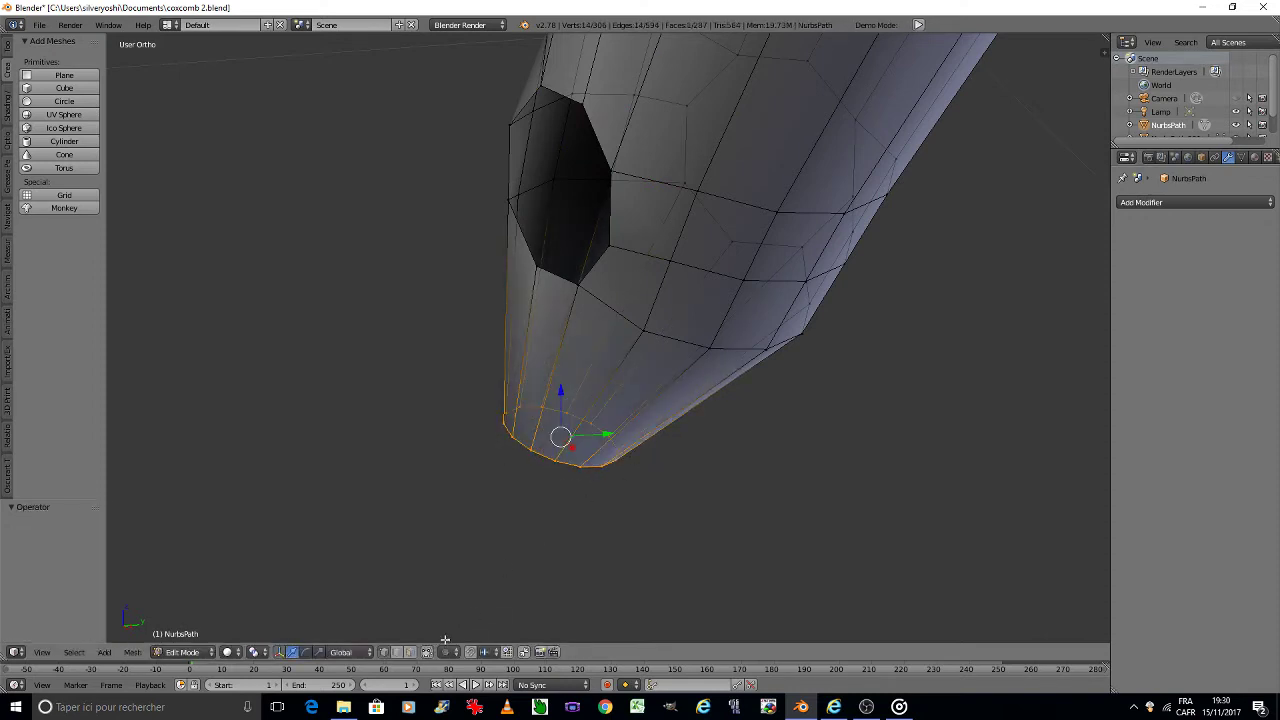
click(410, 652)
key(ctrl+b)
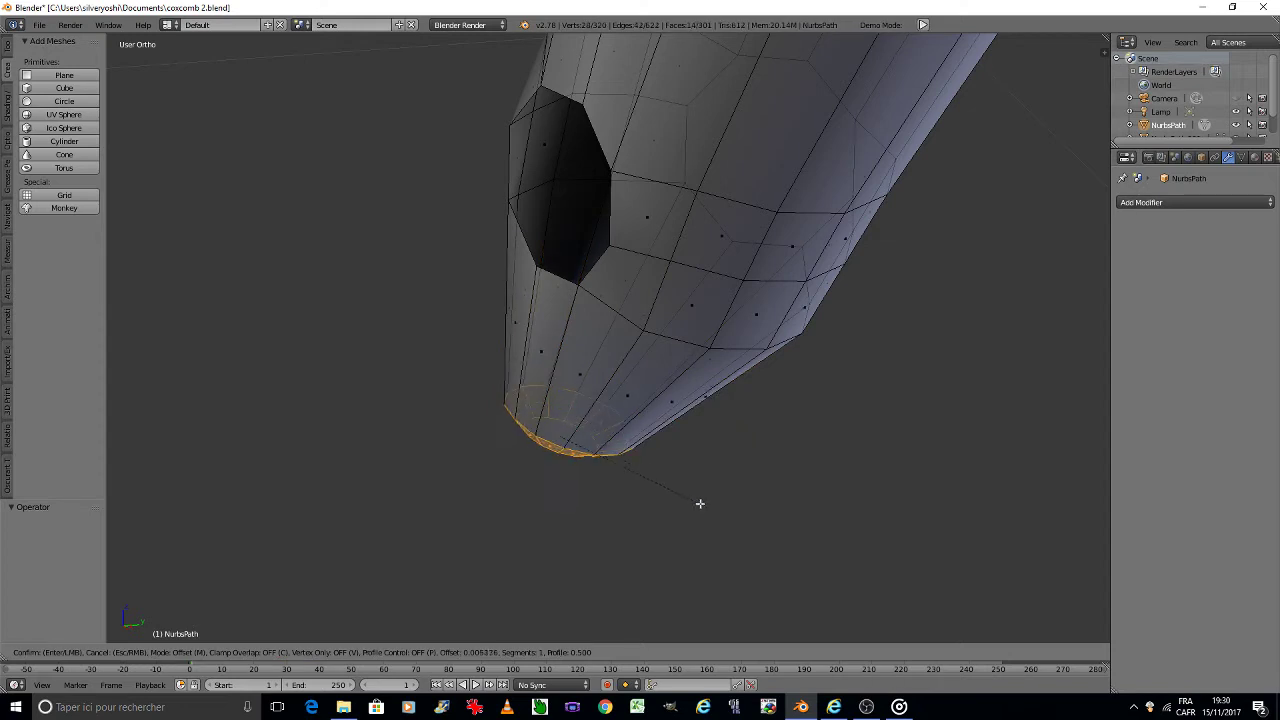
scroll(706, 505, up, 2)
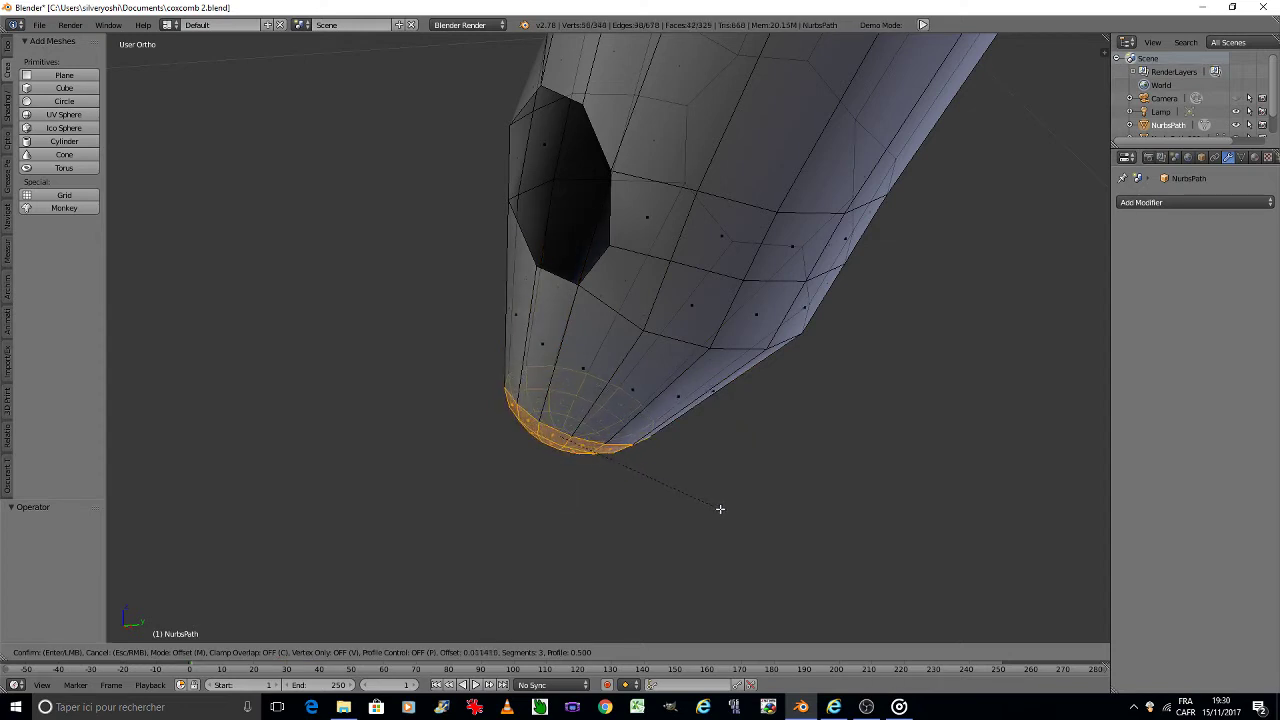
click(723, 510)
Step: Return to Object Mode, deselect everything, and view through the scene camera
key(Tab)
click(662, 514)
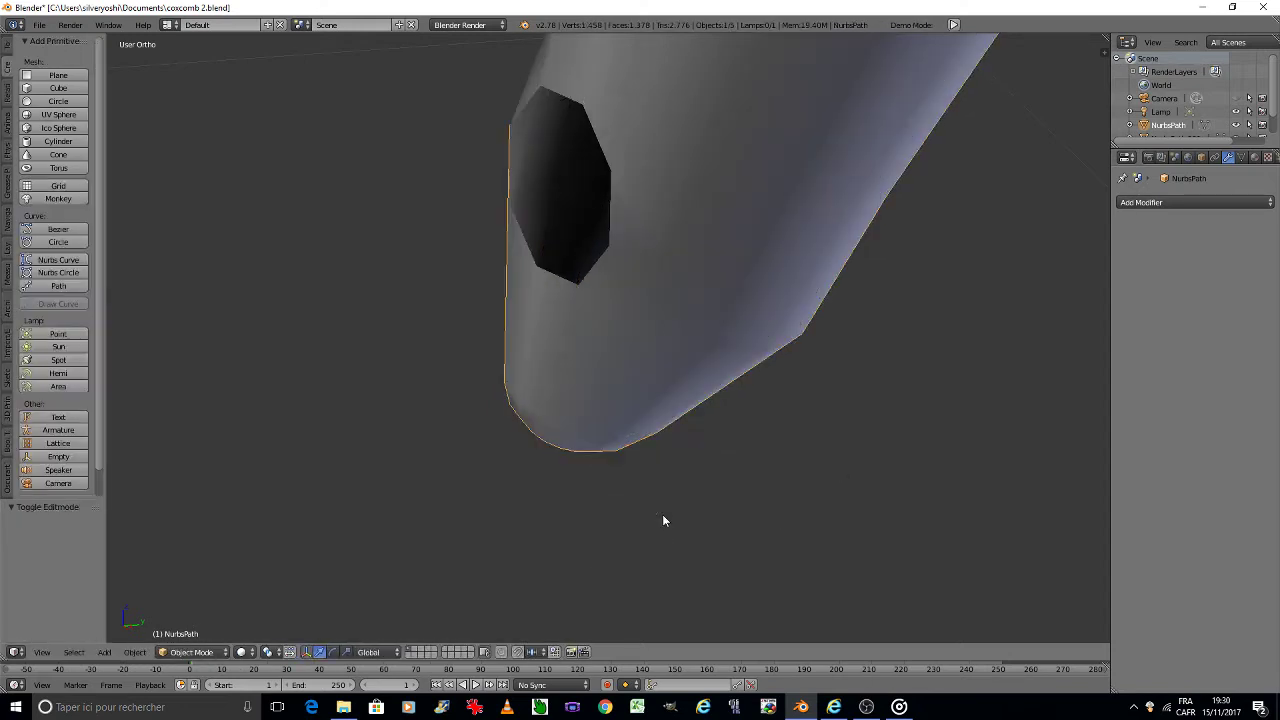
key(a)
scroll(657, 497, down, 3)
scroll(655, 495, down, 3)
scroll(654, 493, down, 3)
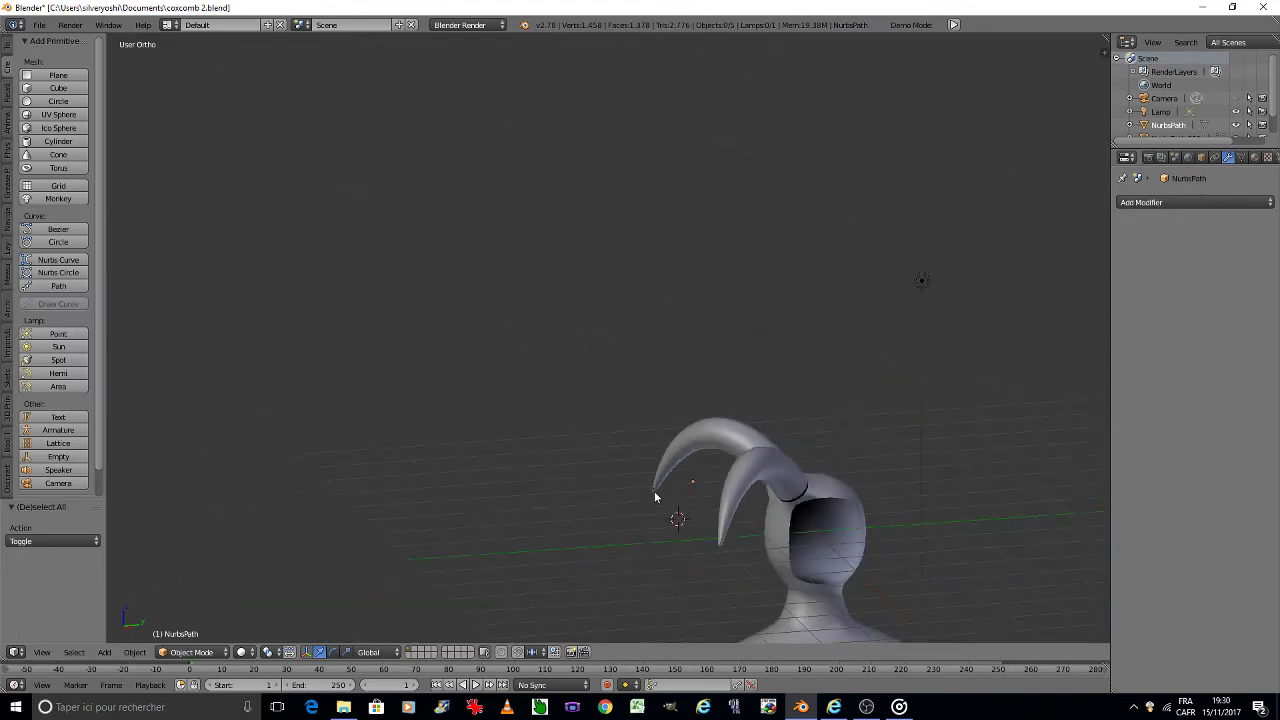
key(x)
key(Escape)
key(KP_0)
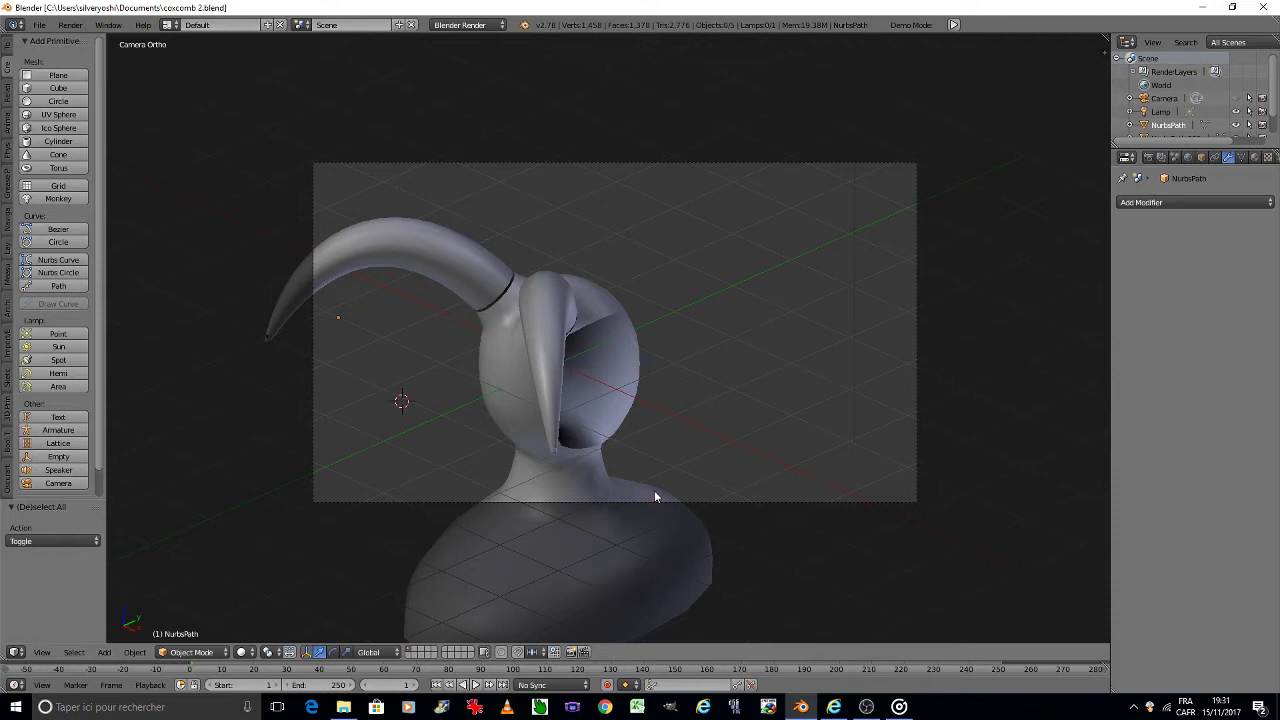
key(KP_0)
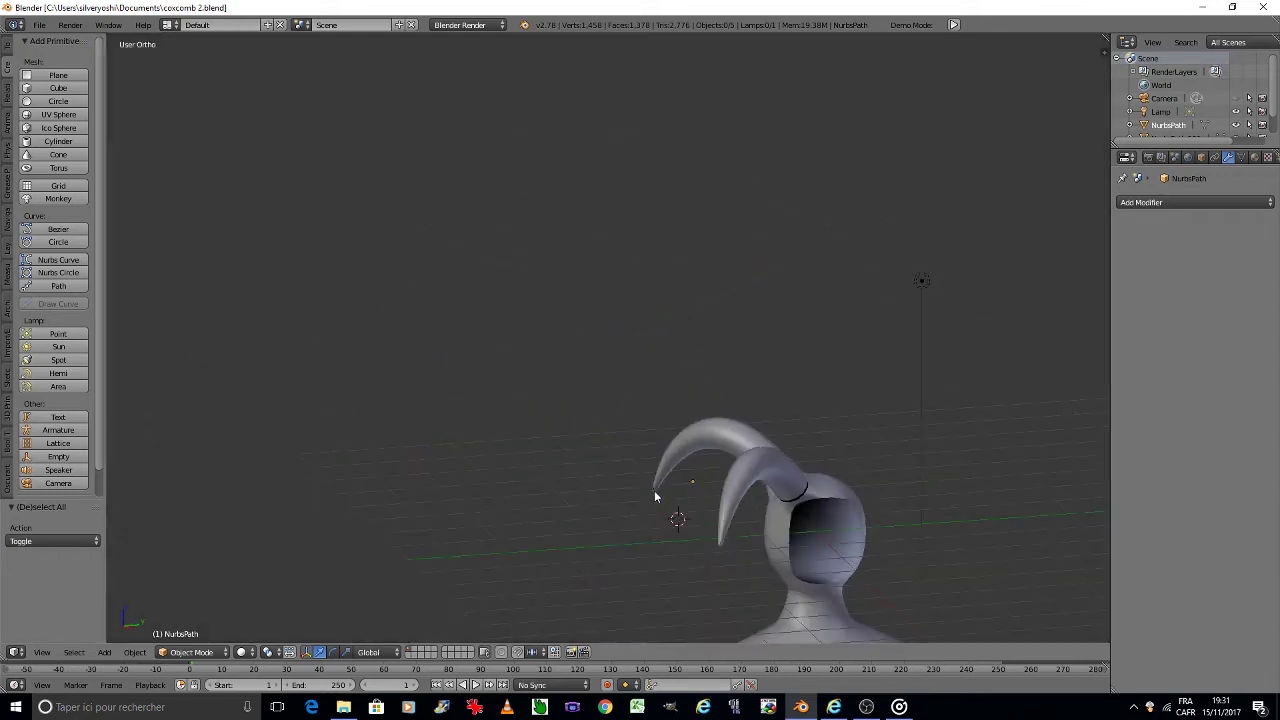
key(KP_4)
key(KP_4)
key(KP_6)
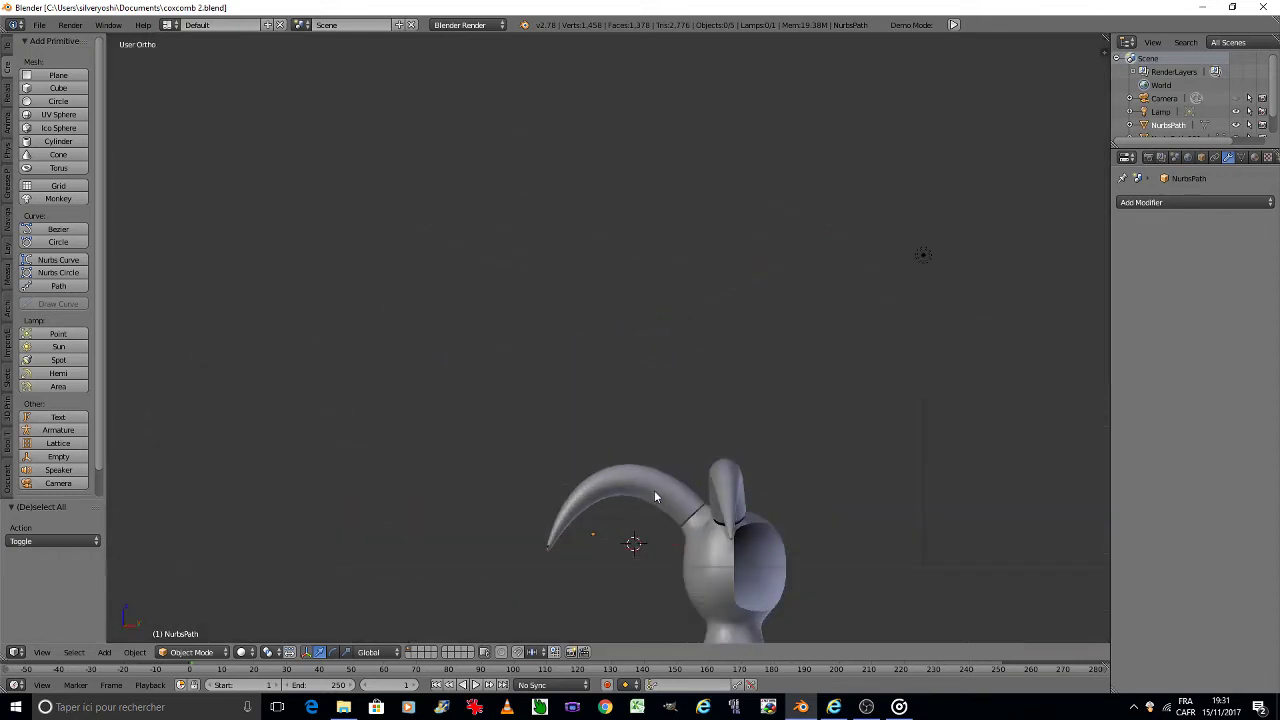
shift+middle_drag(670, 493, 692, 389)
scroll(665, 340, up, 4)
right_click(676, 310)
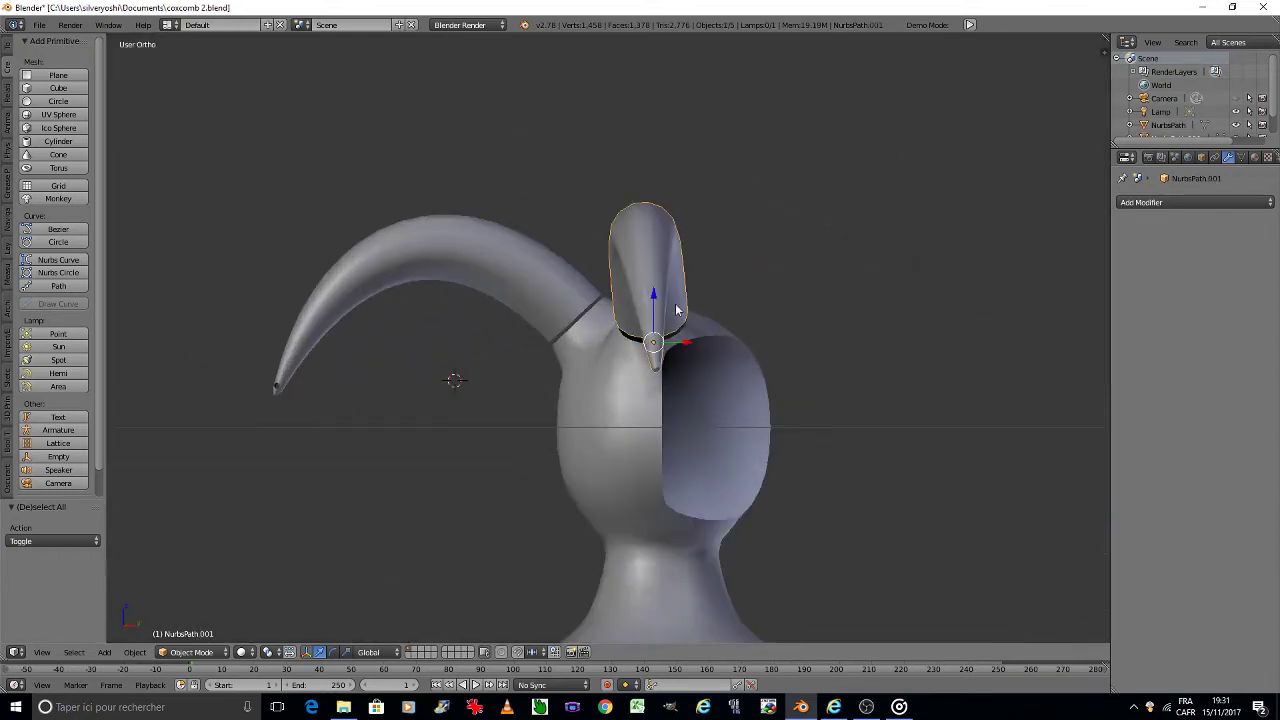
scroll(674, 325, up, 5)
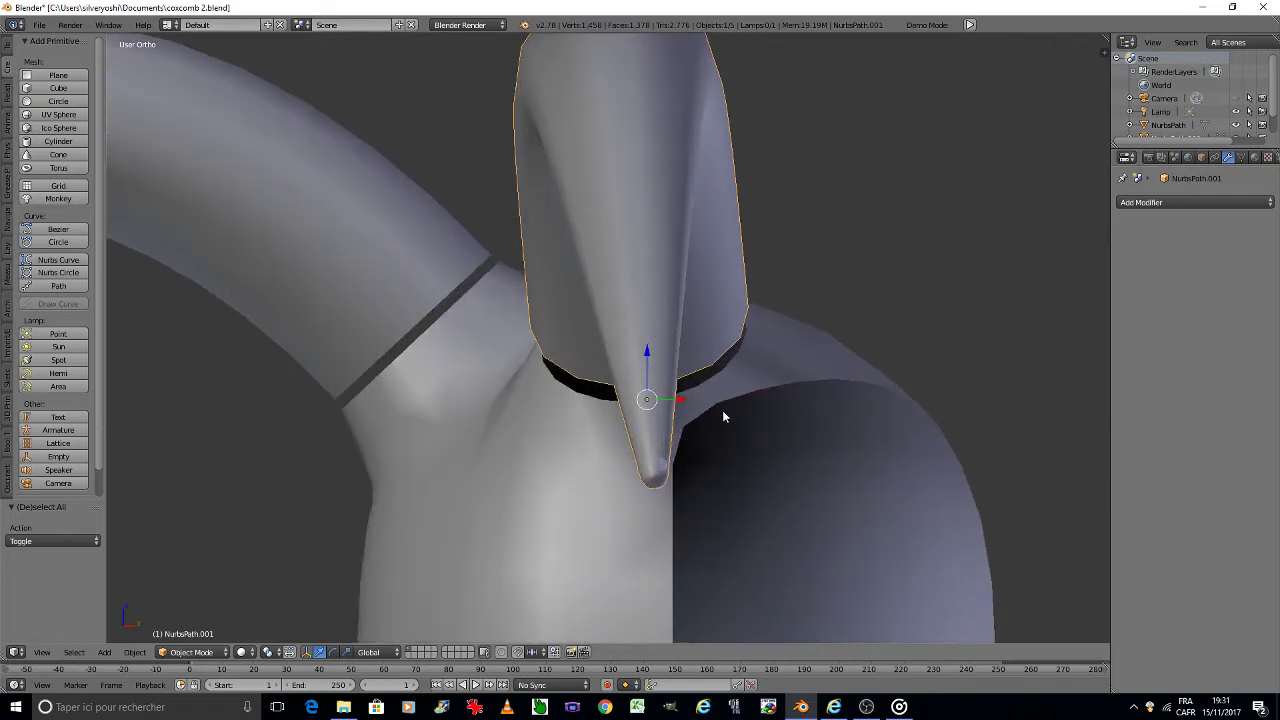
key(a)
scroll(697, 402, down, 1)
scroll(697, 402, down, 6)
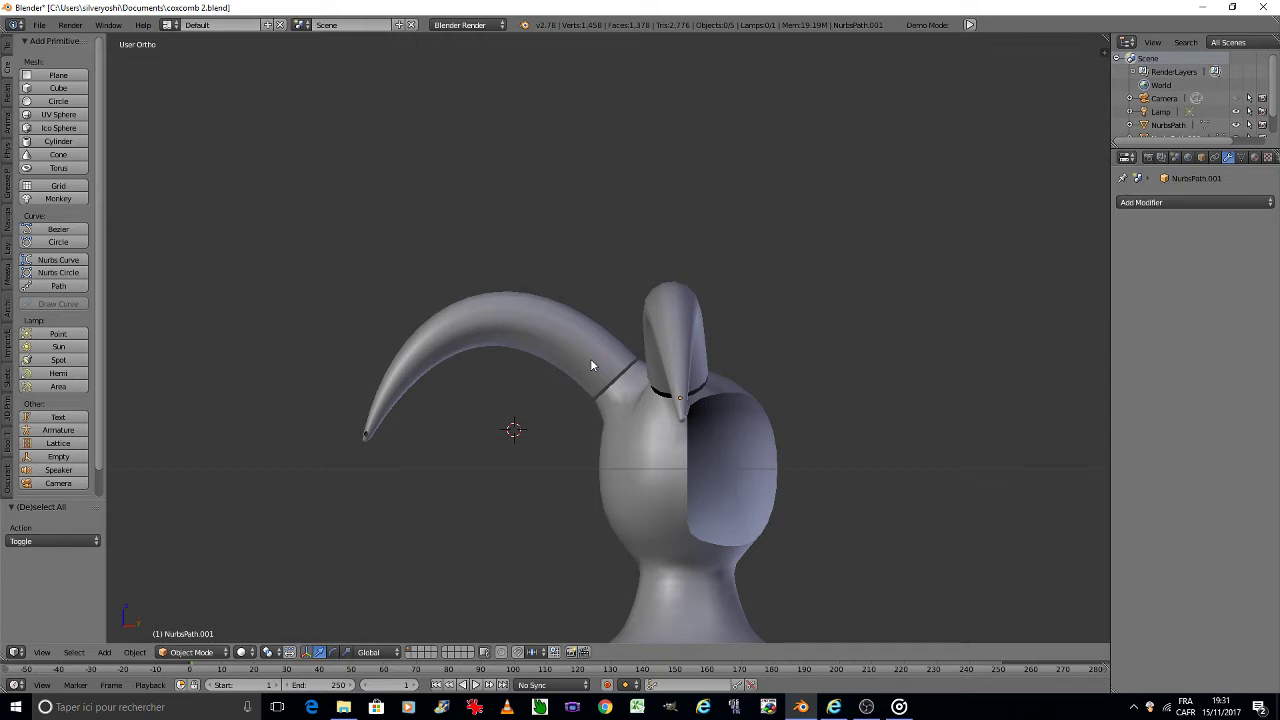
mouse_move(591, 365)
middle_down()
mouse_move(436, 176)
mouse_move(639, 409)
middle_up()
scroll(626, 389, up, 3)
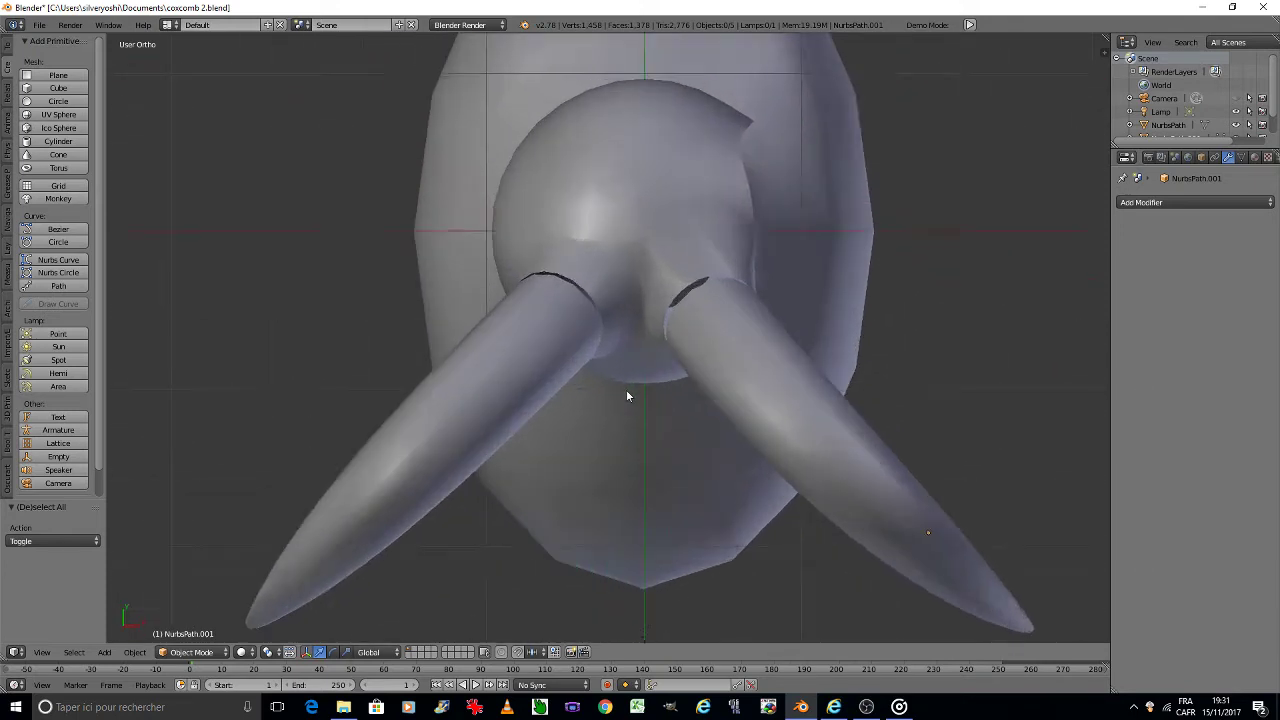
scroll(626, 389, up, 3)
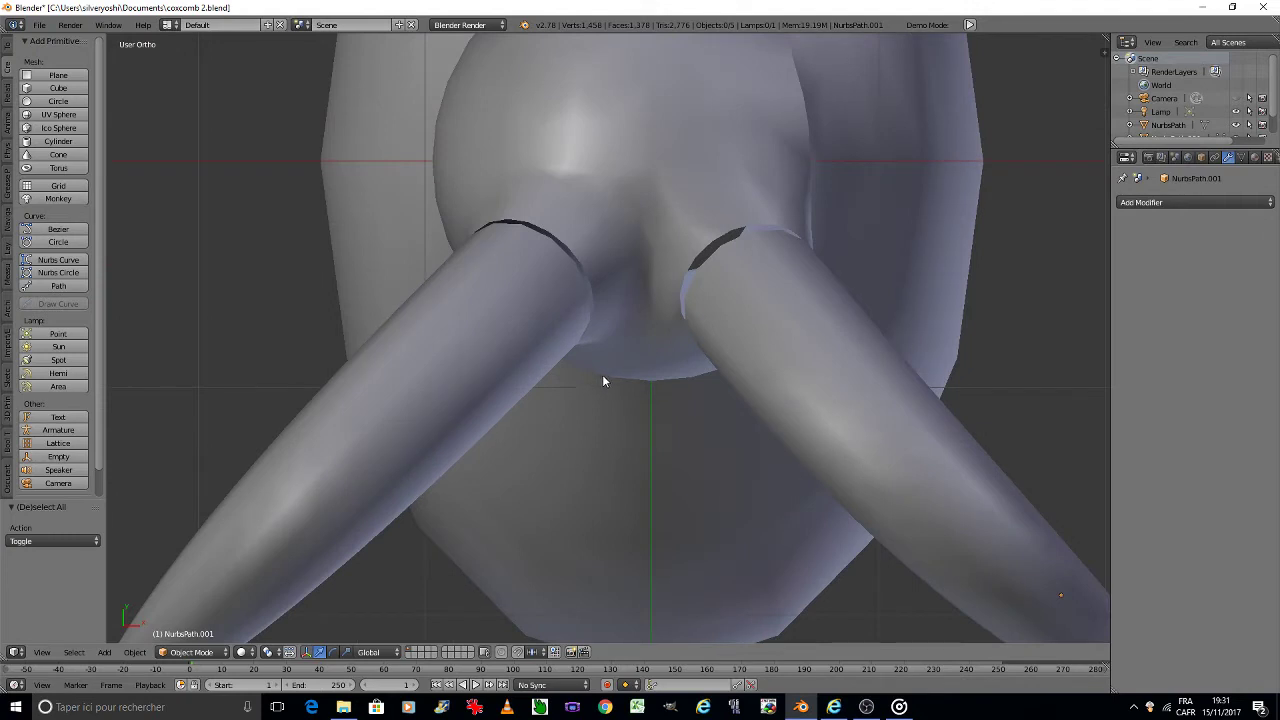
Step: Select the body and left horn, join them with Ctrl+J, then undo the join
right_click(594, 250)
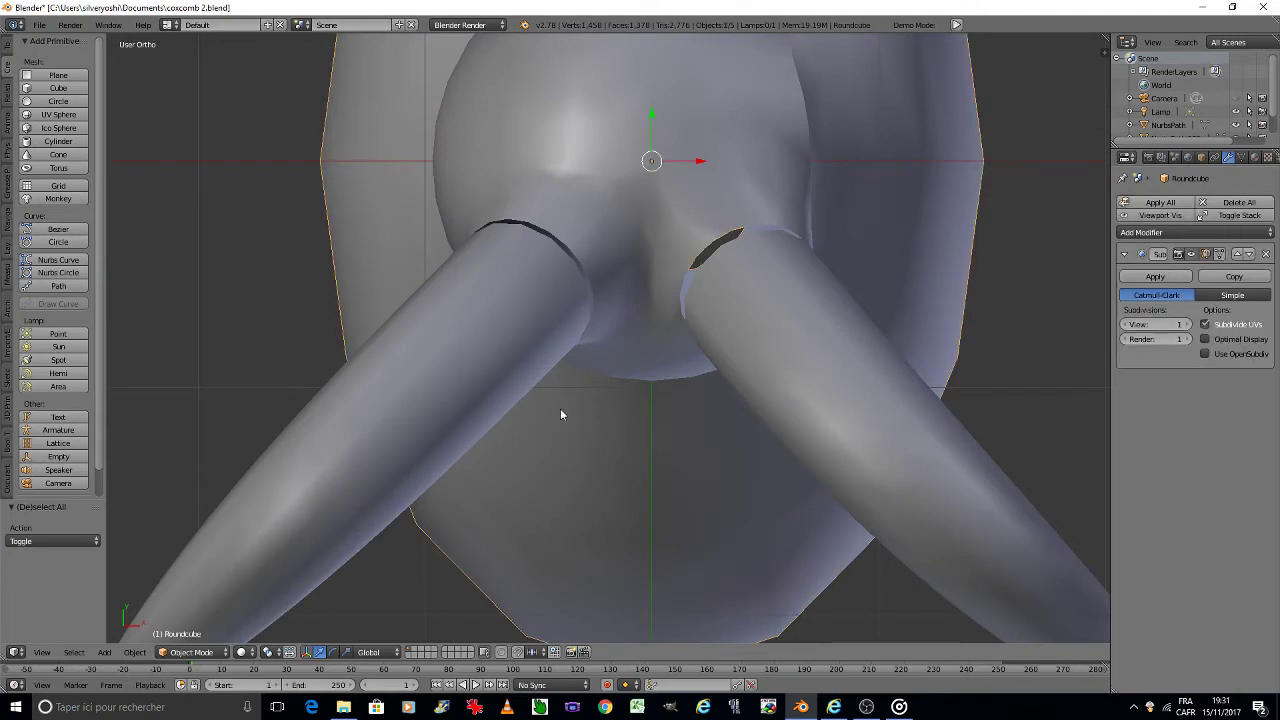
shift+right_click(506, 358)
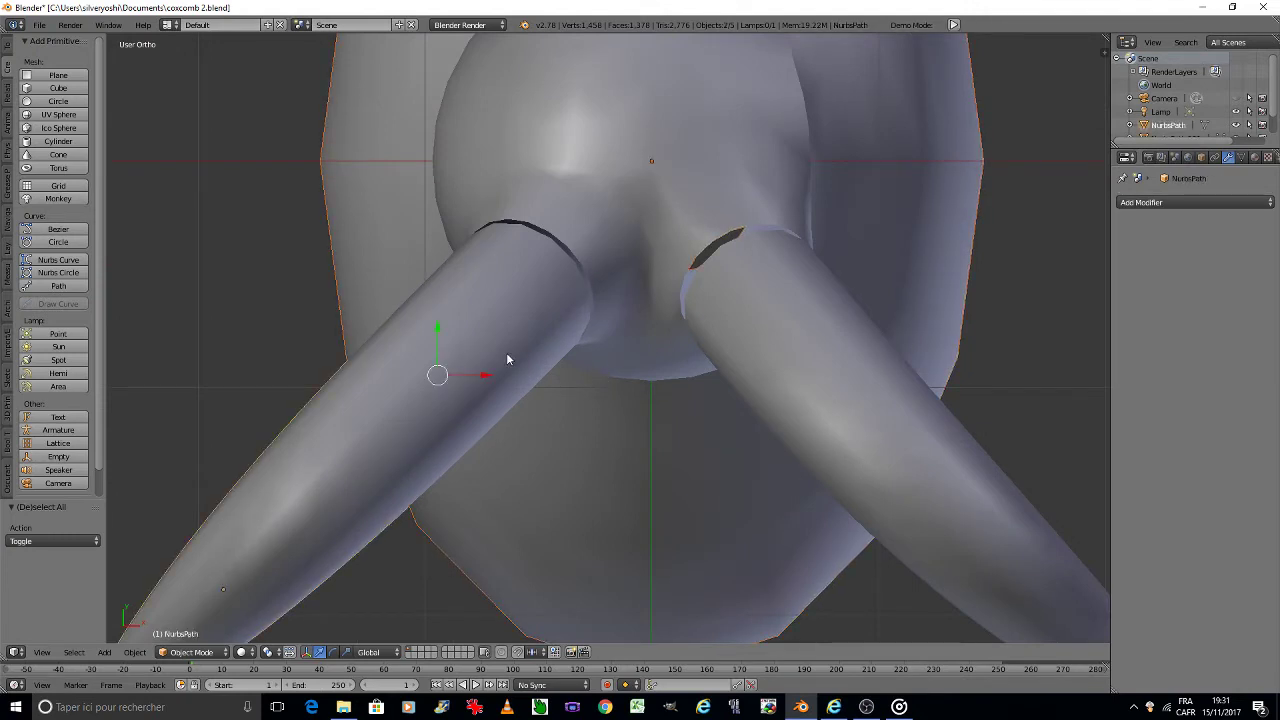
key(ctrl+j)
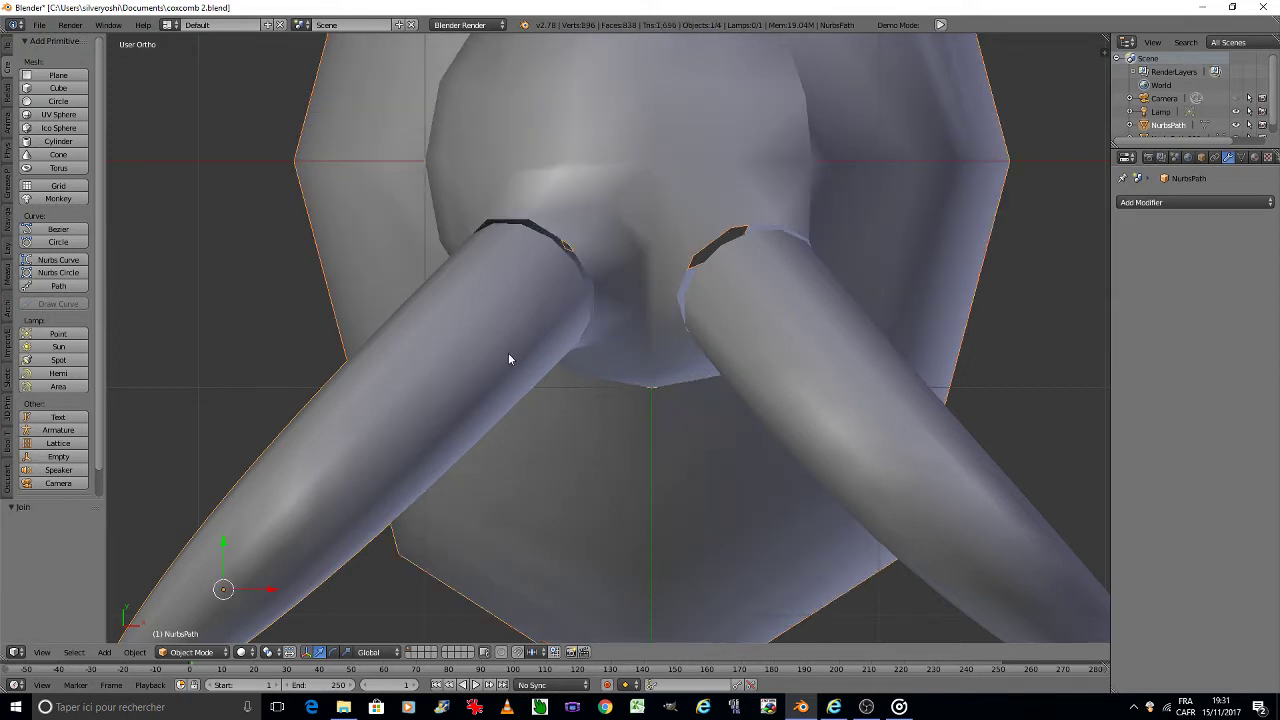
key(ctrl+z)
Step: Join the left horn tube into the body with the body as the active object
right_click(701, 210)
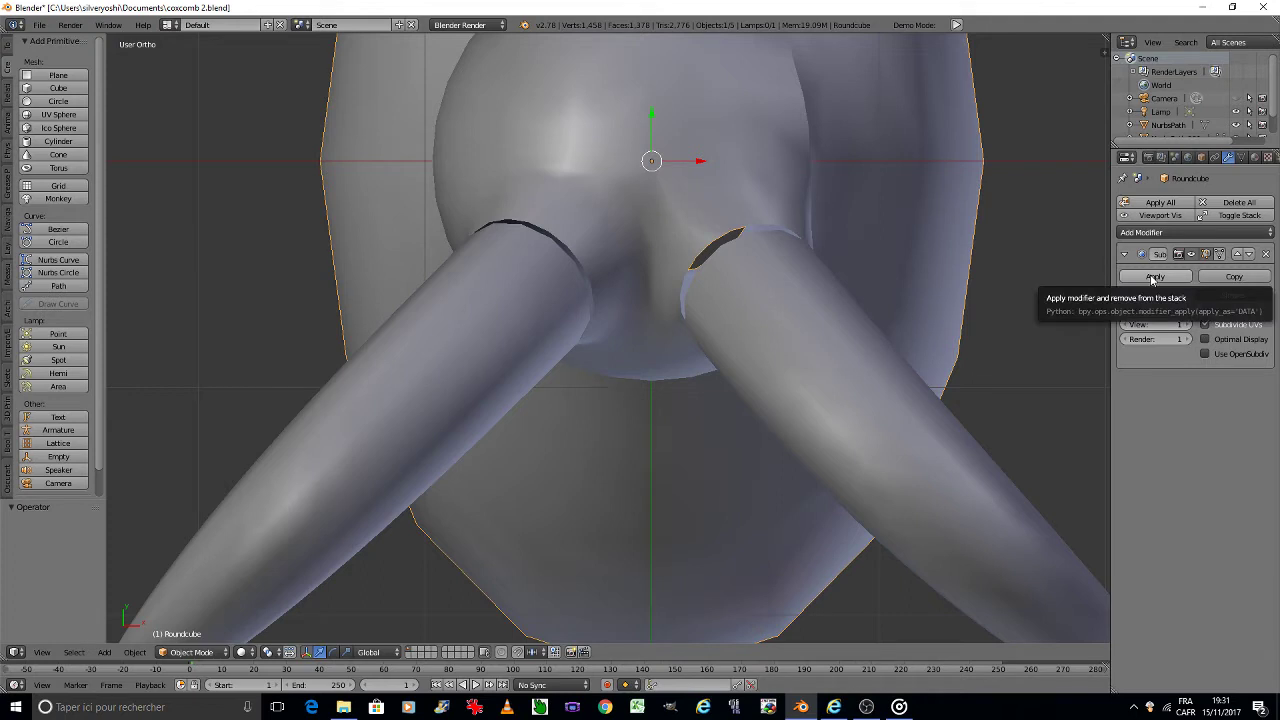
right_click(460, 323)
shift+right_click(610, 188)
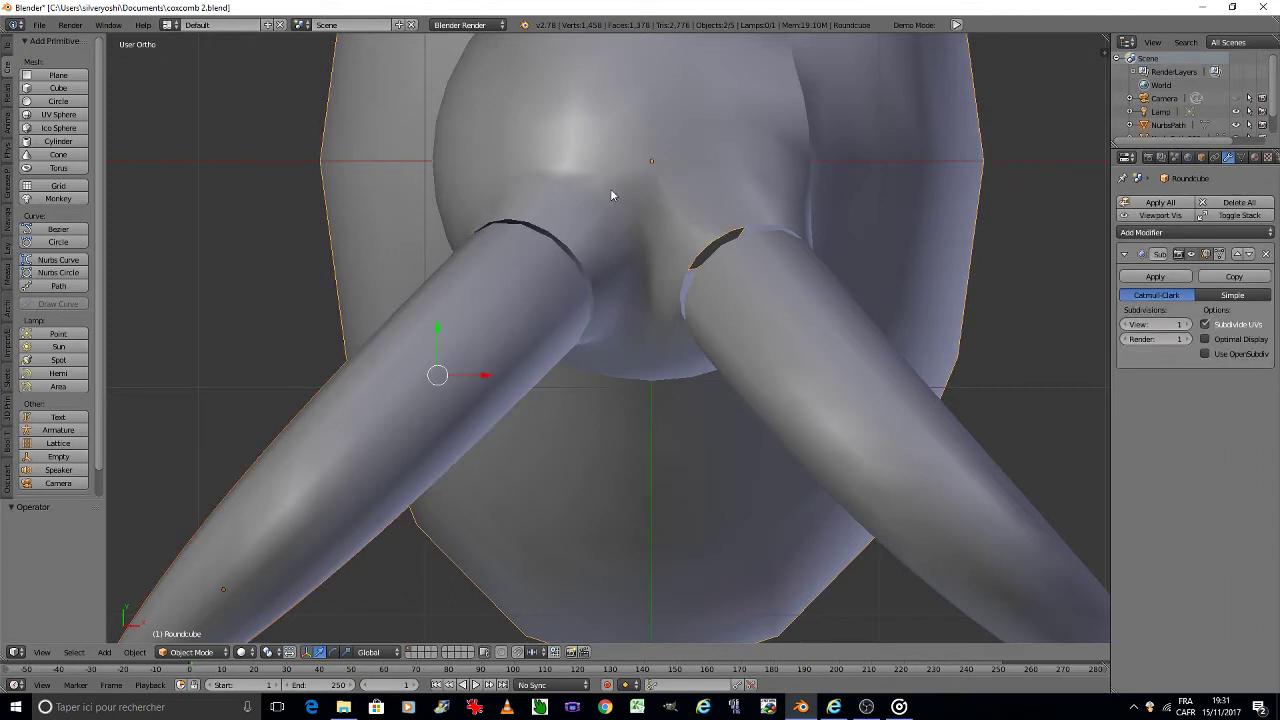
key(ctrl+j)
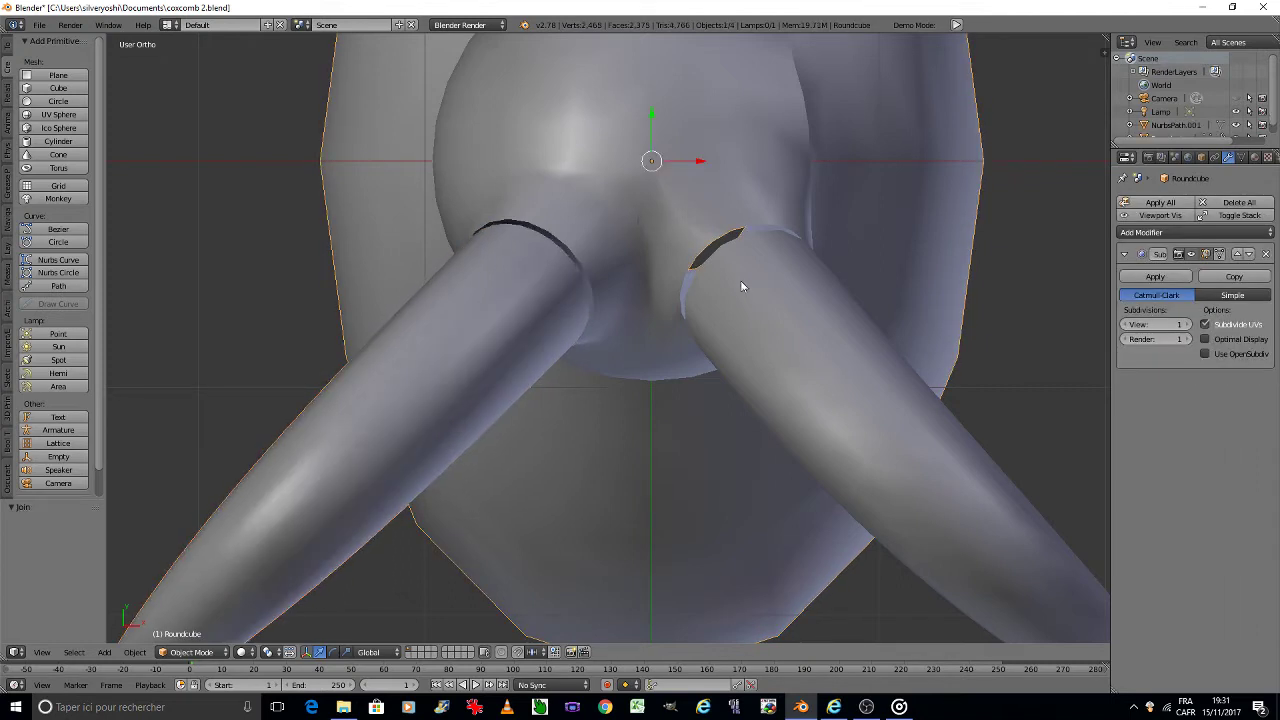
Step: In Edit Mode on the body, select the left horn's rim edge loop
key(Tab)
click(668, 309)
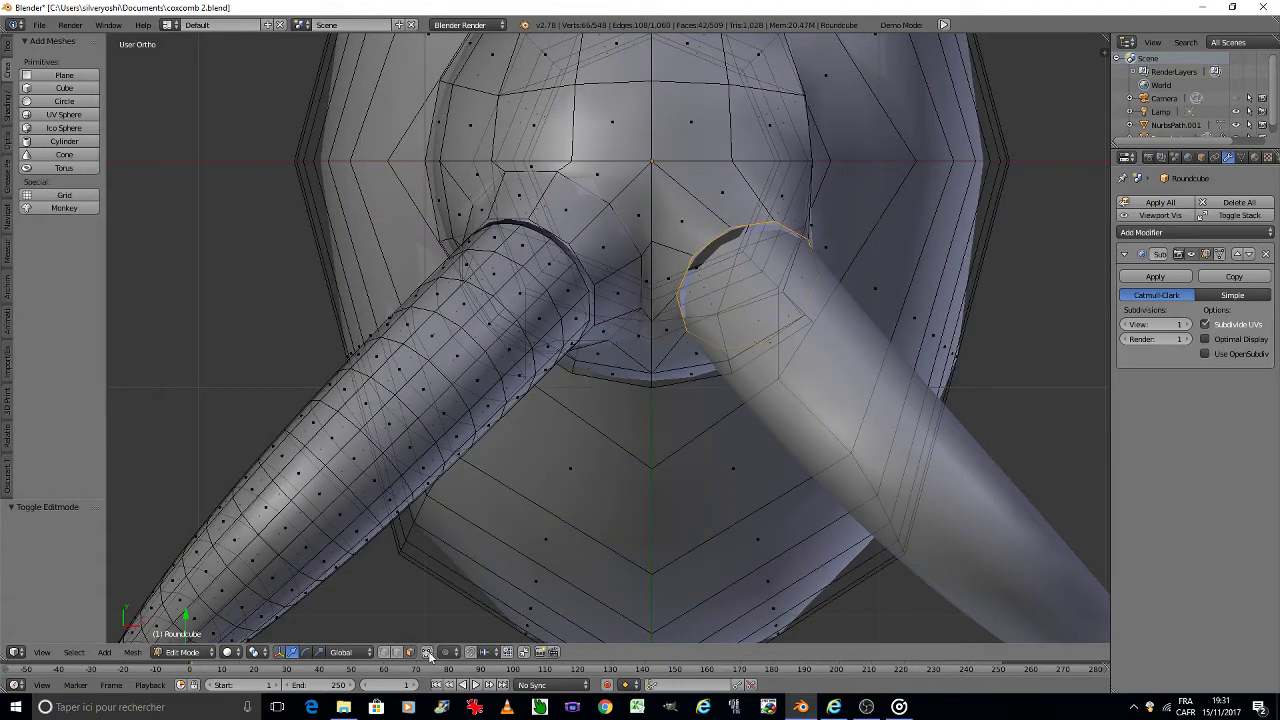
scroll(560, 224, up, 5)
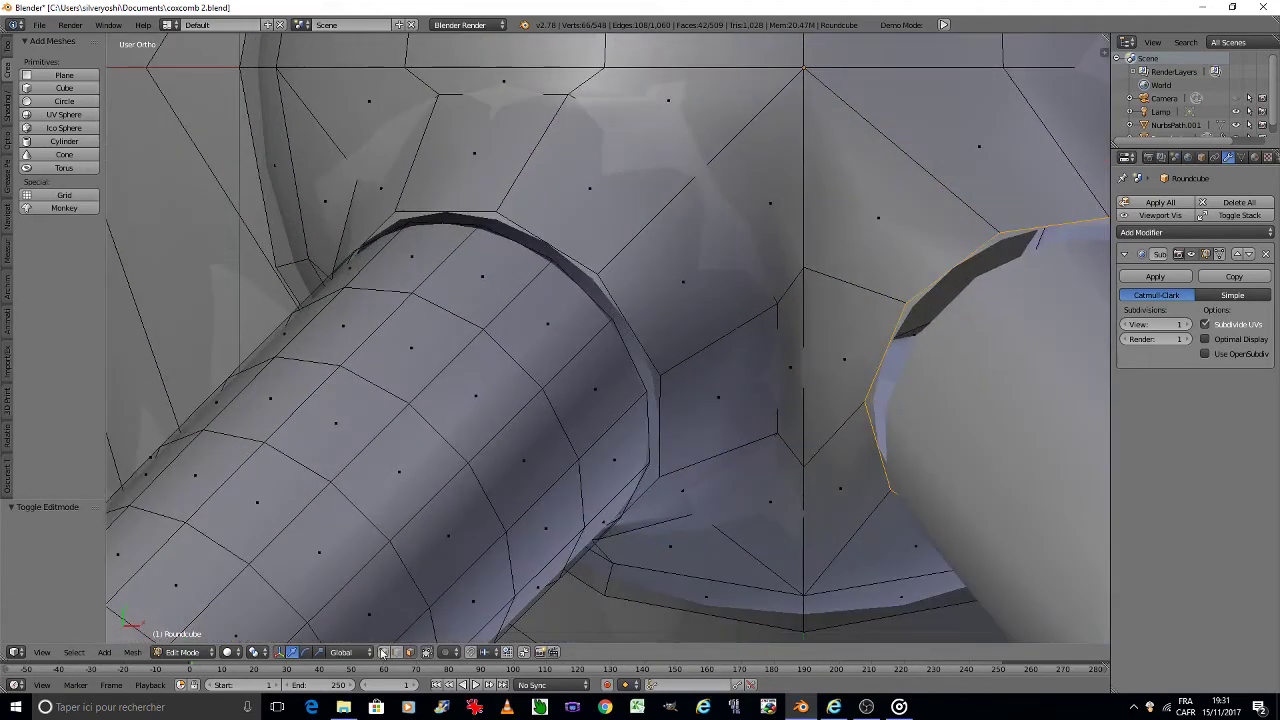
right_click(531, 240)
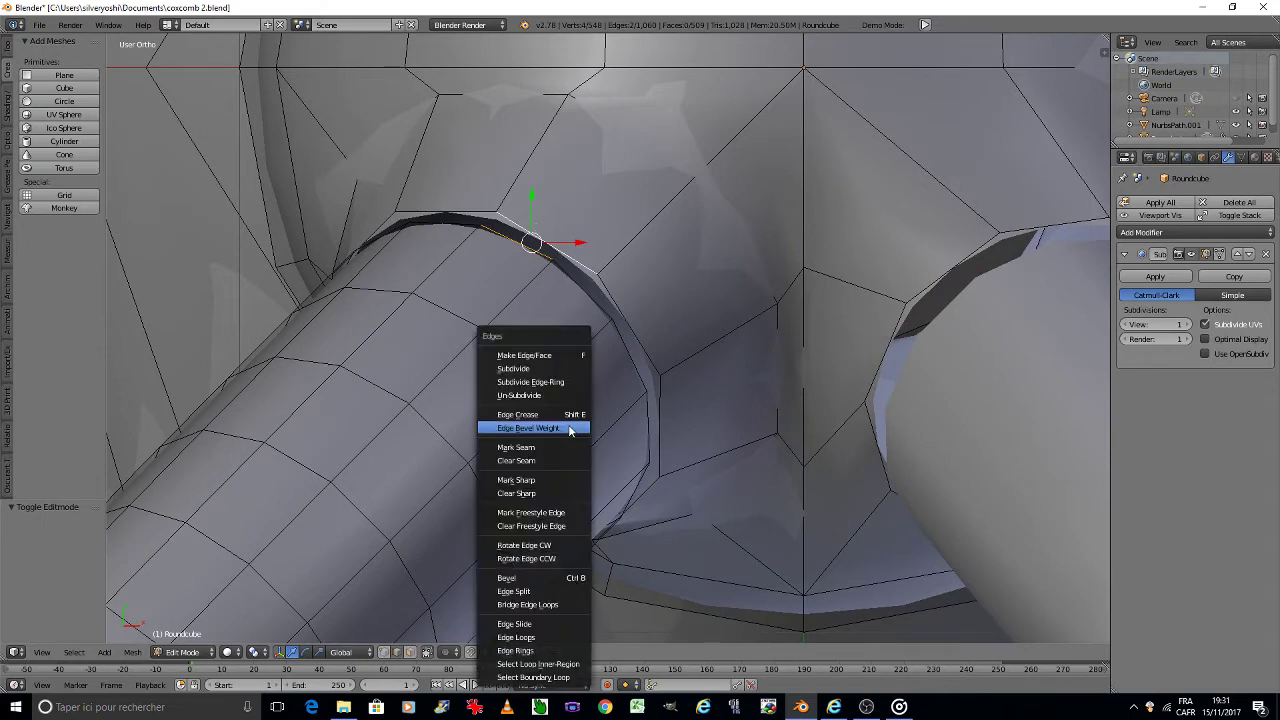
key(ctrl+e)
click(572, 643)
key(w)
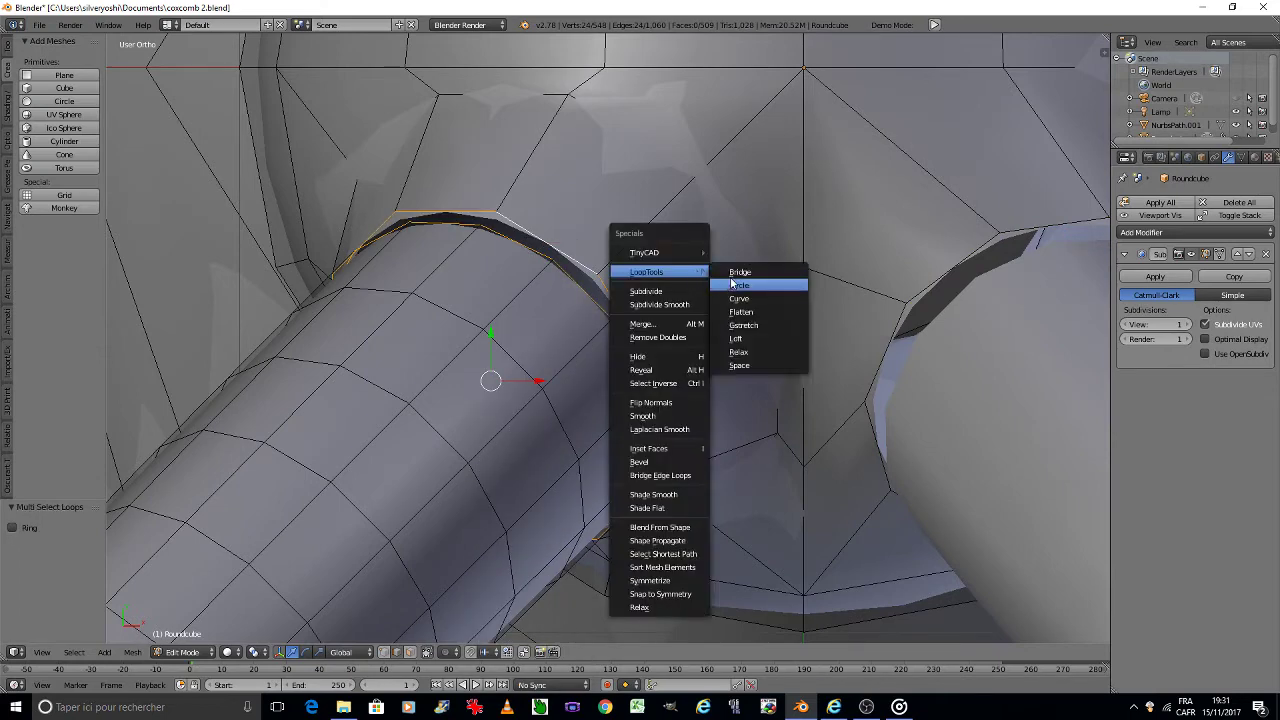
key(Escape)
Step: Back in Object Mode, join the right horn tube into the body
key(Tab)
click(679, 291)
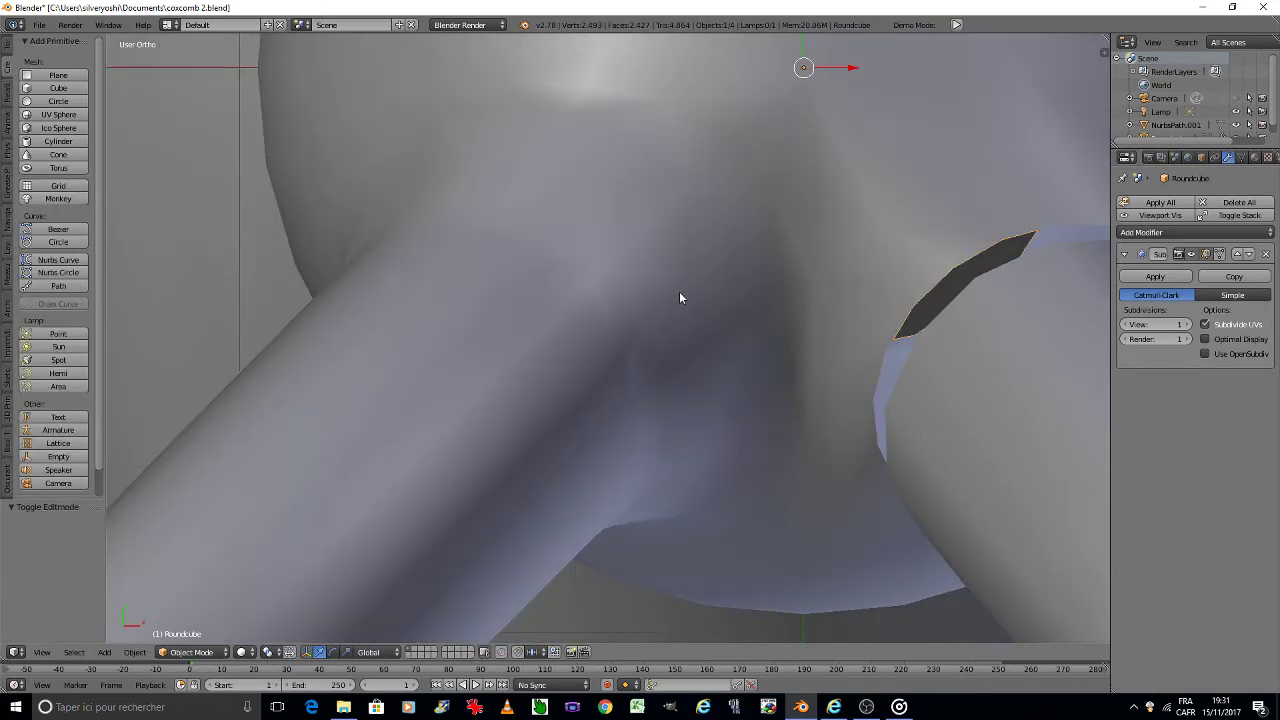
scroll(686, 296, down, 5)
right_click(775, 320)
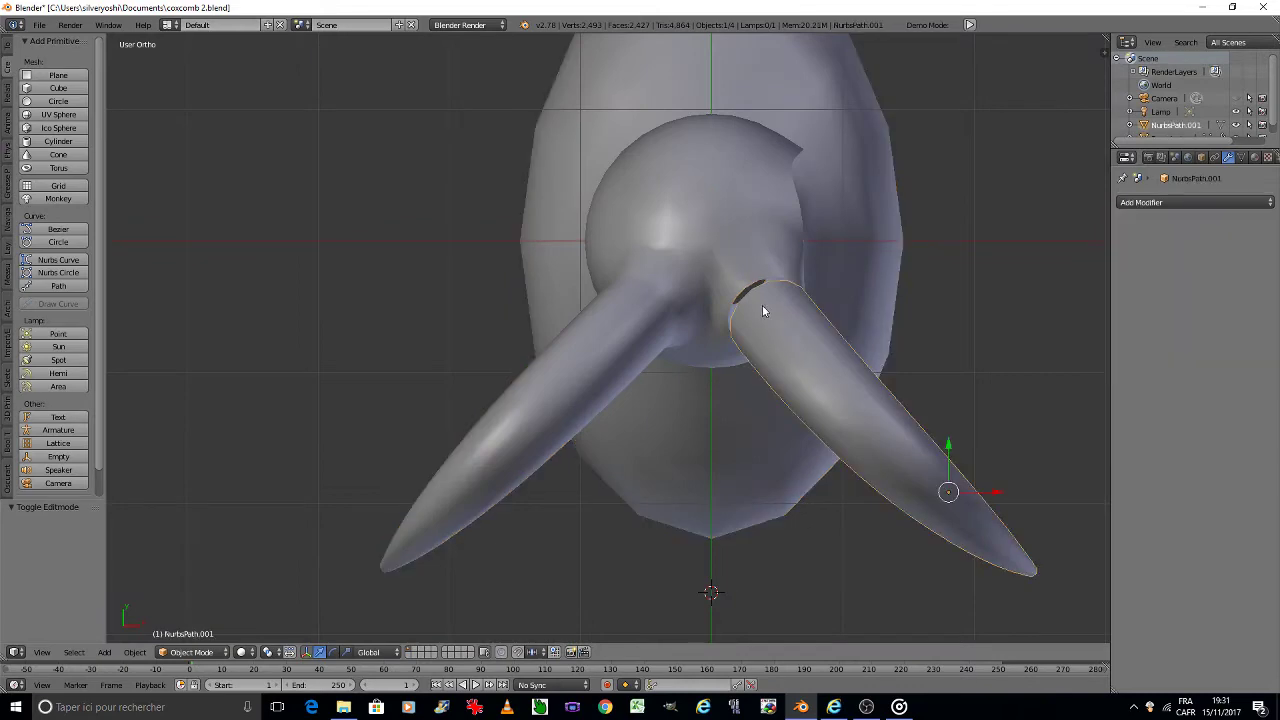
shift+right_click(736, 245)
key(ctrl+j)
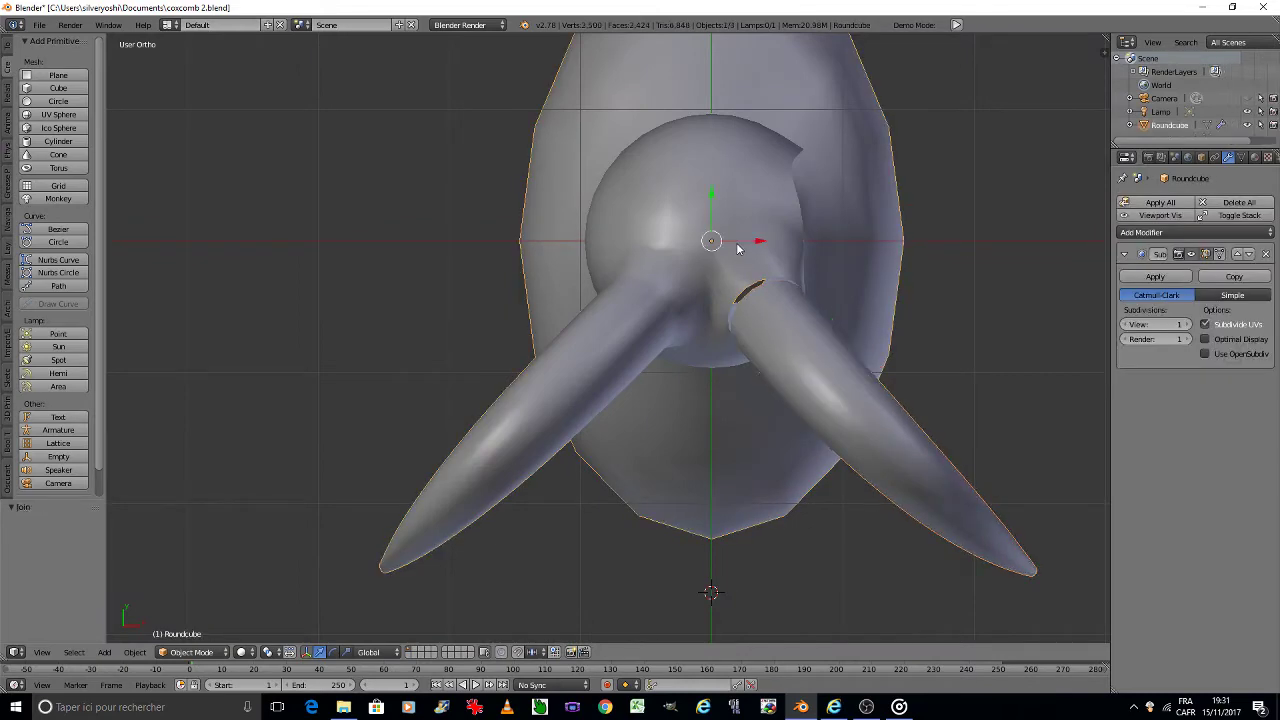
Step: Select the right horn rim and head opening edge loops and bridge them with Bridge Edge Loops
key(Tab)
click(800, 245)
scroll(782, 273, up, 5)
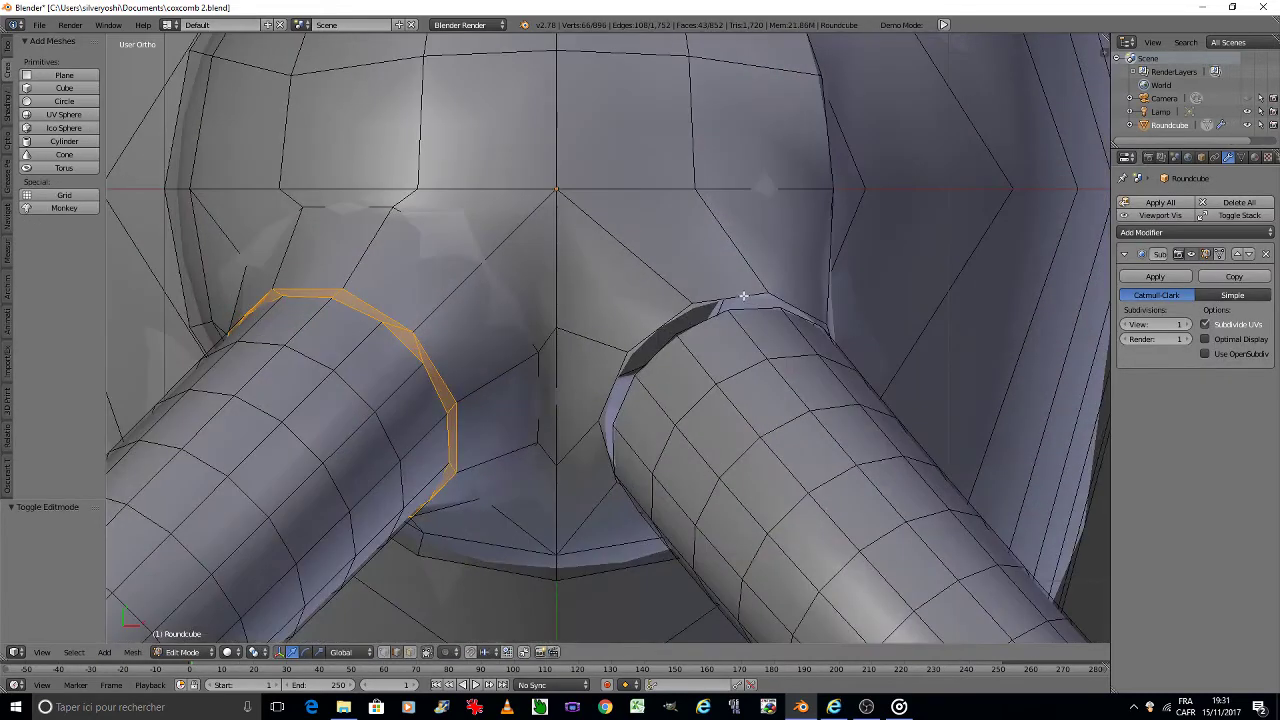
right_click(738, 292)
shift+right_click(749, 309)
key(ctrl+e)
click(737, 428)
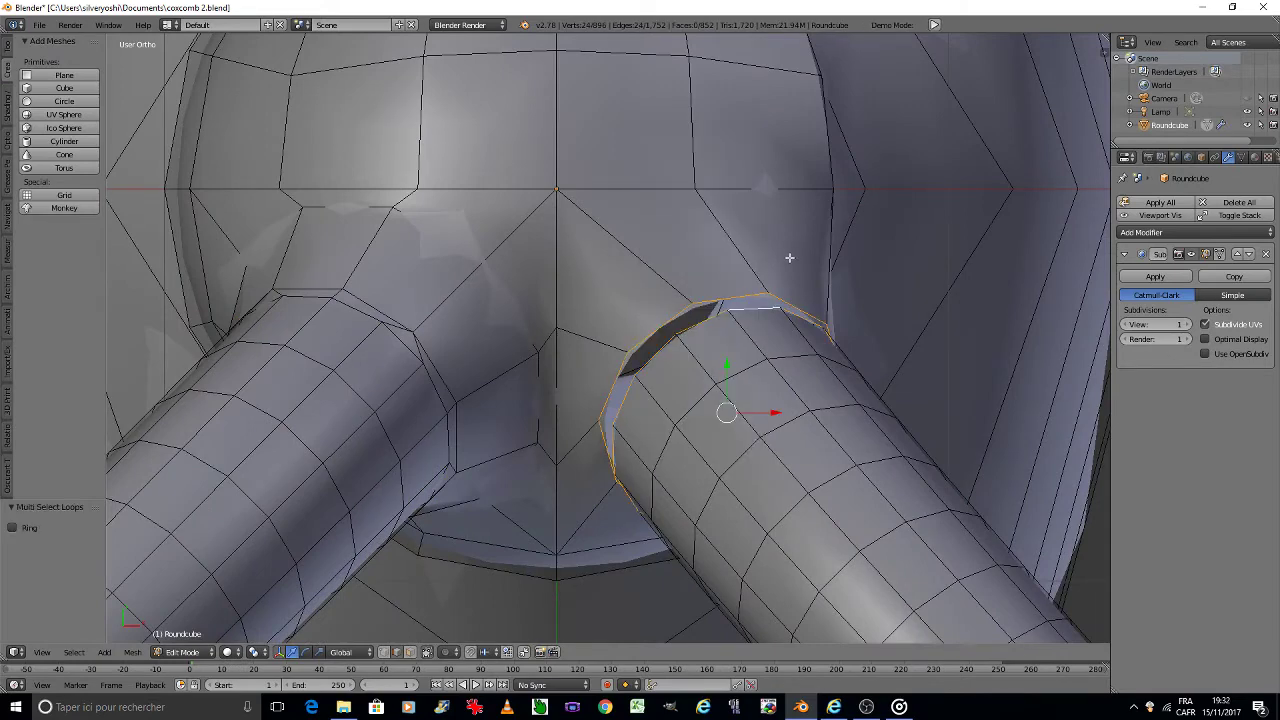
key(w)
click(815, 258)
Step: Return to Object Mode and deselect everything
key(Tab)
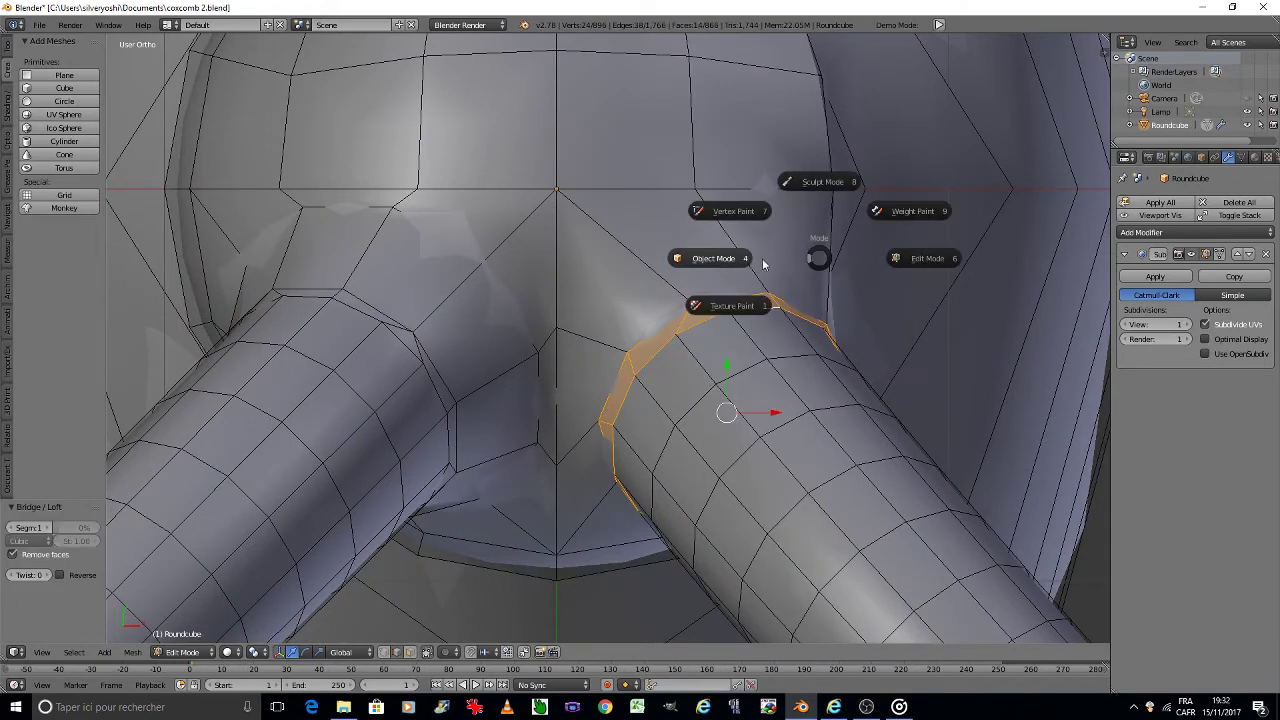
click(760, 257)
key(a)
scroll(759, 258, down, 5)
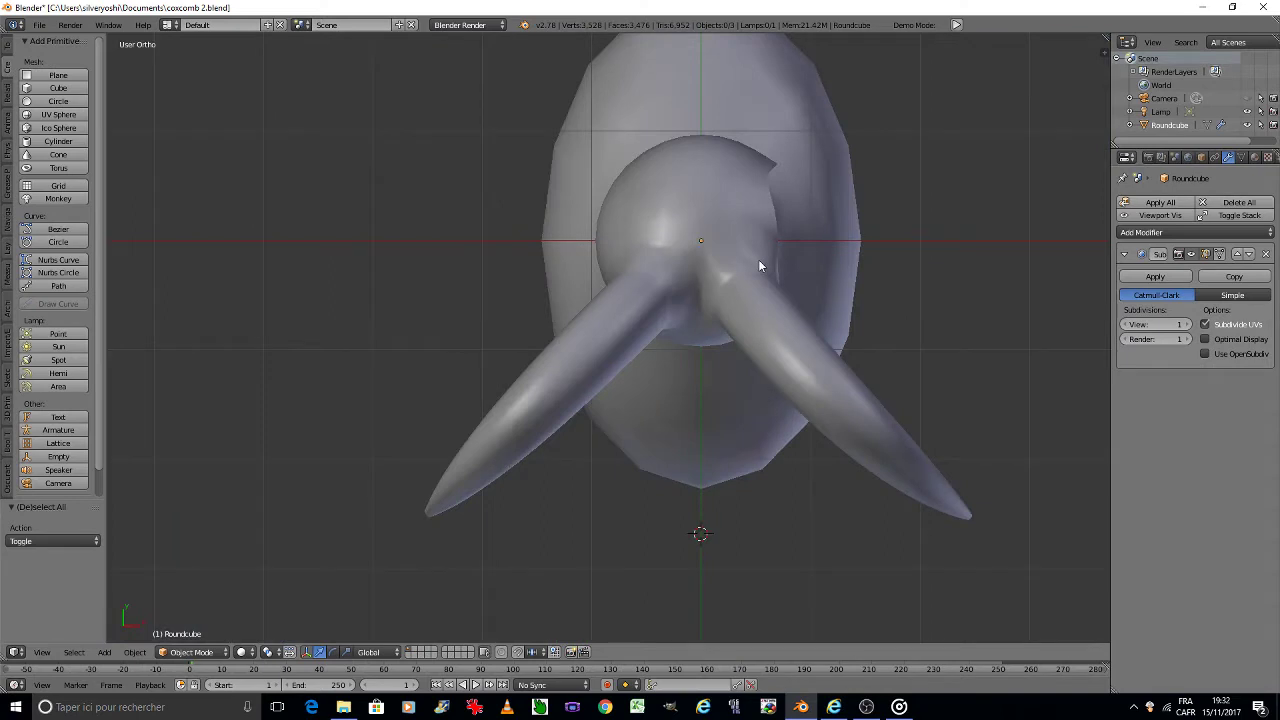
Step: Save over coxcomb 2.blend from camera view, frame the model, then return to top view
key(KP_0)
key(ctrl+s)
click(759, 262)
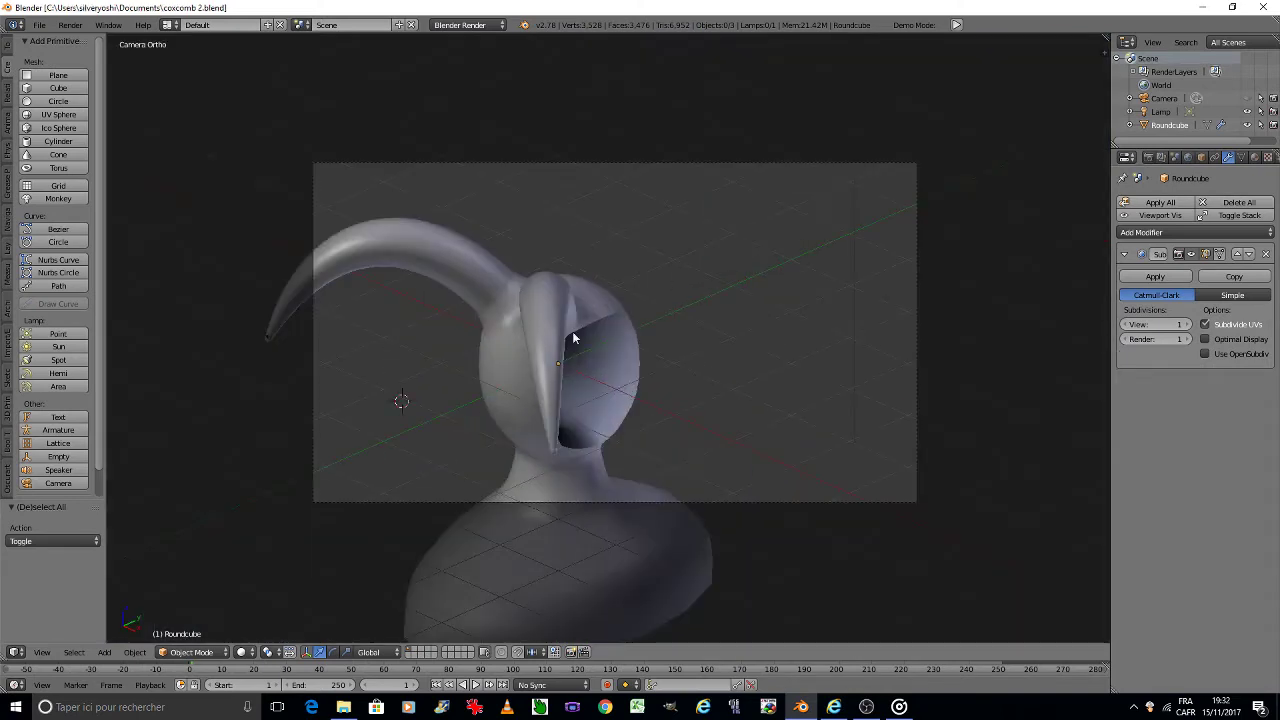
scroll(298, 343, up, 5)
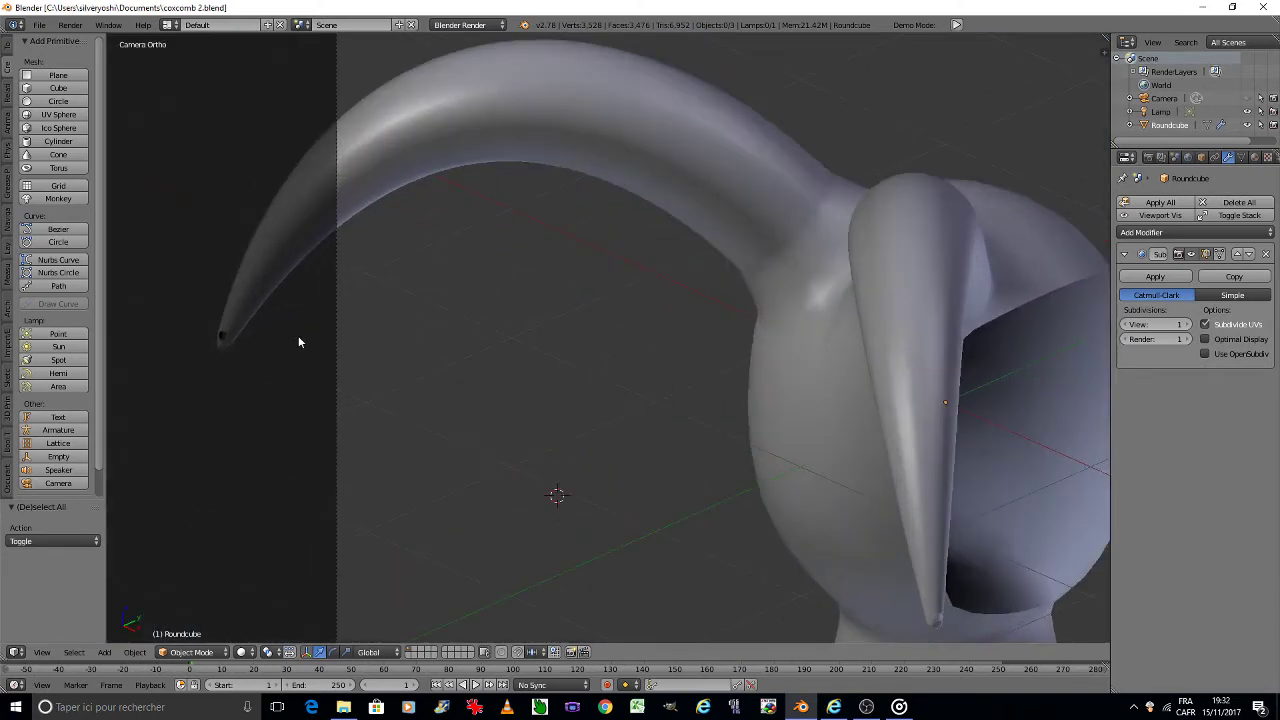
scroll(298, 342, down, 5)
shift+middle_drag(394, 380, 435, 272)
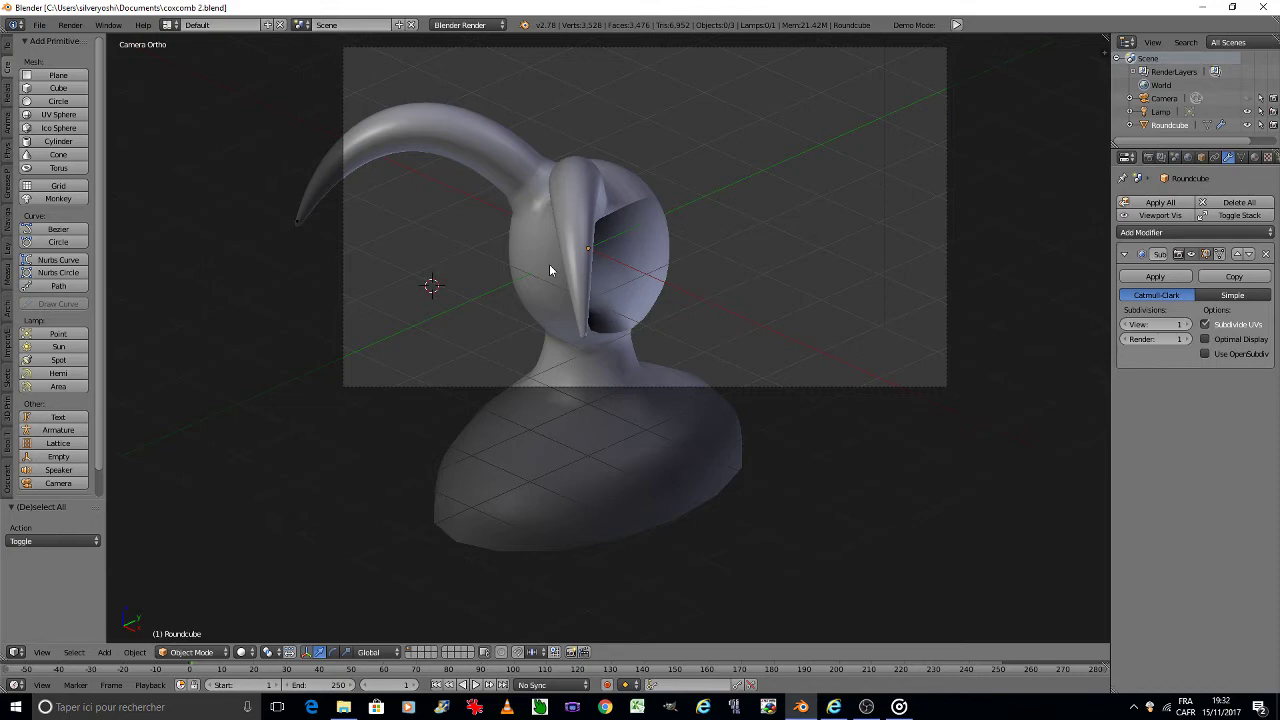
key(KP_7)
Step: Apply rotation and scale to the body, then select its entire mesh in Edit Mode
right_click(712, 240)
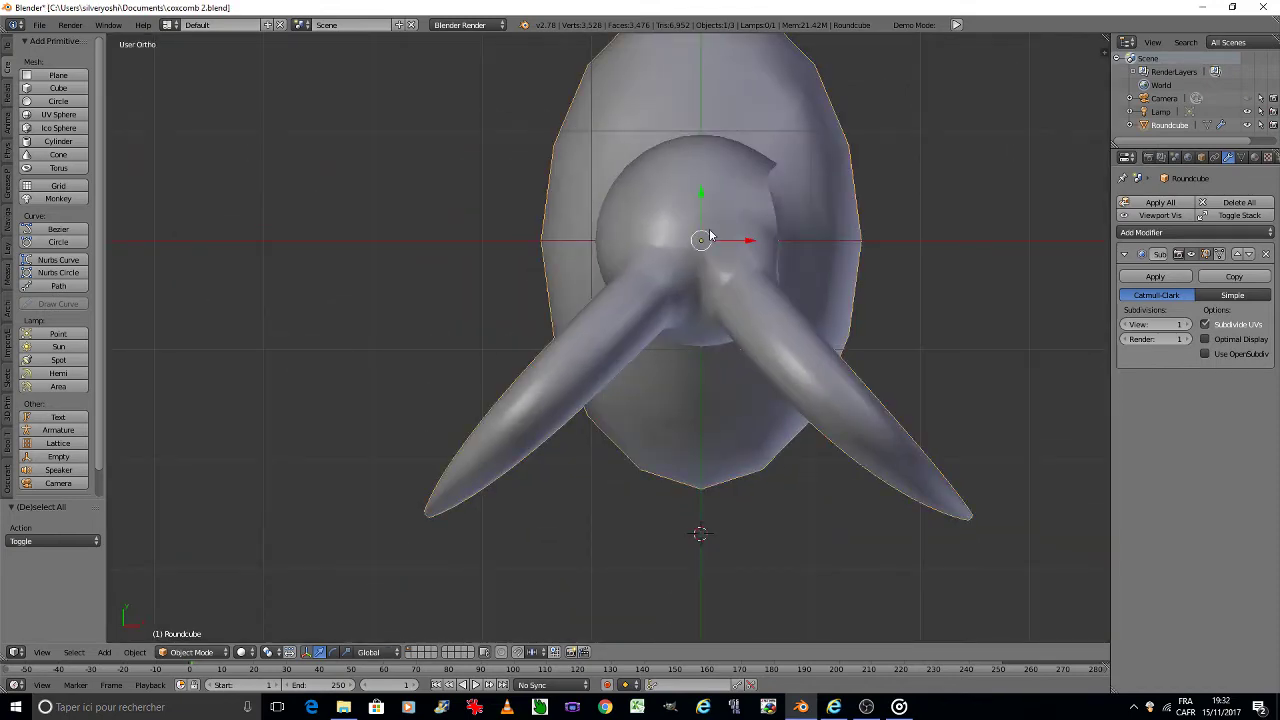
key(ctrl+a)
click(710, 236)
key(Tab)
click(814, 230)
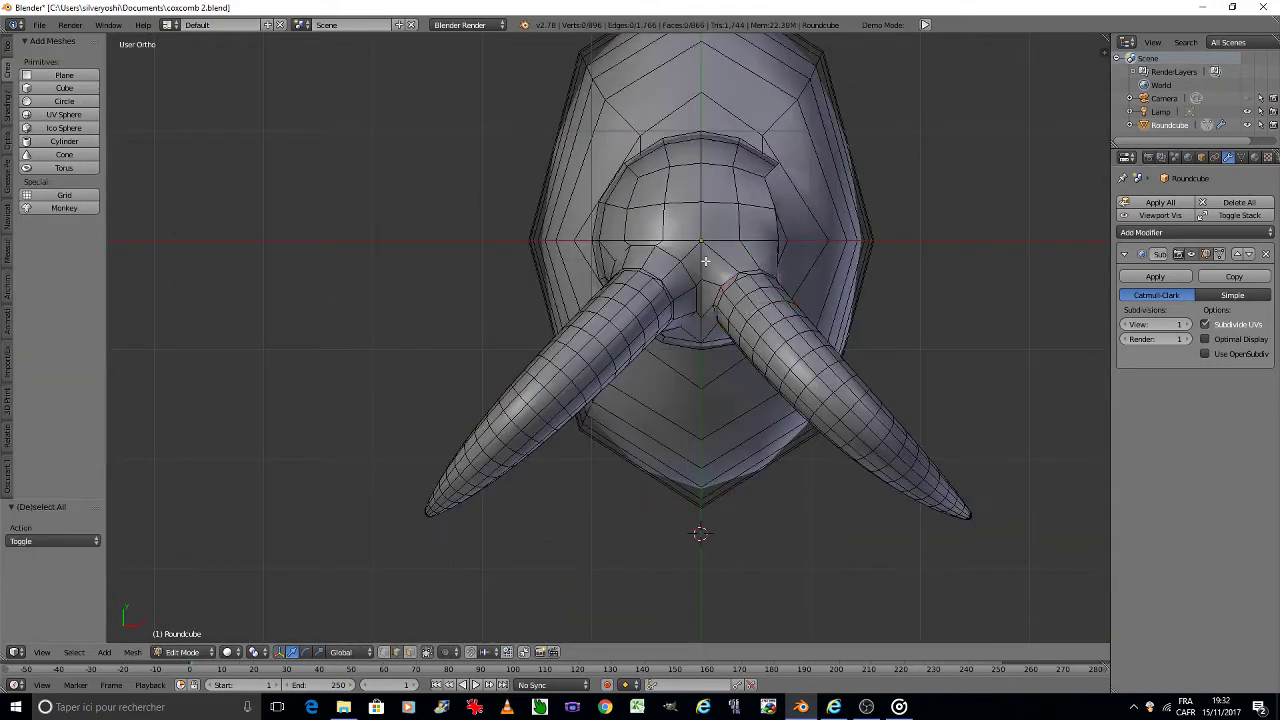
key(a)
middle_drag(665, 250, 651, 269)
key(KP_Decimal)
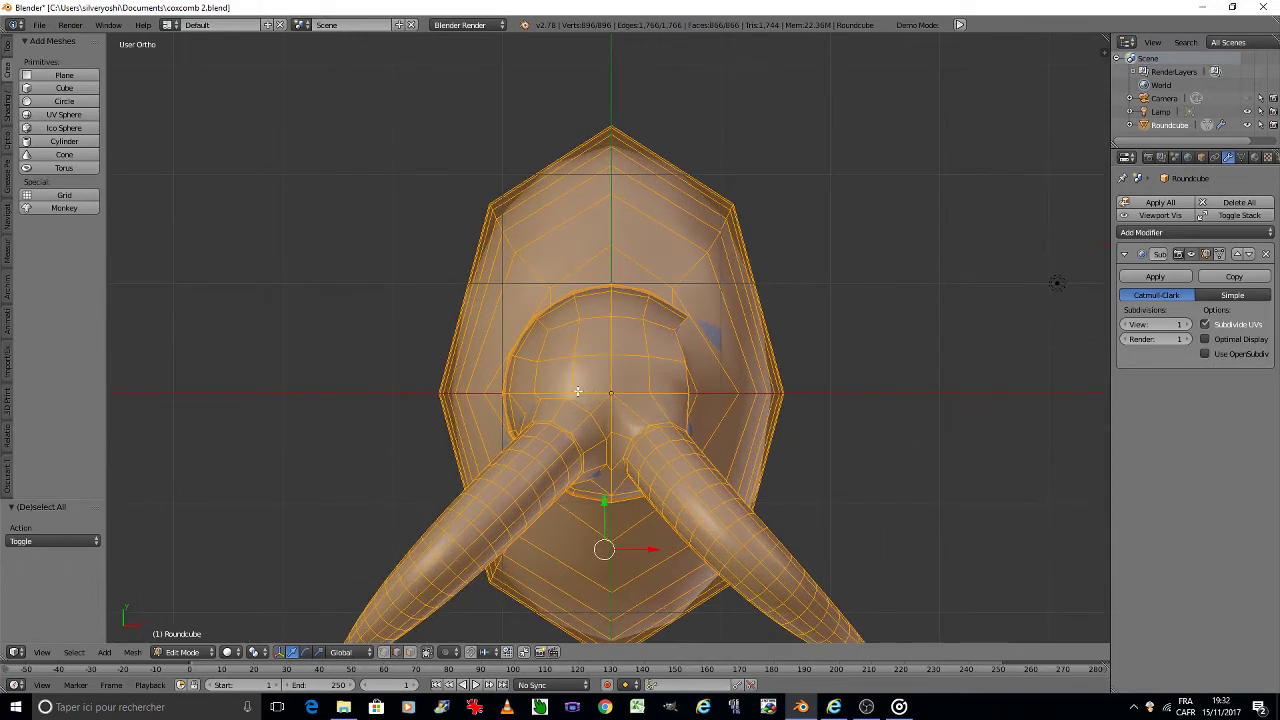
Step: Symmetrize the mesh with direction -Y to +Y and return to Object Mode
click(141, 652)
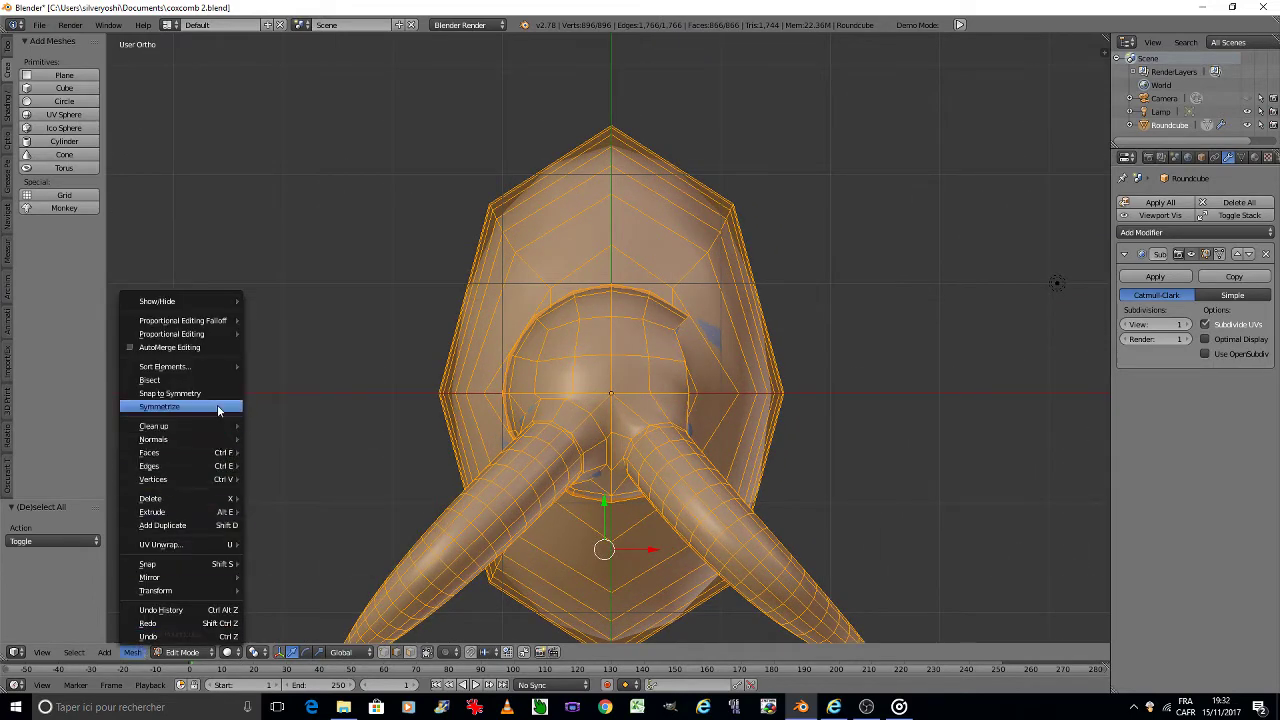
click(218, 410)
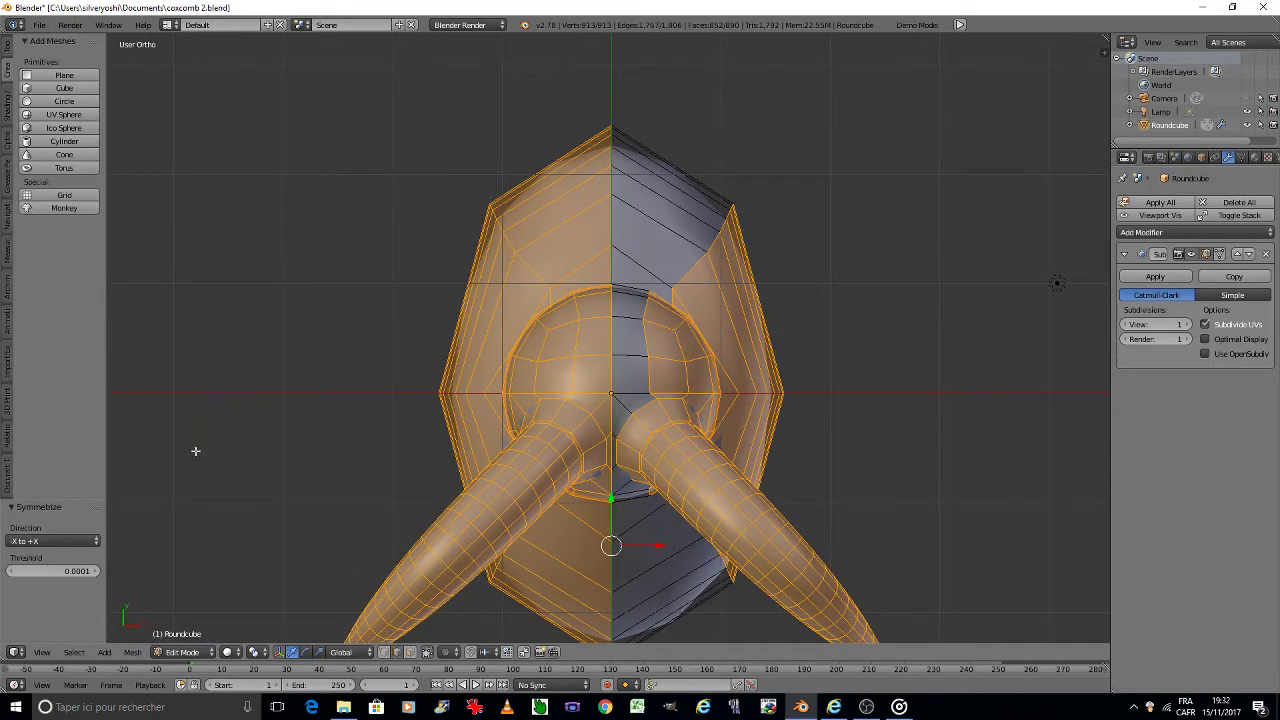
click(65, 542)
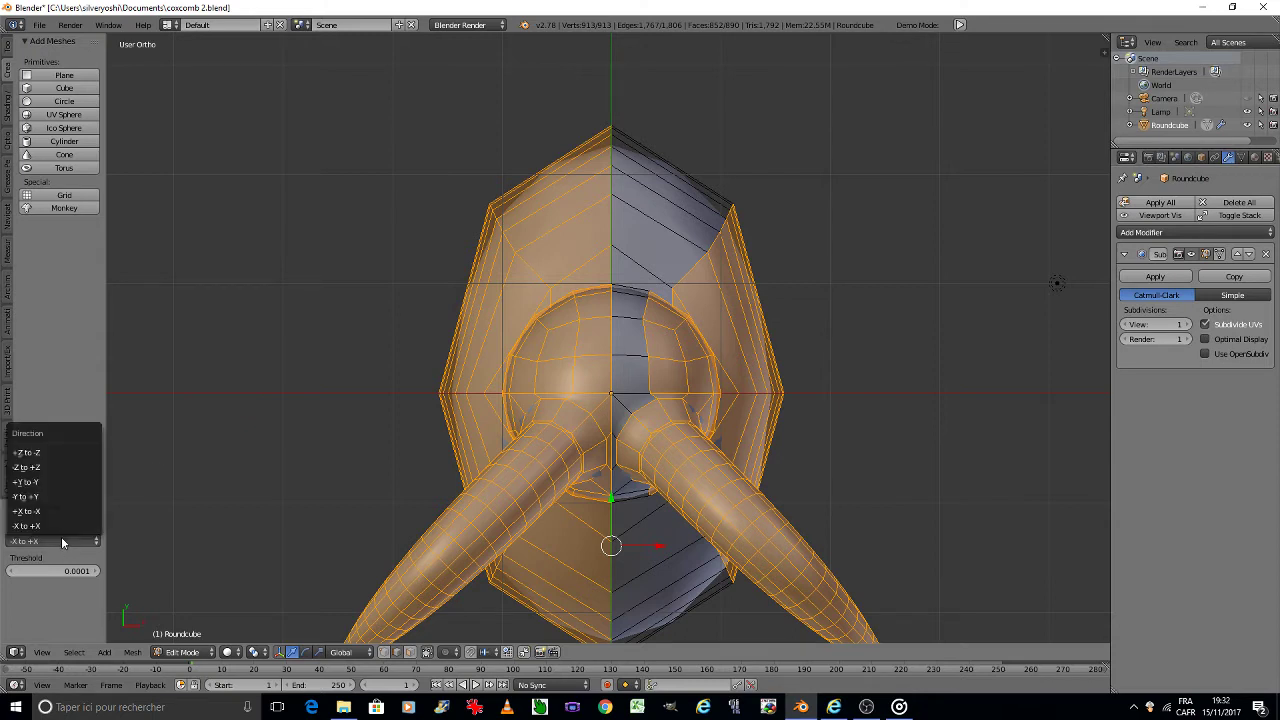
click(45, 497)
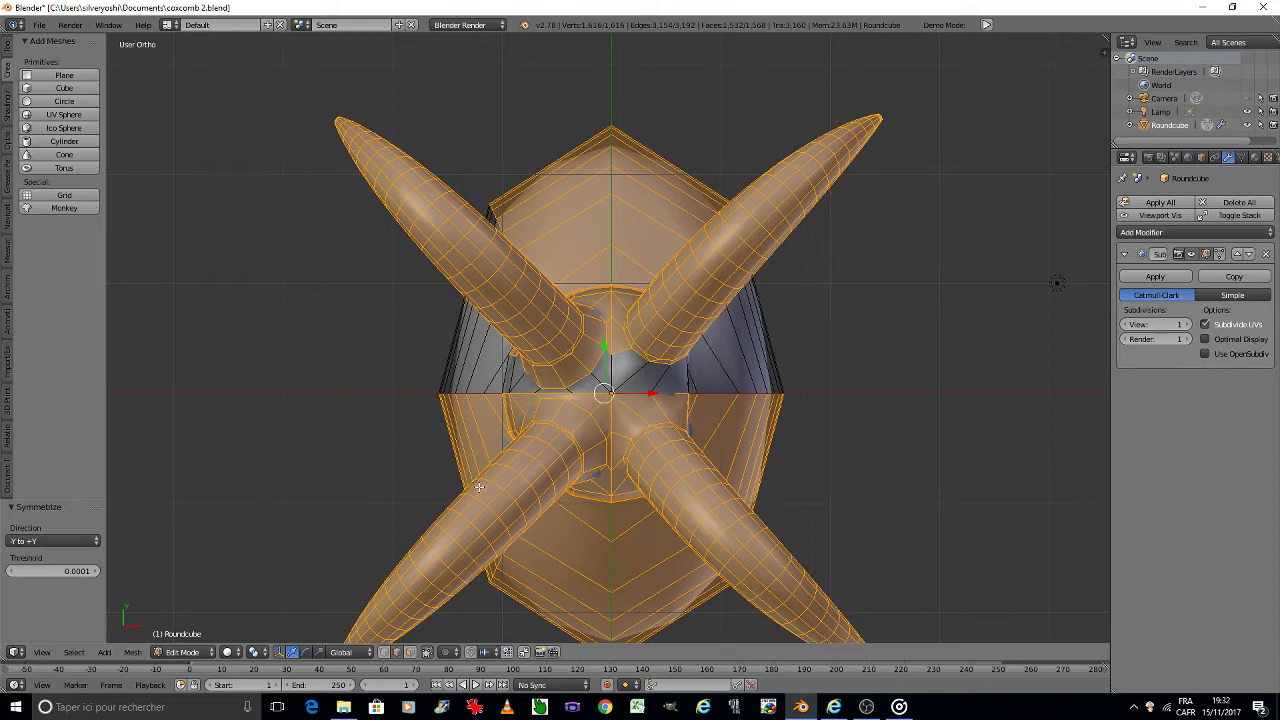
key(Tab)
click(382, 483)
Step: Save over coxcomb 2.blend, deselect everything, and frame the model through the camera
key(ctrl+s)
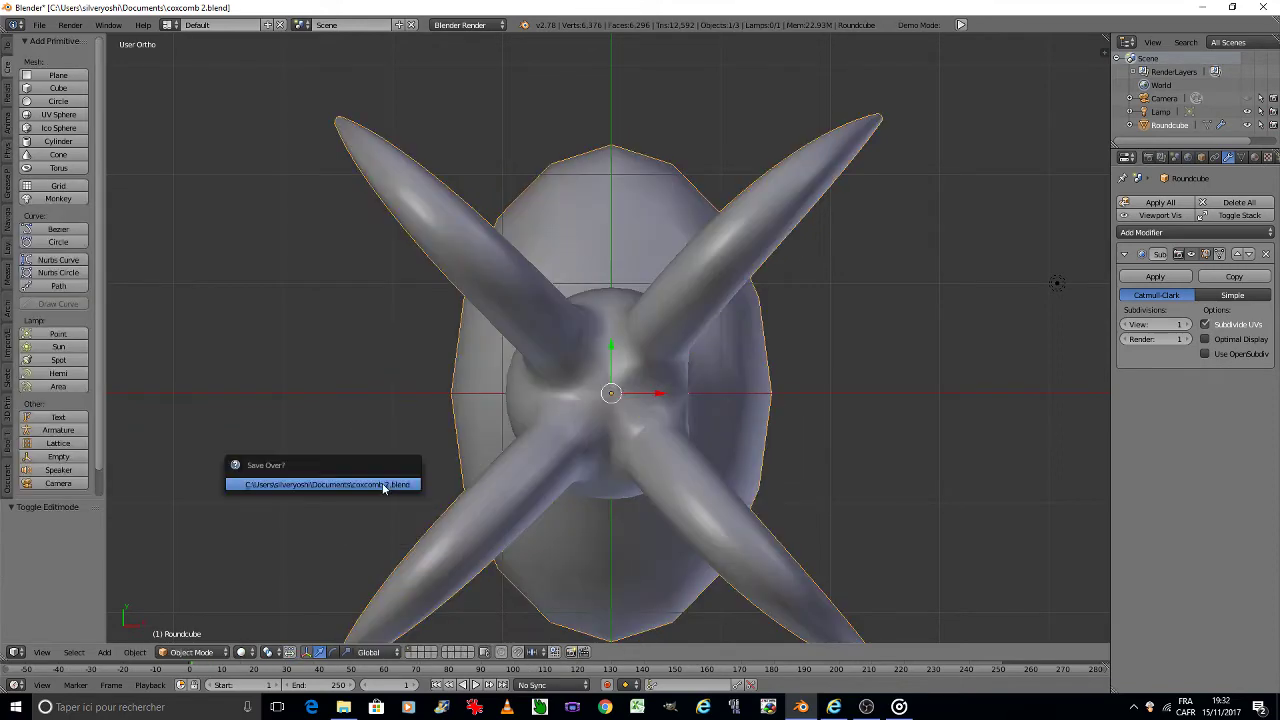
click(382, 485)
key(a)
key(KP_0)
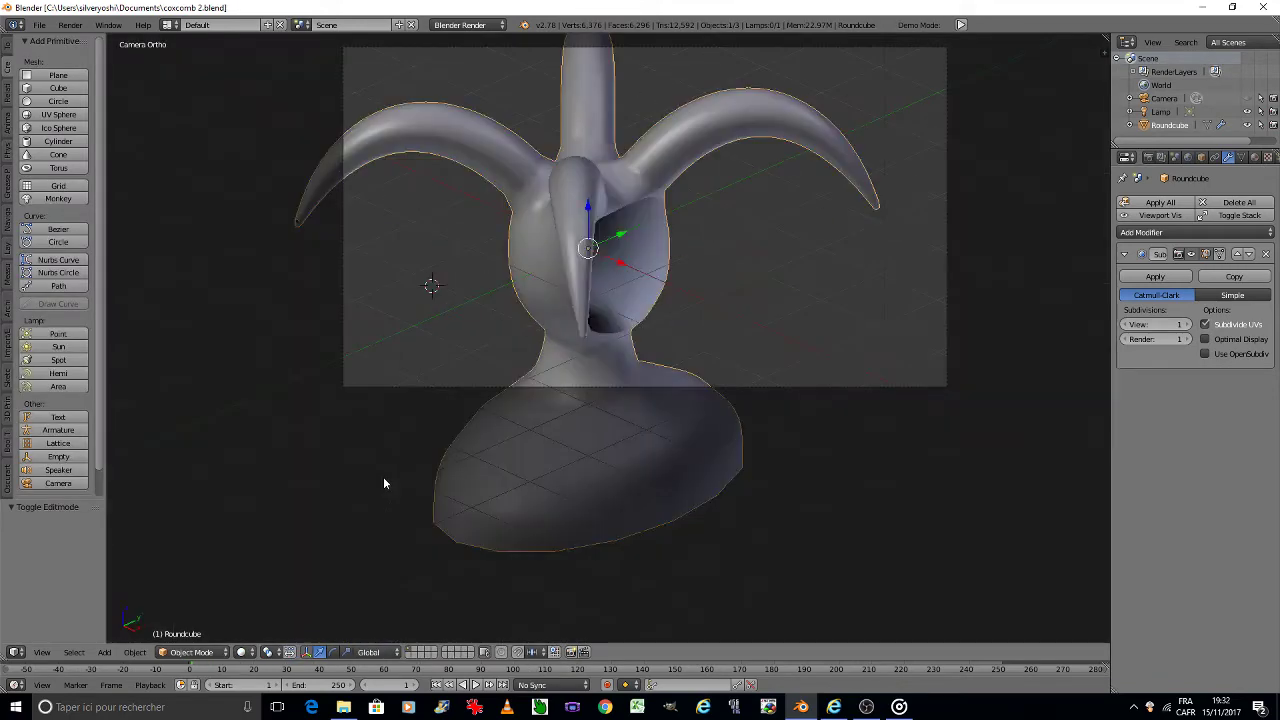
key(ctrl+s)
shift+middle_drag(428, 457, 574, 480)
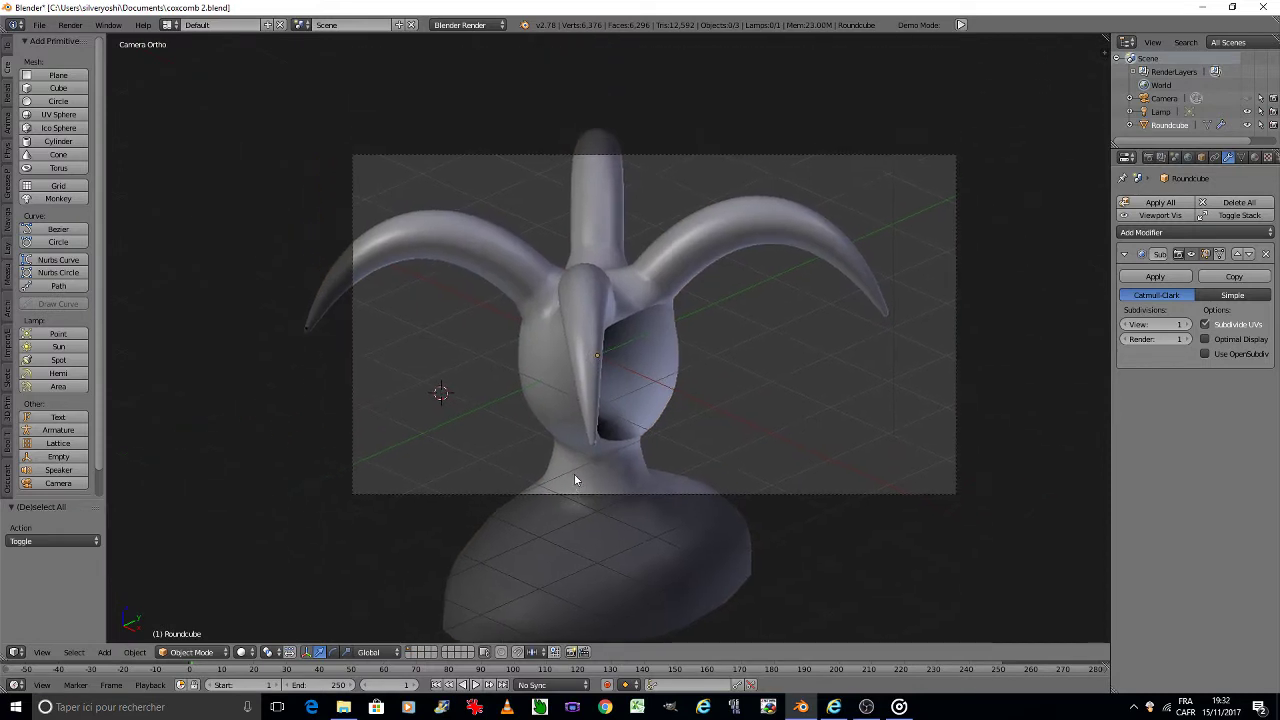
key(ctrl+s)
key(Return)
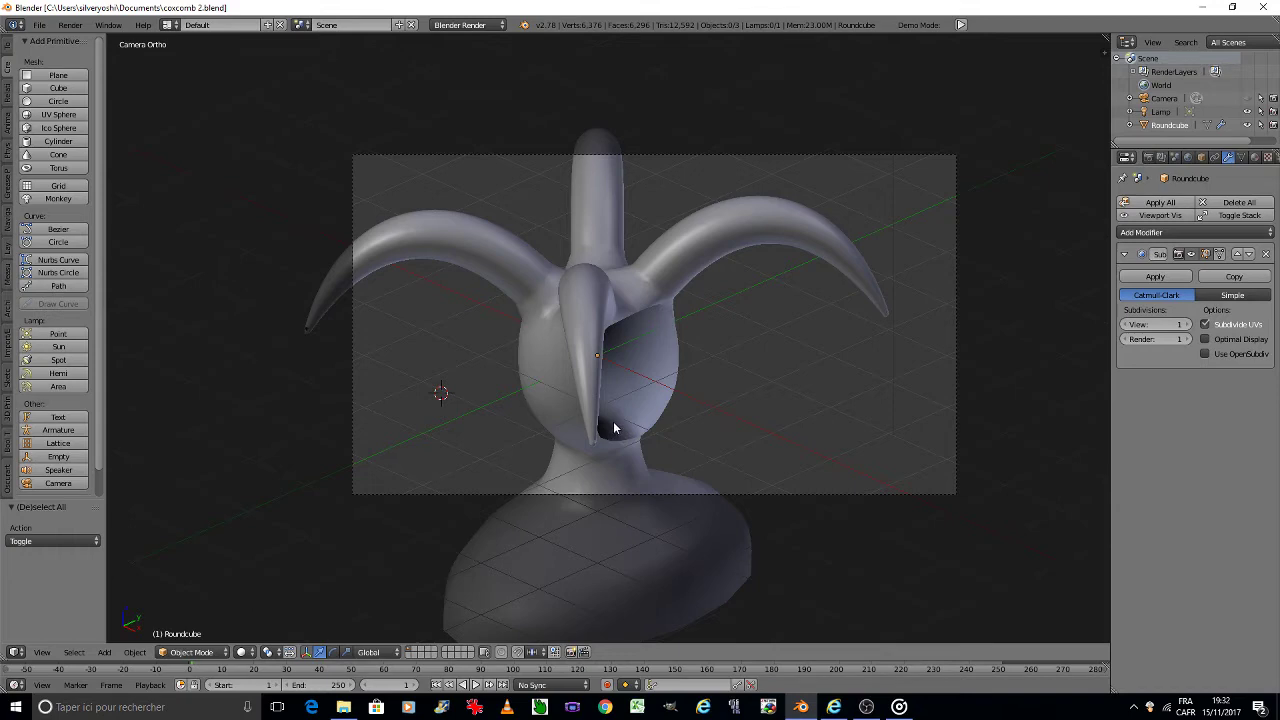
Step: Orbit with the numpad to a front view of the horned head and enter Edit Mode
key(KP_8)
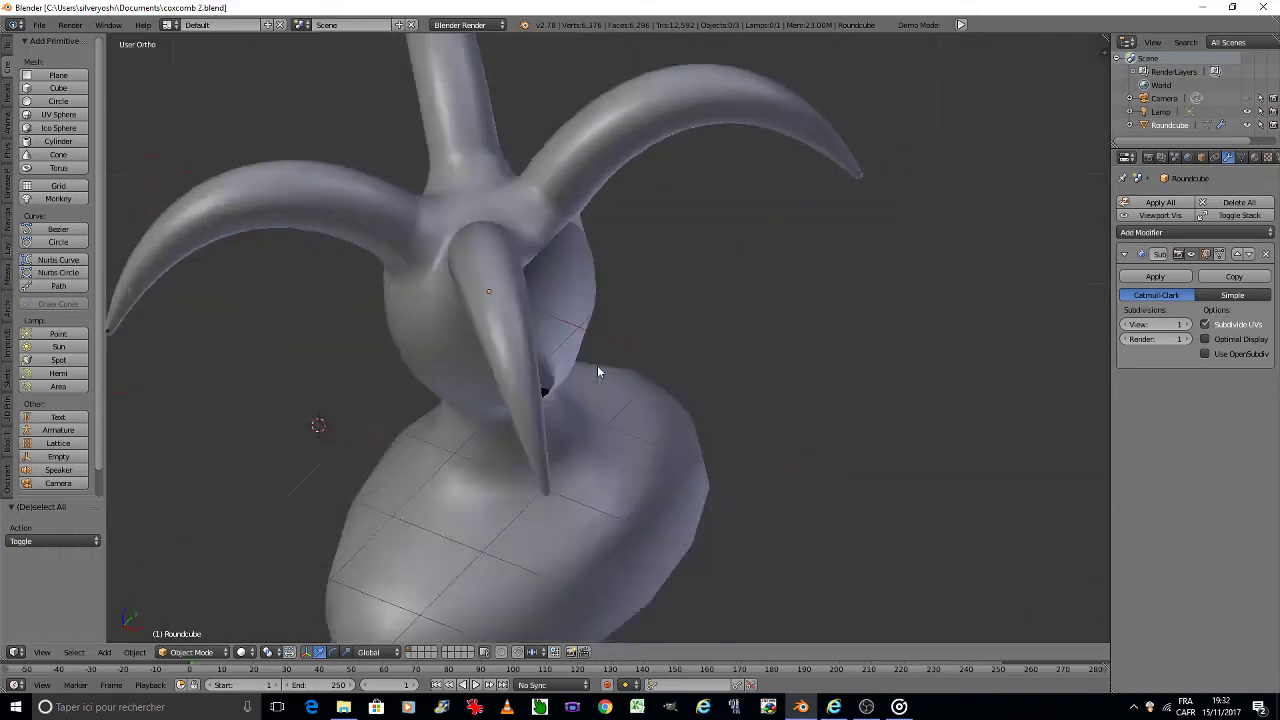
key(KP_6)
key(KP_6)
key(KP_6)
key(KP_6)
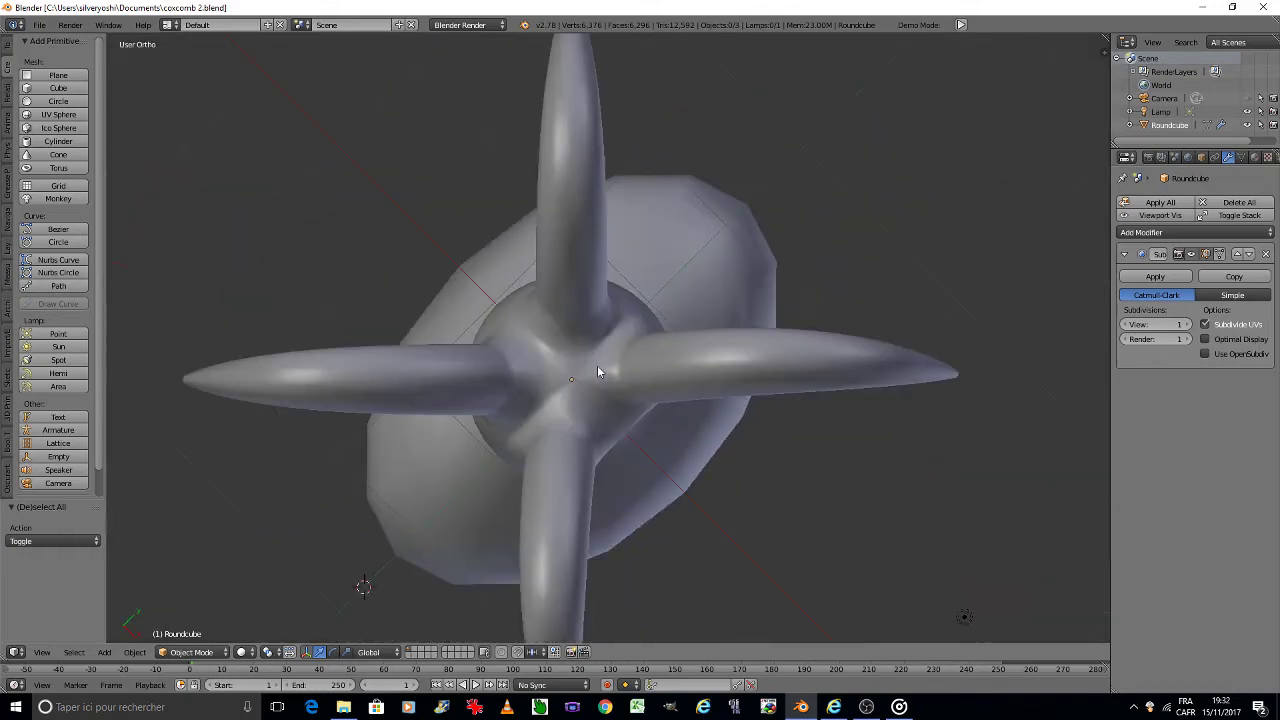
key(KP_2)
key(KP_2)
key(KP_2)
key(KP_2)
key(KP_8)
key(KP_8)
key(KP_6)
key(KP_6)
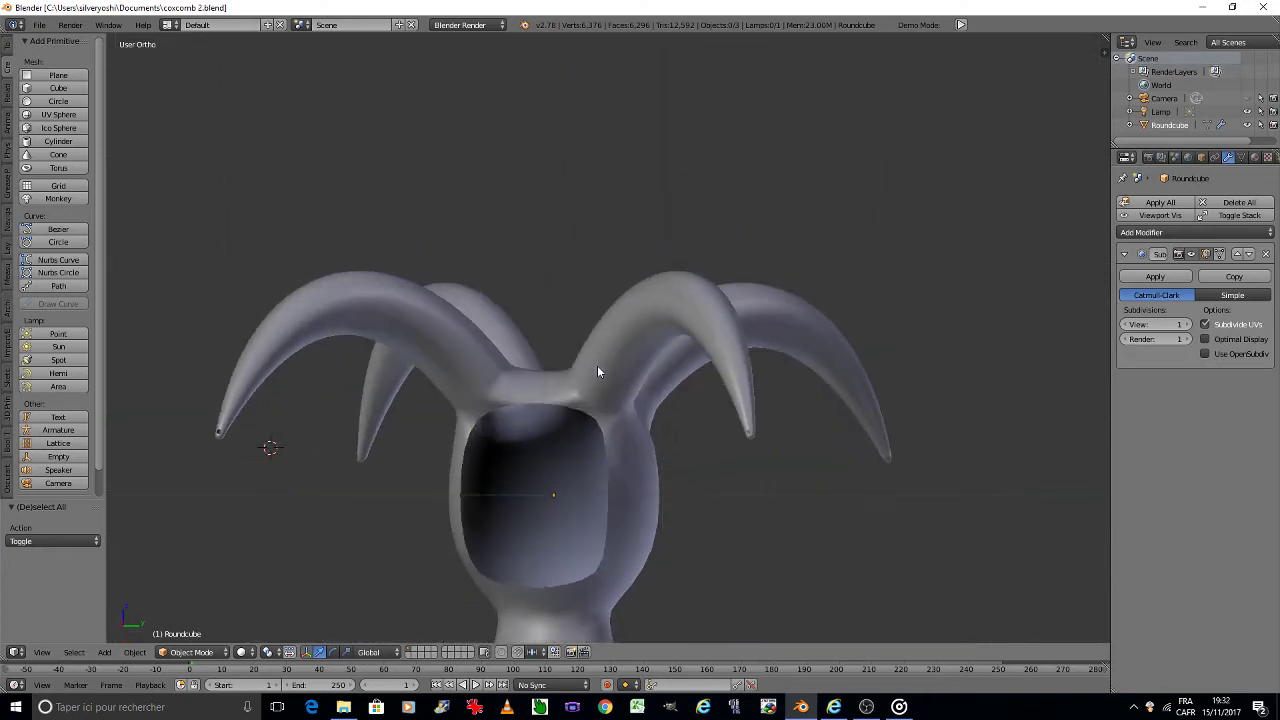
key(KP_6)
key(KP_6)
key(KP_6)
key(KP_6)
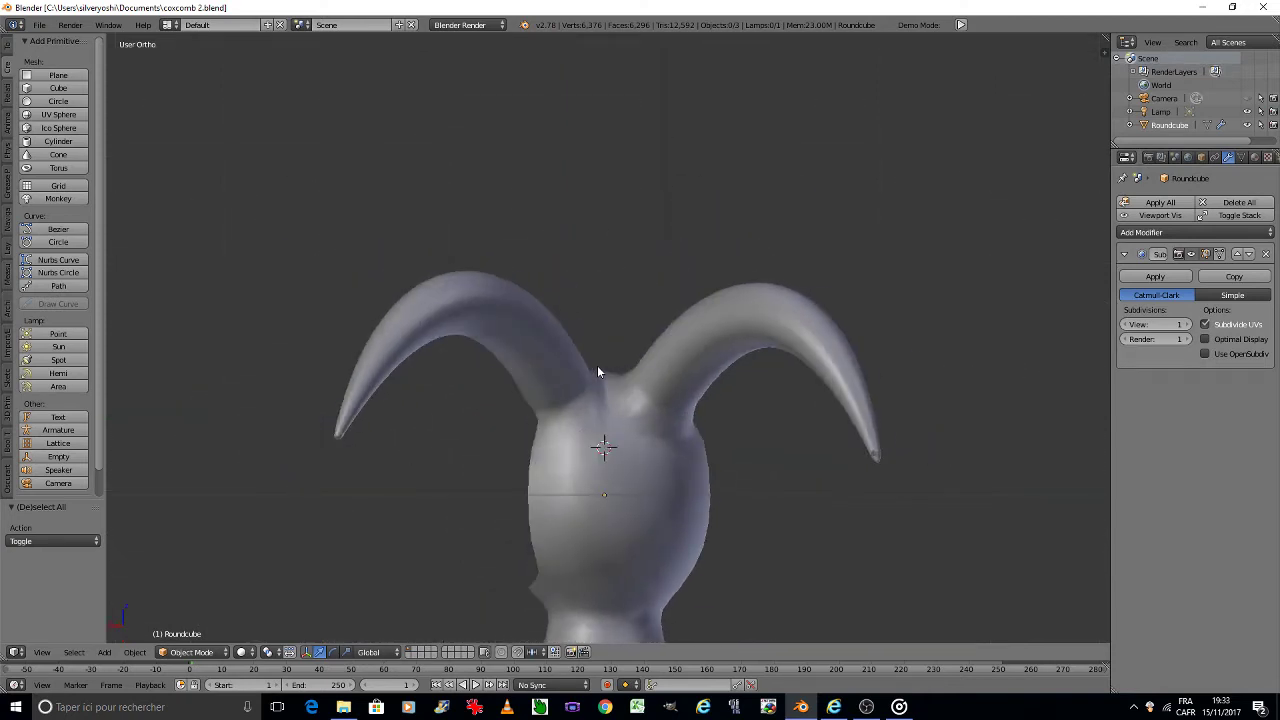
key(KP_6)
key(KP_6)
scroll(567, 352, down, 3)
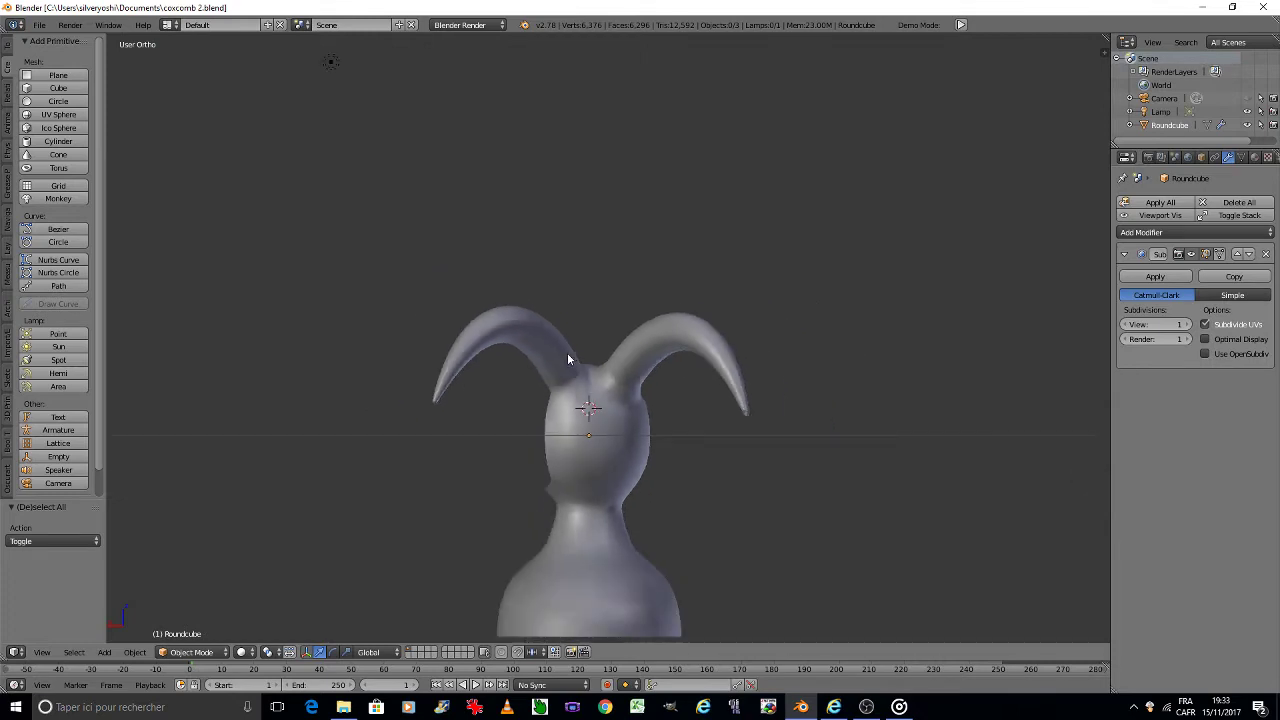
scroll(538, 425, up, 2)
key(Tab)
click(545, 420)
key(KP_6)
scroll(607, 413, up, 2)
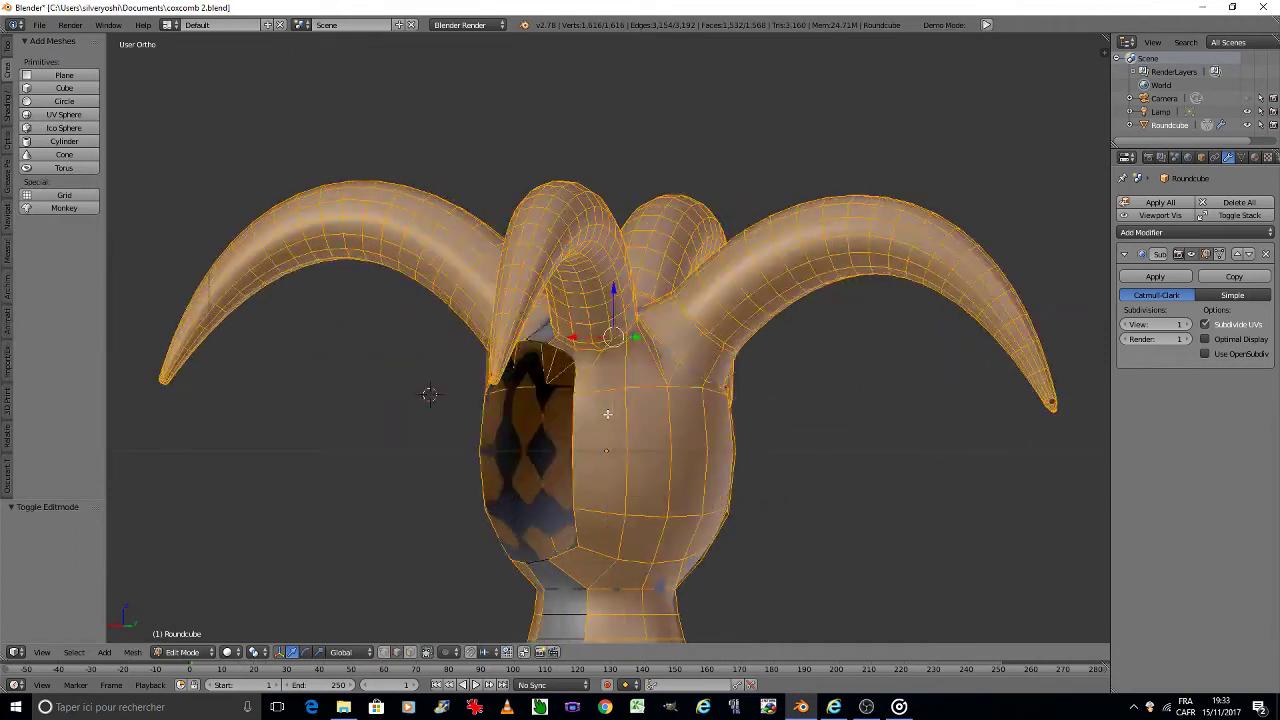
key(KP_4)
key(a)
scroll(530, 367, up, 4)
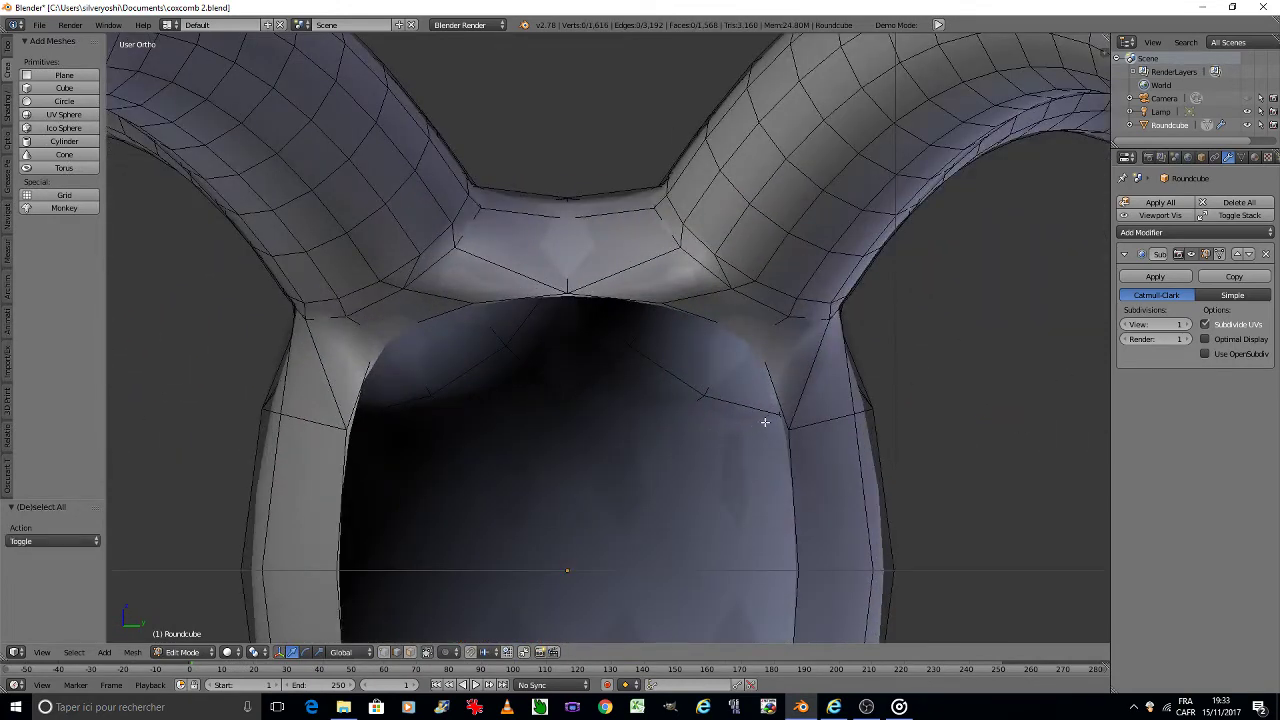
key(ctrl+r)
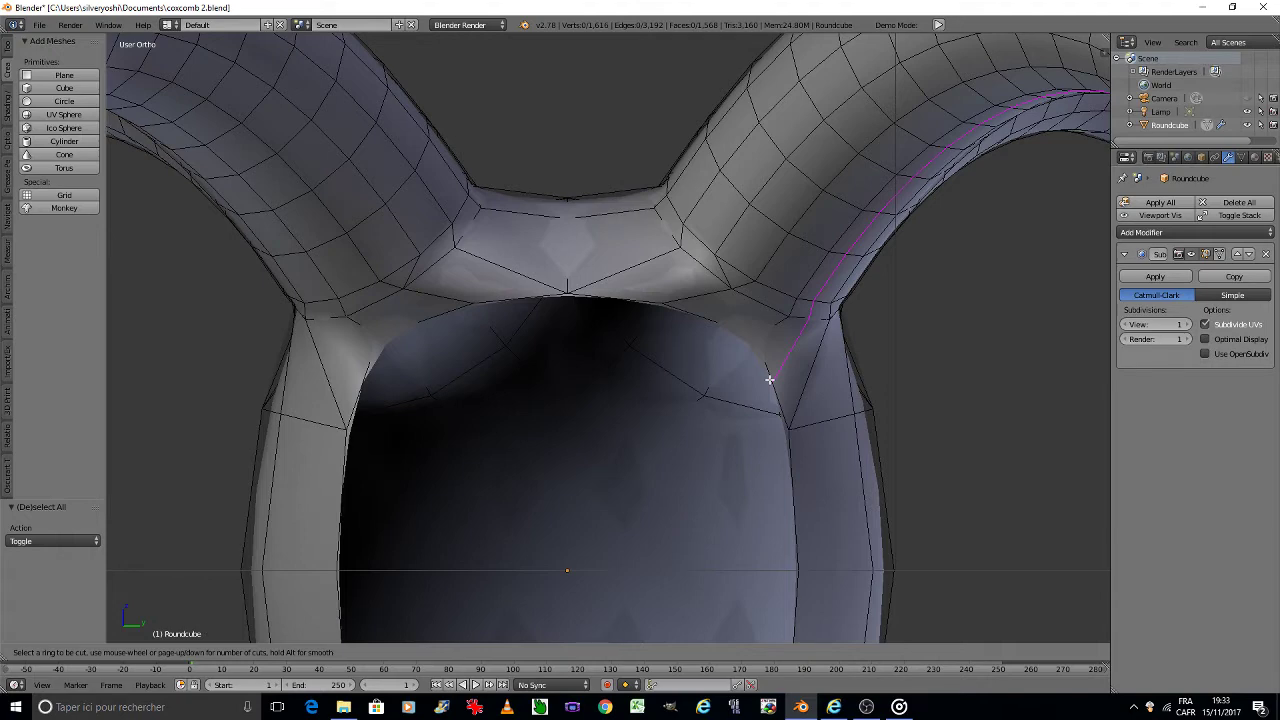
key(Escape)
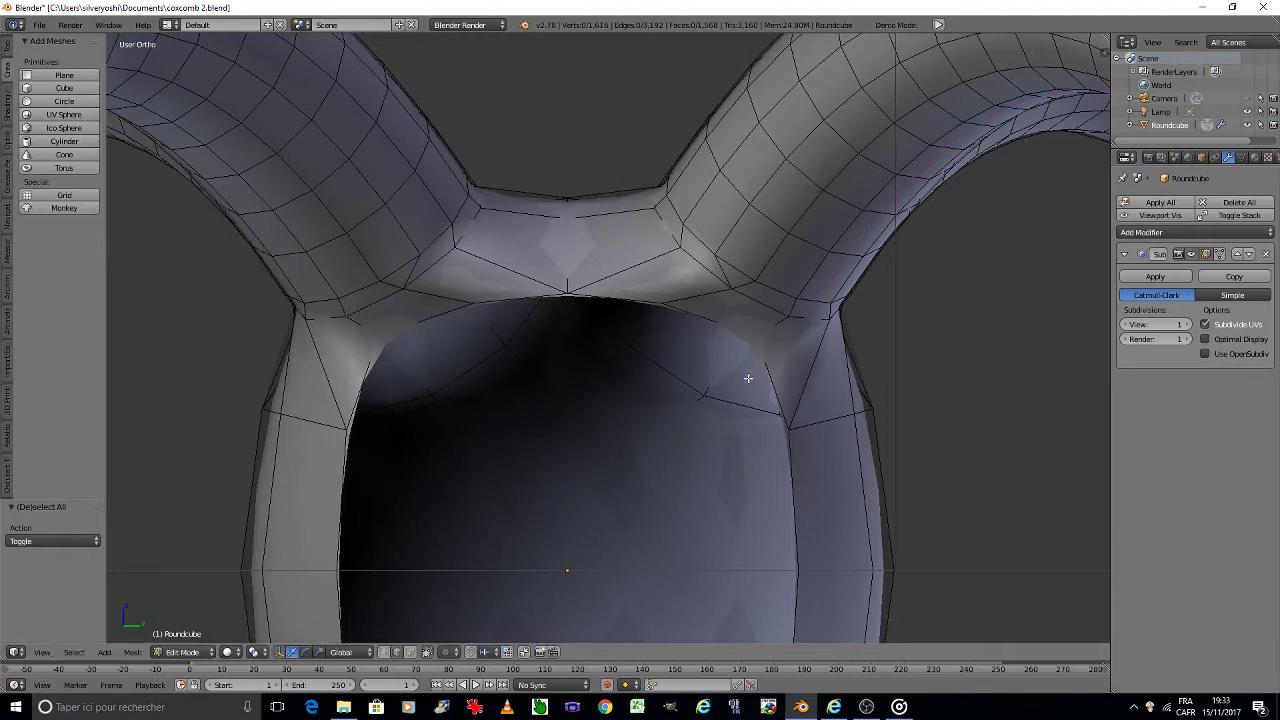
scroll(755, 378, down, 5)
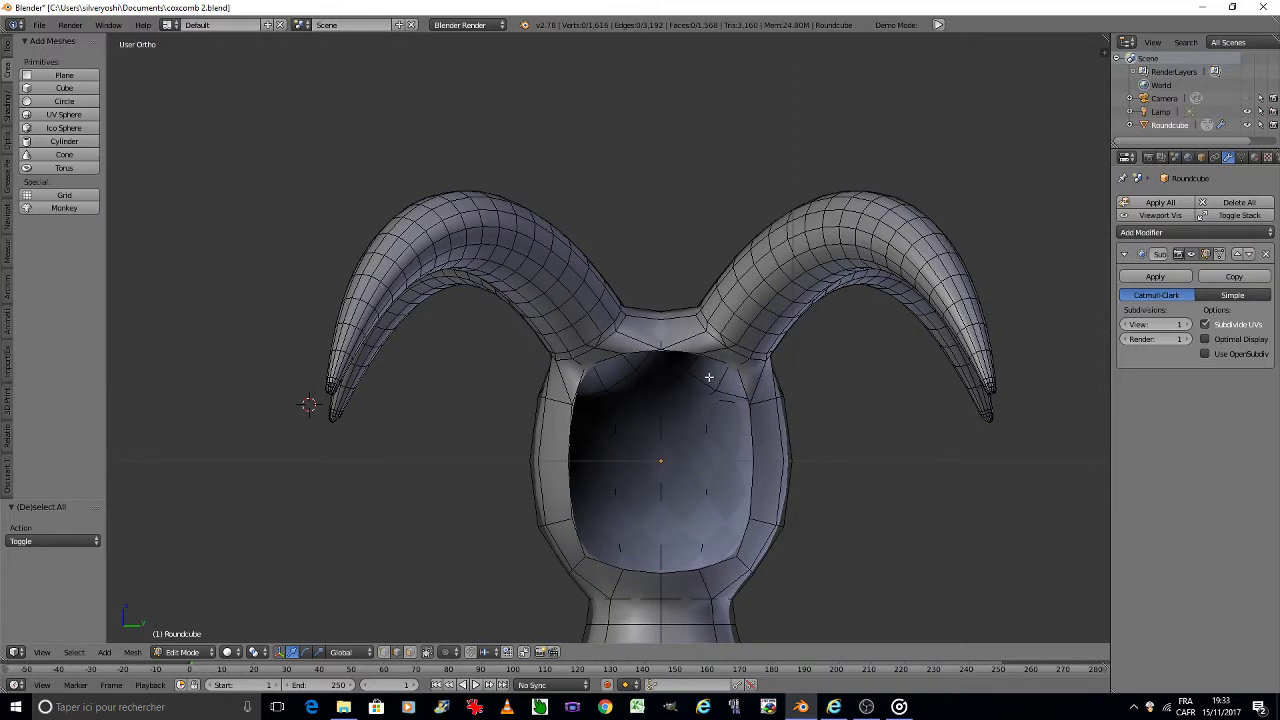
scroll(708, 377, up, 1)
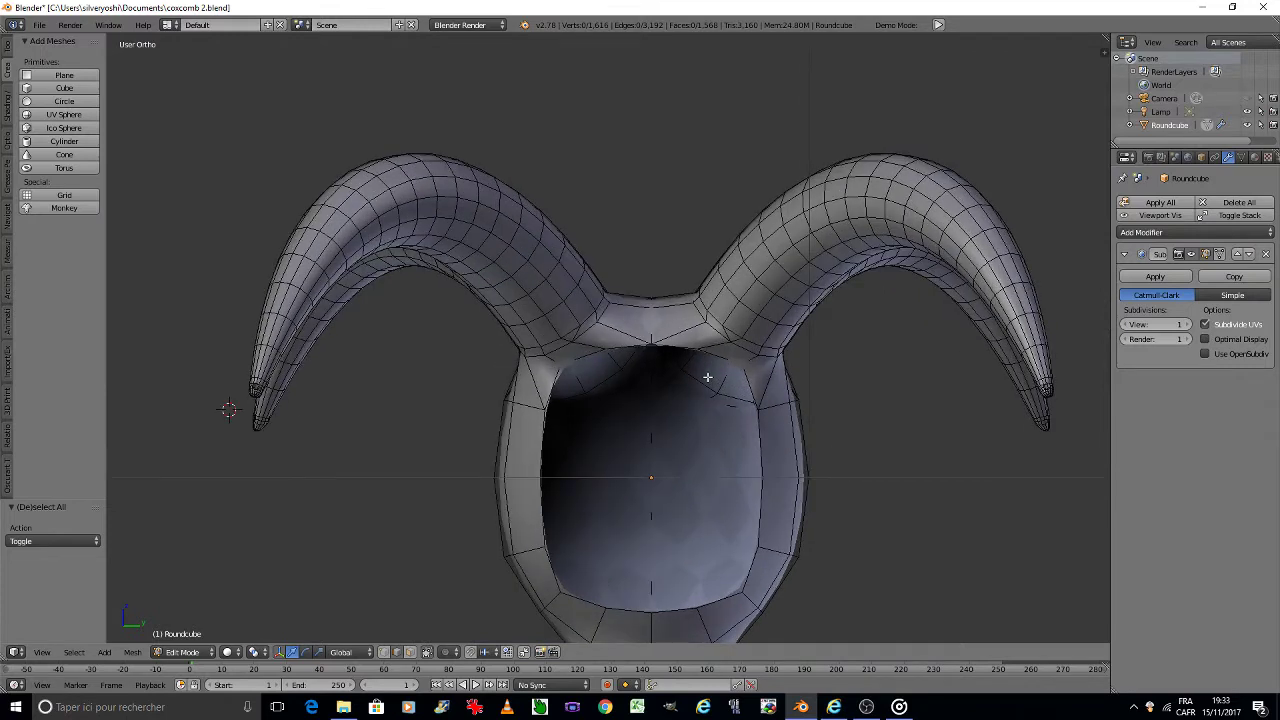
scroll(707, 377, up, 3)
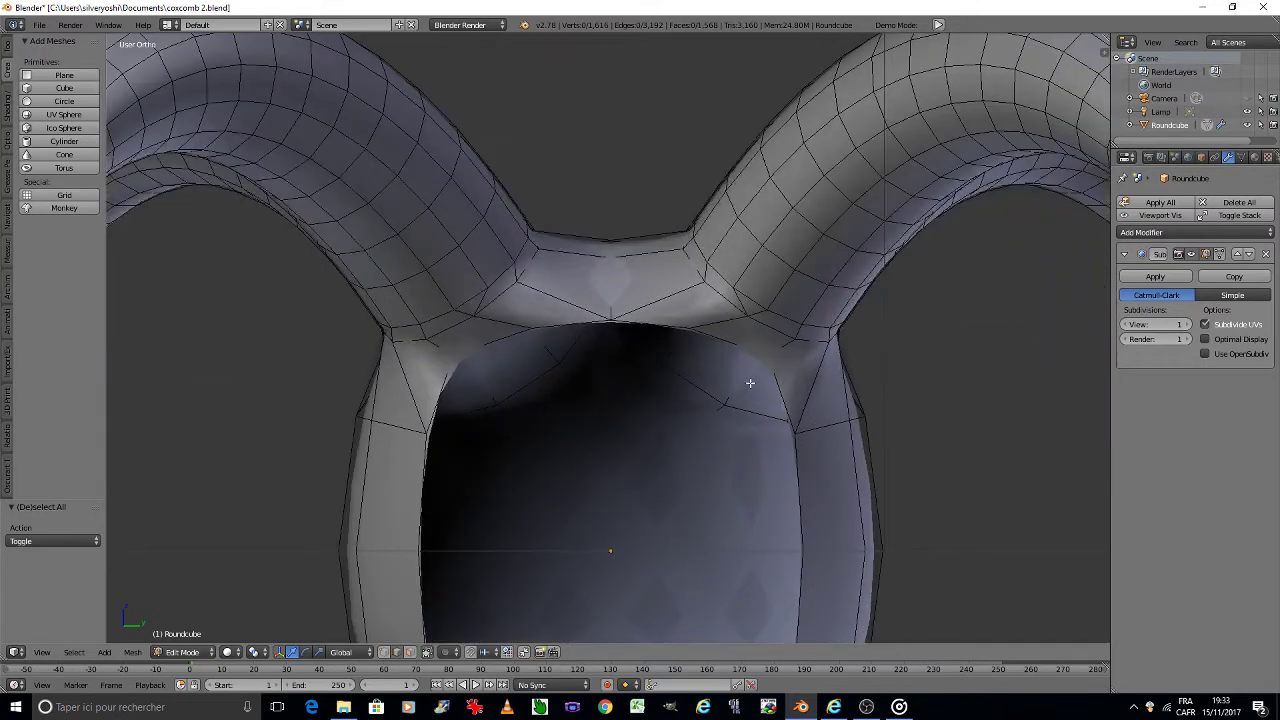
Step: Subdivide the left and right upper corner edges of the head opening
right_click(441, 395)
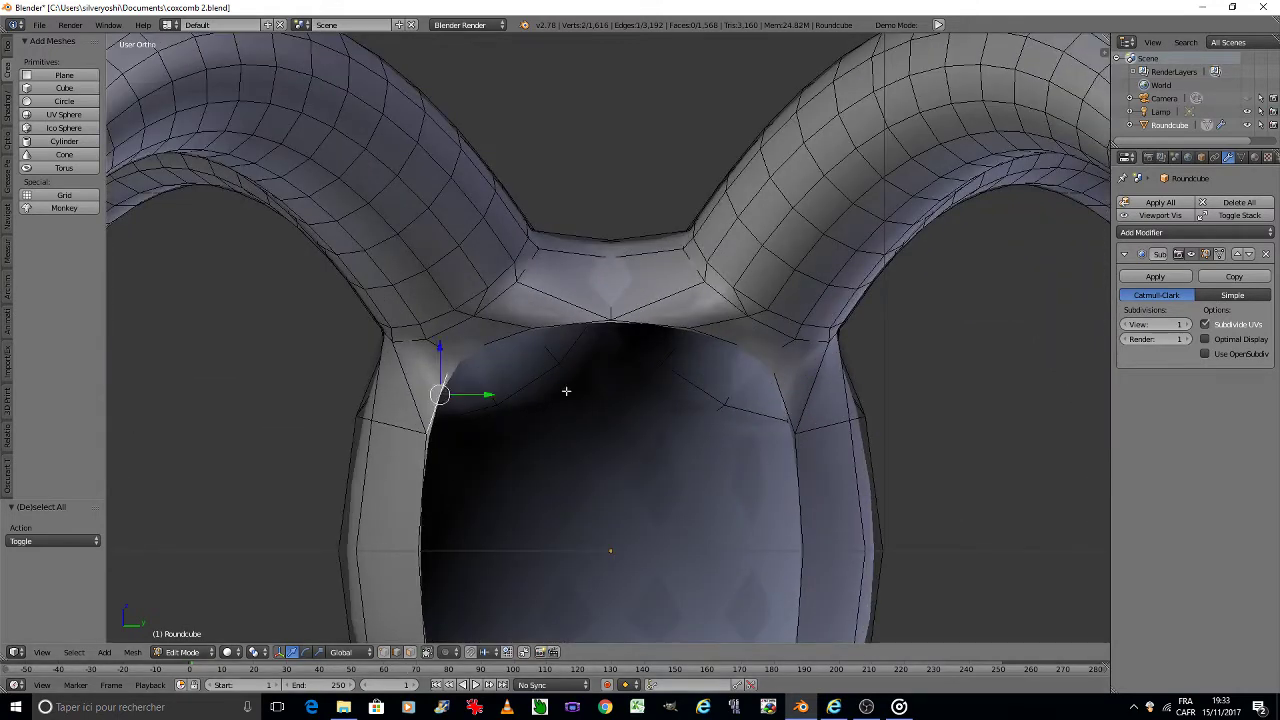
shift+right_click(779, 388)
click(8, 52)
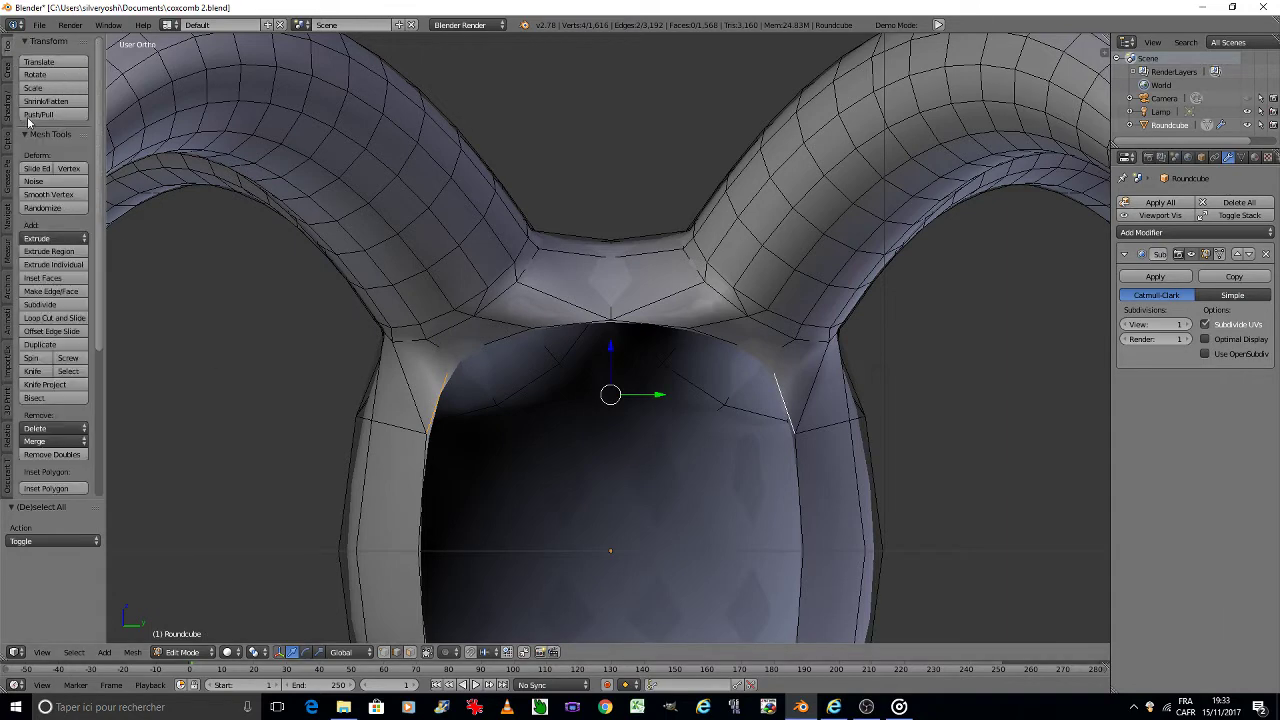
click(55, 306)
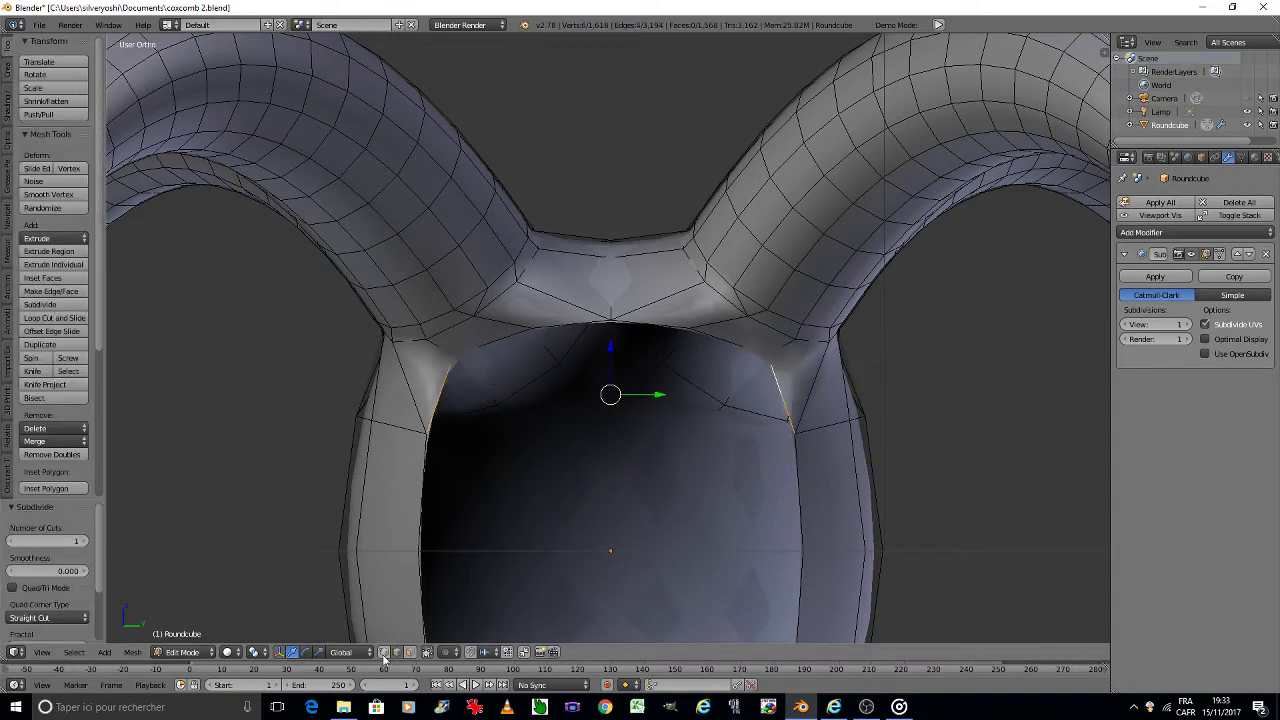
Step: In vertex select mode, nudge the new left and right corner vertices slightly
click(385, 652)
scroll(485, 418, up, 2)
scroll(485, 418, up, 1)
right_click(409, 380)
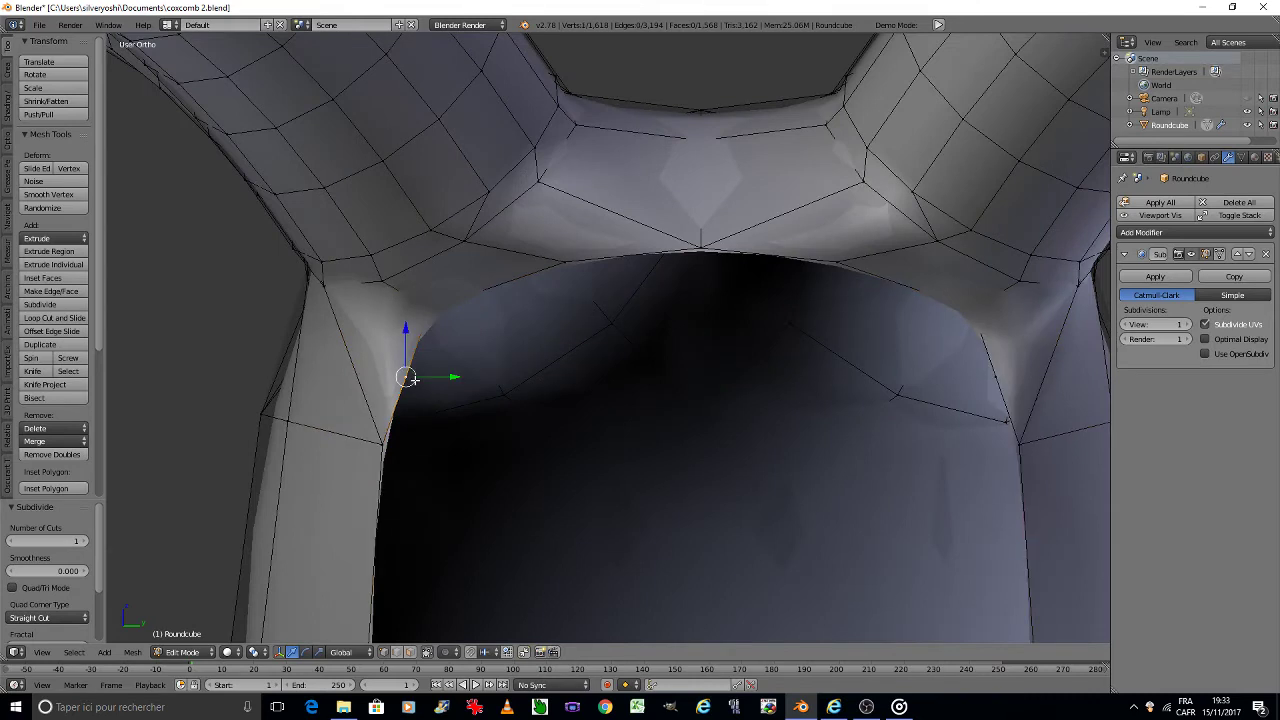
key(g)
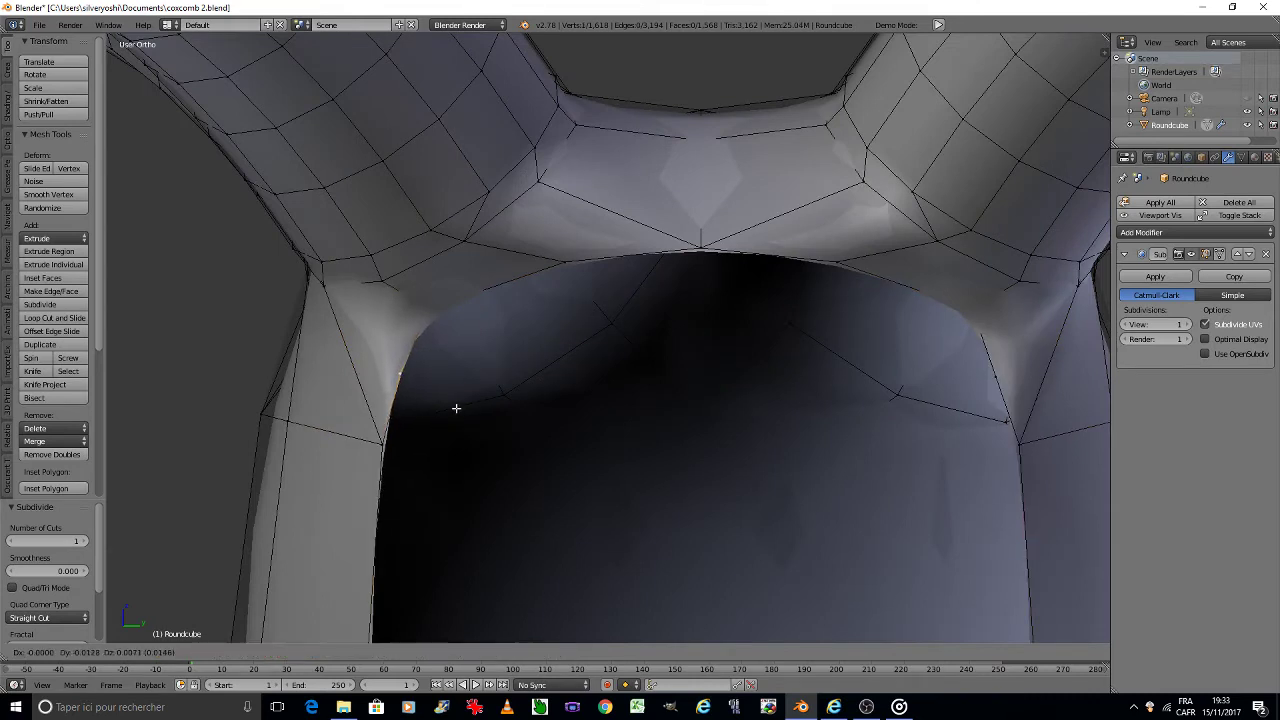
click(450, 410)
right_click(1010, 380)
key(g)
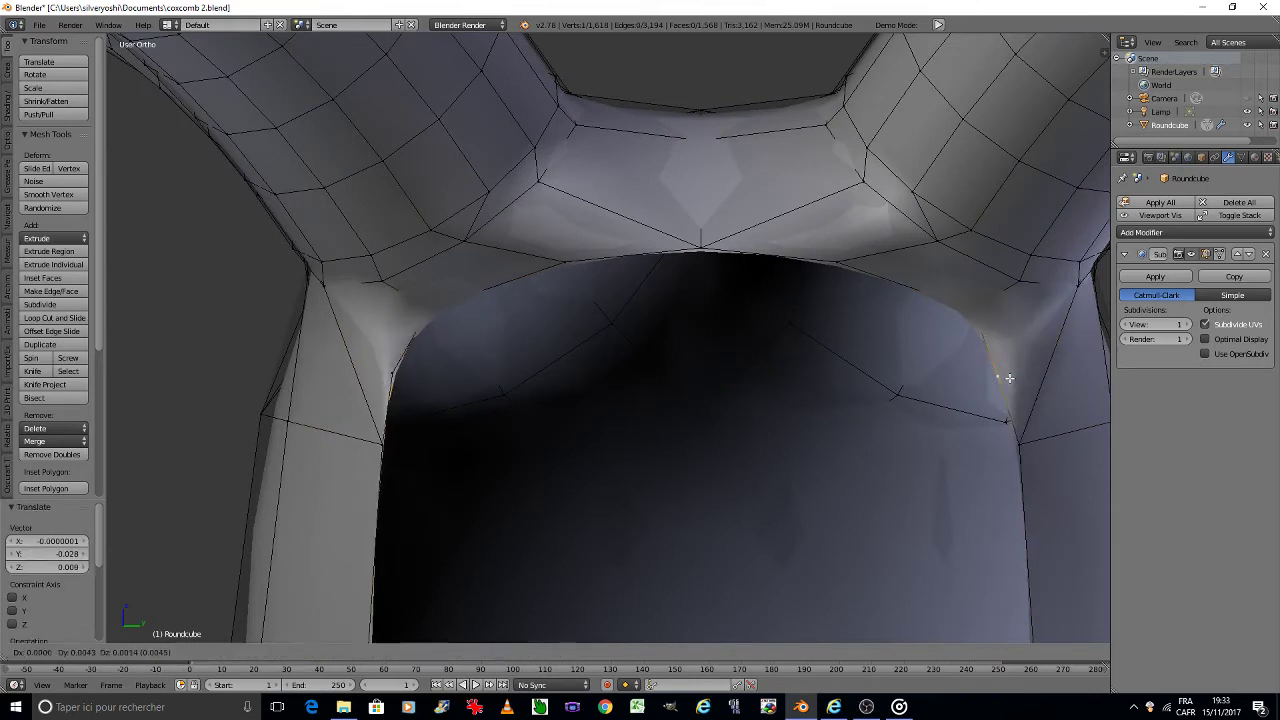
click(1012, 375)
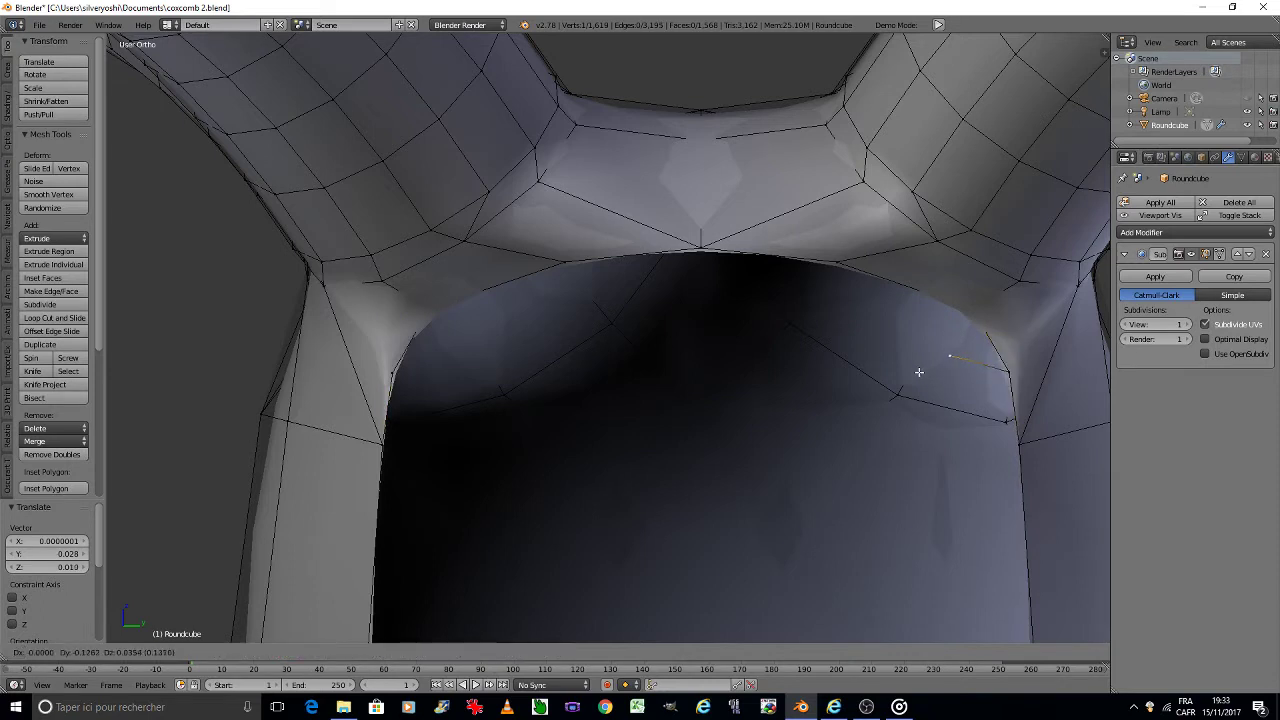
Step: Try extruding a vertex from the right corner, undo it, and select the arch's top vertex
key(e)
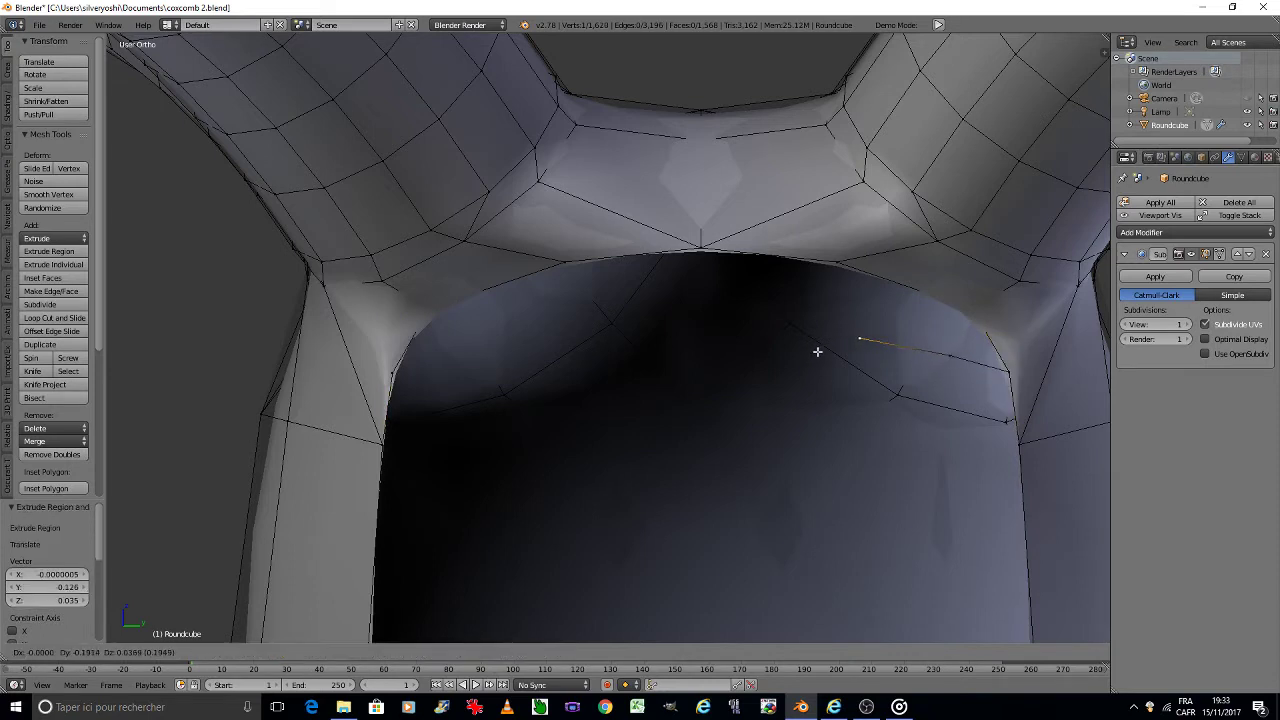
click(822, 351)
key(g)
click(749, 351)
key(ctrl+z)
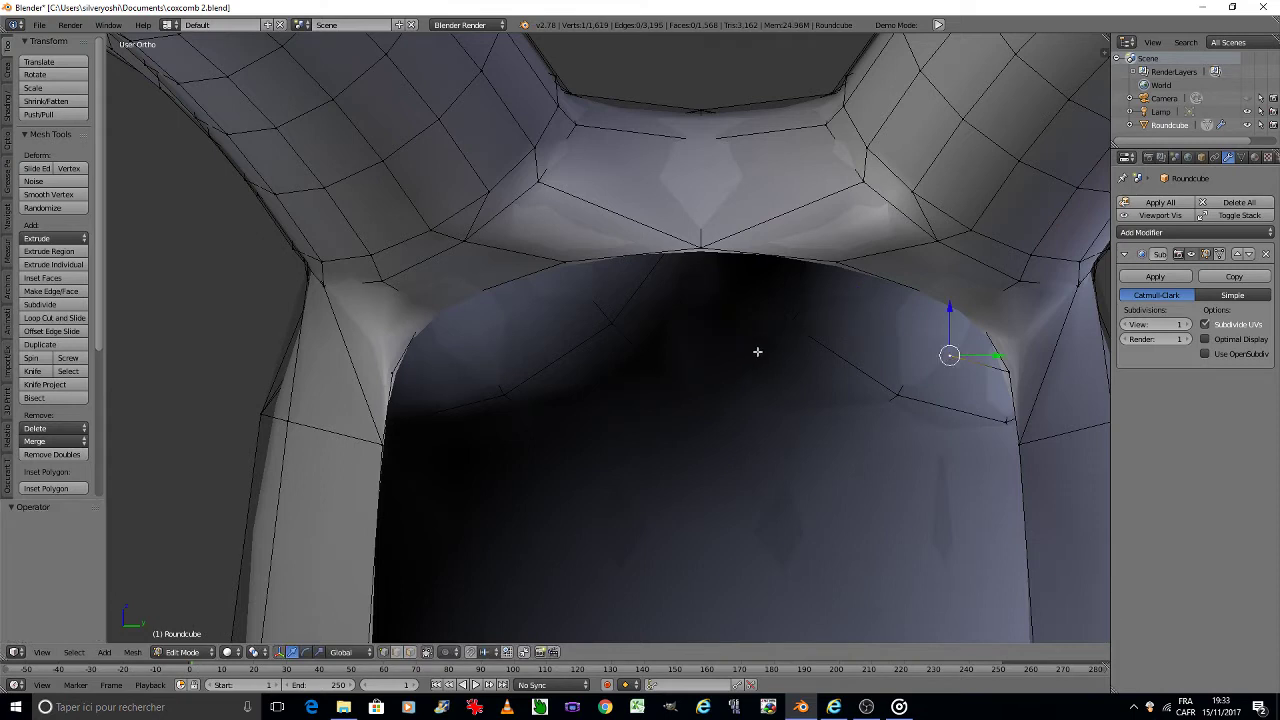
right_click(709, 257)
Step: Extrude two top-rim vertices straight down along Z into spurs, after undoing a trial extrusion
key(e)
key(z)
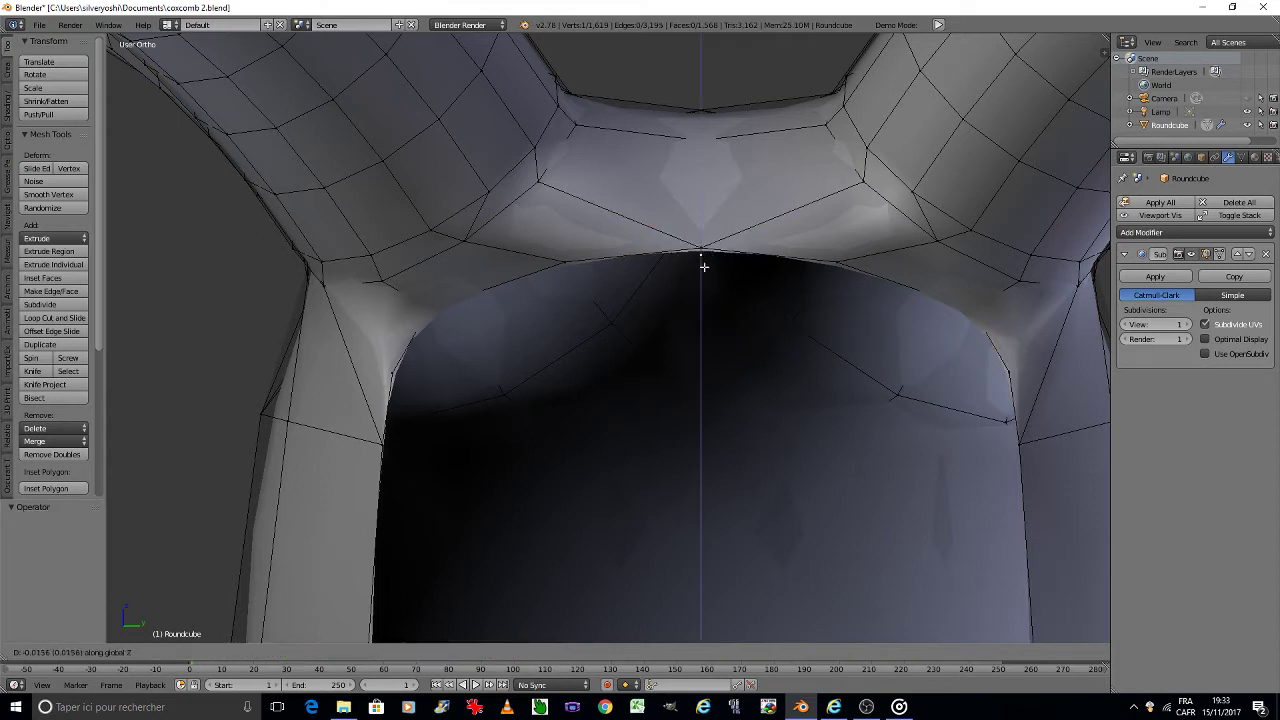
click(681, 334)
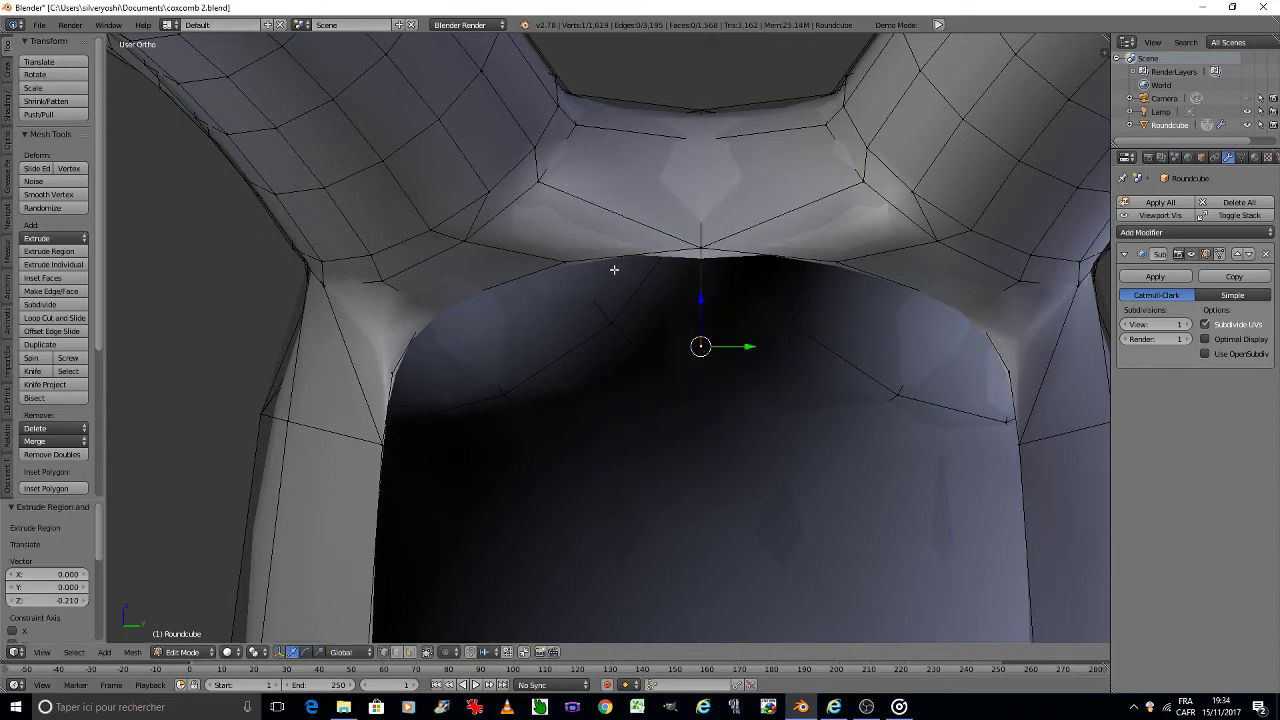
key(ctrl+z)
right_click(570, 260)
shift+right_click(828, 261)
key(e)
key(z)
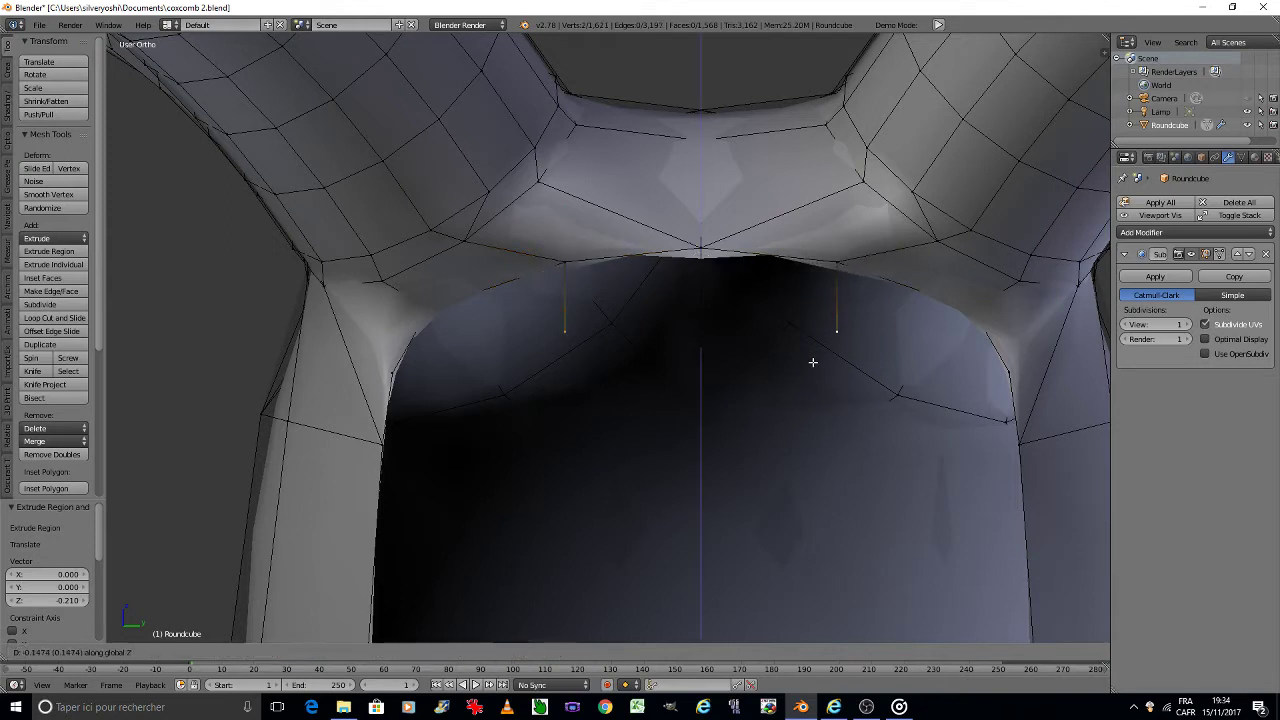
click(805, 362)
Step: Drop the two side rim vertices along Z into shorter spurs, then select the left spur tip and a corner vertex
right_click(438, 307)
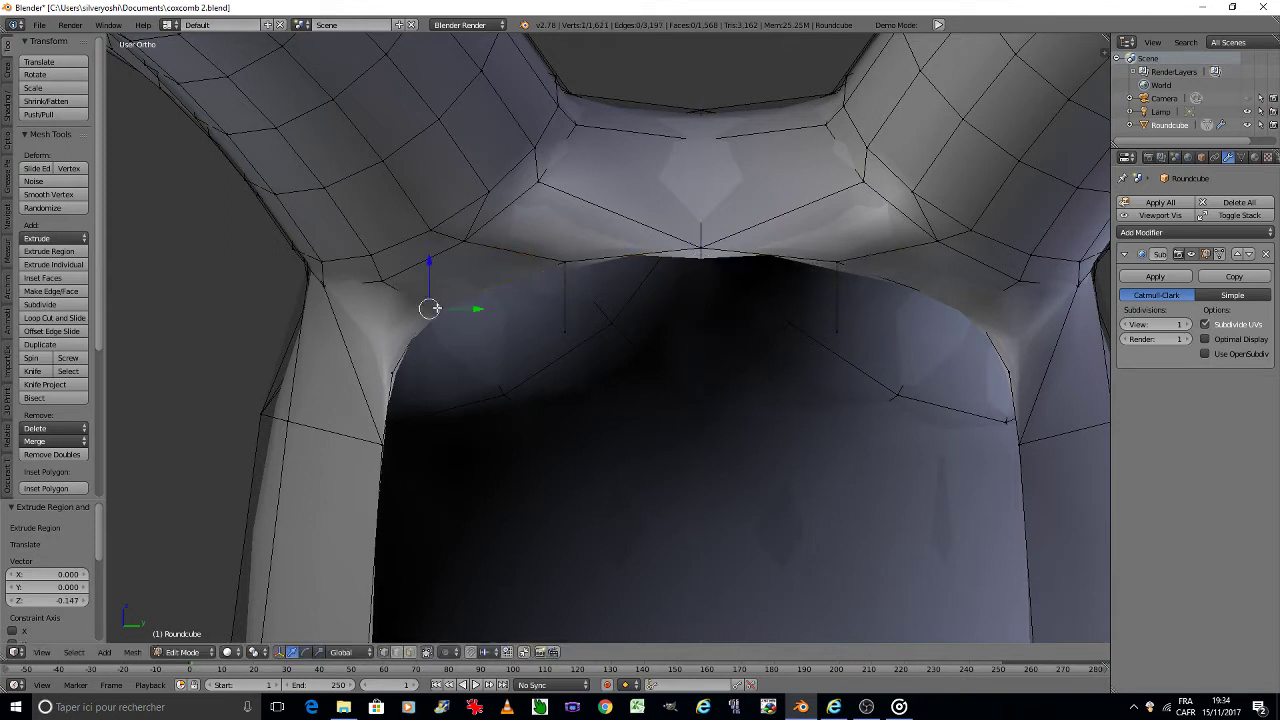
shift+right_click(968, 311)
key(g)
key(z)
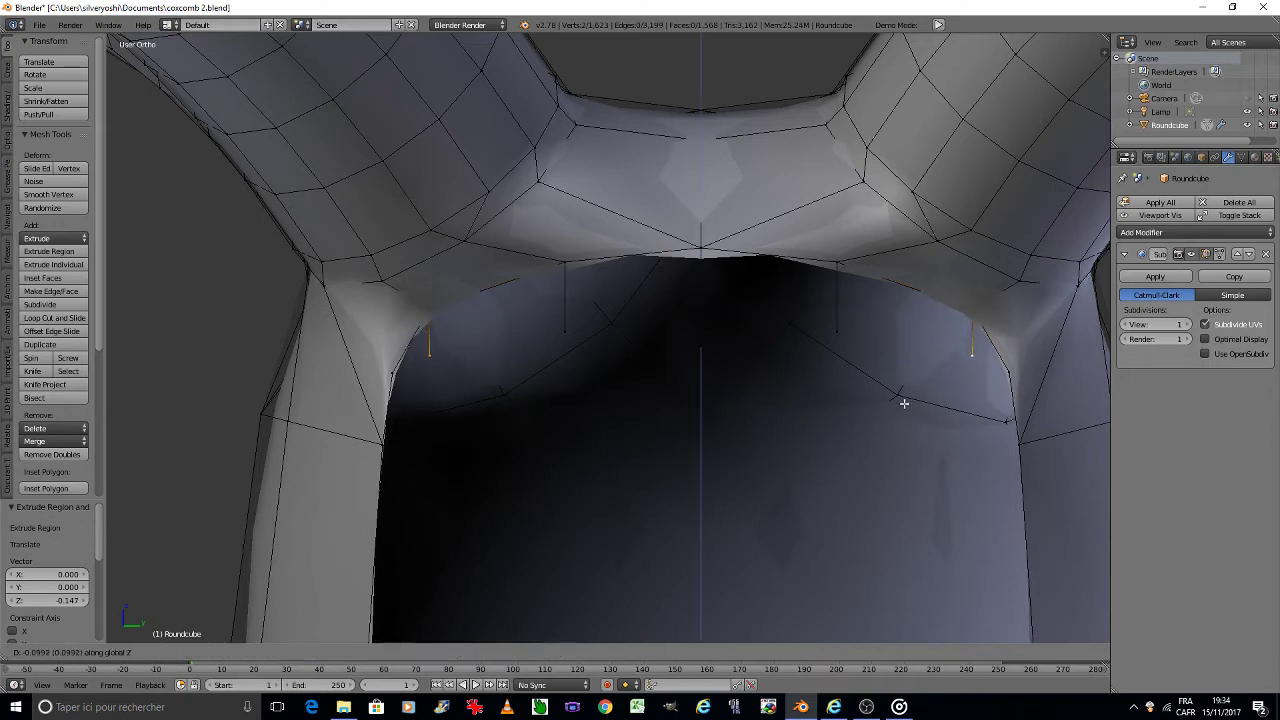
click(900, 402)
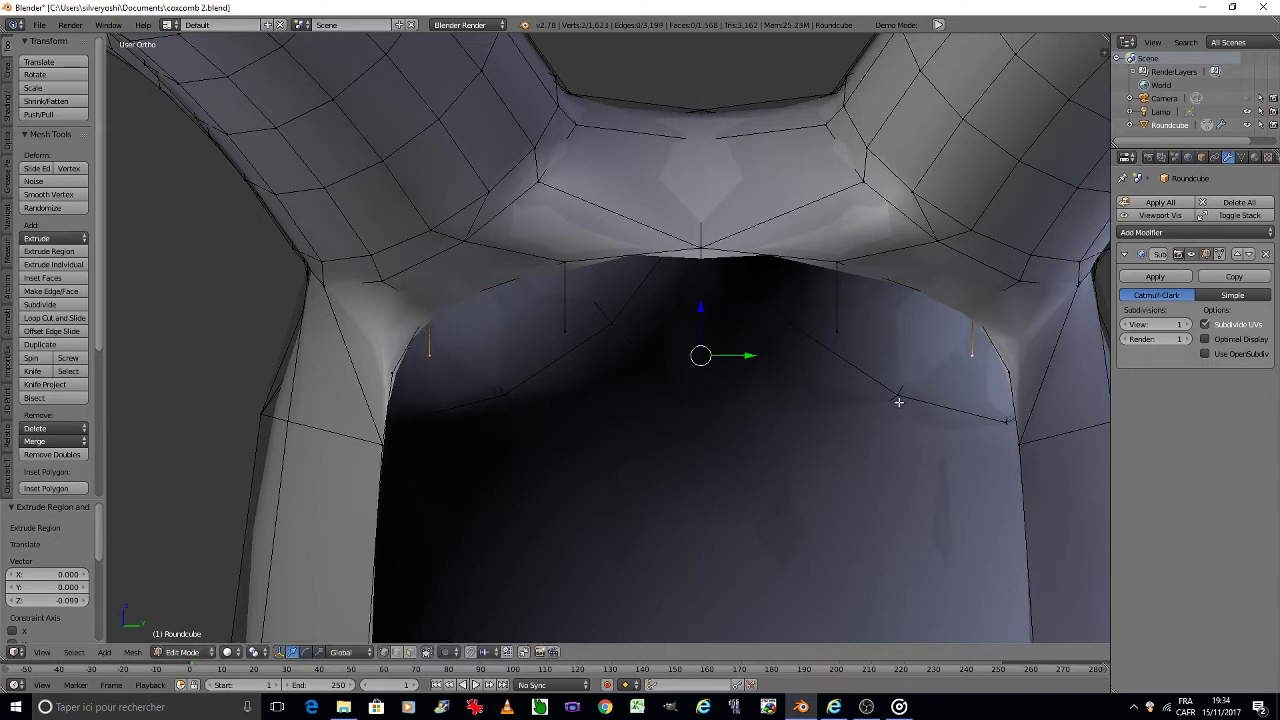
right_click(430, 355)
right_click(402, 373)
Step: Fill faces across the left and right corner gaps beside the mouth rim
key(f)
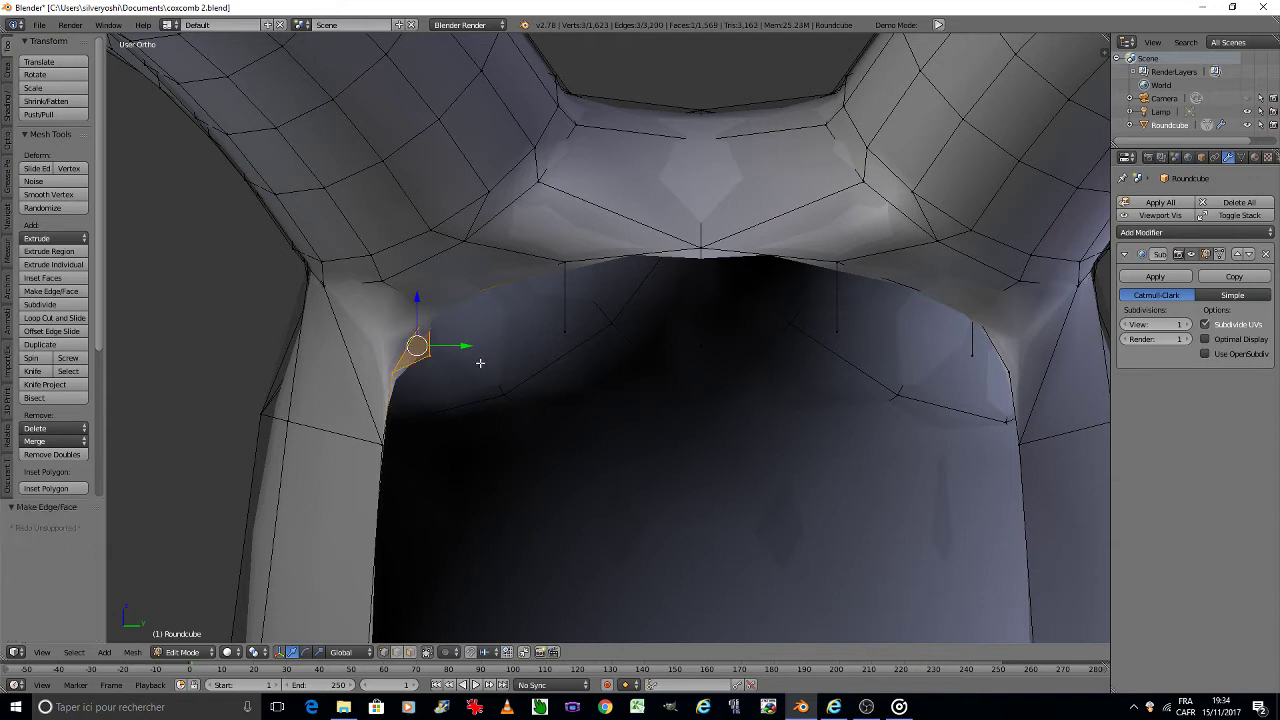
right_click(971, 310)
right_click(984, 338)
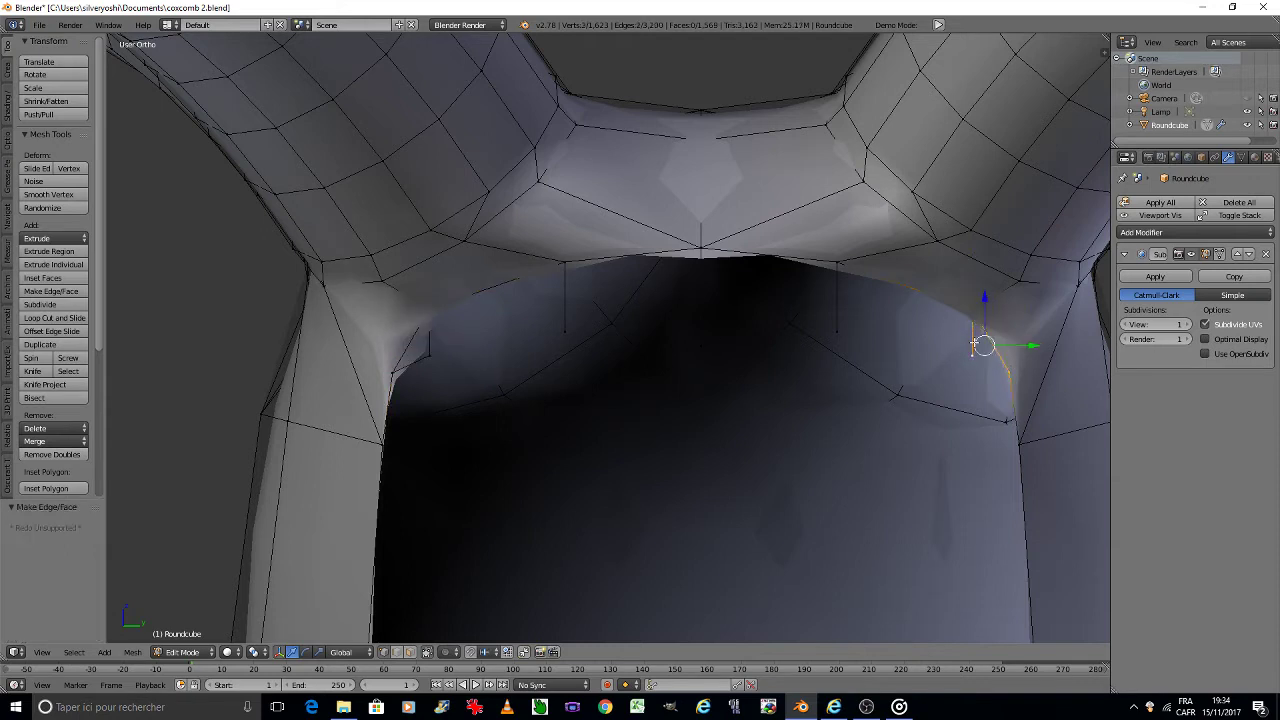
shift+right_click(968, 353)
shift+right_click(838, 328)
shift+right_click(837, 266)
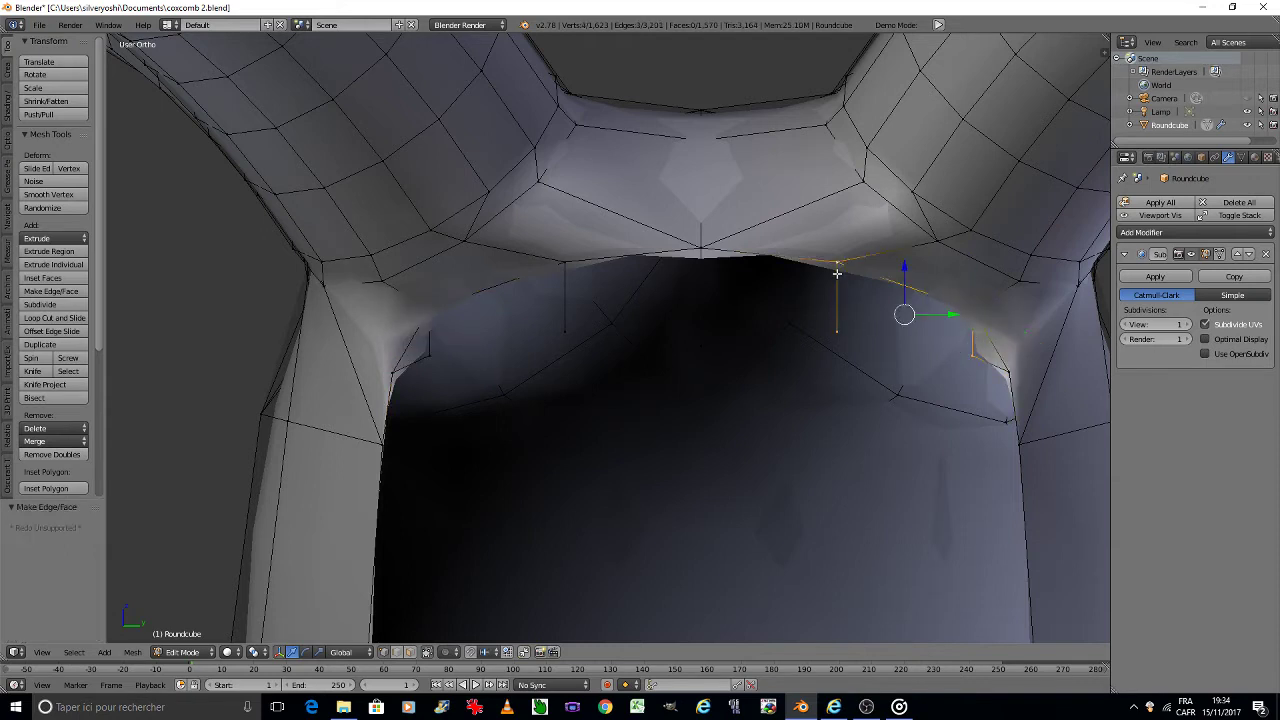
key(f)
Step: Fill the middle gap and the adjoining left gap along the upper rim with faces
right_click(701, 249)
shift+right_click(701, 343)
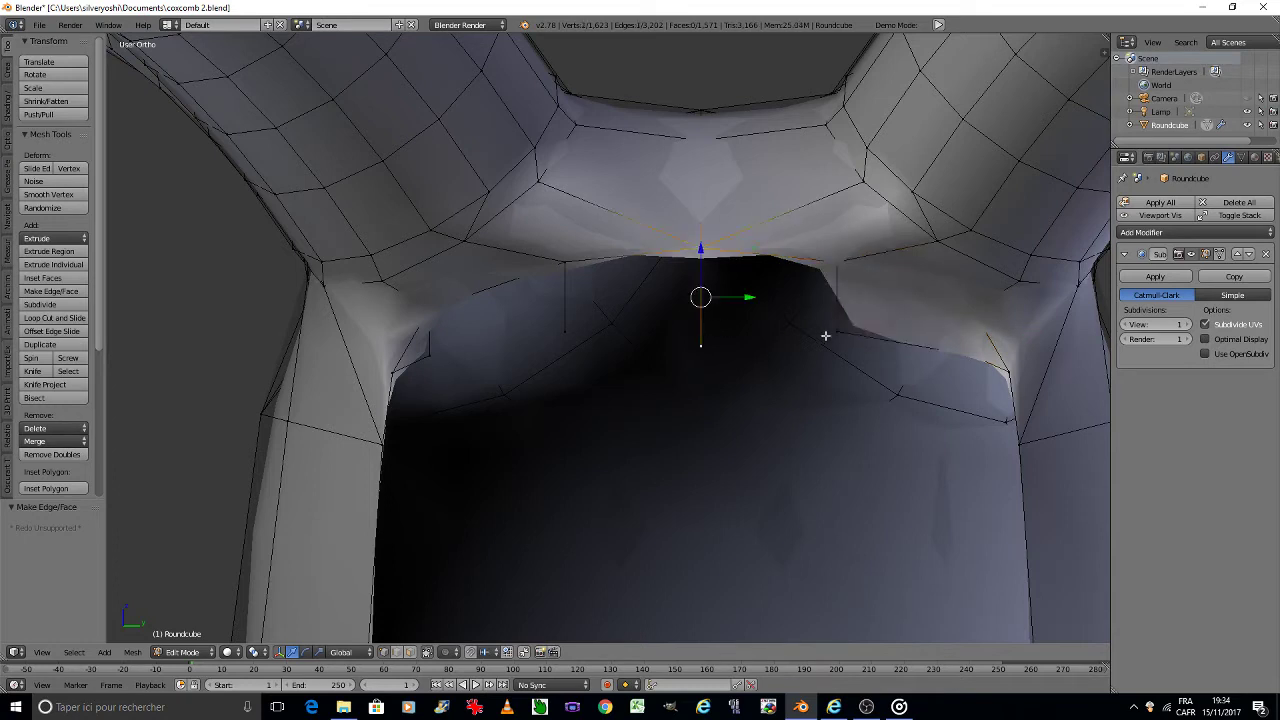
shift+right_click(837, 330)
shift+right_click(837, 262)
key(f)
right_click(701, 249)
shift+right_click(701, 343)
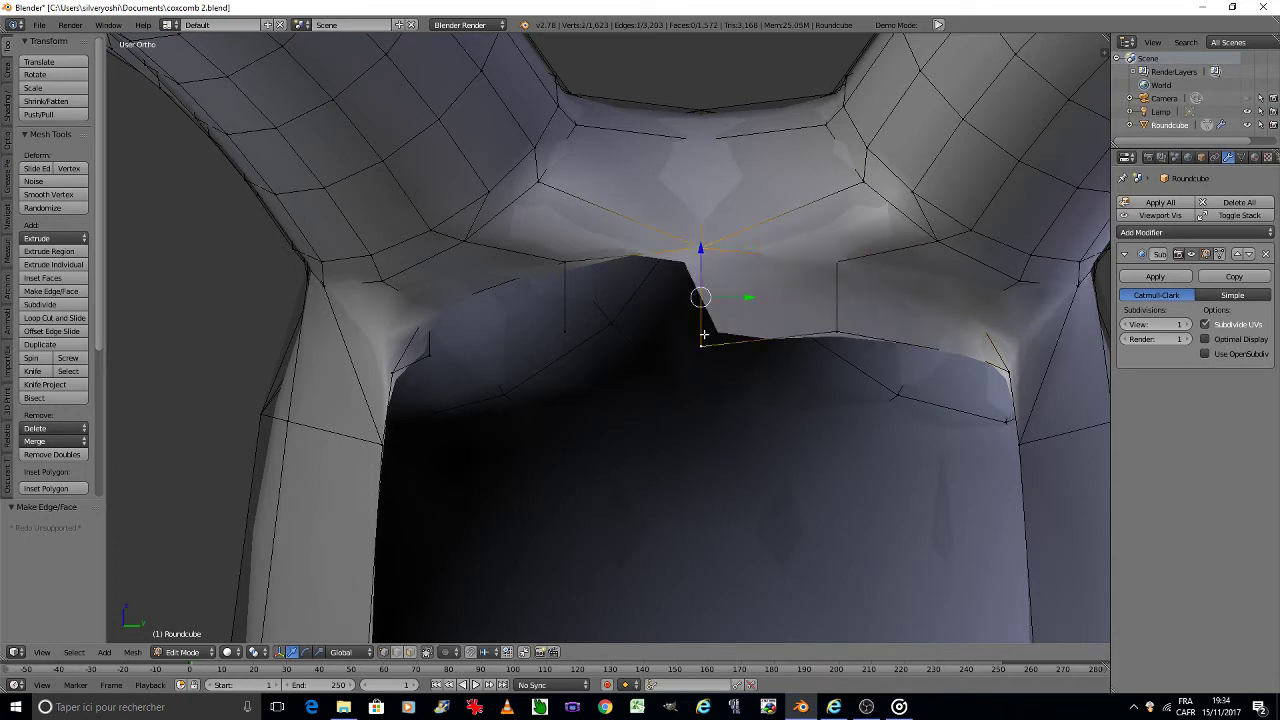
shift+right_click(560, 330)
shift+right_click(562, 268)
key(f)
Step: Fill the remaining gap at the rim's left edge with a face
right_click(564, 262)
shift+right_click(569, 329)
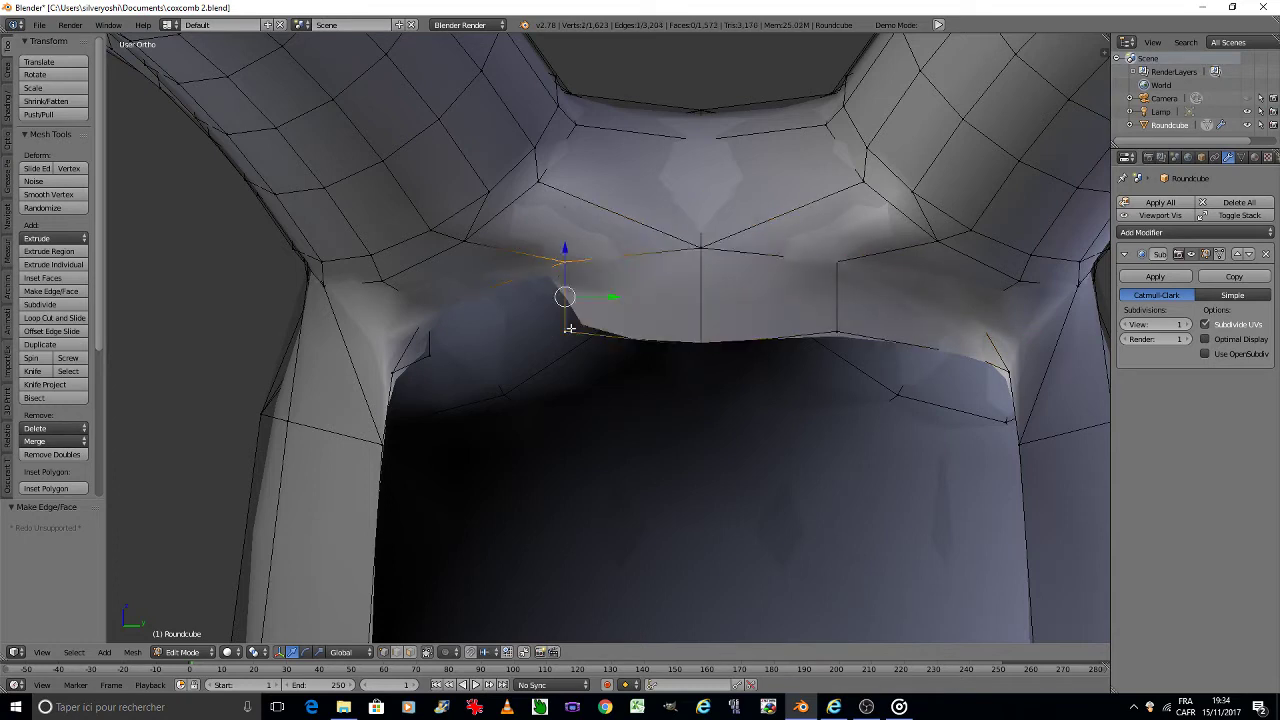
shift+right_click(440, 358)
shift+right_click(429, 313)
key(f)
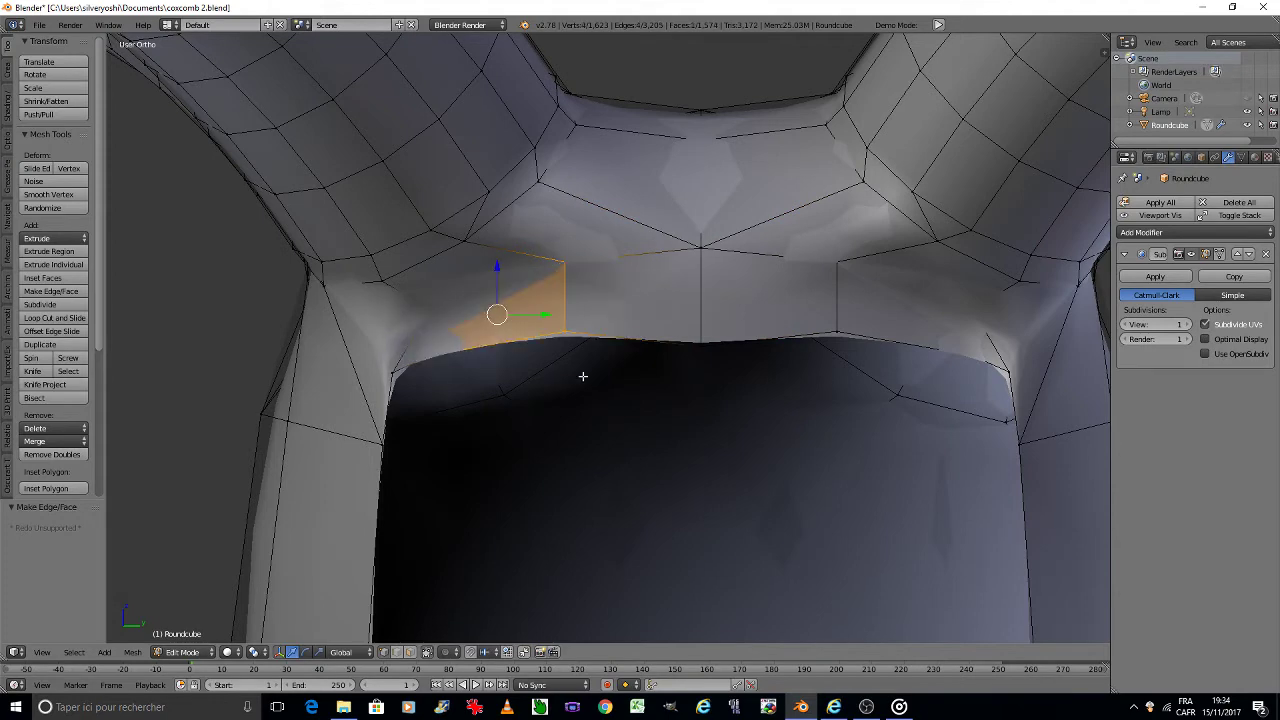
scroll(633, 390, down, 6)
scroll(680, 400, up, 3)
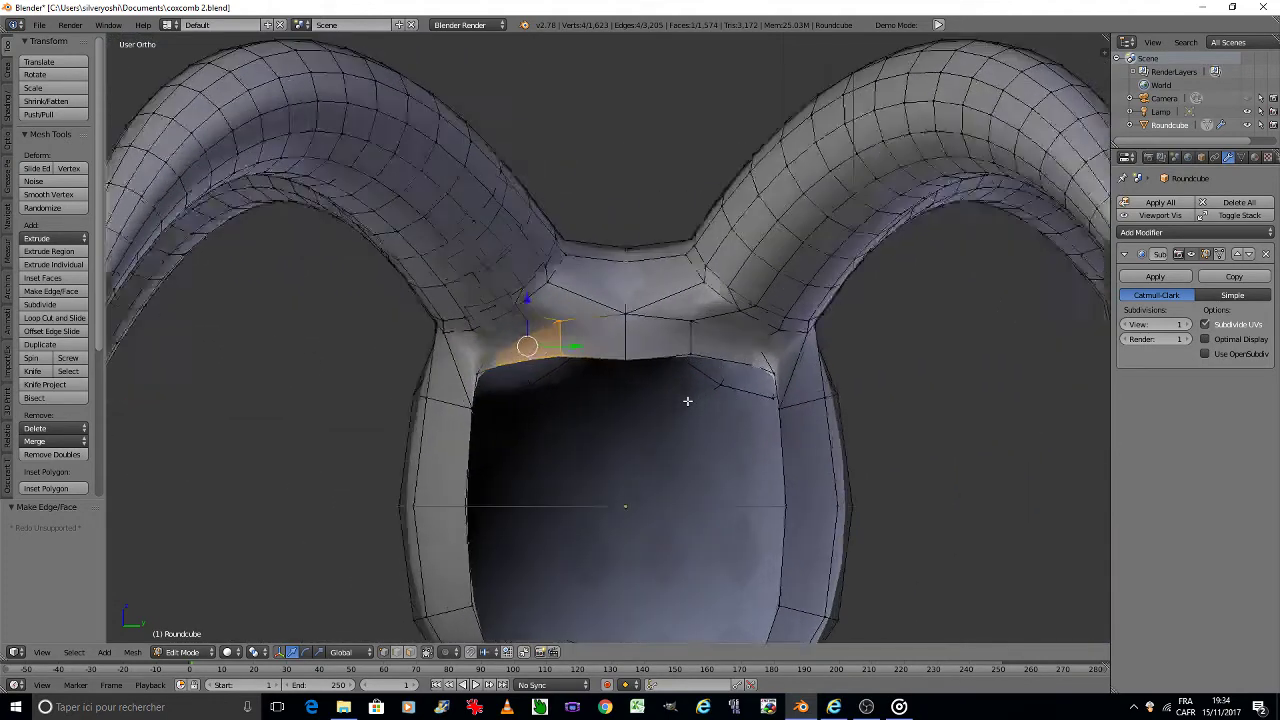
scroll(686, 400, up, 2)
Step: Move a right-side mouth-rim vertex leftward to round the opening
right_click(827, 352)
key(g)
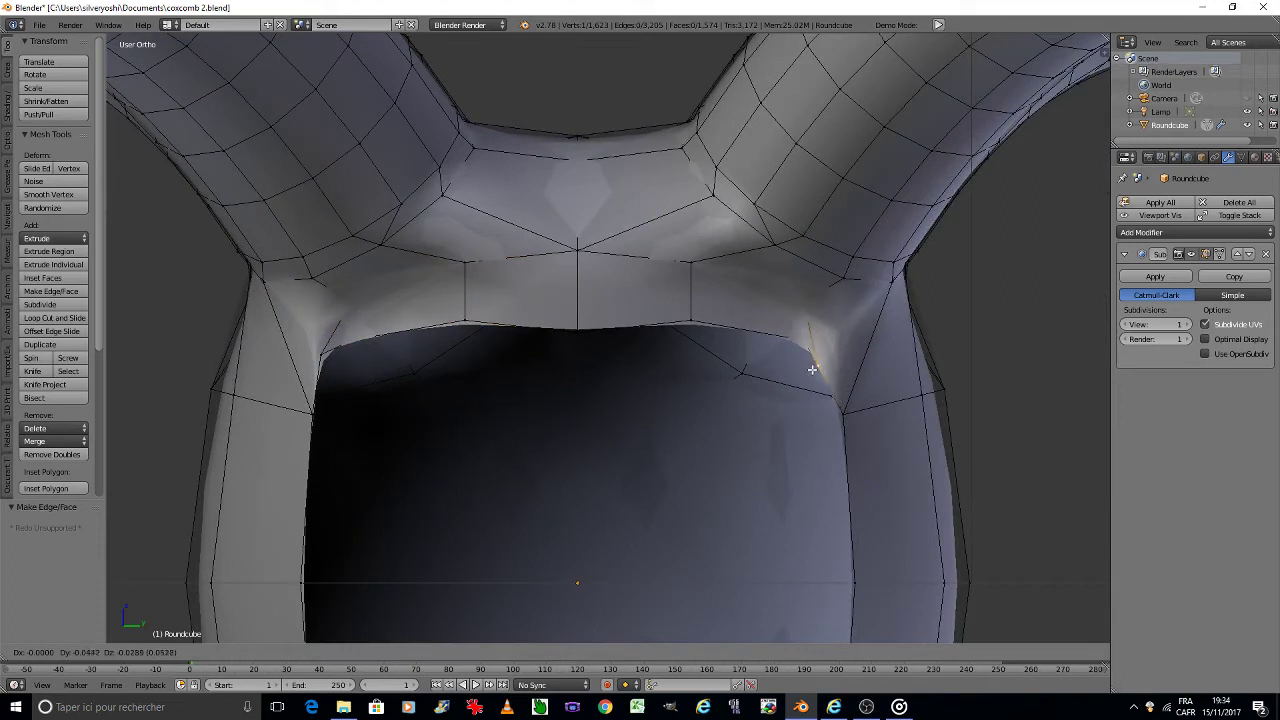
click(812, 354)
key(g)
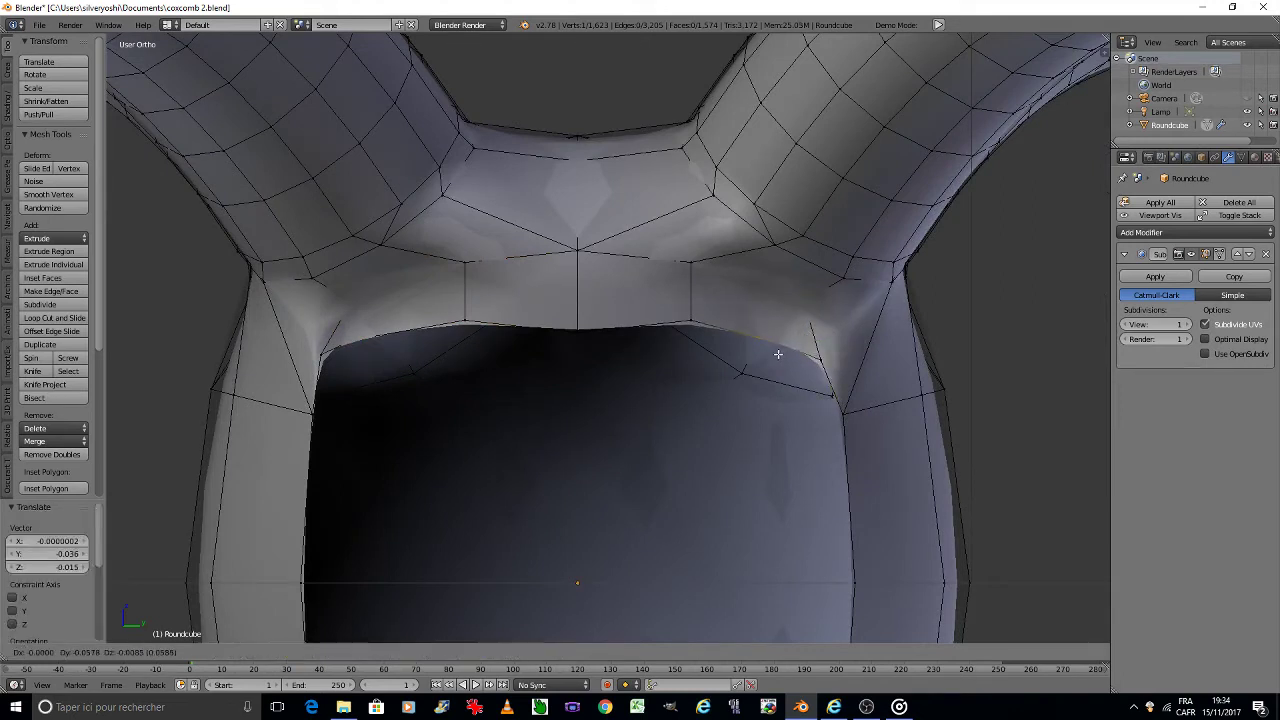
click(782, 352)
Step: Reposition the left mouth-corner vertex down-left and nudge the right corner vertex
right_click(325, 350)
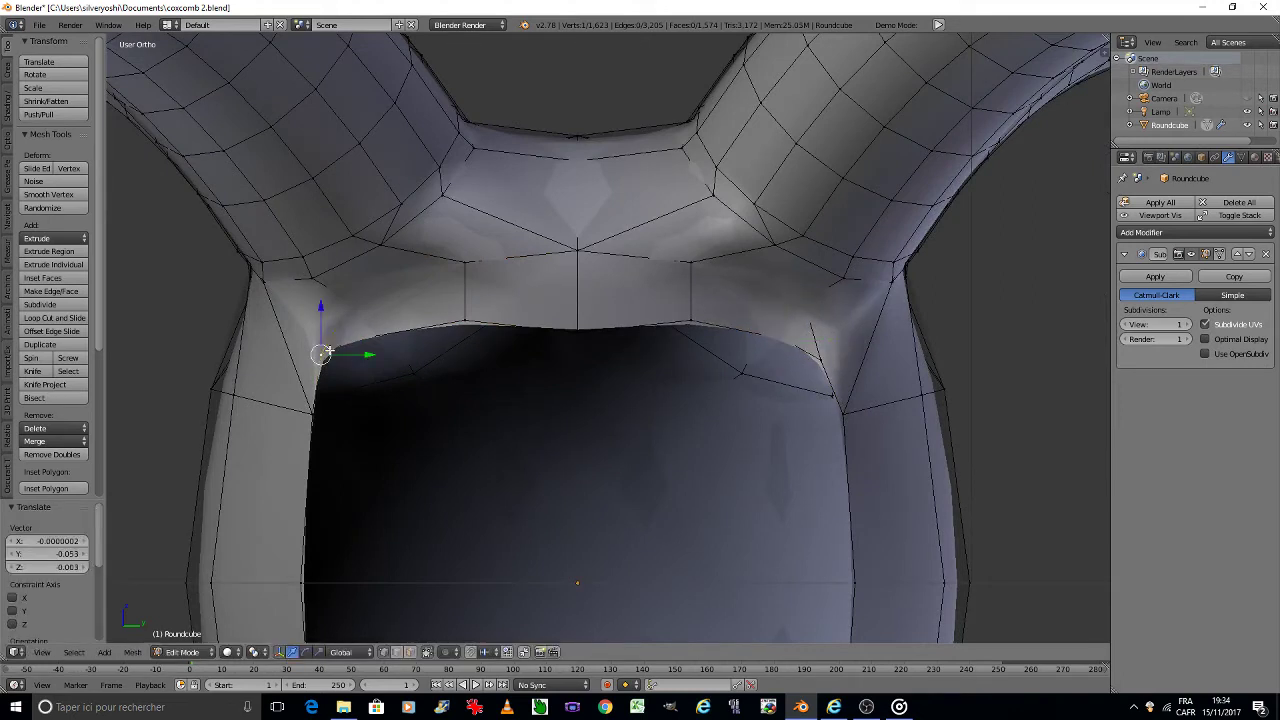
key(g)
click(352, 352)
key(g)
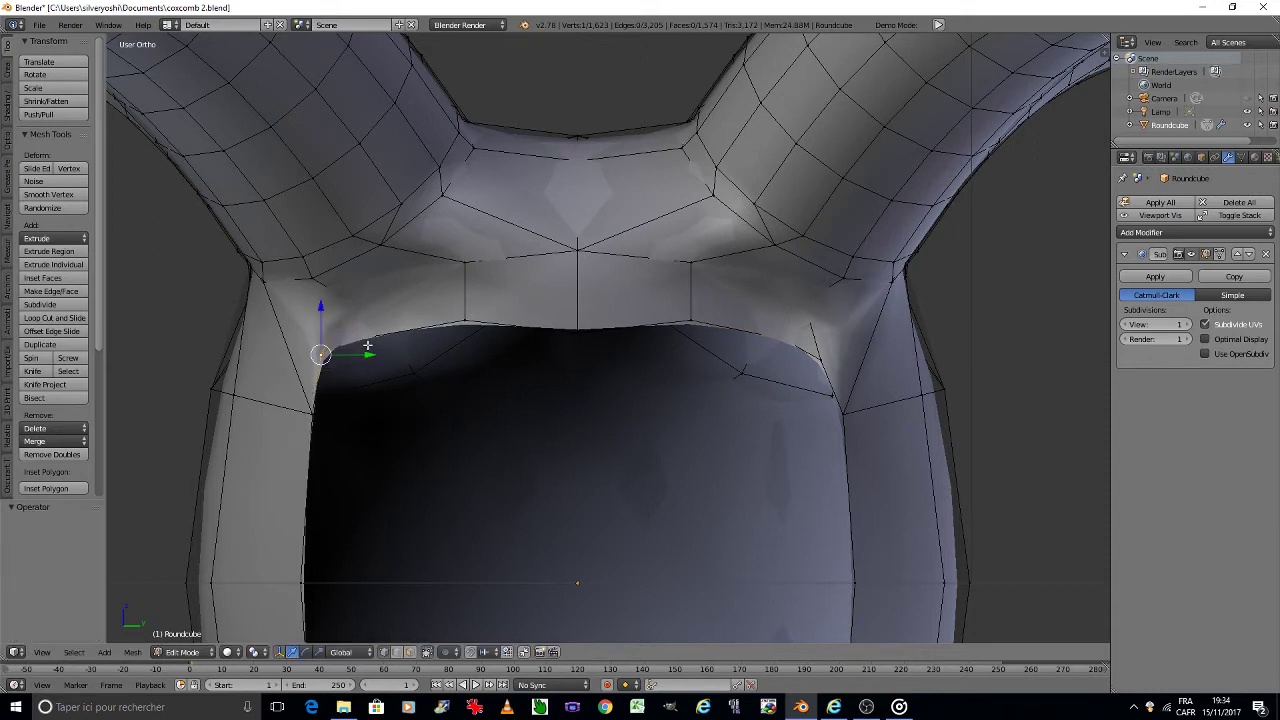
key(g)
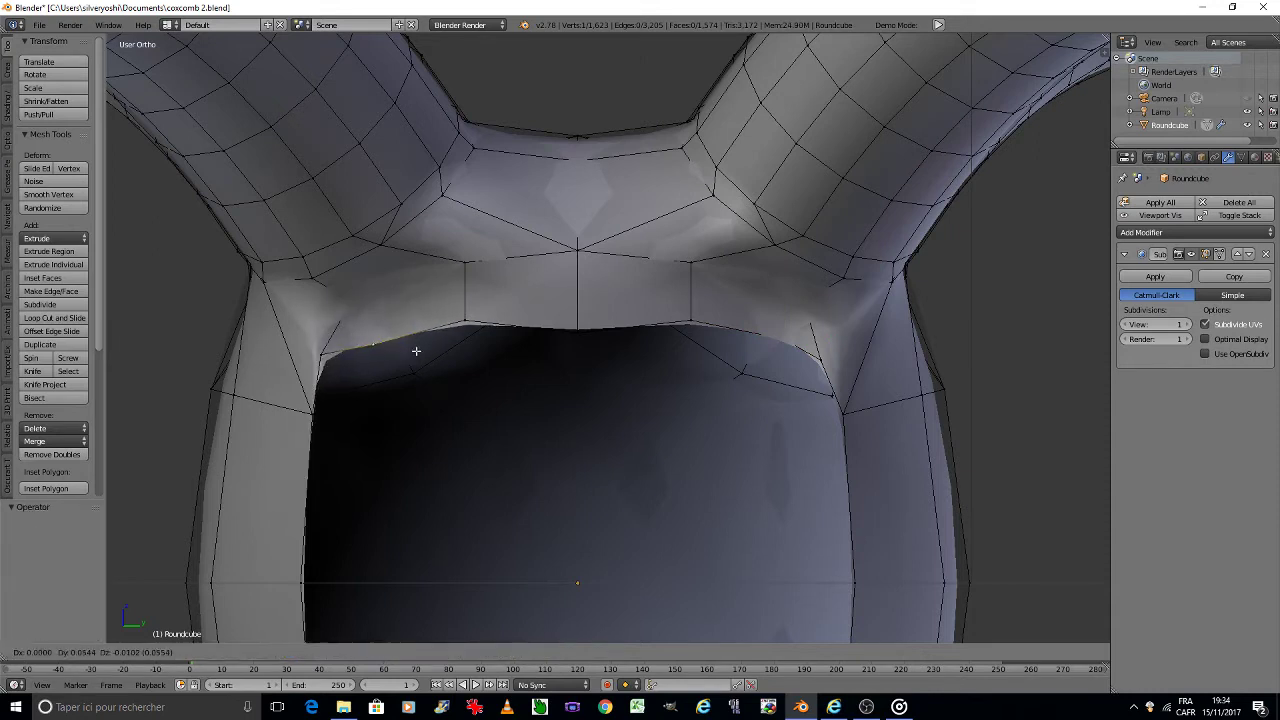
click(429, 343)
key(g)
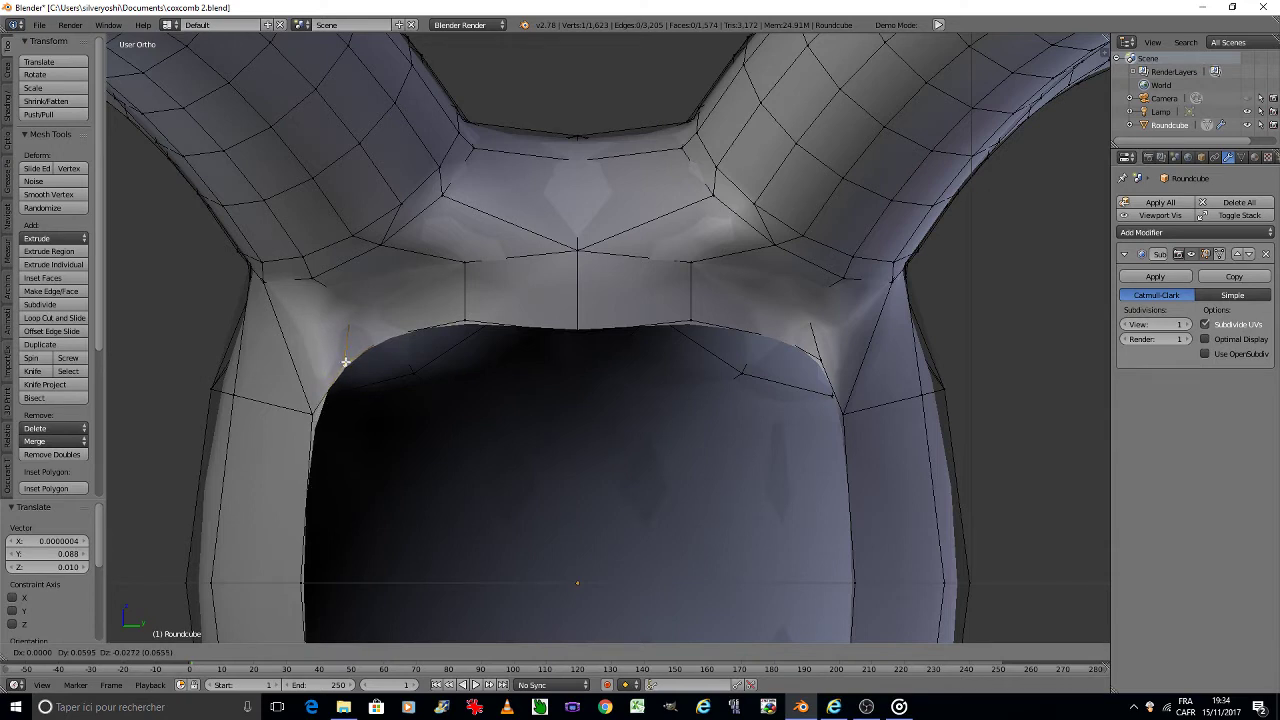
click(344, 362)
right_click(816, 362)
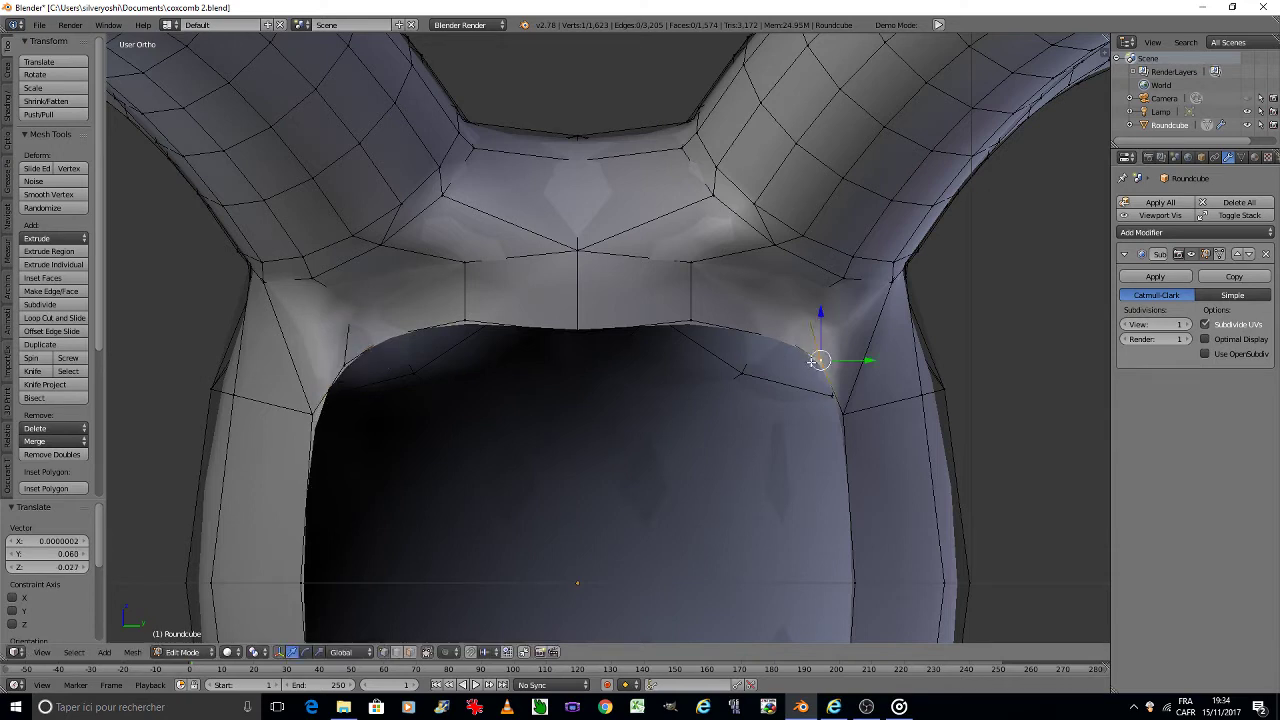
key(g)
click(806, 364)
Step: Preview the reshaped opening in Object Mode from the side, then return to Edit Mode
key(Tab)
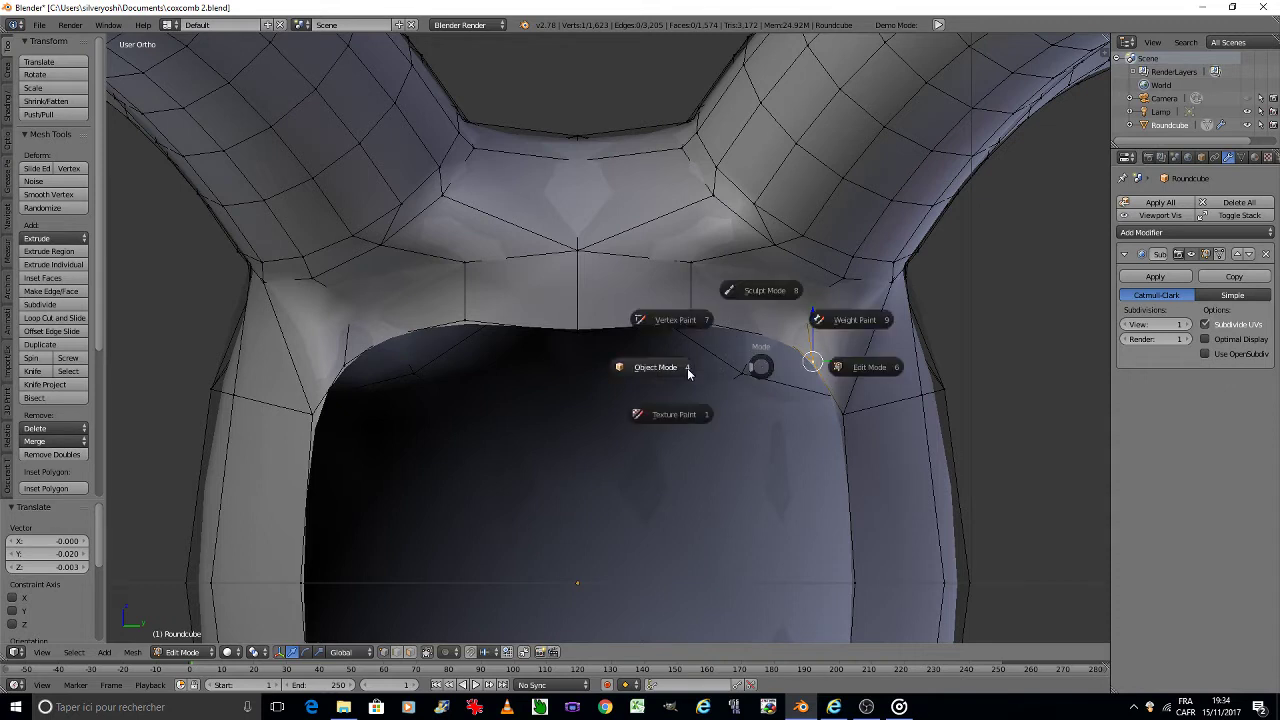
click(686, 370)
scroll(681, 367, down, 3)
scroll(670, 365, down, 2)
key(KP_6)
key(KP_6)
key(KP_6)
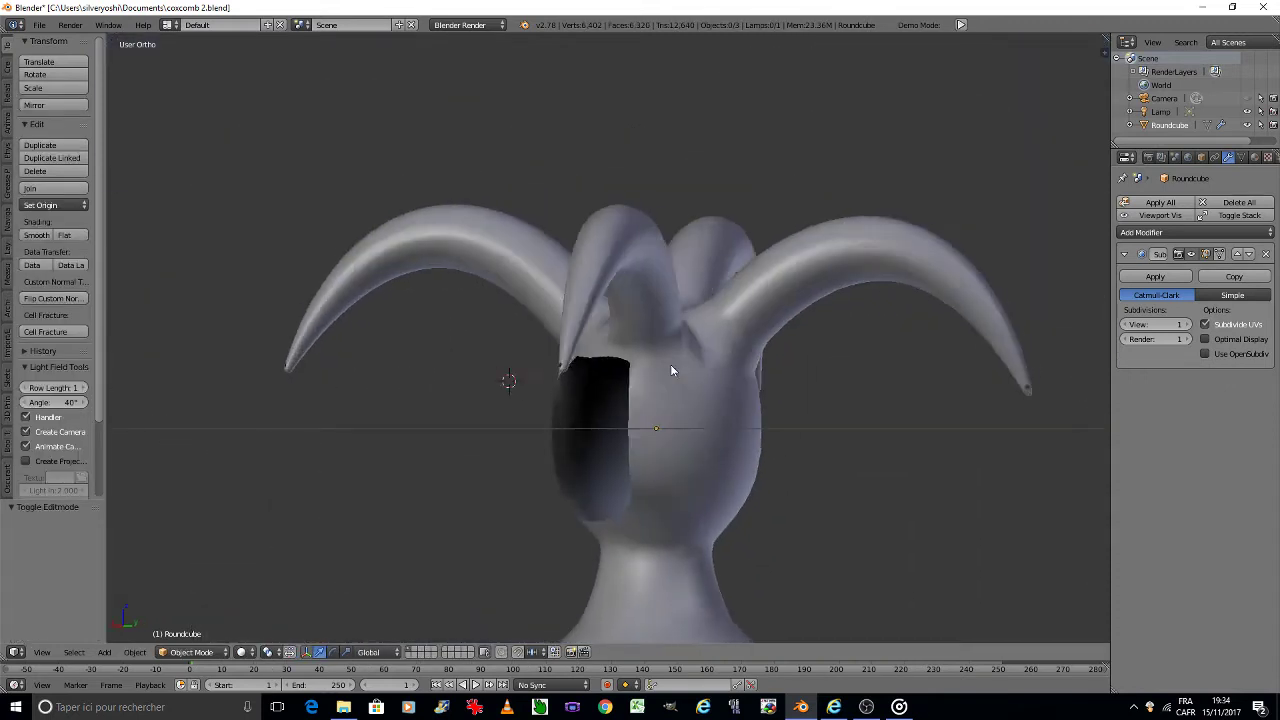
key(KP_6)
key(KP_6)
key(KP_6)
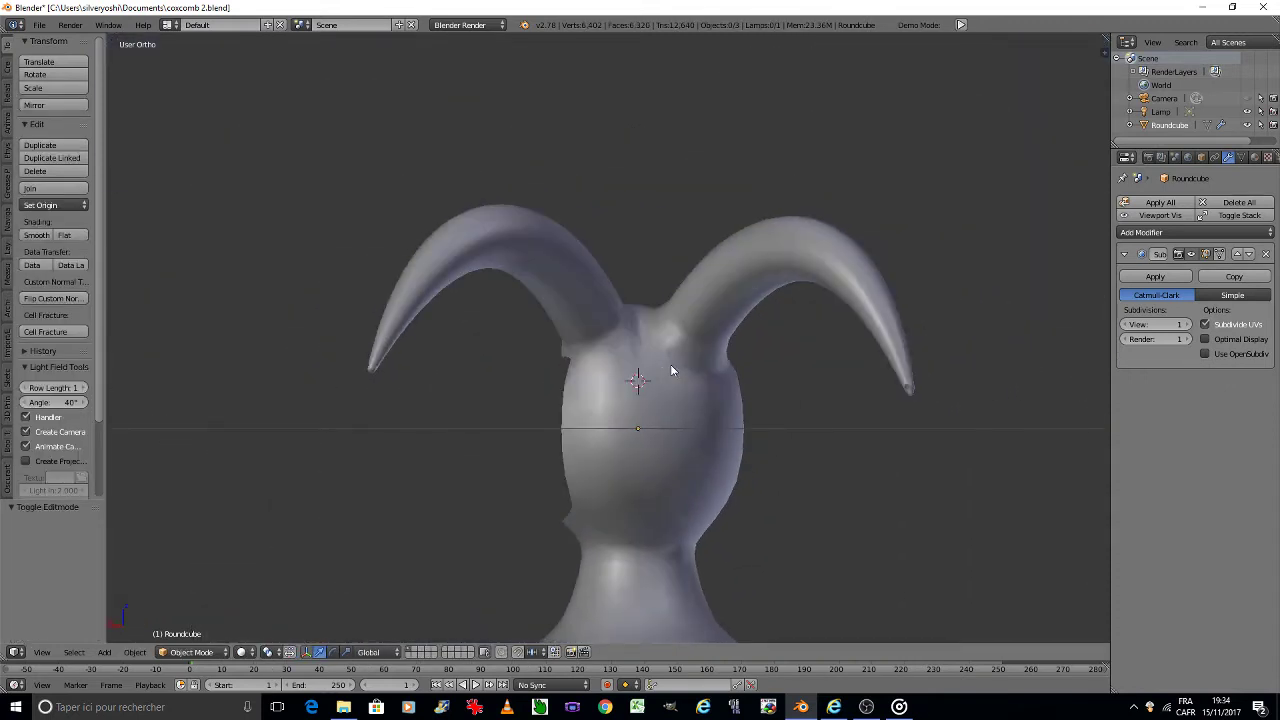
key(KP_4)
key(KP_4)
key(KP_4)
key(KP_4)
key(KP_4)
key(Tab)
click(735, 366)
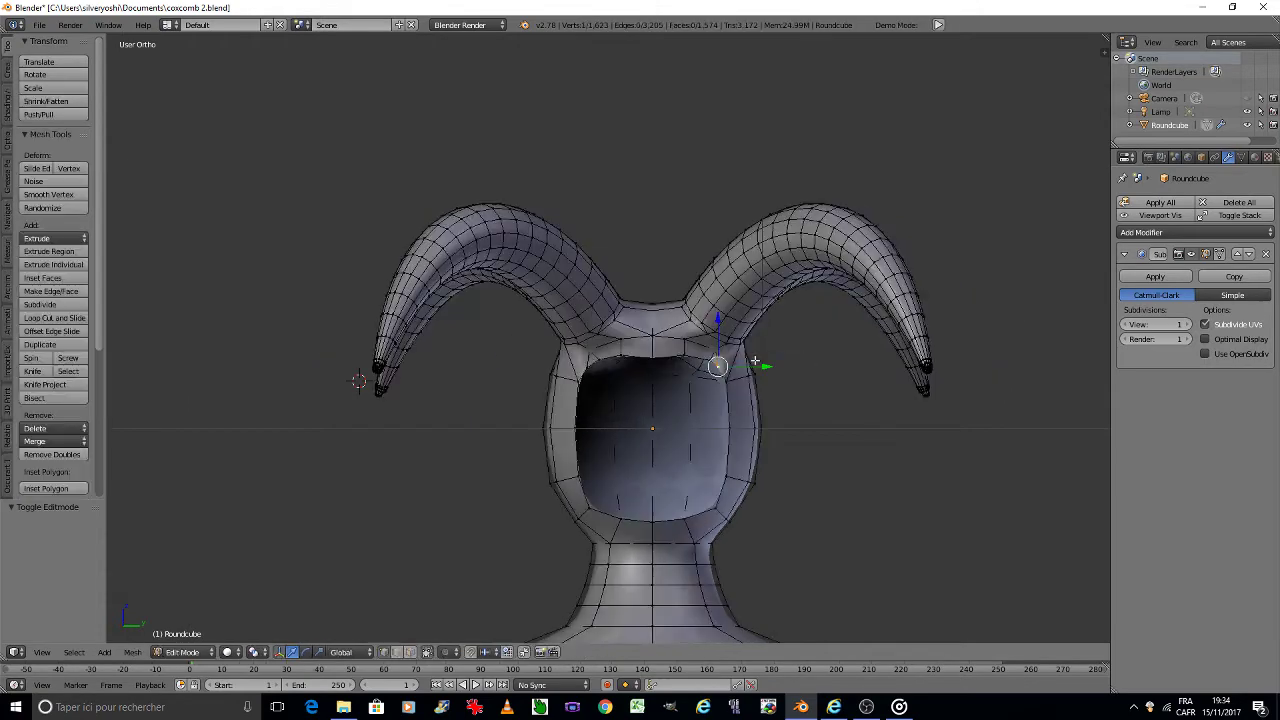
scroll(668, 370, up, 4)
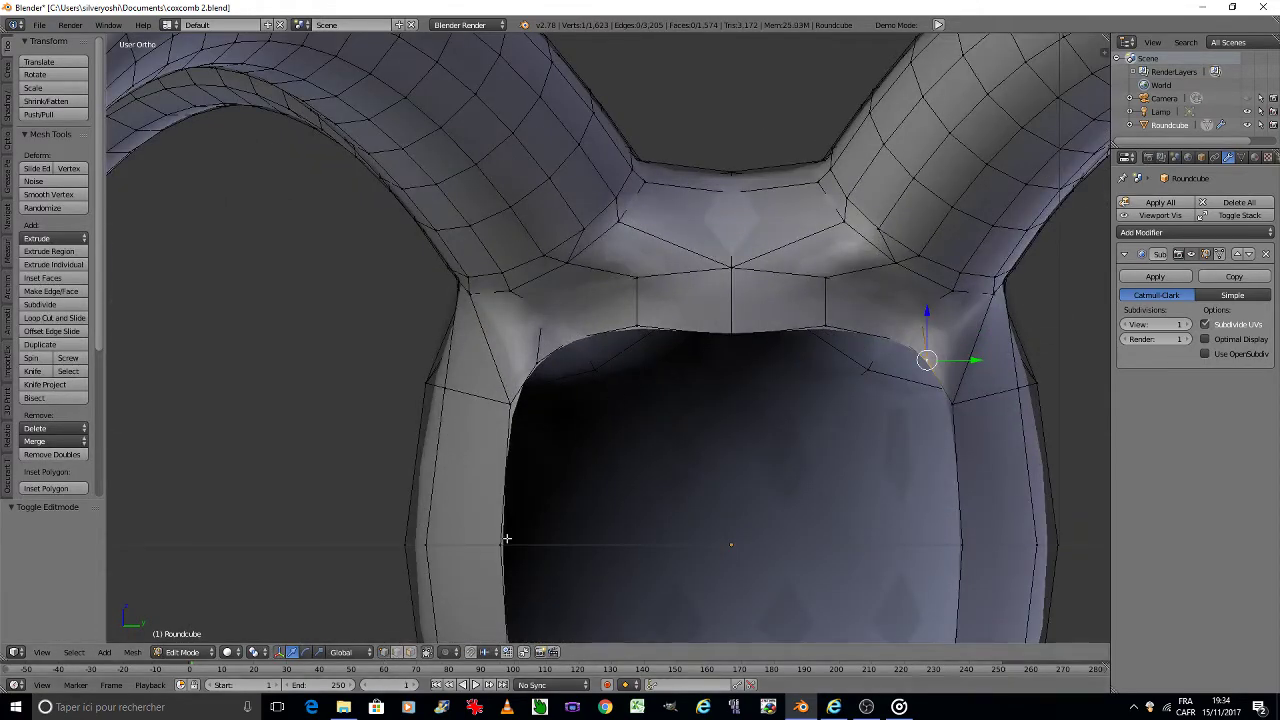
Step: Extrude the middle edge of the upper rim outward to start the flap
click(401, 652)
right_click(690, 328)
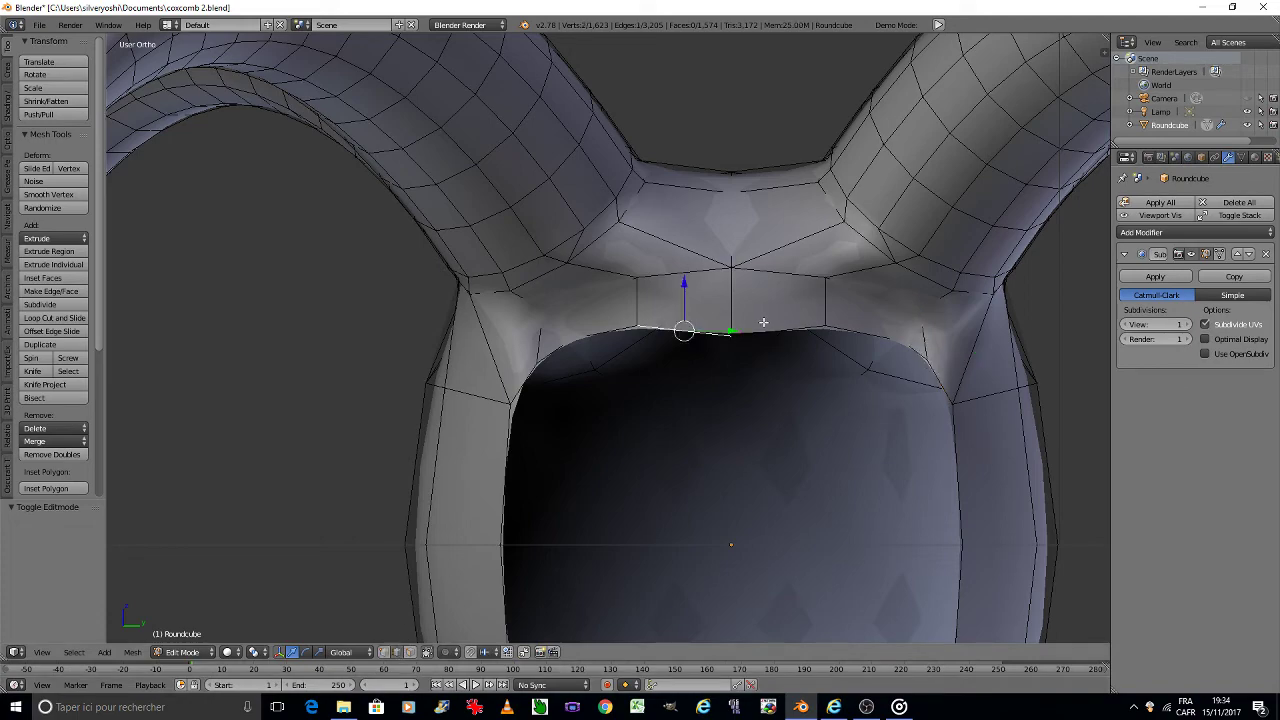
scroll(760, 323, down, 4)
key(KP_6)
key(KP_6)
key(KP_6)
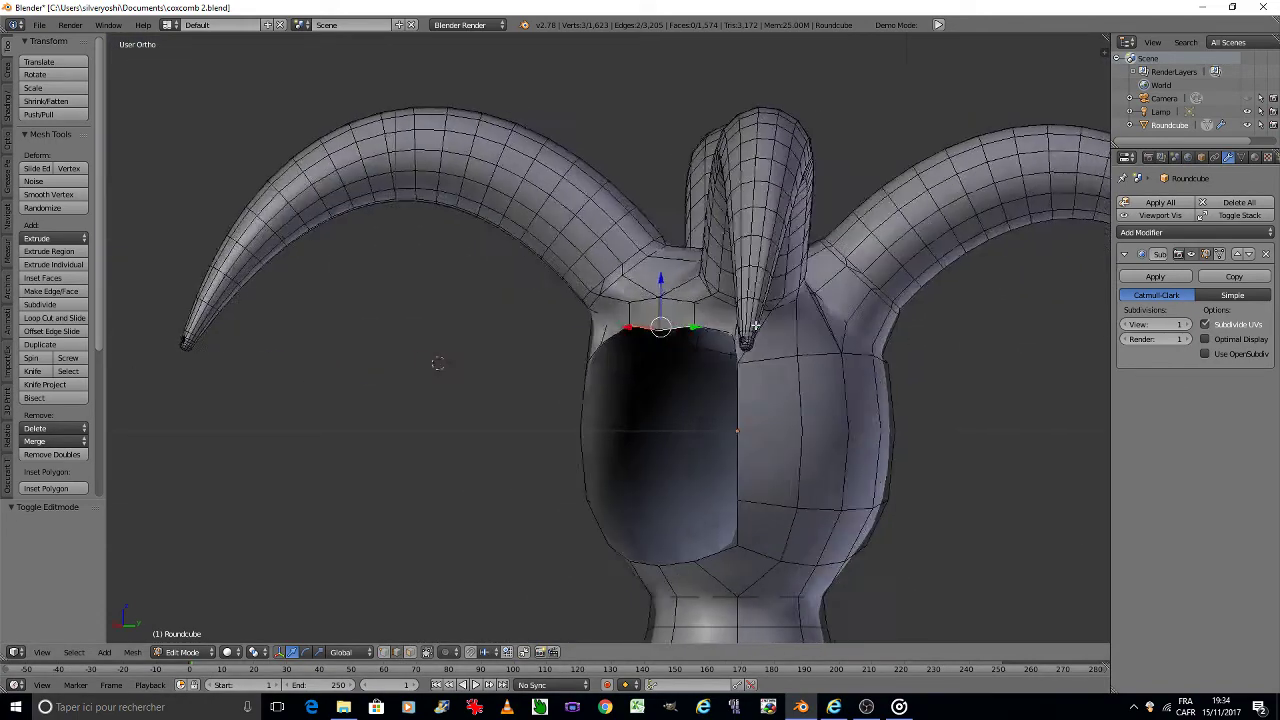
key(KP_6)
key(KP_6)
key(KP_6)
scroll(457, 295, up, 3)
key(e)
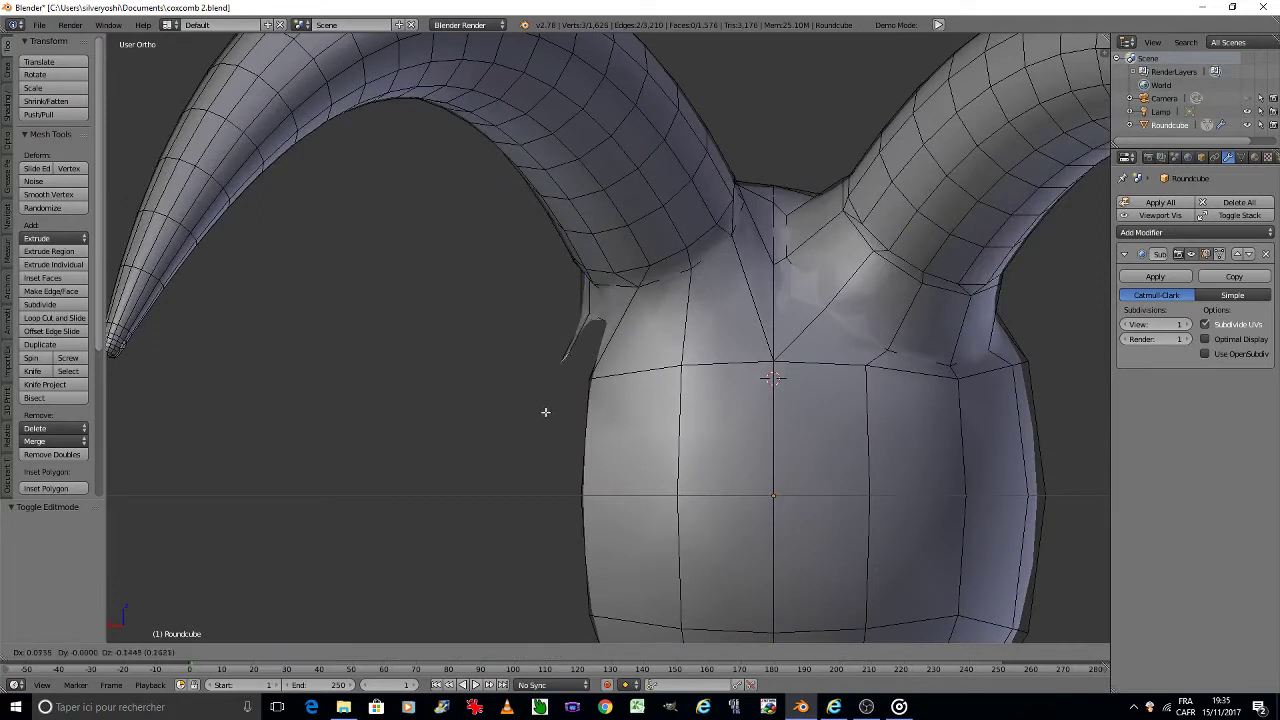
Step: Place the extruded flap, add five loop cuts across it, and select its two bottom vertices
click(530, 468)
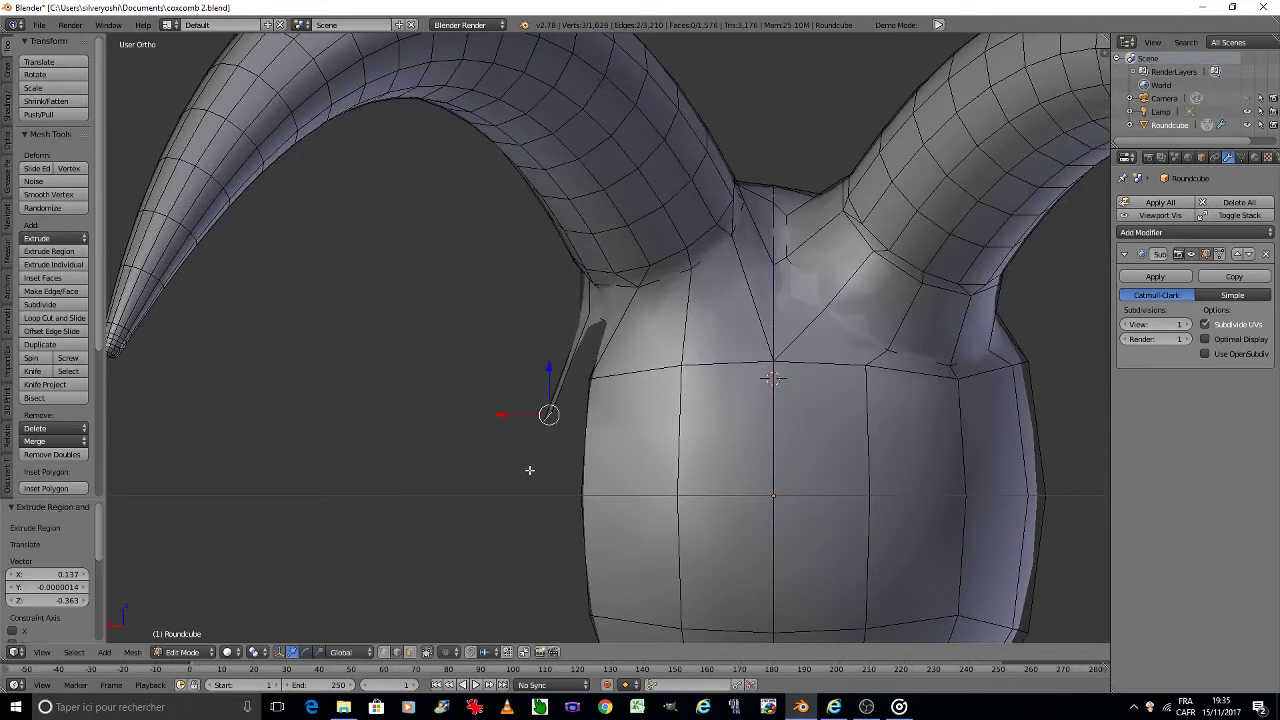
key(ctrl+r)
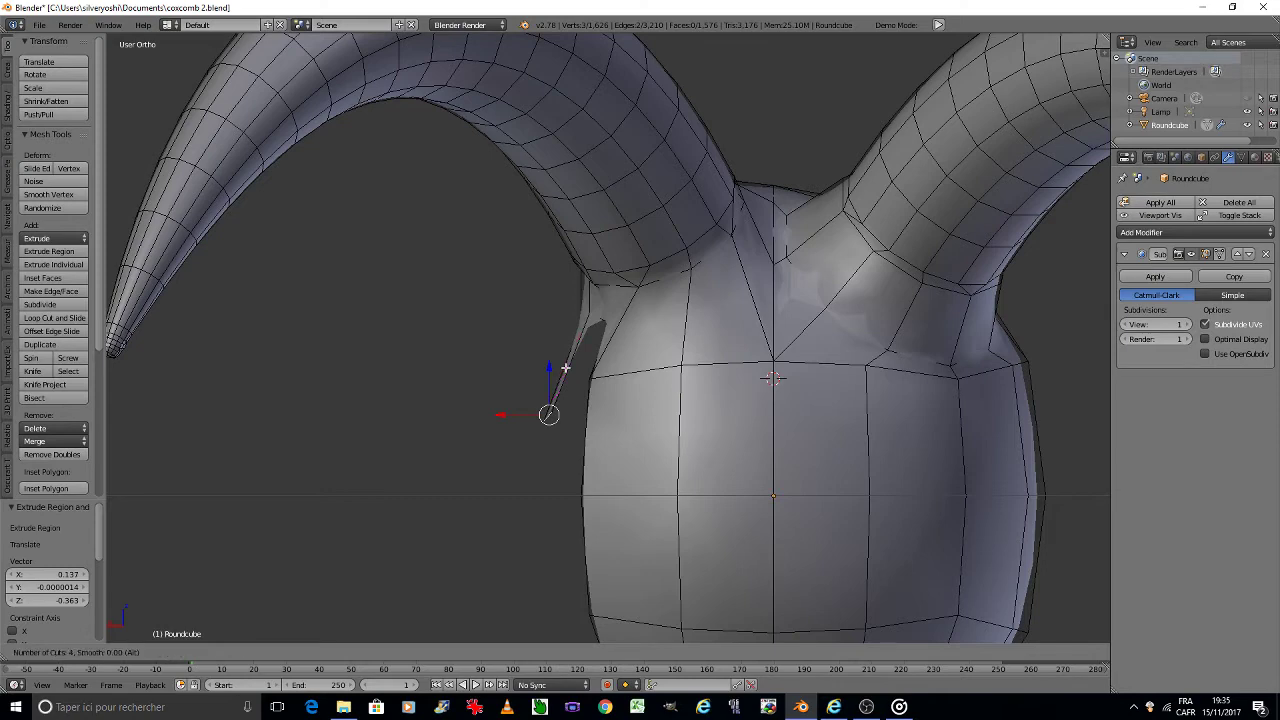
click(565, 368)
right_click(517, 472)
key(KP_4)
key(KP_4)
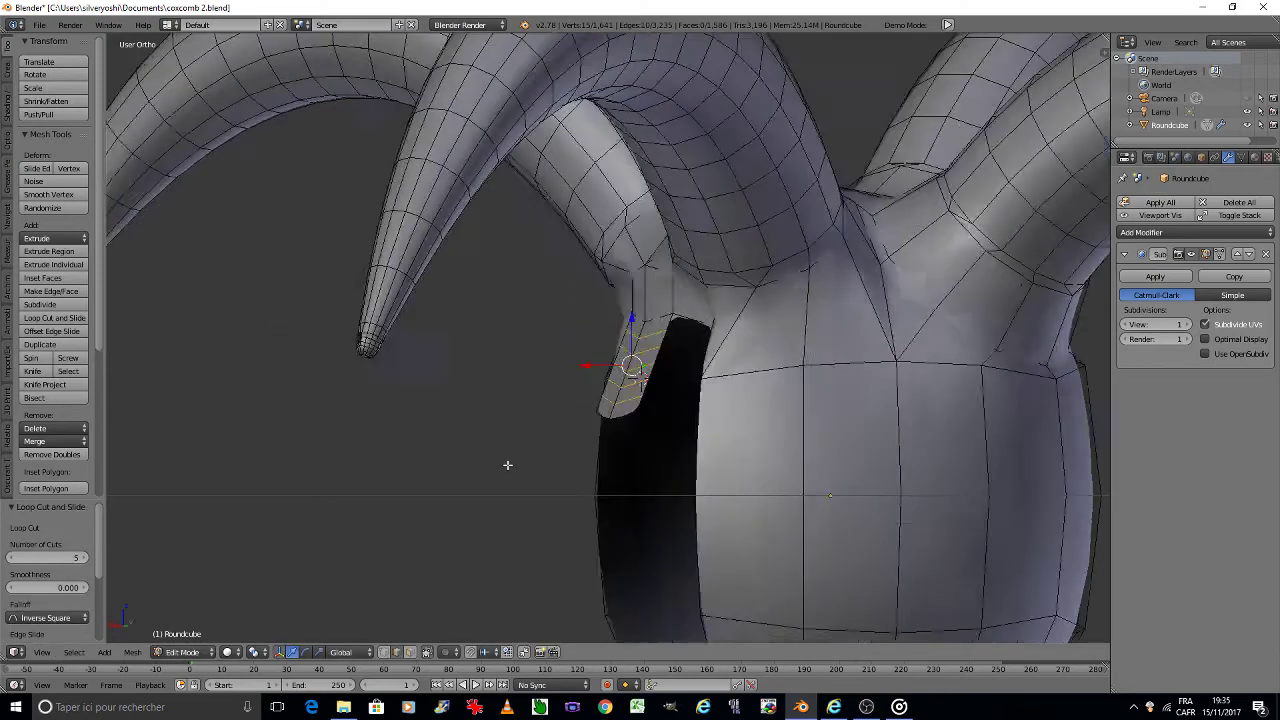
key(KP_4)
key(KP_4)
key(KP_4)
shift+middle_drag(779, 449, 612, 391)
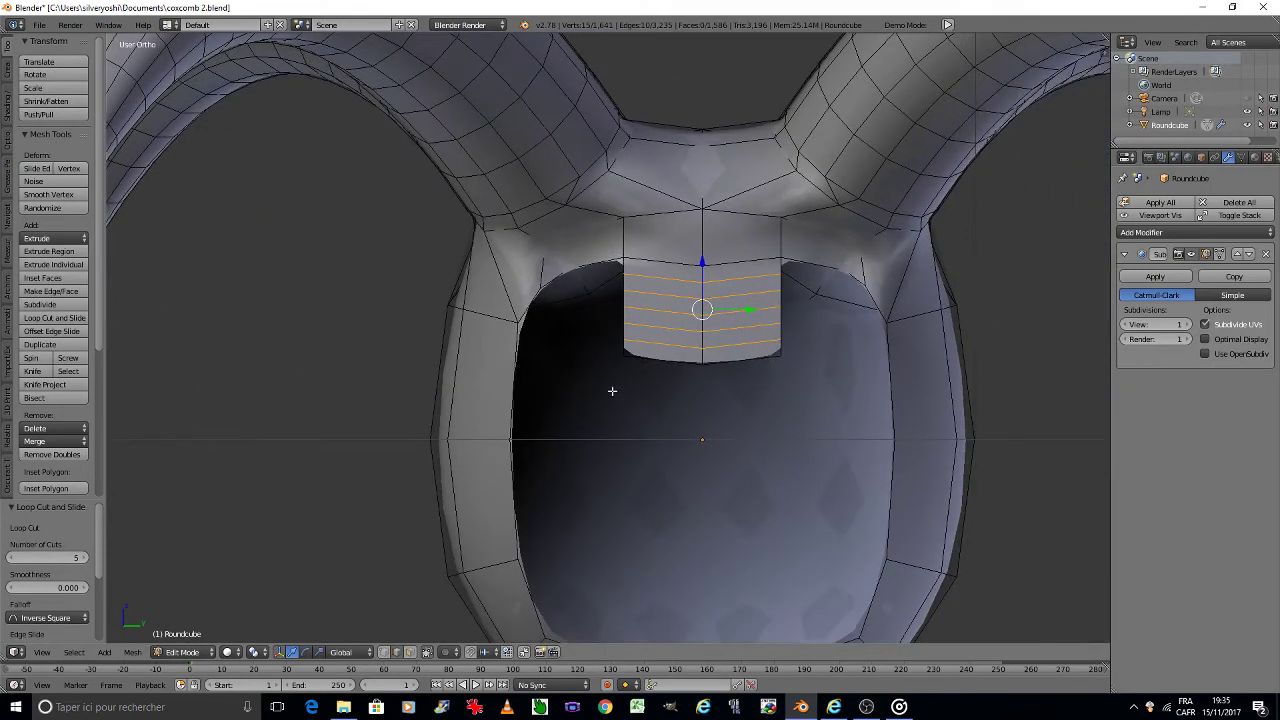
click(384, 652)
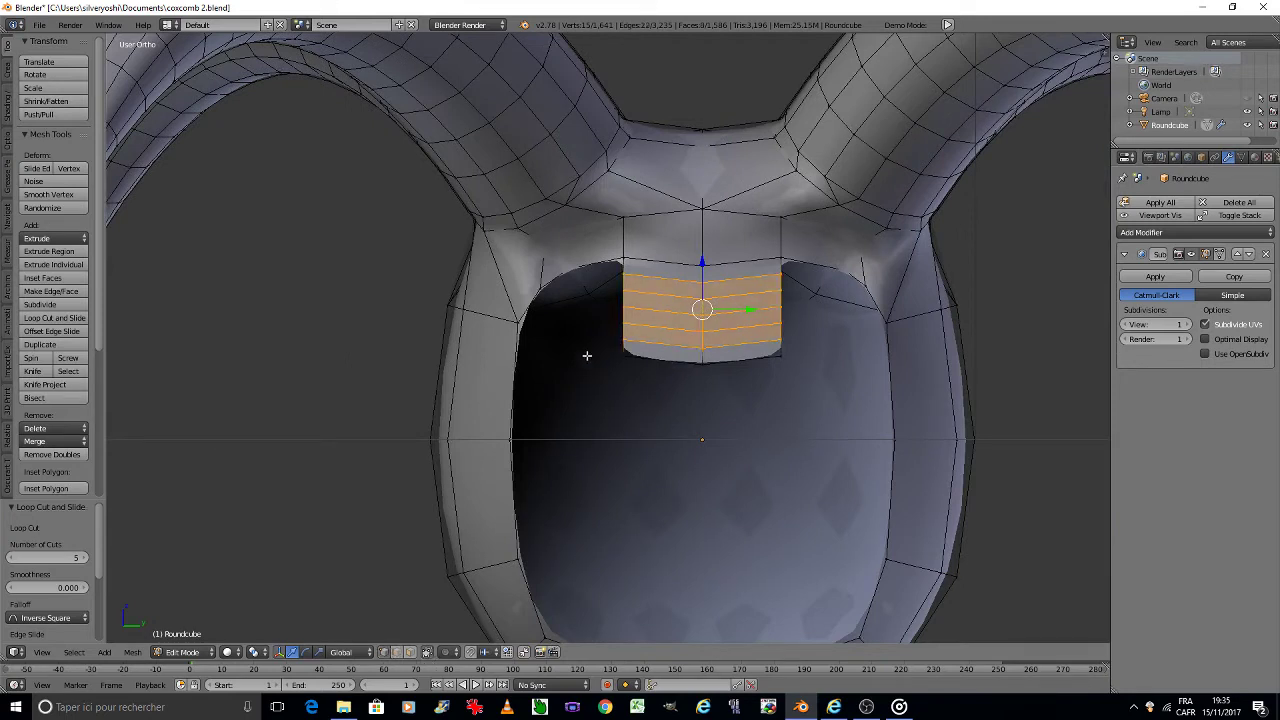
right_click(624, 354)
shift+right_click(700, 361)
Step: Apply the object's transforms in Object Mode and return to Edit Mode
key(Tab)
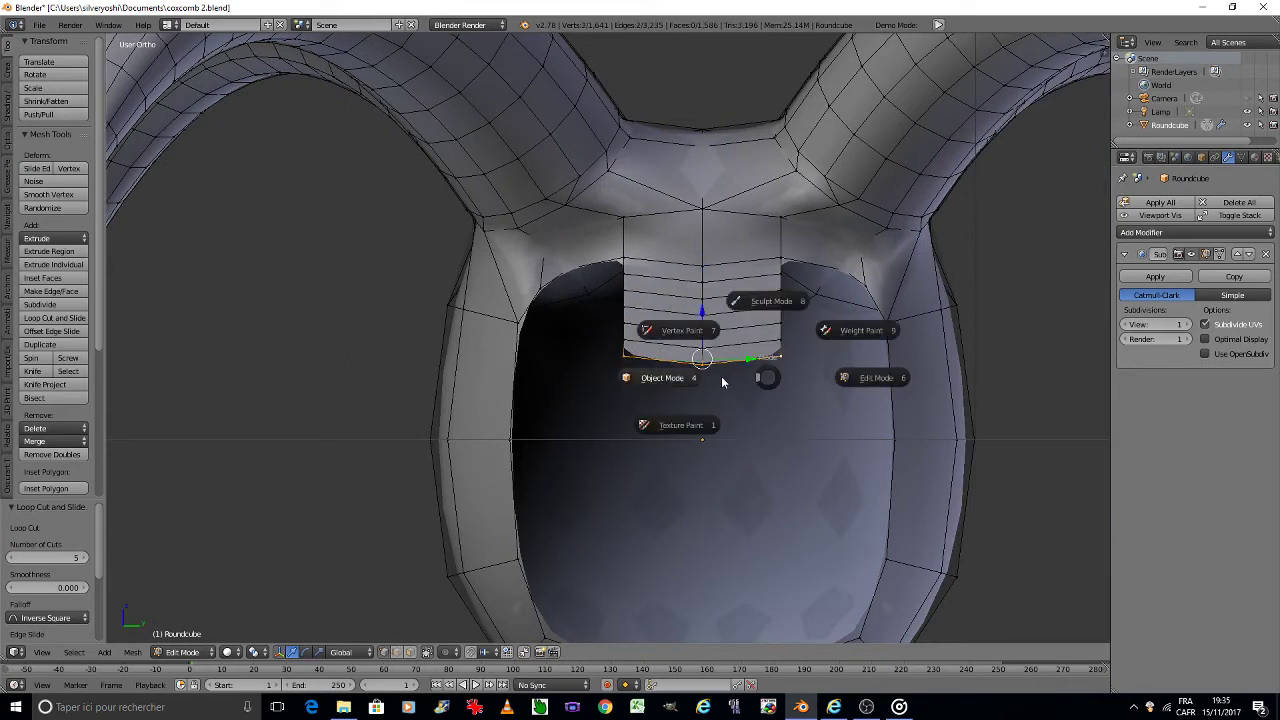
click(704, 376)
key(ctrl+a)
click(704, 376)
key(Tab)
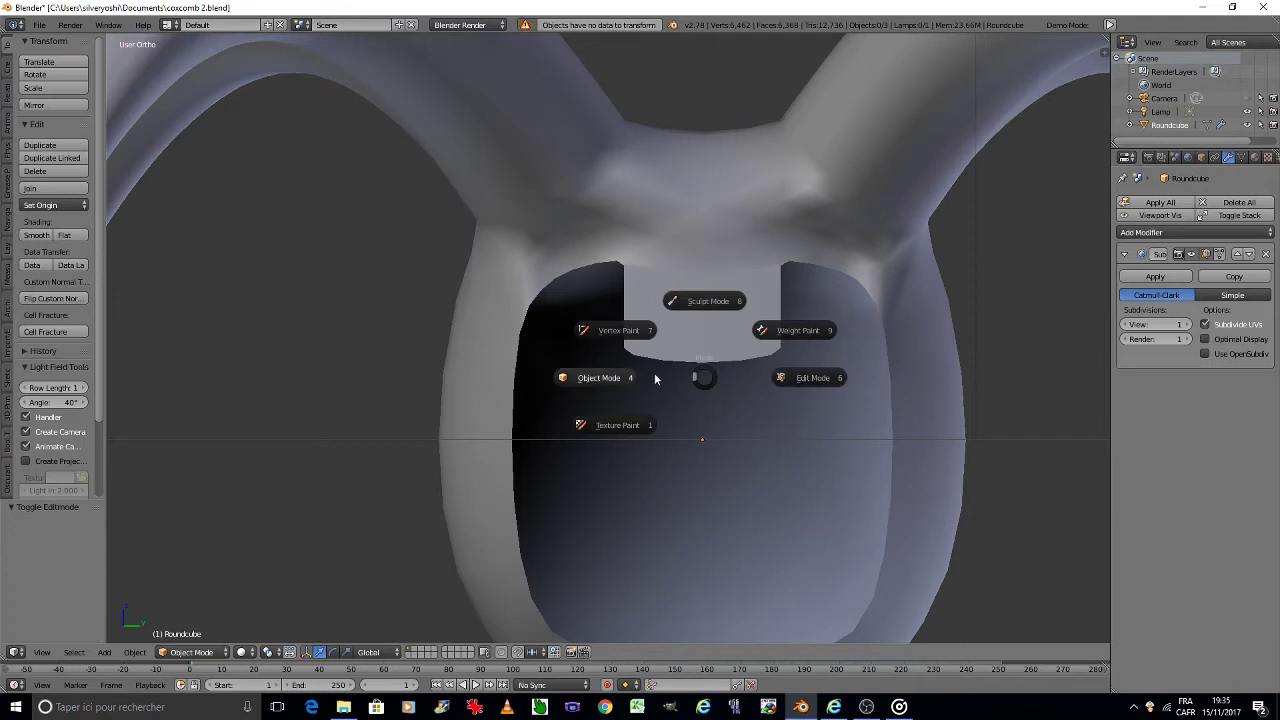
click(654, 372)
key(ctrl+a)
click(679, 333)
key(Tab)
click(676, 385)
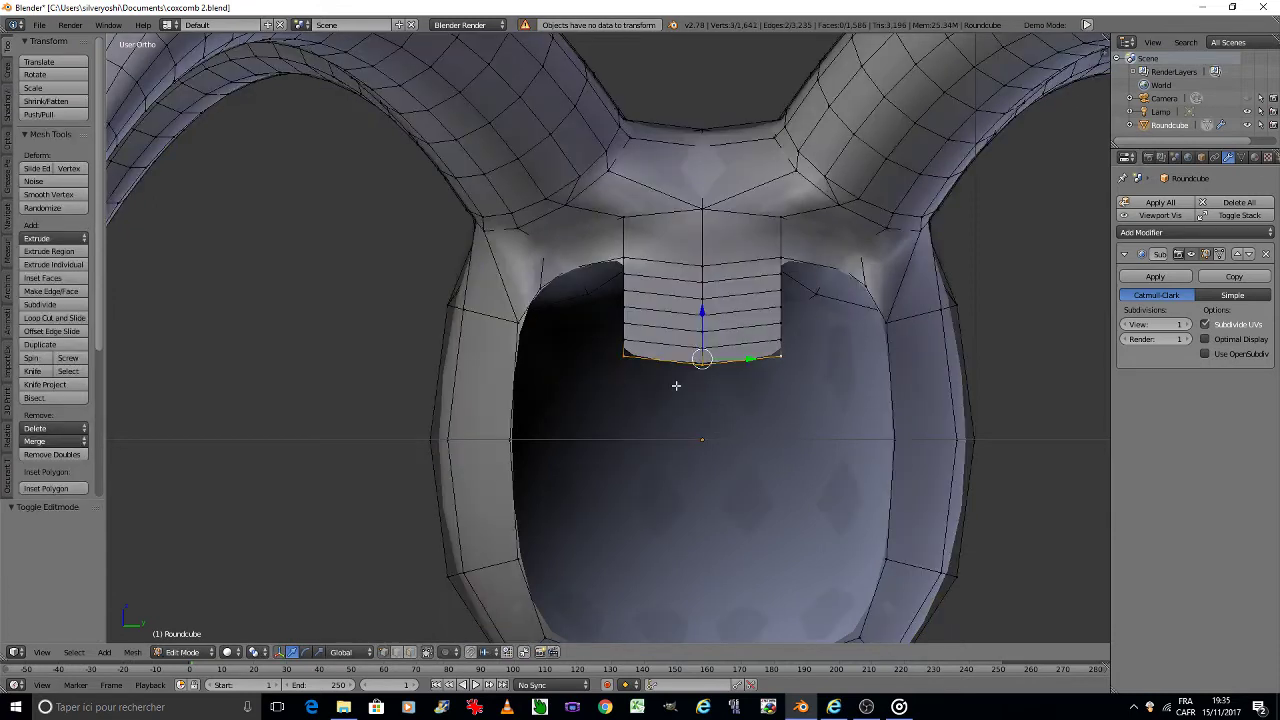
Step: Enable proportional editing and trial a Y-scale of the flap's bottom edge, then undo it
click(445, 652)
click(470, 591)
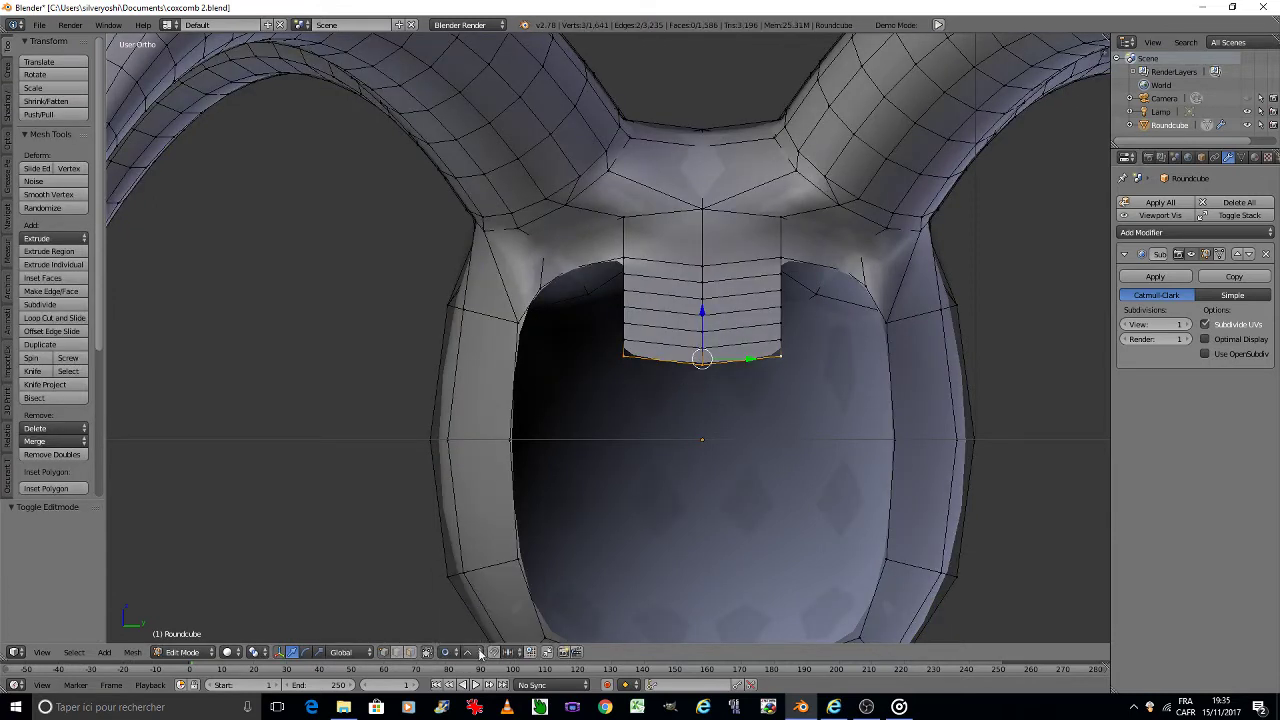
key(s)
key(y)
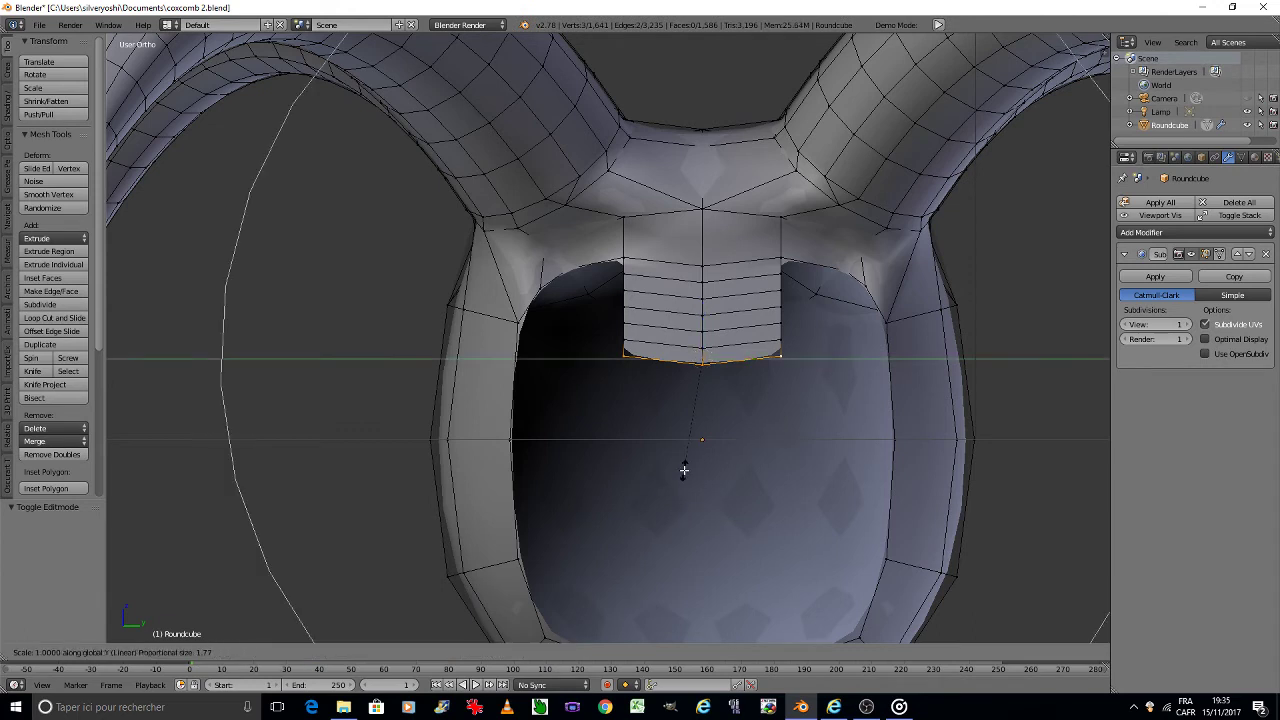
scroll(684, 470, up, 2)
scroll(686, 466, up, 6)
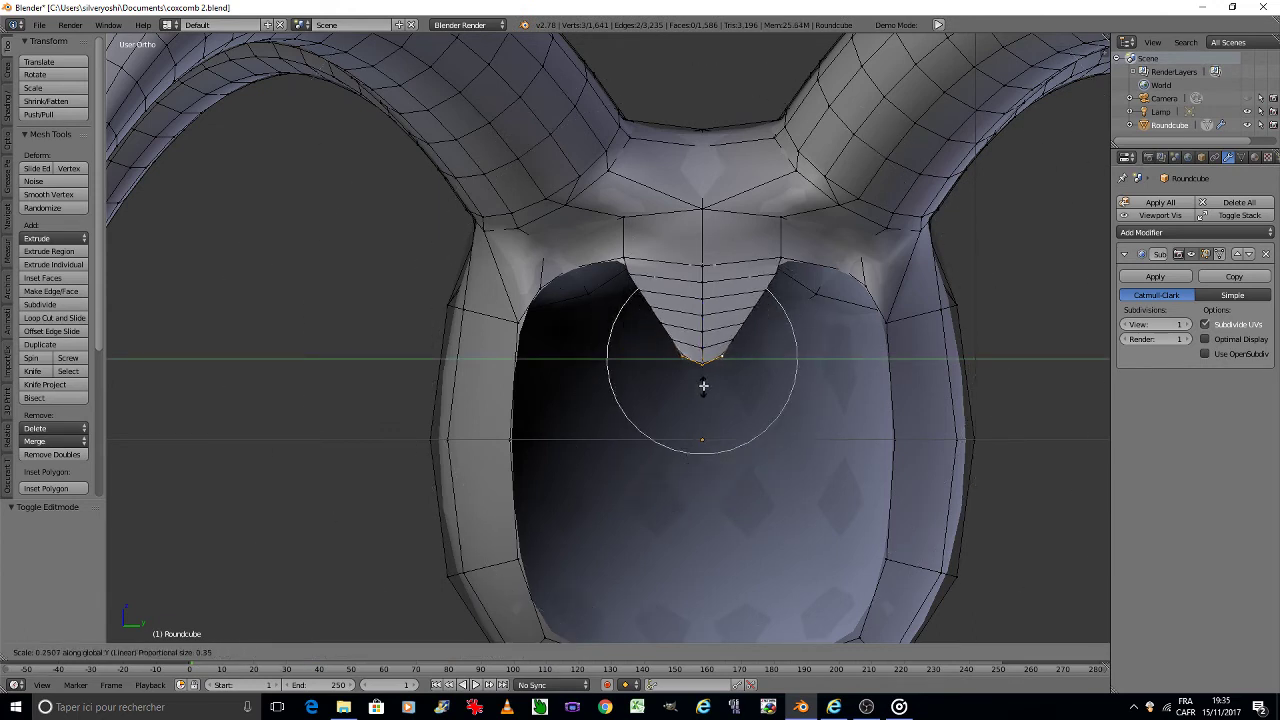
text(0)
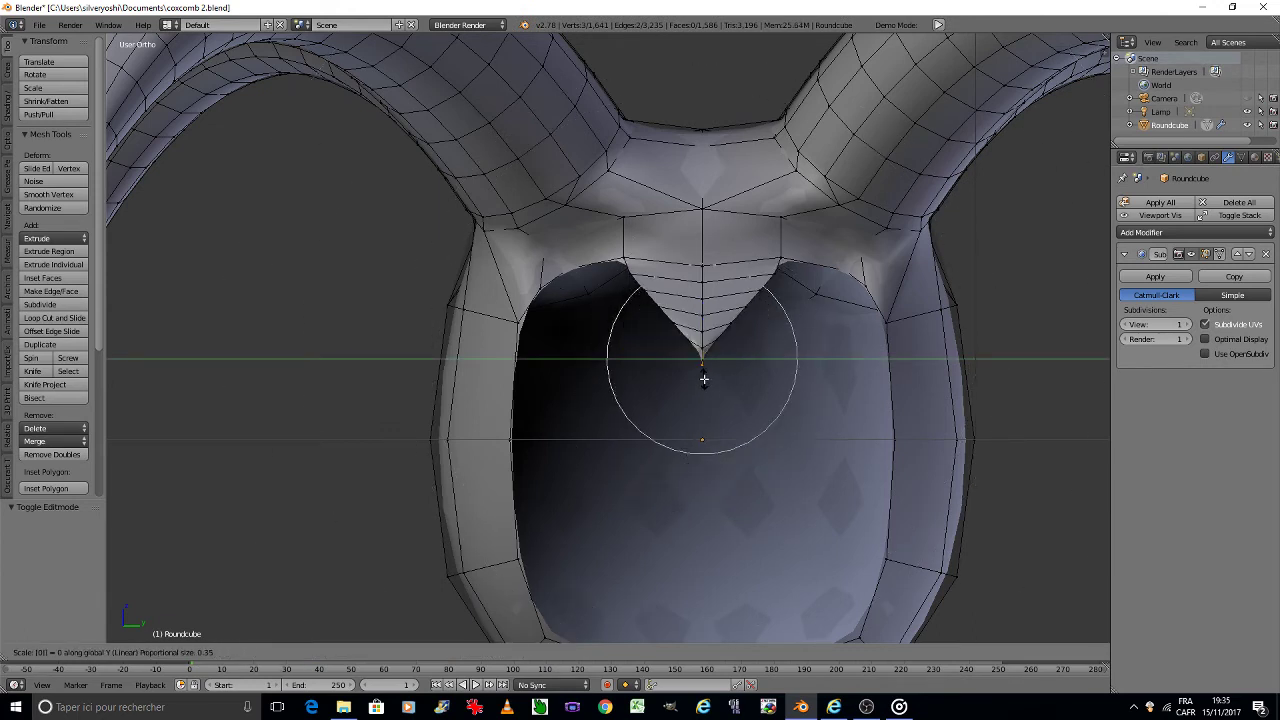
key(Escape)
key(s)
key(y)
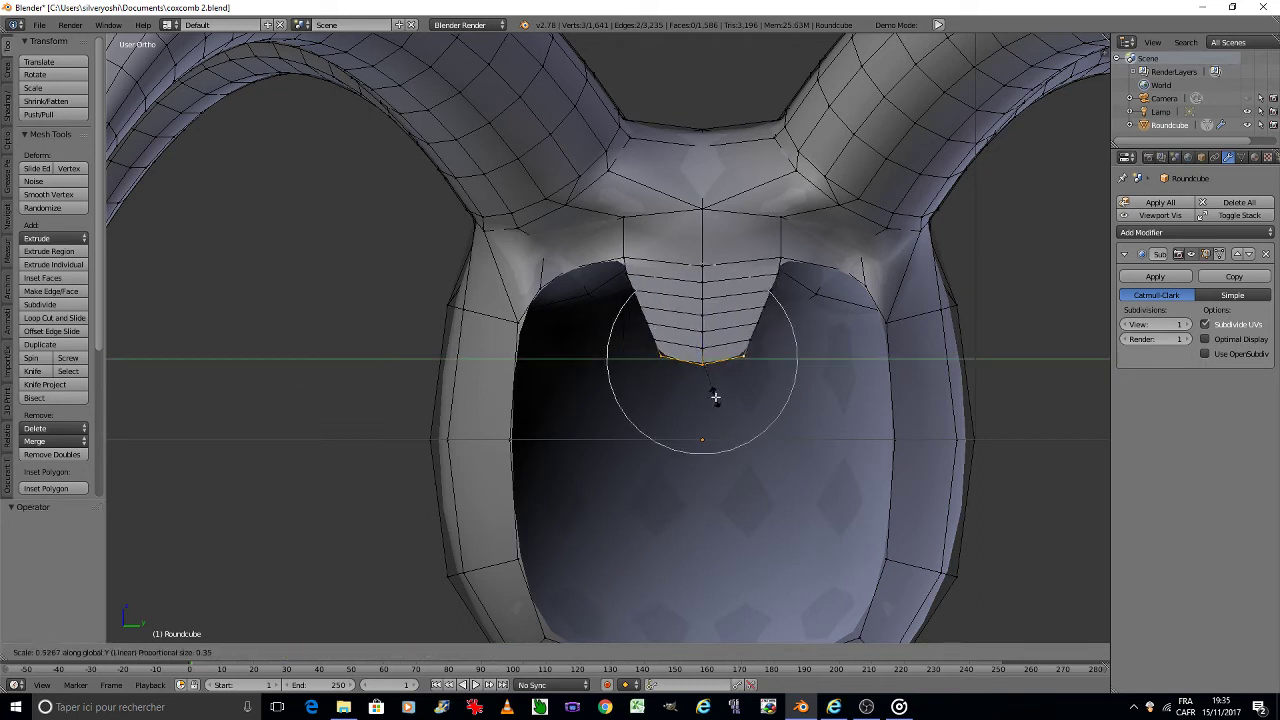
scroll(703, 367, down, 1)
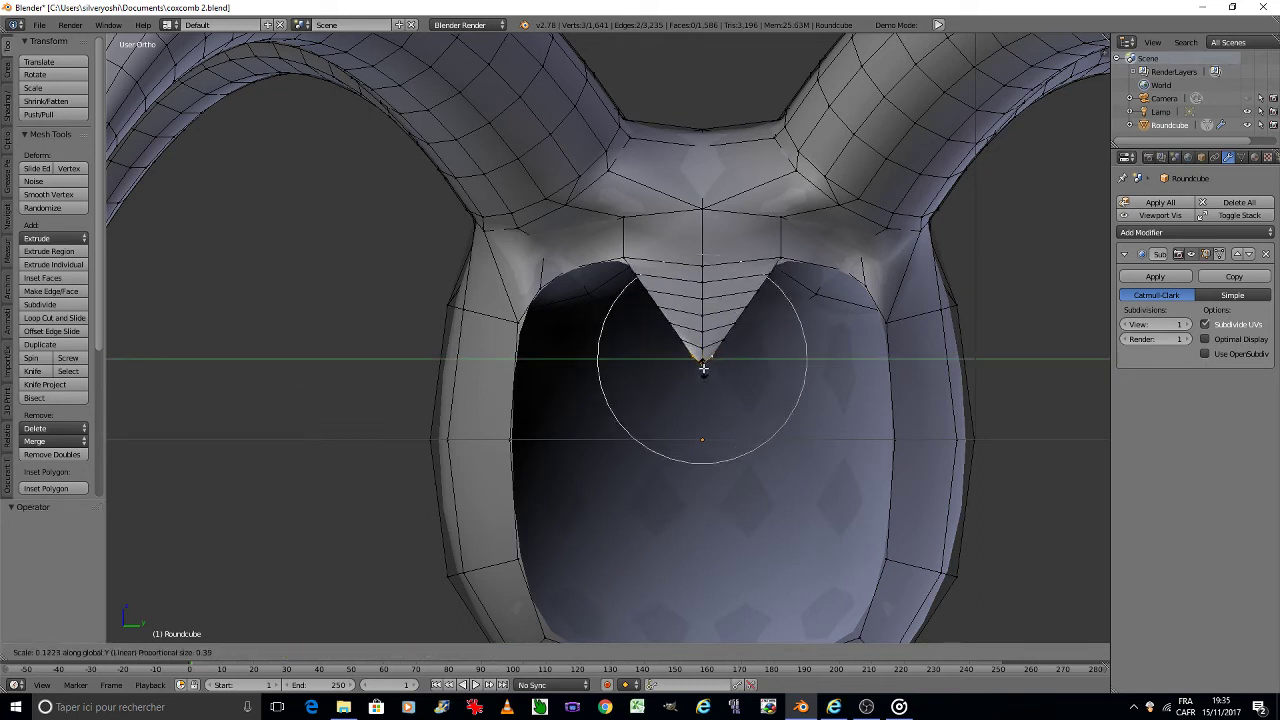
scroll(703, 367, down, 1)
click(703, 367)
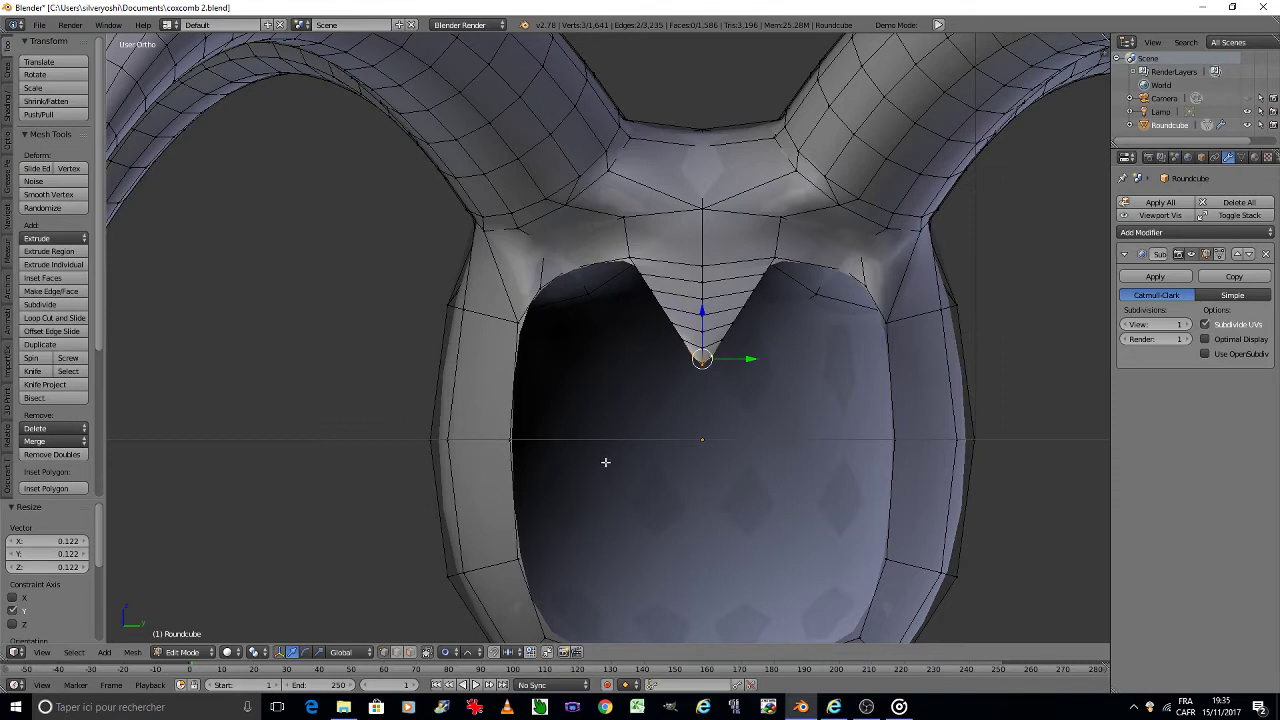
key(ctrl+z)
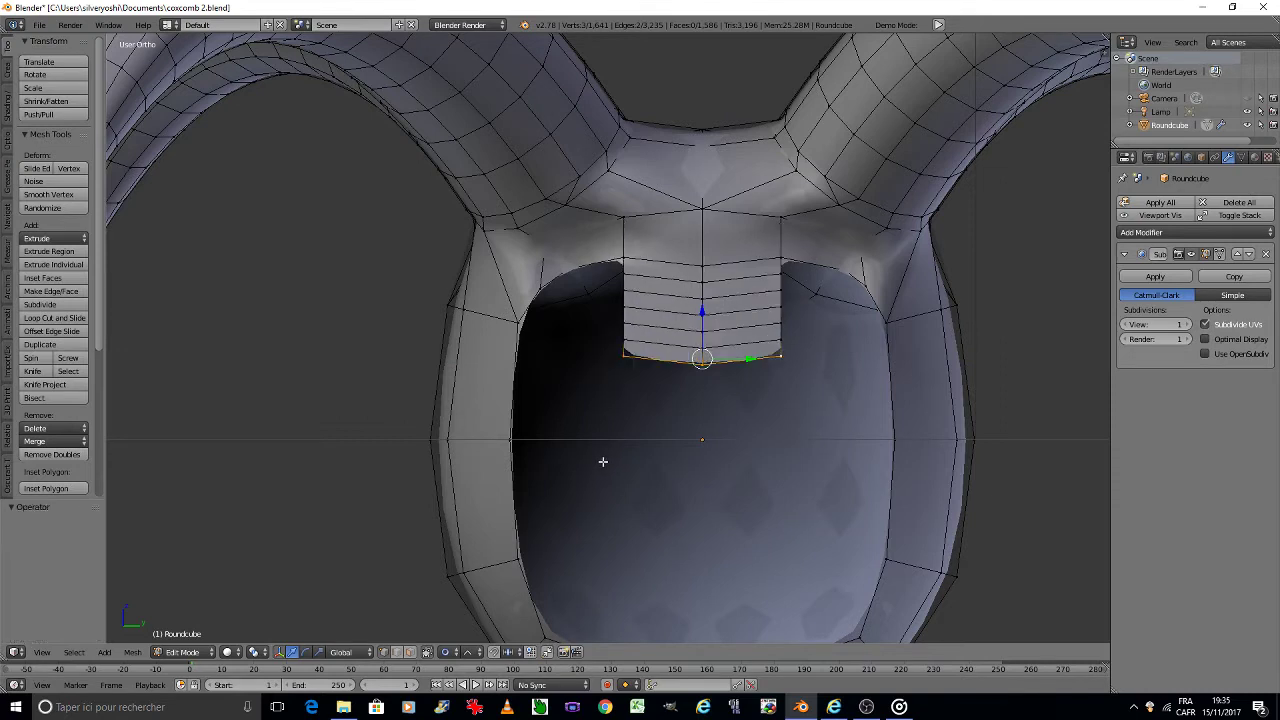
Step: Set proportional falloff to Sphere and Y-scale the flap's bottom edge into a point
click(469, 652)
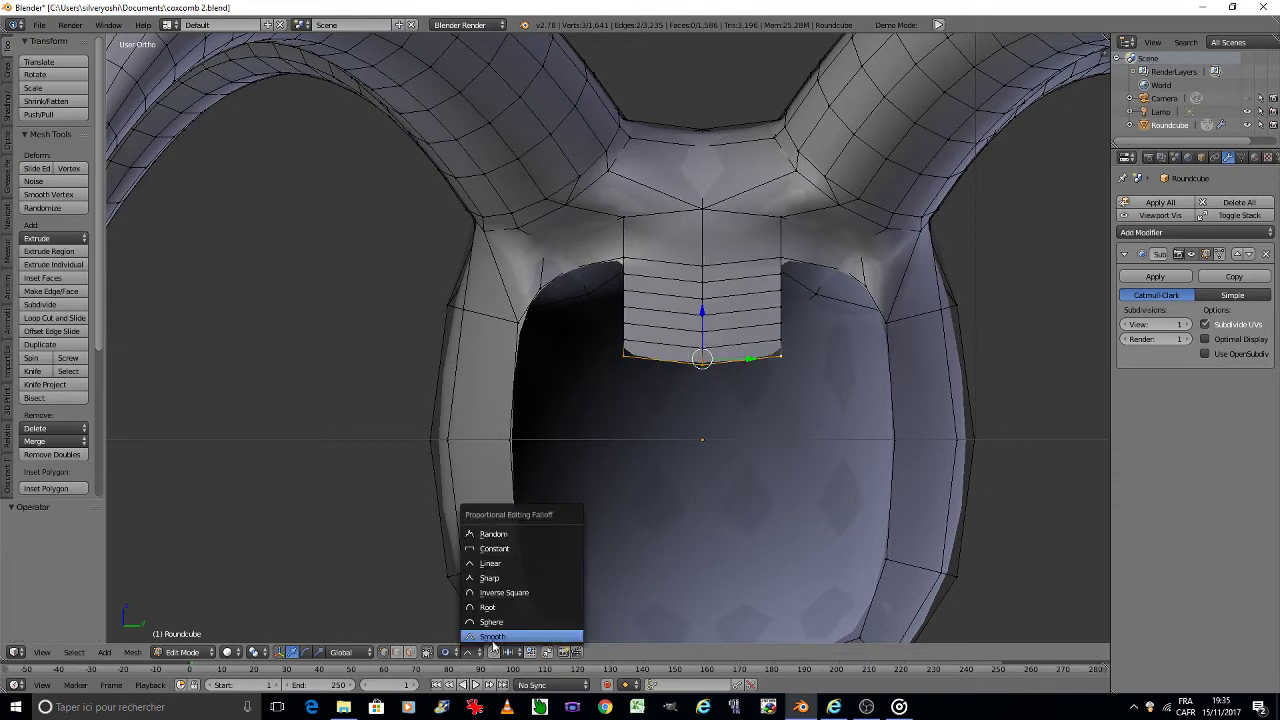
click(505, 626)
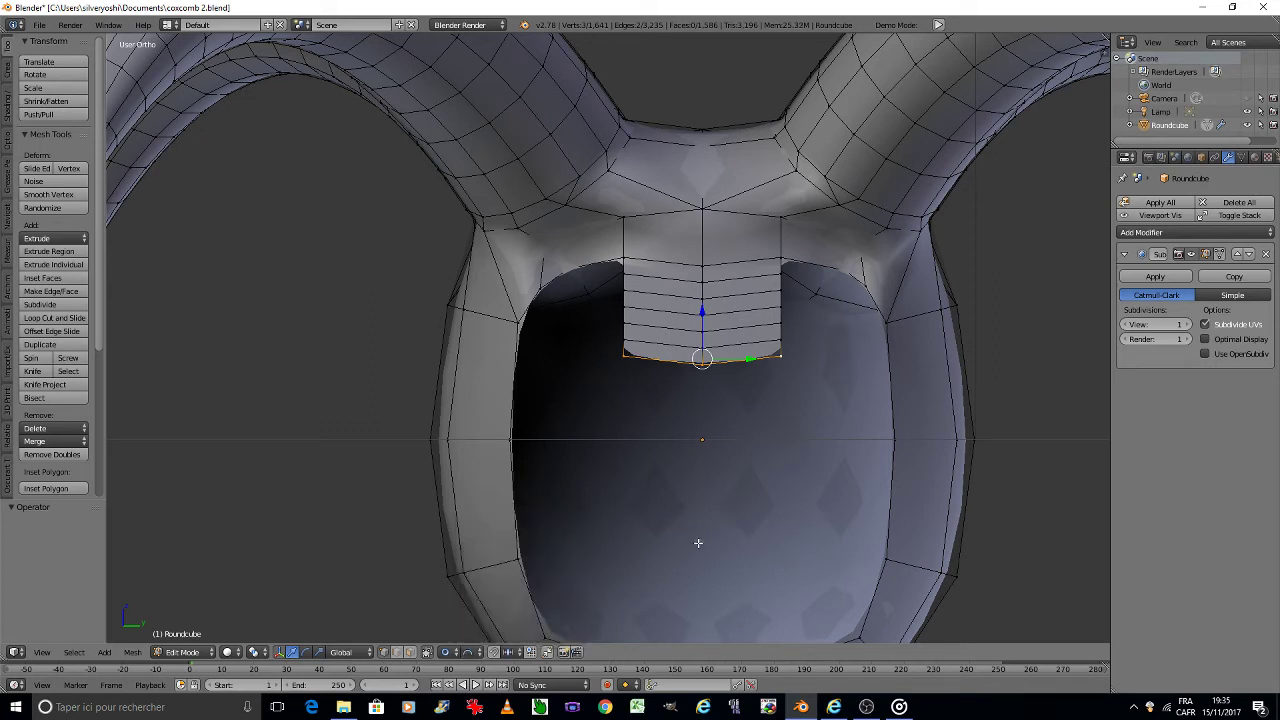
key(s)
key(y)
scroll(694, 443, up, 1)
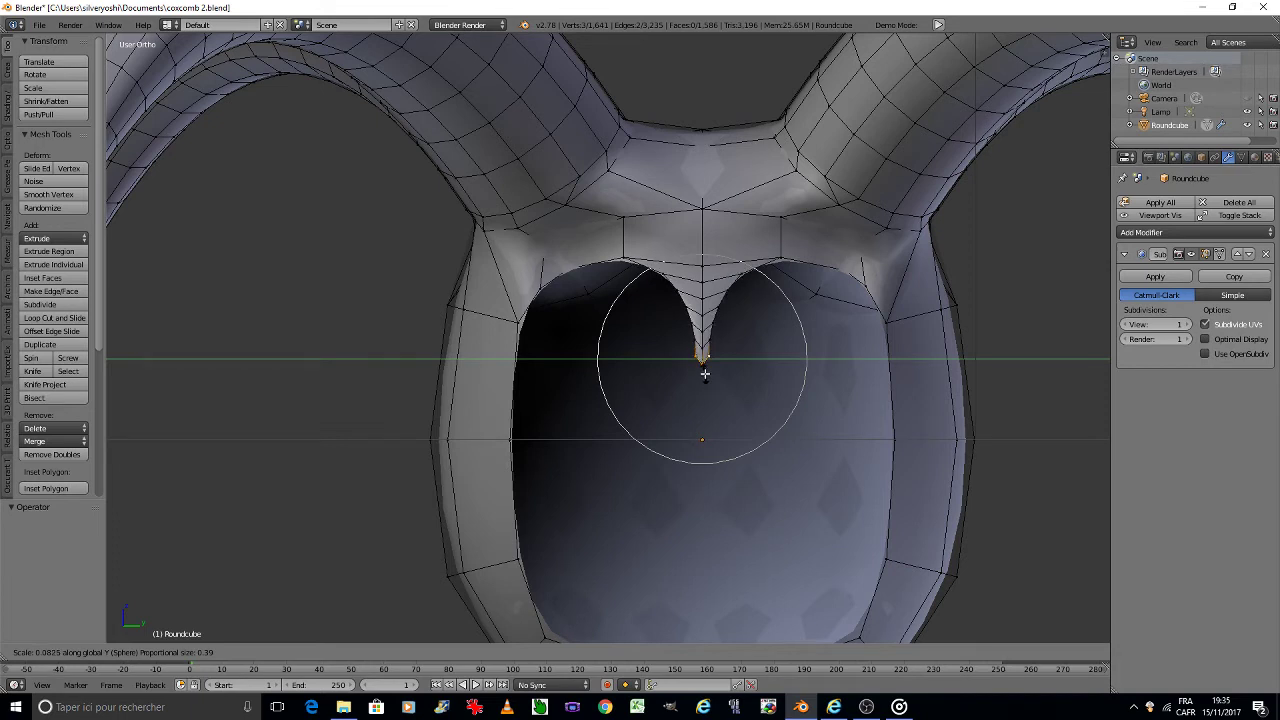
scroll(705, 374, up, 1)
scroll(705, 374, up, 1)
scroll(707, 374, down, 1)
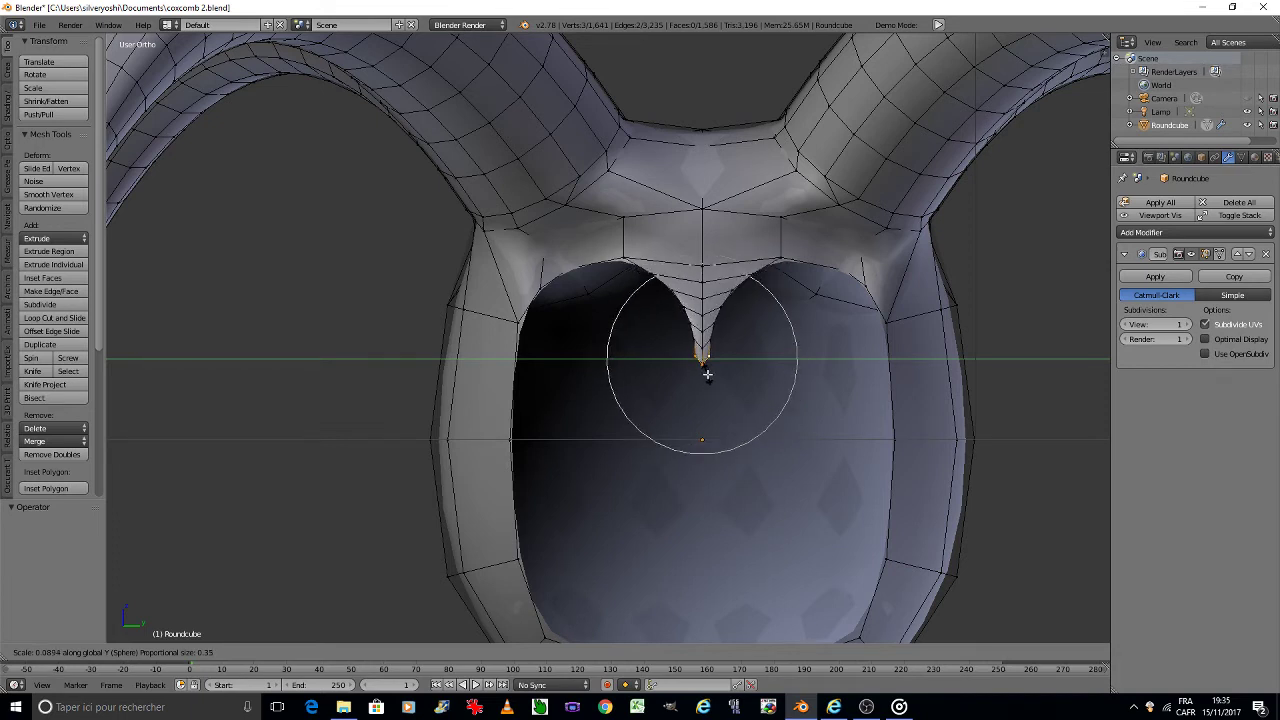
click(707, 374)
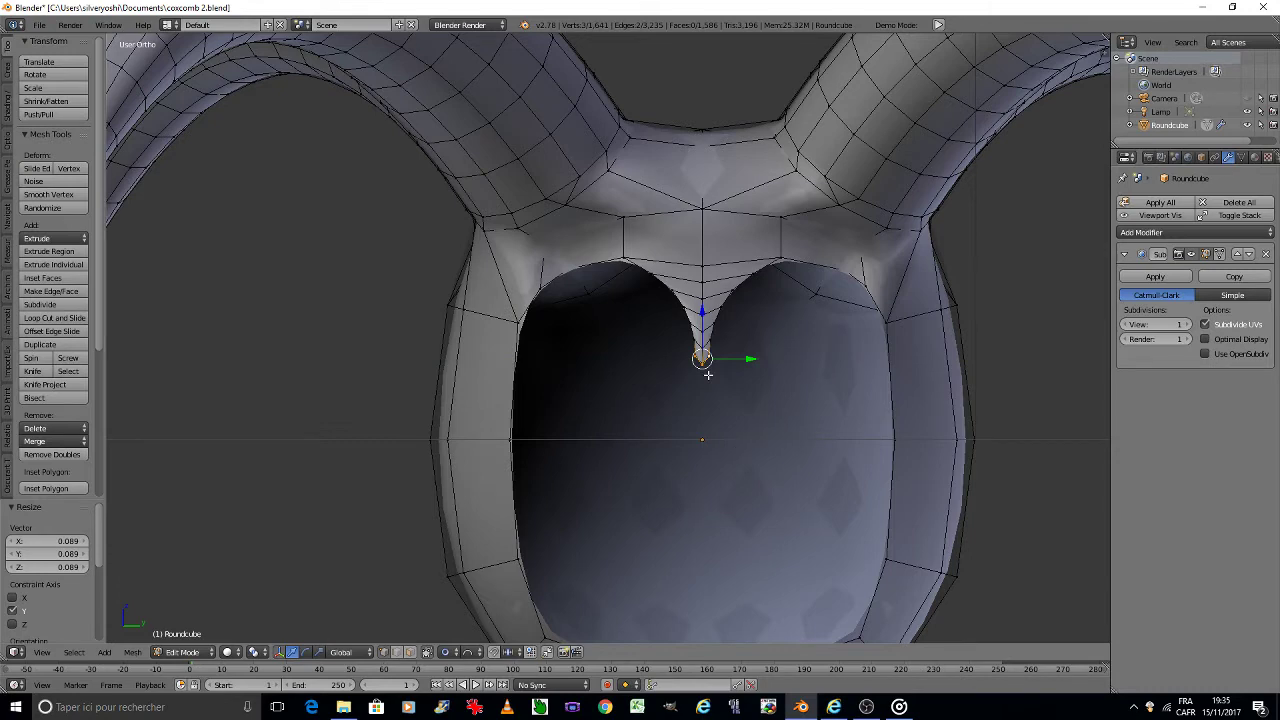
Step: Move the flap's tip vertex outward with Sharp falloff and return to Object Mode
key(KP_6)
key(KP_6)
key(KP_6)
key(KP_6)
key(KP_6)
key(KP_6)
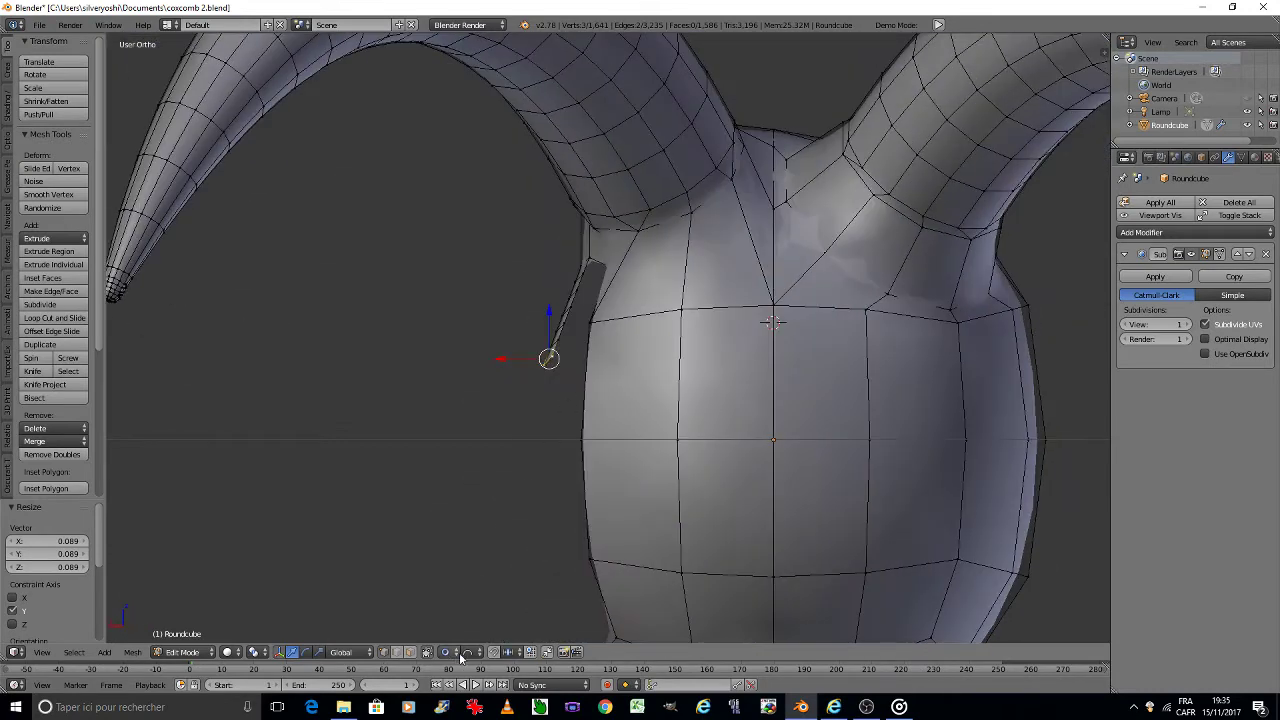
click(467, 652)
click(520, 581)
key(g)
scroll(553, 445, up, 4)
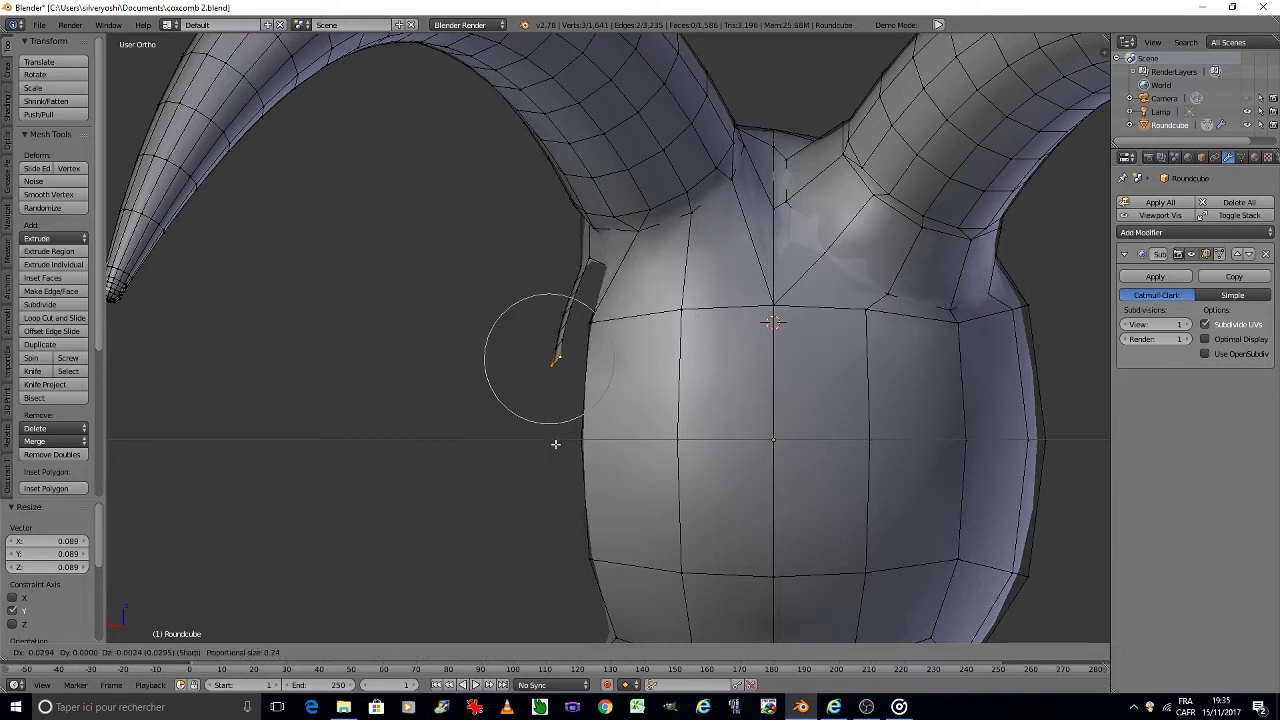
scroll(556, 449, up, 2)
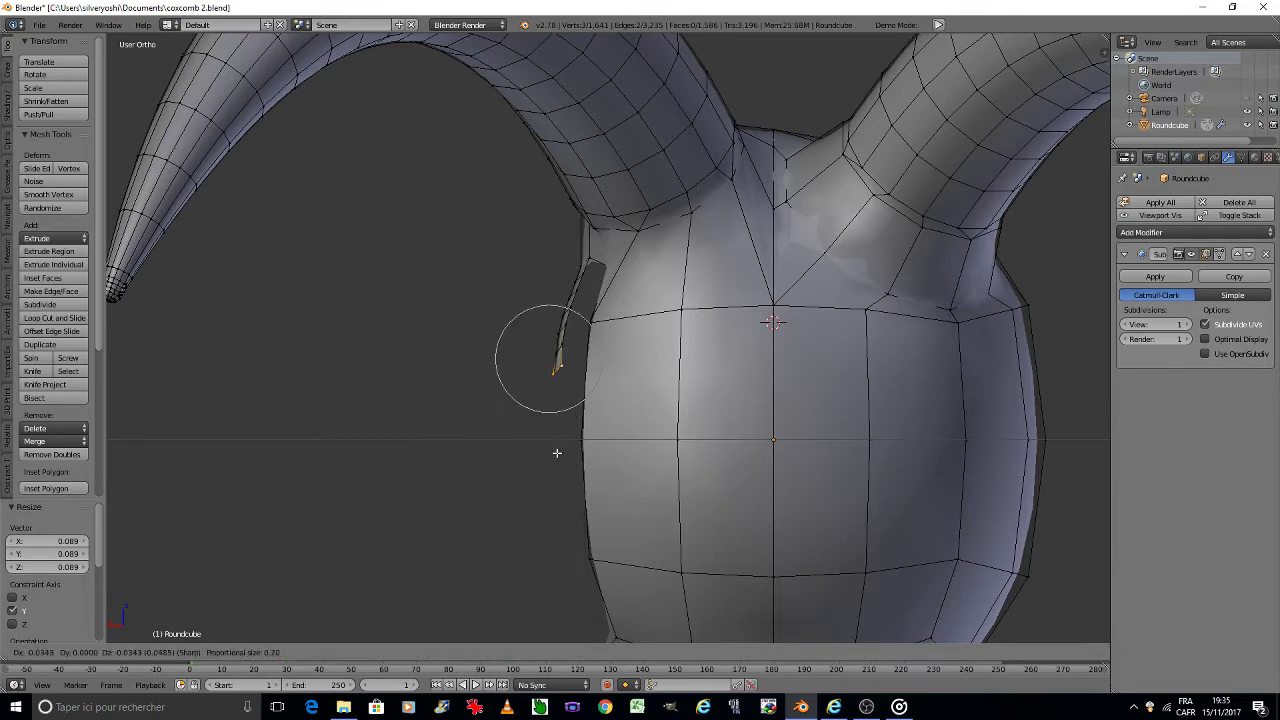
click(557, 453)
key(Tab)
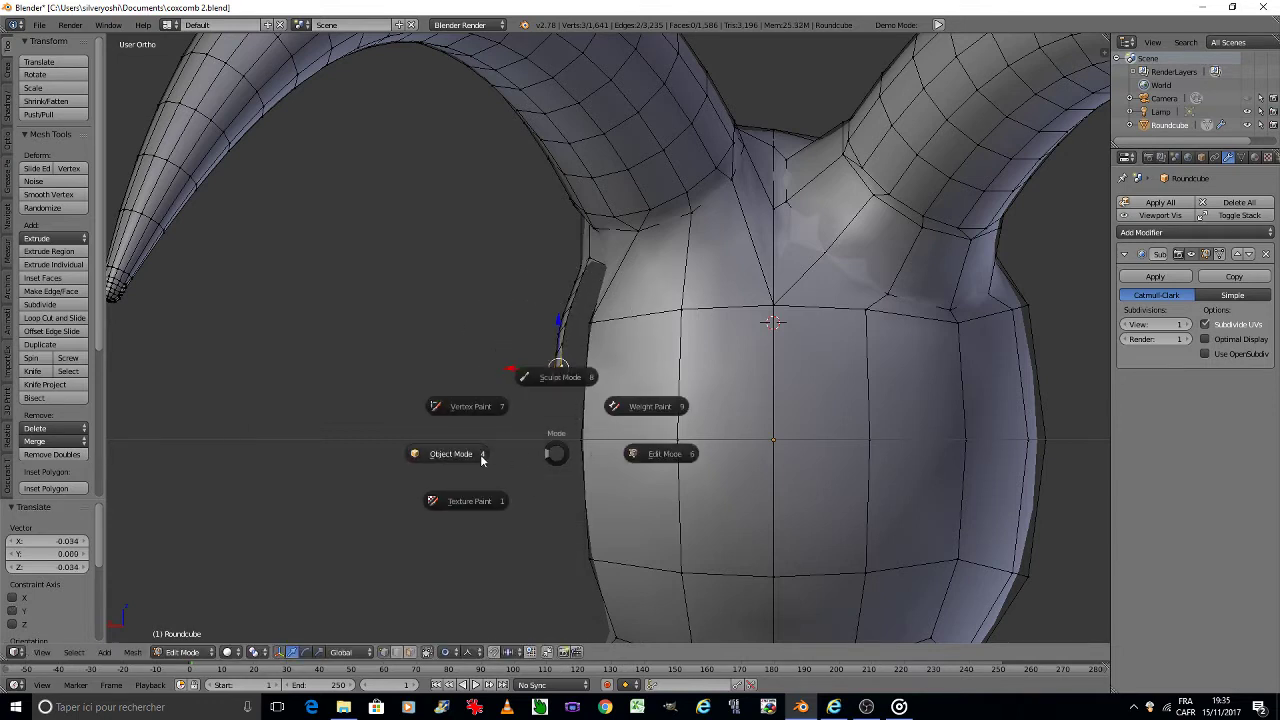
click(457, 455)
Step: Look through the scene camera and shrink the whole bust to 0.645
key(space)
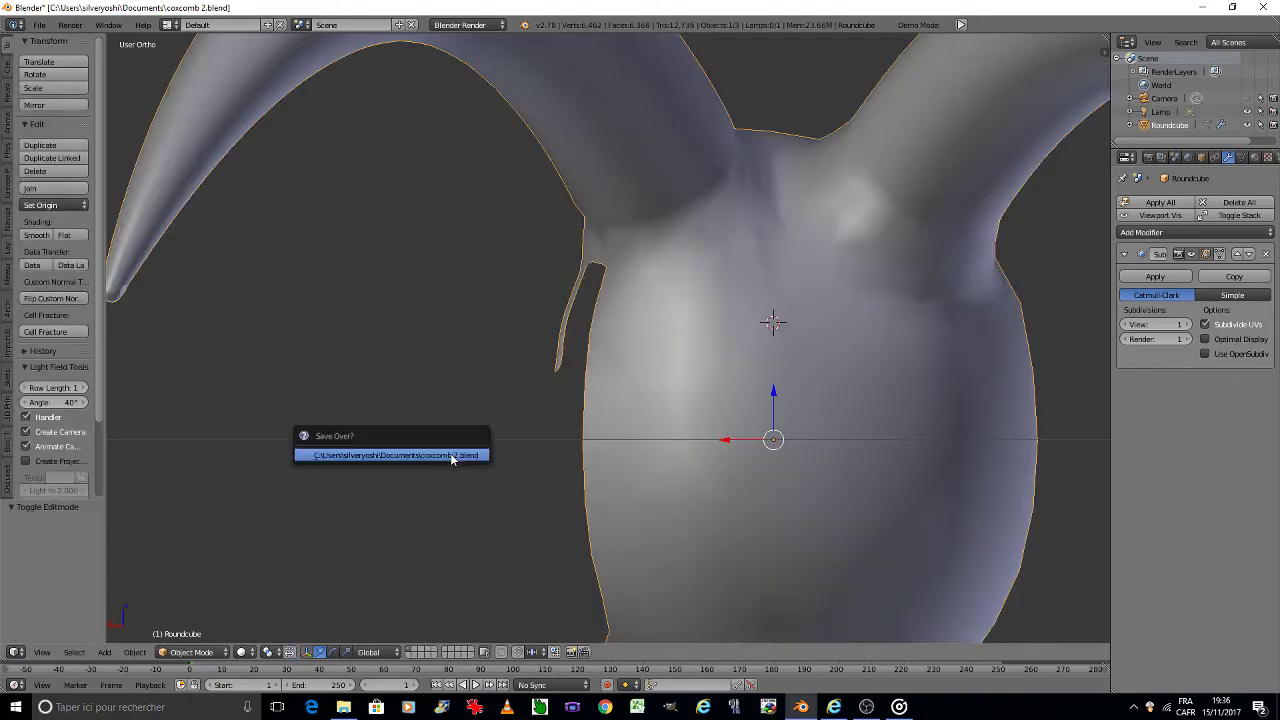
key(Return)
key(KP_0)
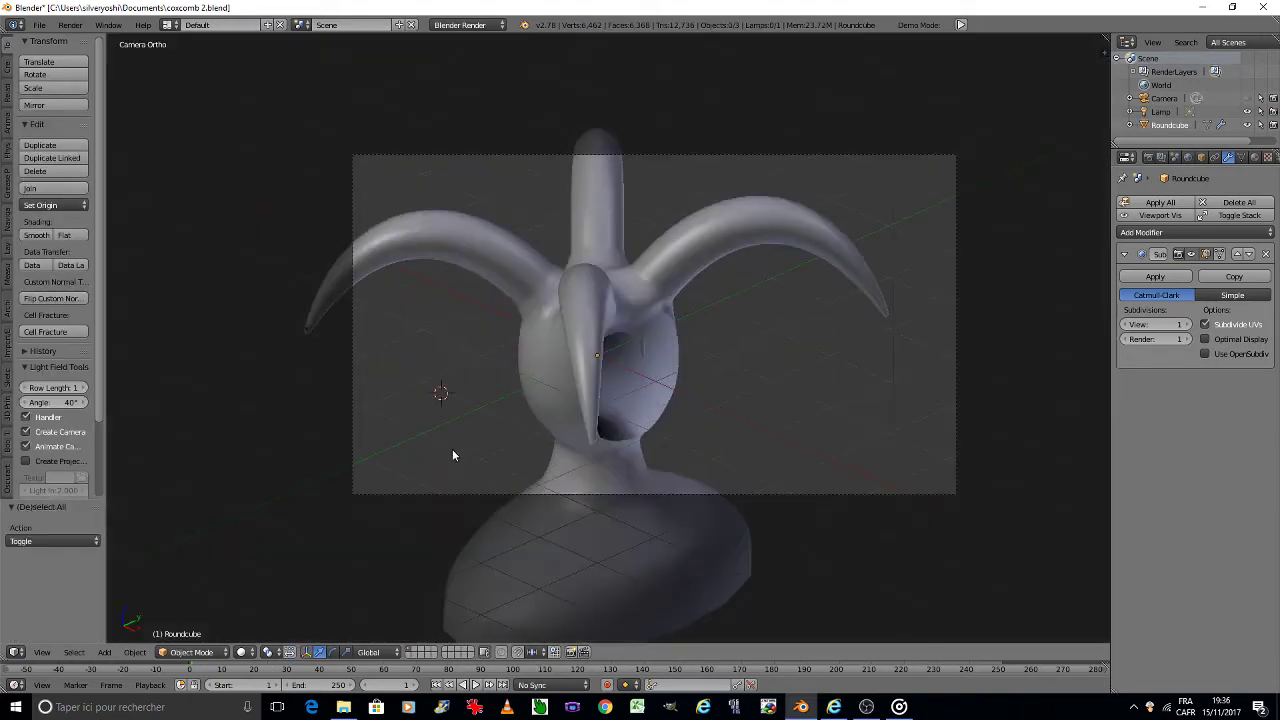
key(space)
key(Return)
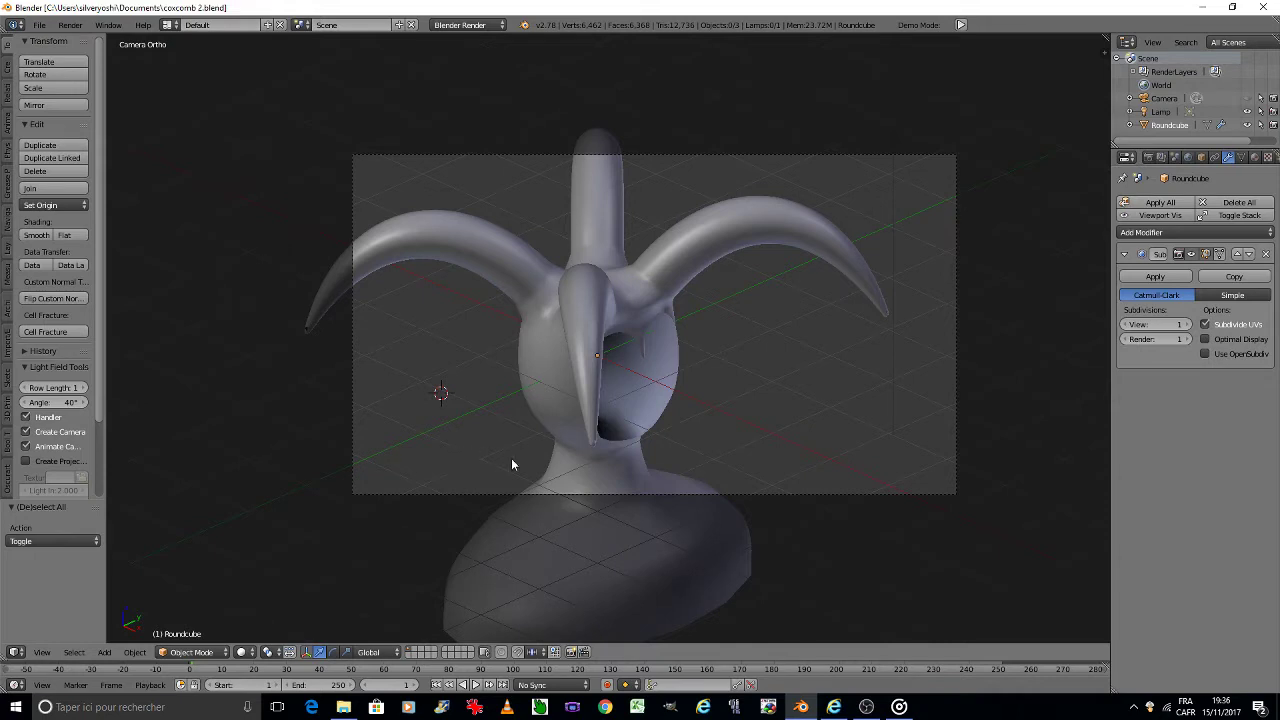
key(s)
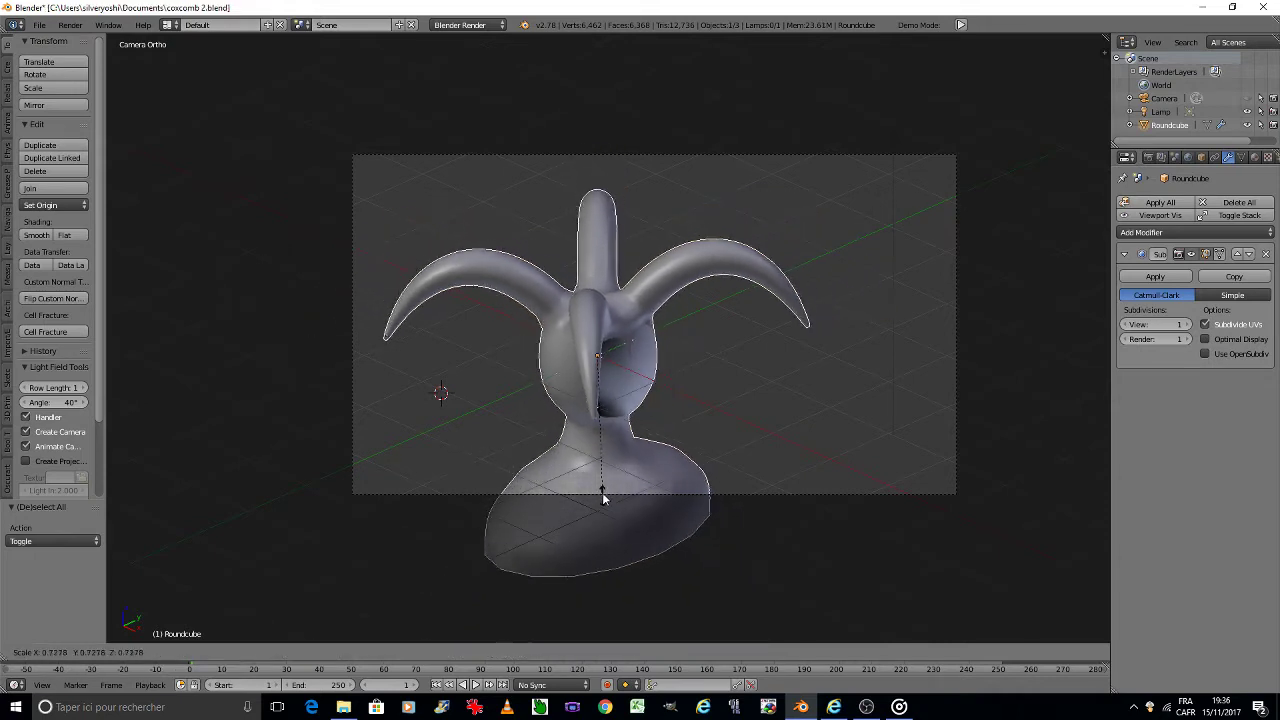
click(602, 486)
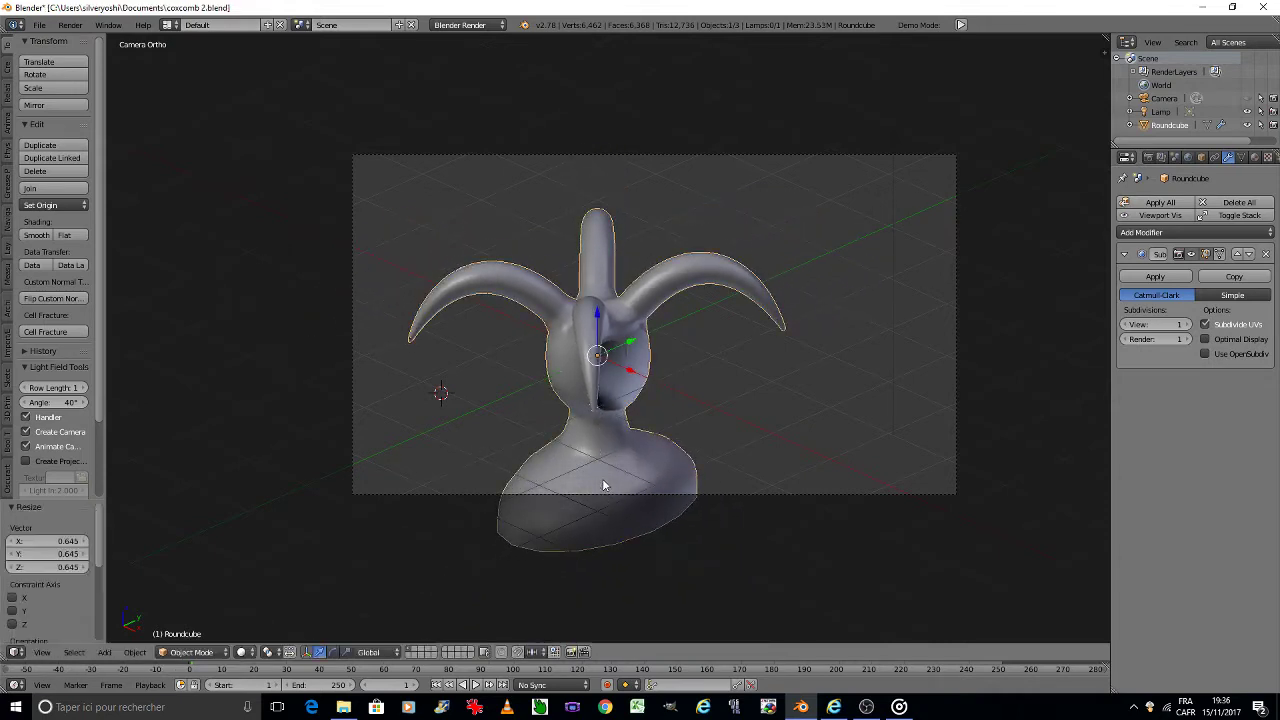
Step: Reposition the camera and rescale the bust so it sits neatly inside the camera frame
click(1165, 99)
key(g)
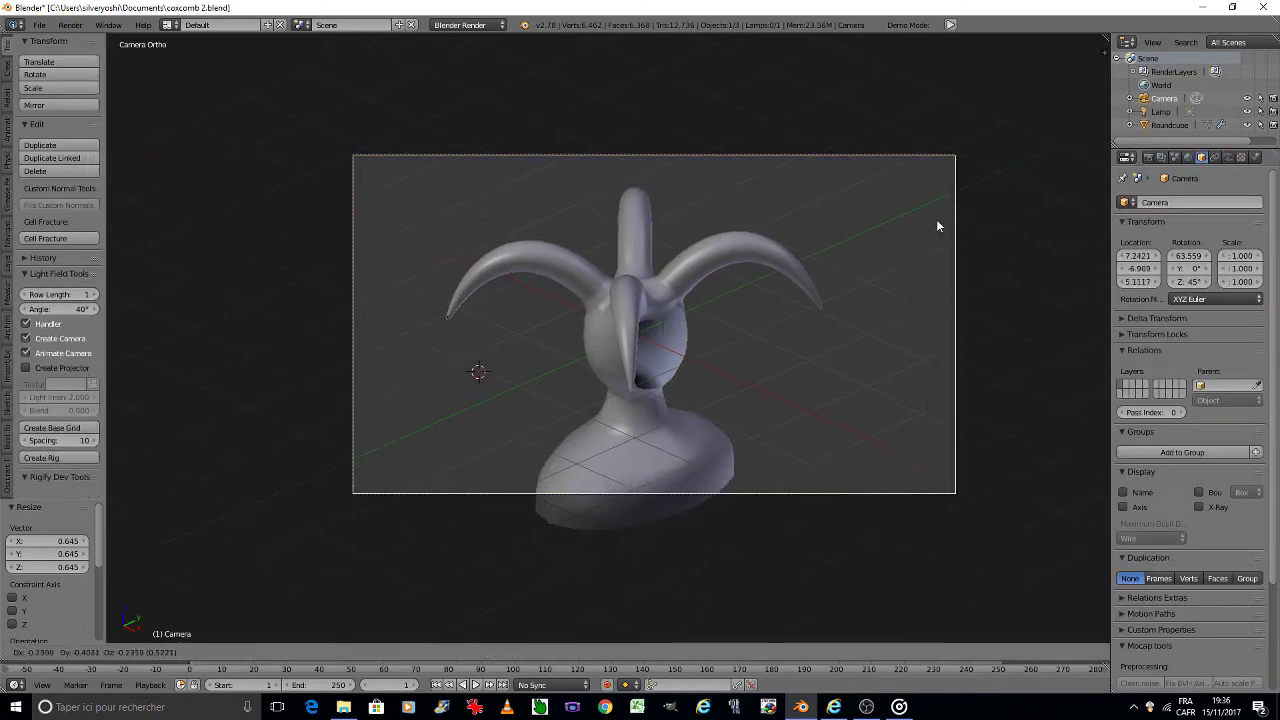
click(900, 257)
right_click(723, 370)
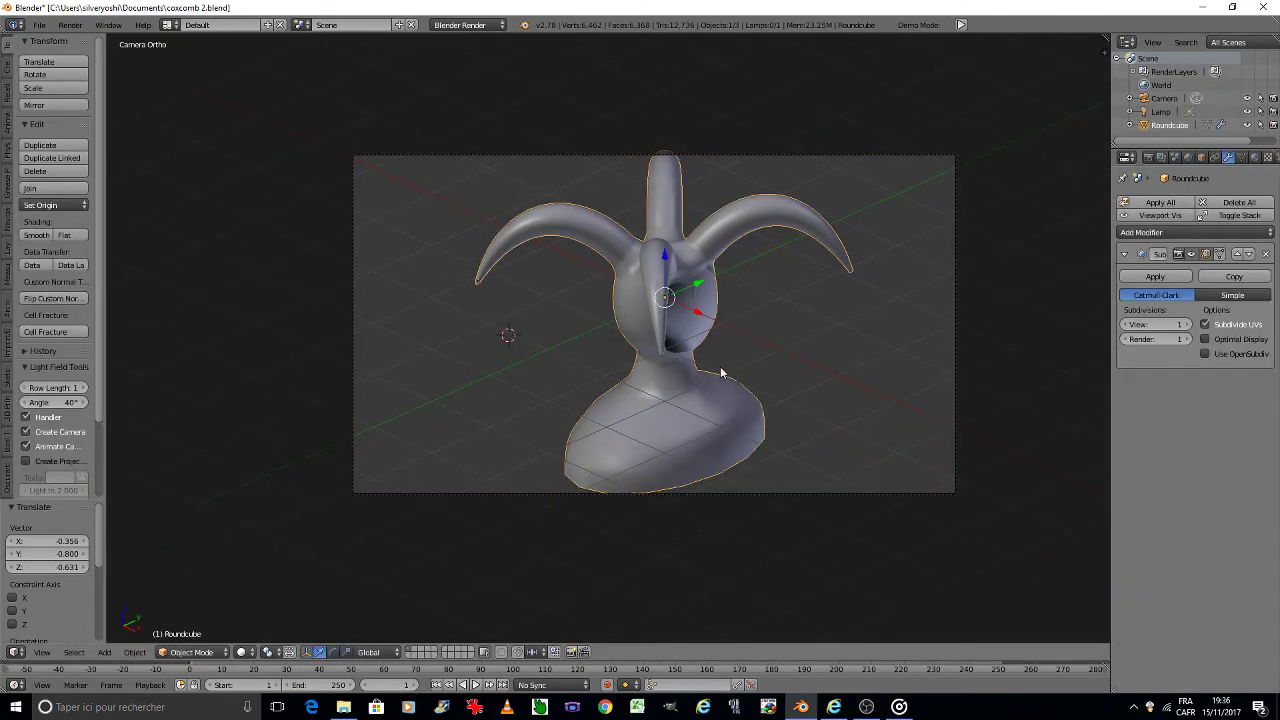
key(s)
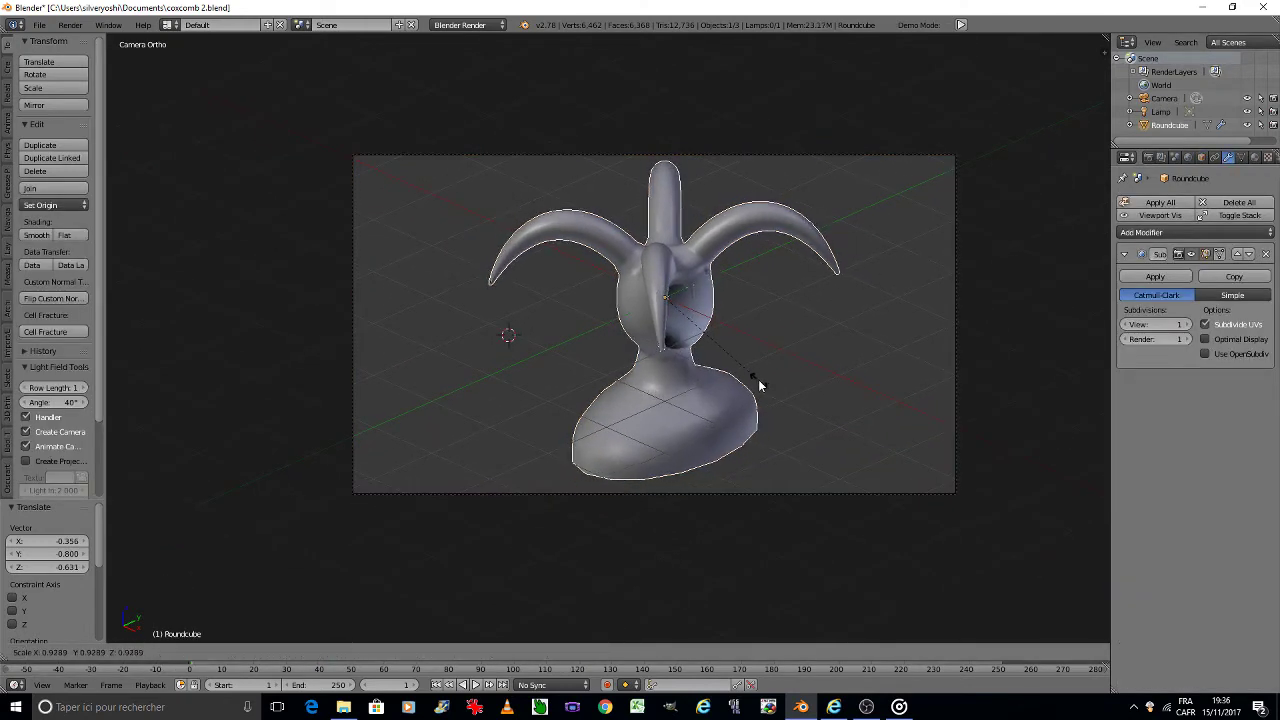
click(731, 366)
scroll(731, 366, up, 1)
scroll(731, 366, up, 2)
key(s)
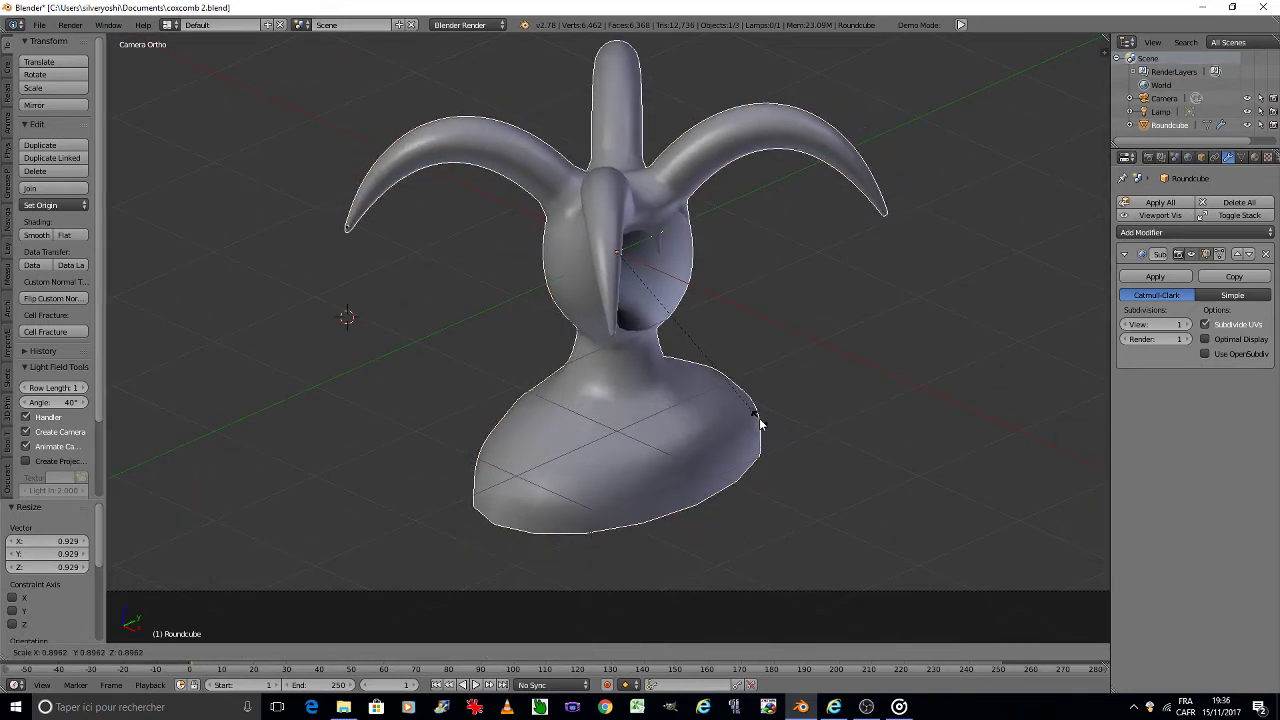
click(760, 424)
shift+middle_drag(686, 366, 694, 397)
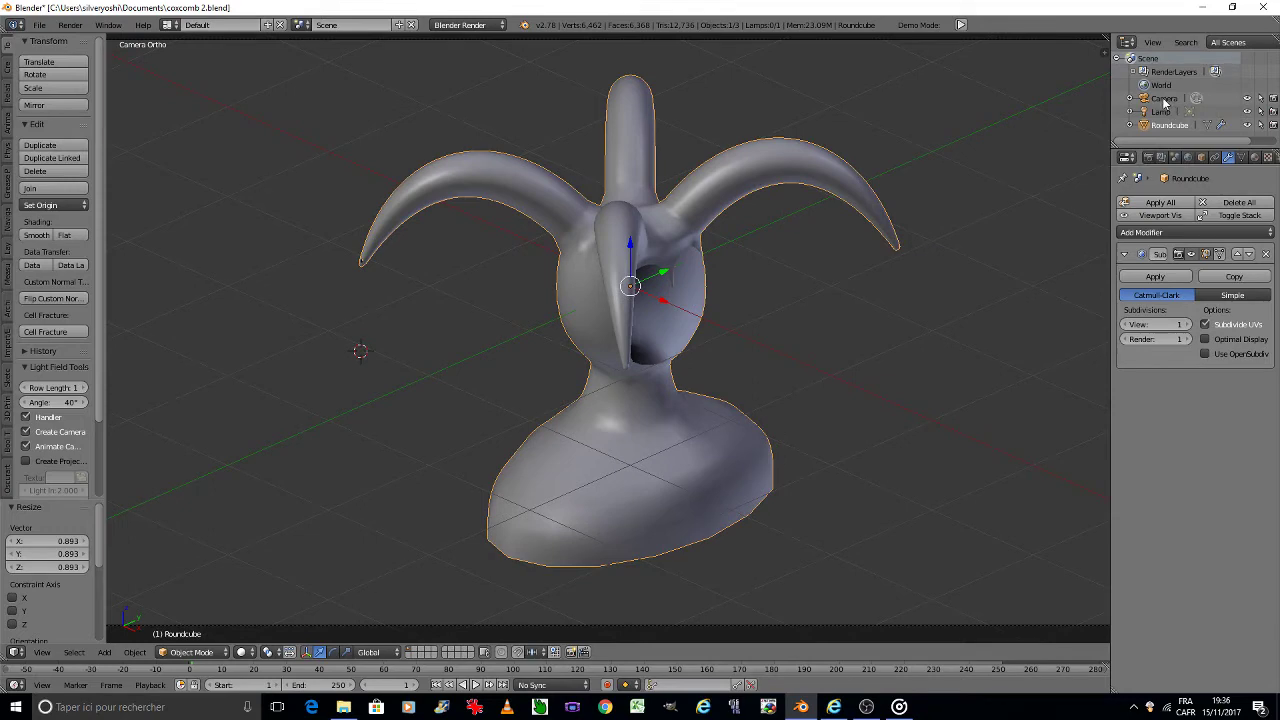
Step: Deselect the bust and save the file, overwriting the existing version
key(a)
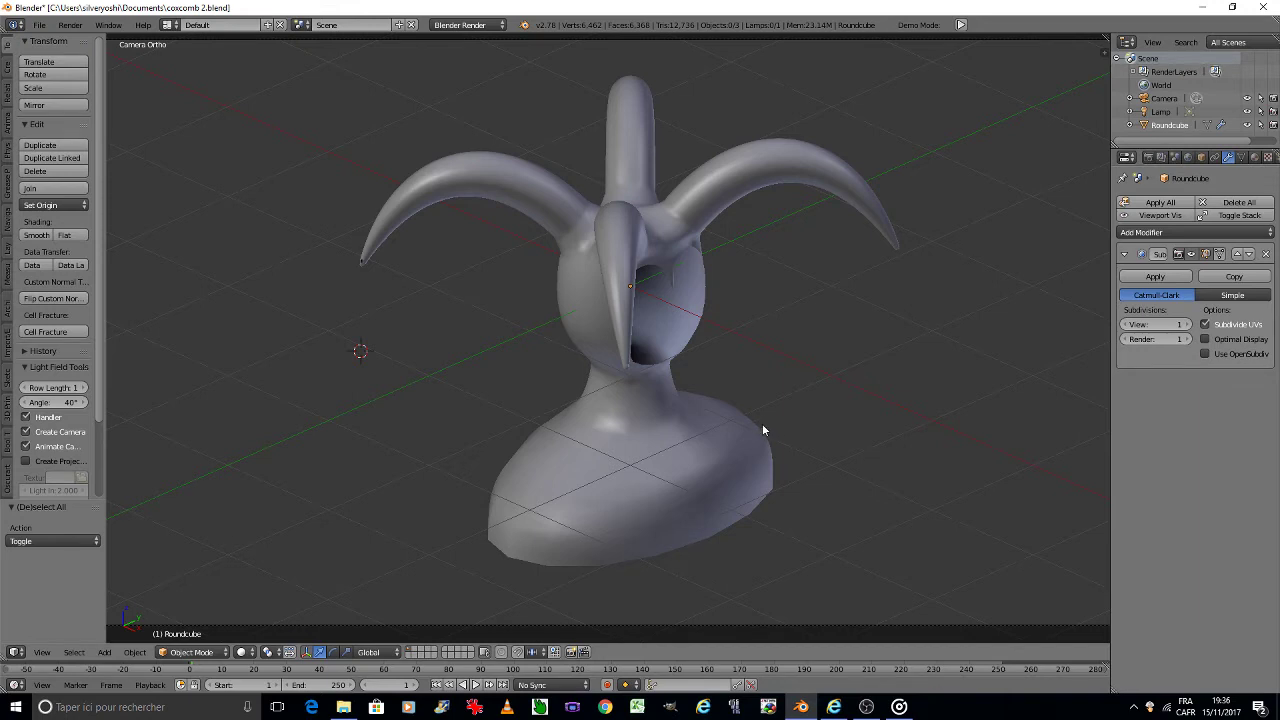
key(ctrl+s)
click(762, 425)
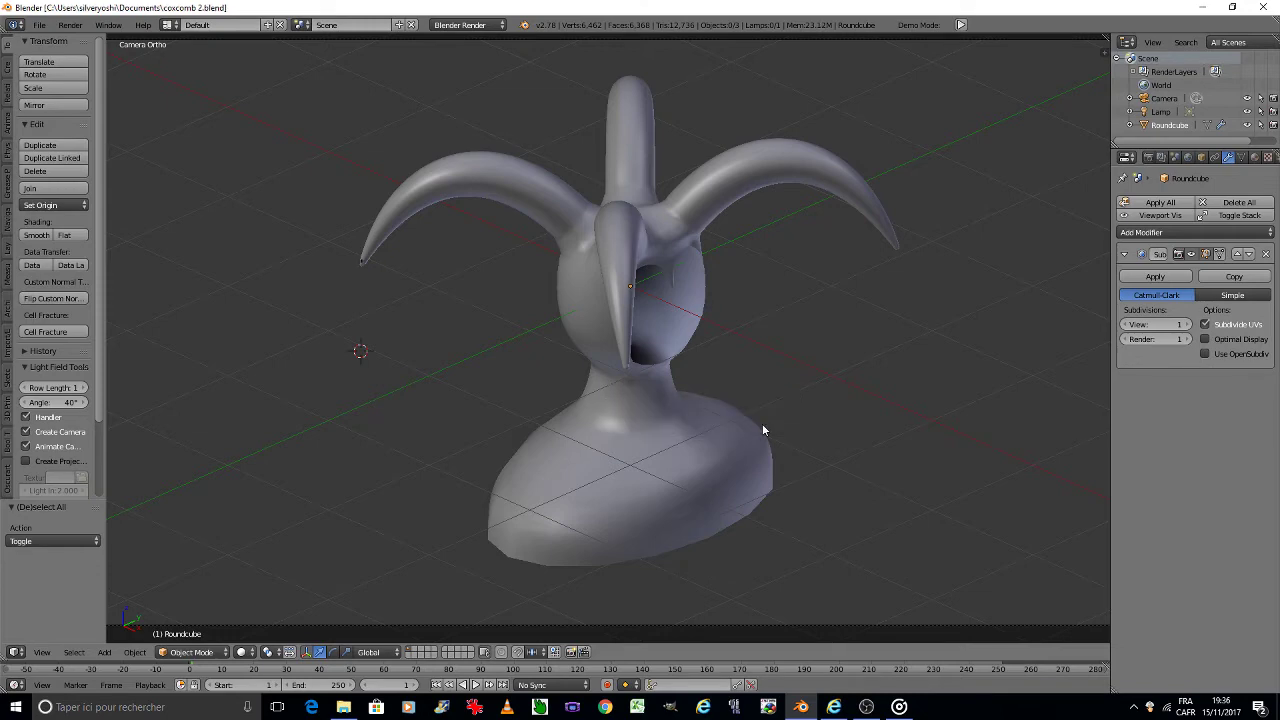
Step: Leave camera view to inspect the head opening and shoulders, toggling Edit and Object Mode
key(KP_0)
key(KP_4)
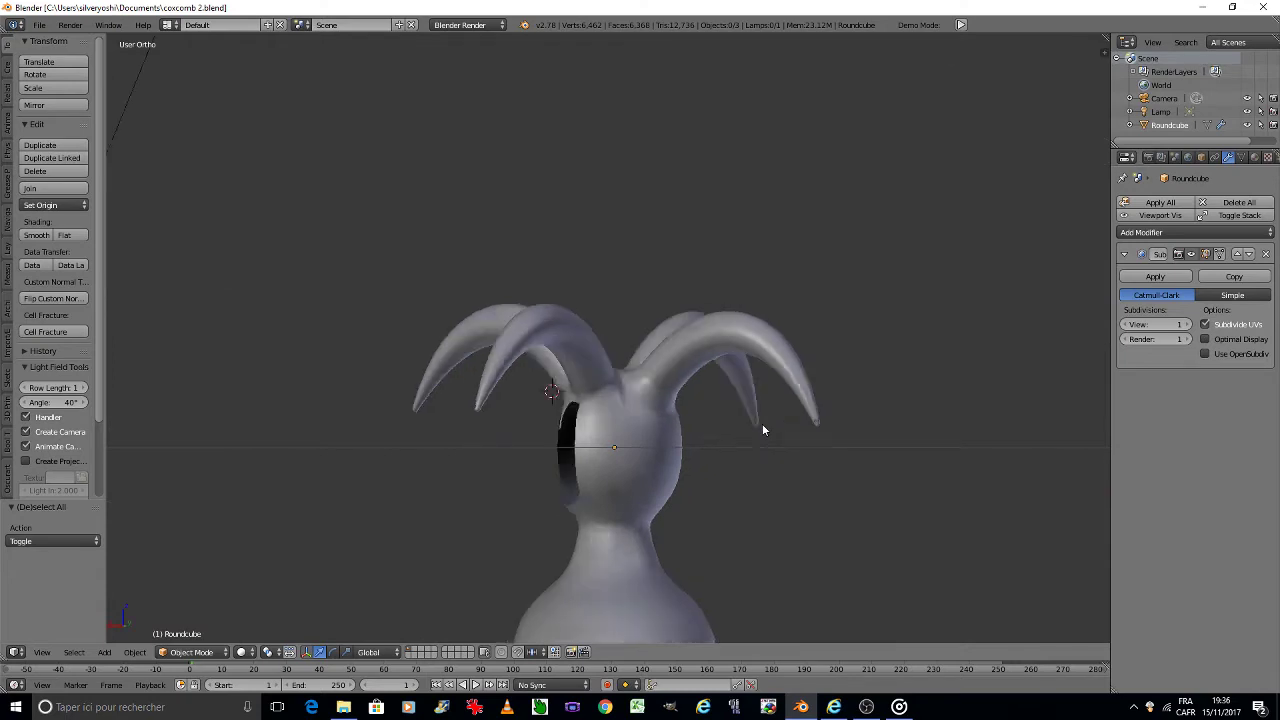
key(KP_4)
key(KP_4)
key(KP_4)
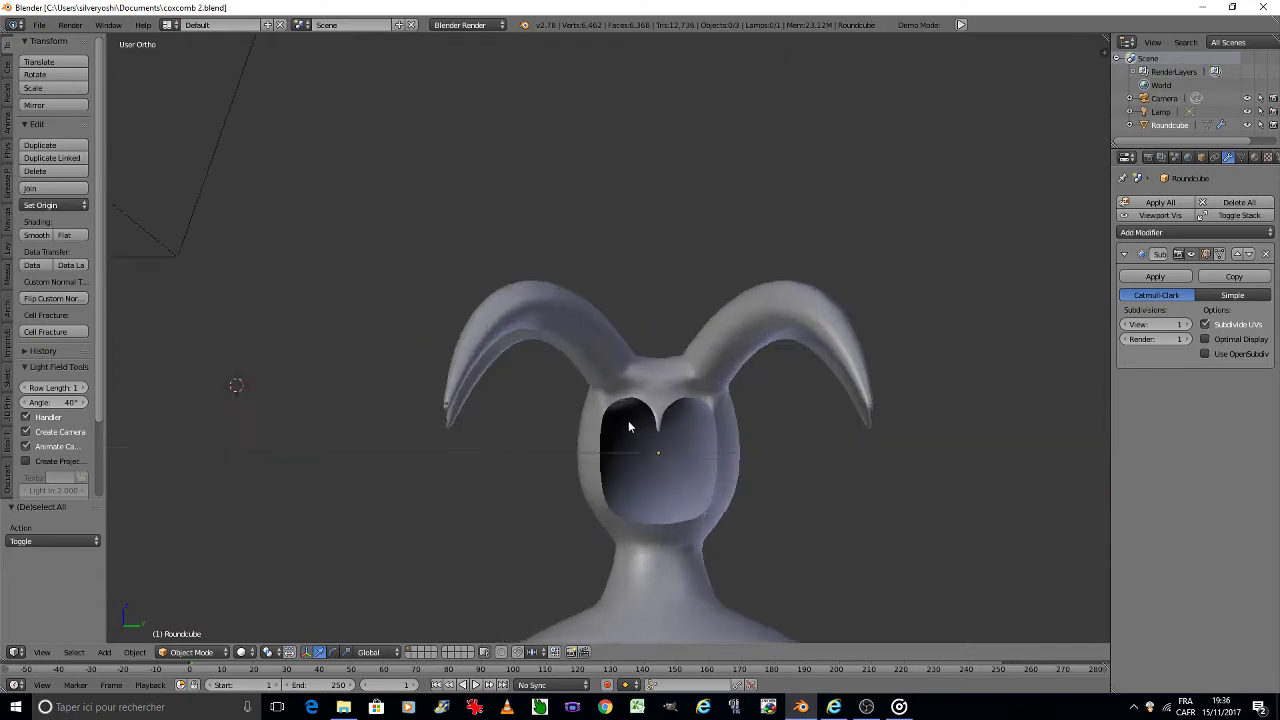
scroll(628, 420, up, 5)
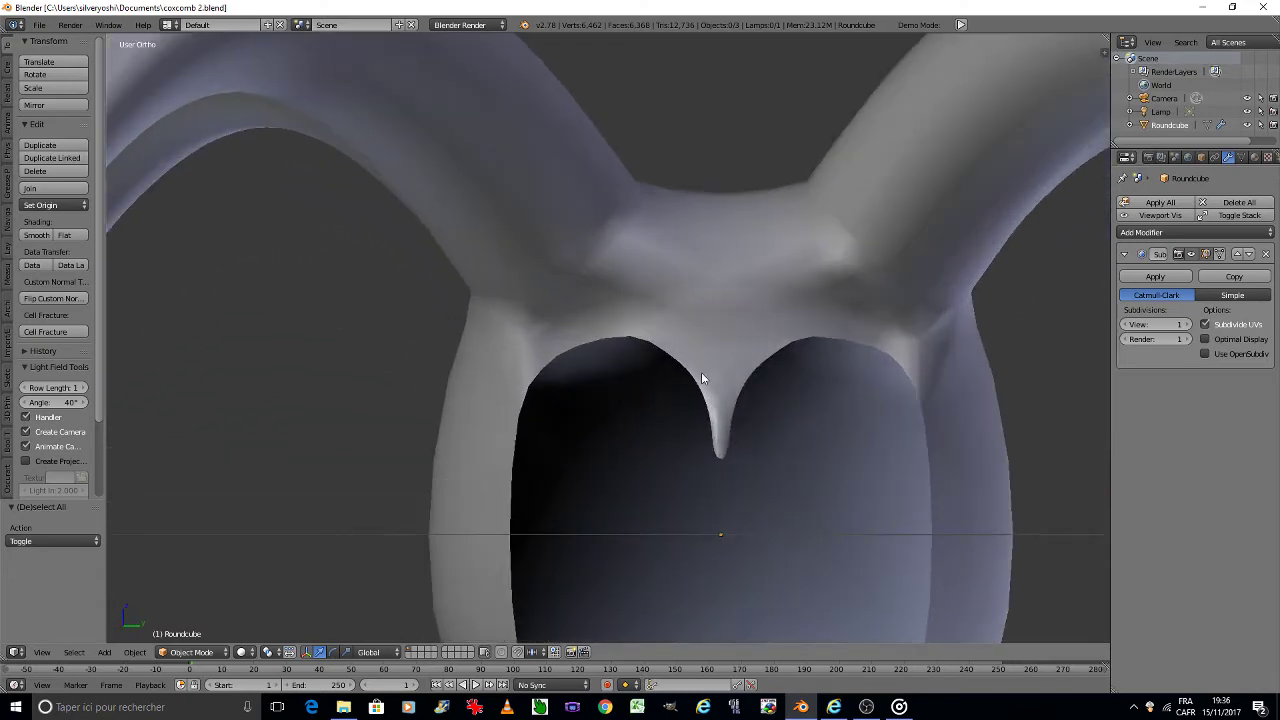
scroll(714, 365, down, 5)
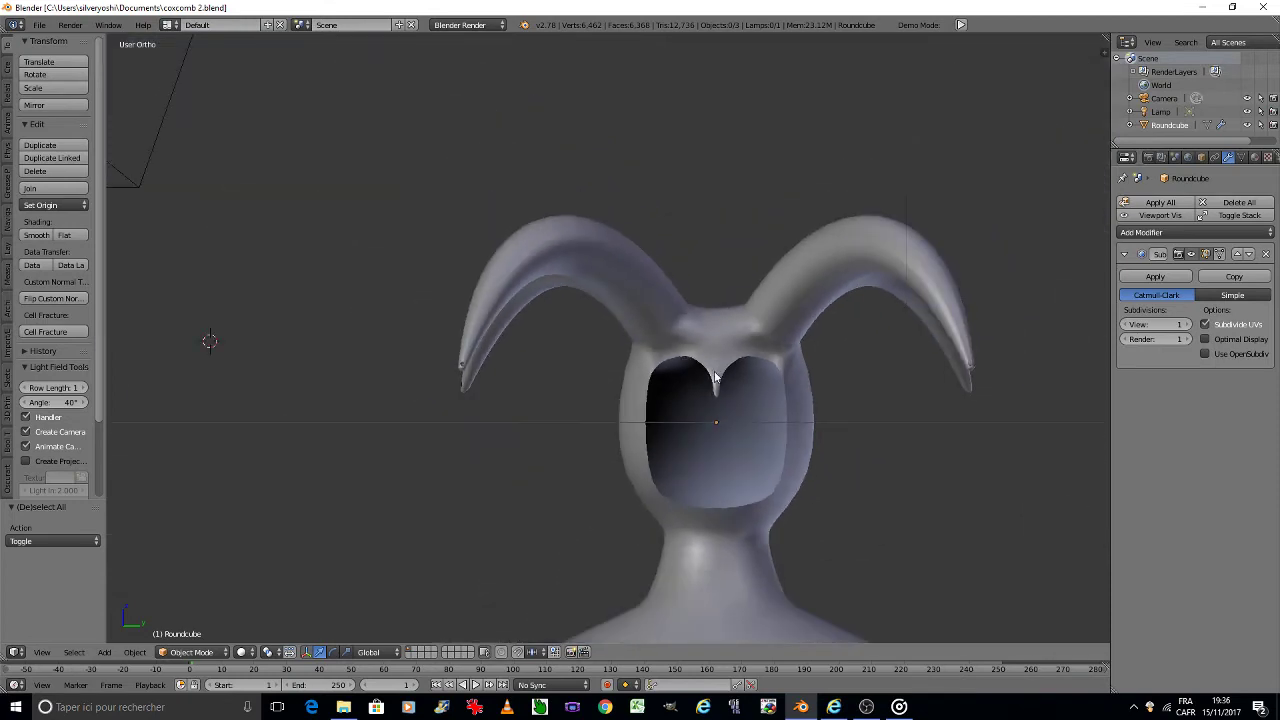
shift+middle_drag(742, 477, 692, 334)
key(Tab)
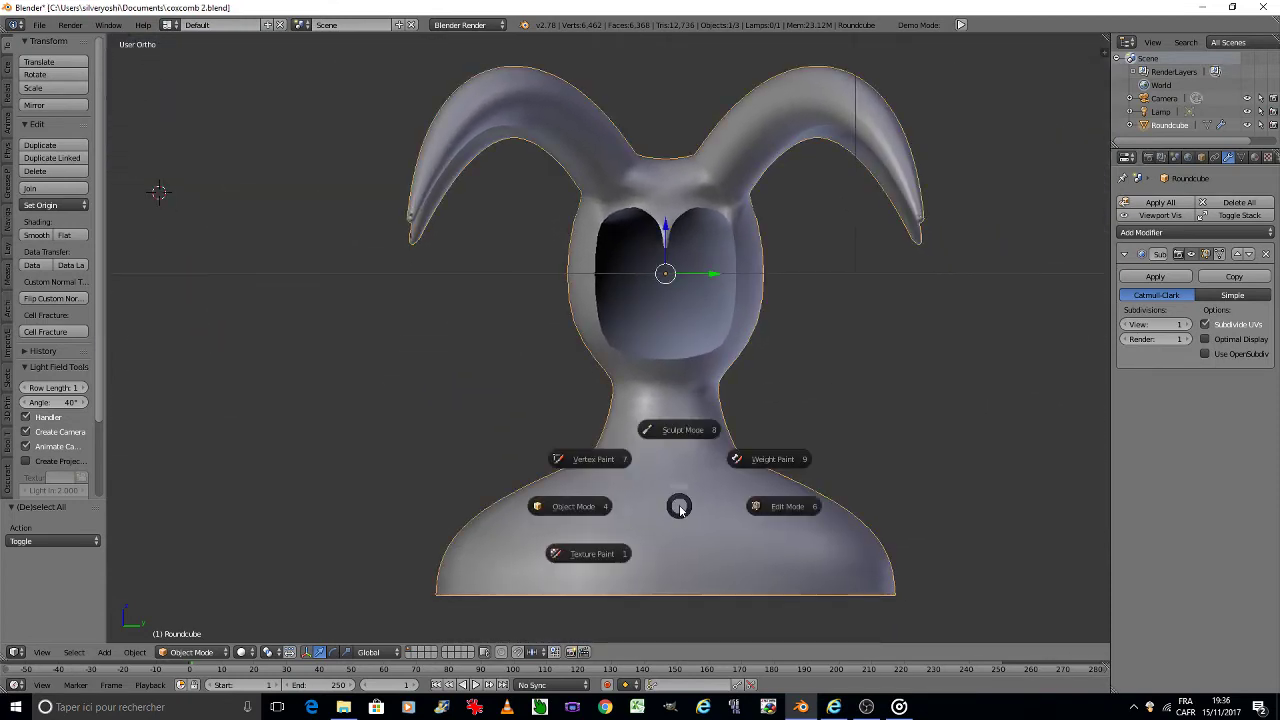
click(775, 506)
key(Tab)
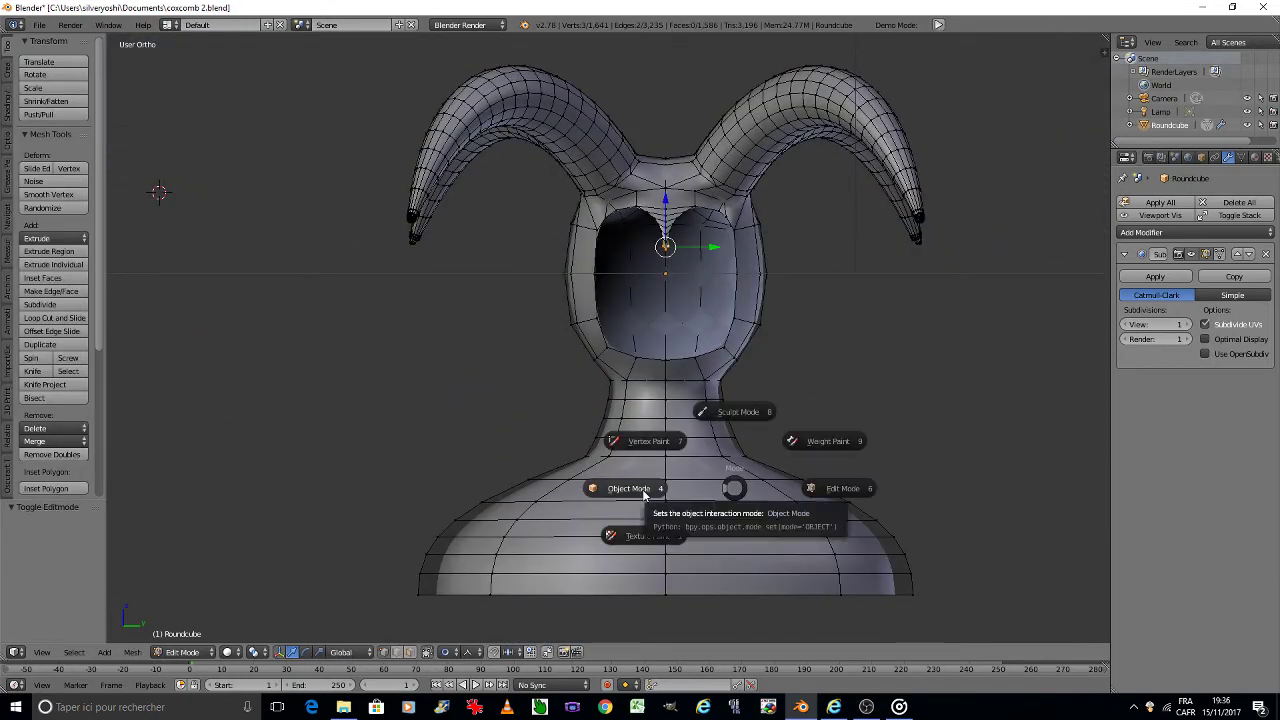
click(642, 492)
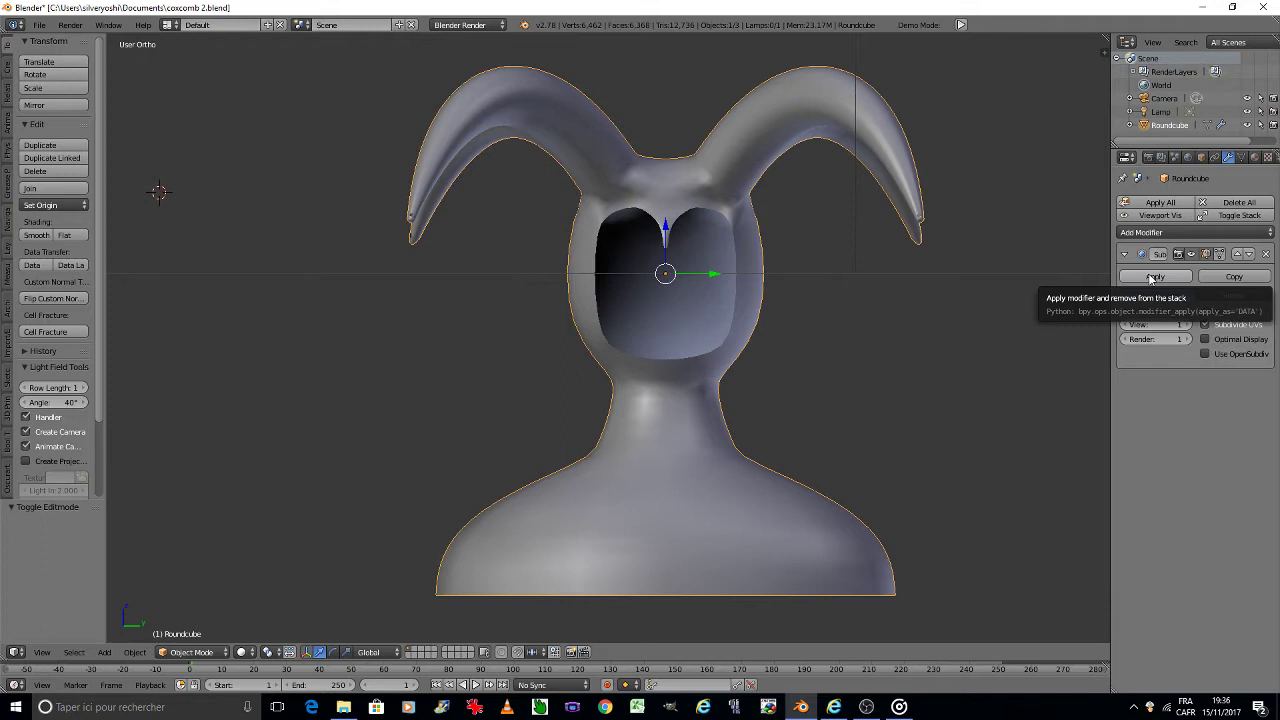
Step: Duplicate the bust, move the copy straight up along Z, and hide it as a backup
scroll(799, 430, down, 5)
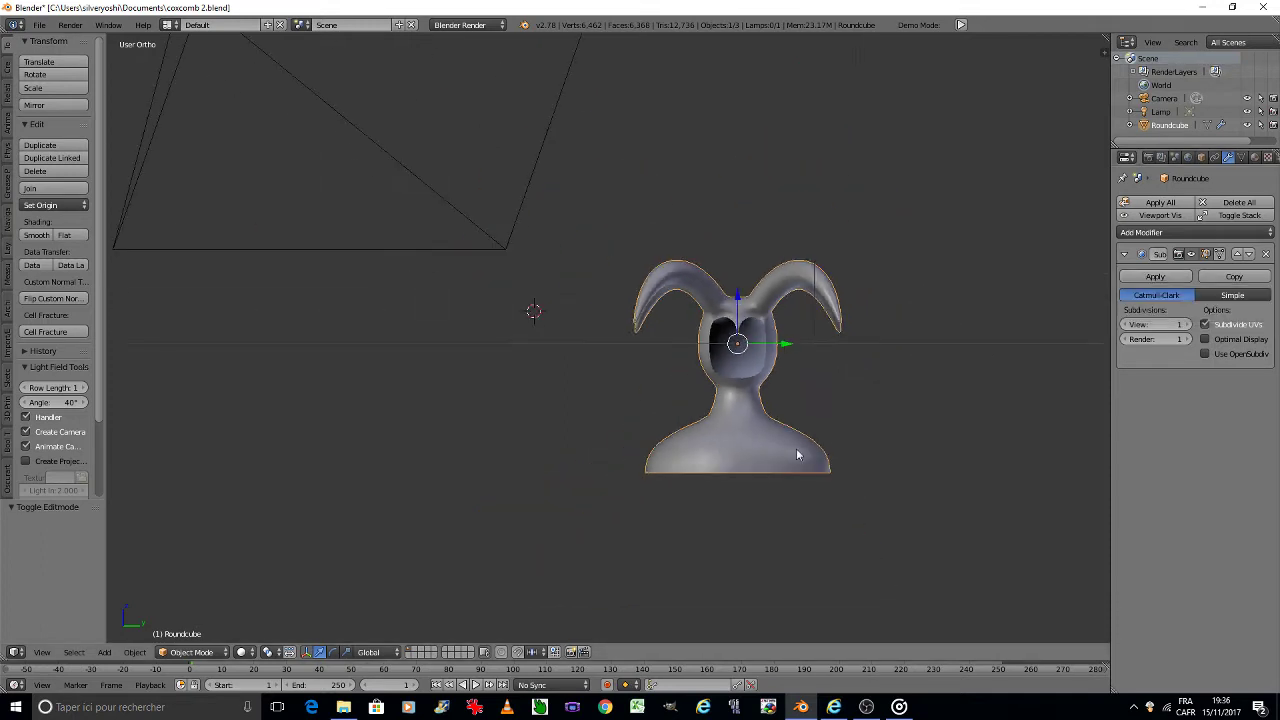
key(shift+d)
key(z)
click(803, 110)
scroll(1200, 100, down, 1)
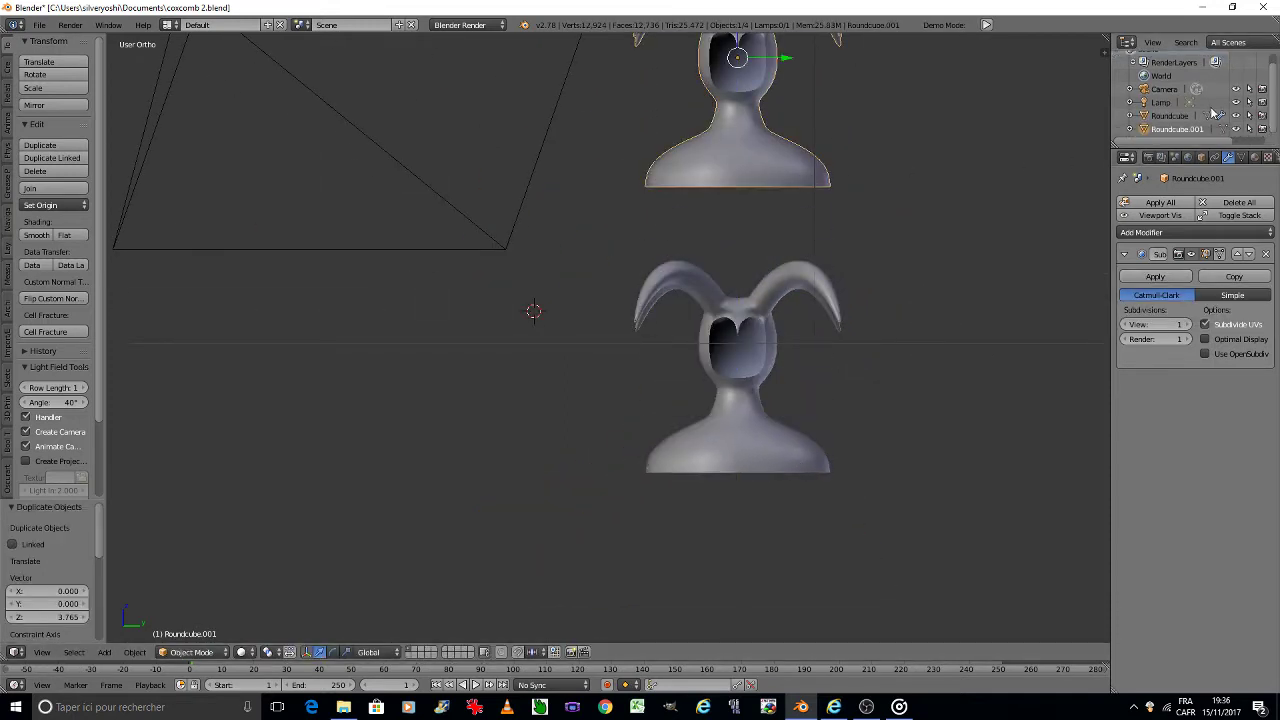
click(1236, 129)
Step: Apply the subdivision modifier on the original bust and enter Edit Mode at its base
right_click(700, 443)
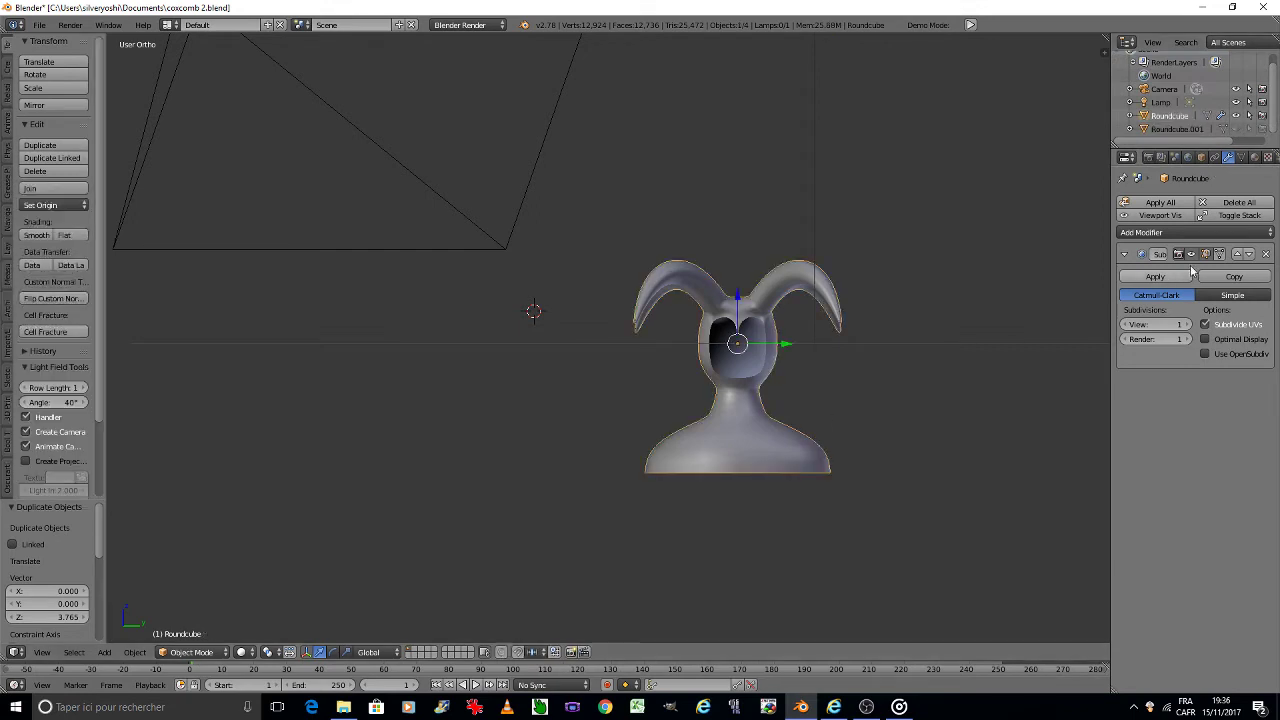
click(1160, 276)
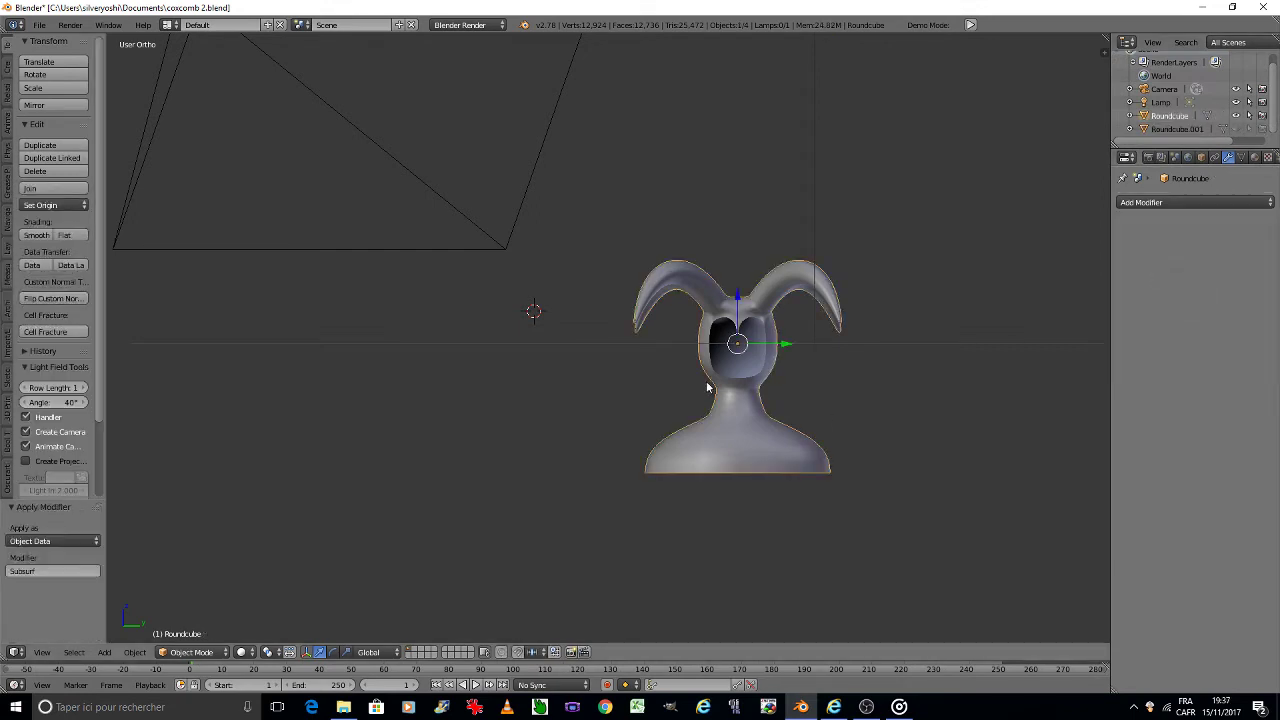
key(Tab)
click(722, 412)
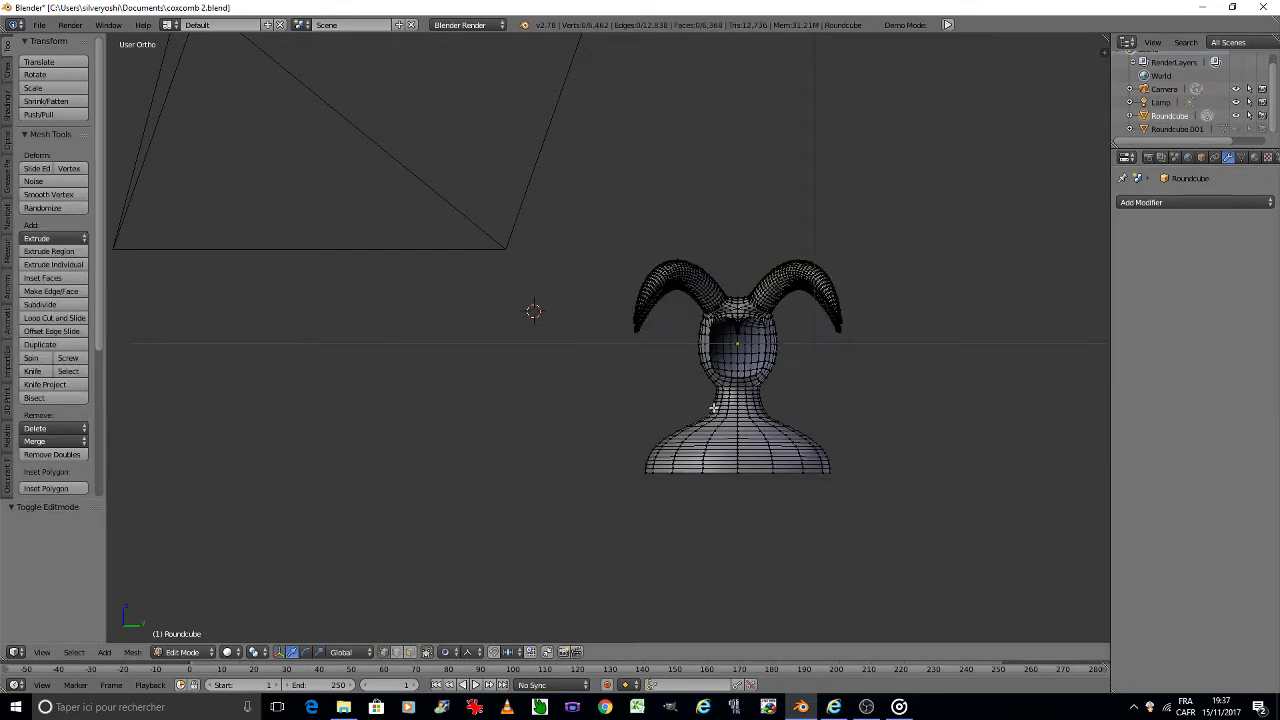
scroll(718, 410, up, 3)
scroll(718, 410, up, 3)
shift+middle_drag(739, 447, 620, 325)
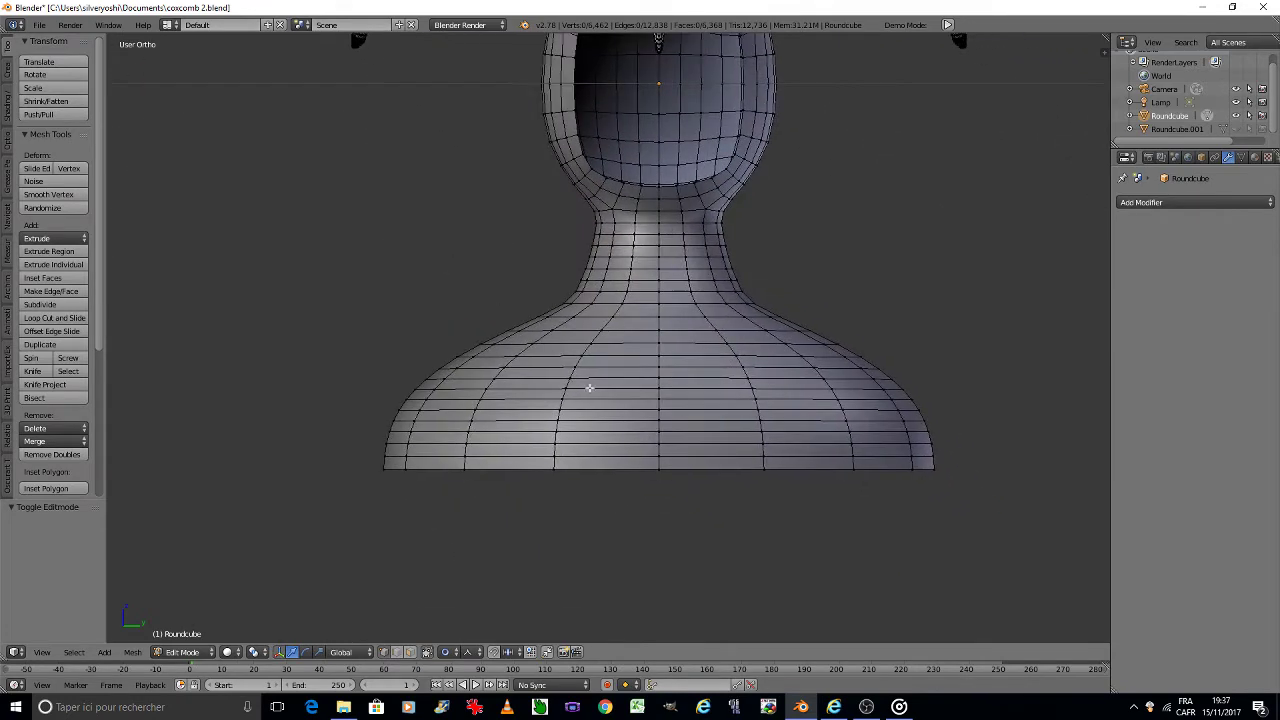
Step: In edge select mode, pick alternating front segments of the bottom rim
click(395, 652)
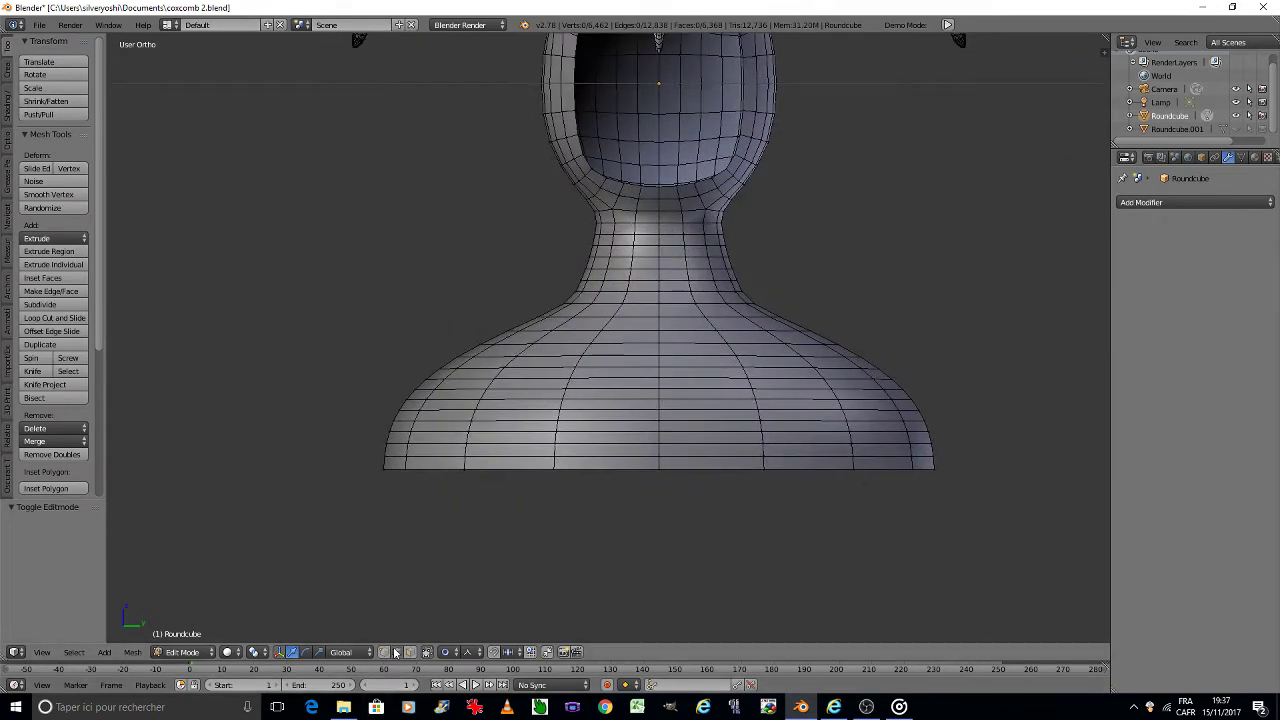
right_click(590, 469)
shift+right_click(777, 467)
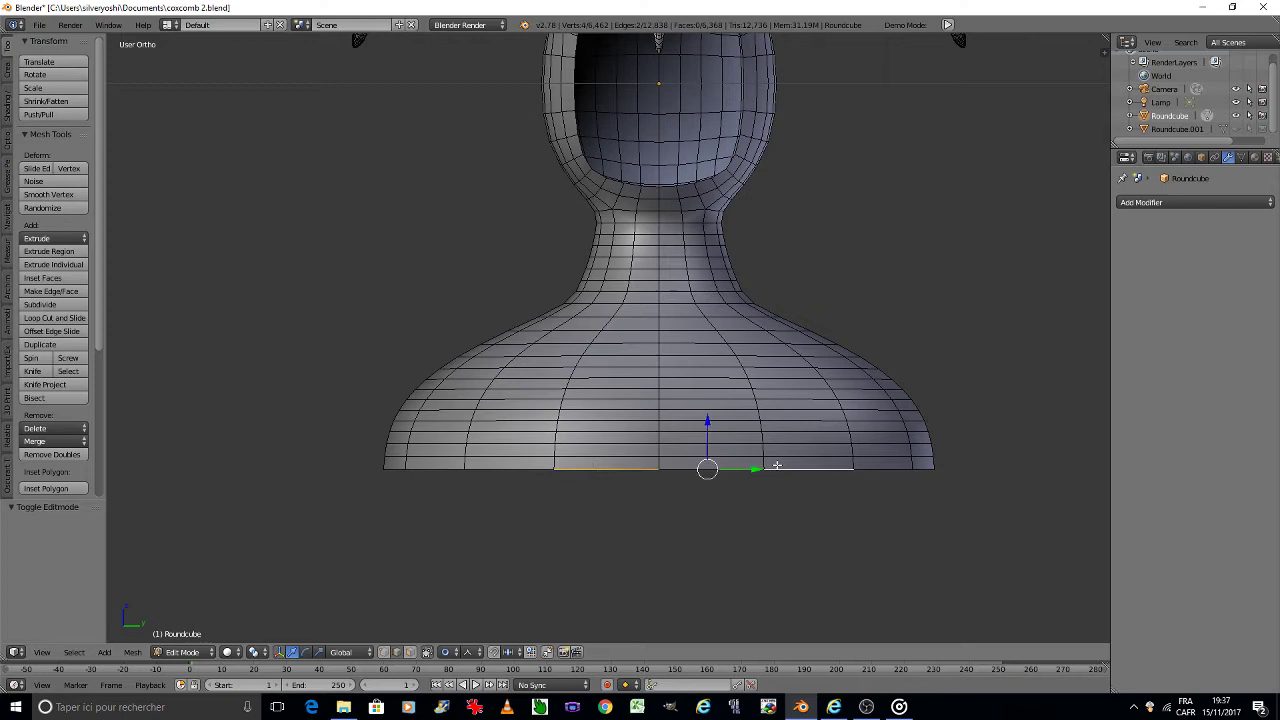
shift+right_click(927, 464)
shift+right_click(927, 464)
shift+right_click(926, 465)
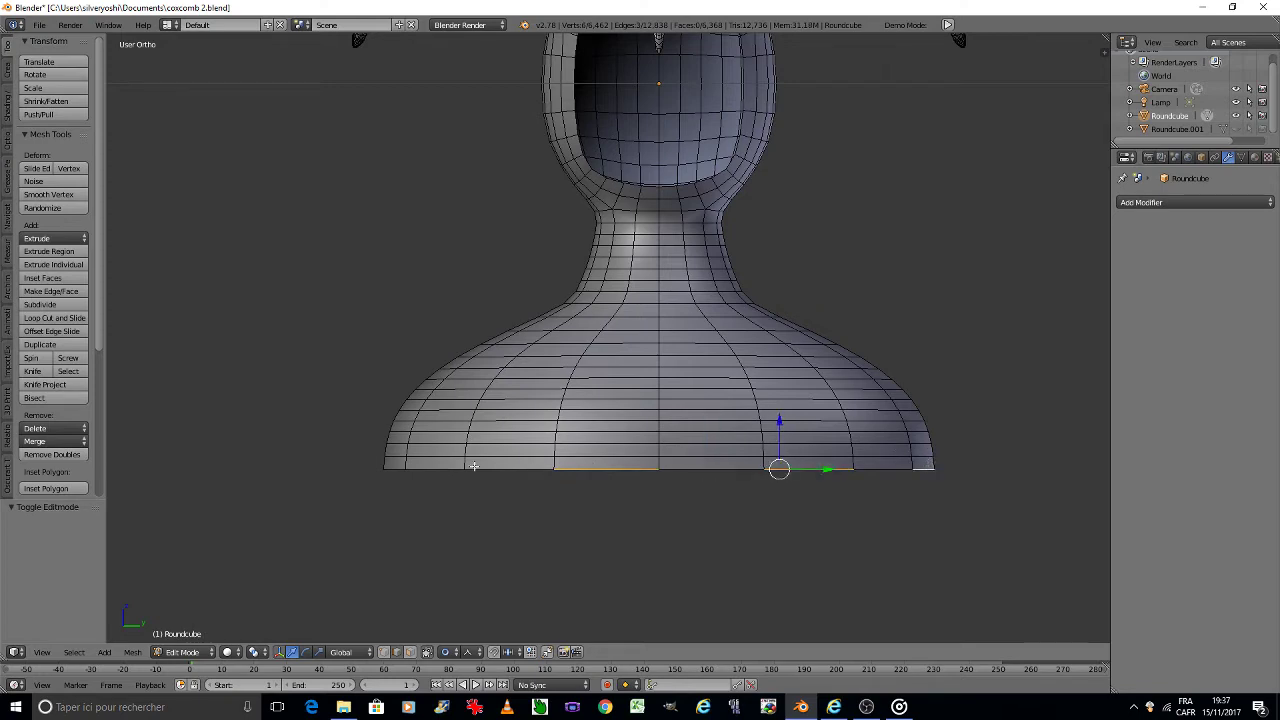
key(ctrl+z)
Step: Orbit around the bust, adding the remaining alternate rim segments to the selection
key(KP_6)
key(KP_6)
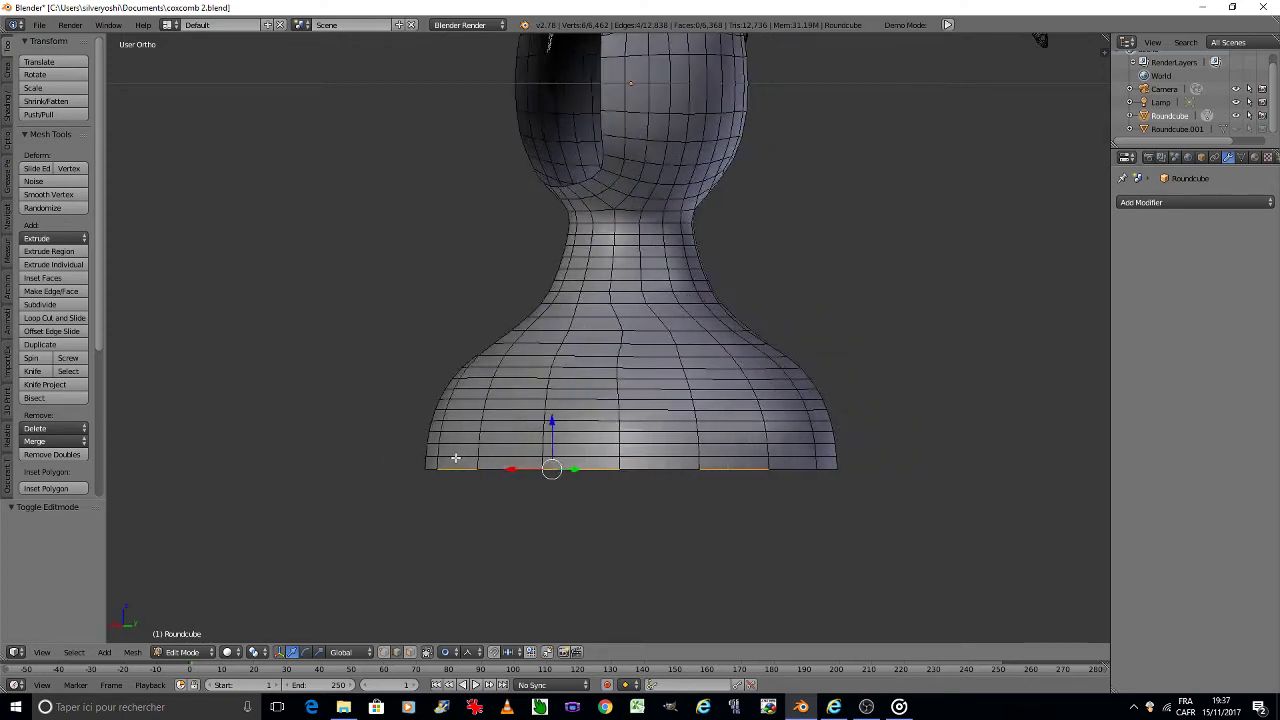
key(KP_6)
key(KP_6)
key(KP_6)
shift+right_click(422, 468)
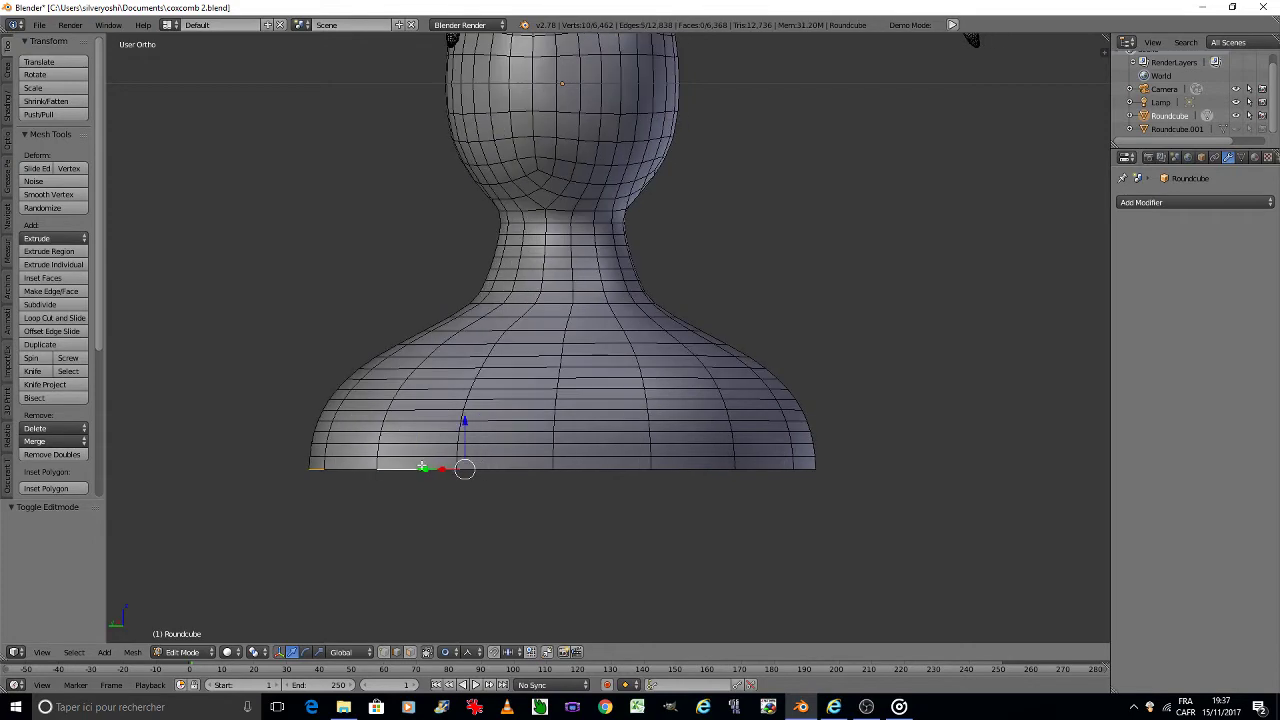
shift+right_click(612, 464)
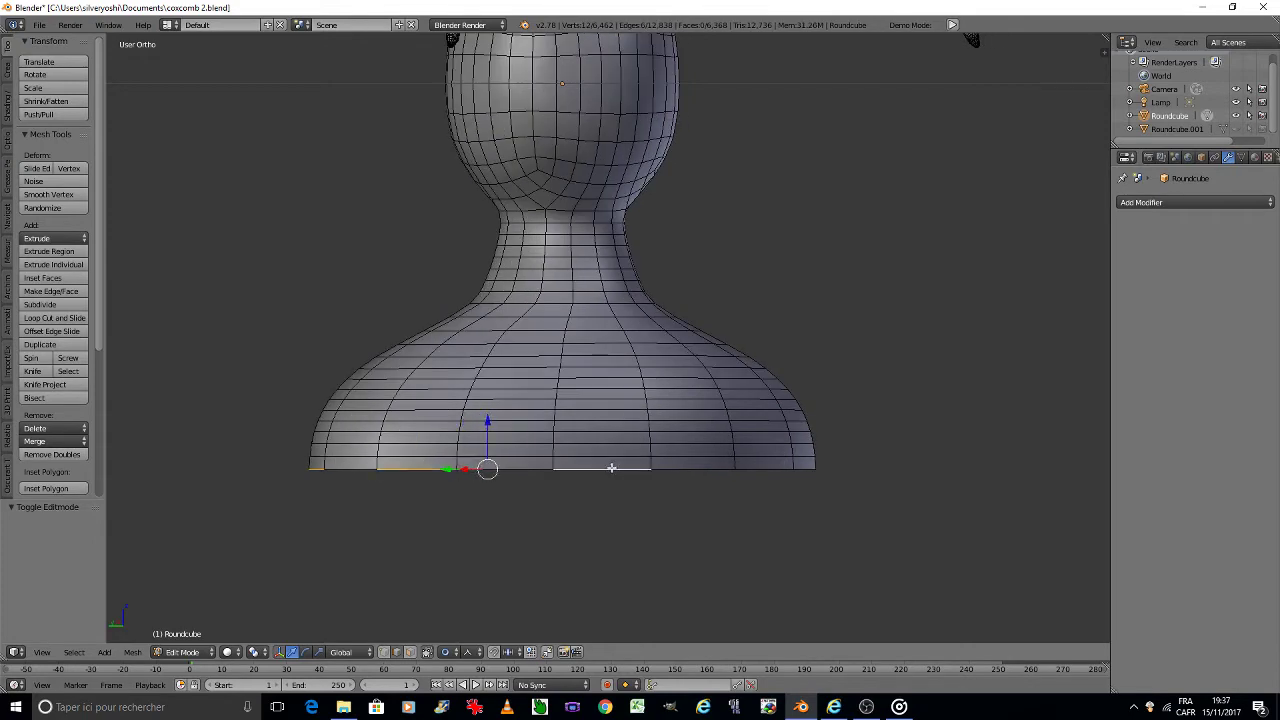
key(KP_6)
key(KP_6)
shift+right_click(612, 467)
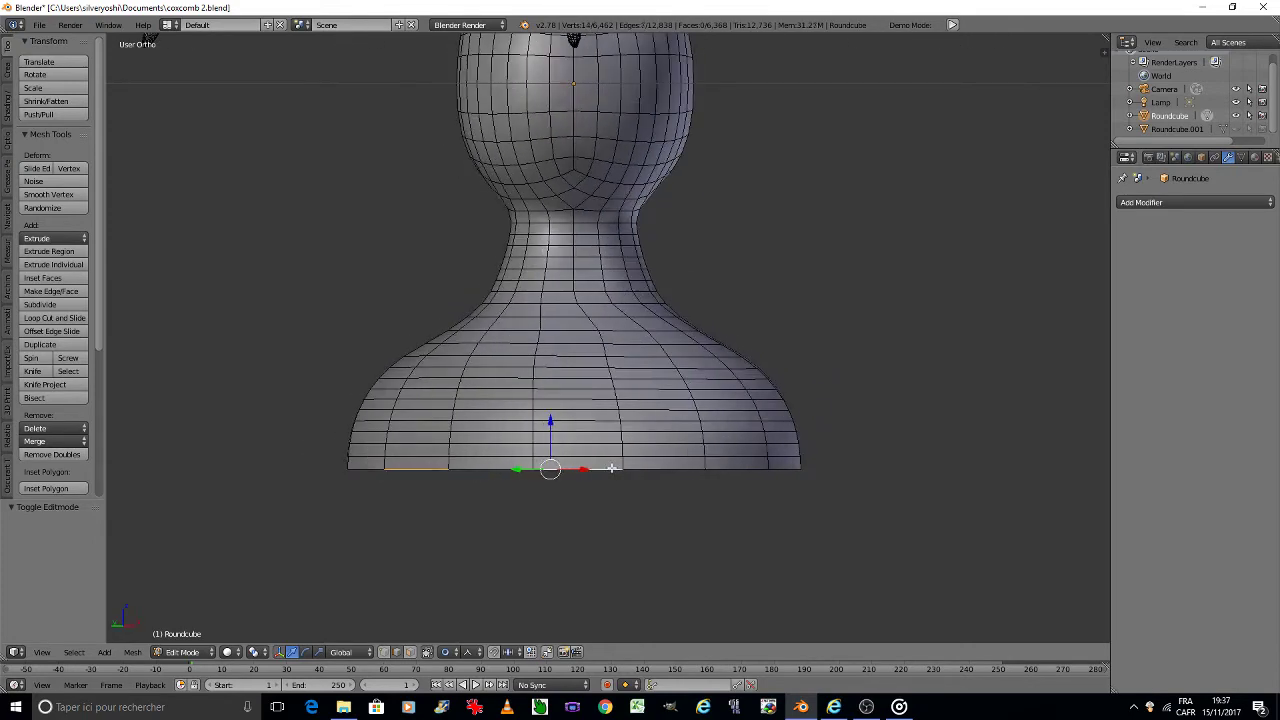
shift+right_click(714, 467)
key(KP_6)
key(KP_6)
key(KP_6)
key(KP_6)
key(KP_6)
key(KP_6)
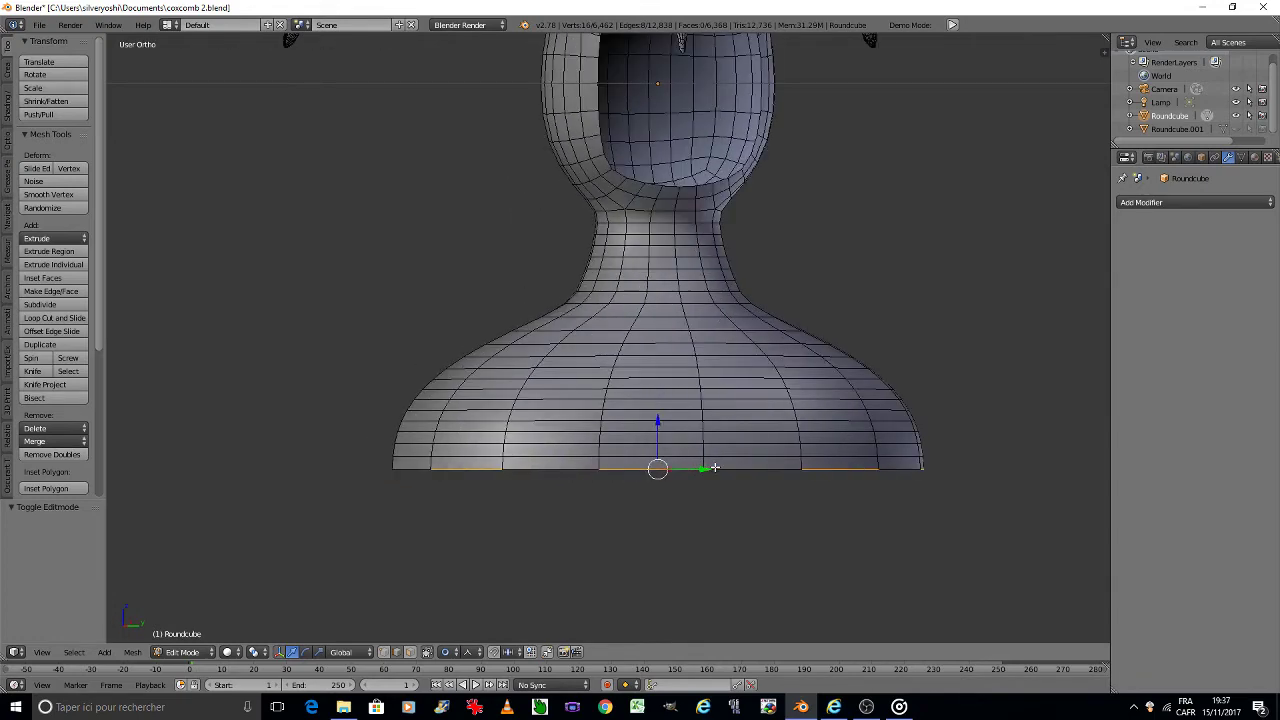
key(KP_6)
scroll(674, 457, down, 2)
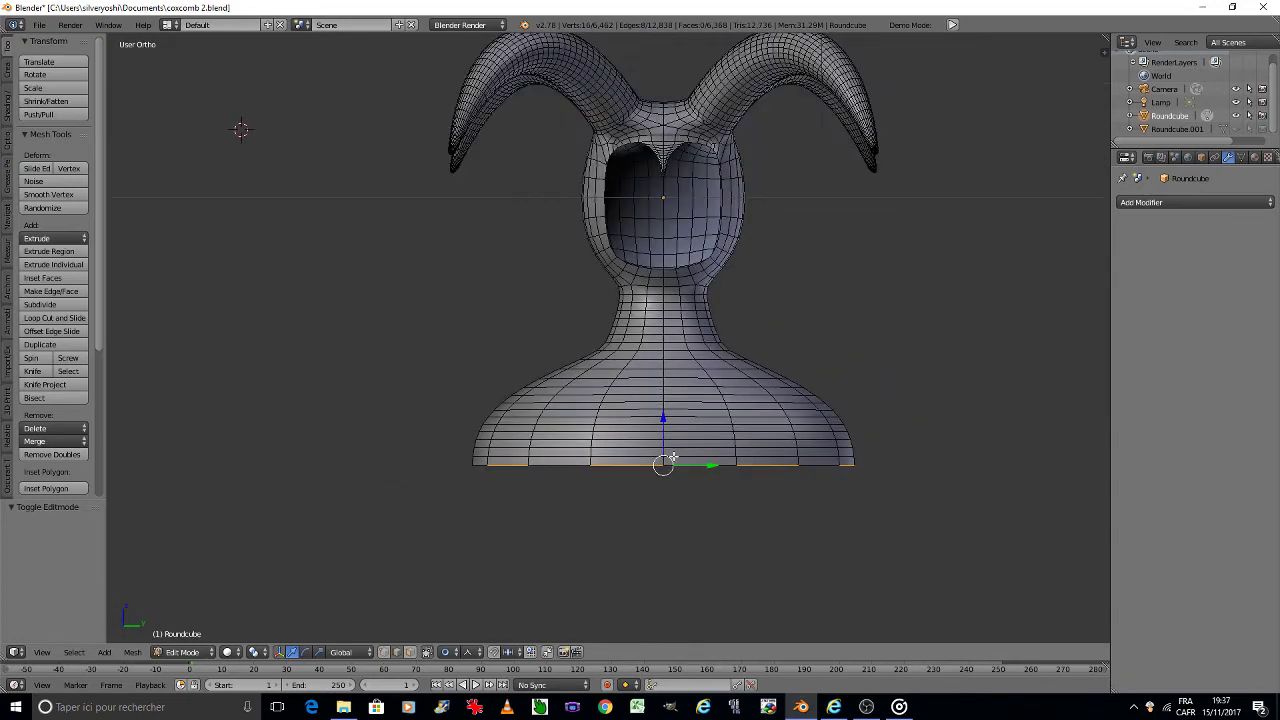
Step: Extrude the selected rim edges downward and collapse each into a sharp spike point
key(e)
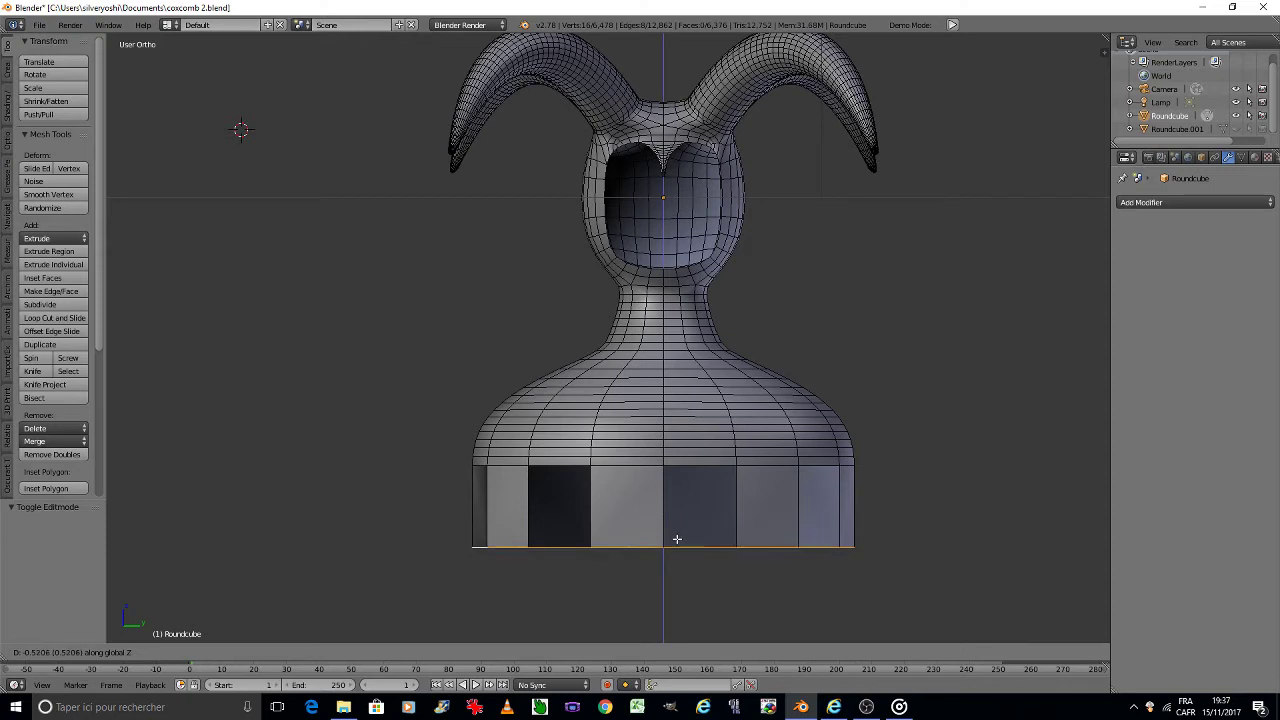
click(678, 540)
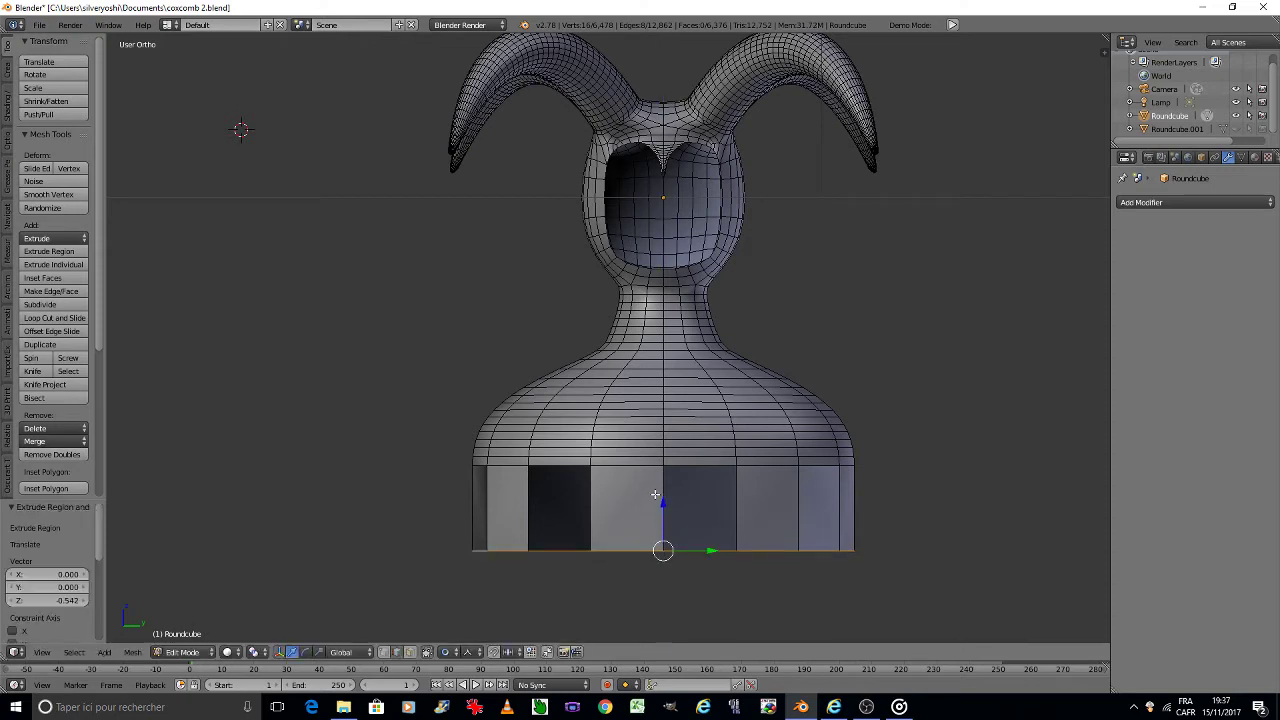
key(w)
click(551, 391)
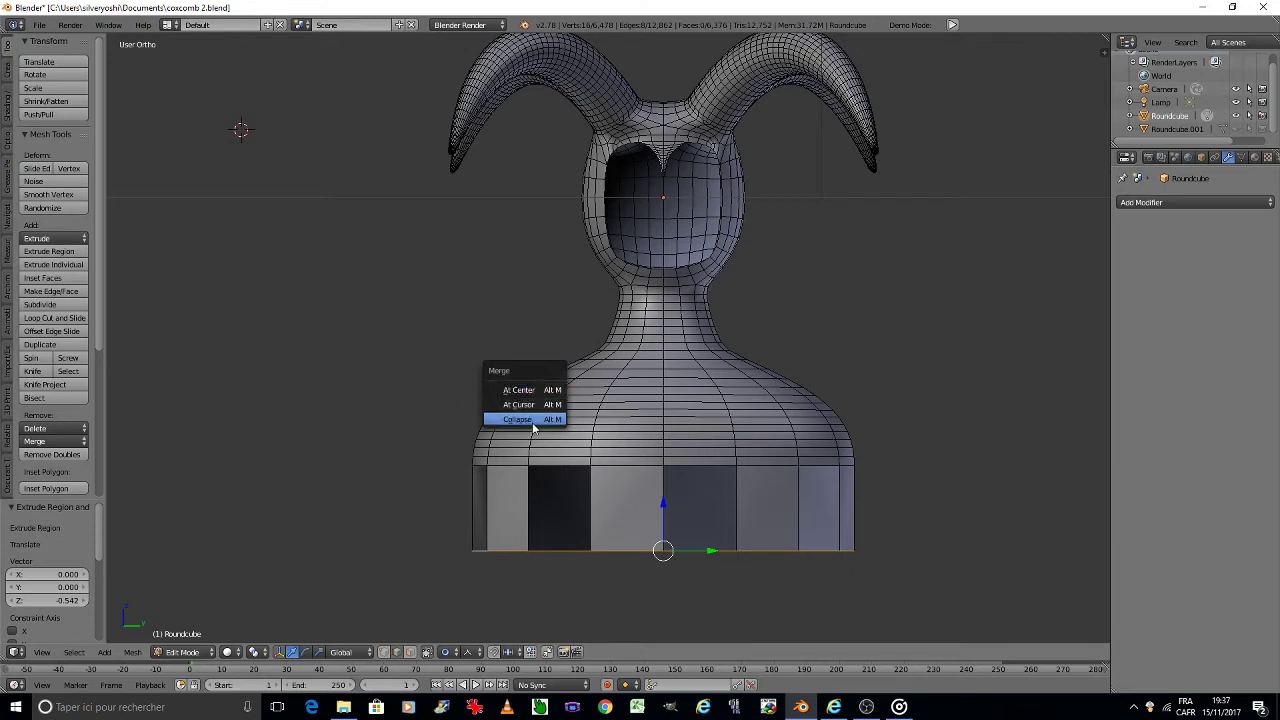
click(533, 420)
key(Tab)
Step: Back in Object Mode, add a Subdivision Surface modifier with viewport level 2
click(545, 473)
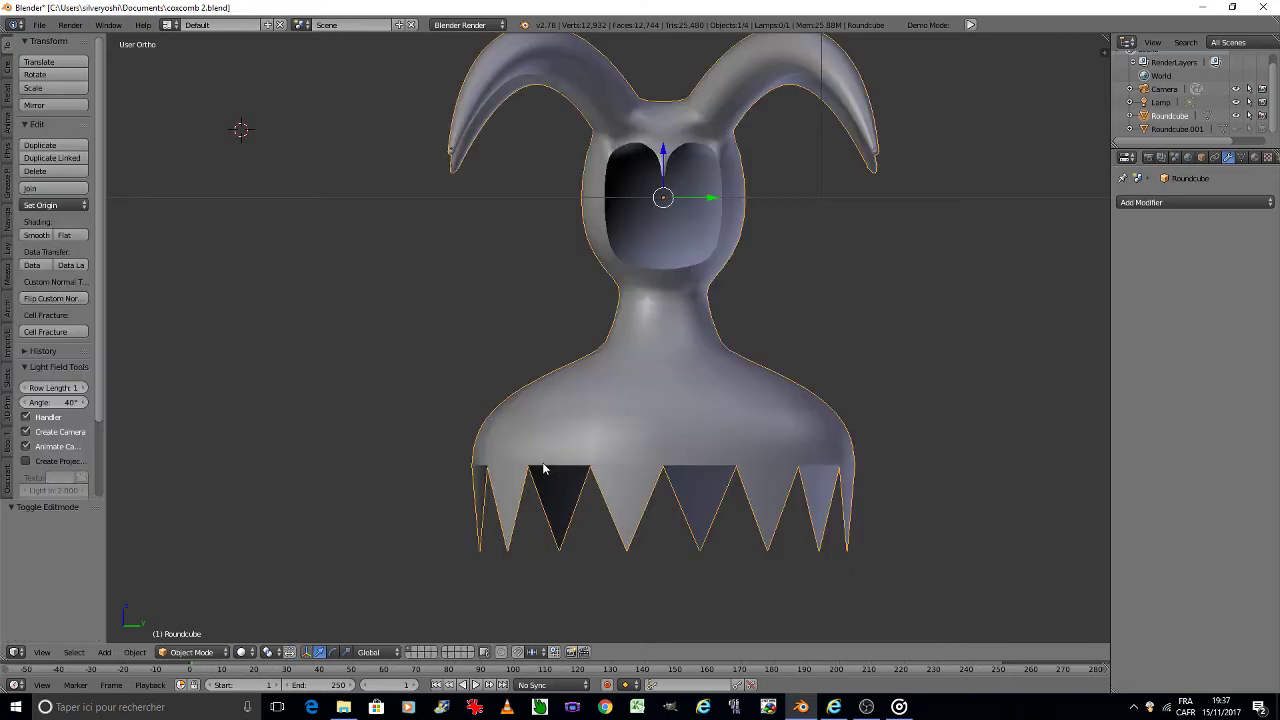
scroll(545, 467, down, 2)
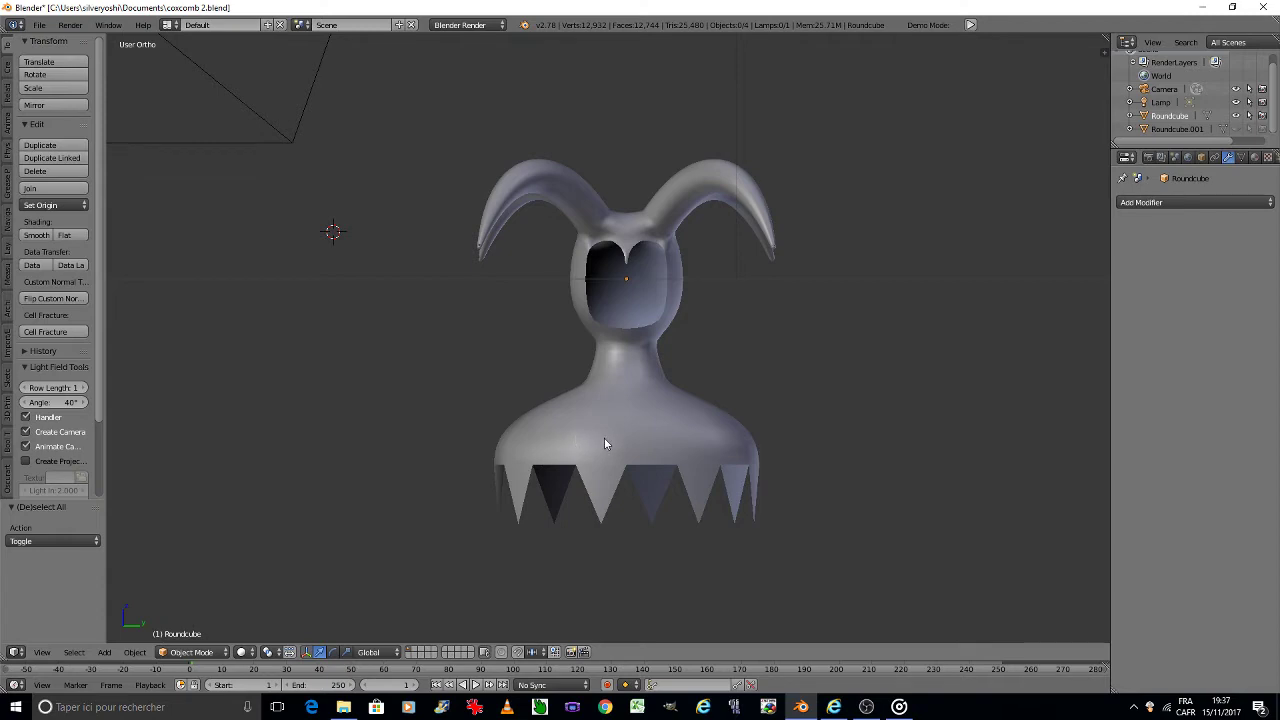
click(1150, 202)
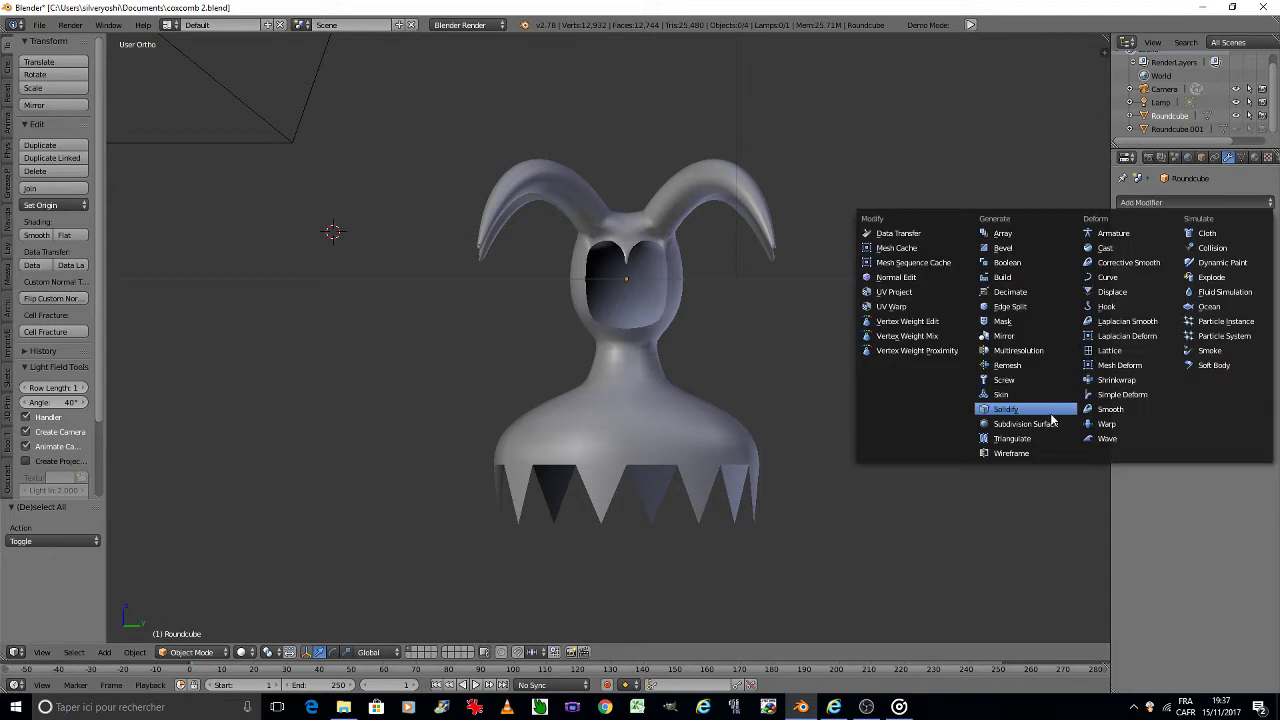
click(1046, 424)
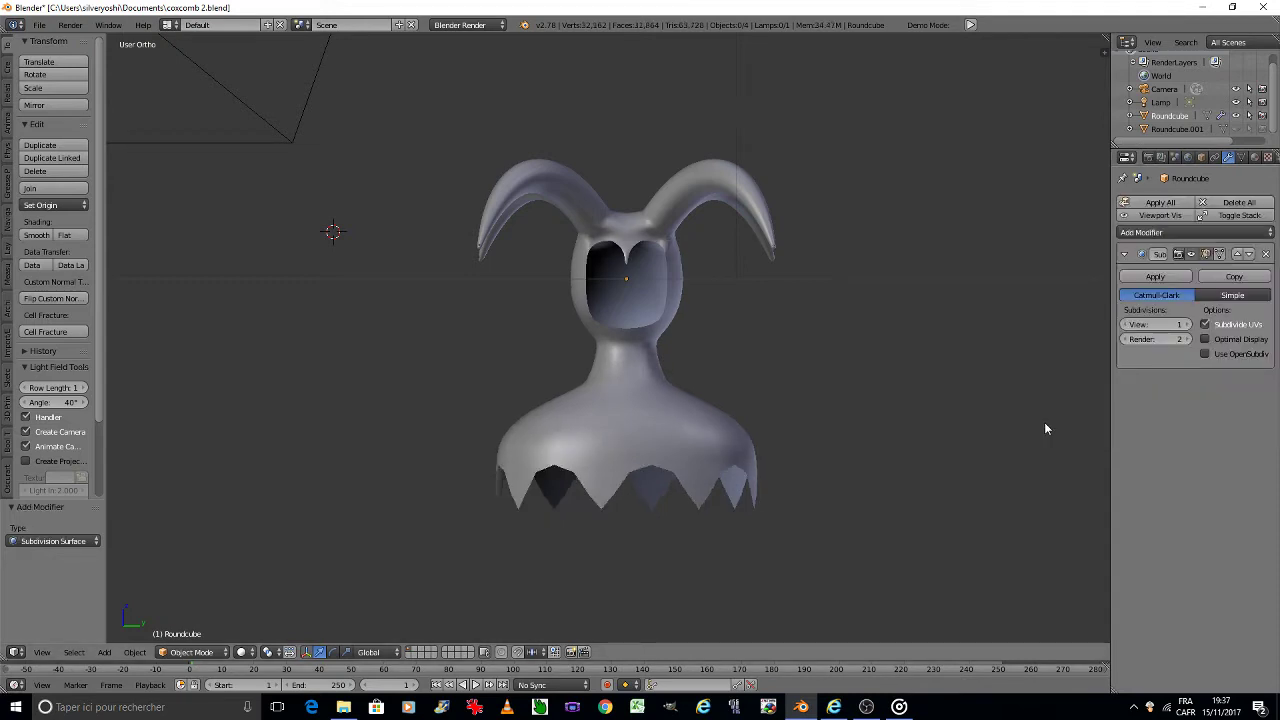
click(1187, 325)
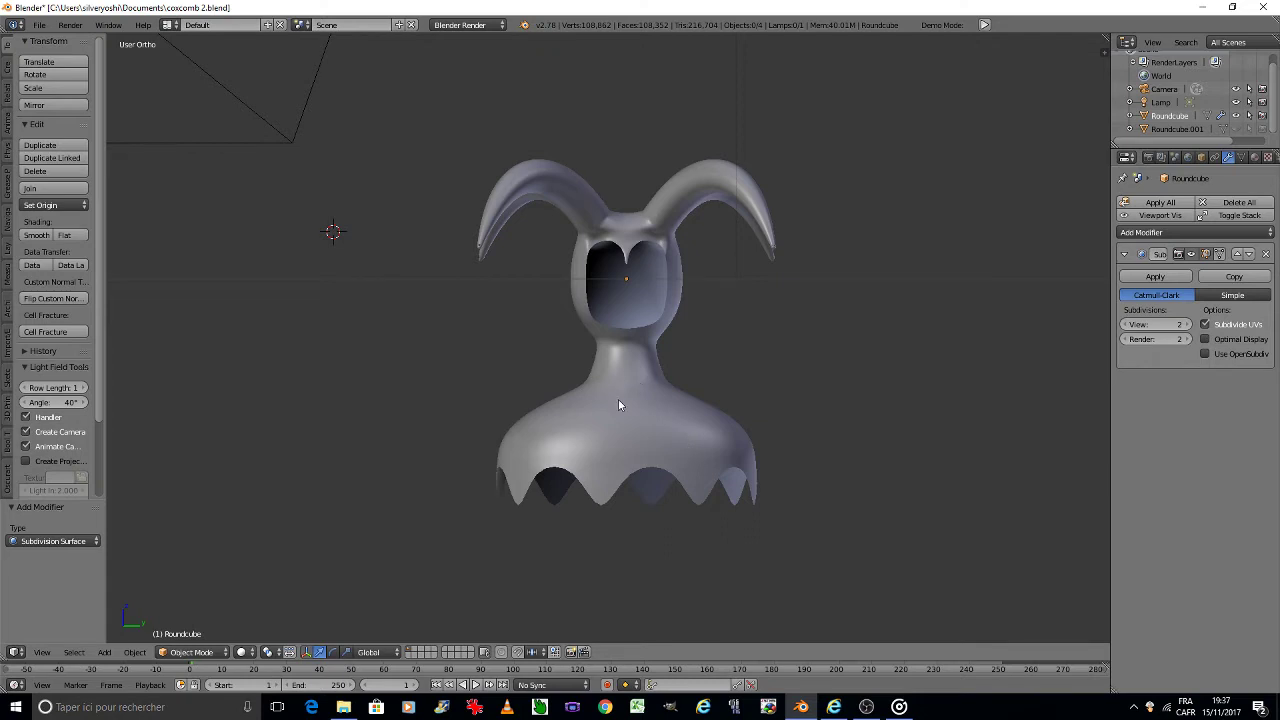
Step: Box-select the spike tip vertices, including hidden ones, and drag them down along Z
key(Tab)
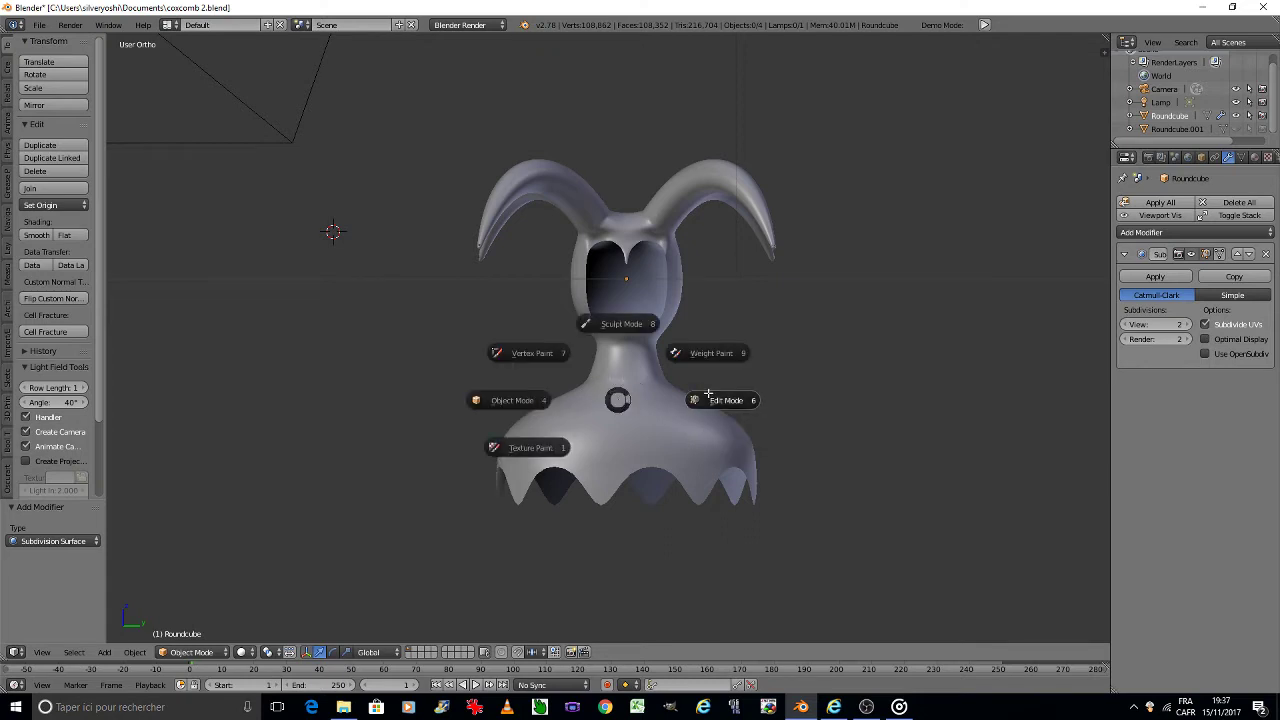
click(709, 400)
click(426, 652)
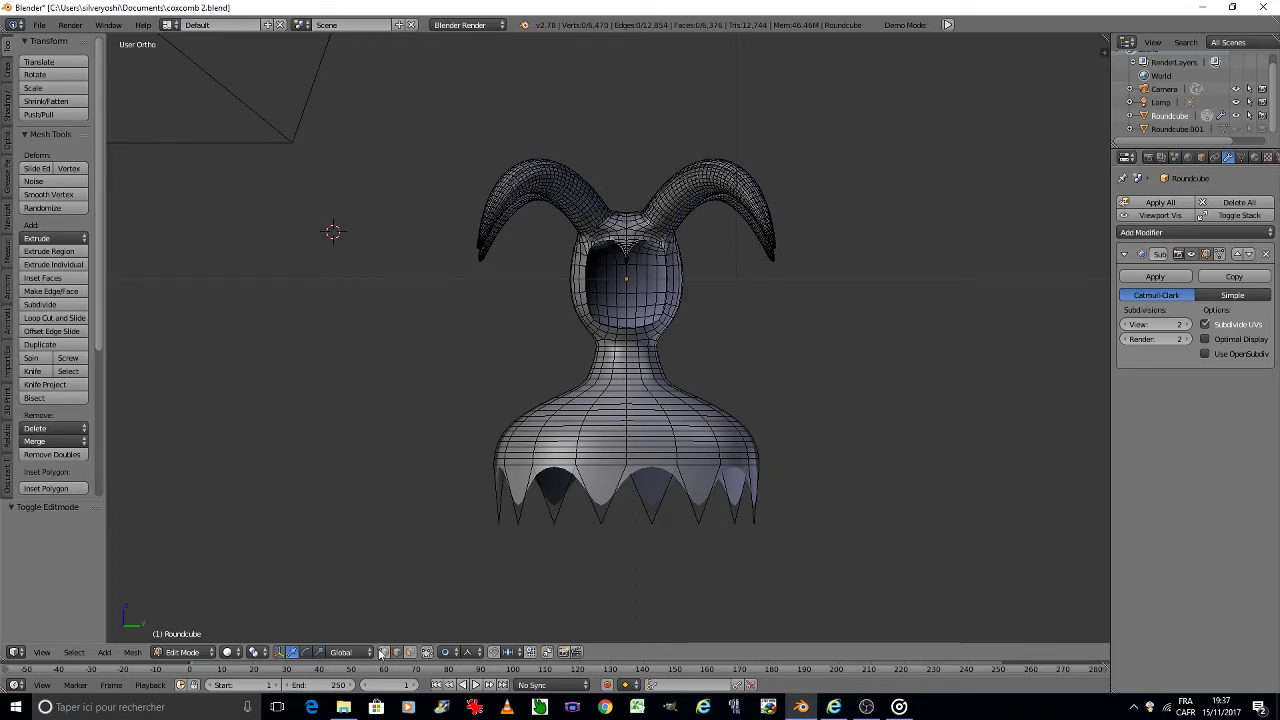
click(384, 652)
drag(451, 513, 823, 537)
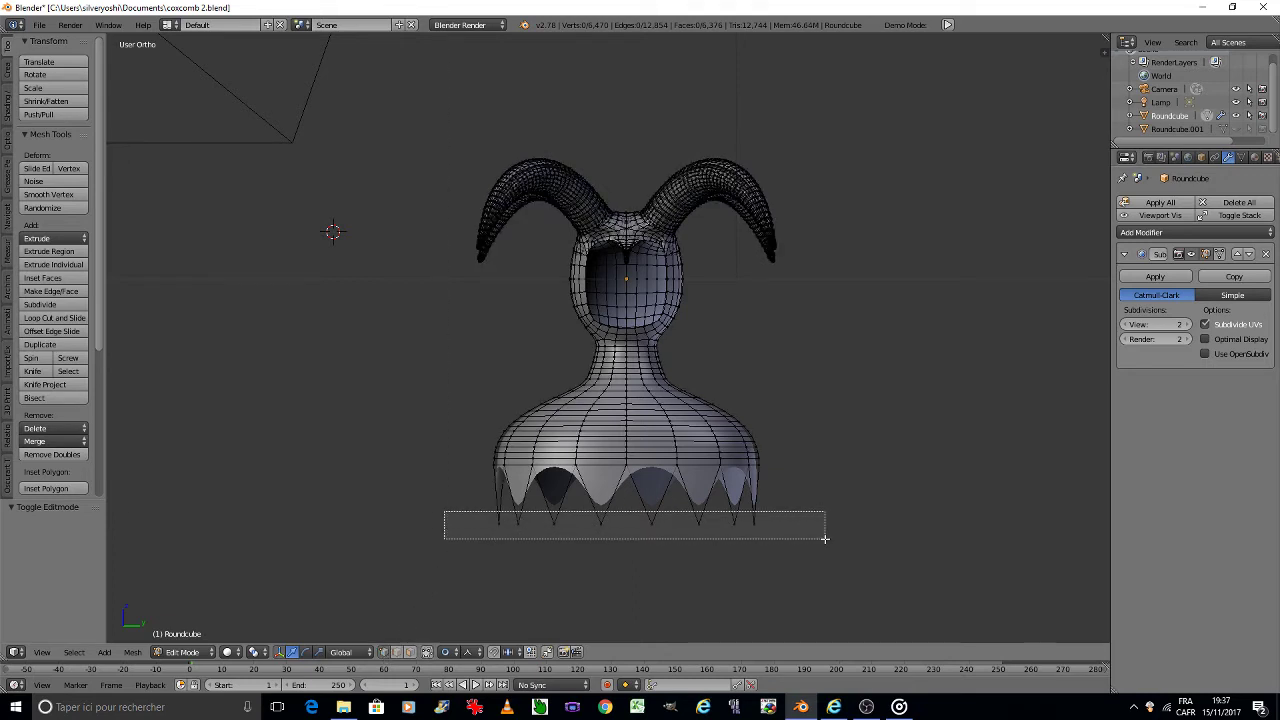
key(g)
key(z)
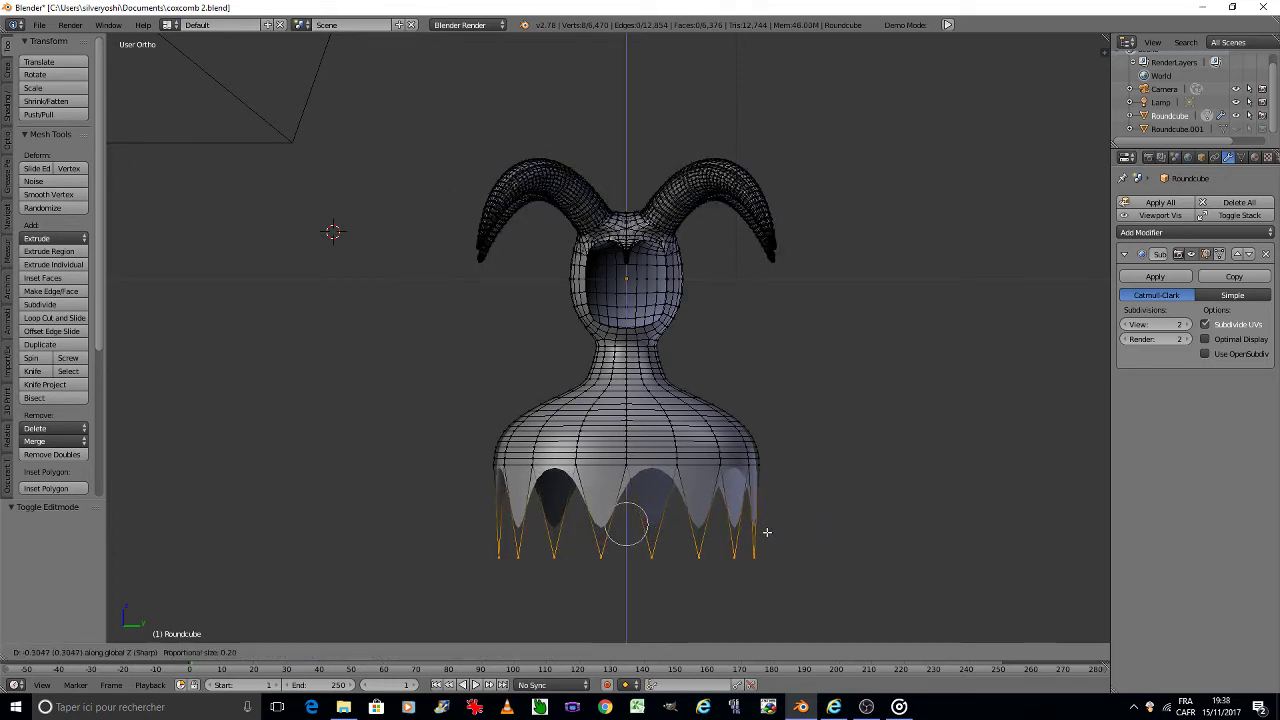
scroll(767, 532, up, 4)
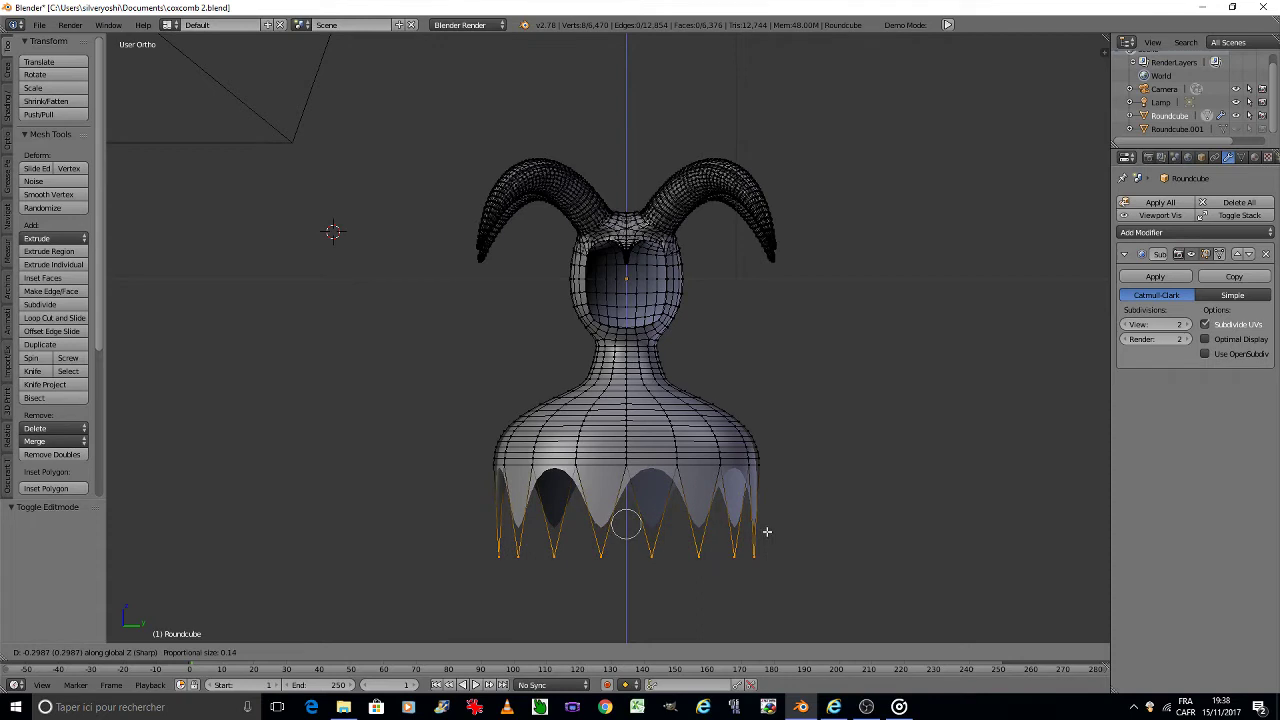
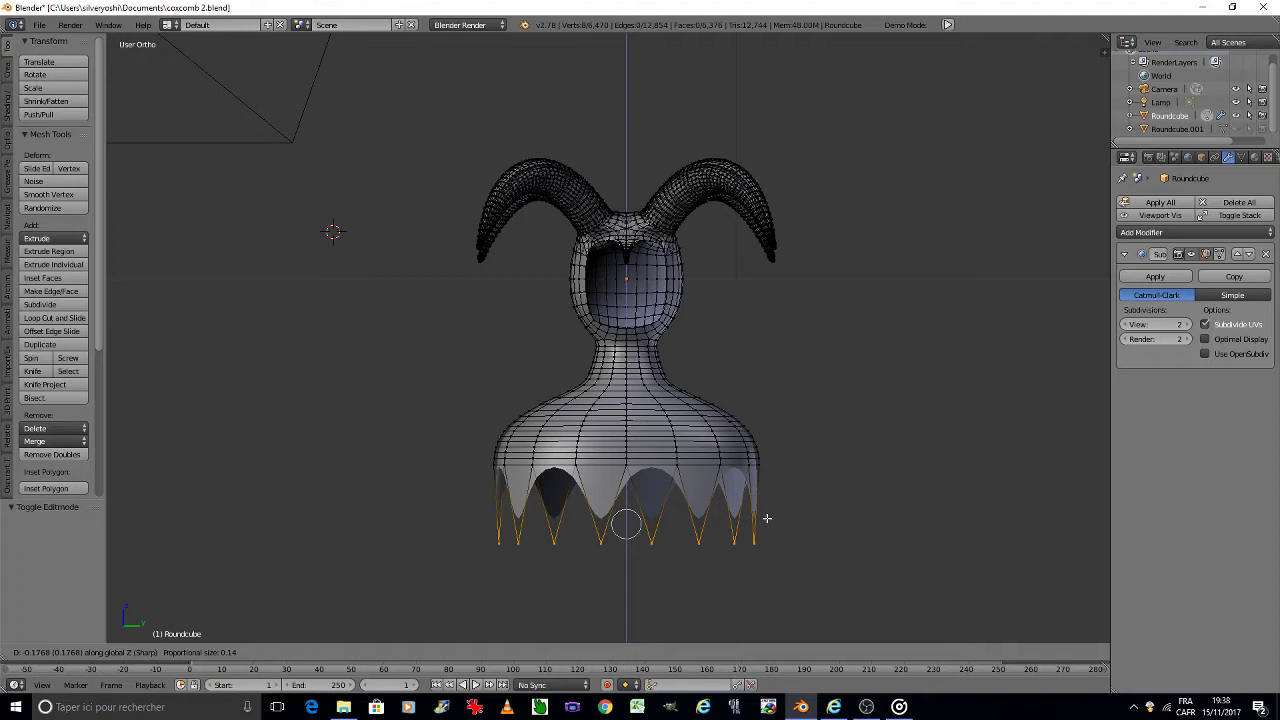
Step: Confirm the skirt-tip move, return to Object Mode and save coxcomb 2.blend
click(766, 516)
key(Tab)
click(700, 516)
key(ctrl+s)
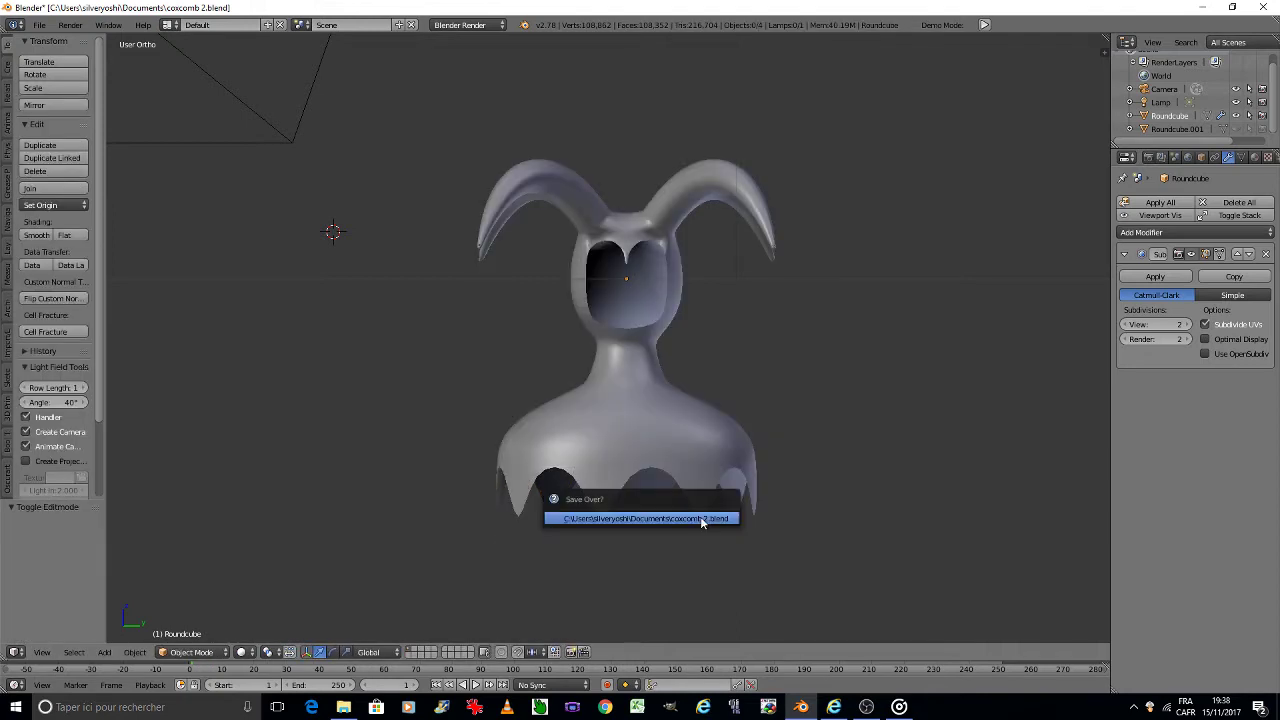
click(700, 518)
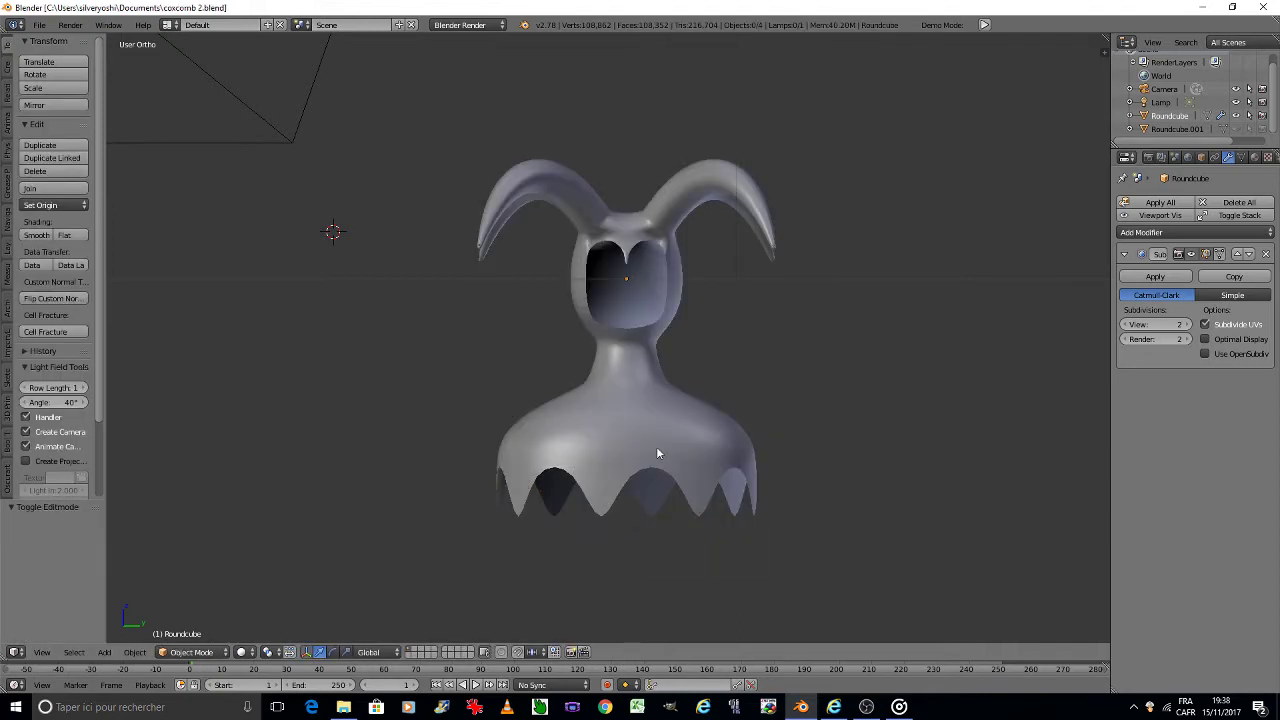
Step: Toggle into Edit Mode and back, save again, and open the Add Modifier list
key(Tab)
click(733, 446)
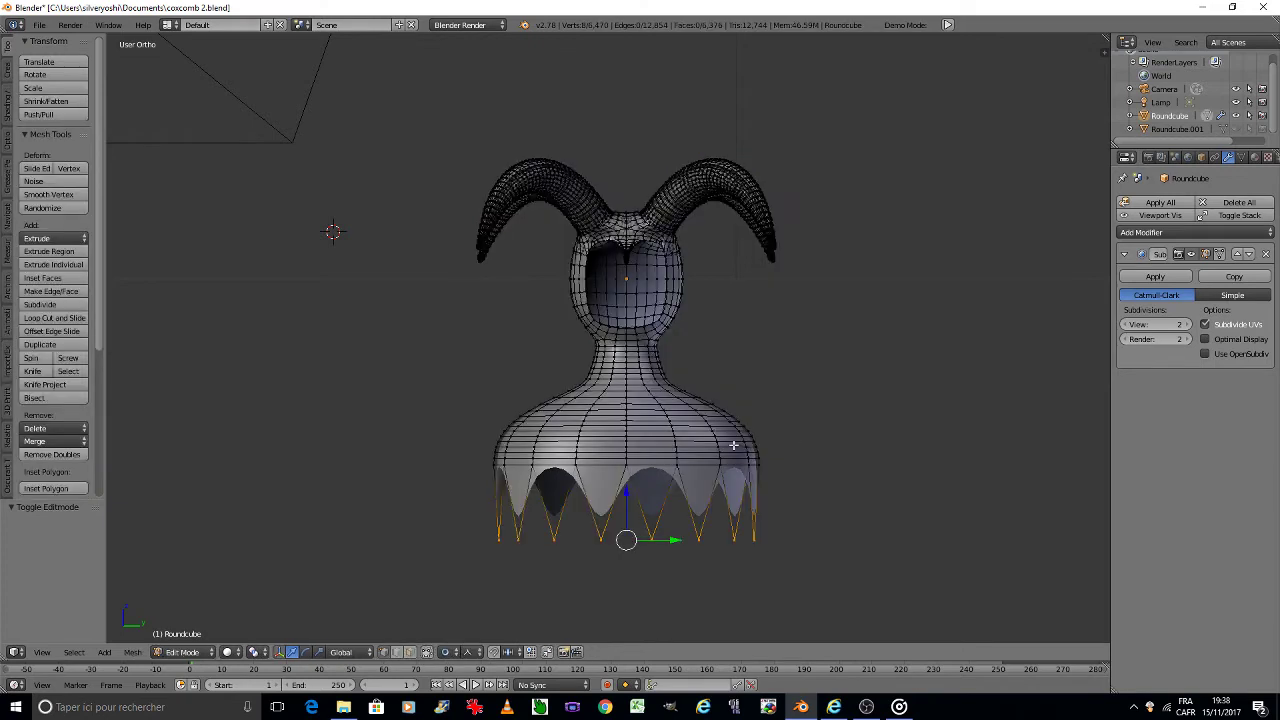
key(Tab)
click(647, 444)
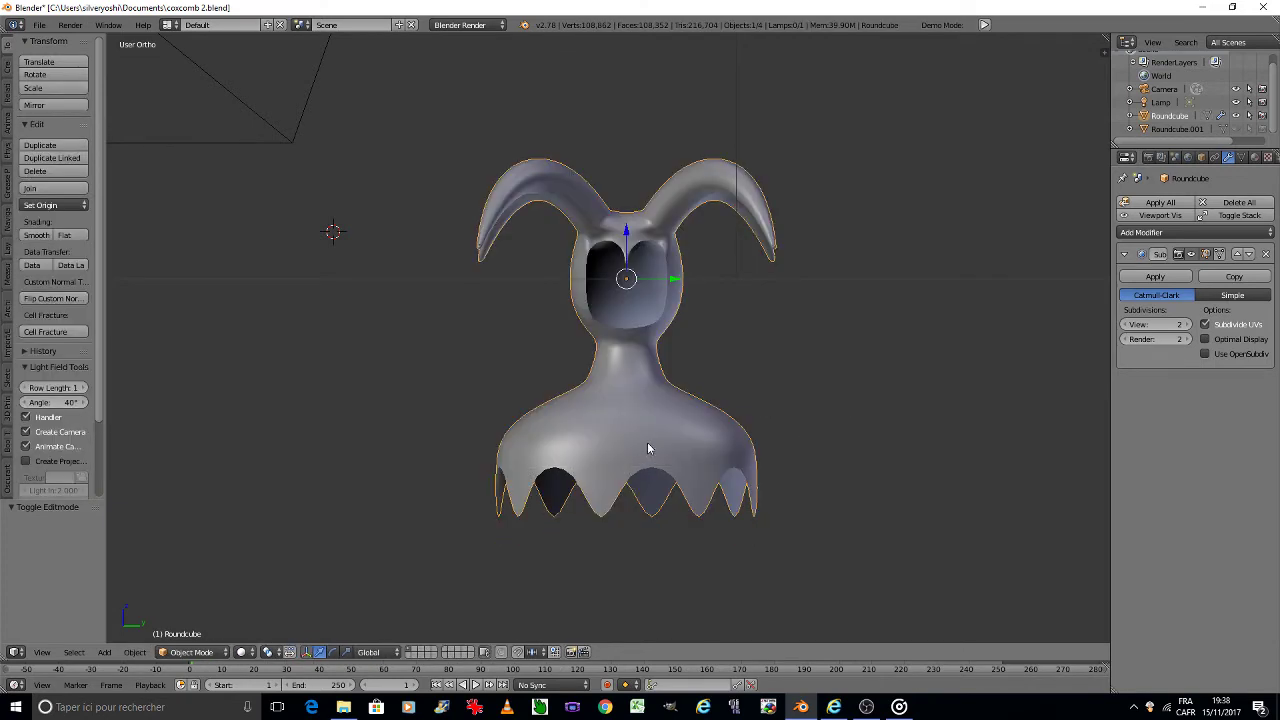
key(ctrl+s)
click(727, 446)
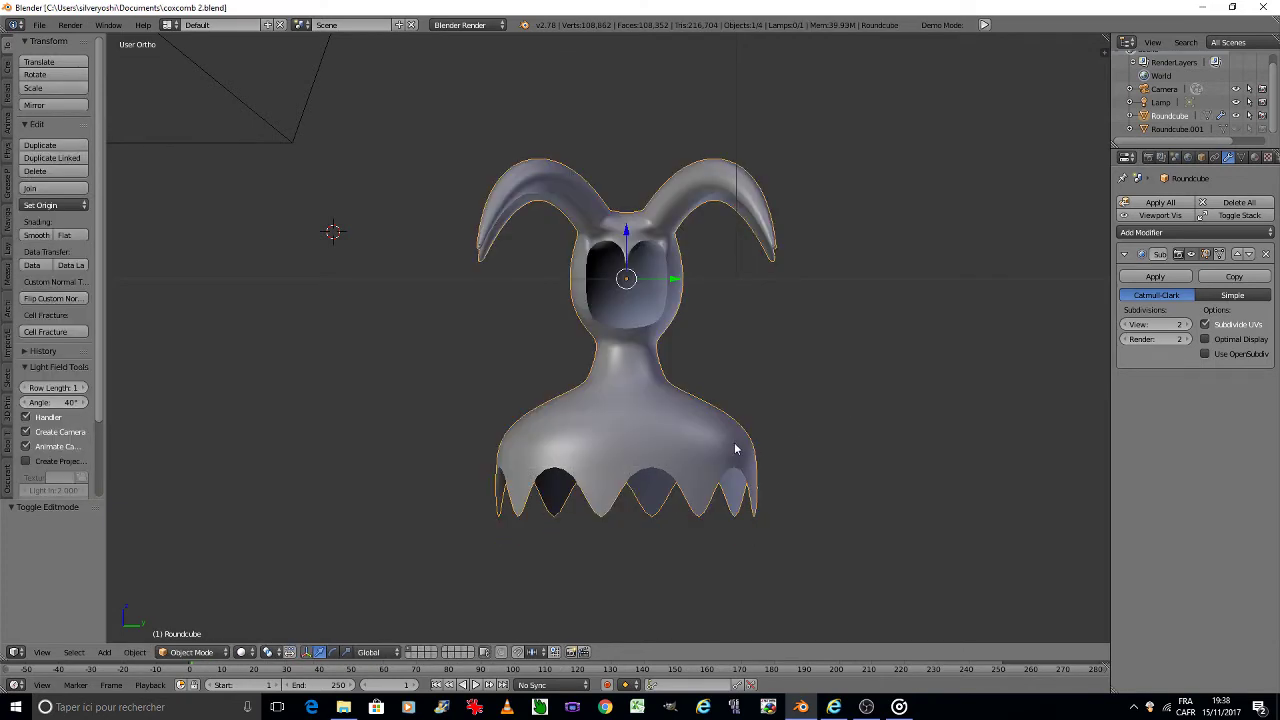
click(1145, 232)
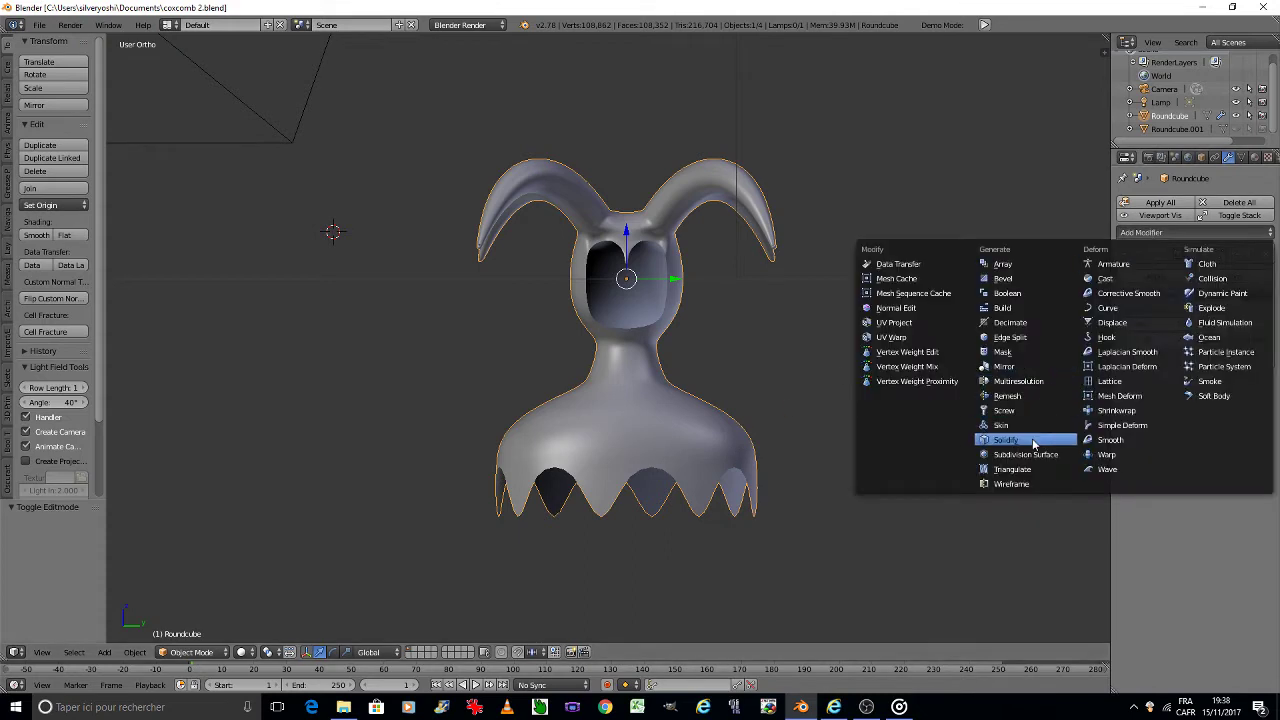
Step: Add a Solidify modifier to the creature with offset 0
click(1034, 443)
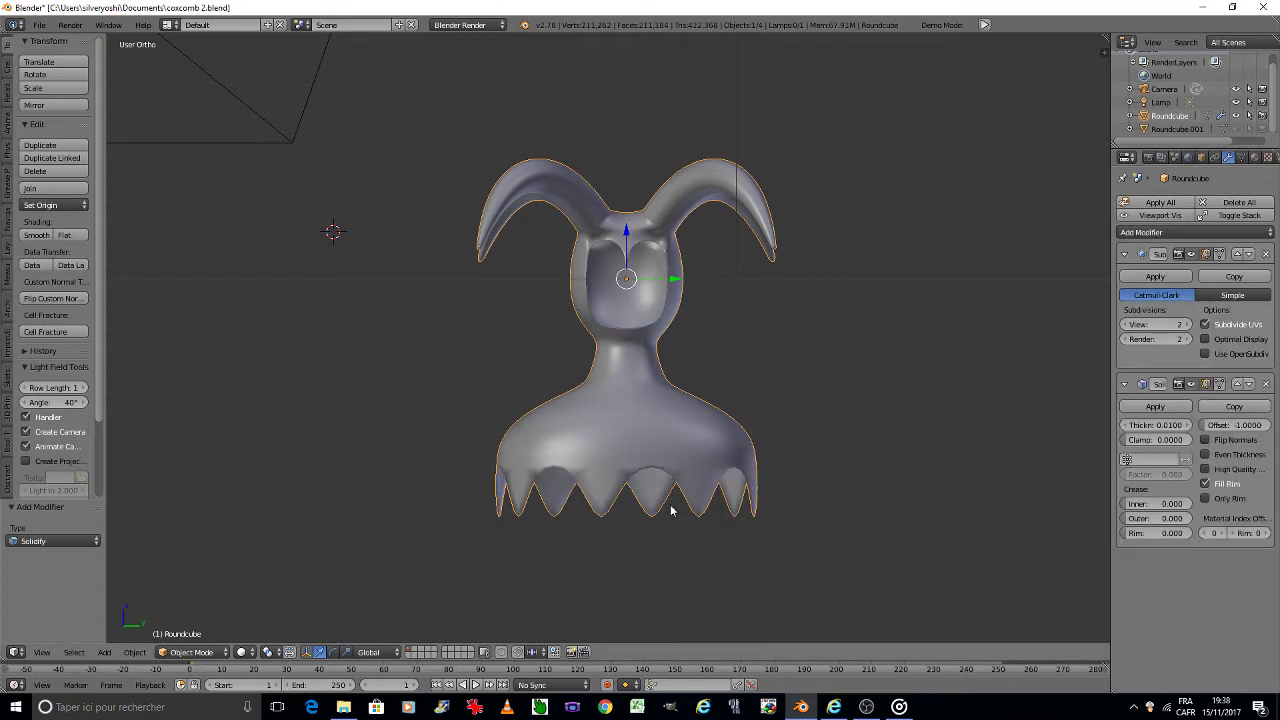
click(1215, 425)
text(0)
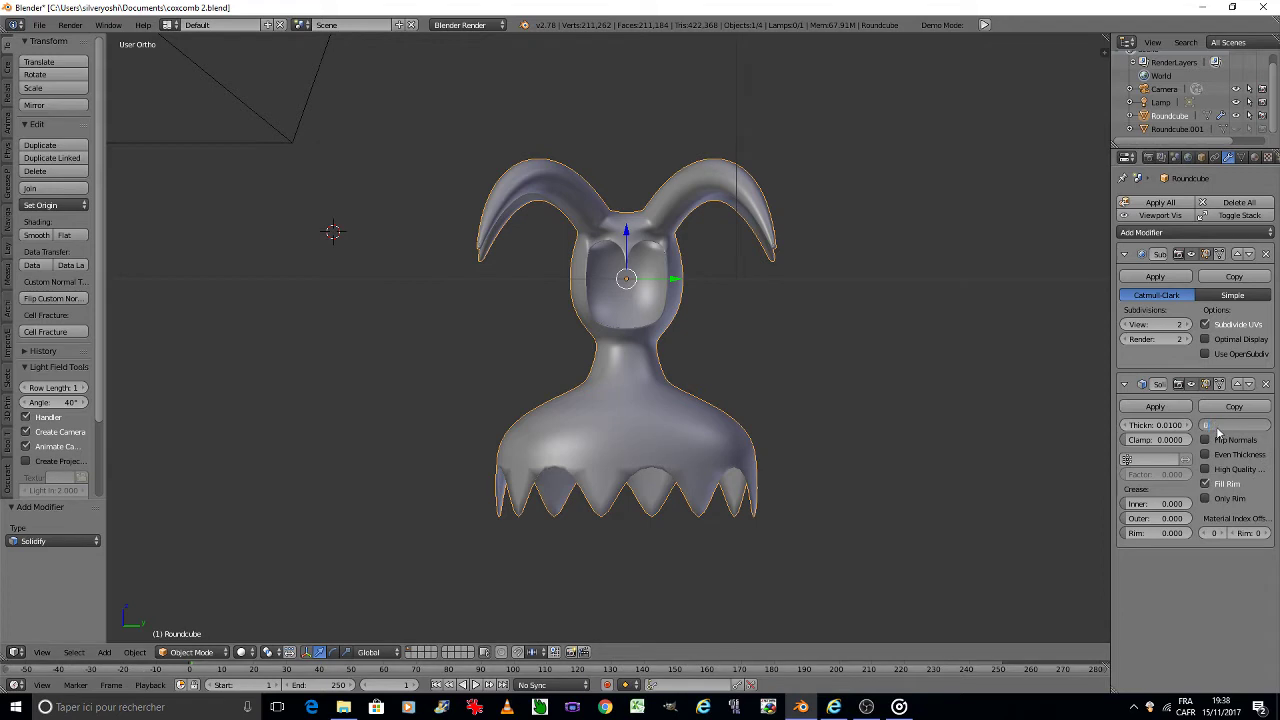
key(Return)
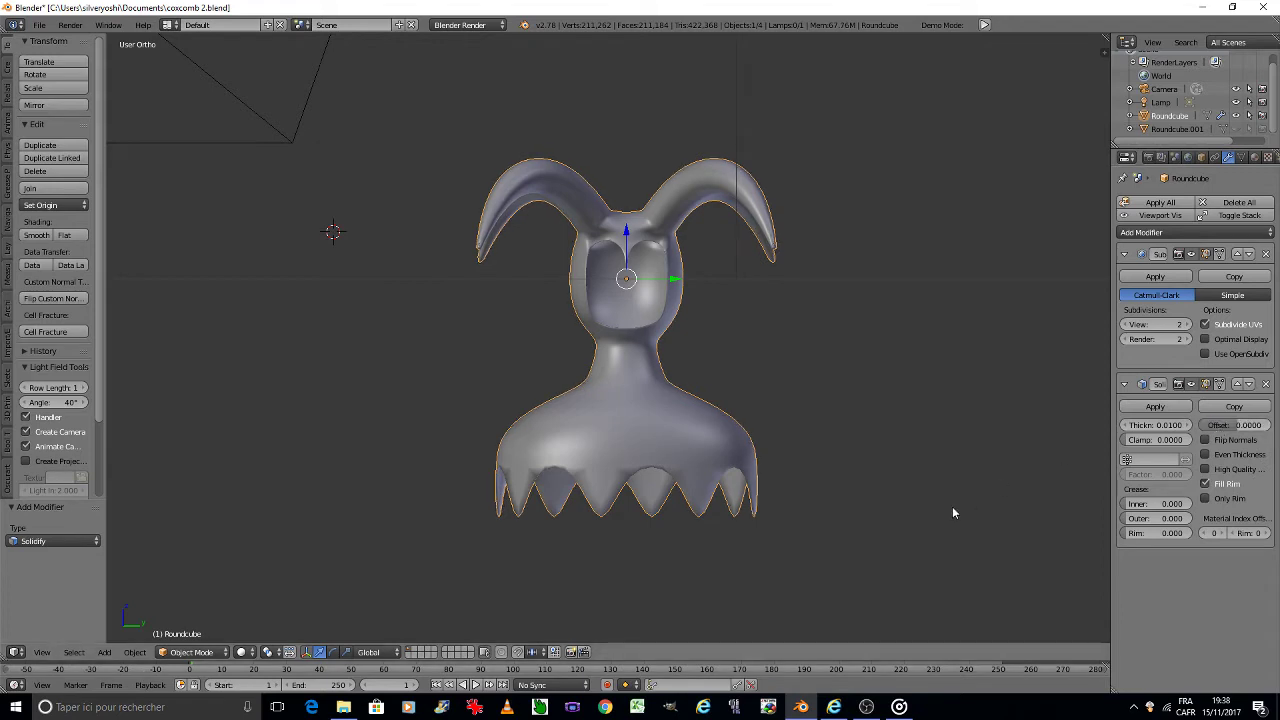
Step: Apply rotation and scale, and move Solidify above Subdivision Surface with offset 0
key(ctrl+a)
click(952, 506)
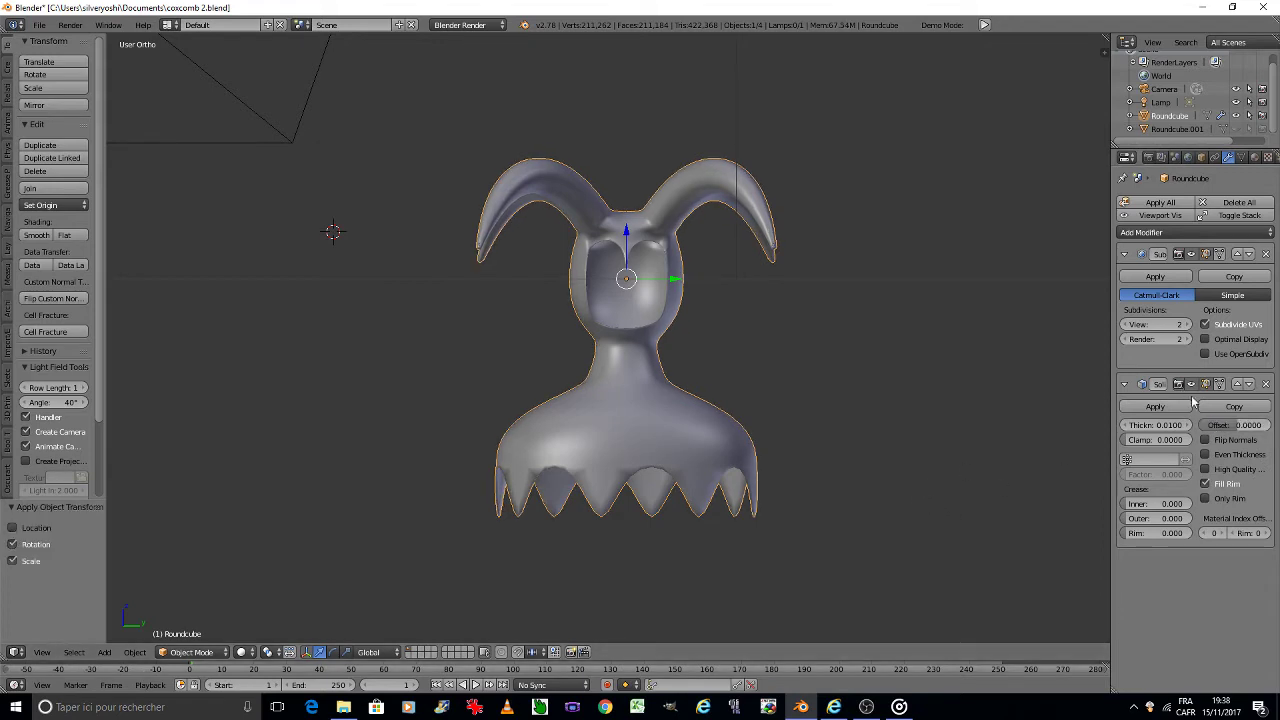
mouse_move(1232, 425)
mouse_down()
mouse_move(1262, 425)
mouse_move(1210, 425)
mouse_up()
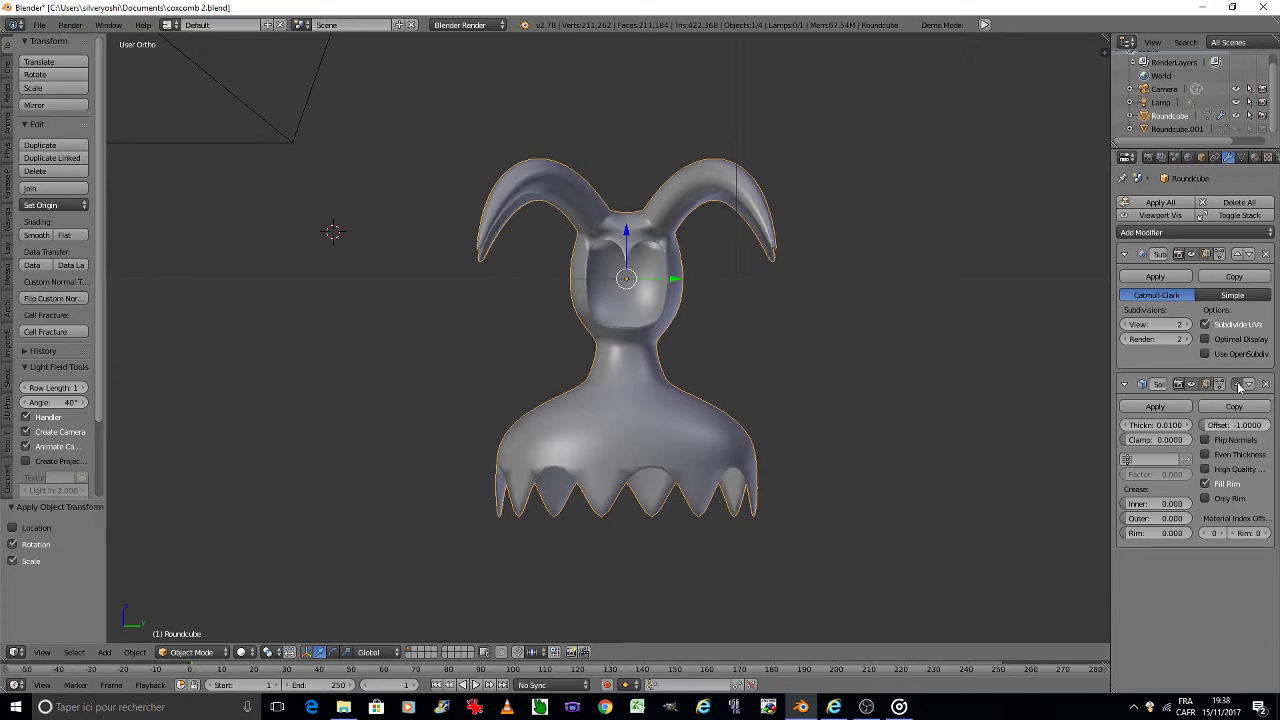
click(1236, 384)
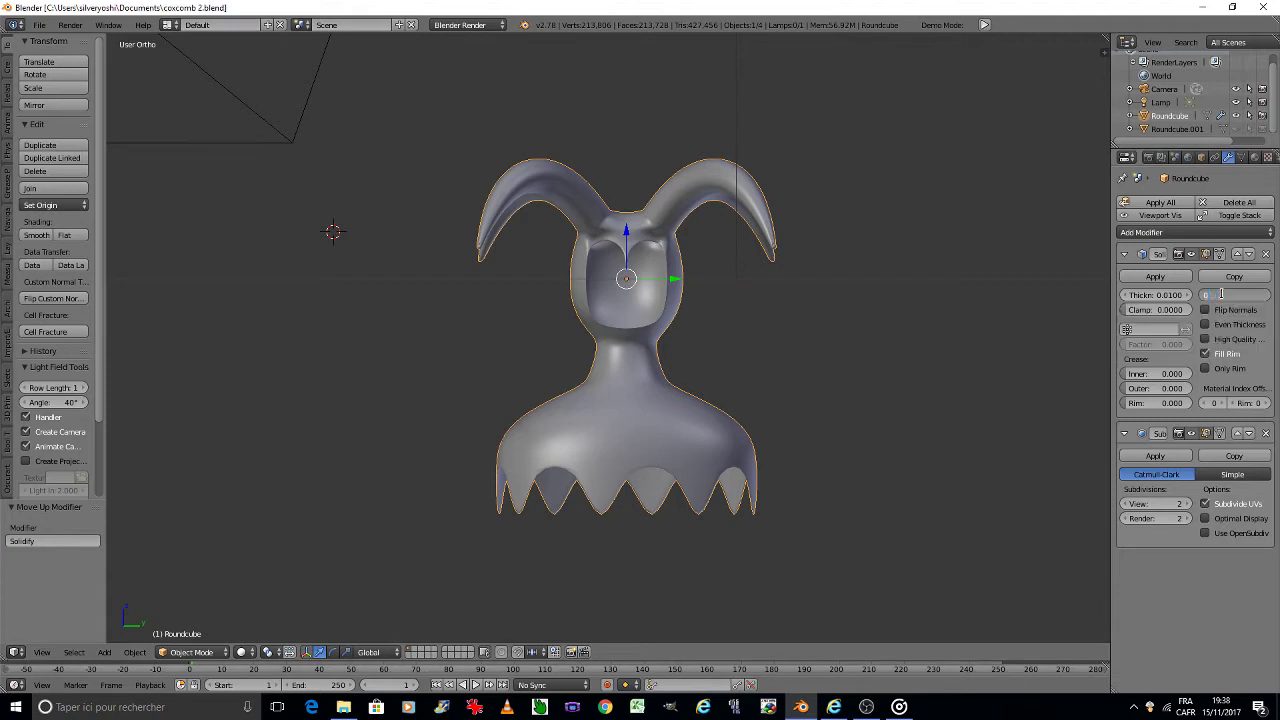
key(BackSpace)
Step: Deselect all, look through the camera, and tune the Solidify clamp toward 0.74
key(a)
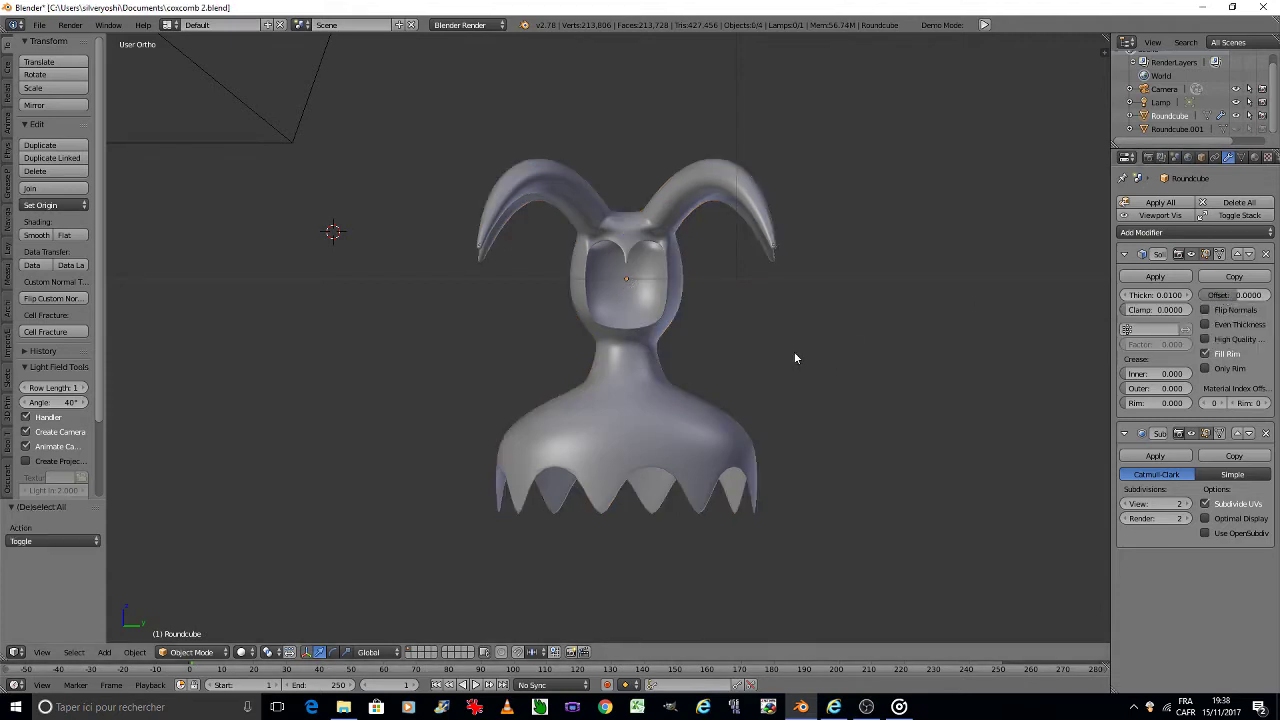
key(KP_0)
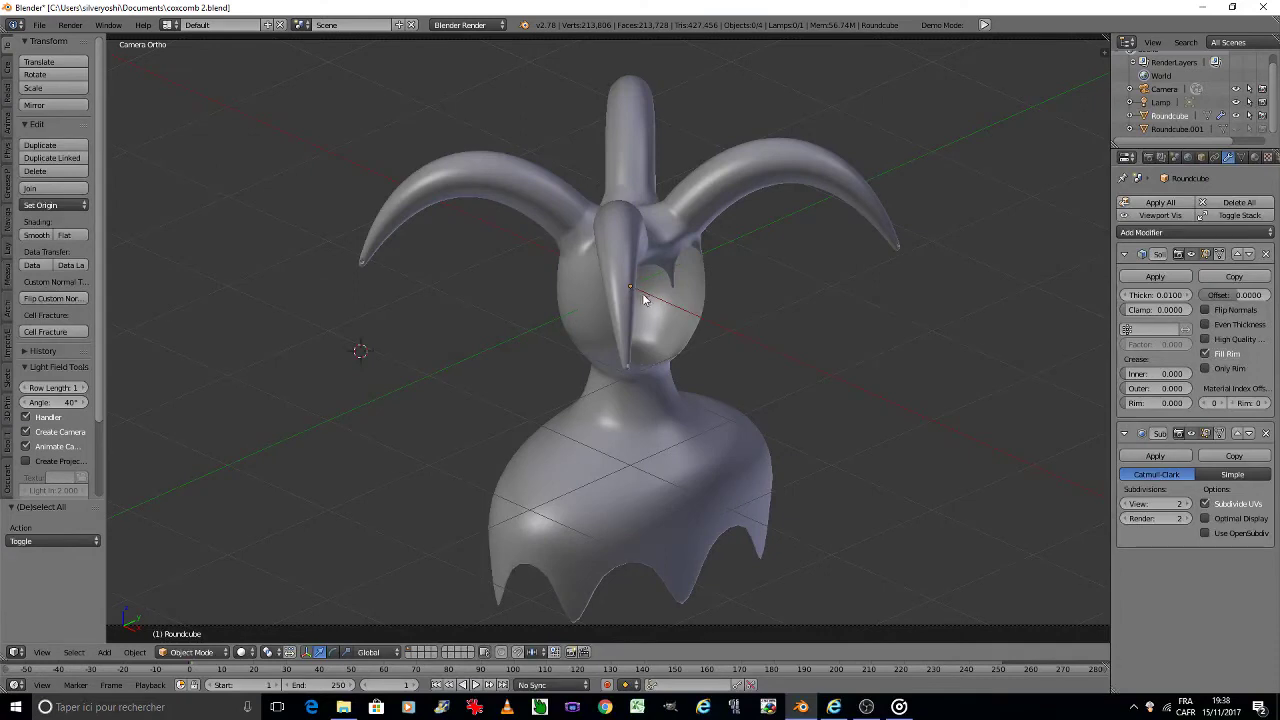
scroll(376, 282, up, 1)
scroll(368, 244, up, 5)
scroll(334, 220, up, 1)
scroll(334, 222, up, 2)
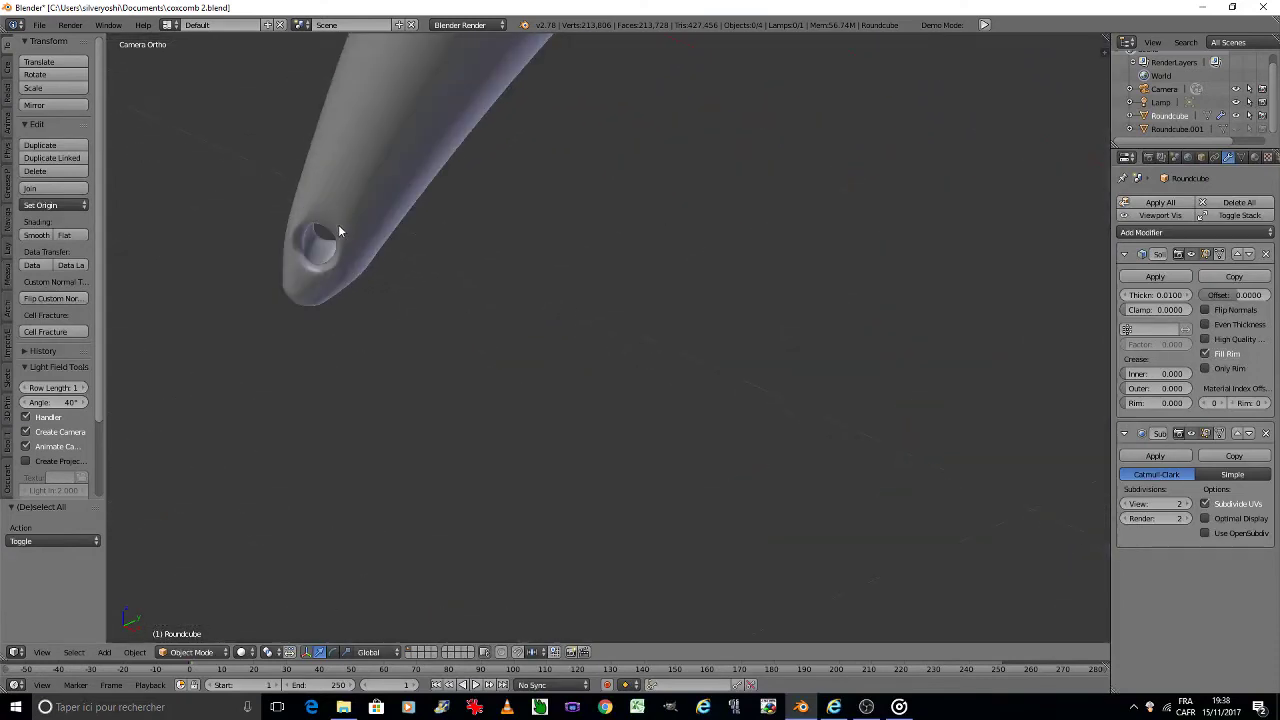
scroll(338, 229, up, 2)
click(1155, 310)
text(2)
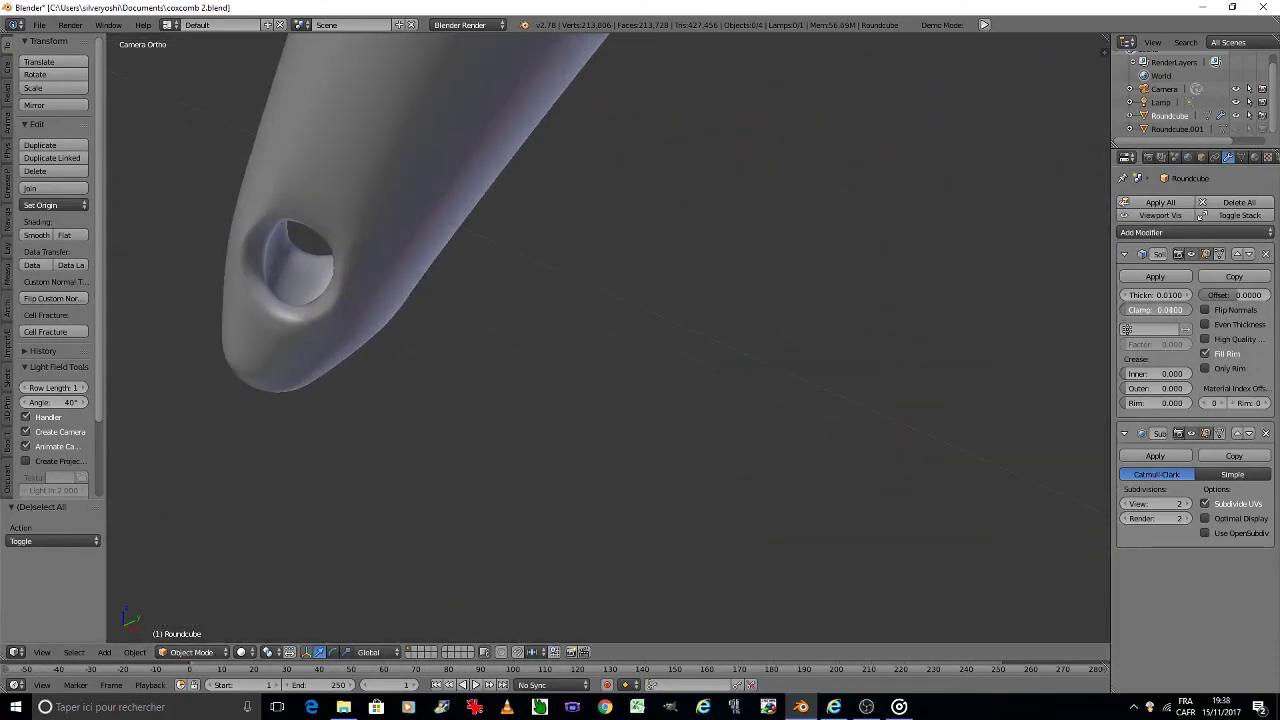
key(Return)
drag(1130, 310, 1127, 310)
drag(1130, 310, 1145, 310)
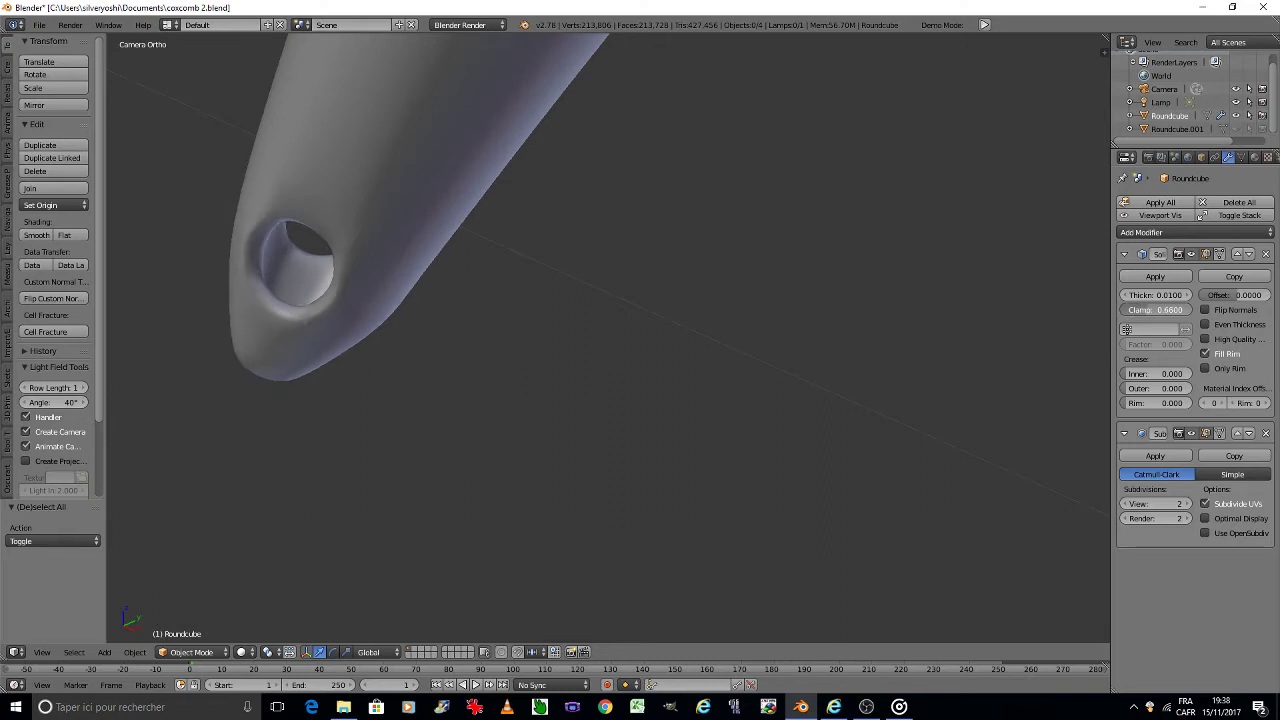
drag(1145, 310, 1150, 310)
Step: Pan the view to frame the whole figure and save the file
scroll(1000, 306, down, 3)
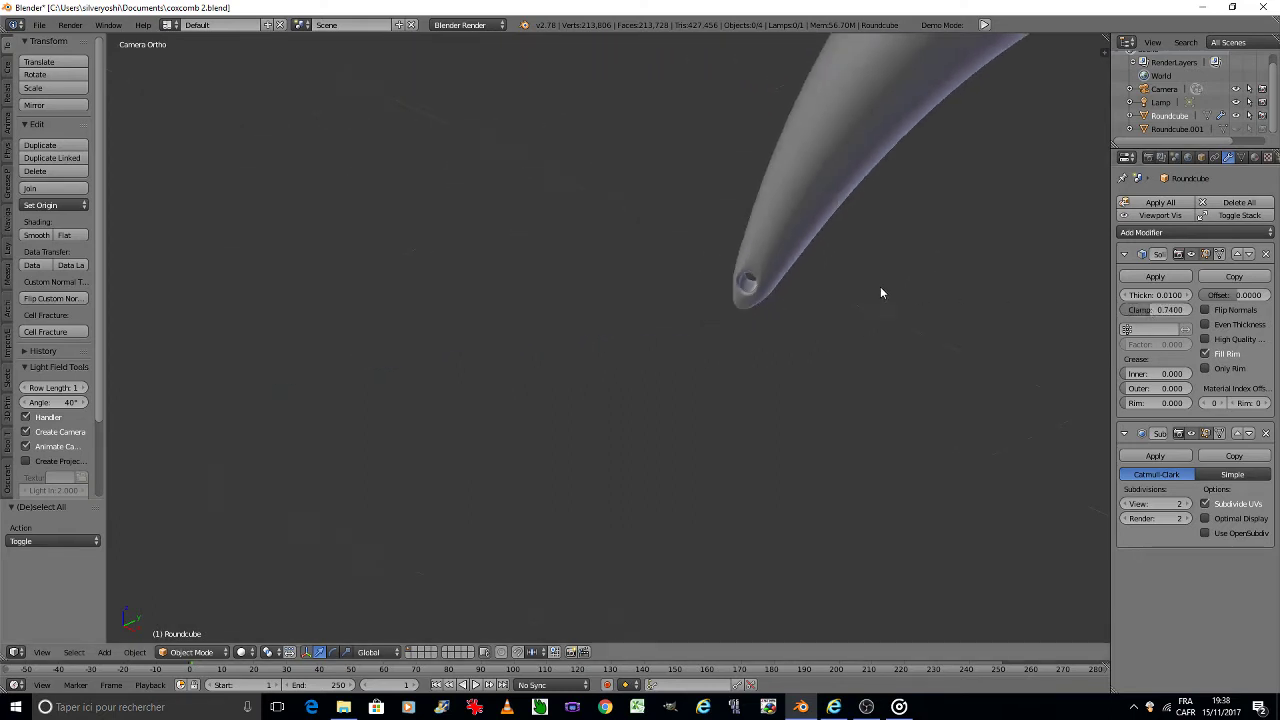
scroll(931, 289, down, 2)
shift+middle_drag(1056, 317, 602, 188)
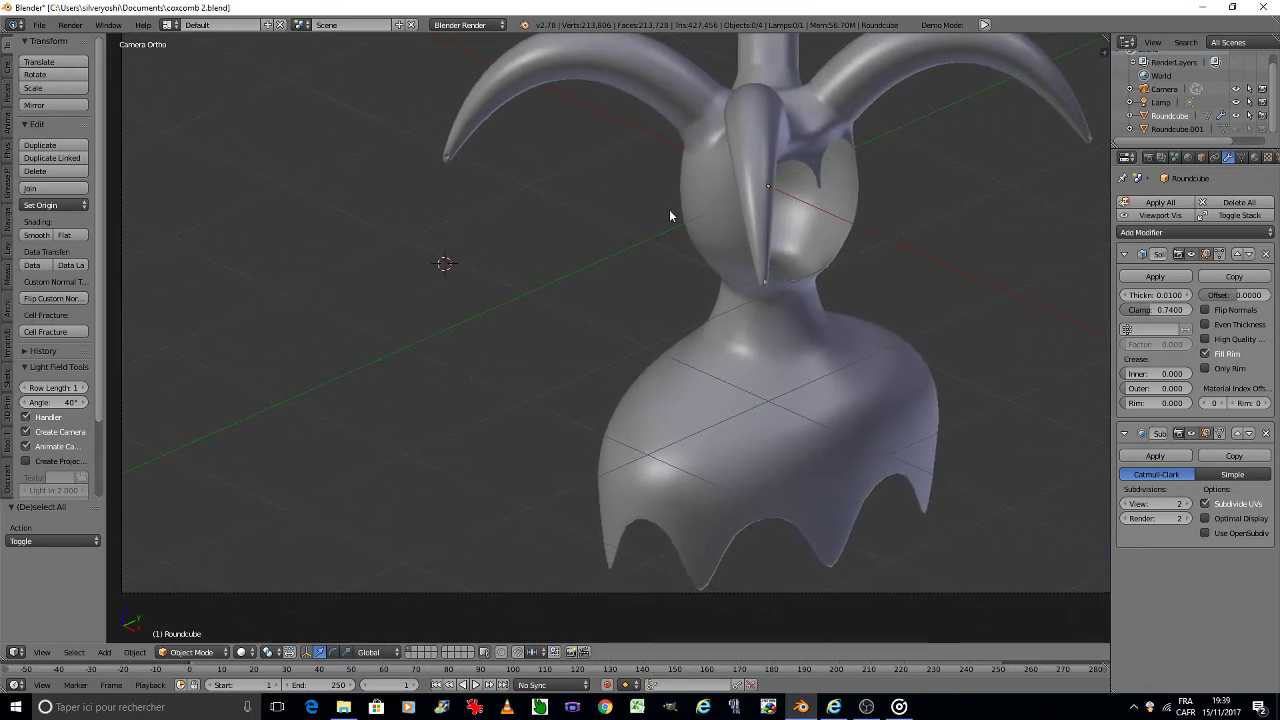
shift+middle_drag(670, 215, 598, 212)
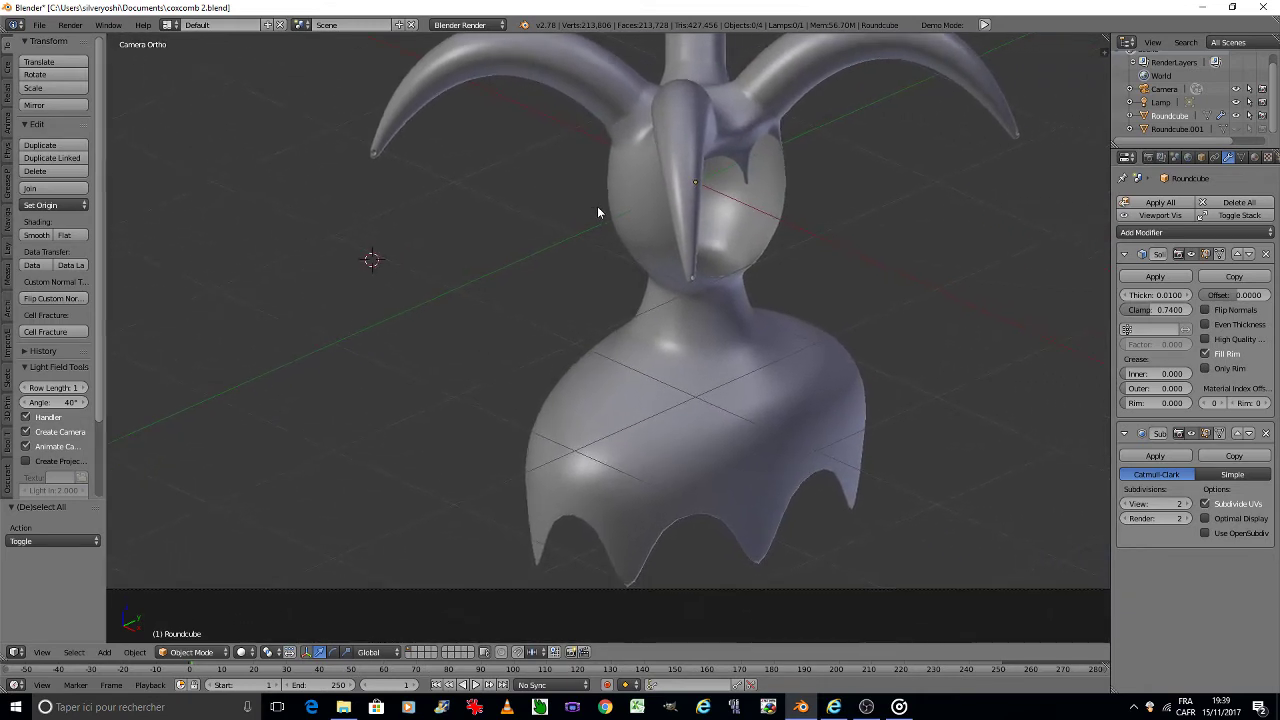
scroll(661, 483, up, 4)
scroll(770, 462, up, 1)
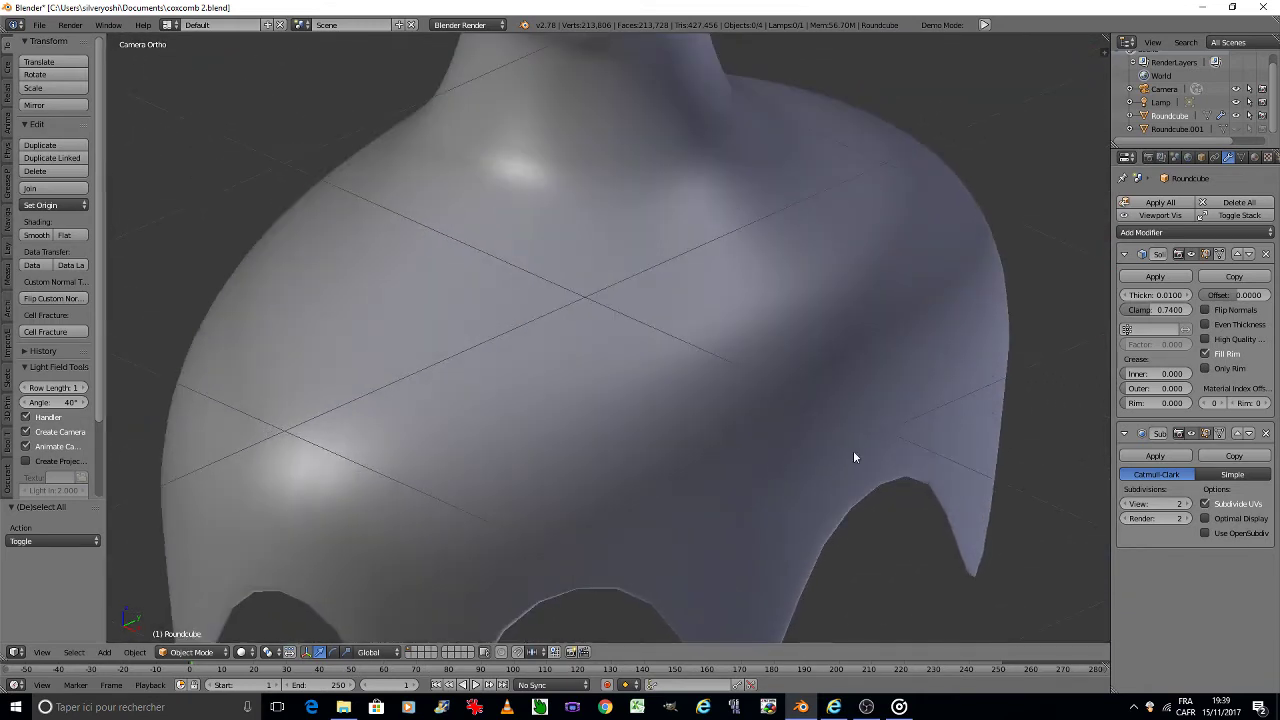
scroll(1036, 448, down, 2)
scroll(1000, 450, down, 4)
key(ctrl+s)
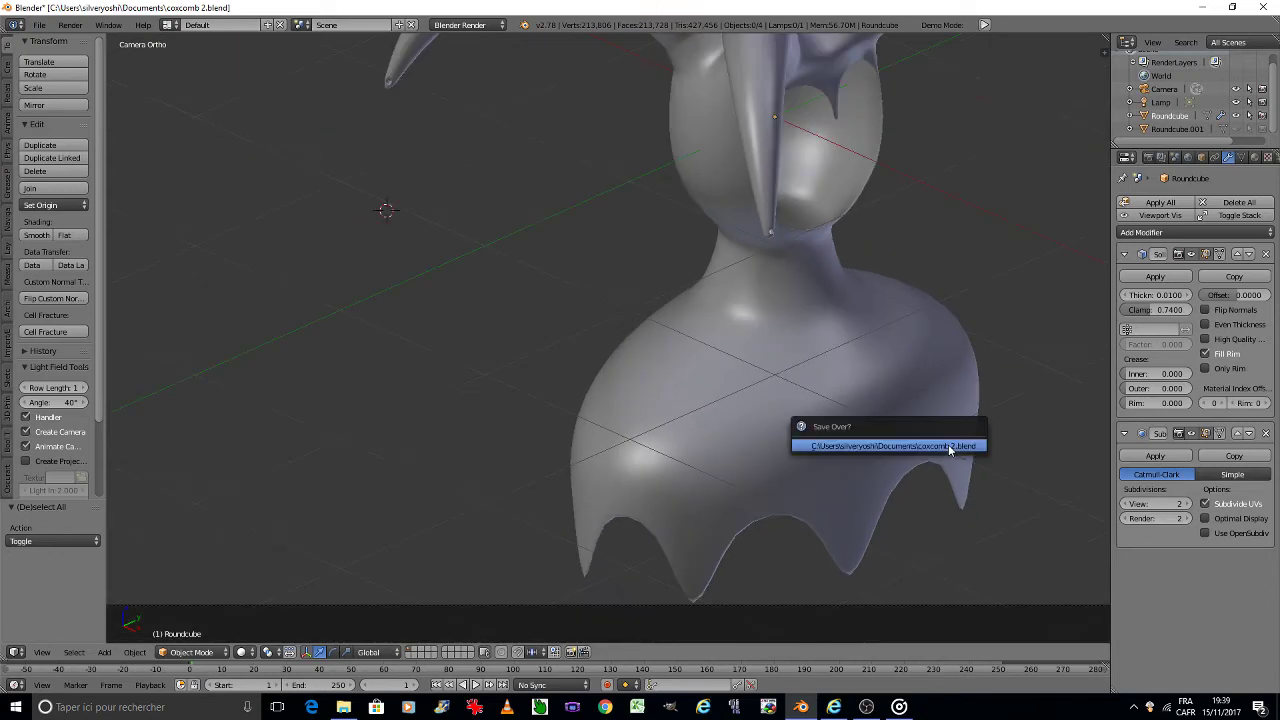
click(948, 444)
Step: Set the Solidify thickness to 0.02 and recentre the figure in view
scroll(765, 220, up, 4)
scroll(765, 240, up, 3)
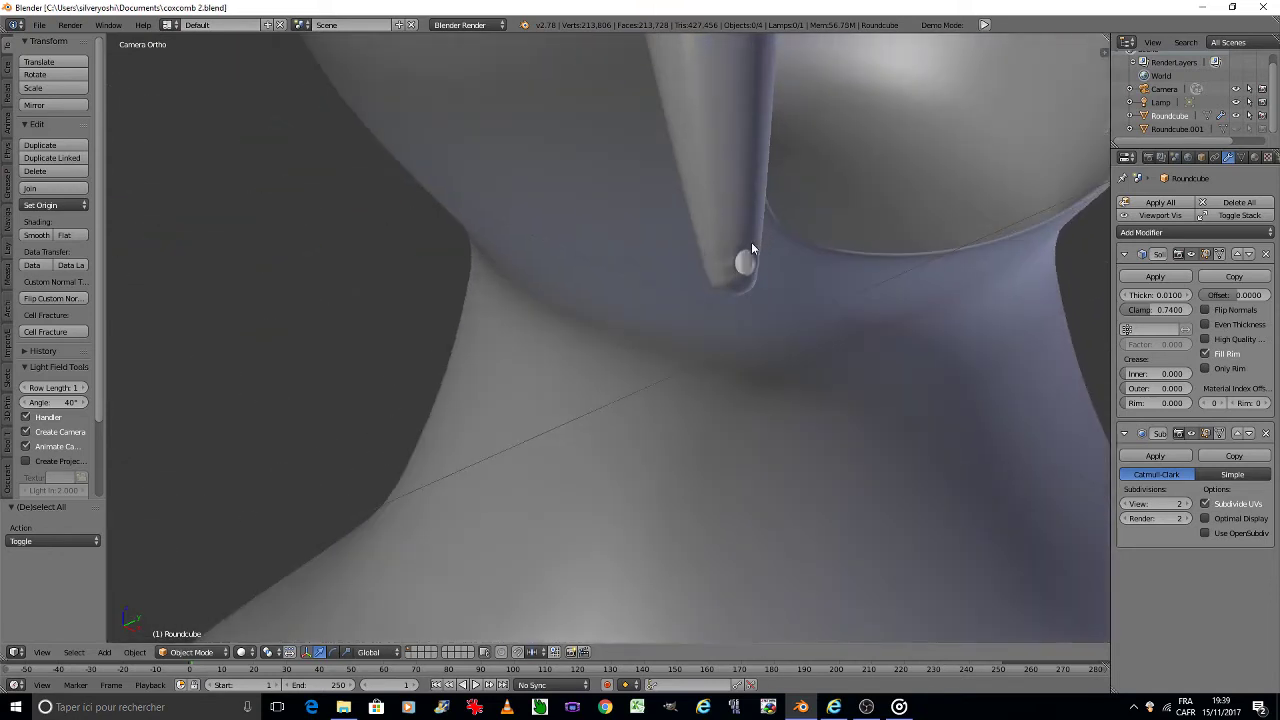
scroll(751, 250, up, 2)
scroll(755, 252, up, 1)
scroll(770, 280, down, 3)
scroll(772, 286, down, 3)
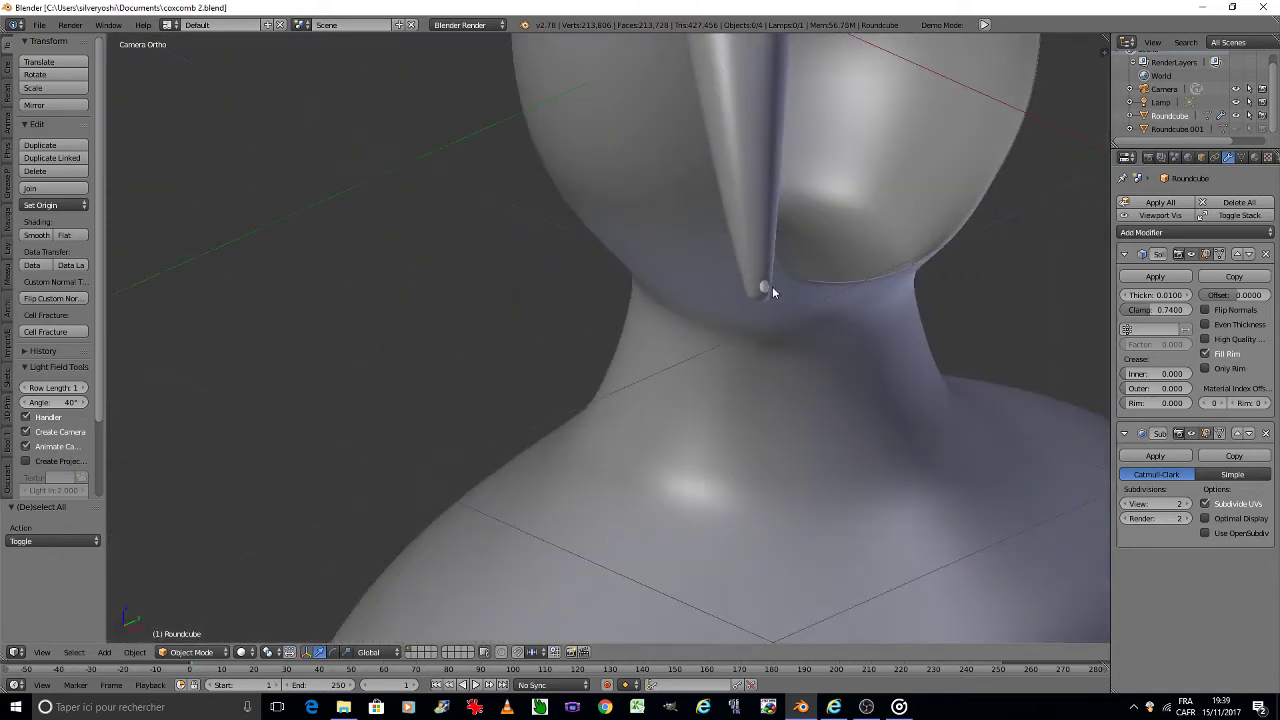
scroll(772, 286, down, 3)
click(1152, 294)
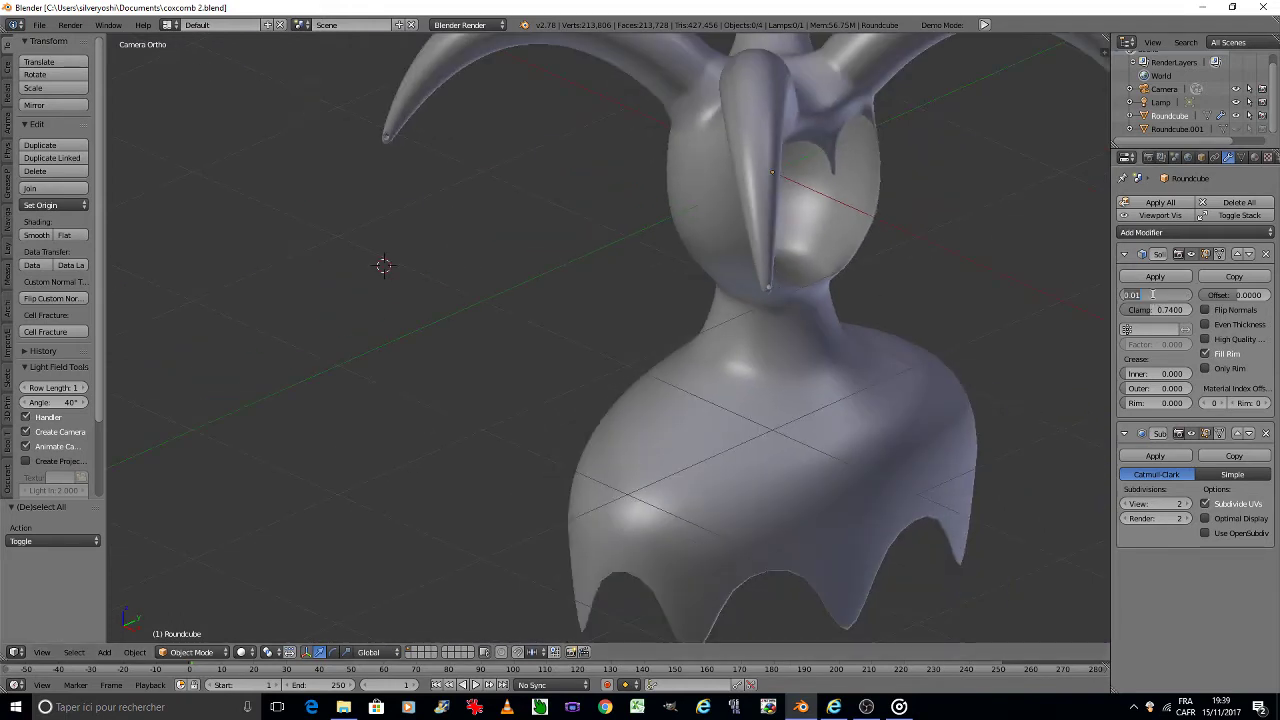
text(0.)
key(Return)
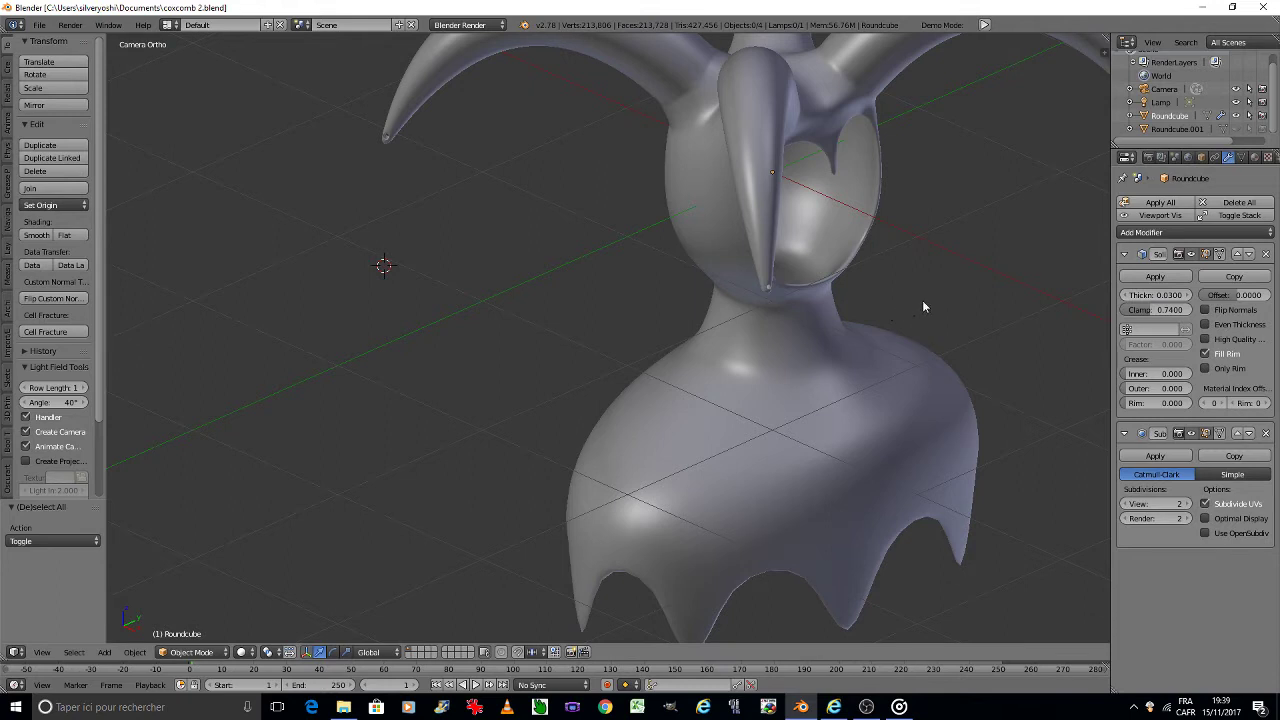
click(1143, 294)
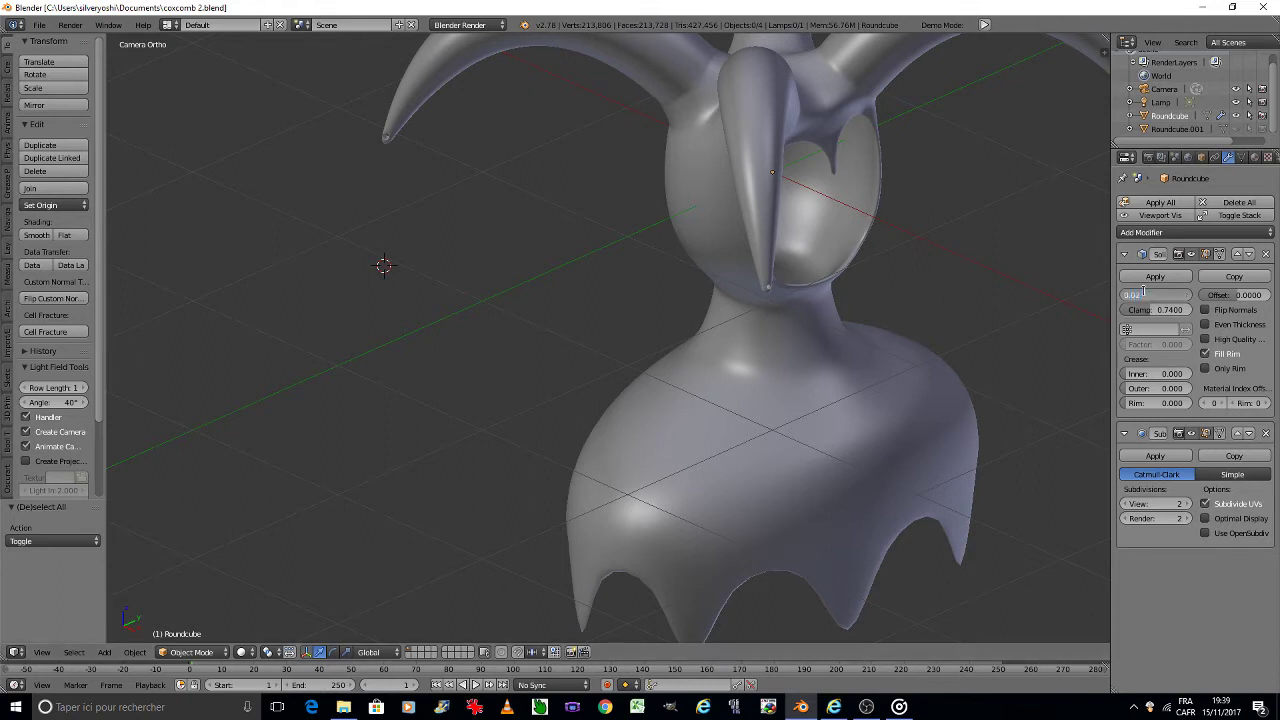
key(Return)
scroll(815, 312, down, 1)
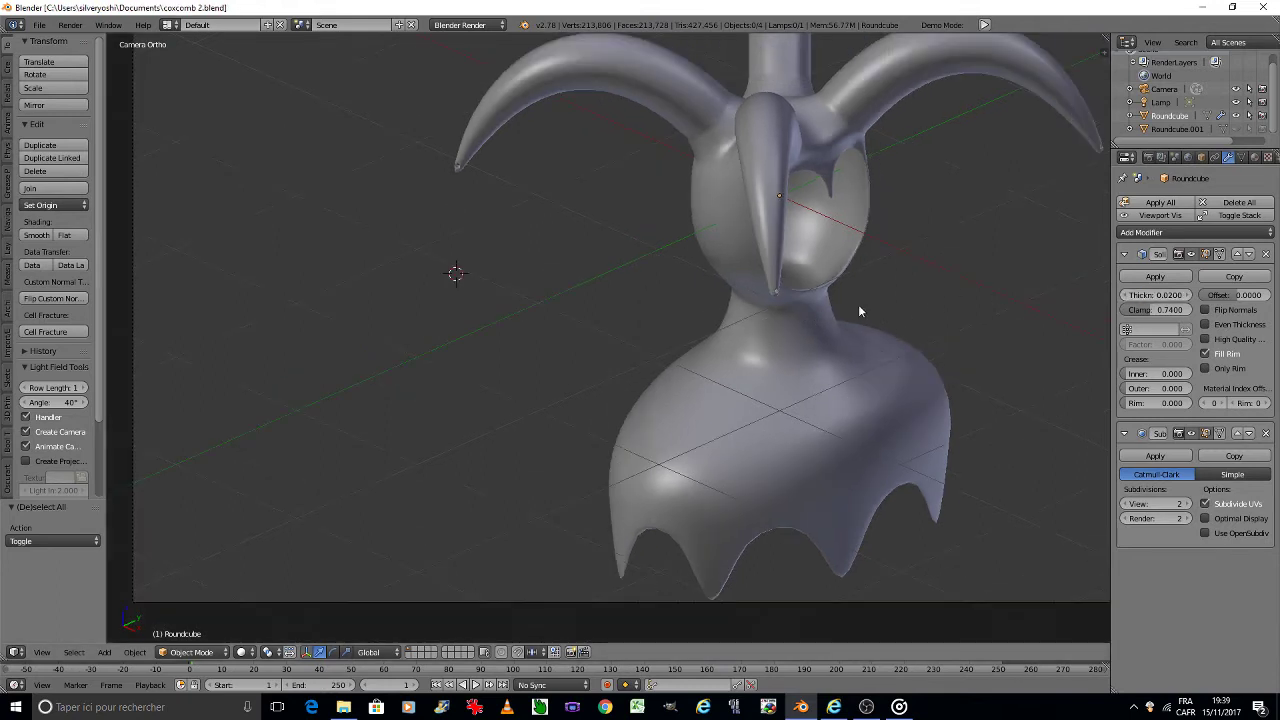
scroll(873, 289, down, 1)
mouse_move(872, 285)
shift+middle_down()
mouse_move(683, 367)
mouse_move(656, 402)
shift+middle_up()
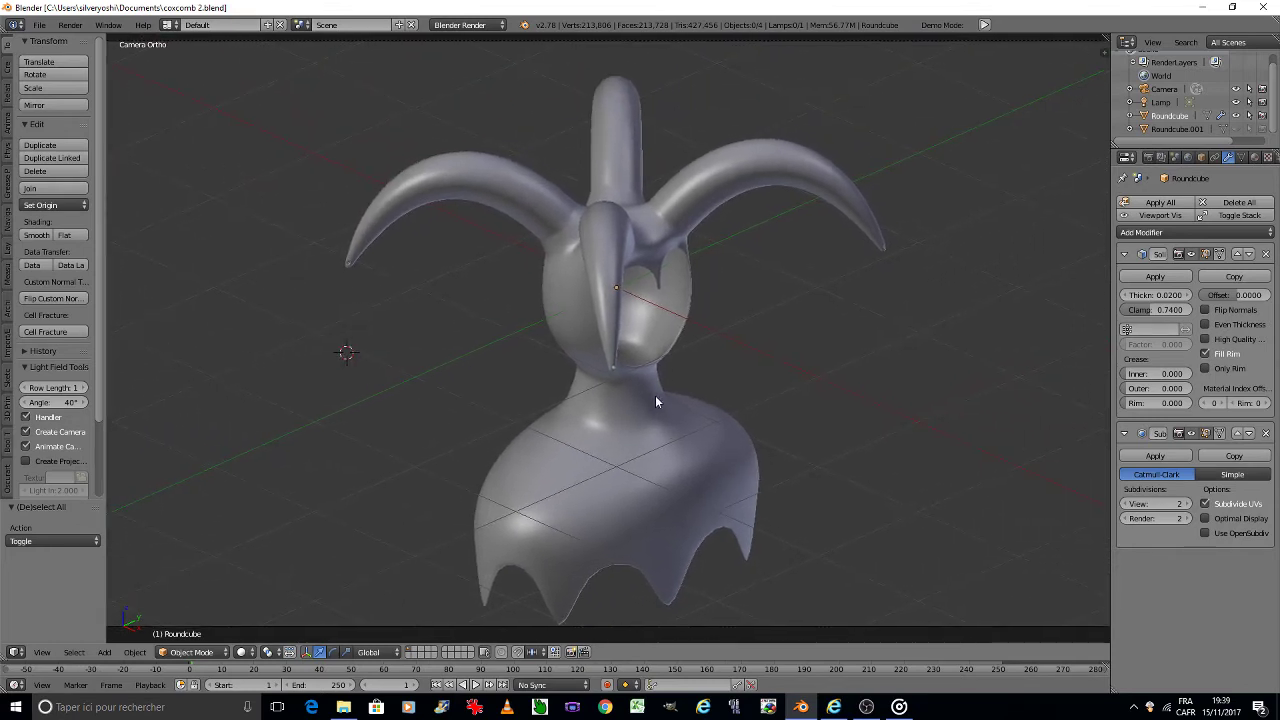
Step: Lower the camera along the Z axis
click(1164, 89)
key(g)
key(z)
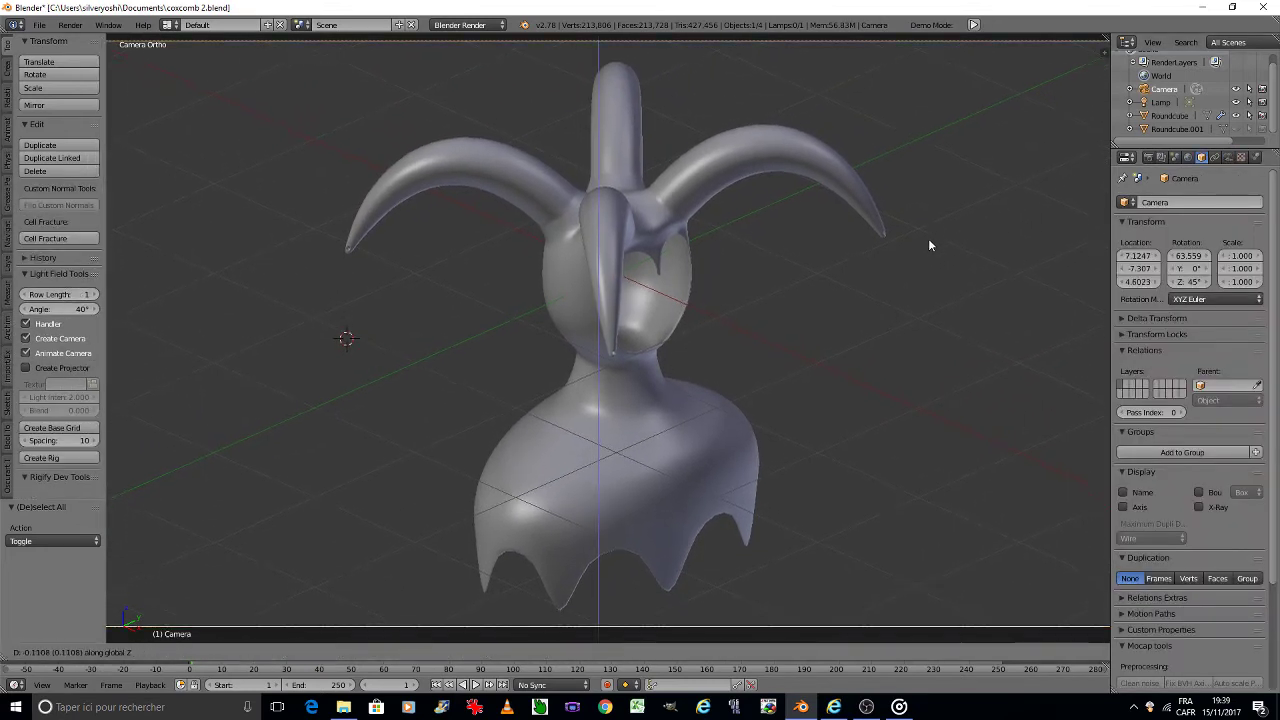
click(929, 249)
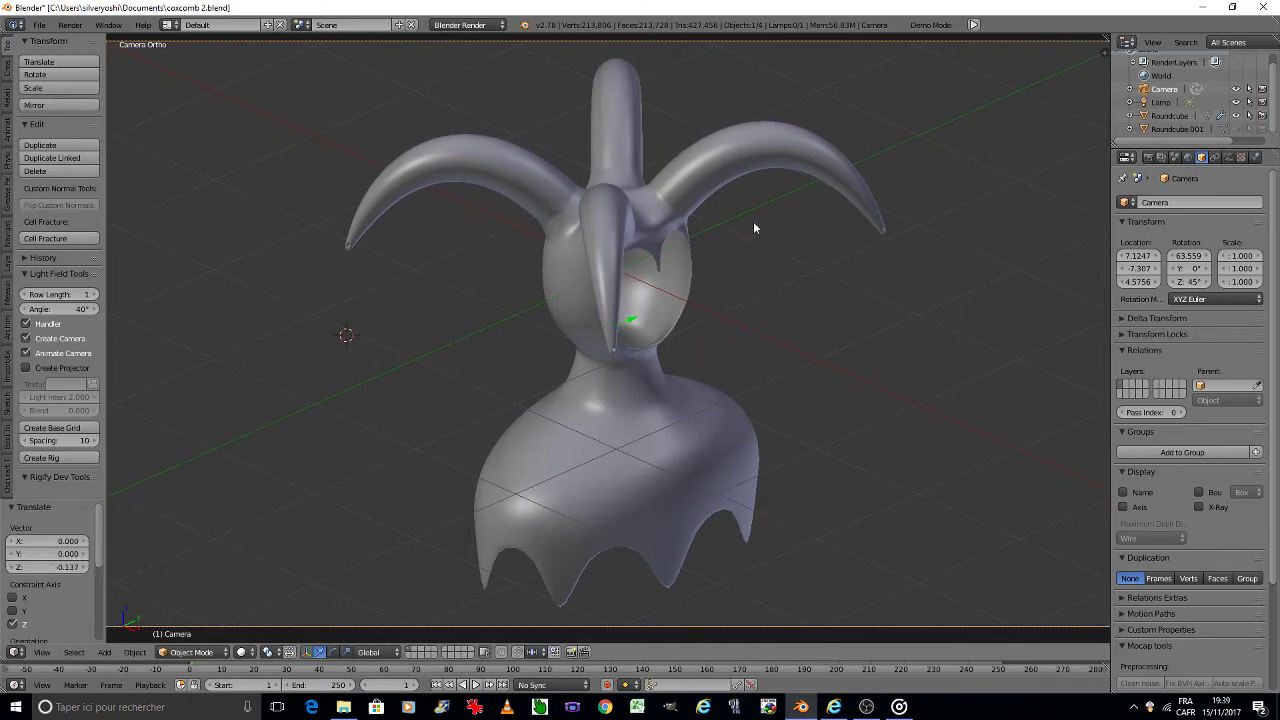
Step: Try scaling the creature and cancel, deselect all, then reselect the creature mesh
right_click(727, 204)
key(s)
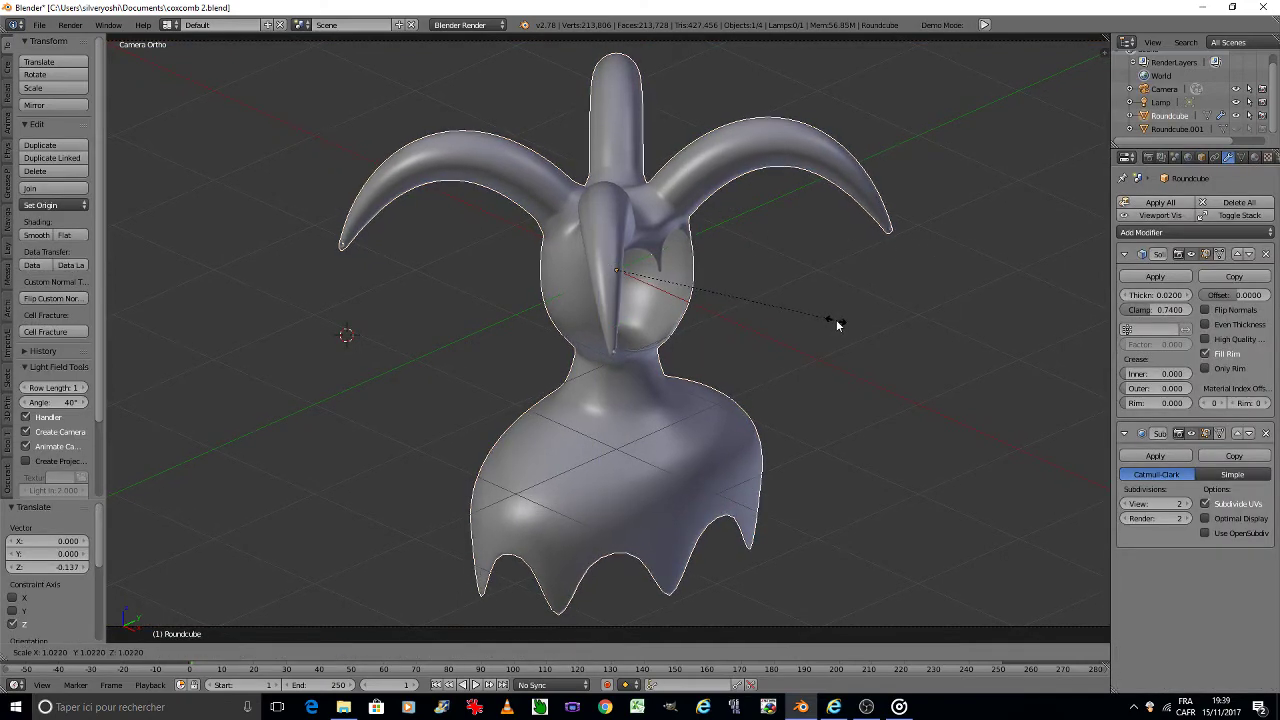
key(Escape)
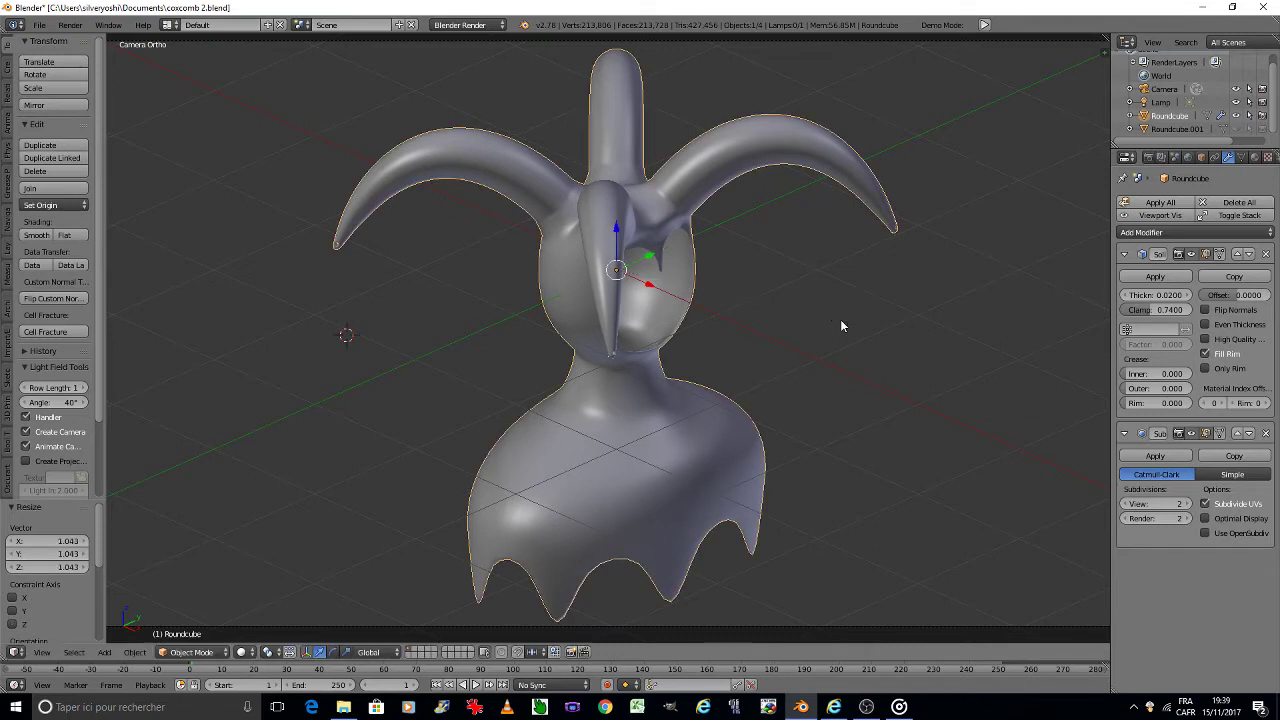
key(space)
key(Escape)
key(a)
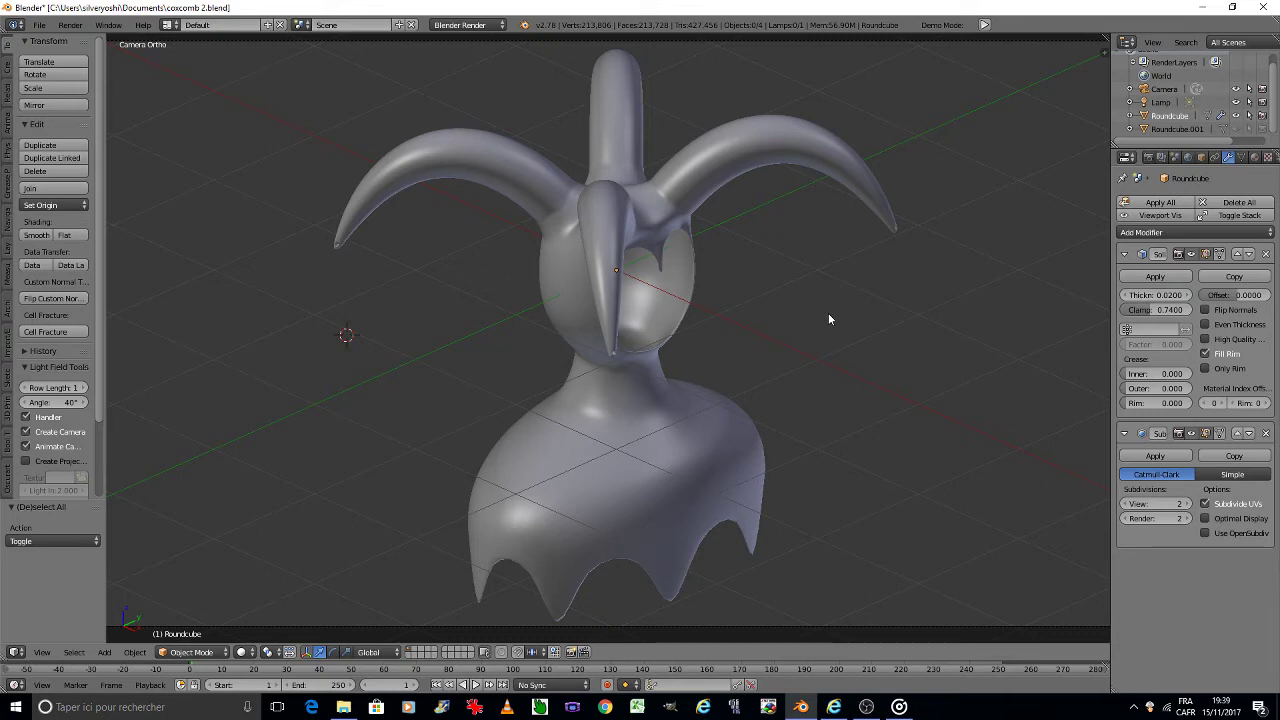
right_click(698, 466)
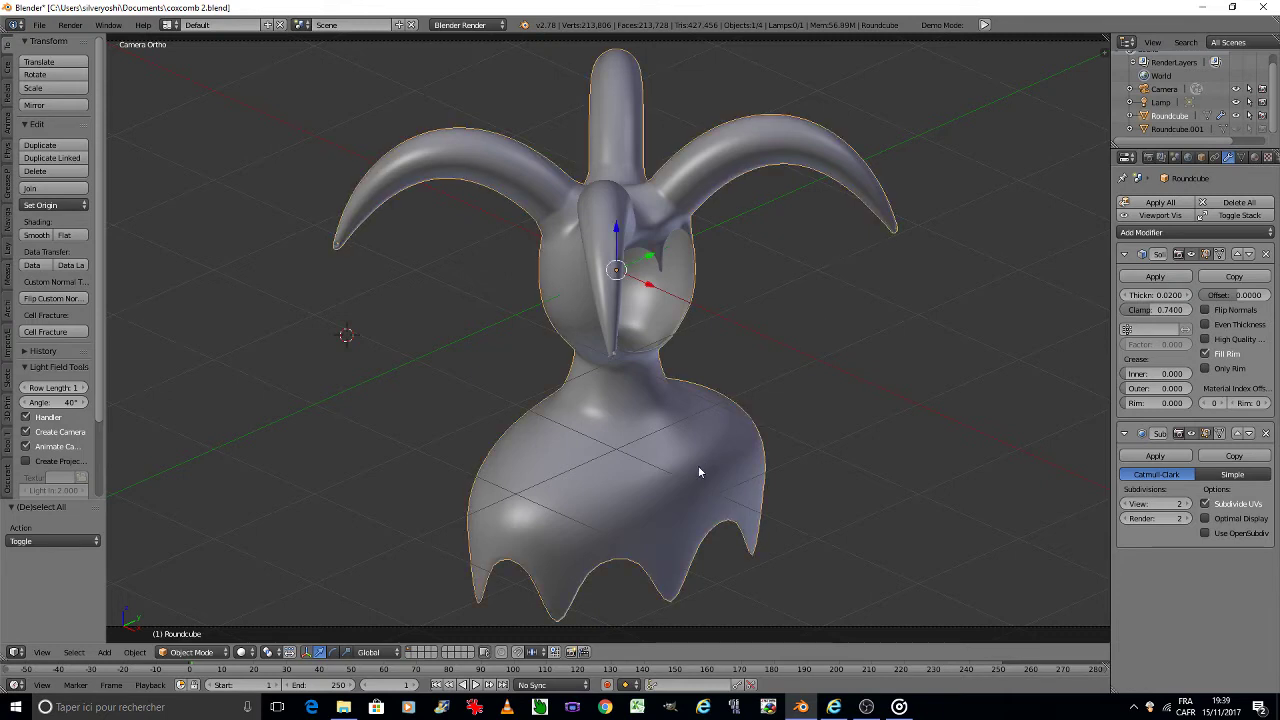
key(ctrl+Tab)
click(775, 462)
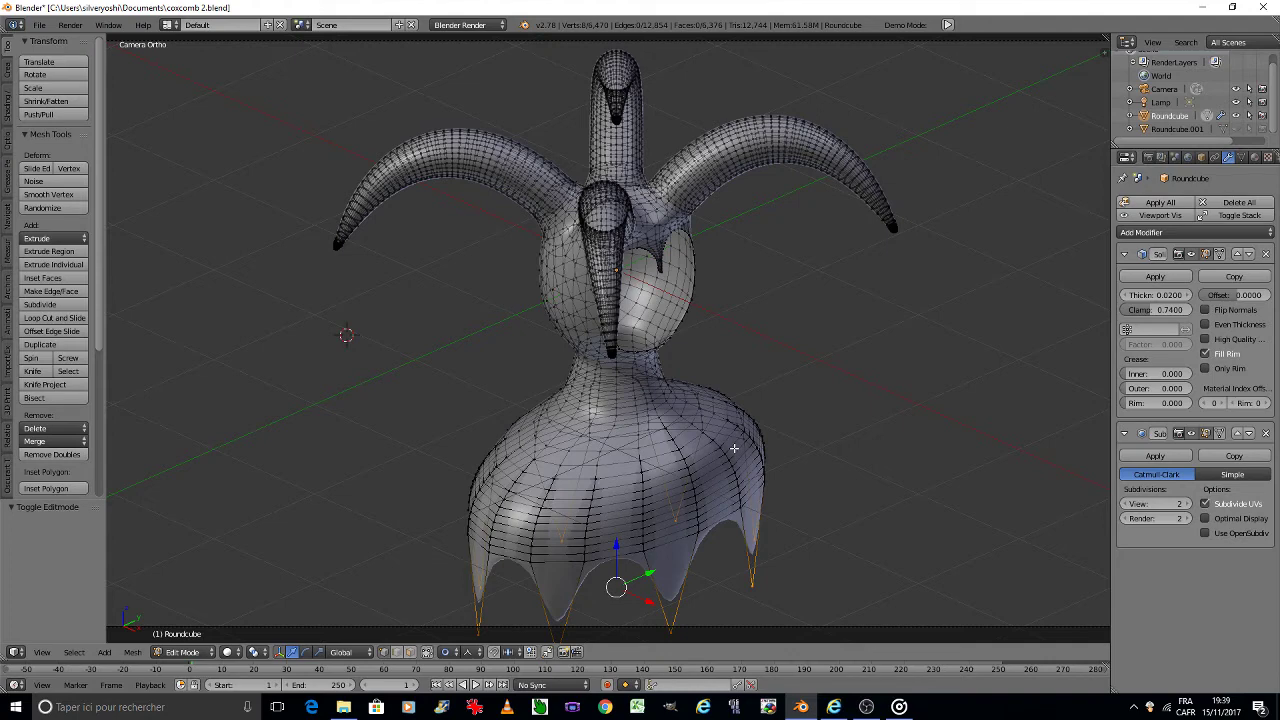
key(Tab)
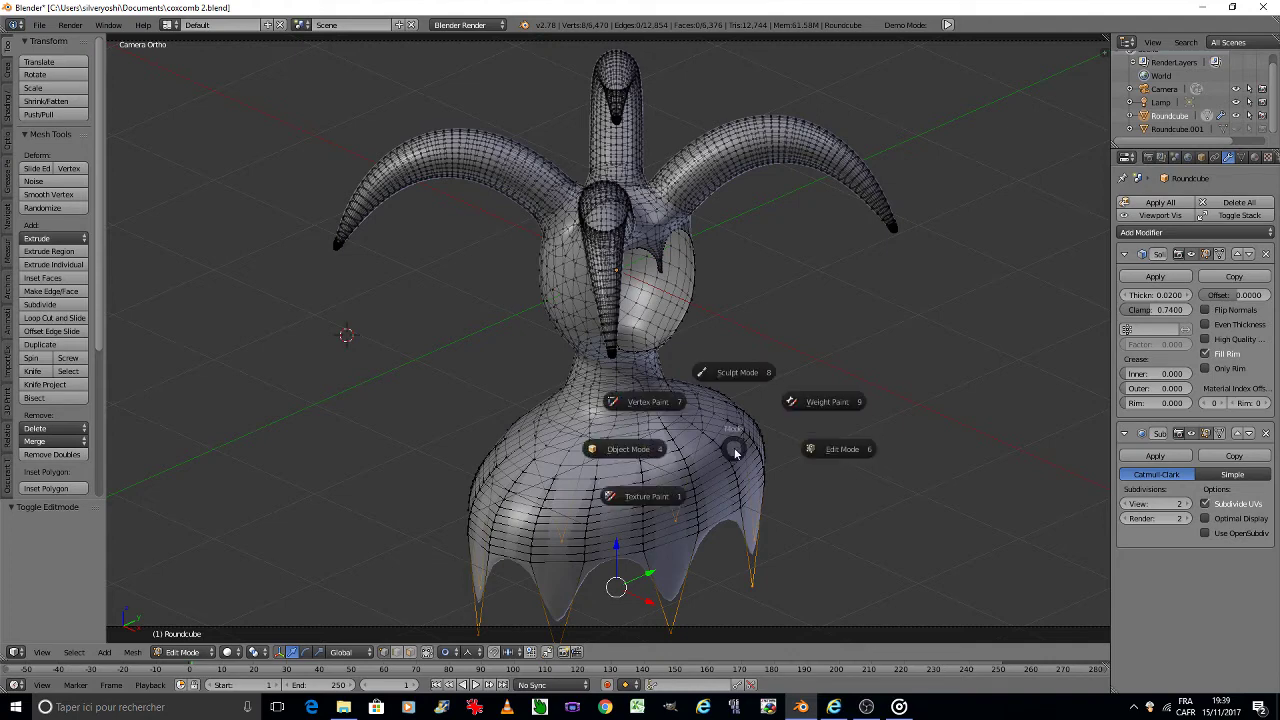
click(706, 440)
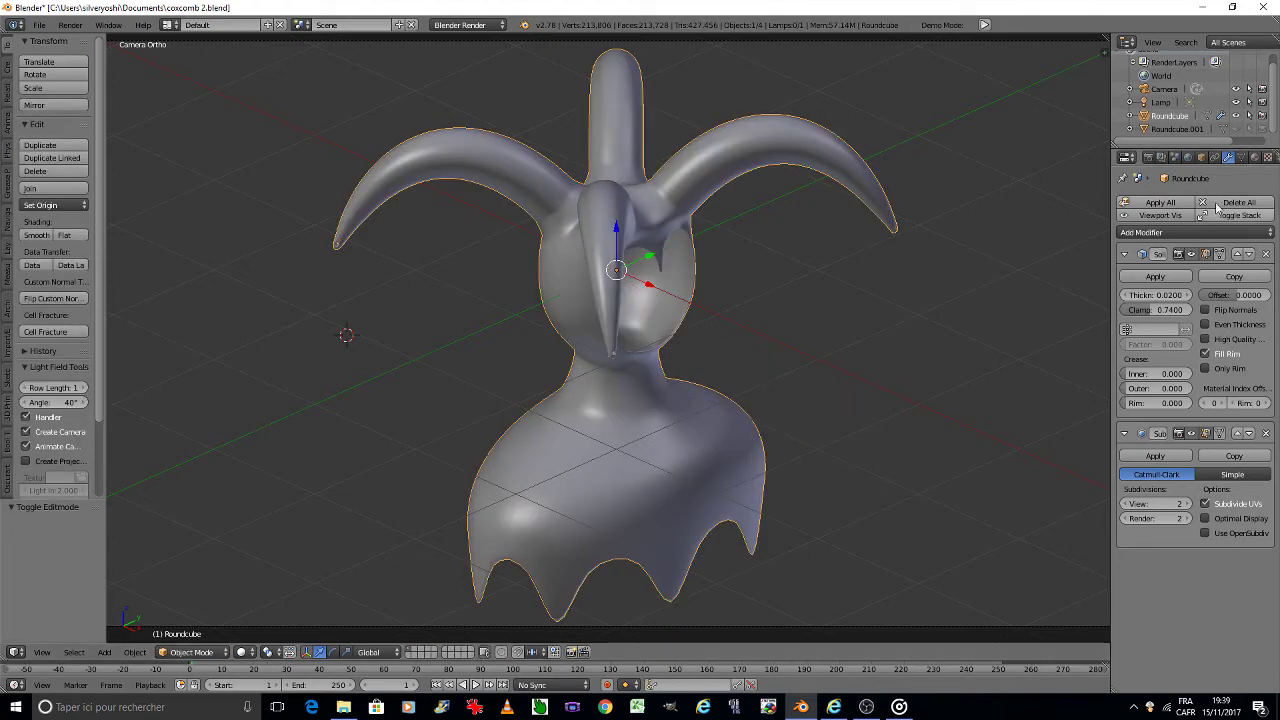
click(1256, 158)
Step: Create Material.001 with specular intensity 0 and a dark red diffuse (H 0, S 1, V 0.52)
click(1160, 250)
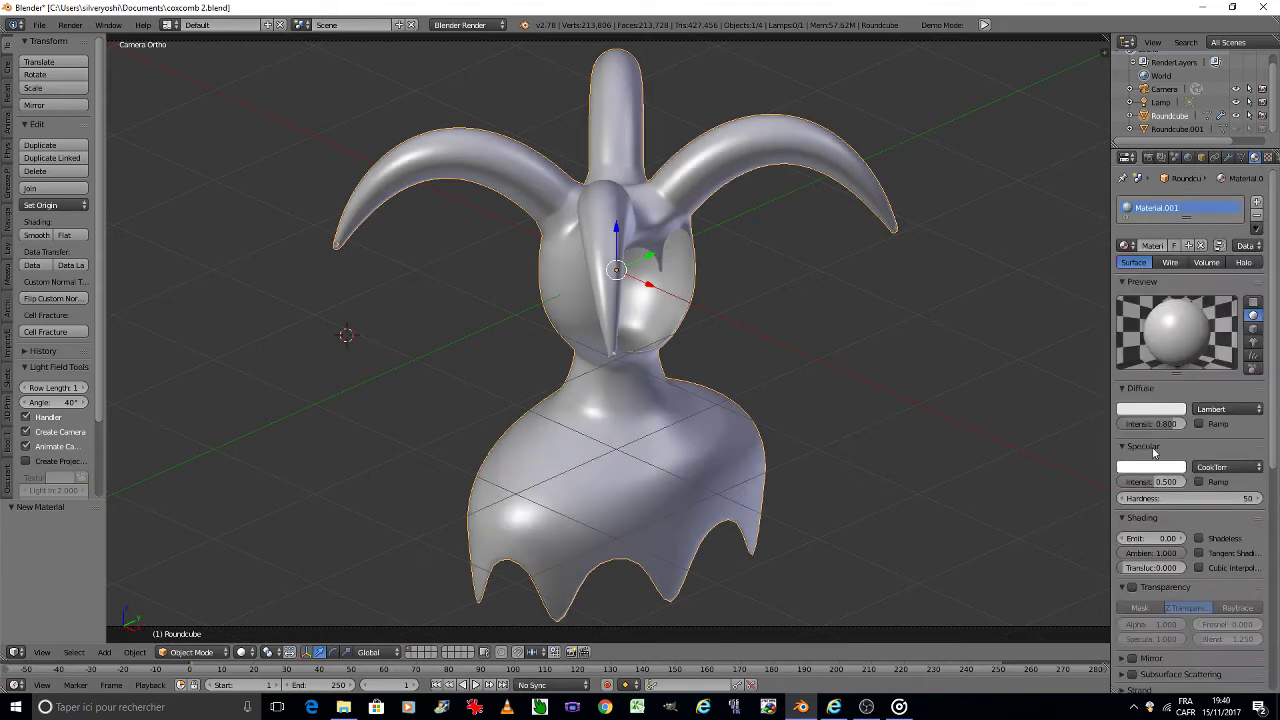
drag(1152, 481, 1120, 481)
click(1150, 410)
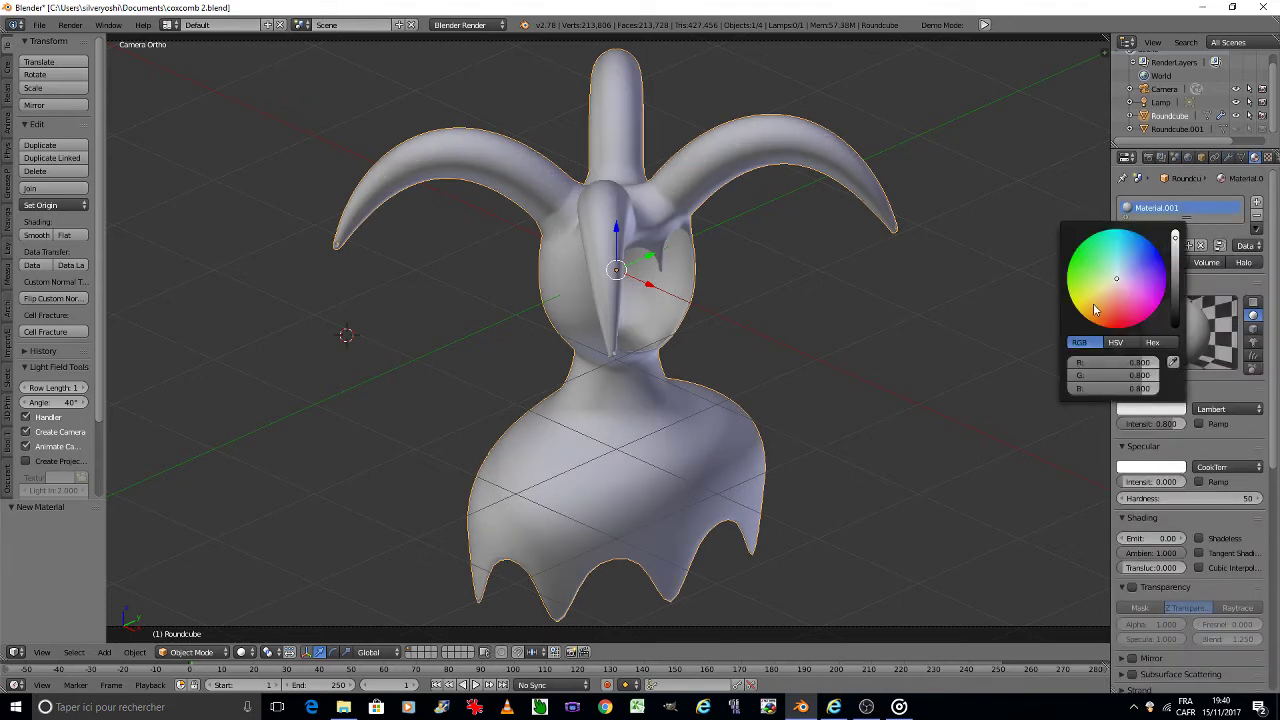
click(1112, 326)
click(1116, 342)
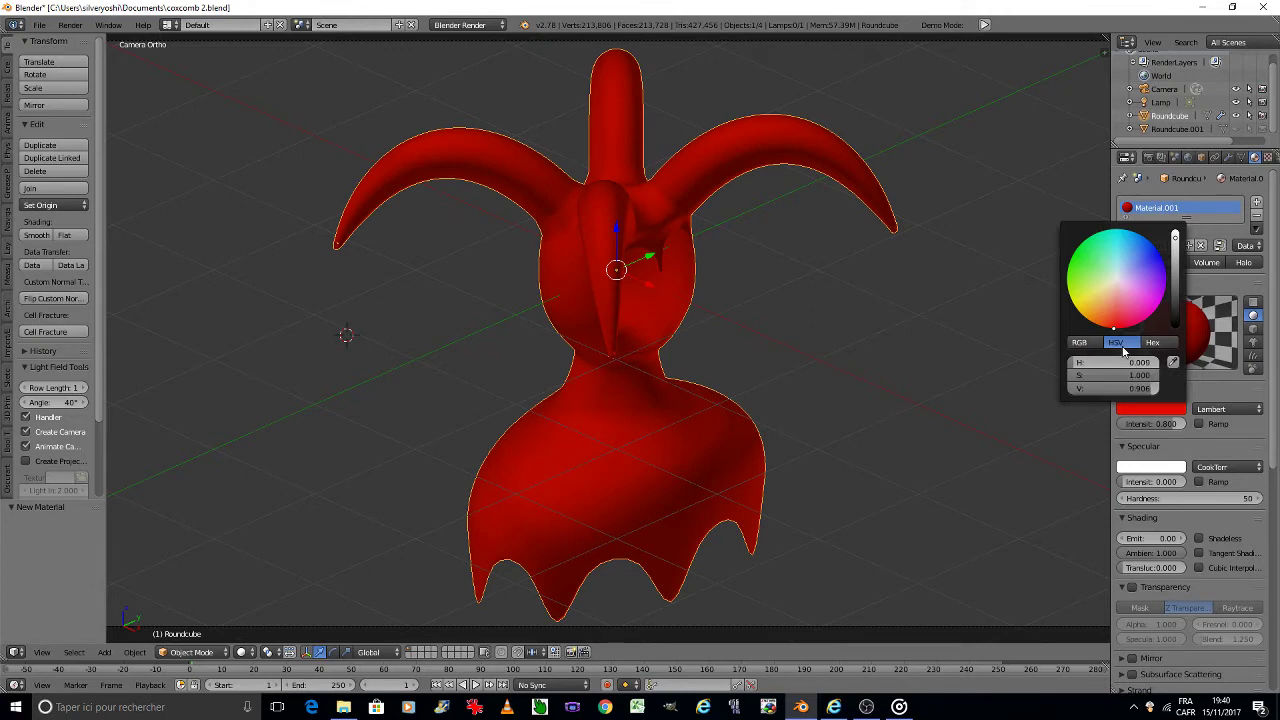
click(1176, 282)
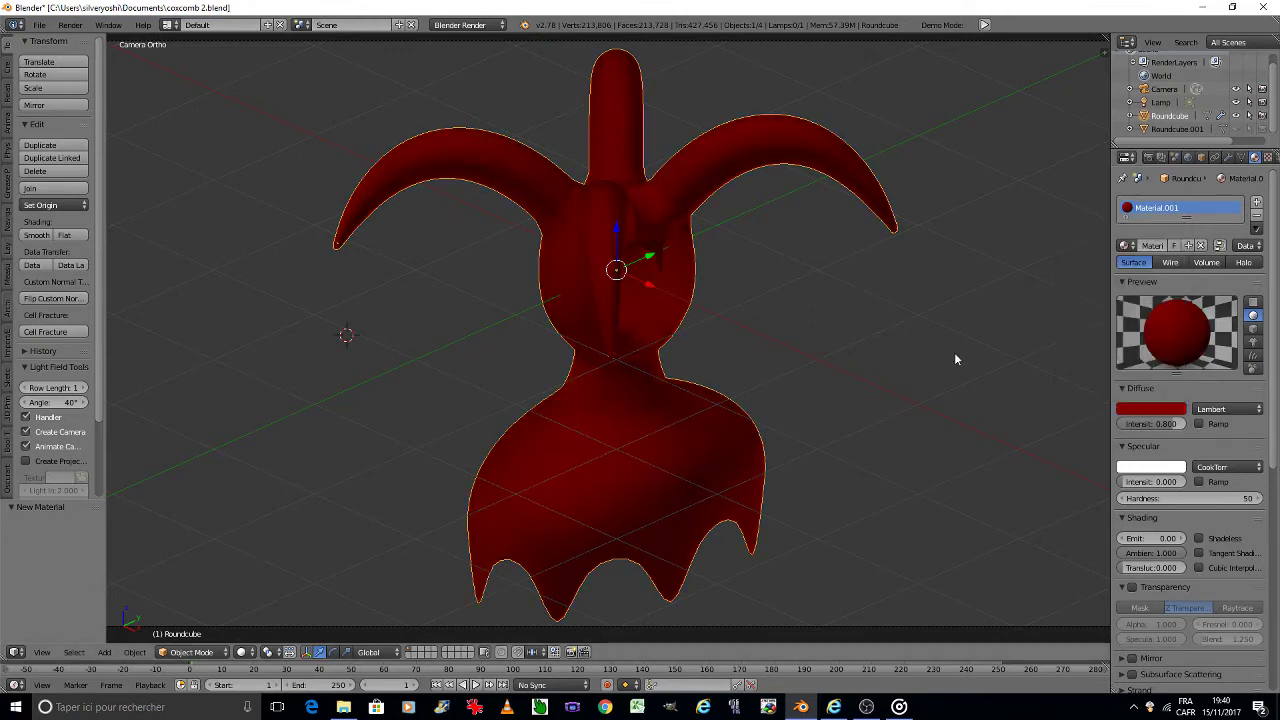
Step: Save the file and switch to a top view showing the lamps and camera
key(ctrl+s)
click(932, 391)
key(KP_8)
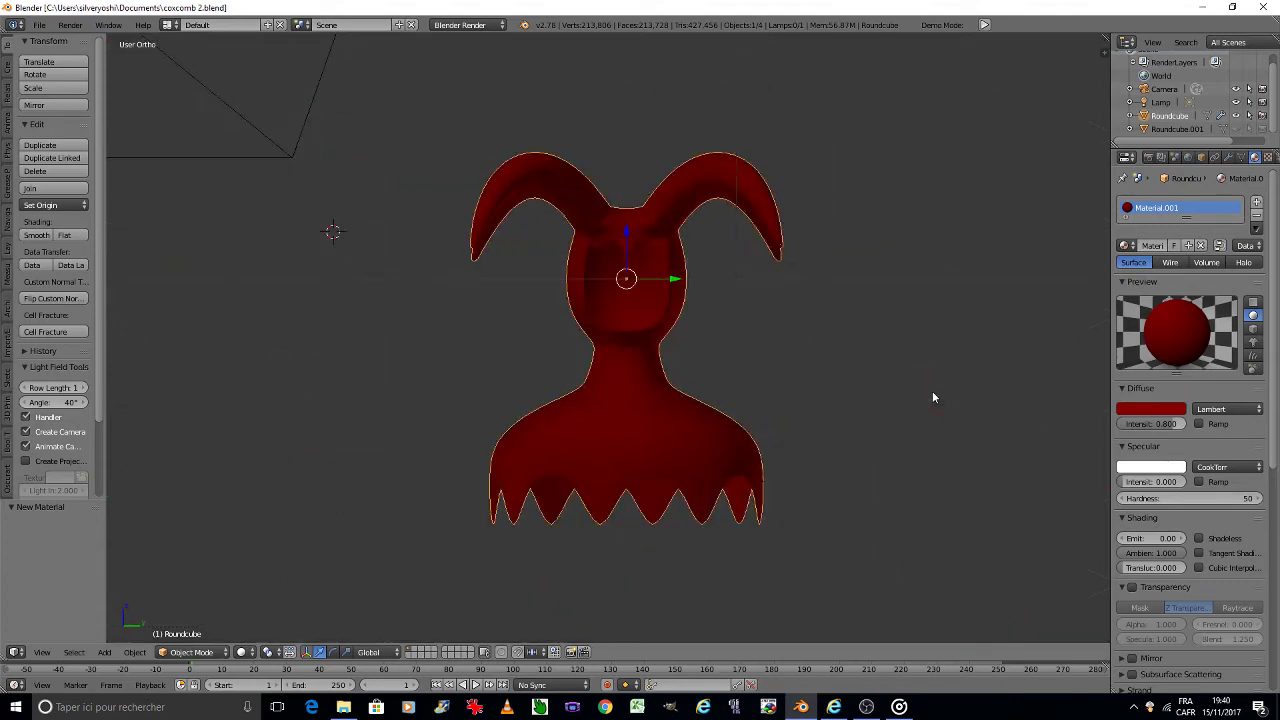
key(KP_8)
key(KP_8)
key(KP_8)
scroll(812, 359, down, 4)
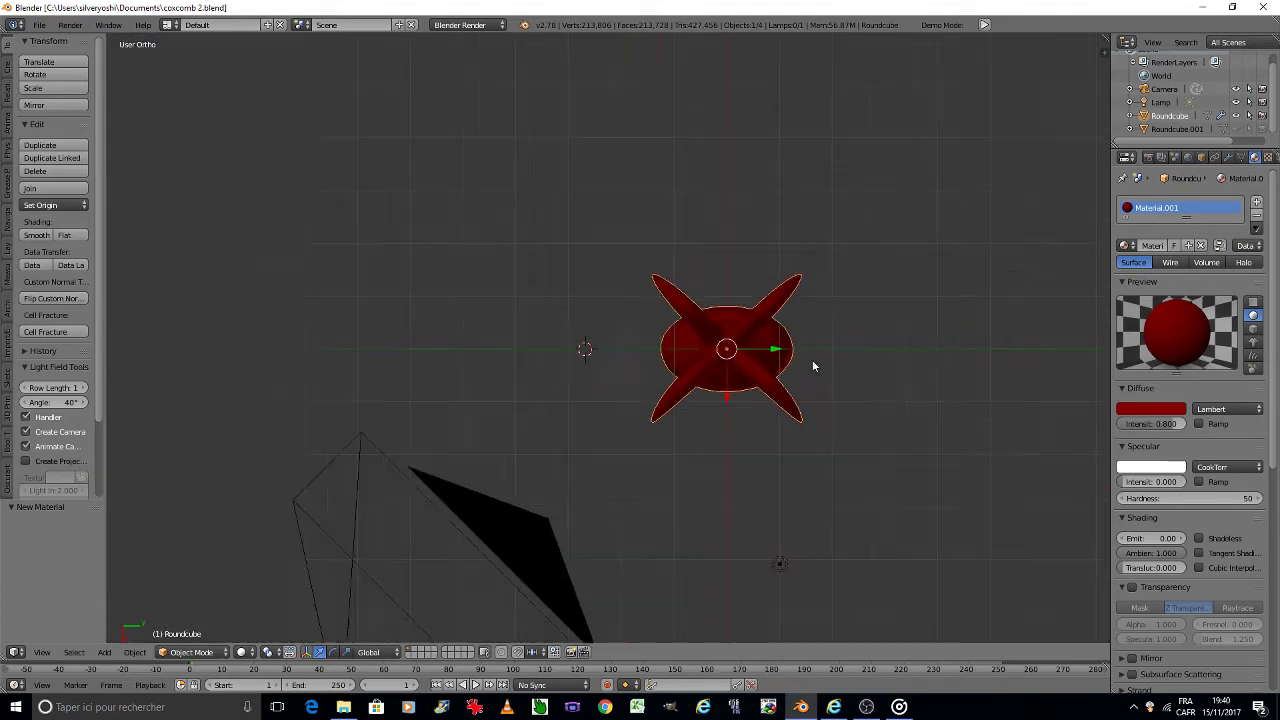
shift+middle_drag(790, 442, 746, 369)
Step: Reposition the lamp, then duplicate it left of the creature as a rotated Sun lamp
right_click(737, 384)
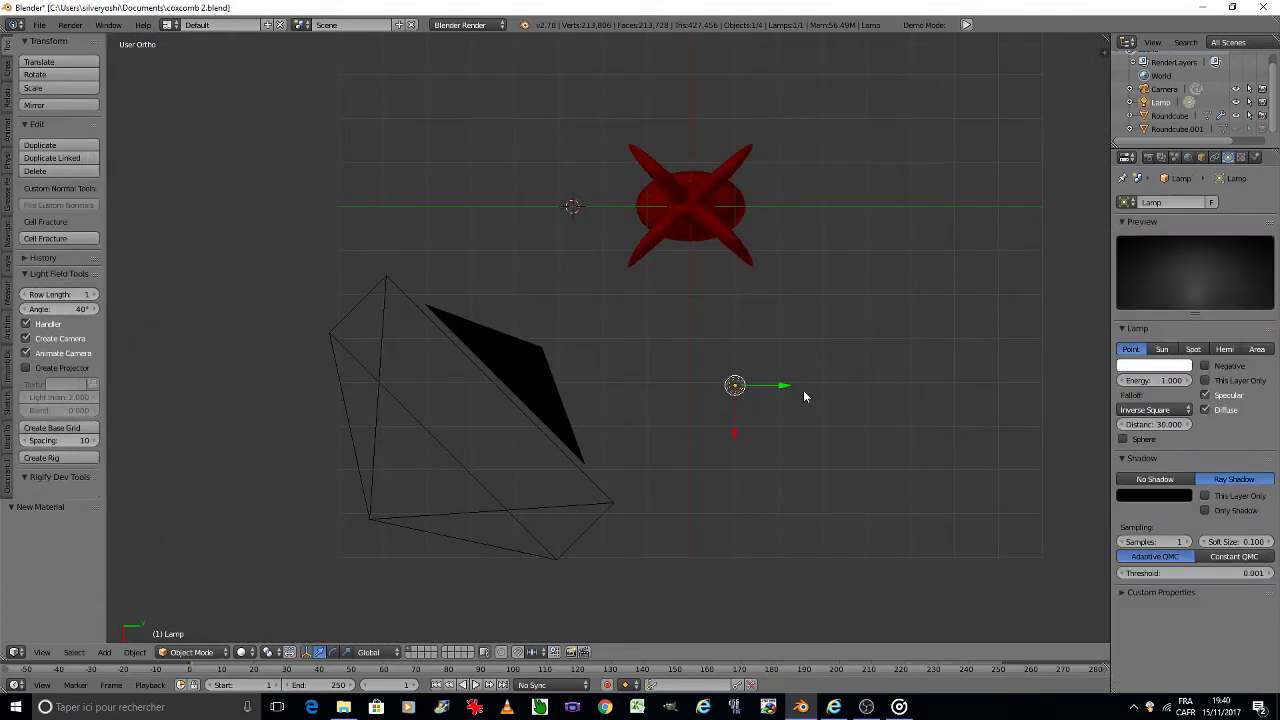
key(g)
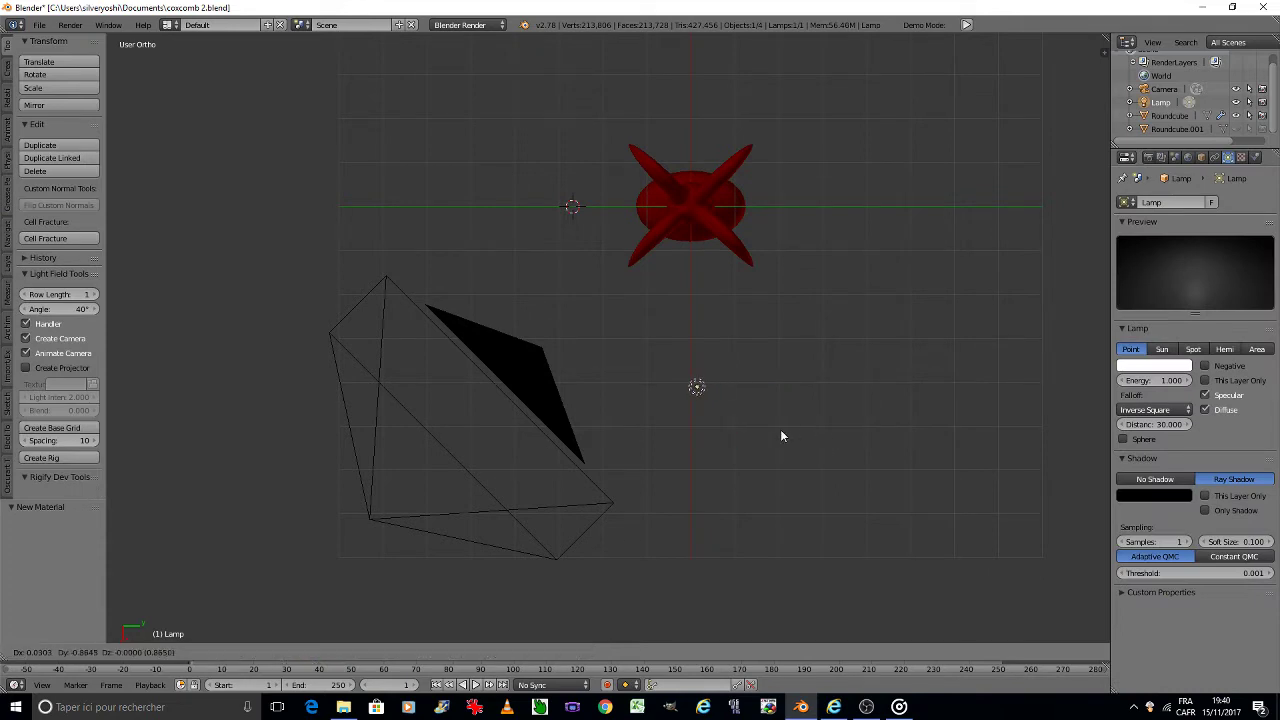
click(776, 429)
key(shift+d)
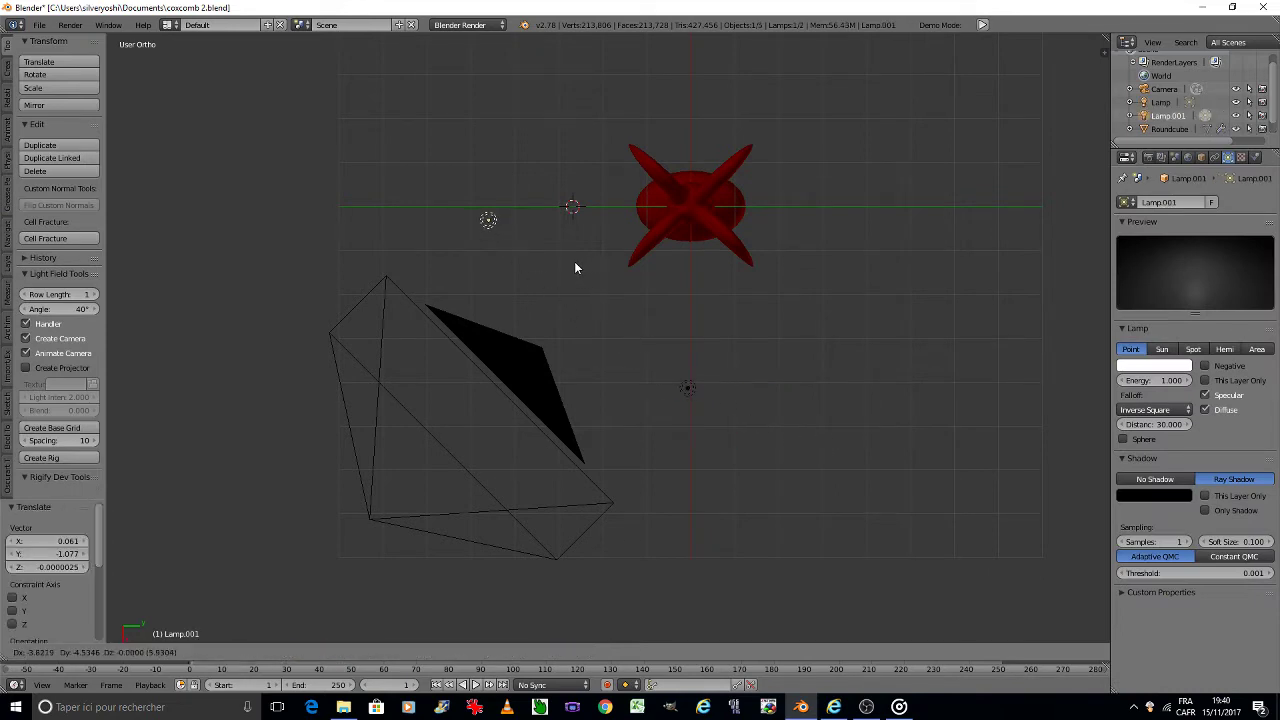
click(572, 263)
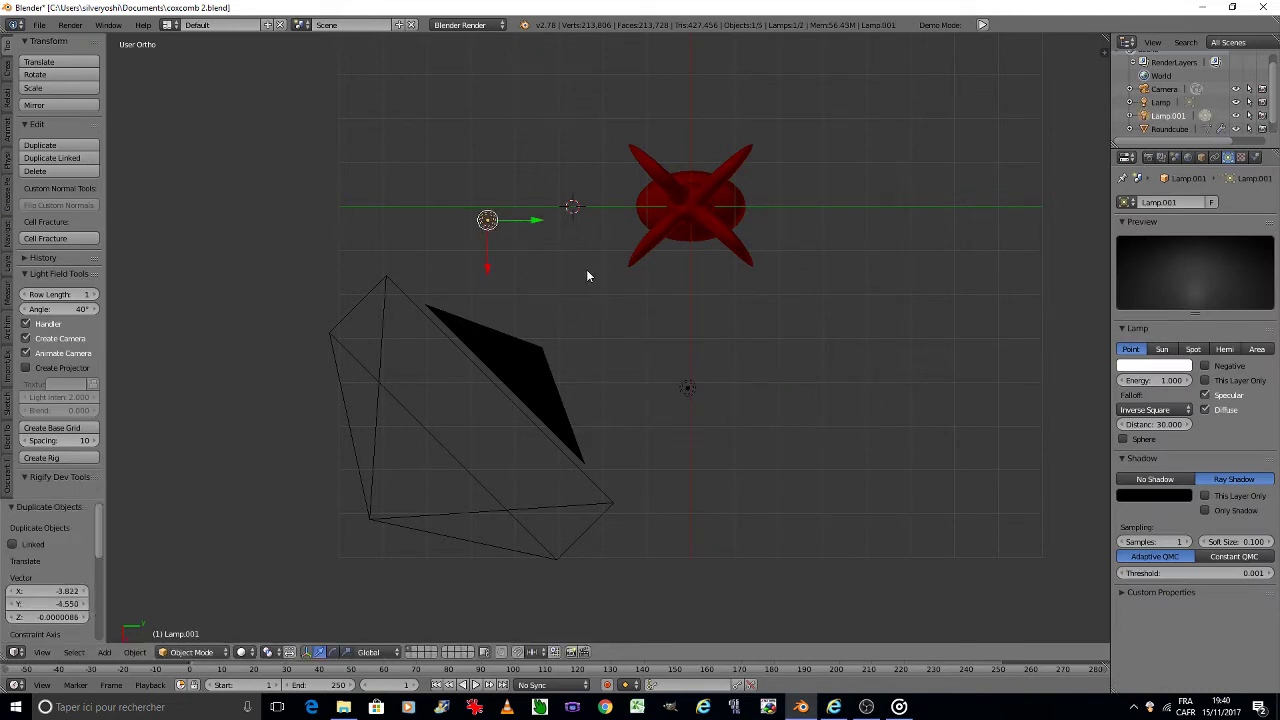
click(1162, 349)
key(r)
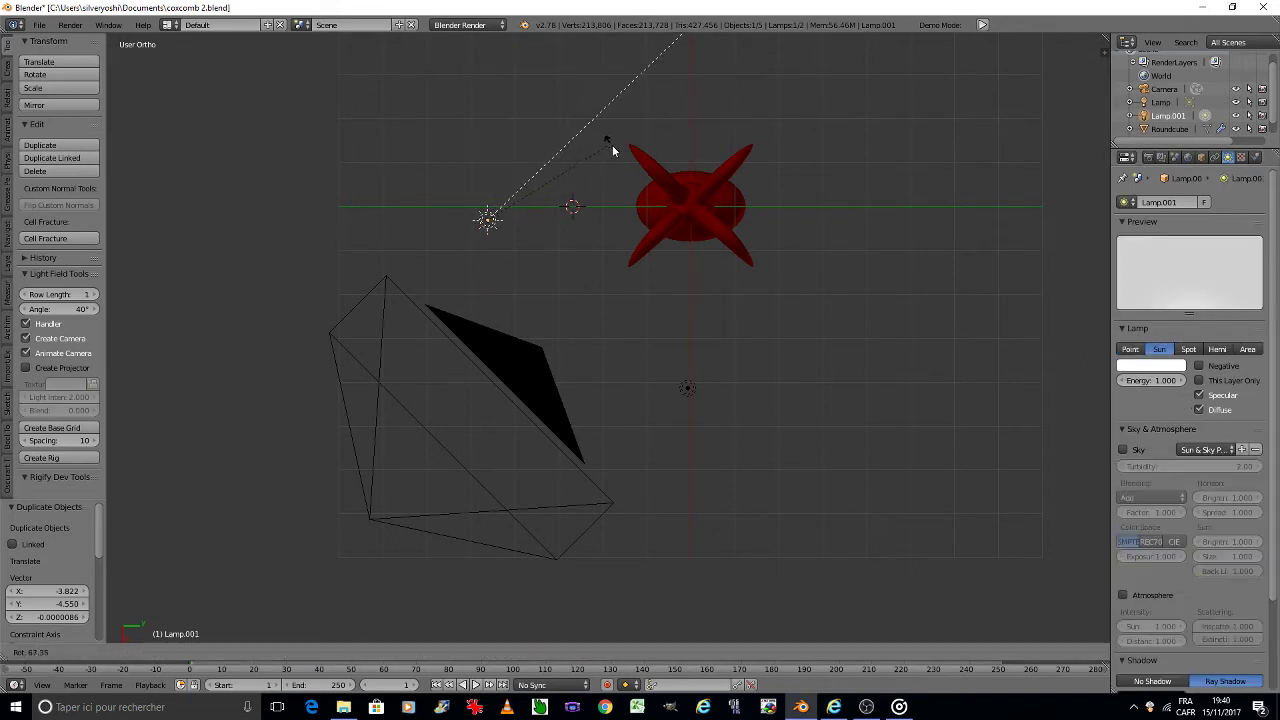
click(620, 155)
Step: Turn the original lamp into a rotated Hemi lamp
right_click(689, 389)
click(1224, 349)
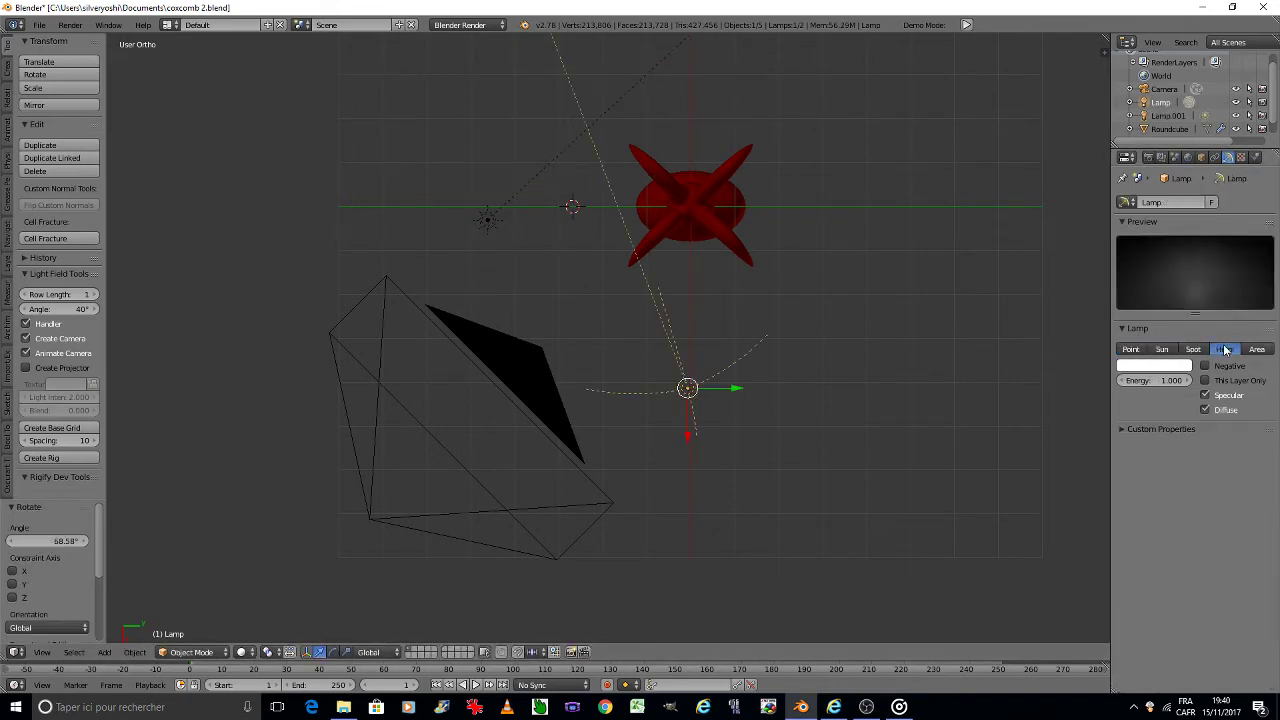
key(r)
click(972, 387)
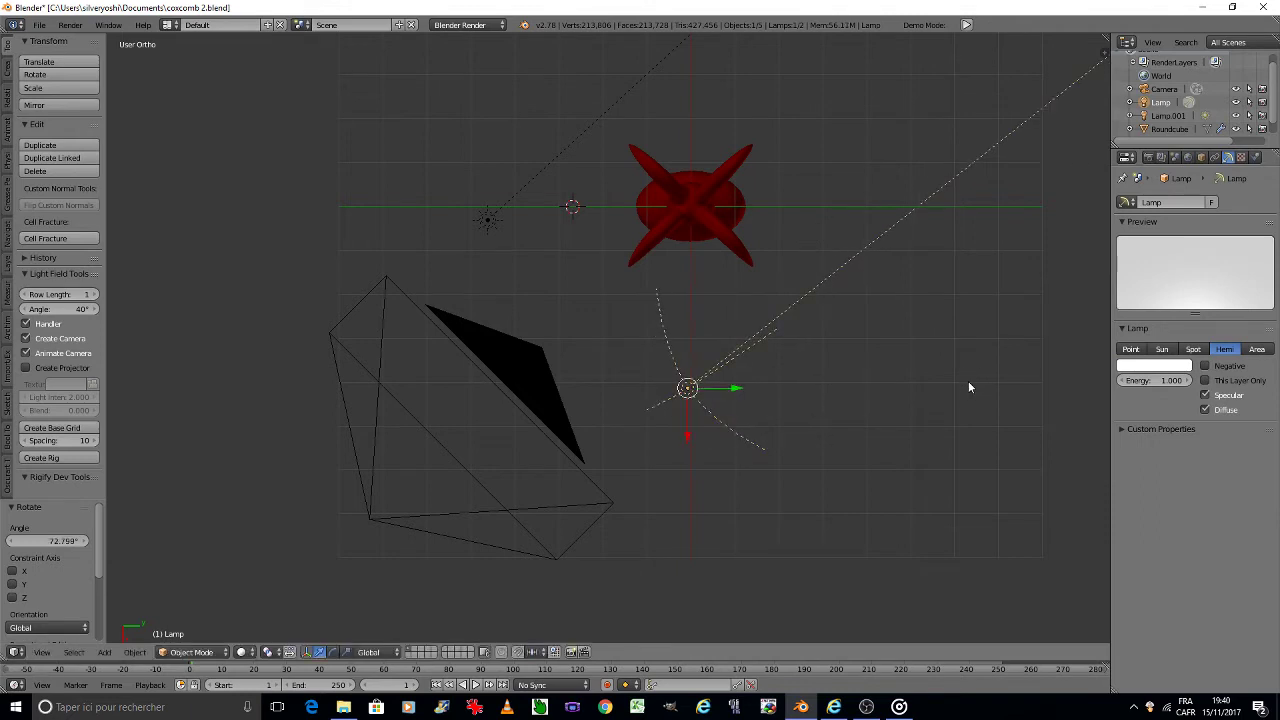
middle_drag(968, 383, 959, 374)
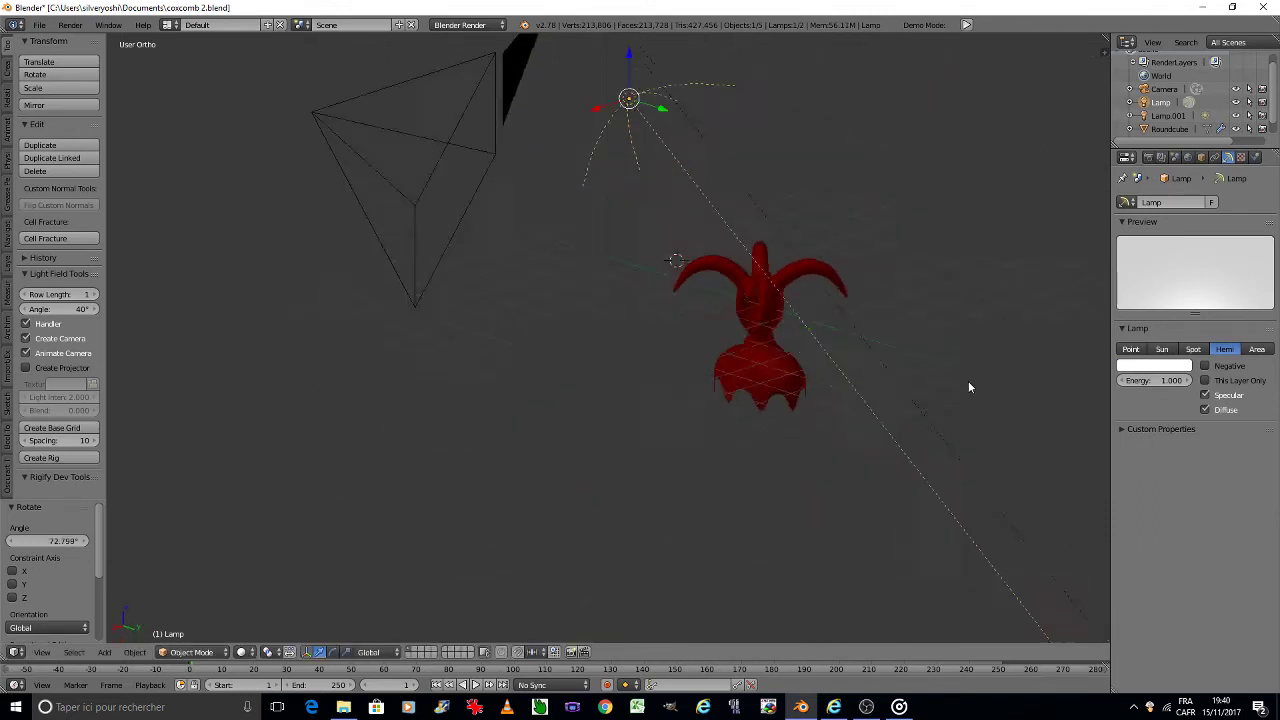
Step: Set the Hemi lamp's energy to 0.100, save, and return to the camera view
right_click(870, 388)
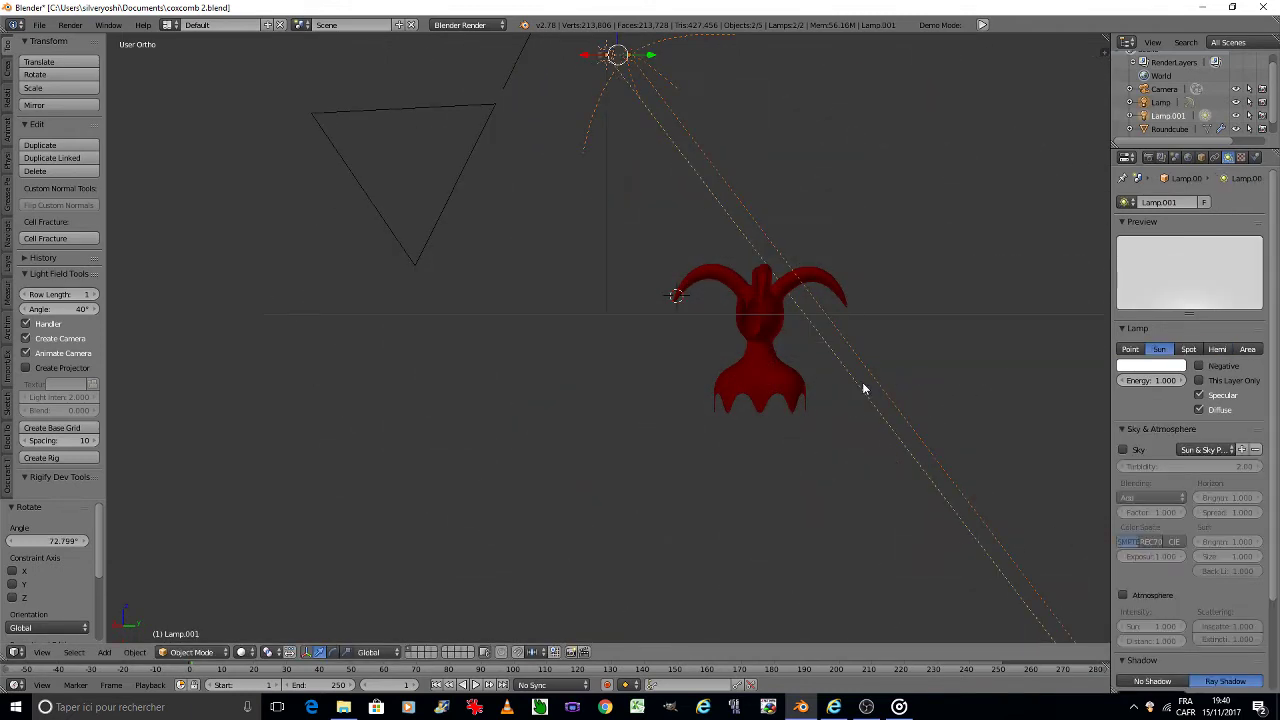
click(862, 384)
right_click(674, 88)
click(1145, 380)
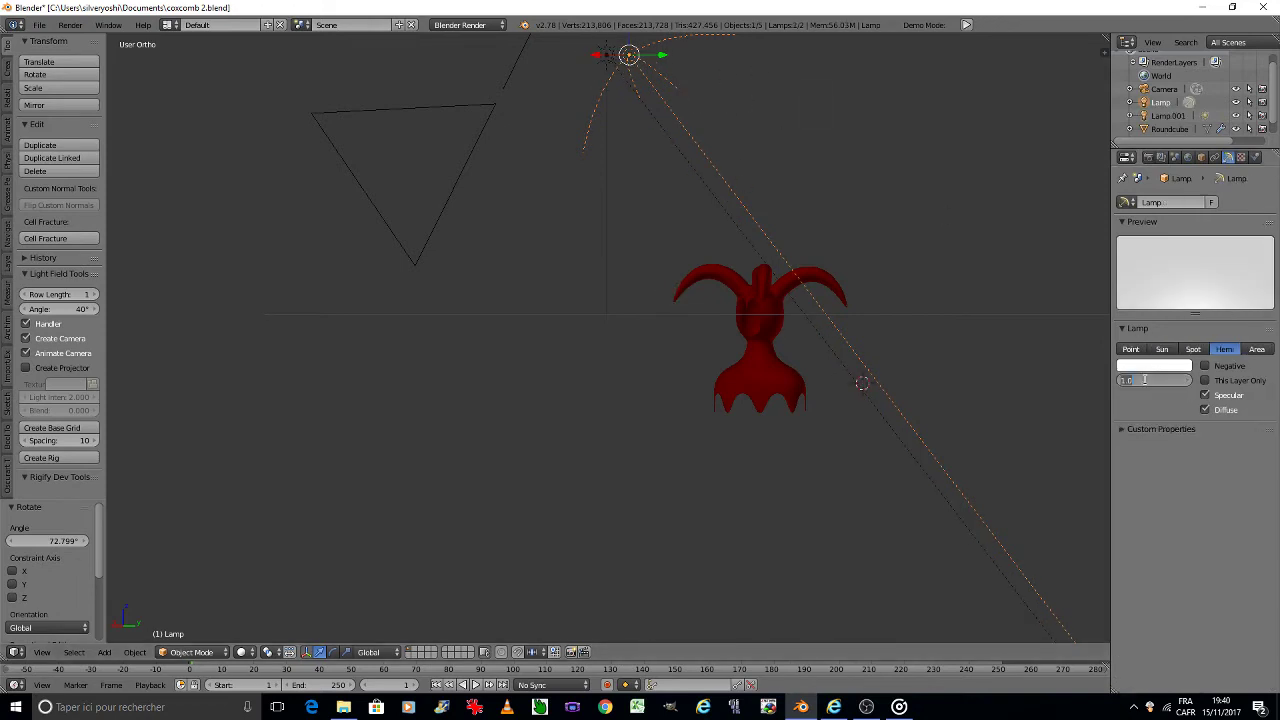
text(0.100)
key(Return)
key(ctrl+s)
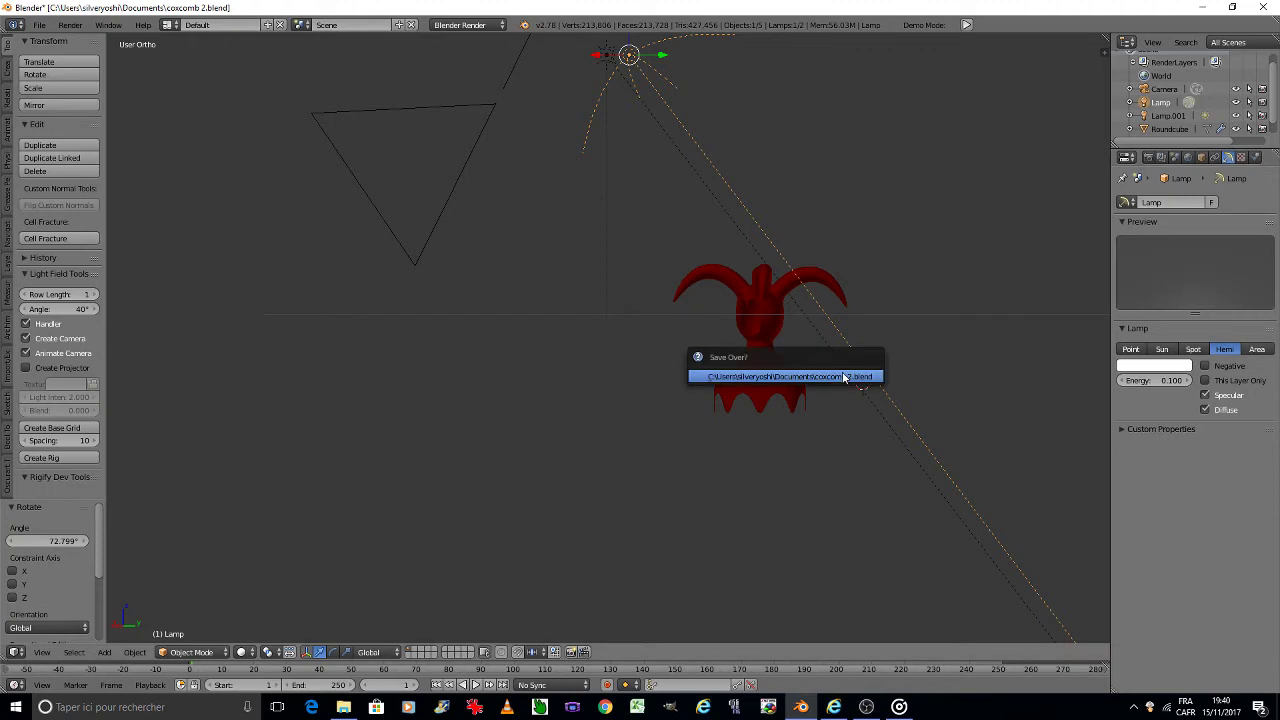
click(806, 372)
key(KP_0)
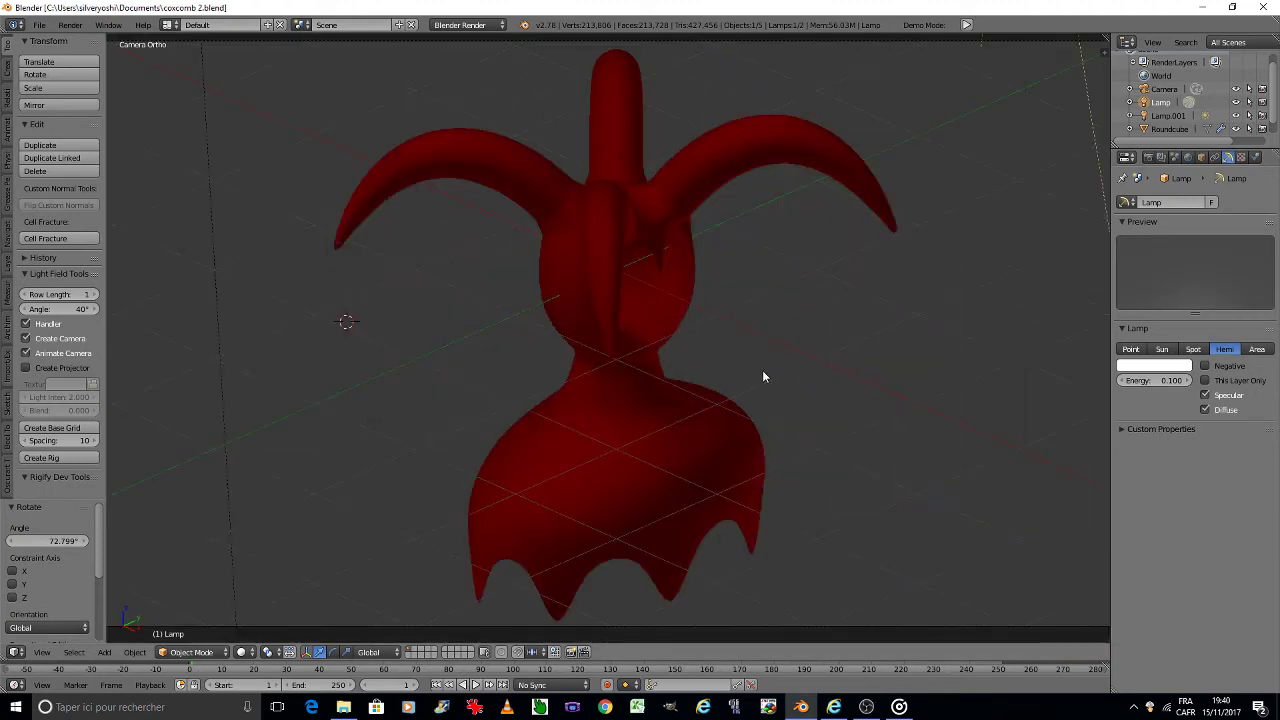
Step: Switch the viewport to Rendered shading and darken the creature's red to value 0.360
click(241, 652)
click(279, 563)
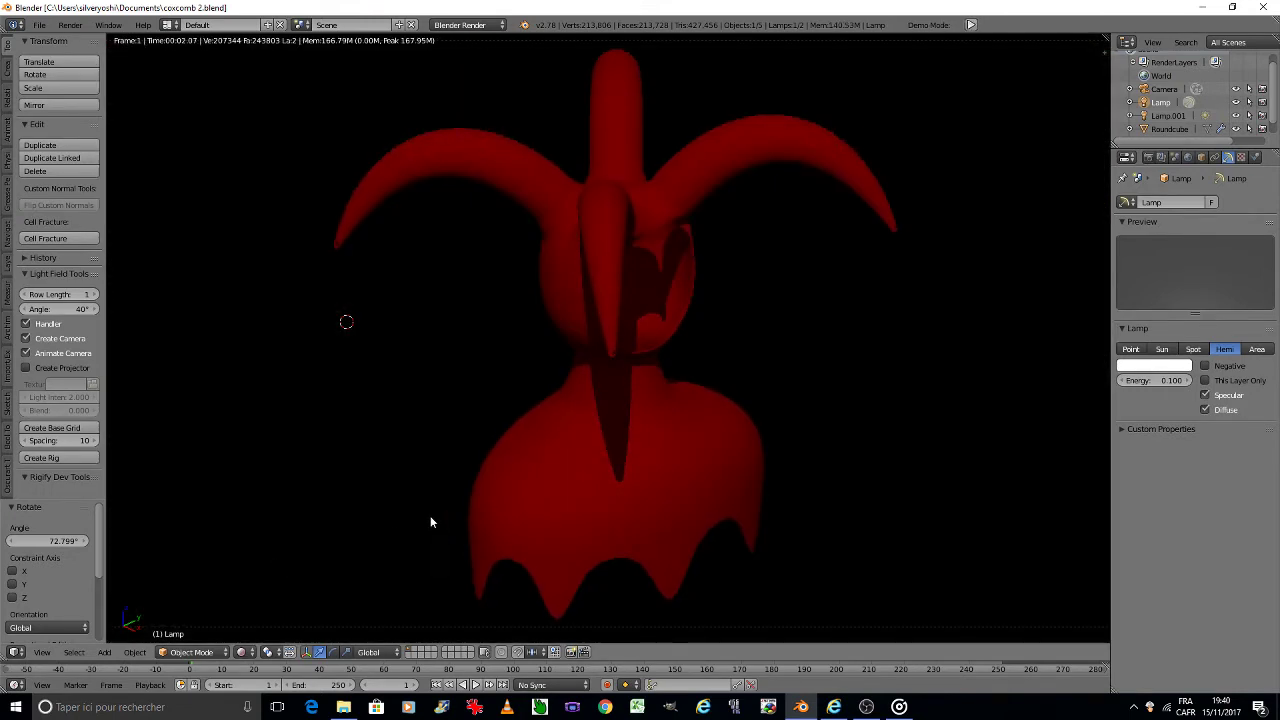
right_click(607, 463)
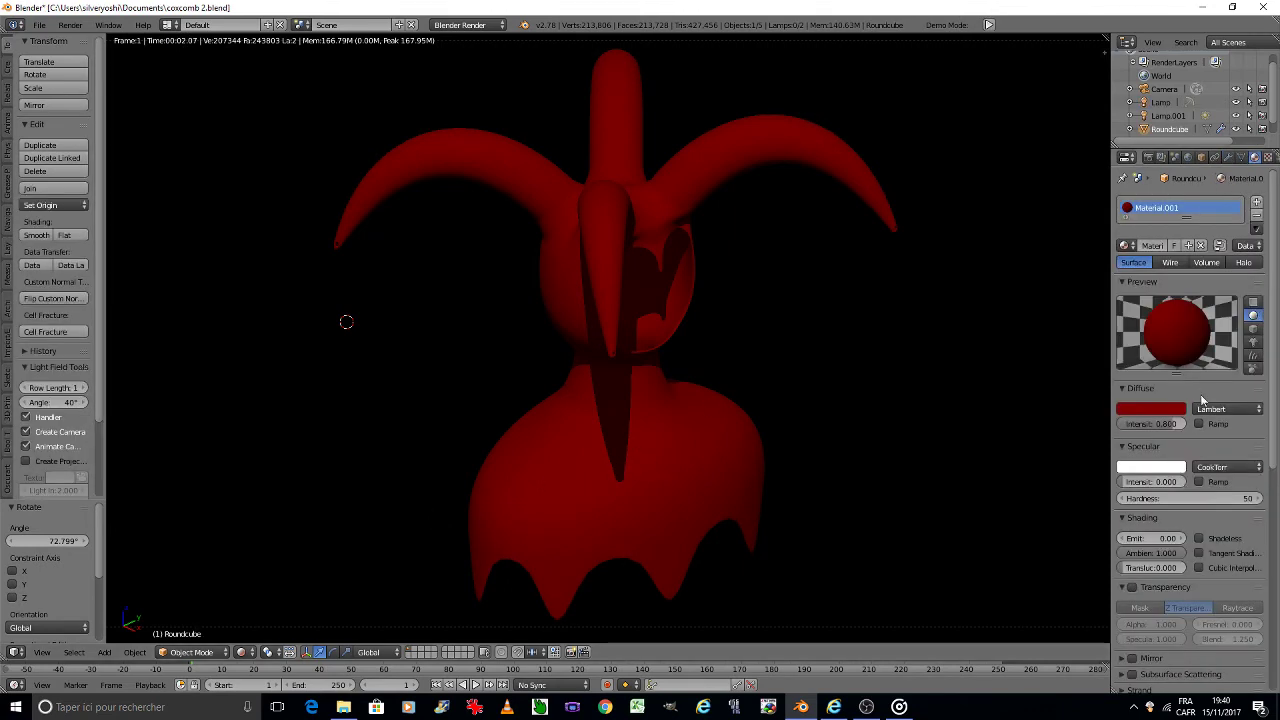
click(1163, 408)
drag(1177, 306, 1175, 296)
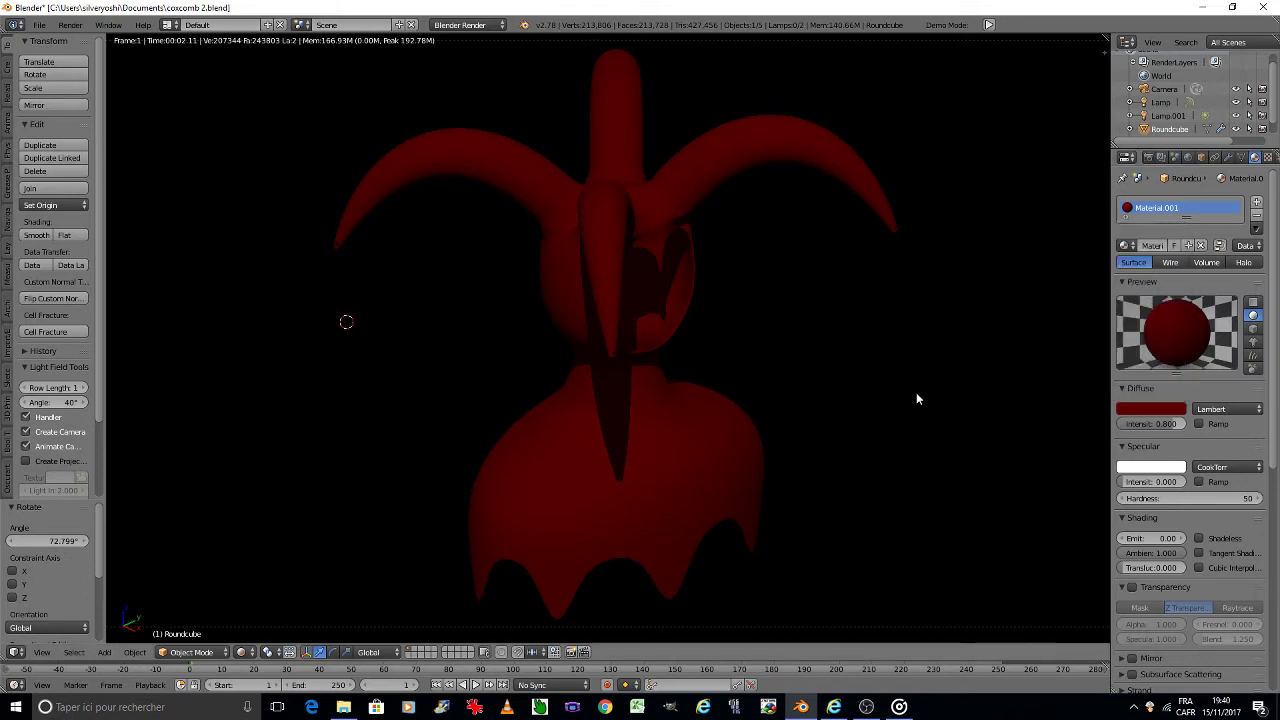
Step: Save the file and bring up the material's texture settings
key(ctrl+s)
click(922, 402)
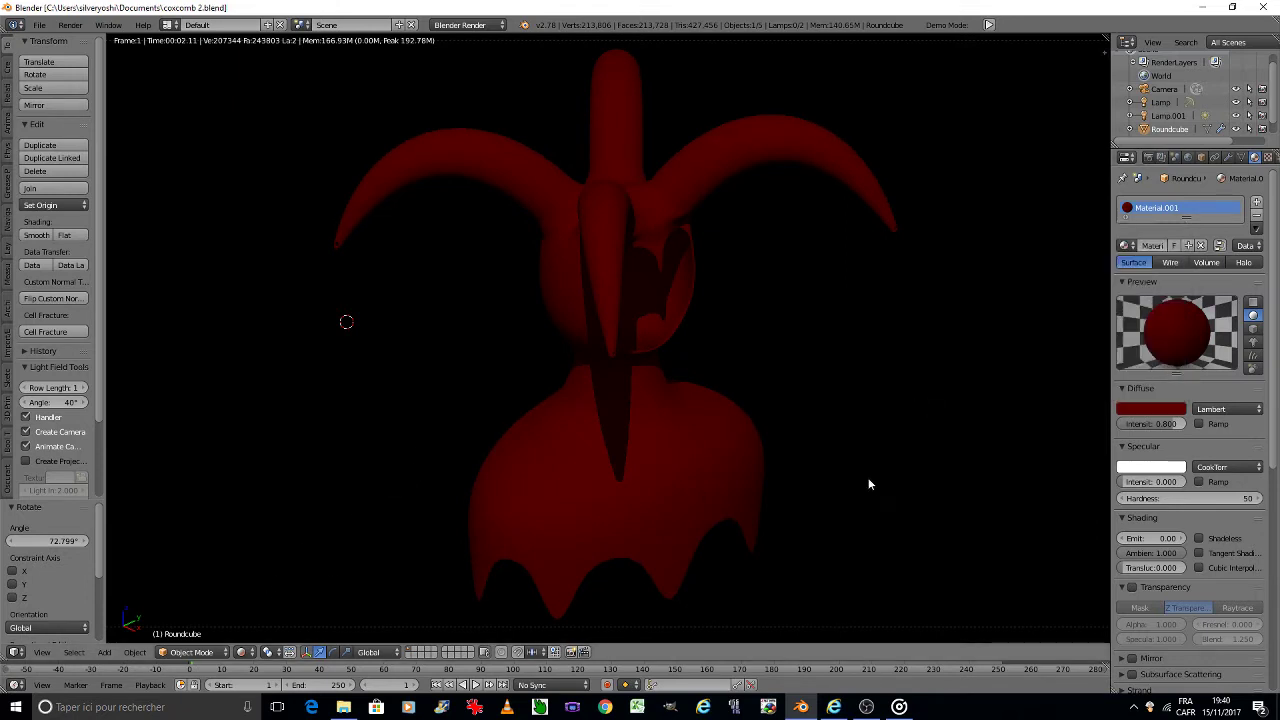
click(242, 652)
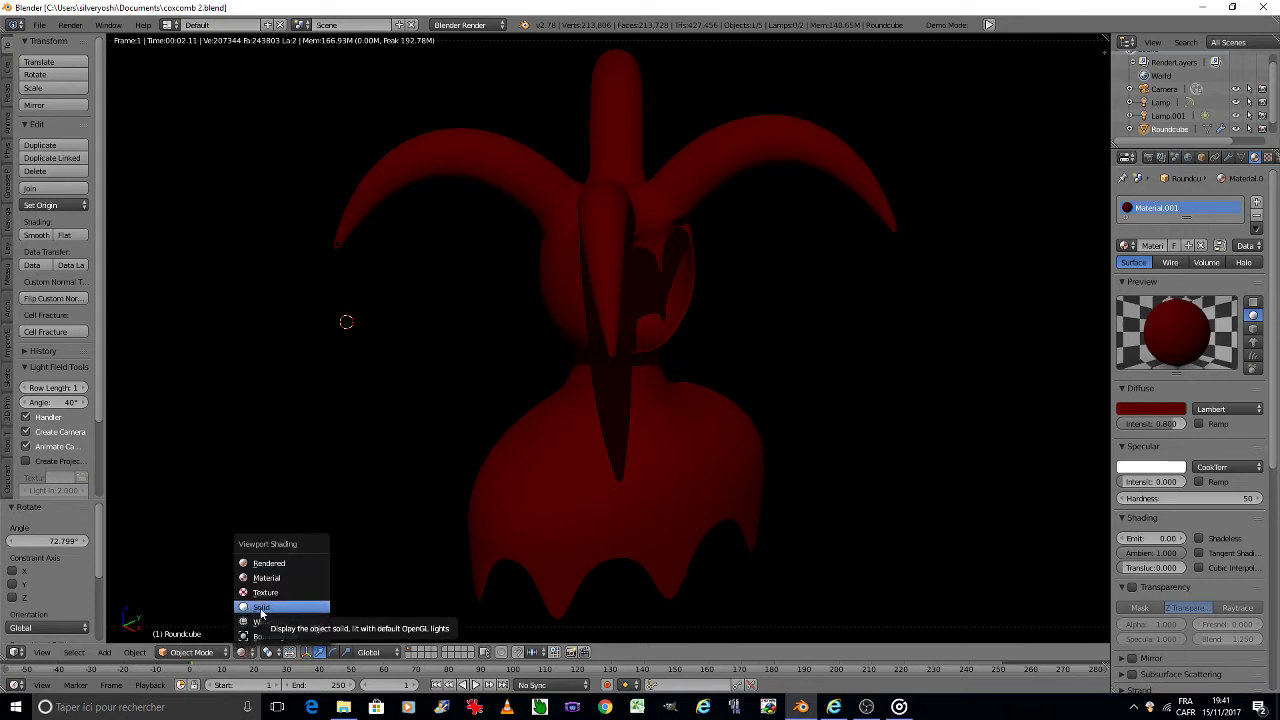
click(261, 607)
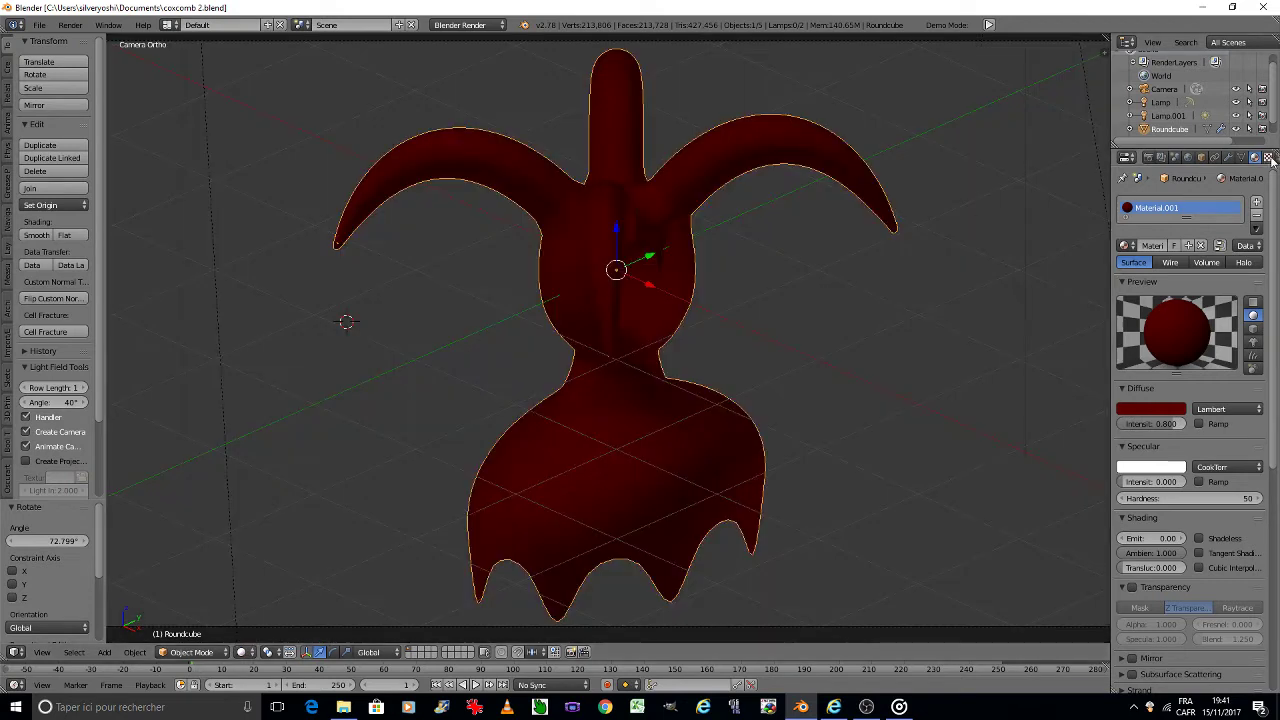
Step: Add a new image texture to the red material, loading tissu rouge.png
click(1268, 157)
click(1146, 305)
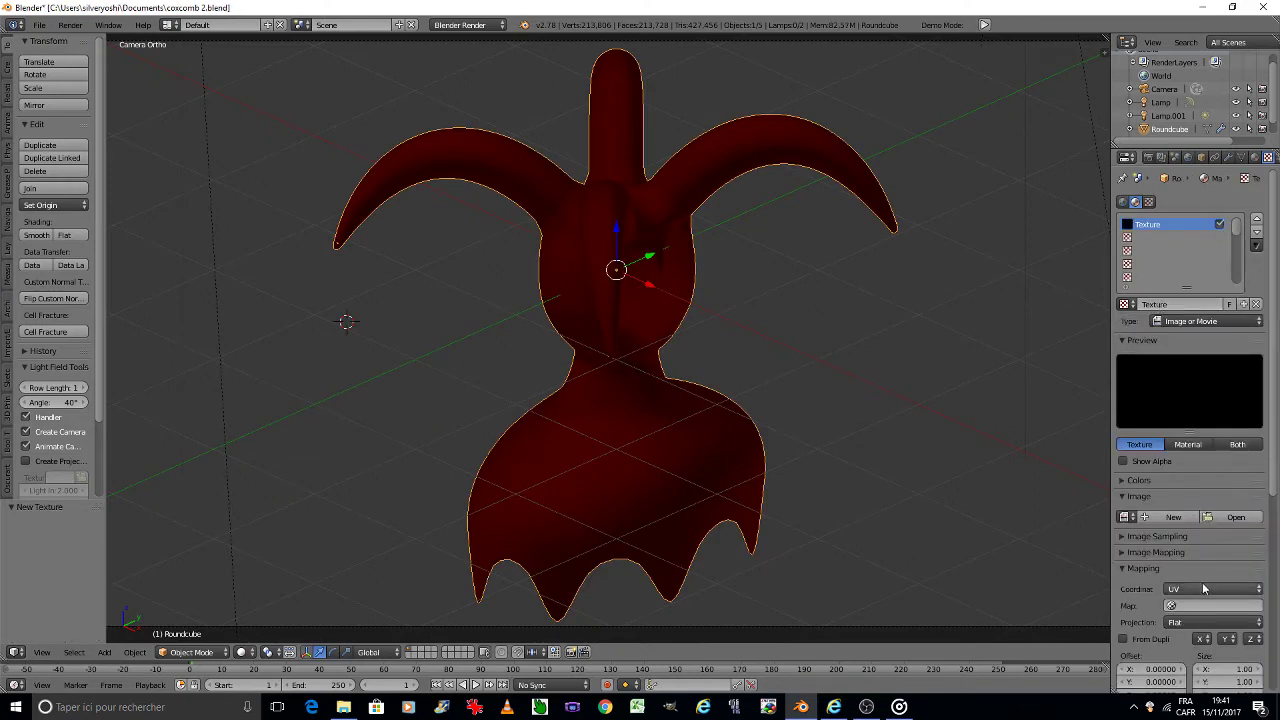
click(1236, 516)
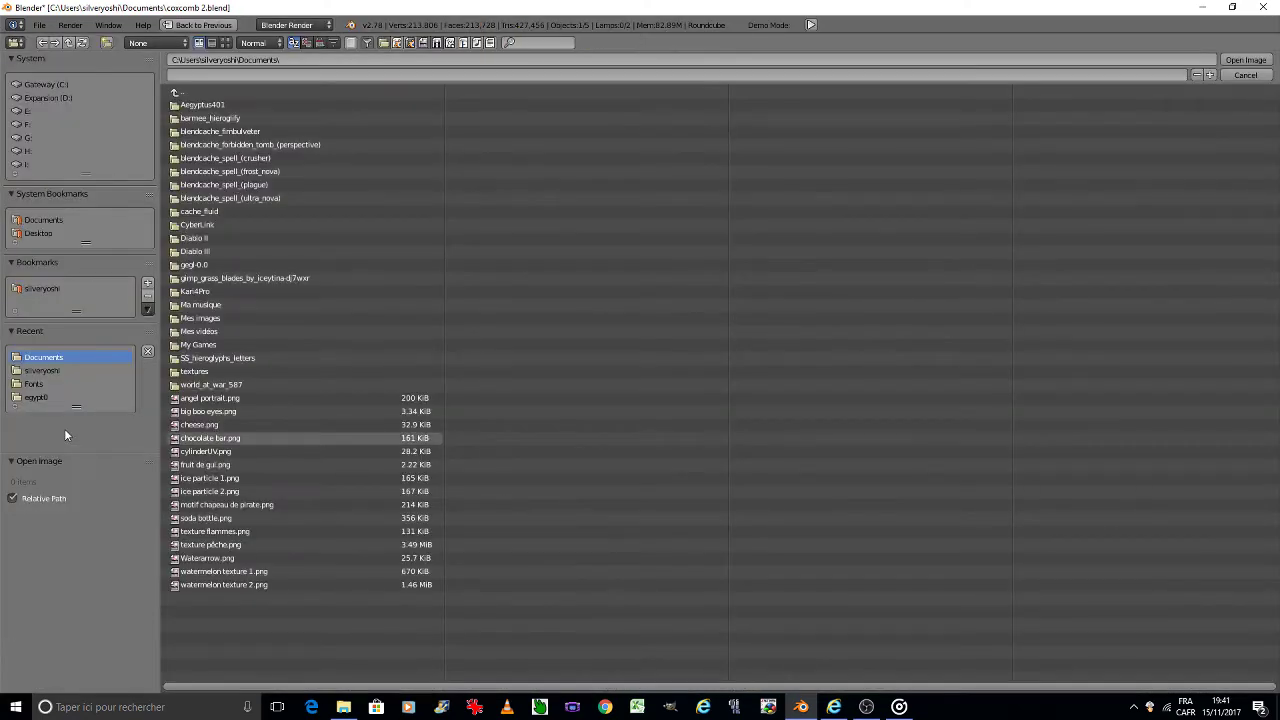
click(44, 371)
click(226, 42)
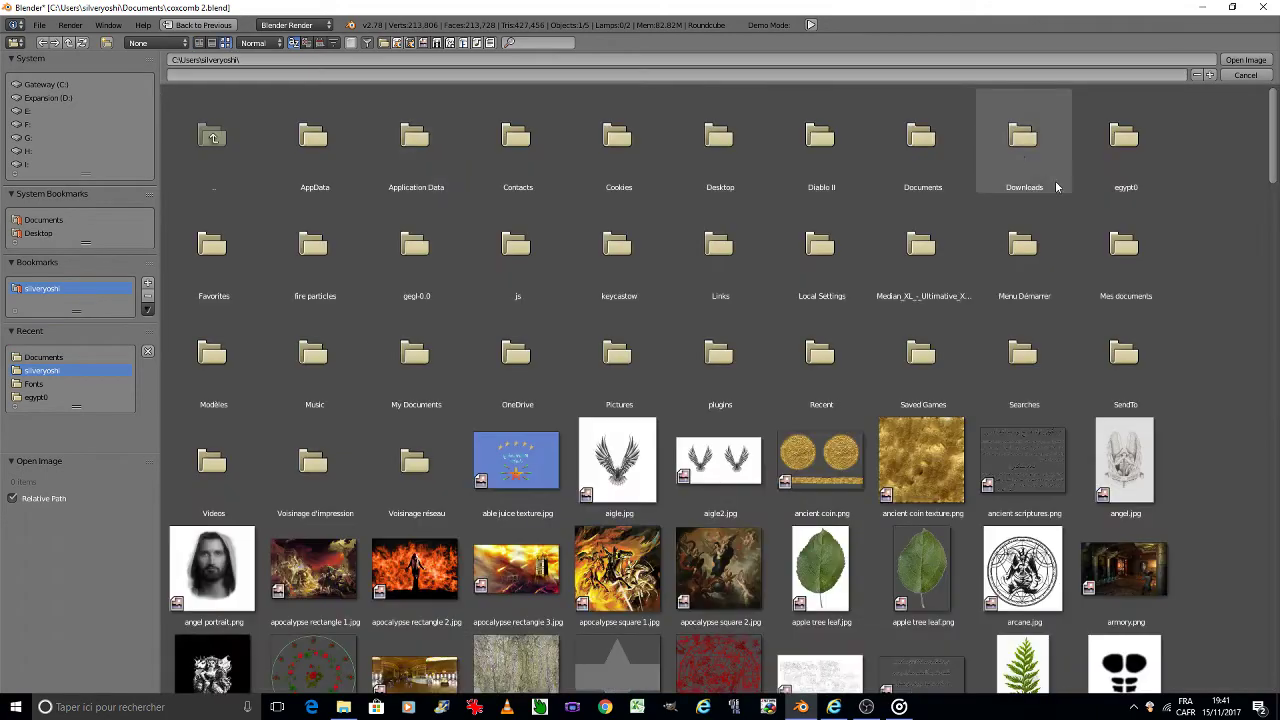
drag(1275, 160, 1277, 375)
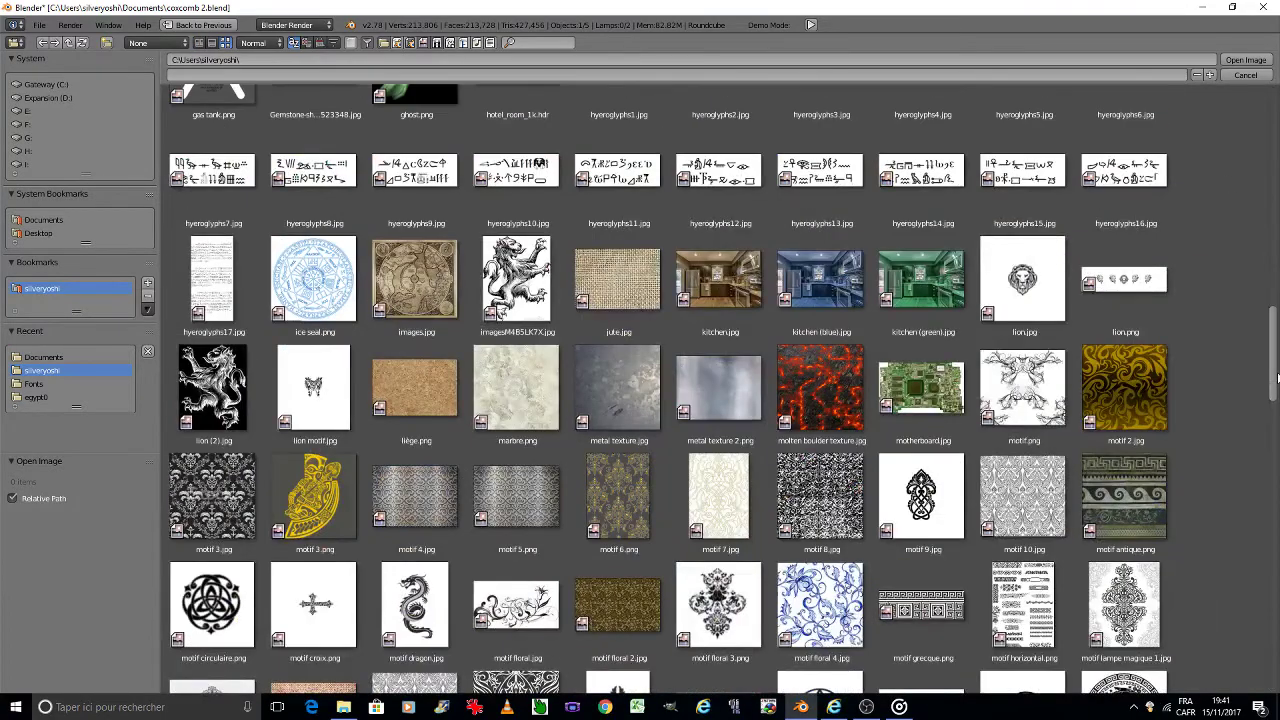
scroll(1200, 450, down, 5)
scroll(1124, 517, down, 5)
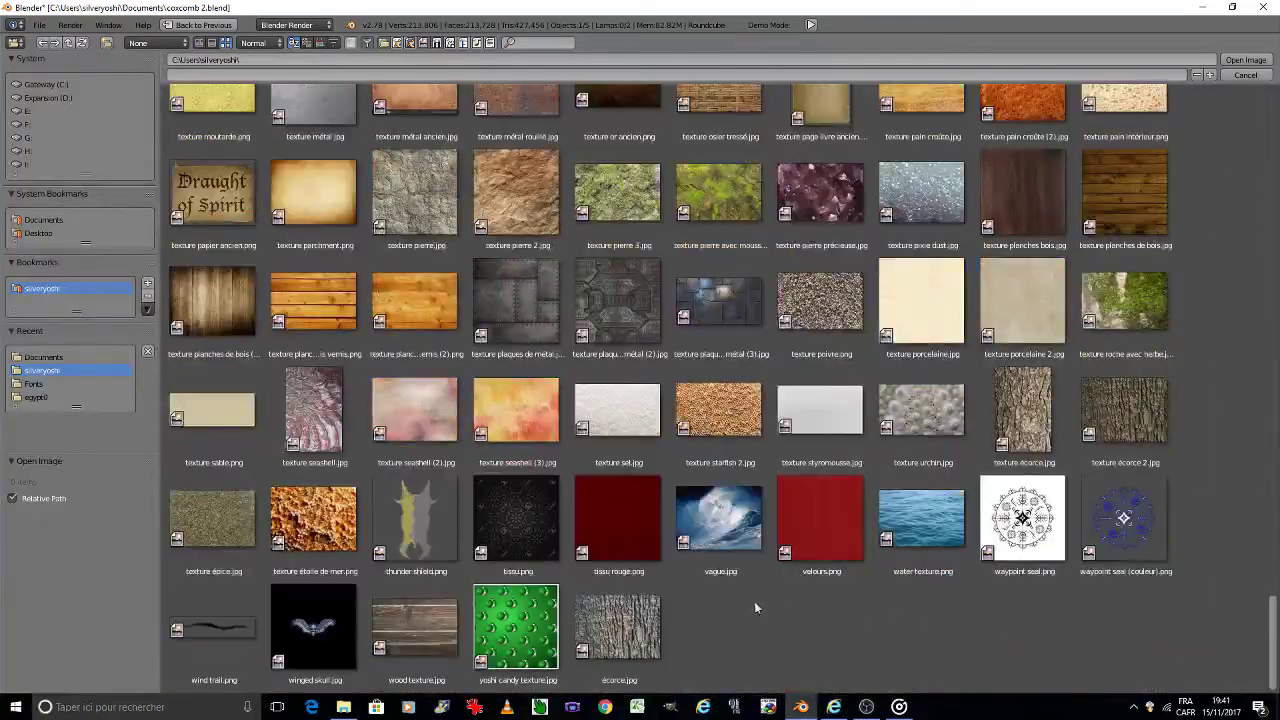
double_click(600, 504)
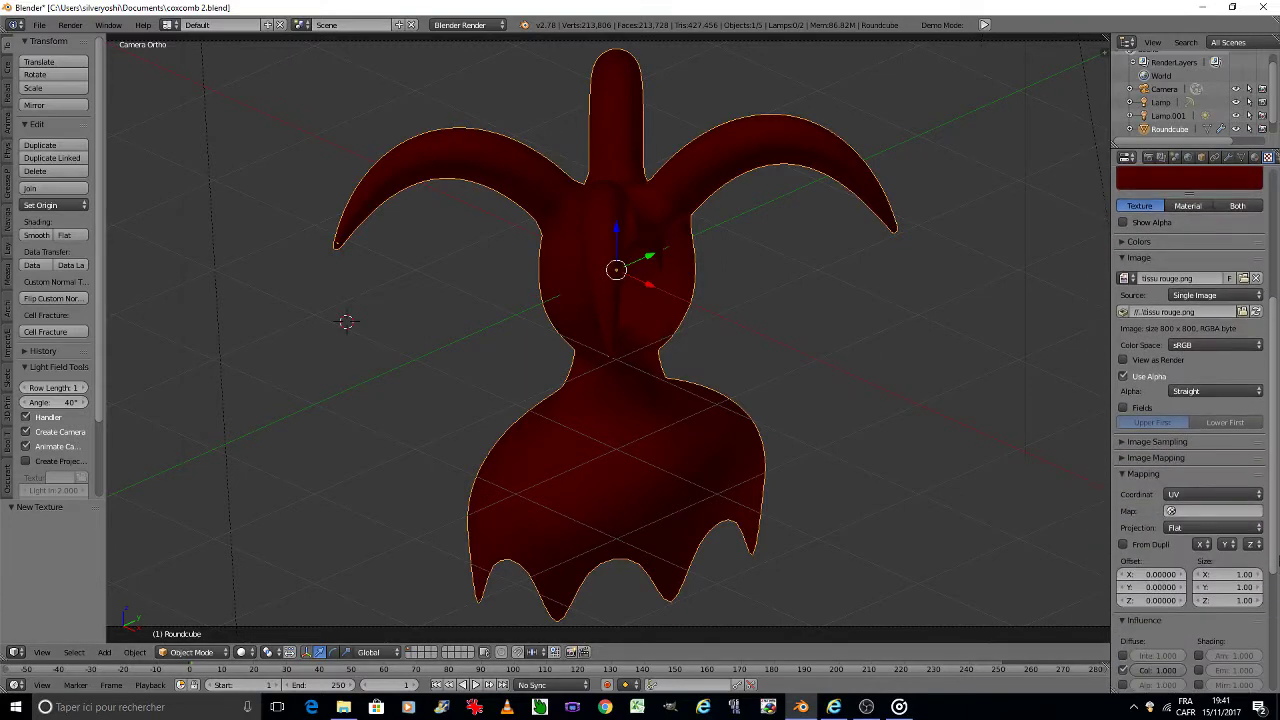
Step: Map the texture with Global coordinates and Cube projection
click(1210, 495)
click(1207, 477)
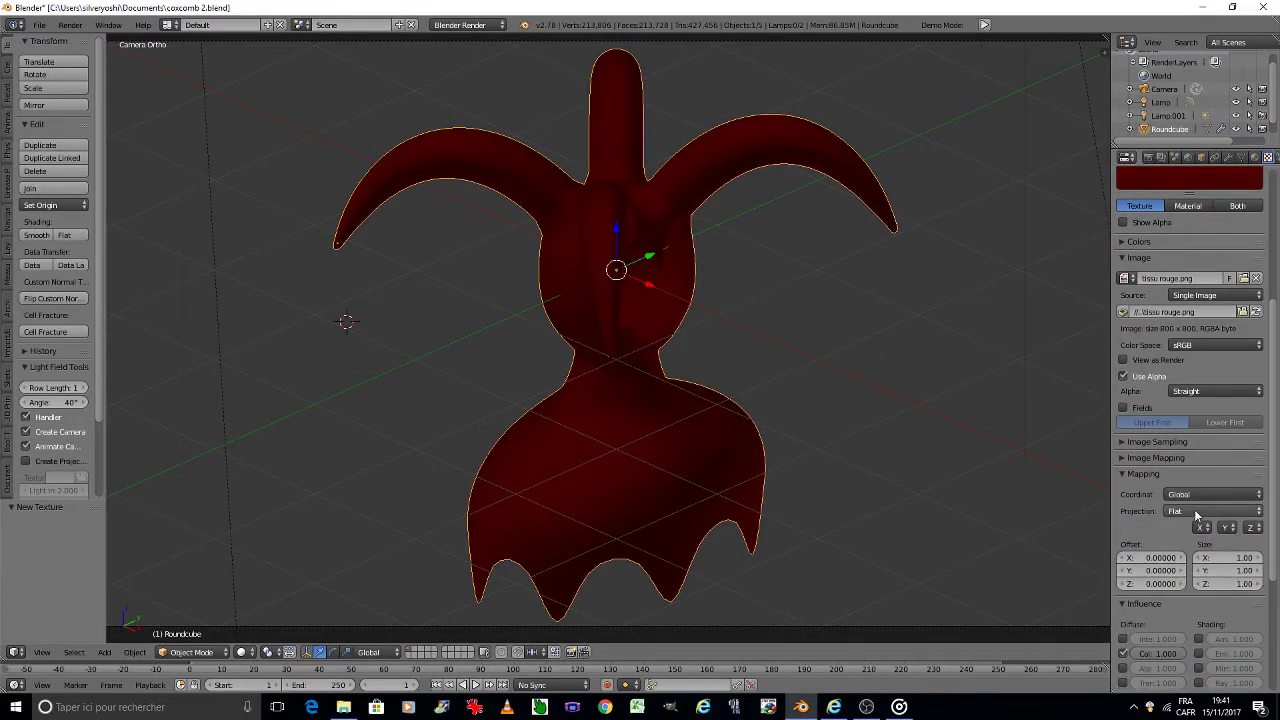
scroll(1194, 509, down, 3)
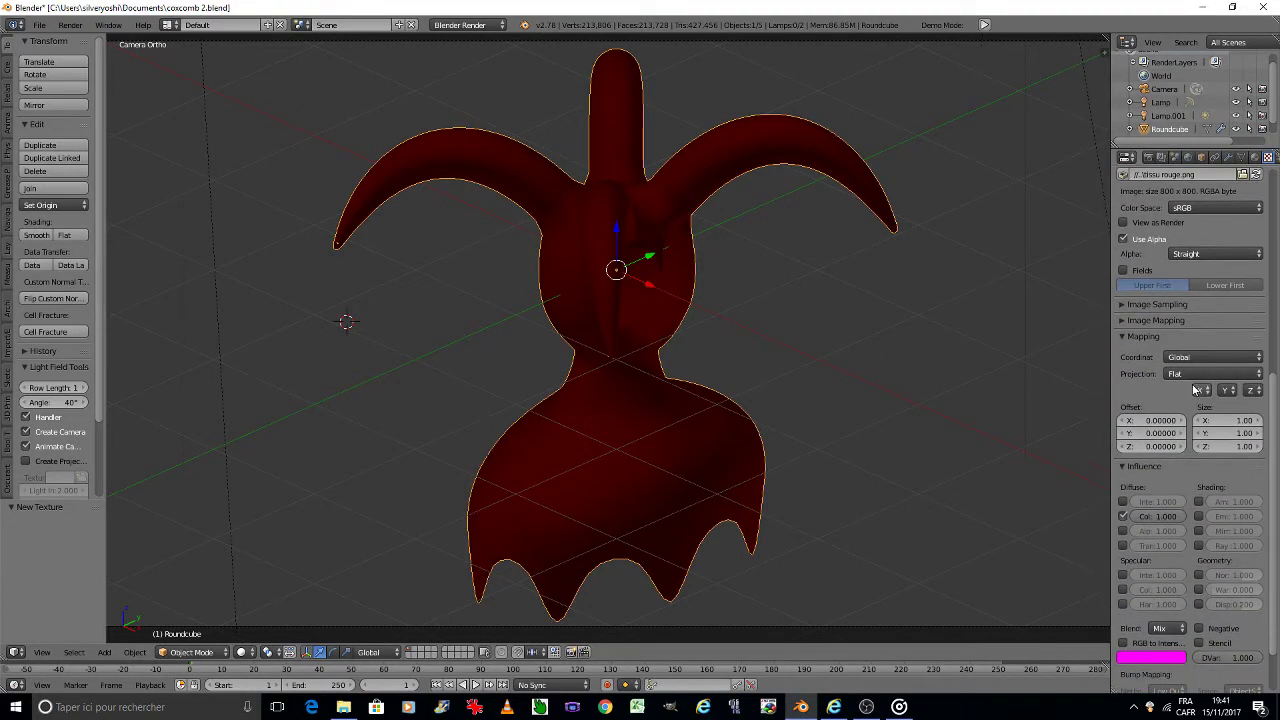
click(1195, 375)
click(1183, 344)
Step: Repeat the texture 4×4 with X and Y mirroring, and save the file
click(1129, 321)
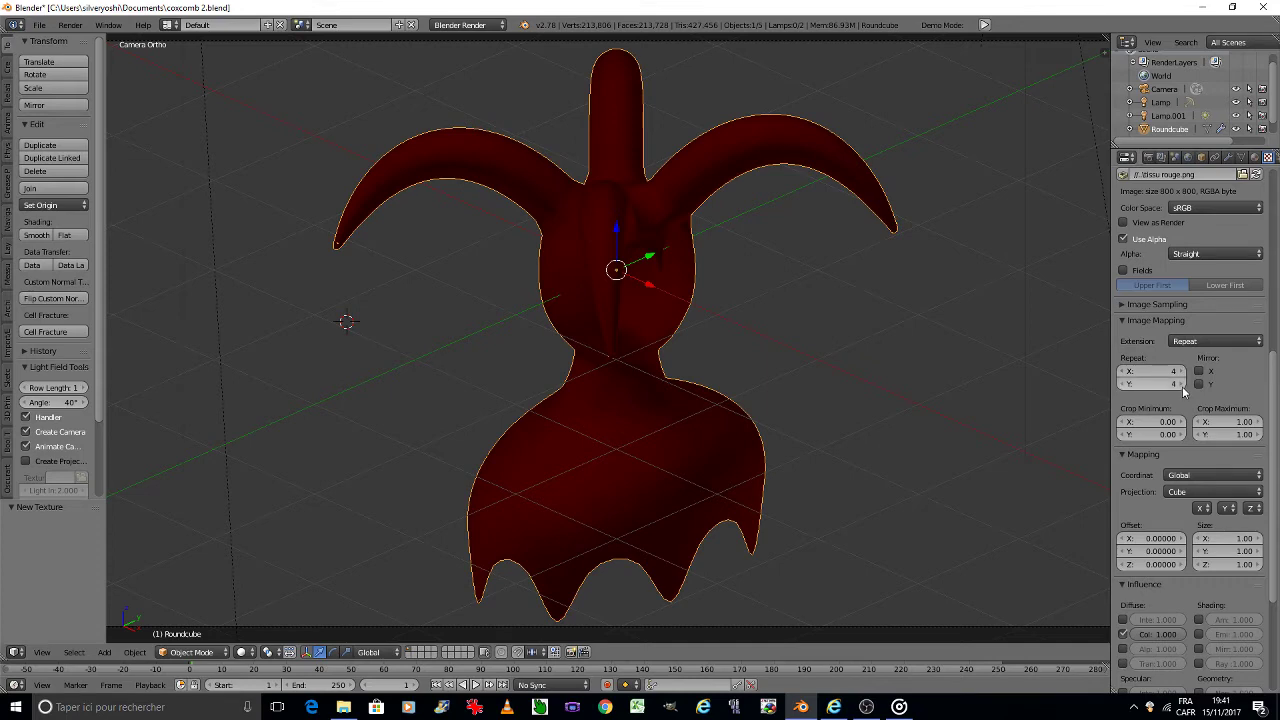
click(1181, 384)
click(1181, 384)
click(1198, 371)
click(1198, 384)
drag(1276, 410, 1278, 470)
scroll(1240, 560, down, 2)
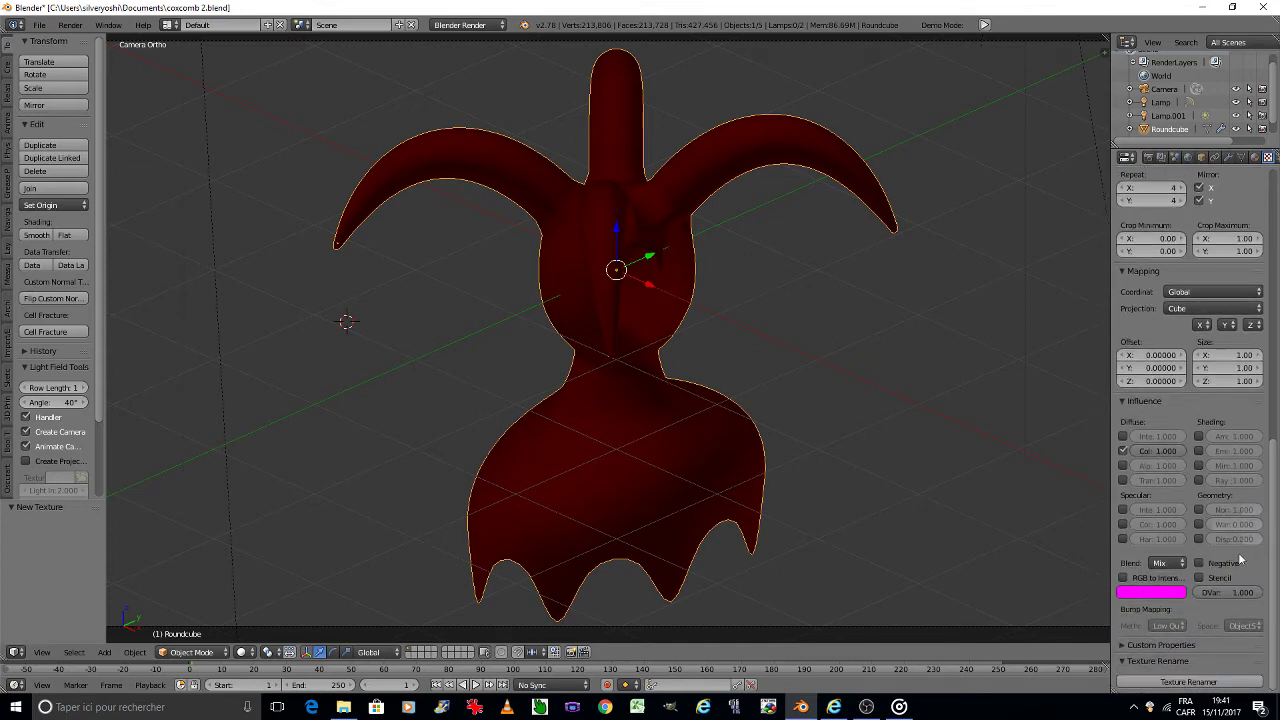
scroll(1190, 400, up, 10)
key(ctrl+s)
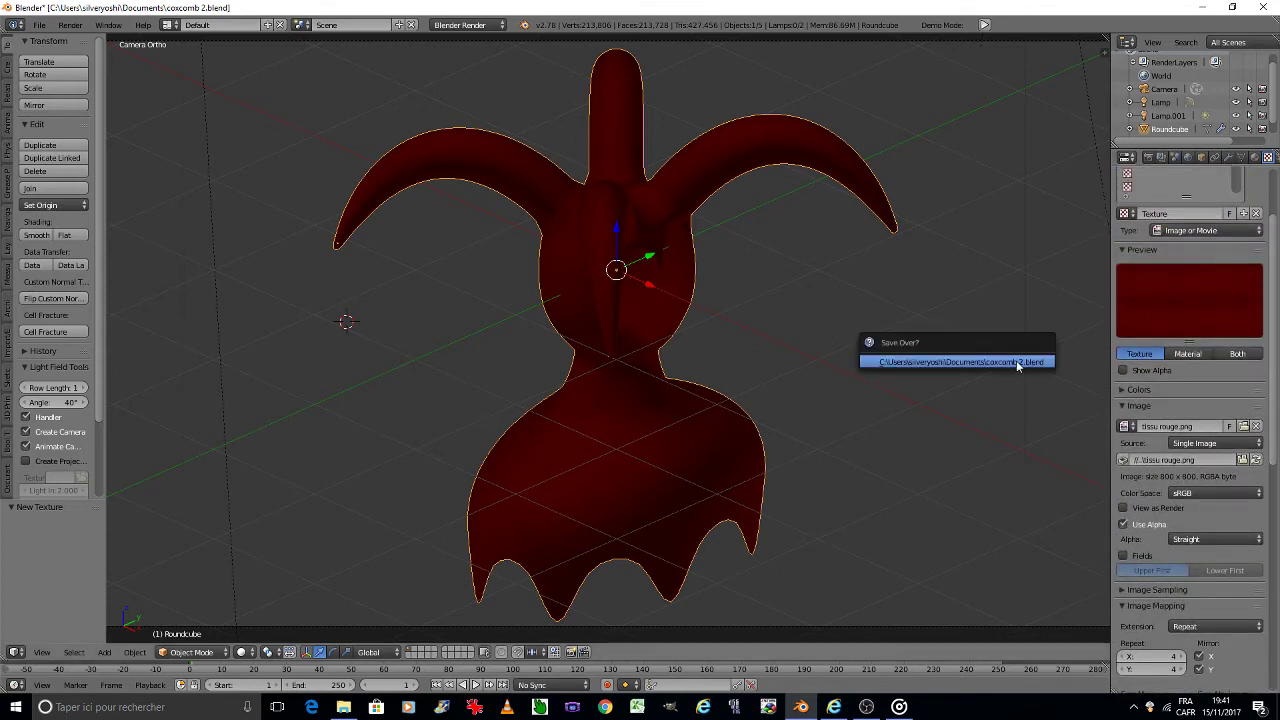
click(1016, 360)
click(241, 652)
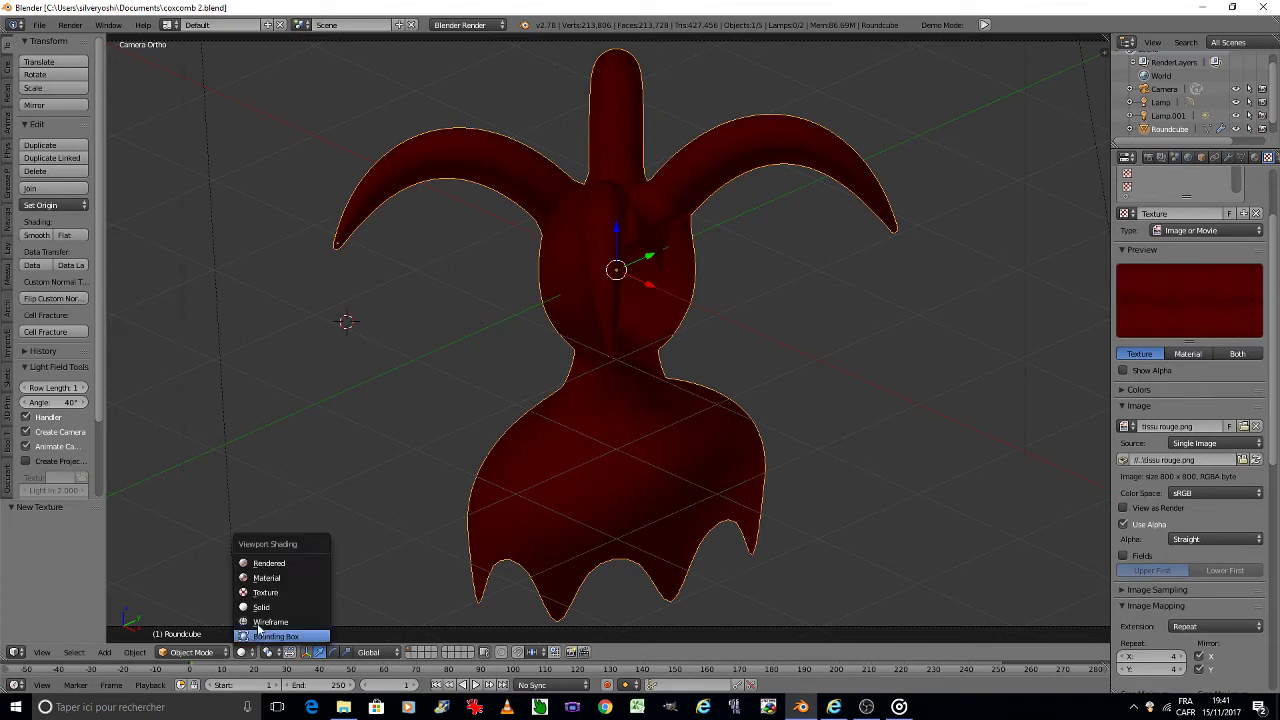
Step: Preview the creature in Rendered shading and set the texture's diffuse colour influence to 0.600
click(282, 563)
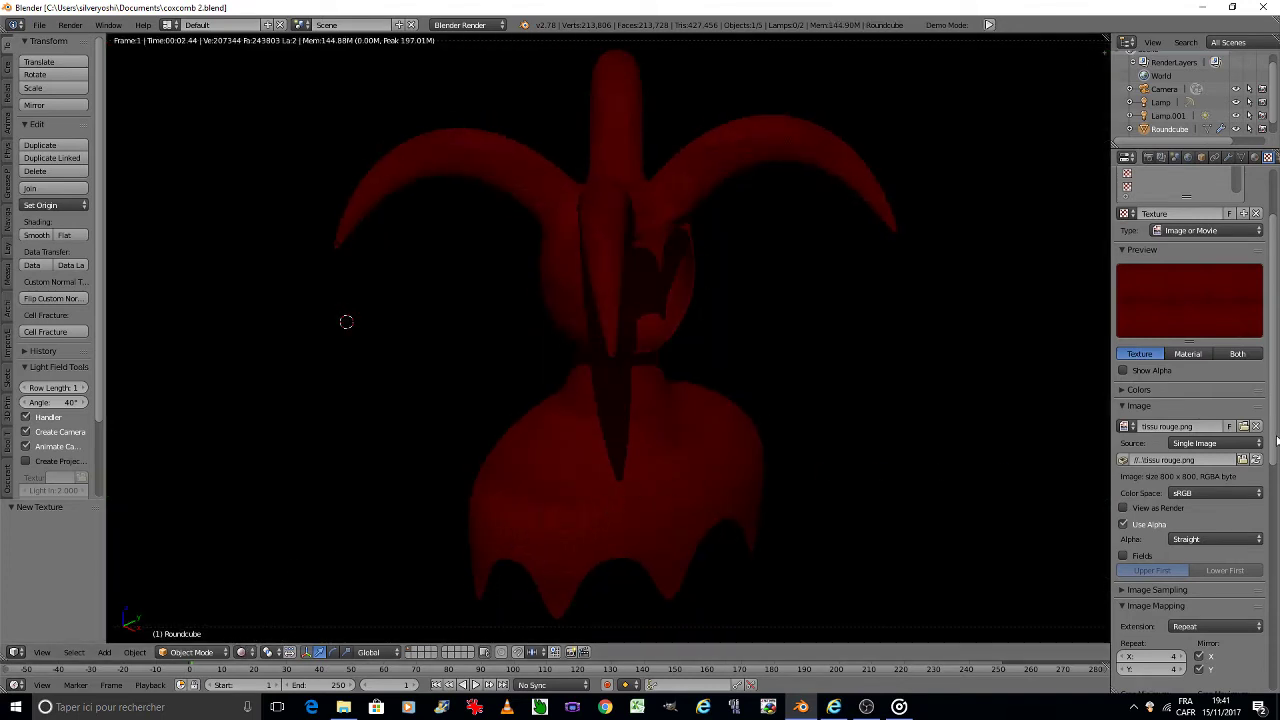
scroll(1190, 450, down, 5)
scroll(1190, 450, down, 7)
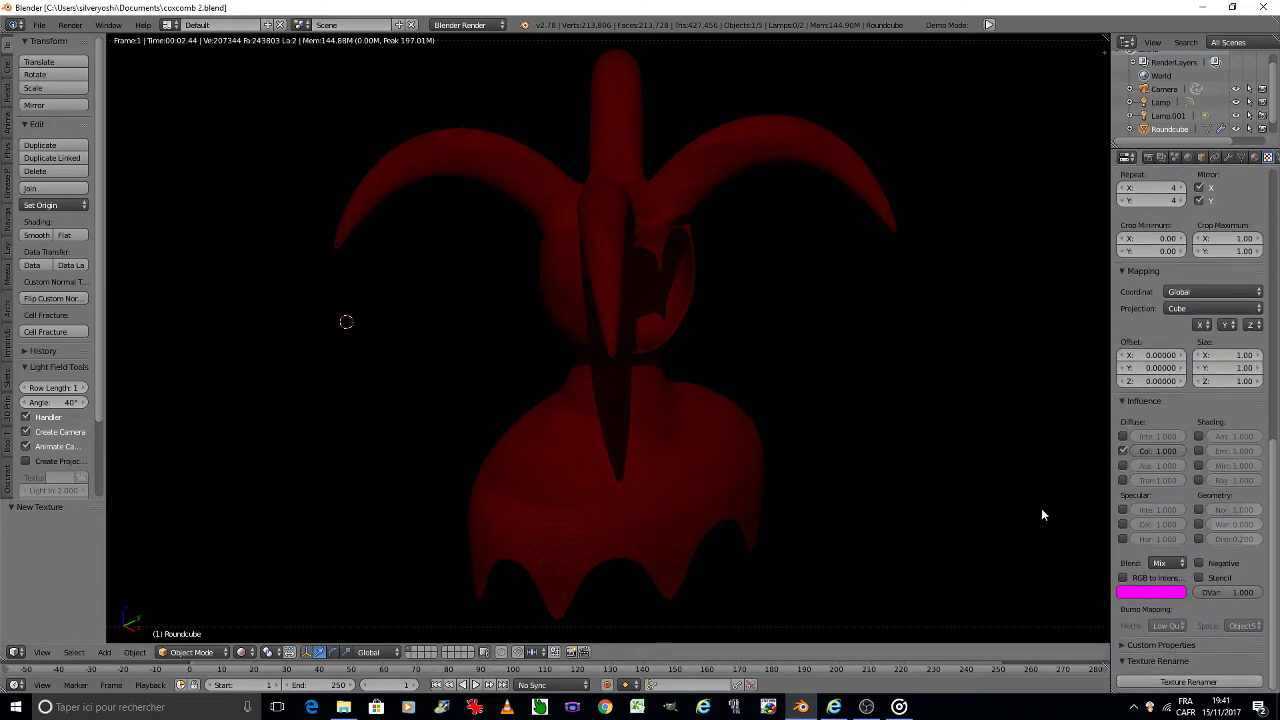
click(1151, 452)
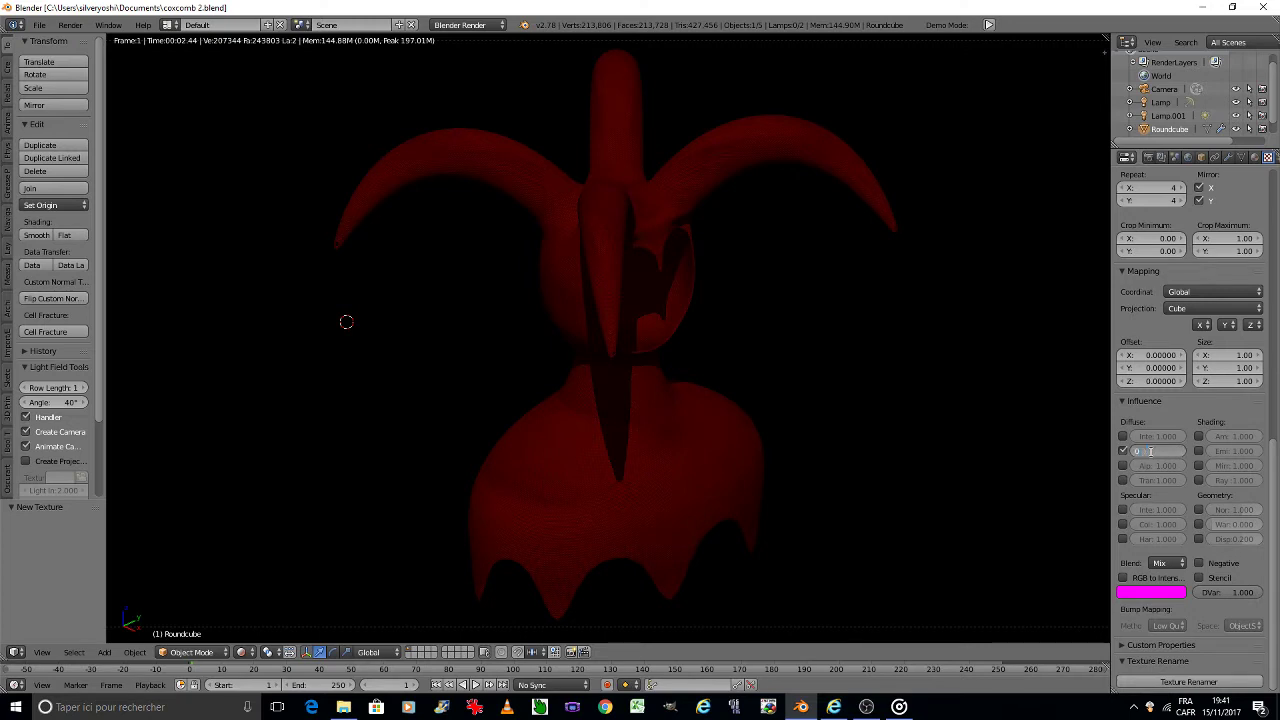
text(.6)
key(Return)
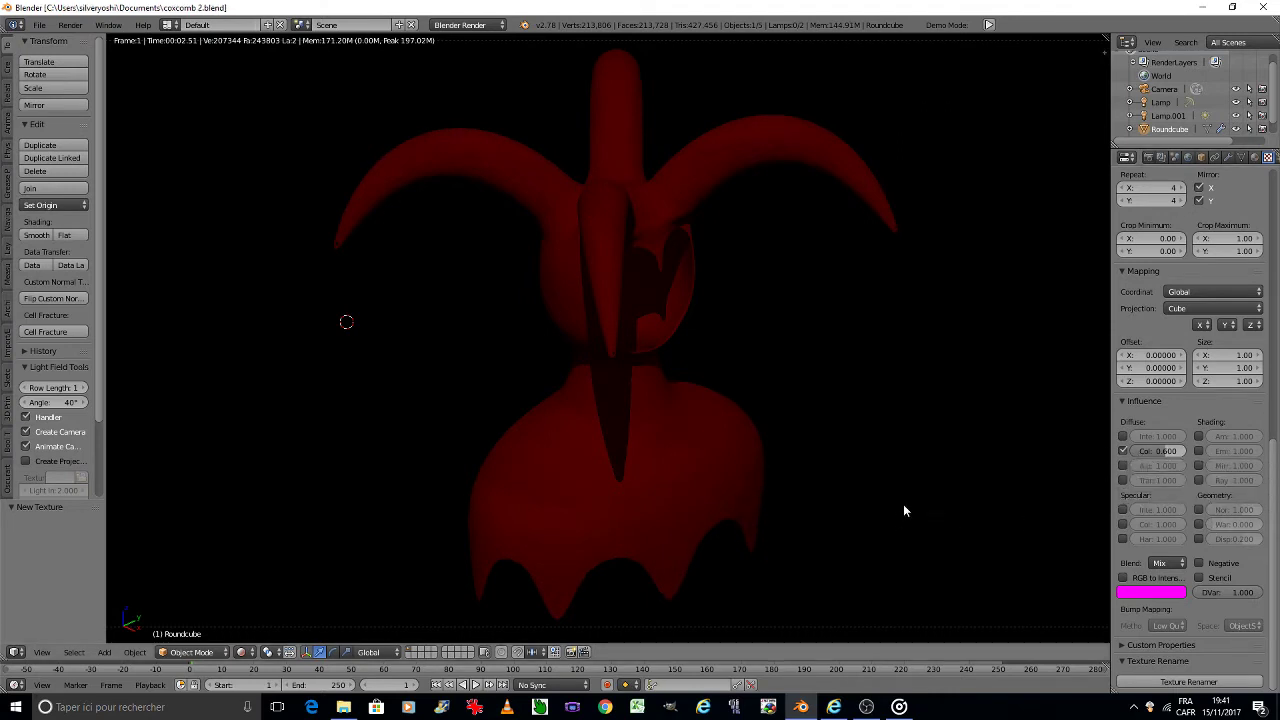
Step: Darken Material.001's red diffuse colour slightly in the material settings
click(1255, 157)
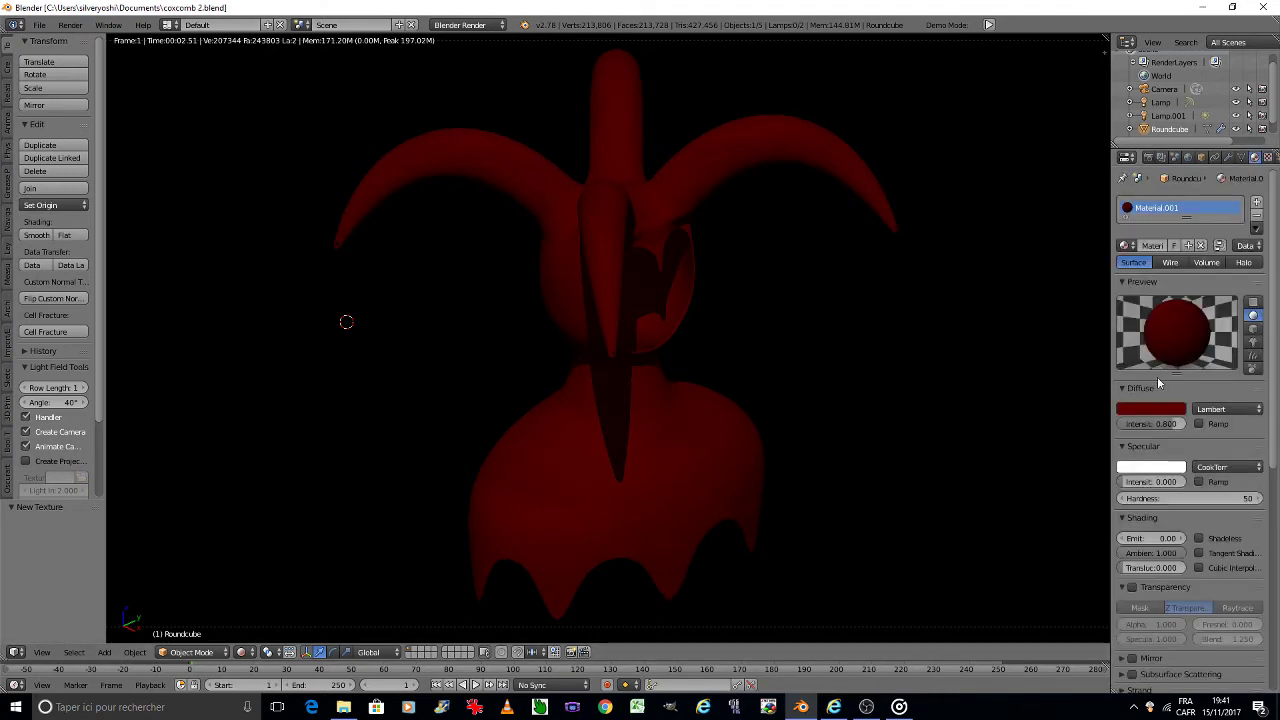
click(1155, 410)
click(1175, 306)
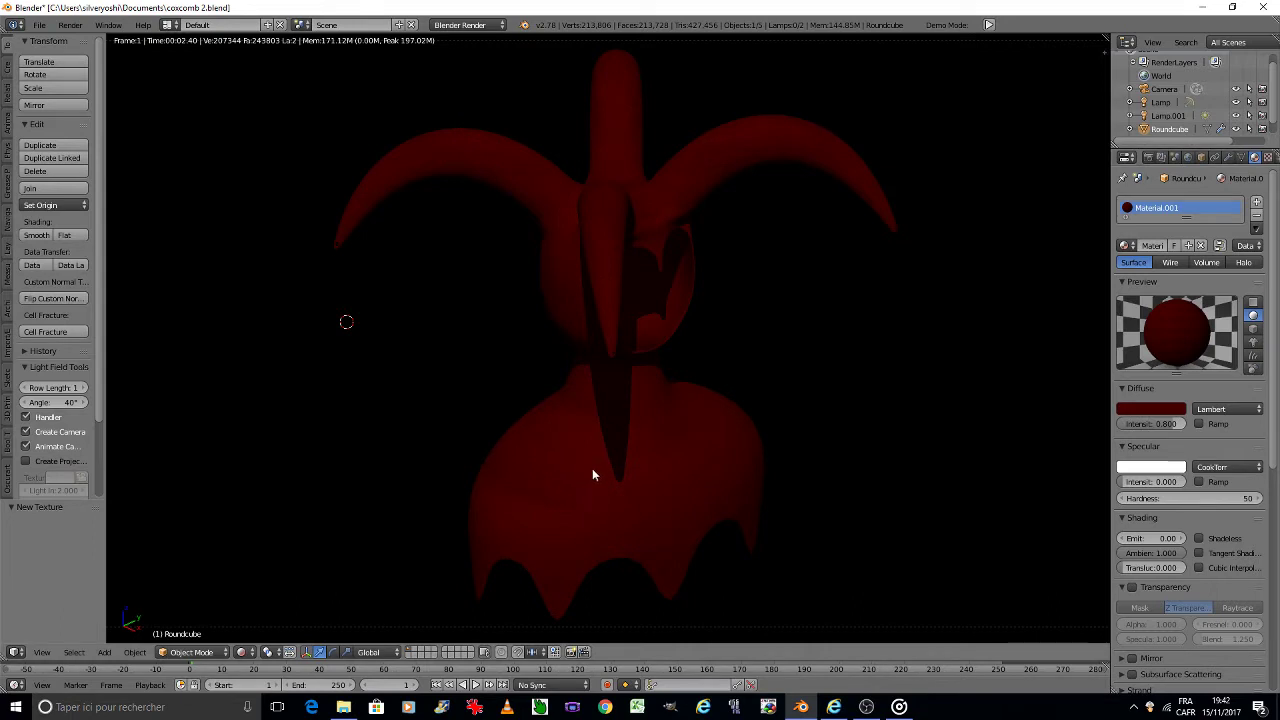
click(241, 653)
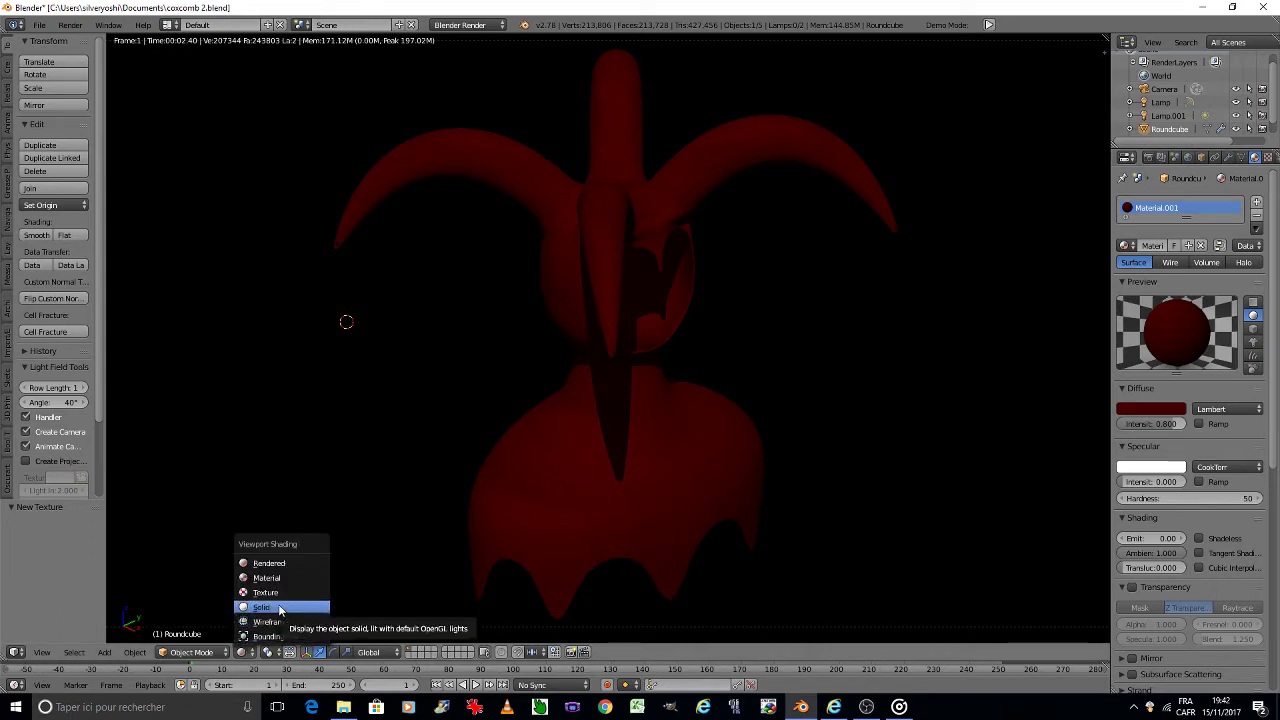
Step: Add a second slot with new Material.002 and paste Material.001's red settings into it
click(262, 607)
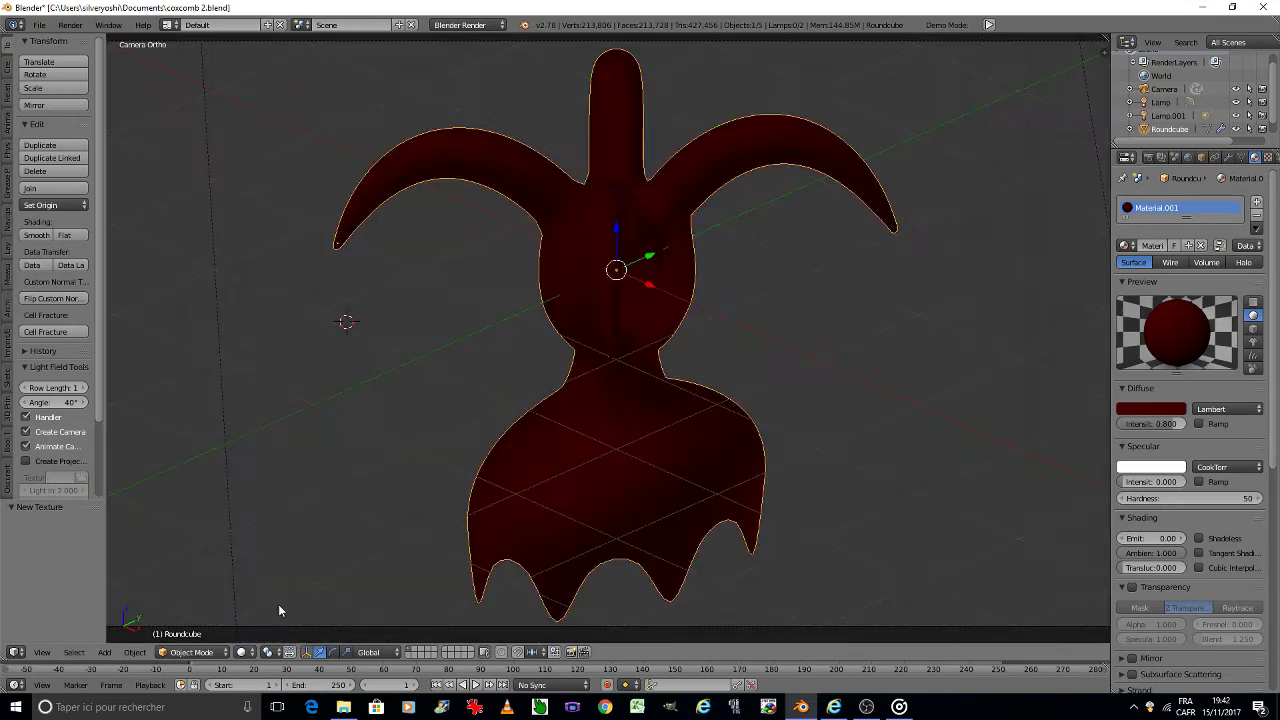
click(1257, 205)
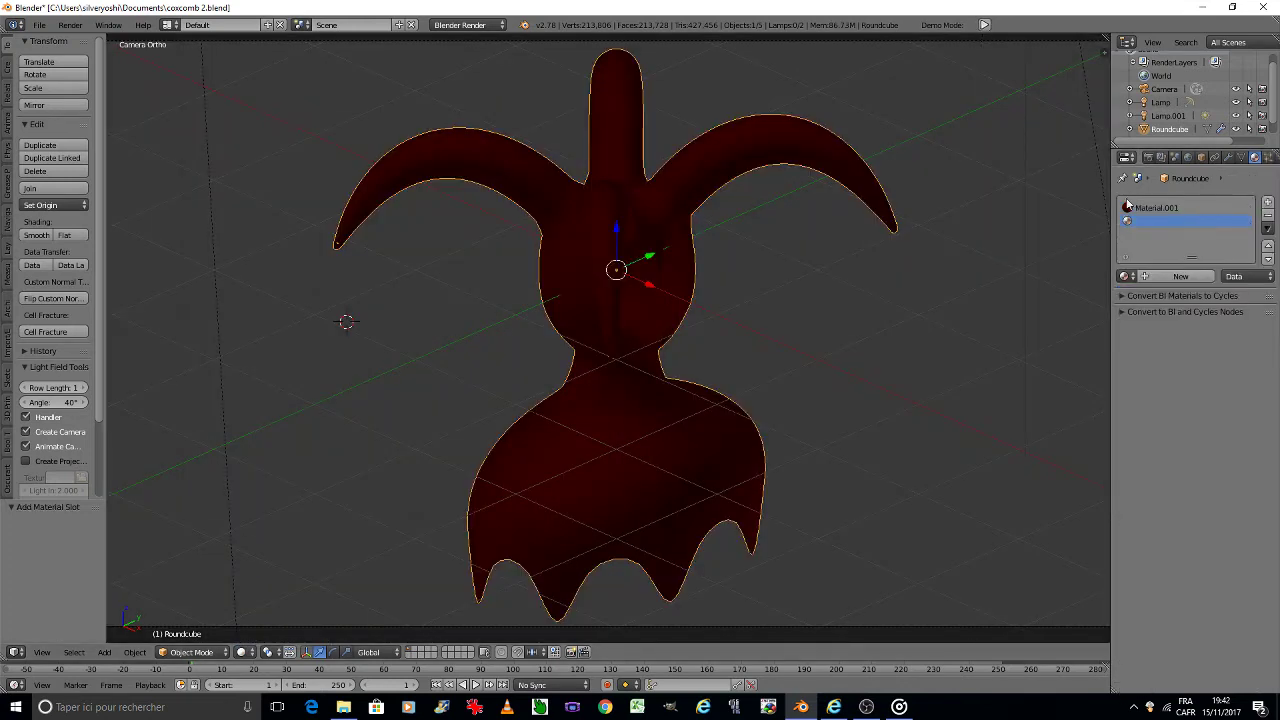
click(1178, 276)
click(1191, 209)
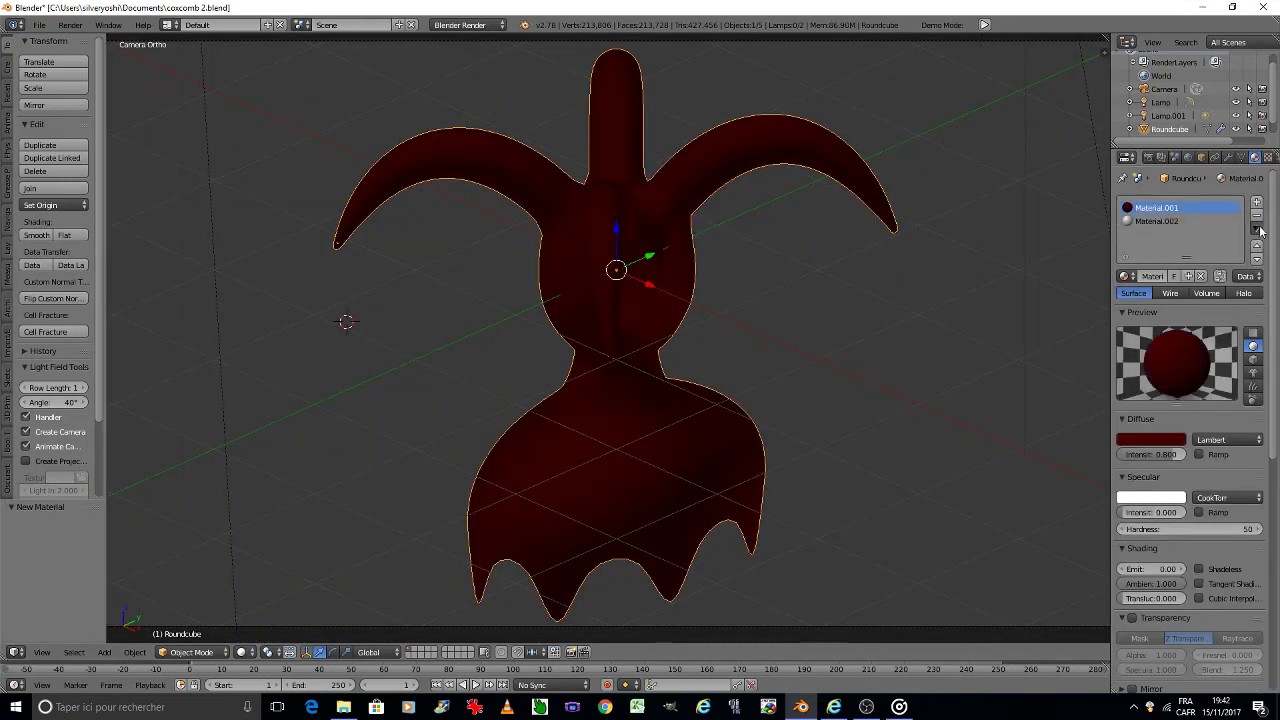
click(1257, 229)
click(1176, 221)
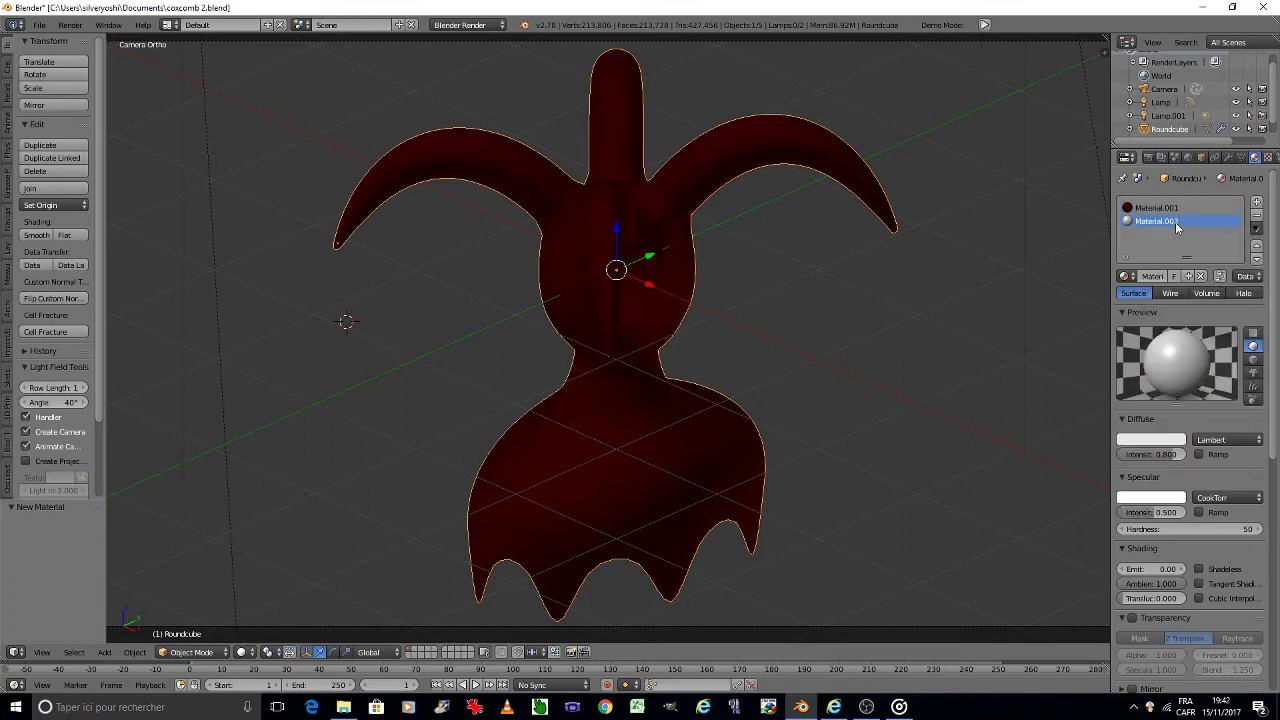
click(1257, 230)
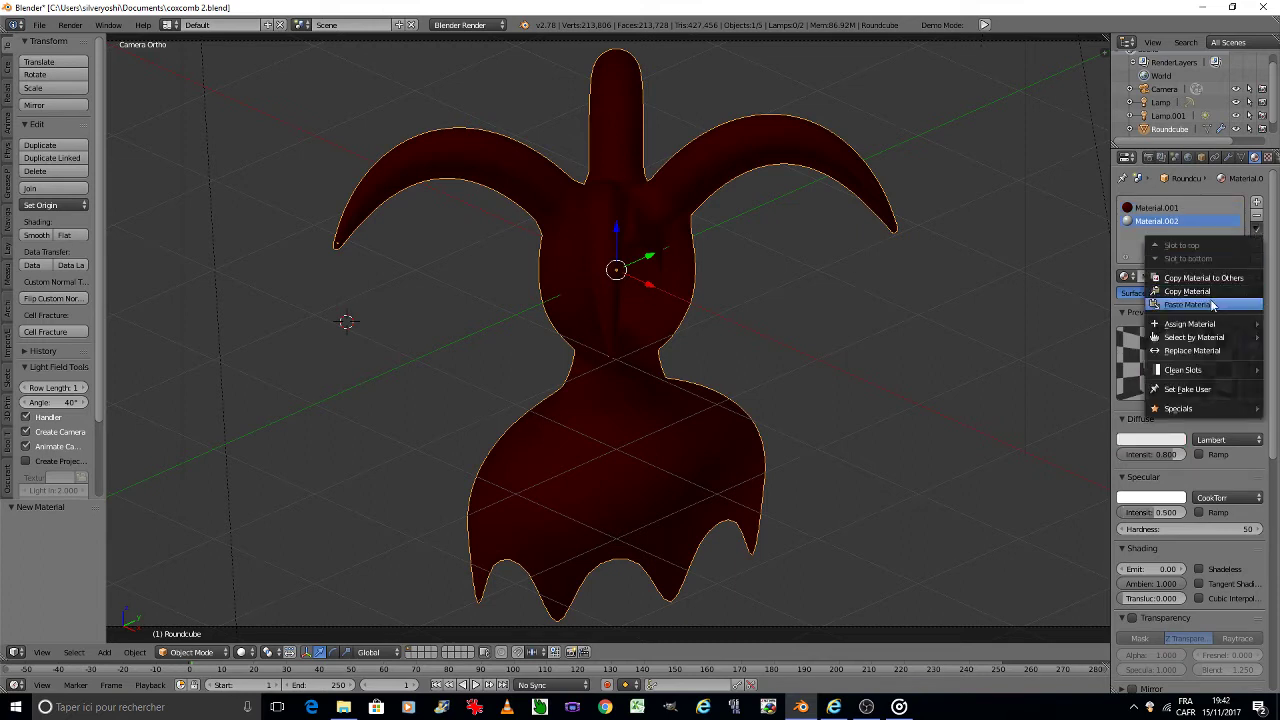
click(1210, 304)
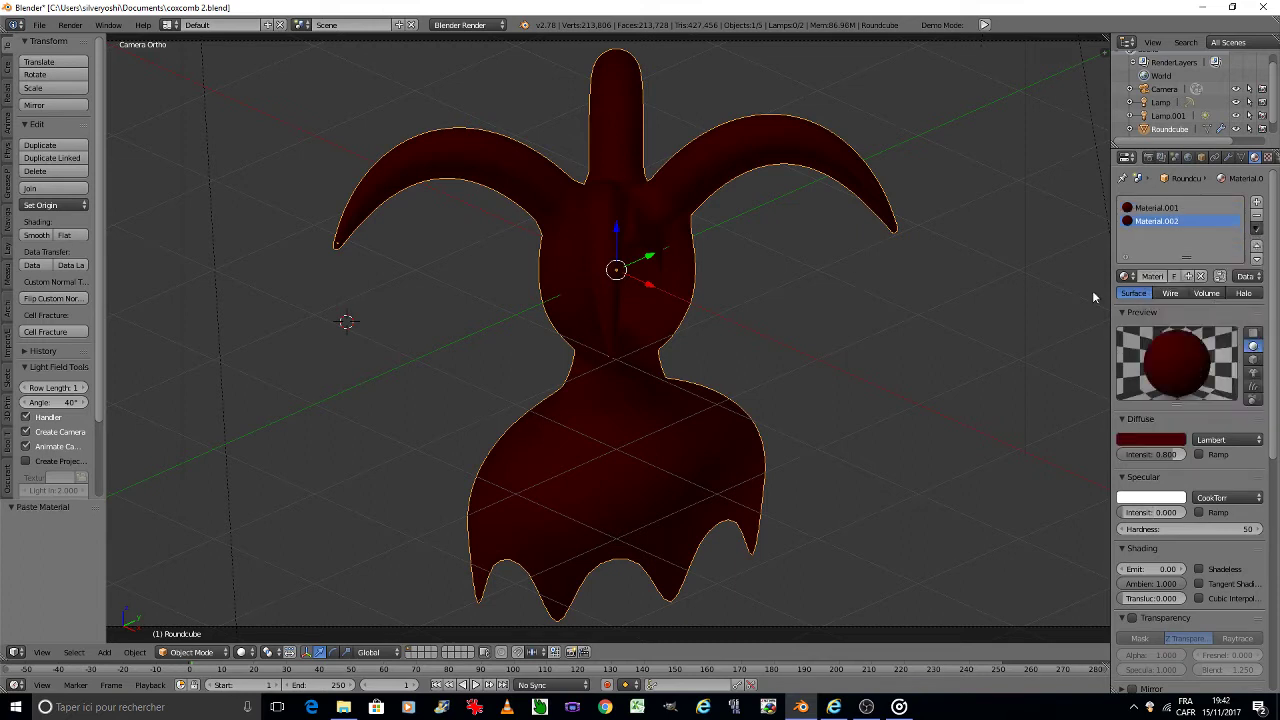
Step: Drop Material.002's diffuse intensity to 0.000, check it in Rendered view, then return to Solid
click(1158, 443)
drag(1166, 452, 992, 425)
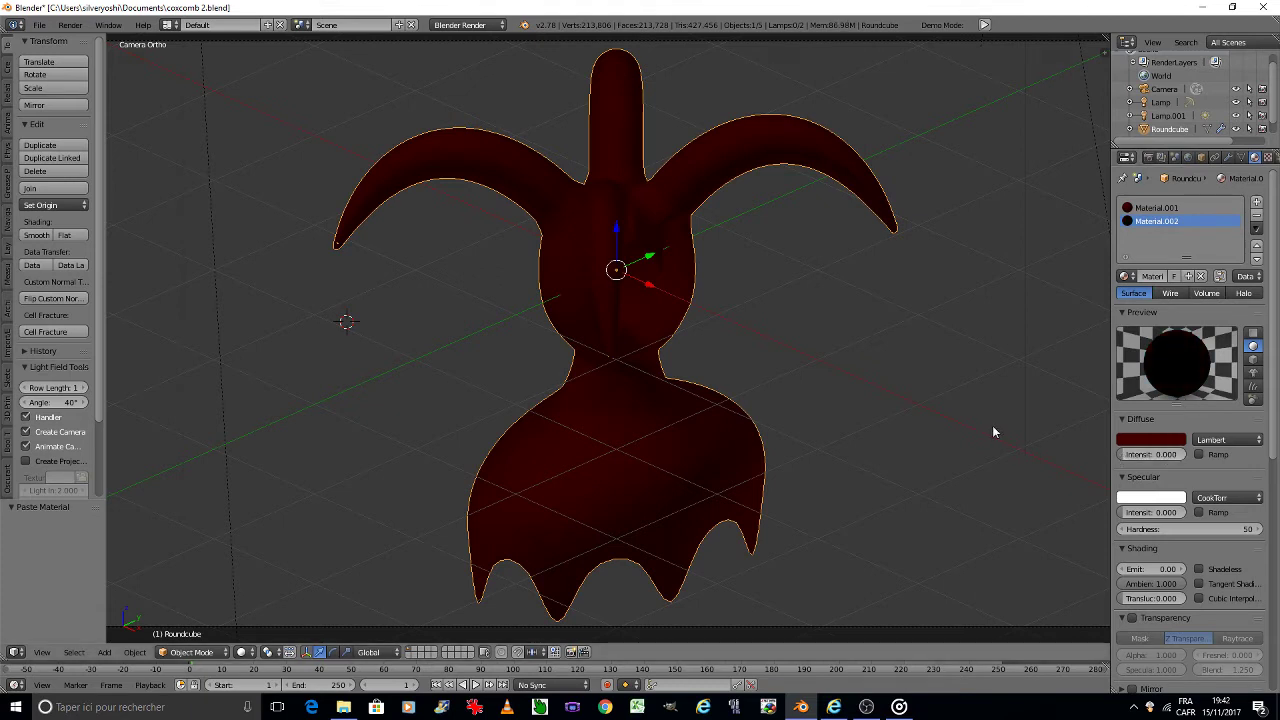
click(250, 652)
click(299, 550)
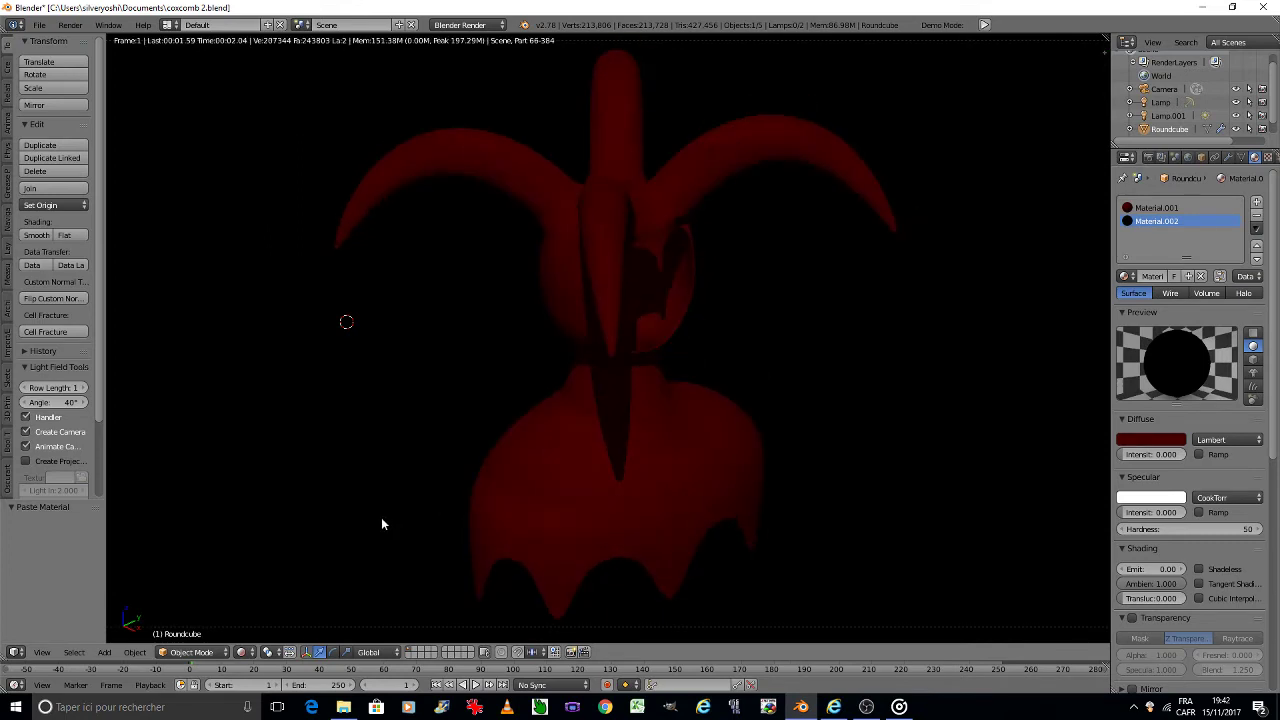
click(252, 651)
click(262, 607)
Step: Enter Edit Mode, enable limiting selection to visible geometry, and go back to Object Mode
key(Tab)
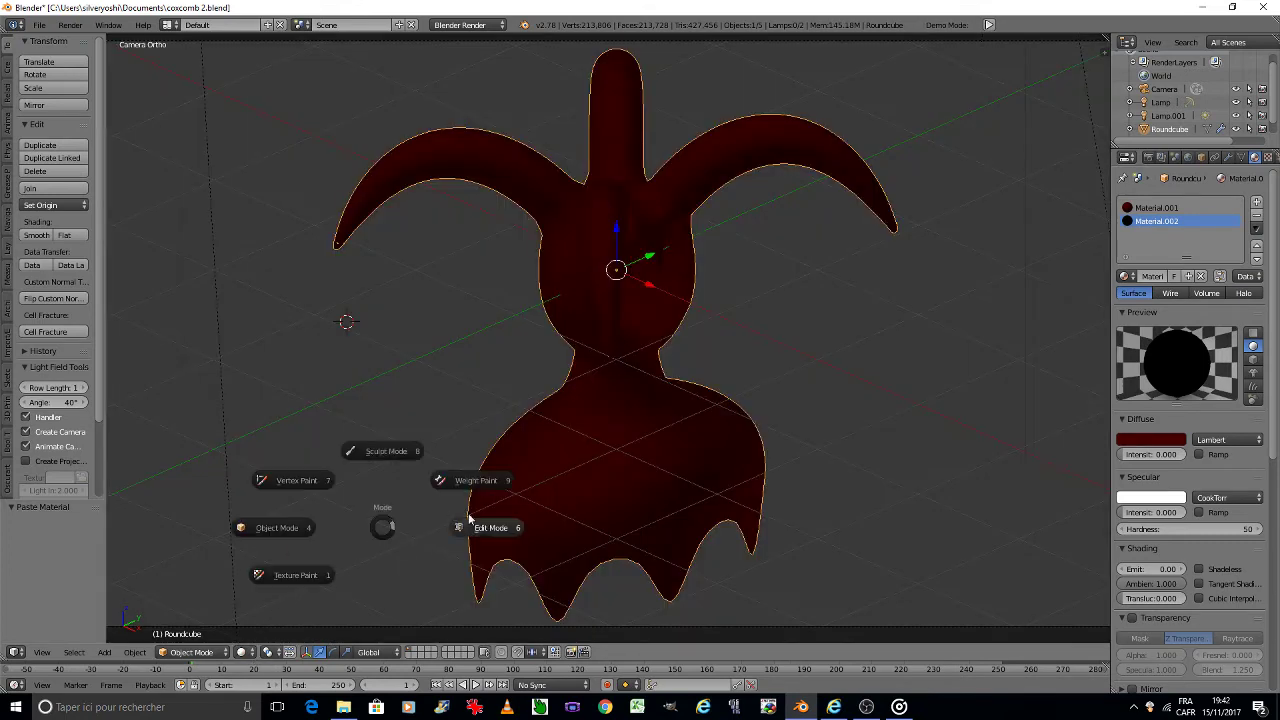
click(473, 513)
click(426, 652)
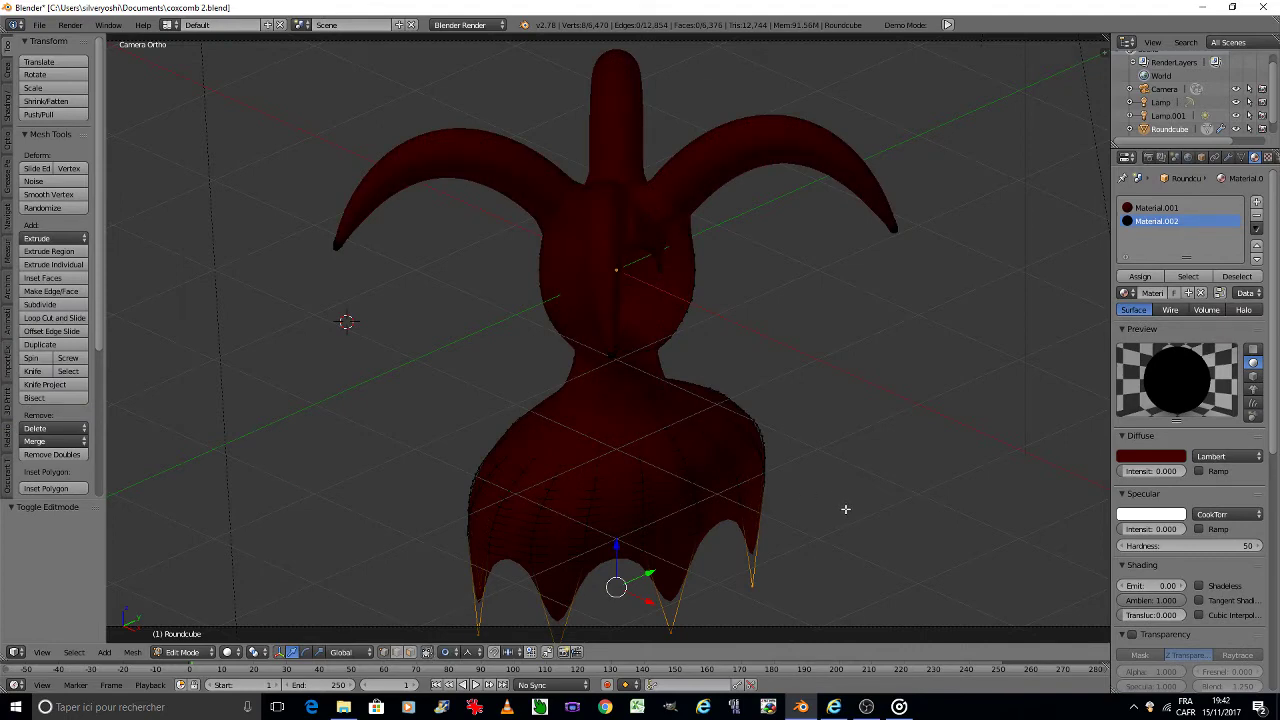
key(Tab)
click(782, 510)
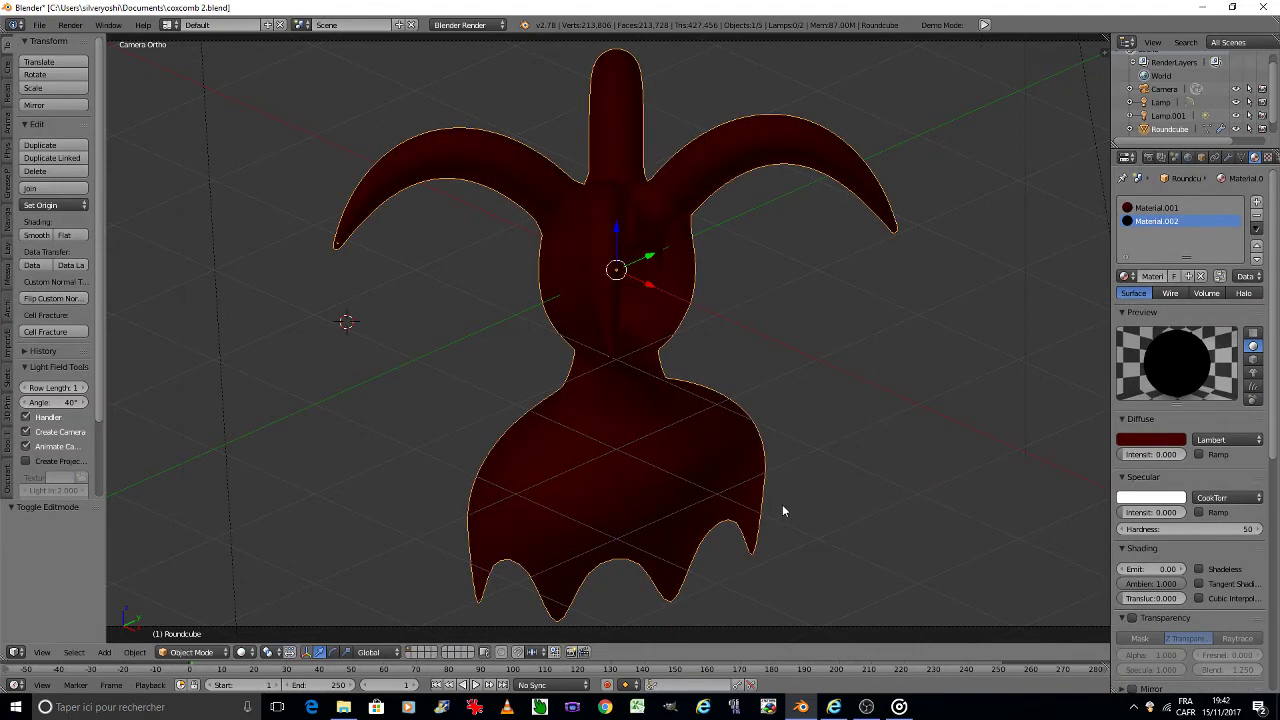
Step: Leave camera view, orbit around the creature, and re-enter Edit Mode in face select mode
key(KP_0)
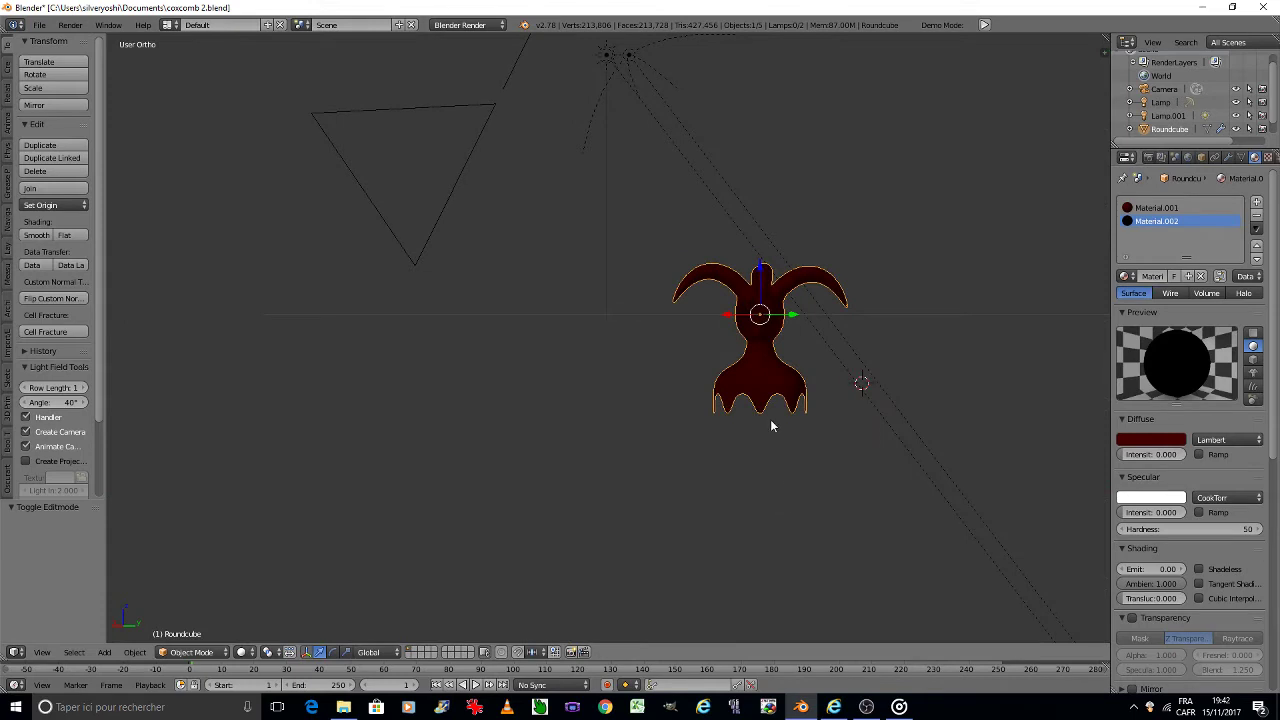
key(KP_4)
key(KP_4)
key(KP_4)
scroll(689, 357, up, 6)
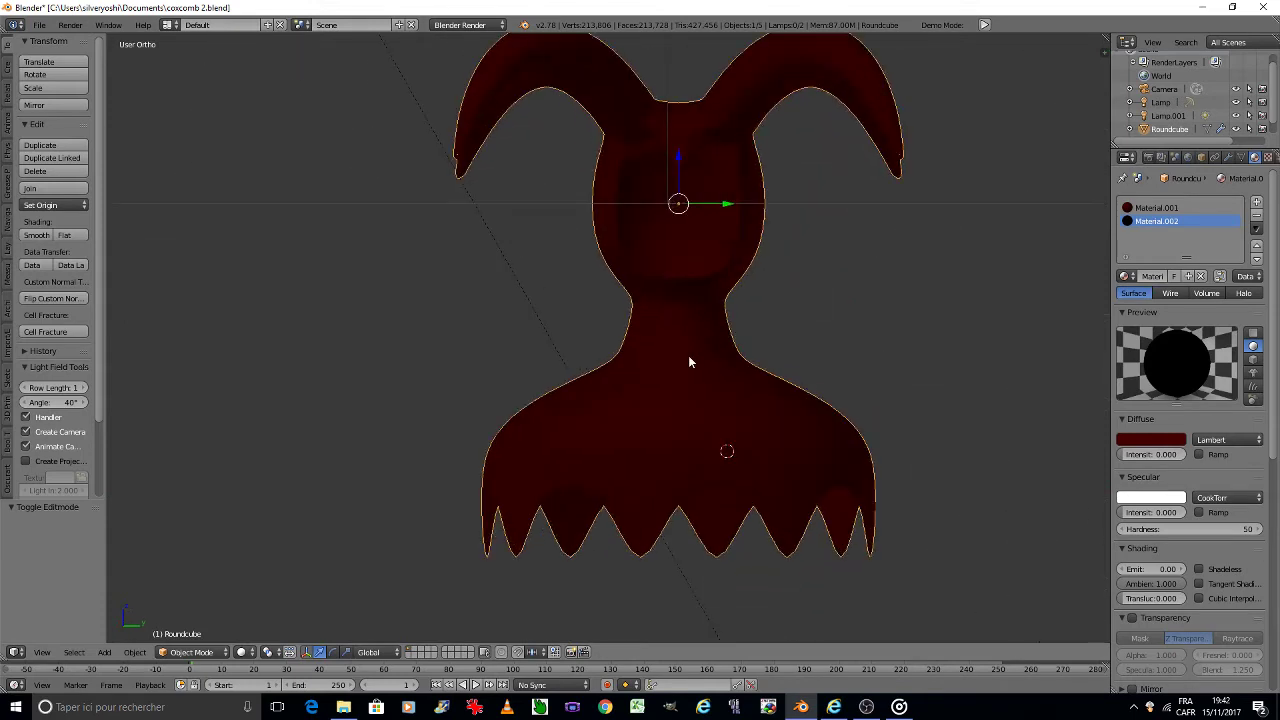
key(Tab)
click(776, 358)
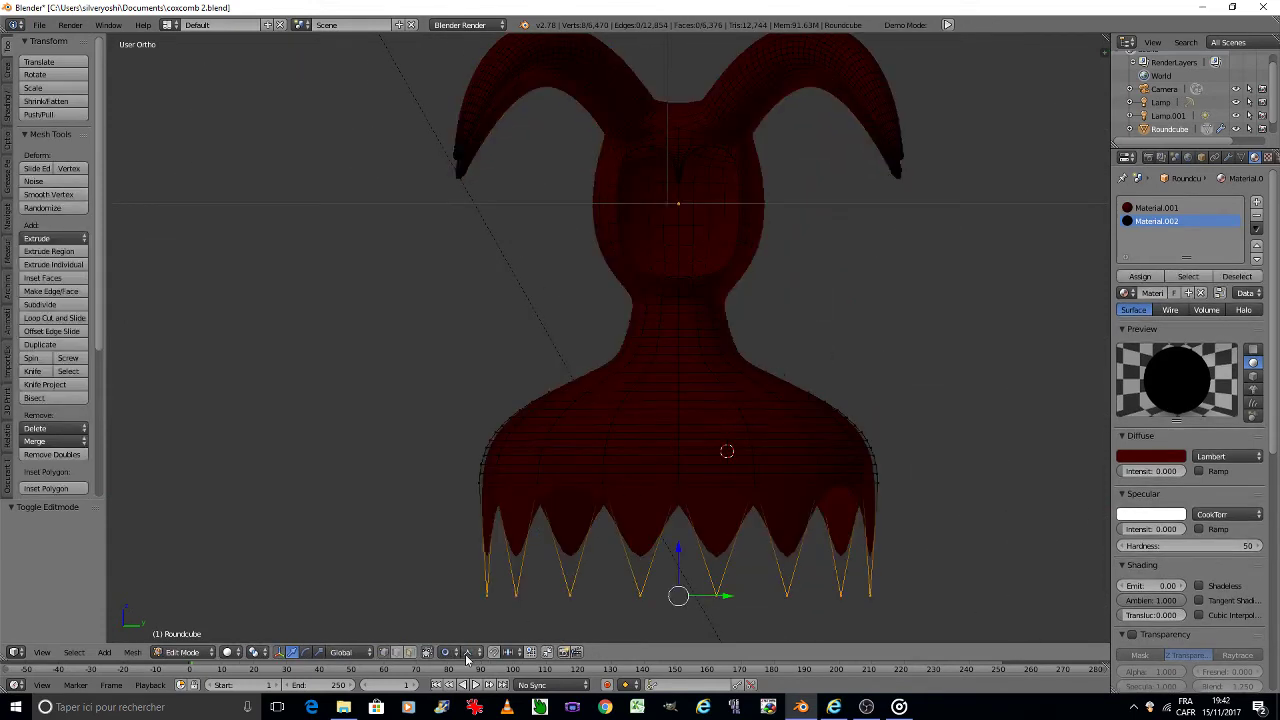
click(411, 653)
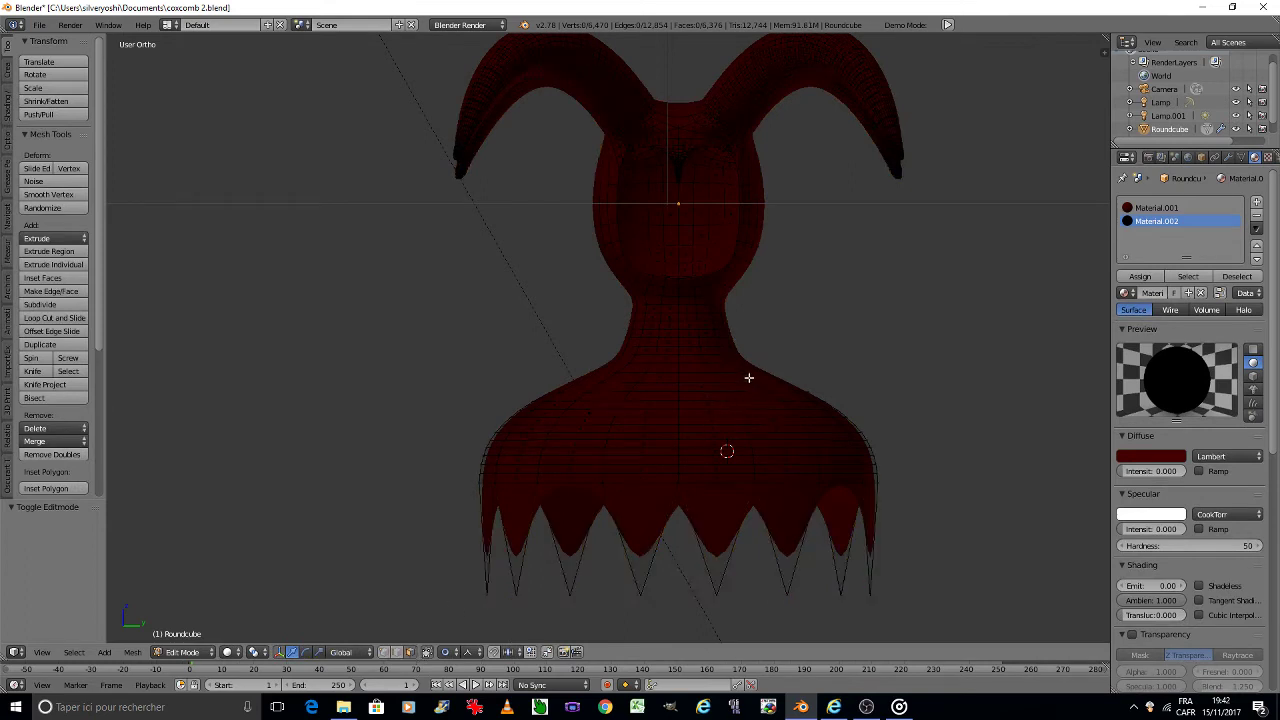
scroll(749, 377, up, 2)
scroll(677, 217, up, 2)
Step: Circle-select left-half faces across the shoulder, two skirt spikes and up the neck
key(c)
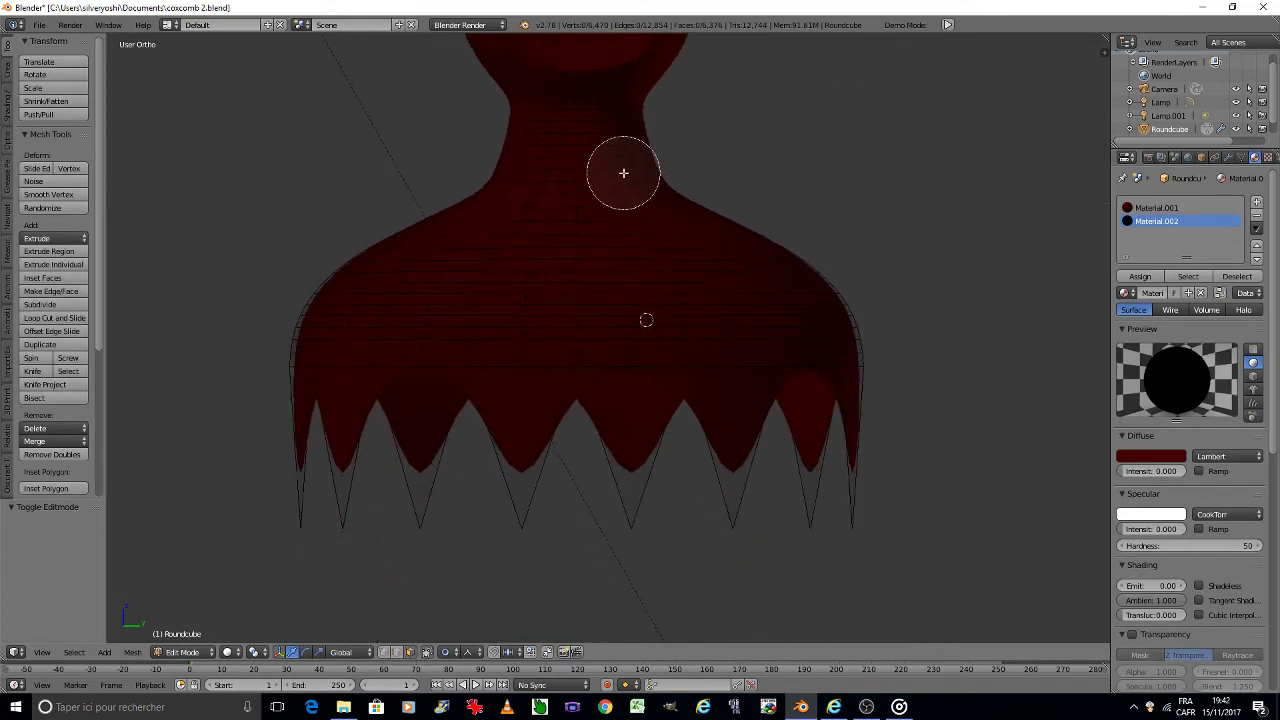
mouse_move(623, 194)
mouse_down()
mouse_move(715, 322)
mouse_move(651, 334)
mouse_move(708, 359)
mouse_up()
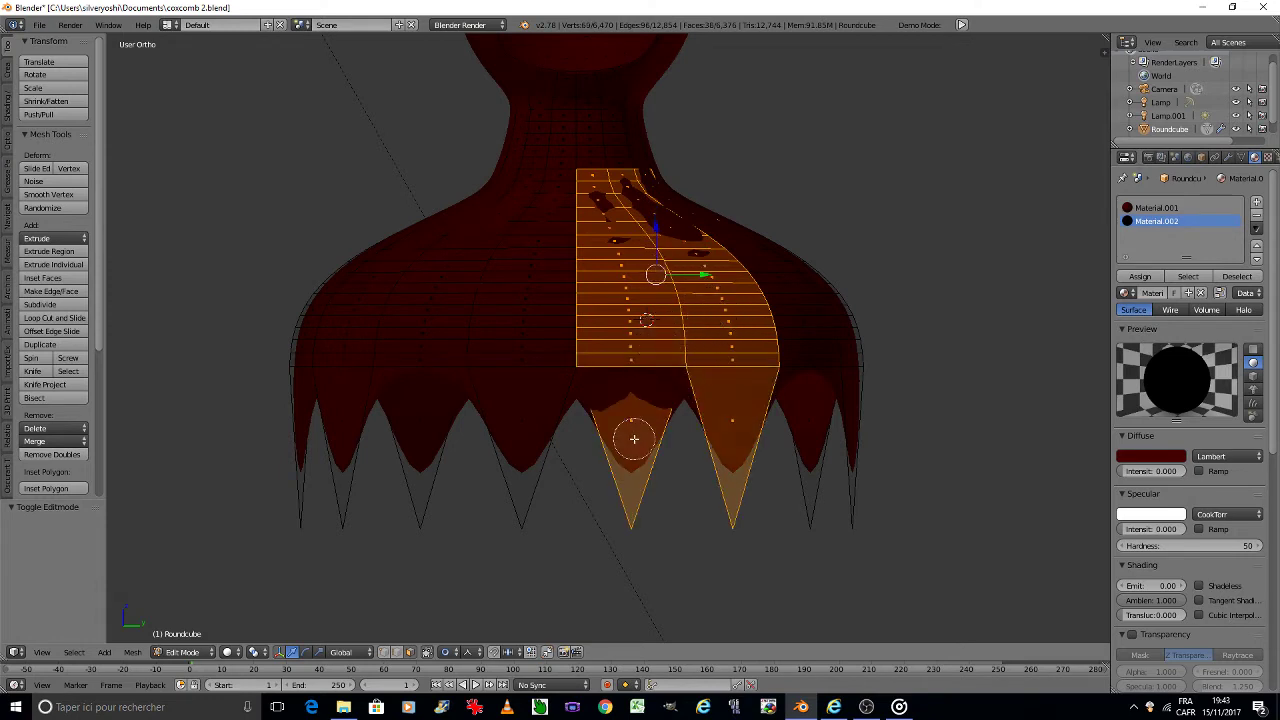
middle_drag(623, 434, 634, 437)
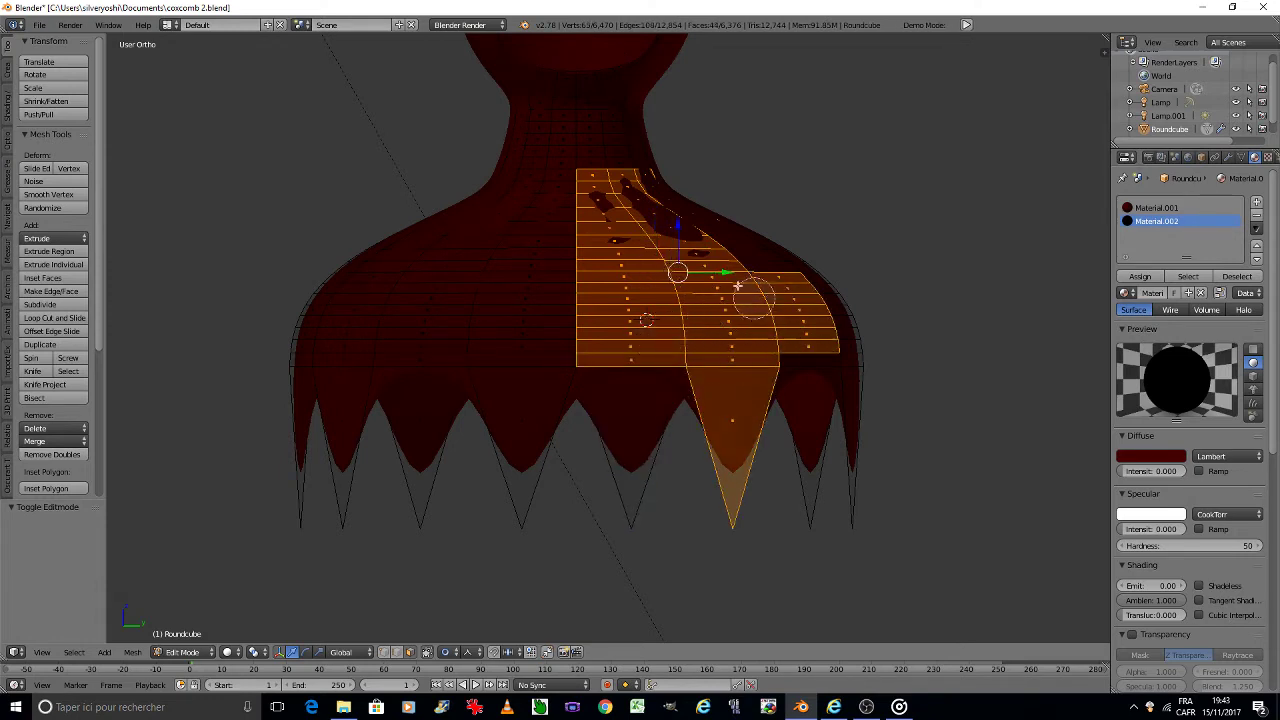
drag(784, 331, 668, 224)
mouse_move(601, 147)
mouse_down()
mouse_move(603, 94)
mouse_move(662, 233)
mouse_move(812, 341)
mouse_up()
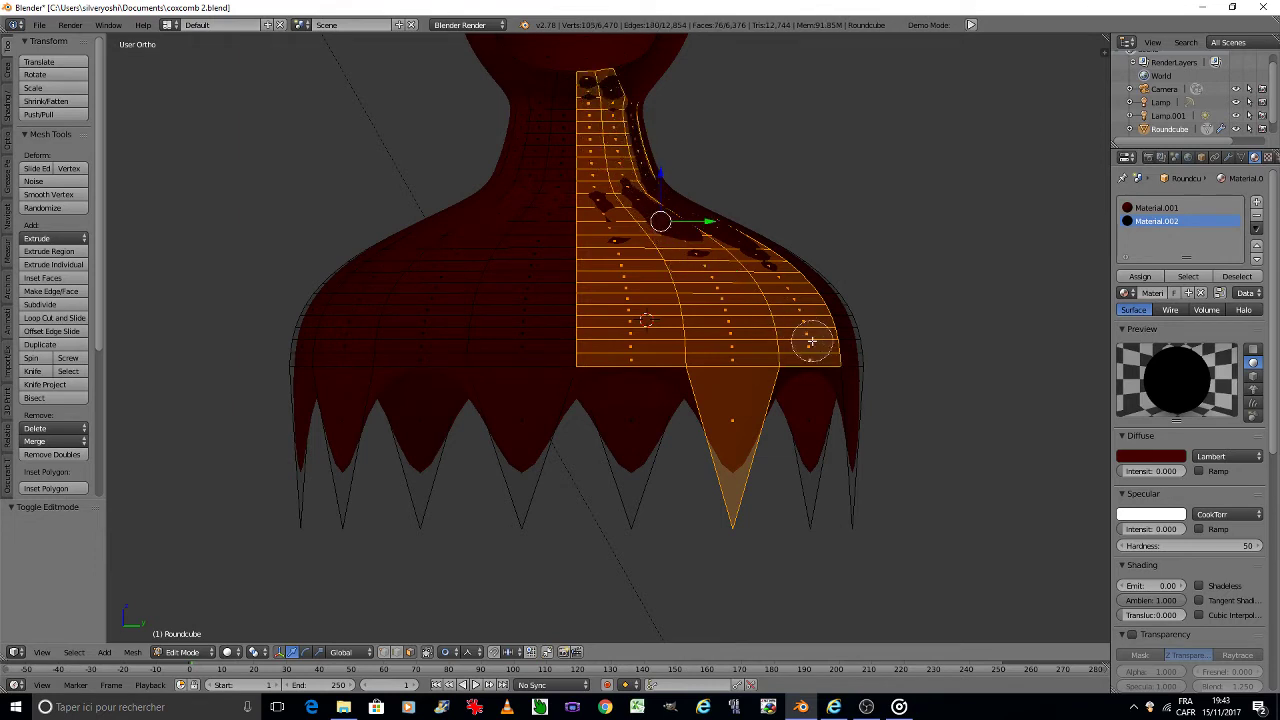
right_click(812, 341)
scroll(734, 303, down, 3)
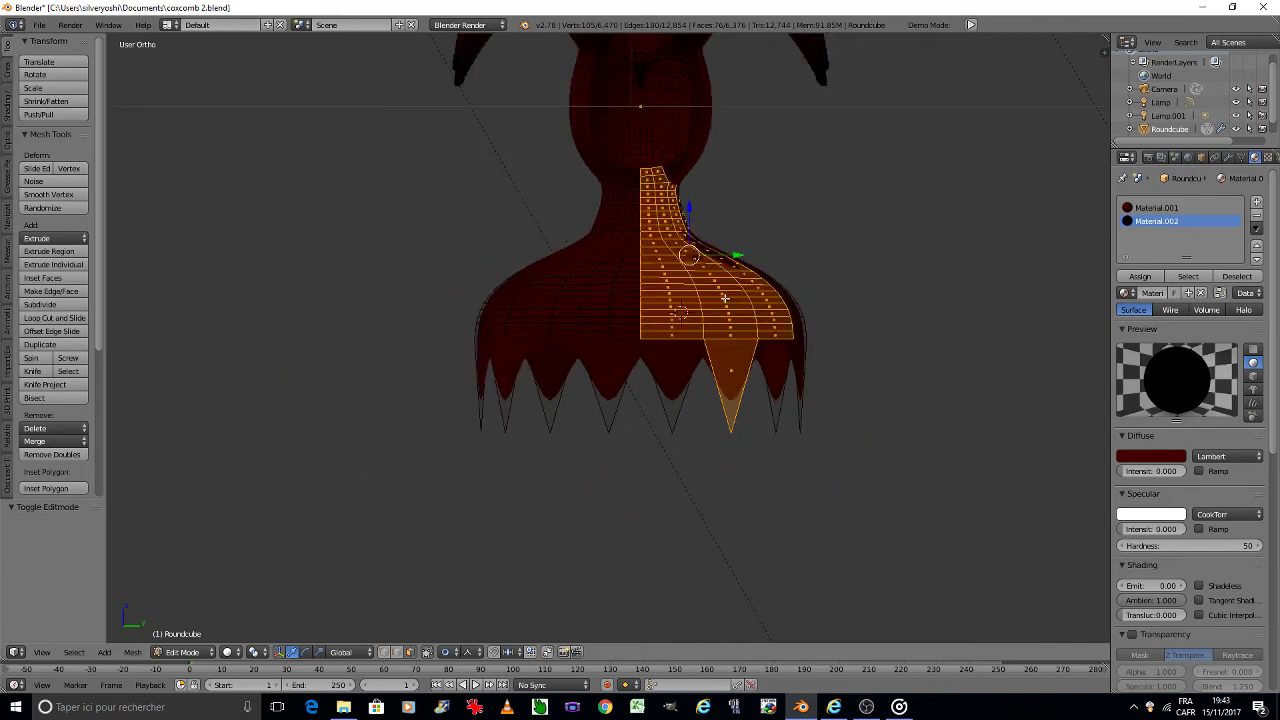
key(KP_4)
key(KP_4)
key(KP_4)
key(KP_4)
key(KP_4)
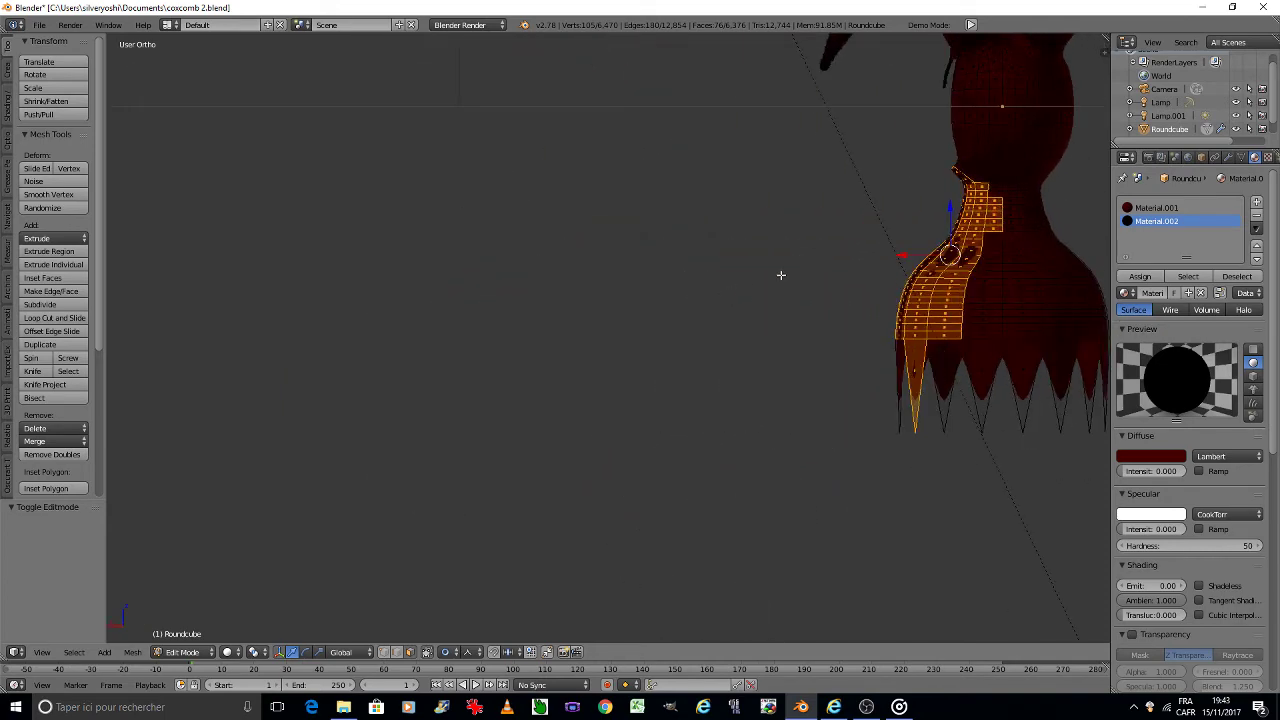
key(KP_4)
key(KP_4)
key(KP_4)
key(KP_4)
scroll(697, 303, up, 3)
Step: Circle-select a strip of faces from the neck down through the chest to the skirt spikes
key(c)
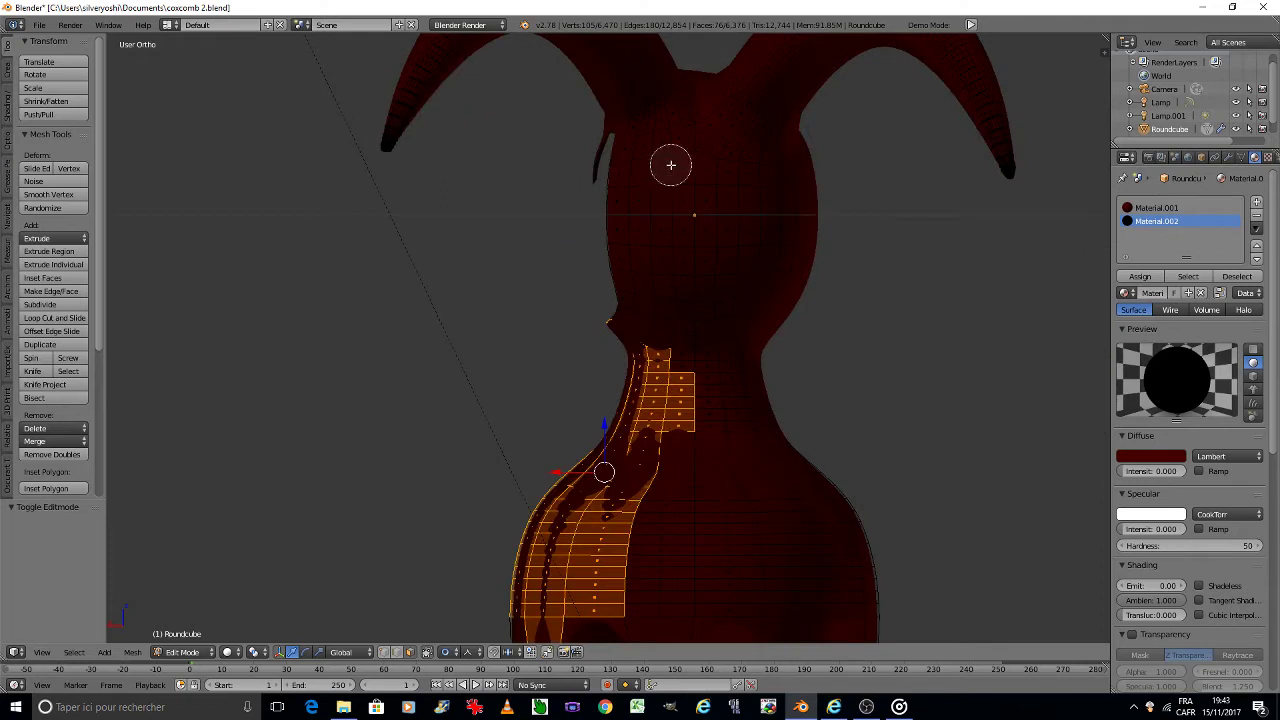
drag(671, 165, 656, 530)
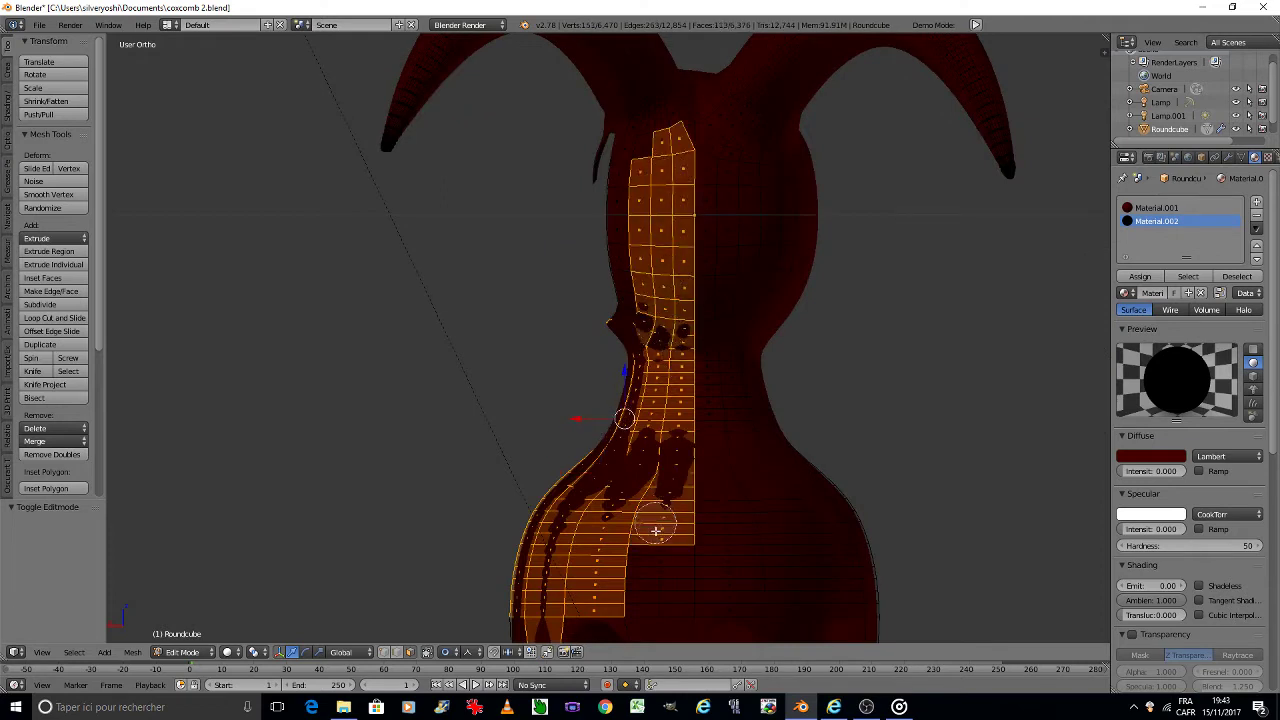
shift+middle_drag(656, 530, 684, 283)
drag(694, 202, 679, 343)
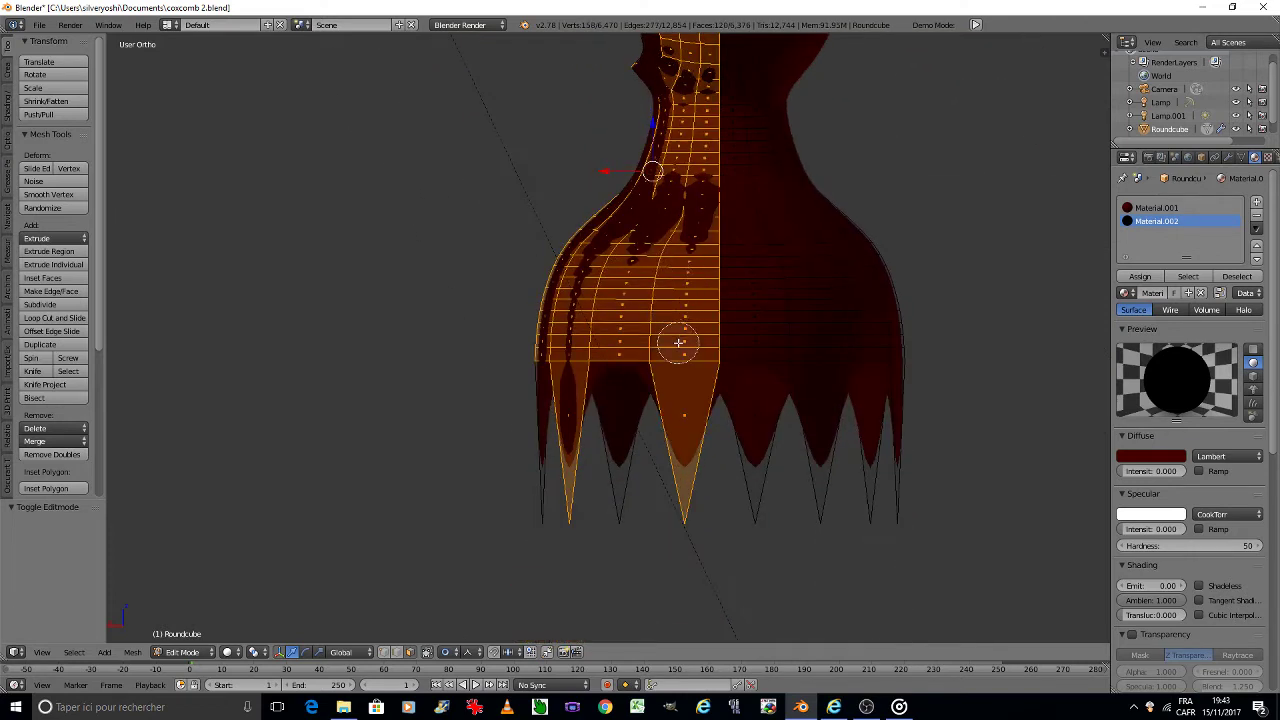
right_click(679, 343)
shift+middle_drag(679, 343, 680, 580)
scroll(686, 171, up, 2)
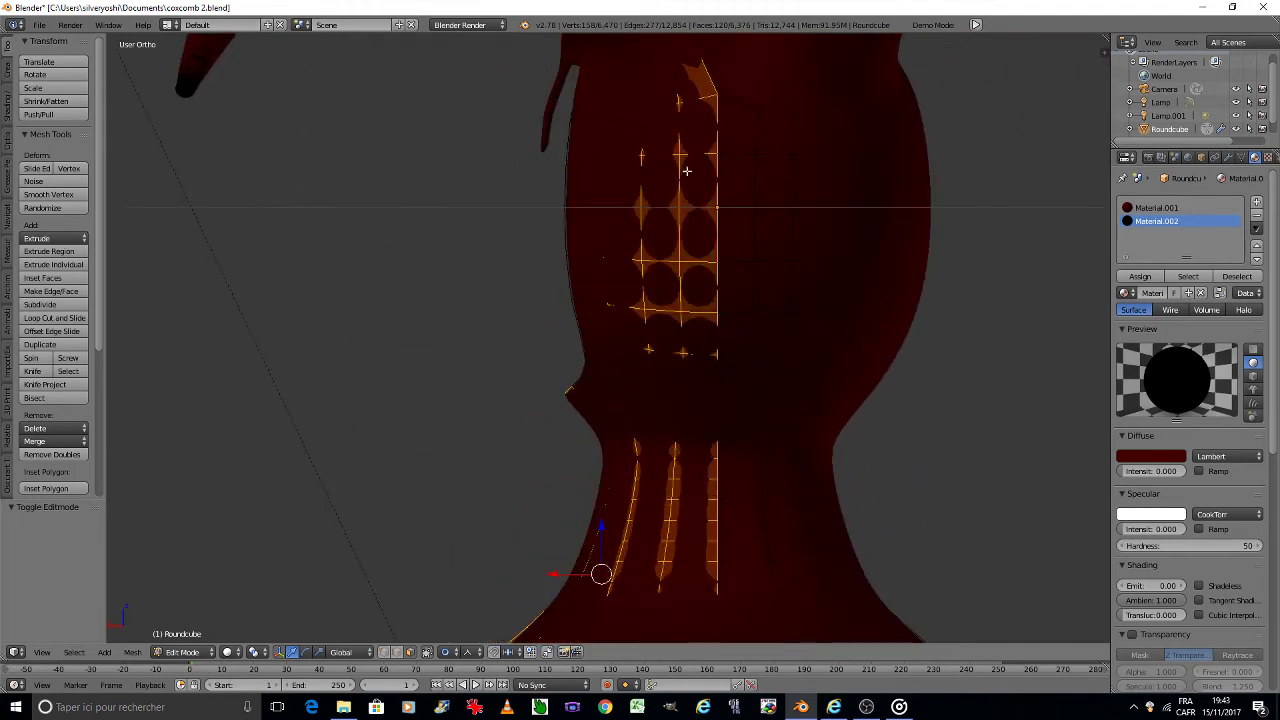
scroll(686, 171, down, 4)
Step: Add the upper head faces to the selection and show the Modifiers properties
key(c)
mouse_move(678, 130)
mouse_down()
mouse_move(667, 232)
mouse_move(661, 130)
mouse_up()
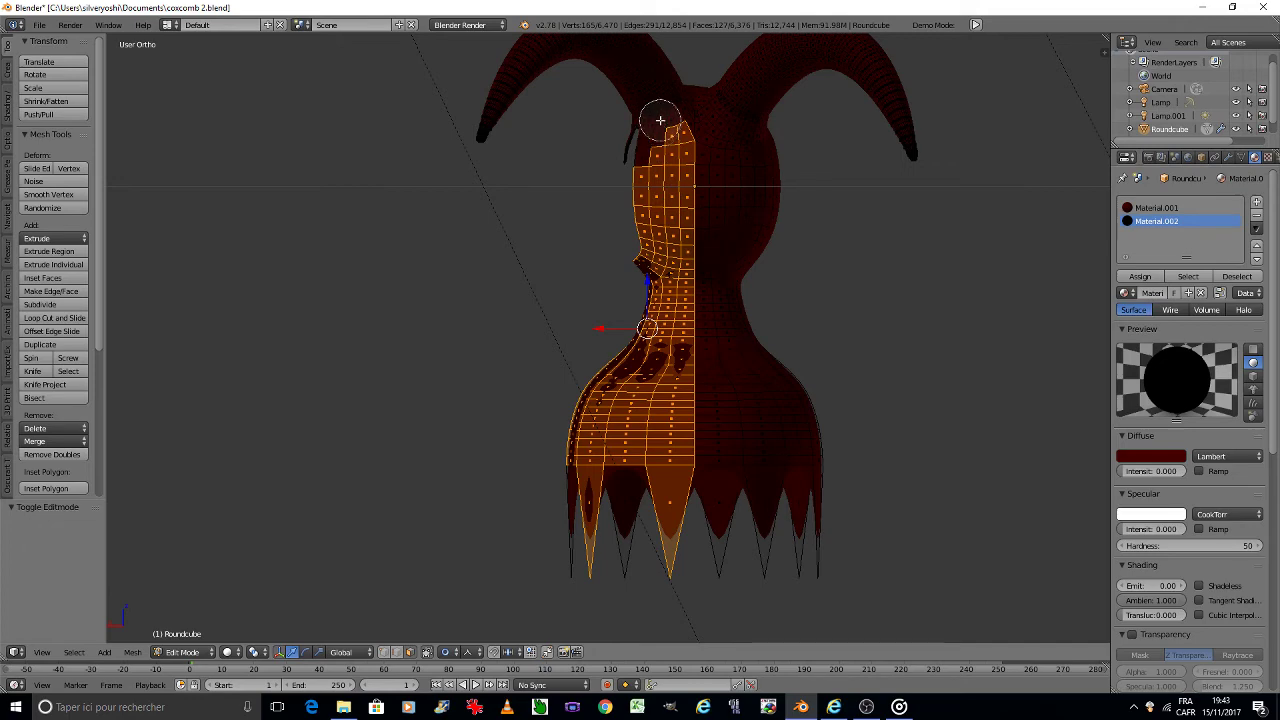
right_click(661, 120)
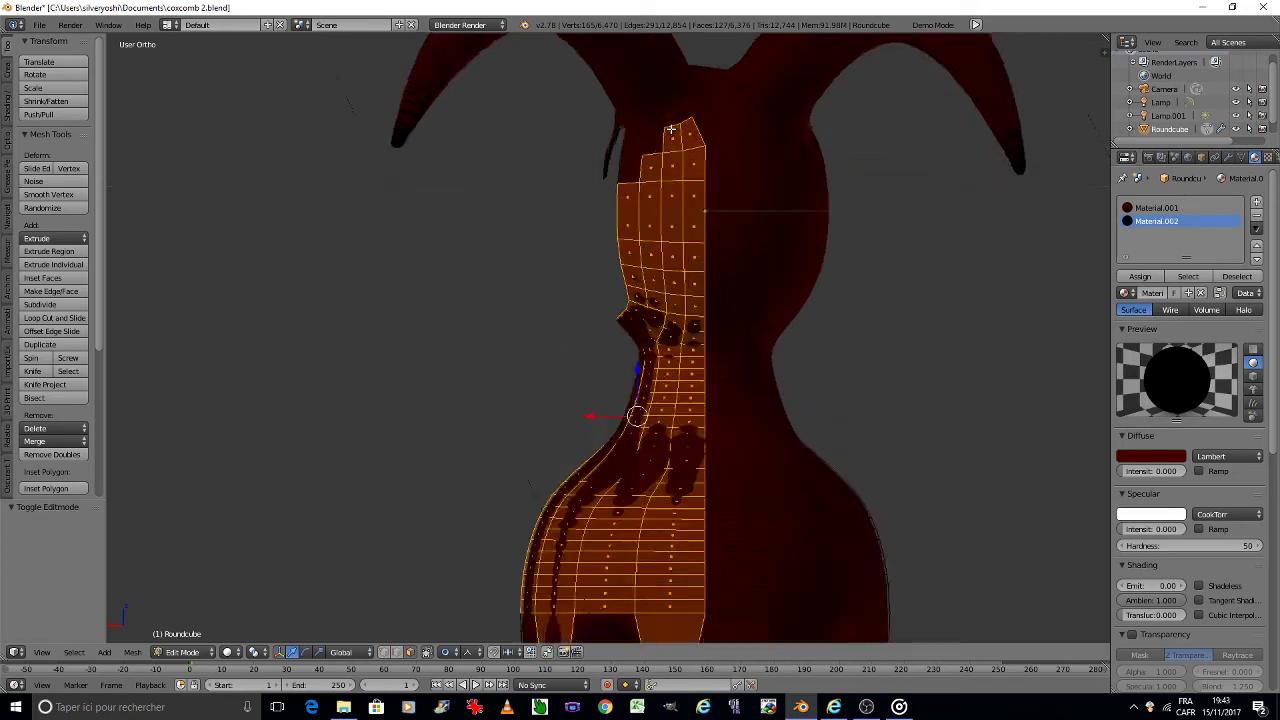
scroll(676, 127, up, 4)
scroll(676, 127, down, 2)
shift+middle_drag(676, 127, 665, 345)
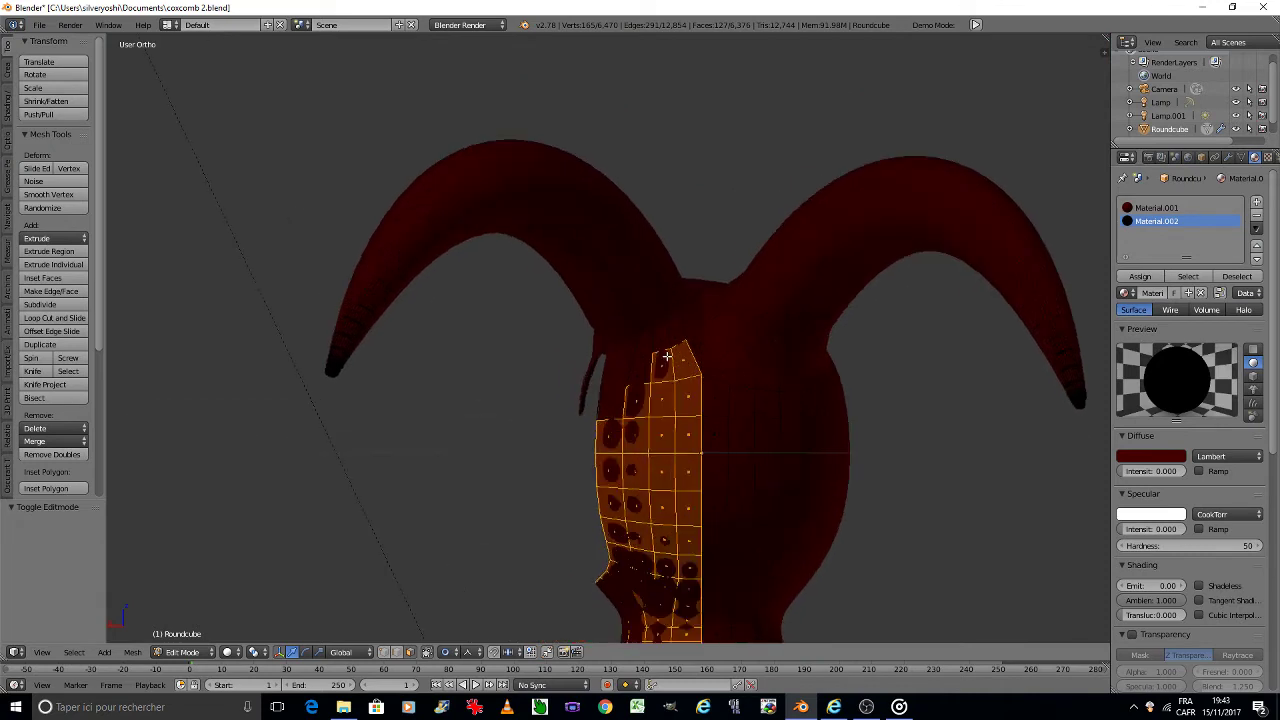
key(c)
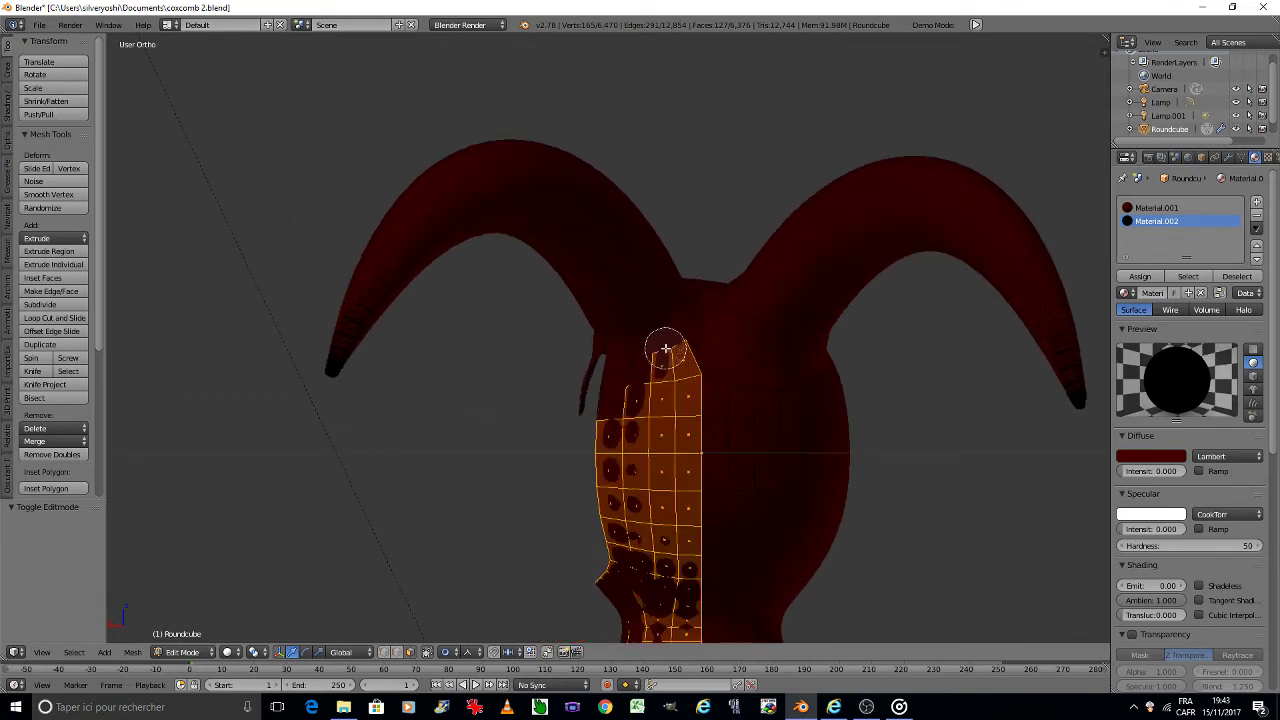
click(1227, 158)
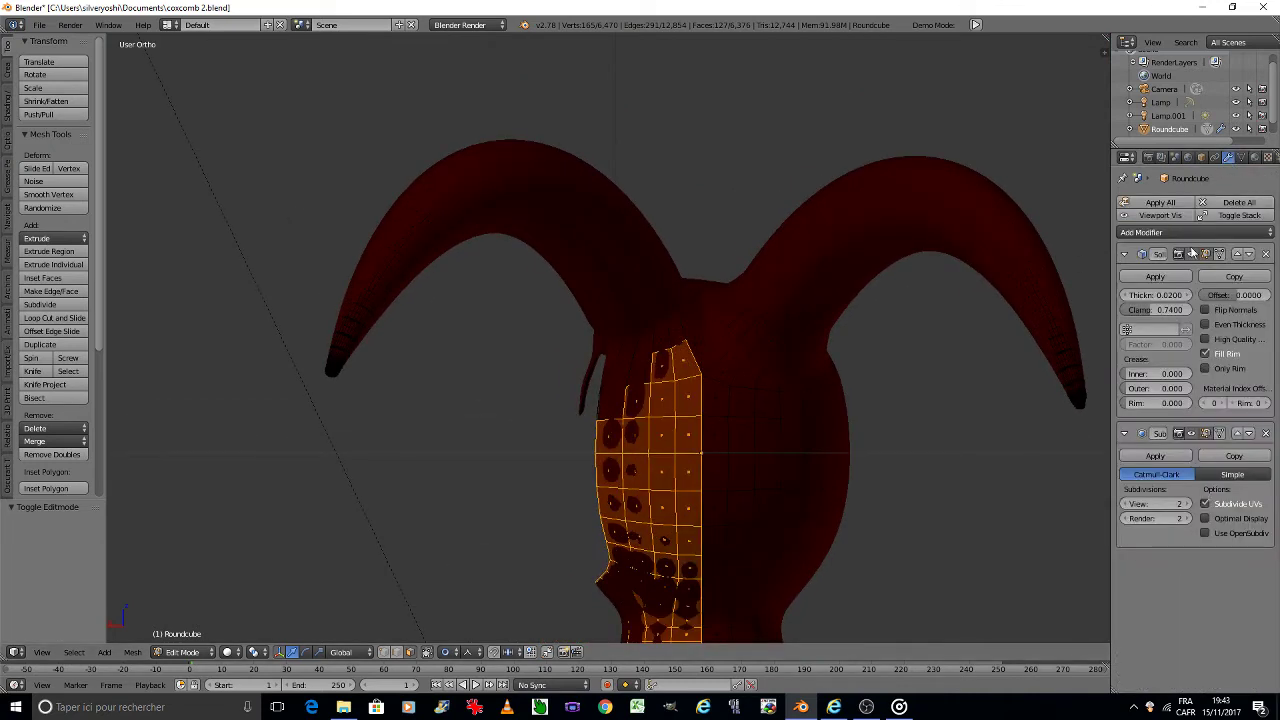
Step: Hide the Solidify modifier in Edit Mode and circle-select a large patch of head faces
click(1191, 254)
scroll(725, 372, up, 1)
key(c)
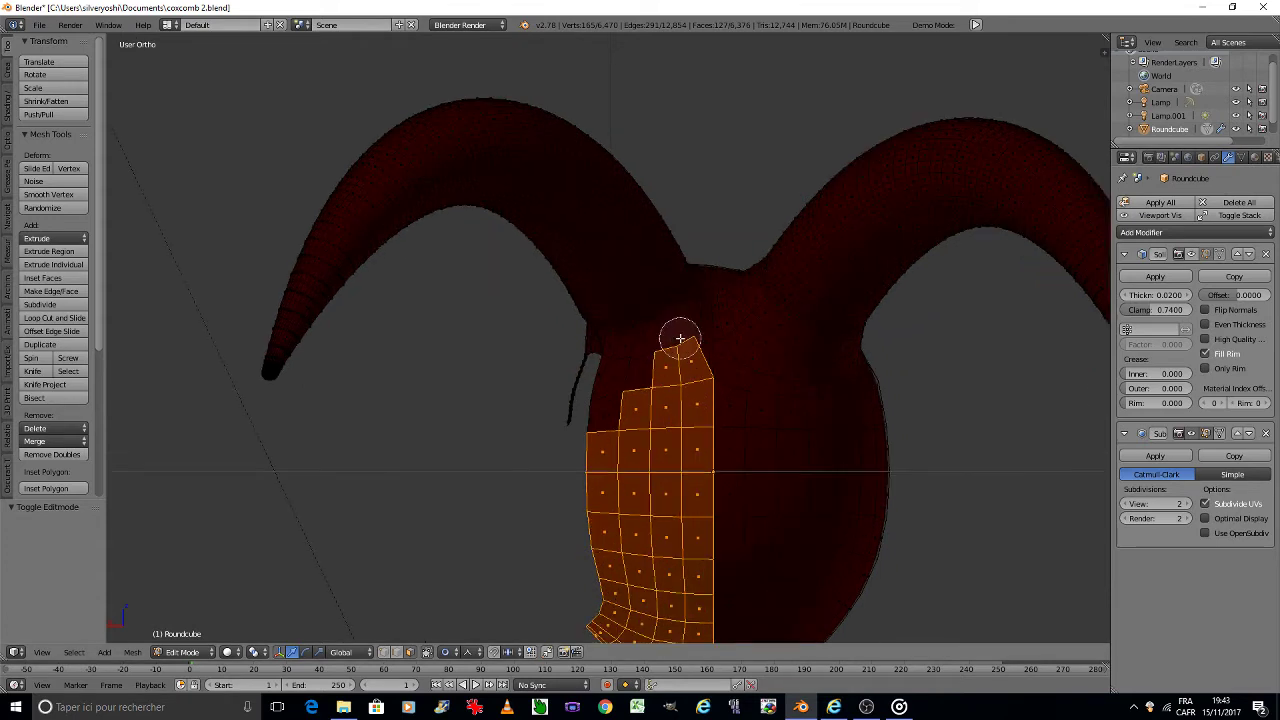
mouse_move(677, 340)
mouse_down()
mouse_move(655, 357)
mouse_move(637, 337)
mouse_move(648, 323)
mouse_up()
right_click(648, 323)
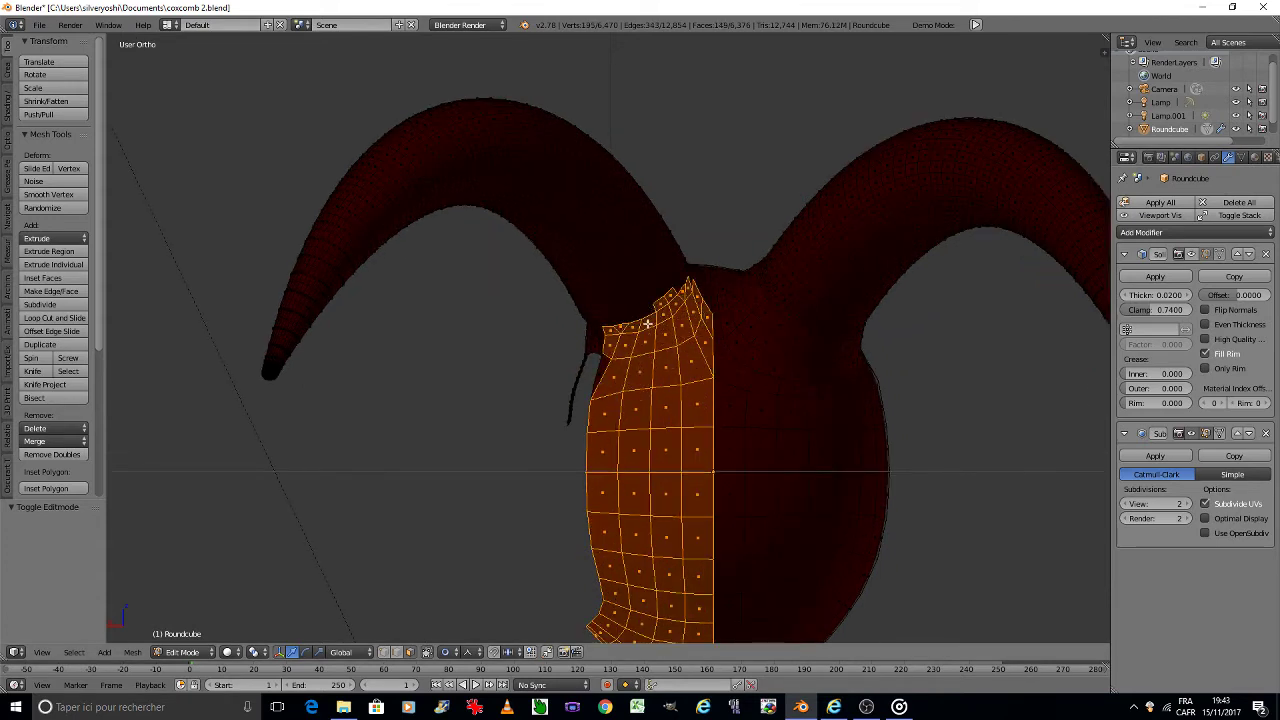
middle_drag(648, 323, 647, 323)
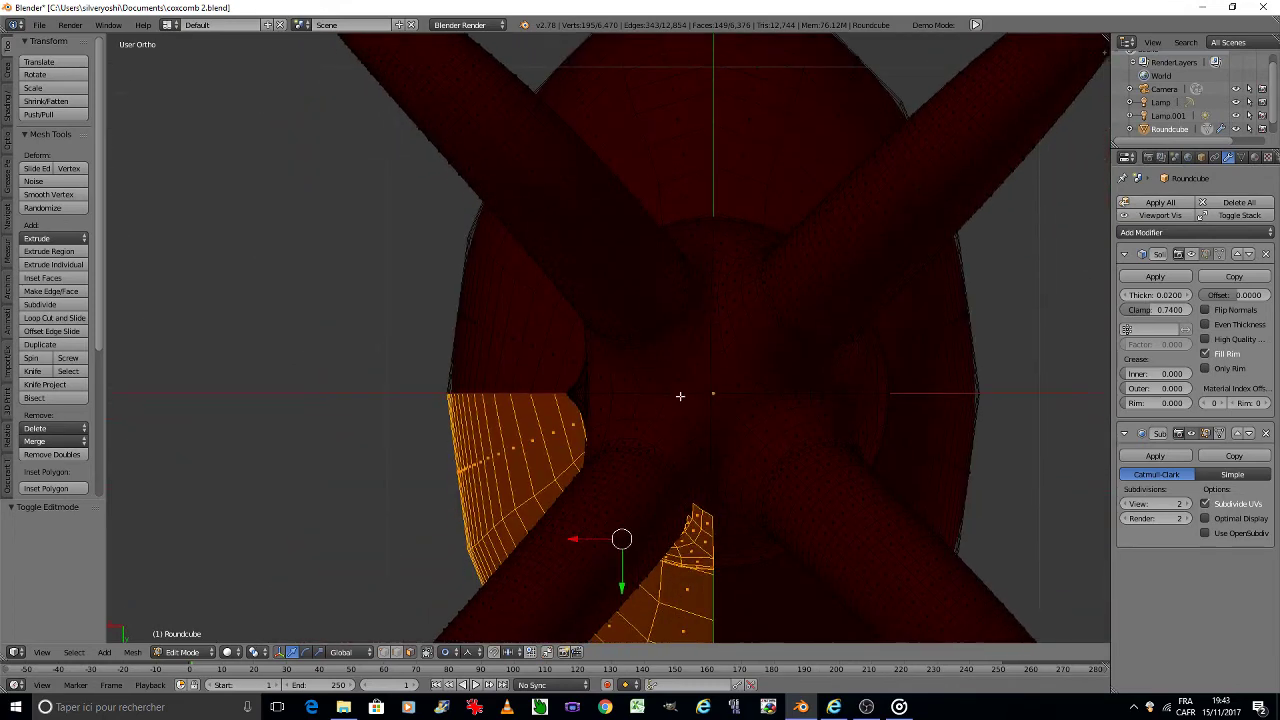
scroll(614, 317, up, 3)
key(c)
mouse_move(578, 301)
mouse_down()
mouse_move(649, 294)
mouse_move(694, 371)
mouse_move(686, 429)
mouse_move(612, 348)
mouse_move(545, 470)
mouse_move(614, 450)
mouse_move(614, 483)
mouse_move(470, 540)
mouse_move(585, 346)
mouse_up()
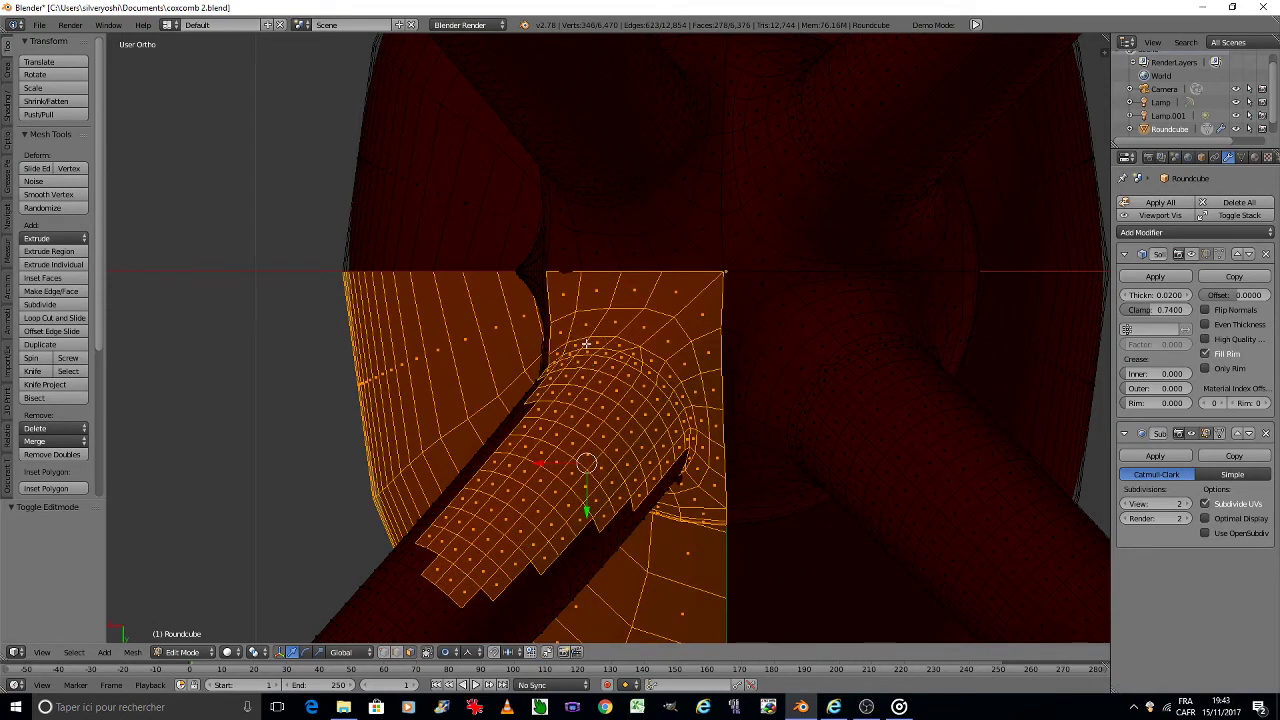
Step: Circle-select the faces where the head meets the horn and around the horn base
key(KP_2)
key(KP_2)
key(KP_2)
key(KP_2)
key(KP_2)
key(KP_2)
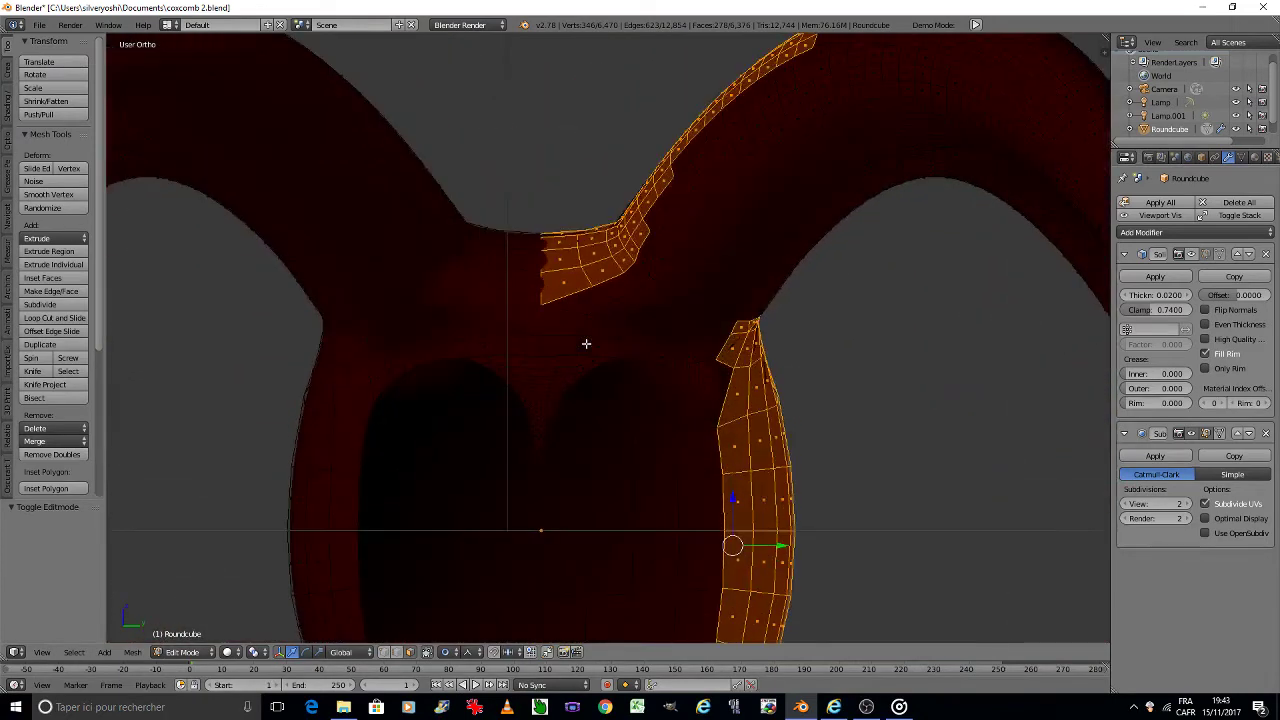
key(c)
mouse_move(600, 295)
mouse_down()
mouse_move(617, 280)
mouse_move(657, 294)
mouse_move(704, 346)
mouse_move(571, 323)
mouse_move(571, 343)
mouse_up()
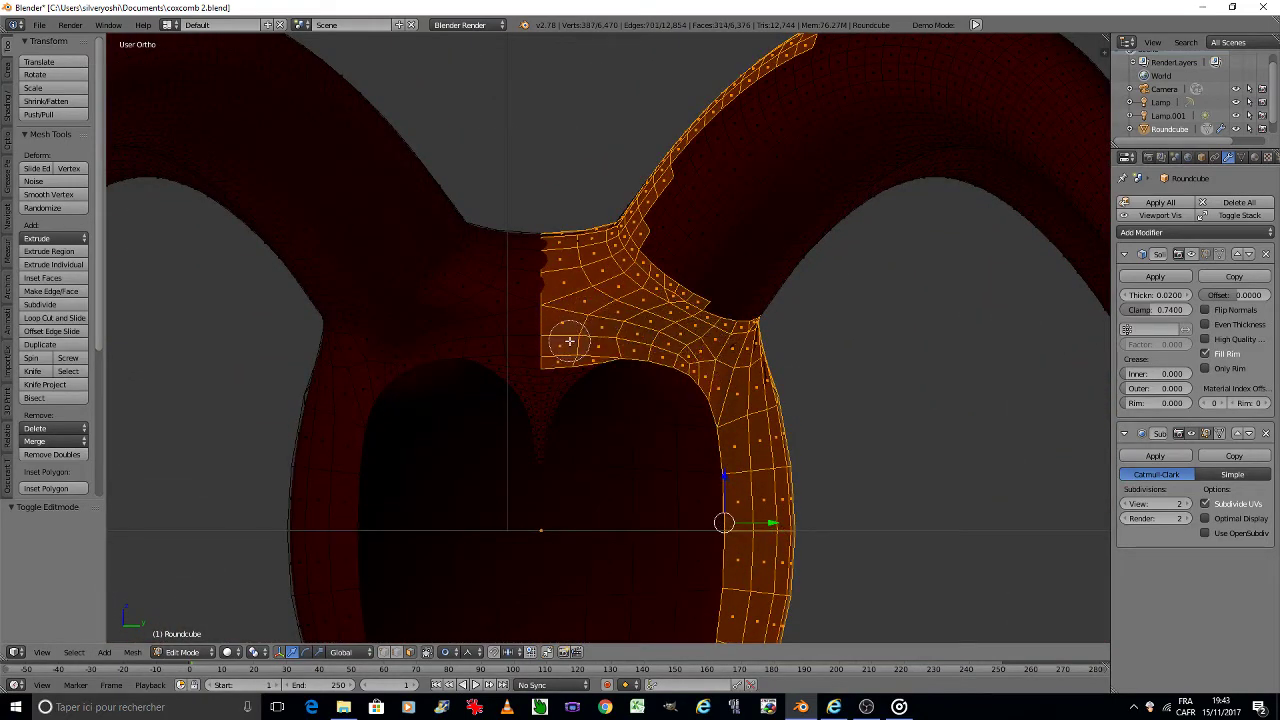
right_click(571, 343)
scroll(546, 397, up, 4)
scroll(551, 386, up, 2)
key(c)
mouse_move(594, 220)
mouse_down()
mouse_move(617, 171)
mouse_move(571, 257)
mouse_move(563, 449)
mouse_up()
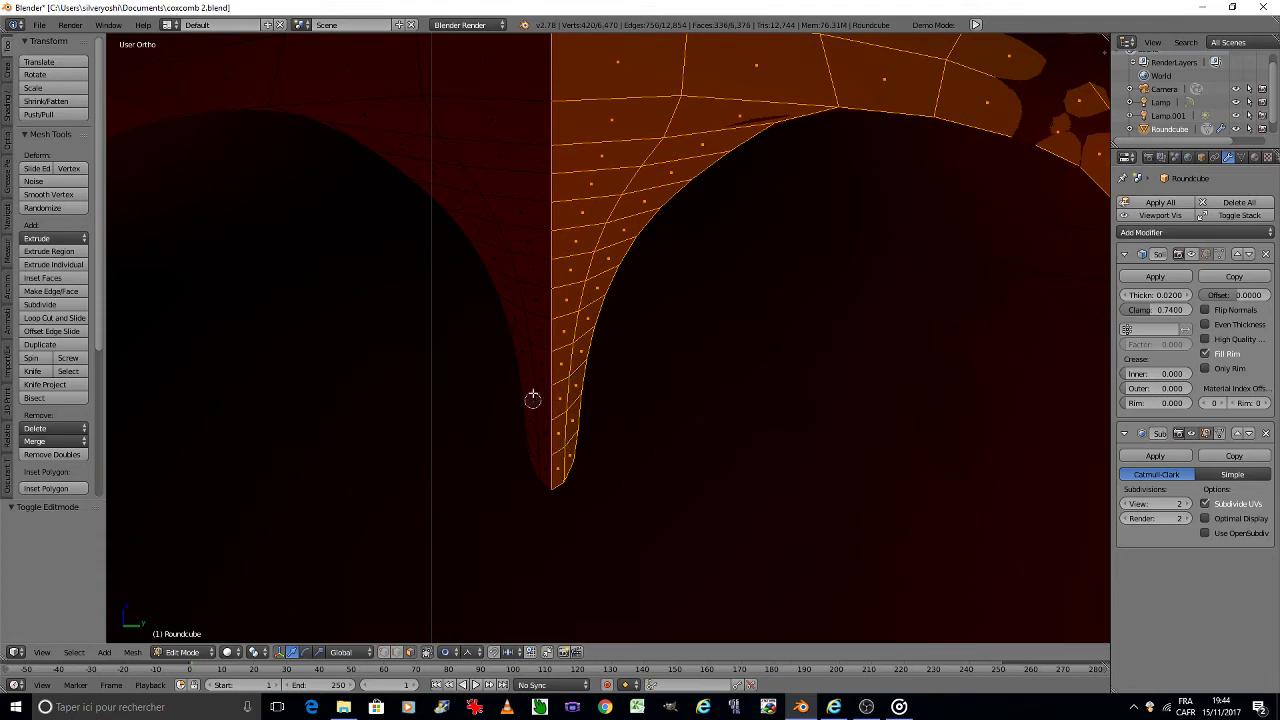
scroll(549, 344, down, 5)
scroll(591, 337, down, 2)
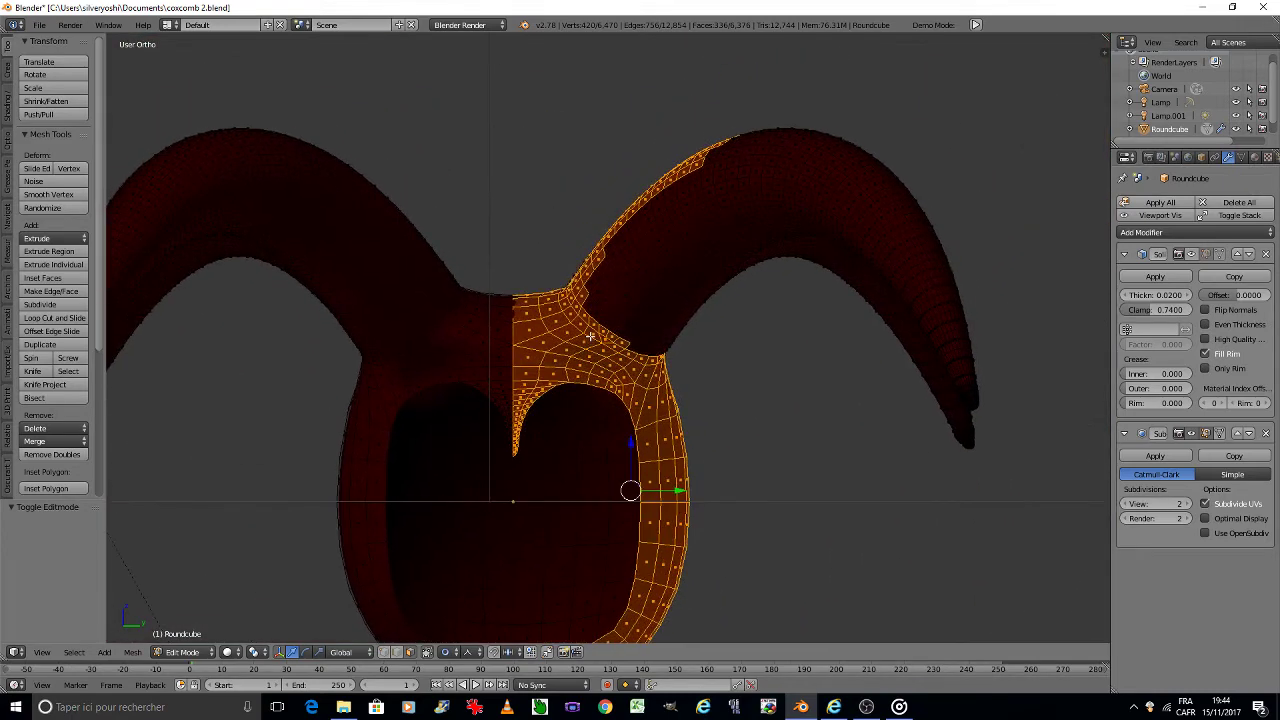
Step: Extend the face selection along the right horn's inner edge to its tip, filling gaps
mouse_move(676, 218)
mouse_down()
mouse_move(740, 185)
mouse_move(625, 325)
mouse_move(680, 200)
mouse_move(614, 286)
mouse_move(695, 246)
mouse_move(693, 270)
mouse_up()
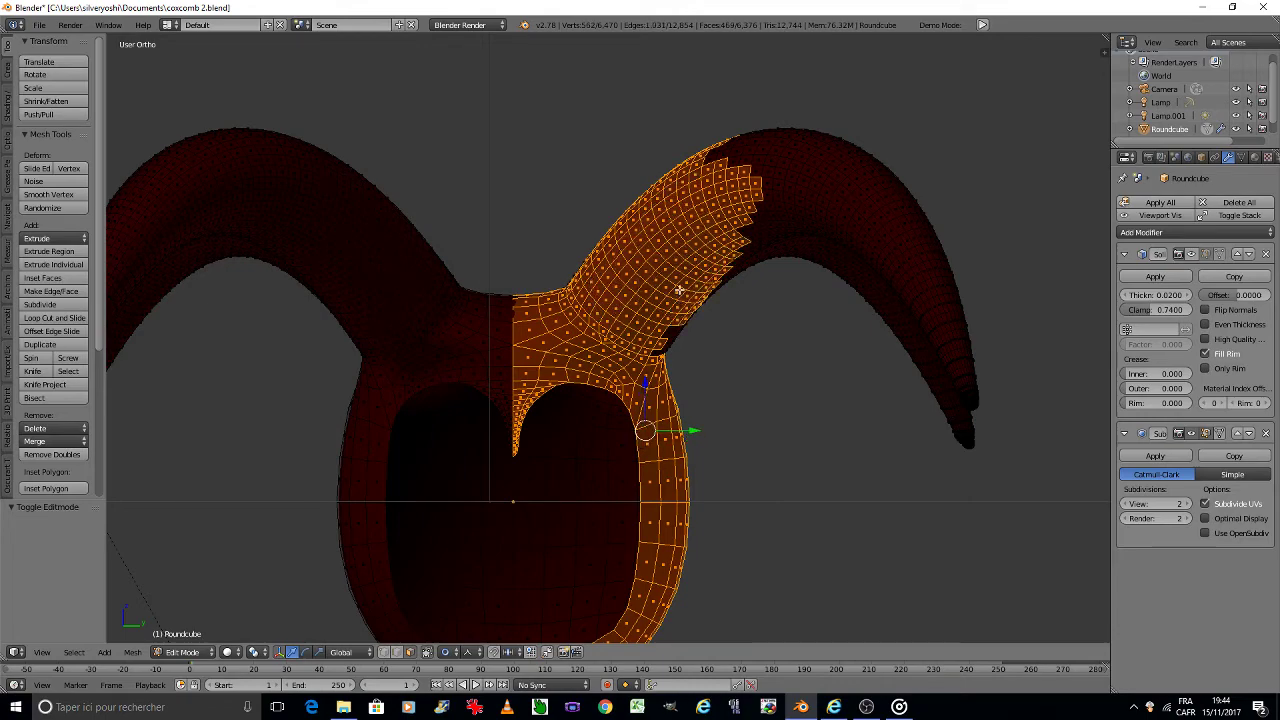
middle_drag(679, 290, 524, 633)
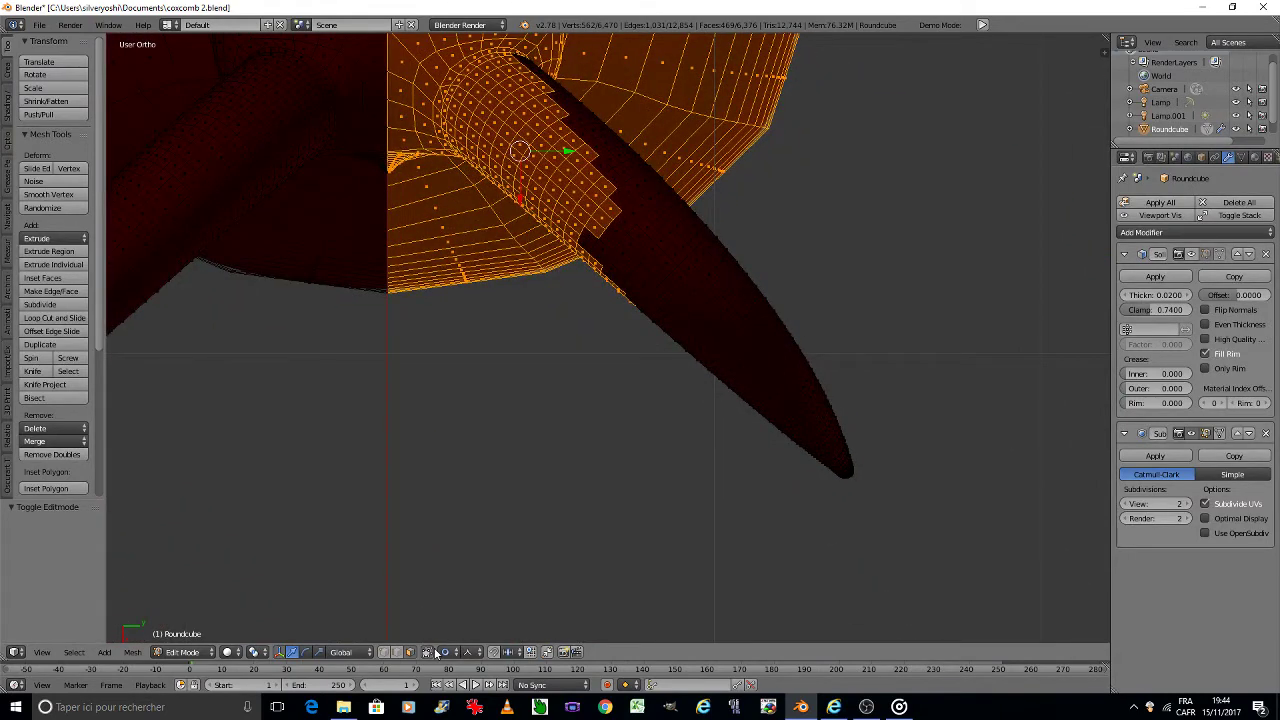
key(c)
mouse_move(614, 294)
mouse_down()
mouse_move(737, 271)
mouse_move(725, 341)
mouse_move(829, 471)
mouse_up()
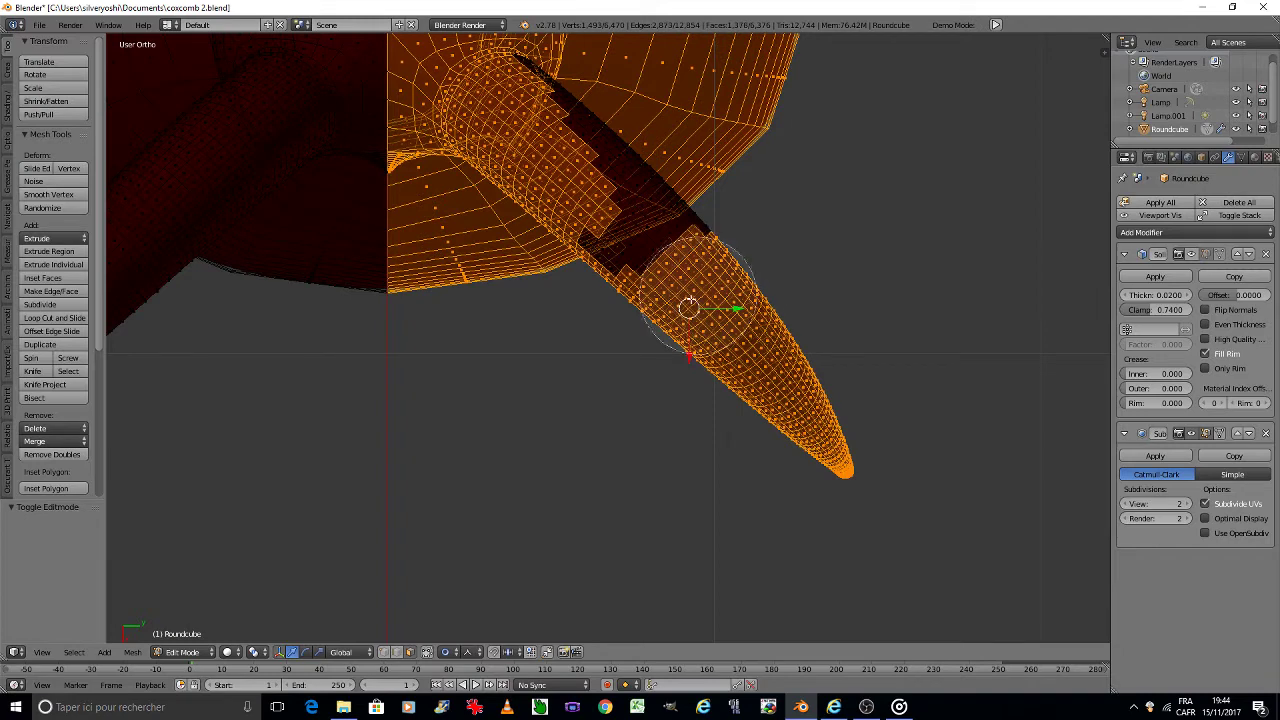
drag(690, 300, 686, 306)
right_click(686, 306)
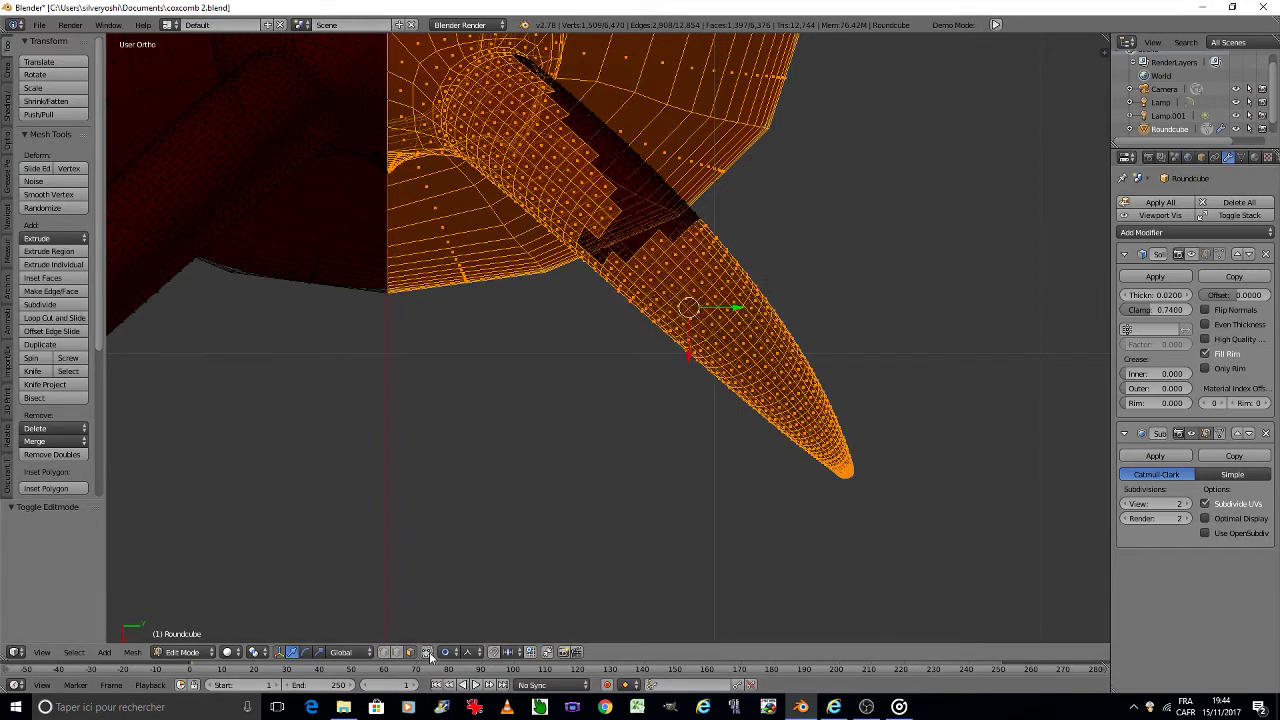
scroll(560, 271, up, 2)
key(c)
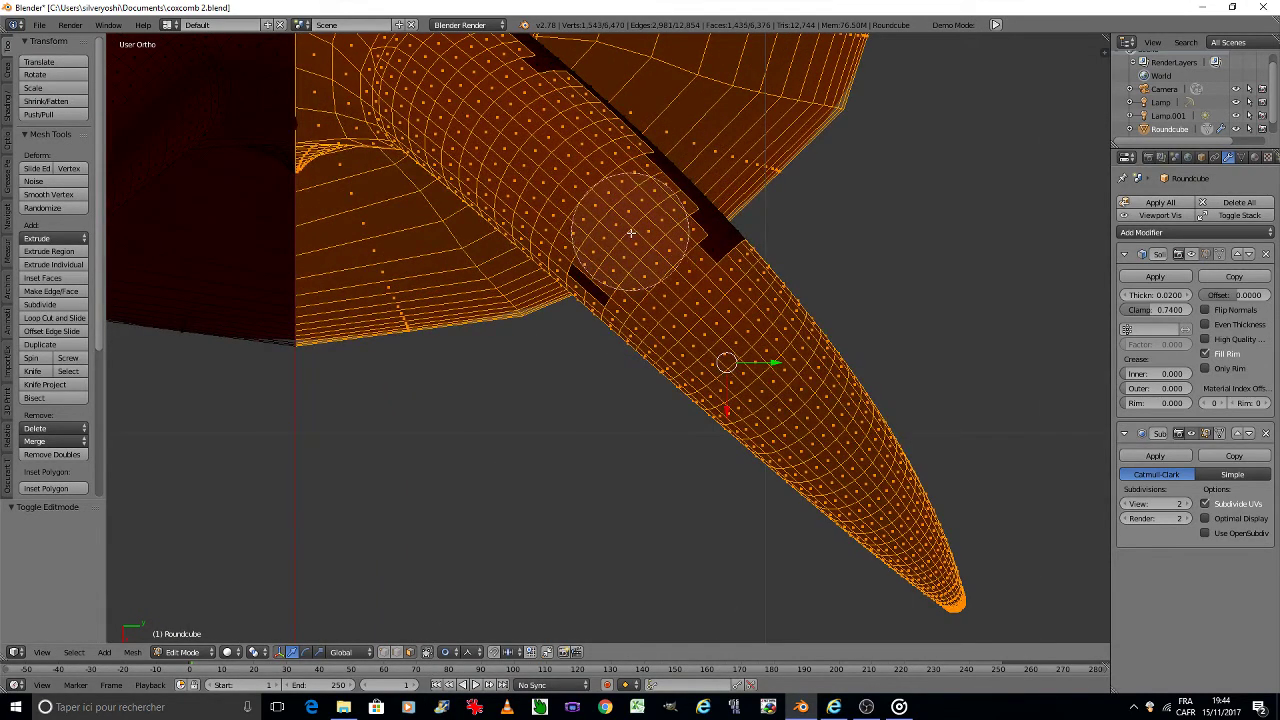
drag(631, 232, 647, 227)
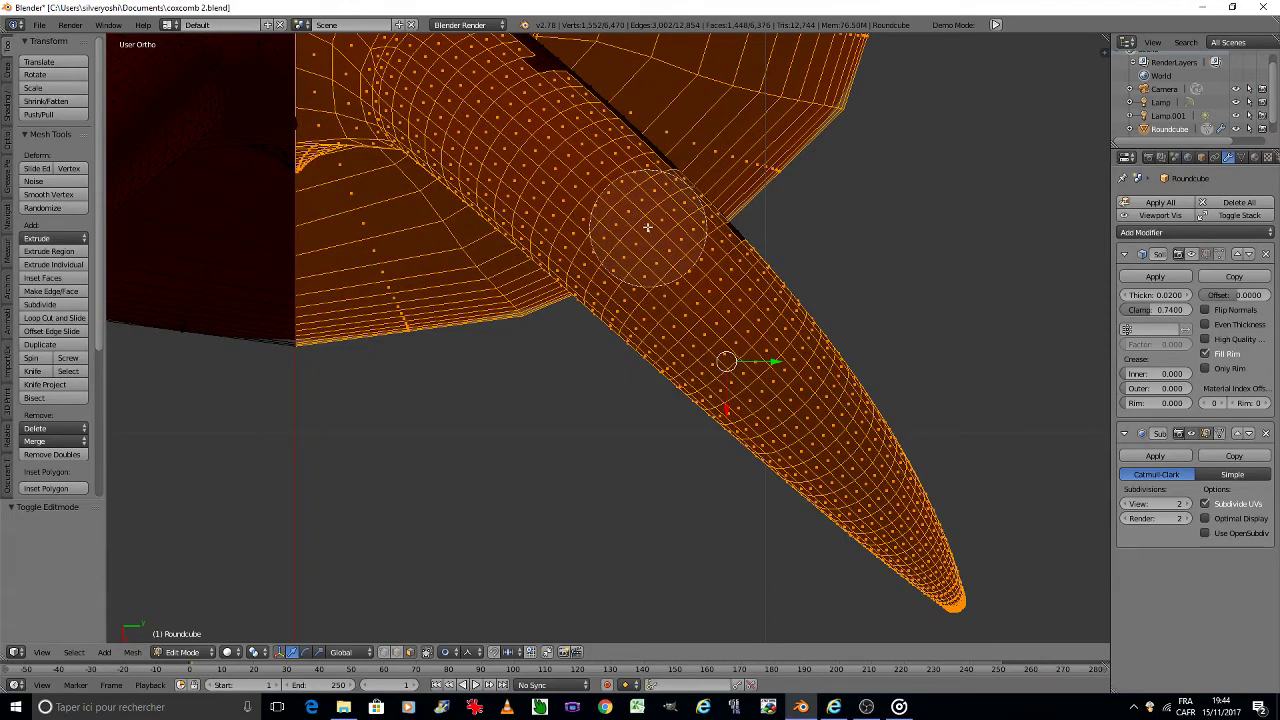
right_click(633, 217)
Step: Select the remaining unselected dark faces around and down the right horn
middle_drag(632, 216, 634, 214)
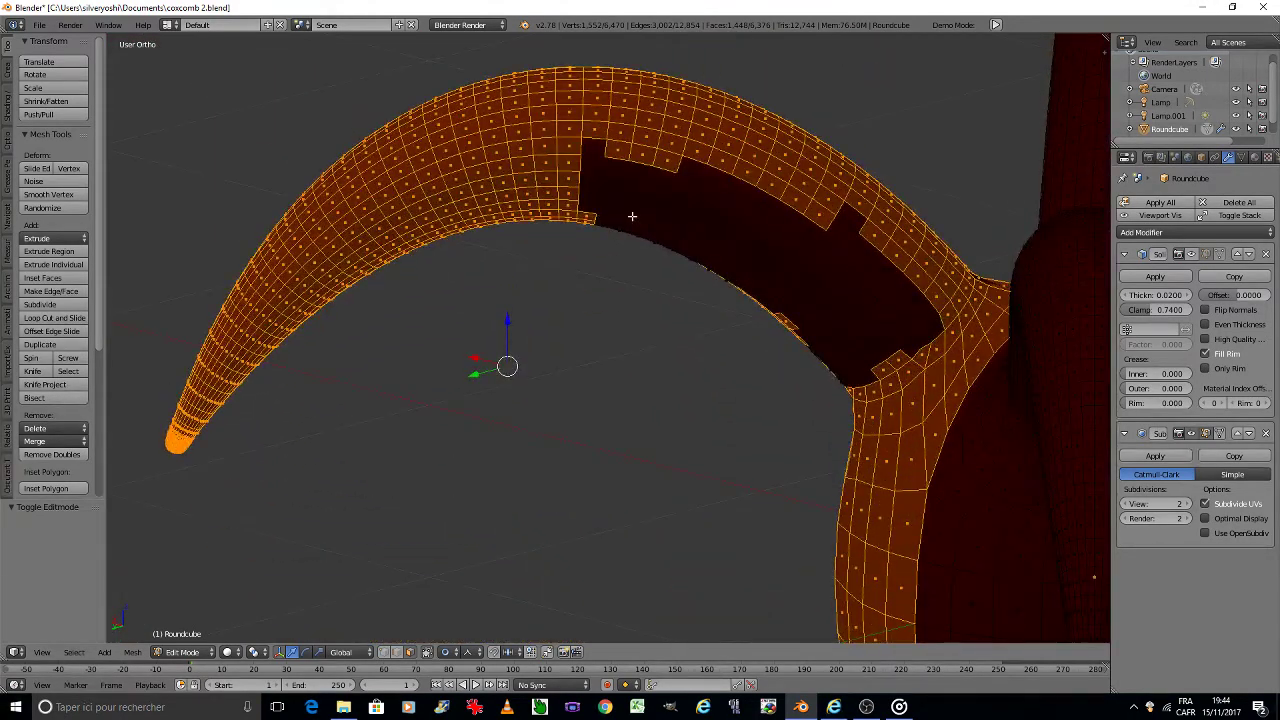
key(c)
mouse_move(729, 266)
mouse_down()
mouse_move(817, 255)
mouse_move(634, 229)
mouse_move(829, 294)
mouse_move(867, 332)
mouse_up()
right_click(843, 335)
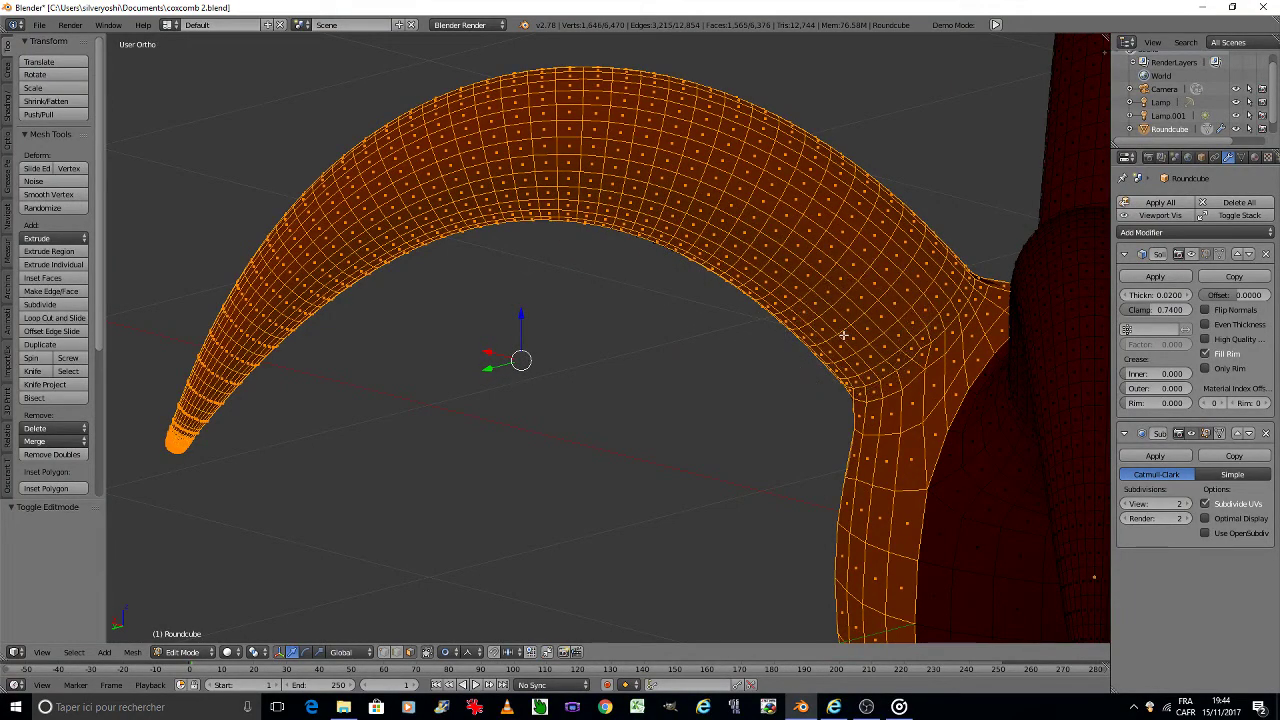
middle_drag(843, 335, 843, 335)
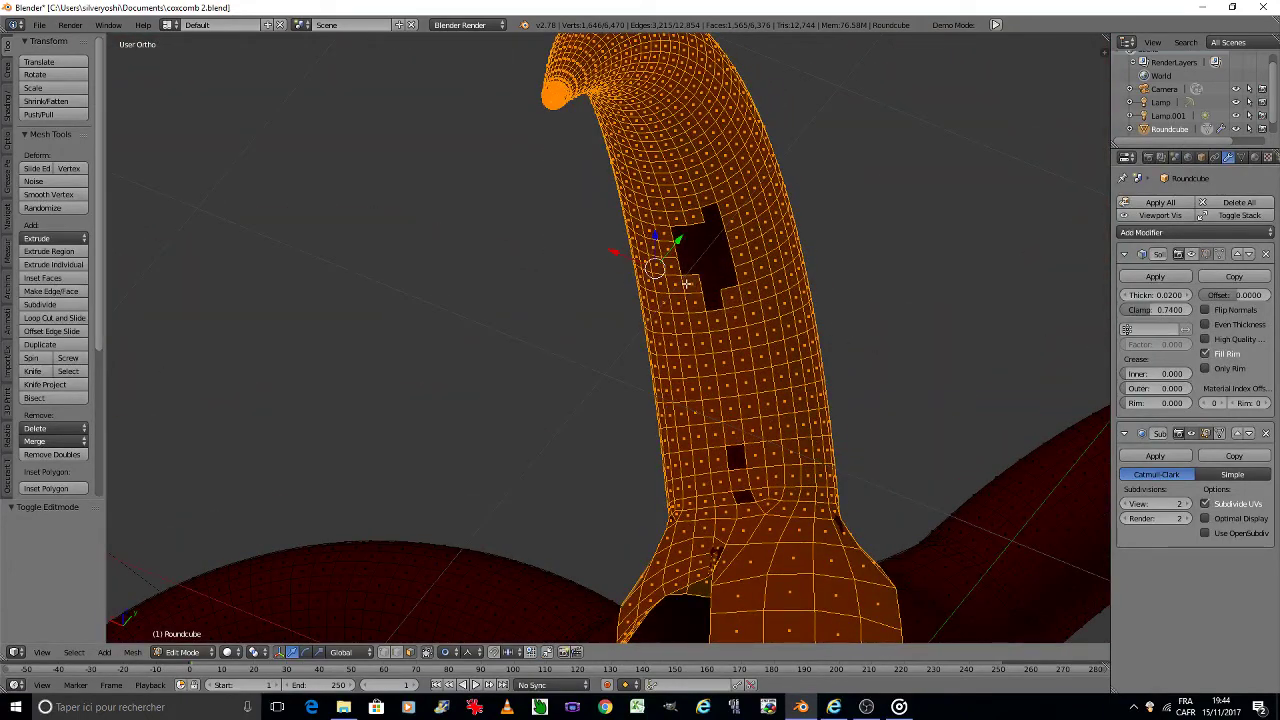
key(c)
mouse_move(680, 243)
mouse_down()
mouse_move(700, 400)
mouse_move(742, 467)
mouse_up()
right_click(742, 467)
Step: Orbit, zoom and pan around the creature to inspect the selected half from horn to skirt
scroll(791, 491, up, 3)
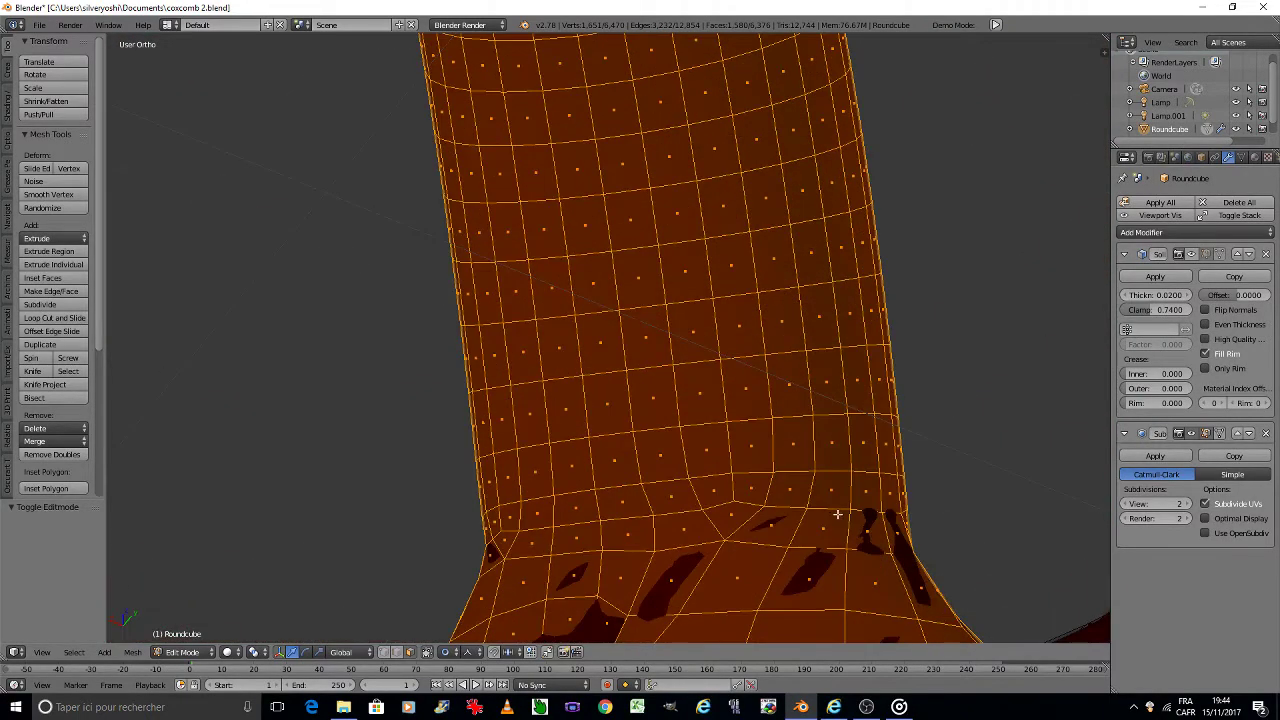
scroll(830, 510, down, 1)
scroll(737, 457, down, 5)
scroll(645, 318, up, 1)
scroll(645, 318, up, 3)
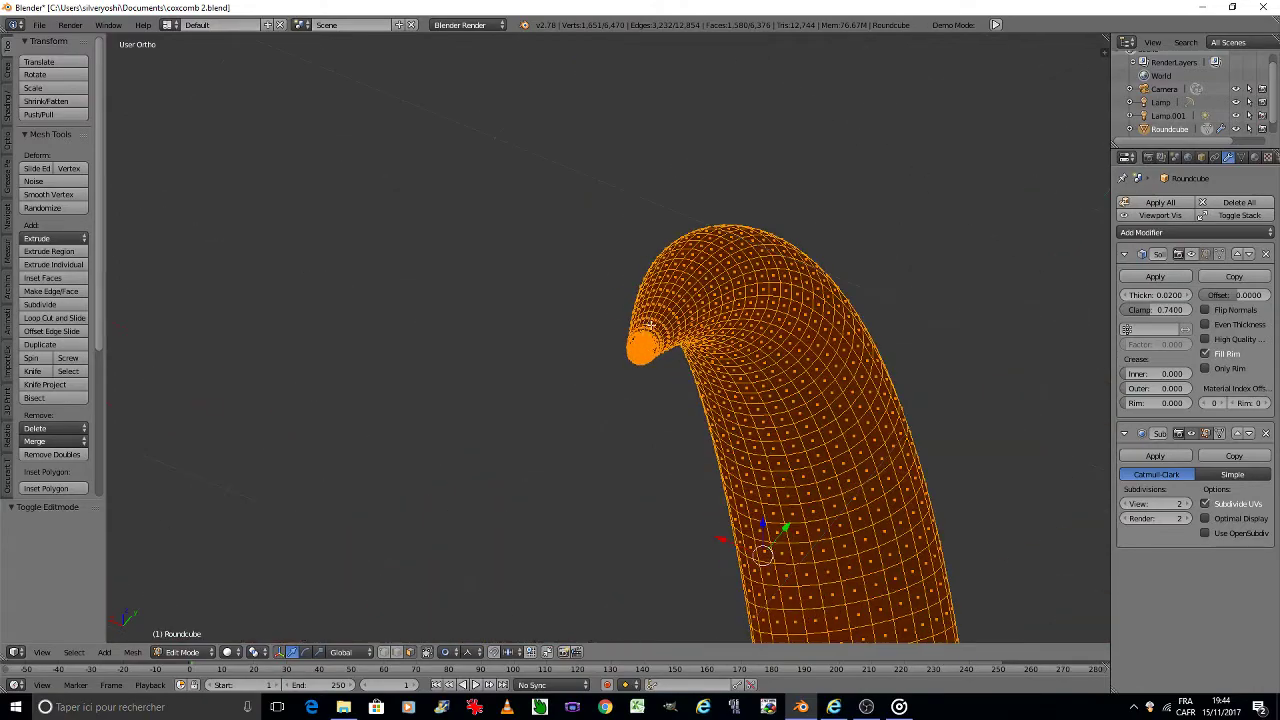
scroll(652, 340, up, 3)
scroll(652, 342, up, 2)
scroll(652, 342, down, 2)
middle_drag(652, 342, 650, 342)
scroll(380, 283, down, 5)
scroll(378, 283, down, 3)
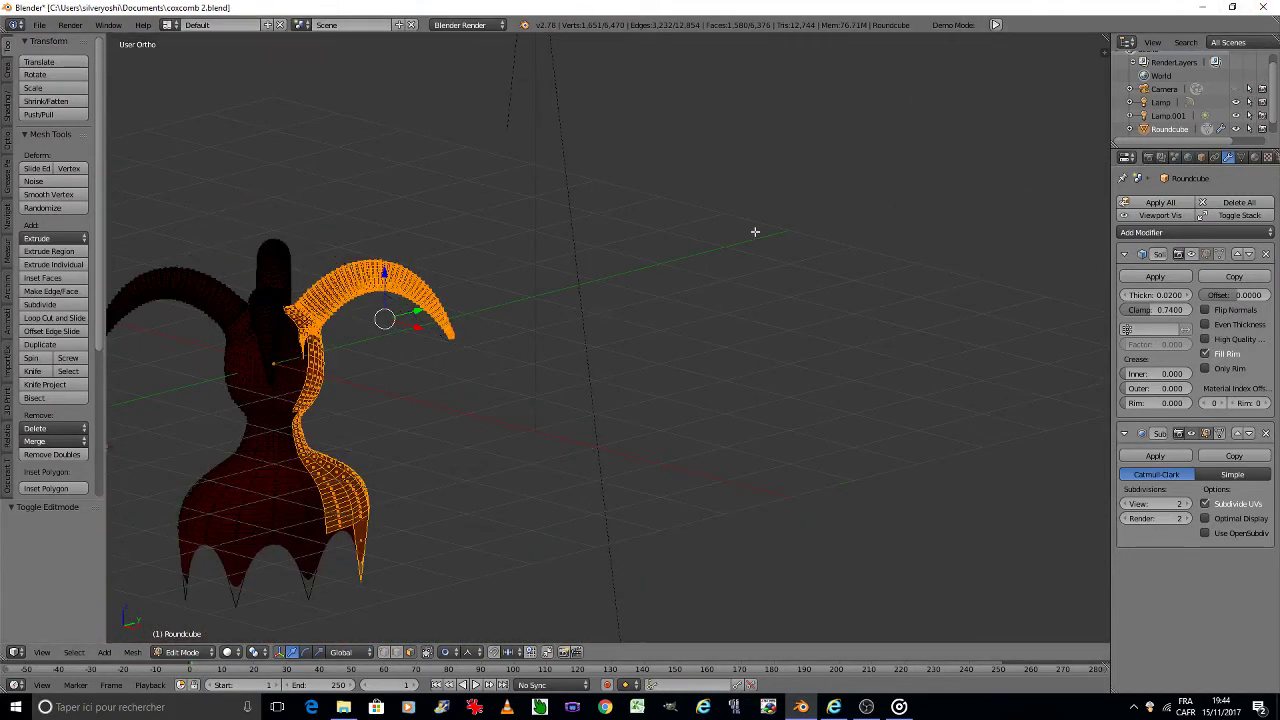
middle_drag(754, 229, 756, 228)
key(KP_1)
key(KP_2)
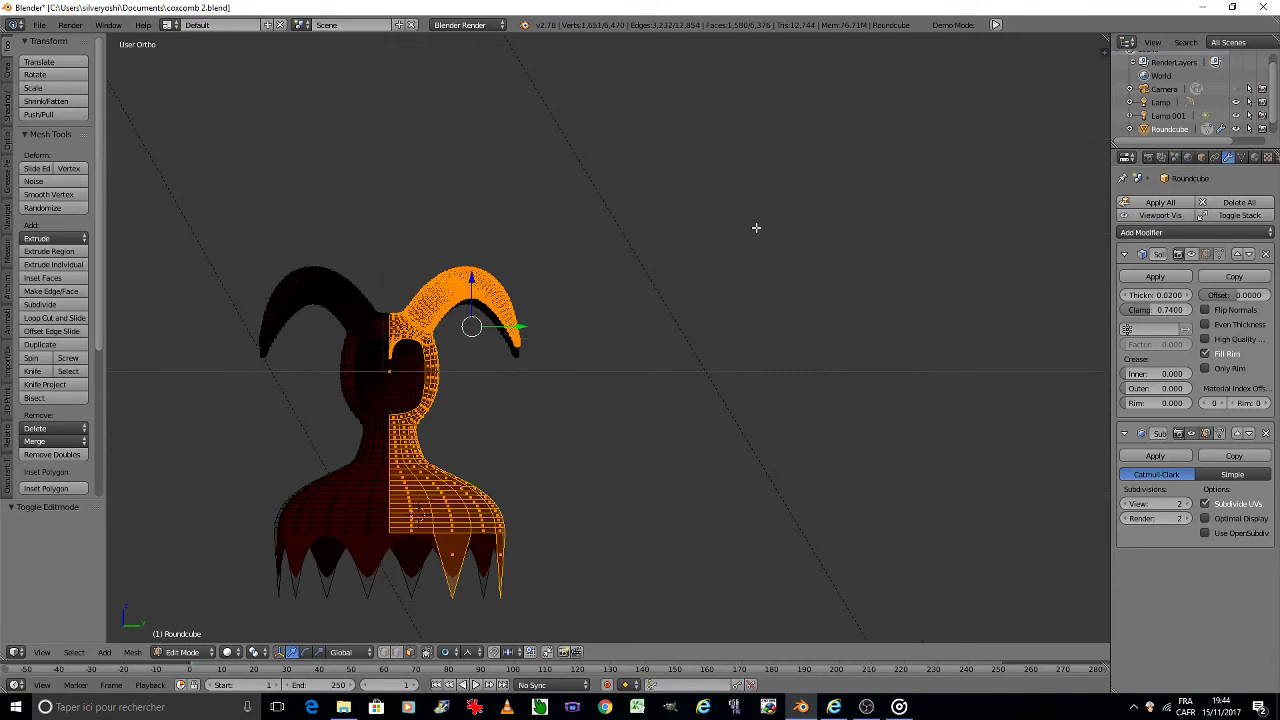
scroll(391, 373, up, 2)
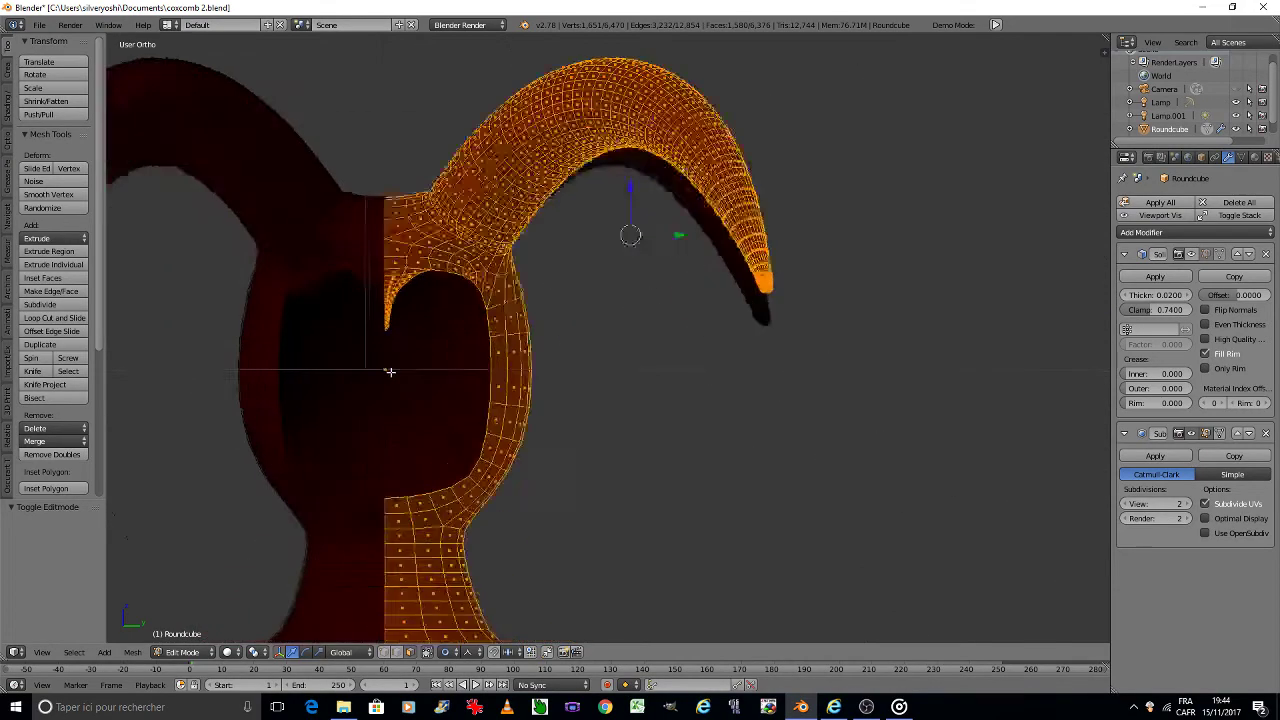
scroll(389, 371, up, 2)
scroll(374, 330, up, 2)
scroll(375, 285, up, 2)
scroll(375, 285, down, 3)
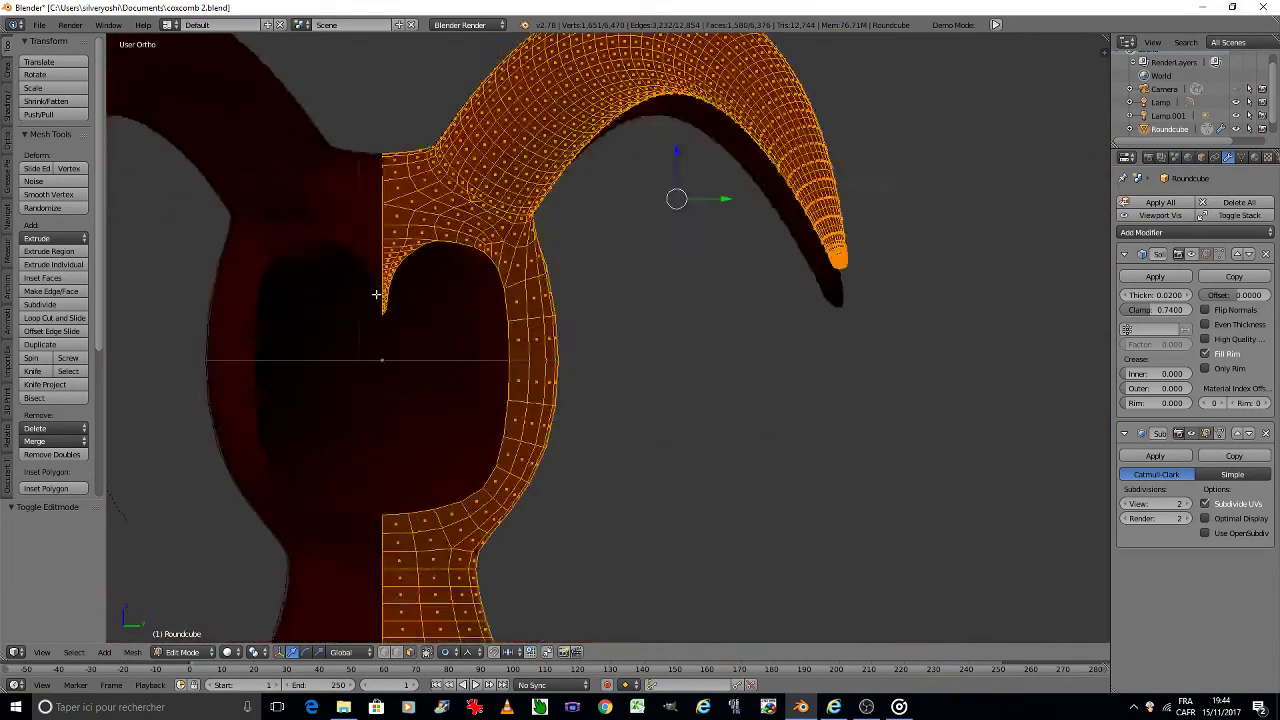
scroll(370, 289, down, 1)
scroll(355, 285, down, 2)
key(KP_2)
key(KP_2)
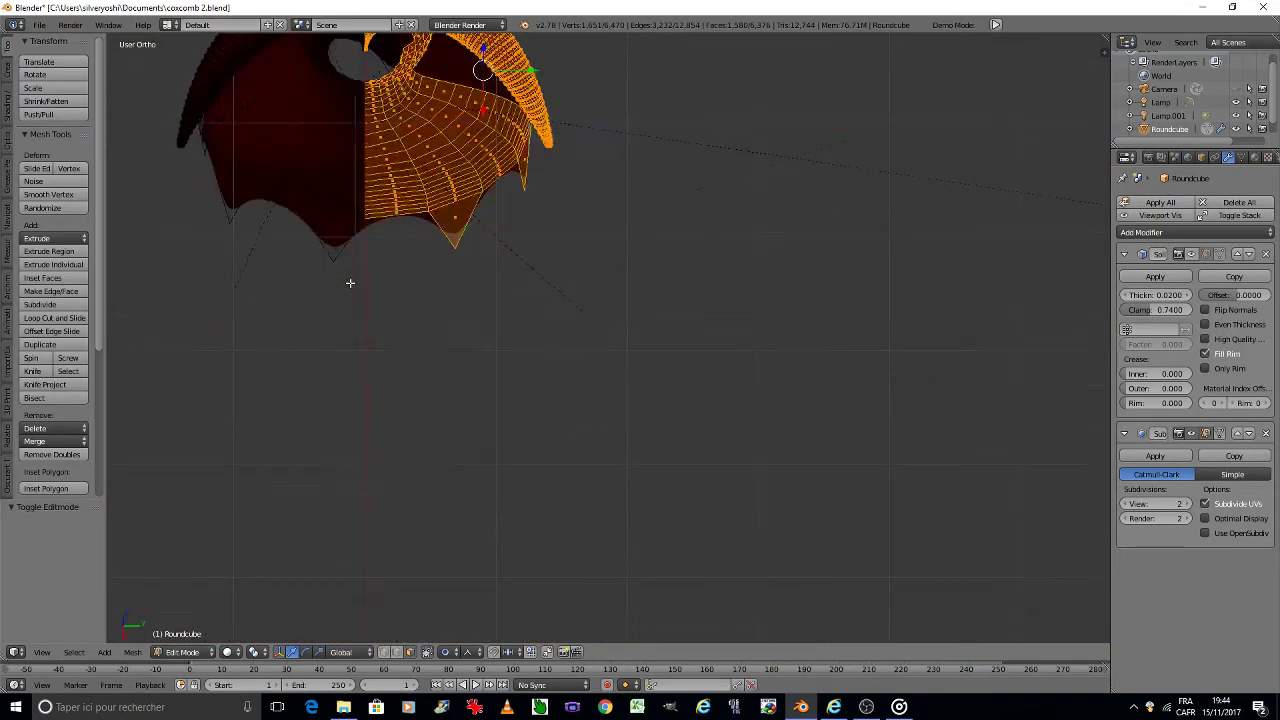
key(KP_2)
key(KP_8)
key(KP_8)
key(KP_8)
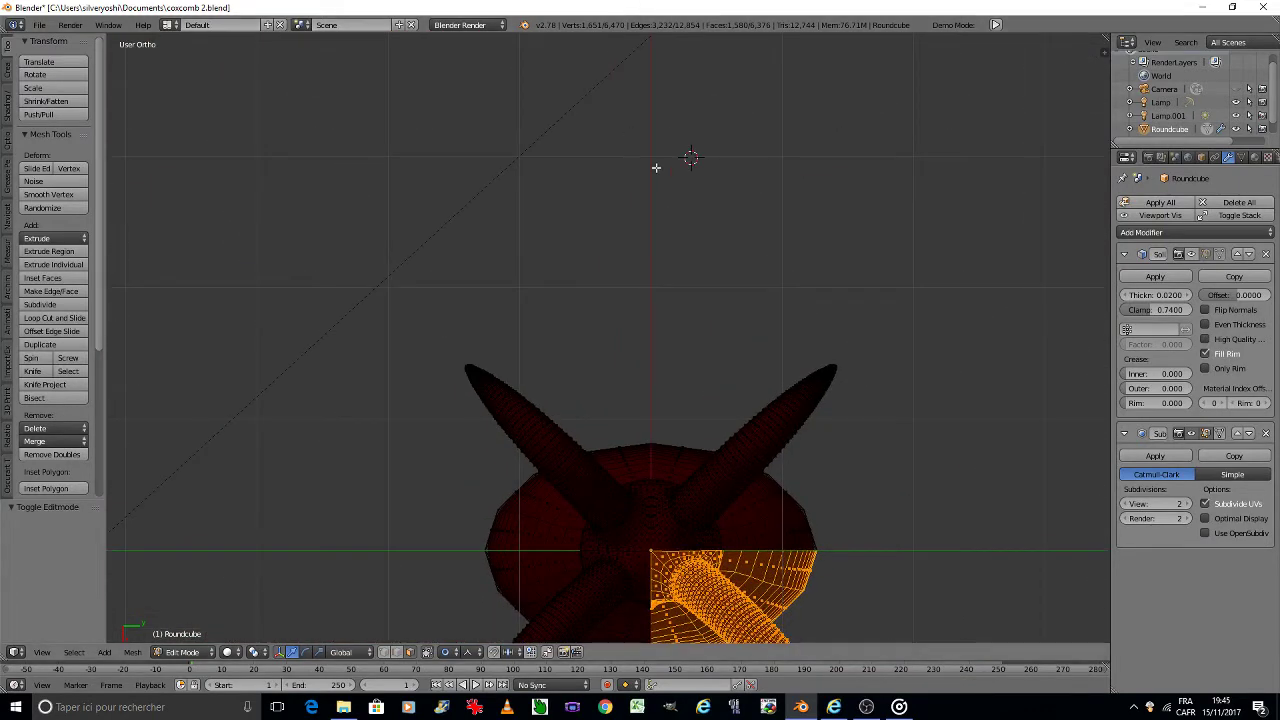
scroll(624, 437, up, 2)
scroll(614, 357, up, 2)
scroll(649, 443, up, 2)
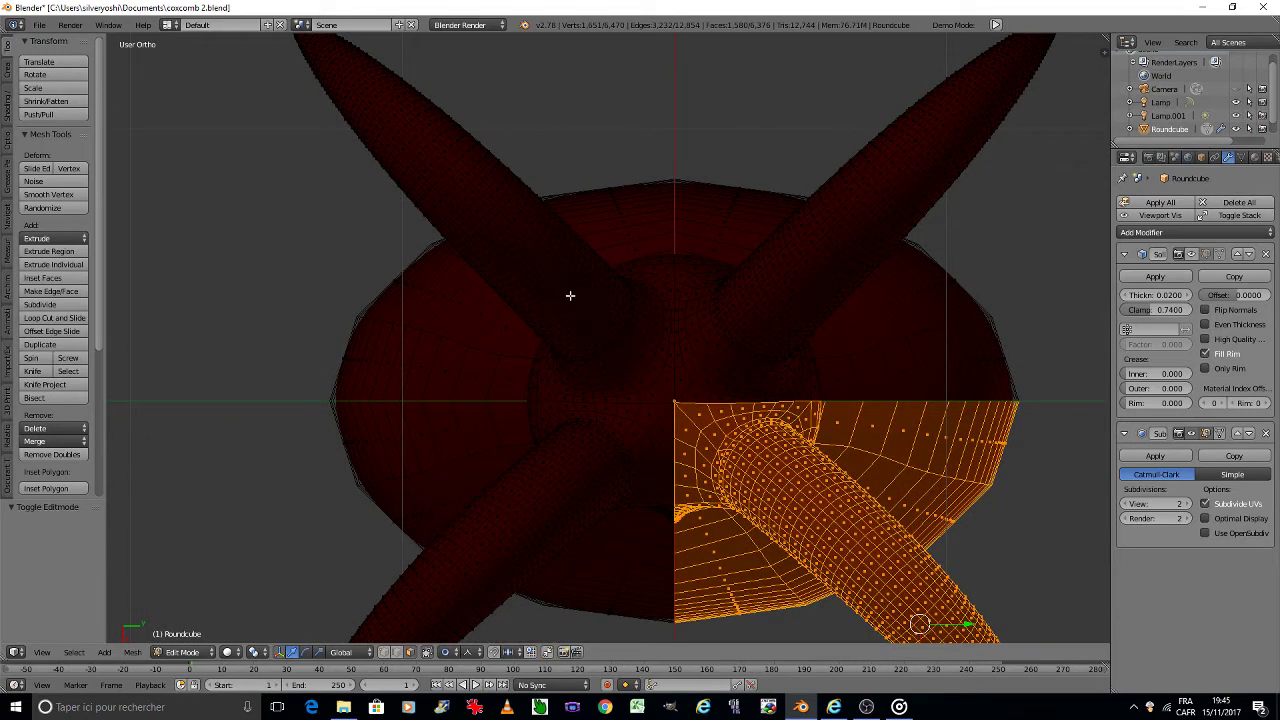
shift+middle_drag(558, 283, 603, 377)
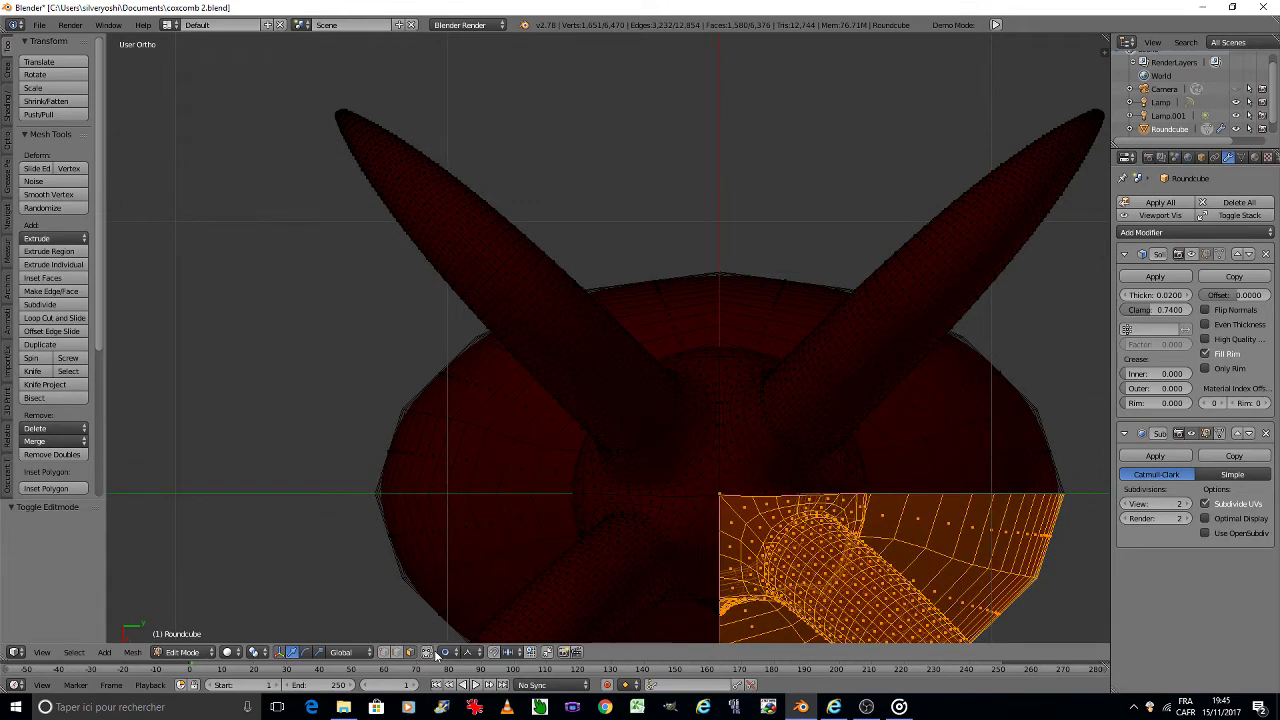
Step: Box-select the opposite quarter with its horn, adding missed faces along the centre seam
key(b)
mouse_move(266, 89)
mouse_down()
mouse_move(528, 291)
mouse_move(719, 485)
mouse_up()
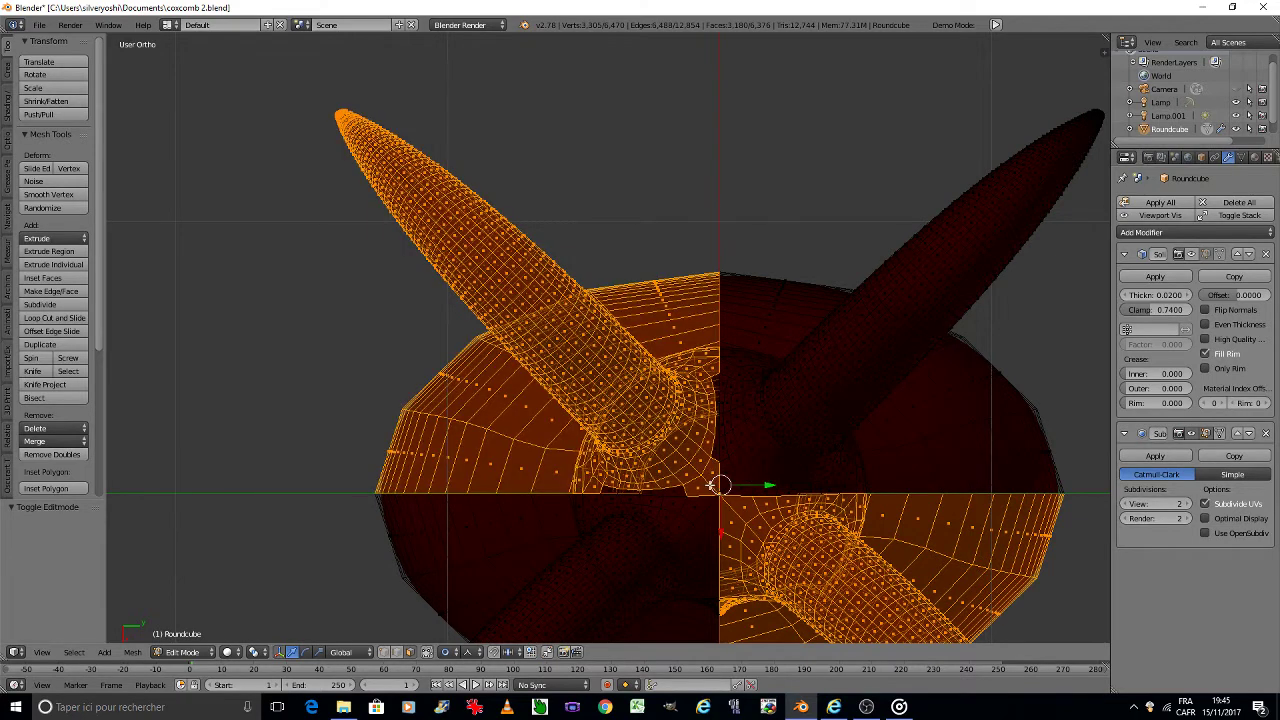
key(b)
mouse_move(310, 92)
mouse_down()
mouse_move(697, 488)
mouse_move(716, 489)
mouse_up()
scroll(705, 466, up, 5)
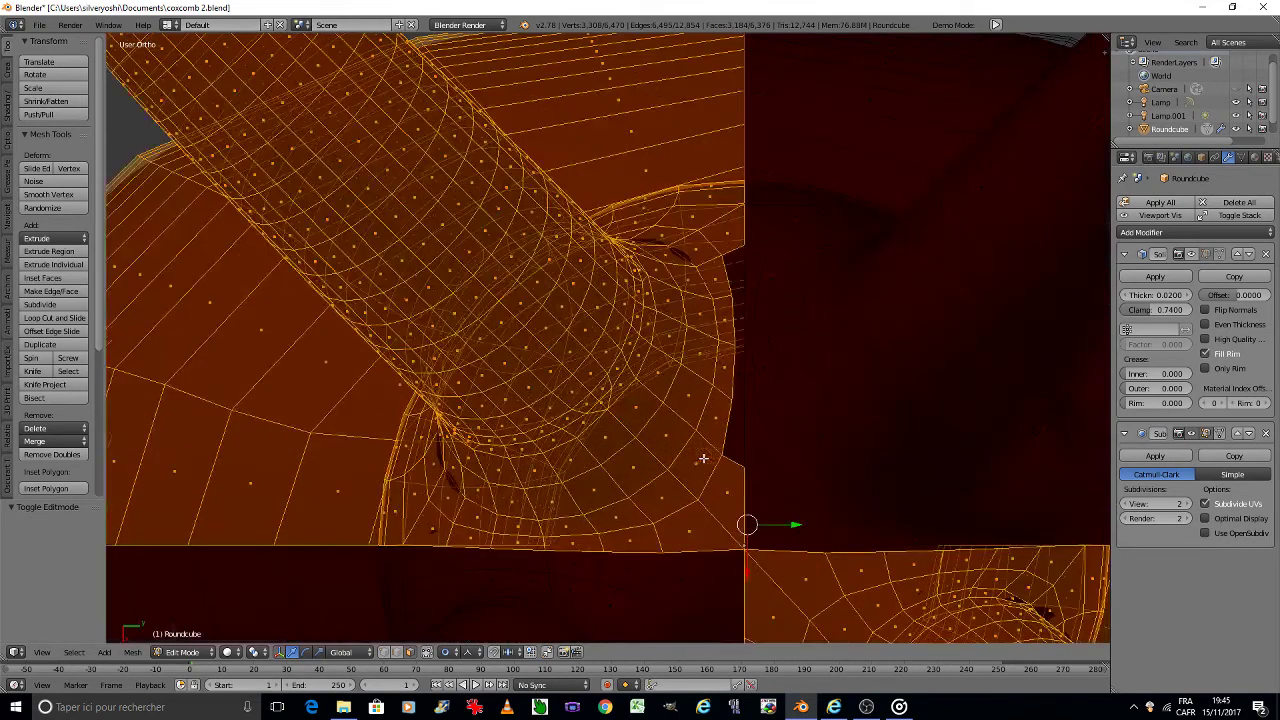
key(b)
drag(699, 240, 745, 488)
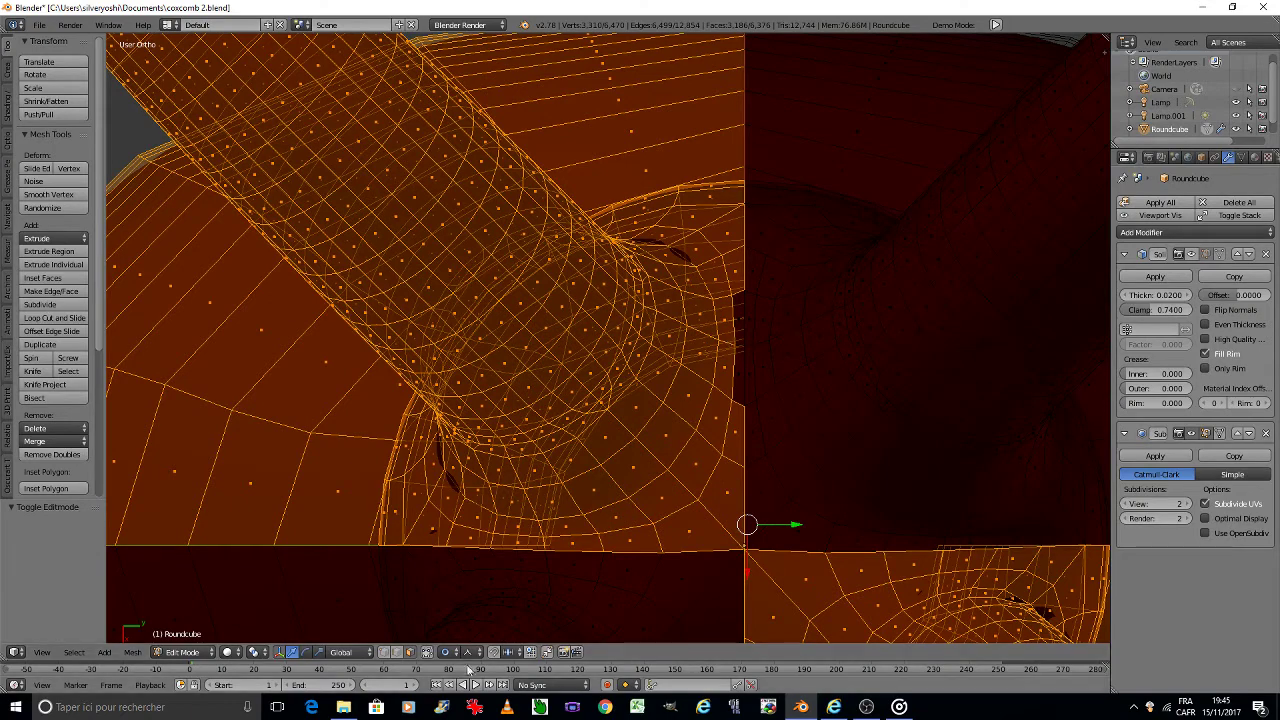
click(736, 365)
Step: Save over the existing file, then settle on a top-down view
scroll(511, 466, down, 3)
scroll(511, 466, down, 2)
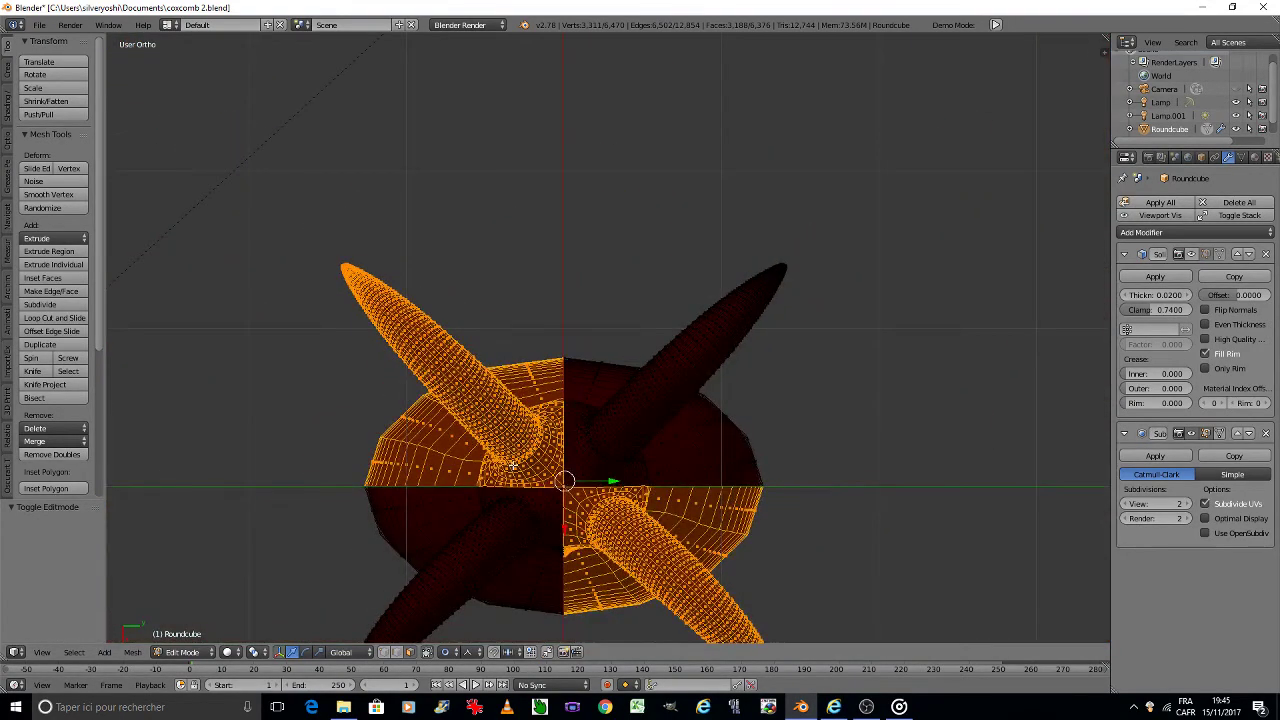
middle_drag(513, 466, 513, 465)
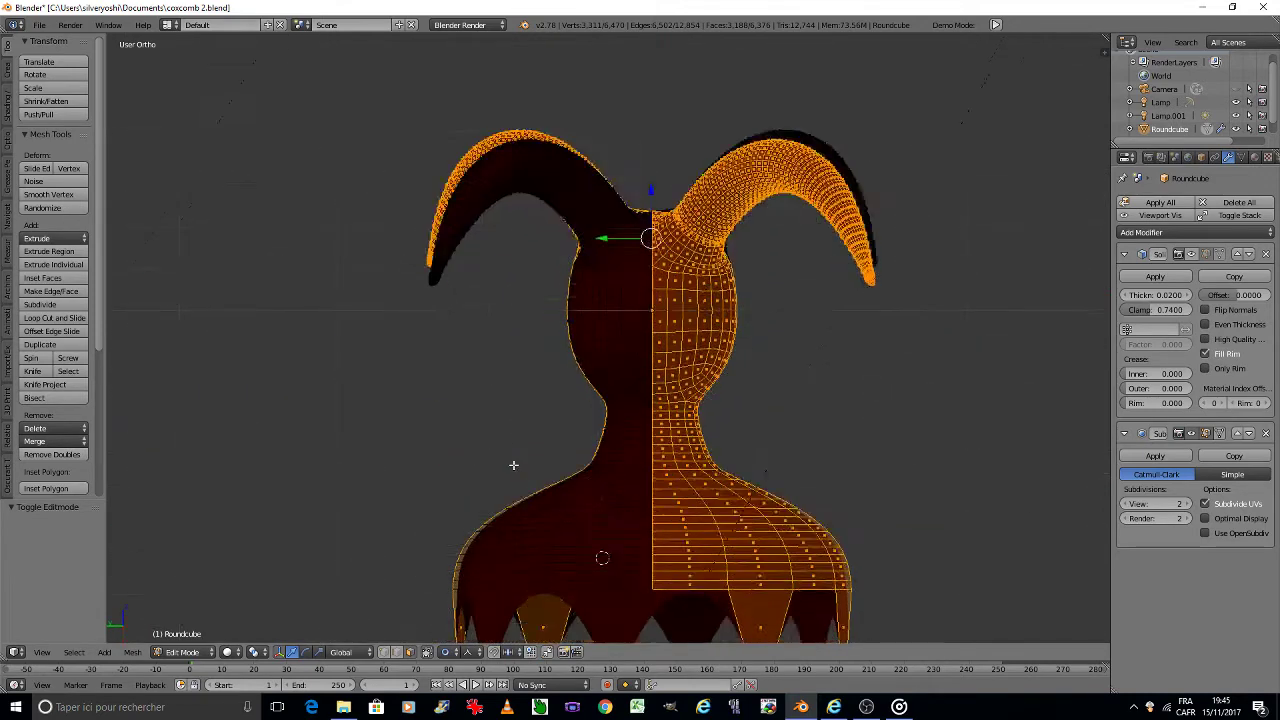
scroll(586, 510, down, 3)
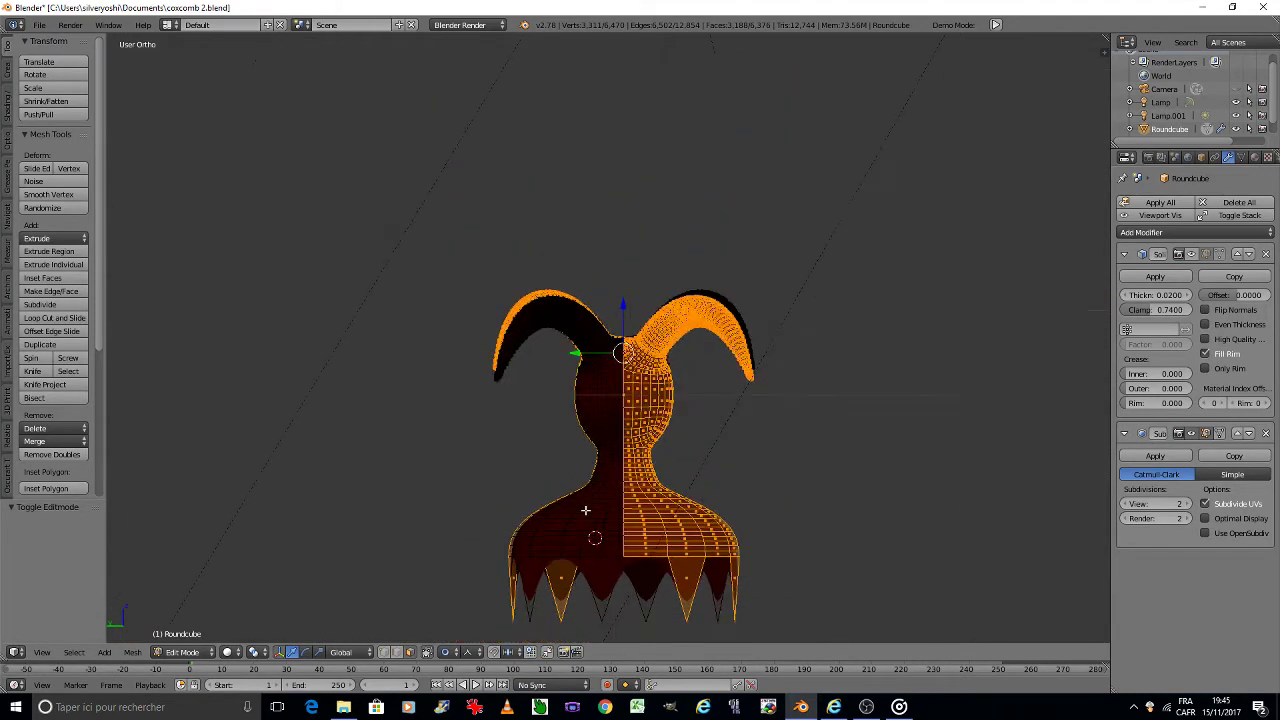
key(ctrl+s)
click(586, 510)
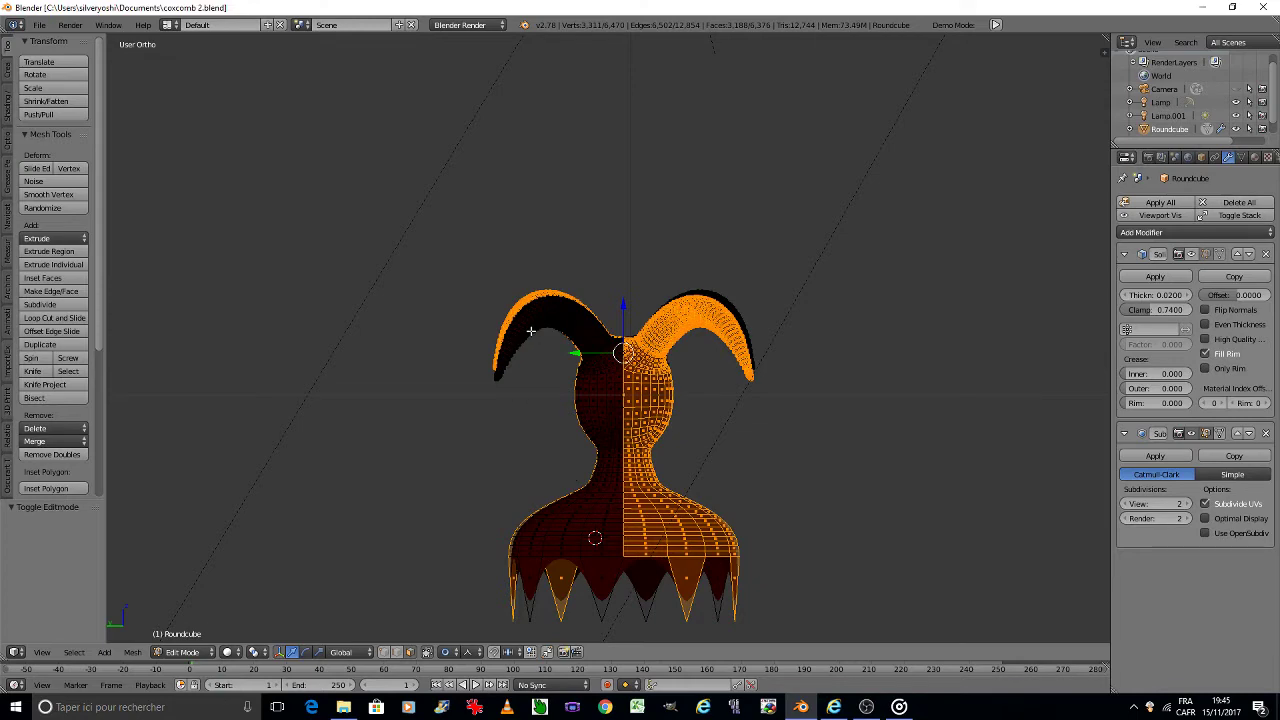
key(KP_8)
key(KP_2)
key(KP_8)
key(KP_8)
key(KP_8)
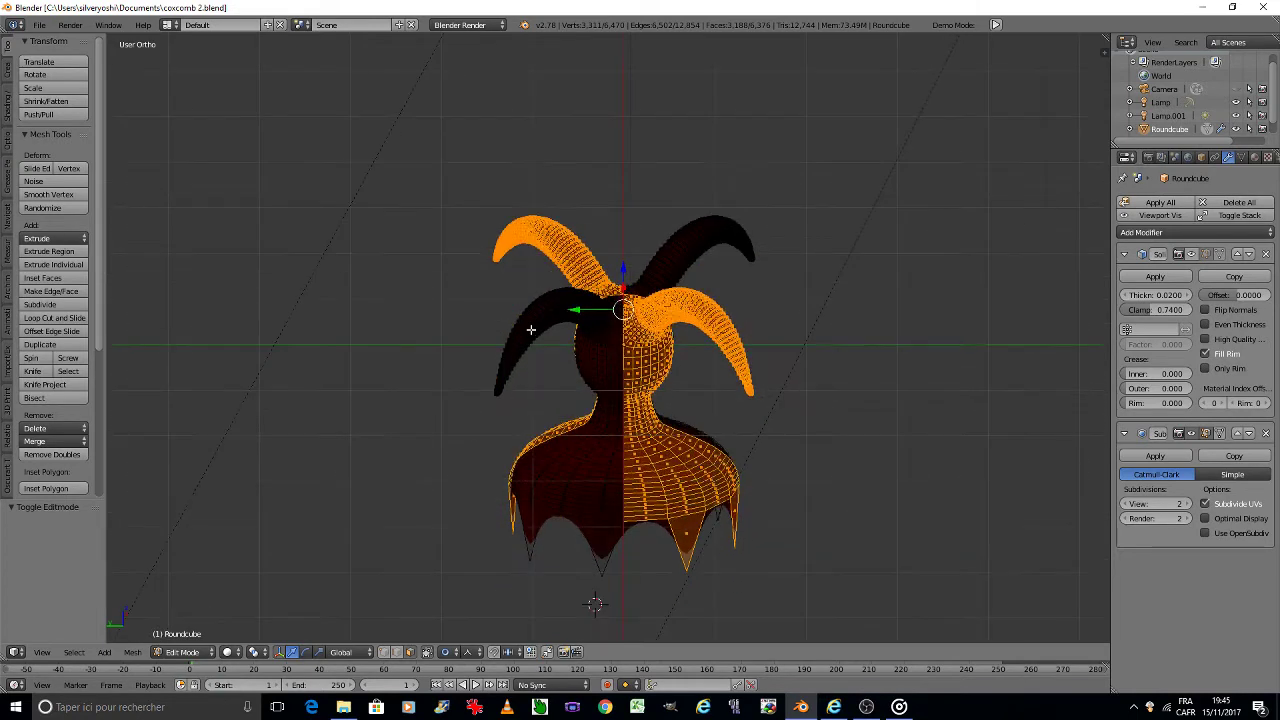
key(KP_8)
key(KP_8)
key(KP_8)
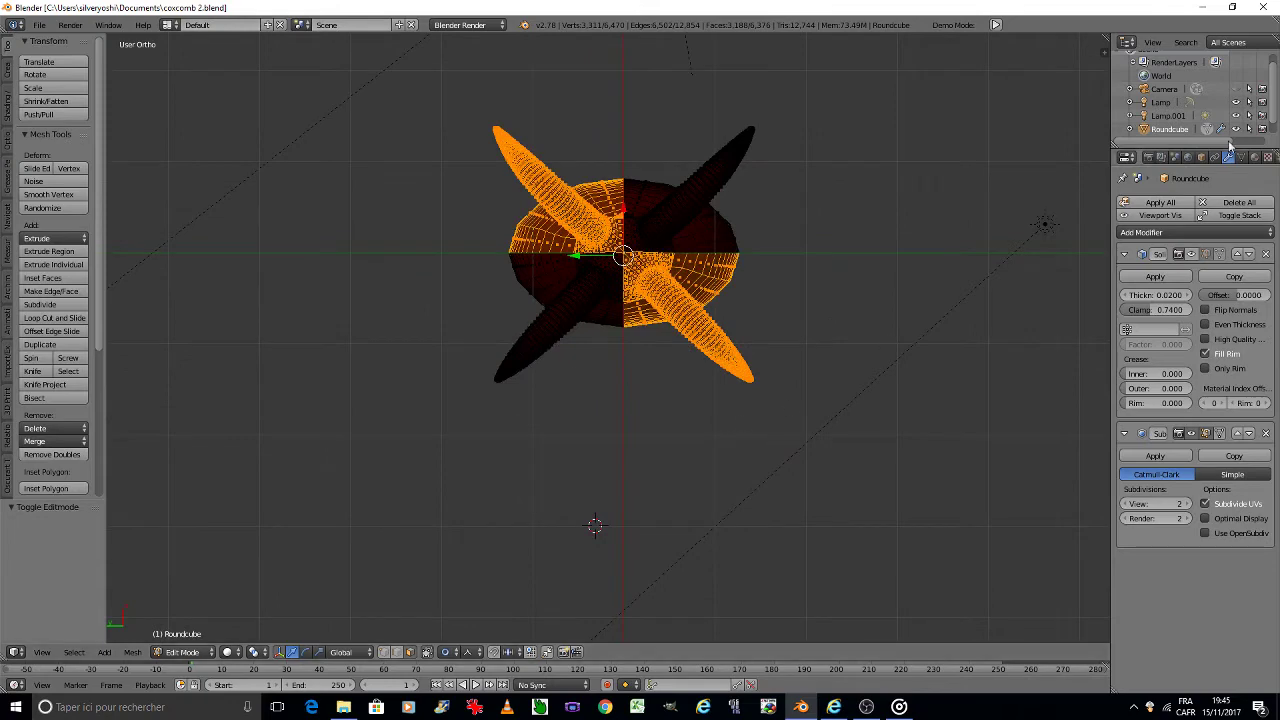
Step: Assign Material.002 to the selected quarters and return to Object Mode
click(1256, 158)
click(1160, 221)
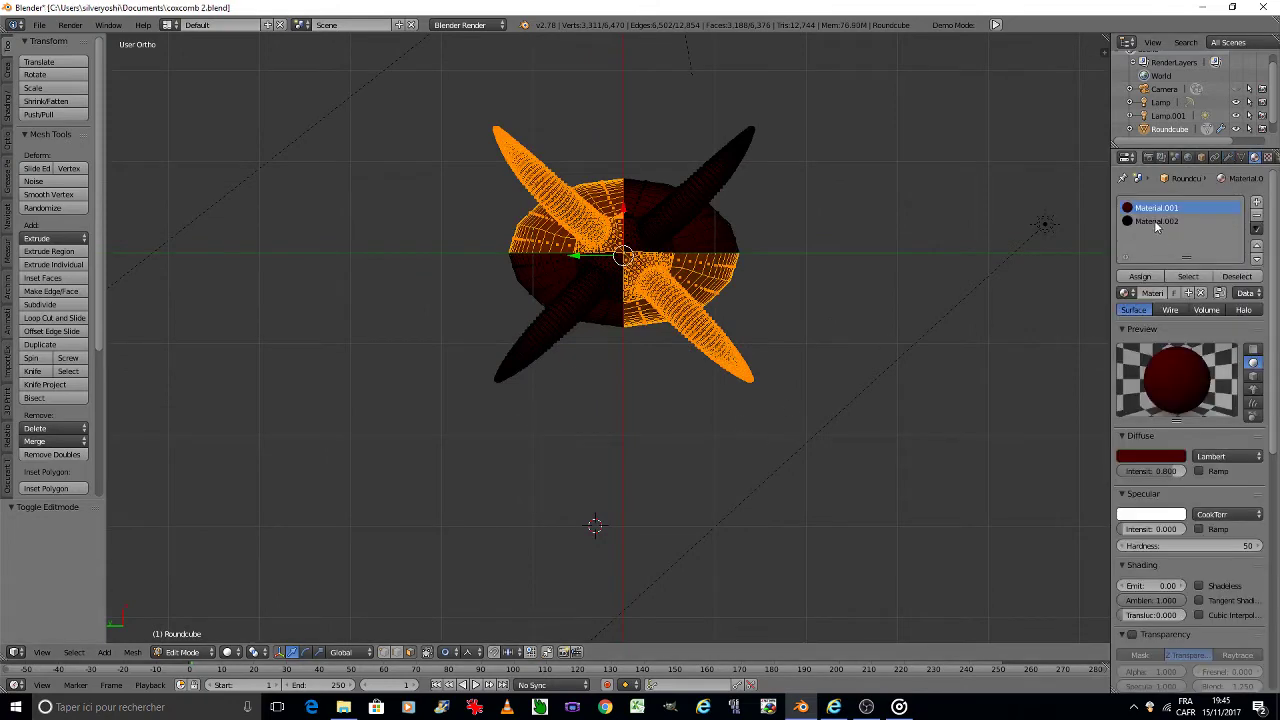
click(1141, 277)
key(Tab)
click(691, 320)
Step: Check the model through the camera, save, then orbit to a front view of the skirt
key(KP_0)
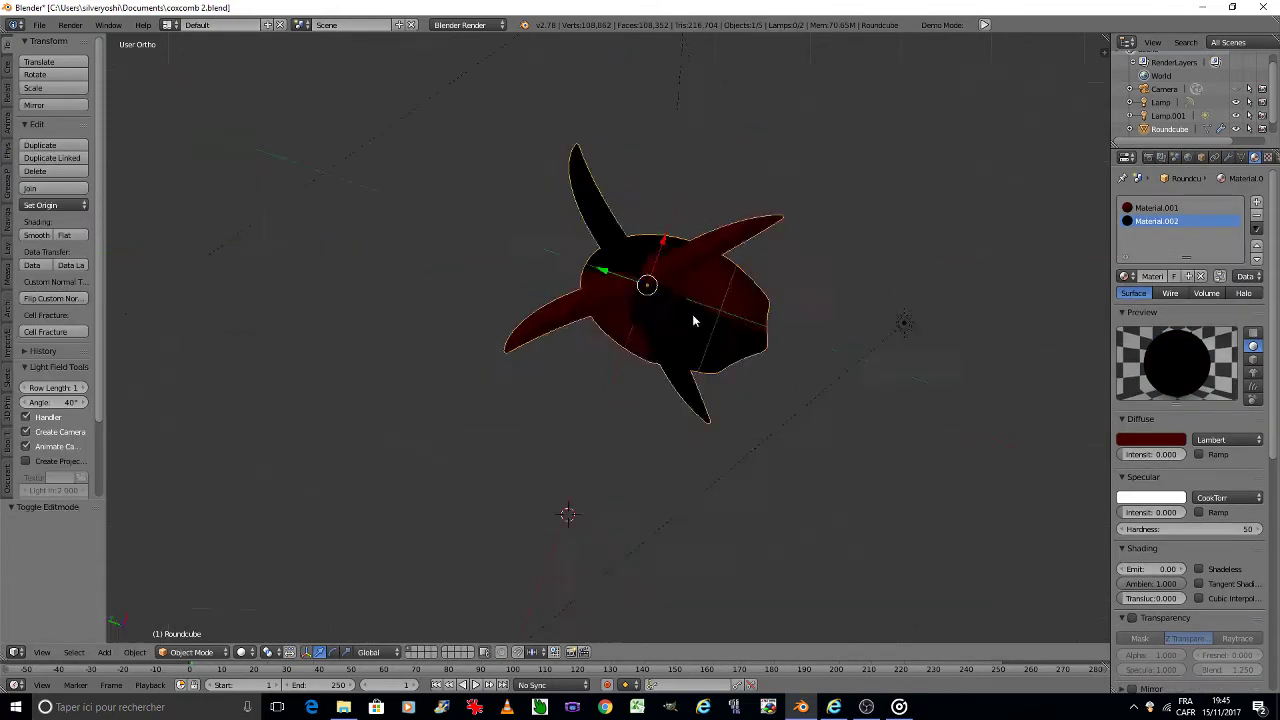
key(ctrl+s)
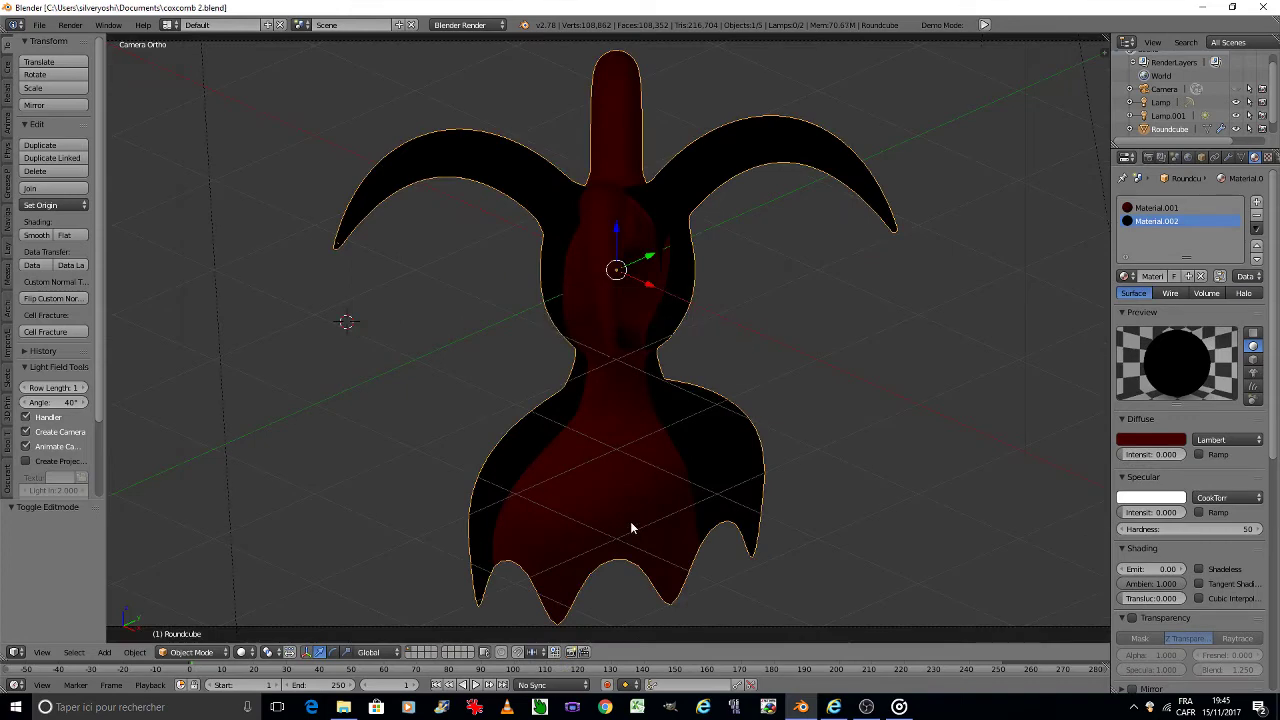
key(KP_8)
key(KP_8)
key(KP_8)
key(KP_4)
key(KP_4)
key(KP_4)
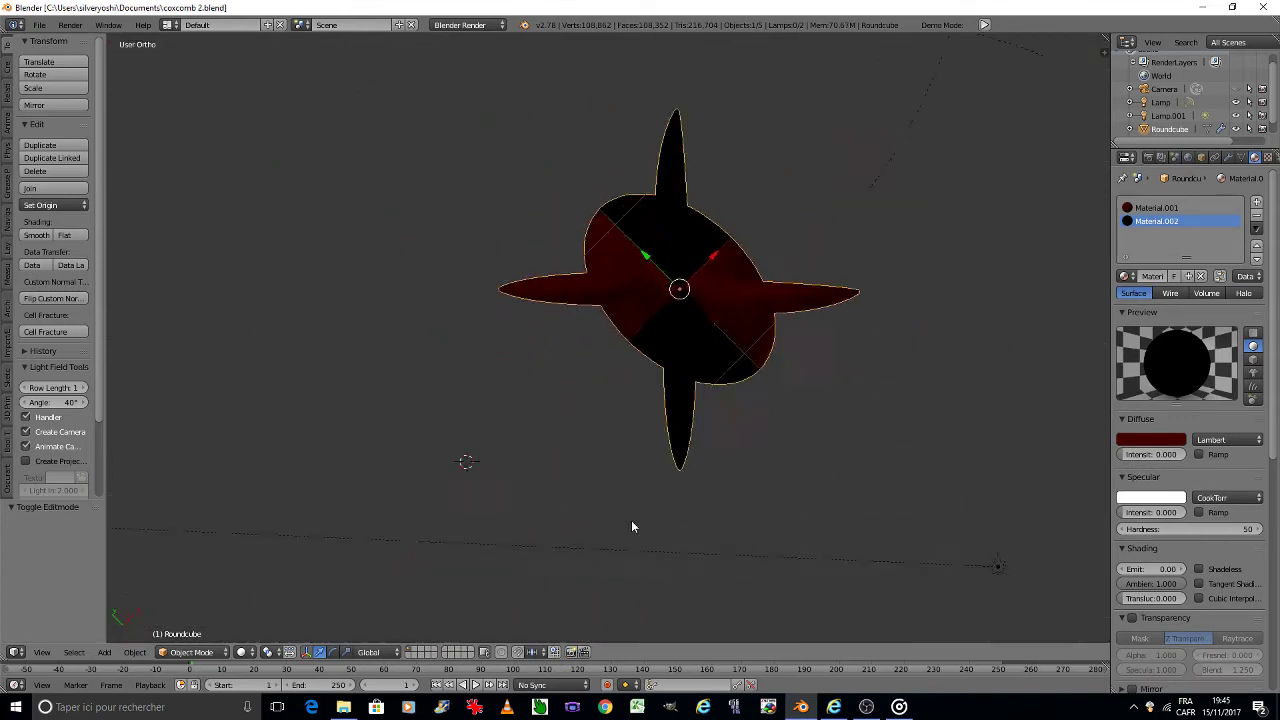
key(KP_2)
key(KP_2)
key(KP_2)
key(KP_2)
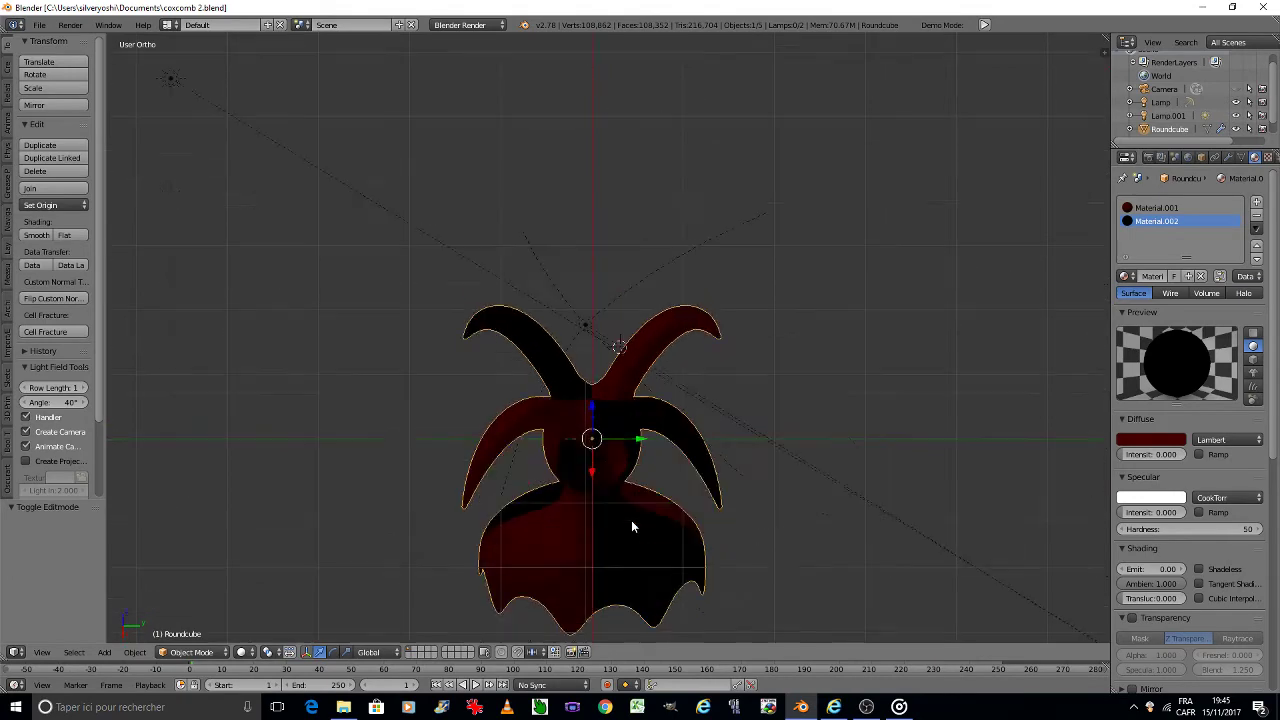
key(KP_2)
key(KP_2)
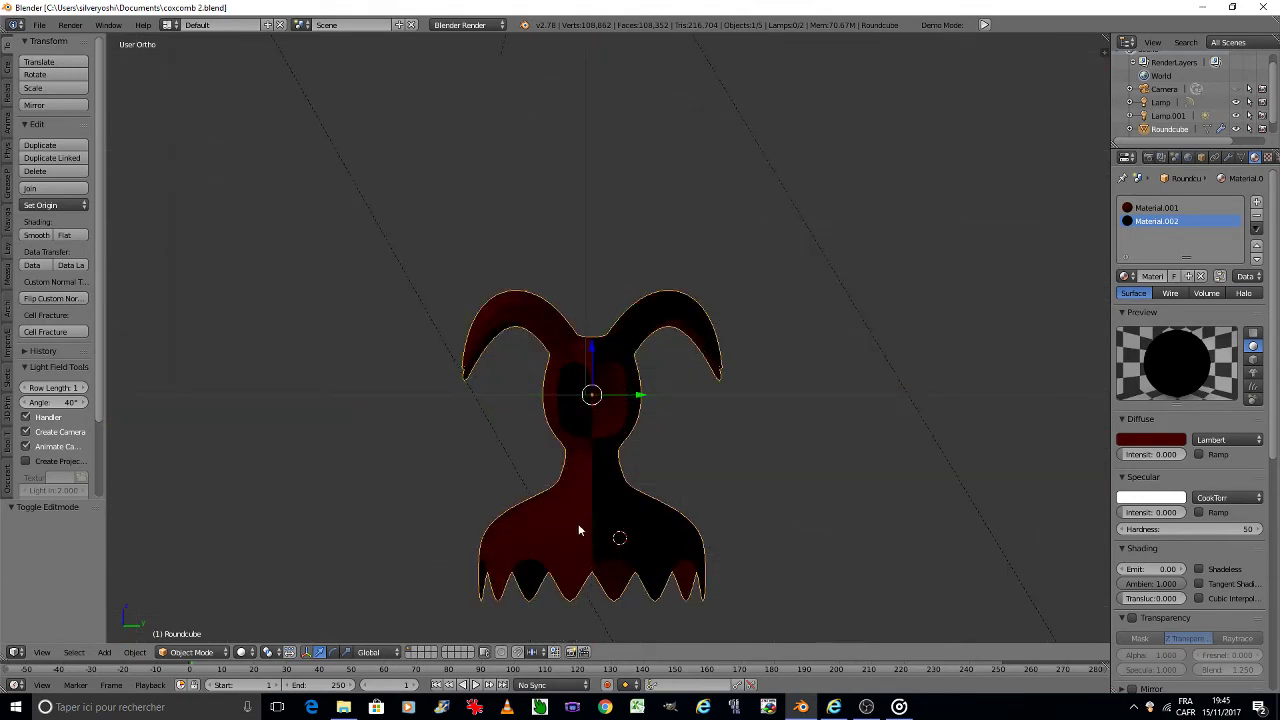
scroll(578, 528, up, 6)
shift+middle_drag(591, 525, 629, 286)
scroll(614, 360, up, 3)
Step: Frame the whole model, save over coxcomb 2.blend in Object Mode, and view through the scene camera
key(Tab)
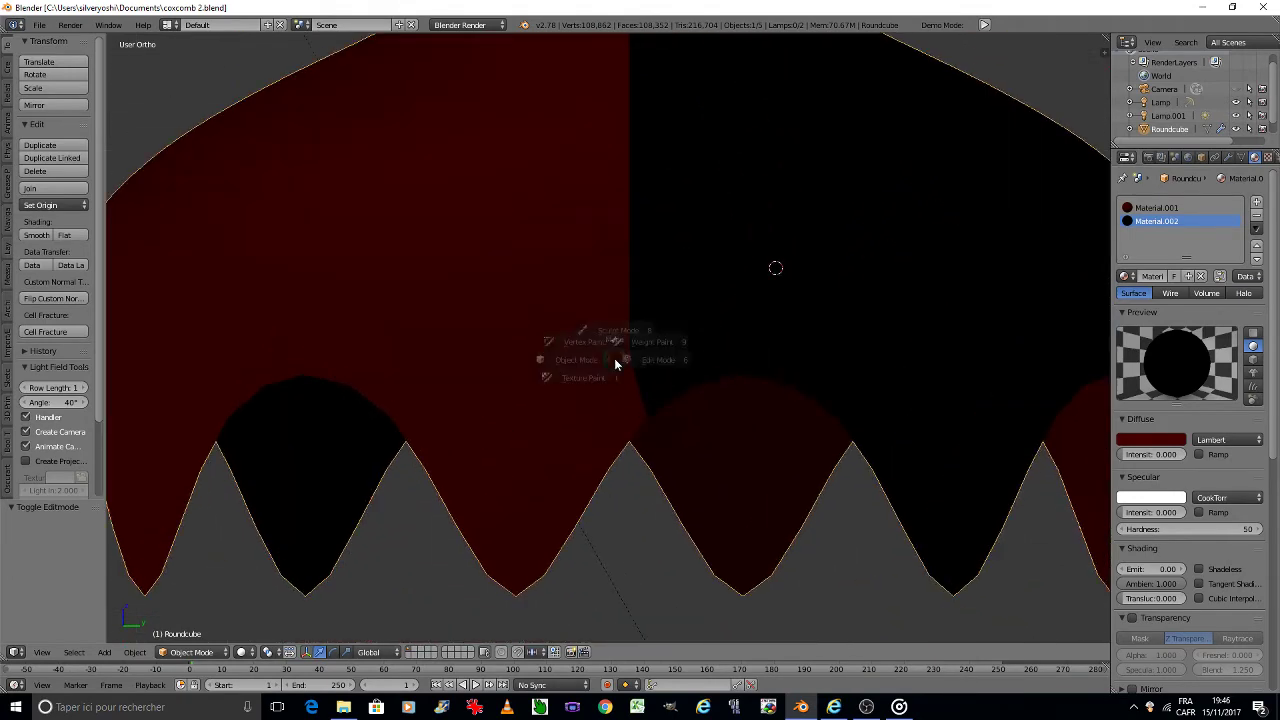
click(680, 359)
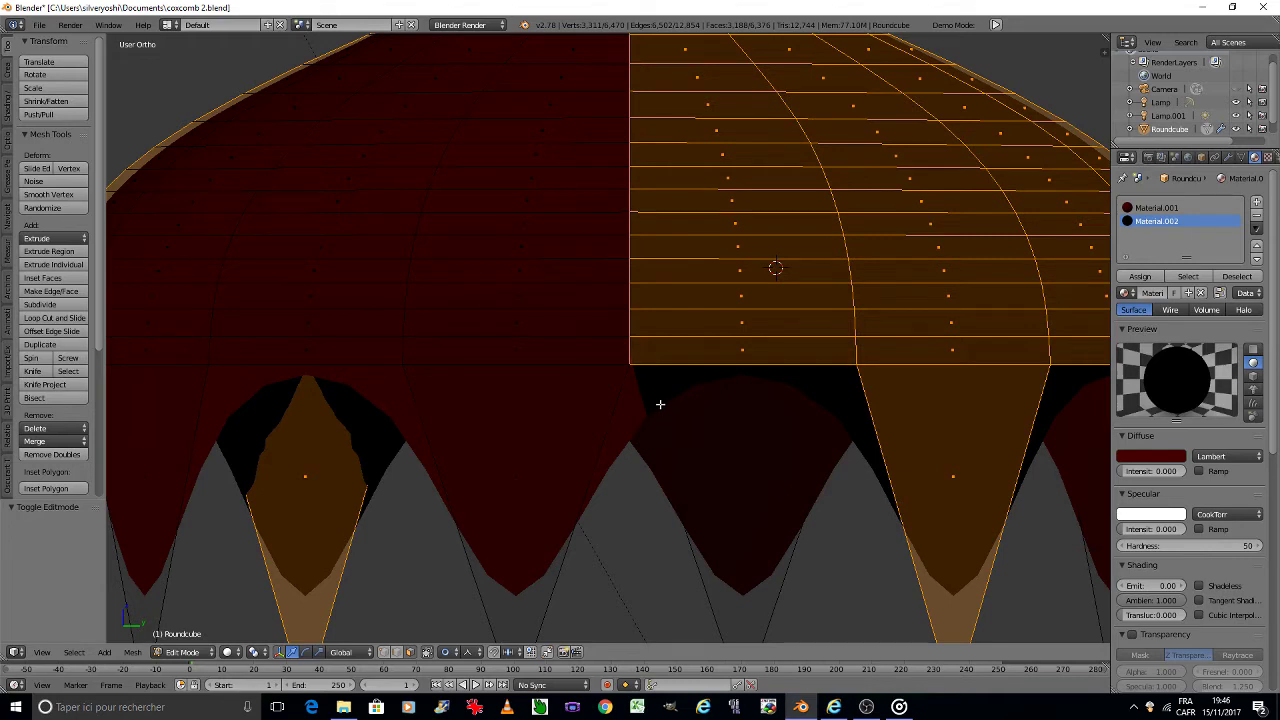
key(Home)
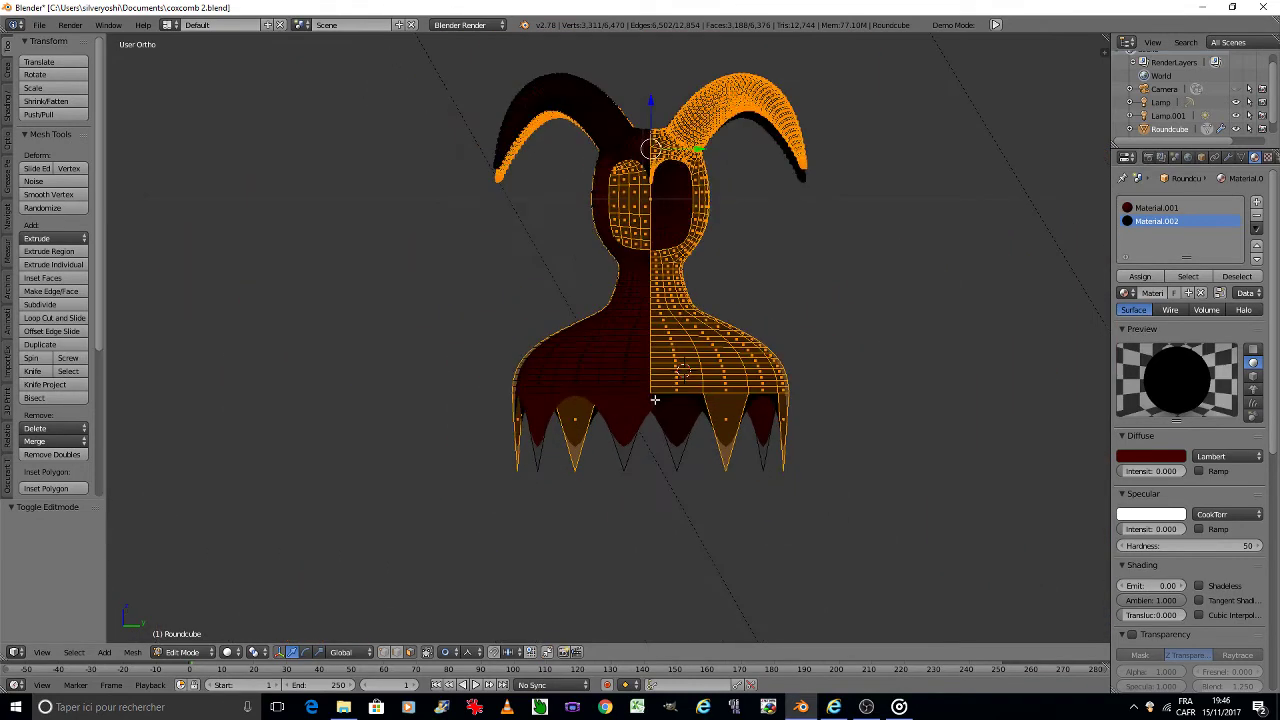
key(Tab)
click(572, 398)
key(ctrl+s)
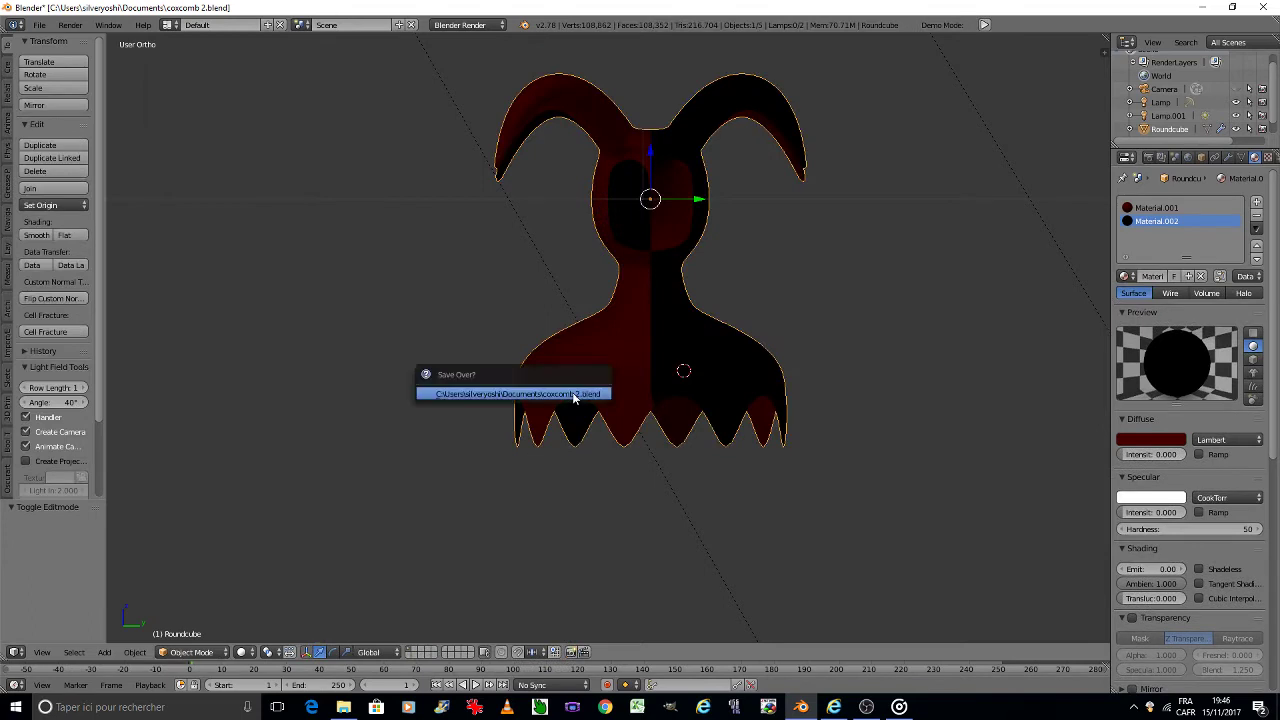
click(572, 397)
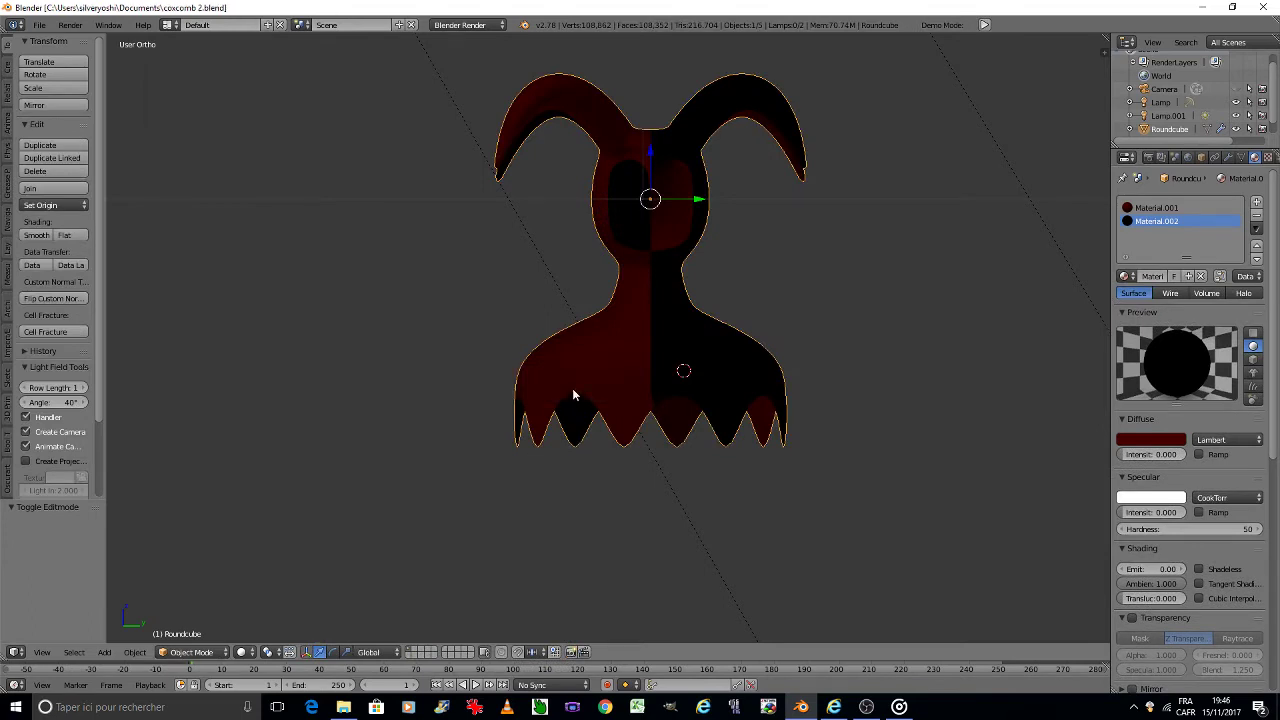
key(KP_0)
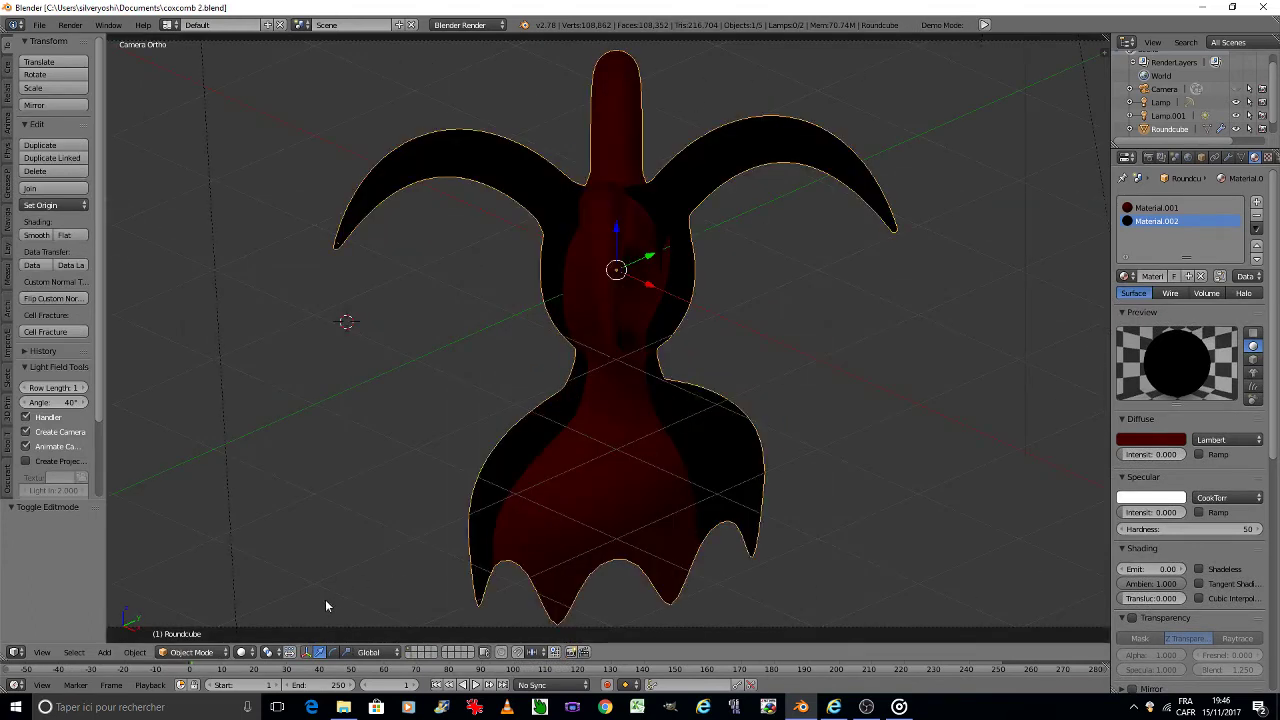
Step: In Rendered preview, set the World horizon colour to dark grey (0.340), then return to Solid shading
click(245, 651)
click(284, 560)
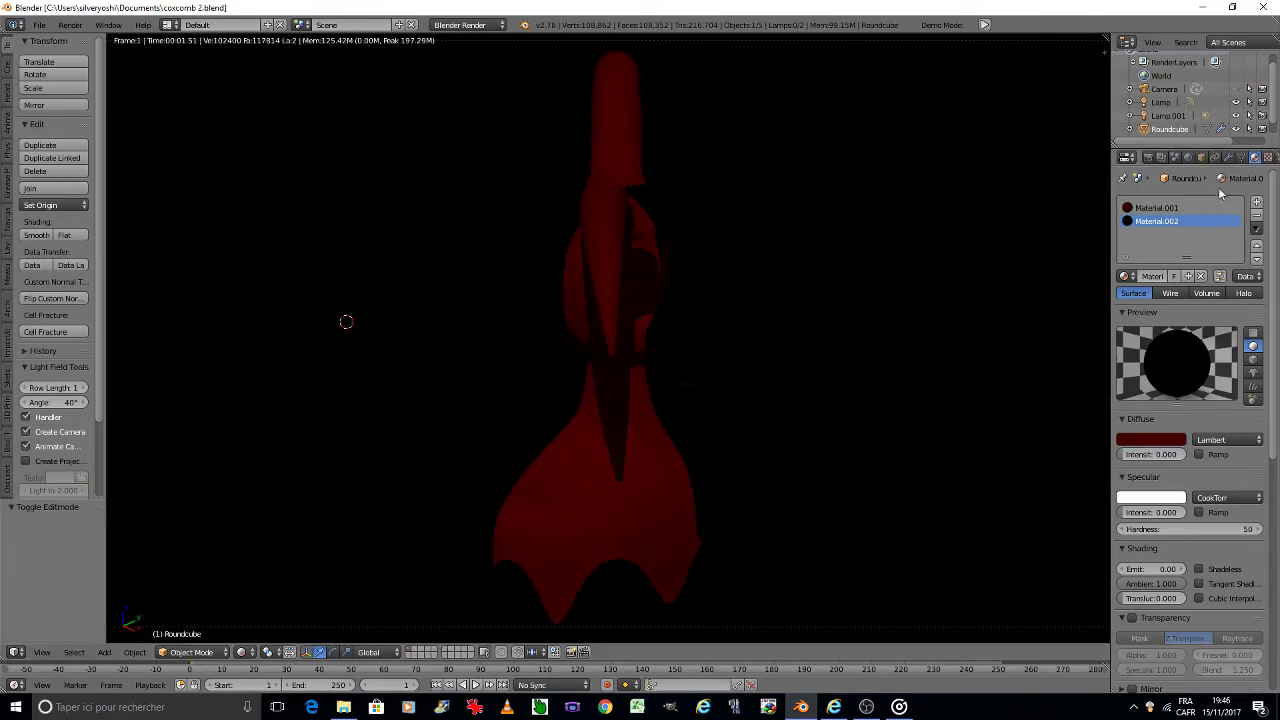
click(1190, 158)
click(1183, 378)
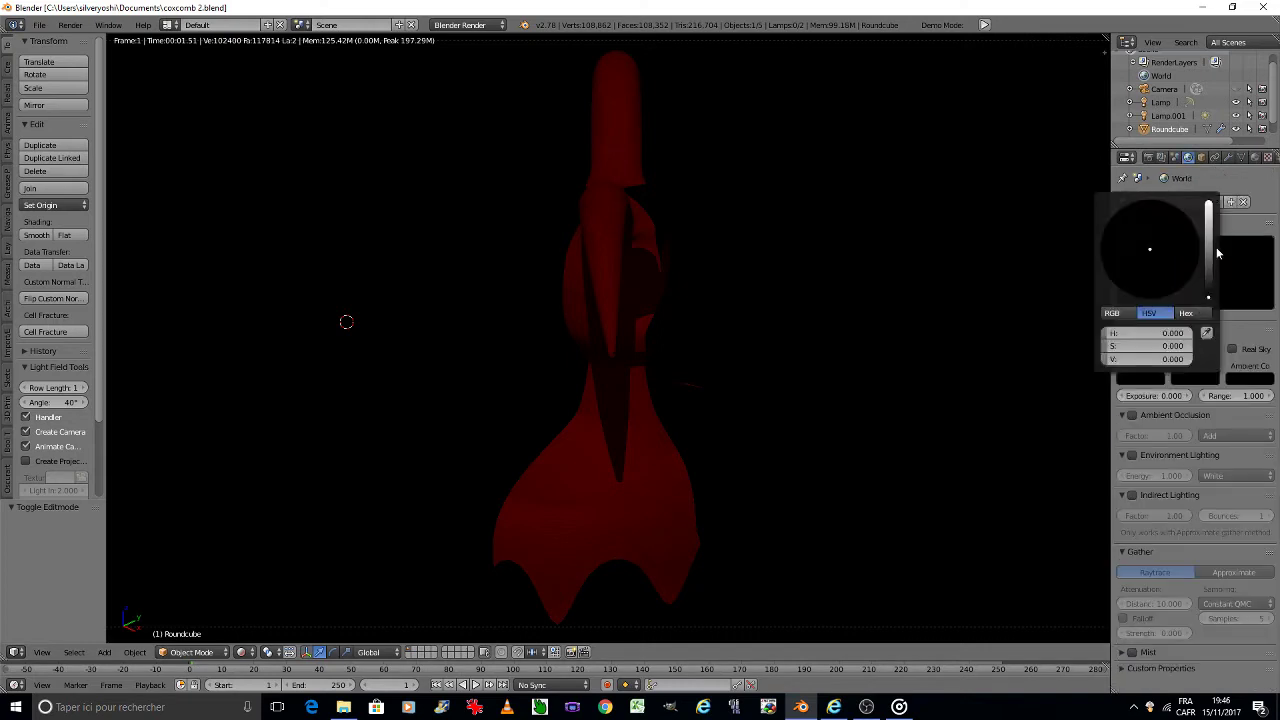
click(1208, 252)
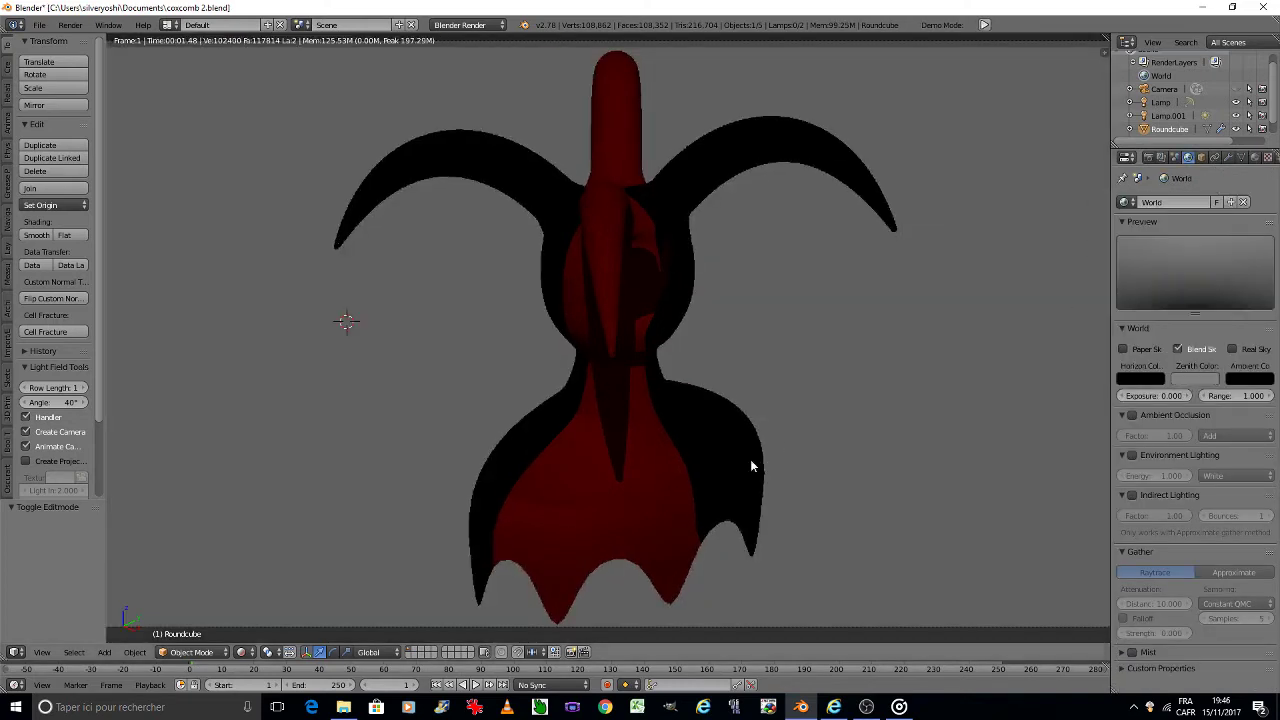
click(1212, 275)
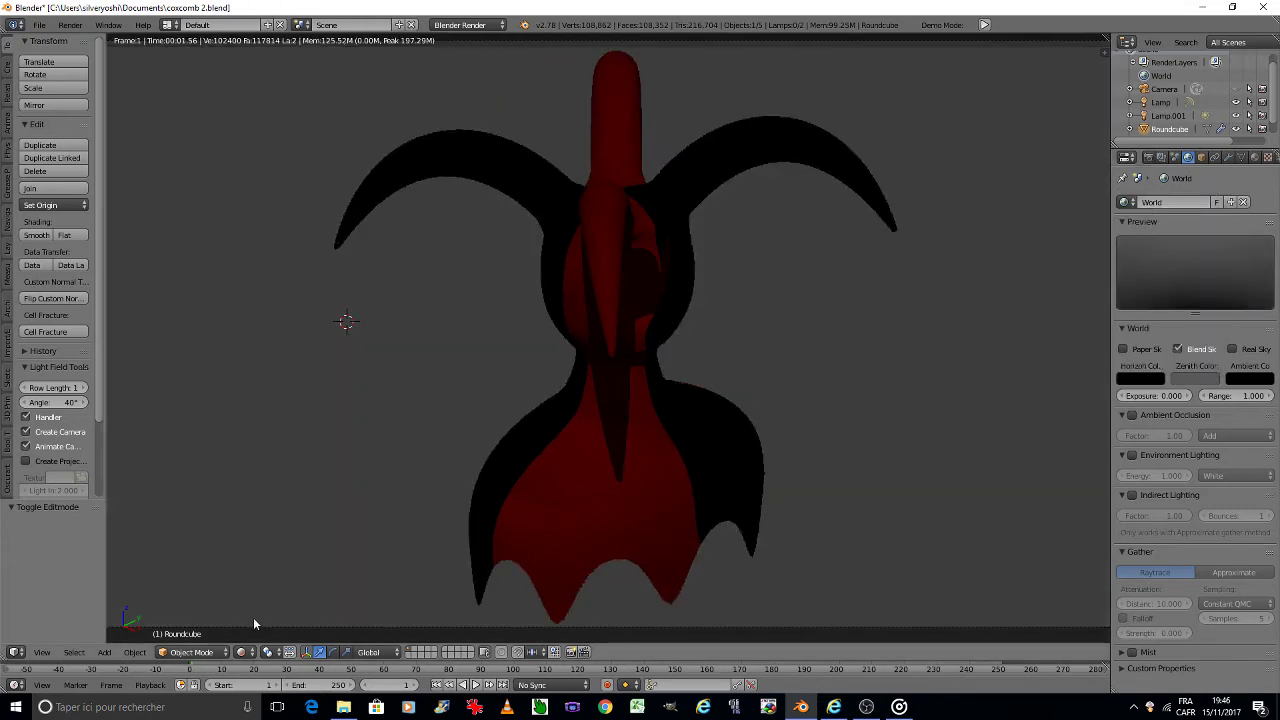
click(248, 652)
click(278, 603)
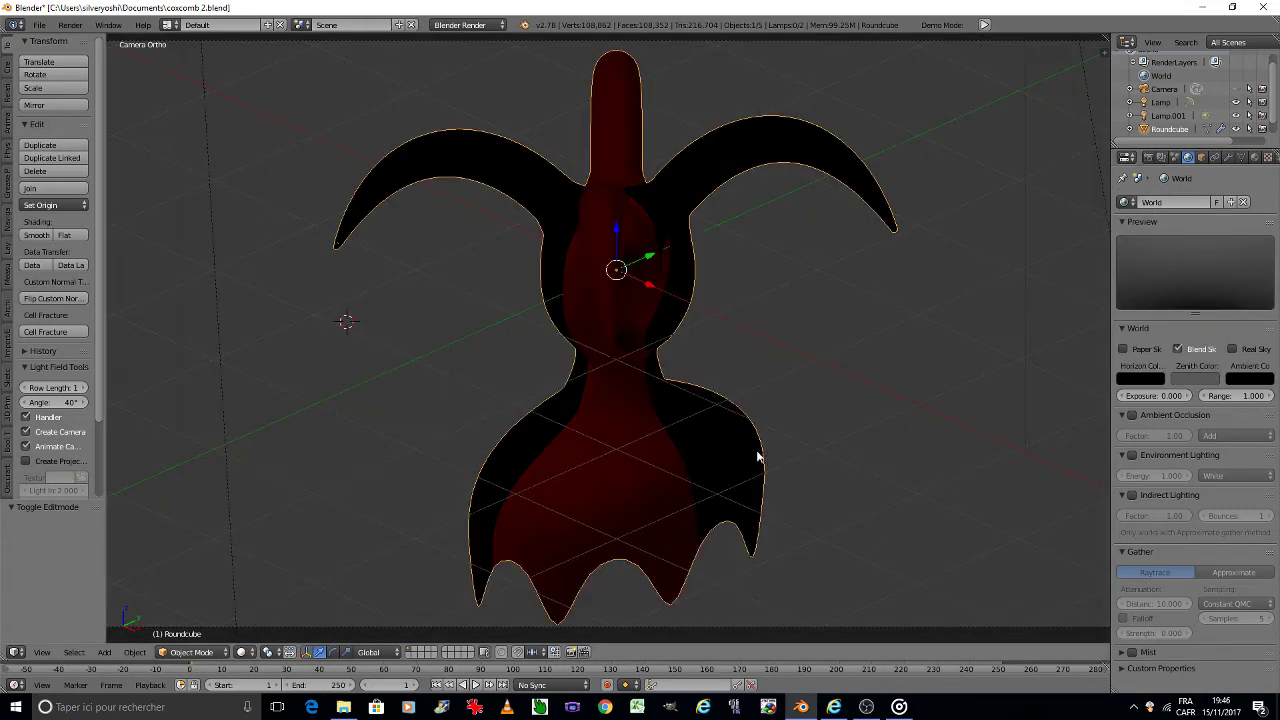
Step: Swap the Material.002 slot for a new Material.003 with specular intensity 0 and black diffuse
click(1256, 158)
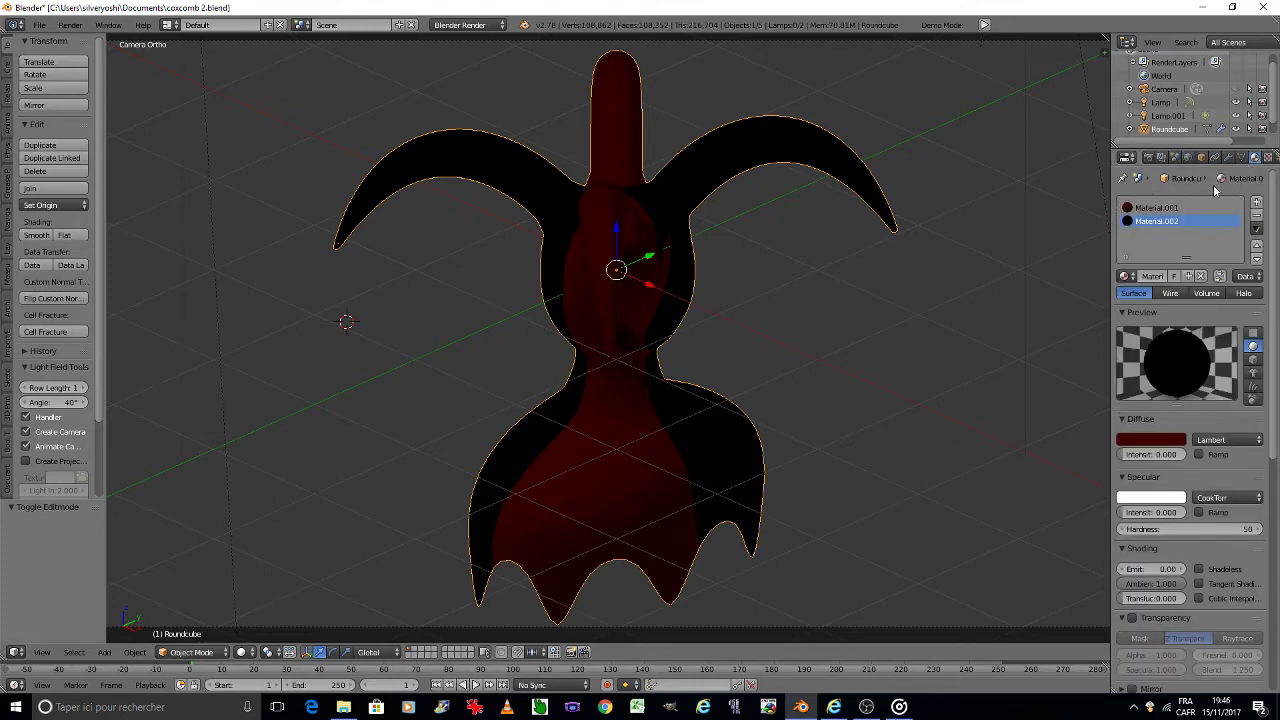
click(1256, 219)
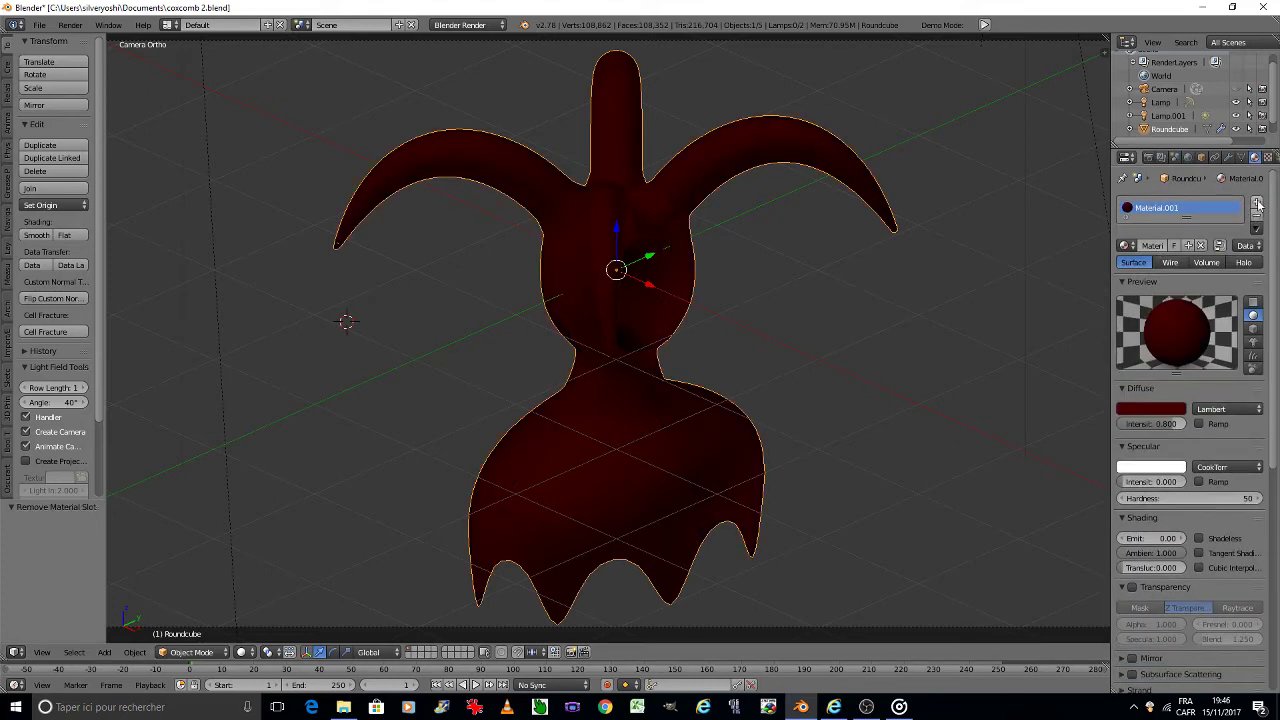
click(1257, 202)
click(1175, 276)
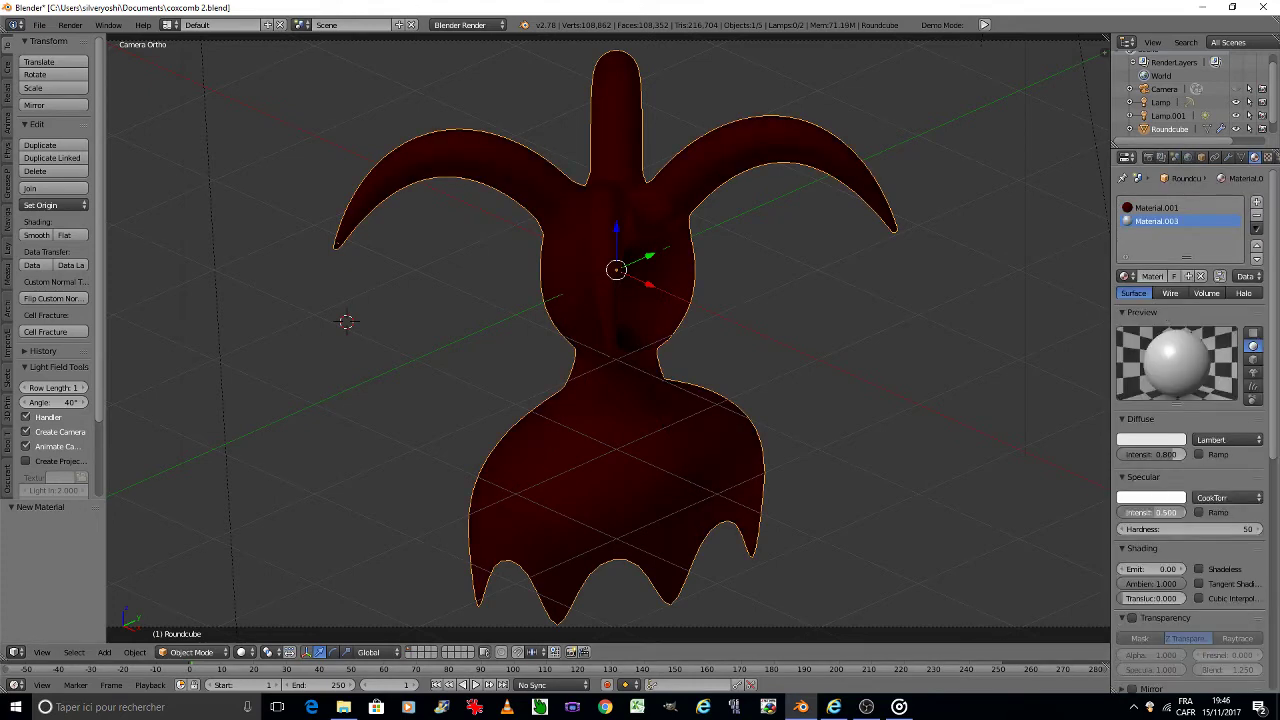
text(0)
key(Return)
click(1152, 440)
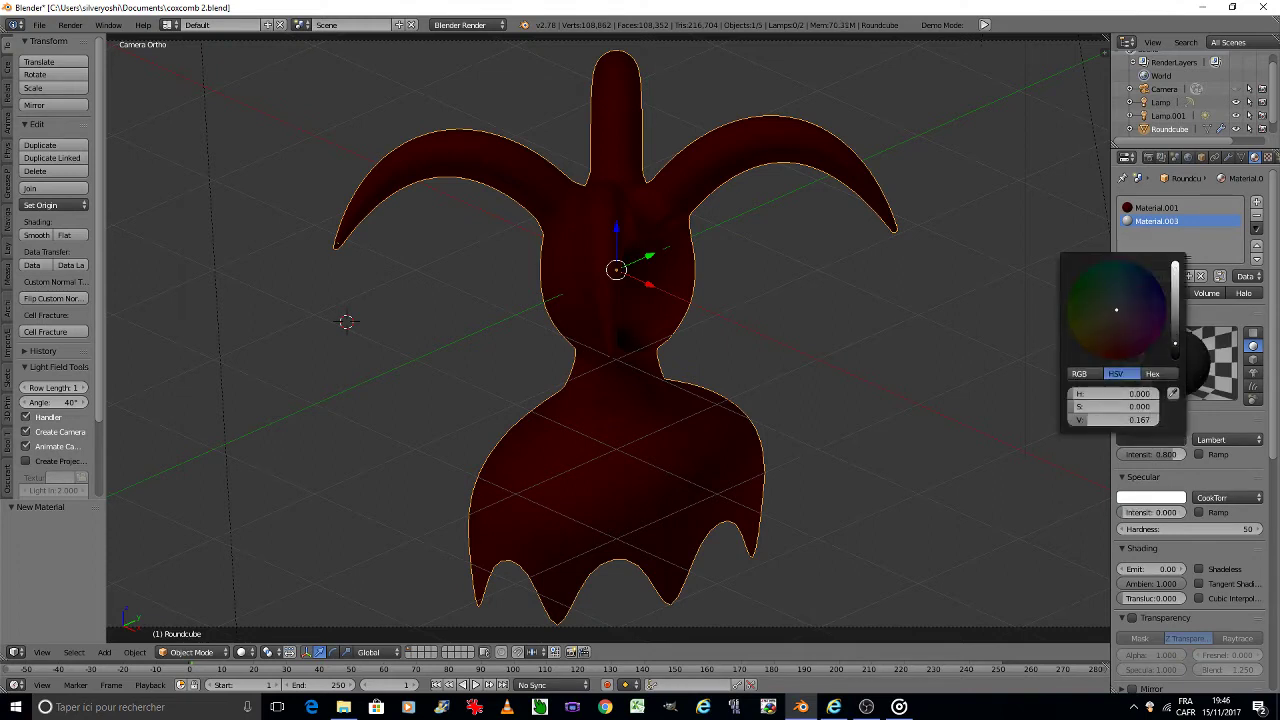
drag(1179, 340, 1179, 390)
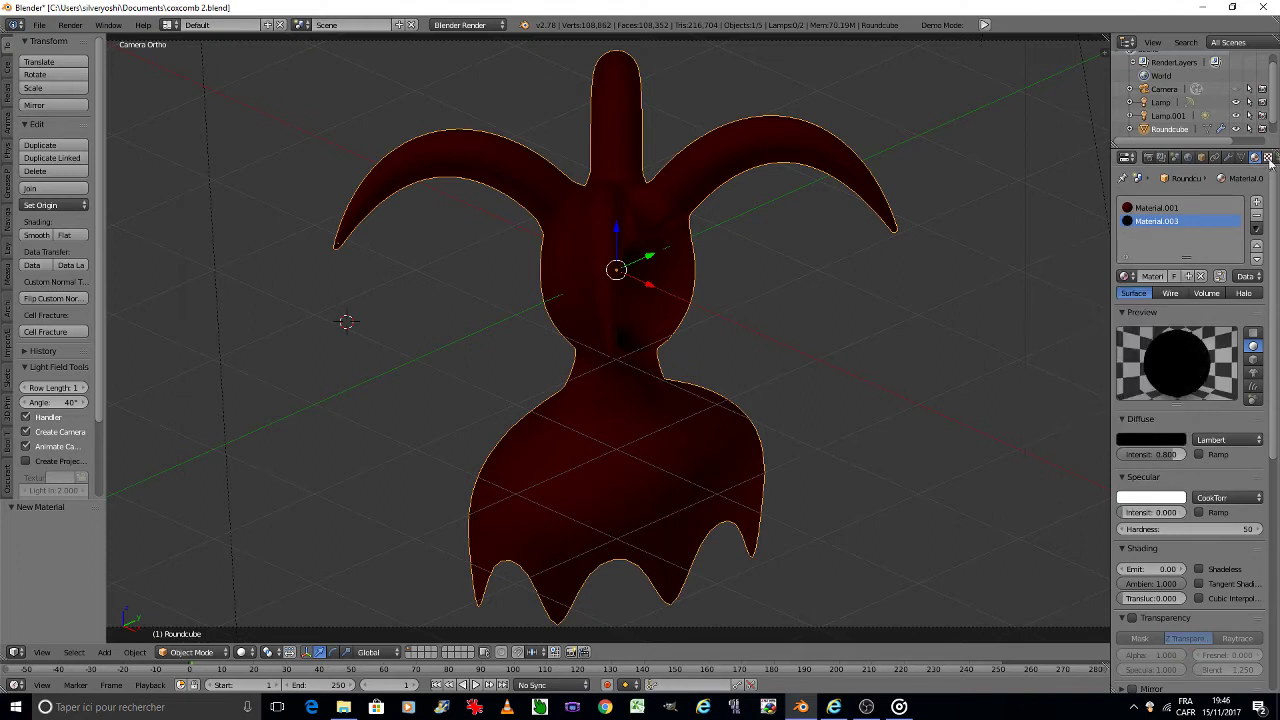
click(1268, 158)
Step: Give Material.003 a new image texture loaded from tissu rouge.png
drag(1271, 459, 1270, 185)
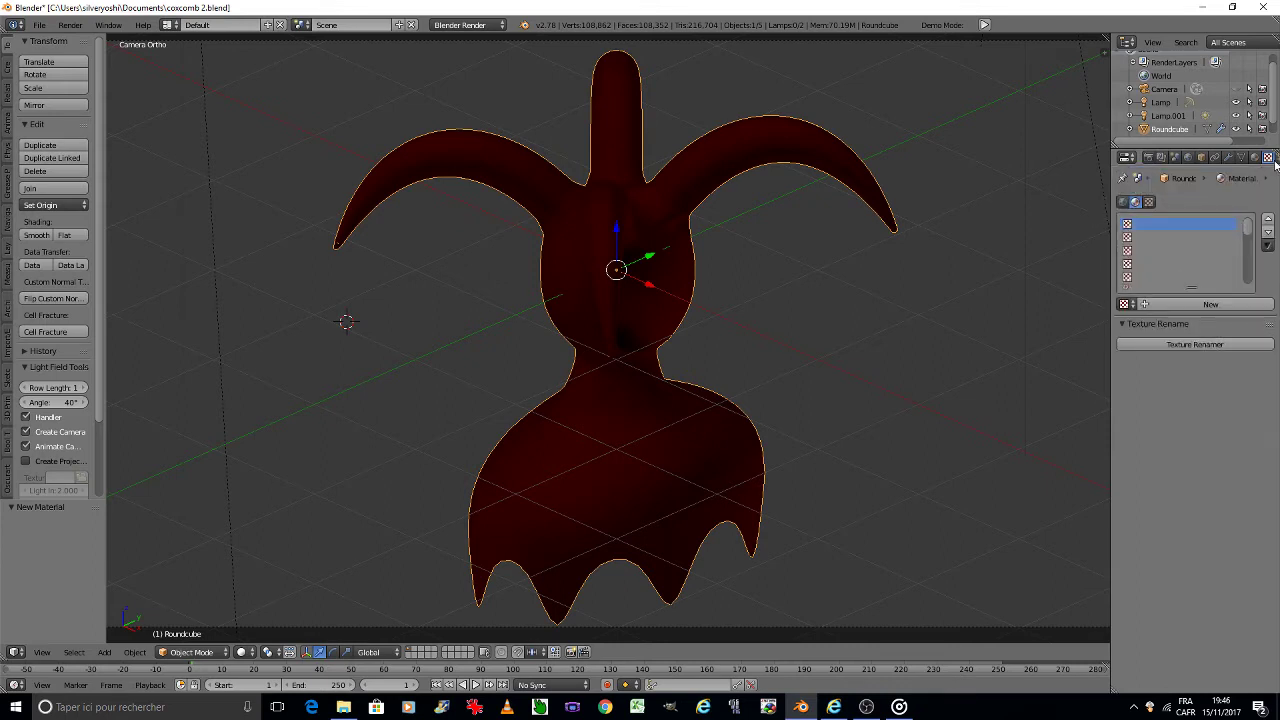
click(1190, 305)
click(1183, 325)
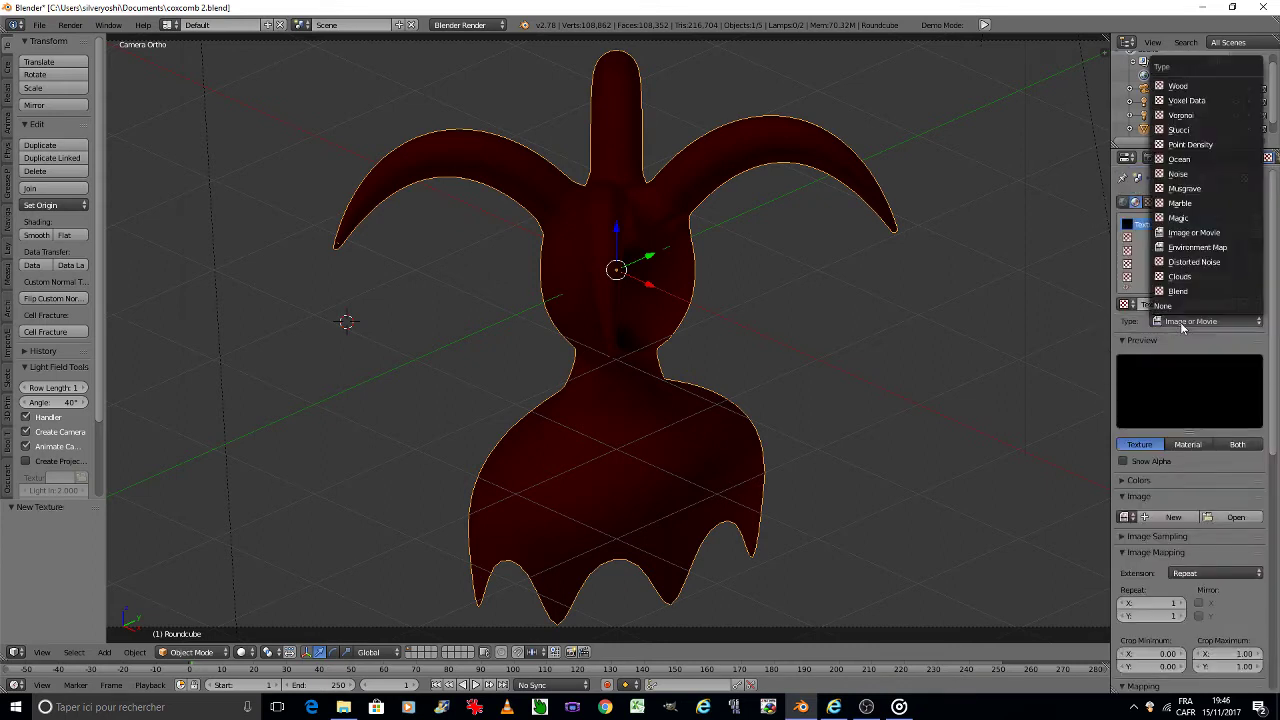
click(1194, 233)
click(1220, 522)
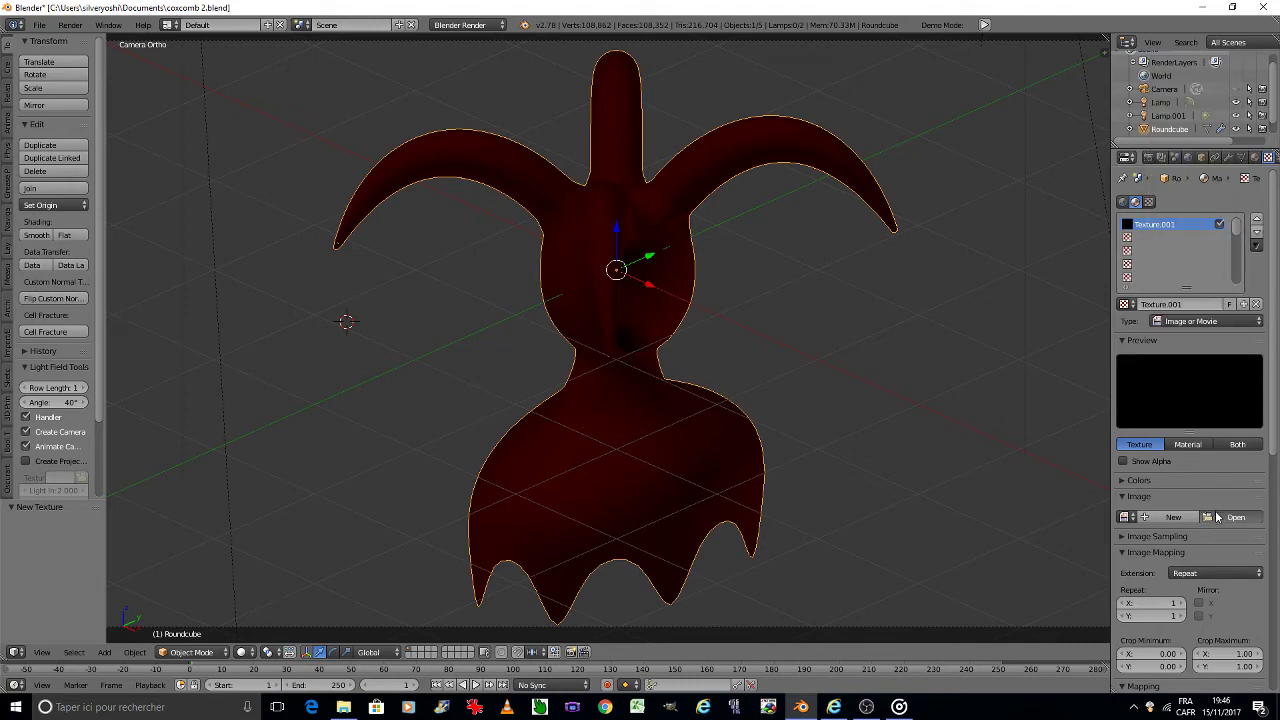
click(67, 359)
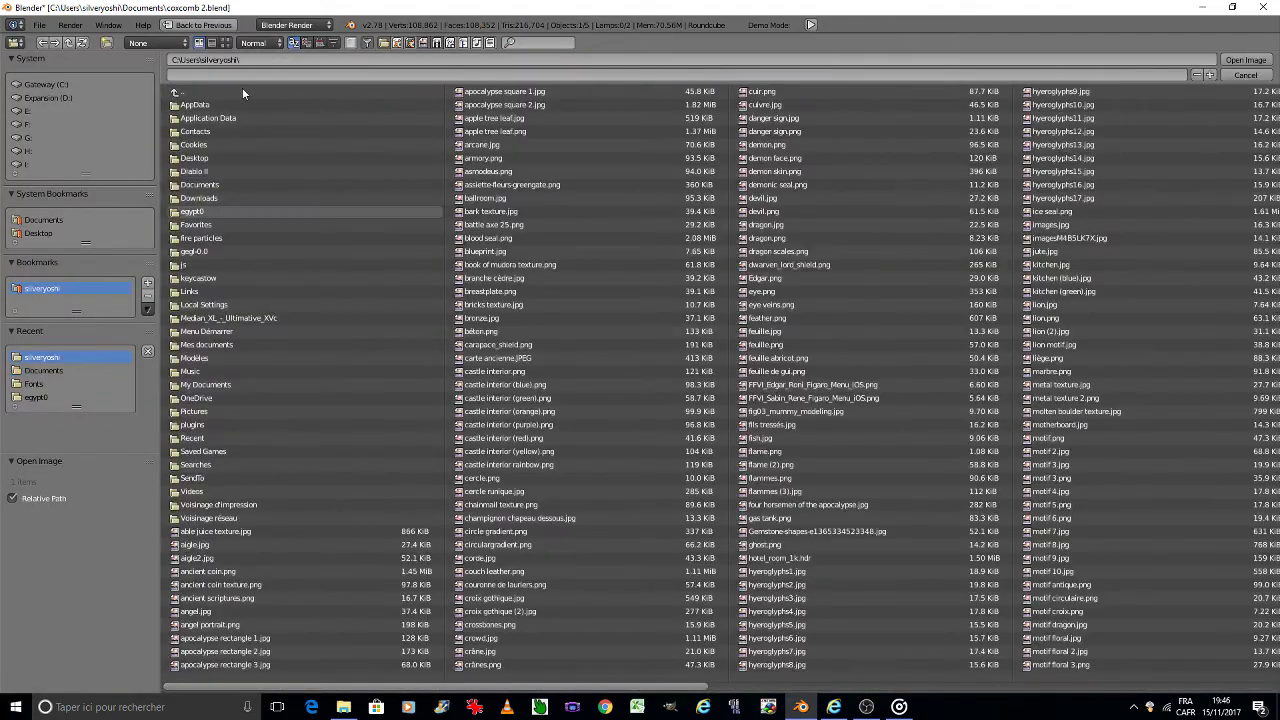
click(226, 42)
drag(1272, 140, 1272, 650)
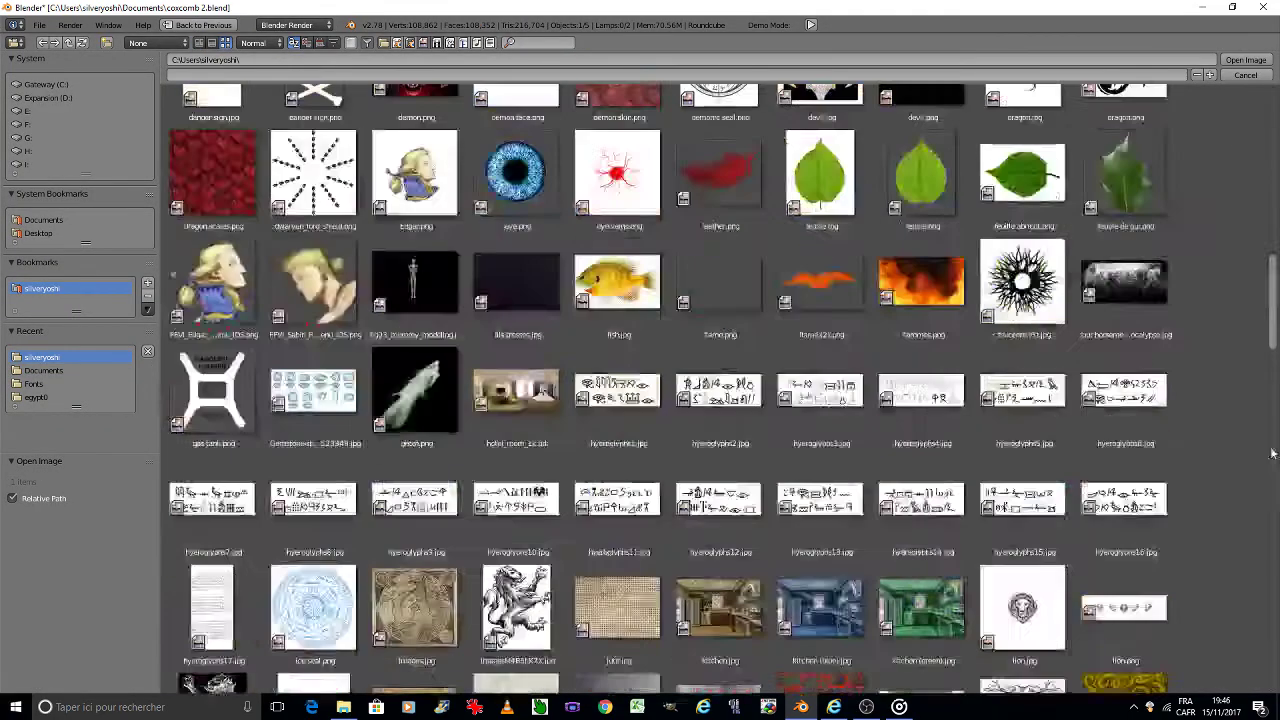
double_click(650, 529)
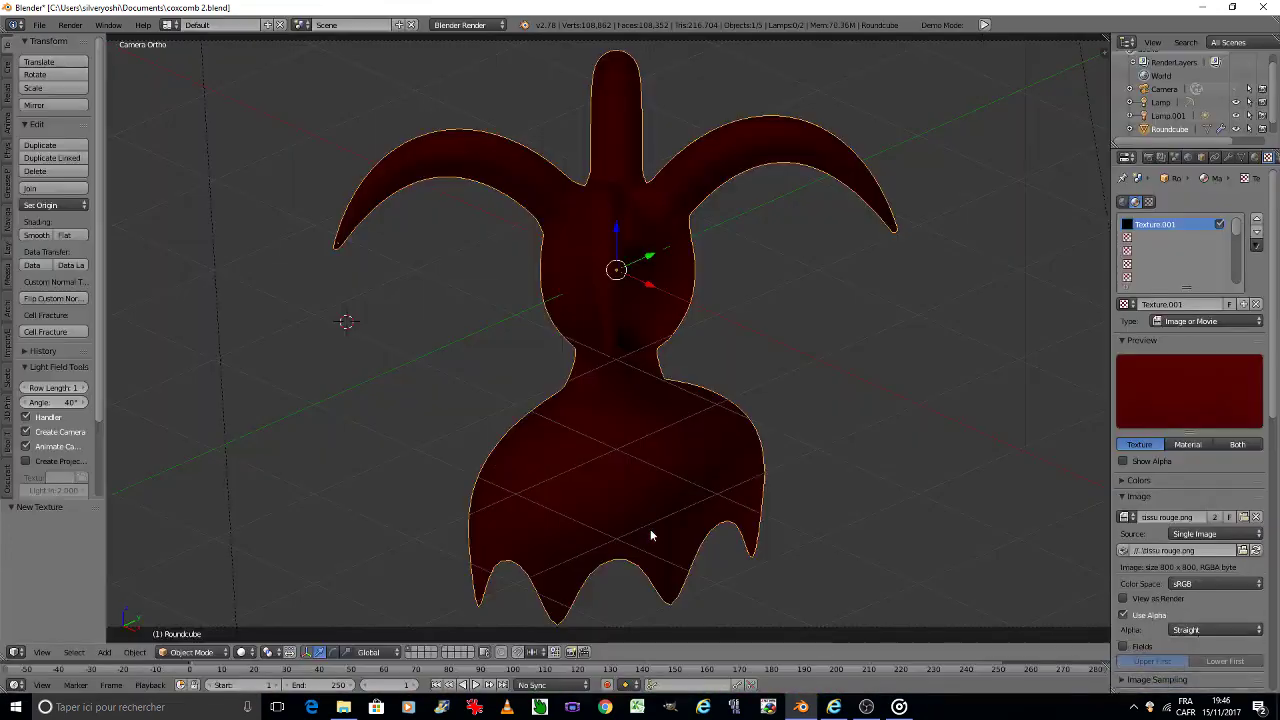
Step: Map the texture with Global coordinates, set saturation 0 and colour influence 0.6
scroll(1250, 450, down, 7)
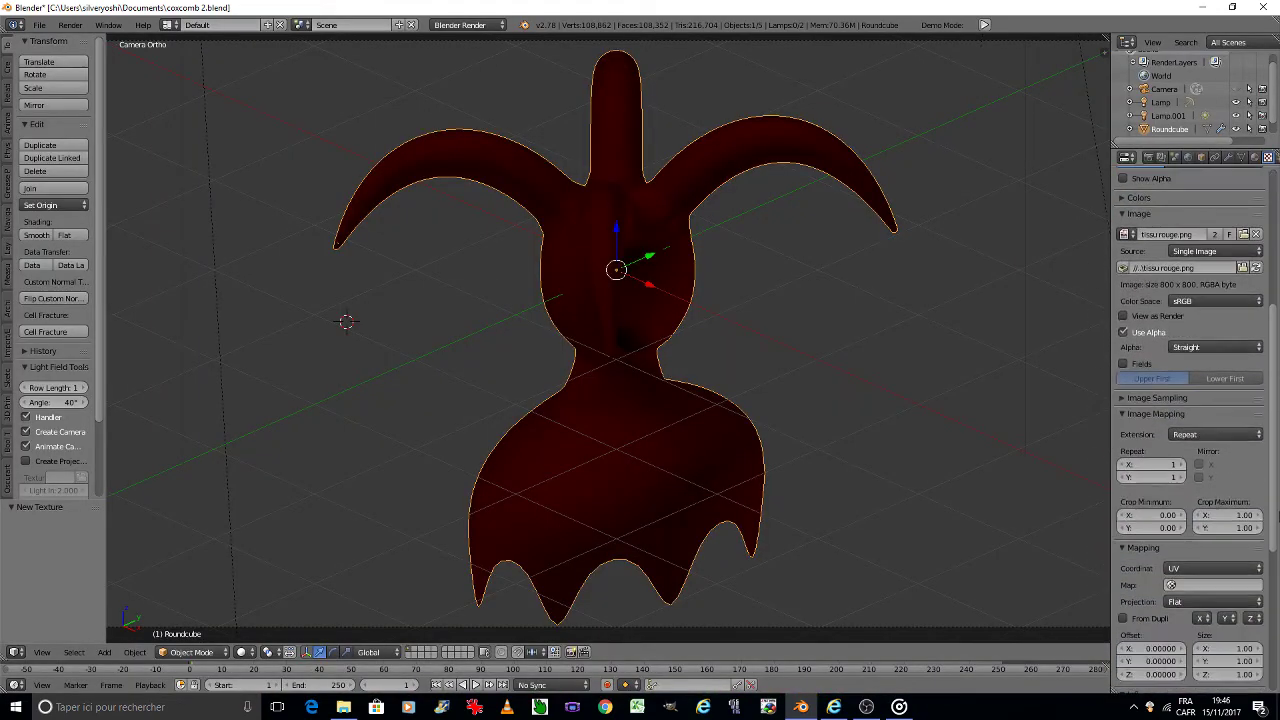
click(1226, 568)
click(1226, 553)
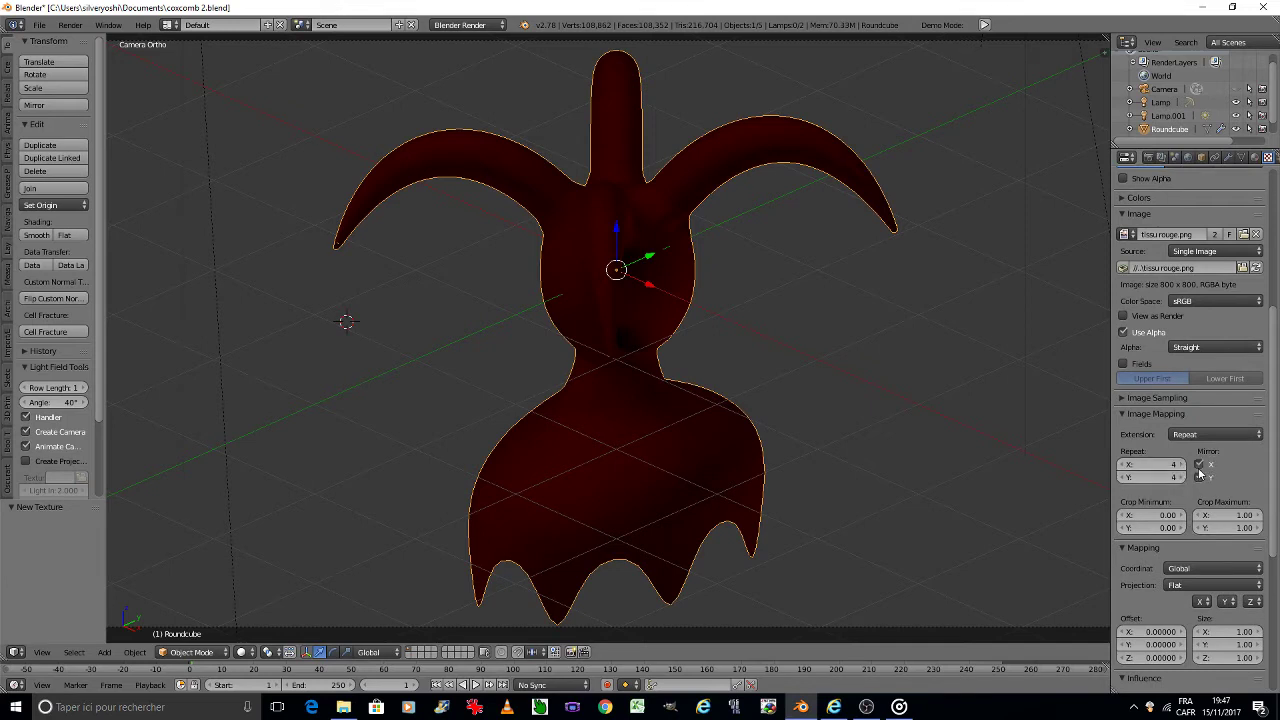
scroll(1180, 350, up, 2)
scroll(1170, 330, up, 3)
click(1121, 323)
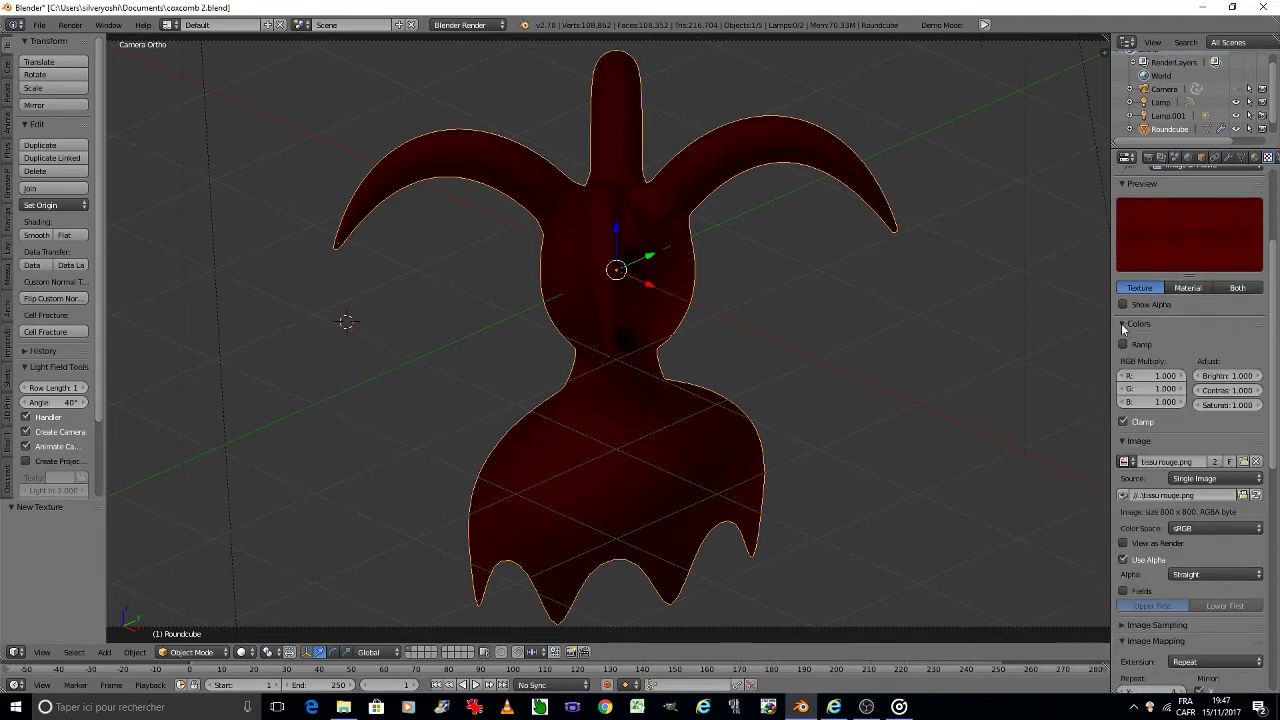
mouse_move(1227, 405)
mouse_down()
mouse_move(1195, 405)
mouse_move(1255, 358)
mouse_up()
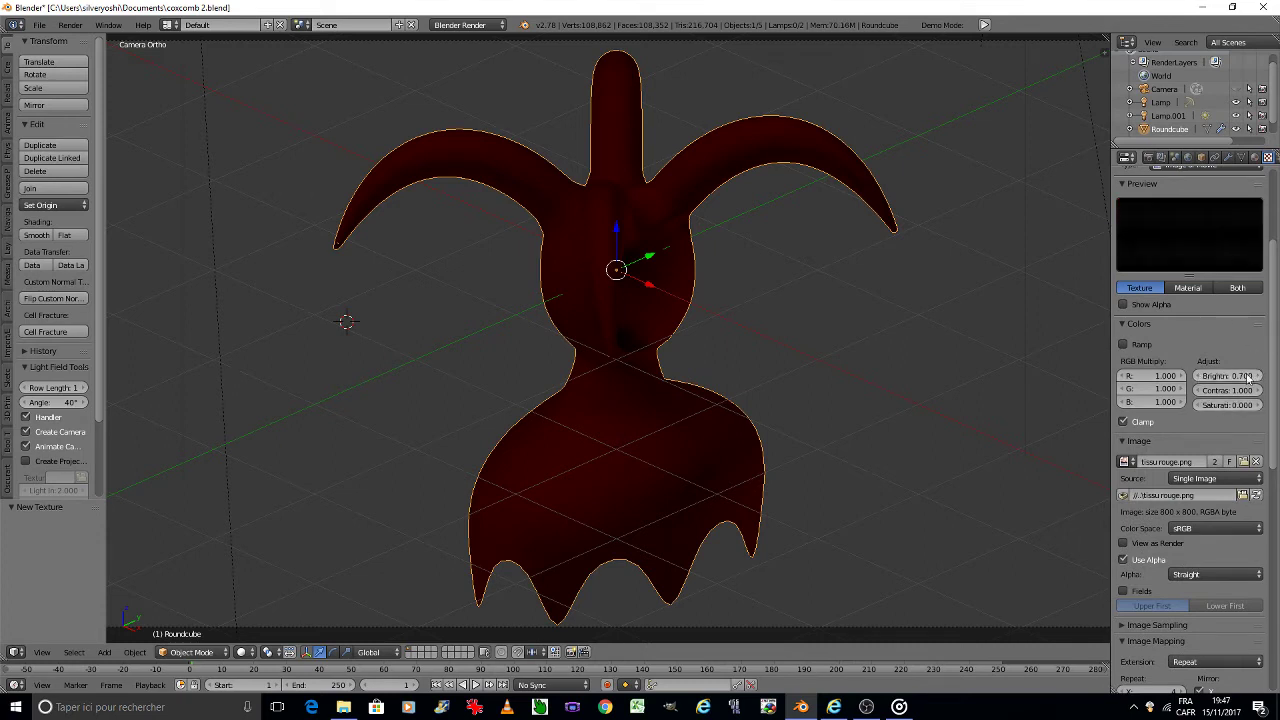
drag(1276, 367, 1277, 625)
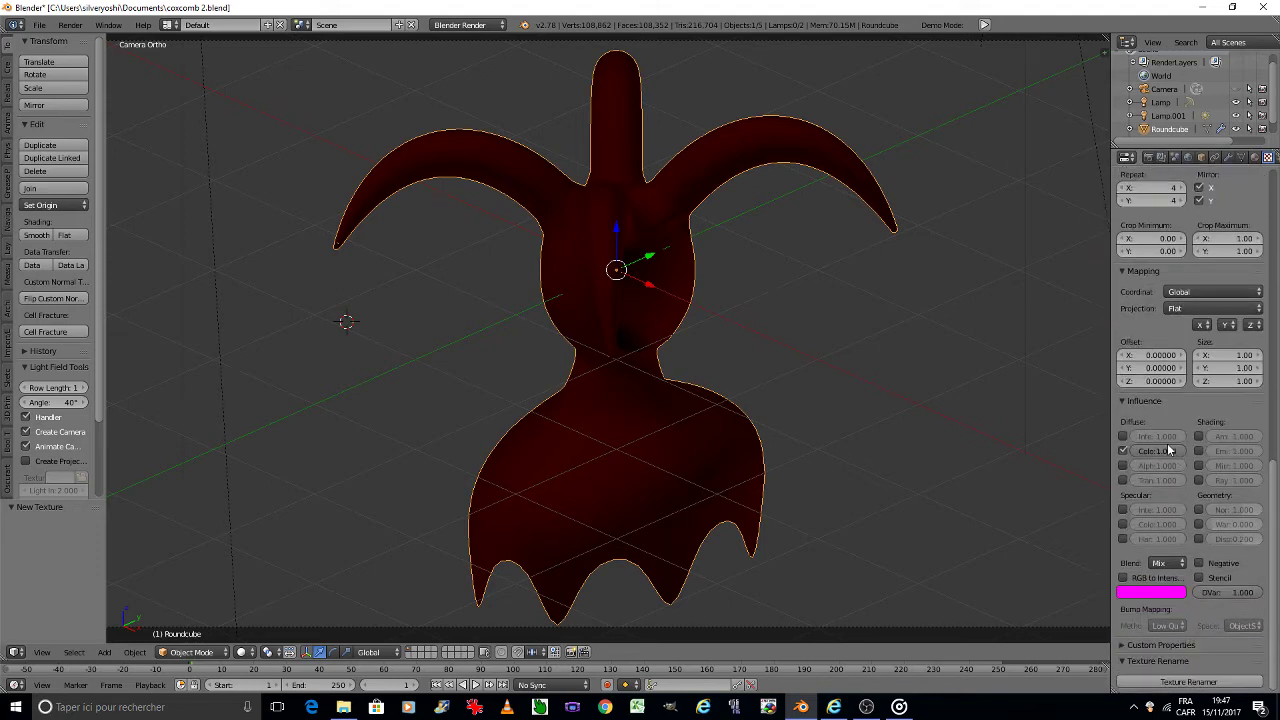
click(1169, 450)
Step: Save over the file and put the mesh into Edit Mode
key(ctrl+s)
click(891, 391)
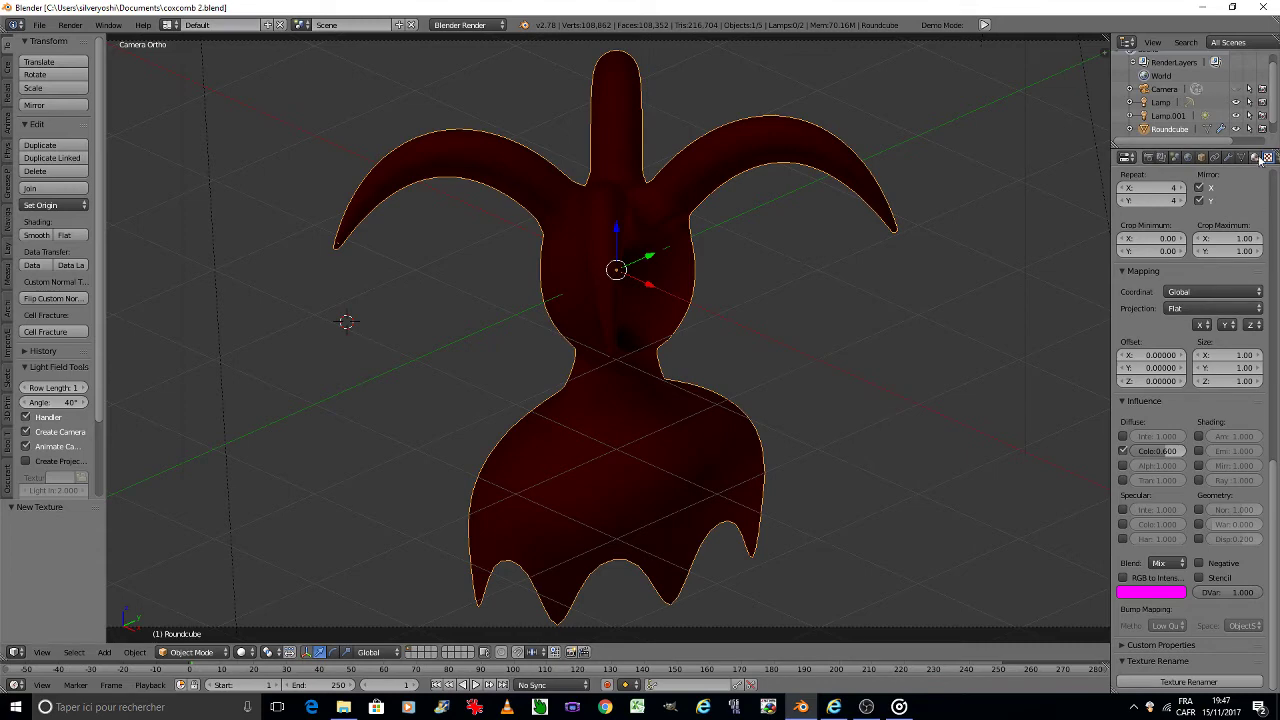
click(1256, 157)
key(Tab)
click(685, 341)
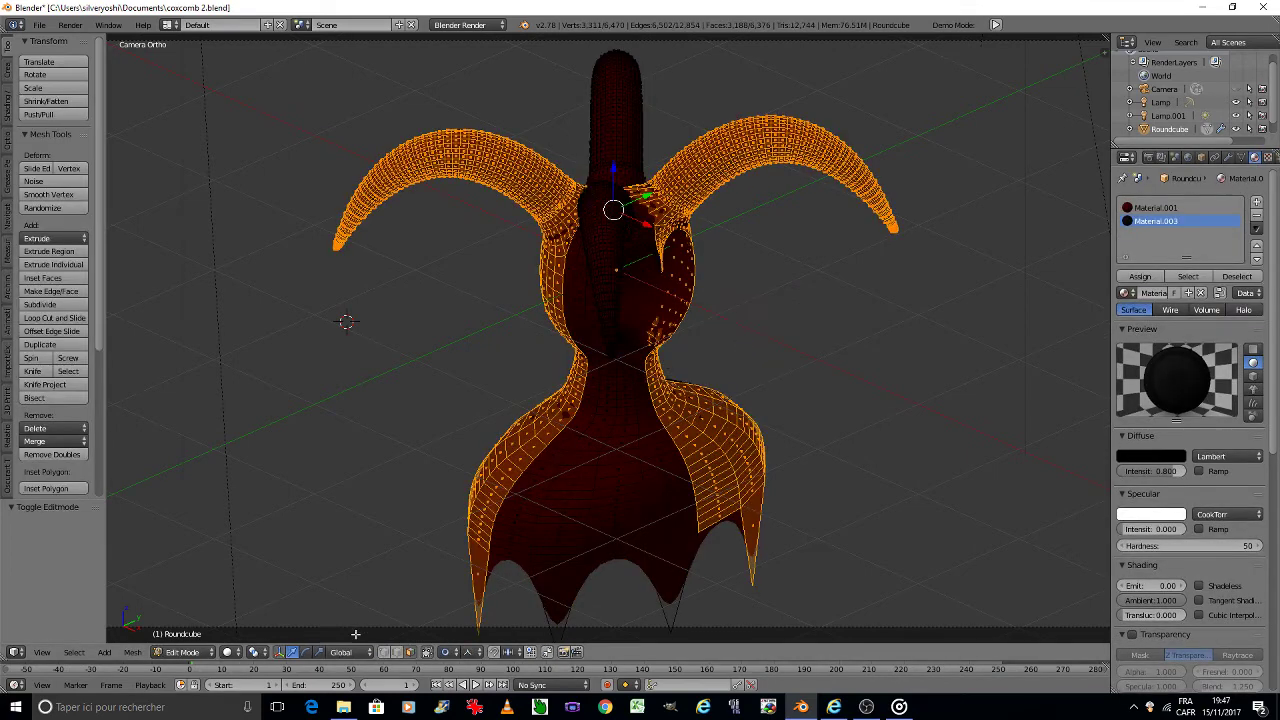
Step: Return to Object Mode and save over the existing file
key(Tab)
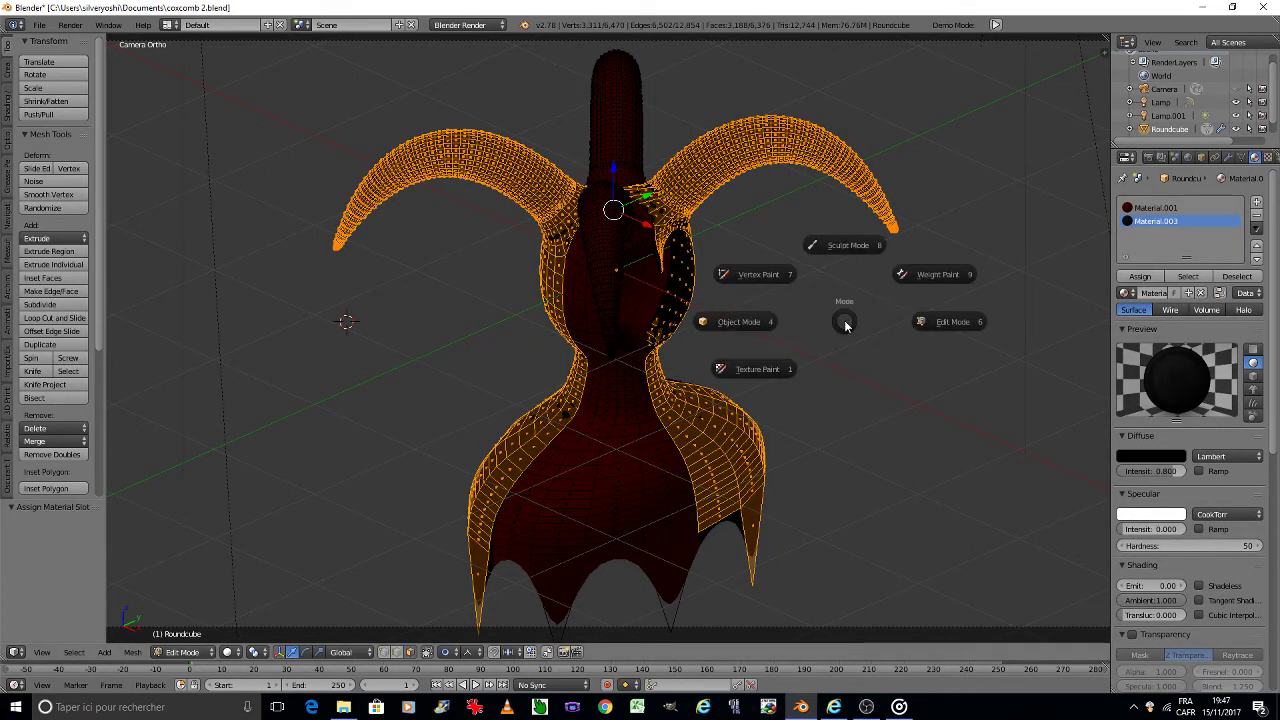
click(768, 329)
key(ctrl+s)
click(768, 329)
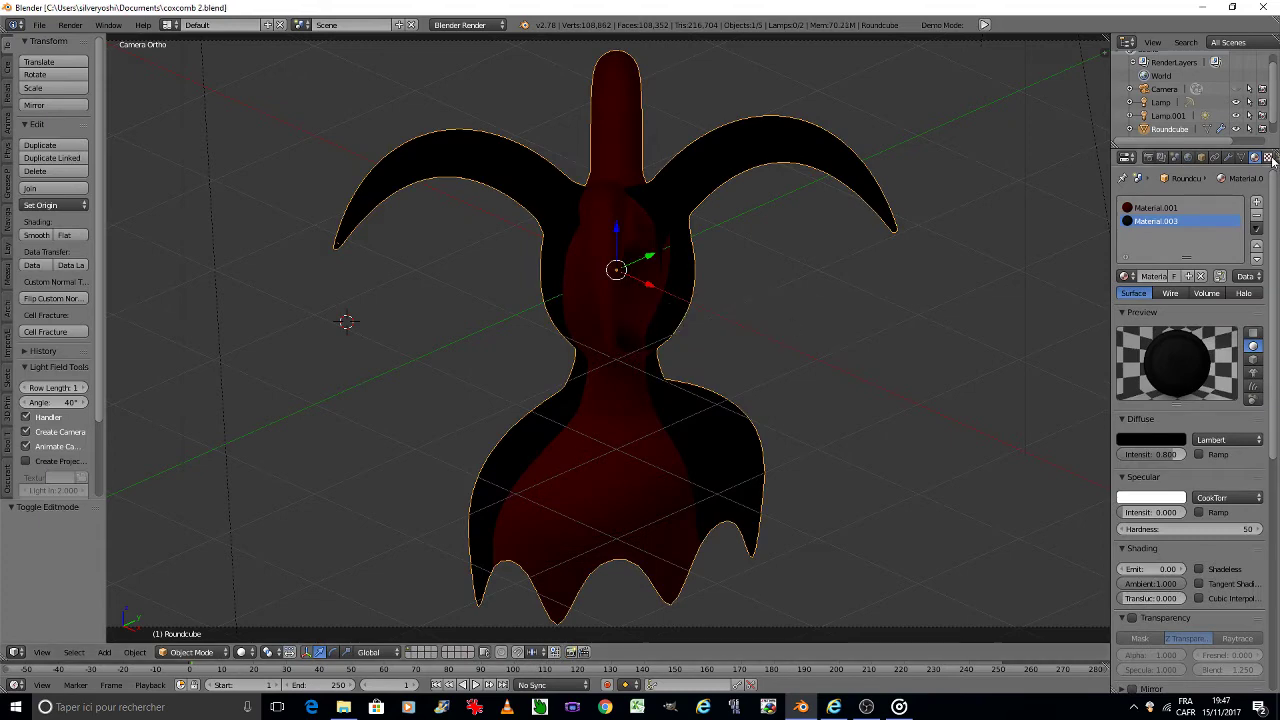
click(1267, 157)
scroll(1268, 178, up, 5)
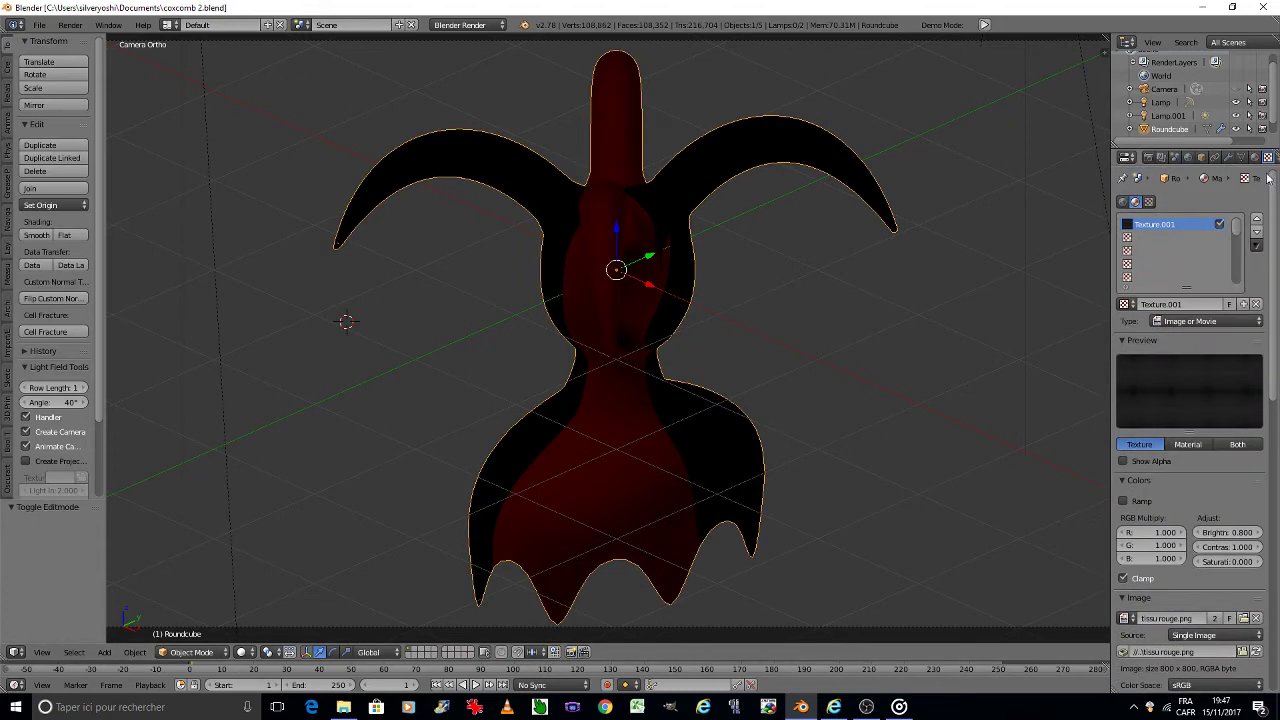
Step: In Rendered preview, lower the texture brightness to 0.7 and save
click(245, 652)
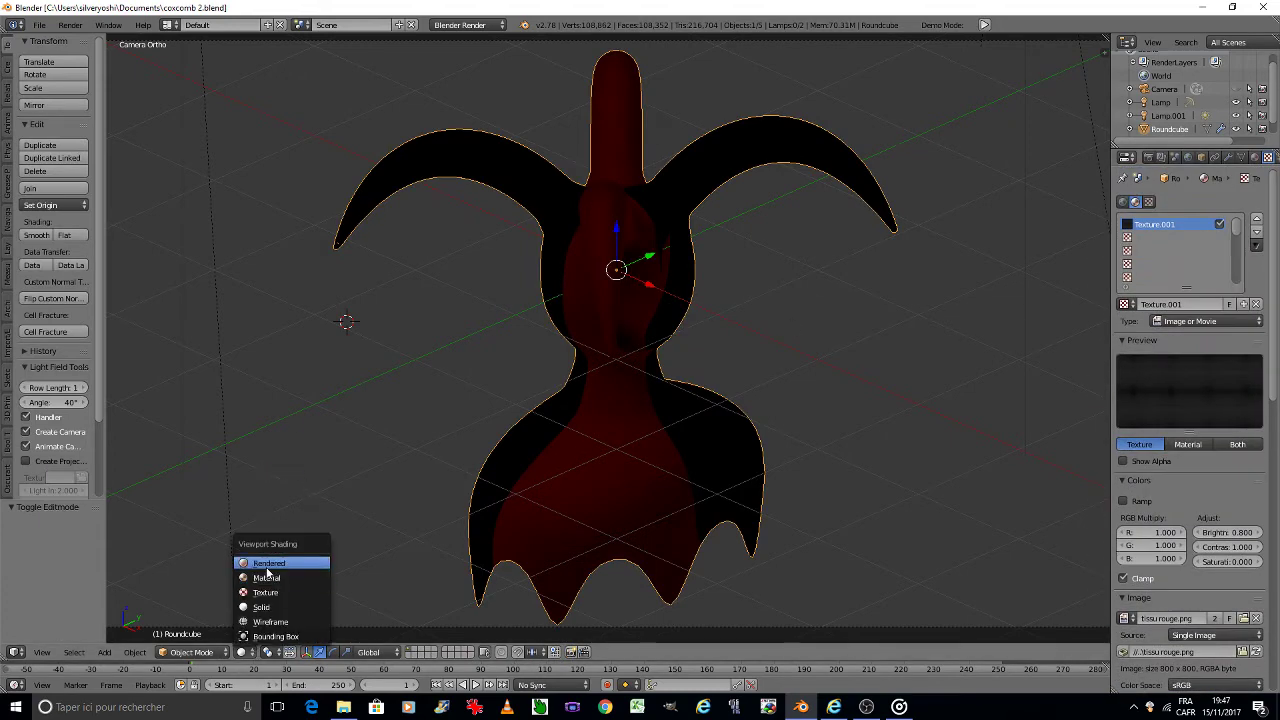
click(281, 561)
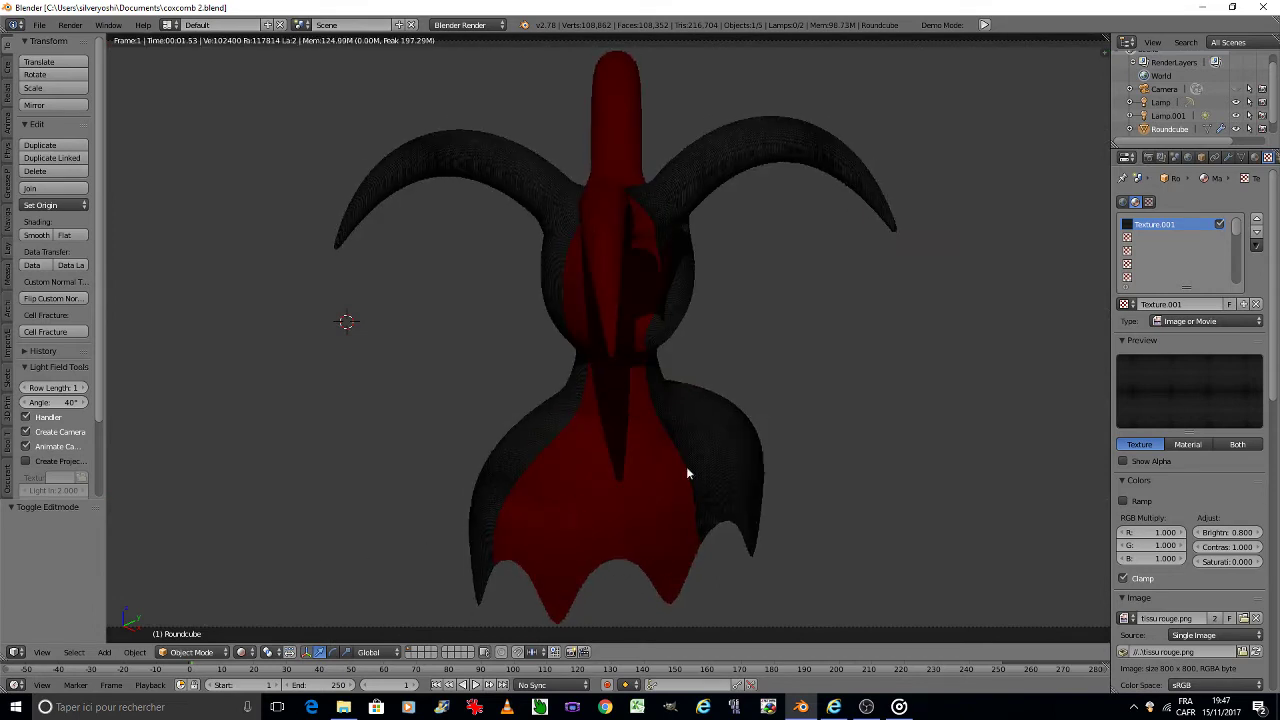
click(1224, 533)
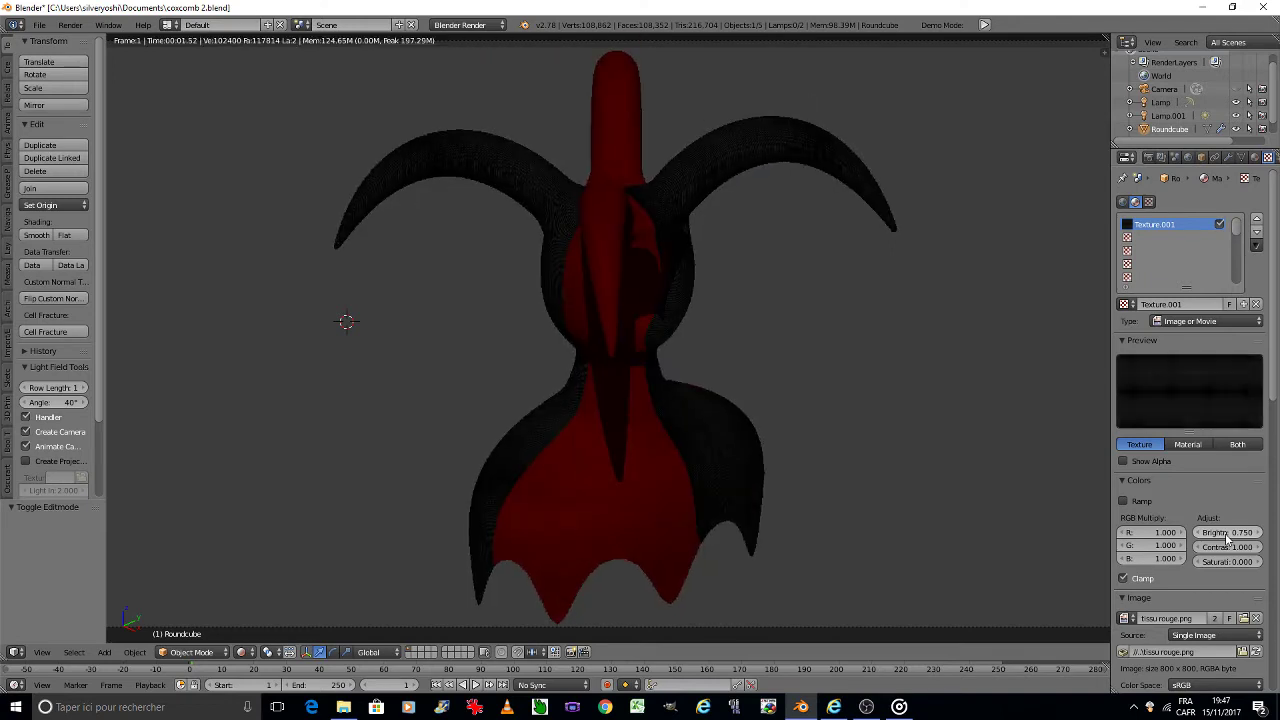
click(1228, 532)
text(0.7)
key(Return)
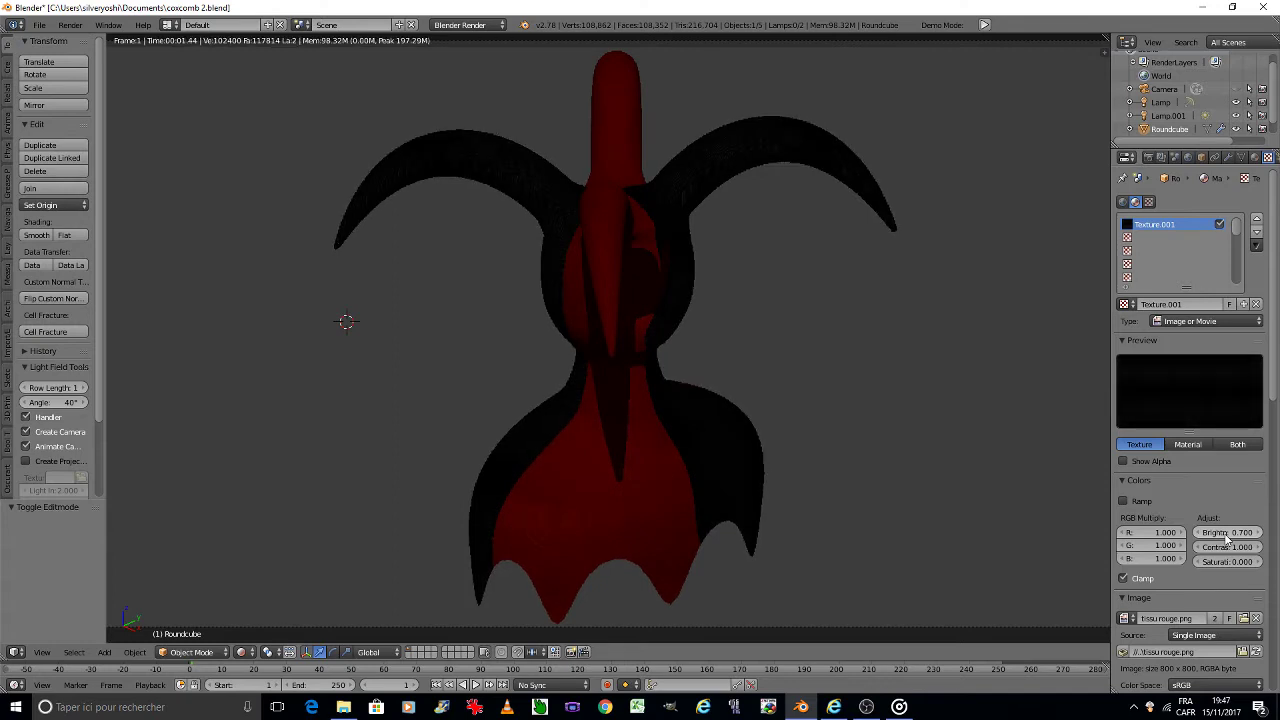
key(ctrl+s)
Step: Confirm overwriting the file and bring up the viewport shading modes
click(934, 465)
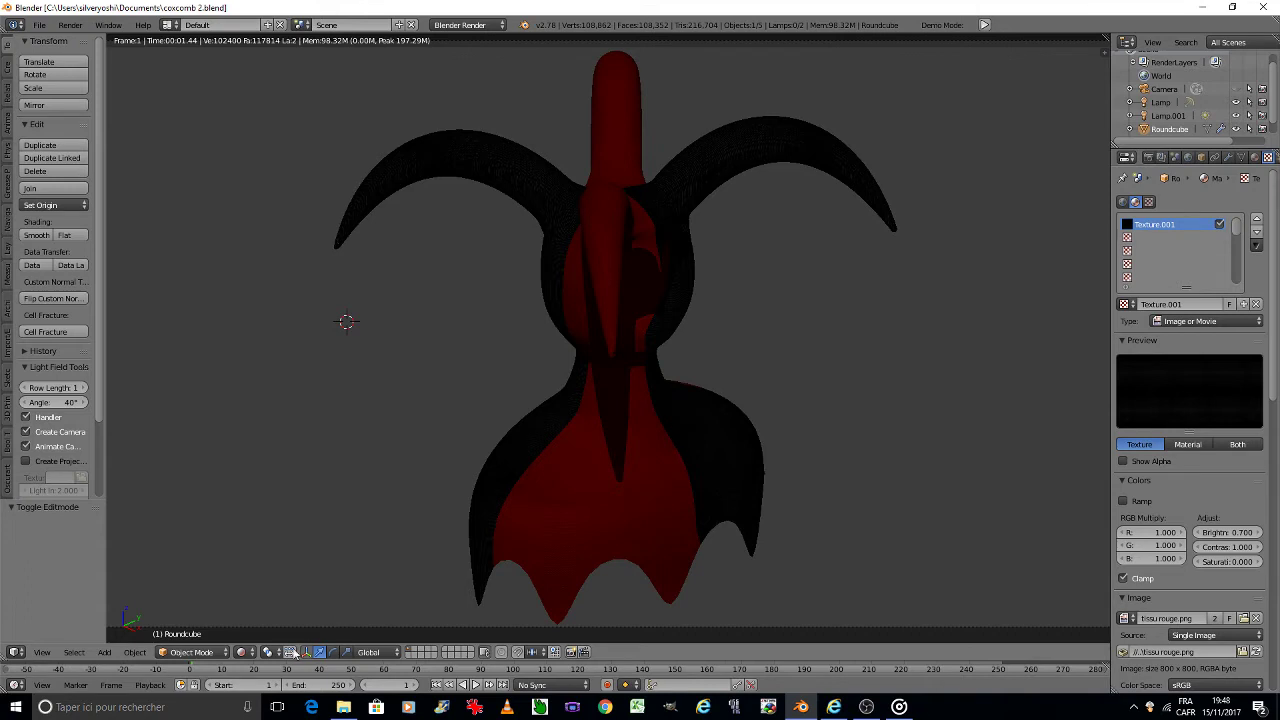
click(251, 652)
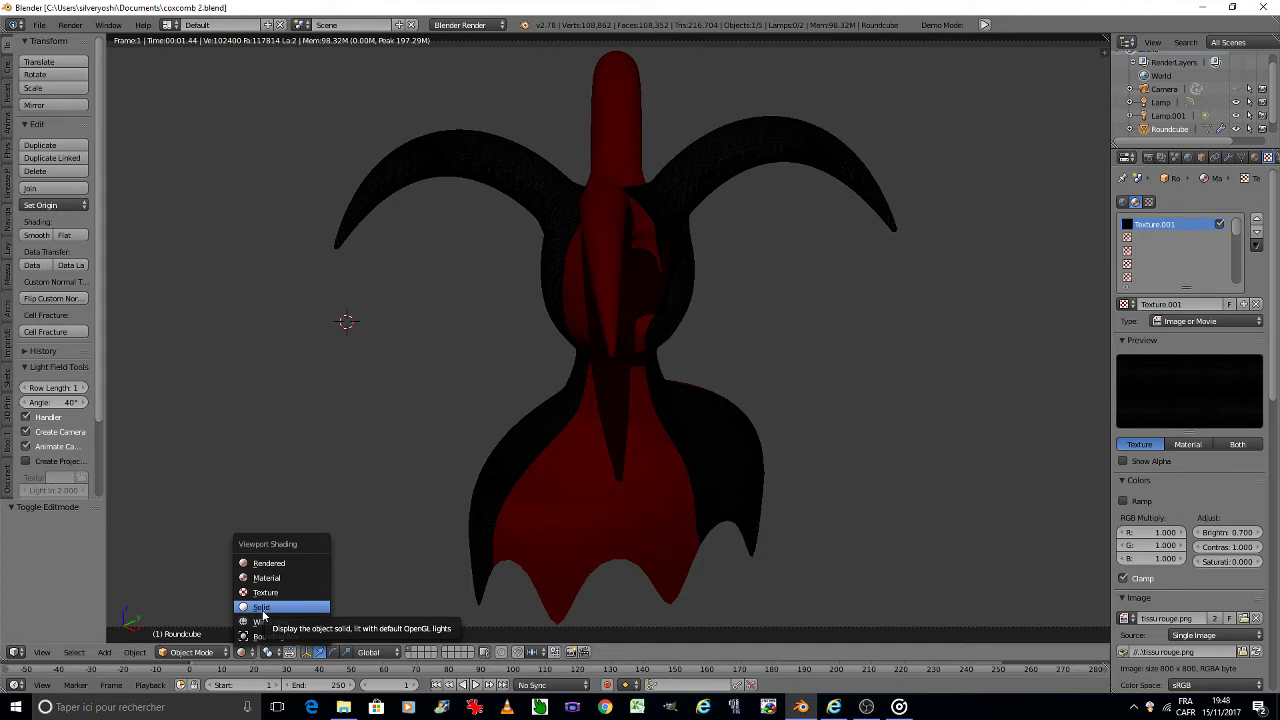
Step: Switch to Solid shading, apply the Solidify and Subsurf modifiers, and enter Edit Mode
click(262, 608)
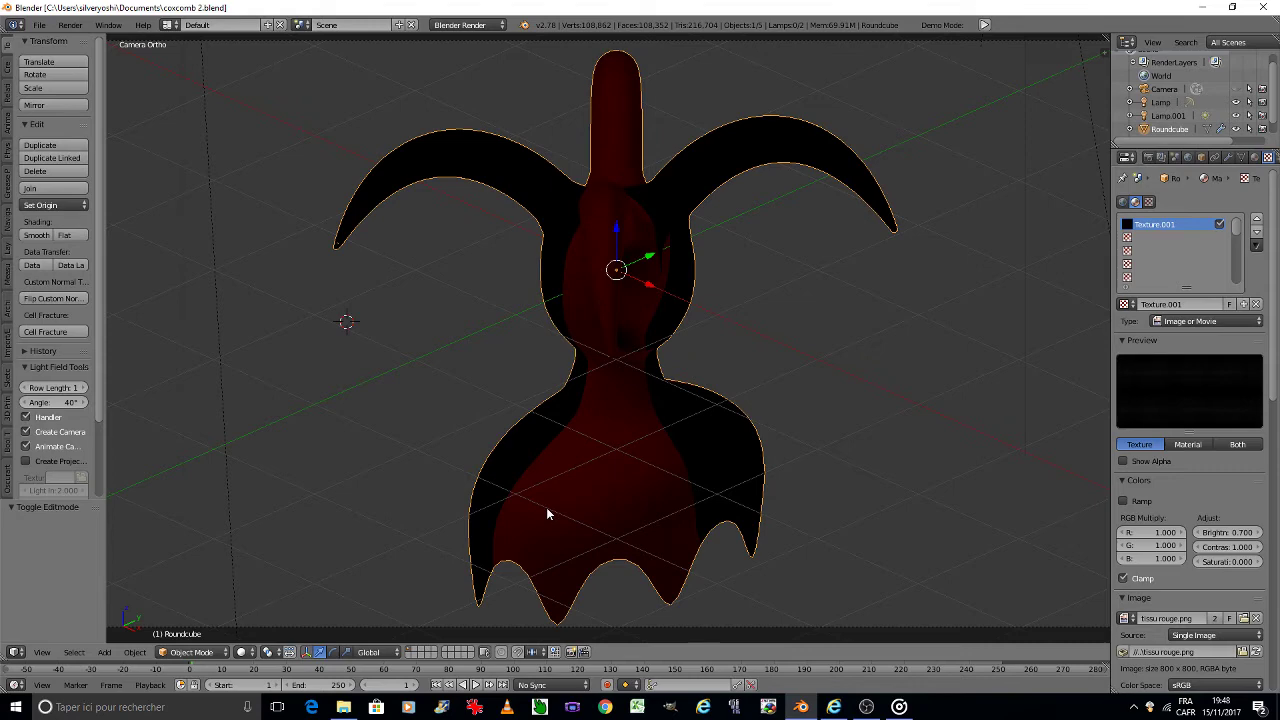
key(KP_6)
key(KP_6)
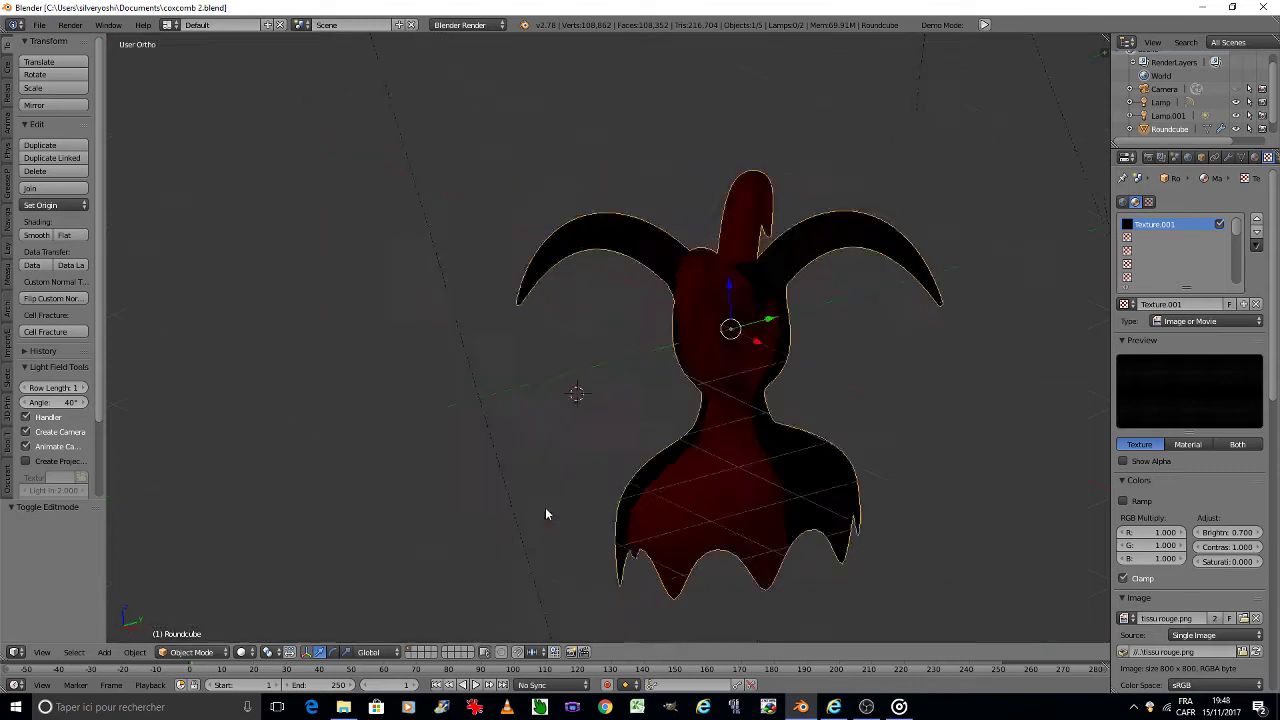
scroll(659, 345, up, 4)
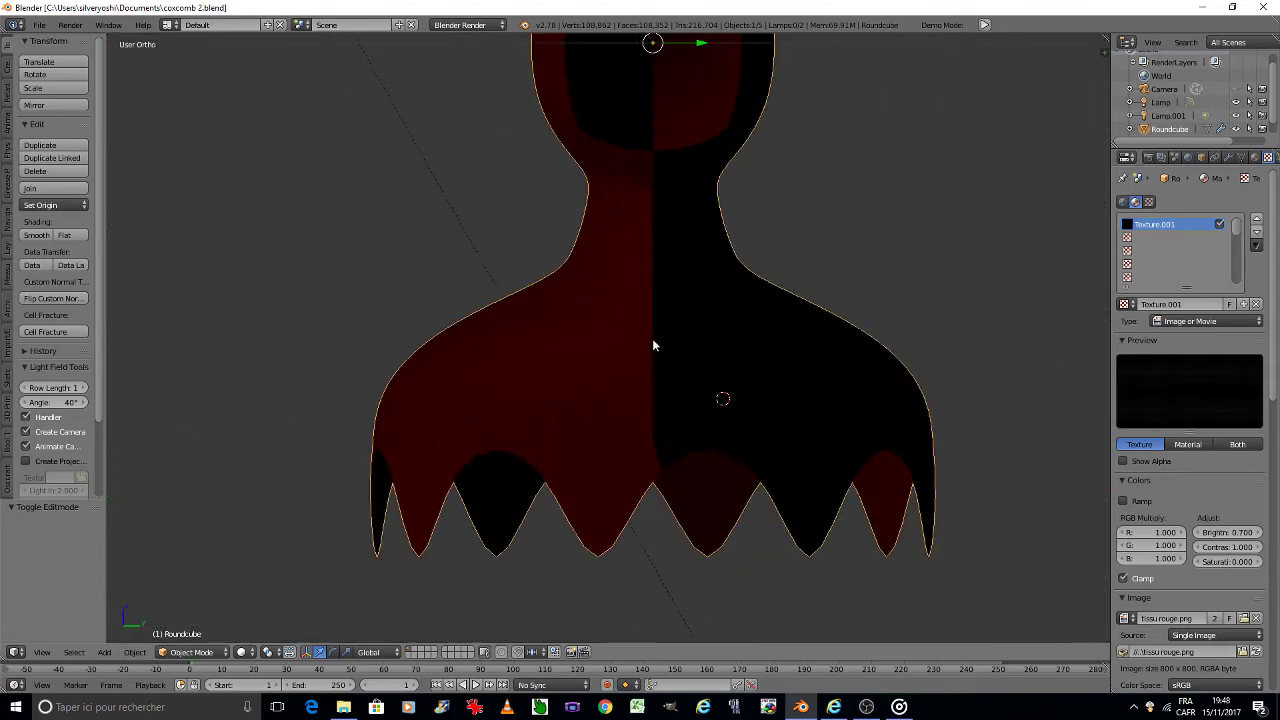
click(1228, 157)
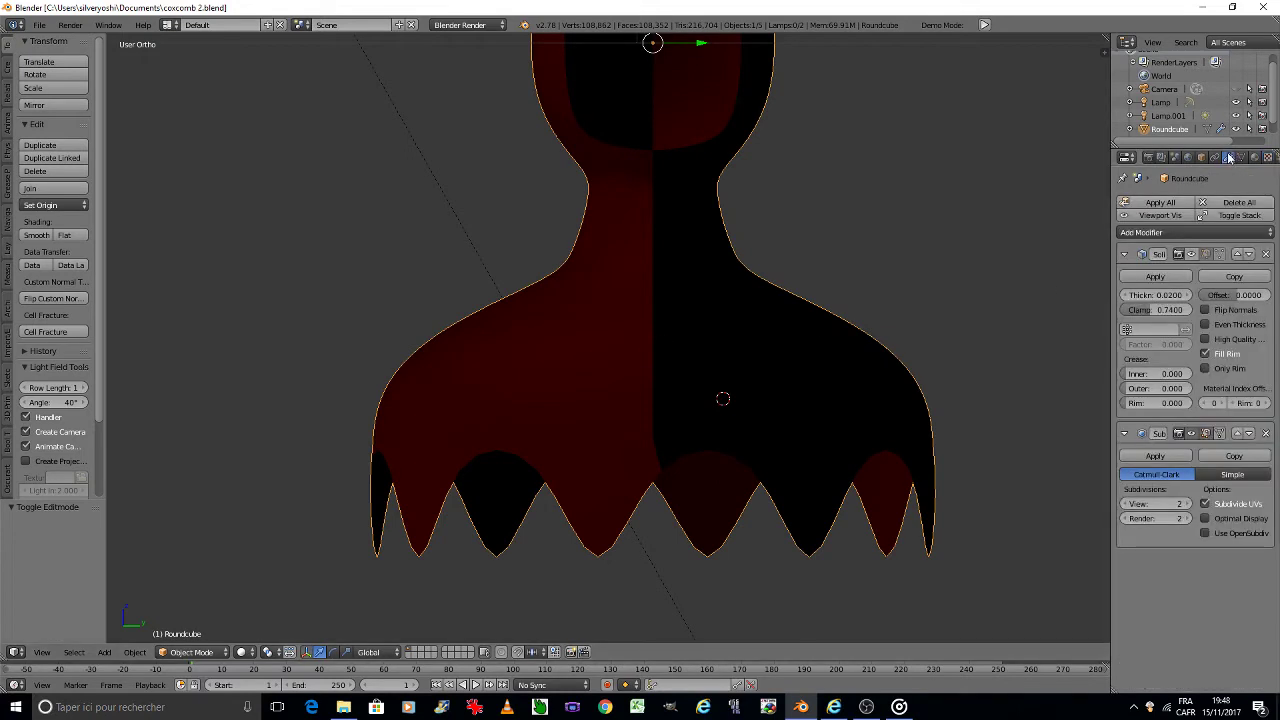
click(1156, 277)
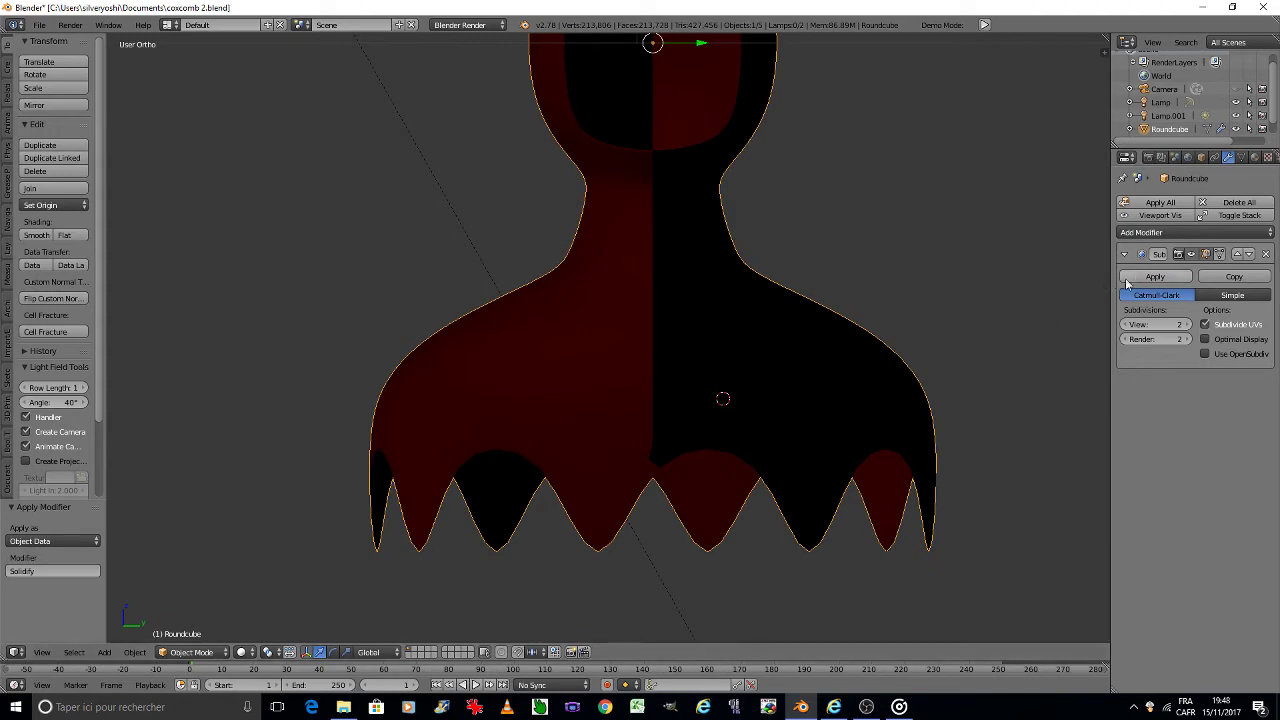
click(1156, 277)
key(Tab)
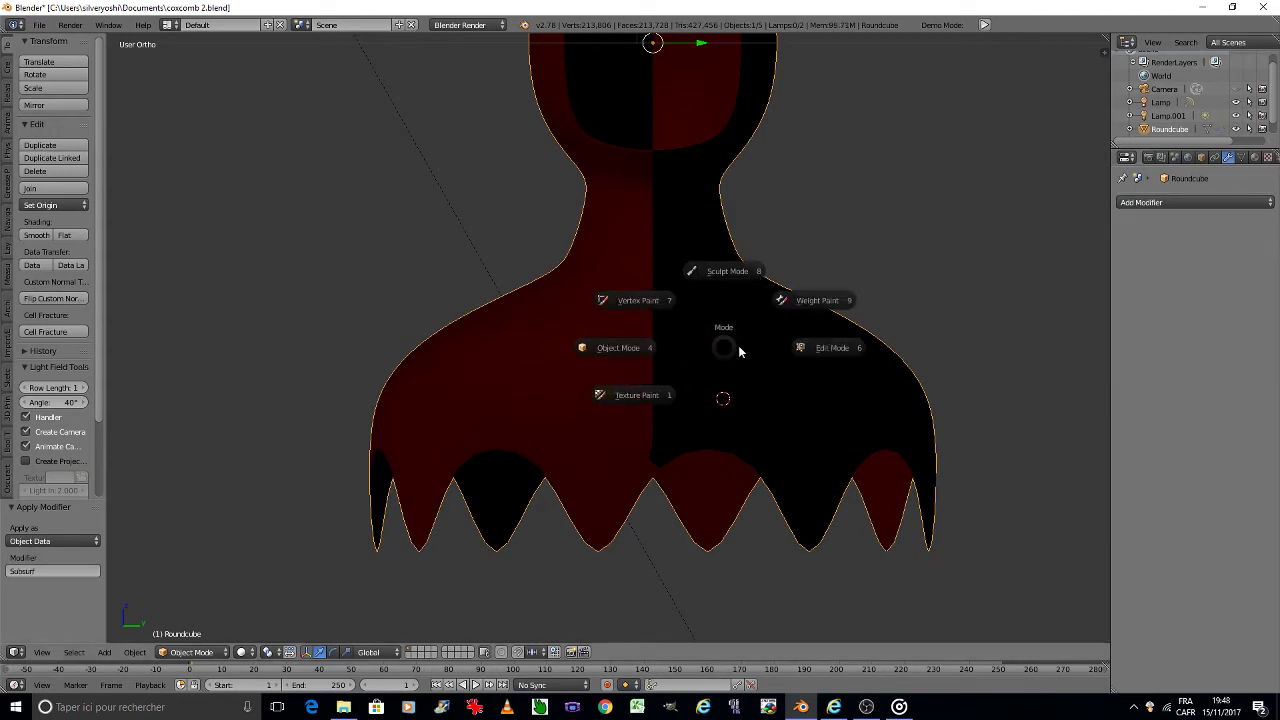
click(816, 345)
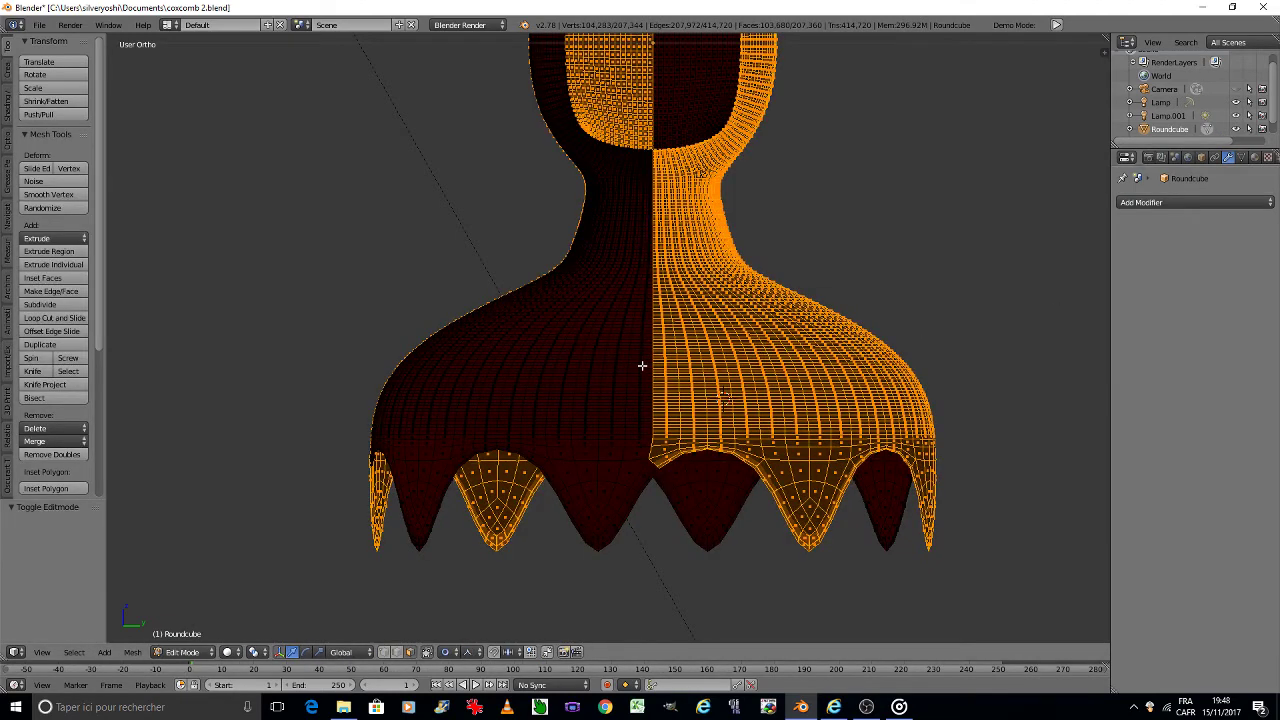
Step: Re-enter Edit Mode and turn off Limit Selection to Visible
key(Tab)
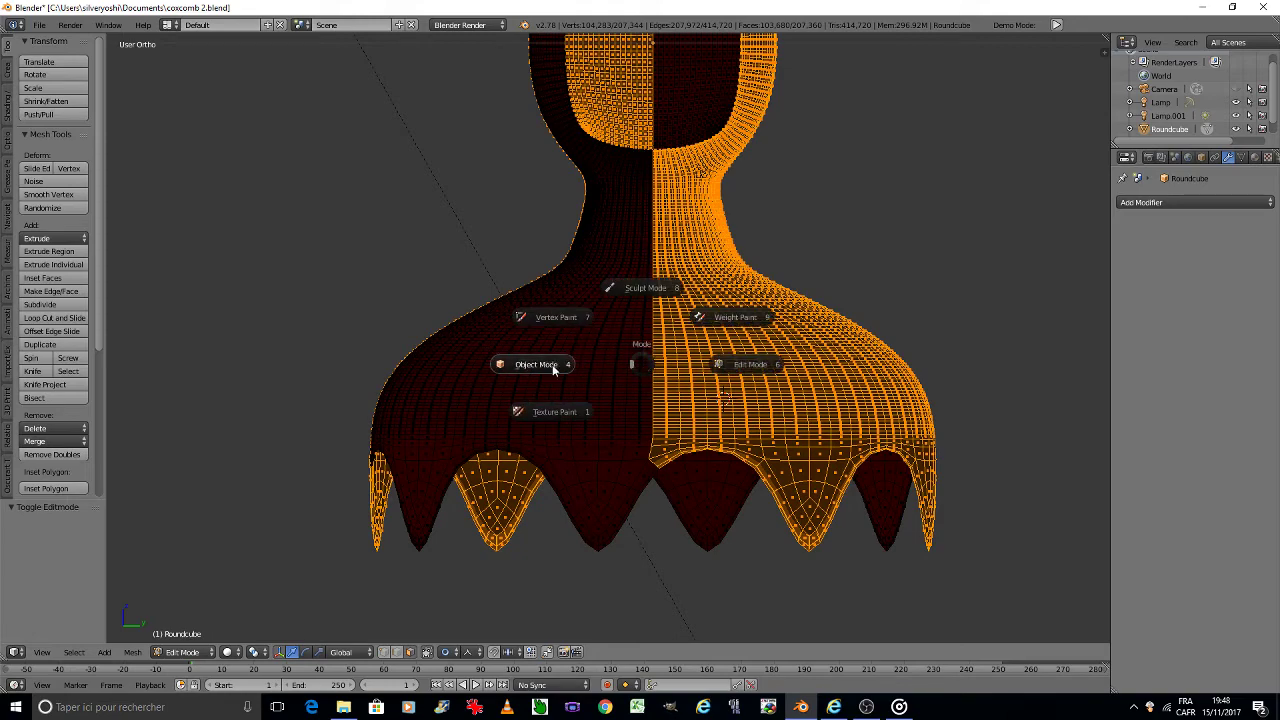
click(558, 362)
scroll(558, 362, down, 4)
scroll(558, 369, up, 3)
scroll(558, 369, up, 3)
key(Tab)
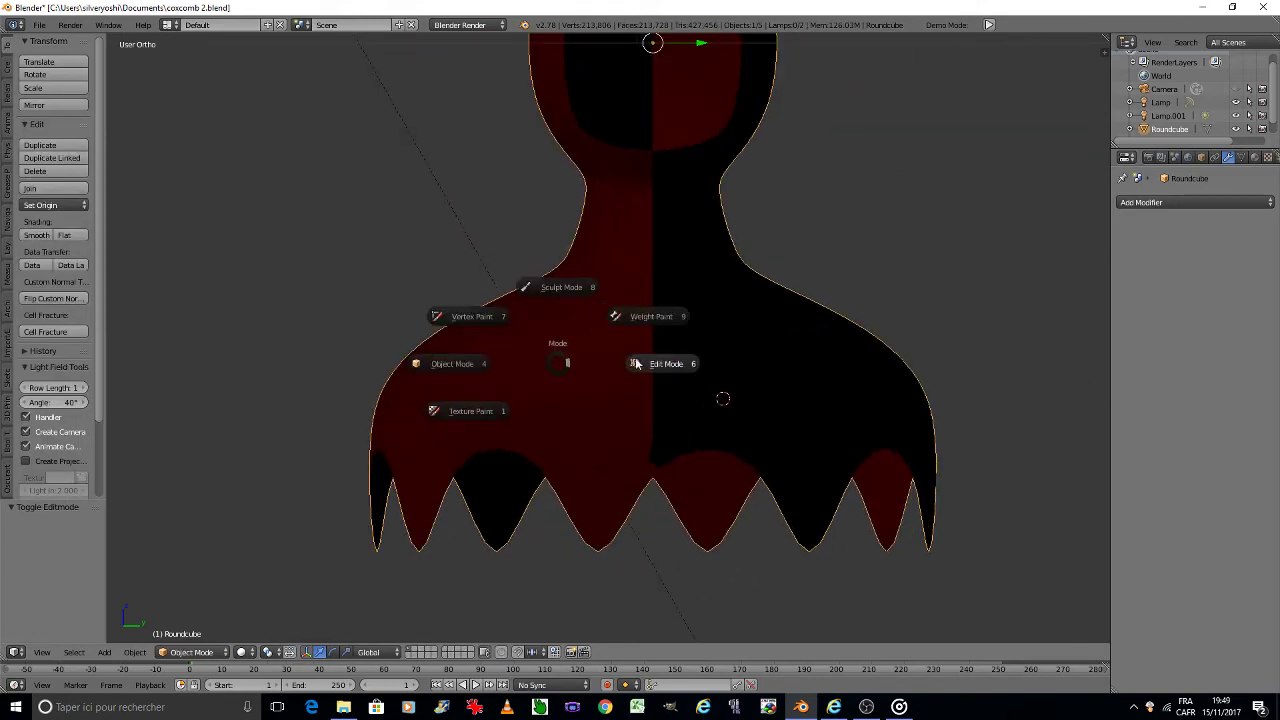
click(664, 365)
scroll(675, 465, up, 2)
scroll(666, 457, up, 2)
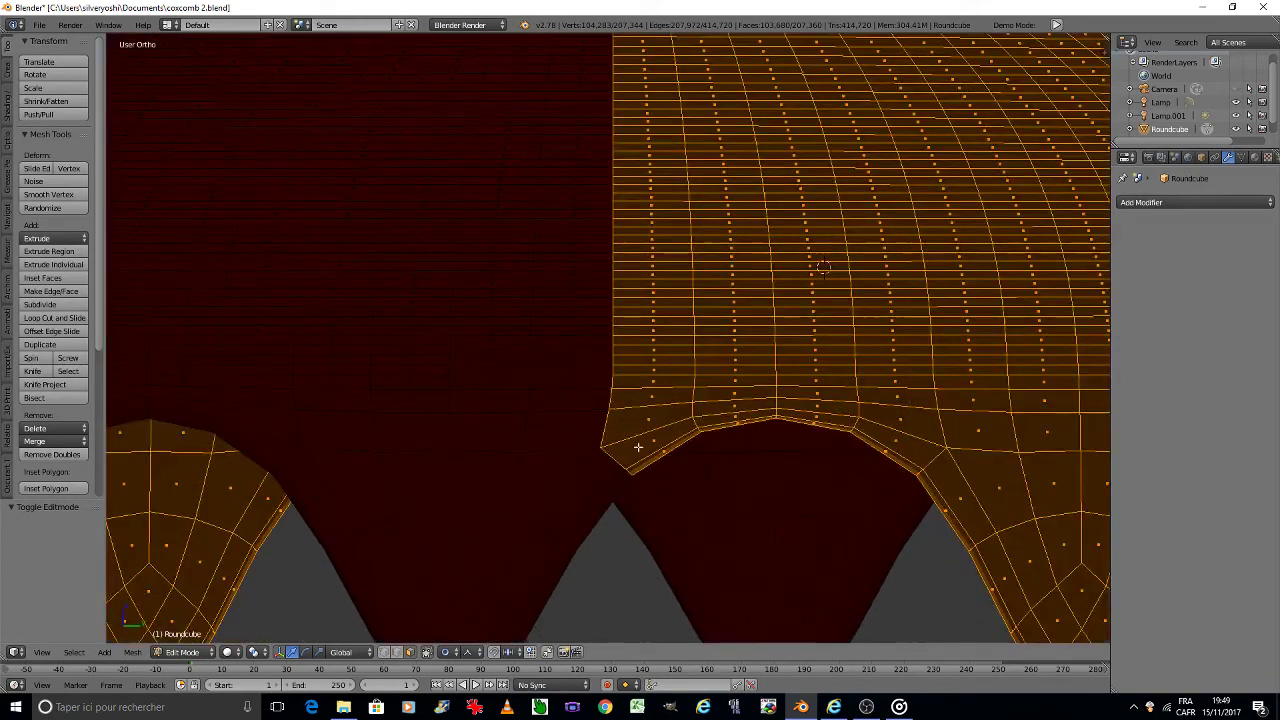
scroll(637, 449, up, 2)
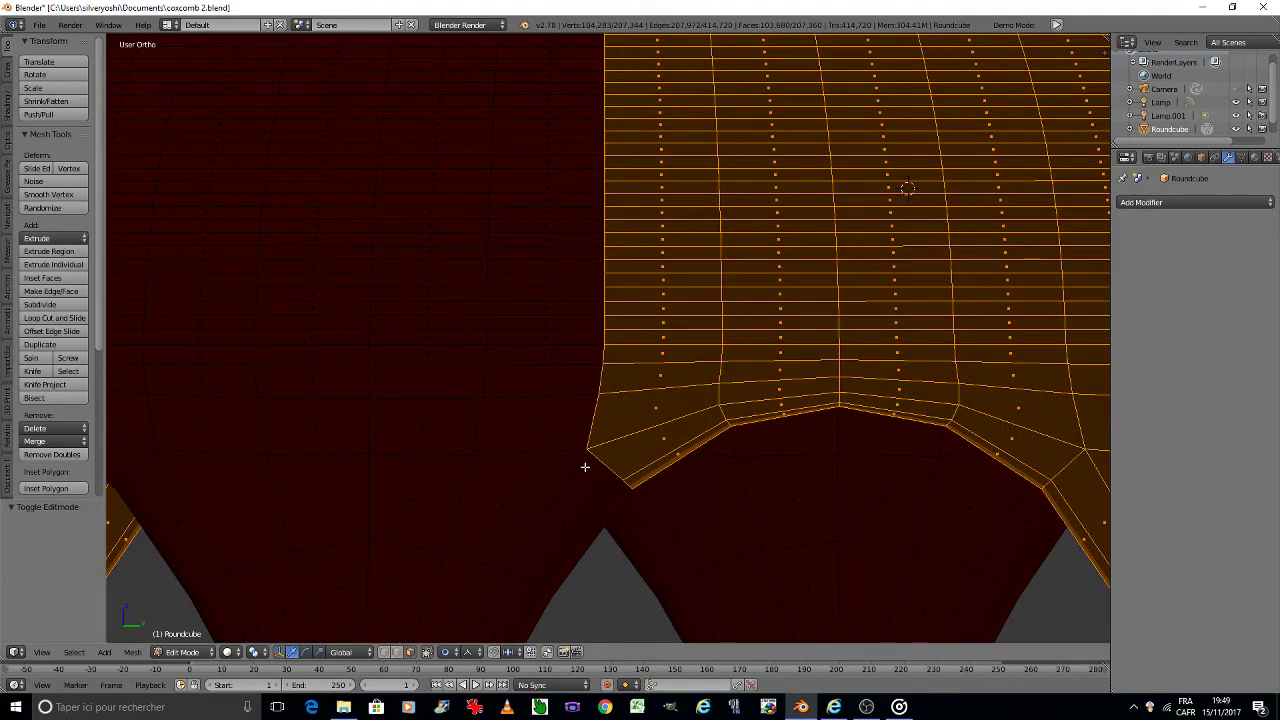
click(385, 653)
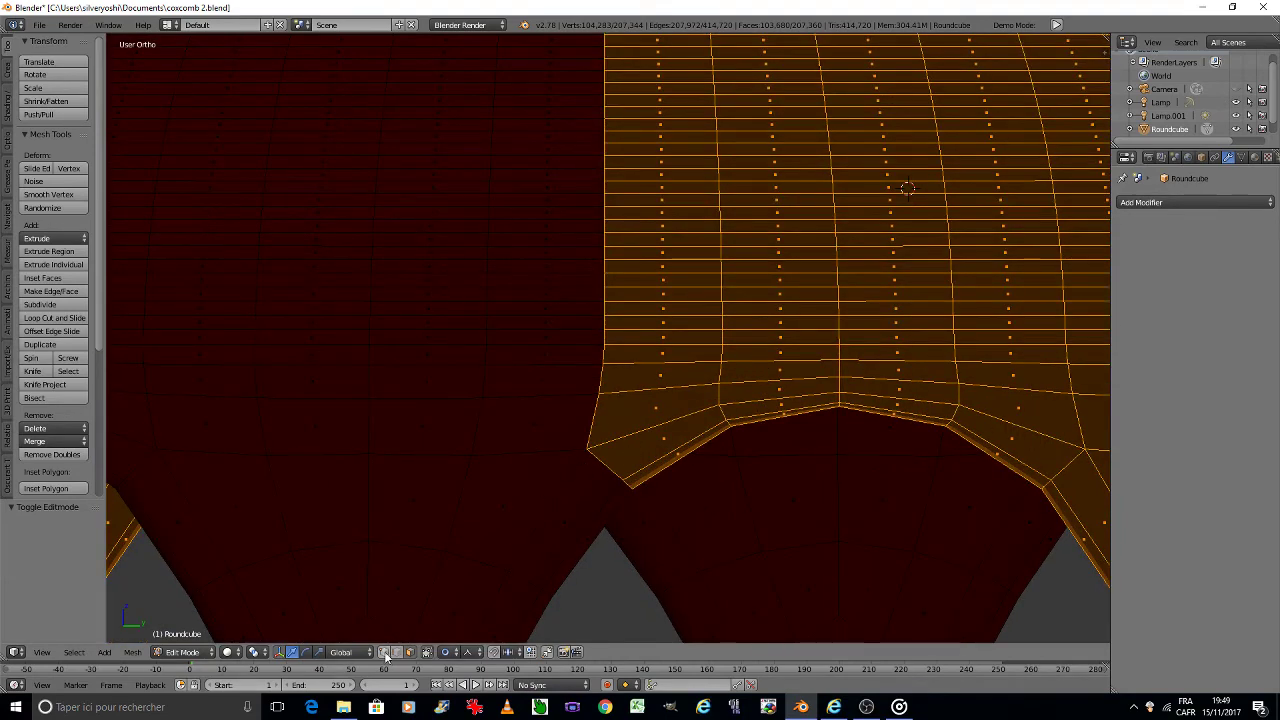
Step: Vertex-slide two seam vertices above the skirt scallop to tidy the red-black border
right_click(587, 449)
key(shift+v)
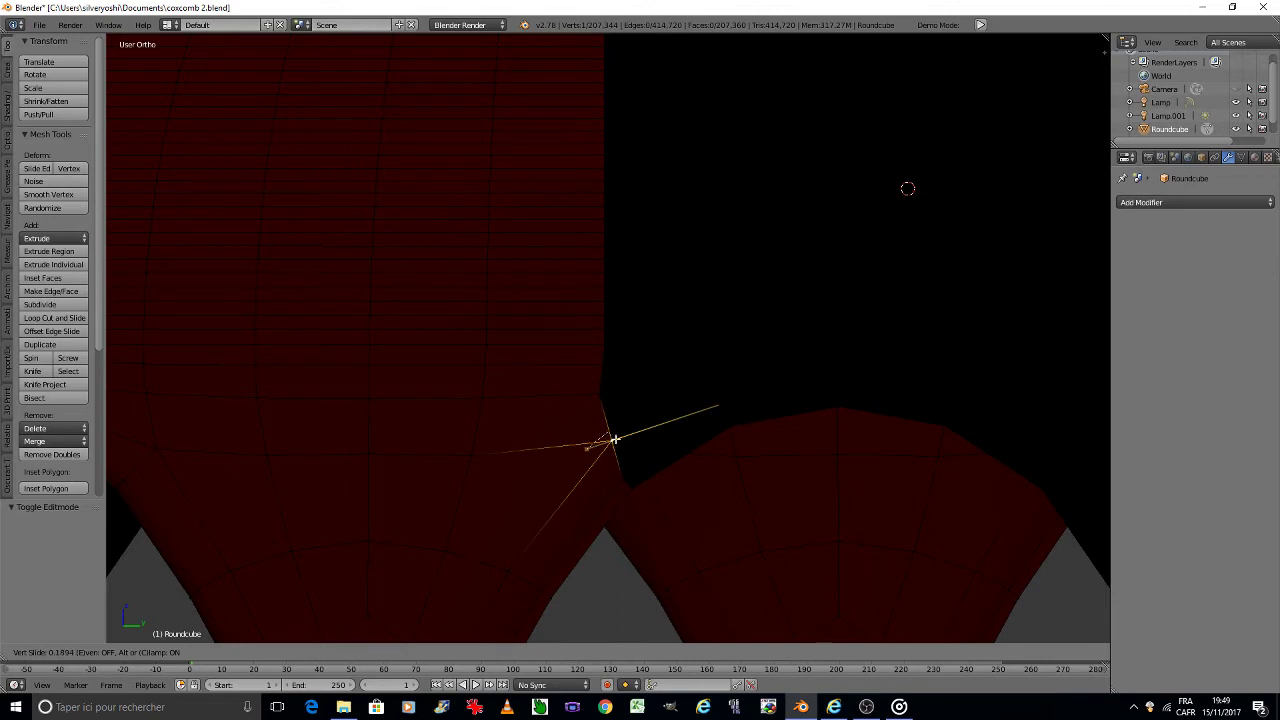
click(614, 439)
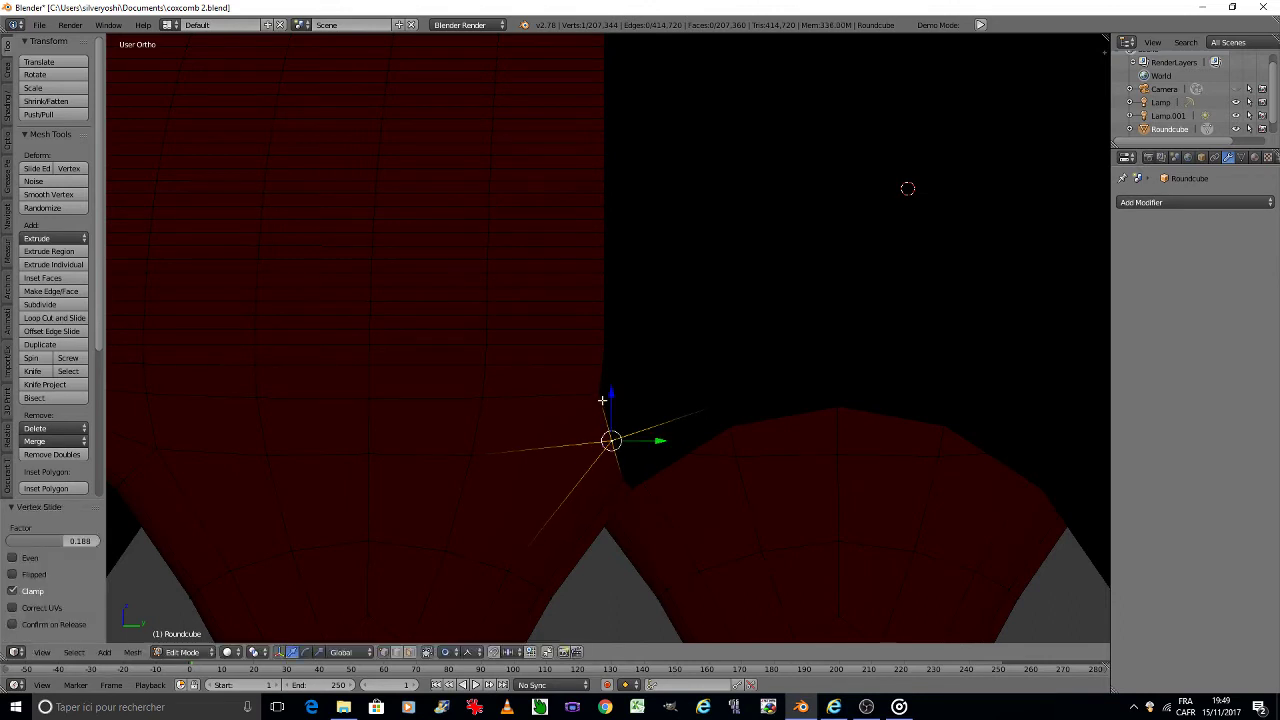
right_click(598, 395)
key(shift+v)
click(607, 397)
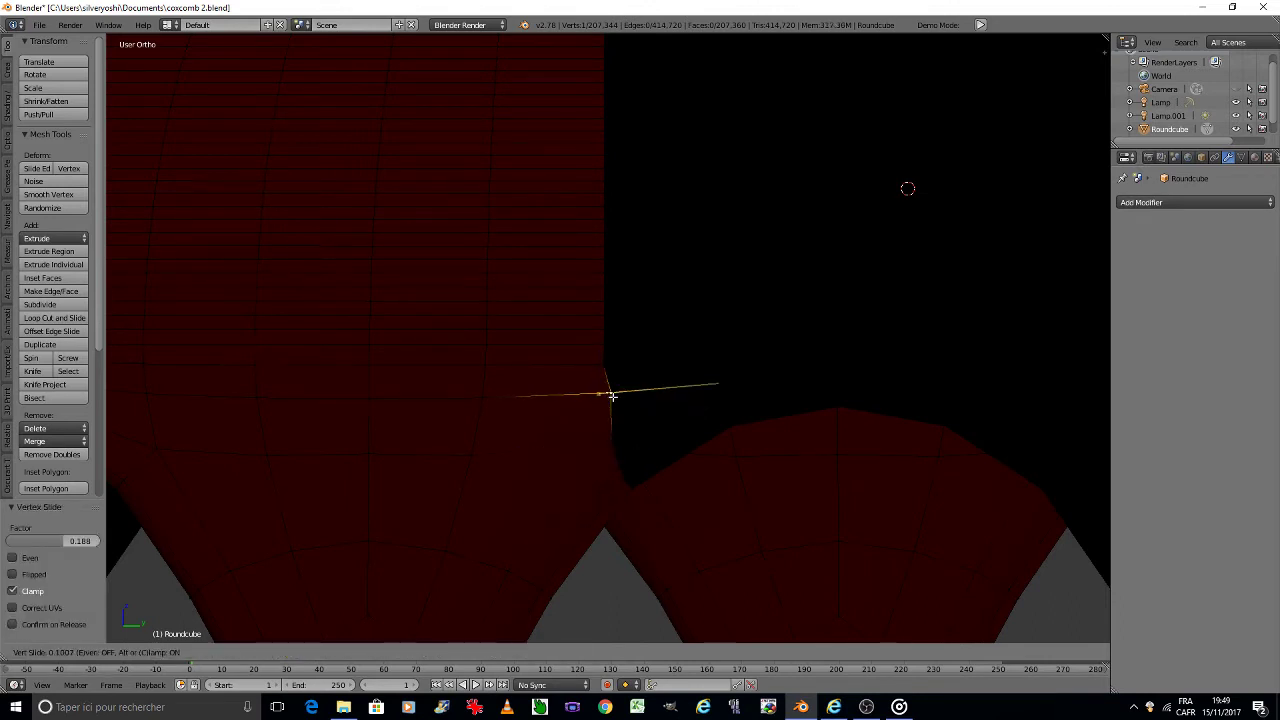
Step: Deselect all, inspect the seam from a rotated view, and finish in Object Mode
key(Tab)
click(562, 425)
scroll(562, 430, down, 5)
key(a)
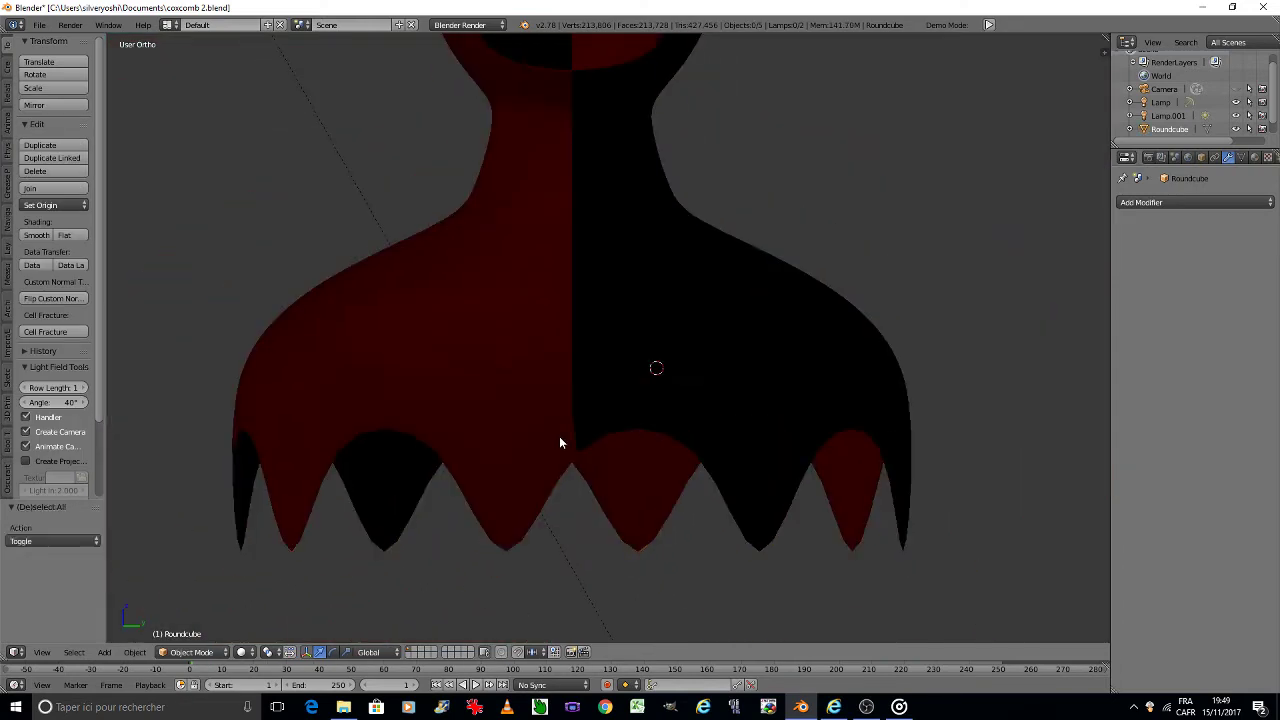
scroll(560, 436, down, 8)
scroll(556, 412, up, 7)
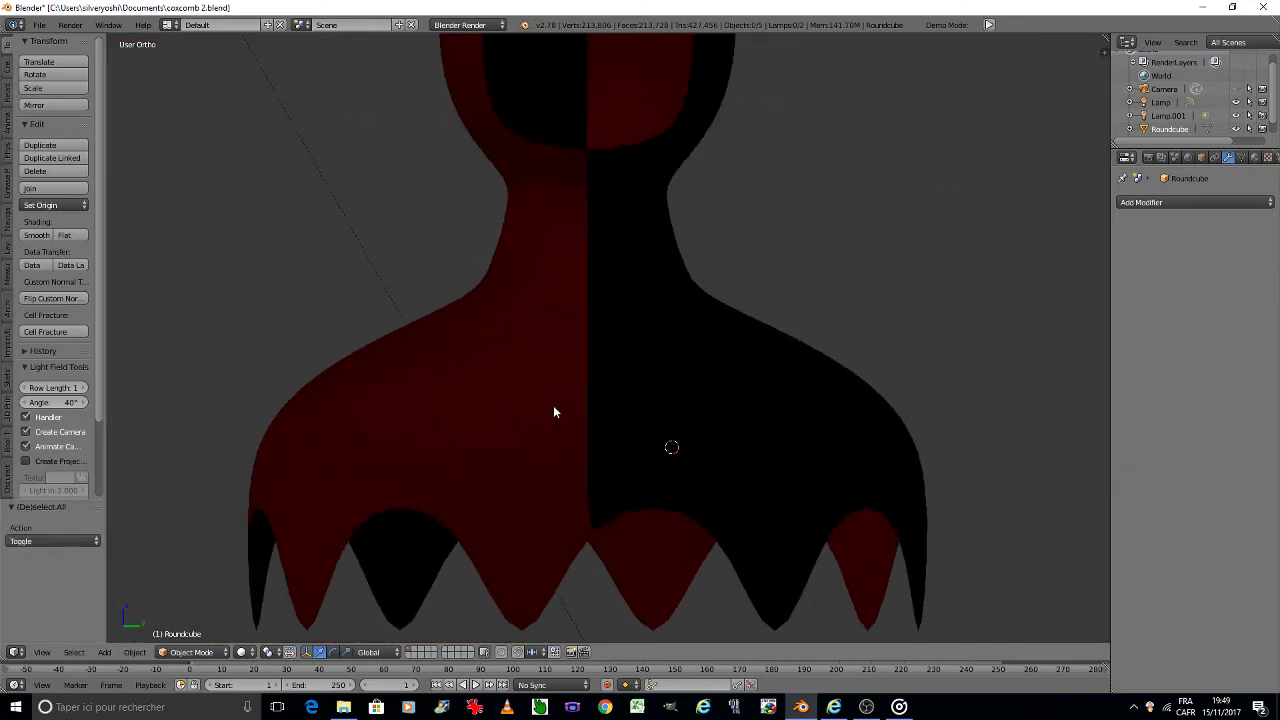
key(Tab)
click(629, 407)
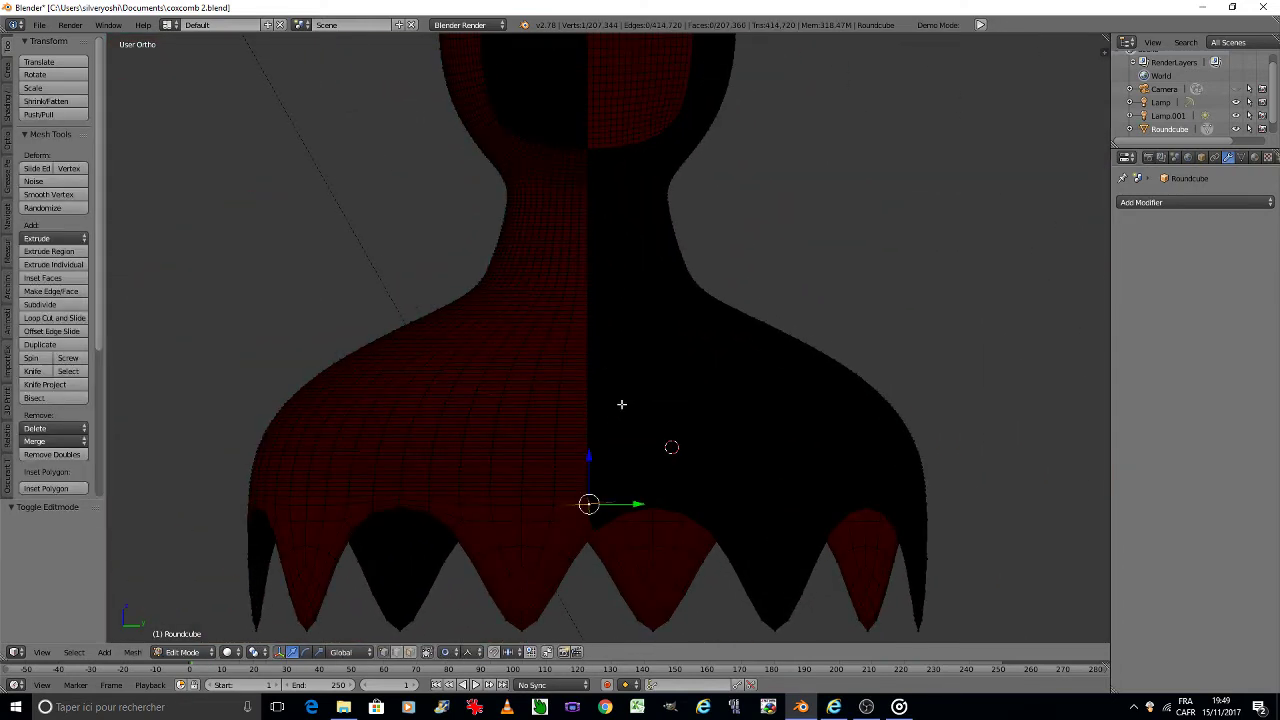
scroll(595, 430, up, 4)
middle_drag(577, 426, 701, 366)
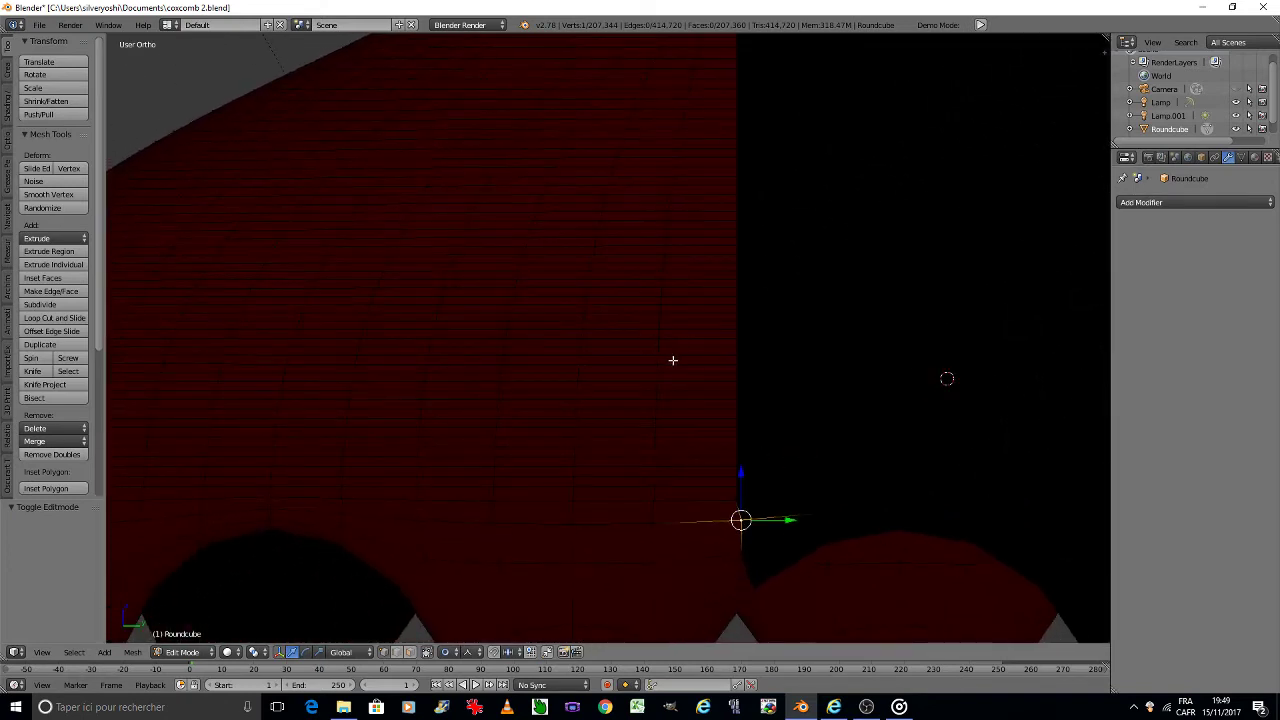
key(Tab)
click(615, 366)
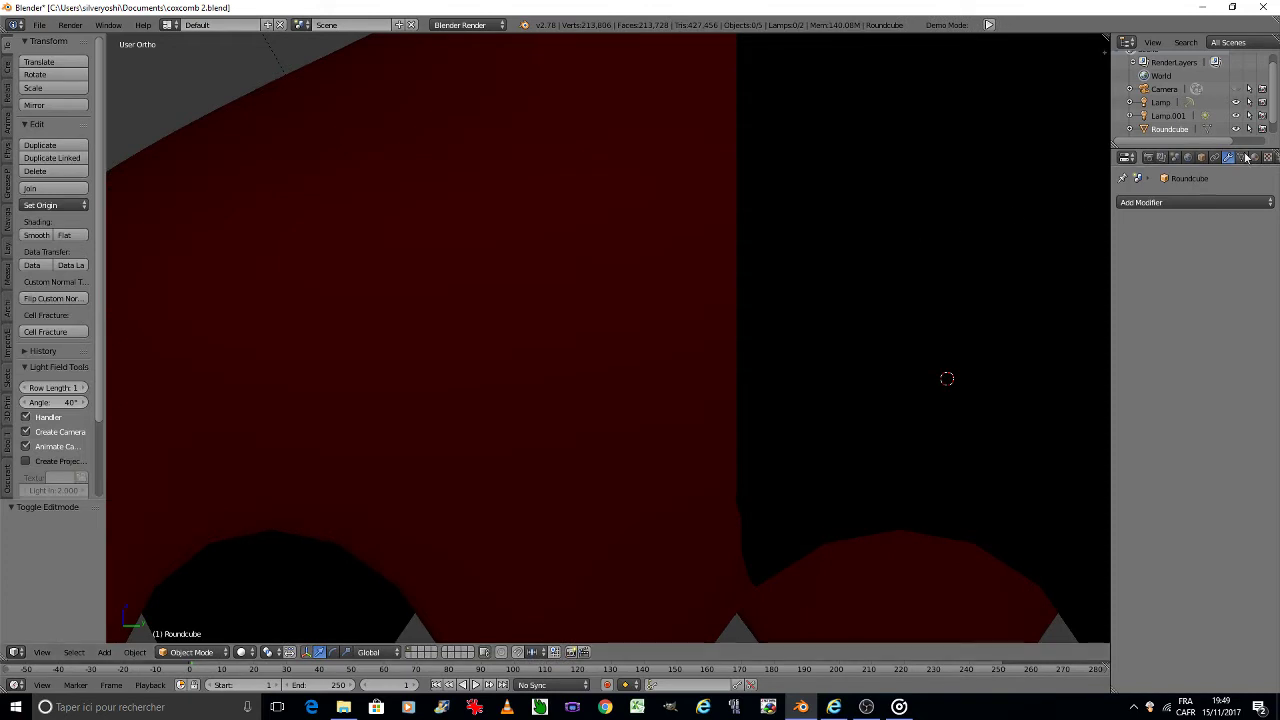
Step: Lighten the black material's diffuse colour to light grey
click(1254, 157)
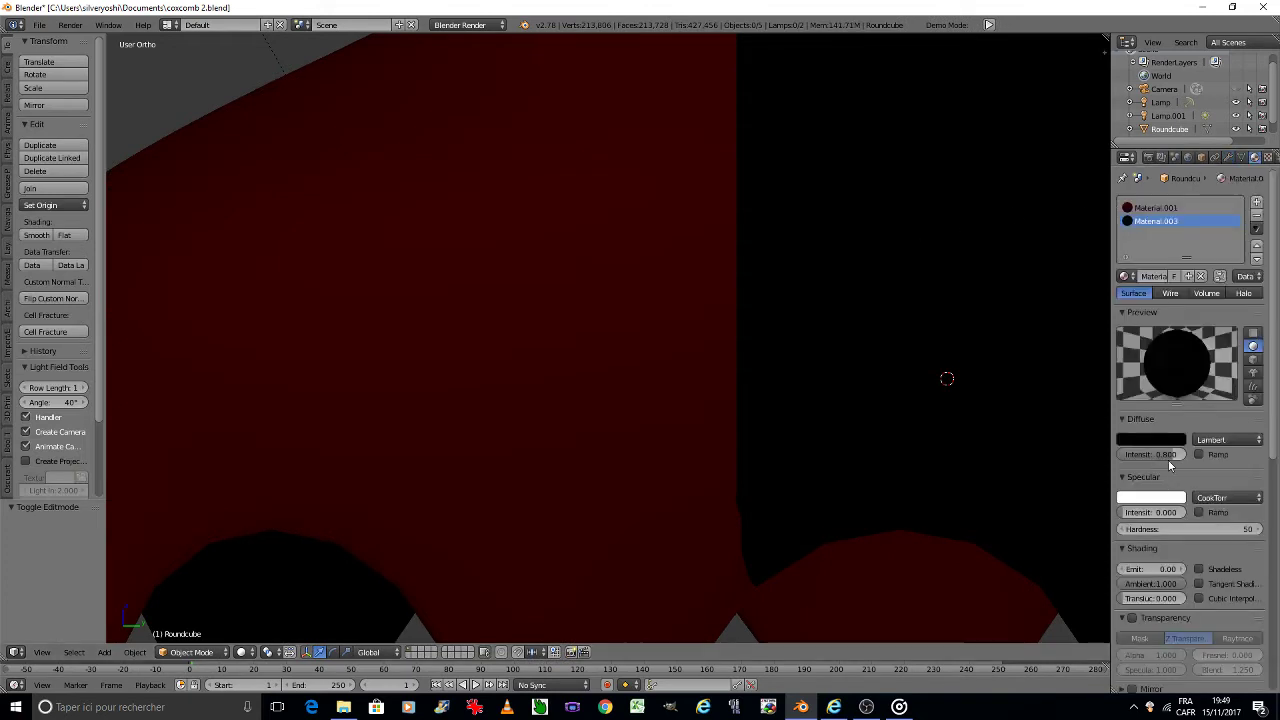
click(1152, 440)
drag(1157, 420, 1210, 420)
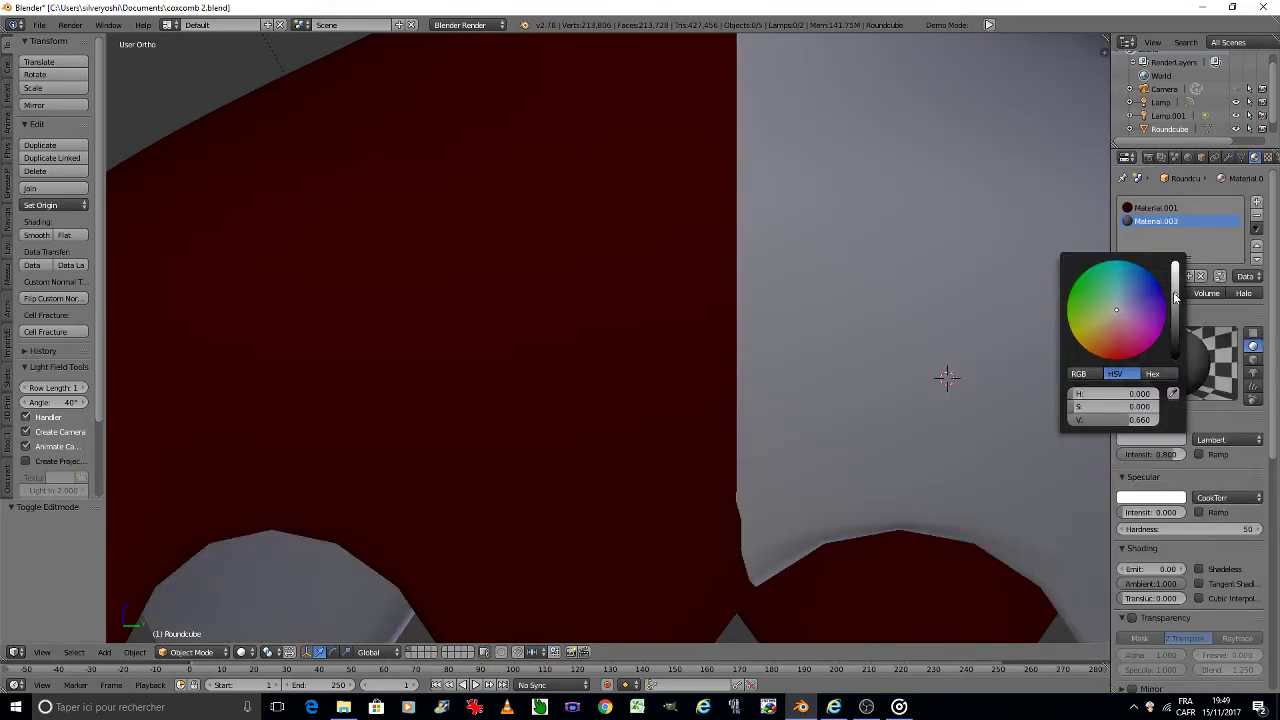
Step: Enter Edit Mode and zoom in close on the skirt's red/grey seam
key(Tab)
click(943, 376)
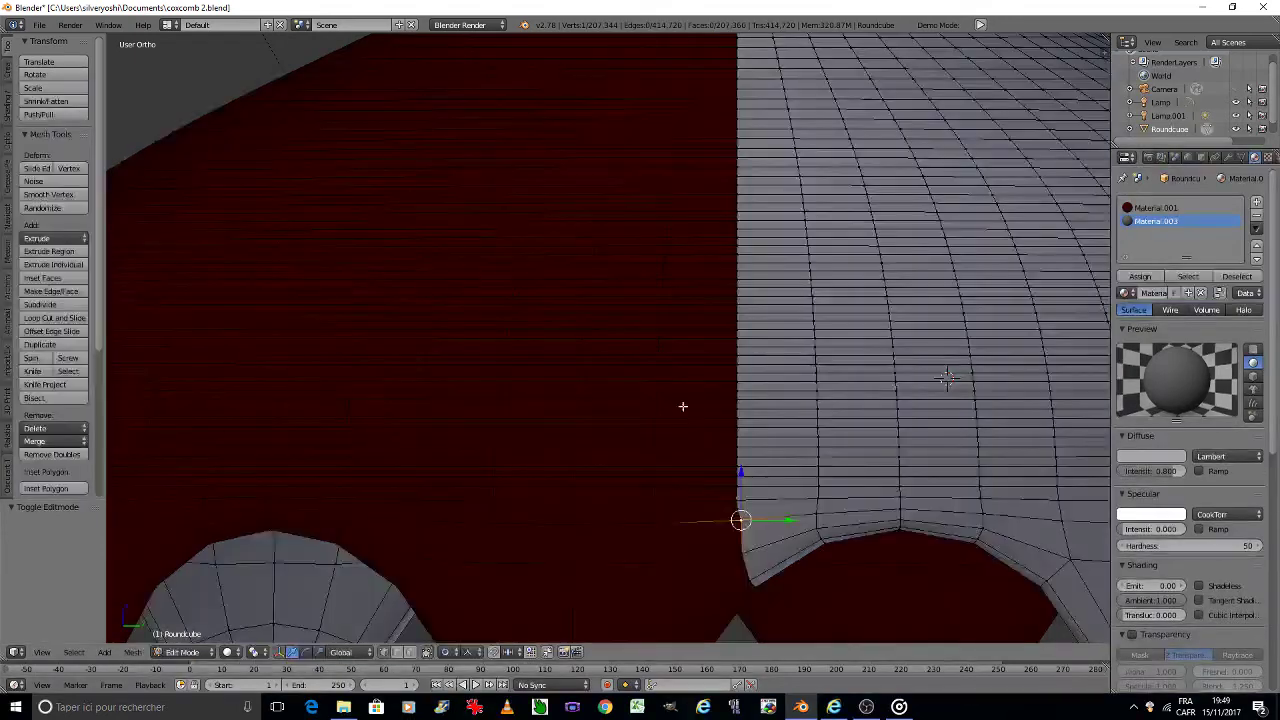
scroll(666, 320, up, 1)
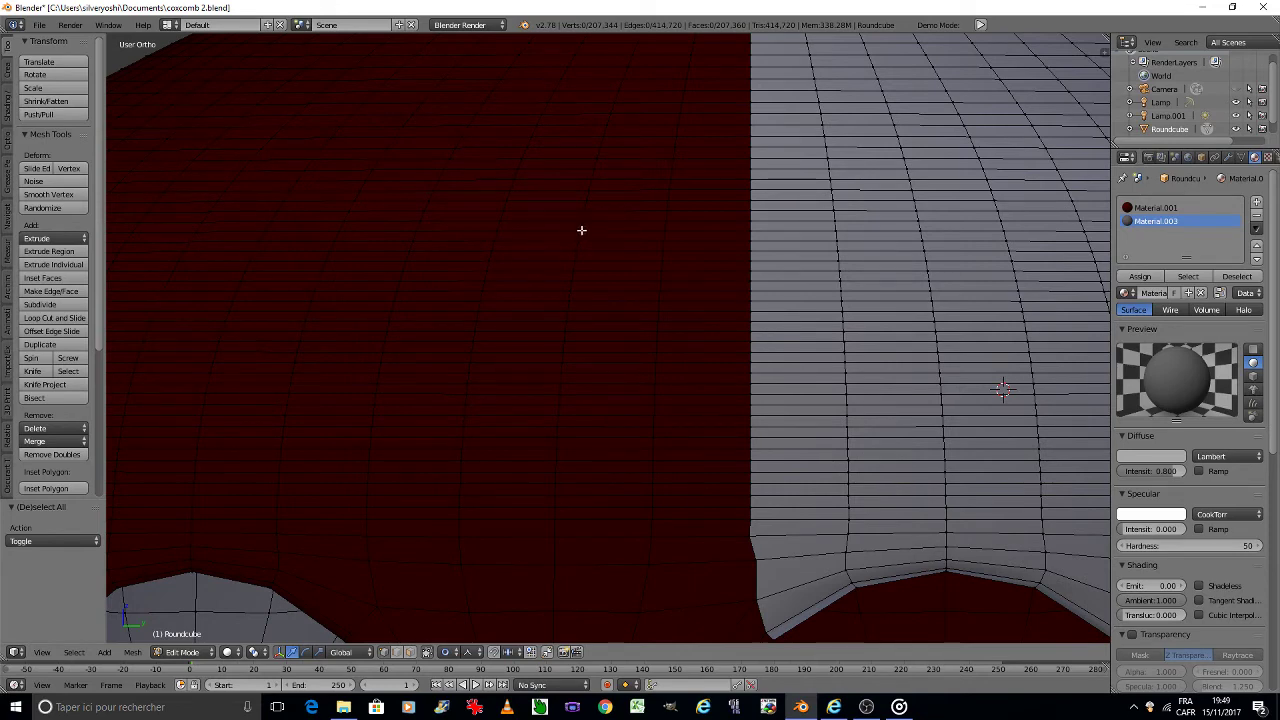
right_click(581, 230)
scroll(591, 449, down, 2)
scroll(596, 455, down, 1)
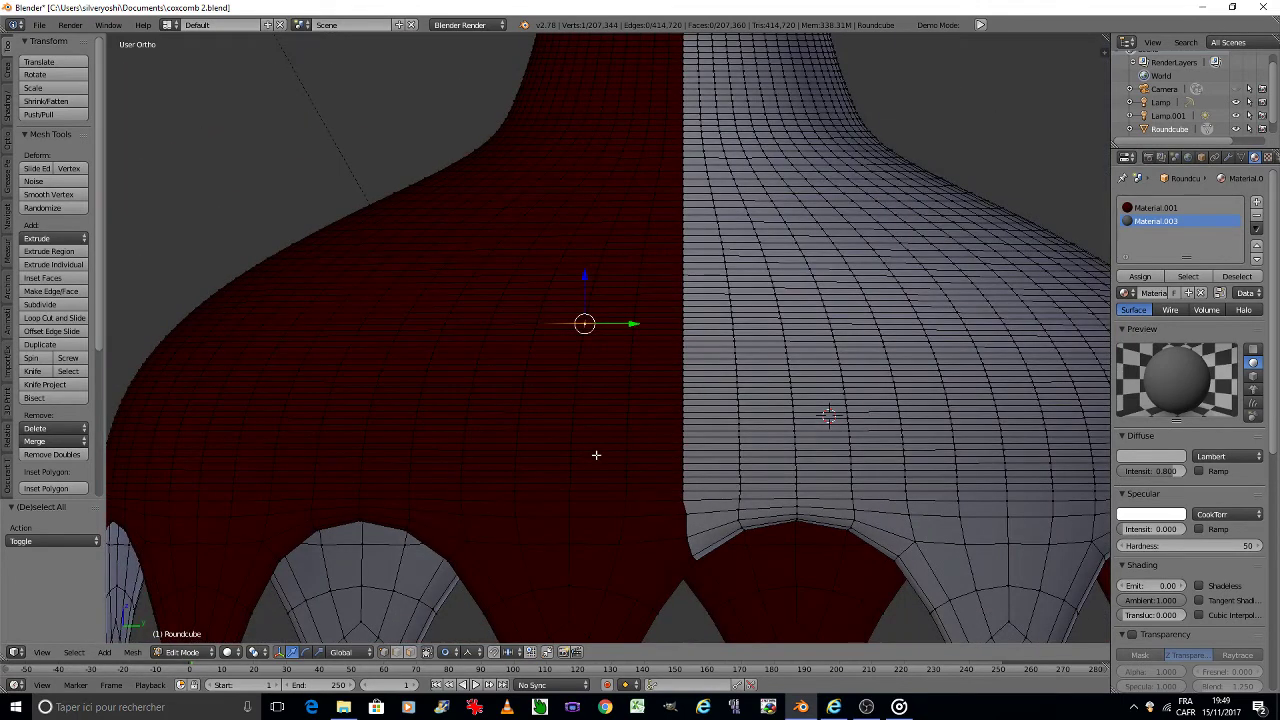
scroll(613, 400, up, 2)
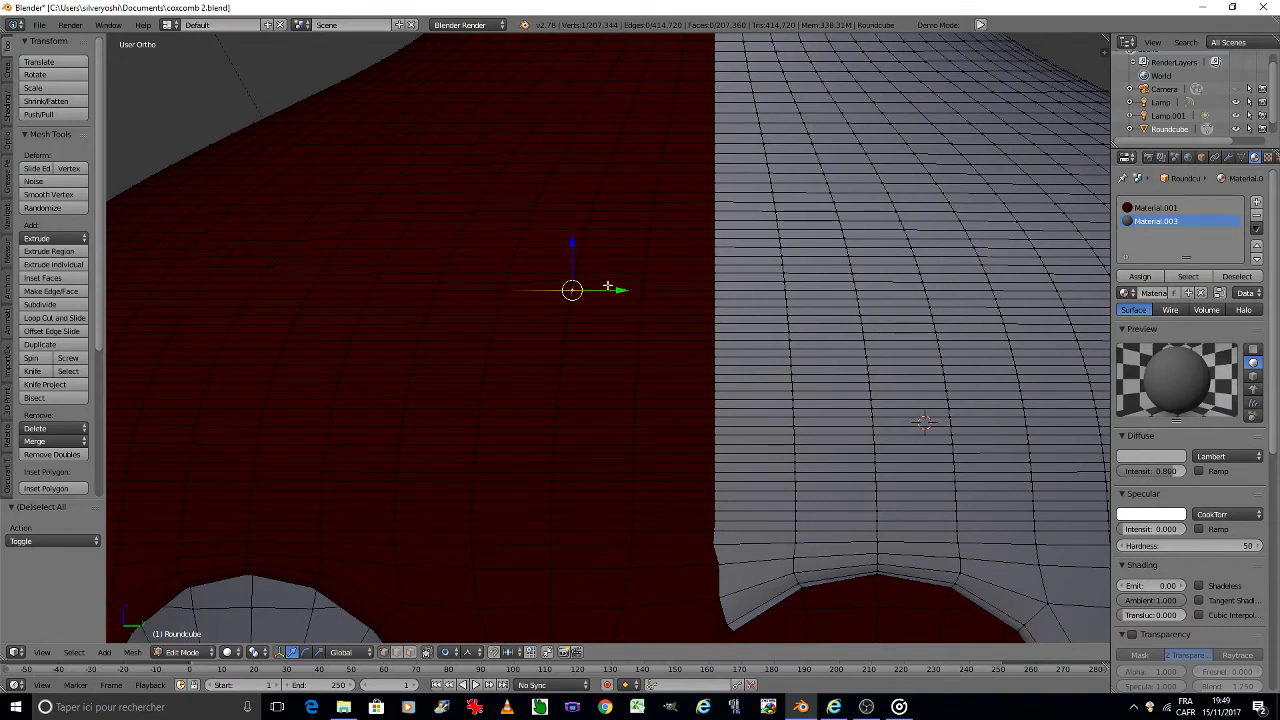
scroll(609, 278, up, 1)
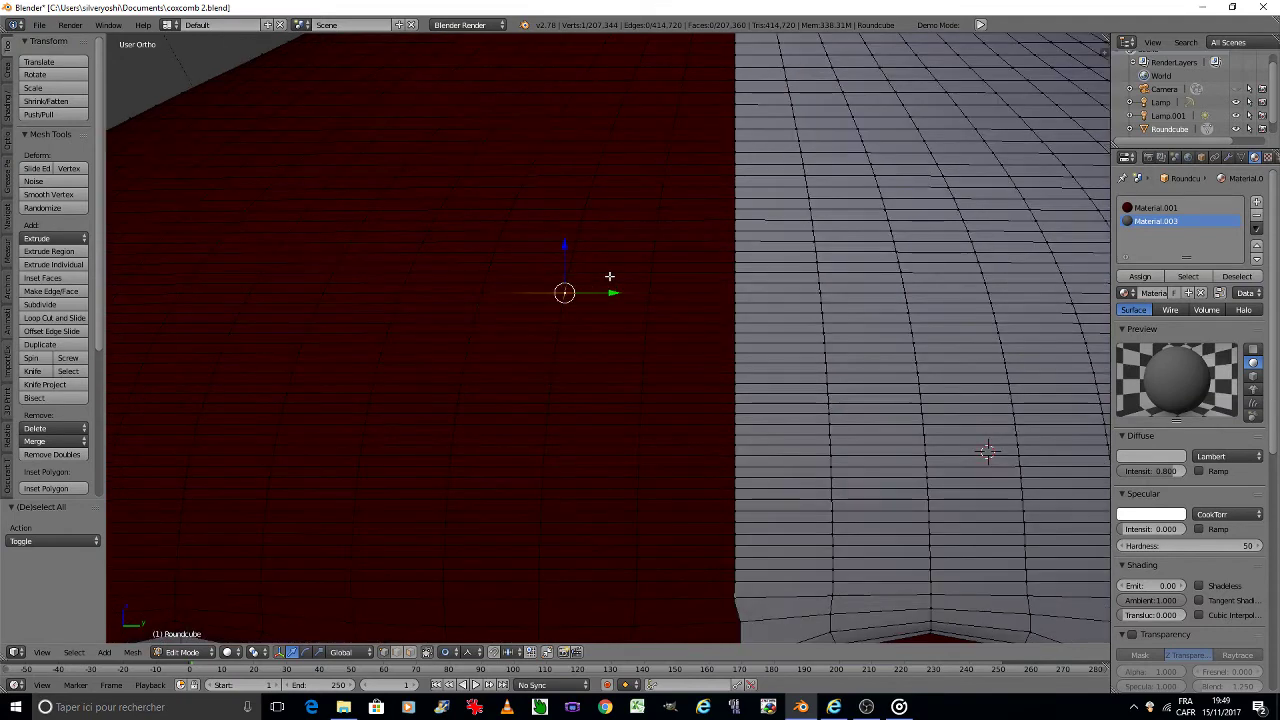
Step: Hide the move gizmo and subdivide four skirt edges, two on each half
click(385, 651)
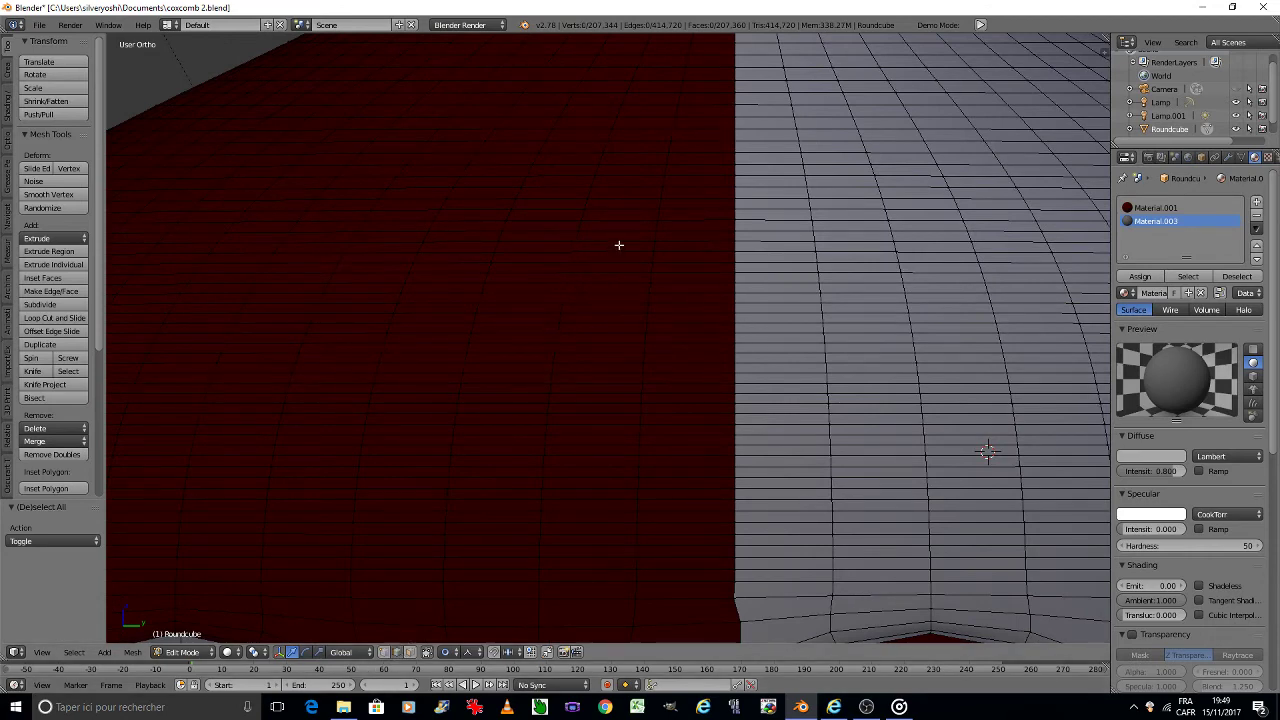
right_click(616, 244)
shift+right_click(600, 411)
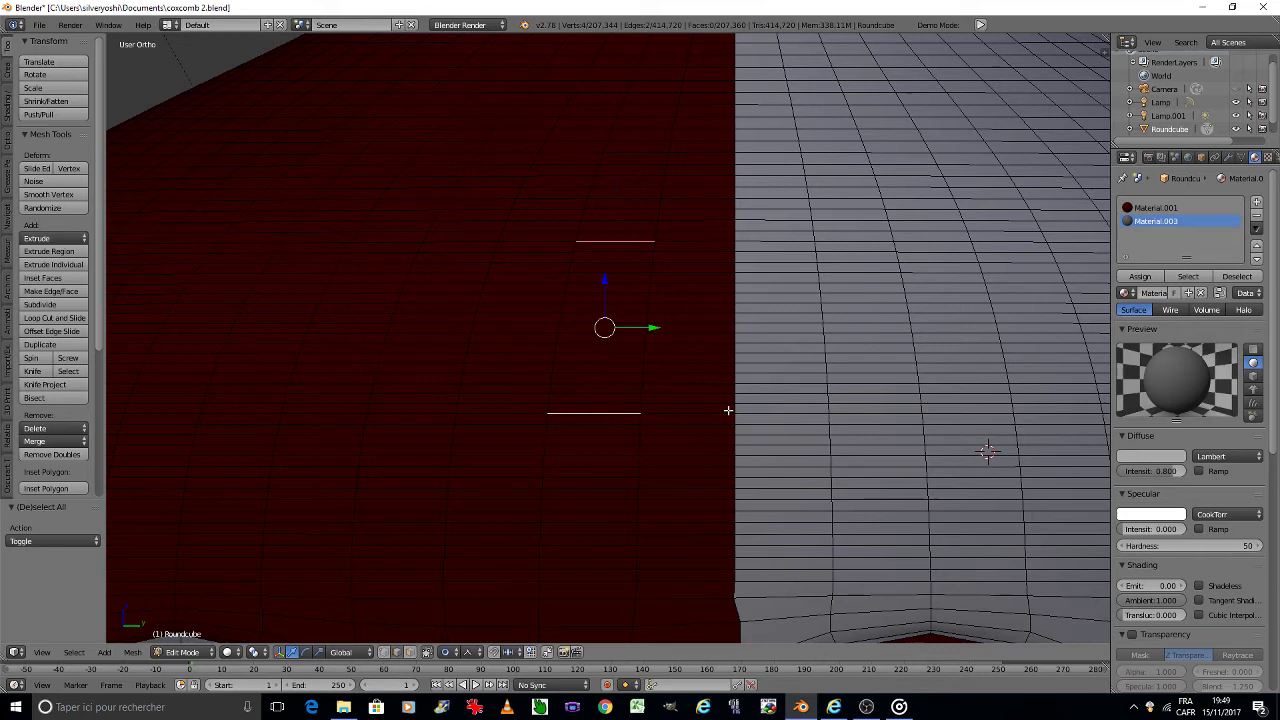
shift+right_click(855, 413)
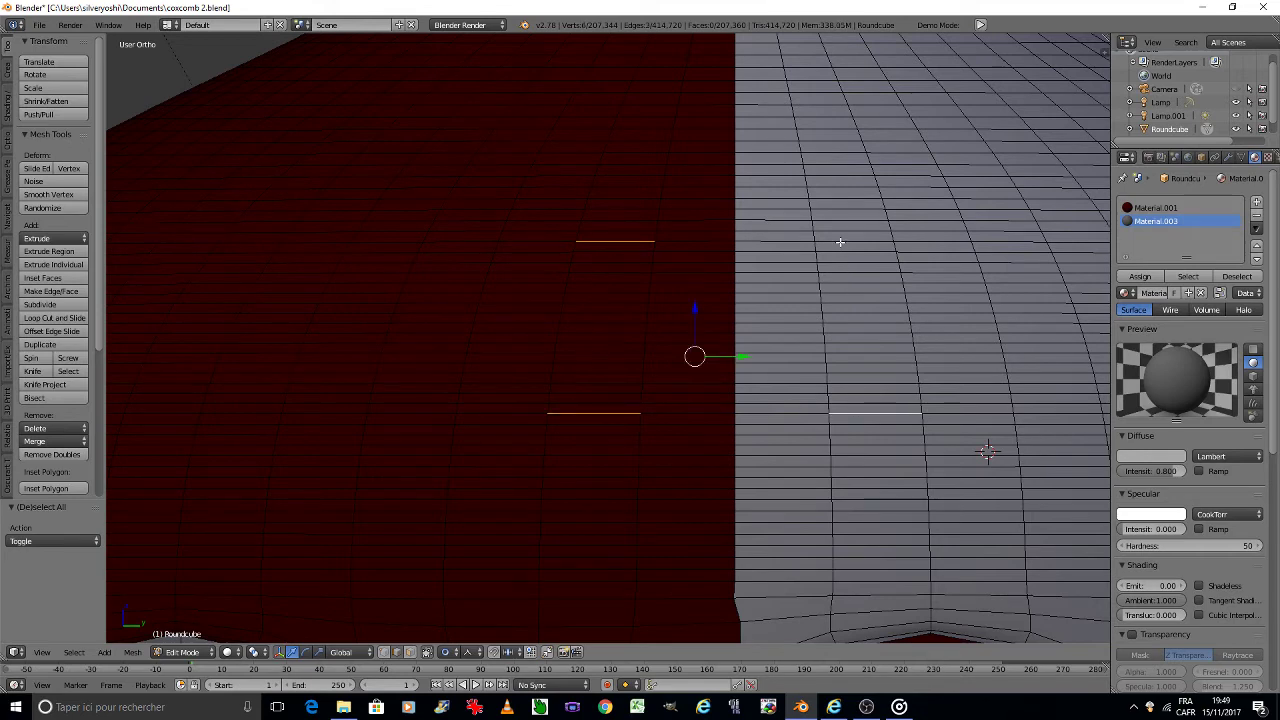
shift+right_click(841, 243)
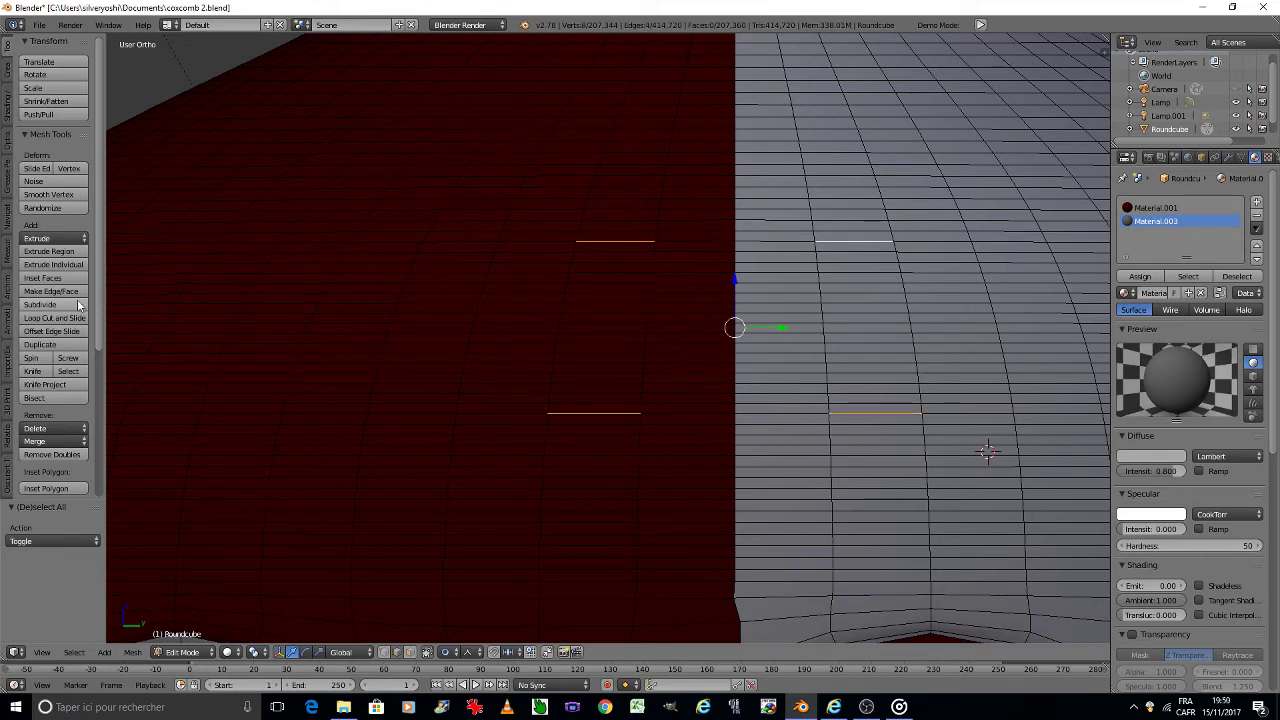
click(54, 304)
Step: Cut a diamond outline on the red half by joining vertex triples with J
click(384, 652)
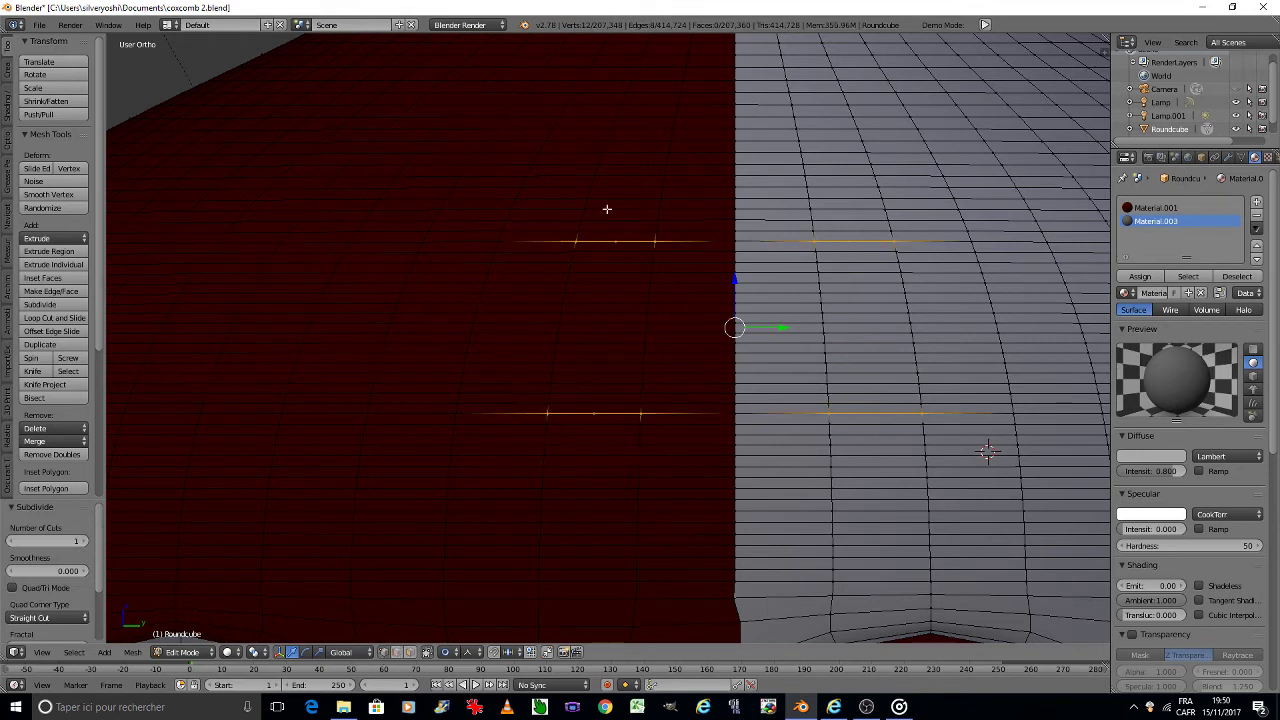
right_click(614, 241)
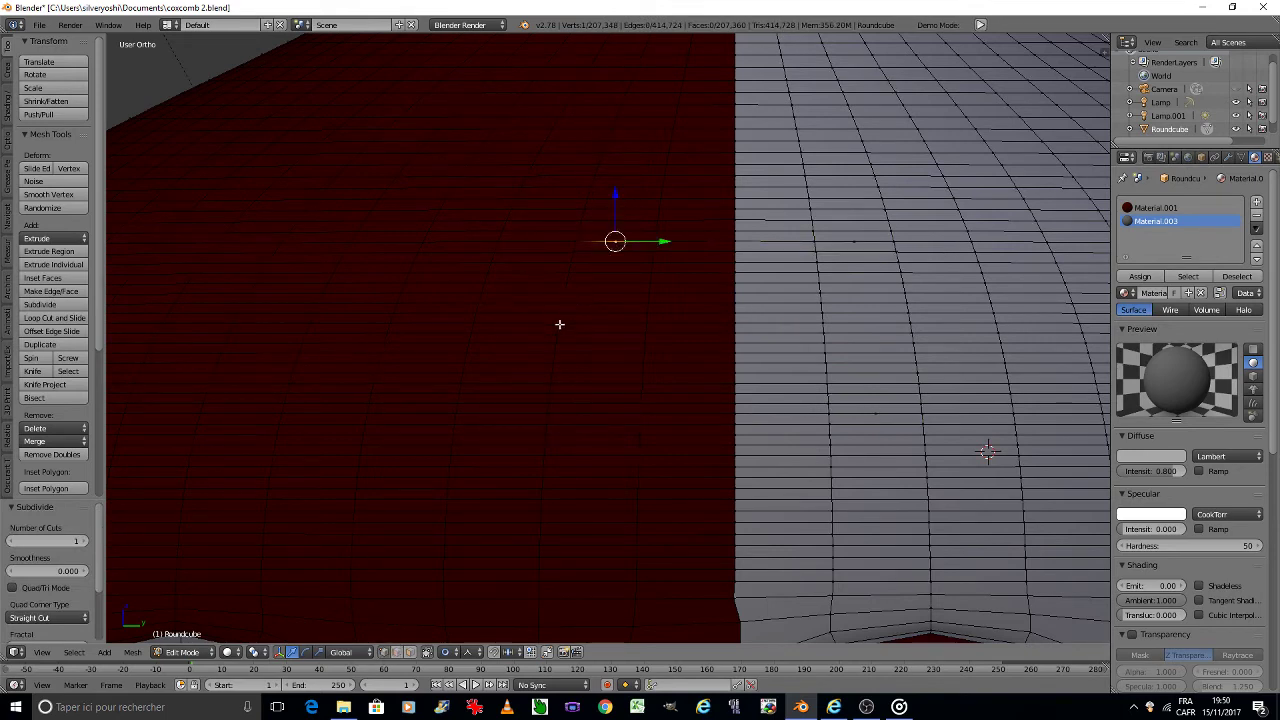
shift+right_click(559, 323)
shift+right_click(592, 412)
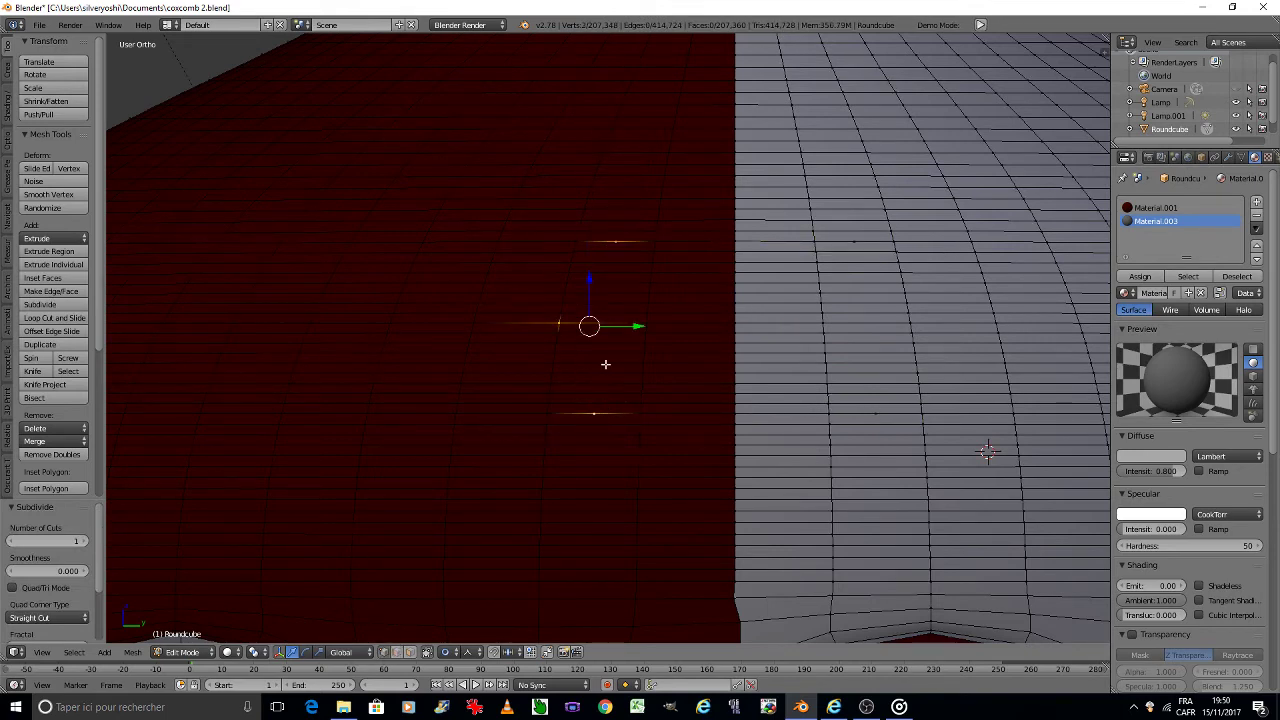
key(j)
right_click(617, 241)
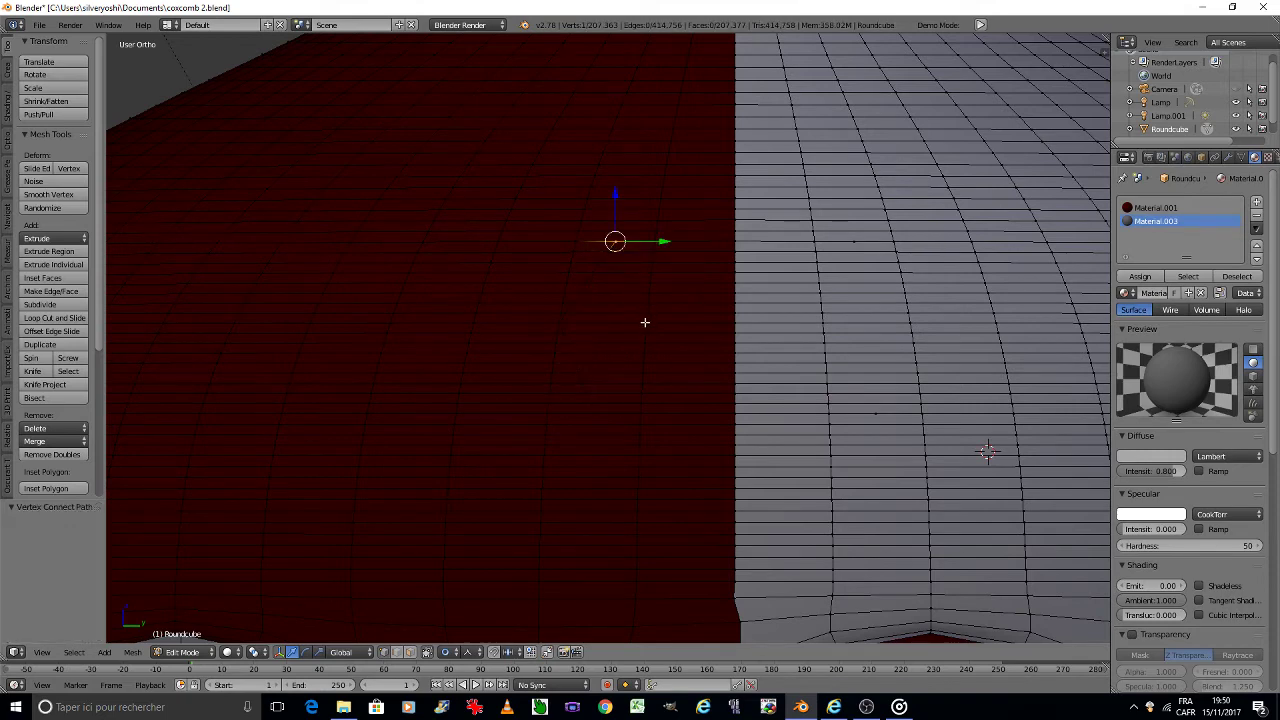
shift+right_click(644, 322)
shift+right_click(595, 414)
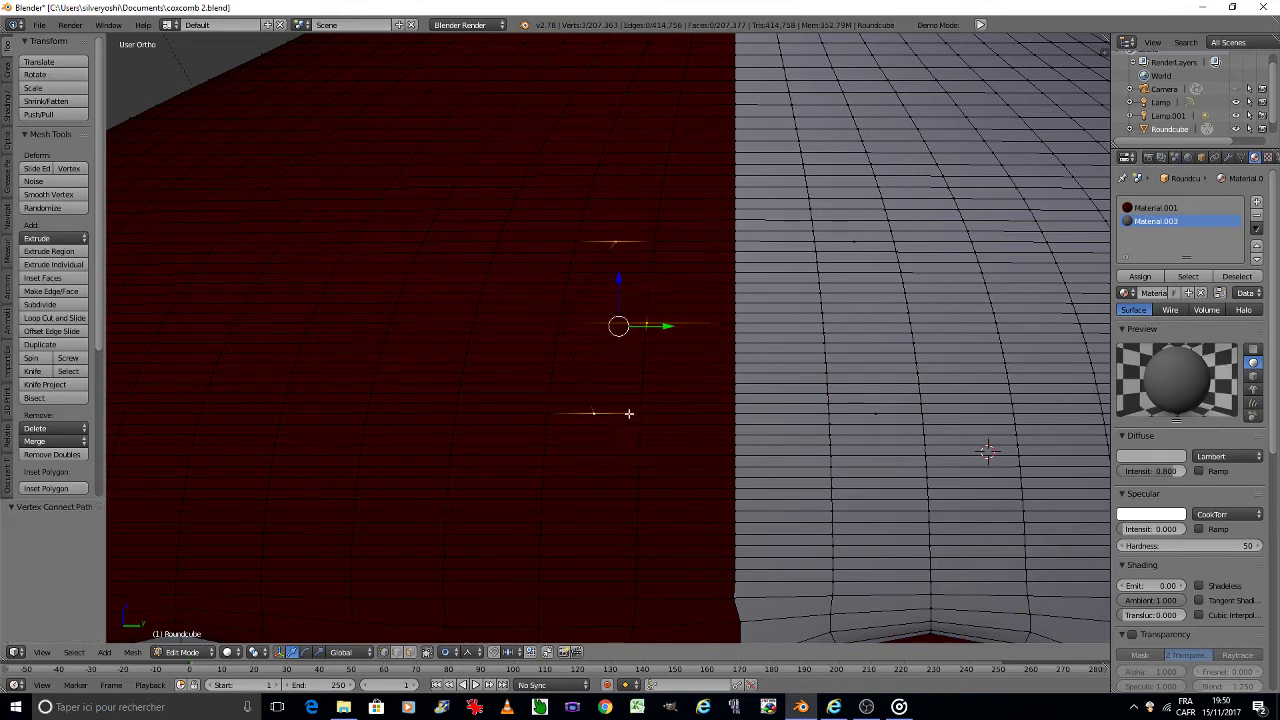
key(j)
Step: Cut a matching diamond outline on the light-grey half with J vertex joins
right_click(853, 243)
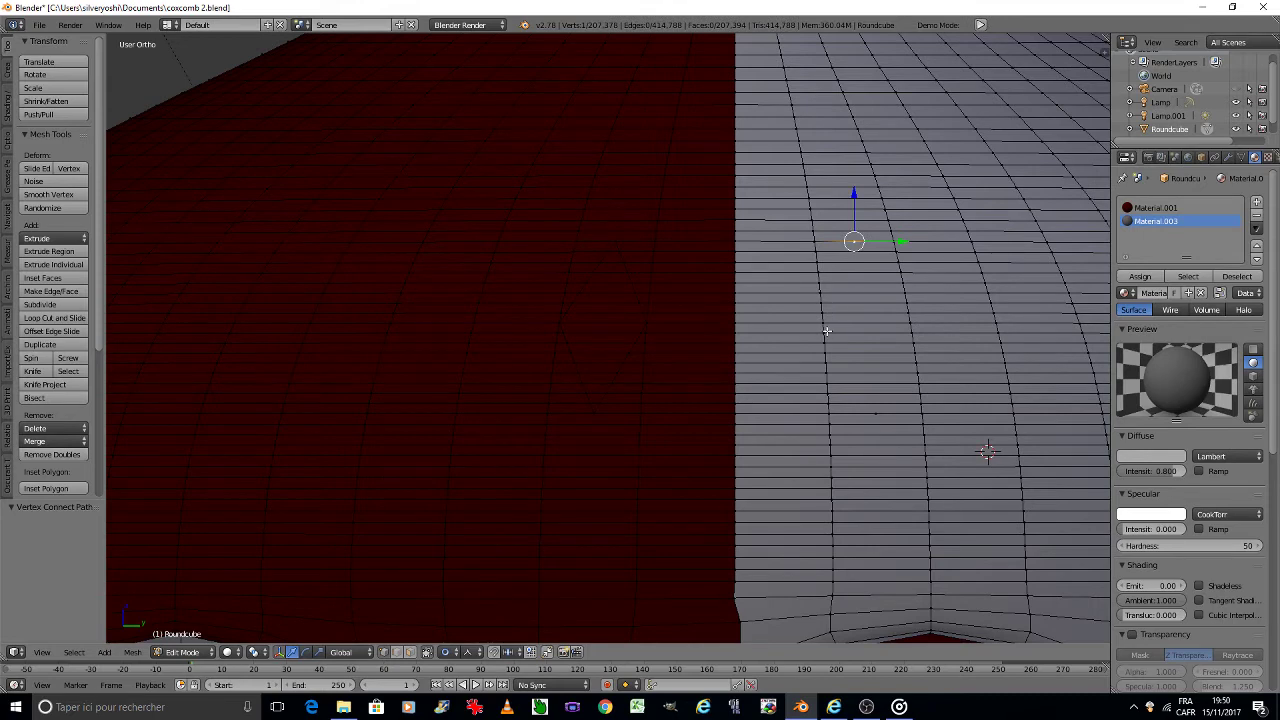
shift+right_click(822, 325)
shift+right_click(875, 412)
key(j)
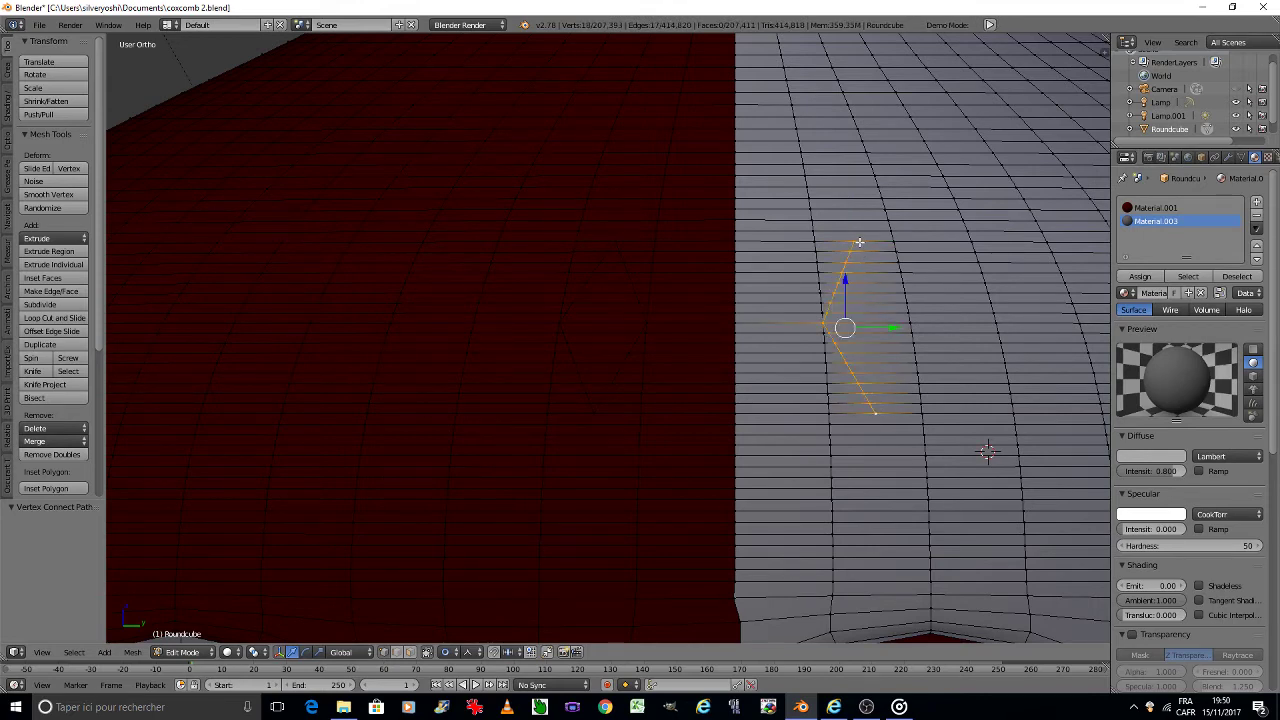
right_click(859, 242)
shift+right_click(910, 322)
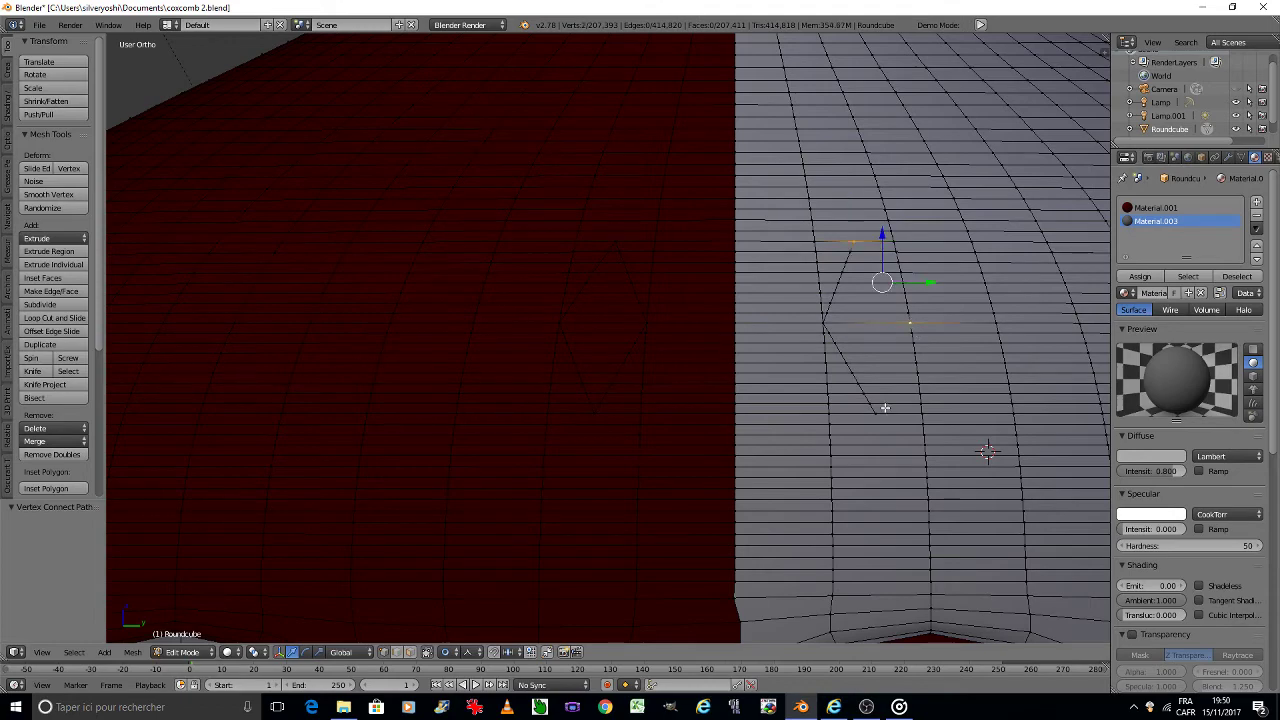
shift+right_click(877, 412)
key(j)
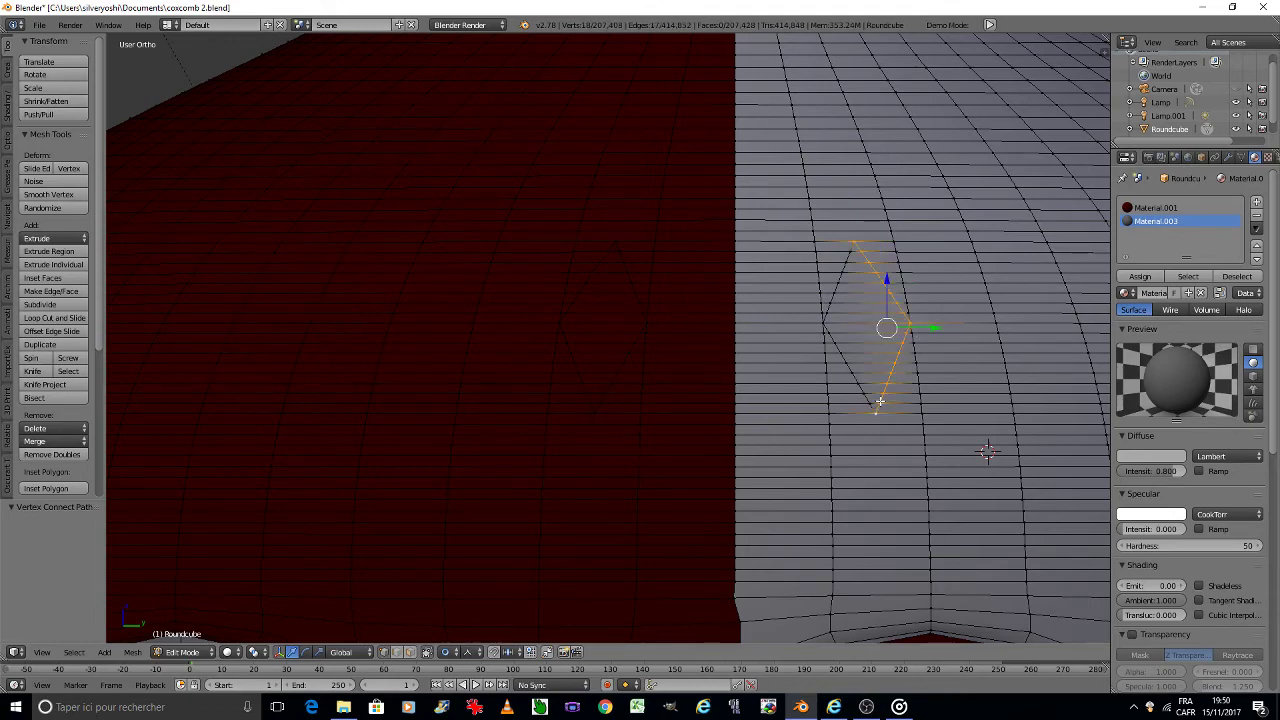
Step: Deselect the whole mesh and re-zoom on the skirt
scroll(707, 394, down, 3)
scroll(705, 390, down, 3)
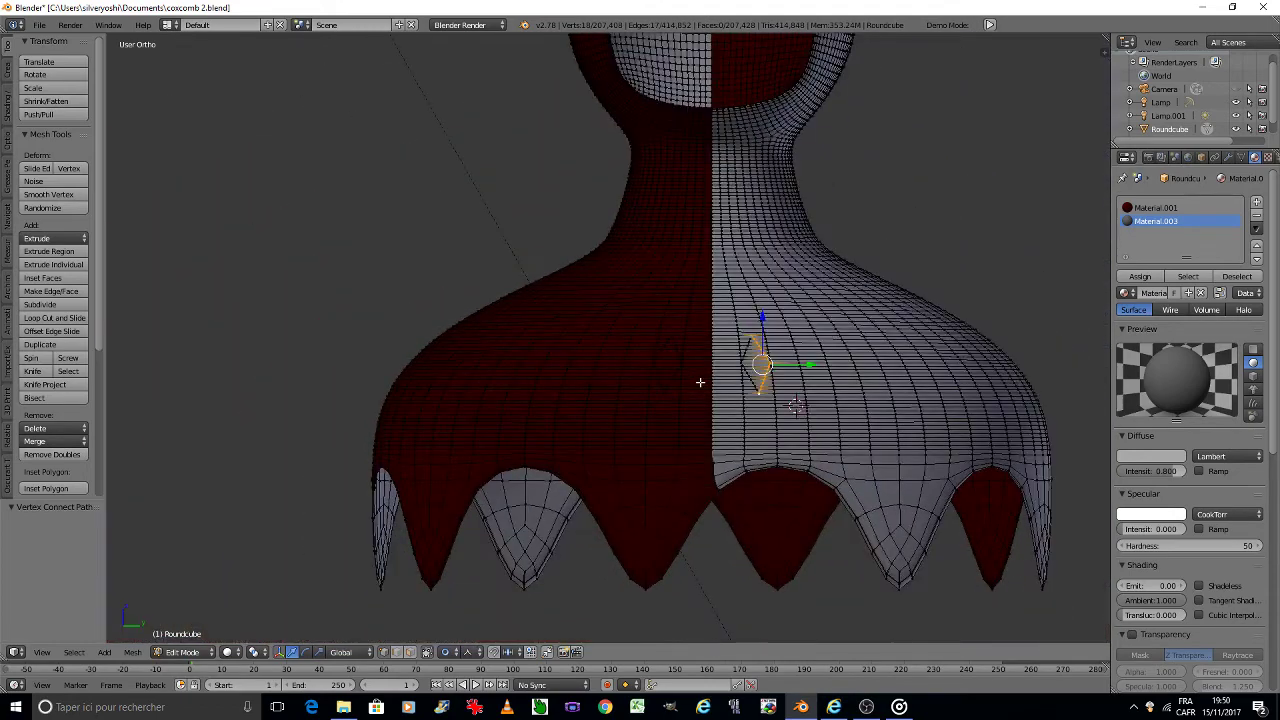
scroll(699, 382, down, 2)
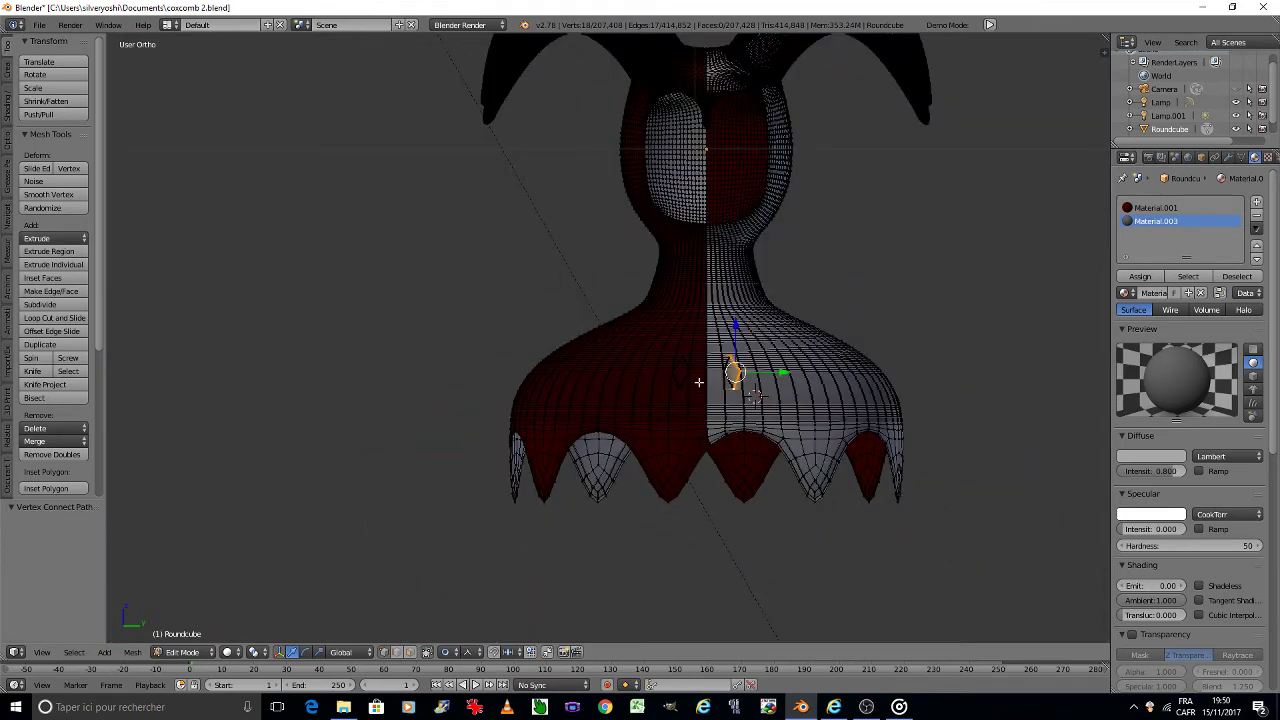
scroll(700, 380, up, 2)
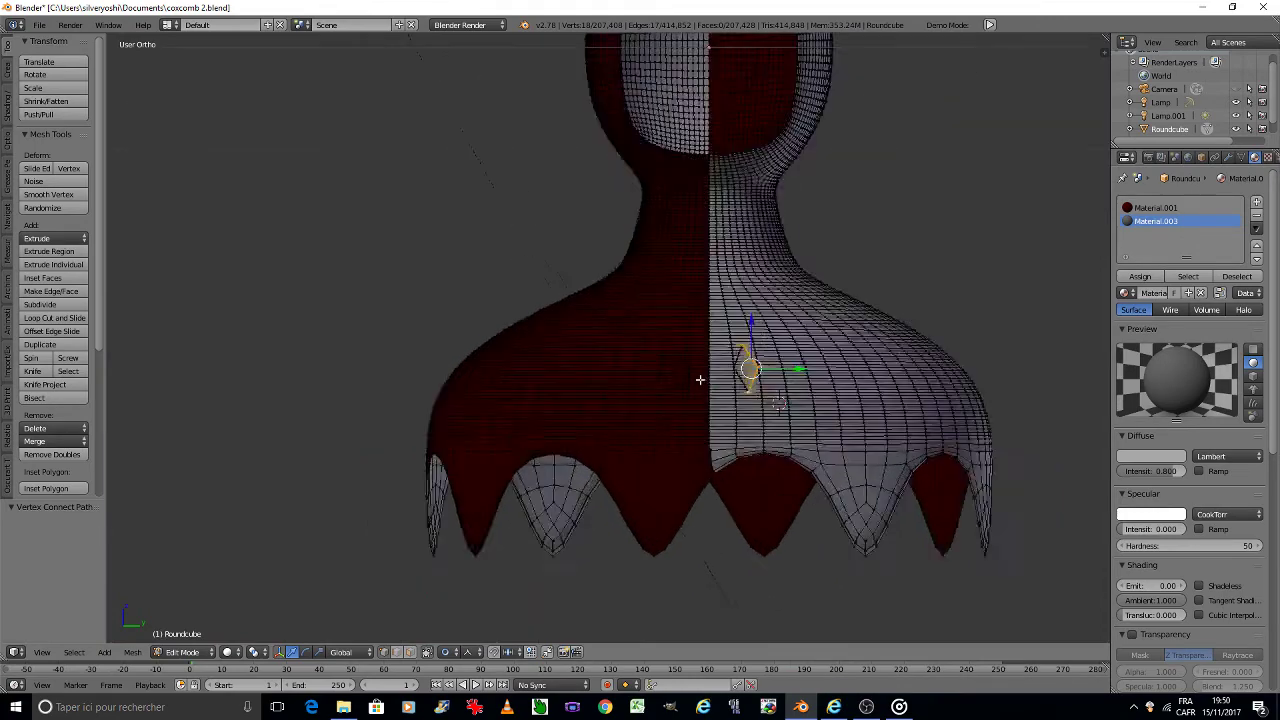
scroll(707, 379, up, 3)
scroll(706, 380, up, 3)
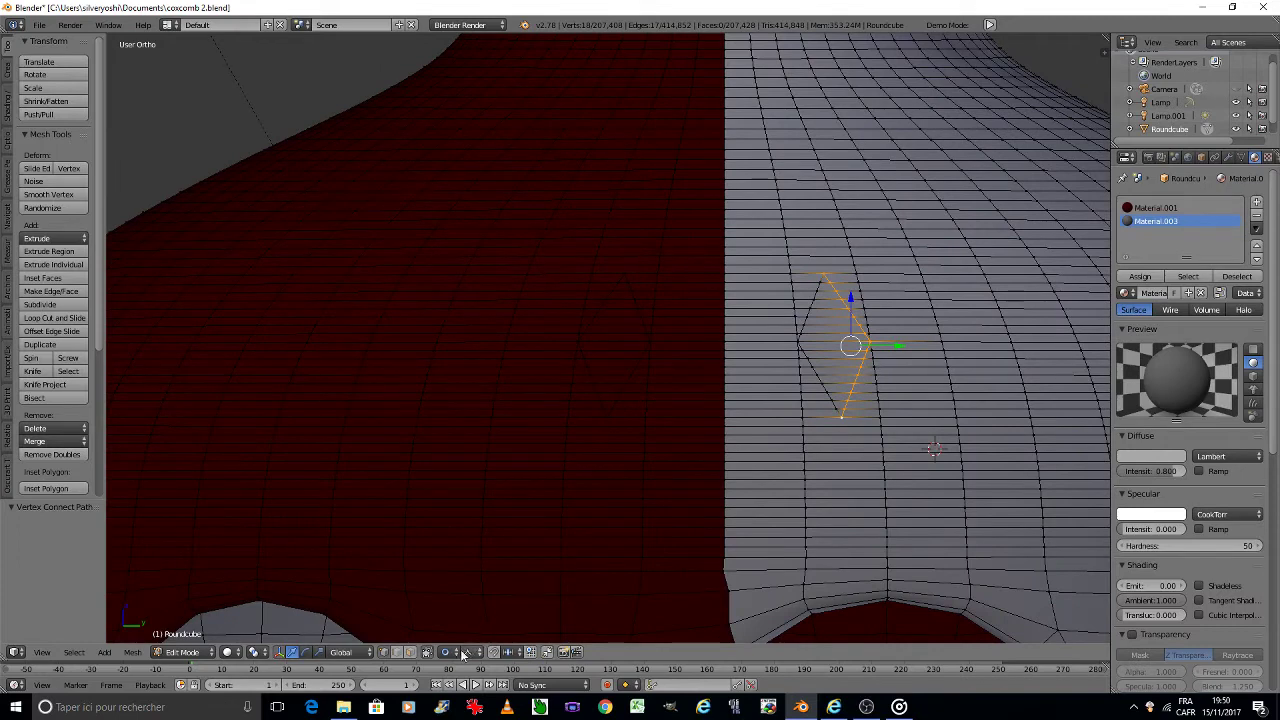
key(a)
scroll(594, 411, up, 2)
Step: Circle-select the red-side diamond's faces and assign them the light-grey material
scroll(627, 330, up, 1)
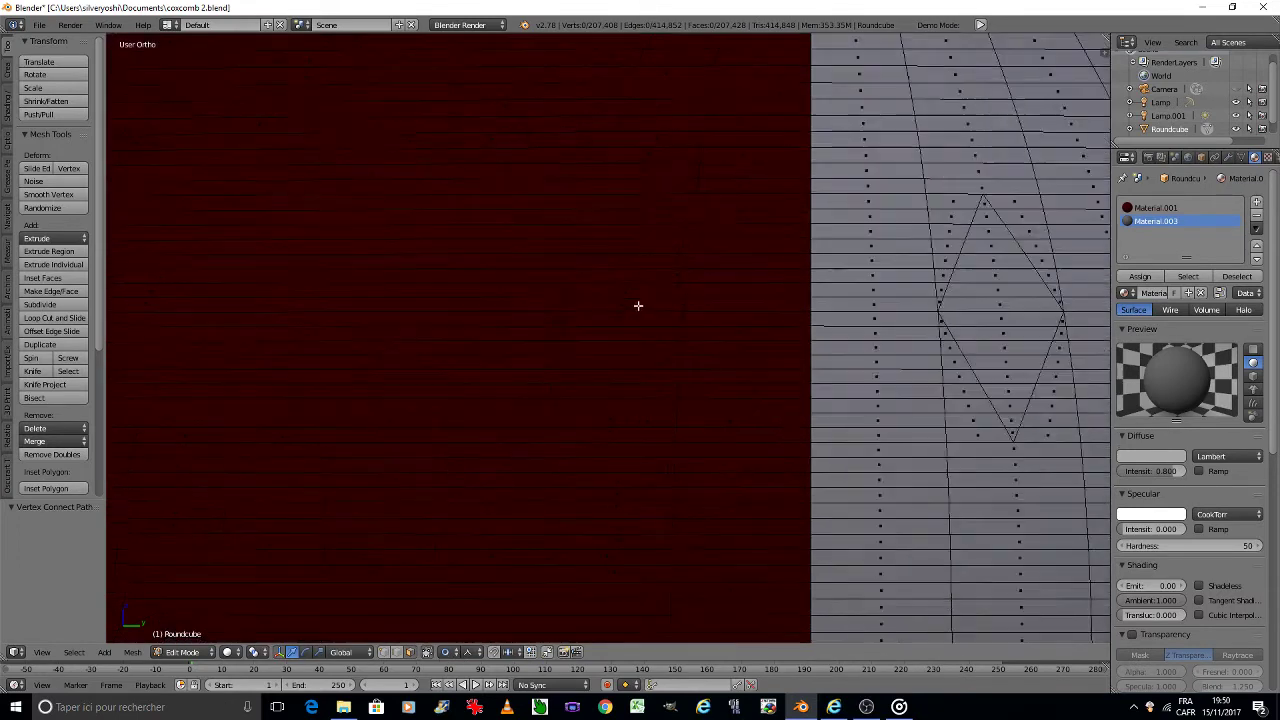
scroll(637, 306, up, 1)
key(c)
scroll(640, 245, down, 2)
scroll(645, 235, down, 2)
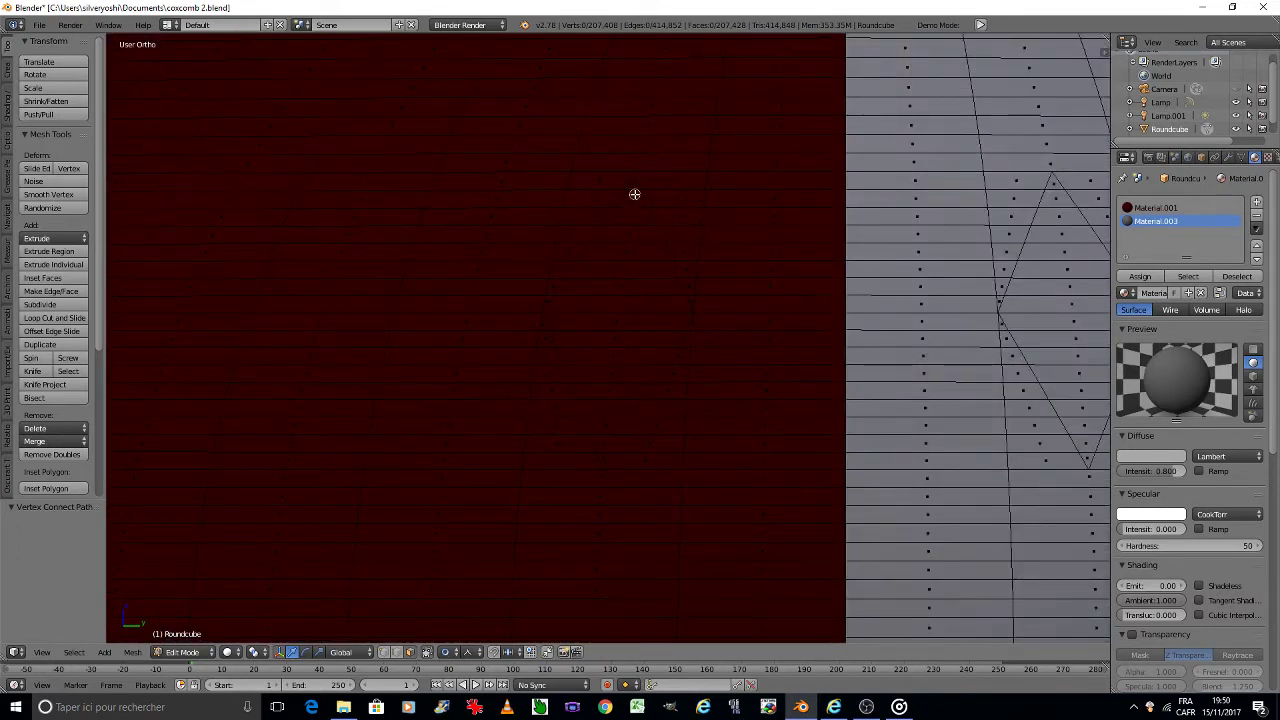
mouse_move(634, 194)
mouse_down()
mouse_move(605, 450)
mouse_move(615, 256)
mouse_up()
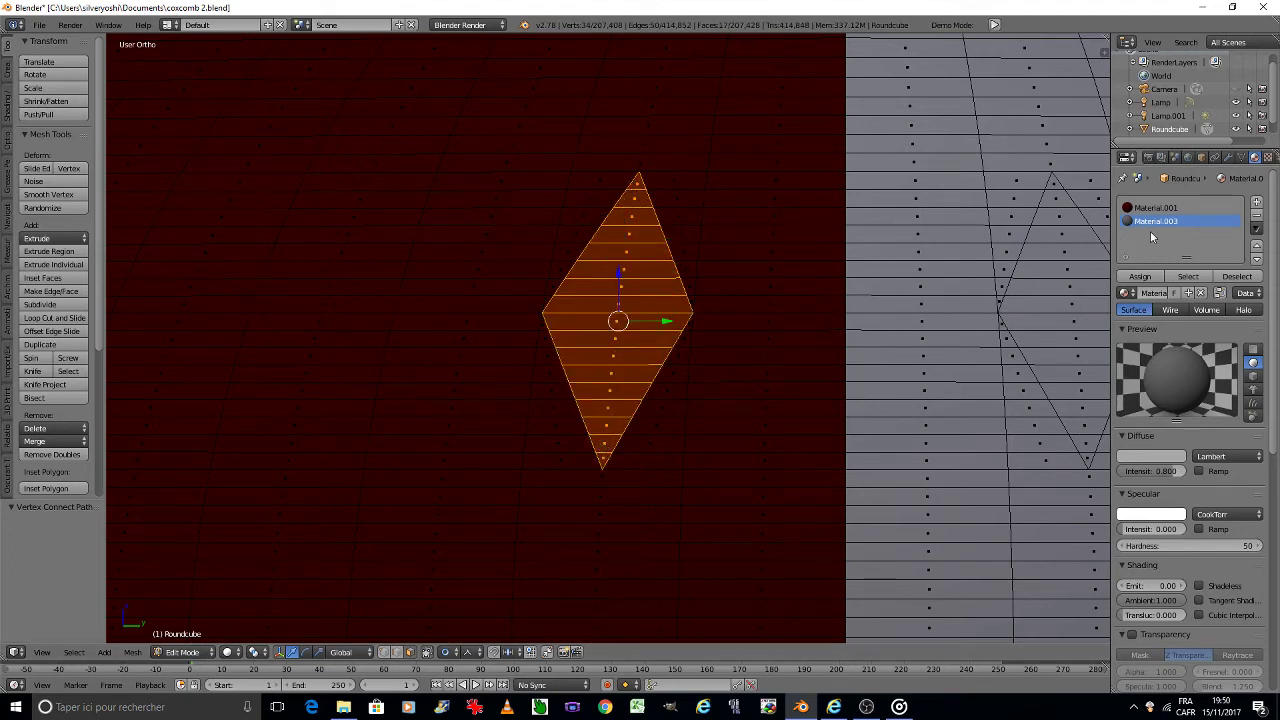
click(1140, 276)
Step: Select the grey-side diamond's faces and assign them the red material
mouse_move(824, 280)
middle_down()
mouse_move(586, 257)
mouse_move(591, 277)
middle_up()
key(a)
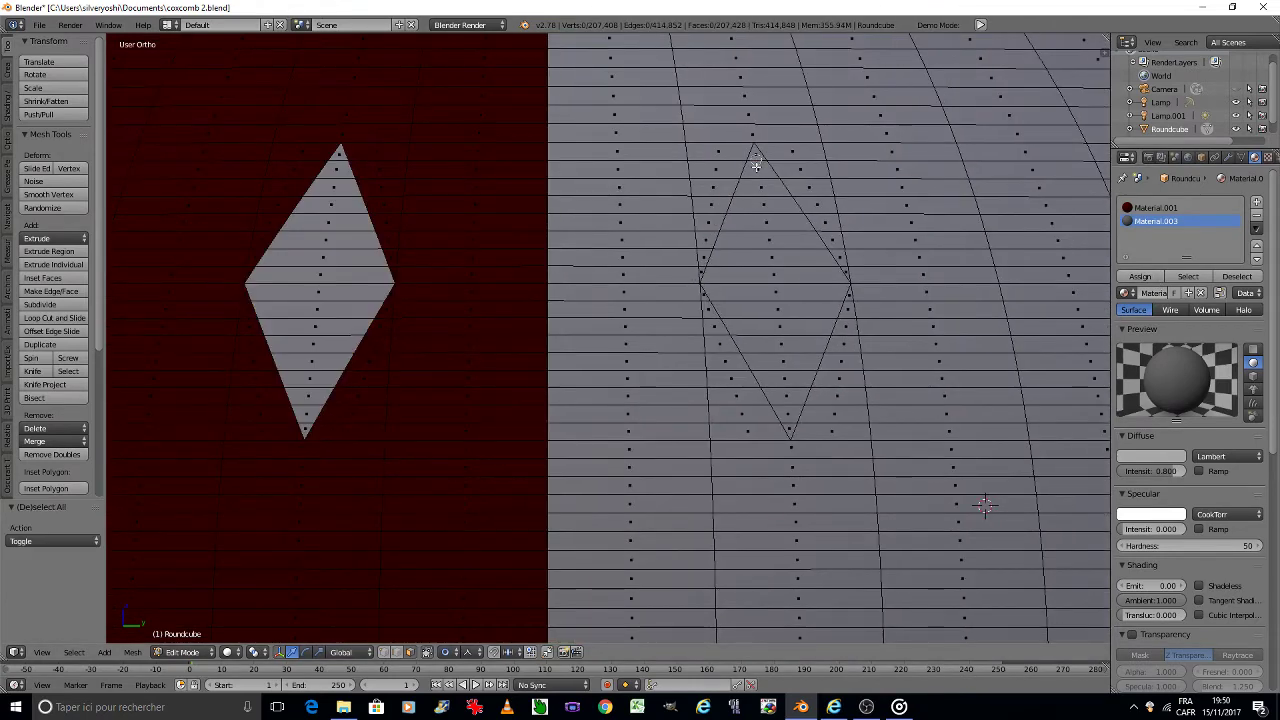
drag(756, 170, 795, 432)
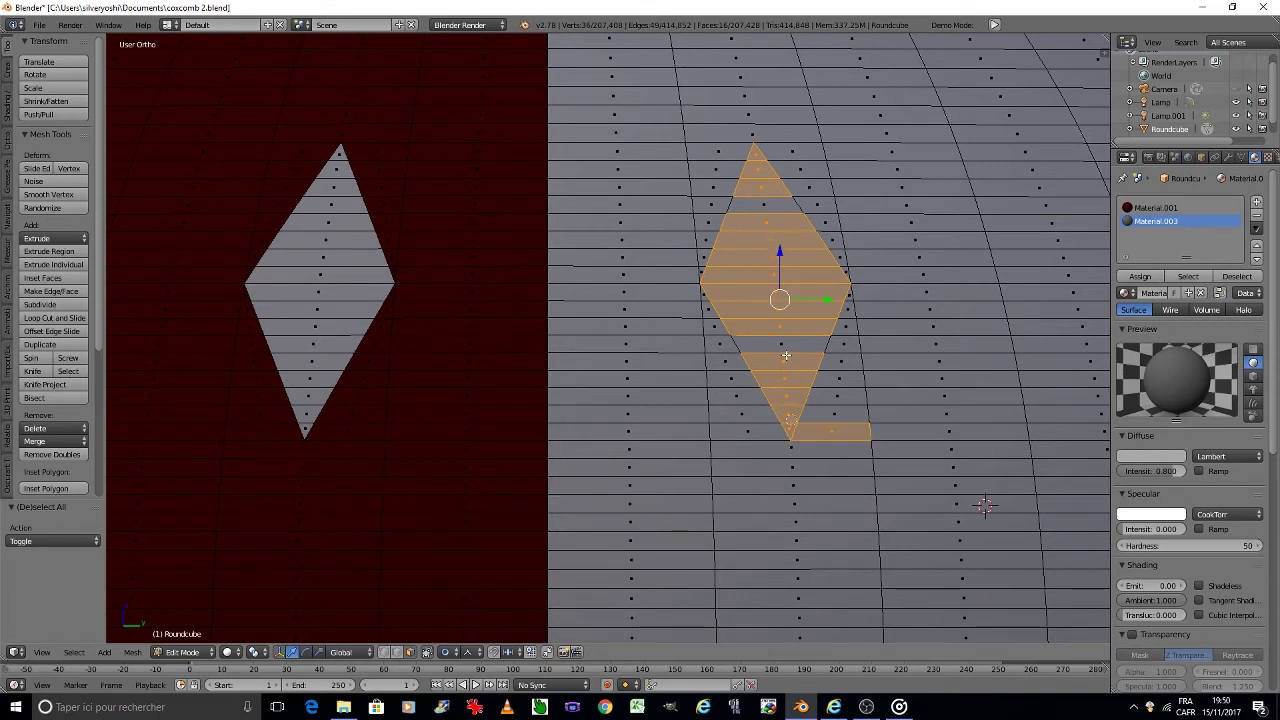
middle_click(827, 428)
click(763, 204)
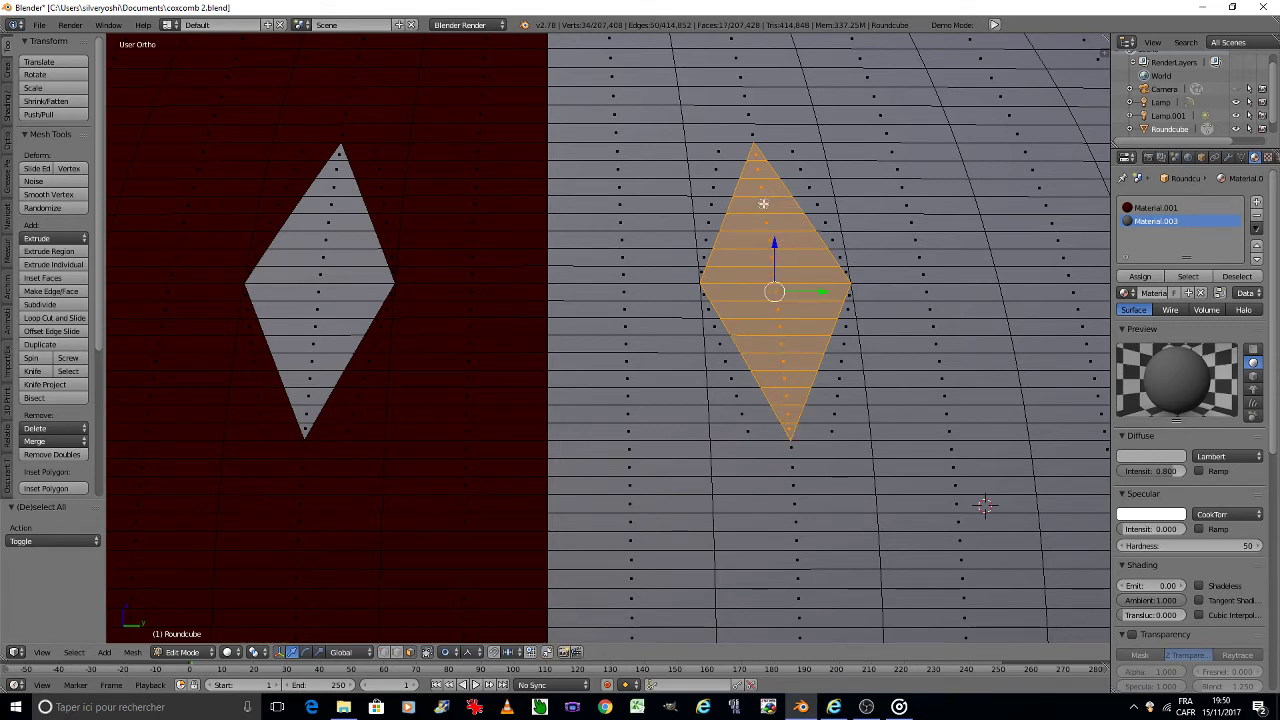
click(1156, 207)
click(1140, 276)
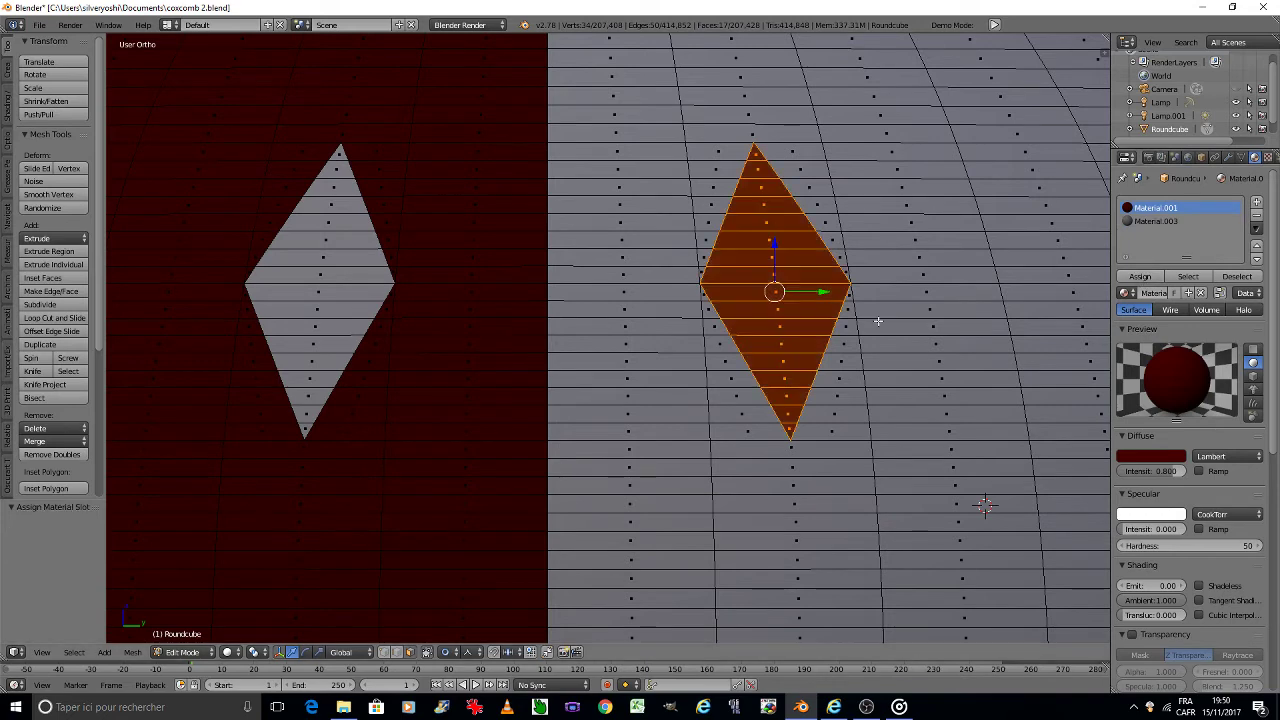
Step: Return to Object Mode, view through the camera, and save the file, overwriting it
key(Tab)
click(798, 327)
key(KP_0)
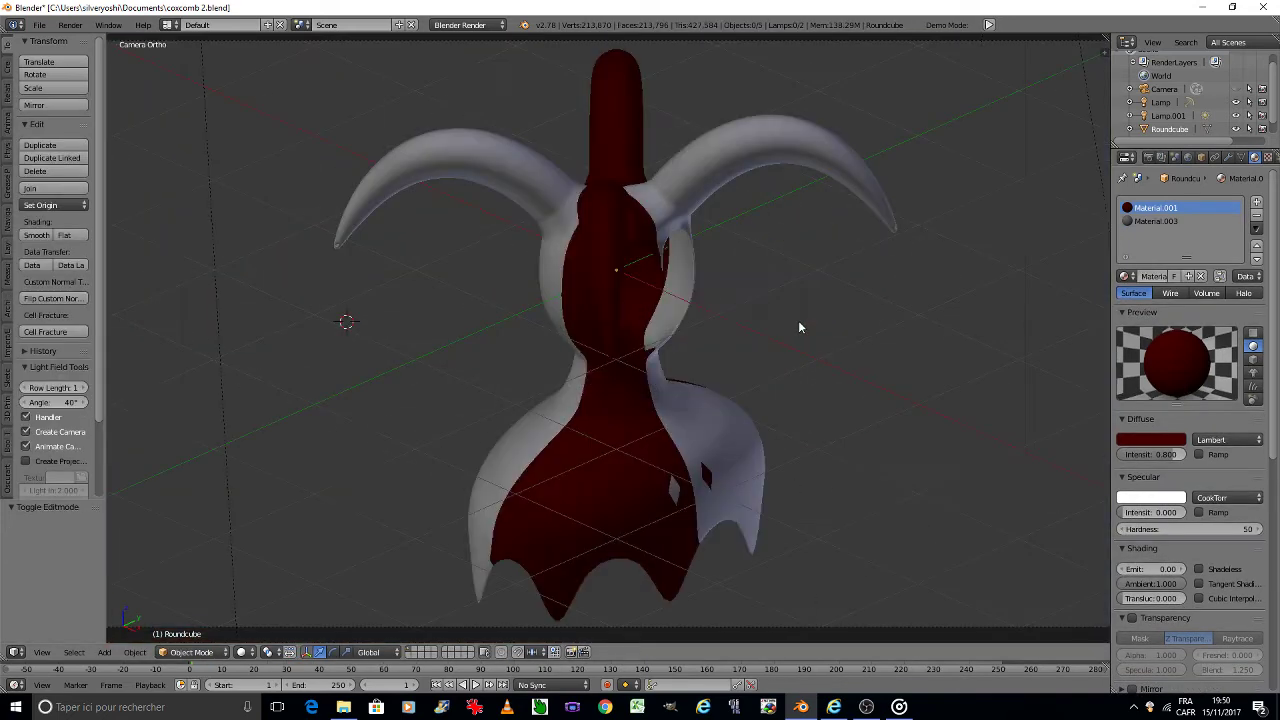
key(ctrl+s)
click(799, 327)
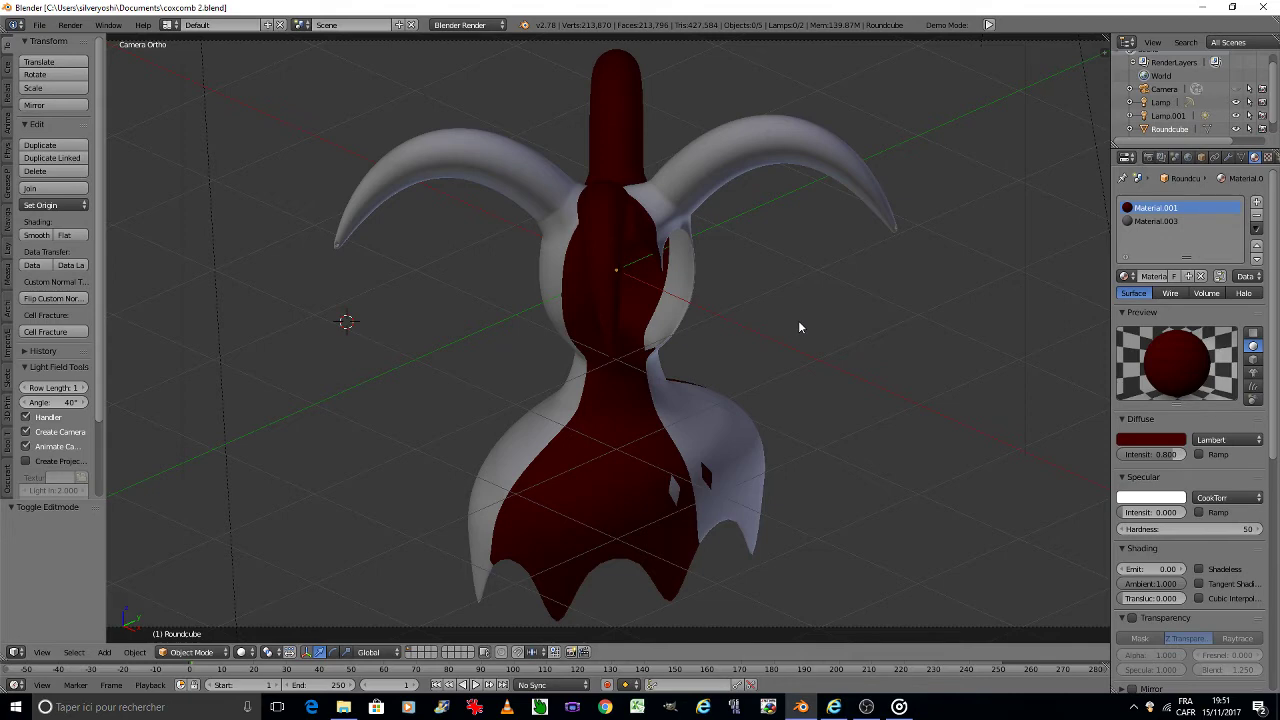
Step: Orbit around the jester hat and switch the Roundcube into Edit Mode
scroll(798, 326, up, 10)
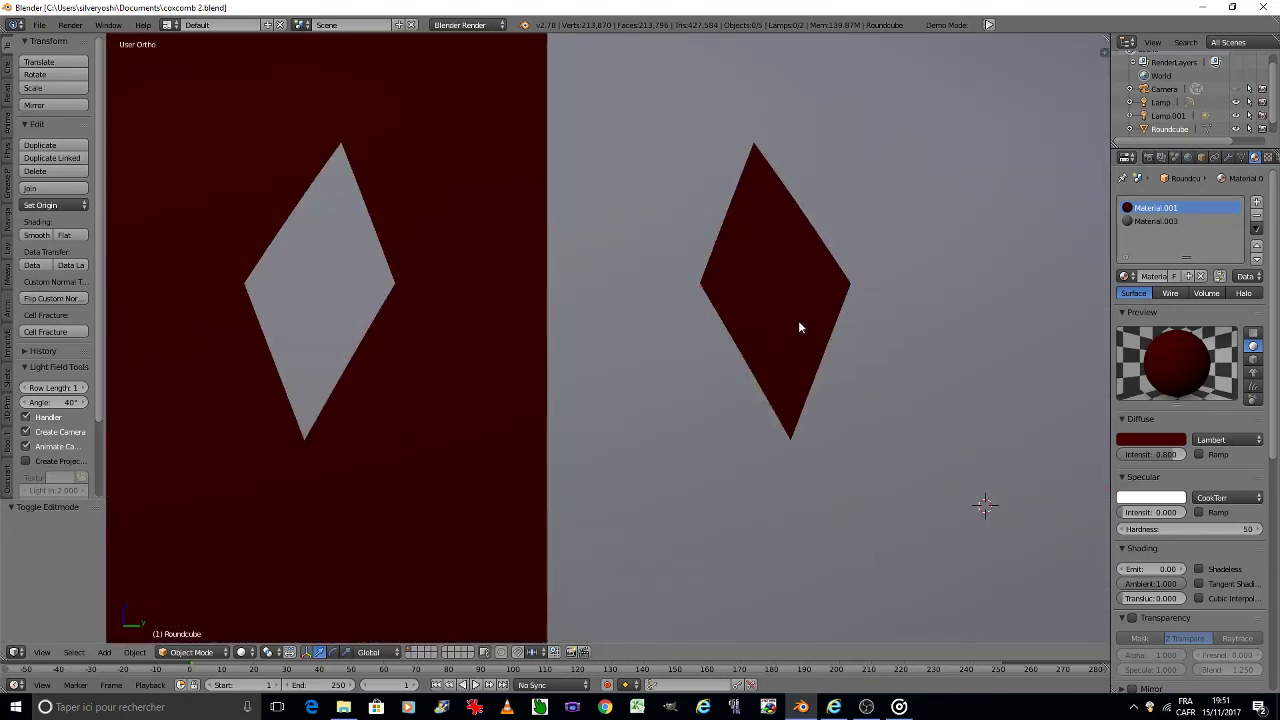
scroll(616, 293, down, 5)
scroll(616, 293, down, 4)
middle_drag(609, 287, 611, 285)
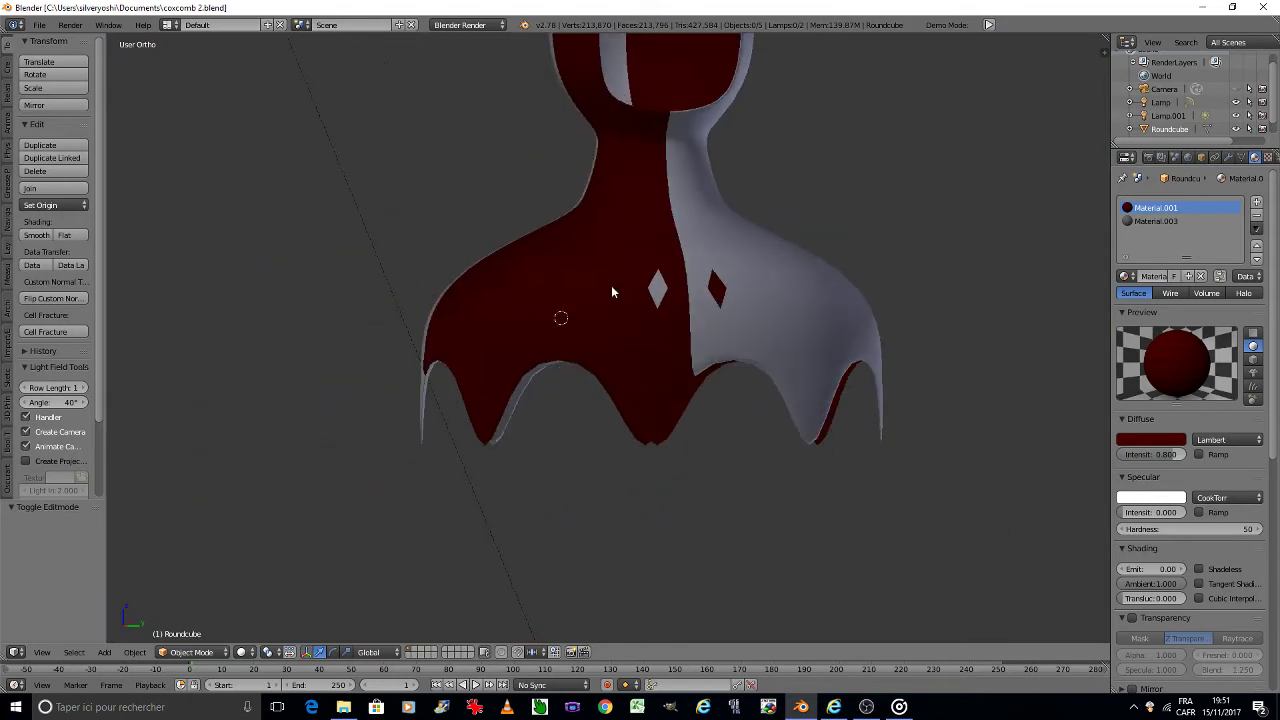
key(Tab)
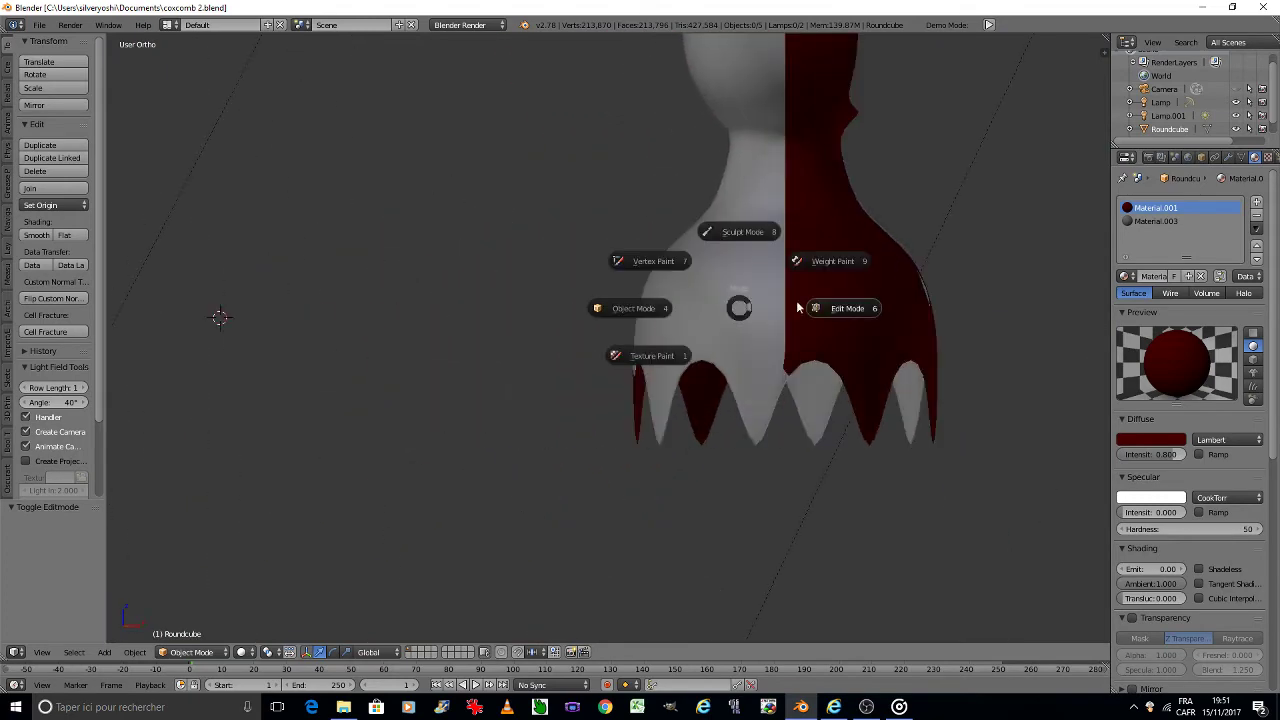
click(818, 295)
Step: Zoom in on the red-white seam of the hat's lower body
scroll(831, 297, up, 2)
scroll(831, 297, up, 2)
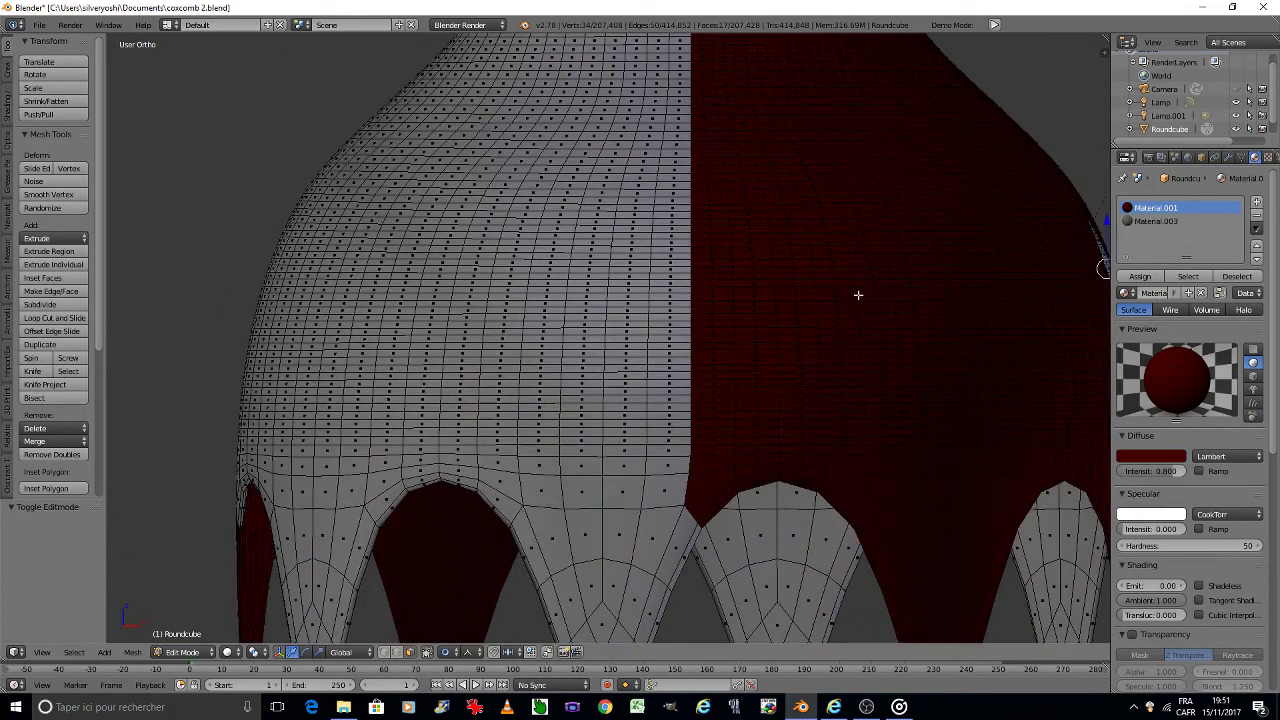
scroll(857, 294, up, 2)
scroll(770, 295, up, 2)
scroll(703, 309, up, 1)
scroll(726, 349, up, 1)
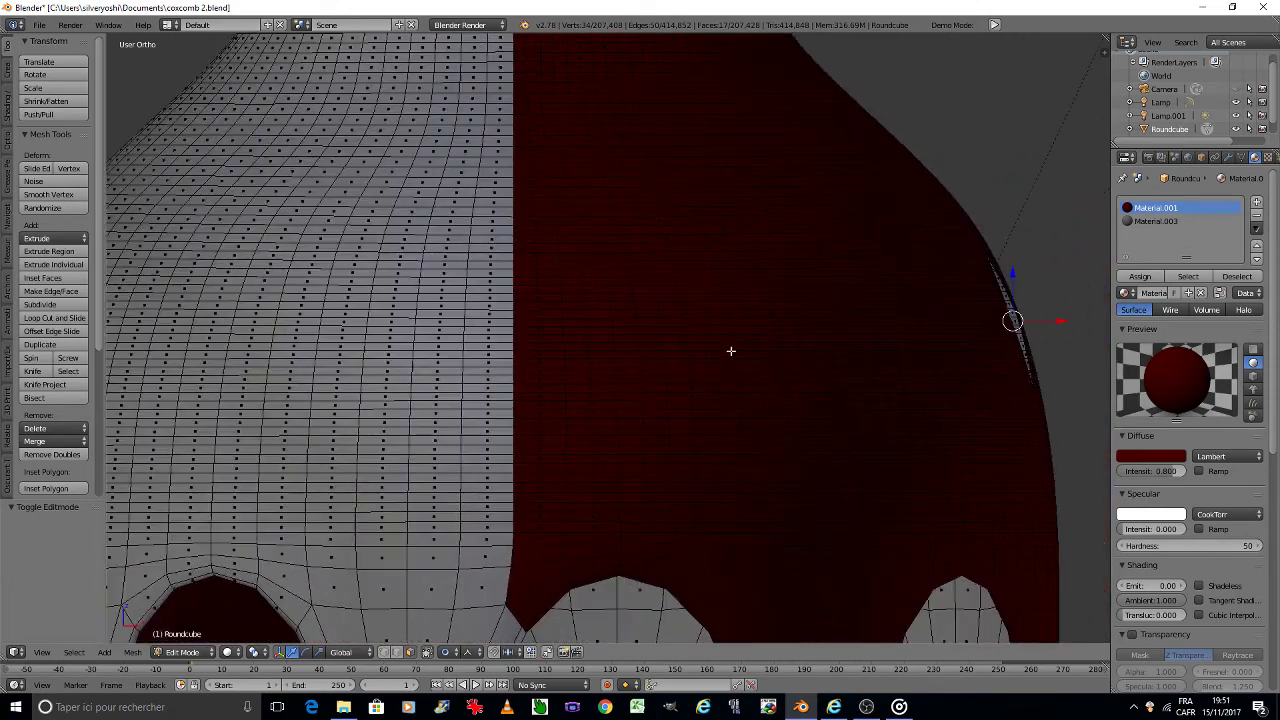
scroll(732, 352, up, 1)
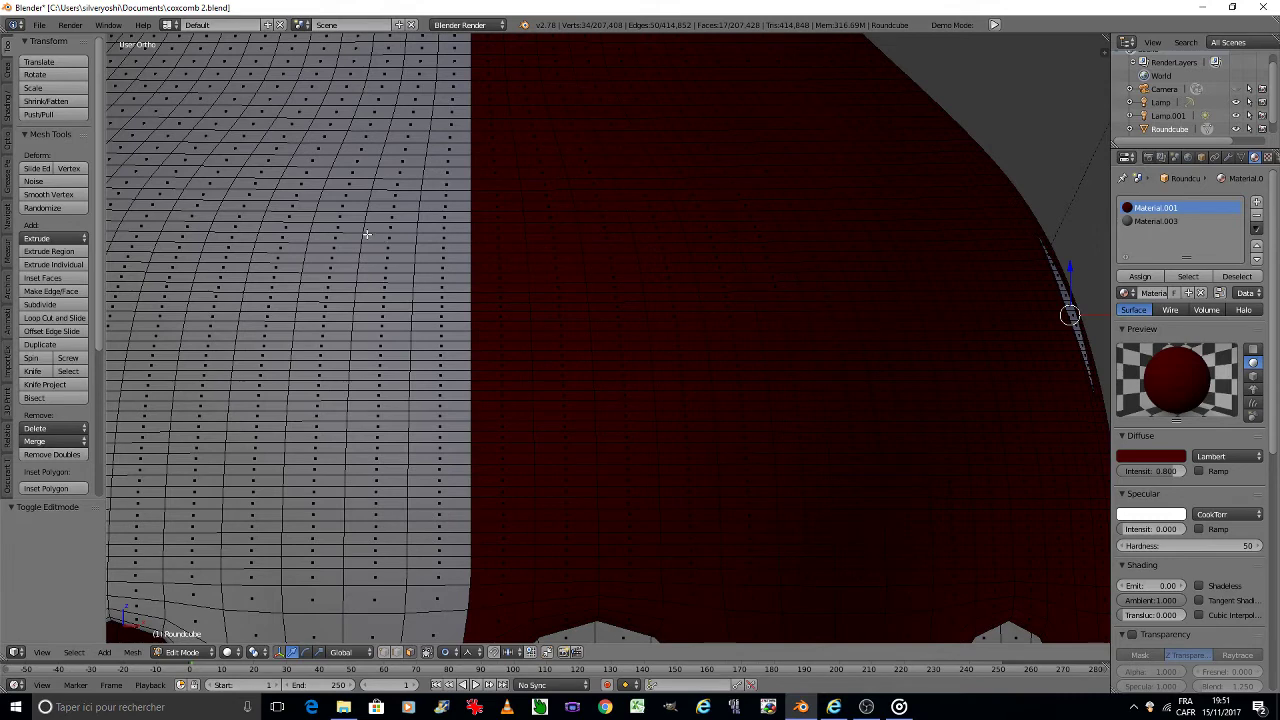
Step: Cut a diamond outline into the white half by connecting its corner vertices on both sides
click(393, 652)
right_click(357, 232)
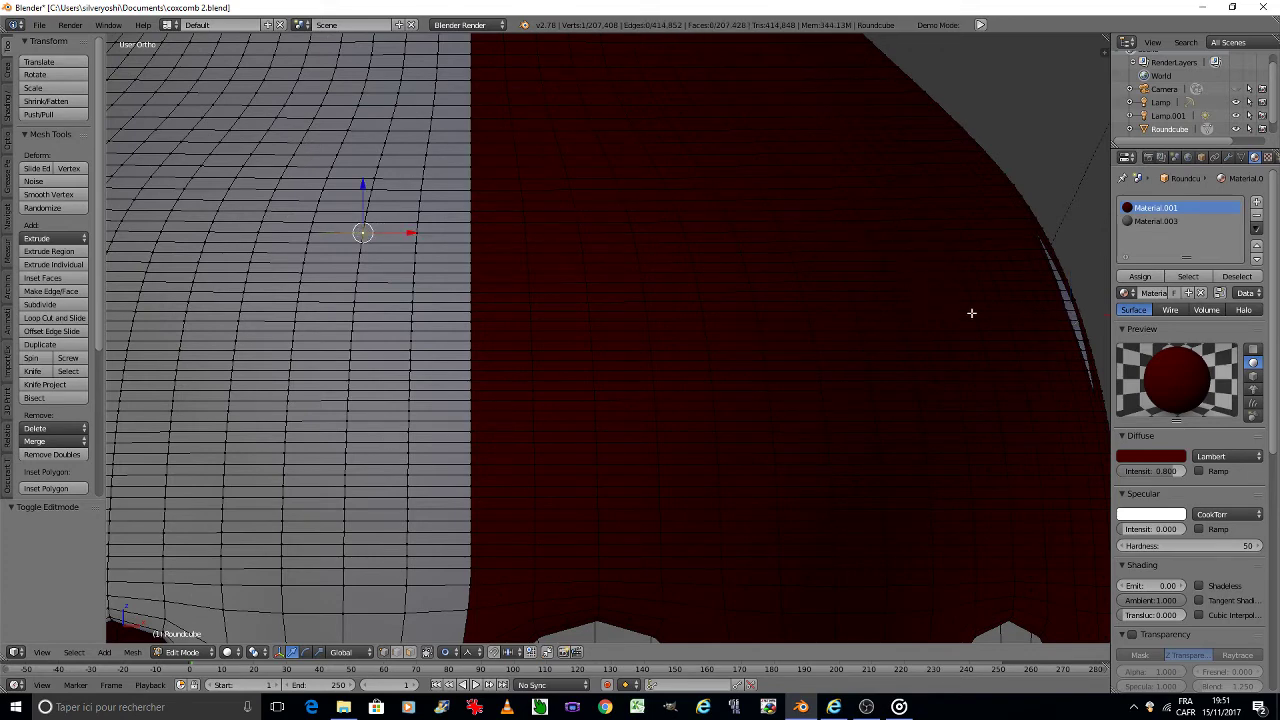
shift+right_click(295, 311)
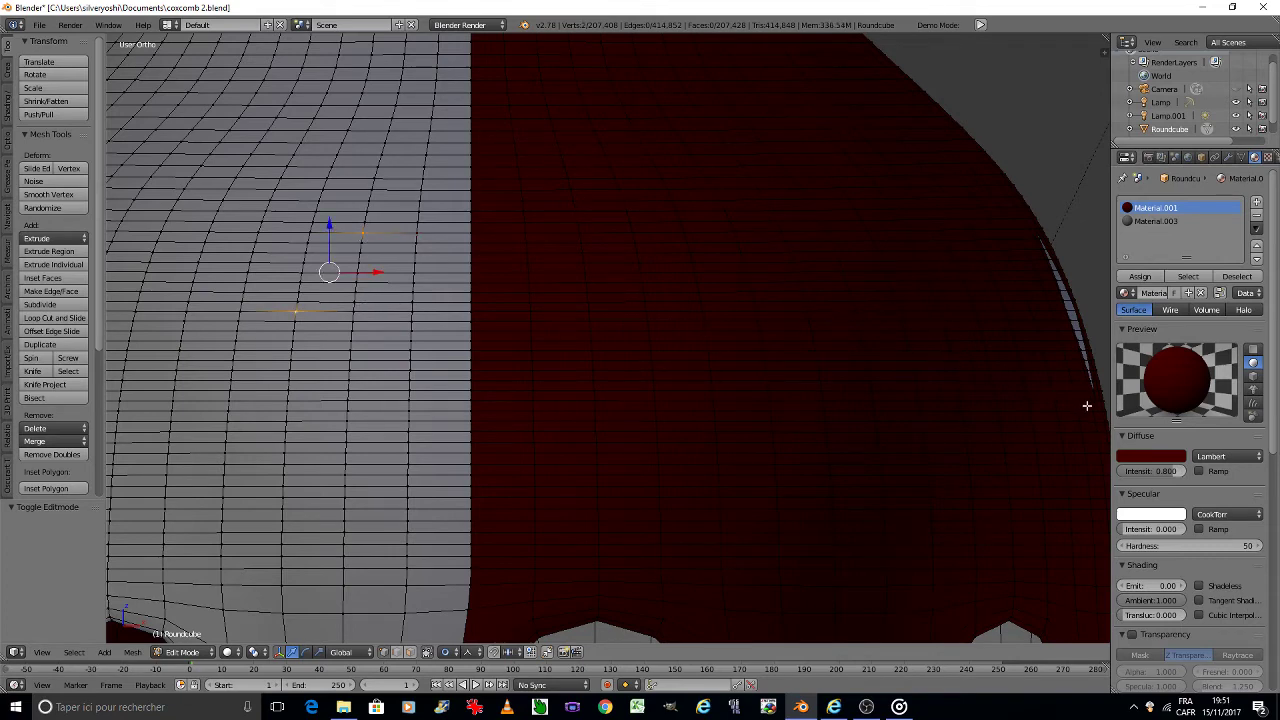
shift+right_click(350, 400)
key(j)
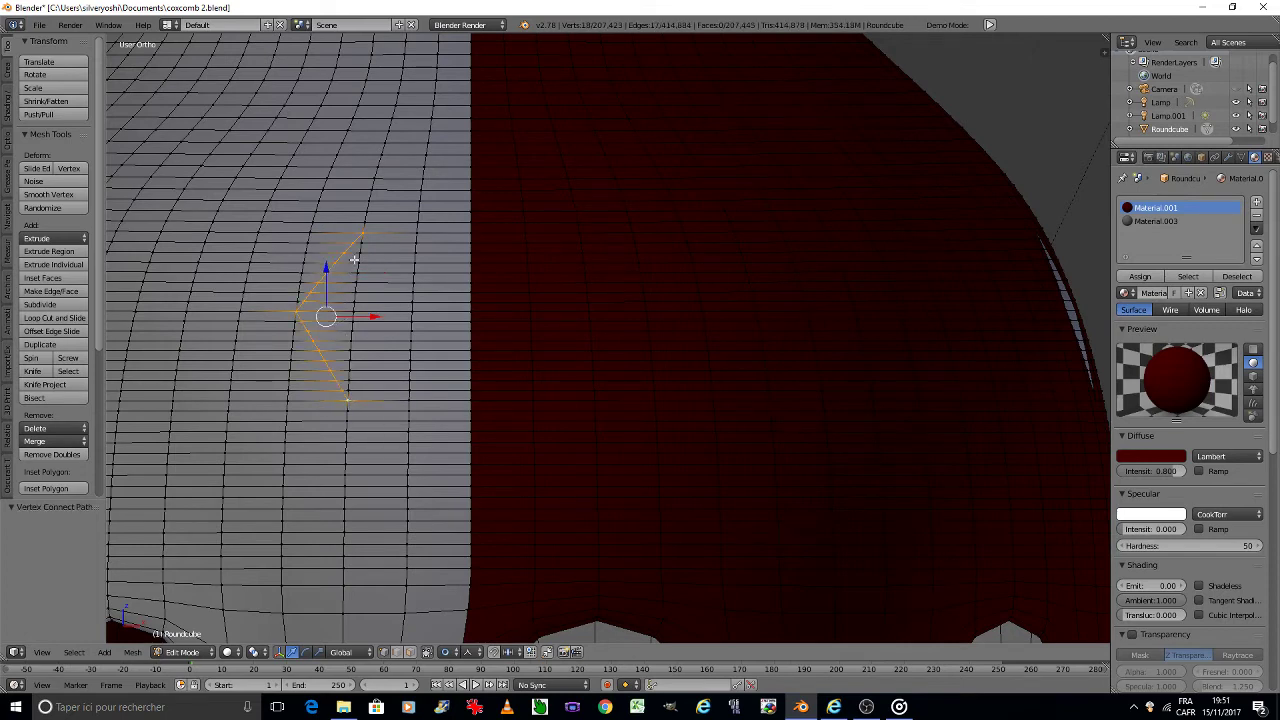
right_click(365, 234)
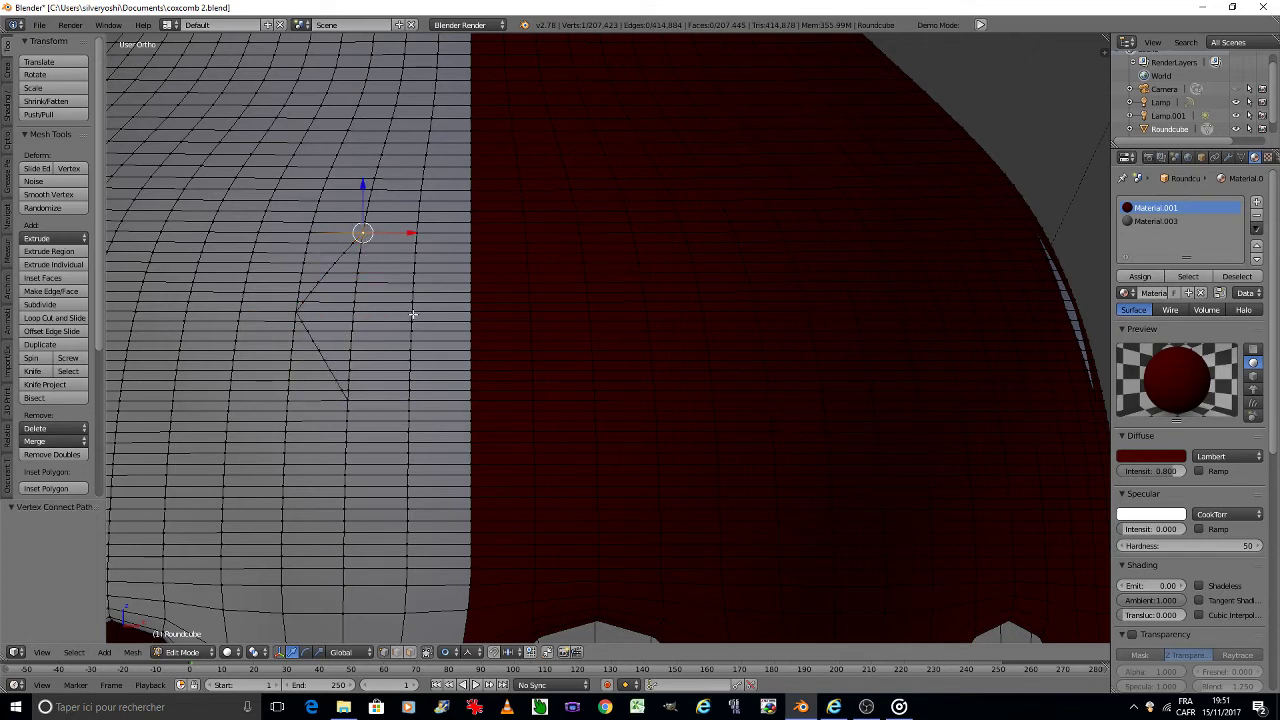
shift+right_click(412, 313)
shift+right_click(350, 401)
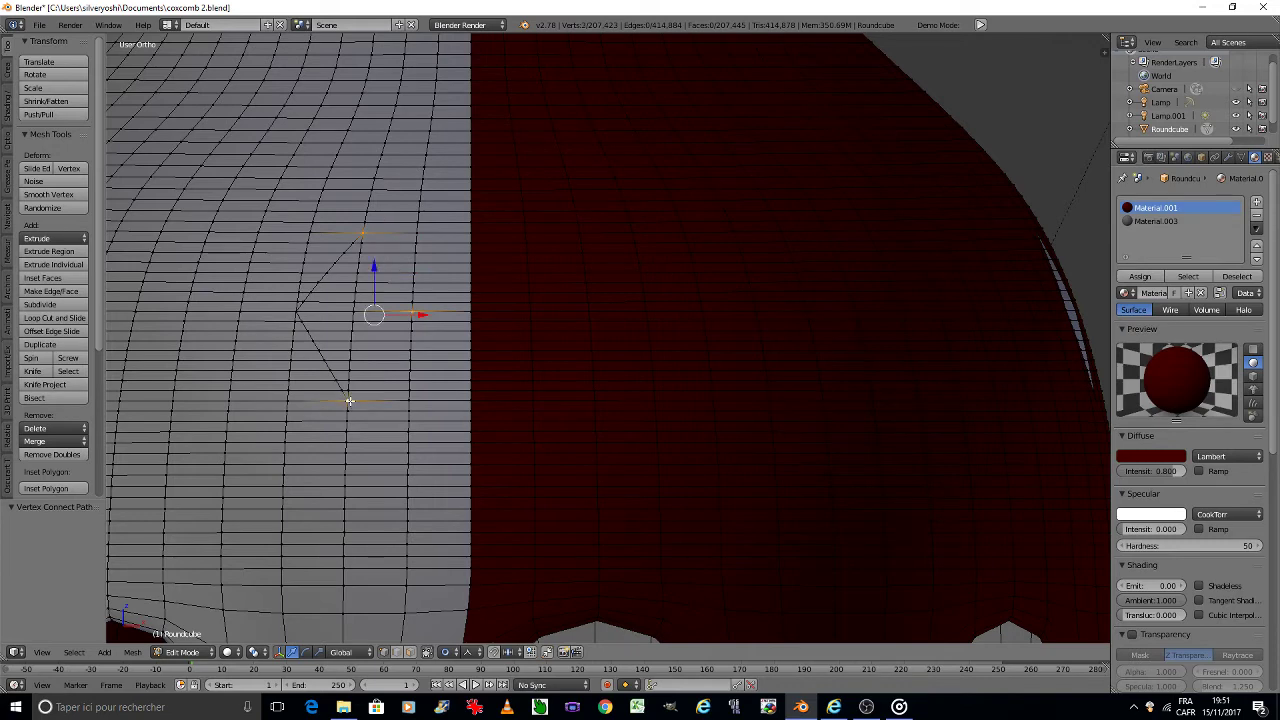
key(j)
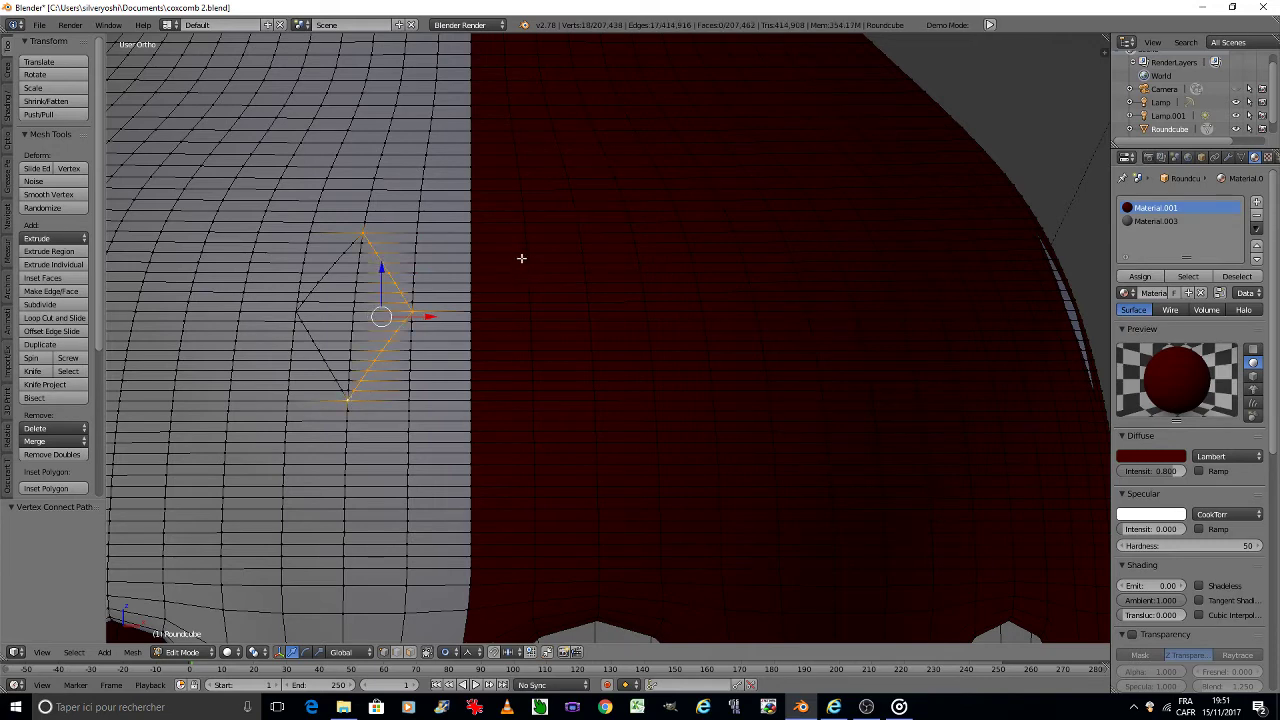
Step: Cut a matching diamond outline into the red half, then deselect all
right_click(579, 233)
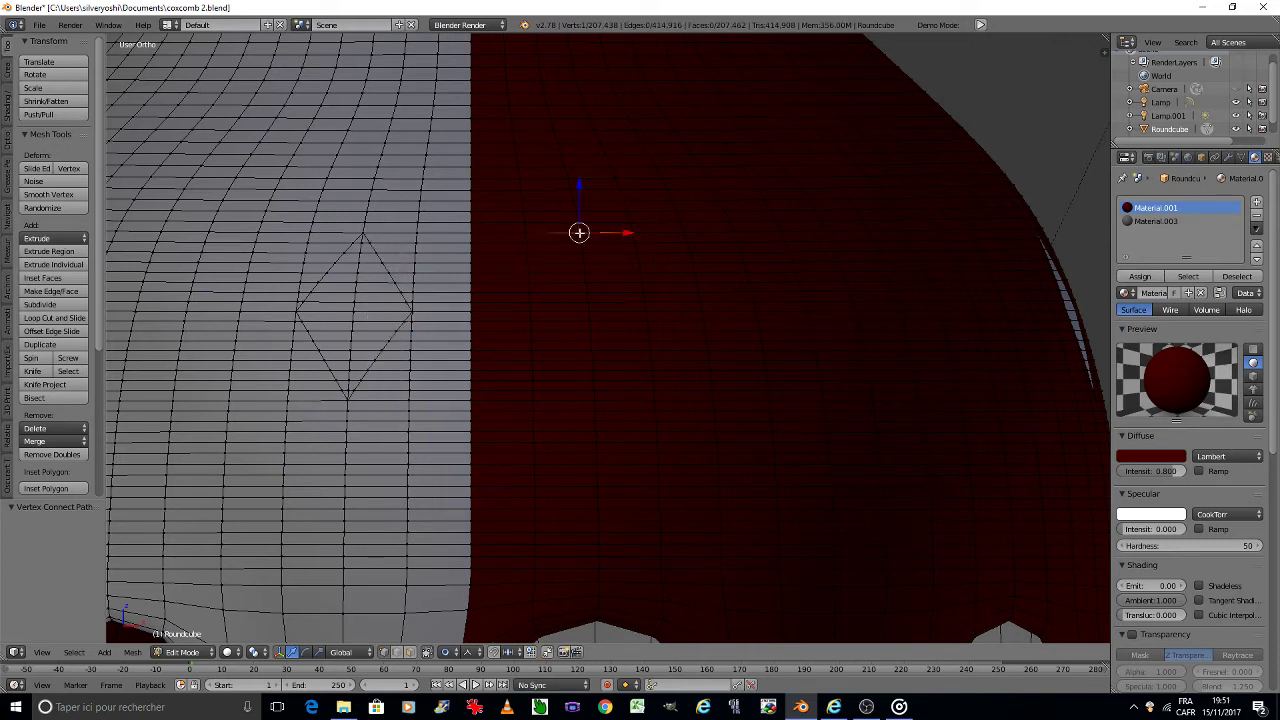
shift+right_click(529, 311)
shift+right_click(595, 401)
key(j)
right_click(595, 401)
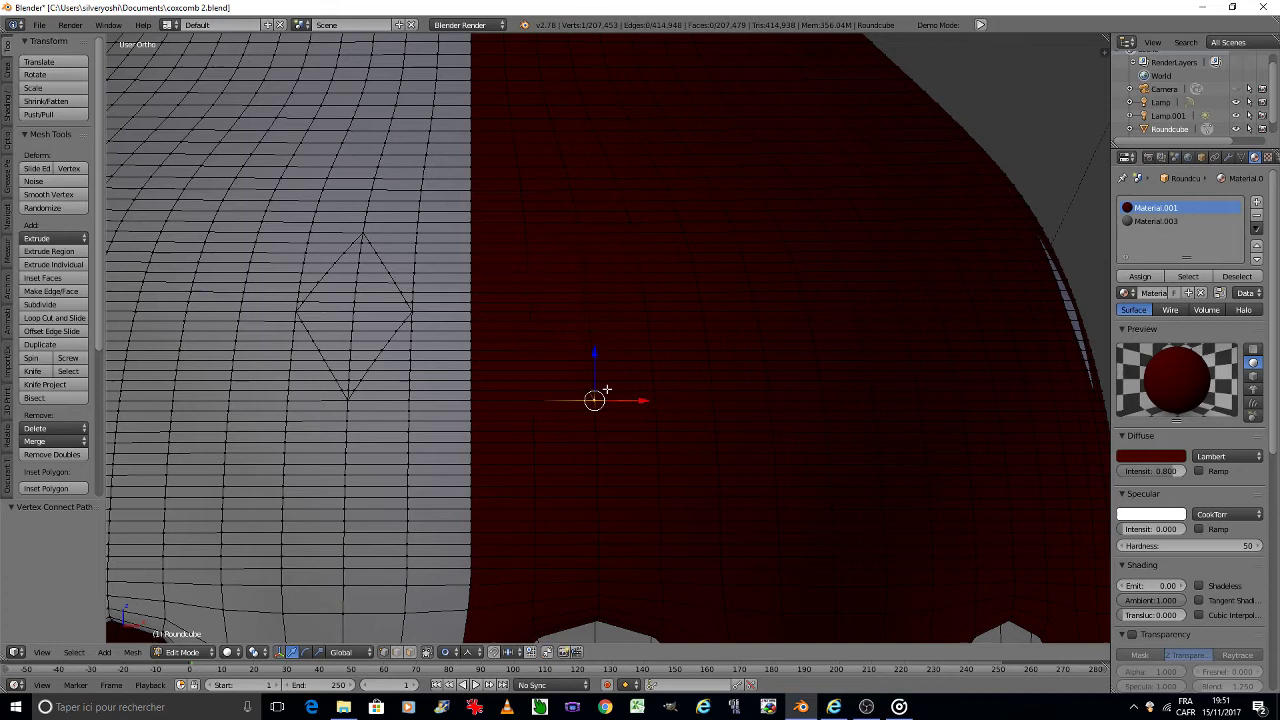
shift+right_click(646, 311)
shift+right_click(578, 234)
key(j)
key(a)
scroll(355, 295, up, 3)
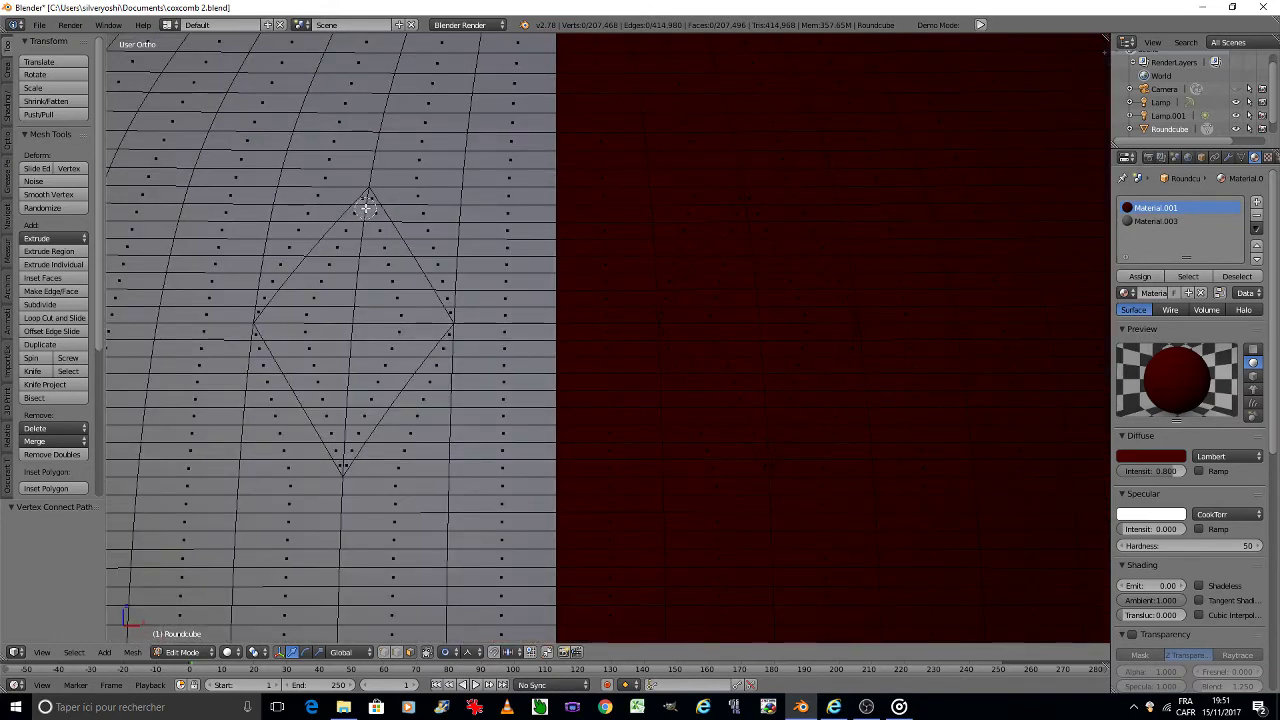
Step: Assign the dark red Material.001 to the white-side diamond faces
mouse_move(367, 207)
mouse_down()
mouse_move(348, 435)
mouse_move(345, 403)
mouse_up()
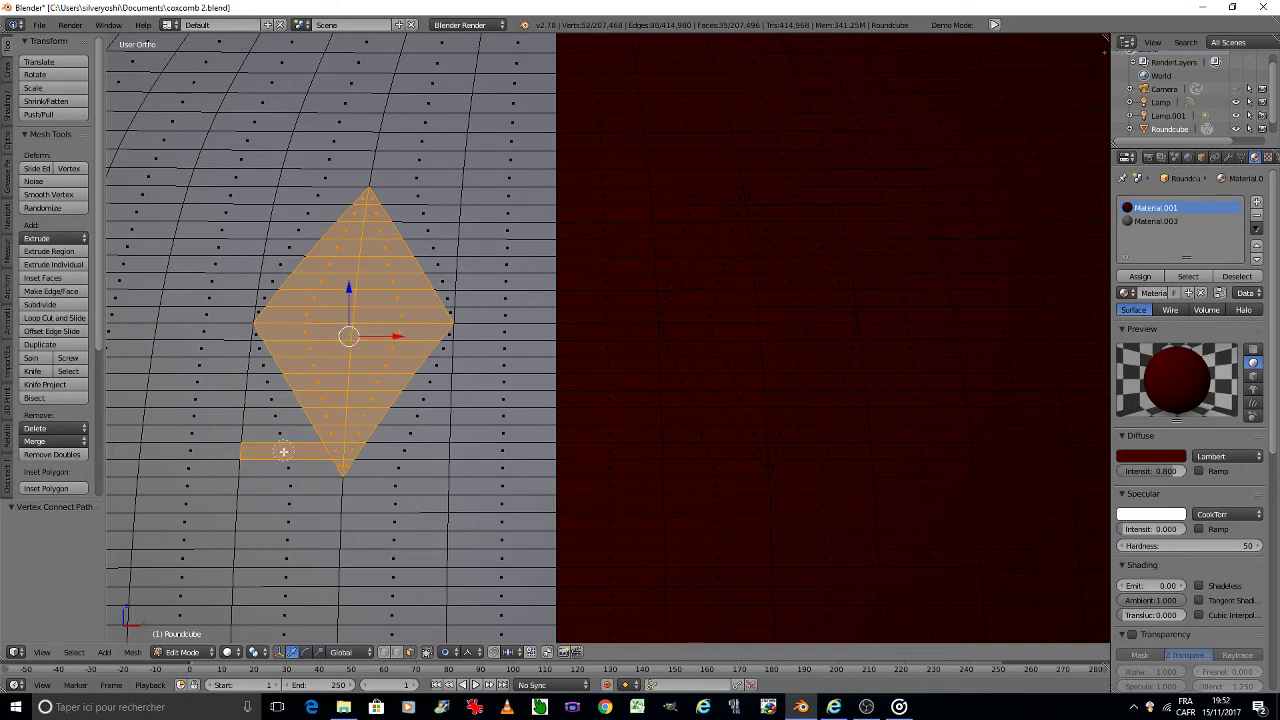
middle_click(283, 451)
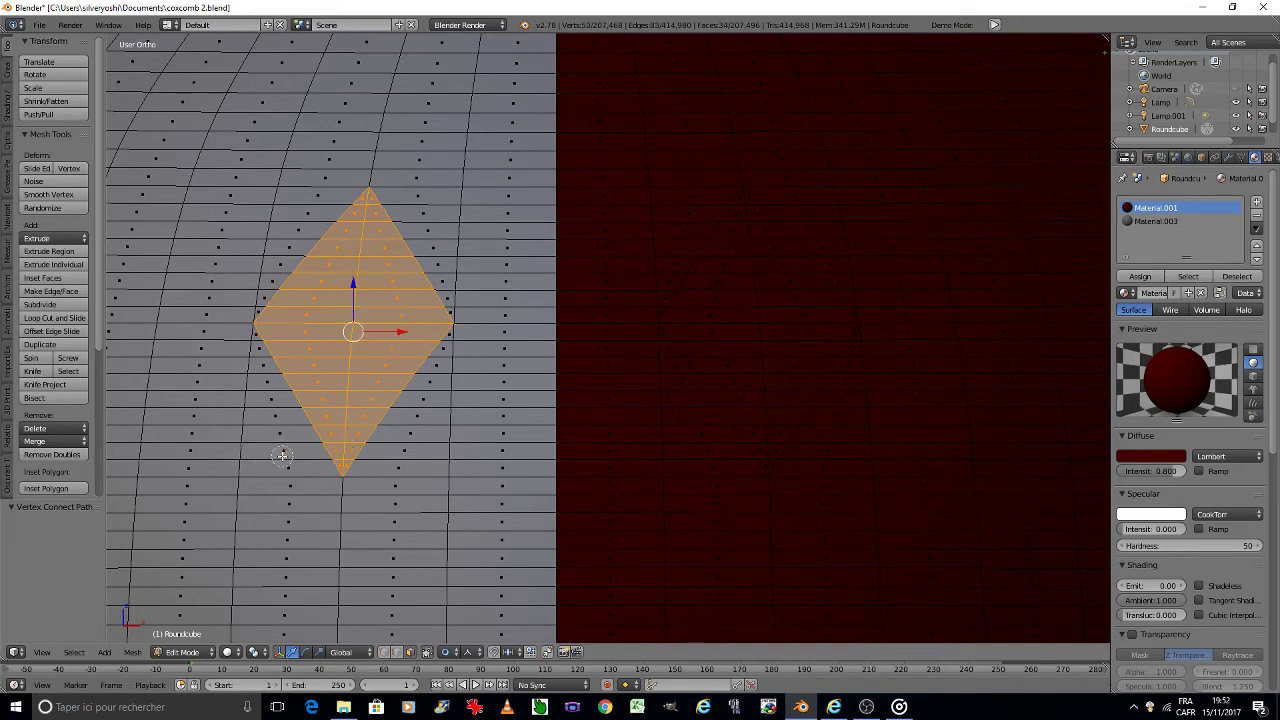
click(1140, 276)
Step: Select the red-side diamond faces and assign the white Material.003 to them
key(a)
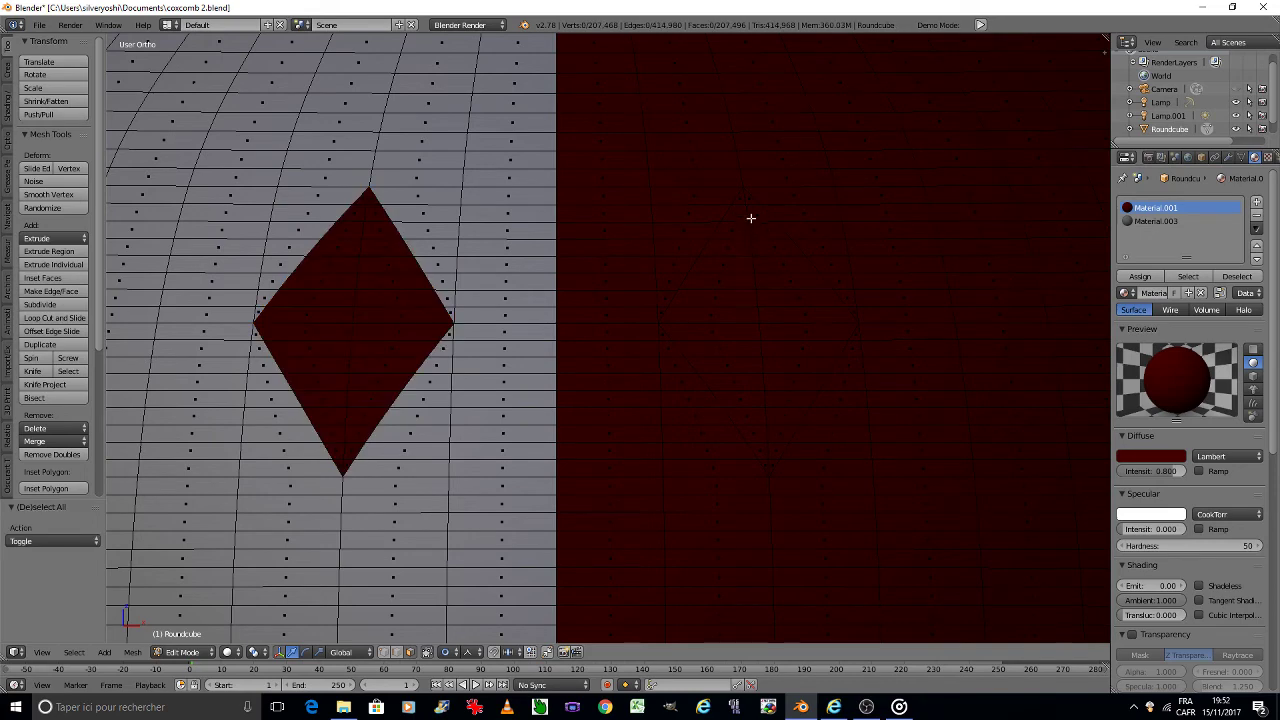
right_click(745, 218)
key(c)
drag(745, 251, 771, 462)
right_click(772, 360)
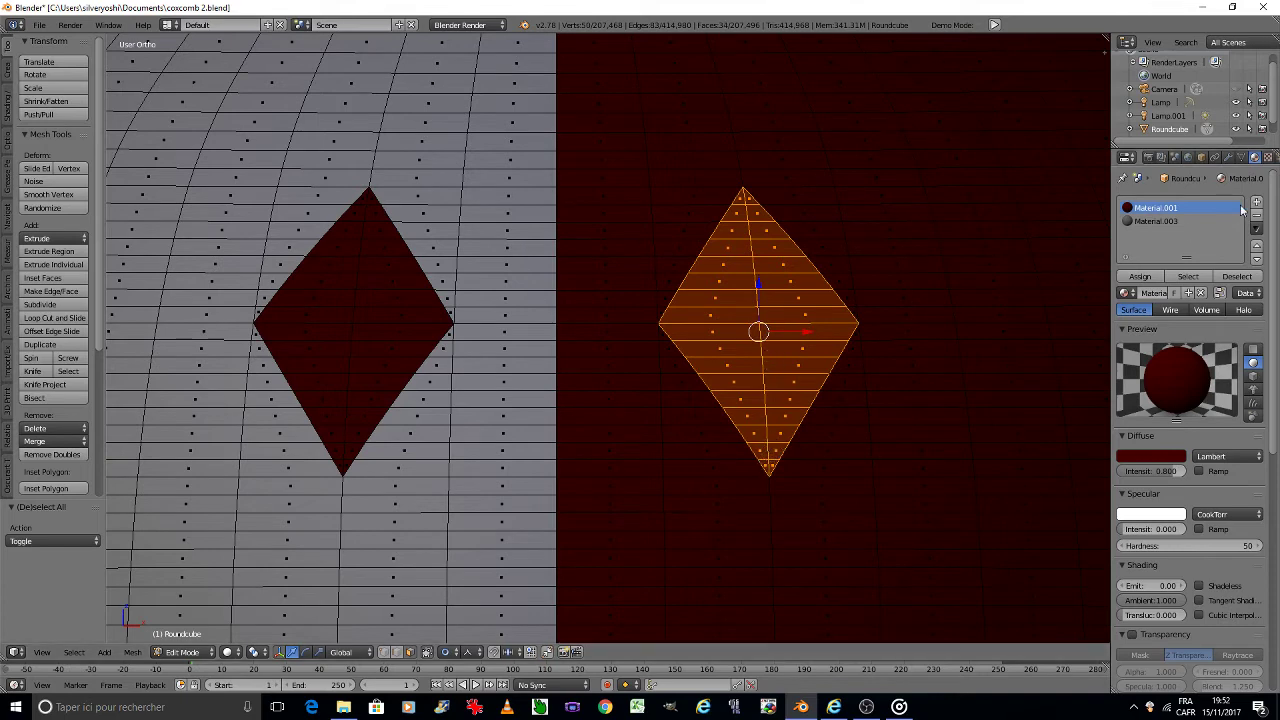
click(1165, 221)
click(1140, 276)
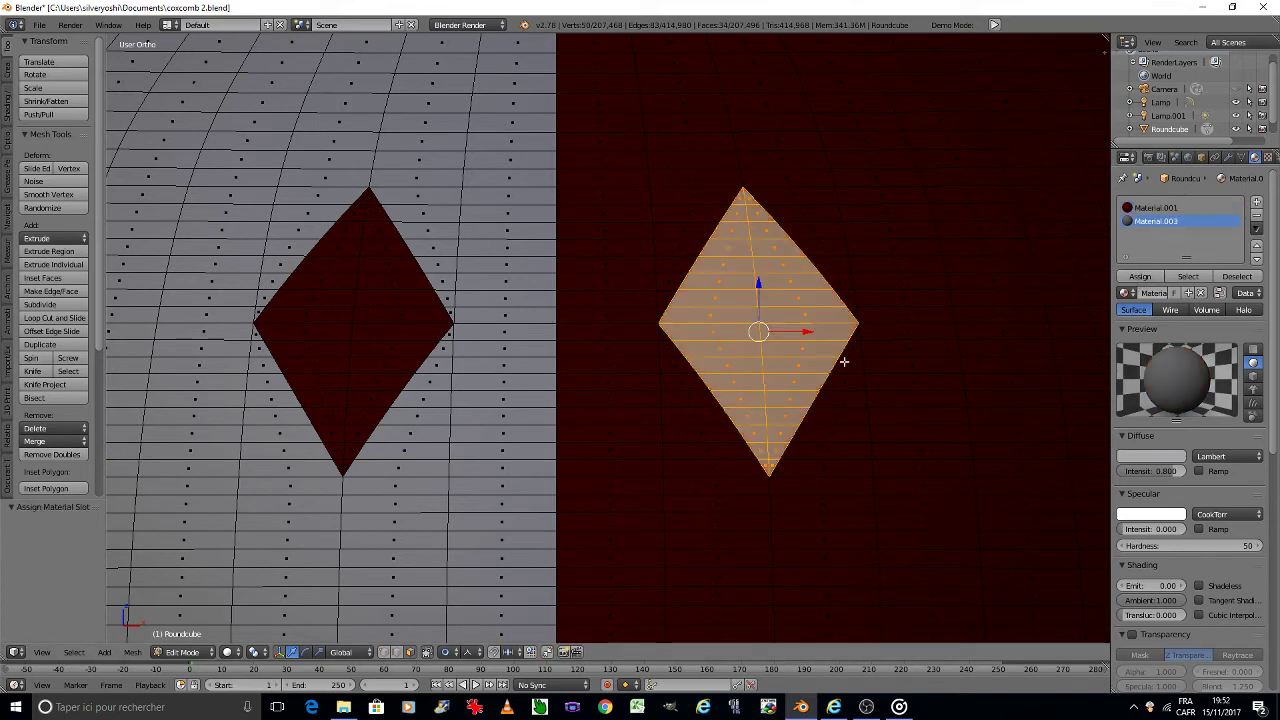
Step: Return the hat to Object Mode and zoom out
key(Tab)
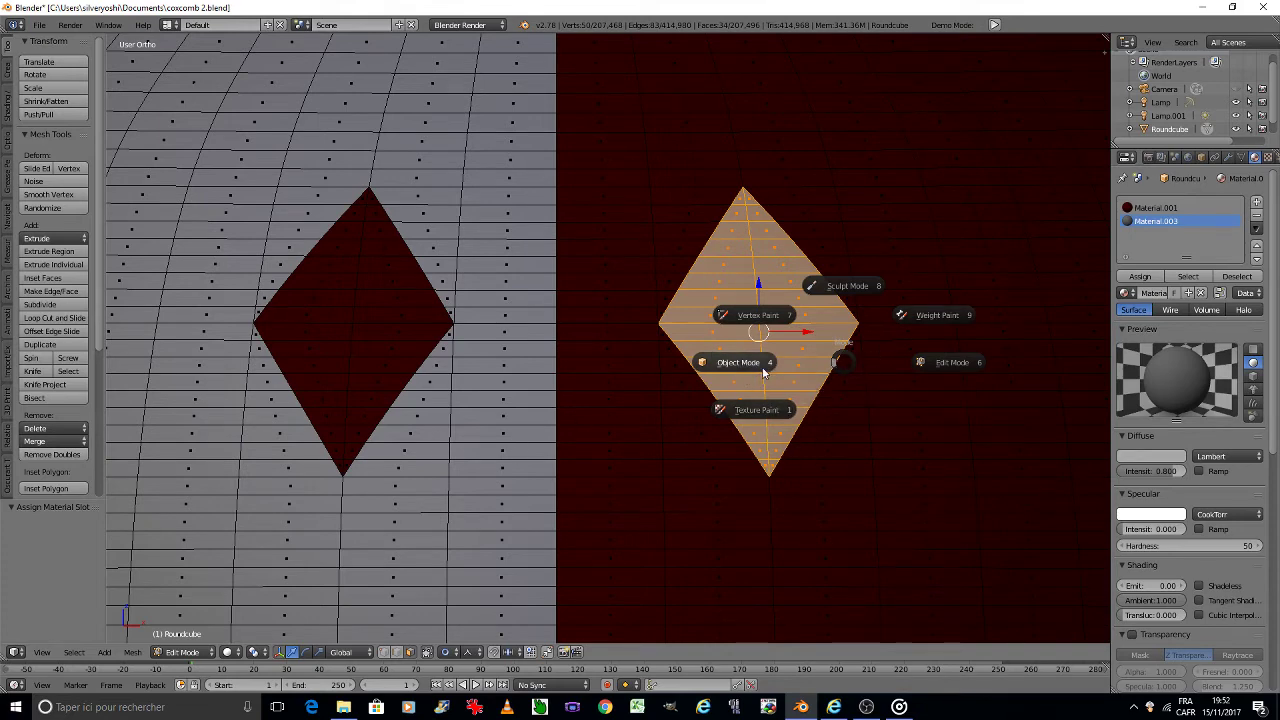
key(Escape)
click(182, 652)
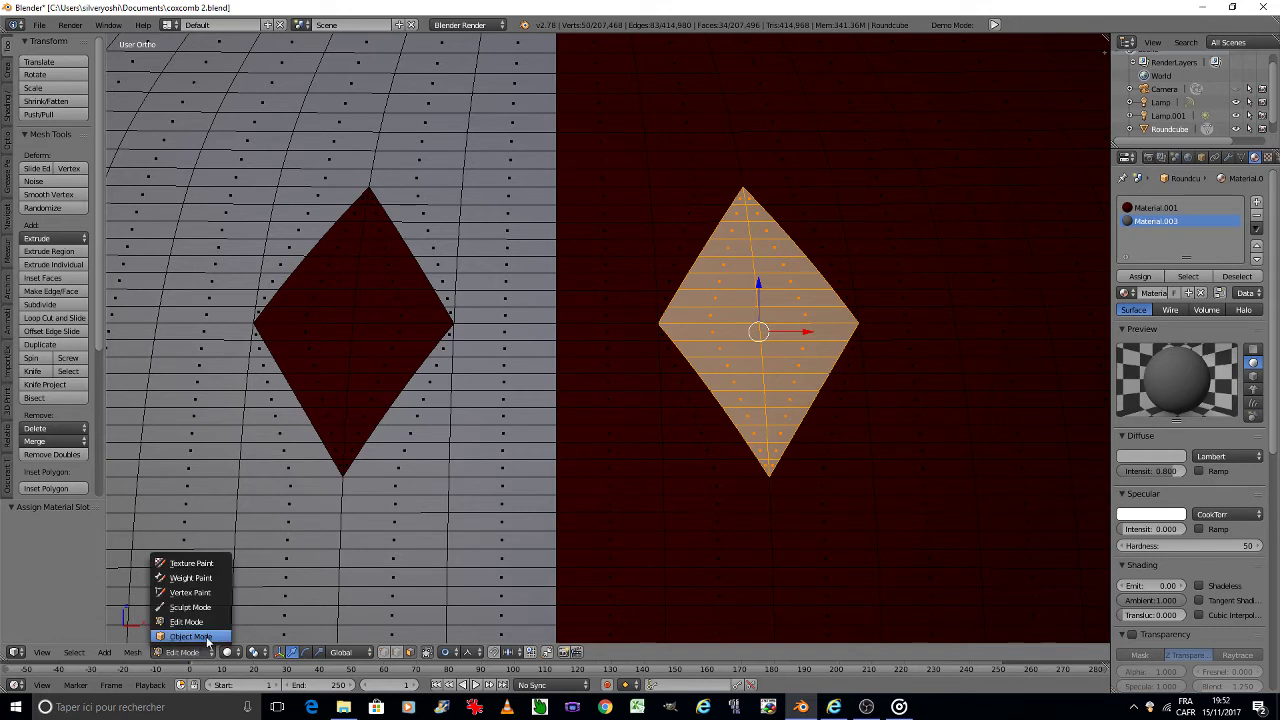
click(190, 639)
scroll(689, 458, down, 5)
Step: Apply rotation and scale to the hat, then check it through the camera view
right_click(689, 458)
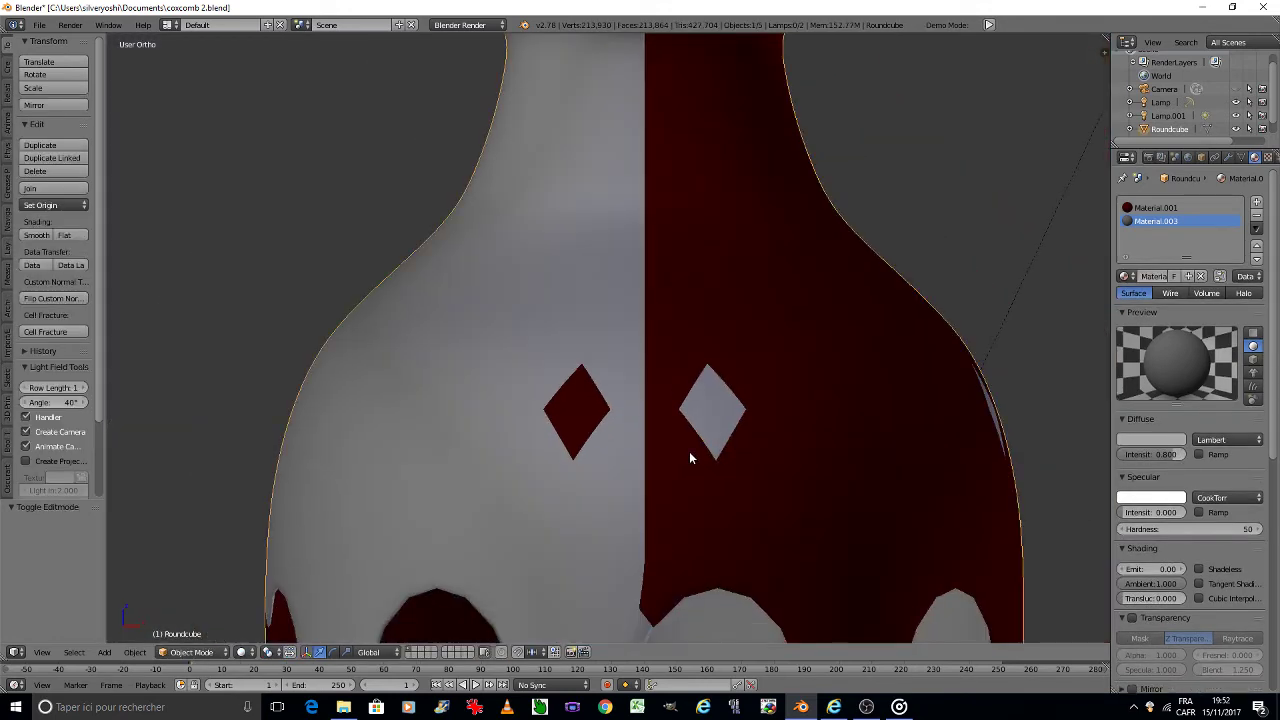
key(ctrl+a)
click(689, 458)
scroll(689, 457, down, 6)
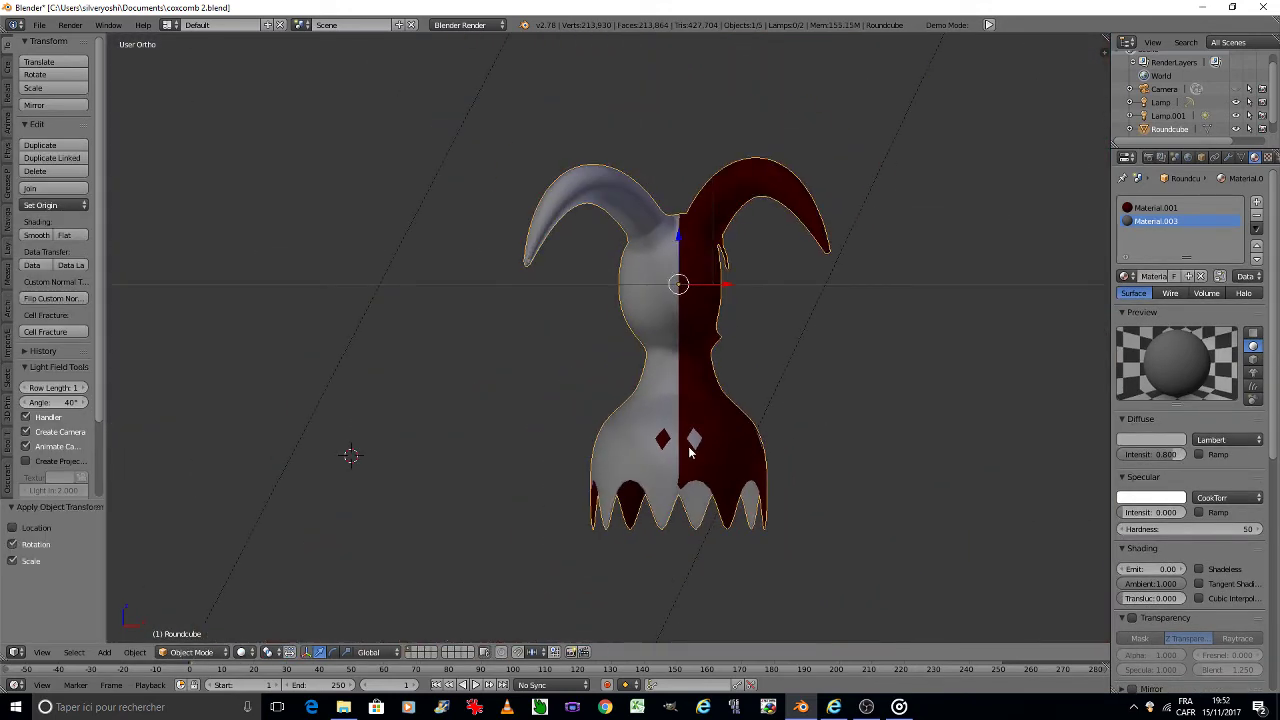
key(KP_0)
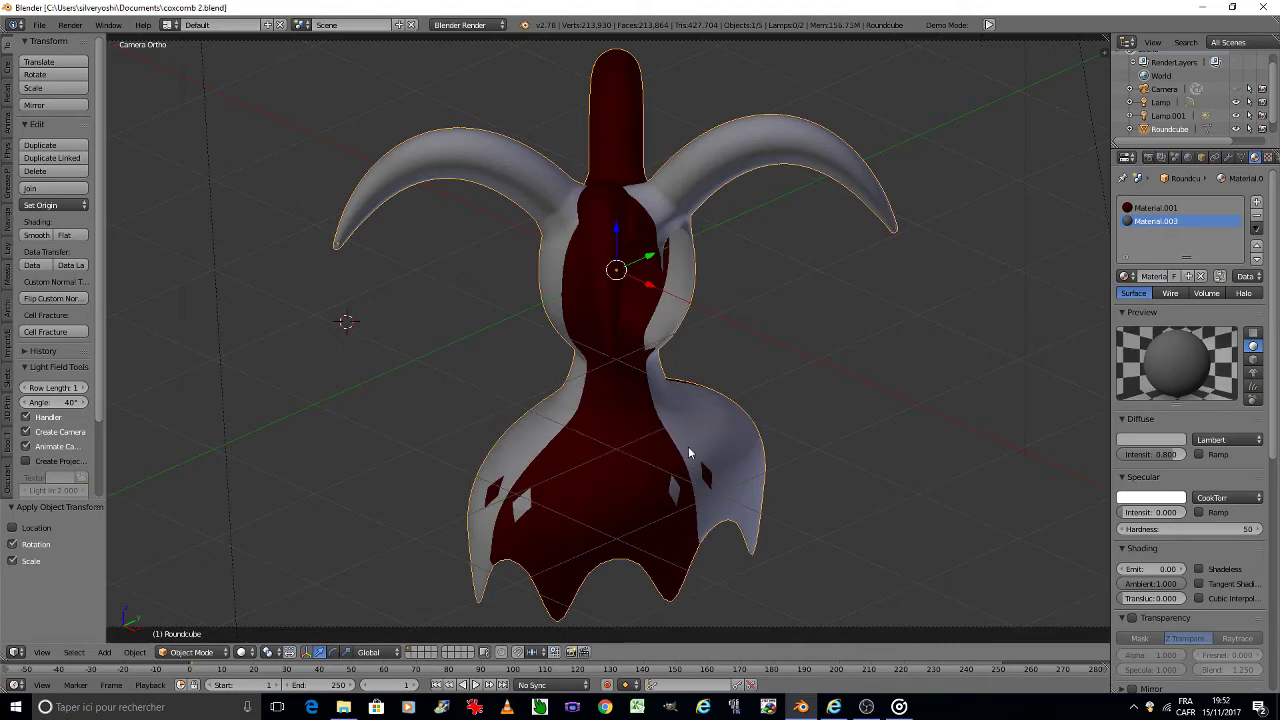
key(KP_4)
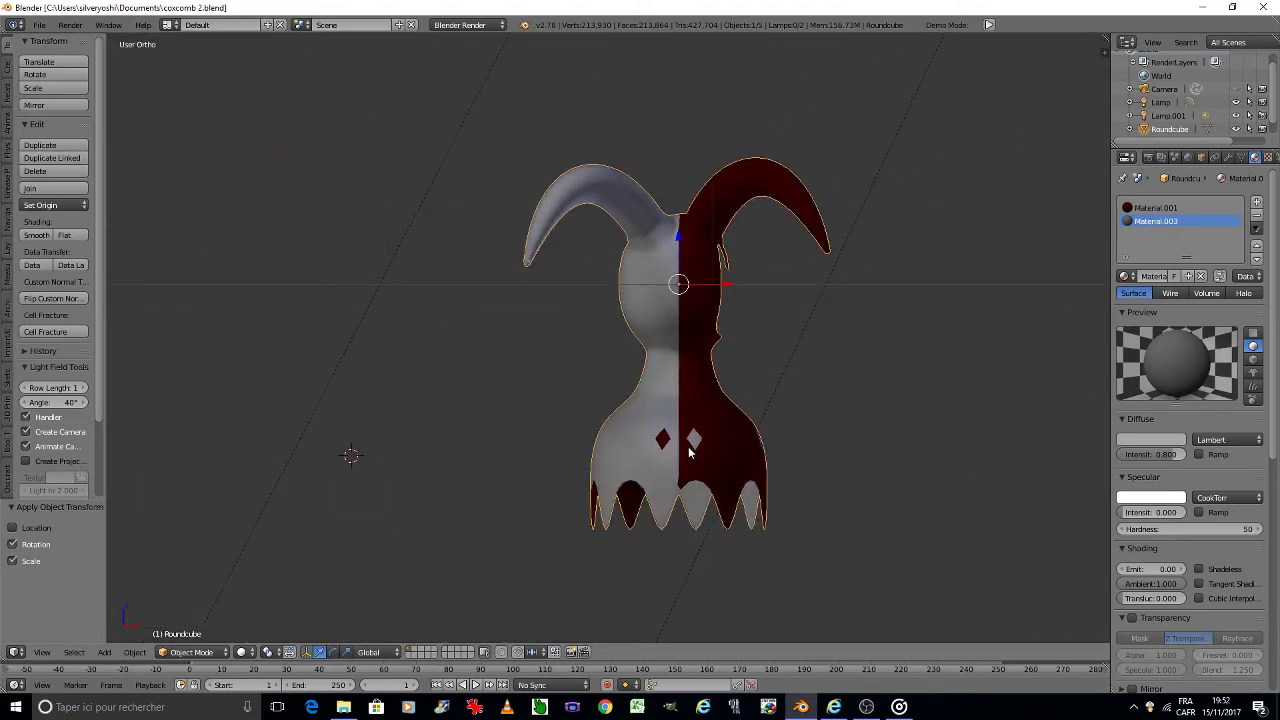
scroll(726, 466, up, 2)
scroll(650, 502, up, 3)
scroll(650, 502, up, 2)
Step: In Edit Mode, vertex-slide the seam vertex where it meets the scalloped hem
key(Tab)
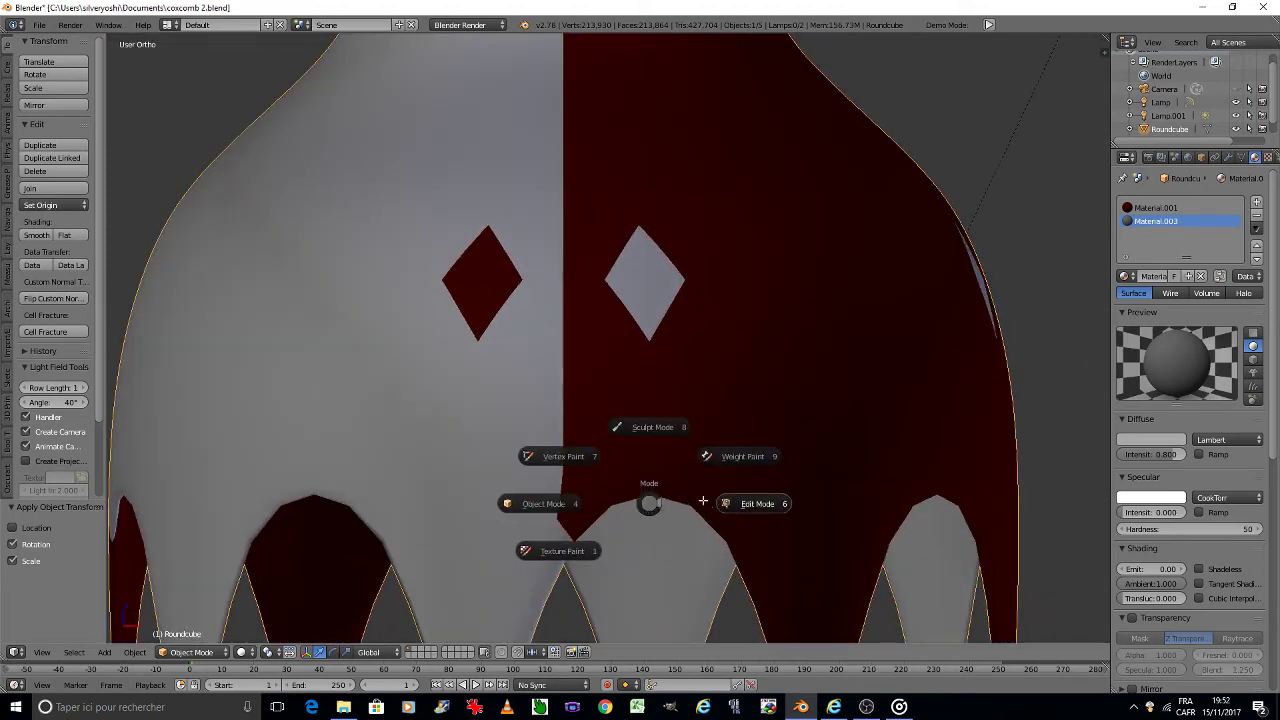
click(703, 500)
scroll(694, 403, up, 2)
scroll(617, 423, up, 2)
key(a)
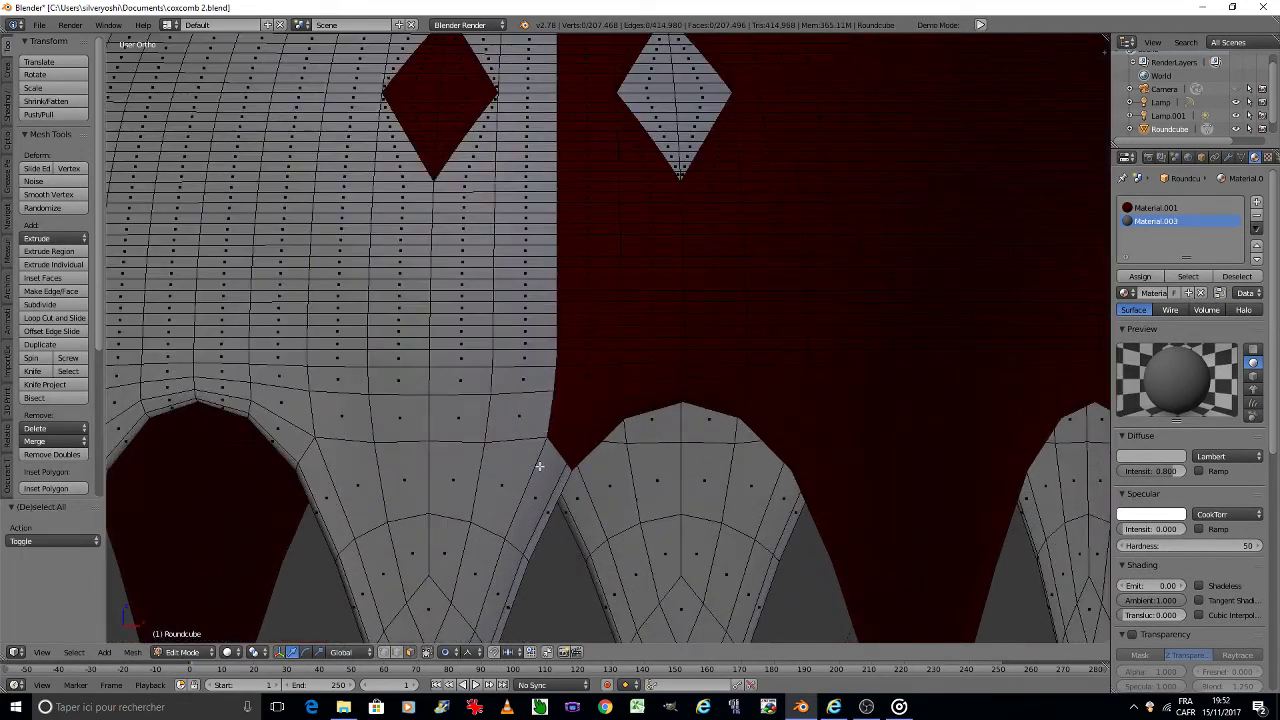
click(384, 652)
right_click(546, 438)
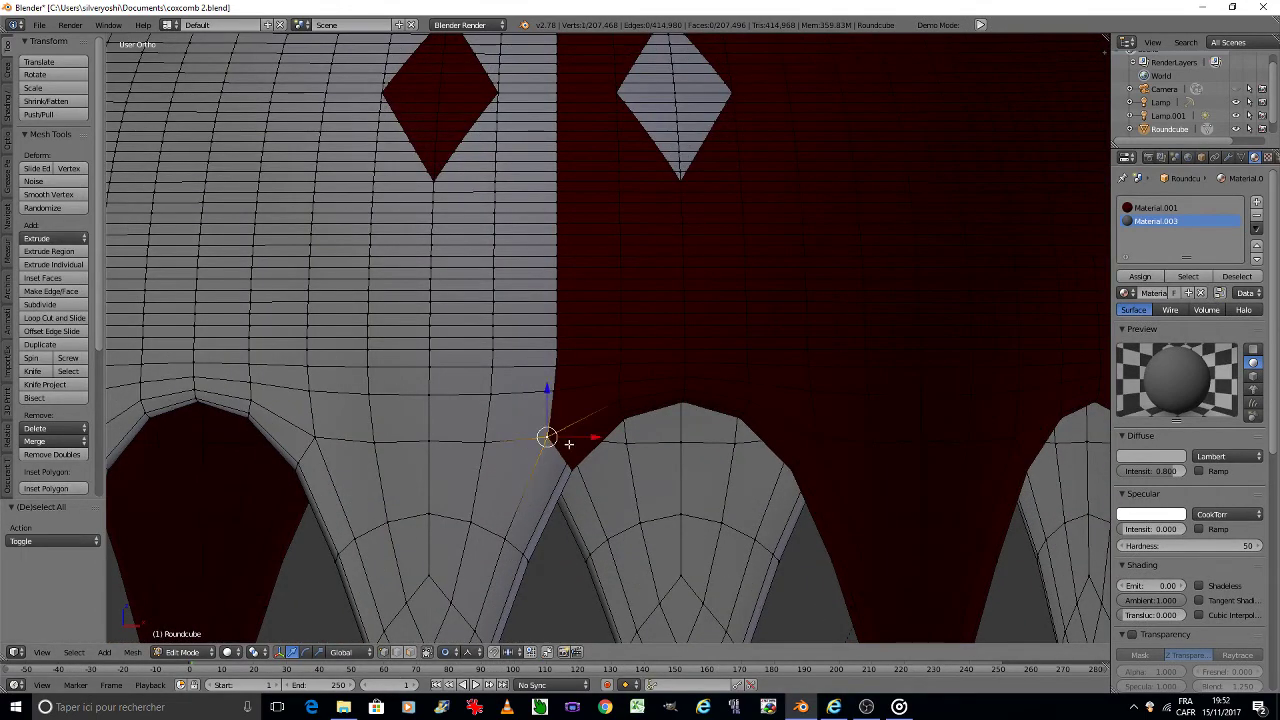
key(shift+v)
click(577, 437)
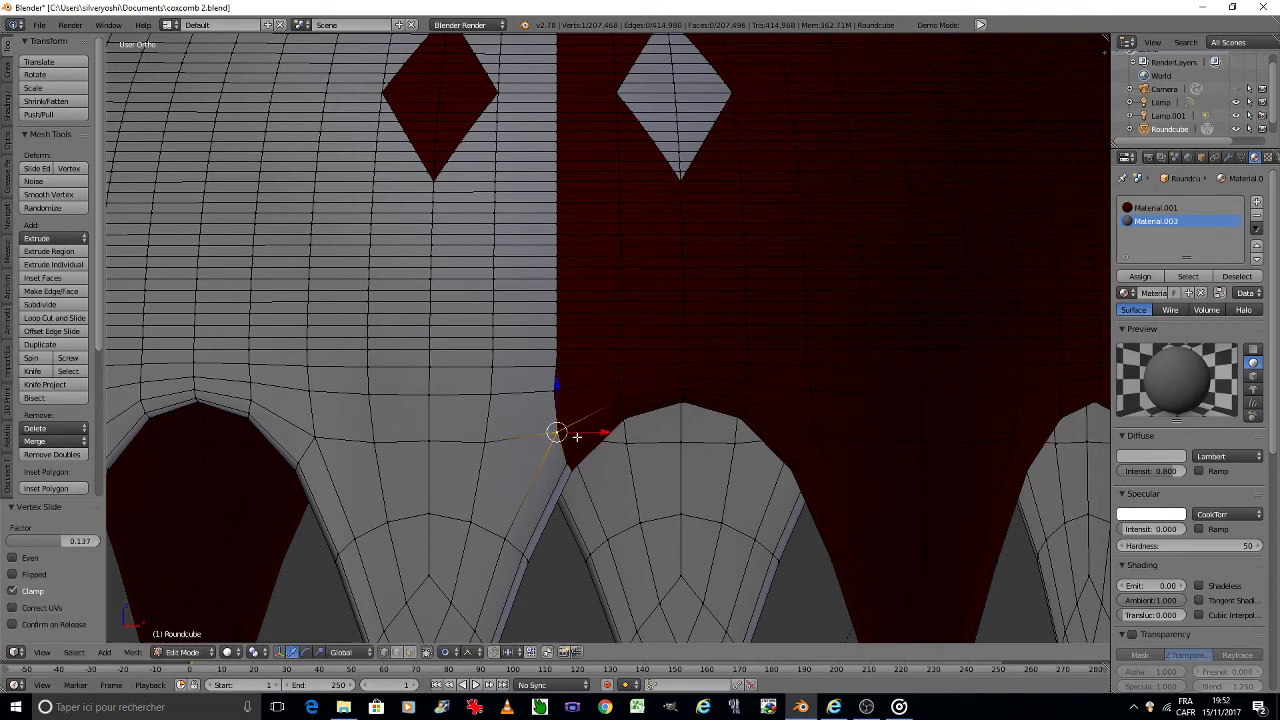
Step: Return to Object Mode and orbit the view to the hat's other side
key(Tab)
click(553, 466)
scroll(553, 466, down, 5)
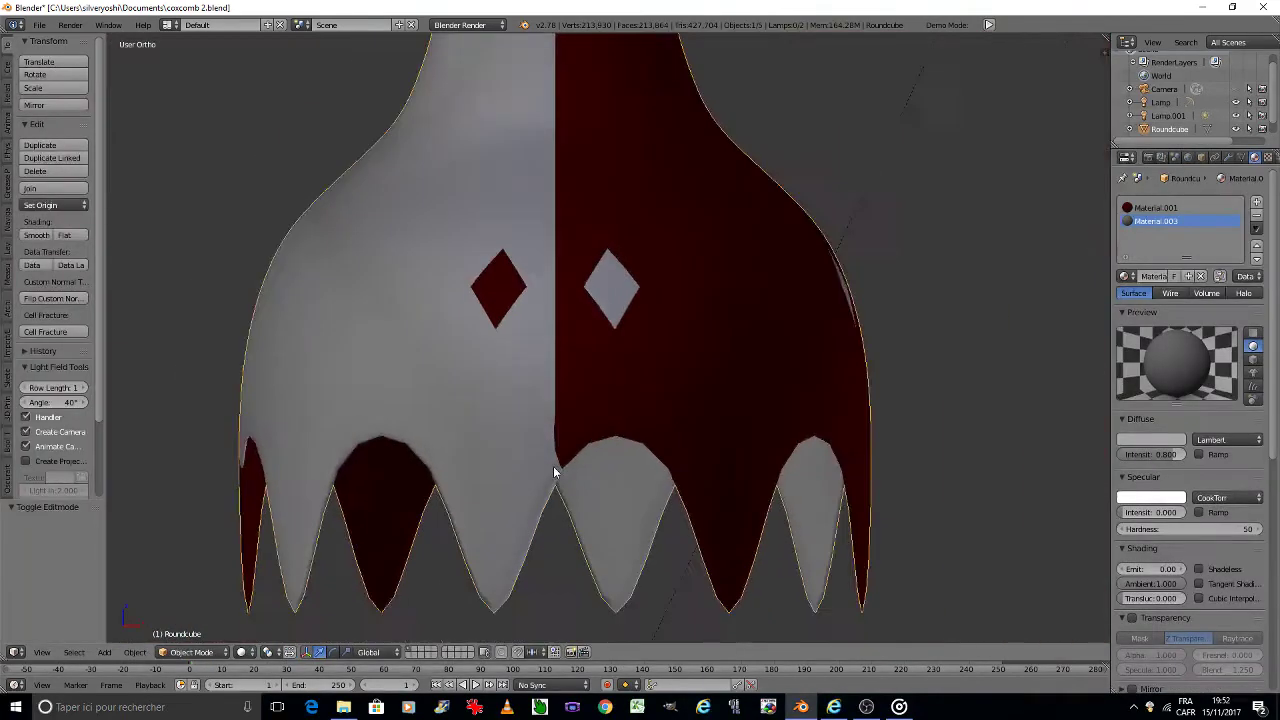
scroll(553, 466, down, 2)
key(KP_4)
key(KP_4)
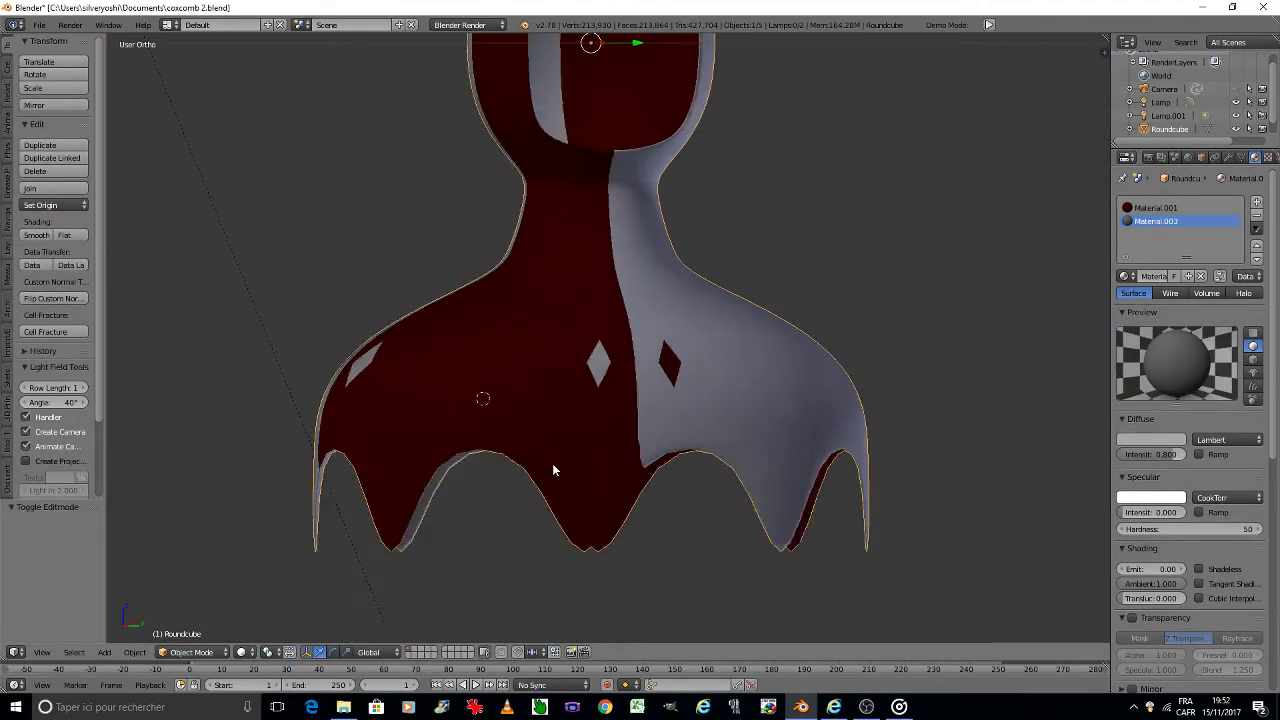
key(KP_4)
key(KP_4)
key(KP_4)
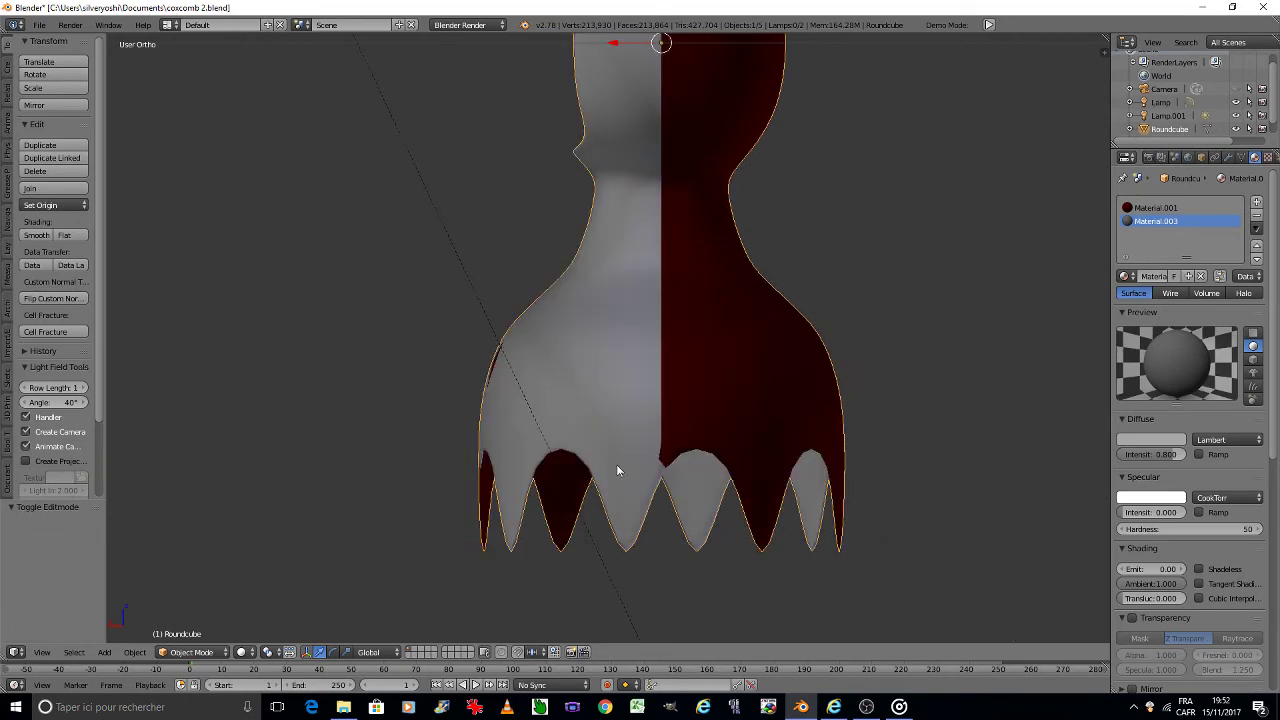
Step: Slide the seam vertex on this side by factor 0.166, then enable see-through edges
key(Tab)
click(706, 468)
scroll(640, 470, up, 3)
scroll(632, 470, up, 3)
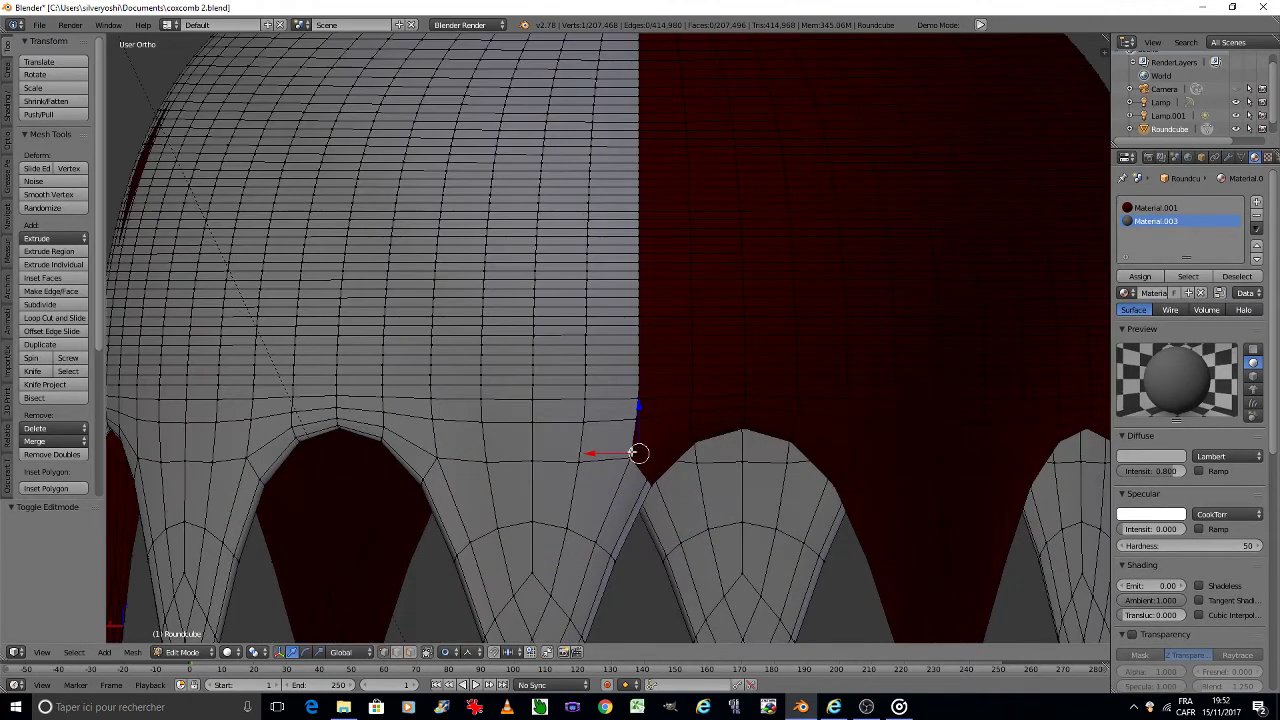
key(shift+v)
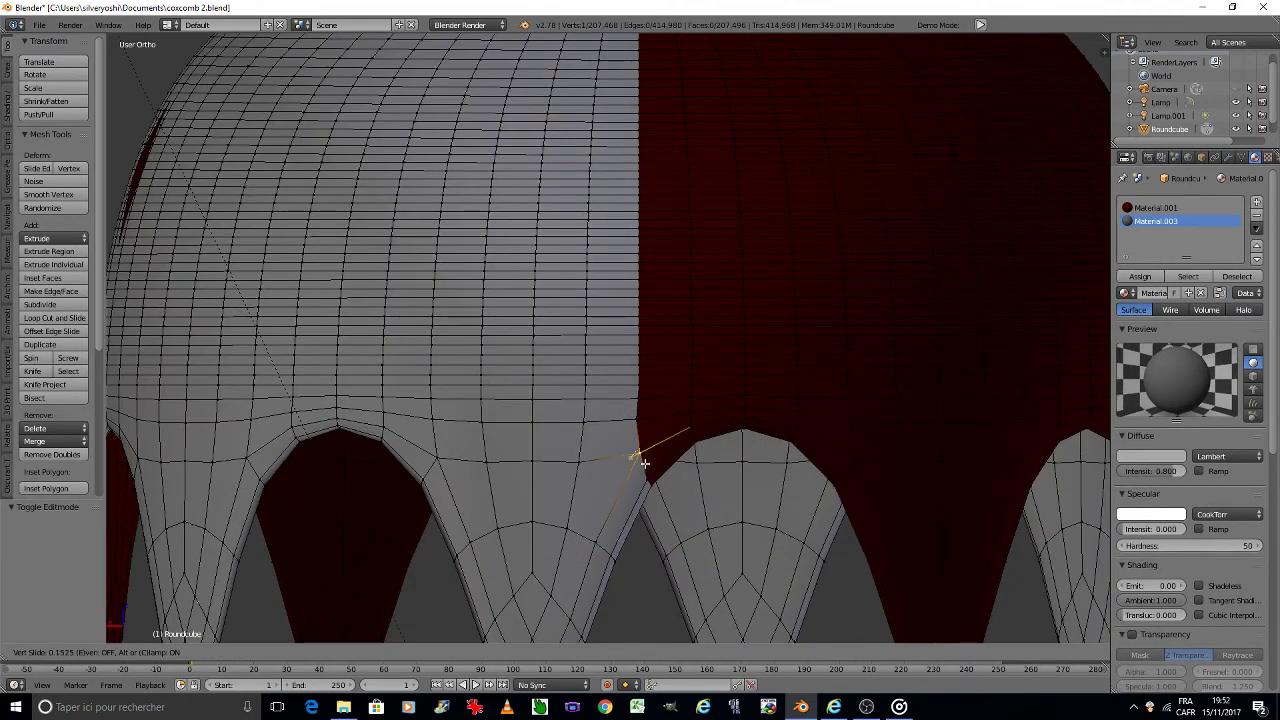
click(641, 460)
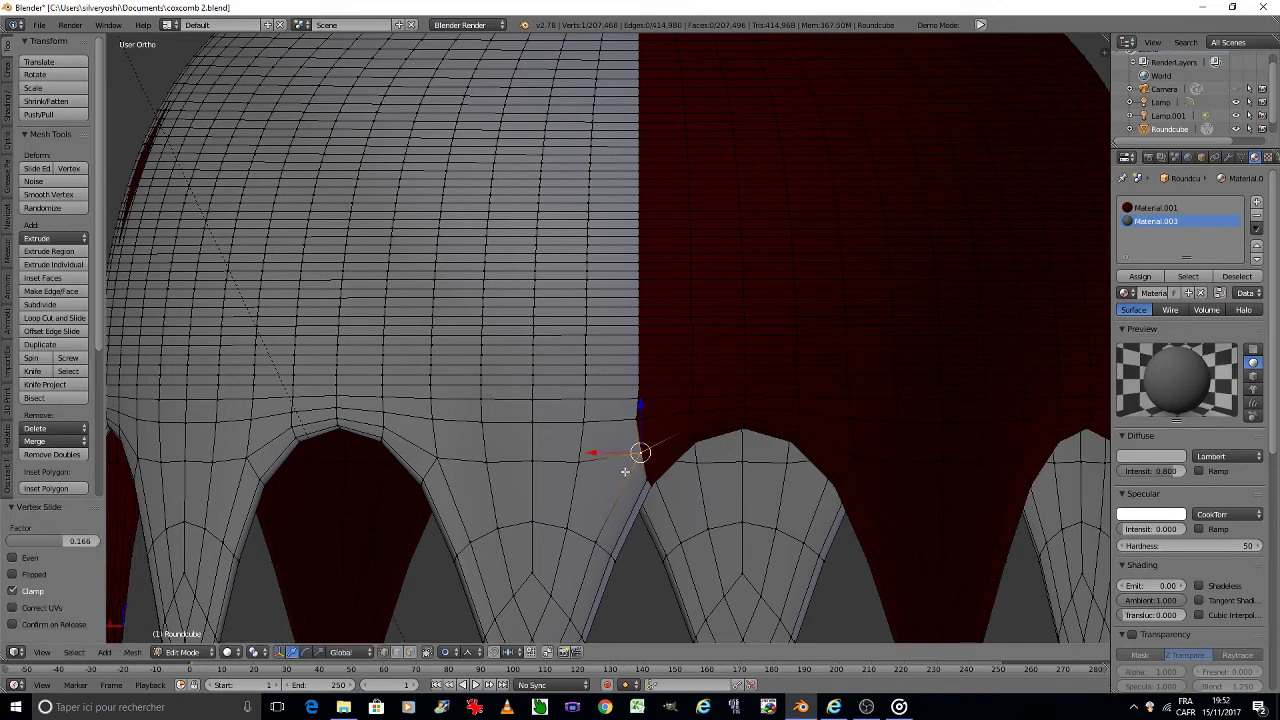
click(428, 652)
scroll(565, 317, up, 2)
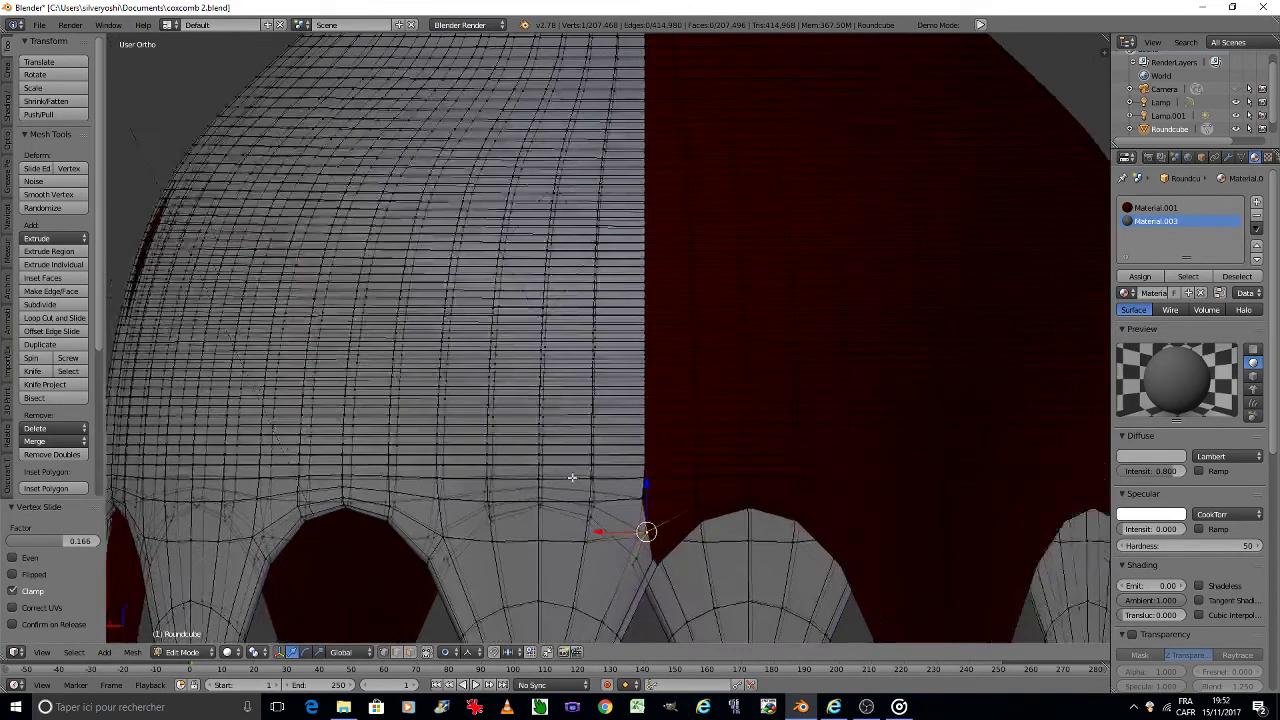
scroll(612, 308, up, 2)
scroll(597, 309, up, 2)
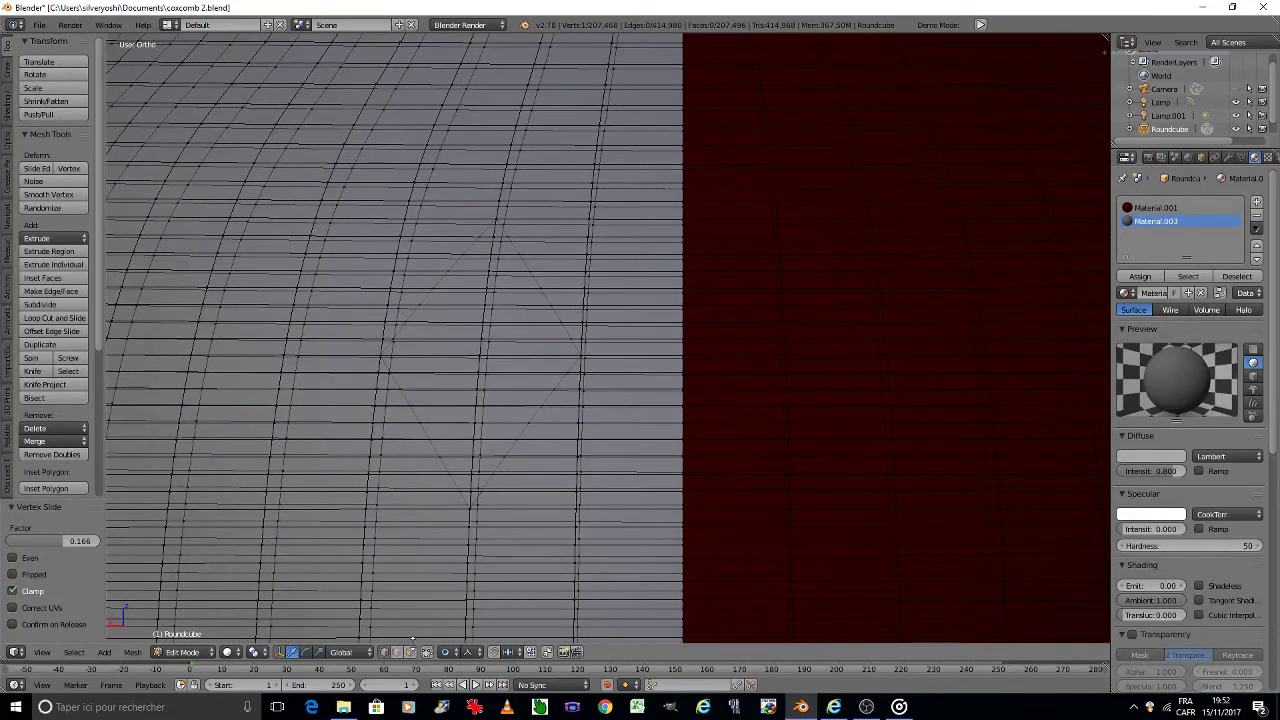
Step: Cut a diamond outline into the white half joining its top, left, right and bottom corners
click(426, 652)
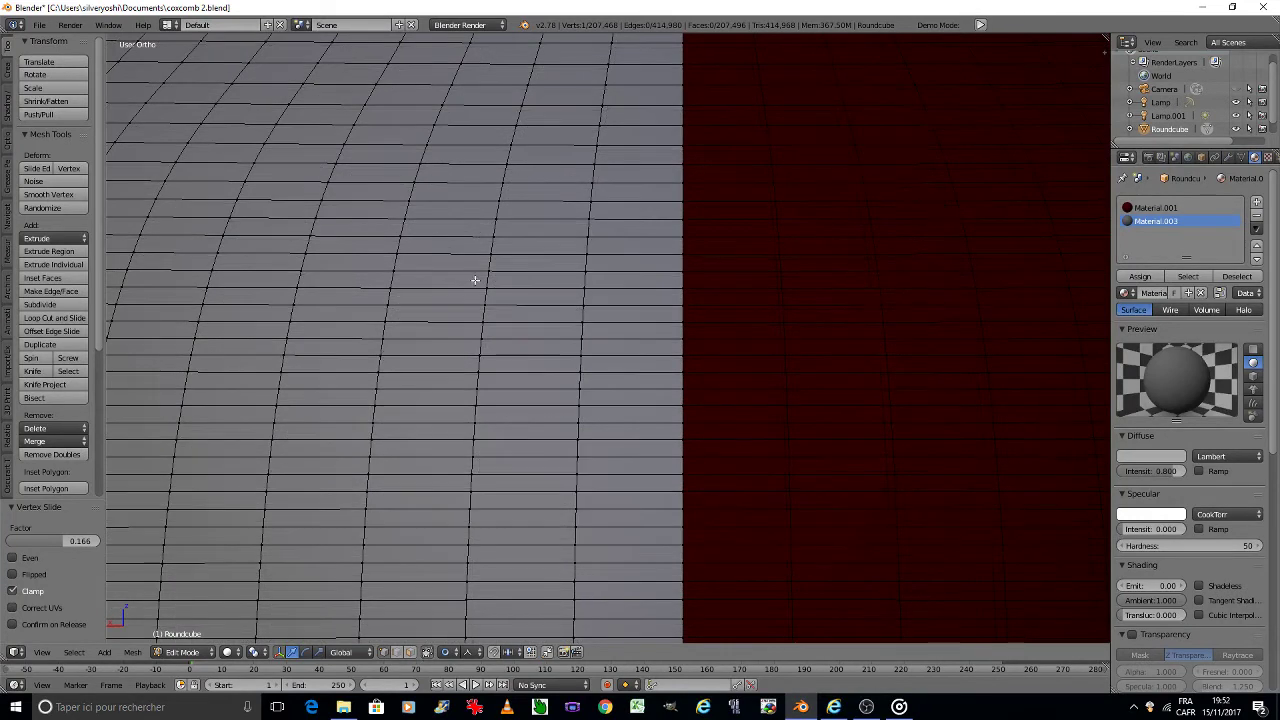
right_click(494, 220)
click(426, 652)
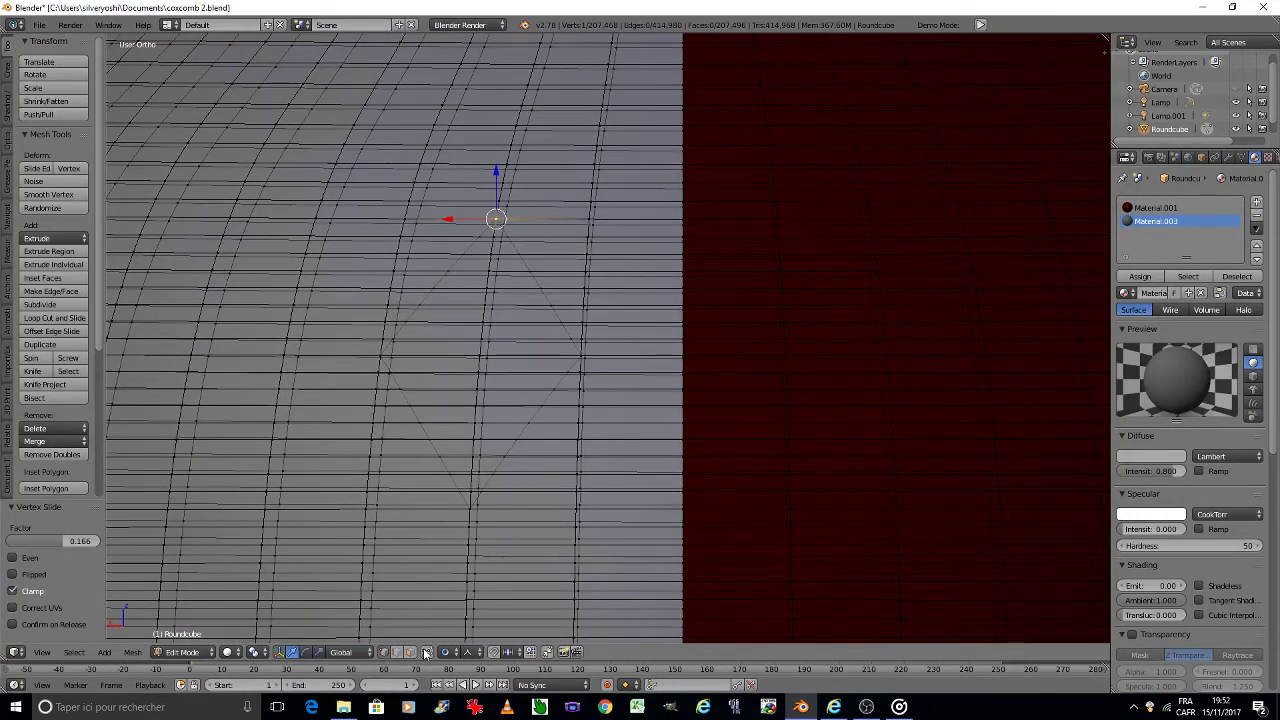
click(426, 652)
shift+right_click(382, 355)
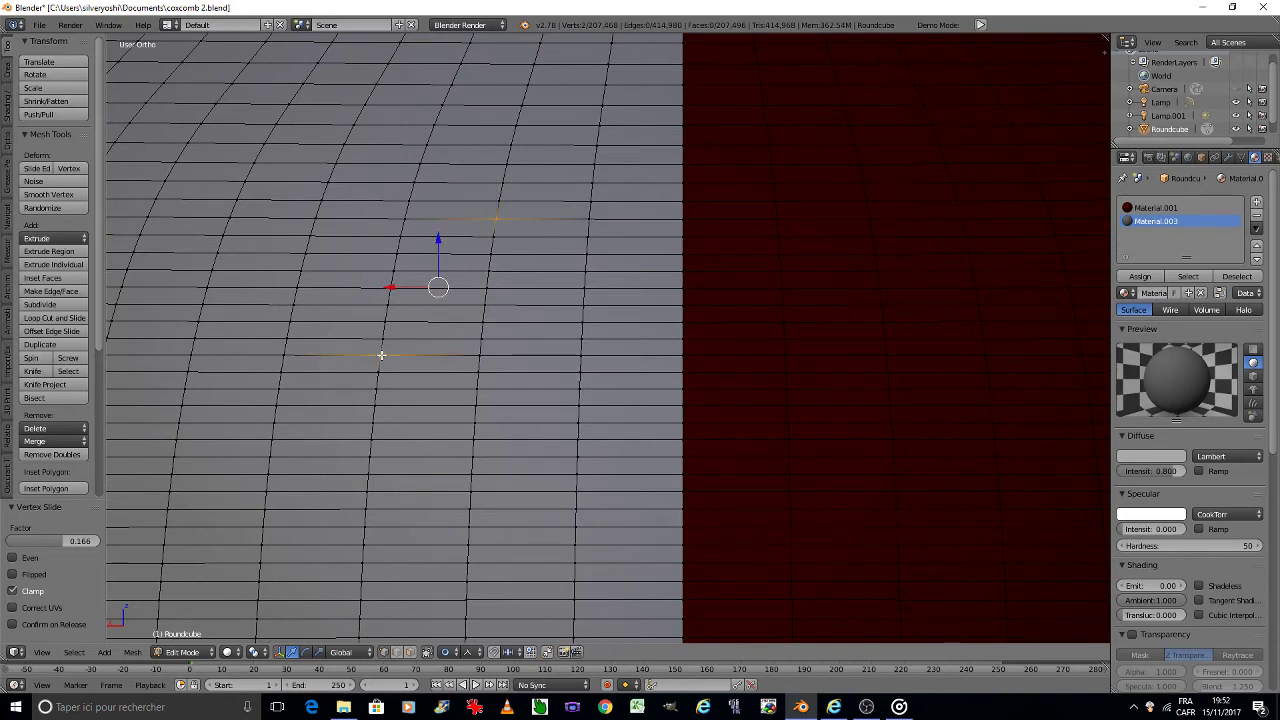
click(427, 652)
click(427, 652)
shift+right_click(471, 506)
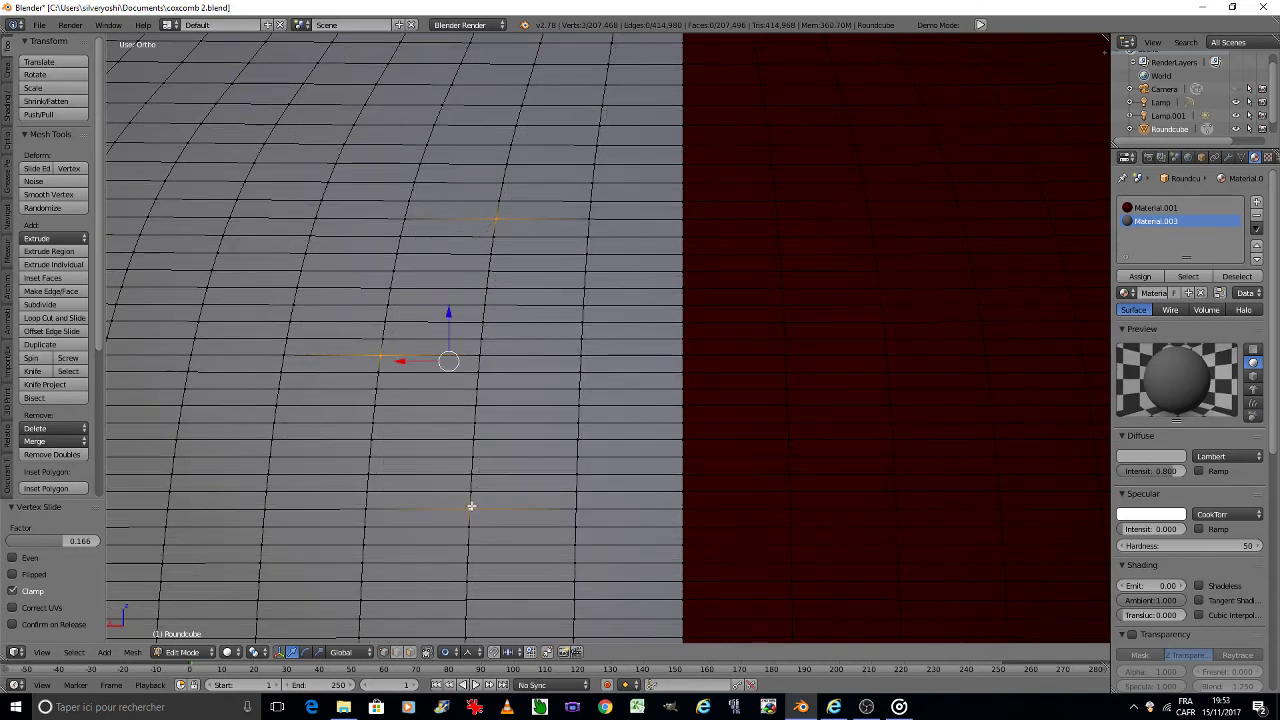
key(j)
right_click(498, 223)
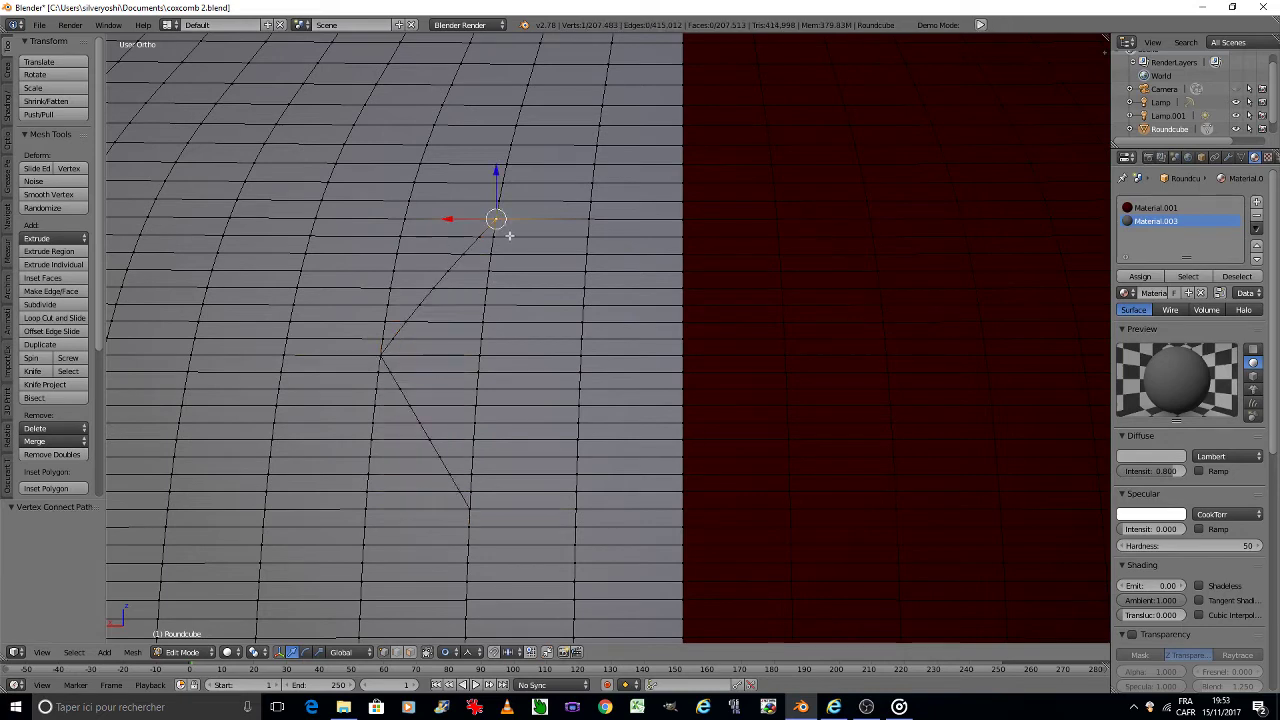
shift+right_click(572, 350)
shift+right_click(471, 507)
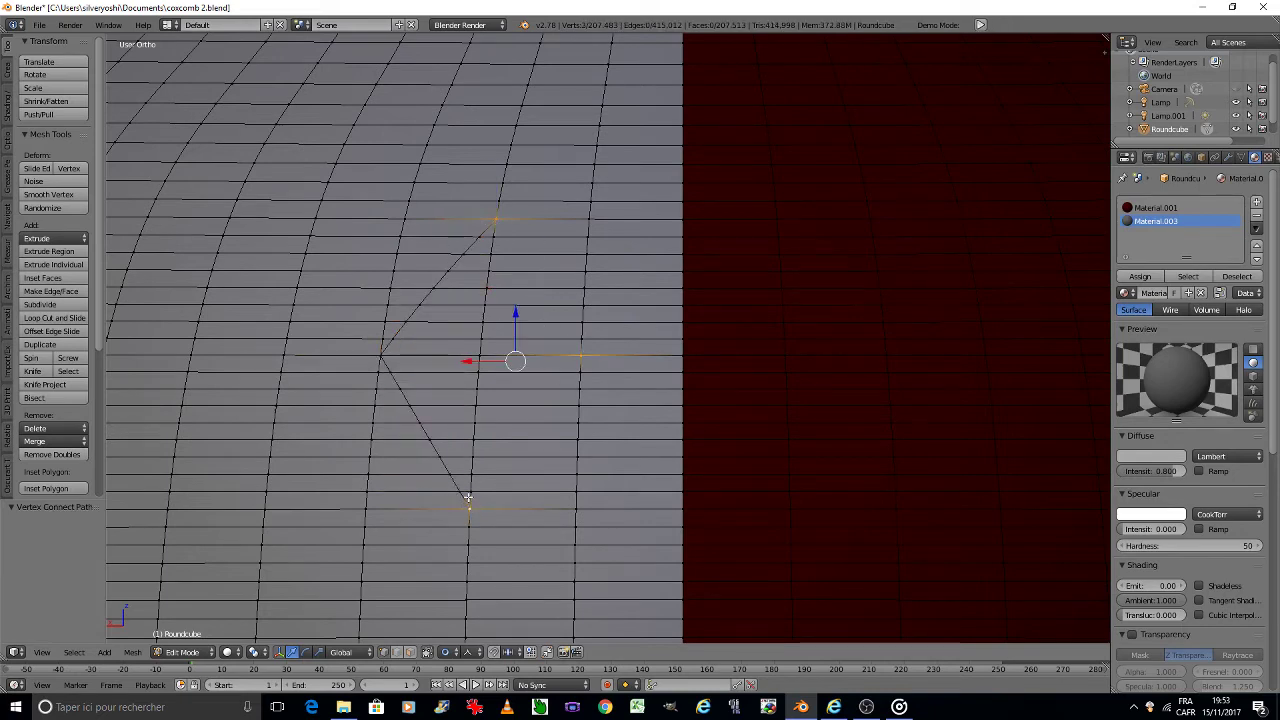
key(j)
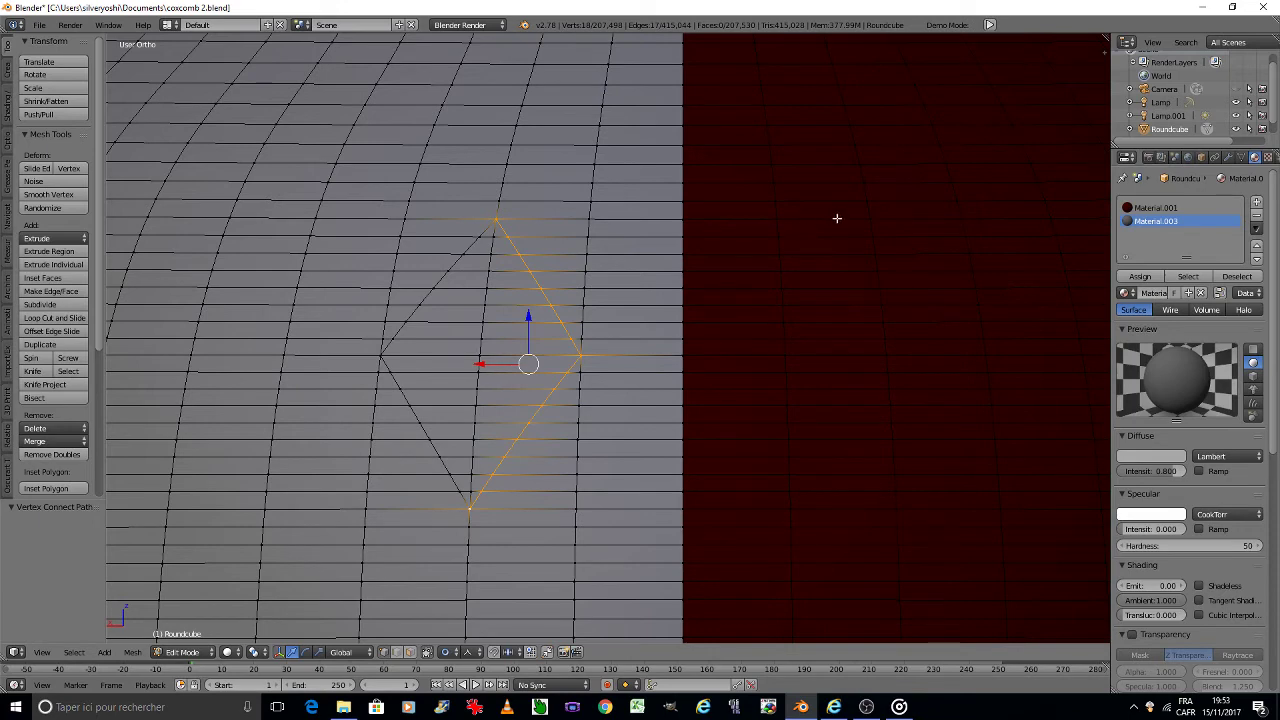
Step: Cut the first side of a diamond on the red half and select the other side's corners
right_click(867, 214)
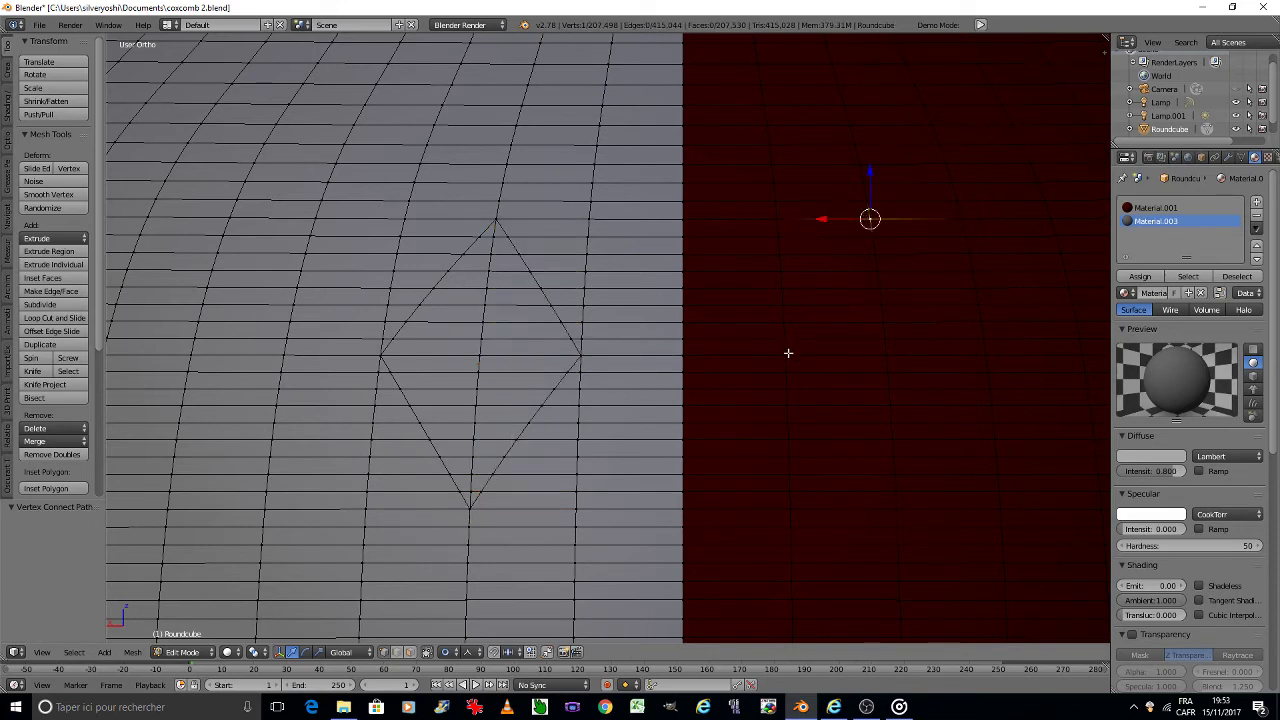
shift+right_click(782, 346)
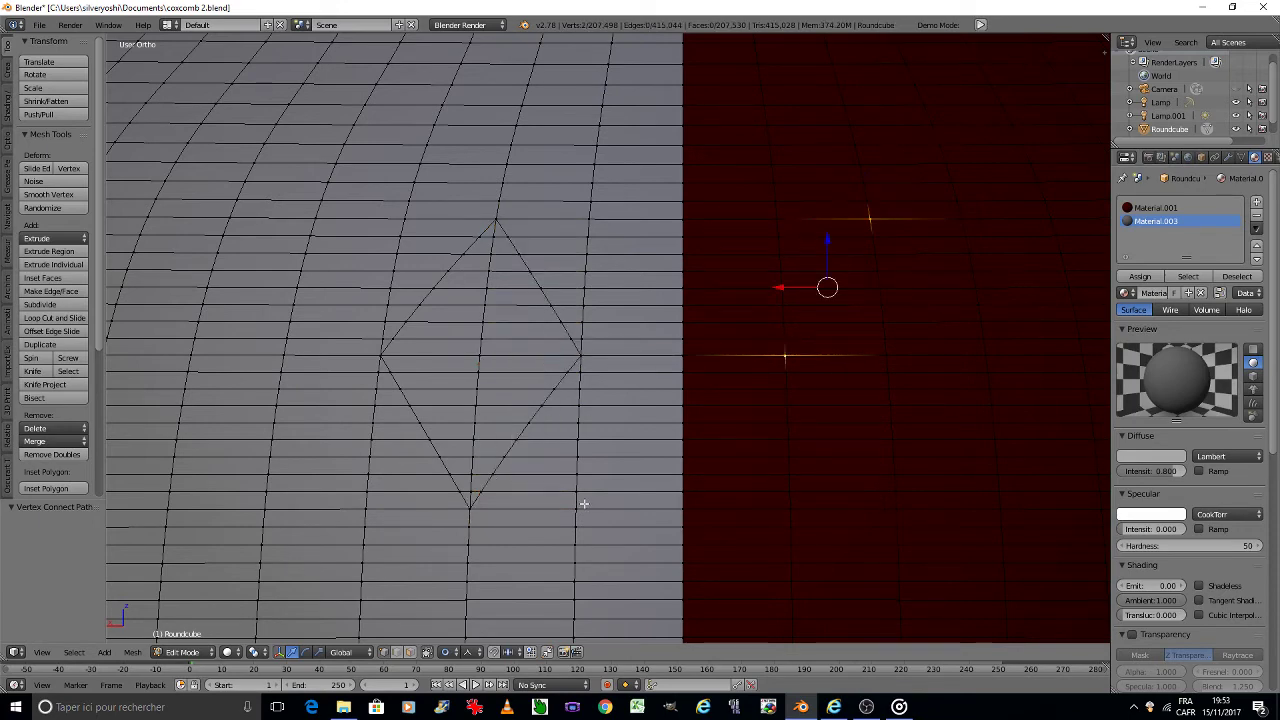
shift+right_click(894, 509)
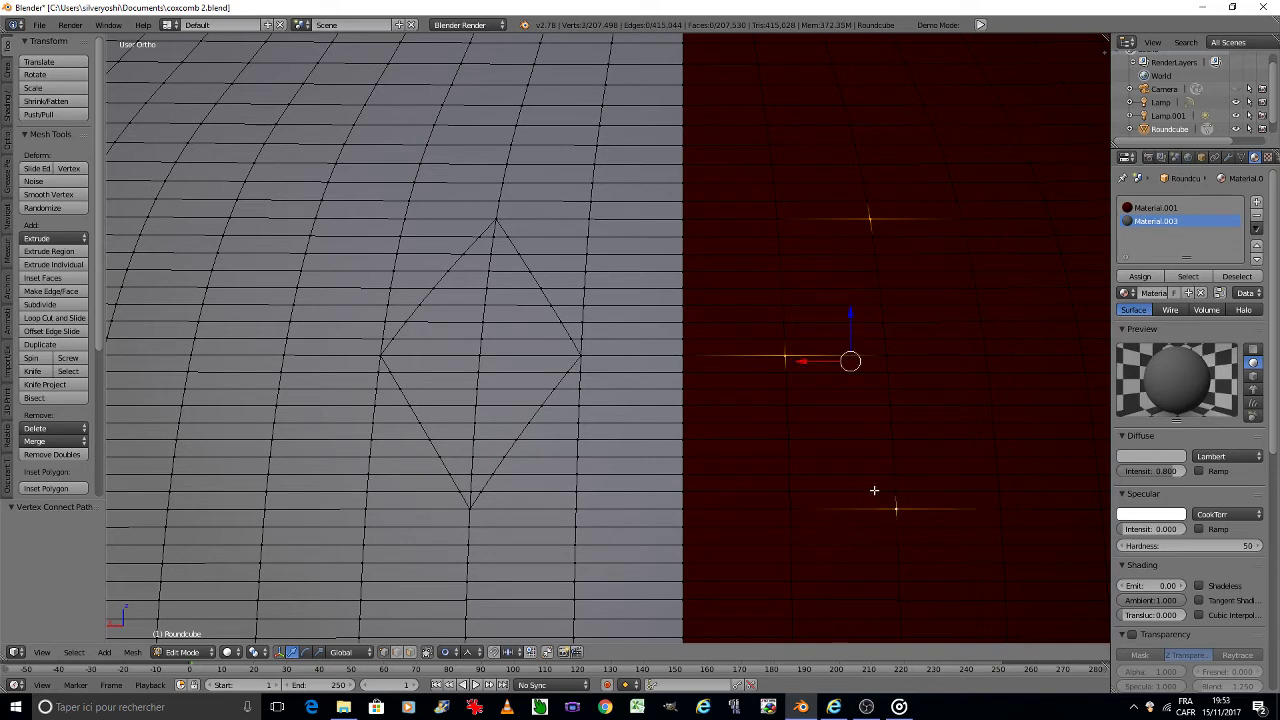
key(j)
right_click(896, 507)
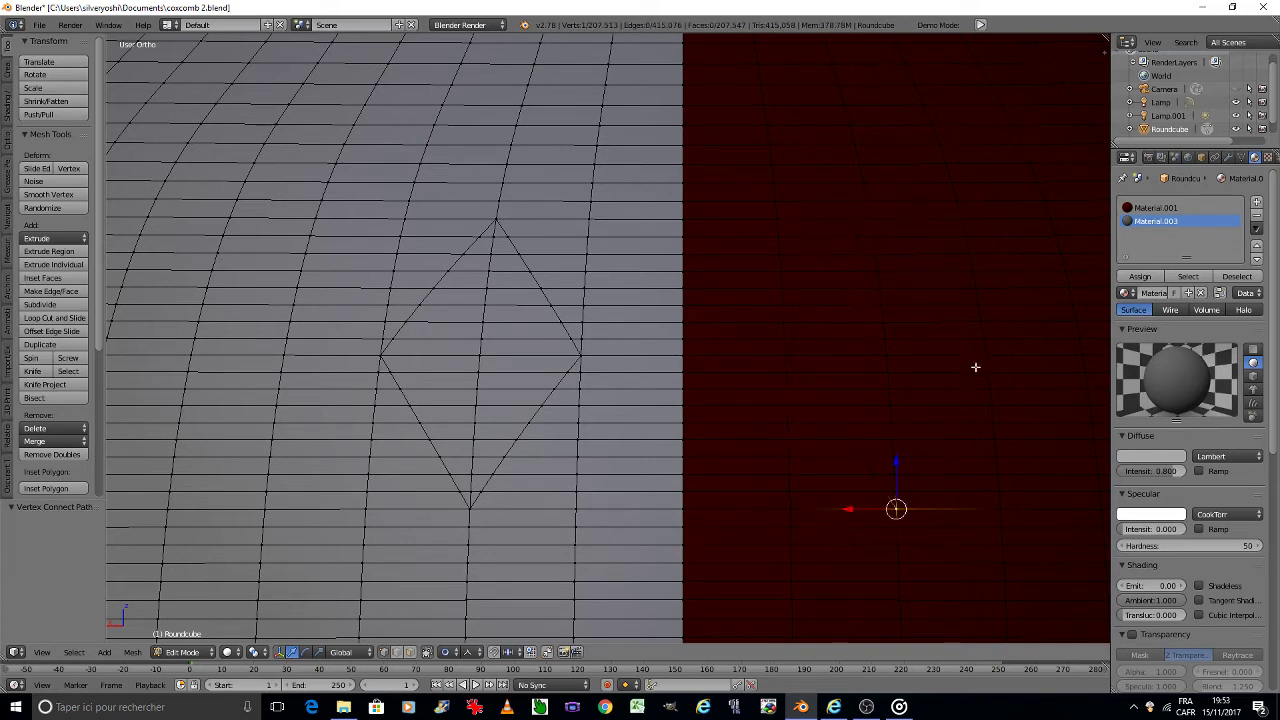
shift+right_click(983, 358)
shift+right_click(871, 220)
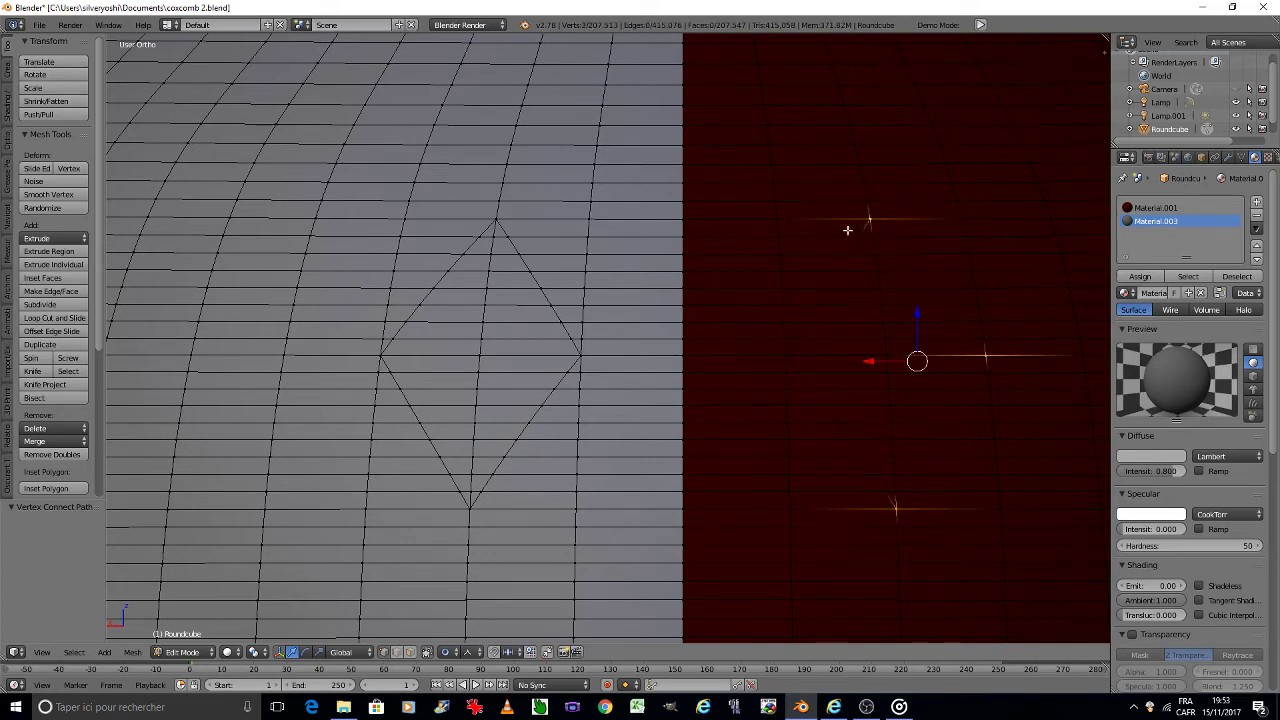
Step: Close the red-half diamond, then give the white-half diamond faces dark red Material.001
key(j)
click(410, 652)
key(a)
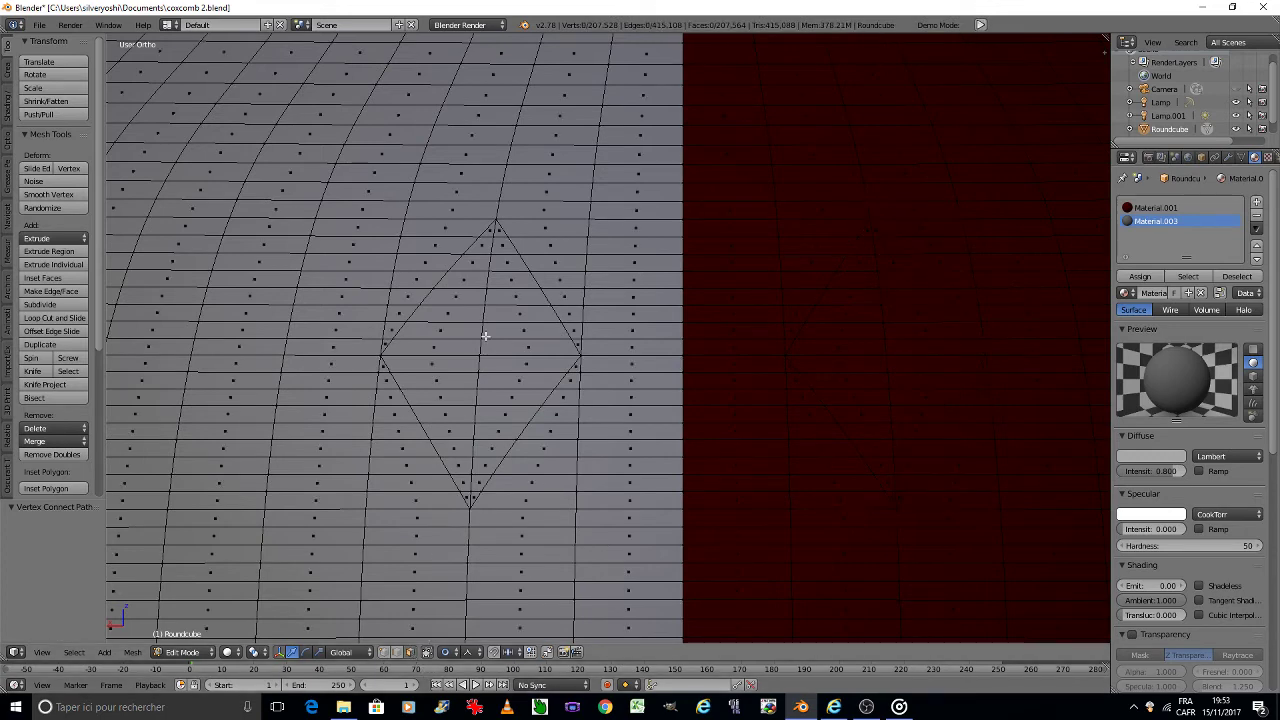
mouse_move(493, 240)
mouse_down()
mouse_move(475, 482)
mouse_move(545, 484)
mouse_up()
middle_drag(545, 484, 537, 483)
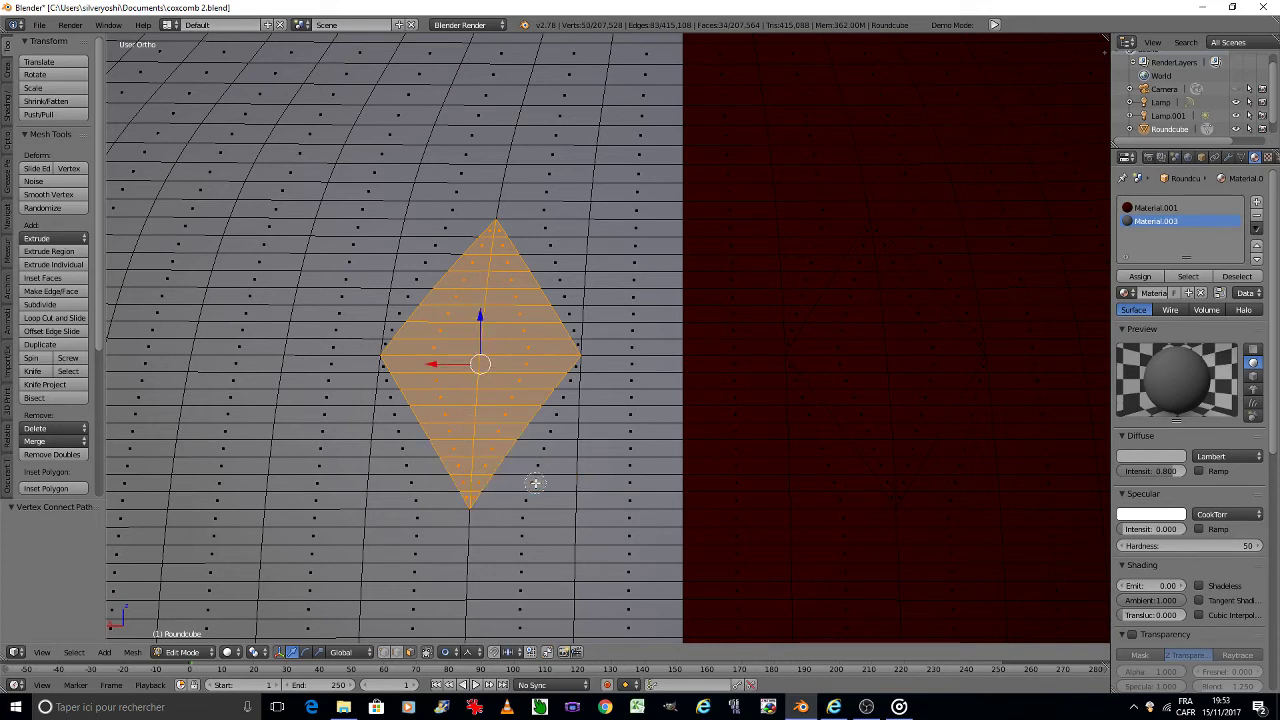
click(1155, 208)
click(1140, 276)
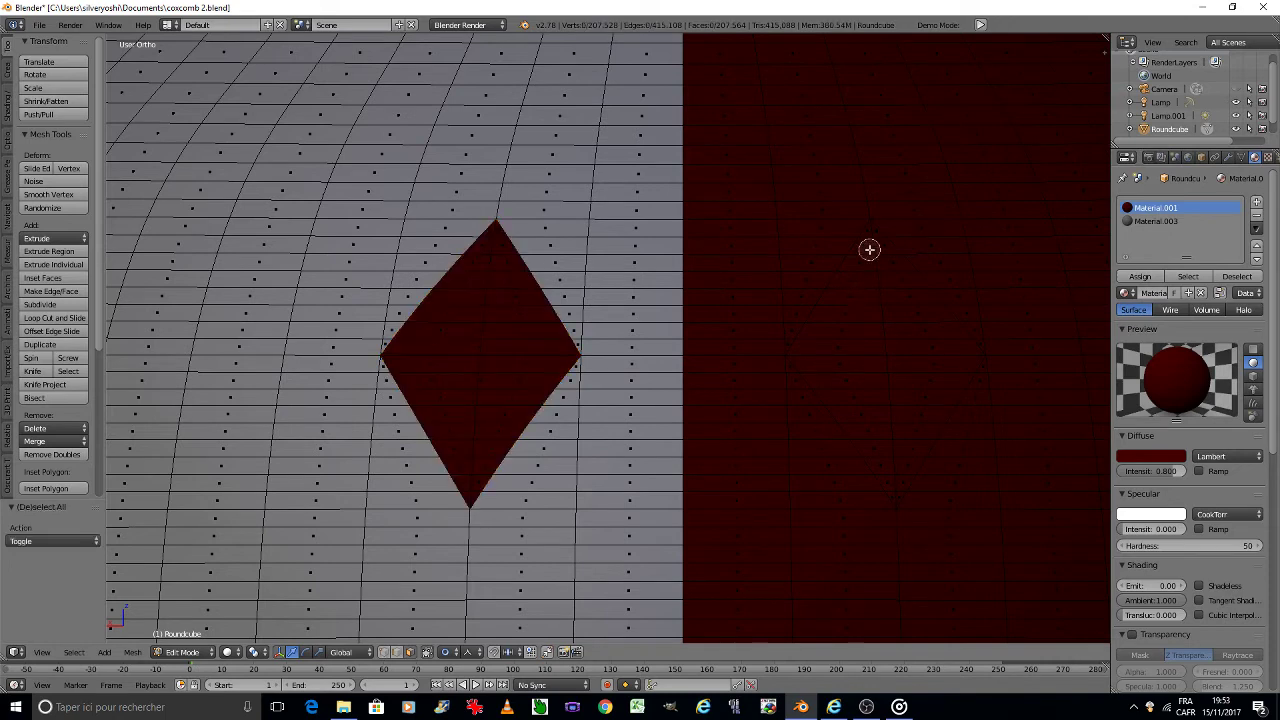
Step: Give the red-half diamond faces the white Material.003
key(a)
drag(871, 243, 897, 481)
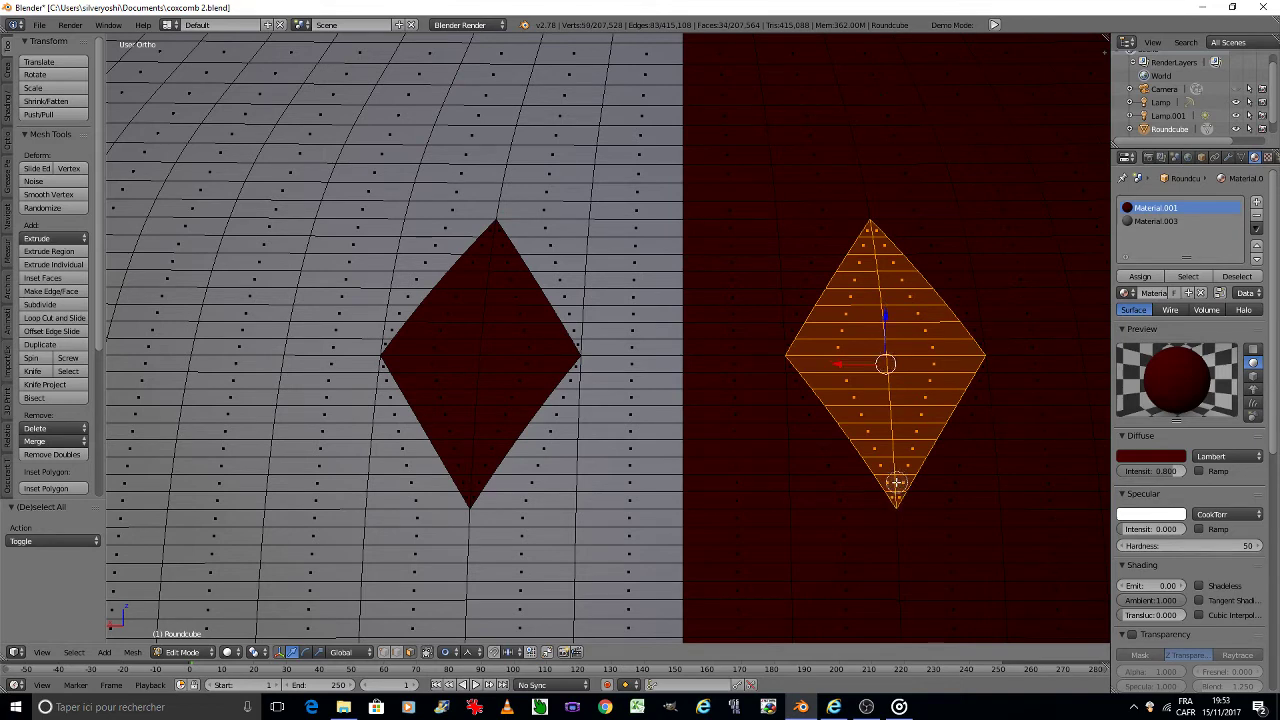
right_click(896, 482)
click(1155, 221)
click(1136, 278)
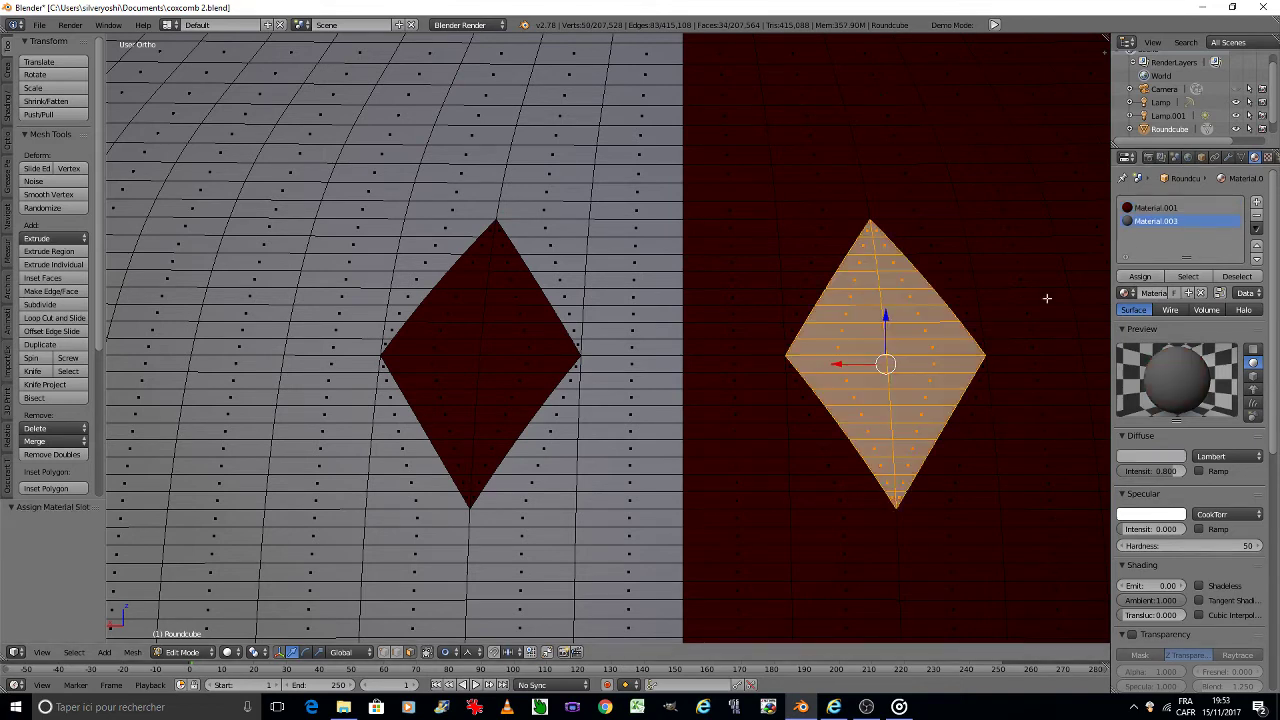
Step: Return the hat to Object Mode and rotate the view a quarter turn
key(Tab)
click(820, 348)
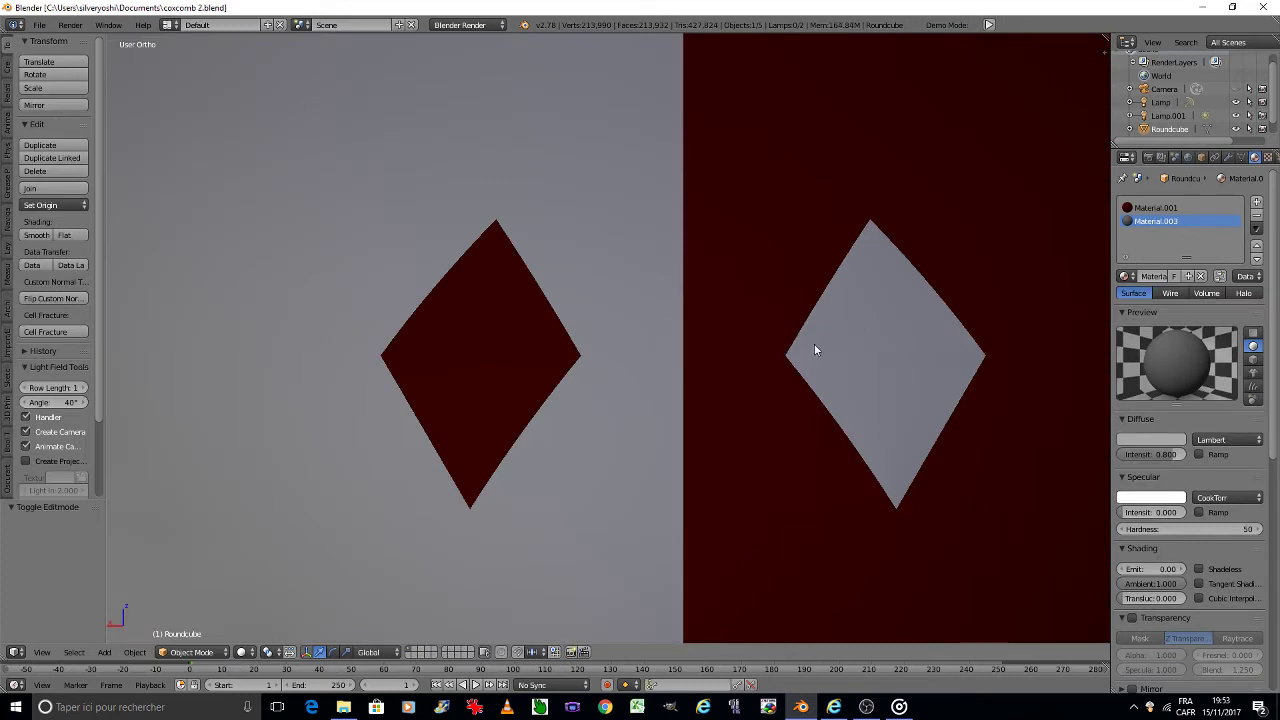
scroll(727, 315, down, 5)
scroll(727, 315, down, 3)
key(KP_6)
key(KP_6)
key(KP_6)
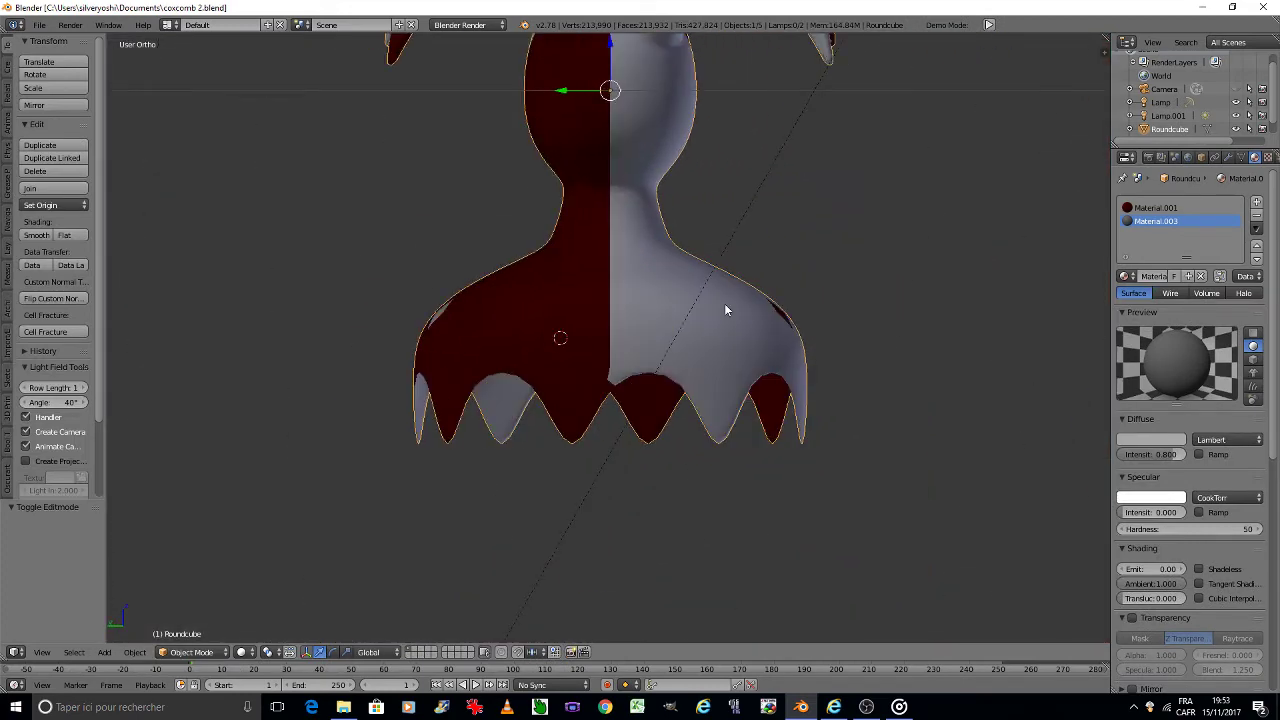
Step: In Edit Mode, slide the seam vertex at the notch above the hem by factor 0.117
key(Tab)
click(822, 305)
scroll(615, 383, up, 4)
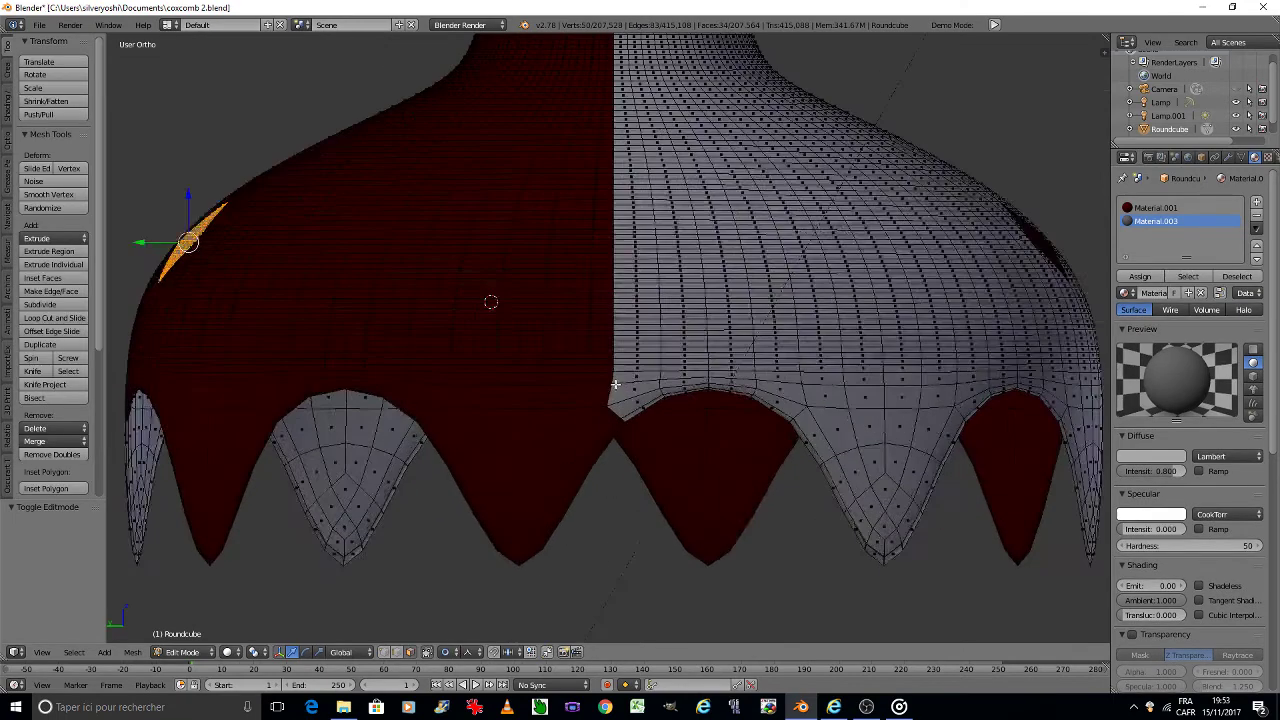
scroll(615, 383, up, 2)
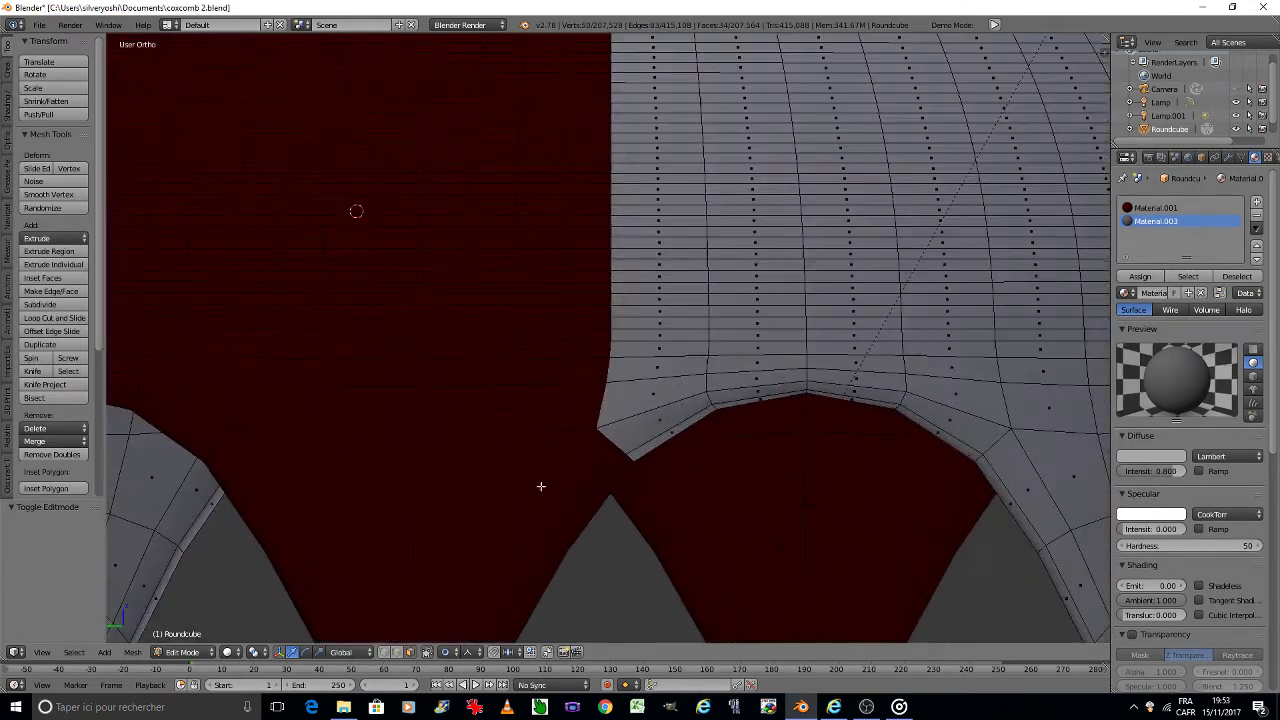
right_click(597, 438)
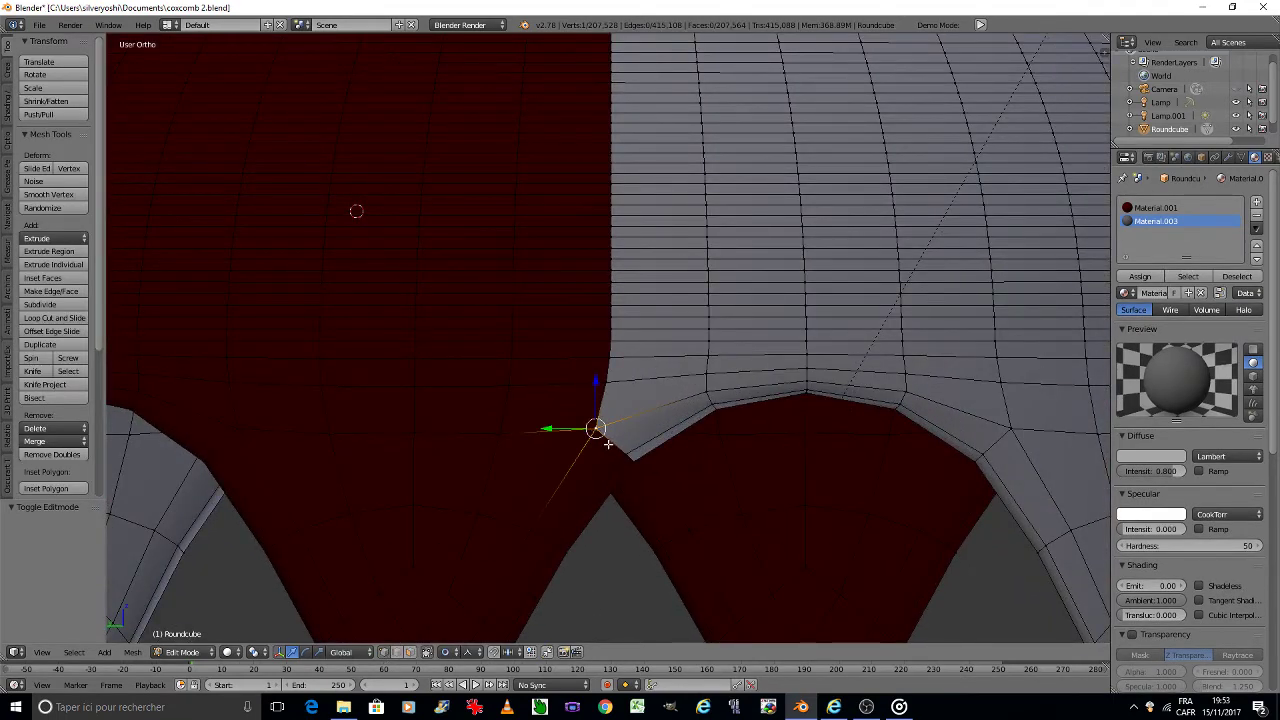
key(shift+v)
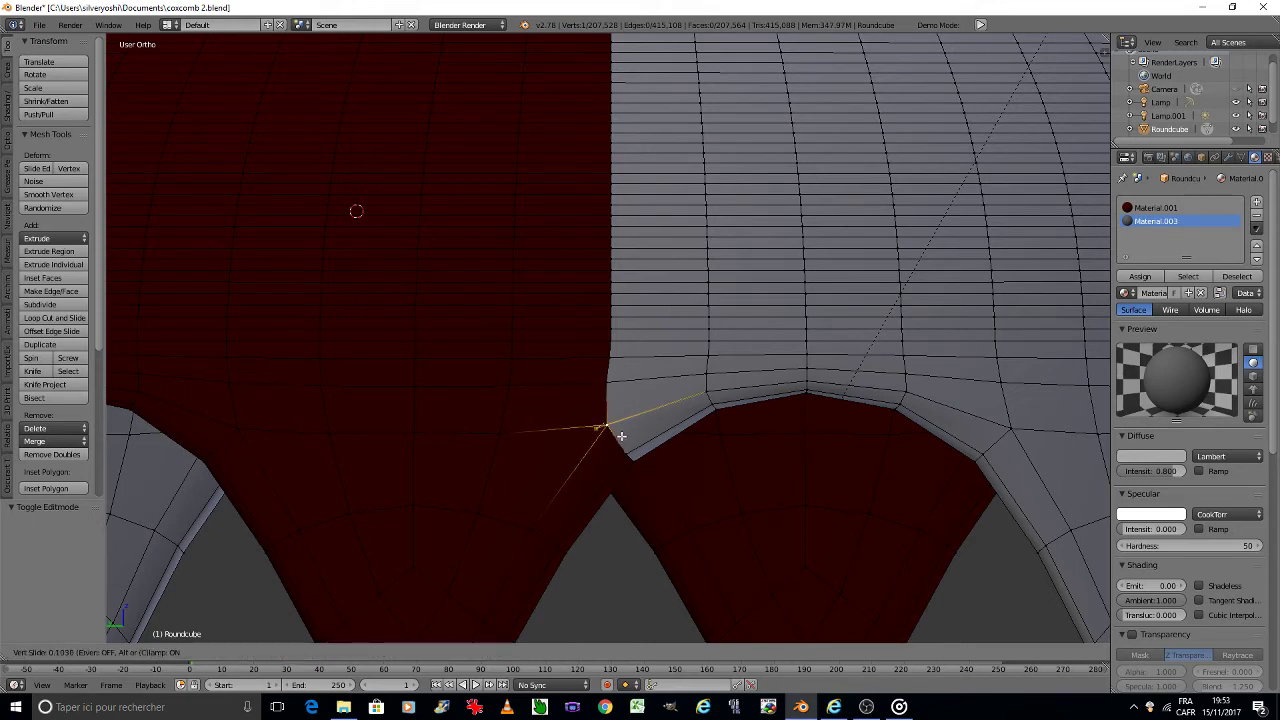
click(621, 436)
Step: Return to Object Mode, frame the whole hat, and bring up the mode choices
key(Tab)
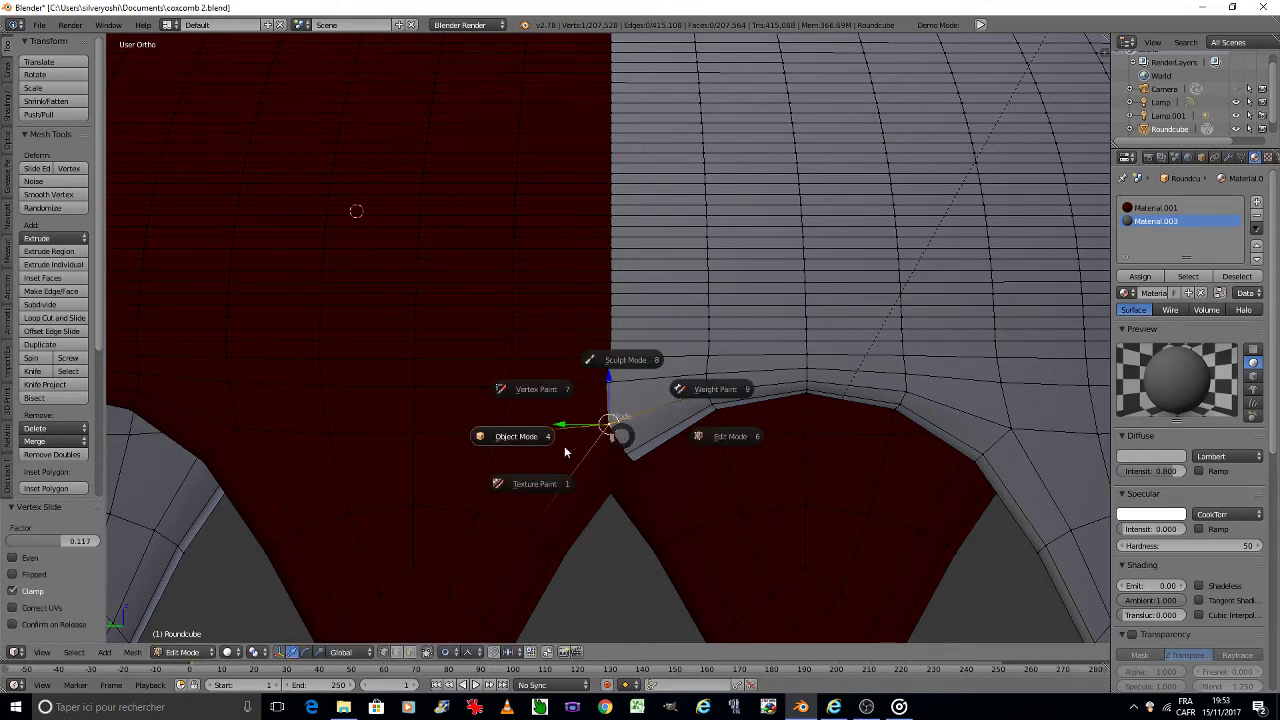
key(KP_Decimal)
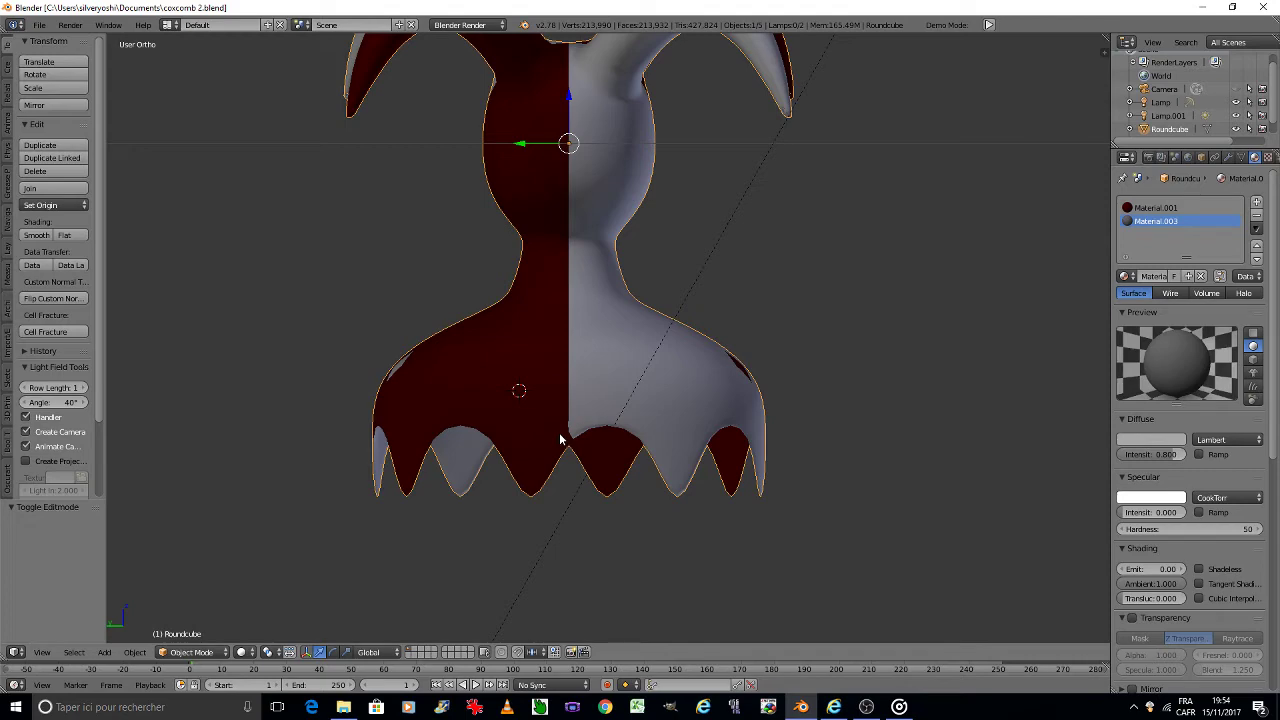
key(Tab)
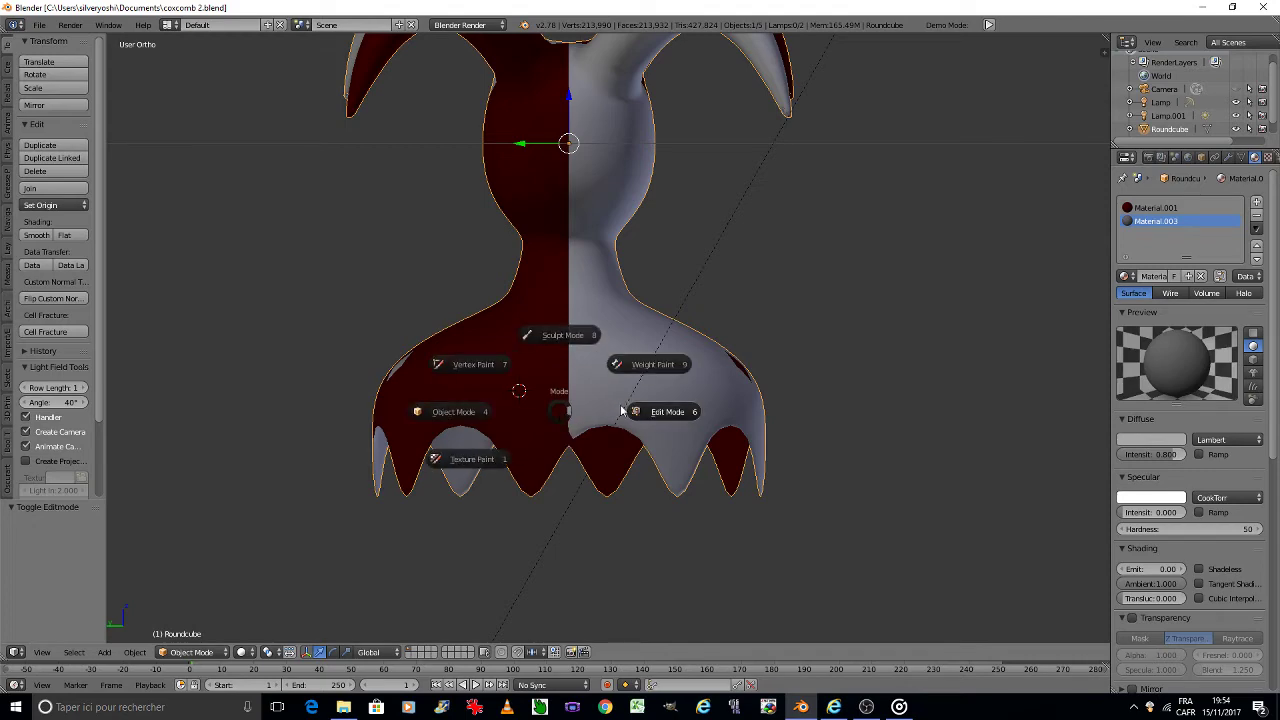
Step: Zoom onto the neck and cut a first edge path through three vertices on the red half
scroll(573, 270, up, 5)
scroll(573, 270, up, 3)
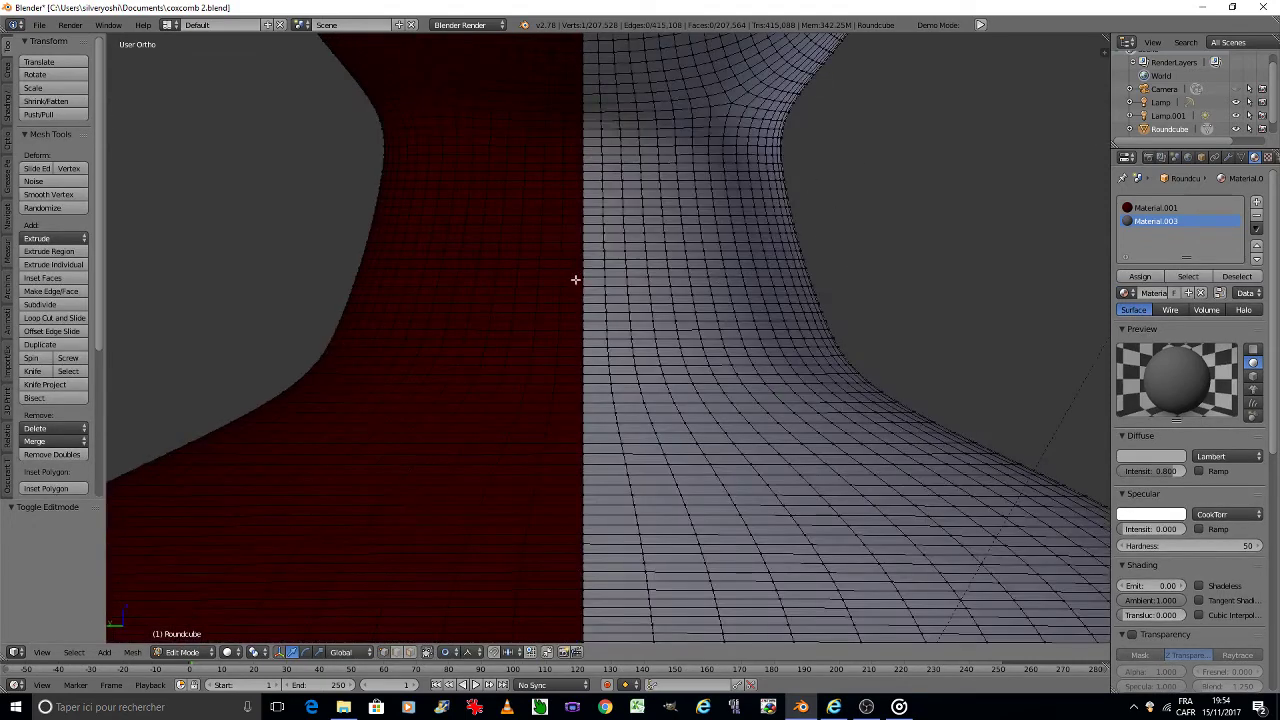
shift+middle_drag(571, 270, 580, 411)
scroll(565, 413, up, 1)
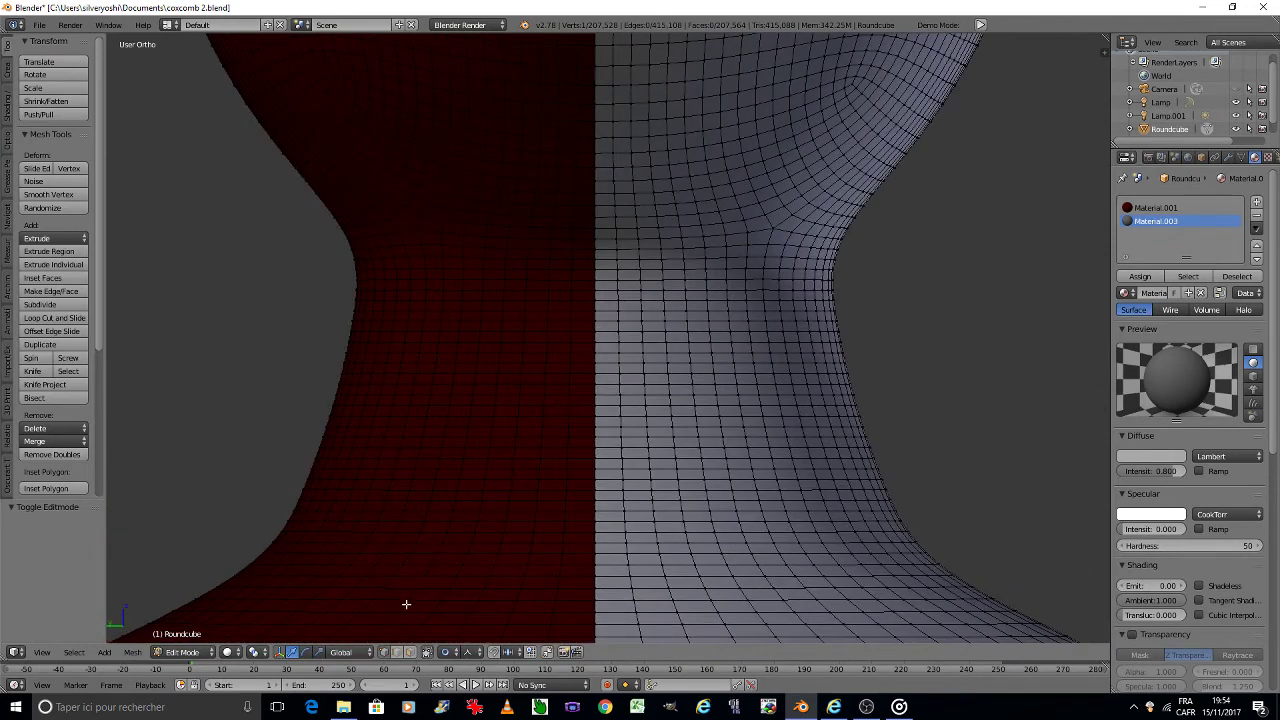
scroll(536, 303, up, 1)
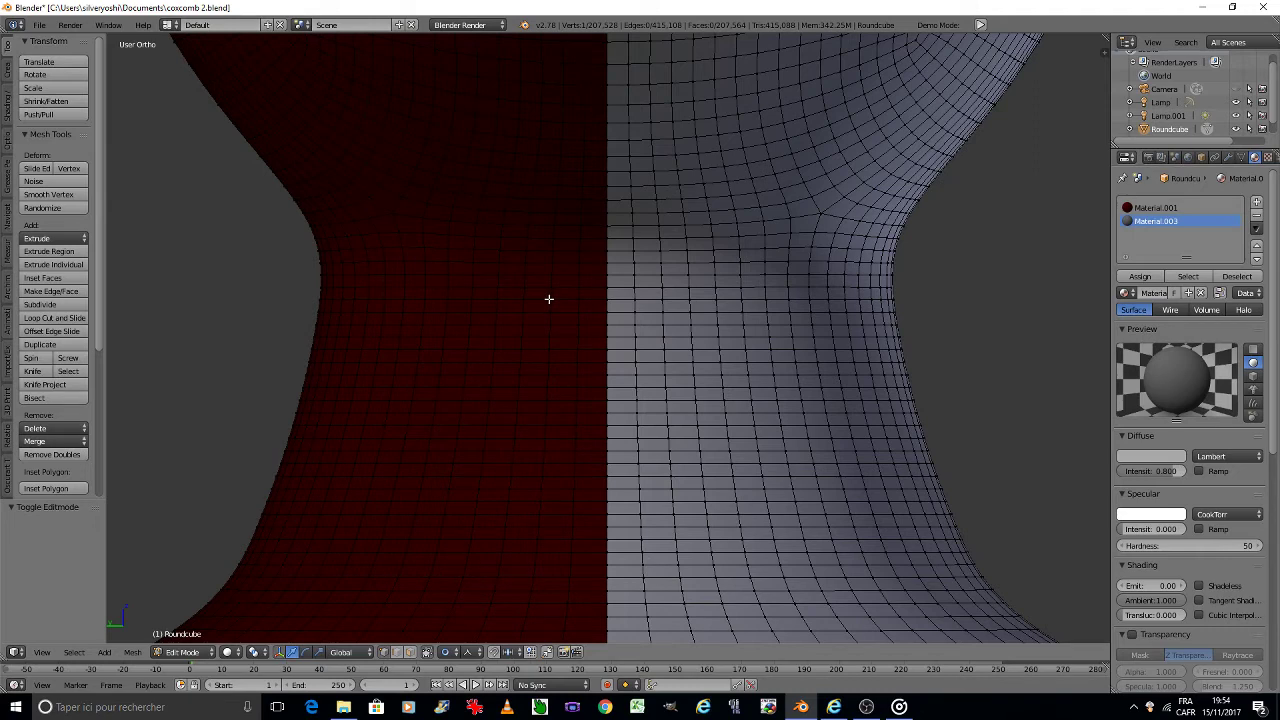
right_click(549, 298)
shift+right_click(520, 377)
shift+right_click(546, 438)
key(g)
click(543, 449)
key(j)
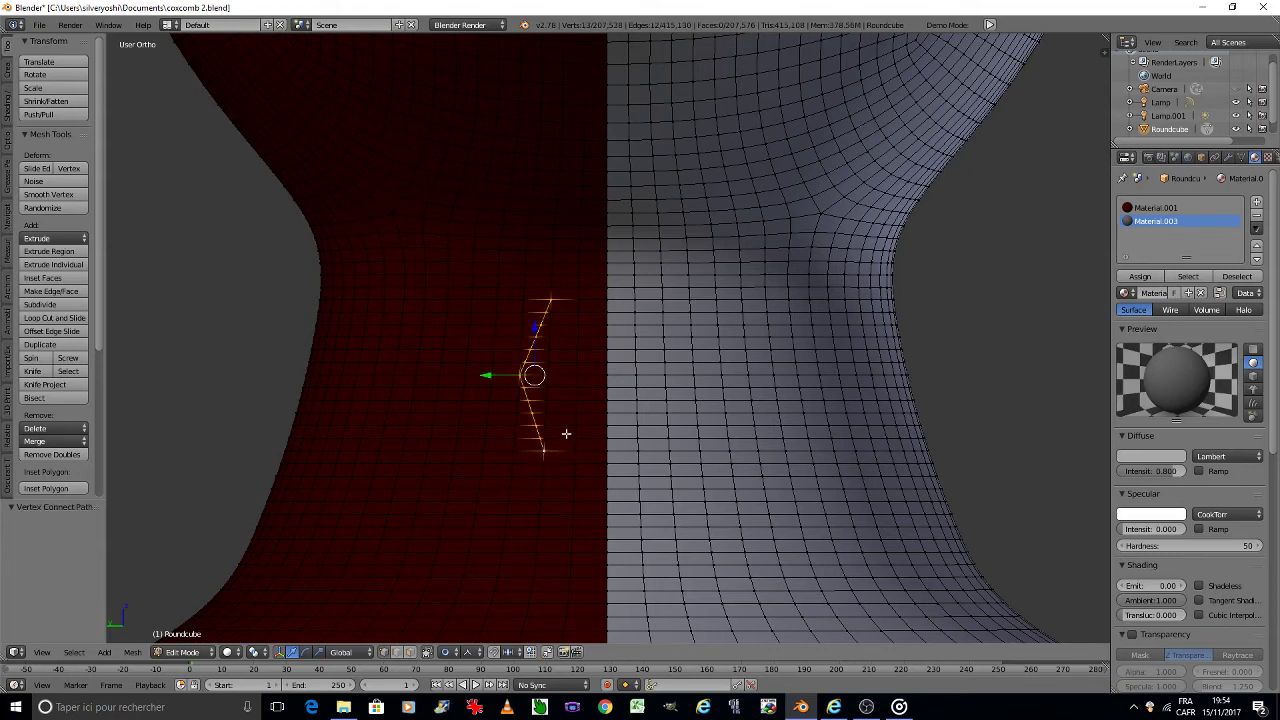
Step: Retry the red-half outline with different vertices, undoing the unsatisfactory J cuts
right_click(545, 449)
shift+right_click(578, 376)
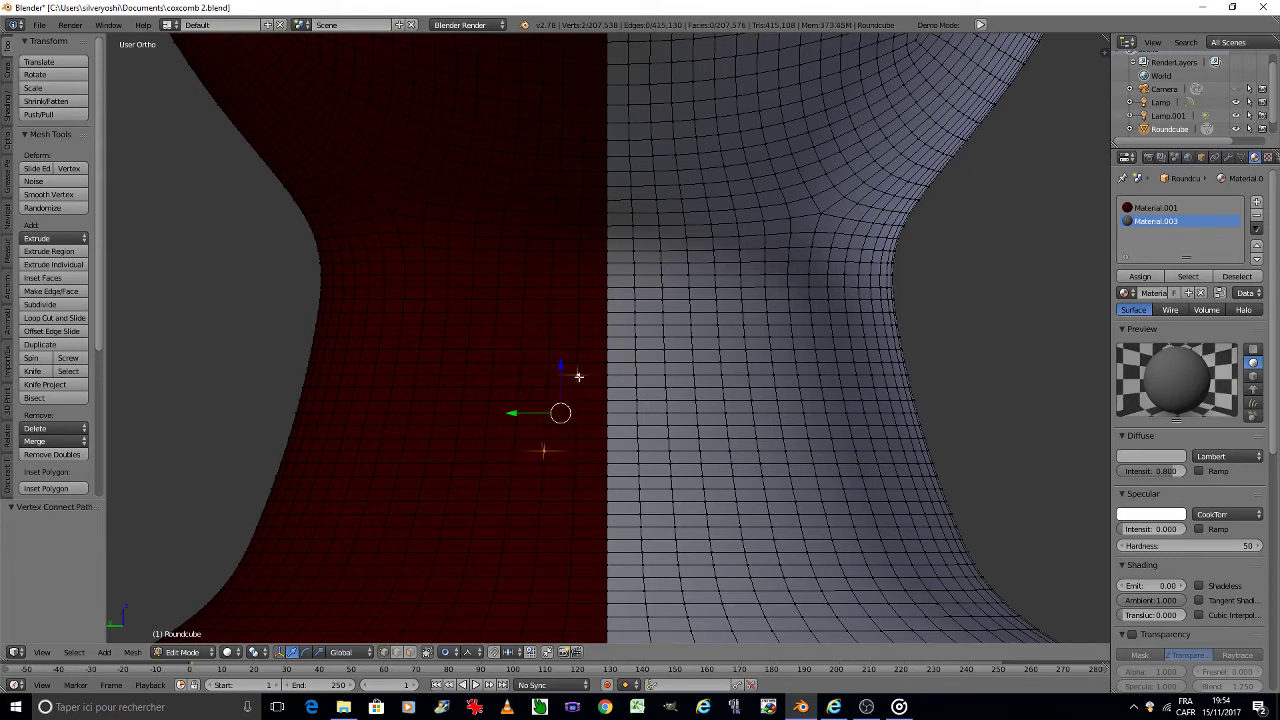
shift+right_click(553, 306)
key(j)
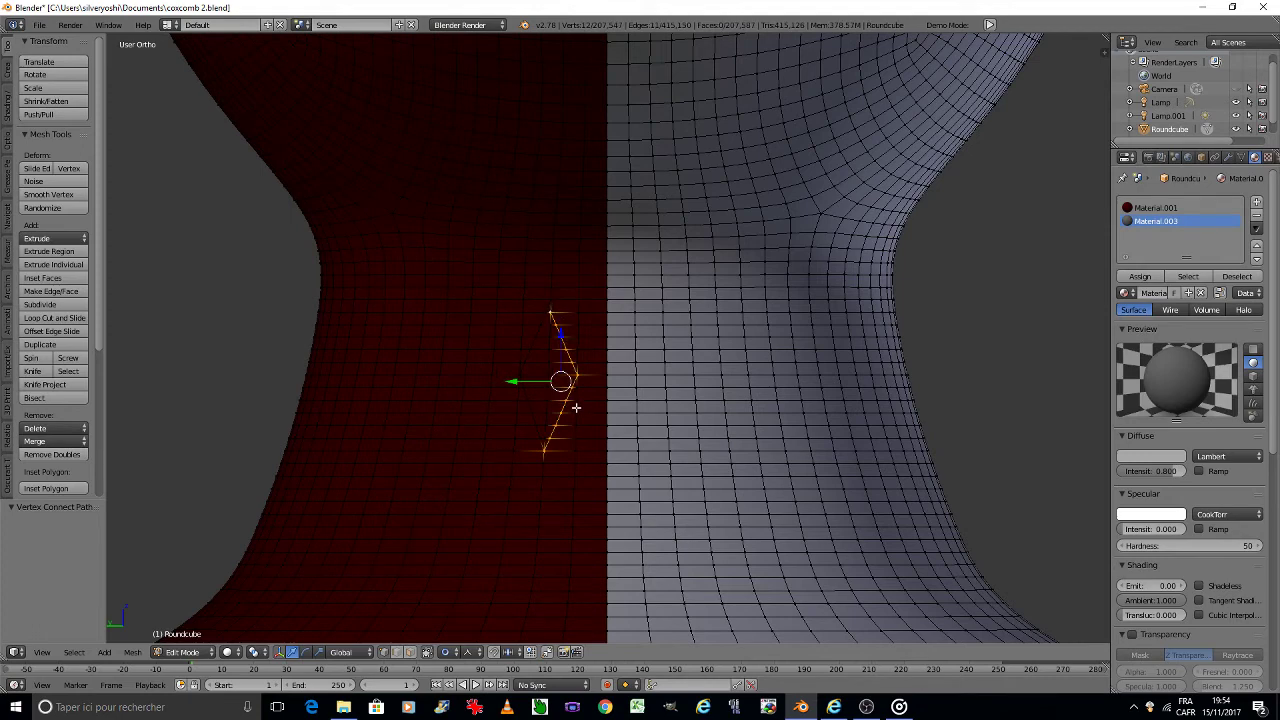
key(ctrl+z)
key(ctrl+z)
key(ctrl+z)
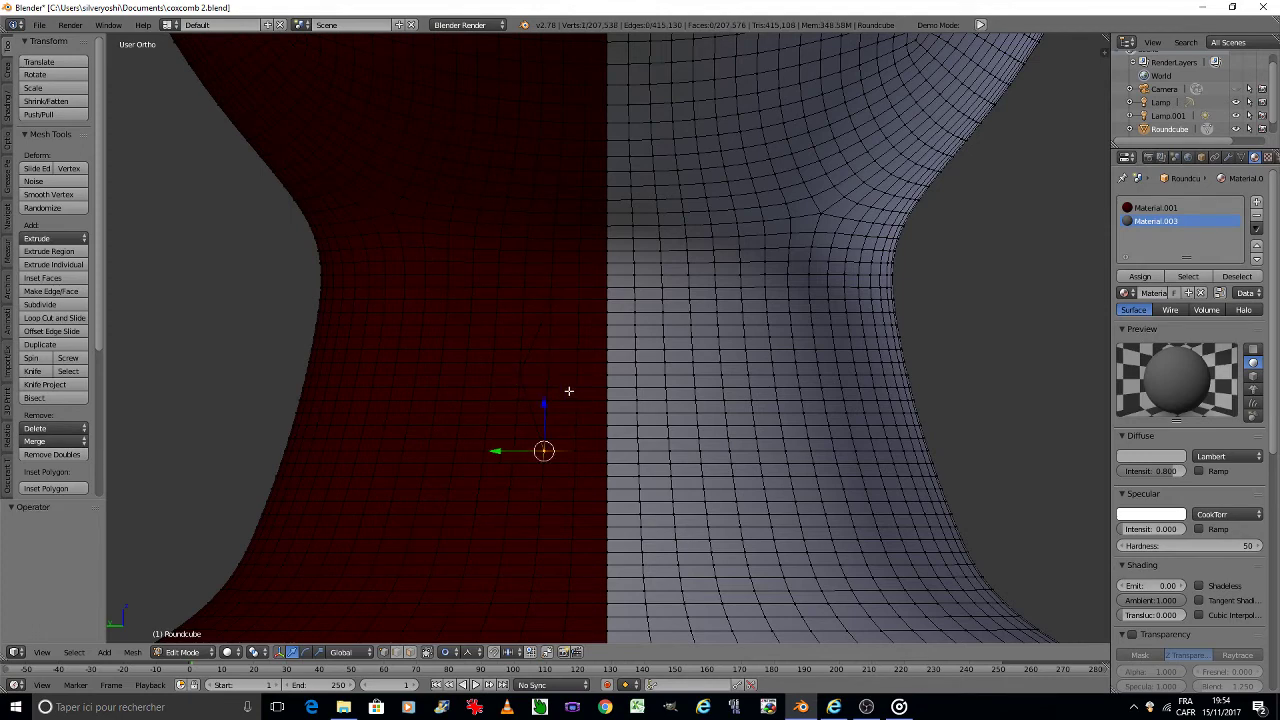
key(ctrl+shift+z)
key(ctrl+shift+z)
key(ctrl+shift+z)
key(ctrl+z)
shift+right_click(552, 314)
shift+right_click(545, 440)
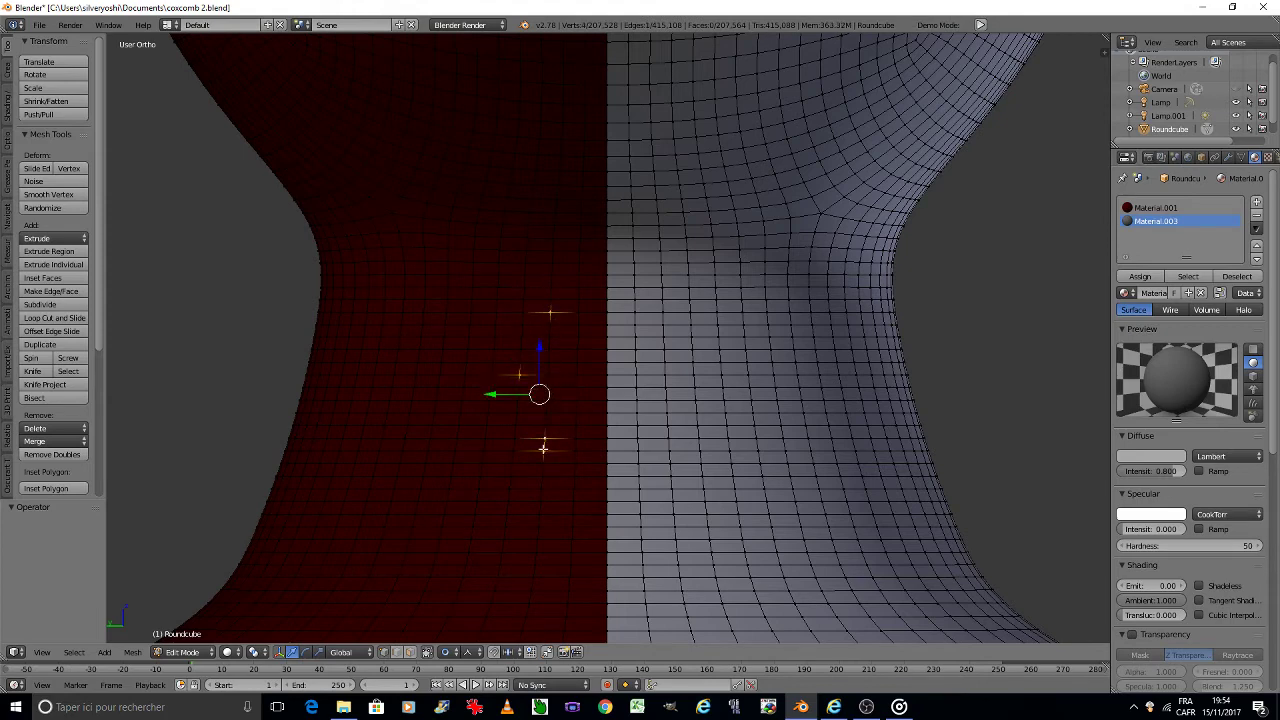
shift+right_click(543, 449)
key(j)
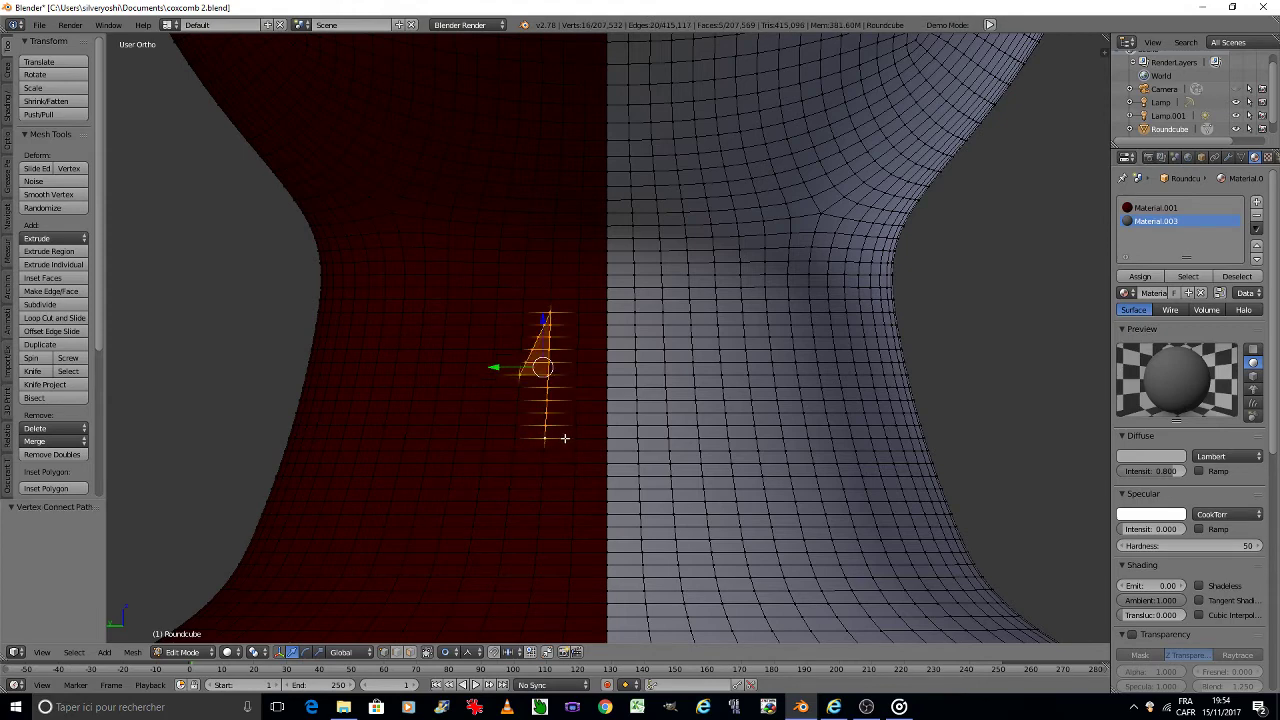
key(ctrl+z)
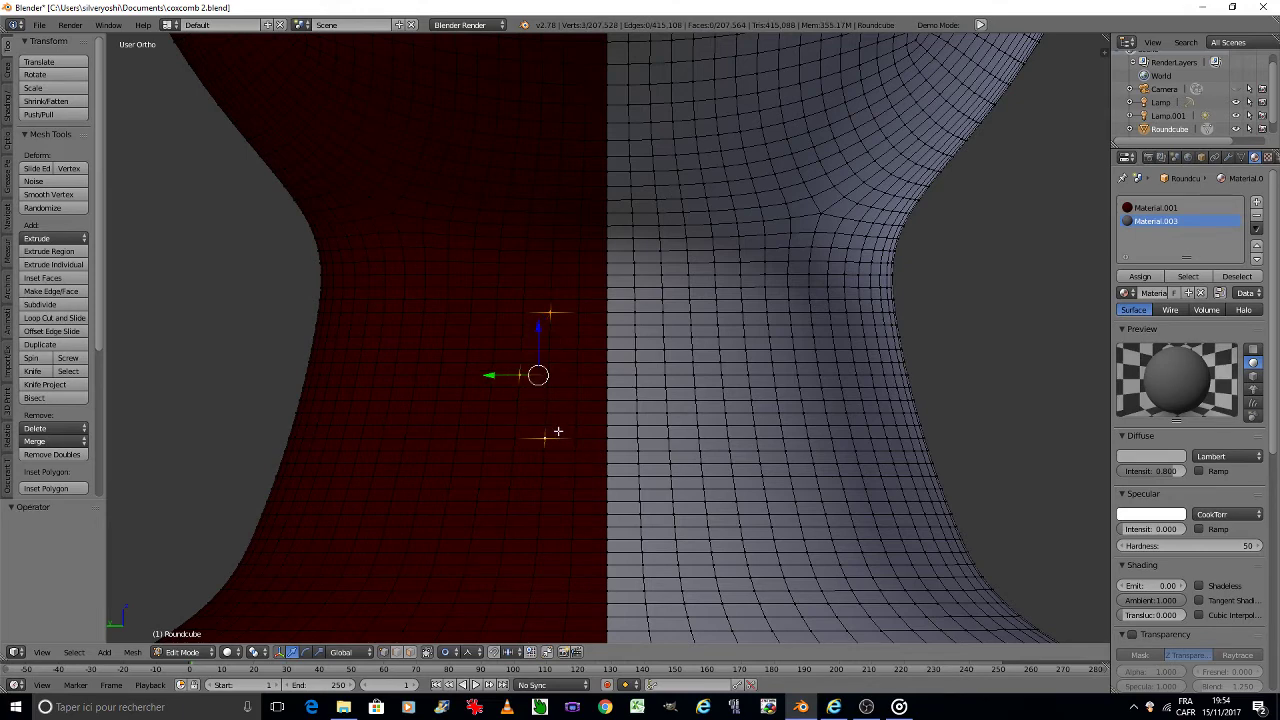
Step: Cut the left and right halves of the diamond outline on the red neck half
right_click(552, 312)
shift+right_click(520, 372)
shift+right_click(550, 437)
key(j)
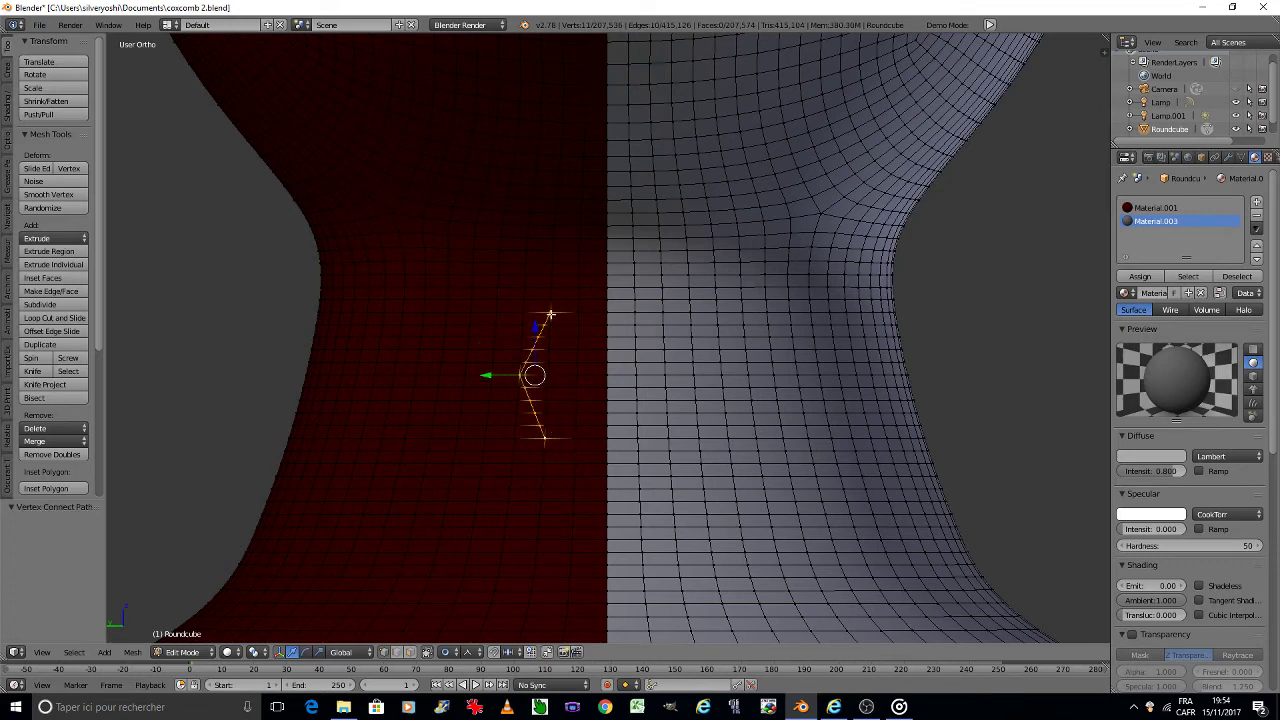
right_click(550, 315)
key(c)
key(Escape)
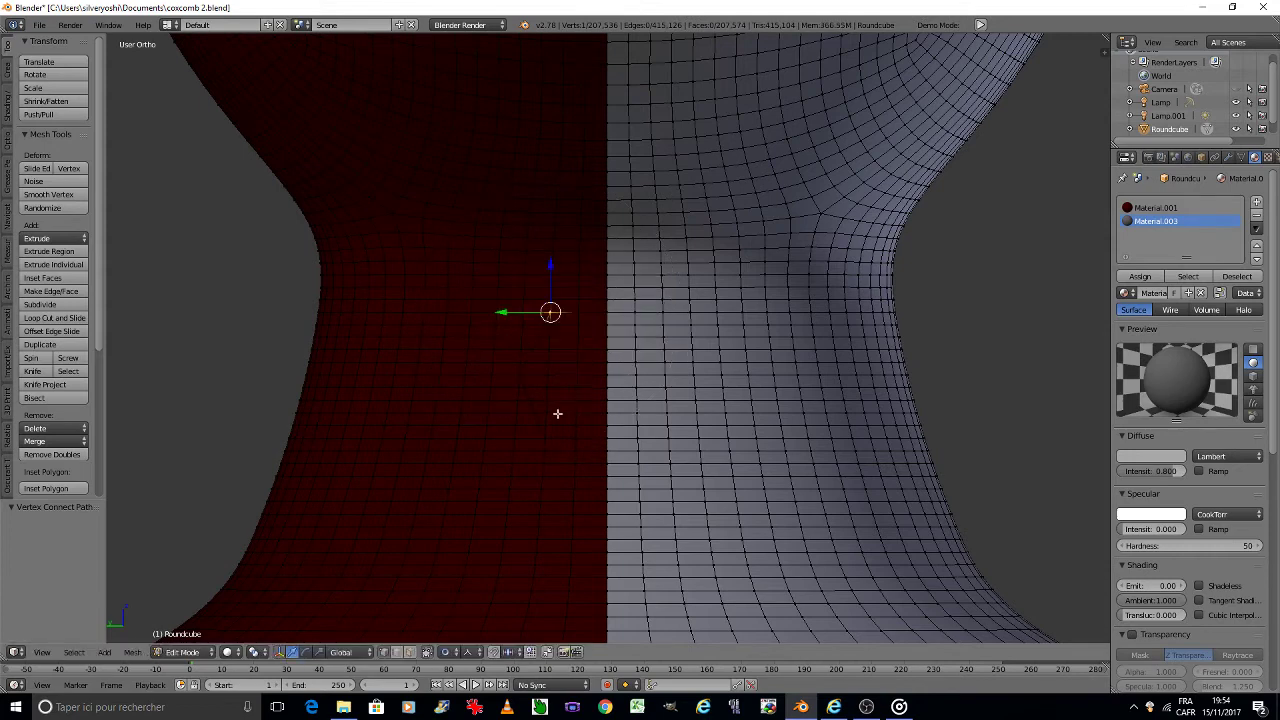
shift+right_click(578, 374)
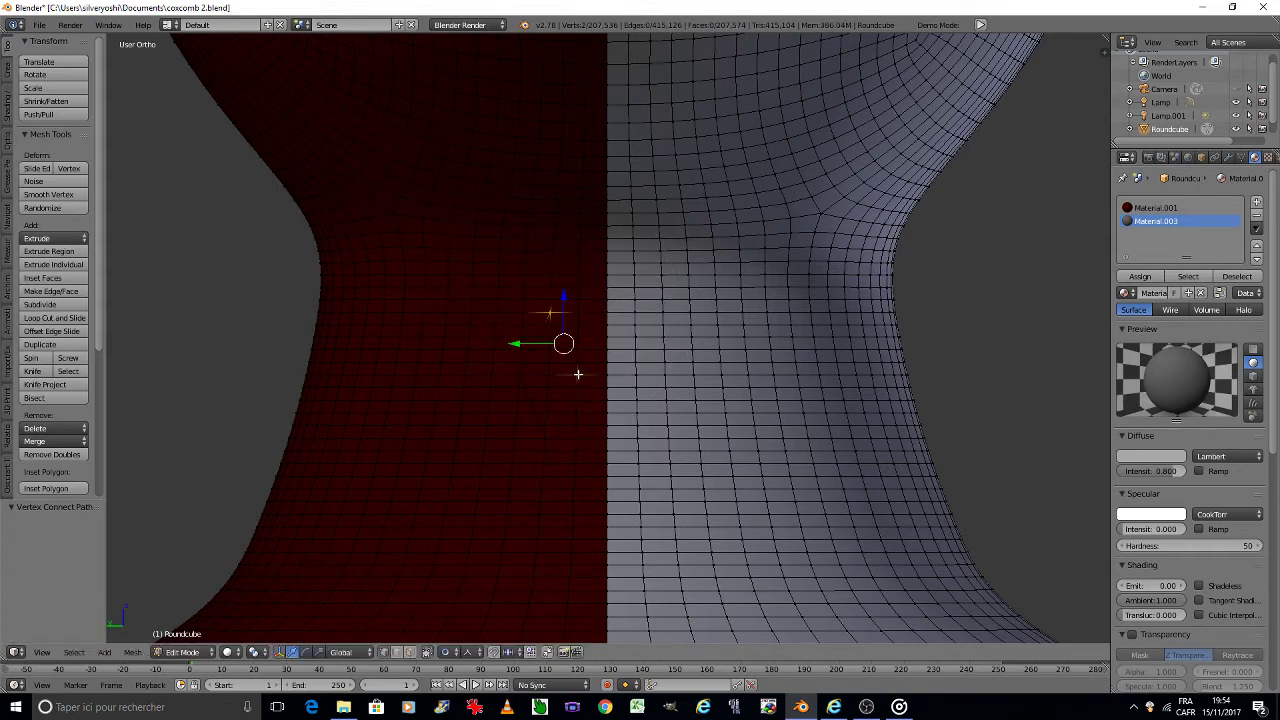
shift+right_click(547, 435)
ctrl+right_click(547, 435)
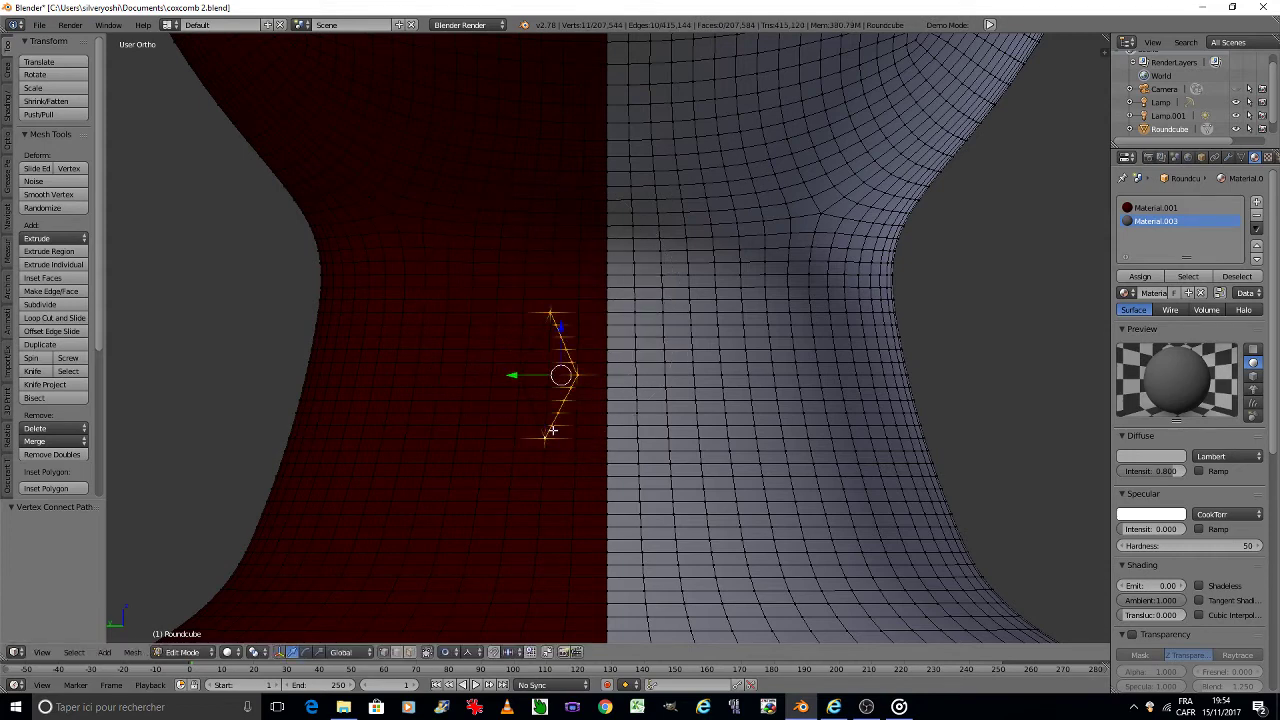
Step: Cut both halves of a matching diamond outline on the white neck half with J
right_click(660, 312)
shift+right_click(635, 376)
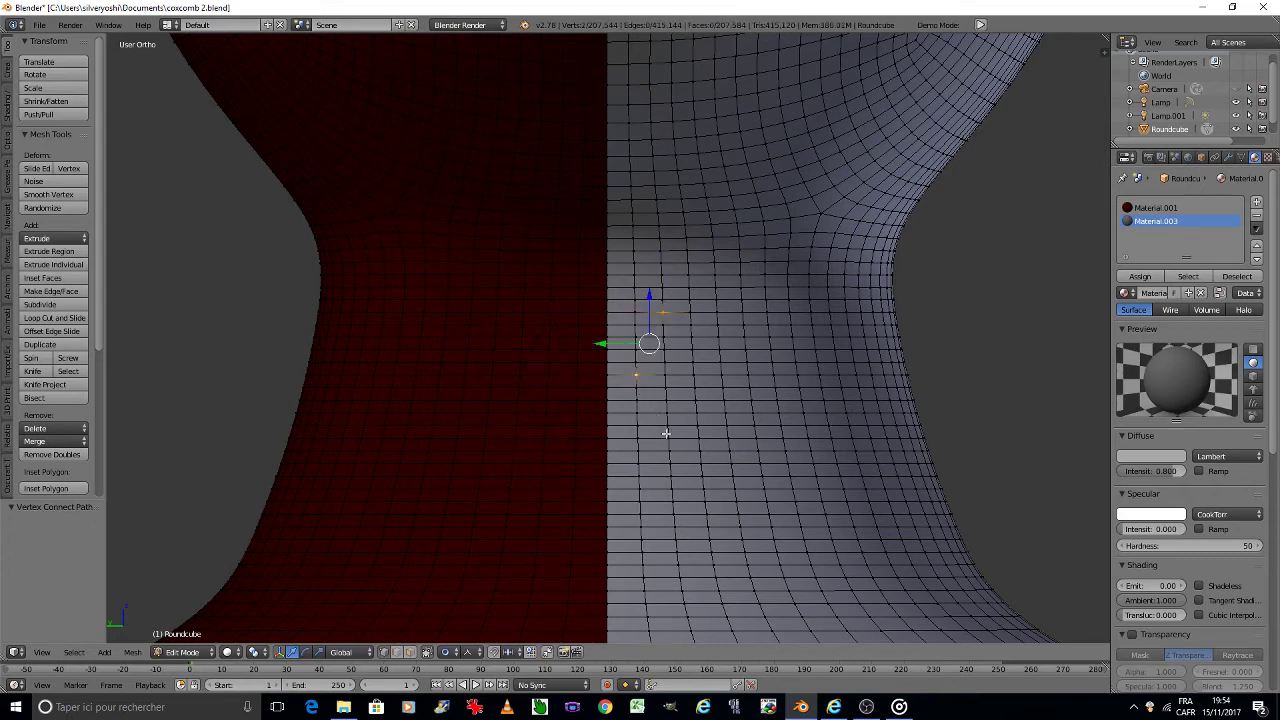
shift+right_click(669, 437)
key(j)
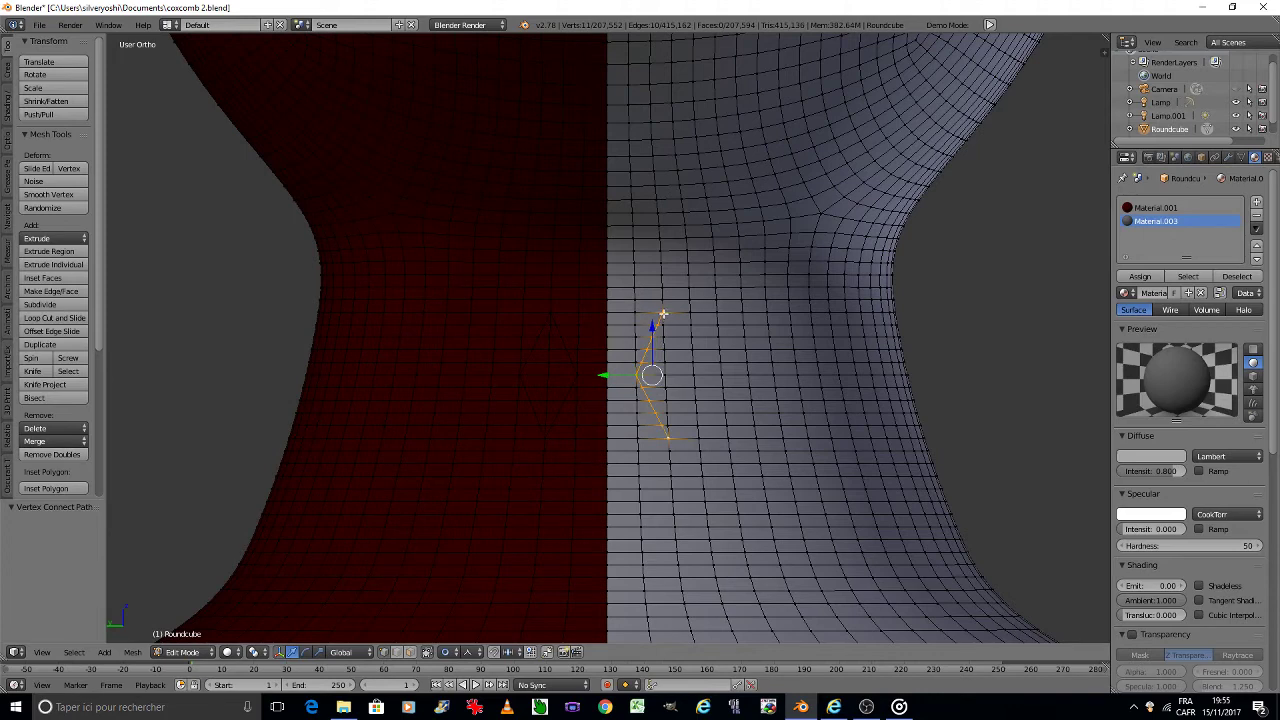
right_click(663, 312)
shift+right_click(695, 375)
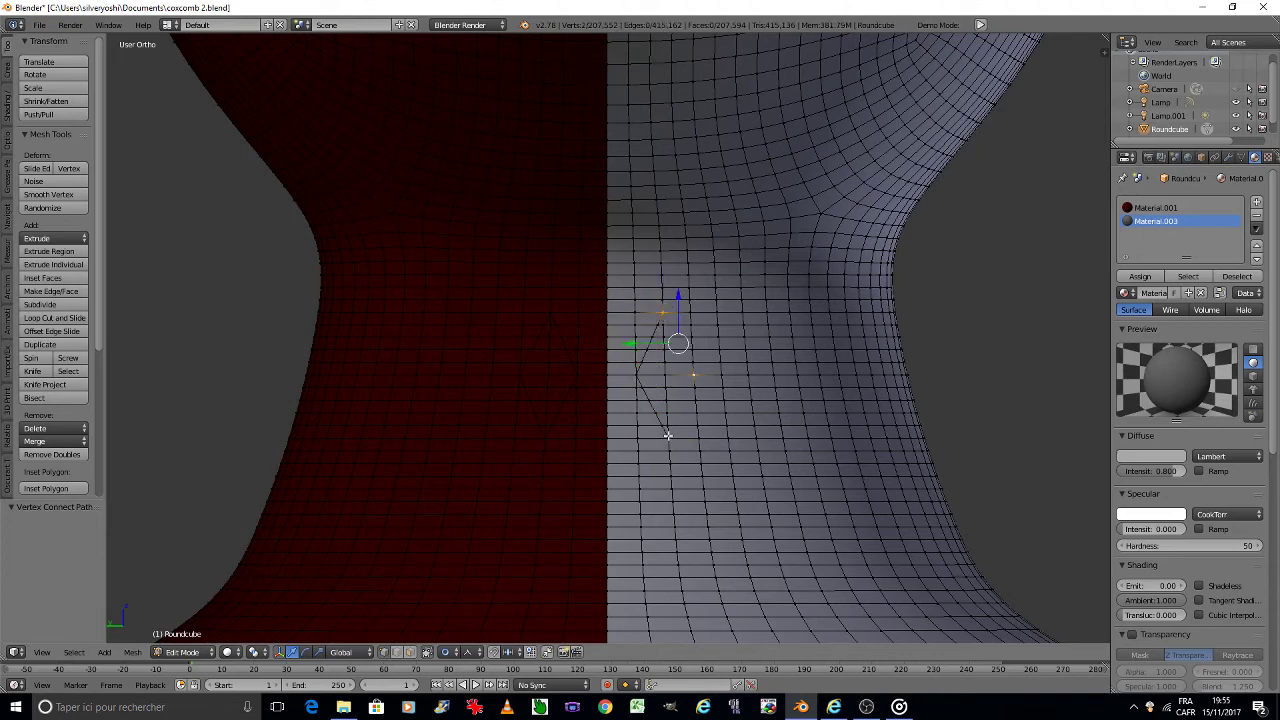
shift+right_click(668, 436)
key(j)
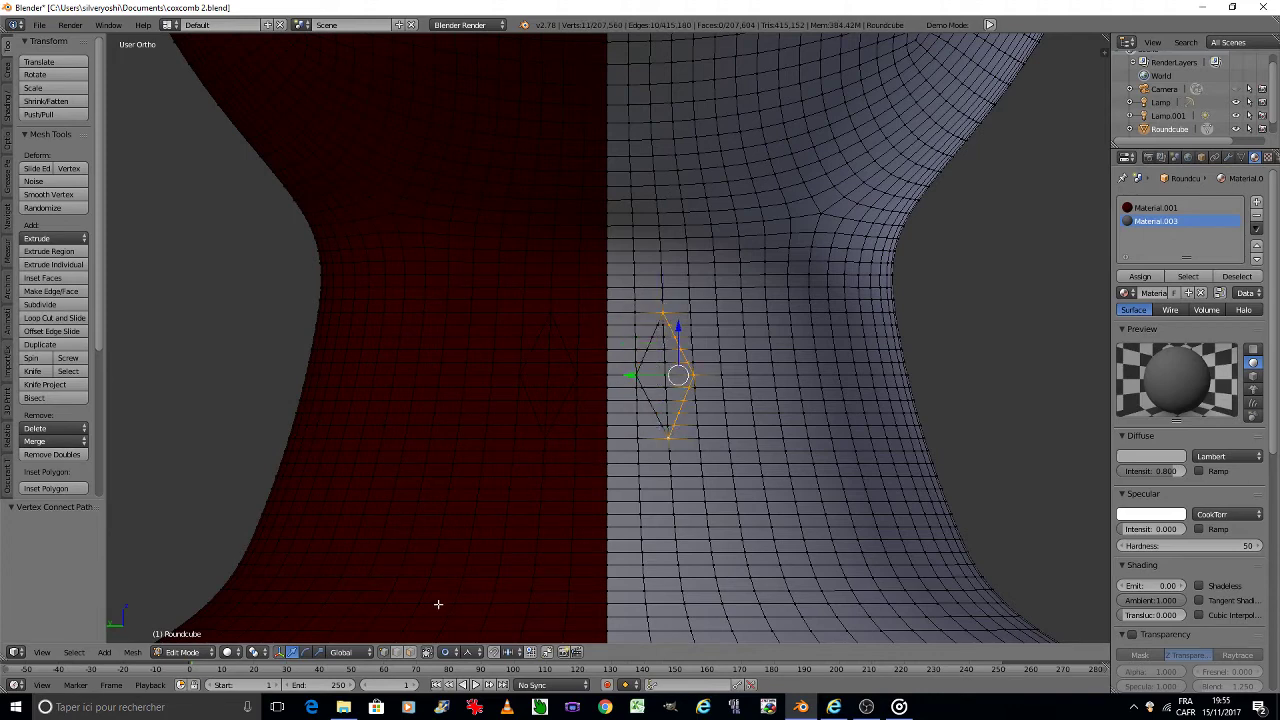
Step: Circle-select the red-side diamond's faces and assign the white Material.003
key(a)
scroll(540, 393, up, 4)
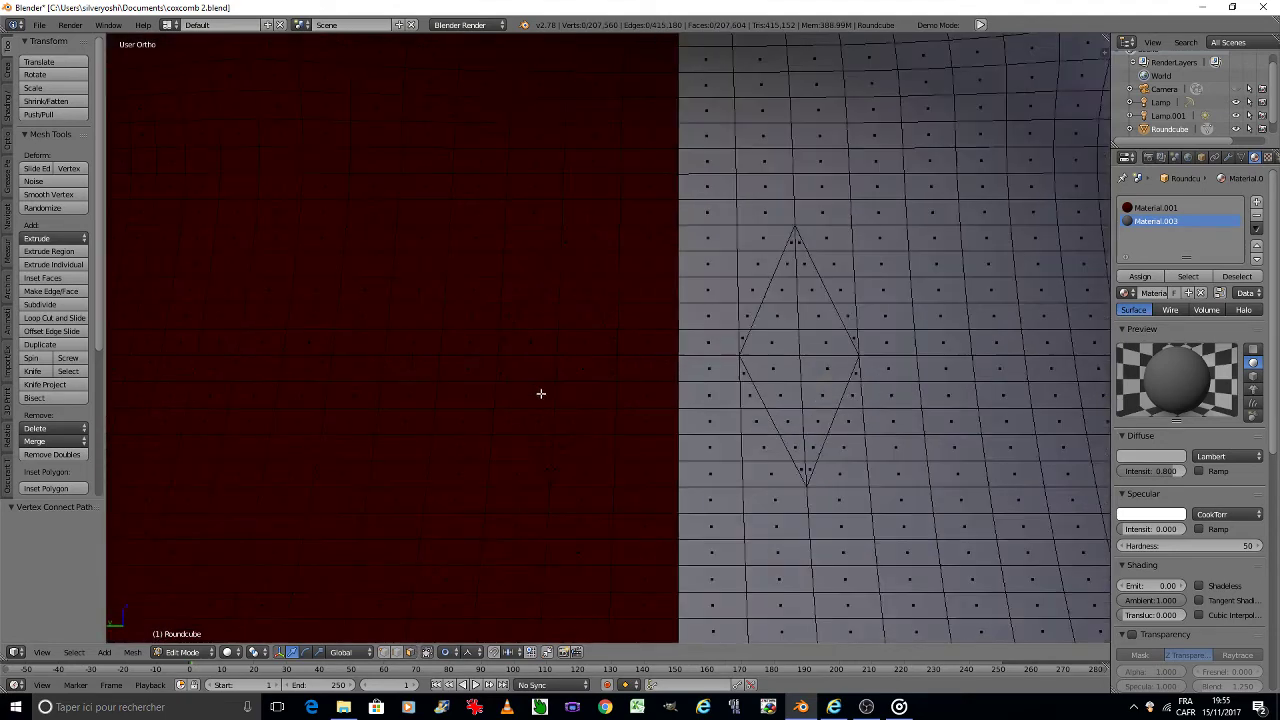
key(c)
drag(560, 251, 551, 451)
right_click(552, 391)
right_click(551, 451)
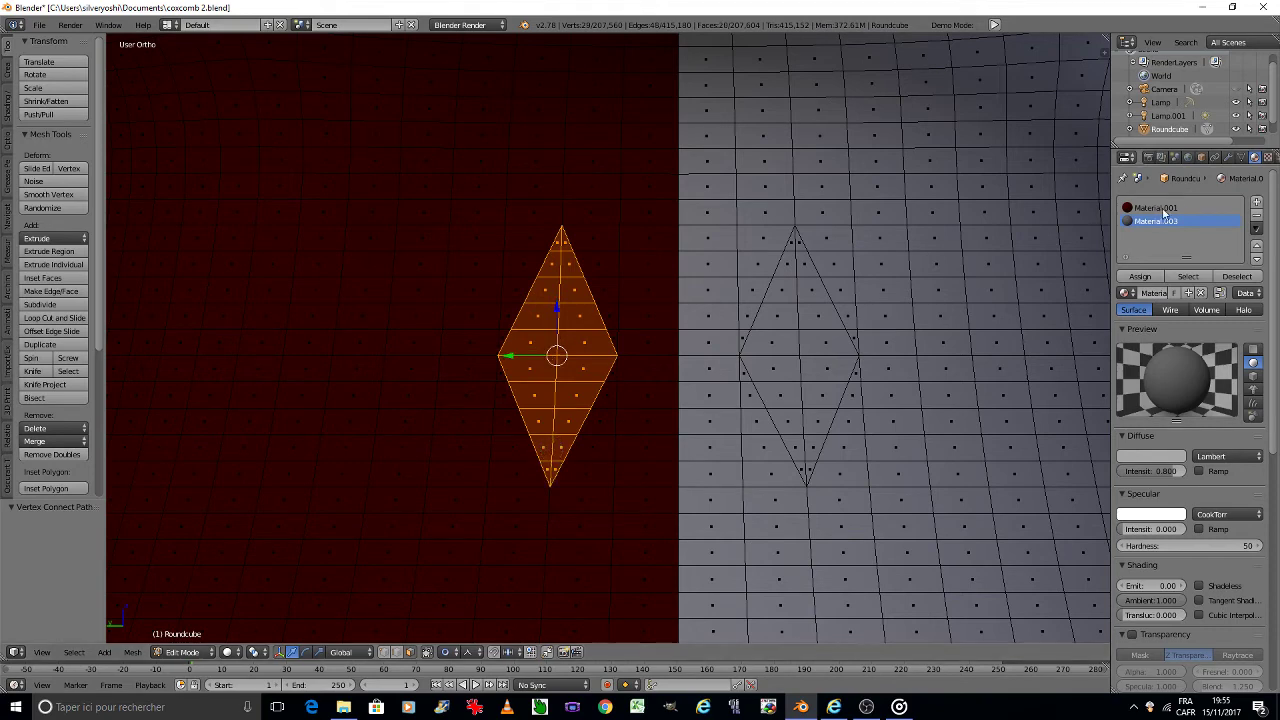
click(1142, 277)
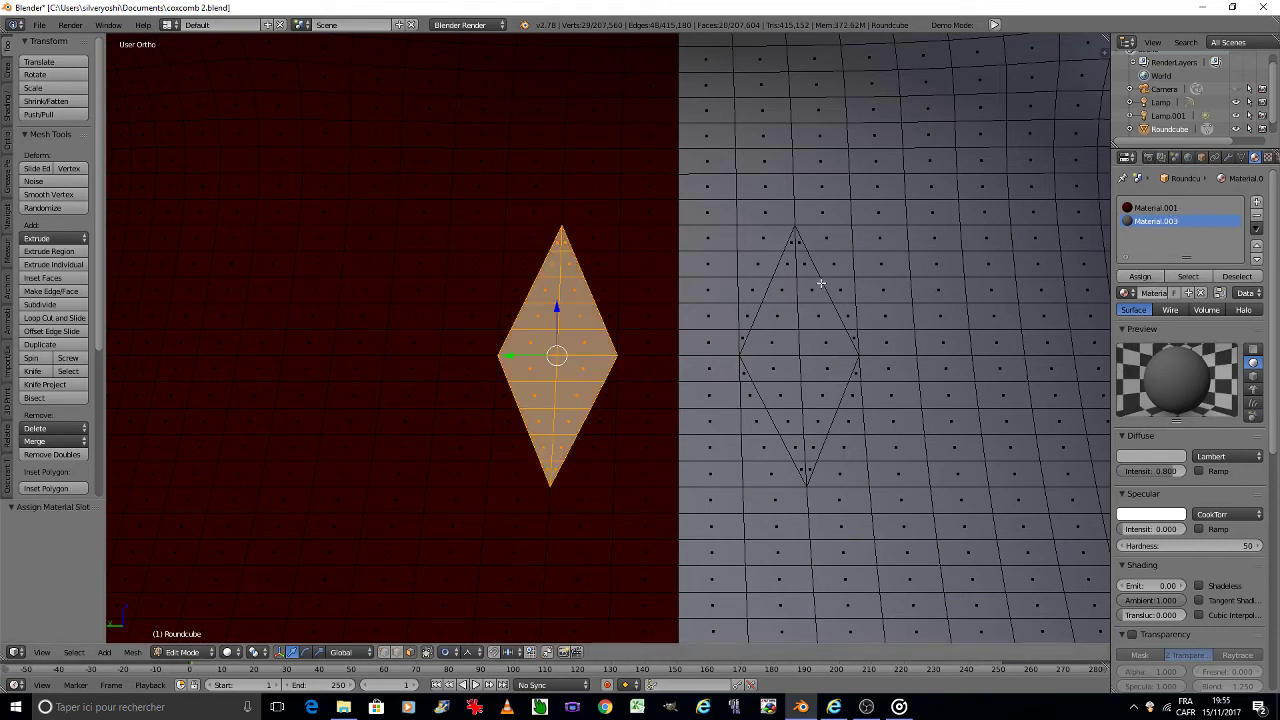
Step: Make the white-side diamond red with Material.001, then return to Object Mode
key(a)
key(c)
drag(792, 258, 805, 472)
right_click(803, 451)
click(1156, 207)
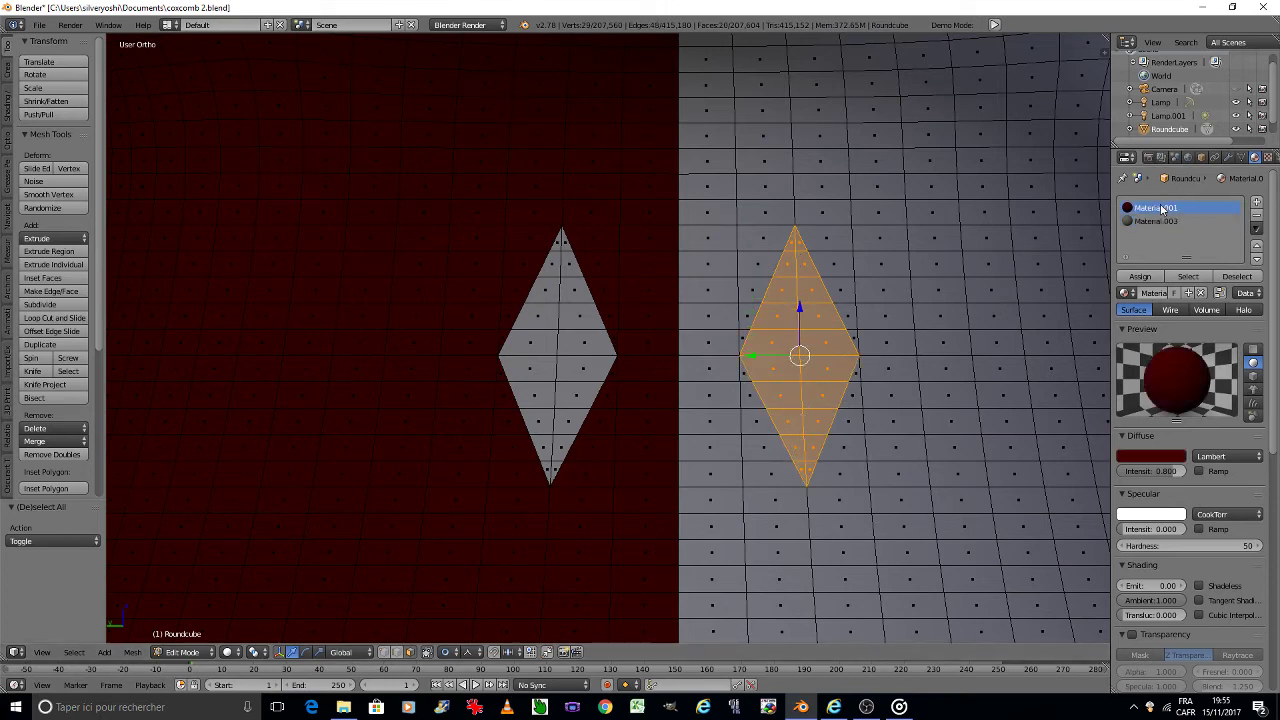
click(1139, 277)
click(1137, 278)
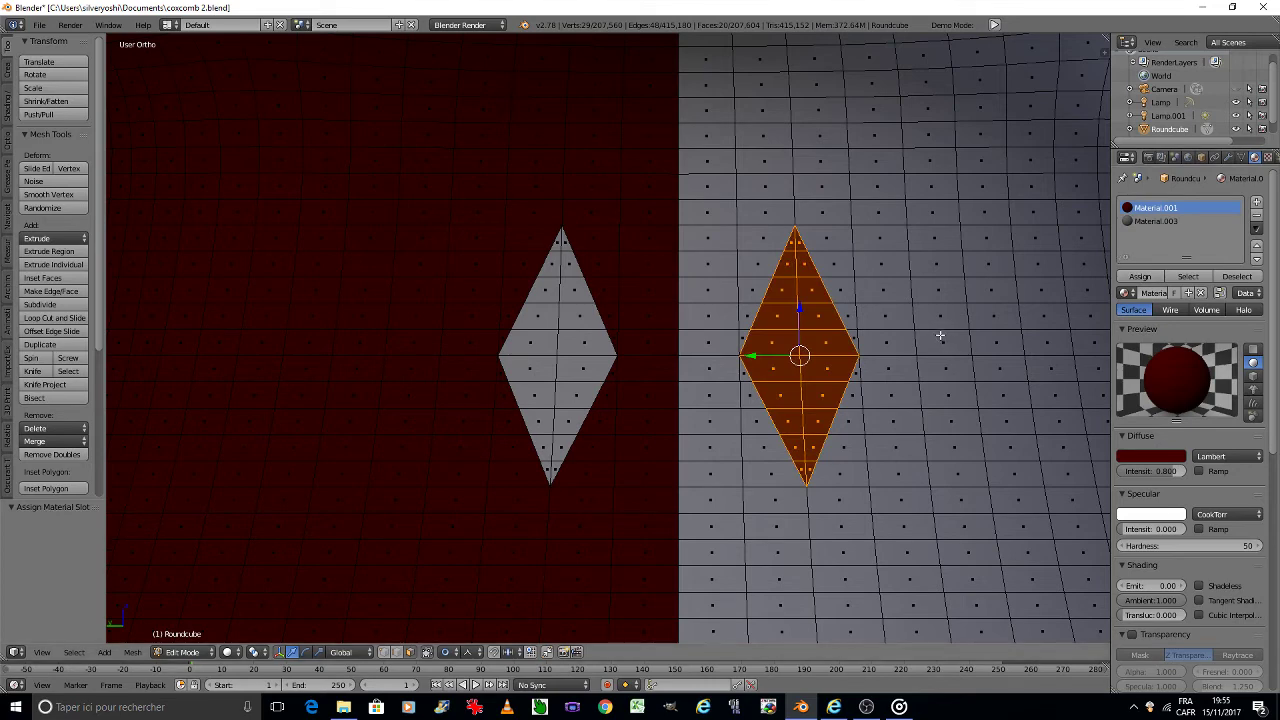
scroll(820, 334, down, 2)
key(Tab)
scroll(821, 332, down, 3)
scroll(820, 332, down, 3)
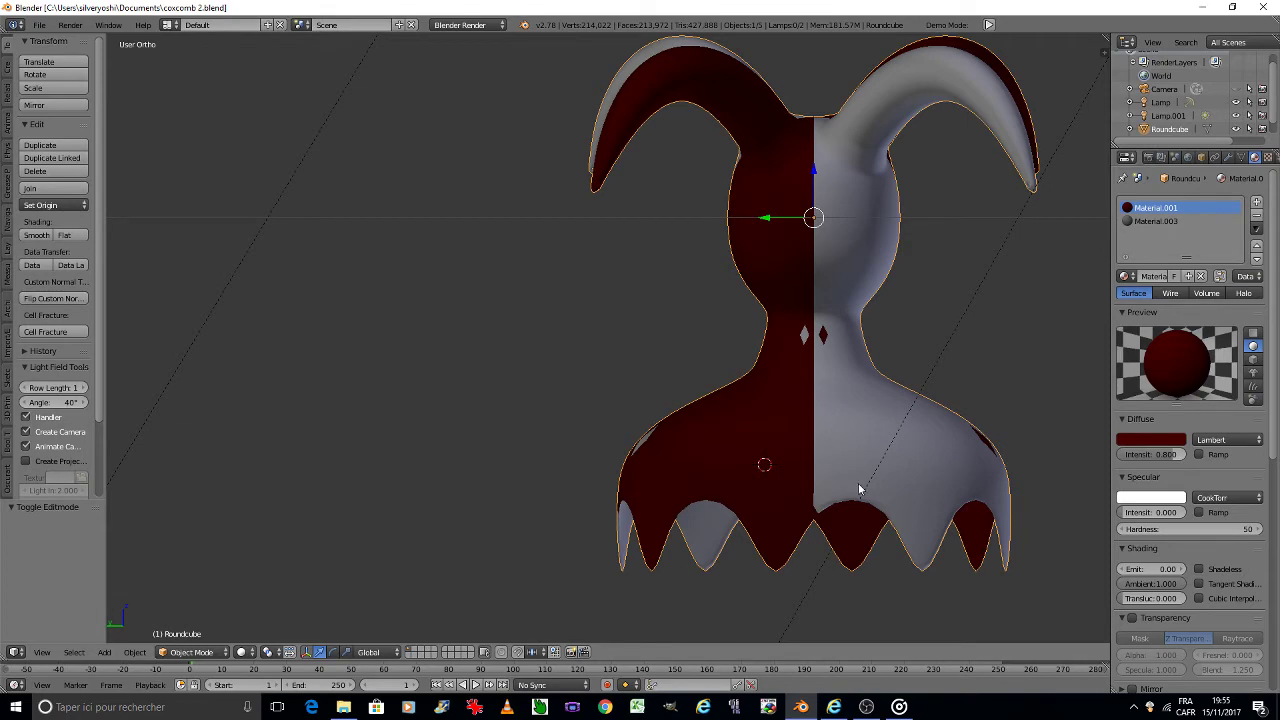
Step: Enter Edit Mode on the lower body, enable 'Limit selection to visible', and select a first edge
scroll(833, 482, up, 5)
key(Tab)
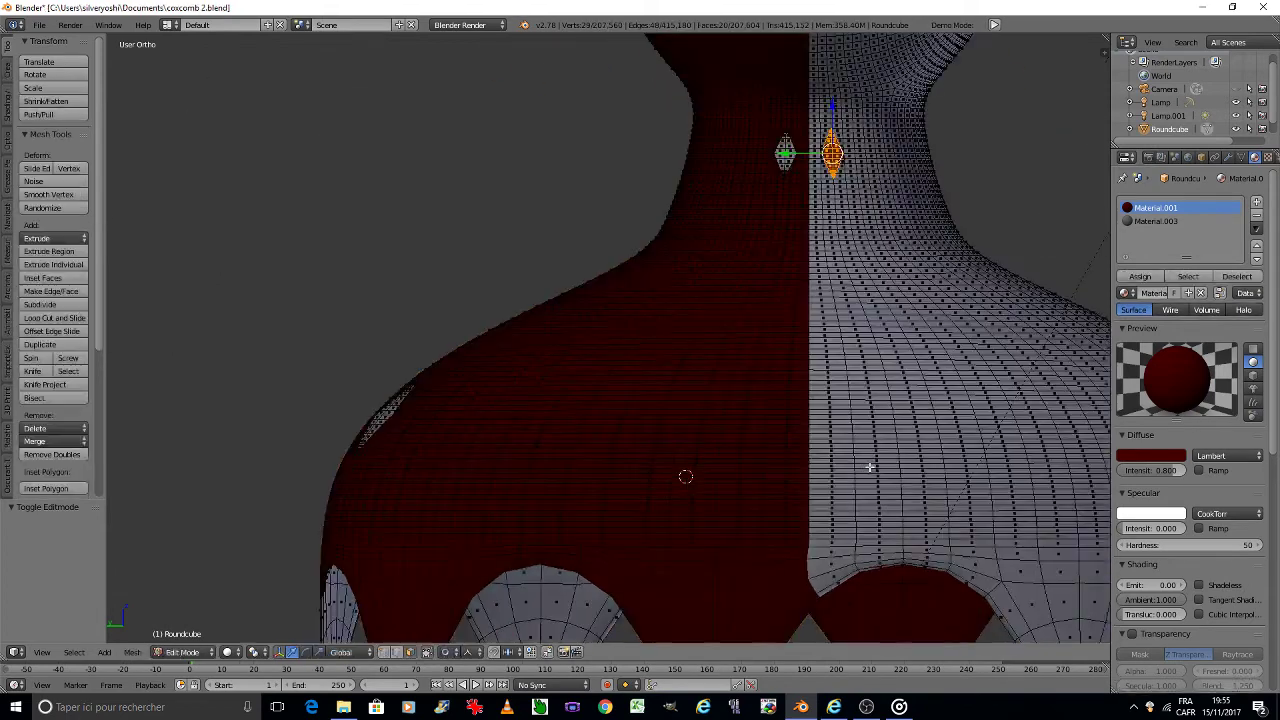
scroll(796, 390, up, 1)
shift+middle_drag(796, 390, 723, 366)
scroll(580, 471, up, 3)
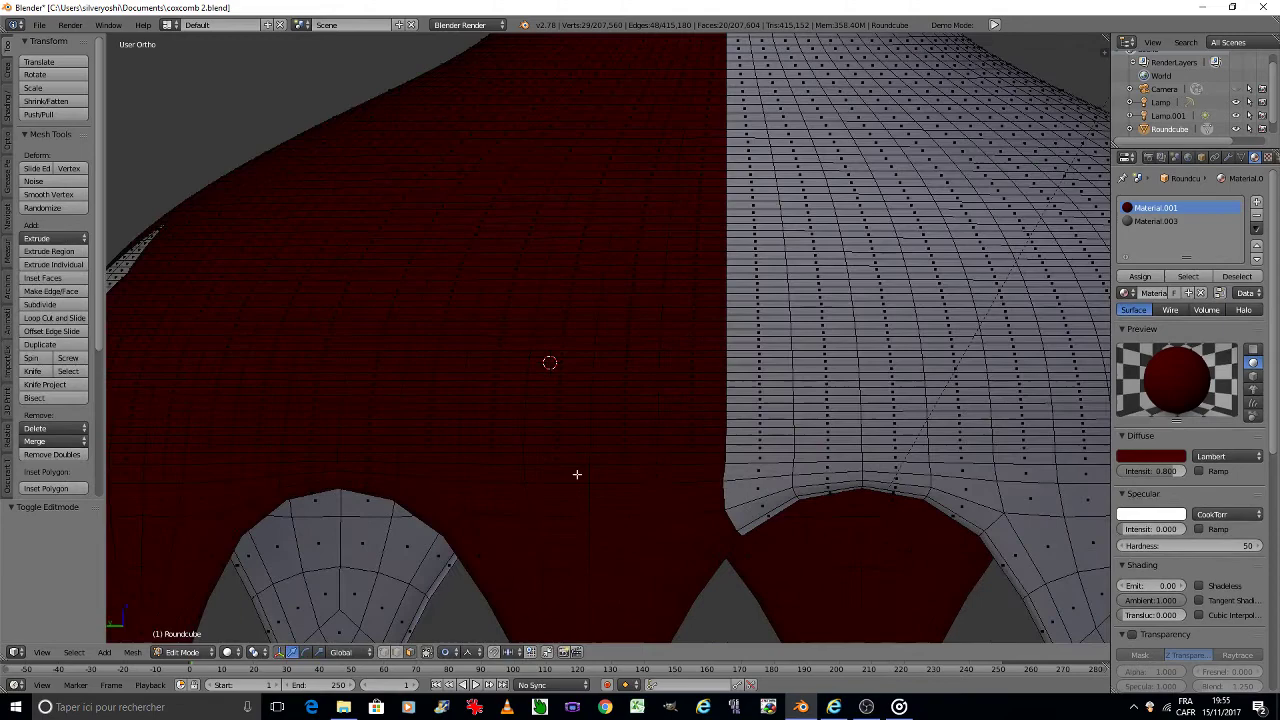
click(428, 655)
scroll(672, 278, up, 3)
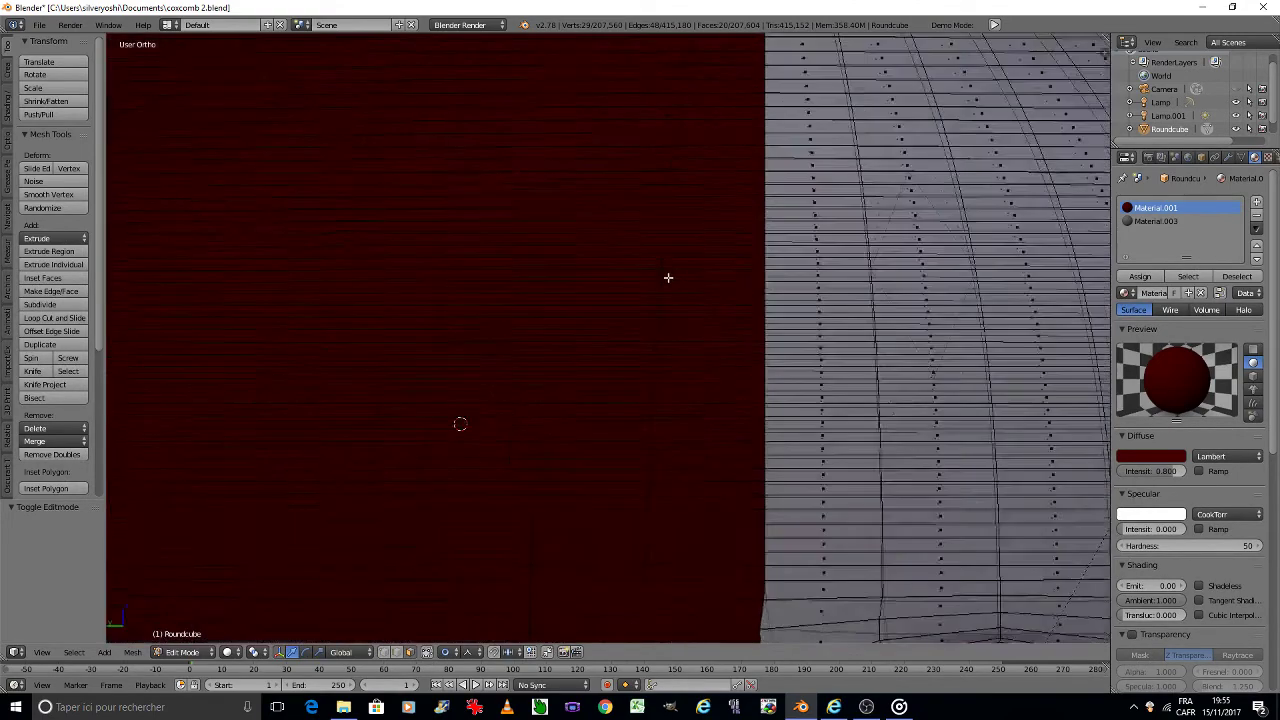
scroll(667, 277, up, 1)
scroll(650, 270, up, 1)
shift+middle_drag(646, 266, 638, 383)
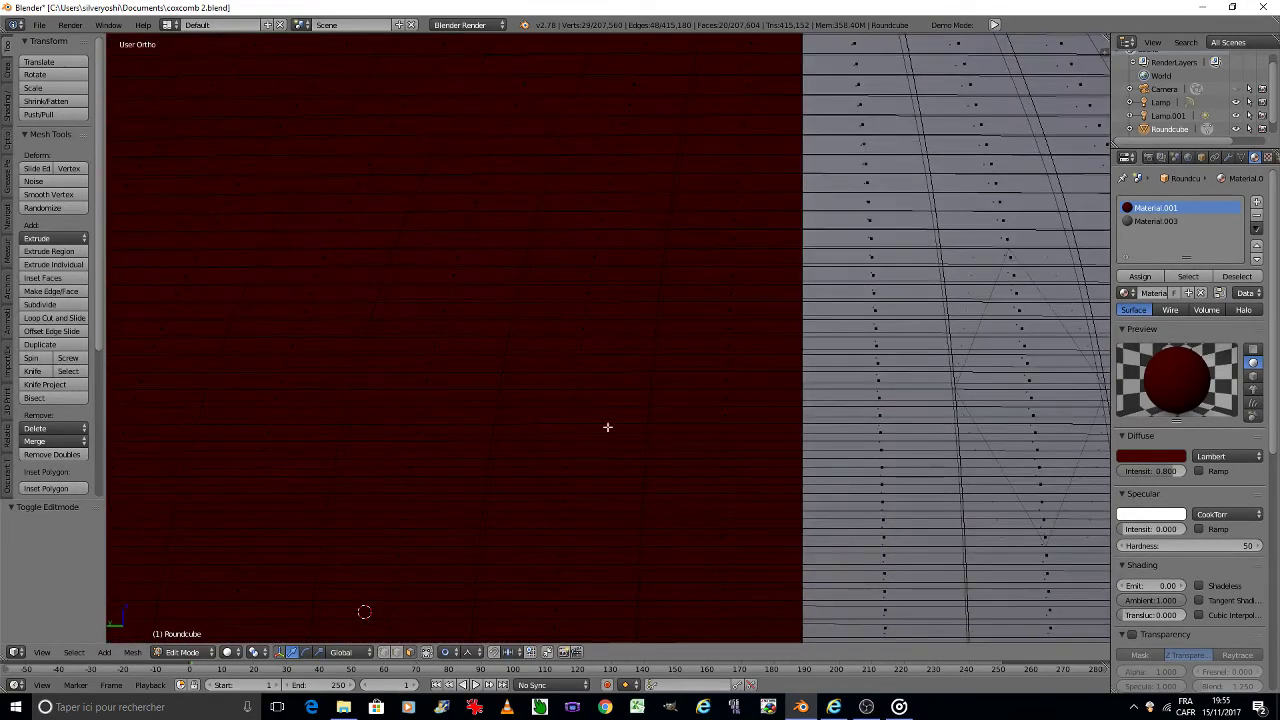
scroll(602, 430, up, 1)
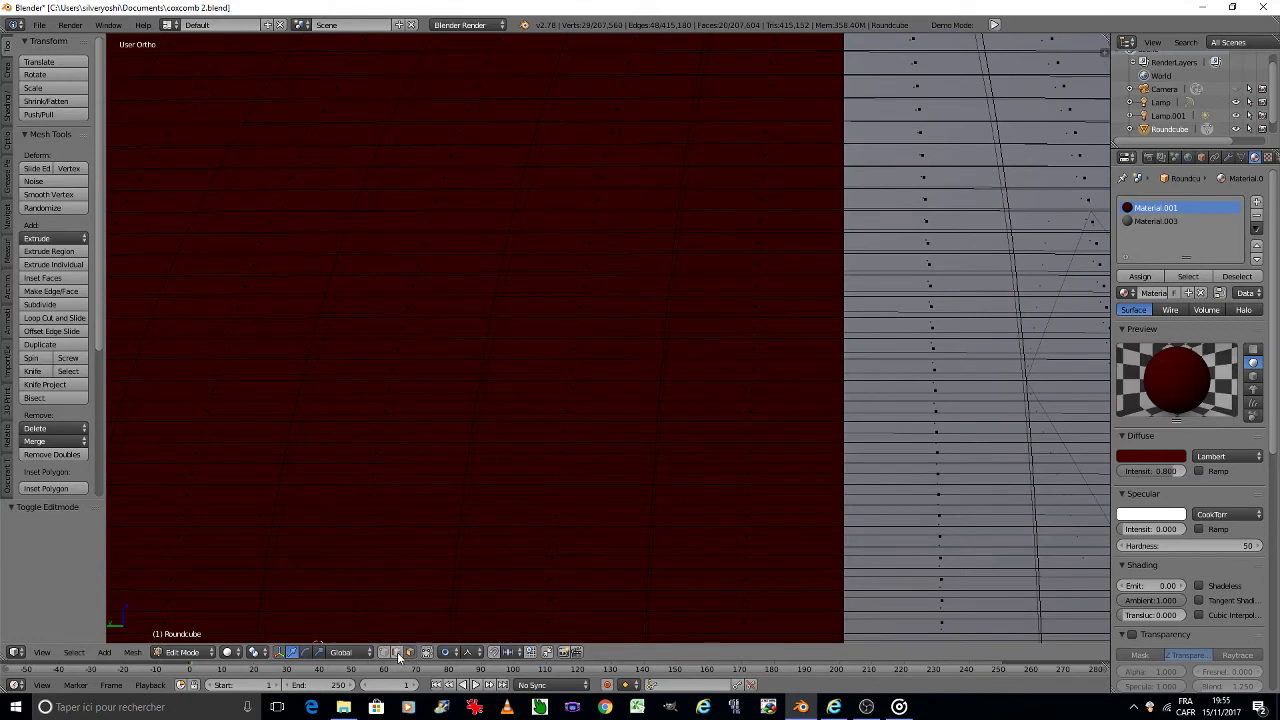
click(397, 652)
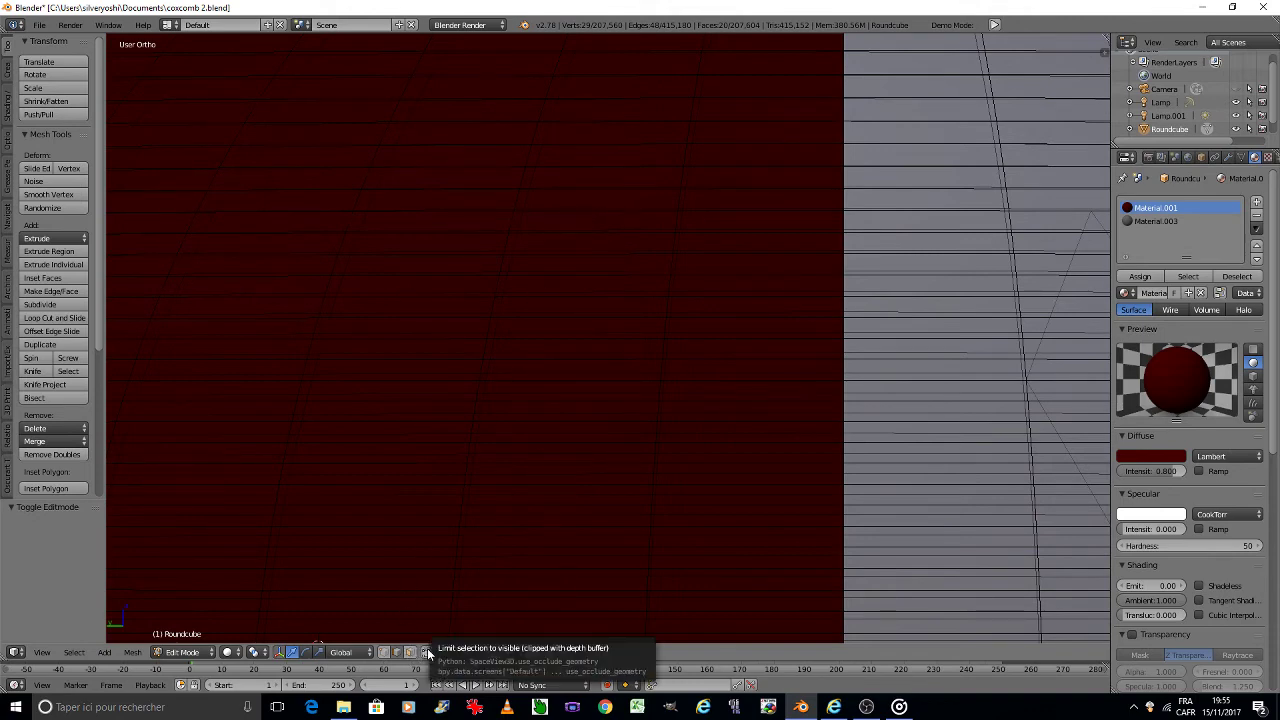
right_click(597, 214)
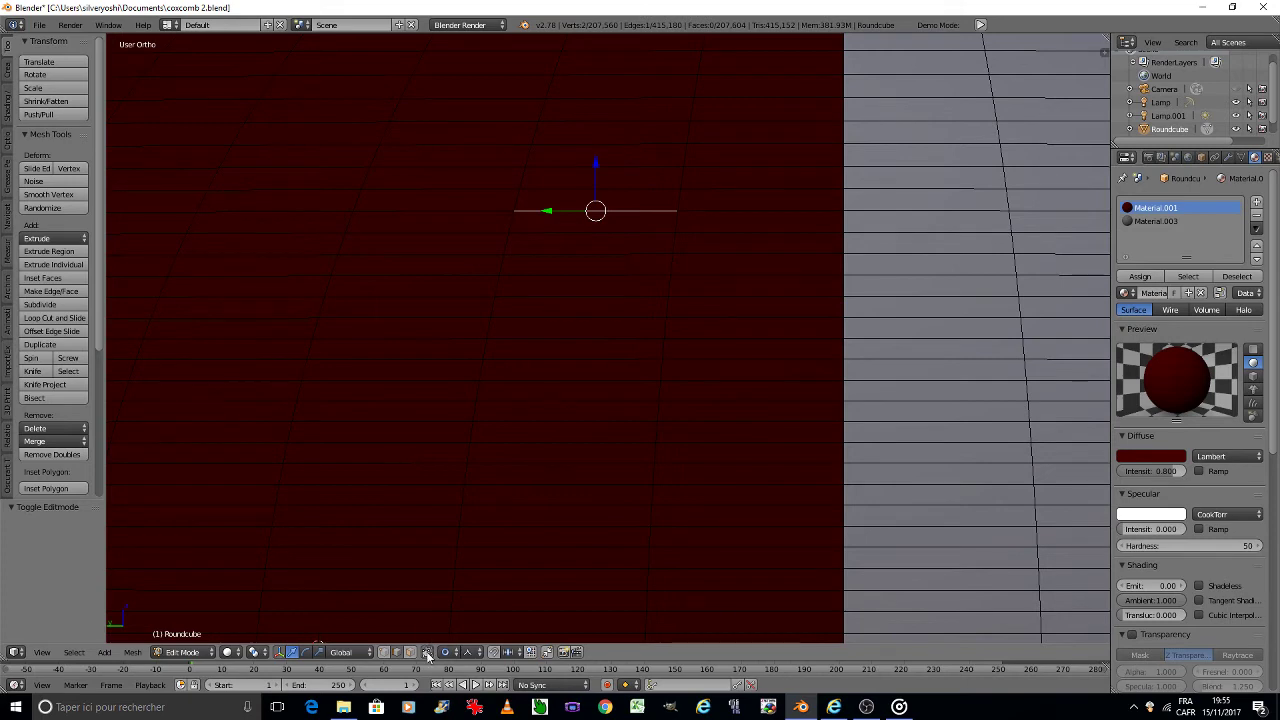
Step: Select edges on both the red and white halves and subdivide them
shift+right_click(529, 568)
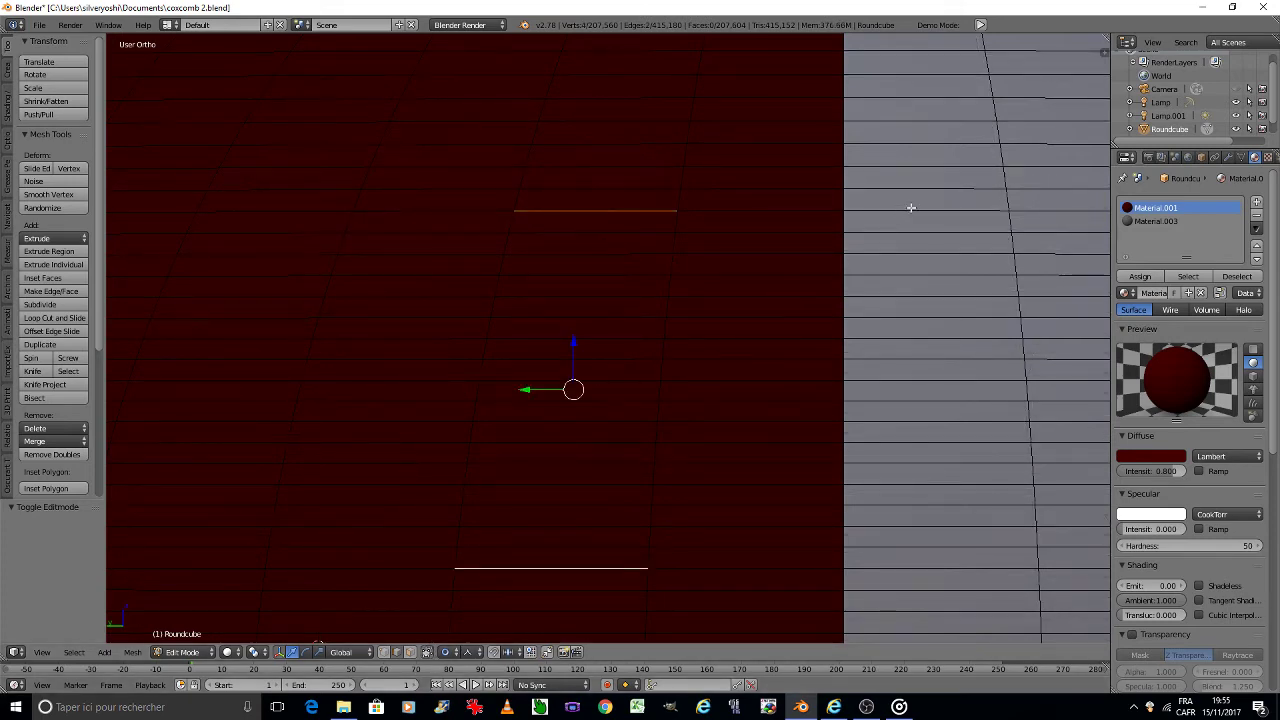
shift+right_click(1050, 210)
shift+middle_drag(1011, 220, 920, 192)
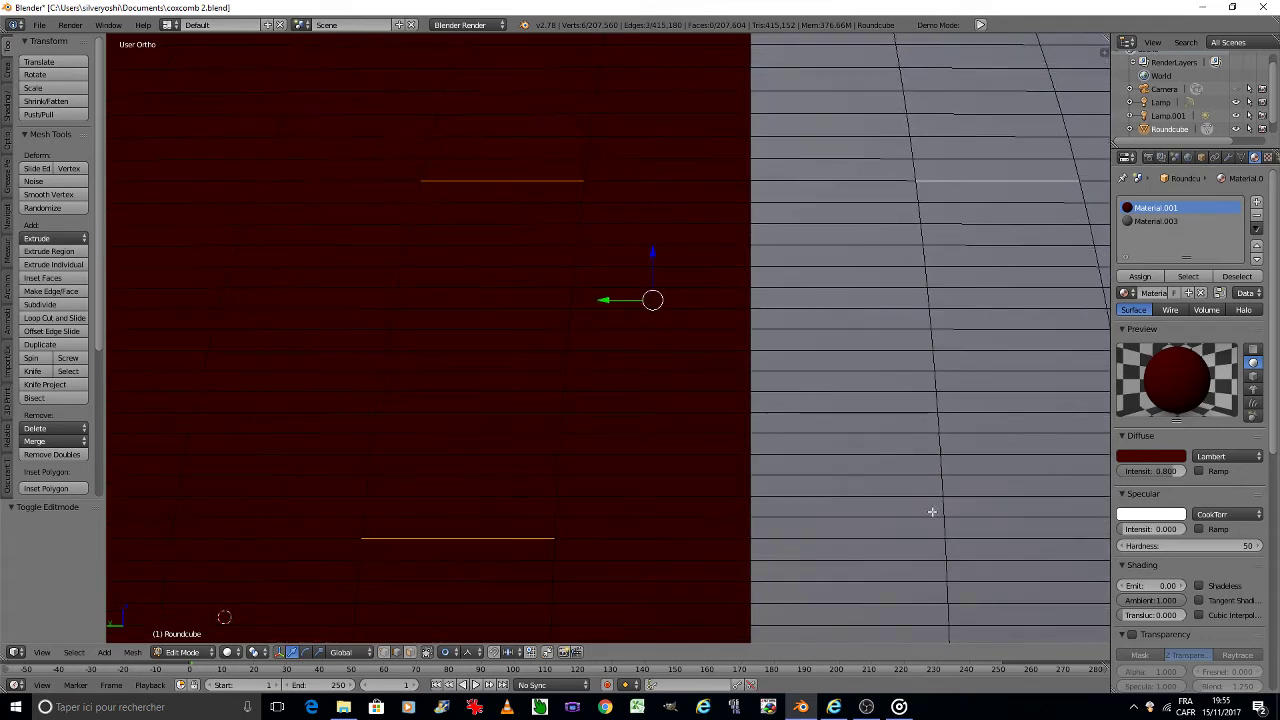
shift+right_click(966, 540)
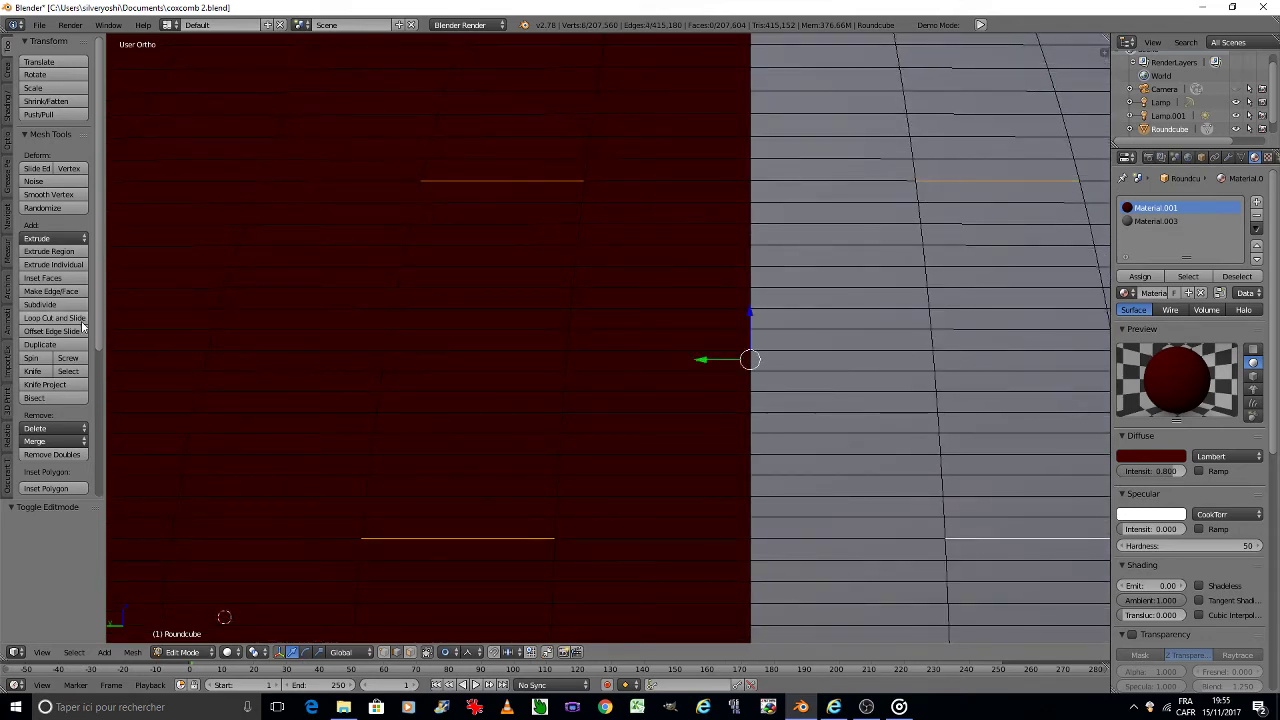
click(42, 304)
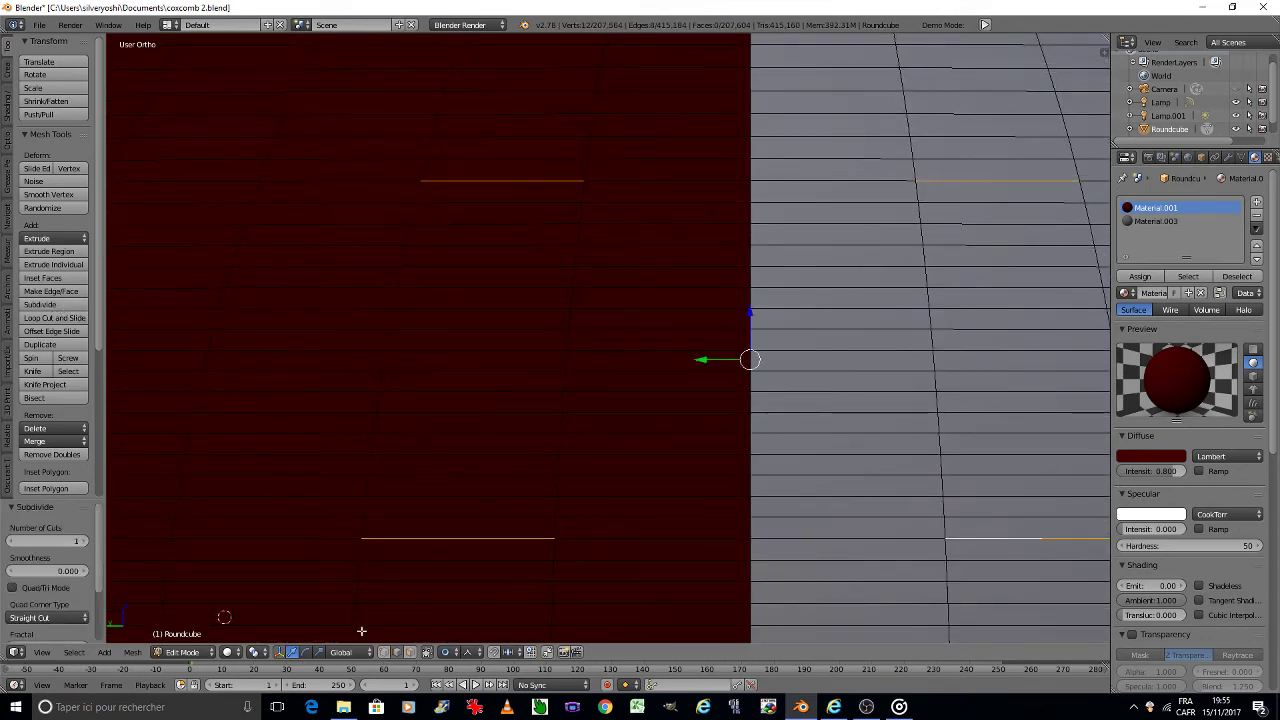
Step: In vertex mode, build the red-half diamond from a J-connected lower triangle and an F-filled upper triangle
click(383, 651)
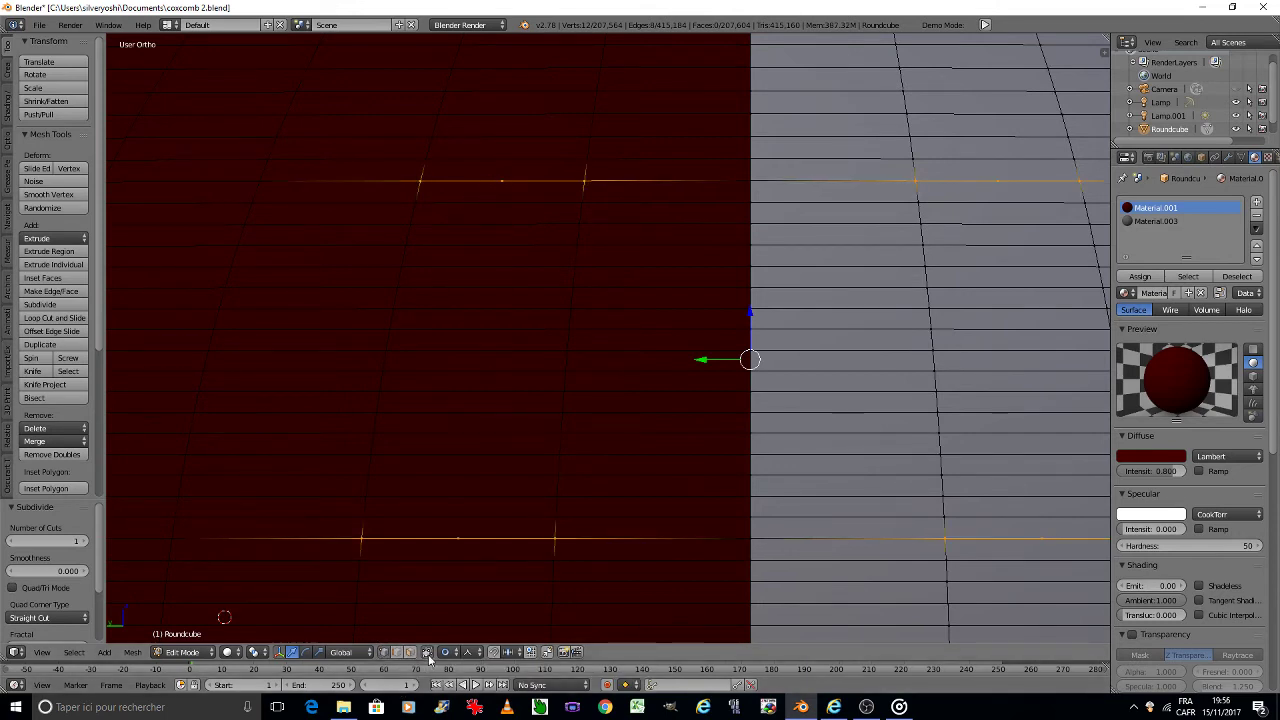
right_click(388, 350)
shift+right_click(461, 536)
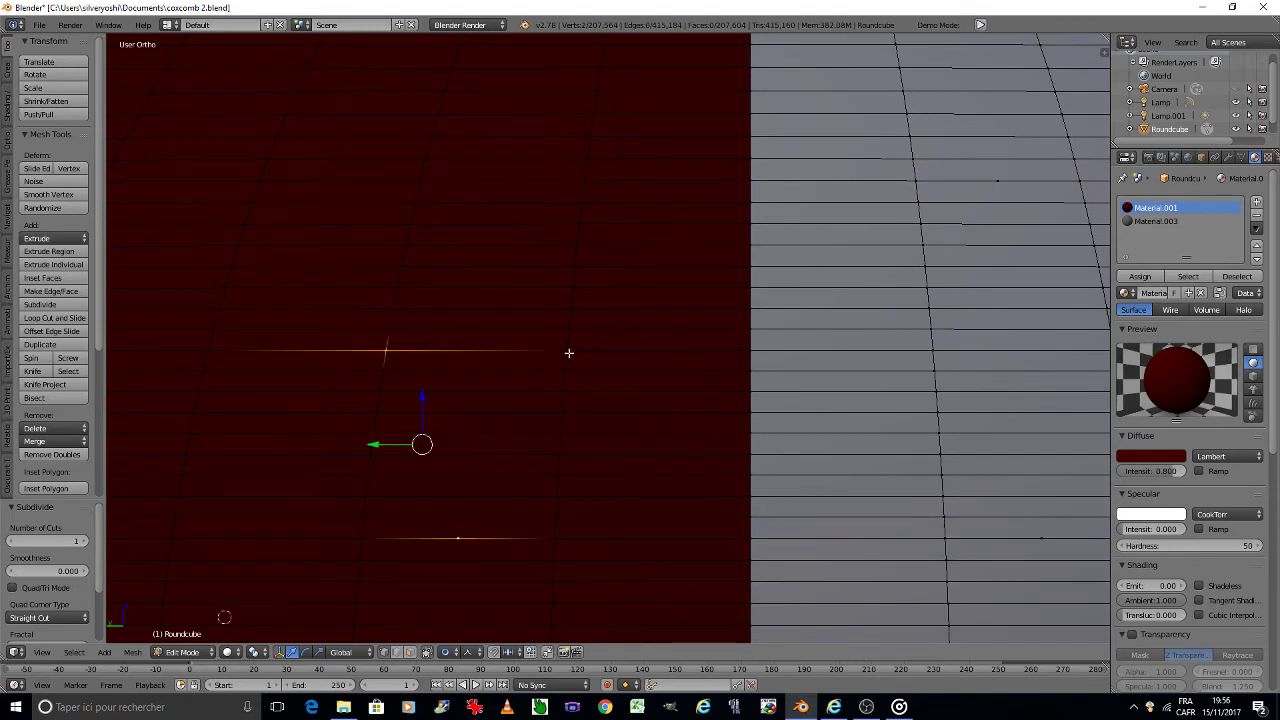
shift+right_click(566, 350)
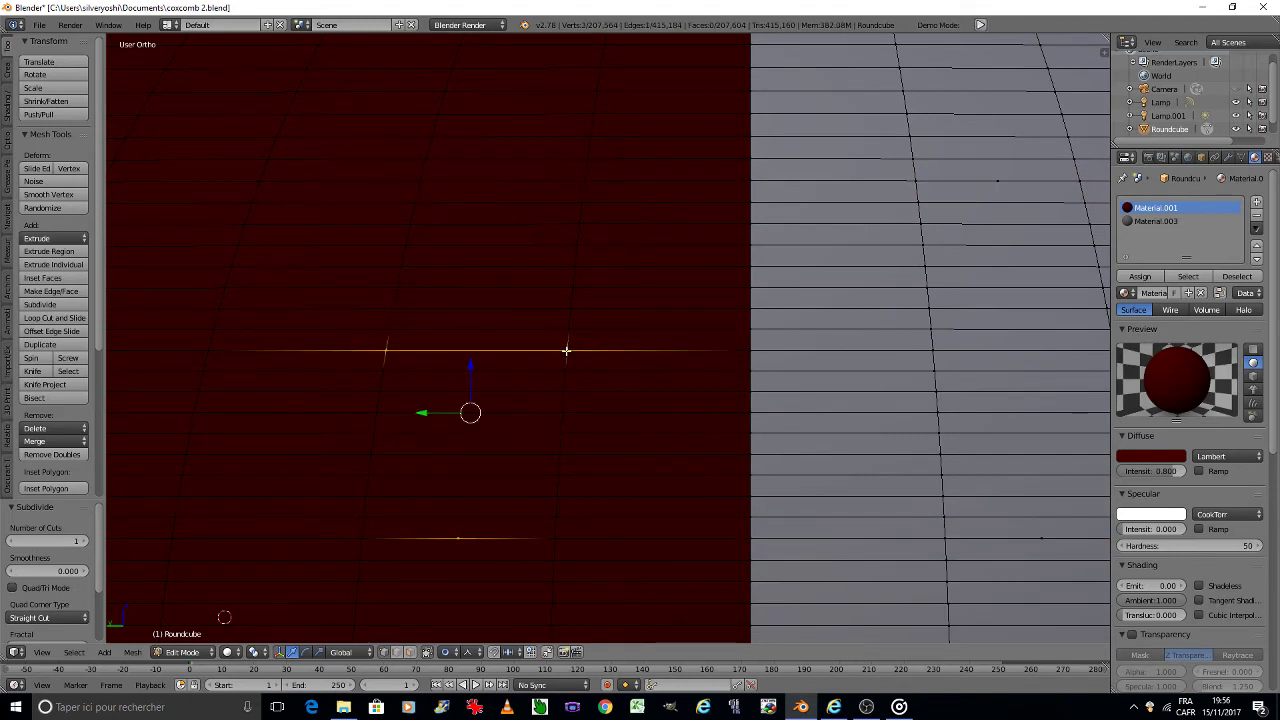
key(j)
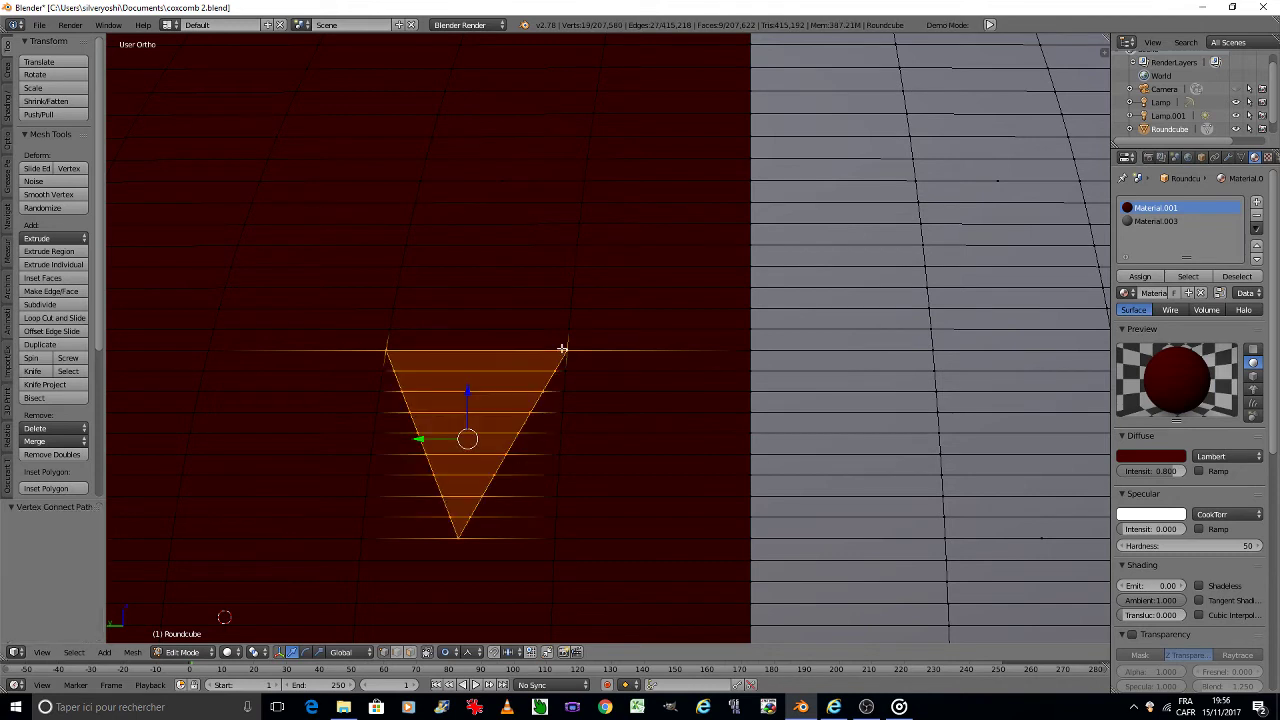
right_click(568, 348)
shift+right_click(503, 183)
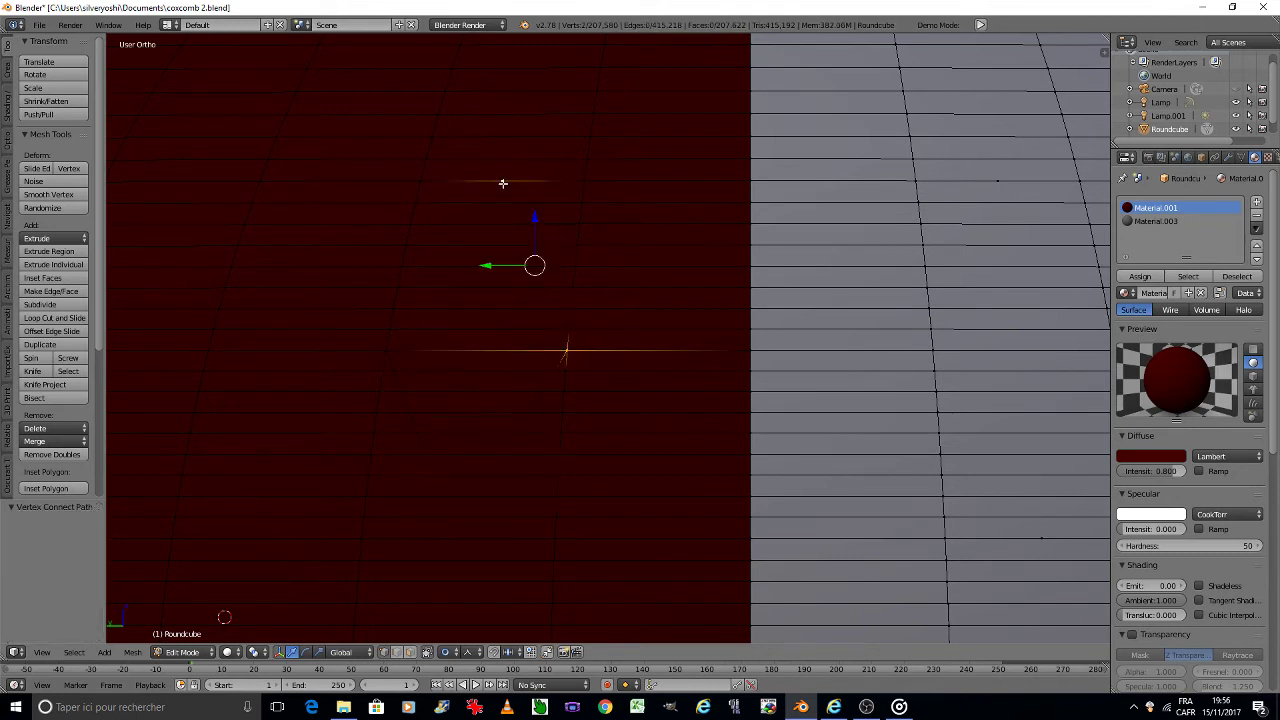
shift+right_click(380, 353)
key(f)
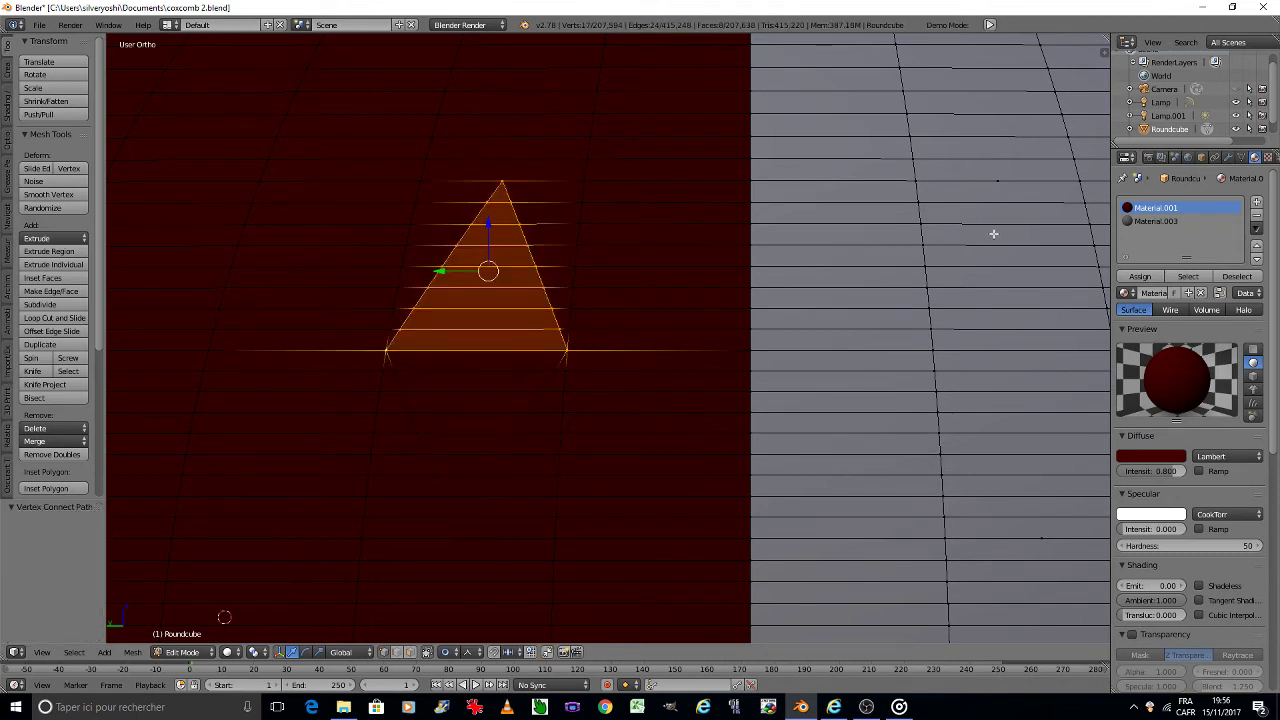
Step: Fill the upper and lower triangles of the white-half diamond with F
right_click(932, 344)
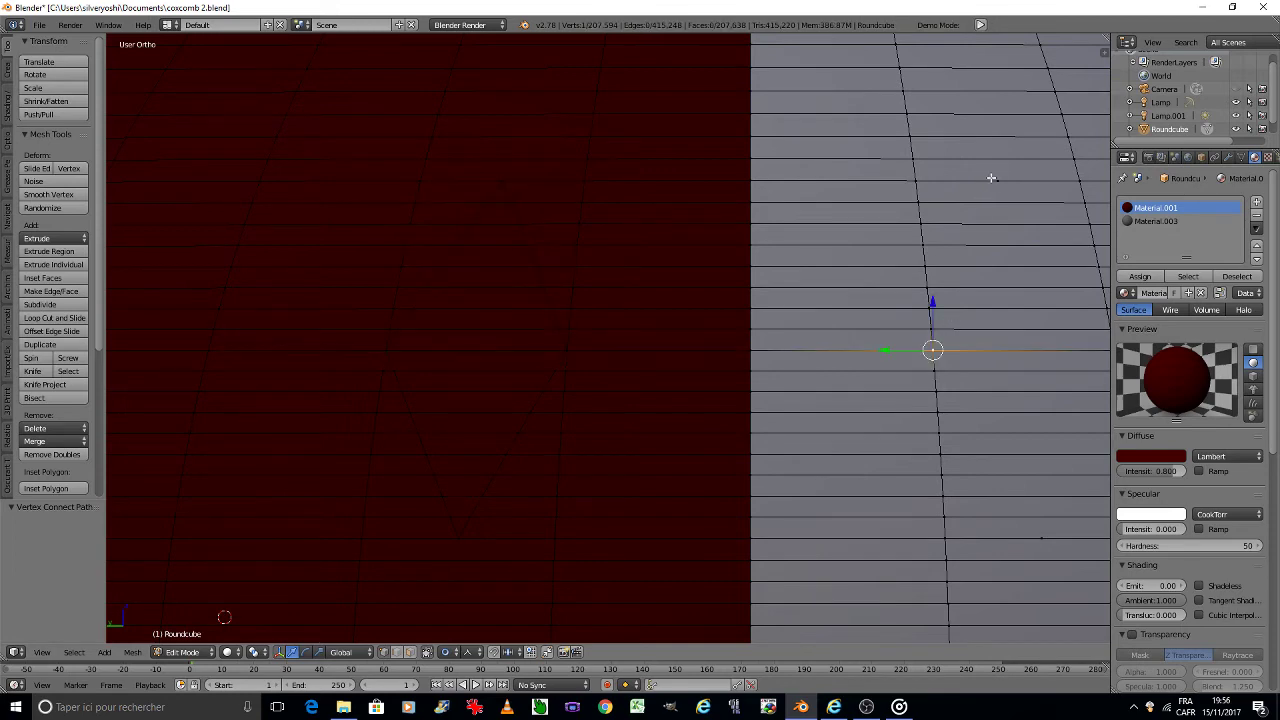
shift+right_click(997, 181)
shift+middle_drag(997, 181, 850, 160)
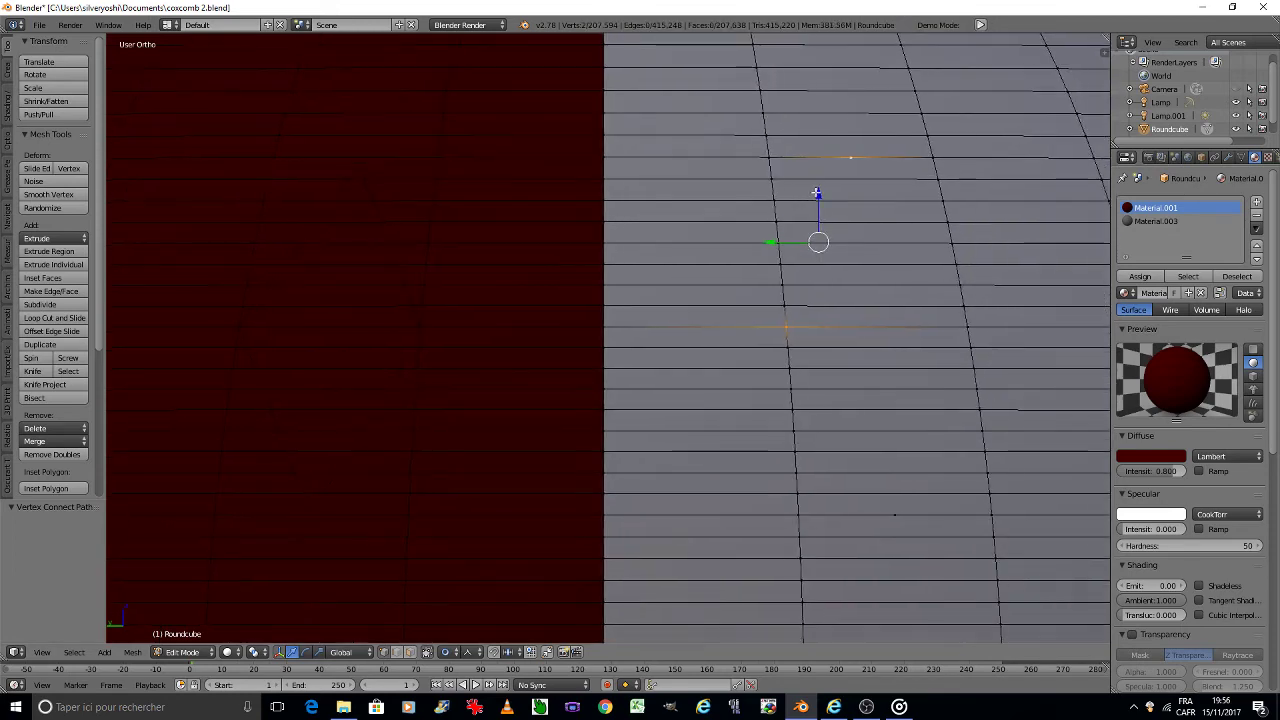
shift+right_click(970, 327)
key(f)
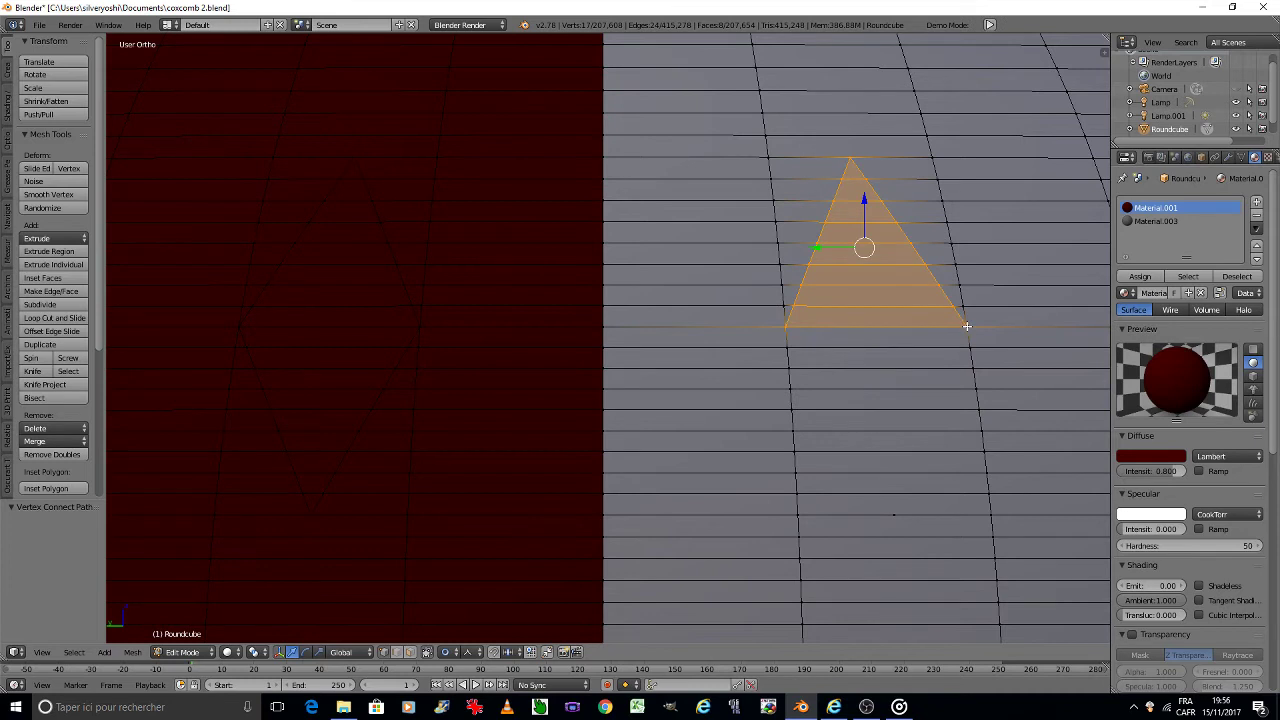
right_click(967, 326)
shift+right_click(893, 515)
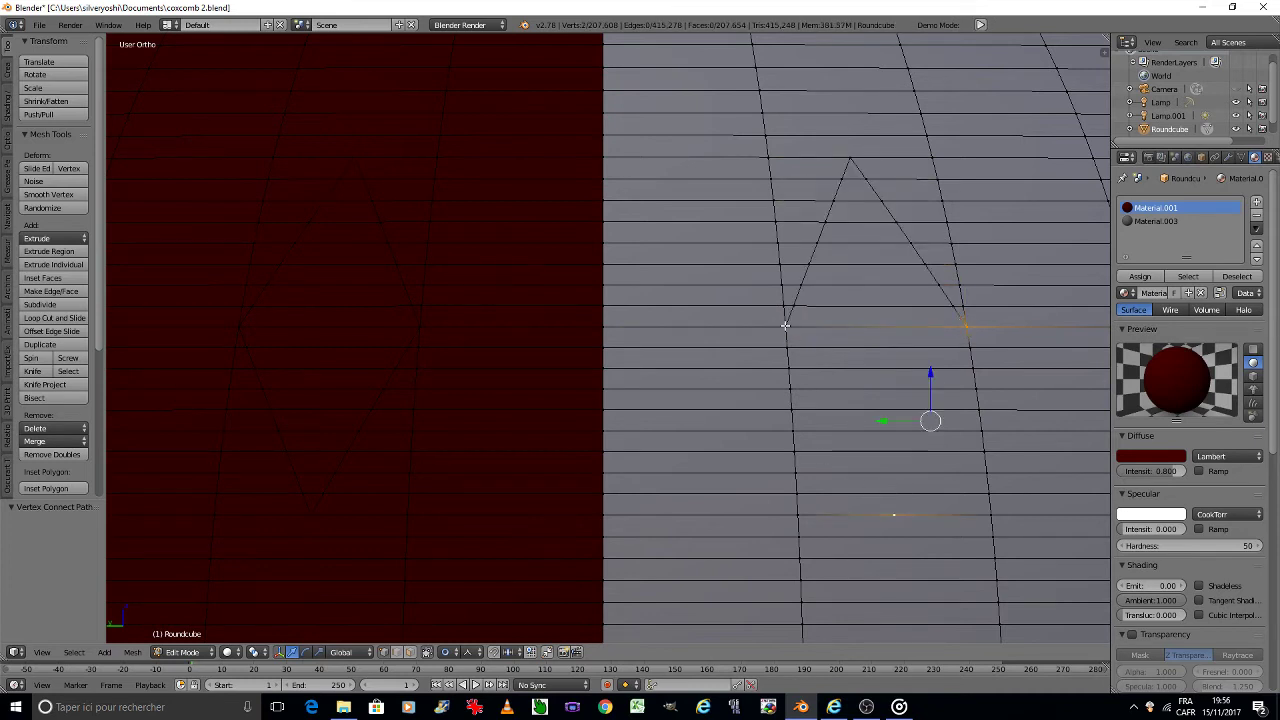
shift+right_click(785, 325)
key(f)
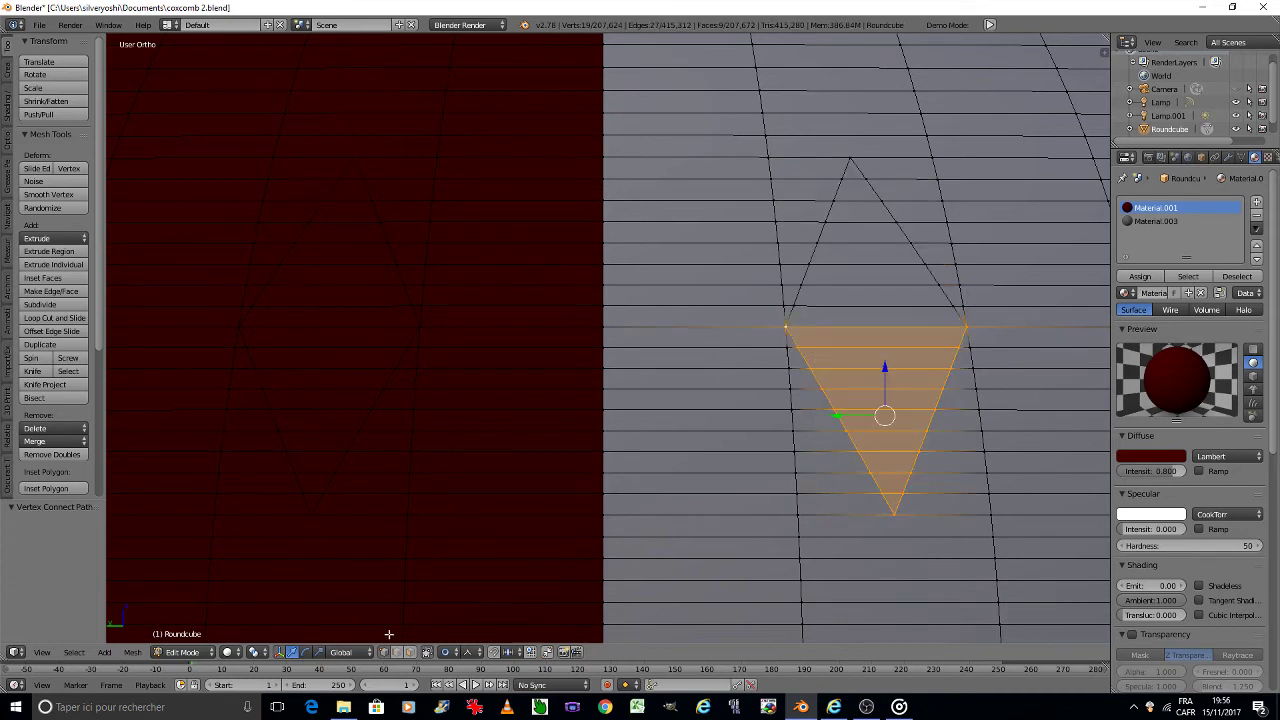
Step: Select the red-half diamond with L and assign it the white Material.003
key(a)
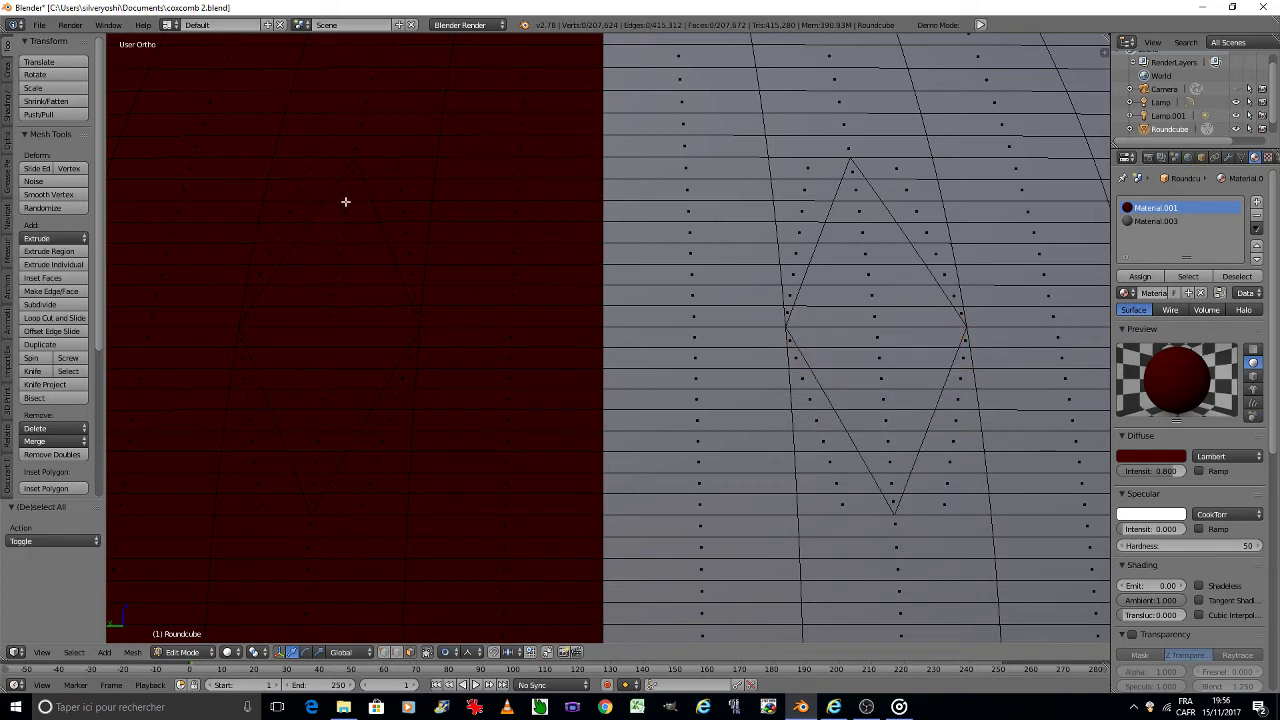
key(l)
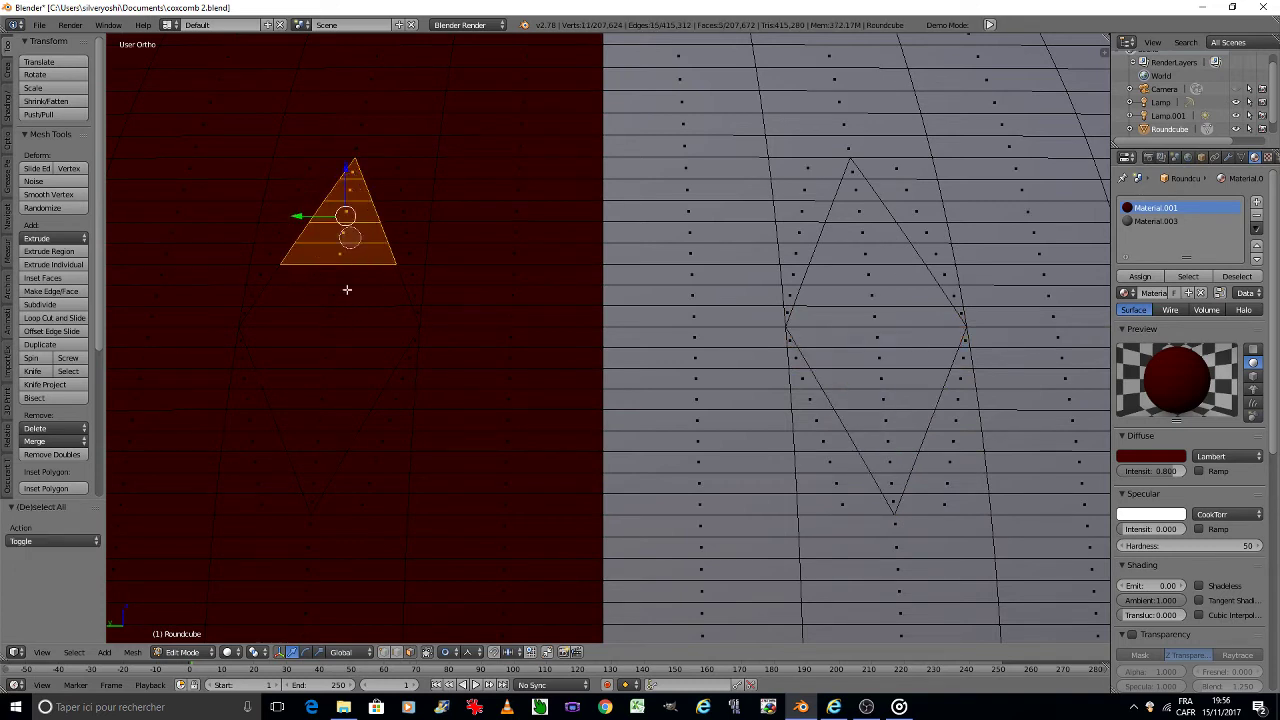
drag(347, 289, 314, 478)
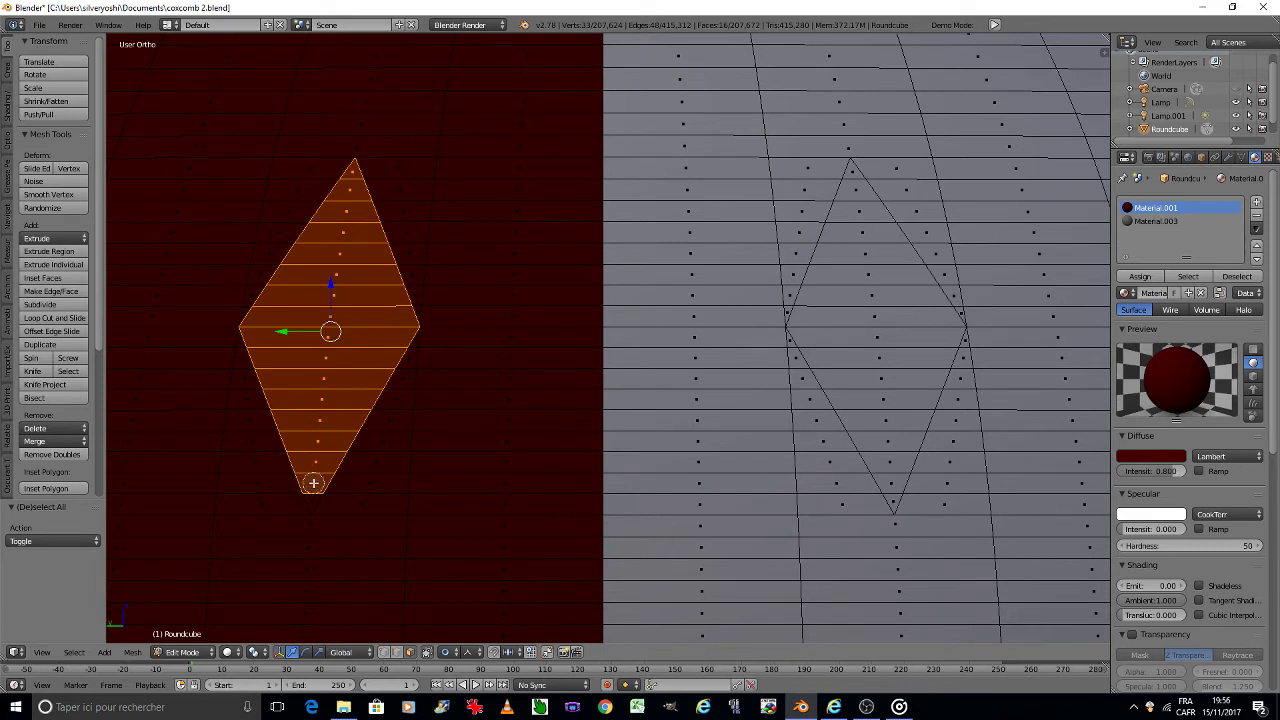
click(313, 488)
click(1160, 221)
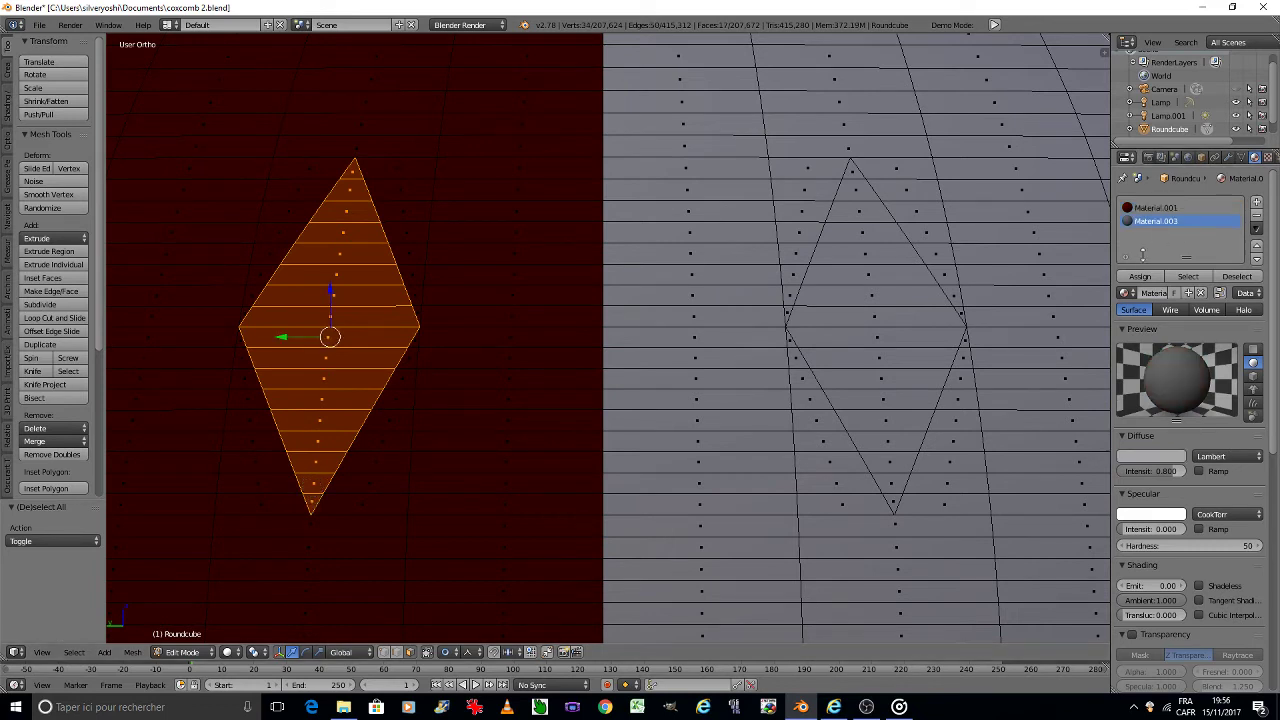
click(1140, 276)
Step: Give the white-half diamond the red Material.001 and switch to Object Mode
key(a)
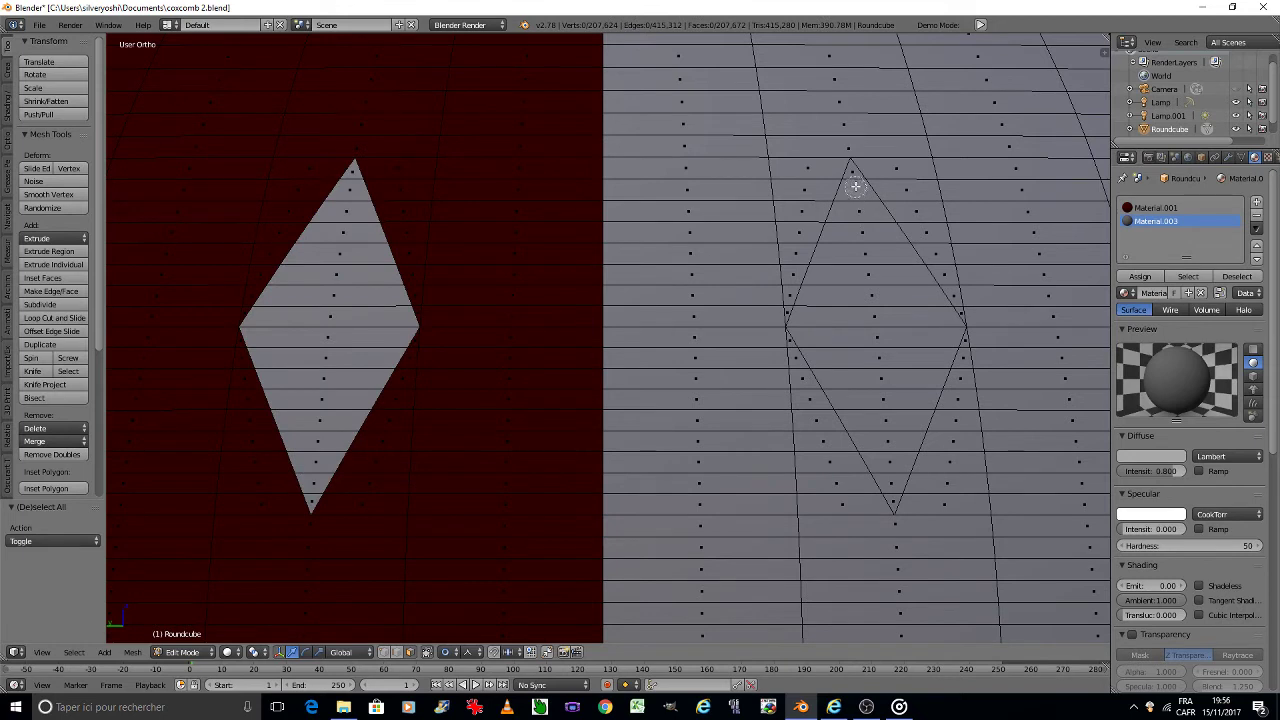
mouse_move(856, 186)
mouse_down()
mouse_move(891, 476)
mouse_move(877, 334)
mouse_up()
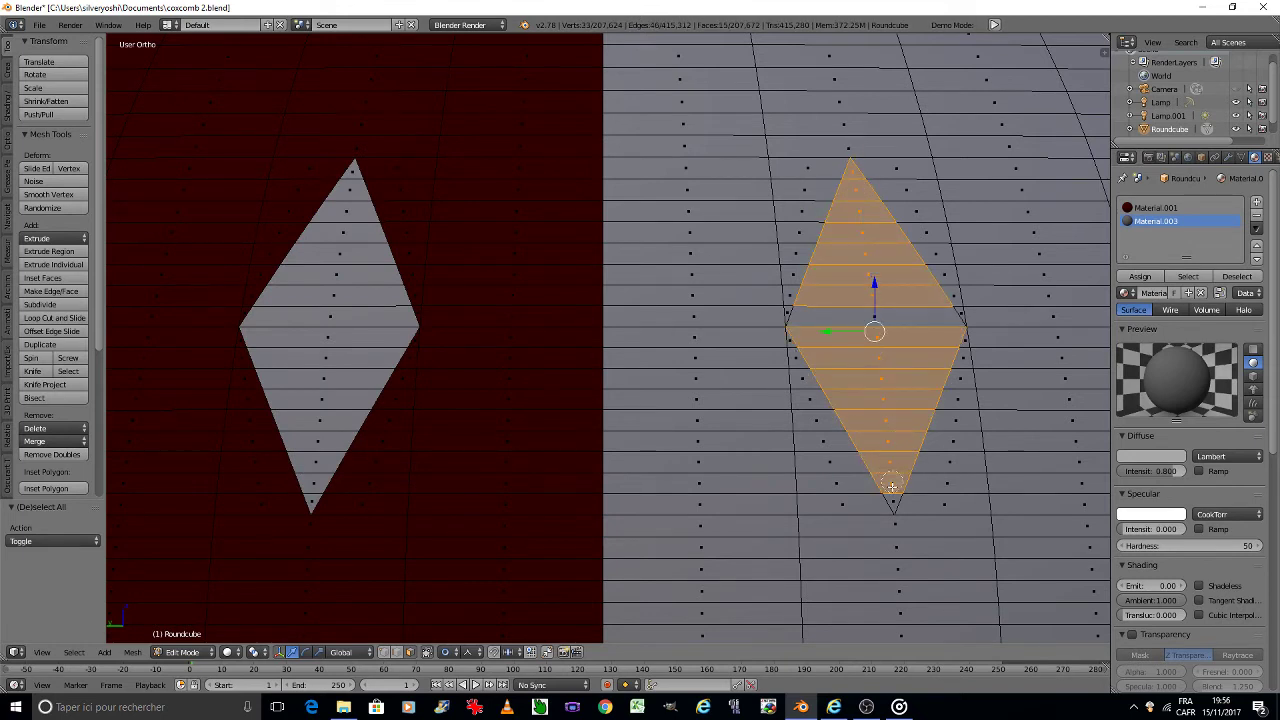
click(1152, 208)
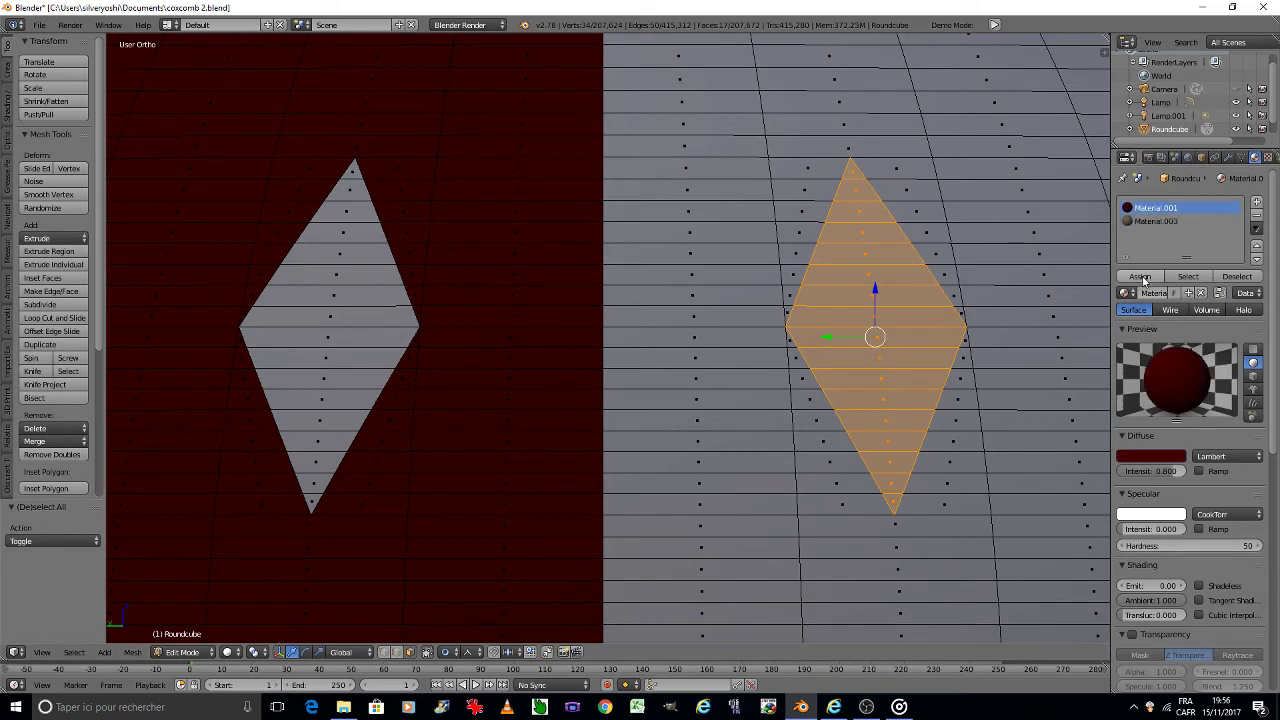
click(1140, 276)
key(Tab)
click(858, 338)
Step: Deselect all, view through the camera, and save over coxcomb 2.blend
scroll(858, 338, down, 5)
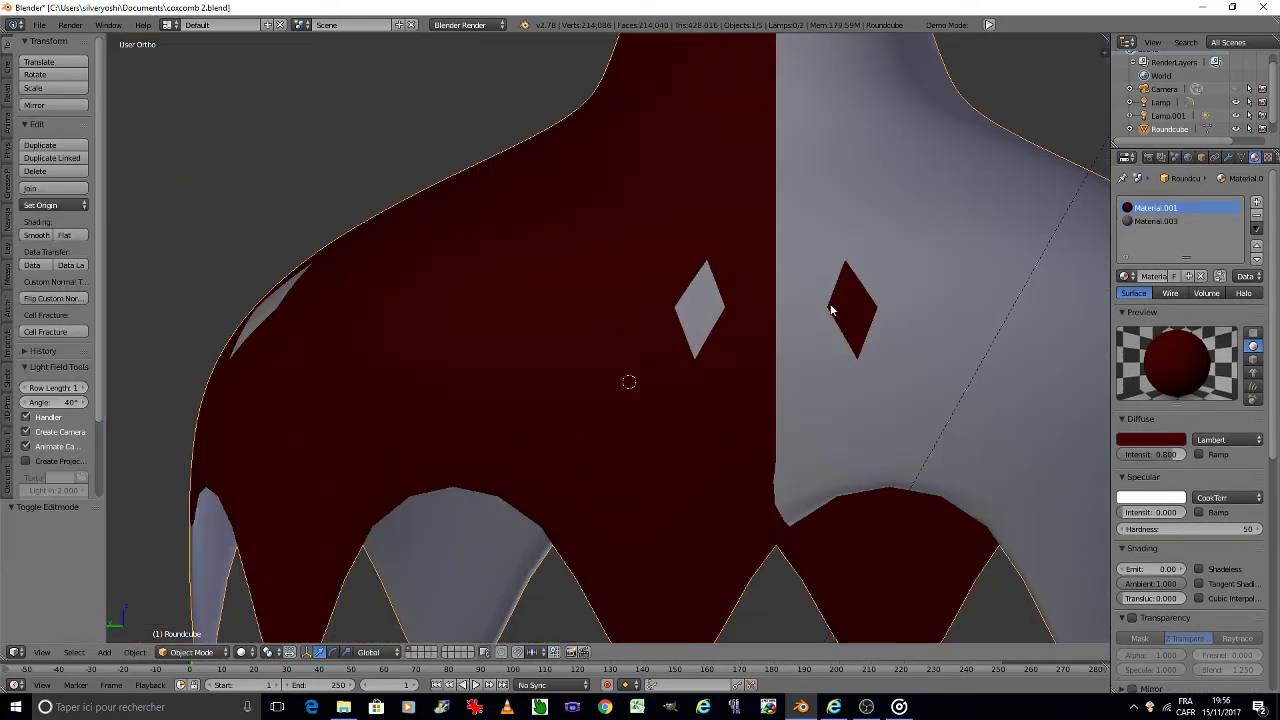
scroll(840, 320, down, 3)
key(a)
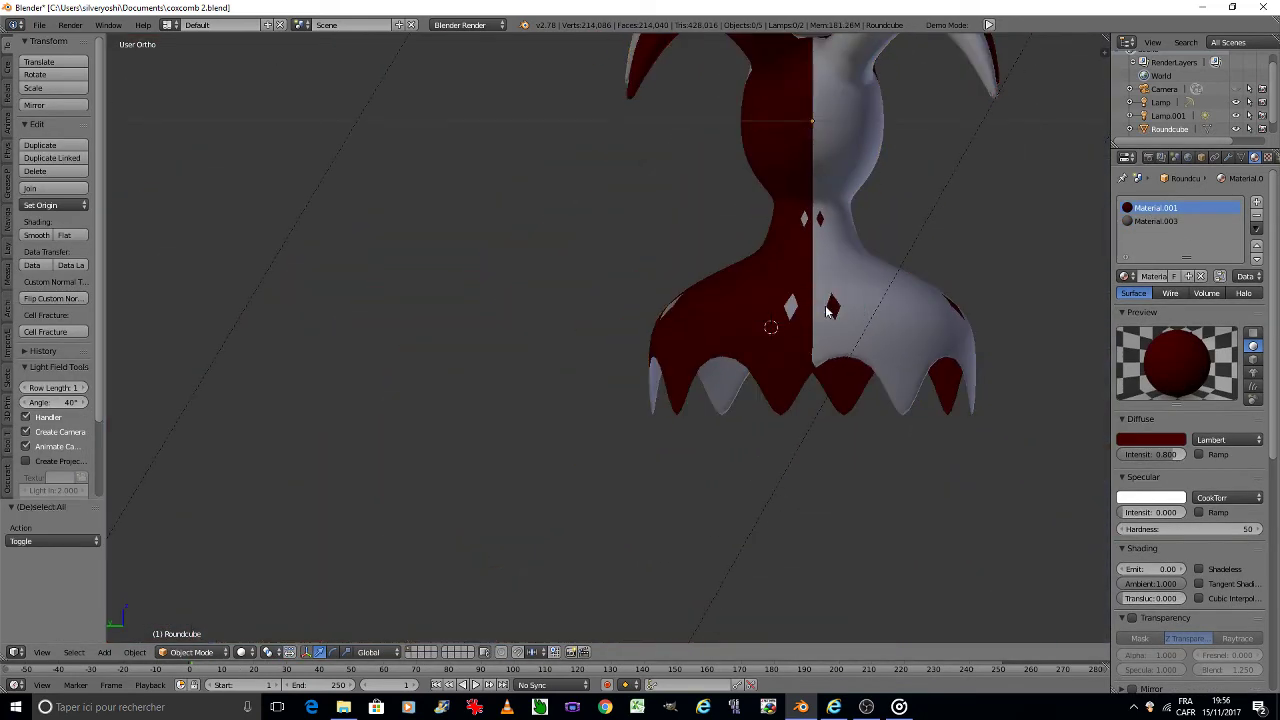
key(KP_0)
key(ctrl+s)
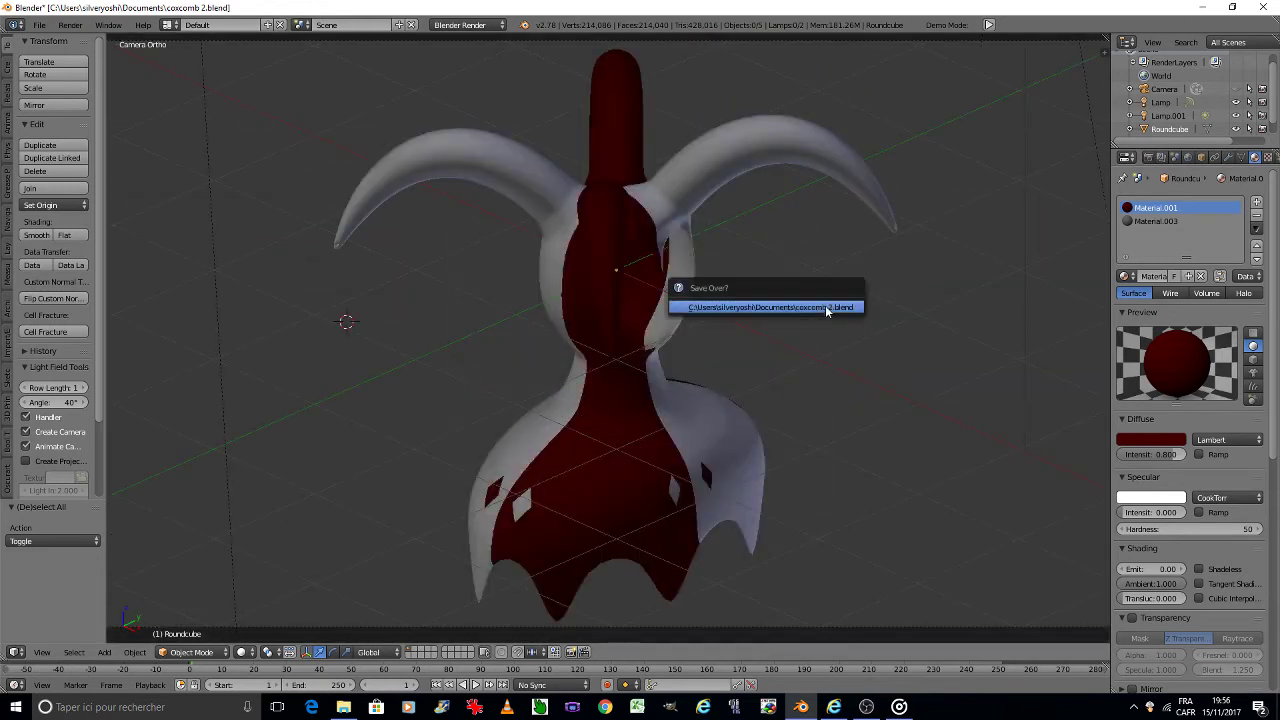
click(826, 308)
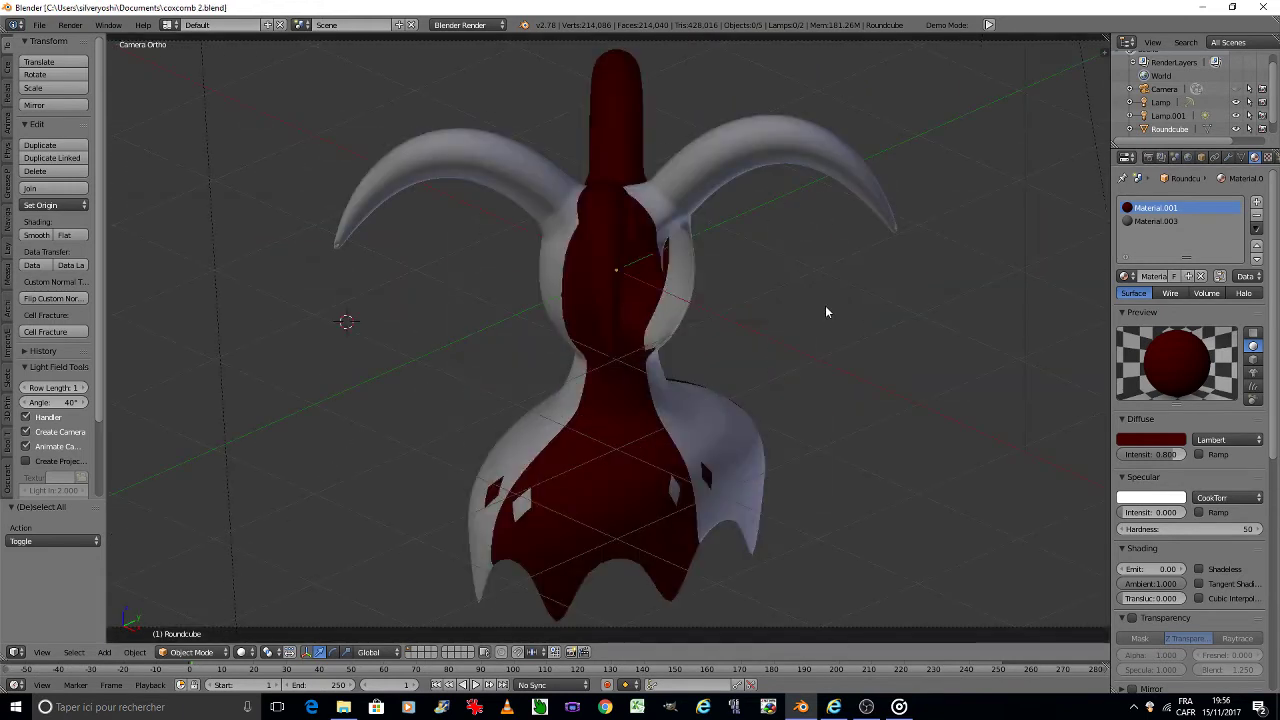
Step: Orbit to the back of the hat, re-enter Edit Mode, and zoom onto the neck
key(KP_Decimal)
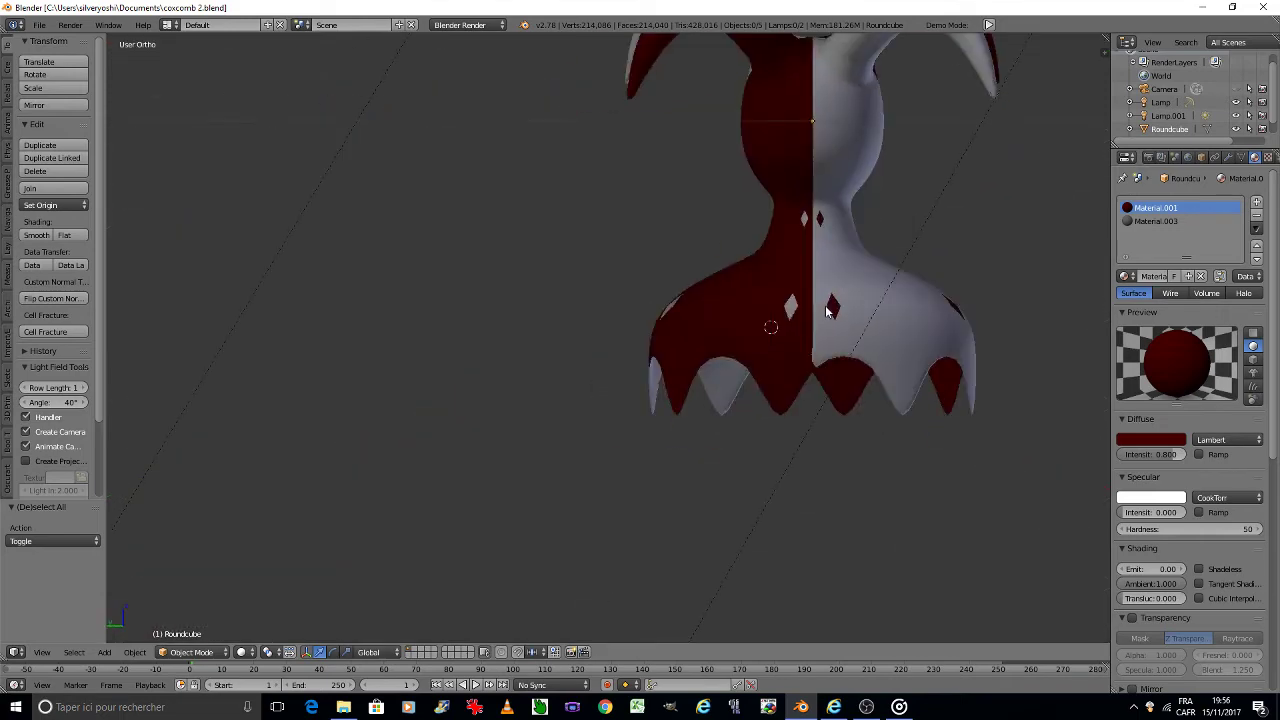
key(KP_4)
key(KP_4)
key(KP_4)
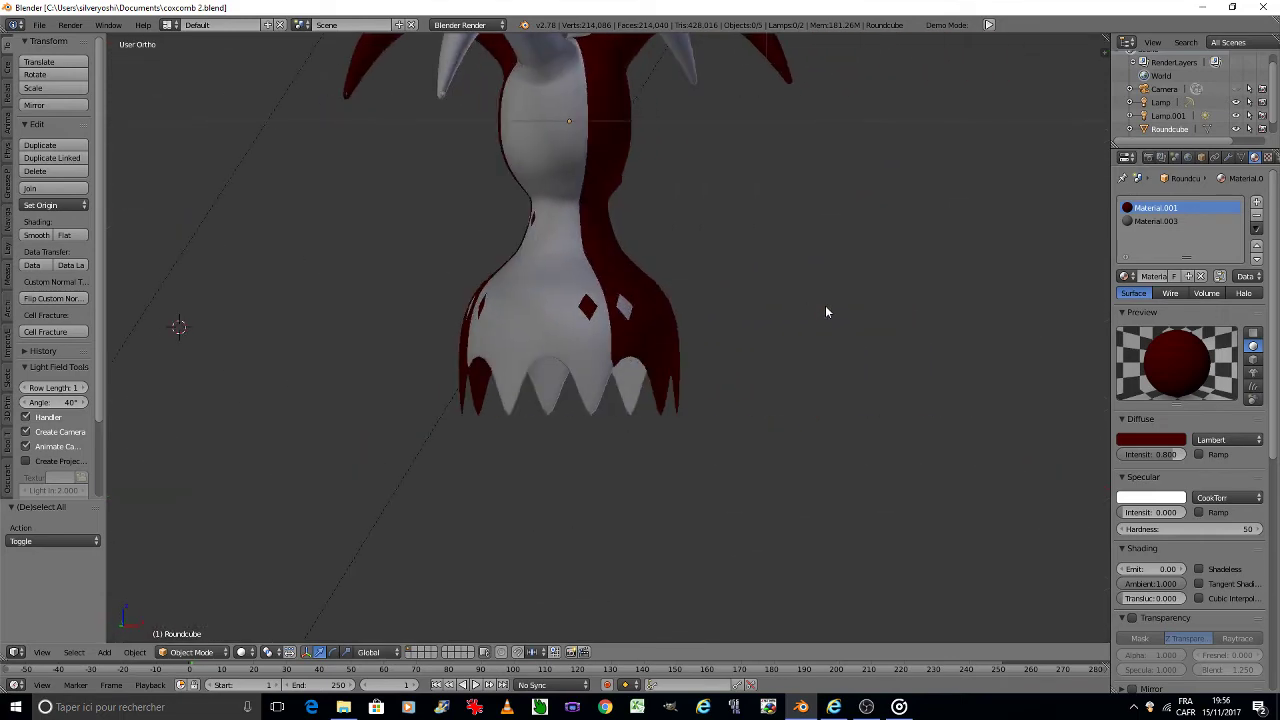
key(KP_4)
scroll(515, 215, up, 3)
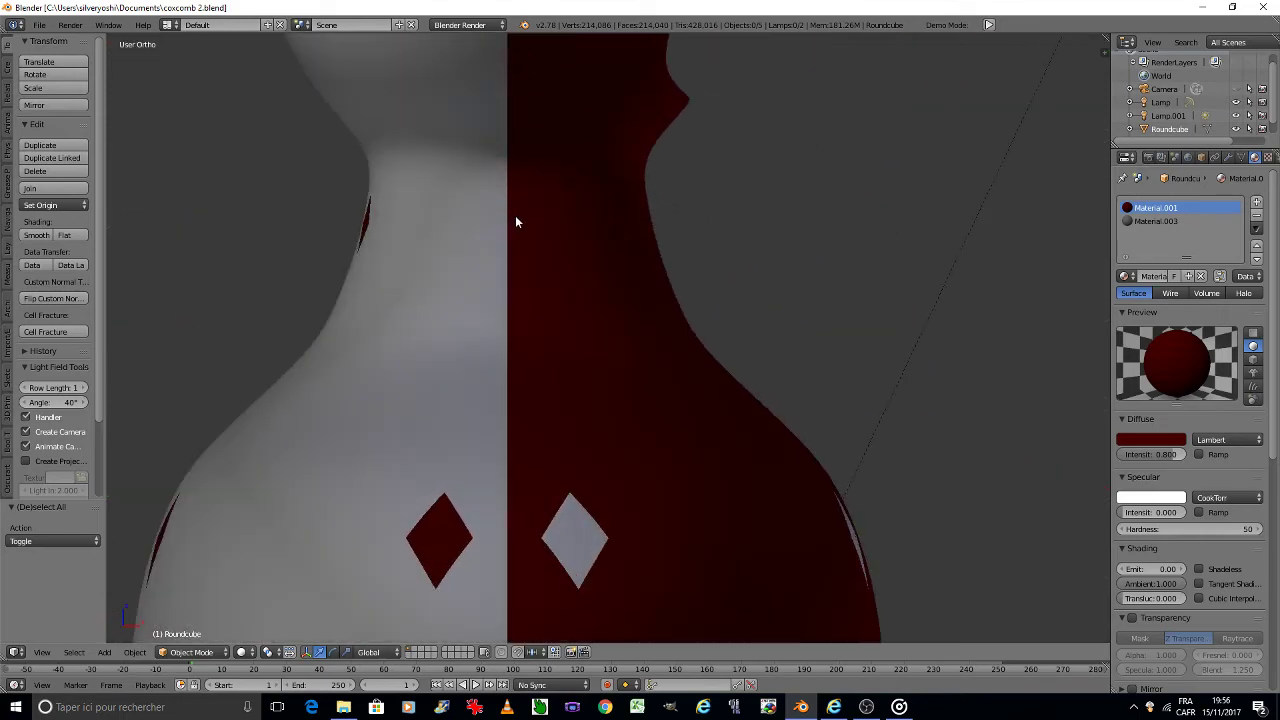
key(Tab)
click(600, 220)
scroll(552, 201, up, 2)
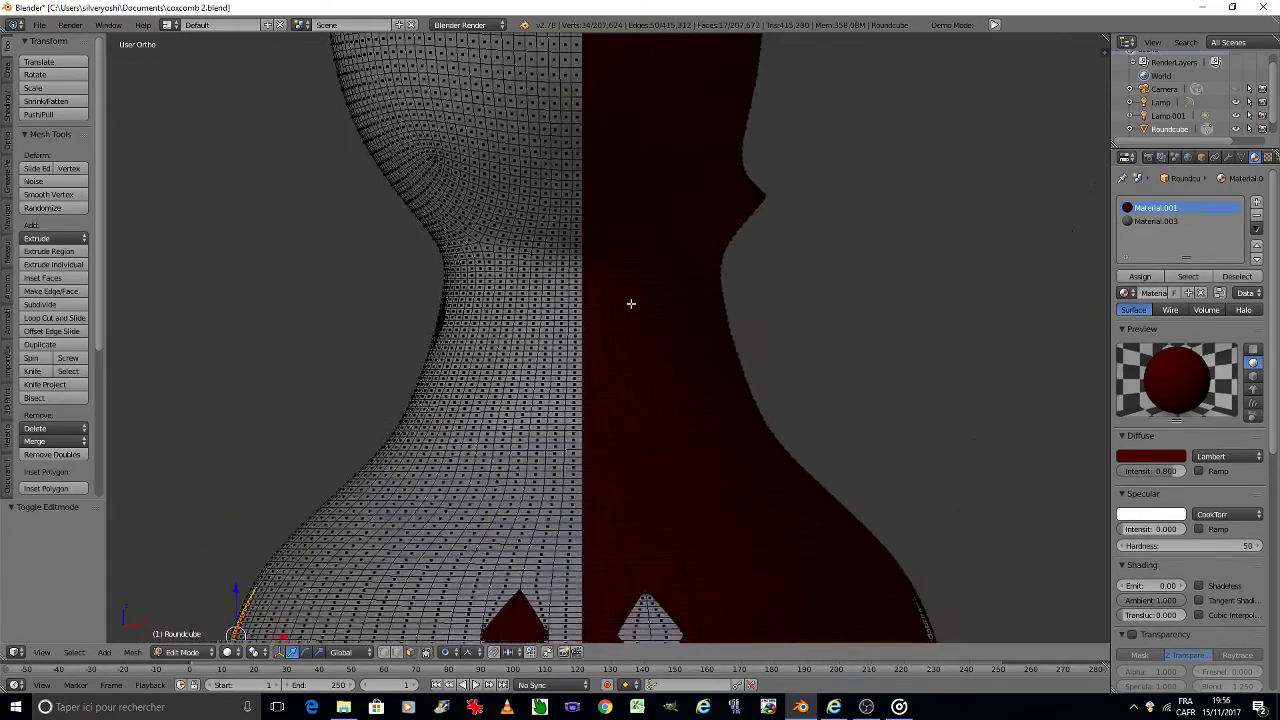
scroll(631, 303, up, 1)
scroll(600, 310, up, 1)
Step: Cut a diamond outline into the white half of the front neck in vertex select mode
scroll(588, 314, up, 1)
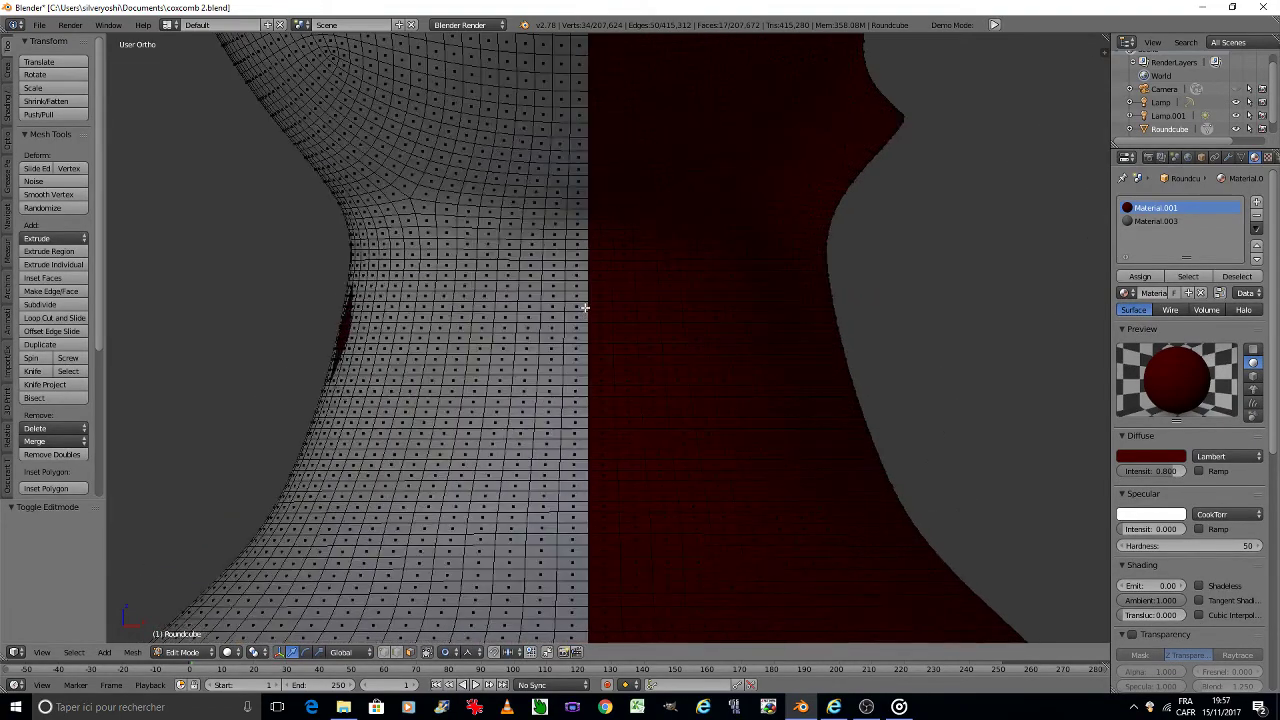
scroll(586, 310, up, 1)
scroll(584, 307, up, 1)
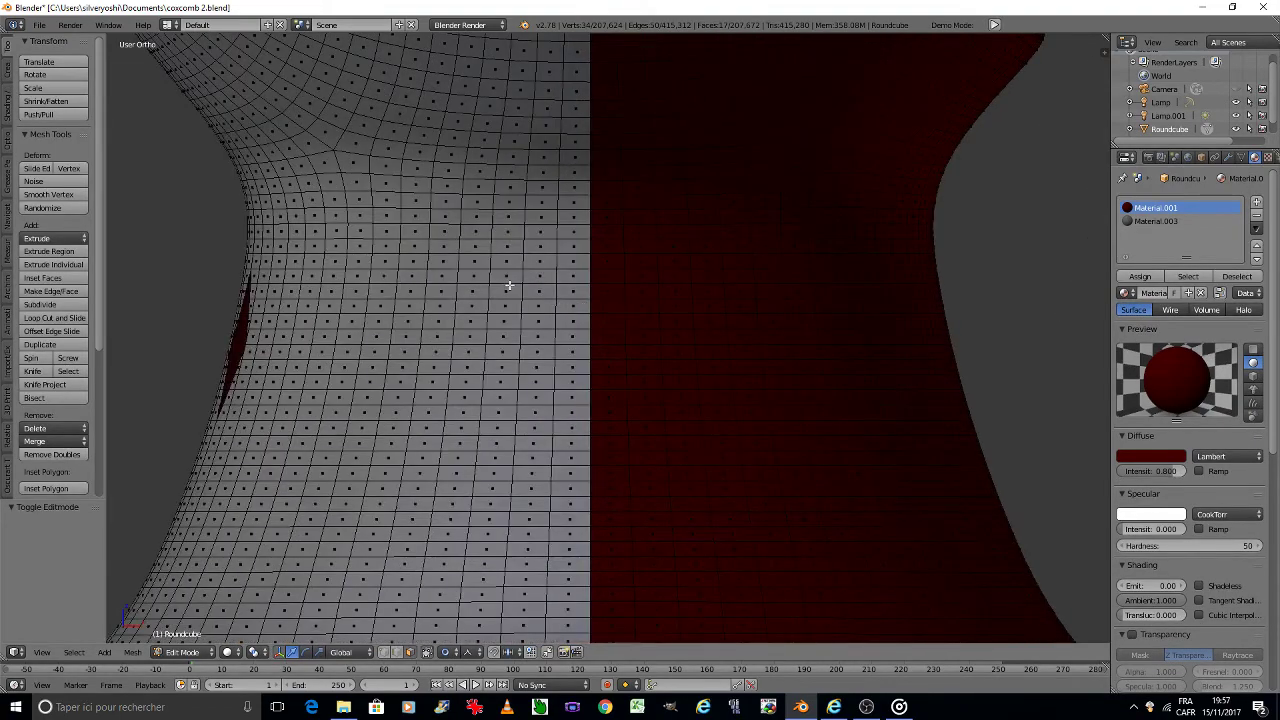
click(383, 652)
right_click(521, 270)
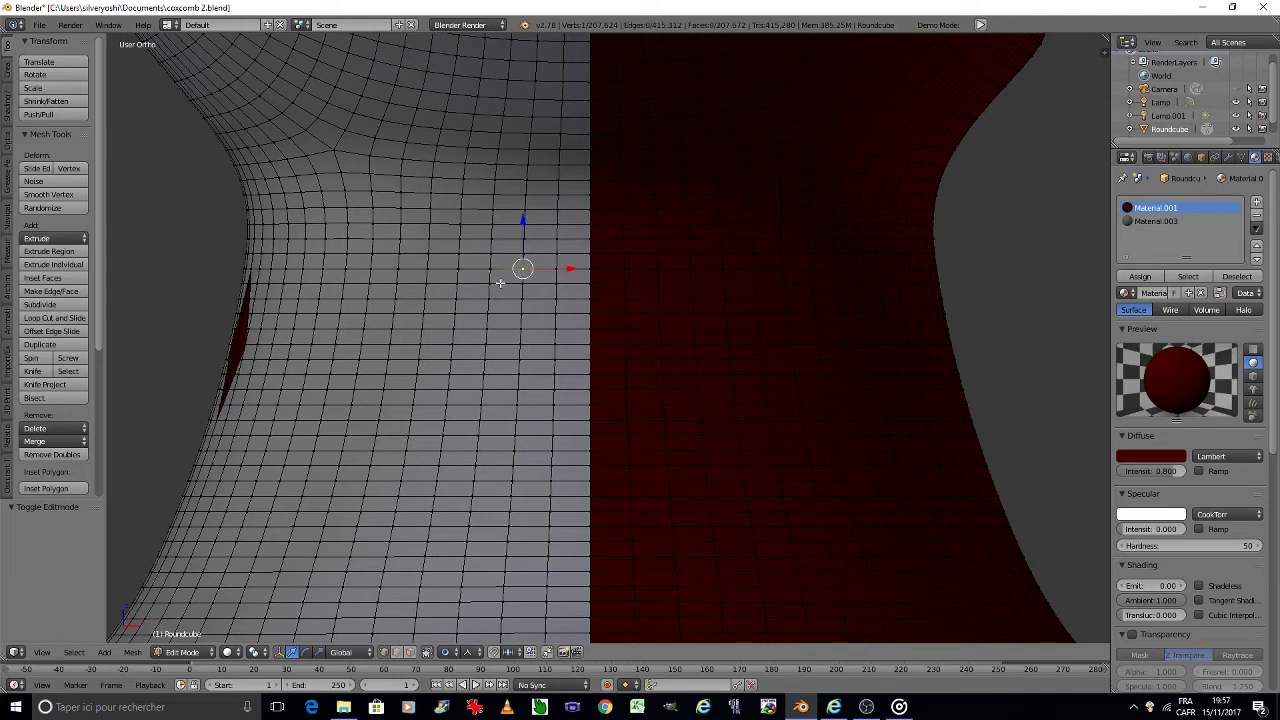
shift+right_click(553, 342)
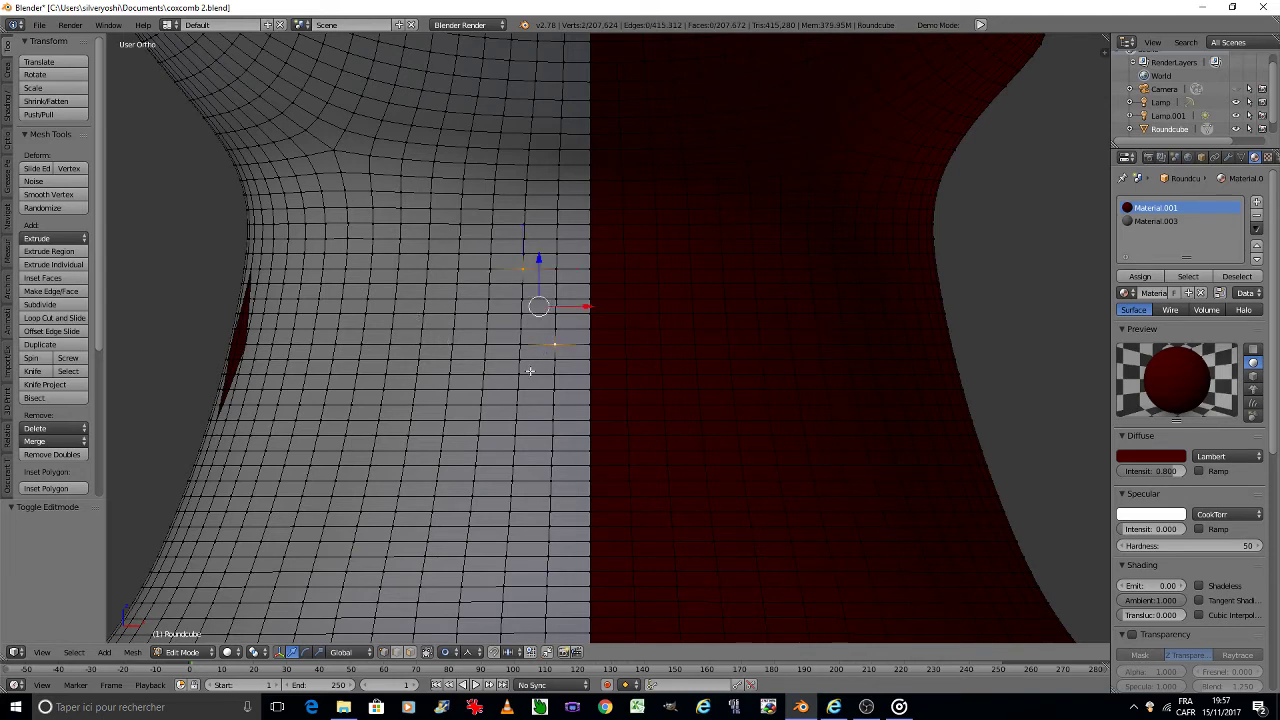
shift+right_click(515, 420)
key(j)
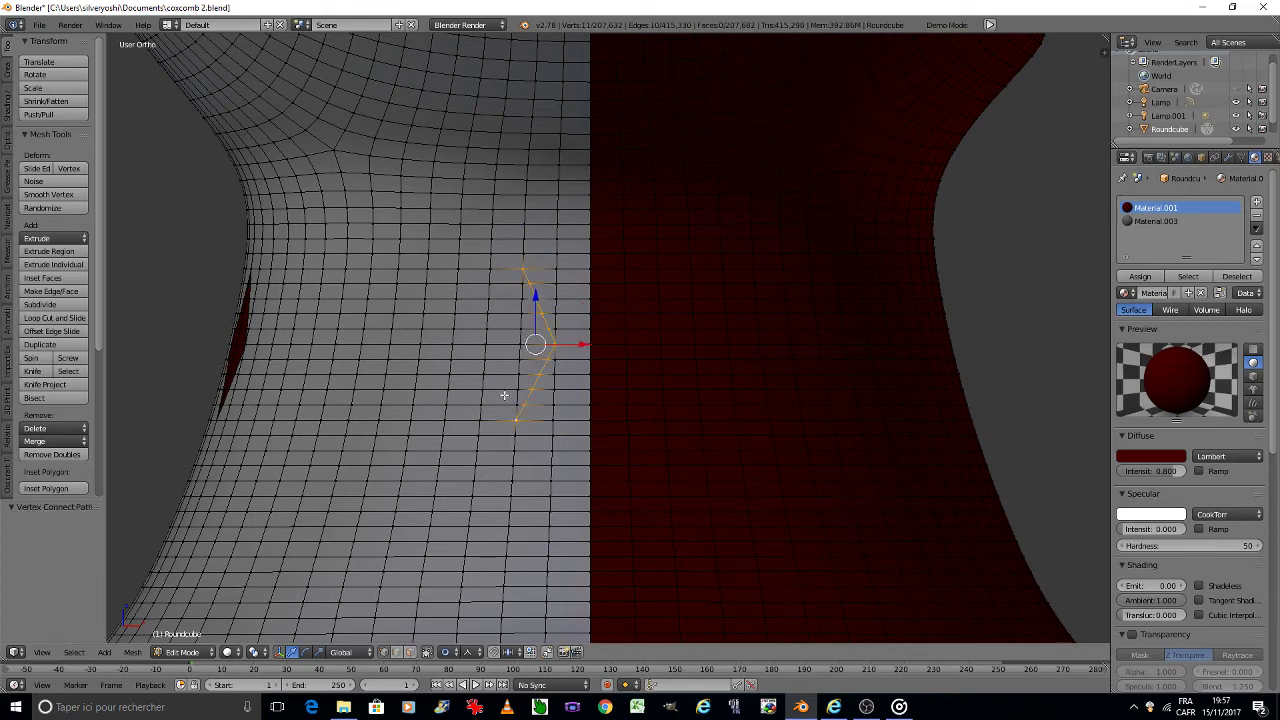
right_click(511, 415)
shift+right_click(485, 344)
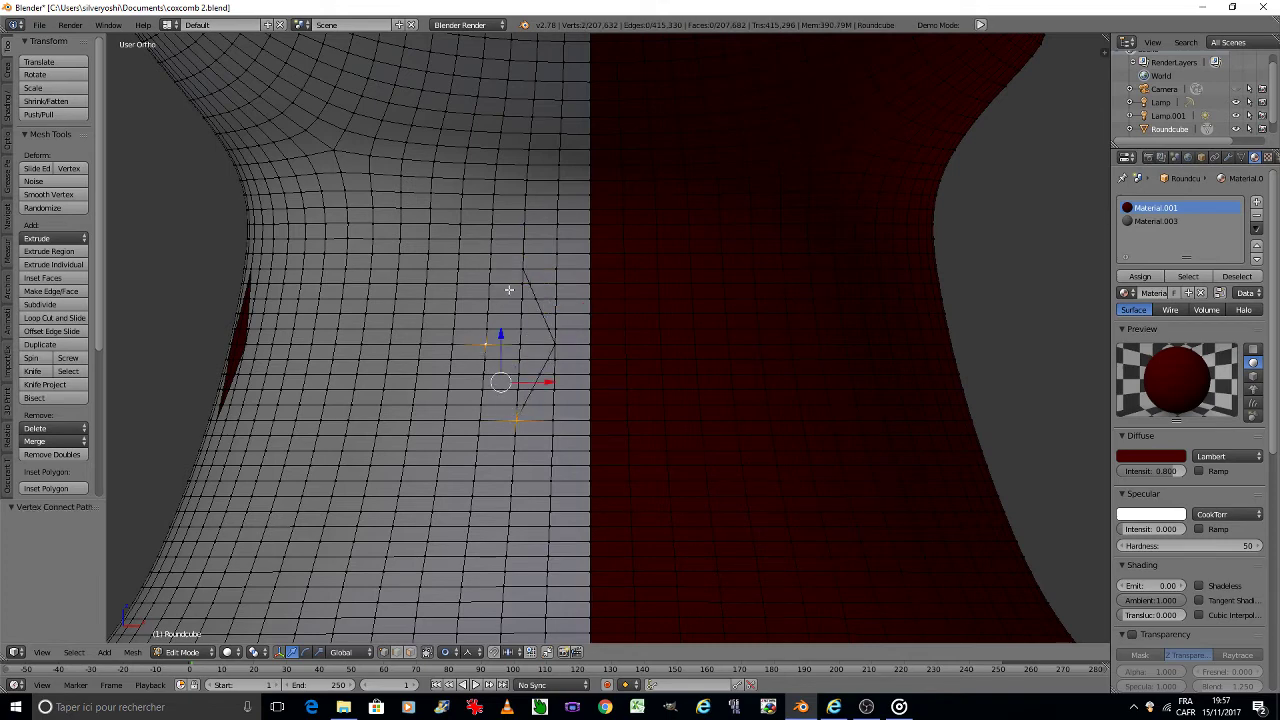
shift+right_click(518, 273)
key(j)
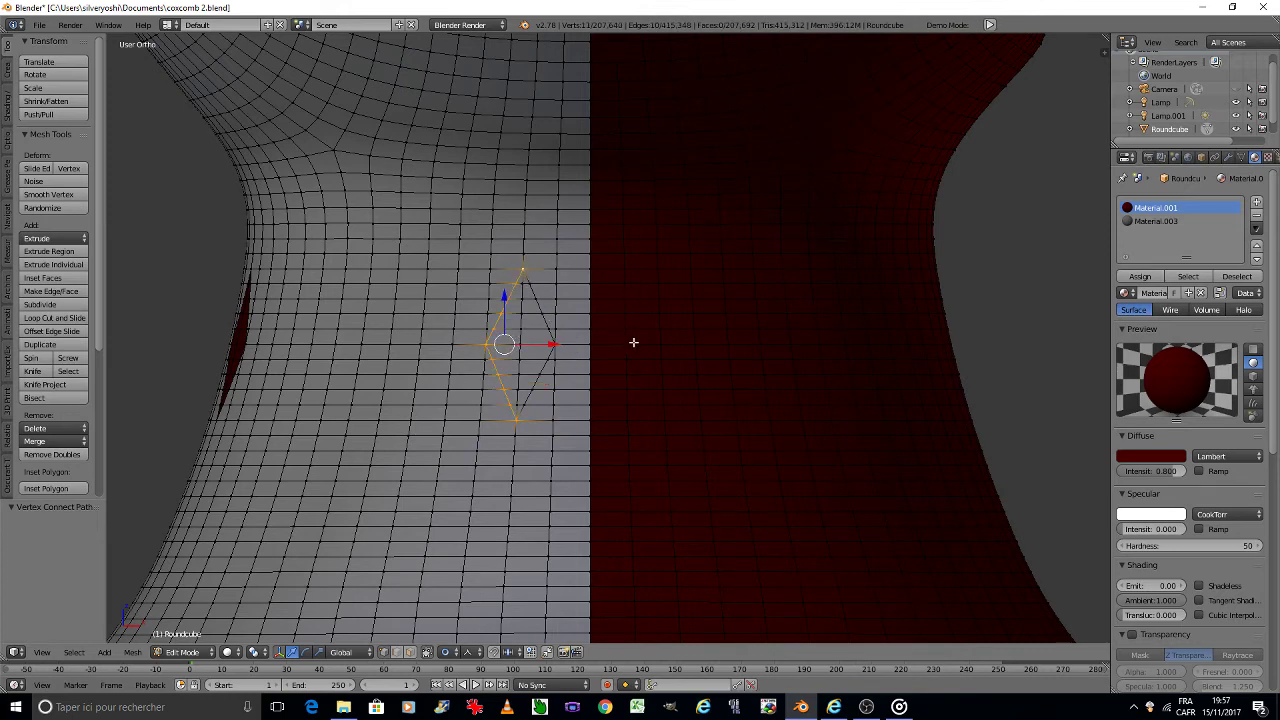
Step: Cut a mirrored diamond outline into the red half of the front neck
right_click(628, 343)
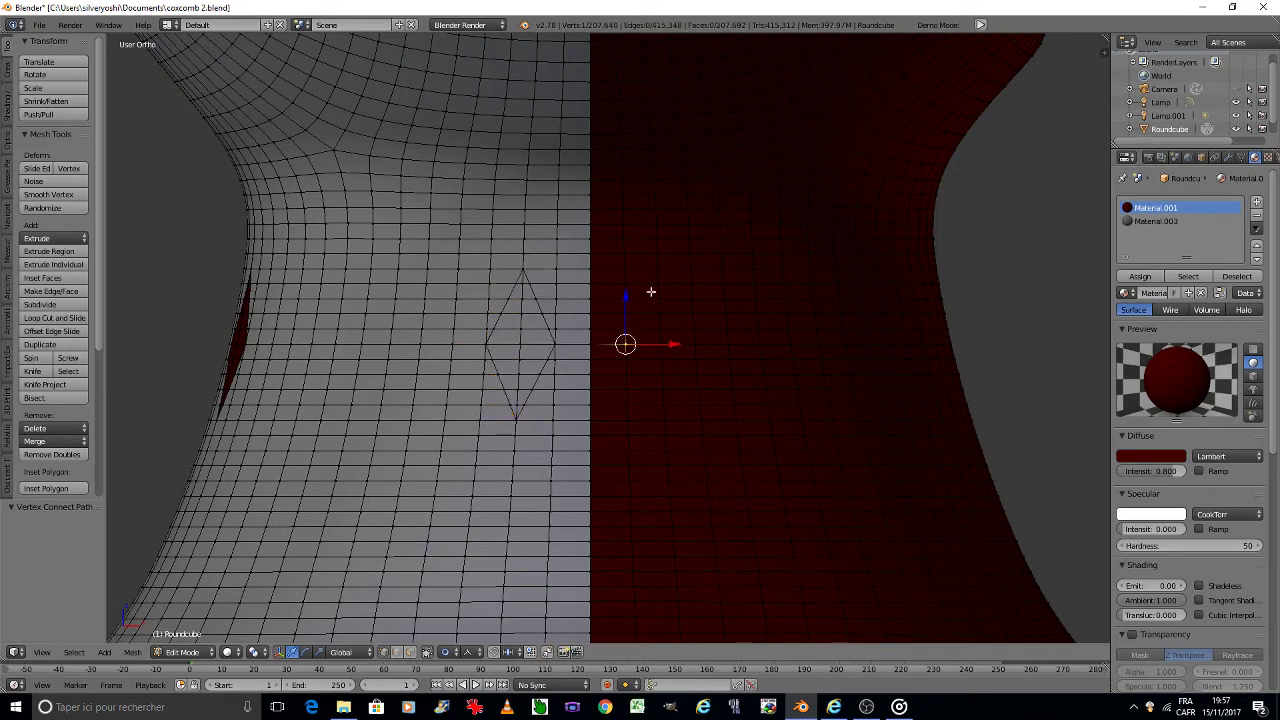
shift+right_click(652, 270)
shift+right_click(695, 345)
key(f)
right_click(697, 345)
shift+right_click(665, 419)
shift+right_click(629, 345)
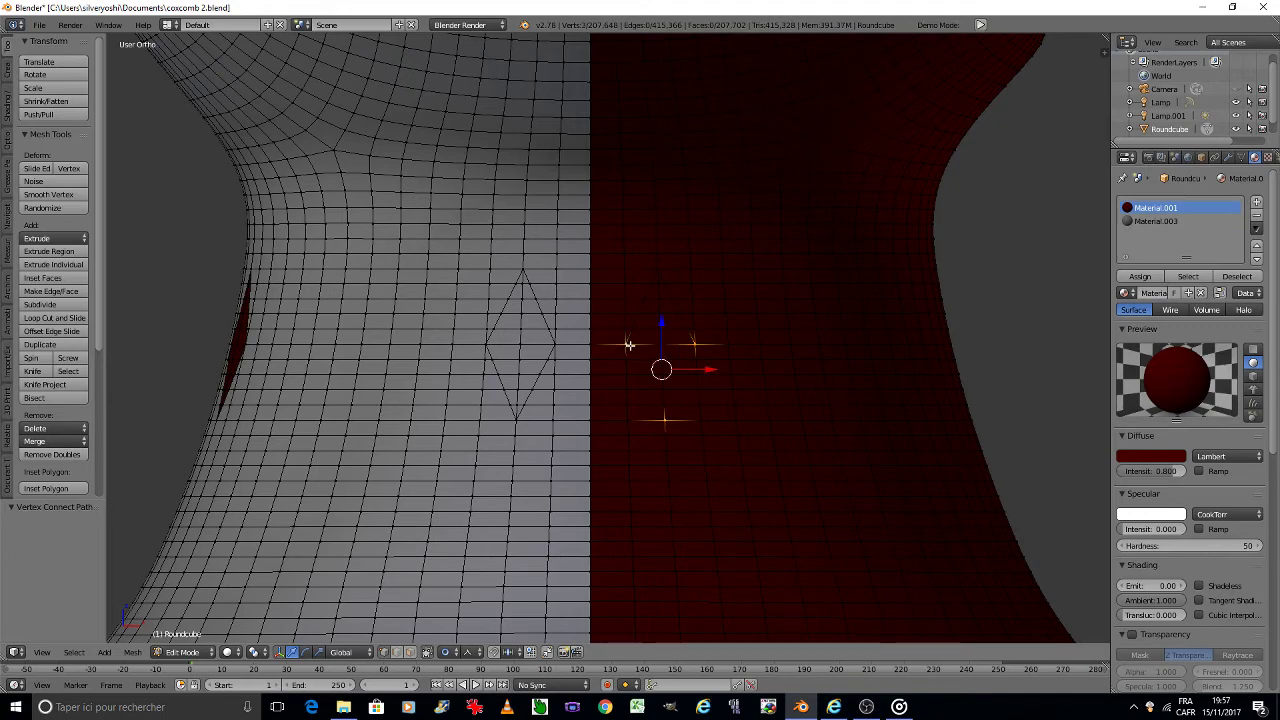
key(f)
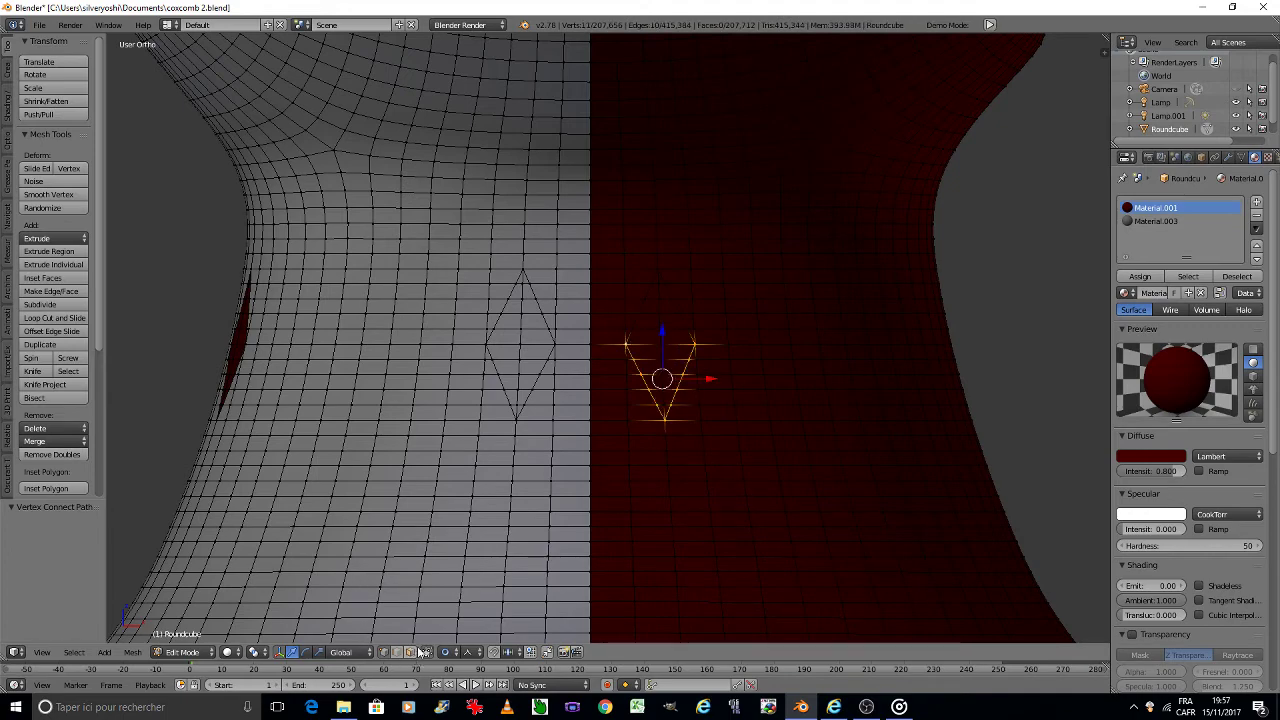
Step: Select the white-side diamond faces and assign them the red Material.001
click(411, 653)
key(a)
key(a)
scroll(519, 303, up, 3)
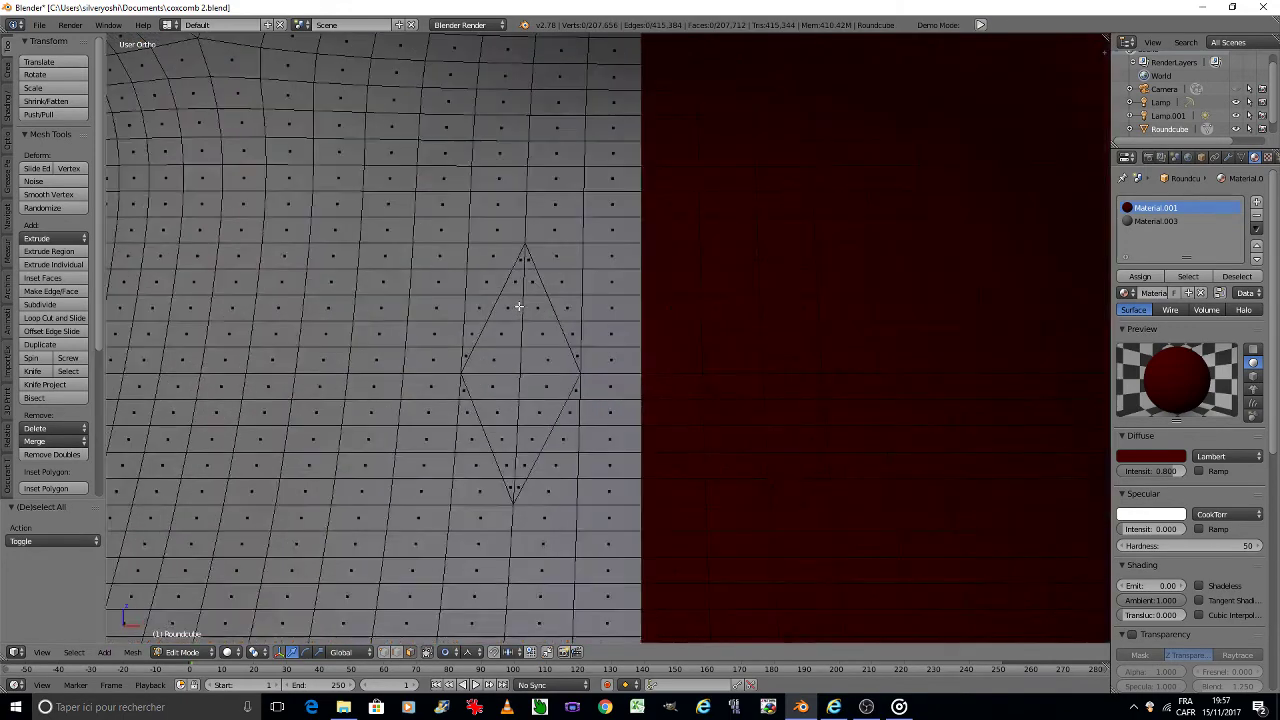
scroll(520, 275, up, 3)
right_click(523, 289)
key(c)
drag(523, 289, 513, 575)
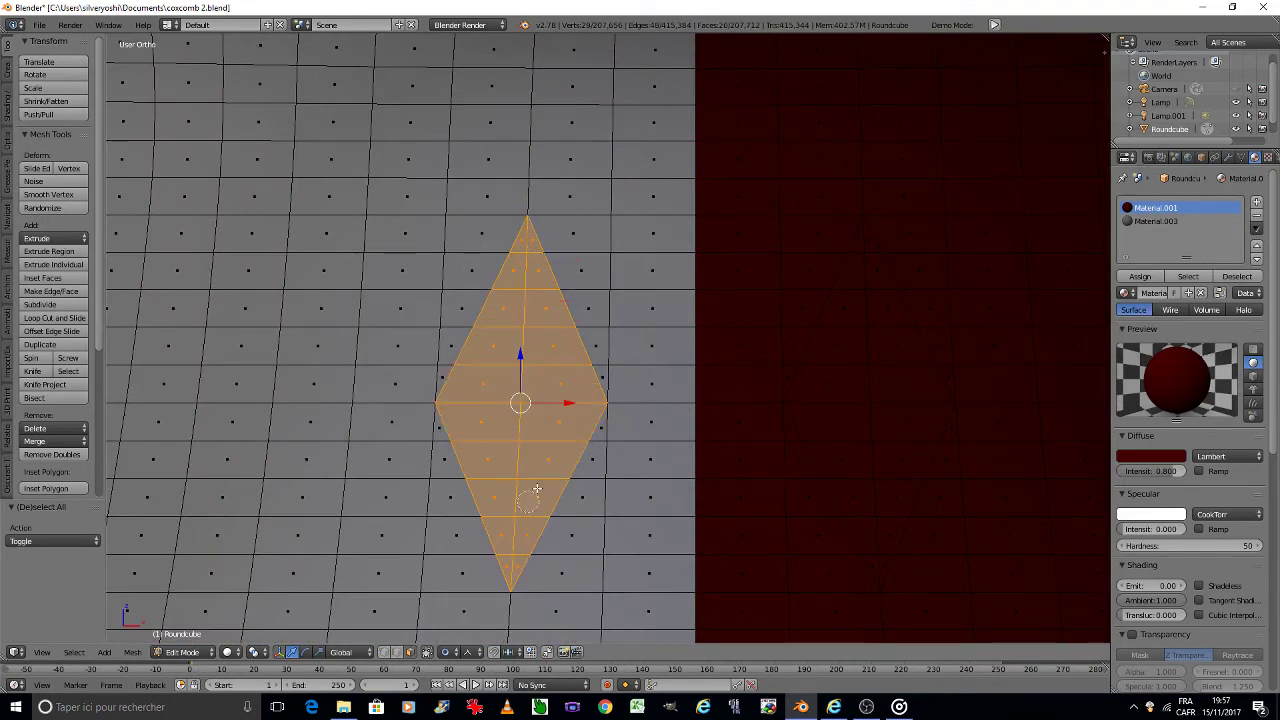
click(1140, 276)
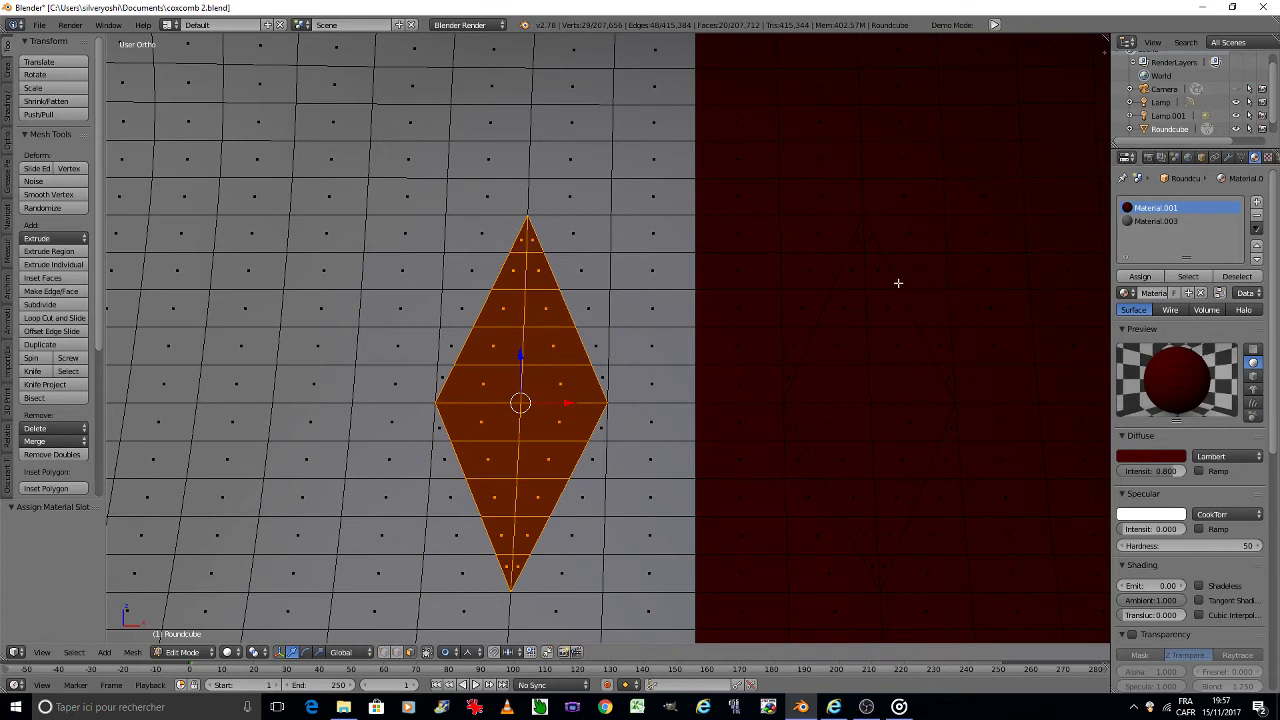
Step: Give the red-side diamond faces white Material.003 and return to Object Mode
key(a)
key(c)
drag(862, 252, 880, 578)
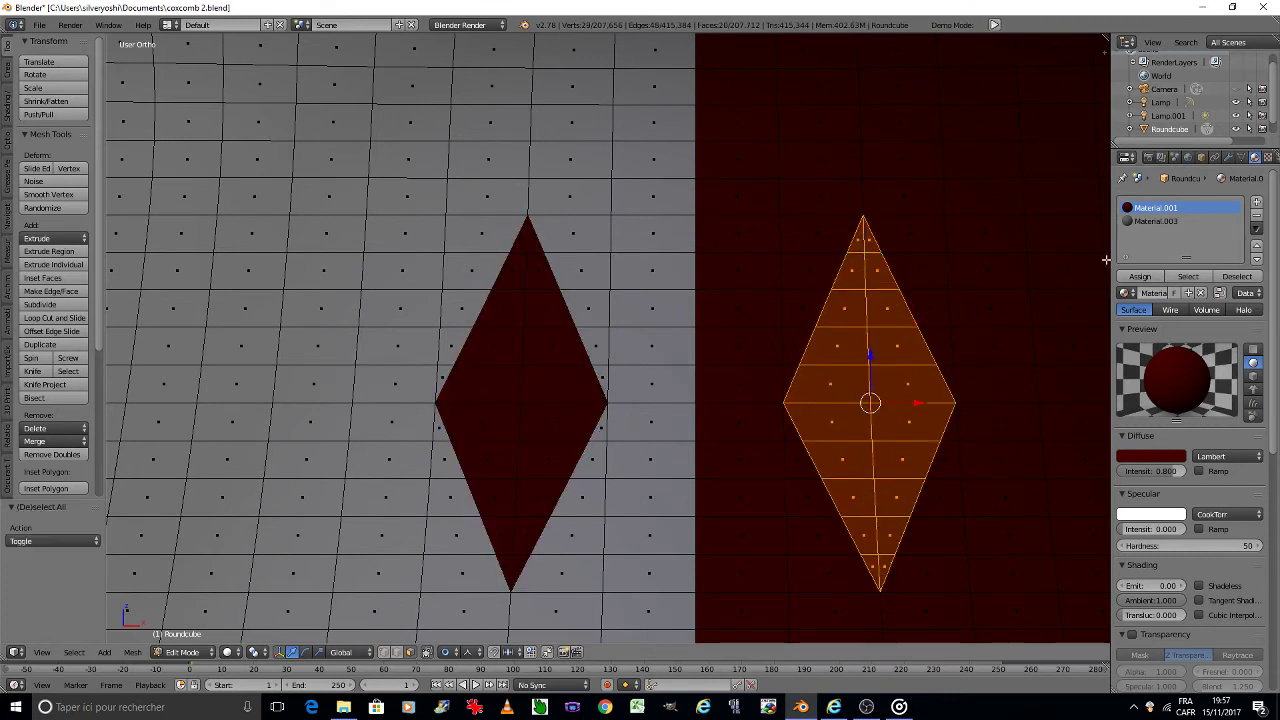
click(1156, 221)
click(1140, 276)
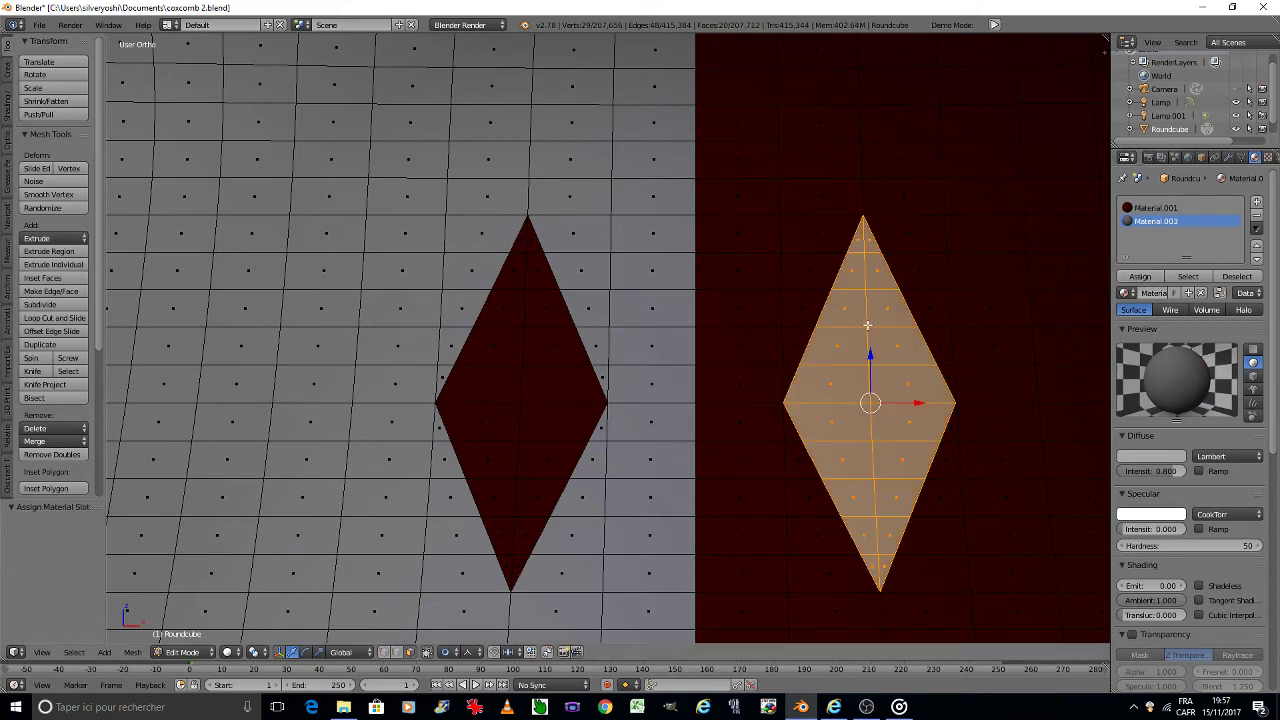
key(Tab)
click(788, 313)
scroll(788, 313, down, 5)
Step: Orbit to view the hat from the back and enter Edit Mode
scroll(779, 292, down, 3)
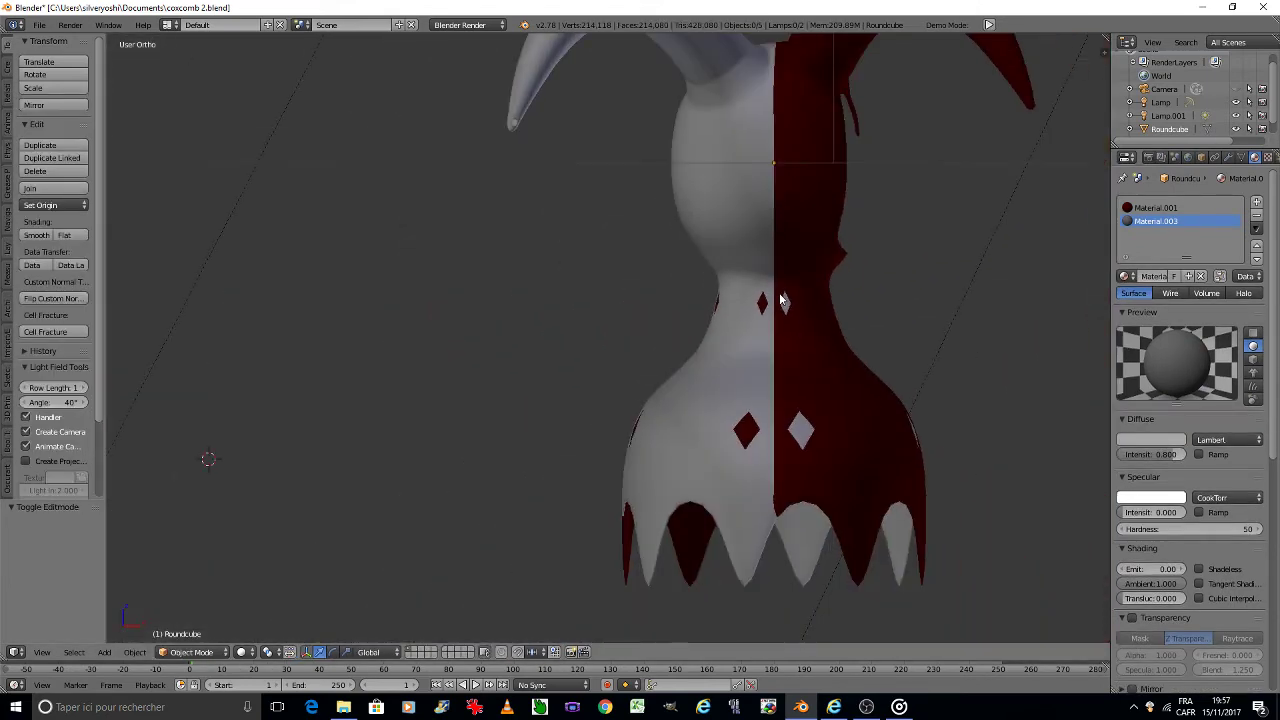
middle_drag(780, 293, 780, 293)
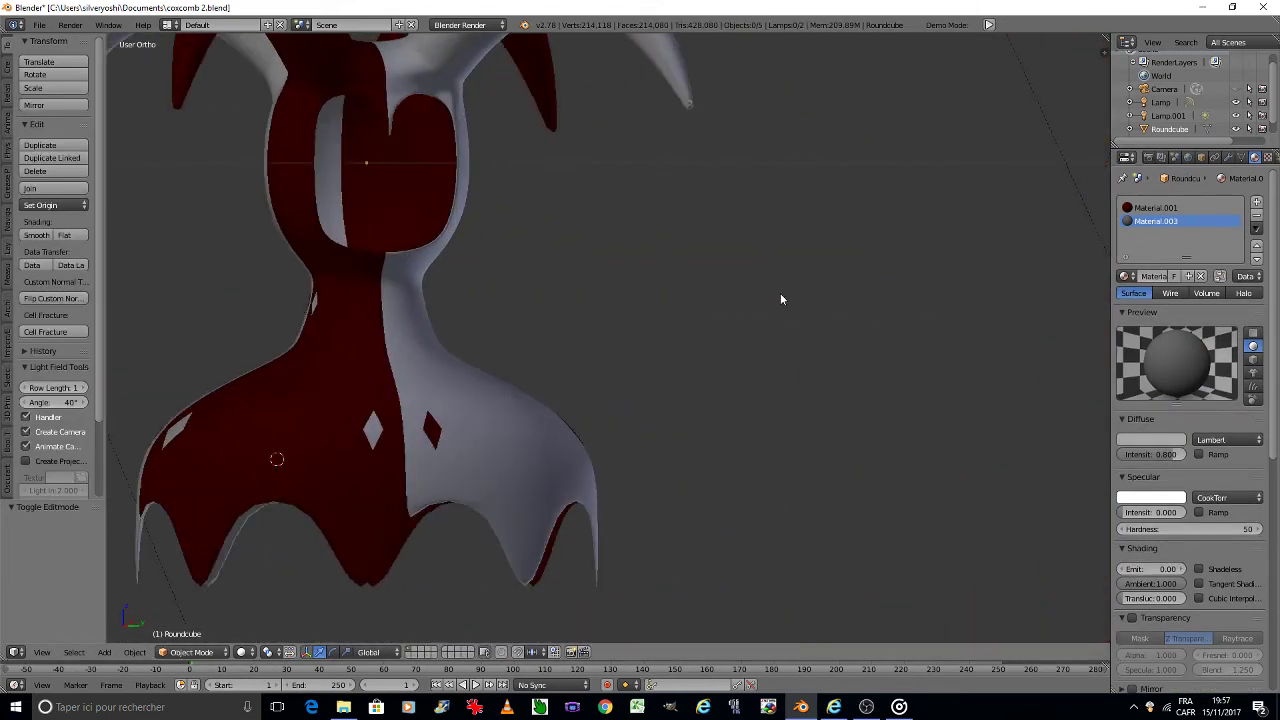
key(KP_6)
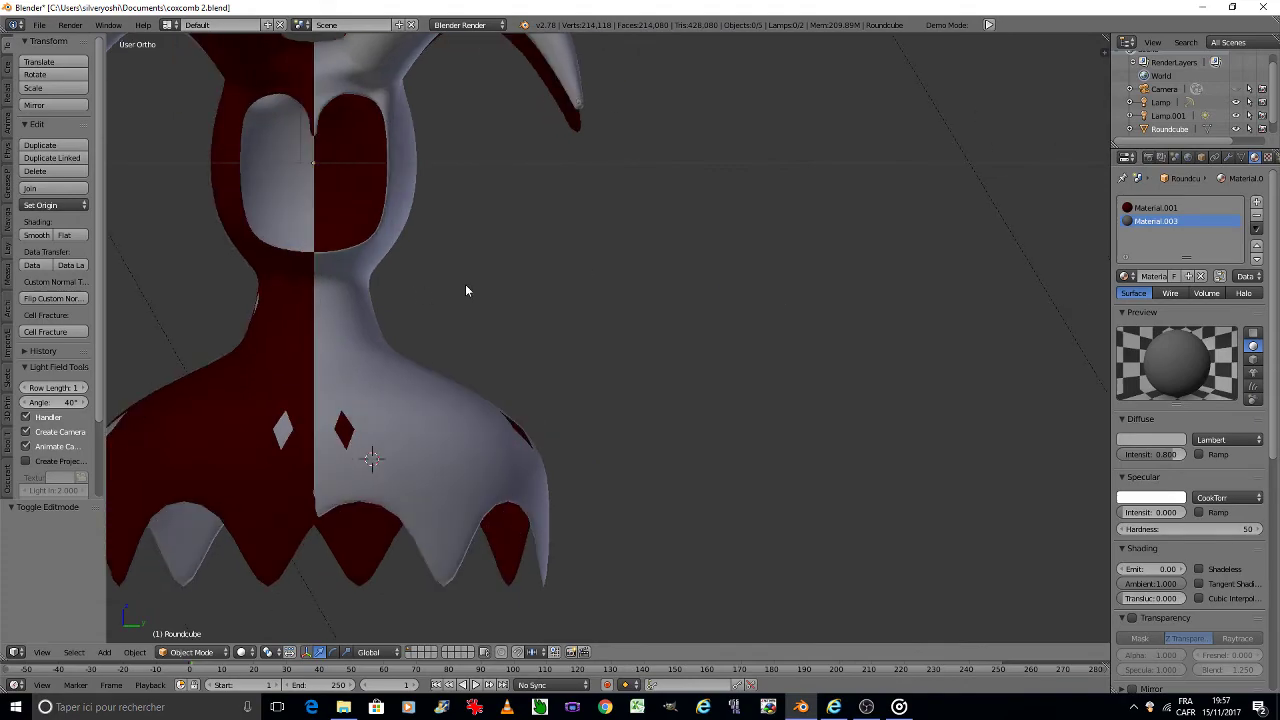
key(Tab)
click(366, 257)
Step: Zoom in on the back neck seam with vertex select and Limit Selection to Visible on
scroll(303, 304, up, 2)
scroll(303, 304, up, 4)
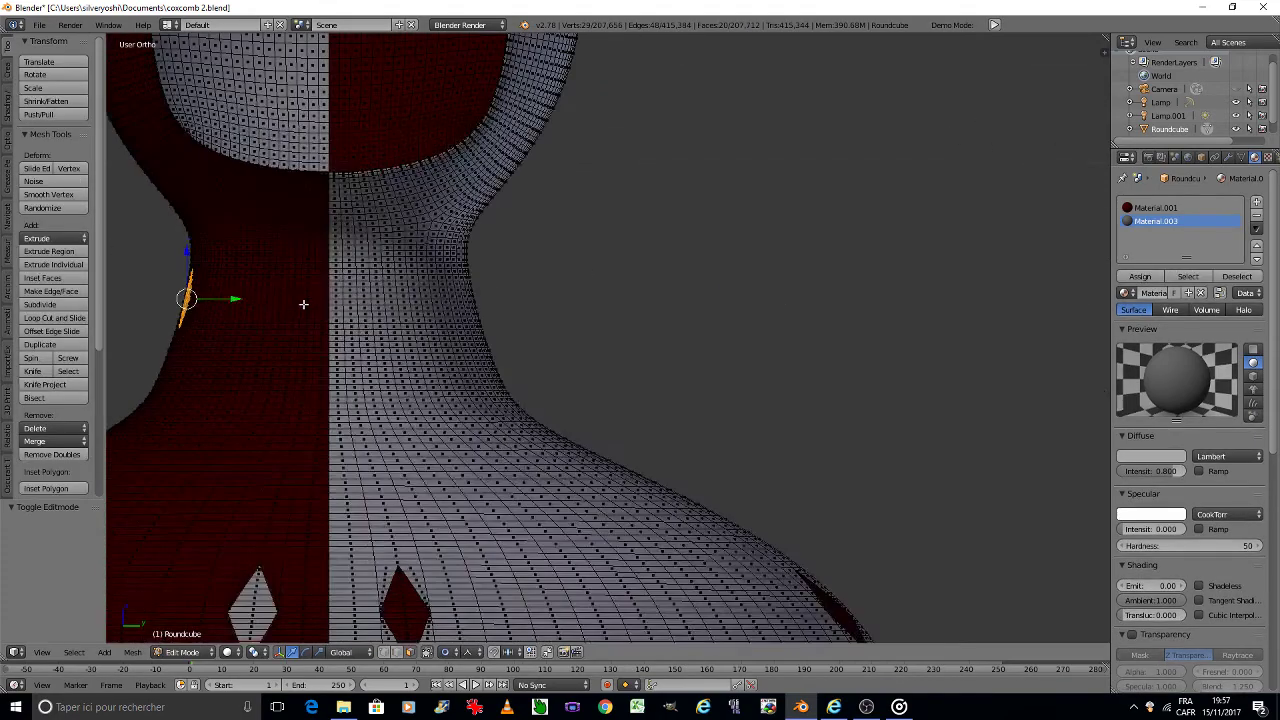
shift+middle_drag(303, 304, 560, 326)
scroll(560, 326, up, 3)
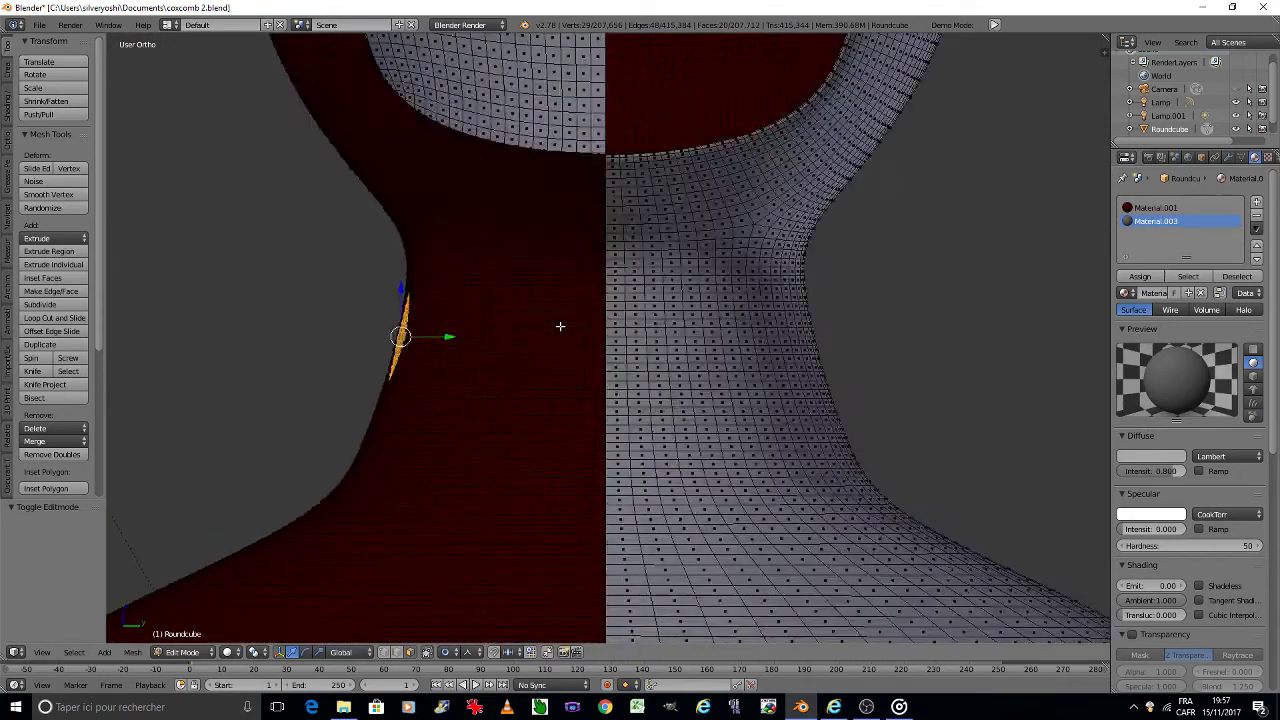
scroll(560, 326, up, 1)
scroll(548, 320, up, 1)
scroll(543, 319, up, 1)
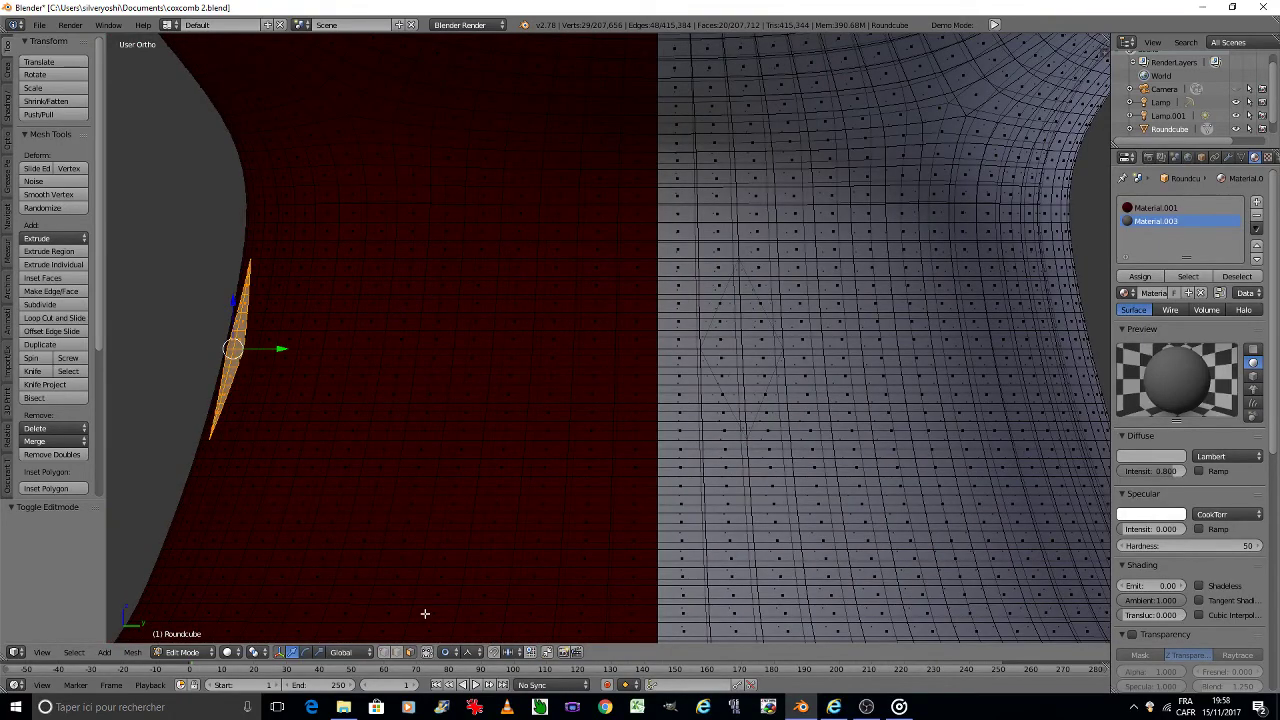
click(386, 652)
scroll(595, 400, up, 1)
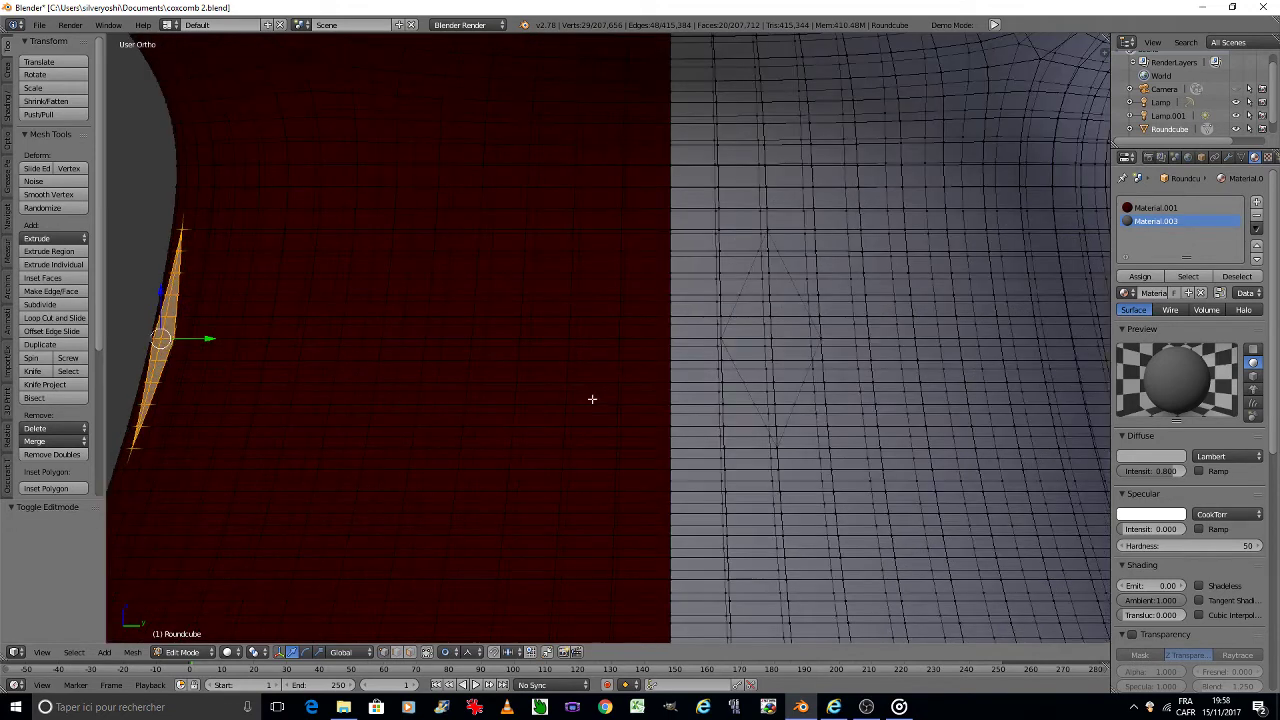
click(427, 652)
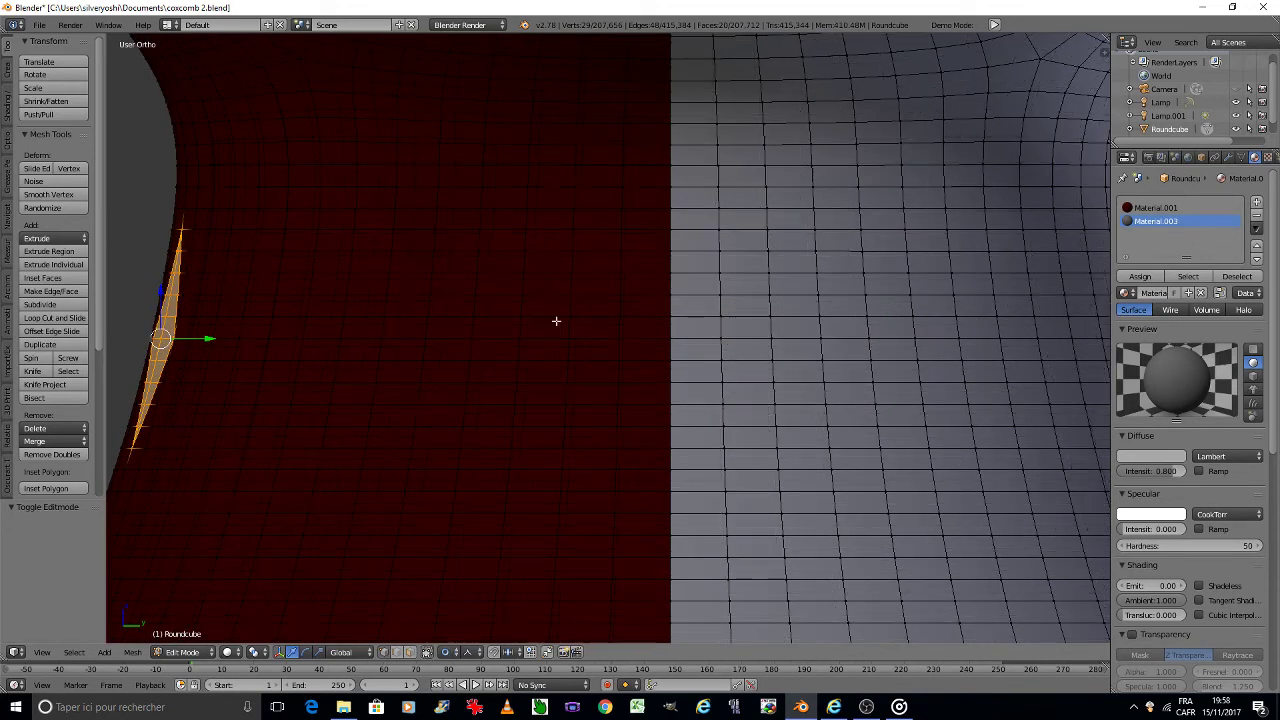
Step: Cut a diamond outline into the red half of the neck with two J connections
right_click(572, 230)
click(427, 652)
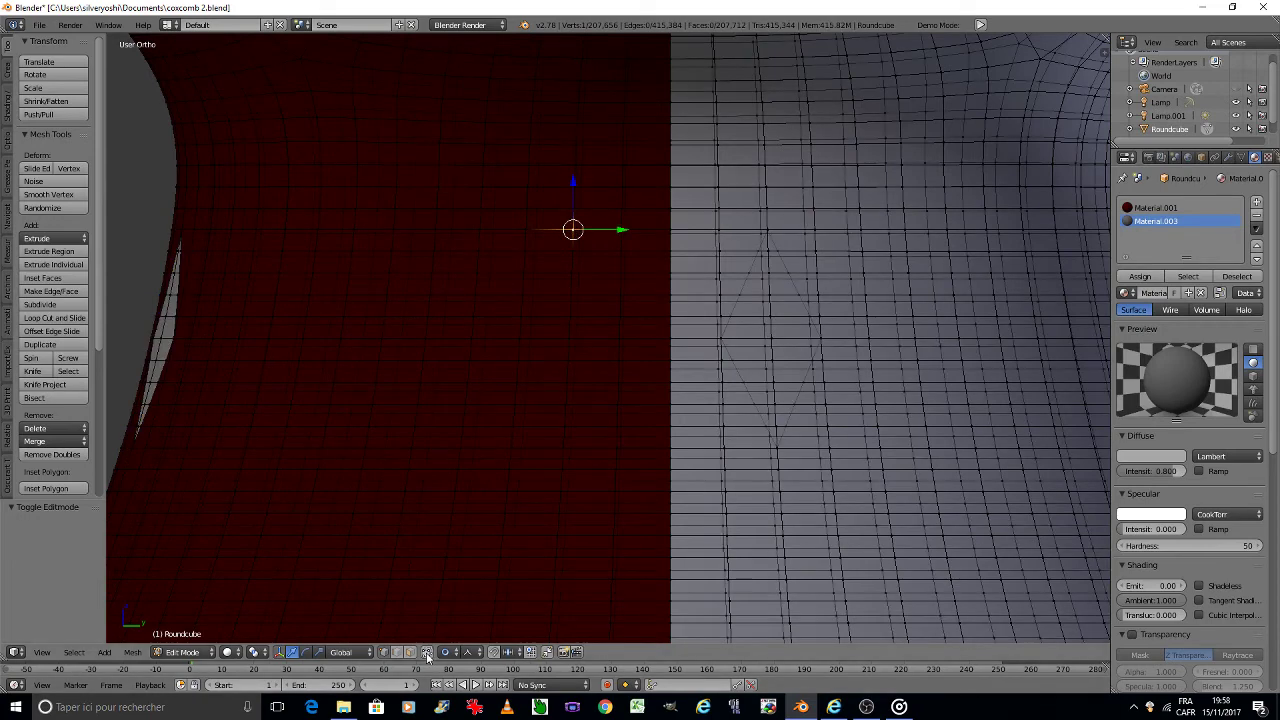
click(427, 652)
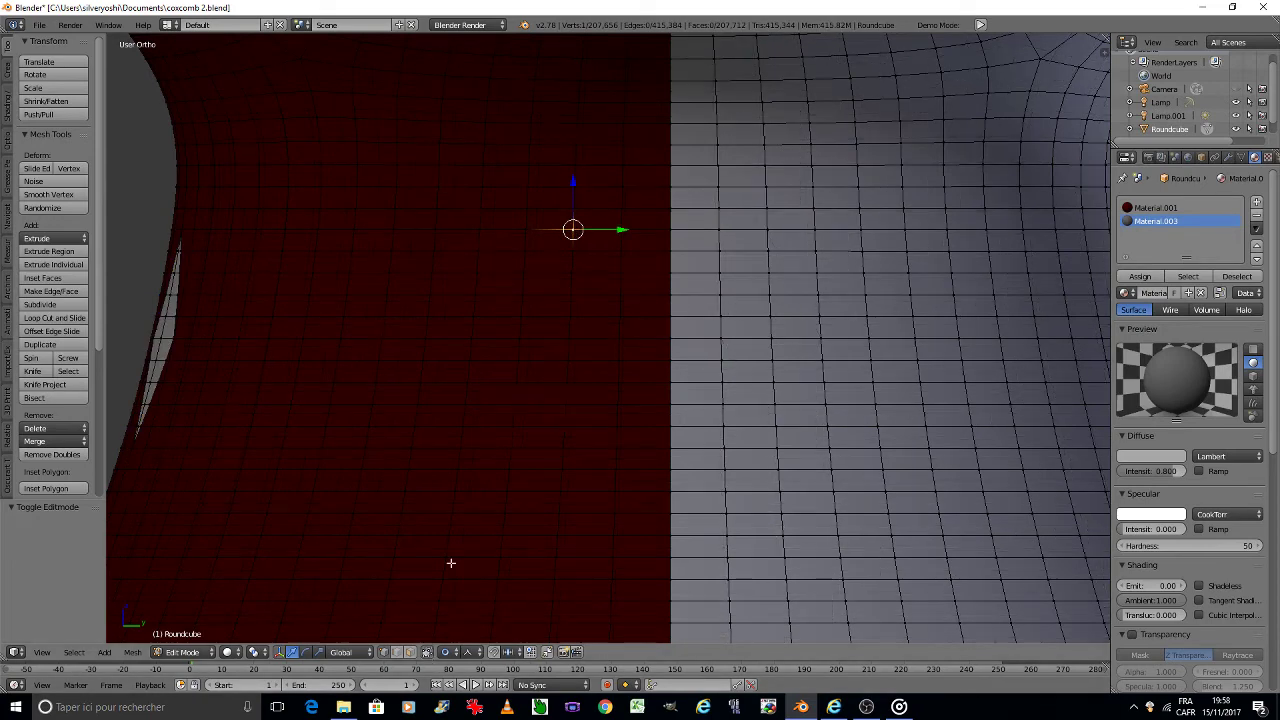
shift+right_click(520, 339)
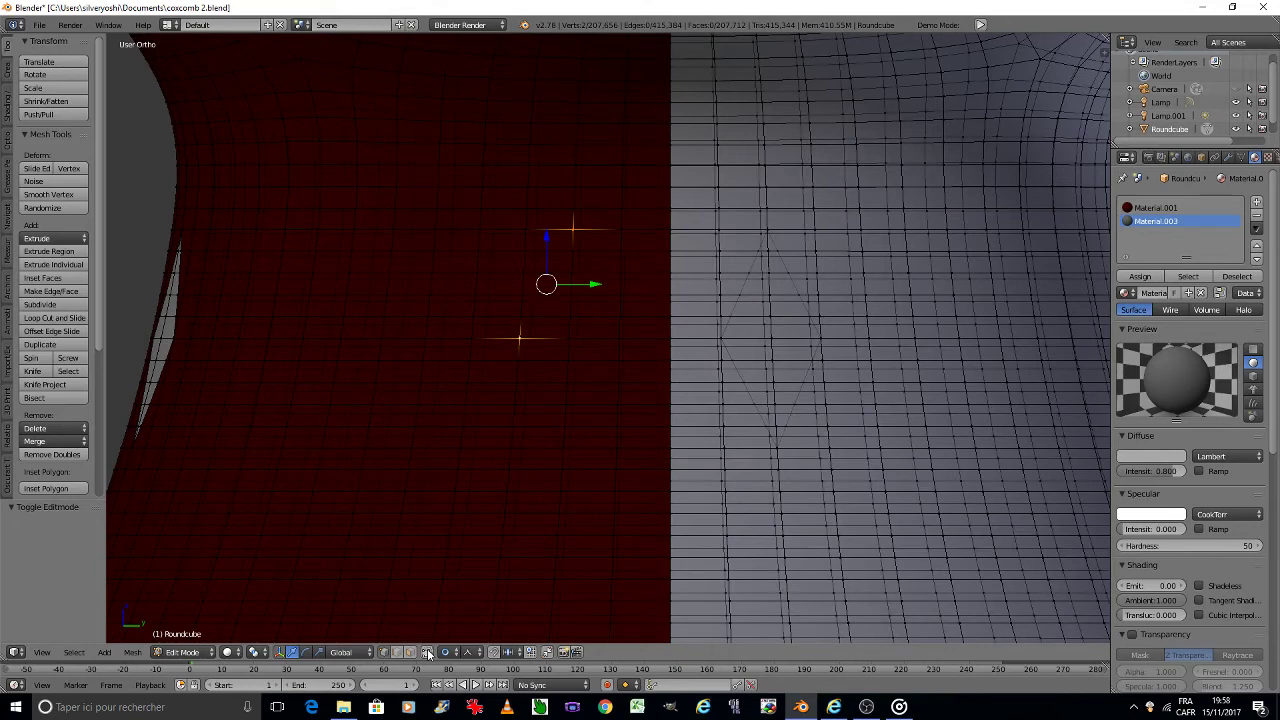
shift+right_click(564, 446)
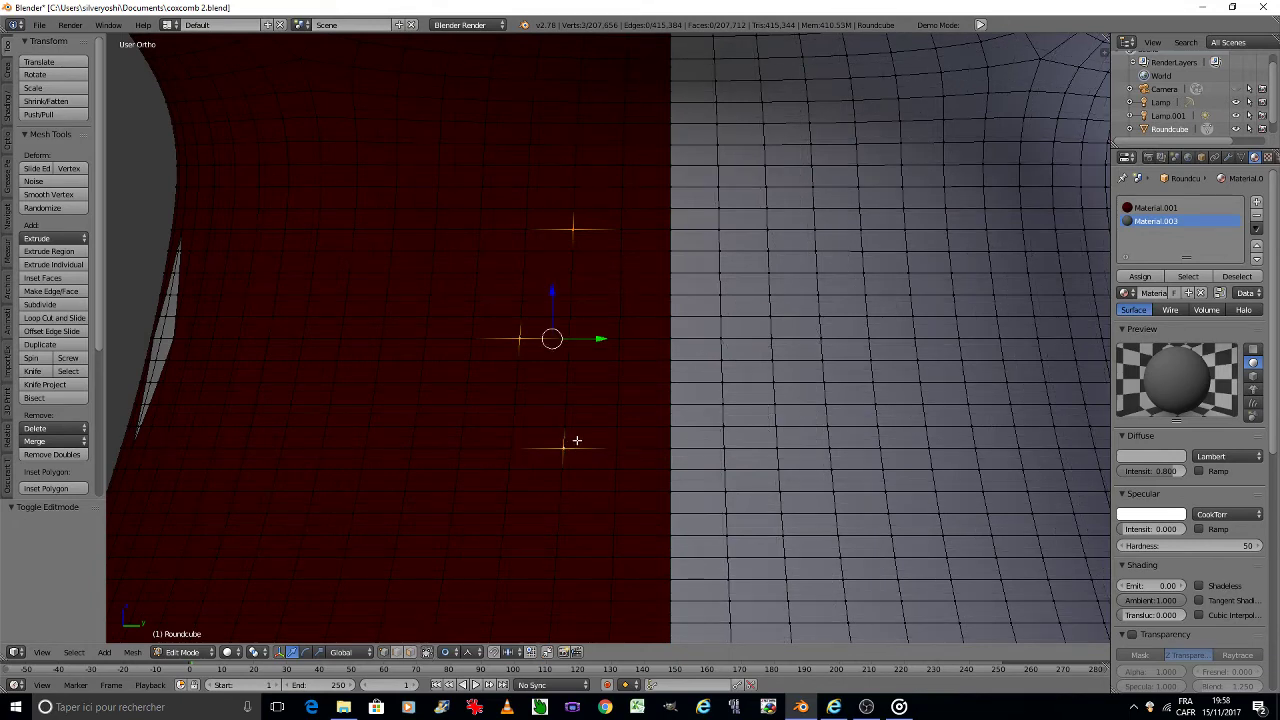
key(j)
right_click(576, 231)
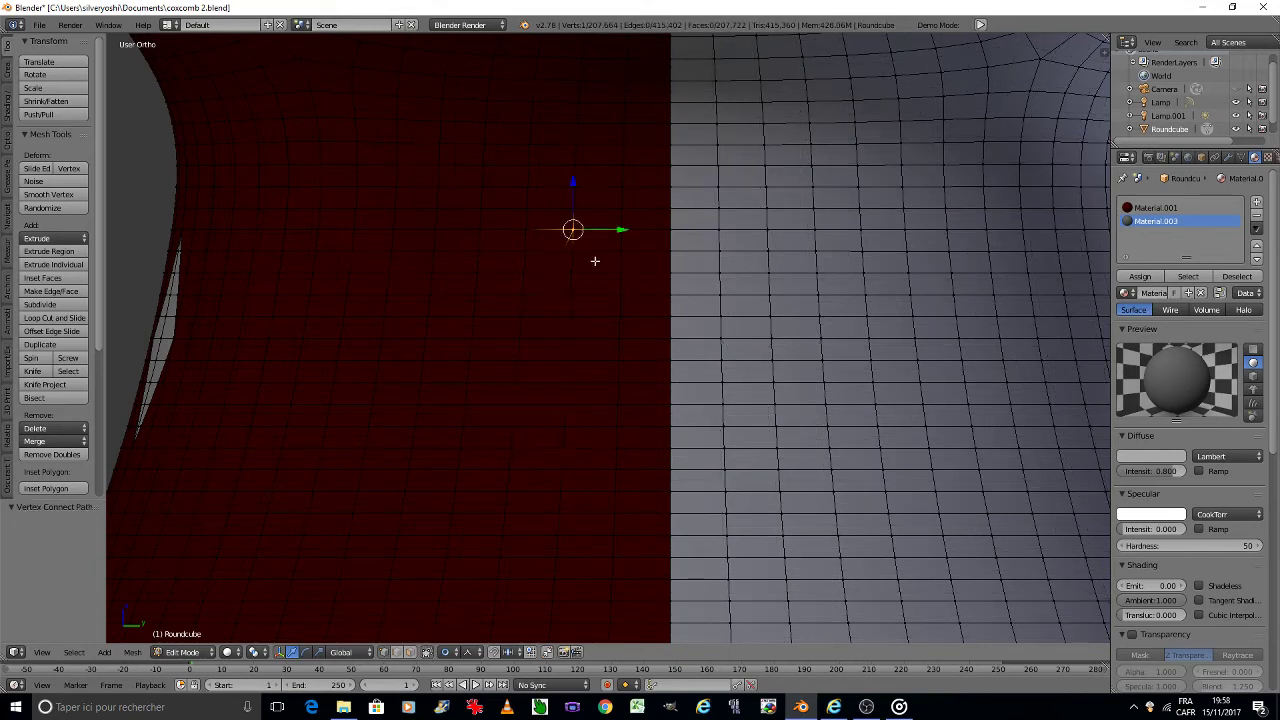
shift+right_click(626, 342)
shift+right_click(564, 448)
key(j)
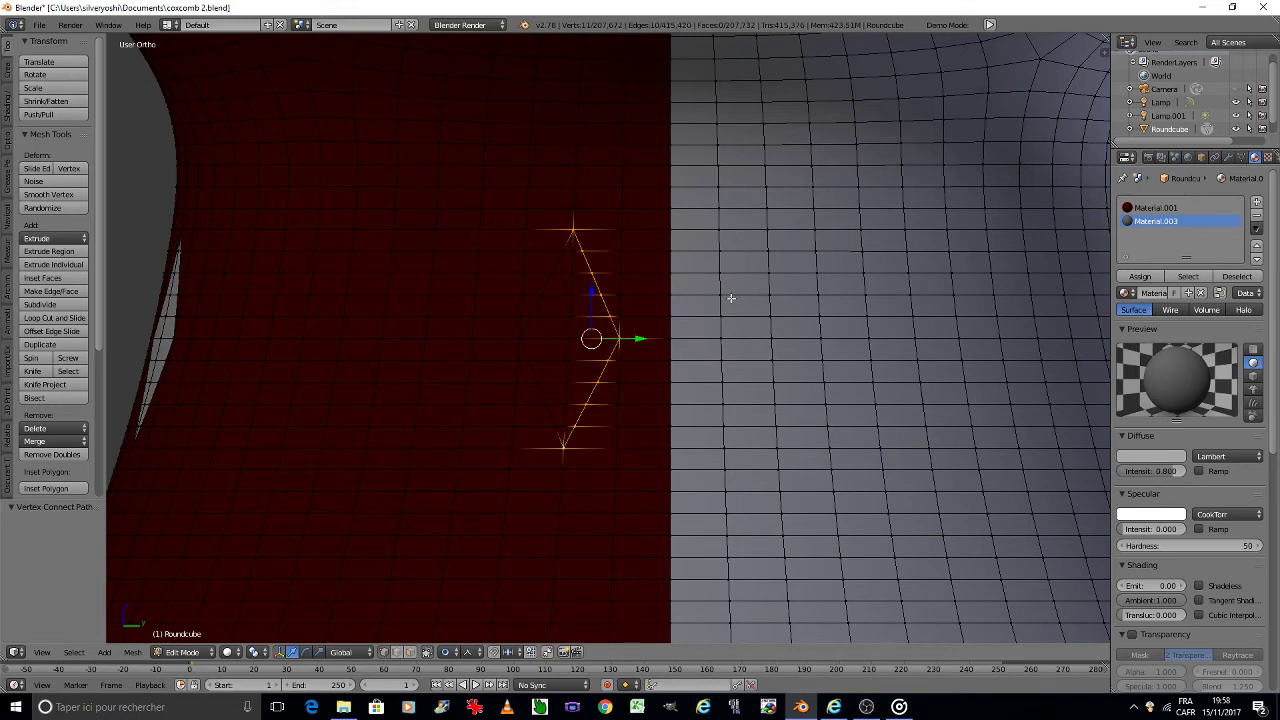
Step: Cut a matching diamond outline into the white half of the neck
right_click(722, 338)
shift+right_click(766, 229)
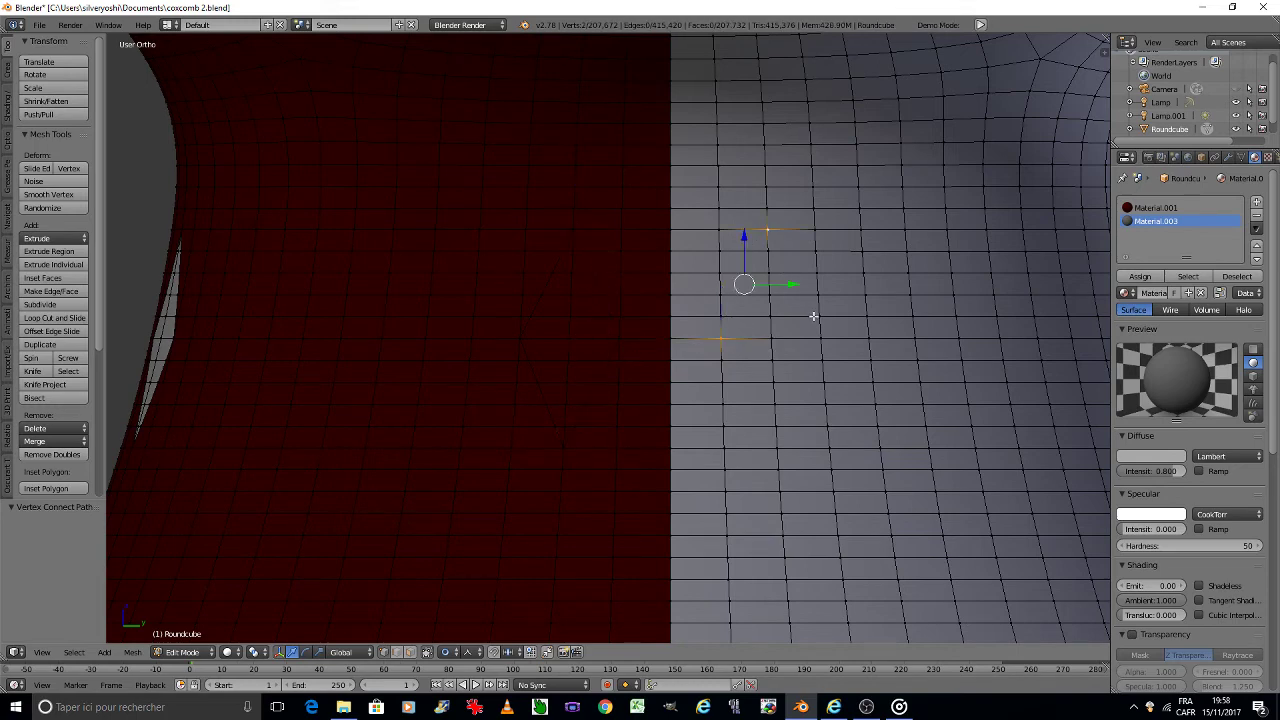
shift+right_click(815, 334)
key(j)
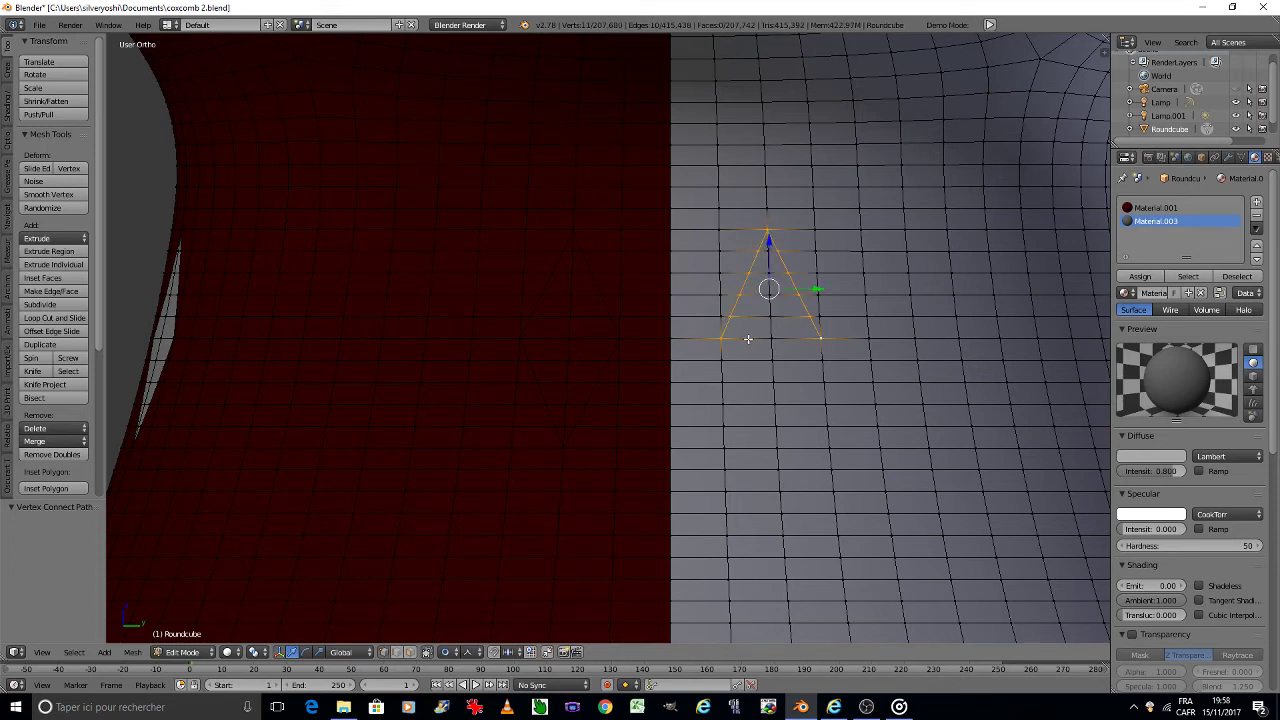
right_click(724, 340)
shift+right_click(776, 448)
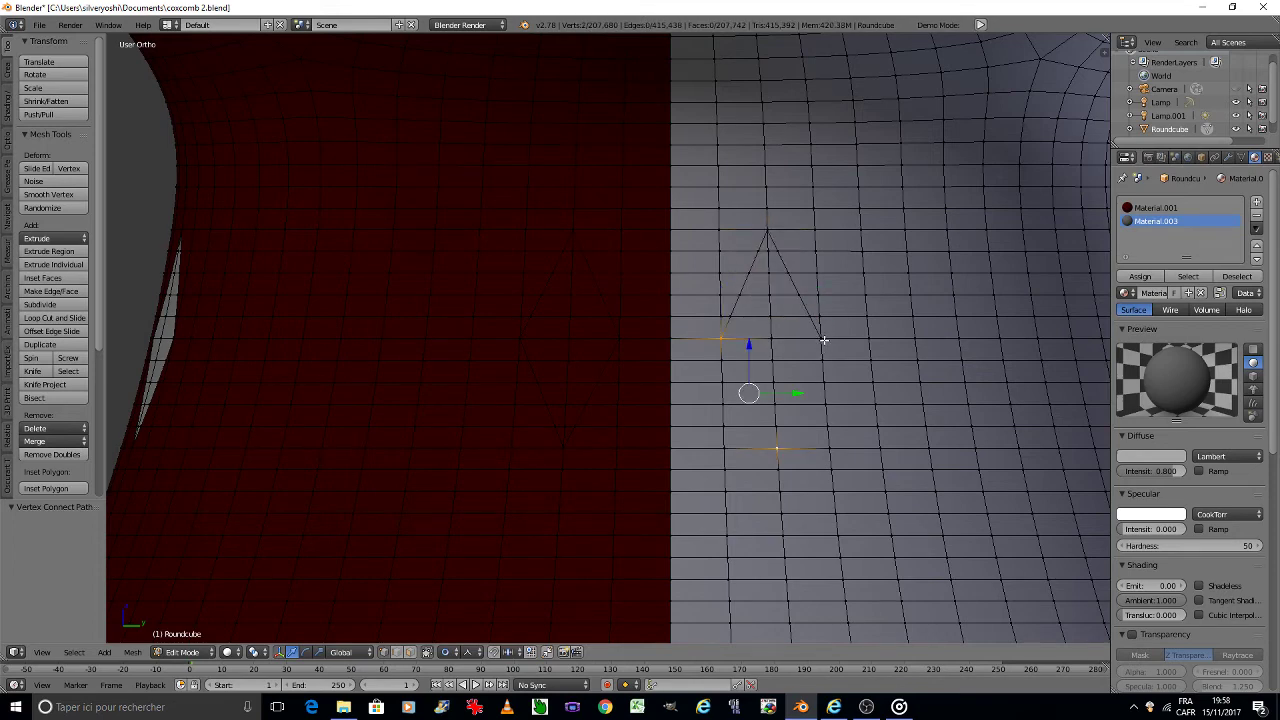
shift+right_click(822, 338)
key(j)
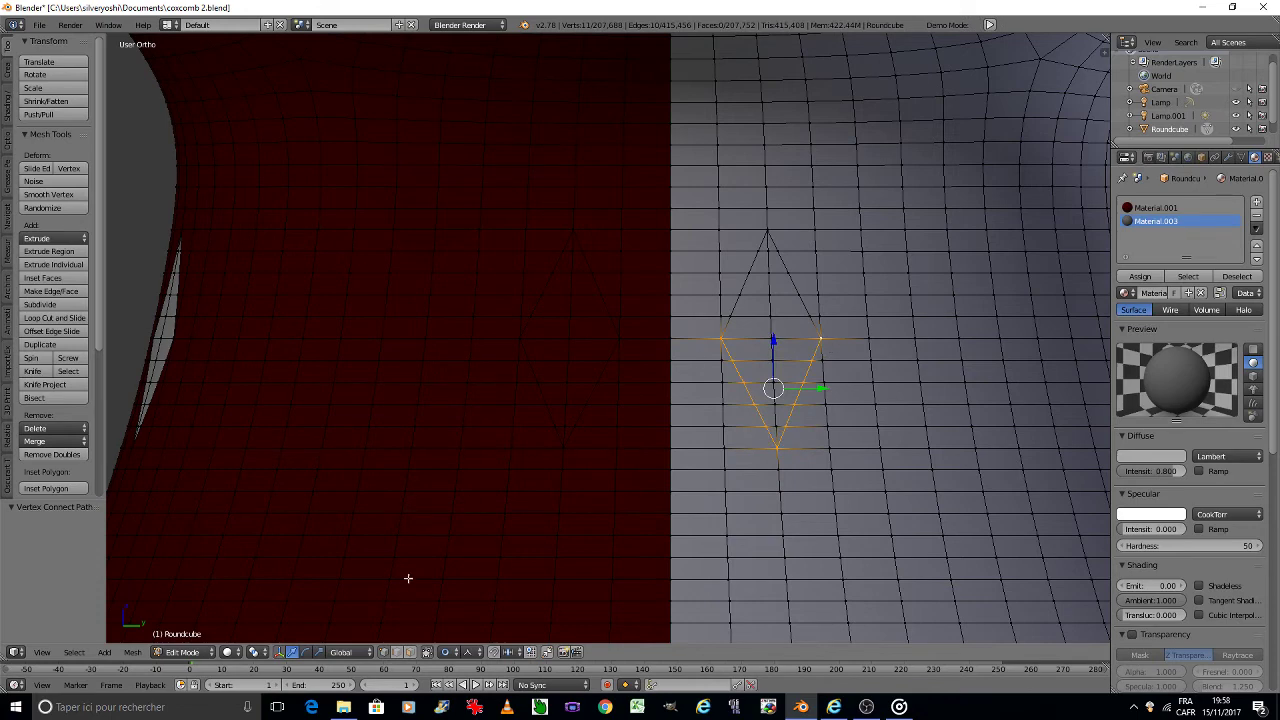
Step: Brush-select the red-half diamond faces and assign white Material.003
click(406, 651)
key(c)
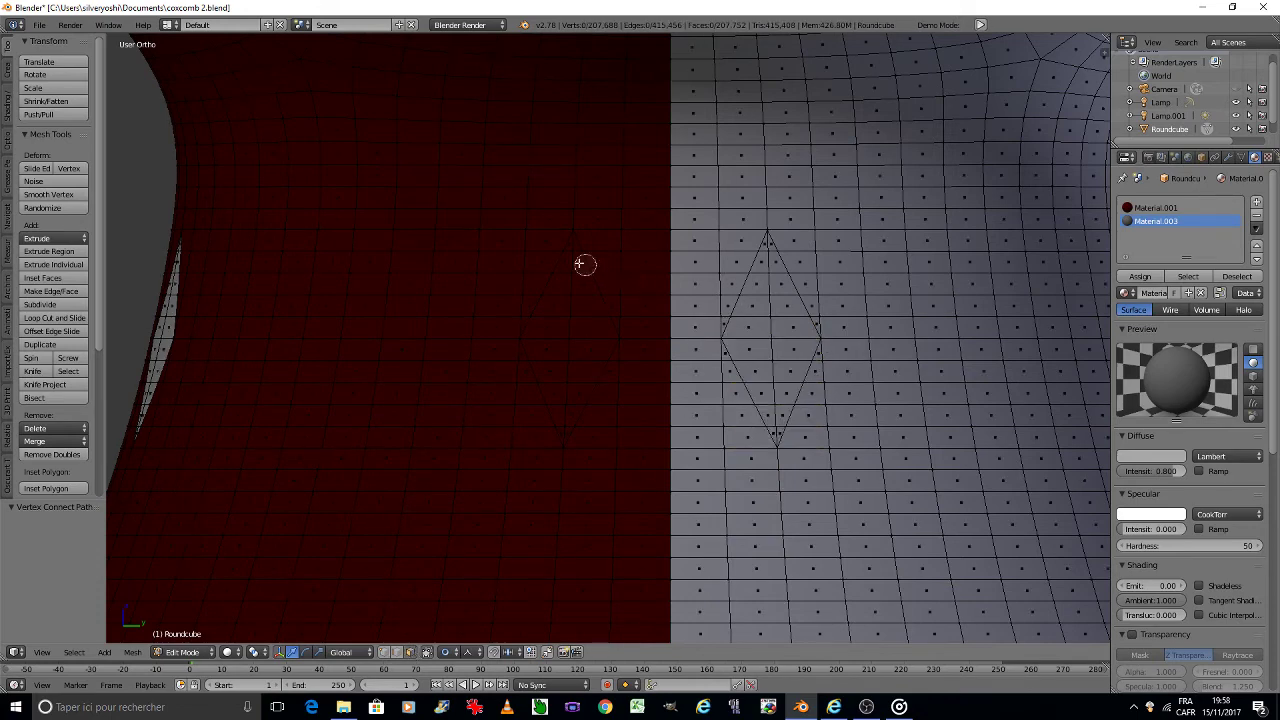
click(572, 259)
drag(572, 259, 565, 420)
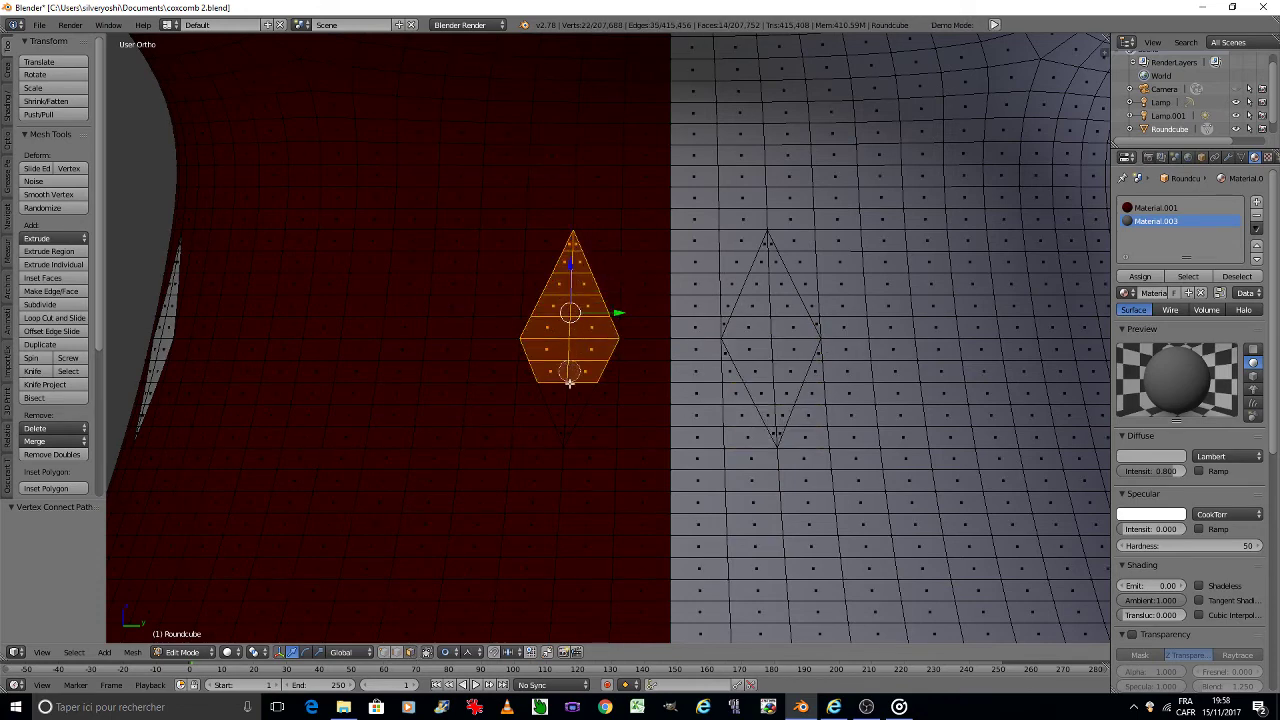
right_click(565, 420)
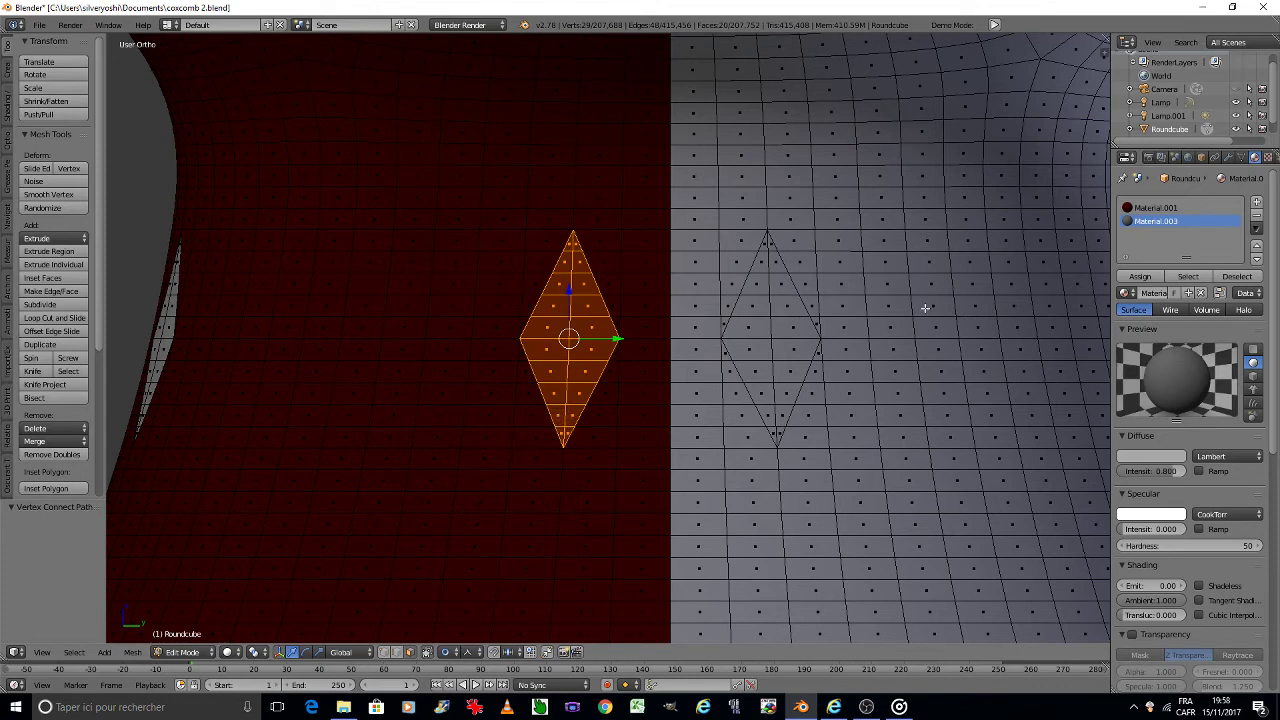
click(1140, 277)
Step: Select the white-half diamond faces and assign red Material.001
key(a)
key(c)
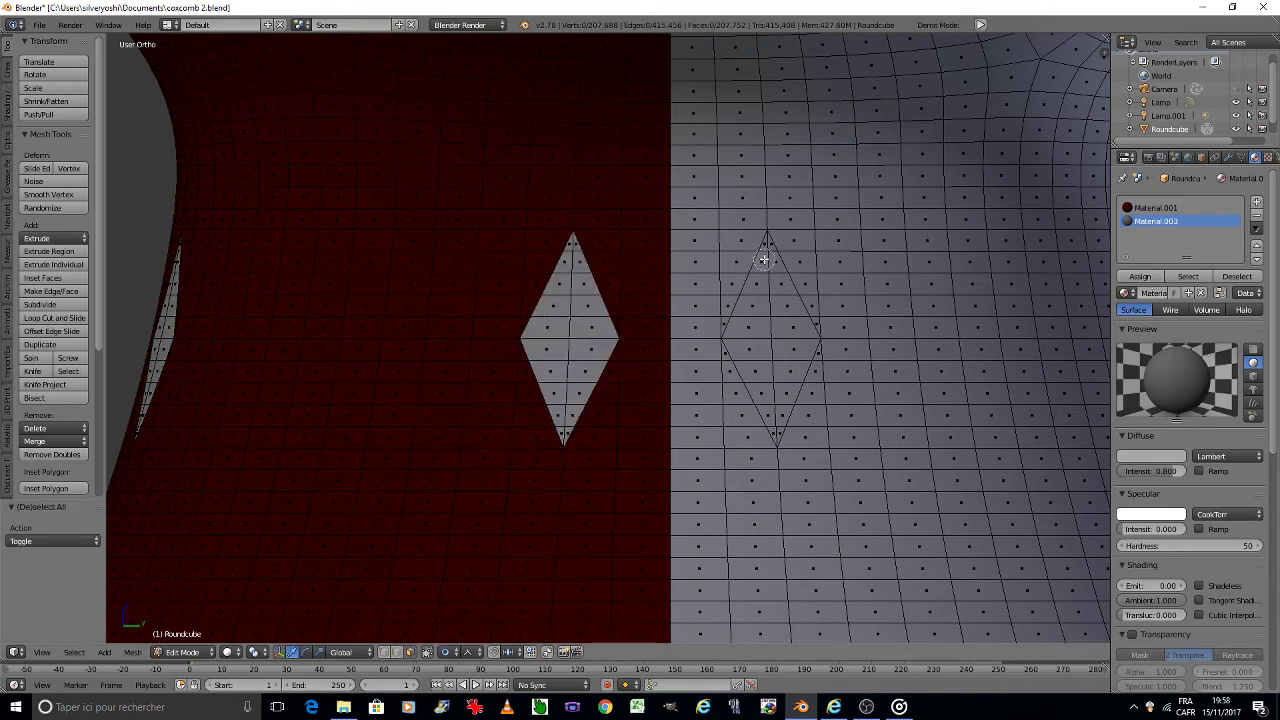
click(767, 262)
drag(768, 291, 773, 417)
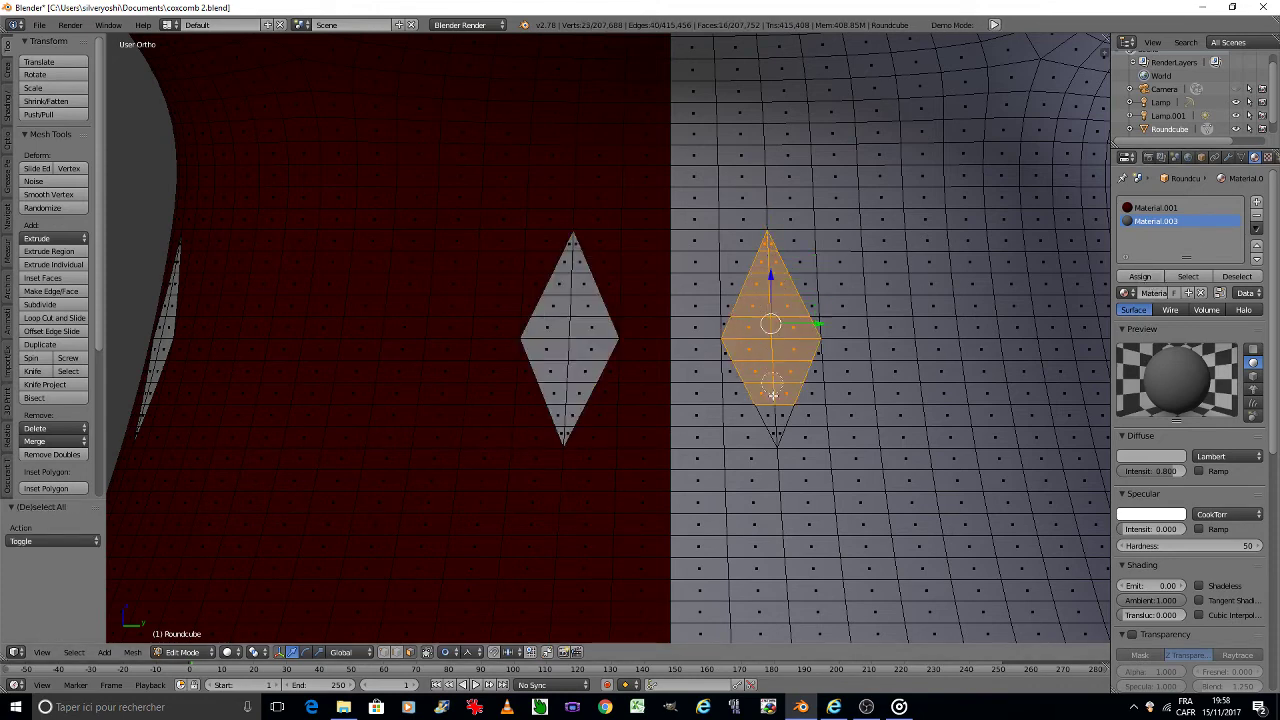
middle_drag(740, 414, 737, 423)
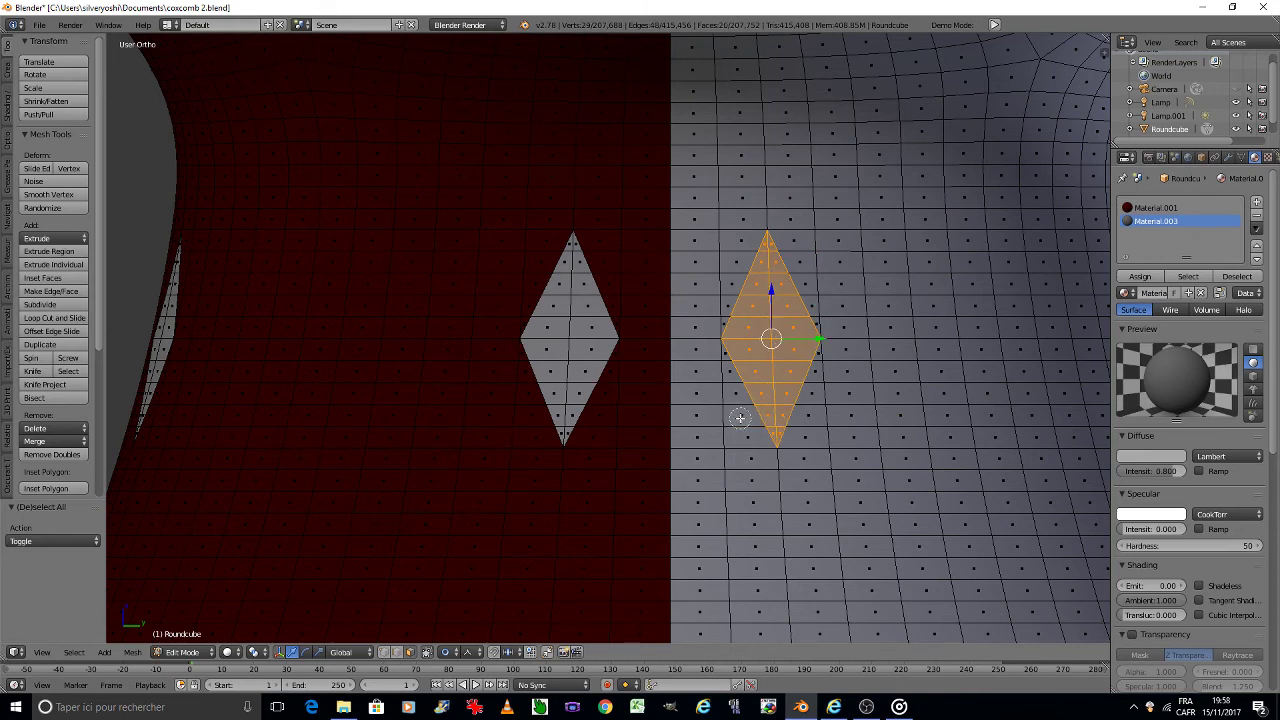
right_click(740, 420)
click(1140, 207)
click(1140, 276)
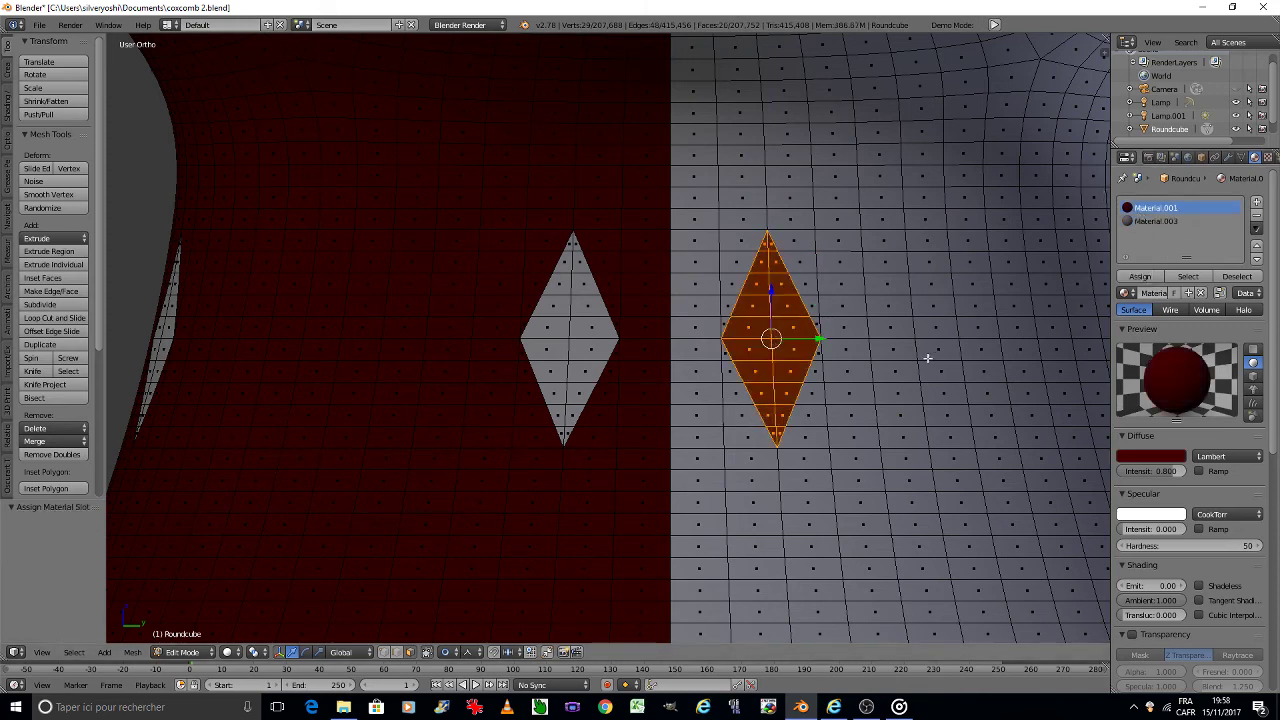
Step: Return to Object Mode and save the file with Ctrl+S
key(Tab)
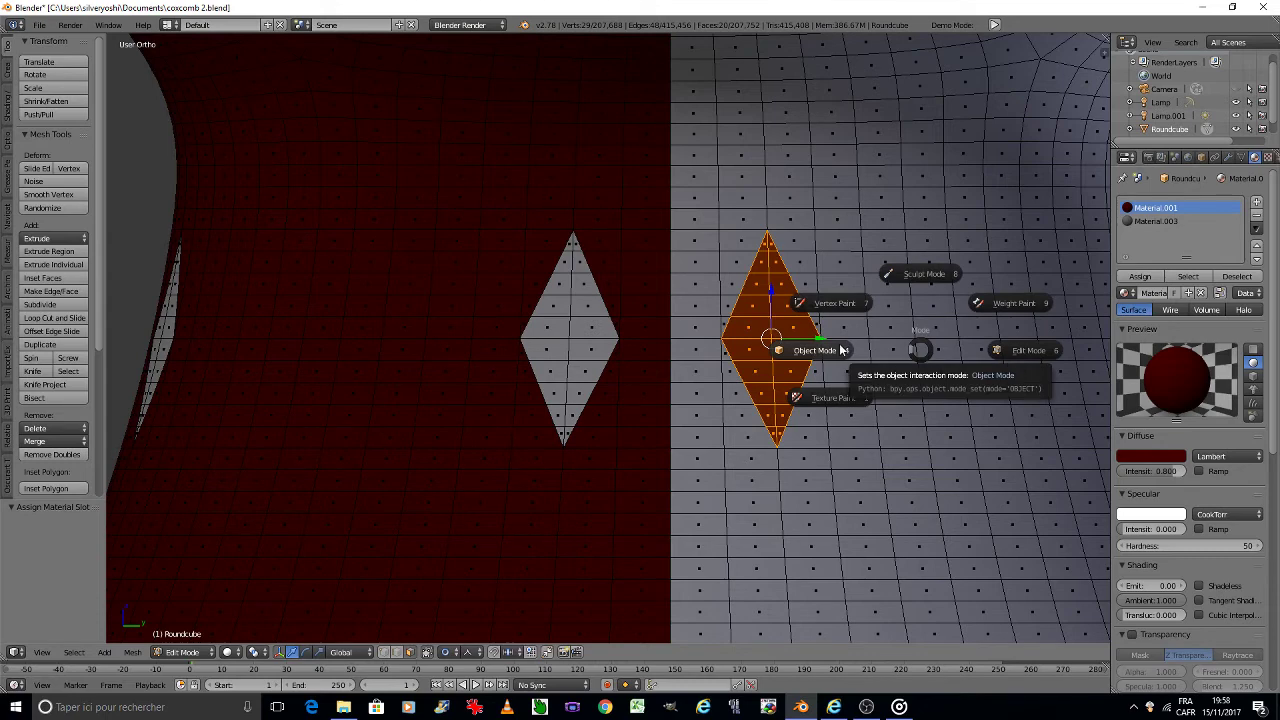
key(Escape)
key(Tab)
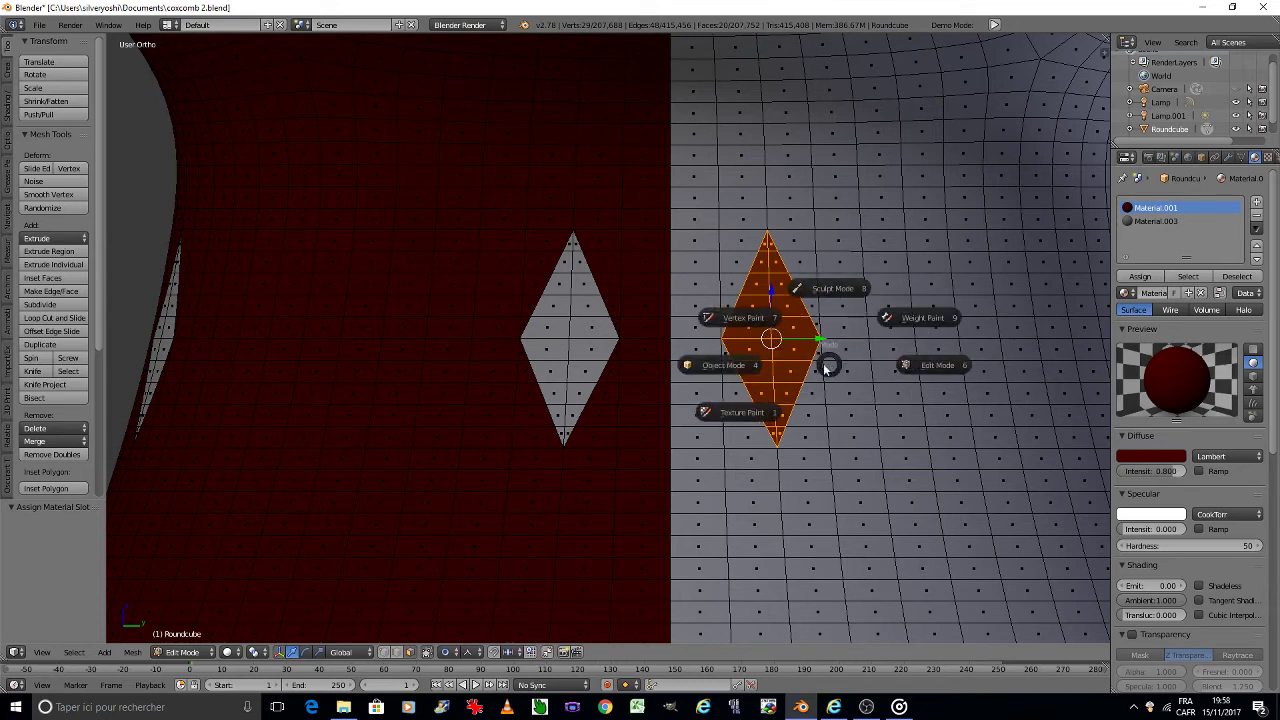
click(754, 366)
key(Tab)
click(685, 373)
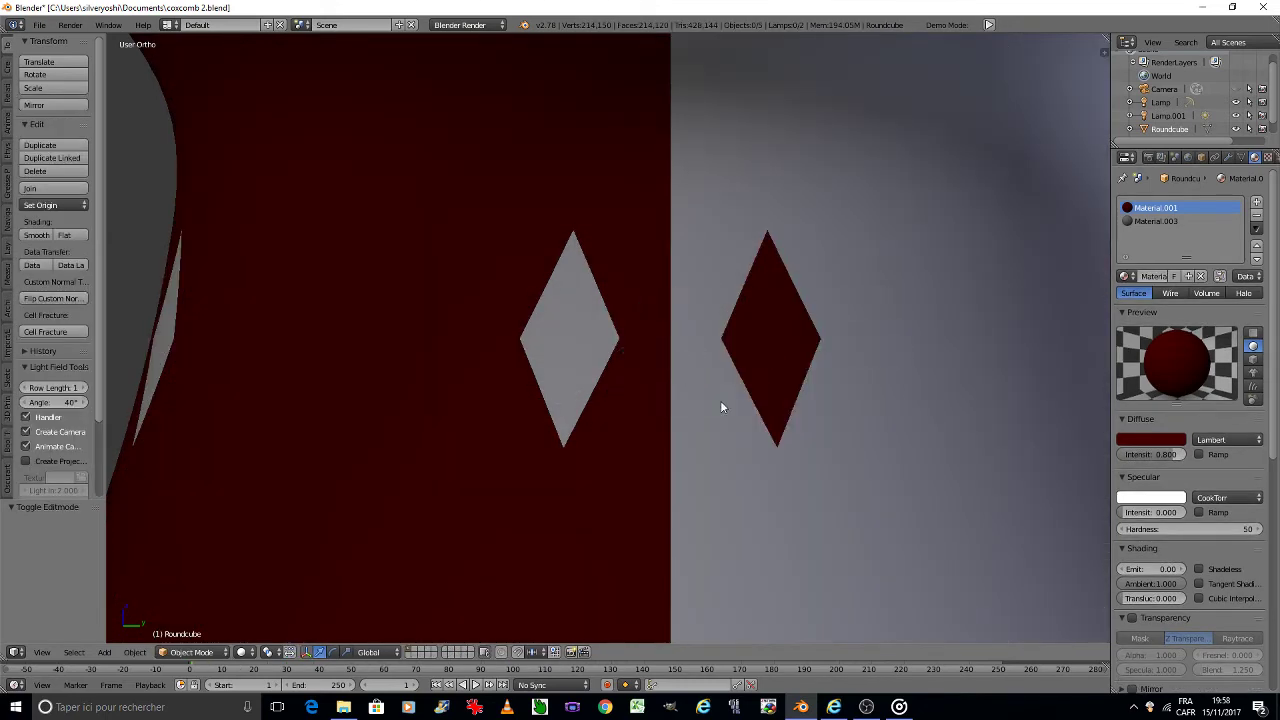
key(ctrl+s)
Step: Orbit round to the back of the hat and re-enter Edit Mode
scroll(721, 400, down, 8)
scroll(723, 385, down, 4)
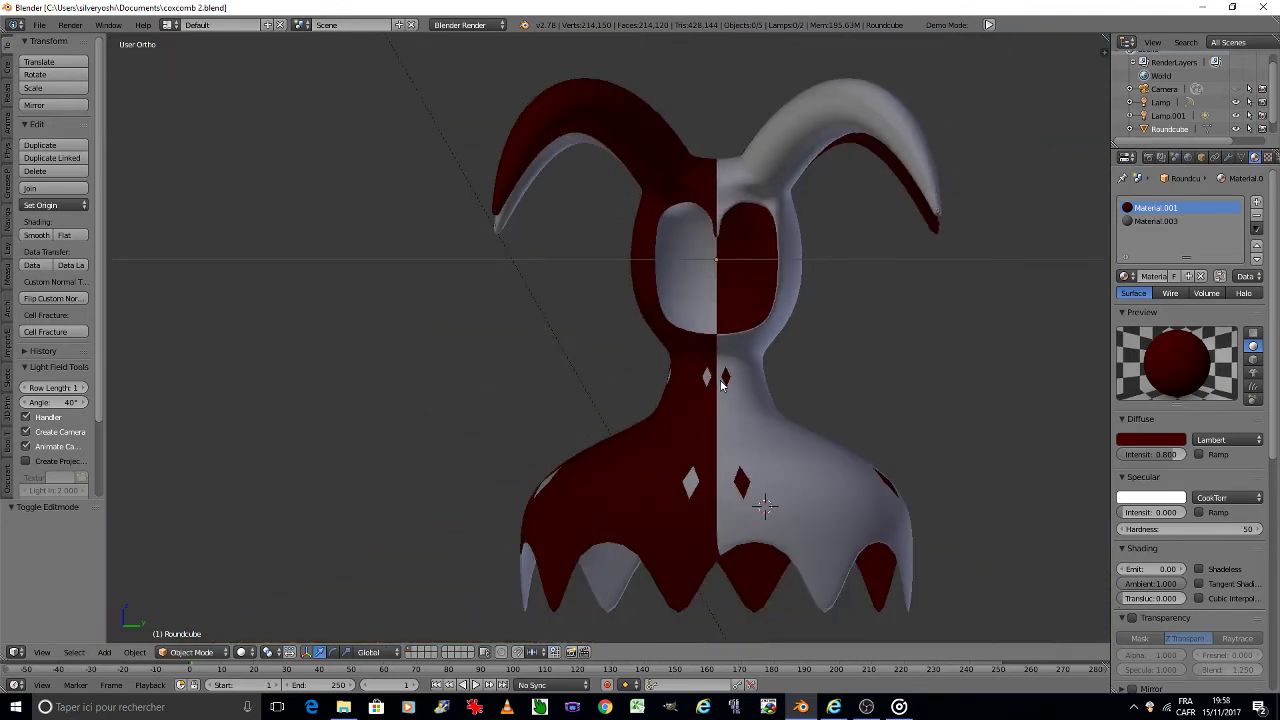
key(KP_6)
key(KP_6)
key(KP_6)
key(KP_6)
key(KP_6)
key(KP_6)
key(KP_6)
key(KP_6)
key(KP_6)
key(KP_6)
key(KP_6)
key(KP_6)
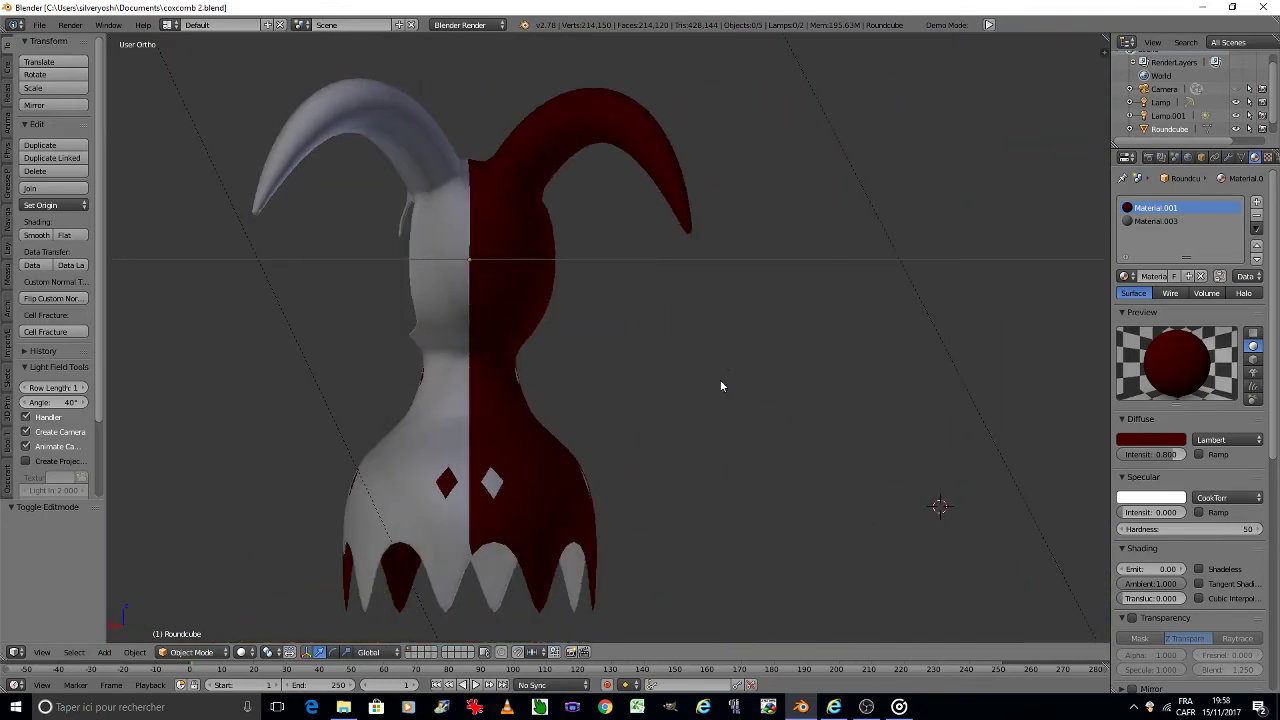
key(Tab)
click(552, 382)
Step: Zoom and pan across the back of the neck in vertex select mode
scroll(468, 388, up, 2)
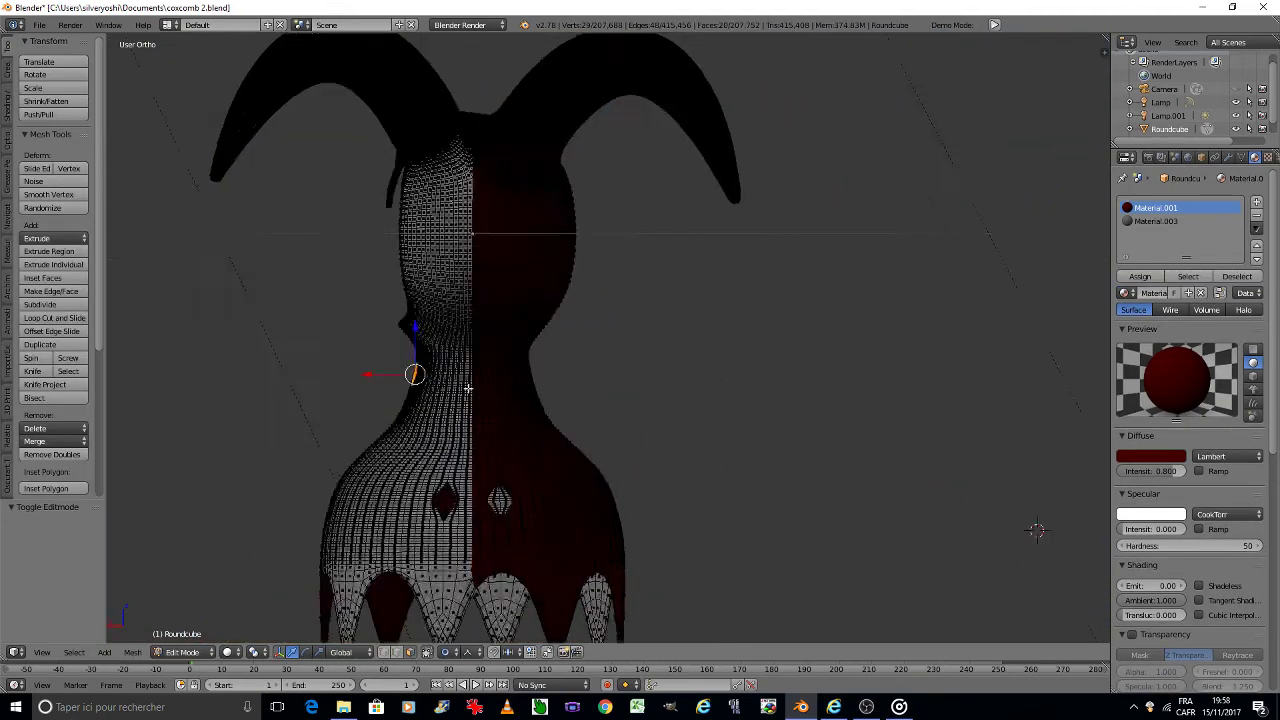
scroll(468, 388, up, 3)
scroll(468, 388, up, 4)
scroll(468, 388, up, 3)
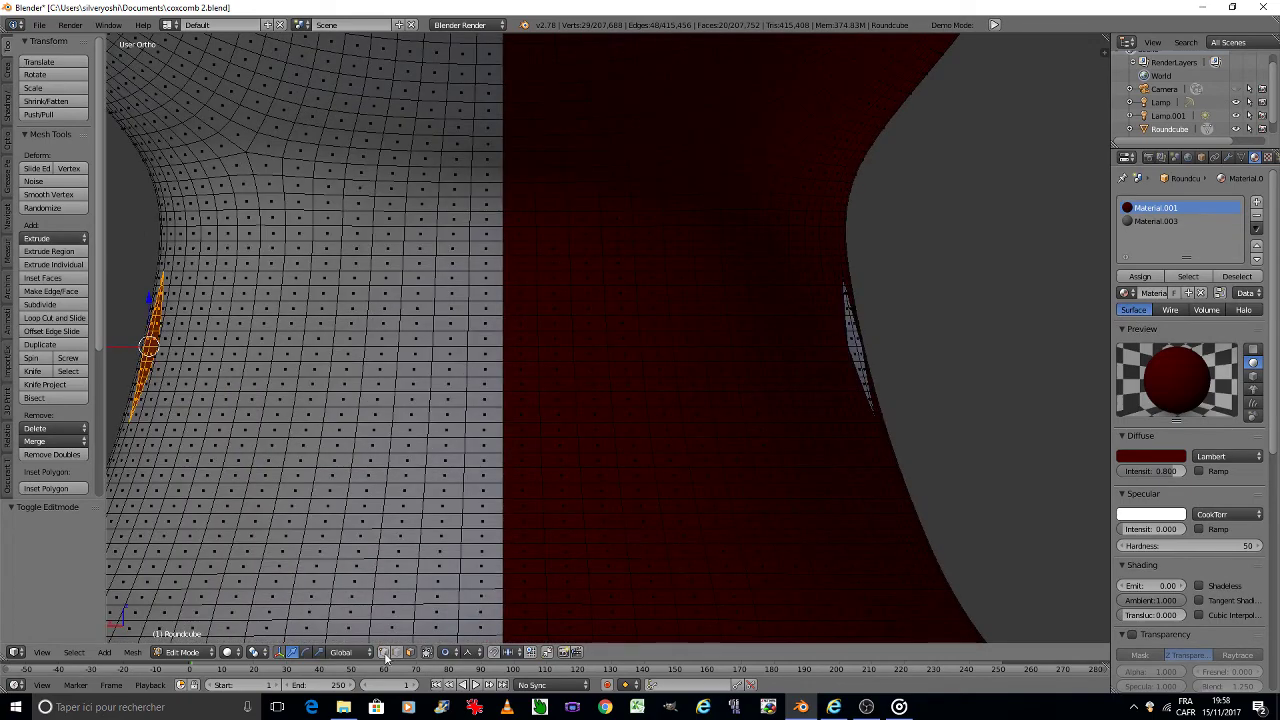
click(386, 655)
shift+middle_drag(351, 403, 593, 401)
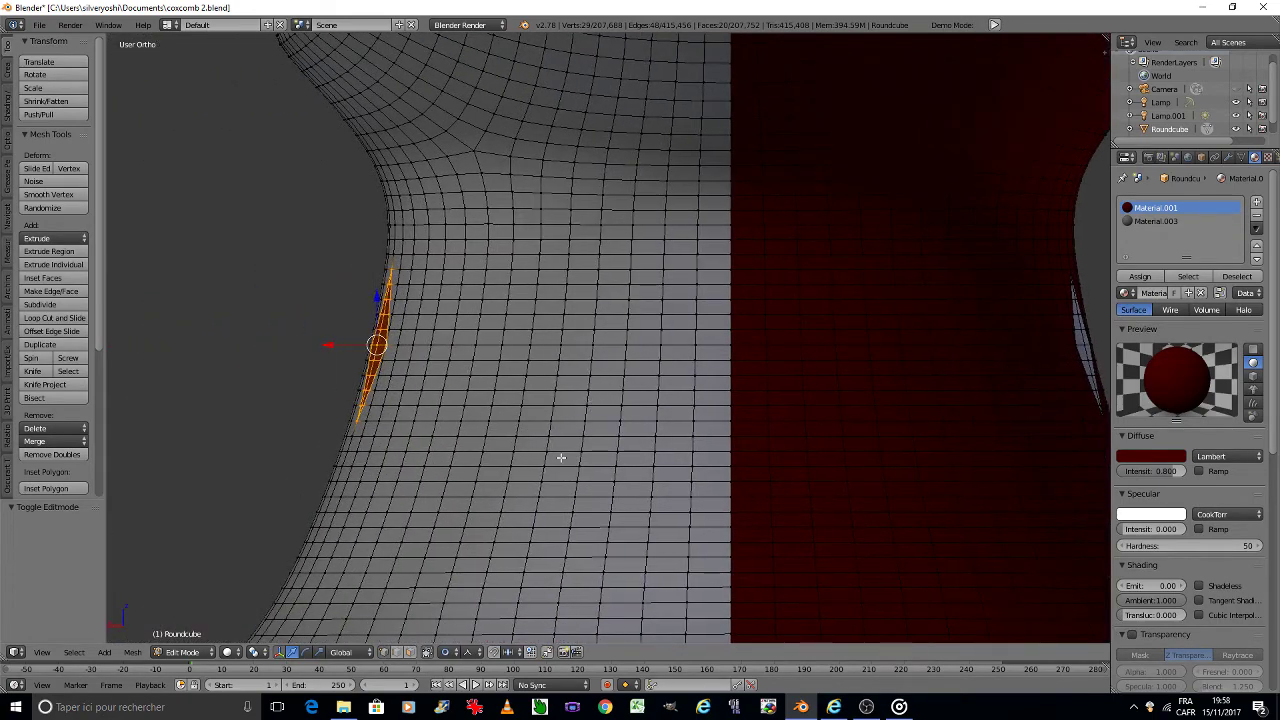
click(427, 653)
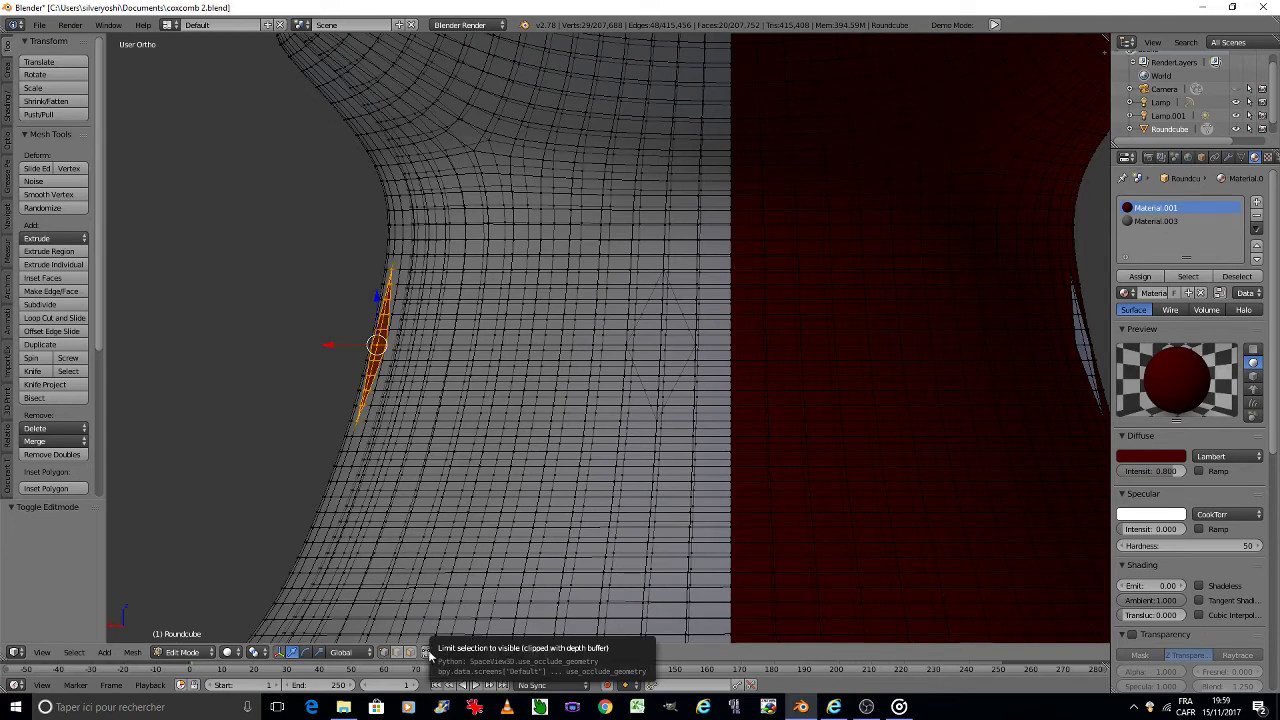
click(427, 653)
Step: Cut a diamond outline into the white half of the back neck
right_click(663, 270)
scroll(665, 273, up, 1)
scroll(665, 273, up, 1)
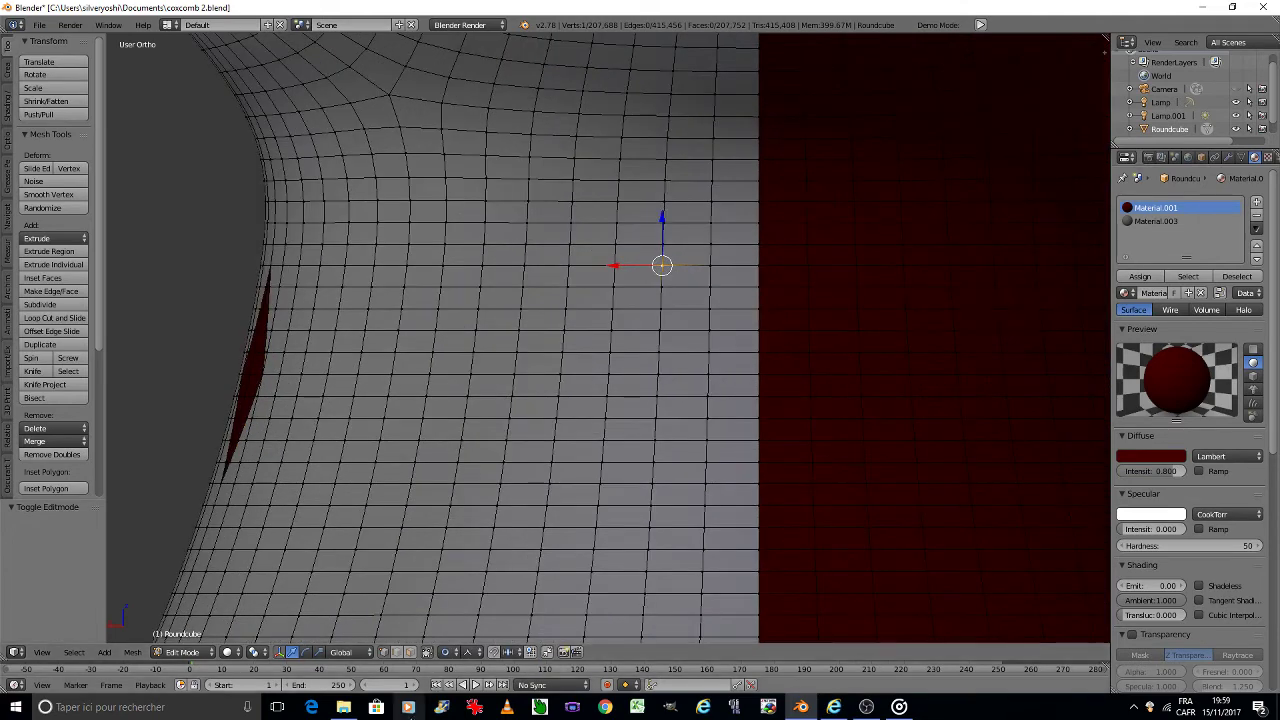
click(427, 653)
click(427, 653)
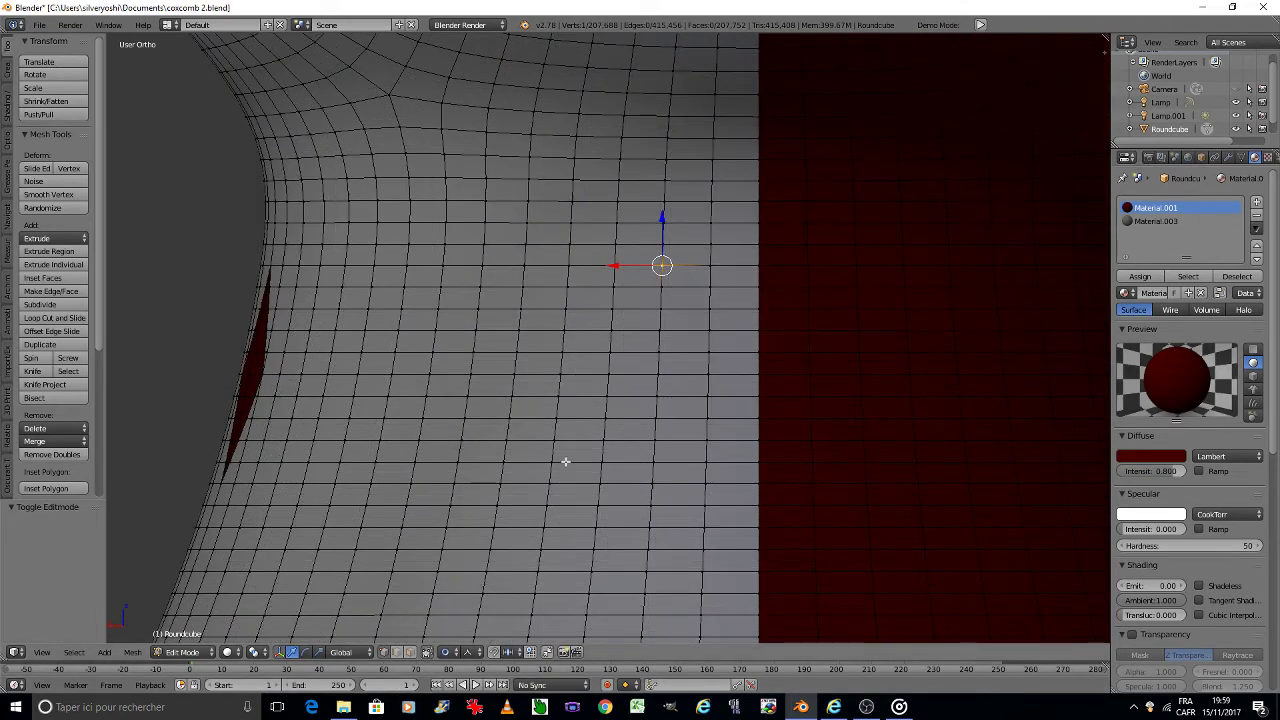
shift+right_click(603, 375)
click(427, 653)
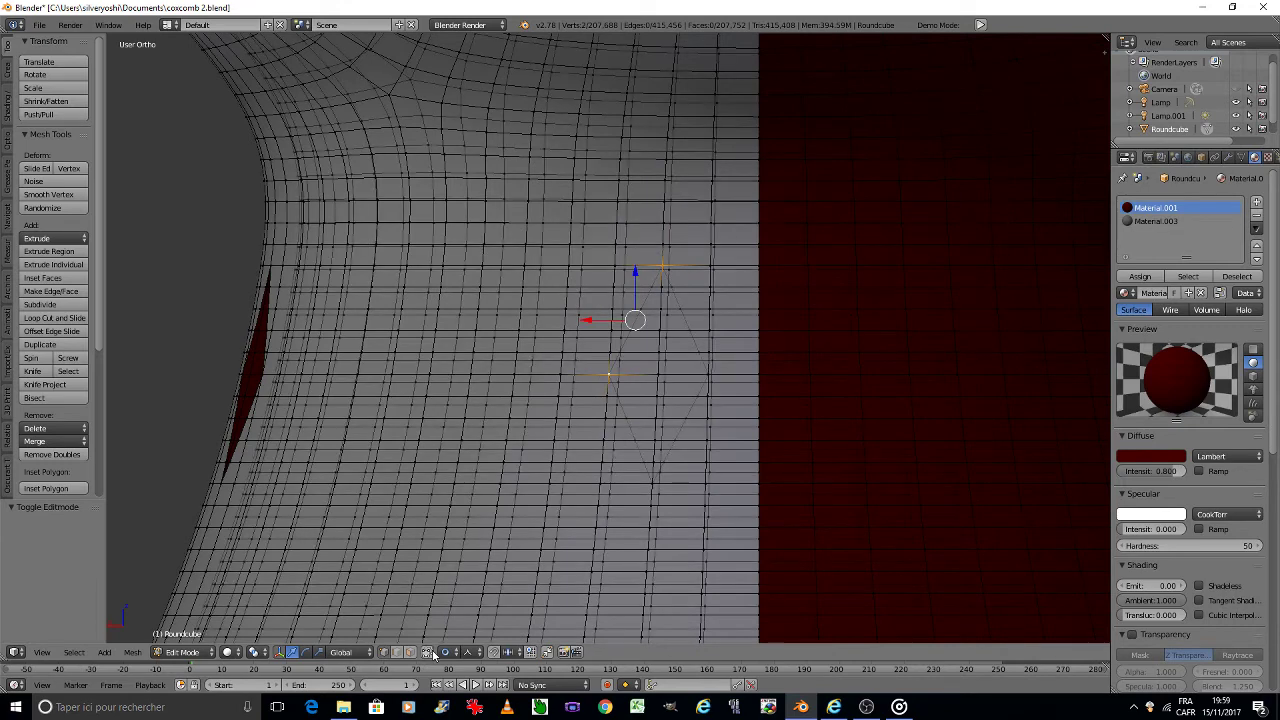
click(427, 653)
shift+right_click(652, 481)
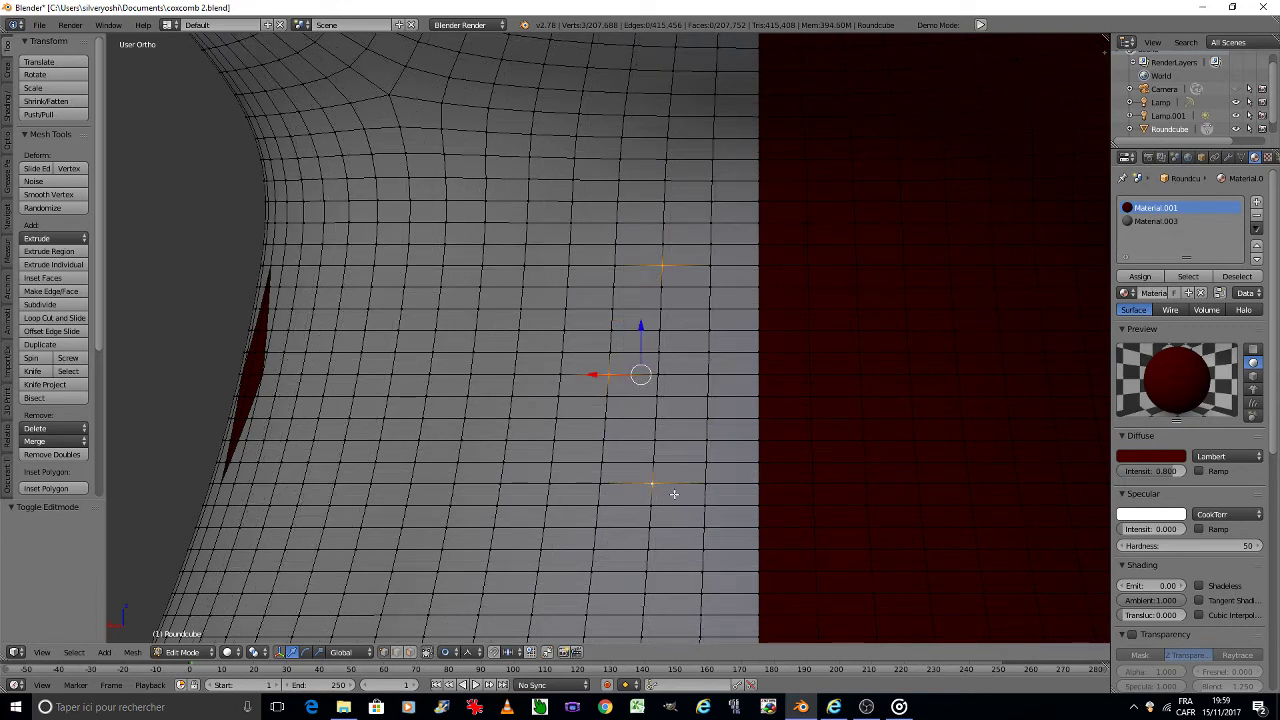
key(j)
right_click(653, 485)
shift+right_click(709, 376)
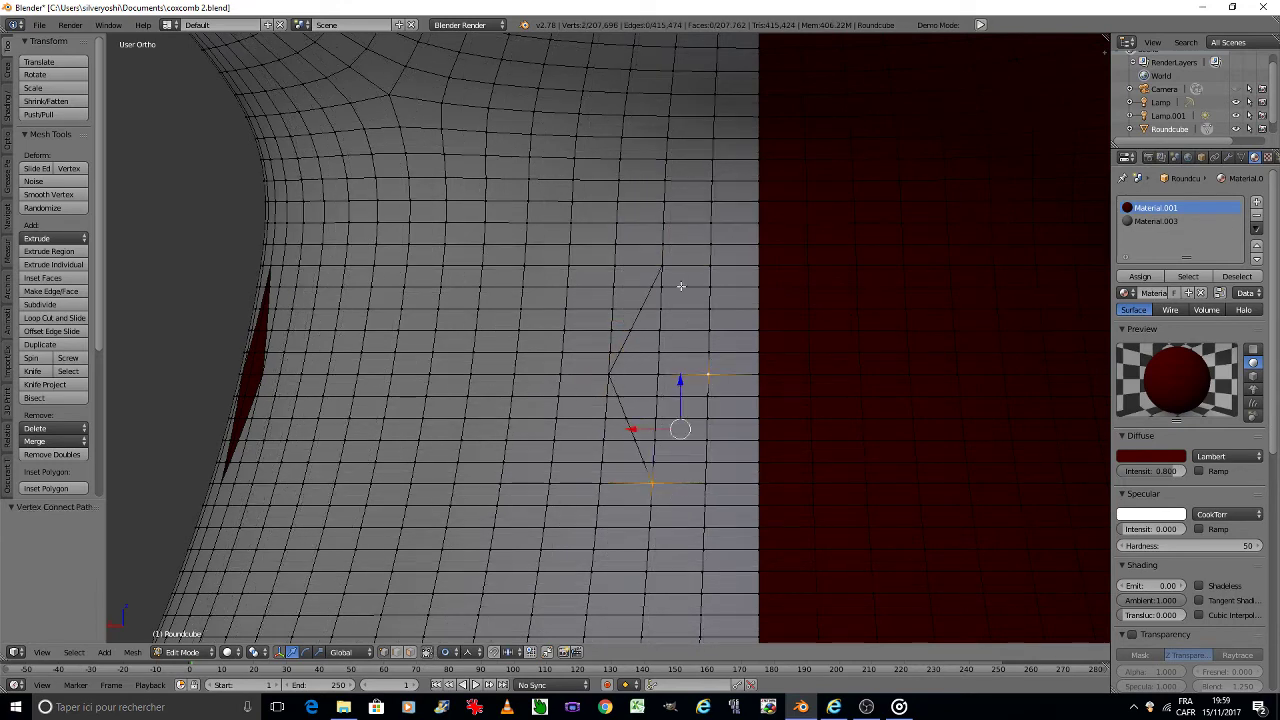
shift+right_click(663, 266)
key(j)
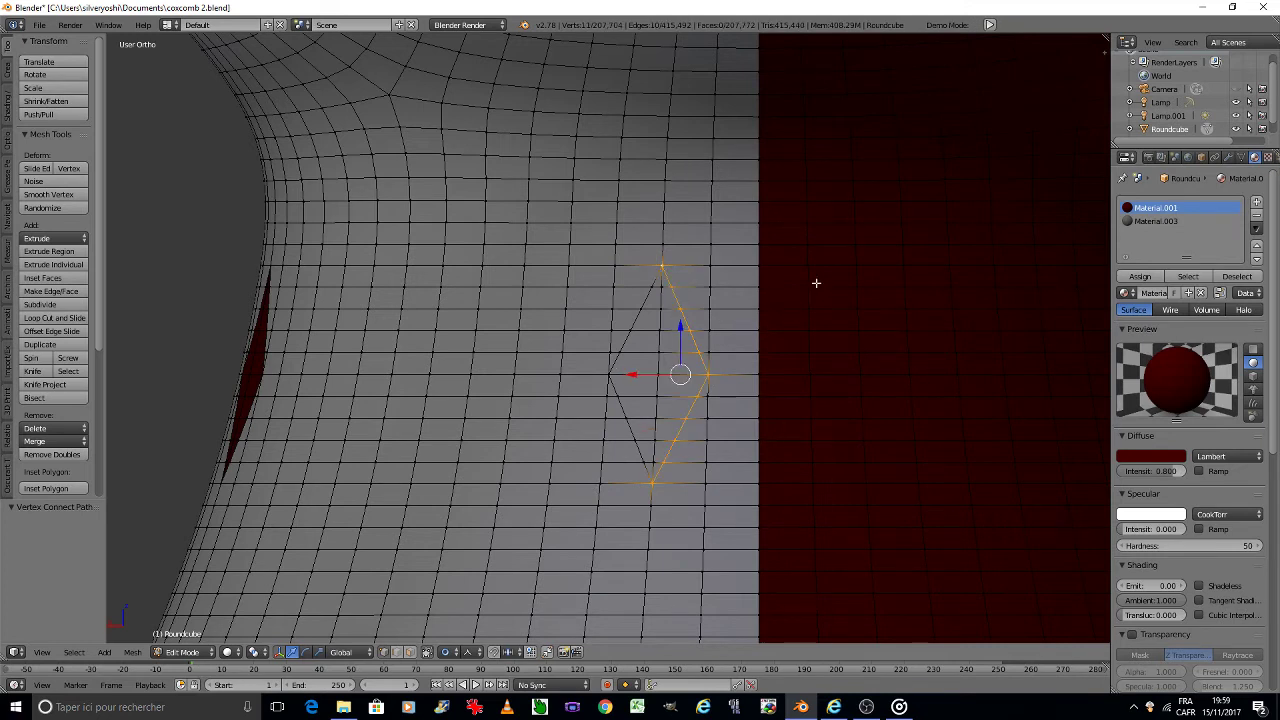
Step: Cut a matching diamond outline into the red half, then switch to face selection
right_click(853, 267)
shift+right_click(806, 372)
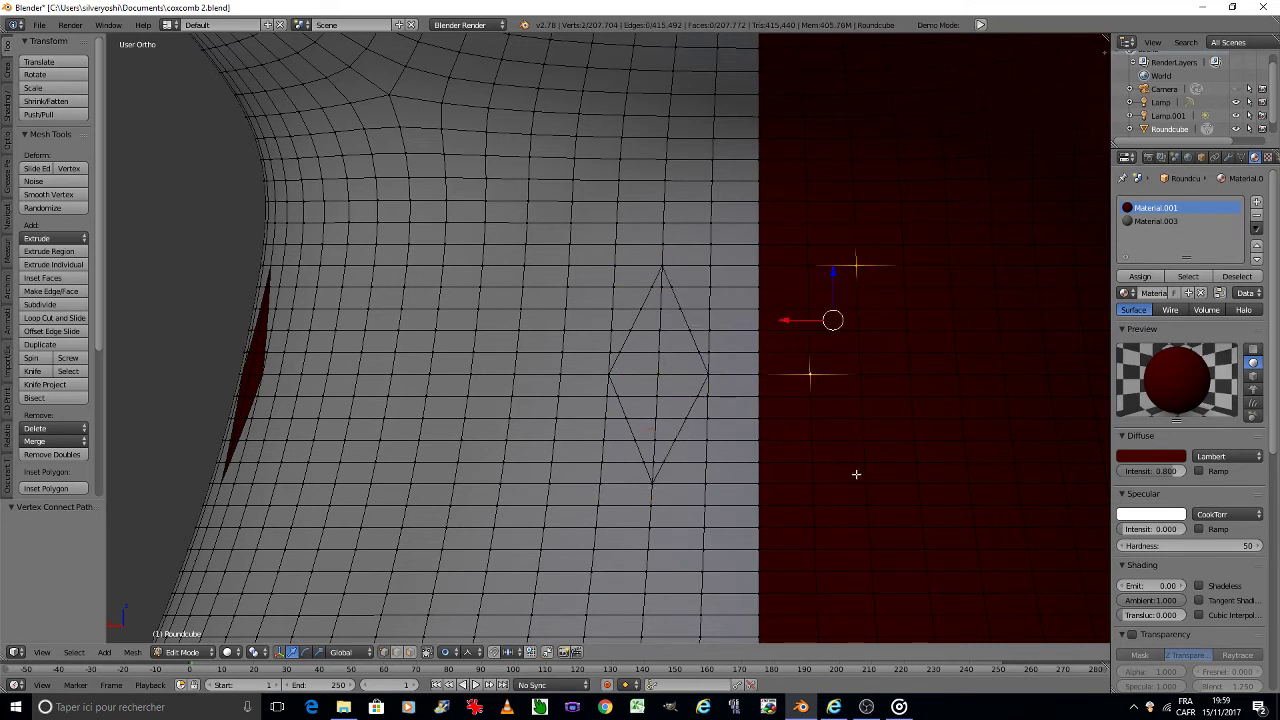
shift+right_click(866, 478)
key(j)
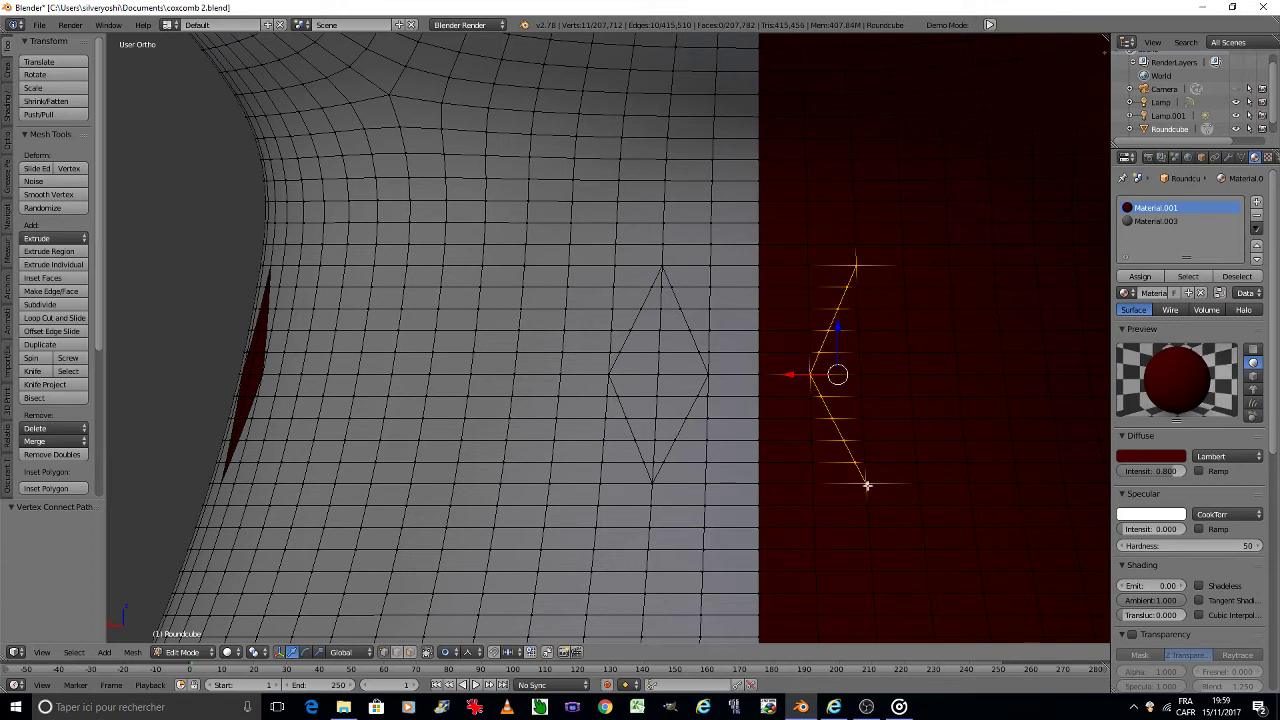
right_click(867, 486)
shift+right_click(910, 375)
shift+right_click(862, 268)
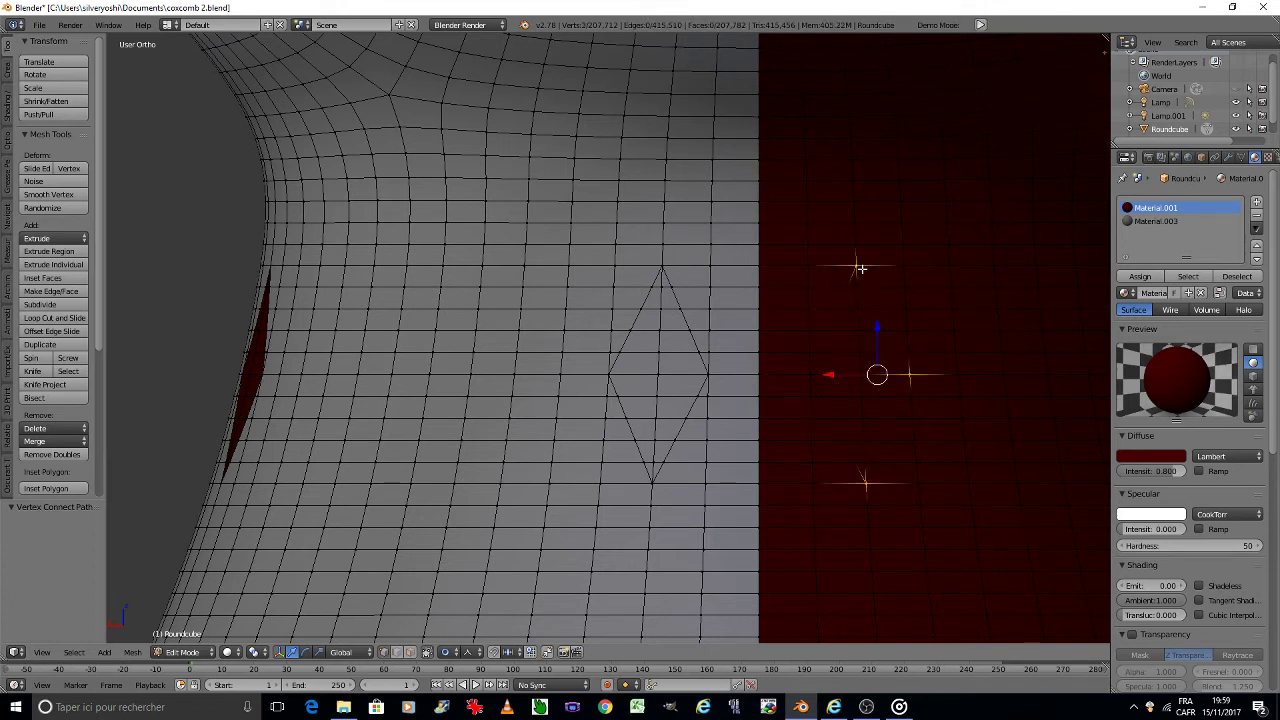
key(j)
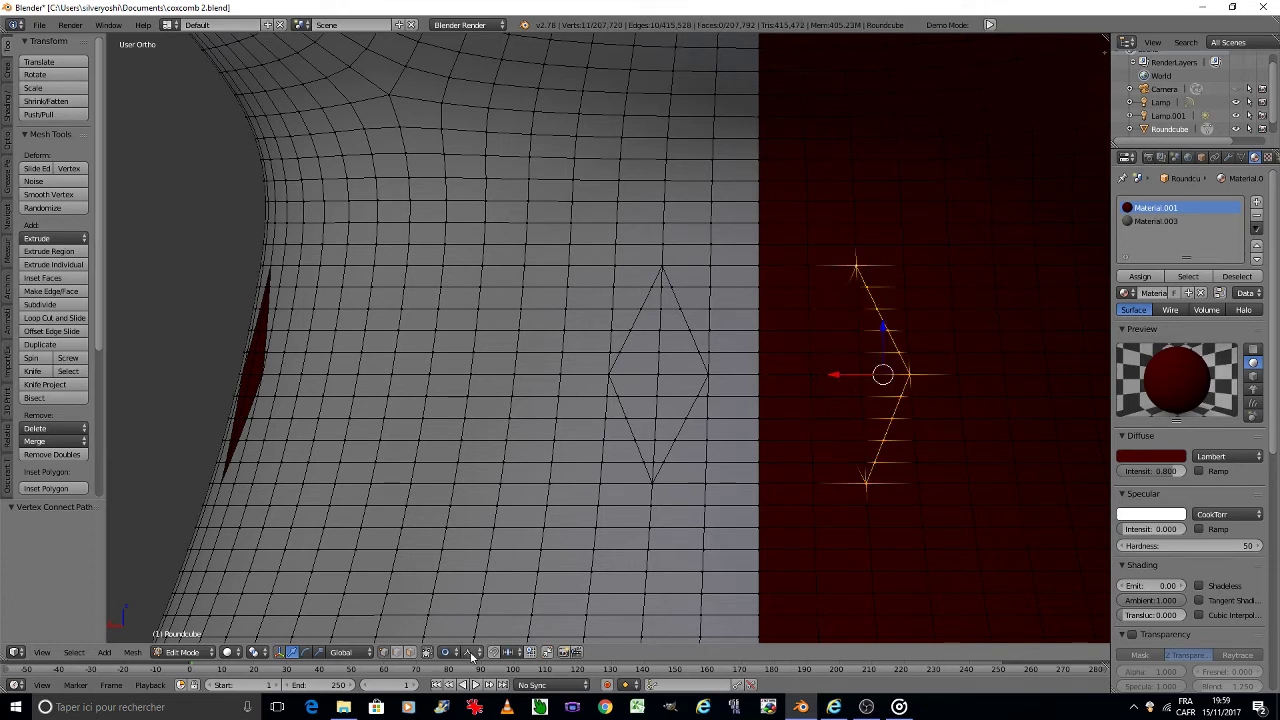
click(412, 652)
Step: Select every face of the back white-half diamond and assign the red material to it
scroll(647, 433, up, 3)
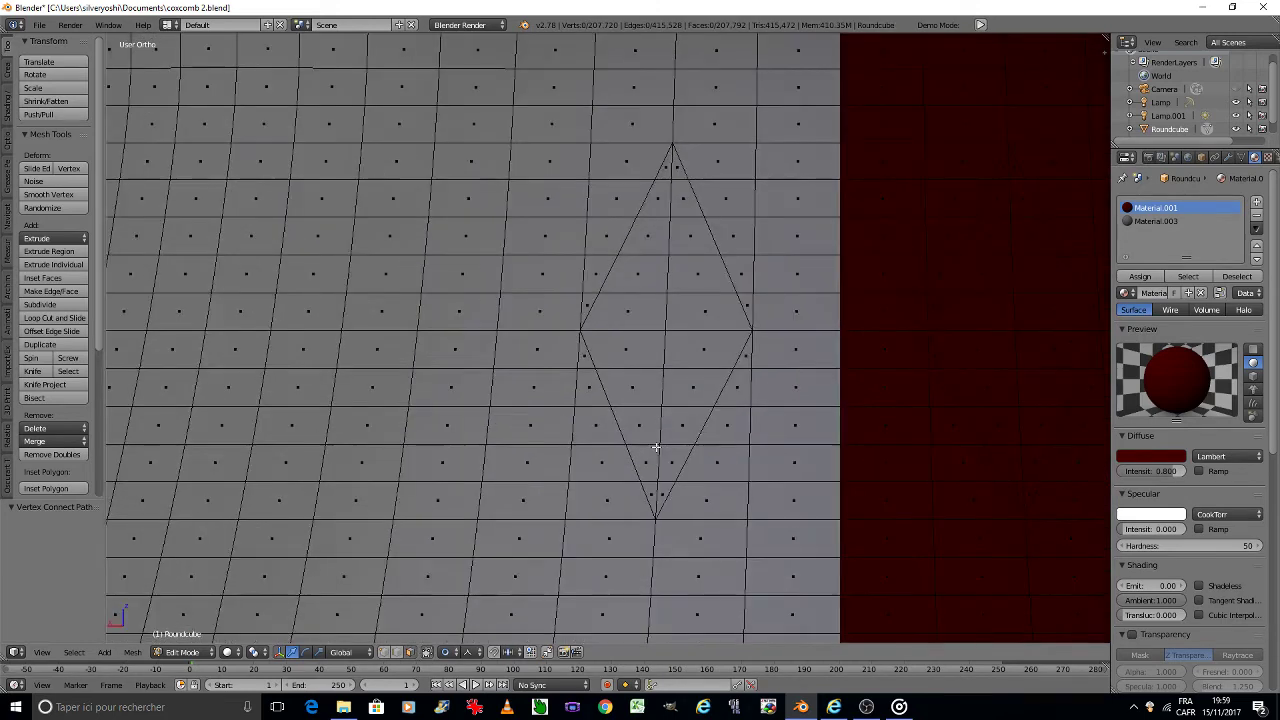
right_click(661, 465)
shift+right_click(668, 348)
shift+right_click(674, 313)
shift+right_click(668, 274)
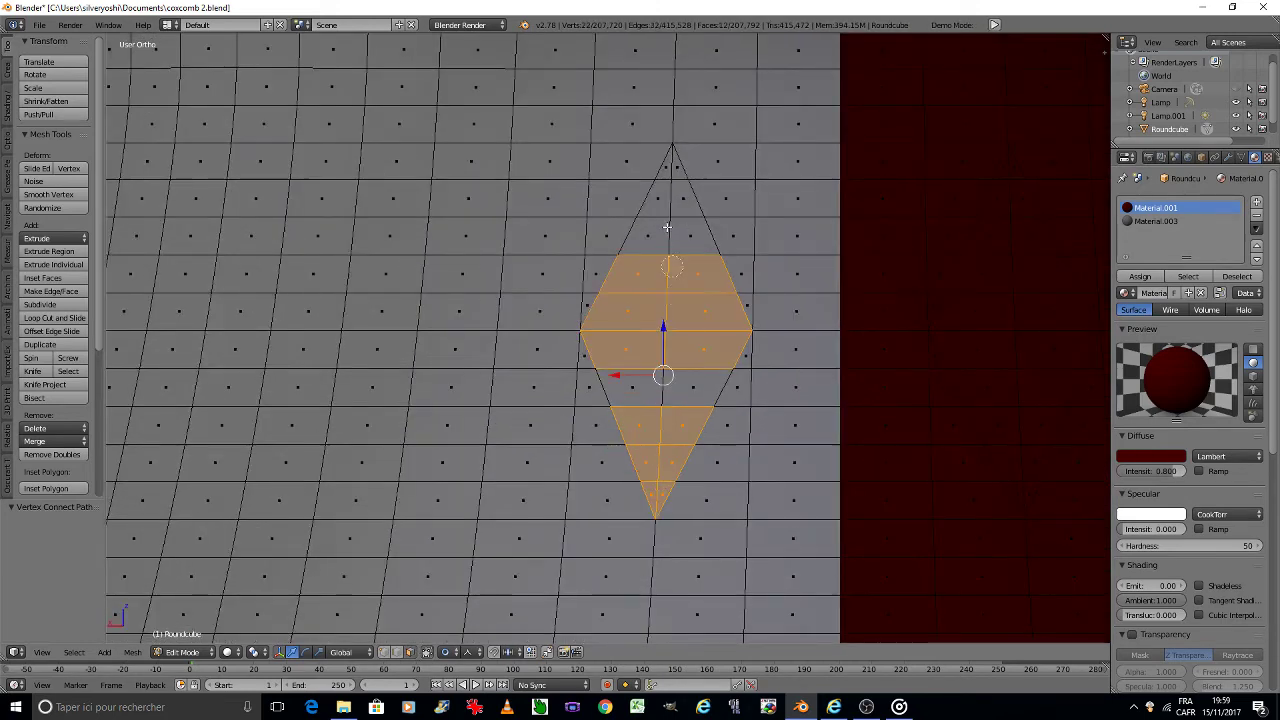
shift+right_click(668, 238)
shift+right_click(670, 199)
shift+right_click(672, 163)
shift+right_click(667, 378)
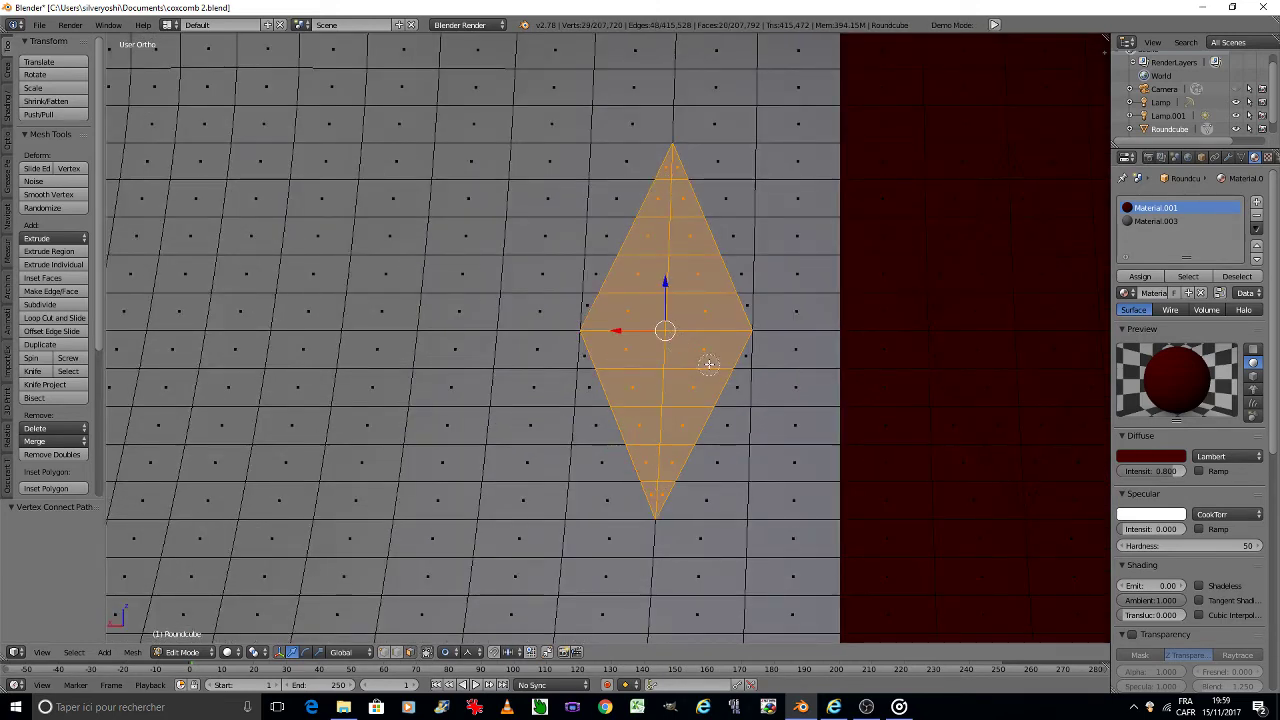
click(1140, 276)
Step: Select the red-half diamond's faces, assign the white Material.003, and bring up the mode pie menu
ctrl+scroll(866, 294, down, 2)
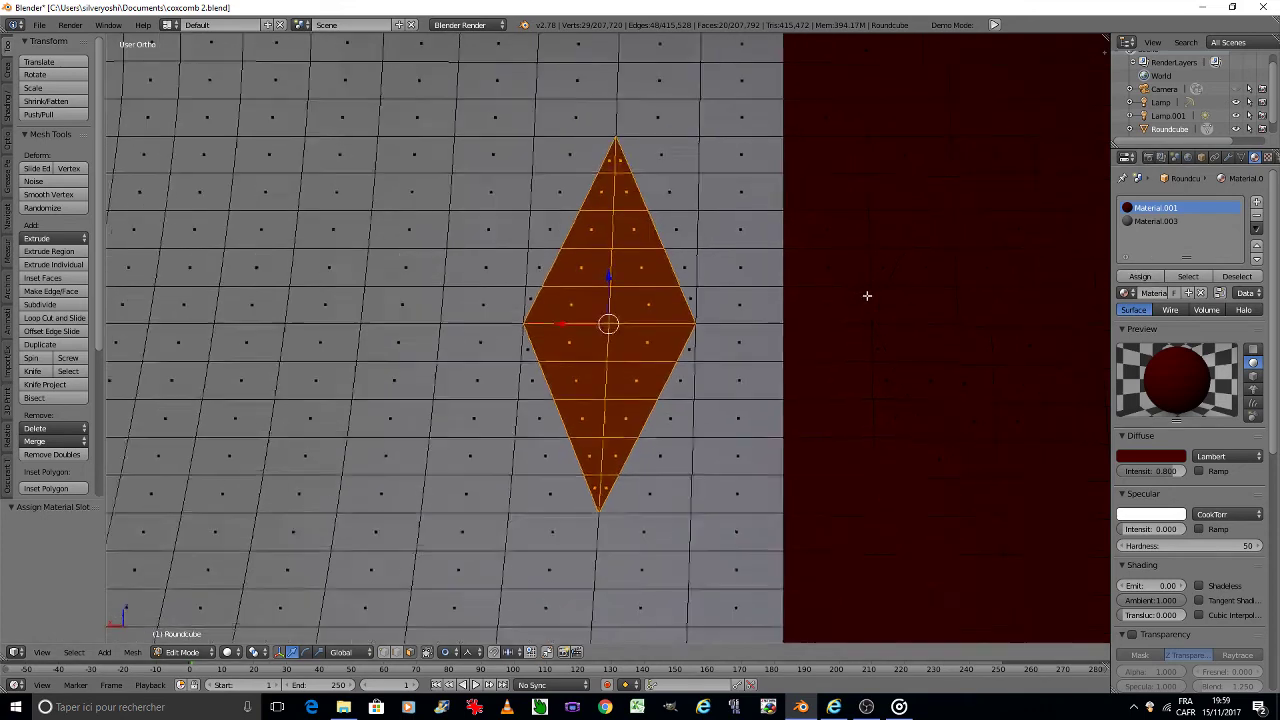
ctrl+scroll(743, 343, down, 3)
key(a)
drag(788, 187, 801, 512)
key(Escape)
click(1137, 224)
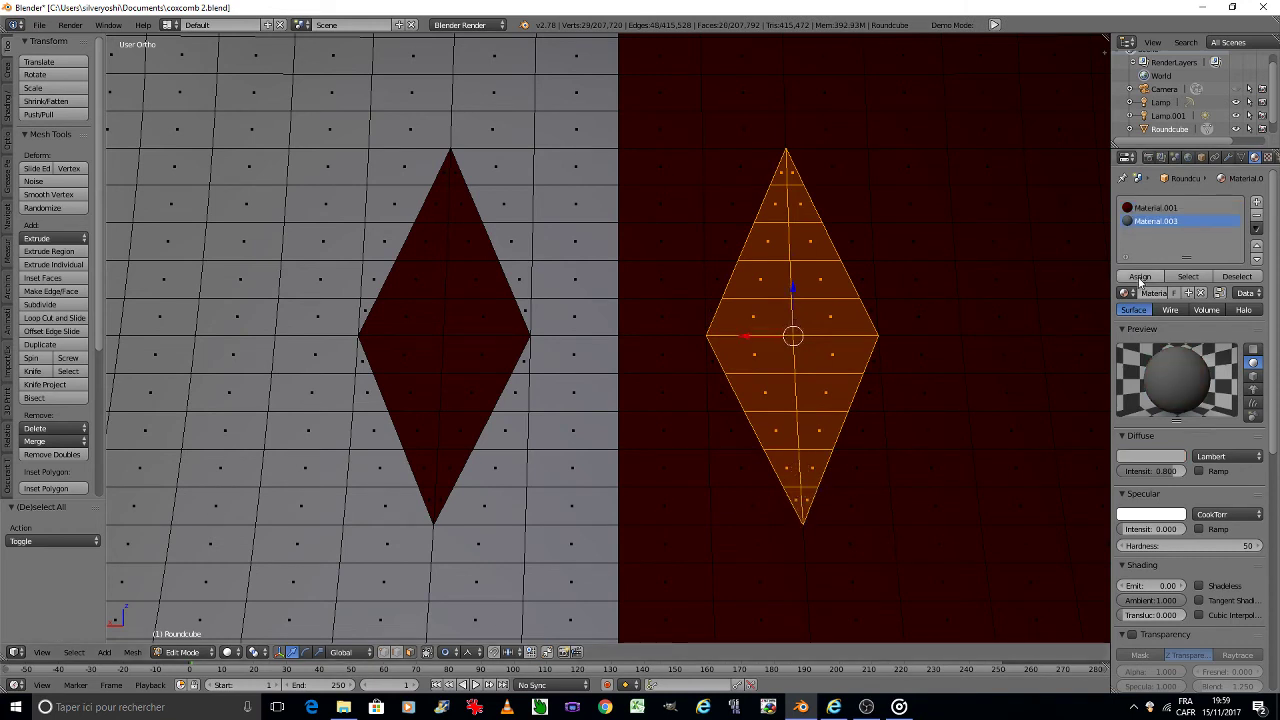
click(1140, 276)
key(Tab)
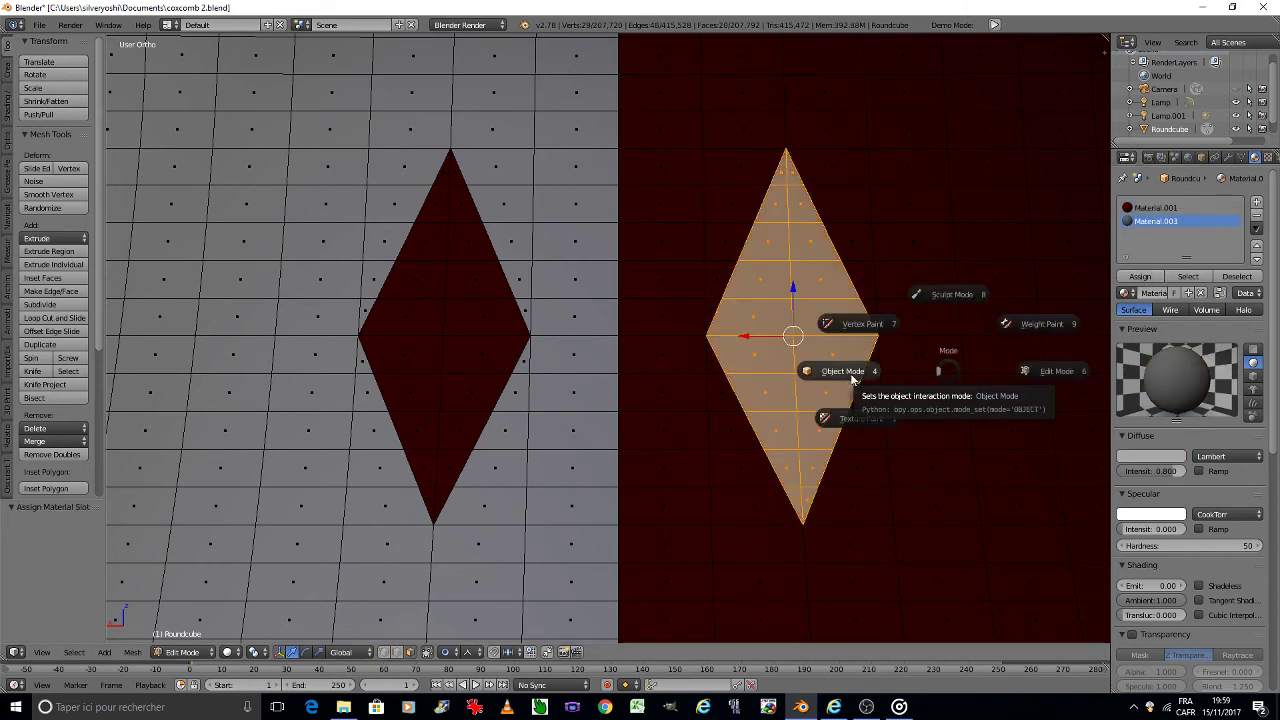
key(Escape)
key(Tab)
Step: Switch to Object Mode and save over the existing file
click(732, 359)
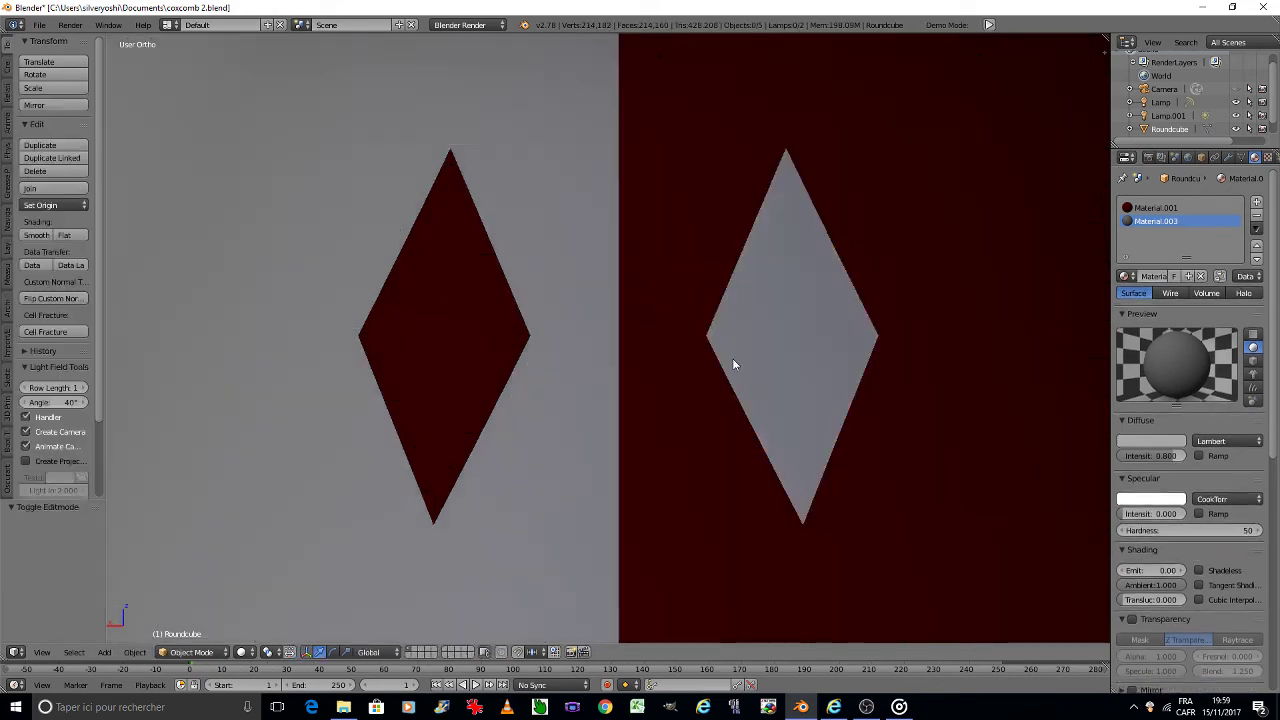
key(Tab)
key(Escape)
key(ctrl+s)
click(570, 393)
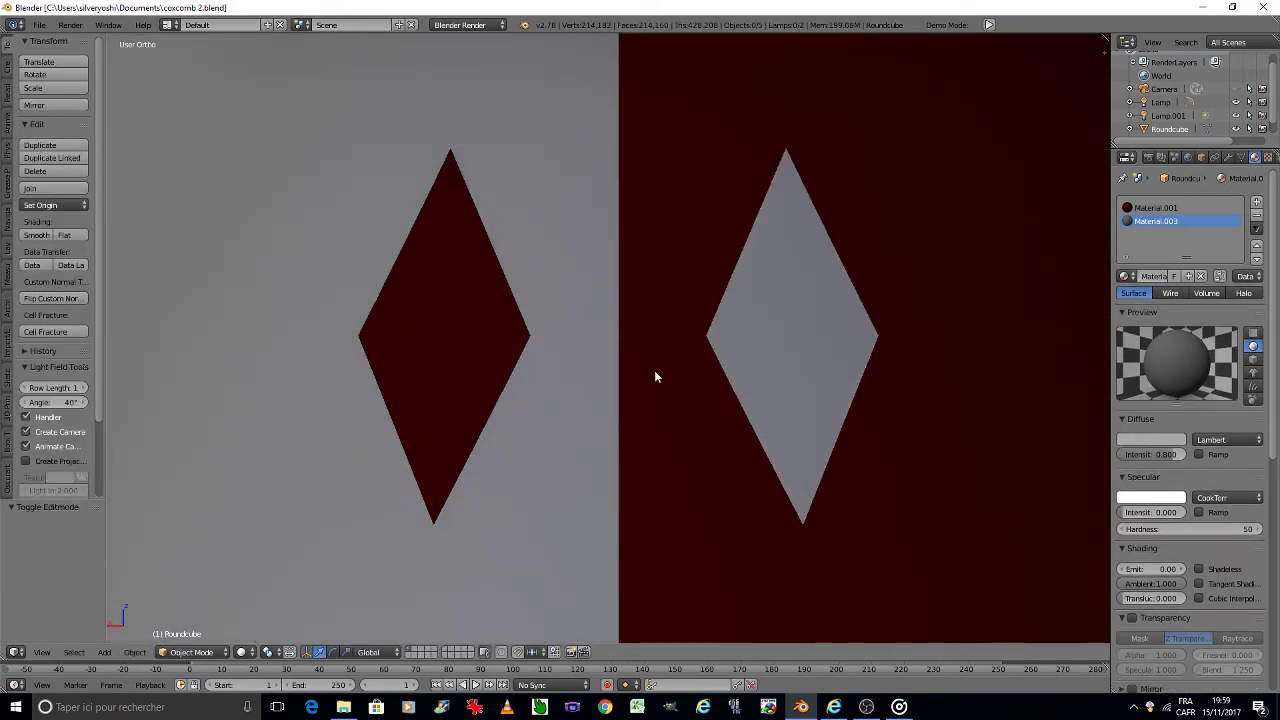
Step: Show the whole model through the camera (Numpad 0) and save over the file again
scroll(652, 370, down, 3)
scroll(652, 370, down, 3)
key(KP_0)
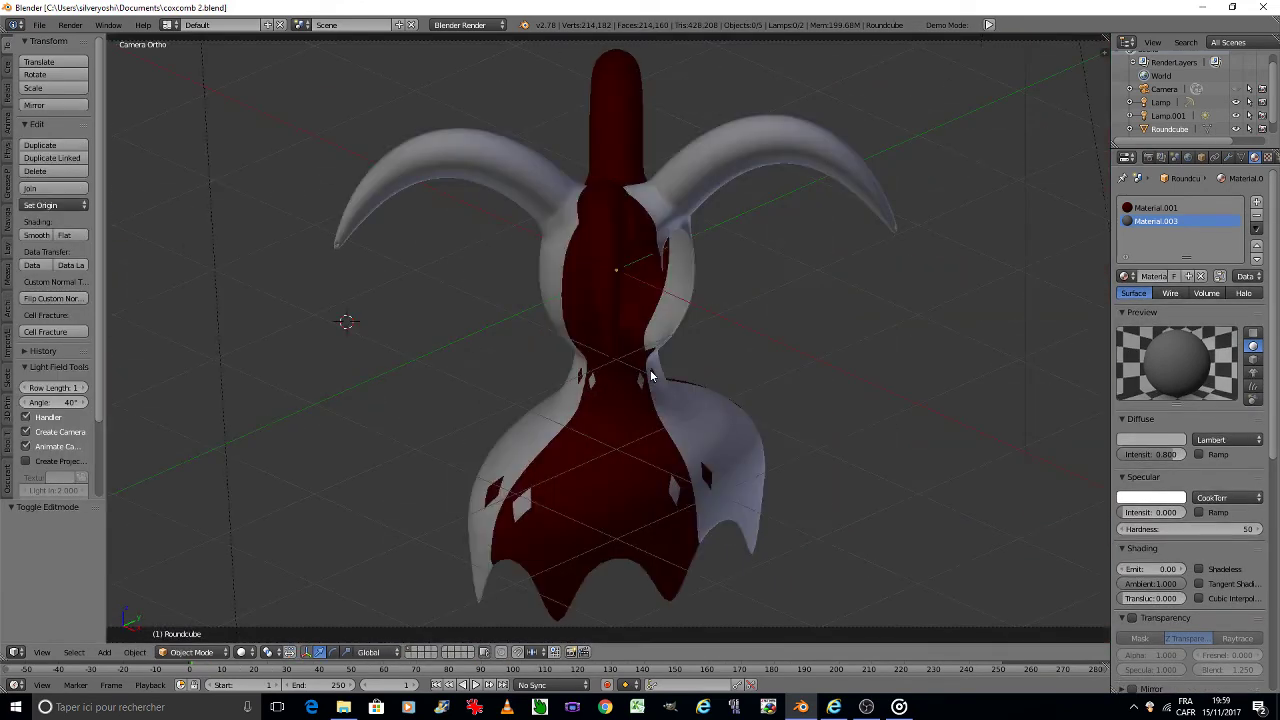
key(ctrl+s)
click(650, 376)
Step: Select the jester-hat model and put it into Edit Mode
right_click(650, 218)
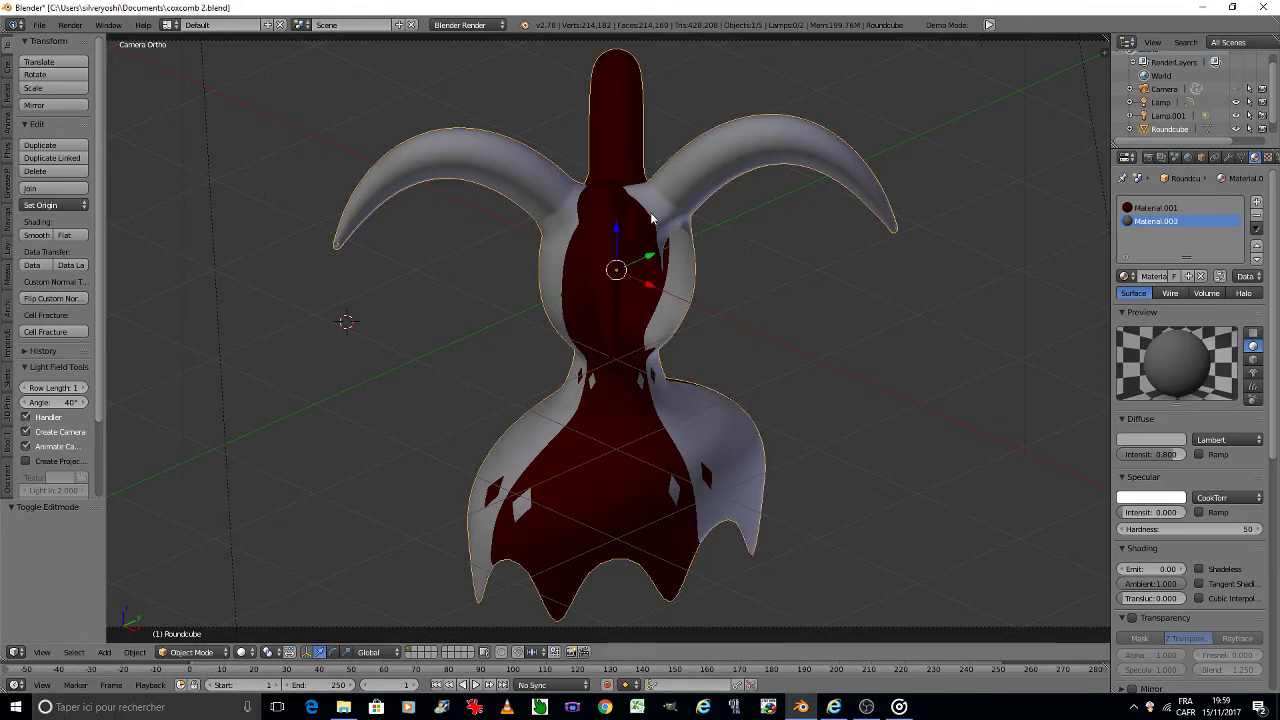
key(Tab)
click(745, 215)
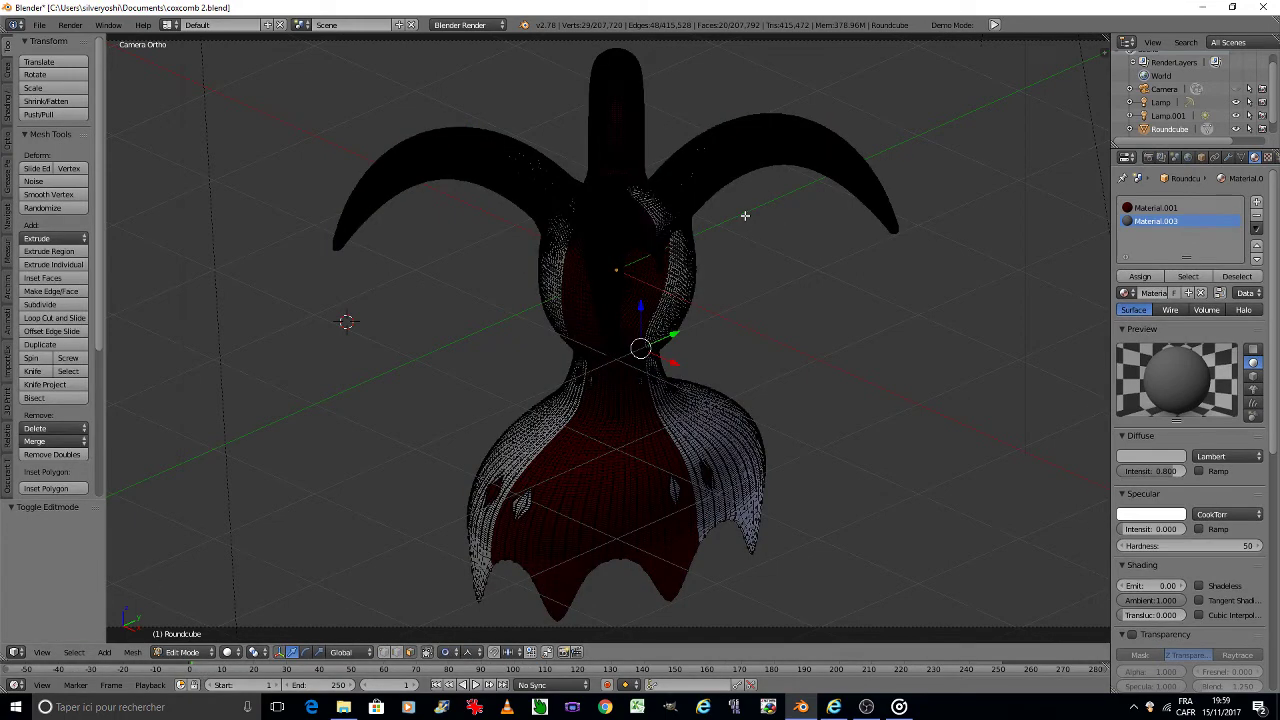
key(KP_Decimal)
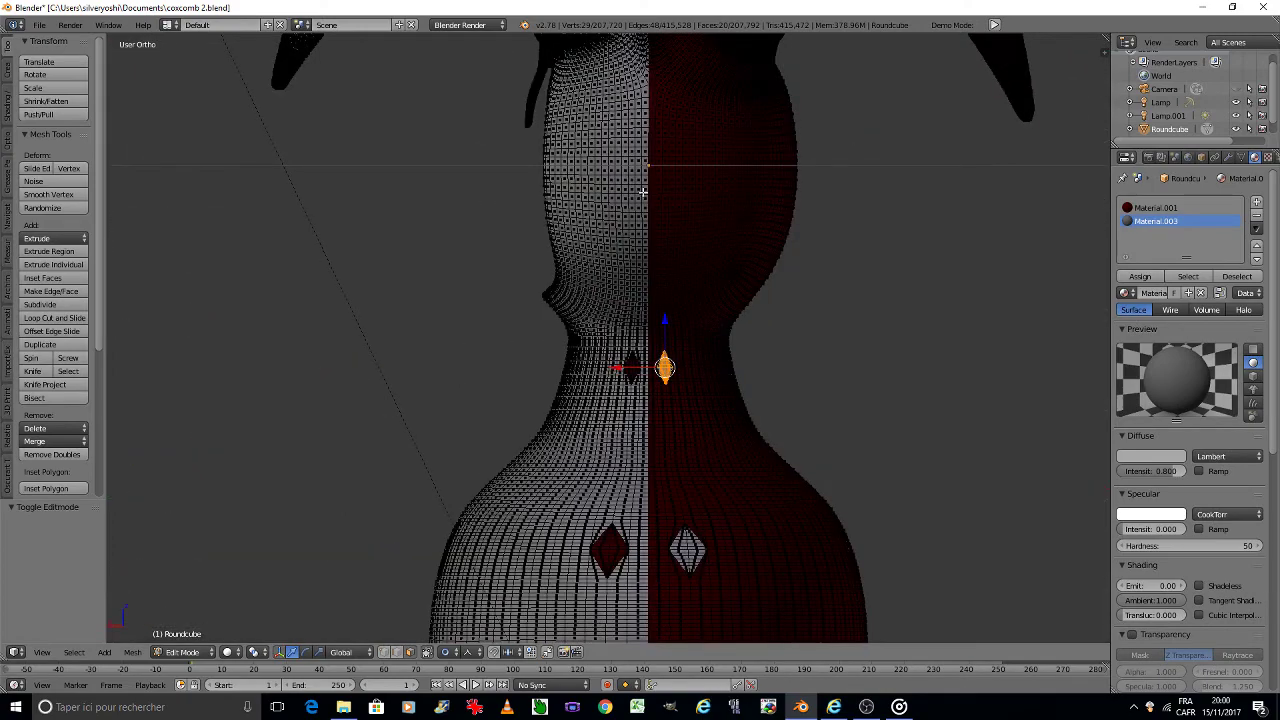
shift+middle_drag(643, 191, 651, 269)
scroll(652, 270, up, 5)
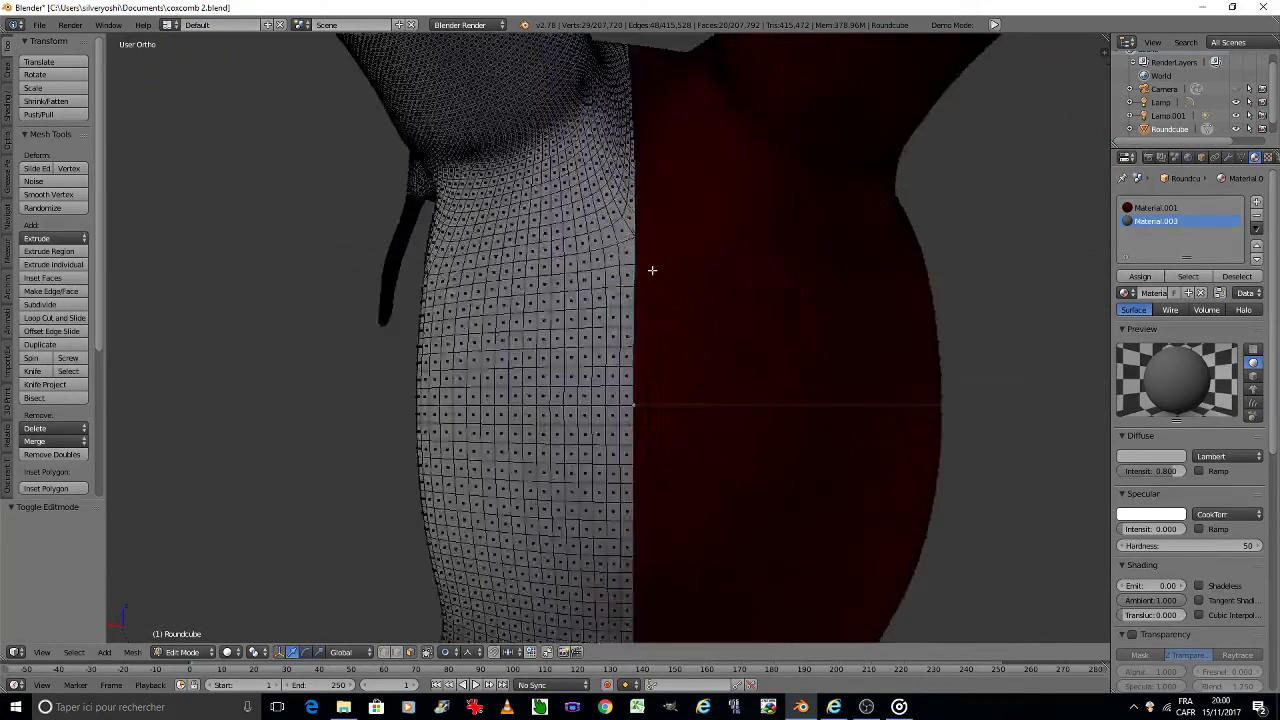
scroll(652, 270, up, 2)
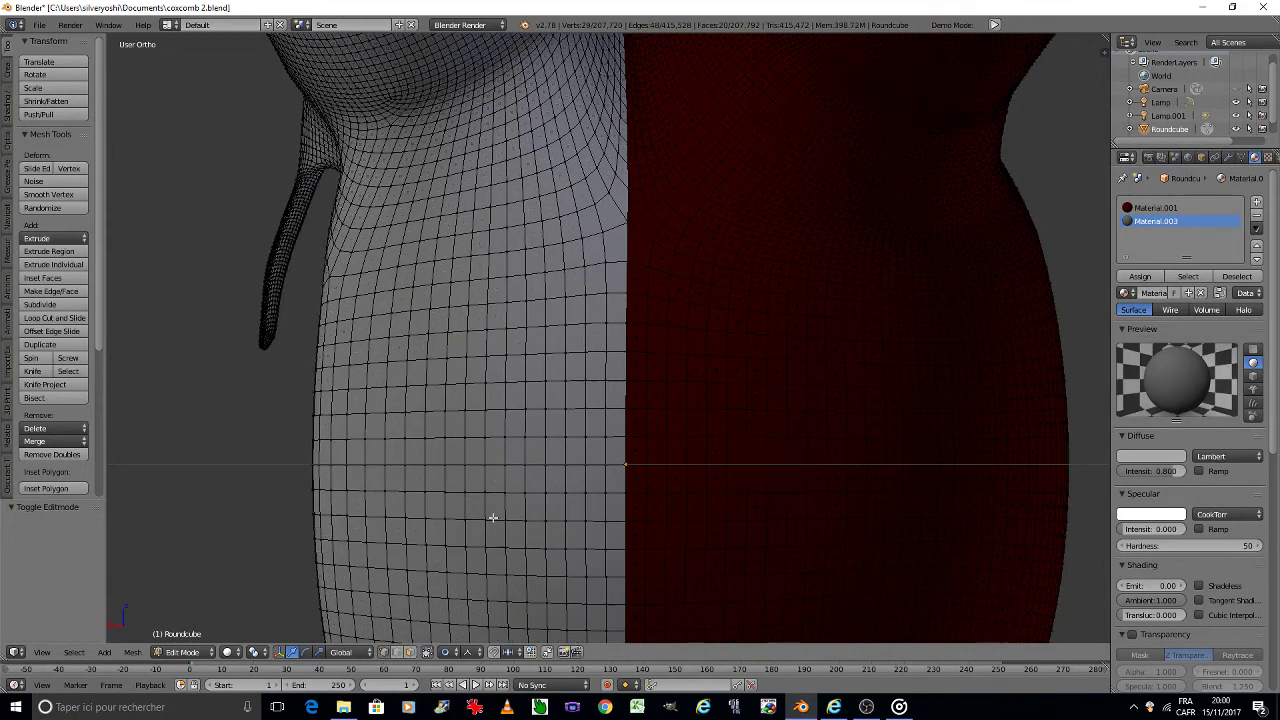
scroll(605, 335, up, 1)
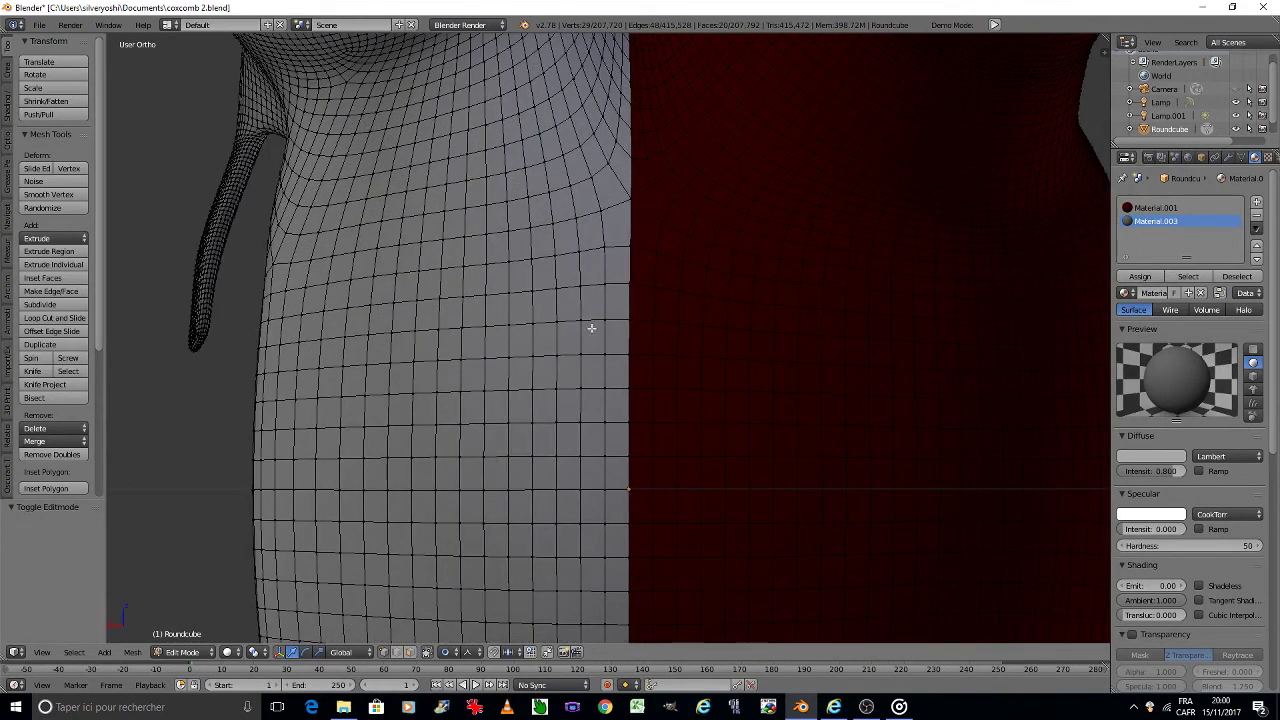
right_click(559, 287)
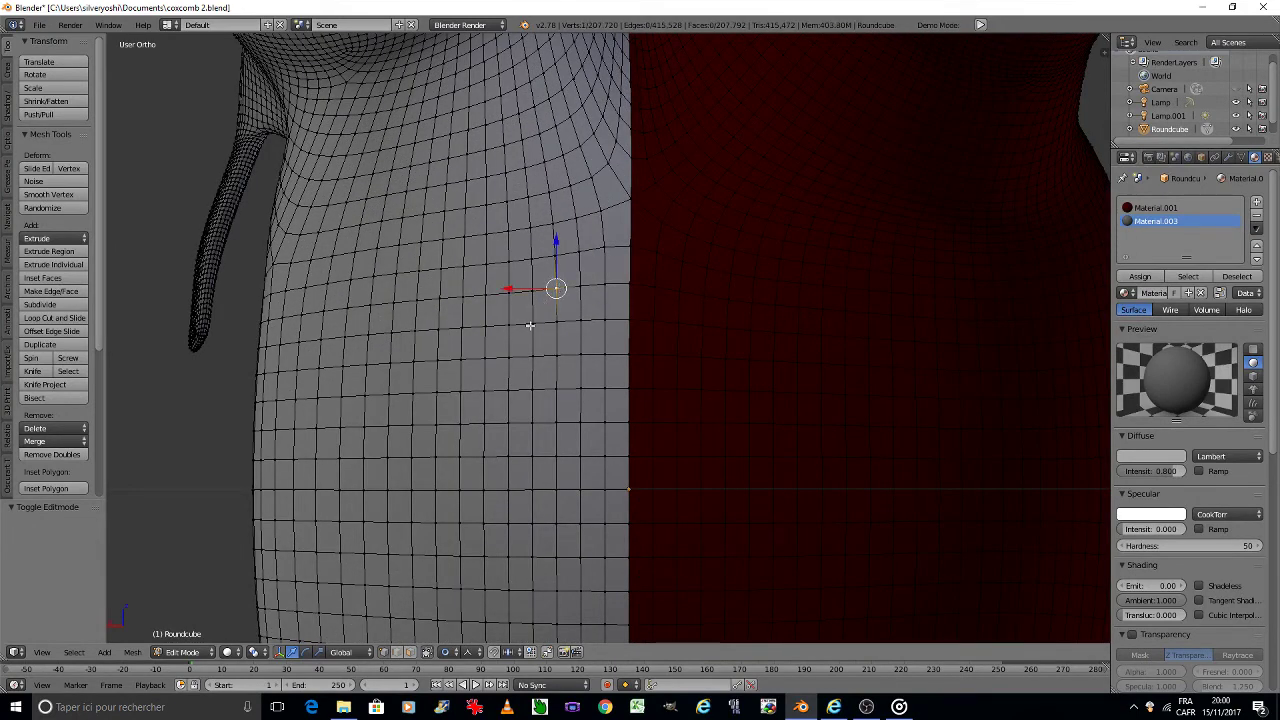
shift+right_click(509, 356)
shift+right_click(556, 420)
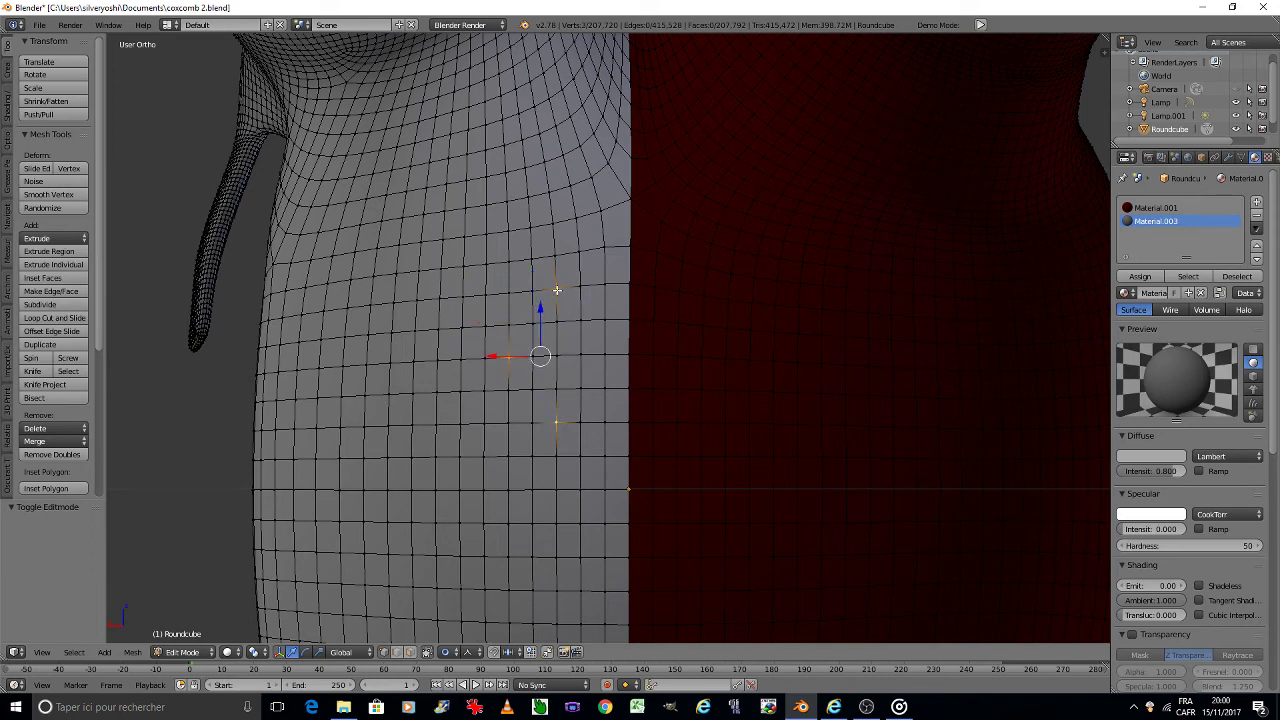
key(g)
key(g)
click(575, 315)
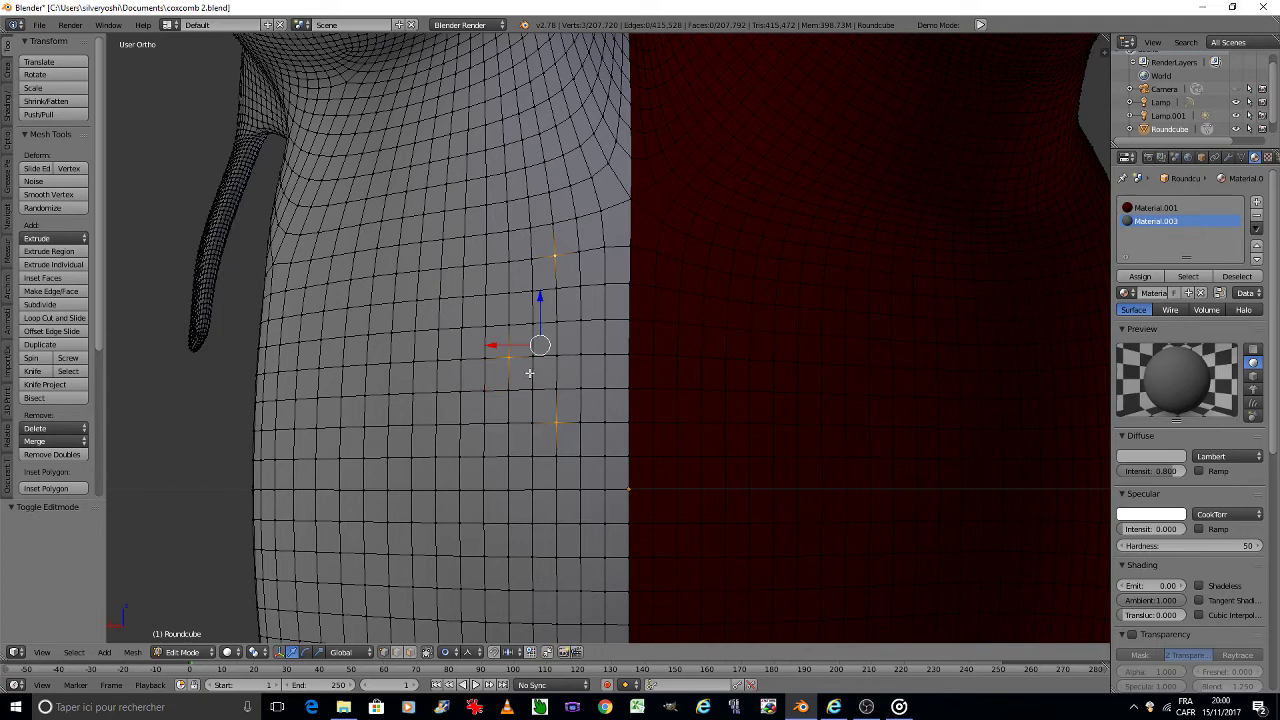
key(ctrl+z)
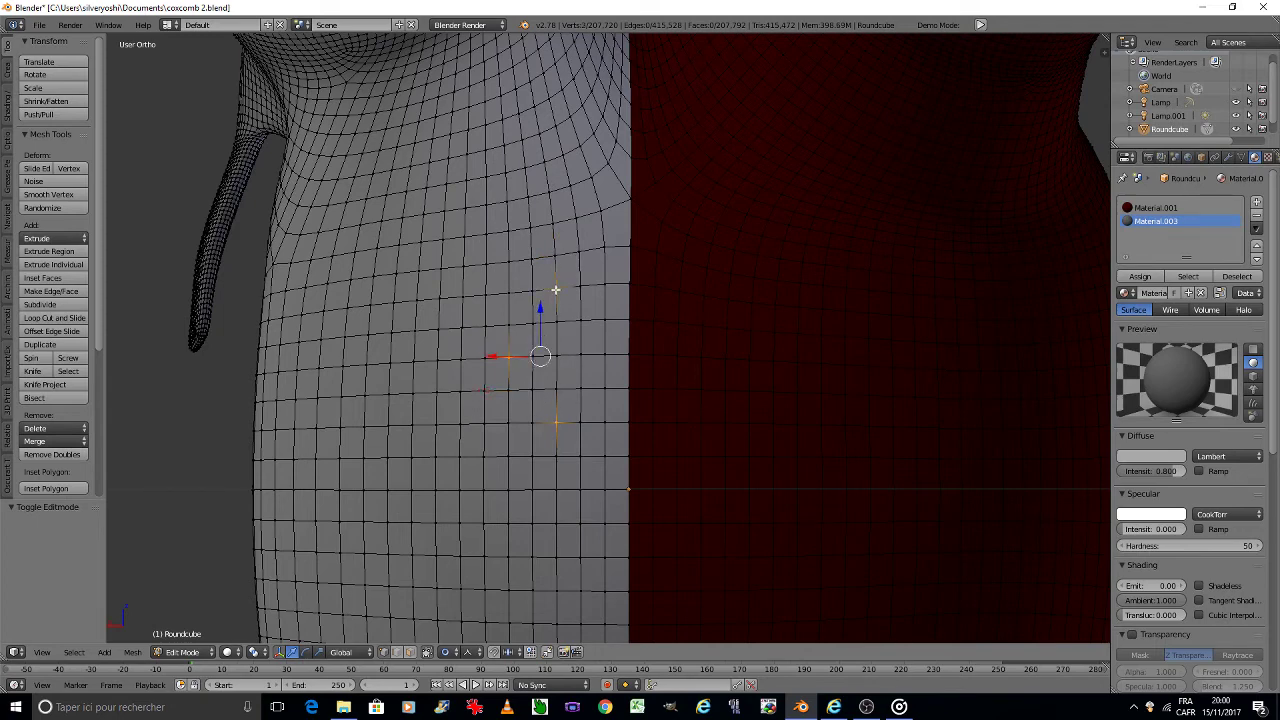
key(ctrl+z)
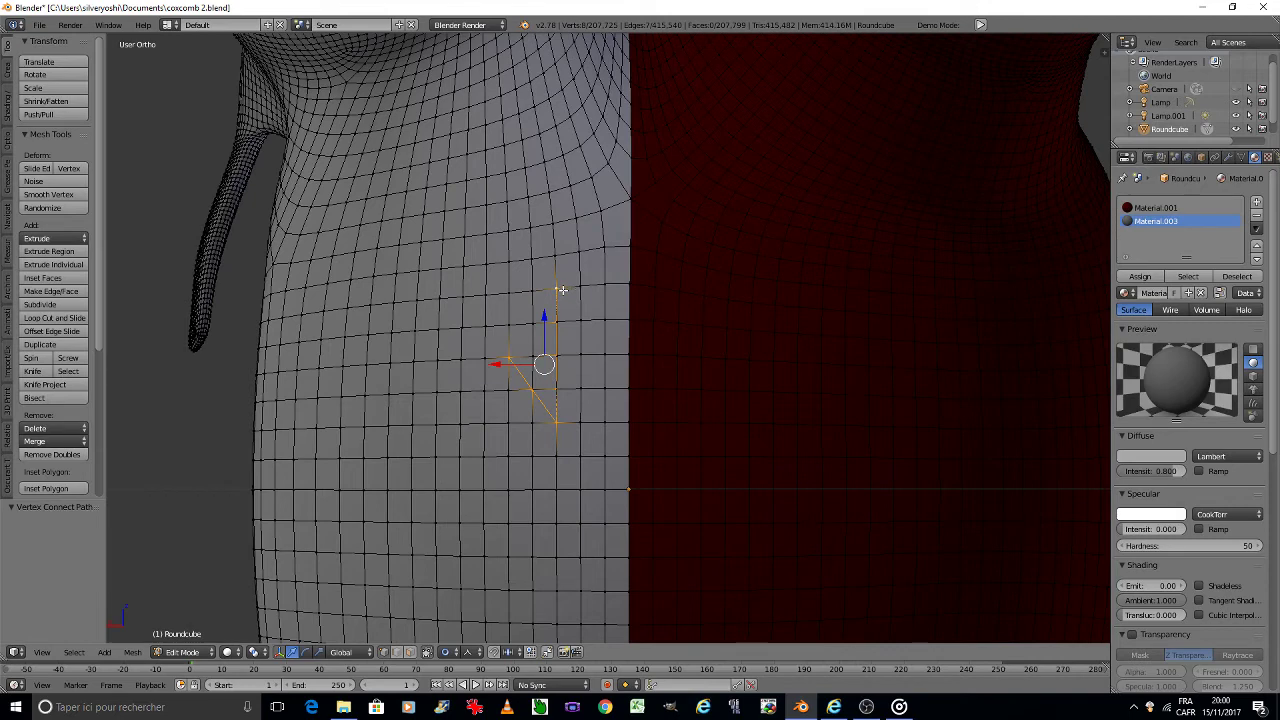
key(ctrl+shift+z)
right_click(556, 422)
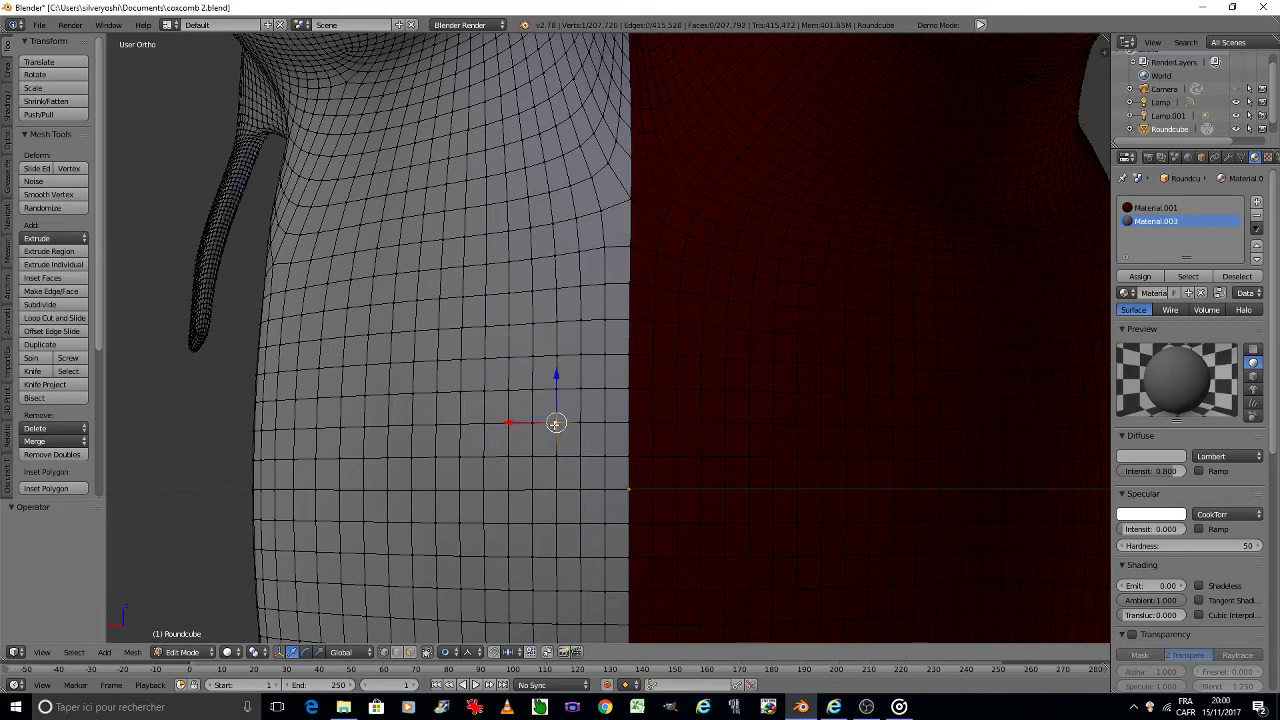
shift+right_click(508, 358)
shift+right_click(557, 290)
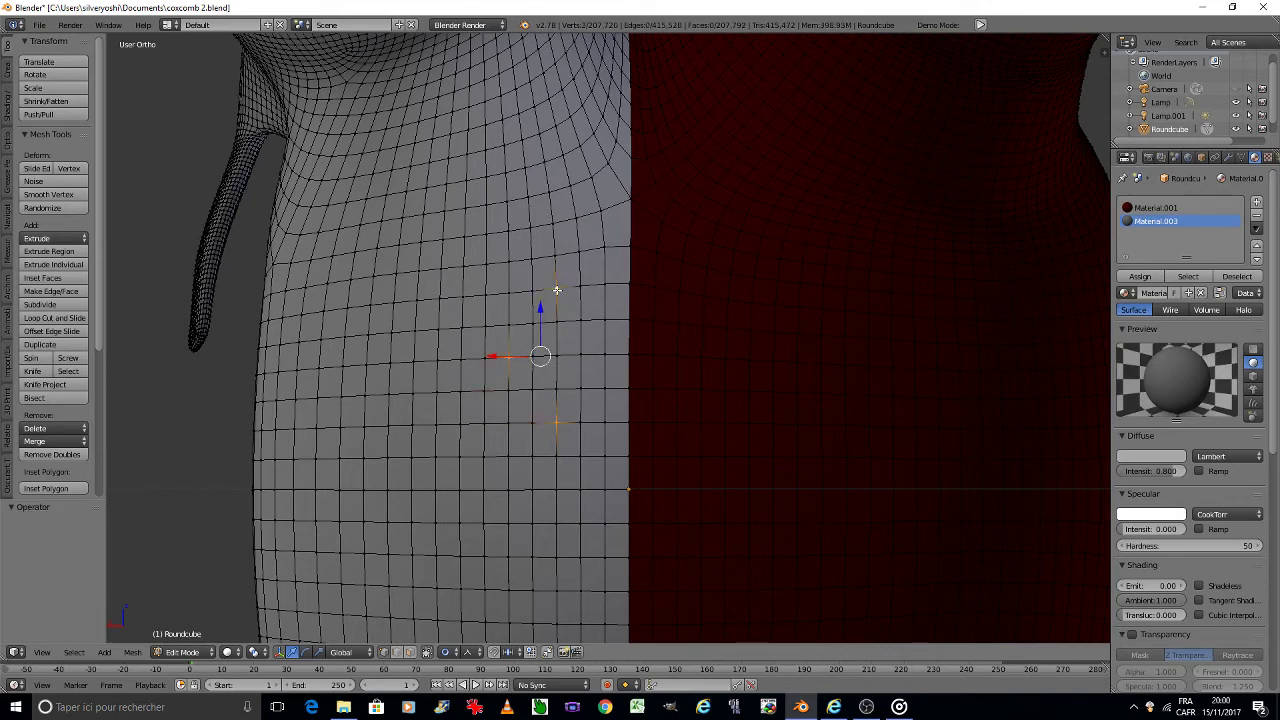
key(j)
right_click(557, 288)
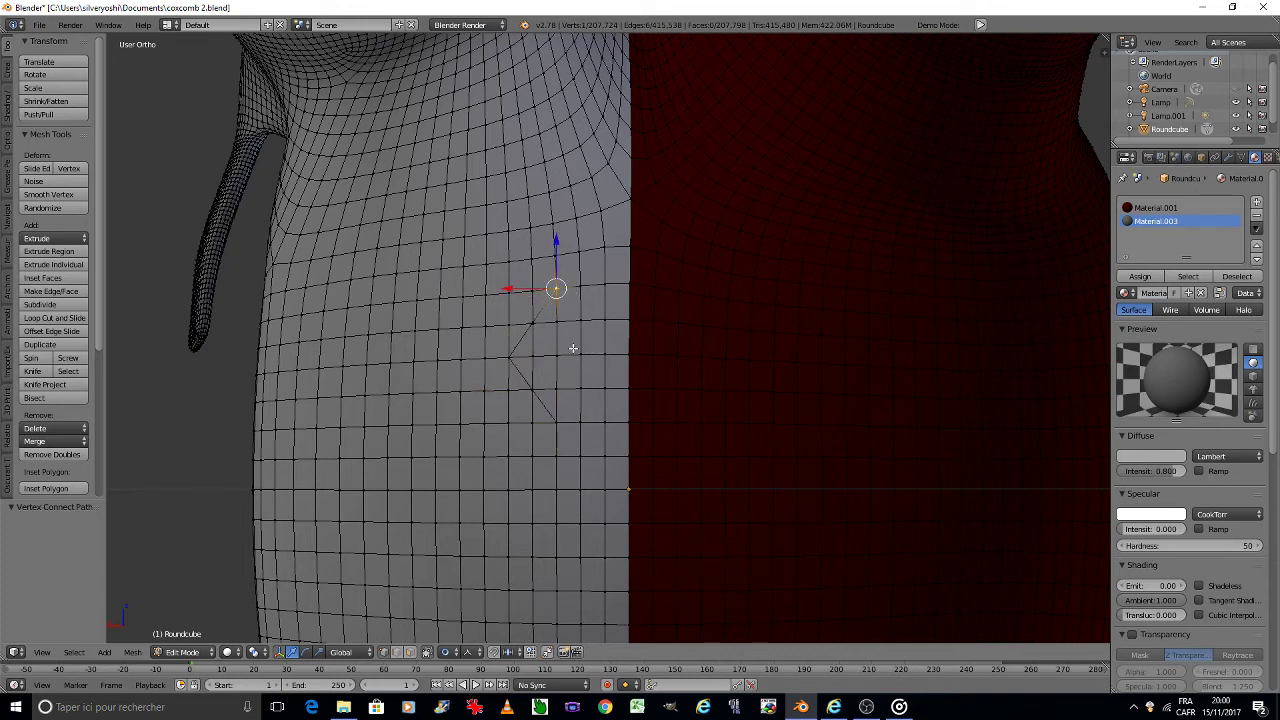
key(ctrl+z)
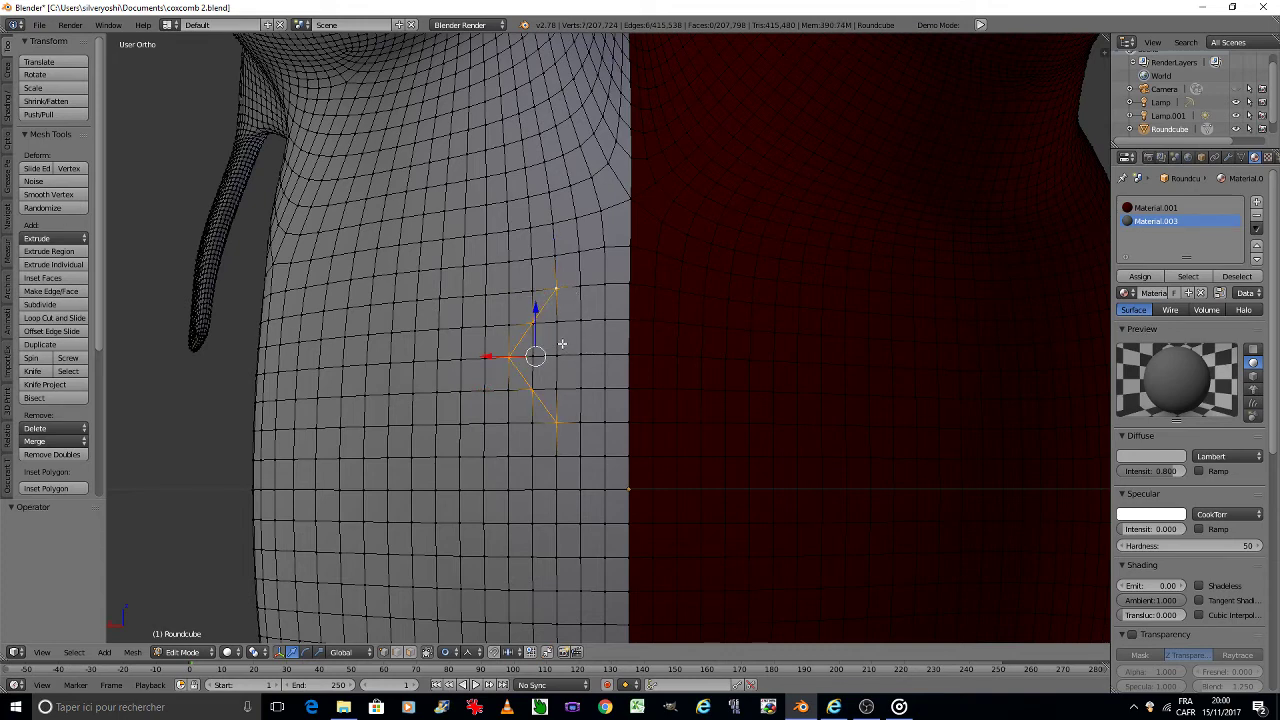
key(ctrl+z)
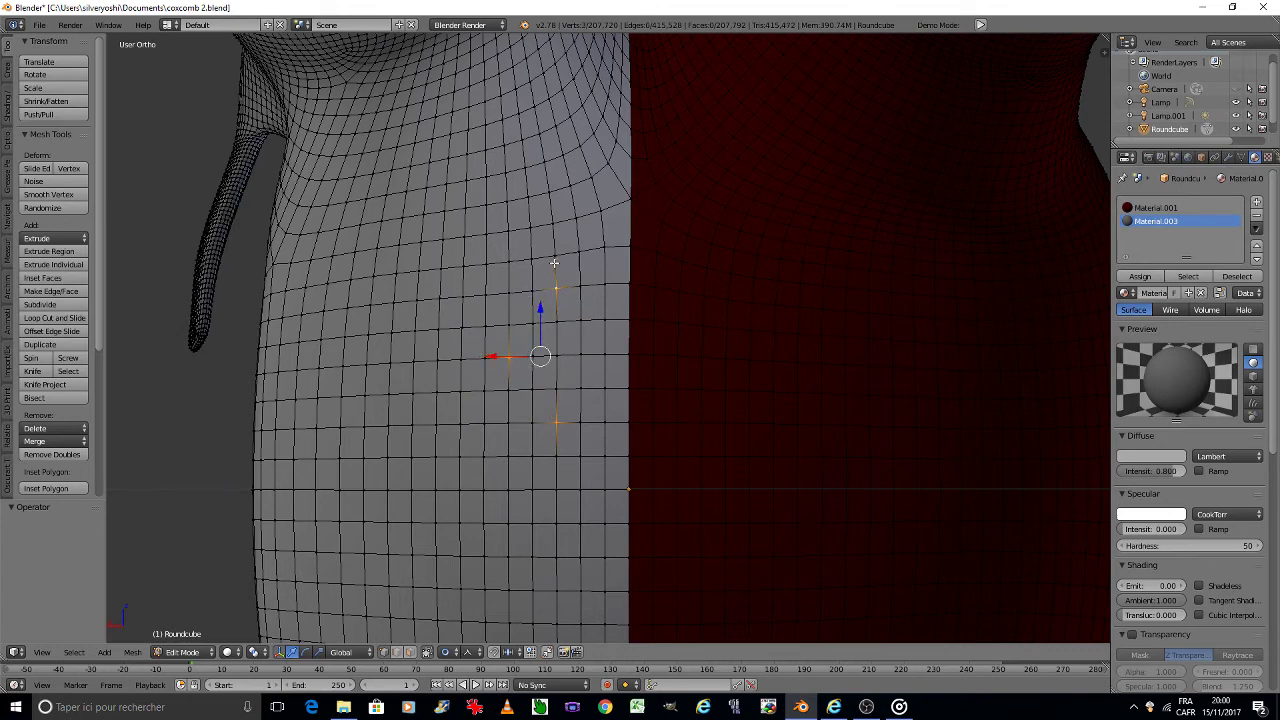
key(ctrl+z)
shift+right_click(551, 260)
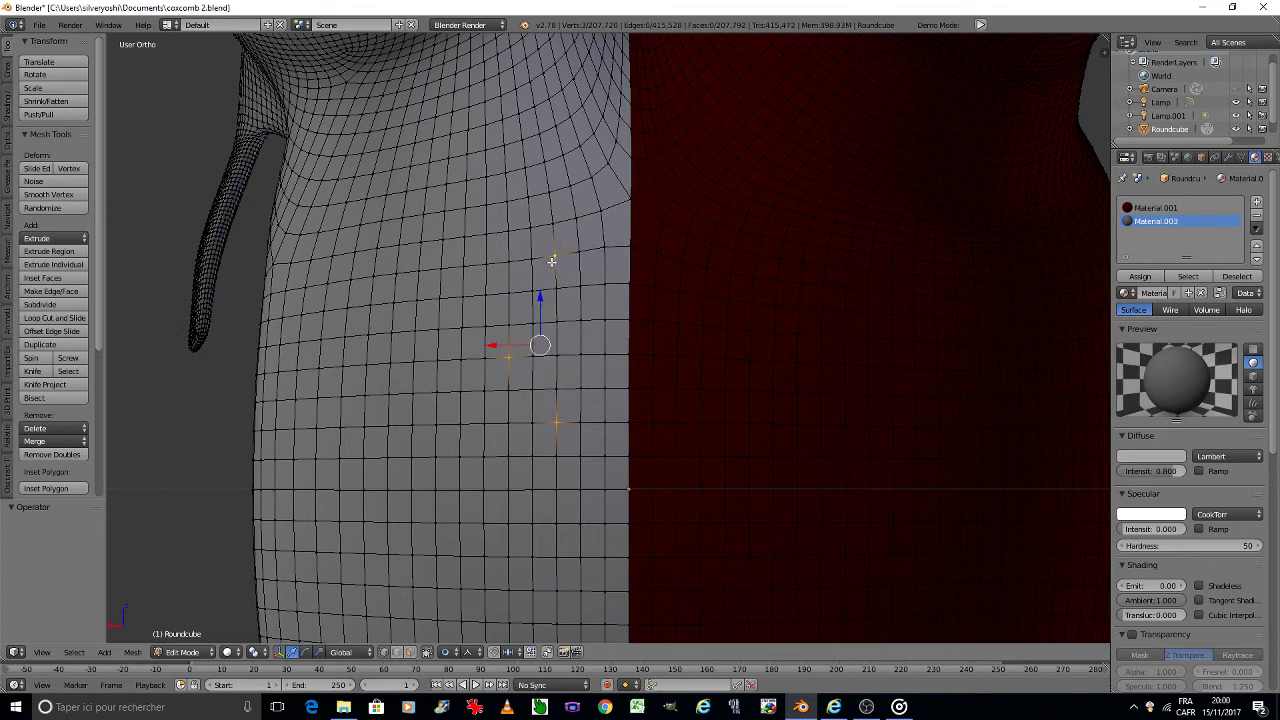
shift+right_click(556, 422)
shift+right_click(556, 422)
shift+right_click(556, 455)
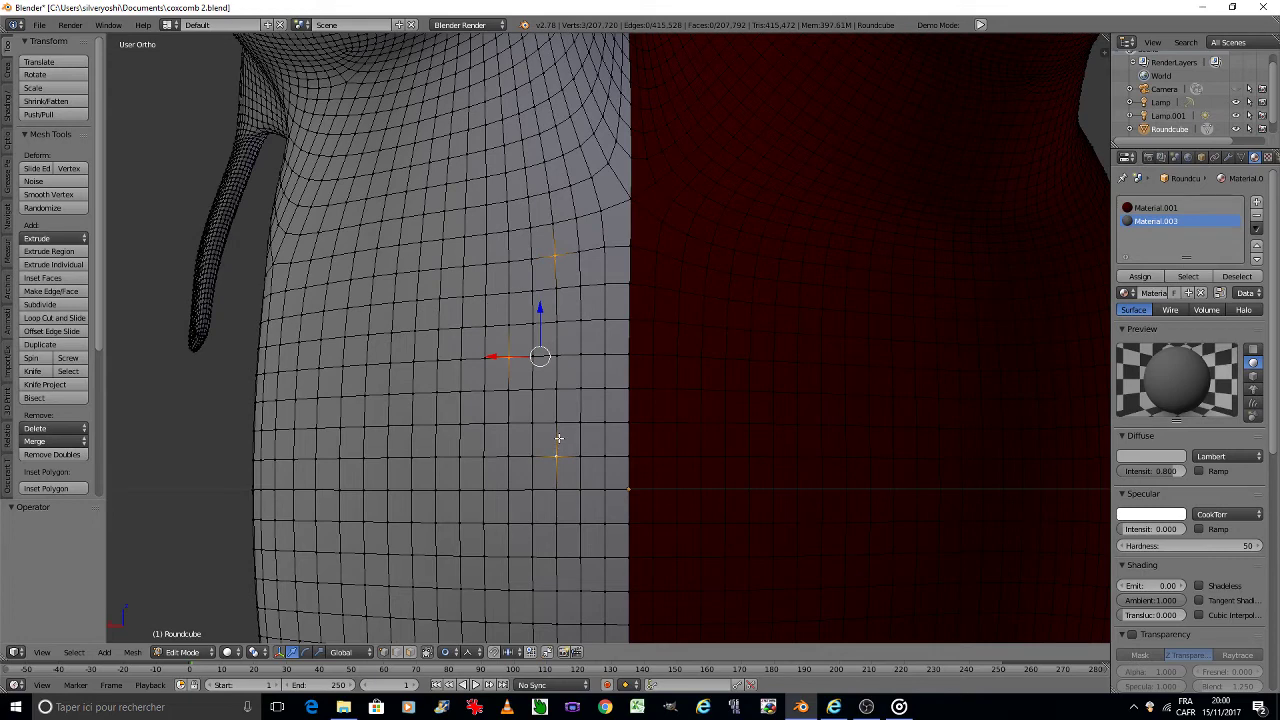
key(j)
key(ctrl+z)
right_click(557, 458)
shift+right_click(511, 358)
shift+right_click(557, 260)
key(j)
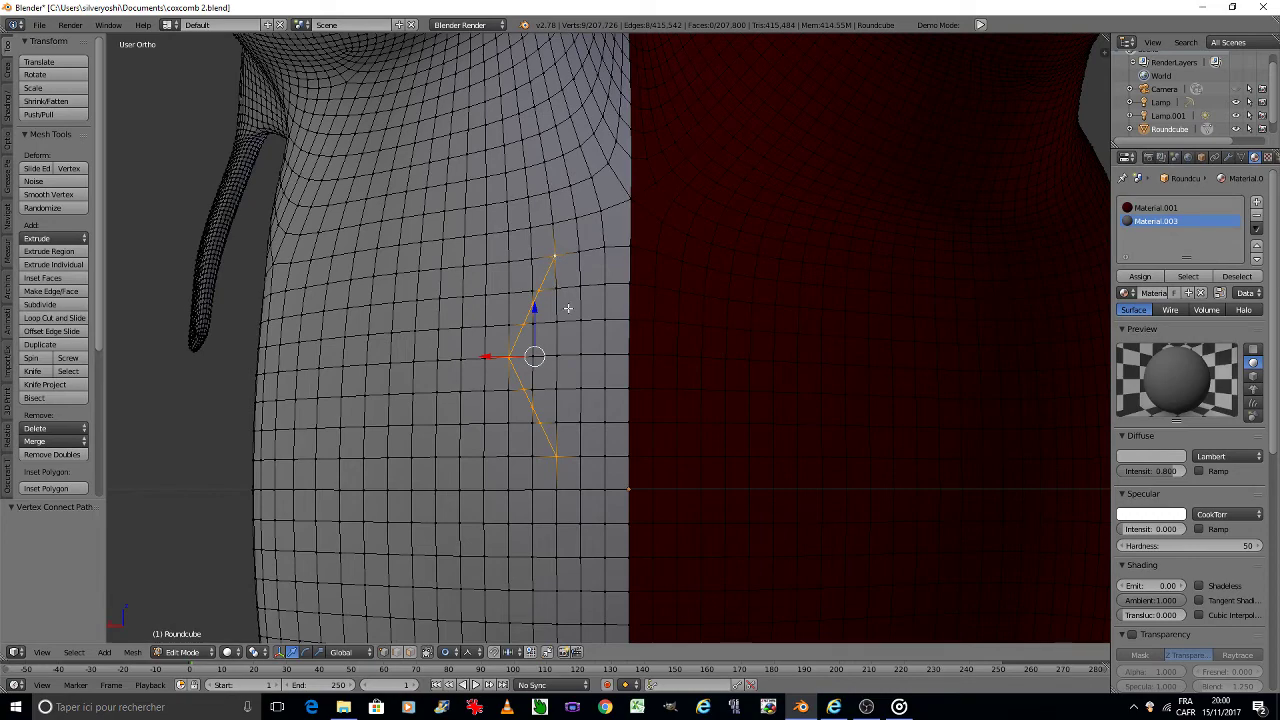
scroll(563, 306, down, 3)
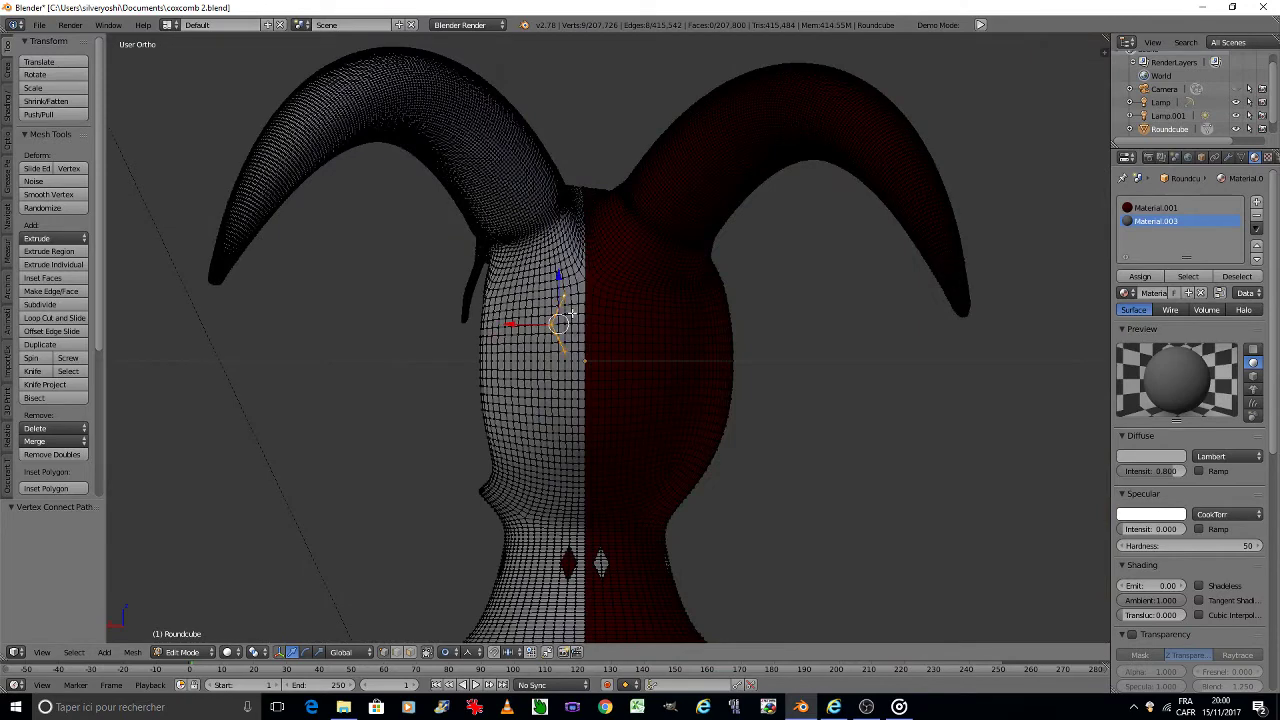
key(ctrl+z)
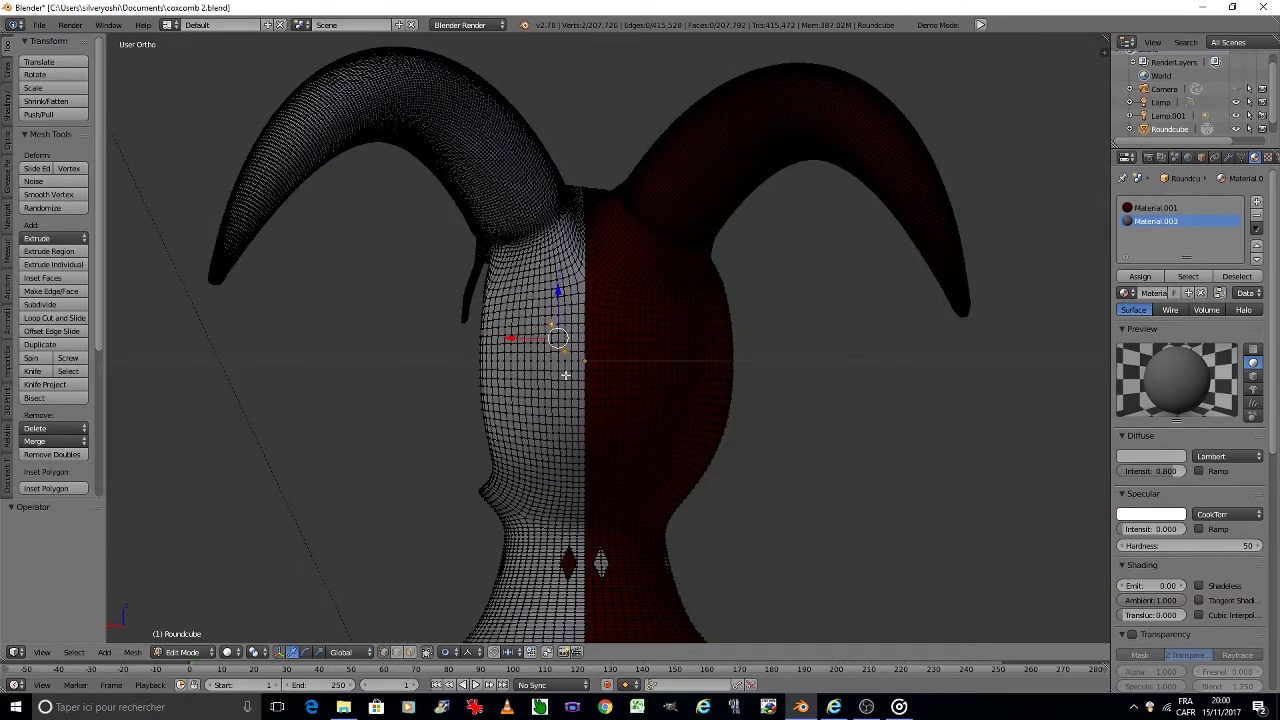
key(a)
scroll(568, 369, up, 4)
scroll(568, 369, up, 2)
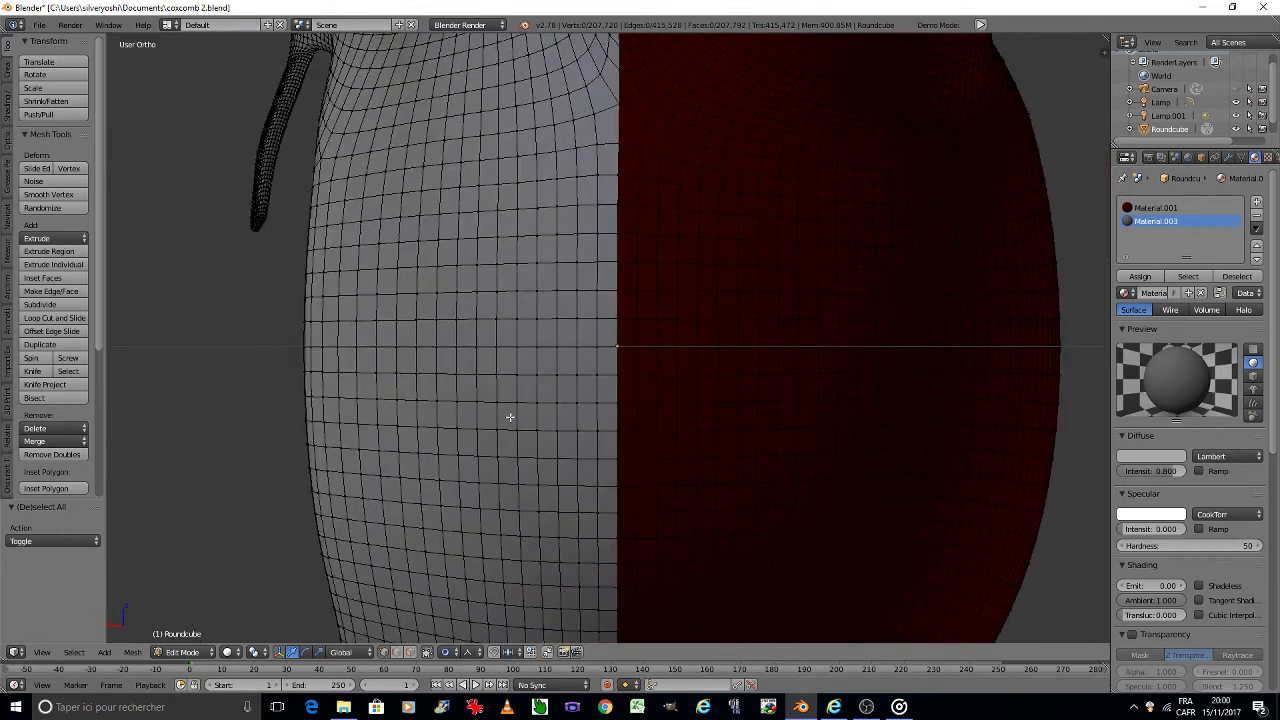
Step: Cut a diamond outline on the neck's white side by joining its corner vertices with J
right_click(574, 291)
shift+right_click(557, 347)
shift+right_click(575, 403)
key(j)
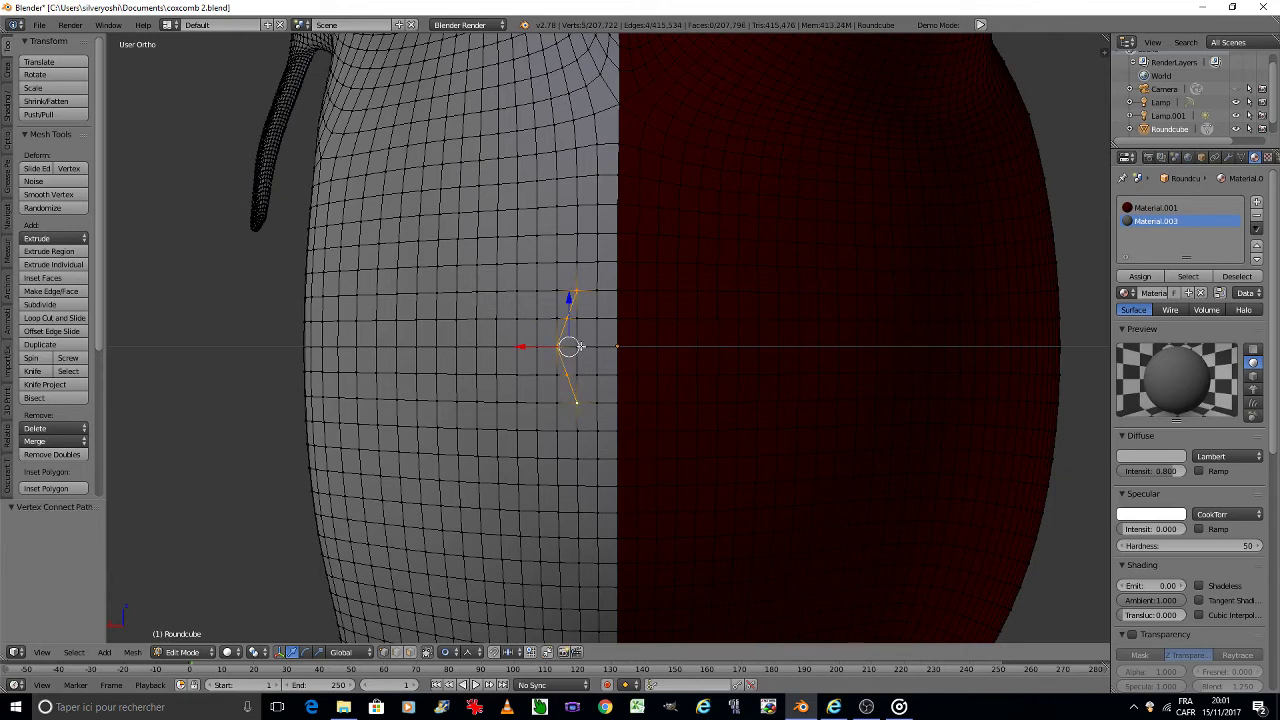
right_click(577, 293)
shift+right_click(576, 400)
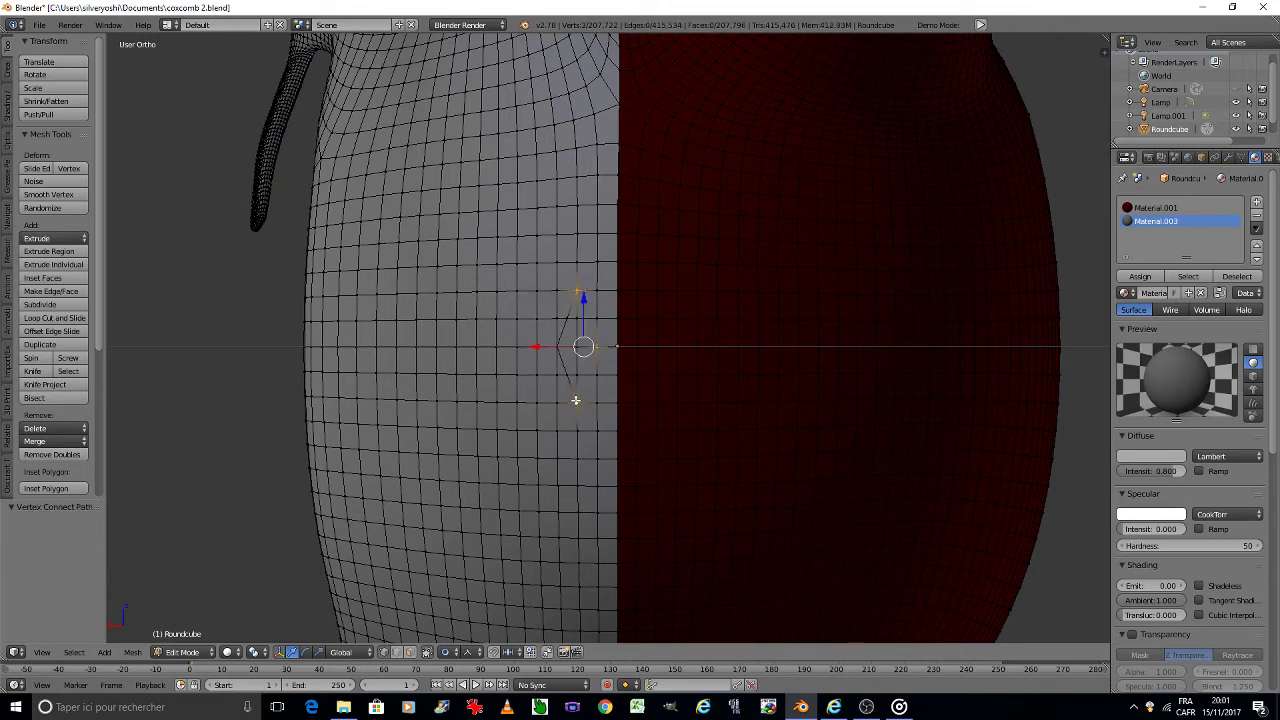
key(j)
Step: Move a red-side vertex up and right, then select the red-side diamond's corner vertices
right_click(641, 348)
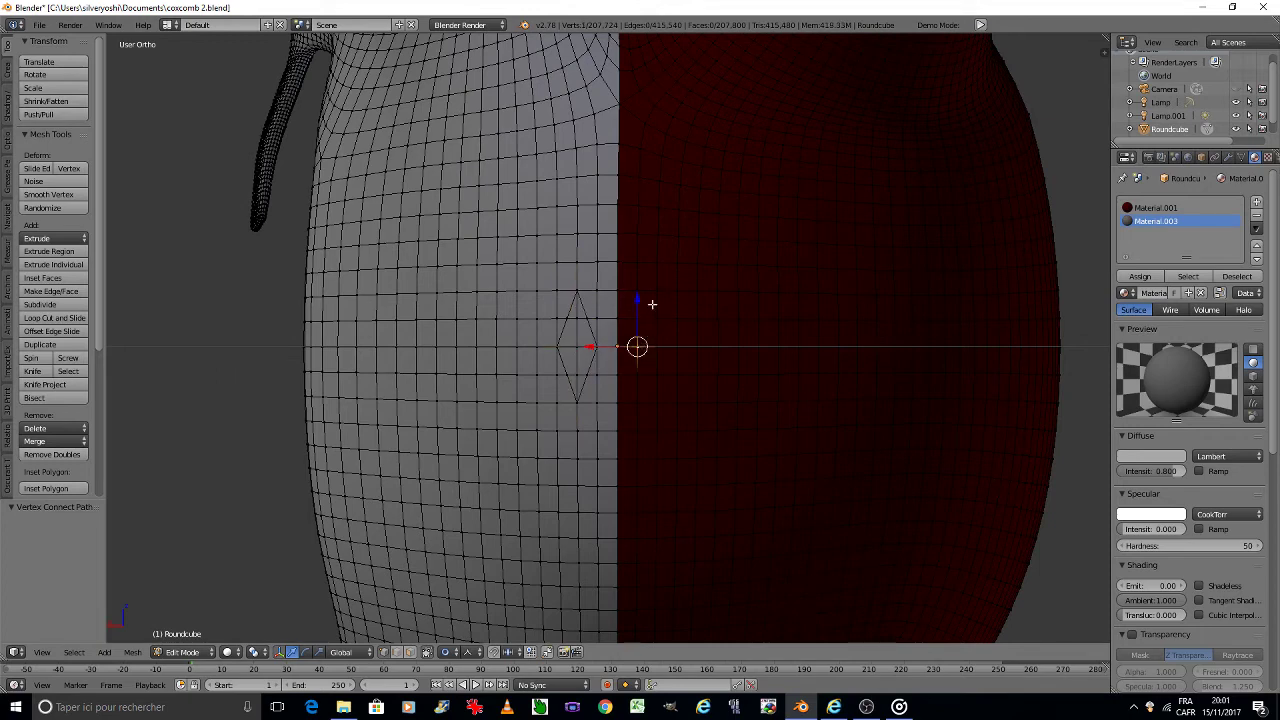
key(g)
click(677, 277)
ctrl+right_click(677, 346)
shift+right_click(660, 395)
shift+right_click(641, 349)
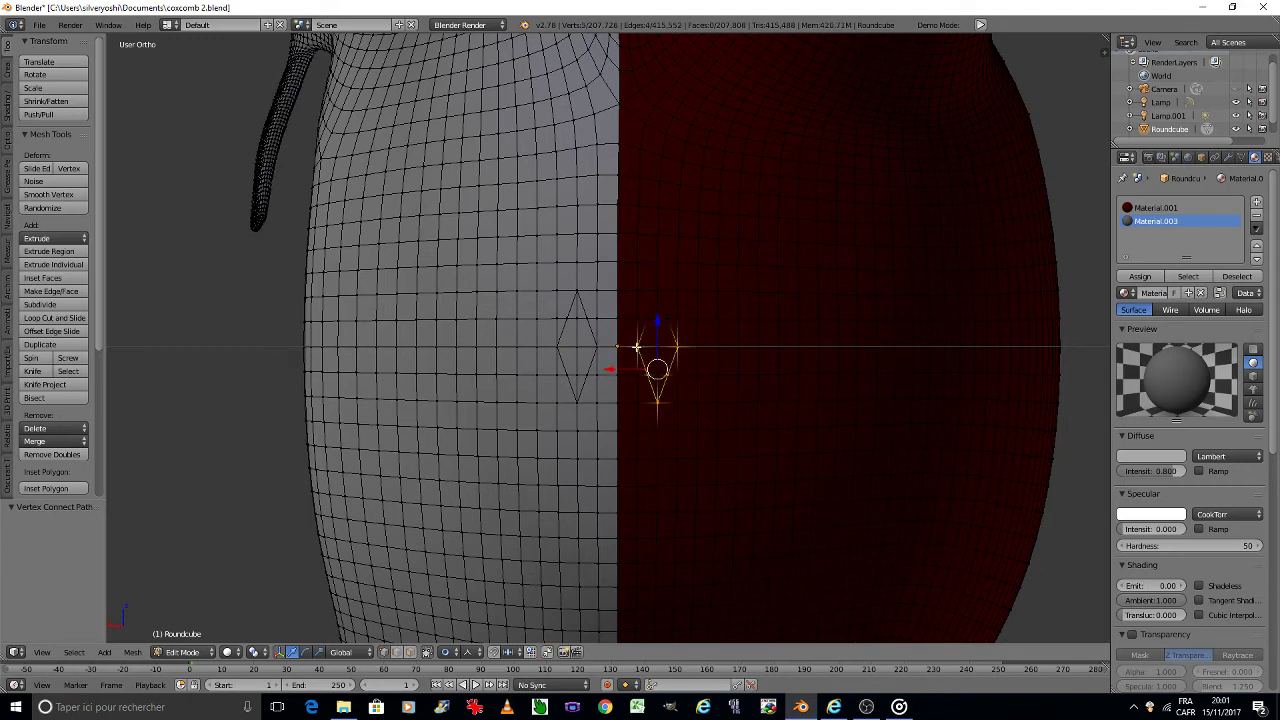
Step: Turn off limit-to-visible and give the white-side diamond's faces the red Material.001
scroll(593, 362, up, 2)
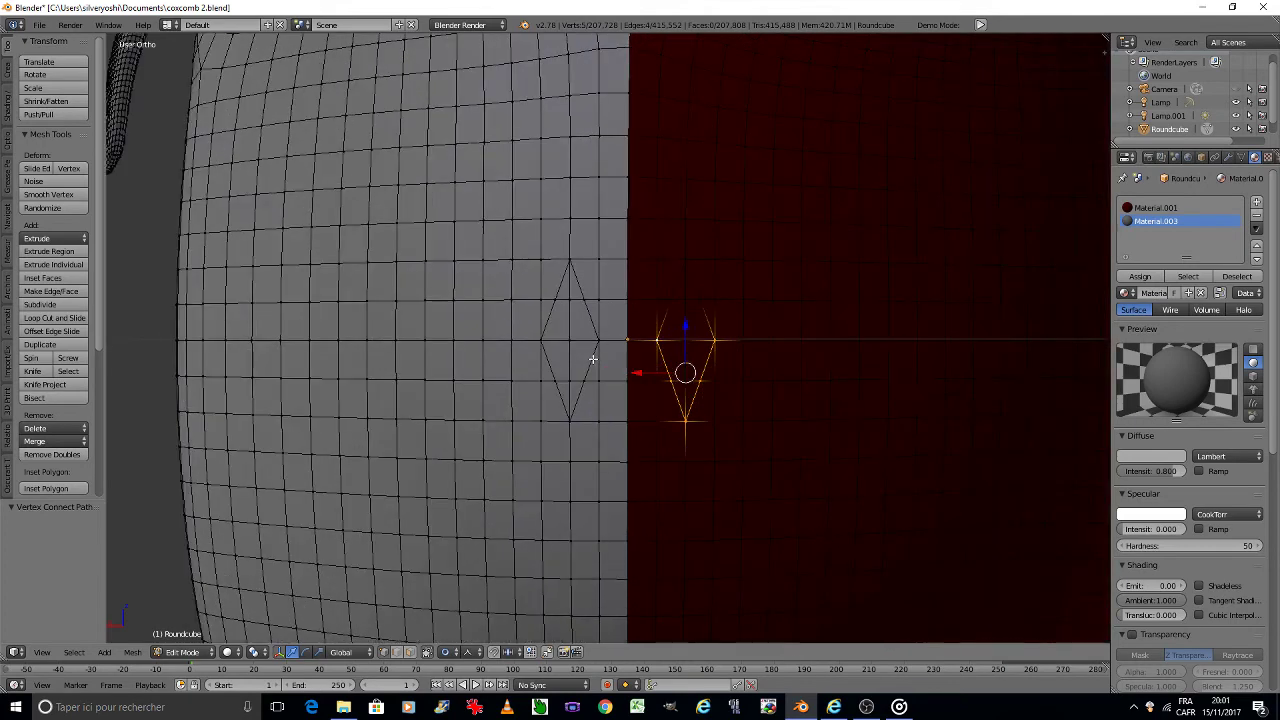
click(428, 653)
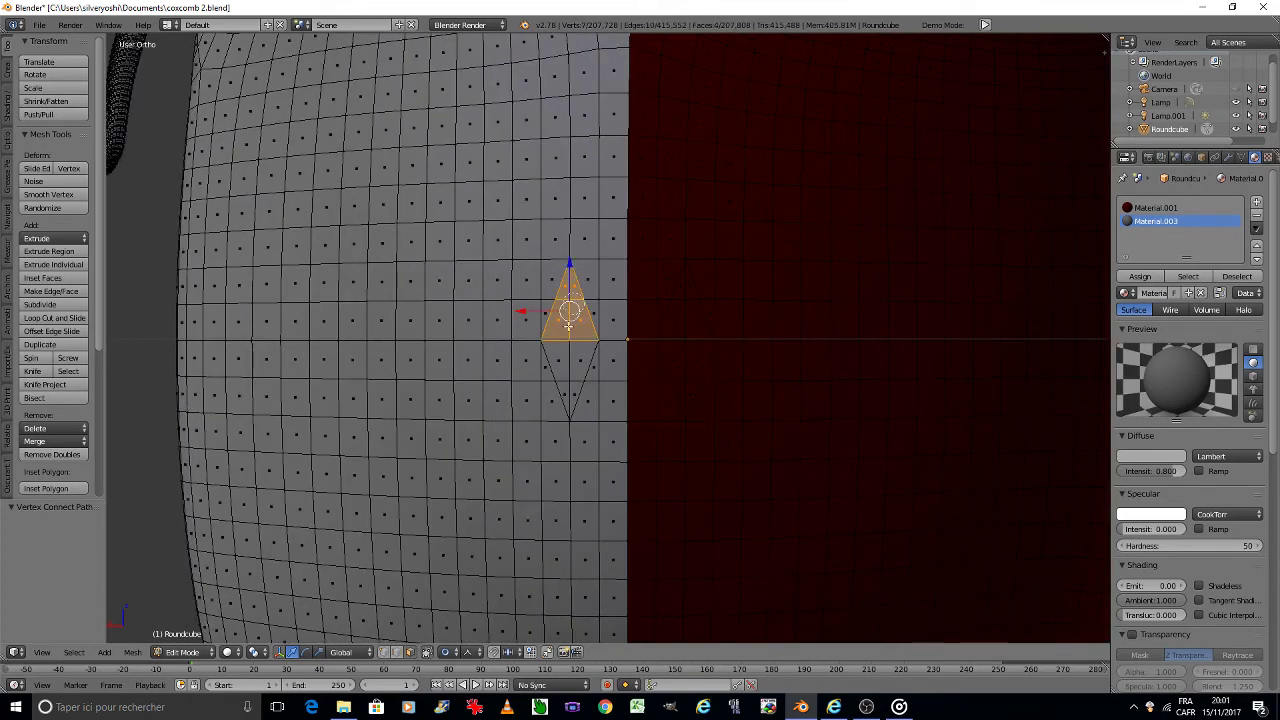
drag(576, 309, 572, 378)
click(1156, 207)
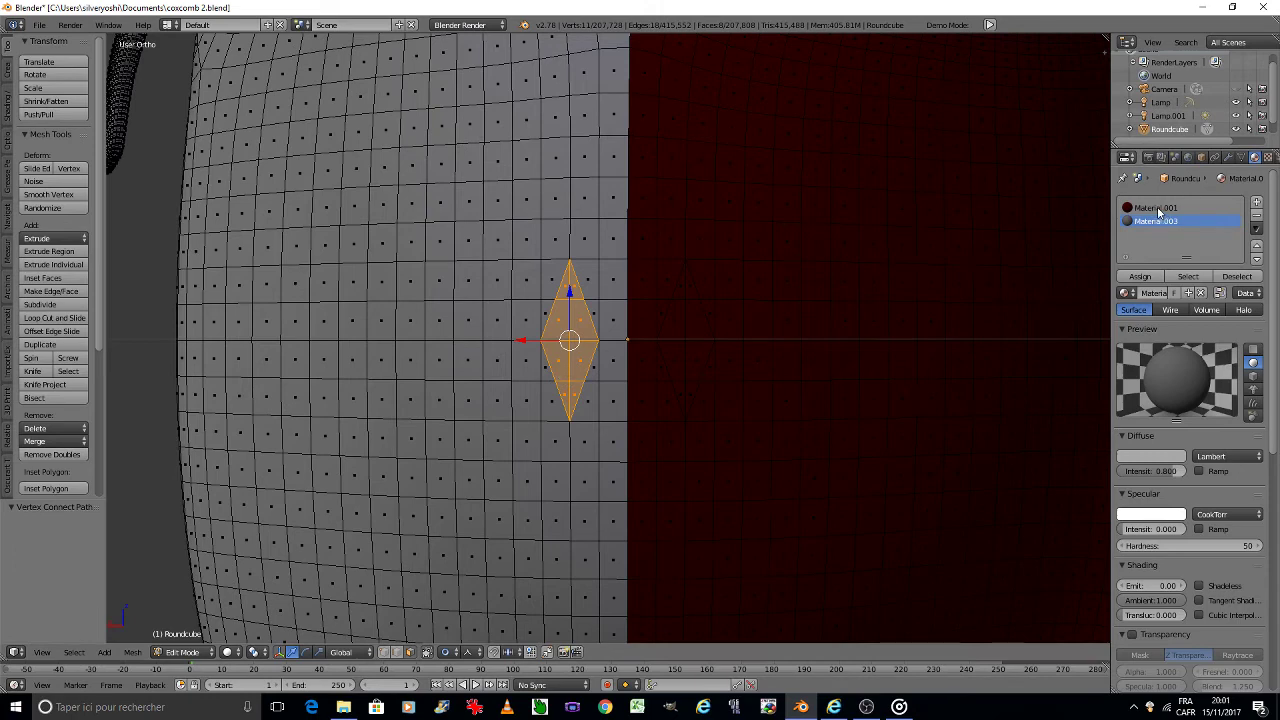
click(1140, 276)
Step: Circle-select the red-side diamond's faces, assign the white Material.003, and save
key(a)
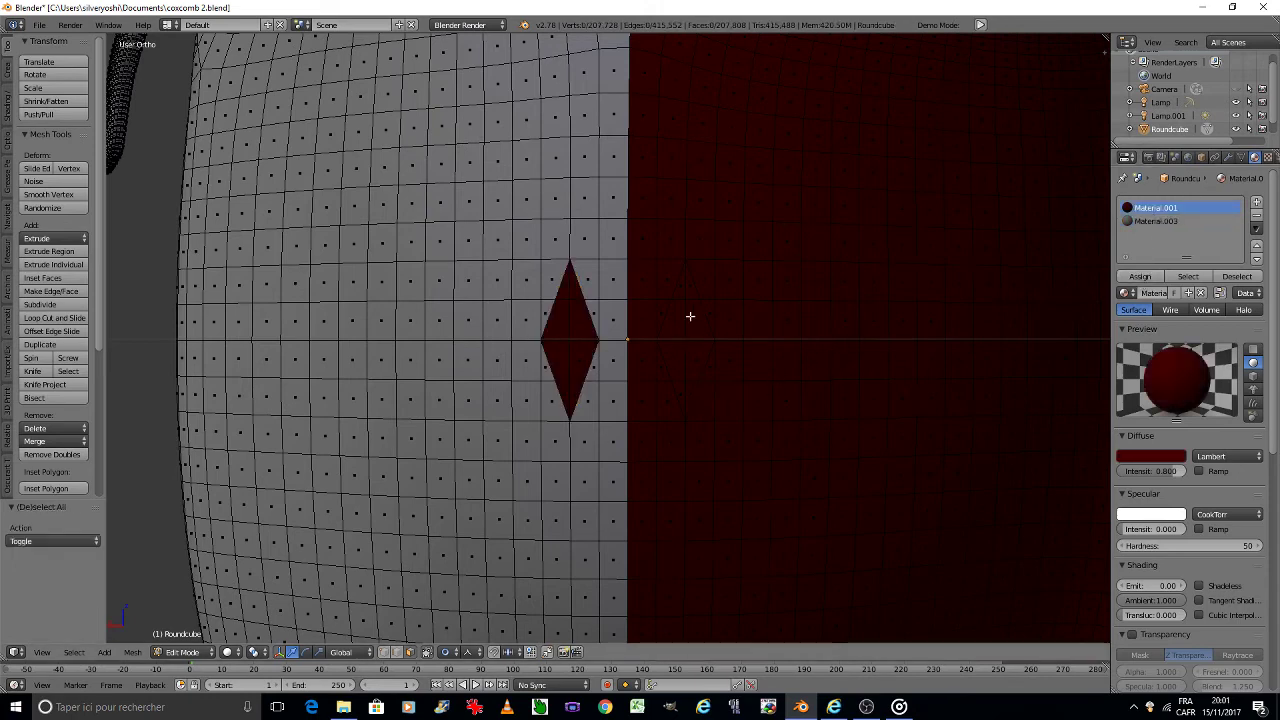
key(c)
drag(686, 297, 688, 375)
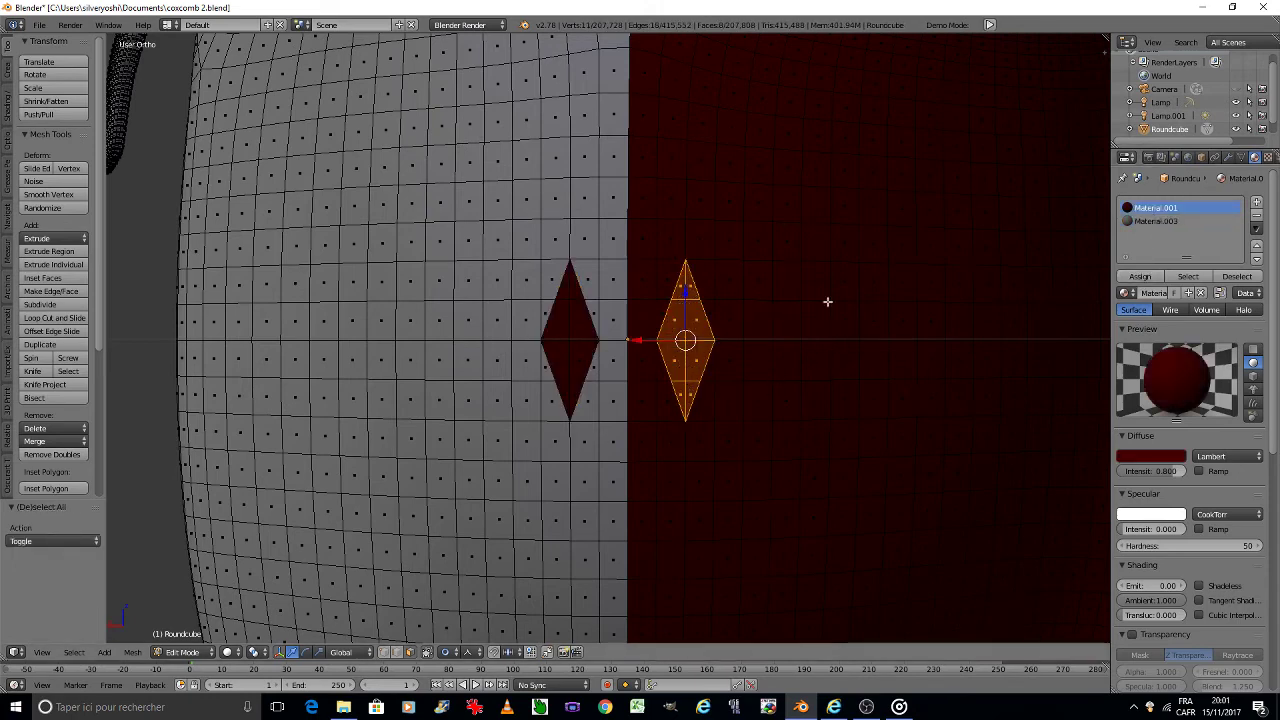
click(1170, 221)
click(1138, 276)
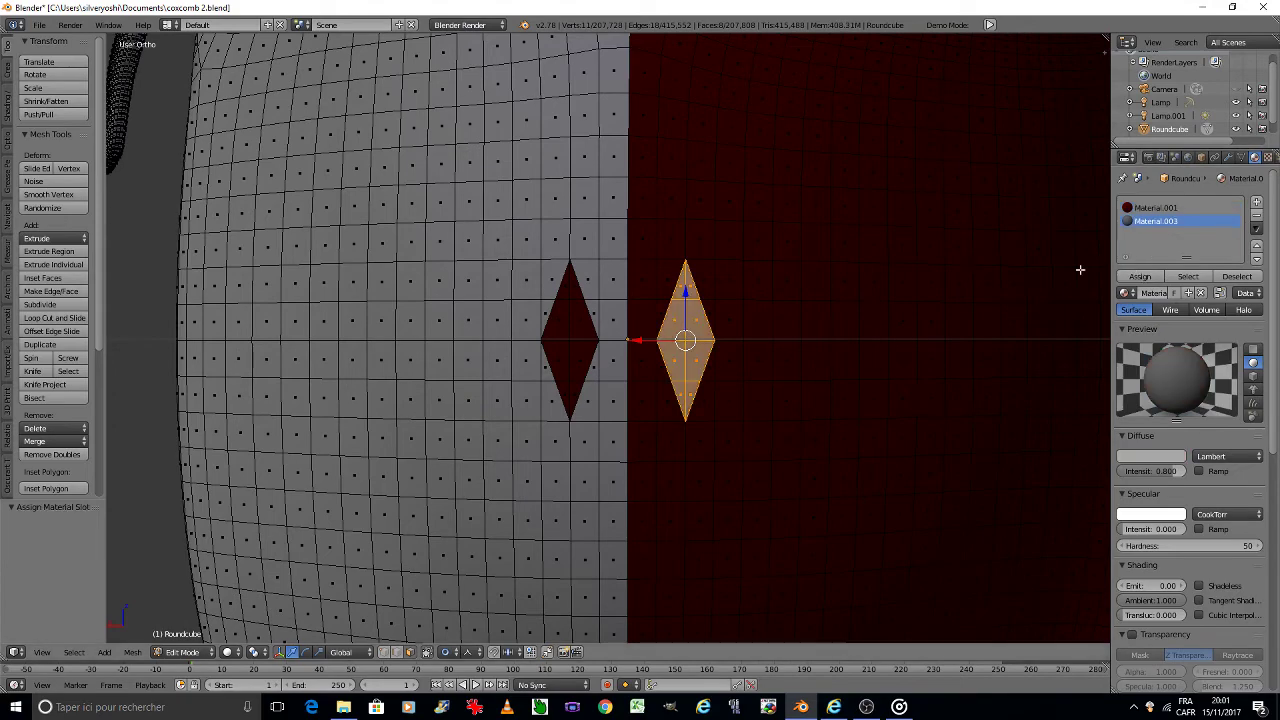
key(a)
scroll(826, 393, down, 5)
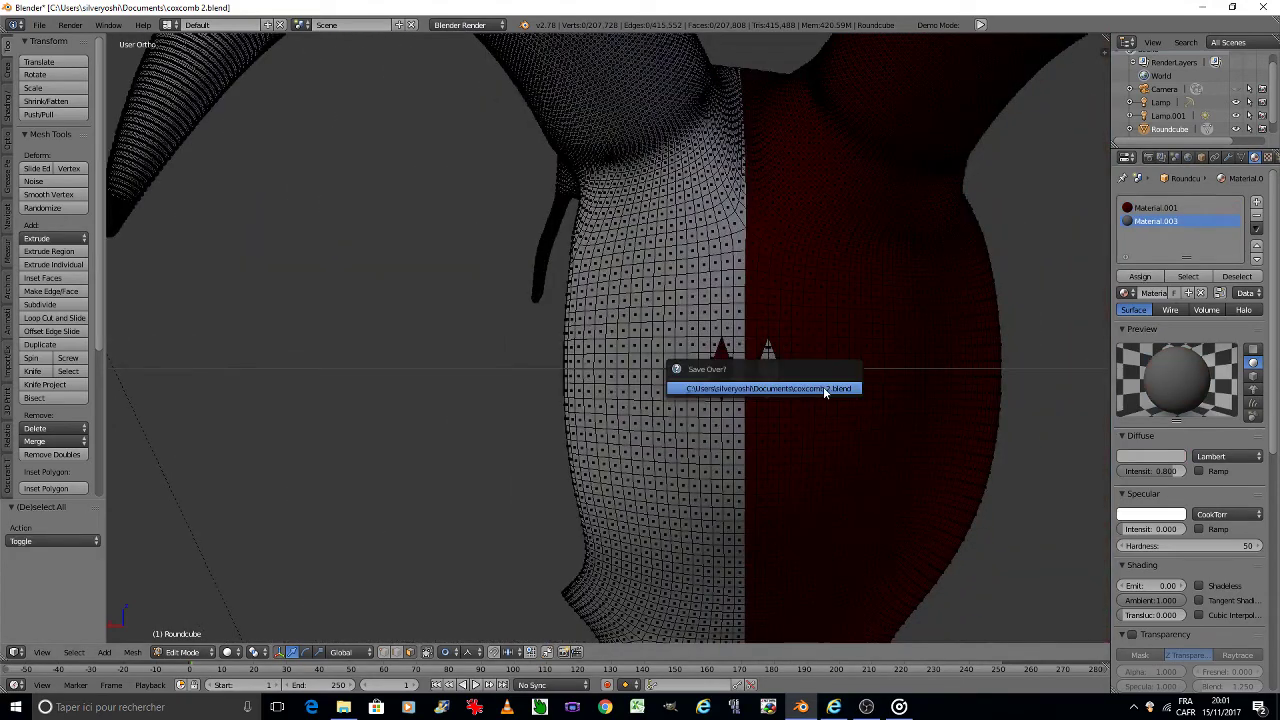
Step: Orbit with Numpad 6 around to the back of the head, then pan and zoom onto the red/white seam
scroll(821, 384, down, 3)
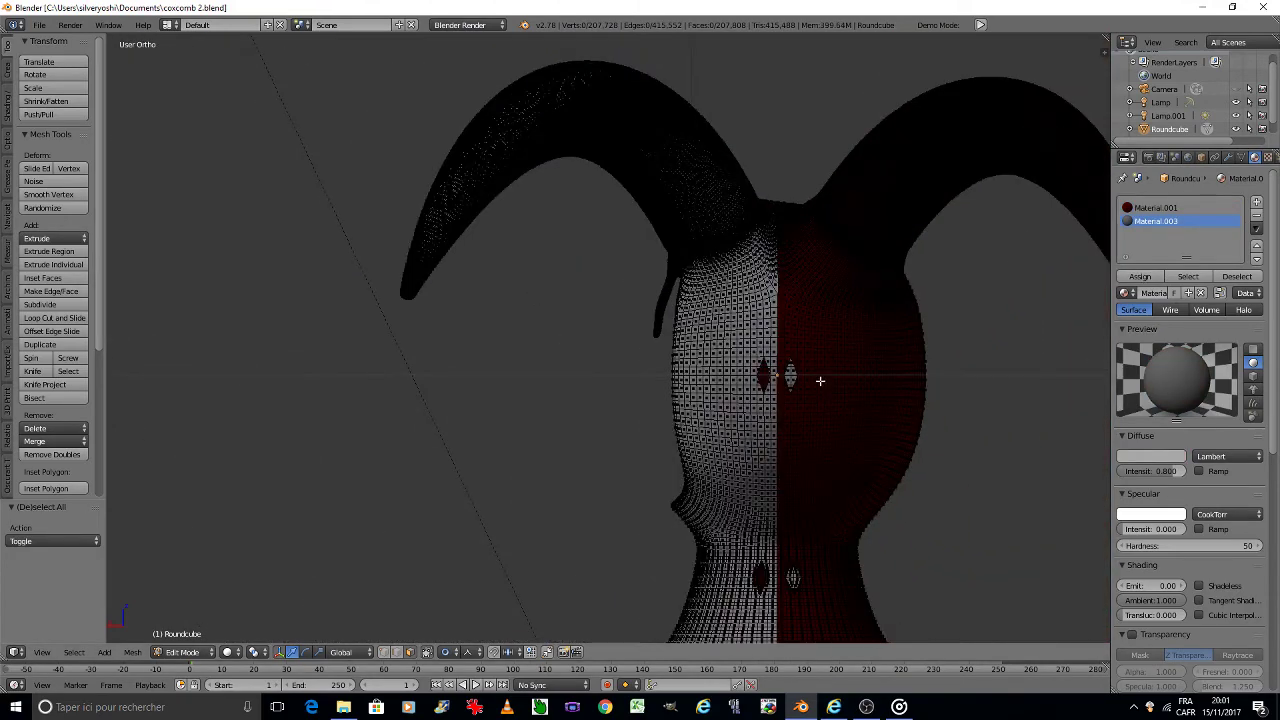
key(KP_6)
key(KP_6)
key(KP_6)
key(KP_6)
key(KP_6)
key(KP_6)
key(KP_6)
key(KP_6)
key(KP_6)
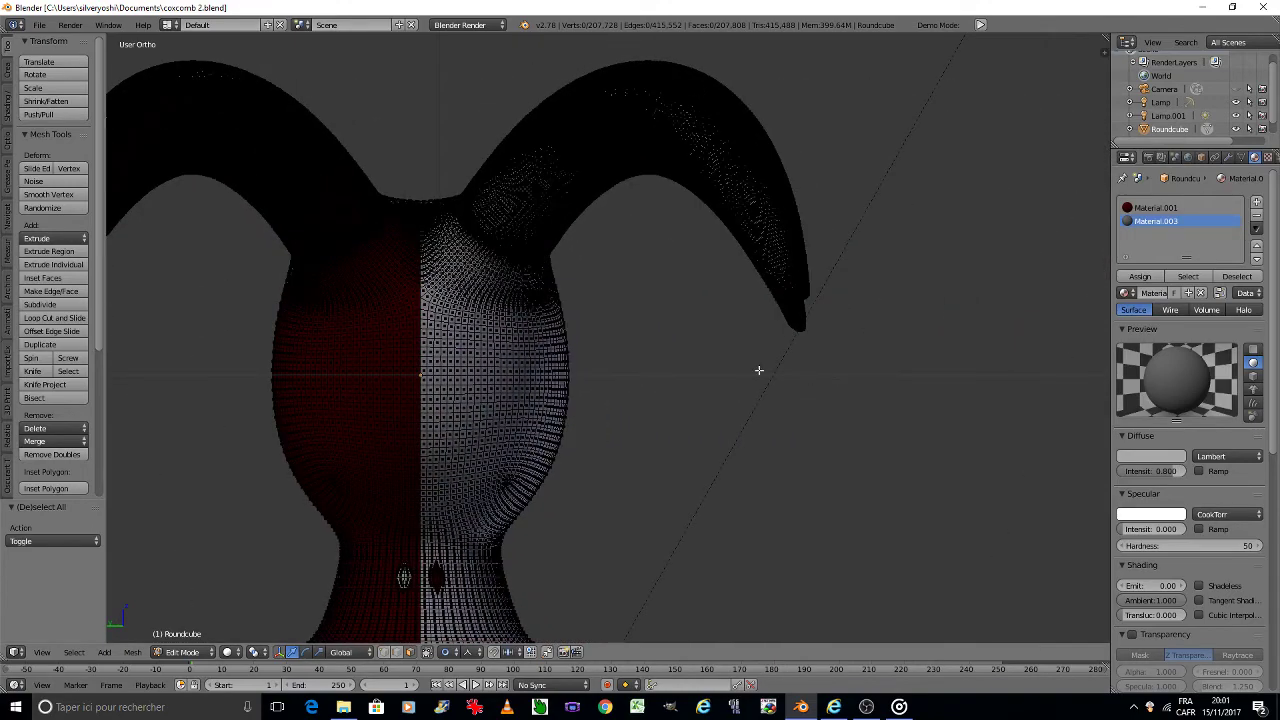
scroll(419, 376, up, 4)
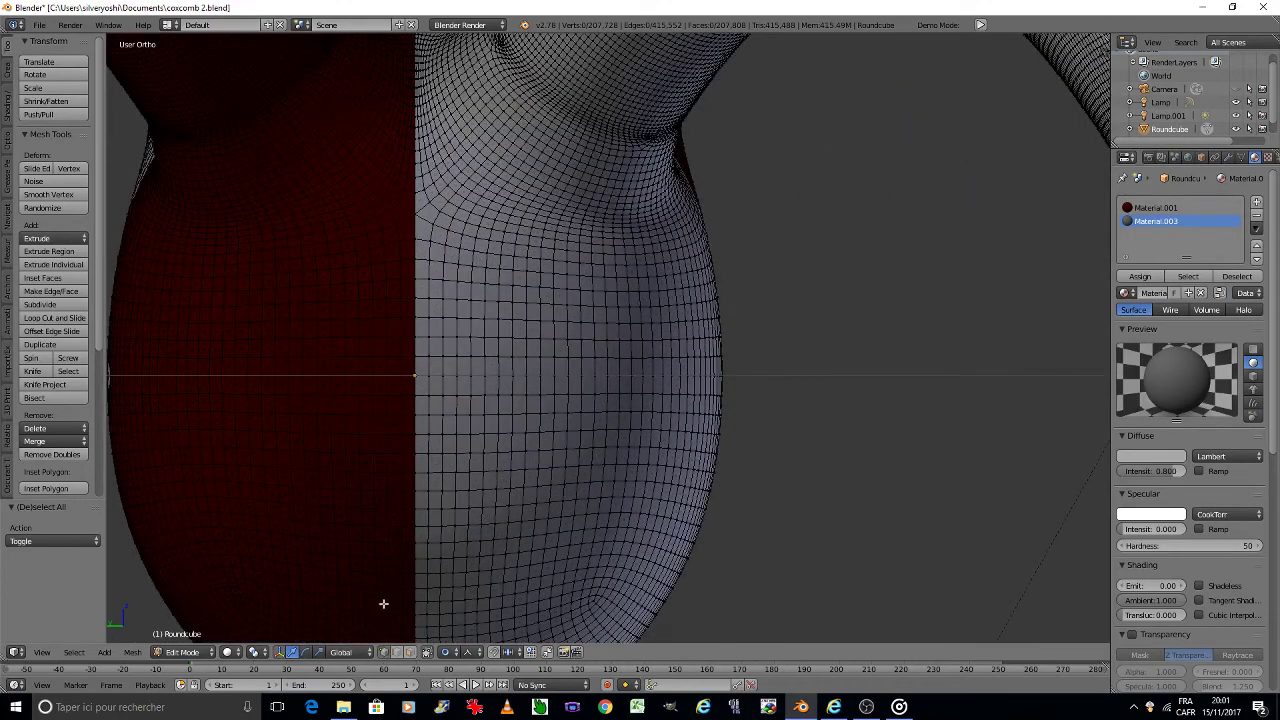
scroll(420, 634, down, 2)
shift+middle_drag(351, 443, 546, 425)
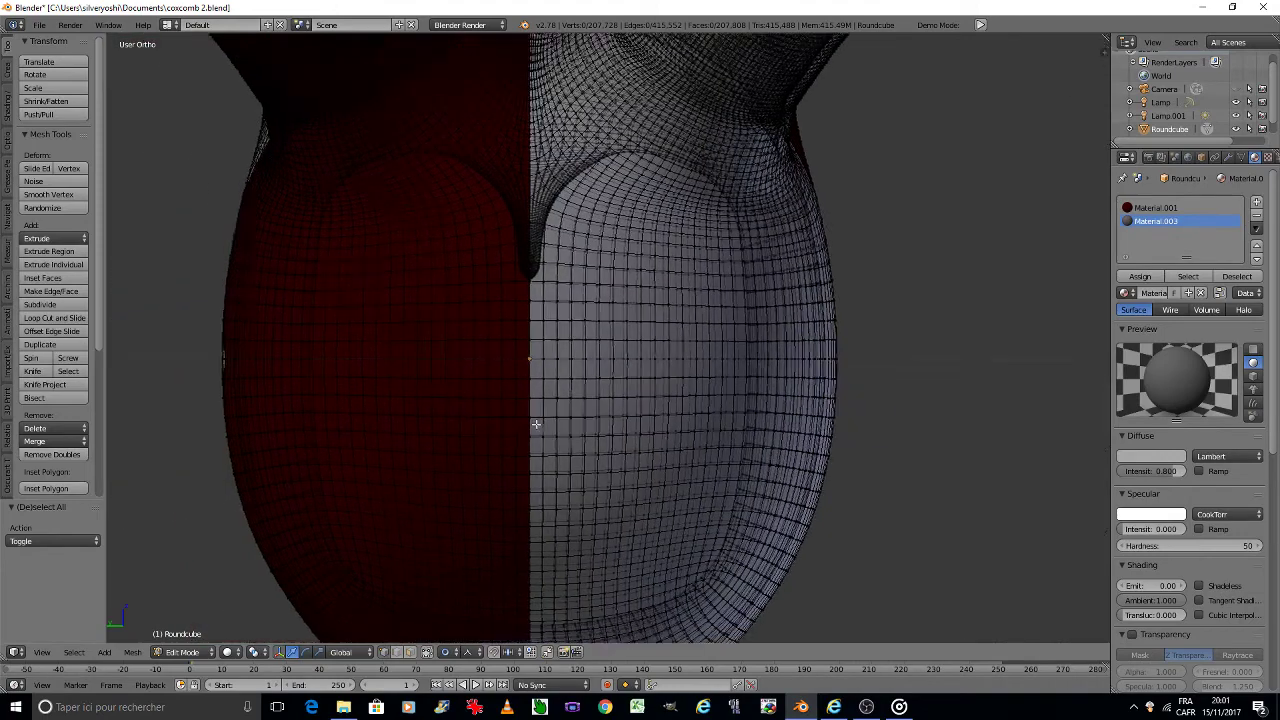
scroll(543, 425, down, 3)
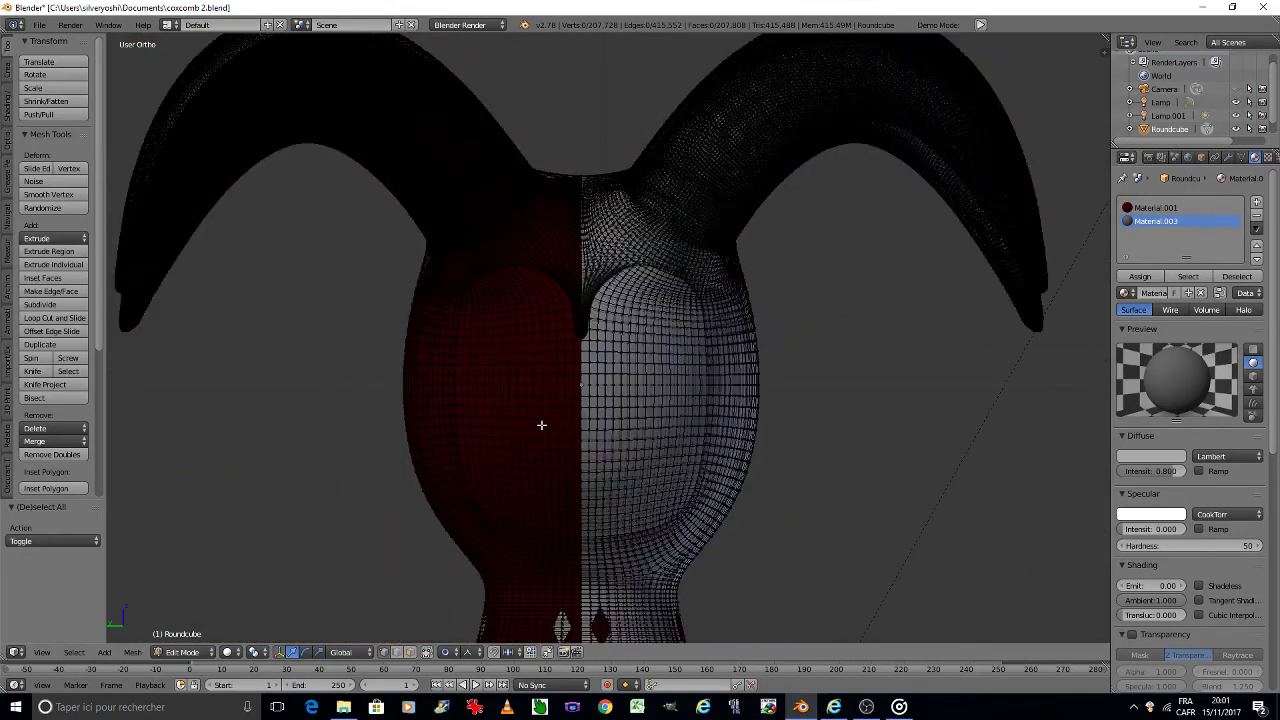
key(KP_6)
key(KP_6)
key(KP_6)
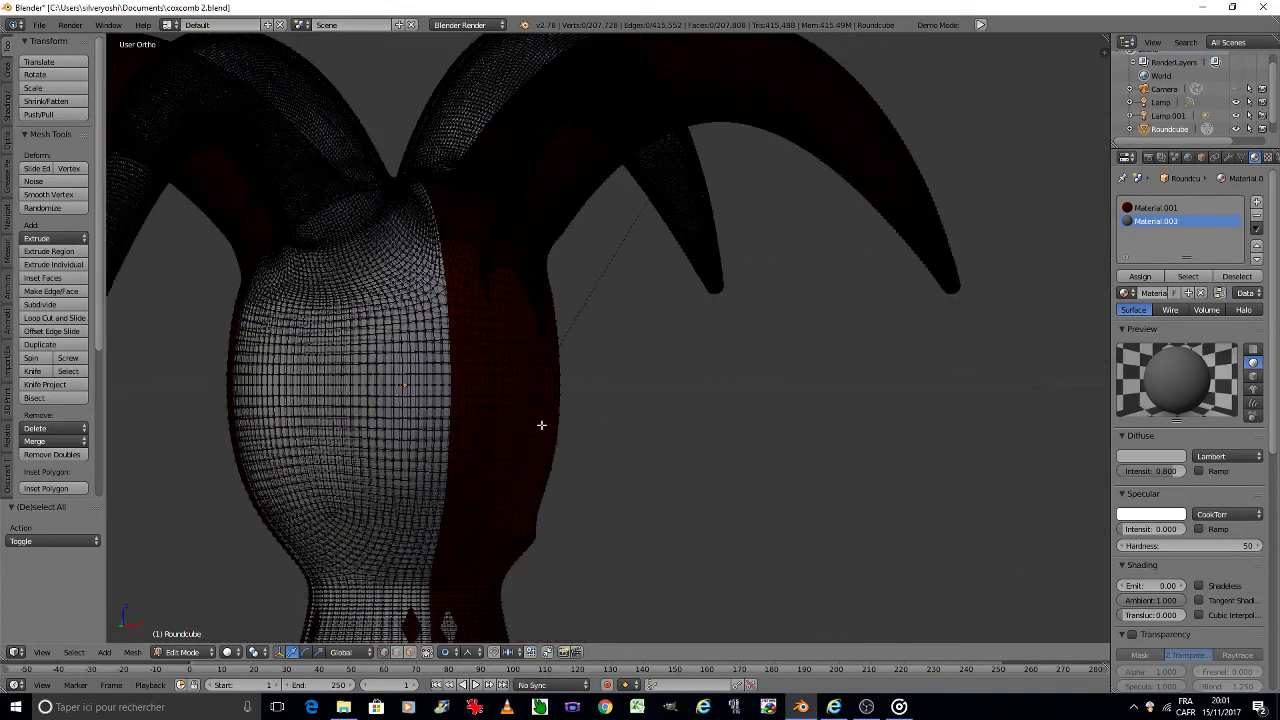
key(KP_6)
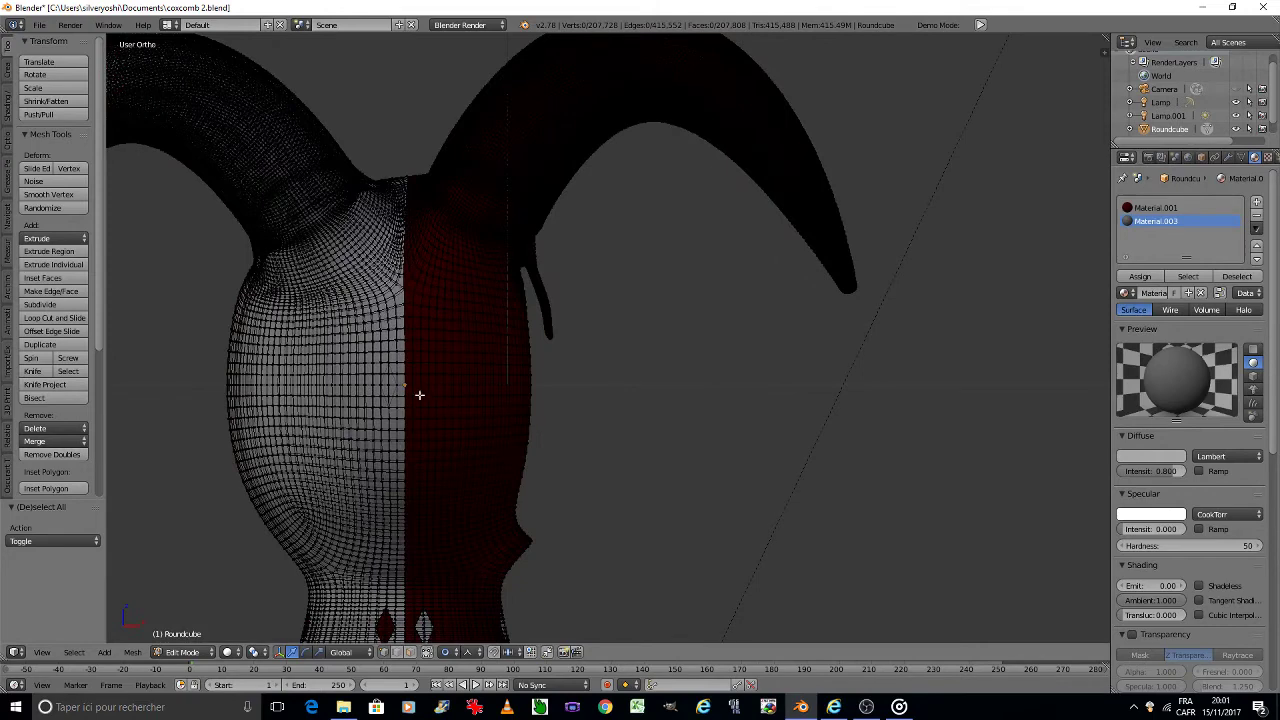
scroll(420, 394, up, 4)
scroll(369, 374, up, 4)
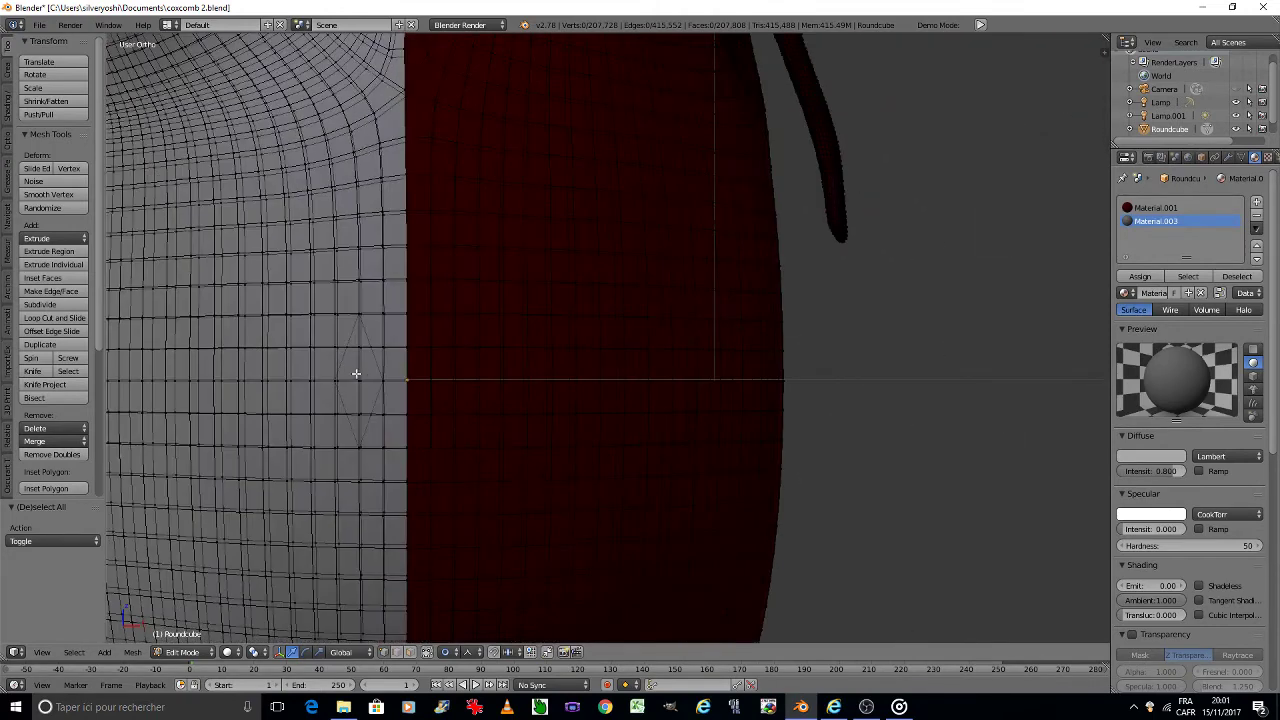
Step: Enable occlude geometry and cut a diamond outline on the white side with J
click(426, 652)
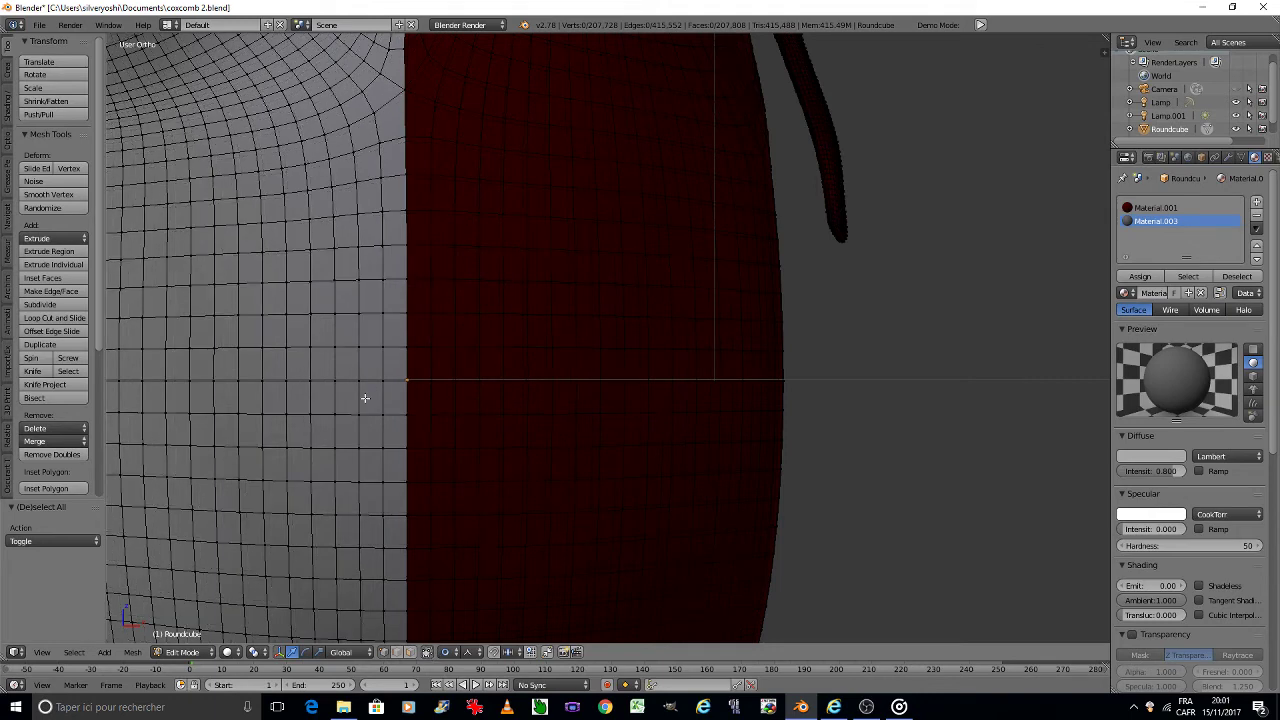
right_click(359, 316)
shift+right_click(335, 380)
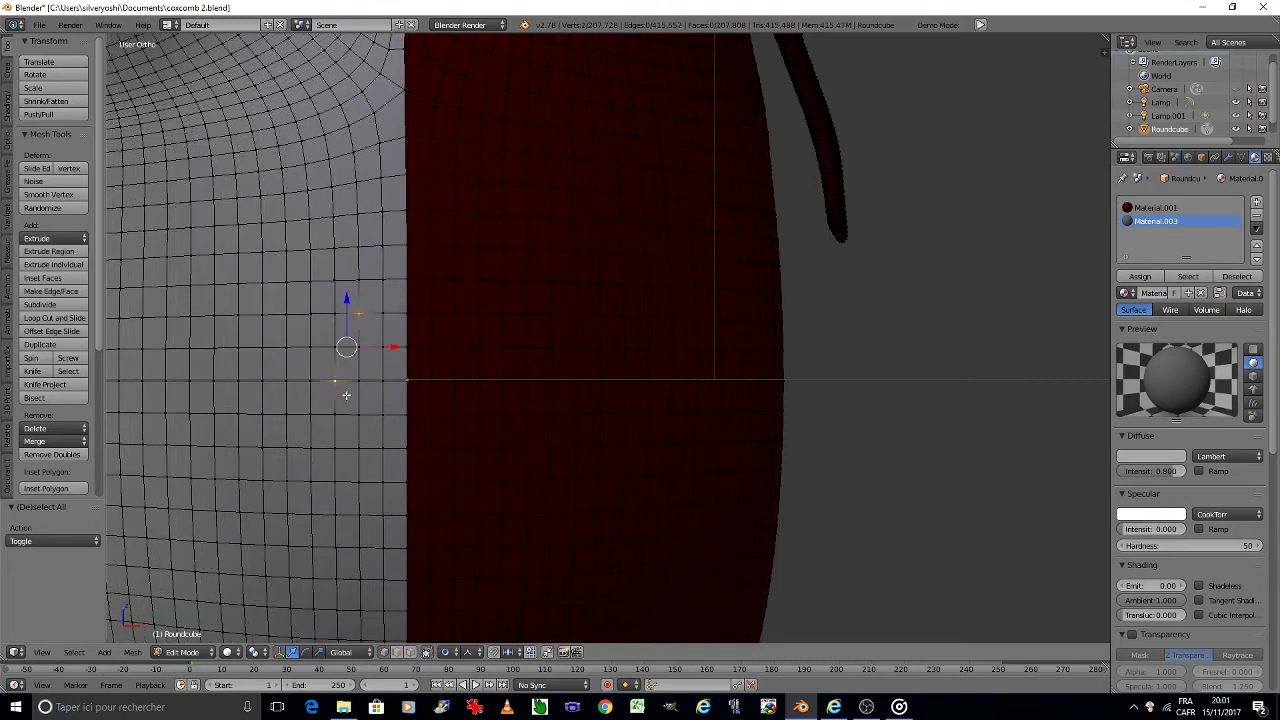
shift+right_click(359, 447)
key(j)
right_click(357, 447)
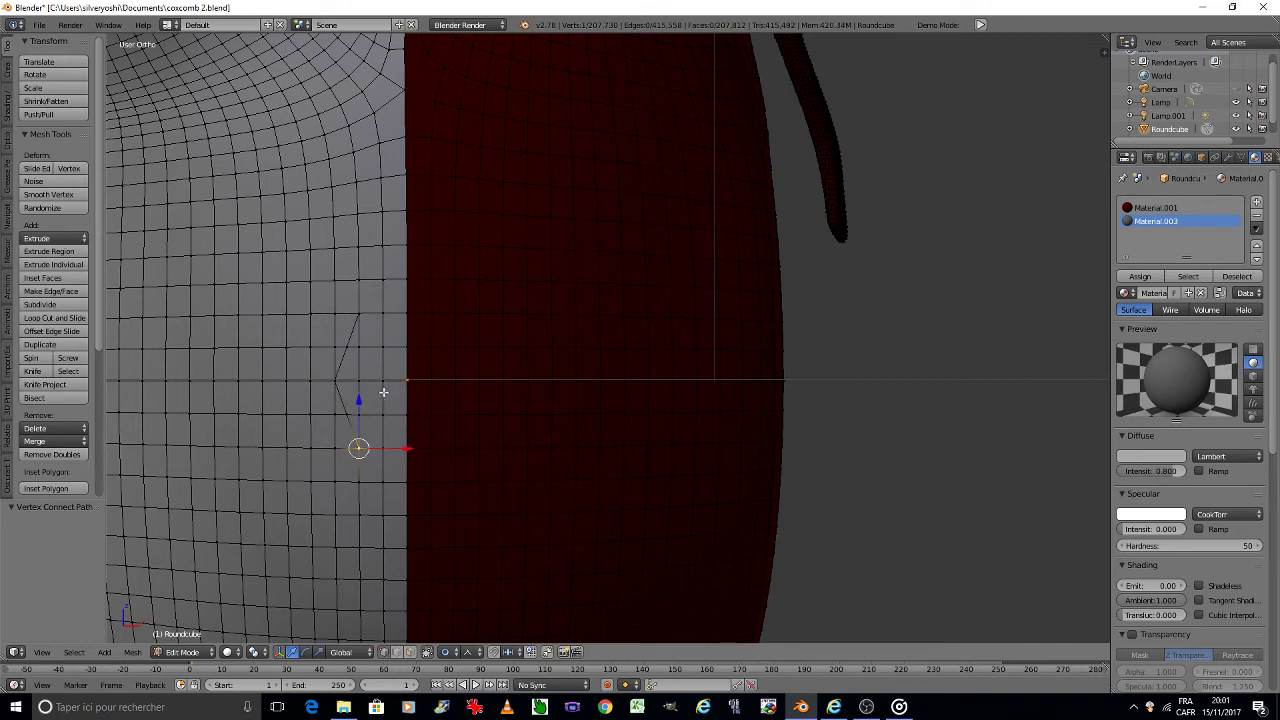
shift+right_click(383, 380)
shift+right_click(361, 321)
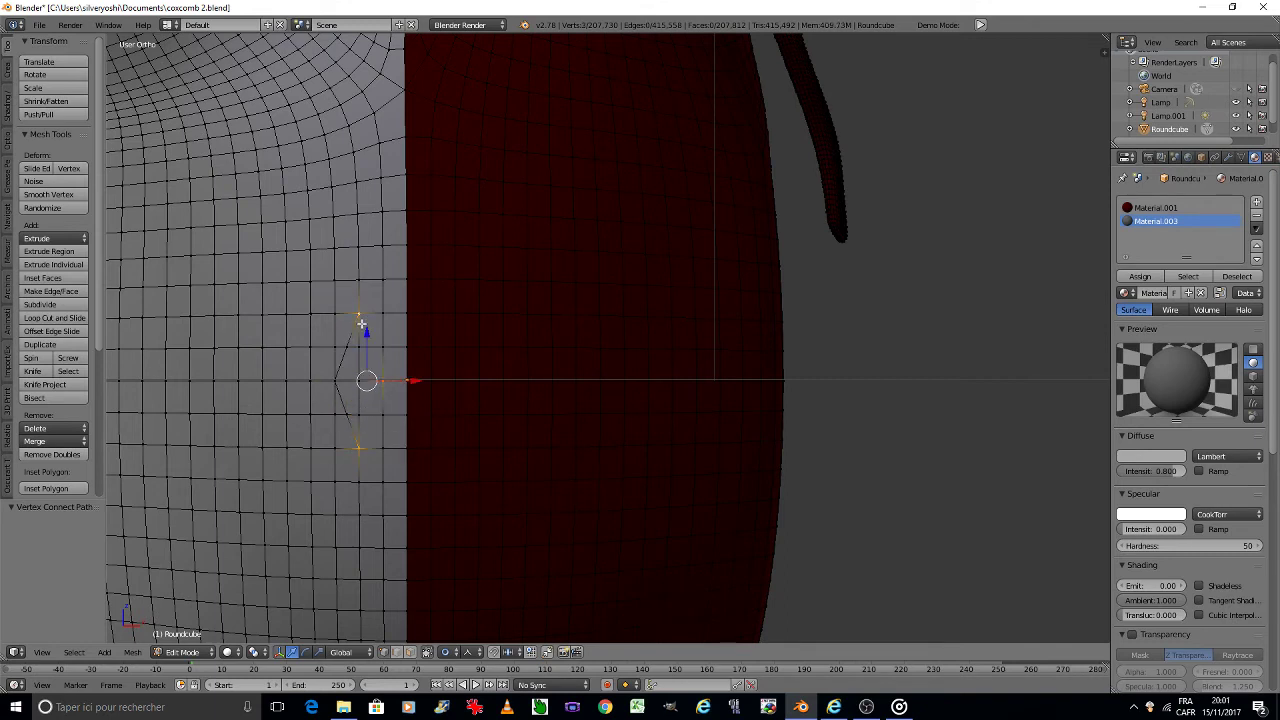
key(j)
Step: Cut the matching diamond outline on the red side of the seam with J
right_click(455, 312)
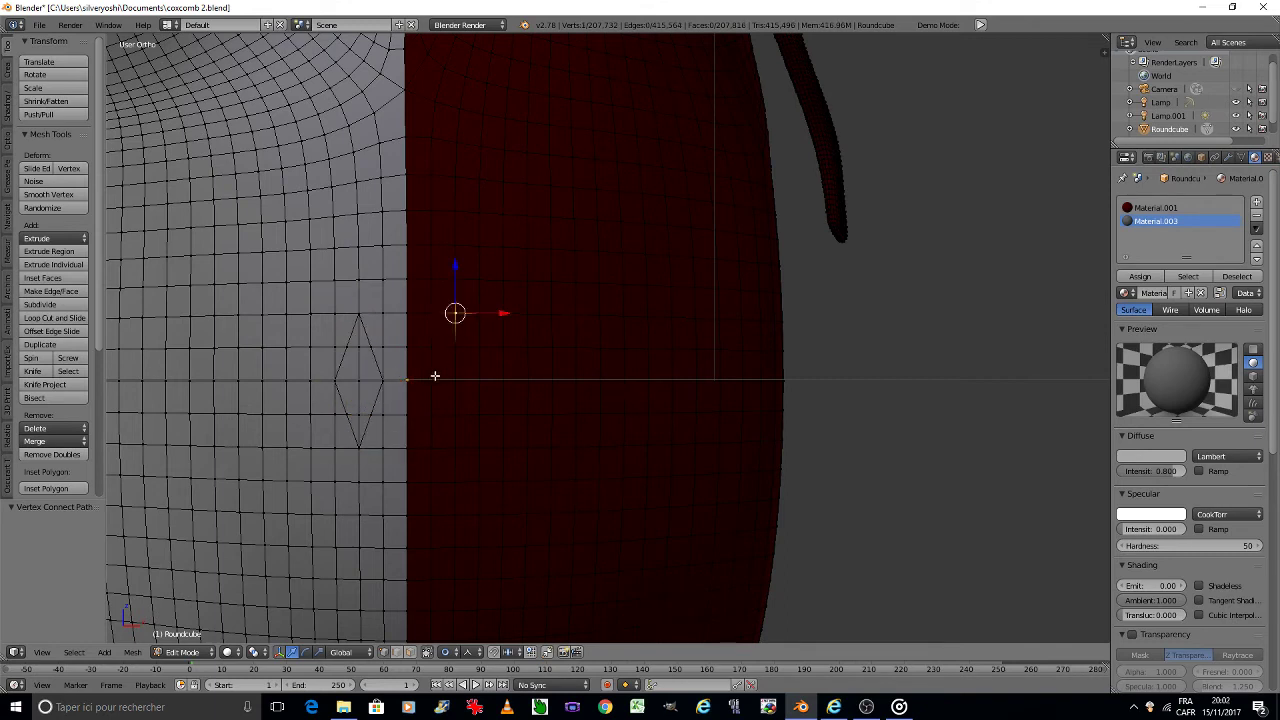
shift+right_click(432, 380)
shift+right_click(456, 446)
key(j)
right_click(456, 446)
shift+right_click(481, 375)
shift+right_click(455, 320)
key(j)
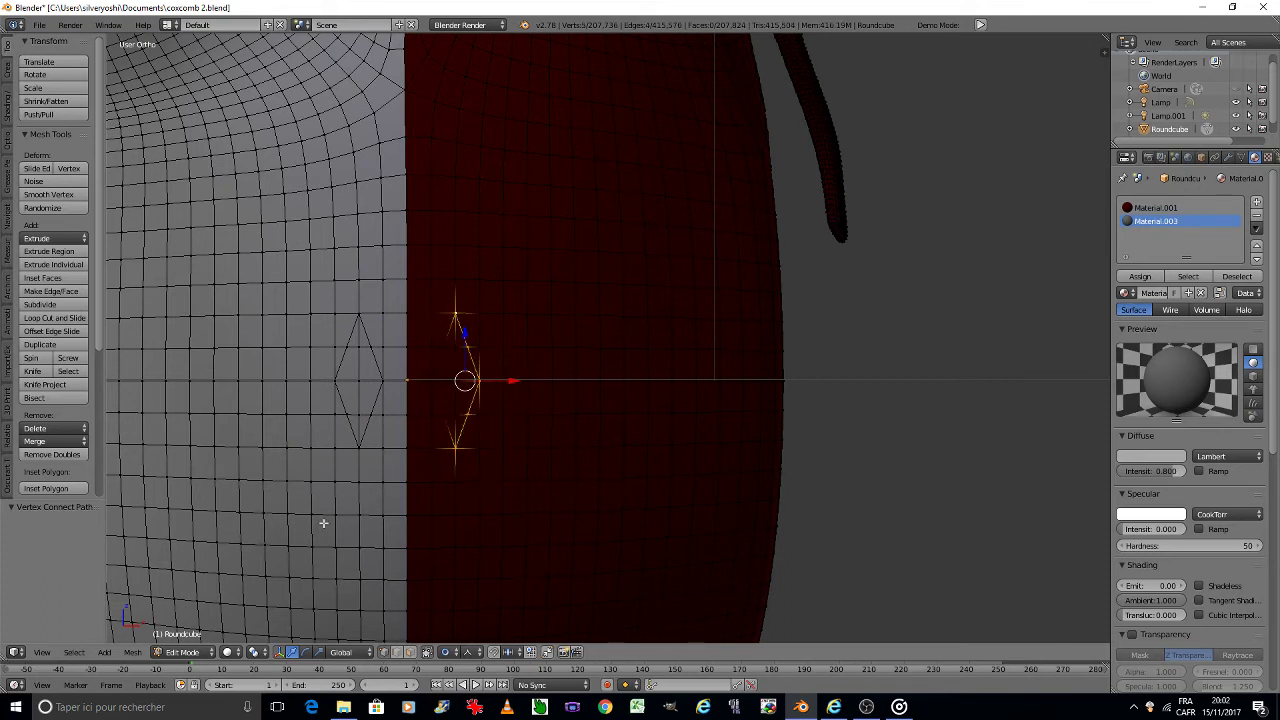
Step: In face select mode, give the white-side diamond's four faces the red Material.001
click(410, 652)
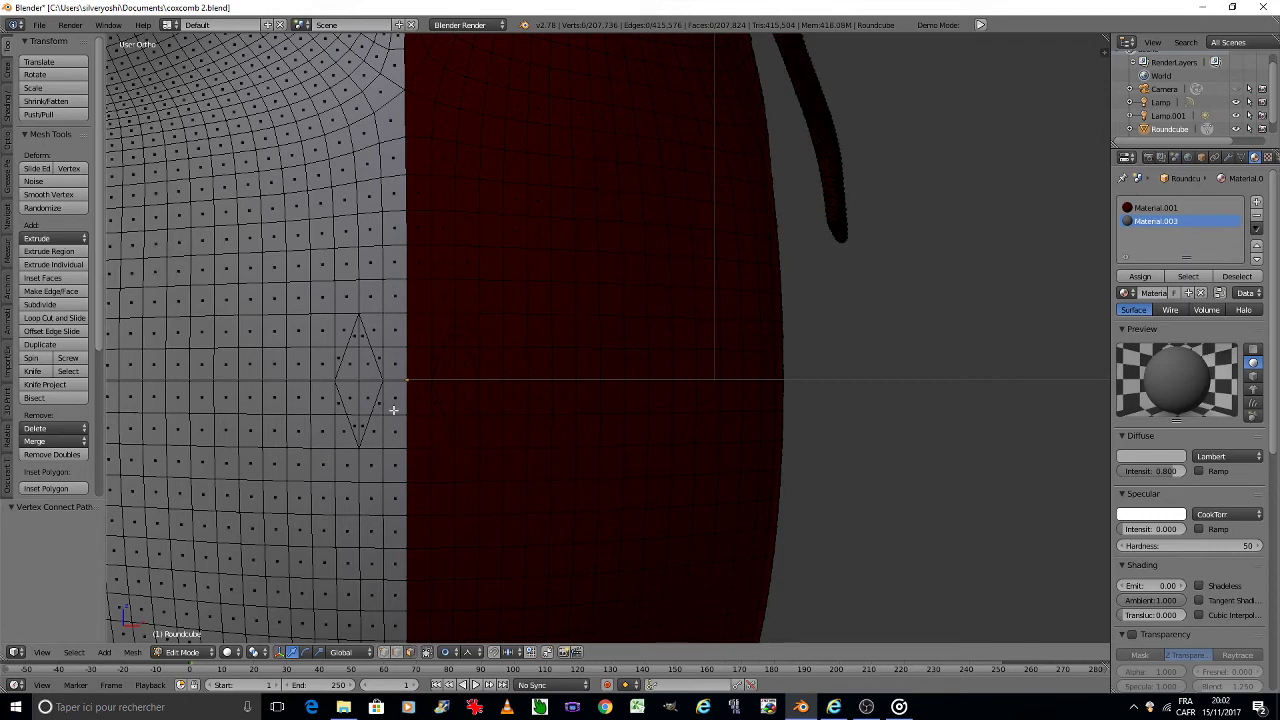
scroll(362, 366, up, 3)
right_click(358, 340)
shift+right_click(358, 318)
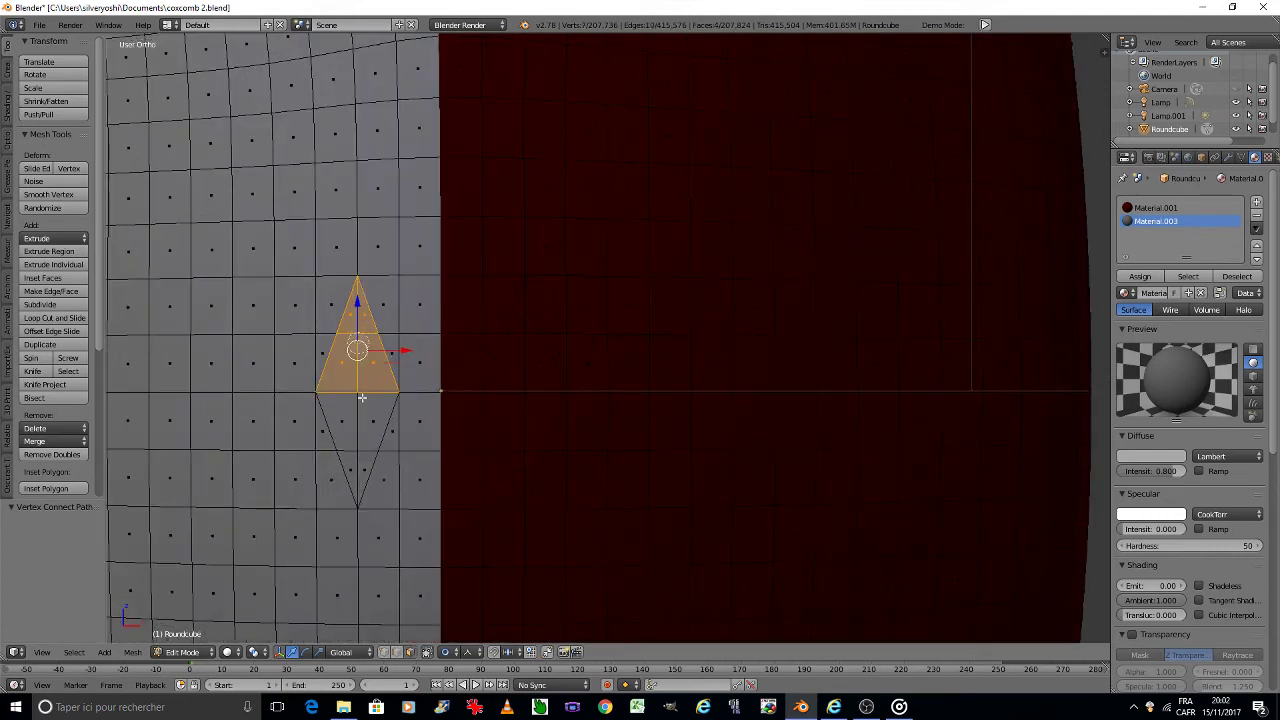
shift+right_click(360, 410)
shift+right_click(362, 455)
click(1155, 207)
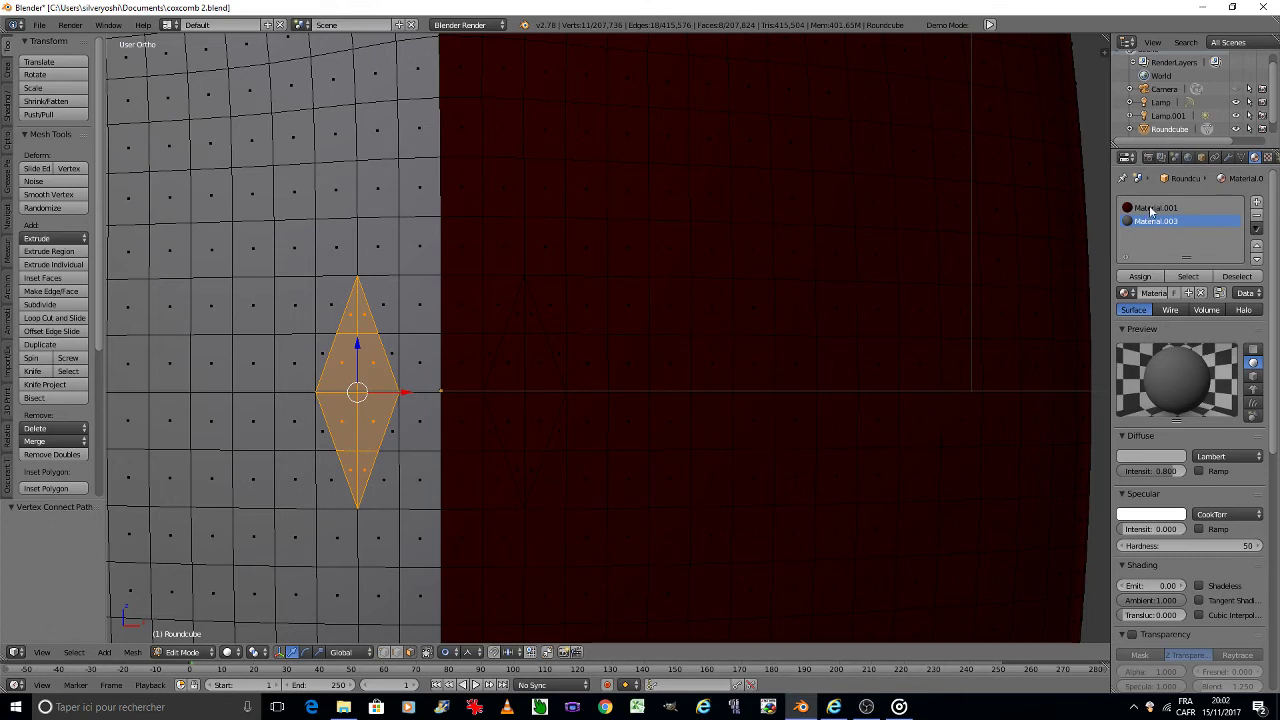
click(1140, 276)
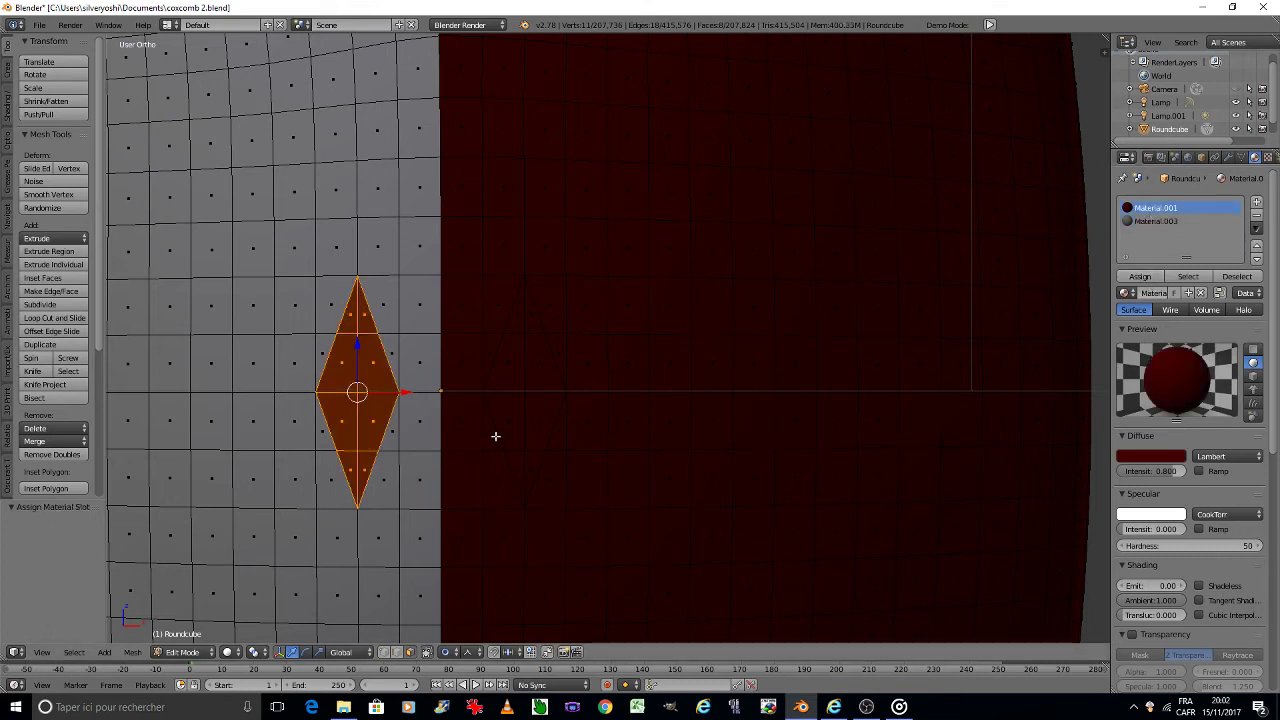
Step: Select the red-side diamond's faces and assign them the white Material.003
key(a)
right_click(530, 328)
shift+right_click(529, 428)
shift+right_click(528, 447)
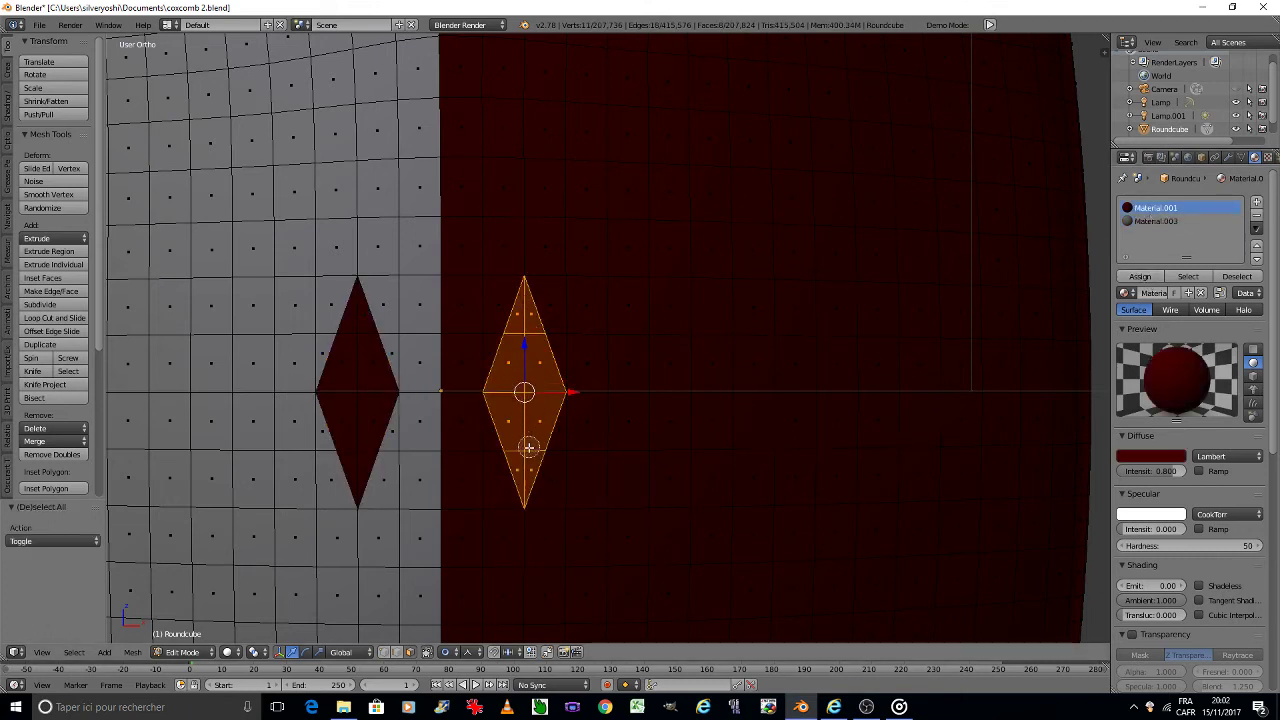
click(1155, 221)
click(1140, 276)
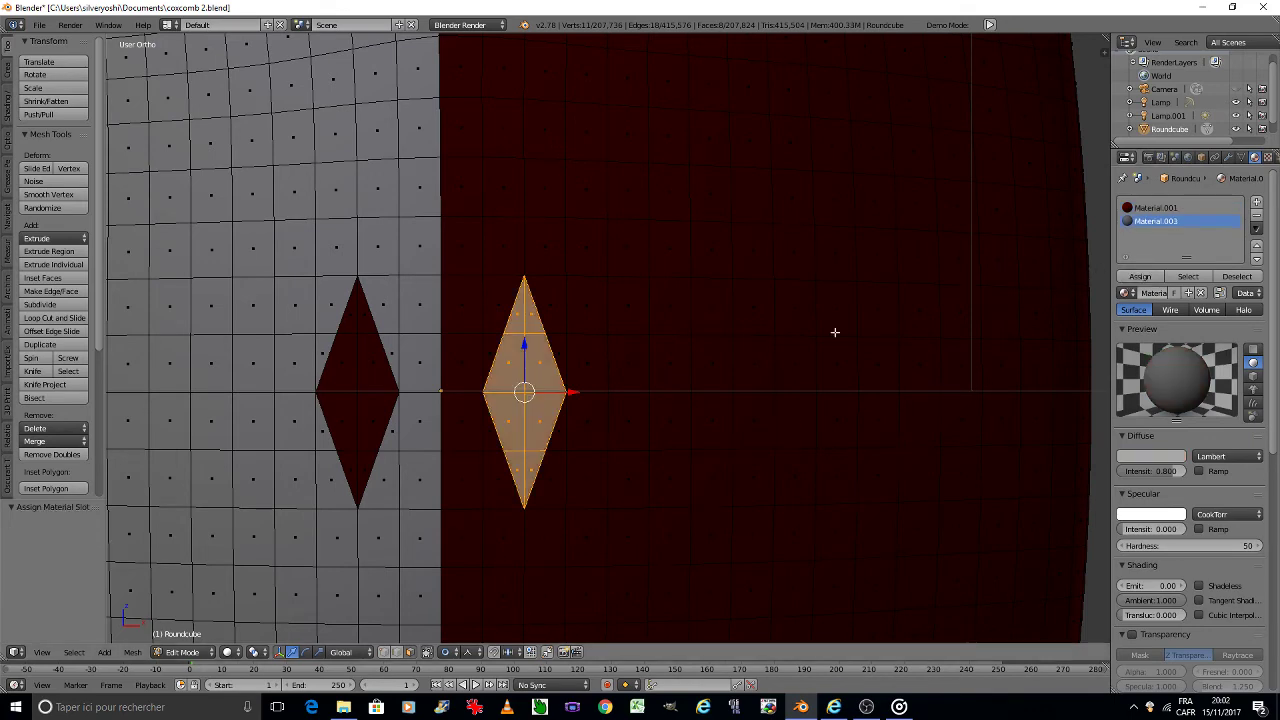
Step: Show the whole model in camera view in Object Mode with nothing selected
scroll(771, 340, down, 3)
key(KP_0)
key(Tab)
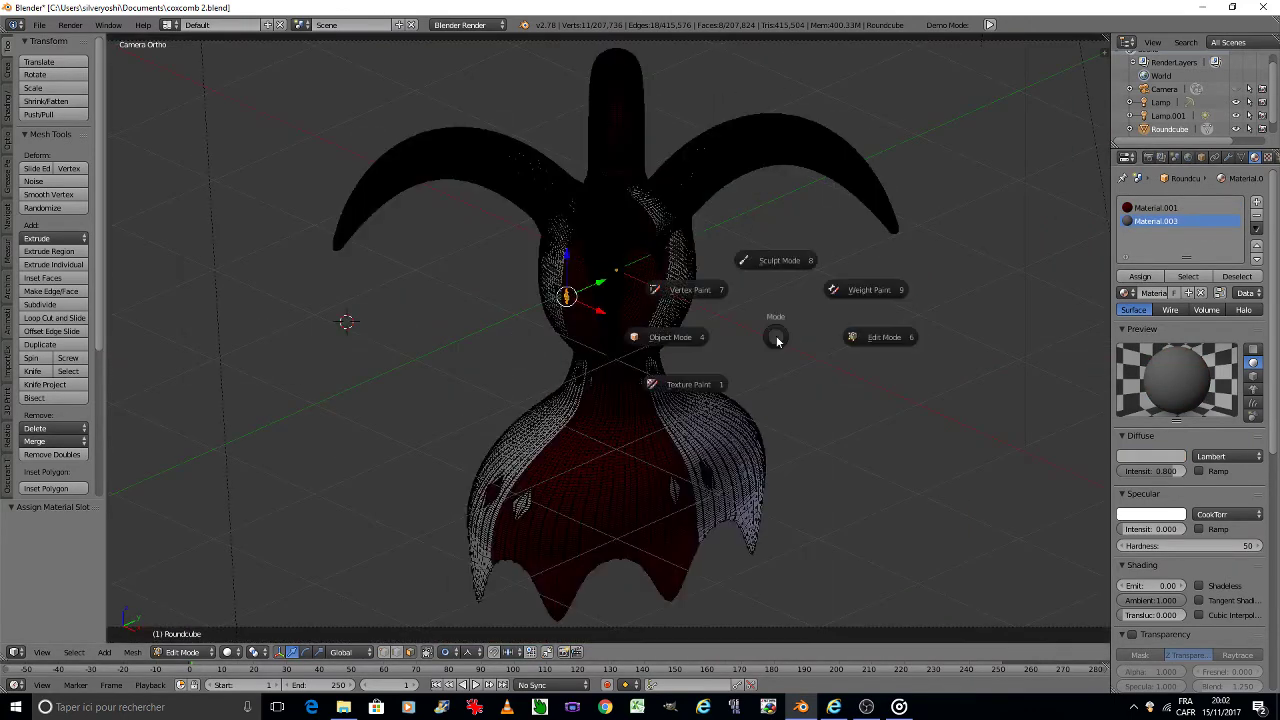
click(690, 338)
key(a)
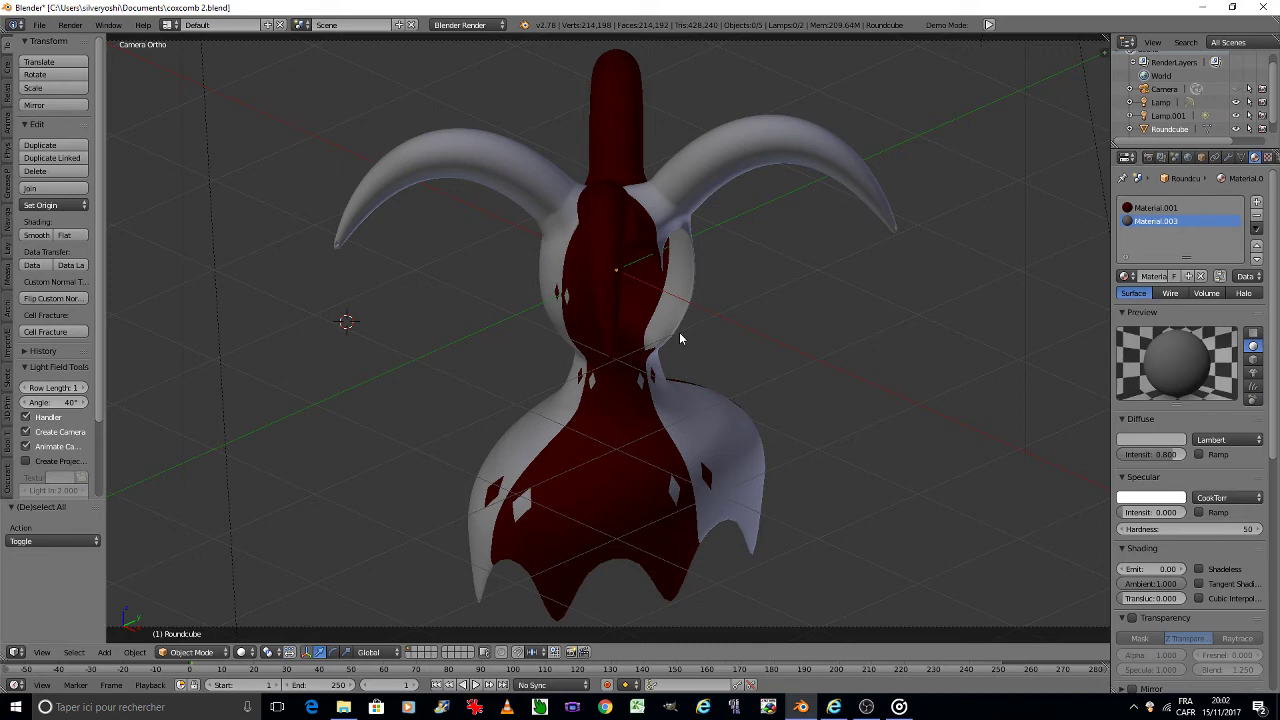
Step: Turn to an orthographic back view of the head and enter Edit Mode with edge selection
key(KP_0)
scroll(779, 365, down, 6)
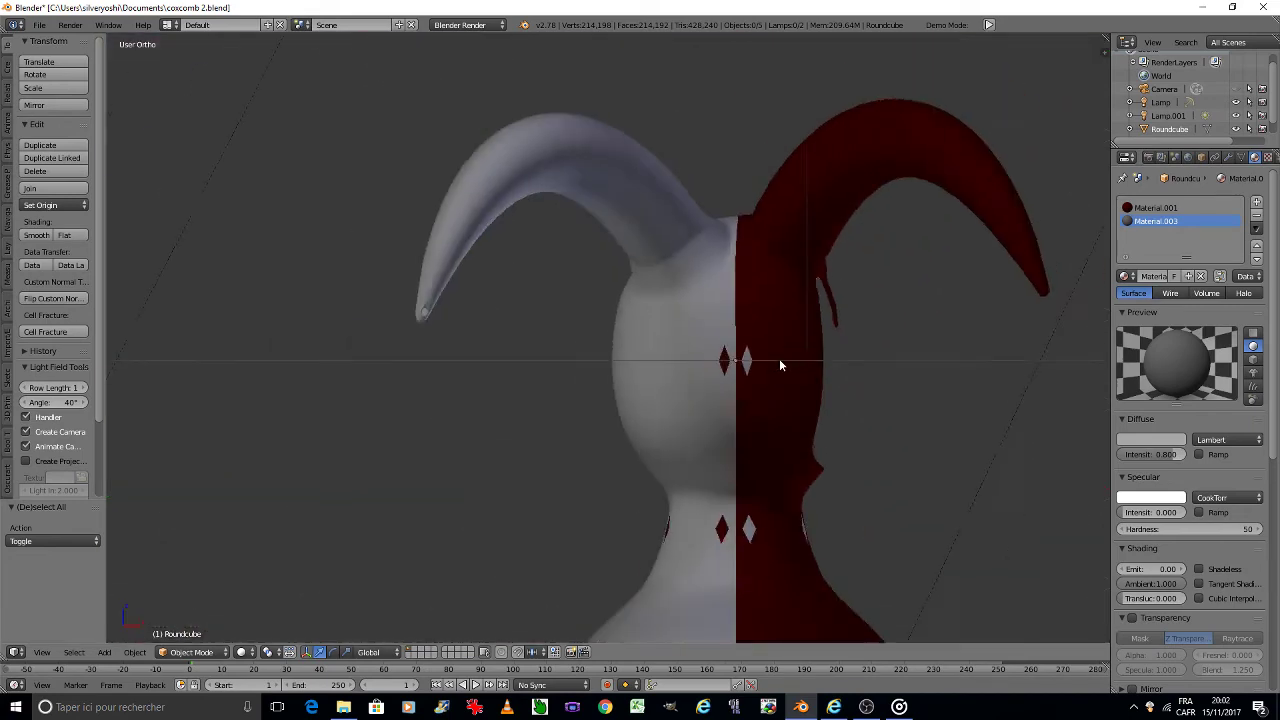
key(KP_6)
key(KP_6)
key(KP_6)
key(KP_6)
key(KP_6)
key(KP_6)
key(KP_6)
key(KP_6)
key(KP_6)
key(KP_6)
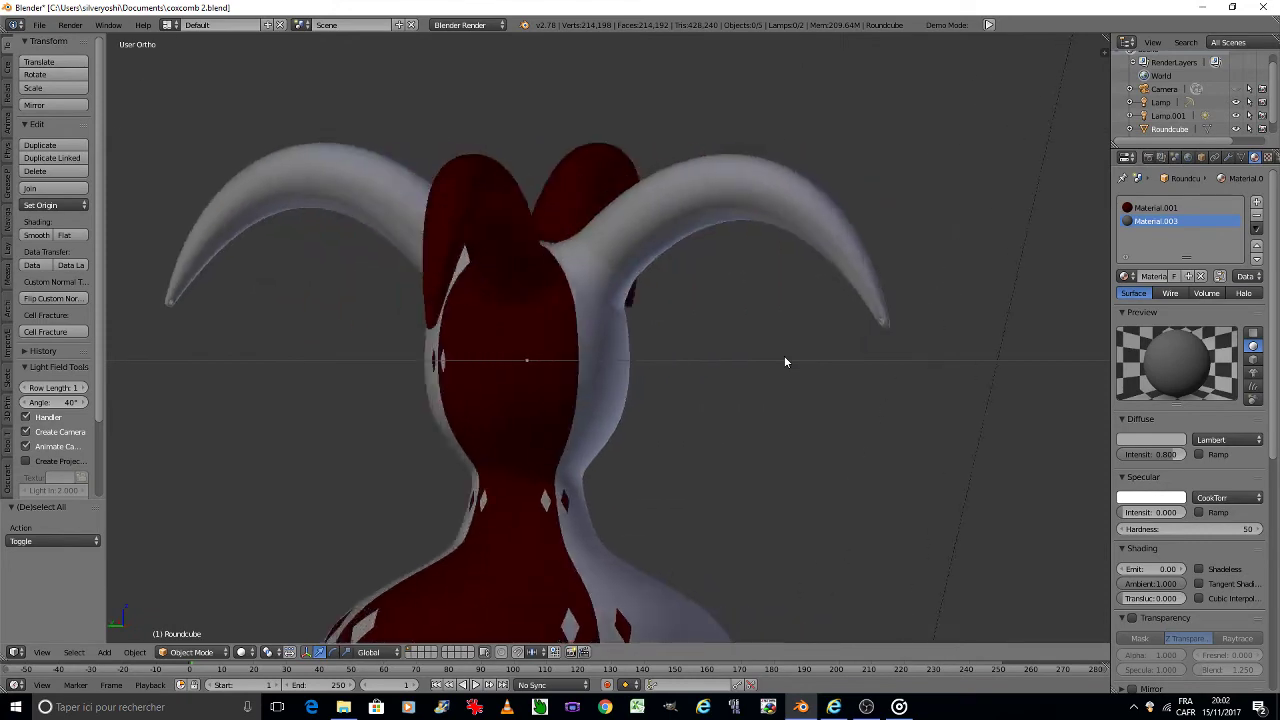
key(KP_6)
key(KP_6)
key(KP_6)
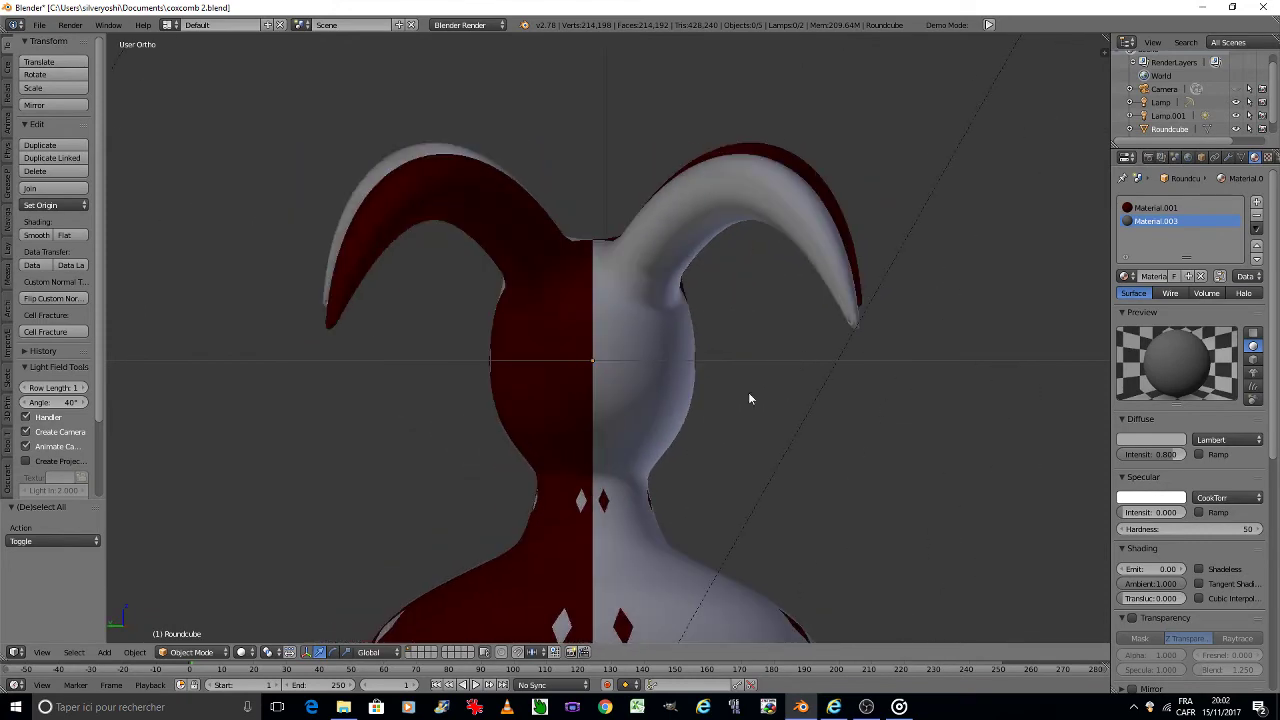
key(Tab)
scroll(600, 370, up, 4)
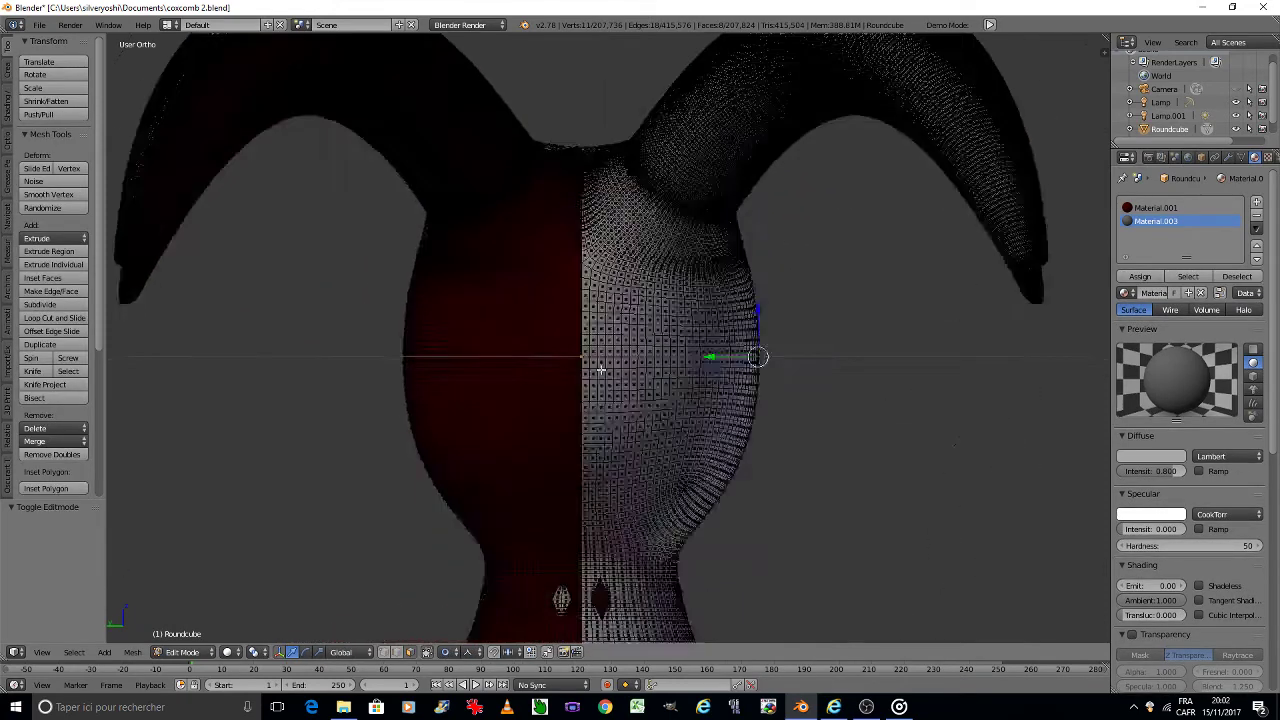
scroll(595, 368, up, 4)
scroll(545, 360, up, 1)
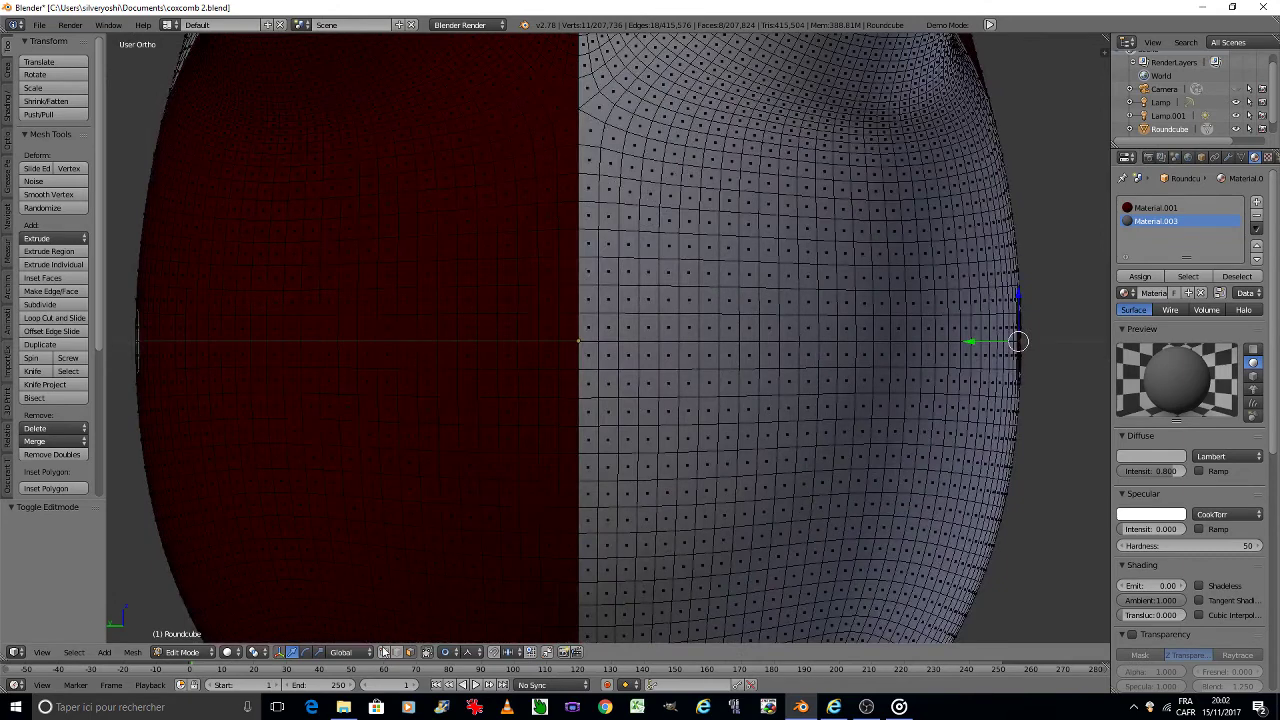
click(396, 652)
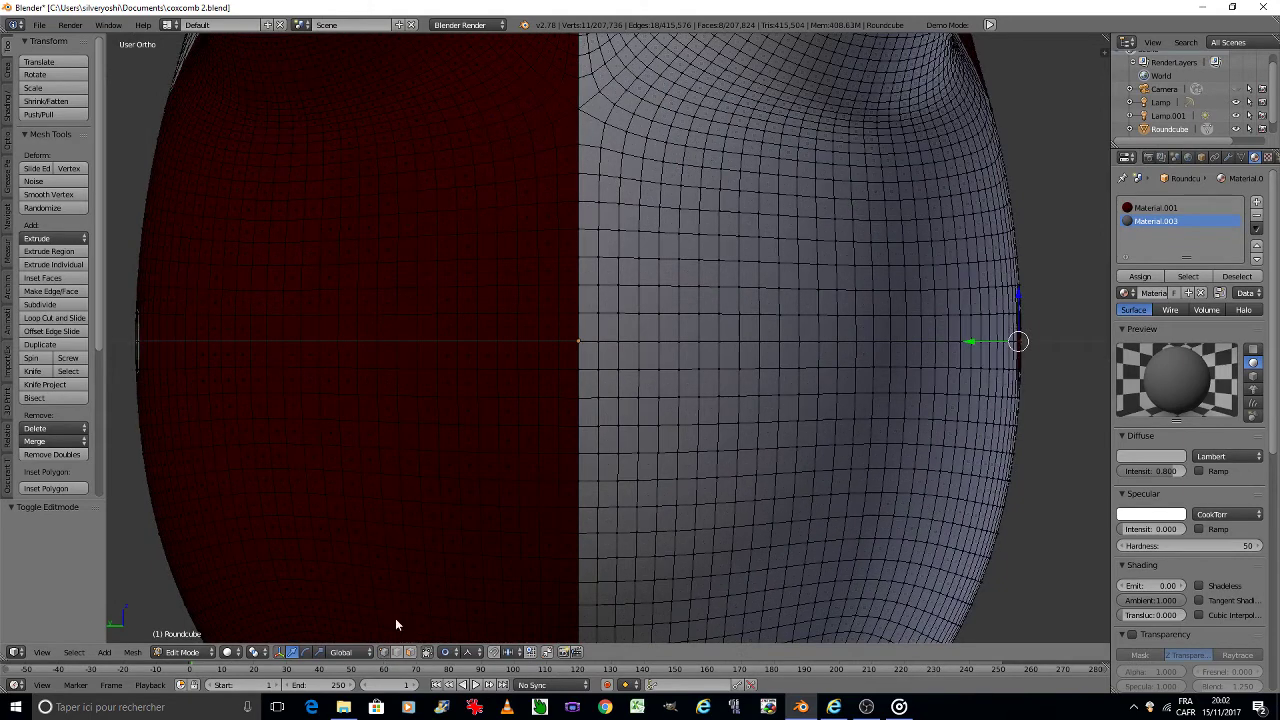
Step: Cut a diamond outline on the red half by joining its corner vertices
right_click(520, 285)
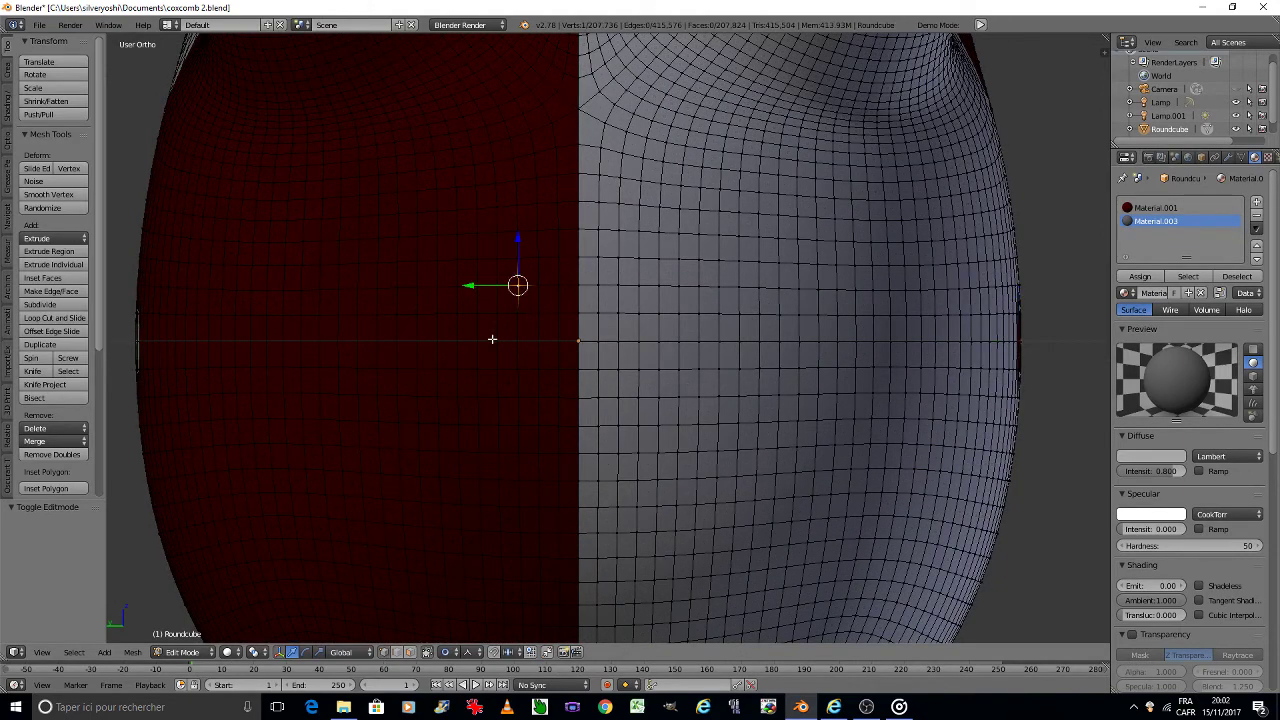
shift+right_click(492, 339)
shift+right_click(520, 392)
key(j)
right_click(533, 315)
shift+right_click(536, 341)
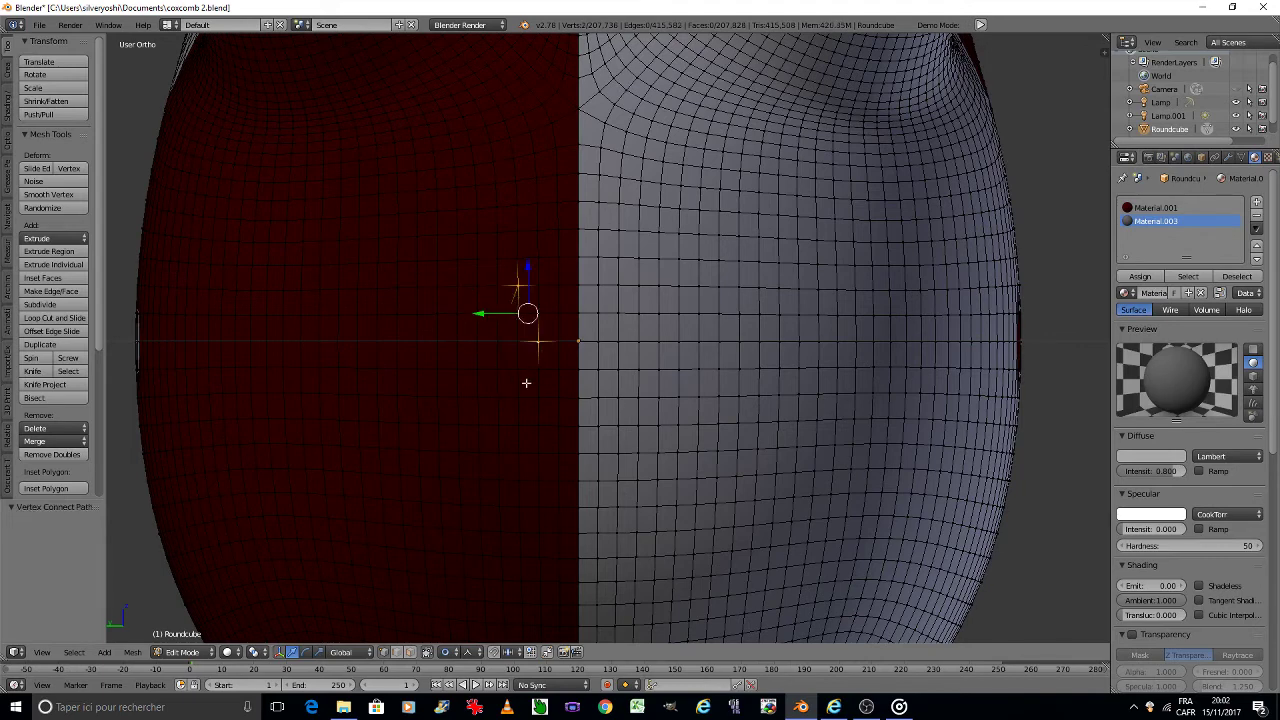
shift+right_click(522, 390)
key(j)
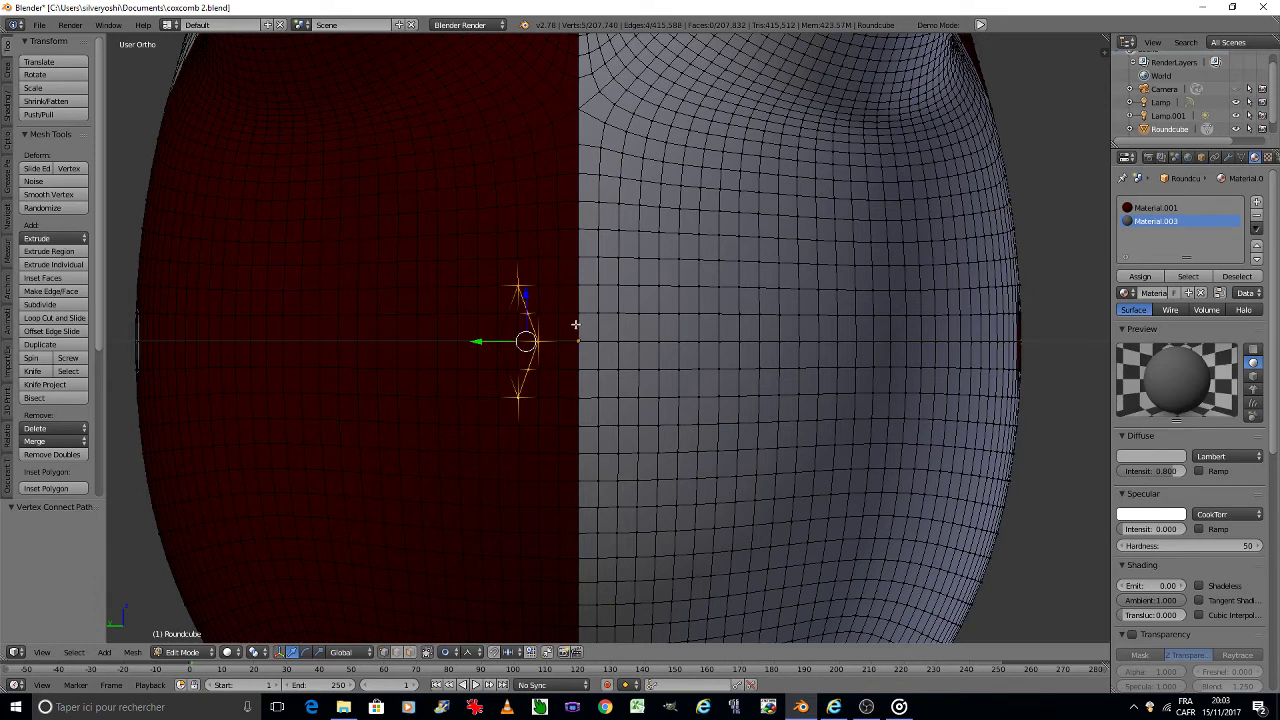
Step: Cut a second diamond outline on the white half
right_click(638, 286)
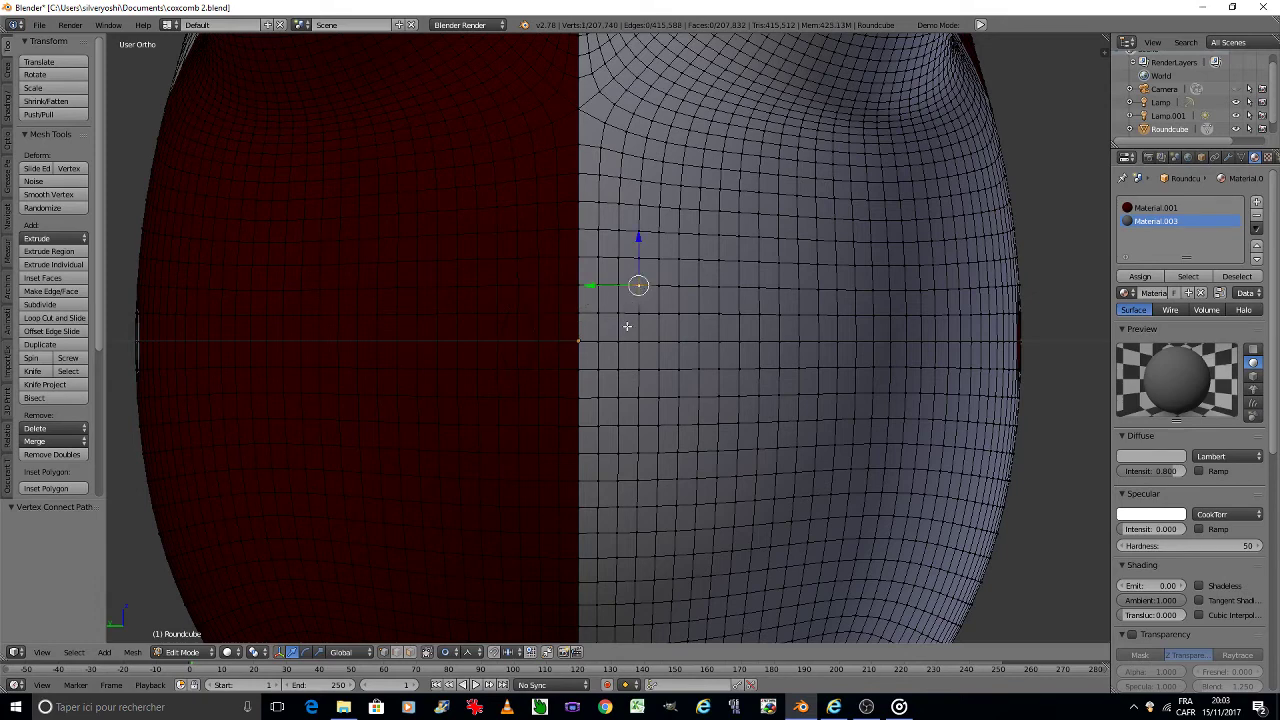
shift+right_click(620, 339)
shift+right_click(634, 397)
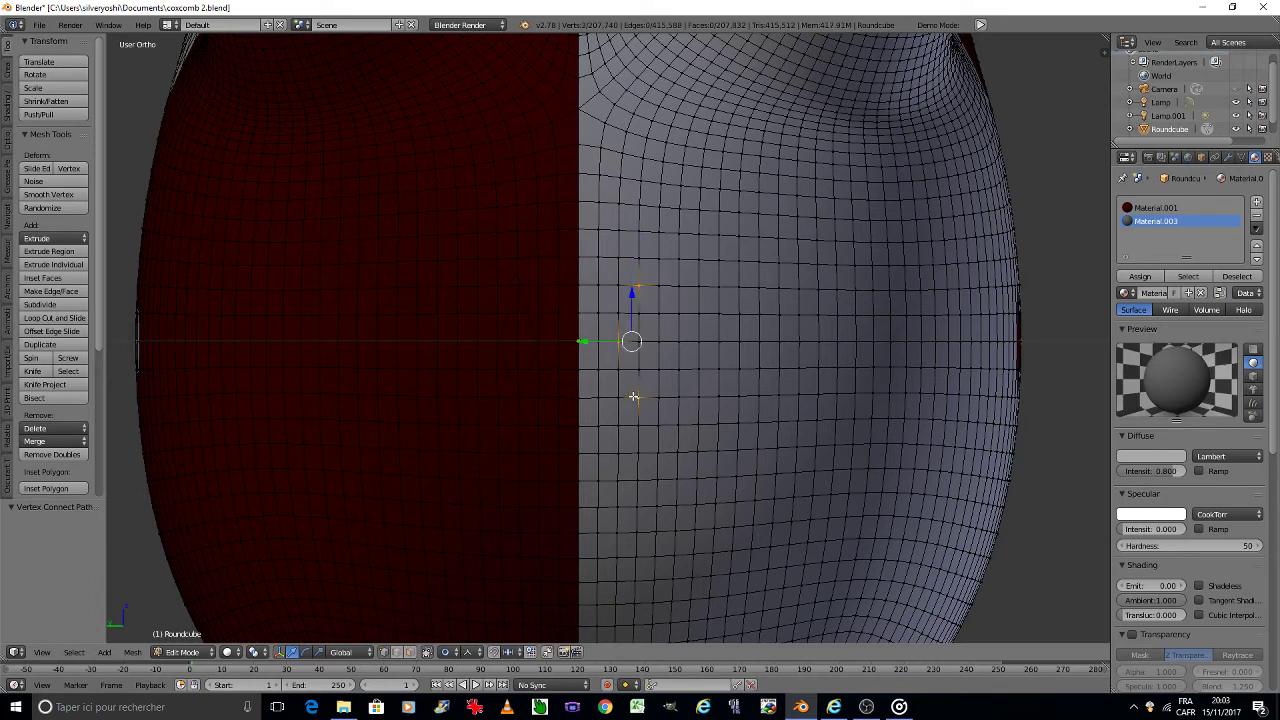
key(j)
shift+right_click(665, 343)
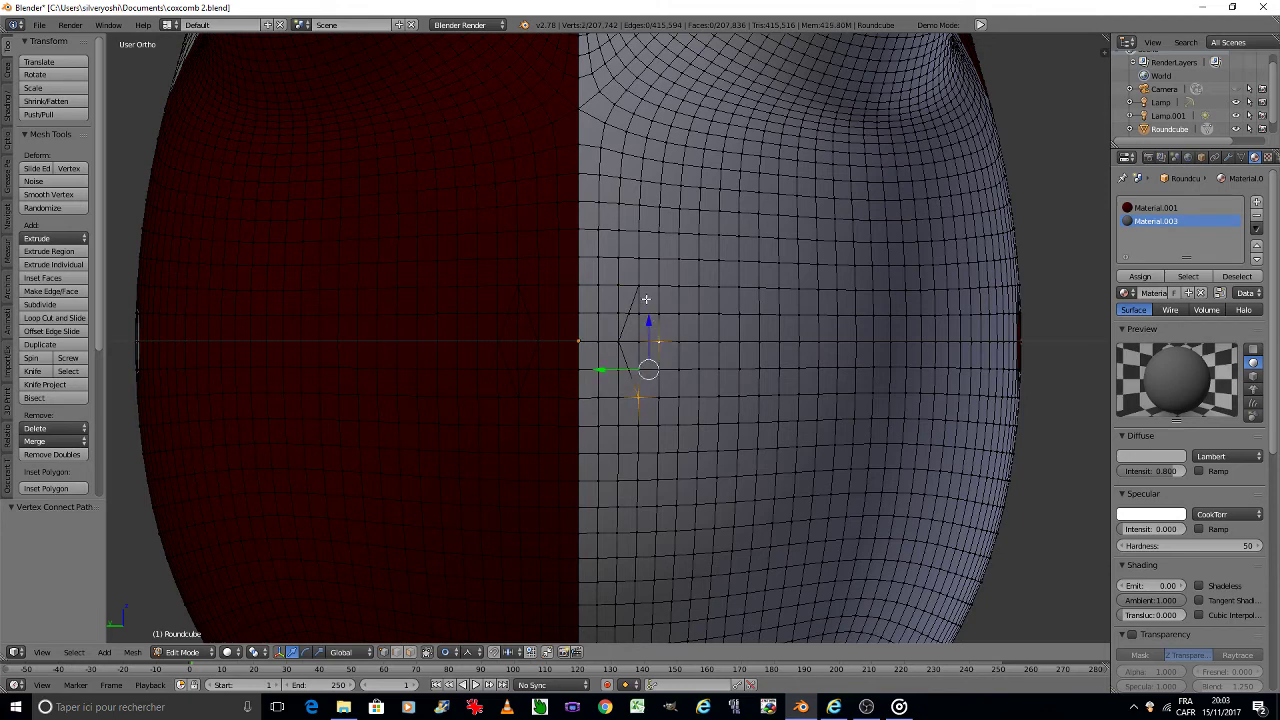
shift+right_click(640, 291)
key(j)
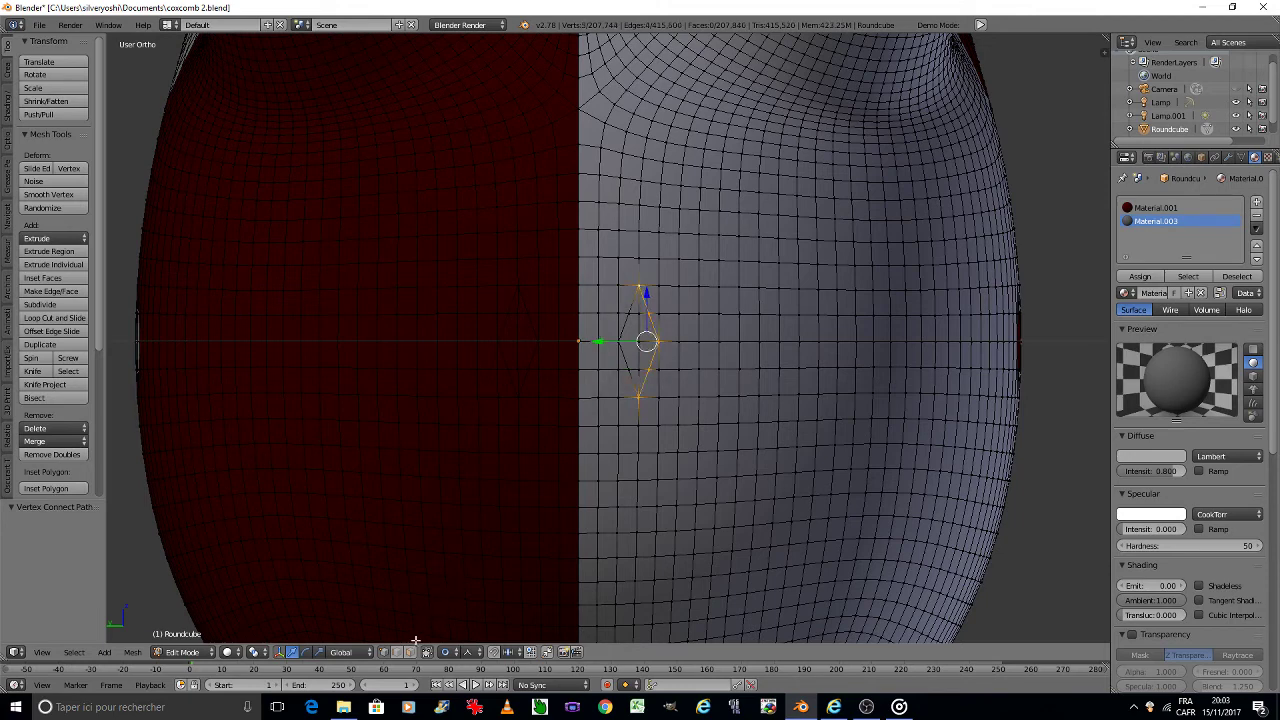
Step: Assign the white material to the left diamond's faces
click(410, 652)
scroll(540, 336, up, 3)
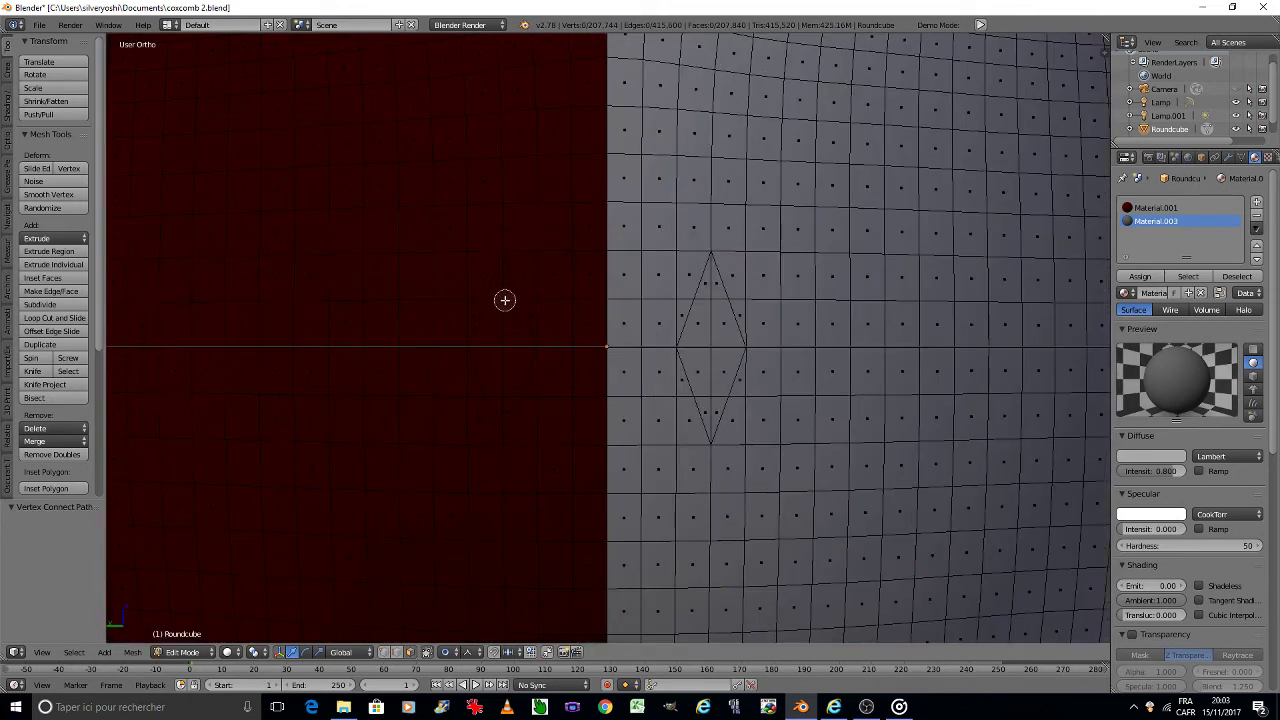
right_click(503, 300)
shift+right_click(497, 383)
shift+right_click(503, 415)
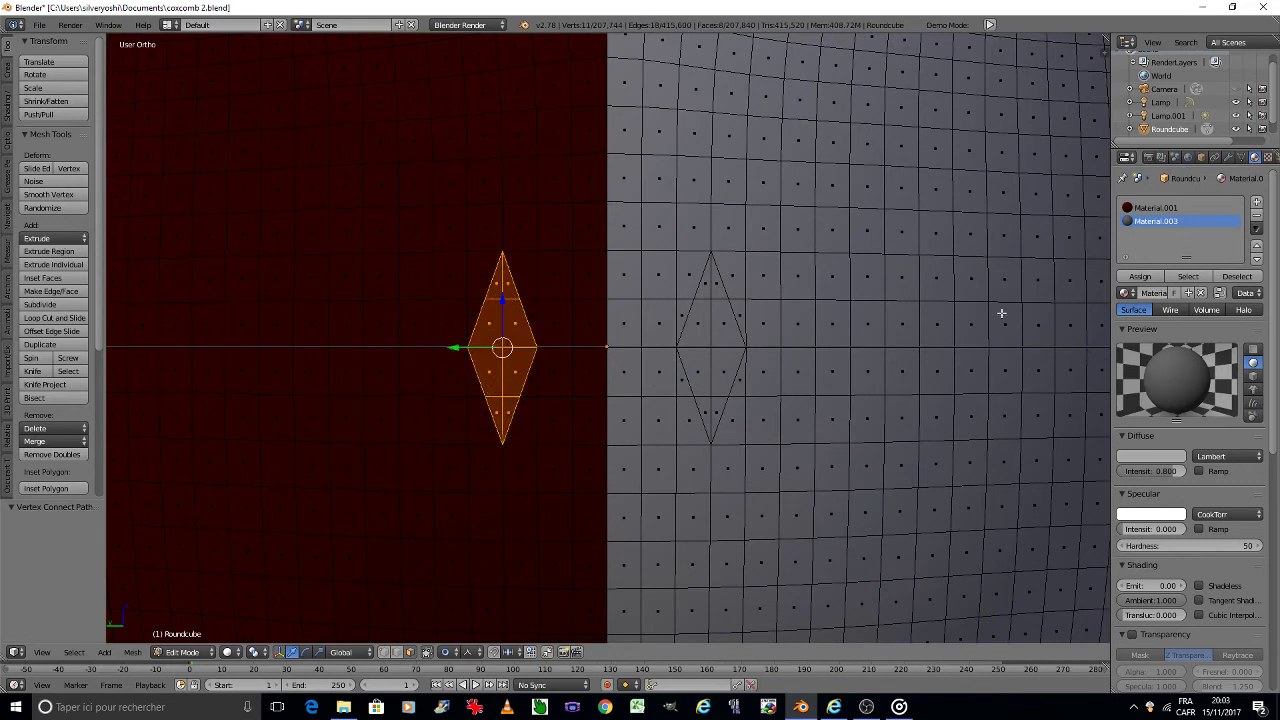
click(1118, 277)
Step: Give the right diamond's faces the red material and return to Object Mode
key(a)
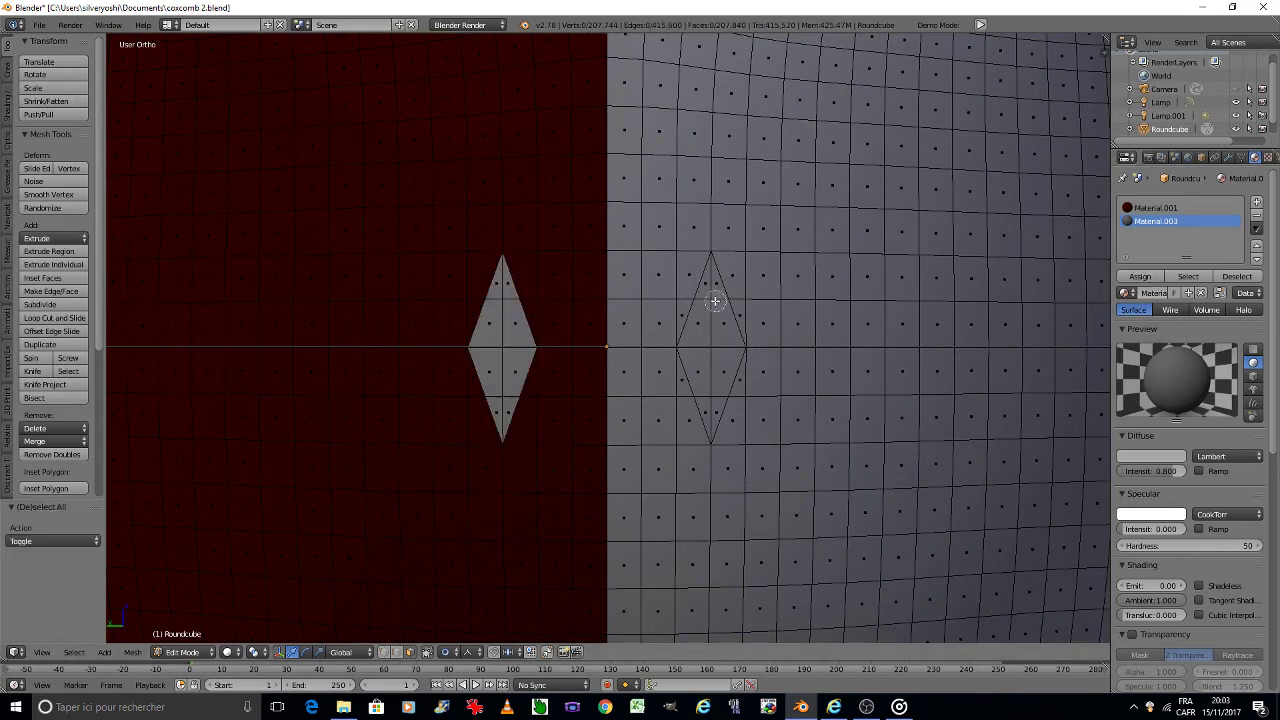
right_click(711, 300)
shift+right_click(711, 350)
shift+right_click(711, 387)
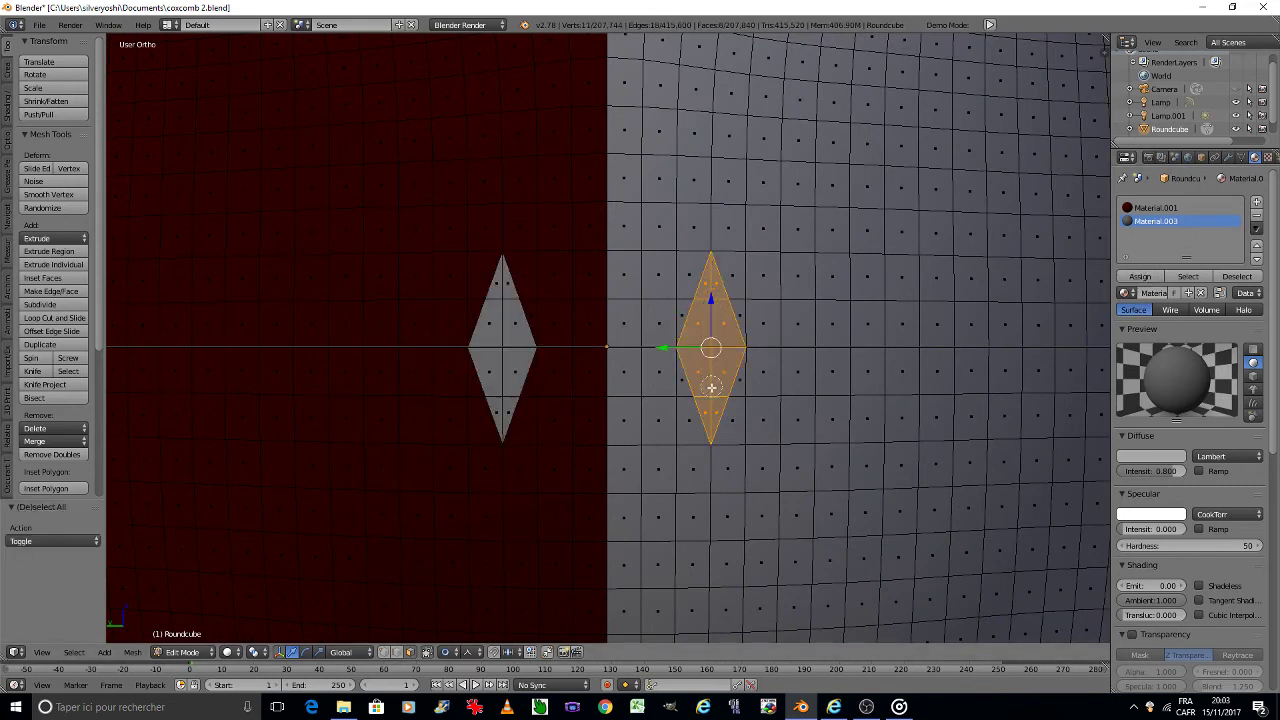
click(1156, 207)
click(1140, 276)
key(Tab)
click(855, 358)
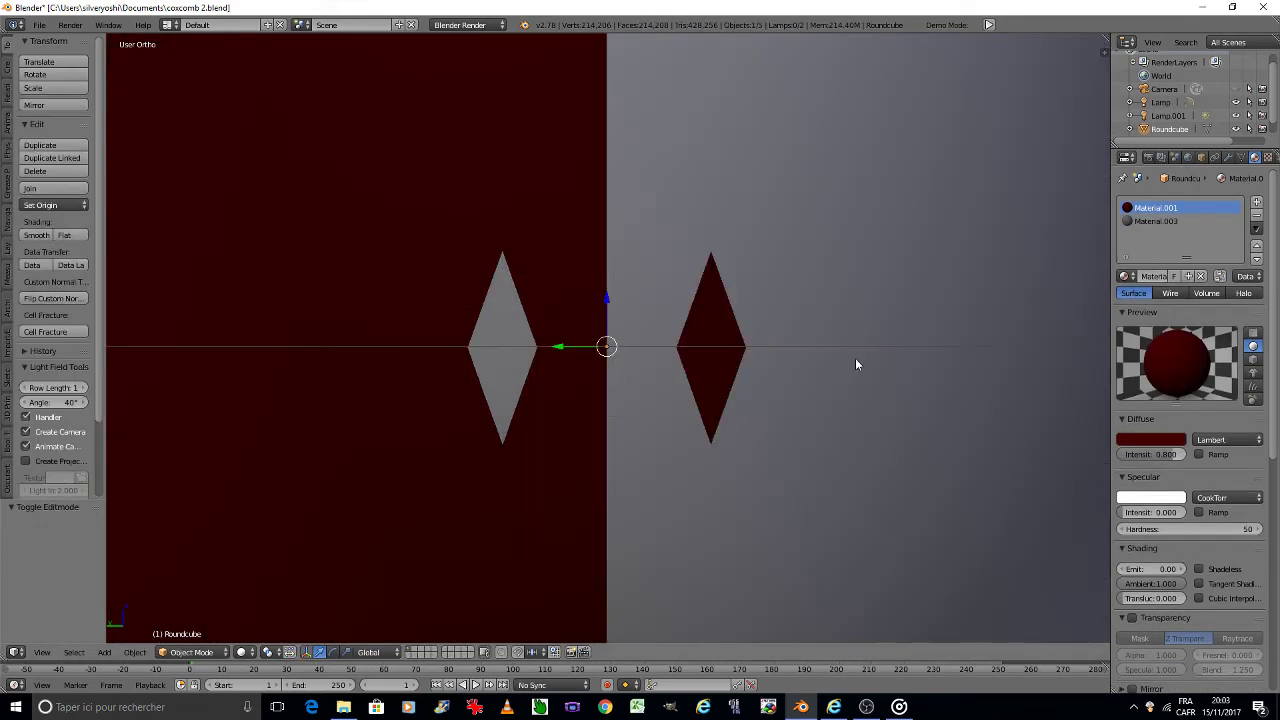
Step: Orbit to the coxcomb's other side and re-enter Edit Mode with vertex selection
scroll(857, 350, down, 3)
scroll(857, 348, down, 3)
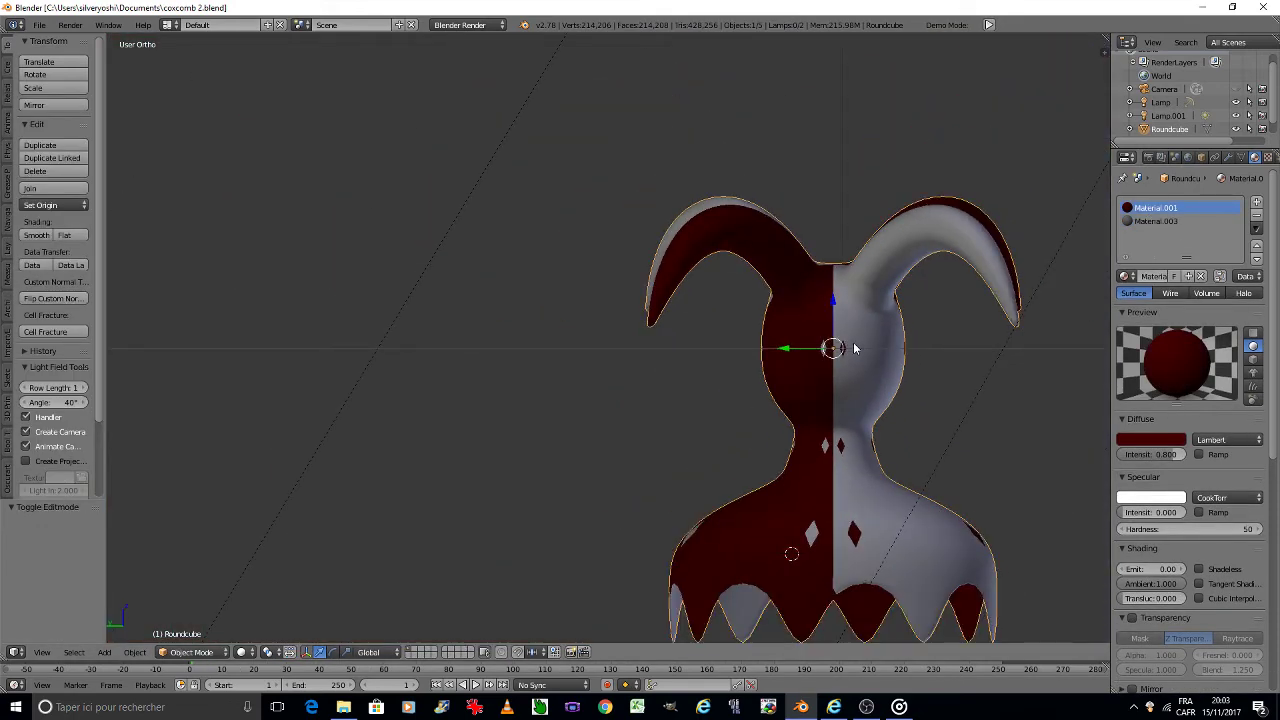
middle_drag(857, 348, 855, 349)
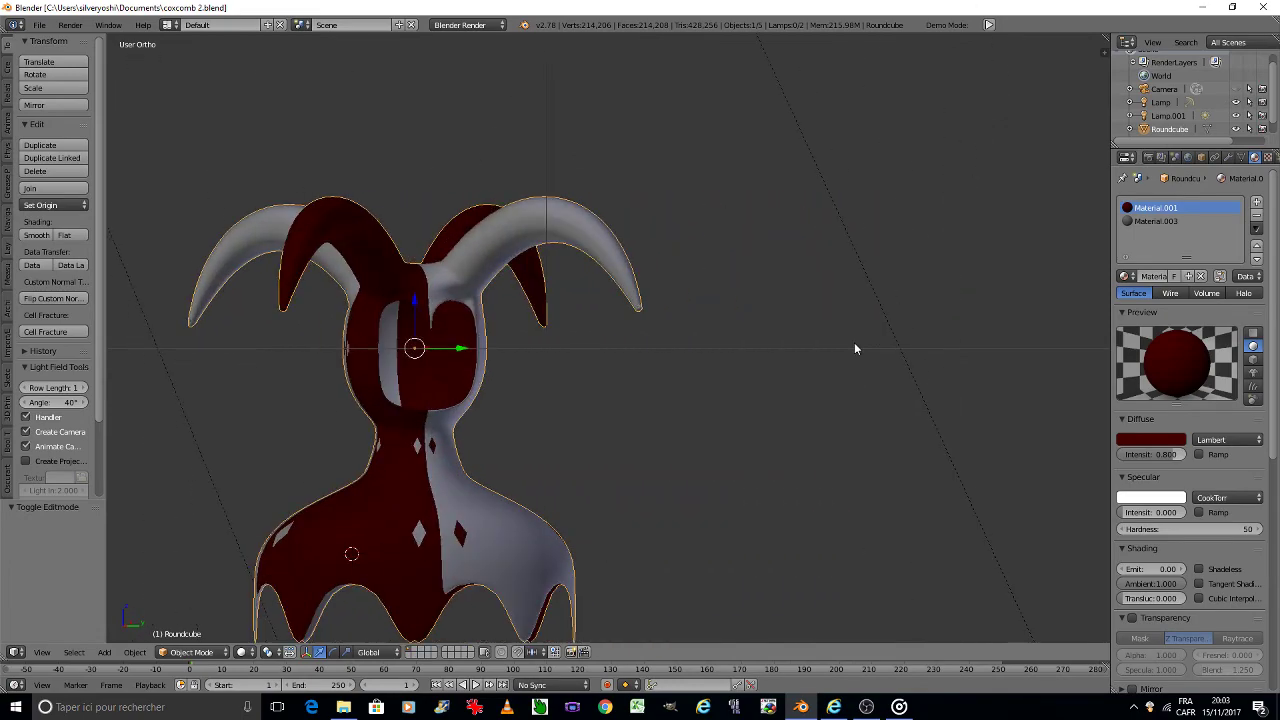
scroll(425, 304, up, 5)
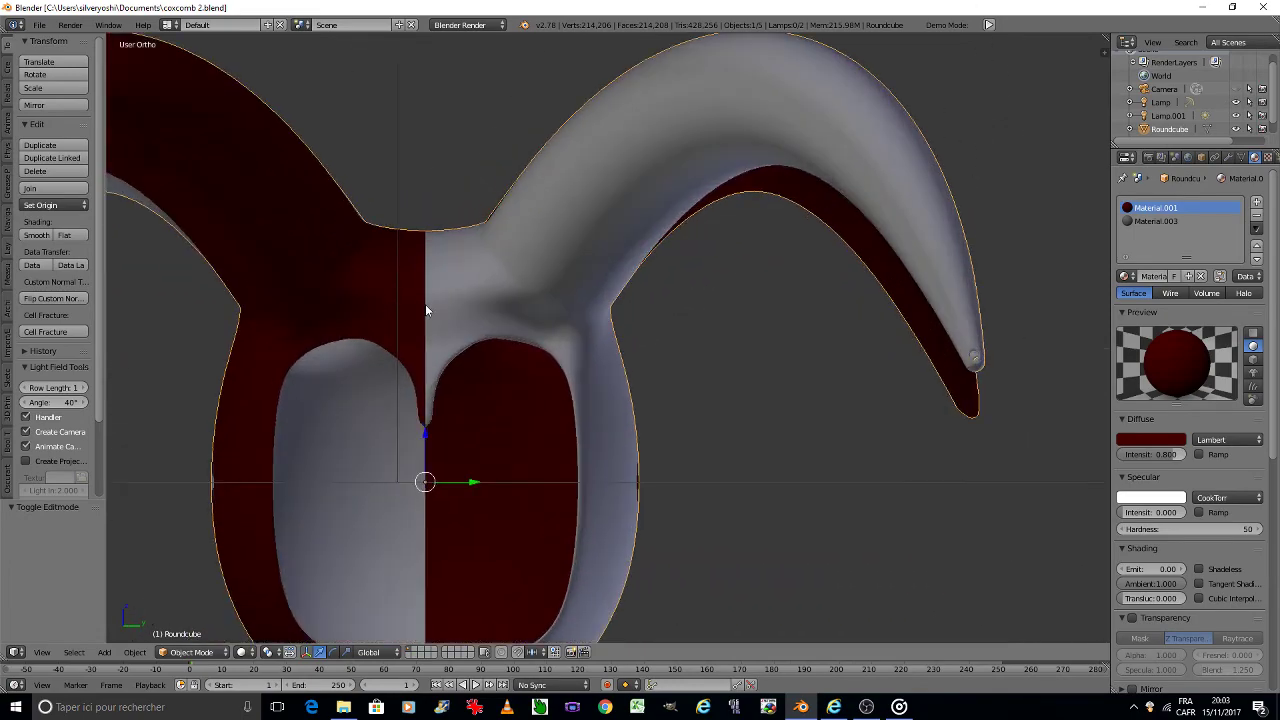
key(Tab)
click(489, 312)
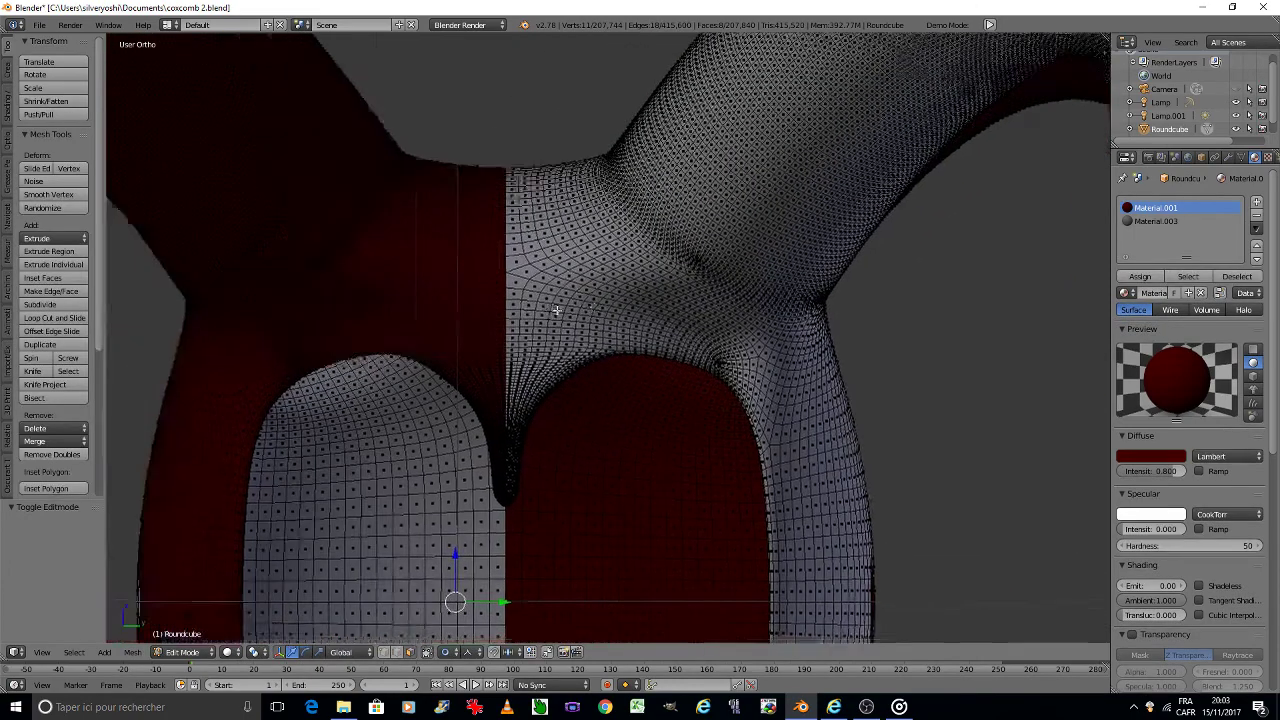
scroll(443, 314, up, 2)
scroll(515, 300, up, 3)
scroll(515, 300, up, 1)
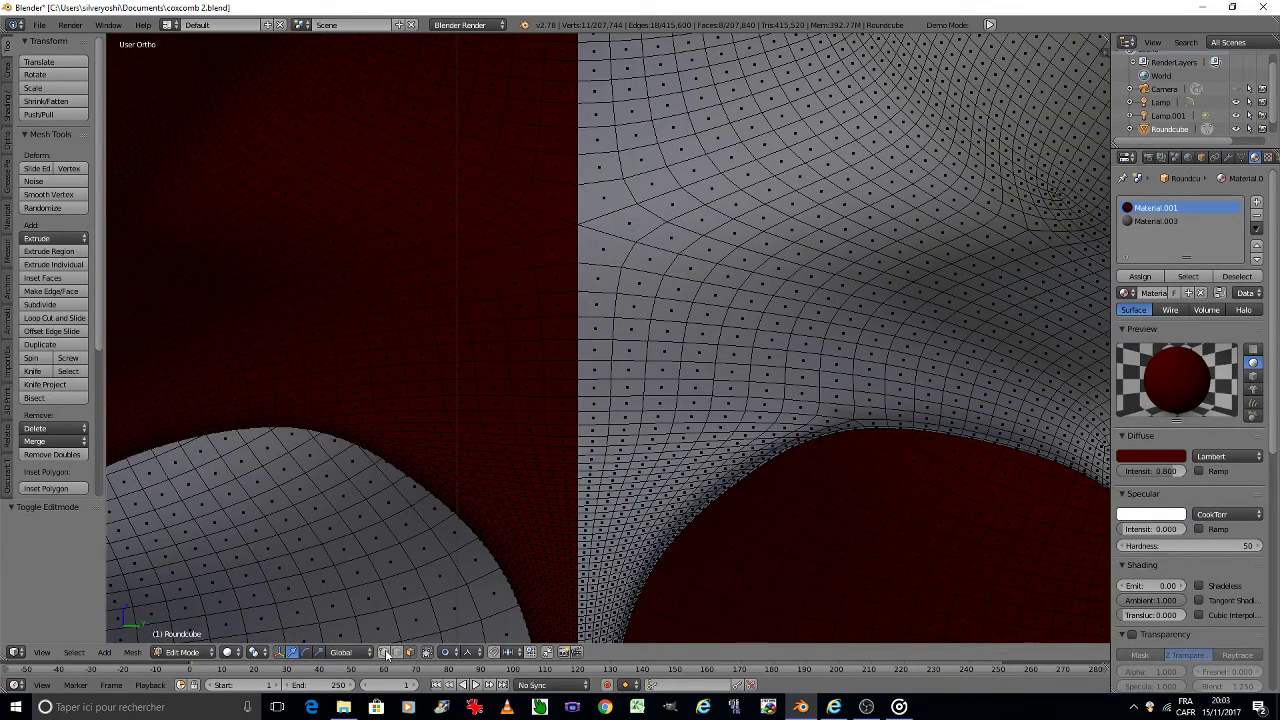
key(ctrl+Tab)
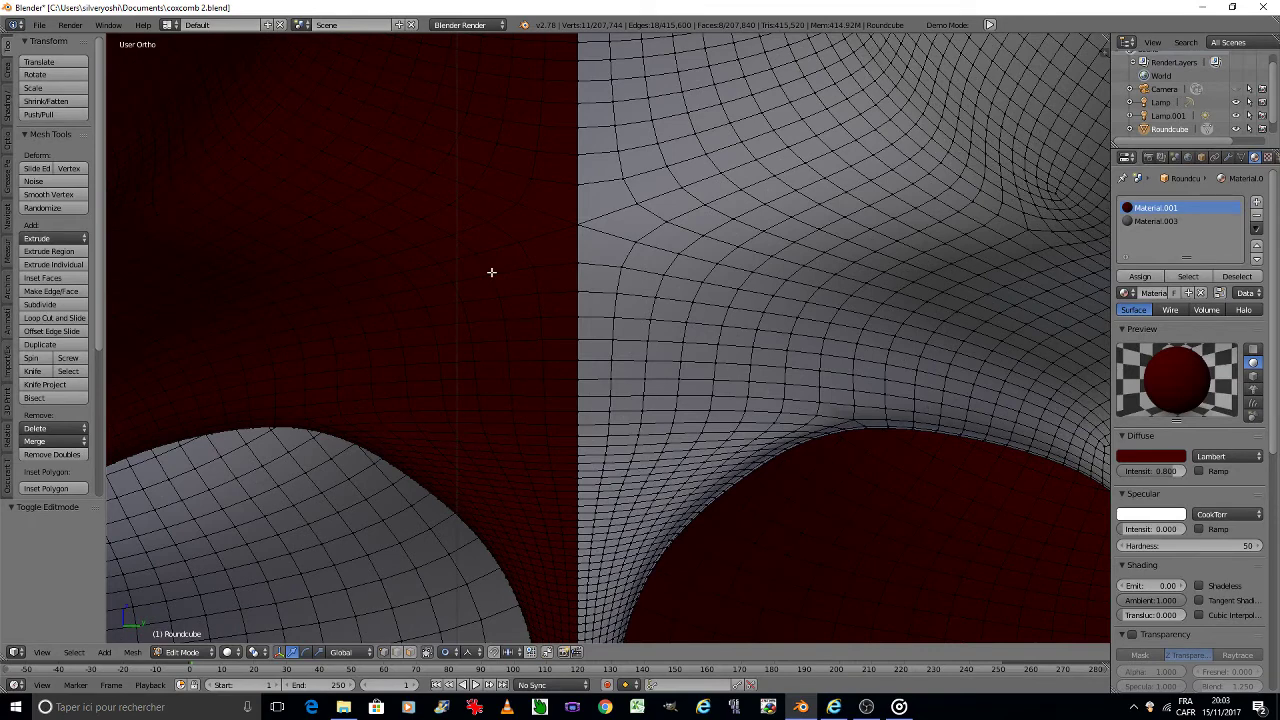
Step: Join corner vertices on the red half into a new diamond outline
right_click(491, 272)
shift+right_click(471, 342)
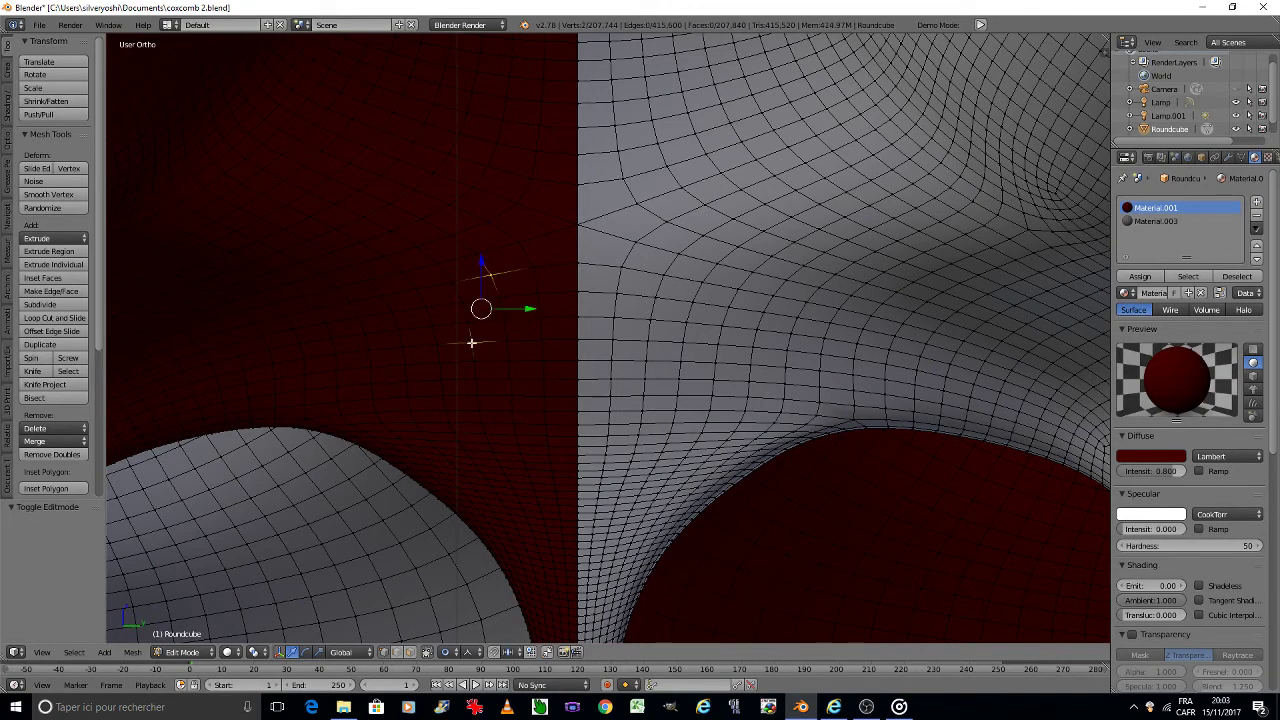
shift+right_click(511, 397)
key(j)
right_click(513, 306)
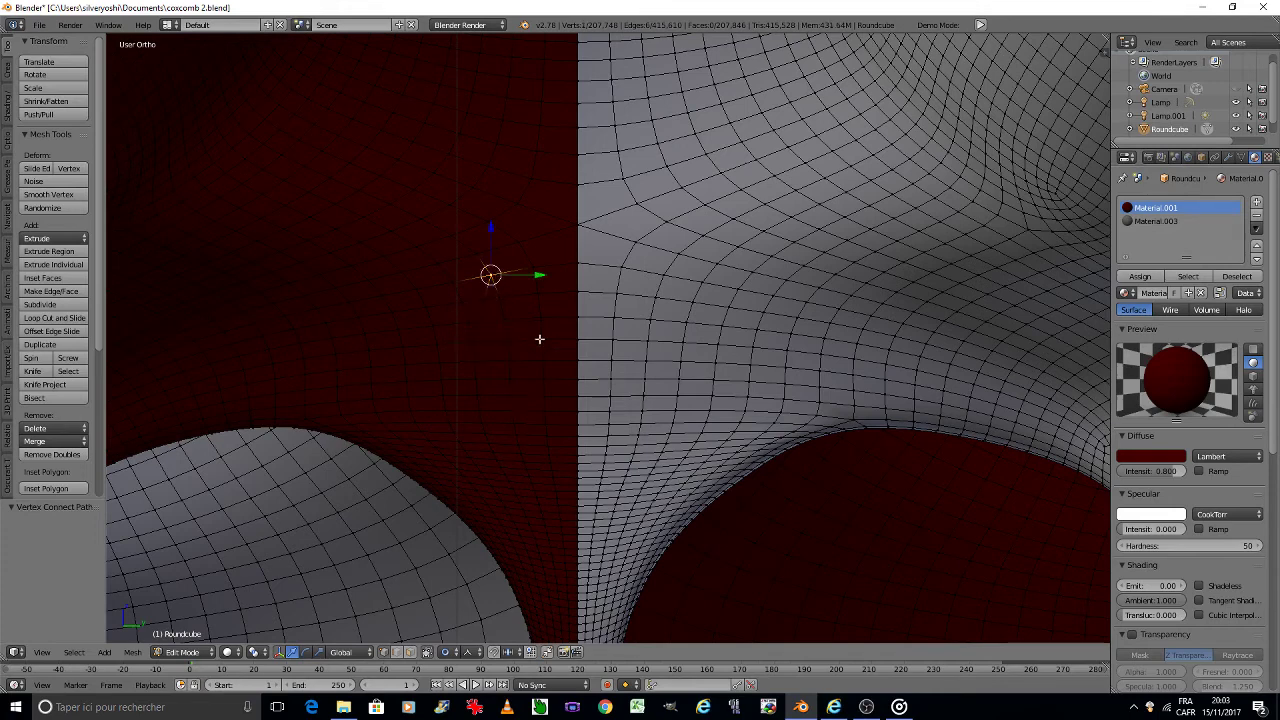
shift+right_click(539, 339)
shift+right_click(511, 394)
key(j)
Step: Vertex-slide a column of three vertices along their edges
right_click(538, 348)
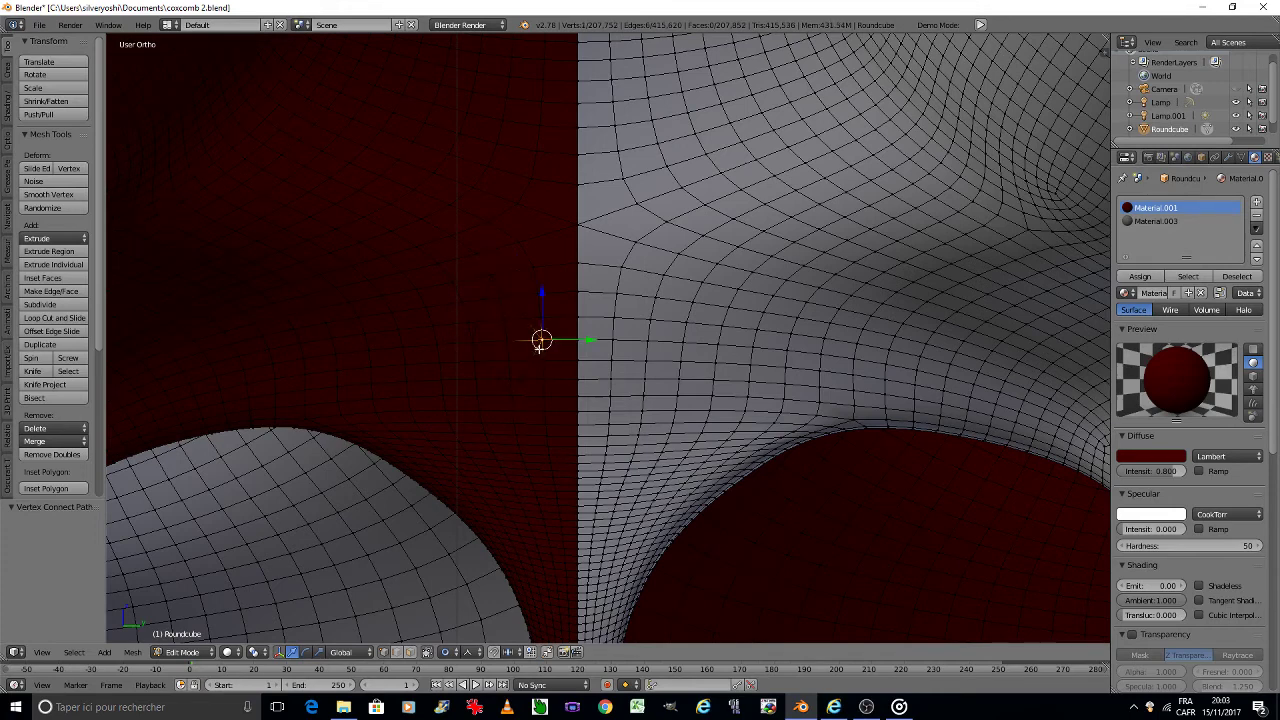
scroll(540, 341, up, 1)
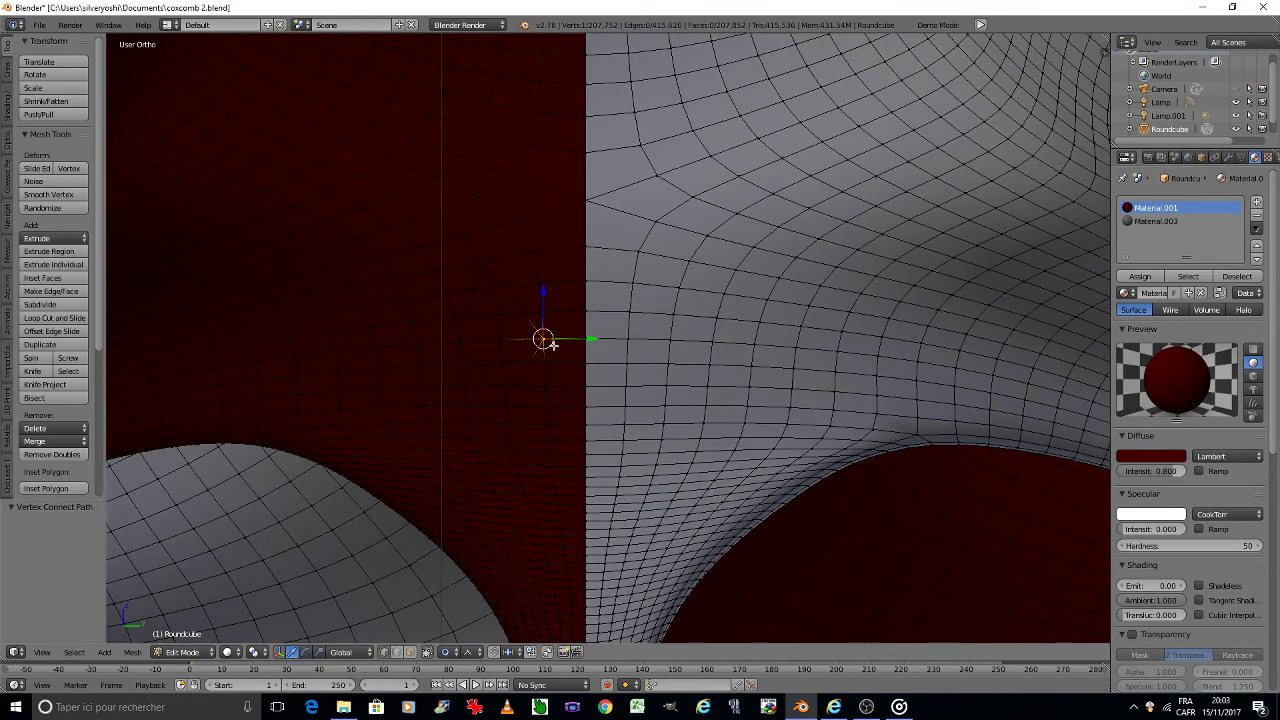
right_click(521, 311)
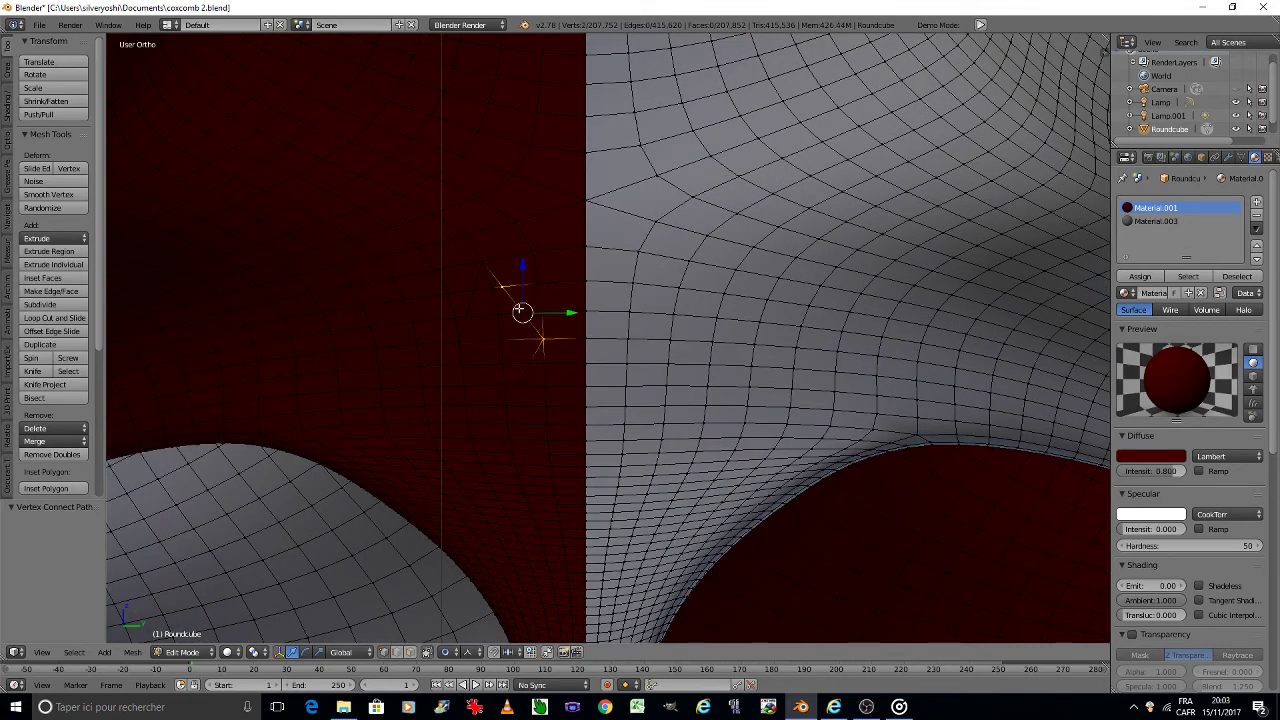
shift+right_click(531, 362)
shift+right_click(533, 381)
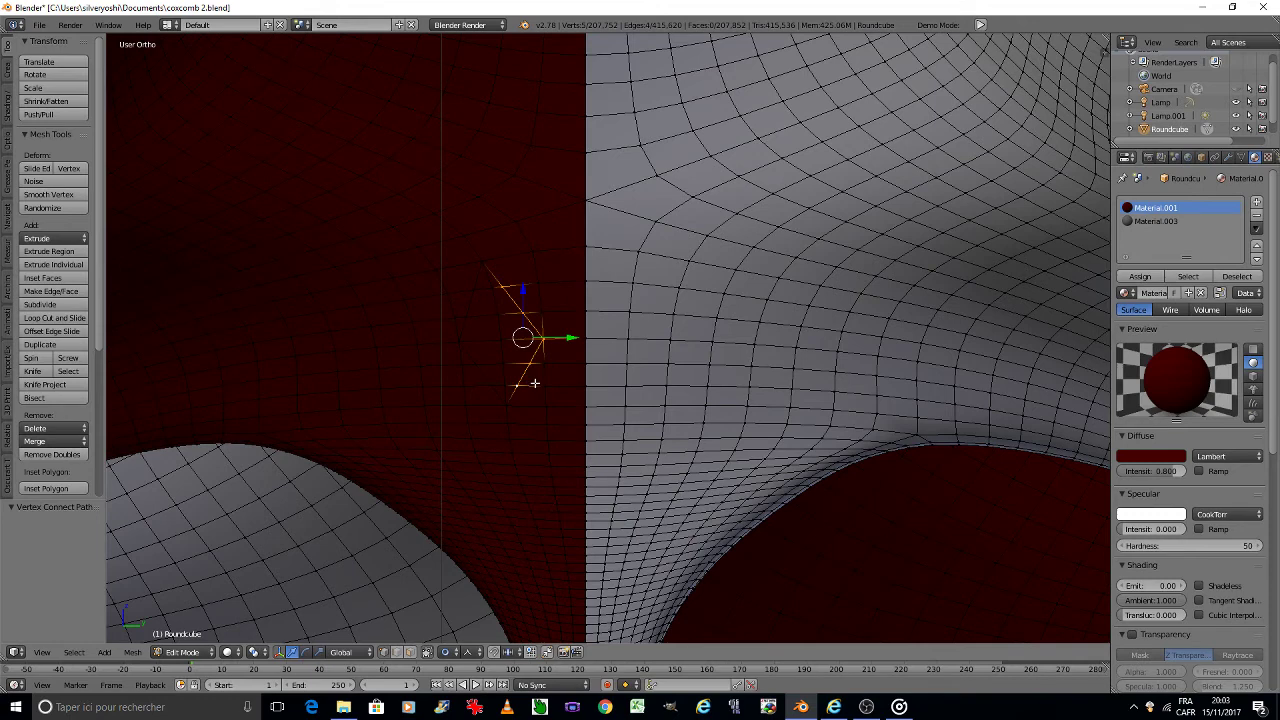
key(shift+v)
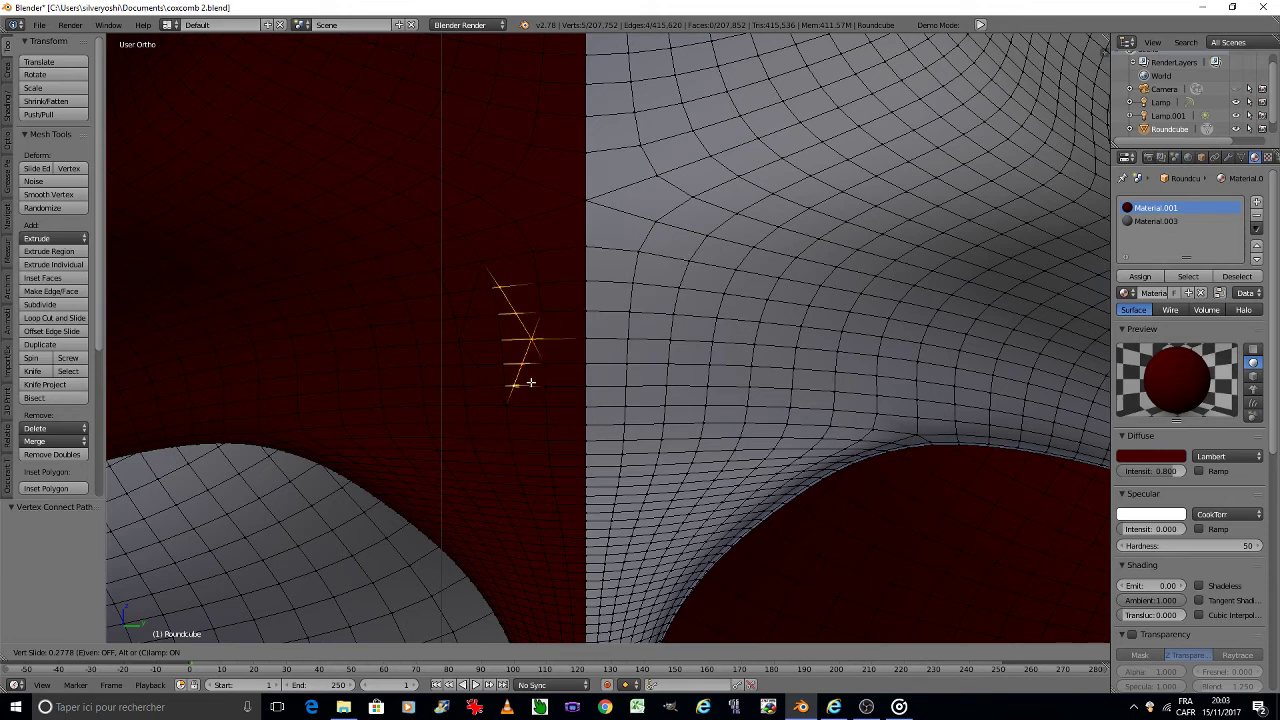
Step: Confirm the slide and connect three vertices on the grey half
click(530, 382)
key(a)
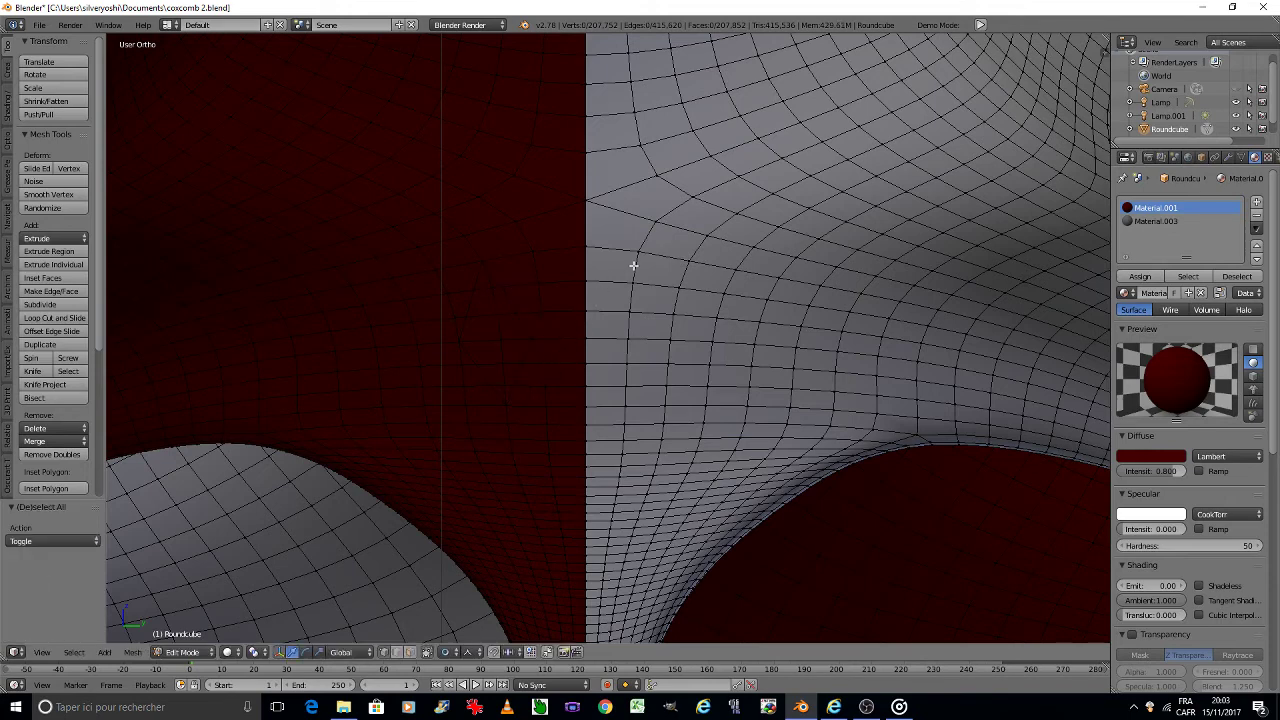
right_click(685, 262)
shift+right_click(711, 337)
shift+right_click(665, 404)
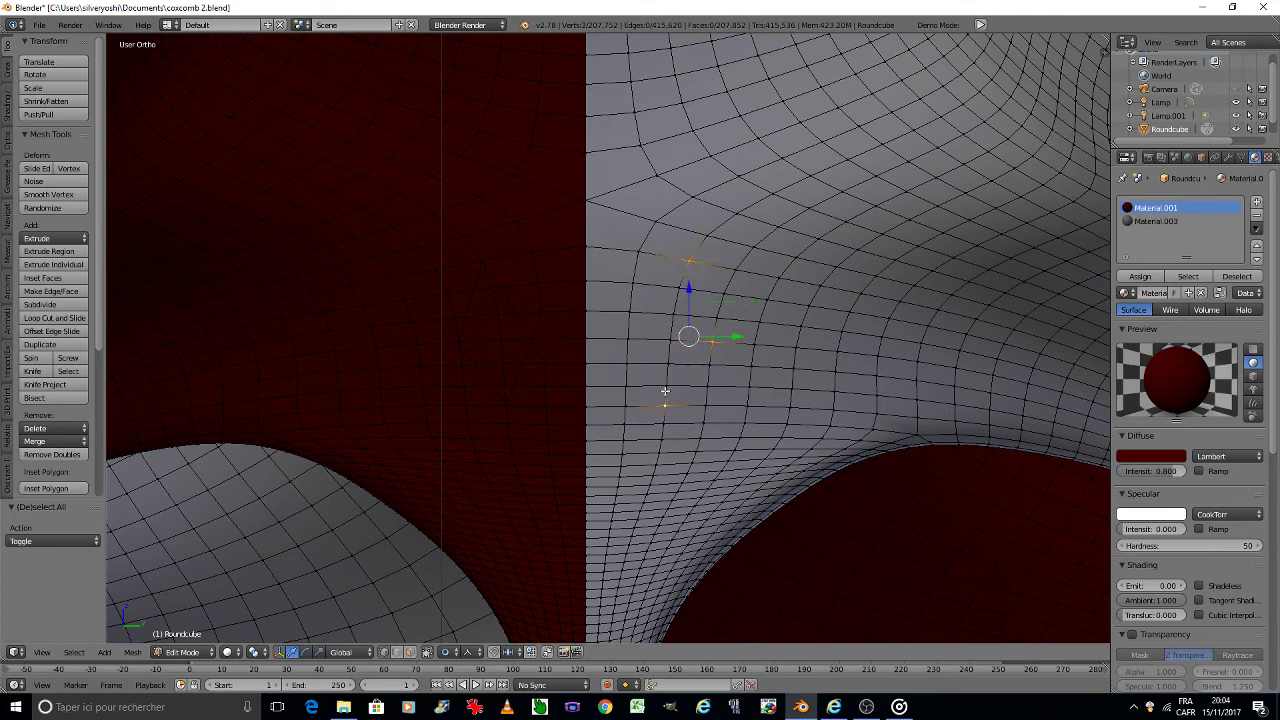
key(j)
Step: Slide the upper vertex and join the remaining vertices to close the grey-side diamond
right_click(664, 404)
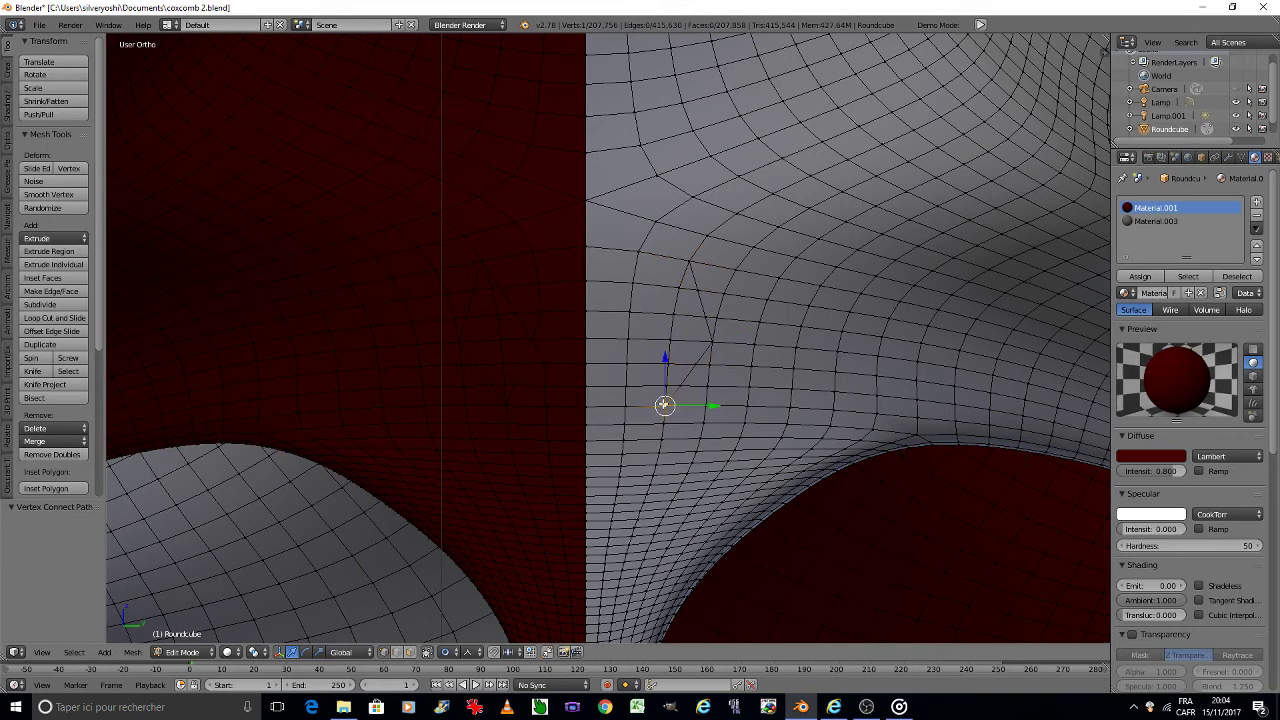
shift+right_click(629, 336)
right_click(632, 341)
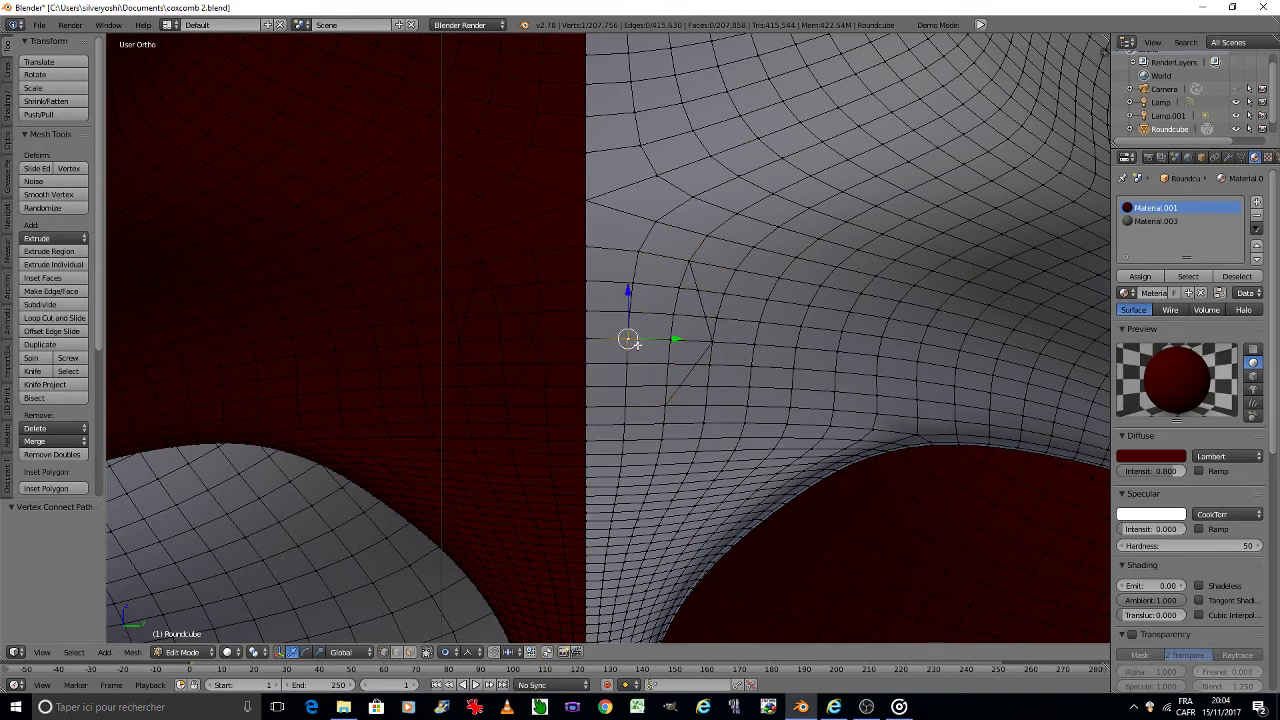
key(shift+v)
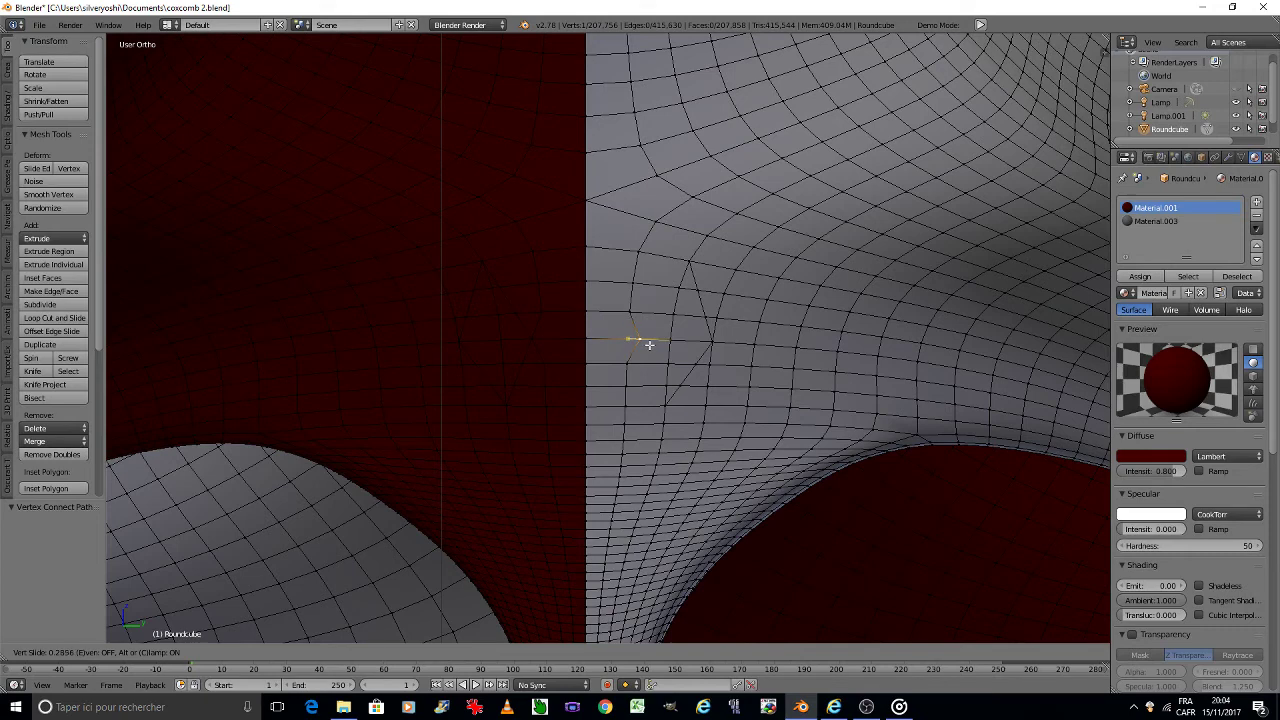
shift+right_click(665, 403)
key(j)
right_click(643, 339)
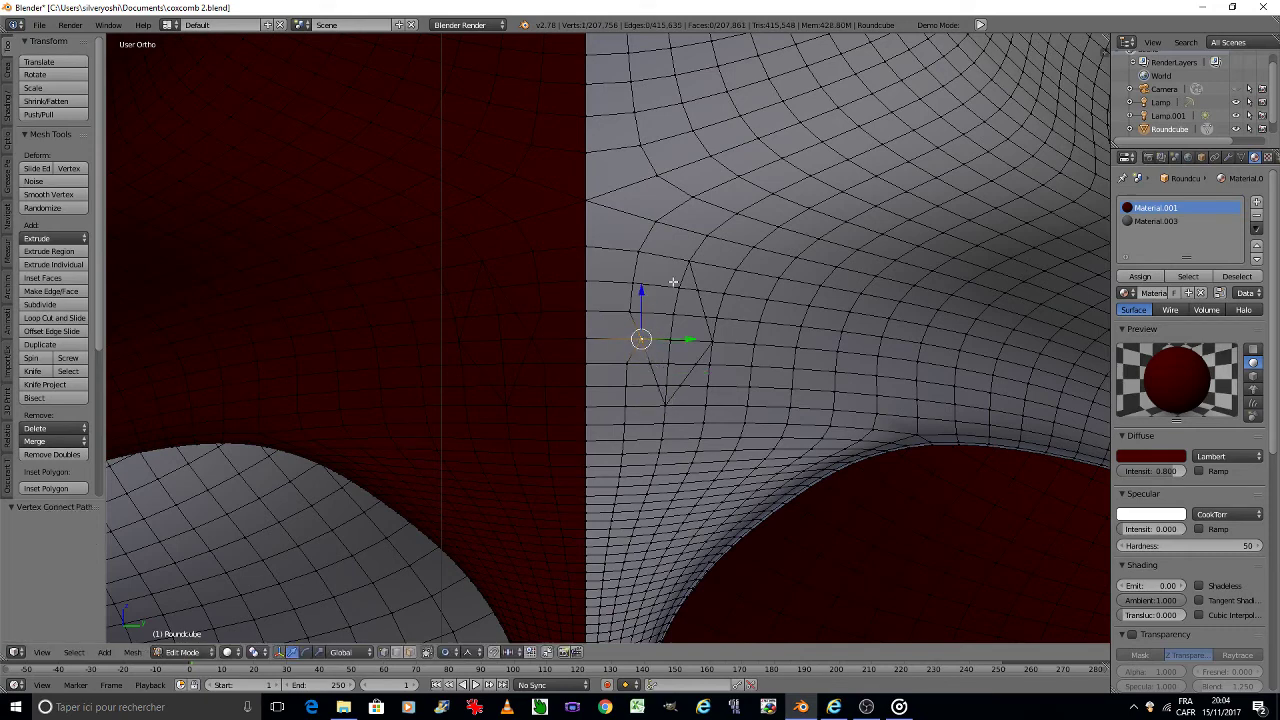
shift+right_click(689, 262)
key(j)
key(space)
click(562, 408)
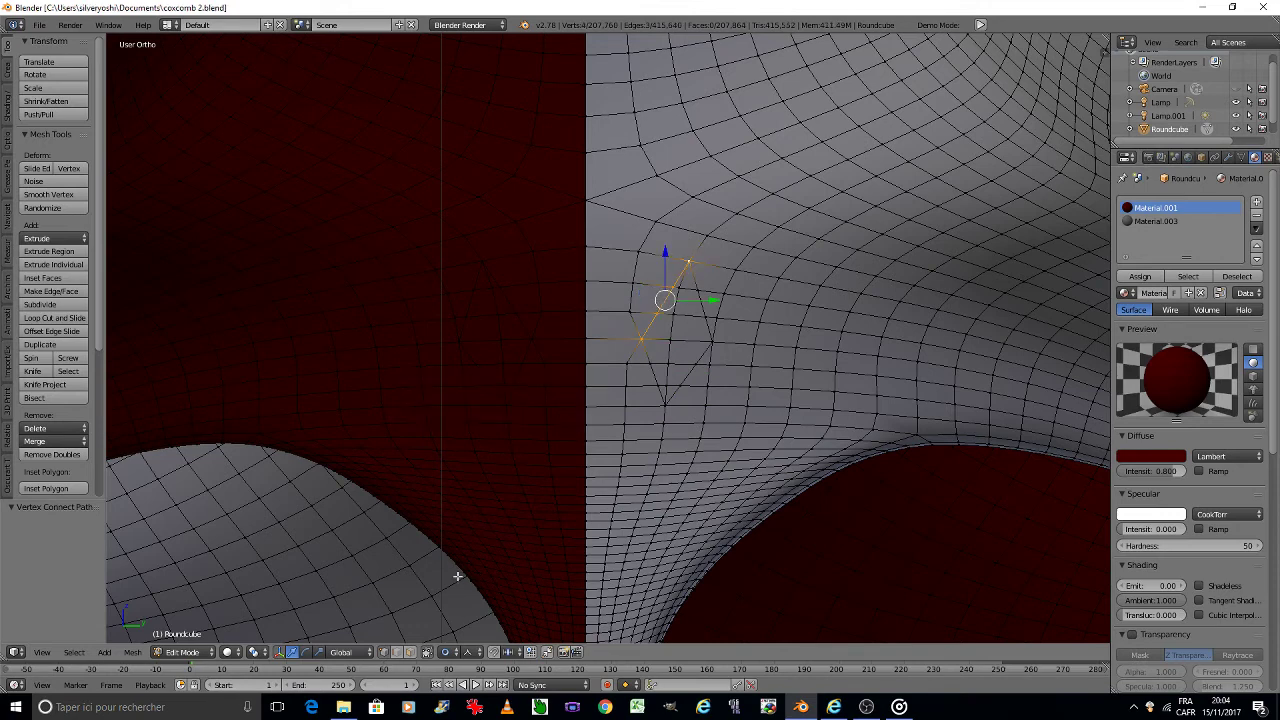
Step: Assign Material.003 to the red-side diamond's faces
click(410, 653)
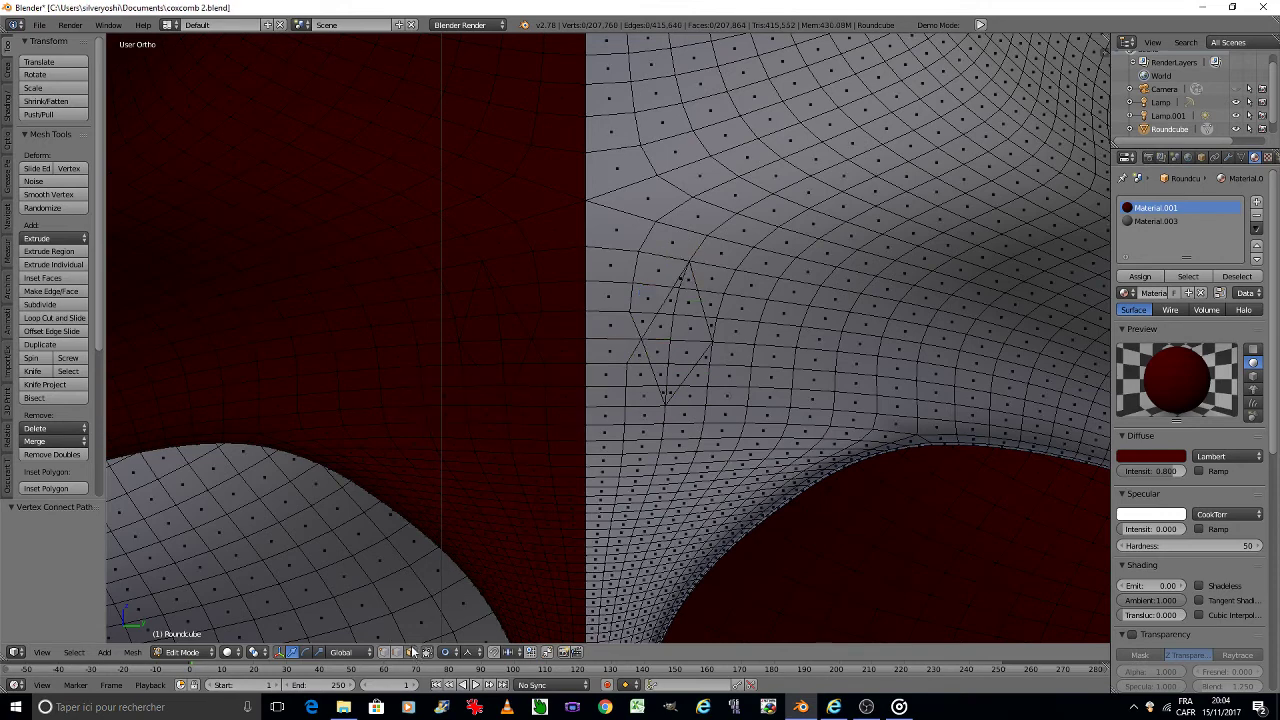
right_click(488, 300)
shift+right_click(504, 365)
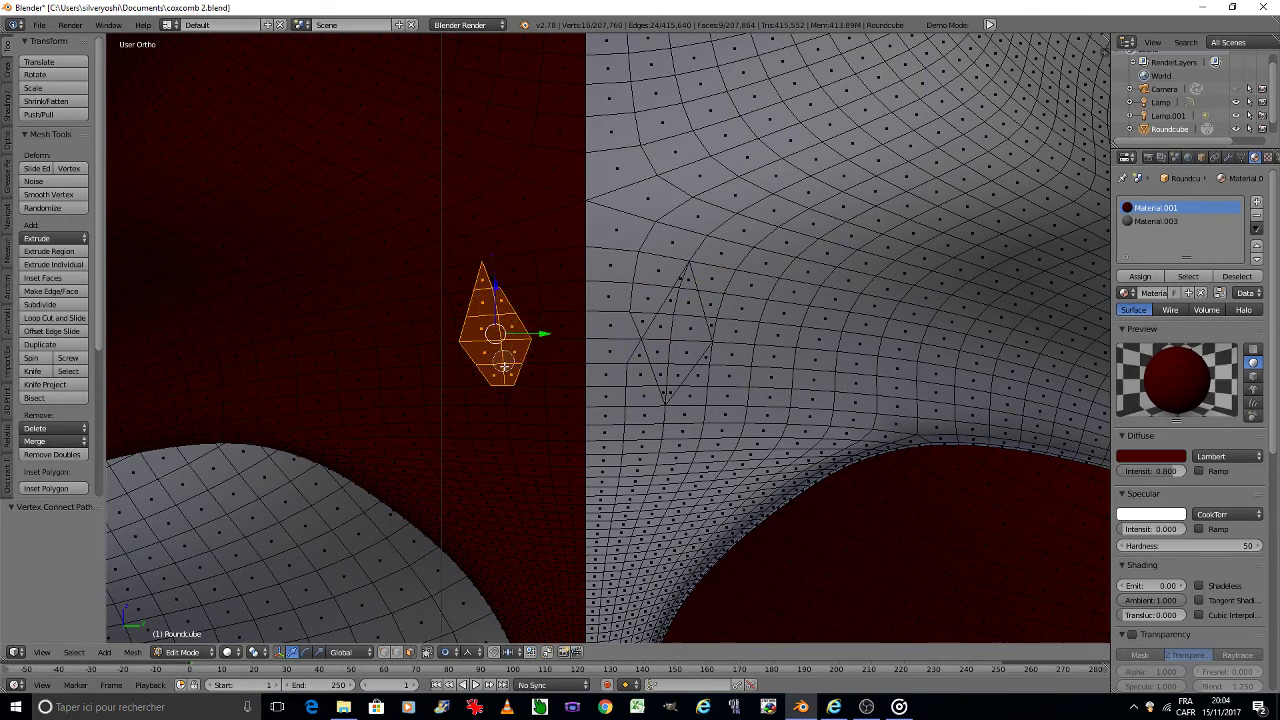
shift+right_click(491, 296)
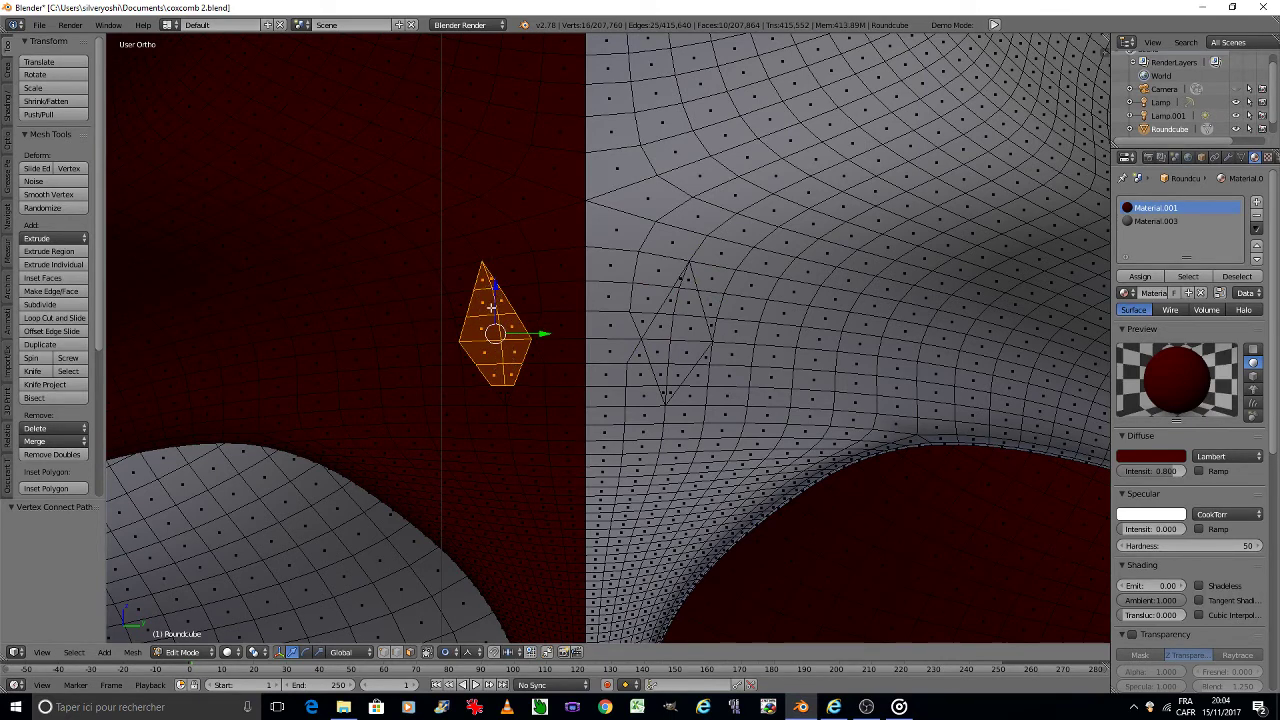
scroll(505, 354, up, 2)
shift+right_click(501, 395)
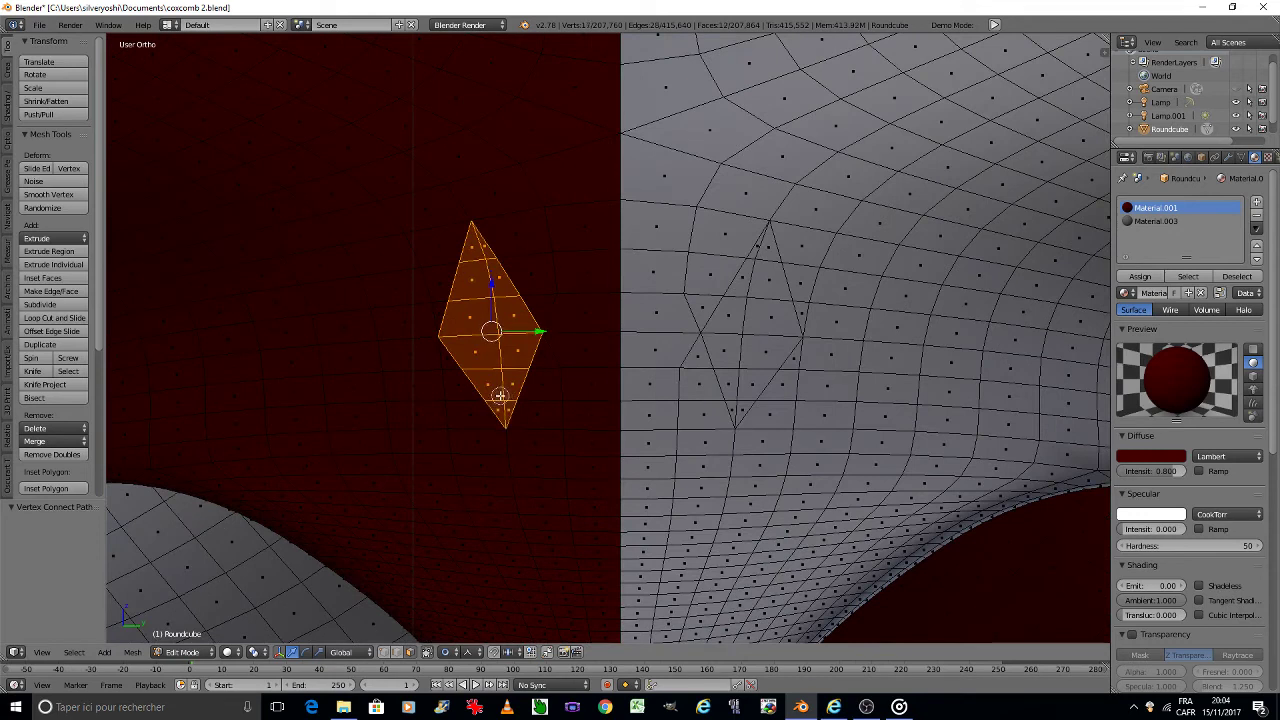
click(1160, 221)
click(1140, 276)
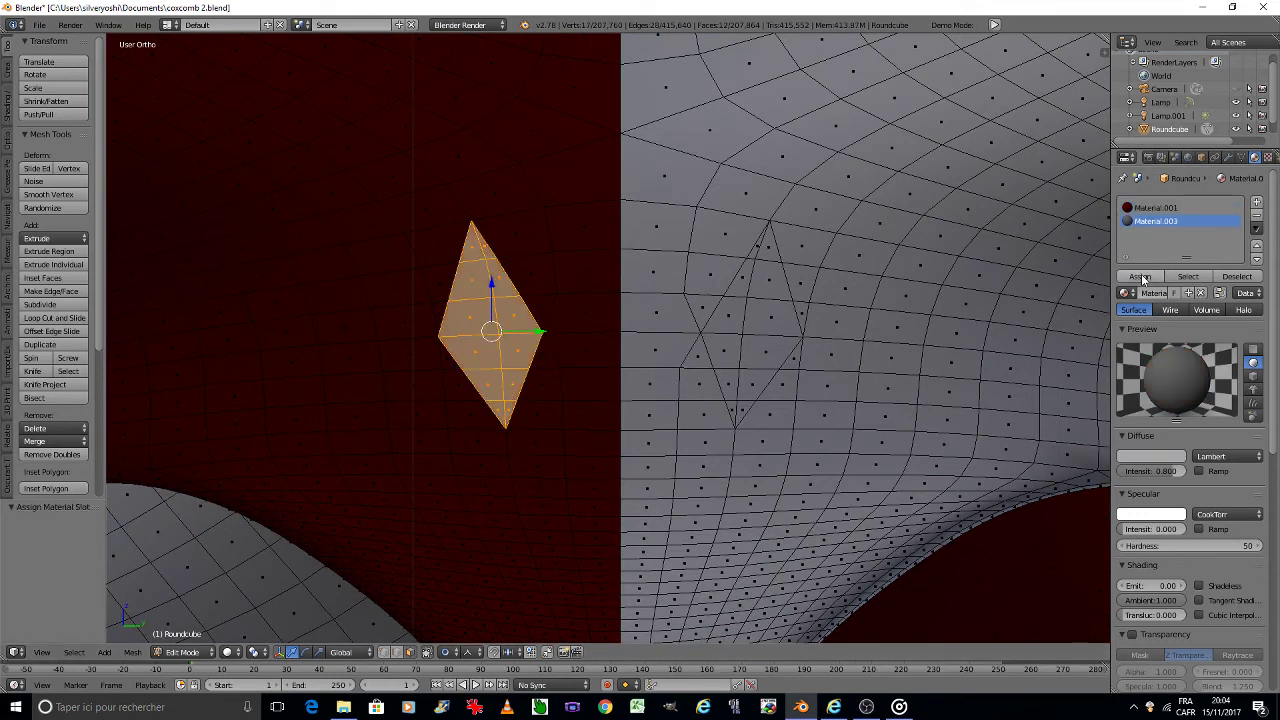
Step: Assign Material.001 to the grey-side diamond's faces
key(a)
right_click(762, 263)
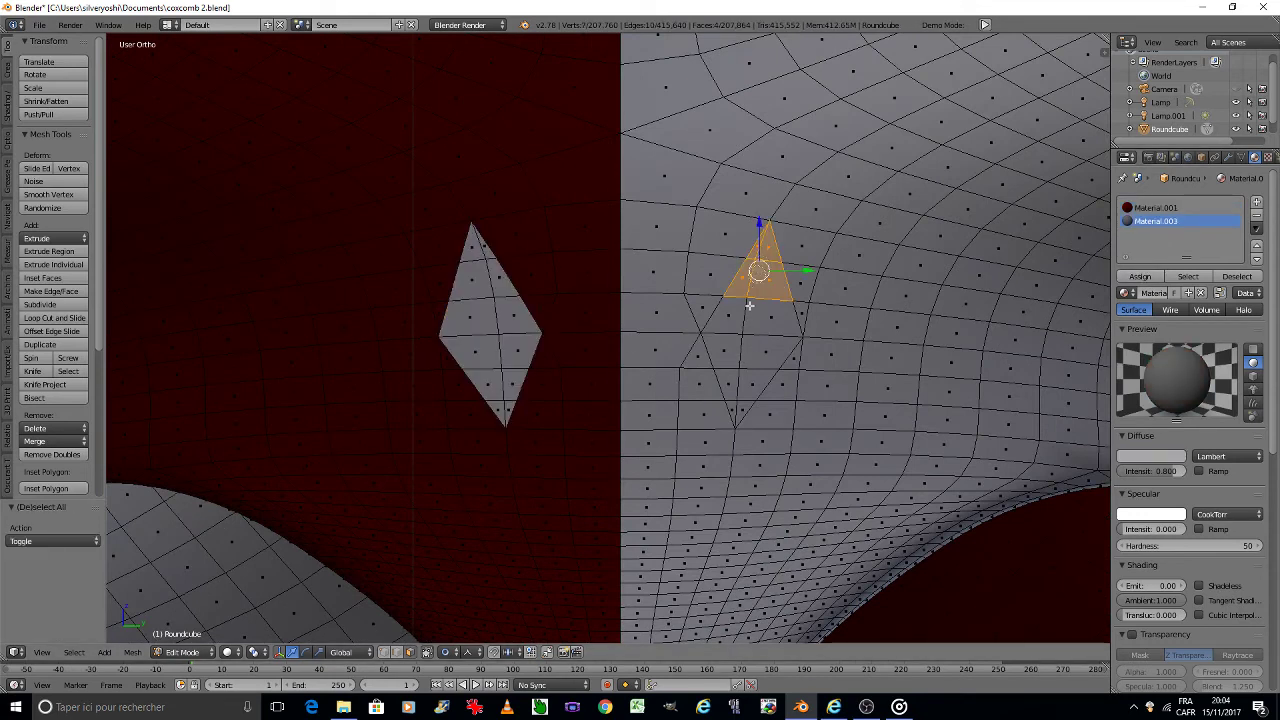
shift+right_click(750, 322)
shift+right_click(745, 378)
shift+right_click(737, 397)
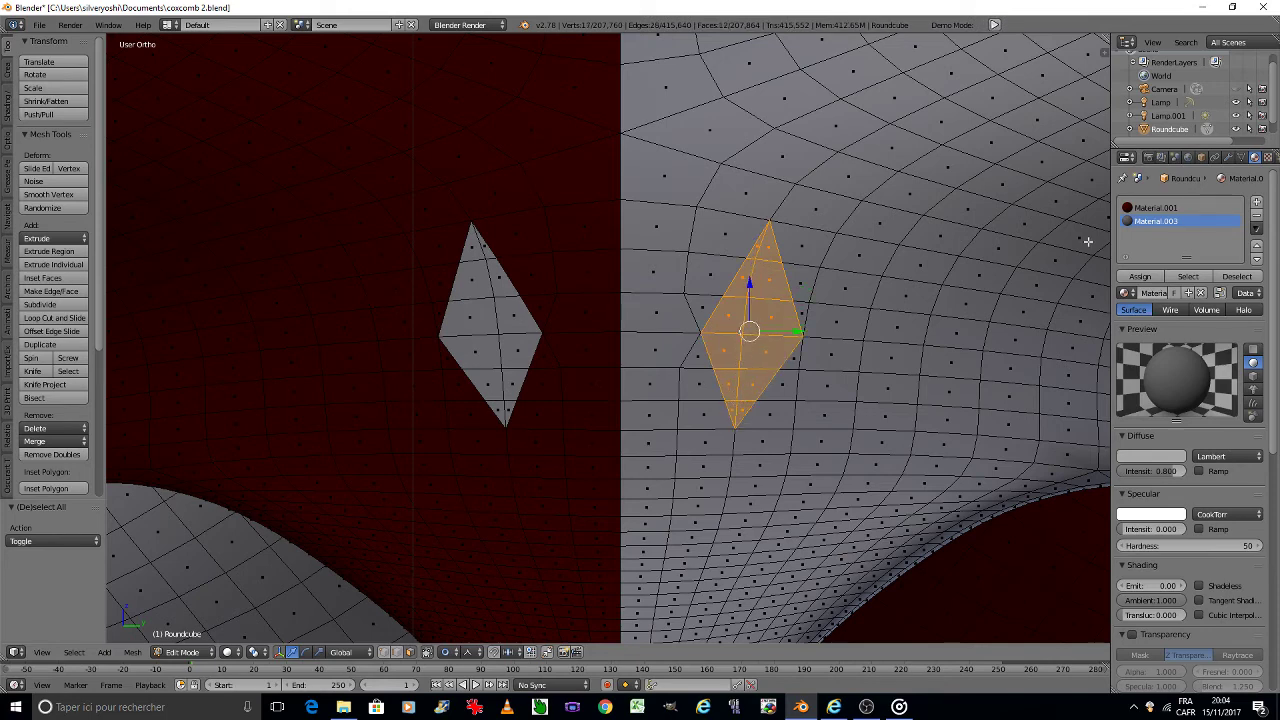
click(1156, 207)
click(1140, 276)
Step: Return to Object Mode, view through the camera, and save the file
key(Tab)
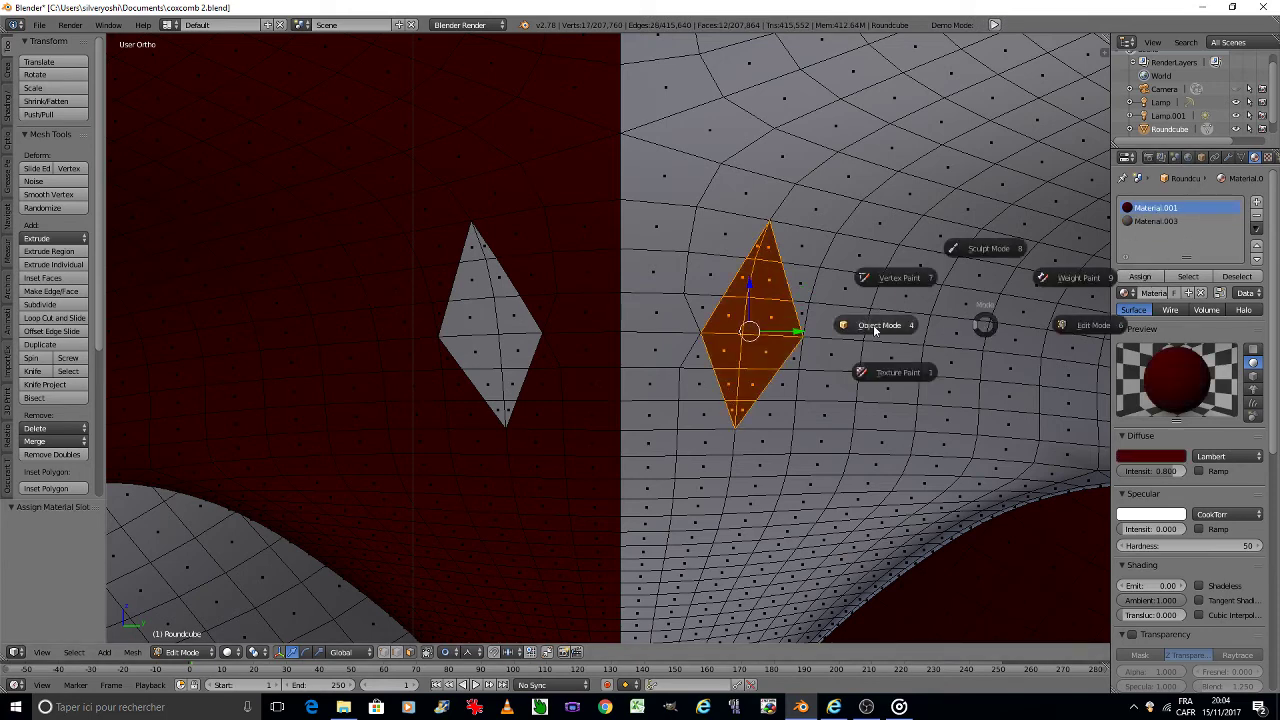
click(871, 323)
scroll(790, 308, down, 6)
scroll(790, 306, down, 5)
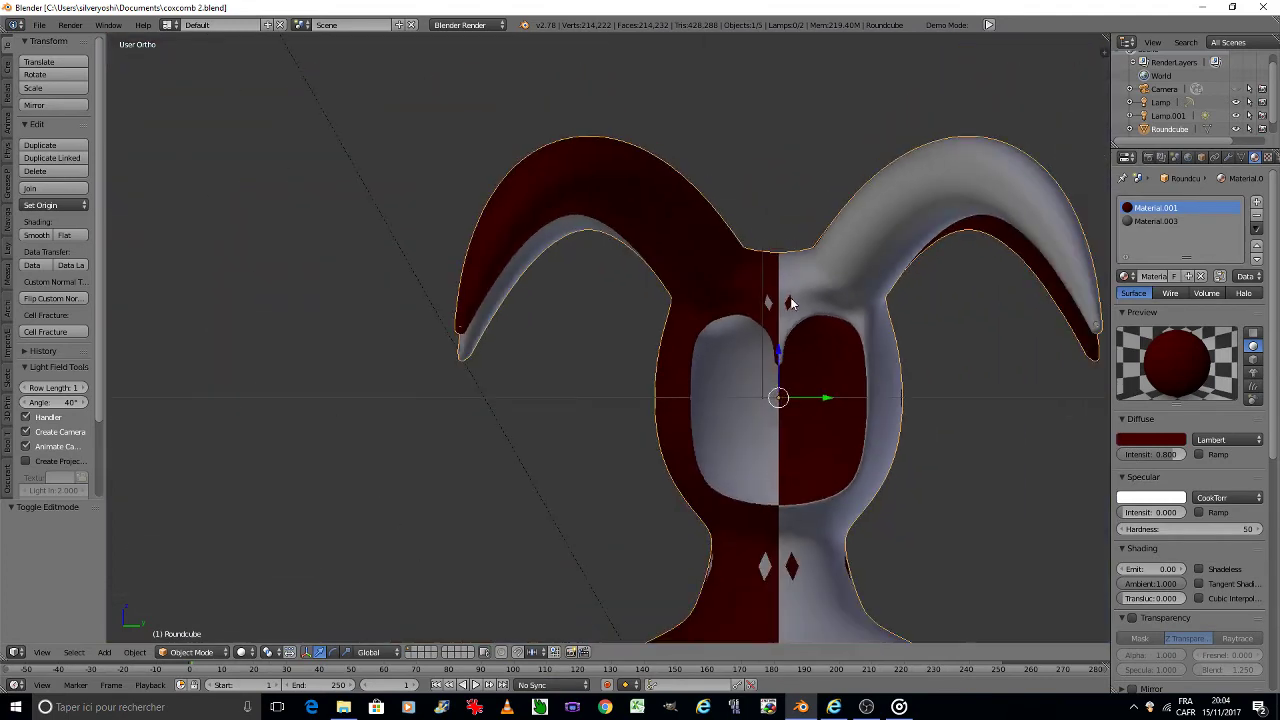
key(a)
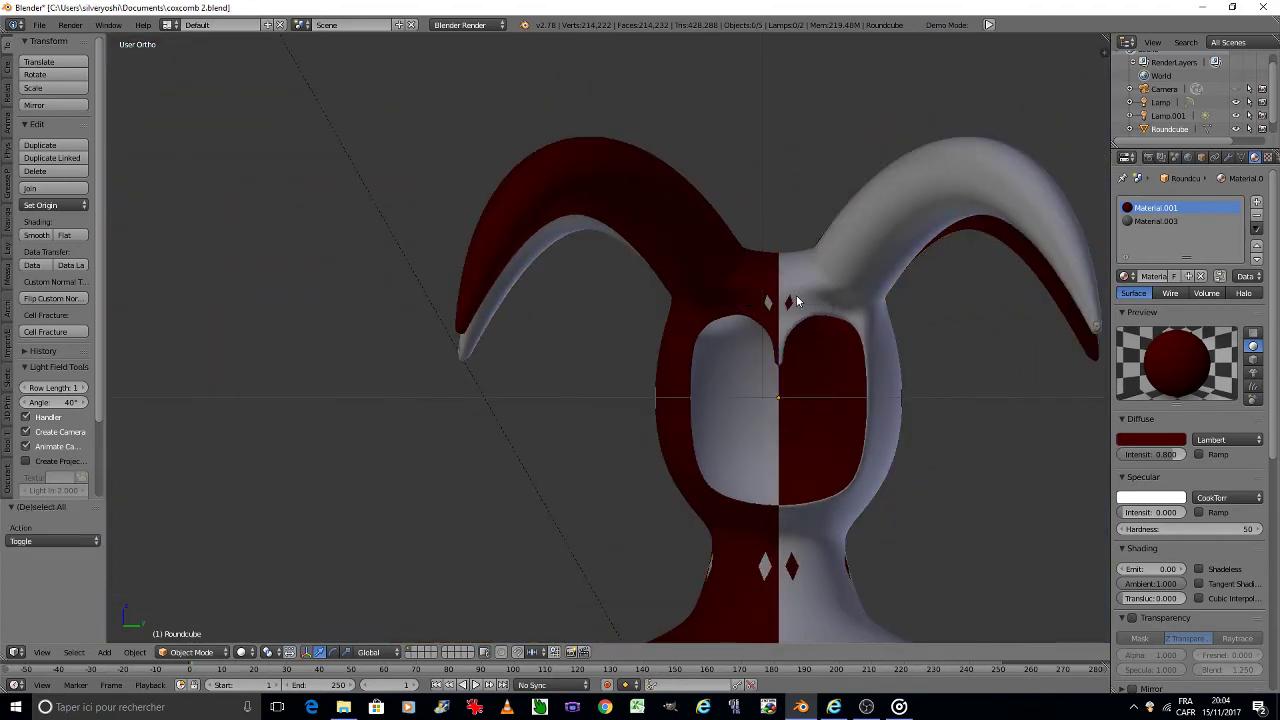
key(KP_0)
key(ctrl+s)
Step: Confirm the save overwrite and switch the viewport to Rendered shading
click(798, 299)
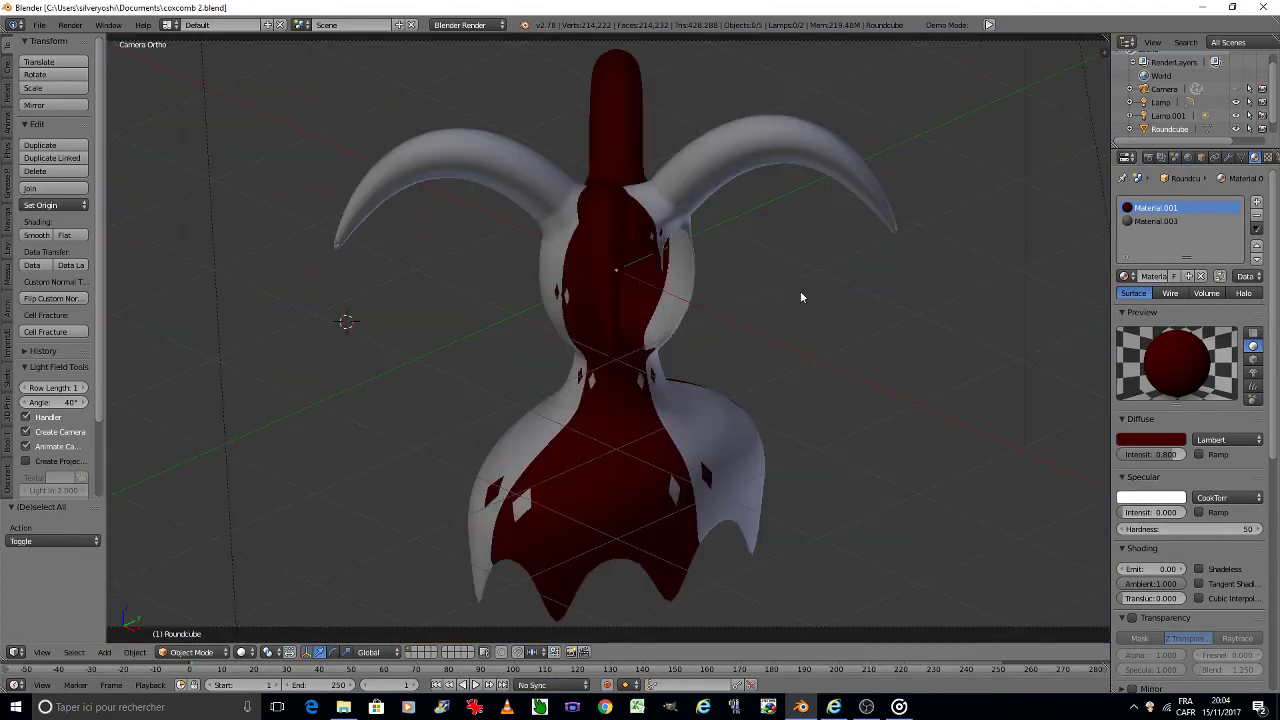
click(245, 652)
click(262, 564)
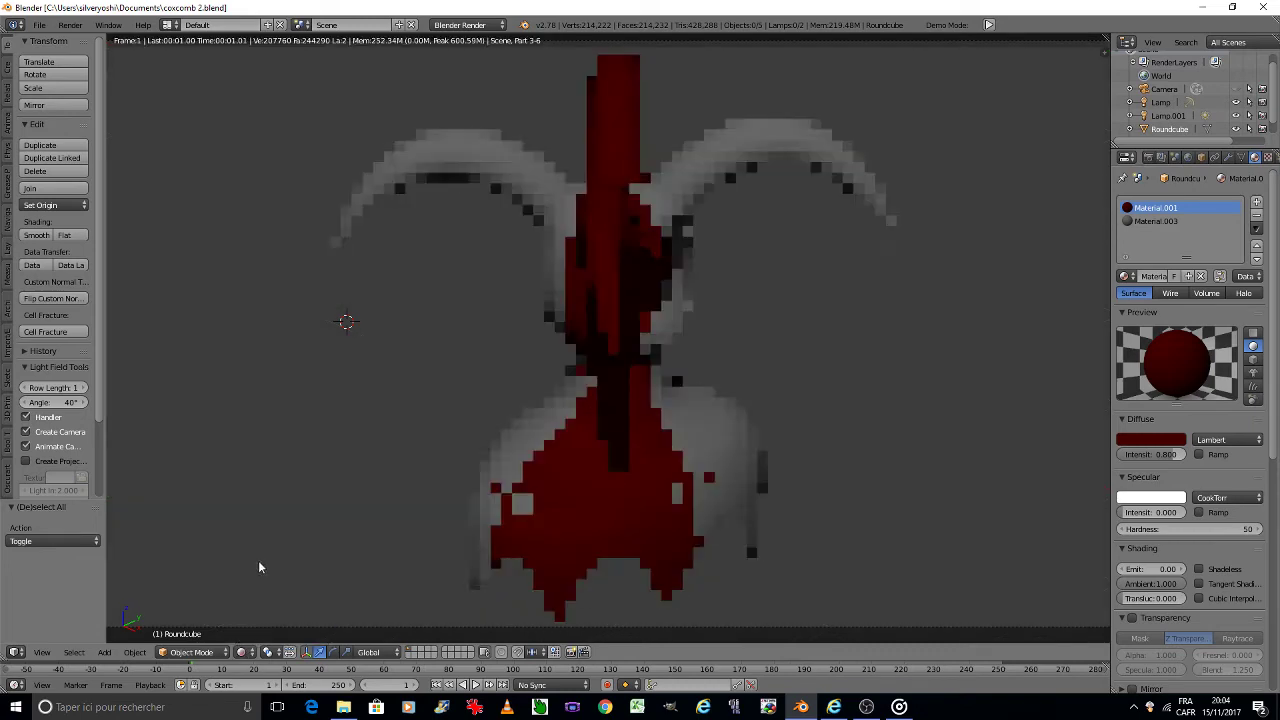
Step: Make Material.003's diffuse colour black and save the file
click(1155, 221)
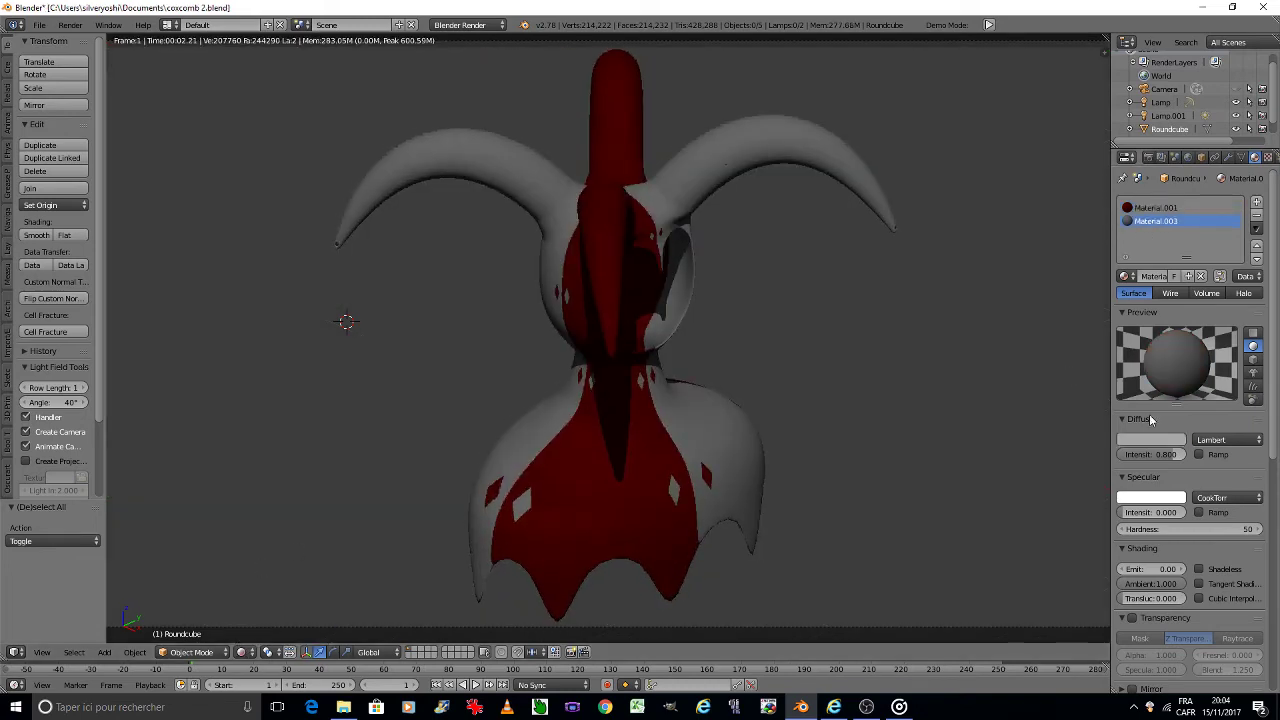
click(1150, 439)
click(1176, 360)
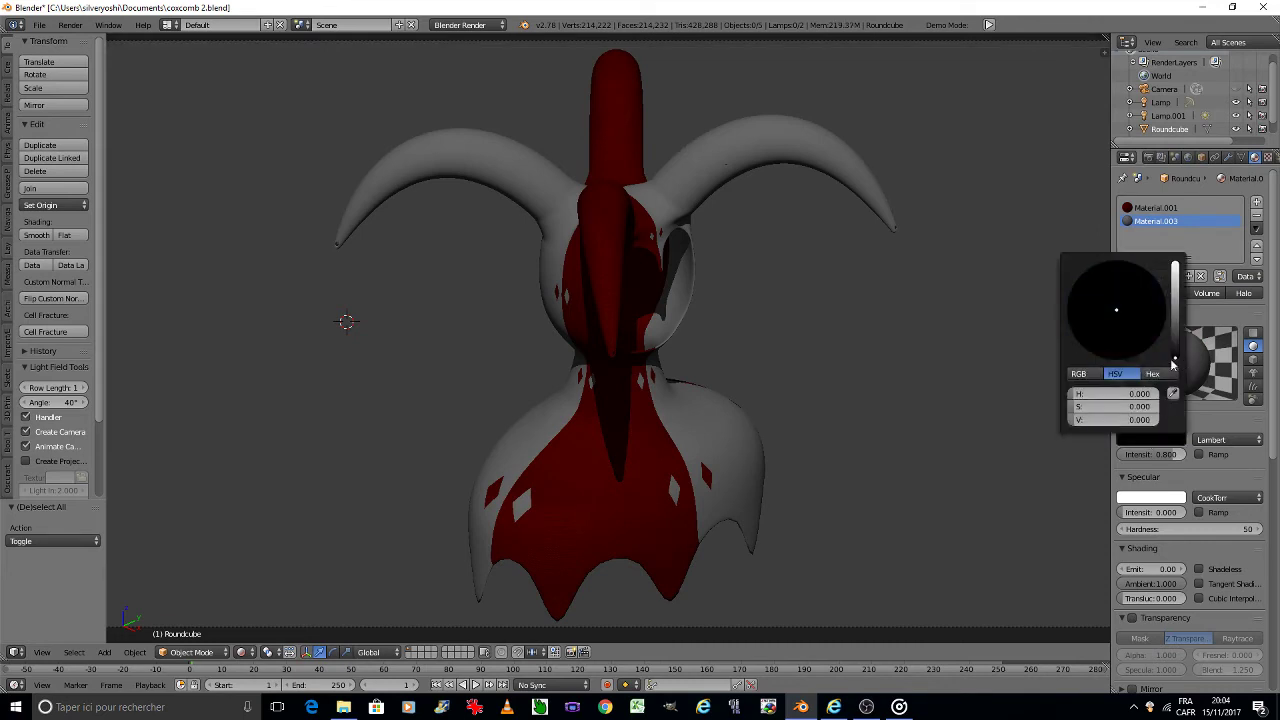
key(ctrl+s)
click(868, 455)
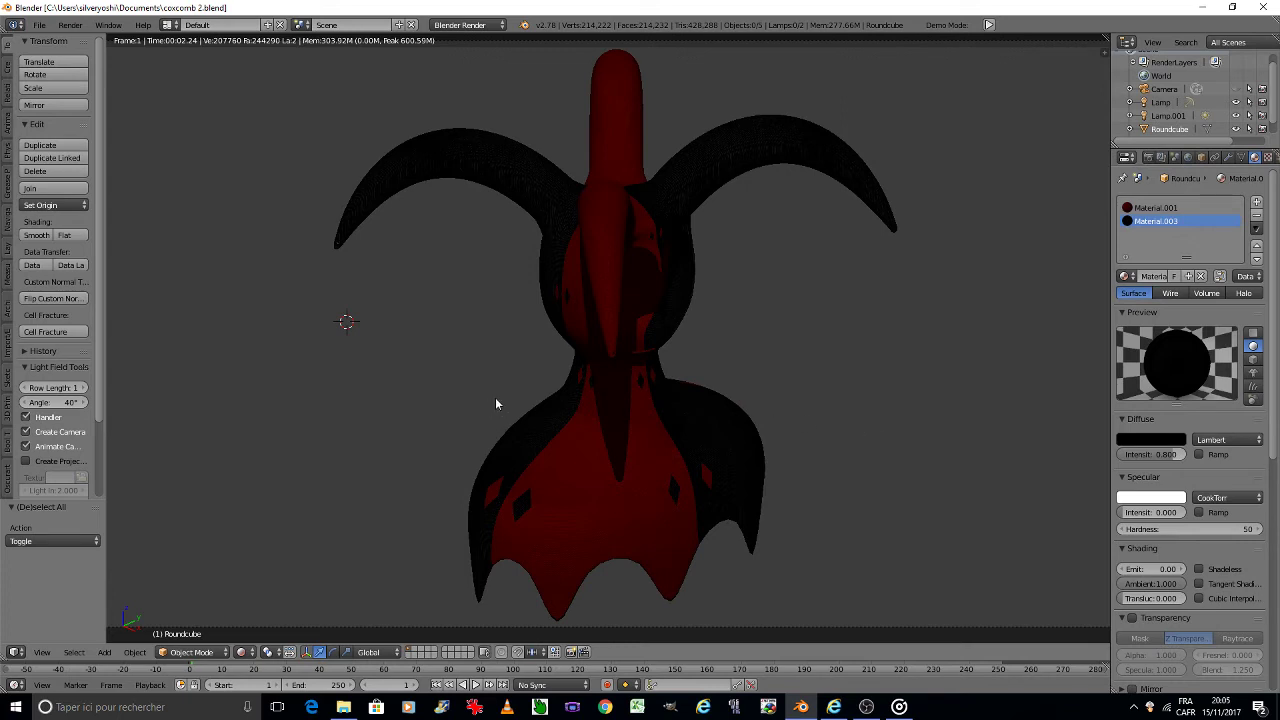
Step: Return to Solid shading and leave the camera for a front view
click(241, 652)
click(296, 610)
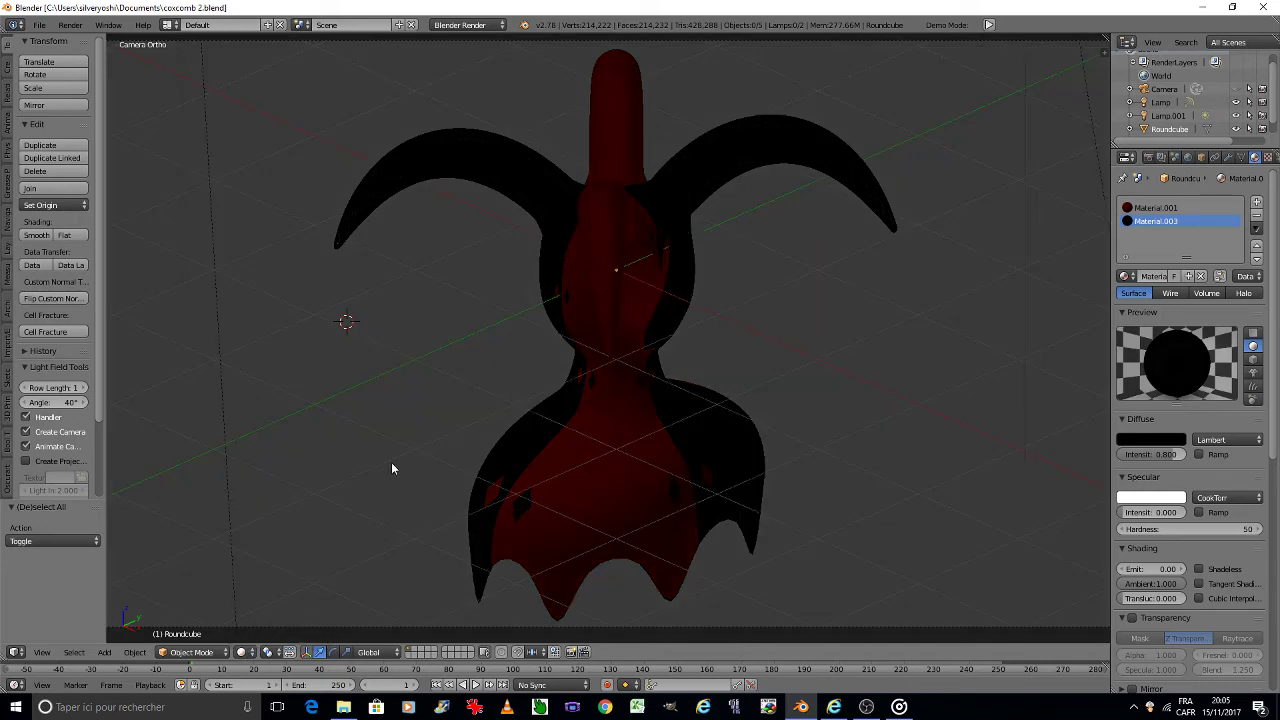
key(KP_Decimal)
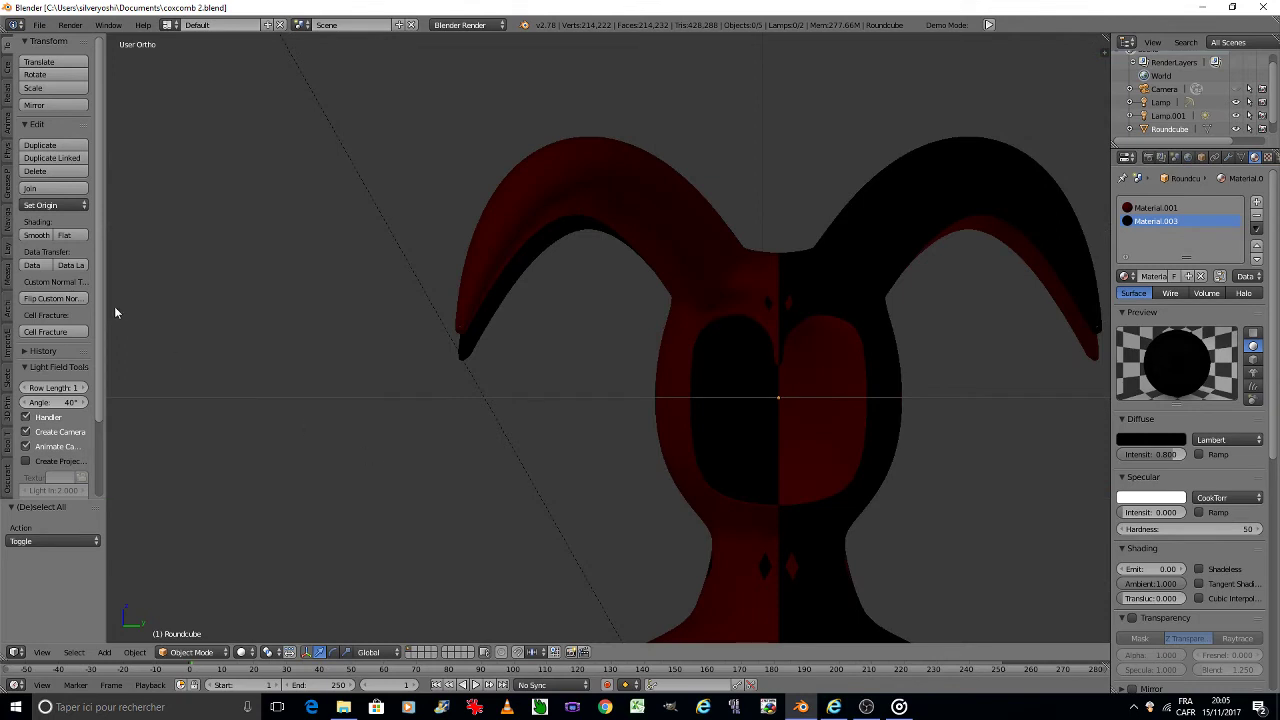
Step: Add a Round Cube and raise its arc divisions to 6
key(space)
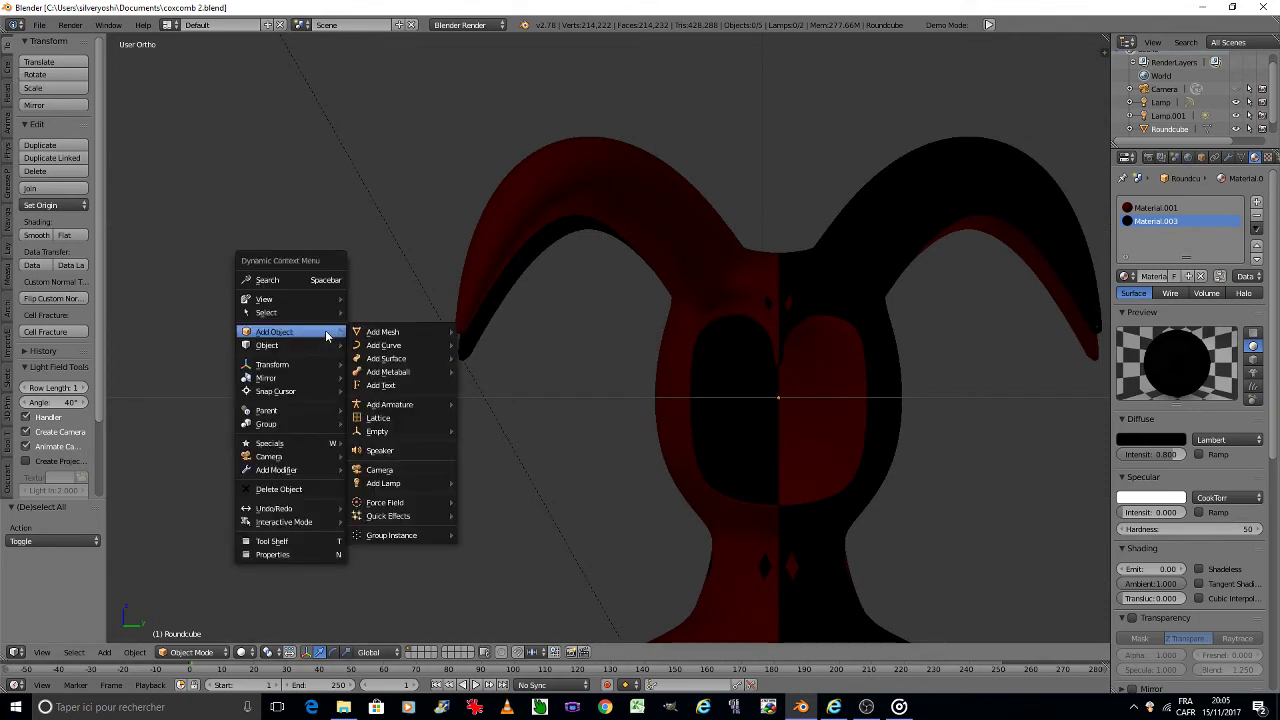
click(516, 557)
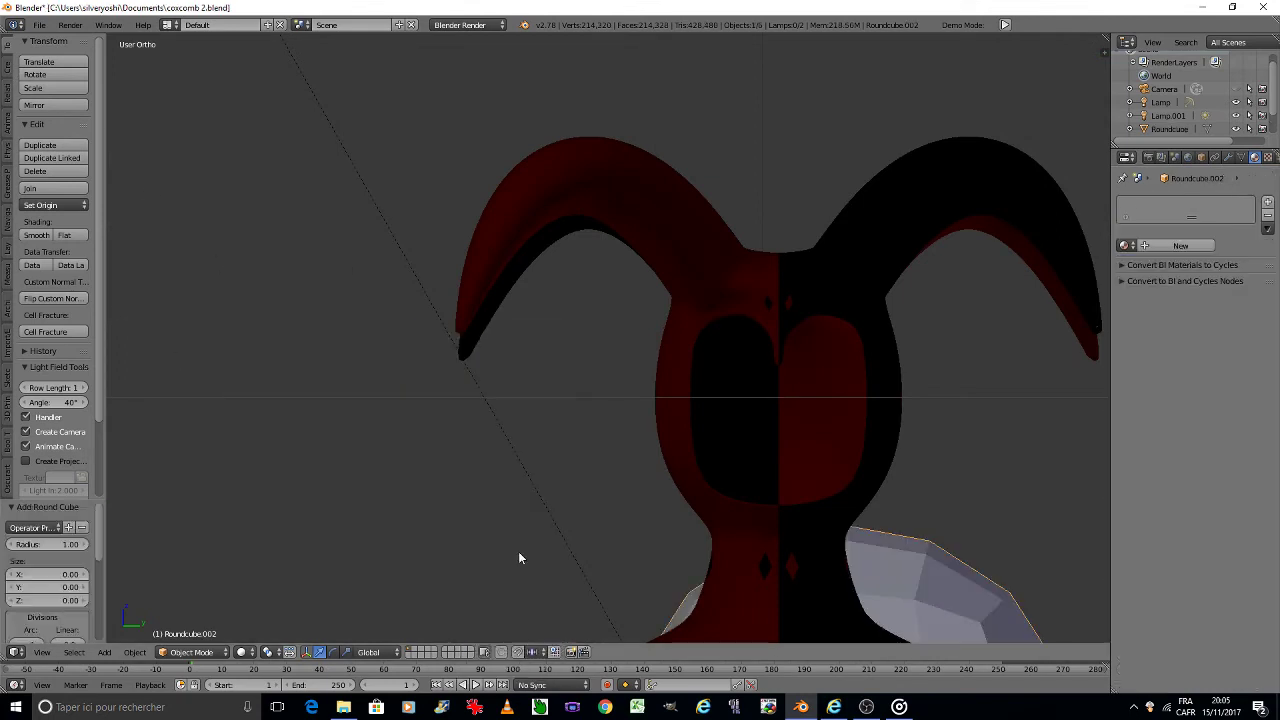
scroll(698, 485, down, 5)
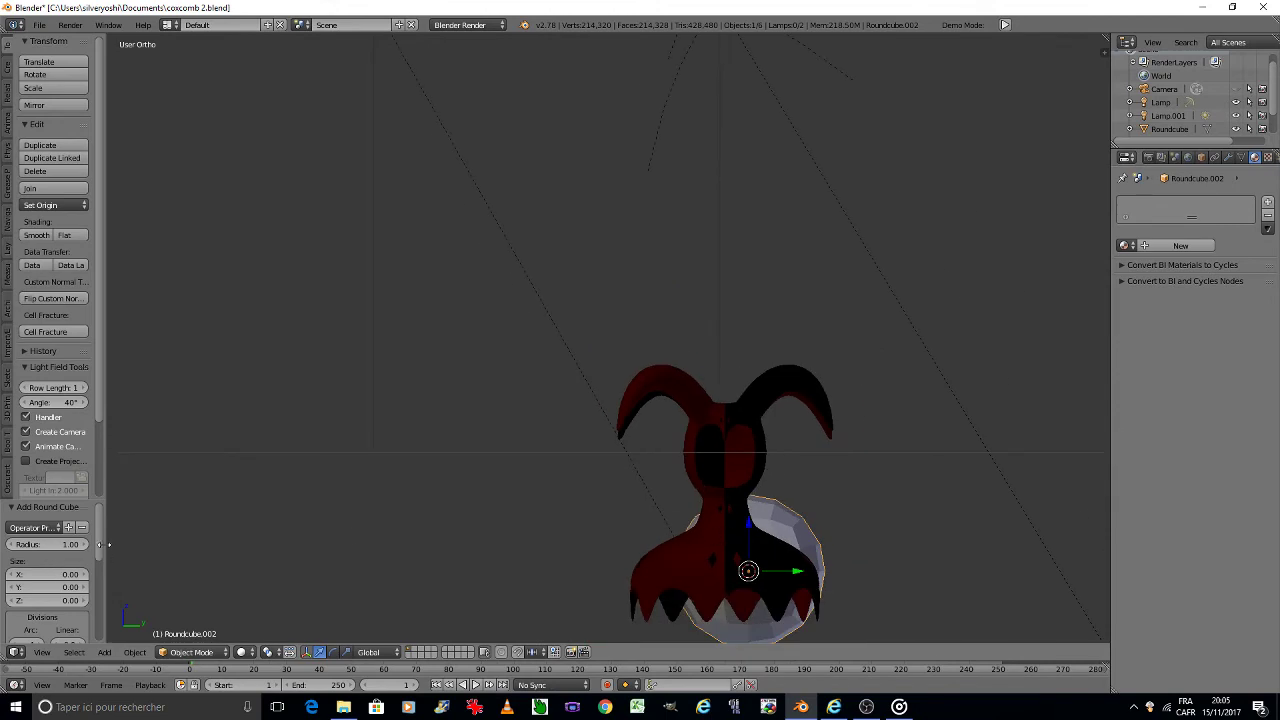
scroll(40, 560, down, 4)
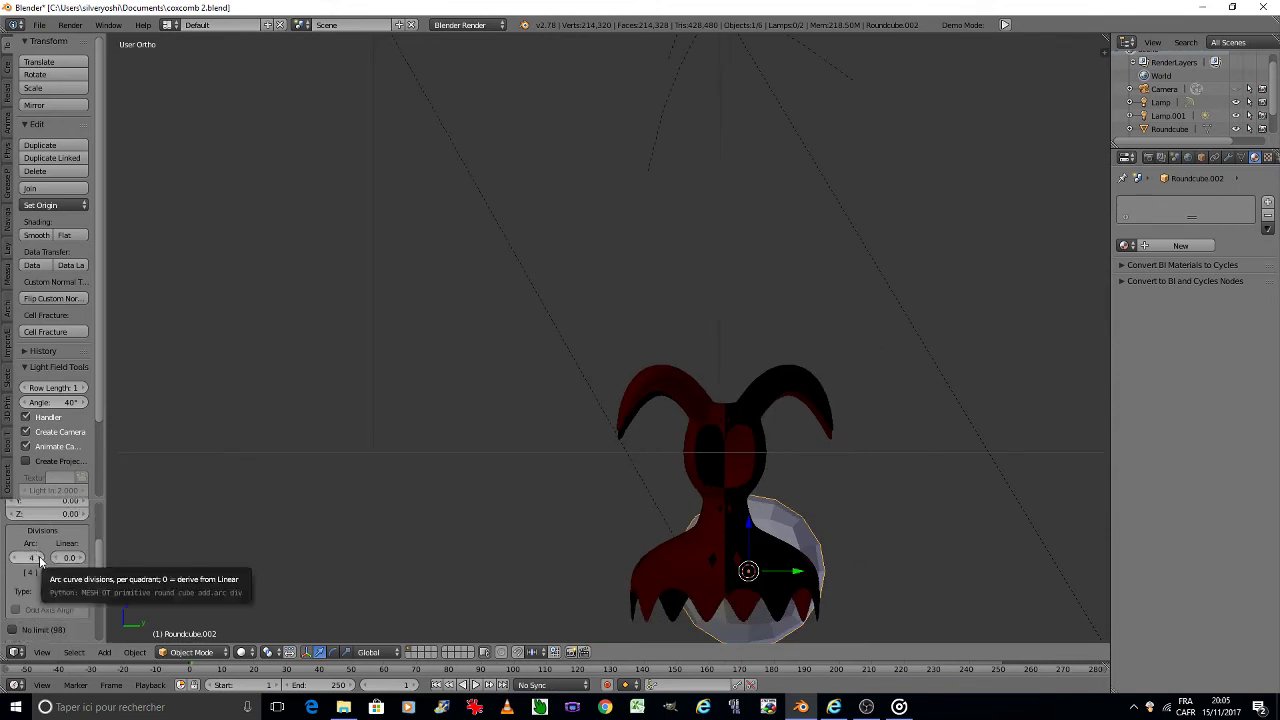
click(40, 558)
click(40, 558)
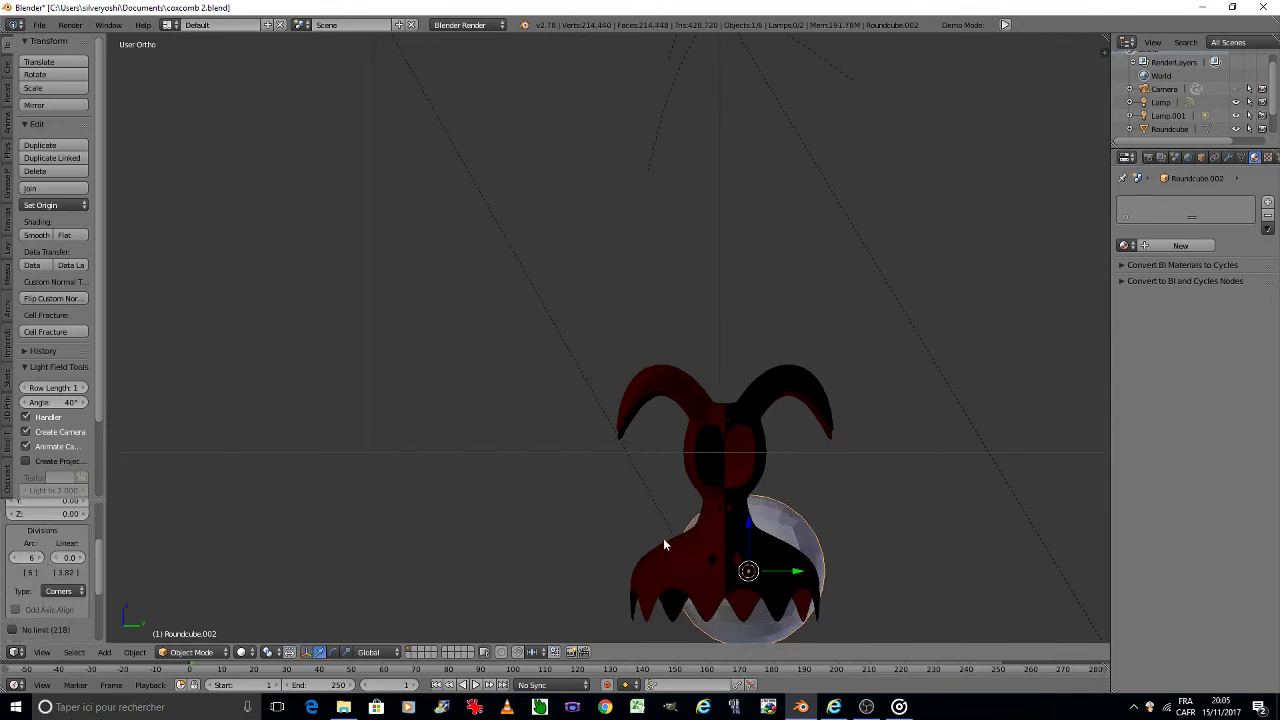
Step: Move the sphere to the left of the head and save the file
key(g)
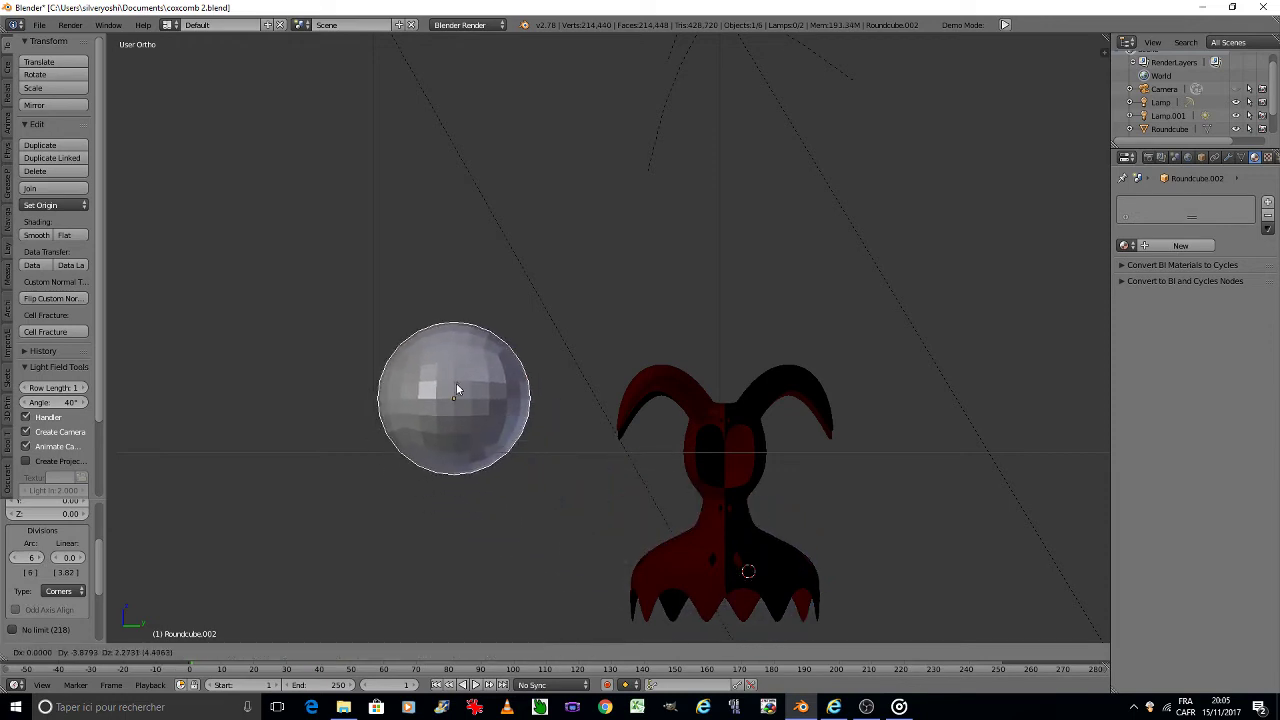
click(457, 389)
key(ctrl+s)
click(456, 385)
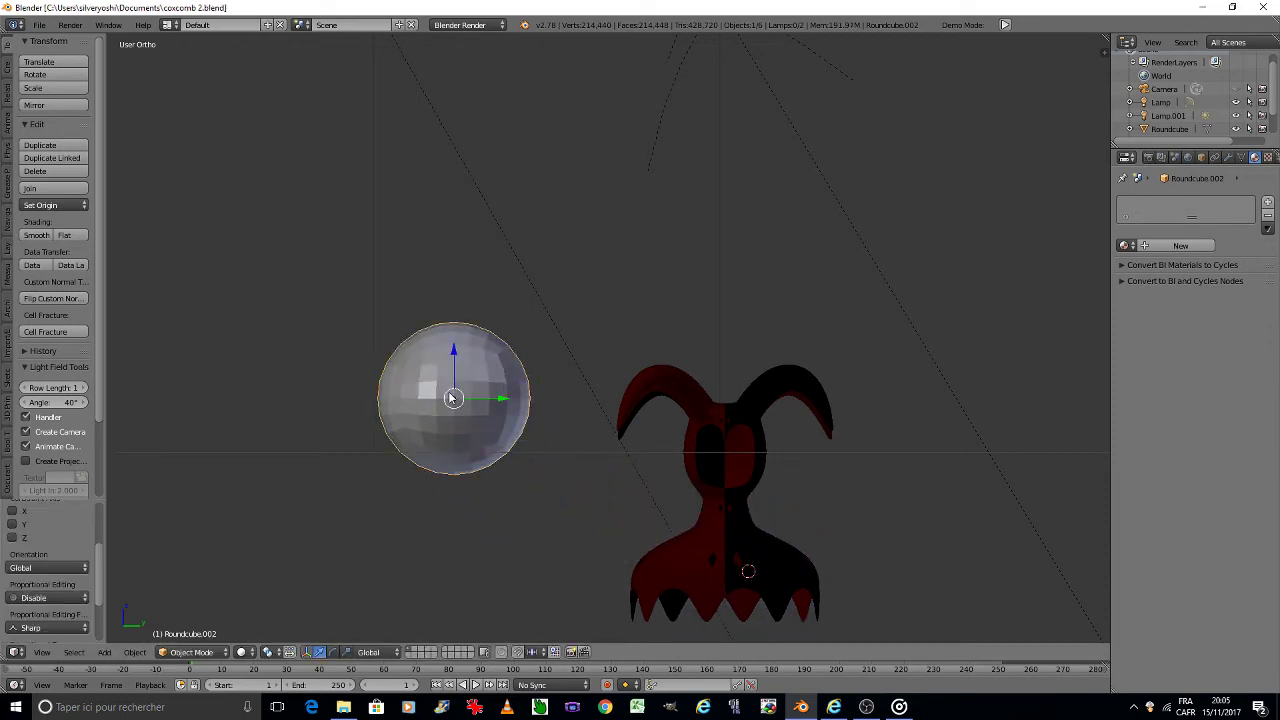
scroll(453, 398, up, 2)
scroll(455, 400, up, 2)
scroll(456, 402, up, 2)
scroll(457, 406, up, 1)
shift+middle_drag(457, 406, 520, 344)
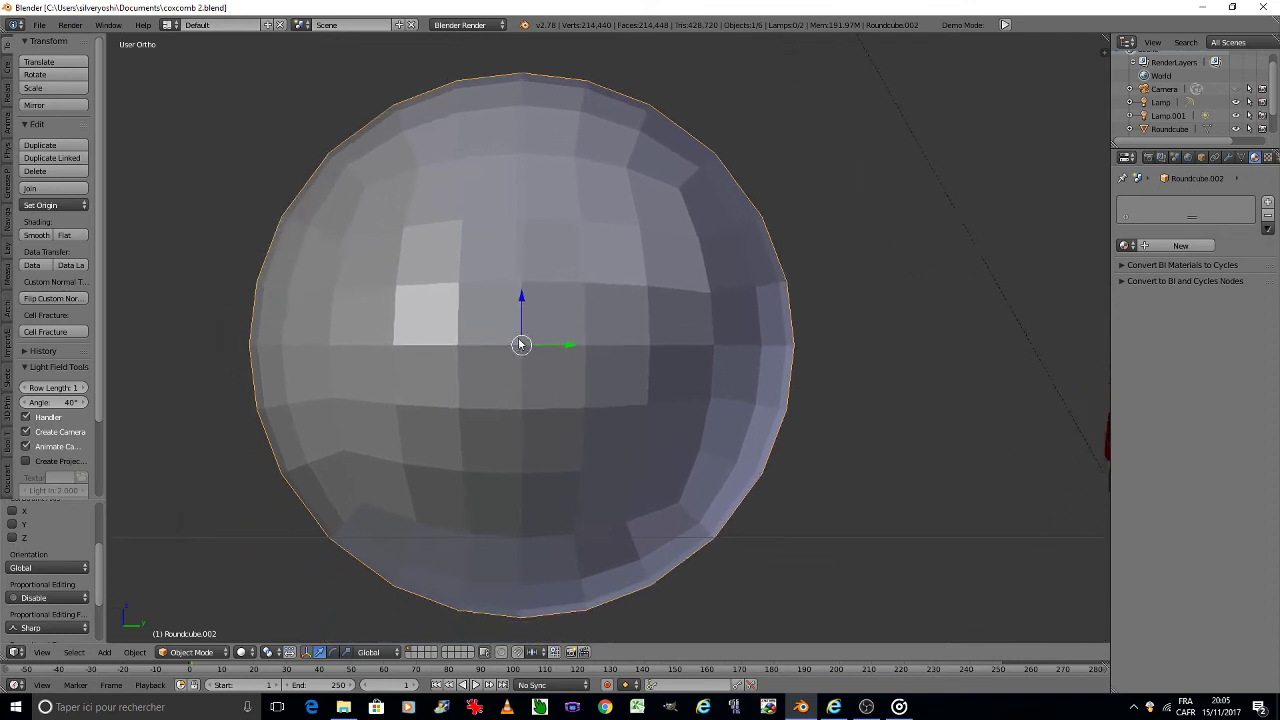
scroll(517, 360, down, 1)
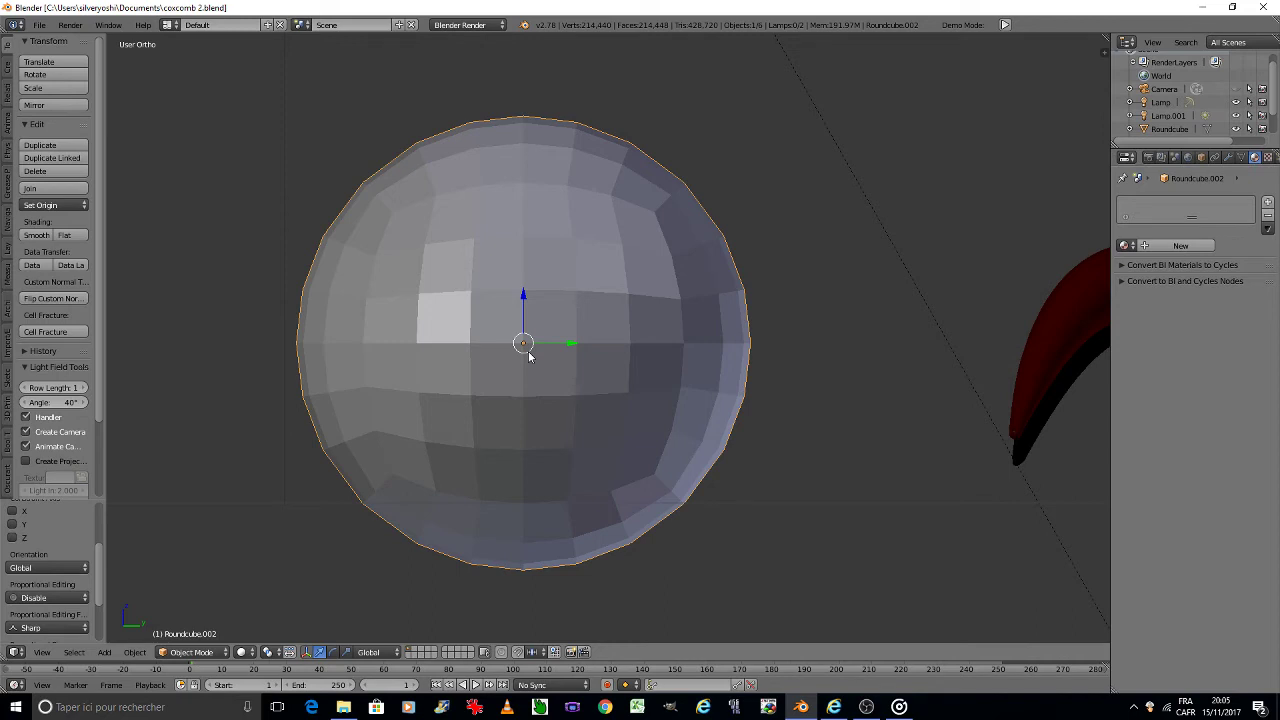
Step: In Edit Mode, delete a two-row band of faces across the sphere's middle
key(Tab)
click(605, 354)
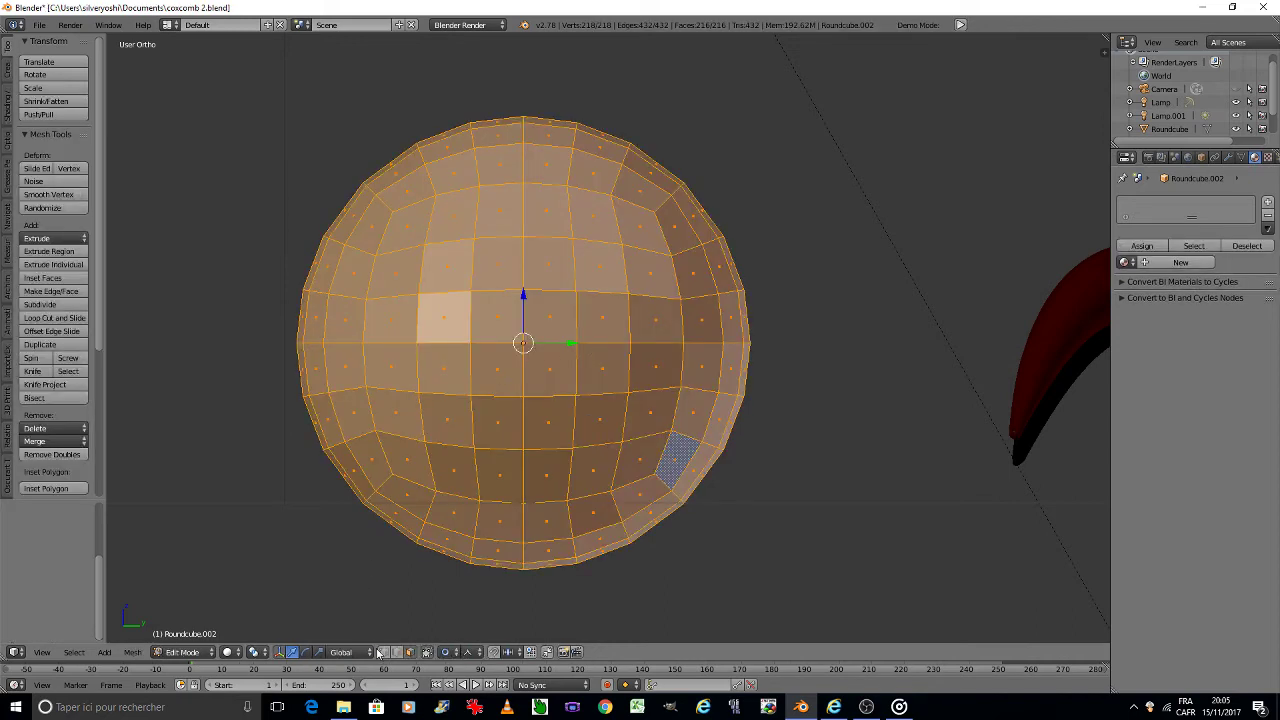
key(a)
drag(400, 344, 622, 340)
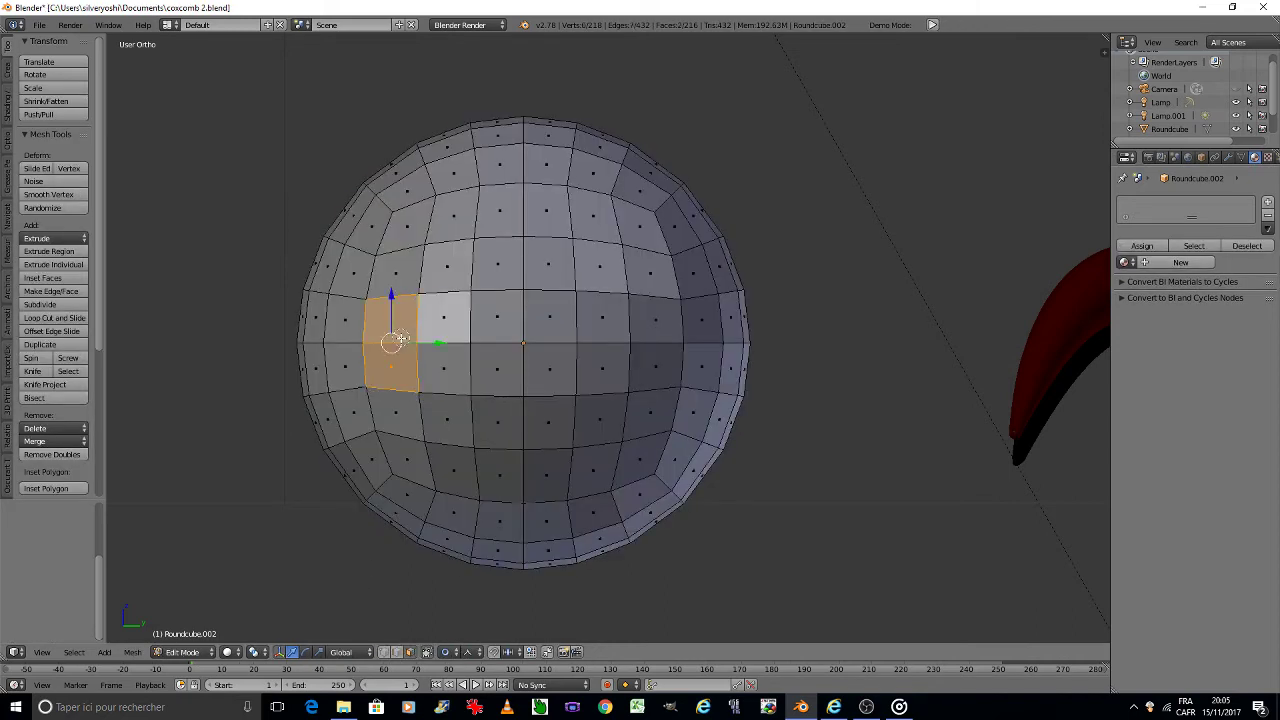
key(x)
click(623, 340)
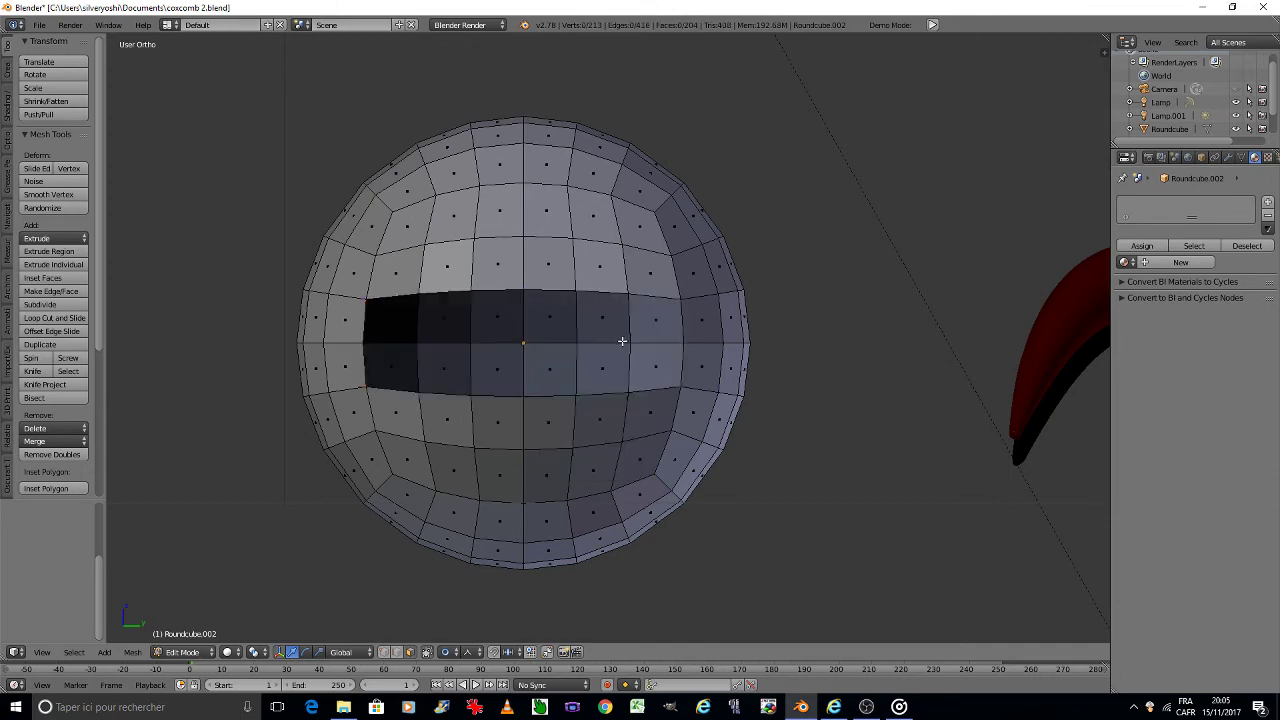
key(KP_4)
key(KP_4)
key(KP_6)
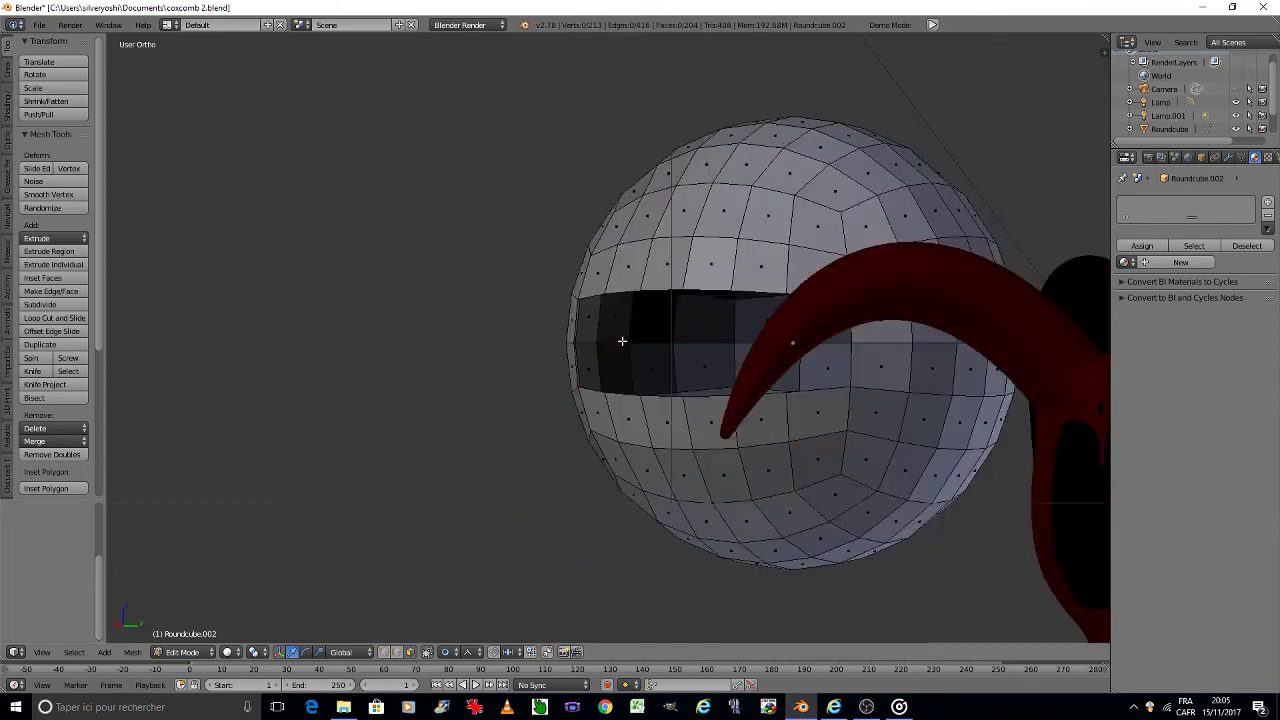
key(KP_6)
key(KP_6)
key(KP_6)
key(KP_6)
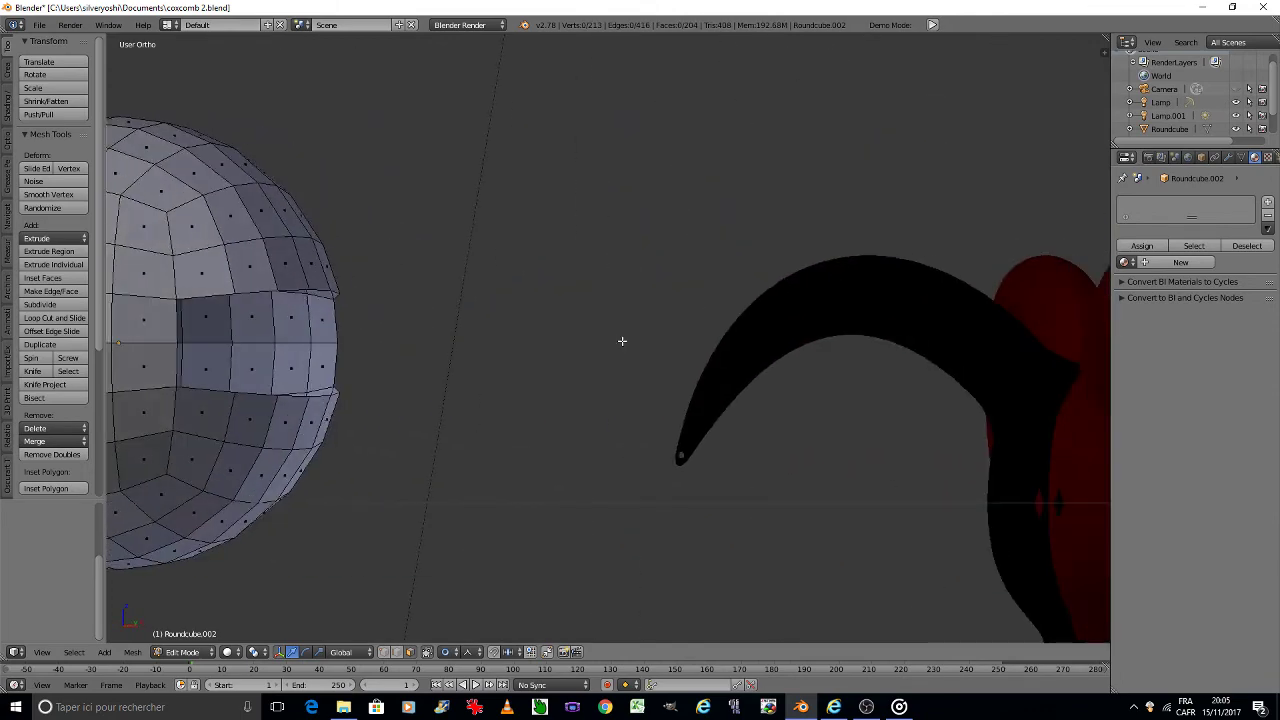
key(KP_6)
key(KP_6)
middle_drag(256, 367, 592, 367)
scroll(515, 349, up, 1)
scroll(510, 345, up, 1)
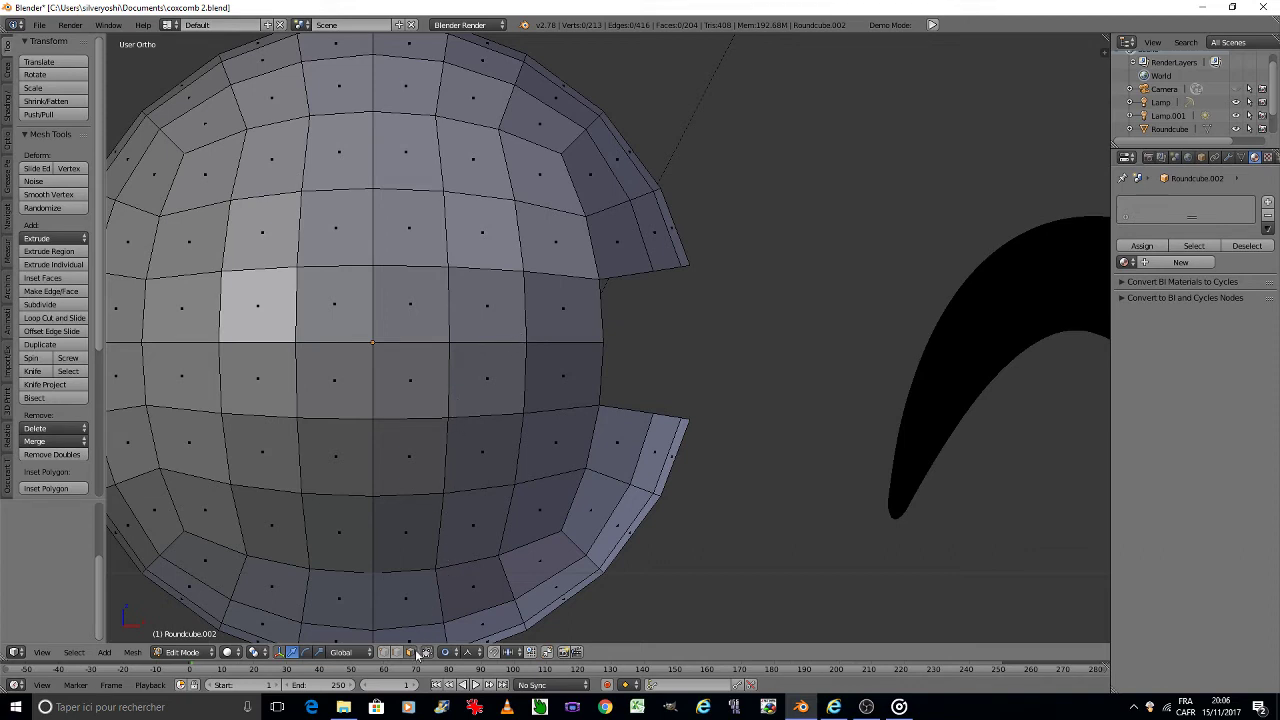
Step: Slide three vertices beside the slit up, left and down with Shift+V
click(385, 651)
right_click(512, 311)
key(shift+v)
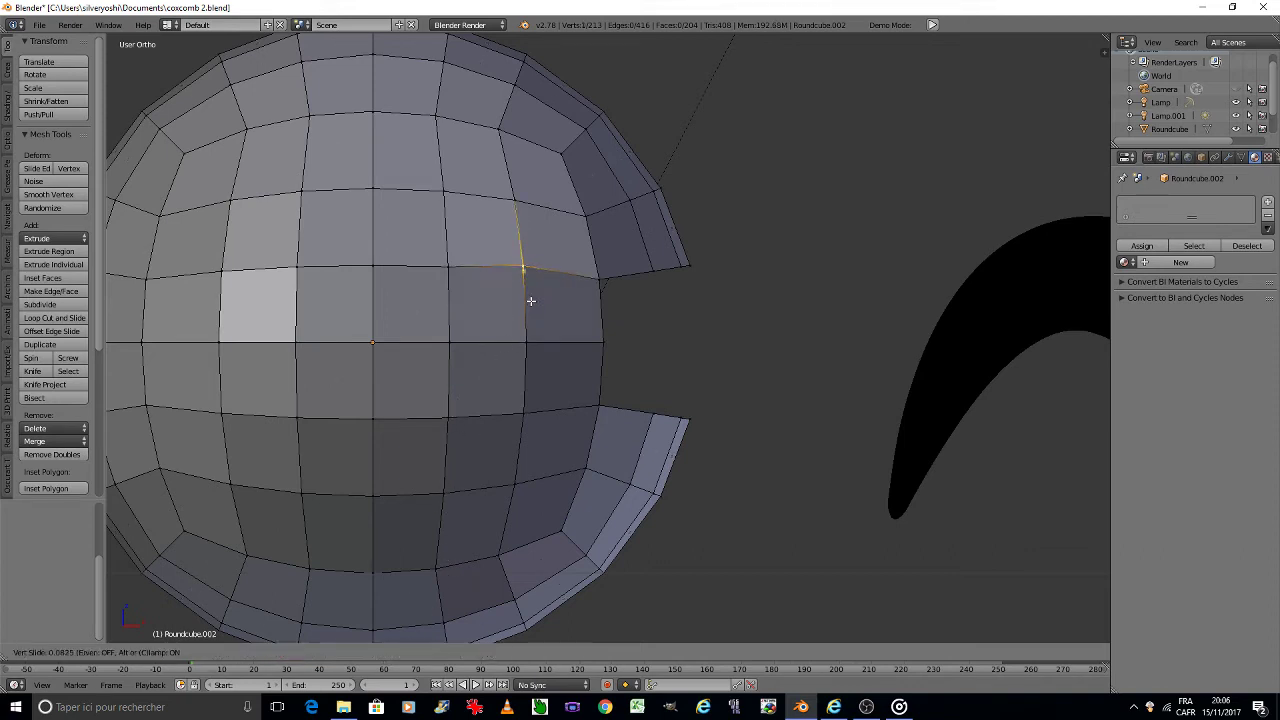
click(530, 280)
right_click(451, 342)
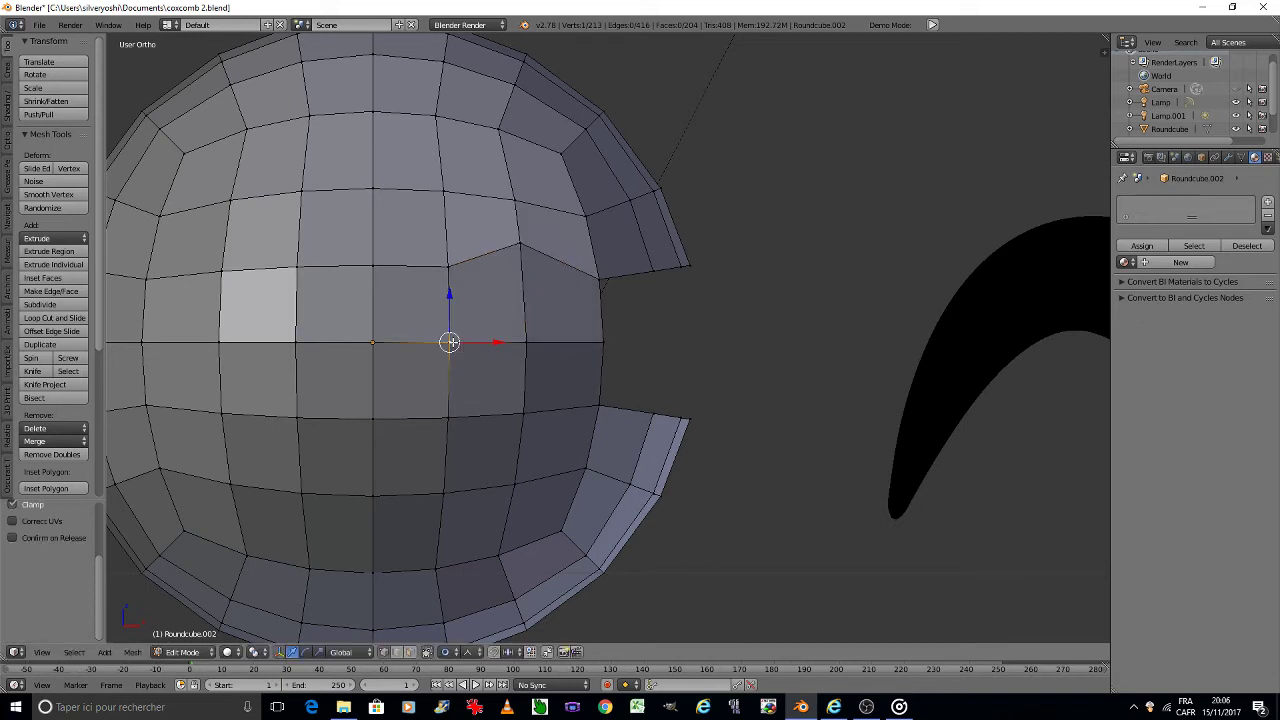
key(shift+v)
click(422, 344)
right_click(531, 417)
key(shift+v)
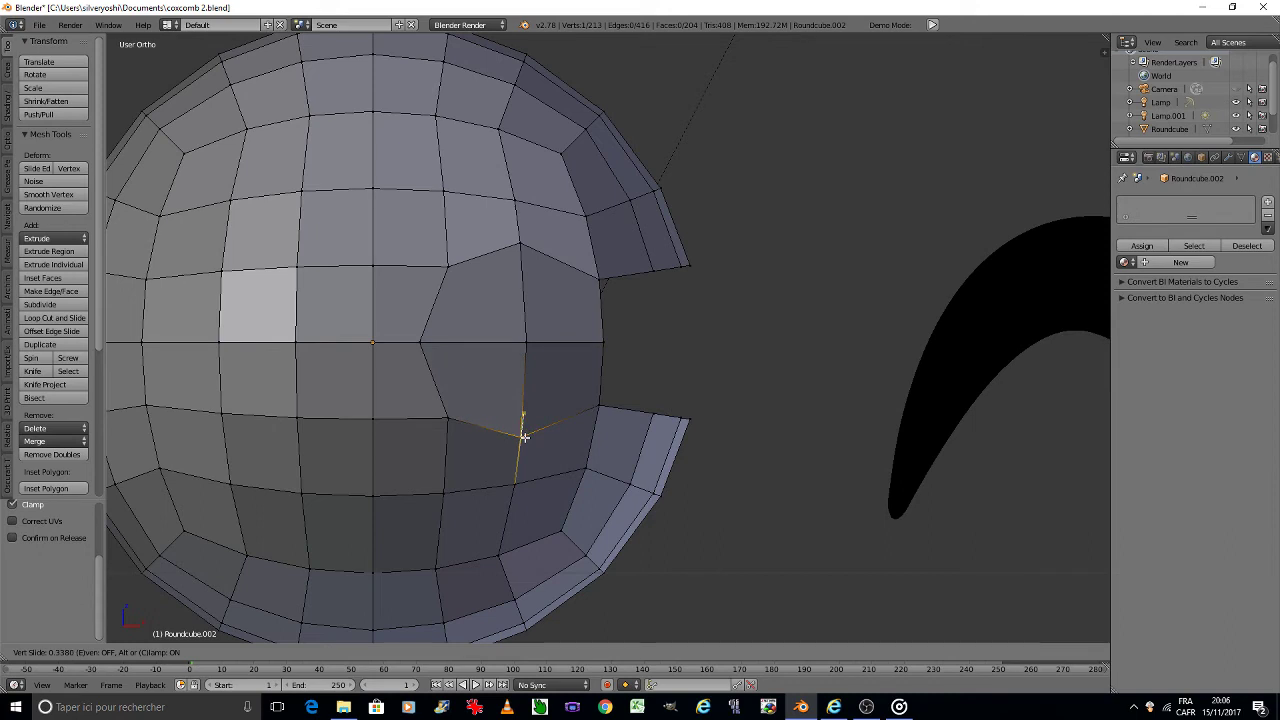
click(524, 437)
Step: Delete the four faces around the centre to open the mouth, then return to Object Mode
click(410, 652)
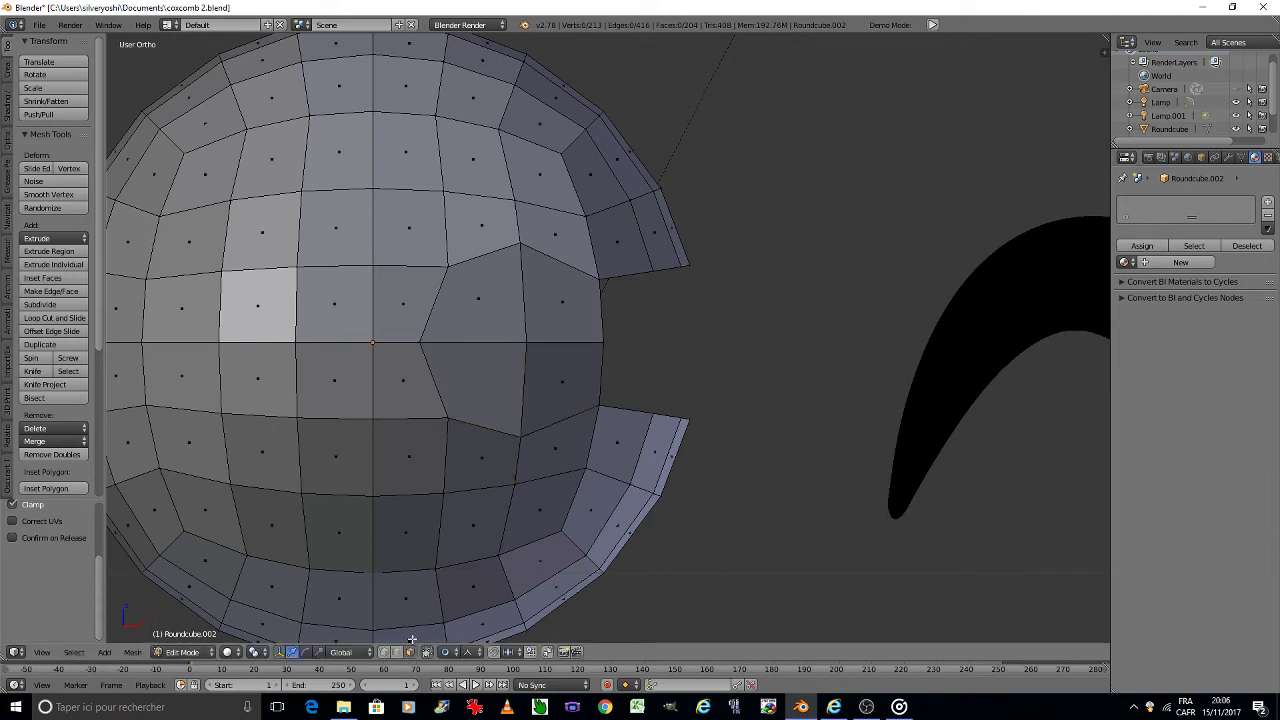
right_click(521, 343)
key(x)
click(669, 341)
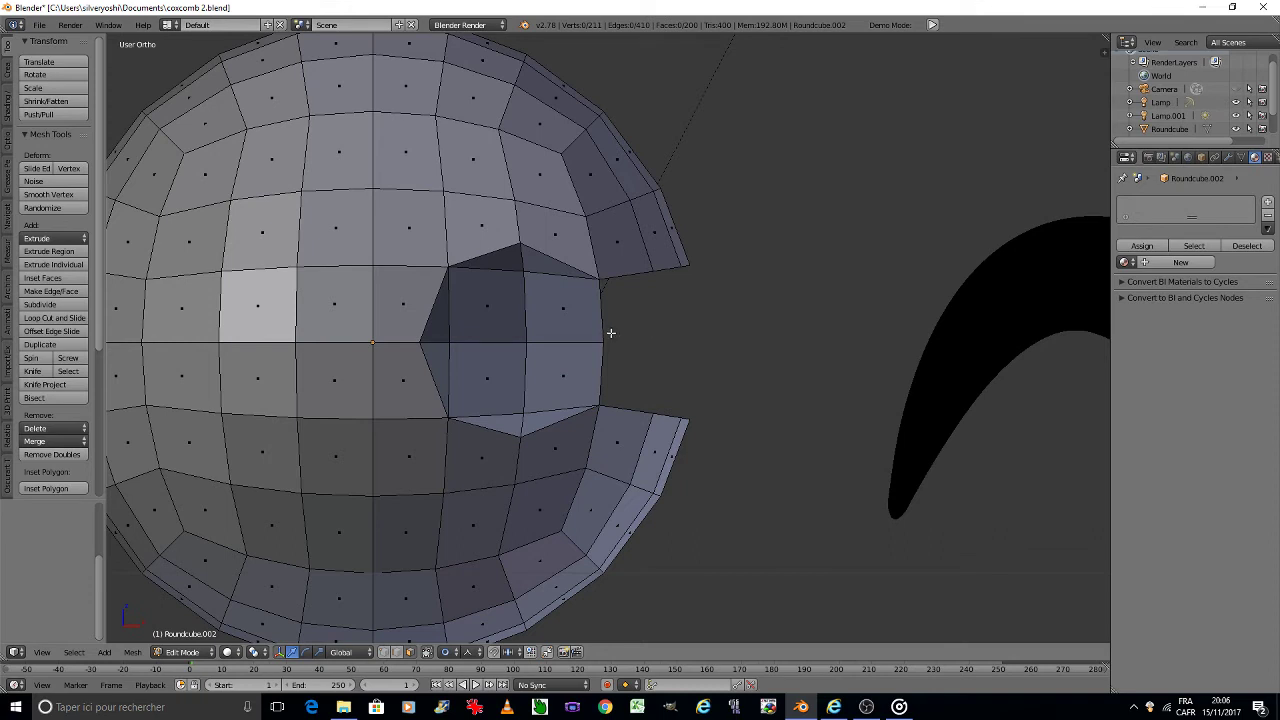
key(Tab)
click(551, 336)
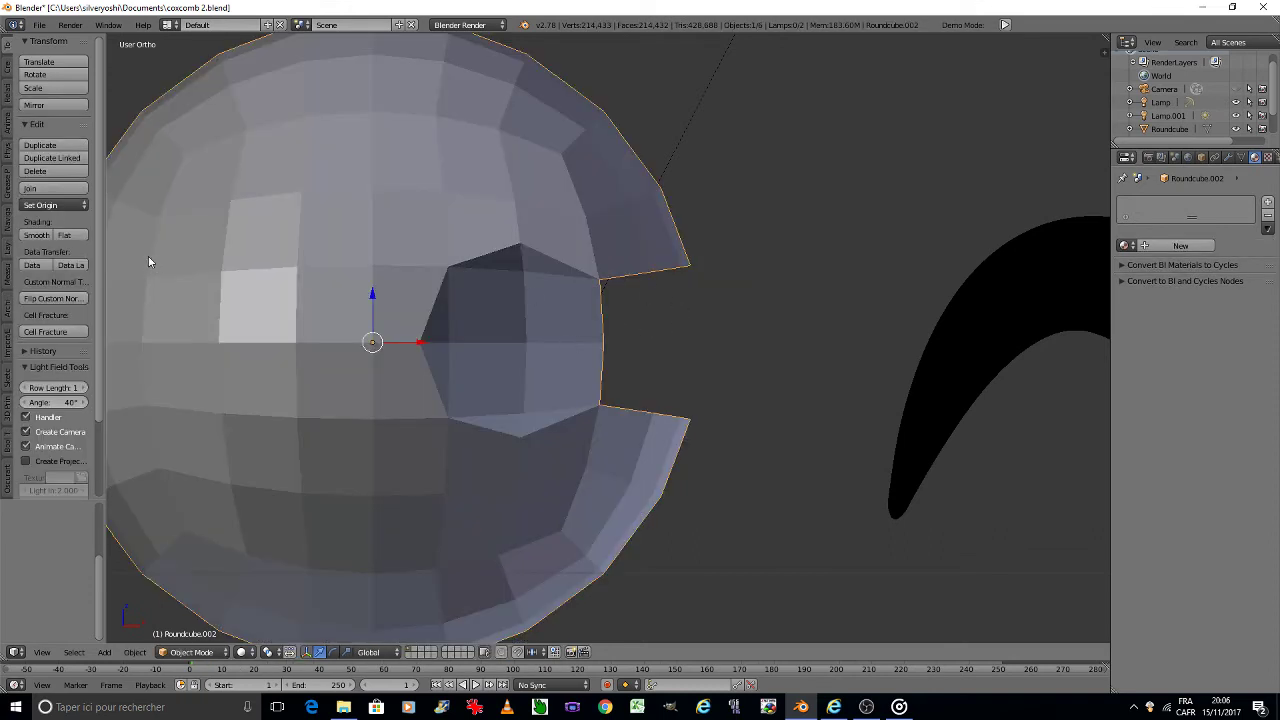
Step: Shade the sphere smooth and symmetrize the whole mesh with Mesh > Symmetrize
click(36, 235)
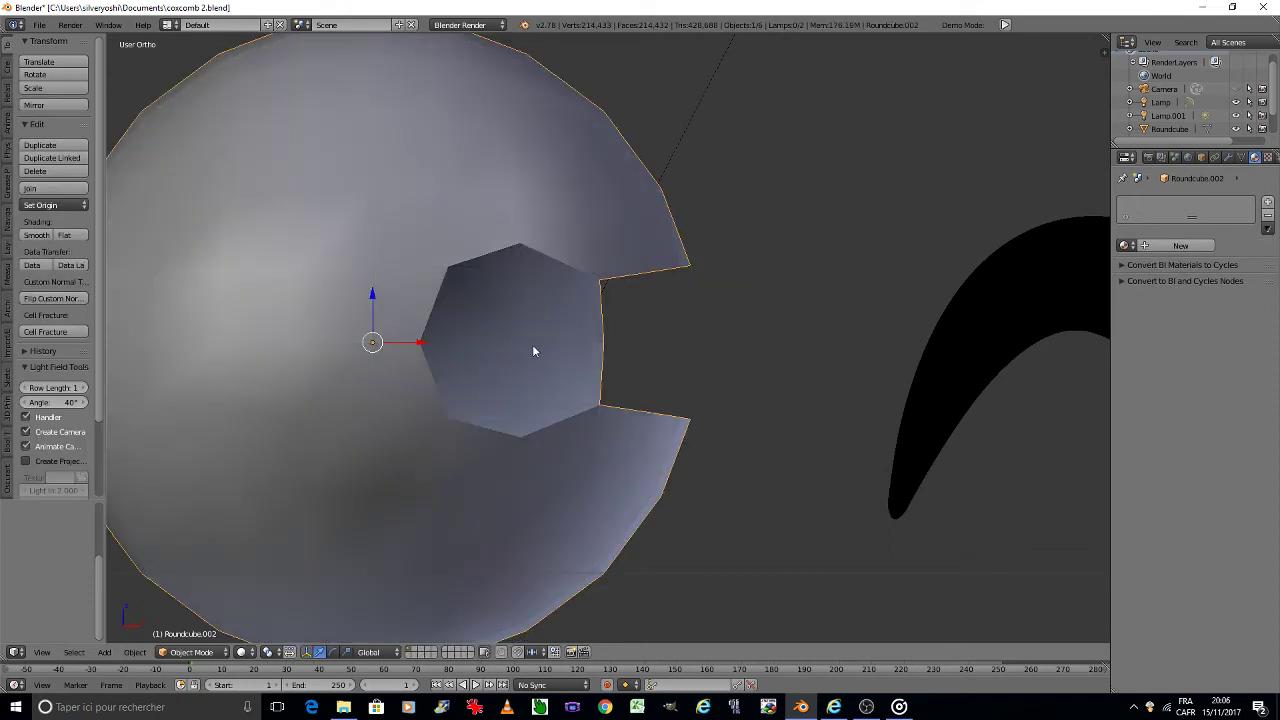
key(Tab)
click(593, 345)
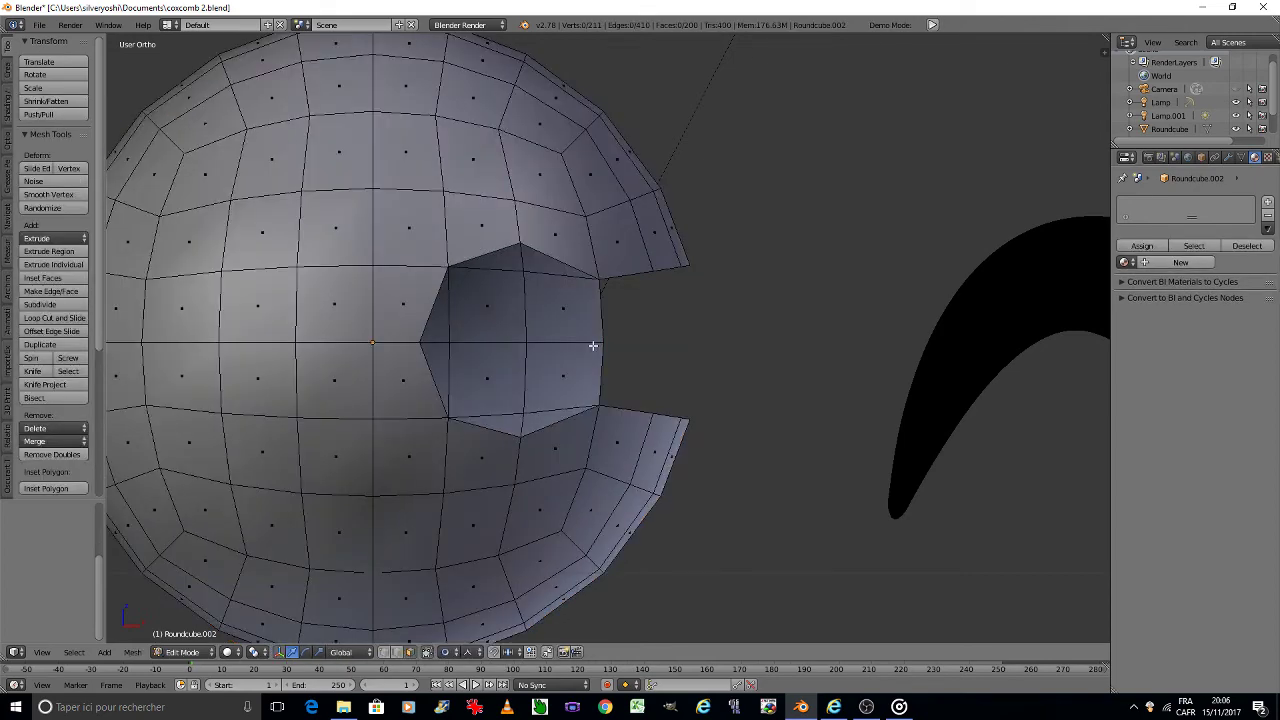
middle_drag(593, 345, 605, 314)
key(a)
scroll(545, 342, down, 2)
click(132, 652)
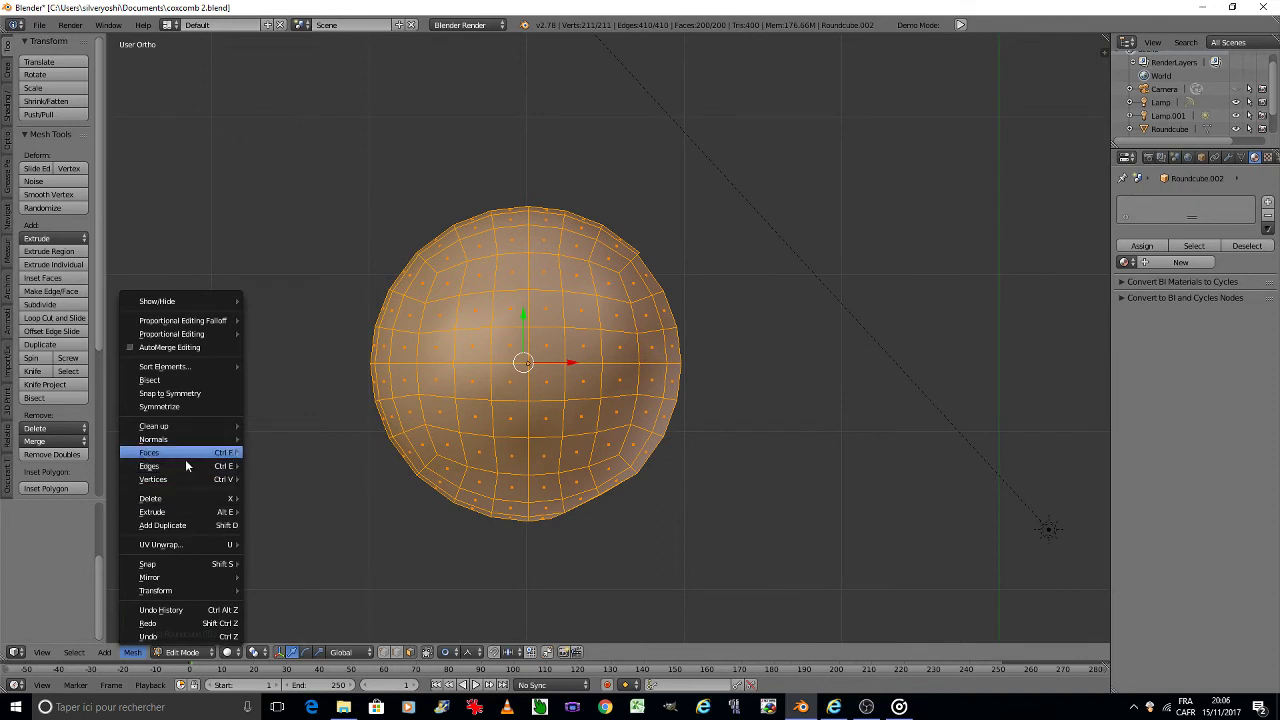
click(177, 405)
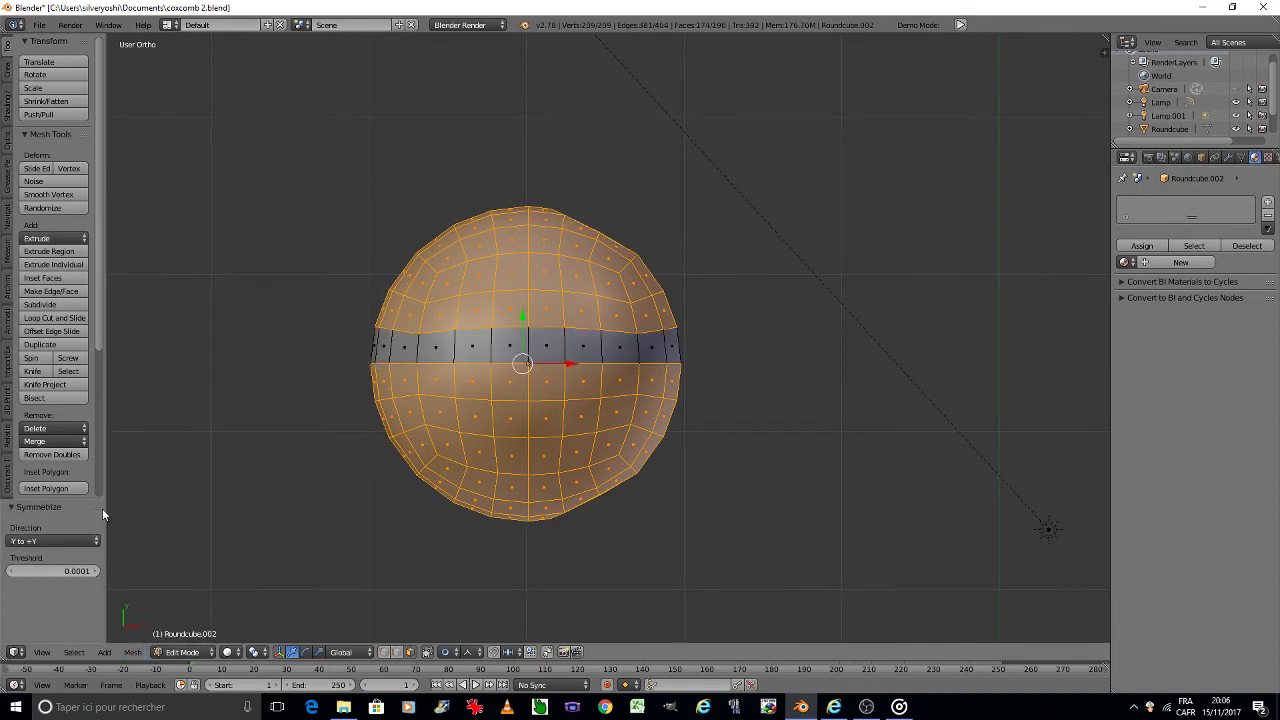
key(Tab)
click(457, 488)
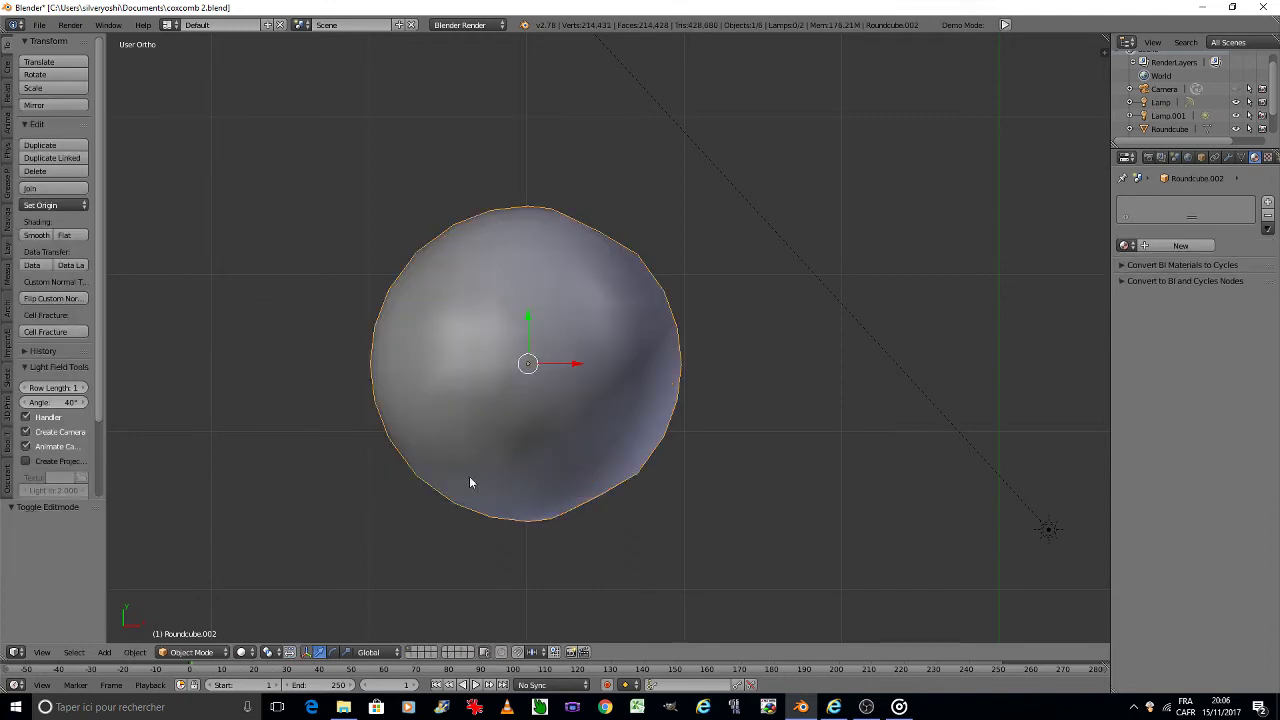
Step: Add a Subdivision Surface modifier with viewport level 2 to the sphere
key(KP_8)
key(KP_8)
key(KP_8)
key(KP_8)
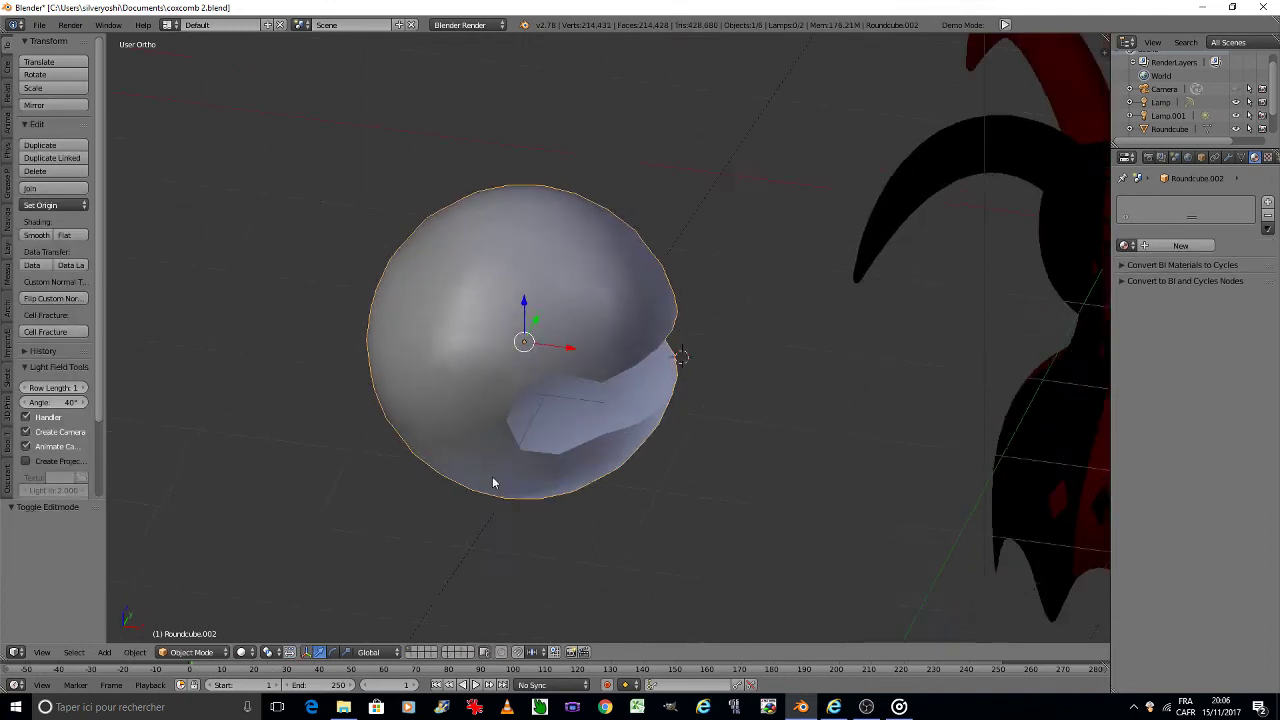
key(KP_8)
key(KP_8)
key(KP_8)
scroll(675, 408, up, 3)
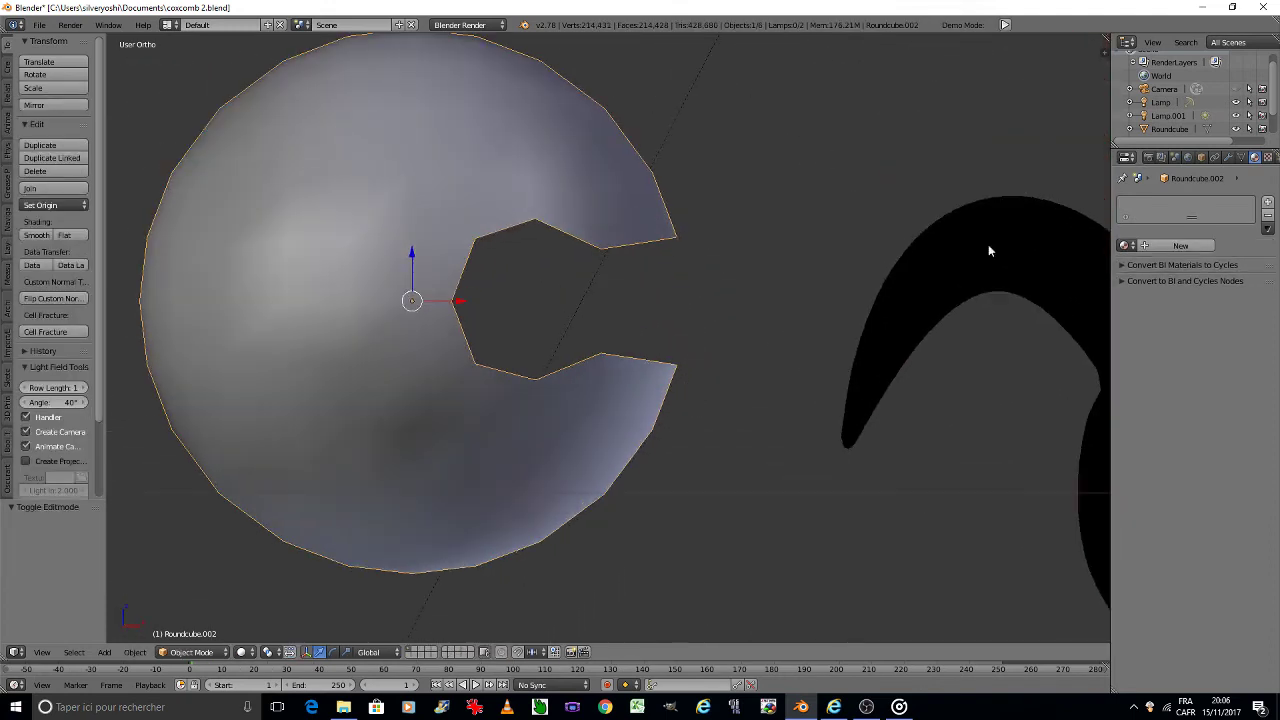
click(1228, 157)
click(1196, 203)
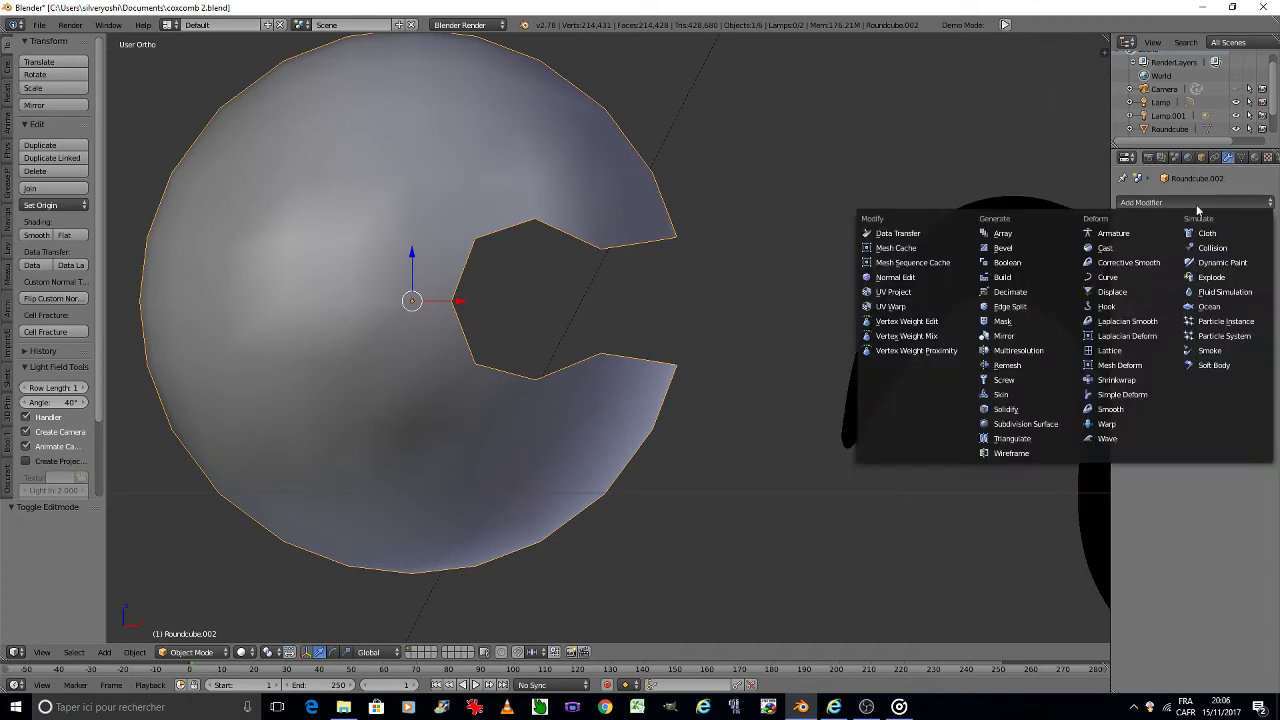
click(1025, 424)
click(1183, 326)
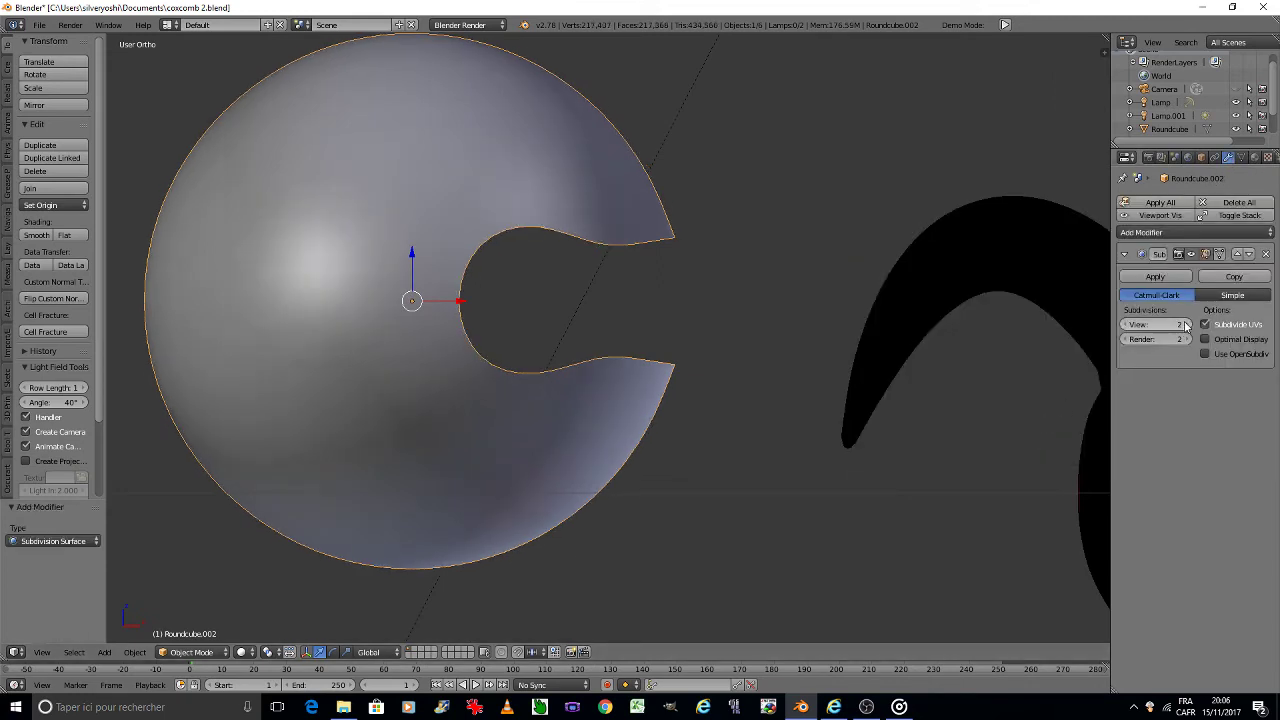
key(Tab)
click(770, 385)
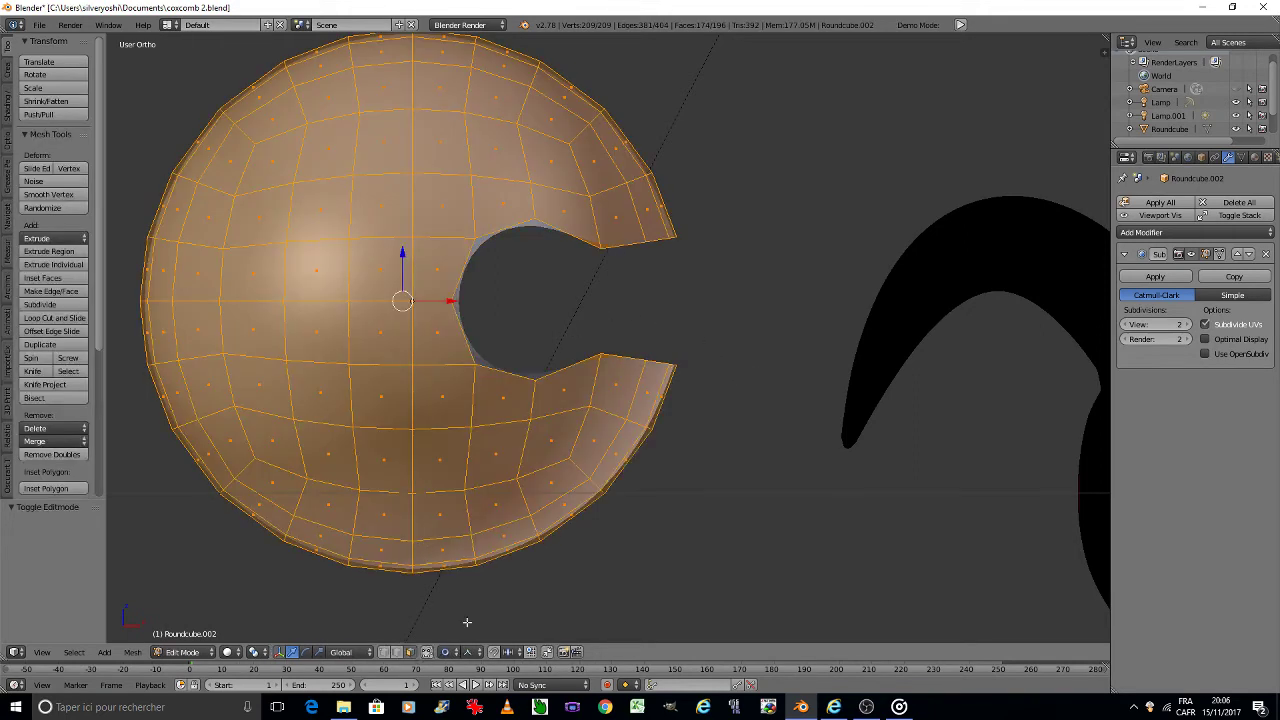
Step: Flatten the lower arm tip's edges by scaling them to 0 along Z
key(a)
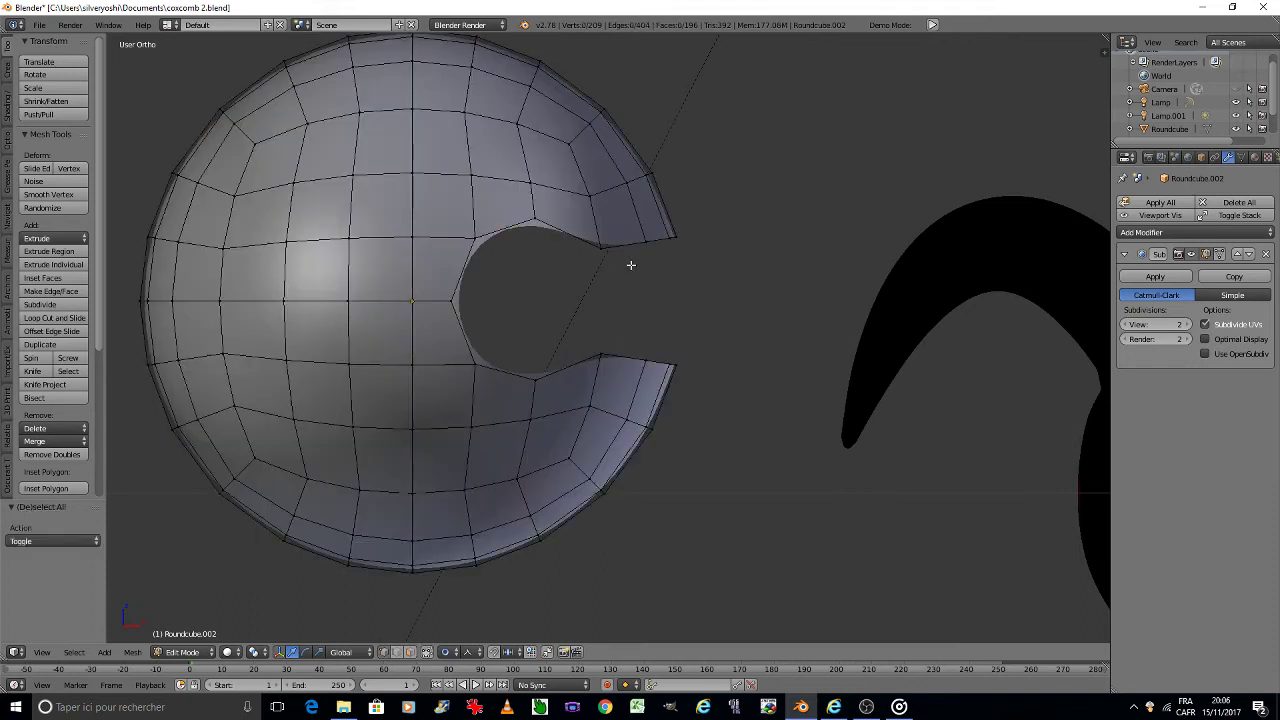
right_click(674, 240)
alt+right_click(622, 250)
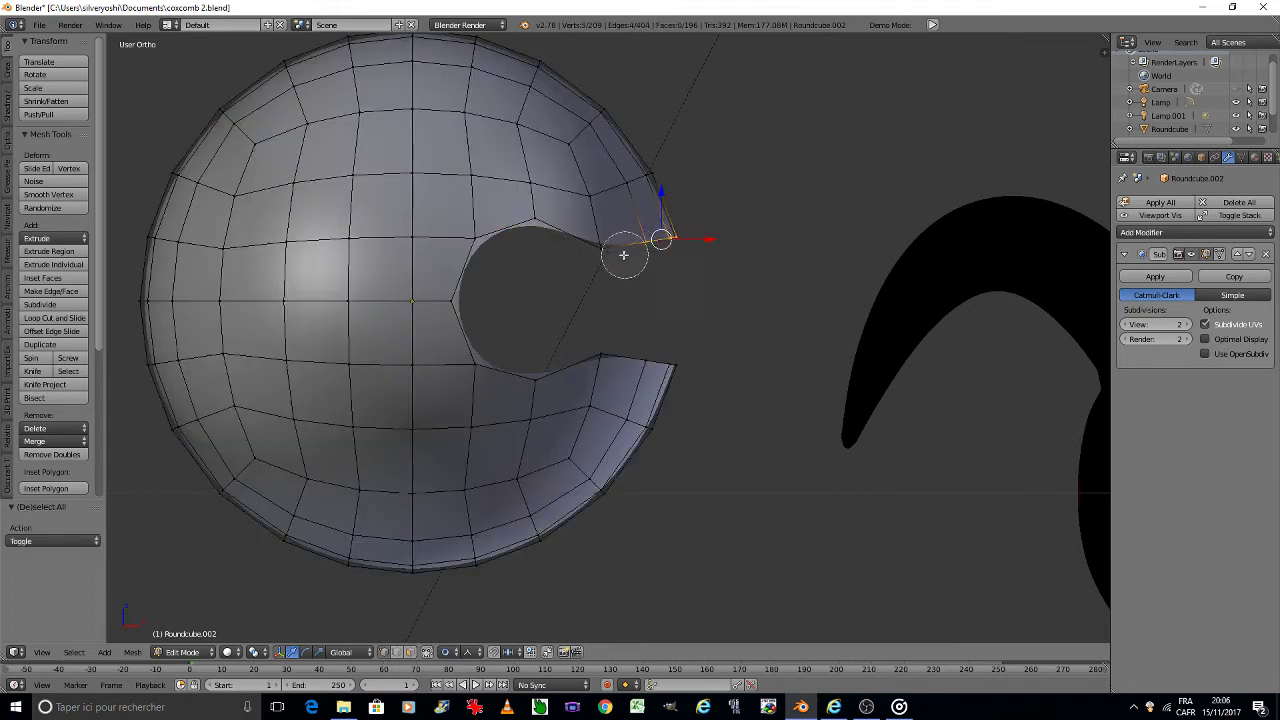
key(g)
key(z)
key(Escape)
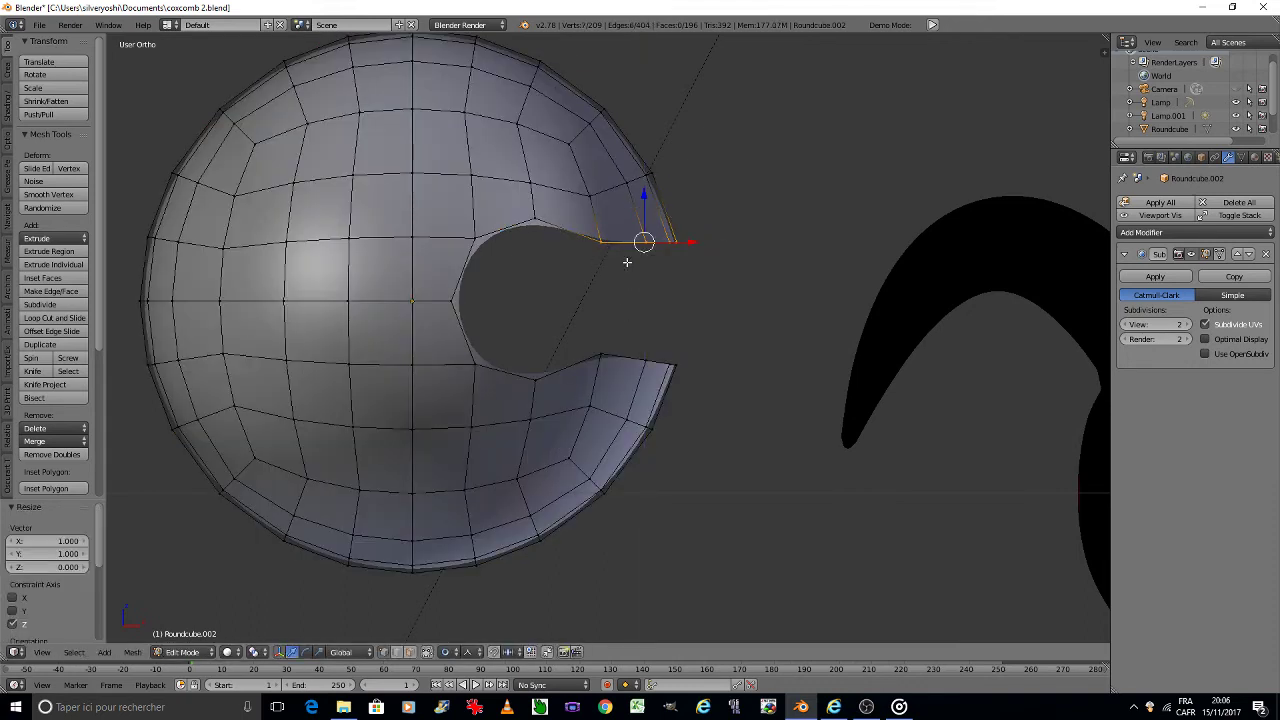
key(a)
alt+right_click(645, 361)
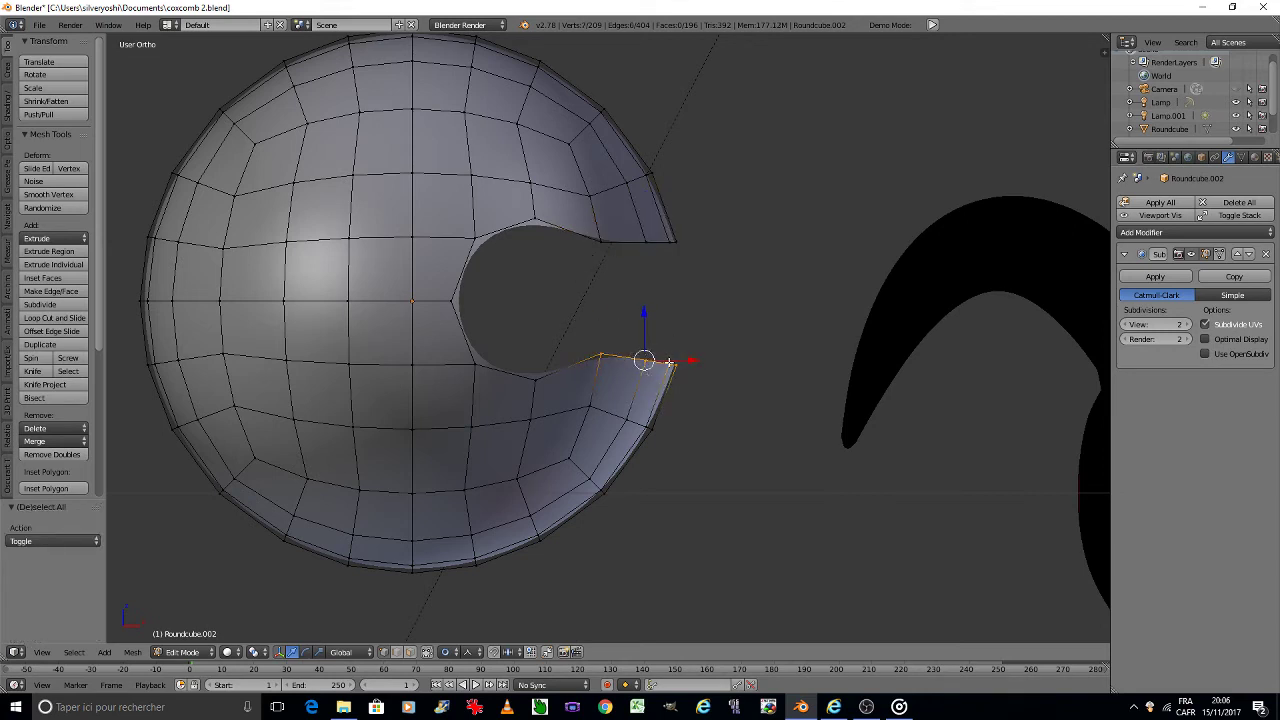
key(s)
key(z)
key(0)
key(Return)
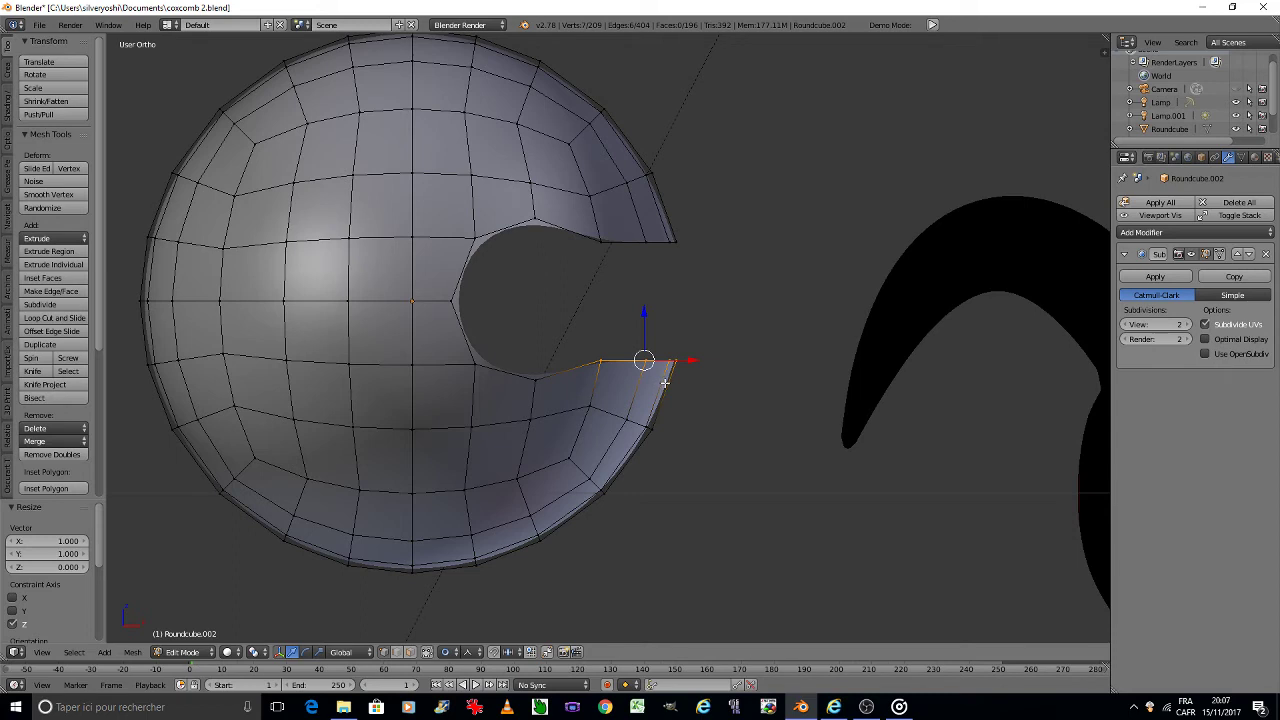
Step: Extrude the lower tip upward and the upper tip downward along Z toward each other
key(e)
key(z)
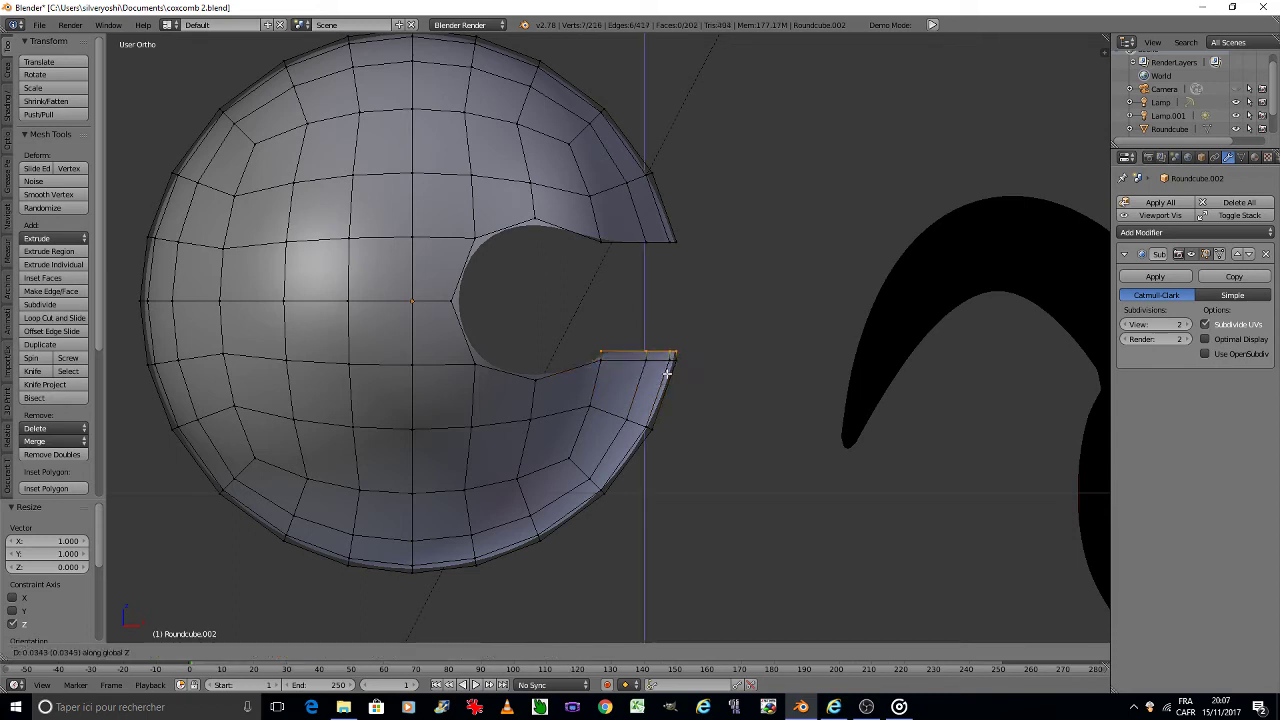
click(664, 357)
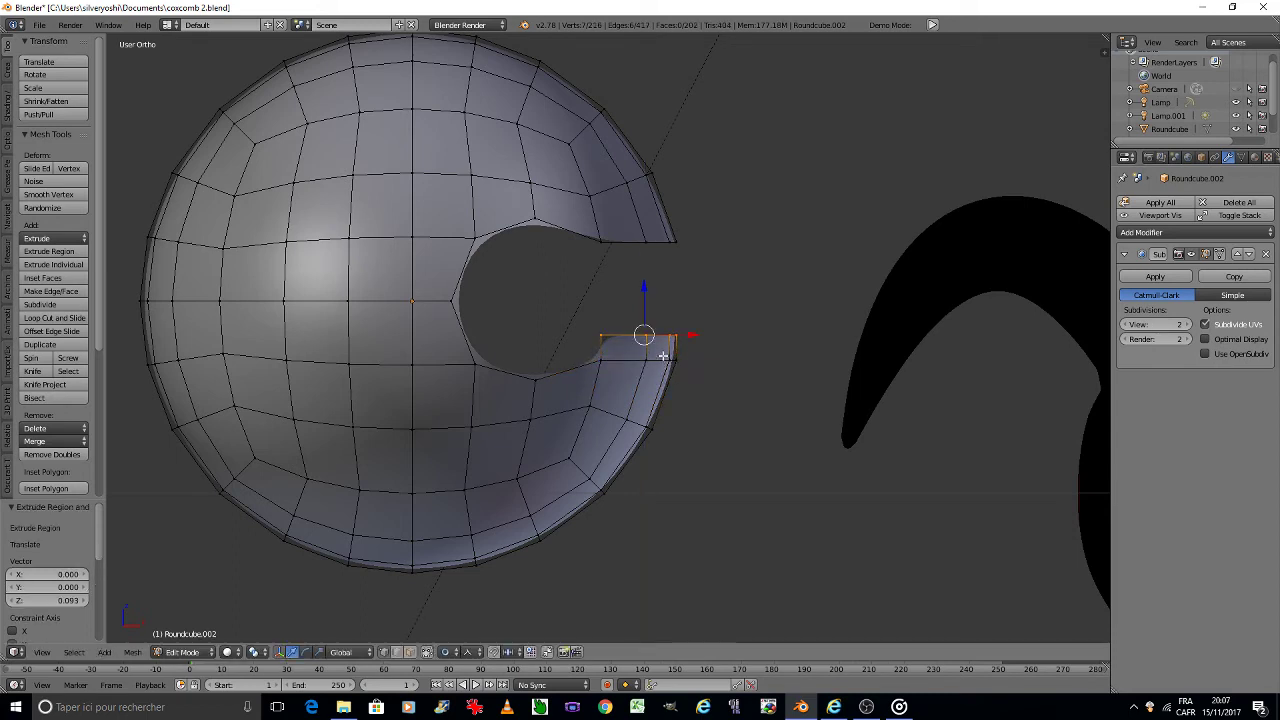
key(a)
key(b)
drag(586, 231, 697, 272)
key(e)
key(z)
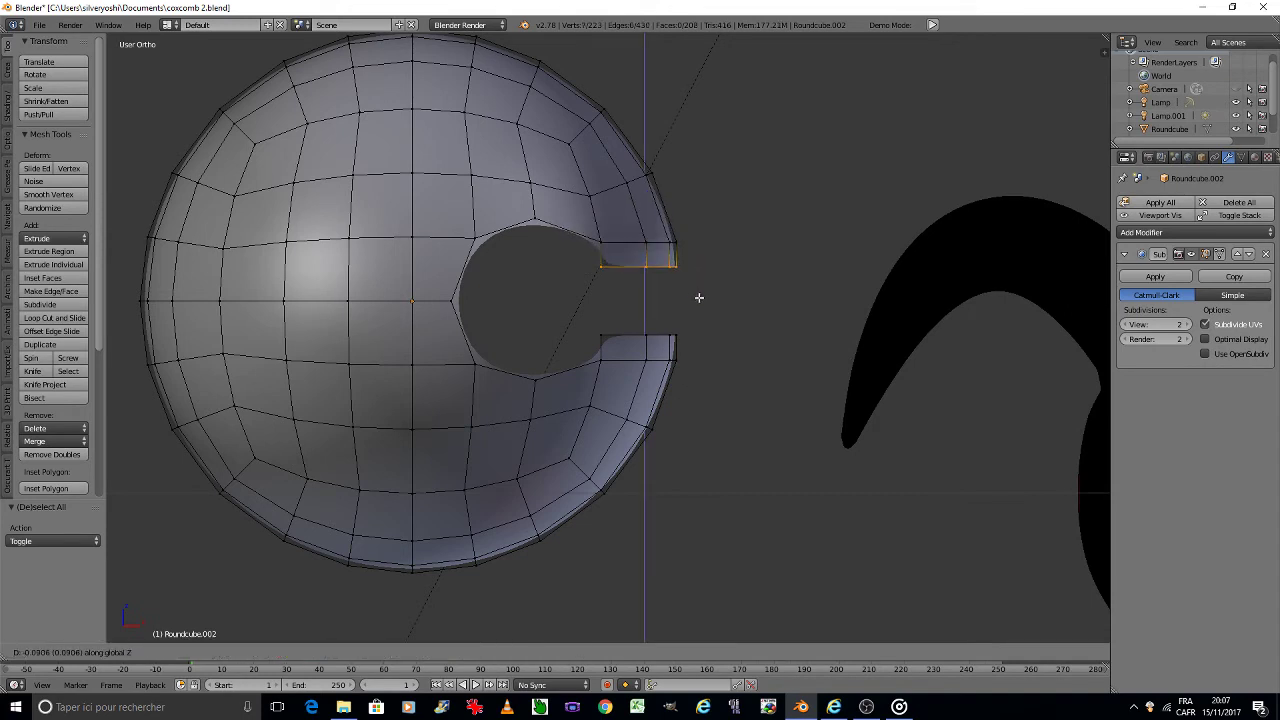
click(699, 297)
Step: Return to Object Mode and save the file, overwriting the existing one
key(Tab)
click(576, 301)
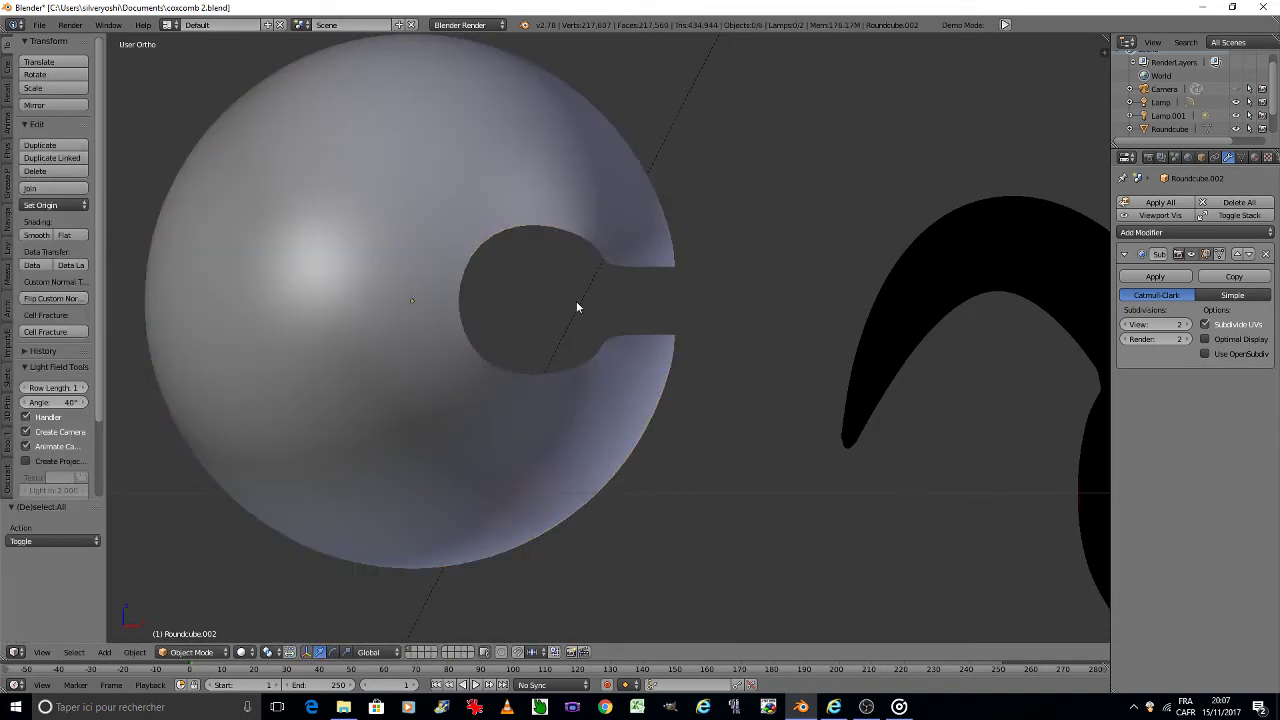
scroll(576, 301, down, 5)
key(ctrl+s)
click(576, 302)
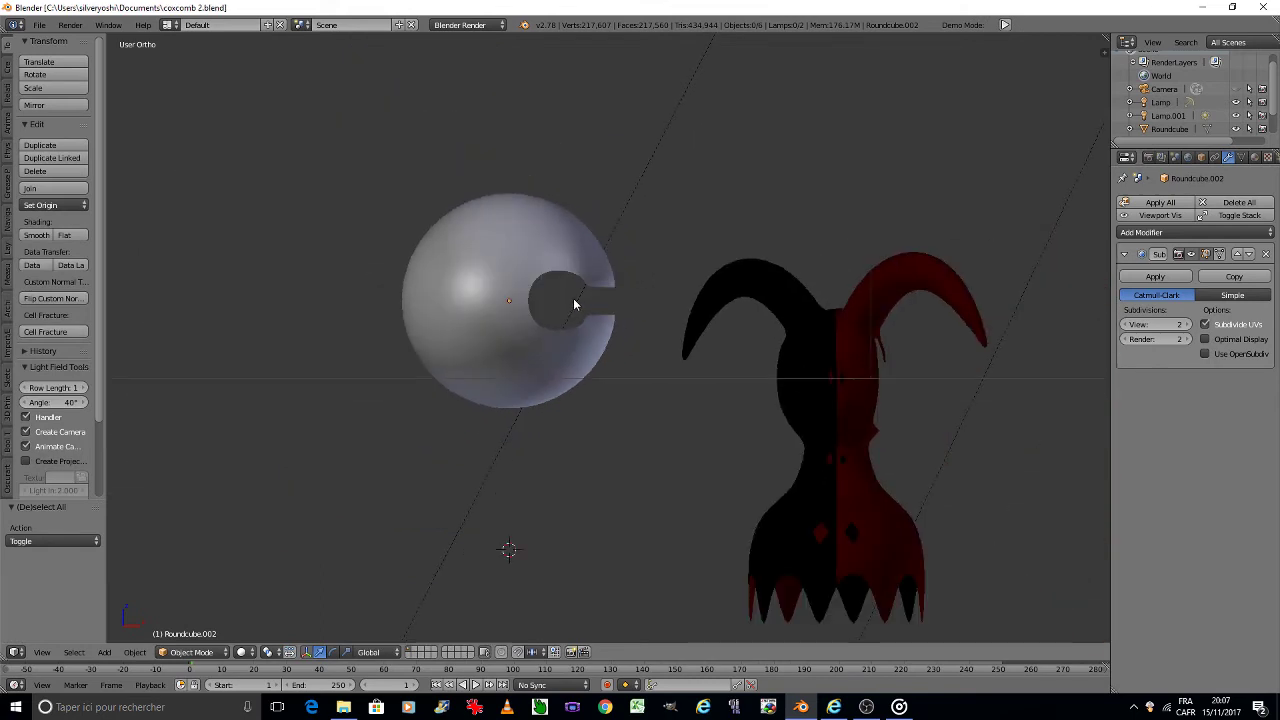
scroll(574, 300, up, 2)
scroll(574, 300, up, 1)
scroll(574, 300, up, 1)
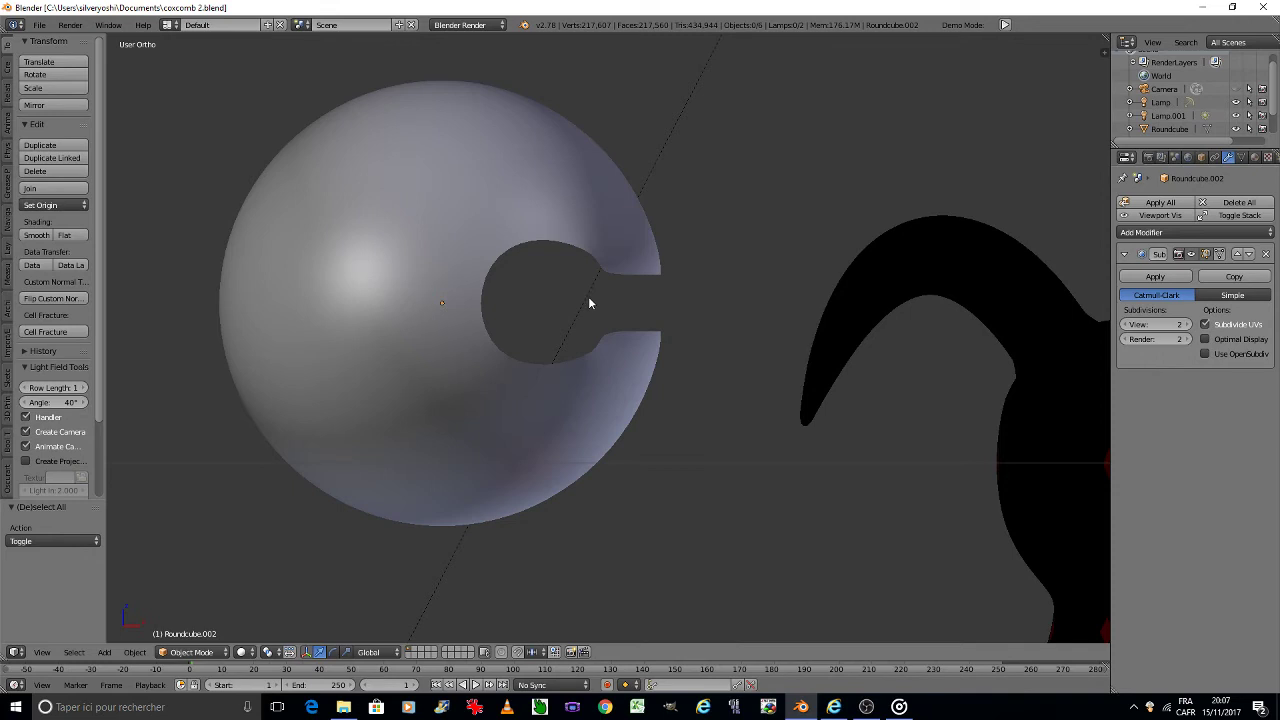
scroll(589, 302, down, 3)
scroll(589, 302, down, 1)
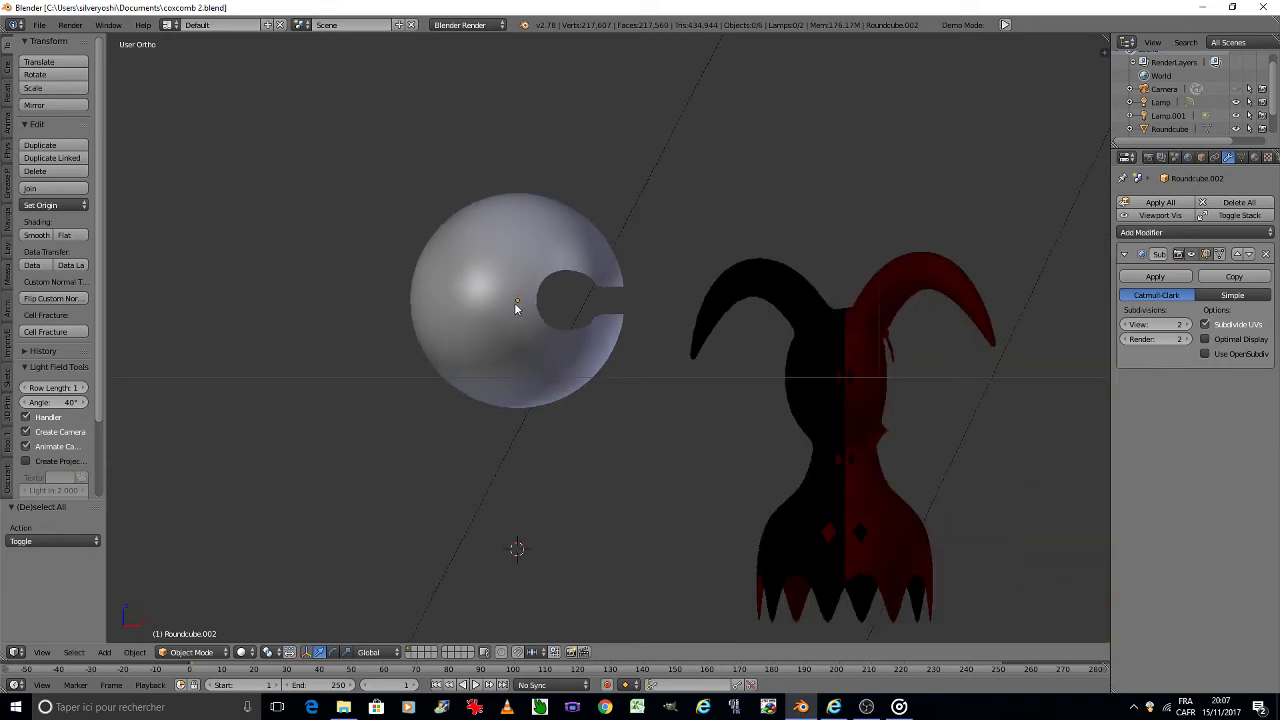
Step: Go back into Edit Mode with nothing selected and frame the sphere
key(Tab)
scroll(509, 312, up, 2)
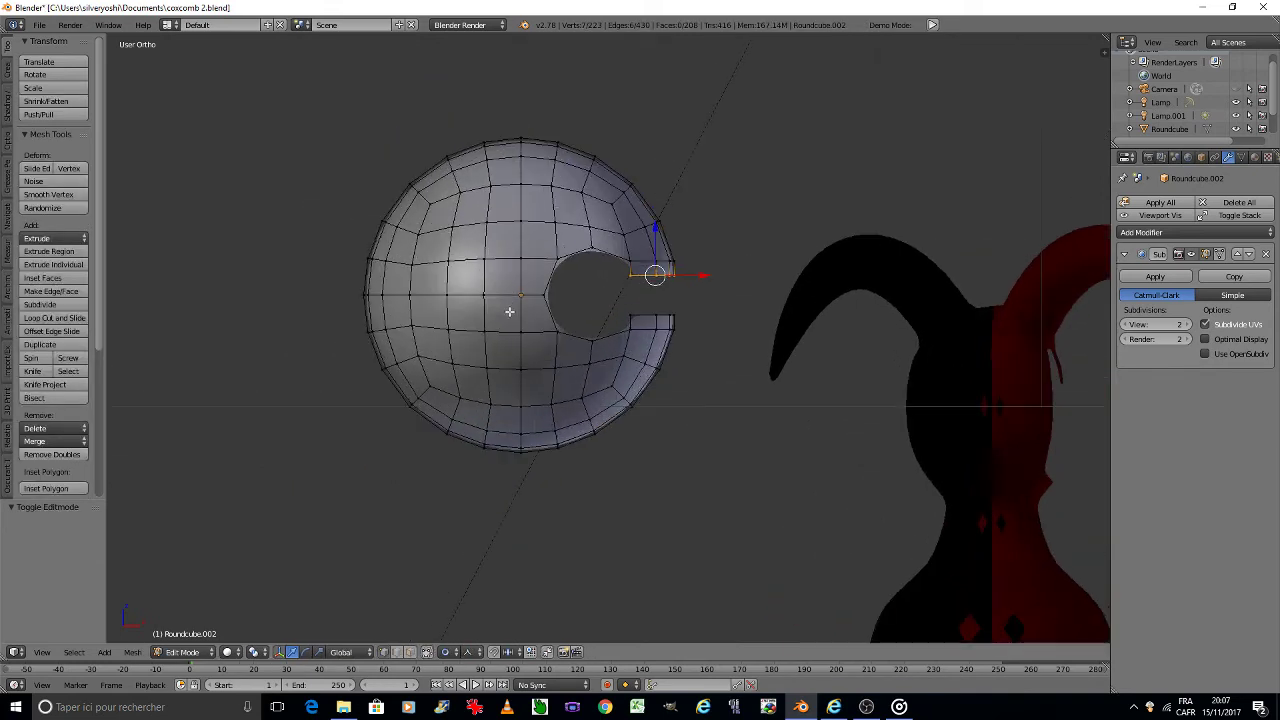
scroll(510, 310, up, 1)
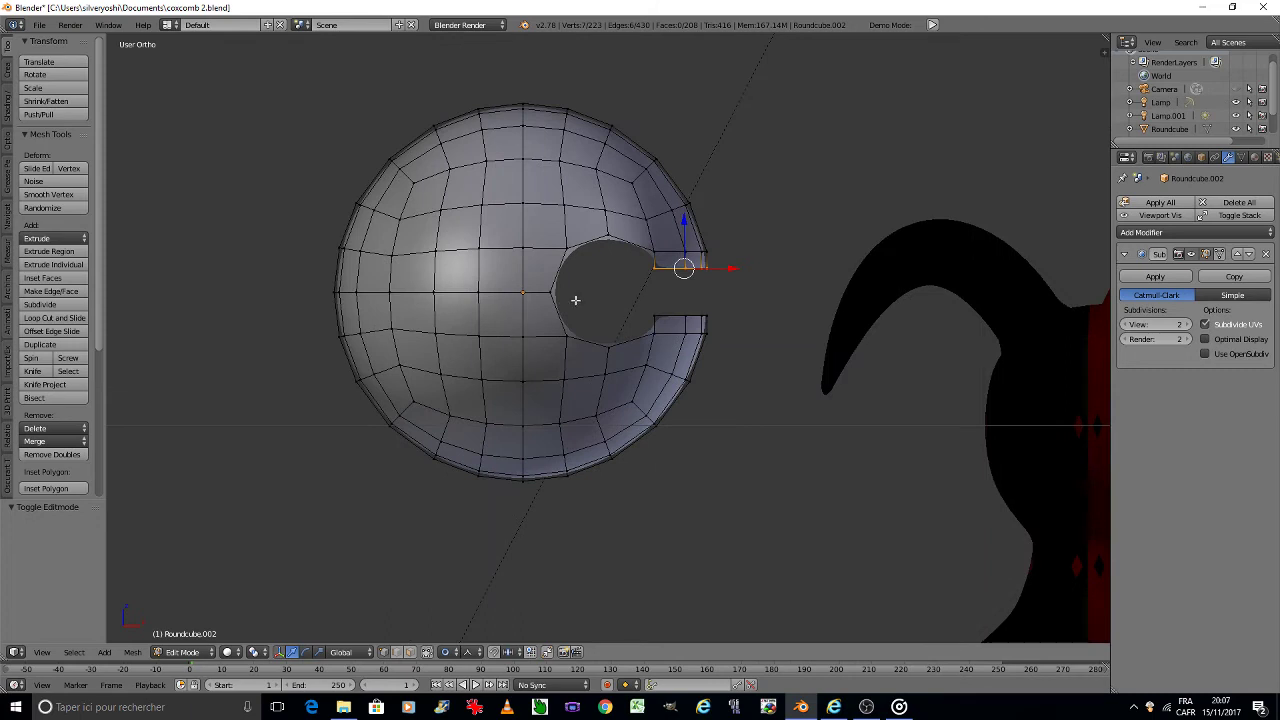
scroll(575, 300, up, 1)
key(a)
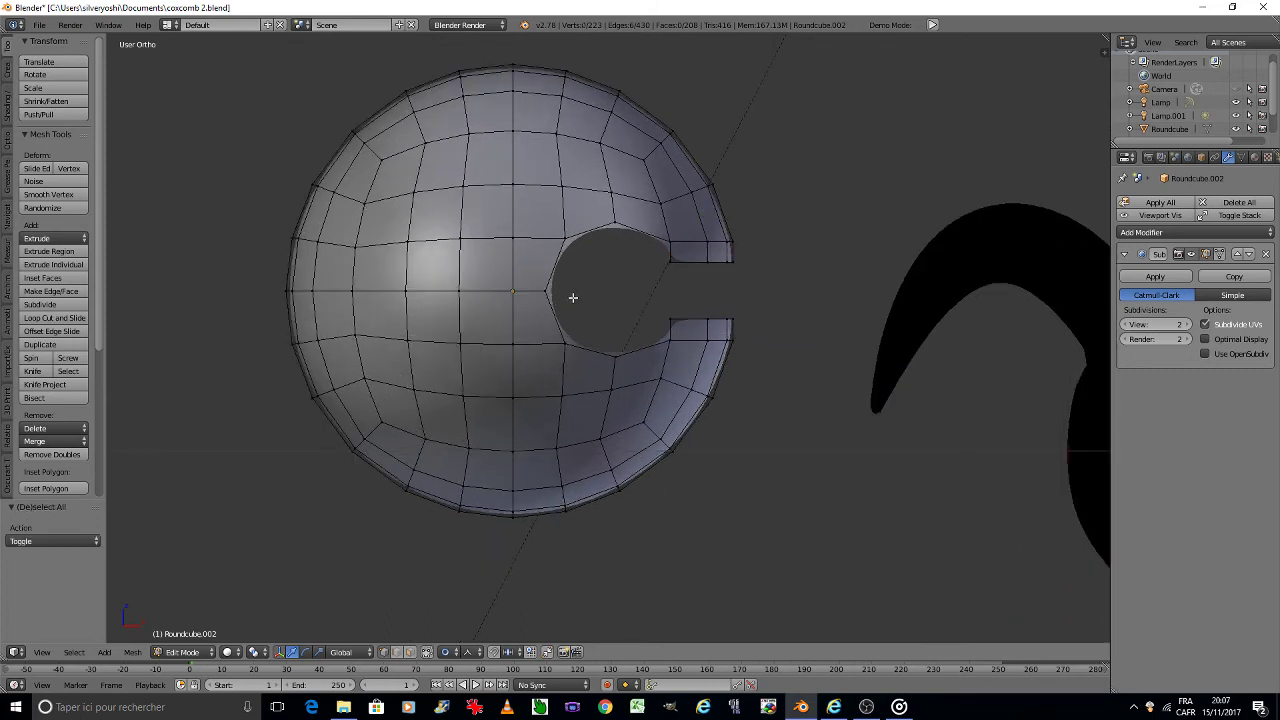
scroll(573, 297, down, 2)
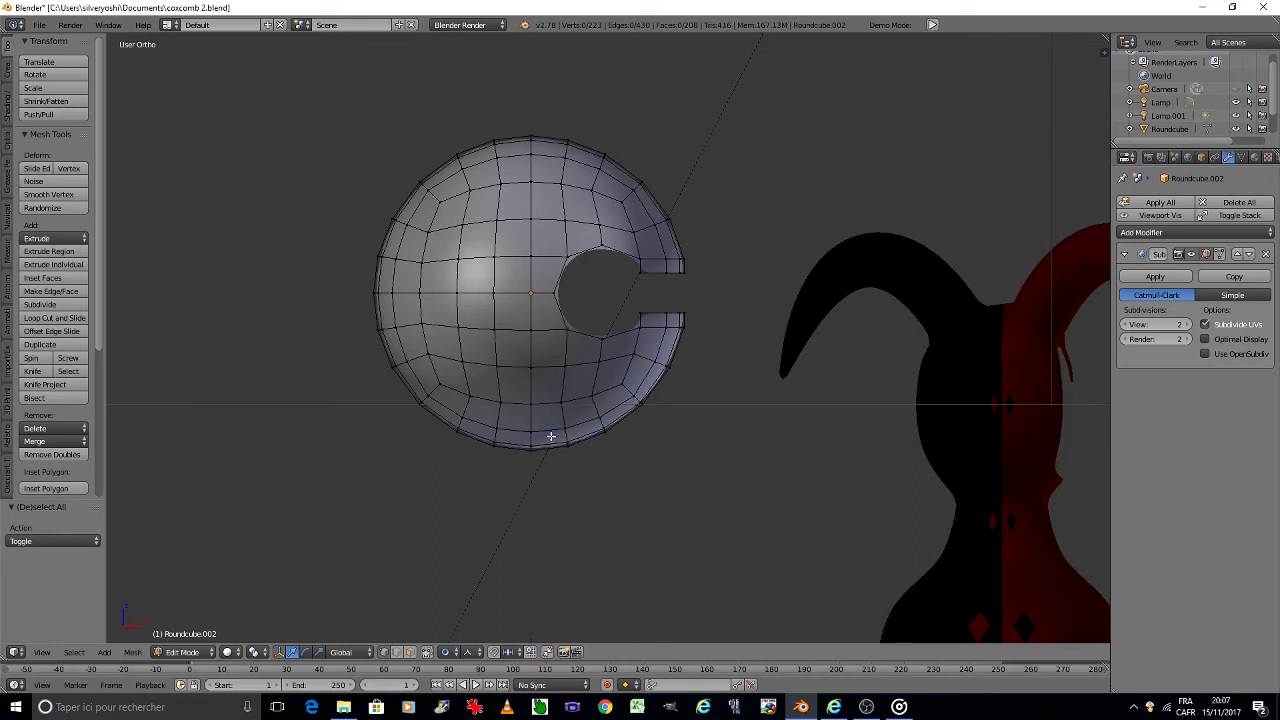
scroll(551, 436, up, 1)
shift+middle_drag(537, 391, 575, 449)
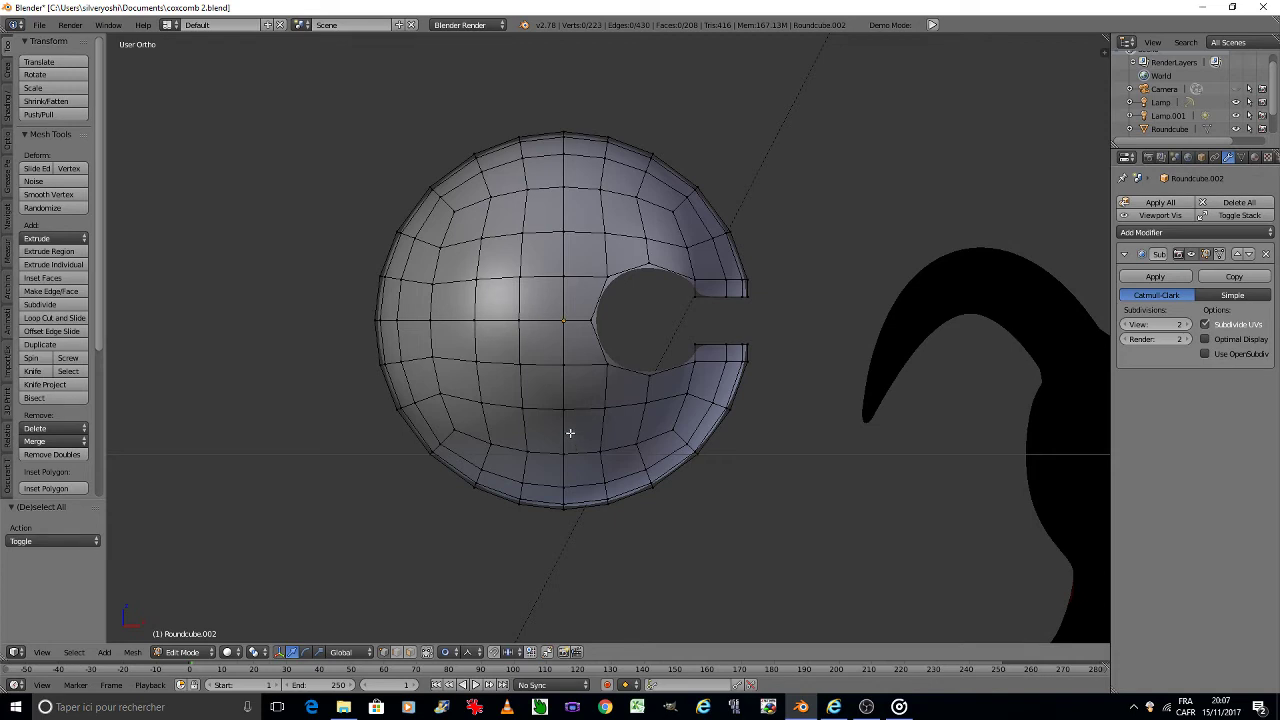
Step: Add a loop cut through the sphere's middle and box-select the middle face column
key(ctrl+r)
click(589, 478)
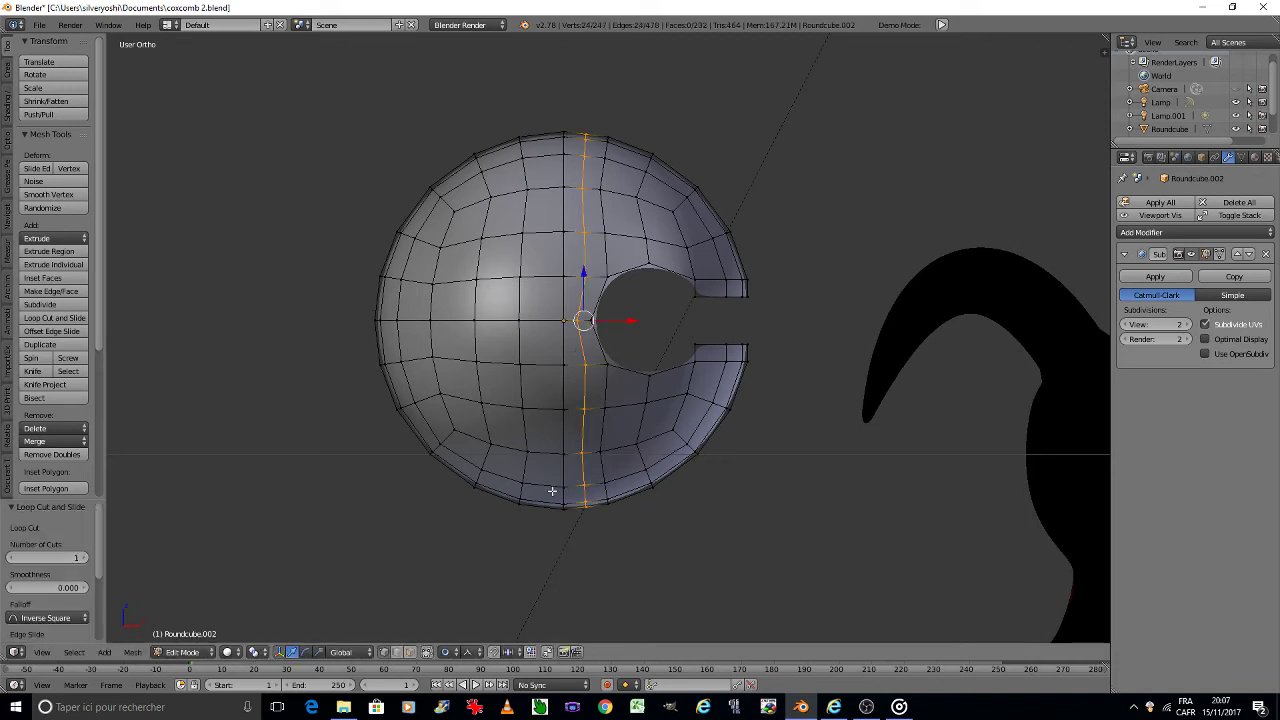
click(548, 494)
click(410, 652)
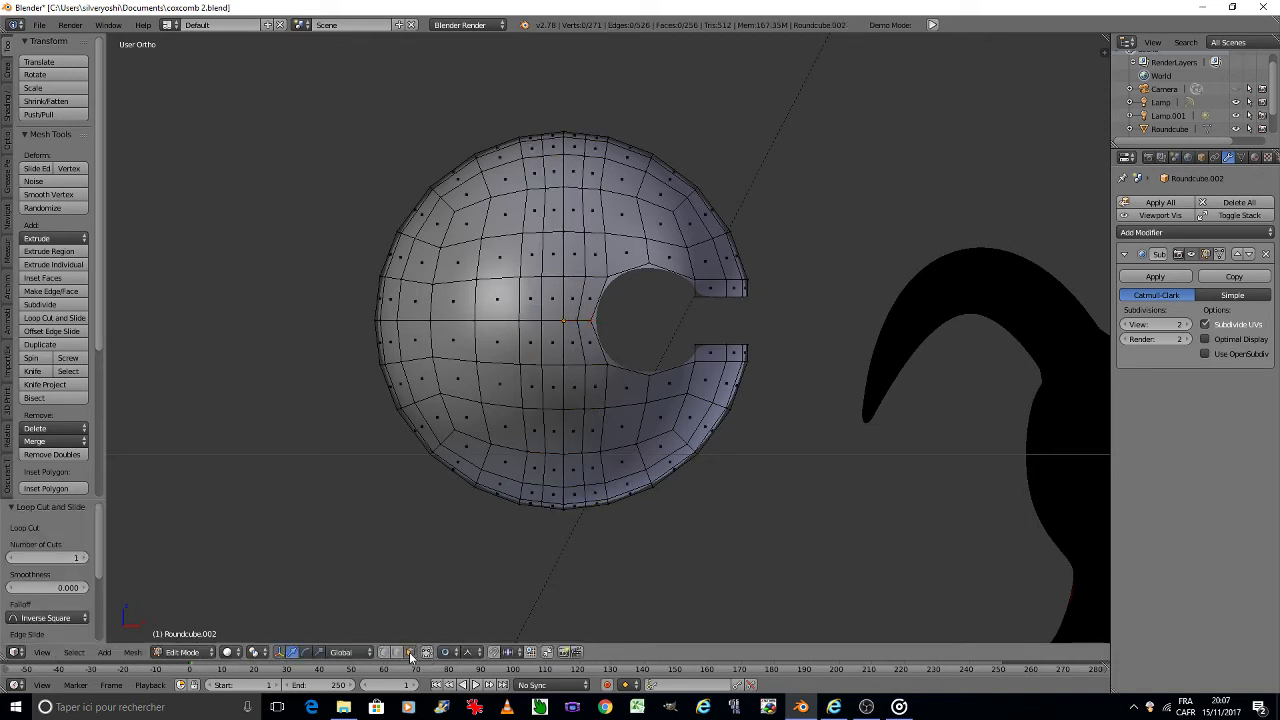
key(b)
mouse_move(551, 123)
mouse_down()
mouse_move(567, 178)
mouse_move(576, 527)
mouse_up()
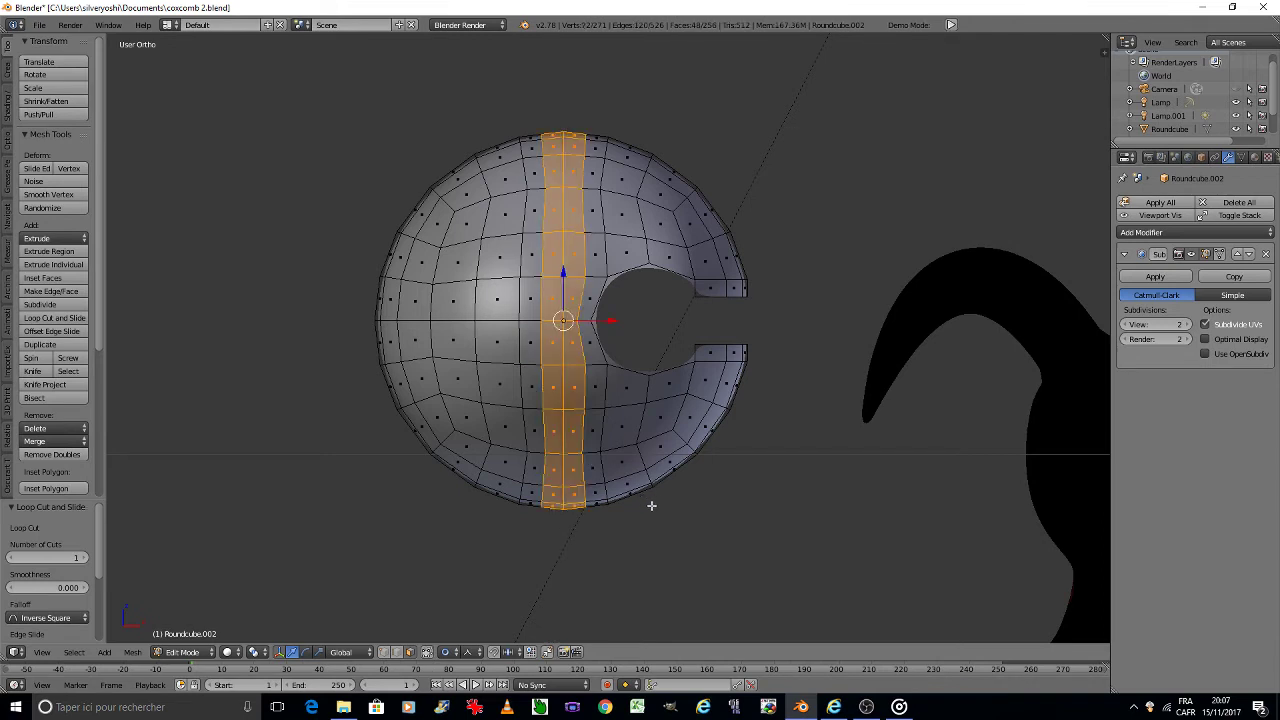
Step: Scale the middle face column out (S, Shift+X) into a raised band around the bell
key(s)
key(x)
key(shift+x)
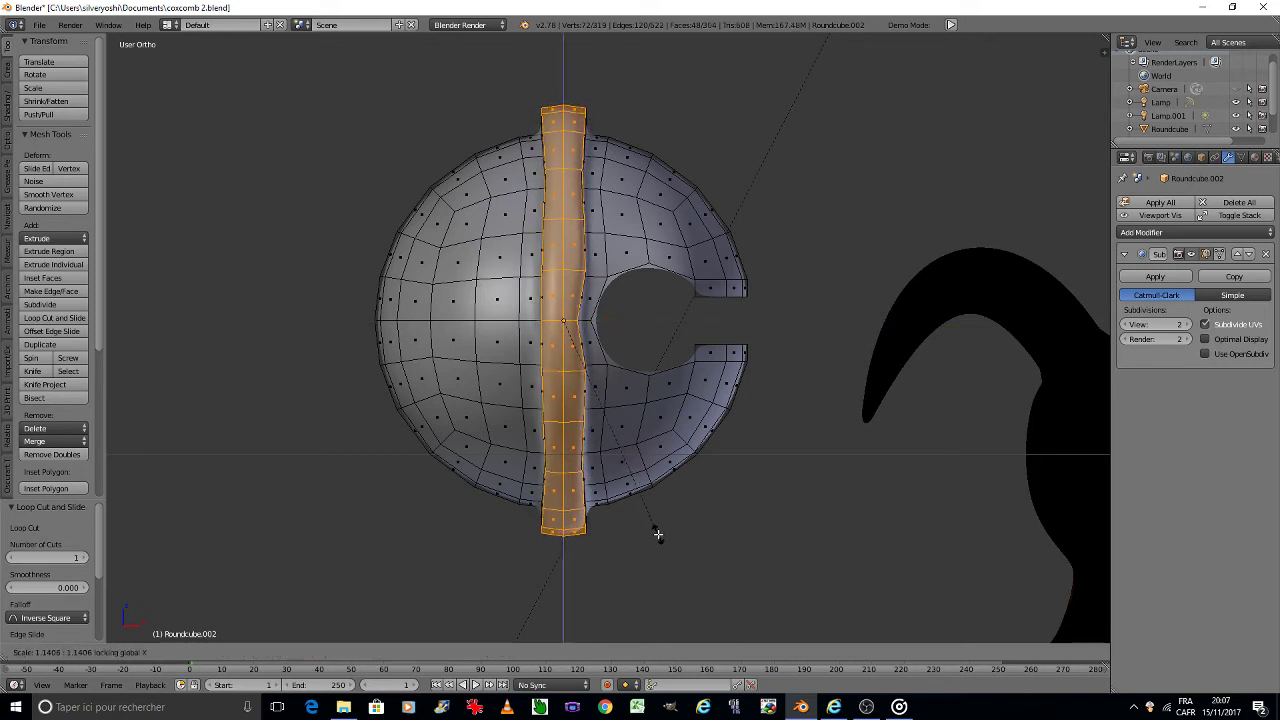
click(660, 537)
key(Tab)
click(618, 537)
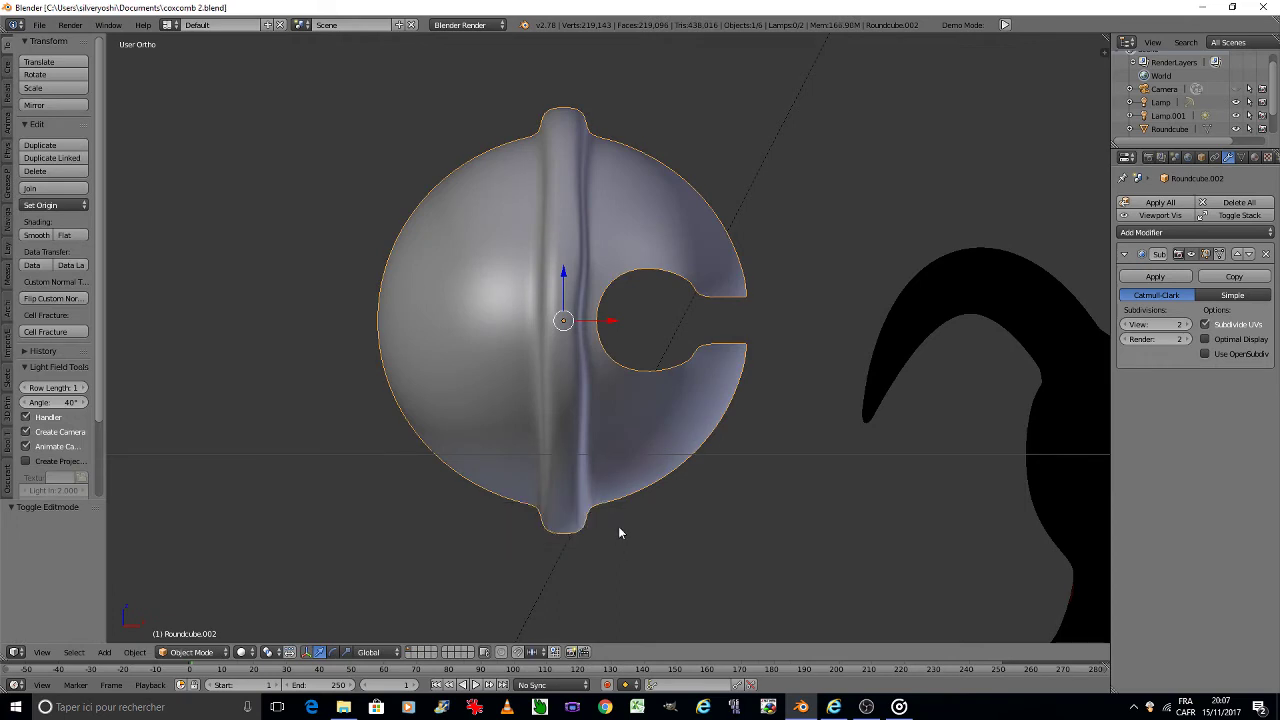
key(a)
scroll(630, 503, down, 2)
scroll(630, 503, down, 2)
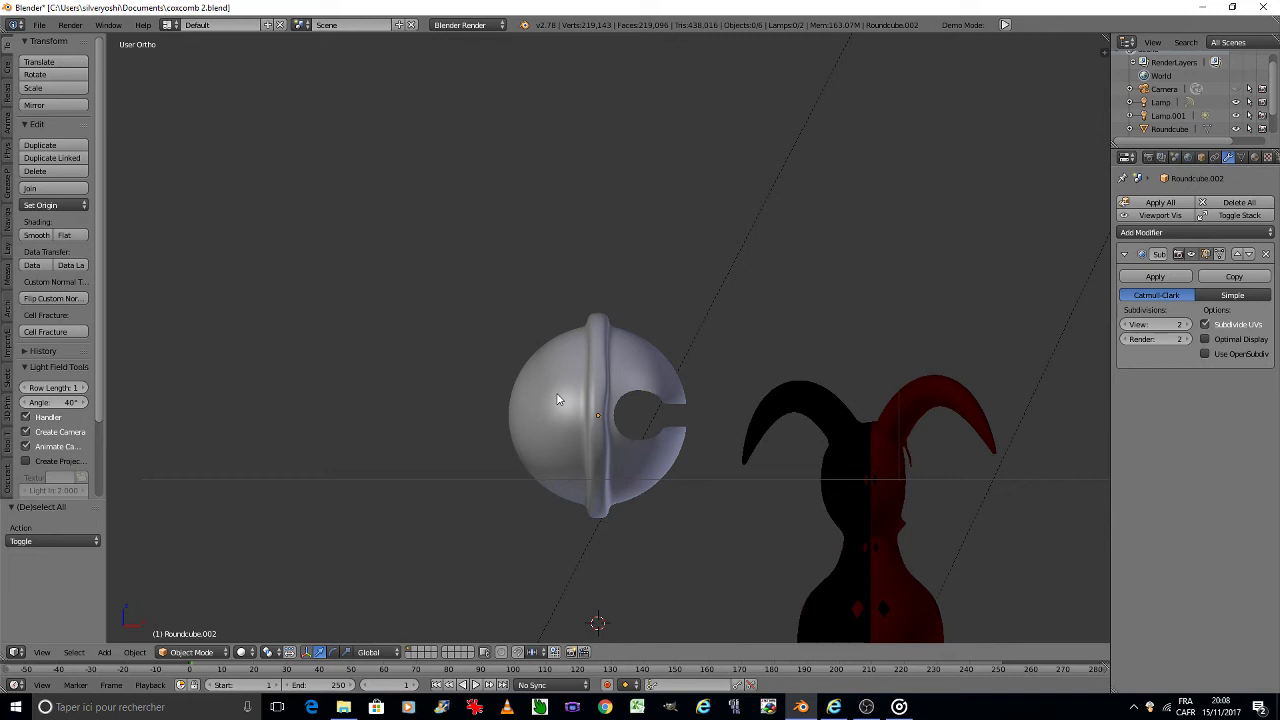
middle_drag(558, 400, 556, 392)
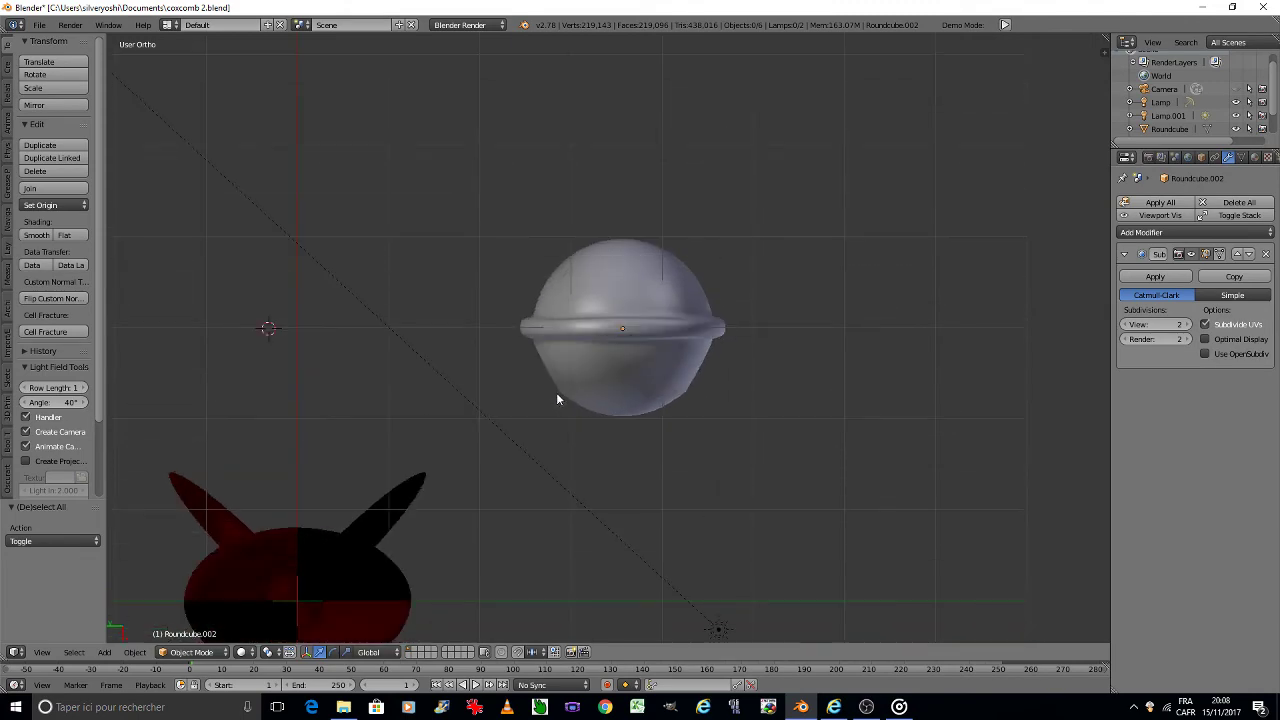
key(Tab)
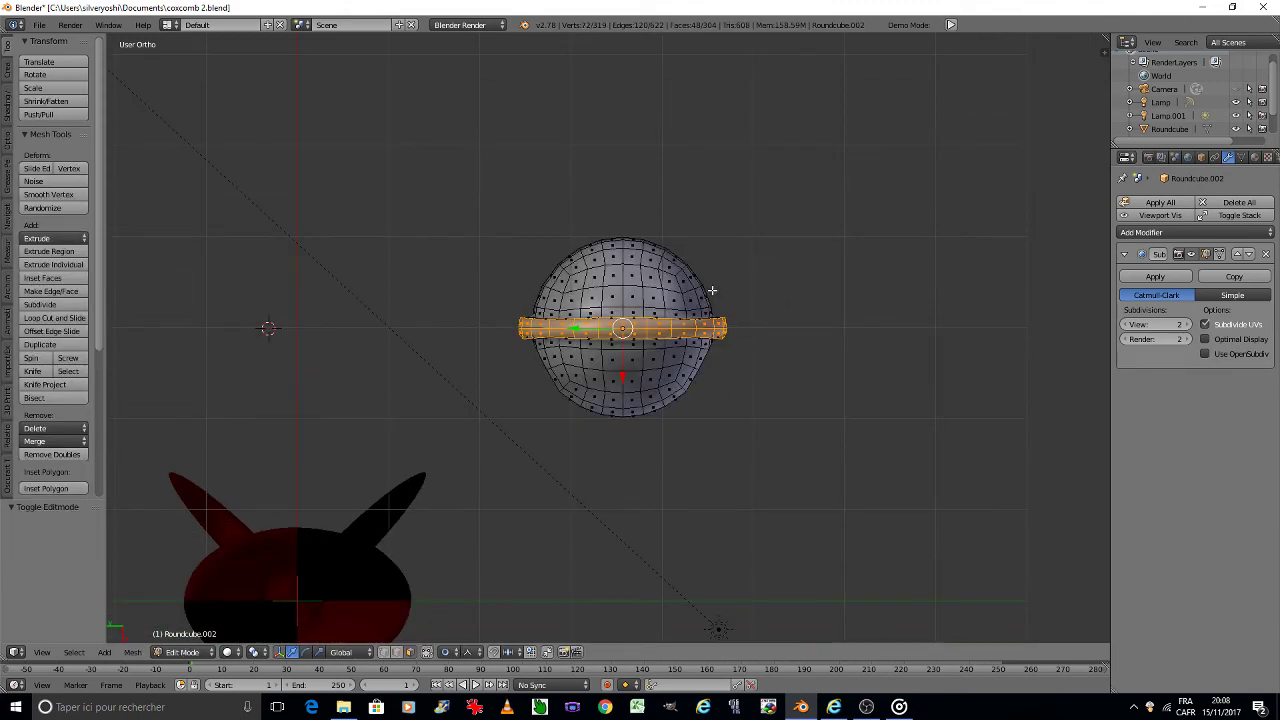
Step: Look down on the bell and inset four faces on its top
scroll(640, 270, up, 1)
scroll(635, 265, up, 4)
scroll(600, 300, down, 1)
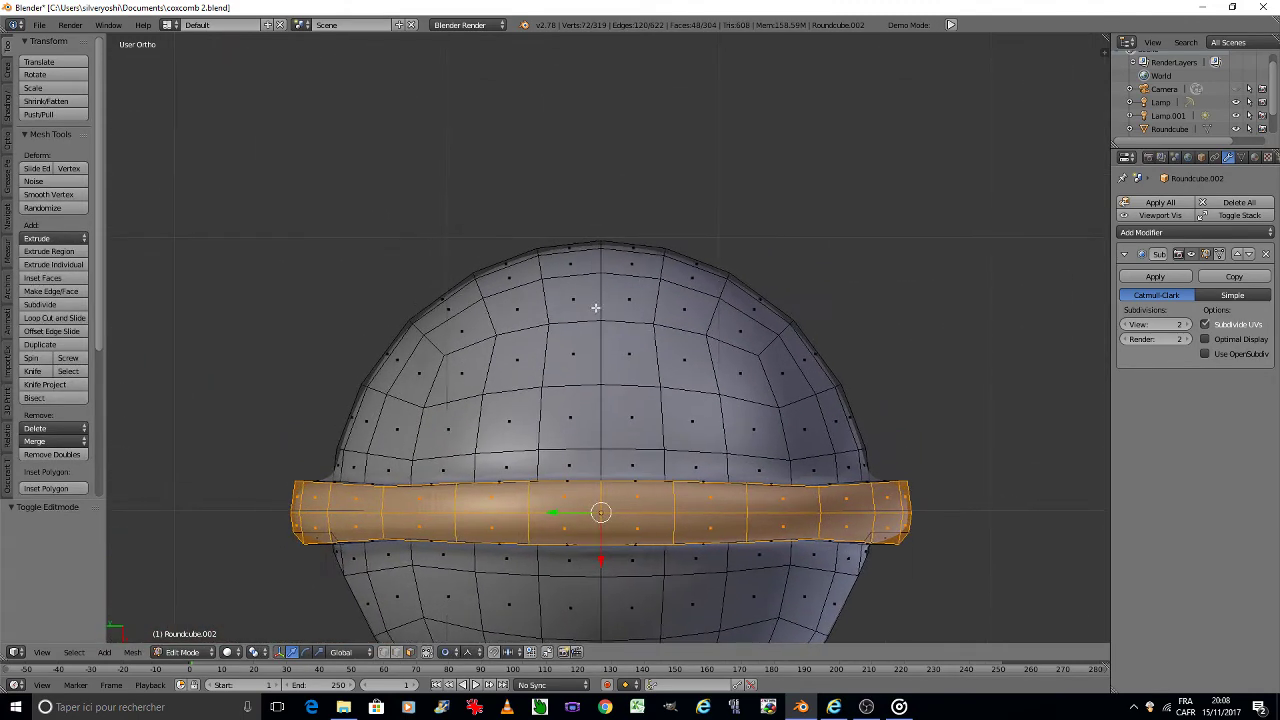
key(KP_8)
key(KP_8)
key(KP_8)
key(KP_8)
key(KP_8)
key(KP_8)
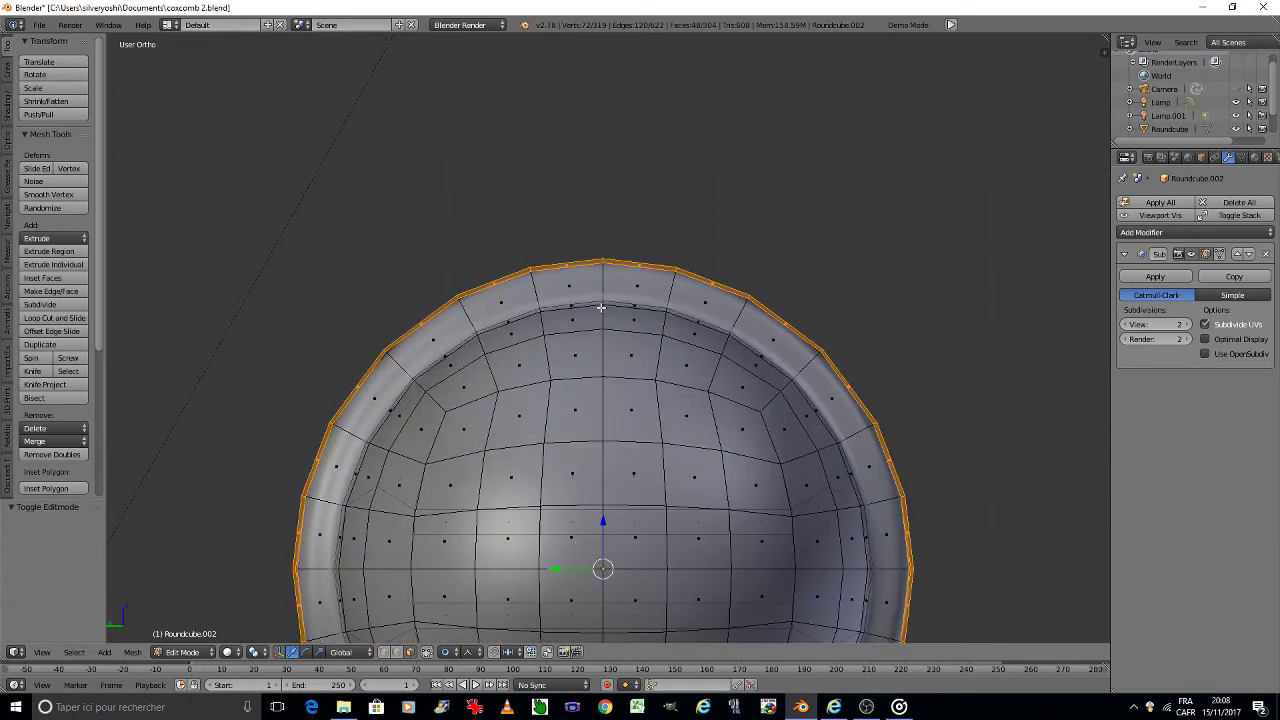
key(KP_8)
key(KP_8)
key(KP_8)
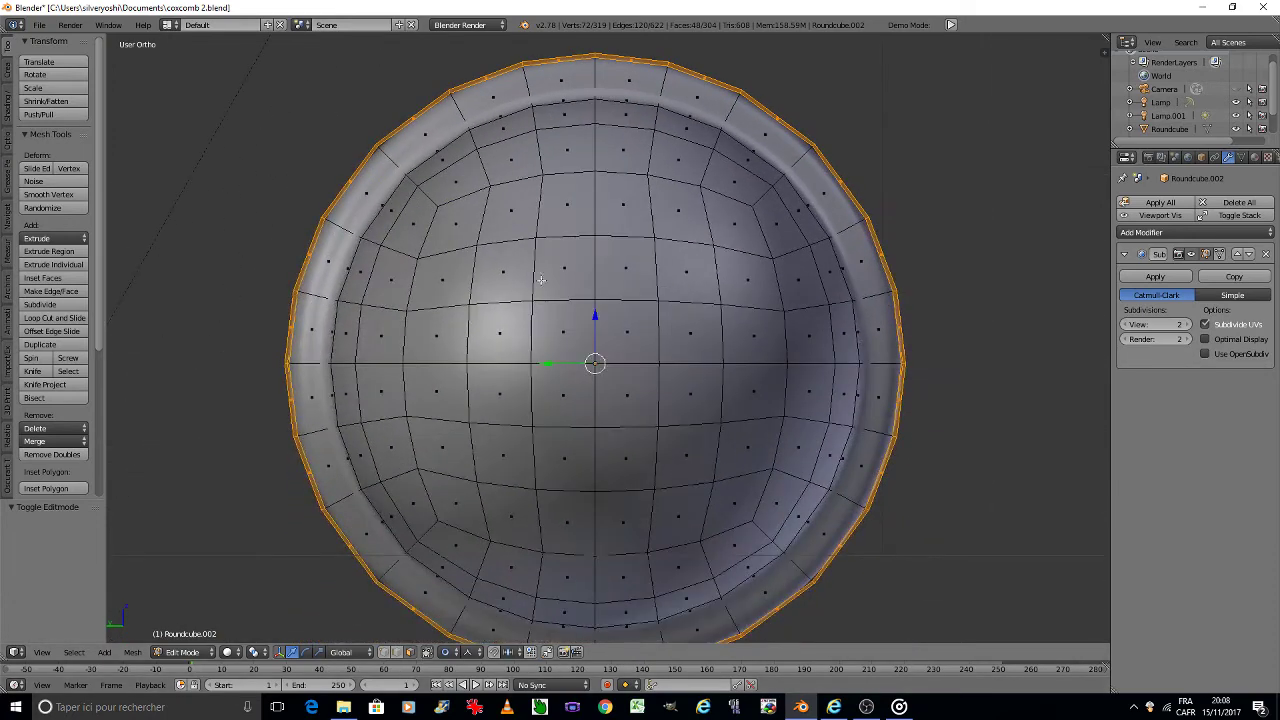
key(a)
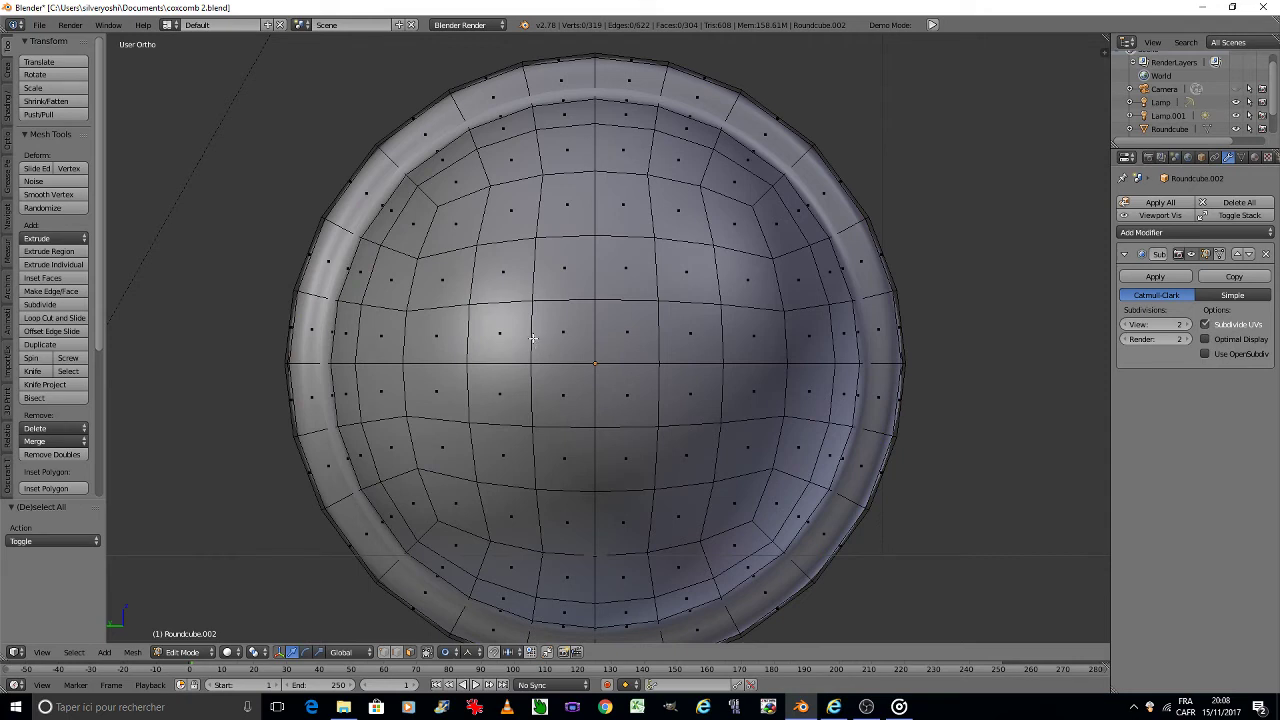
key(c)
click(533, 351)
key(Escape)
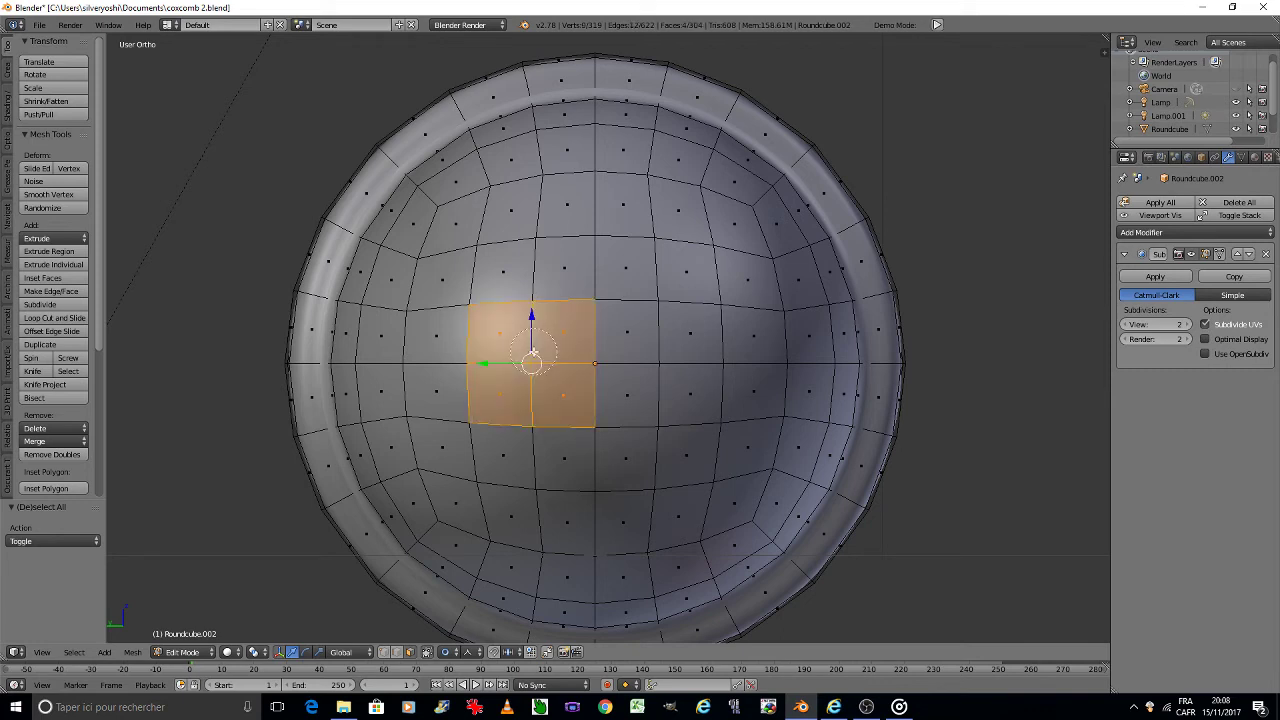
key(i)
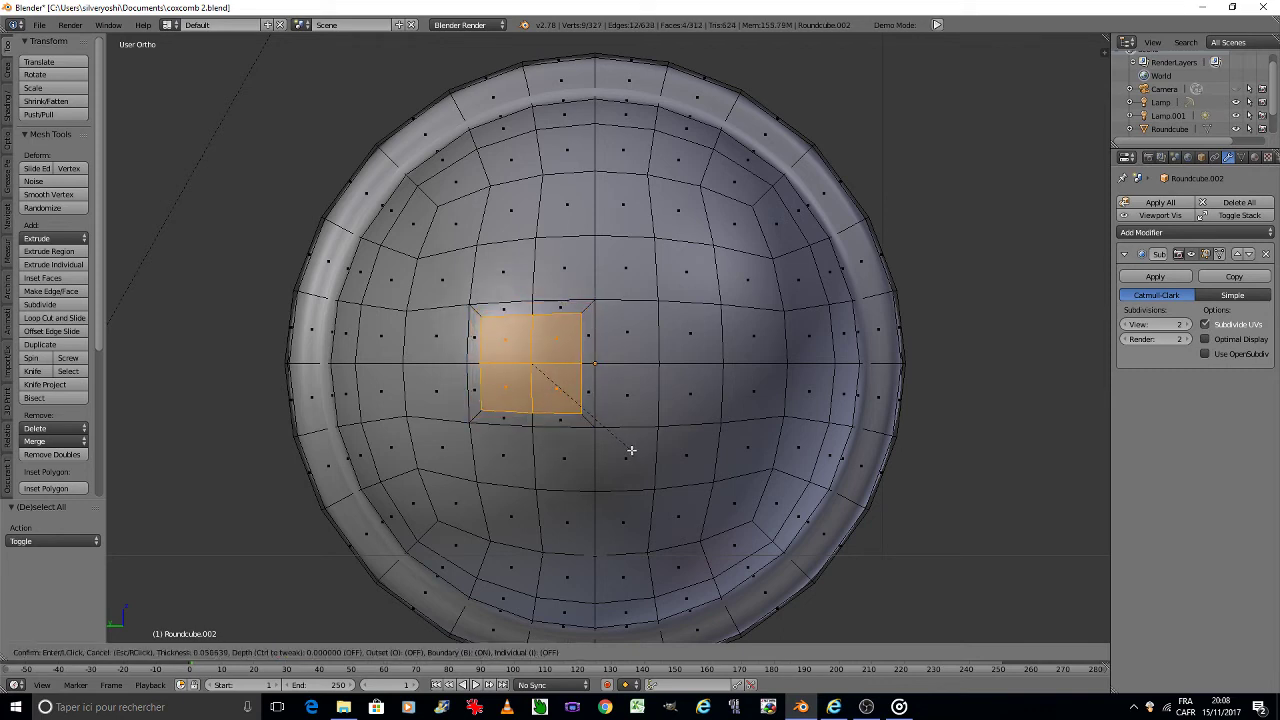
click(631, 450)
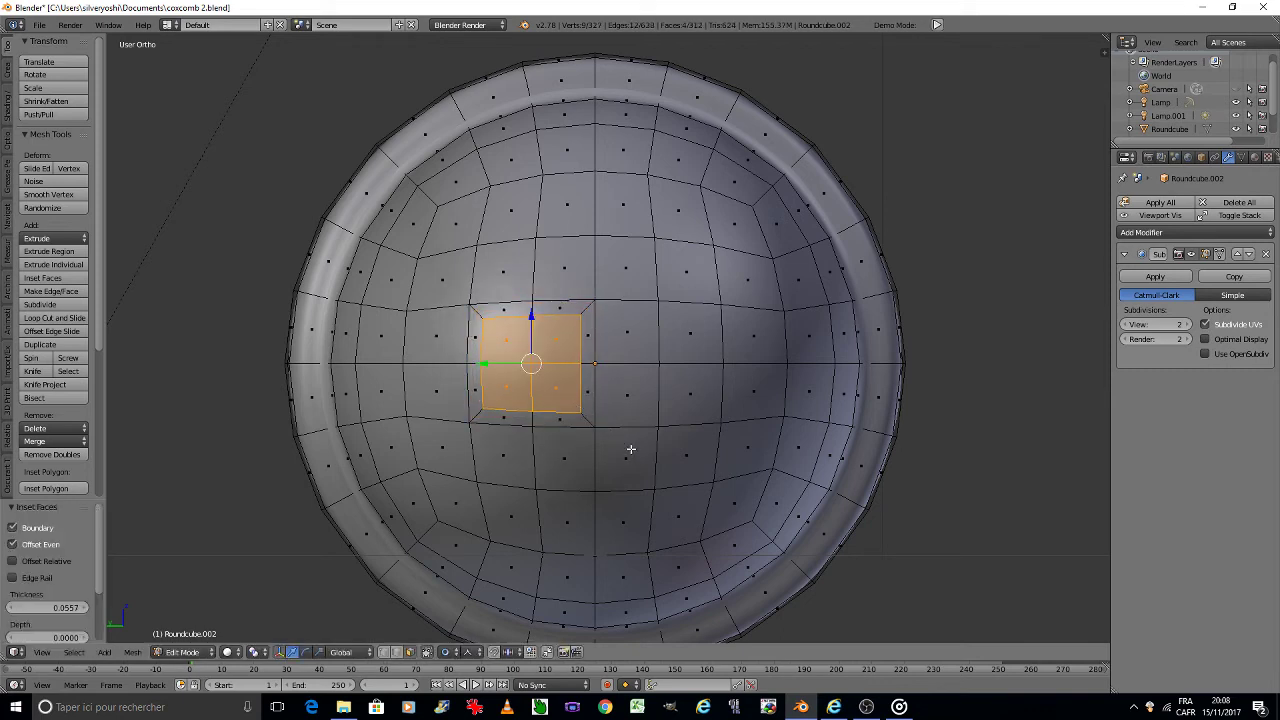
Step: Make the inset a LoopTools circle, disable proportional editing, scale it to 0.740 and nudge it
key(w)
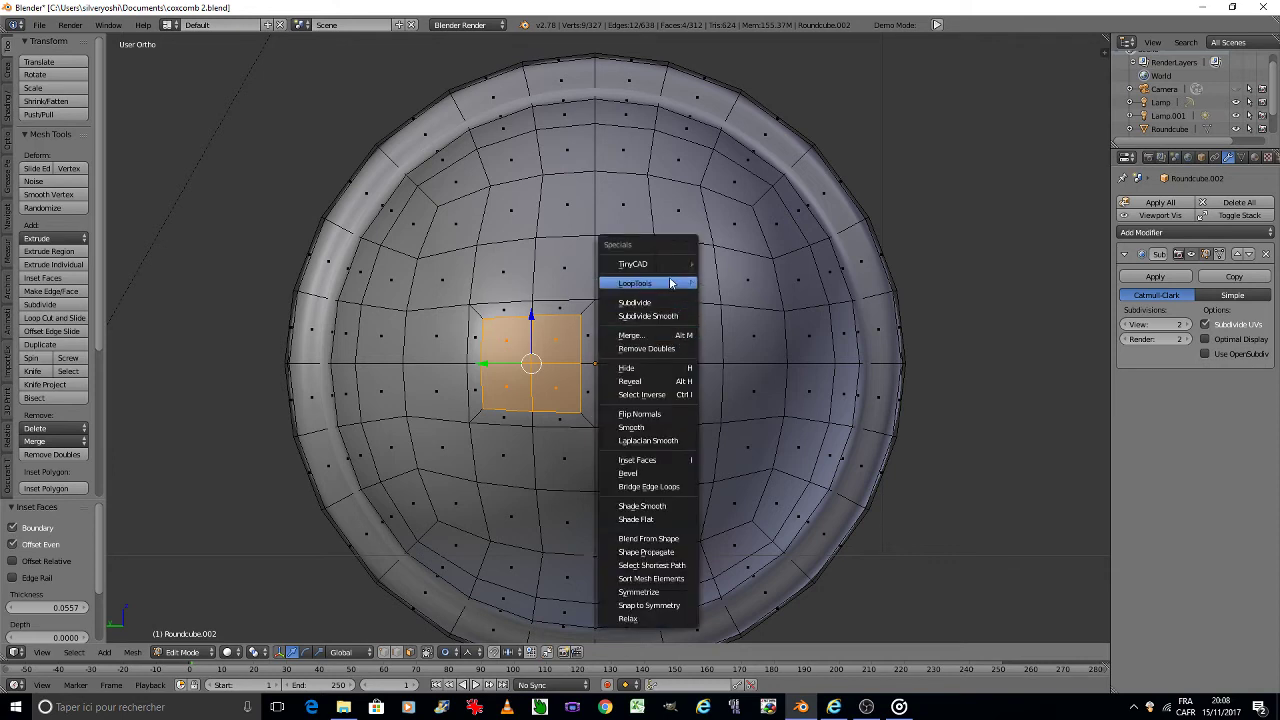
mouse_move(646, 283)
click(719, 295)
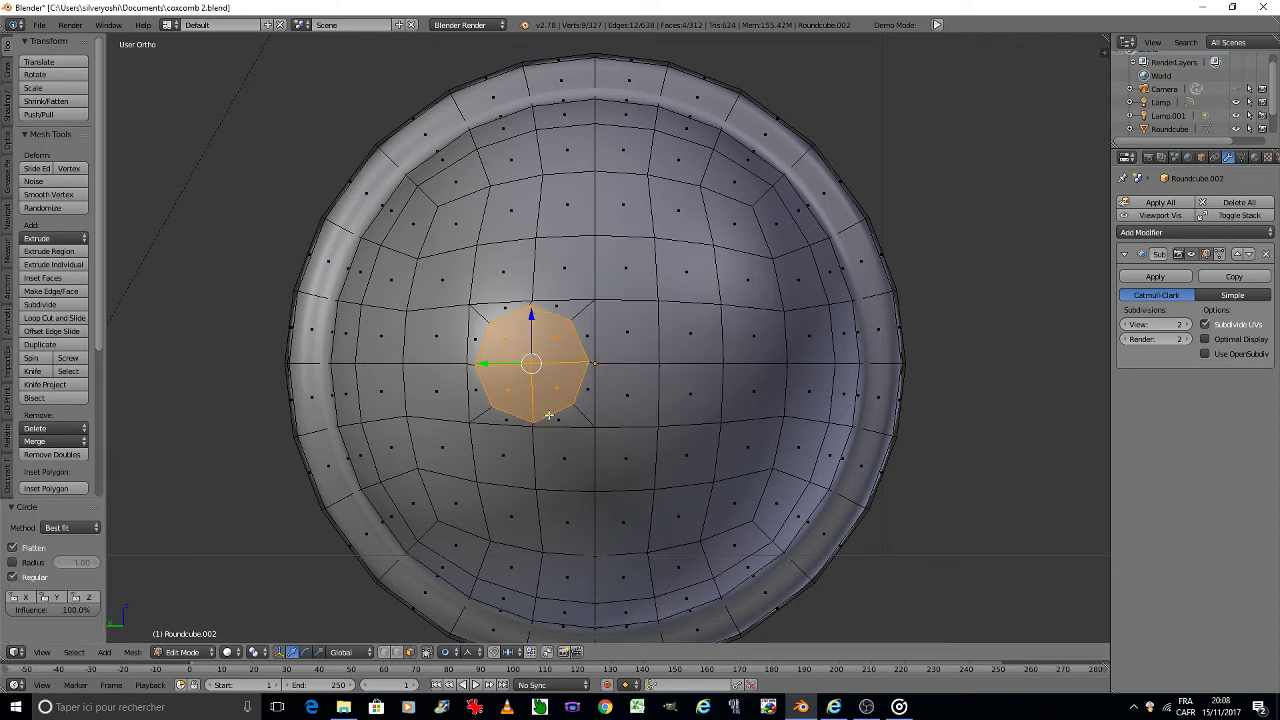
key(s)
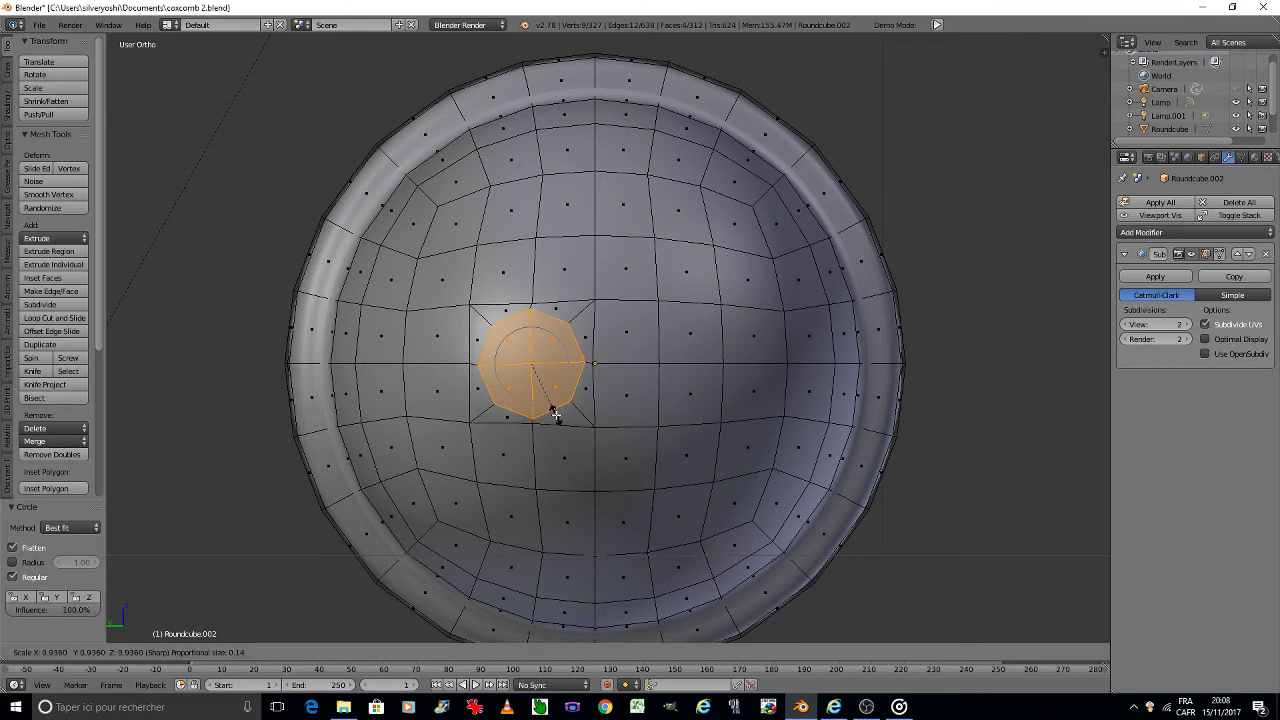
click(556, 415)
click(455, 652)
click(490, 587)
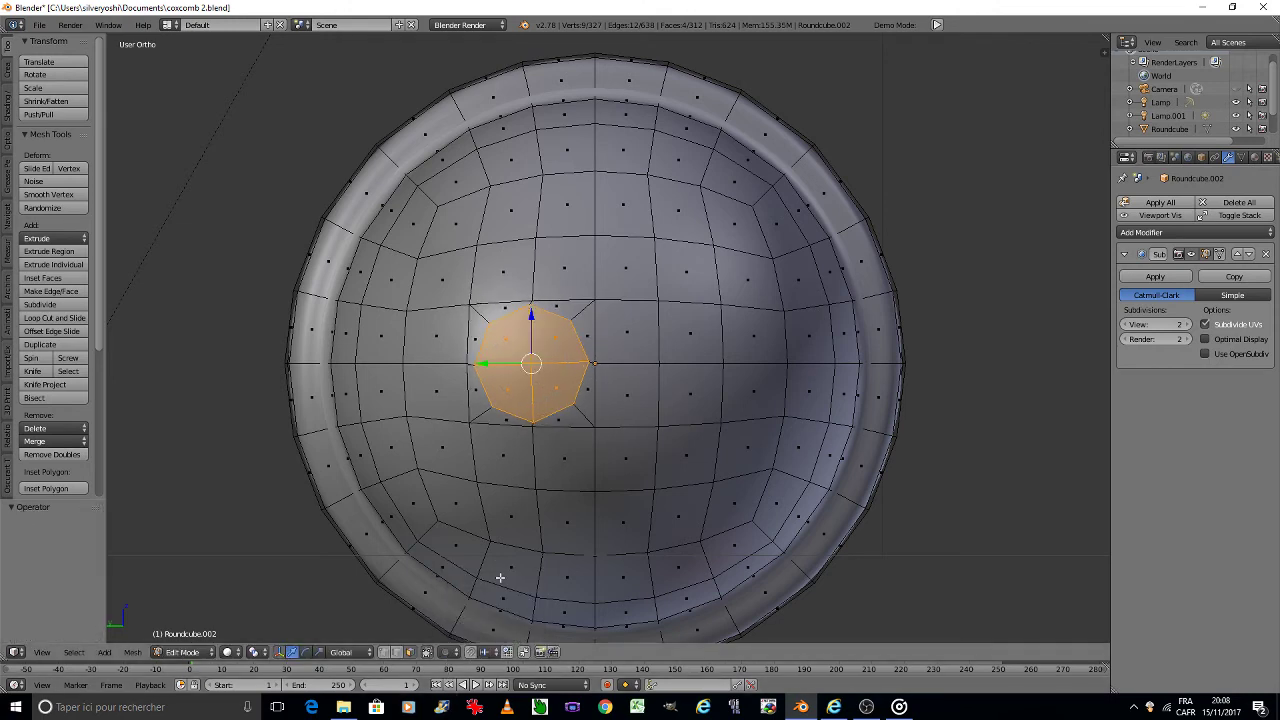
key(s)
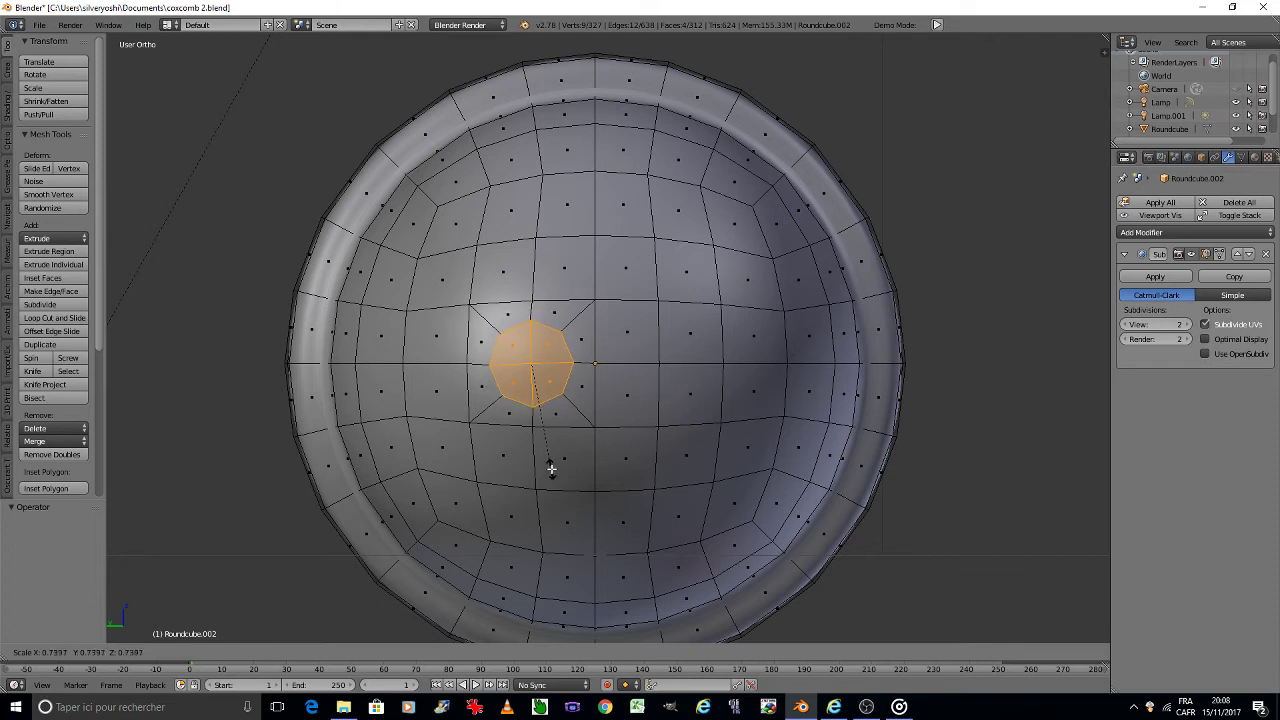
click(551, 469)
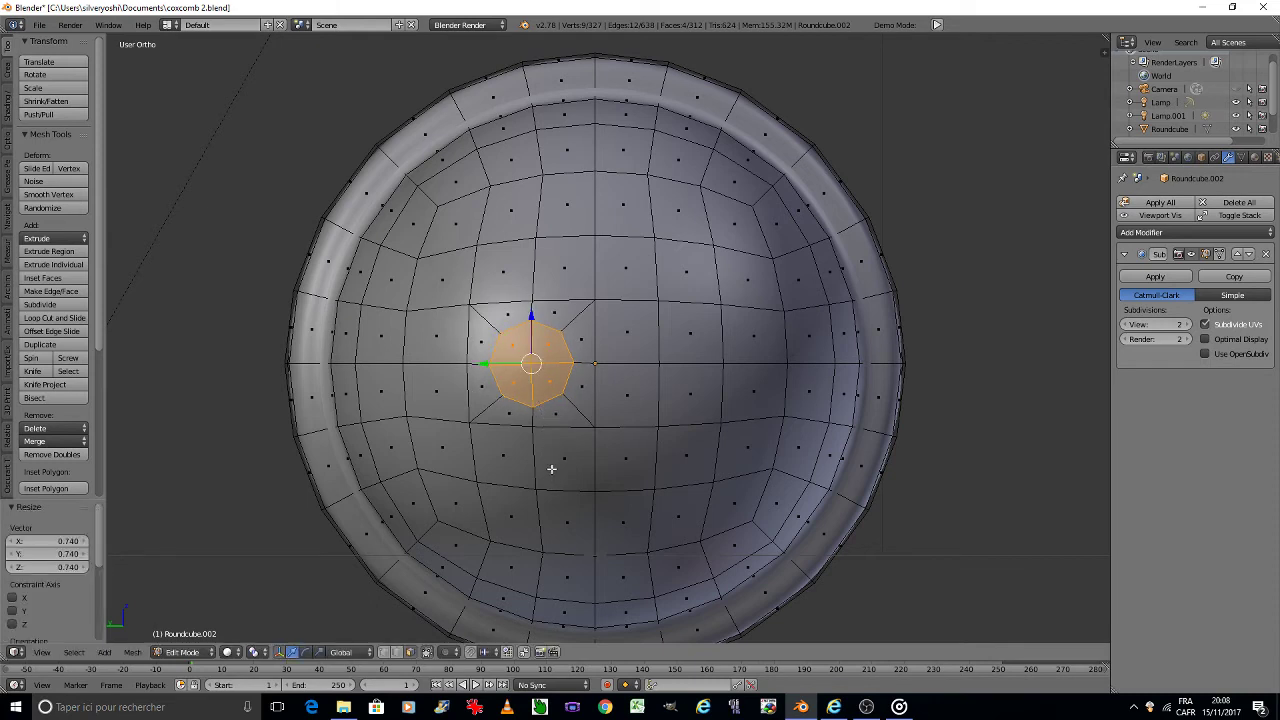
key(g)
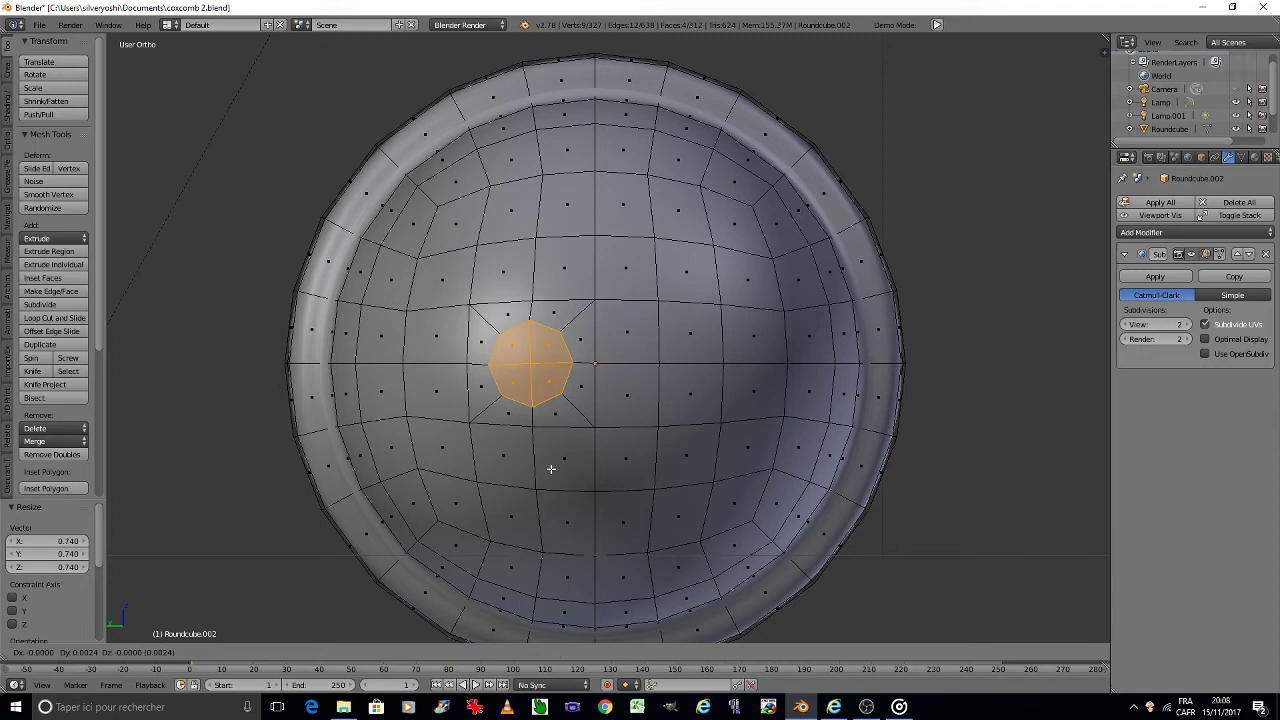
click(538, 469)
key(KP_8)
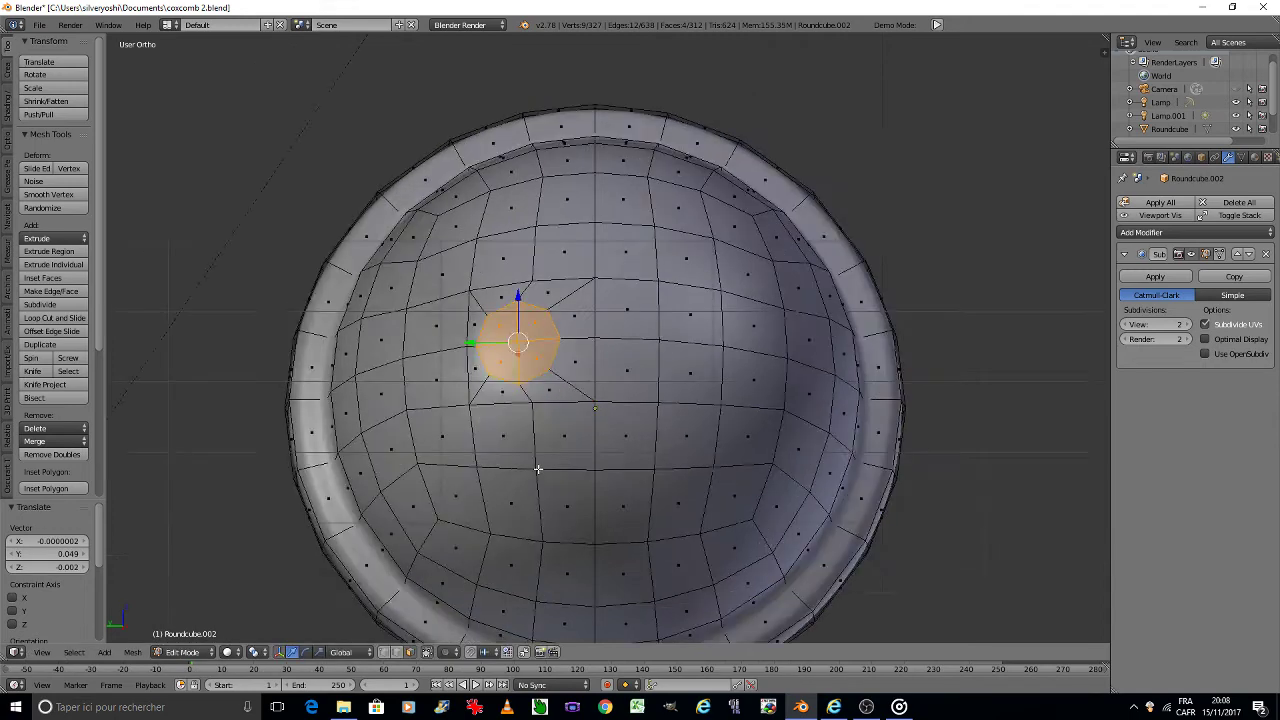
key(KP_8)
key(KP_8)
key(KP_8)
key(KP_8)
Step: Tilt the selected face patch slightly and slide it along the top of the bell's dome
scroll(587, 302, up, 1)
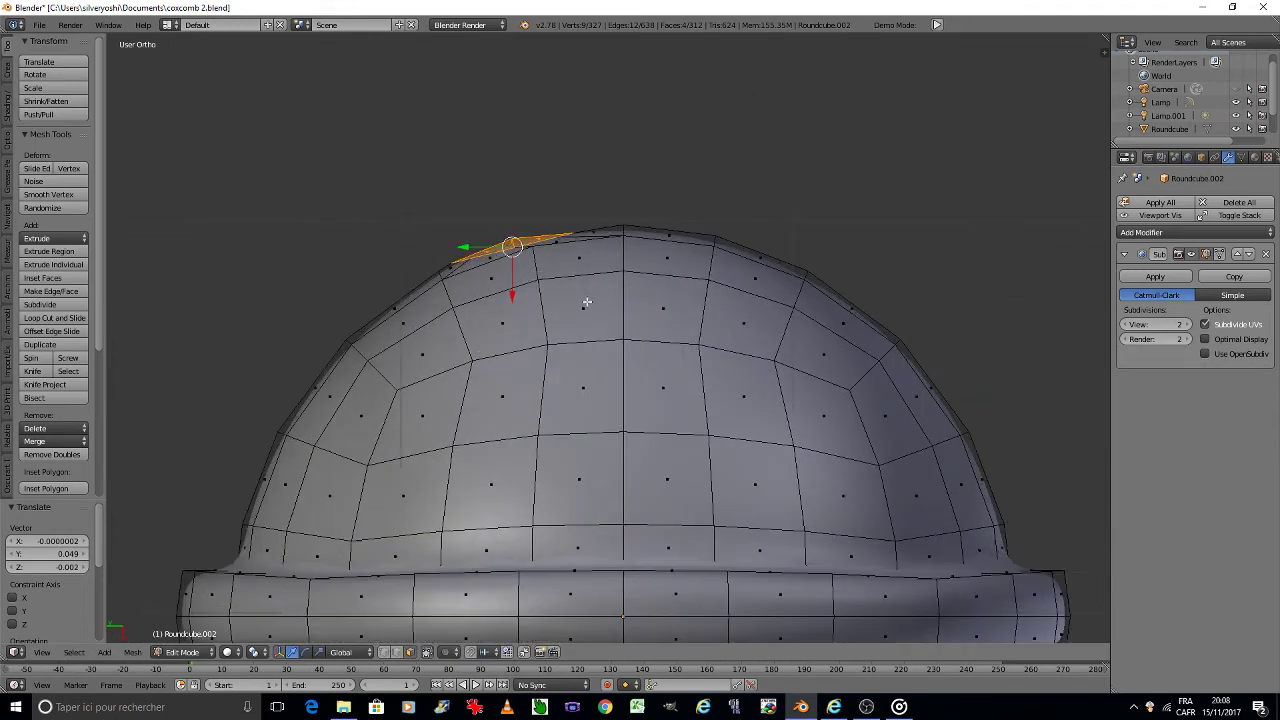
key(r)
click(584, 297)
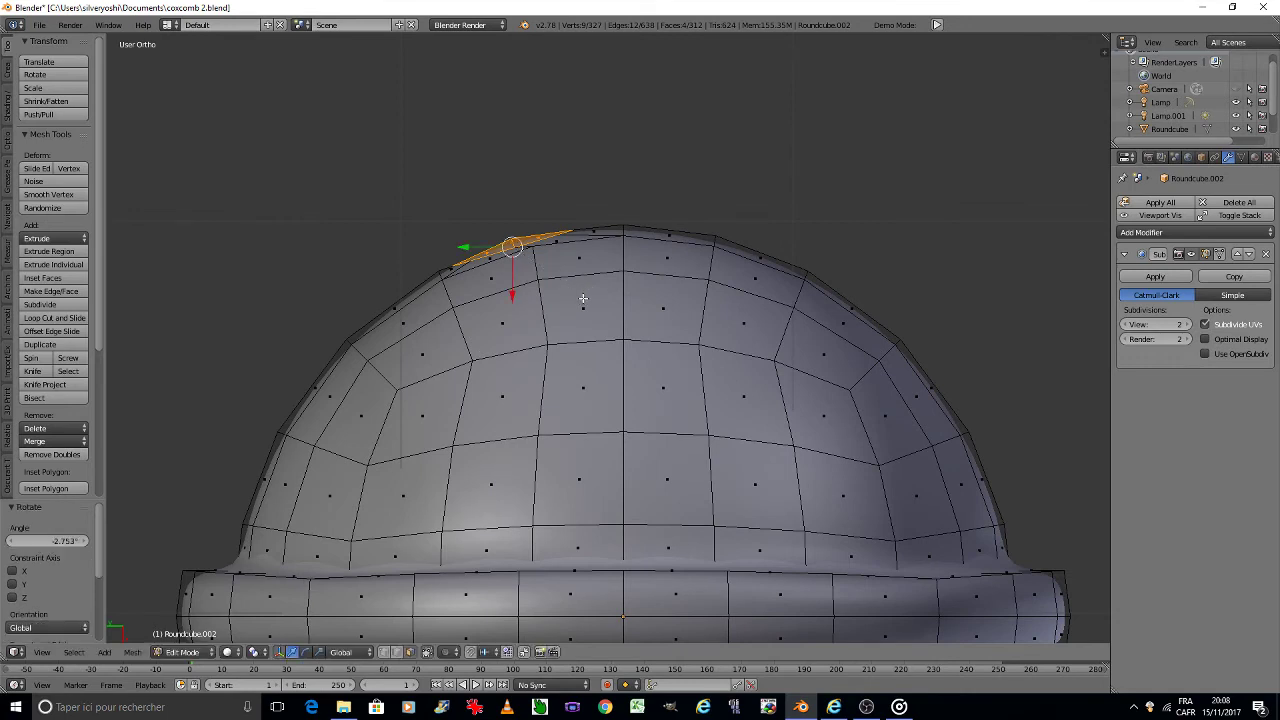
key(g)
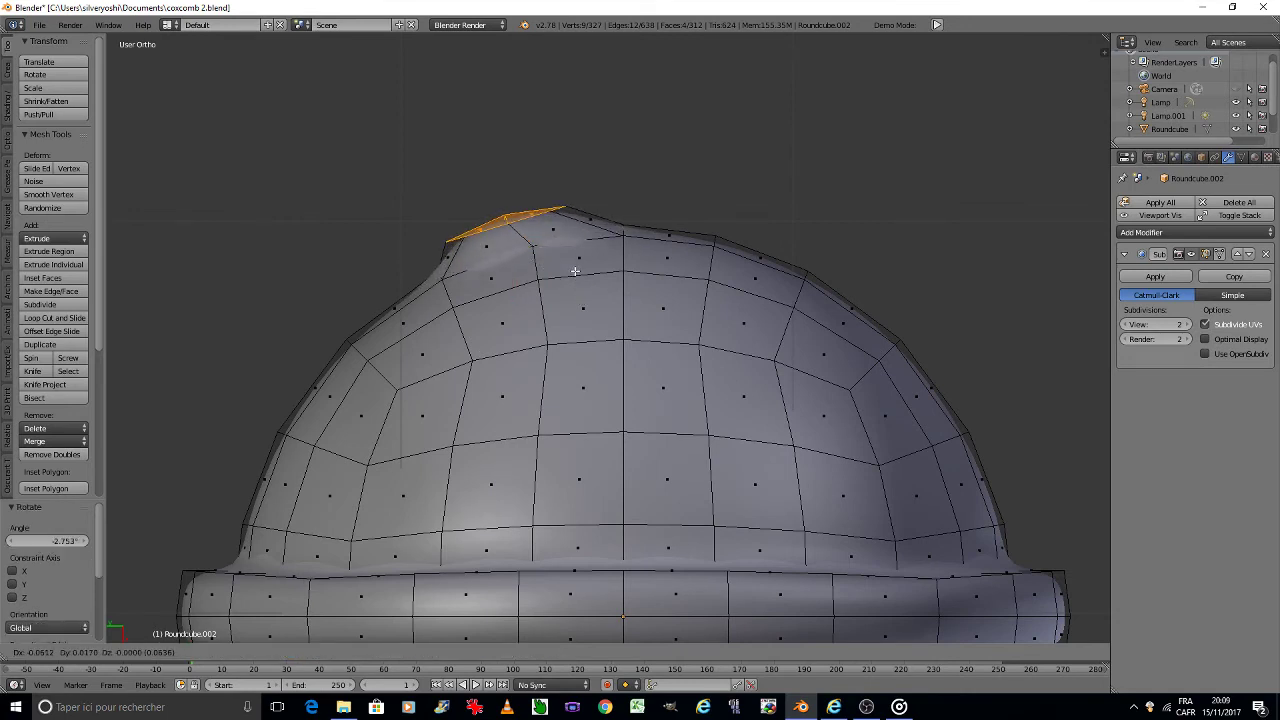
click(575, 271)
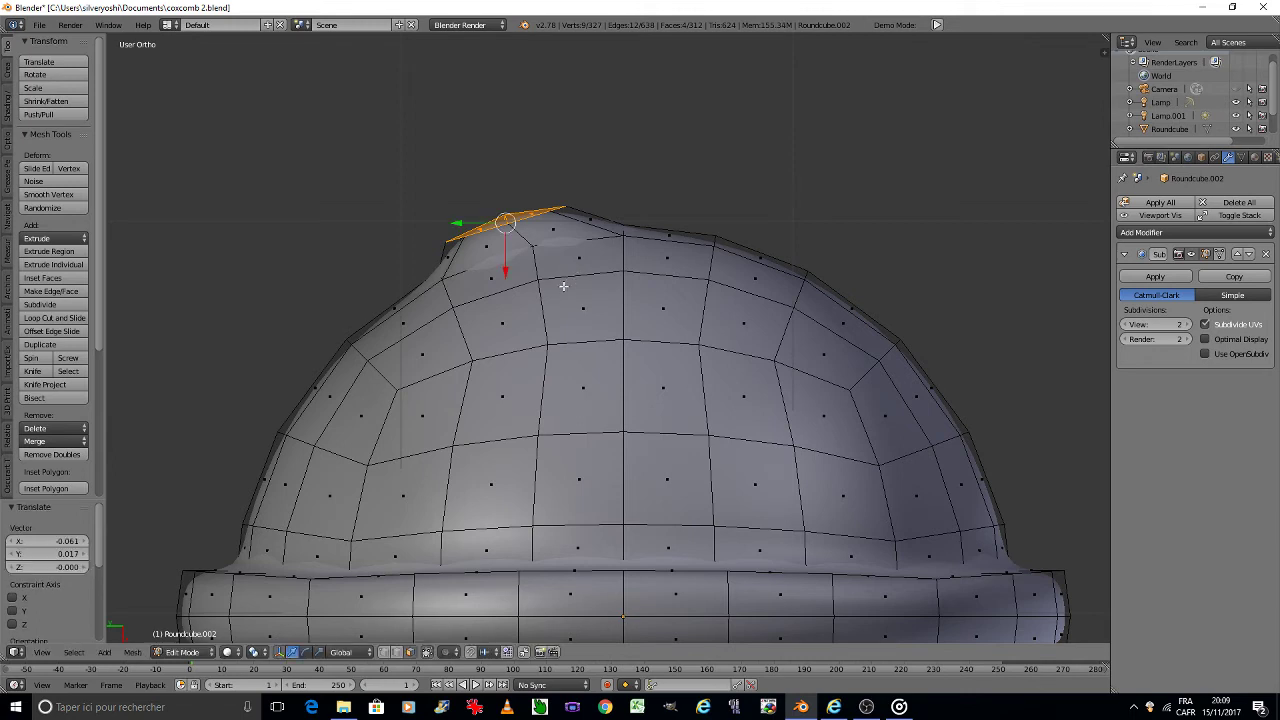
Step: Raise a short stub from the patch along the surface normal
key(g)
key(z)
key(z)
click(542, 234)
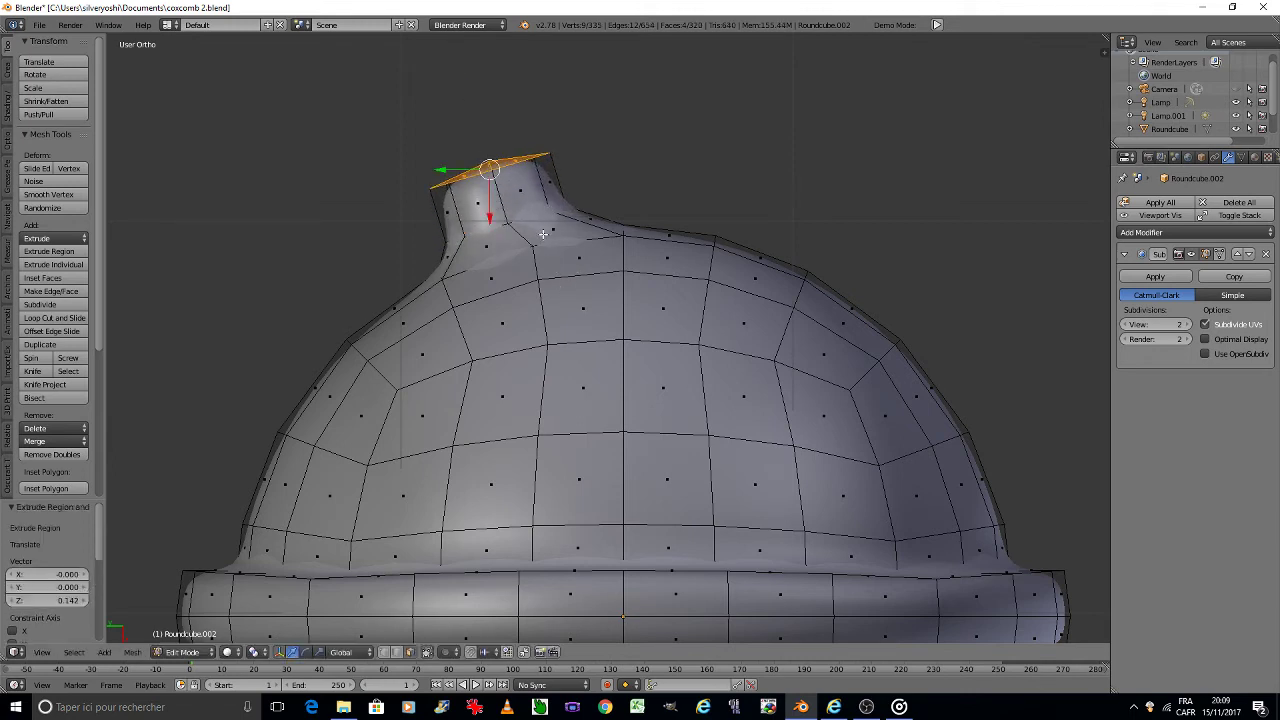
key(g)
click(540, 232)
scroll(545, 250, down, 2)
scroll(551, 273, down, 3)
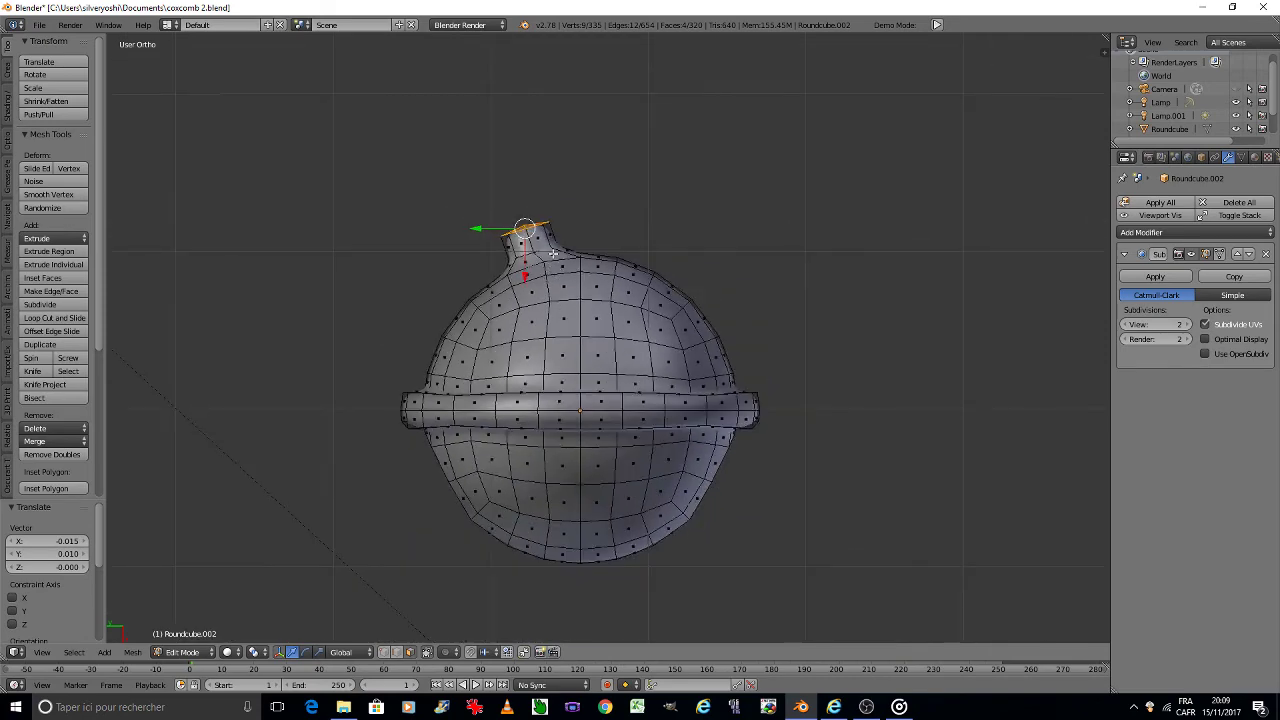
scroll(556, 240, up, 2)
scroll(545, 244, up, 1)
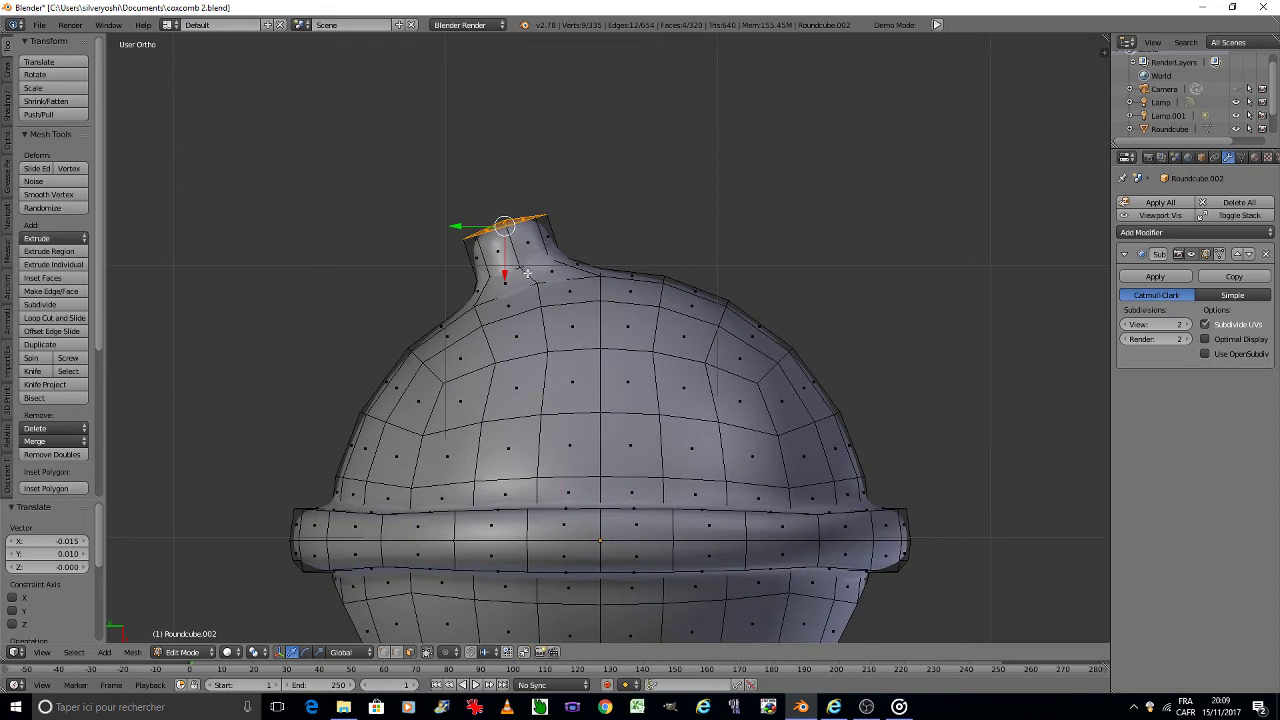
Step: Extrude the stub's top ring upward and tilt it about 13.6° and then 10°
key(e)
click(528, 246)
key(r)
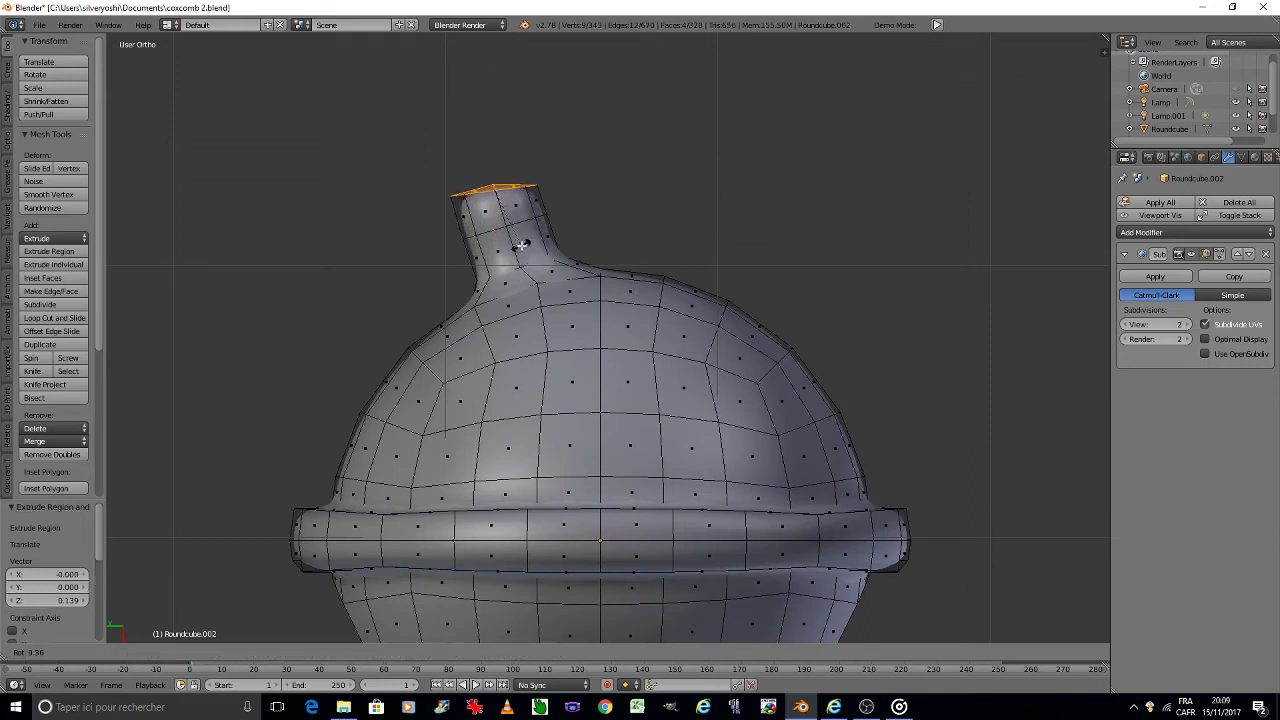
right_click(521, 209)
key(g)
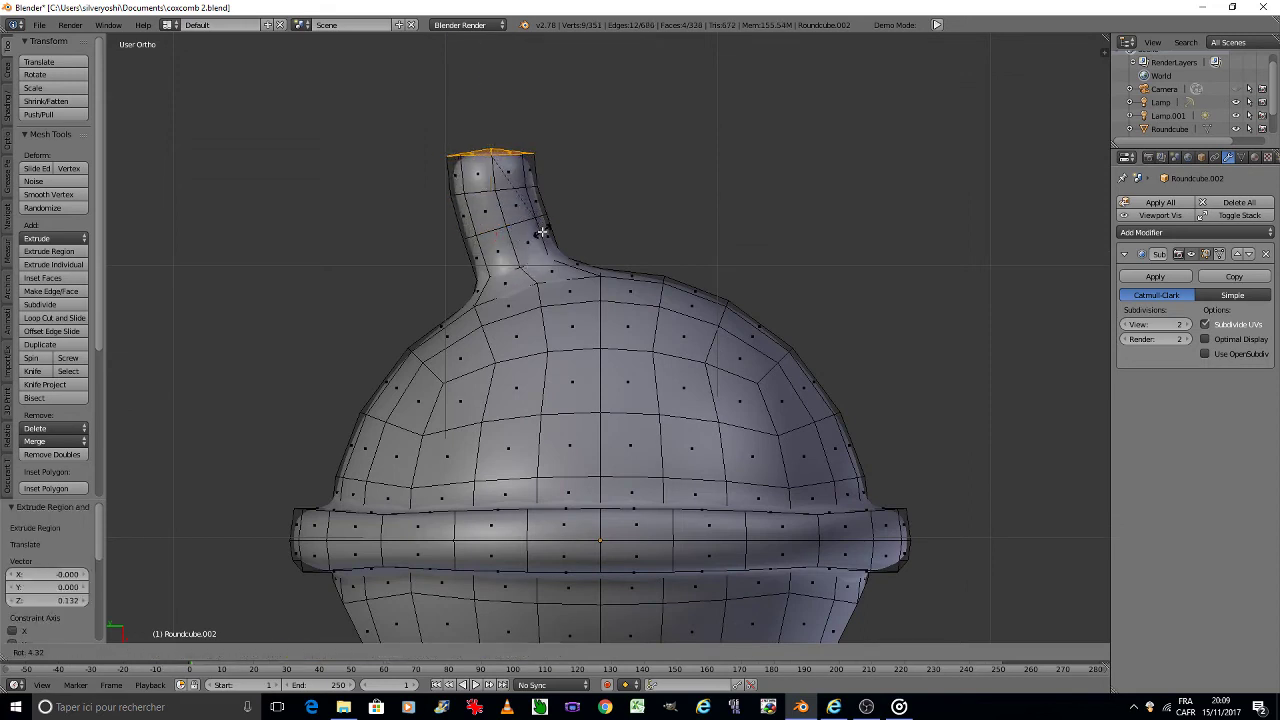
click(530, 244)
key(g)
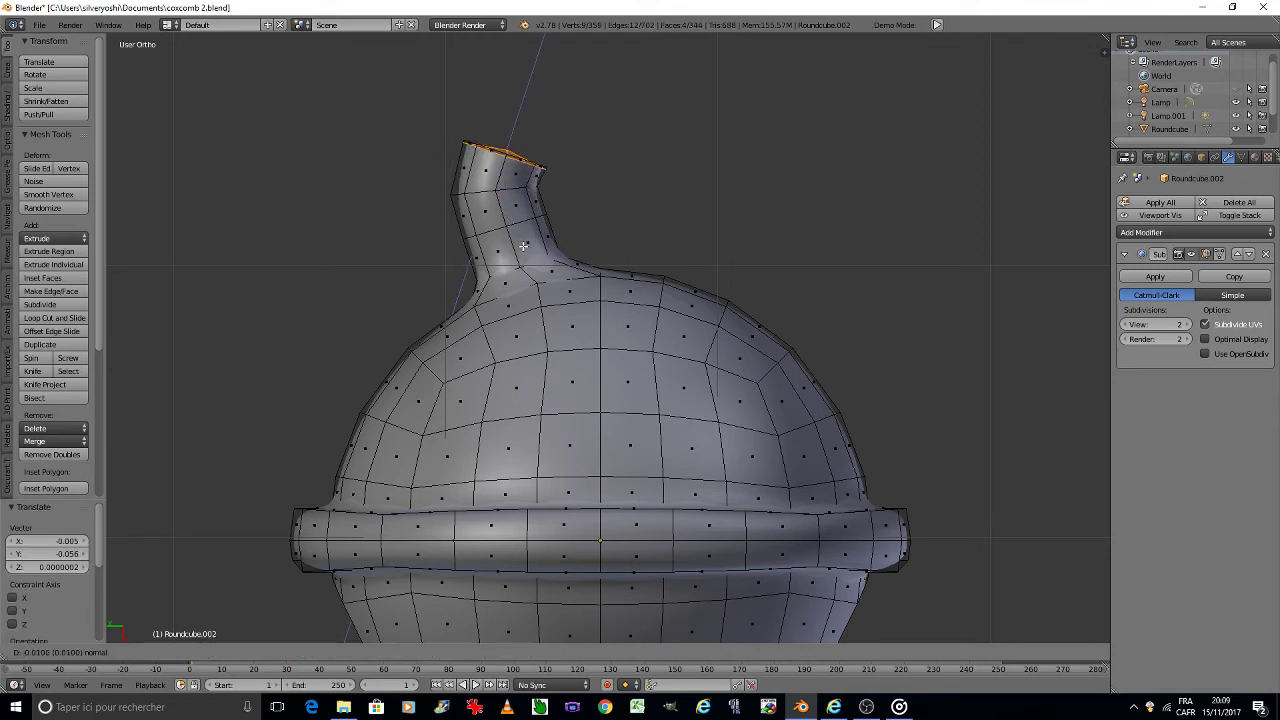
right_click(529, 242)
key(r)
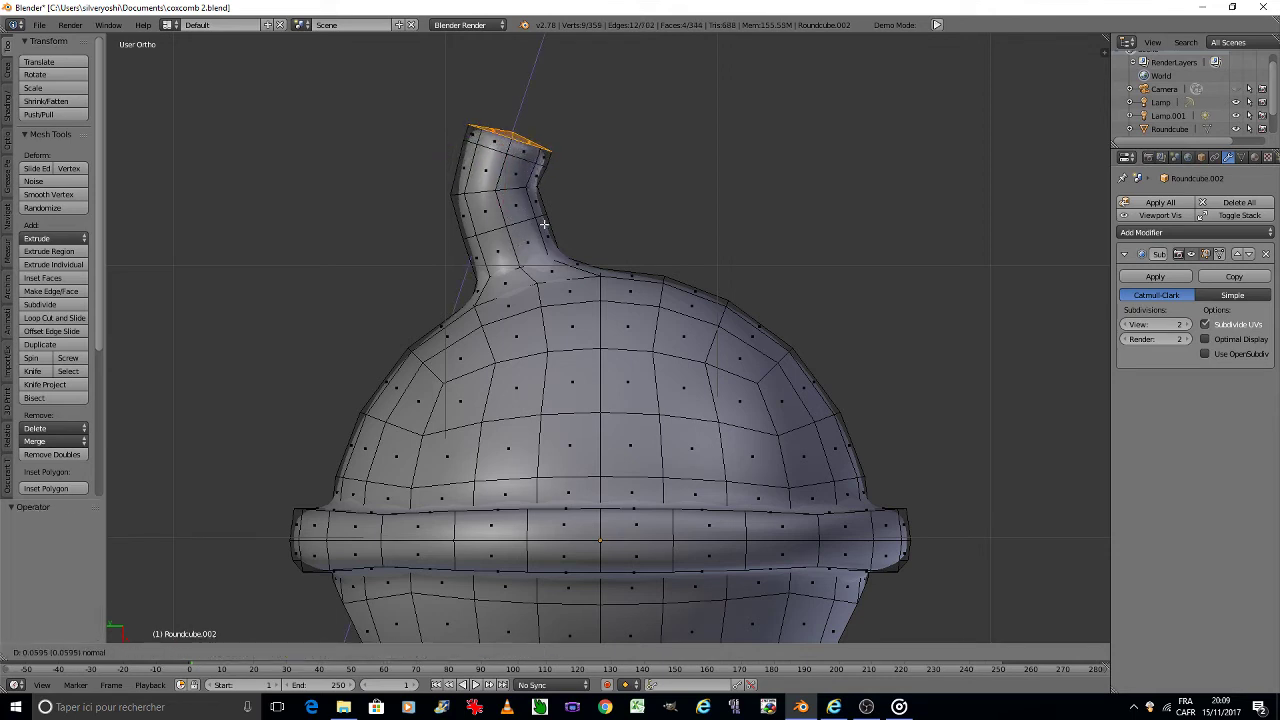
click(546, 222)
key(g)
right_click(537, 225)
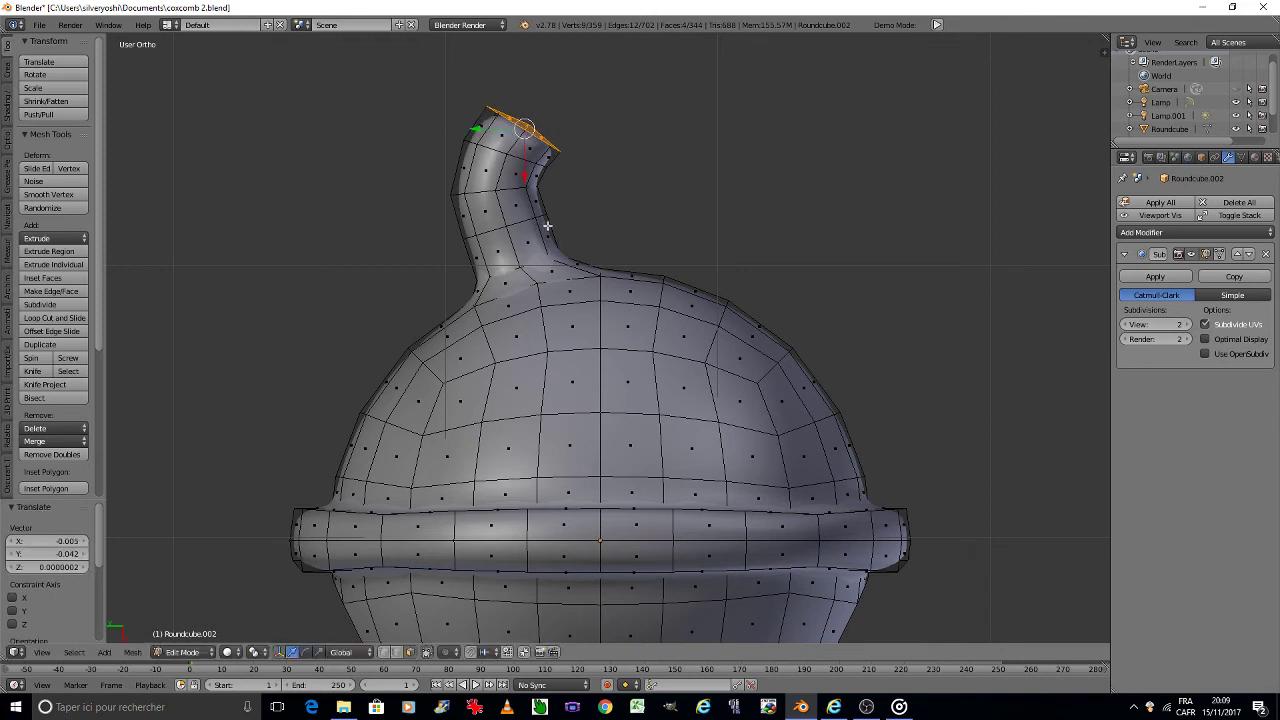
key(r)
click(550, 240)
Step: Extrude another hook segment, then shift and bend its ring over
key(e)
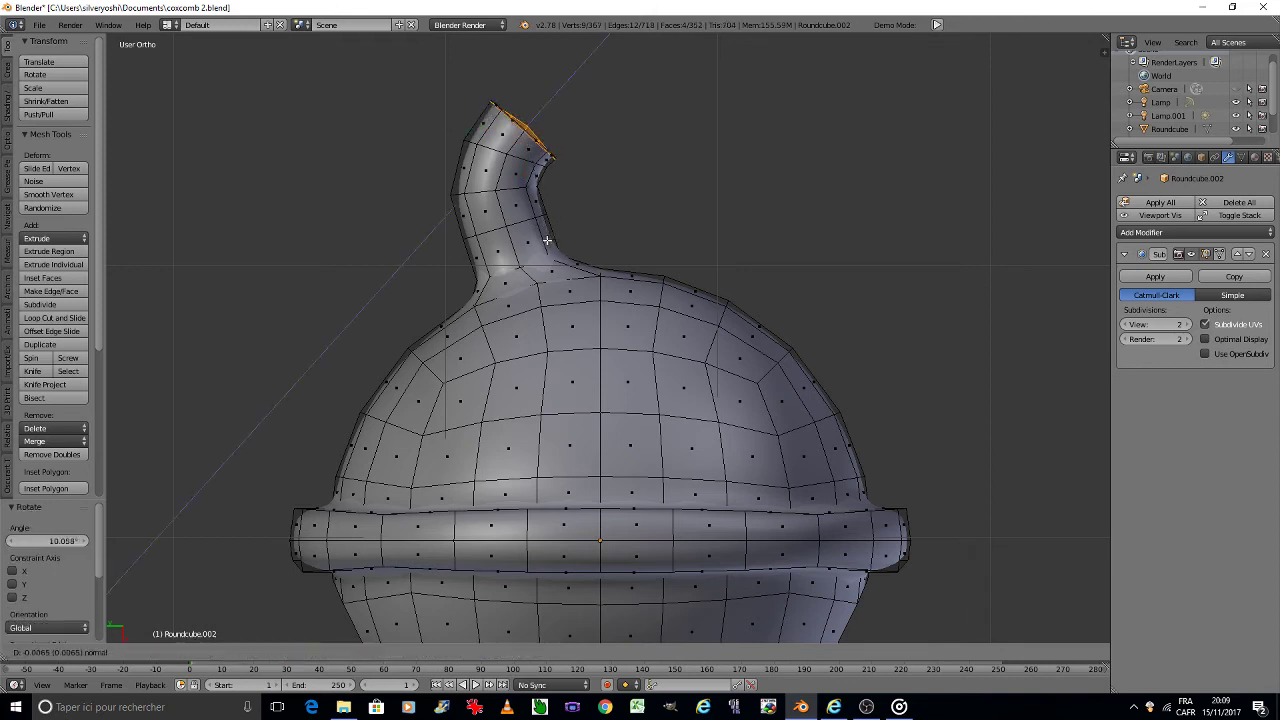
click(556, 232)
key(r)
click(560, 230)
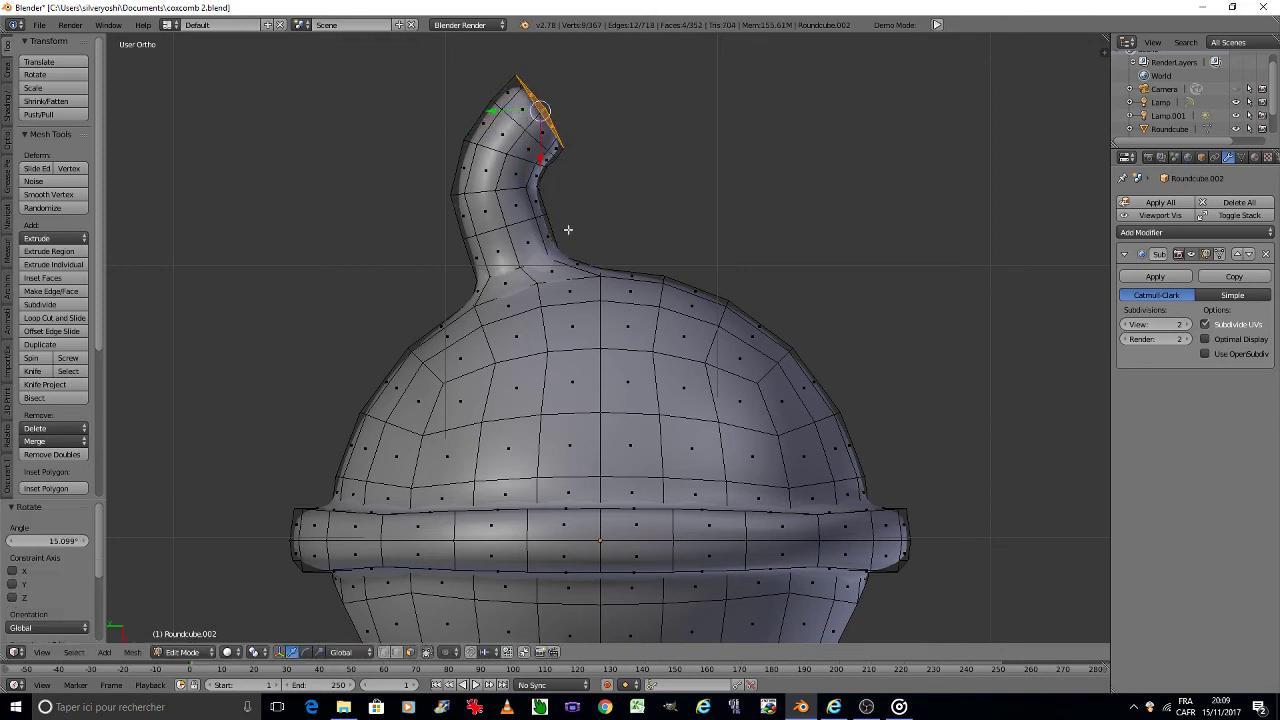
key(g)
click(590, 230)
key(r)
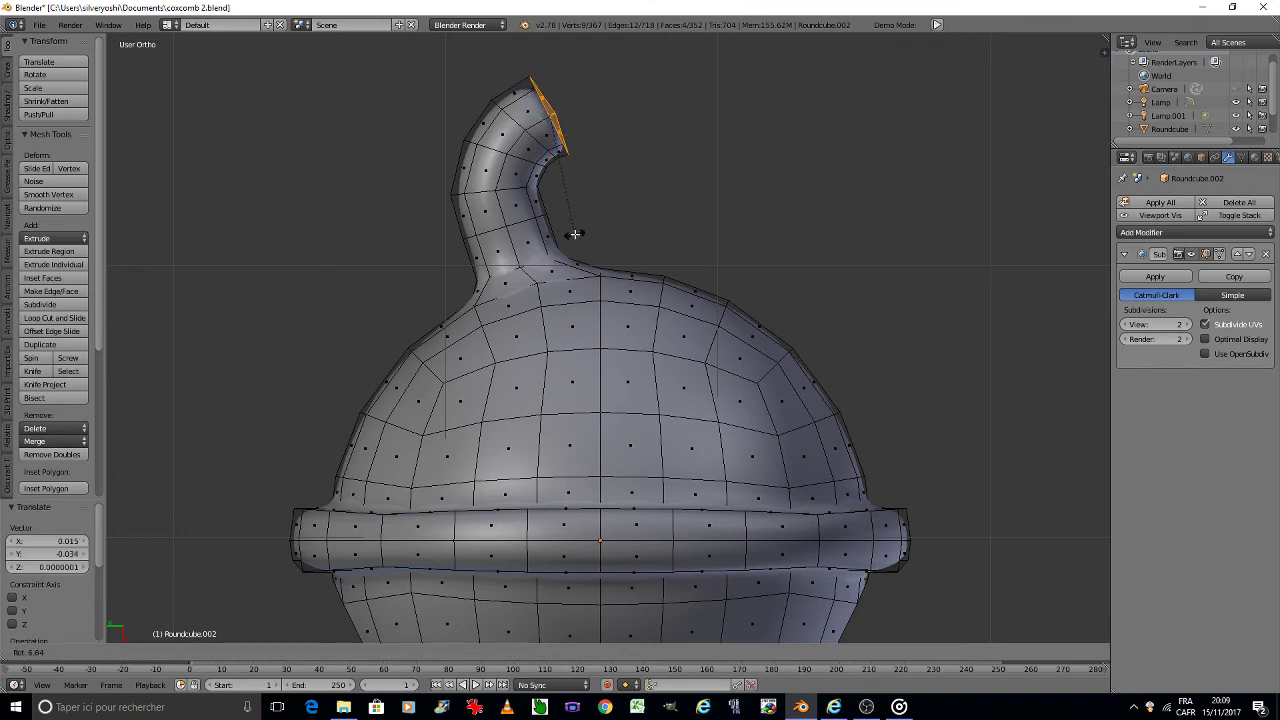
click(572, 234)
Step: Extrude a tip segment and curl it a further 14.7° into the hook
key(e)
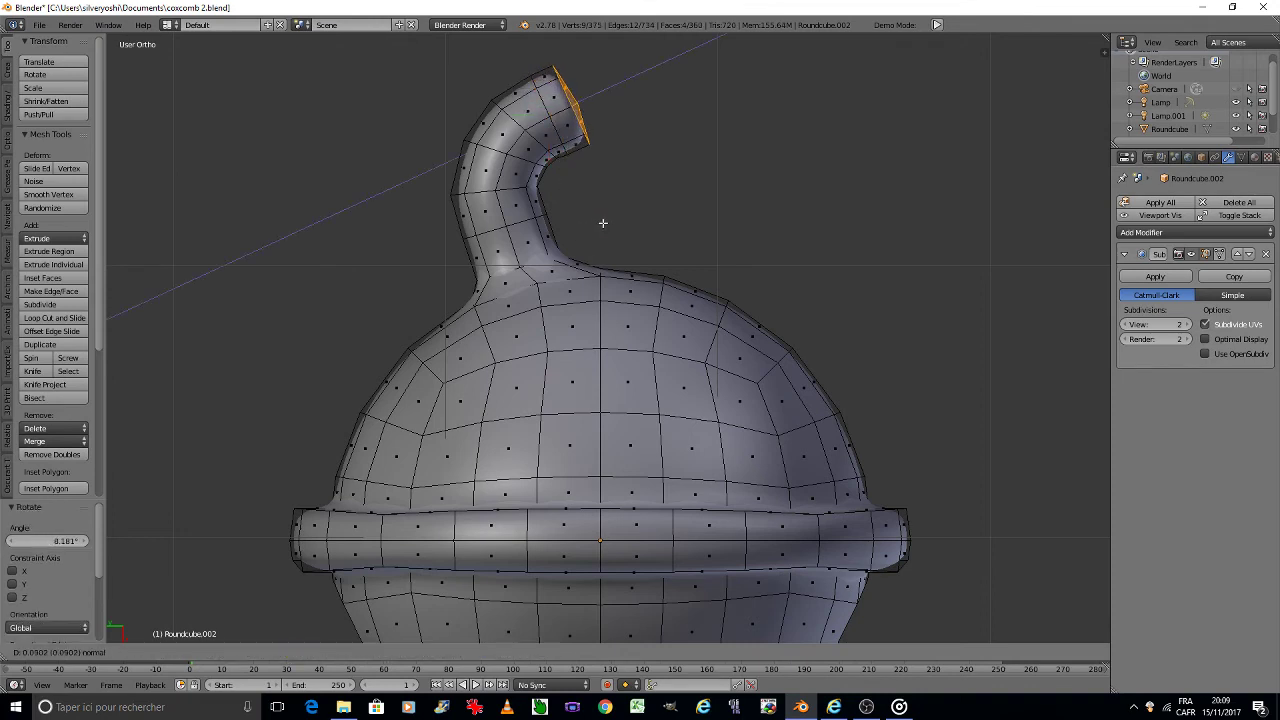
click(611, 222)
key(g)
click(614, 223)
key(r)
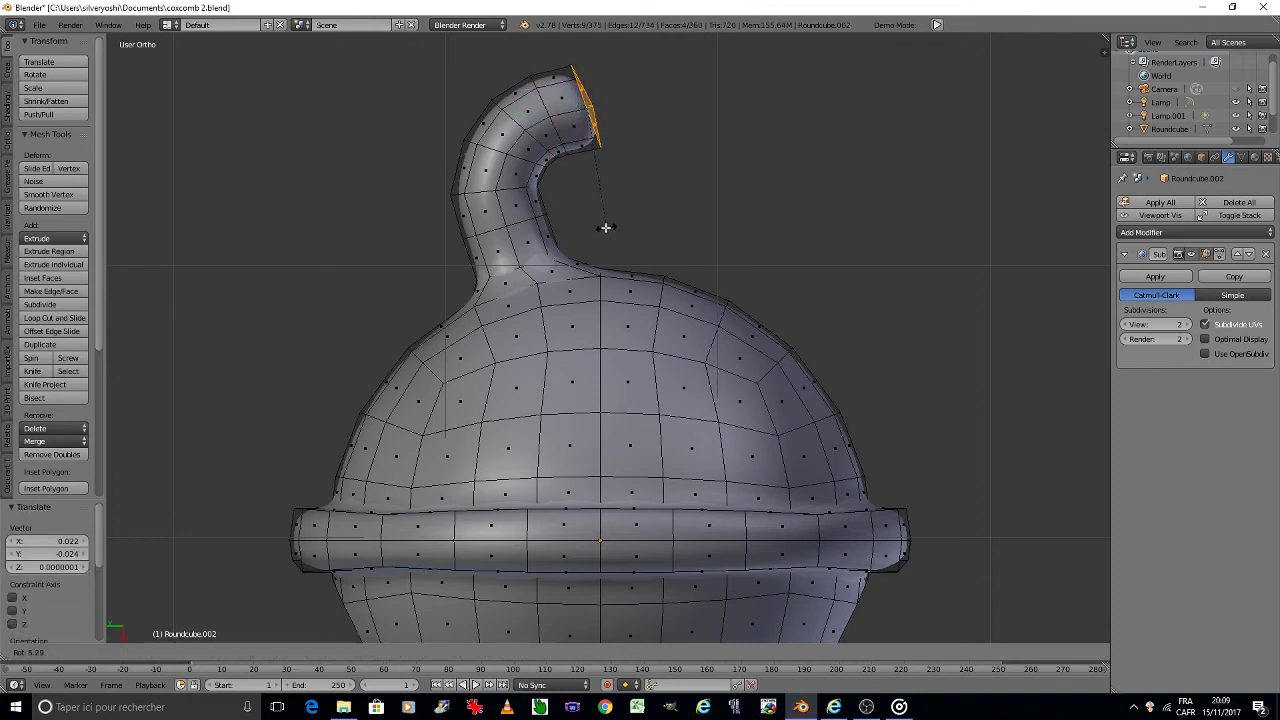
click(587, 228)
key(g)
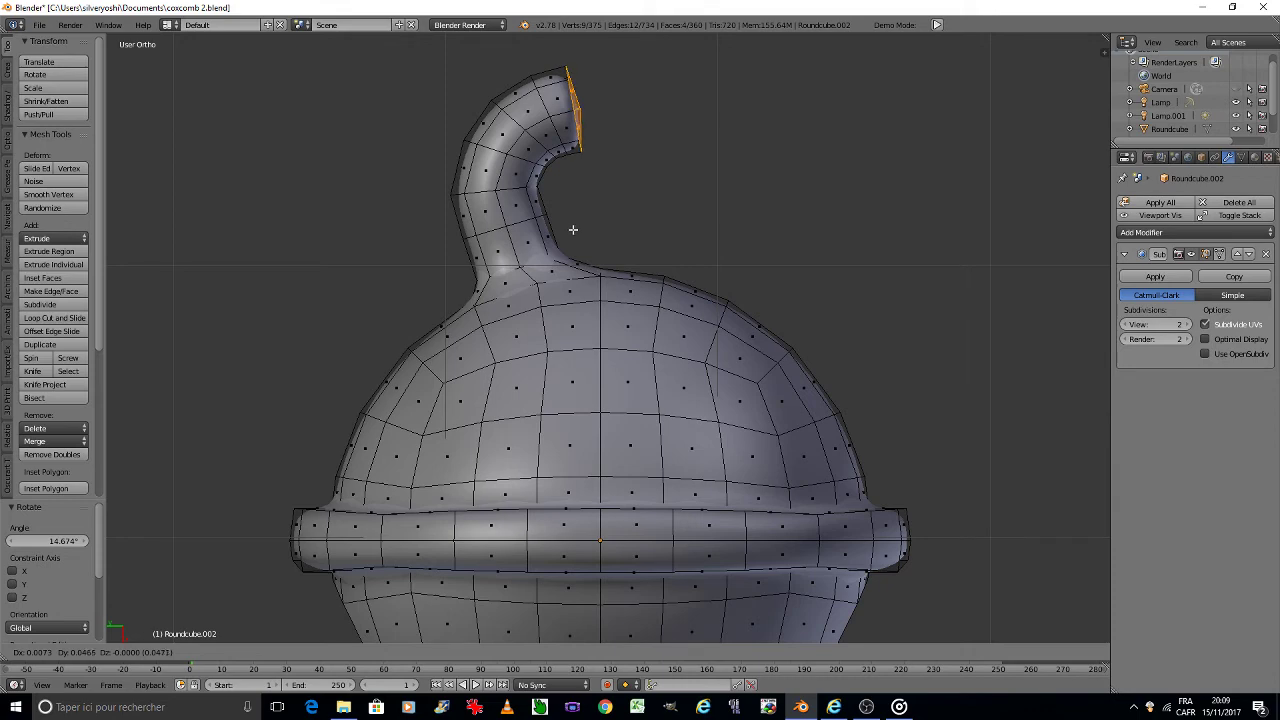
click(575, 230)
Step: Delete the tip faces to leave the hook's end open
key(x)
click(610, 230)
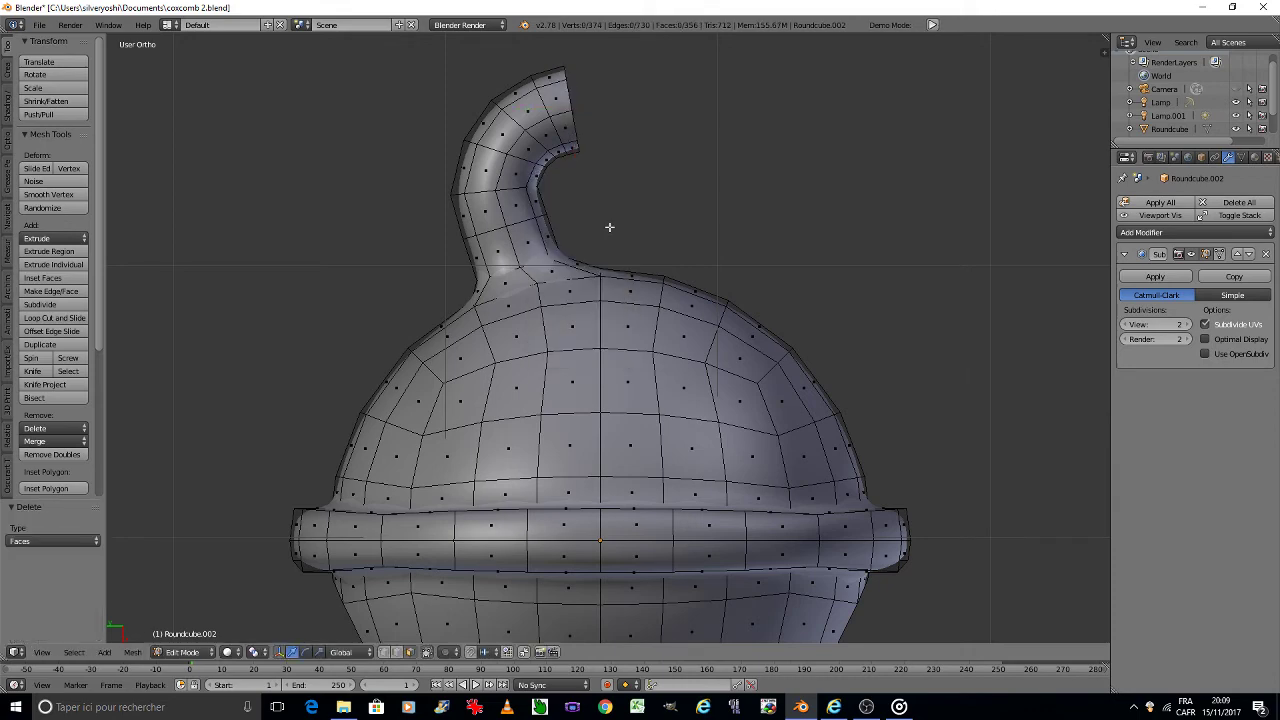
scroll(555, 221, down, 5)
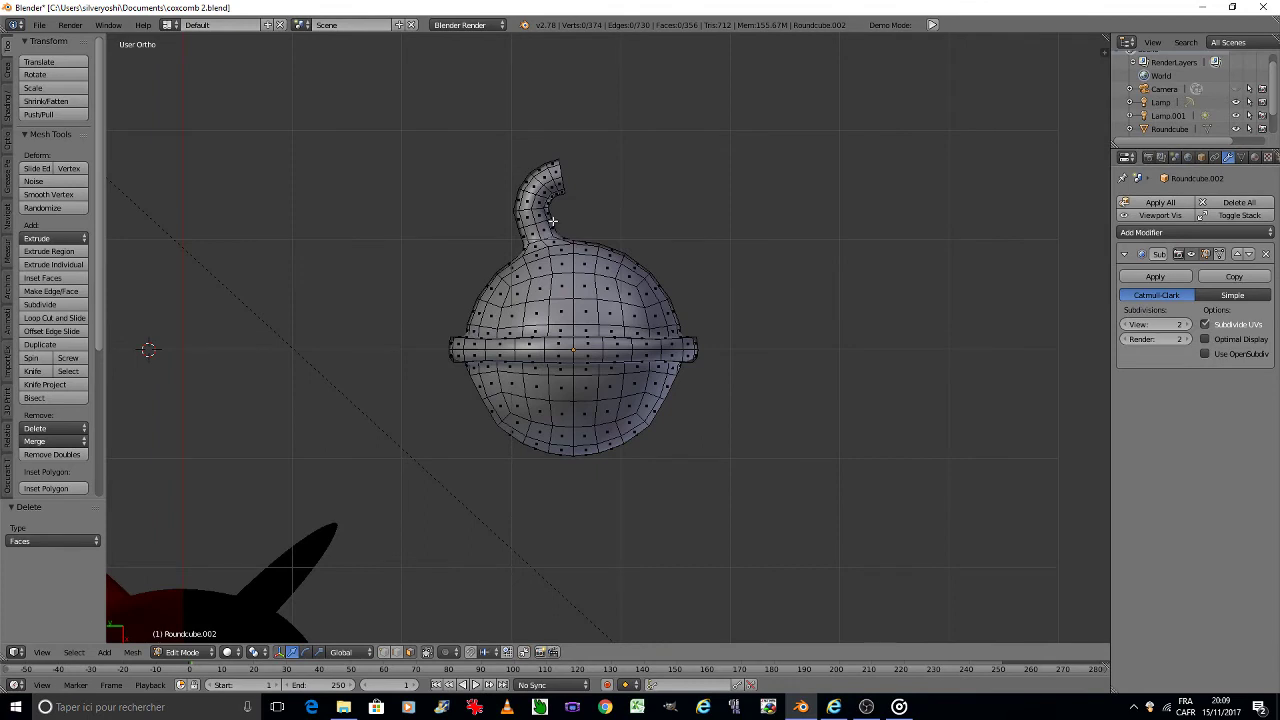
Step: Symmetrize the whole bell mesh from +Y to -Y to mirror the hook
key(a)
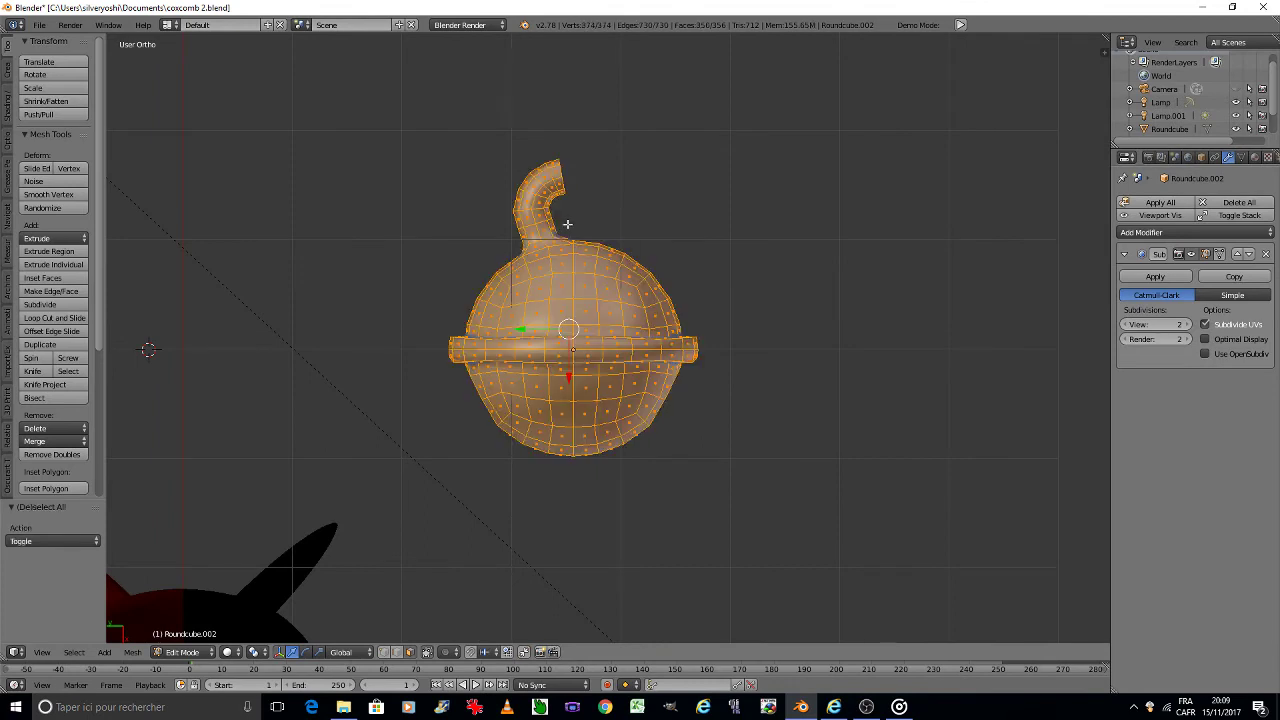
click(134, 652)
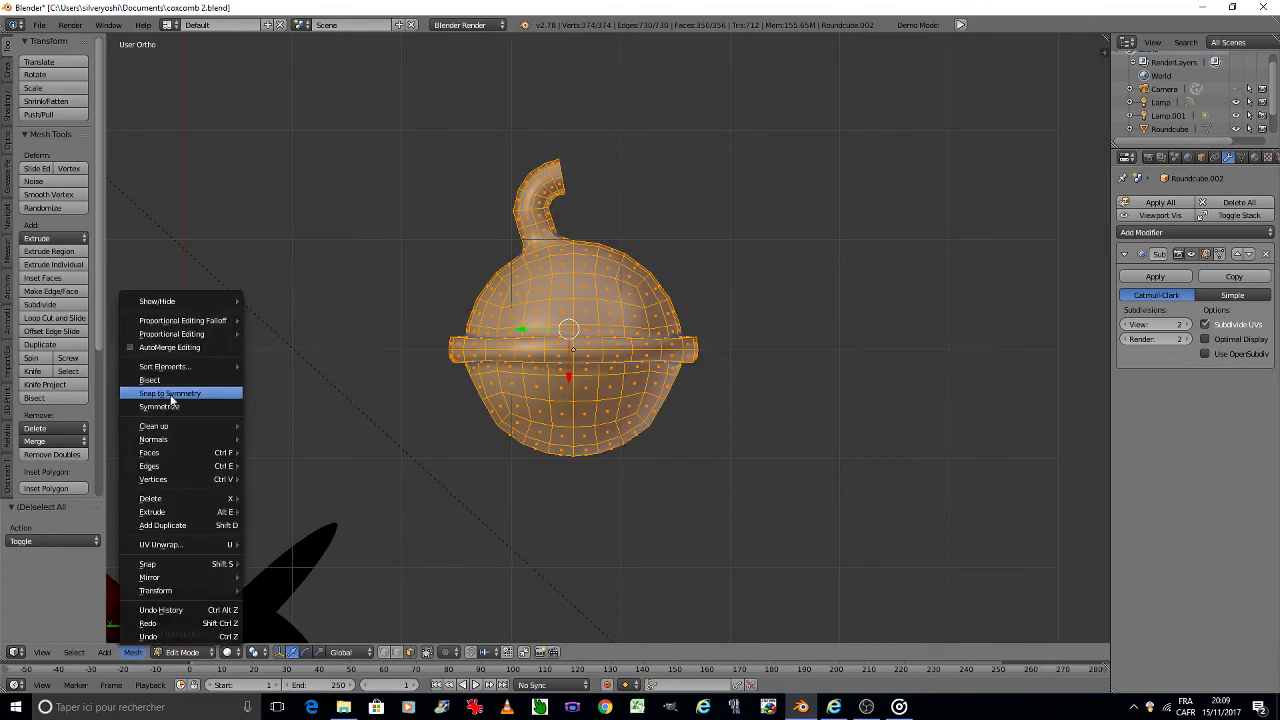
click(162, 406)
click(60, 540)
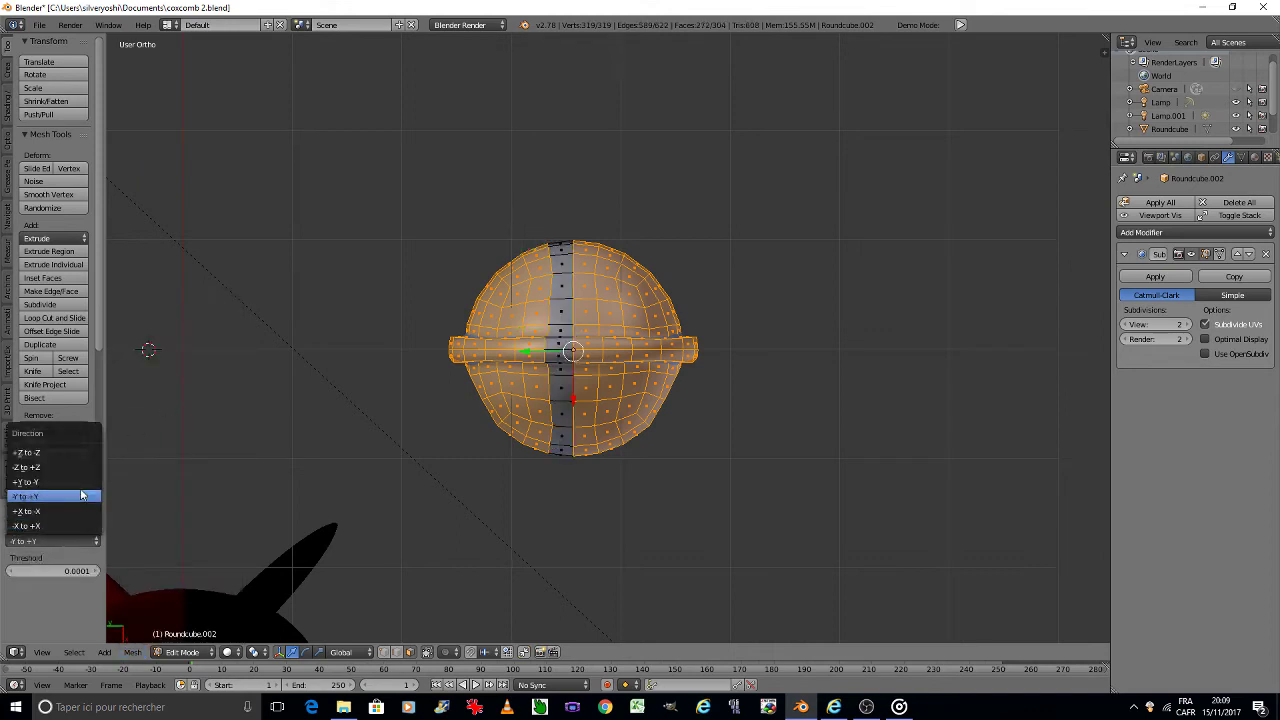
click(88, 481)
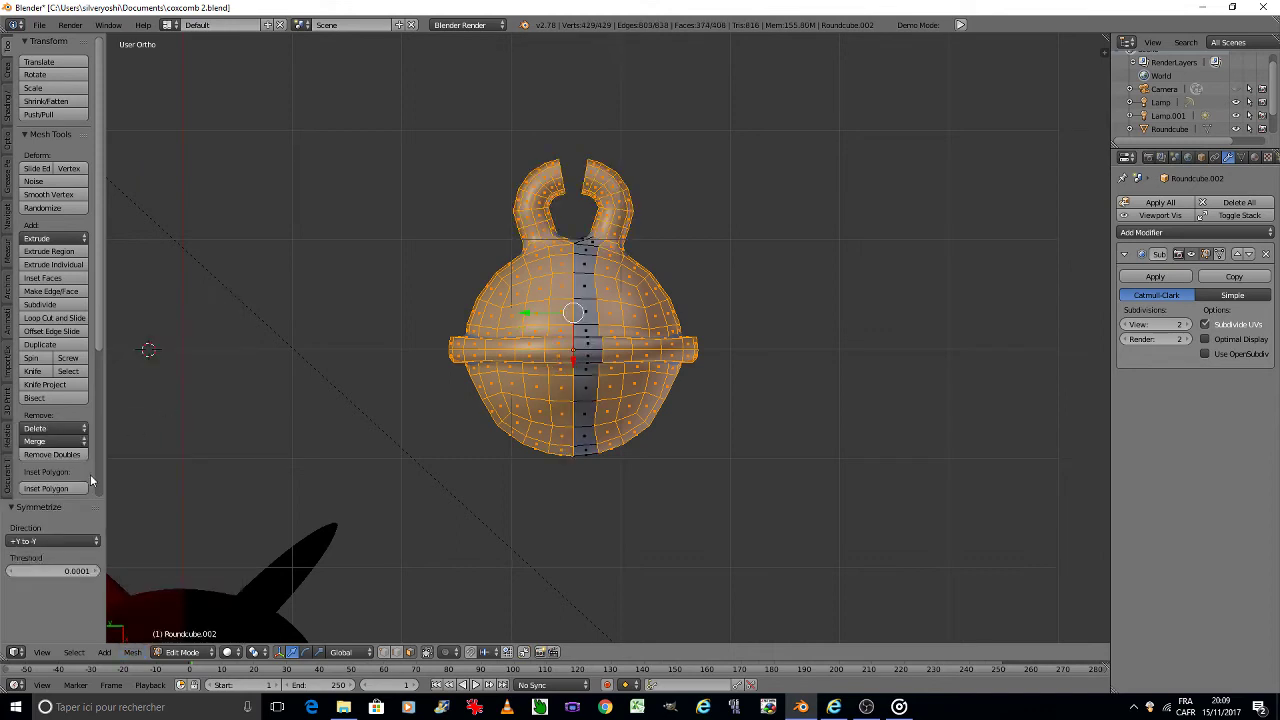
Step: Save the file, overwriting the existing version
key(ctrl+s)
click(568, 408)
scroll(562, 404, down, 3)
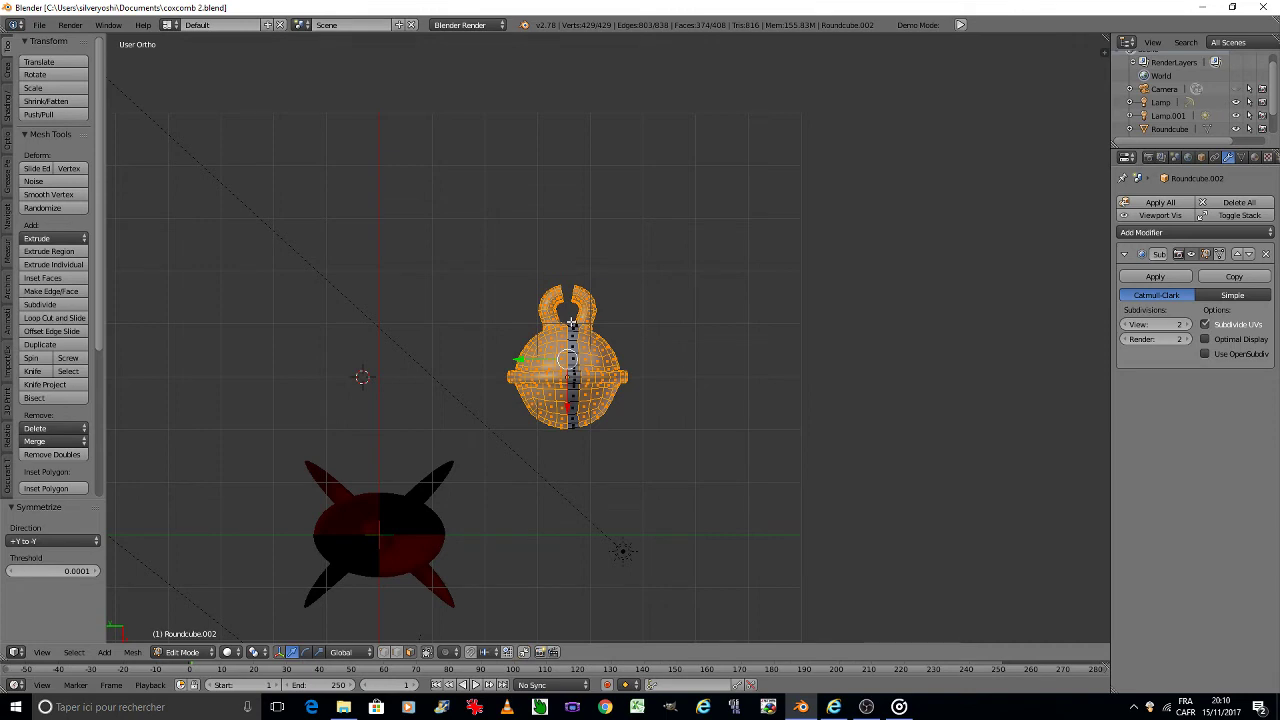
scroll(570, 322, up, 3)
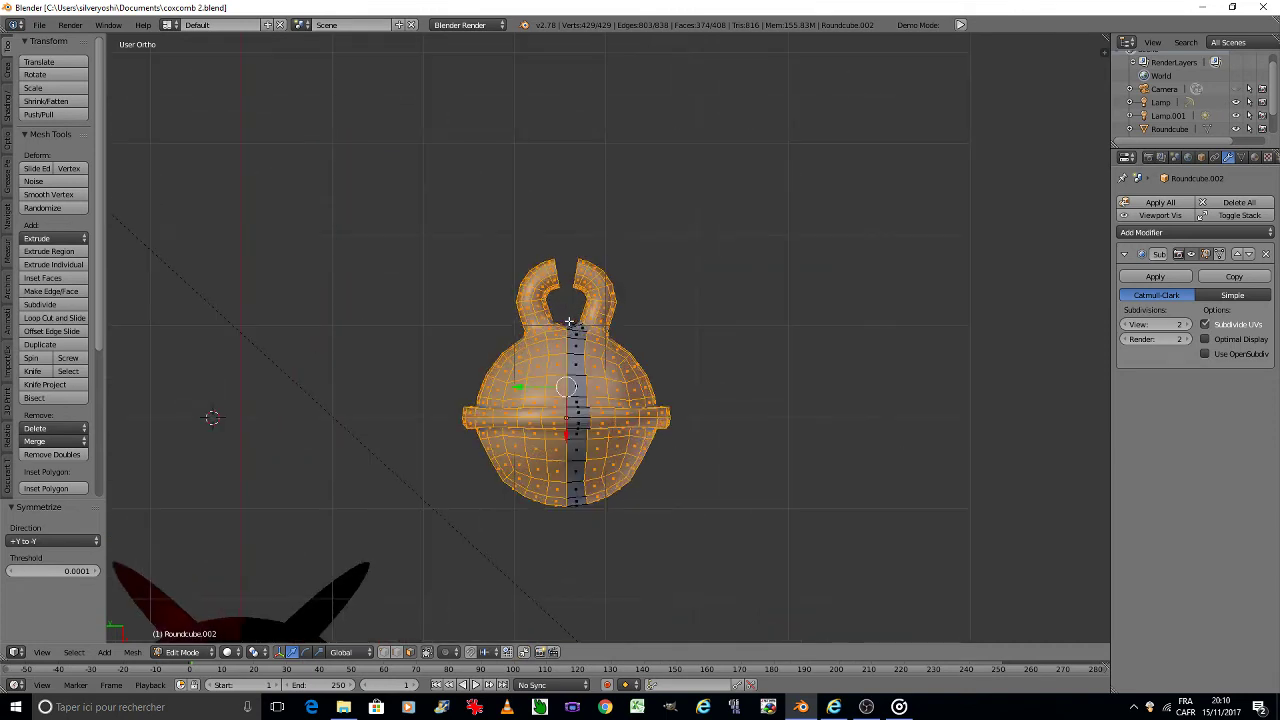
scroll(570, 322, up, 2)
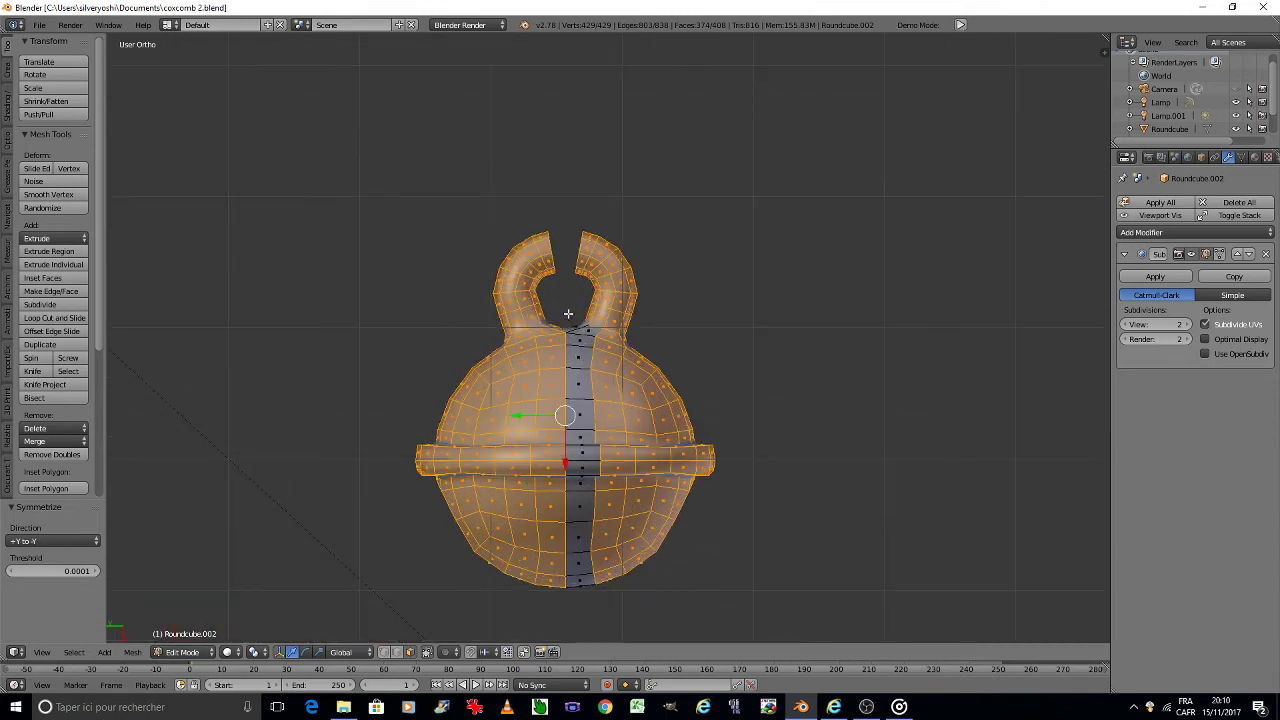
scroll(567, 313, down, 4)
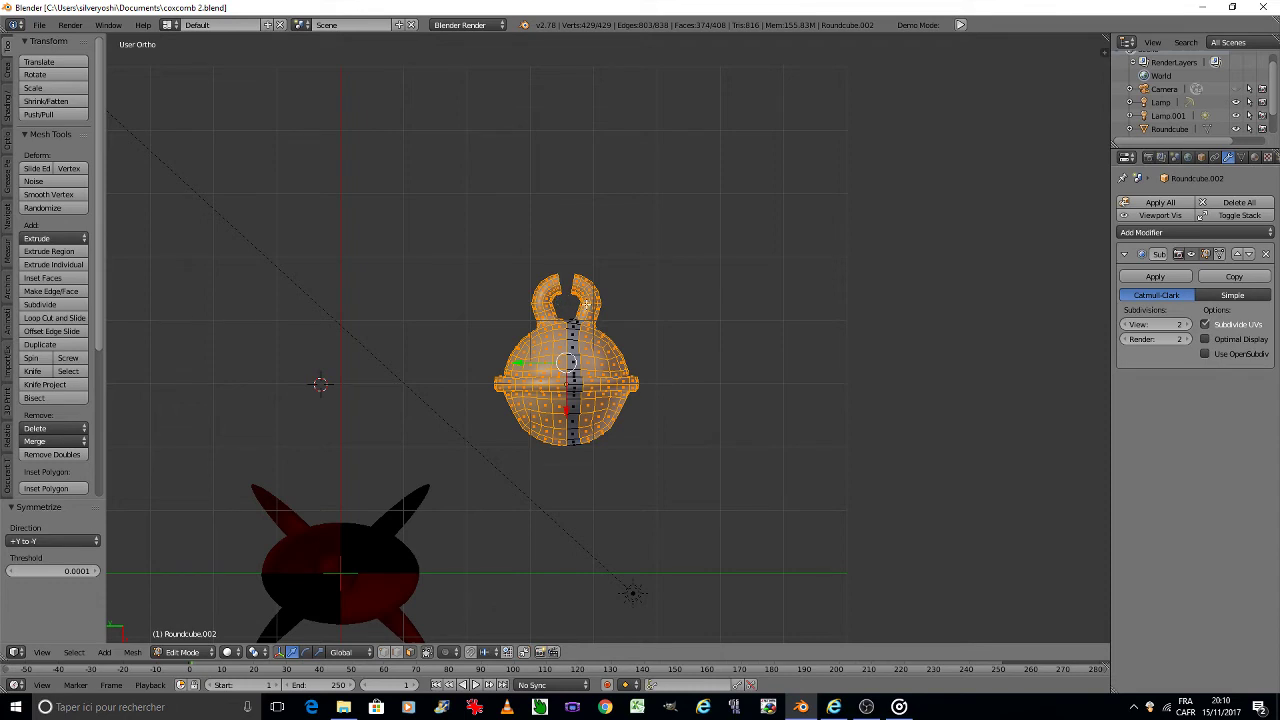
scroll(555, 293, up, 7)
scroll(555, 293, up, 5)
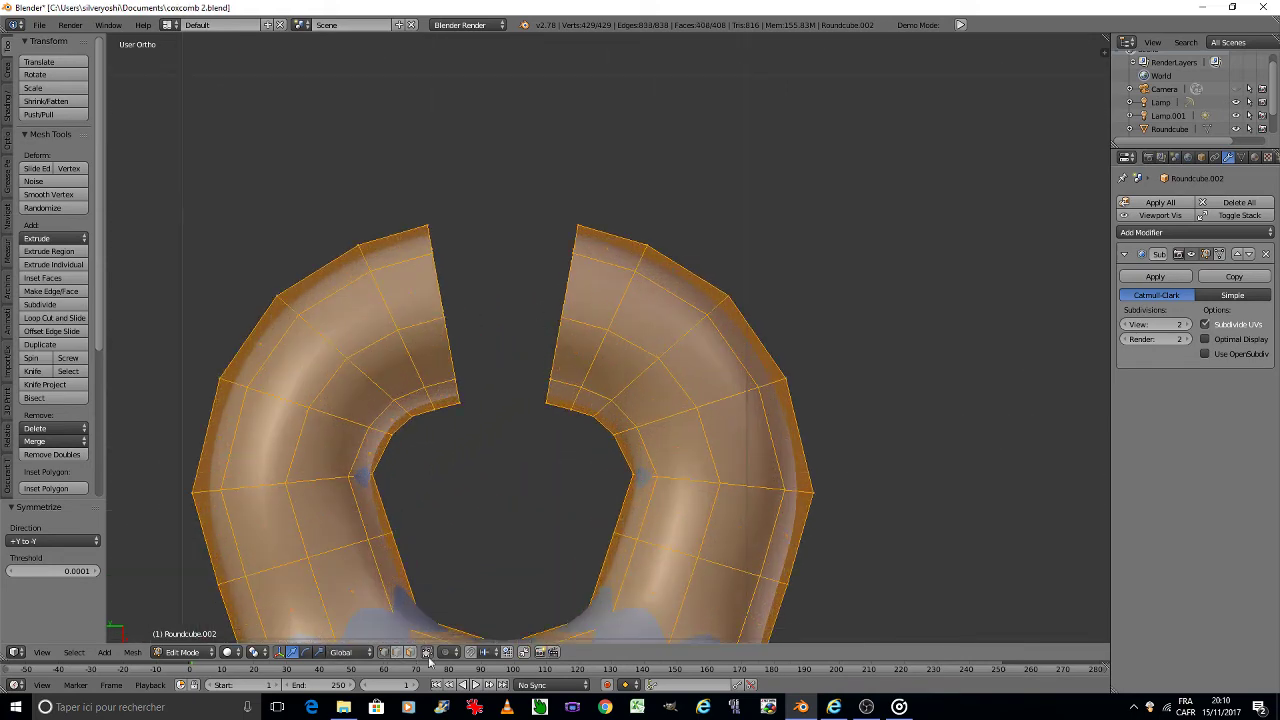
Step: Select the vertices at both ends of the gap and bridge them with LoopTools
key(a)
key(b)
drag(416, 175, 478, 230)
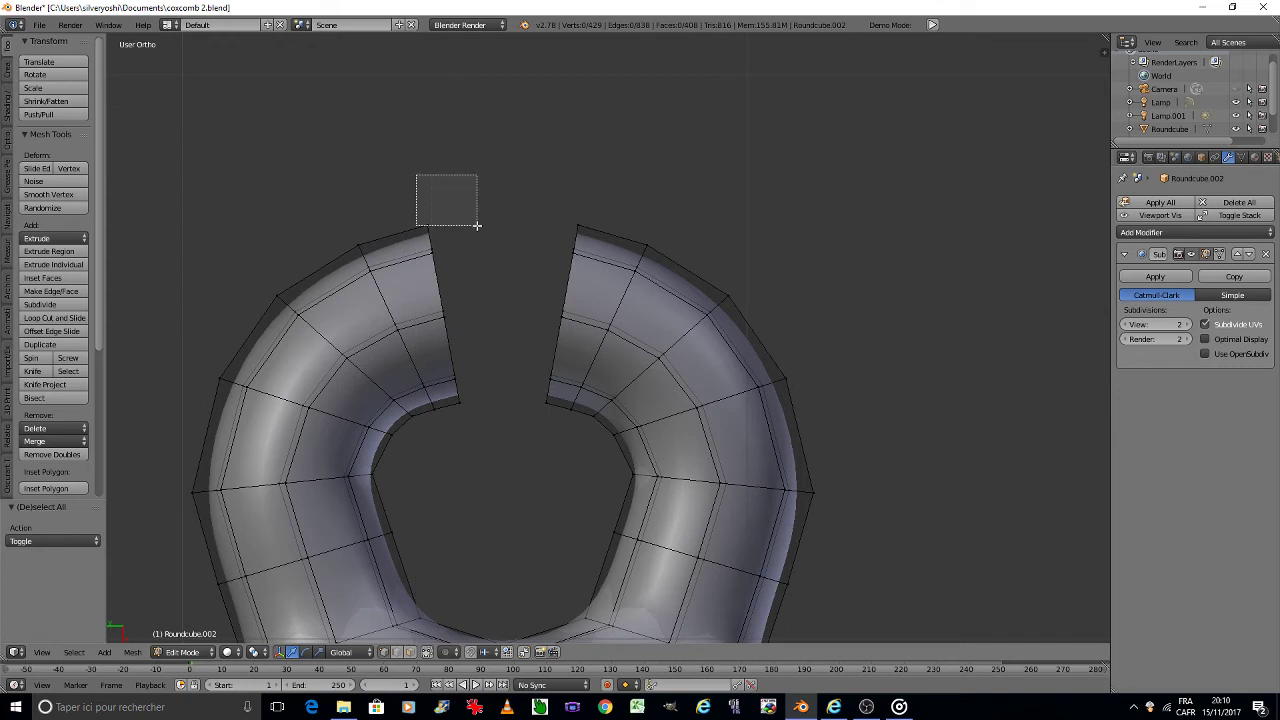
shift+right_click(465, 388)
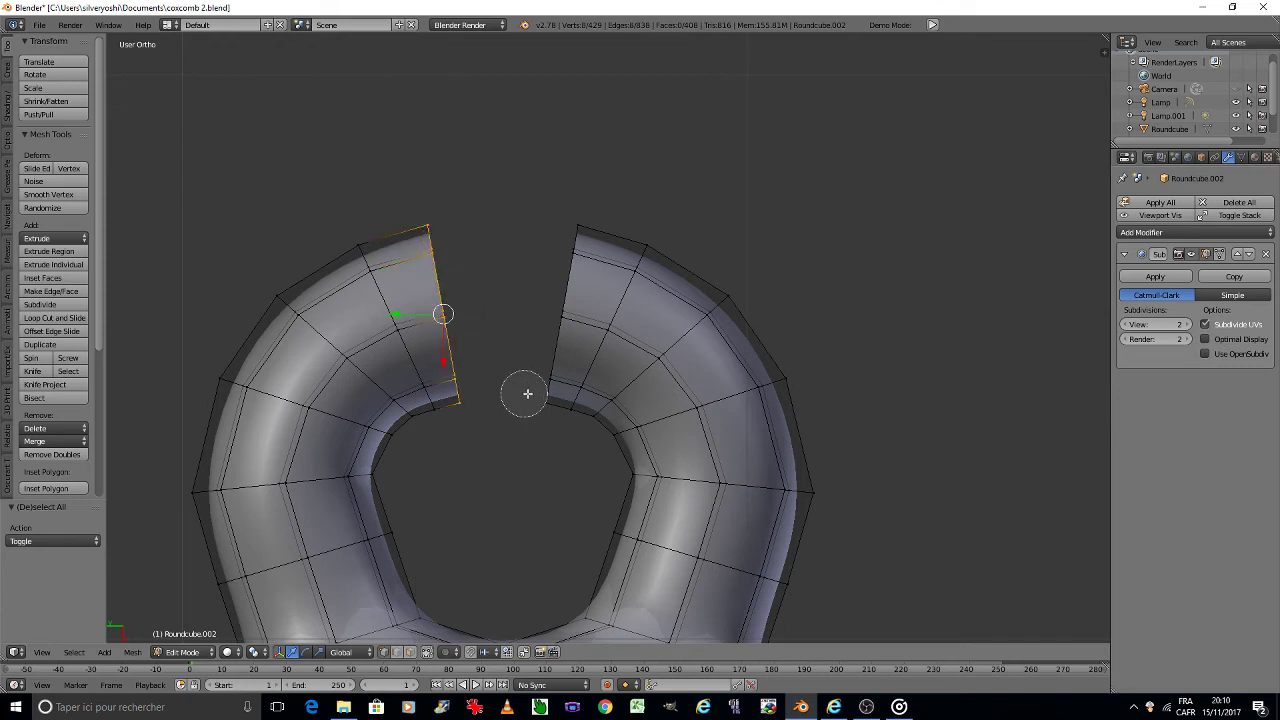
shift+right_click(546, 401)
shift+right_click(578, 227)
key(w)
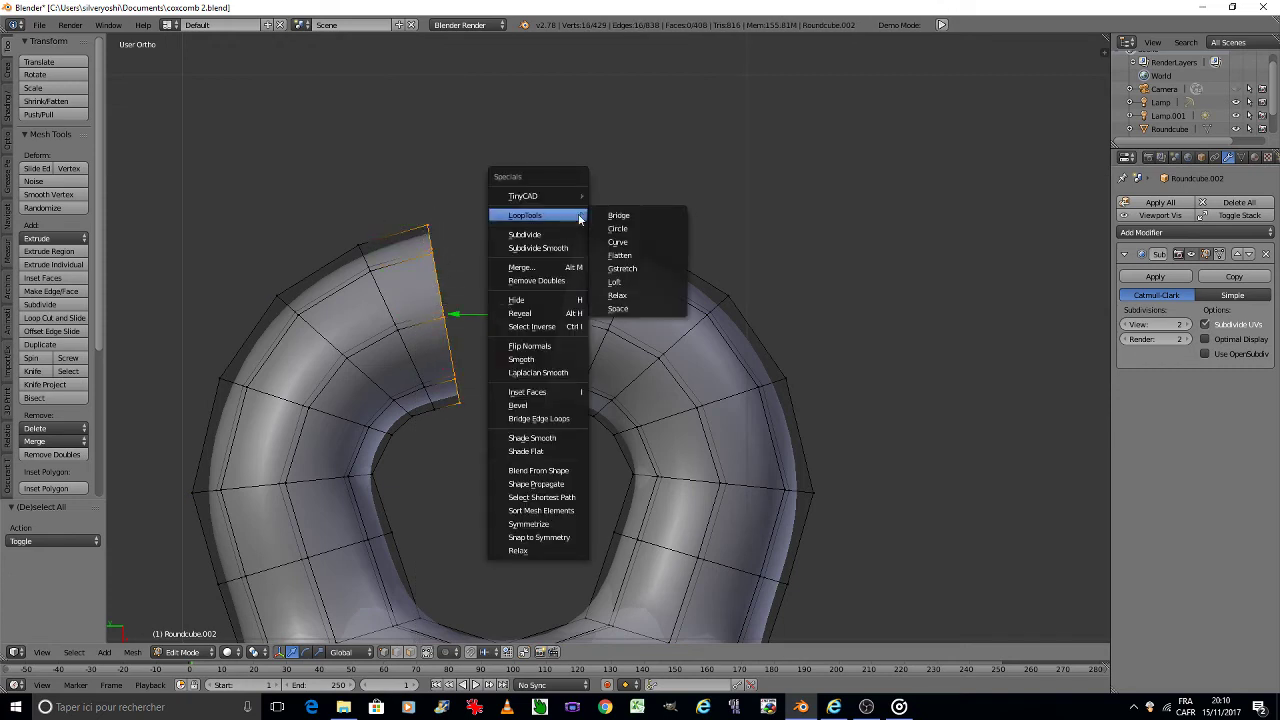
click(615, 216)
Step: Return to Object Mode and select the bell object
key(Tab)
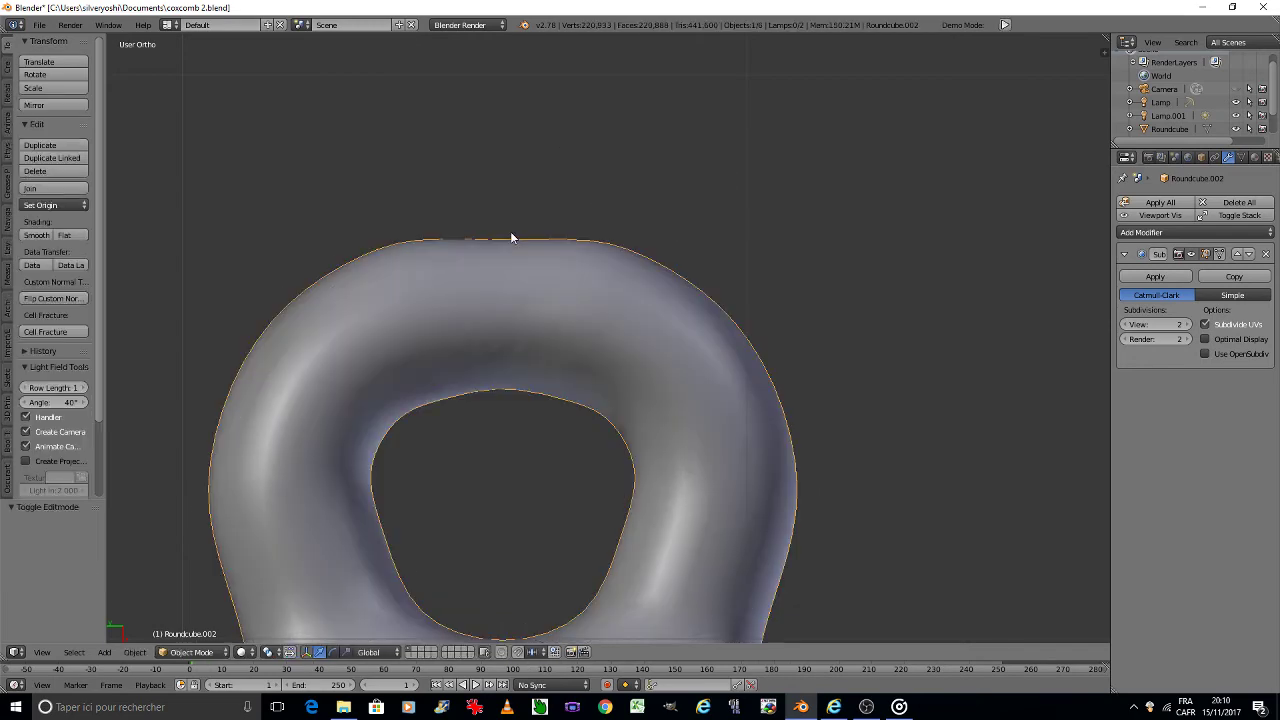
scroll(511, 236, down, 4)
scroll(512, 250, down, 2)
key(a)
scroll(550, 335, down, 4)
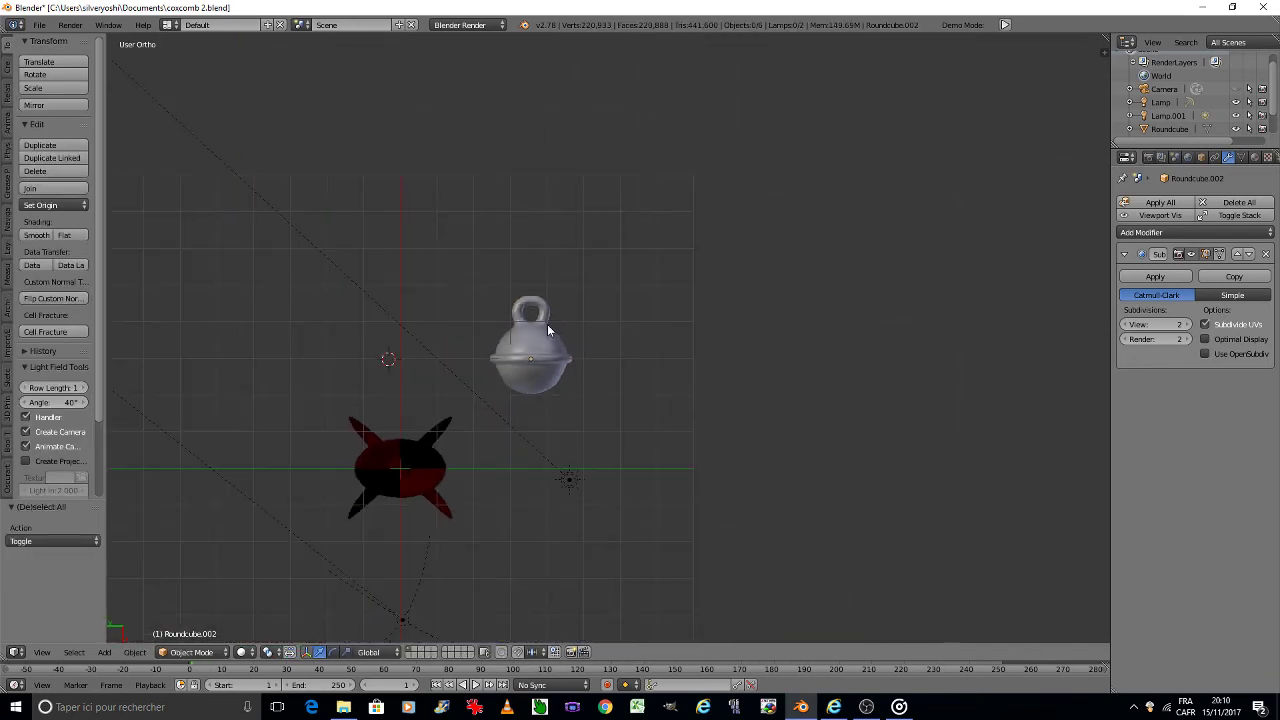
right_click(547, 326)
Step: Move the bell beside the character, then rotate it upright about Y and scale to 0.082
key(g)
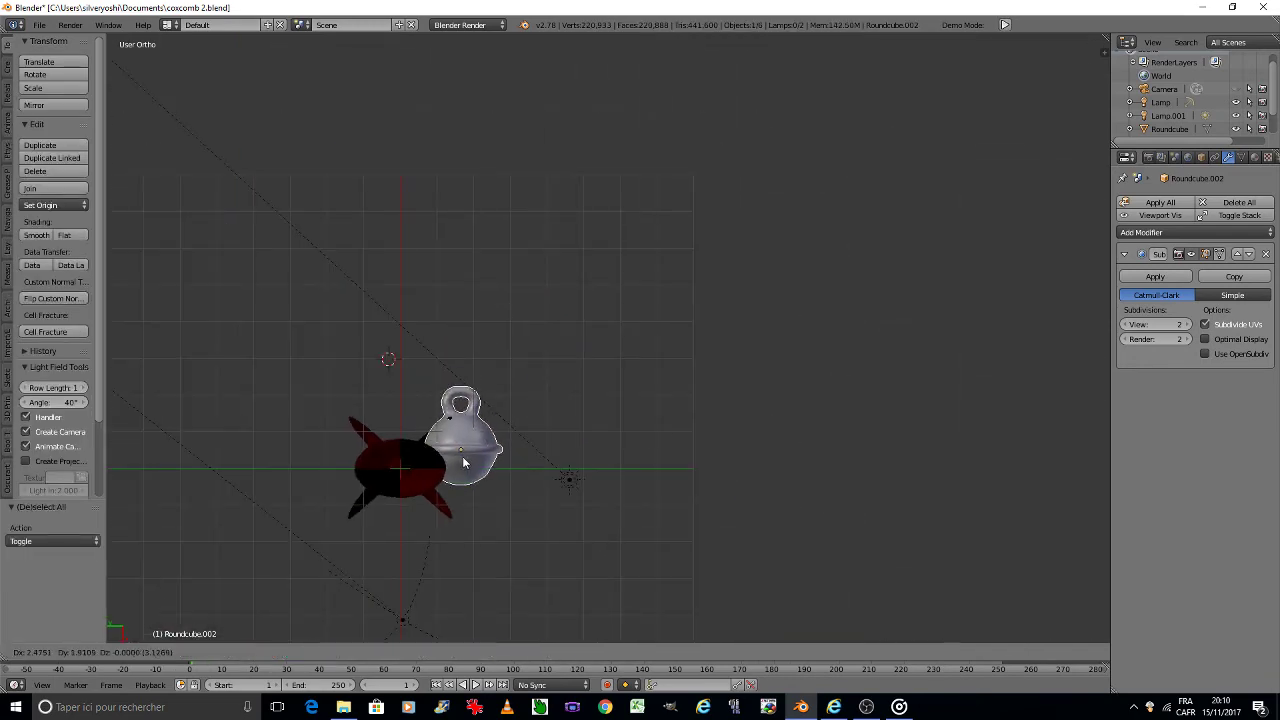
click(460, 453)
key(KP_0)
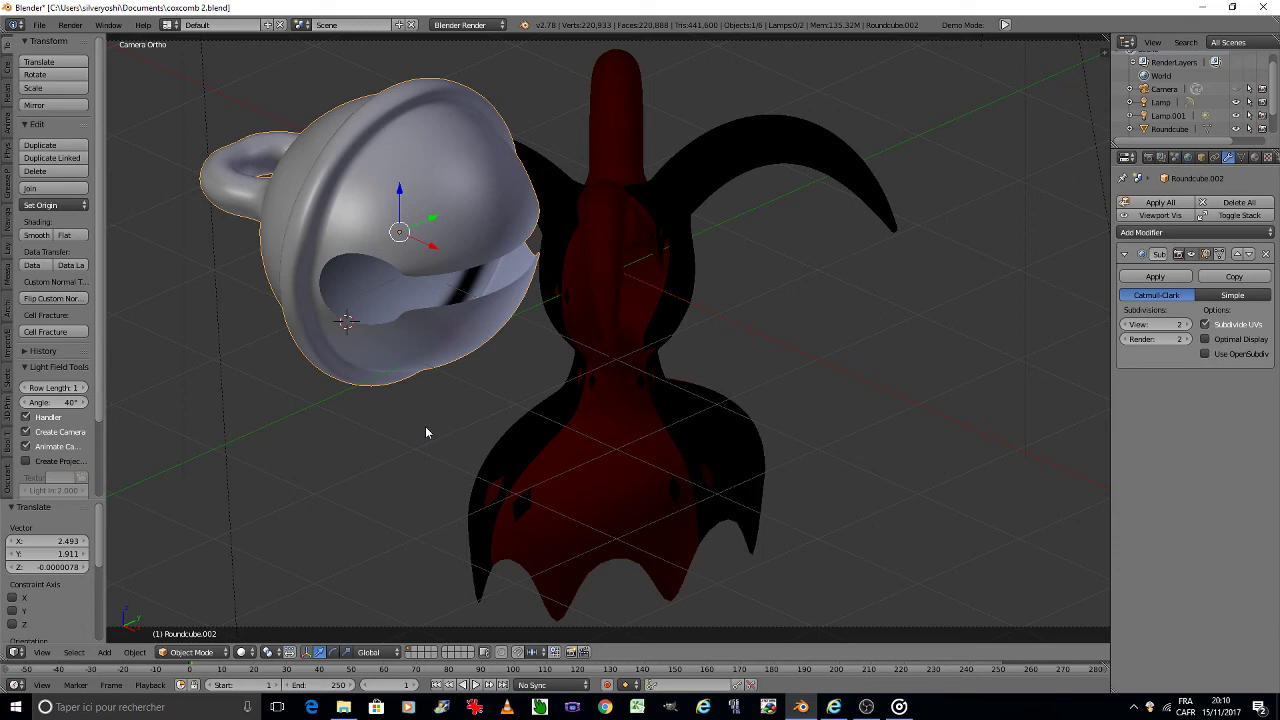
key(r)
key(y)
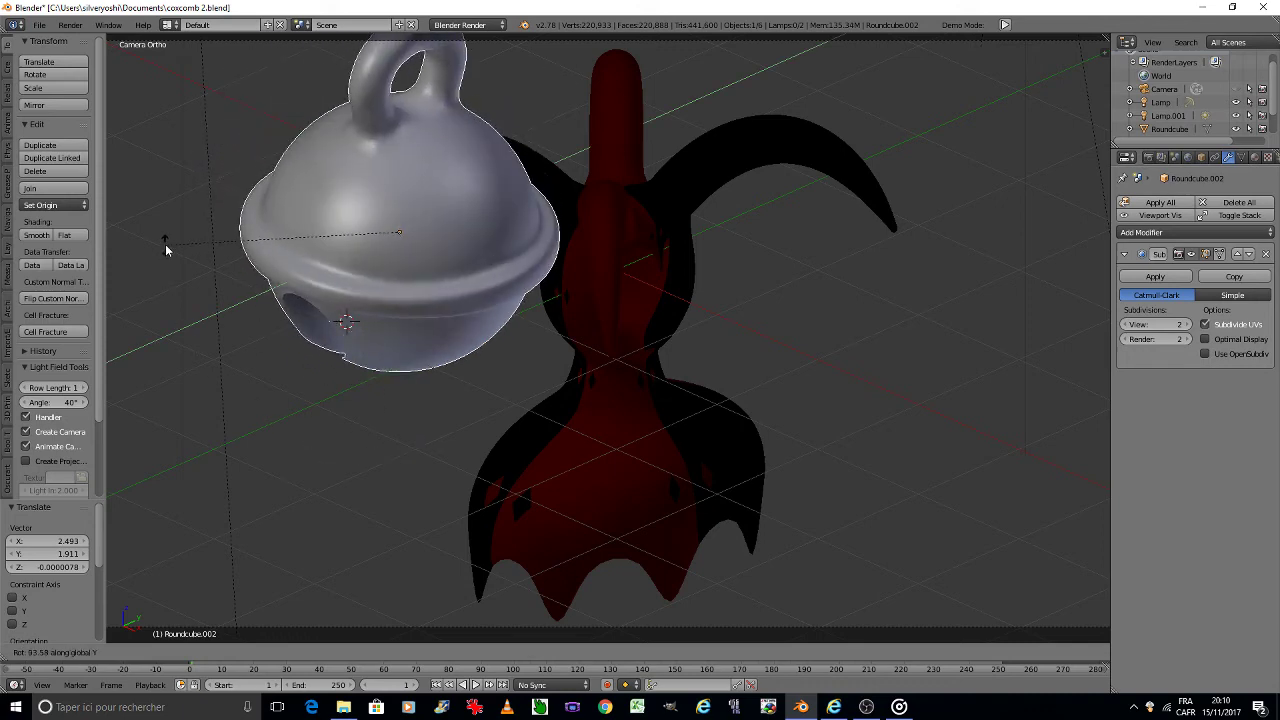
key(s)
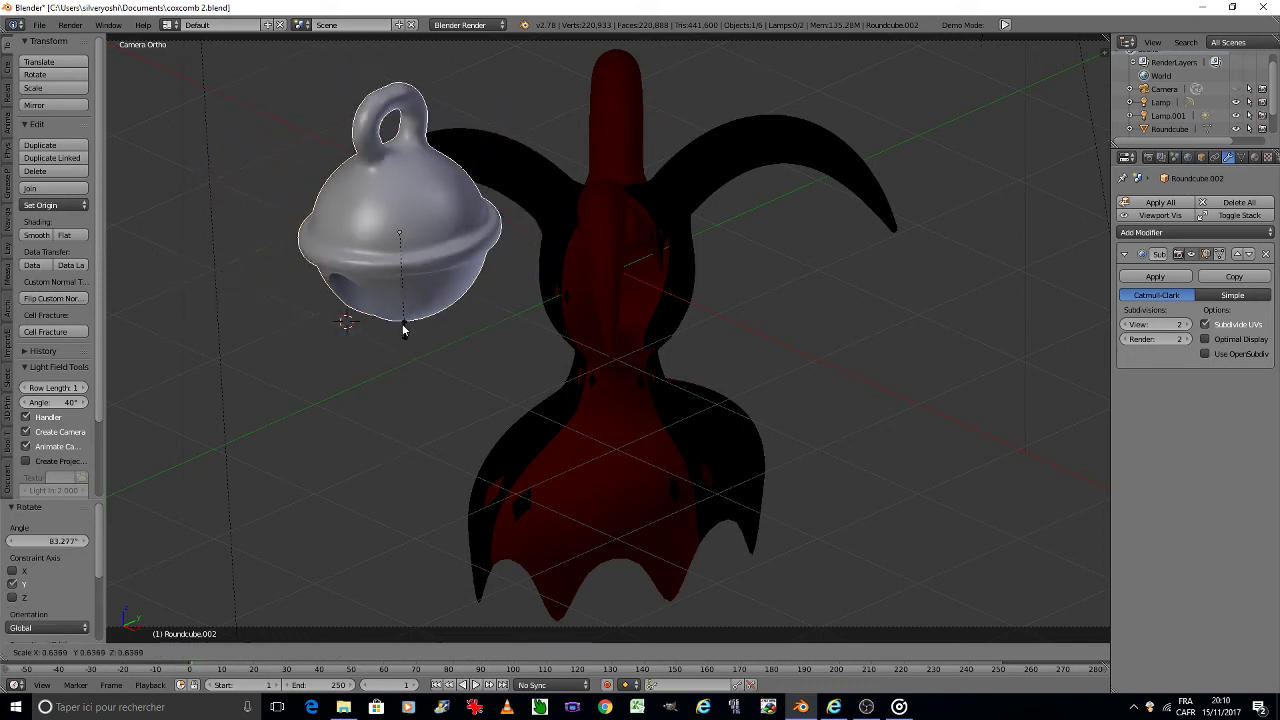
click(392, 243)
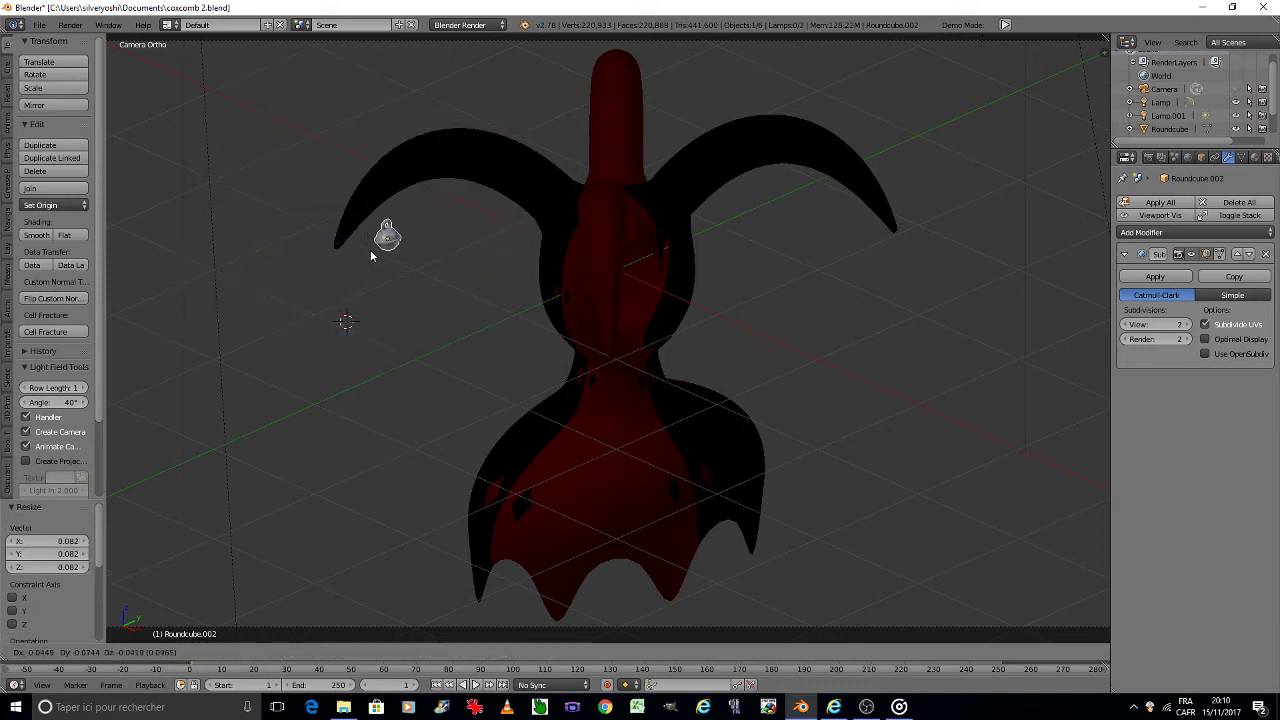
Step: Position the bell just under the tip of the character's left horn
key(g)
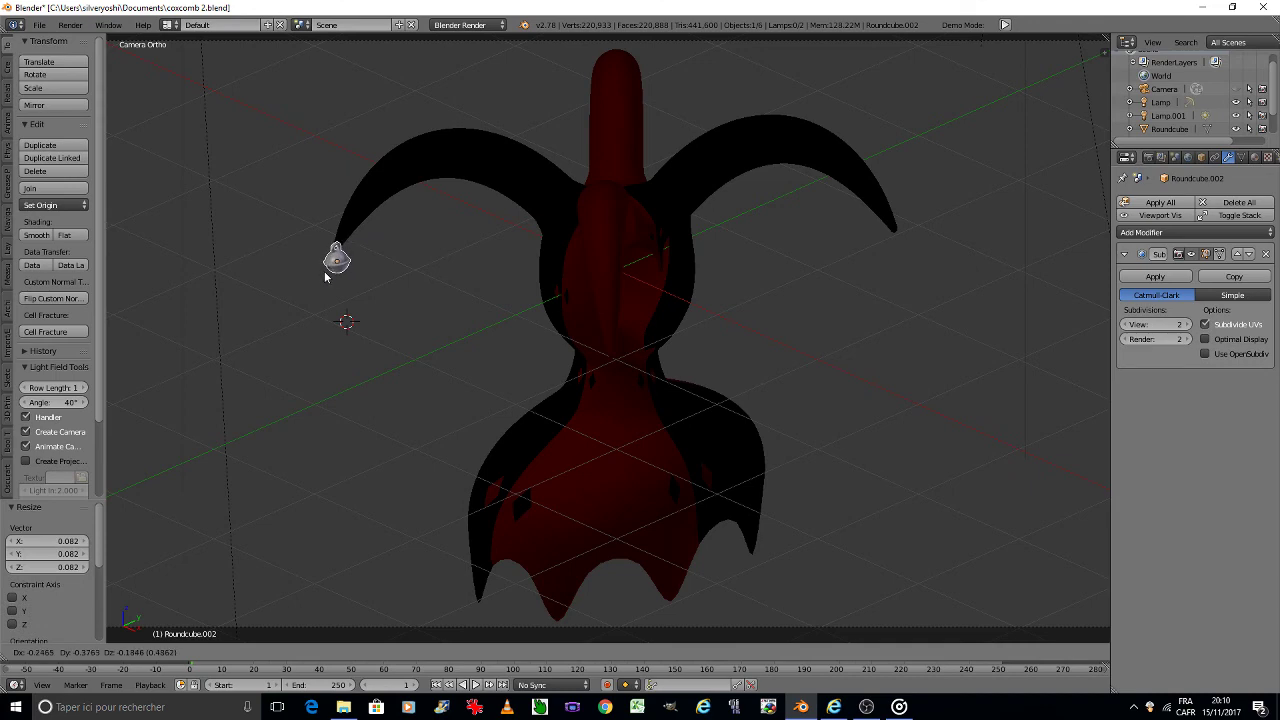
click(325, 277)
scroll(340, 262, up, 7)
scroll(350, 262, up, 6)
key(g)
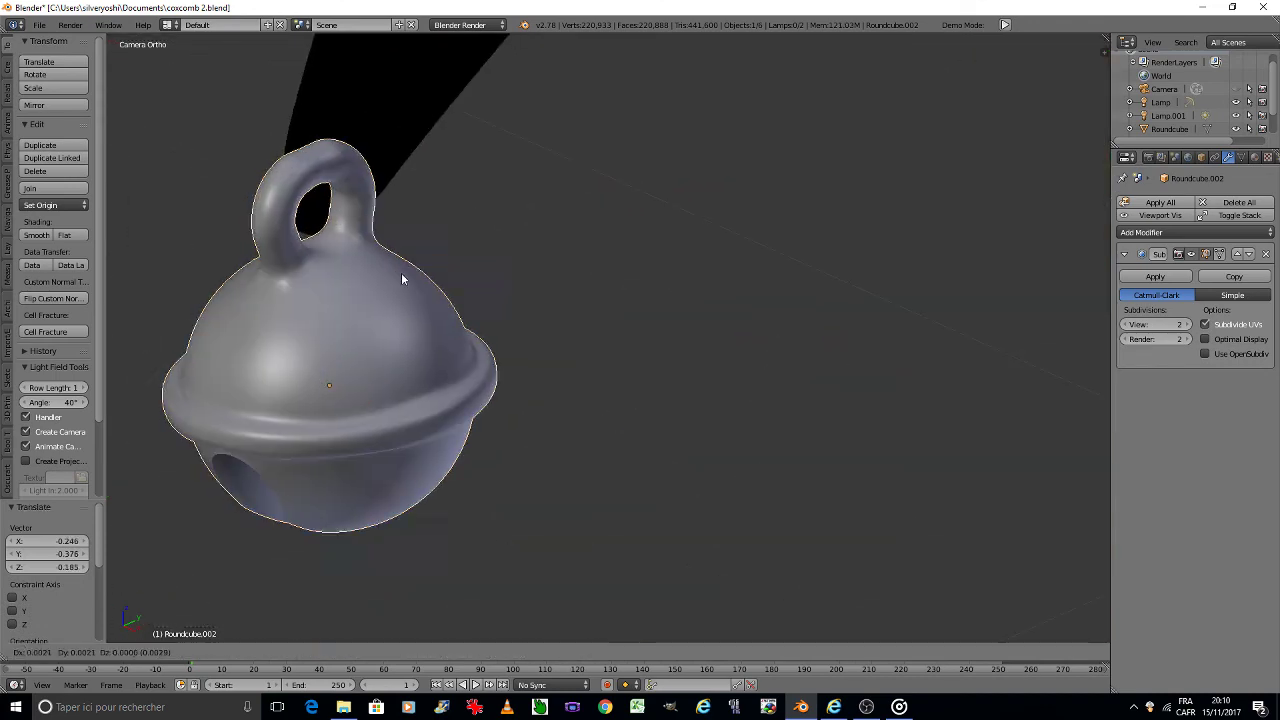
click(448, 292)
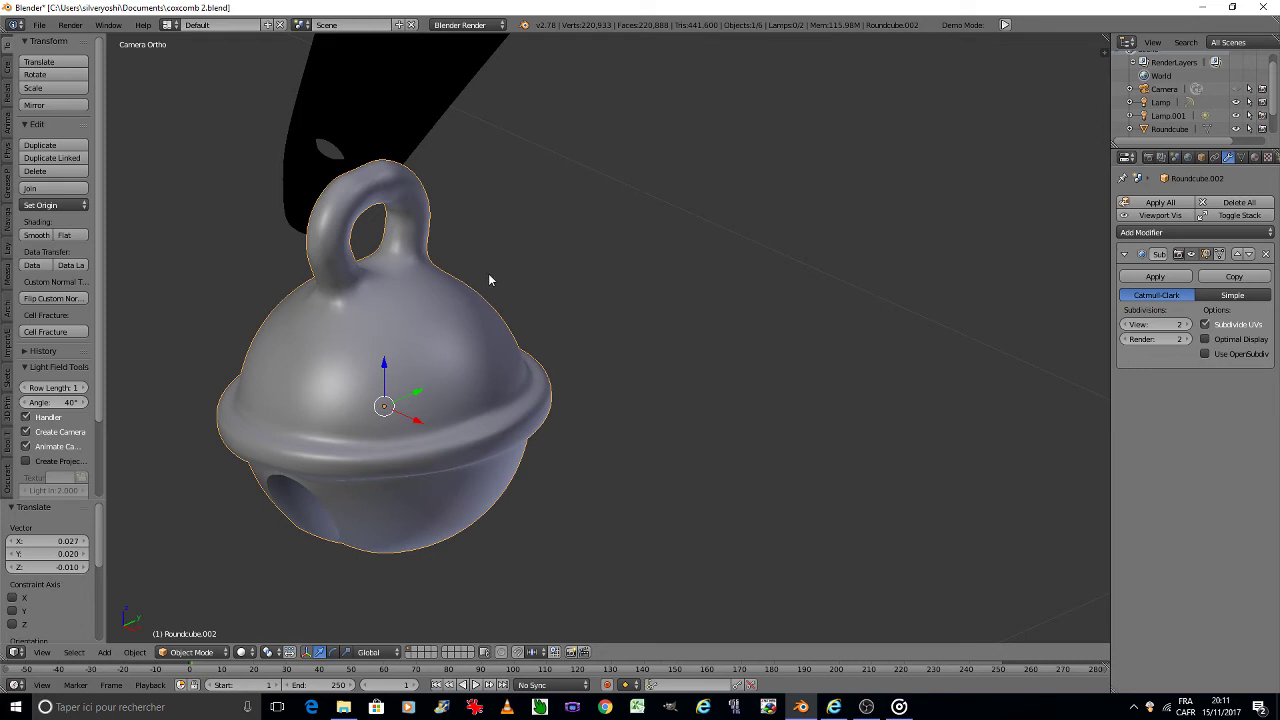
scroll(488, 280, down, 6)
scroll(534, 271, down, 6)
Step: Lighten the character's black Material.003 to light grey
right_click(688, 108)
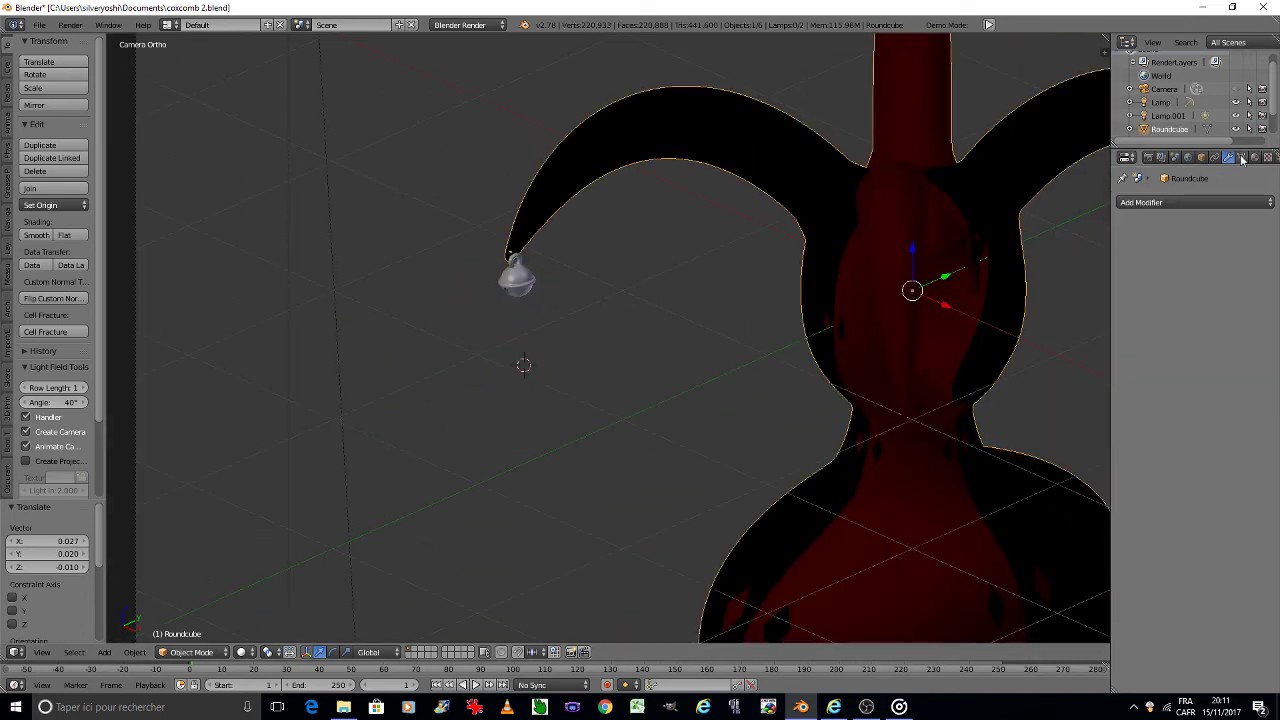
click(1254, 158)
click(1163, 444)
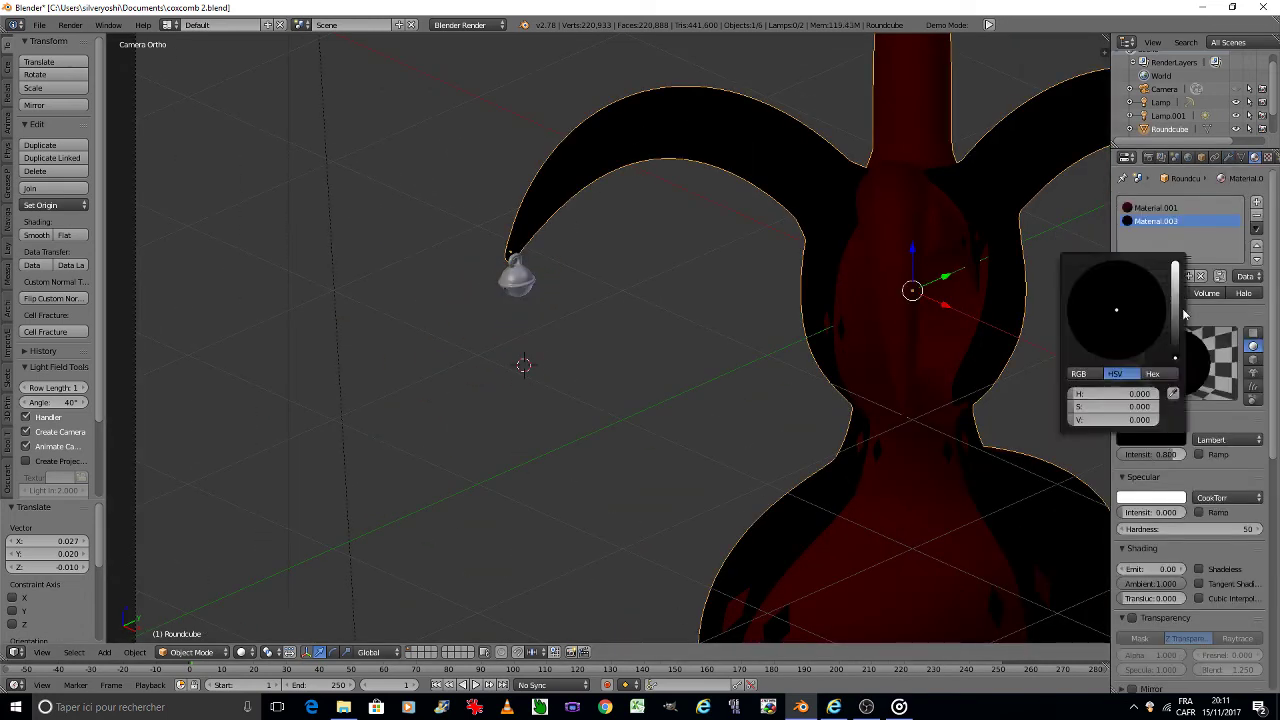
click(1176, 294)
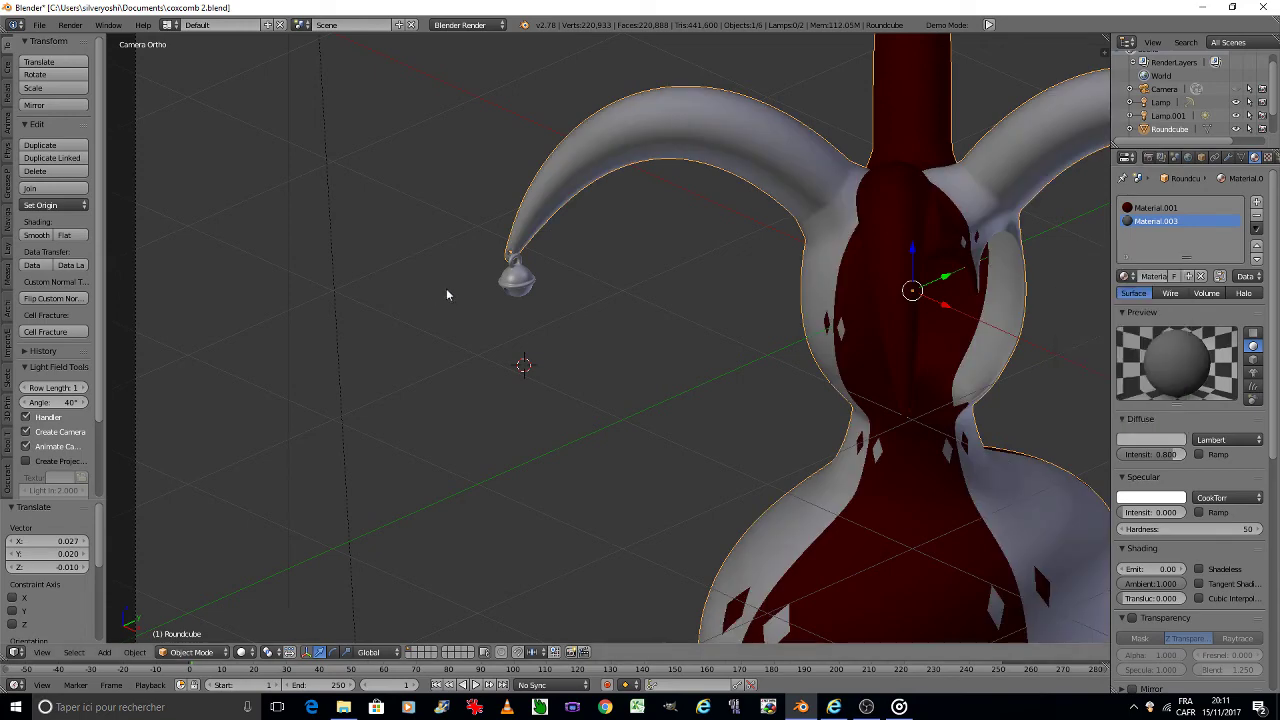
Step: Give the bell a new material with a gold tan diffuse colour
right_click(512, 283)
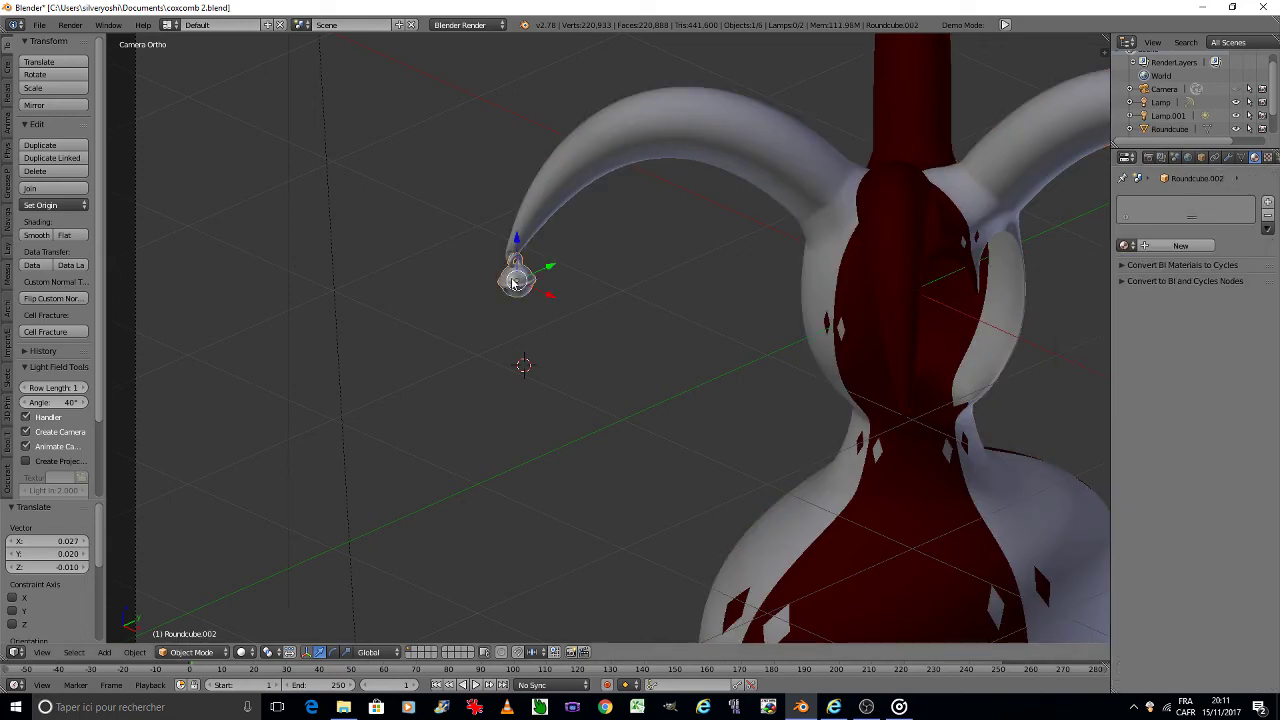
click(1178, 246)
click(1150, 409)
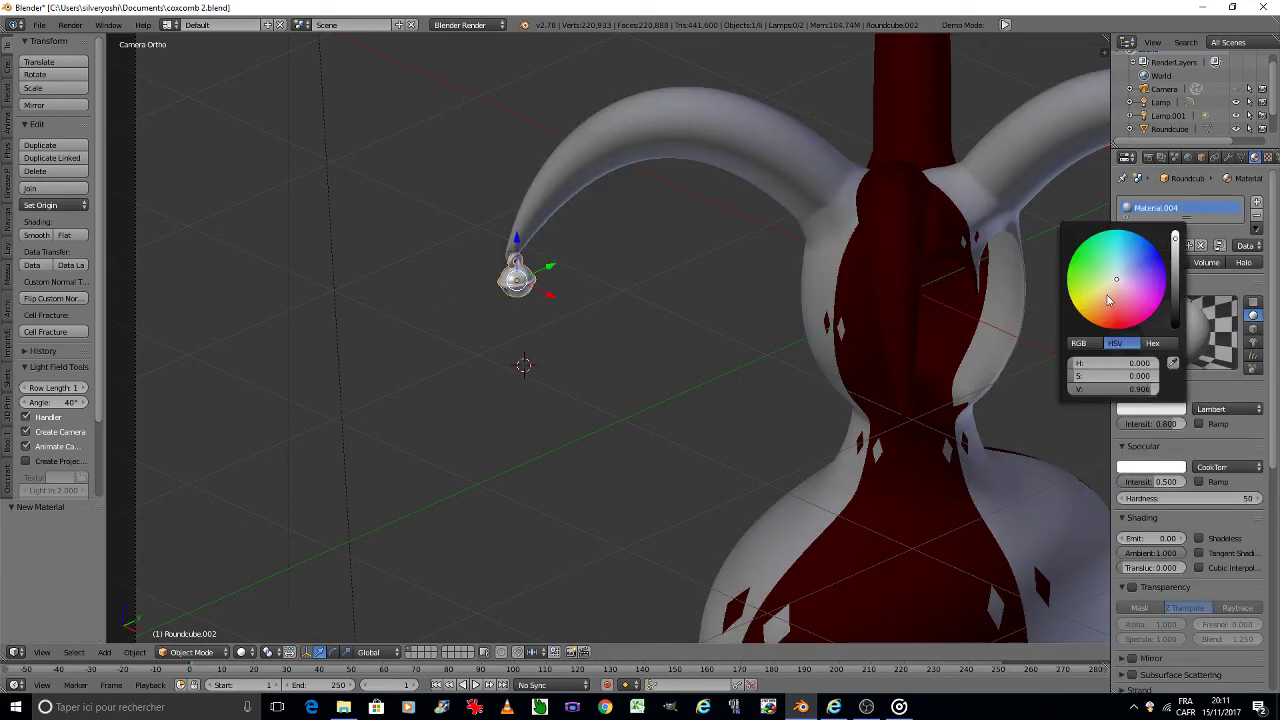
click(1108, 300)
Step: Nudge the bell slightly left and scale it down to 0.875
key(KP_Decimal)
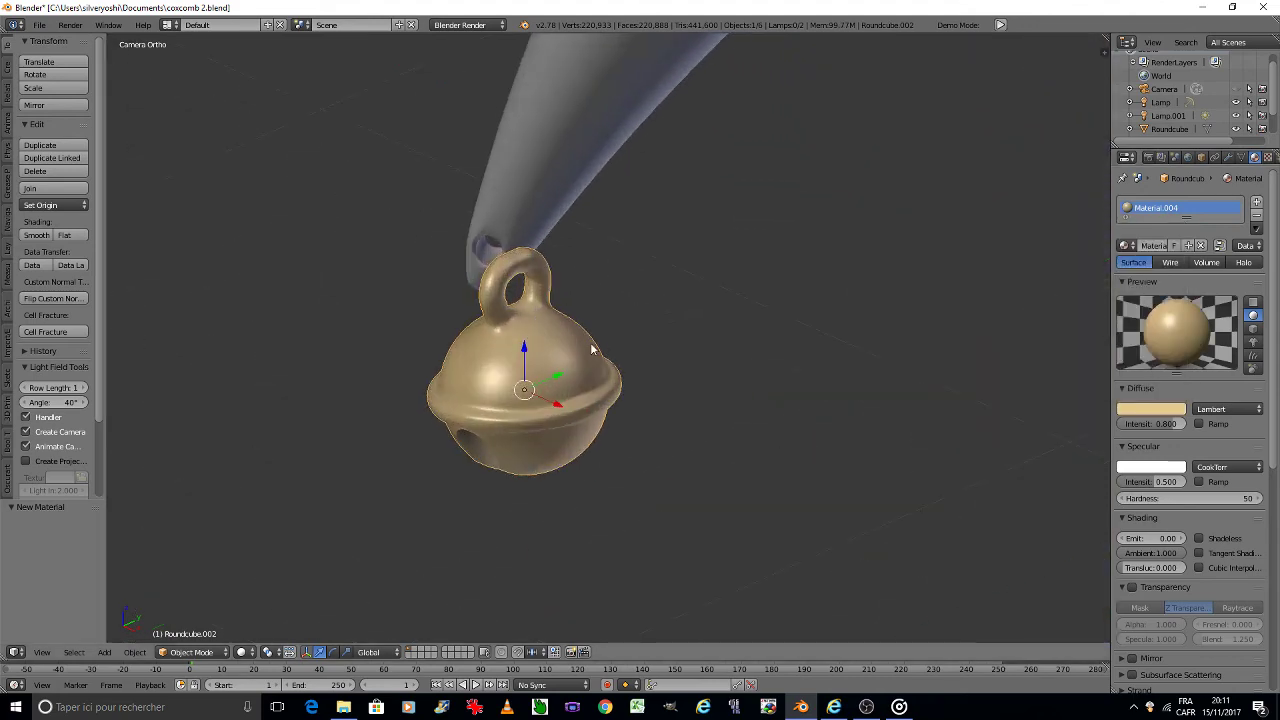
key(g)
click(552, 340)
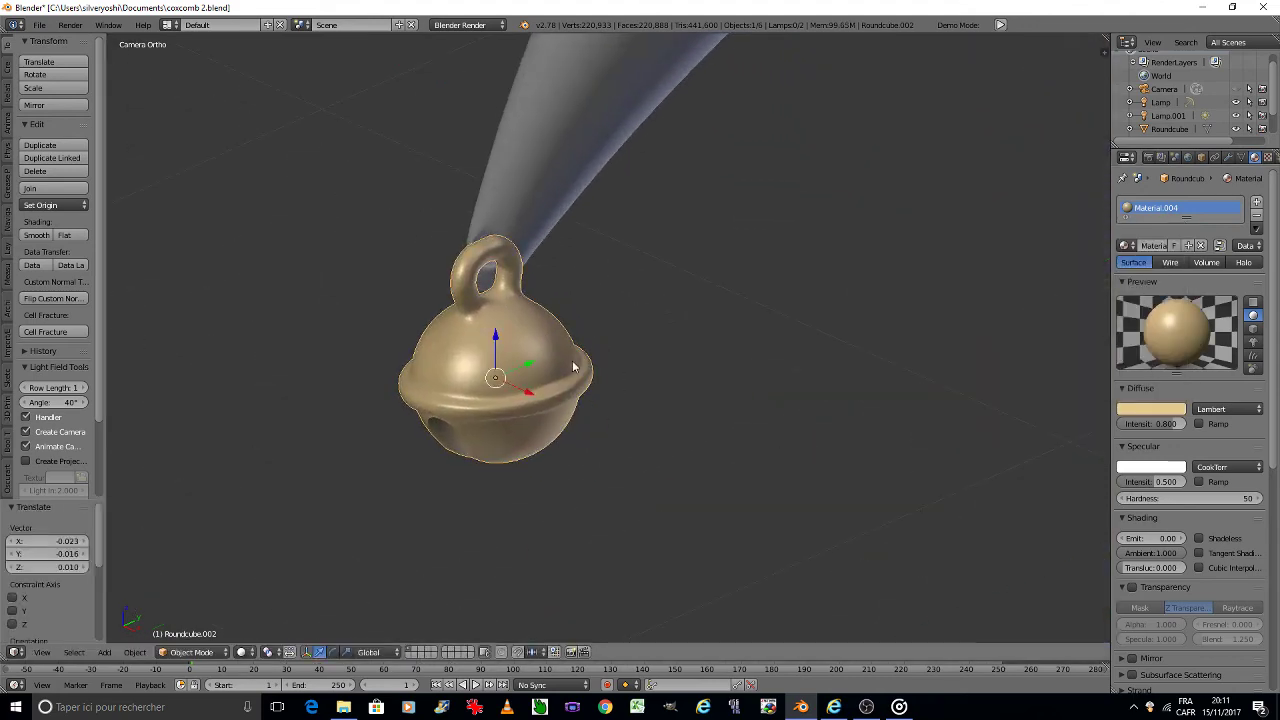
key(s)
click(562, 360)
scroll(562, 360, down, 5)
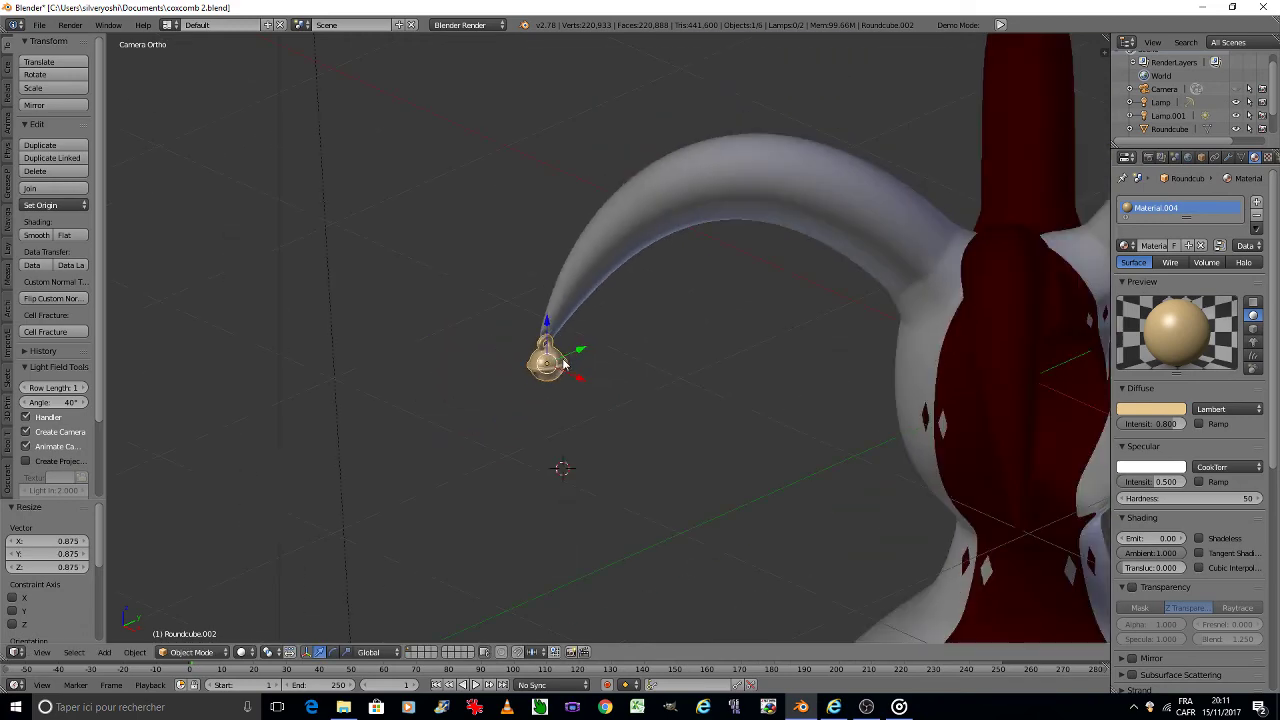
scroll(562, 360, down, 4)
scroll(562, 362, up, 5)
scroll(555, 358, up, 5)
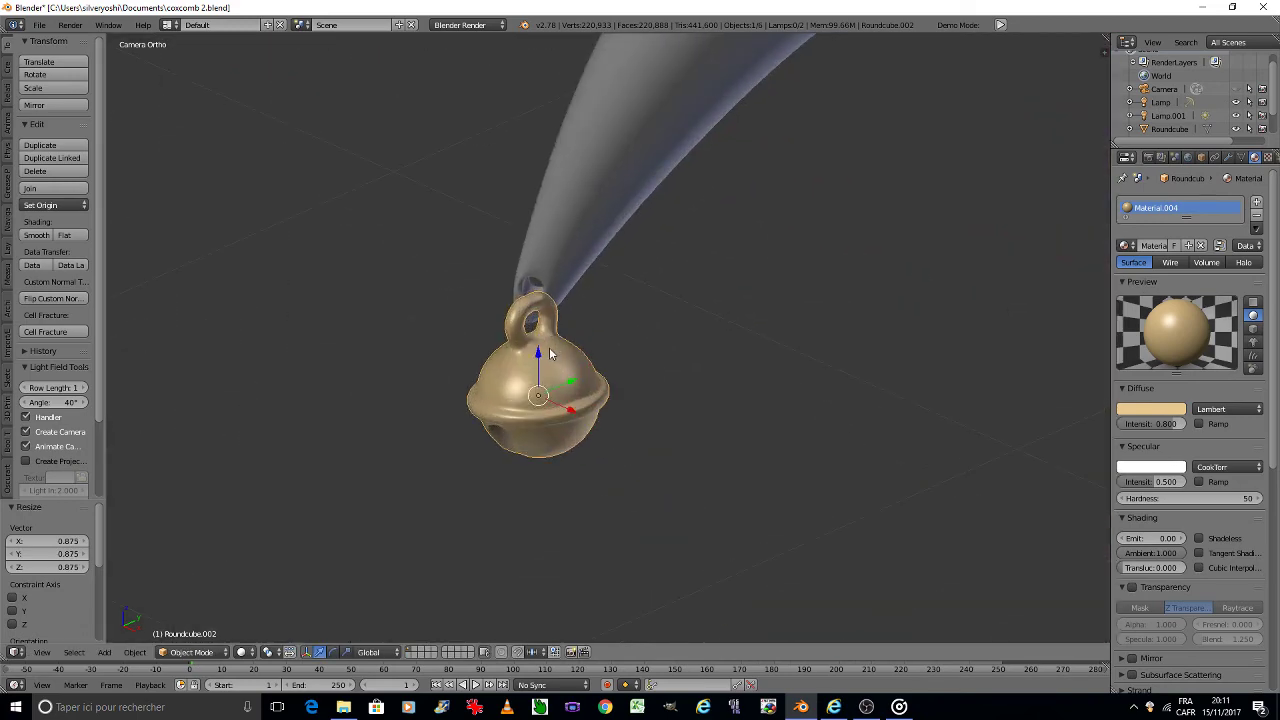
Step: Enter Edit Mode on the bell and select edges around the loop handle
key(Tab)
click(617, 349)
scroll(557, 334, up, 3)
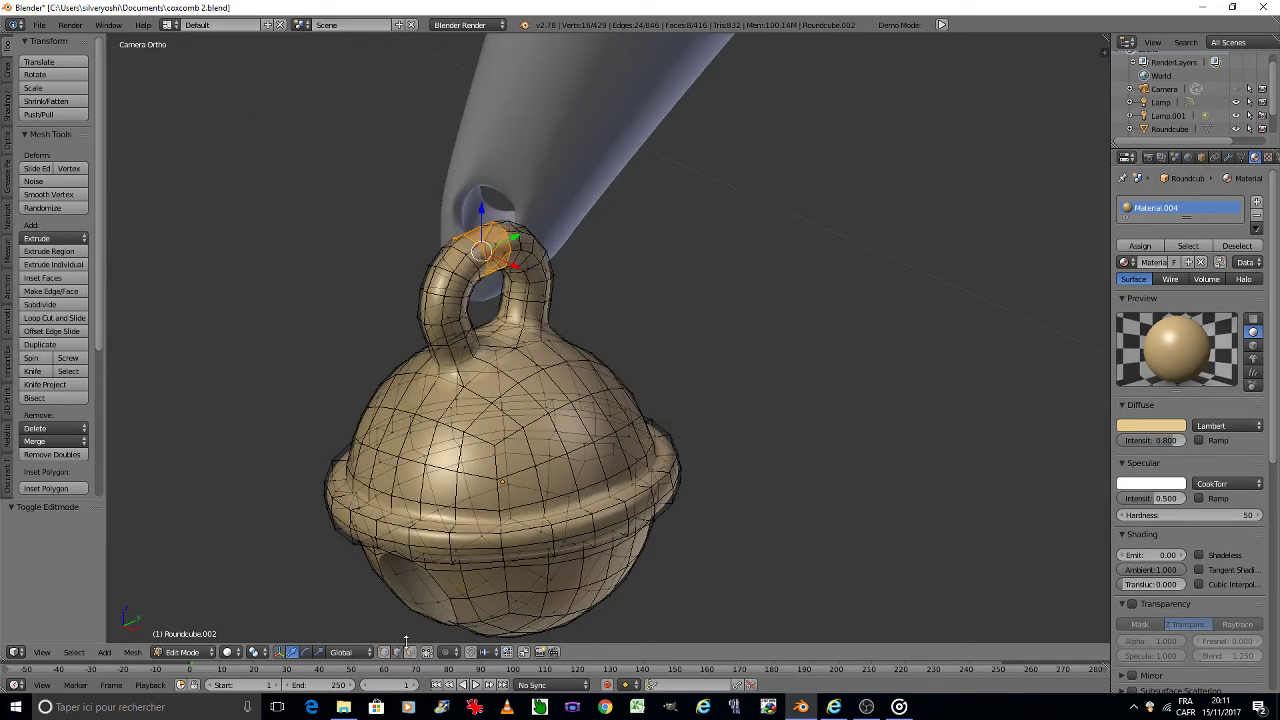
scroll(472, 250, up, 2)
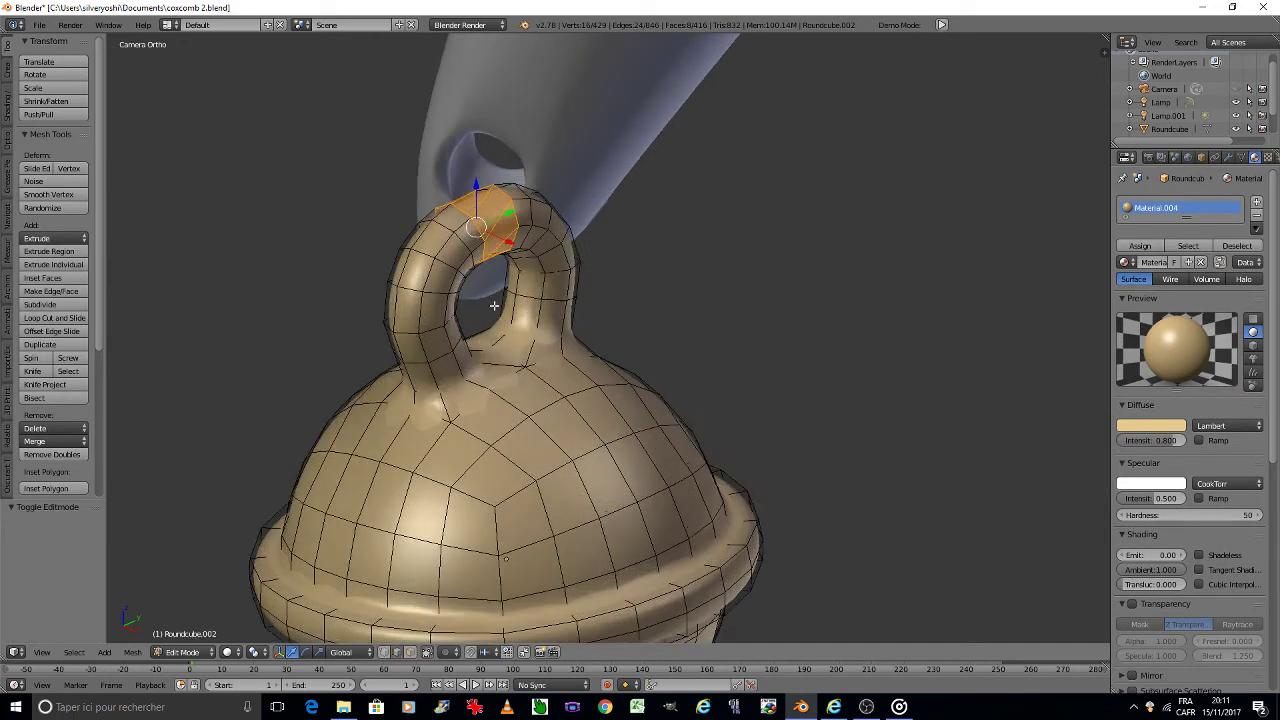
scroll(474, 244, up, 2)
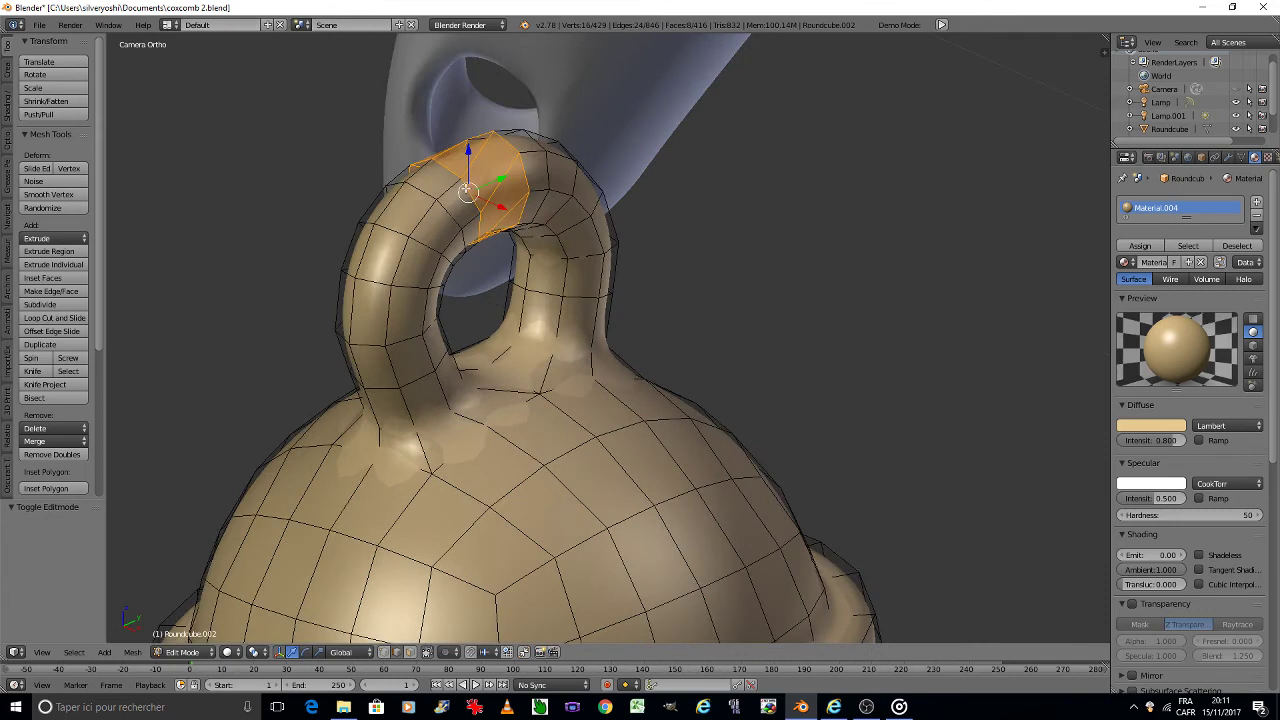
right_click(467, 190)
shift+right_click(405, 342)
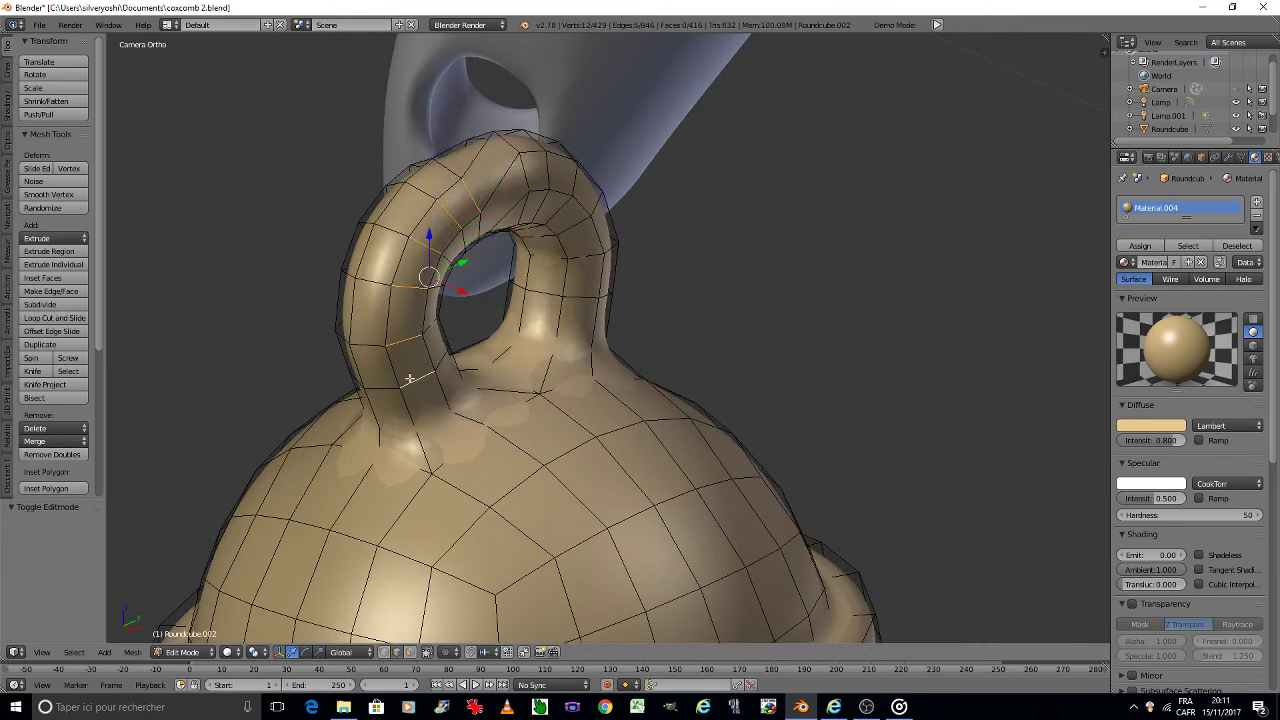
shift+right_click(520, 166)
shift+right_click(551, 168)
shift+right_click(573, 180)
shift+right_click(594, 202)
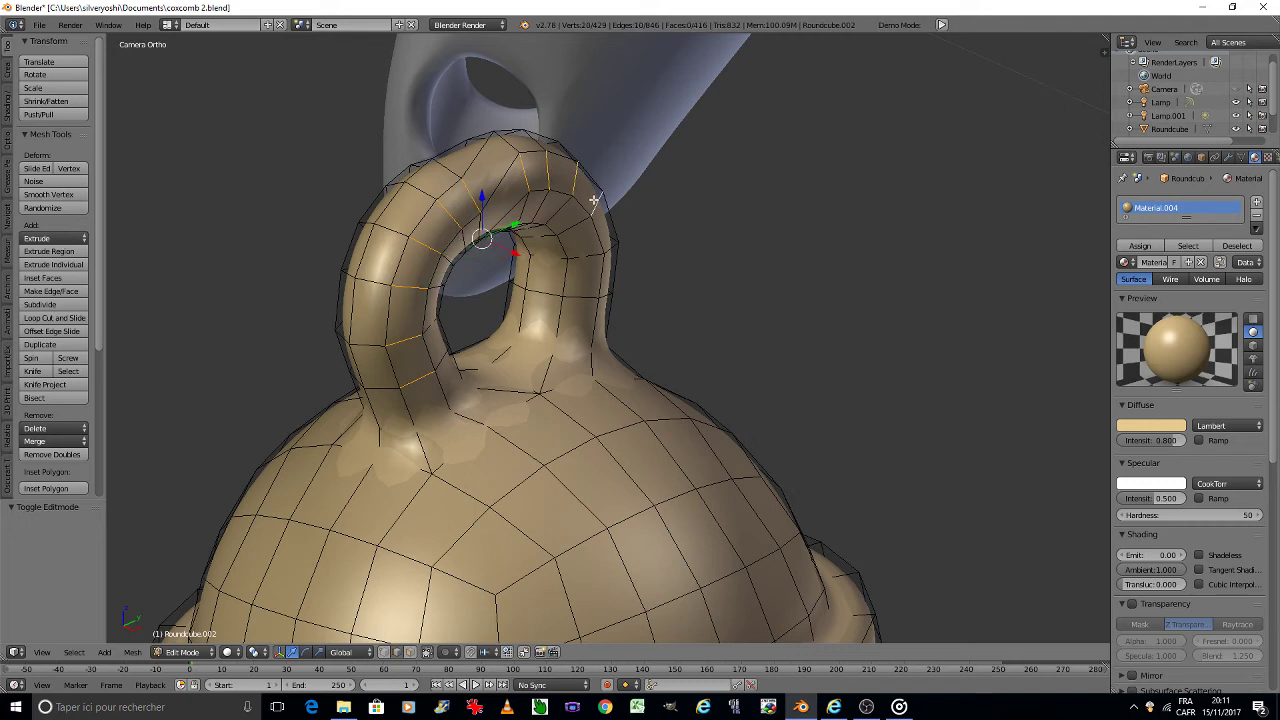
shift+right_click(591, 260)
shift+right_click(575, 303)
Step: Select the handle's edge rings and scale them to about 0.46 around Individual Origins
key(ctrl+e)
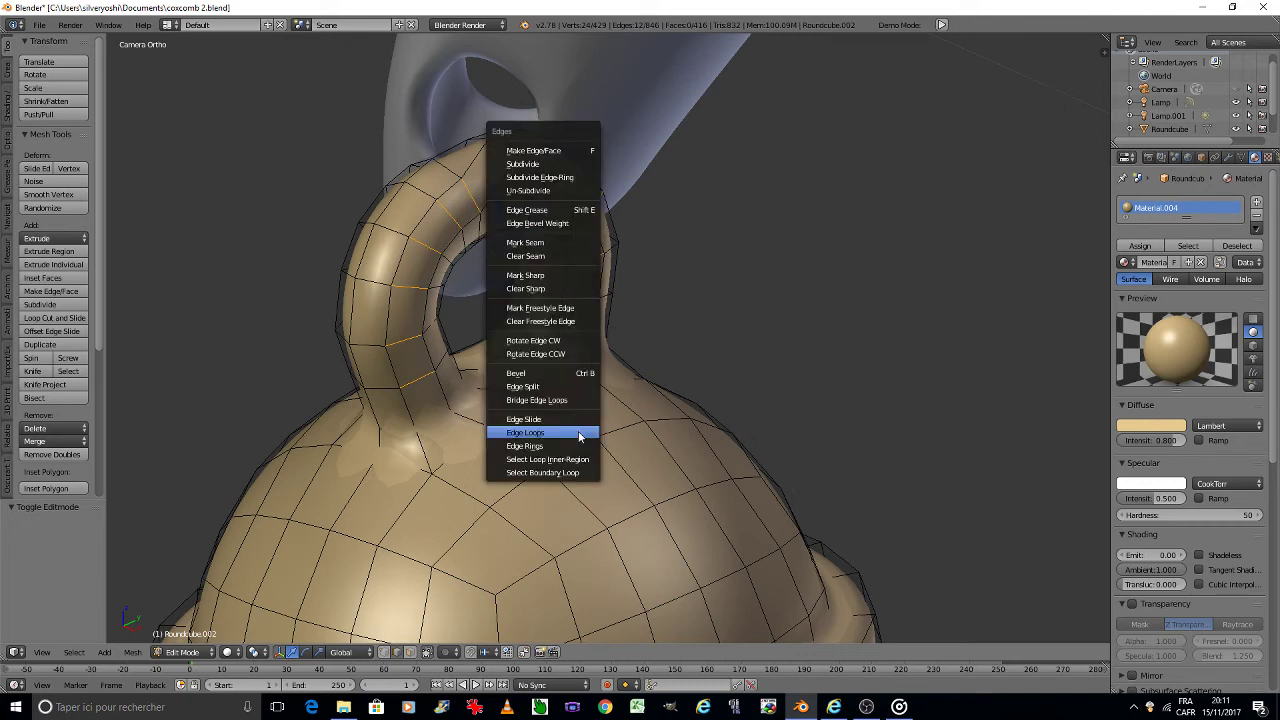
click(578, 418)
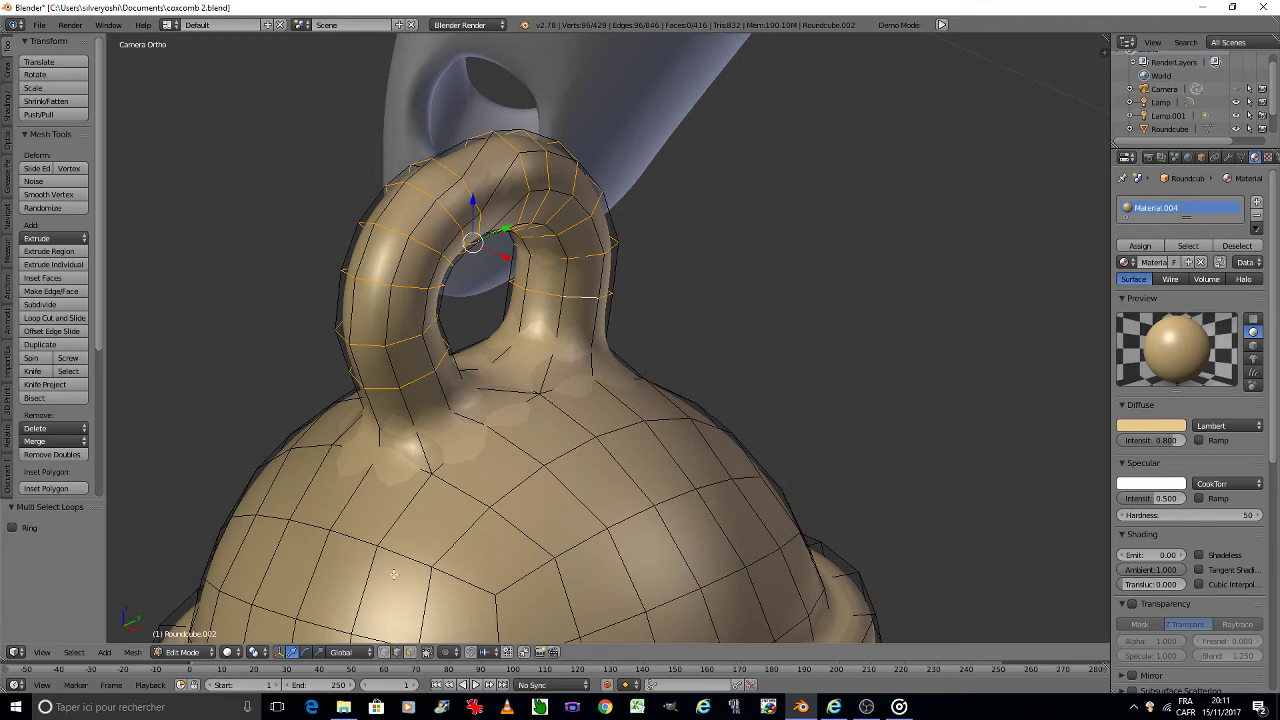
click(256, 654)
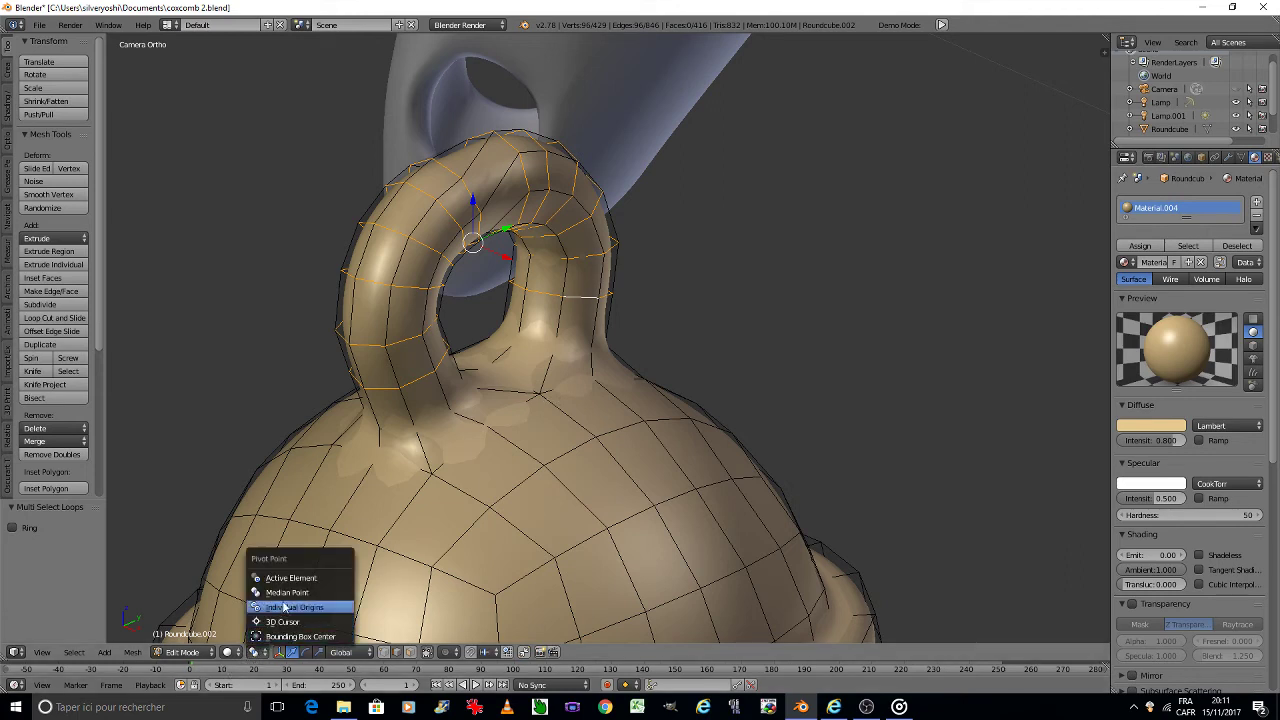
click(285, 606)
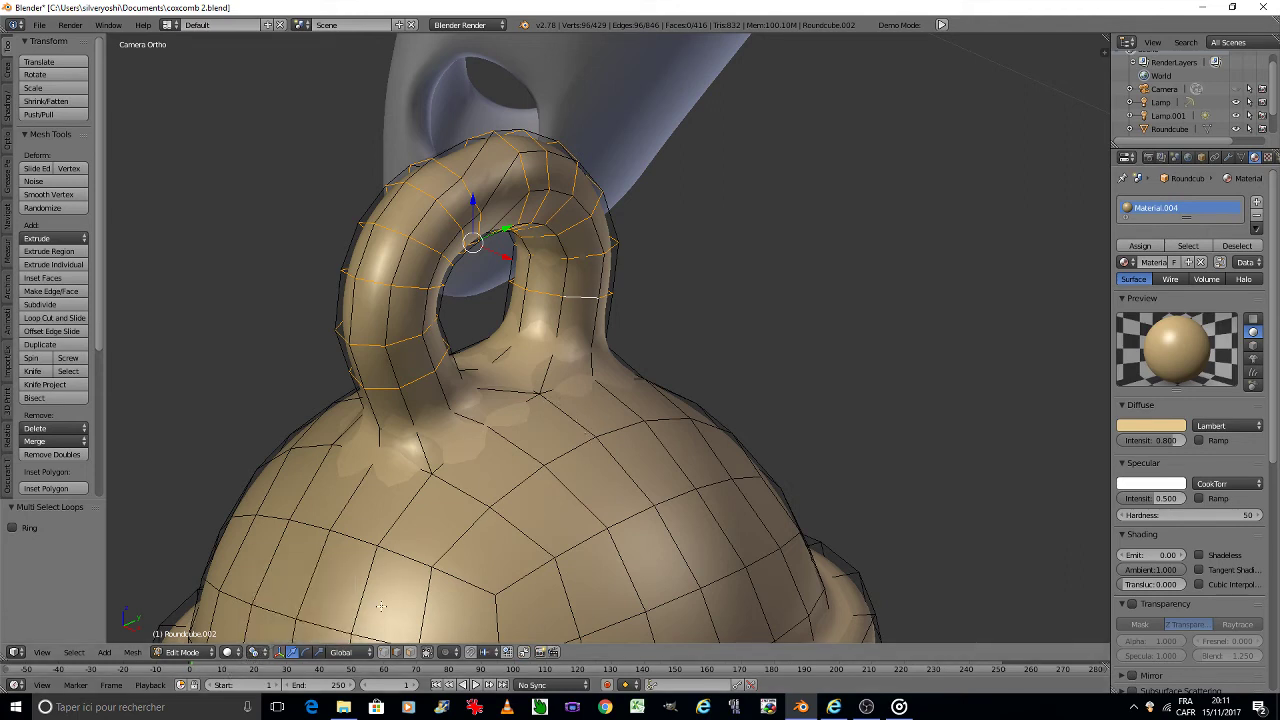
key(s)
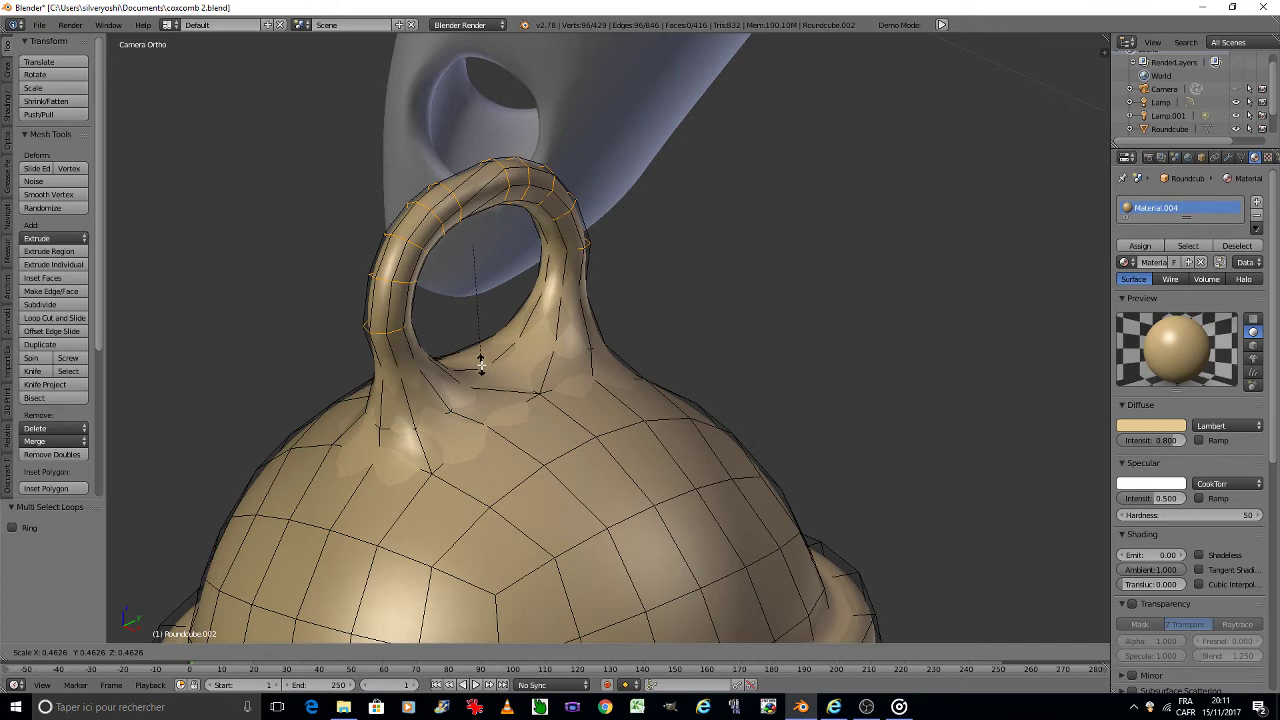
click(480, 365)
scroll(480, 365, down, 5)
key(Tab)
Step: Back in Object Mode, enlarge the bell to 1.408 and re-centre the camera view on the character
click(493, 488)
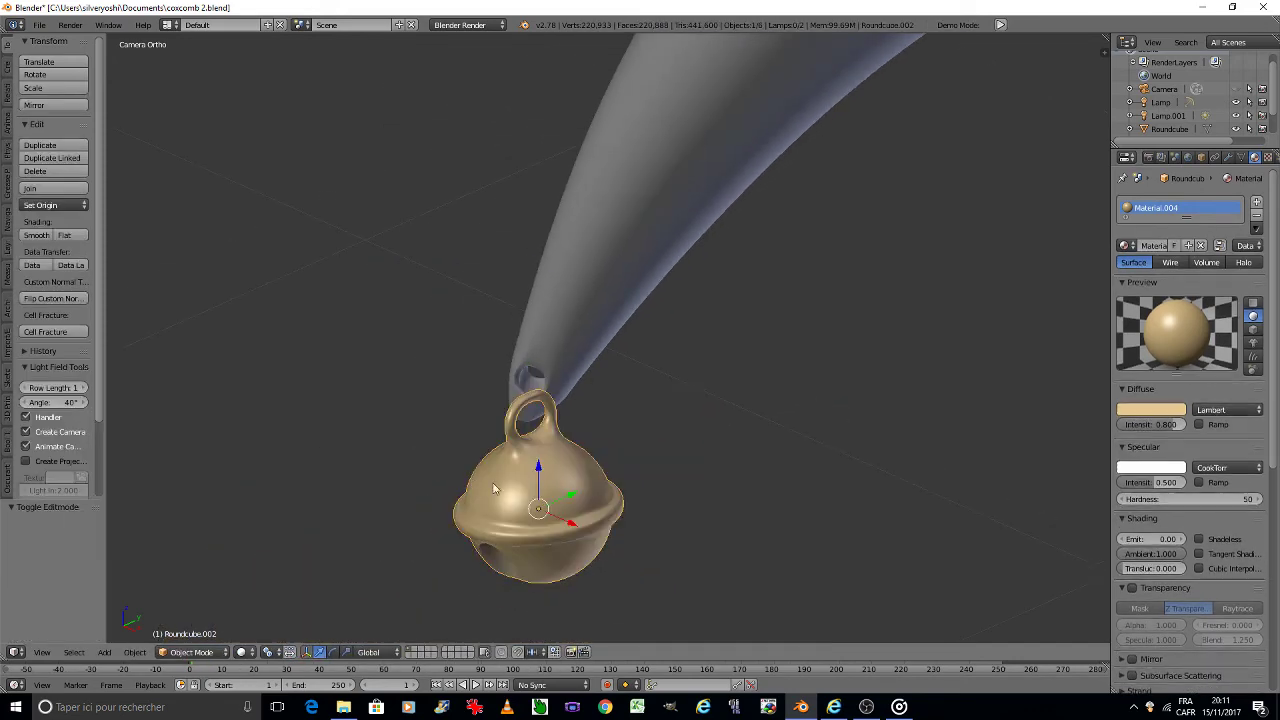
key(s)
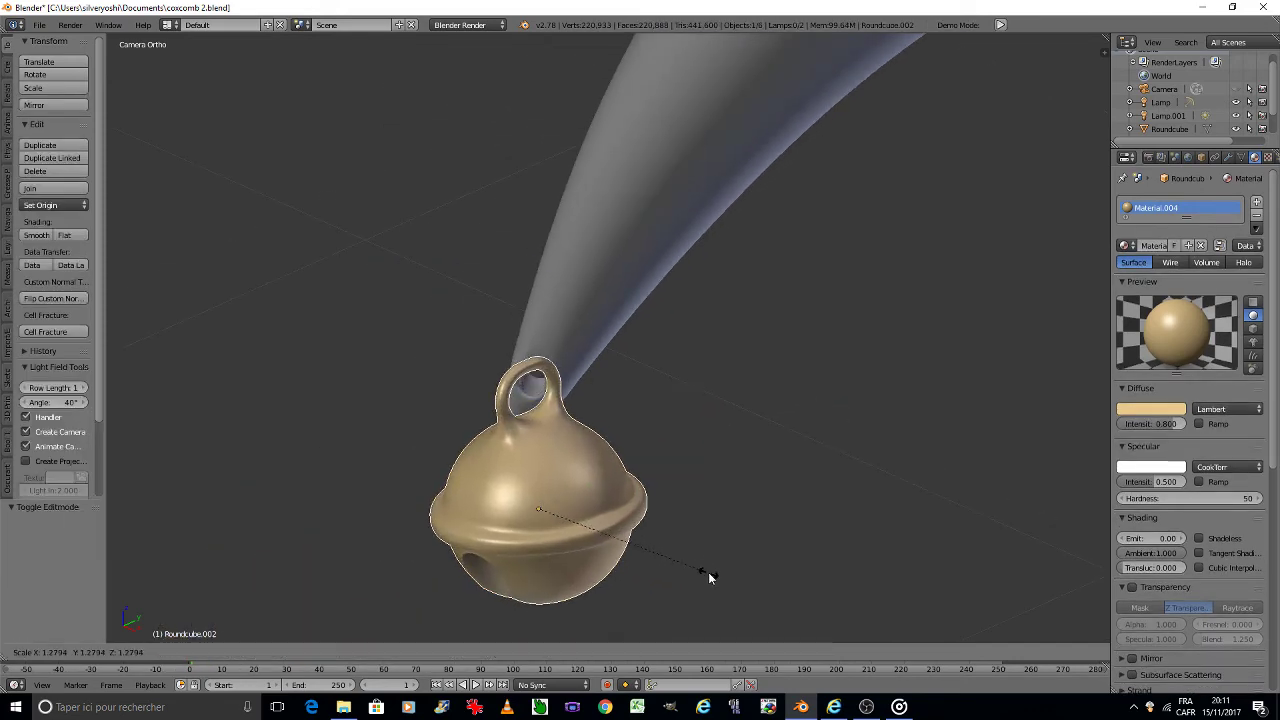
click(726, 583)
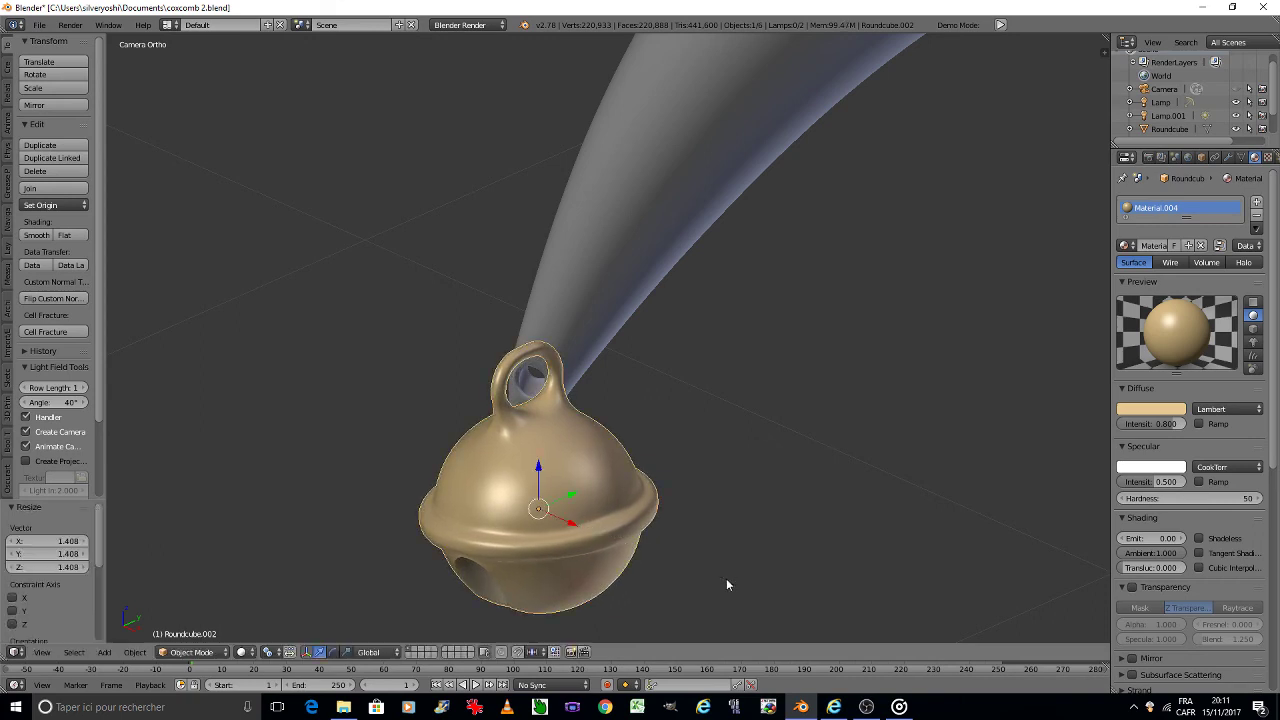
scroll(692, 561, down, 2)
key(KP_0)
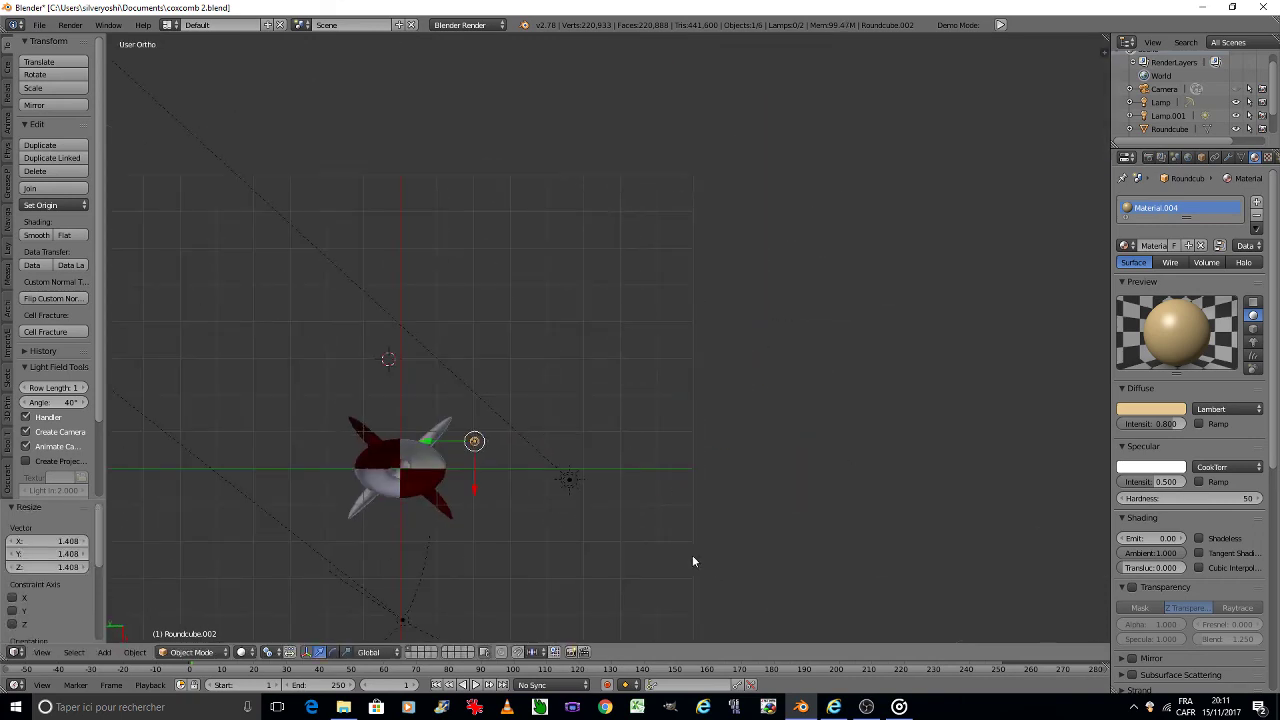
key(KP_0)
scroll(692, 561, down, 2)
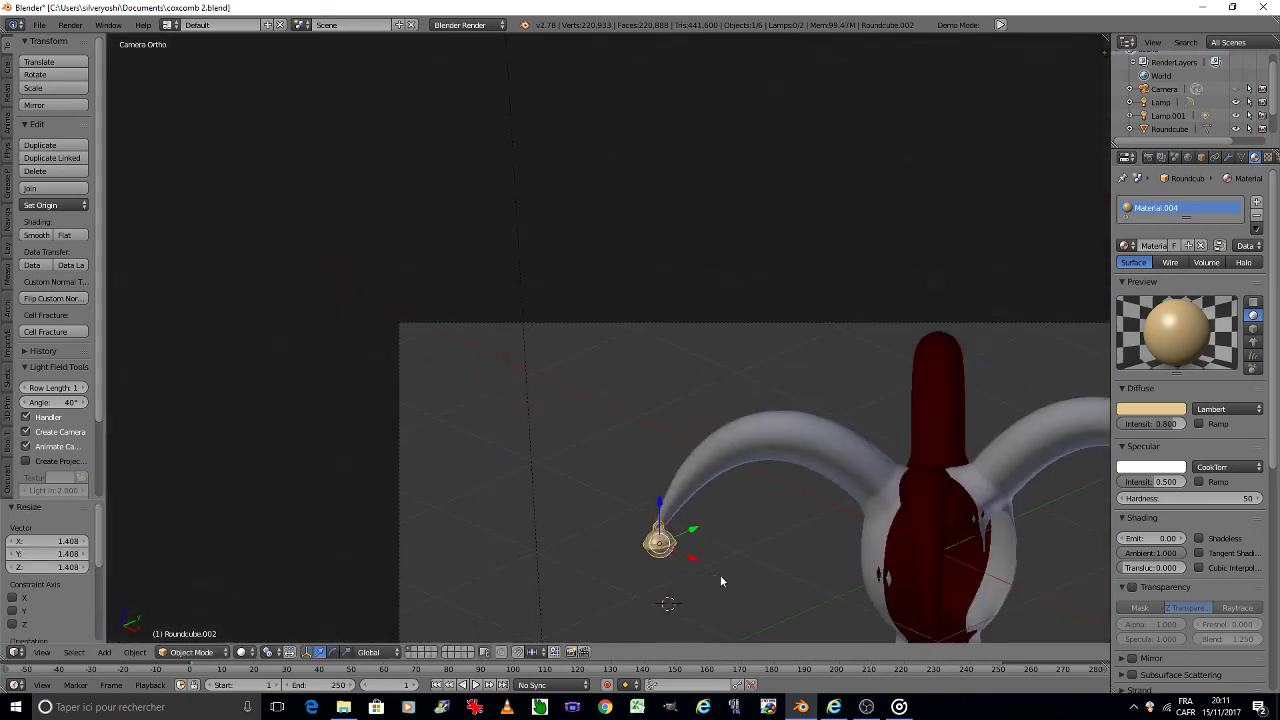
shift+middle_drag(720, 575, 445, 296)
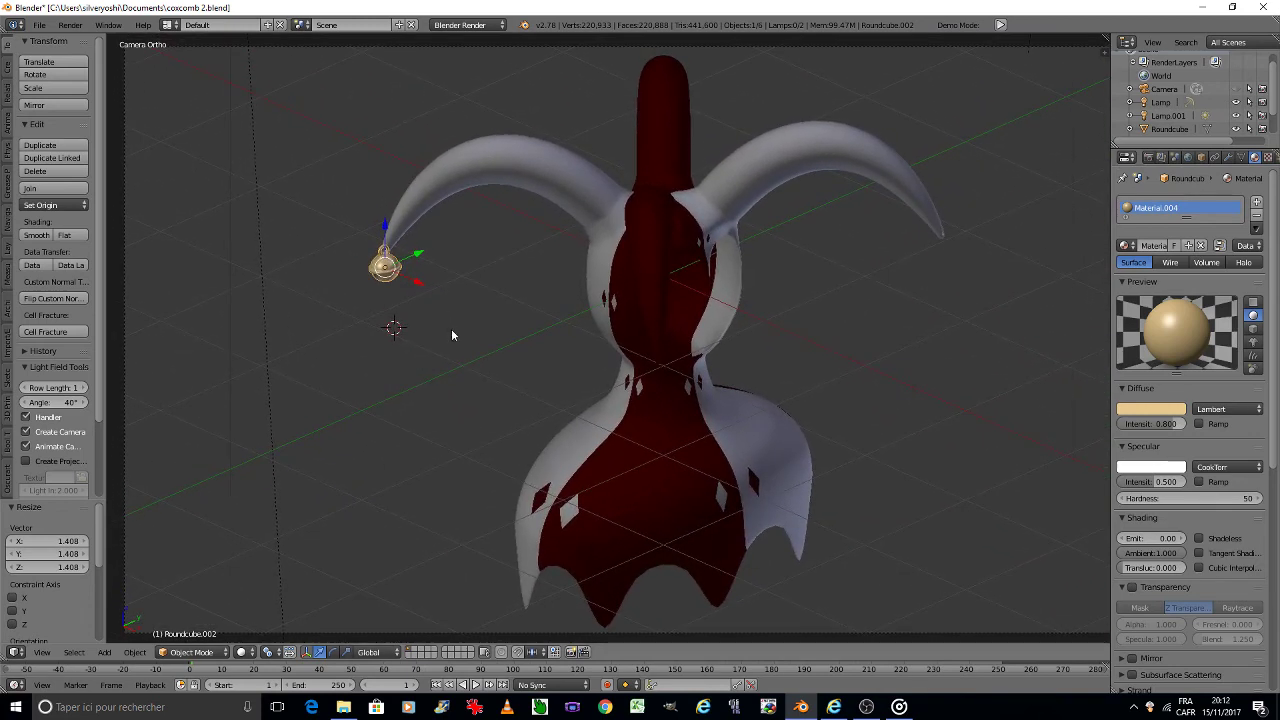
Step: Shrink the bell to 0.792 and save over the blend file
key(s)
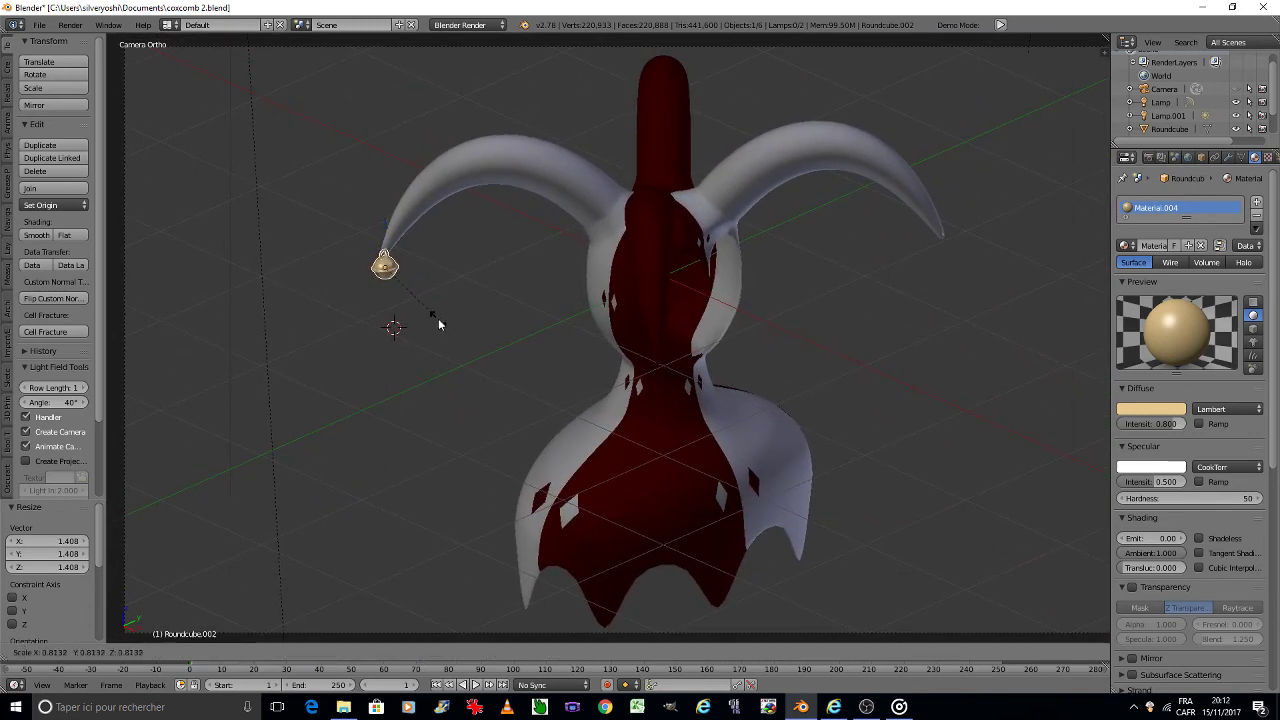
click(436, 317)
key(ctrl+s)
click(436, 318)
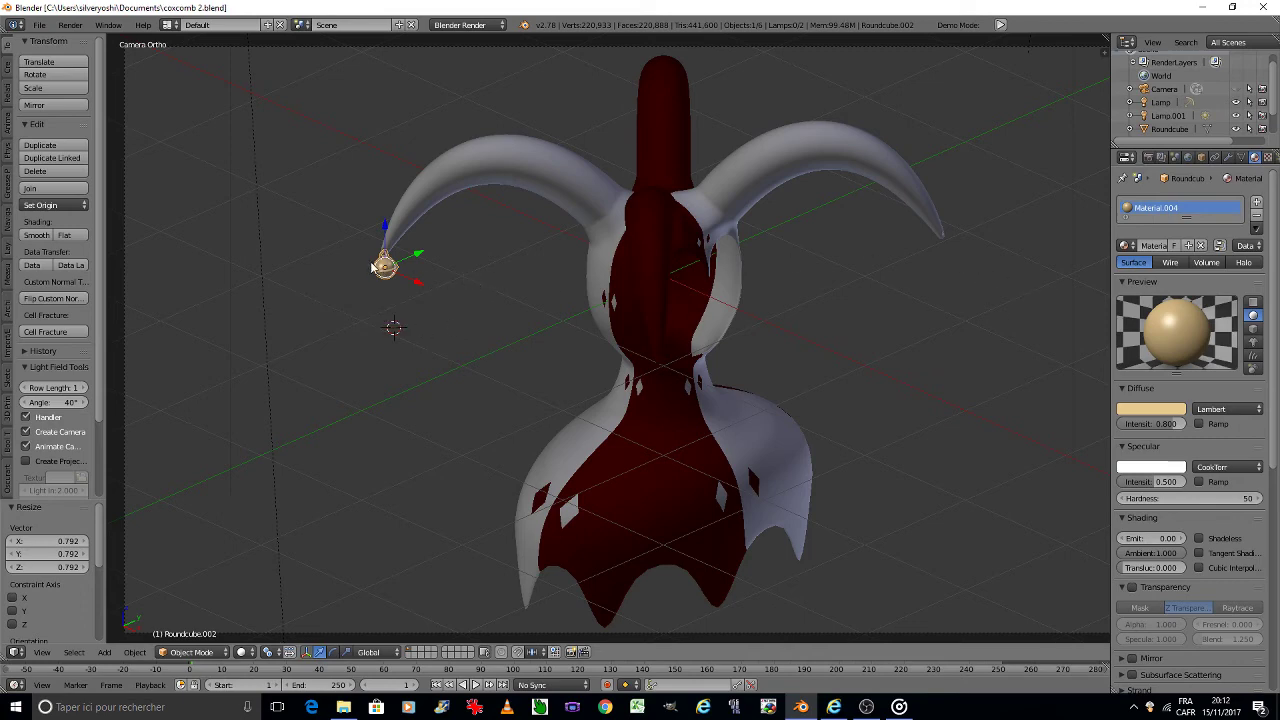
key(KP_0)
Step: Zoom in on the jester's horn tip and move the bell under it
scroll(423, 466, up, 3)
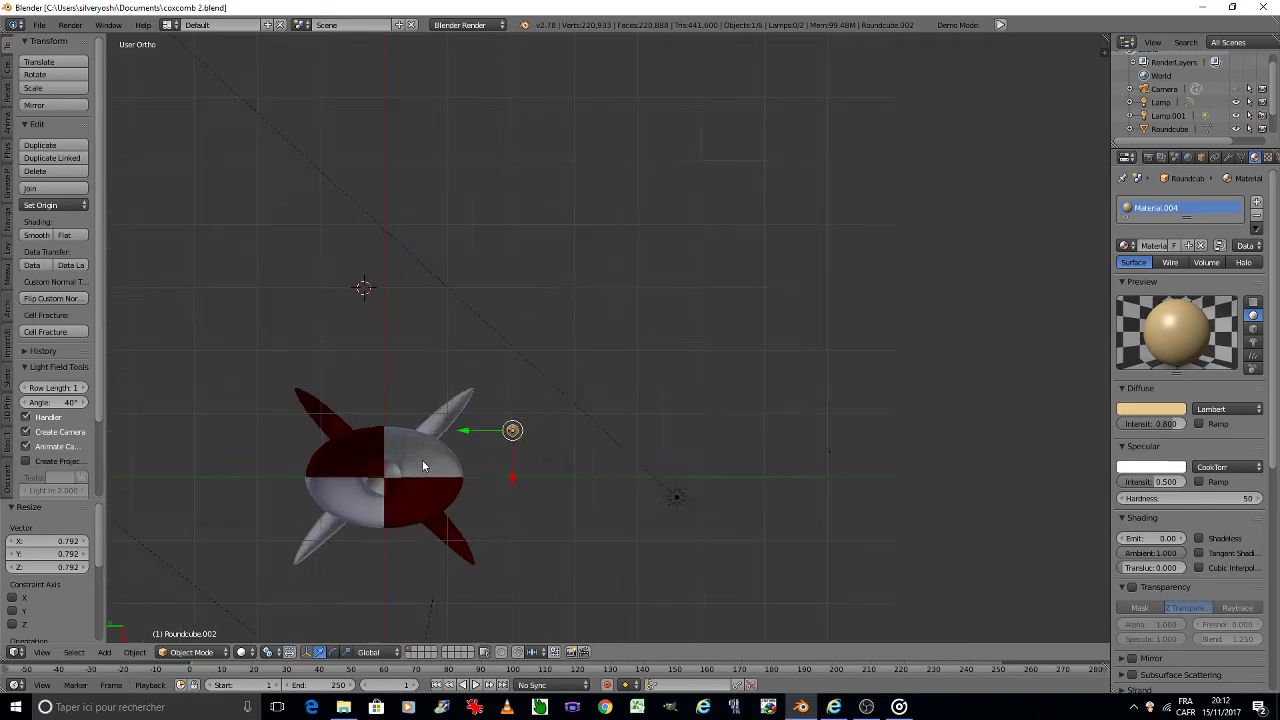
middle_drag(424, 466, 426, 463)
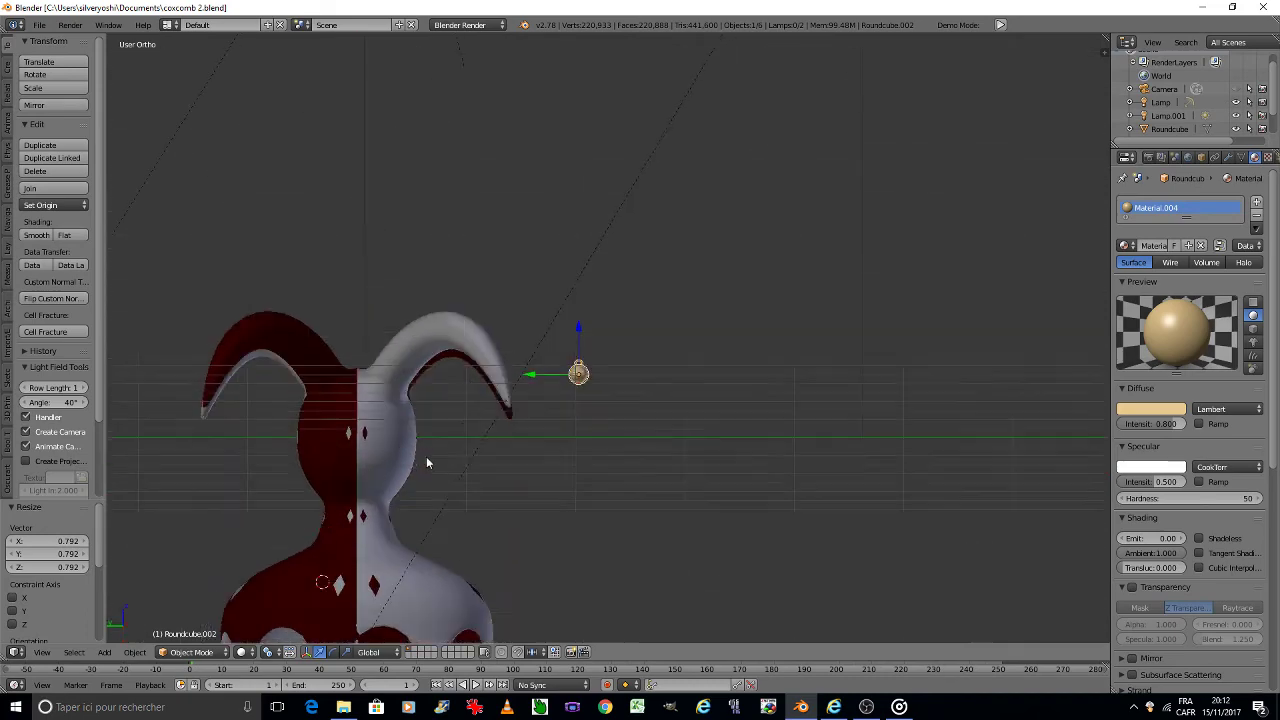
scroll(534, 432, up, 5)
scroll(634, 365, up, 3)
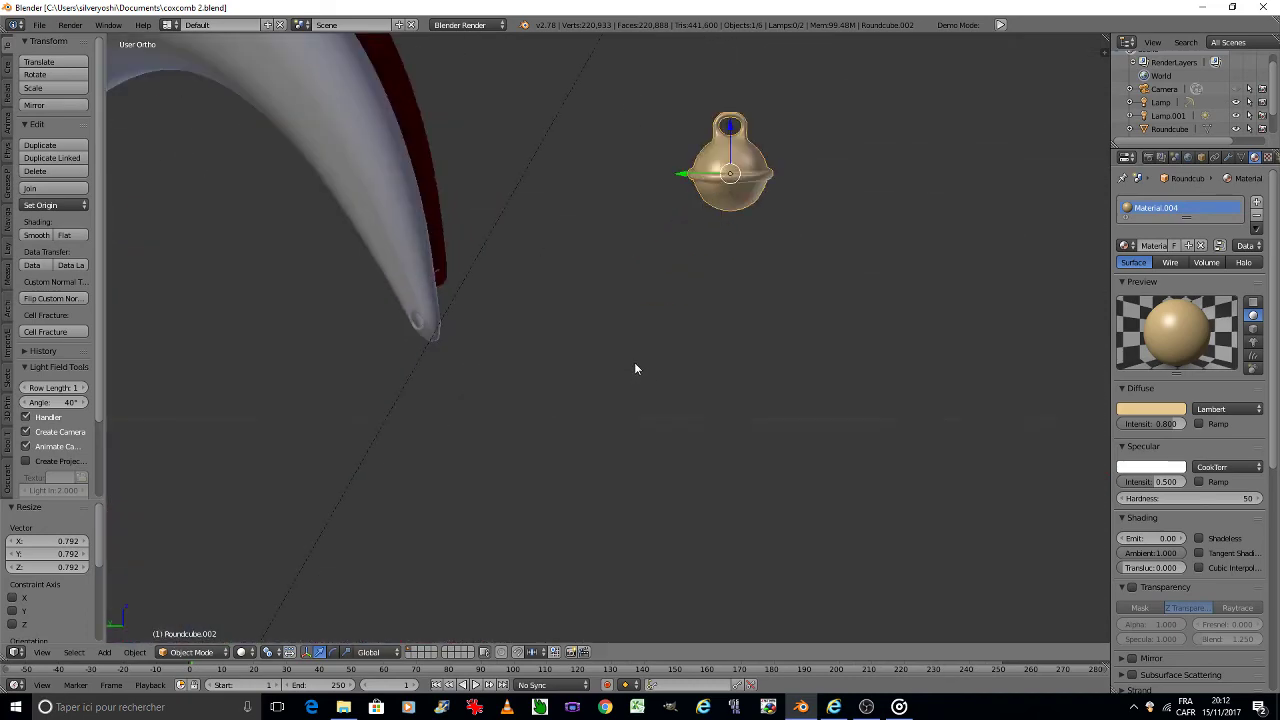
key(g)
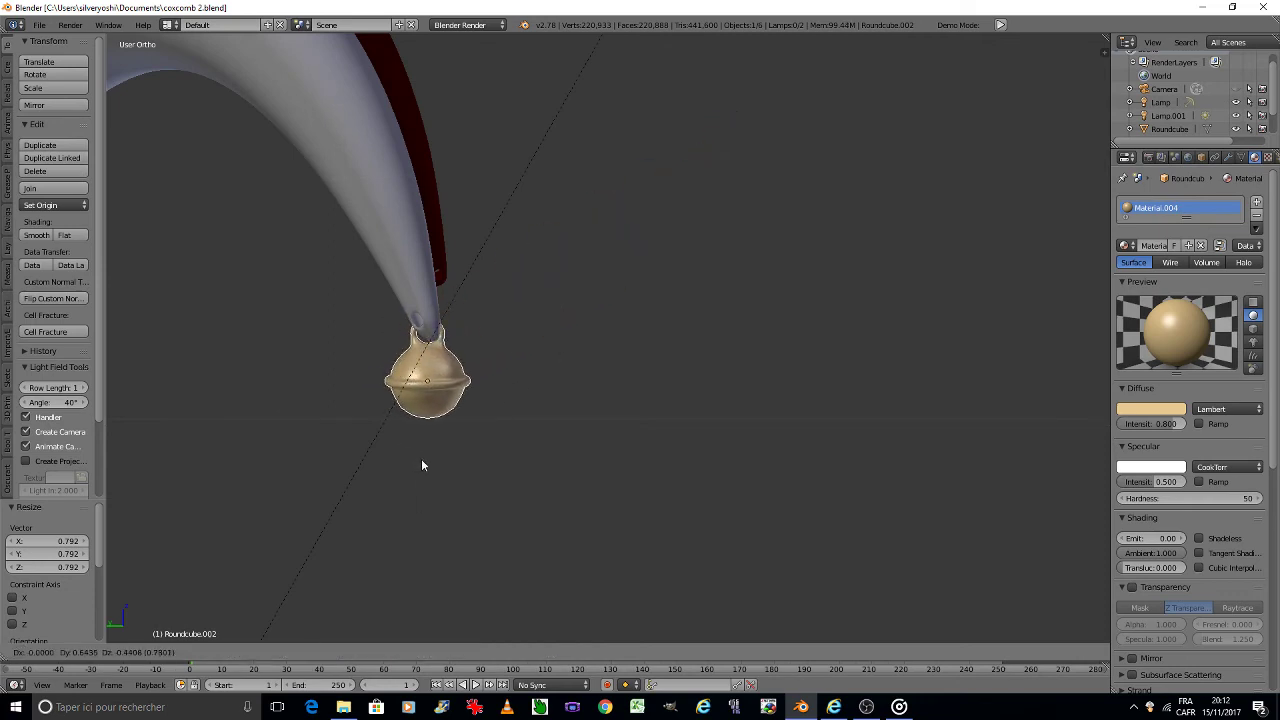
click(421, 465)
Step: Scale the bell to 1.193, lower it slightly, and begin turning it about Z
key(s)
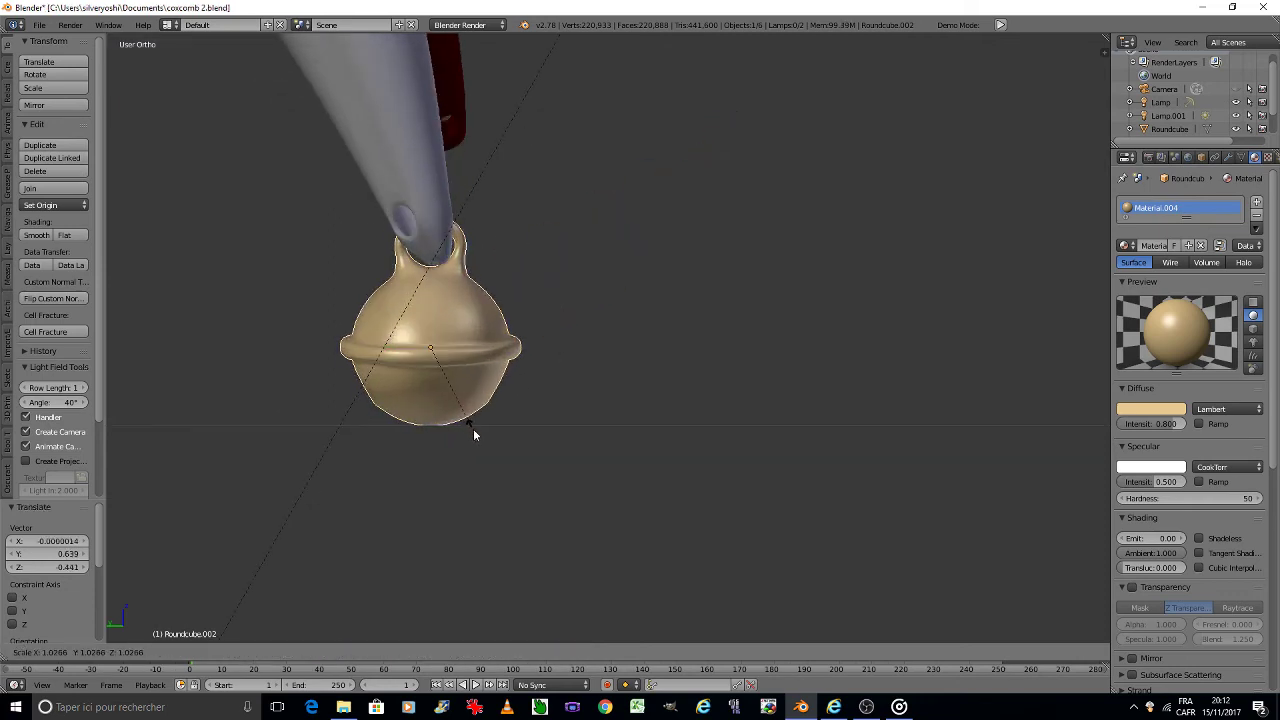
click(480, 442)
key(g)
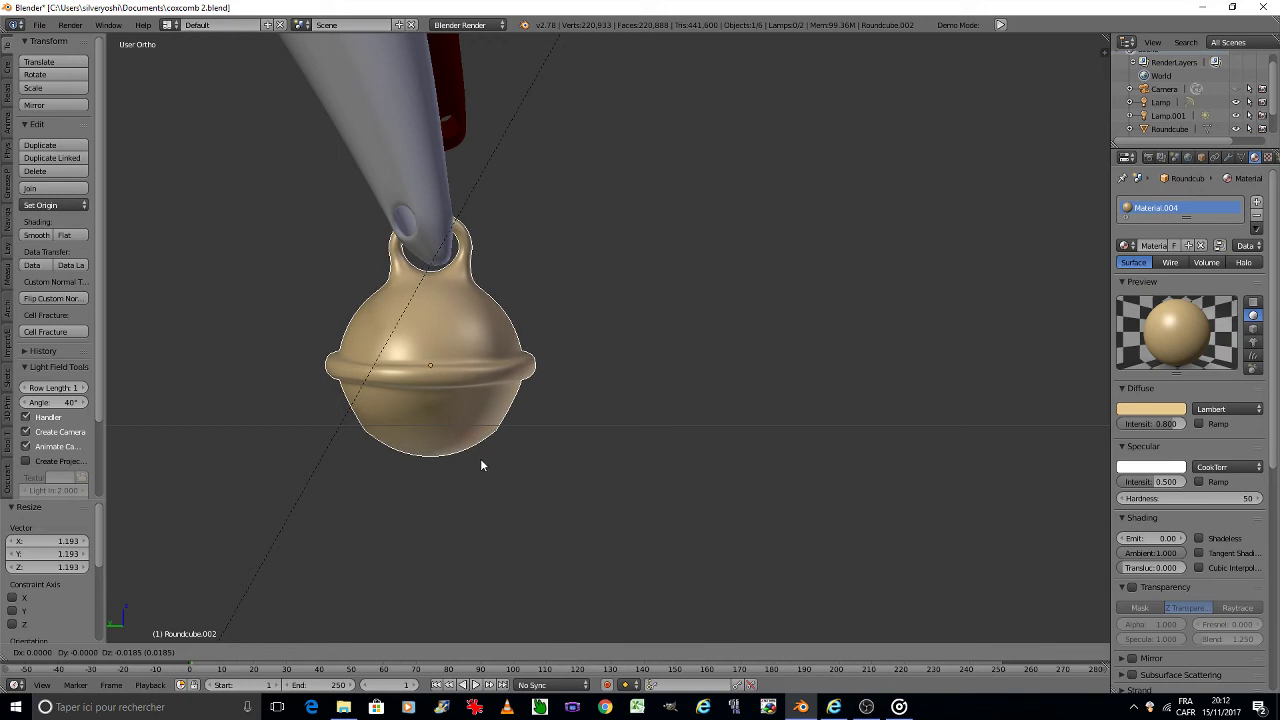
click(481, 460)
key(r)
key(z)
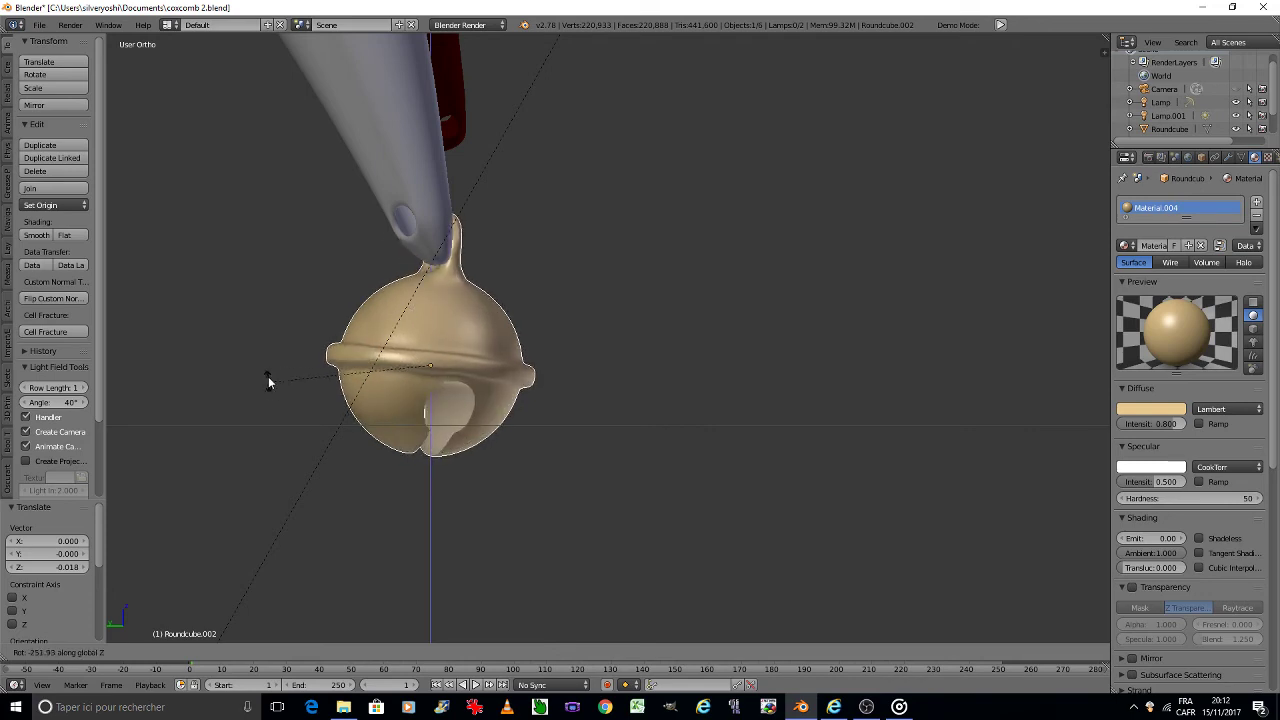
Step: Set the bell's Z turn at about -94° and move it to the horn tip
click(543, 302)
scroll(535, 298, up, 2)
scroll(535, 298, up, 2)
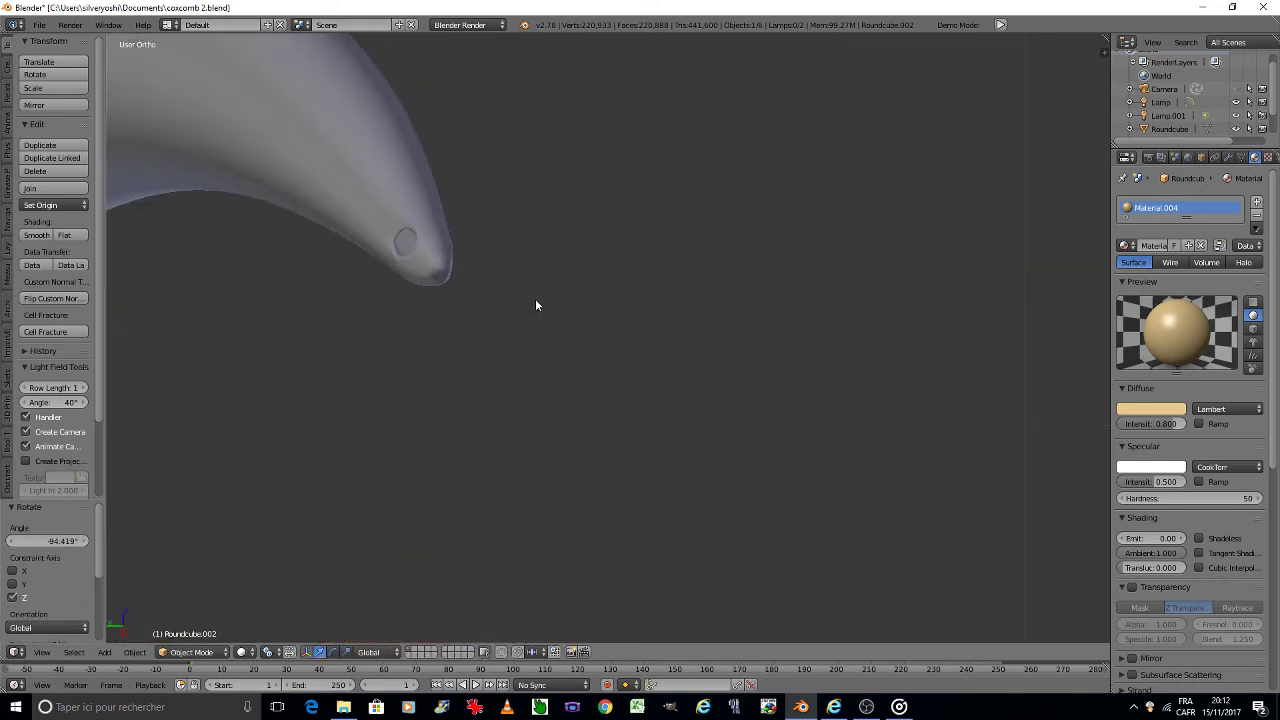
scroll(535, 298, up, 2)
scroll(488, 311, down, 2)
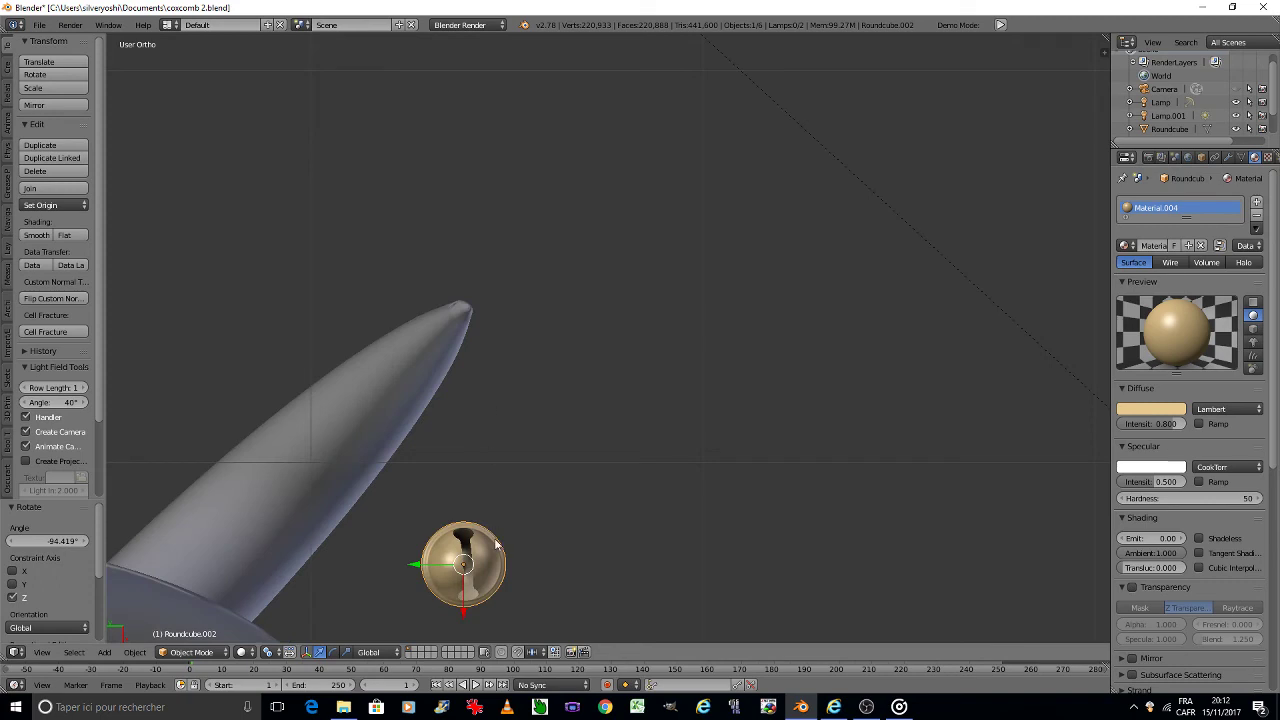
key(g)
click(488, 293)
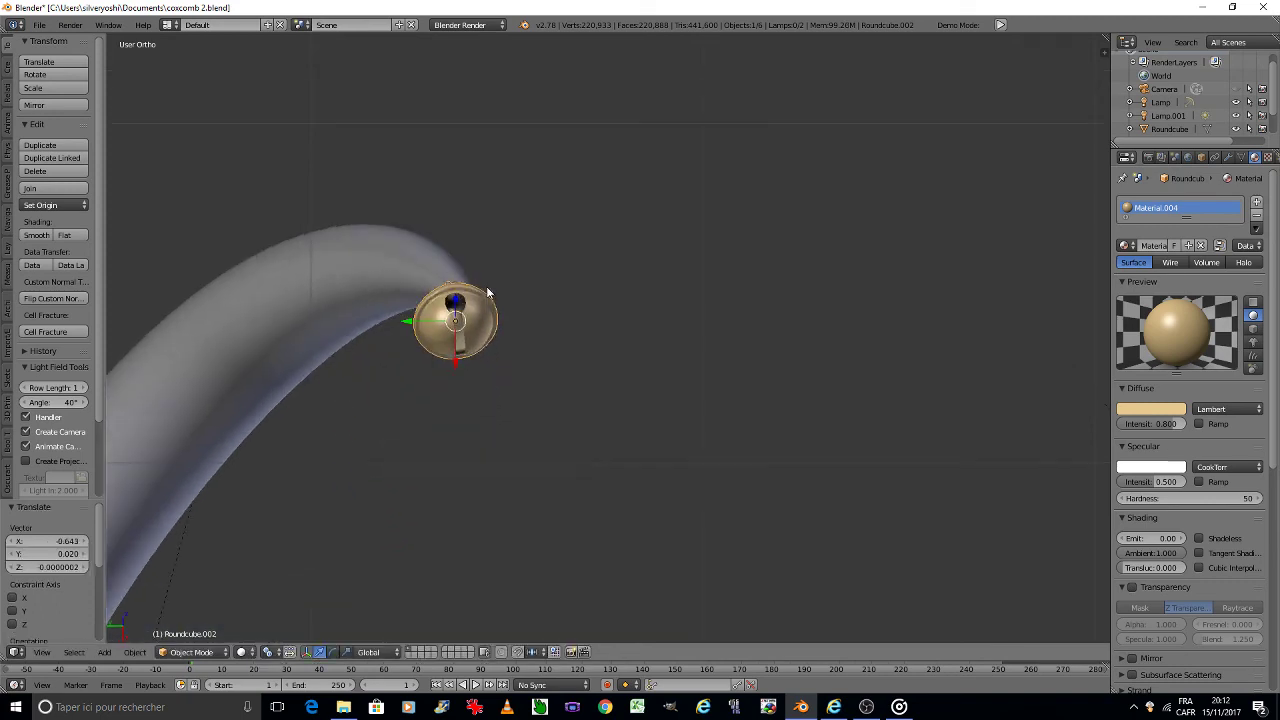
Step: From a side view, nudge the bell's position at the horn tip
key(KP_2)
key(KP_2)
key(KP_2)
key(KP_2)
scroll(485, 286, up, 4)
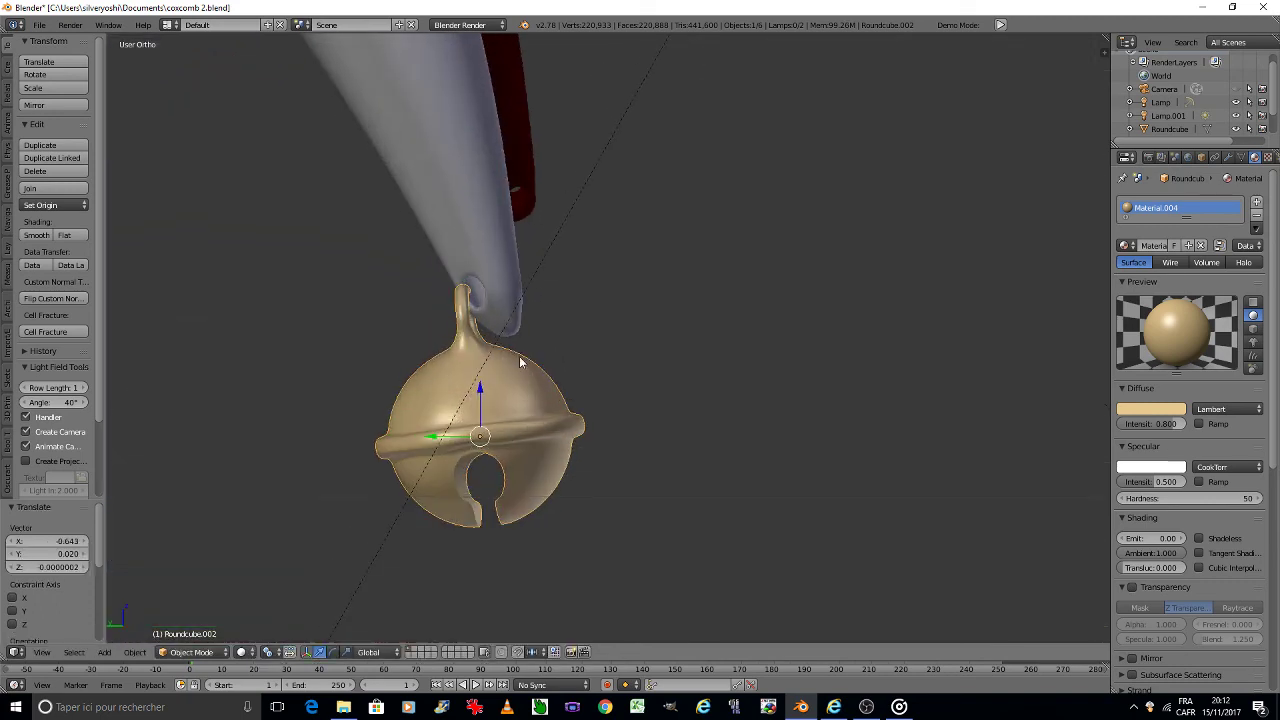
key(g)
click(544, 363)
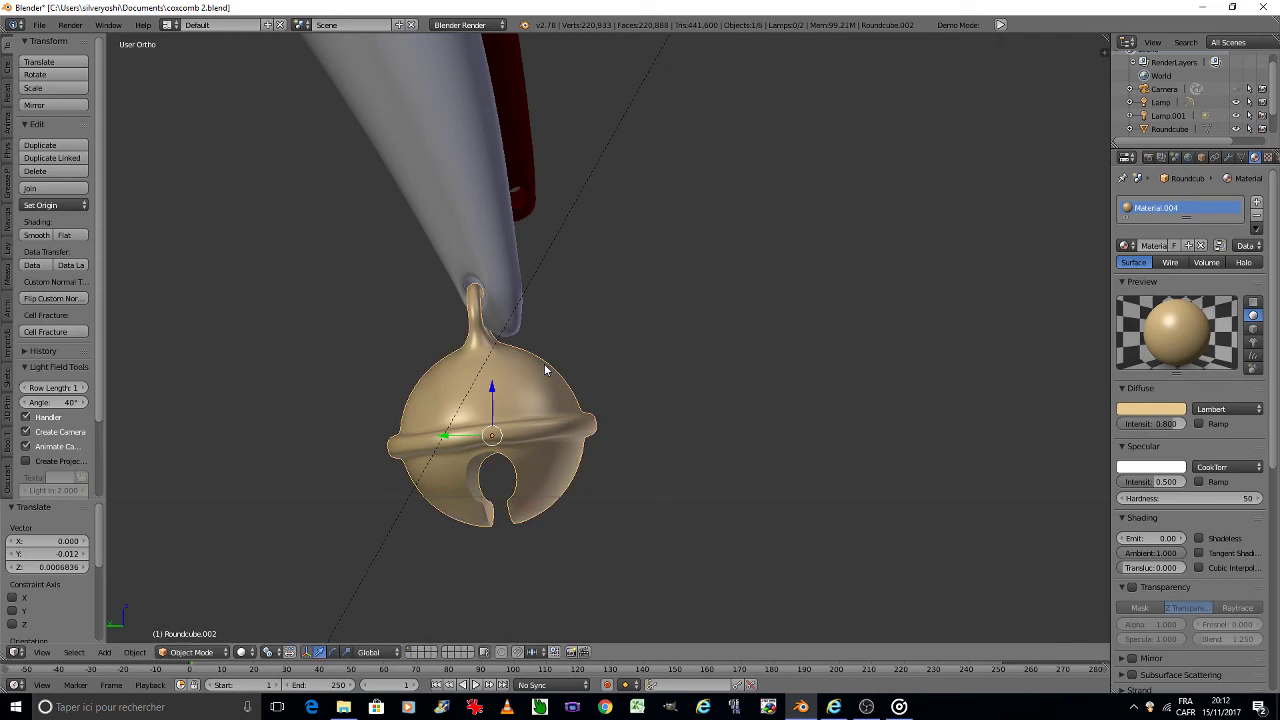
key(KP_6)
key(KP_6)
key(KP_6)
key(KP_6)
key(KP_6)
key(KP_6)
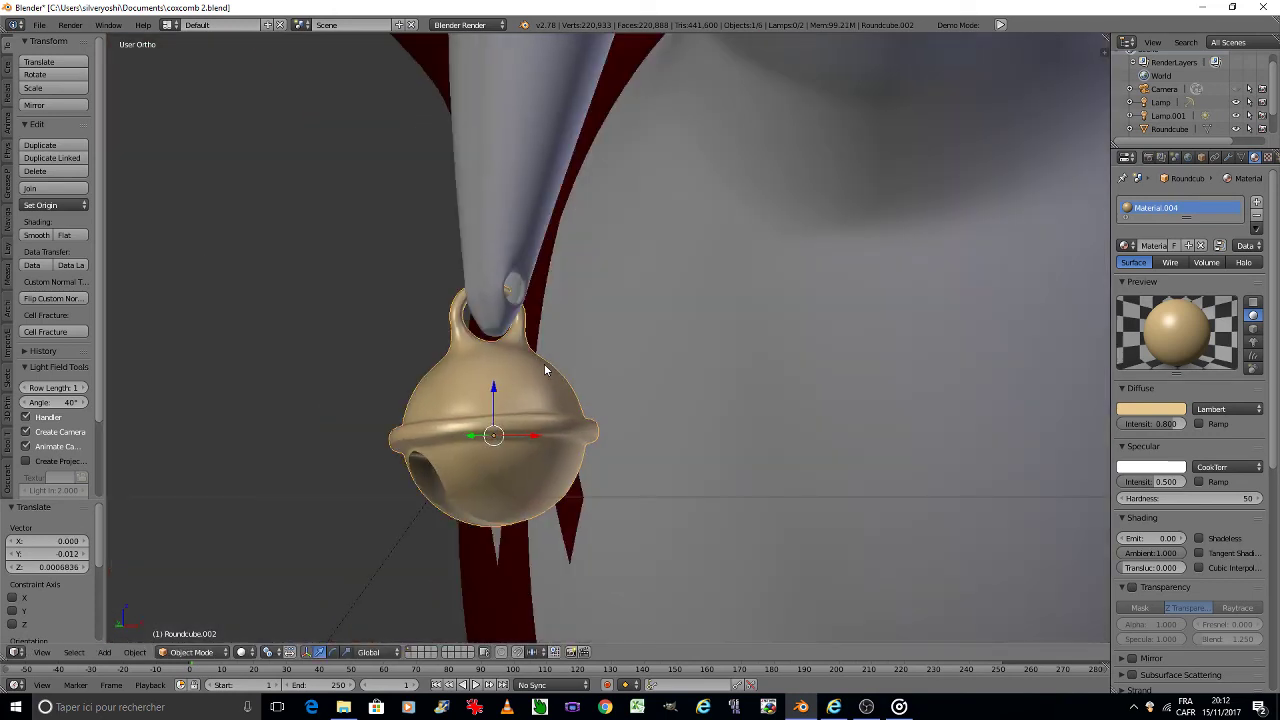
Step: Rotate the bell about Z to -77.3° so its loop faces the tip, then re-rotate
key(r)
key(z)
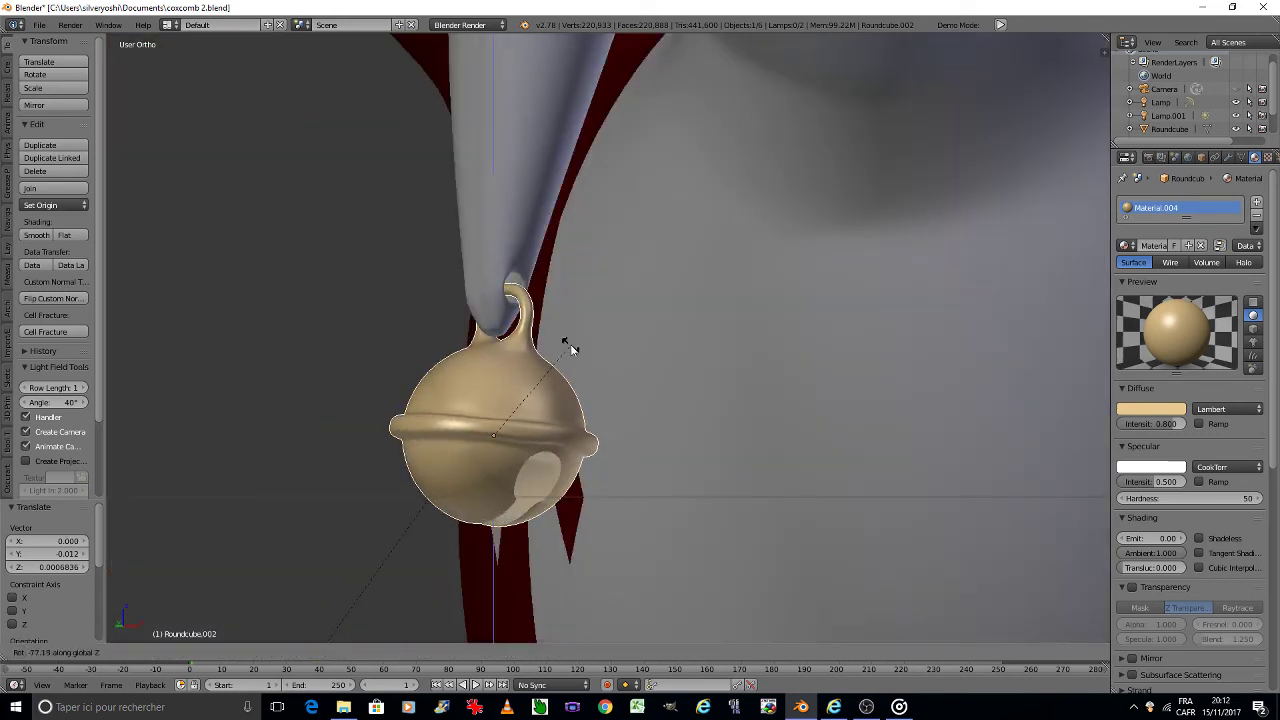
click(568, 345)
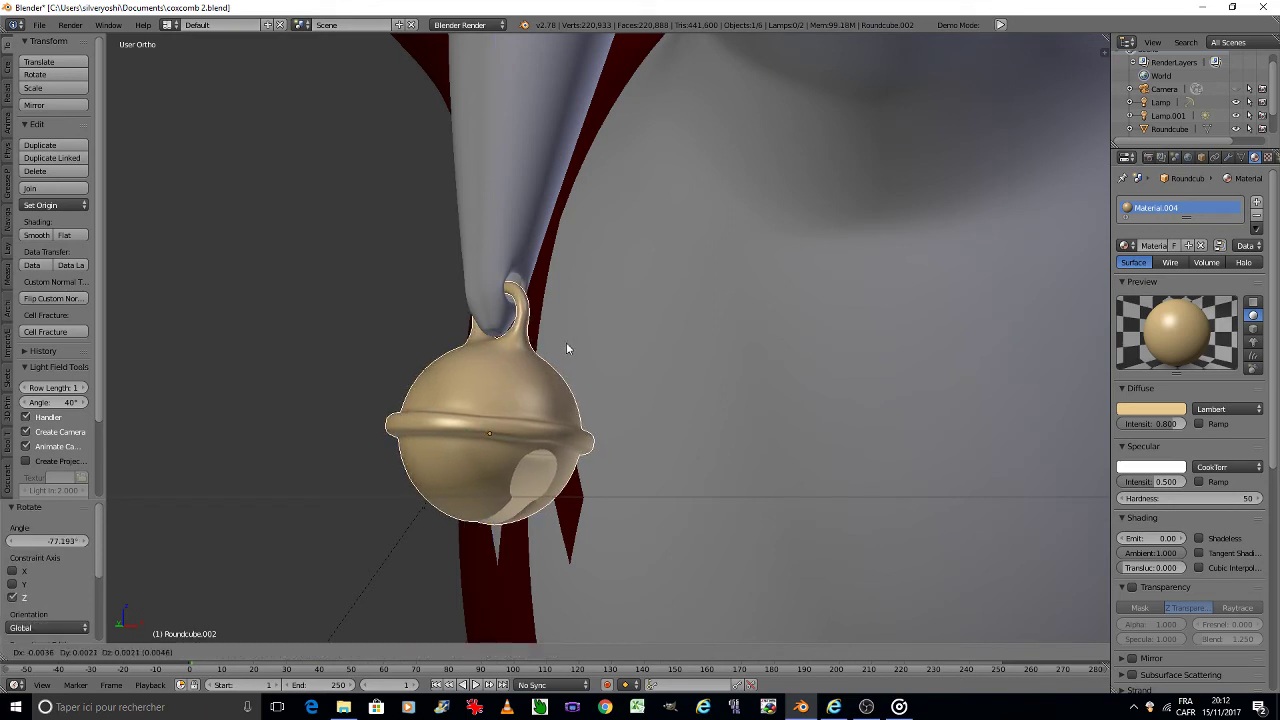
key(KP_4)
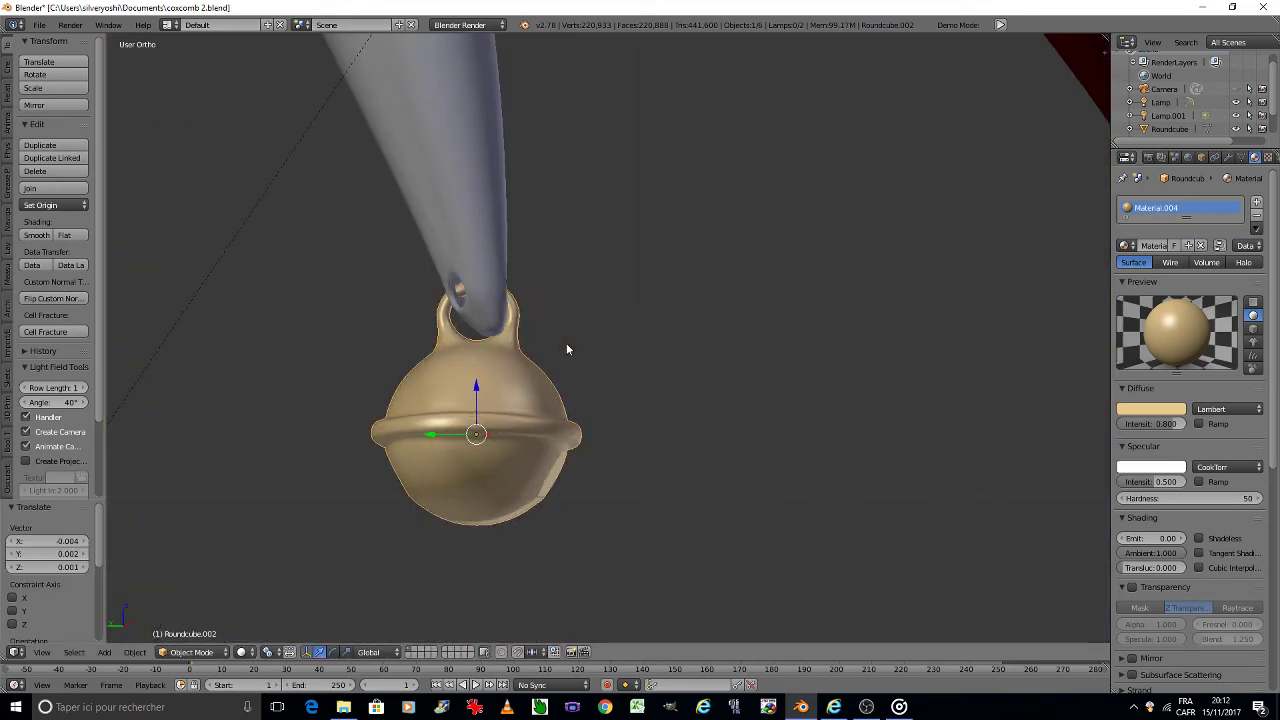
key(KP_4)
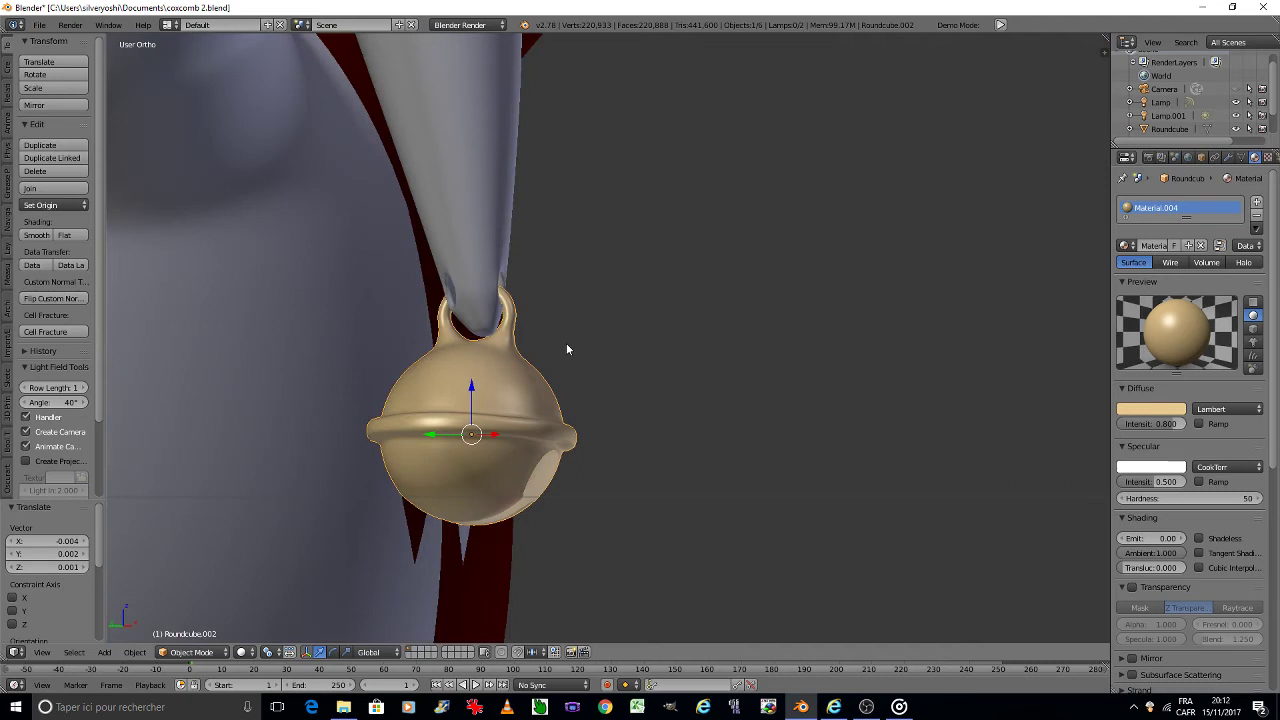
scroll(560, 380, up, 2)
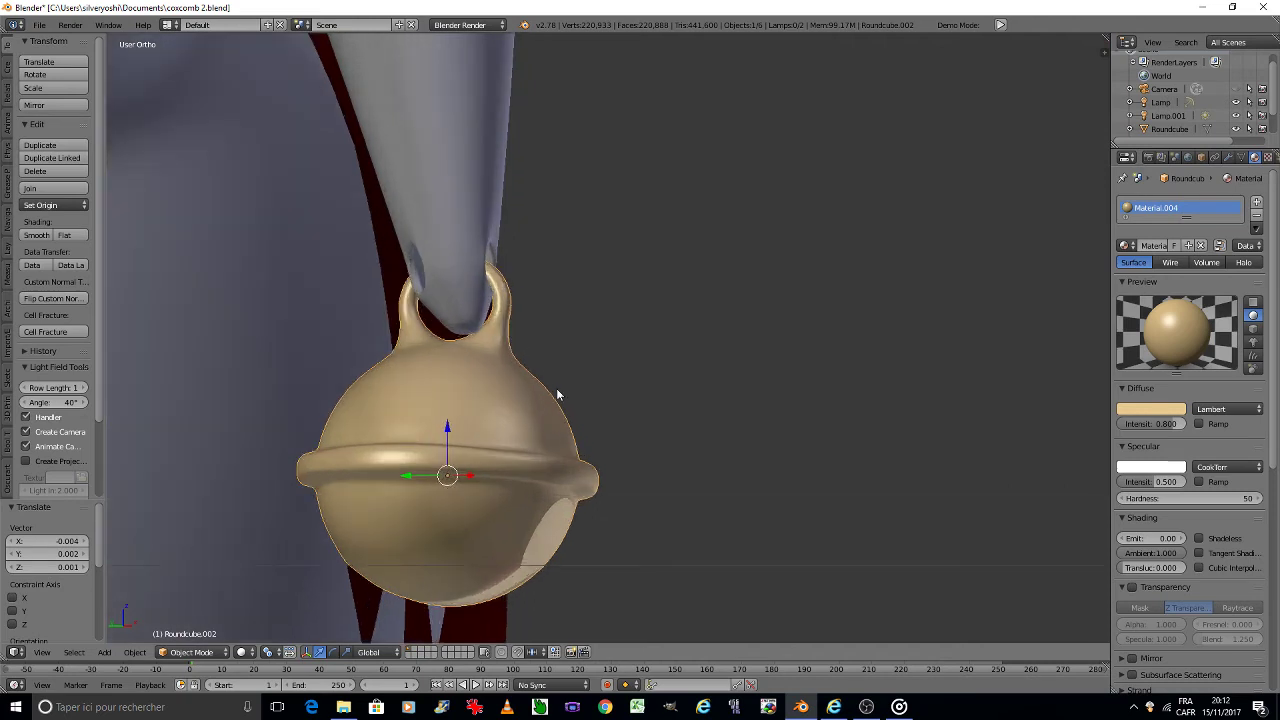
key(r)
key(z)
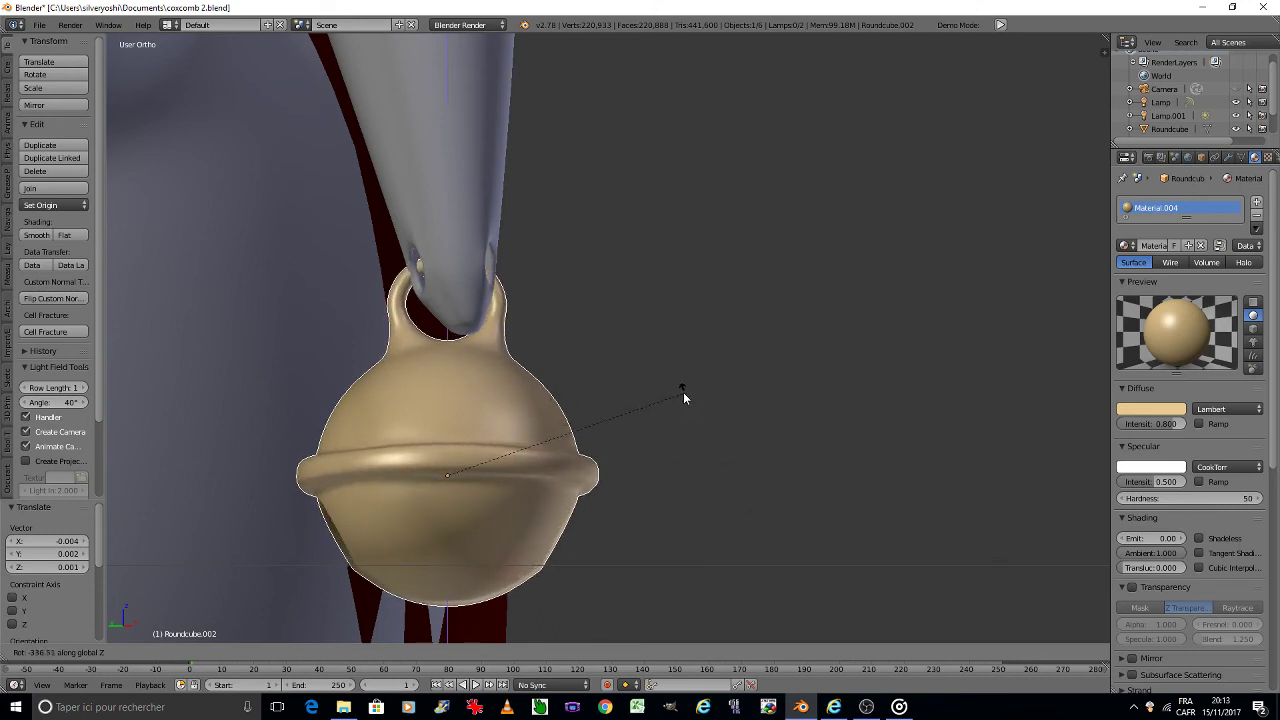
Step: Confirm the bell's rotation, nudge it, and slide it horizontally with height locked
click(654, 270)
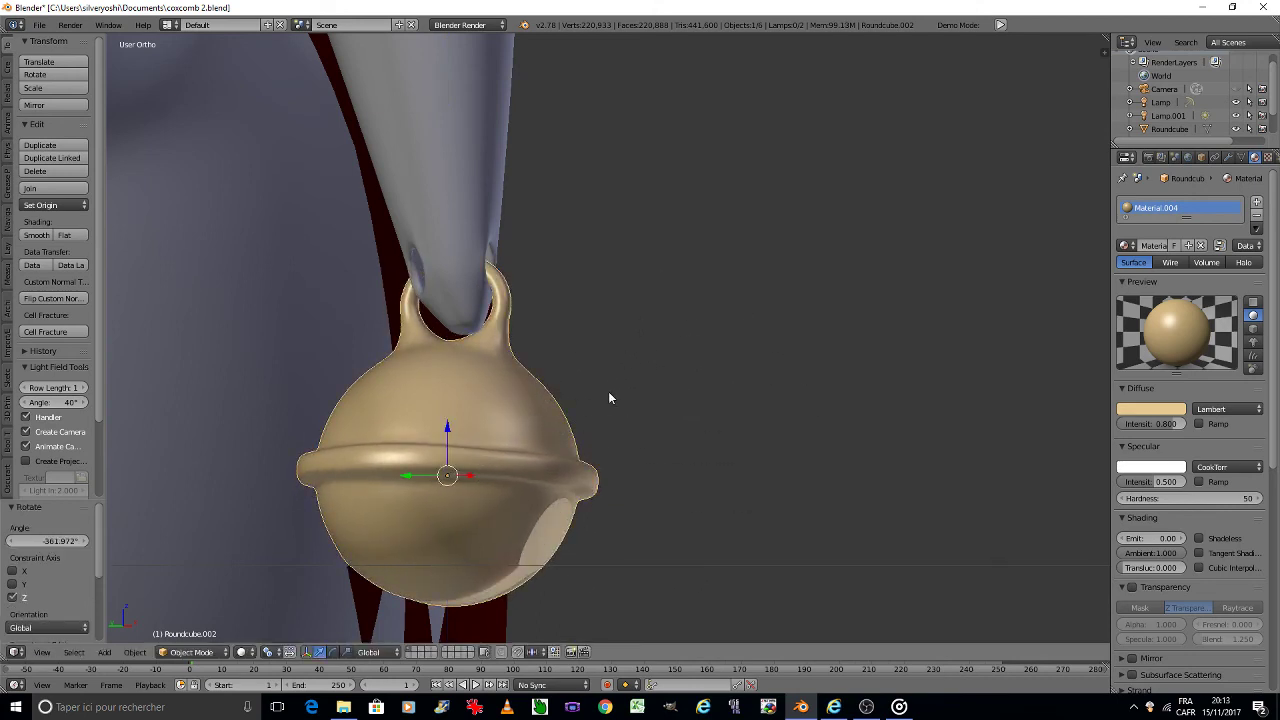
key(g)
click(618, 393)
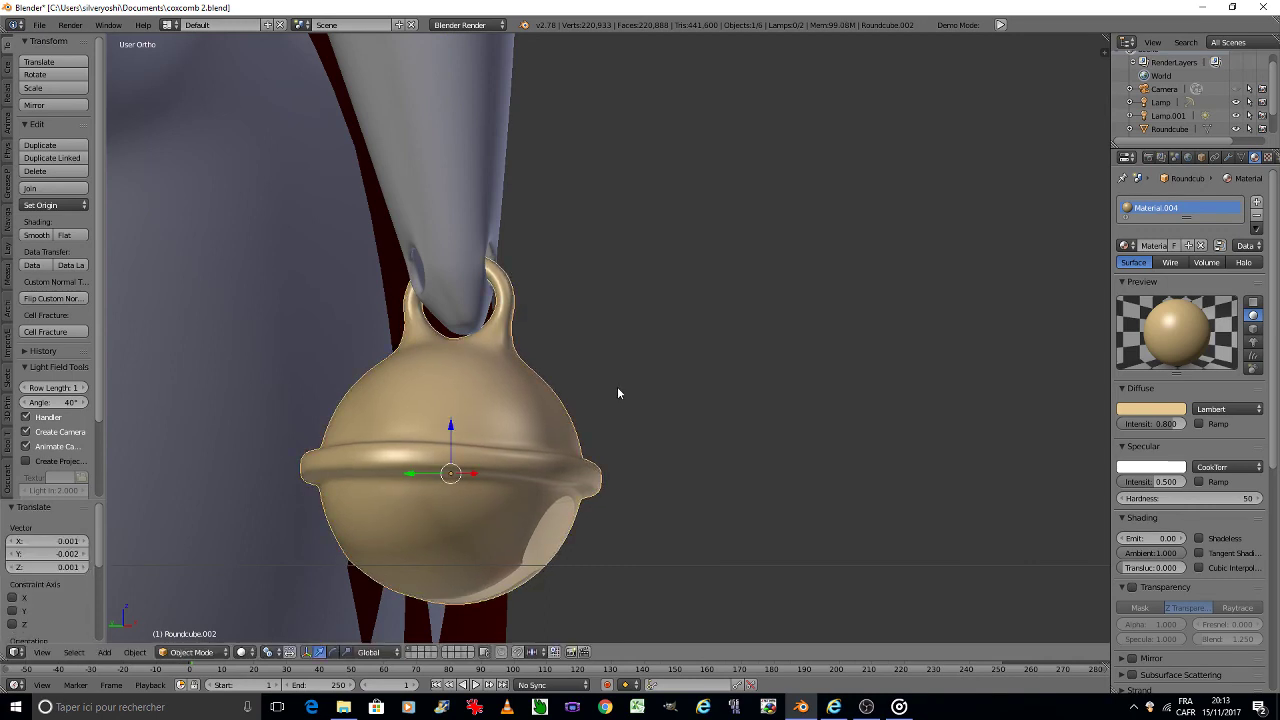
key(KP_8)
key(KP_8)
key(KP_8)
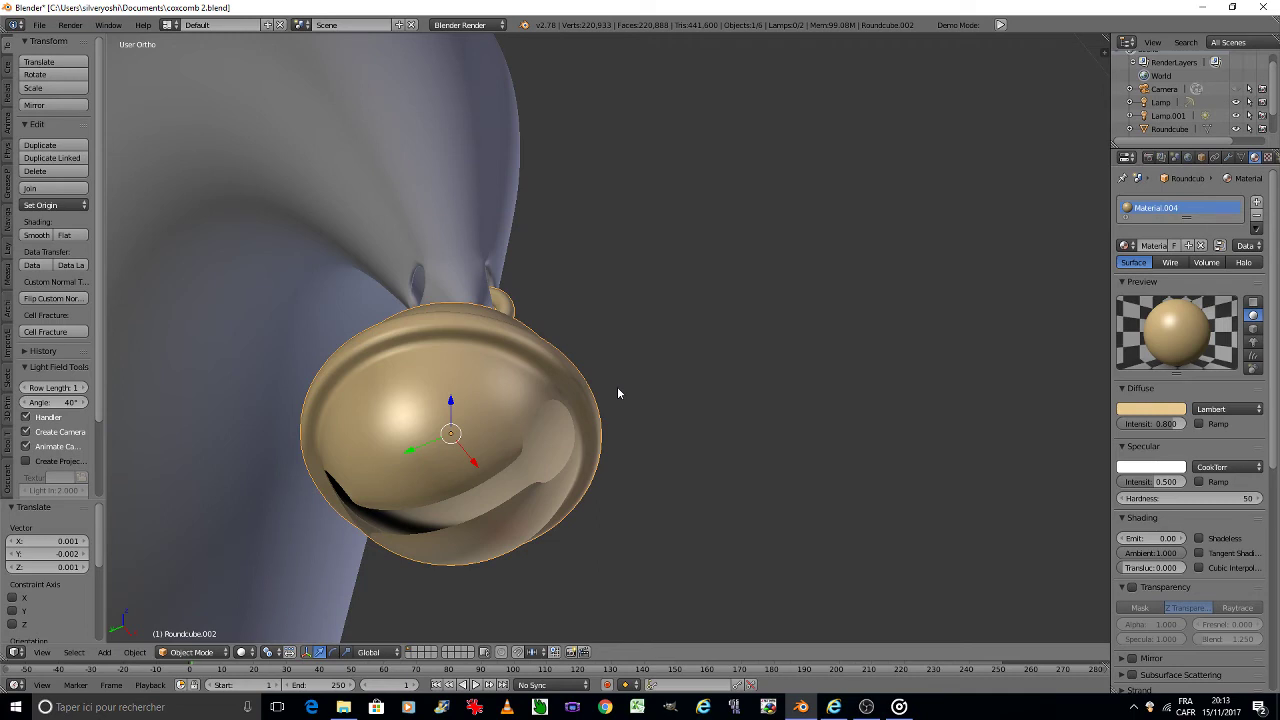
key(g)
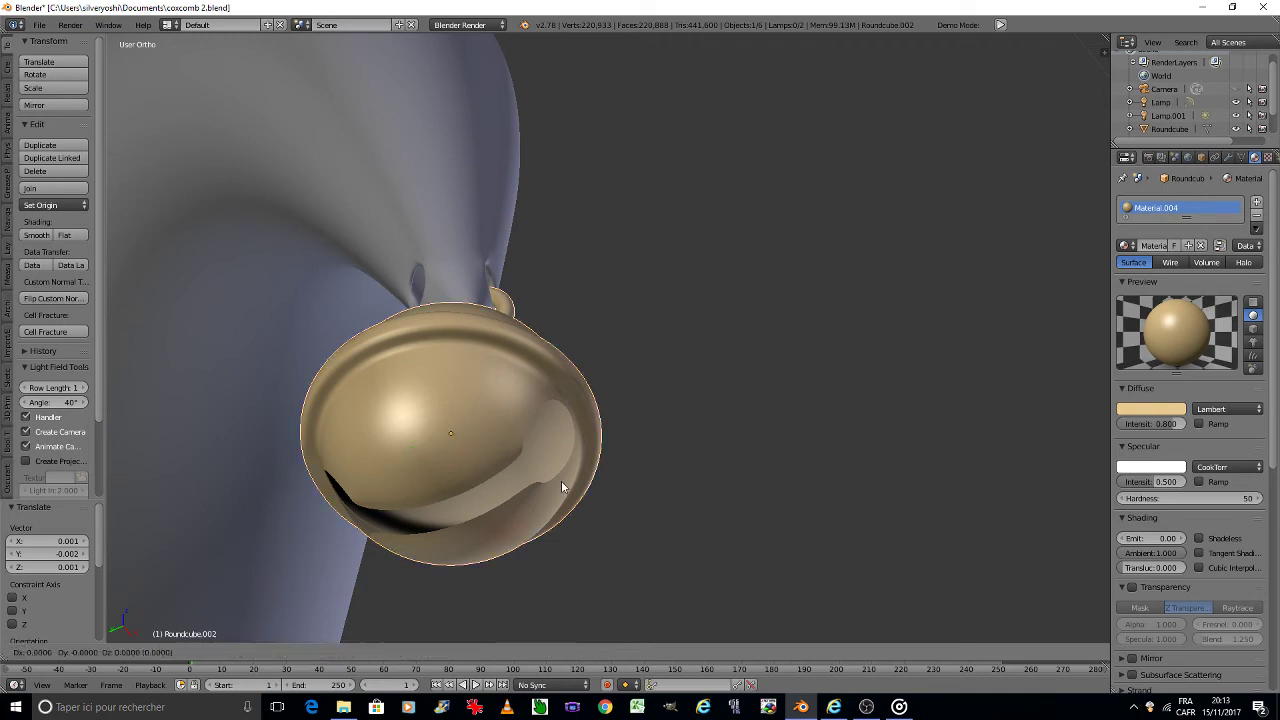
key(shift+z)
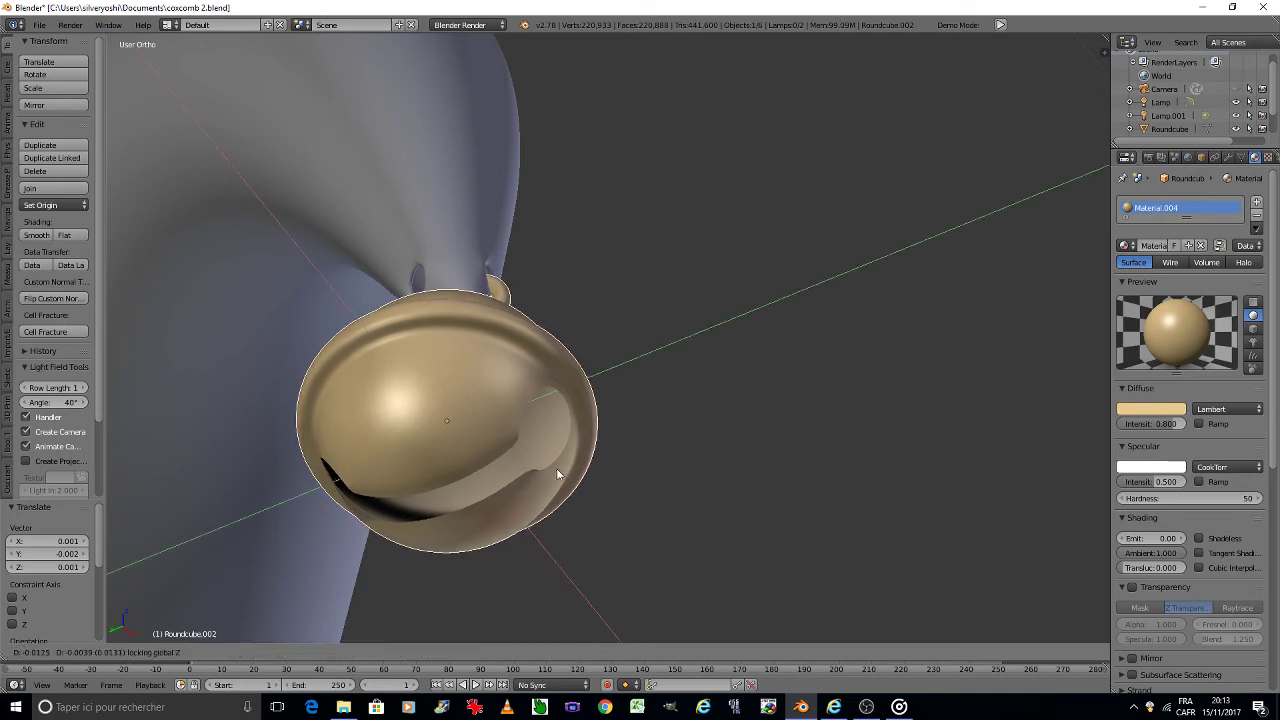
click(556, 467)
Step: Check the loop from another angle and nudge the bell again
key(KP_2)
scroll(556, 471, down, 3)
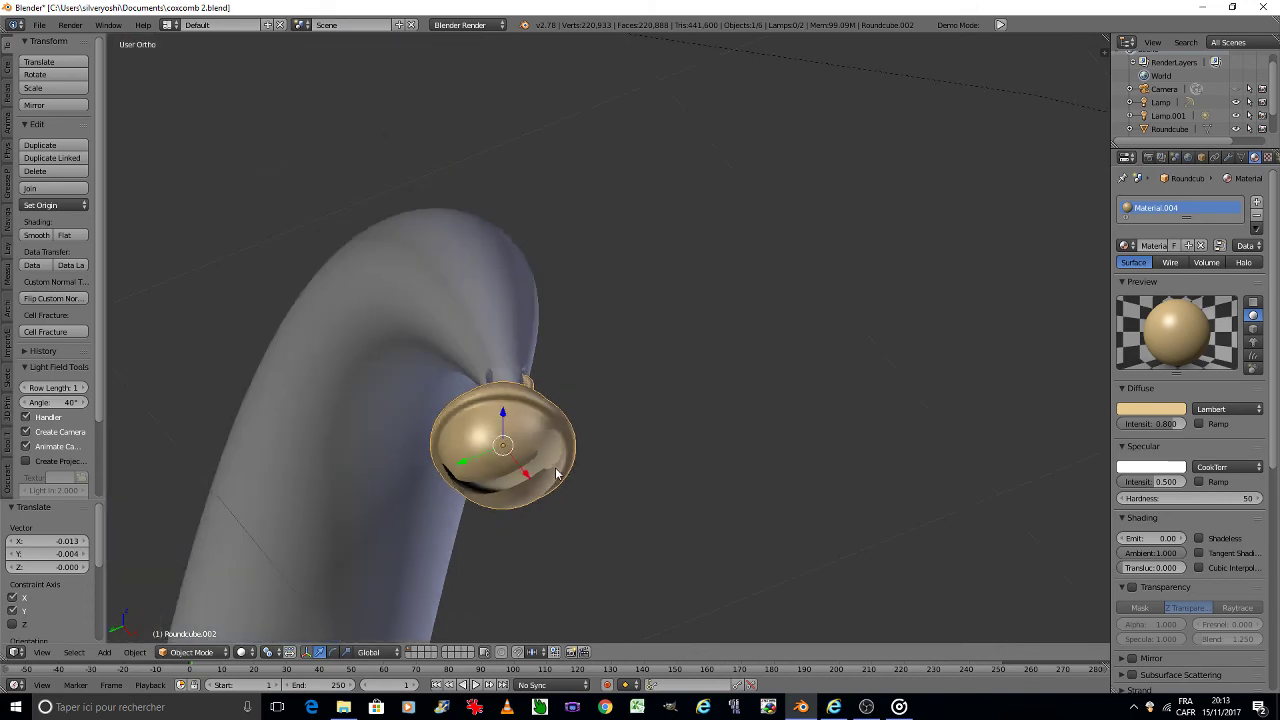
middle_drag(556, 473, 610, 450)
scroll(556, 473, up, 4)
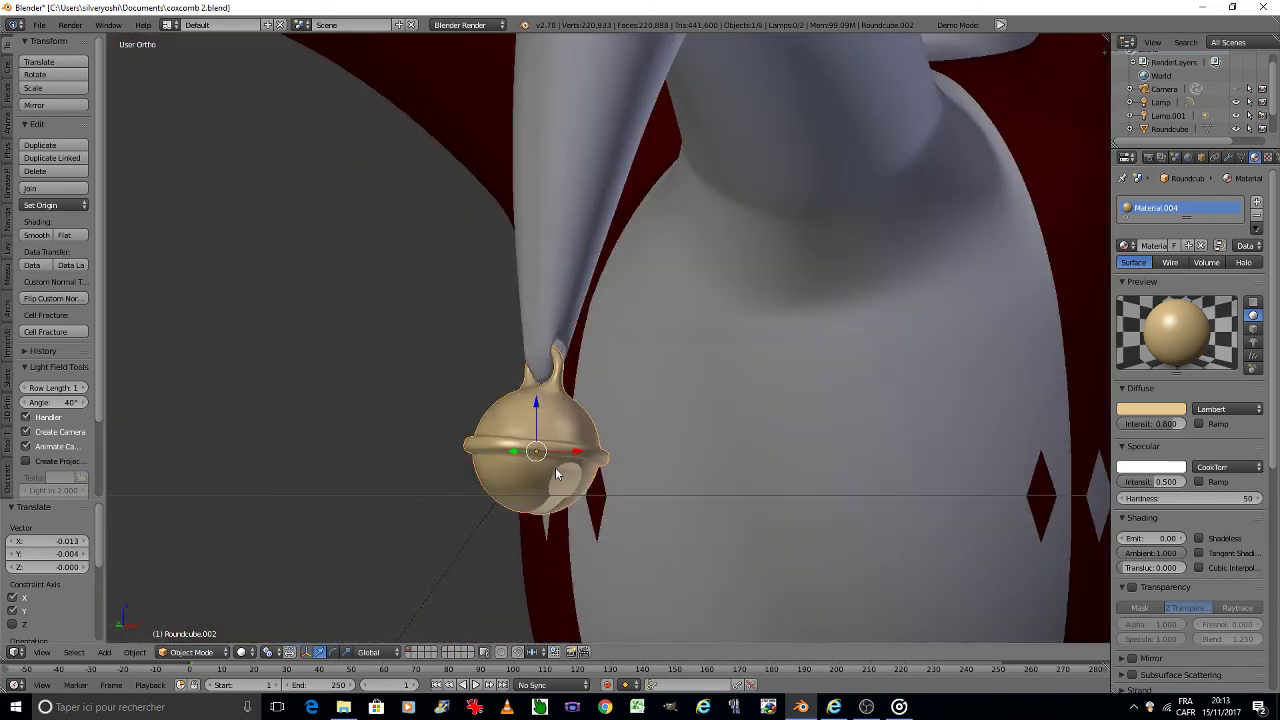
key(KP_6)
key(KP_6)
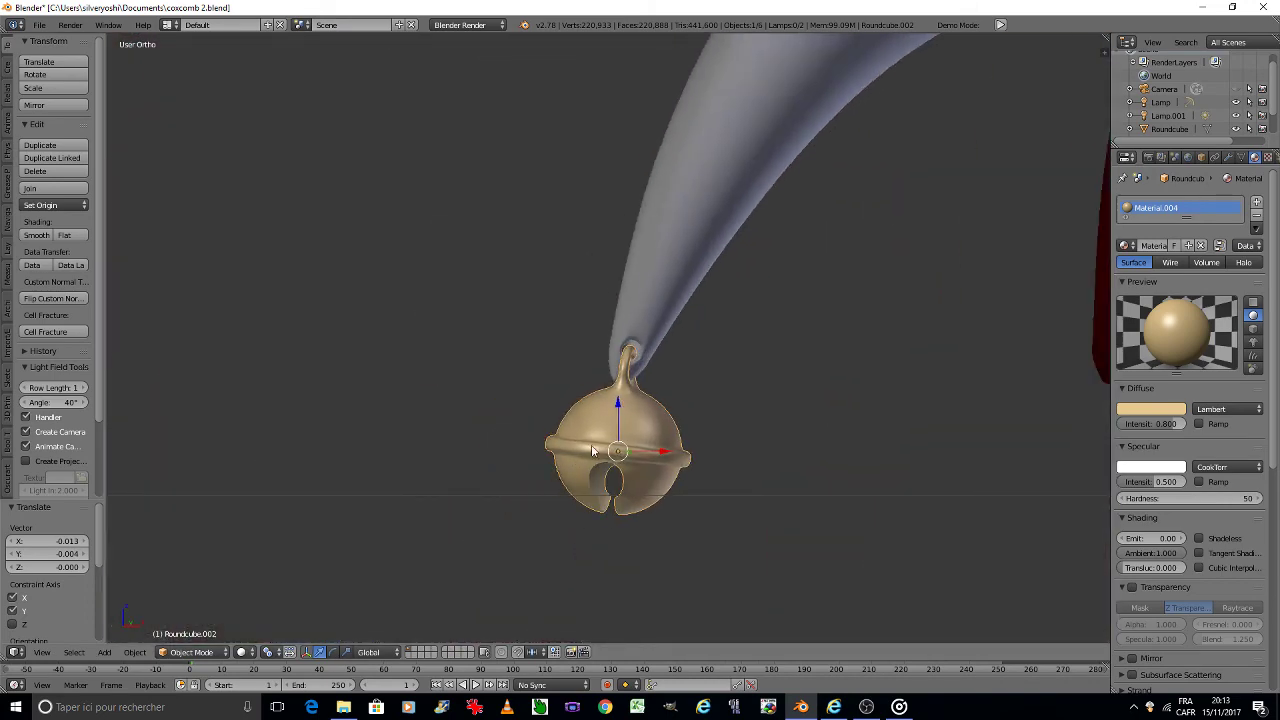
scroll(592, 450, up, 3)
key(g)
click(627, 435)
Step: Orbit around the bell to check its loop threads the horn tip
scroll(629, 438, up, 2)
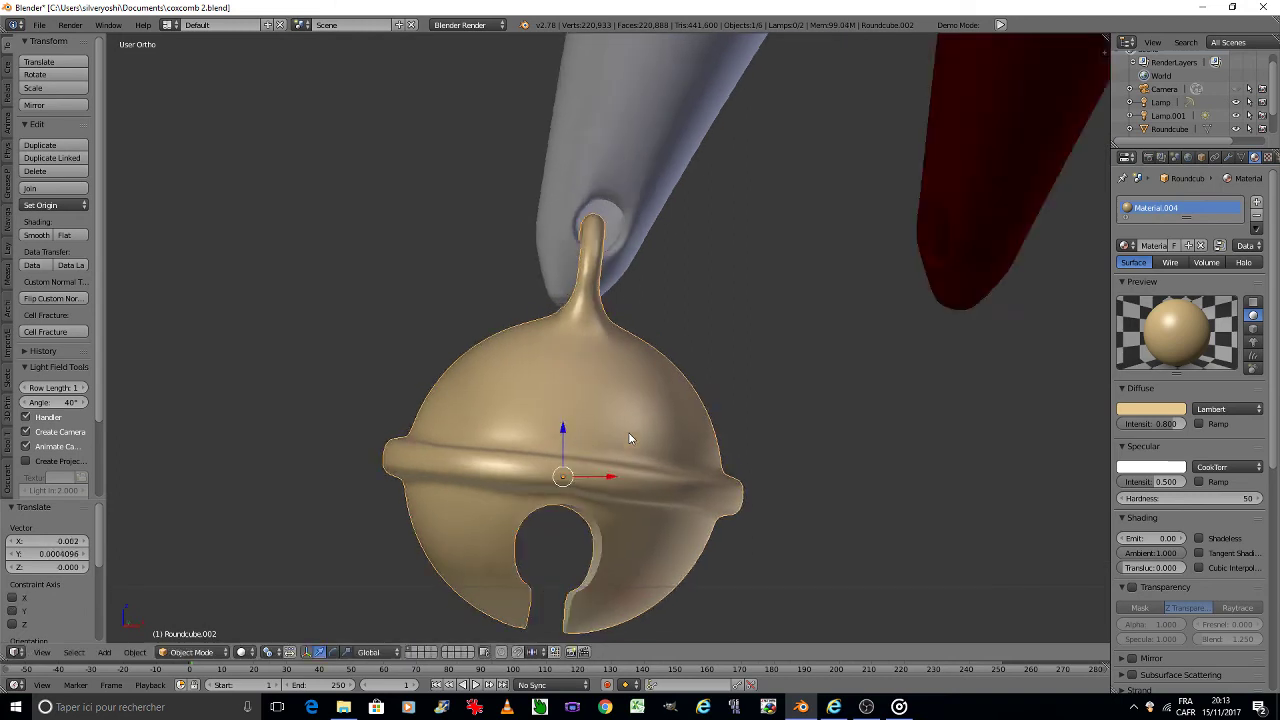
key(KP_6)
key(KP_6)
key(KP_6)
key(KP_6)
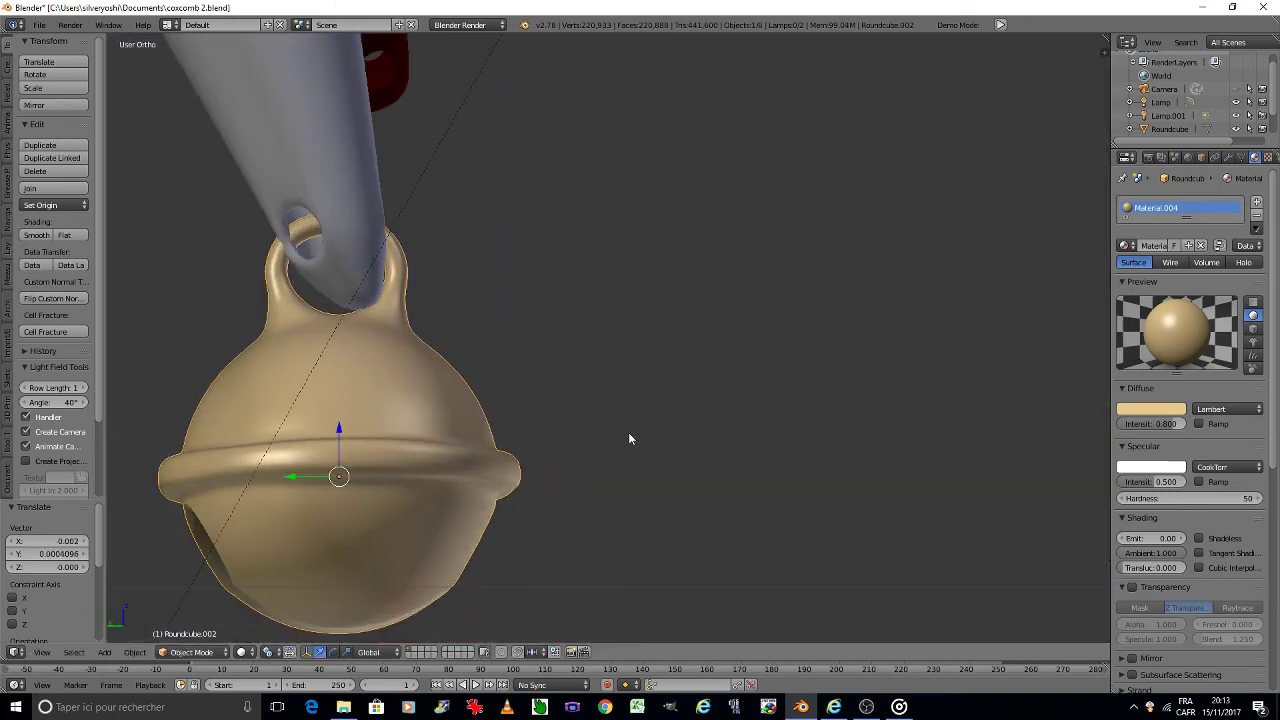
key(KP_6)
key(KP_6)
key(KP_6)
key(KP_6)
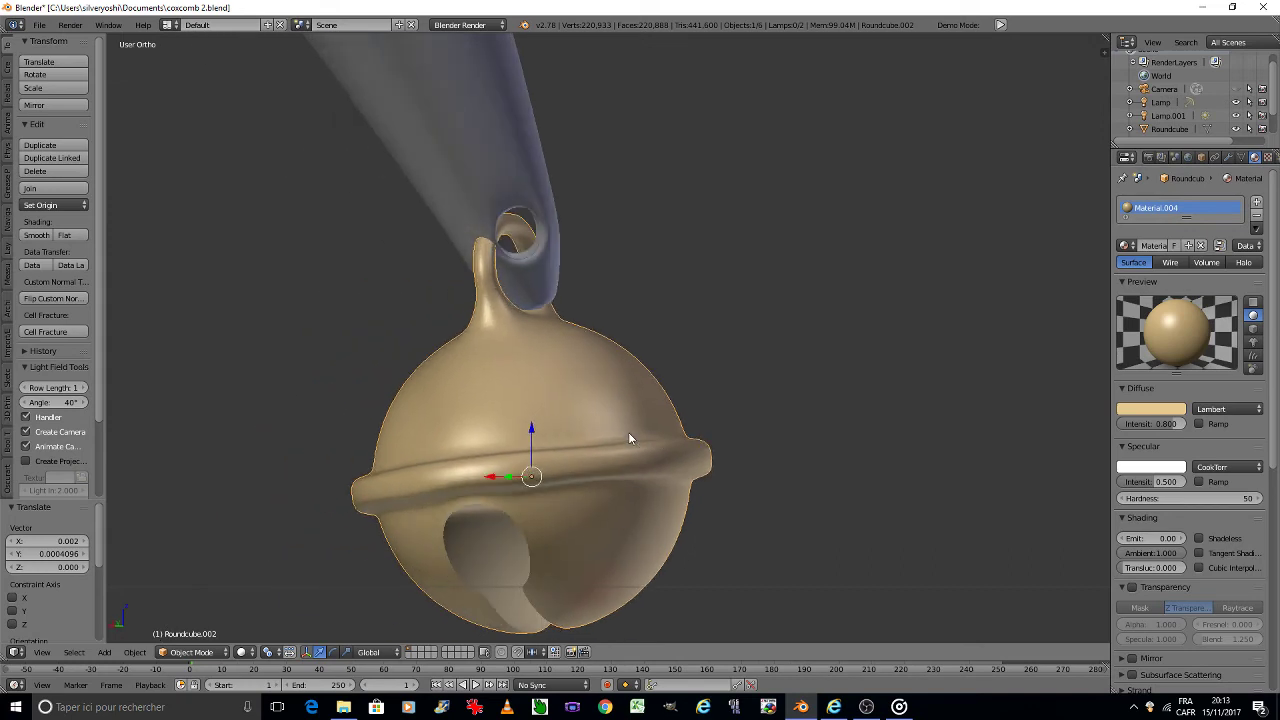
key(KP_6)
key(KP_6)
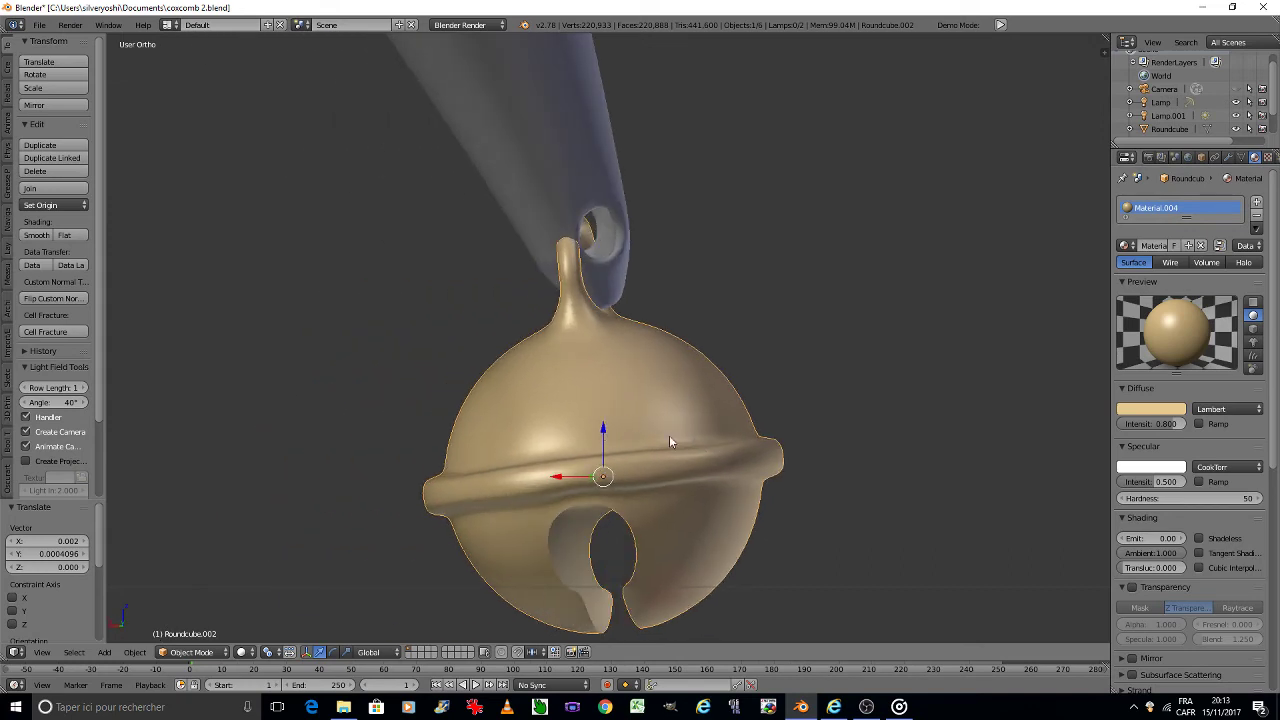
Step: Rotate the golden bell around Z and tilt it beneath the hat tip
key(g)
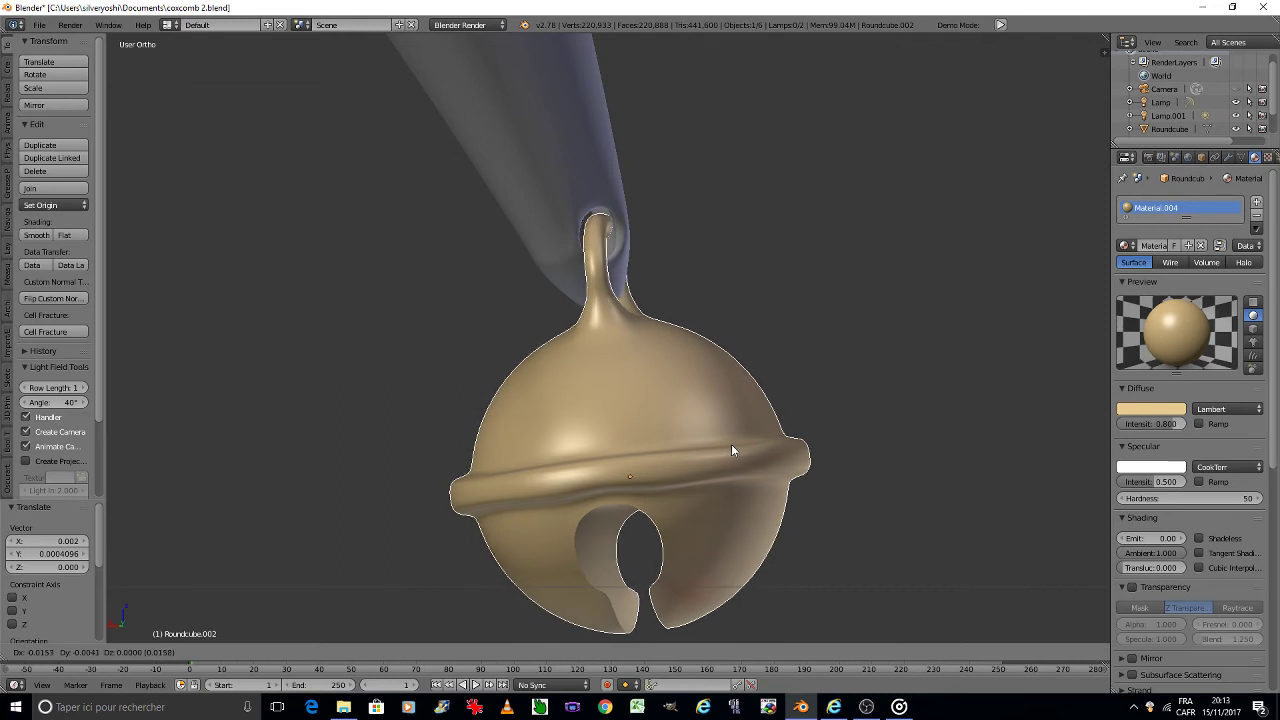
key(x)
key(r)
key(z)
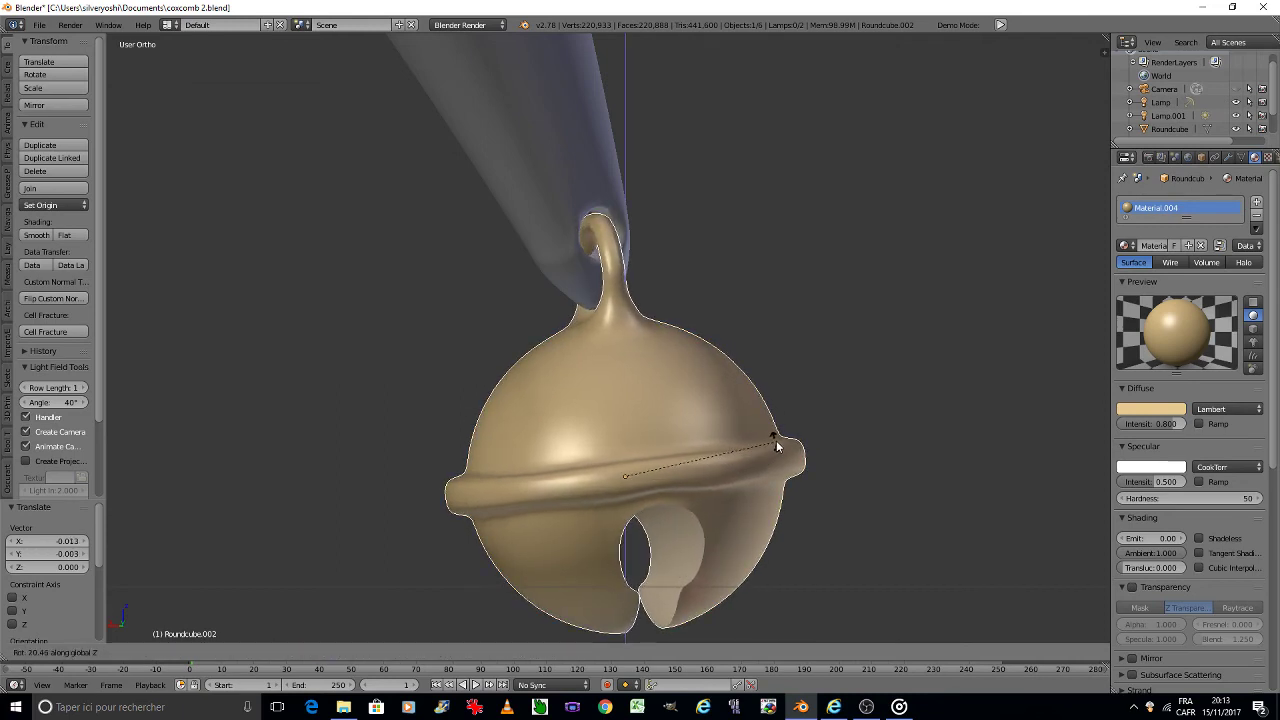
click(778, 446)
key(KP_1)
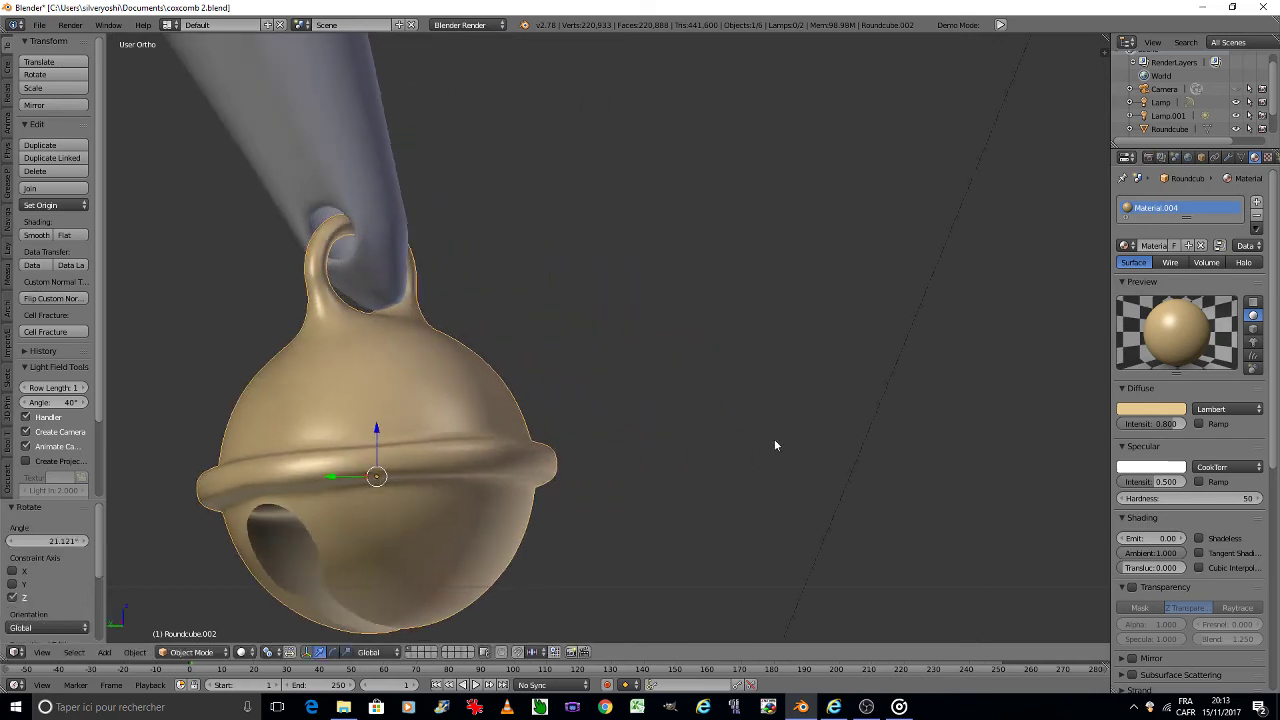
scroll(776, 446, up, 2)
key(KP_6)
key(KP_6)
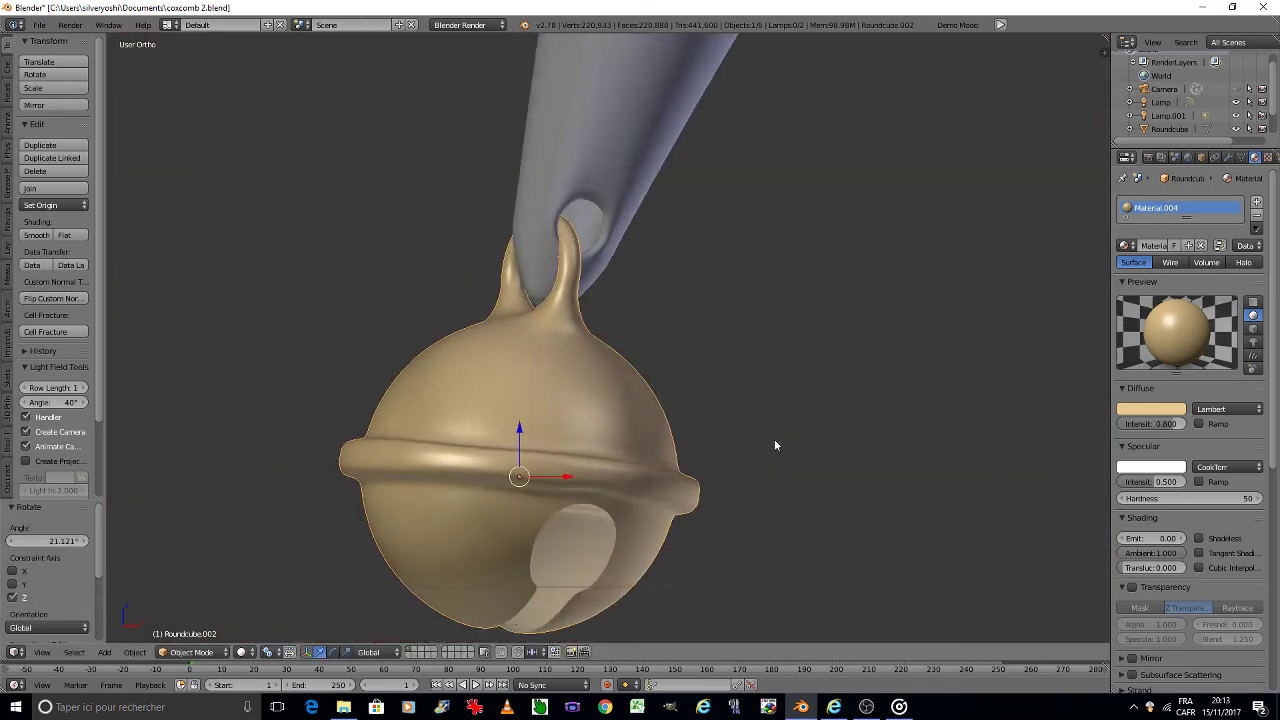
key(KP_6)
key(KP_6)
key(KP_6)
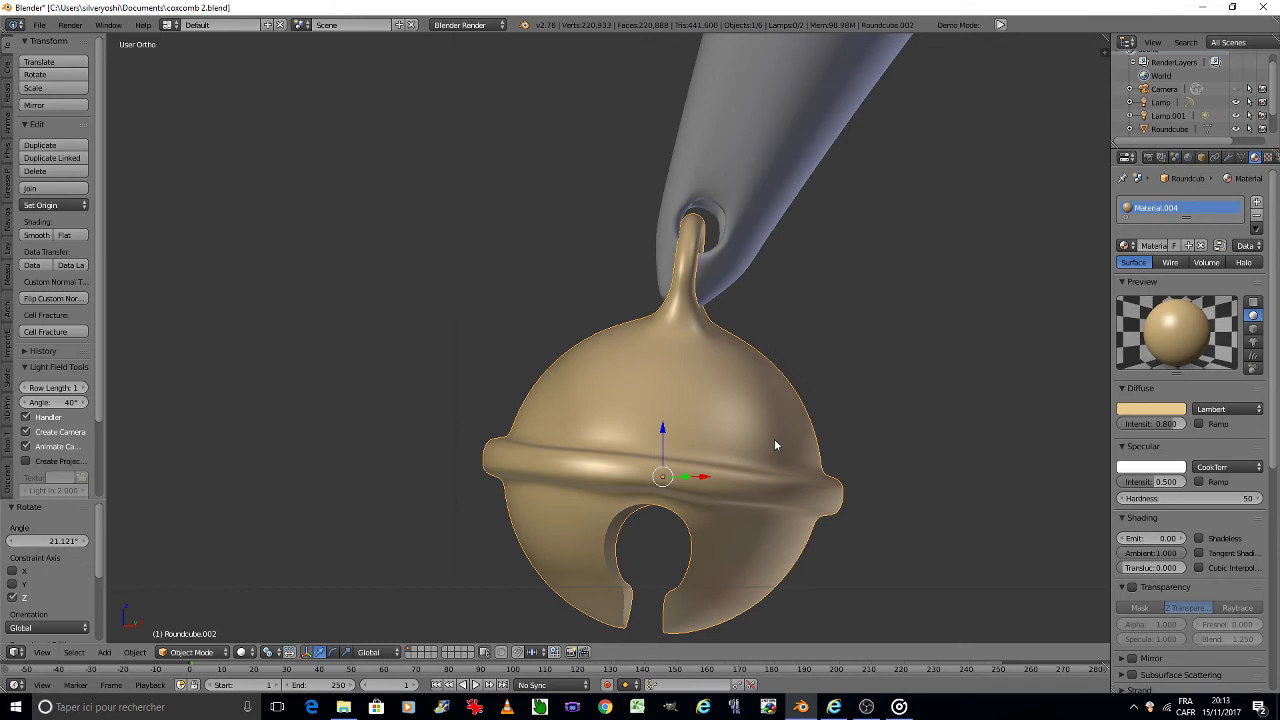
key(r)
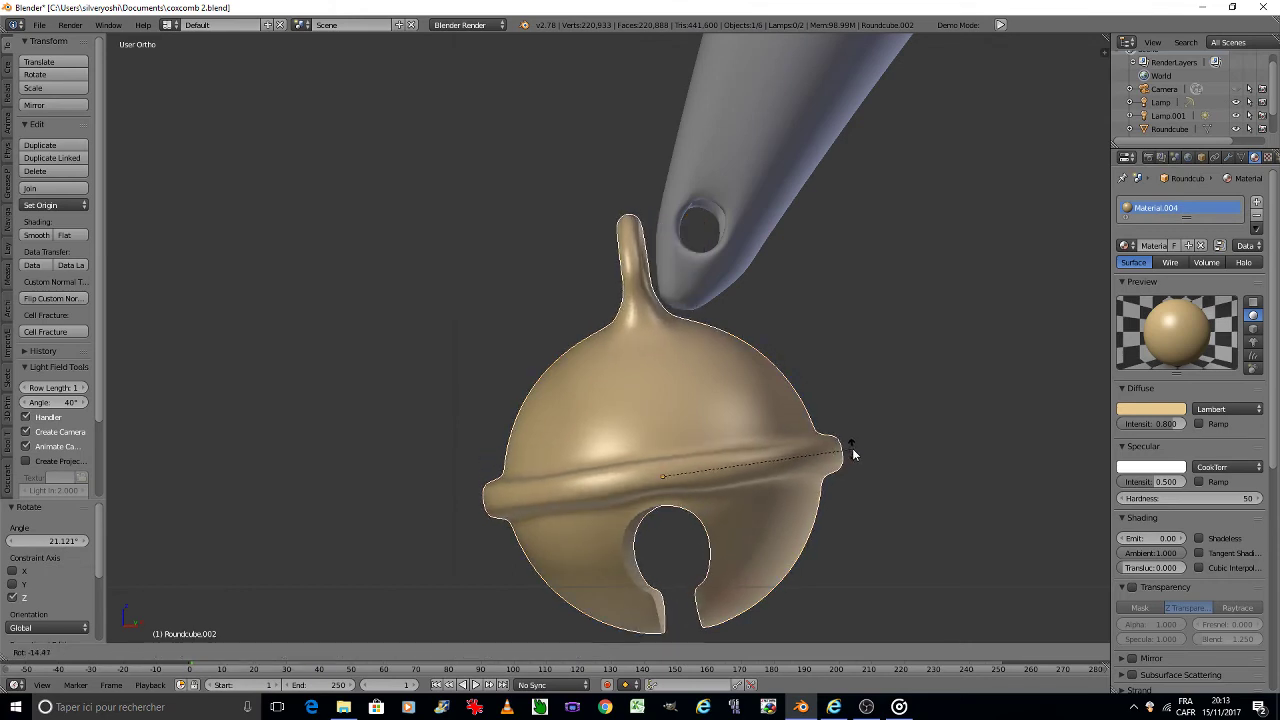
click(852, 453)
Step: Nudge the bell slightly left and rotate it 1.762° so its loop hangs on the ribbon
key(g)
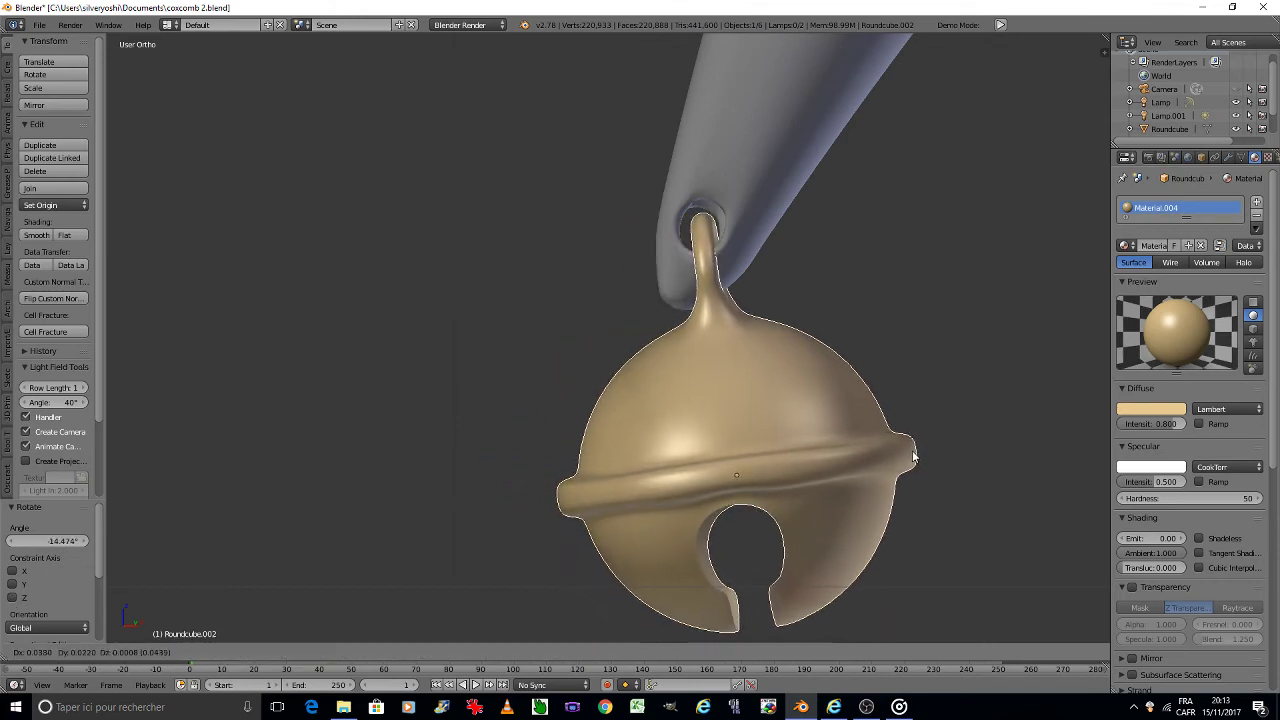
click(912, 457)
key(KP_4)
key(KP_4)
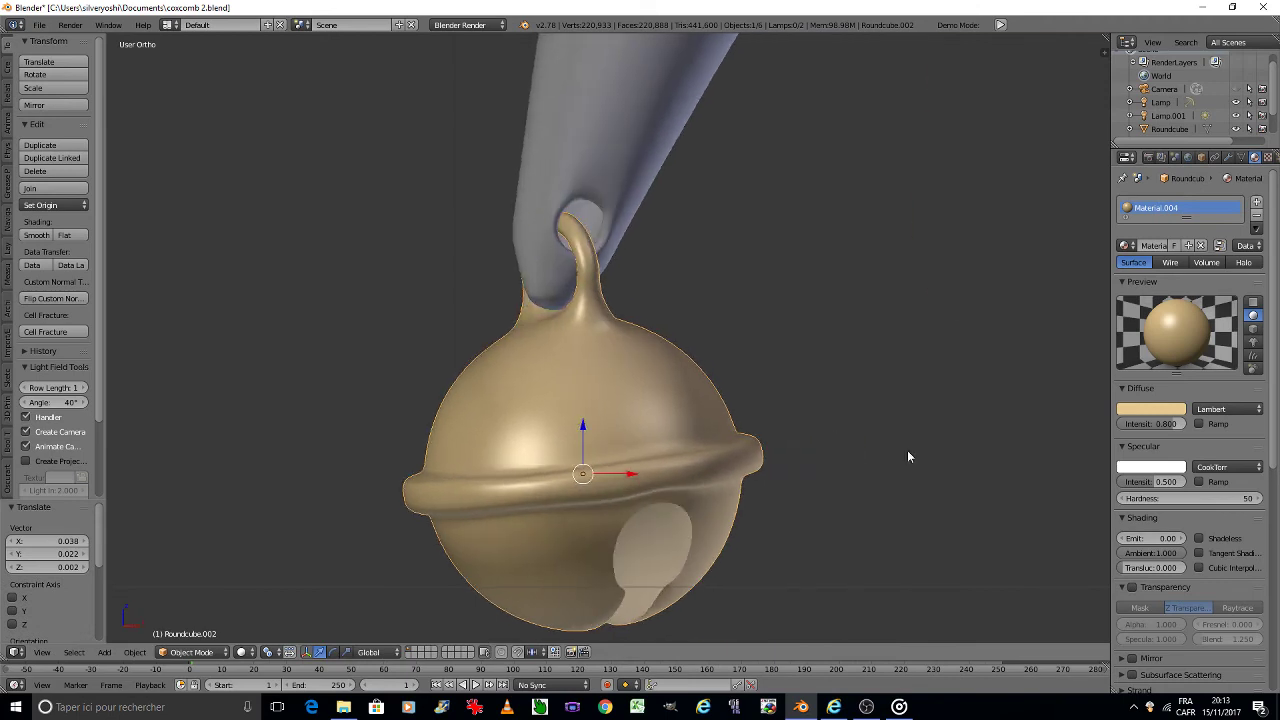
key(KP_4)
key(KP_4)
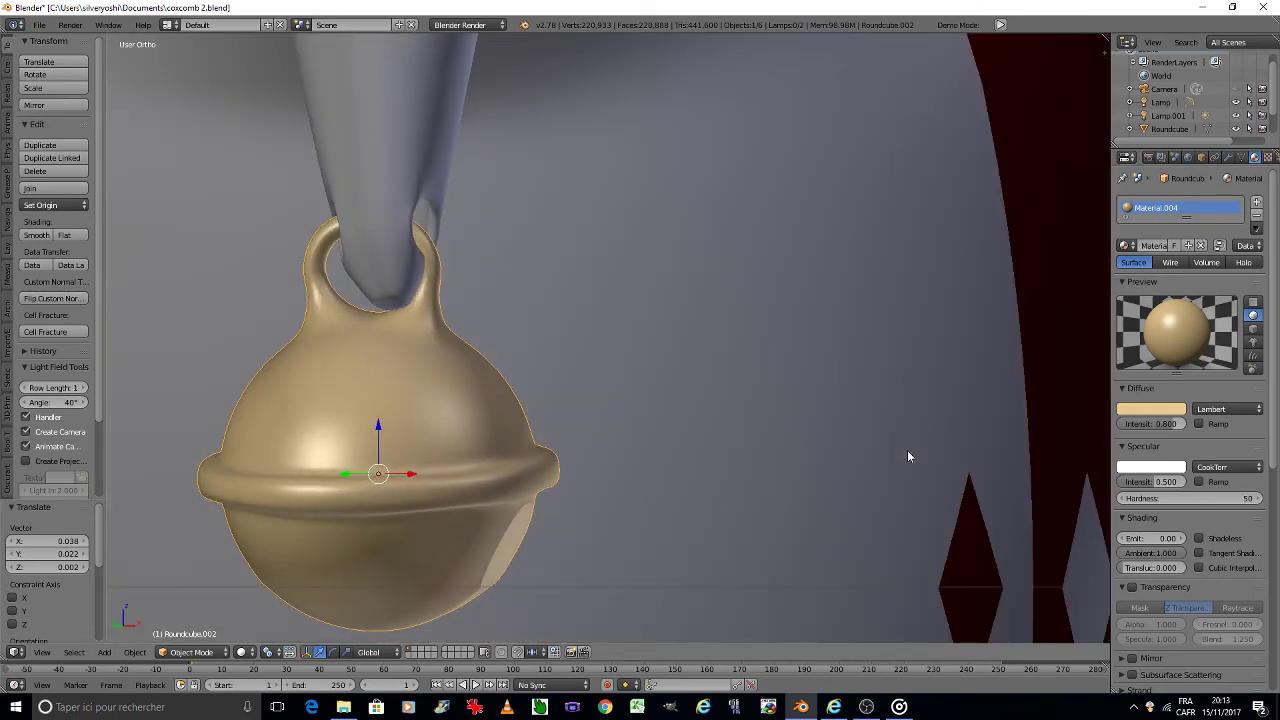
key(g)
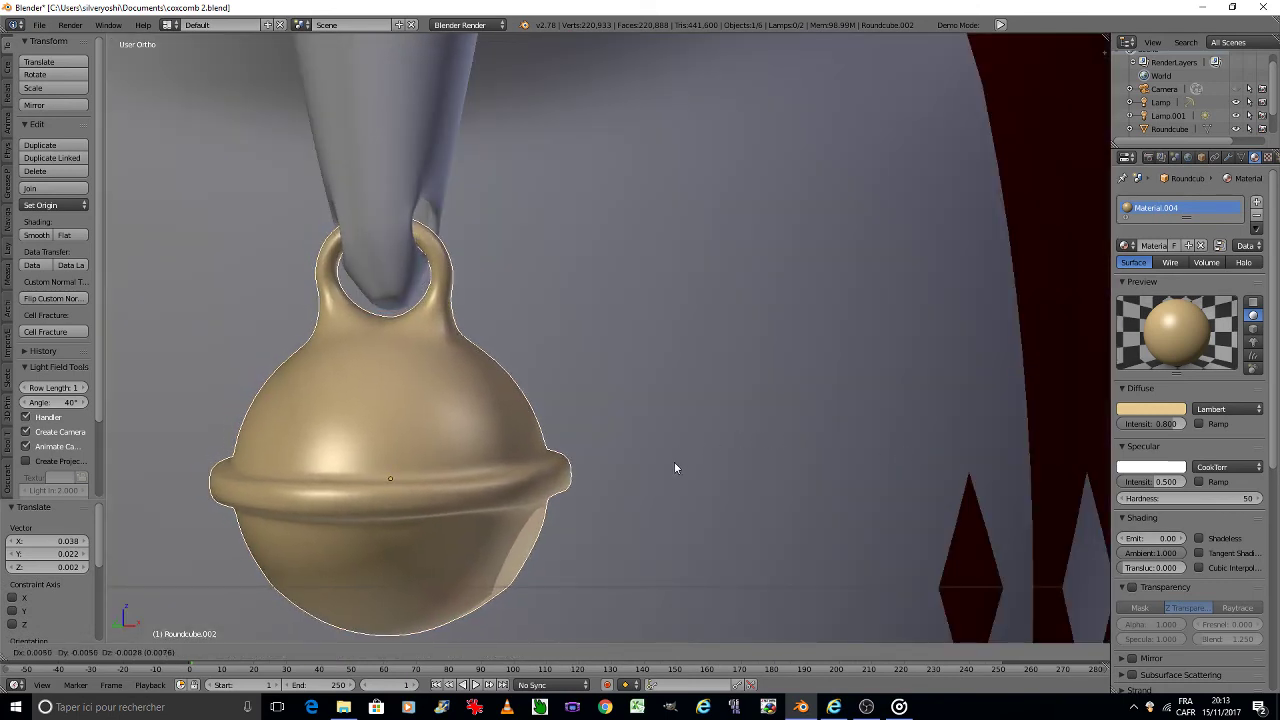
click(676, 458)
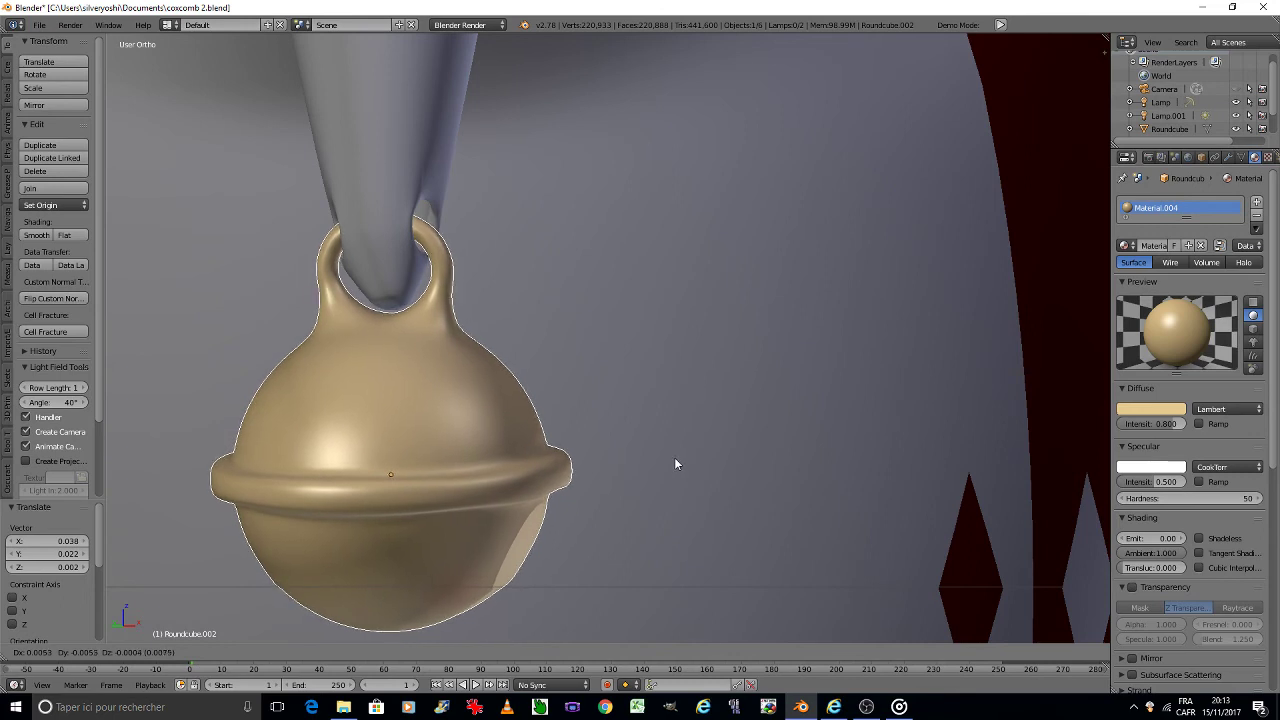
key(KP_4)
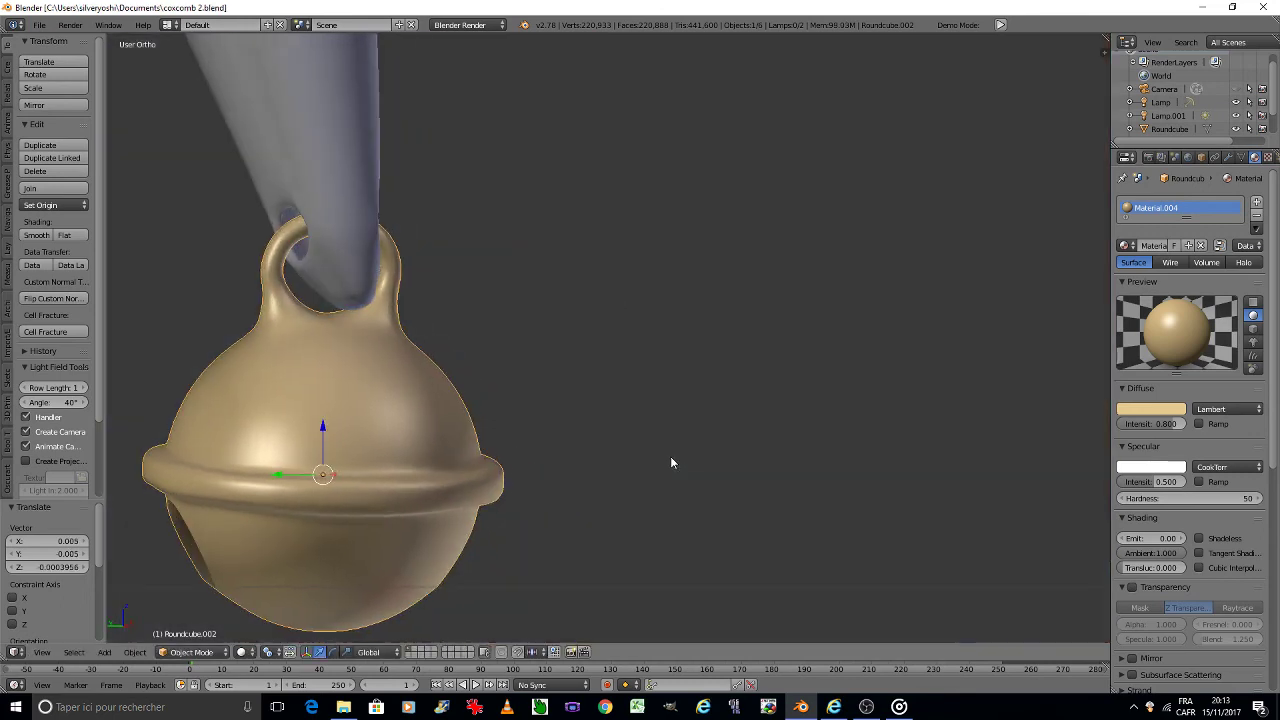
key(KP_4)
key(KP_4)
key(KP_4)
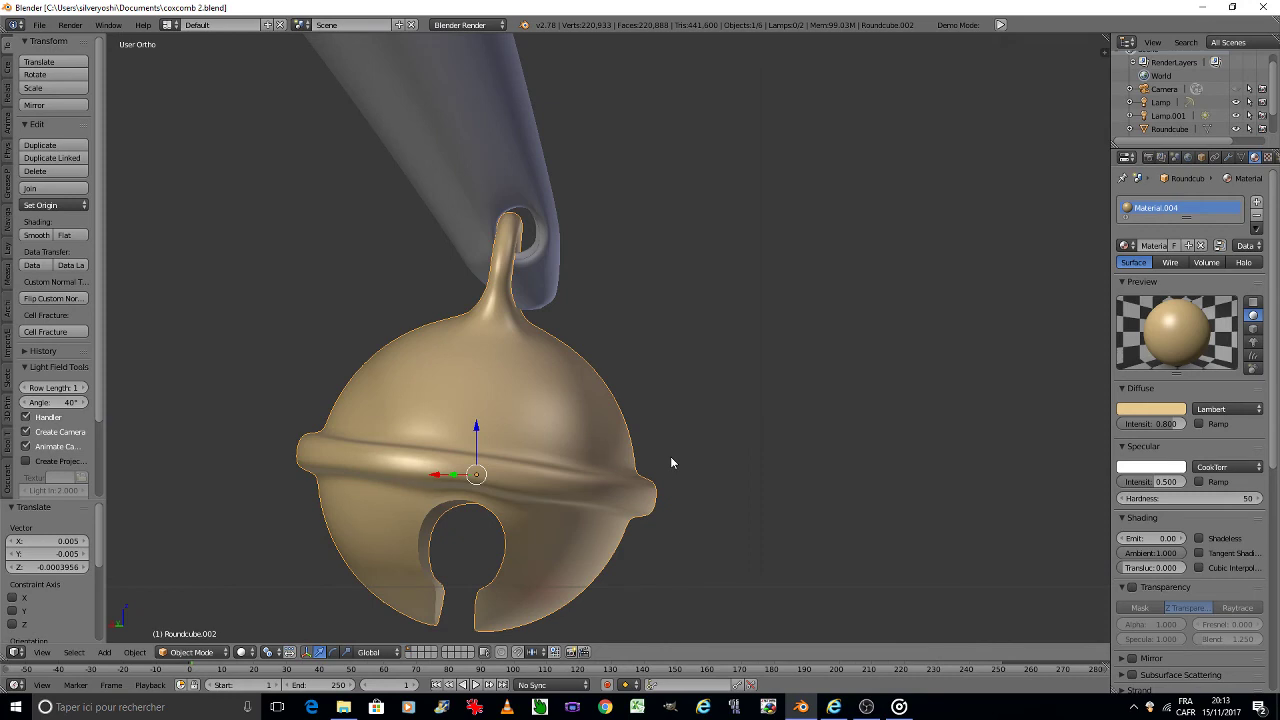
key(r)
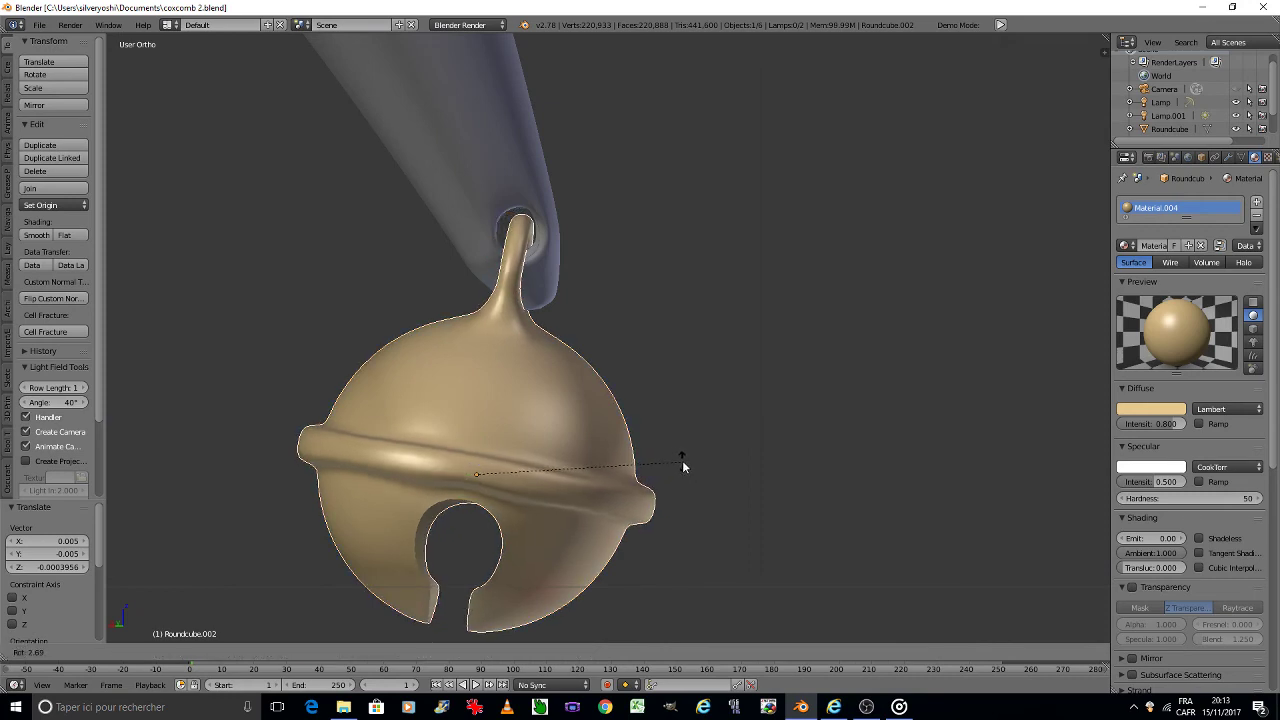
click(681, 460)
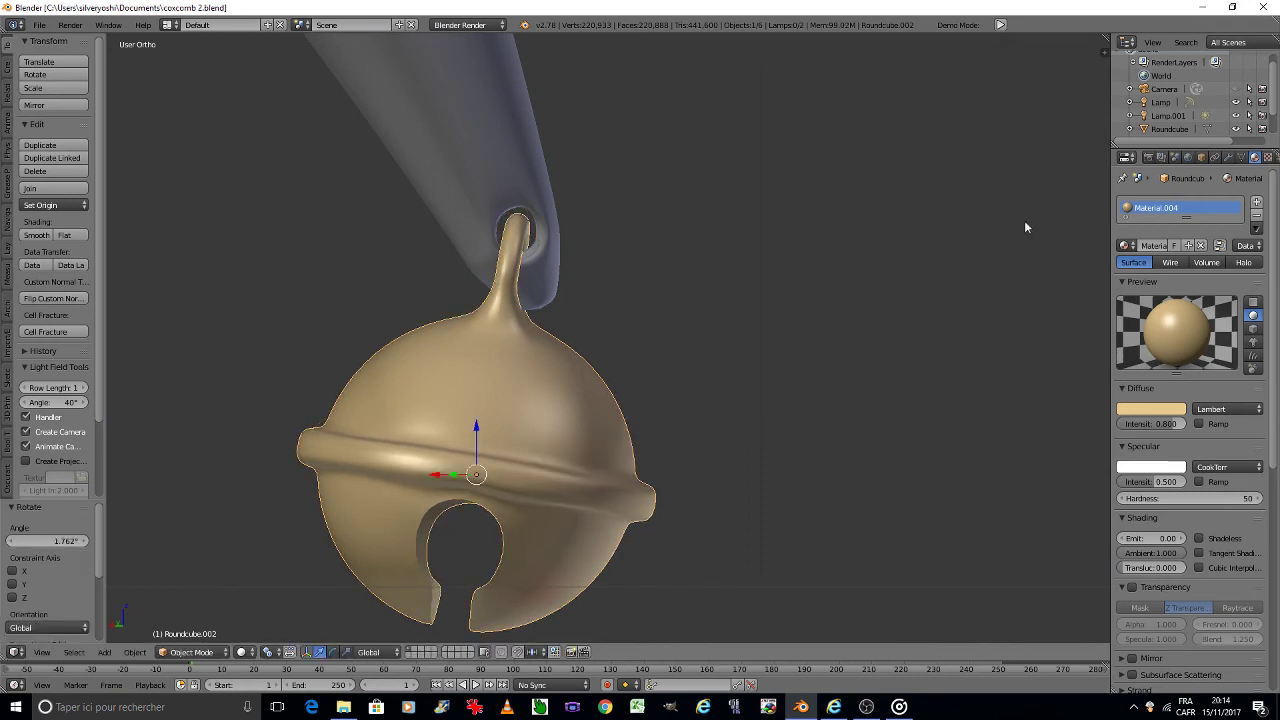
Step: Add a Solidify modifier above the Subdivision Surface and raise its thickness to 0.112
click(1228, 157)
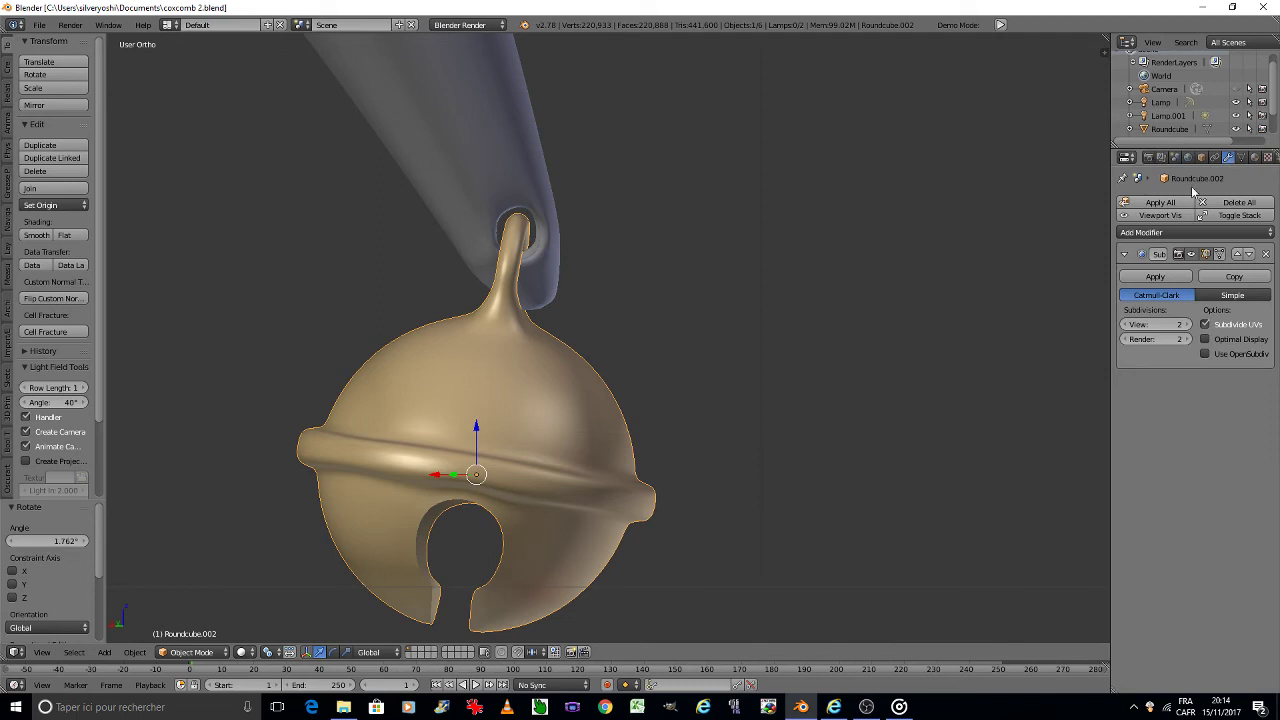
click(1160, 232)
click(1035, 442)
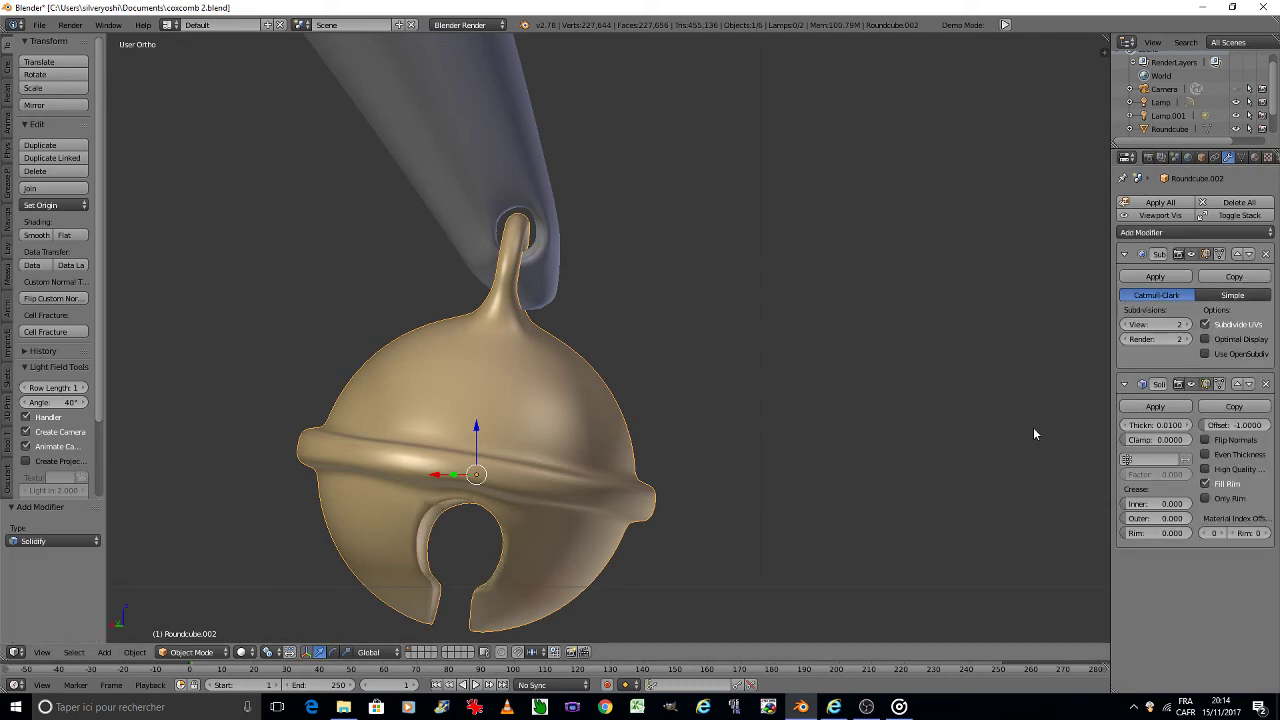
click(1236, 384)
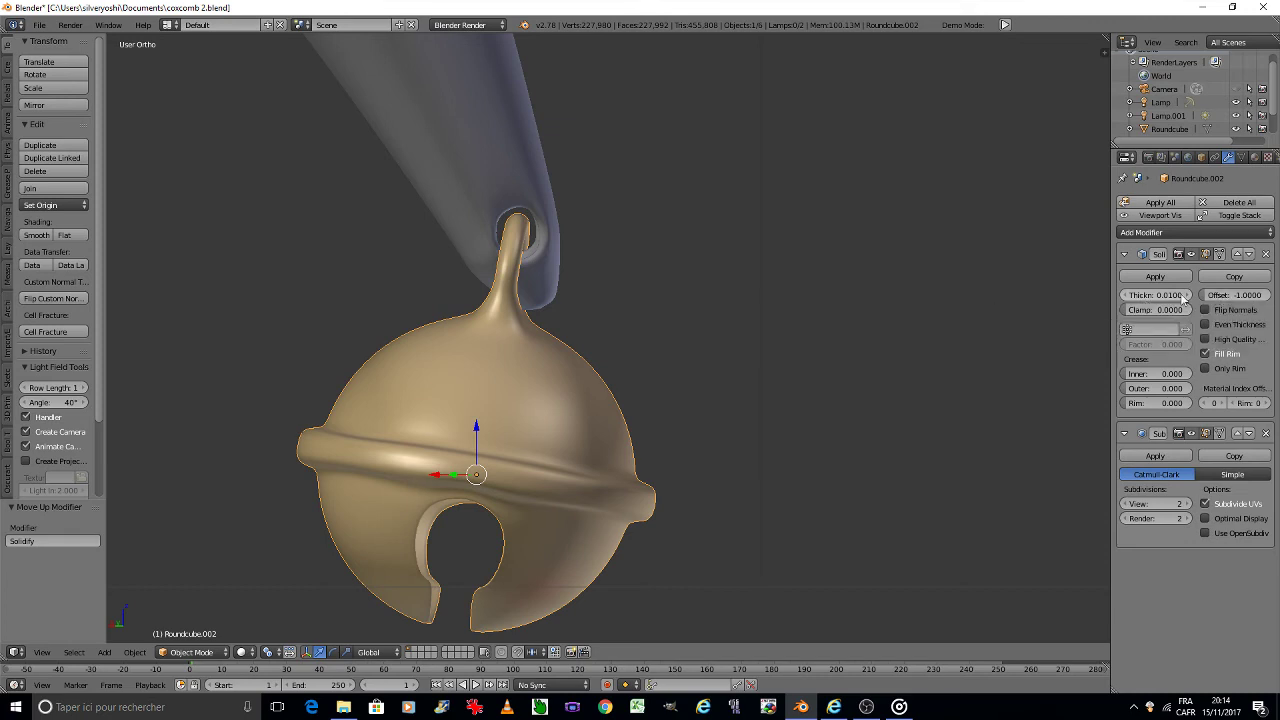
drag(1150, 295, 1225, 295)
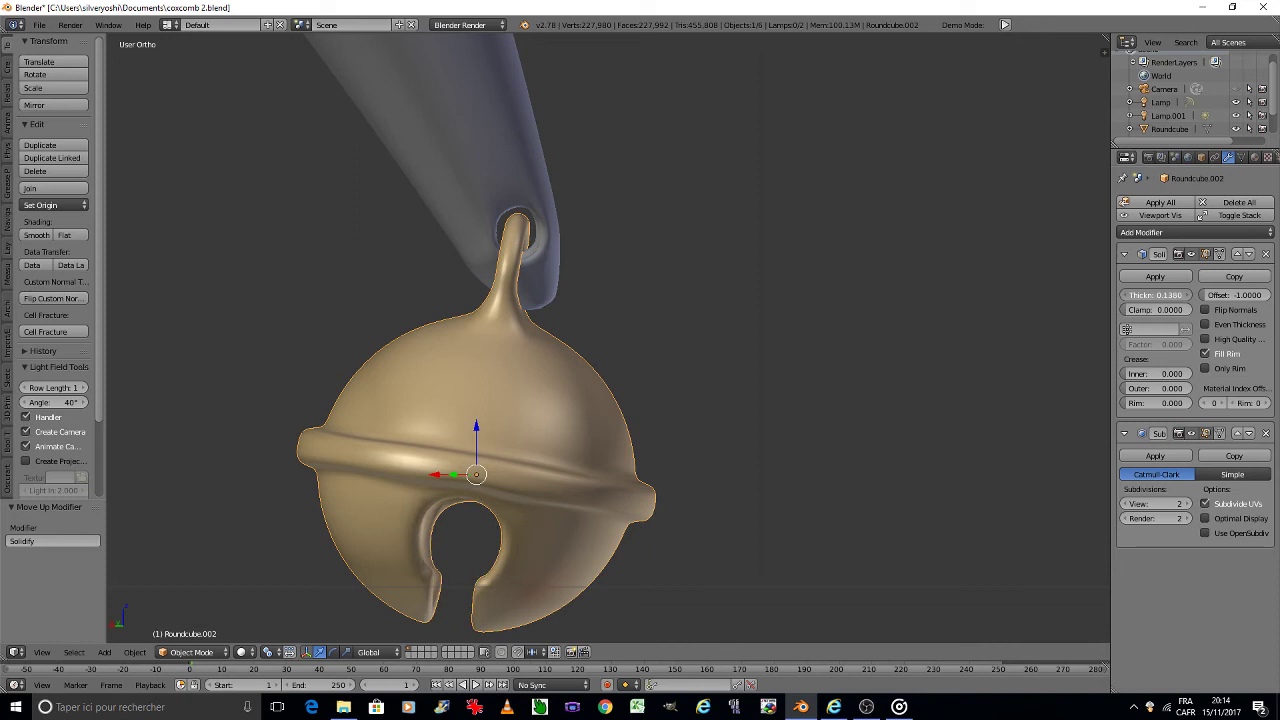
Step: Apply the bell's rotation and scale, set Solidify clamp to 1.14, and save
key(ctrl+a)
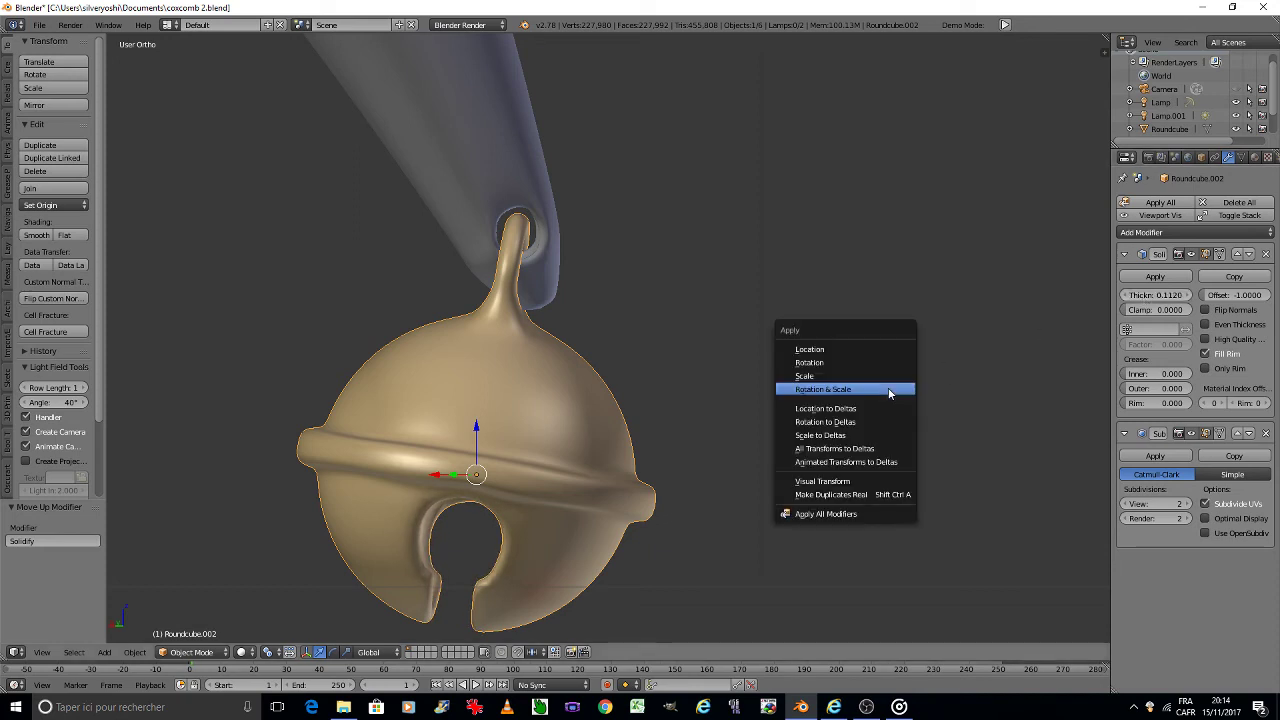
click(892, 390)
mouse_move(1155, 310)
mouse_down()
mouse_move(1200, 310)
mouse_move(1130, 310)
mouse_move(1170, 310)
mouse_up()
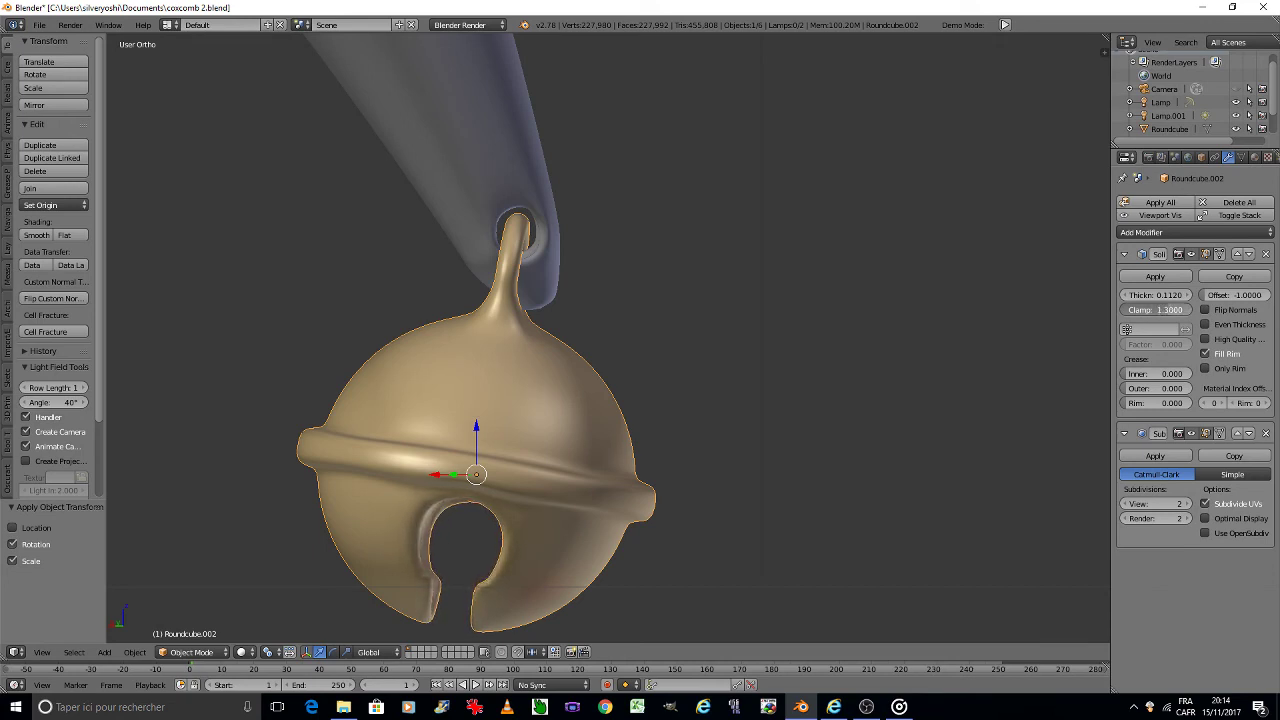
drag(1155, 310, 1145, 310)
key(ctrl+a)
key(Escape)
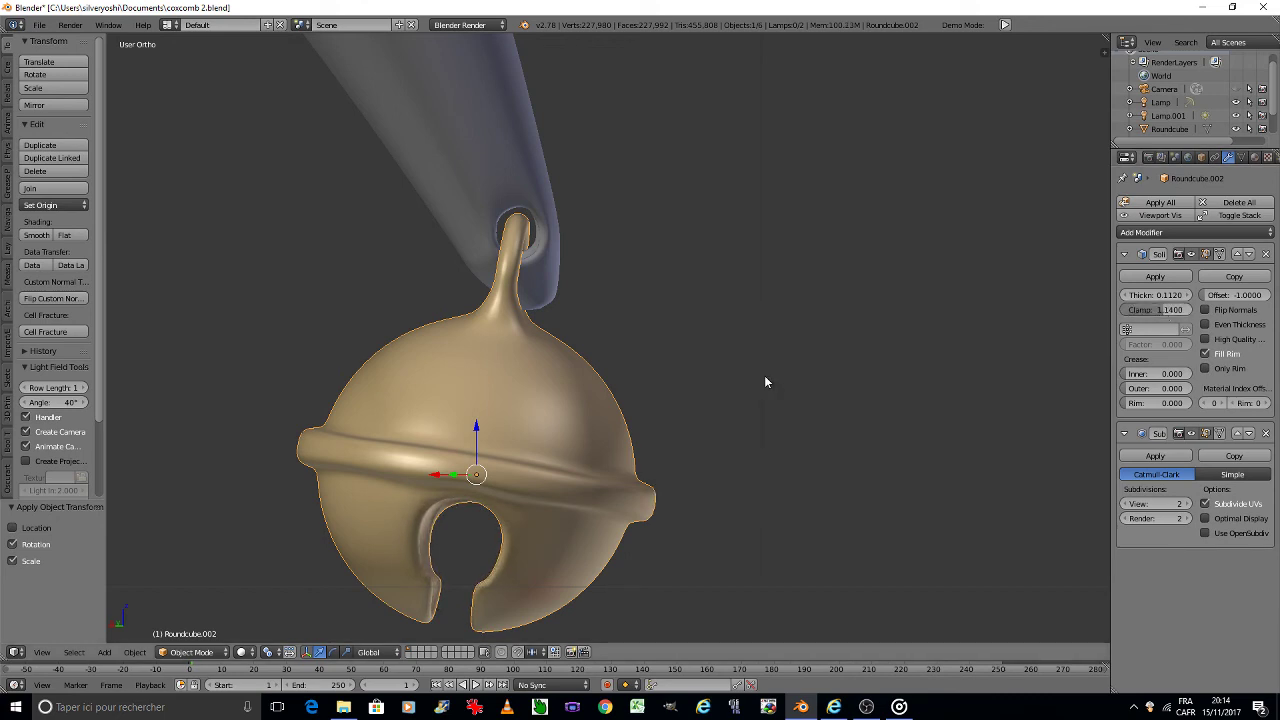
key(ctrl+s)
Step: Overwrite the saved blend file and inspect the jester hat from above
click(764, 375)
scroll(652, 349, down, 3)
key(a)
scroll(652, 349, down, 4)
scroll(652, 349, down, 3)
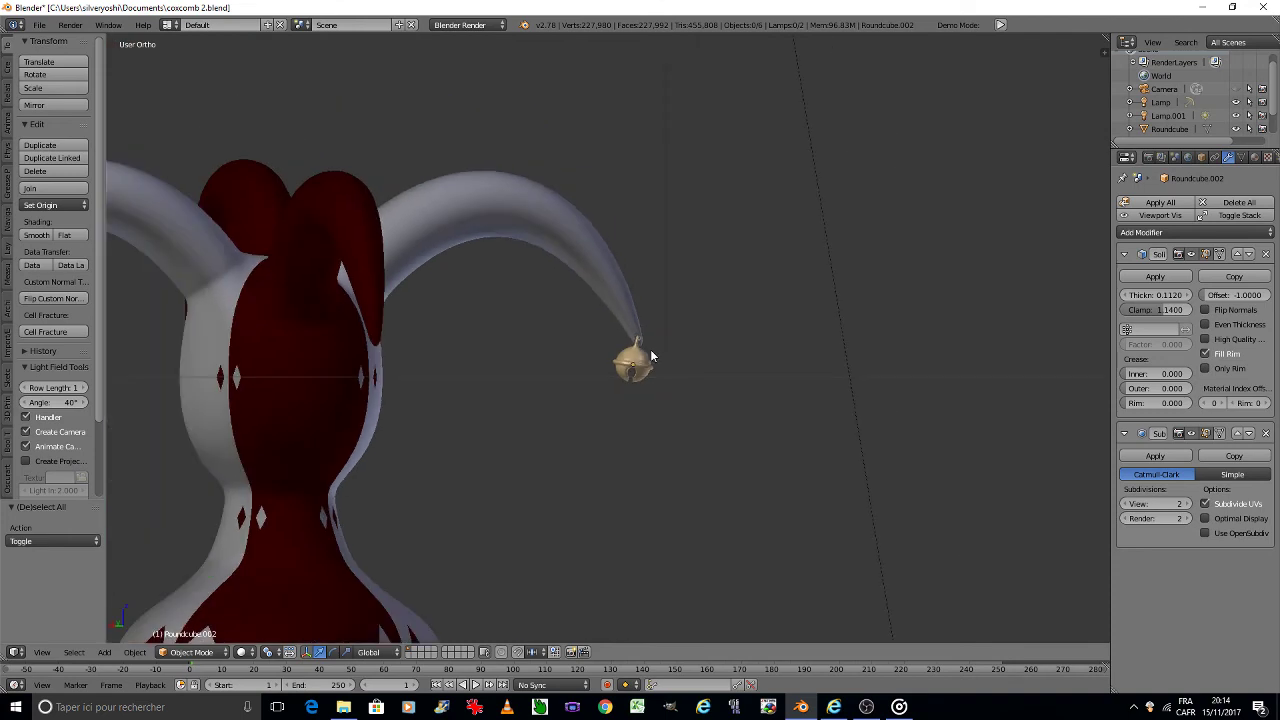
scroll(779, 320, down, 2)
scroll(803, 320, down, 2)
scroll(797, 320, down, 2)
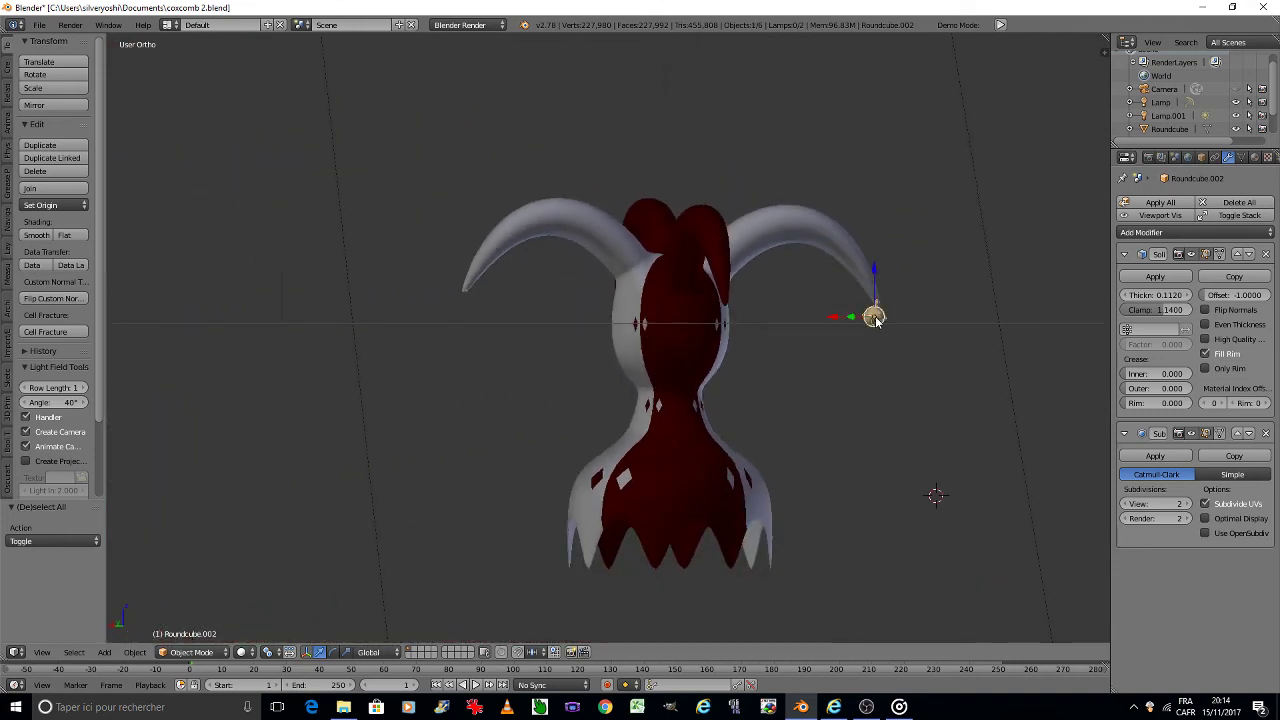
middle_drag(875, 318, 875, 322)
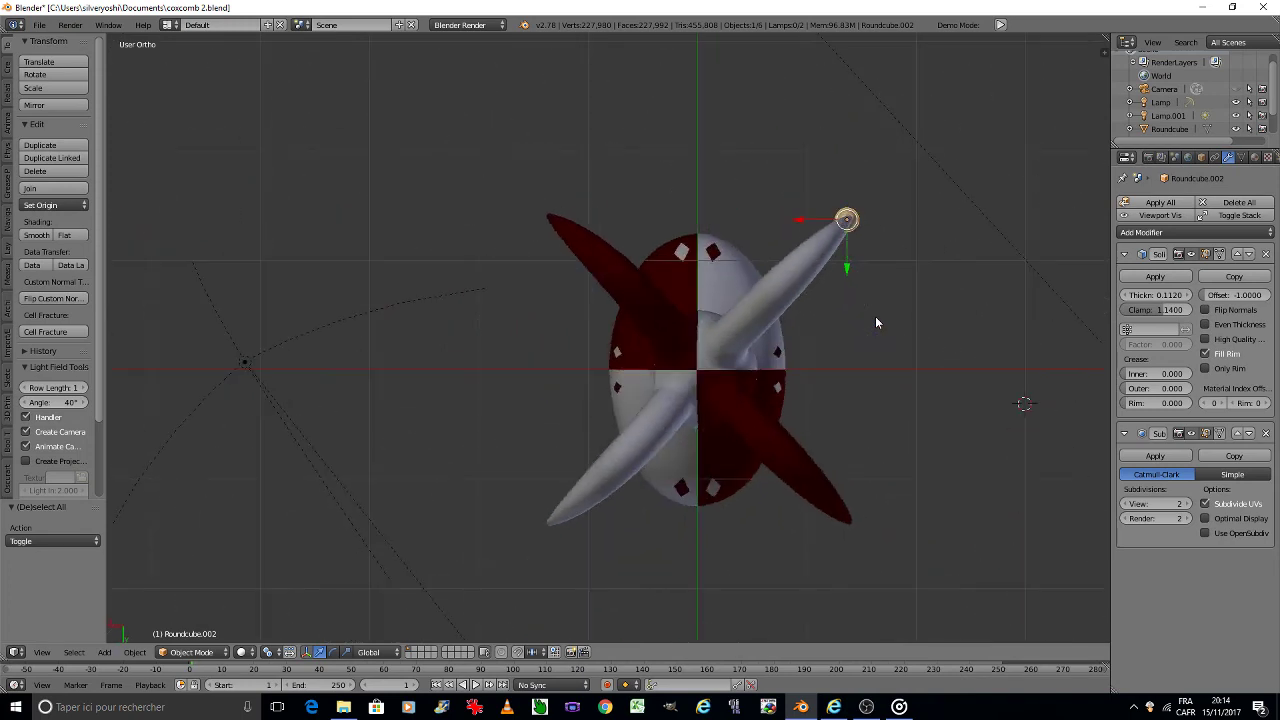
scroll(738, 258, up, 1)
scroll(698, 242, up, 1)
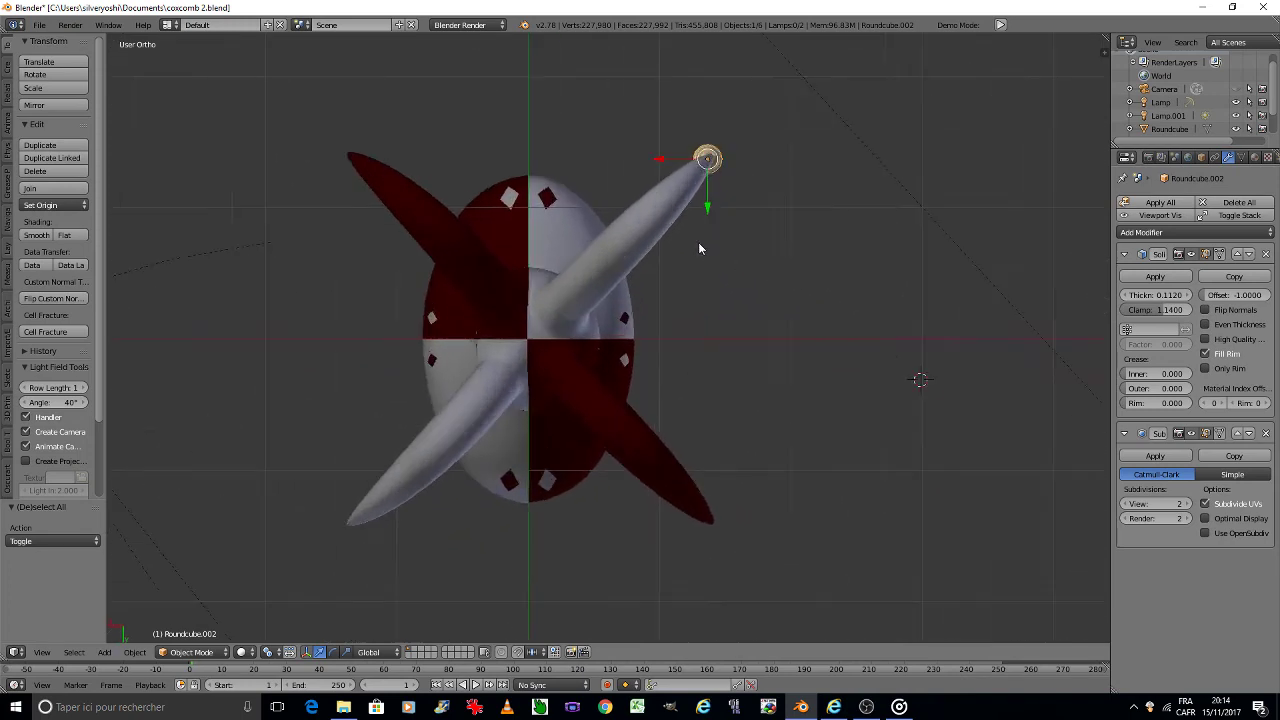
scroll(699, 242, up, 1)
key(ctrl+s)
click(730, 250)
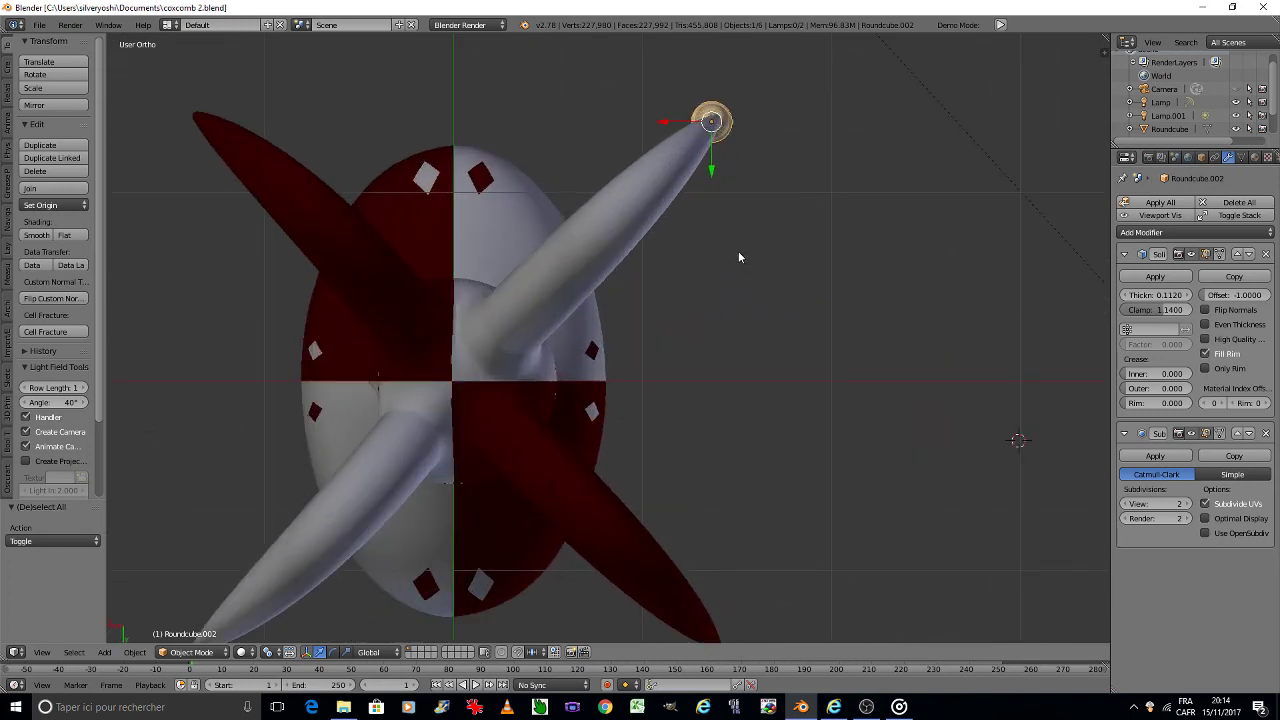
Step: Set the bell's Y location to -1.371
shift+middle_drag(738, 257, 726, 214)
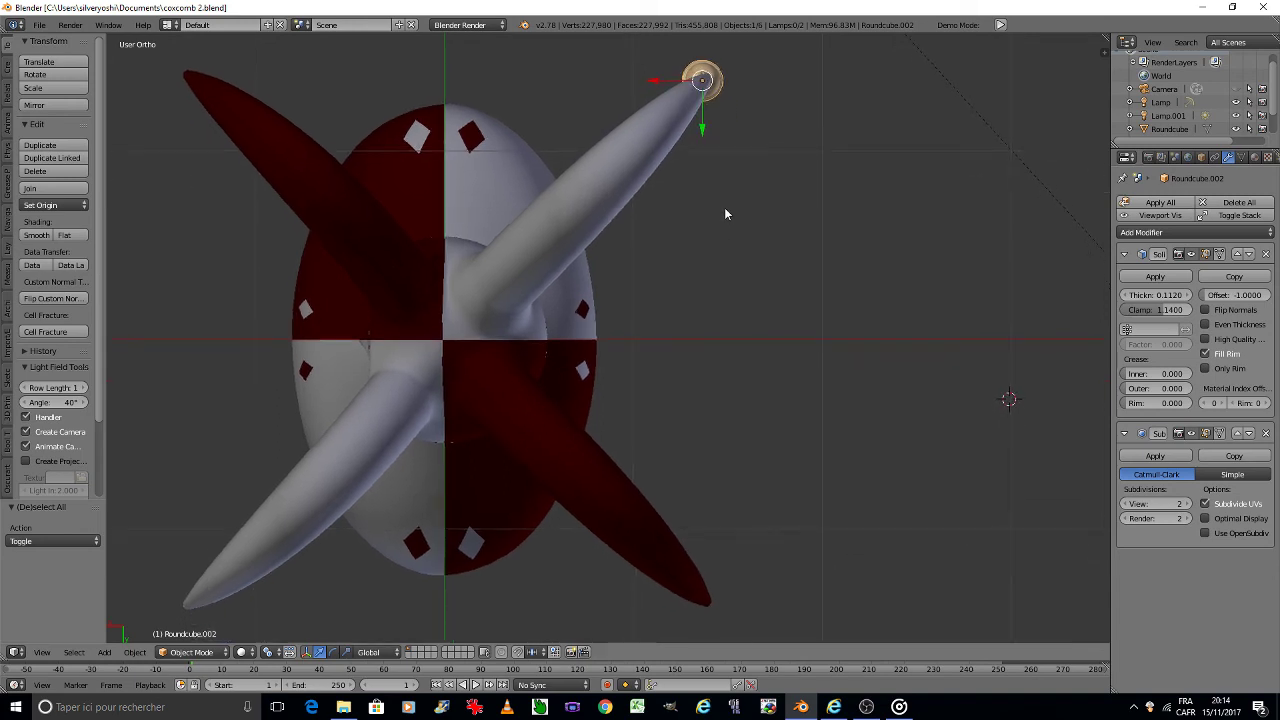
key(n)
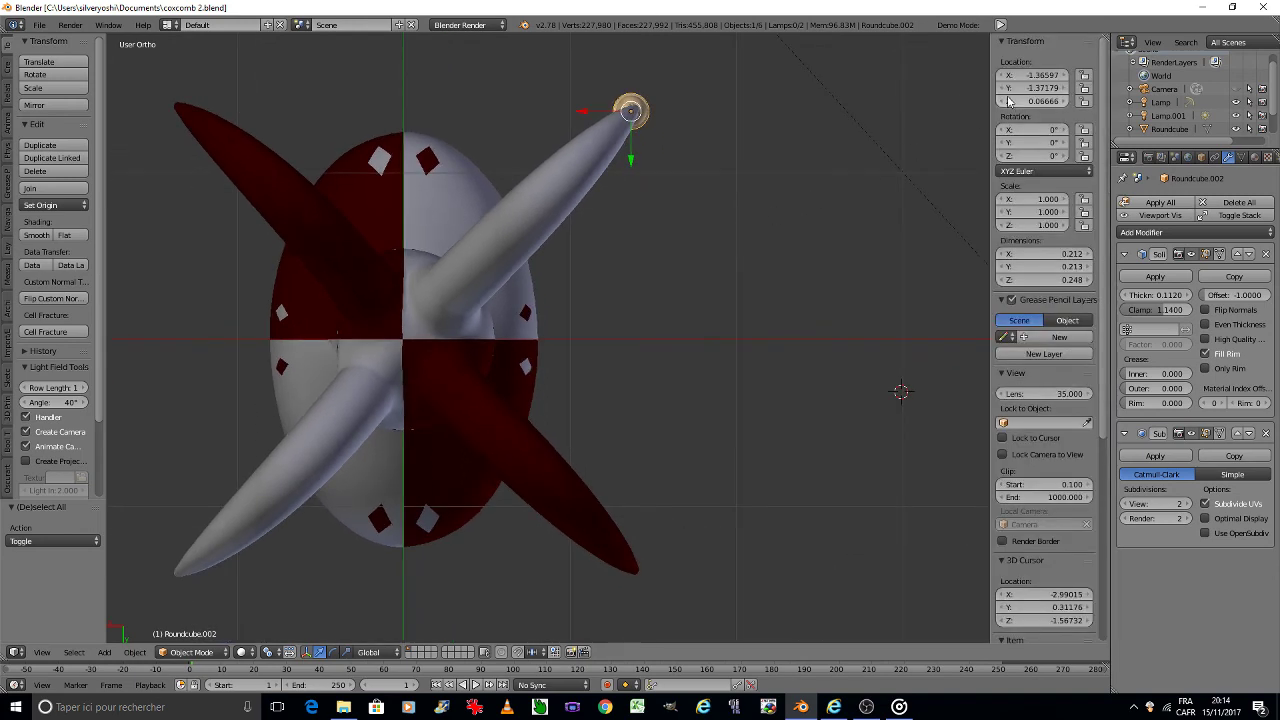
click(1029, 91)
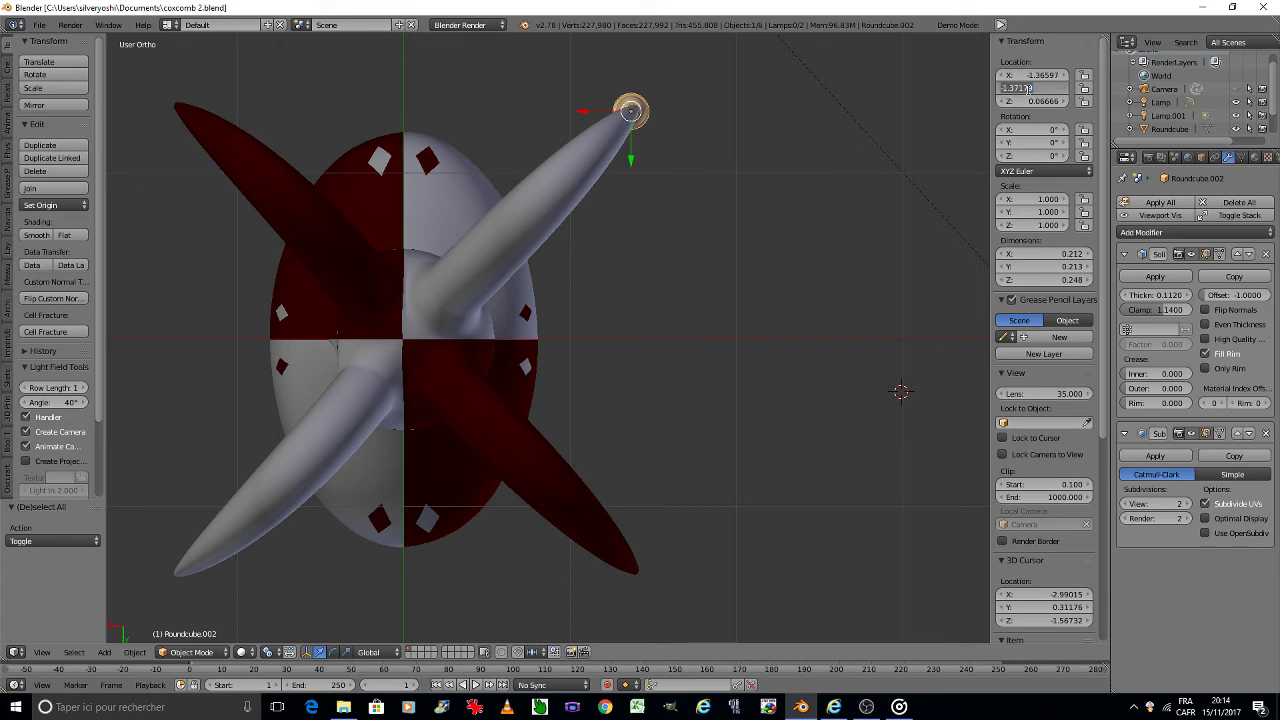
key(BackSpace)
key(Return)
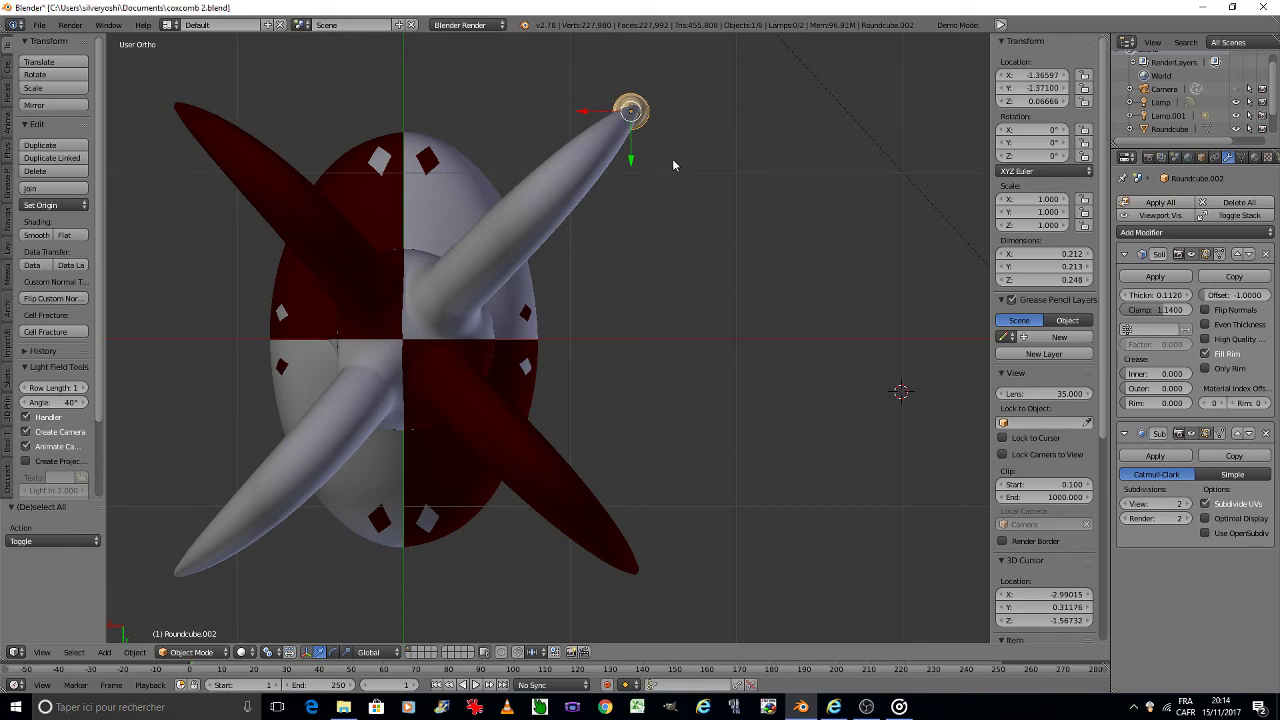
Step: Duplicate the bell in place at the same hat tip
key(shift+d)
right_click(672, 158)
click(135, 652)
mouse_move(150, 577)
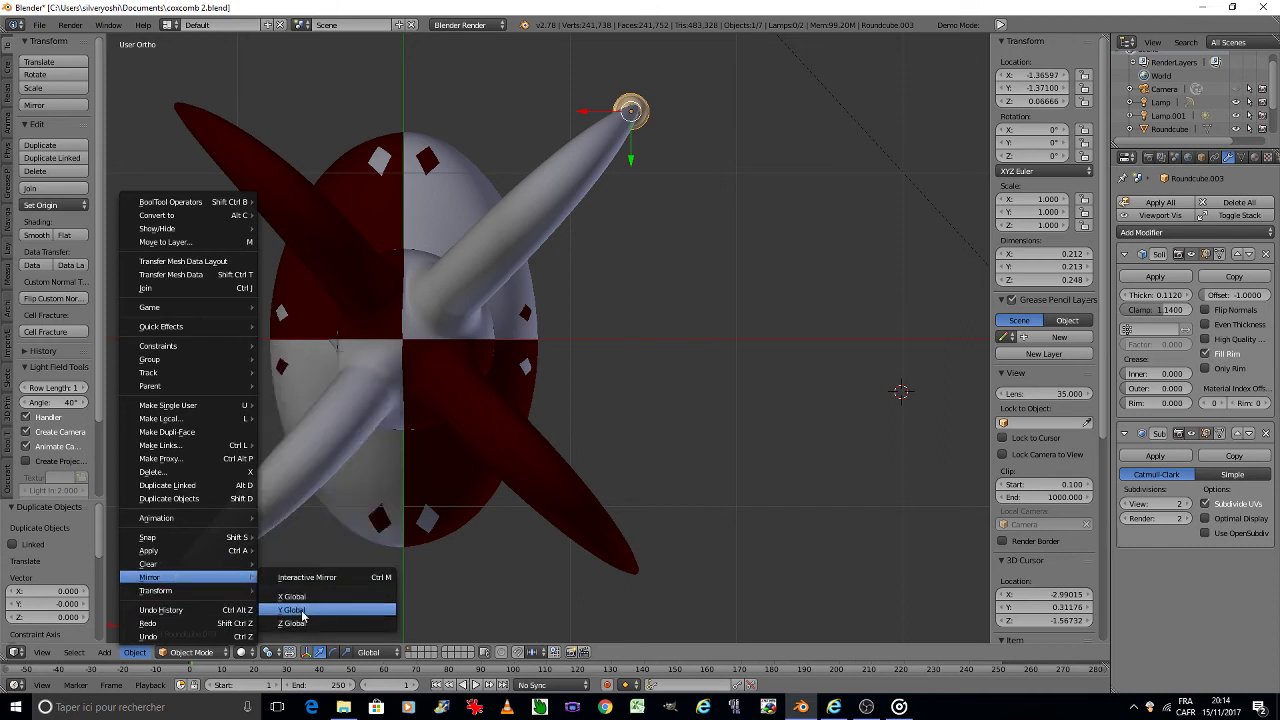
Step: Mirror the duplicate bell across global Y and place it at Y 1.371 on the opposite horn
click(301, 610)
key(g)
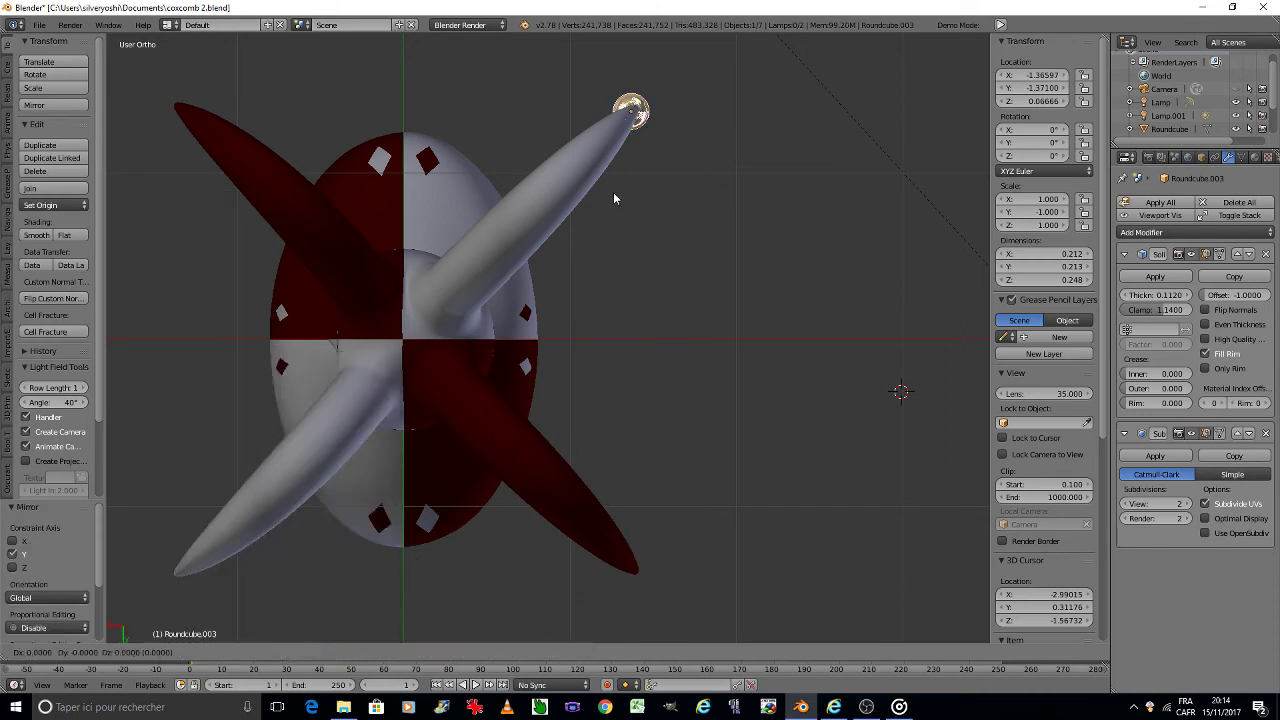
key(y)
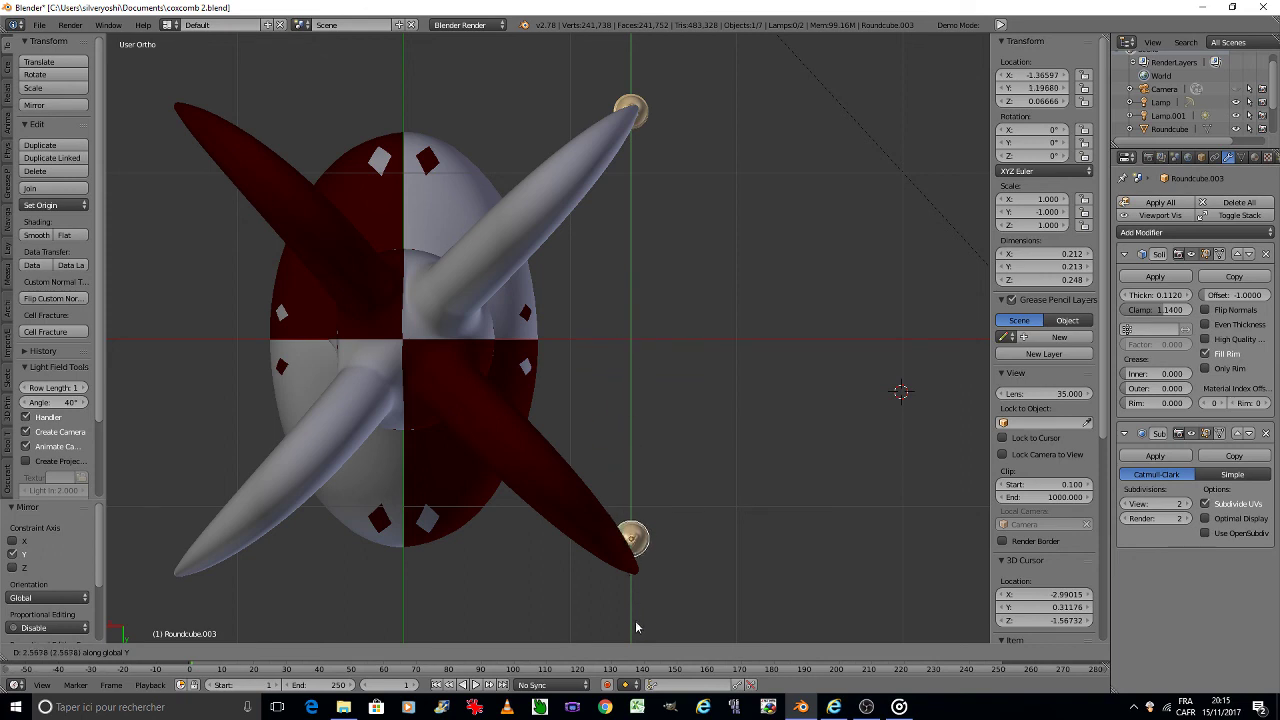
click(637, 45)
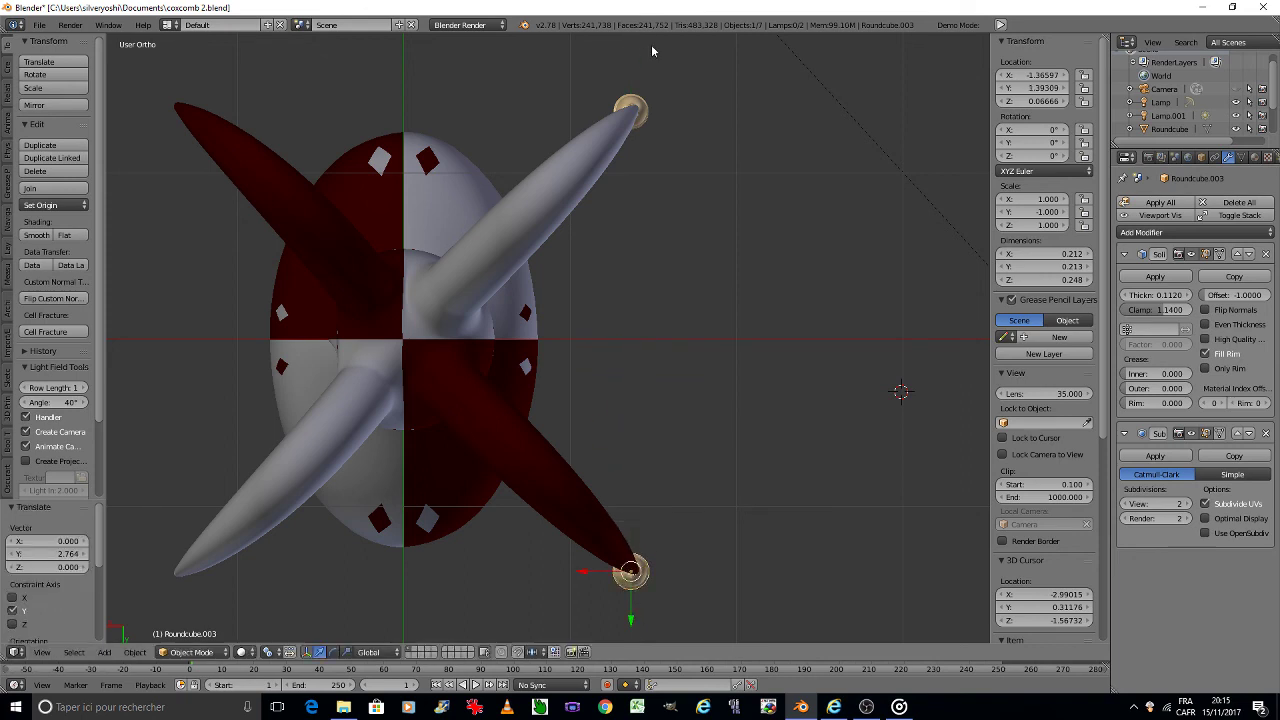
click(1030, 88)
text(1.371)
key(Return)
Step: Orbit around the head to check the mirrored bell on the other horn tip
middle_drag(648, 408, 649, 413)
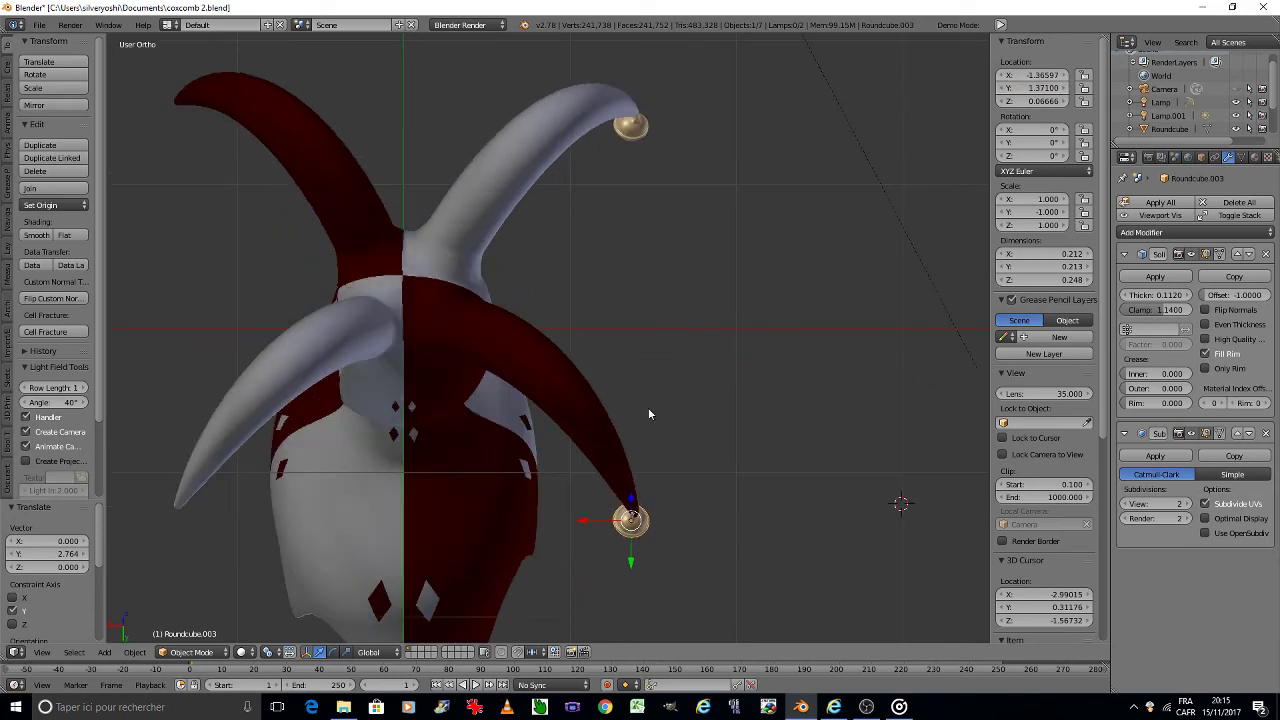
scroll(648, 413, up, 1)
scroll(650, 410, up, 2)
scroll(671, 394, up, 3)
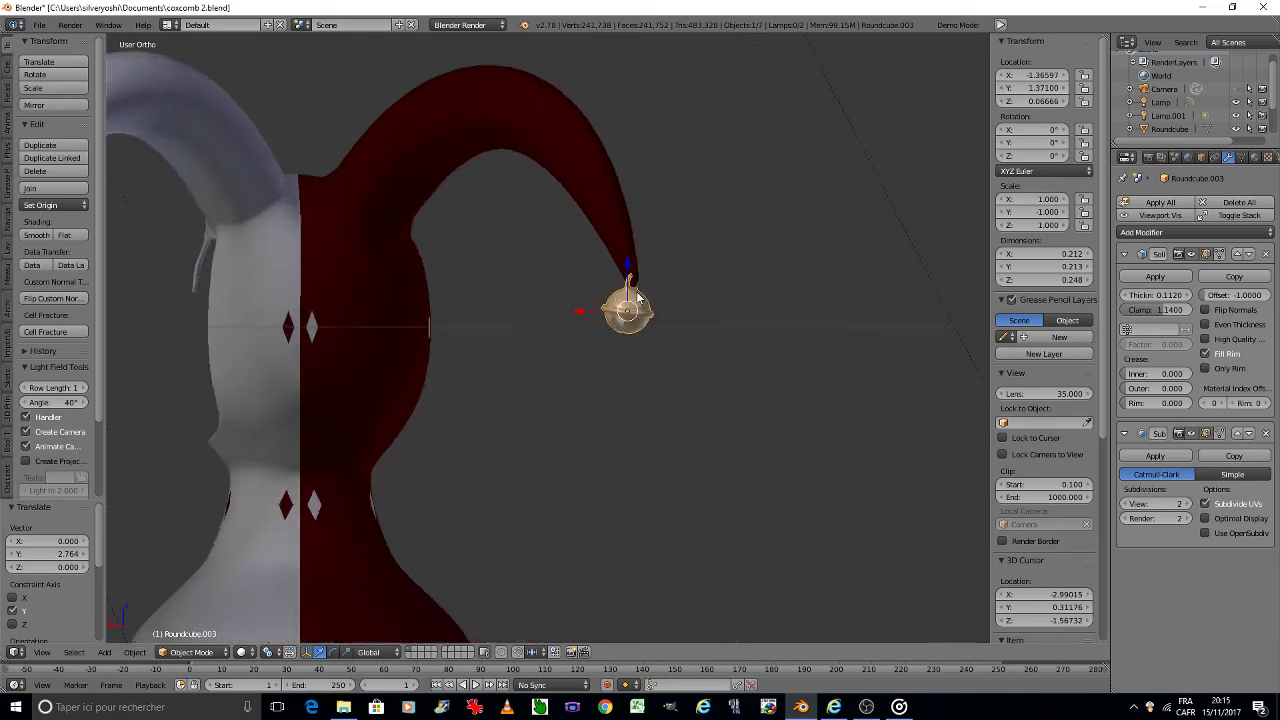
scroll(630, 310, up, 2)
scroll(622, 289, up, 5)
scroll(620, 290, up, 1)
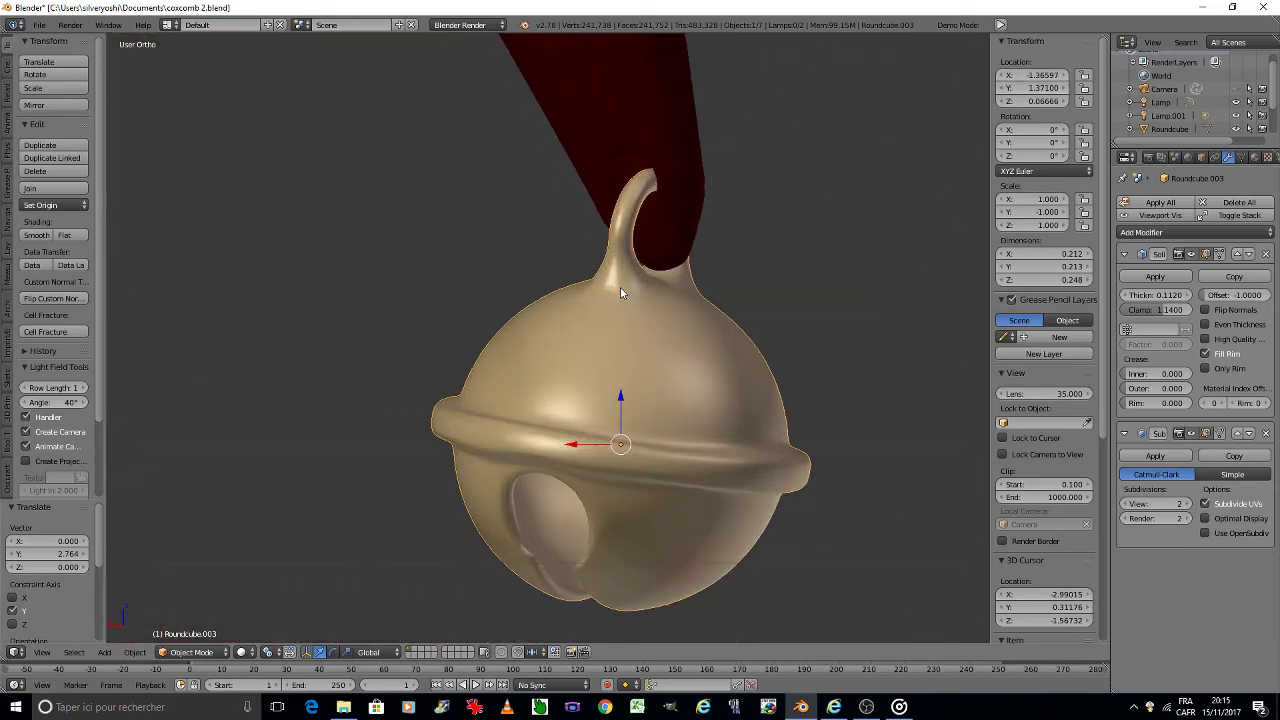
scroll(617, 290, up, 3)
scroll(617, 288, up, 2)
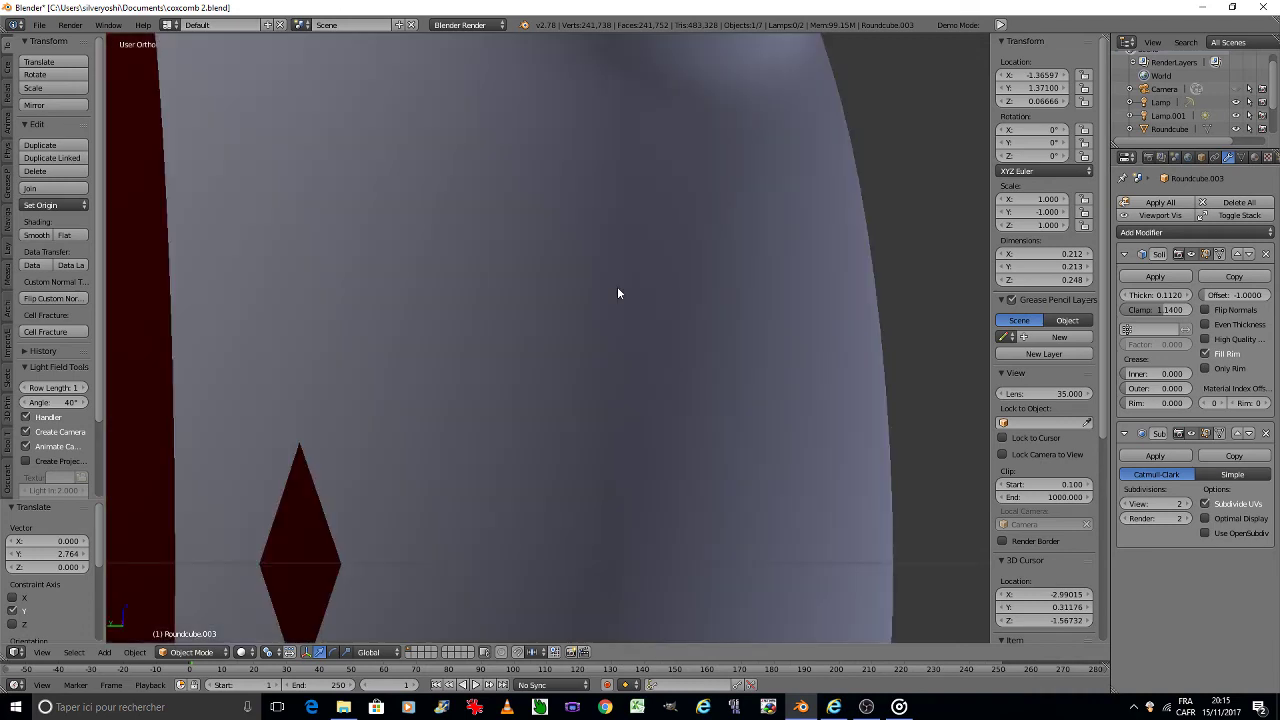
scroll(617, 288, up, 2)
scroll(322, 306, down, 5)
middle_drag(274, 290, 688, 243)
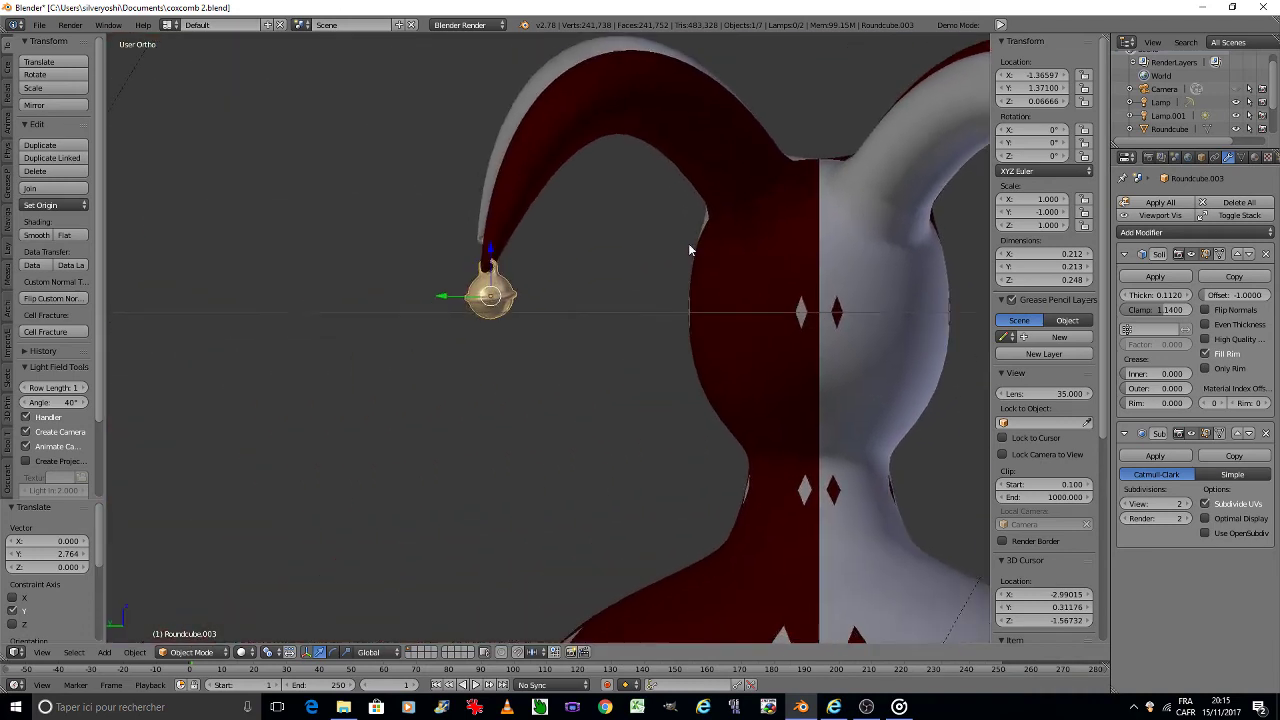
scroll(482, 251, up, 1)
scroll(574, 277, up, 4)
scroll(573, 276, up, 2)
Step: Save the file, overwriting it, and view the bell from below
key(ctrl+s)
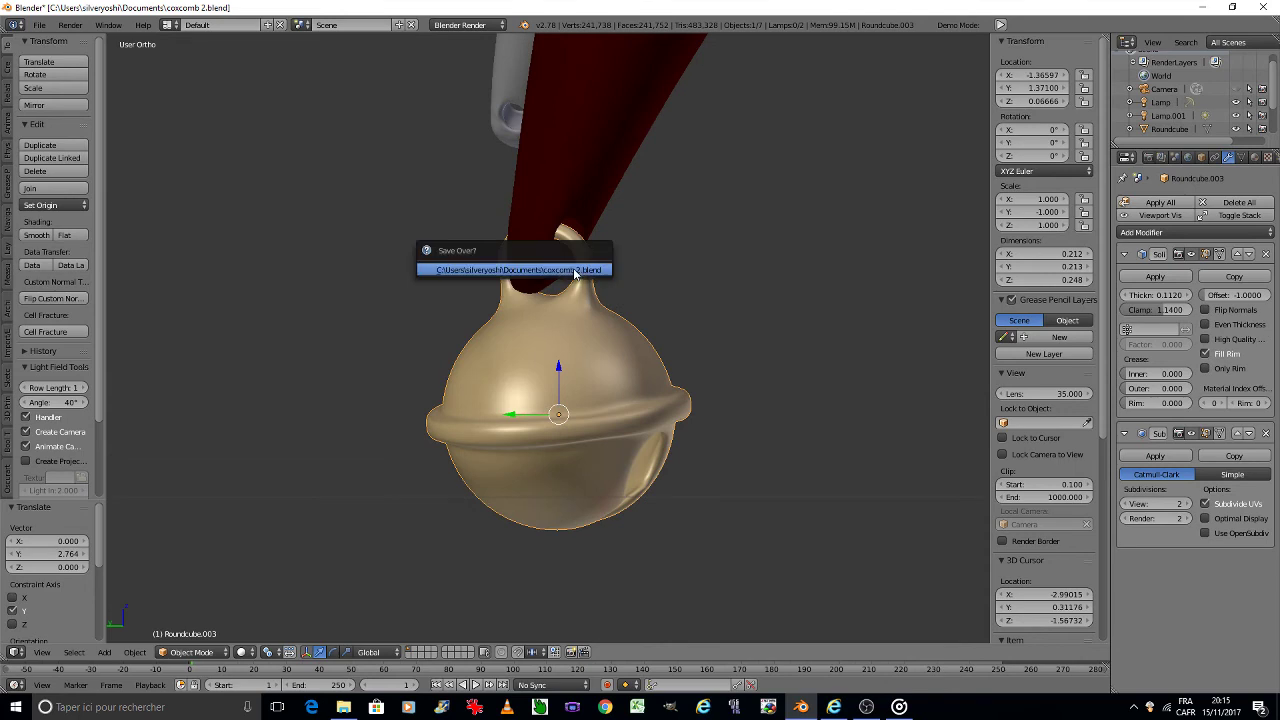
click(575, 274)
scroll(573, 276, down, 2)
scroll(573, 276, down, 3)
scroll(573, 276, down, 1)
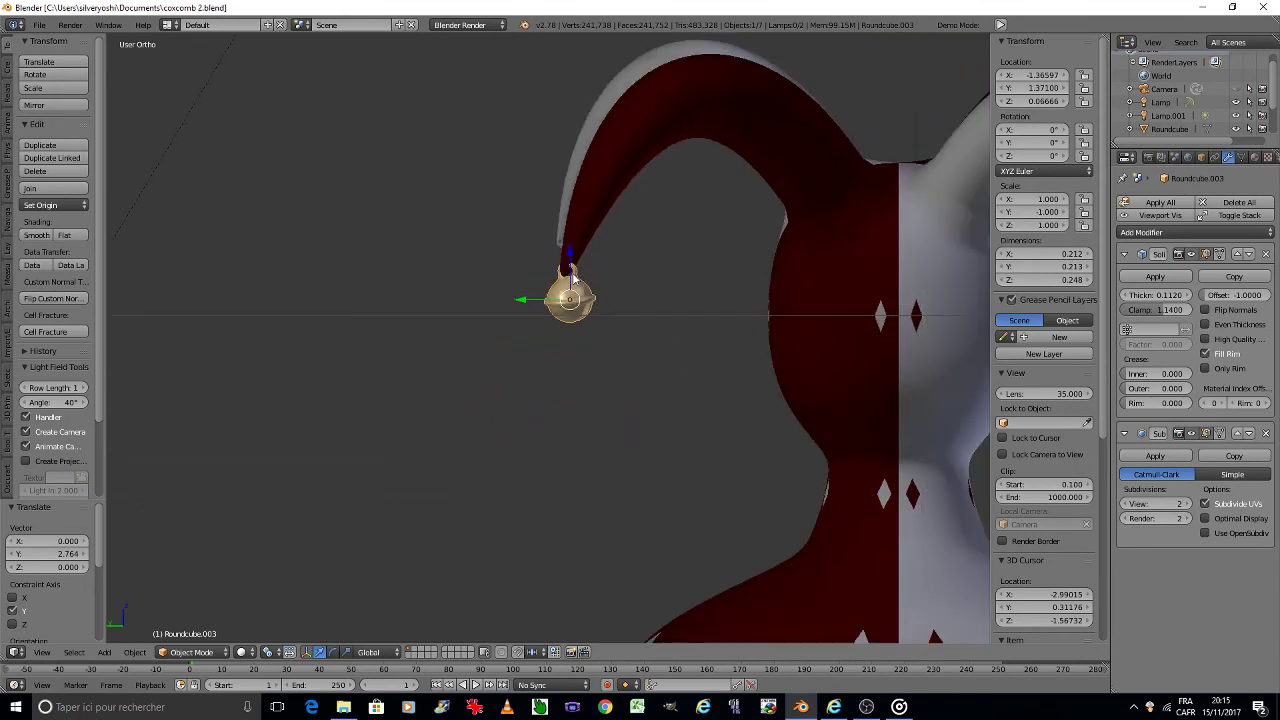
mouse_move(572, 272)
middle_down()
mouse_move(509, 471)
mouse_move(569, 468)
middle_up()
scroll(557, 370, down, 2)
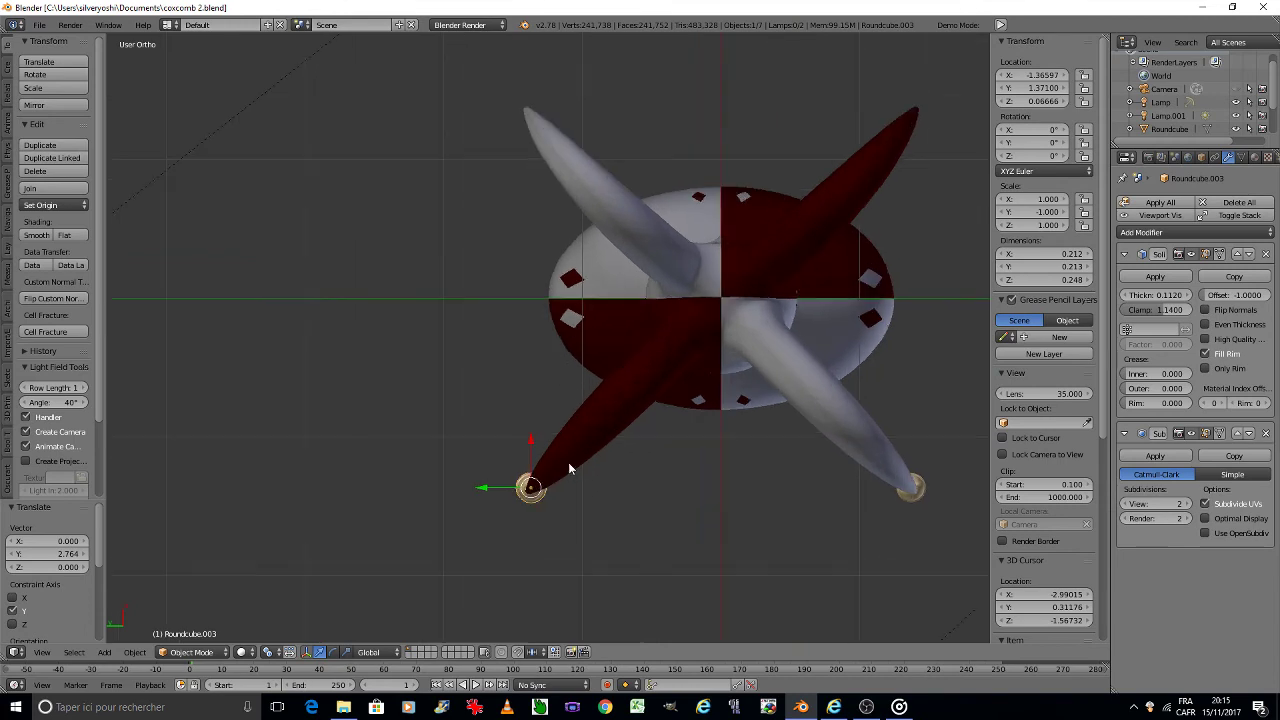
Step: Duplicate the bell and slide the copy along X toward the top horn tip
key(shift+d)
key(x)
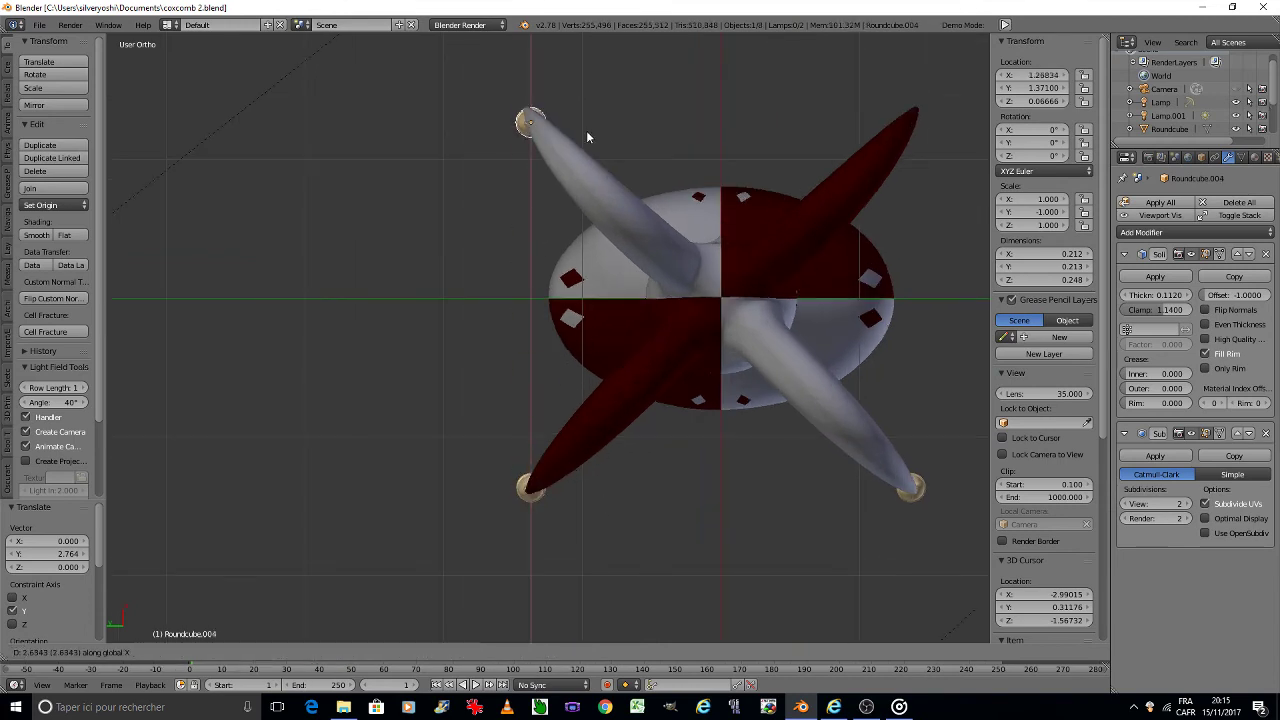
click(585, 122)
key(KP_4)
key(KP_4)
key(KP_4)
key(KP_4)
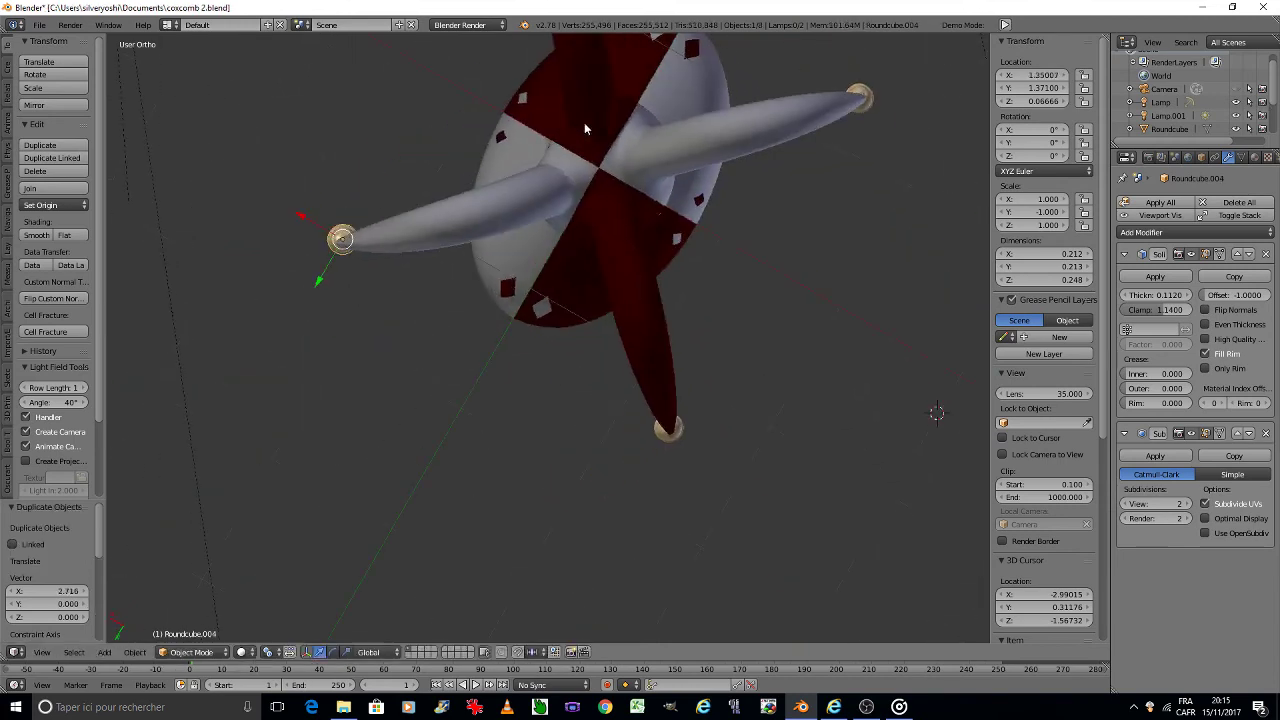
key(KP_4)
key(KP_4)
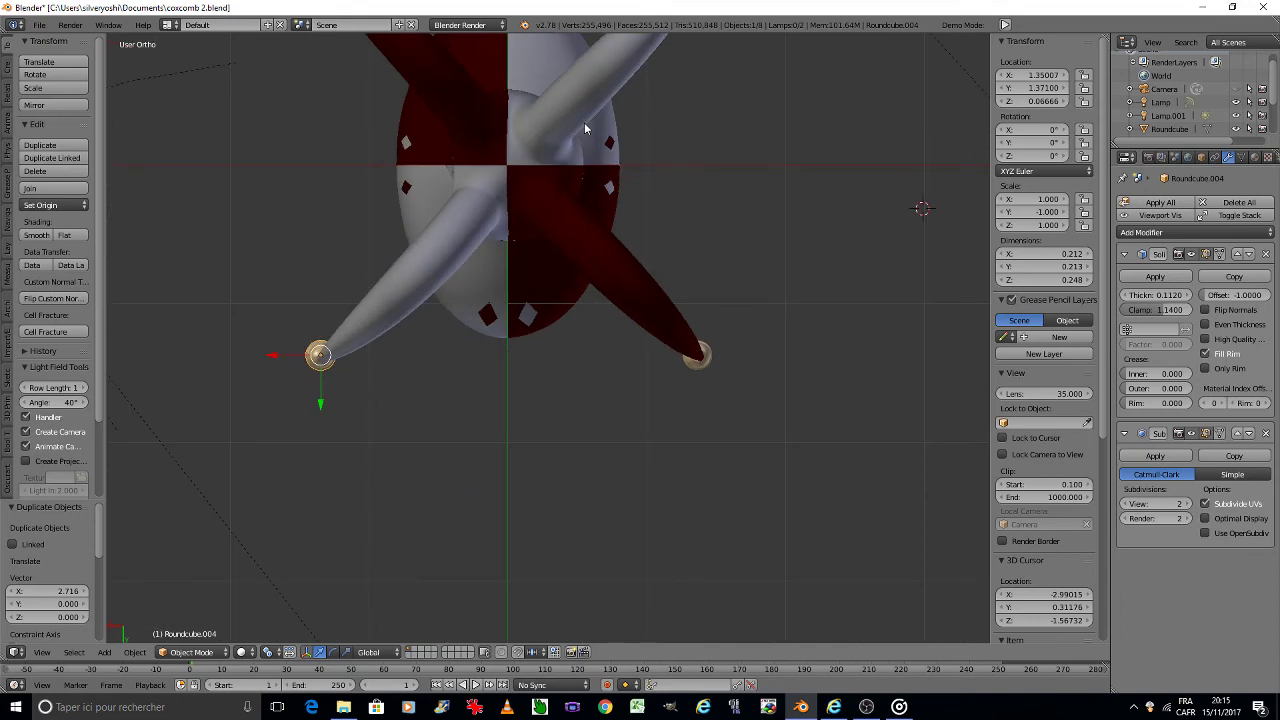
key(KP_8)
key(KP_8)
key(KP_8)
key(KP_8)
key(KP_8)
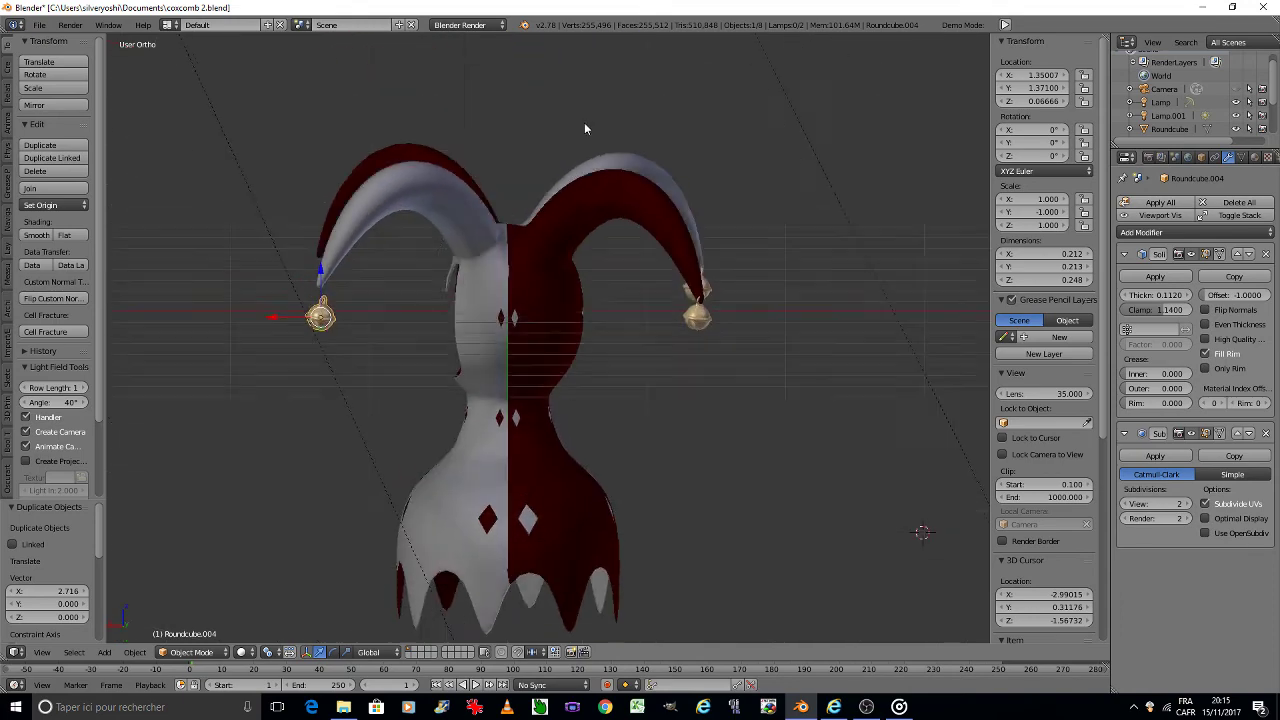
key(KP_8)
scroll(331, 286, up, 2)
scroll(331, 286, up, 3)
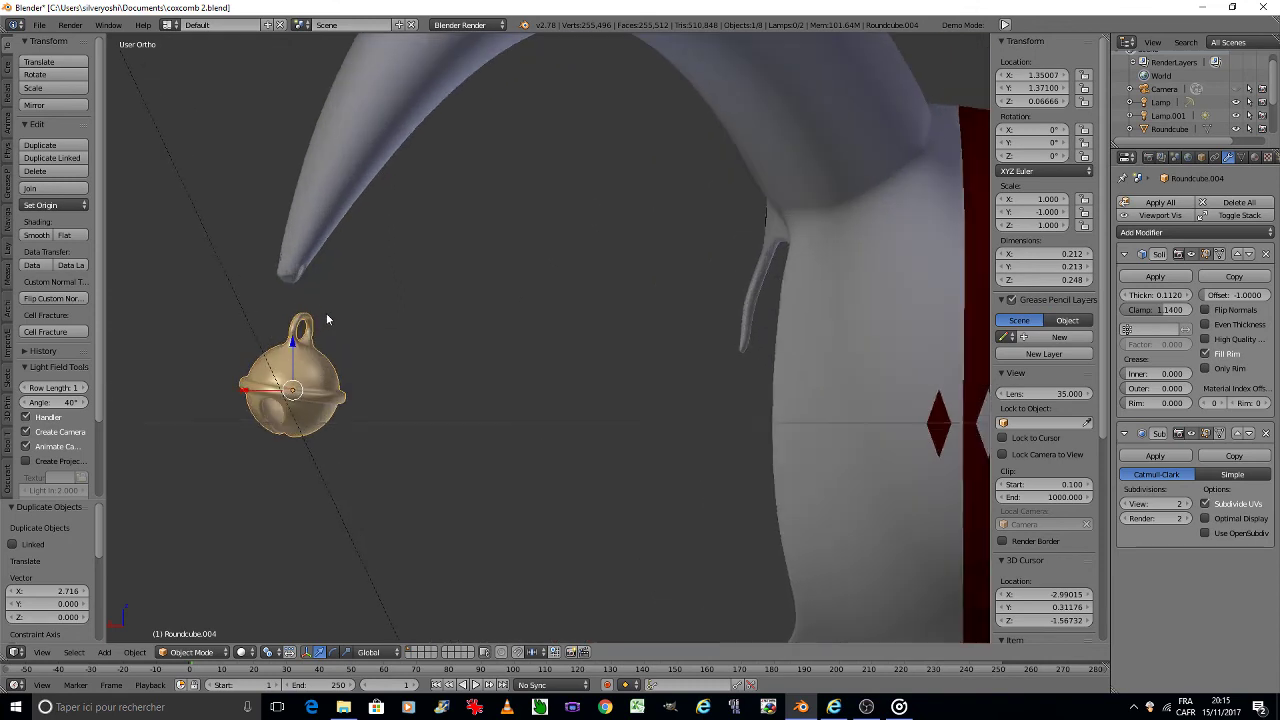
scroll(326, 313, up, 2)
scroll(321, 340, up, 1)
Step: Move the new bell up to the horn tip, rotate it around Z and tilt it
key(g)
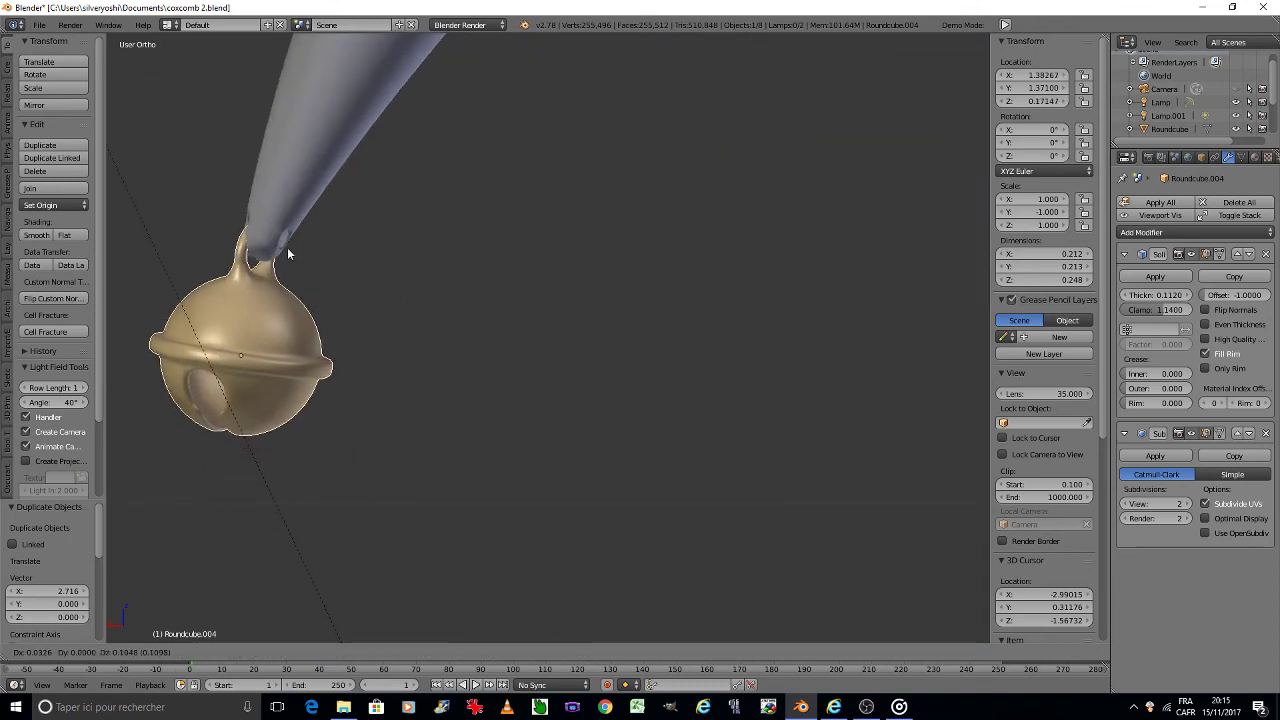
click(290, 256)
key(r)
key(z)
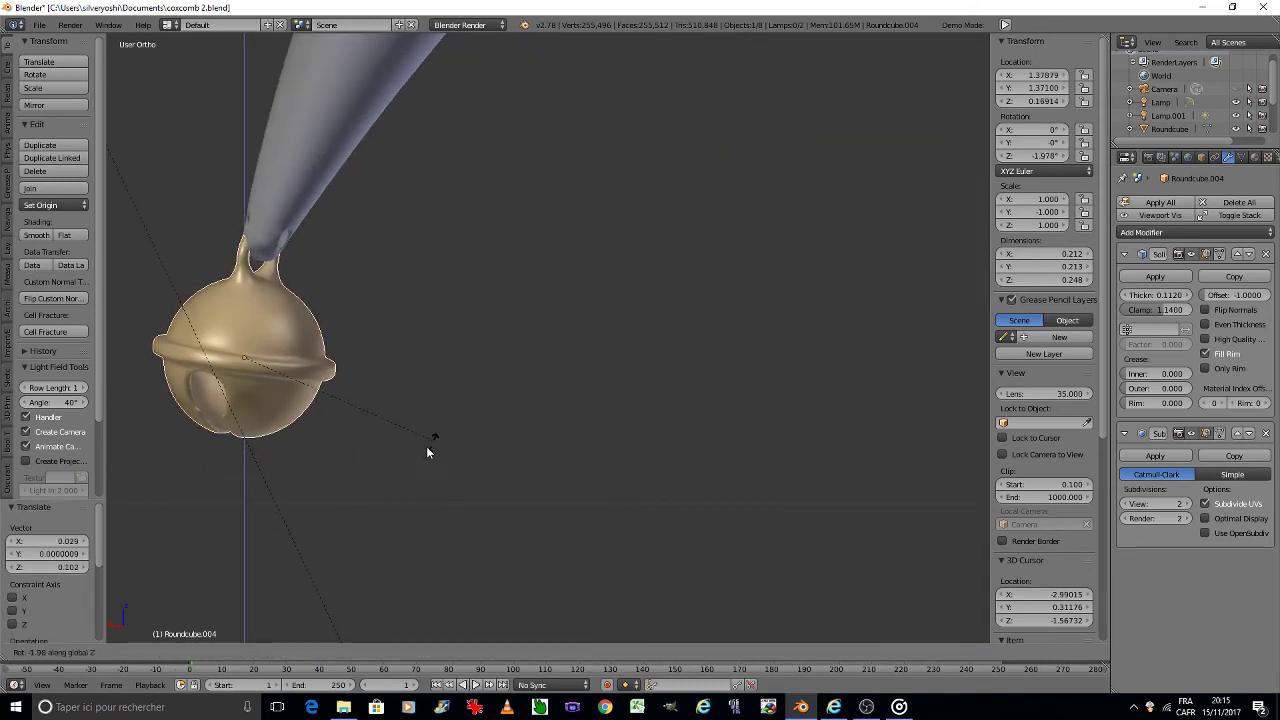
click(211, 432)
key(r)
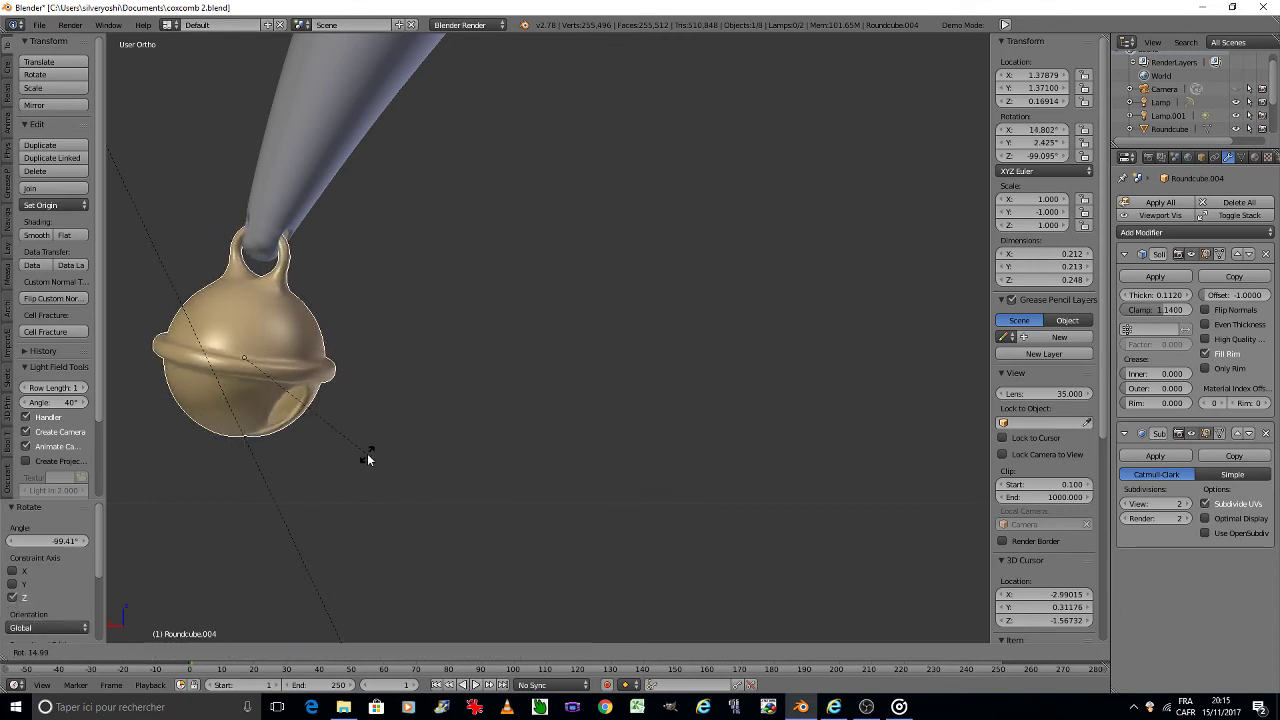
click(367, 455)
key(g)
click(370, 450)
scroll(369, 447, down, 1)
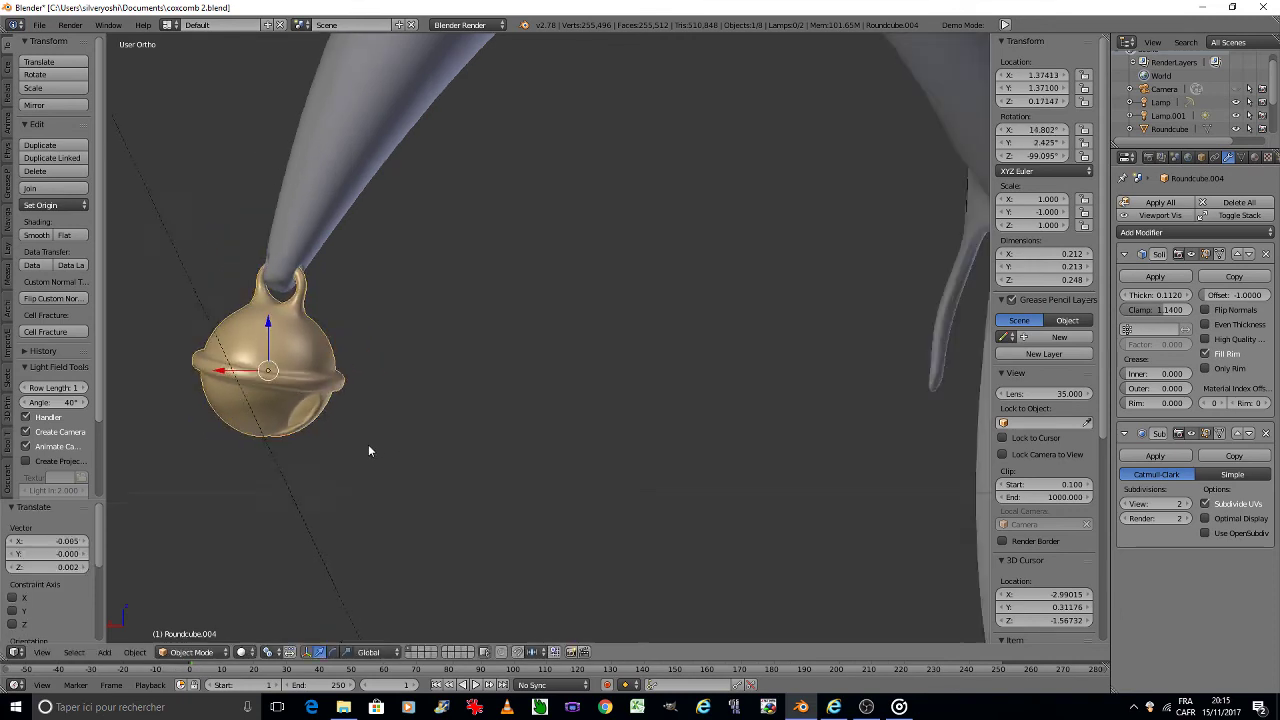
scroll(368, 444, down, 1)
key(KP_8)
key(KP_8)
key(KP_8)
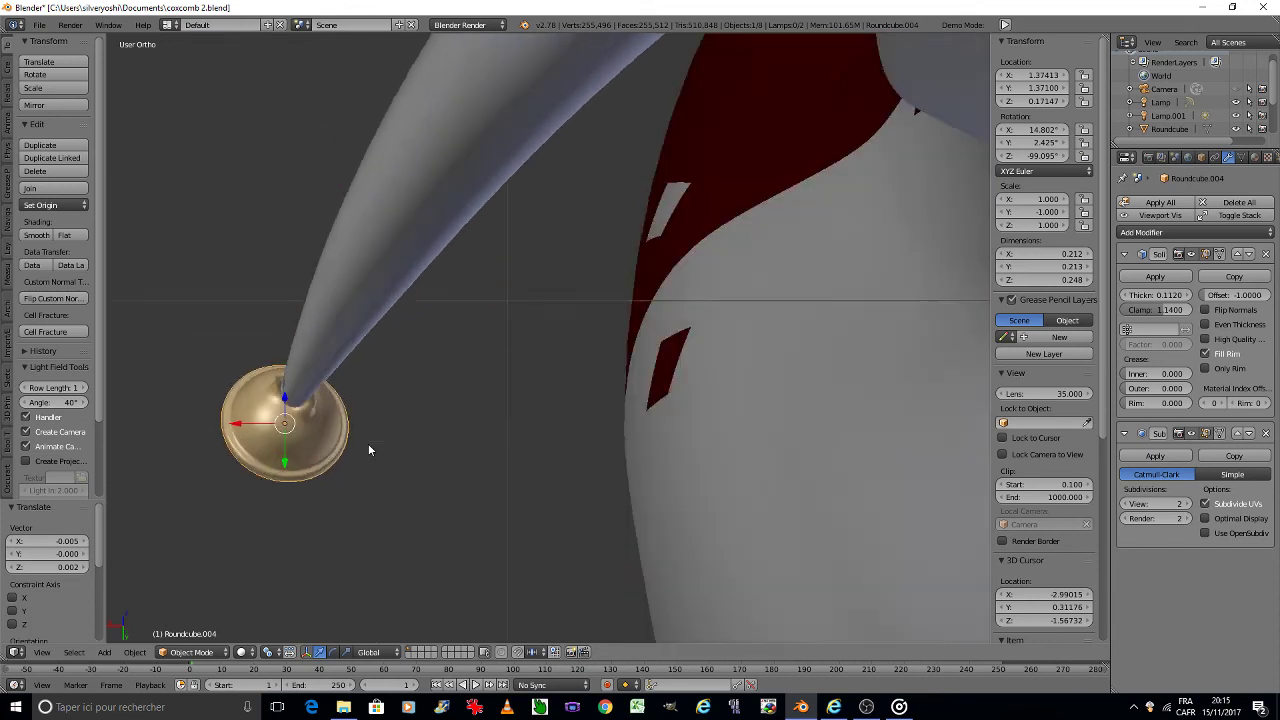
key(KP_8)
key(KP_8)
key(KP_8)
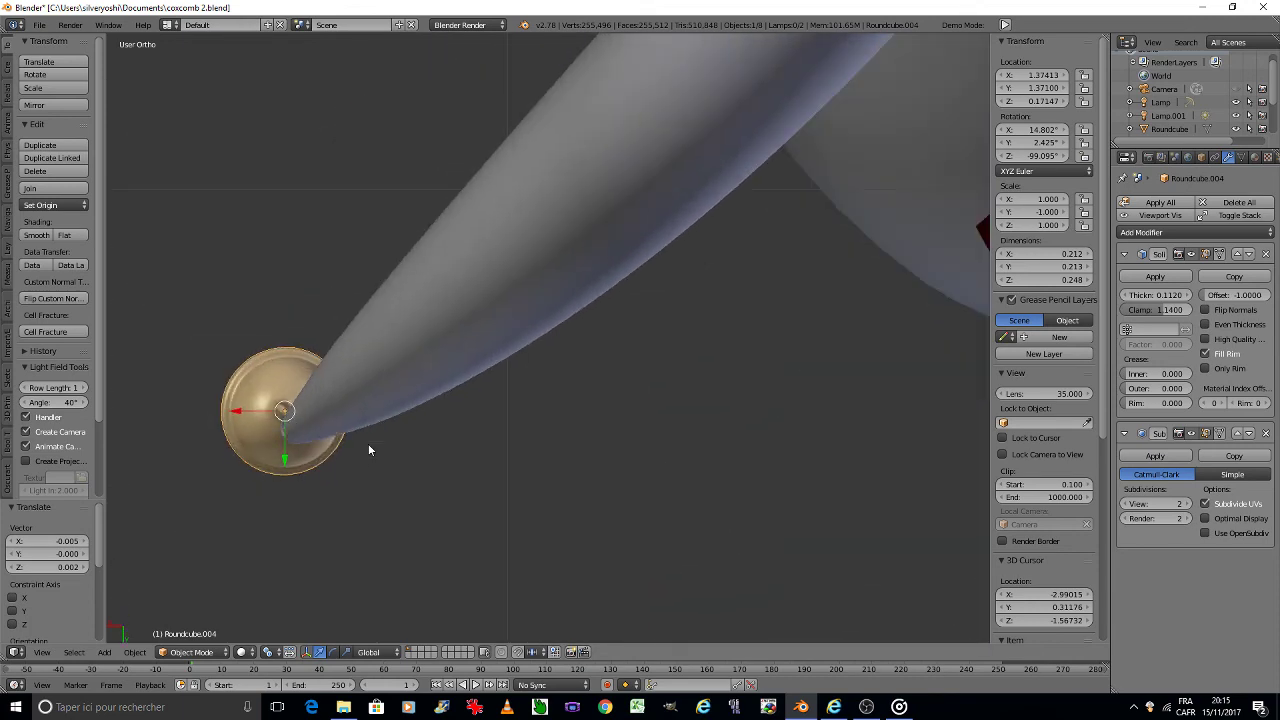
key(KP_8)
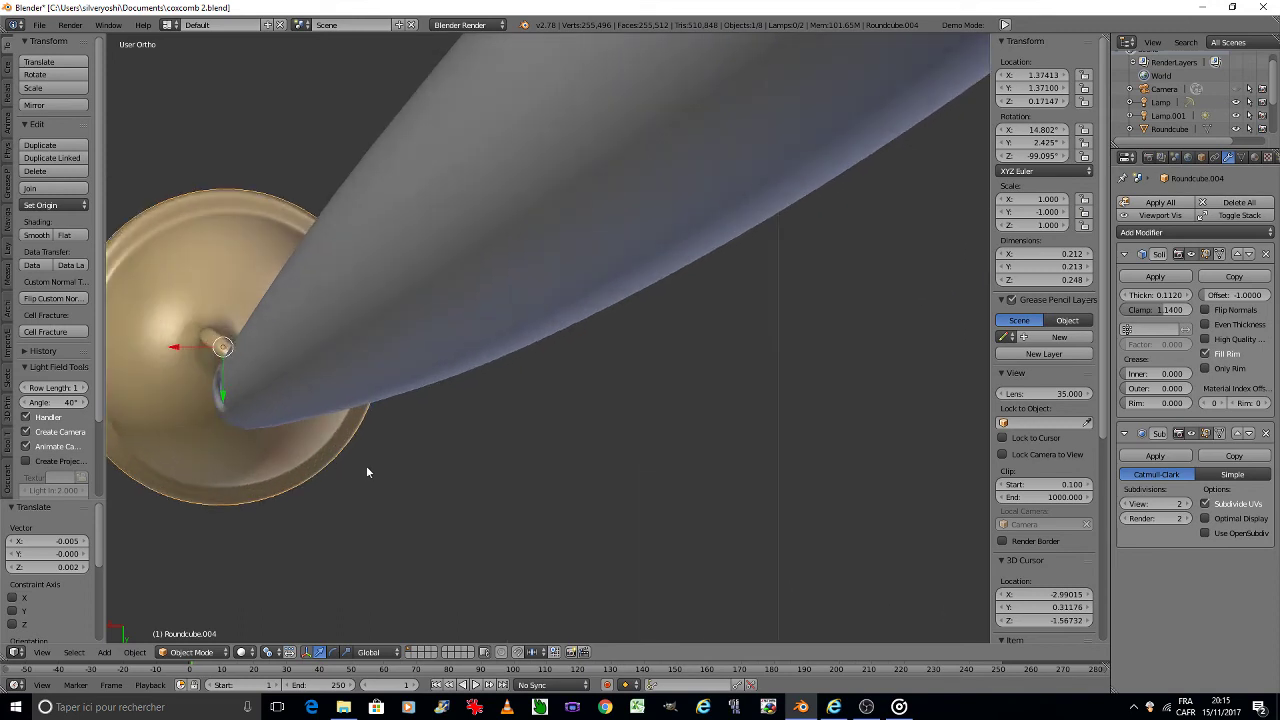
Step: Rotate the bell to about -58° on Z and shift it so its loop sits on the tip
key(r)
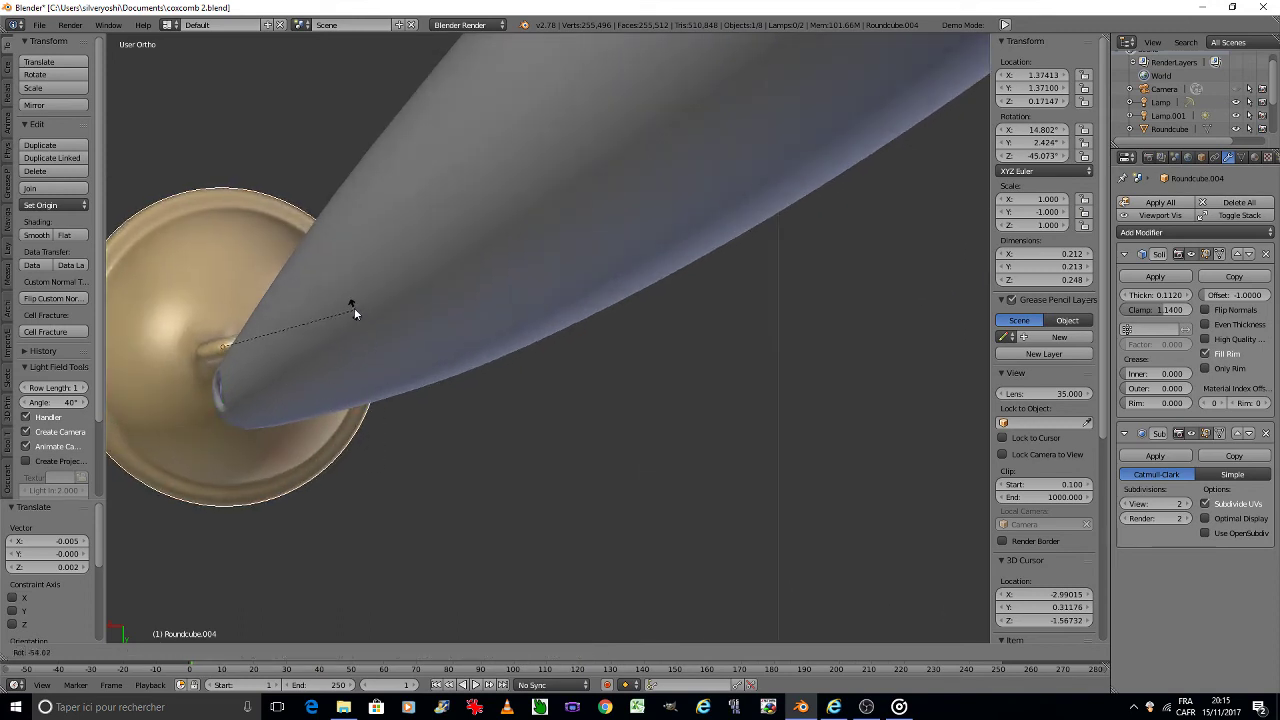
click(354, 309)
key(g)
key(r)
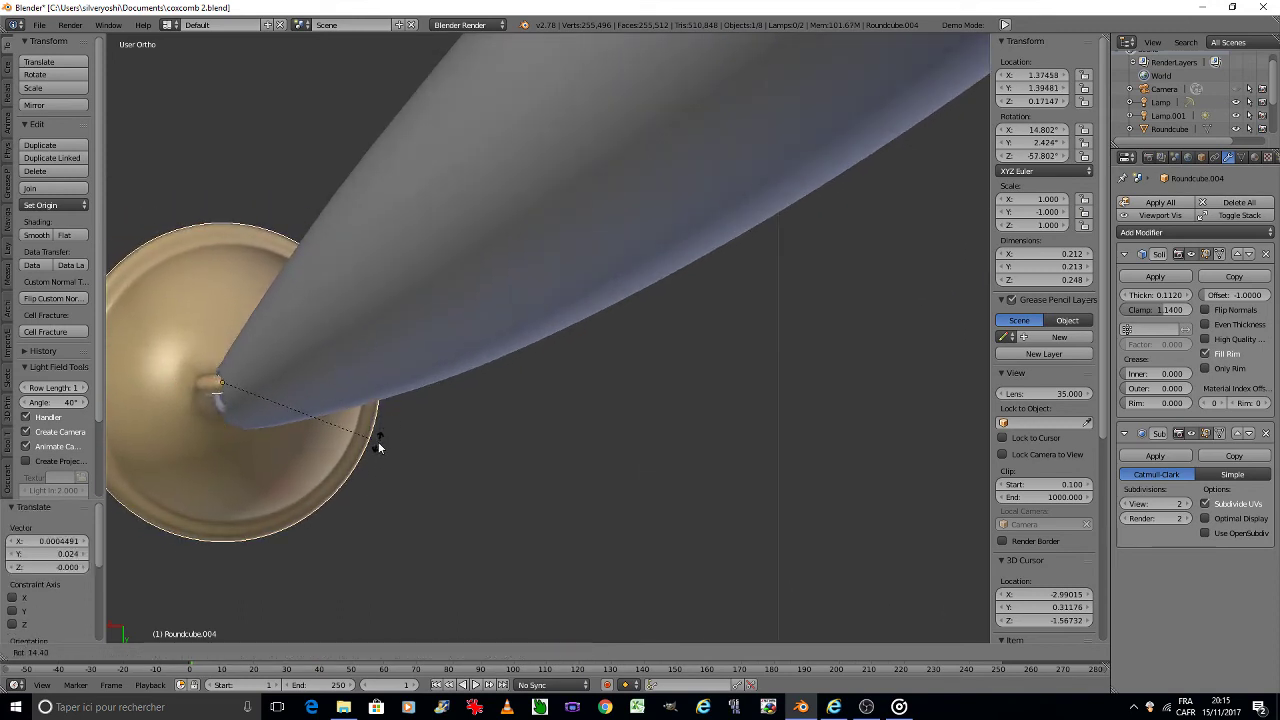
click(384, 443)
key(g)
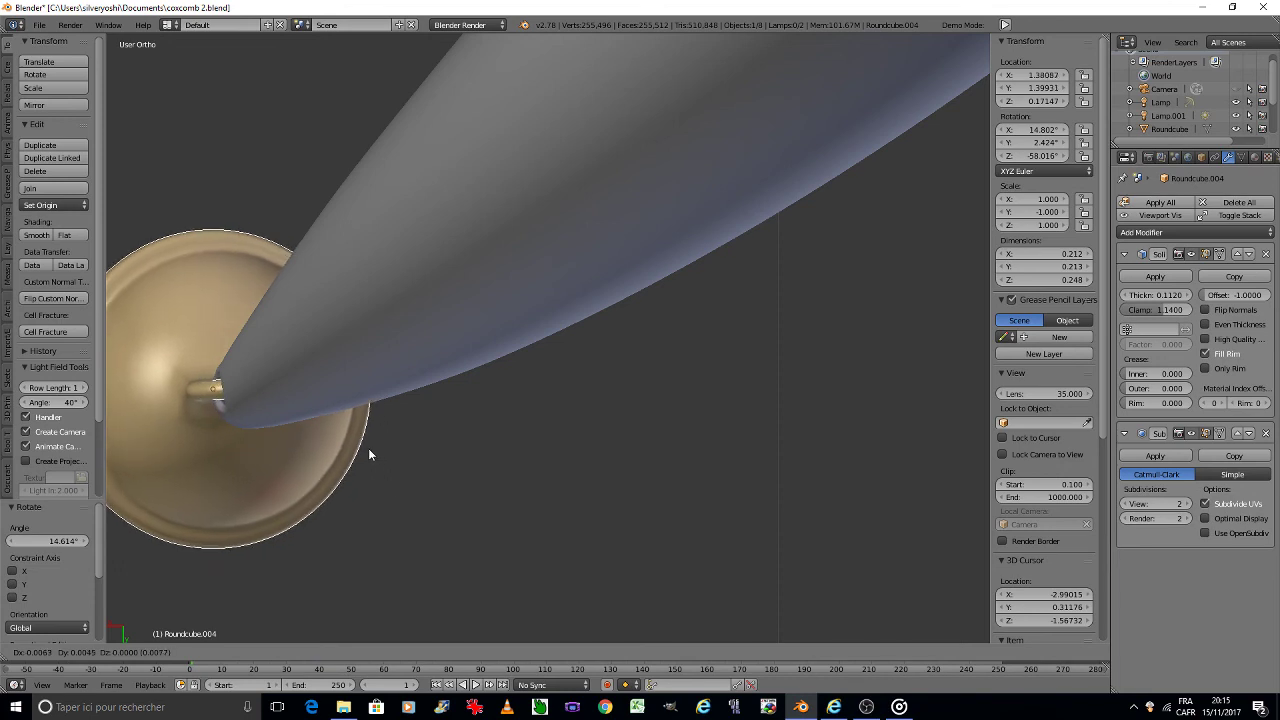
click(369, 452)
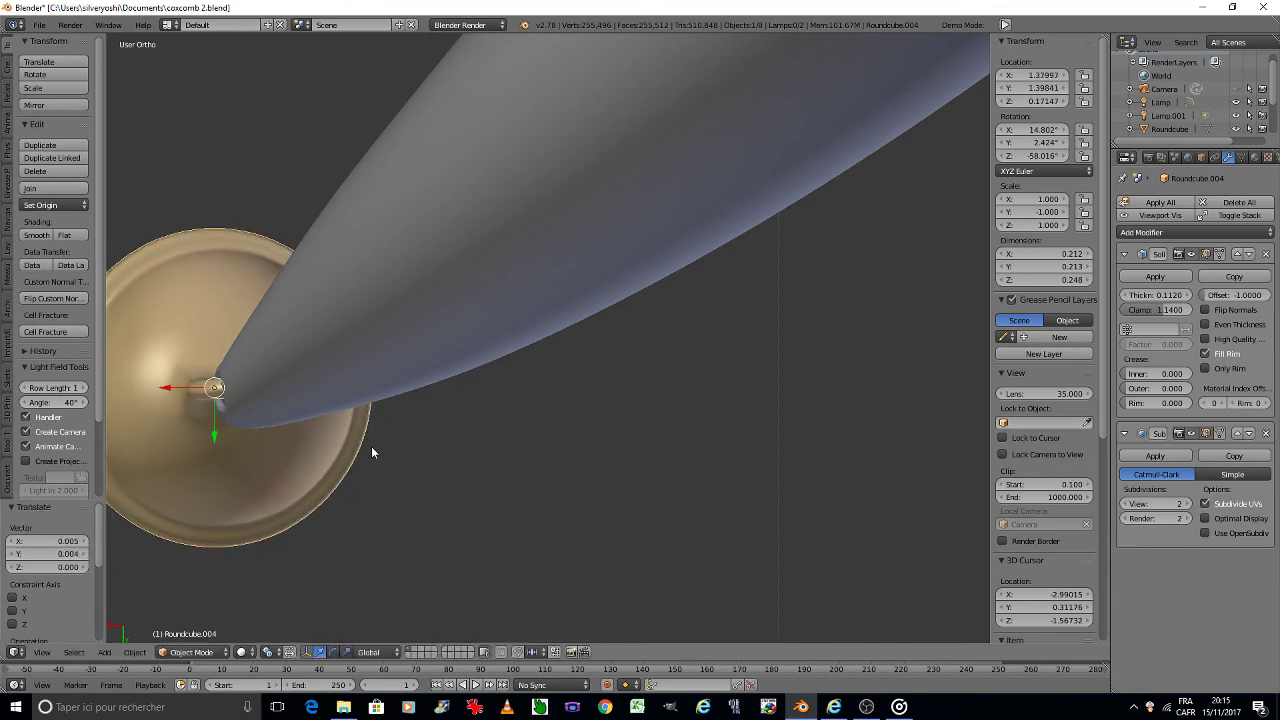
Step: Nudge the bell so it hangs snugly on the grey point's tip
middle_drag(371, 453, 371, 453)
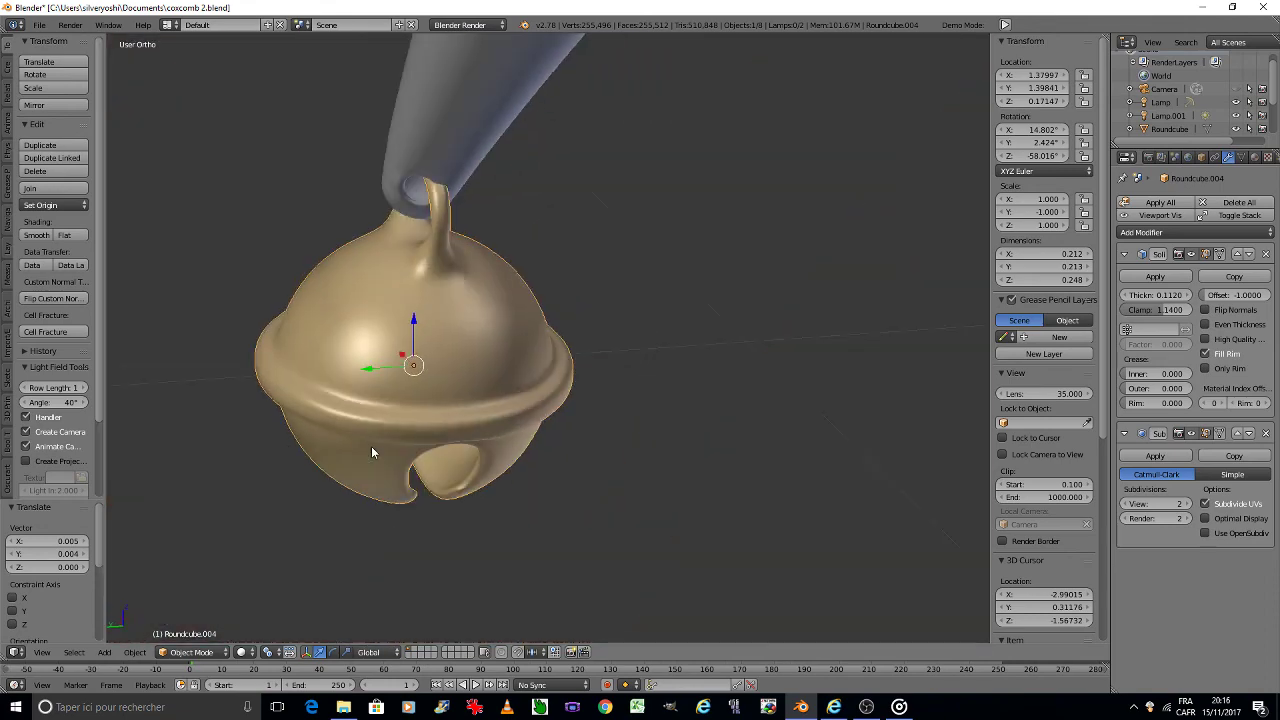
middle_drag(371, 453, 371, 446)
scroll(458, 325, up, 2)
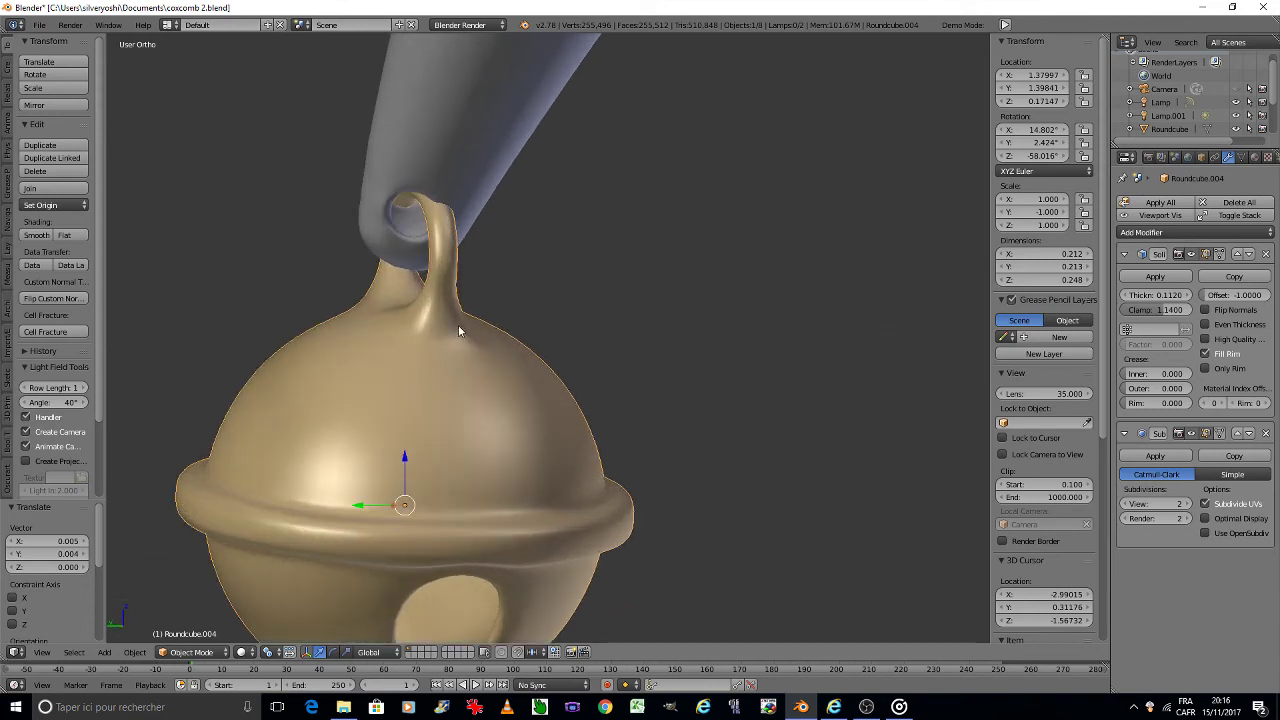
scroll(487, 371, up, 1)
scroll(487, 371, up, 1)
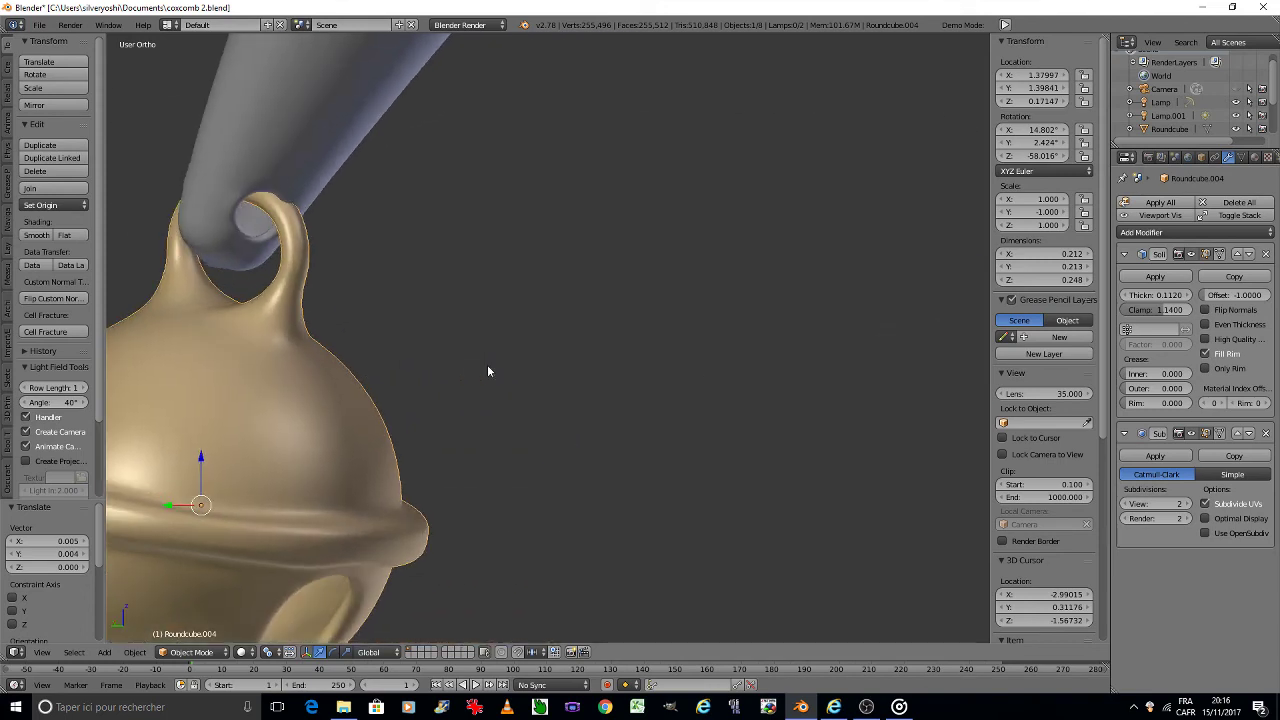
scroll(487, 371, up, 1)
scroll(487, 371, up, 1)
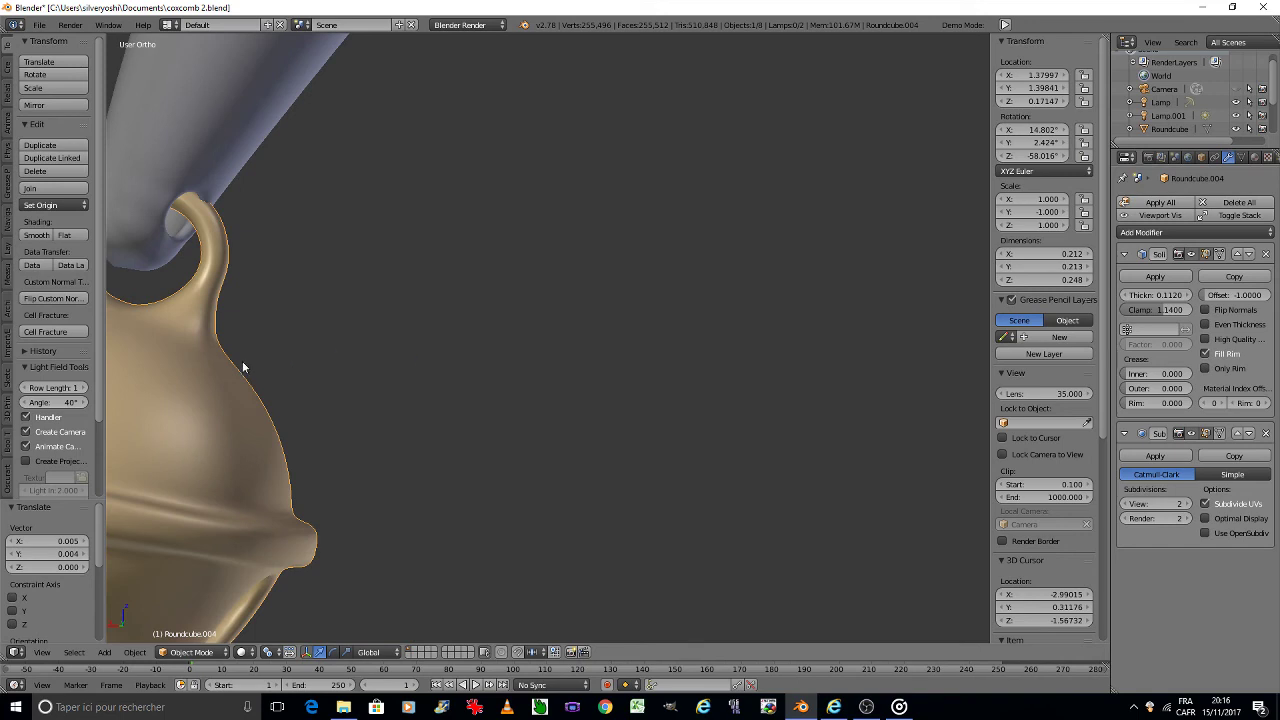
shift+middle_drag(242, 361, 792, 342)
key(g)
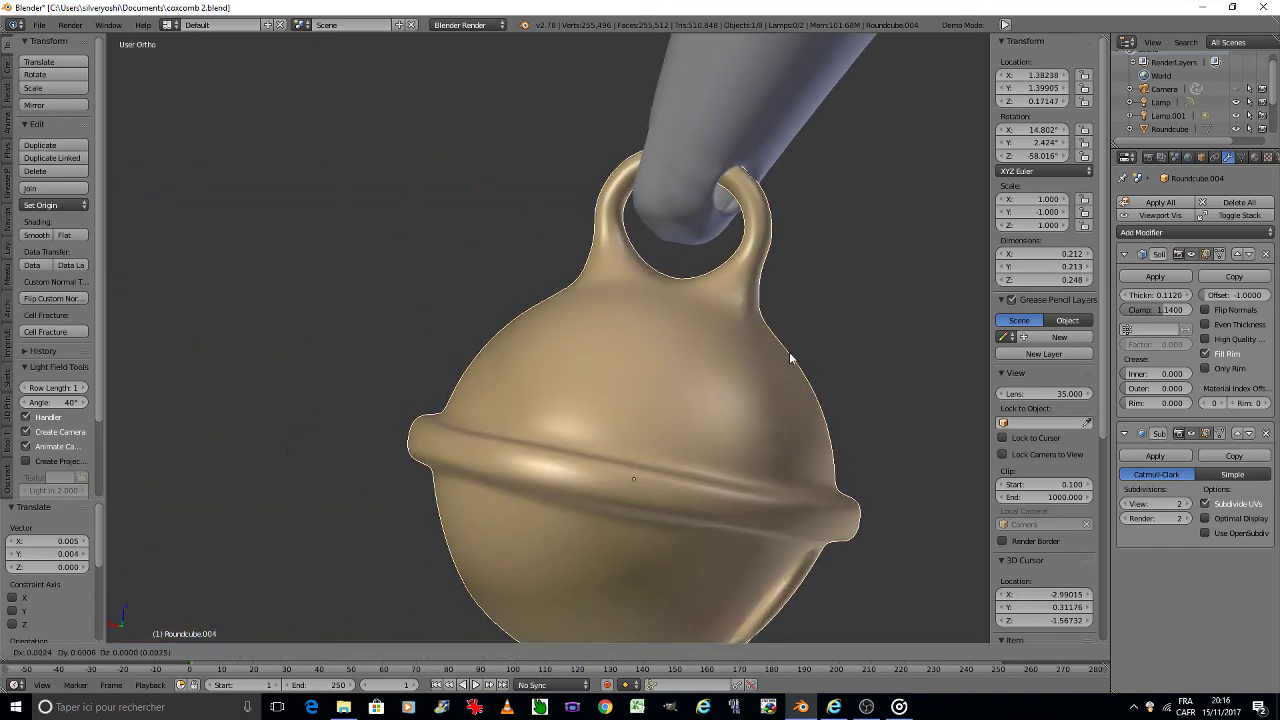
click(781, 361)
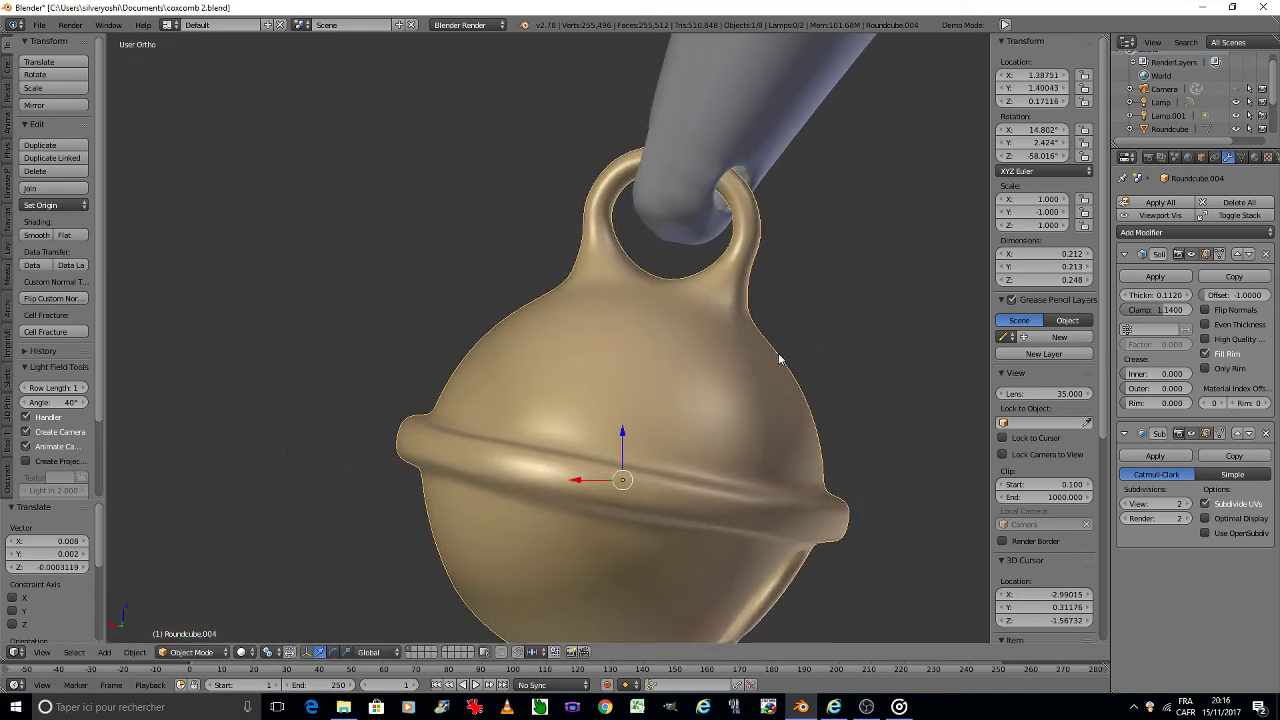
Step: Apply the bell's rotation and scale, then undo it
key(KP_6)
key(KP_6)
key(KP_6)
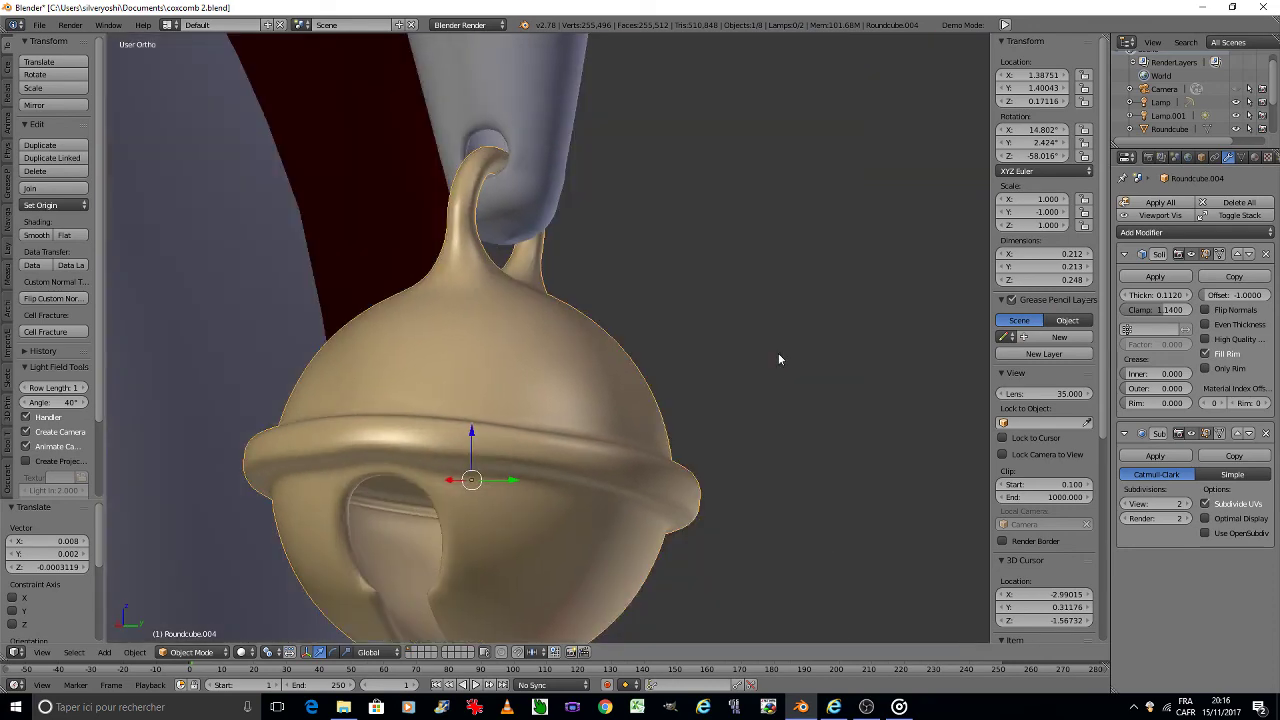
key(KP_6)
key(KP_6)
key(KP_6)
key(KP_6)
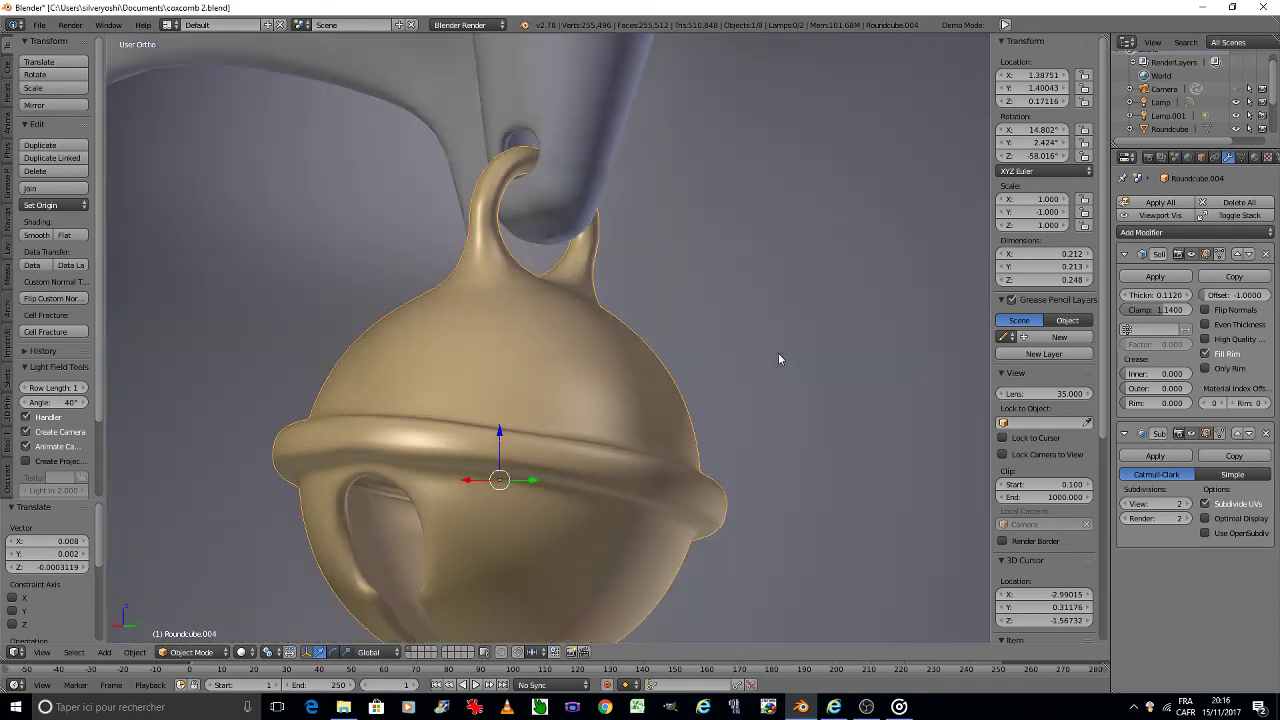
key(KP_6)
key(KP_6)
key(KP_6)
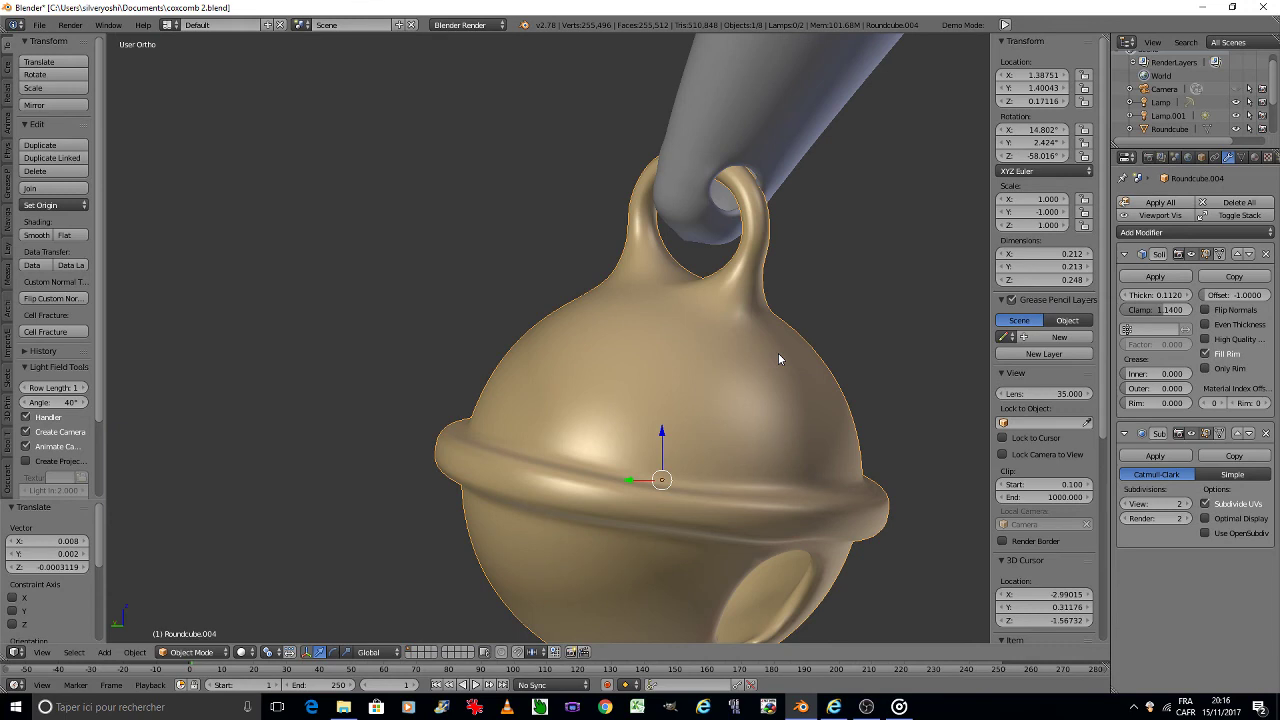
key(ctrl+a)
click(776, 351)
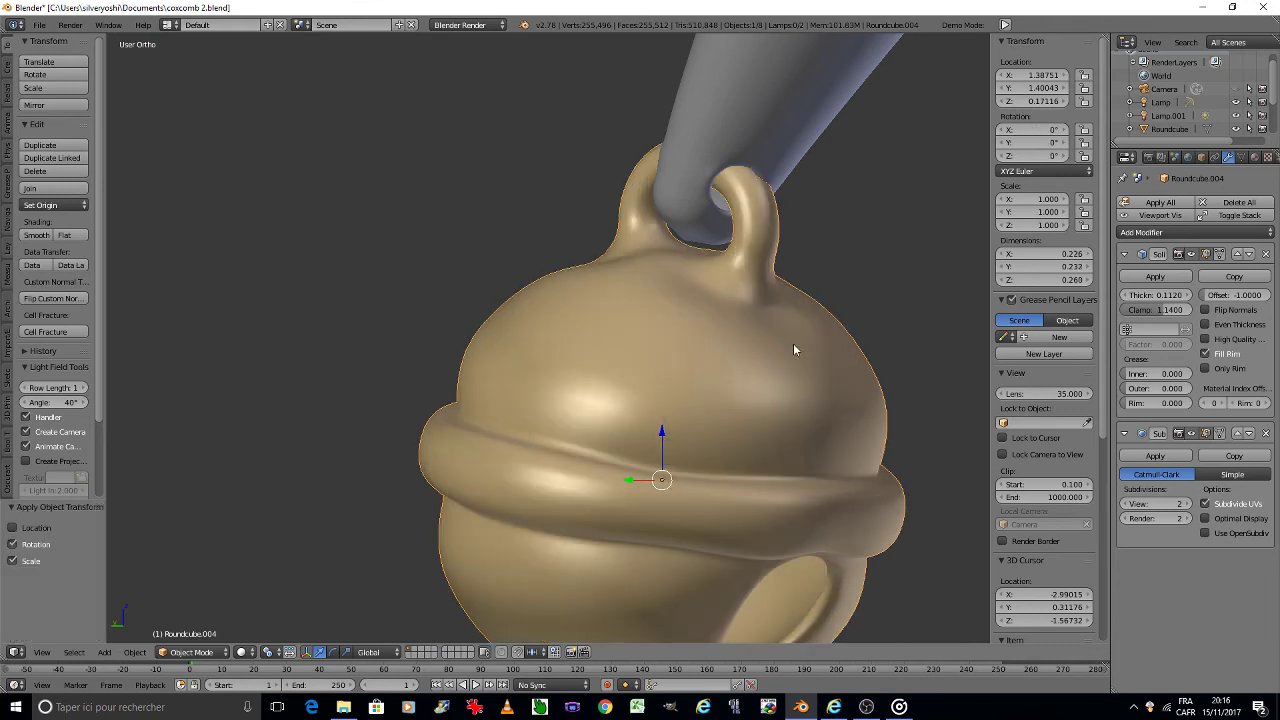
key(ctrl+z)
Step: Set the bell's Y location to 1.4
scroll(790, 343, down, 2)
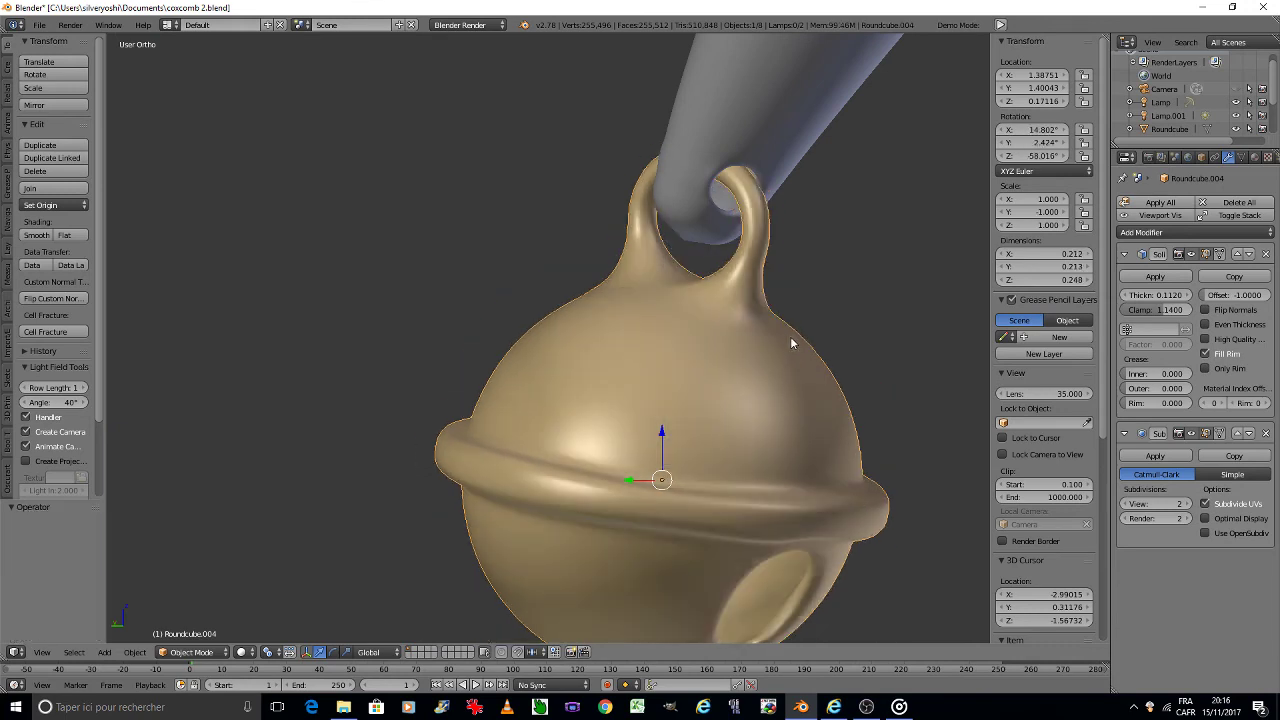
scroll(790, 343, down, 2)
scroll(787, 341, down, 1)
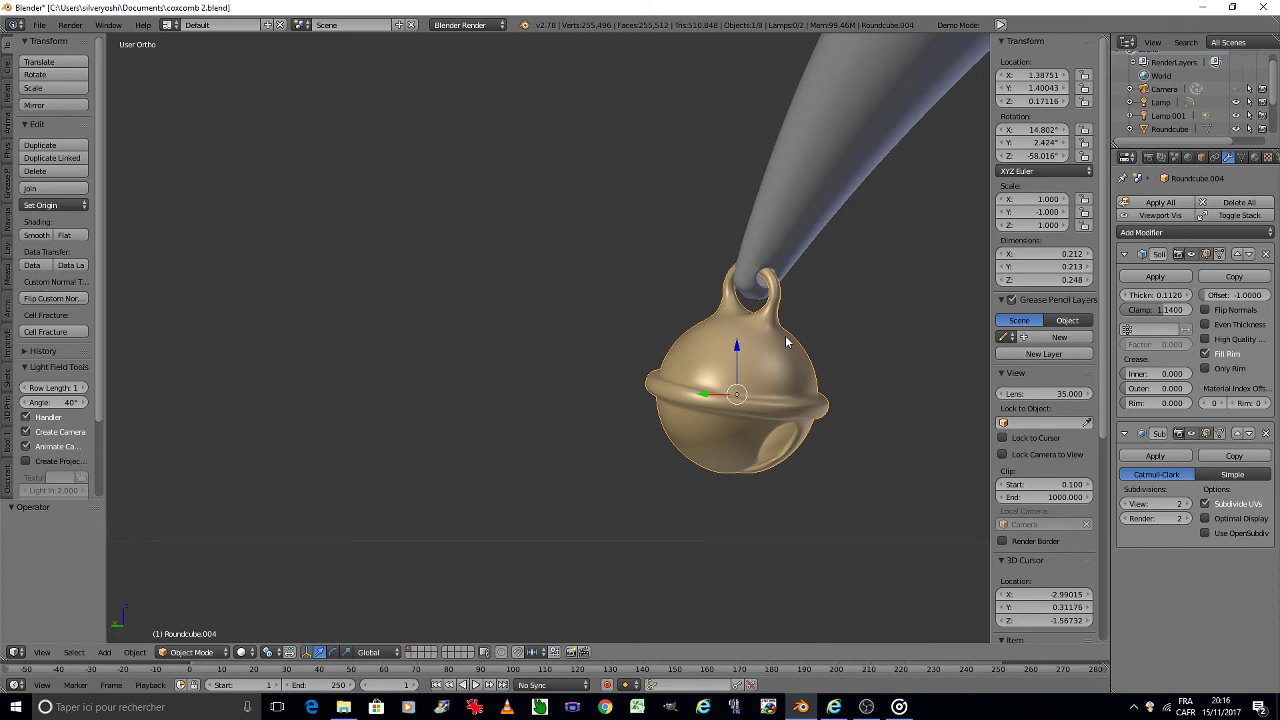
key(KP_8)
key(KP_8)
key(KP_8)
key(KP_8)
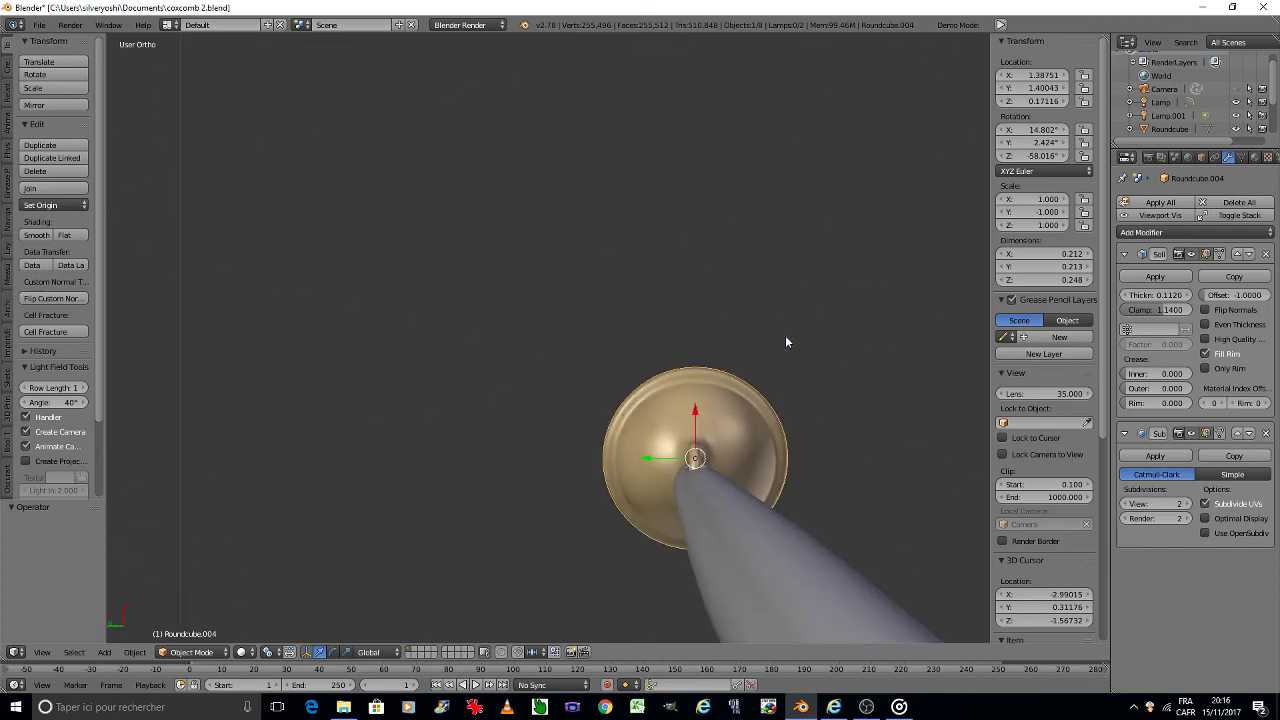
key(KP_8)
key(KP_8)
key(KP_8)
key(KP_8)
key(KP_8)
key(KP_8)
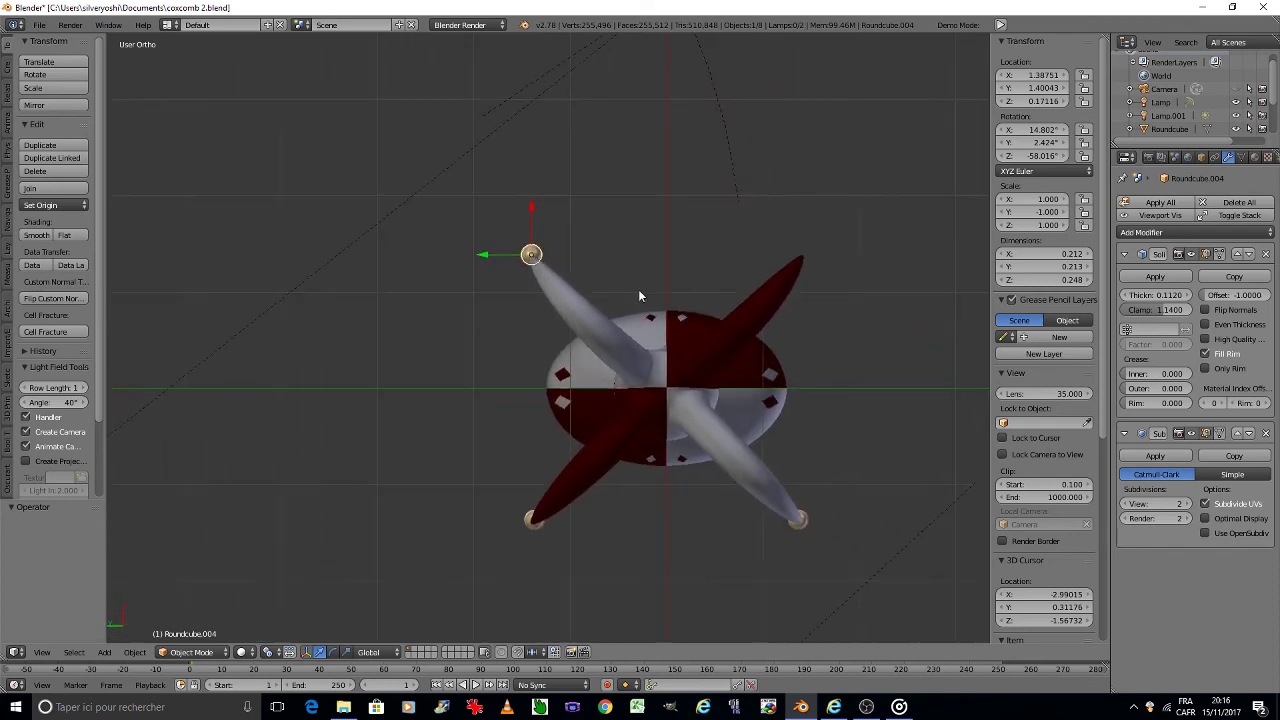
click(1033, 88)
text(1)
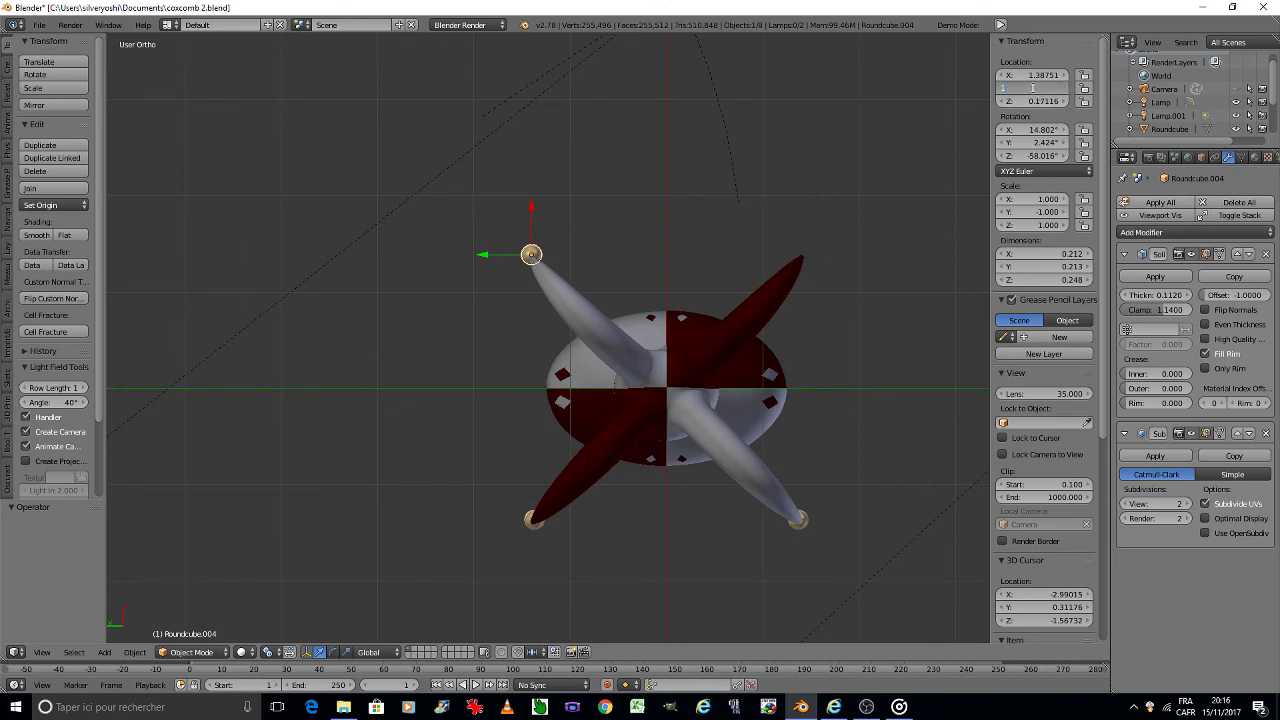
text(1)
key(Return)
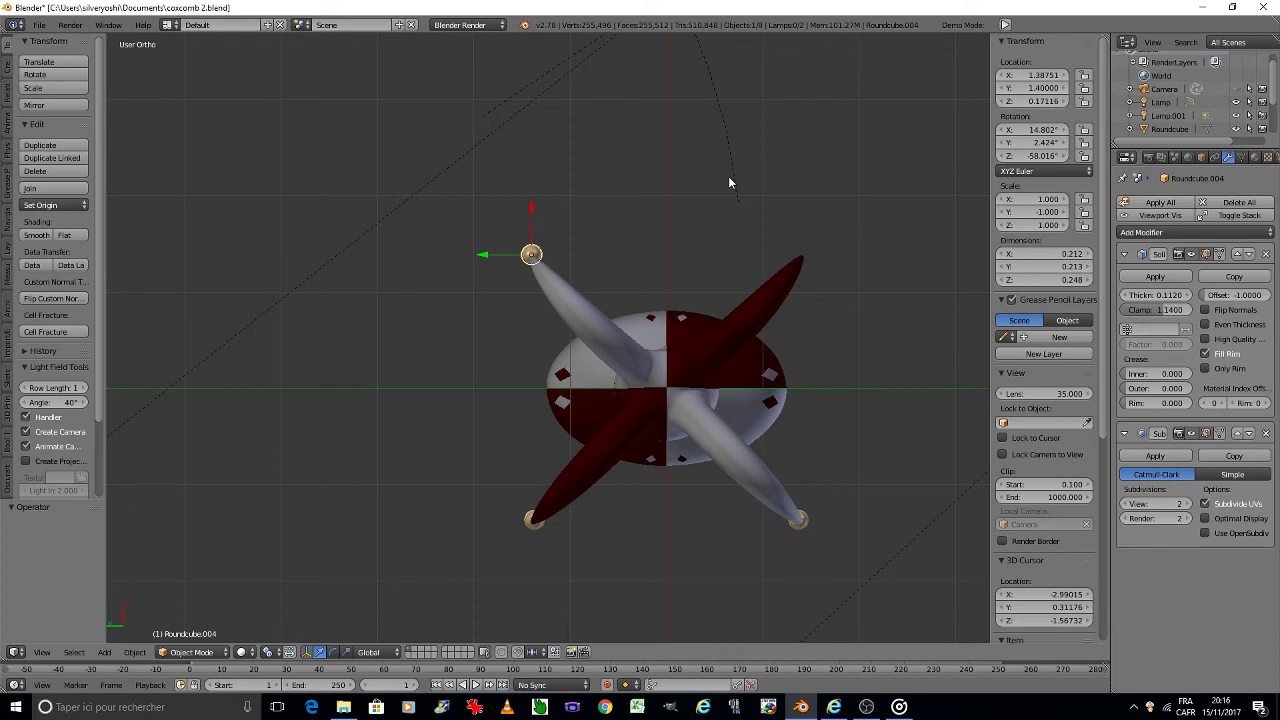
scroll(580, 236, up, 2)
scroll(580, 236, up, 1)
Step: Duplicate the bell in place and mirror it across global Y to Y -1.4
key(shift+d)
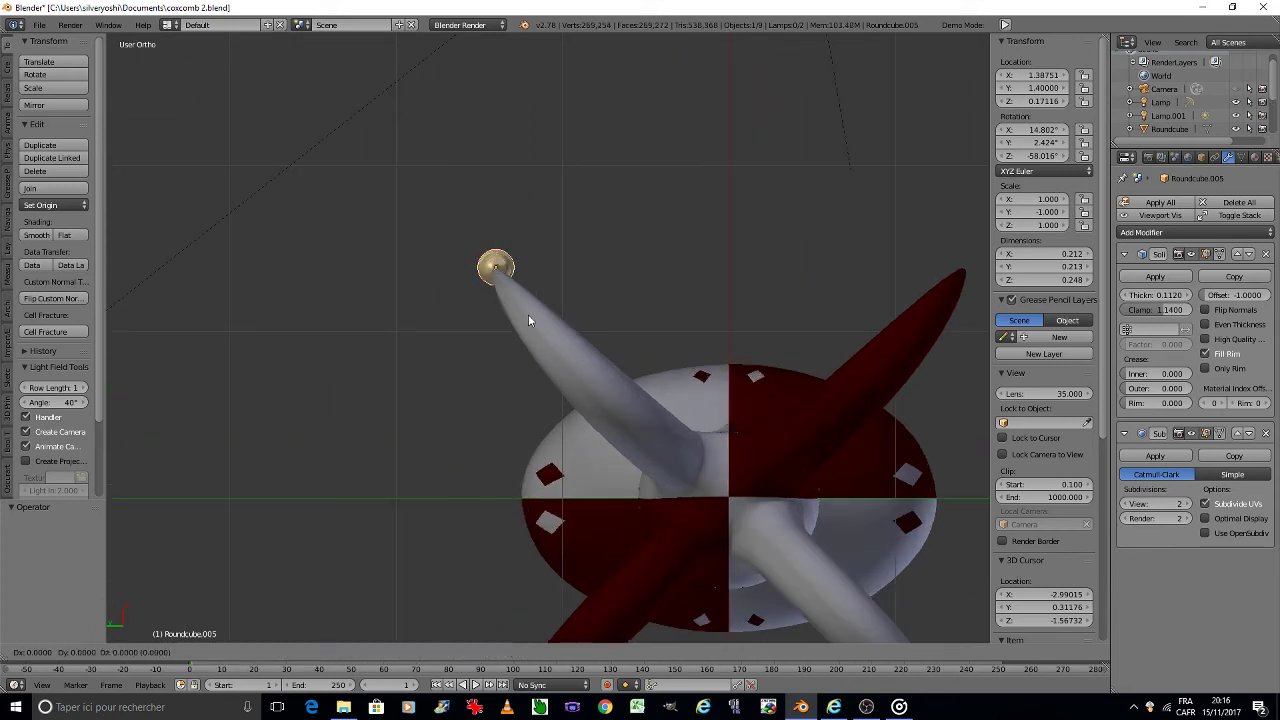
right_click(528, 314)
click(135, 655)
mouse_move(150, 577)
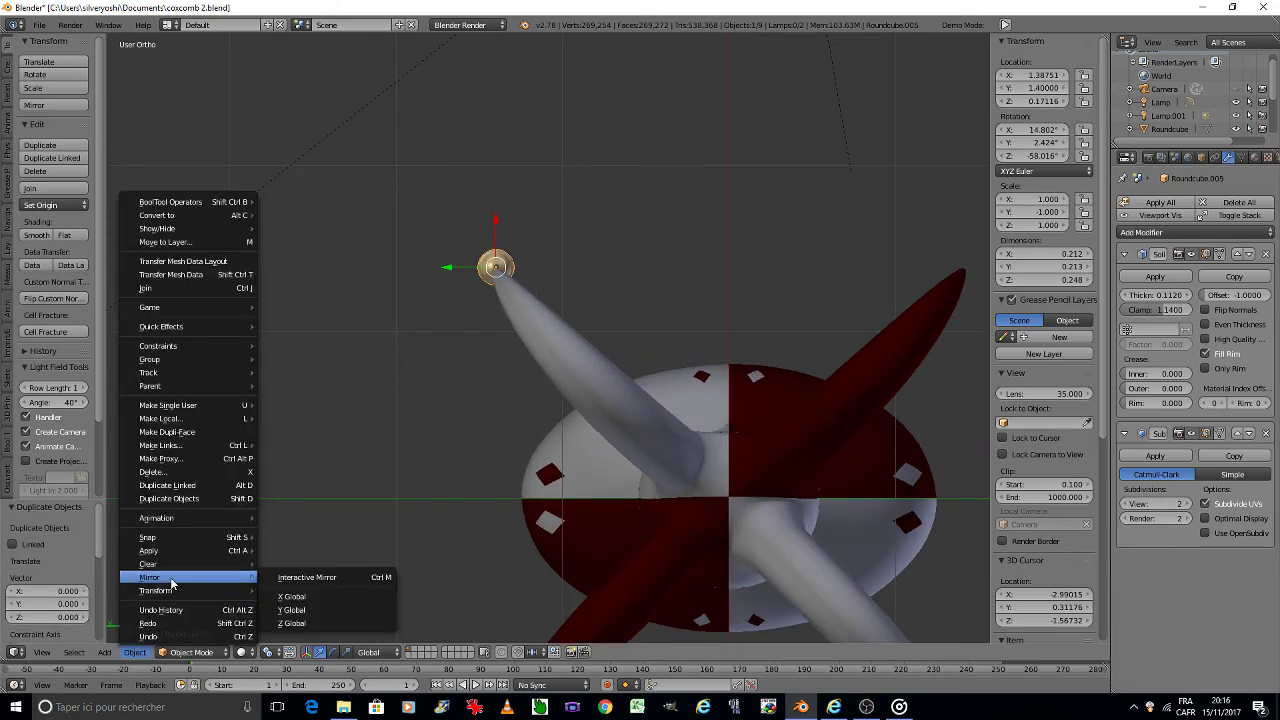
click(305, 609)
key(Return)
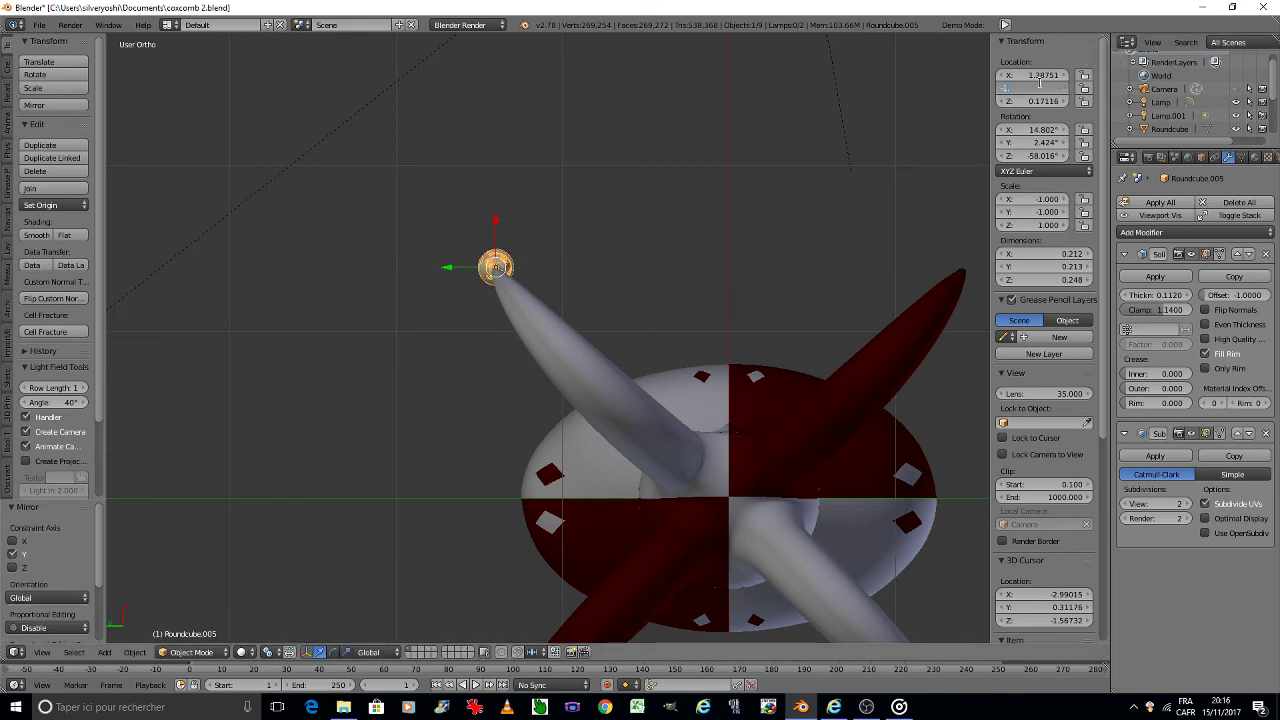
key(Return)
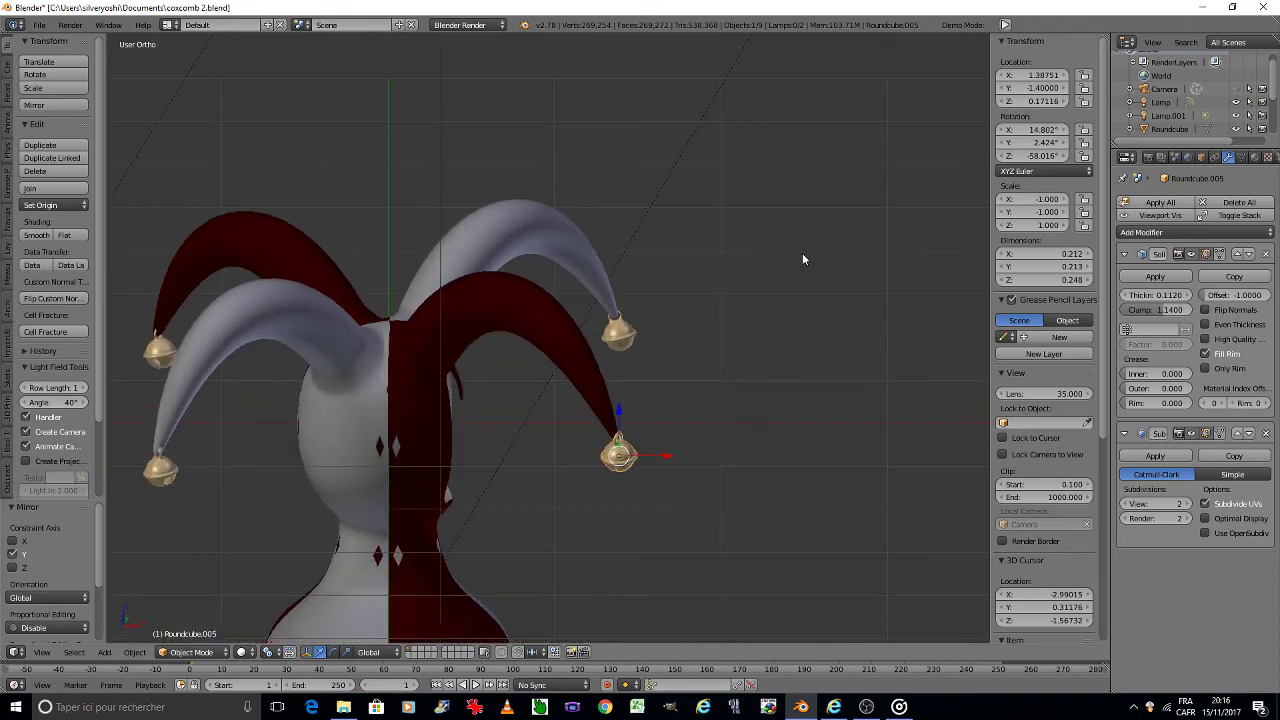
Step: Apply the duplicate bell's rotation and scale and shift it slightly left and up
key(KP_Decimal)
scroll(636, 334, up, 5)
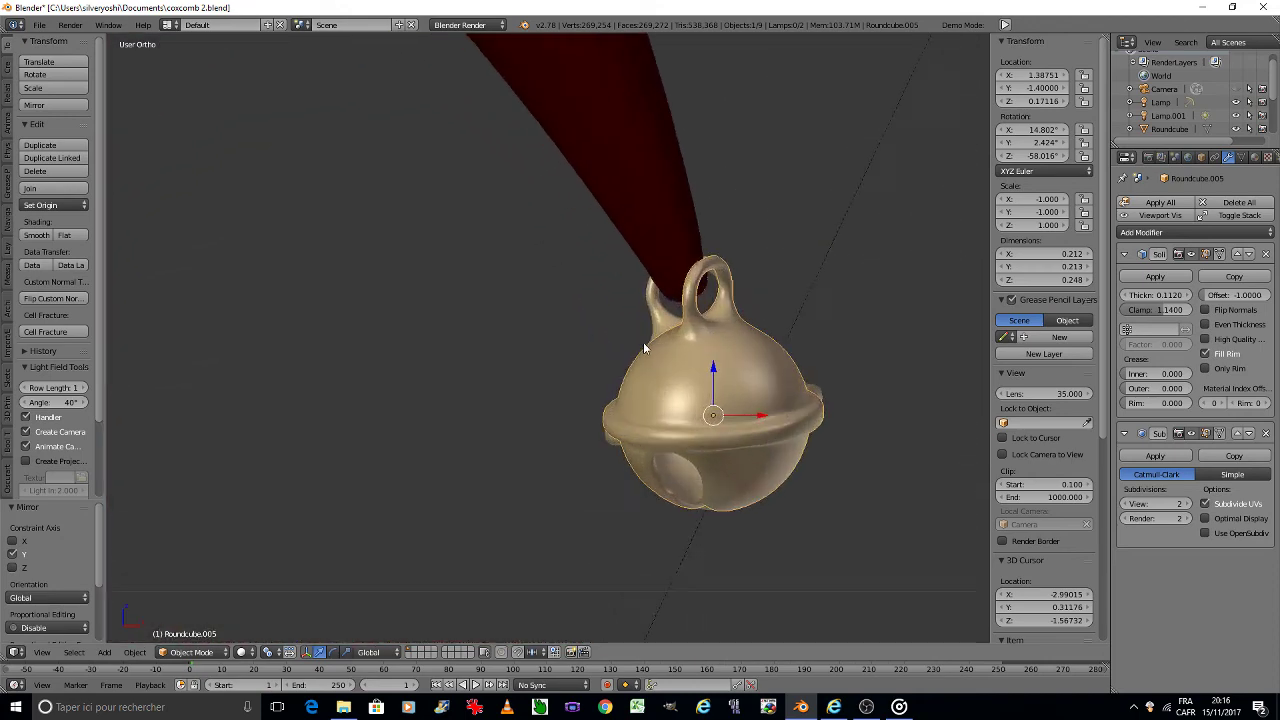
key(ctrl+a)
click(753, 366)
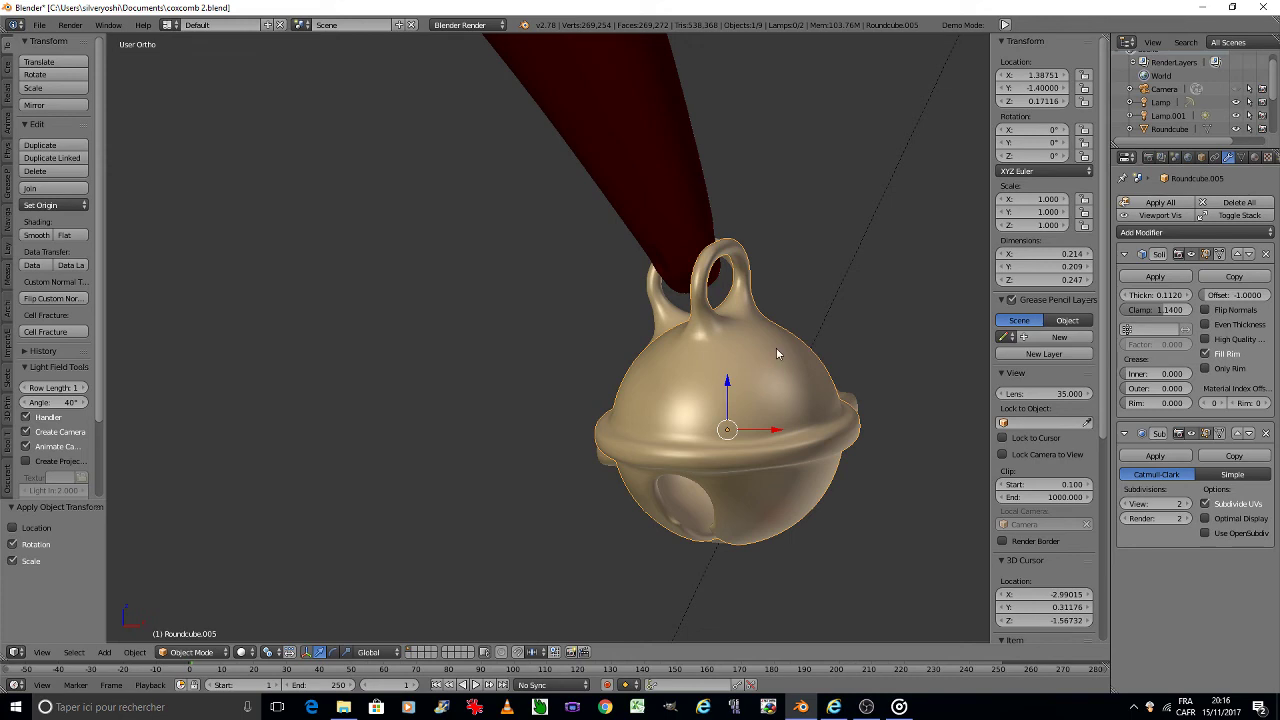
key(g)
click(745, 352)
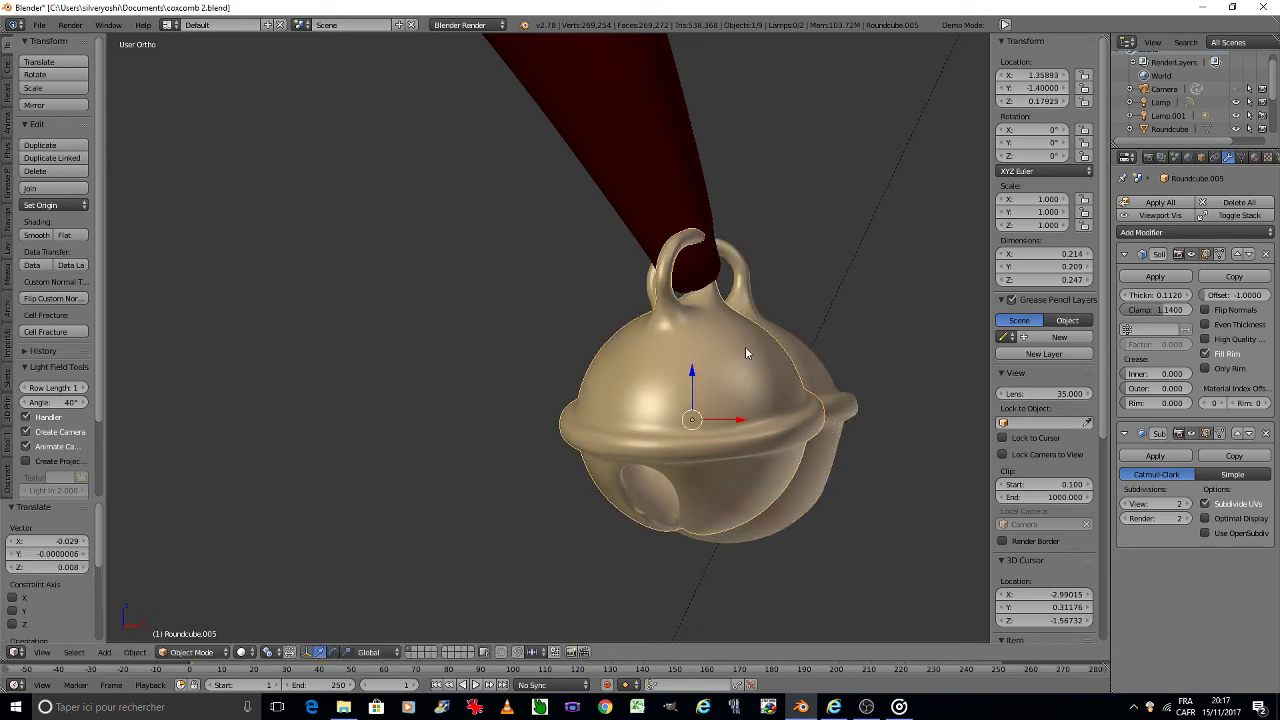
Step: Rotate the duplicate bell about -74° on Z and reposition it
key(r)
key(z)
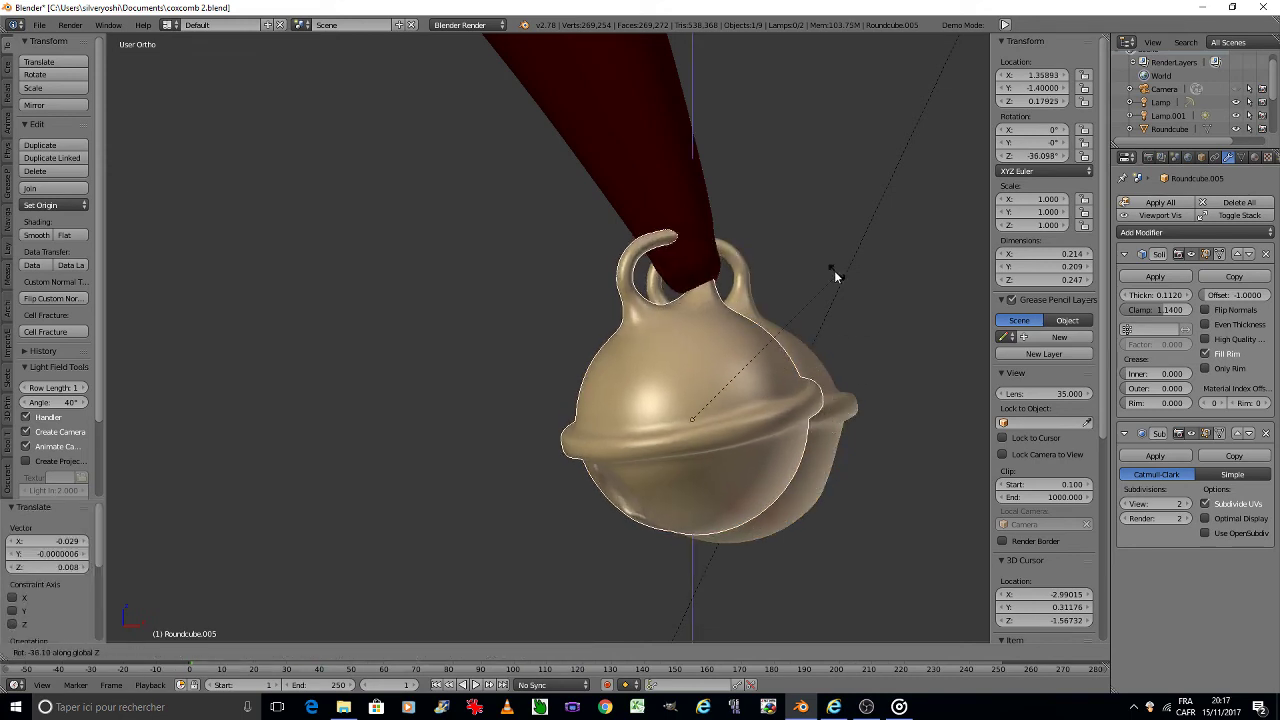
click(770, 275)
key(g)
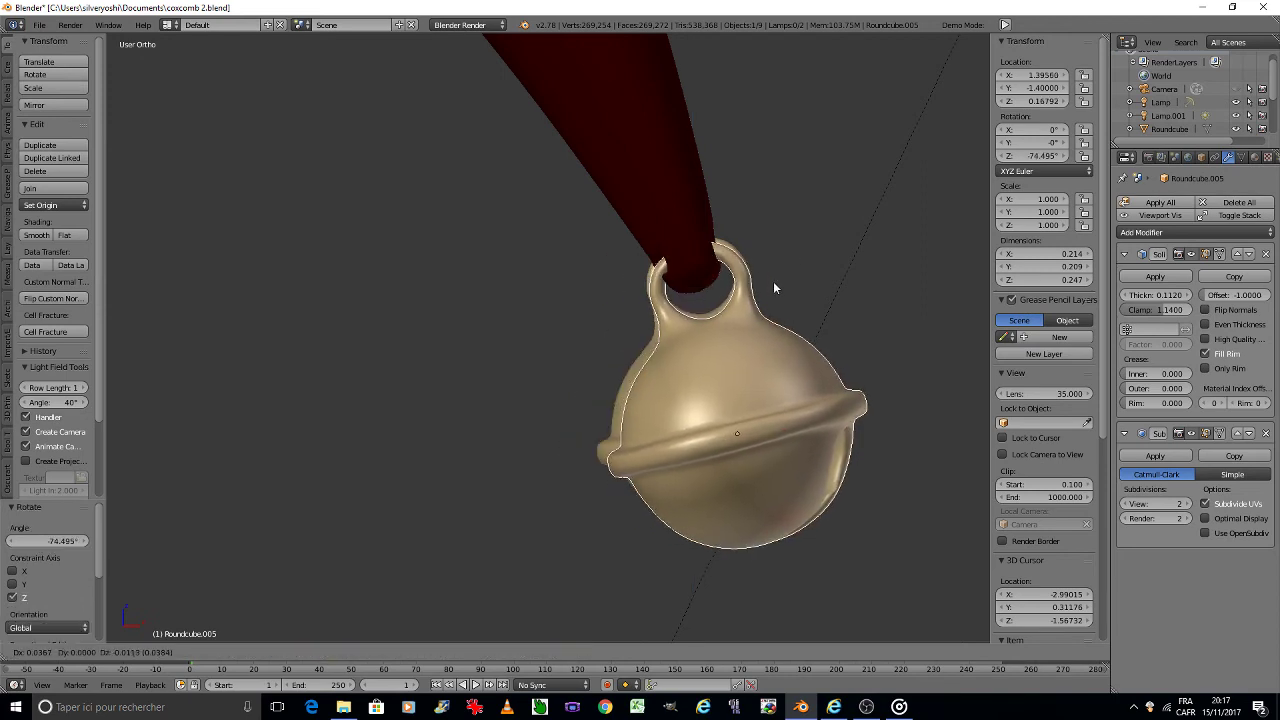
click(767, 274)
scroll(712, 245, up, 7)
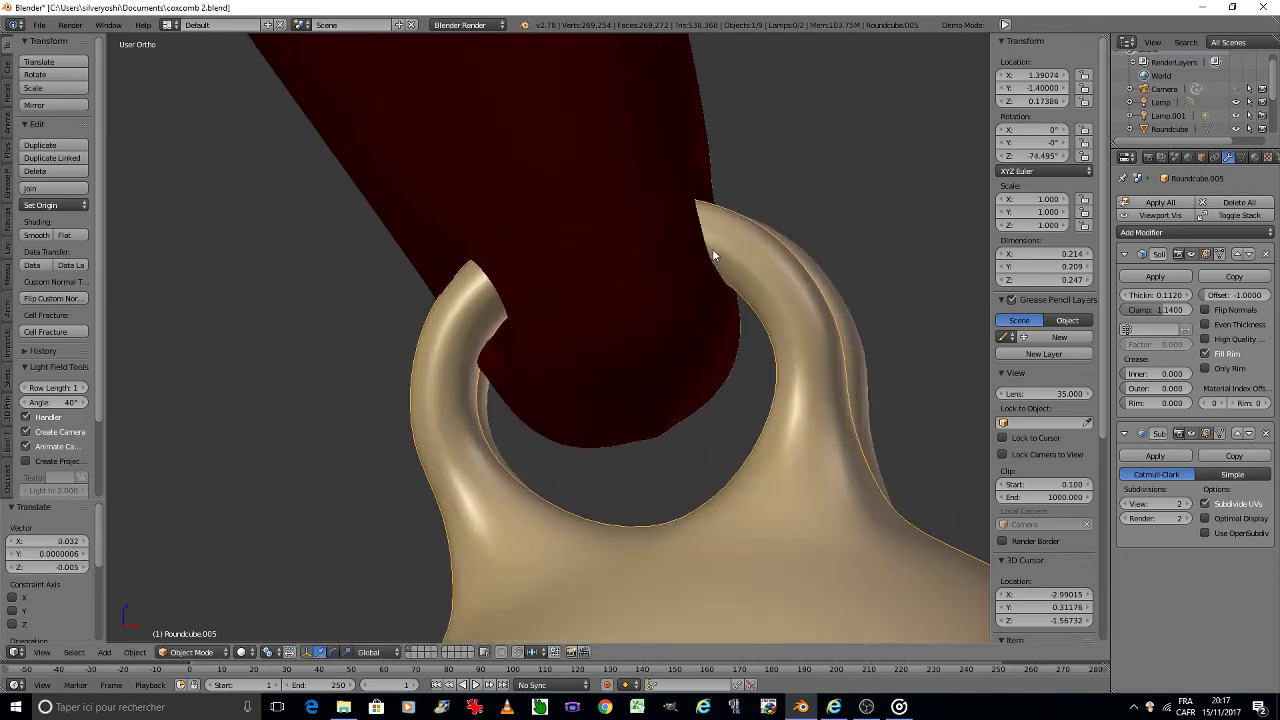
Step: Tilt the bell a few degrees and nudge its loop onto the red hat tip
key(r)
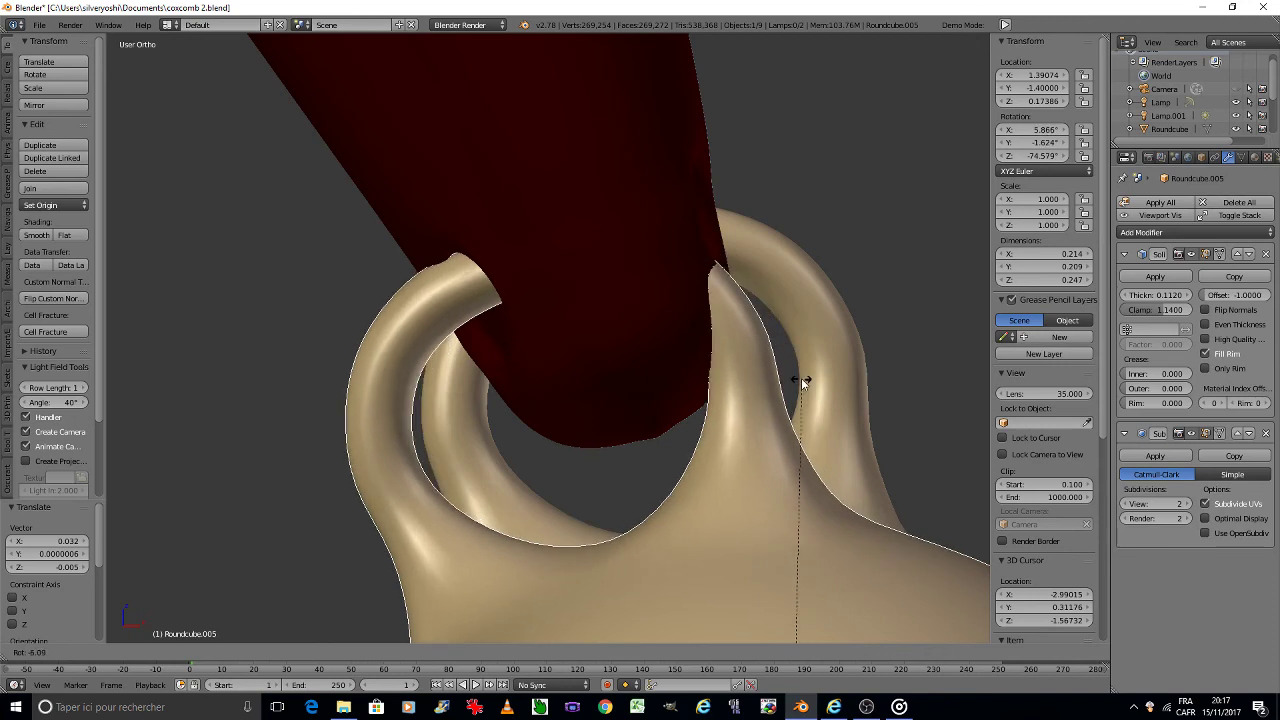
click(796, 380)
key(g)
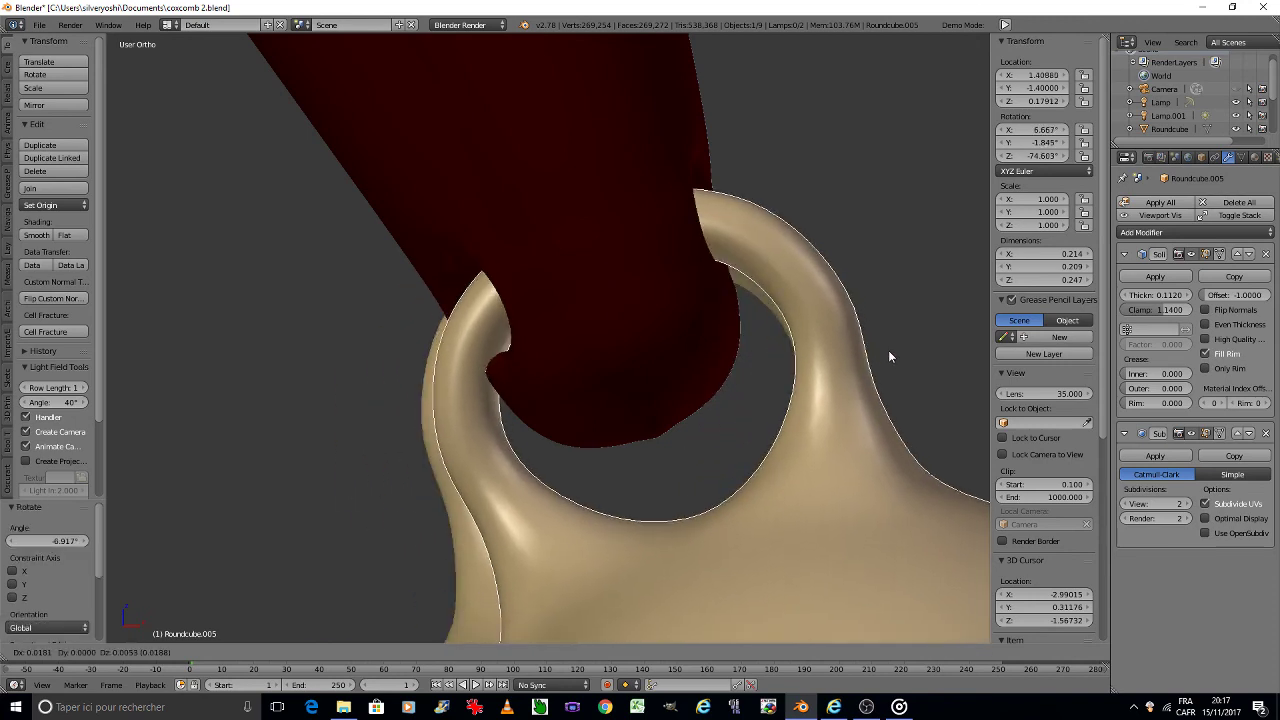
click(888, 350)
scroll(830, 360, down, 5)
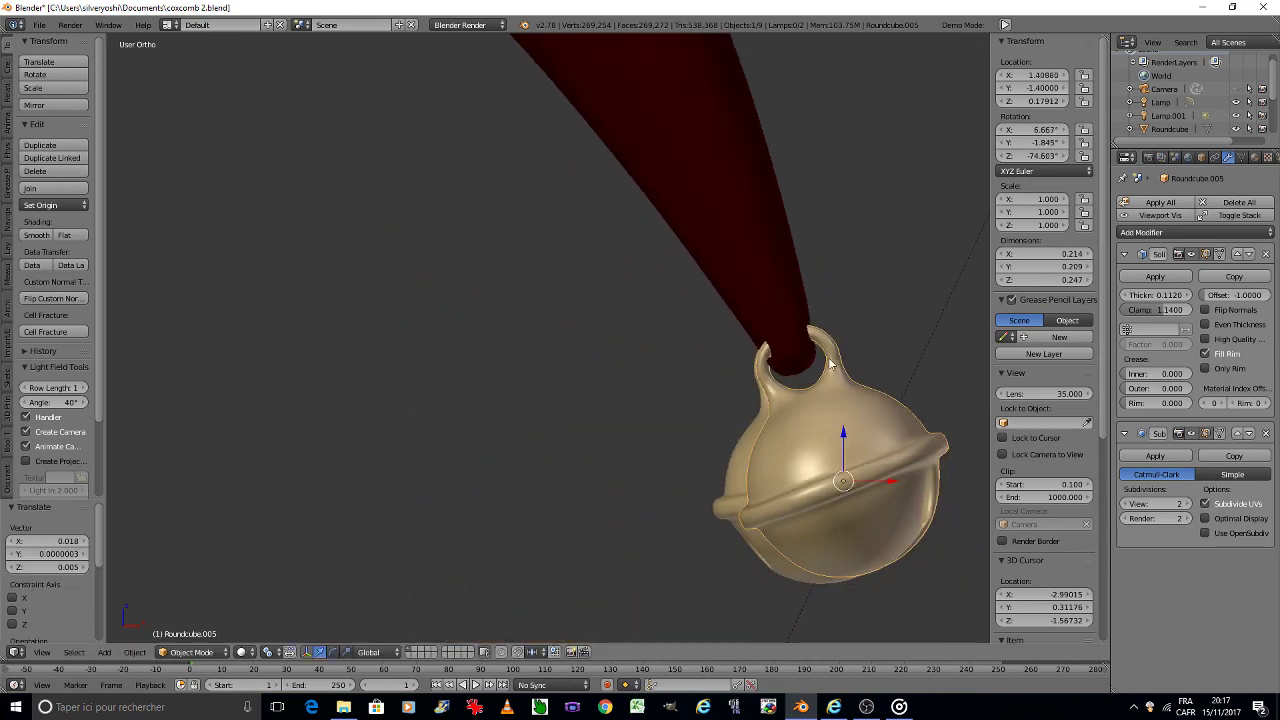
middle_drag(828, 360, 708, 327)
scroll(828, 364, up, 3)
scroll(708, 327, down, 5)
scroll(708, 327, down, 4)
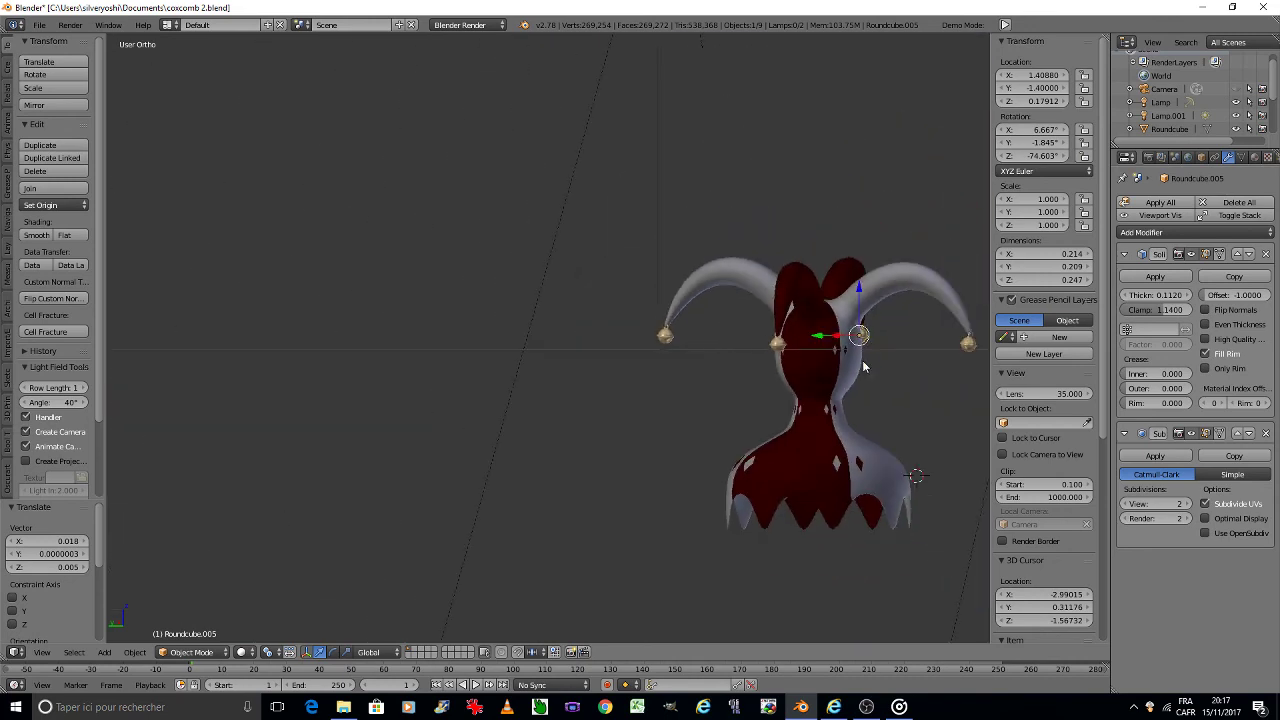
Step: Tilt the bell on the hat tip about 2.8° further
middle_drag(864, 366, 860, 364)
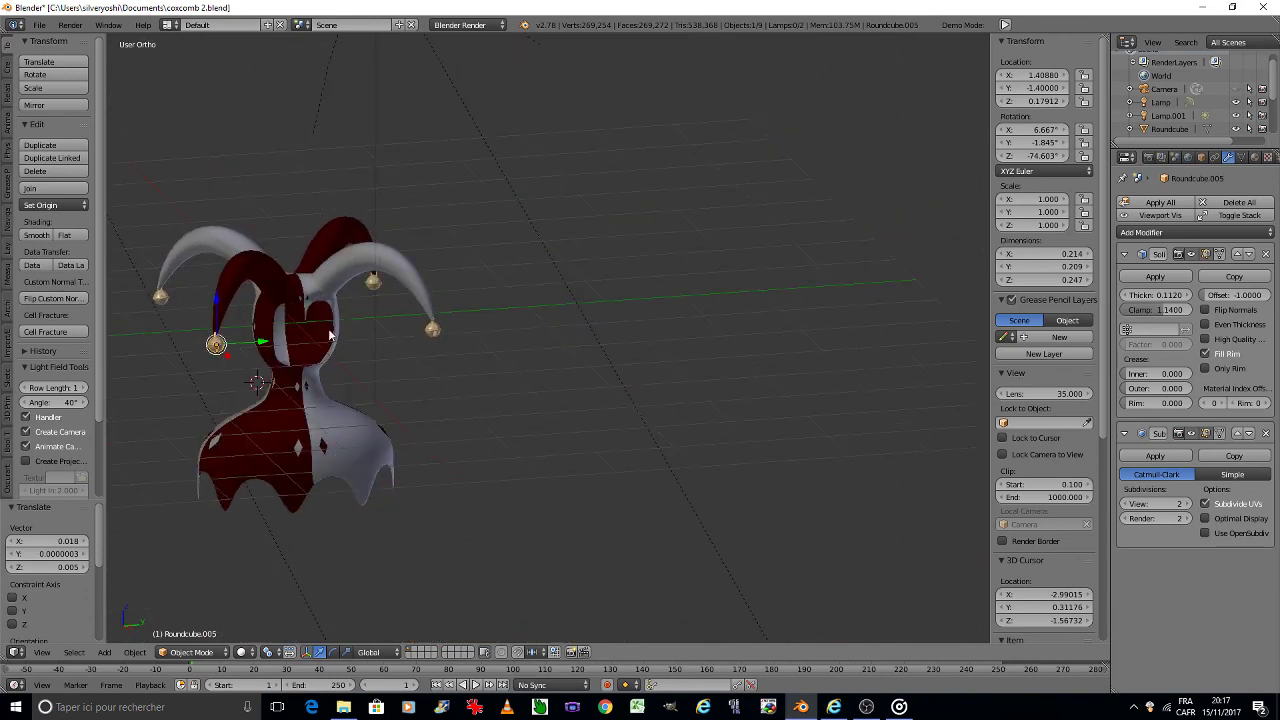
shift+middle_drag(330, 335, 645, 326)
scroll(592, 318, up, 3)
scroll(560, 330, up, 2)
scroll(517, 345, up, 2)
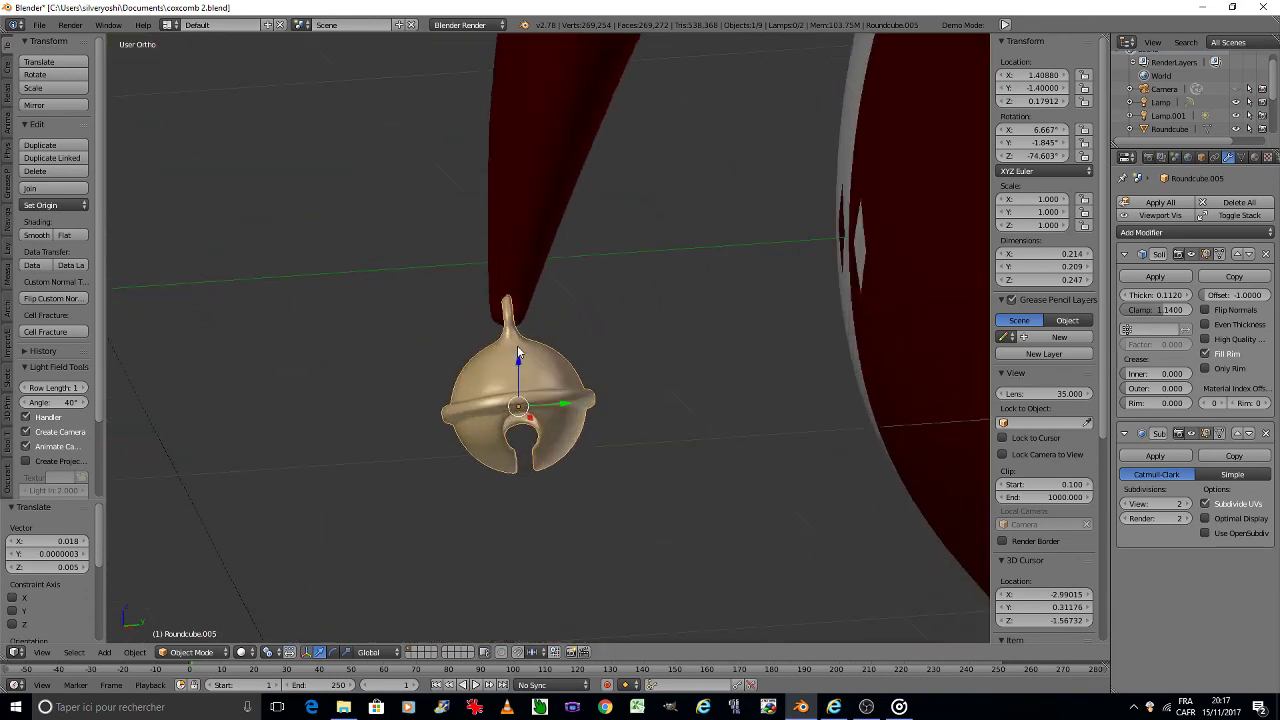
scroll(517, 345, up, 2)
key(r)
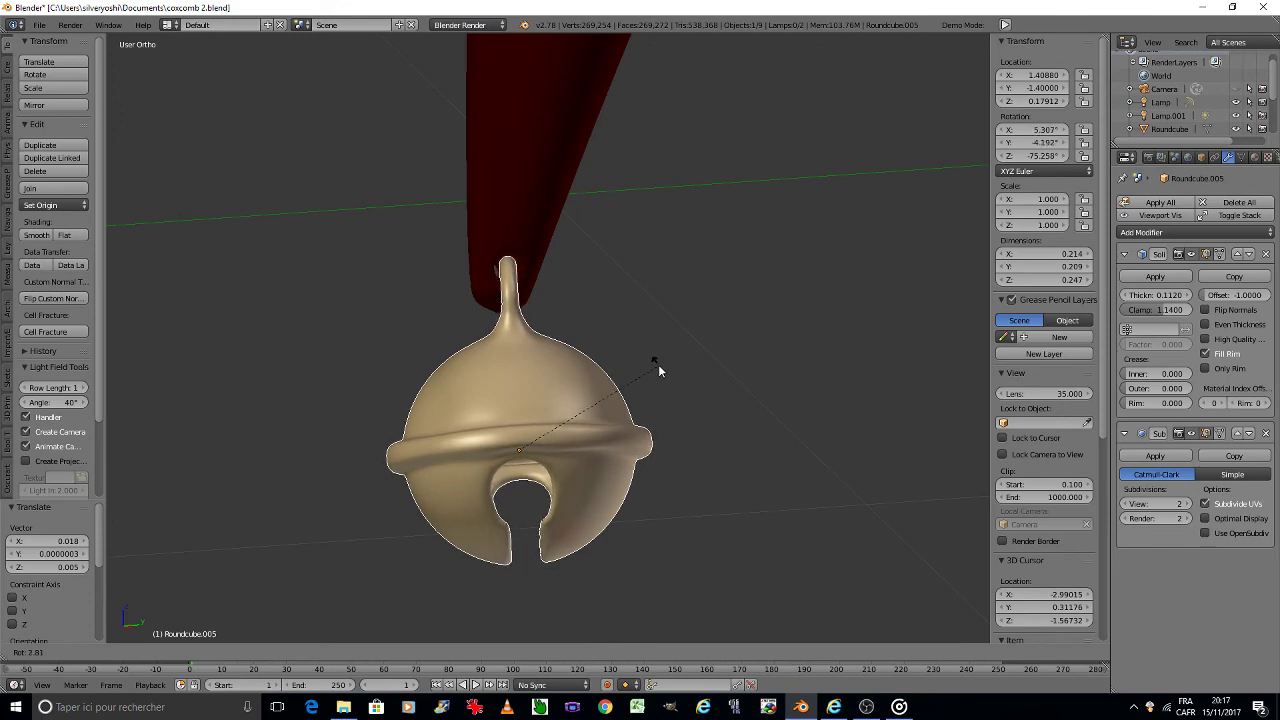
click(654, 370)
scroll(653, 371, down, 3)
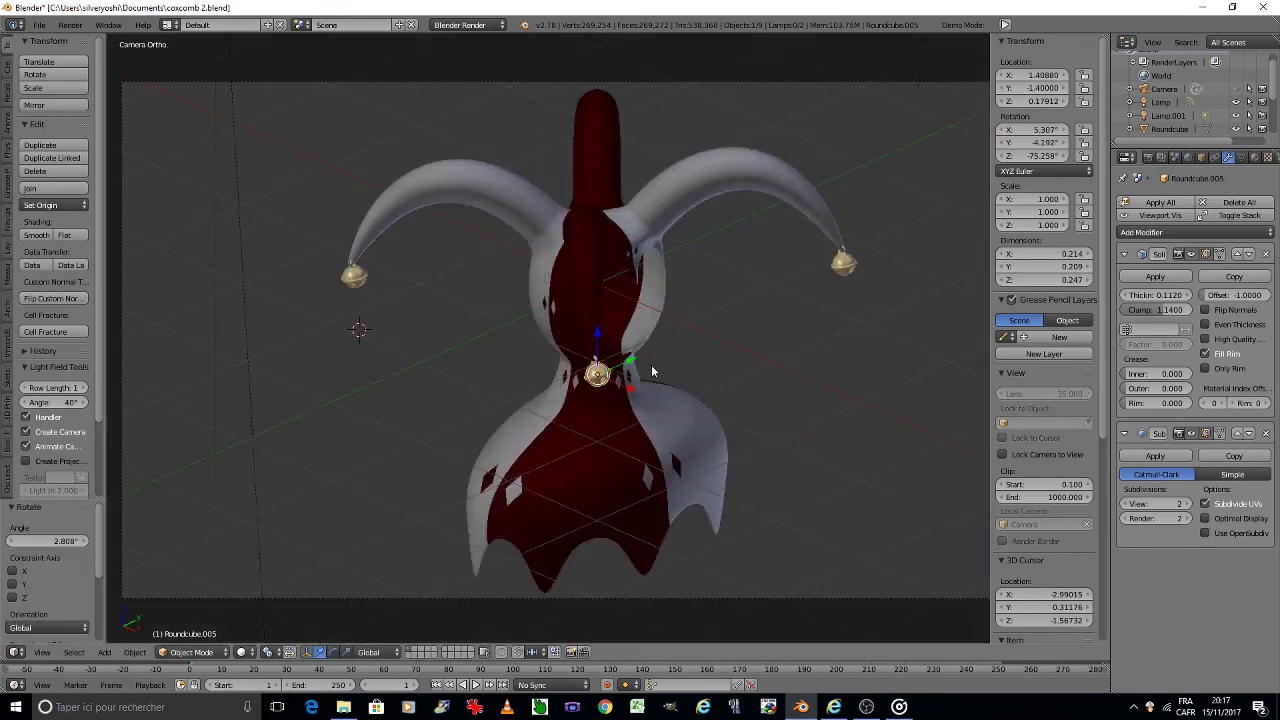
scroll(651, 366, up, 5)
key(KP_8)
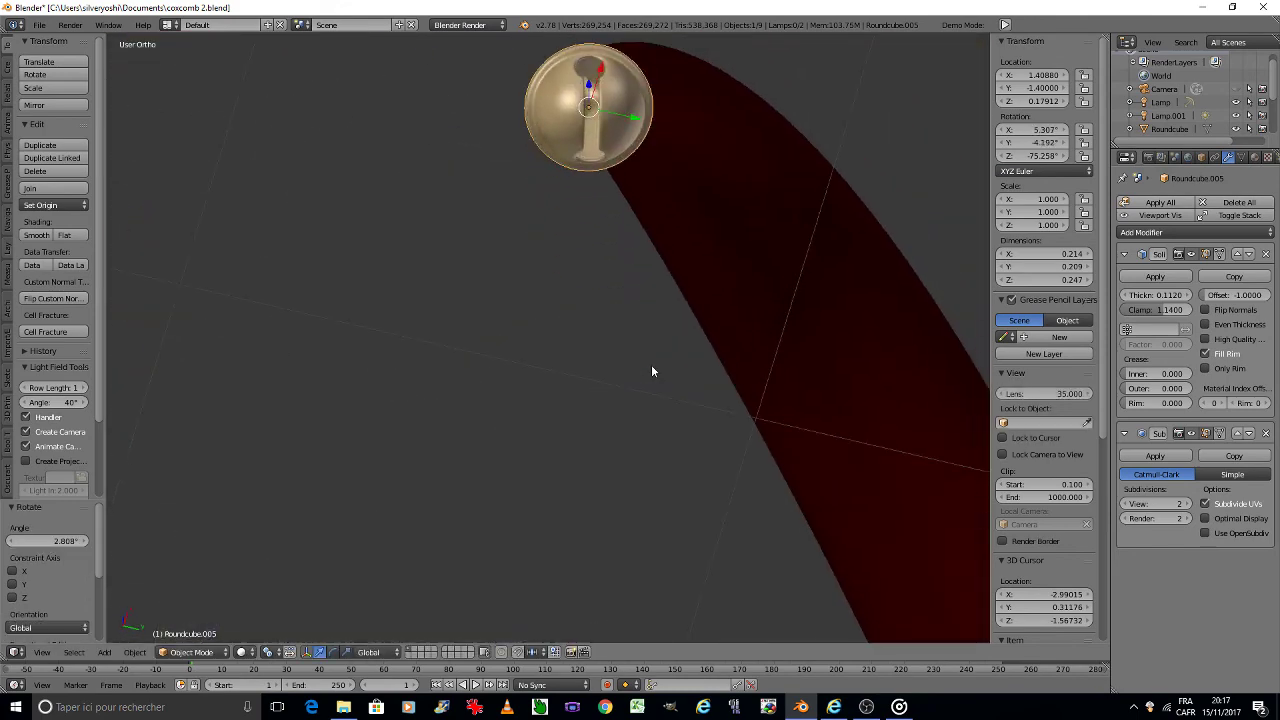
Step: Check the bell's fit in Wireframe shading, then return to Solid
click(241, 652)
click(290, 617)
scroll(576, 150, up, 3)
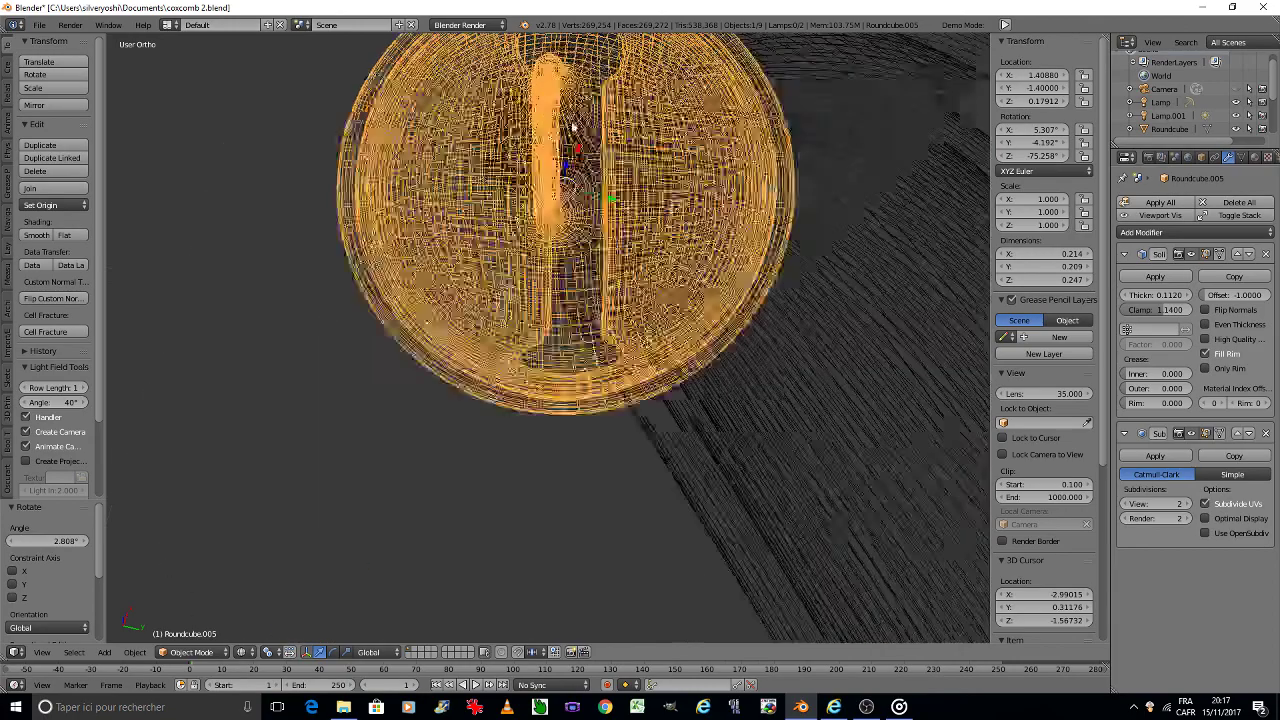
scroll(573, 127, up, 2)
scroll(573, 127, down, 6)
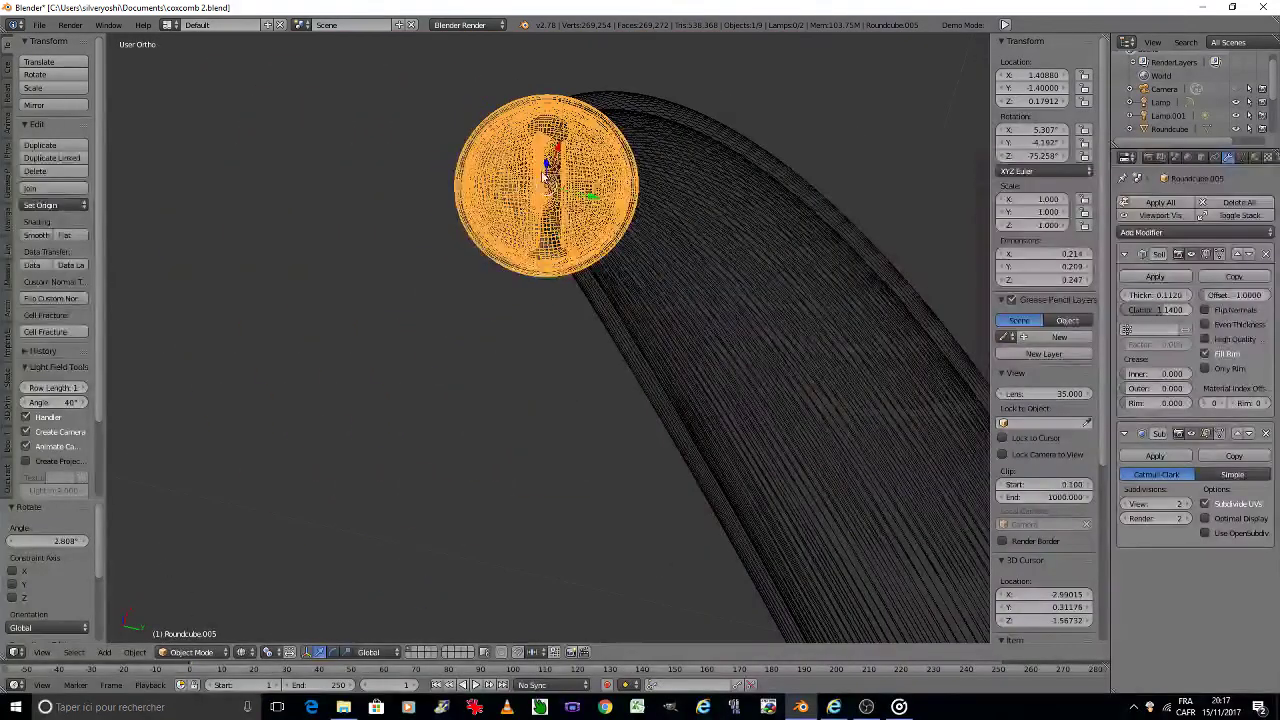
click(241, 652)
click(290, 603)
scroll(565, 369, down, 2)
scroll(565, 376, up, 1)
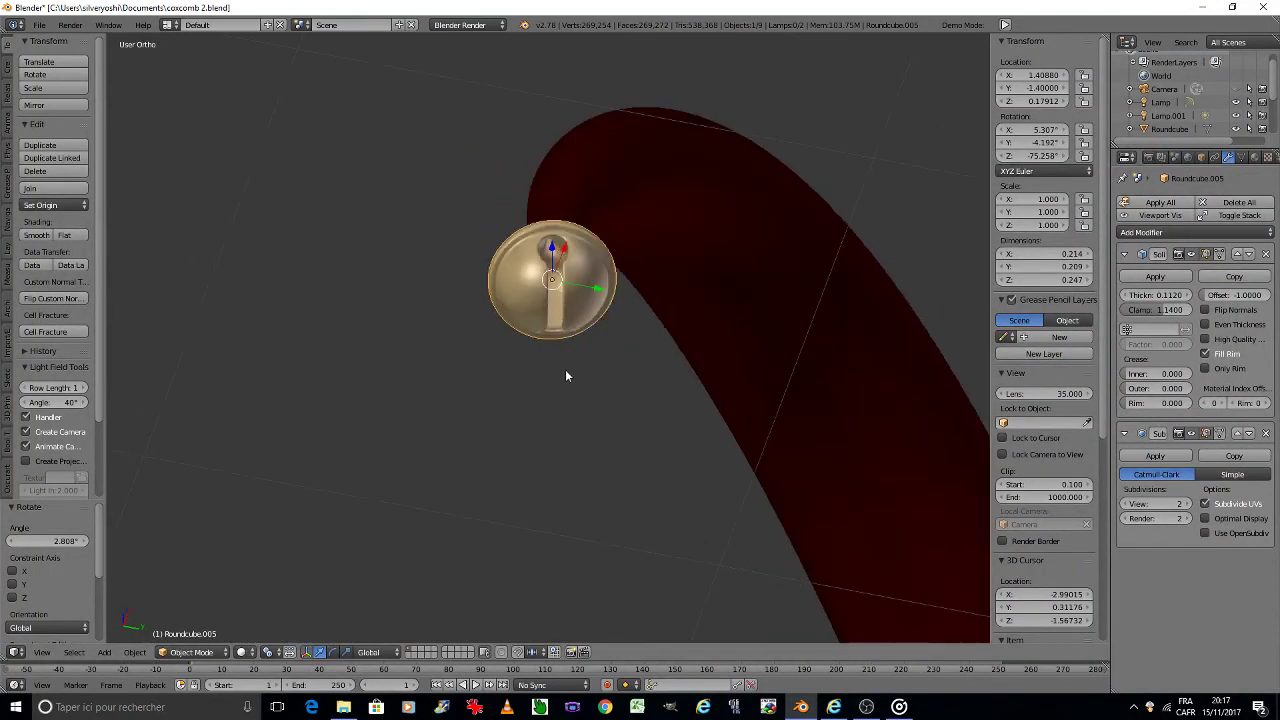
key(KP_4)
key(KP_4)
key(KP_4)
key(KP_4)
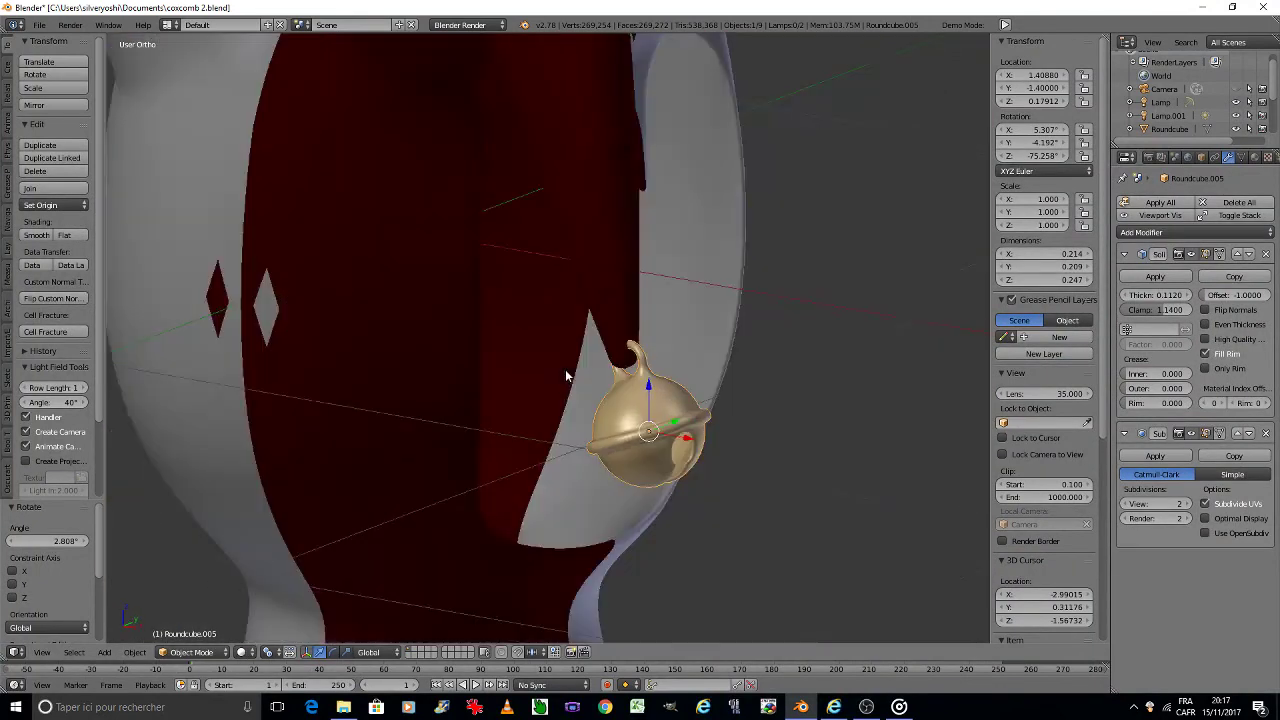
key(KP_4)
key(KP_4)
key(KP_4)
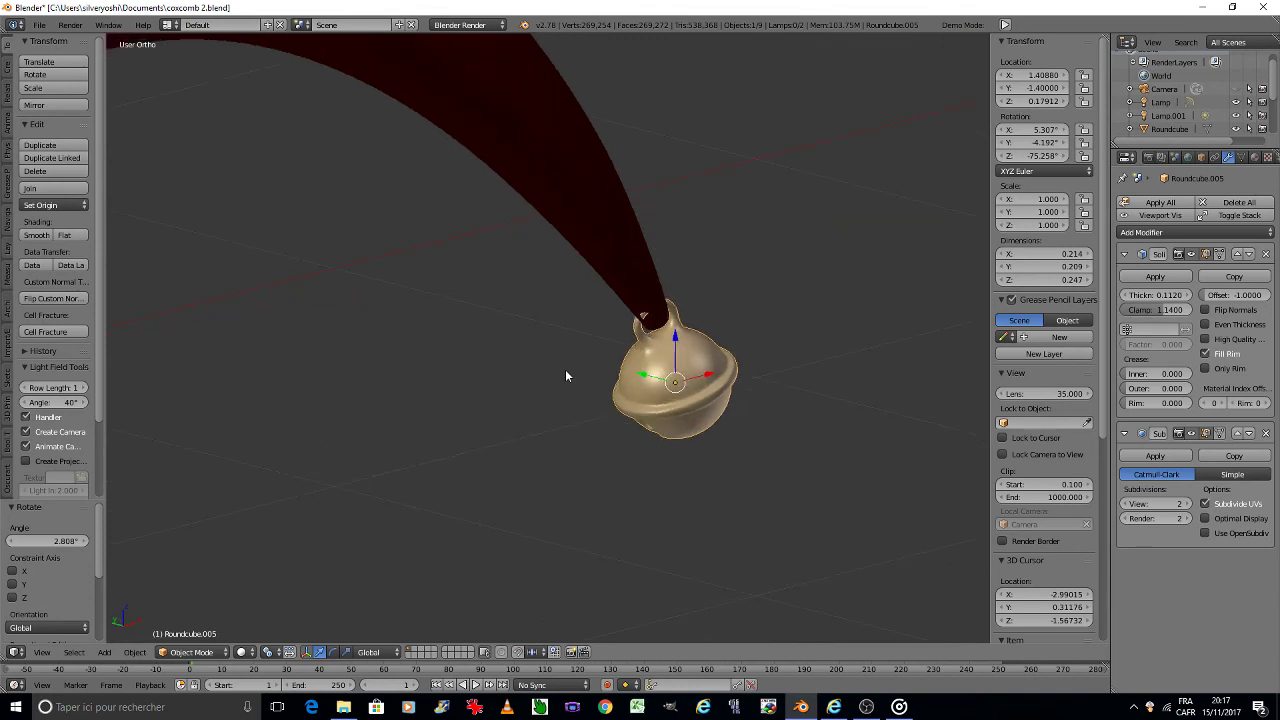
Step: Rotate the bell on Z to about -63°
key(KP_8)
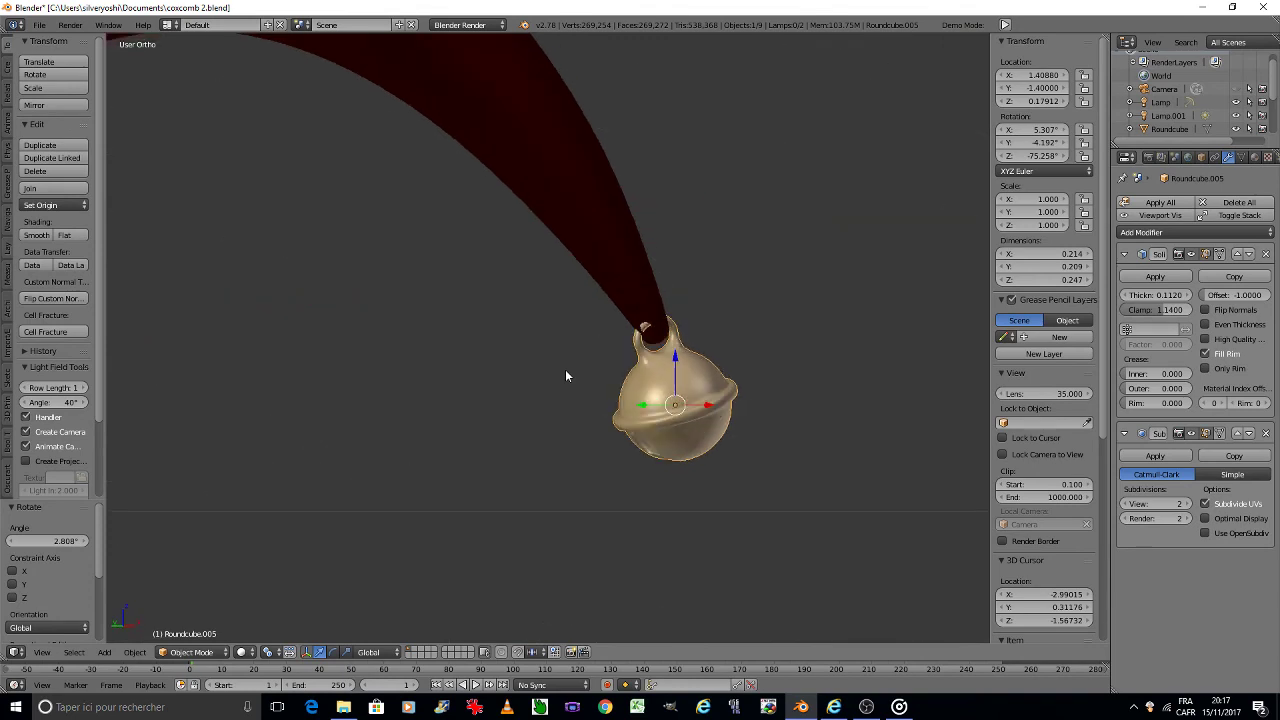
scroll(754, 446, up, 5)
key(r)
key(z)
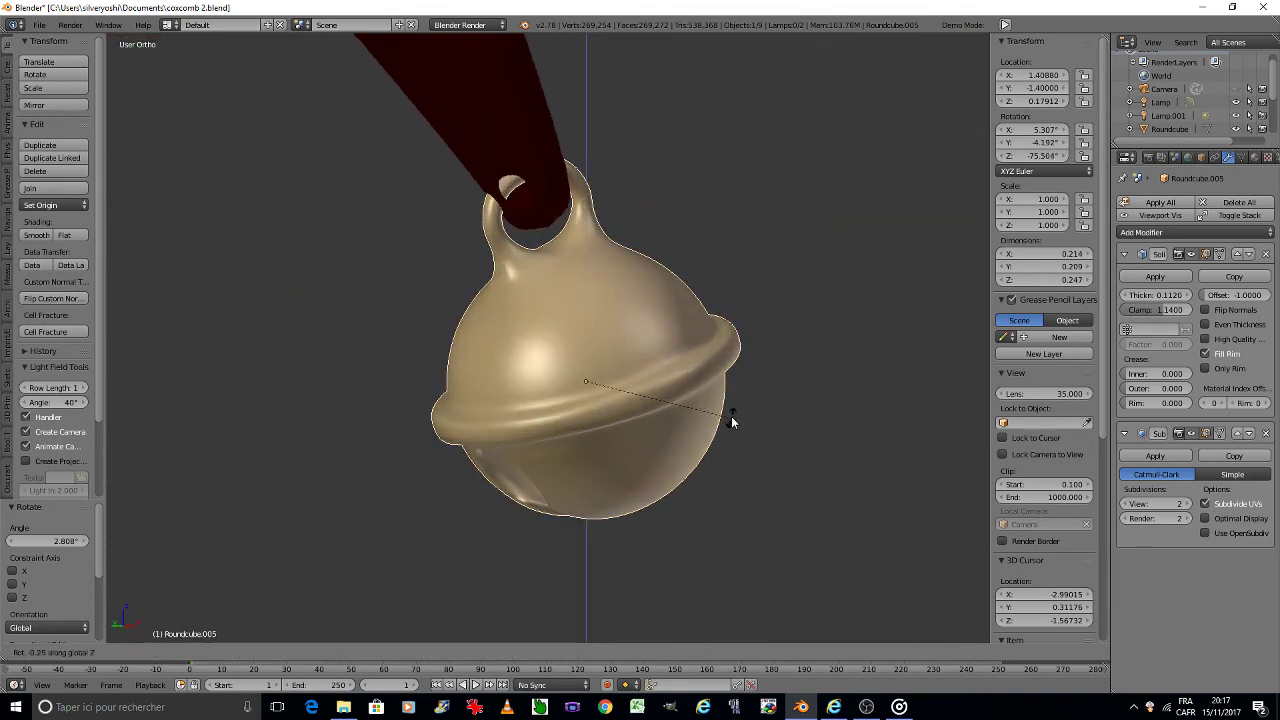
click(669, 428)
key(KP_4)
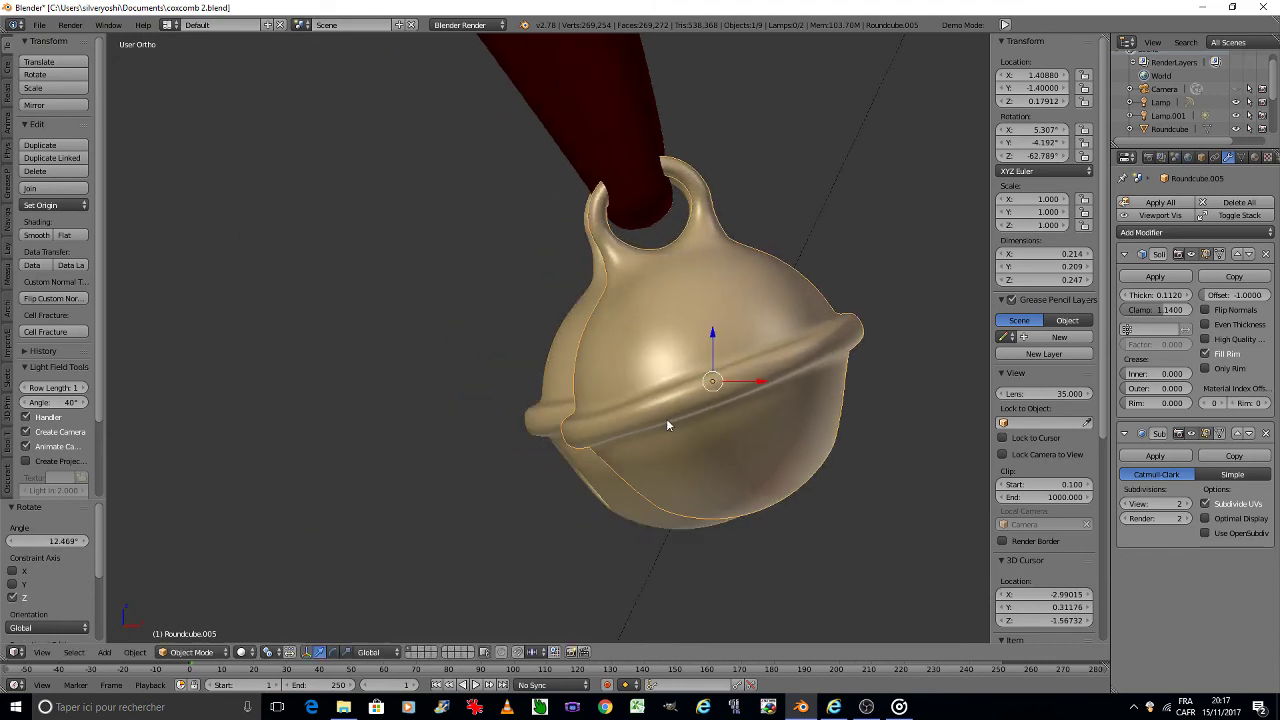
key(KP_4)
key(KP_4)
key(KP_8)
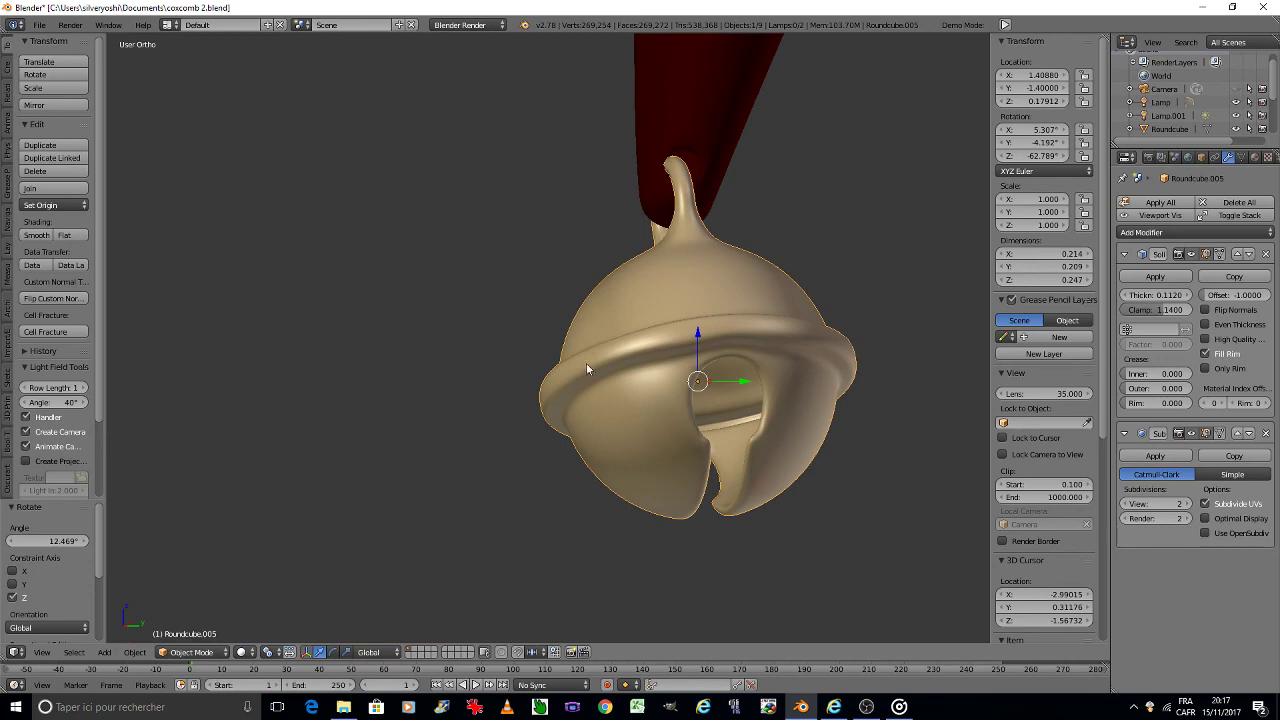
scroll(583, 366, up, 2)
Step: Tilt the bell slightly, by about 1.6°
key(r)
click(822, 222)
scroll(765, 262, down, 3)
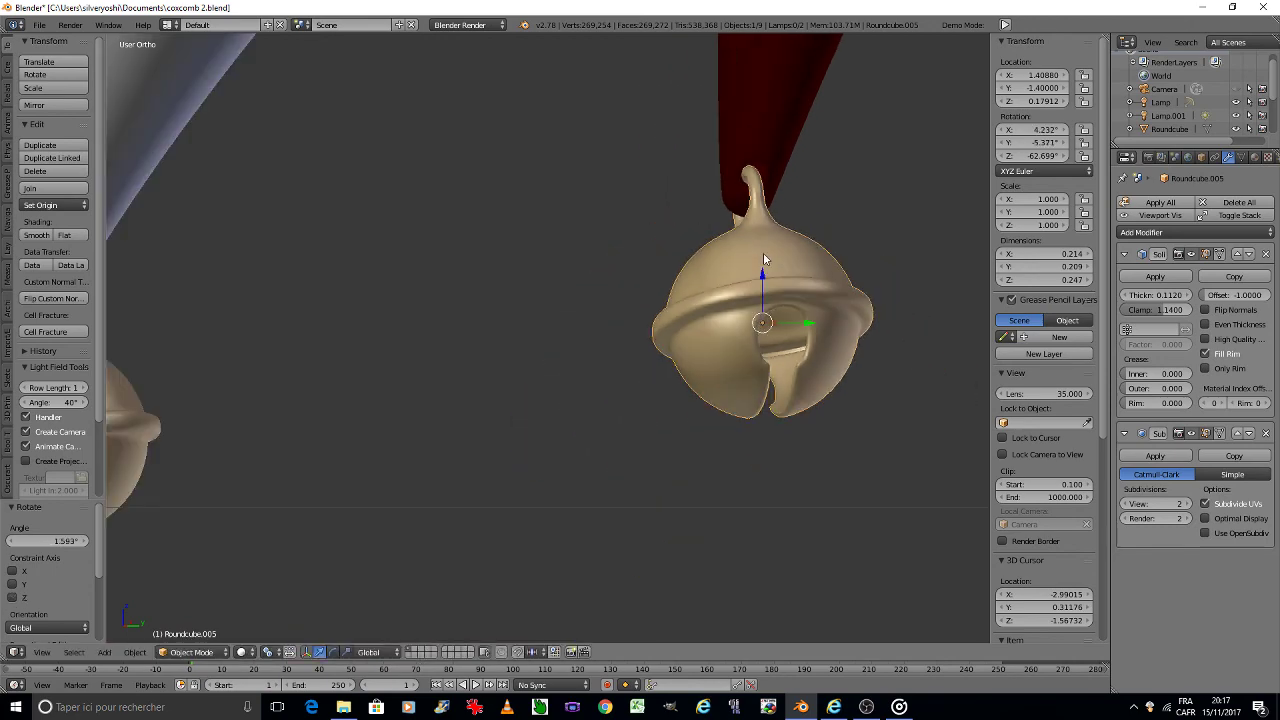
key(KP_8)
key(KP_8)
key(KP_4)
key(KP_4)
key(KP_4)
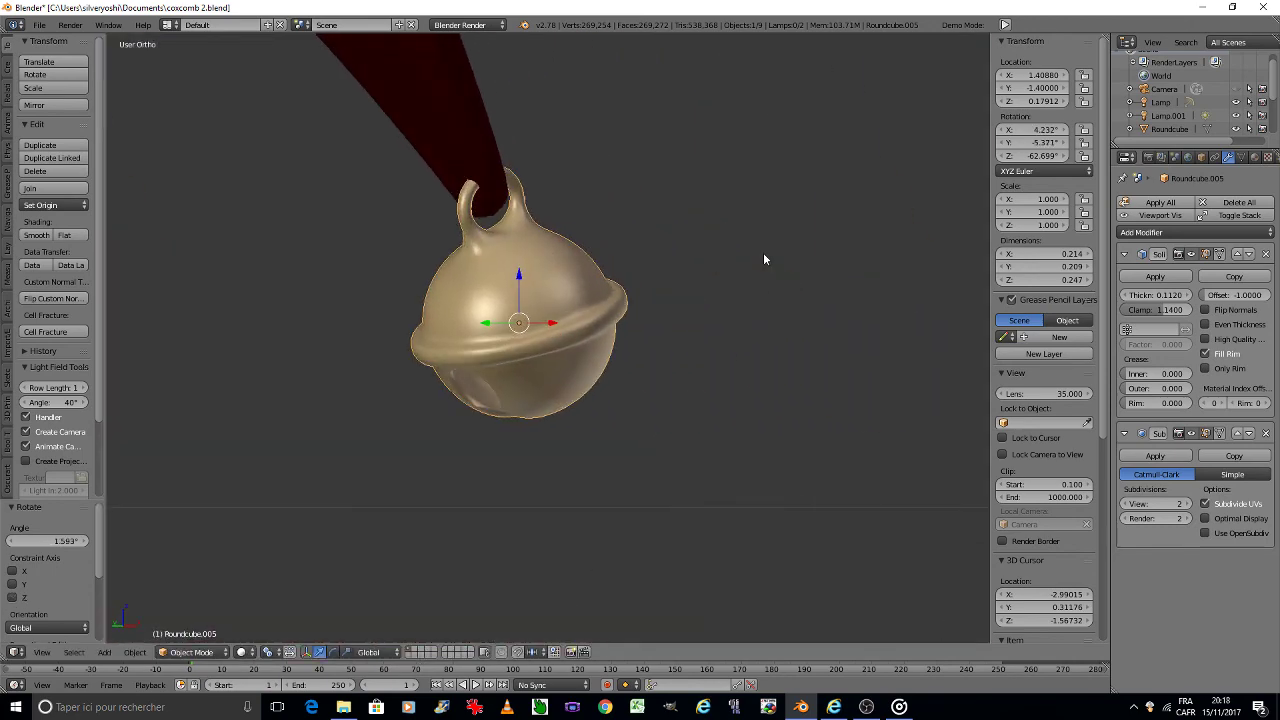
key(KP_8)
key(KP_8)
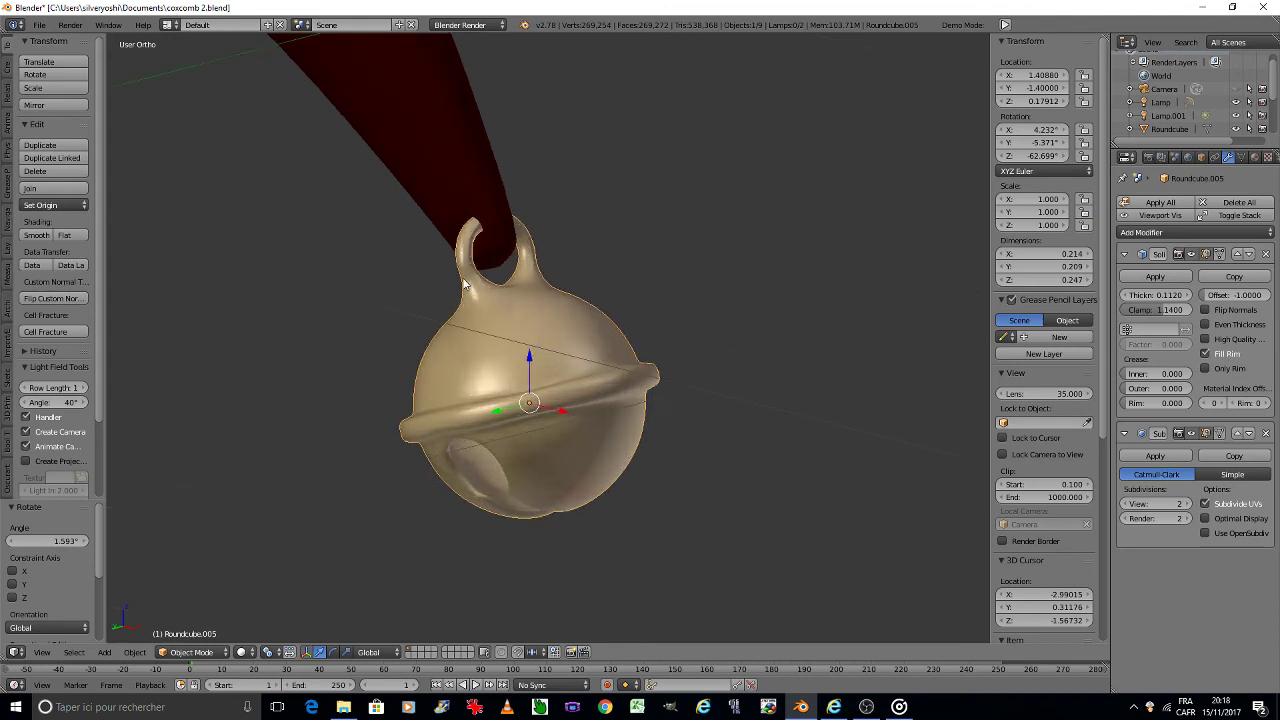
scroll(480, 240, up, 5)
Step: Deselect everything, switch to camera view, and hide the side panel
key(x)
key(a)
scroll(520, 280, down, 5)
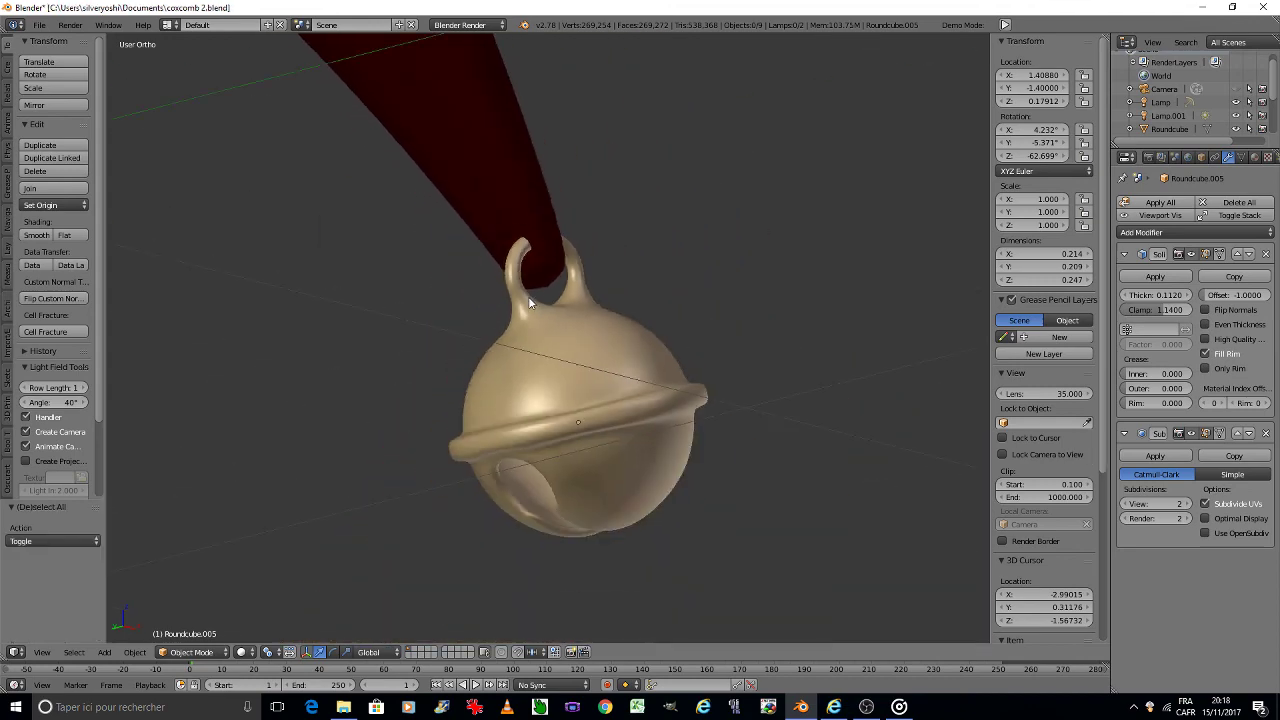
scroll(529, 300, down, 4)
key(KP_0)
key(n)
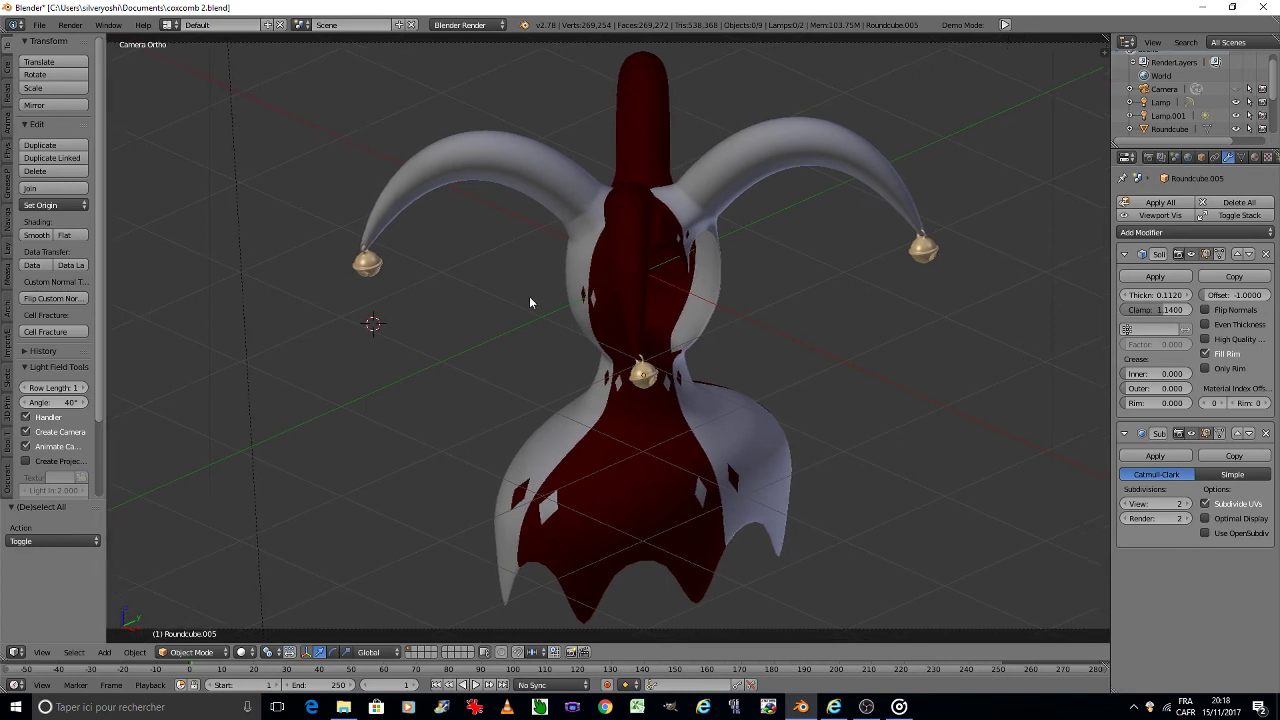
Step: Save the file and select the right-hand bell
key(ctrl+s)
click(529, 295)
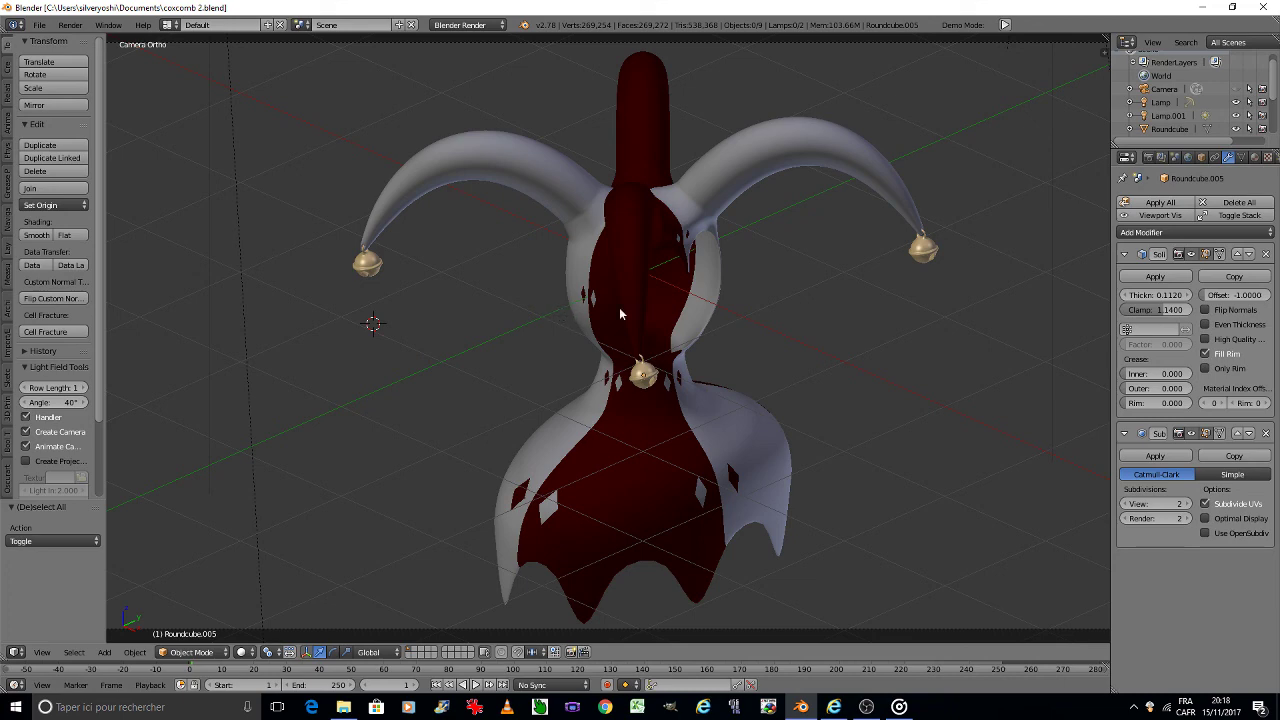
right_click(938, 260)
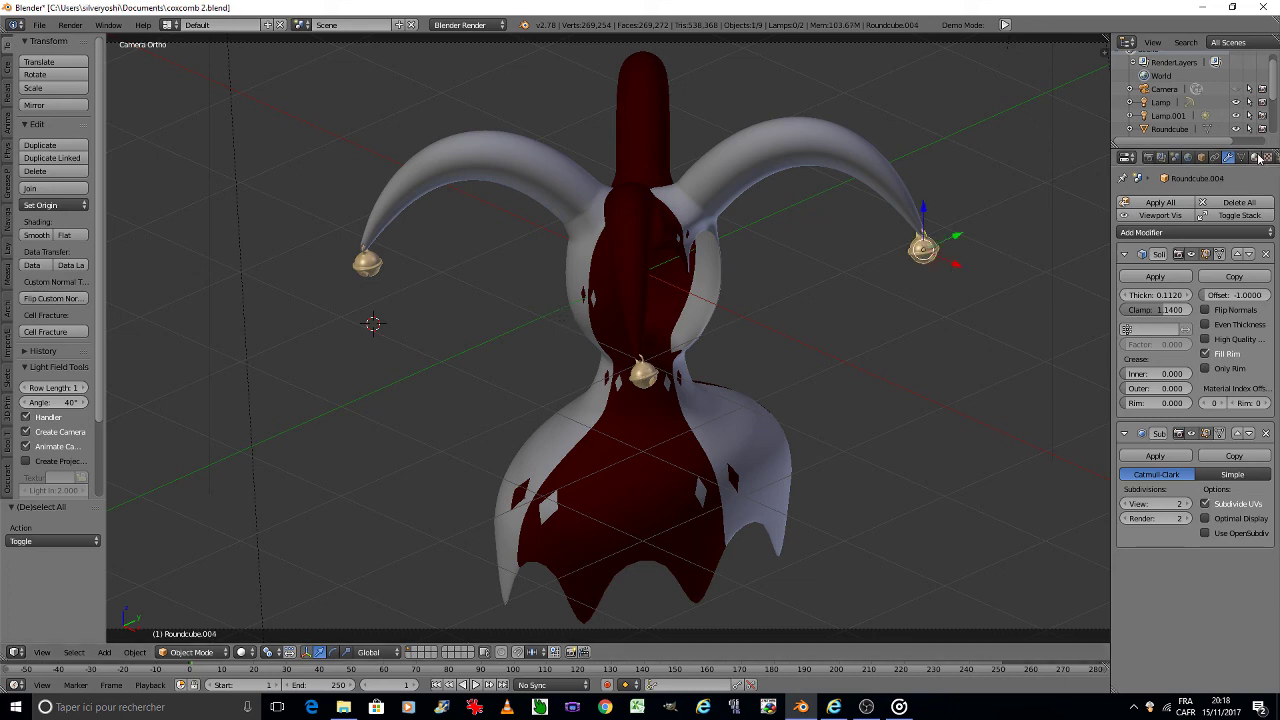
Step: Add a new image texture to the bell's material loading hotel_room_1k.hdr
click(1256, 157)
click(1268, 157)
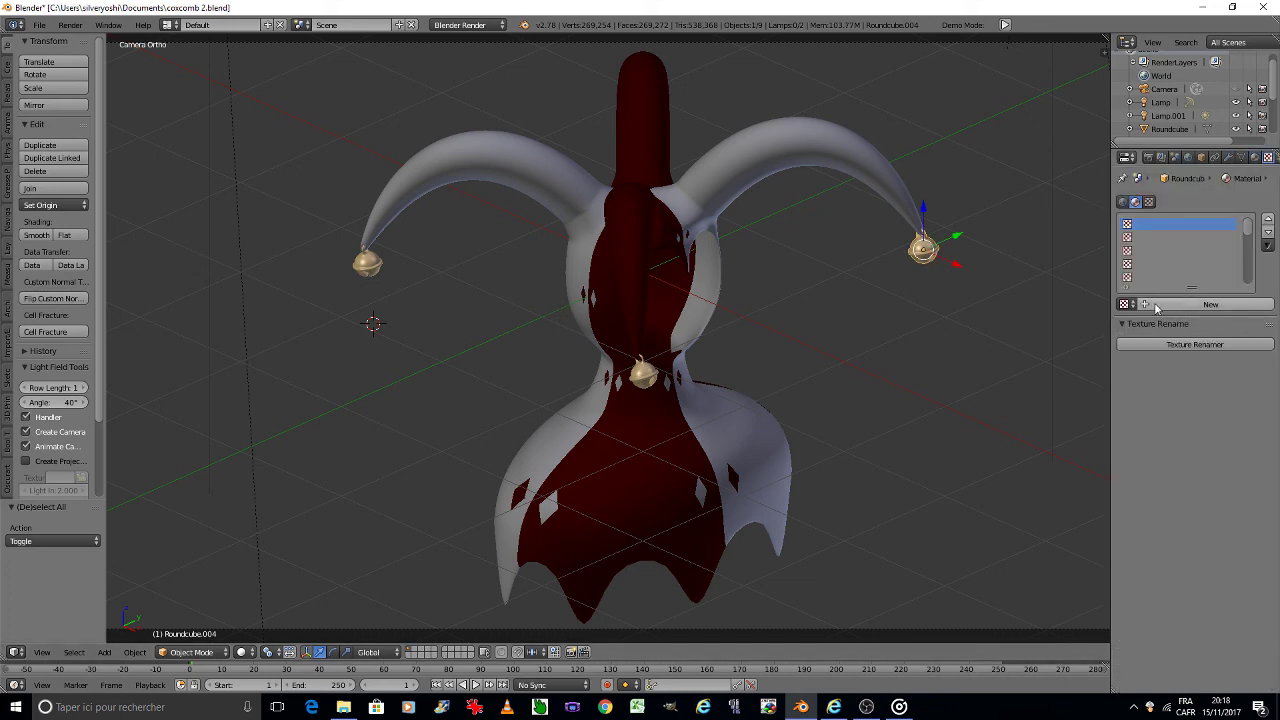
click(1157, 305)
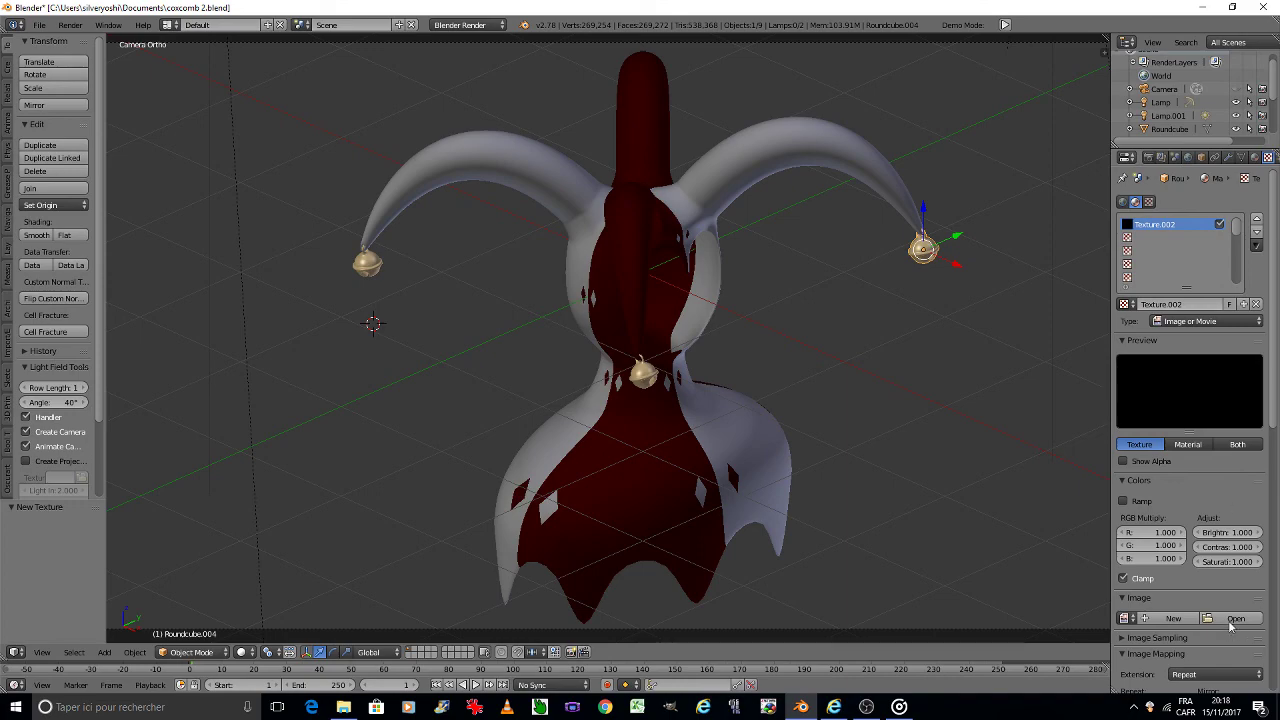
click(1236, 618)
click(84, 357)
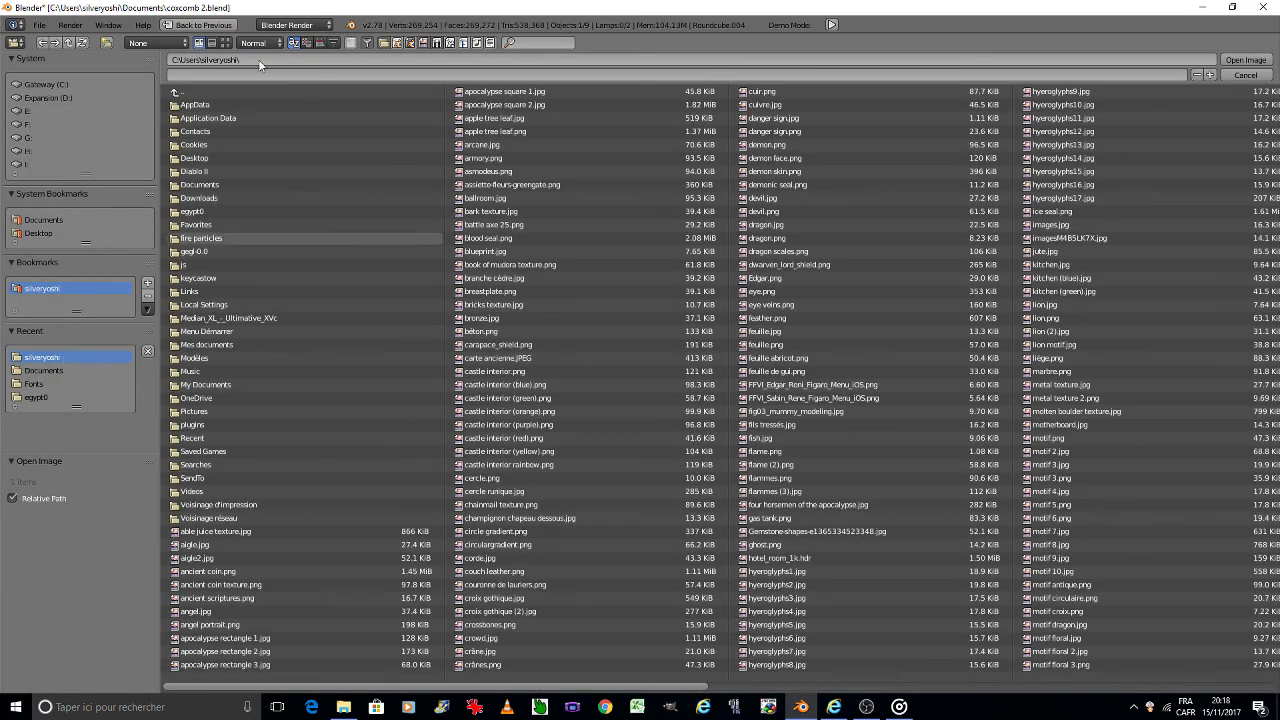
click(225, 42)
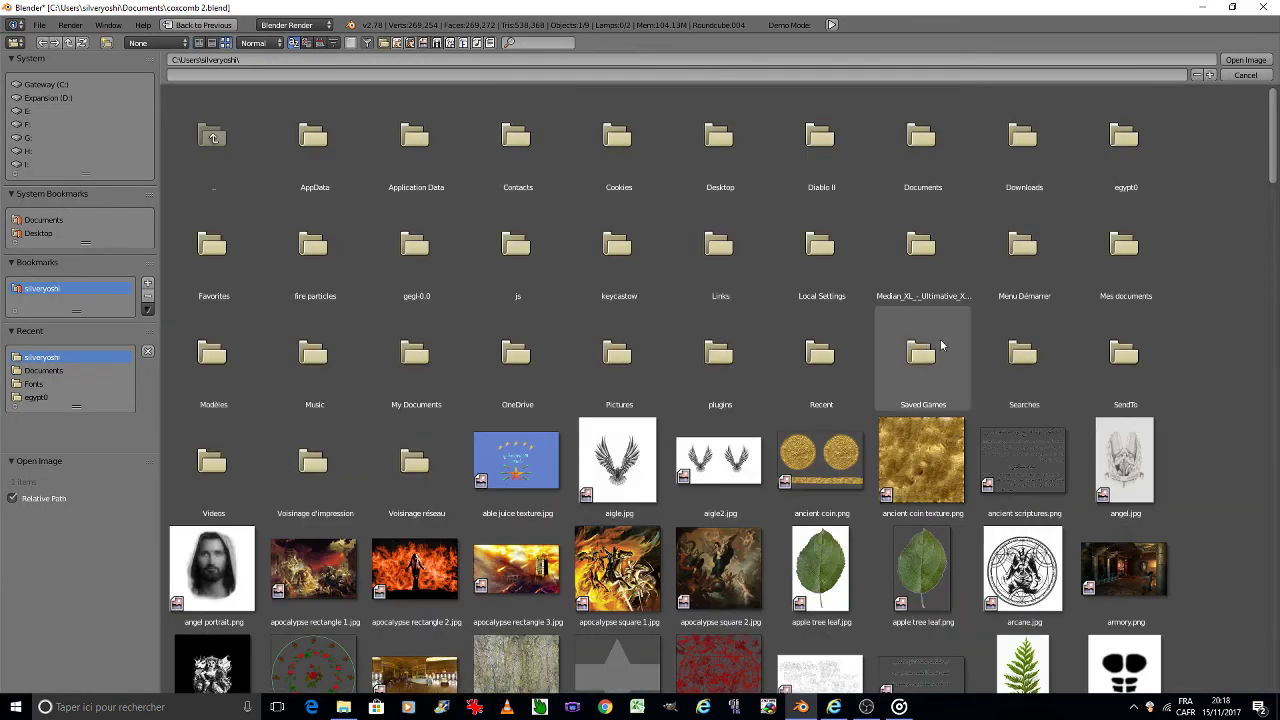
scroll(942, 360, down, 3)
scroll(942, 360, down, 8)
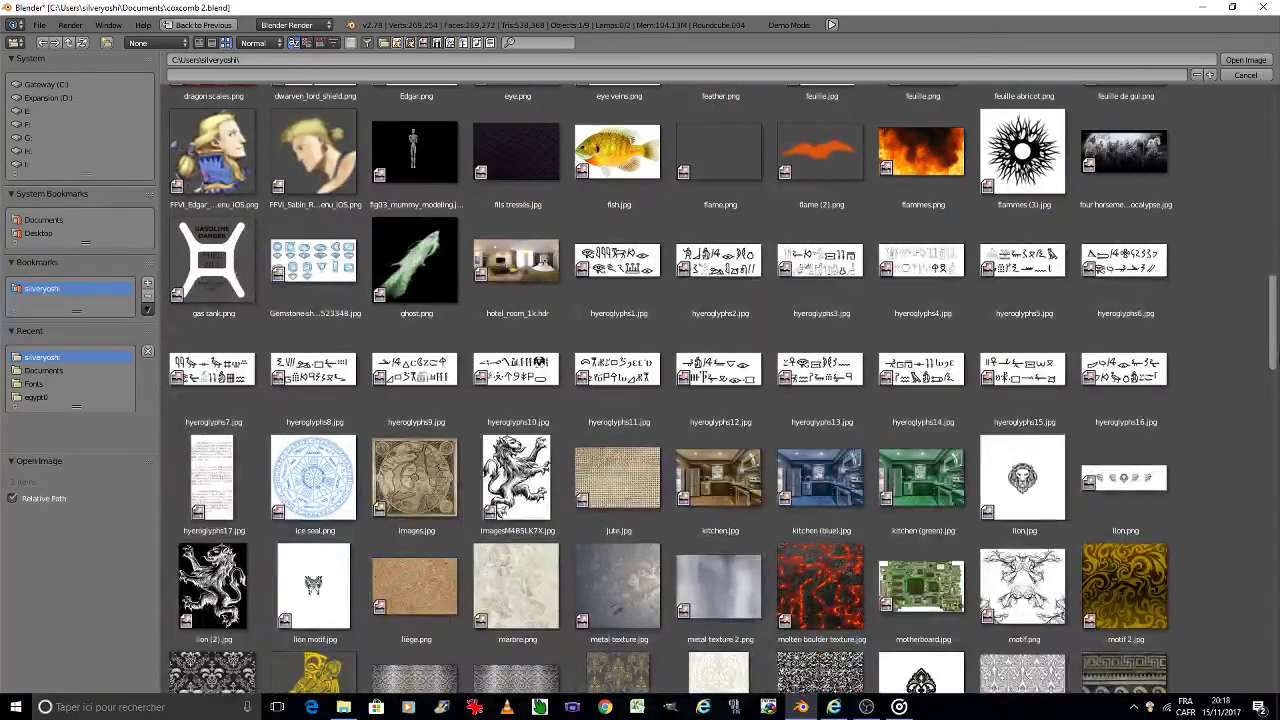
click(523, 290)
double_click(523, 290)
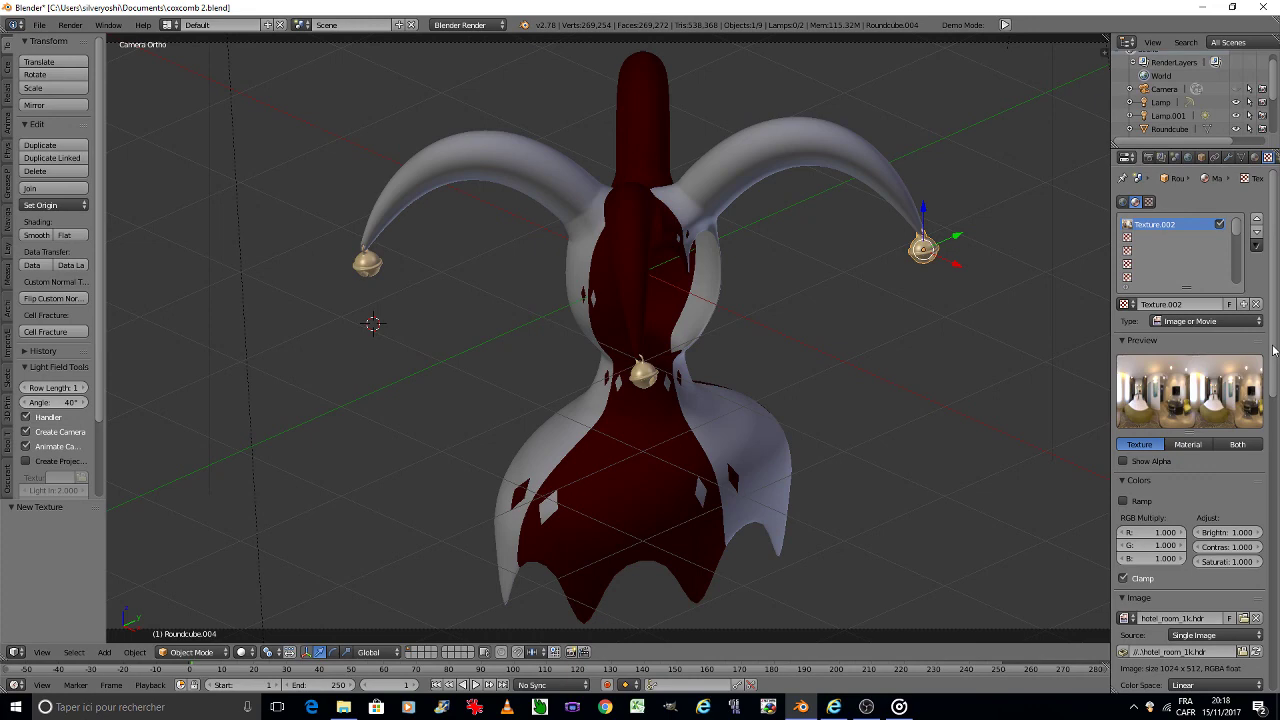
Step: Map the HDR texture with Reflection coordinates and Sphere projection
scroll(1273, 349, down, 3)
scroll(1273, 349, down, 3)
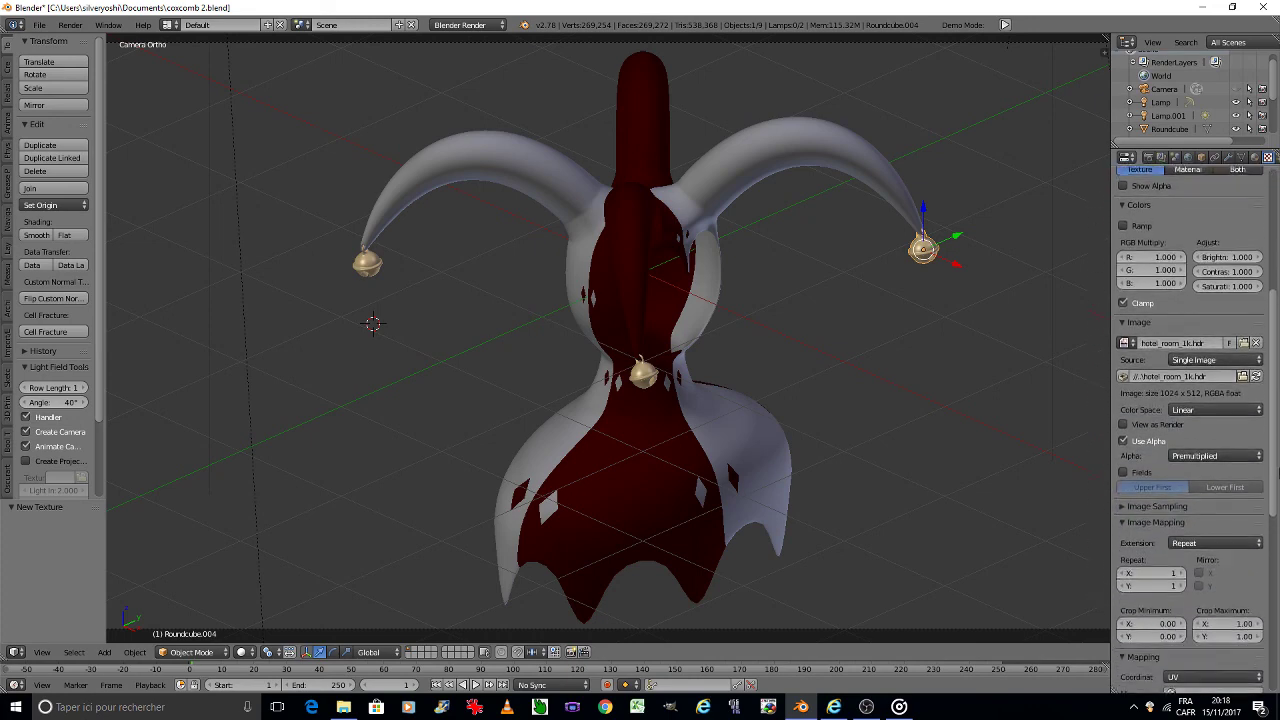
scroll(1273, 349, down, 1)
click(1228, 669)
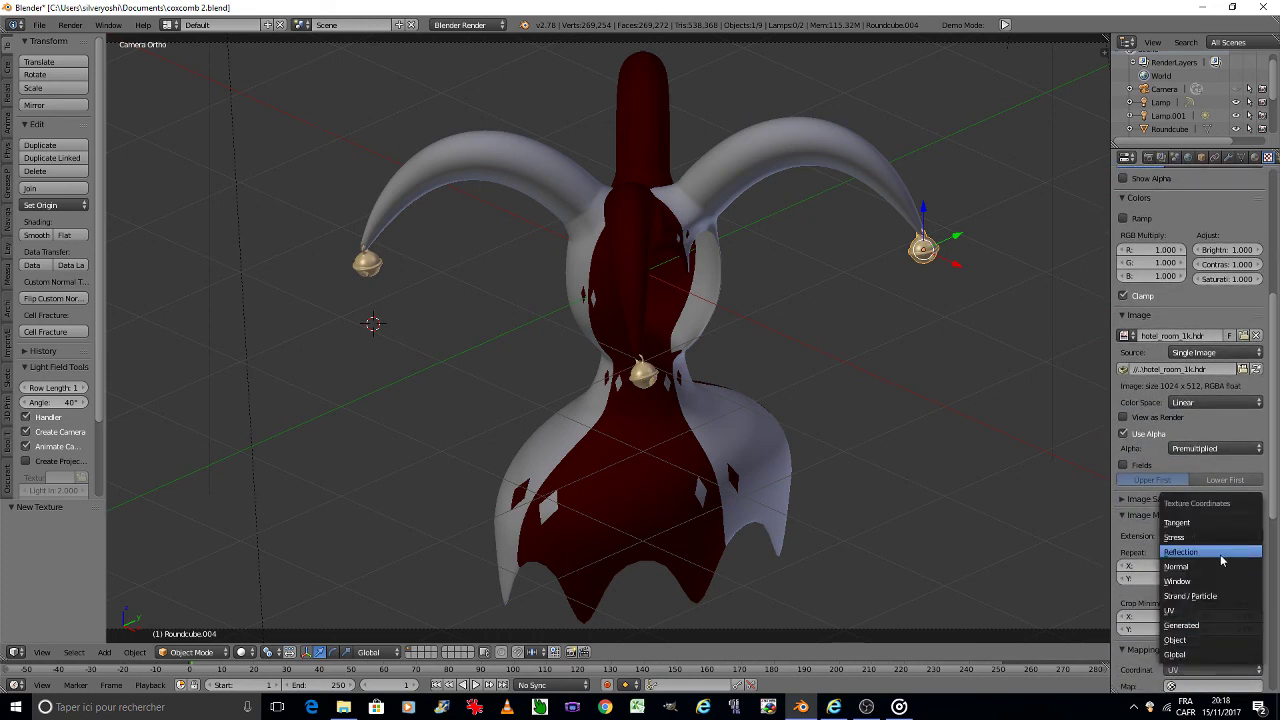
click(1222, 558)
scroll(1274, 462, down, 4)
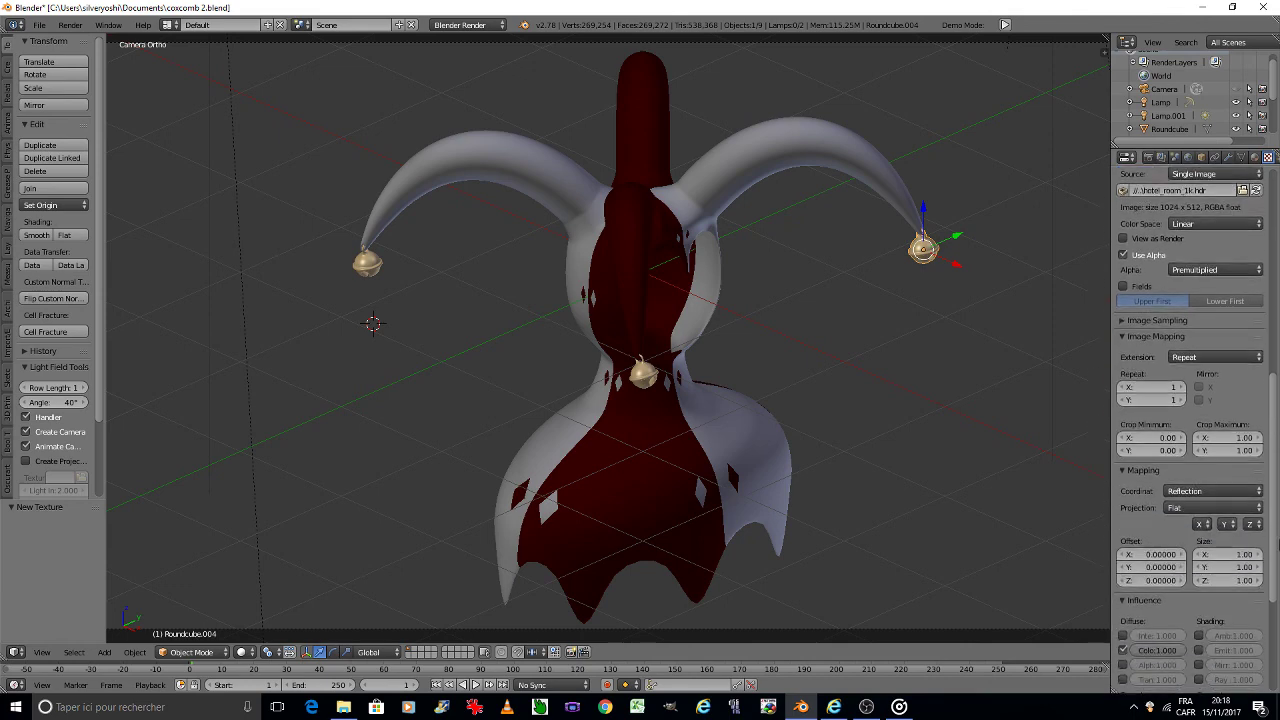
click(1205, 508)
click(1193, 452)
scroll(1276, 428, up, 10)
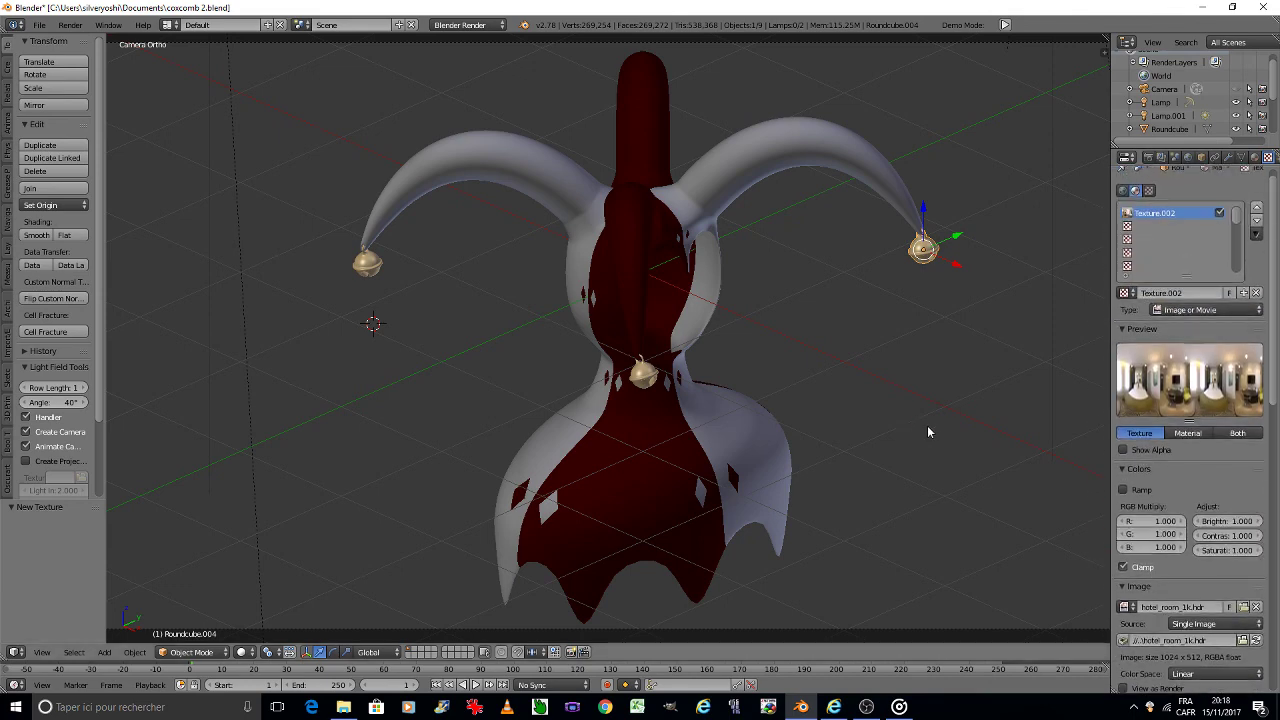
Step: Enable mirror on the material with Fresnel 1, blend 2 and reflectivity 0.5
click(1254, 157)
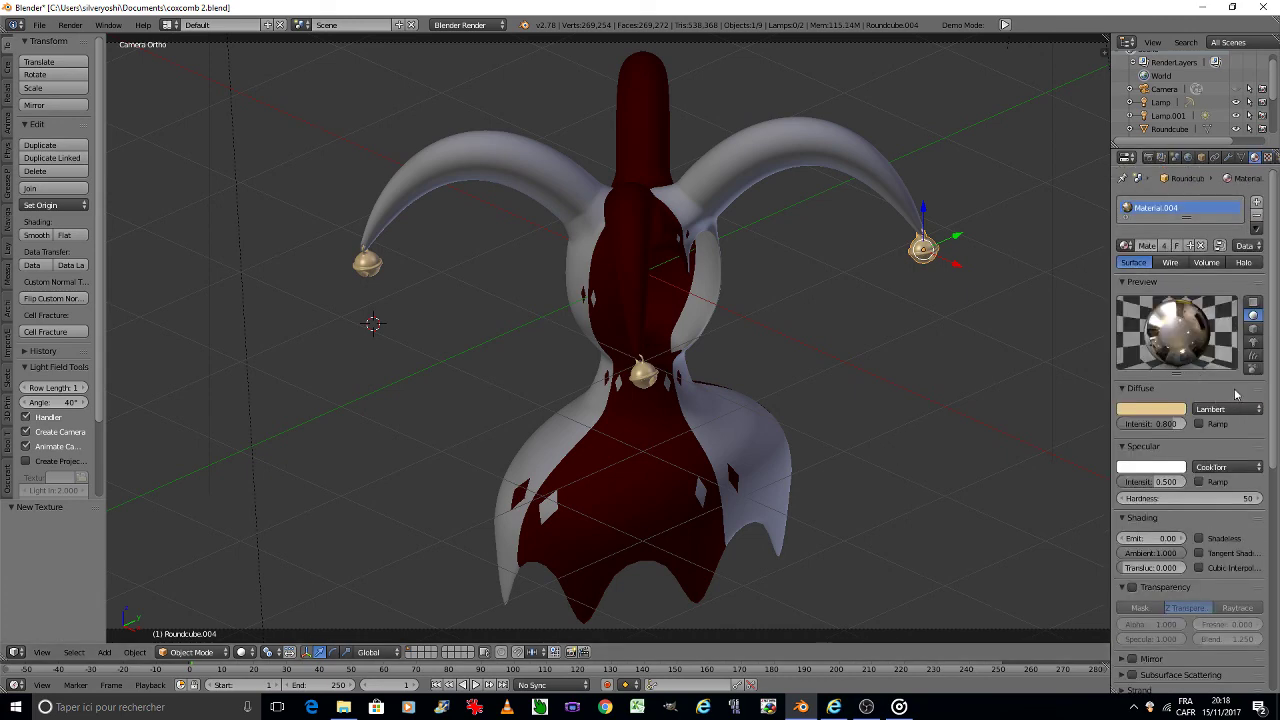
drag(1274, 343, 1267, 490)
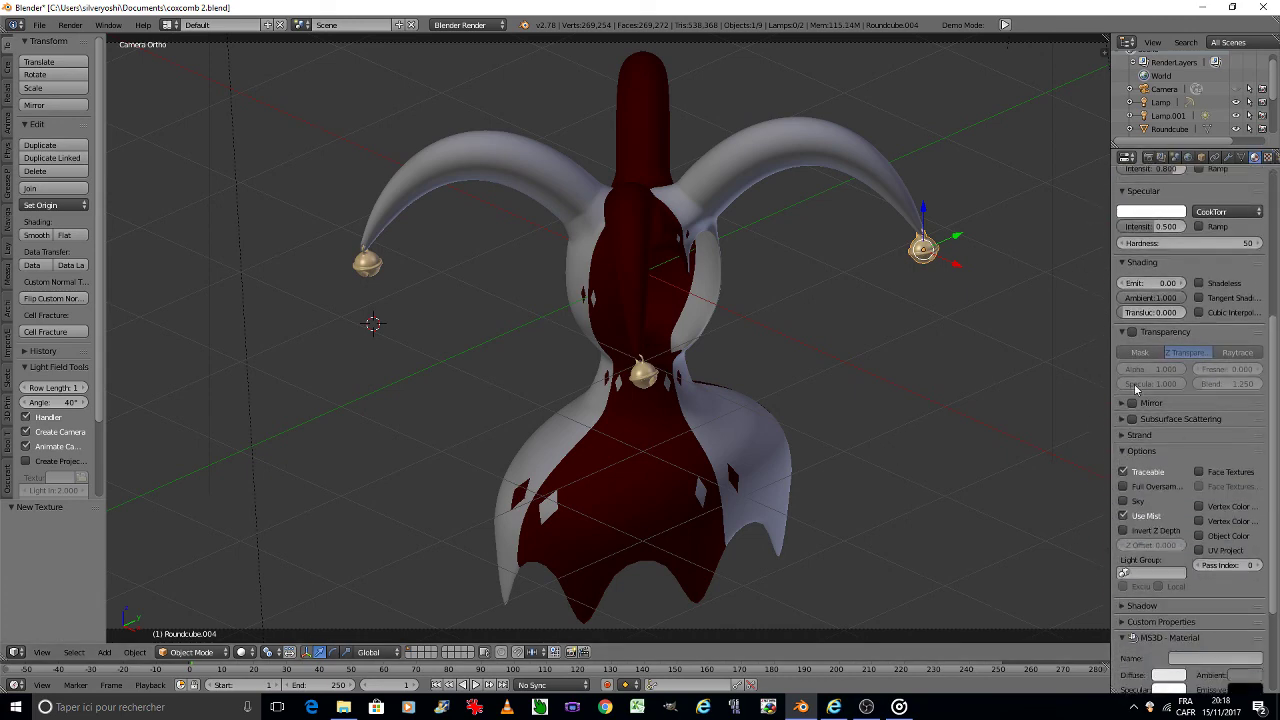
click(1128, 406)
click(1220, 424)
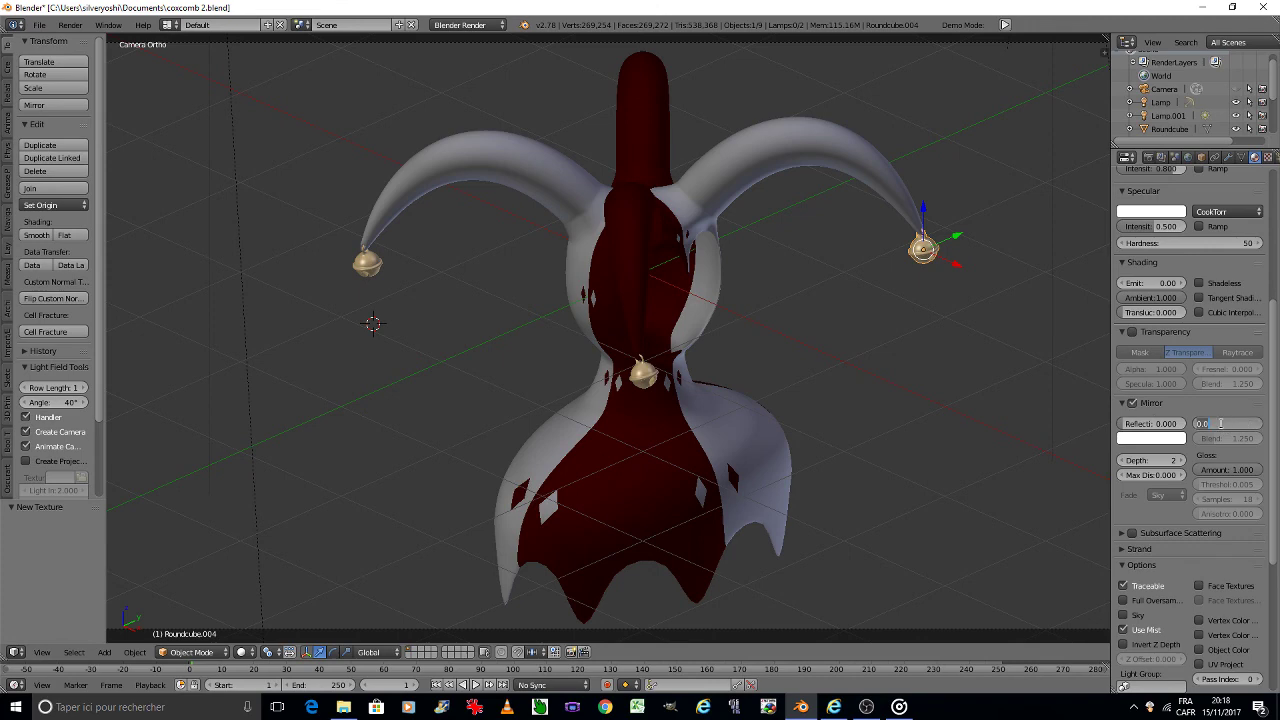
key(Tab)
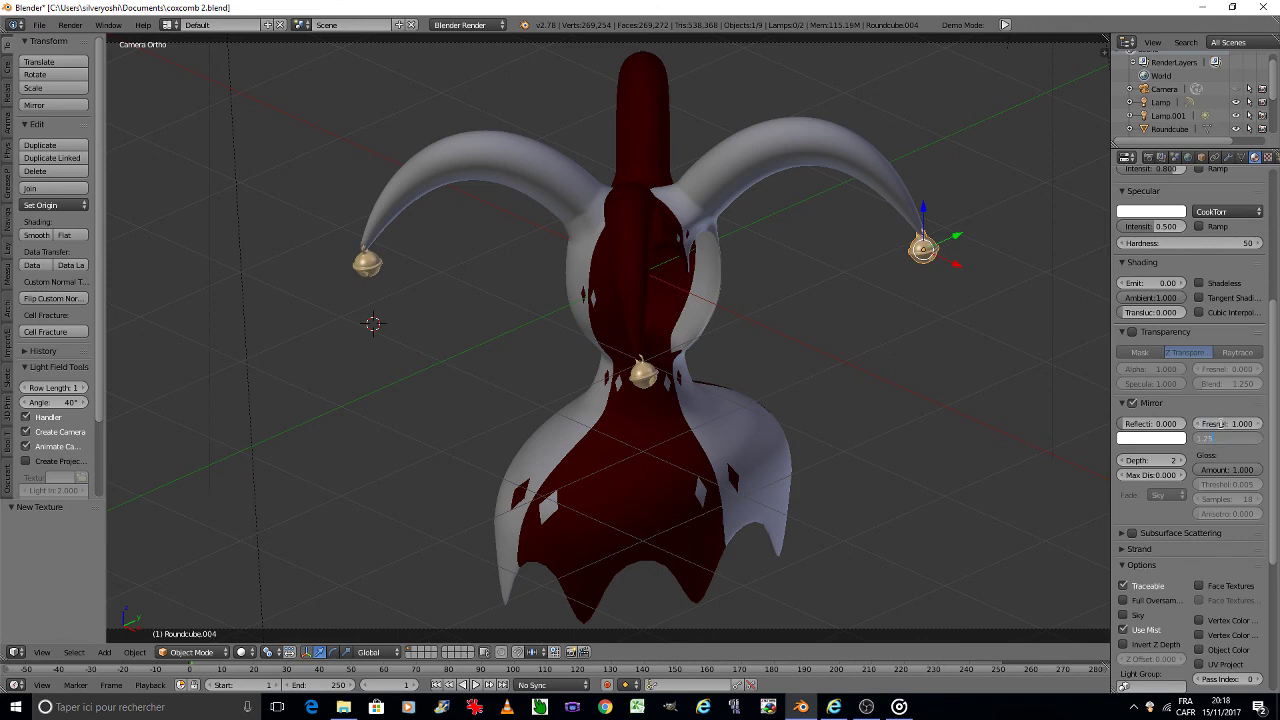
text(2)
key(Return)
click(1138, 424)
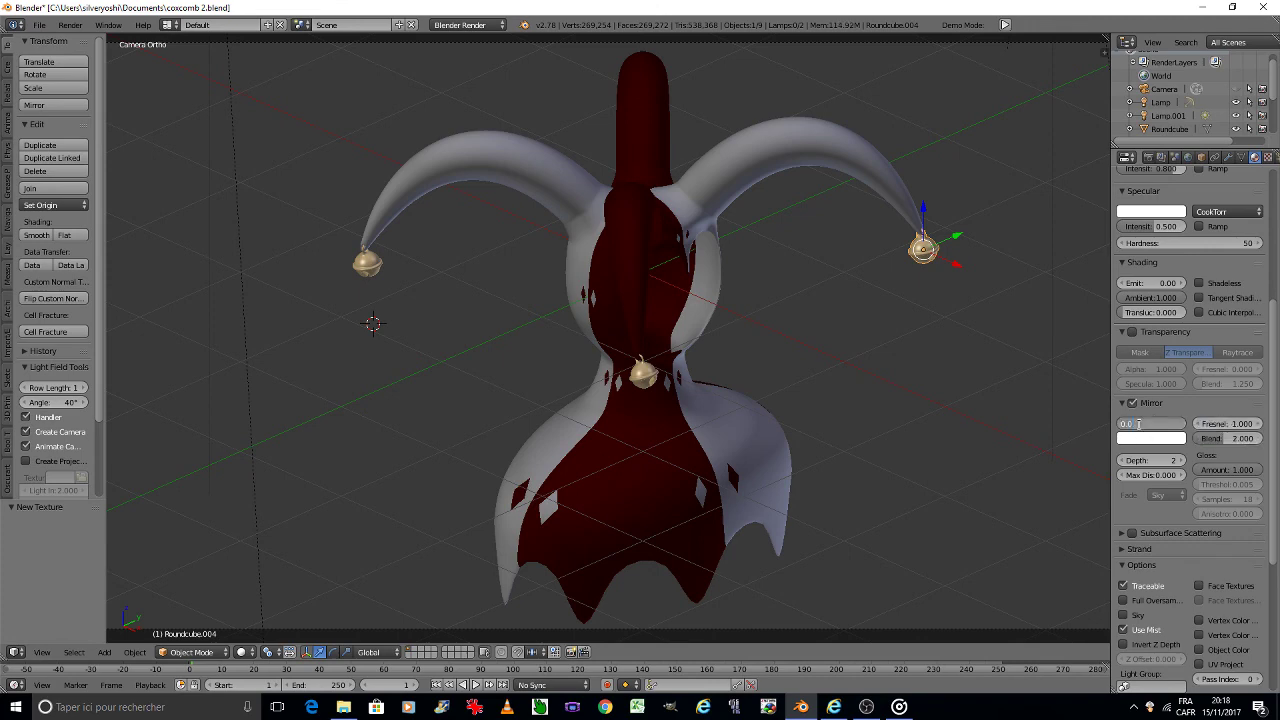
text(0.5)
key(Return)
click(1146, 438)
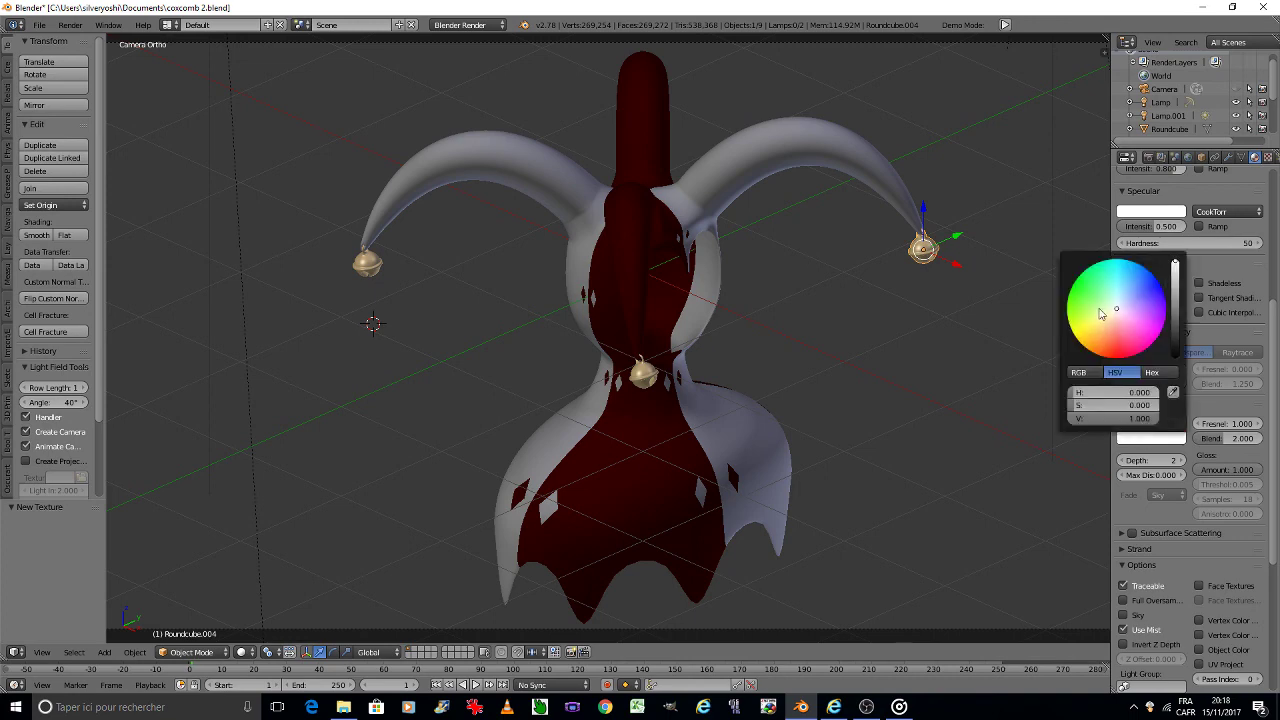
Step: Give the material a cream WardIso specular at intensity 1.0
scroll(1228, 467, up, 5)
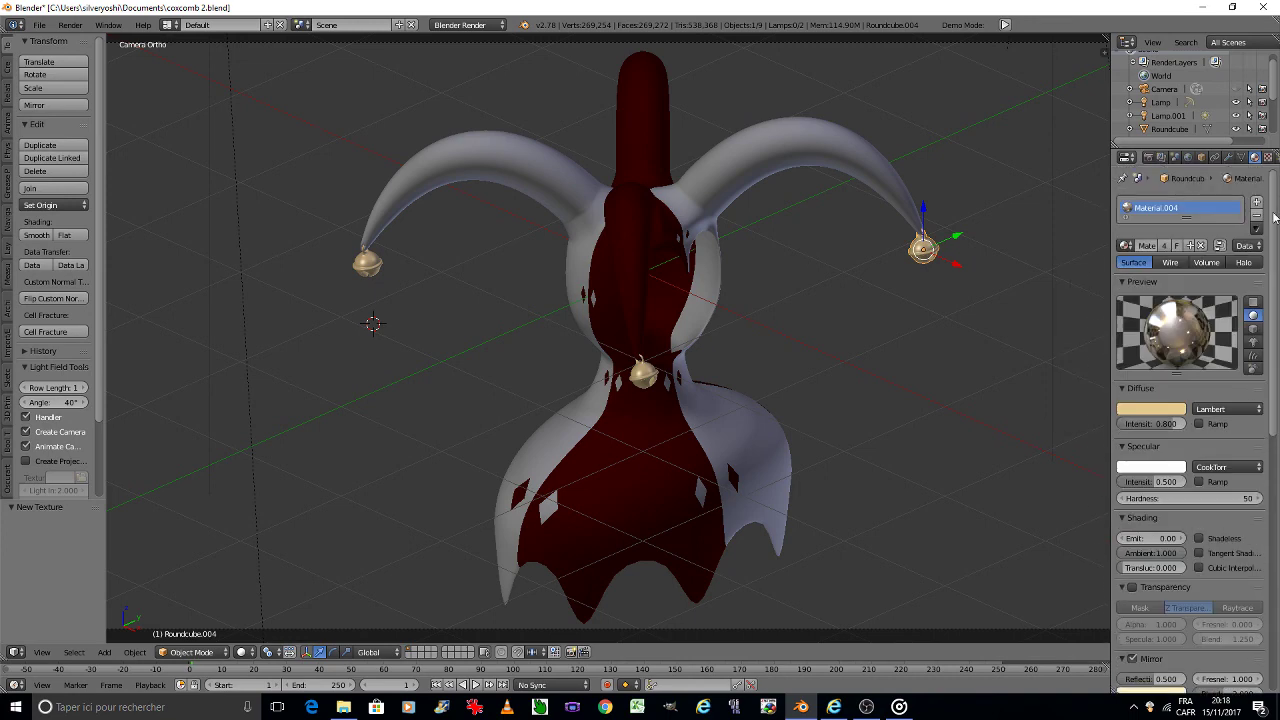
click(1228, 467)
click(1205, 390)
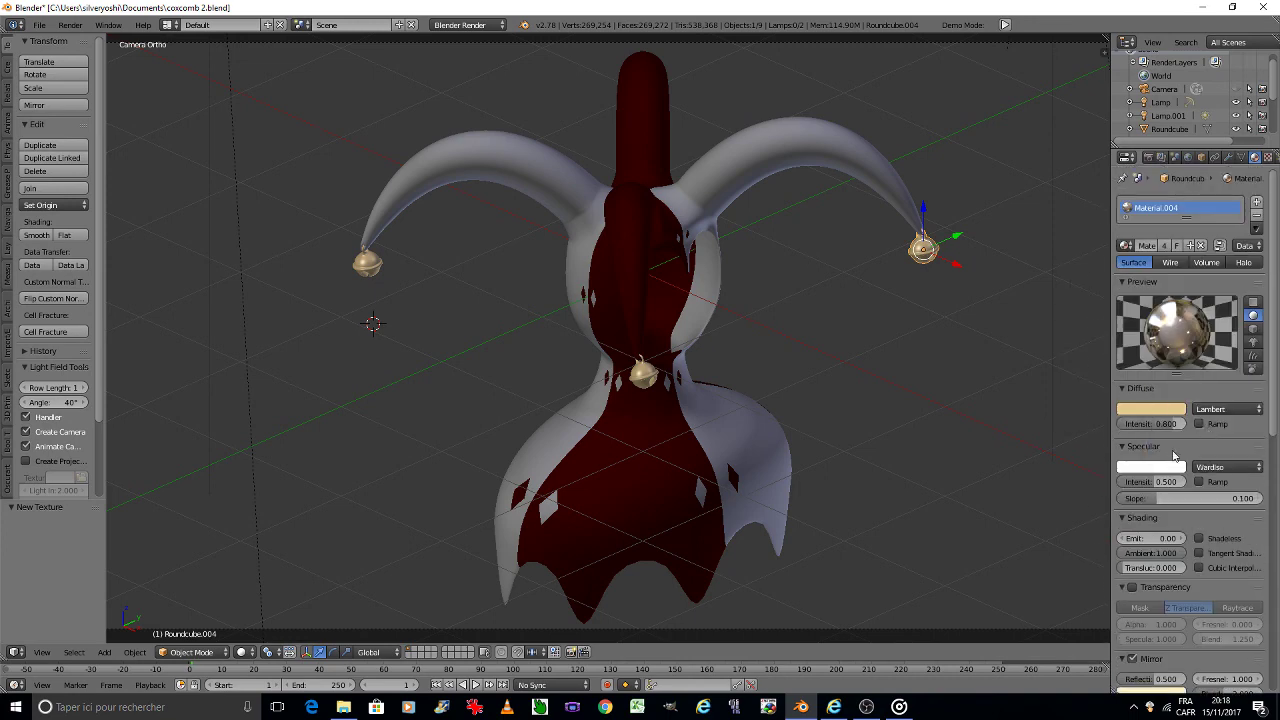
click(1163, 470)
click(1109, 352)
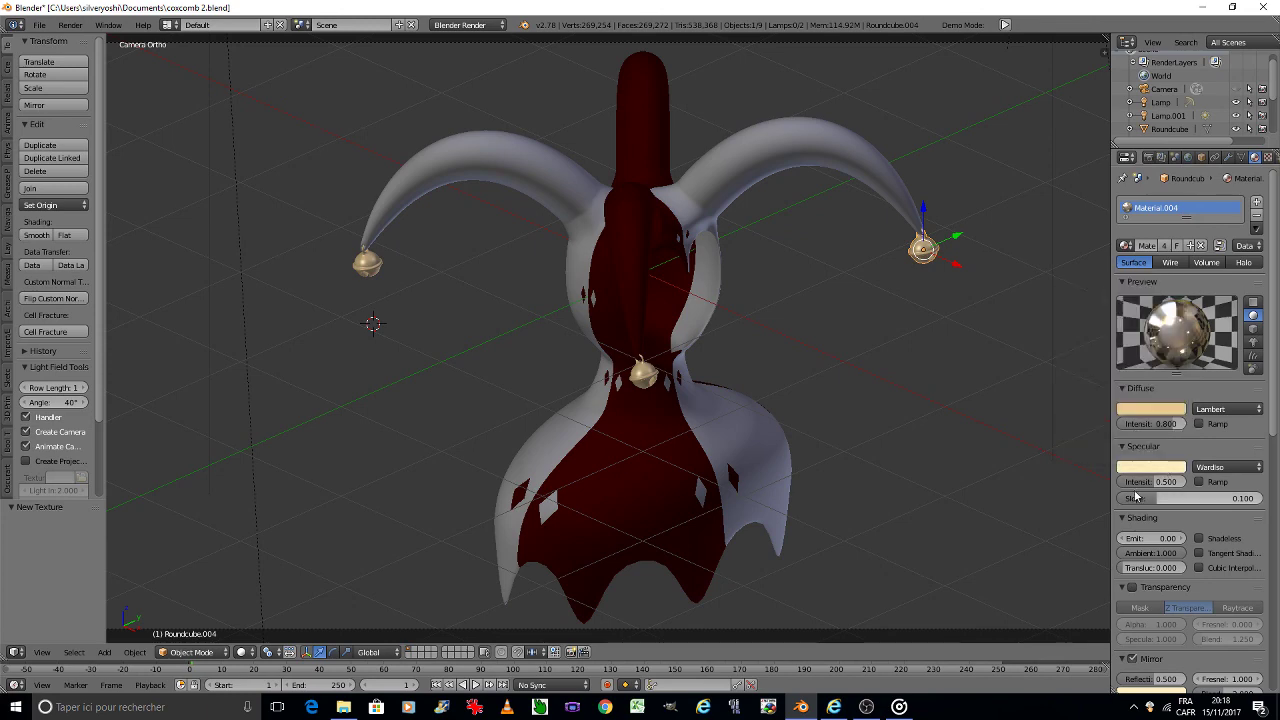
drag(1152, 481, 1250, 481)
Step: Save the file, overwriting the existing one
key(ctrl+s)
click(971, 467)
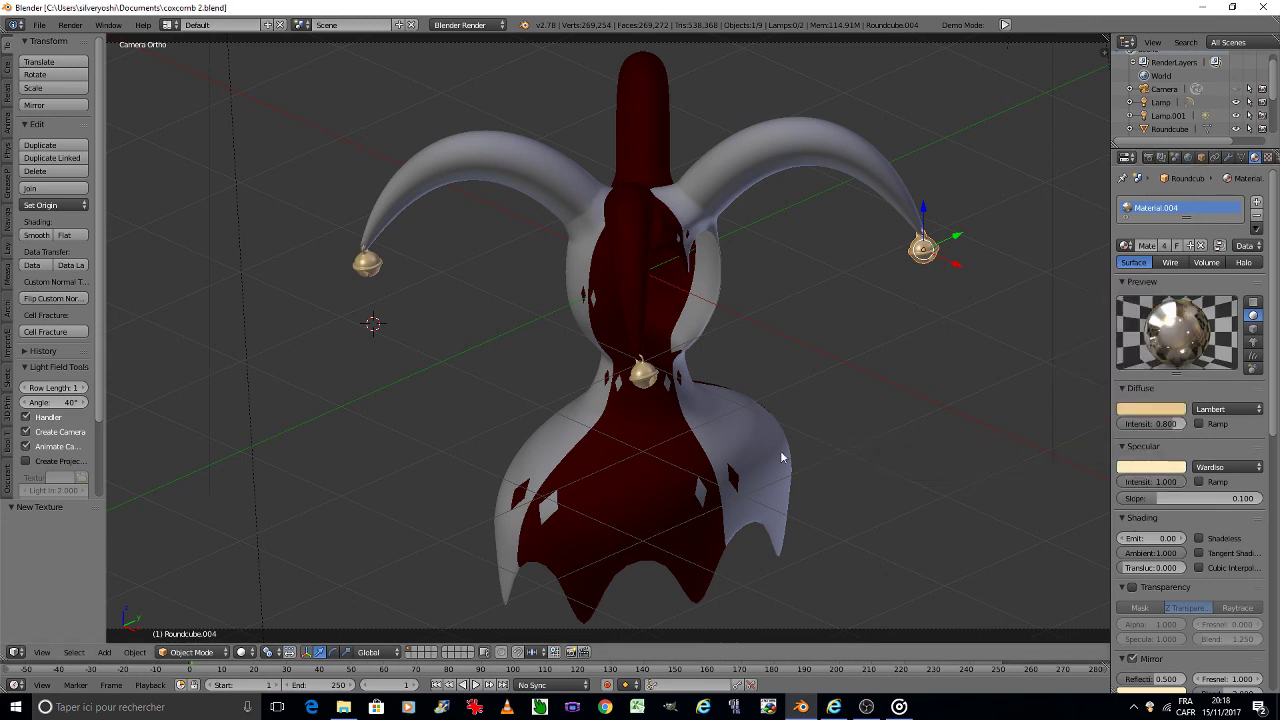
click(241, 652)
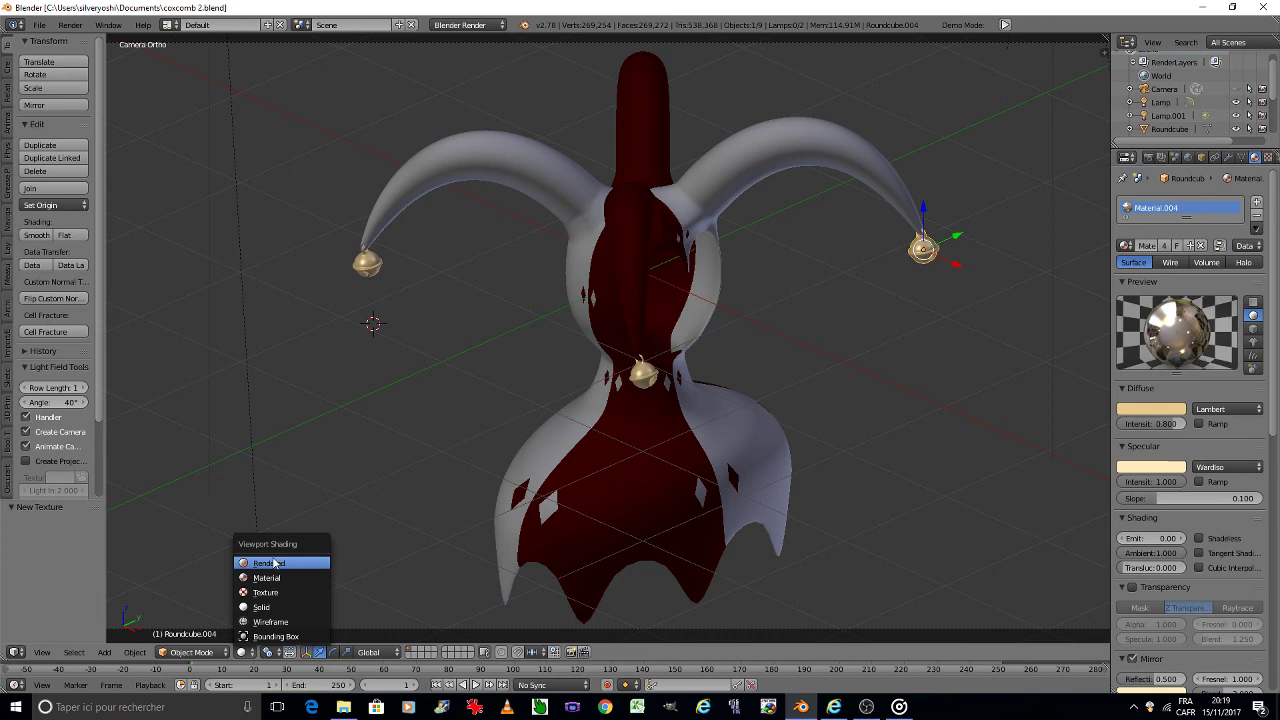
Step: Darken the hat body's Material.003 diffuse colour to near-black
right_click(850, 180)
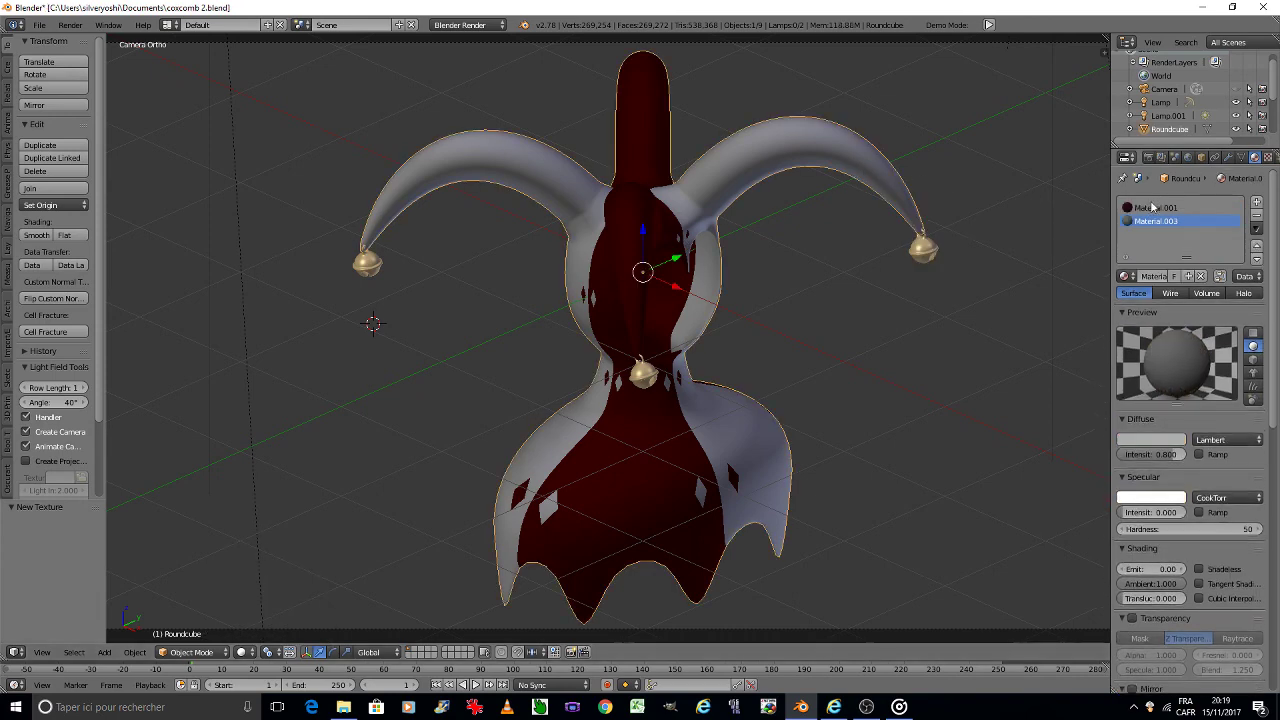
click(1151, 439)
drag(1173, 300, 1173, 425)
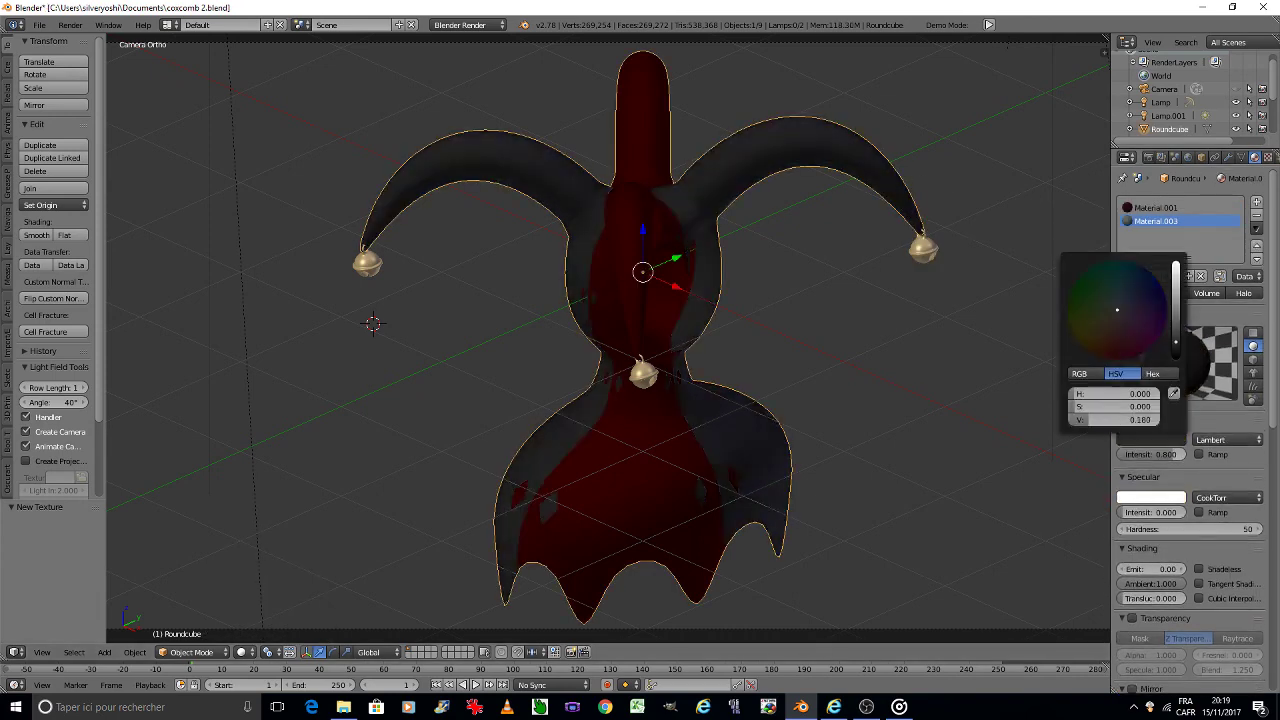
Step: Save over the hat file and switch the viewport to Rendered shading
key(ctrl+s)
click(828, 386)
key(a)
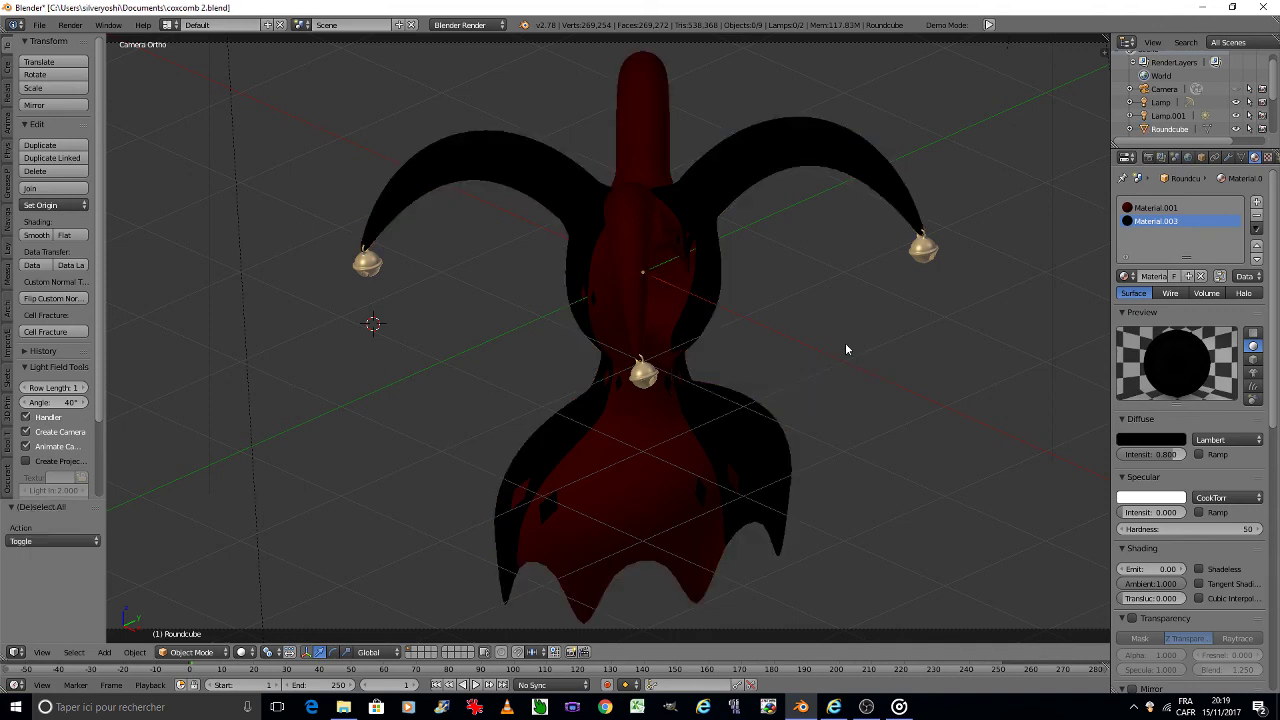
click(241, 652)
click(262, 564)
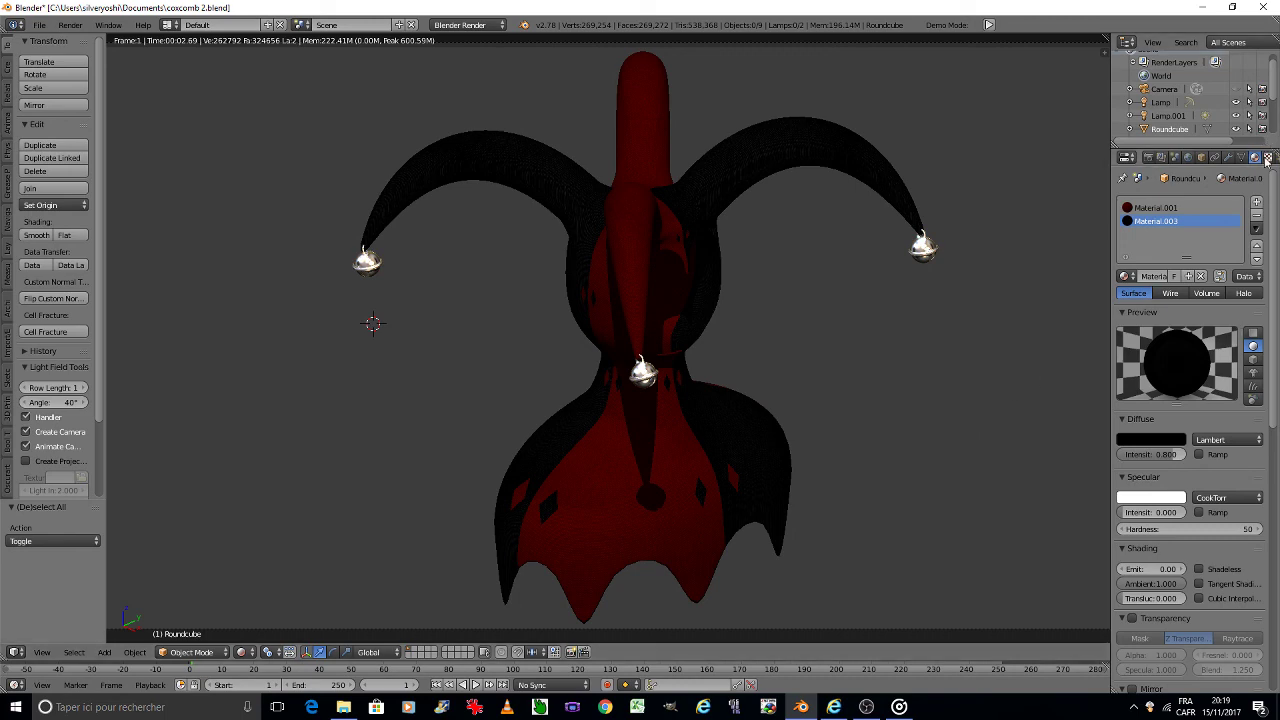
Step: Set the right bell's HDR texture RGB multiply to 1.000, 0.800, 0.500 for a gold tint
right_click(928, 250)
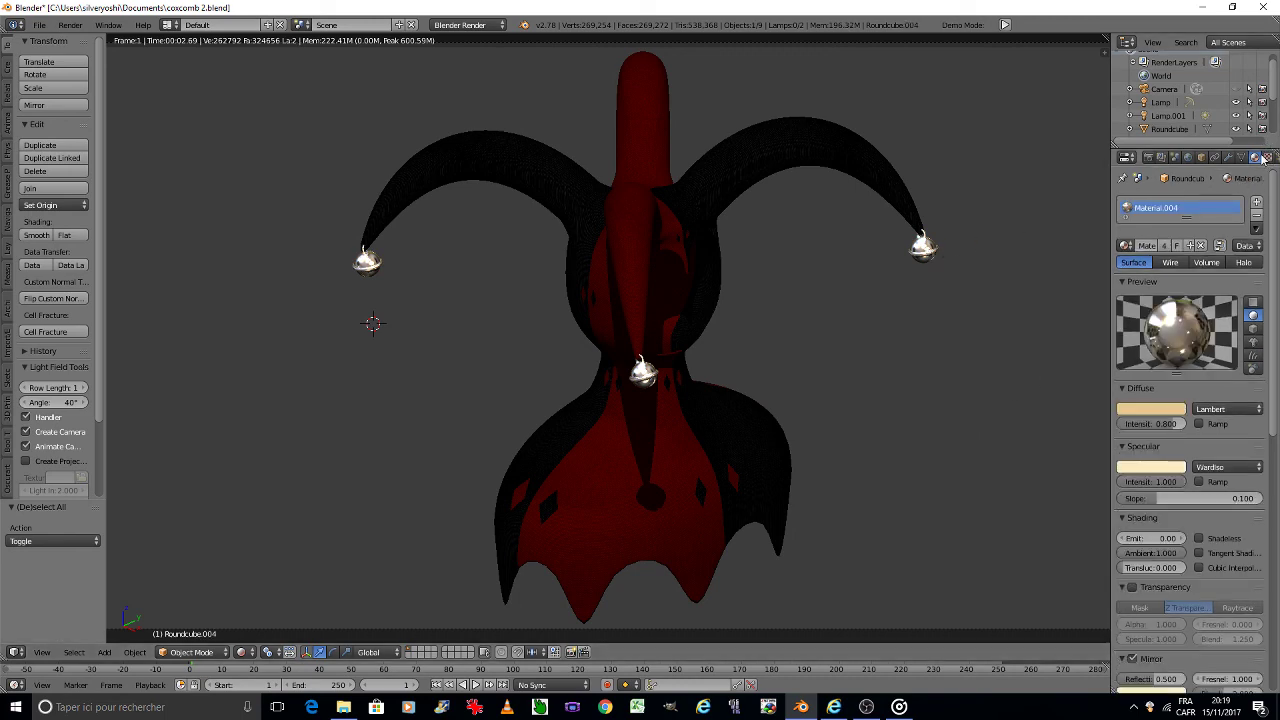
click(1267, 157)
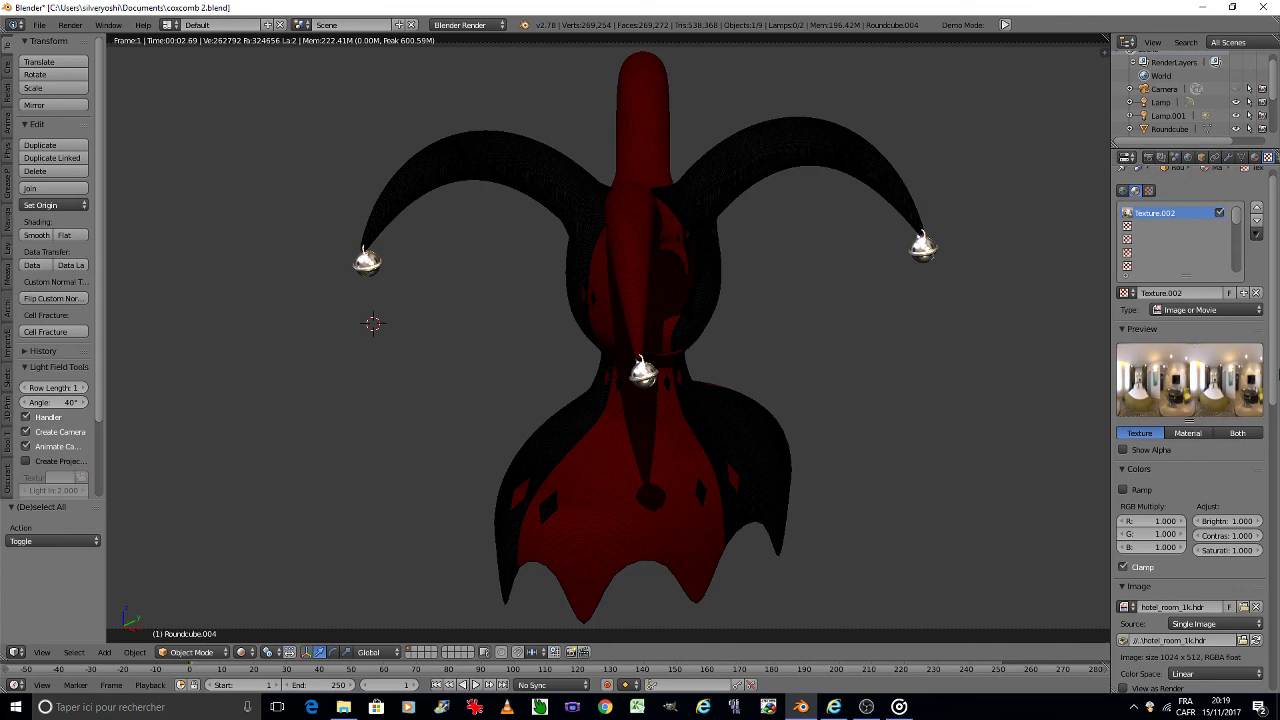
scroll(1218, 435, down, 3)
scroll(1218, 435, down, 2)
click(1122, 398)
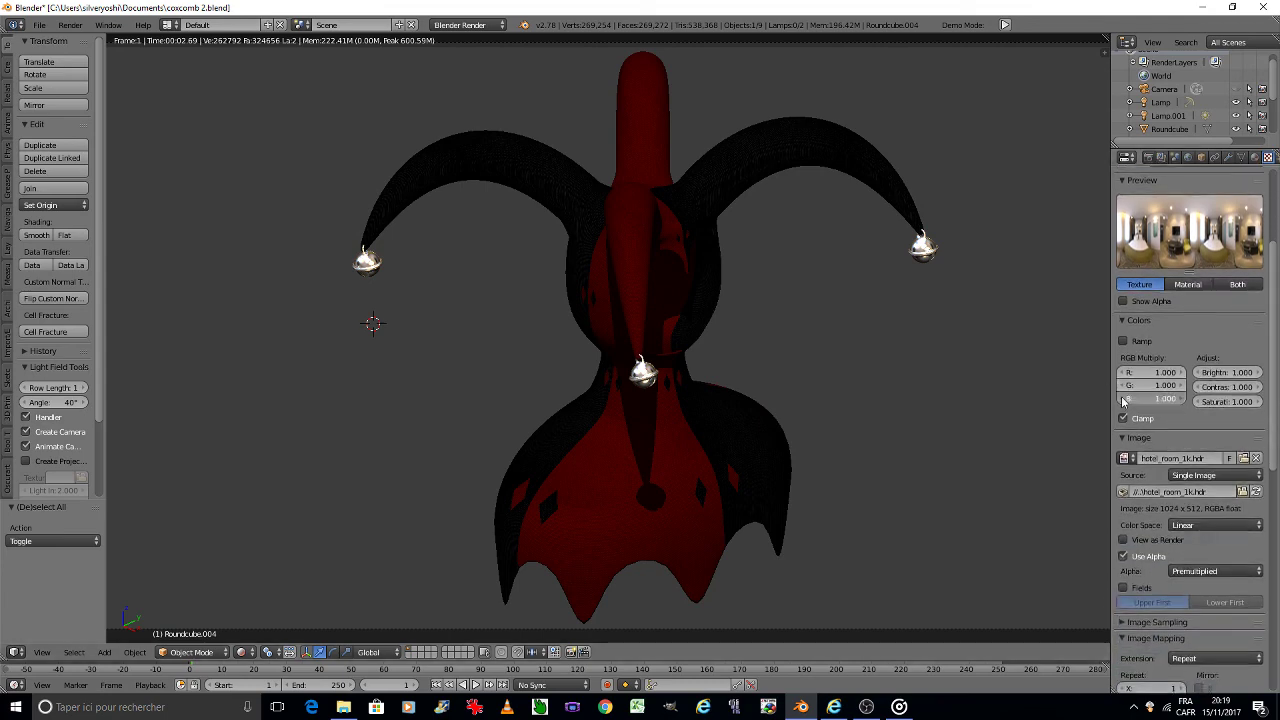
click(1122, 398)
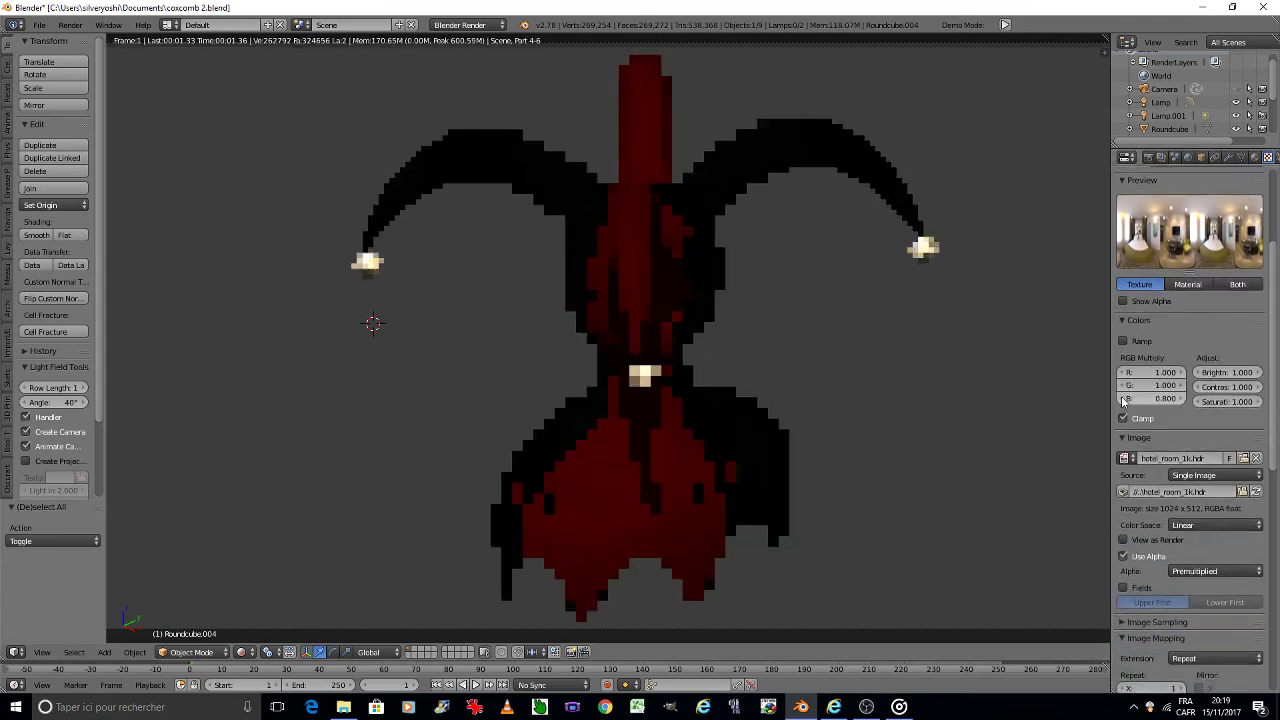
click(1122, 398)
click(1121, 398)
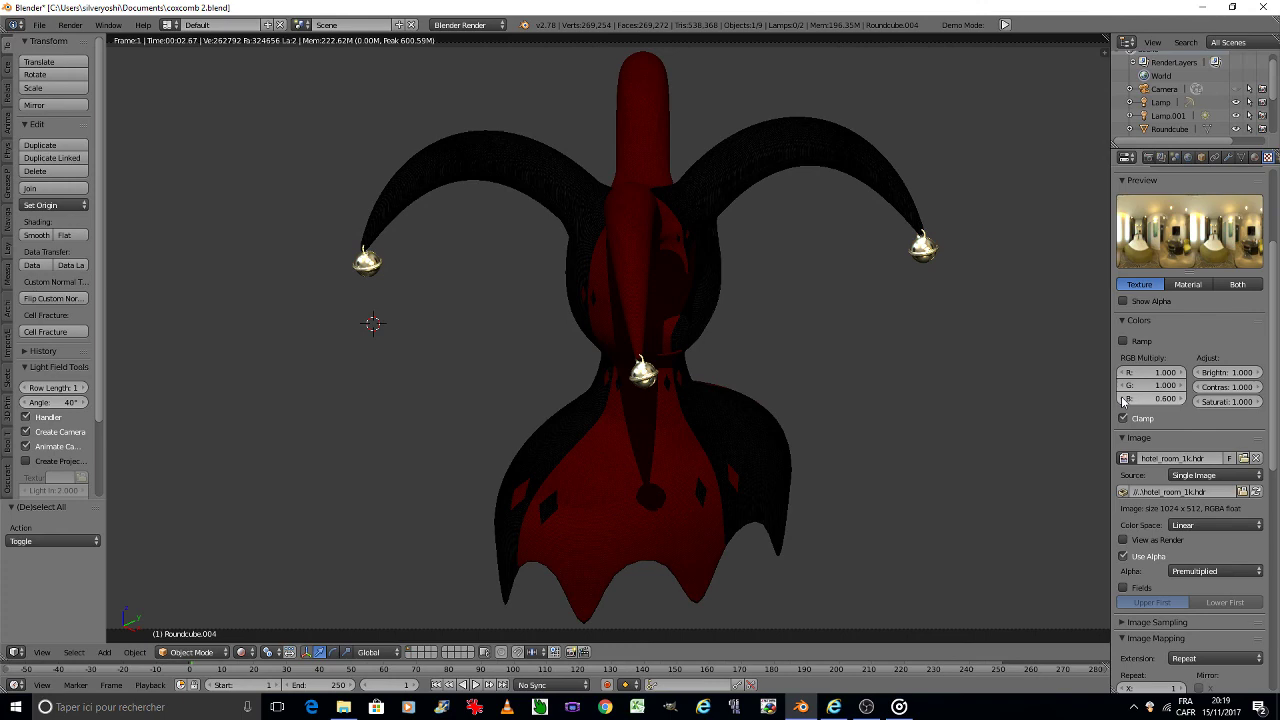
click(1121, 398)
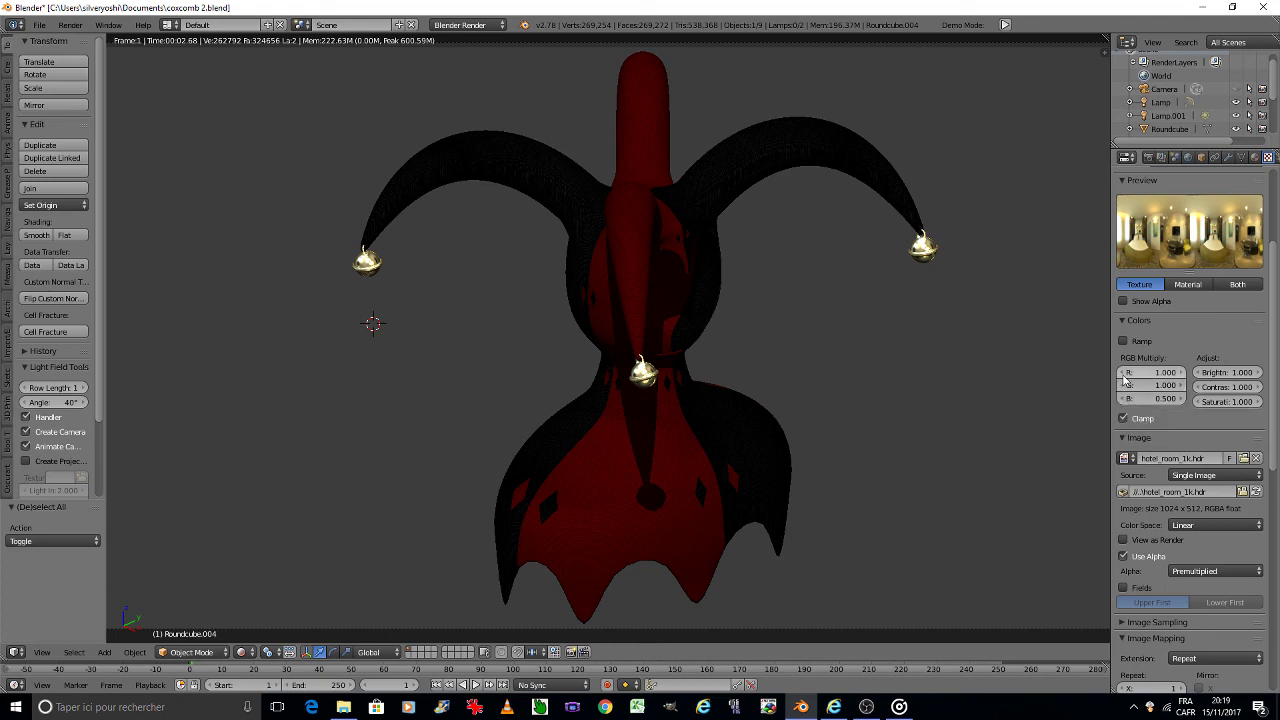
click(1125, 386)
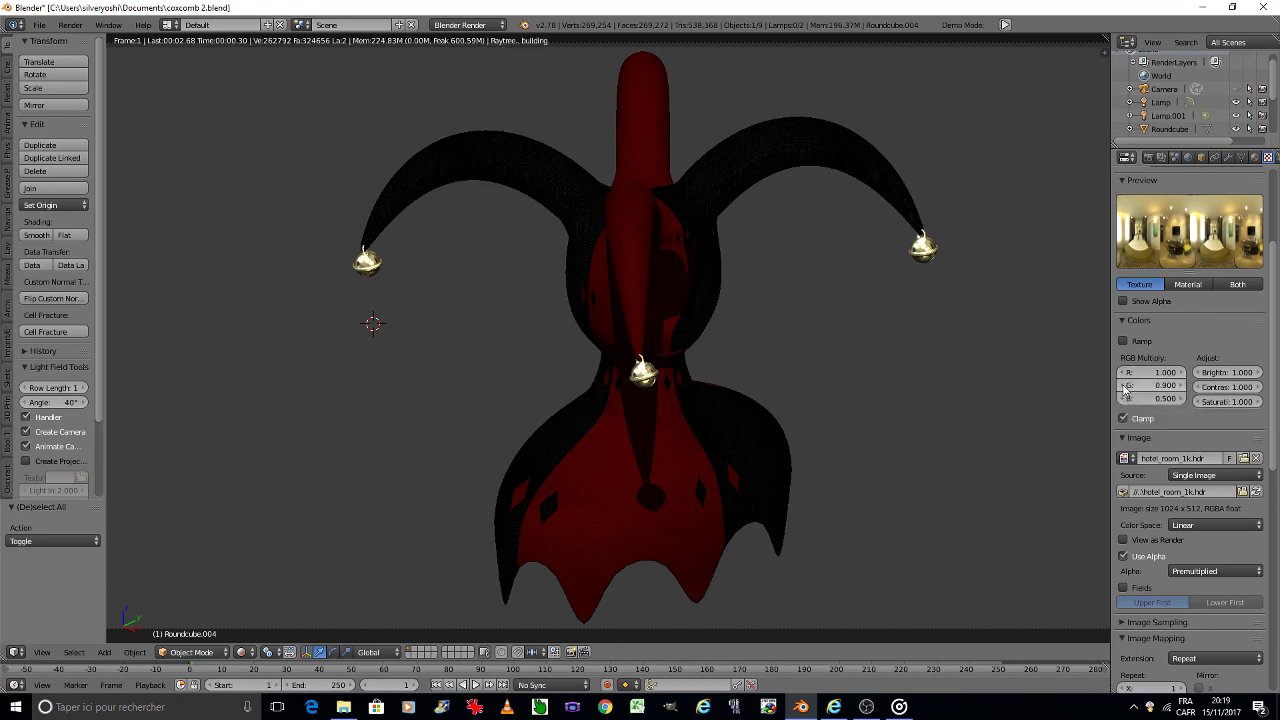
click(1125, 386)
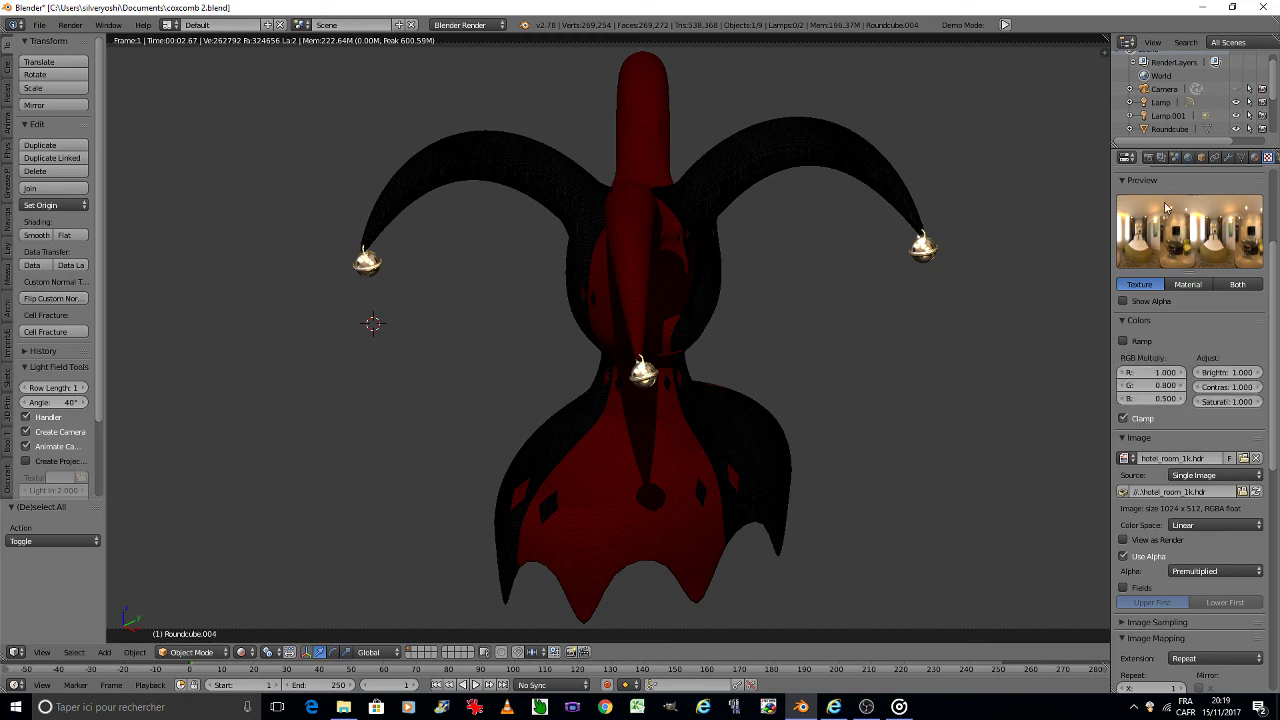
Step: Tune the bell material's specular to intensity 1.000 and slope 0.104, then save coxcomb 2.blend
click(1254, 158)
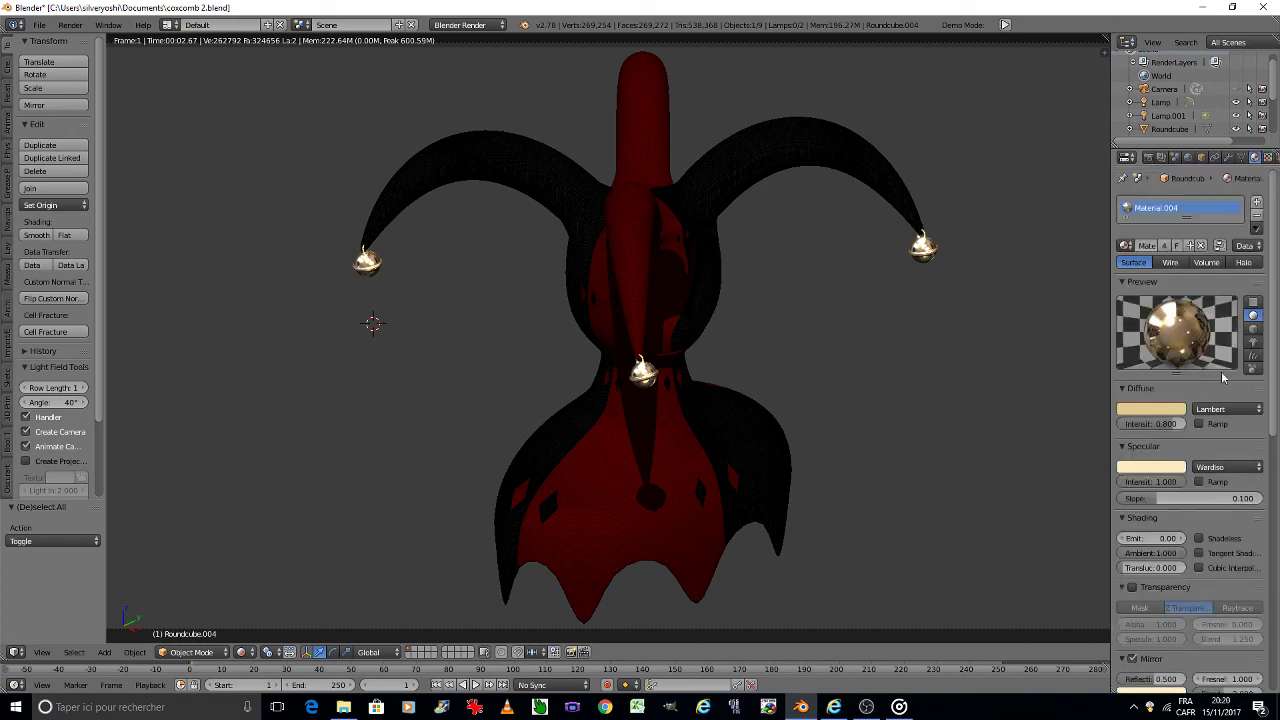
drag(1153, 480, 1120, 480)
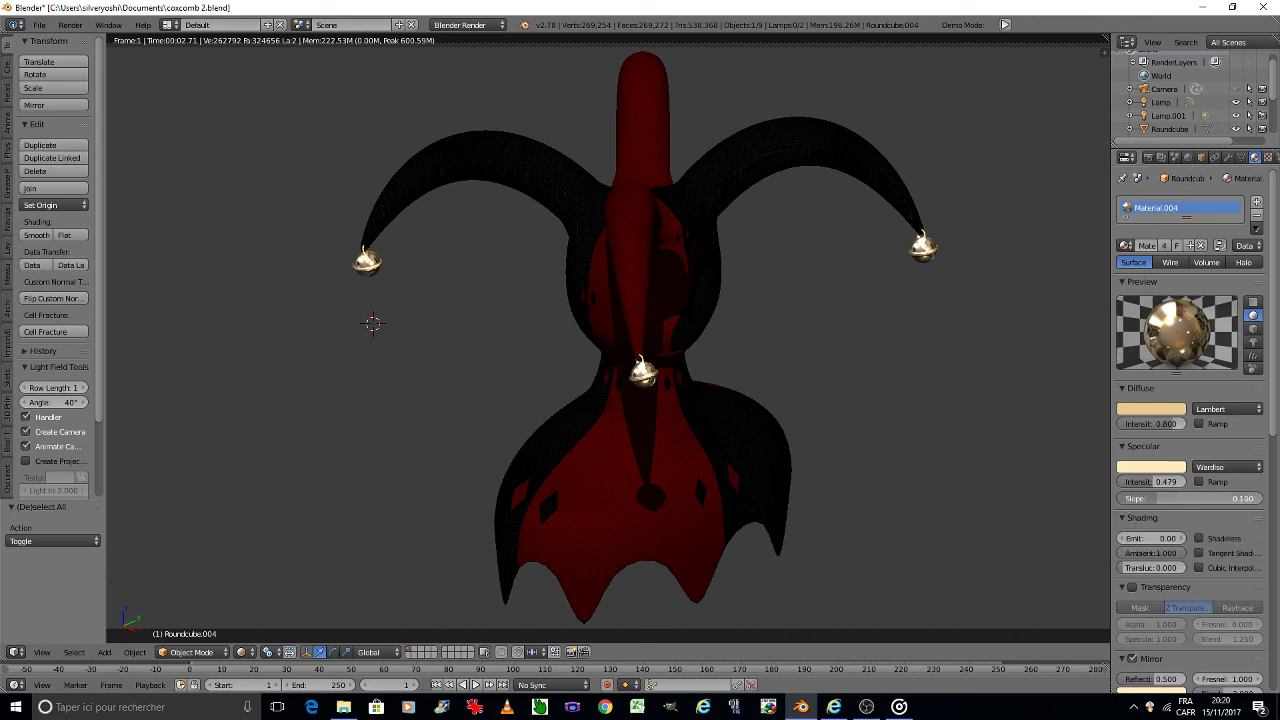
drag(1157, 503, 1145, 501)
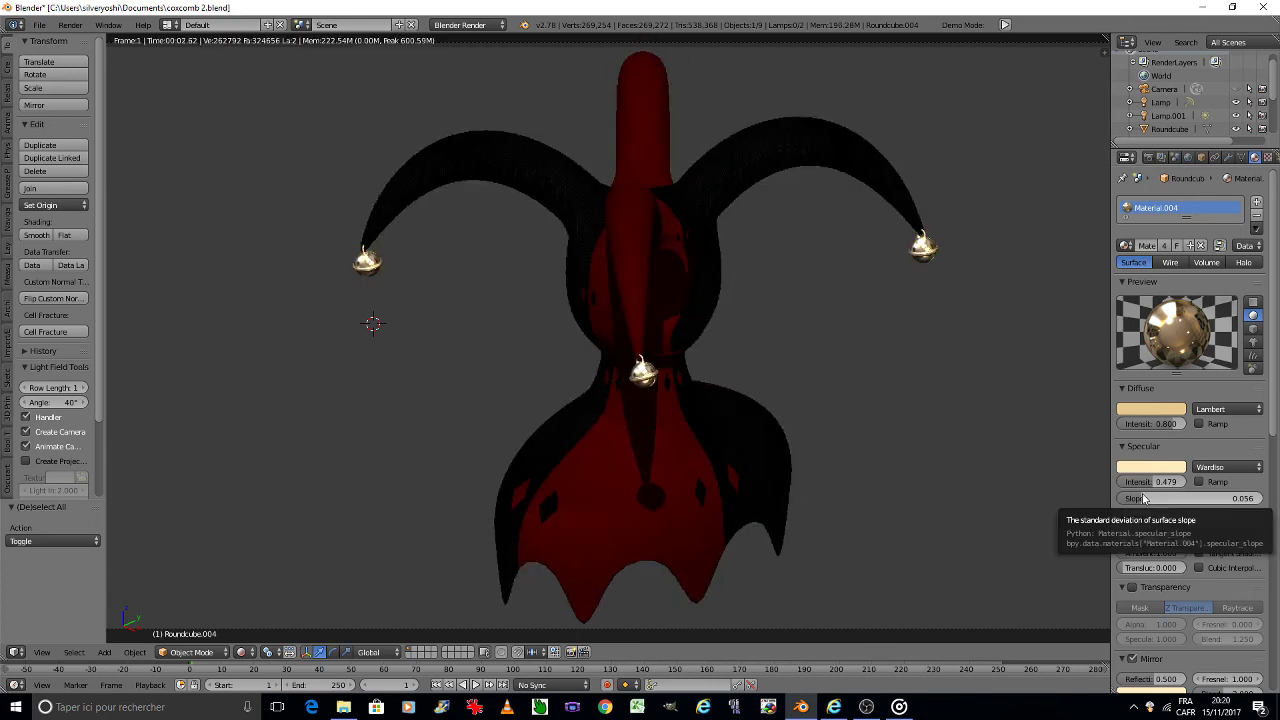
drag(1150, 482, 1133, 485)
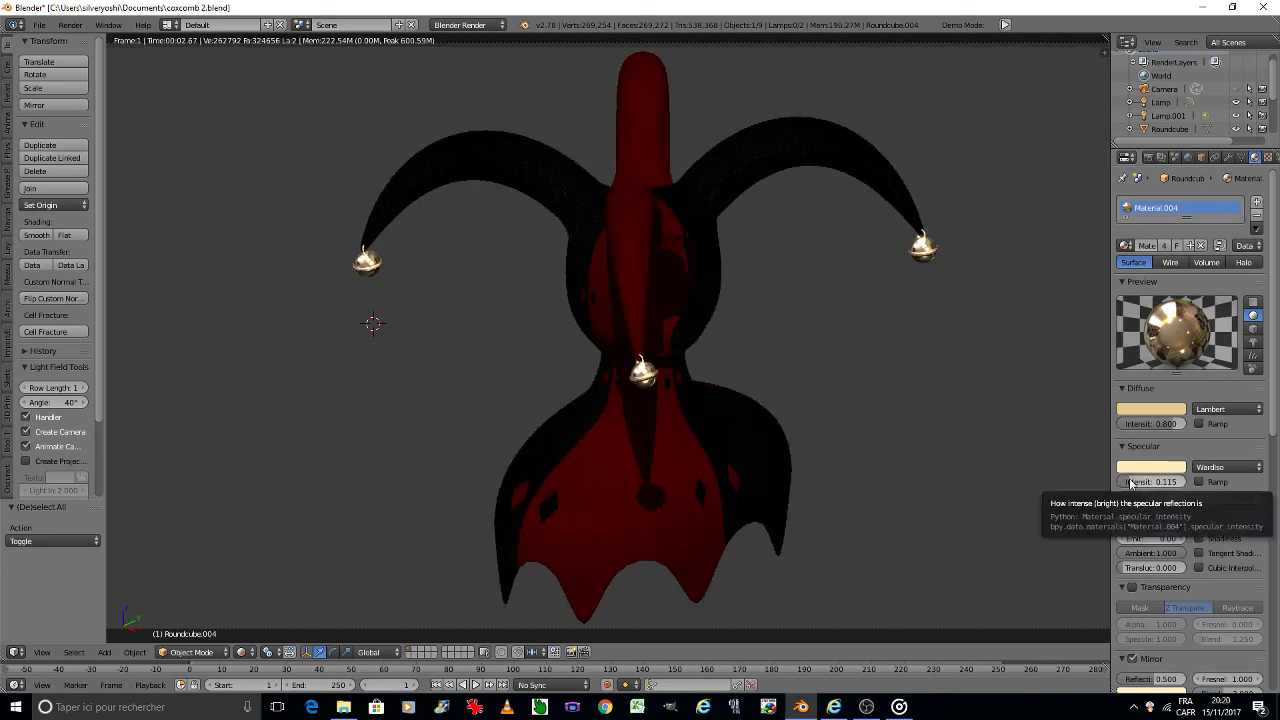
click(1136, 483)
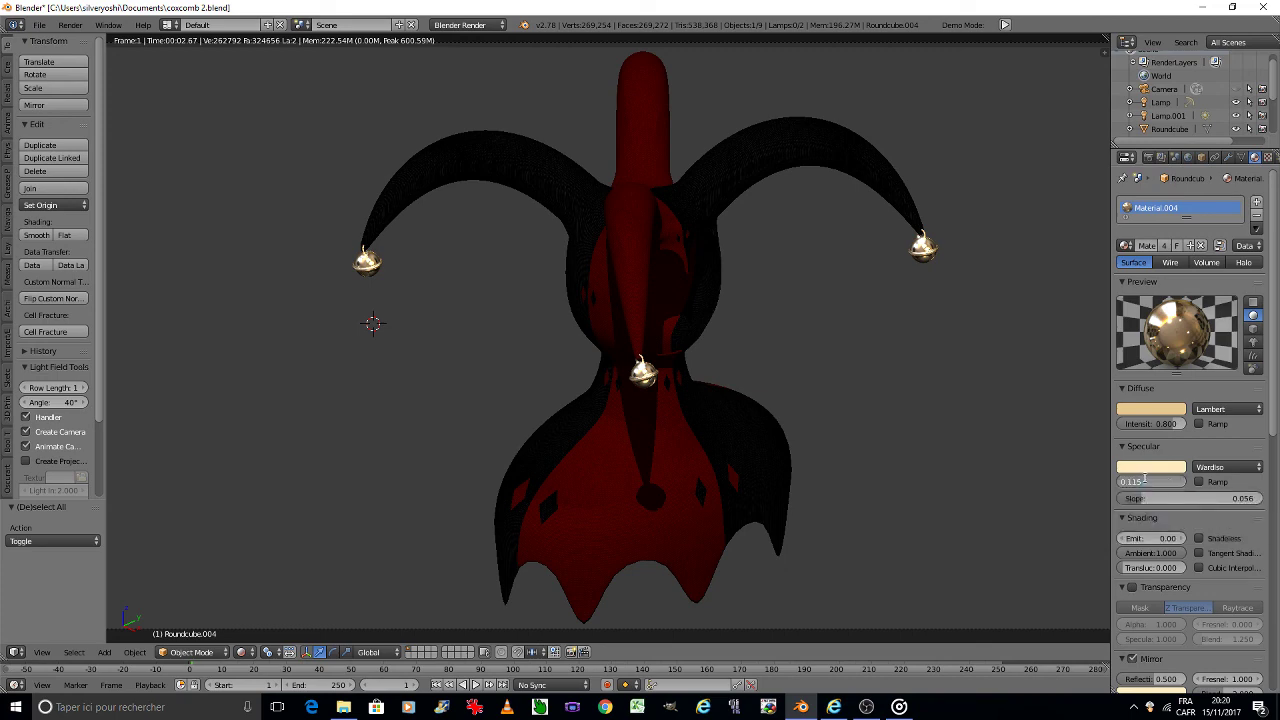
text(0.01)
key(Return)
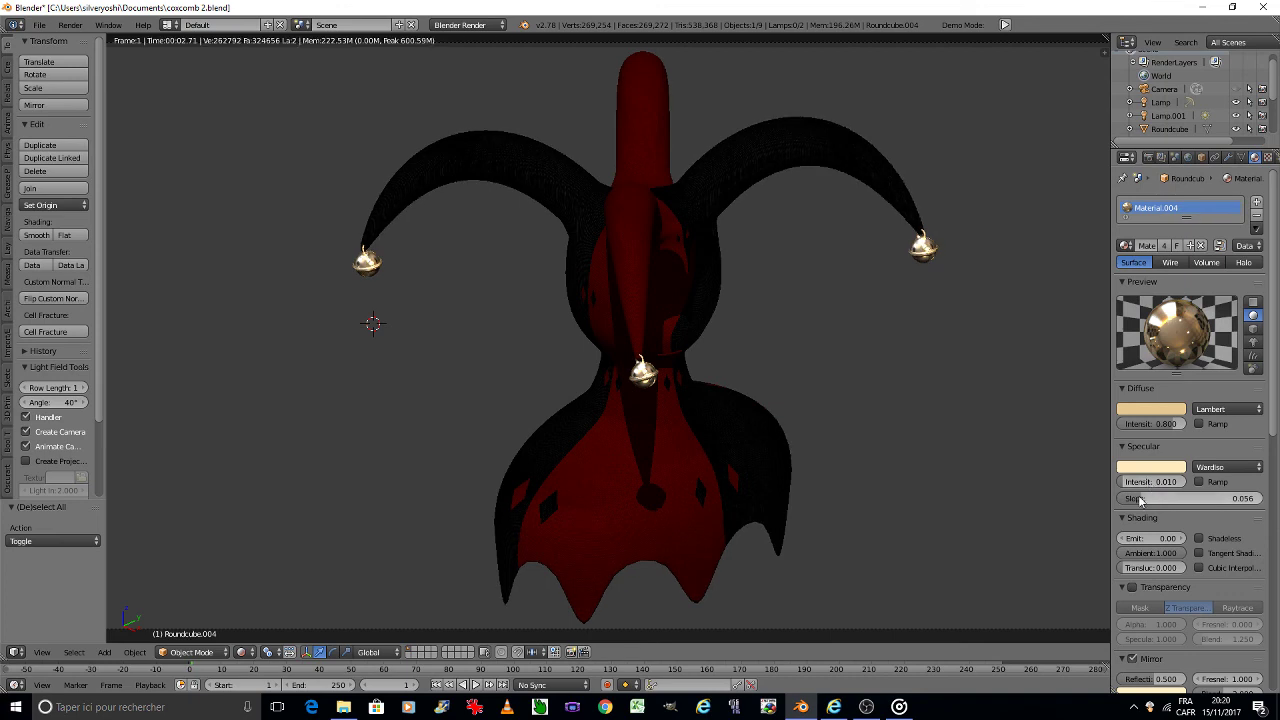
drag(1139, 499, 1208, 502)
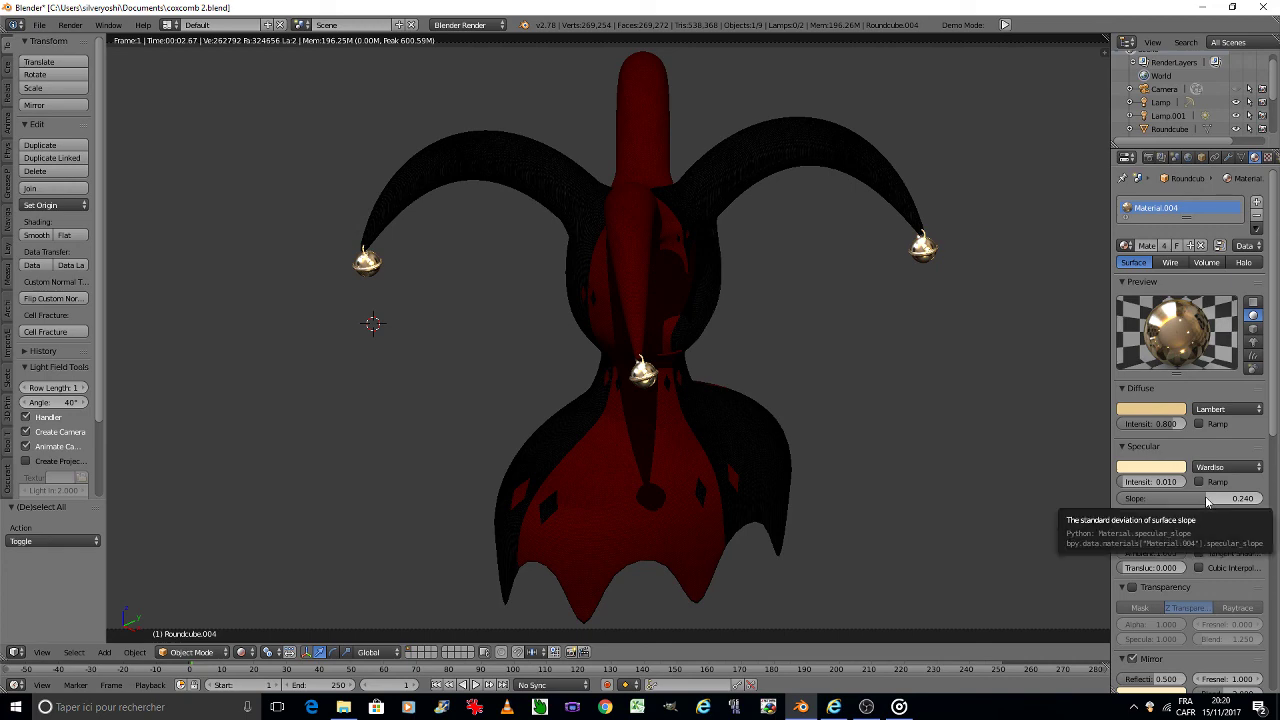
mouse_move(1203, 499)
mouse_move(1201, 498)
mouse_down()
mouse_move(1165, 498)
mouse_move(1188, 485)
mouse_up()
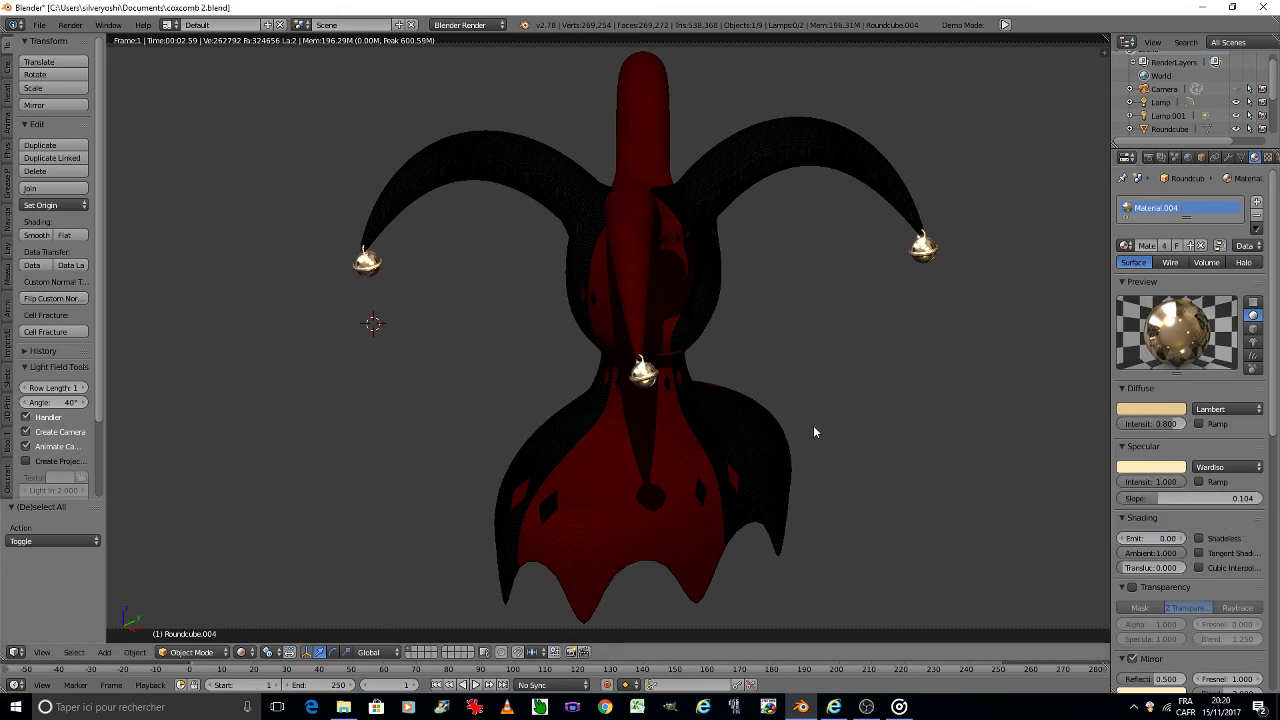
key(ctrl+s)
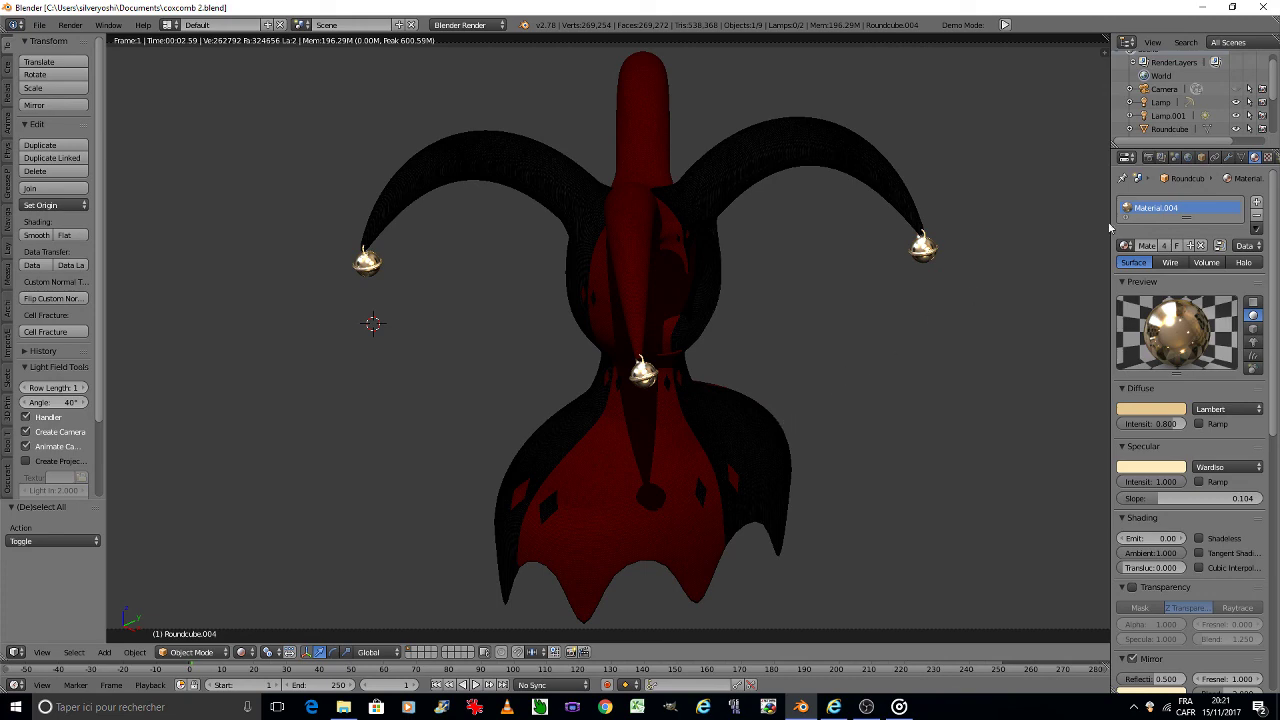
Step: Raise the bell texture's saturation to 2.000
click(1267, 158)
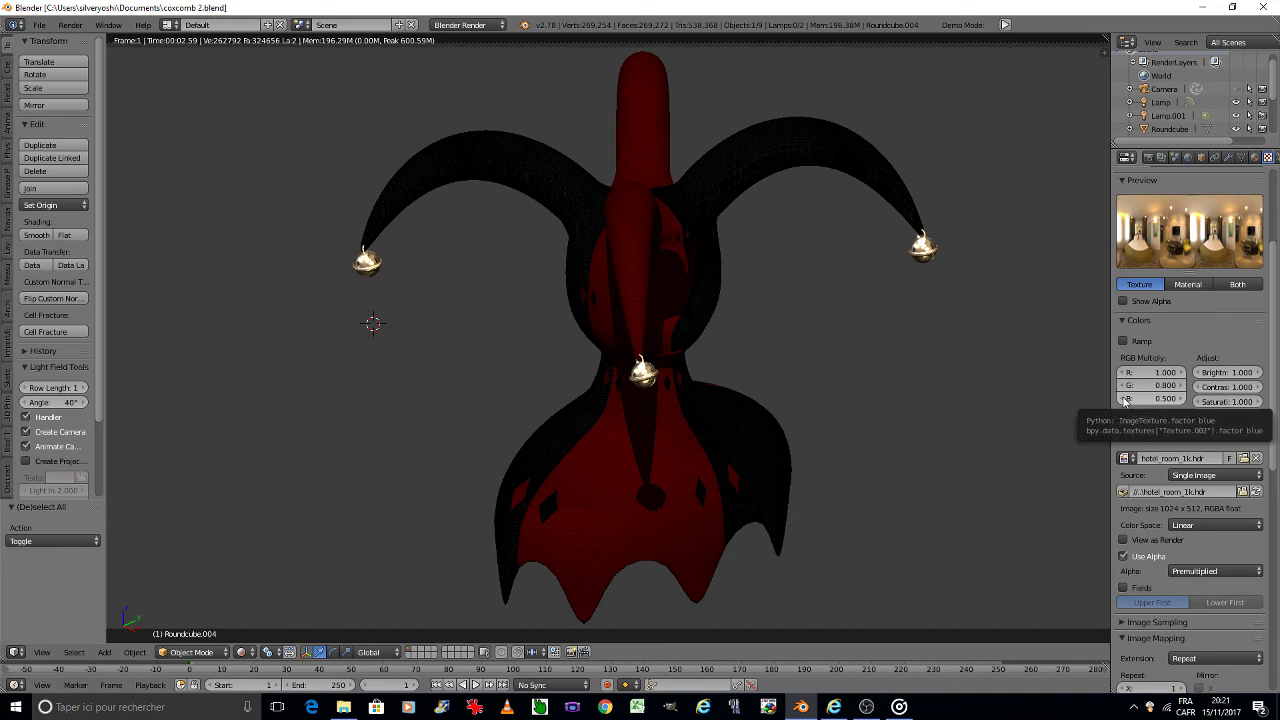
click(1243, 401)
text(2)
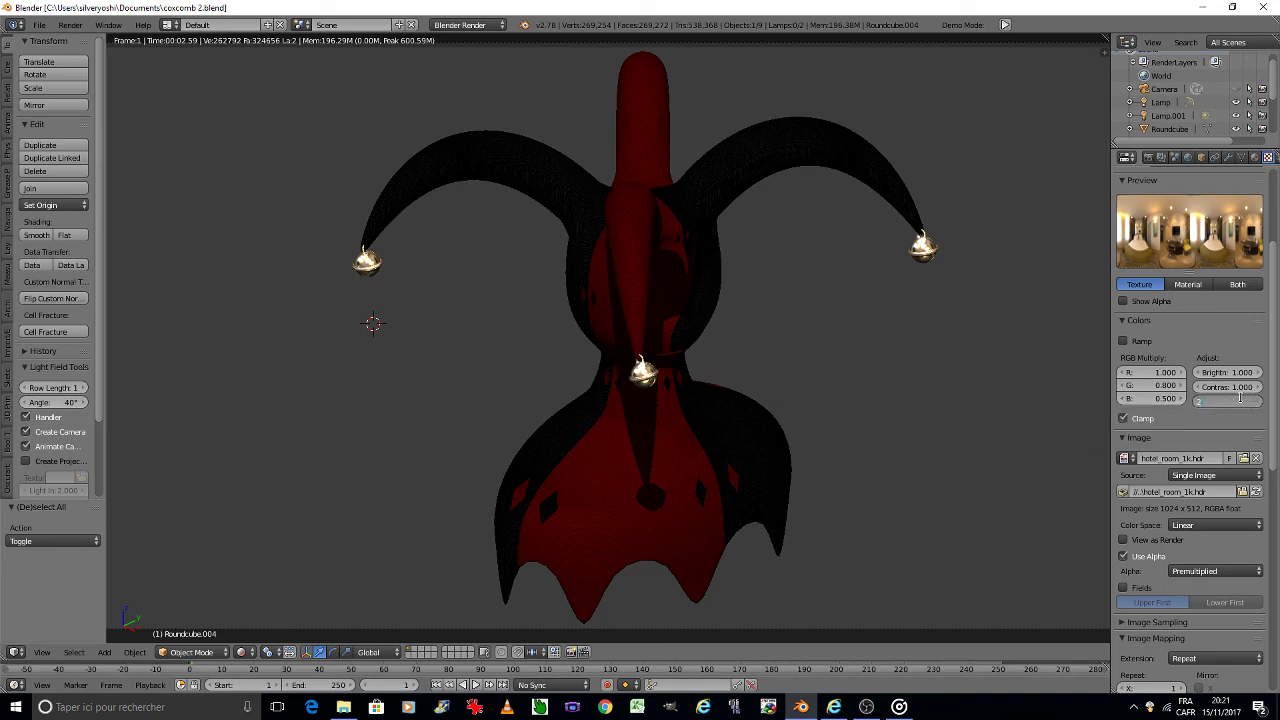
key(Return)
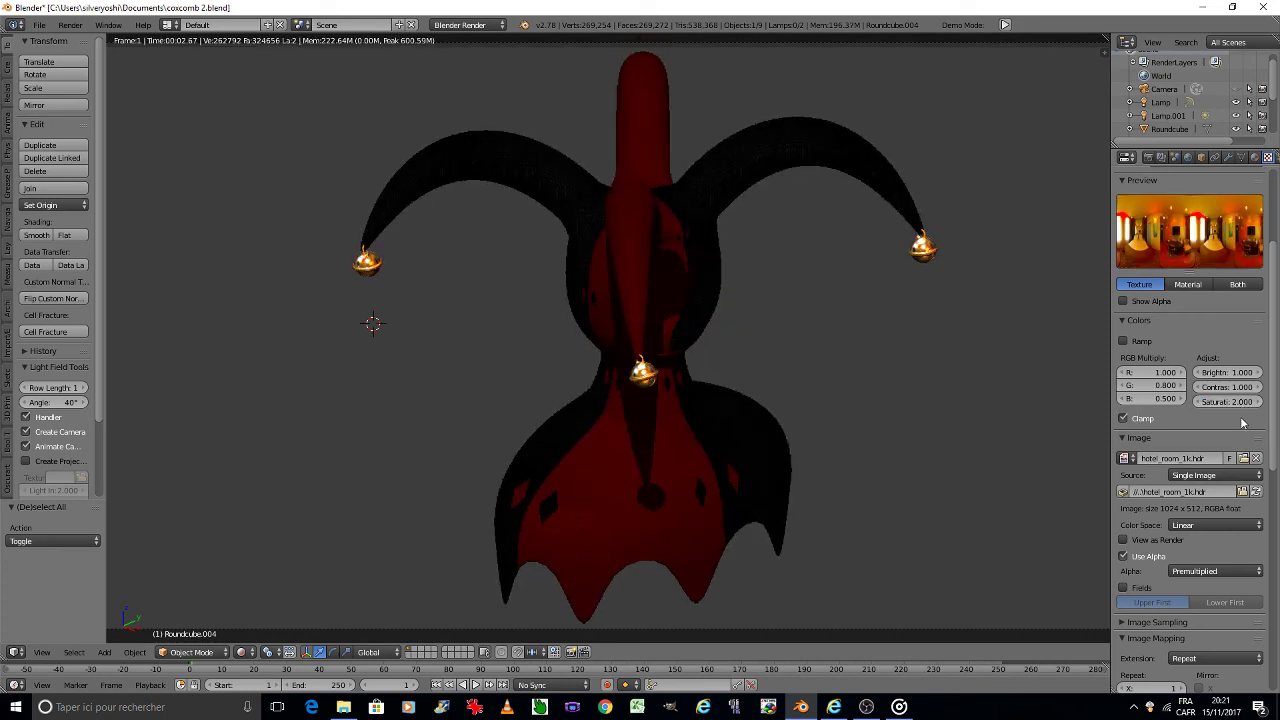
Step: Try the bell texture's saturation at 1.300, reset it to 1.000, and save over the file
click(1229, 401)
text(1.3)
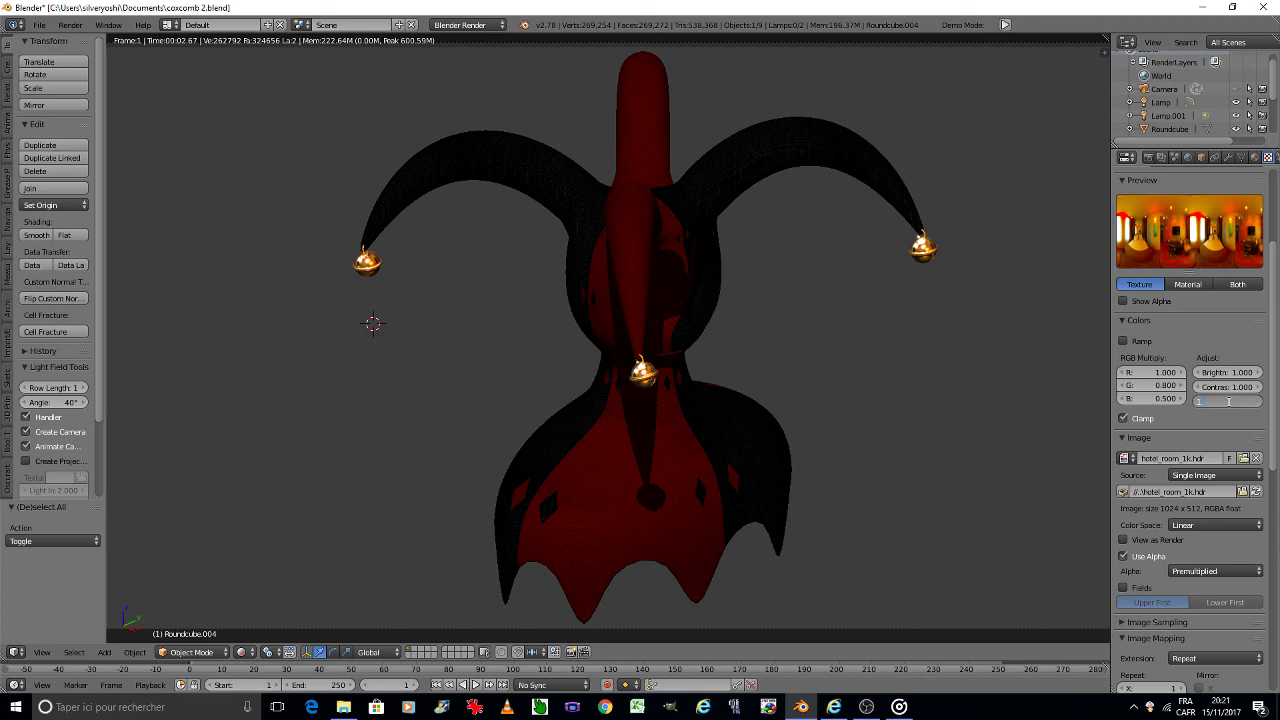
key(Return)
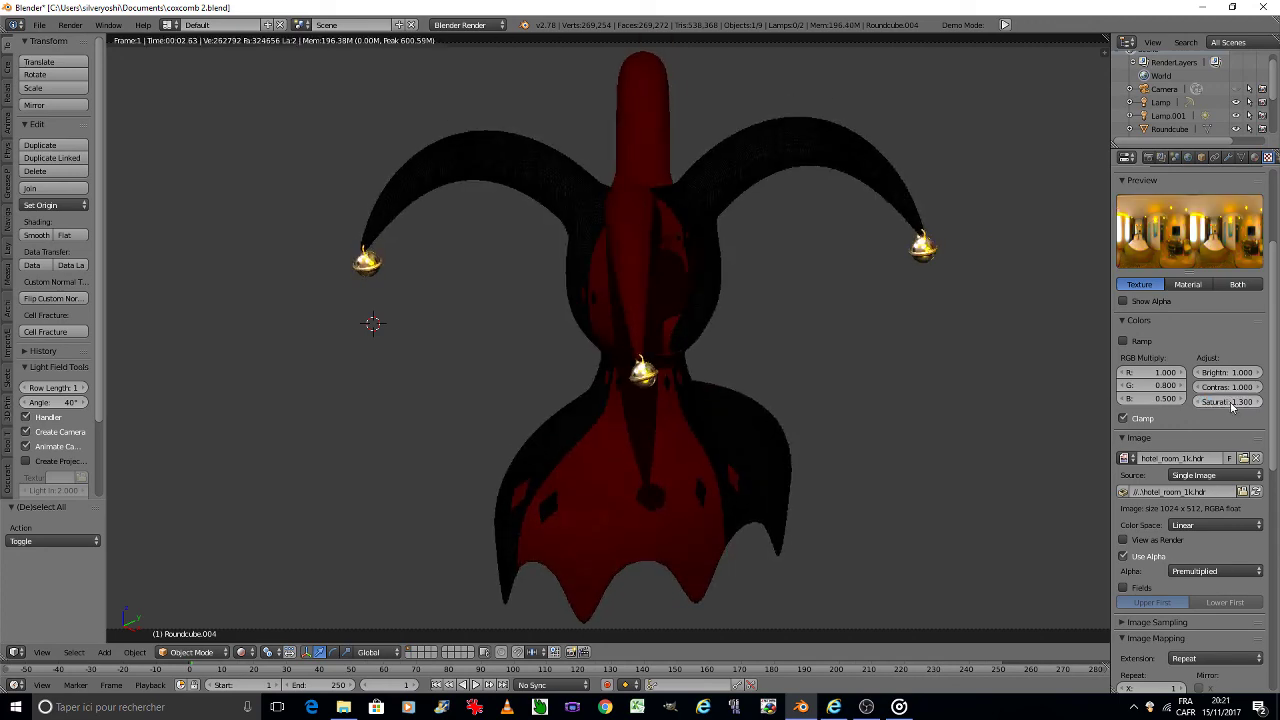
click(1229, 401)
text(1)
key(Return)
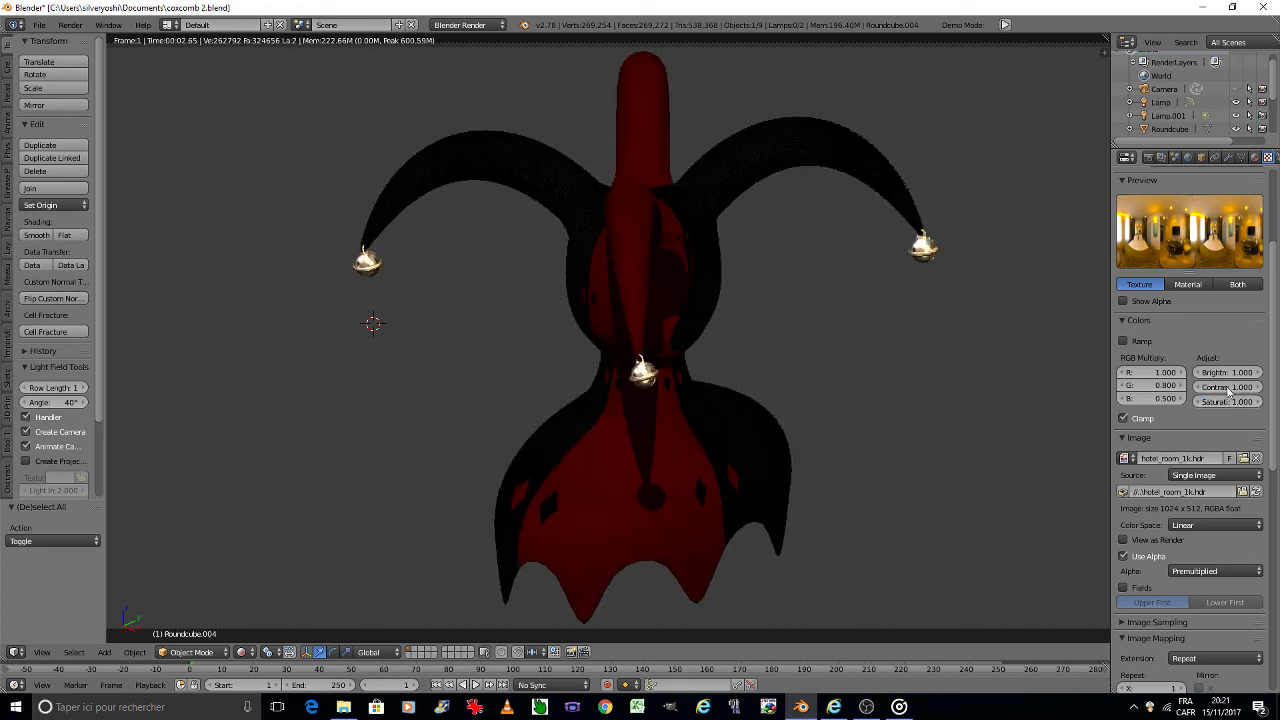
key(ctrl+s)
click(923, 381)
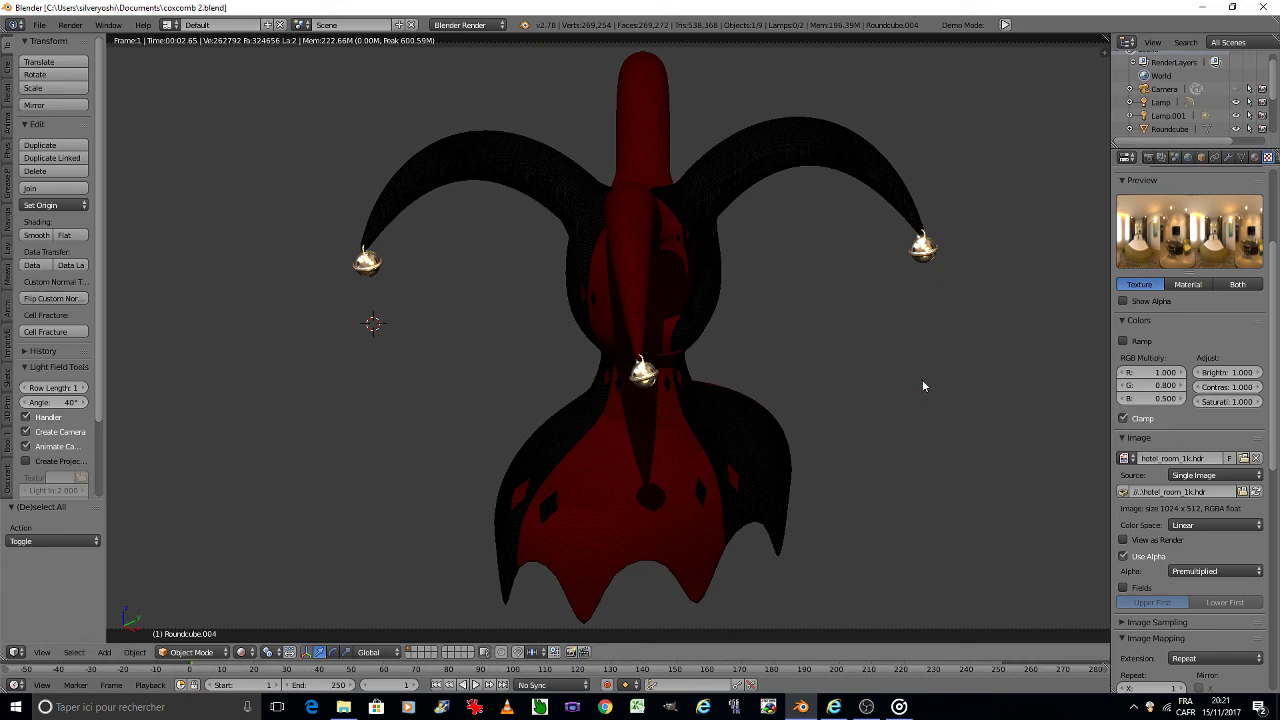